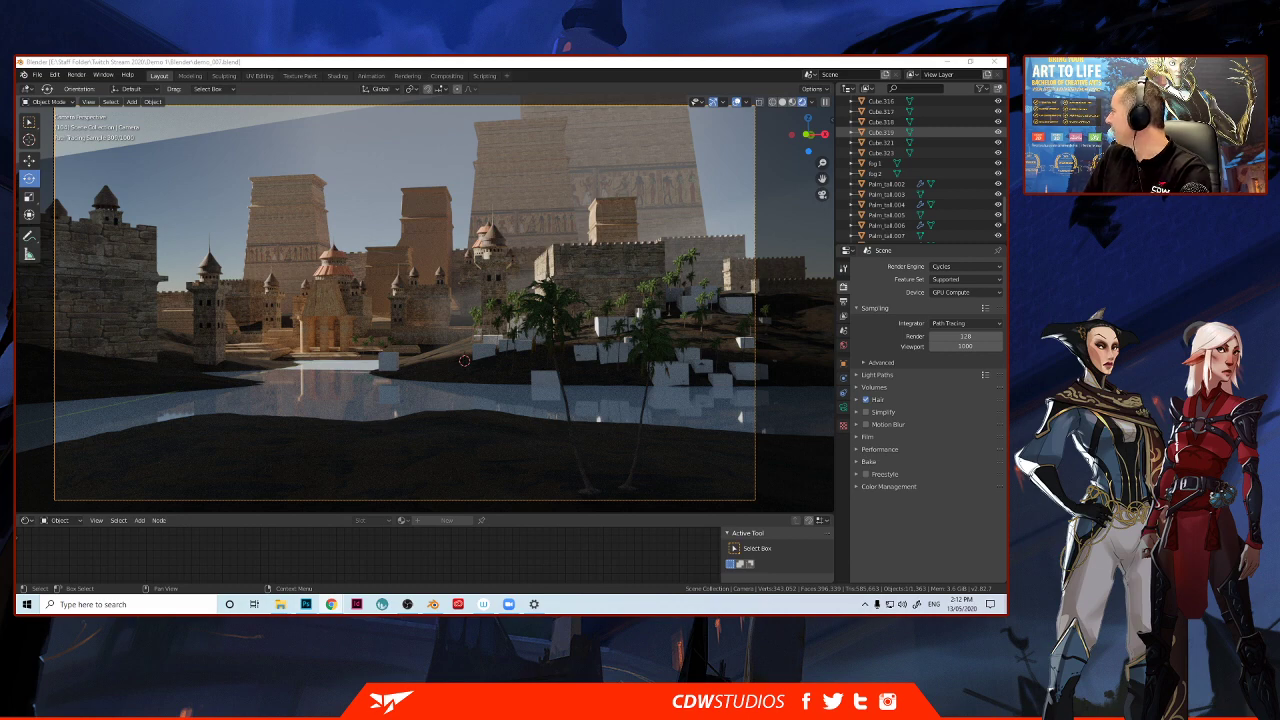
Switch to the browser showing the Dubrovnik city image search and close all its other tabs.
{"action": "left_click_drag", "start_coordinate": [1006, 130], "coordinate": [556, 70]}
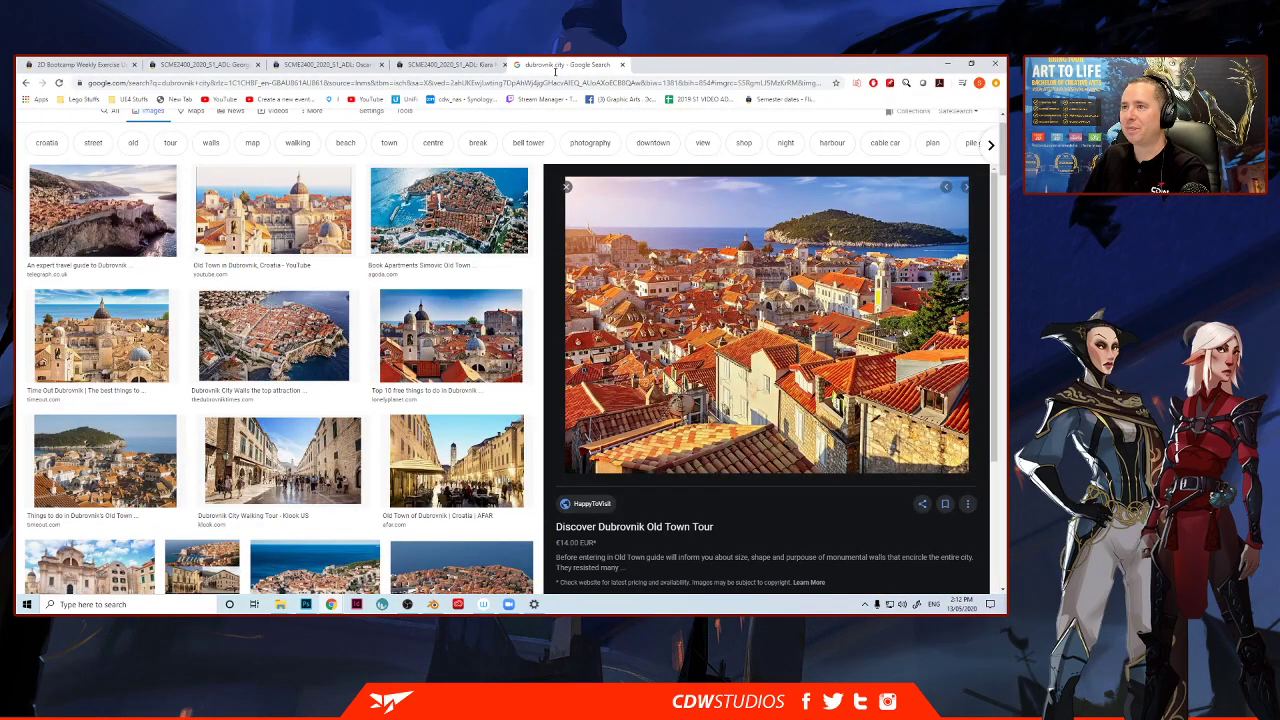
{"action": "left_click", "coordinate": [134, 64]}
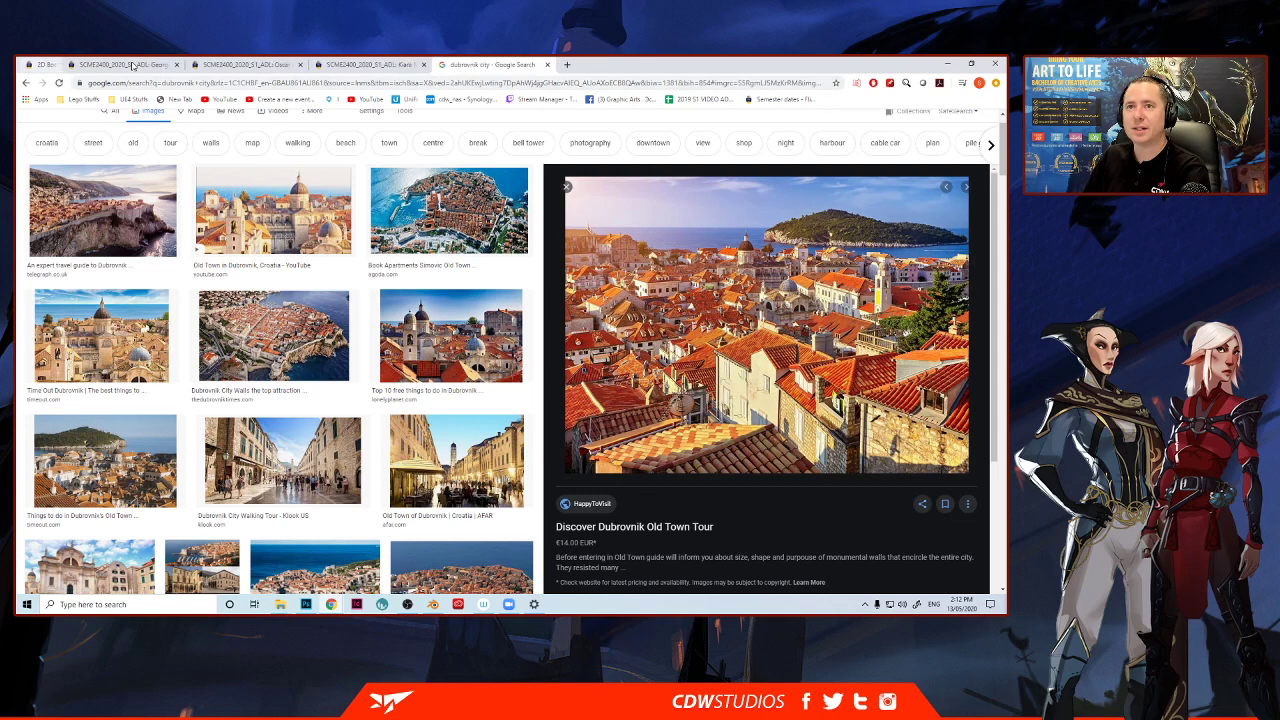
{"action": "left_click", "coordinate": [133, 64]}
{"action": "left_click", "coordinate": [133, 64]}
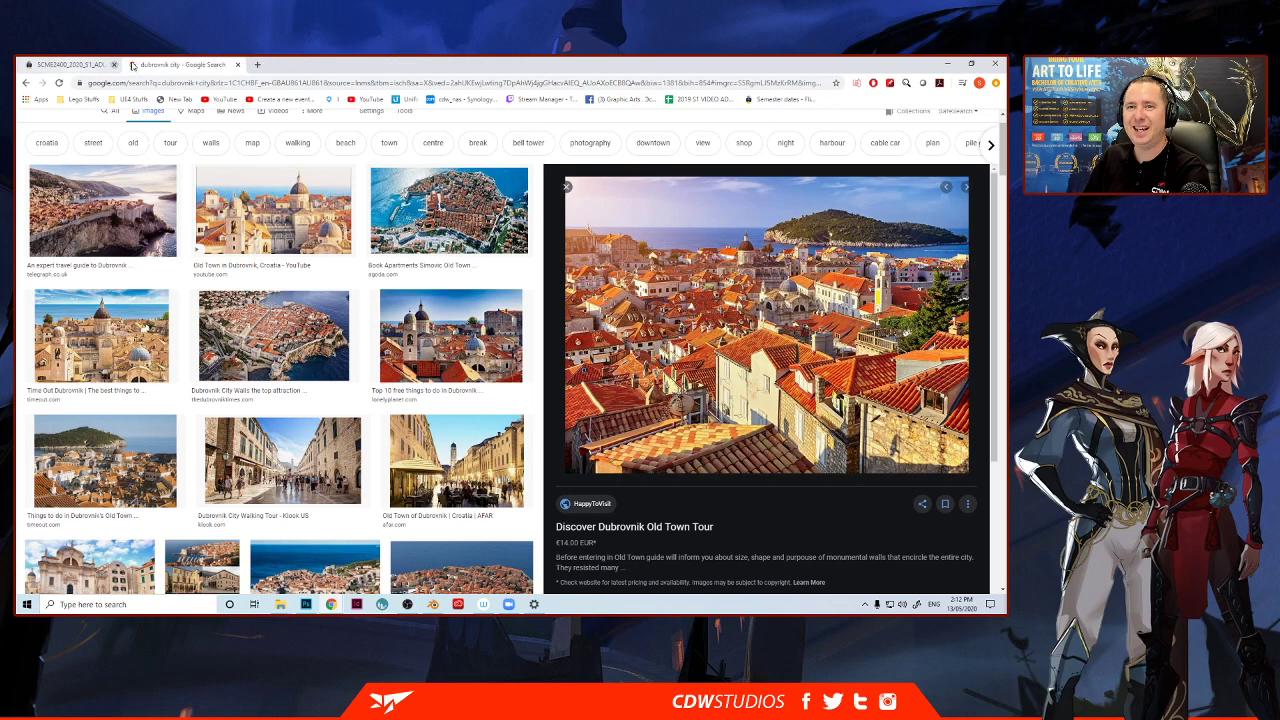
{"action": "left_click", "coordinate": [113, 64]}
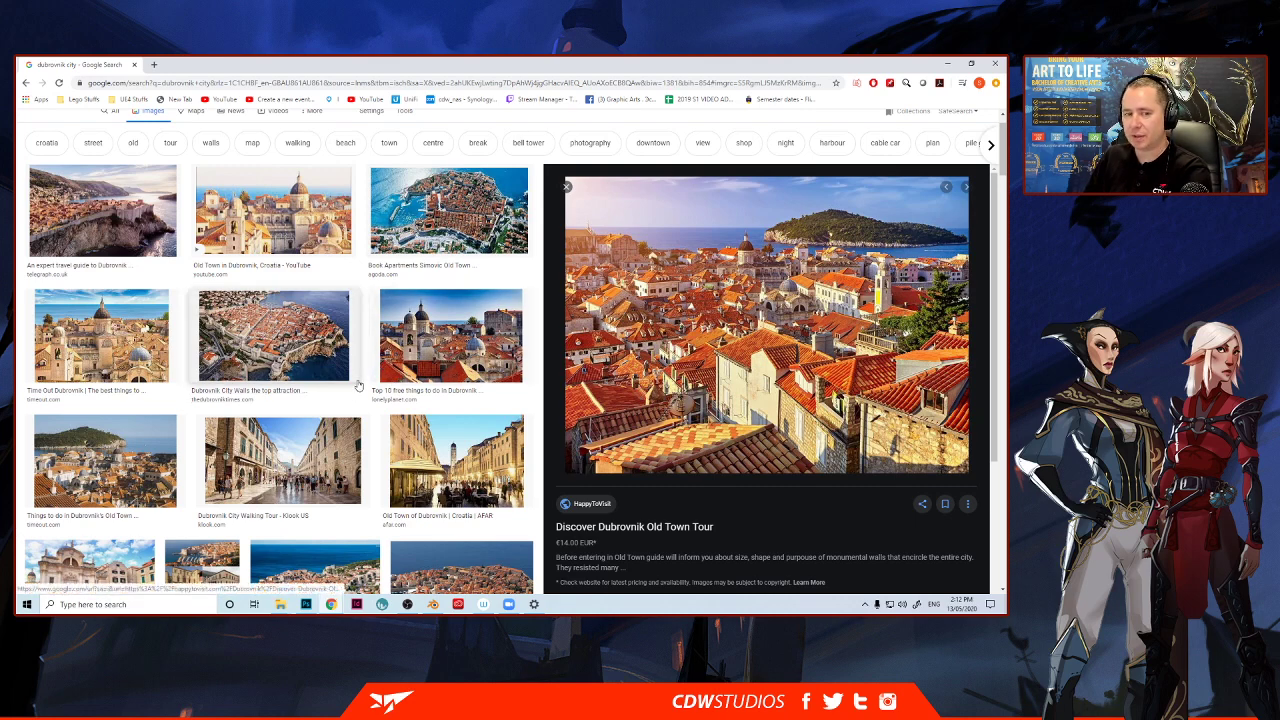
Preview the "A History of Dubrovnik's City Walls" image, clear the browser window away and close the Pinterest window.
{"action": "scroll", "coordinate": [320, 390], "scroll_direction": "down", "scroll_amount": 3}
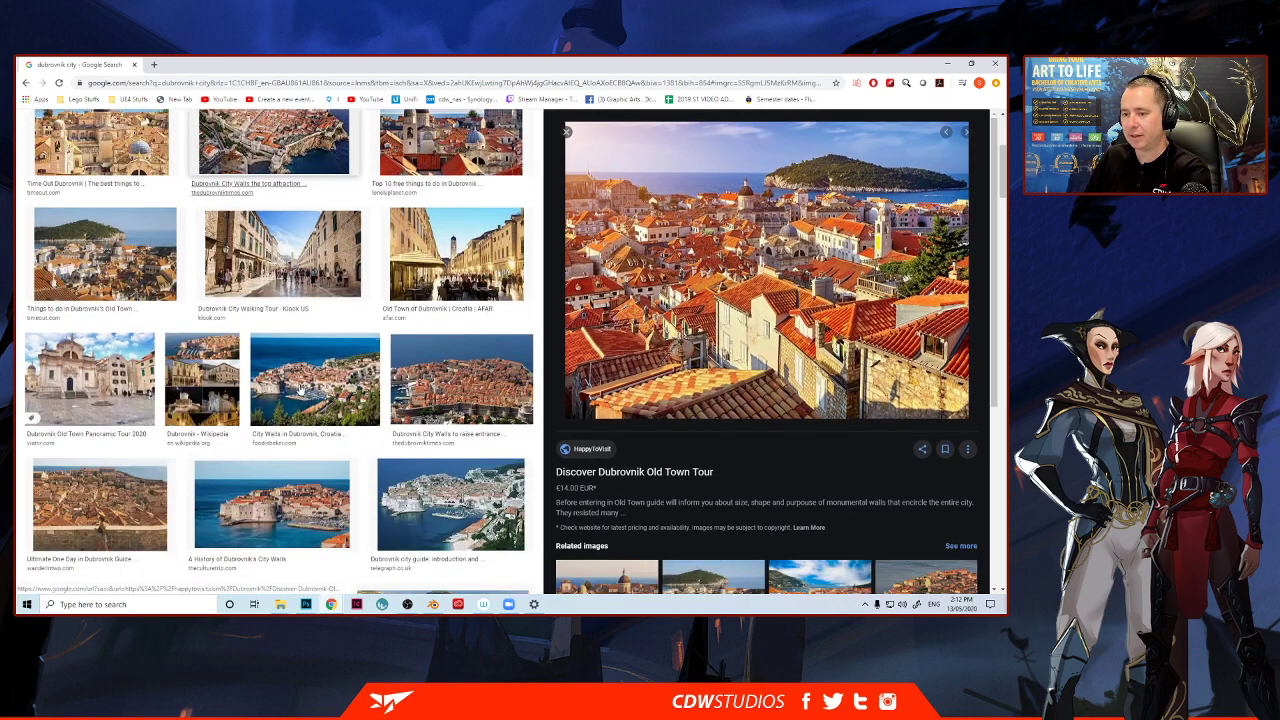
{"action": "left_click", "coordinate": [280, 500]}
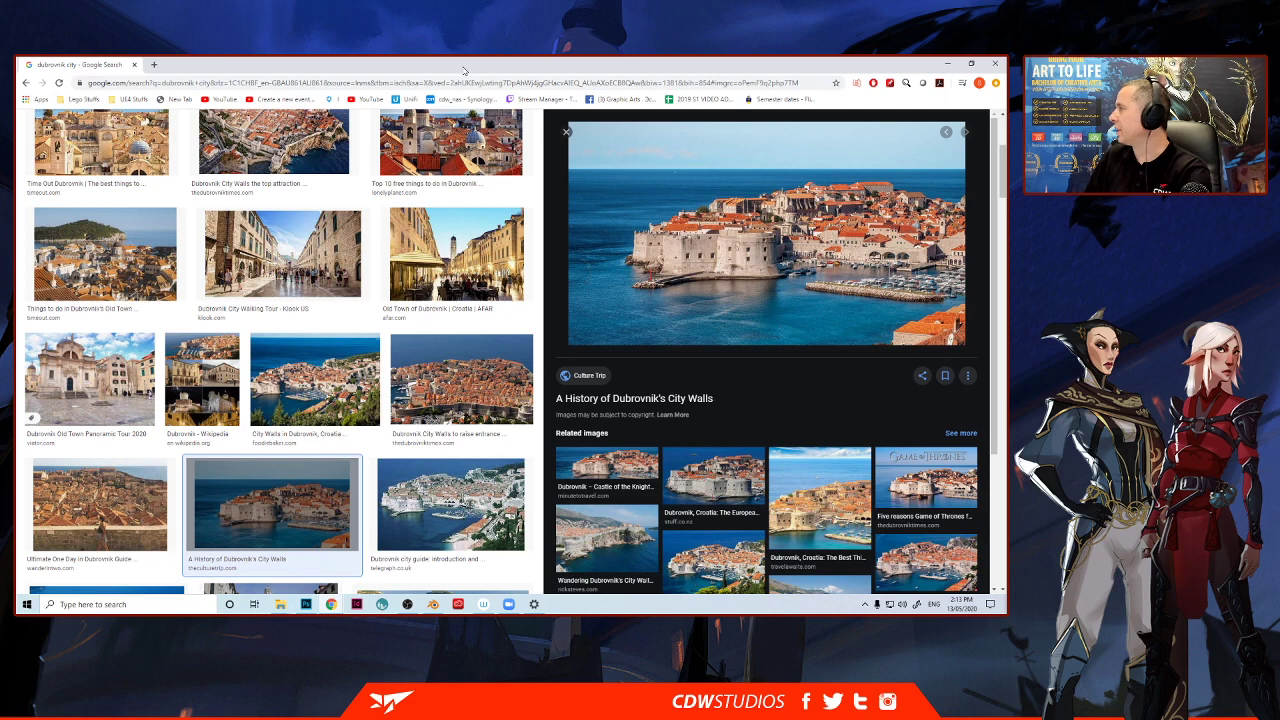
{"action": "left_click_drag", "start_coordinate": [51, 68], "coordinate": [16, 68]}
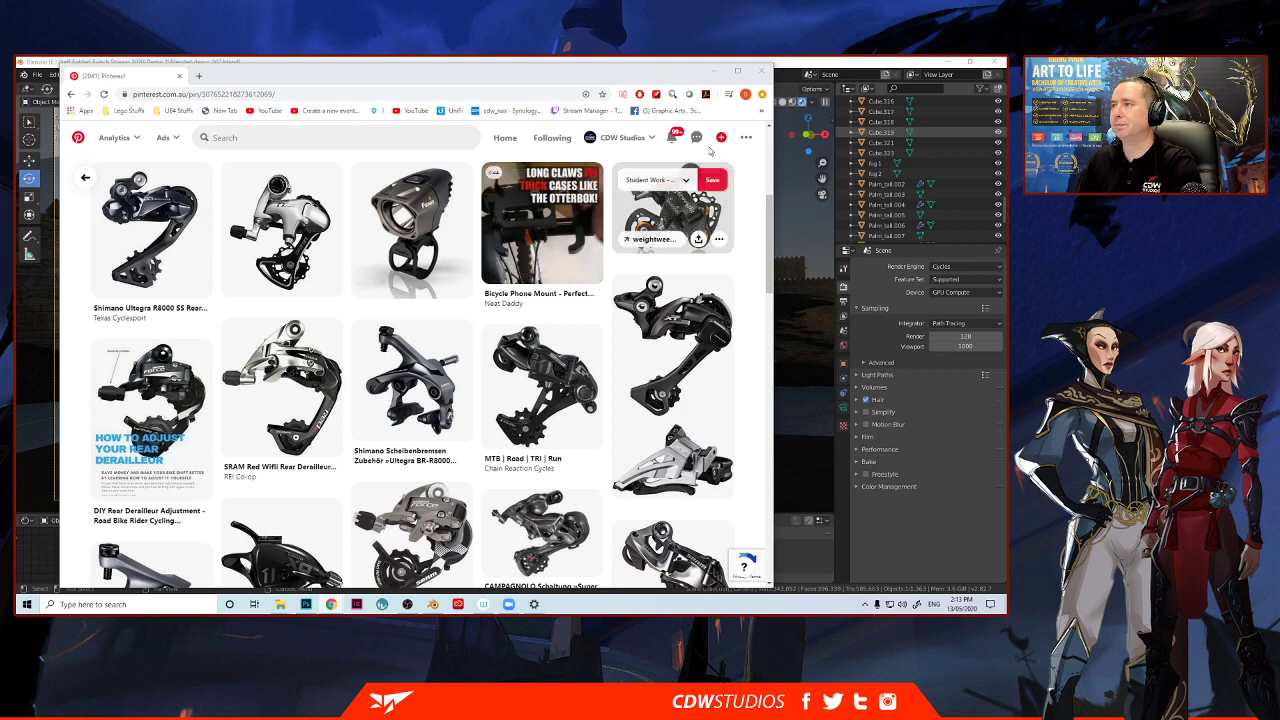
{"action": "left_click", "coordinate": [761, 71]}
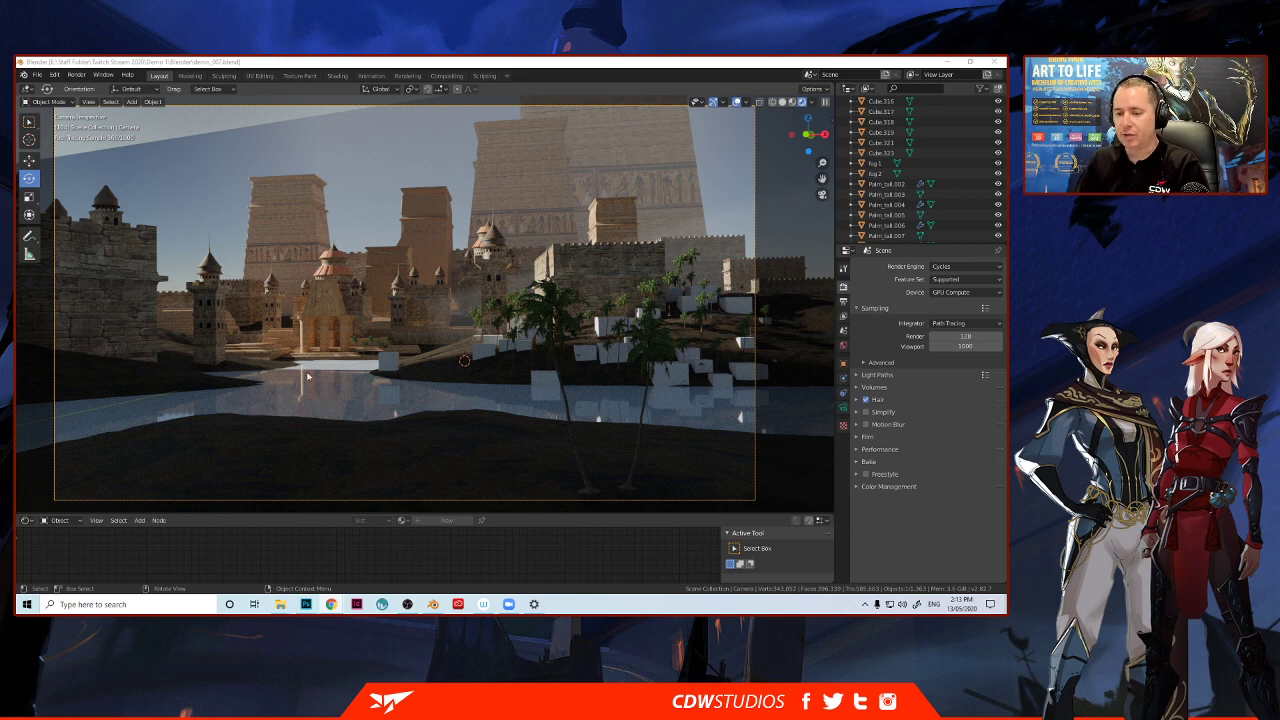
Switch to Photoshop and add a new layer in demo_1_thumbs.psd for sketching in the blank area above the black block.
{"action": "left_click", "coordinate": [305, 604]}
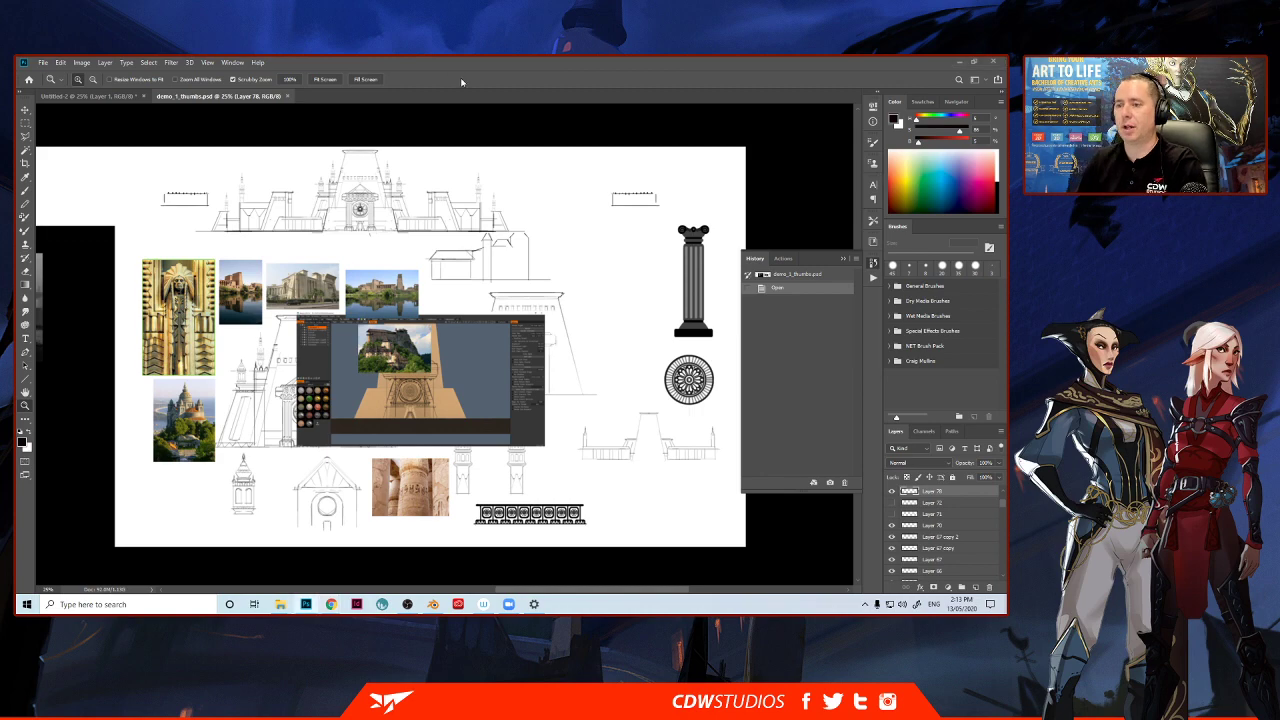
{"action": "left_click", "coordinate": [296, 236]}
{"action": "left_click", "coordinate": [196, 235]}
{"action": "left_click_drag", "start_coordinate": [237, 262], "coordinate": [556, 370]}
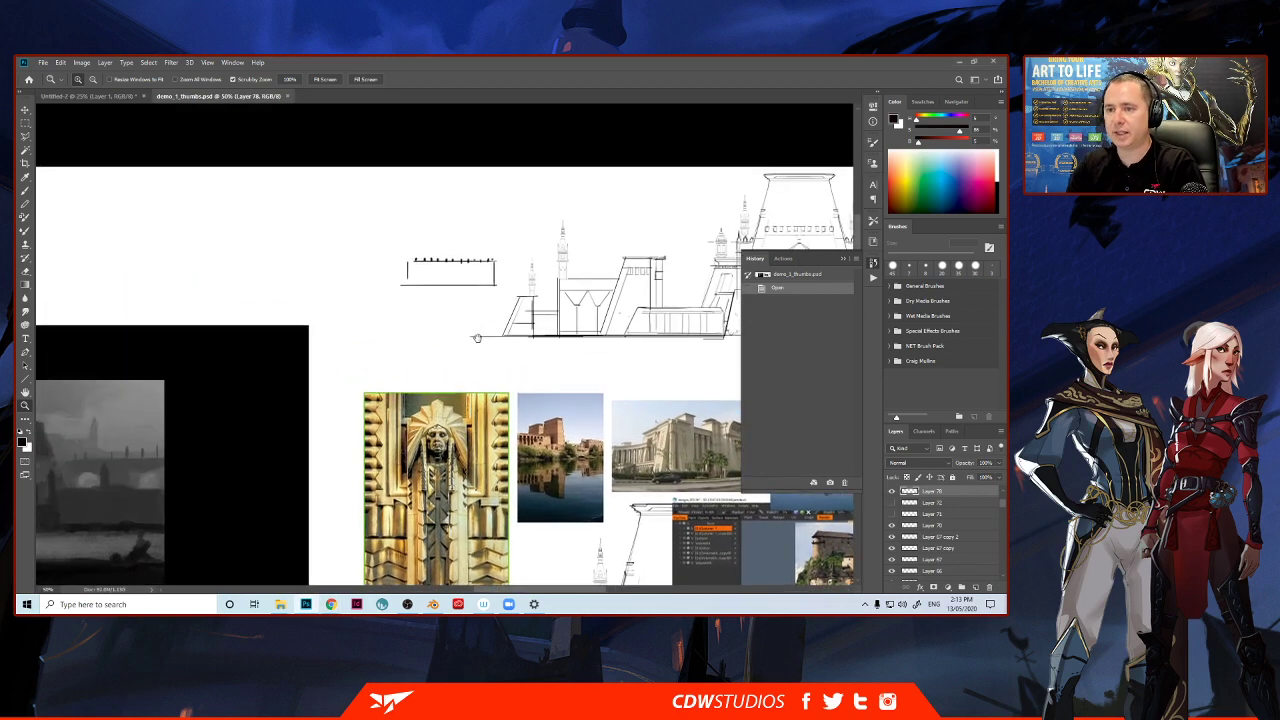
{"action": "left_click", "coordinate": [284, 276]}
{"action": "left_click_drag", "start_coordinate": [238, 275], "coordinate": [313, 284]}
{"action": "scroll", "coordinate": [313, 284], "scroll_direction": "left", "scroll_amount": 1, "text": "ctrl"}
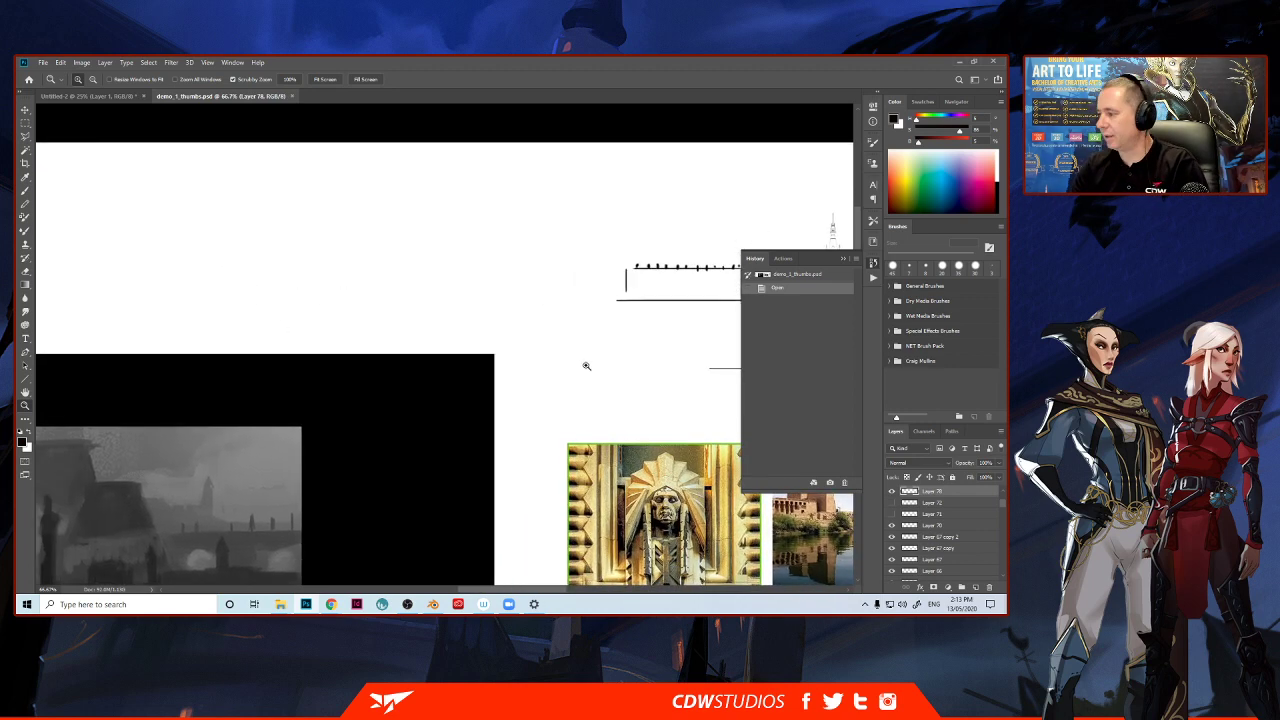
{"action": "left_click", "coordinate": [975, 587]}
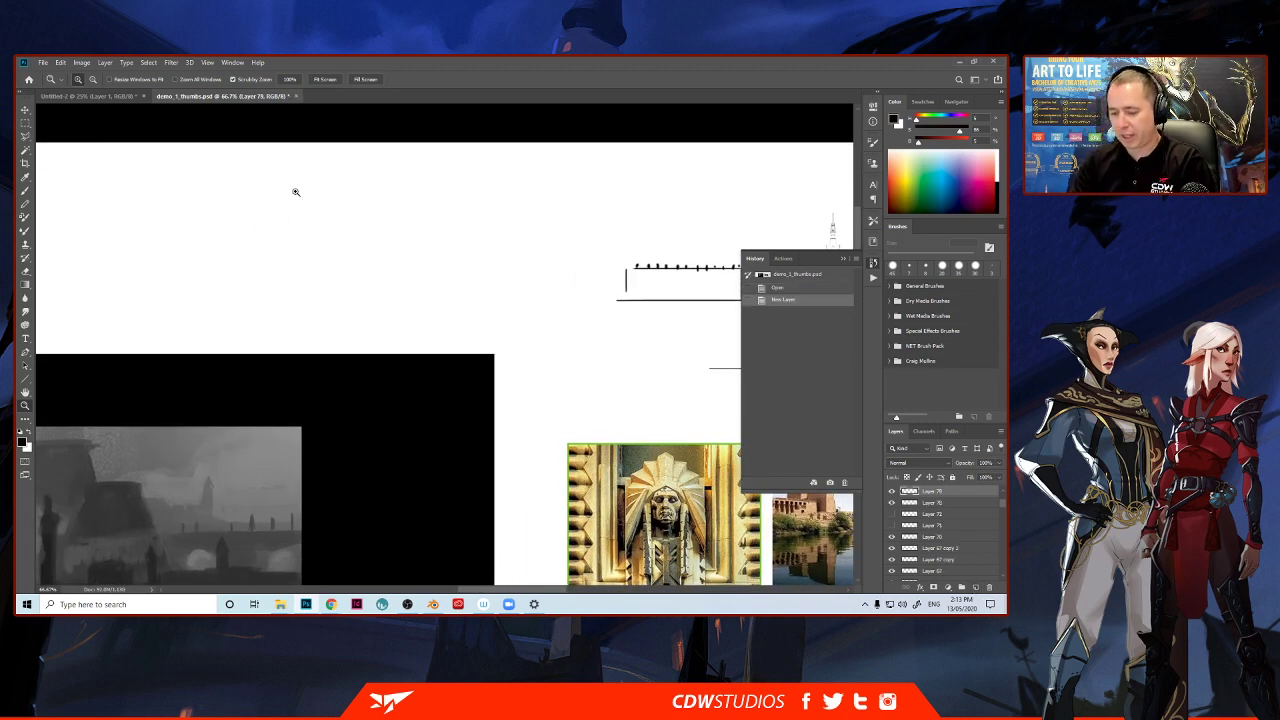
Draw the square front wall of a small house in the blank white area using the Line tool at 1 px.
{"action": "key", "text": "u"}
{"action": "mouse_move", "coordinate": [320, 294]}
{"action": "left_mouse_down"}
{"action": "mouse_move", "coordinate": [330, 211]}
{"action": "mouse_move", "coordinate": [322, 302]}
{"action": "mouse_move", "coordinate": [409, 302]}
{"action": "left_mouse_up"}
{"action": "key", "text": "ctrl+z"}
{"action": "mouse_move", "coordinate": [409, 302]}
{"action": "left_mouse_down"}
{"action": "mouse_move", "coordinate": [409, 220]}
{"action": "mouse_move", "coordinate": [372, 248]}
{"action": "left_mouse_up"}
{"action": "key", "text": "ctrl+z"}
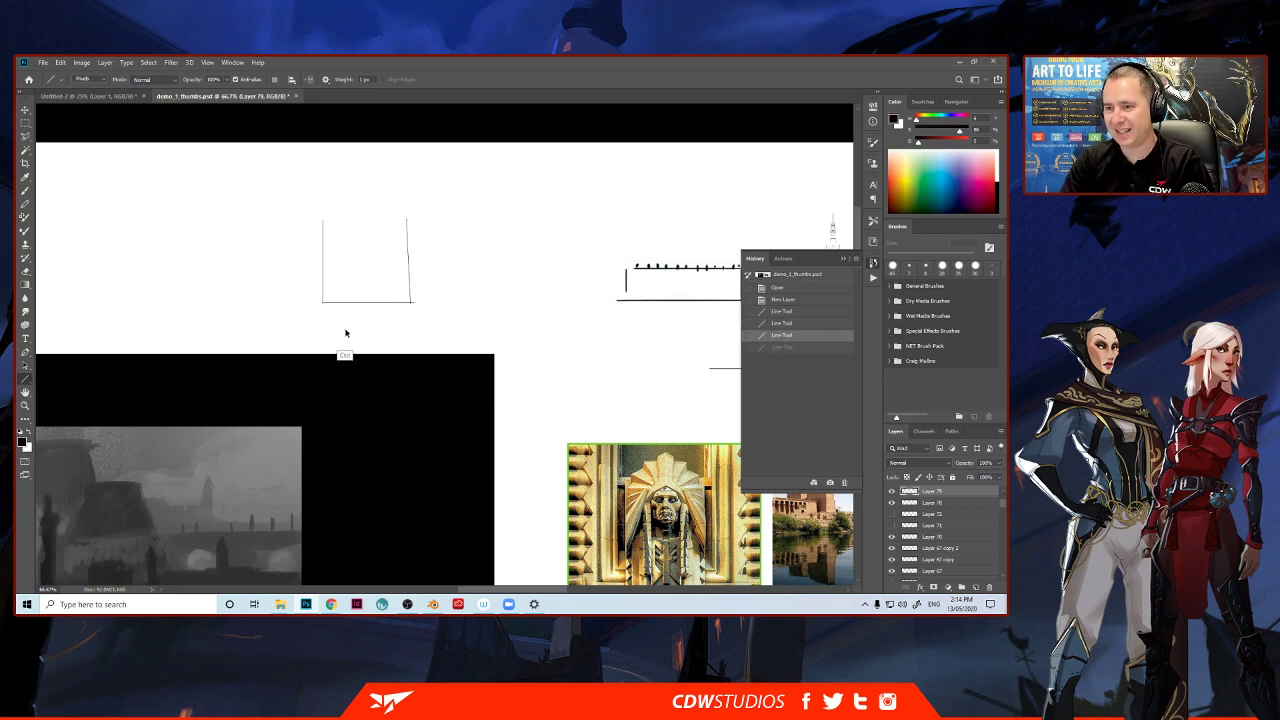
{"action": "key", "text": "ctrl+z"}
{"action": "left_click_drag", "start_coordinate": [410, 302], "coordinate": [411, 220]}
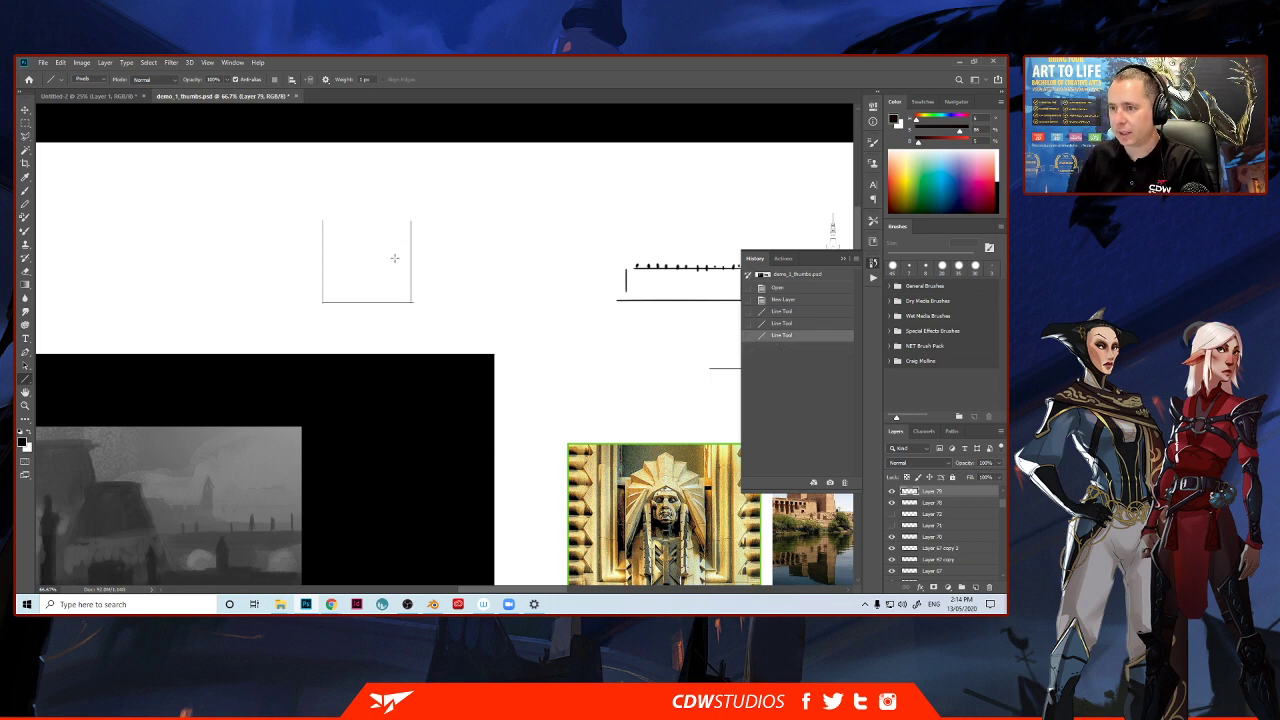
{"action": "left_click_drag", "start_coordinate": [322, 220], "coordinate": [411, 249], "text": "shift"}
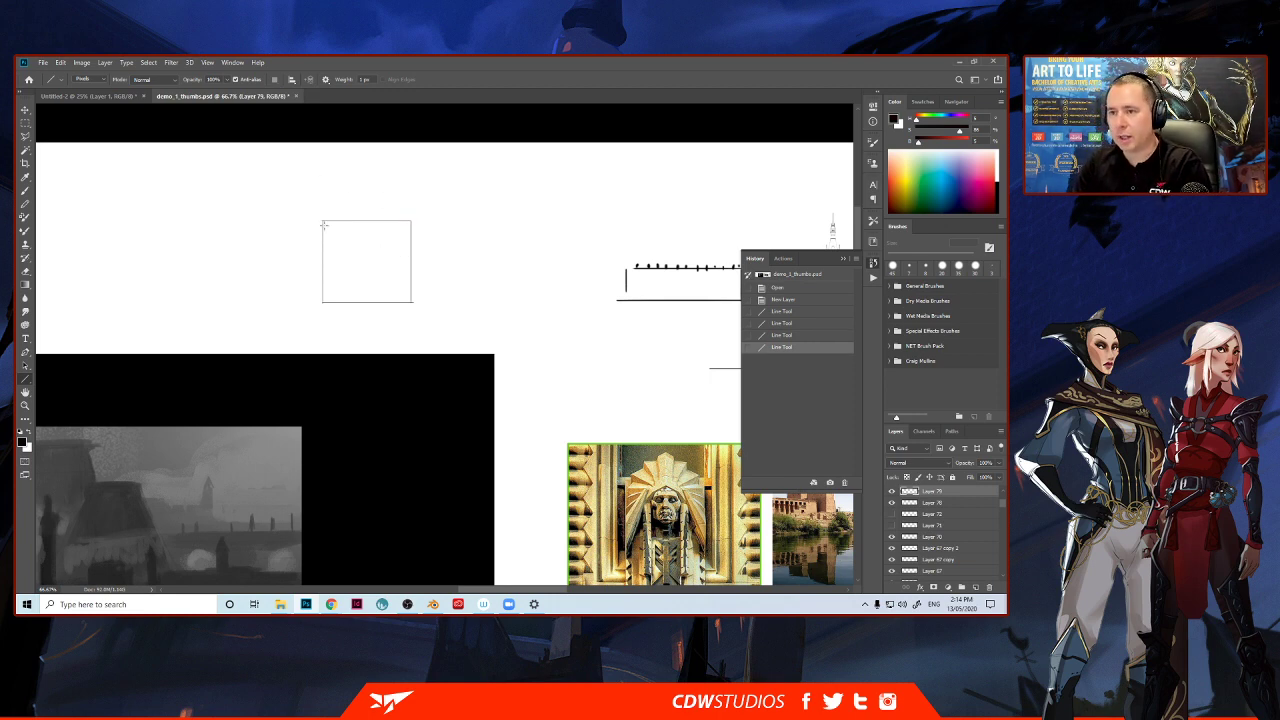
Draw a tapered roof above the square wall with a slightly overhanging eave and a shorter ridge line.
{"action": "mouse_move", "coordinate": [320, 220]}
{"action": "left_mouse_down"}
{"action": "mouse_move", "coordinate": [338, 164]}
{"action": "mouse_move", "coordinate": [334, 174]}
{"action": "mouse_move", "coordinate": [415, 174]}
{"action": "left_mouse_up"}
{"action": "left_click_drag", "start_coordinate": [317, 222], "coordinate": [417, 221], "text": "shift"}
{"action": "mouse_move", "coordinate": [415, 174]}
{"action": "left_mouse_down"}
{"action": "mouse_move", "coordinate": [424, 222]}
{"action": "mouse_move", "coordinate": [407, 174]}
{"action": "mouse_move", "coordinate": [334, 174]}
{"action": "left_mouse_up"}
{"action": "key", "text": "ctrl+z"}
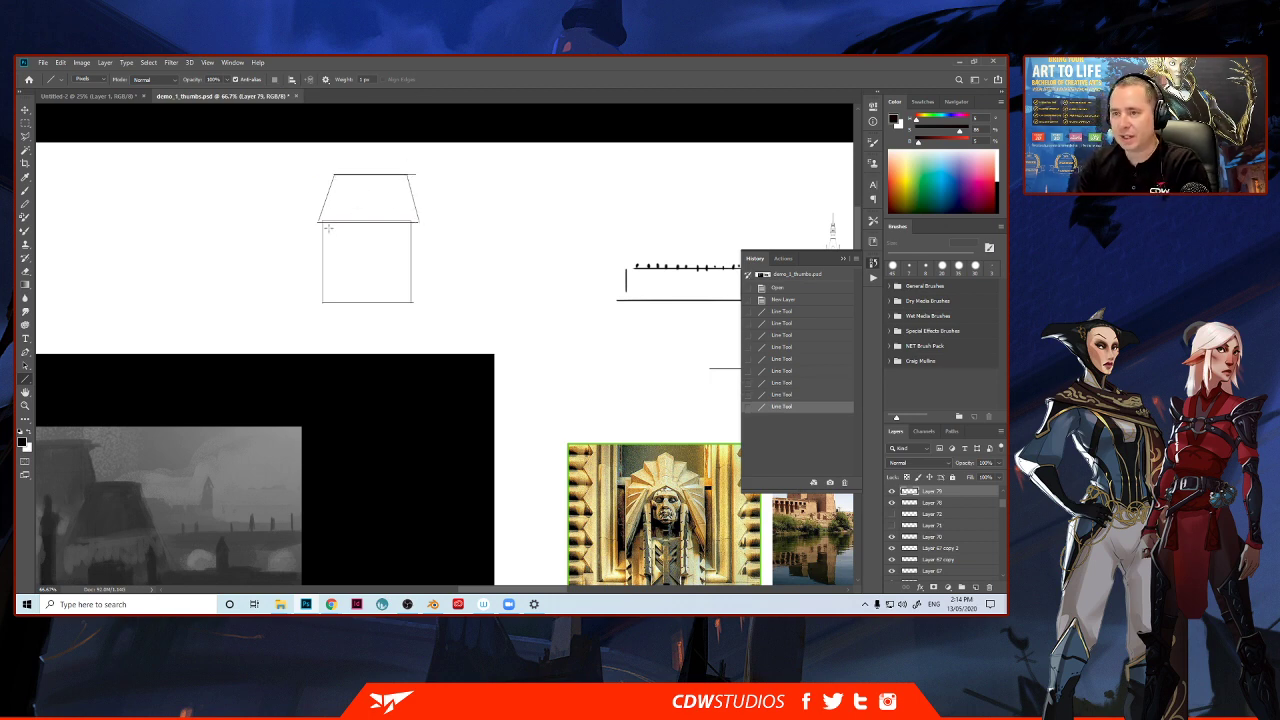
Draw a row of vertical planks under the eave and close the band with a horizontal line across the wall.
{"action": "mouse_move", "coordinate": [327, 226]}
{"action": "left_mouse_down"}
{"action": "mouse_move", "coordinate": [327, 256]}
{"action": "mouse_move", "coordinate": [340, 250]}
{"action": "left_mouse_up"}
{"action": "key", "text": "ctrl+z"}
{"action": "mouse_move", "coordinate": [346, 224]}
{"action": "left_mouse_down"}
{"action": "mouse_move", "coordinate": [355, 256]}
{"action": "mouse_move", "coordinate": [404, 256]}
{"action": "mouse_move", "coordinate": [324, 256]}
{"action": "left_mouse_up"}
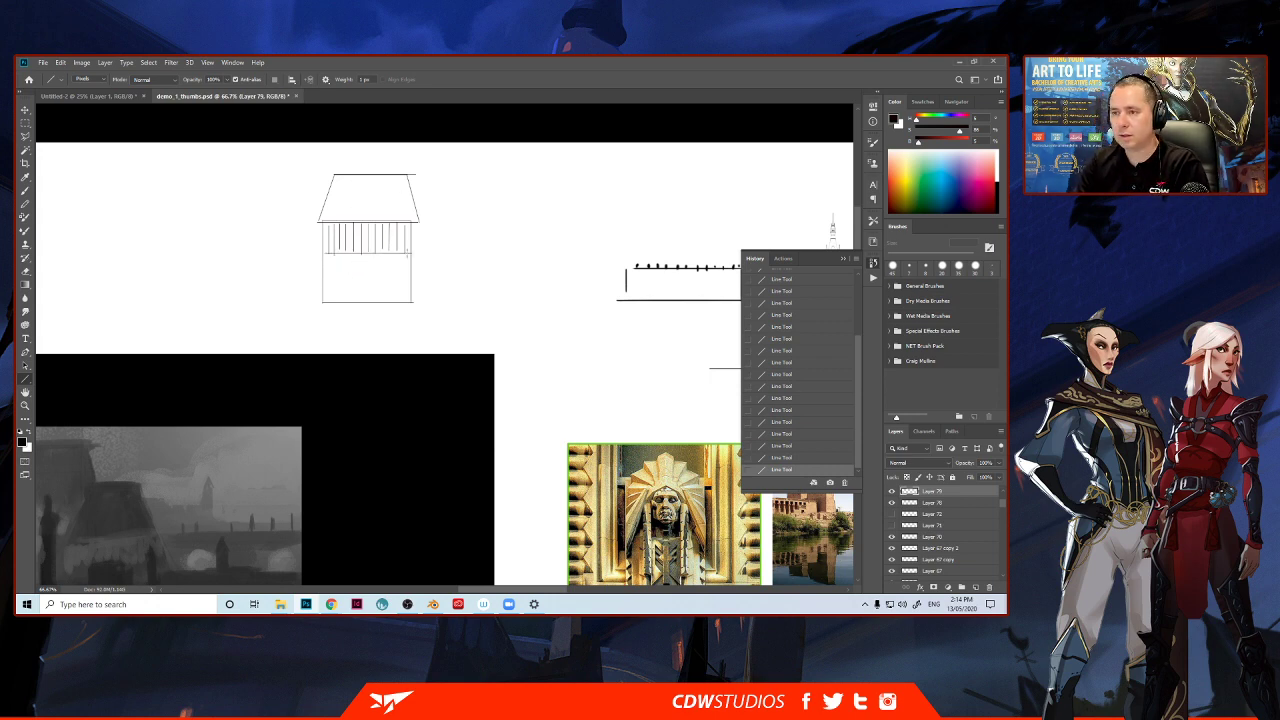
{"action": "left_click_drag", "start_coordinate": [407, 253], "coordinate": [324, 254], "text": "shift"}
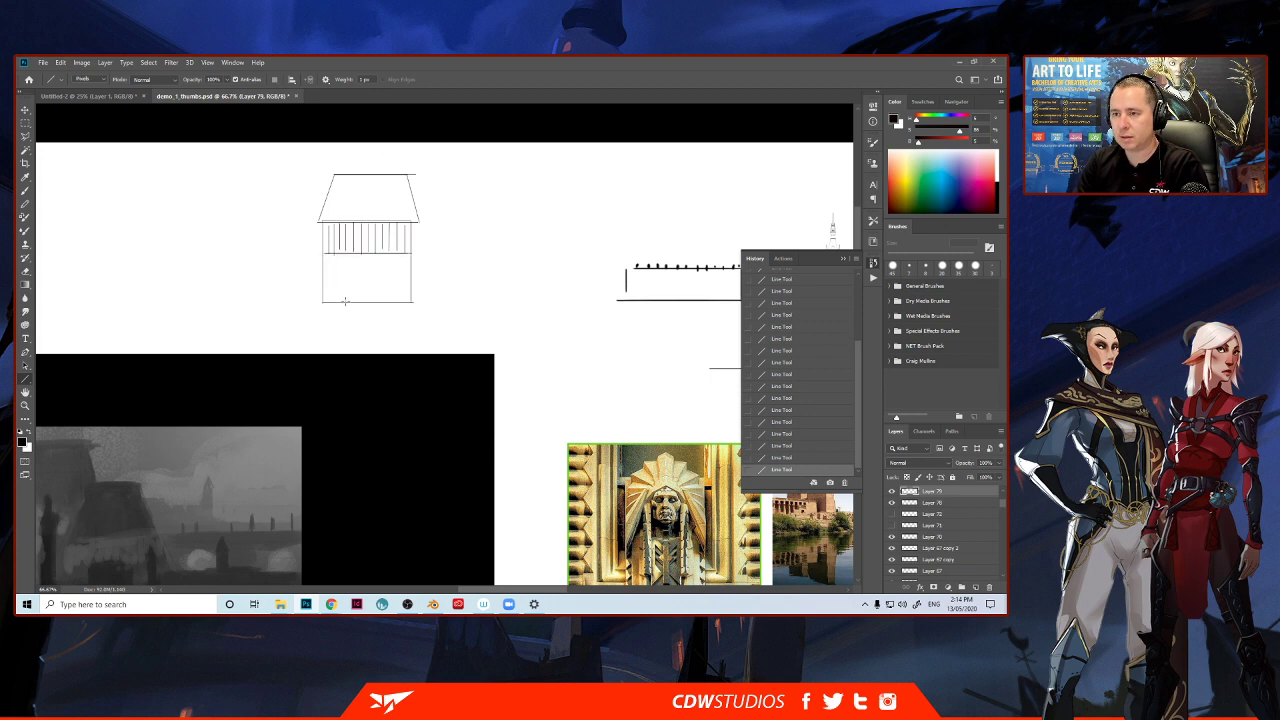
Draw vertical posts and a central doorway in the lower storey of the house.
{"action": "mouse_move", "coordinate": [347, 303]}
{"action": "left_mouse_down", "text": "shift"}
{"action": "mouse_move", "coordinate": [347, 254]}
{"action": "mouse_move", "coordinate": [356, 304]}
{"action": "mouse_move", "coordinate": [358, 256]}
{"action": "mouse_move", "coordinate": [343, 303]}
{"action": "left_mouse_up", "text": "shift"}
{"action": "left_click_drag", "start_coordinate": [379, 260], "coordinate": [381, 302], "text": "shift"}
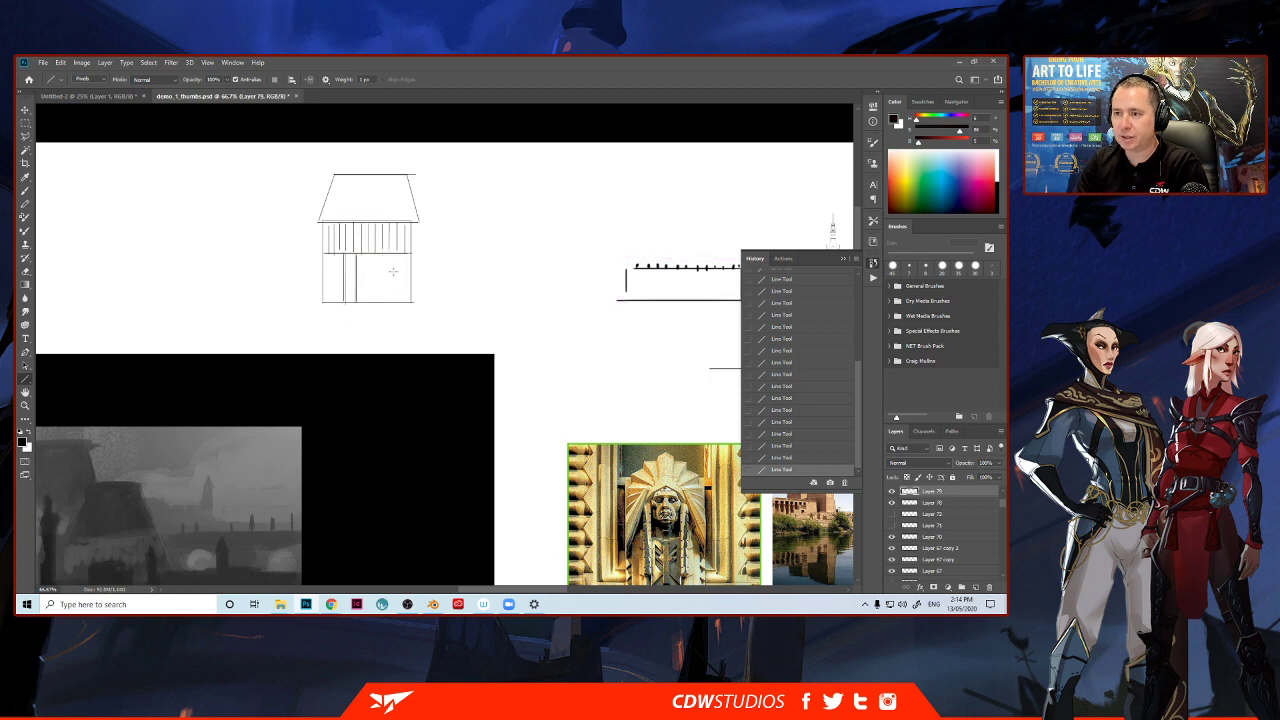
{"action": "mouse_move", "coordinate": [396, 256]}
{"action": "left_mouse_down", "text": "shift"}
{"action": "mouse_move", "coordinate": [394, 303]}
{"action": "mouse_move", "coordinate": [356, 301]}
{"action": "left_mouse_up", "text": "shift"}
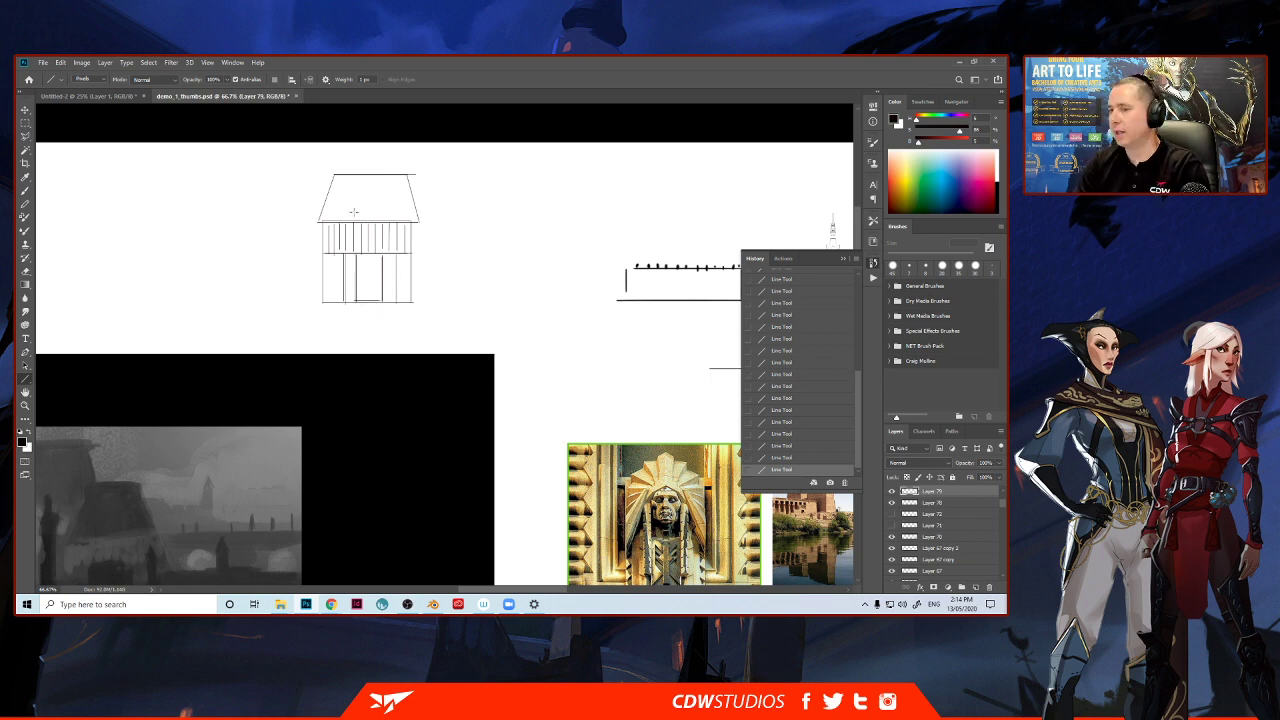
Draw a small dormer window with a pointed gable on the left half of the roof.
{"action": "left_click_drag", "start_coordinate": [269, 246], "coordinate": [323, 271]}
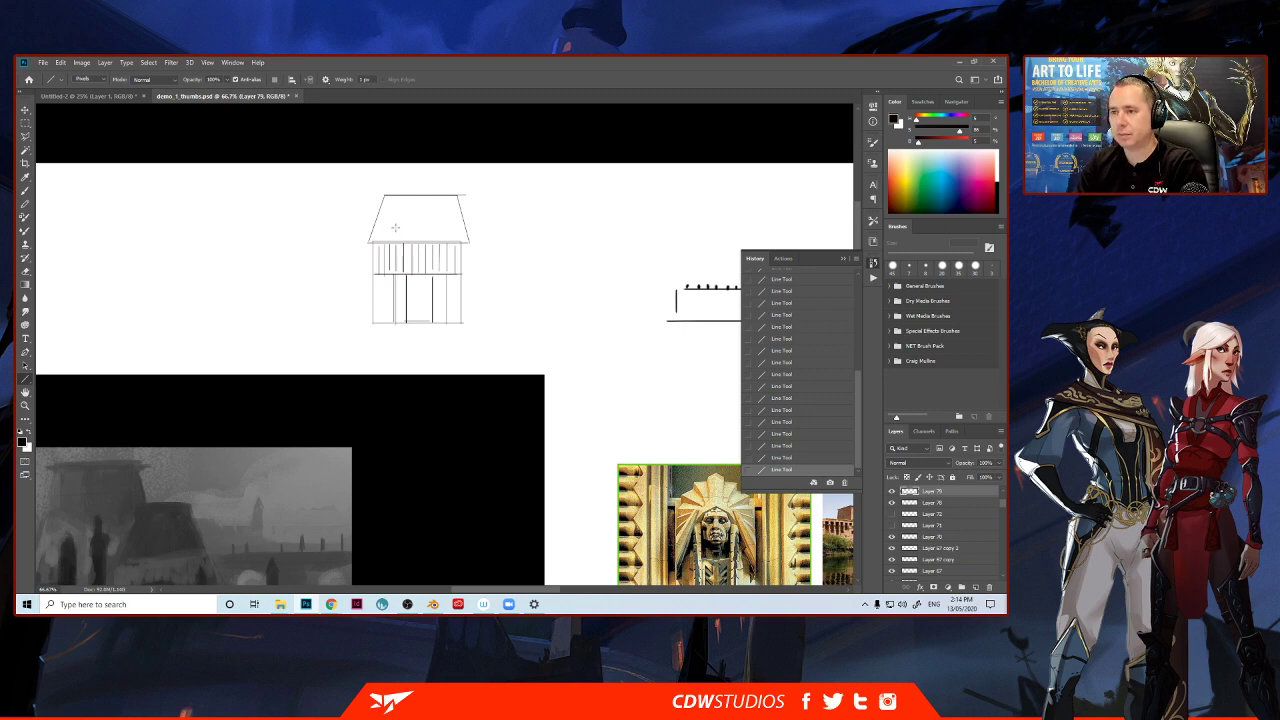
{"action": "mouse_move", "coordinate": [391, 233]}
{"action": "left_mouse_down", "text": "shift"}
{"action": "mouse_move", "coordinate": [391, 219]}
{"action": "mouse_move", "coordinate": [405, 233]}
{"action": "mouse_move", "coordinate": [405, 214]}
{"action": "left_mouse_up", "text": "shift"}
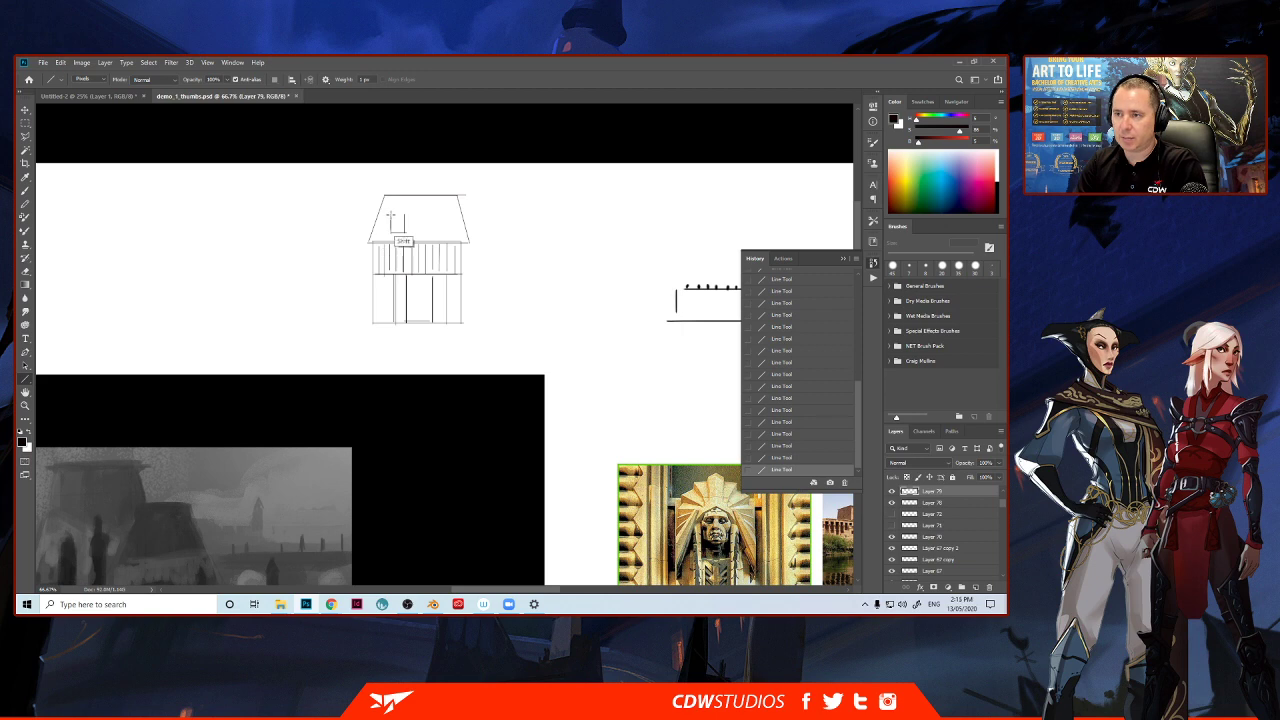
{"action": "mouse_move", "coordinate": [405, 214]}
{"action": "left_mouse_down"}
{"action": "mouse_move", "coordinate": [391, 214]}
{"action": "mouse_move", "coordinate": [398, 204]}
{"action": "mouse_move", "coordinate": [405, 214]}
{"action": "mouse_move", "coordinate": [391, 215]}
{"action": "mouse_move", "coordinate": [410, 216]}
{"action": "left_mouse_up"}
Duplicate the dormer onto its own layer with a lasso selection and shift the copy horizontally to the right half of the roof.
{"action": "key", "text": "l"}
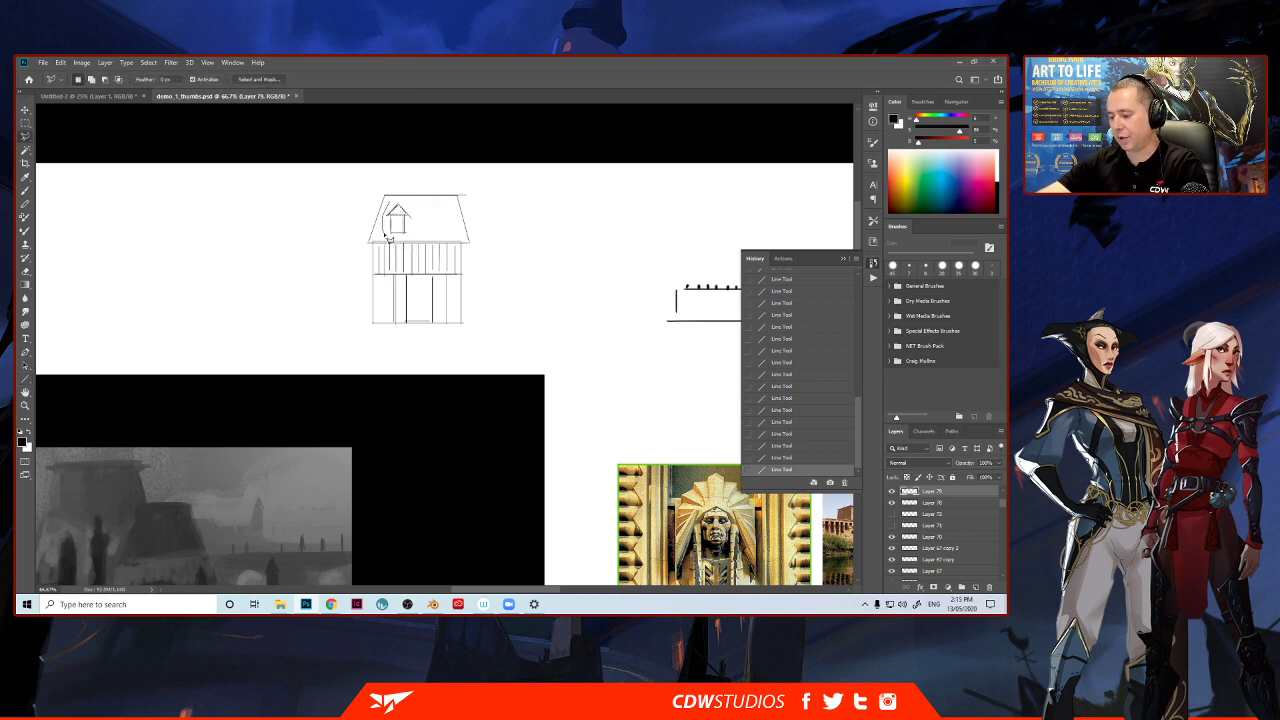
{"action": "mouse_move", "coordinate": [414, 242]}
{"action": "left_mouse_down"}
{"action": "mouse_move", "coordinate": [416, 209]}
{"action": "mouse_move", "coordinate": [400, 211]}
{"action": "left_mouse_up"}
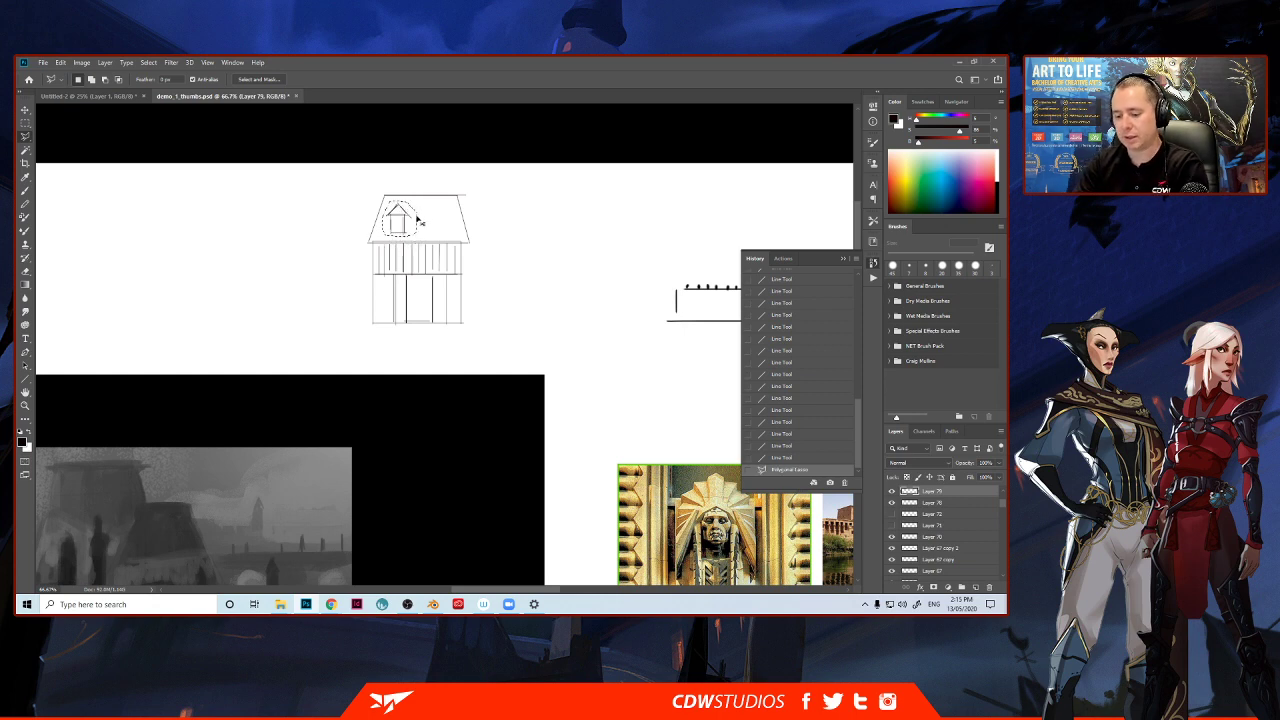
{"action": "key", "text": "ctrl+v"}
{"action": "key", "text": "v"}
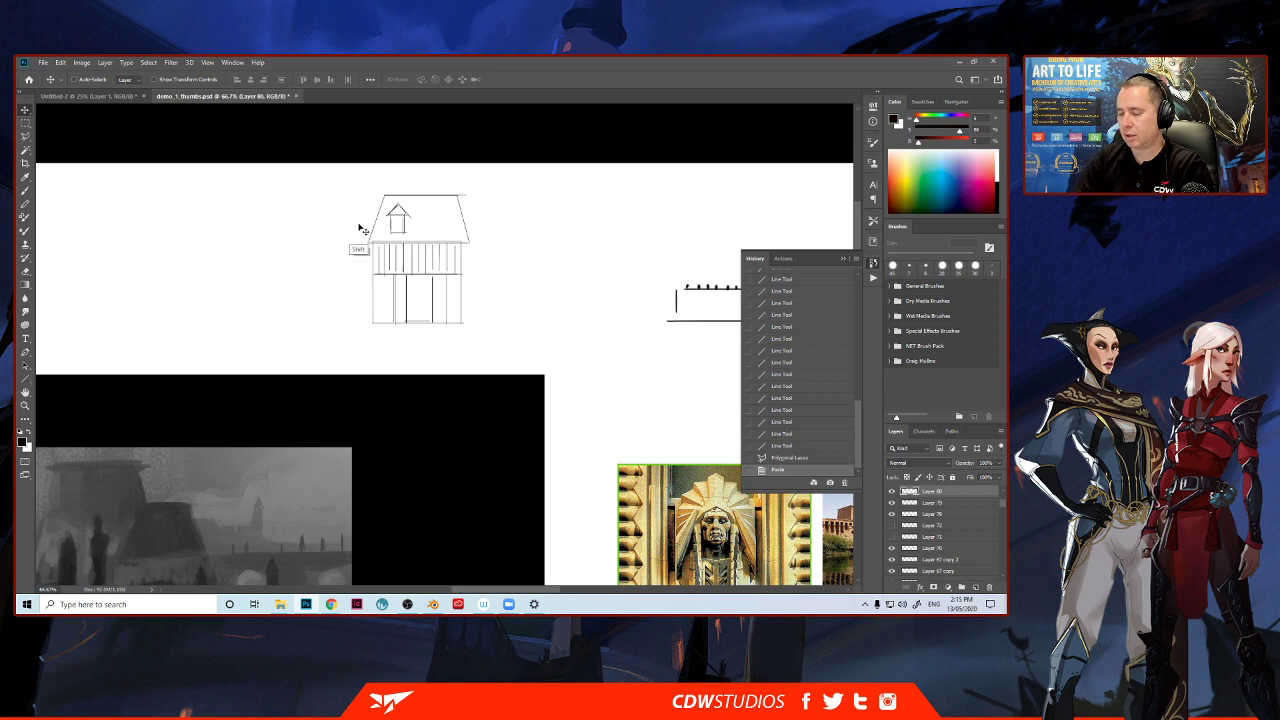
{"action": "key", "text": "shift+Right"}
{"action": "key", "text": "shift+Right"}
{"action": "key", "text": "shift+Right"}
{"action": "key", "text": "shift+Right"}
{"action": "key", "text": "shift+Right"}
{"action": "key", "text": "shift+Right"}
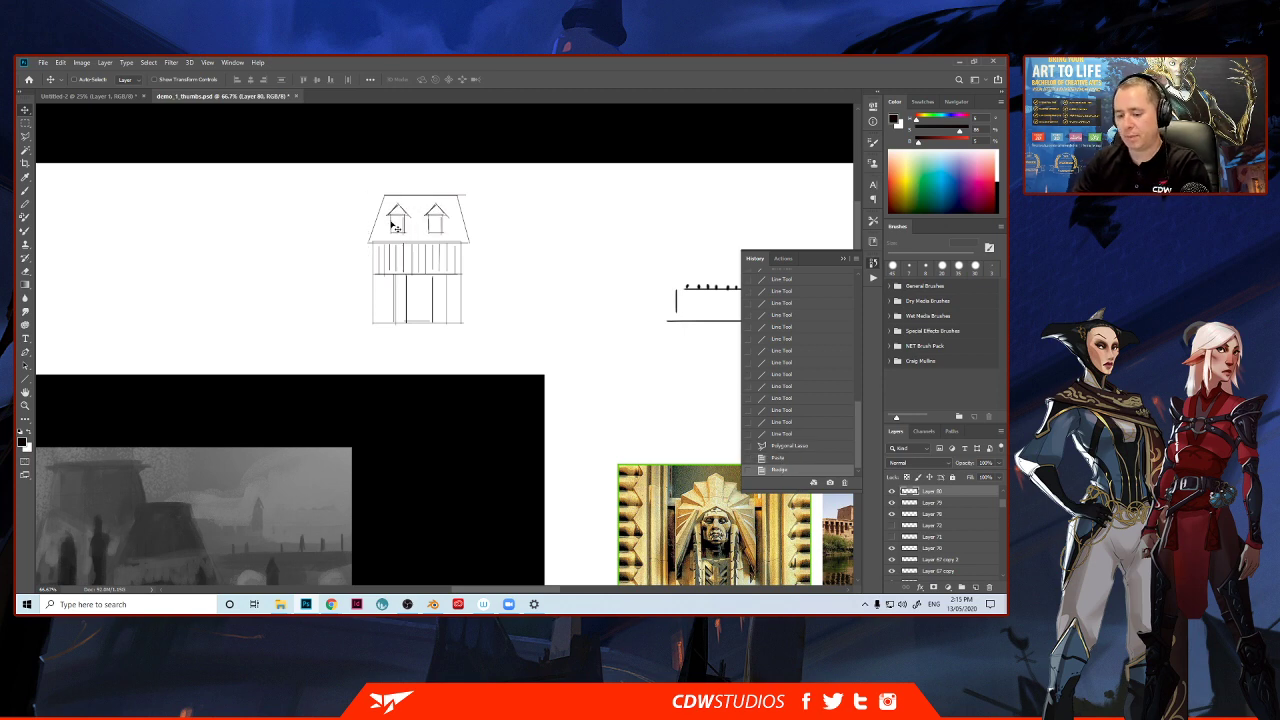
Draw an inner window frame with a sill inside the left dormer using straight lines.
{"action": "key", "text": "z"}
{"action": "left_click", "coordinate": [356, 222]}
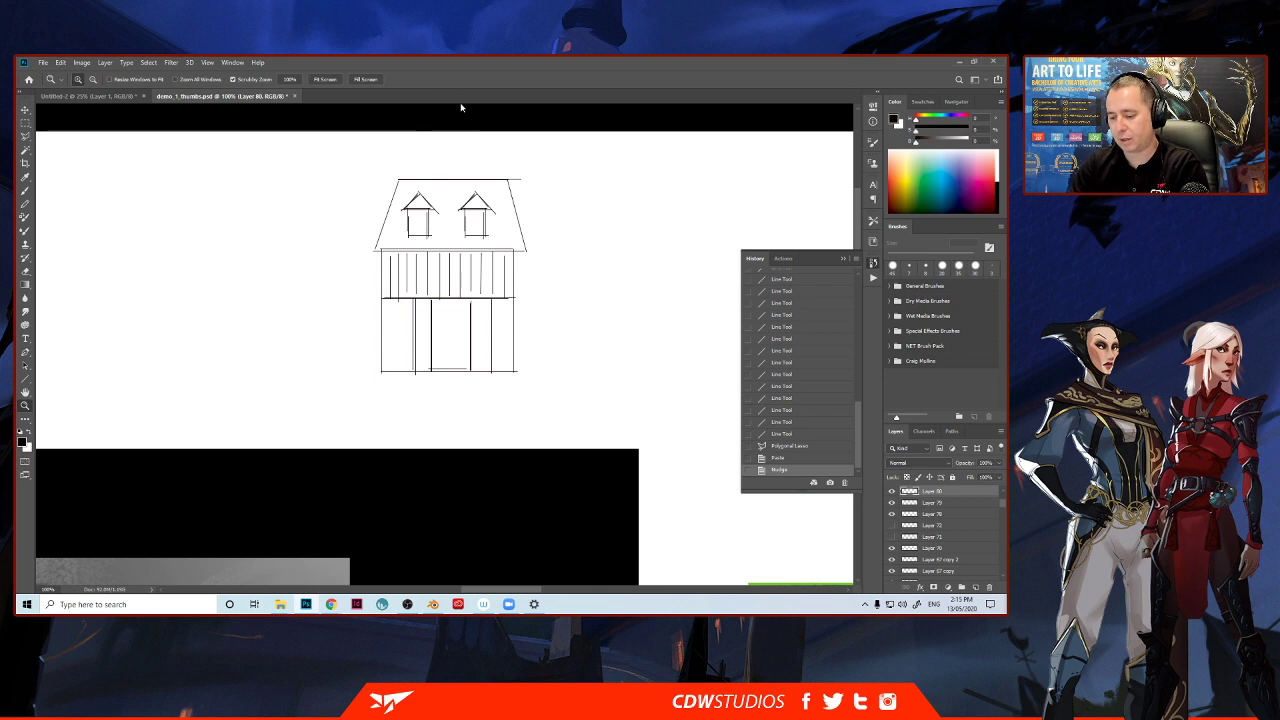
{"action": "key", "text": "u"}
{"action": "left_click_drag", "start_coordinate": [411, 213], "coordinate": [411, 236], "text": "shift"}
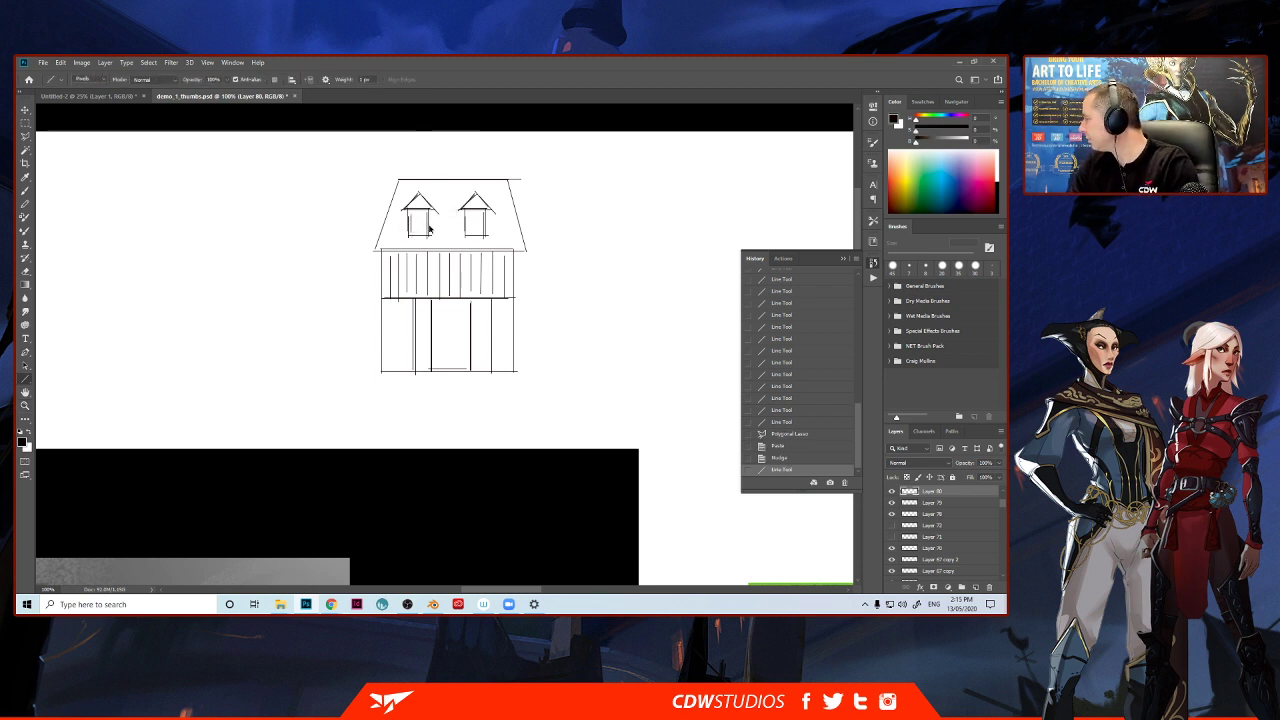
{"action": "key", "text": "ctrl+z"}
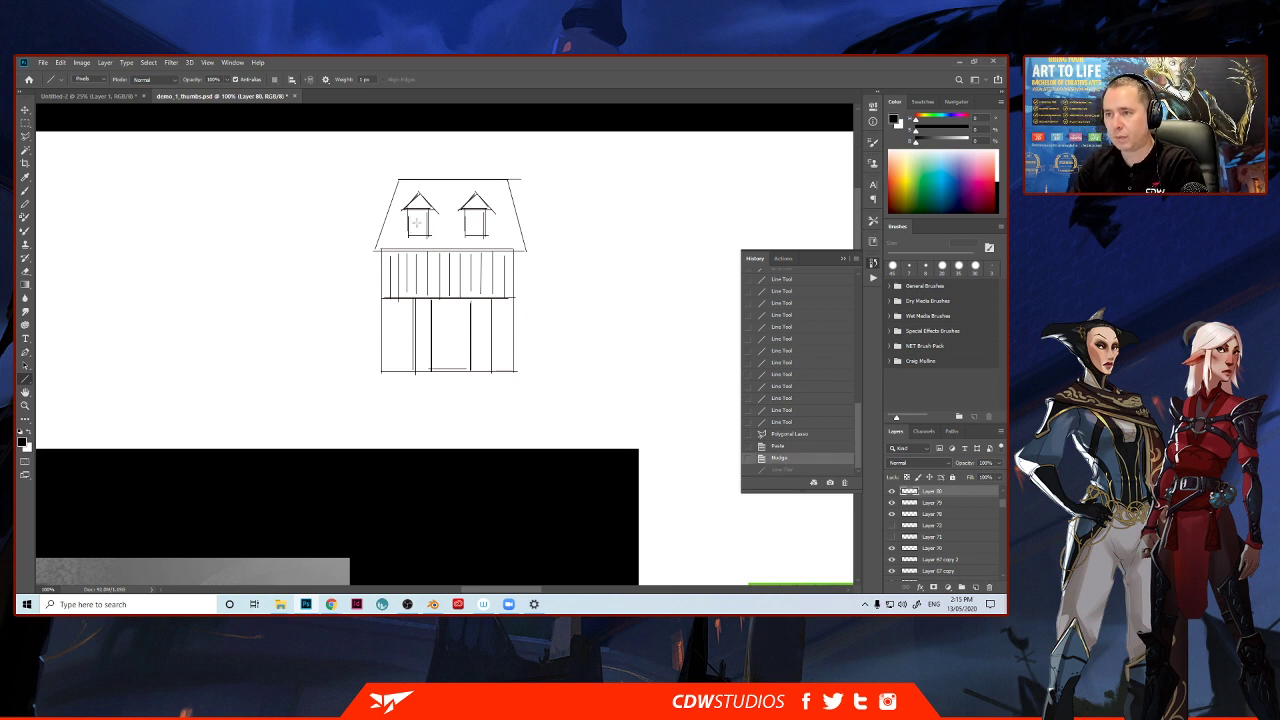
{"action": "mouse_move", "coordinate": [411, 213]}
{"action": "left_mouse_down"}
{"action": "mouse_move", "coordinate": [410, 232]}
{"action": "mouse_move", "coordinate": [421, 229]}
{"action": "left_mouse_up"}
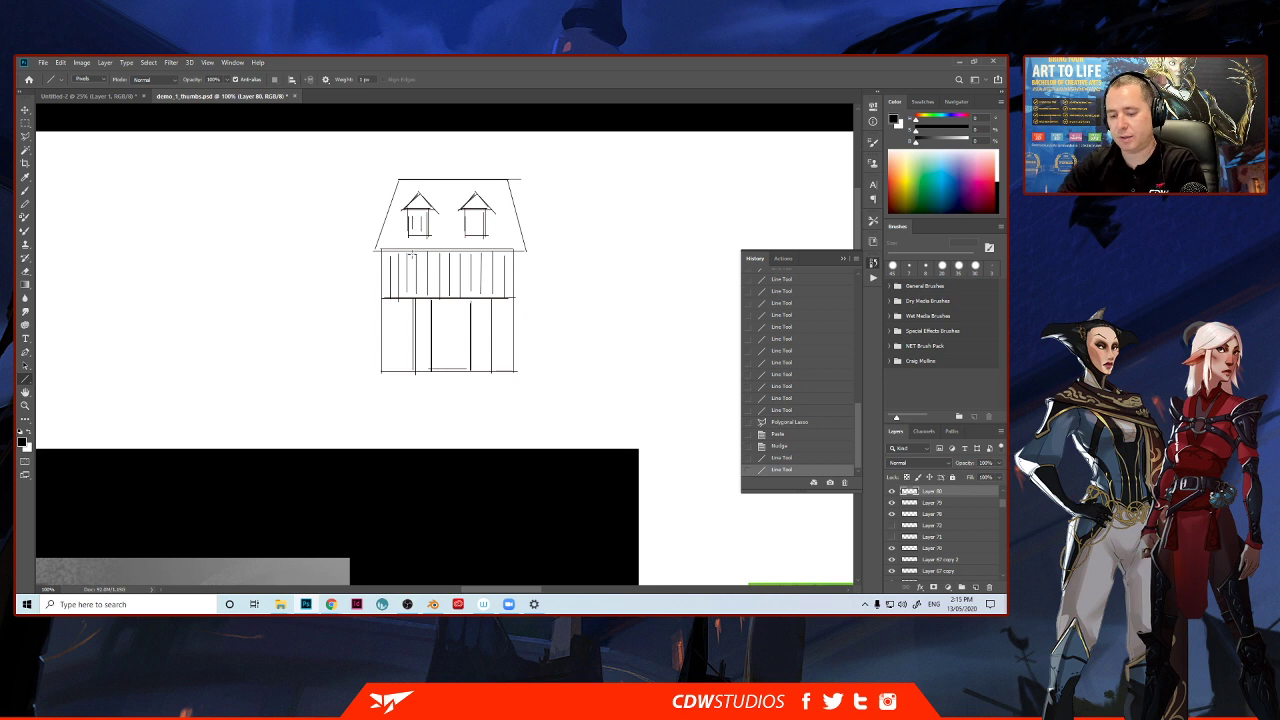
{"action": "key", "text": "z"}
{"action": "left_click", "coordinate": [413, 232]}
{"action": "key", "text": "ctrl+z"}
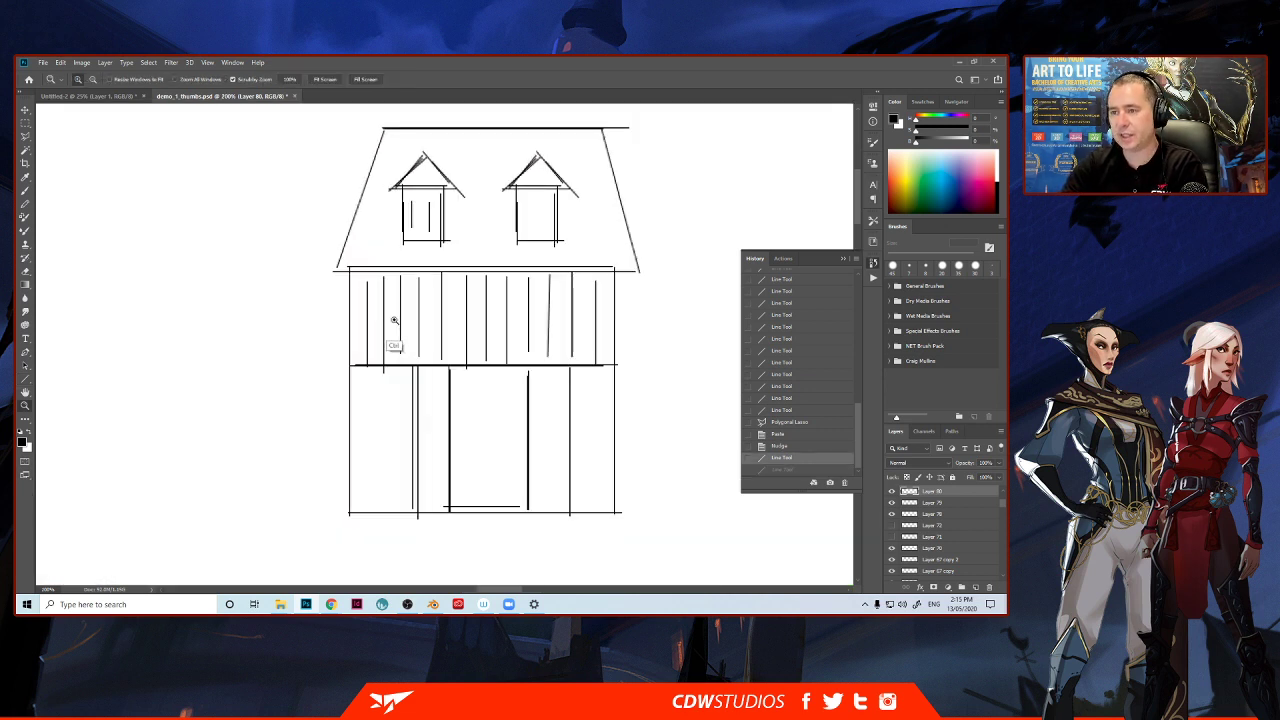
{"action": "key", "text": "u"}
{"action": "mouse_move", "coordinate": [411, 231]}
{"action": "left_mouse_down", "text": "shift"}
{"action": "mouse_move", "coordinate": [433, 231]}
{"action": "mouse_move", "coordinate": [432, 201]}
{"action": "left_mouse_up", "text": "shift"}
{"action": "mouse_move", "coordinate": [431, 213]}
{"action": "left_mouse_down", "text": "shift"}
{"action": "mouse_move", "coordinate": [432, 234]}
{"action": "mouse_move", "coordinate": [408, 236]}
{"action": "mouse_move", "coordinate": [435, 237]}
{"action": "left_mouse_up", "text": "shift"}
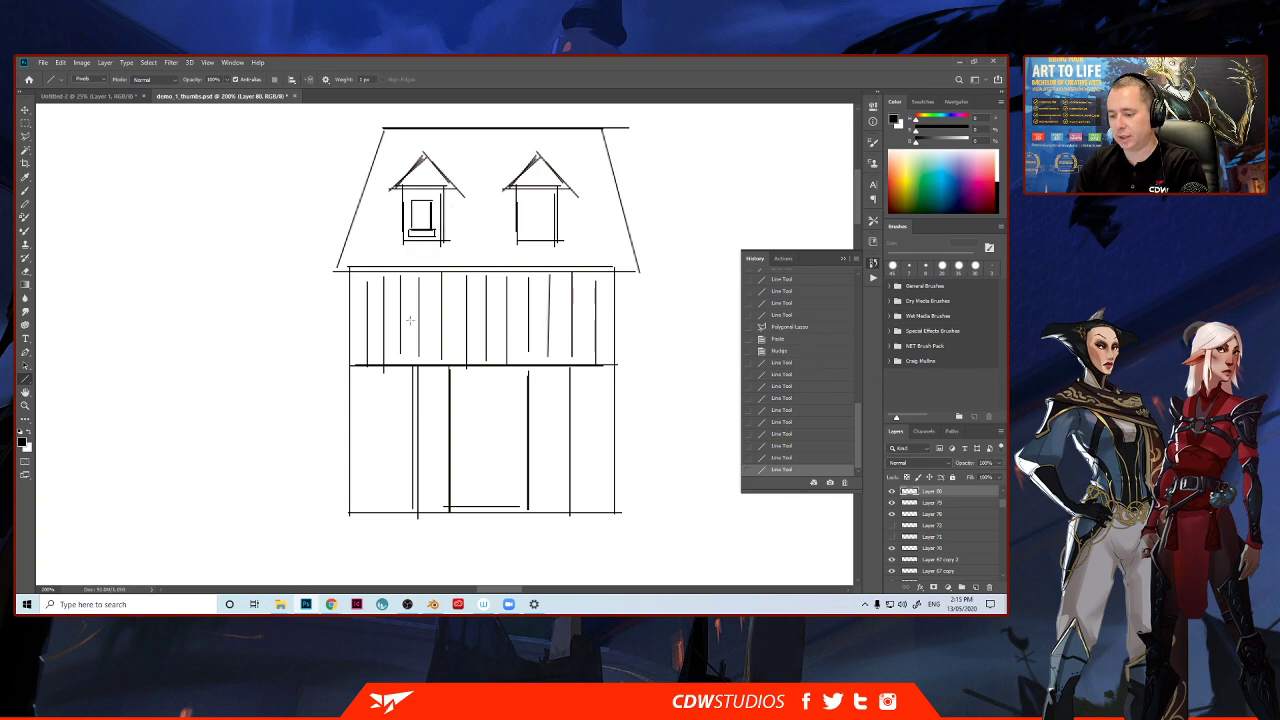
Draw the rectangular outline of a long, low building left of the house, with a horizontal line just below its top edge.
{"action": "key", "text": "ctrl+minus"}
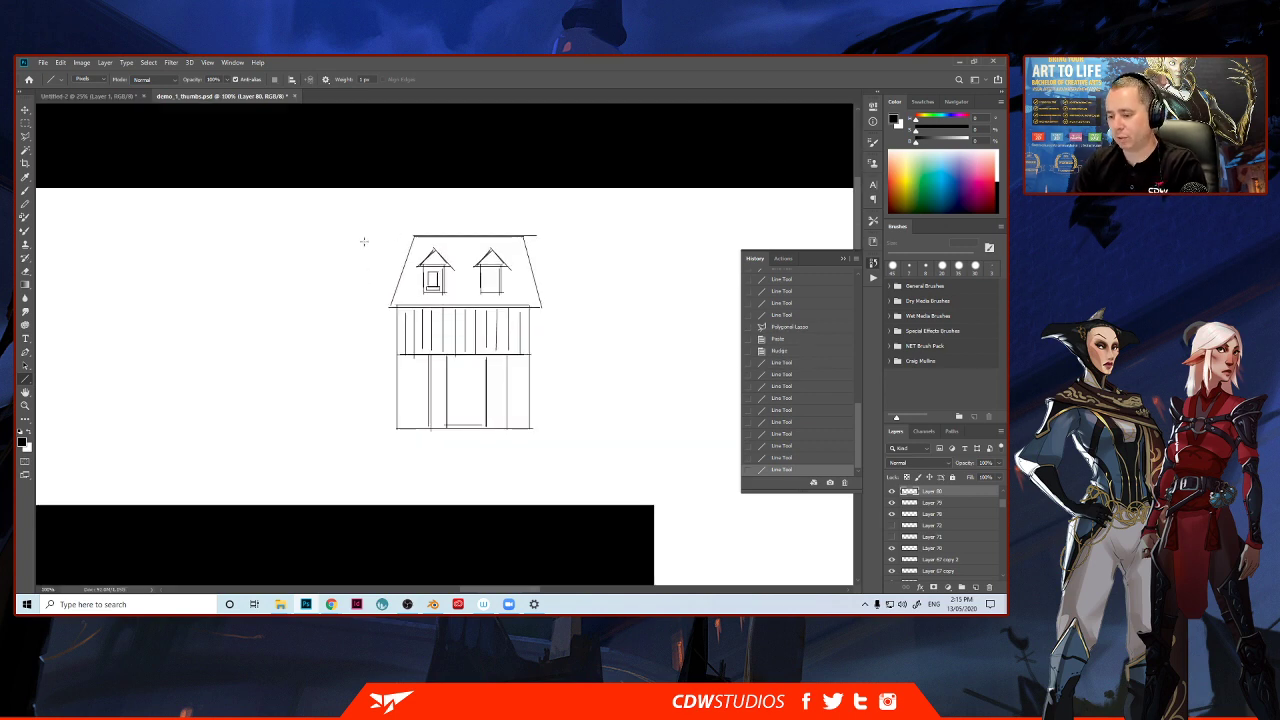
{"action": "key", "text": "ctrl+minus"}
{"action": "key", "text": "ctrl+plus"}
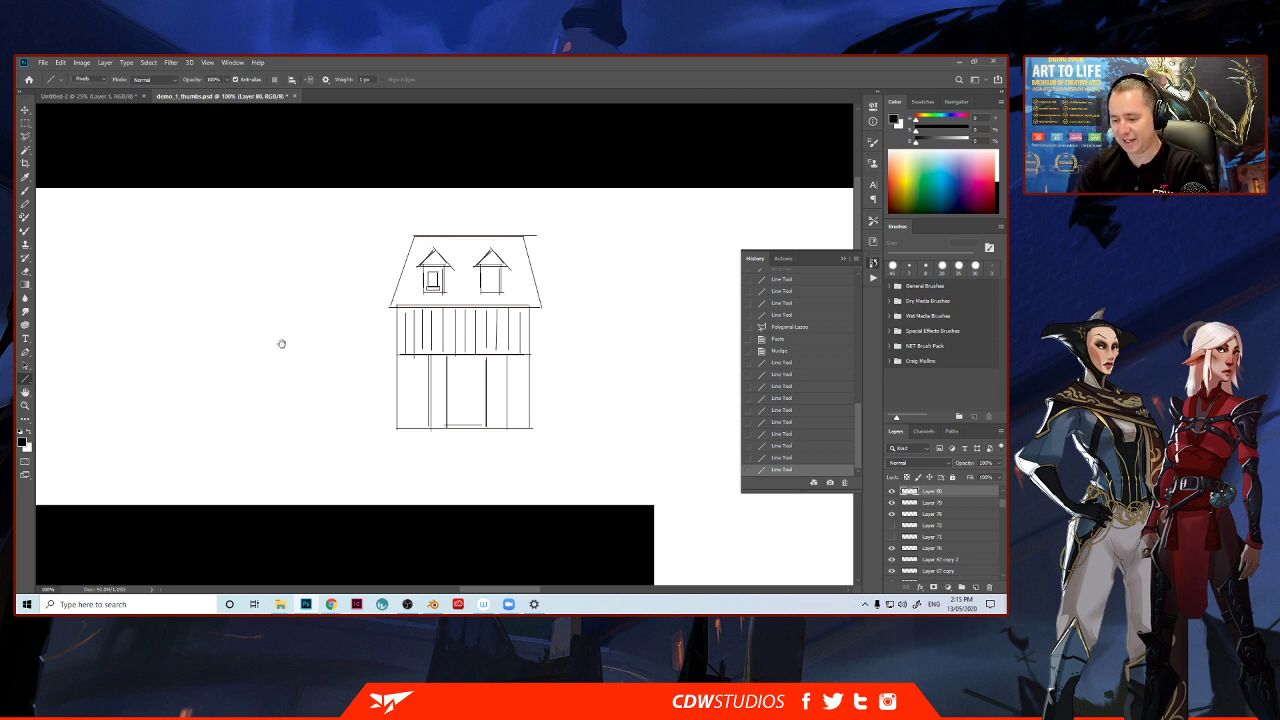
{"action": "left_click_drag", "start_coordinate": [282, 343], "coordinate": [352, 313]}
{"action": "mouse_move", "coordinate": [415, 342]}
{"action": "left_mouse_down"}
{"action": "mouse_move", "coordinate": [189, 342]}
{"action": "mouse_move", "coordinate": [415, 375]}
{"action": "mouse_move", "coordinate": [415, 396]}
{"action": "mouse_move", "coordinate": [179, 396]}
{"action": "left_mouse_up"}
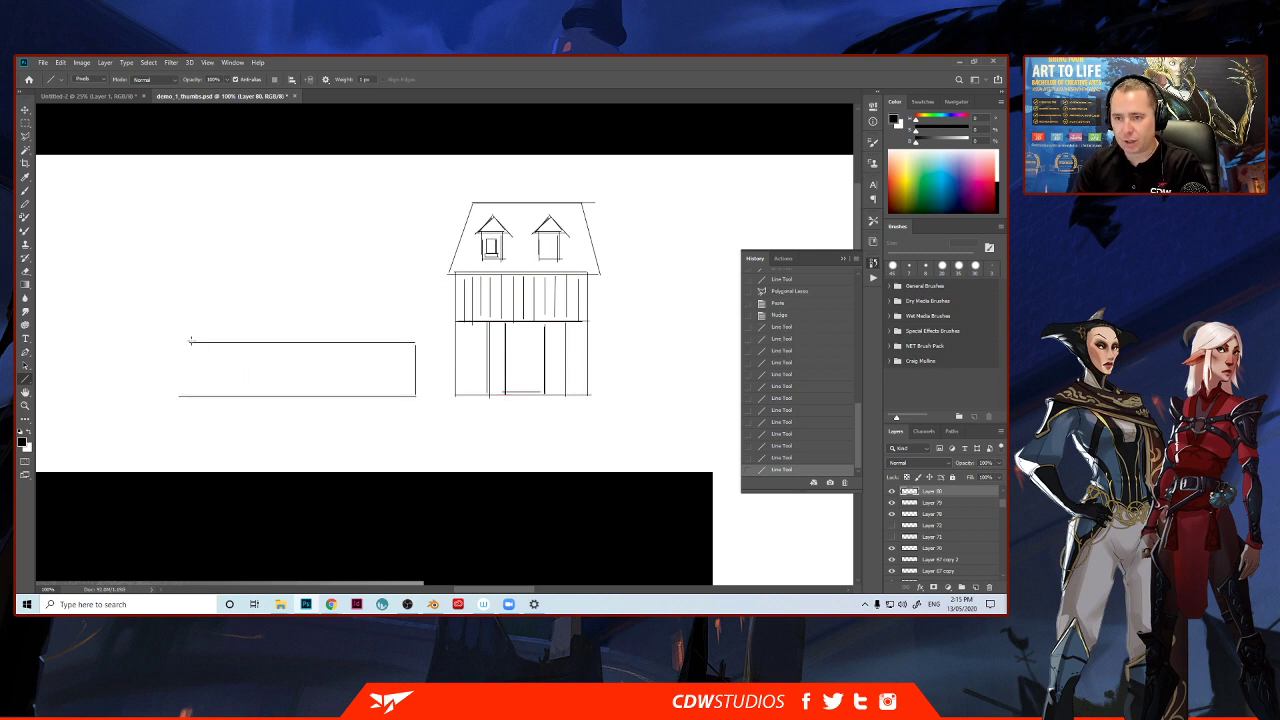
{"action": "mouse_move", "coordinate": [190, 342]}
{"action": "left_mouse_down"}
{"action": "mouse_move", "coordinate": [190, 418]}
{"action": "mouse_move", "coordinate": [190, 396]}
{"action": "left_mouse_up"}
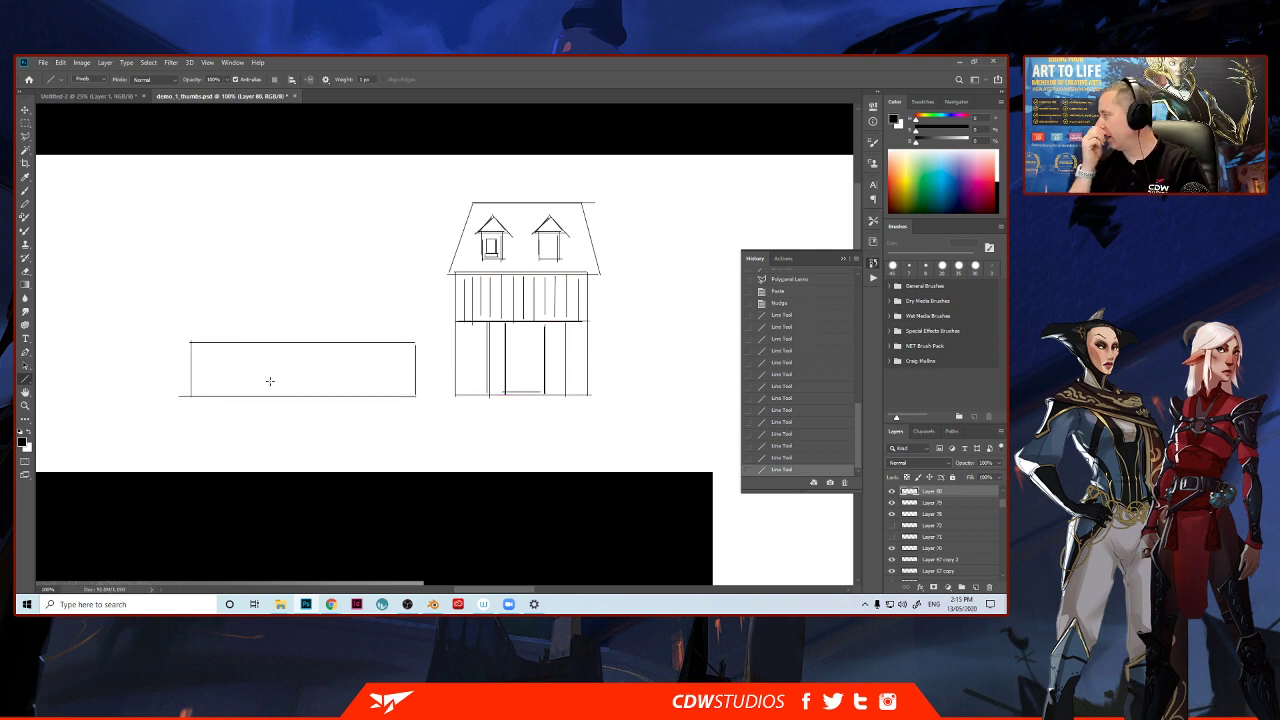
{"action": "left_click_drag", "start_coordinate": [191, 353], "coordinate": [415, 352]}
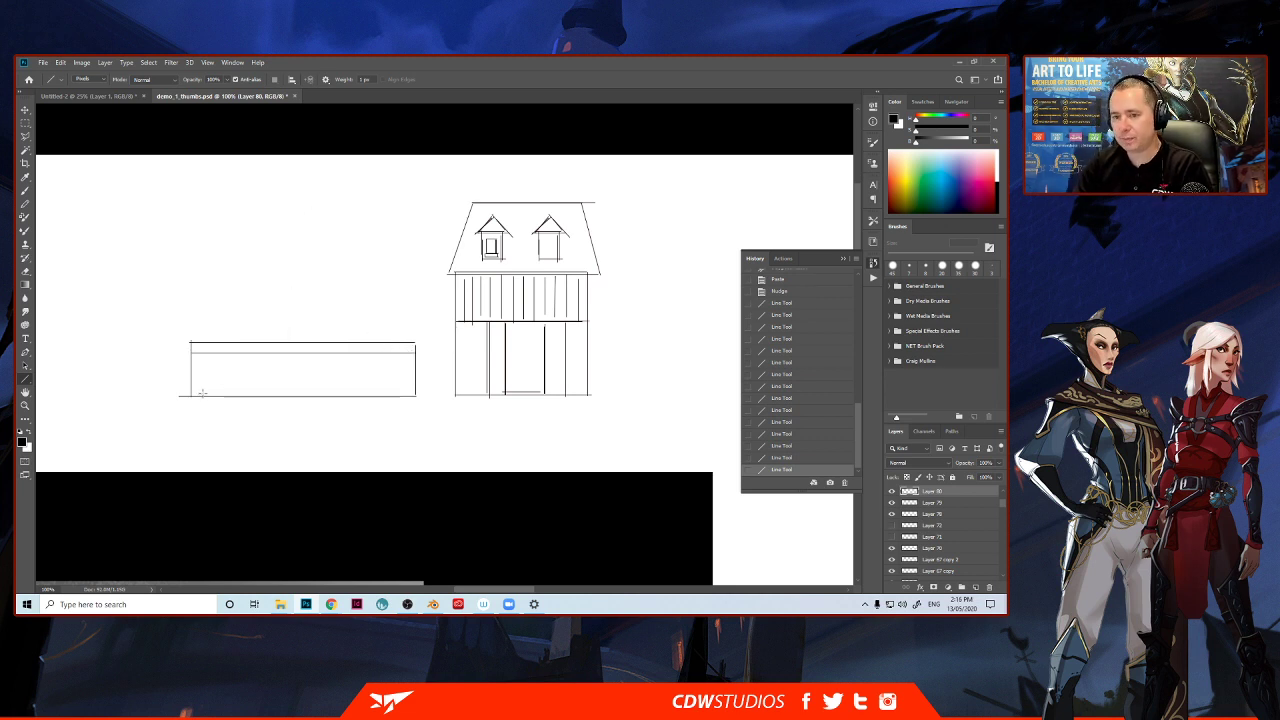
{"action": "mouse_move", "coordinate": [198, 395]}
{"action": "left_mouse_down"}
{"action": "mouse_move", "coordinate": [232, 355]}
{"action": "mouse_move", "coordinate": [263, 395]}
{"action": "left_mouse_up"}
{"action": "key", "text": "ctrl"}
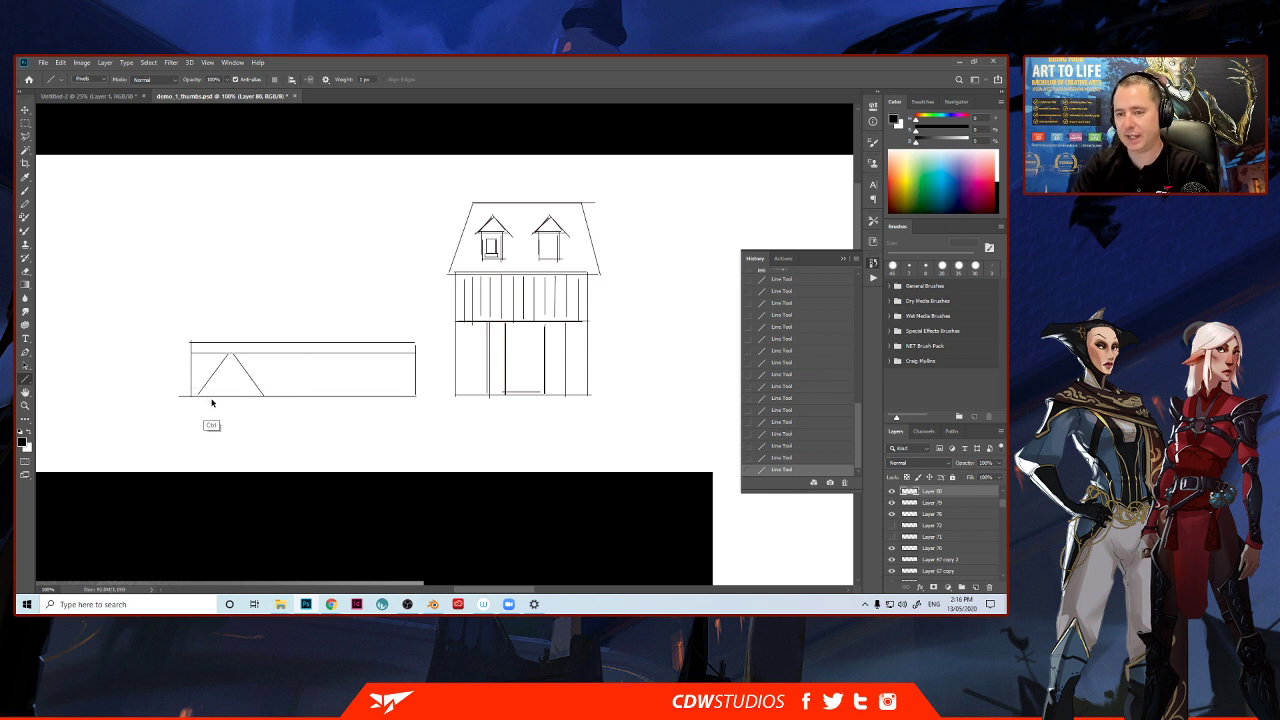
{"action": "key", "text": "ctrl"}
{"action": "key", "text": "ctrl+z"}
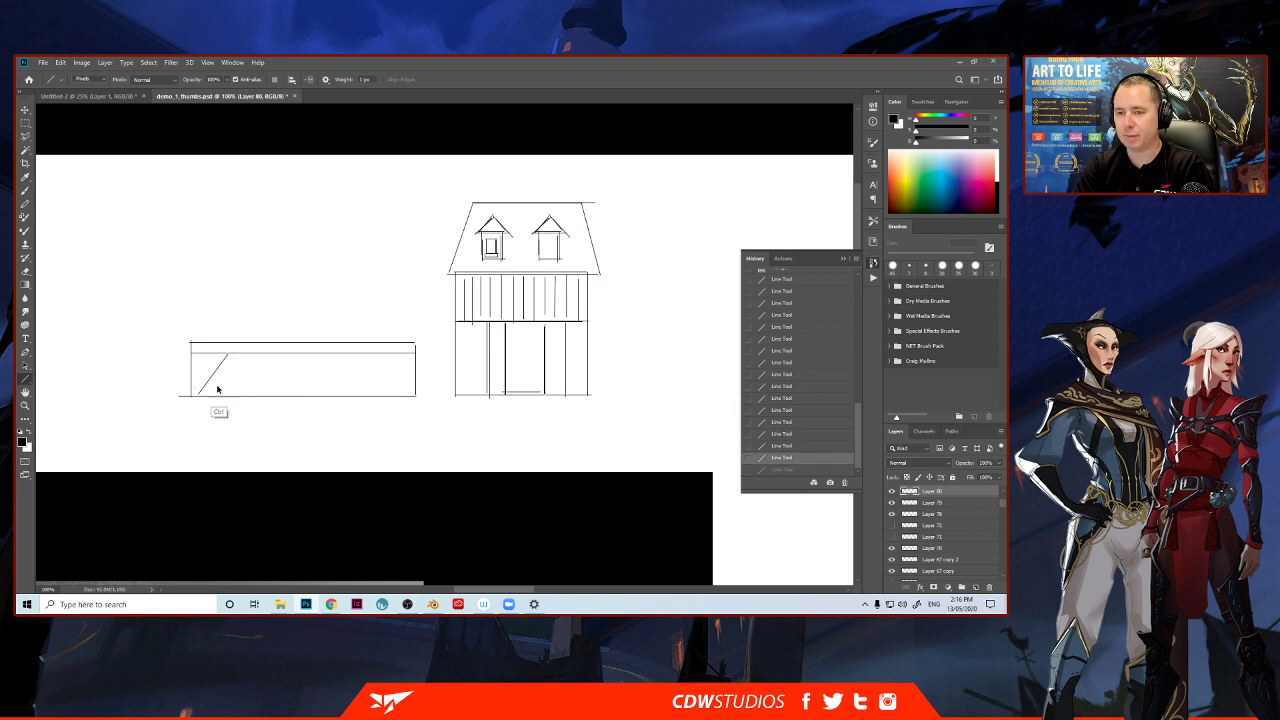
{"action": "key", "text": "ctrl+z"}
Draw a second horizontal beam line across the long, low building and four evenly spaced double-line posts below it.
{"action": "left_click_drag", "start_coordinate": [191, 357], "coordinate": [415, 357], "text": "shift"}
{"action": "left_click_drag", "start_coordinate": [225, 357], "coordinate": [225, 396], "text": "shift"}
{"action": "left_click_drag", "start_coordinate": [274, 357], "coordinate": [276, 396], "text": "shift"}
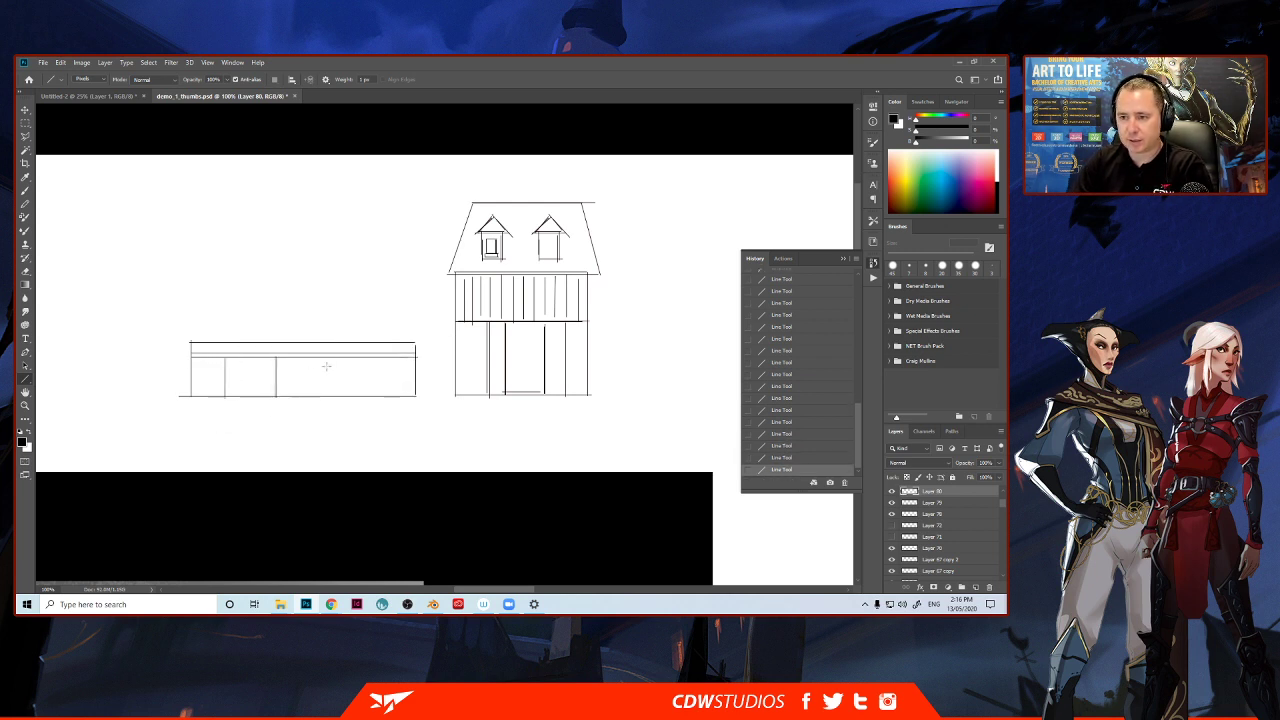
{"action": "left_click_drag", "start_coordinate": [327, 357], "coordinate": [326, 396], "text": "shift"}
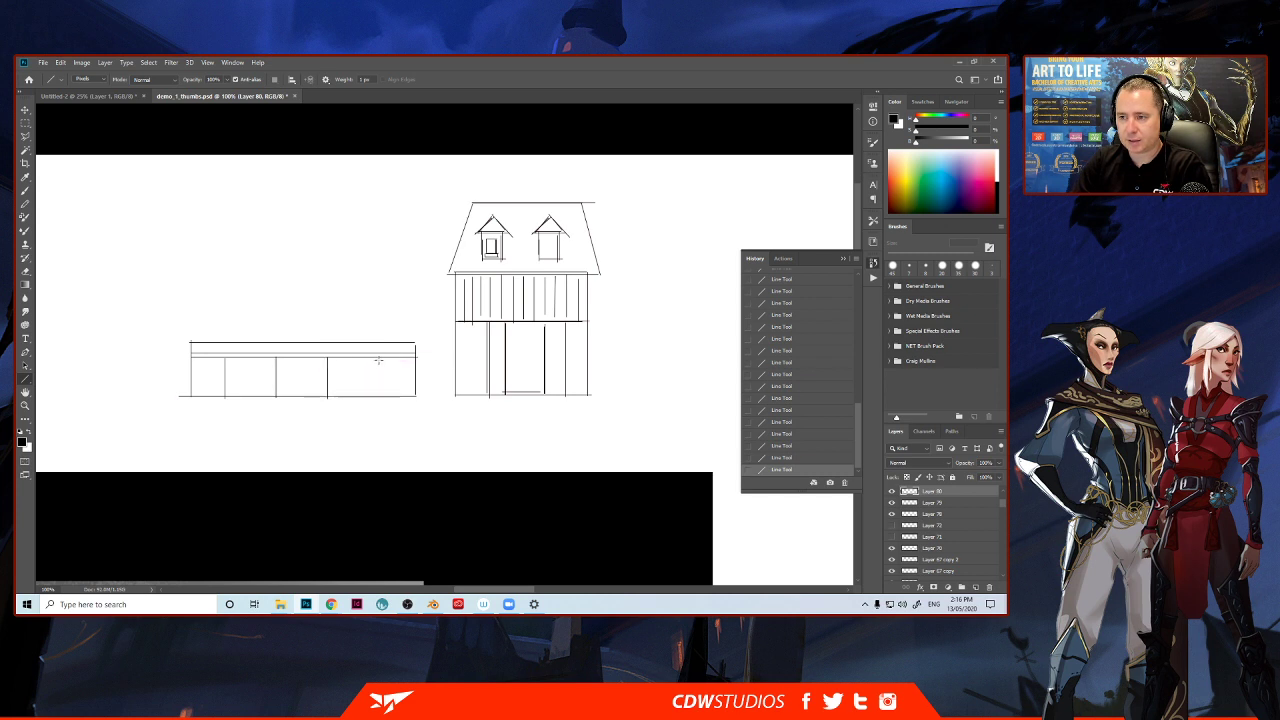
{"action": "left_click_drag", "start_coordinate": [377, 357], "coordinate": [377, 396], "text": "shift"}
{"action": "left_click_drag", "start_coordinate": [216, 357], "coordinate": [216, 396], "text": "shift"}
{"action": "left_click_drag", "start_coordinate": [270, 357], "coordinate": [270, 396], "text": "shift"}
{"action": "key", "text": "ctrl+z"}
{"action": "mouse_move", "coordinate": [321, 357]}
{"action": "left_mouse_down", "text": "shift"}
{"action": "mouse_move", "coordinate": [321, 414]}
{"action": "mouse_move", "coordinate": [321, 396]}
{"action": "left_mouse_up", "text": "shift"}
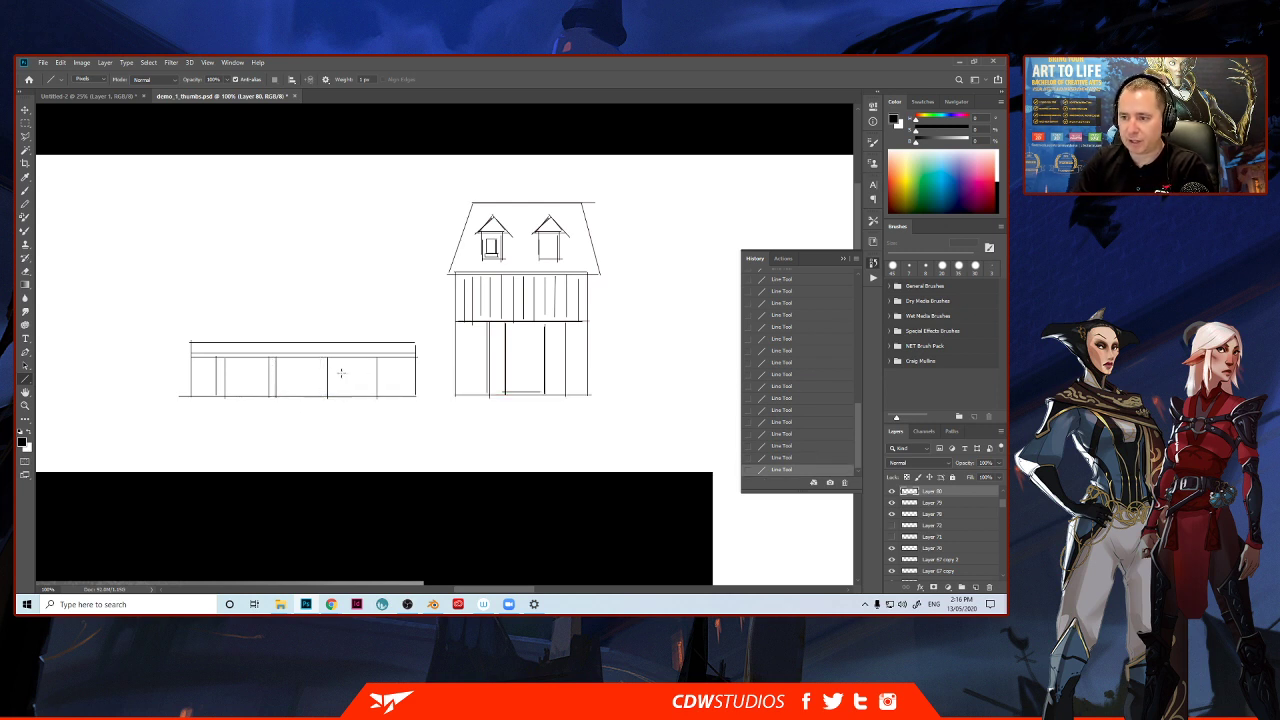
{"action": "mouse_move", "coordinate": [368, 357]}
{"action": "left_mouse_down", "text": "shift"}
{"action": "mouse_move", "coordinate": [366, 428]}
{"action": "mouse_move", "coordinate": [368, 398]}
{"action": "left_mouse_up", "text": "shift"}
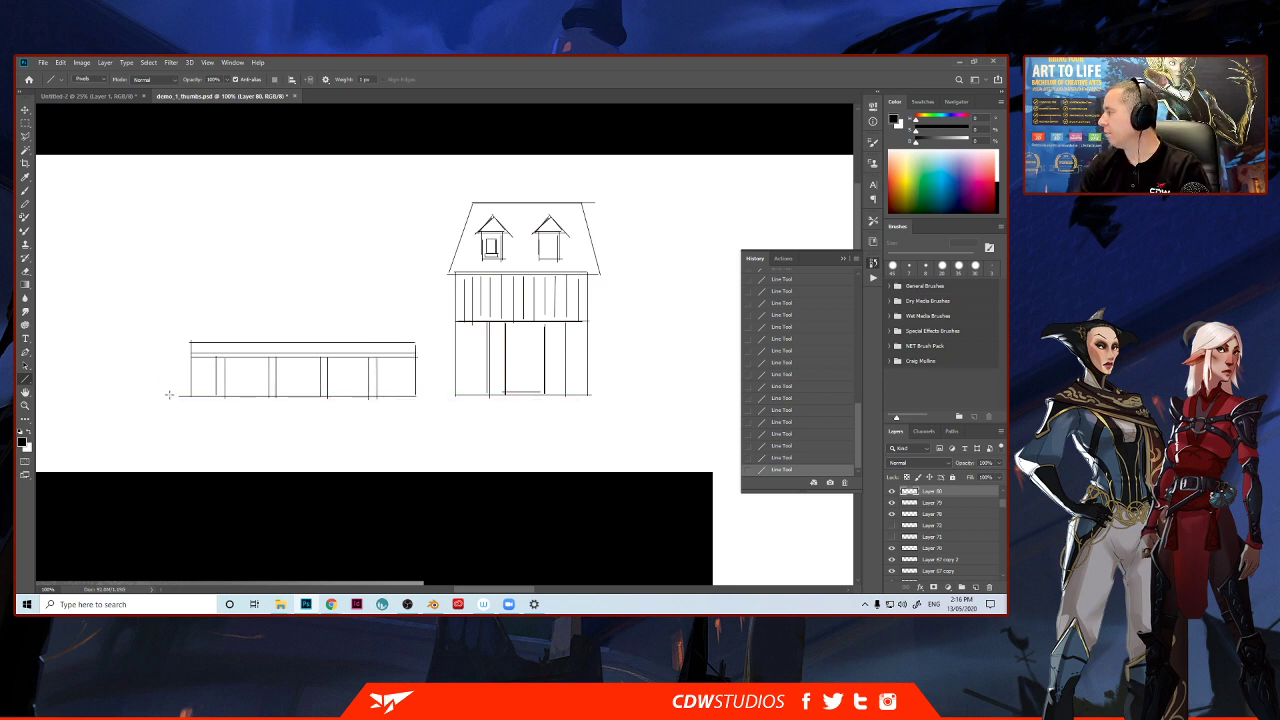
Draw a tall, narrow building left of the long one, capped with a thin flat roof slab overhanging both sides.
{"action": "mouse_move", "coordinate": [163, 401]}
{"action": "left_mouse_down", "text": "shift"}
{"action": "mouse_move", "coordinate": [165, 305]}
{"action": "mouse_move", "coordinate": [314, 340]}
{"action": "left_mouse_up", "text": "shift"}
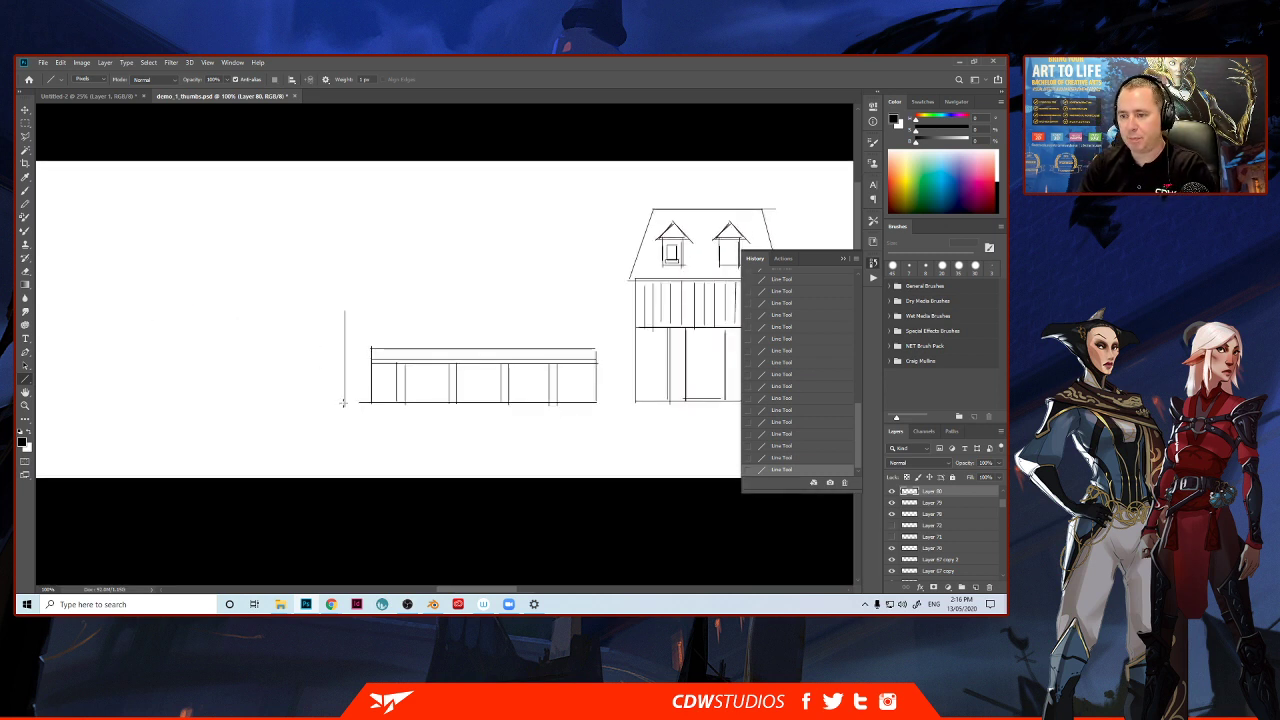
{"action": "mouse_move", "coordinate": [344, 403]}
{"action": "left_mouse_down", "text": "shift"}
{"action": "mouse_move", "coordinate": [264, 402]}
{"action": "mouse_move", "coordinate": [265, 313]}
{"action": "mouse_move", "coordinate": [266, 300]}
{"action": "mouse_move", "coordinate": [347, 302]}
{"action": "left_mouse_up", "text": "shift"}
{"action": "left_click_drag", "start_coordinate": [345, 304], "coordinate": [338, 400], "text": "shift"}
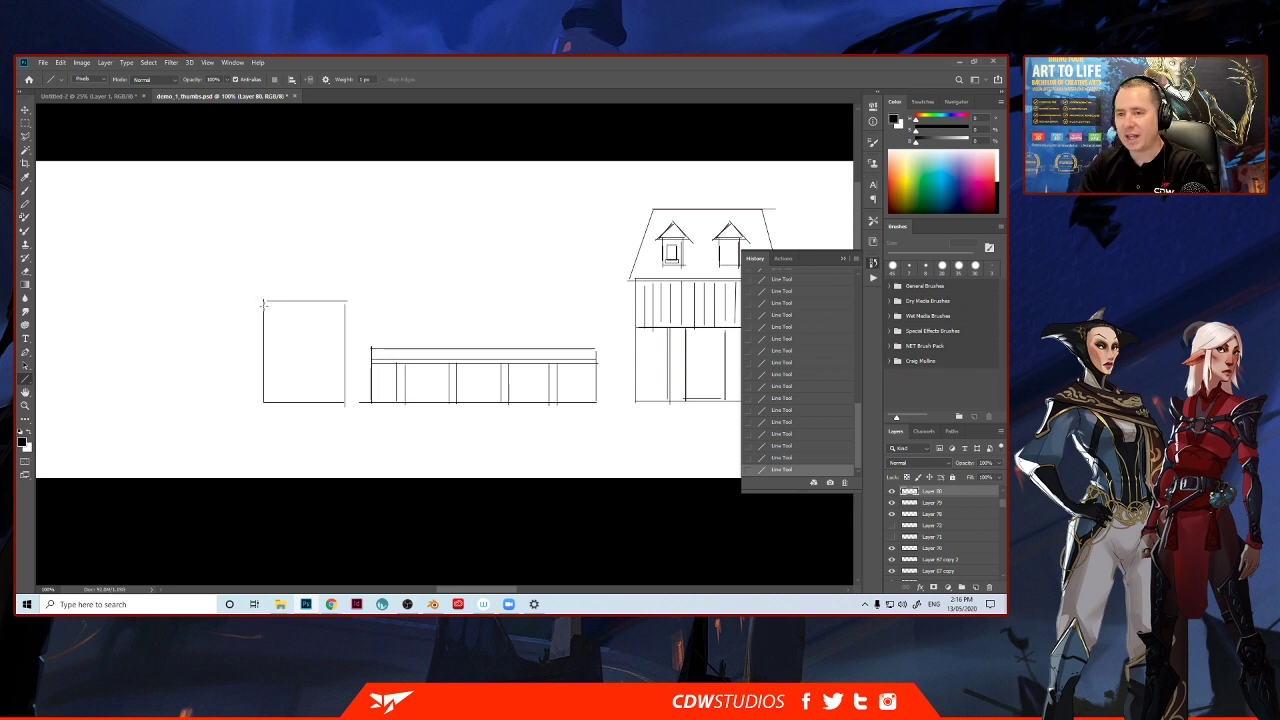
{"action": "left_click_drag", "start_coordinate": [253, 296], "coordinate": [358, 300]}
{"action": "key", "text": "ctrl+z"}
{"action": "key", "text": "ctrl+z"}
{"action": "left_click_drag", "start_coordinate": [254, 299], "coordinate": [357, 330], "text": "shift"}
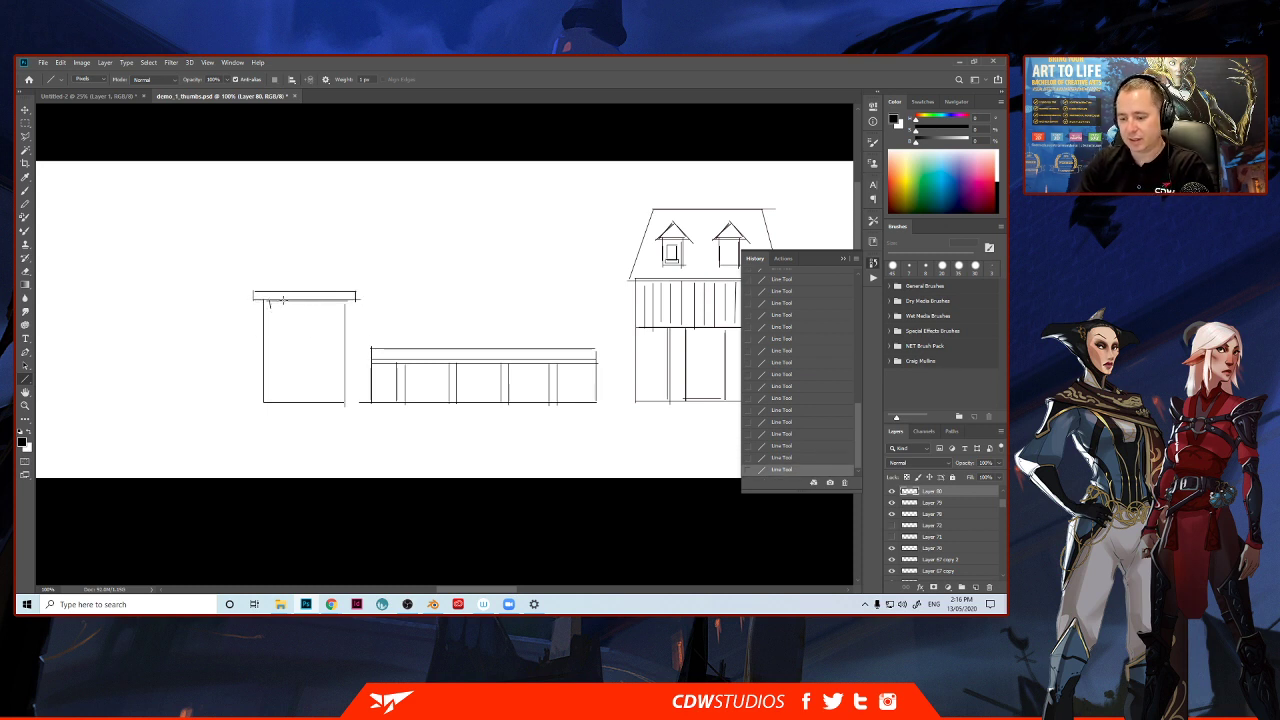
Sketch two small tapered brackets with a fine brush under the left end of the narrow building's roof slab.
{"action": "key", "text": "b"}
{"action": "key", "text": "bracketleft"}
{"action": "key", "text": "bracketleft"}
{"action": "key", "text": "bracketleft"}
{"action": "key", "text": "bracketleft"}
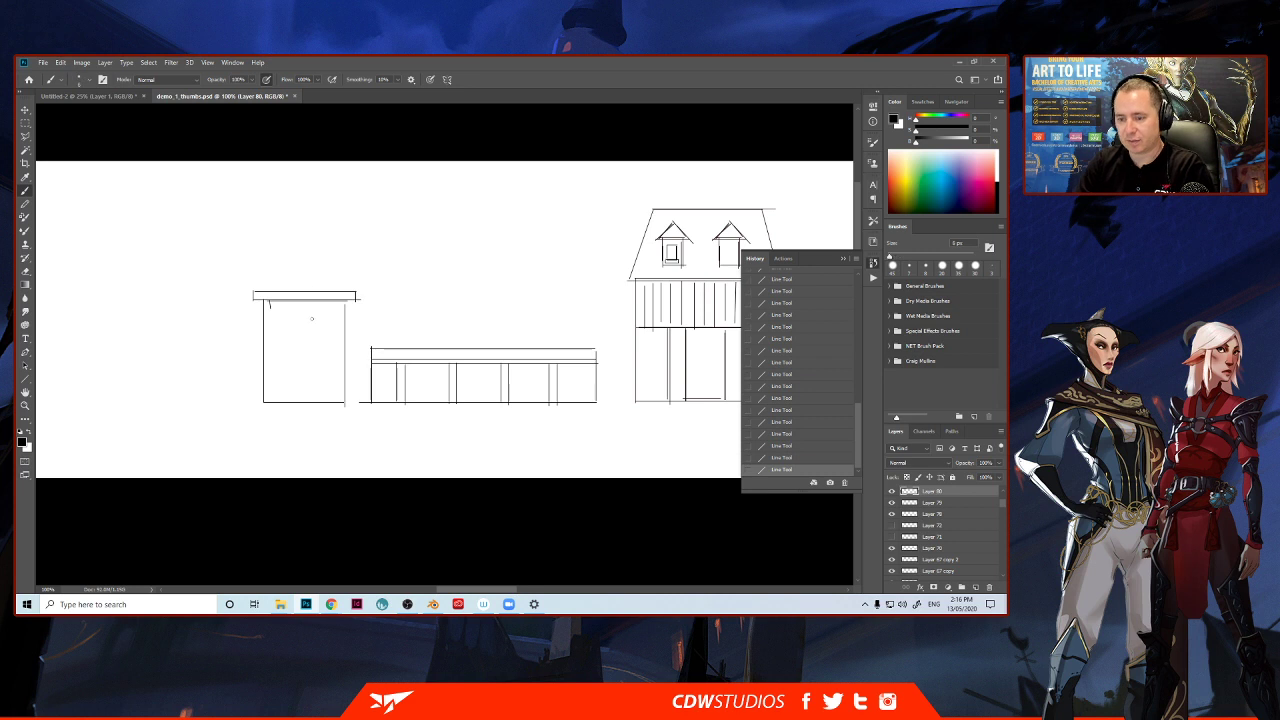
{"action": "right_click", "coordinate": [305, 300]}
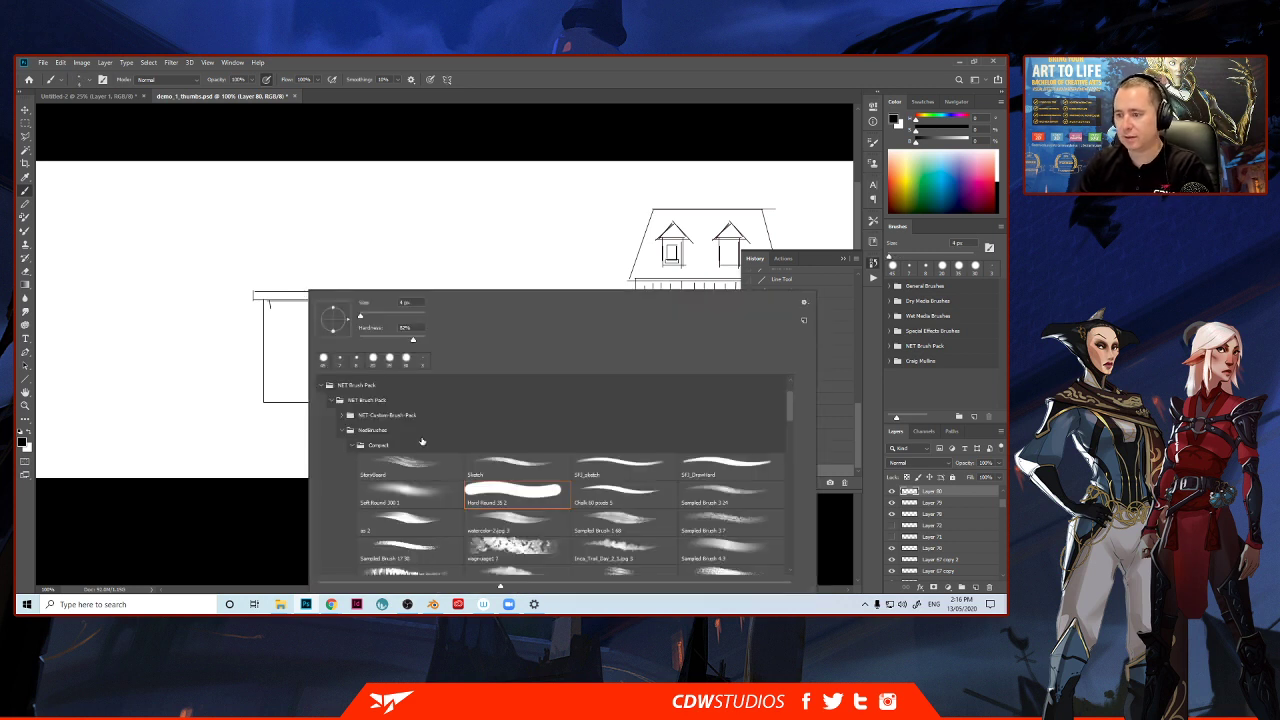
{"action": "left_click", "coordinate": [373, 249]}
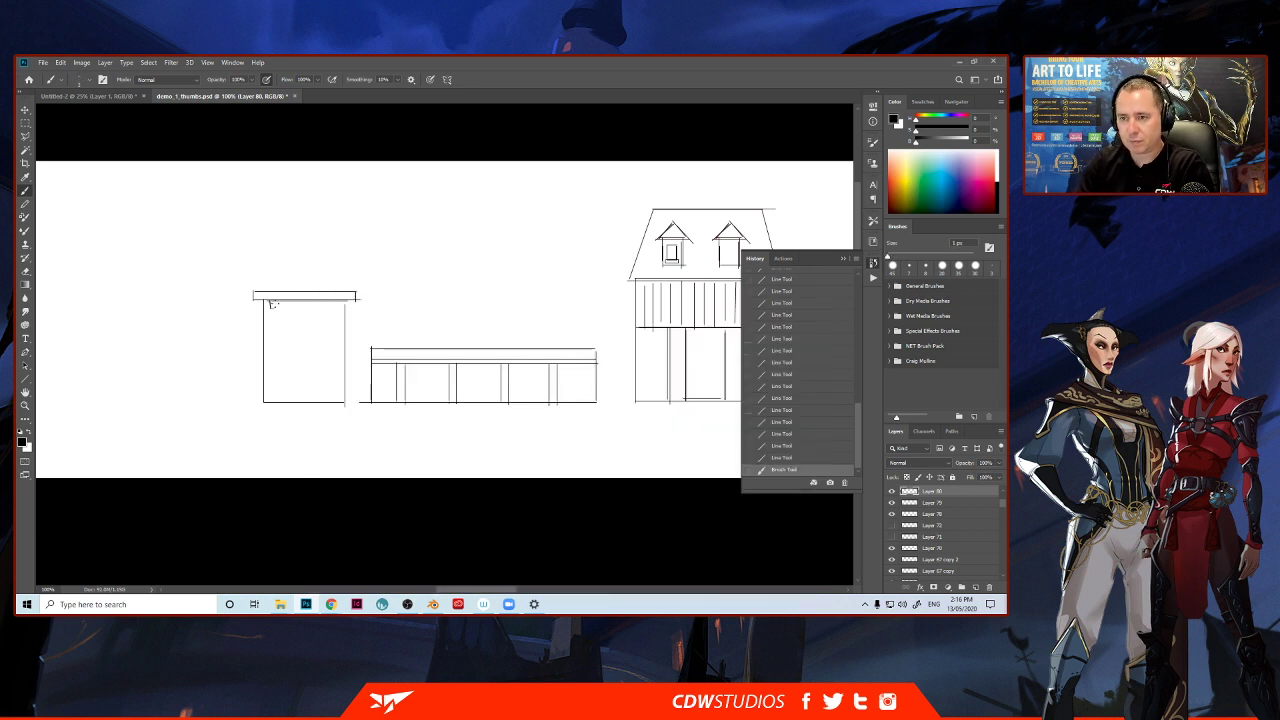
{"action": "left_click_drag", "start_coordinate": [269, 300], "coordinate": [273, 308]}
{"action": "left_click_drag", "start_coordinate": [276, 301], "coordinate": [283, 308]}
{"action": "left_click_drag", "start_coordinate": [282, 308], "coordinate": [287, 308]}
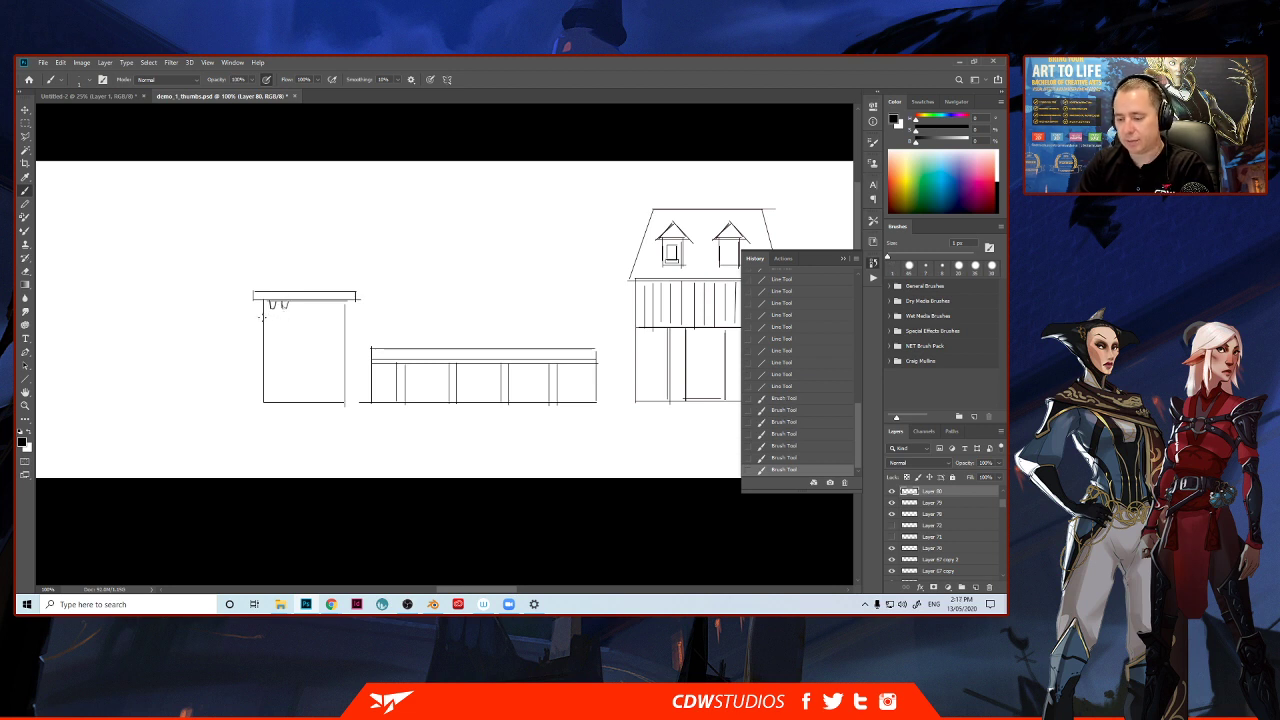
Copy the two brackets with a lasso selection onto a new layer and shift the copy right to continue the row.
{"action": "key", "text": "l"}
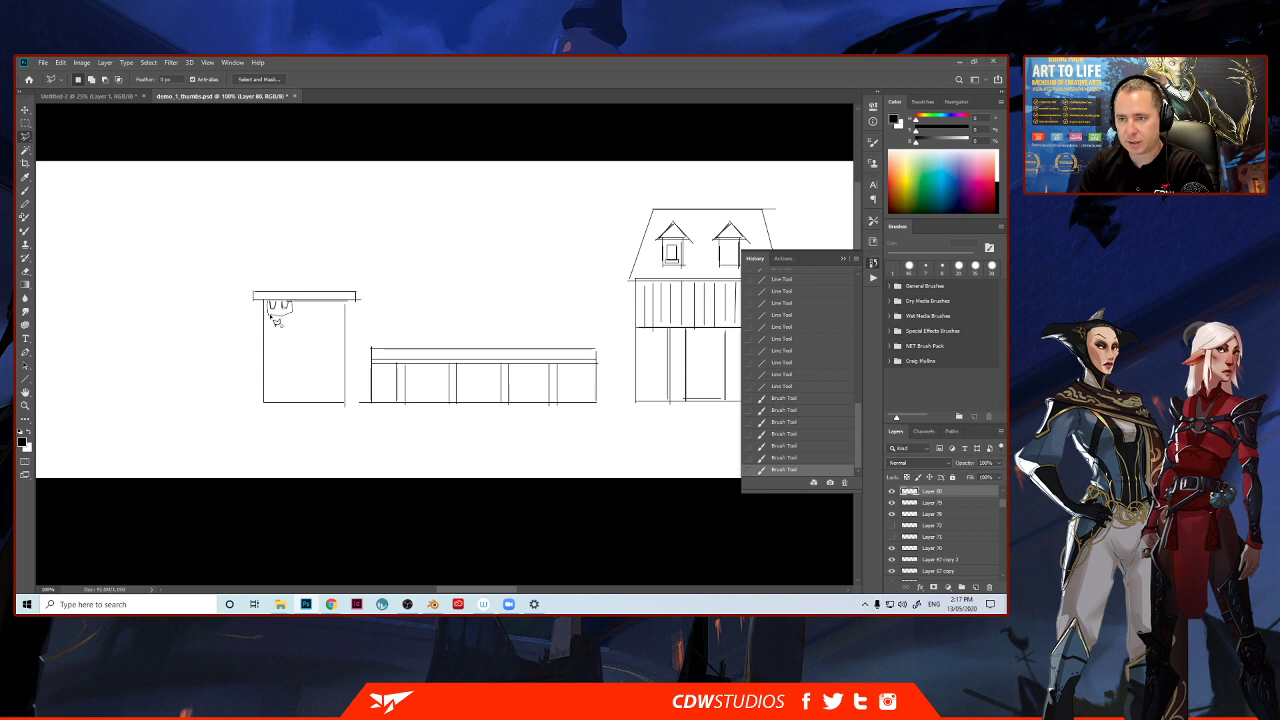
{"action": "double_click", "coordinate": [276, 318]}
{"action": "key", "text": "ctrl+c"}
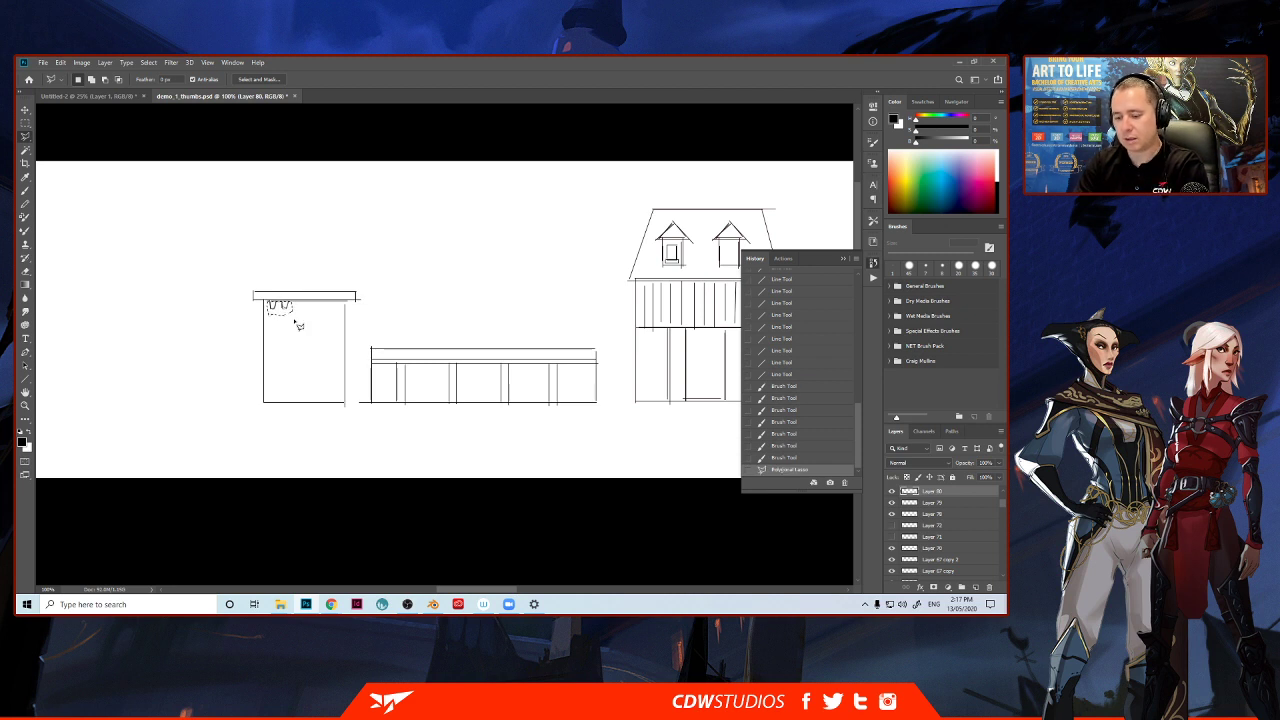
{"action": "key", "text": "ctrl+v"}
{"action": "key", "text": "v"}
{"action": "key", "text": "Right"}
{"action": "key", "text": "Right"}
{"action": "key", "text": "Right"}
{"action": "key", "text": "Right"}
{"action": "key", "text": "Right"}
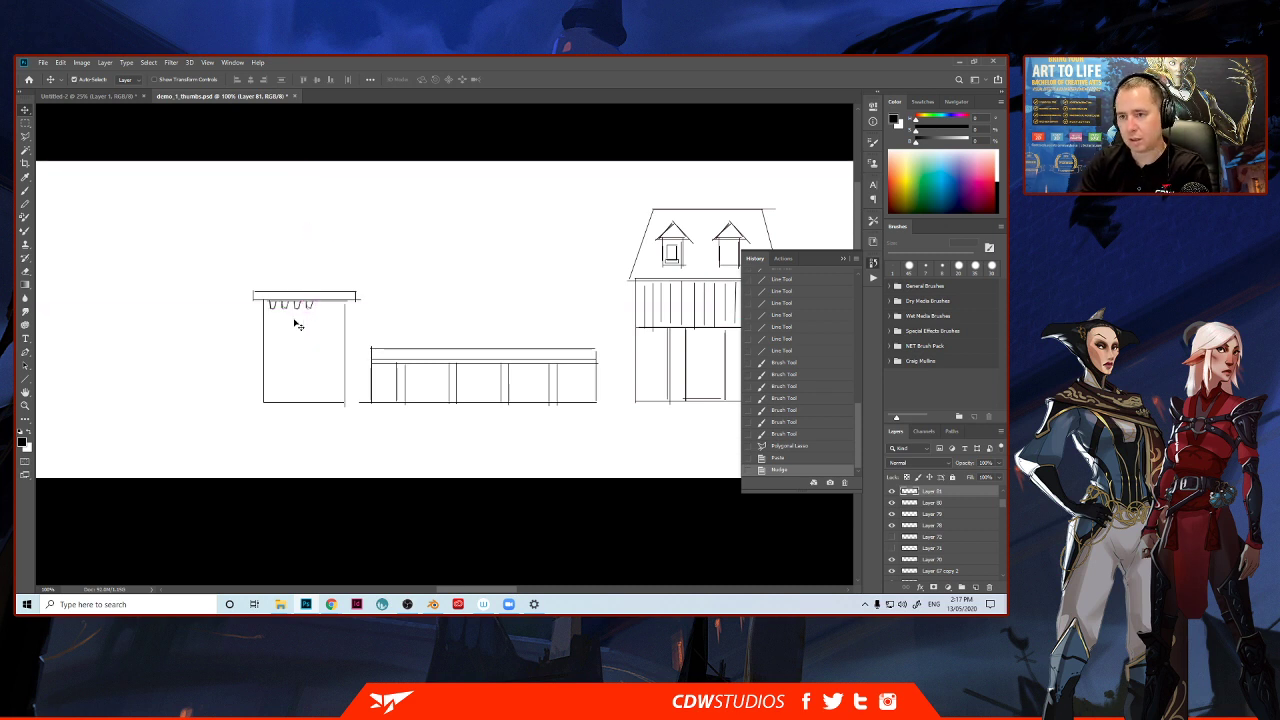
Duplicate the copied bracket pair once more and place it at the right end of the row under the roof.
{"action": "key", "text": "ctrl+v"}
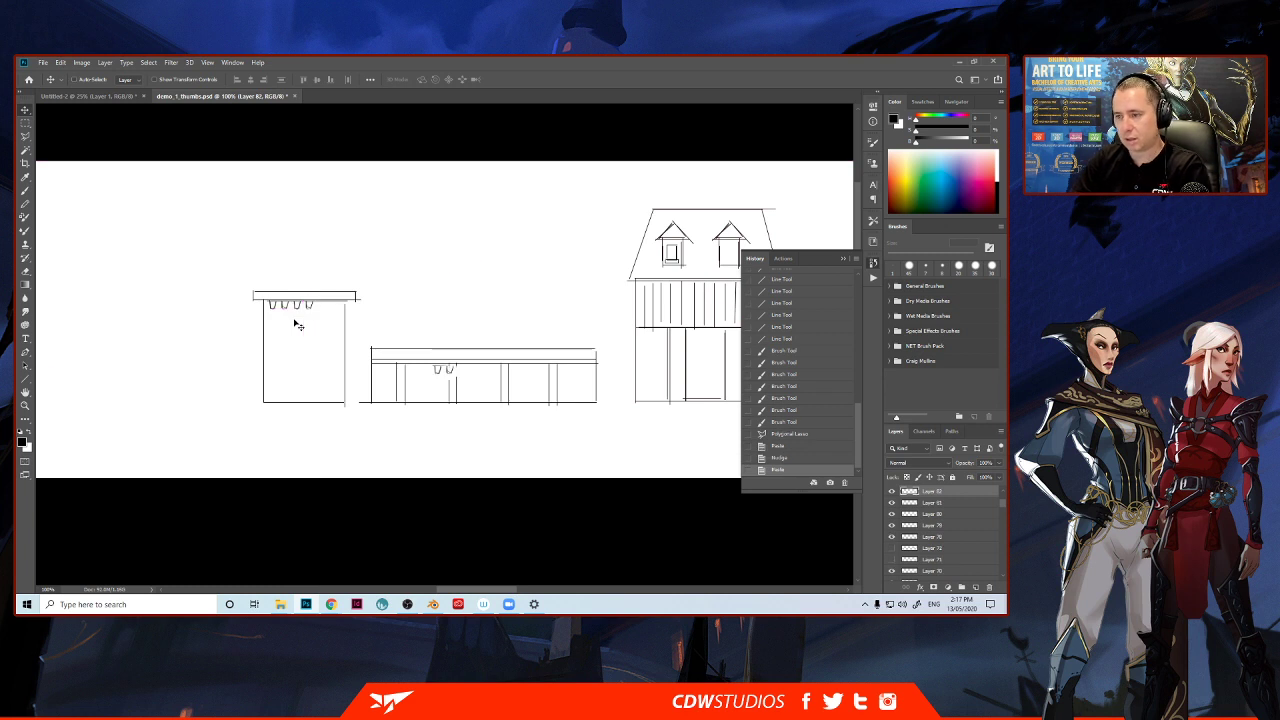
{"action": "key", "text": "ctrl+z"}
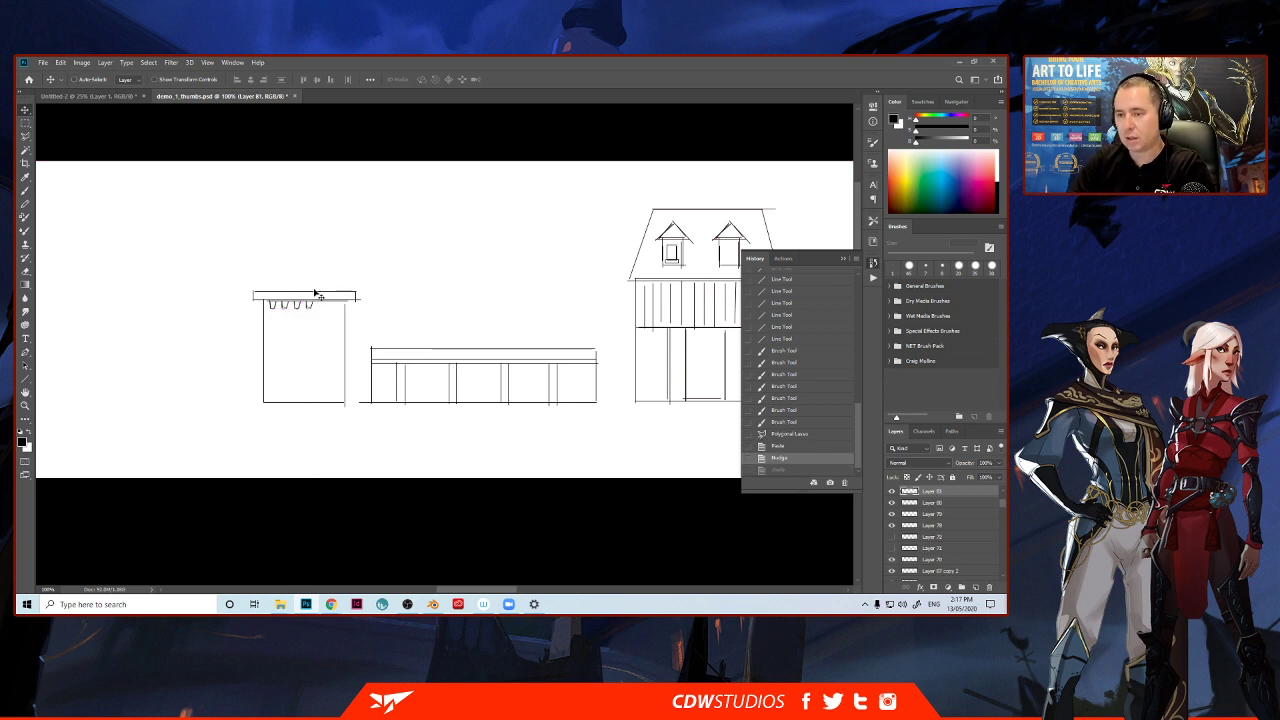
{"action": "left_click_drag", "start_coordinate": [309, 309], "coordinate": [337, 309], "text": "alt"}
{"action": "key", "text": "Right"}
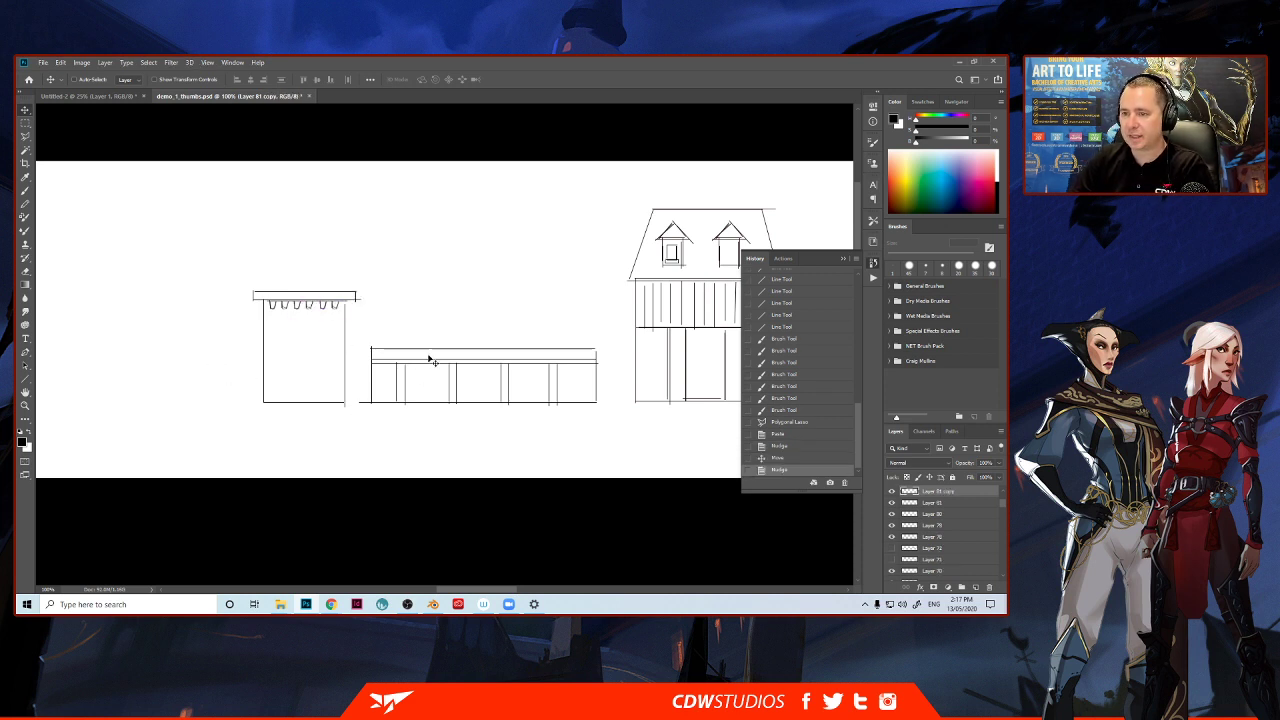
Divide the narrow building's front with straight lines into two X-braced panels above a row of vertical planks.
{"action": "mouse_move", "coordinate": [270, 300]}
{"action": "left_mouse_down"}
{"action": "mouse_move", "coordinate": [315, 305]}
{"action": "mouse_move", "coordinate": [360, 347]}
{"action": "mouse_move", "coordinate": [392, 347]}
{"action": "left_mouse_up"}
{"action": "key", "text": "u"}
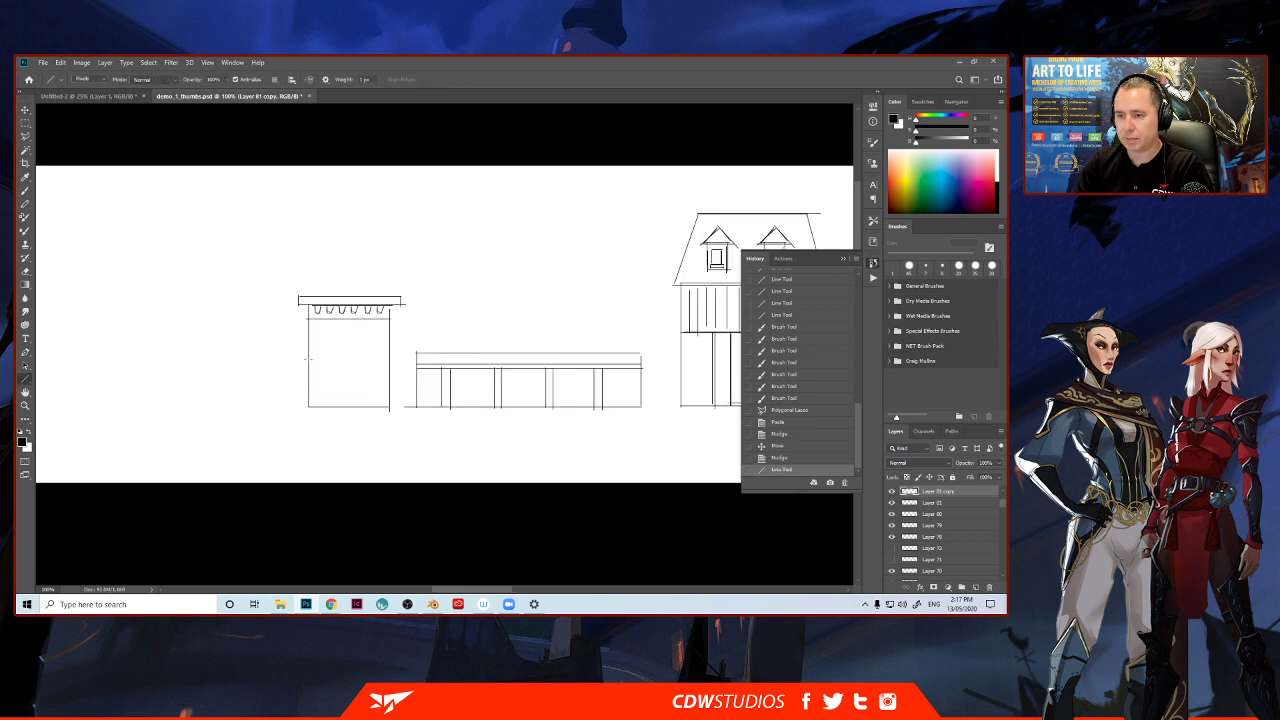
{"action": "left_click_drag", "start_coordinate": [307, 358], "coordinate": [390, 358], "text": "shift"}
{"action": "left_click_drag", "start_coordinate": [310, 320], "coordinate": [347, 358]}
{"action": "mouse_move", "coordinate": [390, 320]}
{"action": "left_mouse_down"}
{"action": "mouse_move", "coordinate": [347, 358]}
{"action": "mouse_move", "coordinate": [349, 319]}
{"action": "mouse_move", "coordinate": [386, 355]}
{"action": "mouse_move", "coordinate": [308, 358]}
{"action": "mouse_move", "coordinate": [390, 365]}
{"action": "left_mouse_up"}
{"action": "mouse_move", "coordinate": [307, 364]}
{"action": "left_mouse_down", "text": "shift"}
{"action": "mouse_move", "coordinate": [392, 364]}
{"action": "mouse_move", "coordinate": [312, 368]}
{"action": "mouse_move", "coordinate": [316, 406]}
{"action": "mouse_move", "coordinate": [325, 395]}
{"action": "mouse_move", "coordinate": [325, 406]}
{"action": "mouse_move", "coordinate": [375, 395]}
{"action": "mouse_move", "coordinate": [375, 406]}
{"action": "left_mouse_up", "text": "shift"}
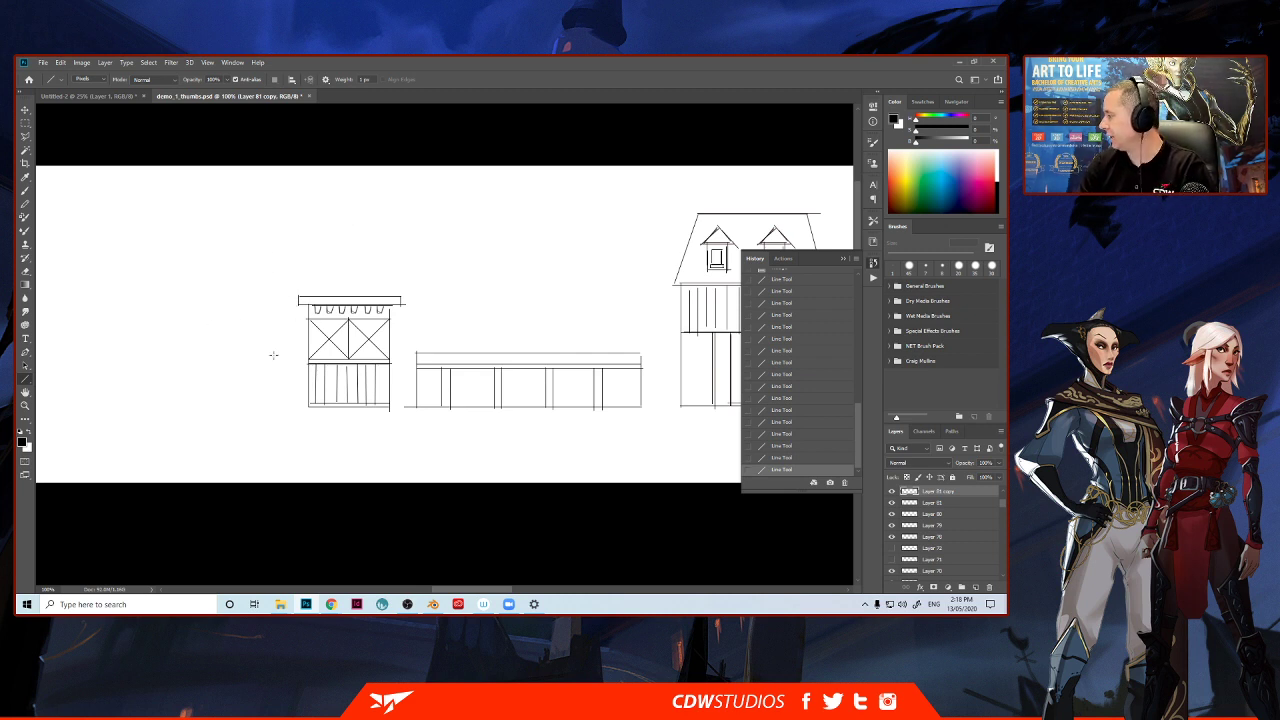
Draw a capped chimney with two small pots on the left end of the house's roof ridge.
{"action": "left_click_drag", "start_coordinate": [249, 356], "coordinate": [337, 346]}
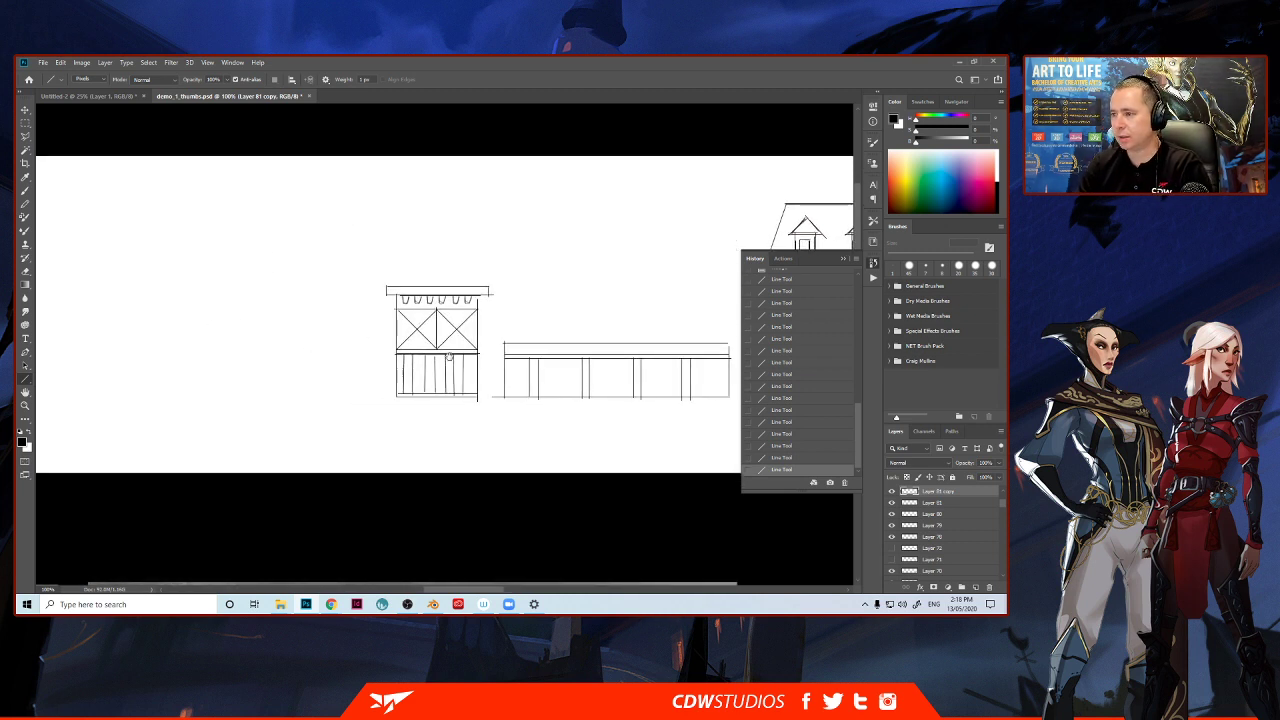
{"action": "scroll", "coordinate": [449, 356], "scroll_direction": "right", "scroll_amount": 6}
{"action": "scroll", "coordinate": [449, 356], "scroll_direction": "up", "scroll_amount": 1}
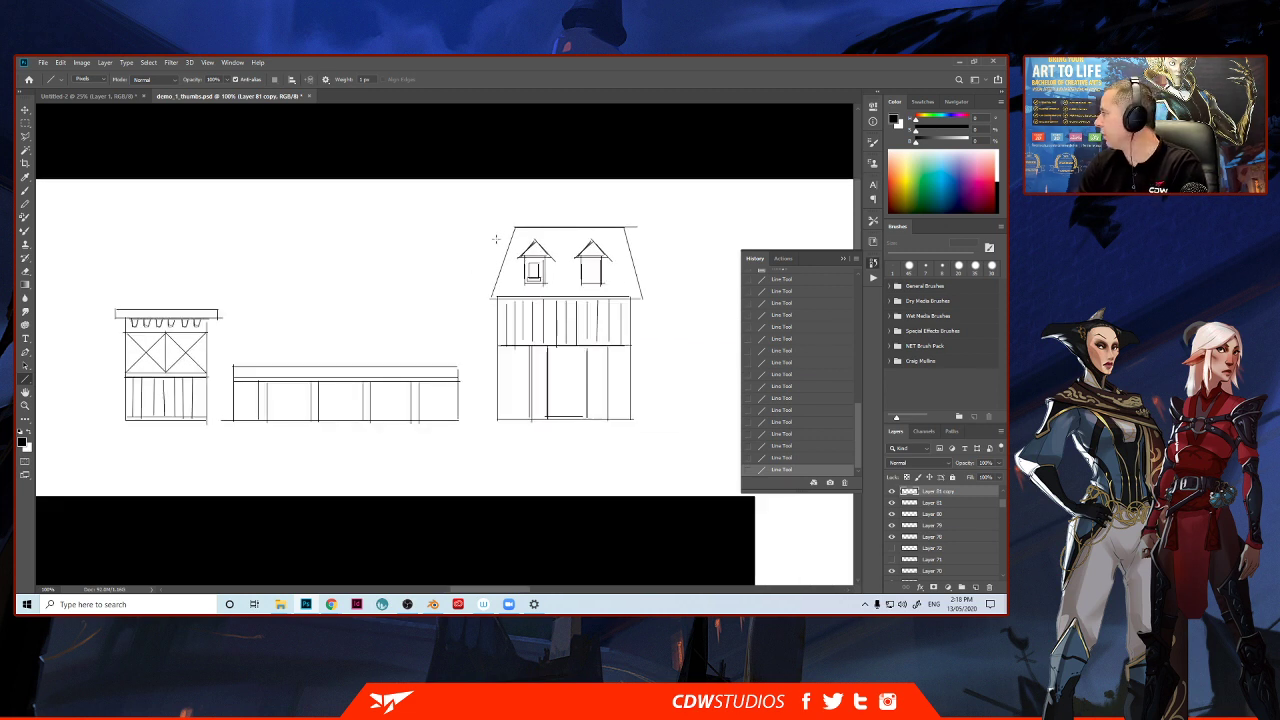
{"action": "mouse_move", "coordinate": [521, 227]}
{"action": "left_mouse_down"}
{"action": "mouse_move", "coordinate": [521, 209]}
{"action": "mouse_move", "coordinate": [543, 210]}
{"action": "mouse_move", "coordinate": [122, 211]}
{"action": "mouse_move", "coordinate": [544, 211]}
{"action": "mouse_move", "coordinate": [524, 210]}
{"action": "mouse_move", "coordinate": [543, 228]}
{"action": "mouse_move", "coordinate": [546, 207]}
{"action": "left_mouse_up"}
{"action": "key", "text": "ctrl+z"}
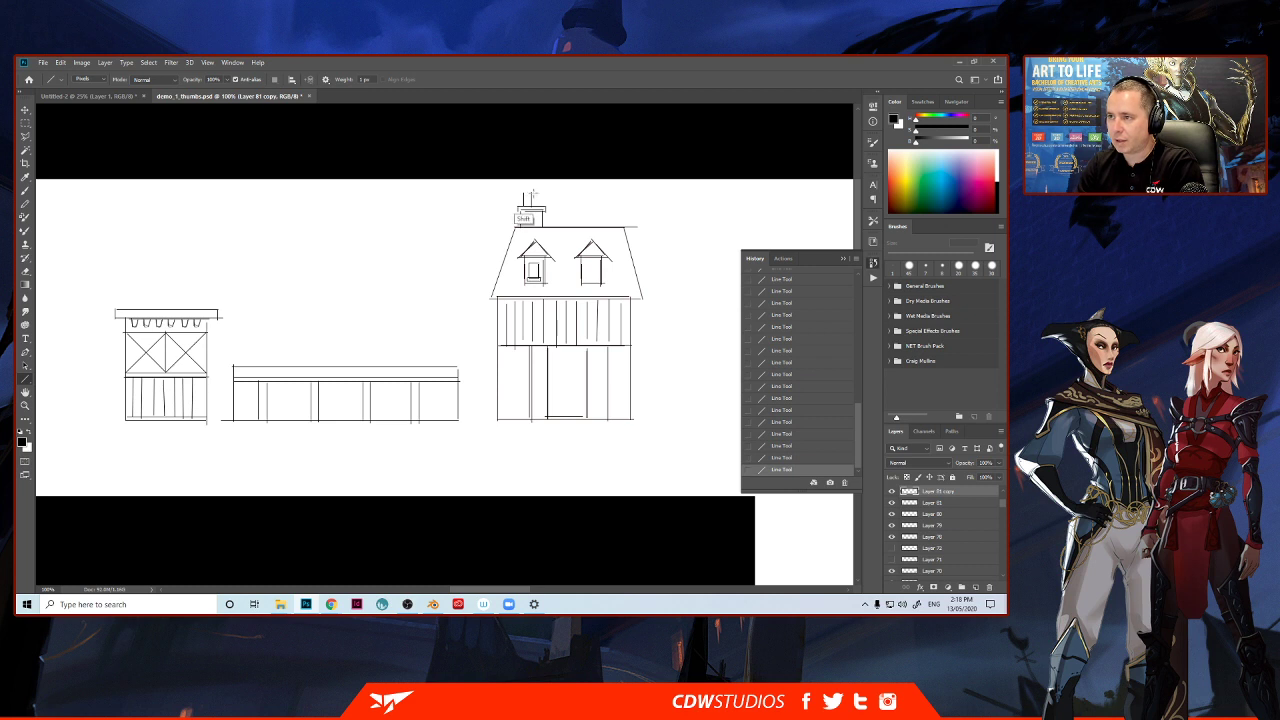
{"action": "mouse_move", "coordinate": [523, 193]}
{"action": "left_mouse_down"}
{"action": "mouse_move", "coordinate": [553, 199]}
{"action": "mouse_move", "coordinate": [540, 206]}
{"action": "left_mouse_up"}
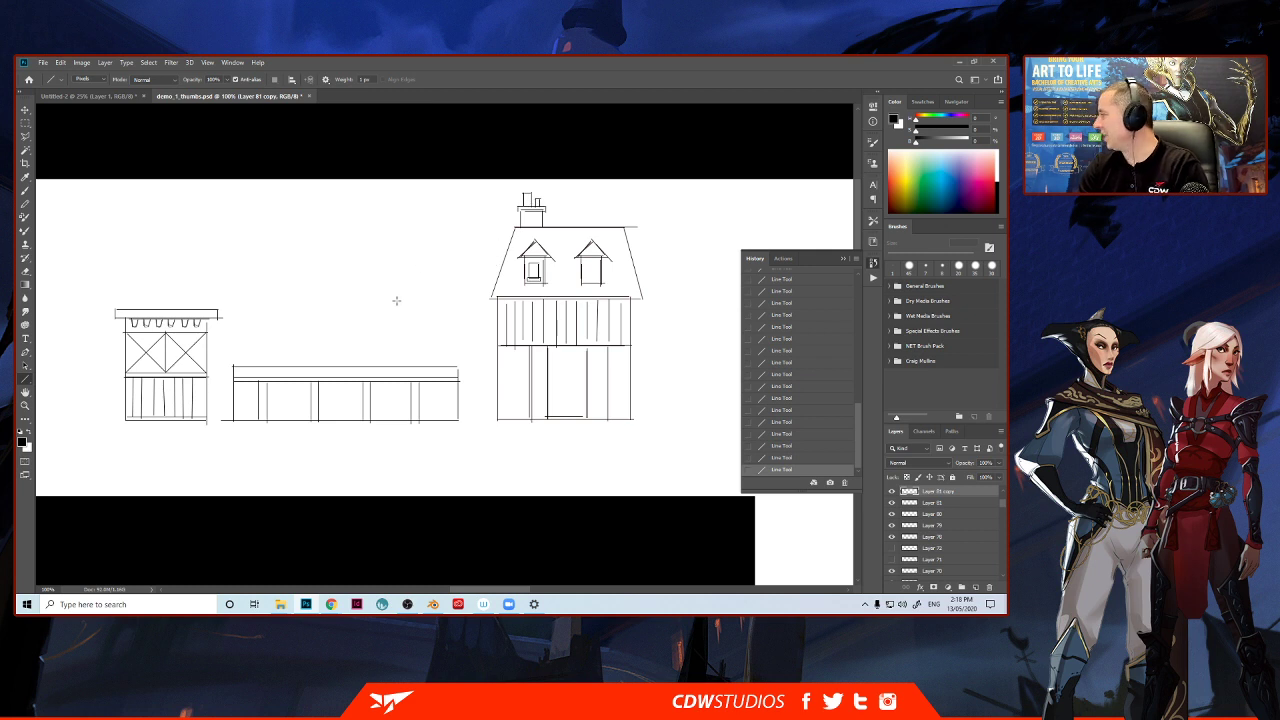
Draw a long rectangular upper-storey outline with straight lines in the empty space left of the narrow X-braced building.
{"action": "left_click_drag", "start_coordinate": [280, 329], "coordinate": [614, 320]}
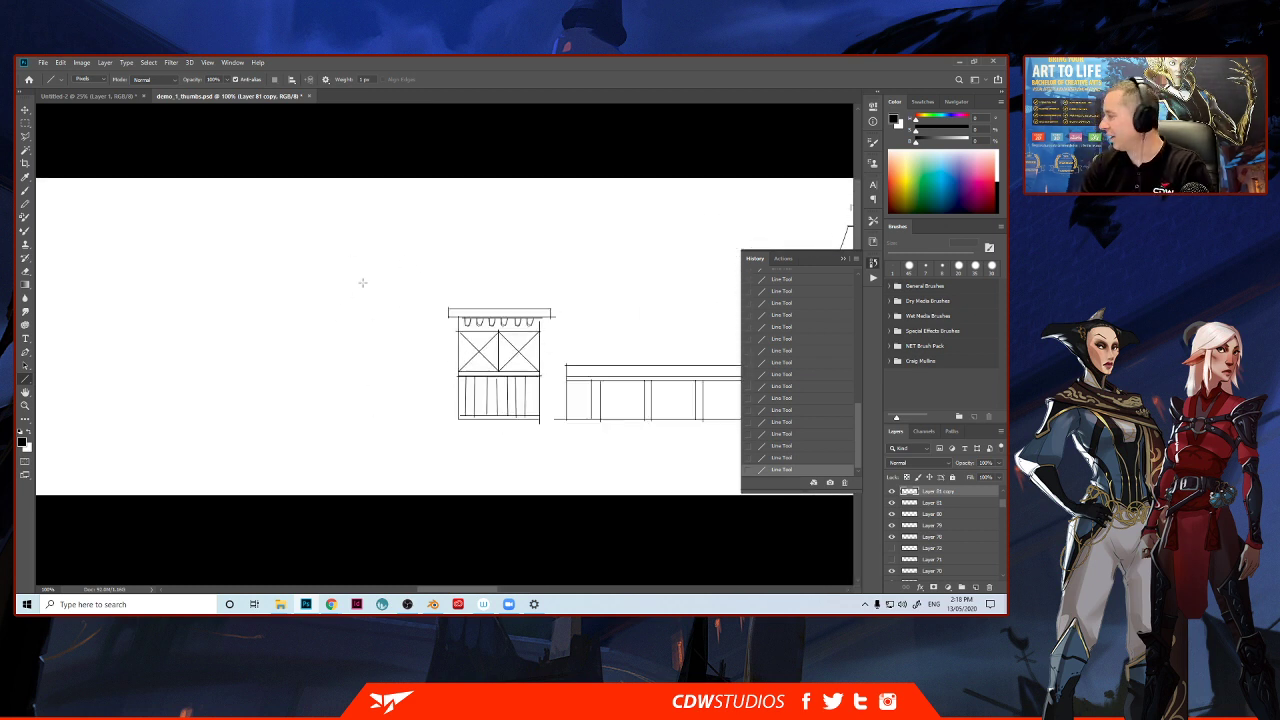
{"action": "left_click_drag", "start_coordinate": [373, 314], "coordinate": [168, 313]}
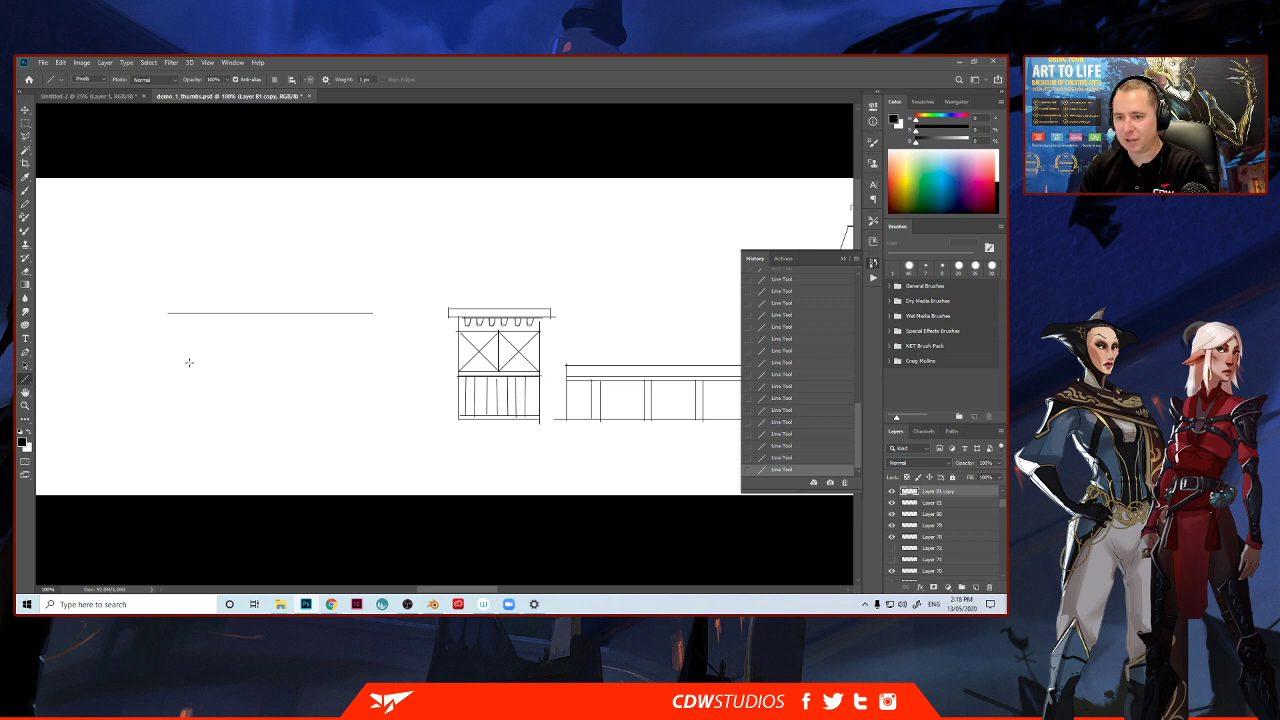
{"action": "mouse_move", "coordinate": [187, 366]}
{"action": "left_mouse_down"}
{"action": "mouse_move", "coordinate": [286, 366]}
{"action": "mouse_move", "coordinate": [375, 334]}
{"action": "mouse_move", "coordinate": [379, 370]}
{"action": "left_mouse_up"}
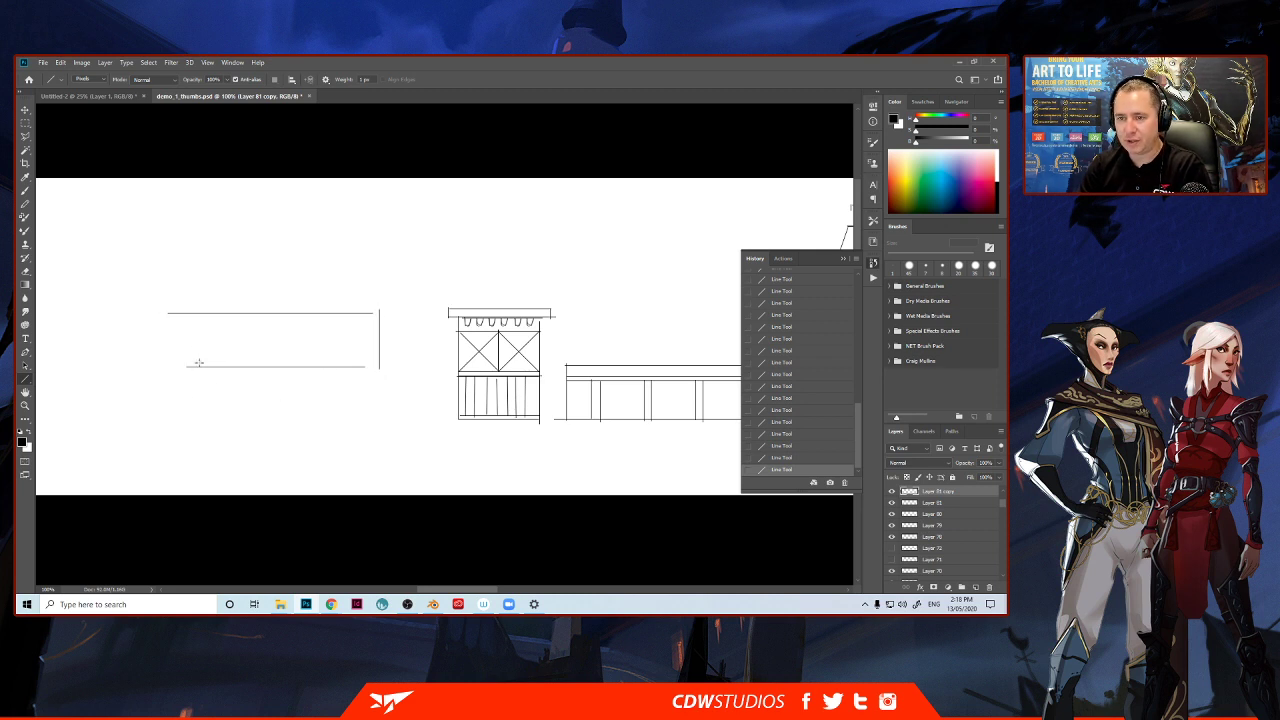
{"action": "left_click_drag", "start_coordinate": [182, 314], "coordinate": [183, 368]}
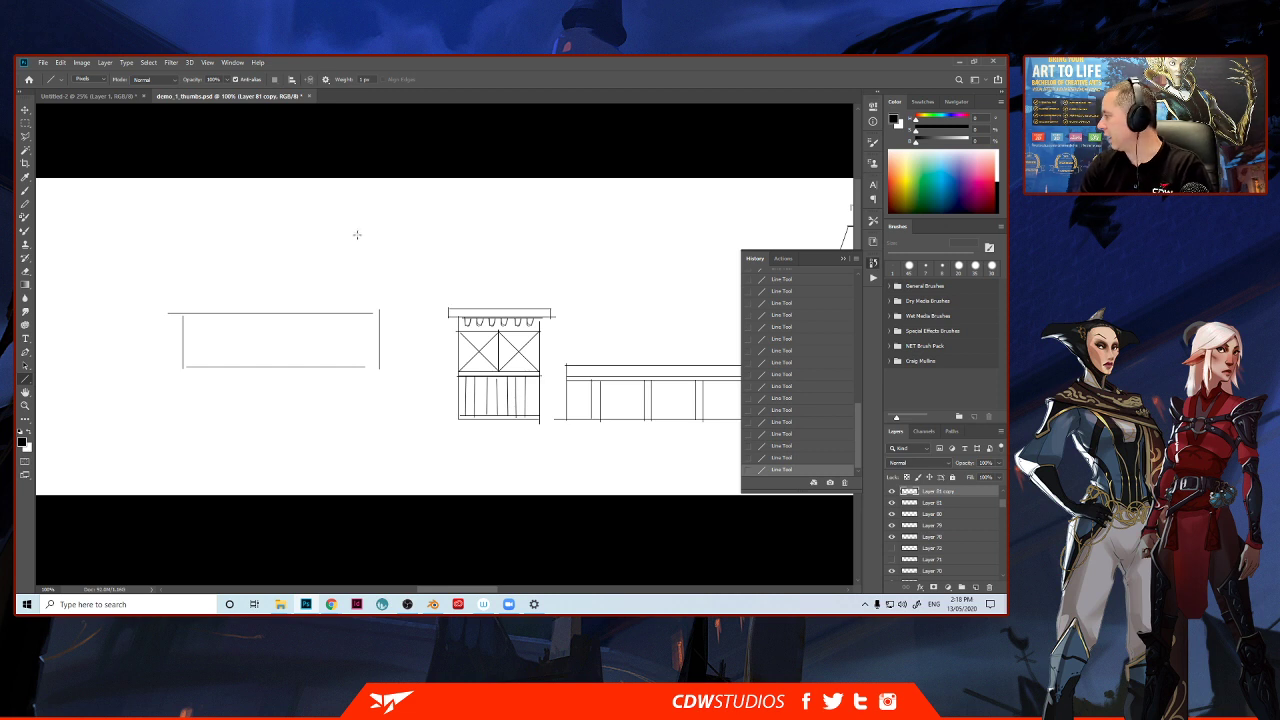
Brush a round-topped arch with straight jambs, short ground lines and pier edges below the upper-storey rectangle.
{"action": "key", "text": "b"}
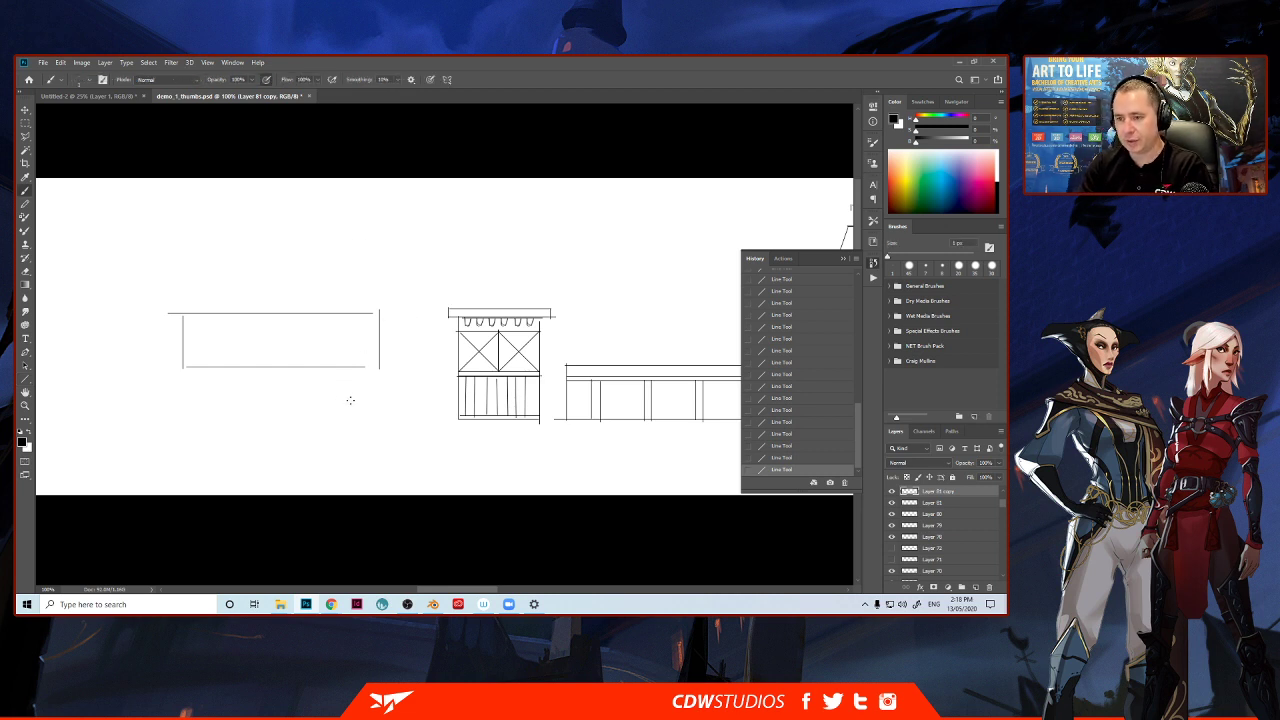
{"action": "left_click_drag", "start_coordinate": [321, 387], "coordinate": [308, 398]}
{"action": "left_click_drag", "start_coordinate": [303, 409], "coordinate": [303, 454], "text": "shift"}
{"action": "left_click_drag", "start_coordinate": [352, 404], "coordinate": [352, 454], "text": "shift"}
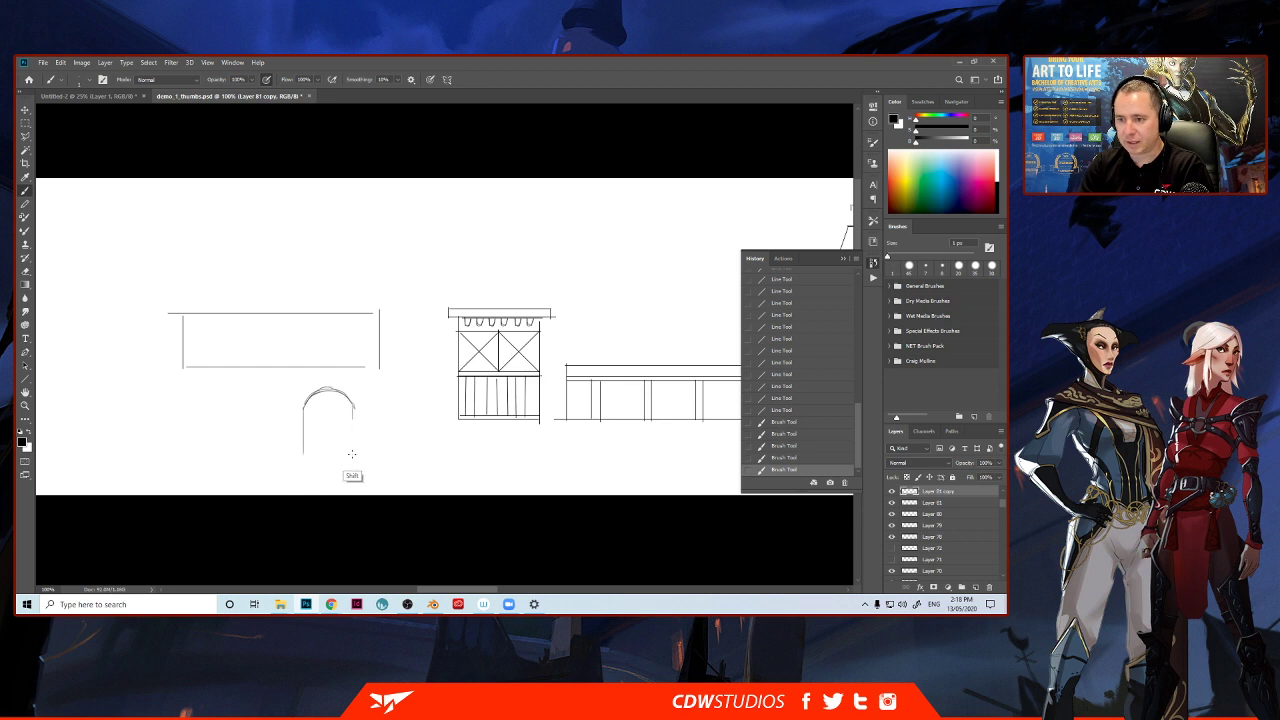
{"action": "mouse_move", "coordinate": [380, 376]}
{"action": "left_mouse_down"}
{"action": "mouse_move", "coordinate": [382, 453]}
{"action": "mouse_move", "coordinate": [348, 454]}
{"action": "left_mouse_up"}
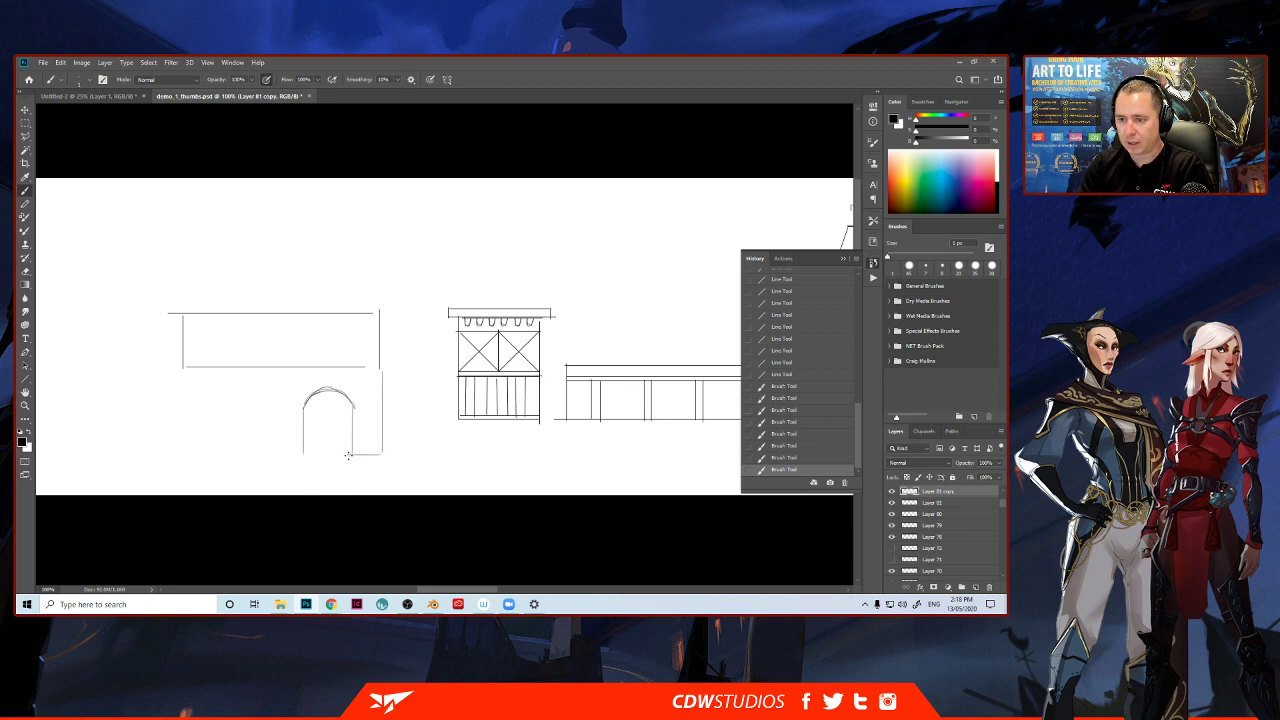
{"action": "left_click_drag", "start_coordinate": [335, 392], "coordinate": [313, 396]}
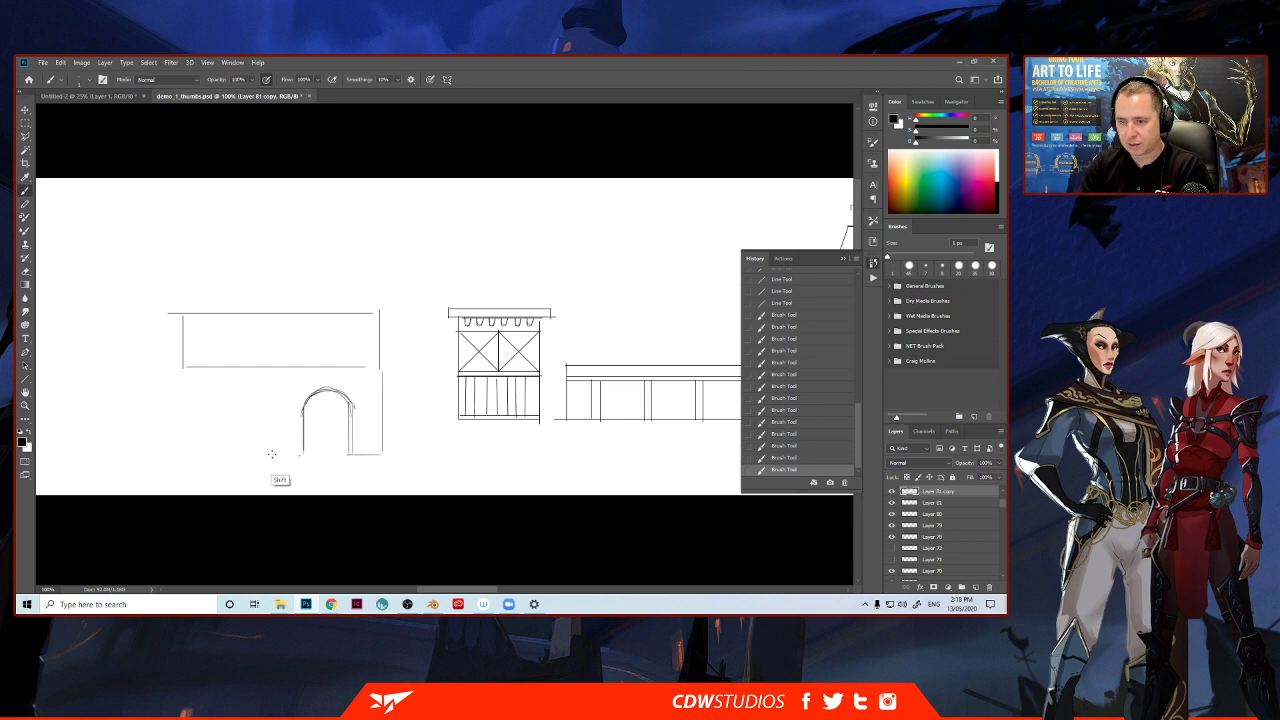
{"action": "left_click_drag", "start_coordinate": [270, 455], "coordinate": [300, 456]}
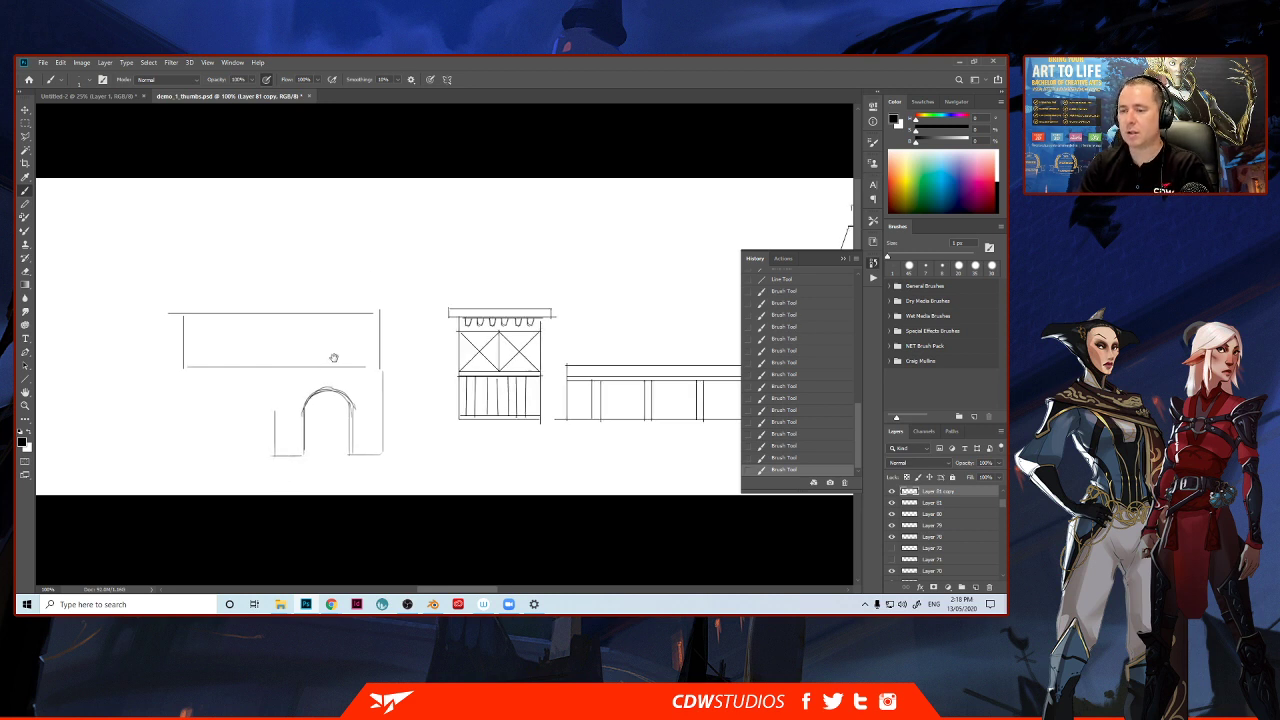
Select the arch with a rectangular marquee and duplicate it twice leftward to form a row of three arches.
{"action": "left_click_drag", "start_coordinate": [289, 389], "coordinate": [361, 331]}
{"action": "key", "text": "m"}
{"action": "left_click_drag", "start_coordinate": [423, 406], "coordinate": [441, 416]}
{"action": "key", "text": "ctrl+alt"}
{"action": "left_click_drag", "start_coordinate": [426, 358], "coordinate": [277, 362], "text": "alt"}
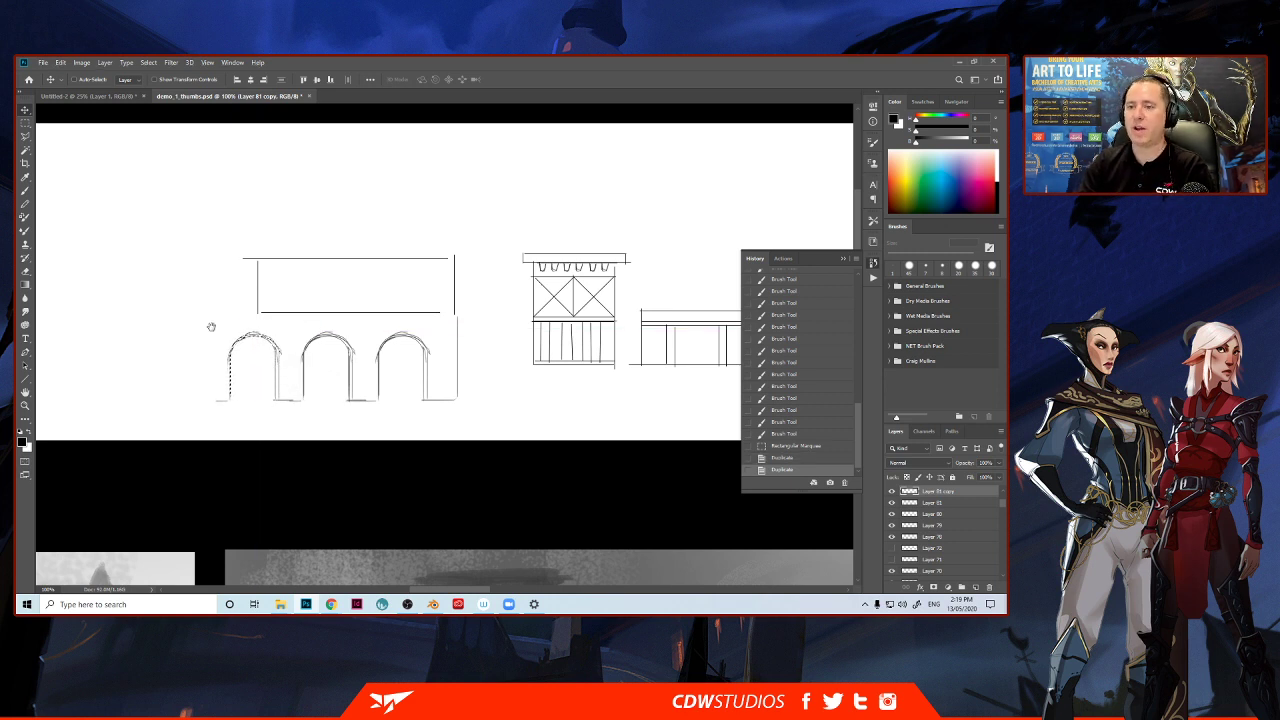
Deselect and brush the building's left wall and extended roof line so the outline encloses all three arches.
{"action": "left_click_drag", "start_coordinate": [209, 326], "coordinate": [297, 291]}
{"action": "key", "text": "b"}
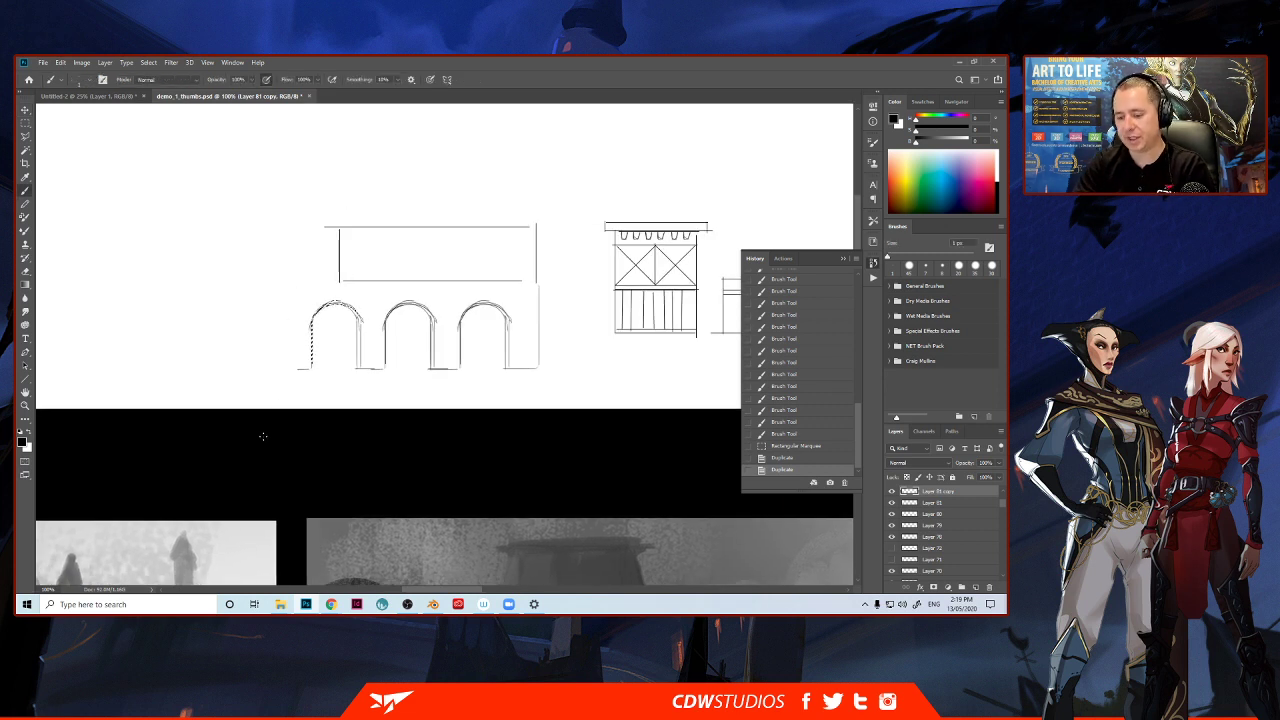
{"action": "key", "text": "ctrl+d"}
{"action": "mouse_move", "coordinate": [312, 368]}
{"action": "left_mouse_down"}
{"action": "mouse_move", "coordinate": [279, 369]}
{"action": "mouse_move", "coordinate": [279, 234]}
{"action": "left_mouse_up"}
{"action": "mouse_move", "coordinate": [536, 228]}
{"action": "left_mouse_down"}
{"action": "mouse_move", "coordinate": [279, 228]}
{"action": "mouse_move", "coordinate": [281, 399]}
{"action": "left_mouse_up"}
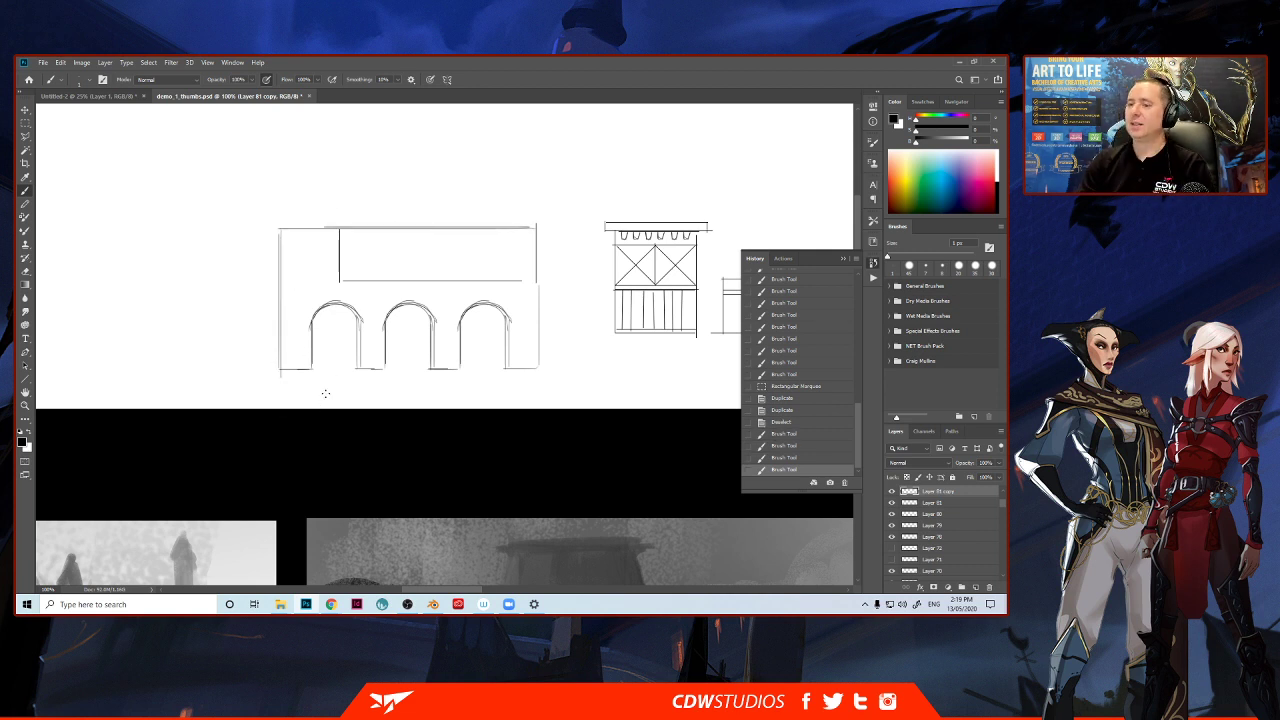
Brush horizontal lines across the upper storey to form a balcony band above the arches, topped by a thin overhanging ledge.
{"action": "mouse_move", "coordinate": [531, 281]}
{"action": "left_mouse_down"}
{"action": "mouse_move", "coordinate": [280, 281]}
{"action": "mouse_move", "coordinate": [510, 276]}
{"action": "left_mouse_up"}
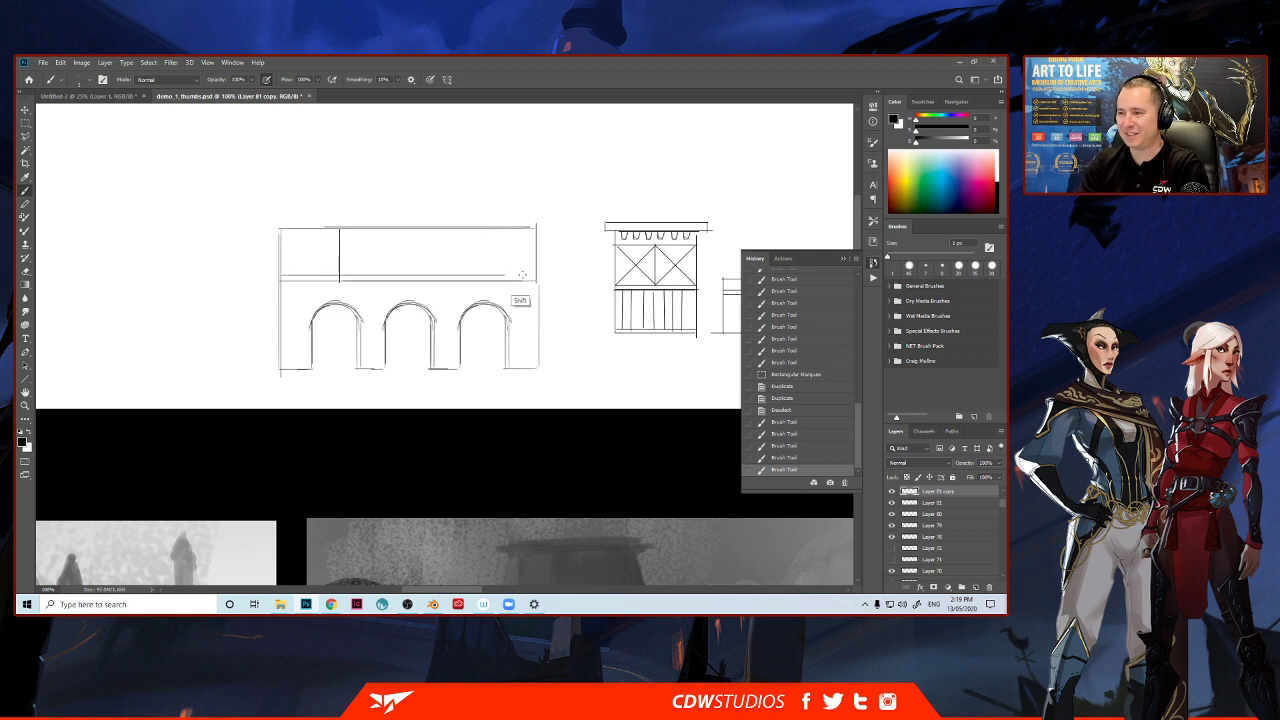
{"action": "mouse_move", "coordinate": [281, 248]}
{"action": "left_mouse_down"}
{"action": "mouse_move", "coordinate": [536, 248]}
{"action": "mouse_move", "coordinate": [281, 244]}
{"action": "left_mouse_up"}
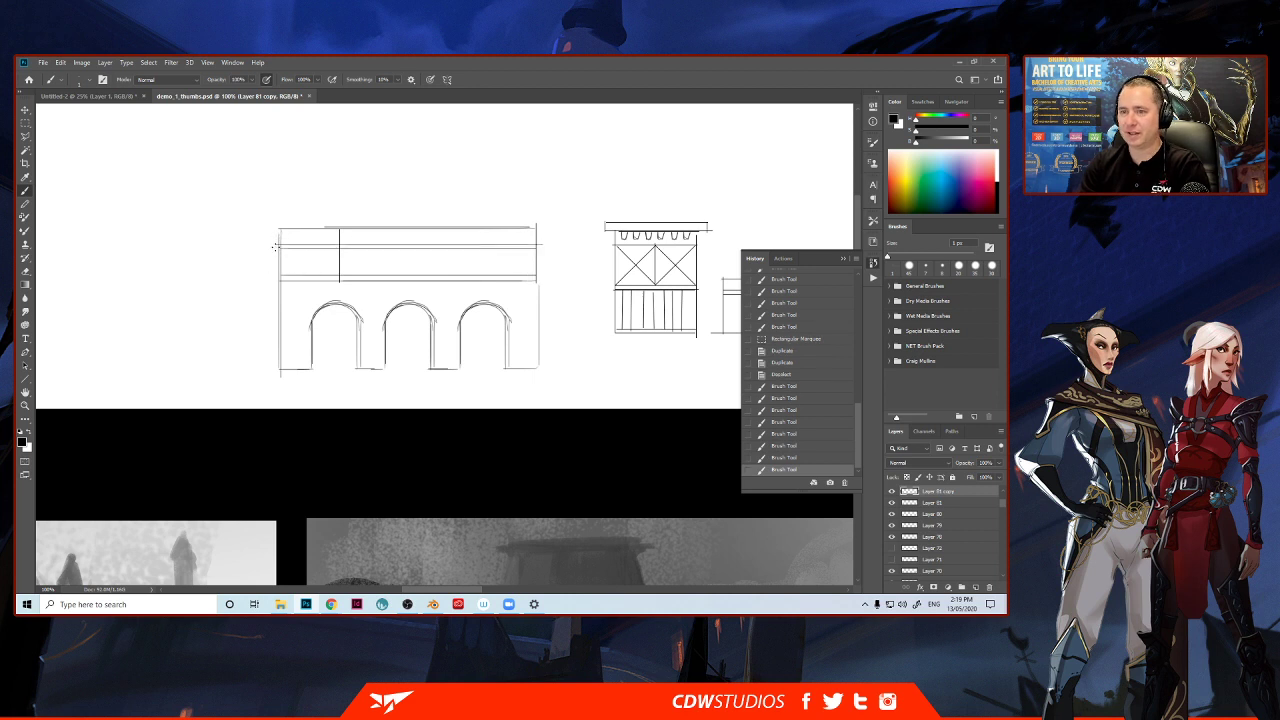
{"action": "left_click", "coordinate": [540, 248], "text": "shift"}
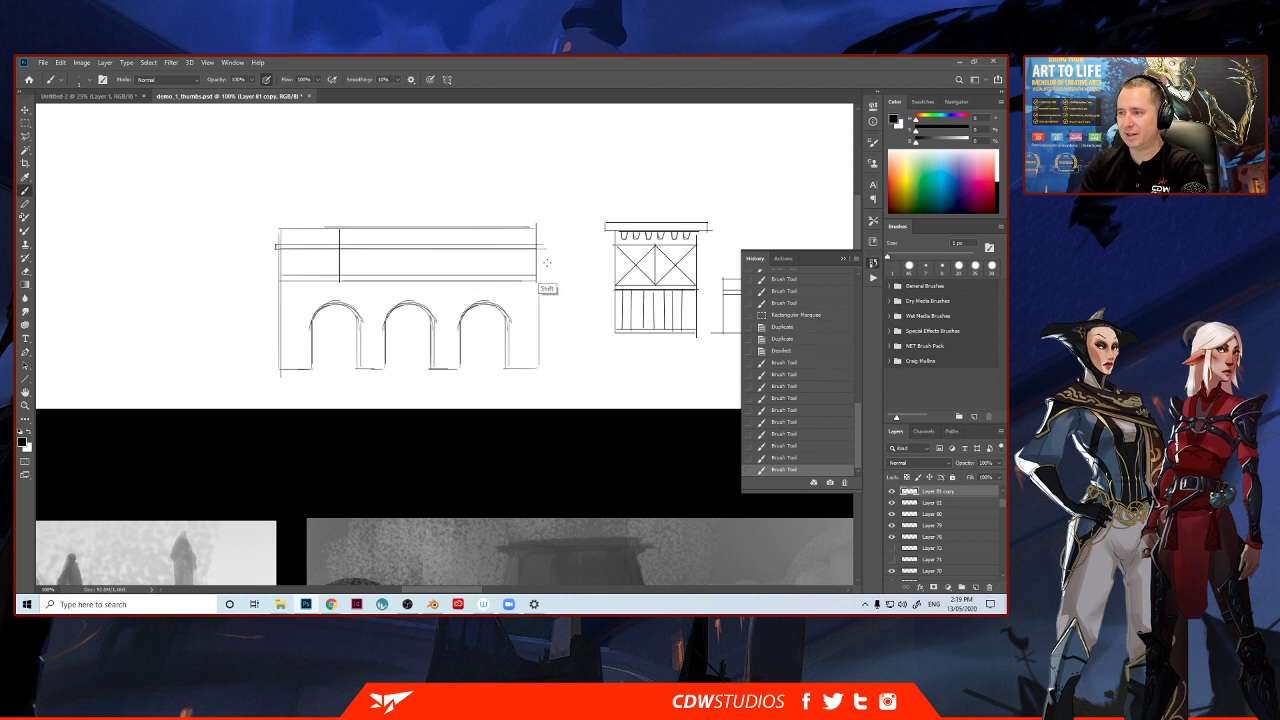
{"action": "left_click_drag", "start_coordinate": [541, 244], "coordinate": [540, 250]}
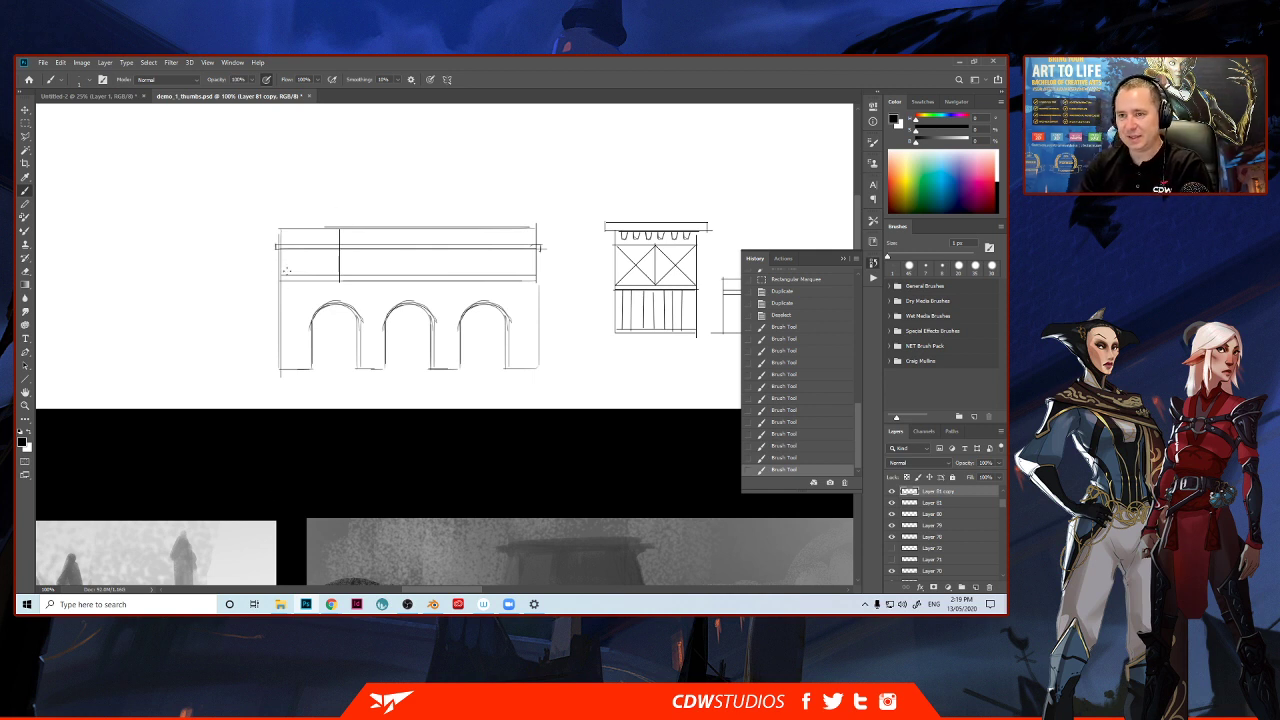
Draw two adjoining X-braced panels with straight lines at the left end of the arcade building's balcony band.
{"action": "key", "text": "i"}
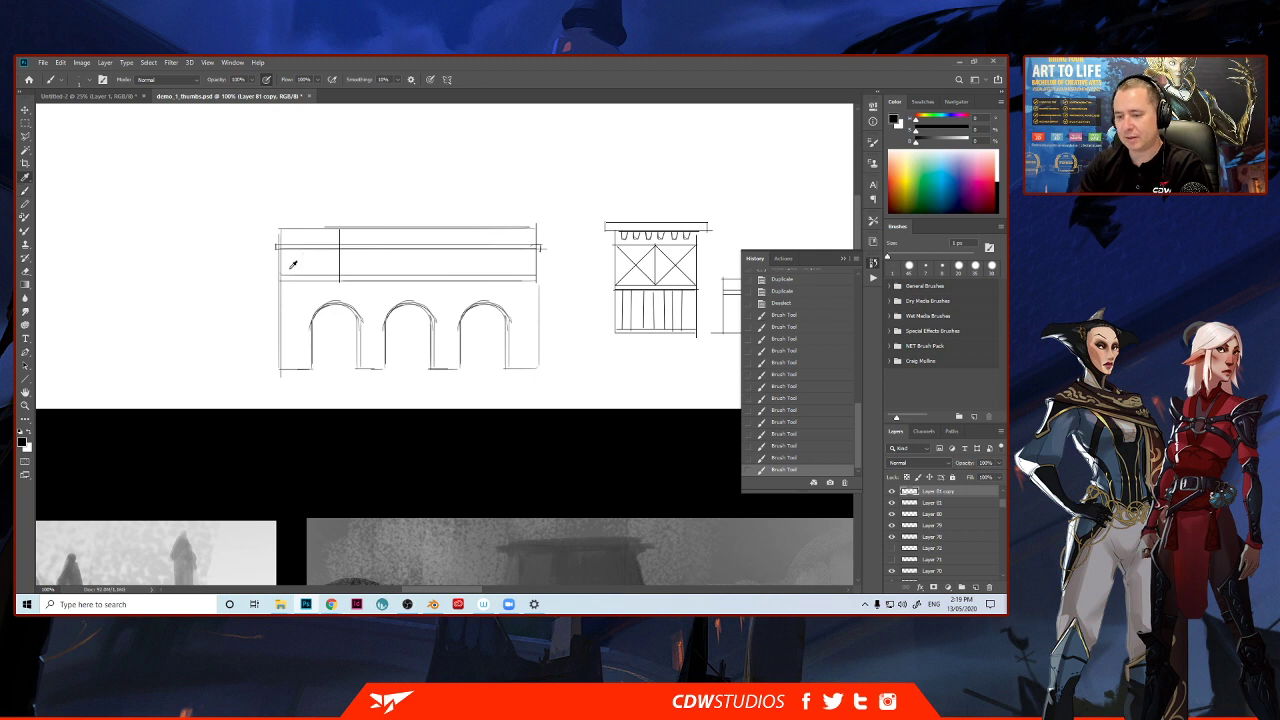
{"action": "left_click", "coordinate": [285, 275]}
{"action": "key", "text": "x"}
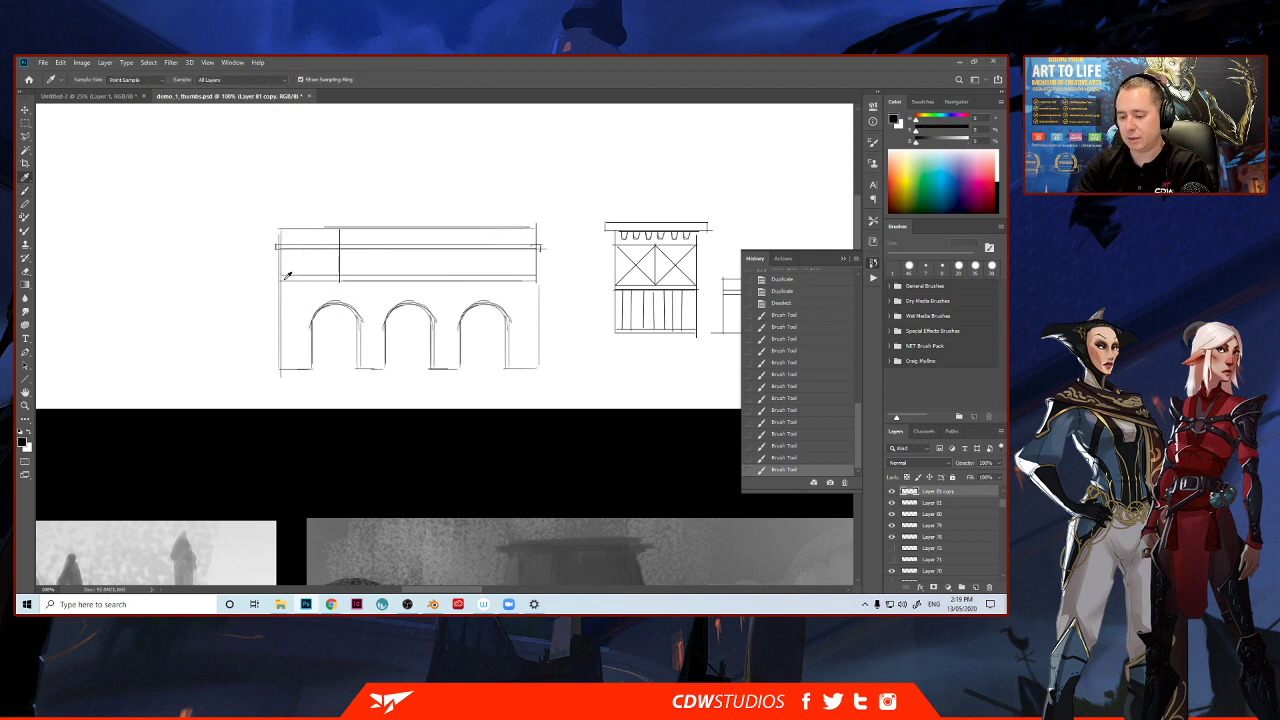
{"action": "key", "text": "u"}
{"action": "mouse_move", "coordinate": [281, 276]}
{"action": "left_mouse_down"}
{"action": "mouse_move", "coordinate": [313, 247]}
{"action": "mouse_move", "coordinate": [340, 276]}
{"action": "mouse_move", "coordinate": [311, 296]}
{"action": "mouse_move", "coordinate": [311, 276]}
{"action": "left_mouse_up"}
{"action": "mouse_move", "coordinate": [311, 276]}
{"action": "left_mouse_down"}
{"action": "mouse_move", "coordinate": [340, 250]}
{"action": "mouse_move", "coordinate": [339, 228]}
{"action": "mouse_move", "coordinate": [340, 277]}
{"action": "left_mouse_up"}
Copy the two X-braced panels onto a new layer and shift the copy right until it adjoins the originals.
{"action": "key", "text": "m"}
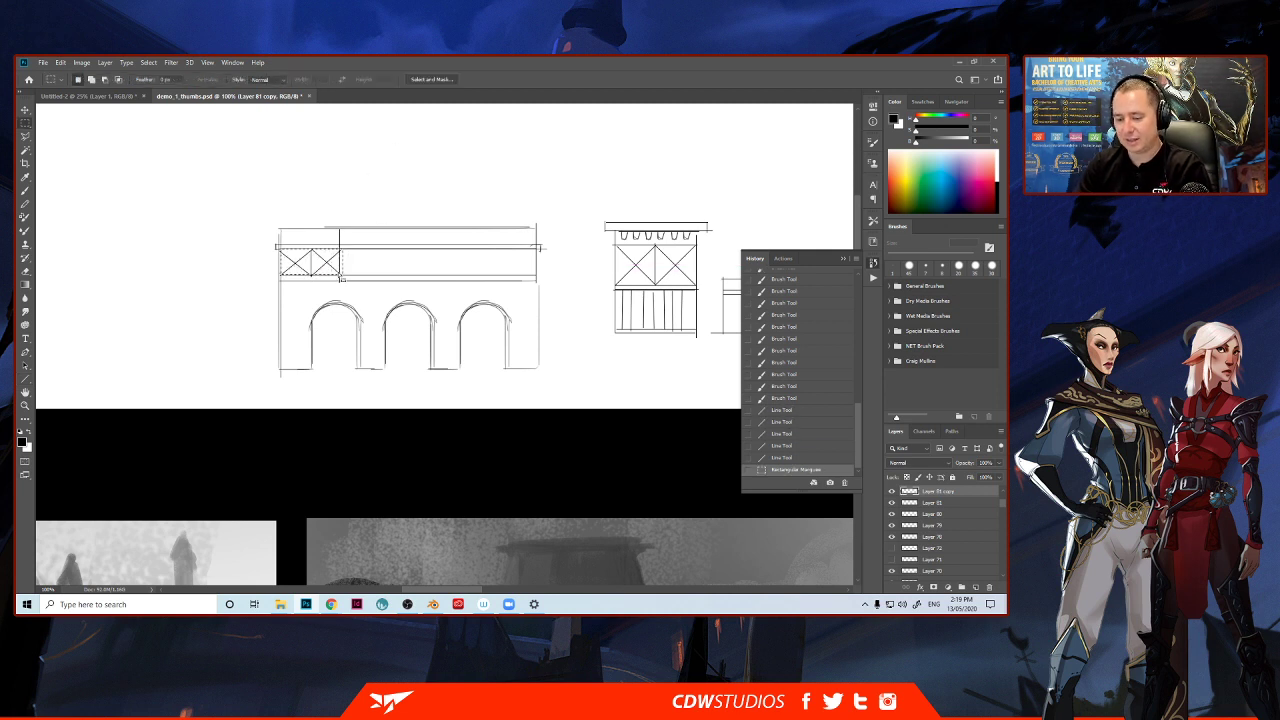
{"action": "key", "text": "ctrl+c"}
{"action": "key", "text": "ctrl+v"}
{"action": "key", "text": "v"}
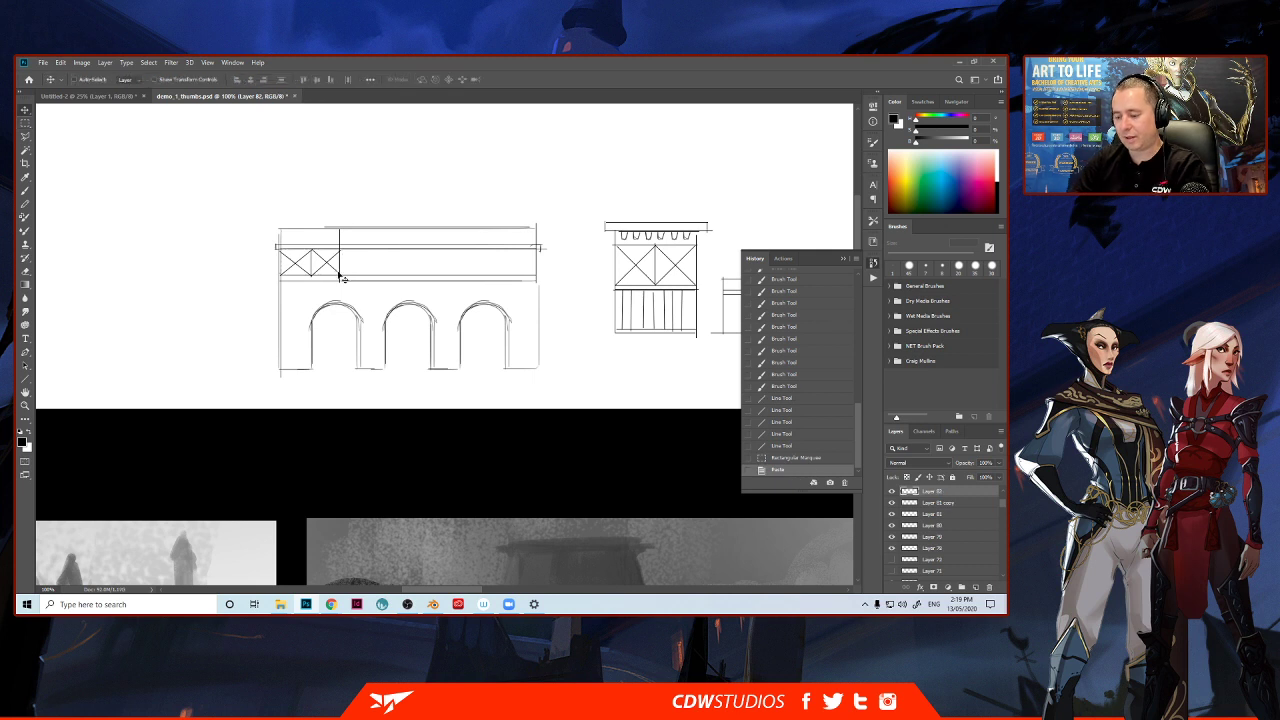
{"action": "key", "text": "shift+Right"}
{"action": "key", "text": "shift+Right"}
{"action": "key", "text": "shift+Right"}
{"action": "key", "text": "shift+Right"}
{"action": "key", "text": "shift+Right"}
{"action": "key", "text": "shift+Right"}
{"action": "key", "text": "shift+Right"}
{"action": "key", "text": "shift+Right"}
{"action": "key", "text": "shift+Right"}
{"action": "key", "text": "shift+Right"}
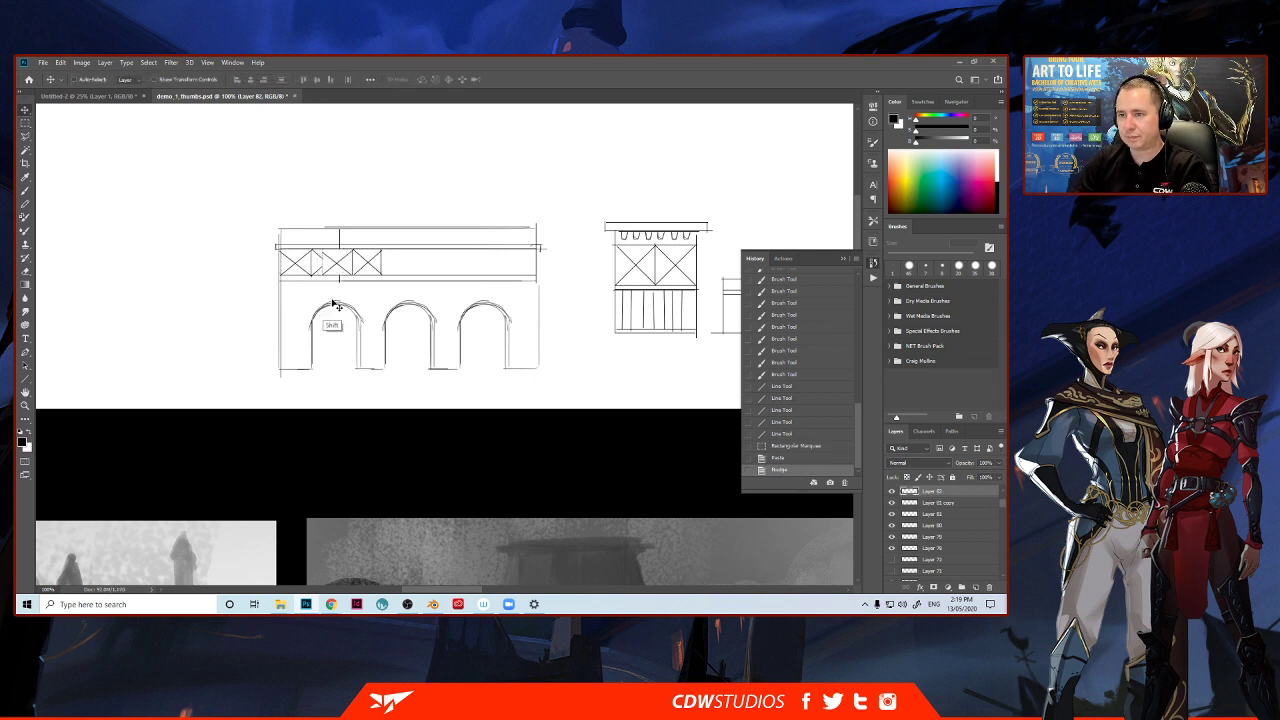
{"action": "key", "text": "Left"}
{"action": "key", "text": "Left"}
{"action": "key", "text": "Left"}
{"action": "key", "text": "Left"}
{"action": "key", "text": "Left"}
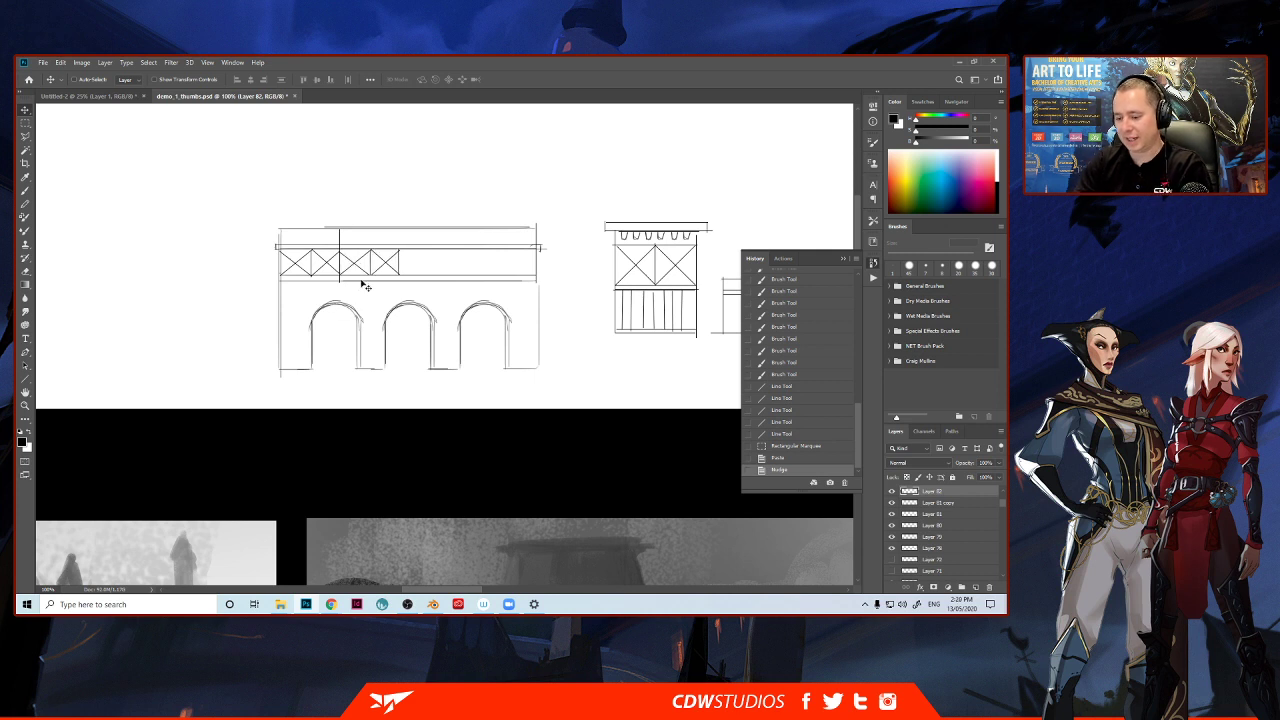
Duplicate the panel pair twice more along the balcony band and cross-brace the remaining gap at the right end with lines.
{"action": "left_click_drag", "start_coordinate": [365, 283], "coordinate": [422, 287], "text": "alt"}
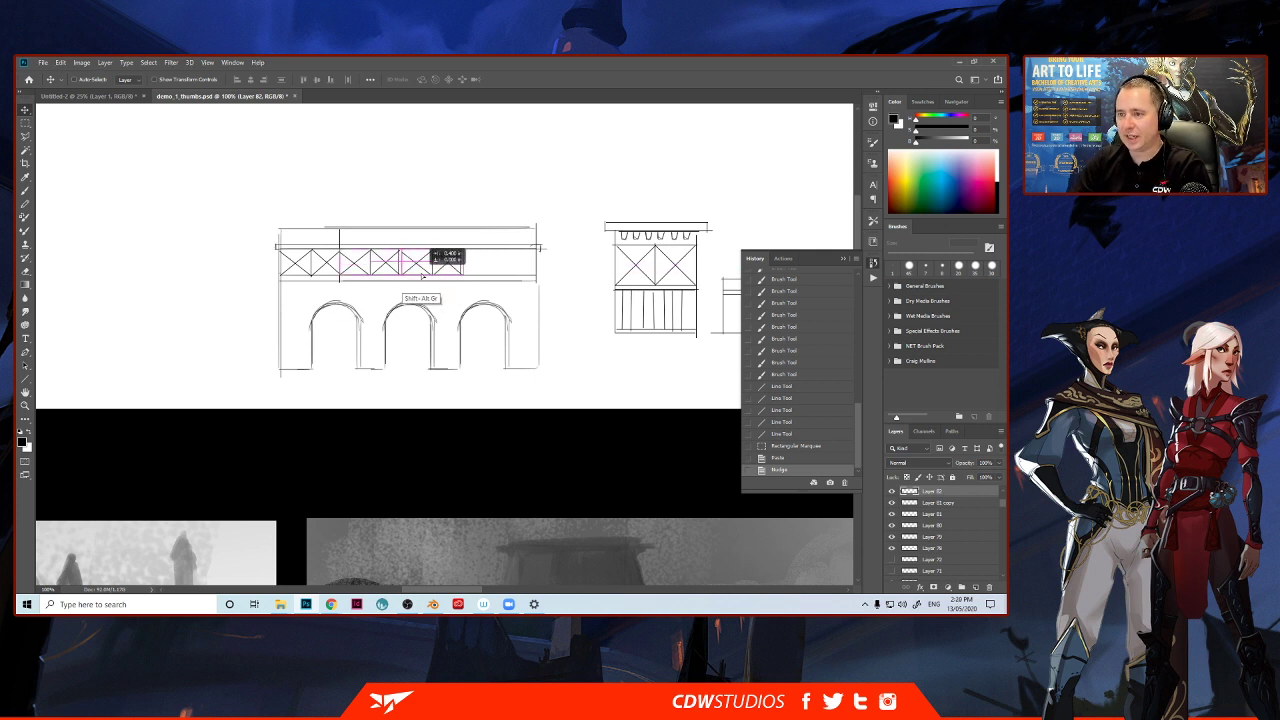
{"action": "key", "text": "Left"}
{"action": "key", "text": "Left"}
{"action": "key", "text": "Left"}
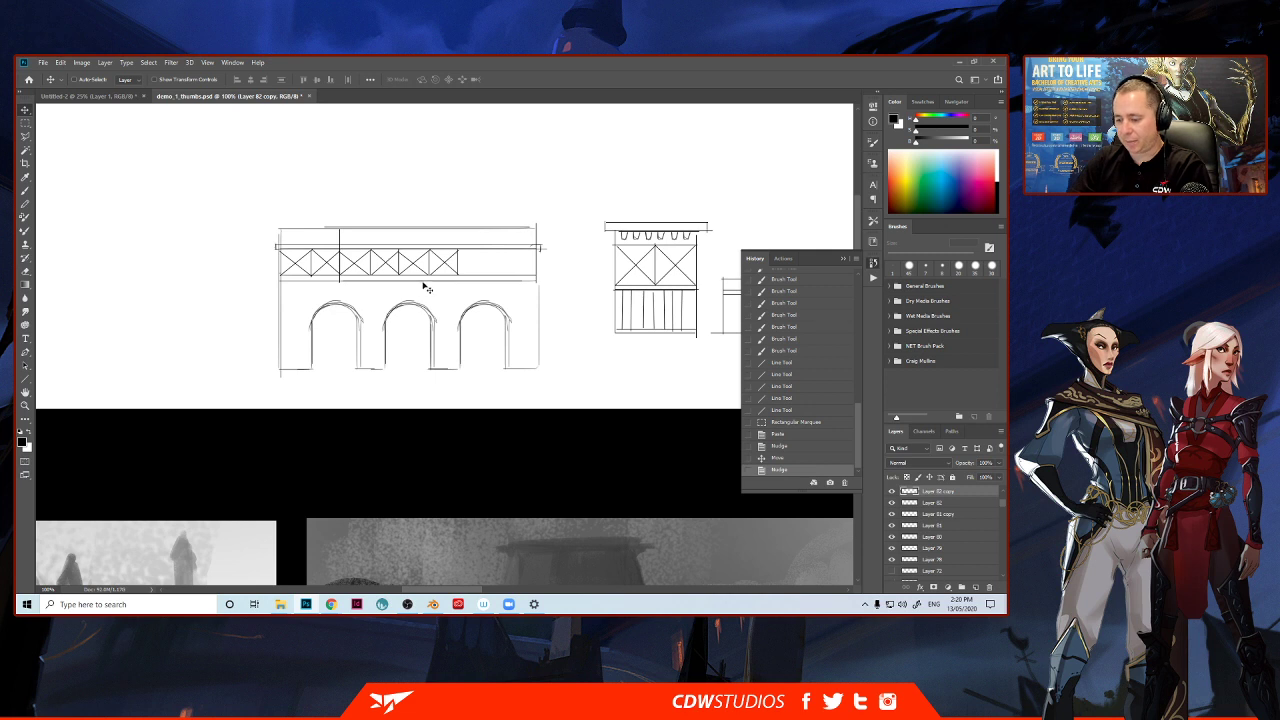
{"action": "left_click_drag", "start_coordinate": [427, 290], "coordinate": [489, 294], "text": "alt"}
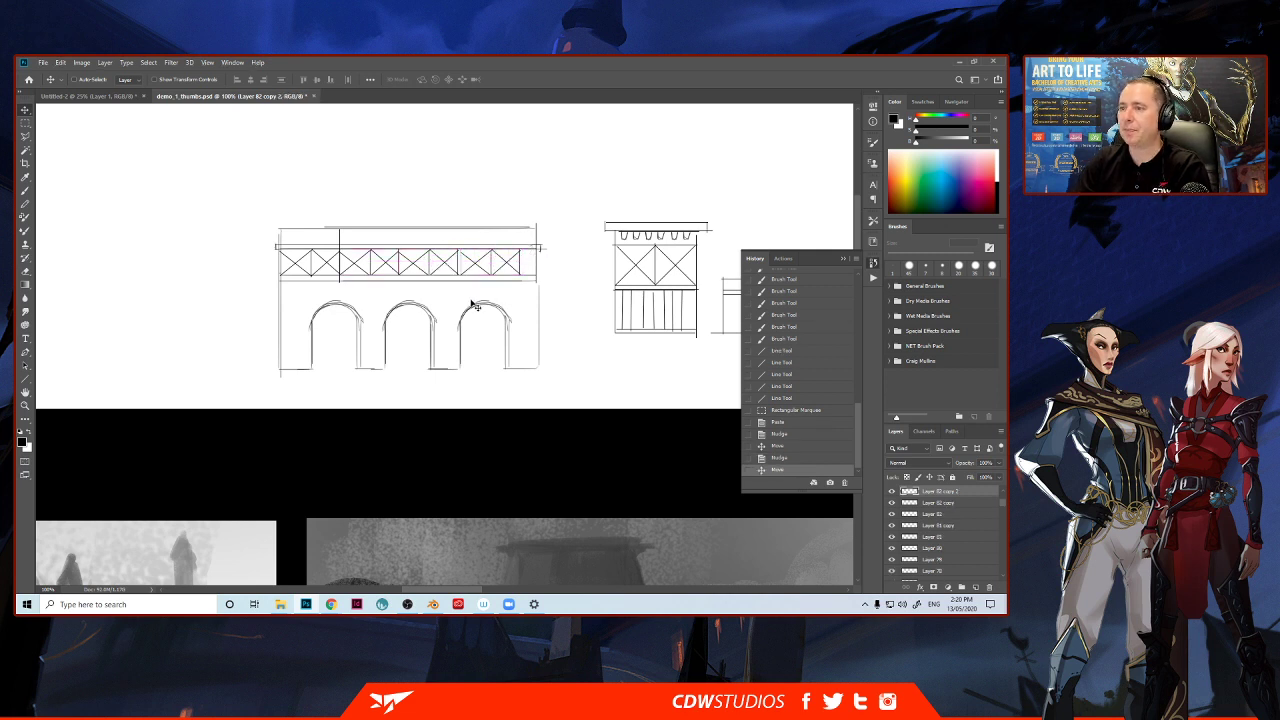
{"action": "key", "text": "Left"}
{"action": "key", "text": "Left"}
{"action": "key", "text": "Left"}
{"action": "key", "text": "Left"}
{"action": "key", "text": "Left"}
{"action": "key", "text": "Left"}
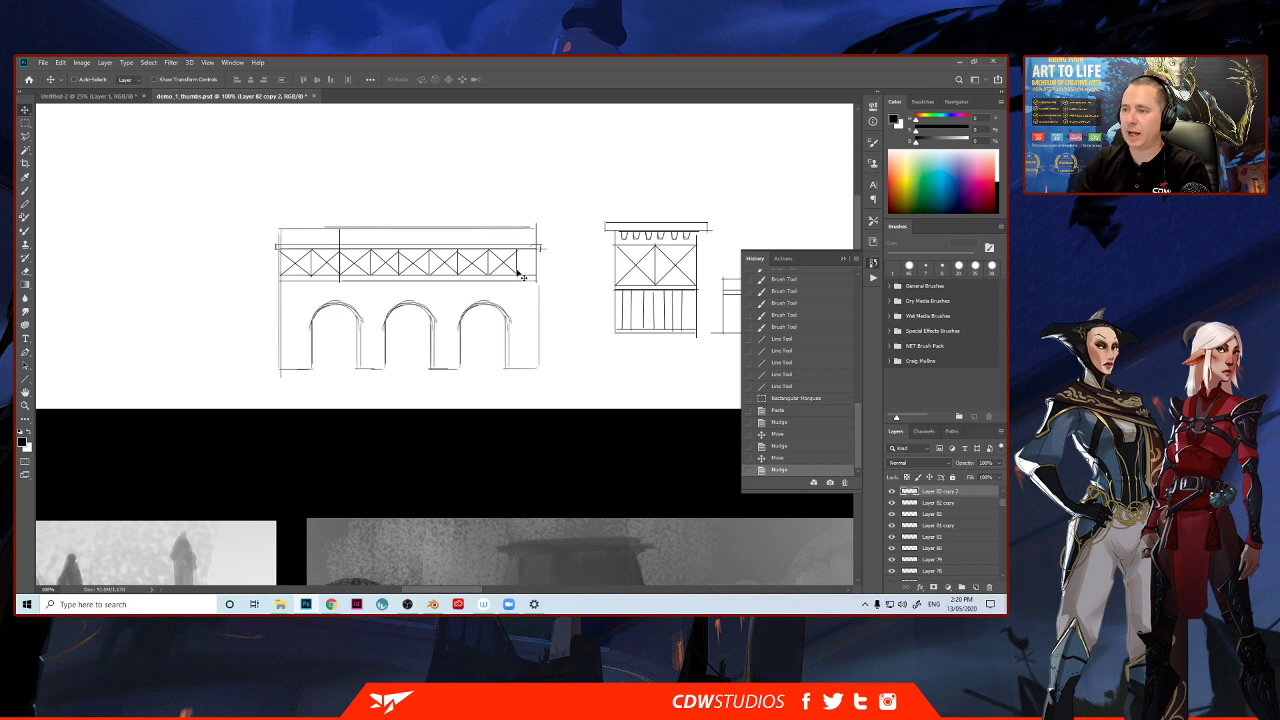
{"action": "key", "text": "u"}
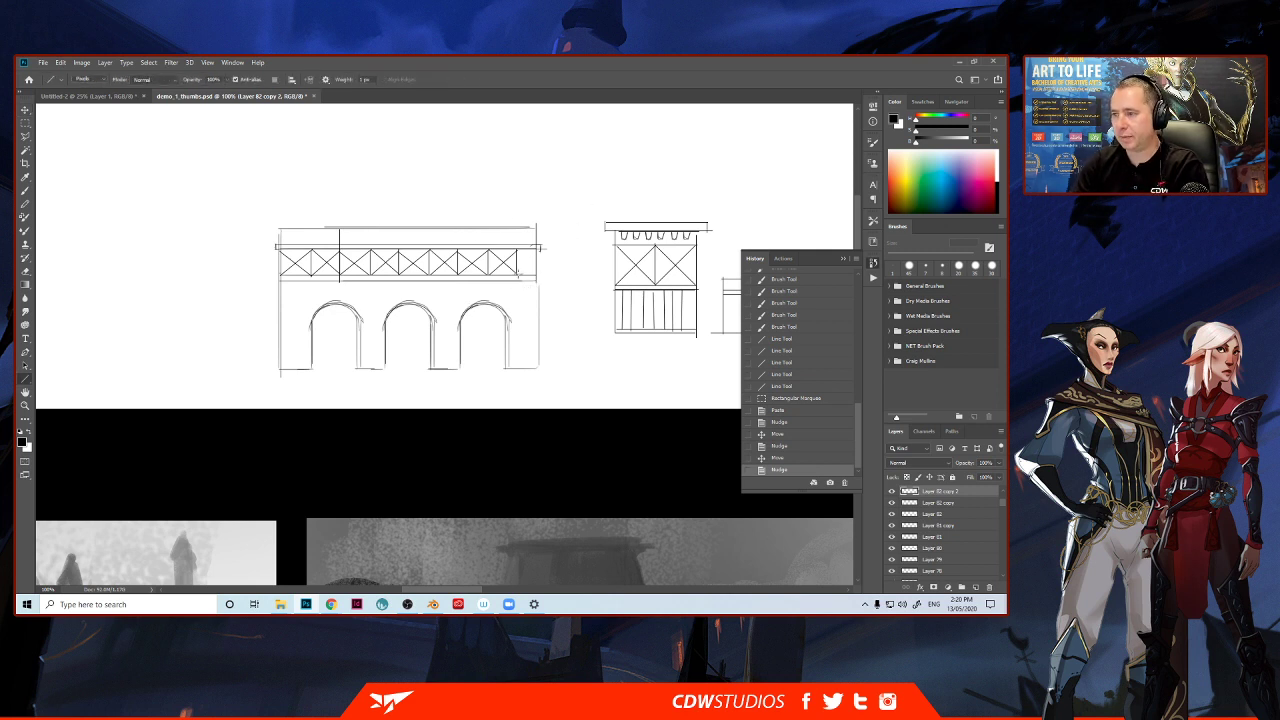
{"action": "mouse_move", "coordinate": [518, 274]}
{"action": "left_mouse_down"}
{"action": "mouse_move", "coordinate": [537, 249]}
{"action": "mouse_move", "coordinate": [537, 275]}
{"action": "left_mouse_up"}
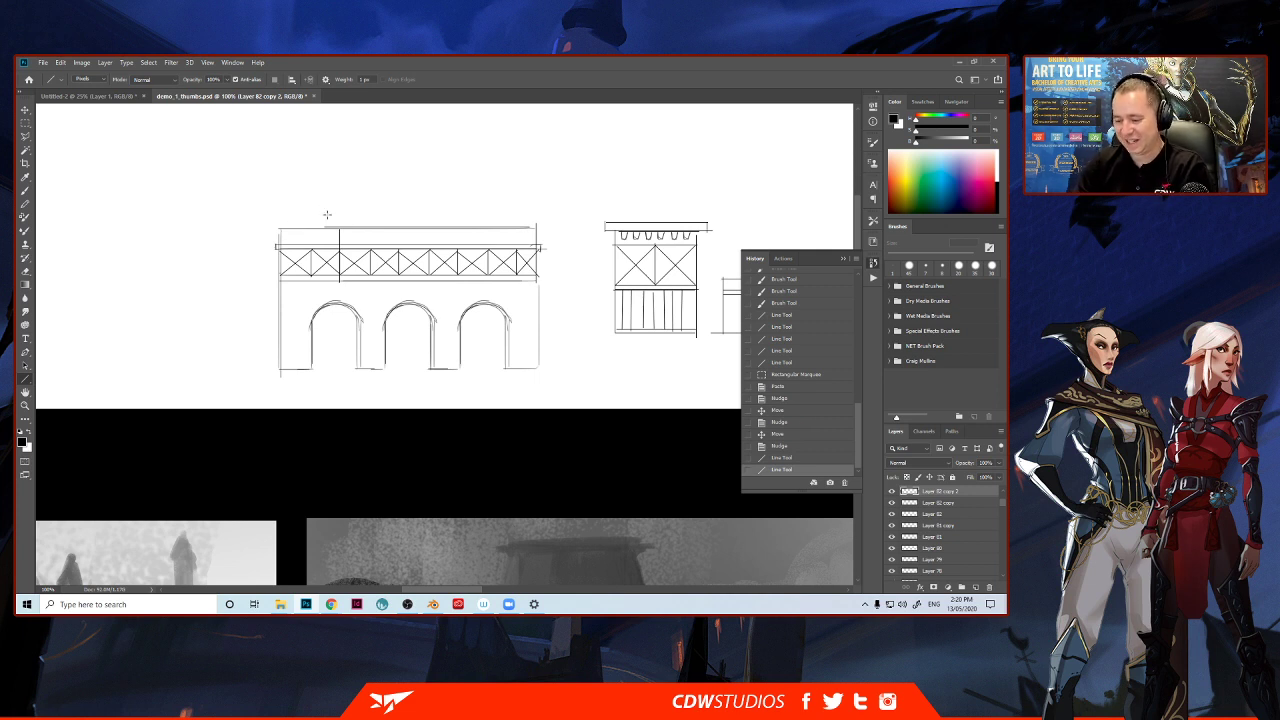
Copy the arcade building's left half onto a new layer, flip it horizontally and move it over the right half for symmetry.
{"action": "key", "text": "m"}
{"action": "left_click_drag", "start_coordinate": [260, 205], "coordinate": [410, 383]}
{"action": "key", "text": "ctrl+c"}
{"action": "key", "text": "ctrl+v"}
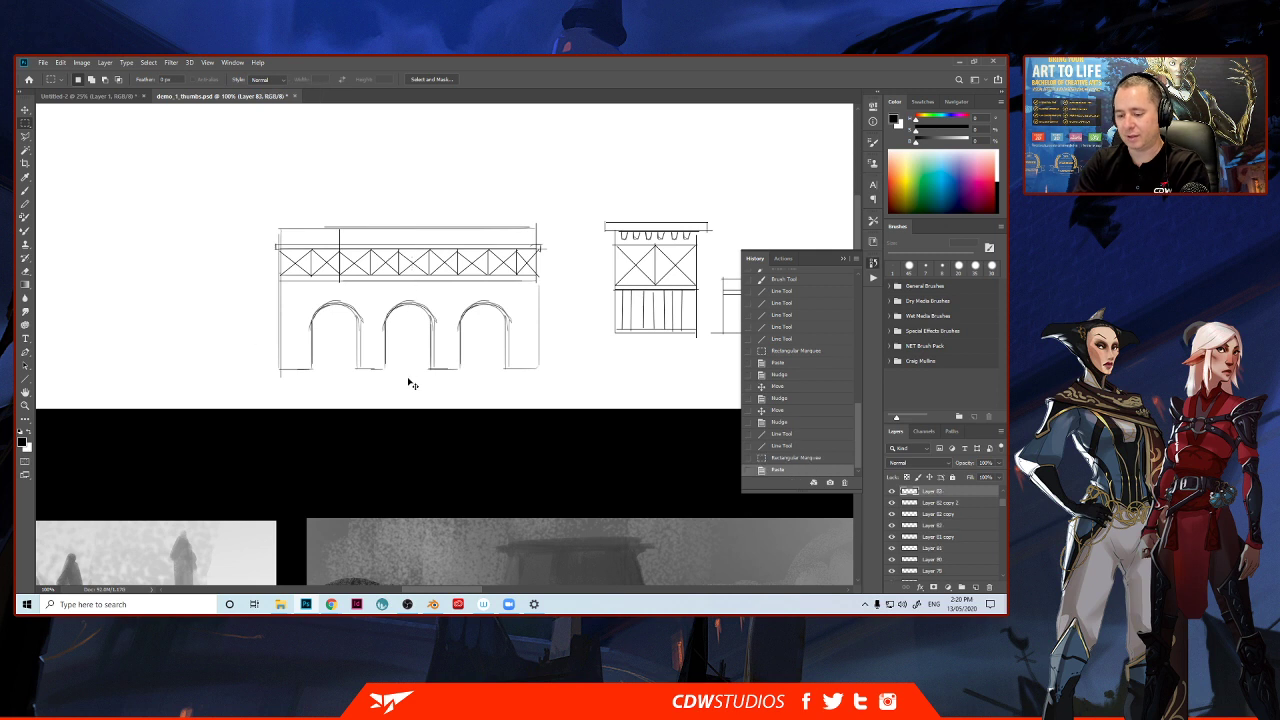
{"action": "key", "text": "ctrl+t"}
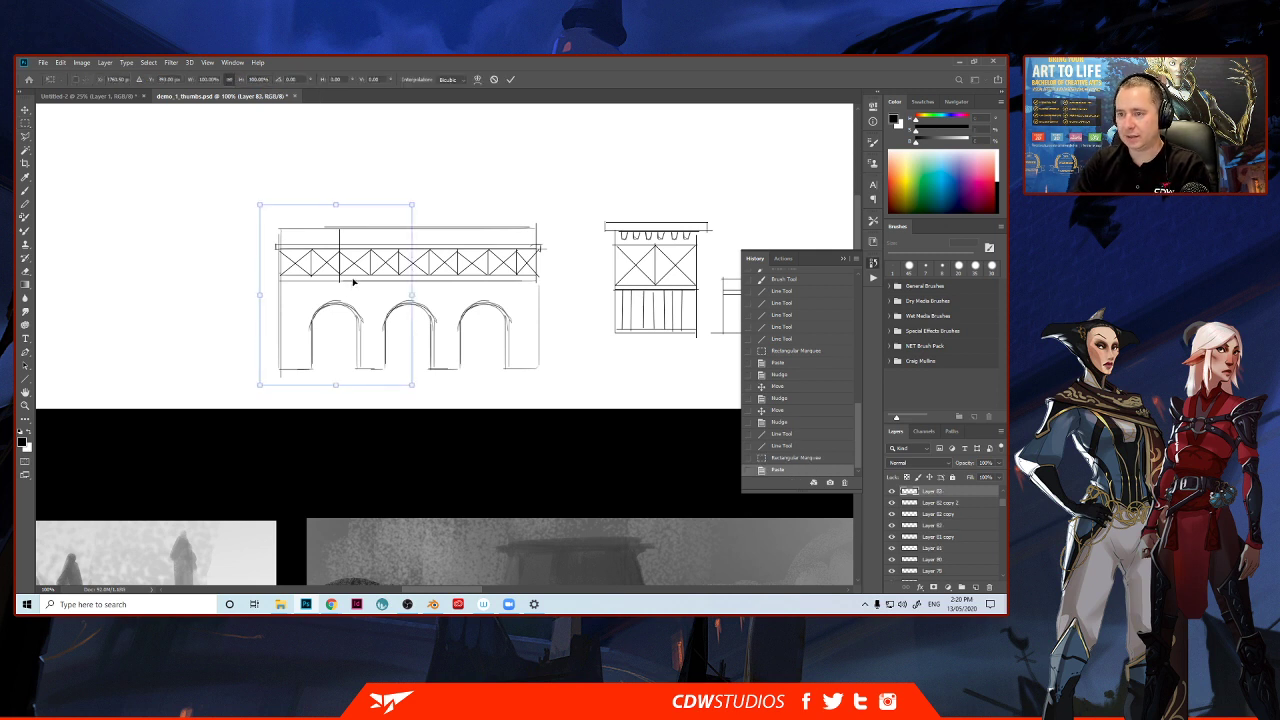
{"action": "right_click", "coordinate": [353, 283]}
{"action": "left_click", "coordinate": [385, 413]}
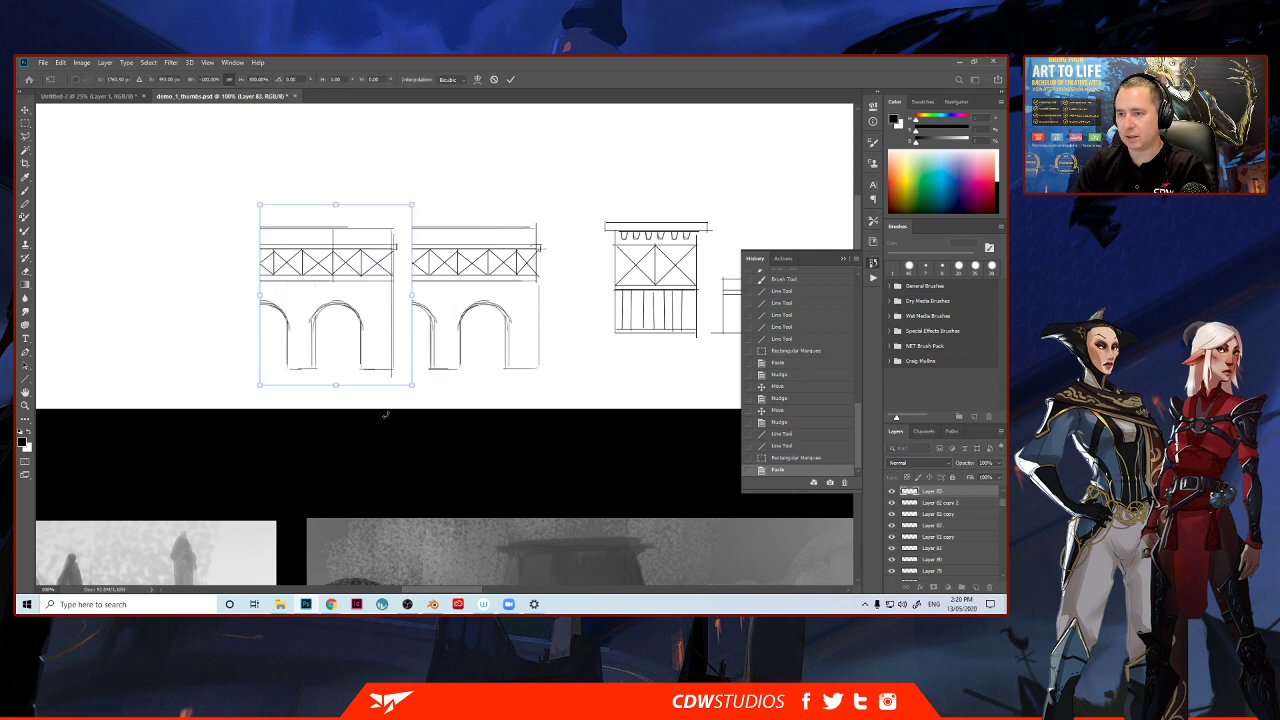
{"action": "key", "text": "Return"}
{"action": "key", "text": "v"}
{"action": "left_click_drag", "start_coordinate": [384, 372], "coordinate": [524, 363], "text": "shift"}
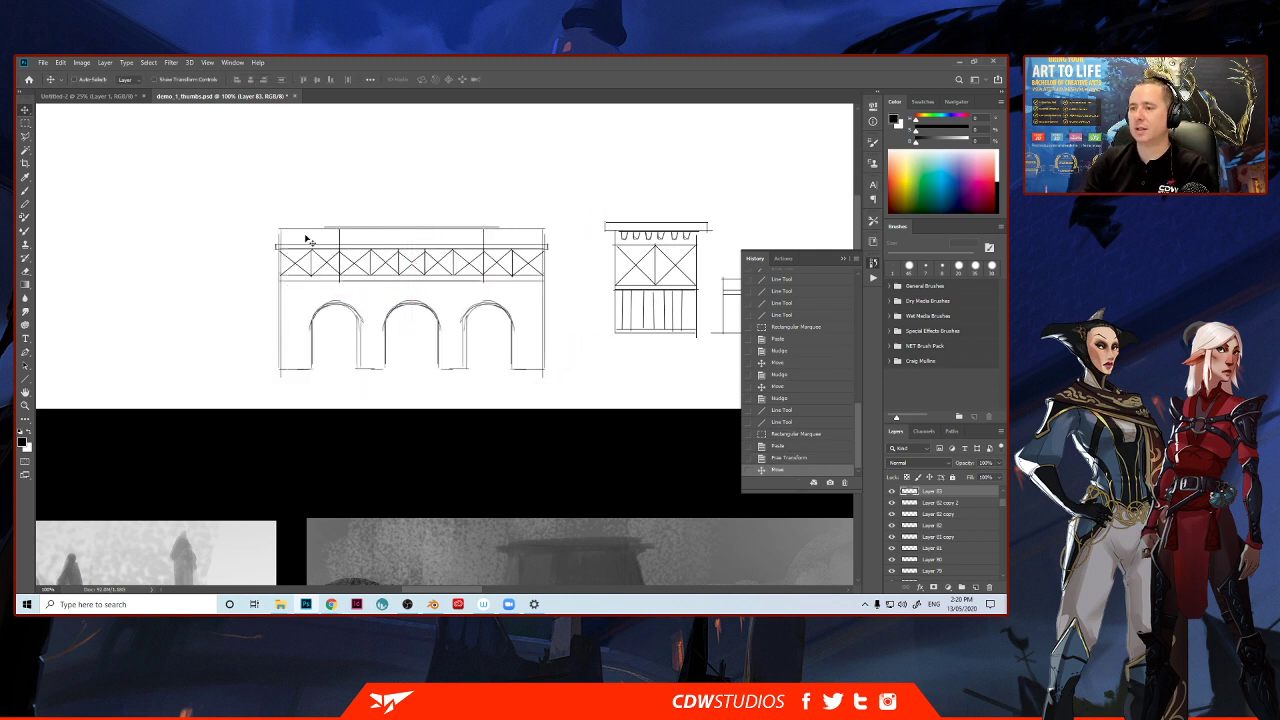
Draw a box-shaped outline for another building right of the house with the chimney, and undo the last two lines.
{"action": "left_click_drag", "start_coordinate": [393, 281], "coordinate": [300, 305]}
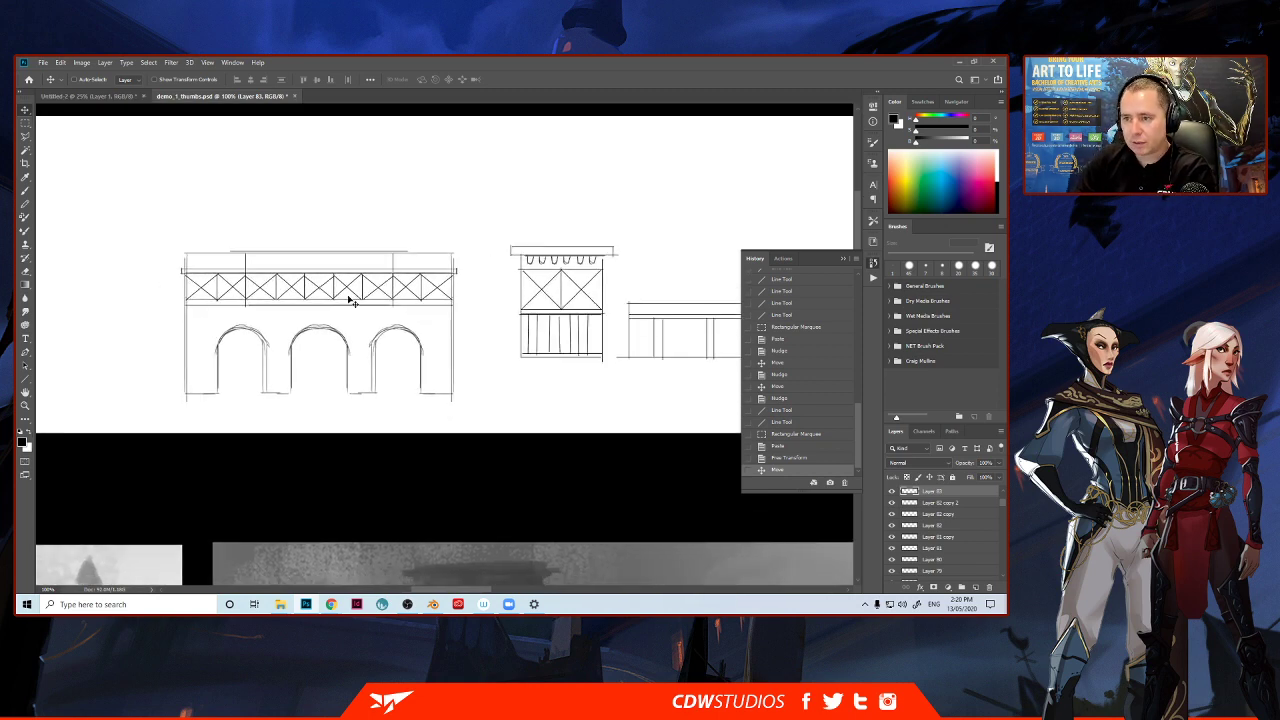
{"action": "mouse_move", "coordinate": [350, 300]}
{"action": "left_mouse_down"}
{"action": "mouse_move", "coordinate": [274, 317]}
{"action": "mouse_move", "coordinate": [441, 323]}
{"action": "mouse_move", "coordinate": [334, 318]}
{"action": "mouse_move", "coordinate": [244, 289]}
{"action": "mouse_move", "coordinate": [339, 304]}
{"action": "left_mouse_up"}
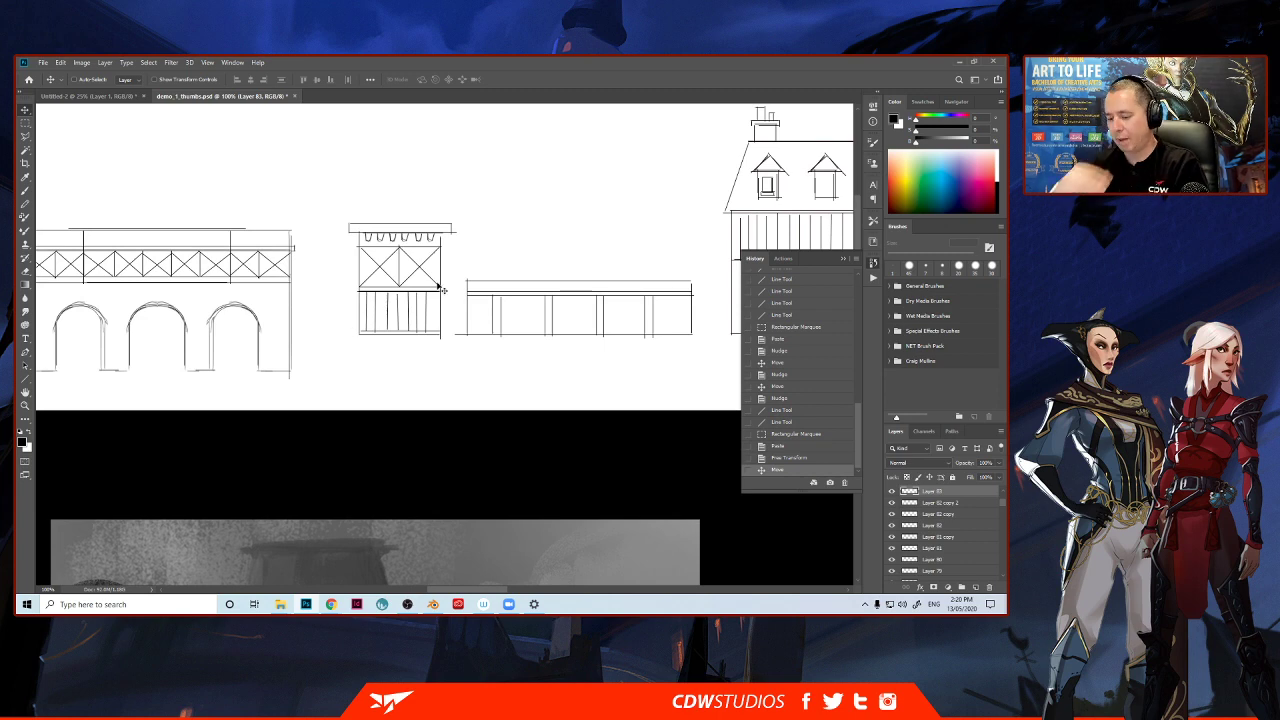
{"action": "left_click_drag", "start_coordinate": [539, 301], "coordinate": [258, 320]}
{"action": "key", "text": "u"}
{"action": "mouse_move", "coordinate": [506, 375]}
{"action": "left_mouse_down"}
{"action": "mouse_move", "coordinate": [506, 264]}
{"action": "mouse_move", "coordinate": [596, 263]}
{"action": "mouse_move", "coordinate": [600, 376]}
{"action": "left_mouse_up"}
{"action": "mouse_move", "coordinate": [506, 259]}
{"action": "left_mouse_down"}
{"action": "mouse_move", "coordinate": [601, 267]}
{"action": "mouse_move", "coordinate": [605, 331]}
{"action": "left_mouse_up"}
{"action": "key", "text": "ctrl+z"}
{"action": "key", "text": "ctrl+z"}
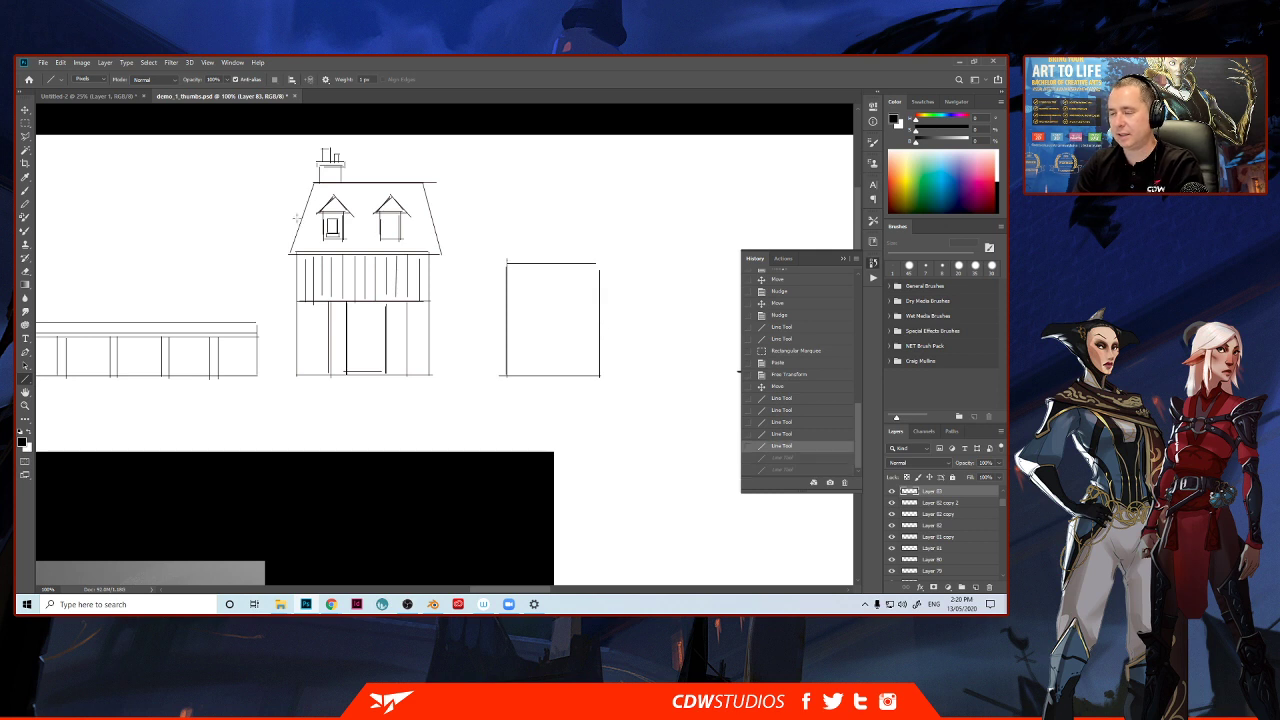
Add a thin band across the new building's top and draw a tapered, flat-topped roof with an eaves line above it.
{"action": "left_click_drag", "start_coordinate": [506, 257], "coordinate": [598, 257], "text": "shift"}
{"action": "left_click_drag", "start_coordinate": [598, 257], "coordinate": [599, 346], "text": "shift"}
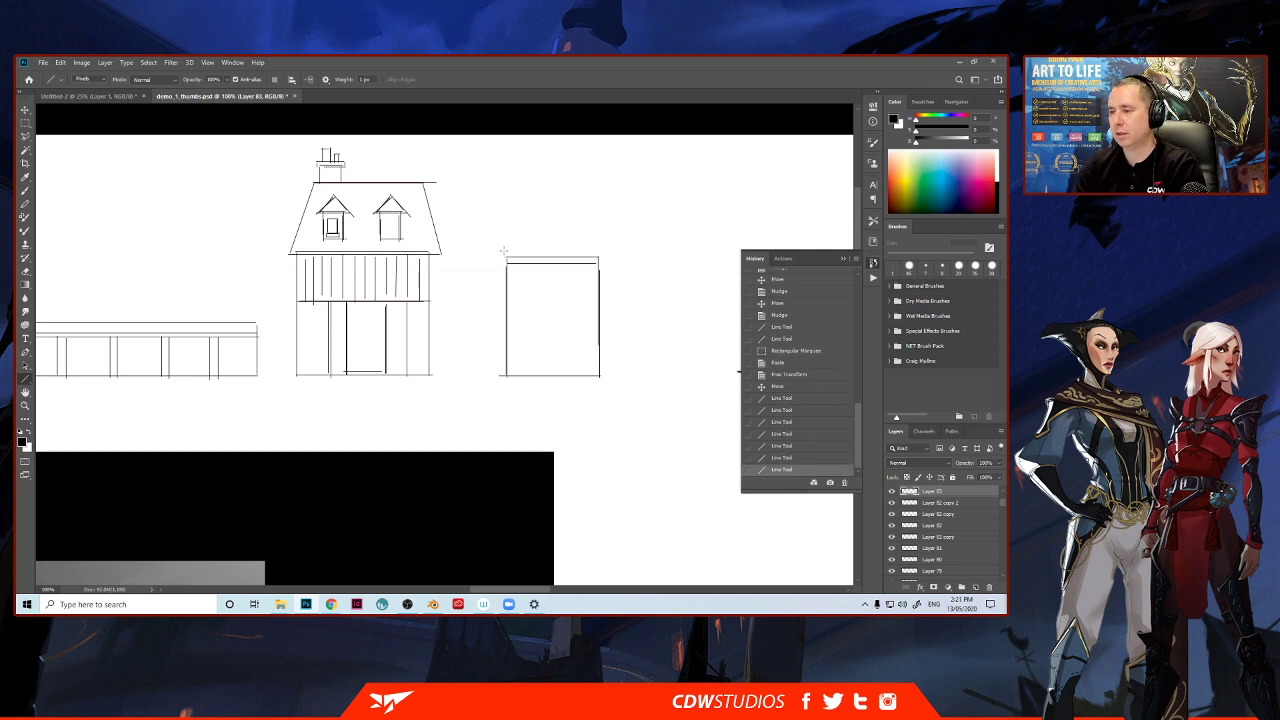
{"action": "left_click_drag", "start_coordinate": [503, 258], "coordinate": [537, 169]}
{"action": "mouse_move", "coordinate": [537, 169]}
{"action": "left_mouse_down"}
{"action": "mouse_move", "coordinate": [571, 169]}
{"action": "mouse_move", "coordinate": [605, 258]}
{"action": "left_mouse_up"}
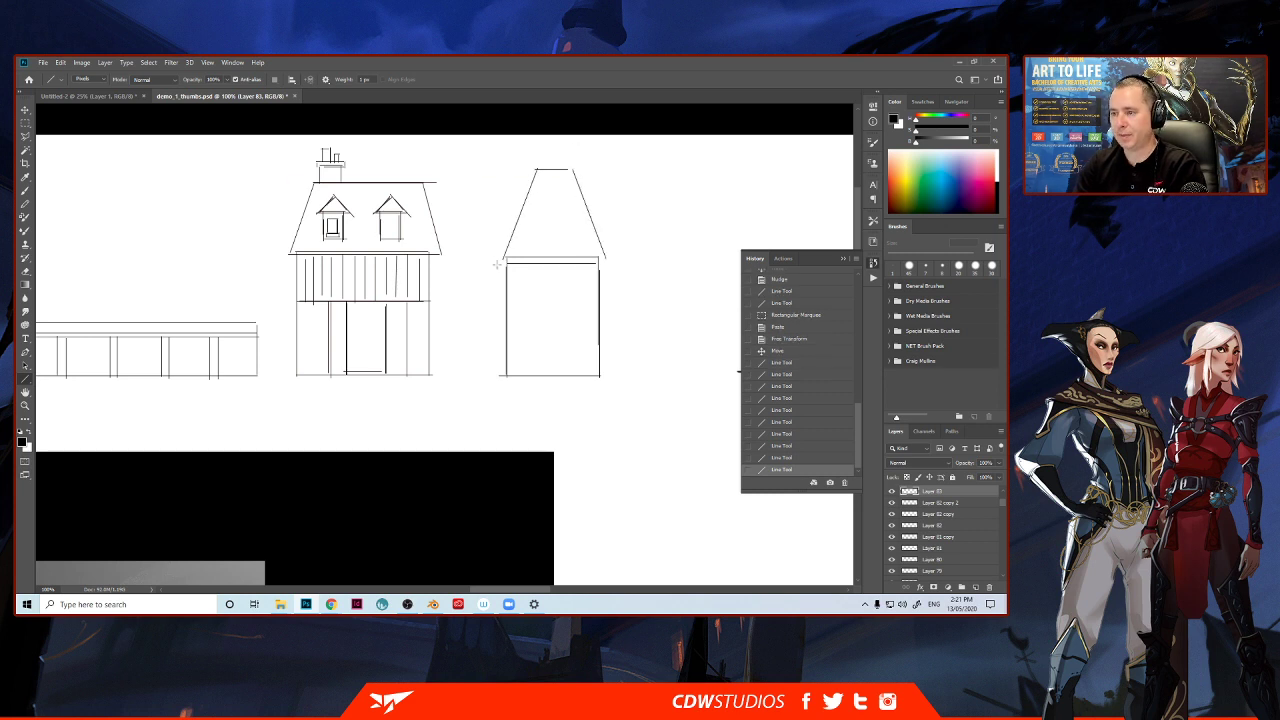
{"action": "left_click_drag", "start_coordinate": [501, 256], "coordinate": [612, 256], "text": "shift"}
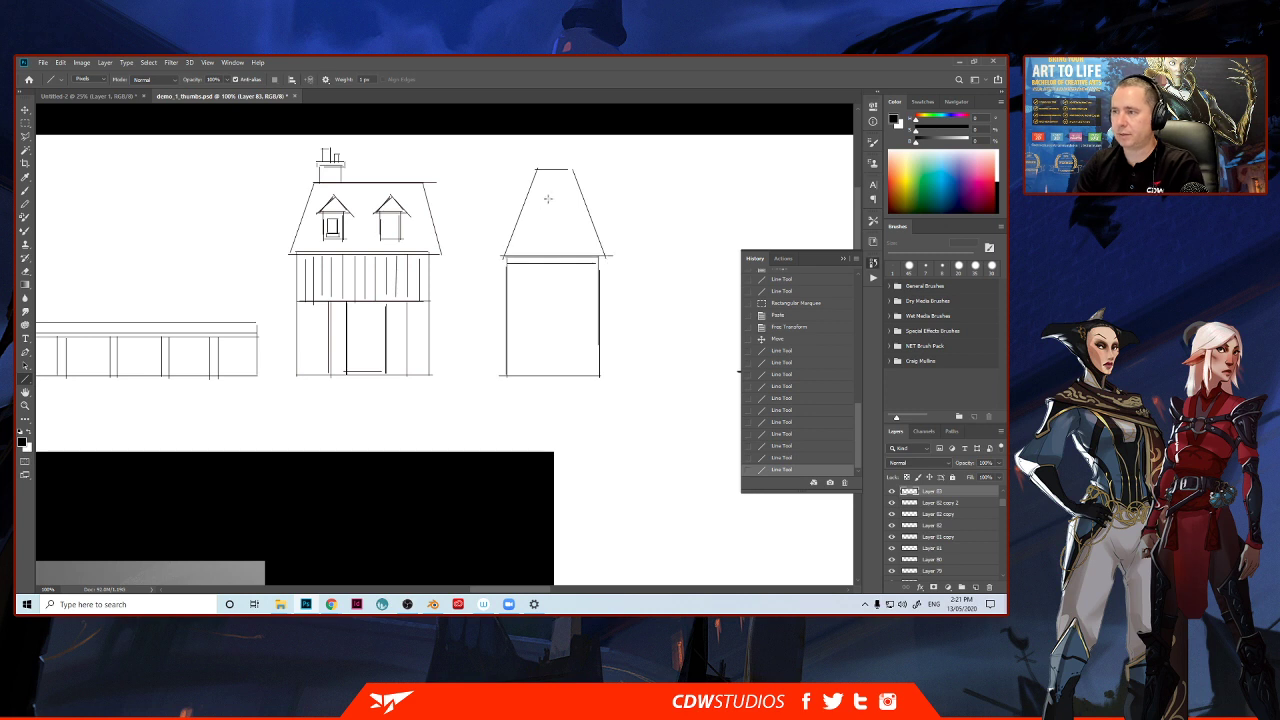
{"action": "left_click_drag", "start_coordinate": [563, 171], "coordinate": [534, 171]}
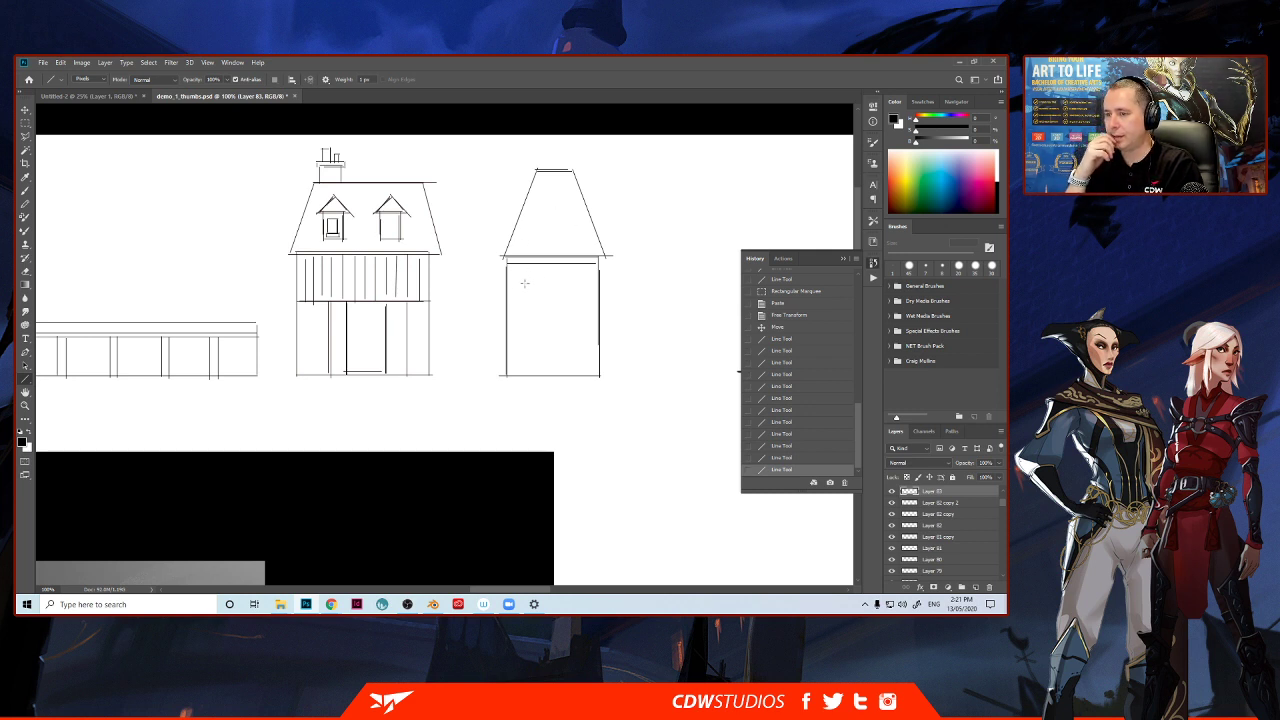
Divide the tapered-roof building with a horizontal floor line and brush evenly spaced vertical boards on its upper storey.
{"action": "left_click_drag", "start_coordinate": [507, 316], "coordinate": [598, 315]}
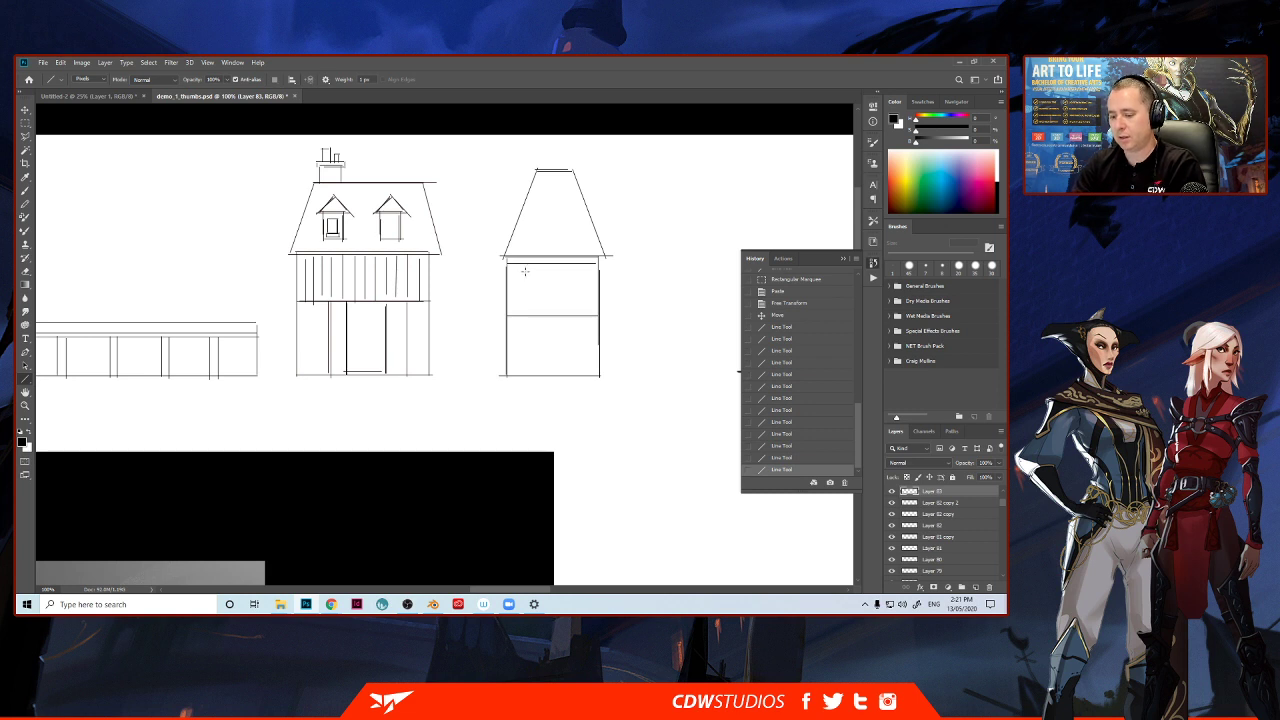
{"action": "key", "text": "b"}
{"action": "left_click_drag", "start_coordinate": [531, 266], "coordinate": [531, 310]}
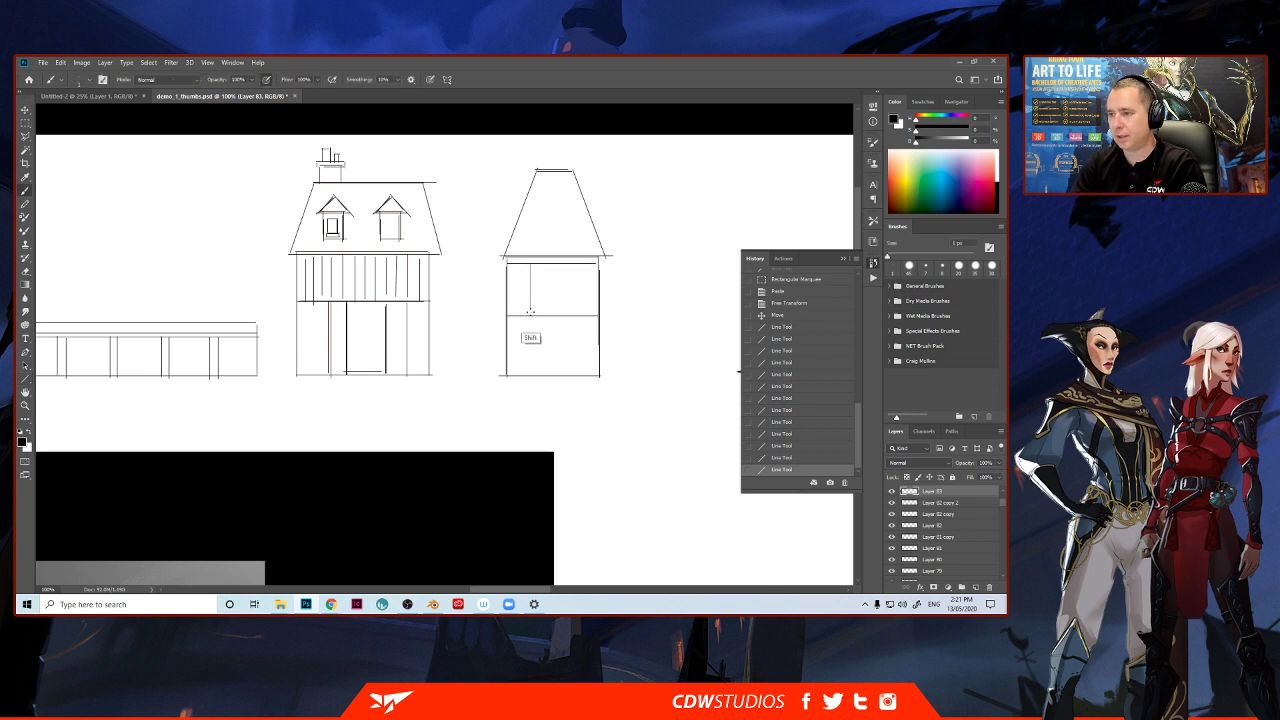
{"action": "left_click", "coordinate": [516, 264]}
{"action": "left_click", "coordinate": [517, 316], "text": "shift"}
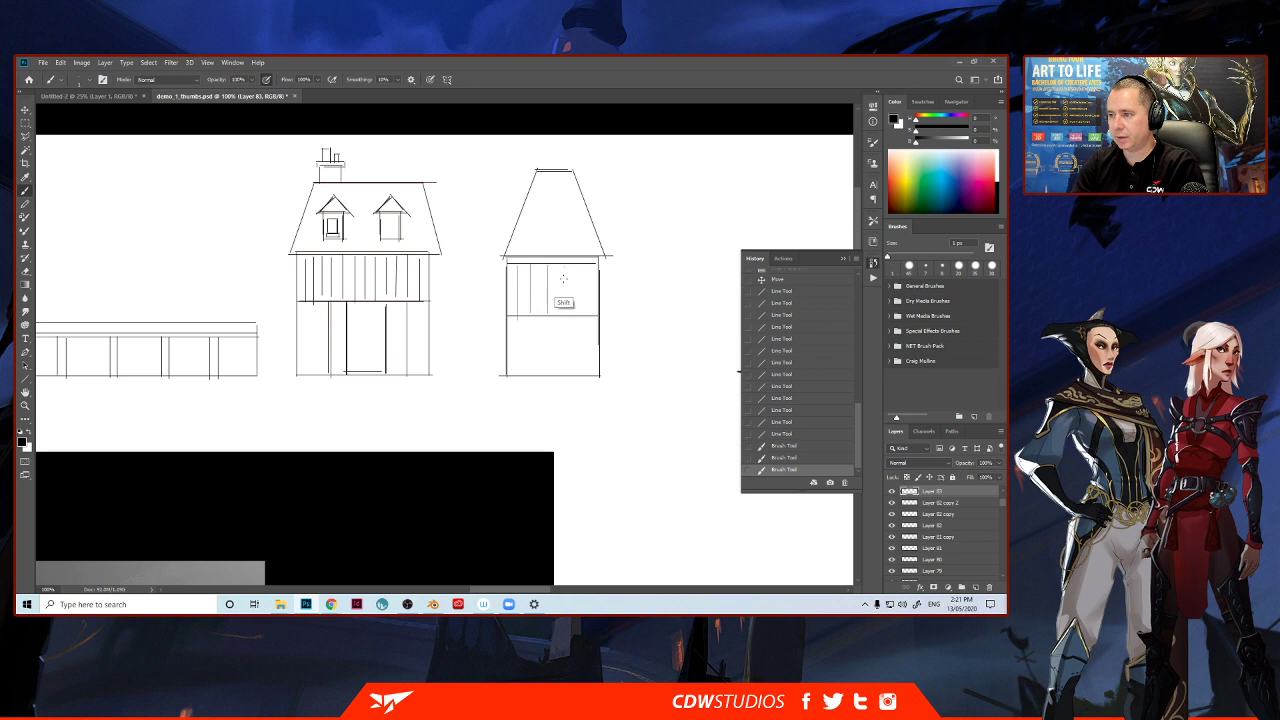
{"action": "mouse_move", "coordinate": [564, 279]}
{"action": "left_mouse_down", "text": "shift"}
{"action": "mouse_move", "coordinate": [564, 313]}
{"action": "mouse_move", "coordinate": [588, 312]}
{"action": "left_mouse_up", "text": "shift"}
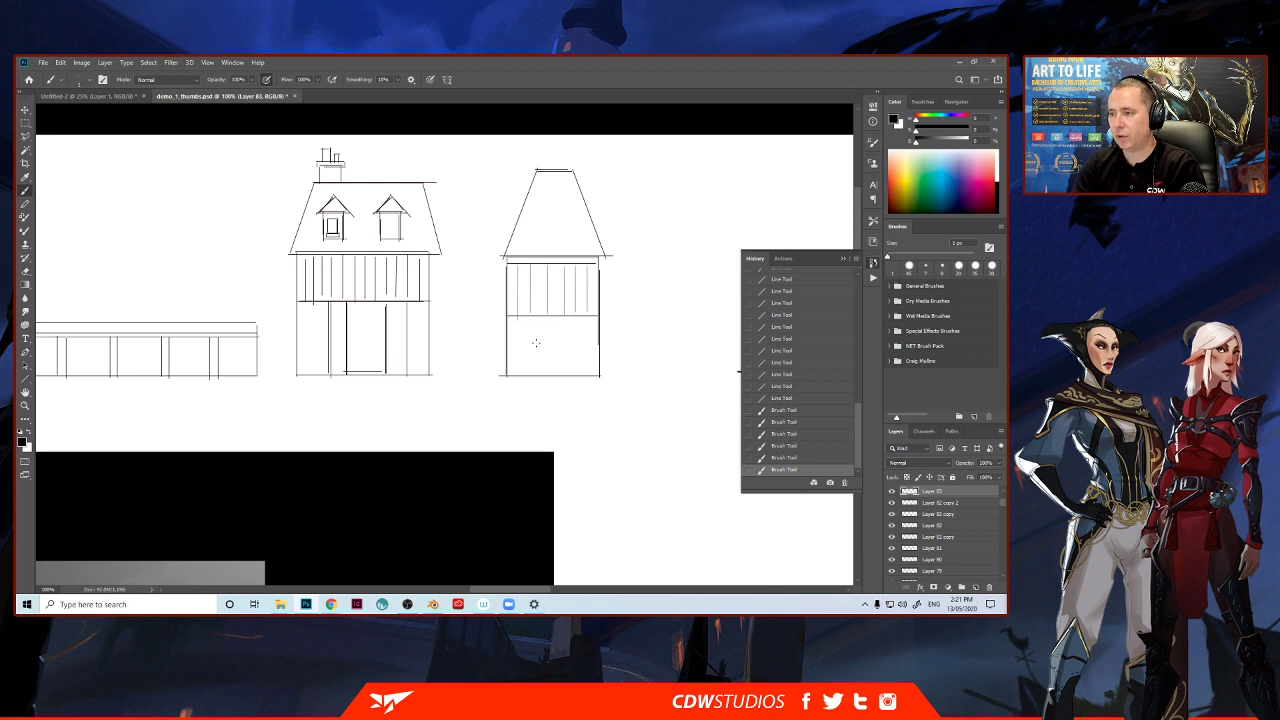
Brush the left wall, roof slope and short flat roof top of another narrow building right of the tapered-roof one.
{"action": "left_click_drag", "start_coordinate": [487, 322], "coordinate": [365, 334]}
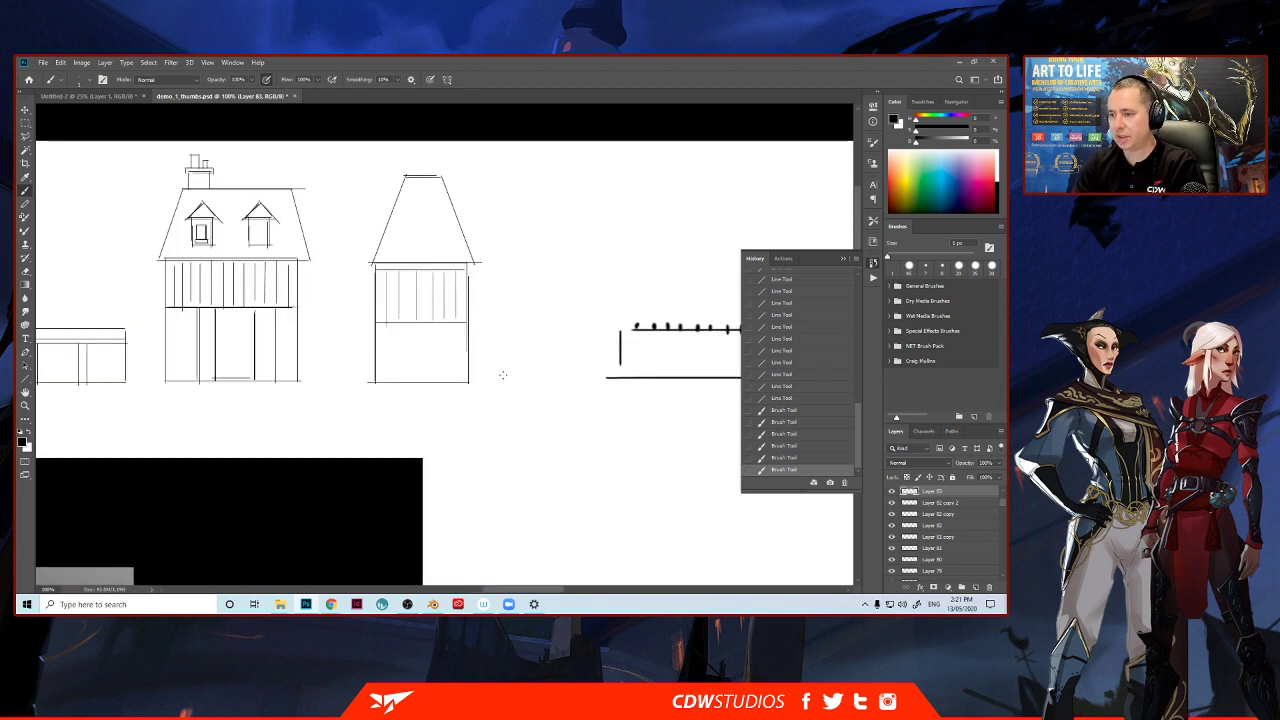
{"action": "left_click_drag", "start_coordinate": [503, 377], "coordinate": [503, 298], "text": "shift"}
{"action": "key", "text": "ctrl+z"}
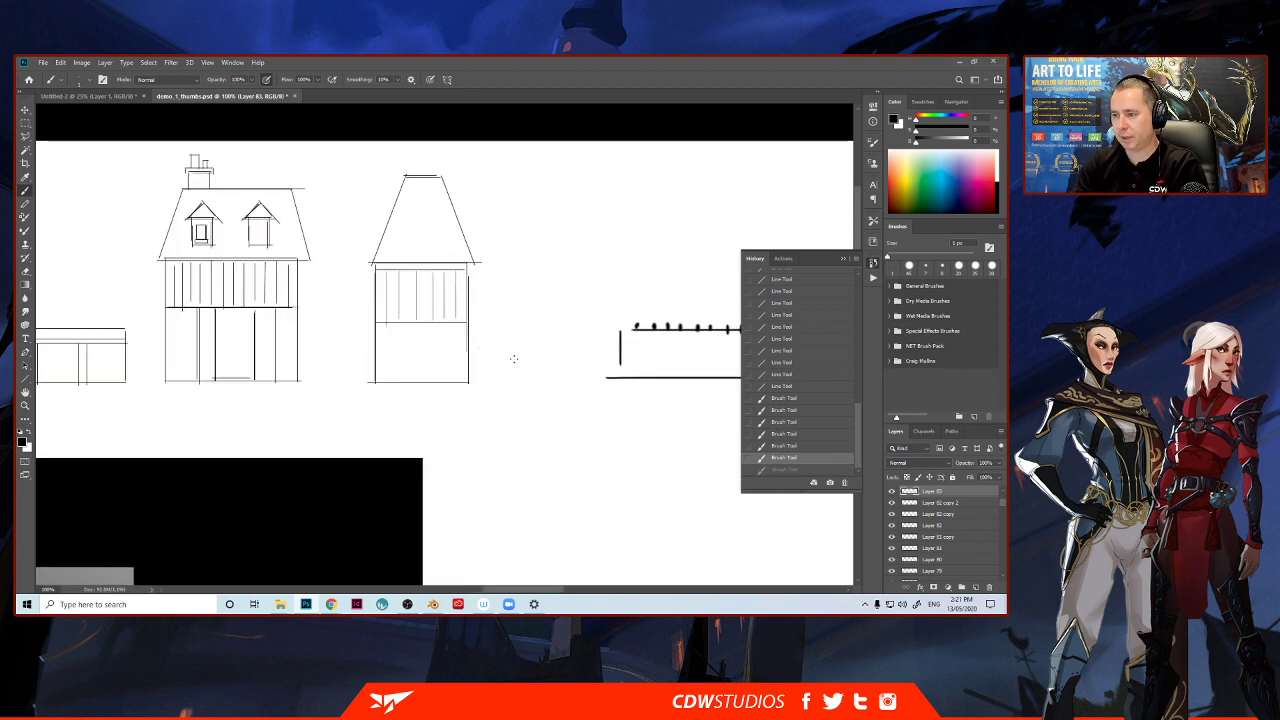
{"action": "left_click_drag", "start_coordinate": [513, 358], "coordinate": [515, 272]}
{"action": "left_click", "coordinate": [515, 270]}
{"action": "left_click", "coordinate": [535, 231], "text": "shift"}
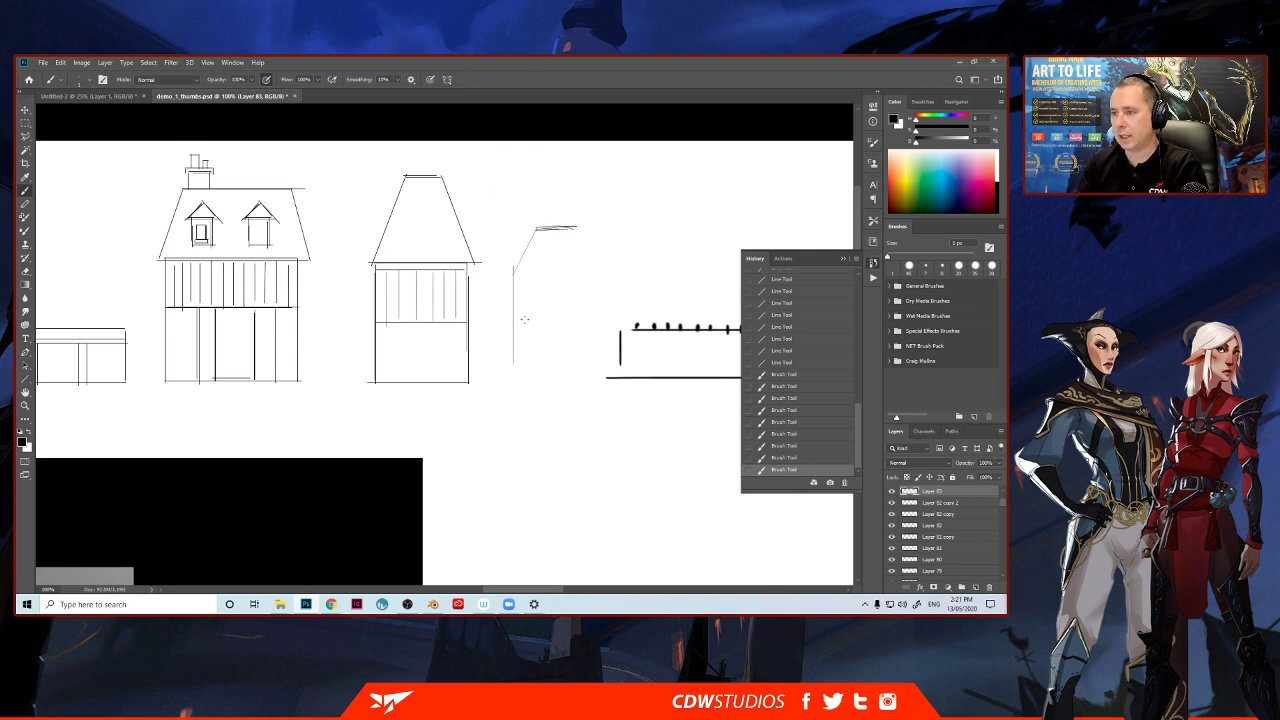
Erase the stray strokes at the narrow building's roof top and redraw its slope, left wall and ground line with straight lines.
{"action": "key", "text": "u"}
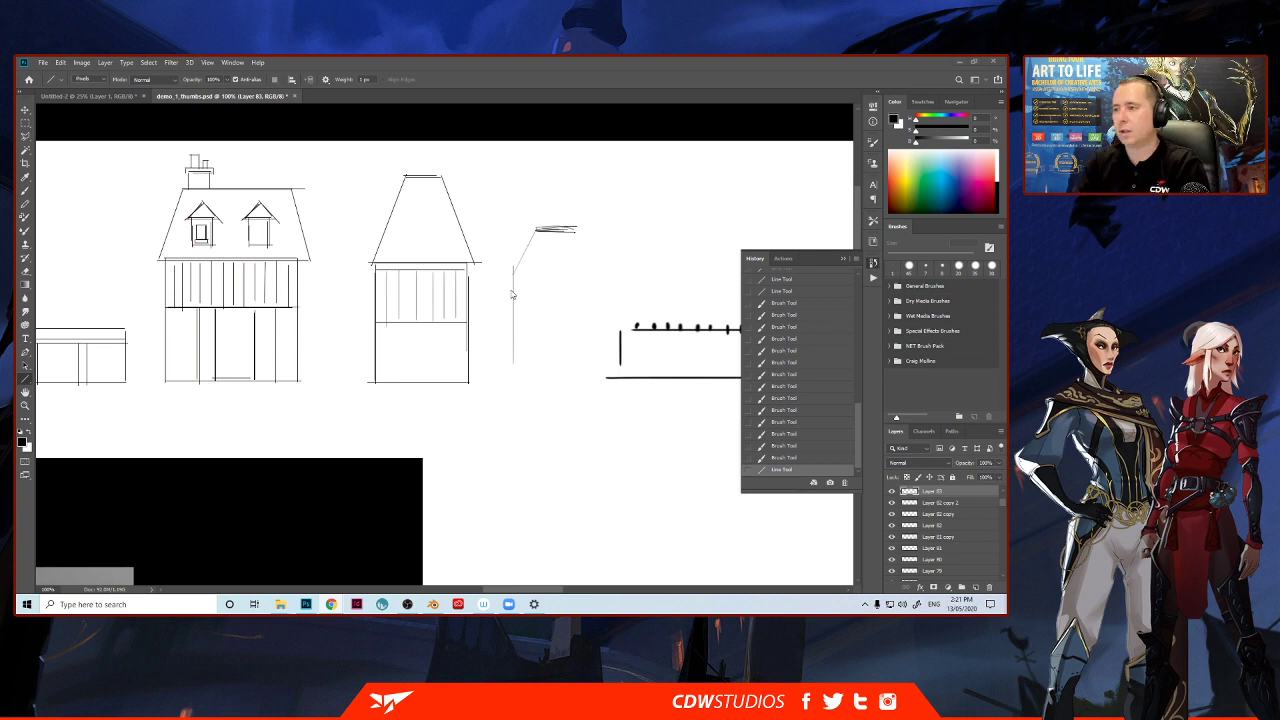
{"action": "left_click_drag", "start_coordinate": [511, 294], "coordinate": [435, 324]}
{"action": "key", "text": "b"}
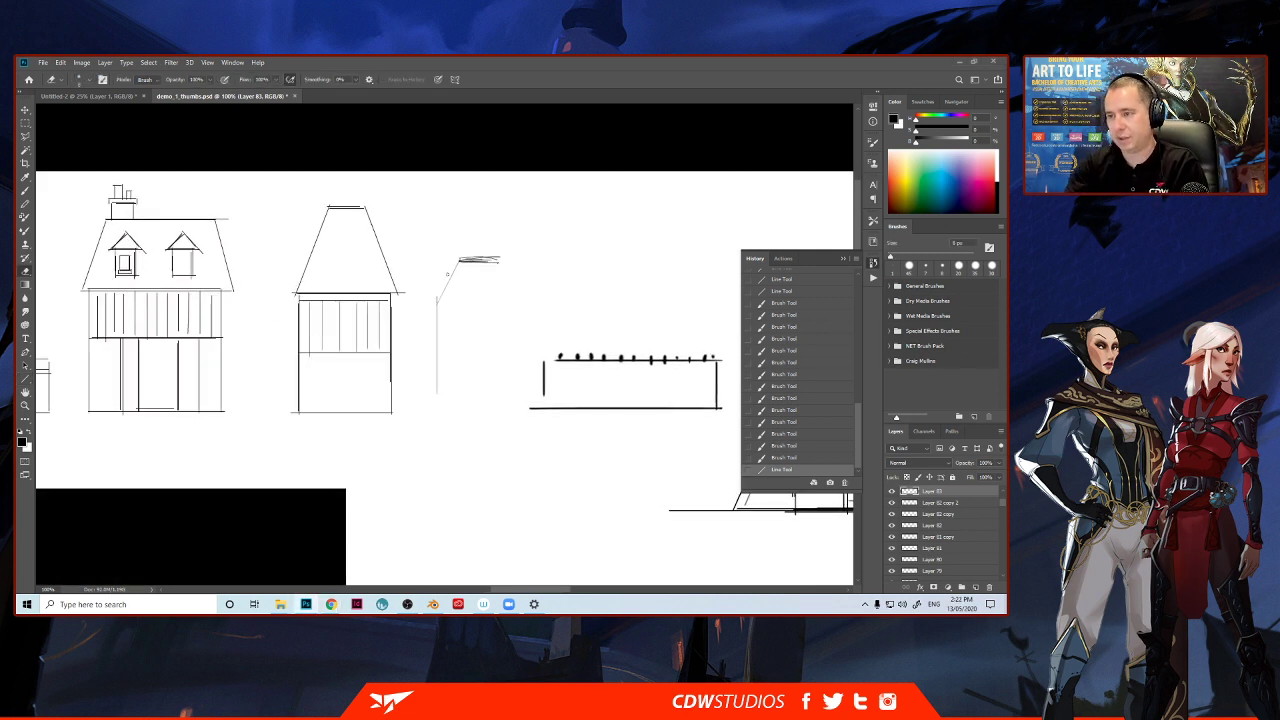
{"action": "mouse_move", "coordinate": [478, 260]}
{"action": "left_mouse_down"}
{"action": "mouse_move", "coordinate": [466, 260]}
{"action": "mouse_move", "coordinate": [495, 259]}
{"action": "mouse_move", "coordinate": [437, 302]}
{"action": "left_mouse_up"}
{"action": "key", "text": "u"}
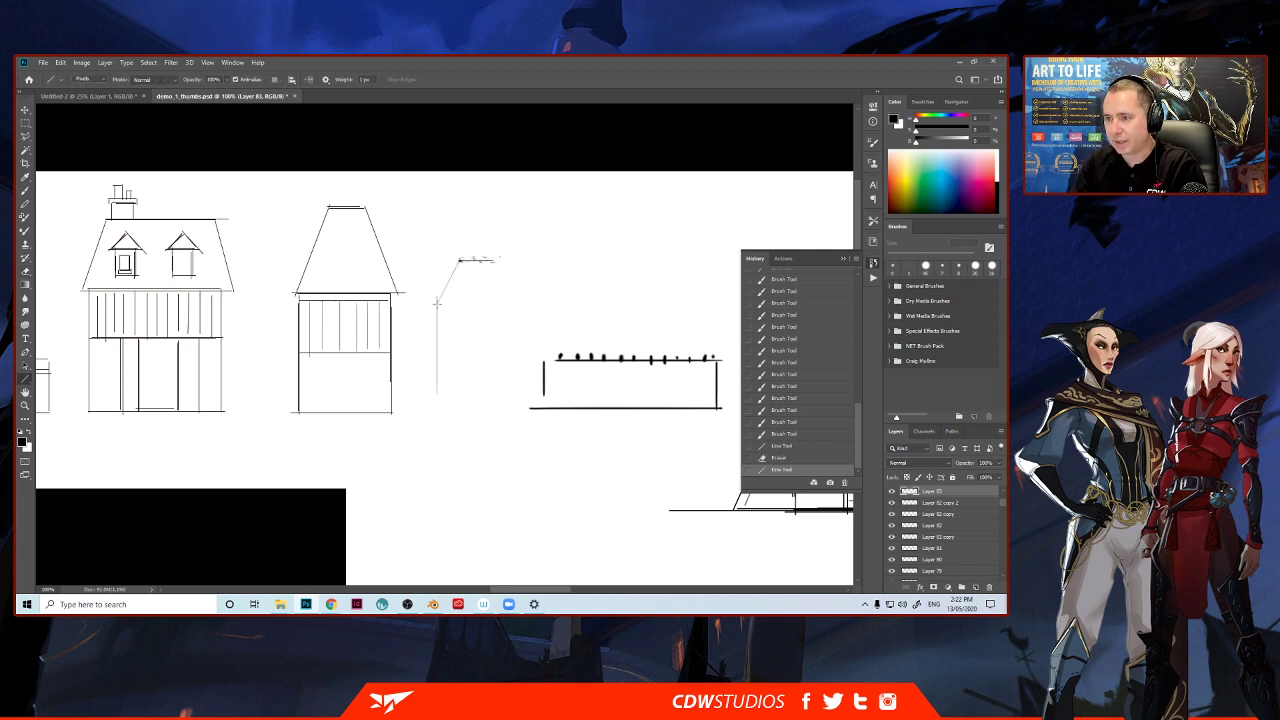
{"action": "left_click_drag", "start_coordinate": [432, 401], "coordinate": [506, 401], "text": "shift"}
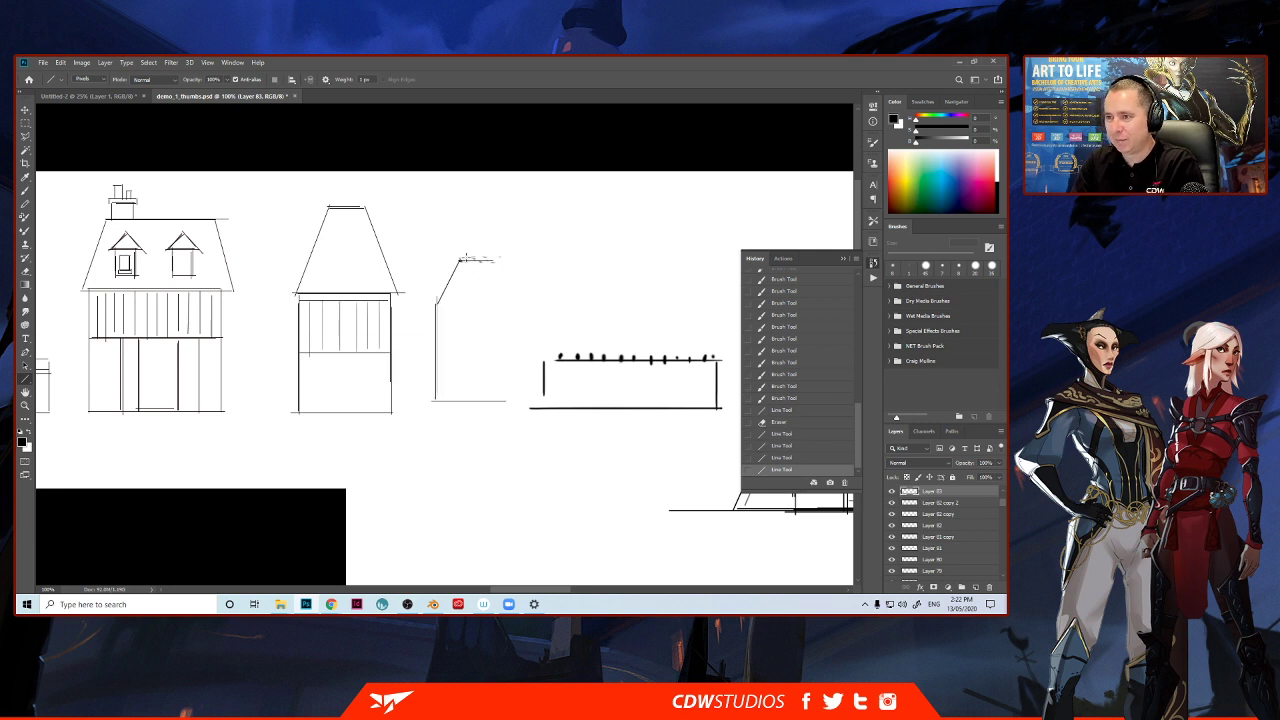
Draw a square chimney base with a slim stack on the narrow building's roof and a horizontal eaves line below the slope.
{"action": "mouse_move", "coordinate": [465, 260]}
{"action": "left_mouse_down", "text": "shift"}
{"action": "mouse_move", "coordinate": [465, 225]}
{"action": "mouse_move", "coordinate": [492, 224]}
{"action": "mouse_move", "coordinate": [492, 258]}
{"action": "mouse_move", "coordinate": [469, 190]}
{"action": "mouse_move", "coordinate": [485, 194]}
{"action": "mouse_move", "coordinate": [485, 226]}
{"action": "left_mouse_up", "text": "shift"}
{"action": "key", "text": "ctrl+z"}
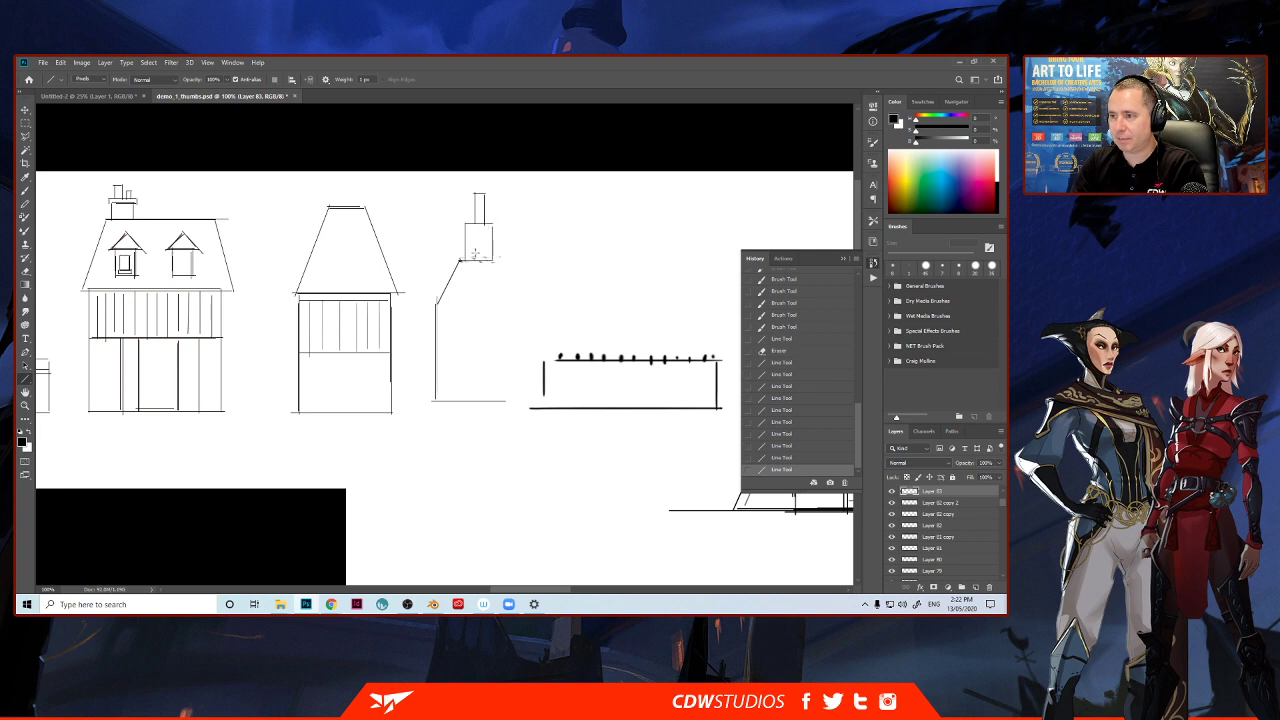
{"action": "left_click_drag", "start_coordinate": [436, 299], "coordinate": [506, 297], "text": "shift"}
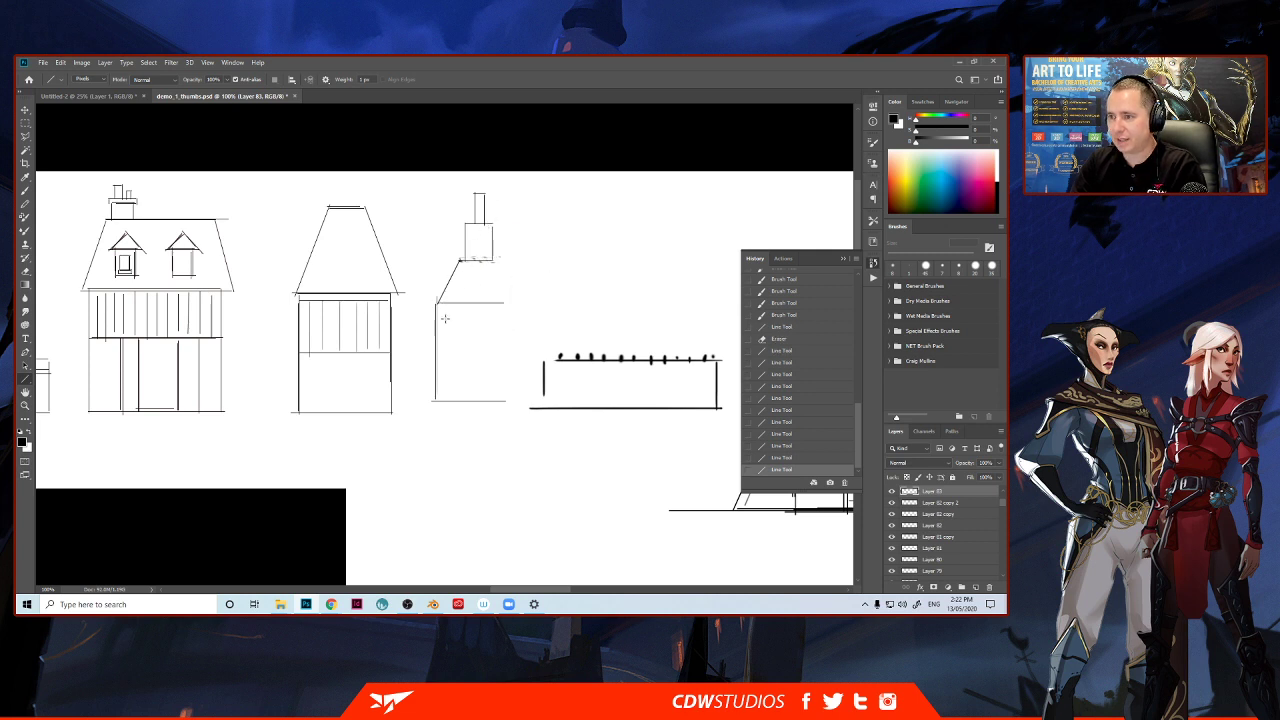
Draw a floor line and vertical boards on the narrow building's ground storey.
{"action": "mouse_move", "coordinate": [448, 304]}
{"action": "left_mouse_down"}
{"action": "mouse_move", "coordinate": [447, 353]}
{"action": "mouse_move", "coordinate": [507, 353]}
{"action": "mouse_move", "coordinate": [449, 376]}
{"action": "mouse_move", "coordinate": [463, 397]}
{"action": "left_mouse_up"}
{"action": "key", "text": "ctrl+z"}
{"action": "mouse_move", "coordinate": [477, 352]}
{"action": "left_mouse_down"}
{"action": "mouse_move", "coordinate": [477, 397]}
{"action": "mouse_move", "coordinate": [491, 397]}
{"action": "left_mouse_up"}
{"action": "mouse_move", "coordinate": [438, 354]}
{"action": "left_mouse_down"}
{"action": "mouse_move", "coordinate": [482, 303]}
{"action": "mouse_move", "coordinate": [485, 351]}
{"action": "left_mouse_up"}
{"action": "left_click_drag", "start_coordinate": [437, 304], "coordinate": [486, 352]}
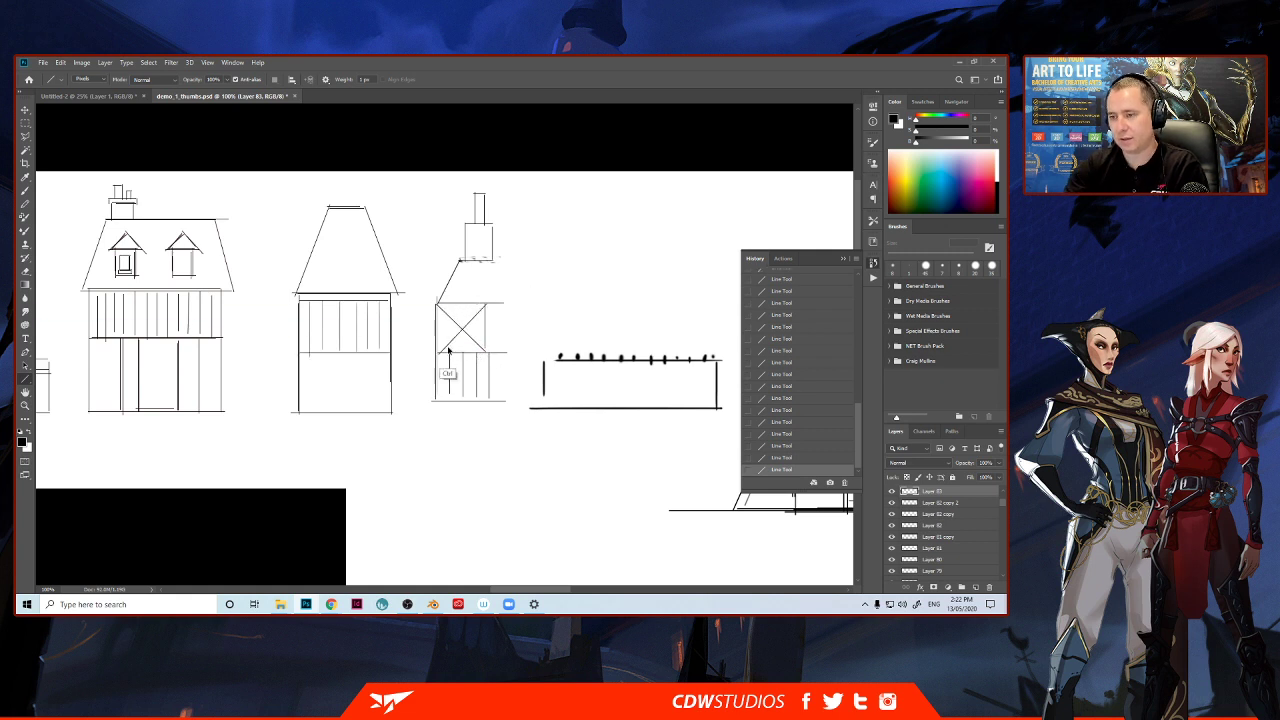
{"action": "key", "text": "ctrl+z"}
{"action": "key", "text": "ctrl+z"}
{"action": "key", "text": "ctrl+z"}
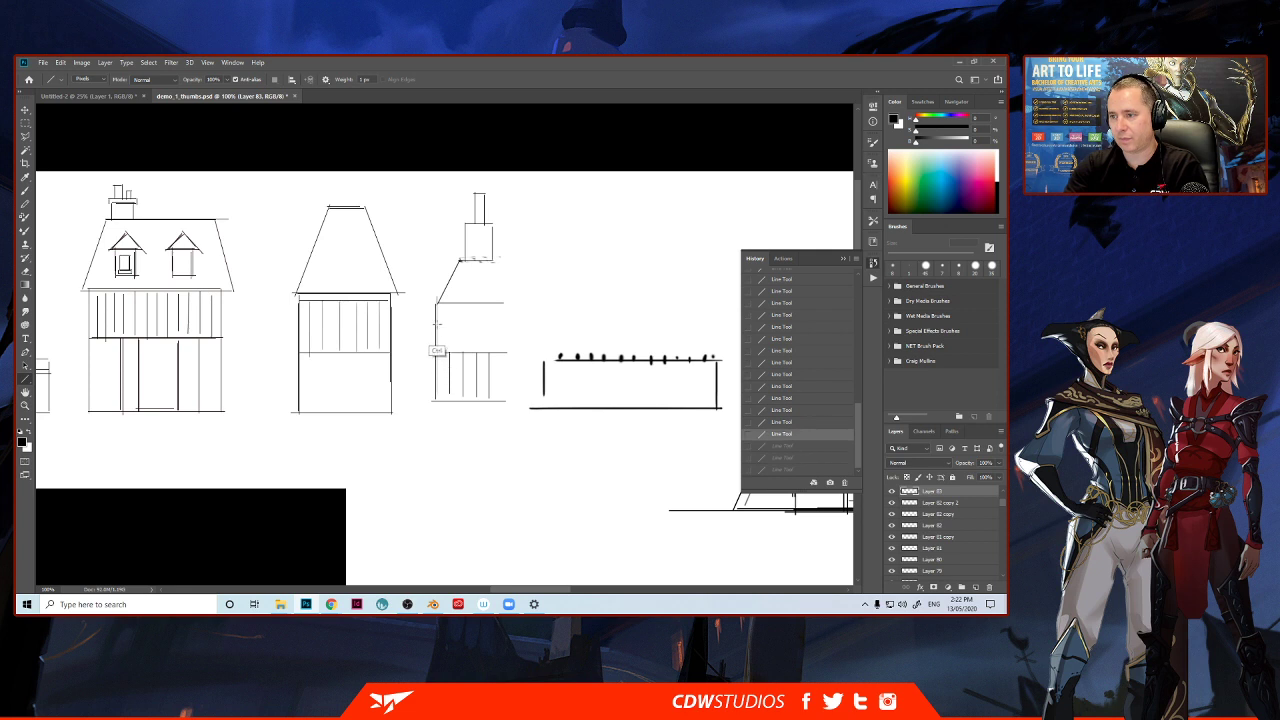
Draw horizontal lines bounding the narrow building's upper storey and cross-brace its left panel with an X.
{"action": "left_click_drag", "start_coordinate": [437, 347], "coordinate": [520, 347], "text": "shift"}
{"action": "mouse_move", "coordinate": [437, 311]}
{"action": "left_mouse_down"}
{"action": "mouse_move", "coordinate": [520, 310]}
{"action": "mouse_move", "coordinate": [478, 348]}
{"action": "mouse_move", "coordinate": [480, 310]}
{"action": "mouse_move", "coordinate": [462, 331]}
{"action": "mouse_move", "coordinate": [480, 348]}
{"action": "left_mouse_up"}
Copy the narrow building's left half onto a new layer, flip it horizontally and shift it right to complete the symmetrical front.
{"action": "key", "text": "m"}
{"action": "left_click_drag", "start_coordinate": [424, 183], "coordinate": [482, 434]}
{"action": "key", "text": "ctrl+c"}
{"action": "key", "text": "ctrl+v"}
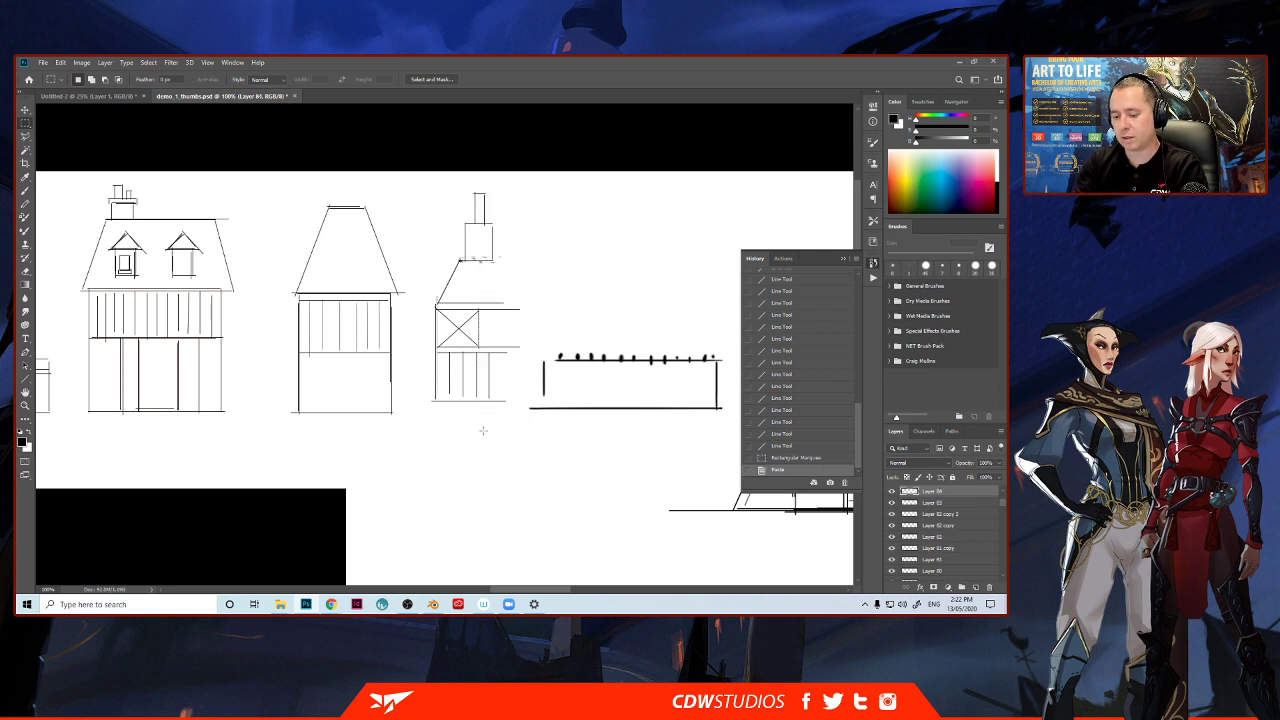
{"action": "key", "text": "ctrl+t"}
{"action": "right_click", "coordinate": [442, 290]}
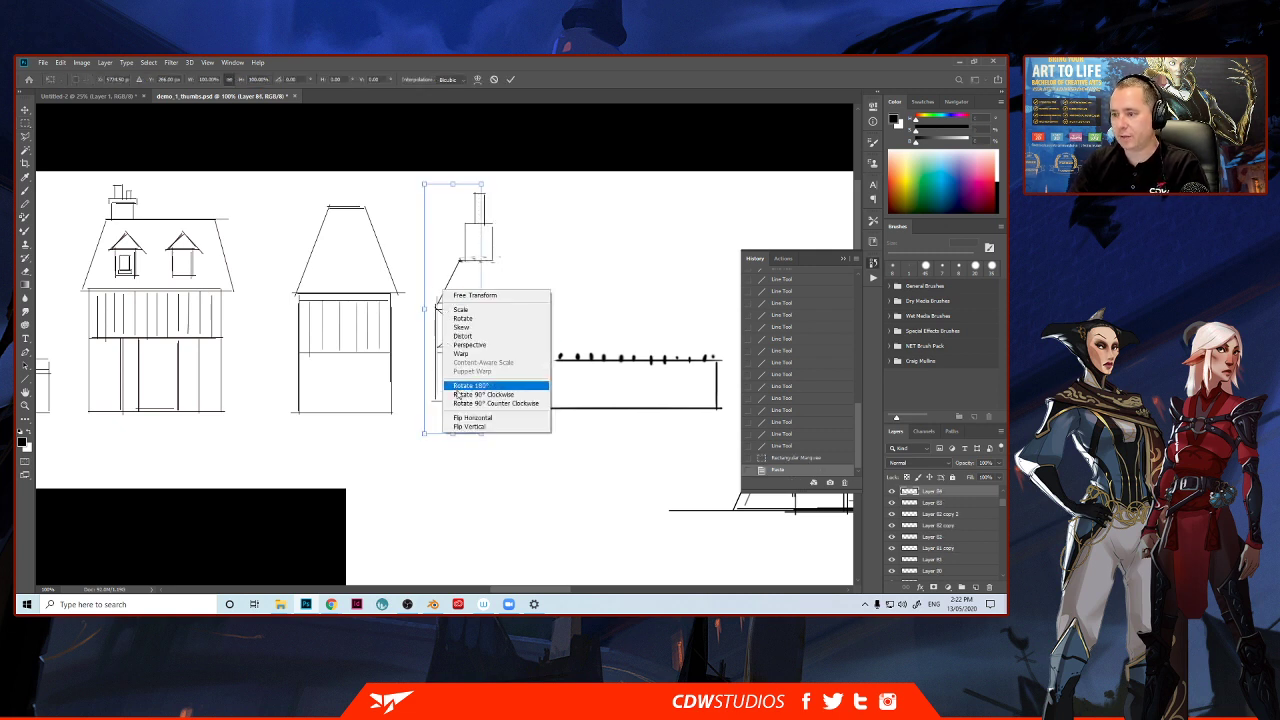
{"action": "left_click", "coordinate": [462, 419]}
{"action": "key", "text": "Return"}
{"action": "key", "text": "v"}
{"action": "left_click_drag", "start_coordinate": [460, 370], "coordinate": [520, 370], "text": "shift"}
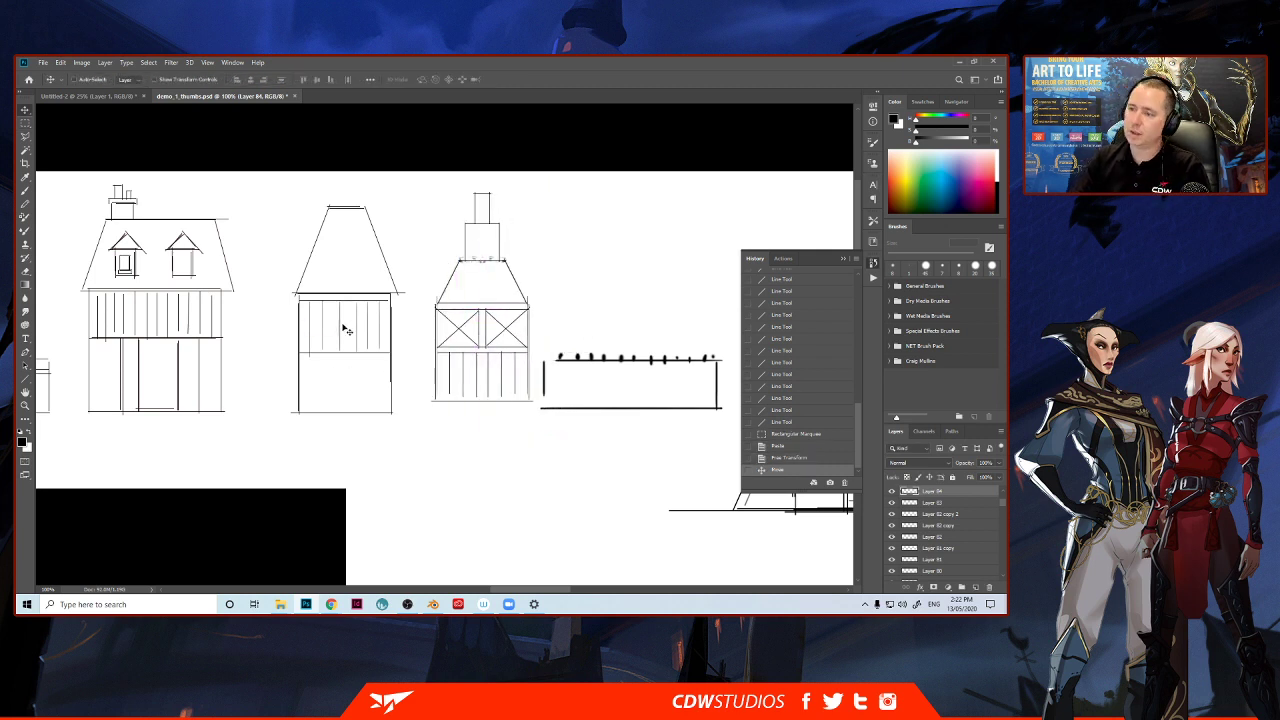
Switch to Blender and open the recent file castle_parts_01 in a separate window.
{"action": "scroll", "coordinate": [346, 330], "scroll_direction": "down", "scroll_amount": 3, "text": "alt"}
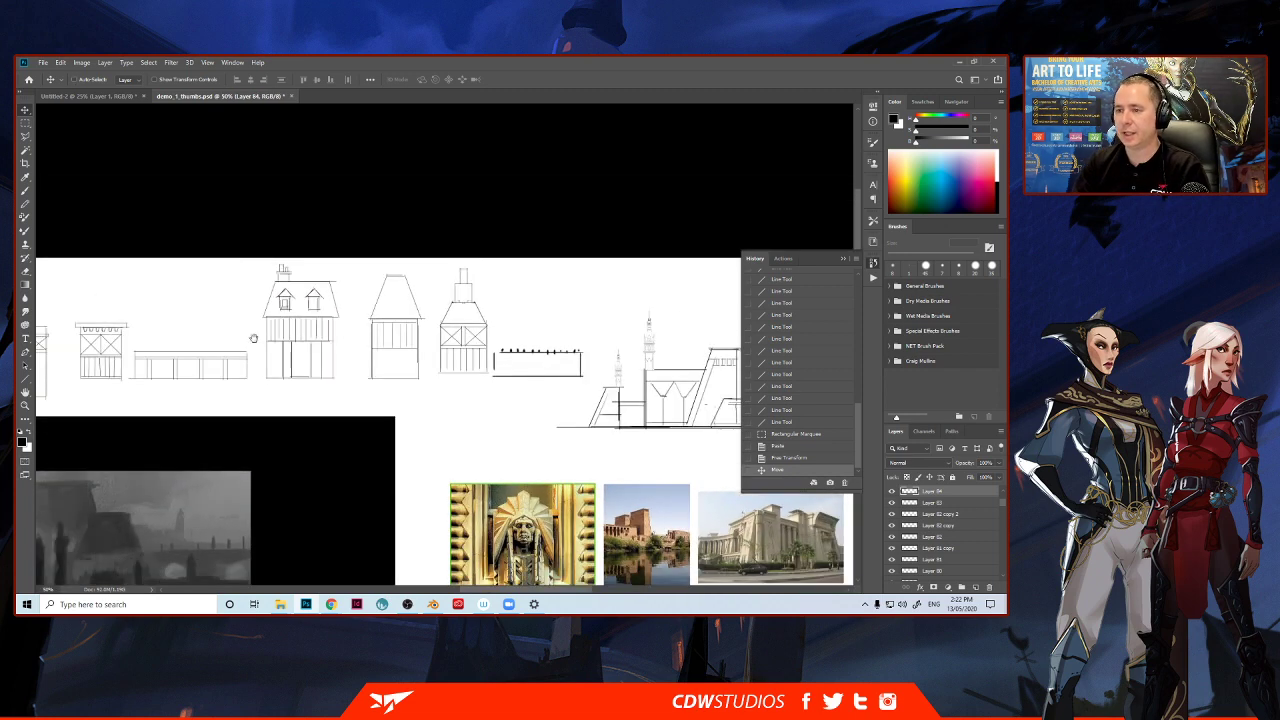
{"action": "left_click_drag", "start_coordinate": [293, 352], "coordinate": [330, 334]}
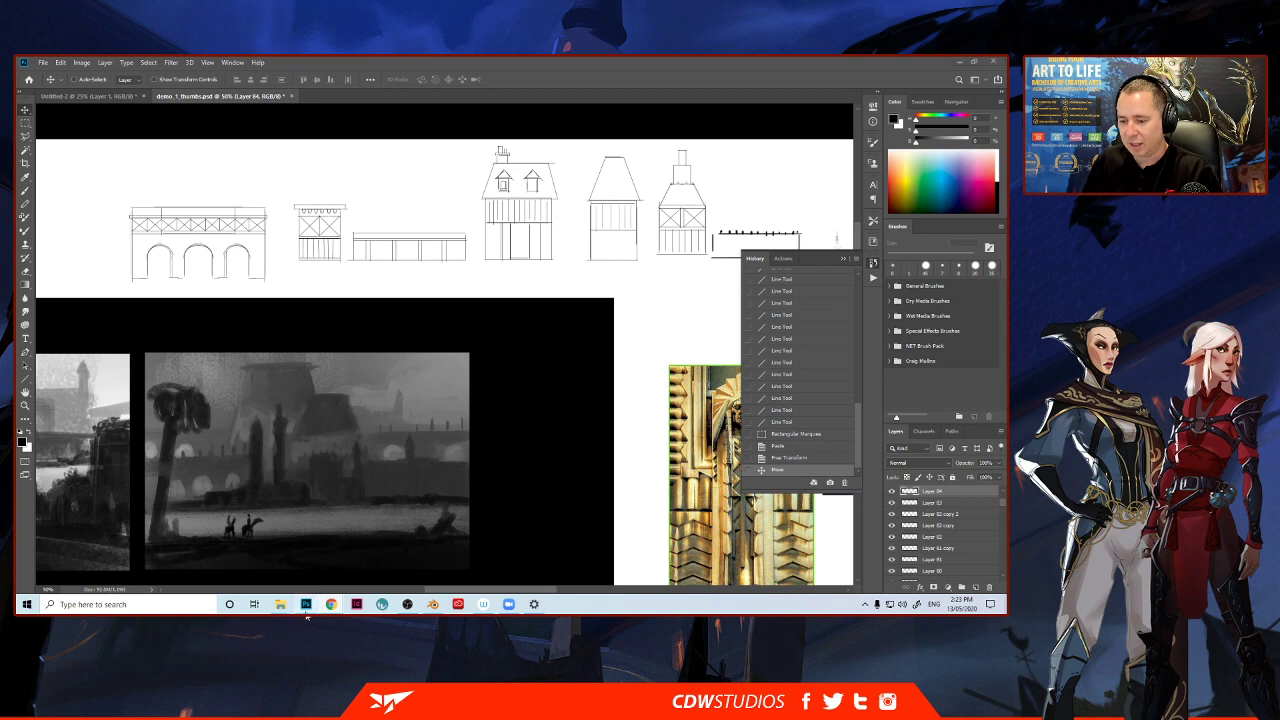
{"action": "left_click", "coordinate": [434, 607]}
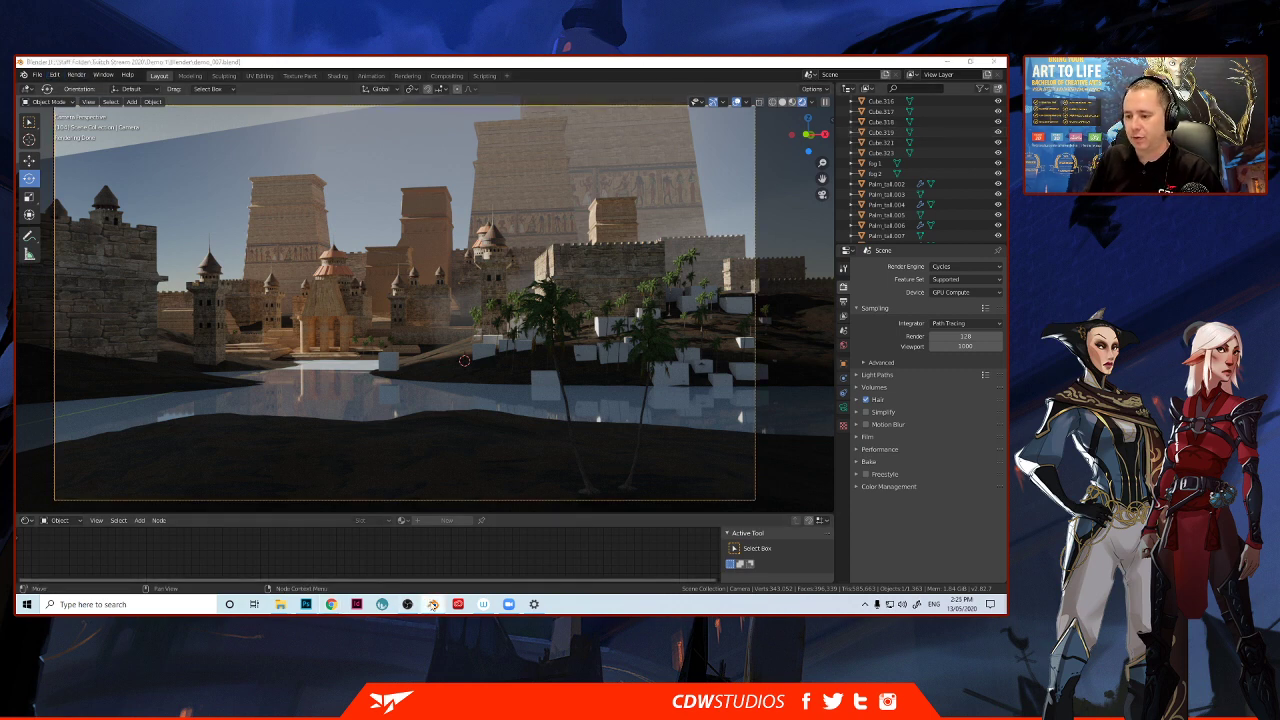
{"action": "right_click", "coordinate": [433, 604]}
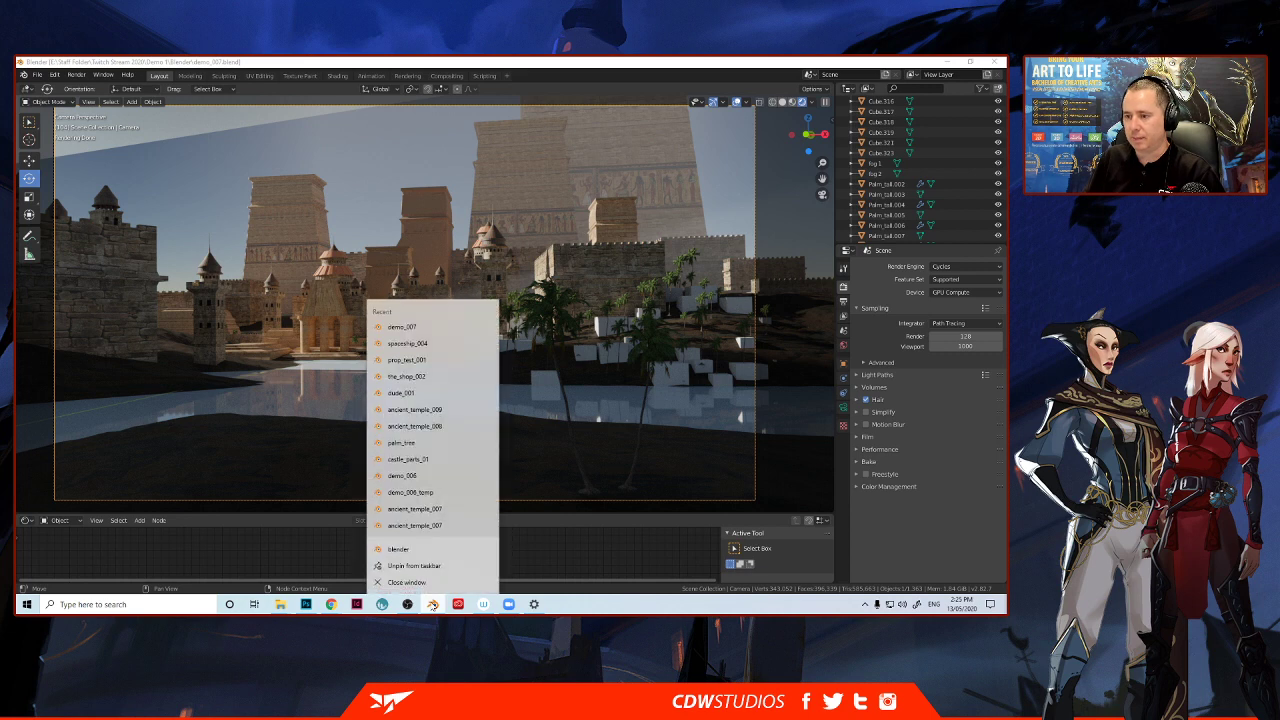
{"action": "left_click", "coordinate": [416, 461]}
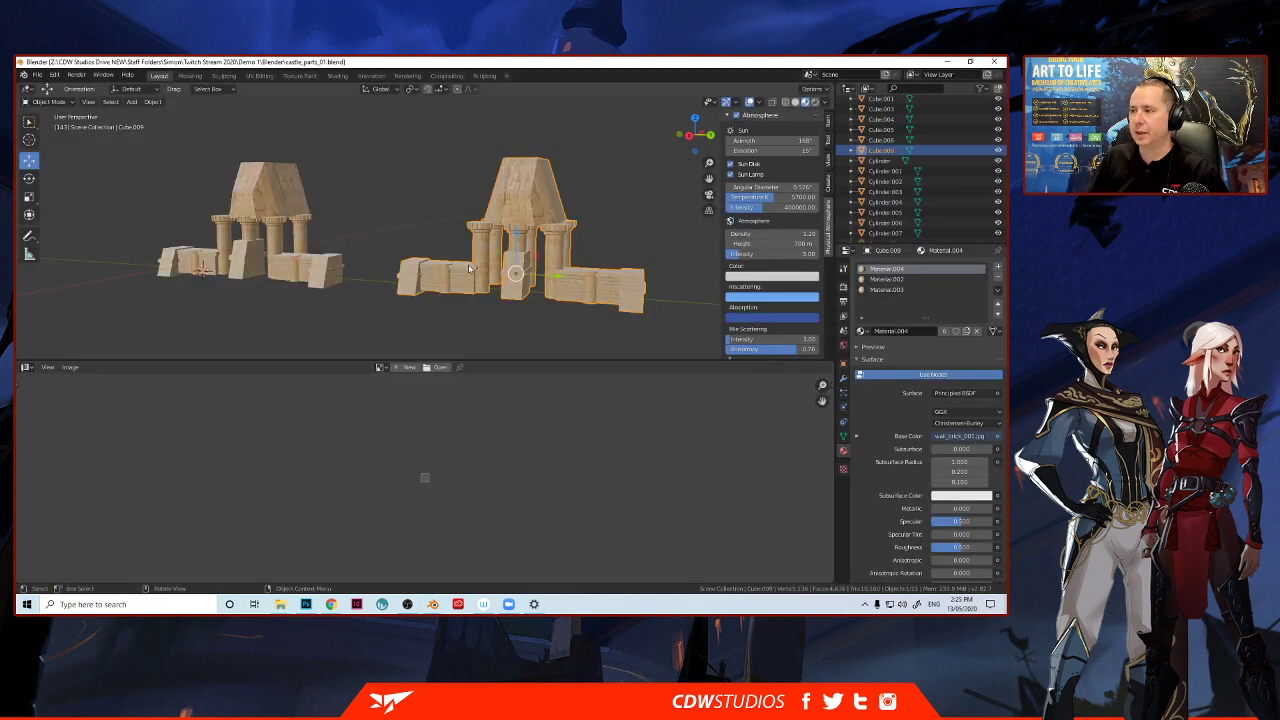
Move all the separate parts of the left-hand temple building into a new collection named "egypt building 1".
{"action": "scroll", "coordinate": [871, 193], "scroll_direction": "up", "scroll_amount": 5}
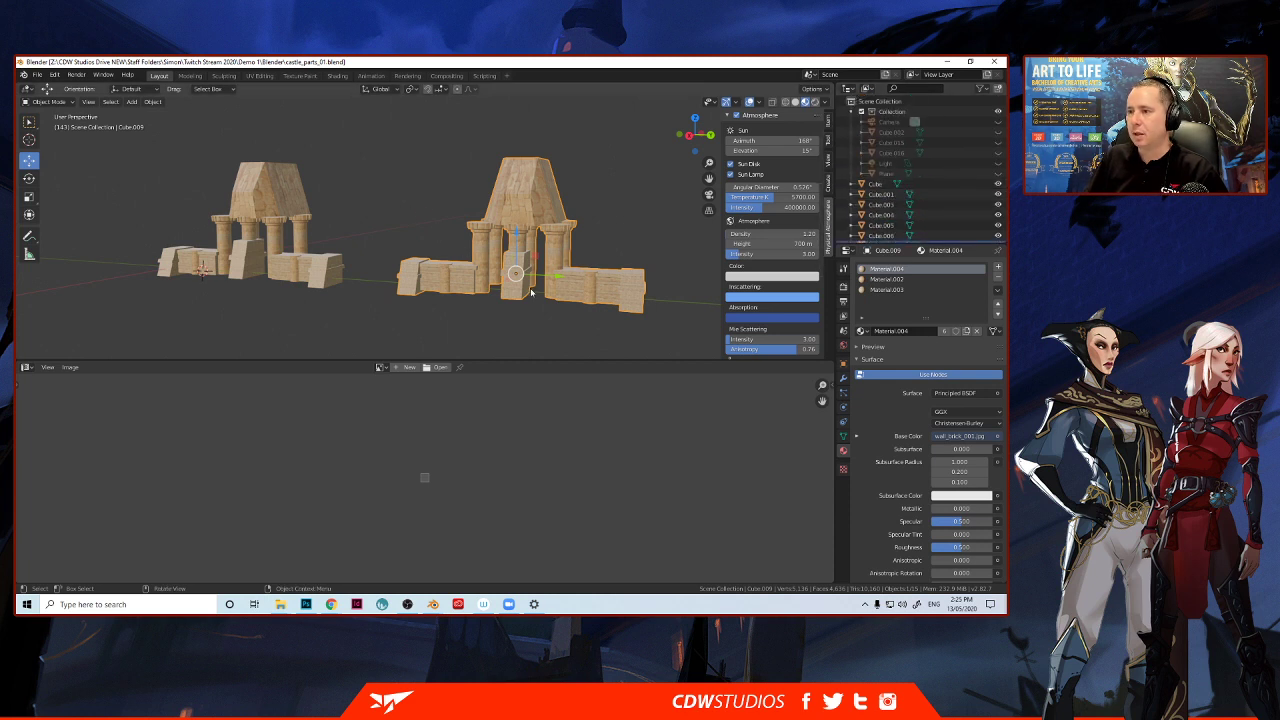
{"action": "left_click", "coordinate": [526, 213]}
{"action": "left_click", "coordinate": [445, 209]}
{"action": "left_click", "coordinate": [277, 187]}
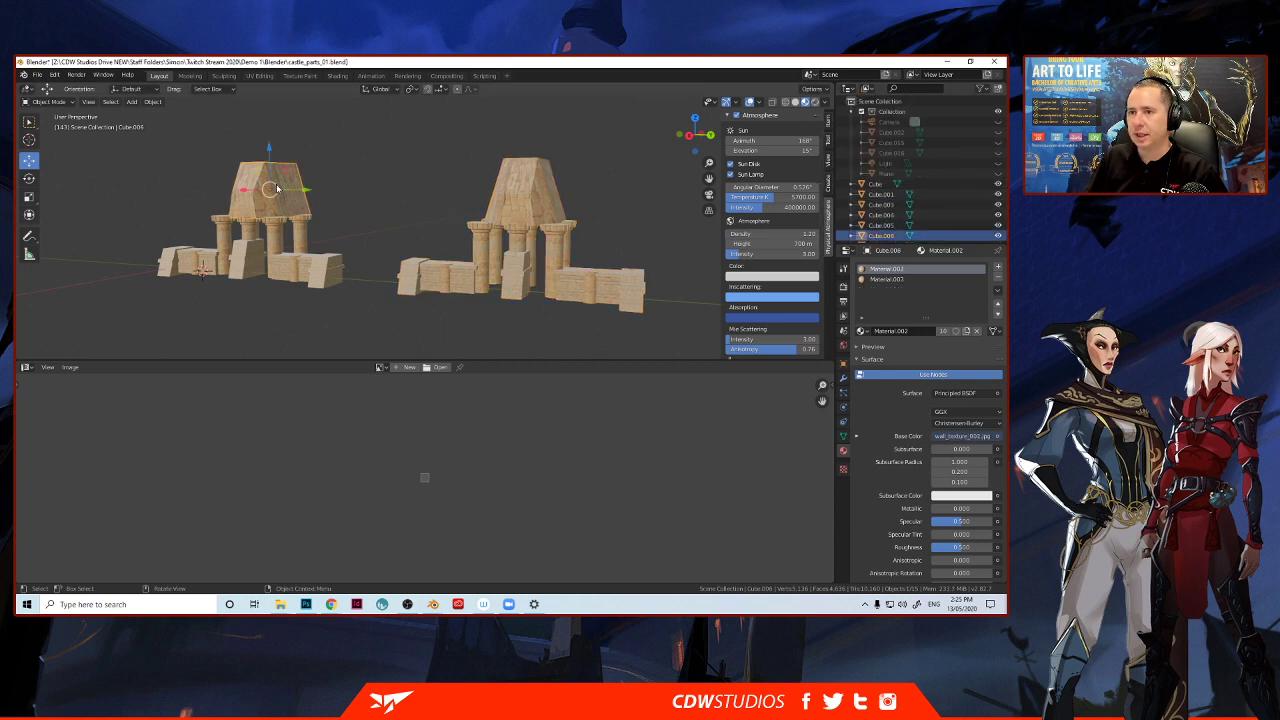
{"action": "left_click_drag", "start_coordinate": [134, 156], "coordinate": [341, 310]}
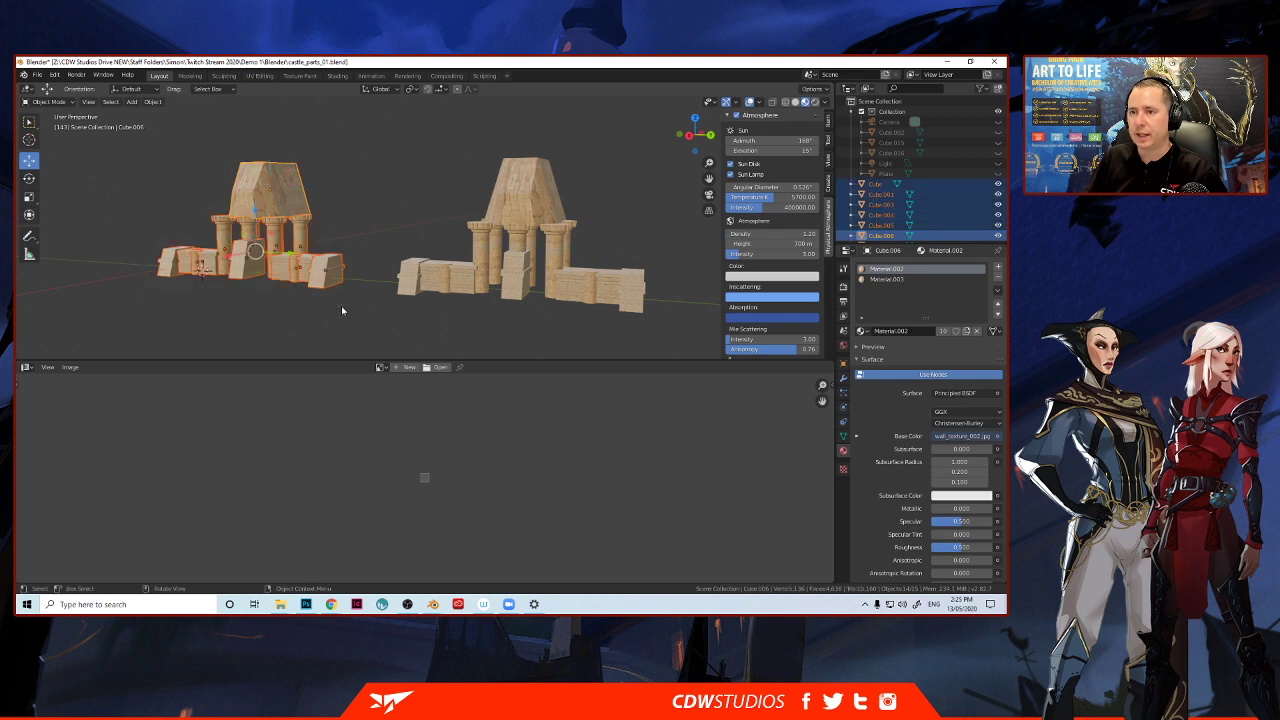
{"action": "scroll", "coordinate": [873, 178], "scroll_direction": "down", "scroll_amount": 4}
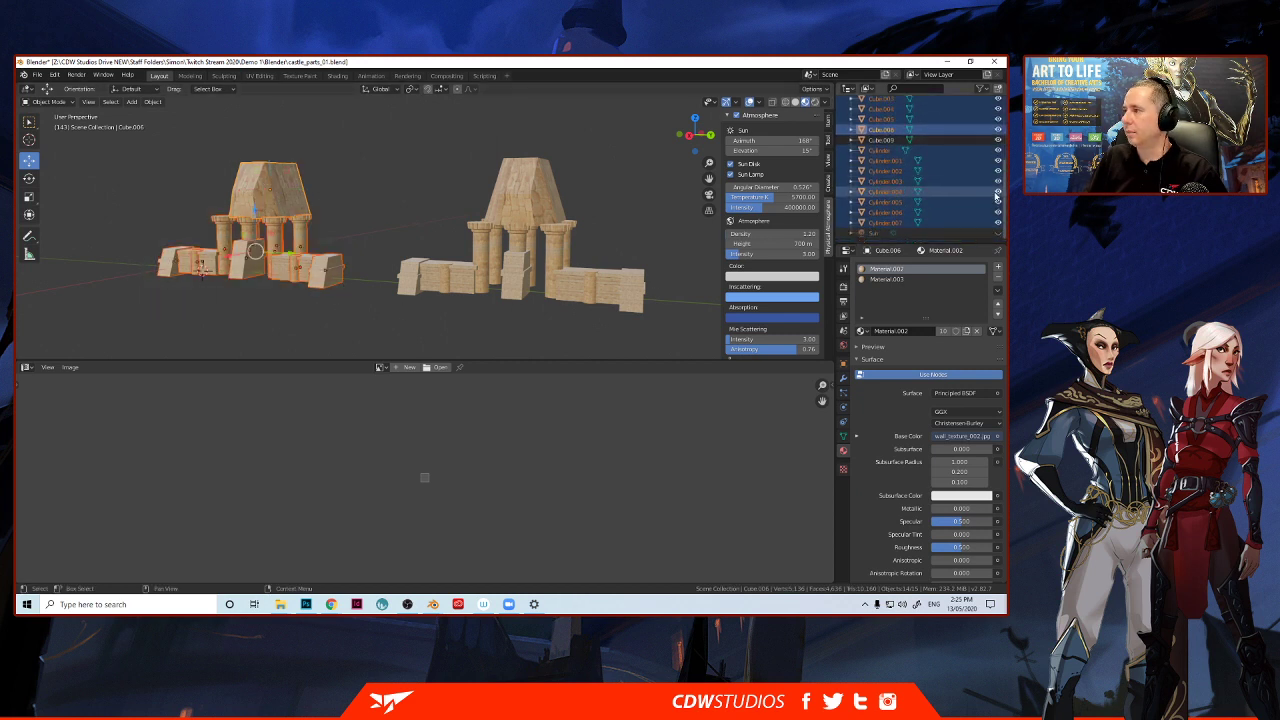
{"action": "mouse_move", "coordinate": [250, 255]}
{"action": "middle_mouse_down"}
{"action": "mouse_move", "coordinate": [225, 257]}
{"action": "mouse_move", "coordinate": [256, 258]}
{"action": "middle_mouse_up"}
{"action": "scroll", "coordinate": [256, 258], "scroll_direction": "up", "scroll_amount": 2}
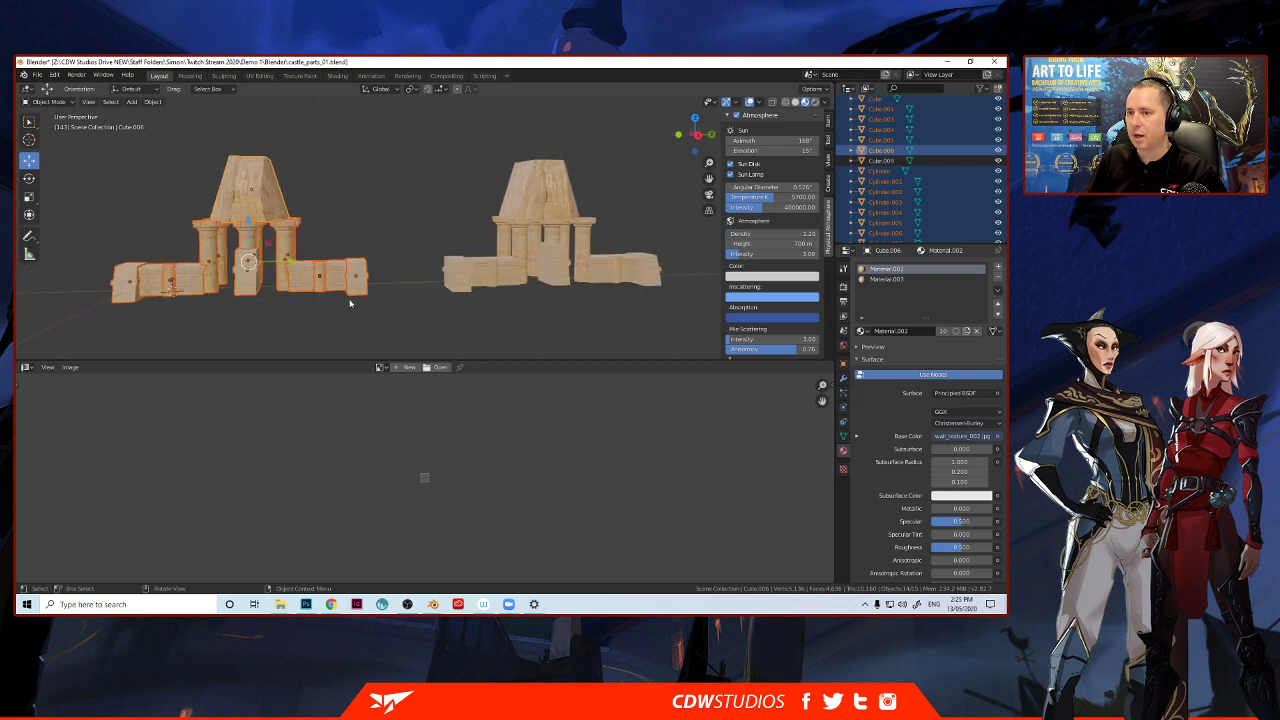
{"action": "right_click", "coordinate": [300, 276]}
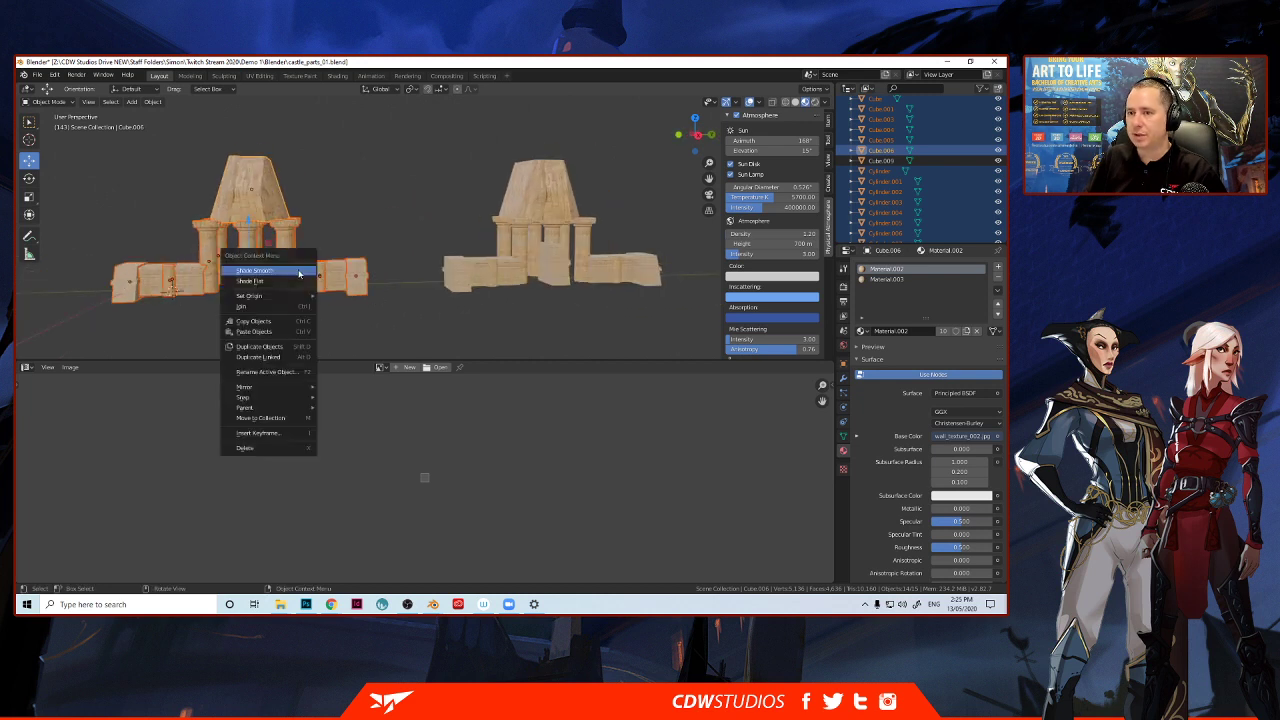
{"action": "left_click", "coordinate": [276, 418]}
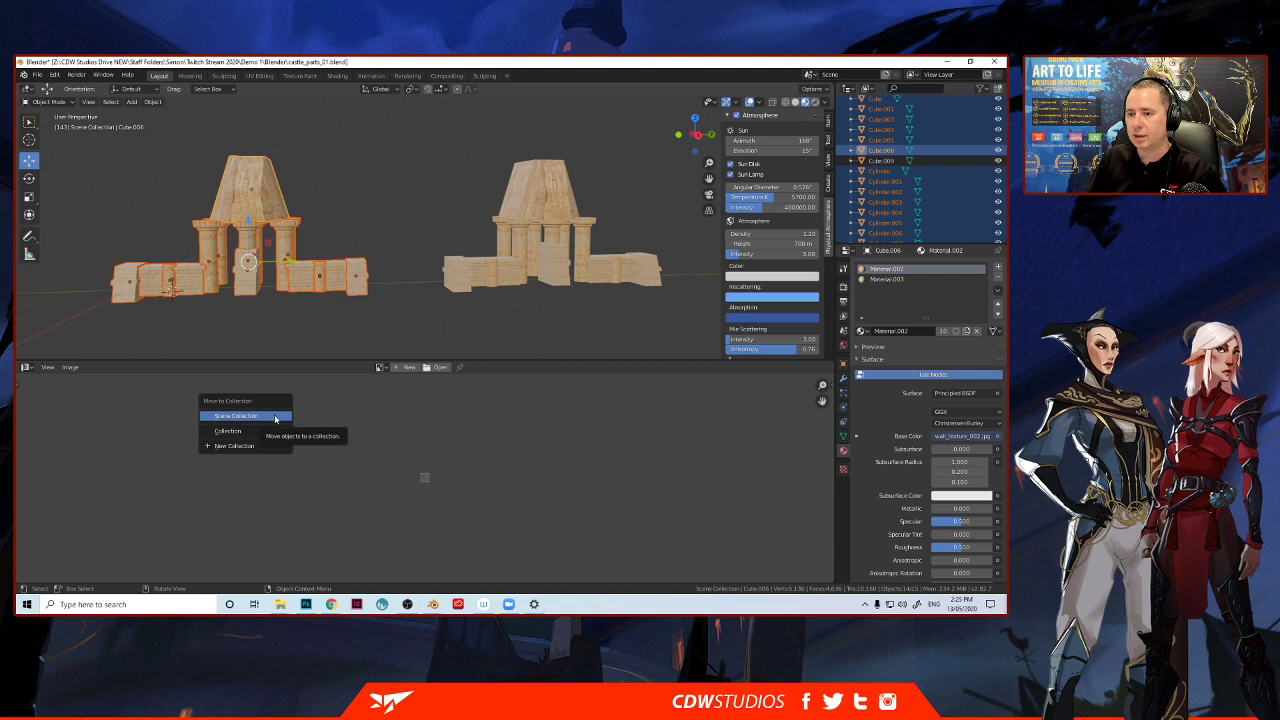
{"action": "left_click", "coordinate": [240, 445]}
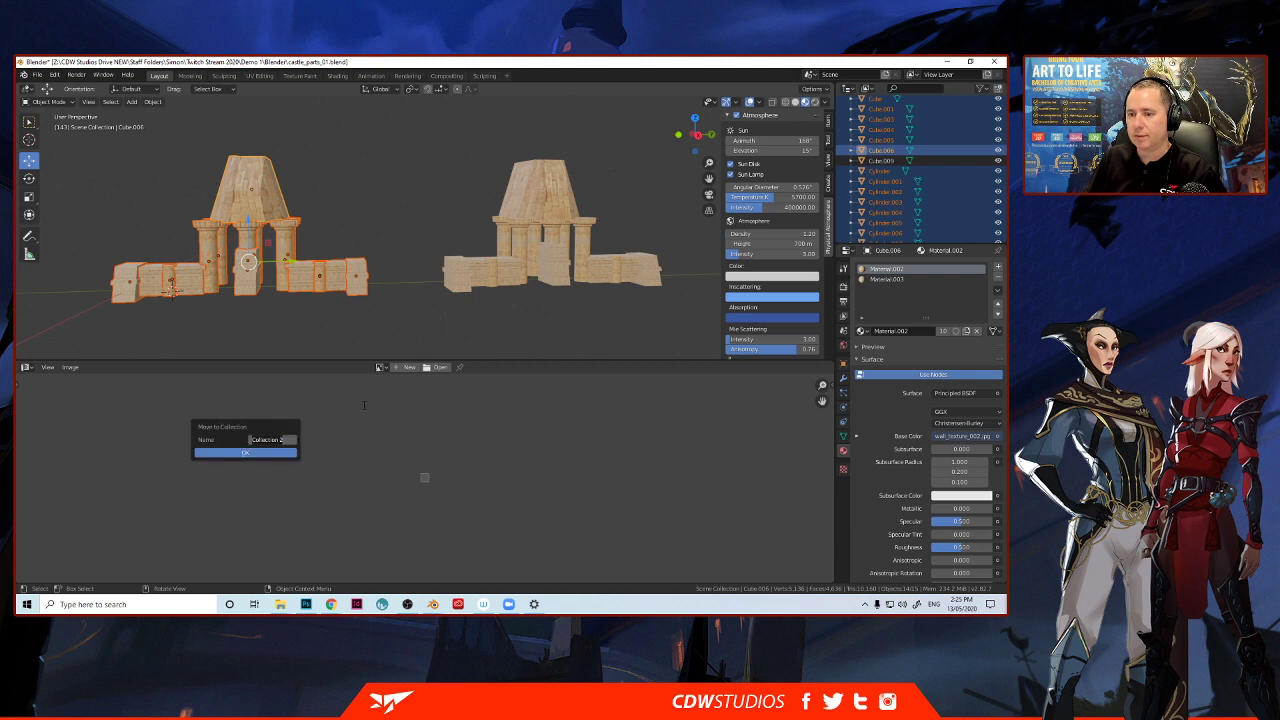
{"action": "type", "text": "c"}
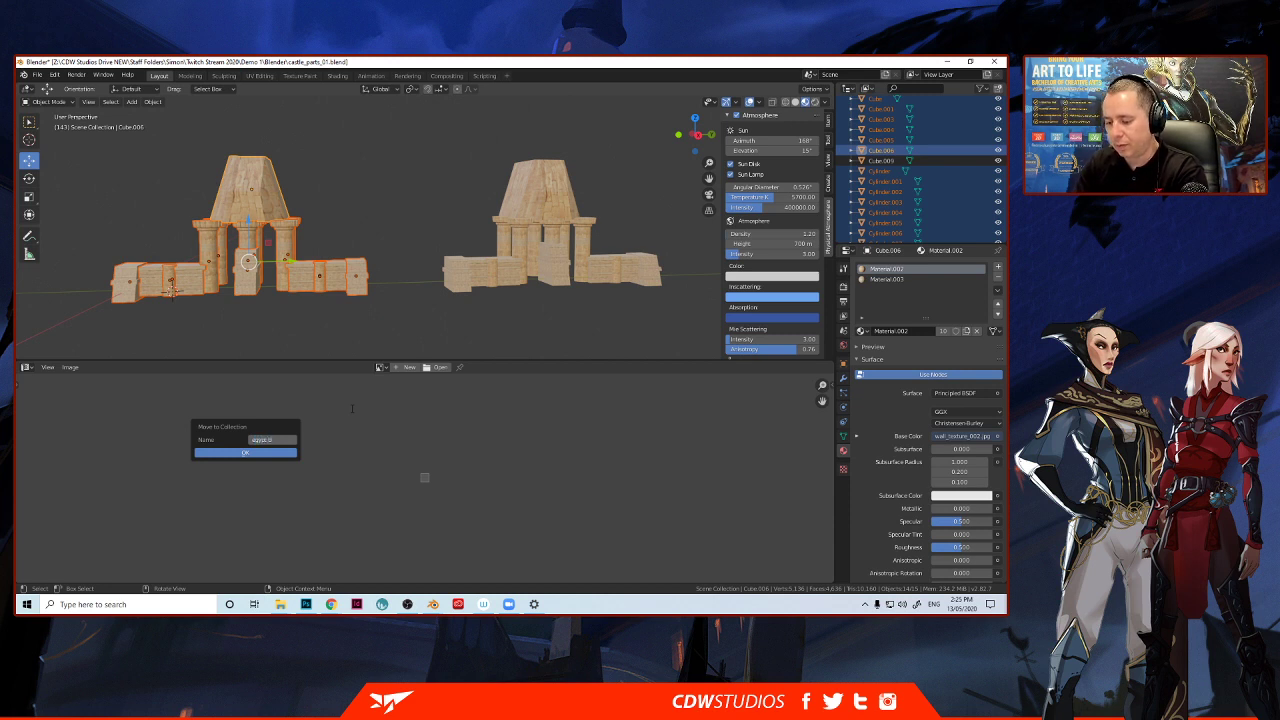
{"action": "type", "text": "gypt building 1"}
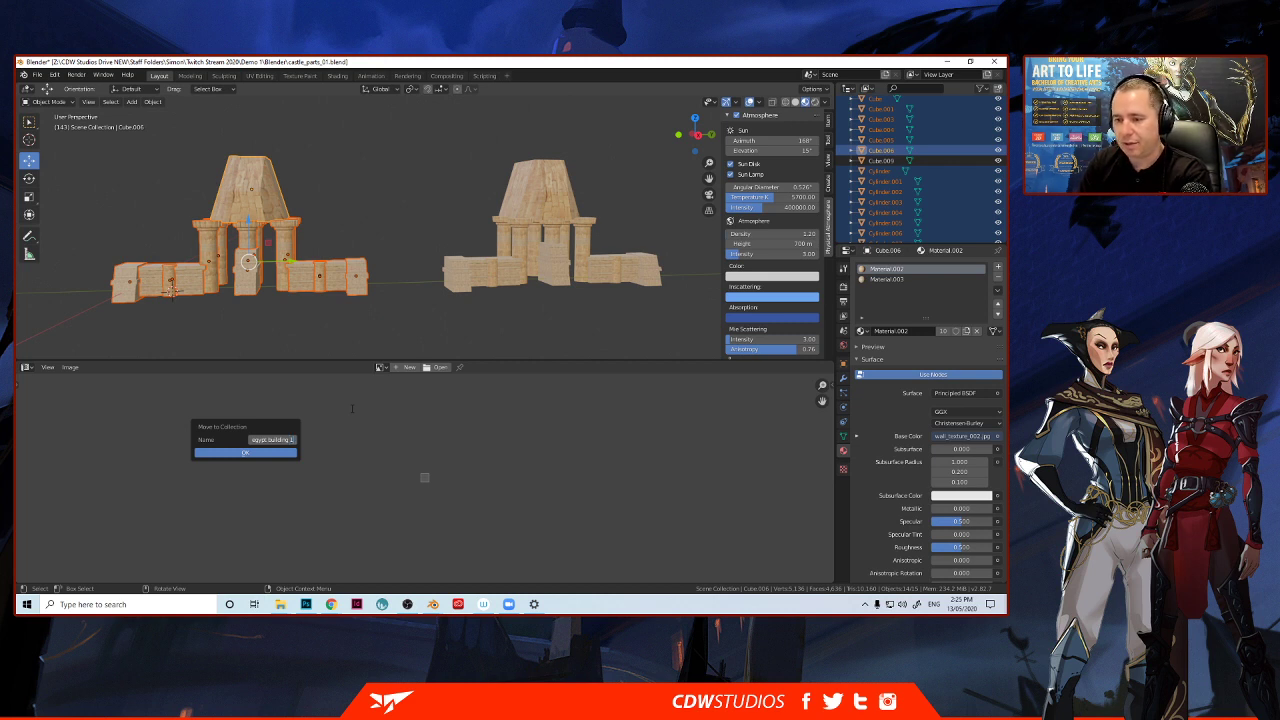
{"action": "key", "text": "Return"}
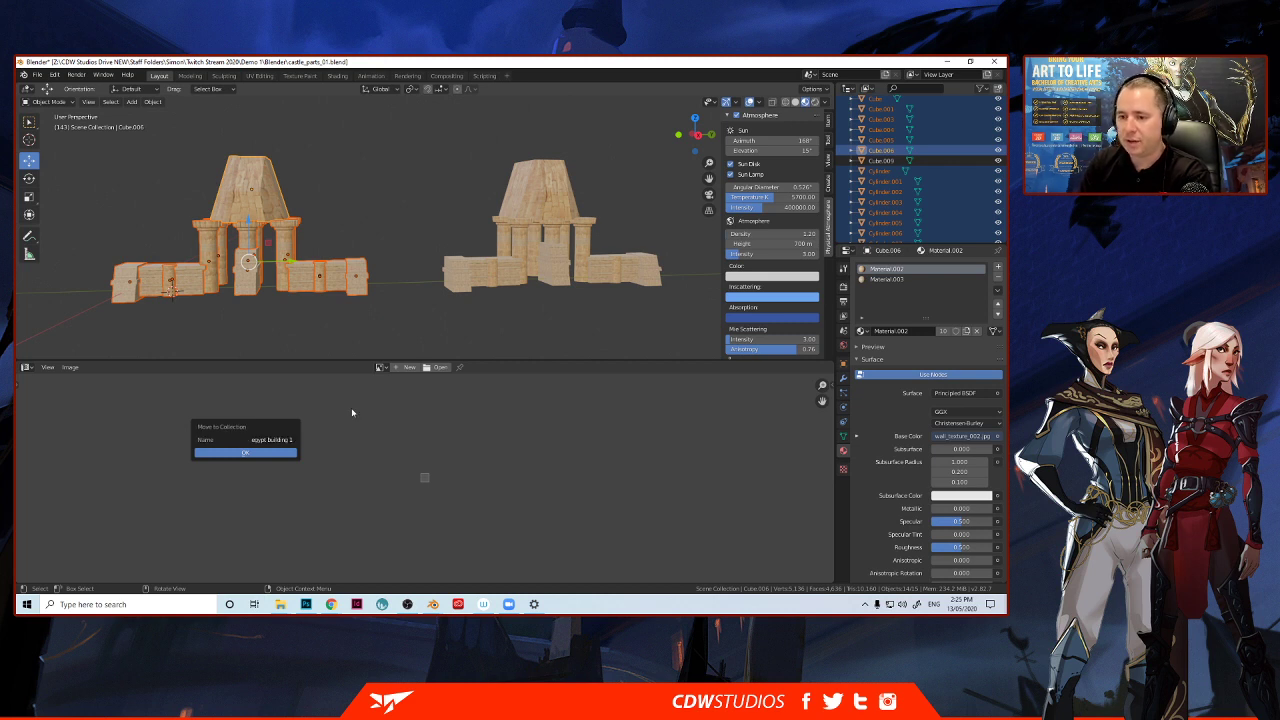
{"action": "left_click", "coordinate": [244, 452]}
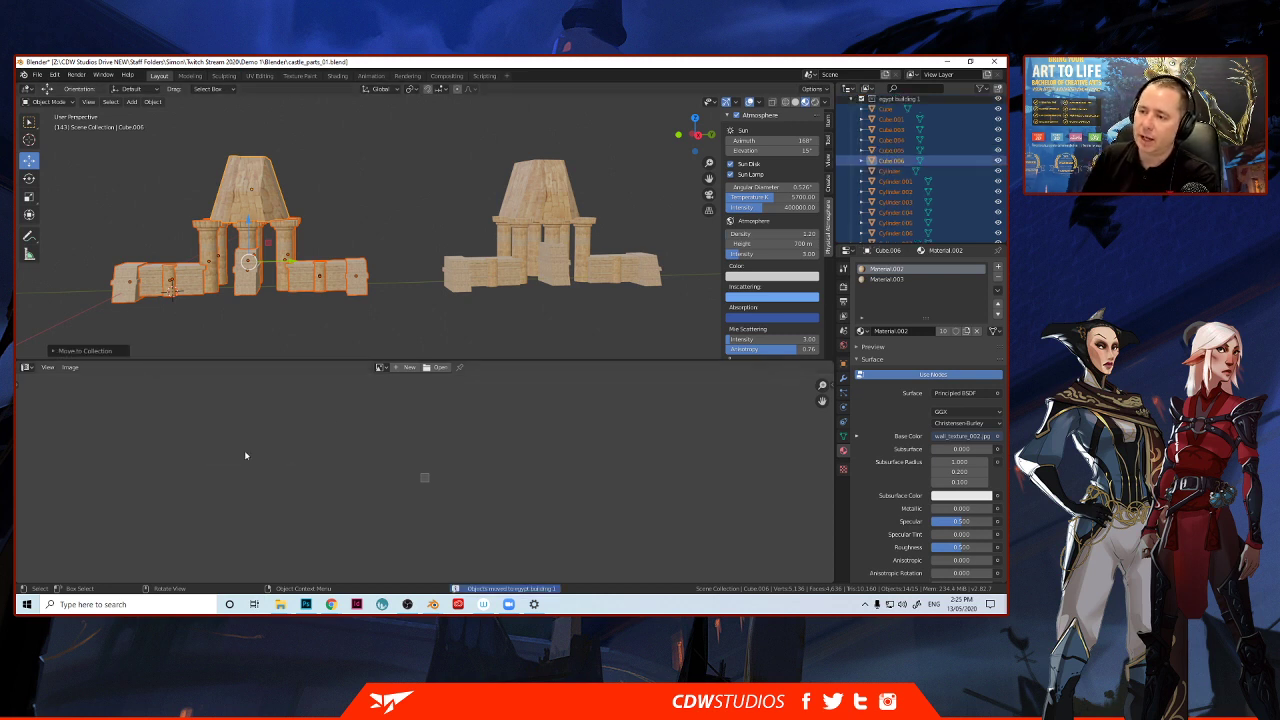
Collapse the egypt building 1 collection and toggle its visibility off and on to check its contents.
{"action": "scroll", "coordinate": [865, 176], "scroll_direction": "up", "scroll_amount": 2}
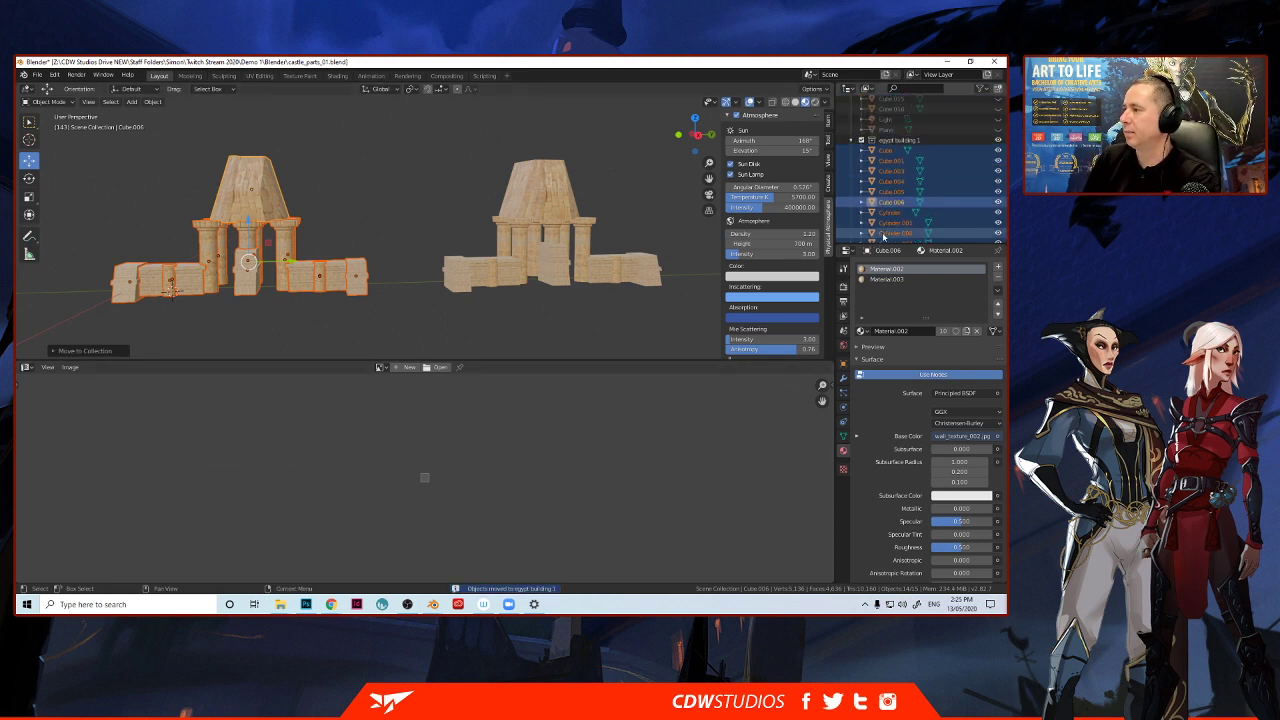
{"action": "left_click", "coordinate": [853, 141]}
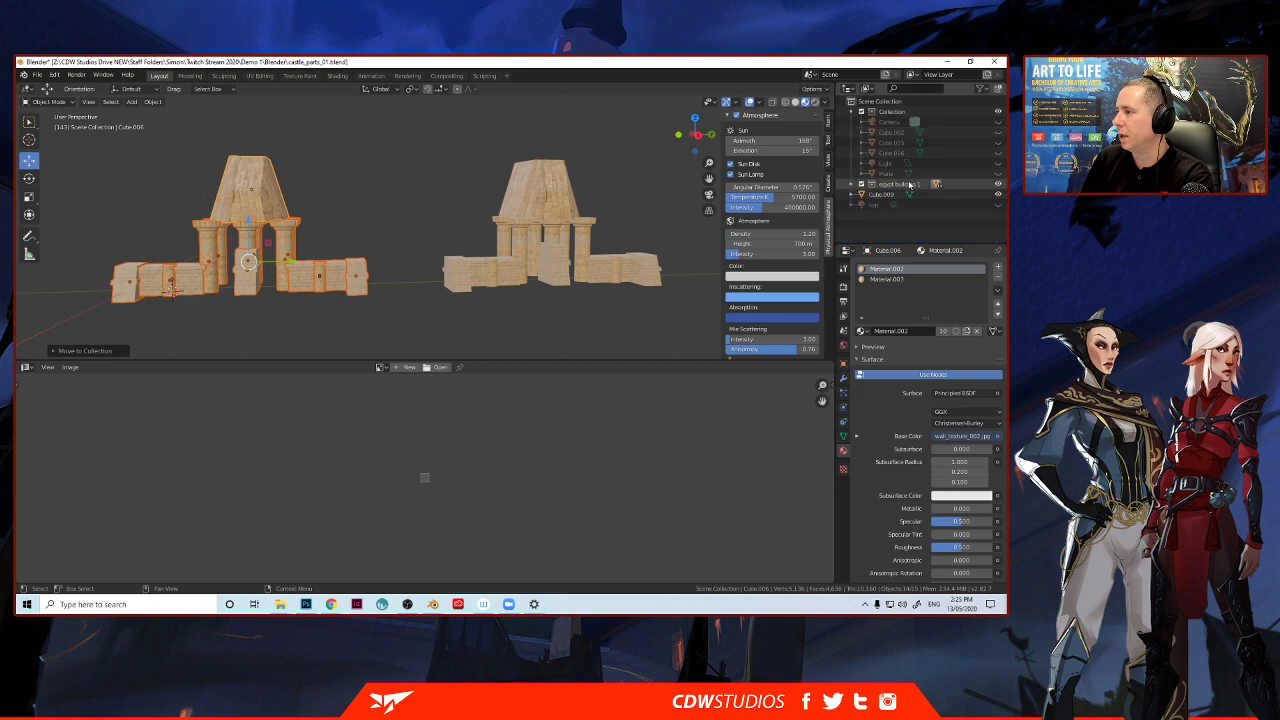
{"action": "left_click", "coordinate": [996, 185]}
{"action": "left_click", "coordinate": [997, 185]}
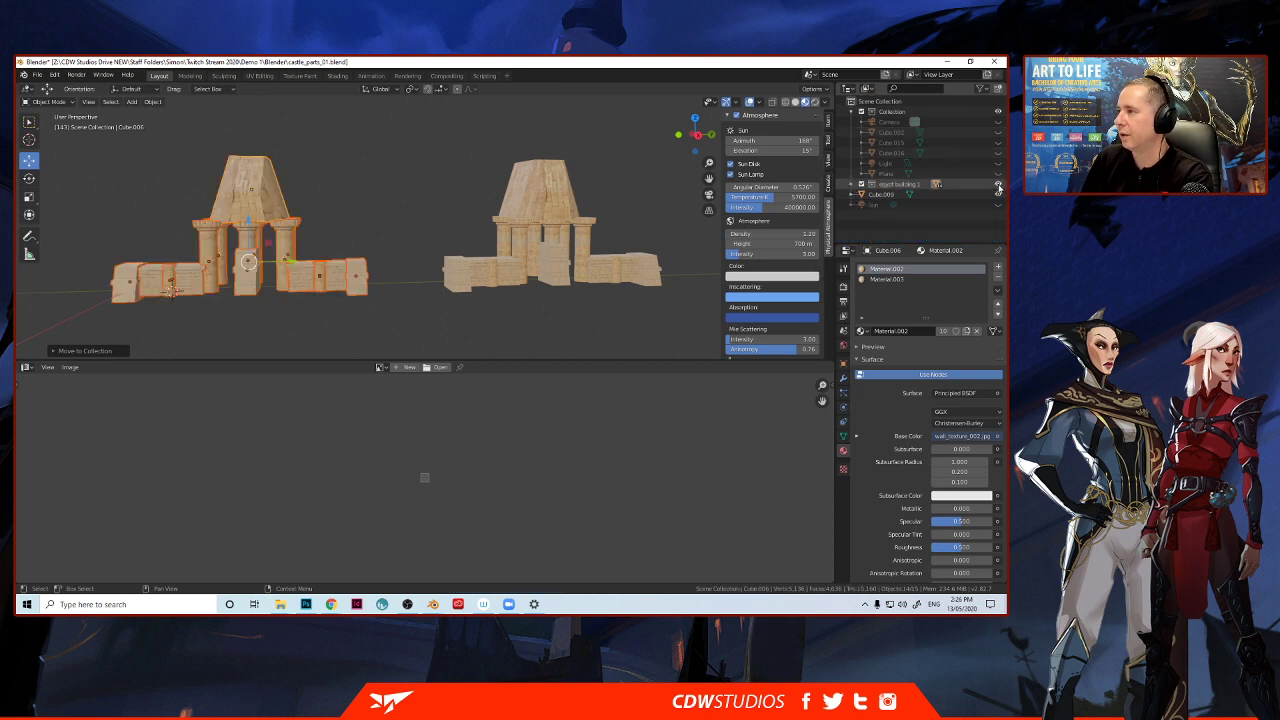
{"action": "left_click", "coordinate": [997, 186]}
{"action": "left_click", "coordinate": [997, 185]}
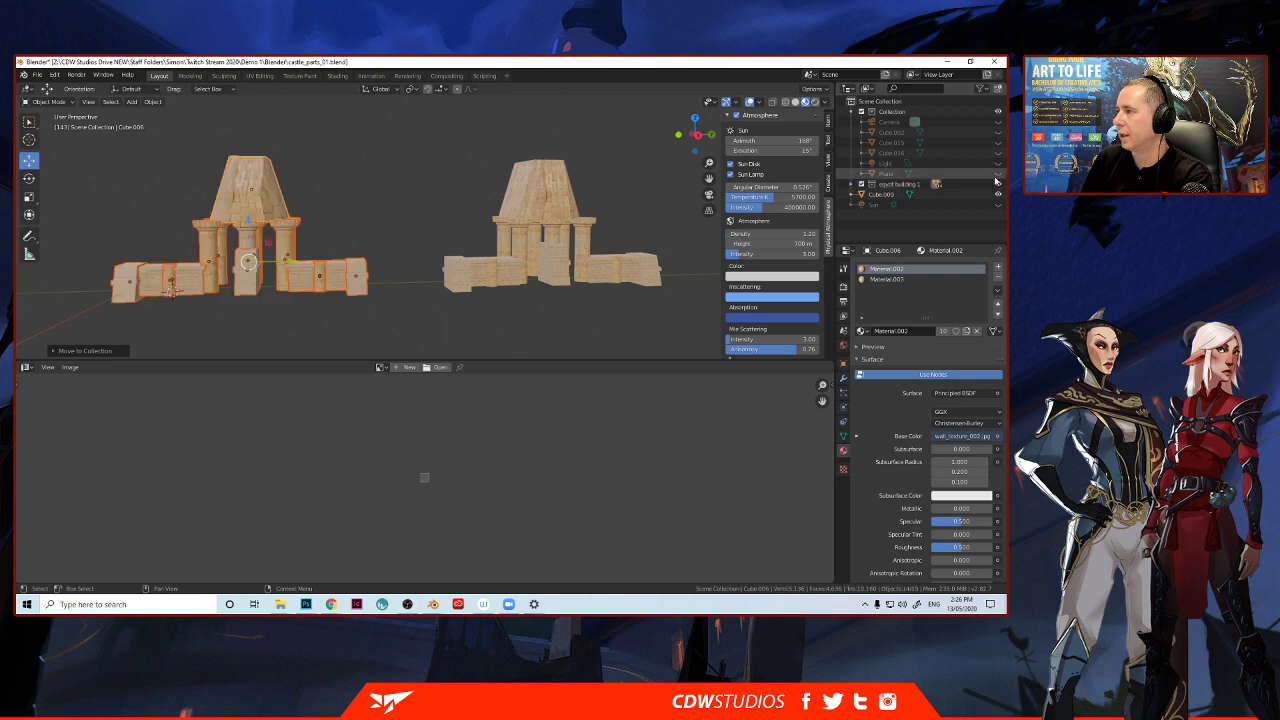
Unhide the ground plane, the camera and the three castle pieces Cube.002, Cube.015 and Cube.016.
{"action": "left_click", "coordinate": [997, 174]}
{"action": "left_click", "coordinate": [997, 153]}
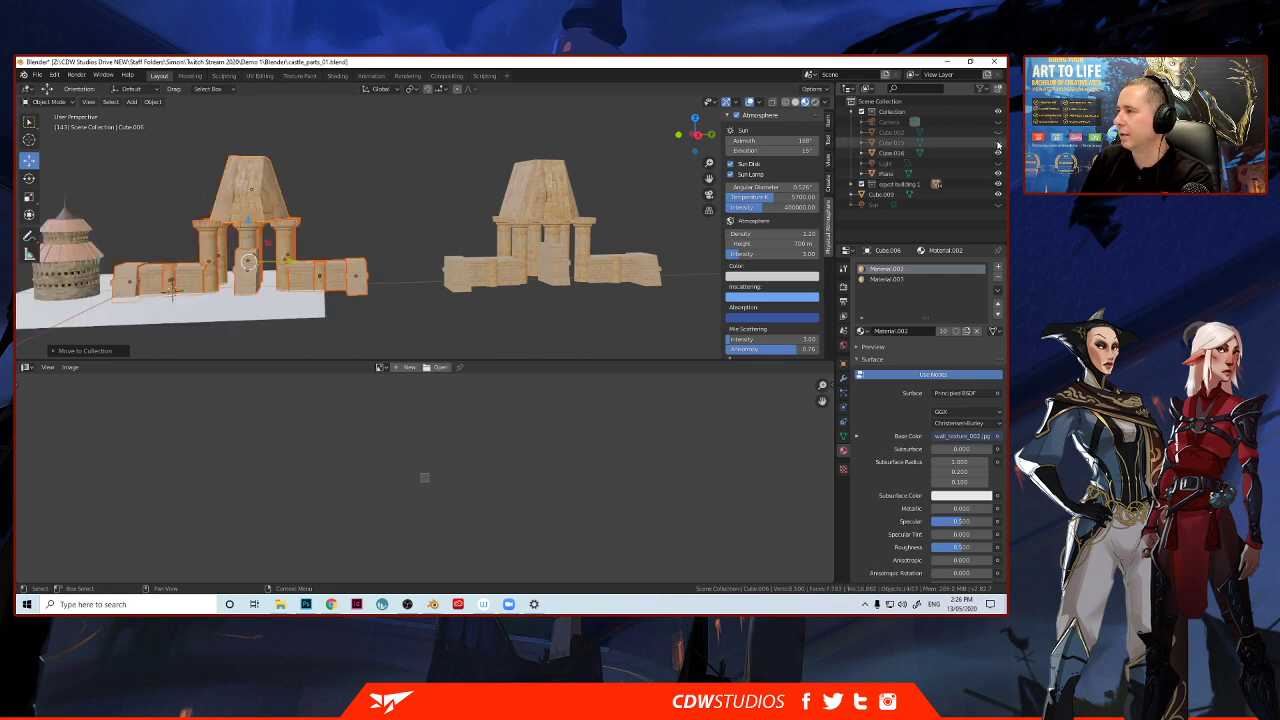
{"action": "left_click", "coordinate": [997, 143]}
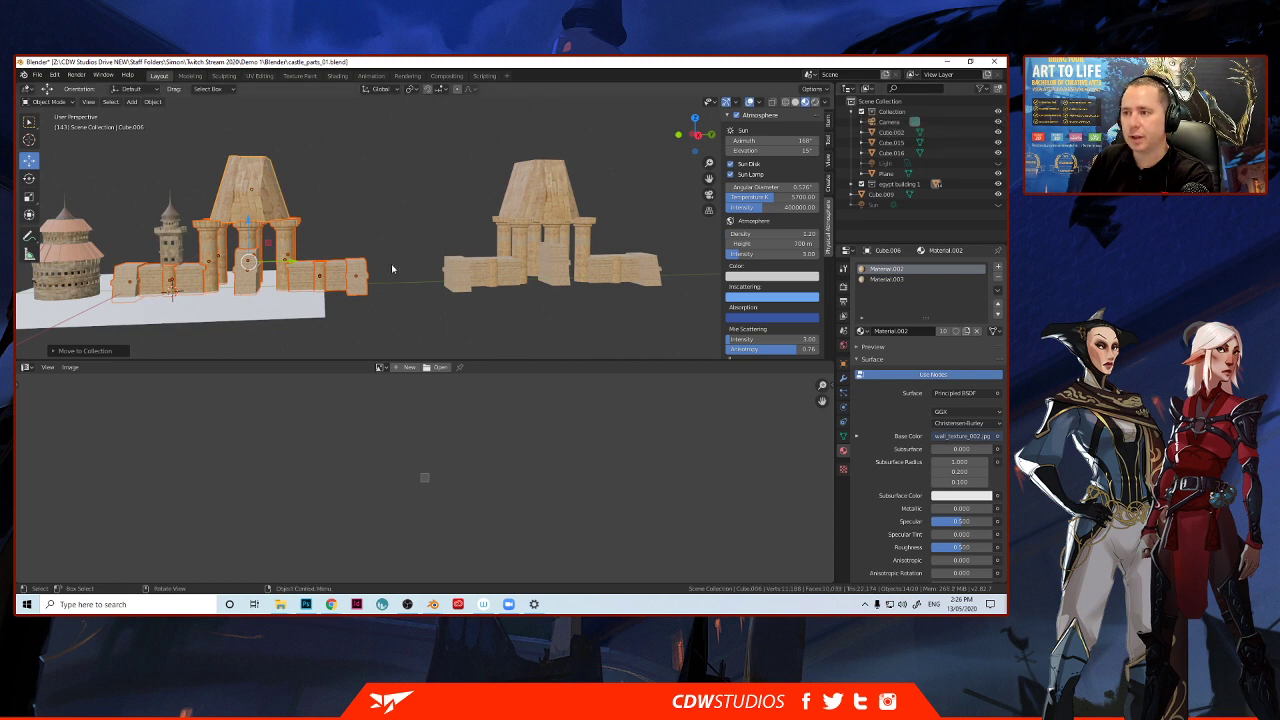
Hide the single-mesh temple copy on the right and rename it "egypt_building1_merged".
{"action": "left_click", "coordinate": [522, 278]}
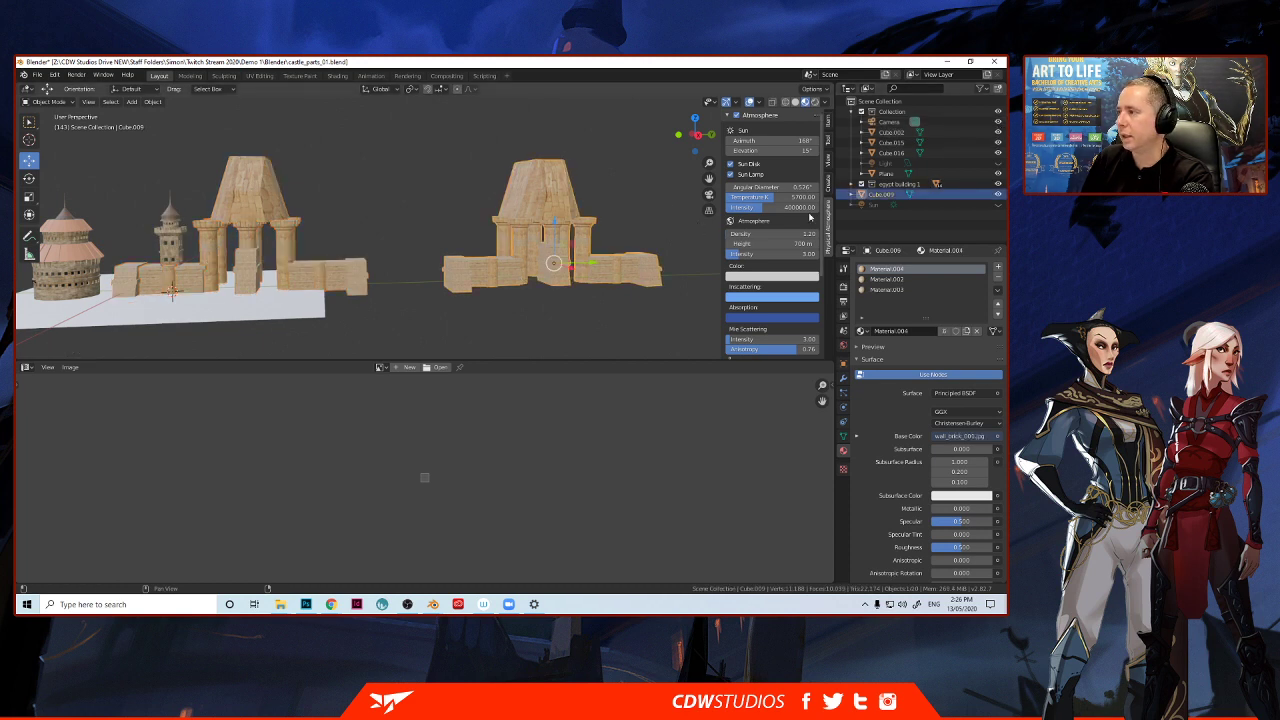
{"action": "left_click", "coordinate": [997, 195]}
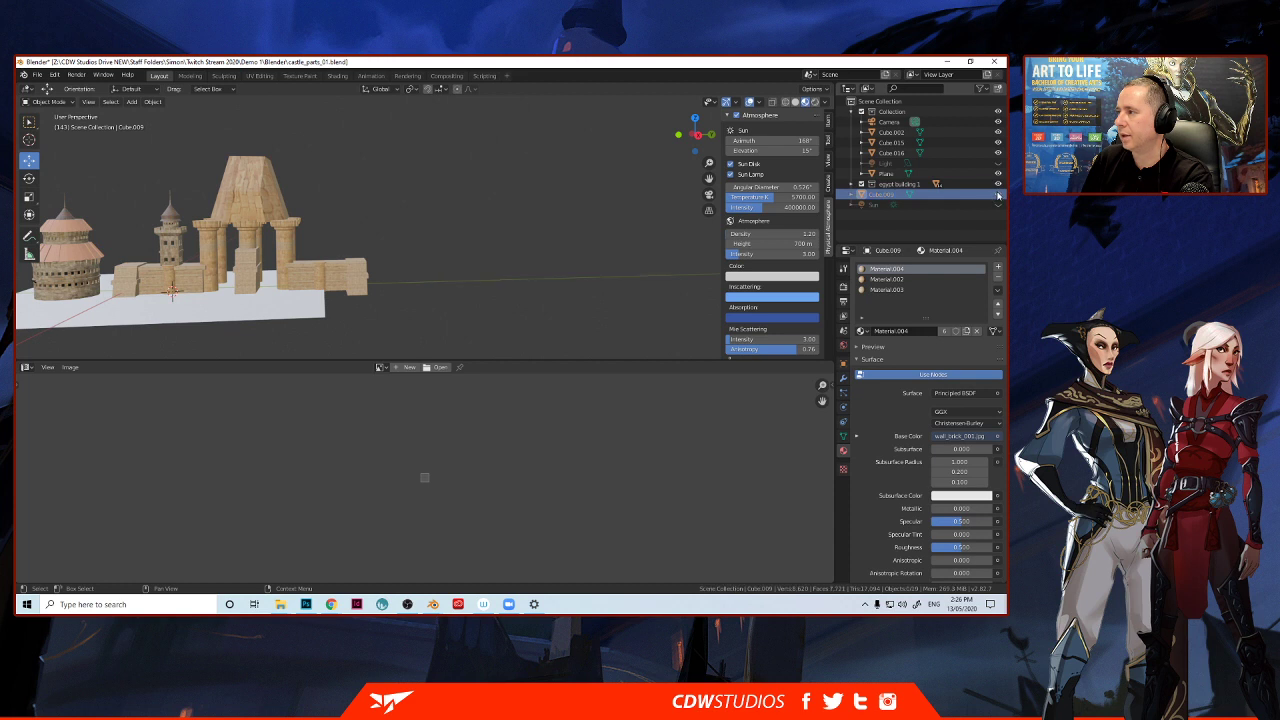
{"action": "double_click", "coordinate": [876, 196]}
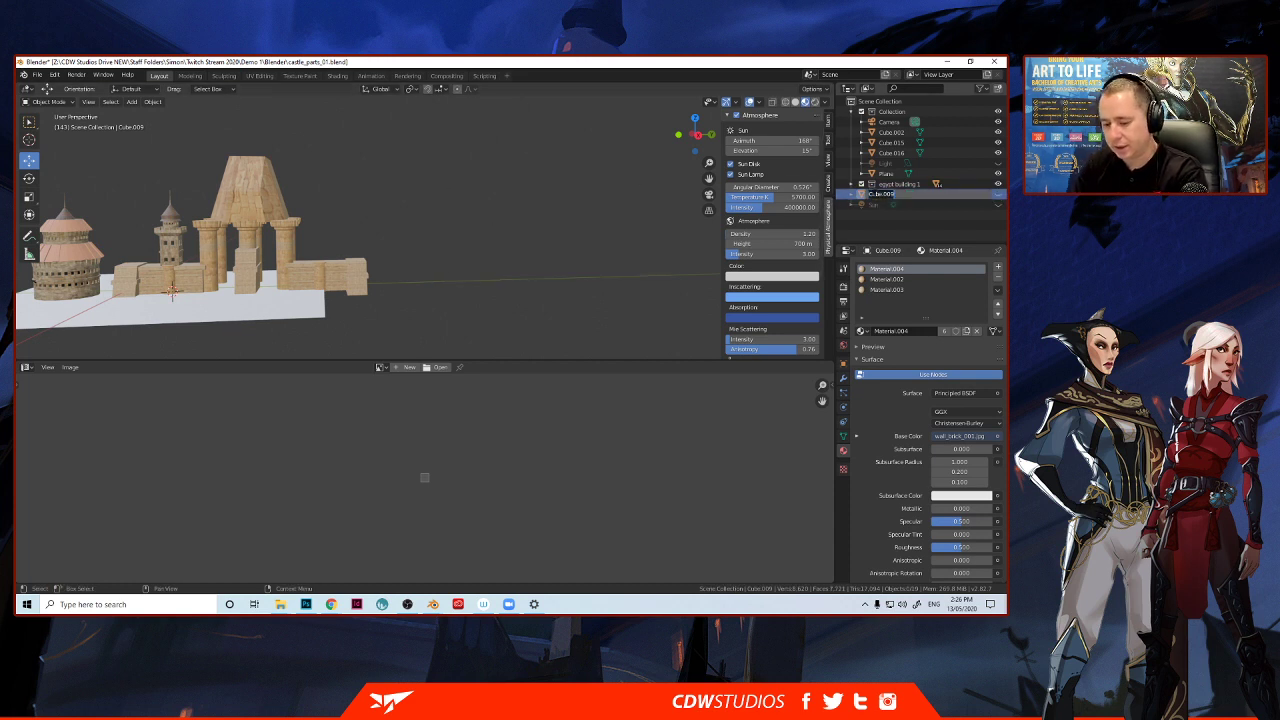
{"action": "type", "text": "e"}
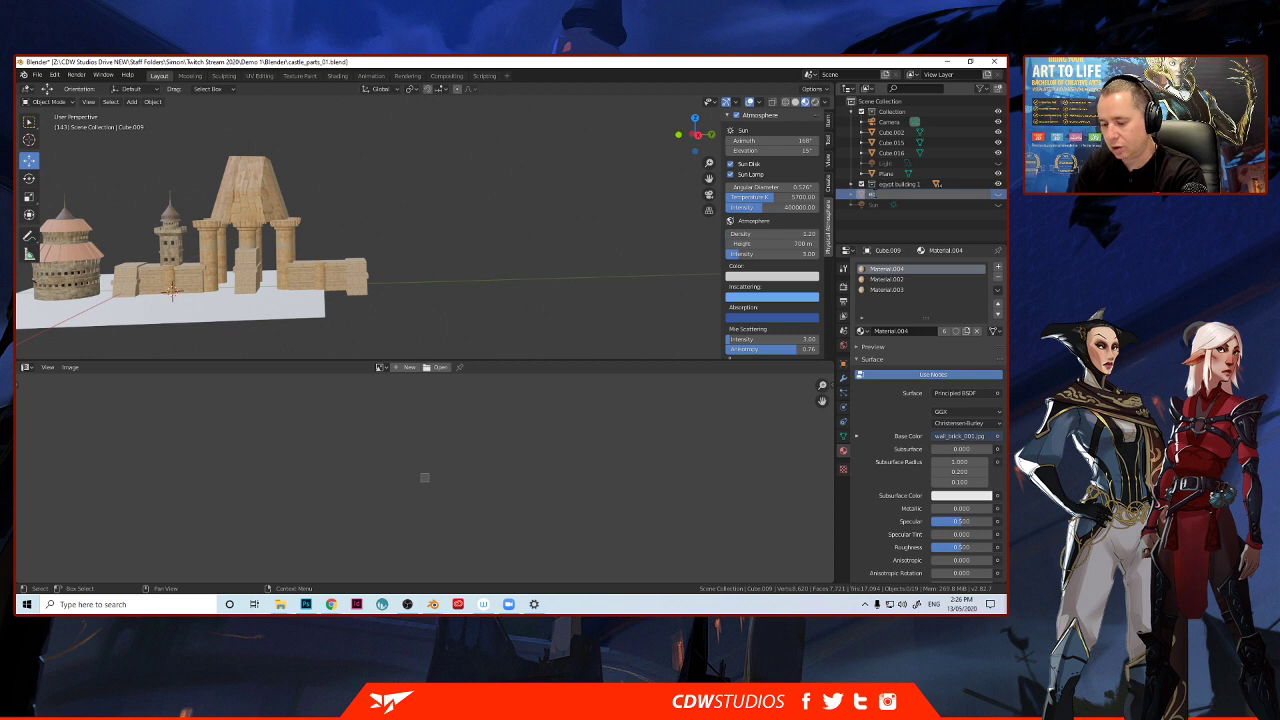
{"action": "type", "text": "gypt_t"}
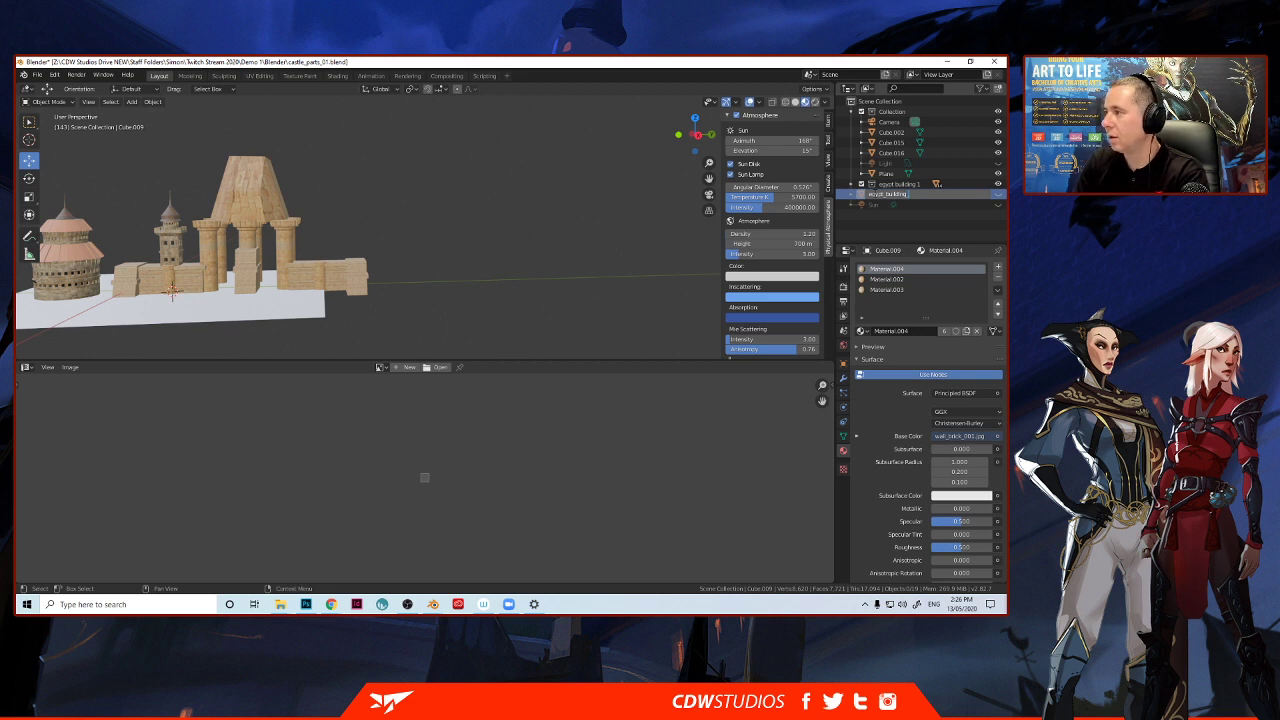
{"action": "type", "text": "uilding1_m"}
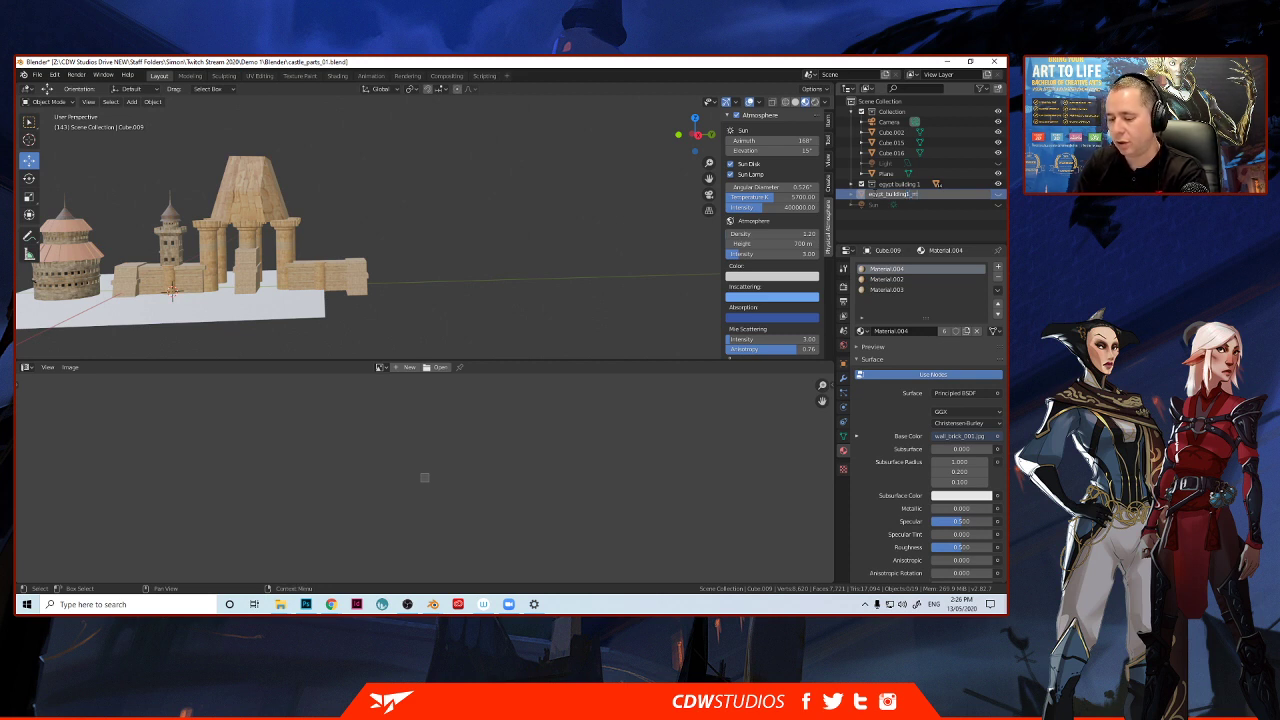
{"action": "type", "text": "erged"}
{"action": "key", "text": "Return"}
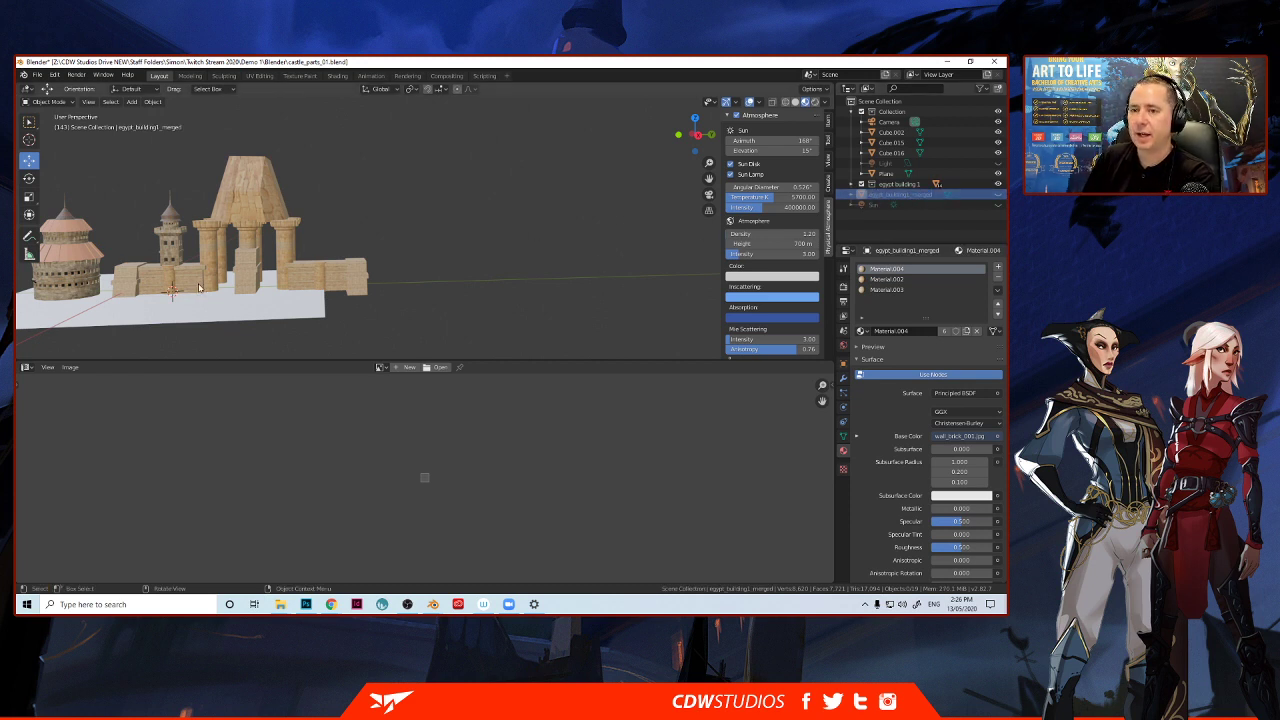
Move the castle pieces Cube.002, Cube.015 and Cube.016 into a new collection named "castle Parts 1".
{"action": "left_click", "coordinate": [890, 152]}
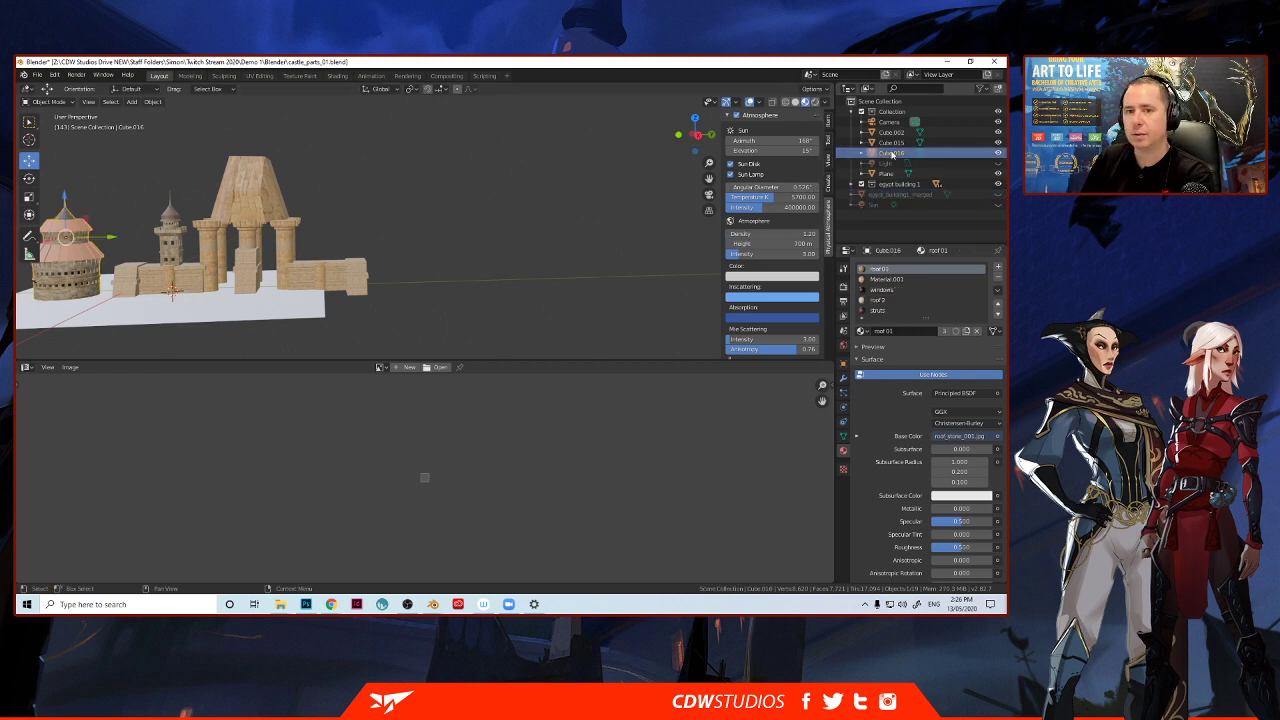
{"action": "left_click", "coordinate": [891, 132]}
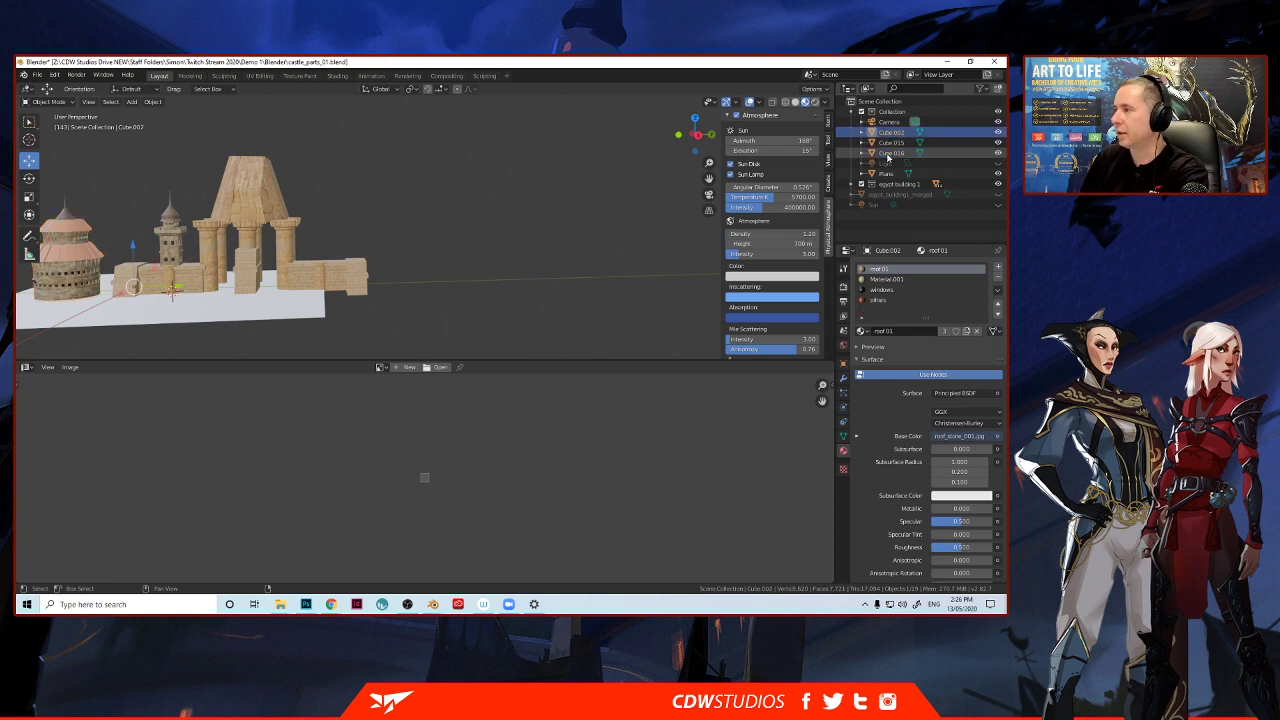
{"action": "left_click", "coordinate": [890, 152], "text": "shift"}
{"action": "right_click", "coordinate": [80, 265]}
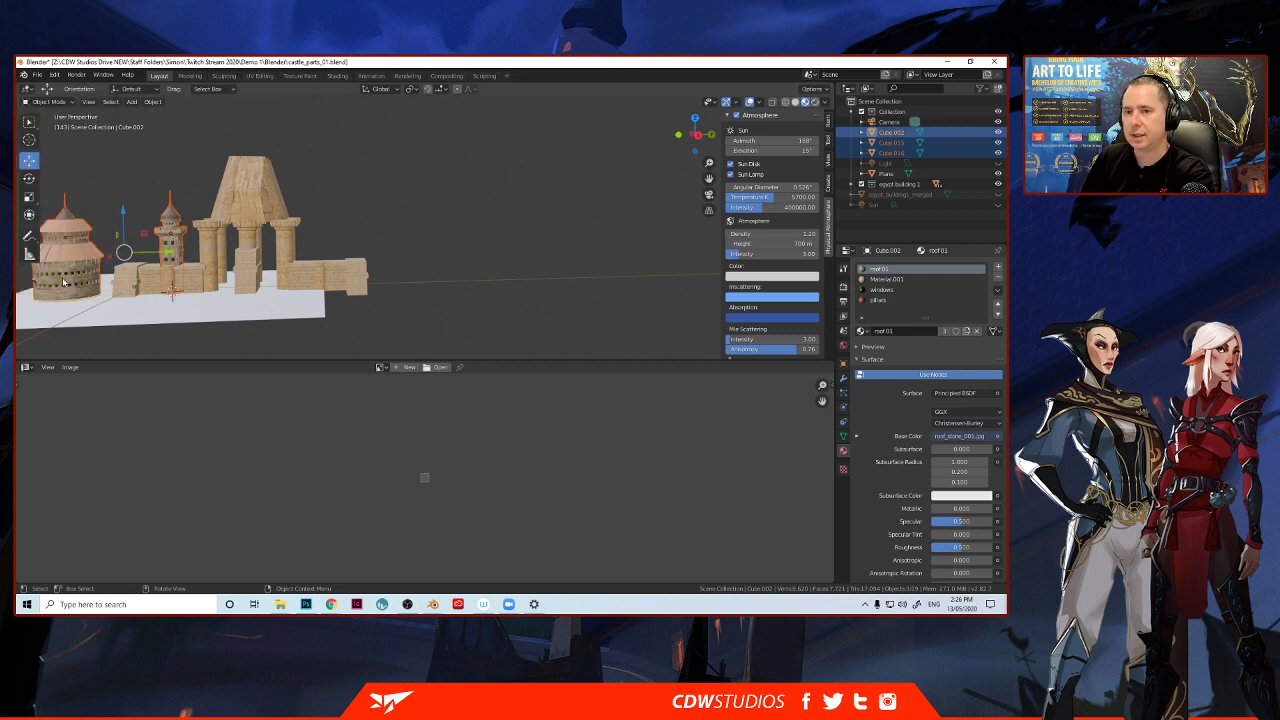
{"action": "right_click", "coordinate": [64, 288]}
{"action": "left_click", "coordinate": [70, 292]}
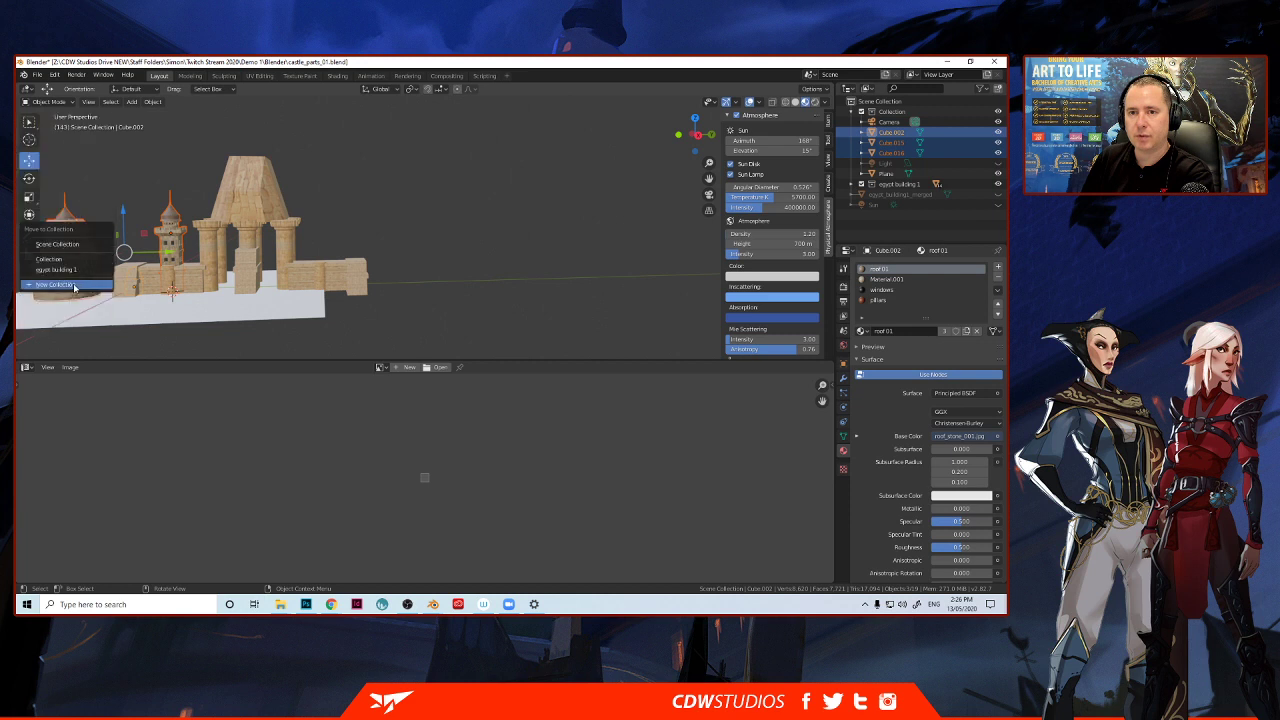
{"action": "left_click", "coordinate": [74, 287]}
{"action": "type", "text": "e"}
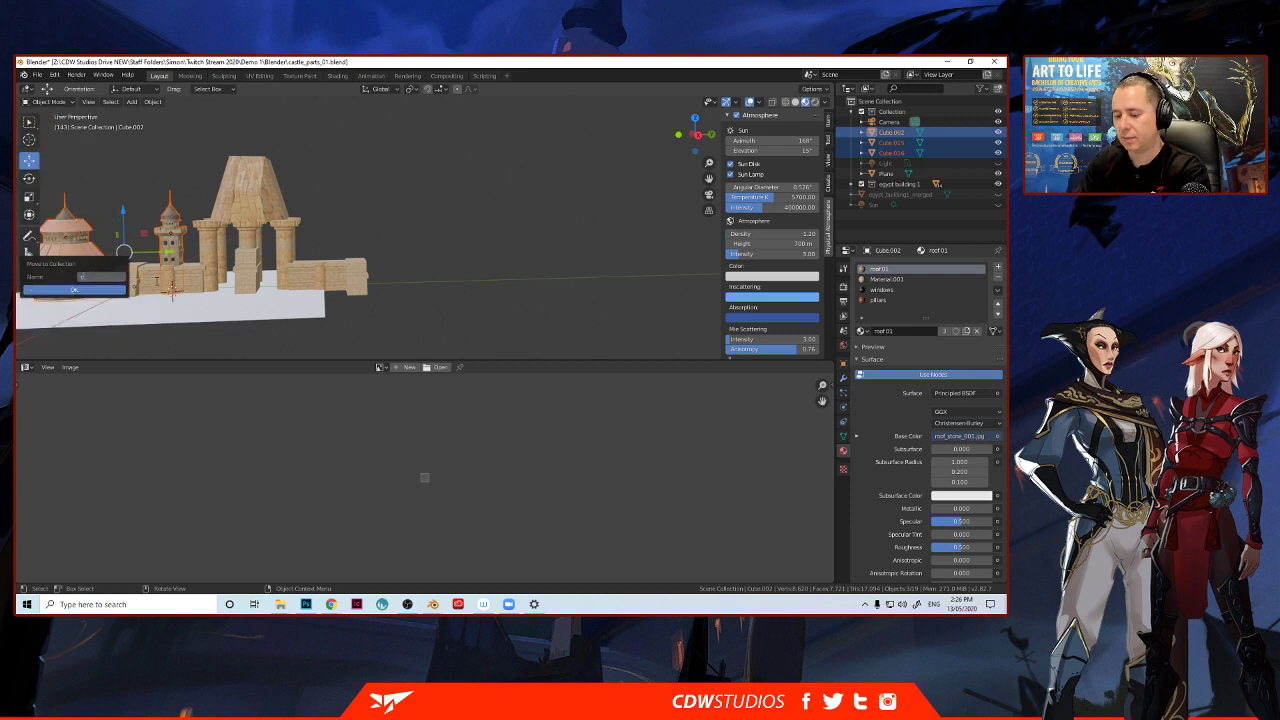
{"action": "type", "text": "astle"}
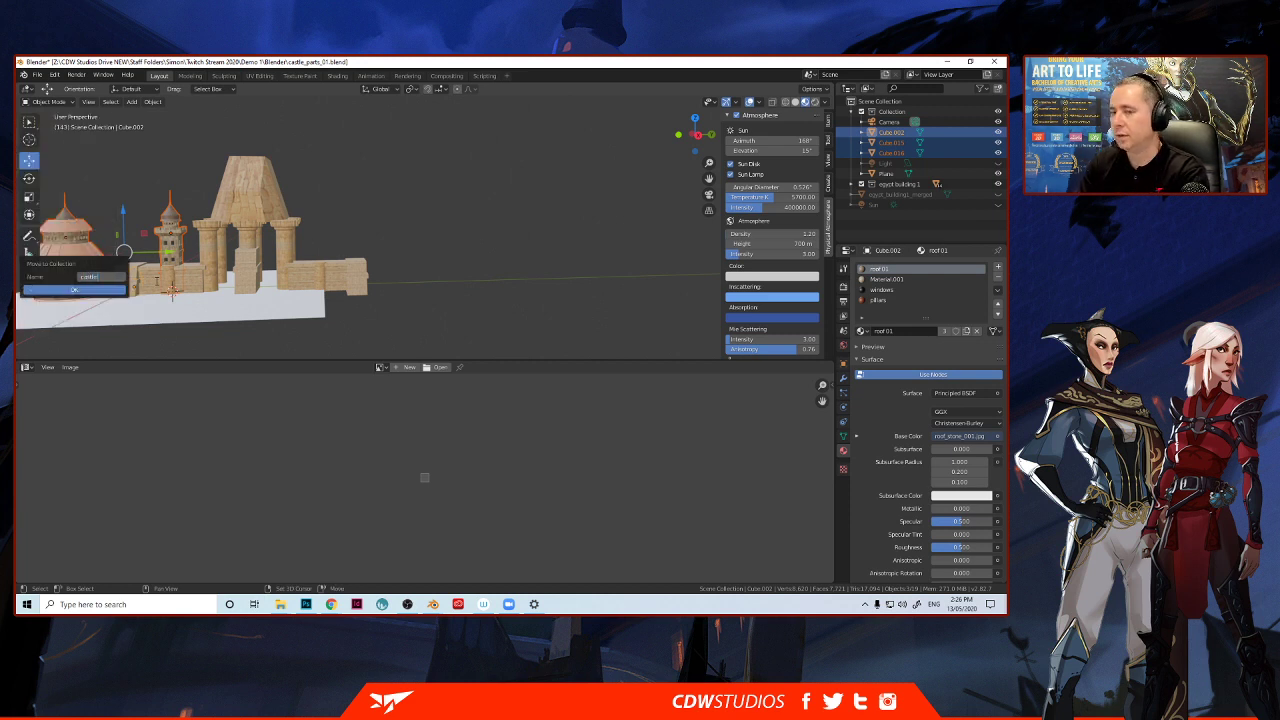
{"action": "type", "text": " Parts"}
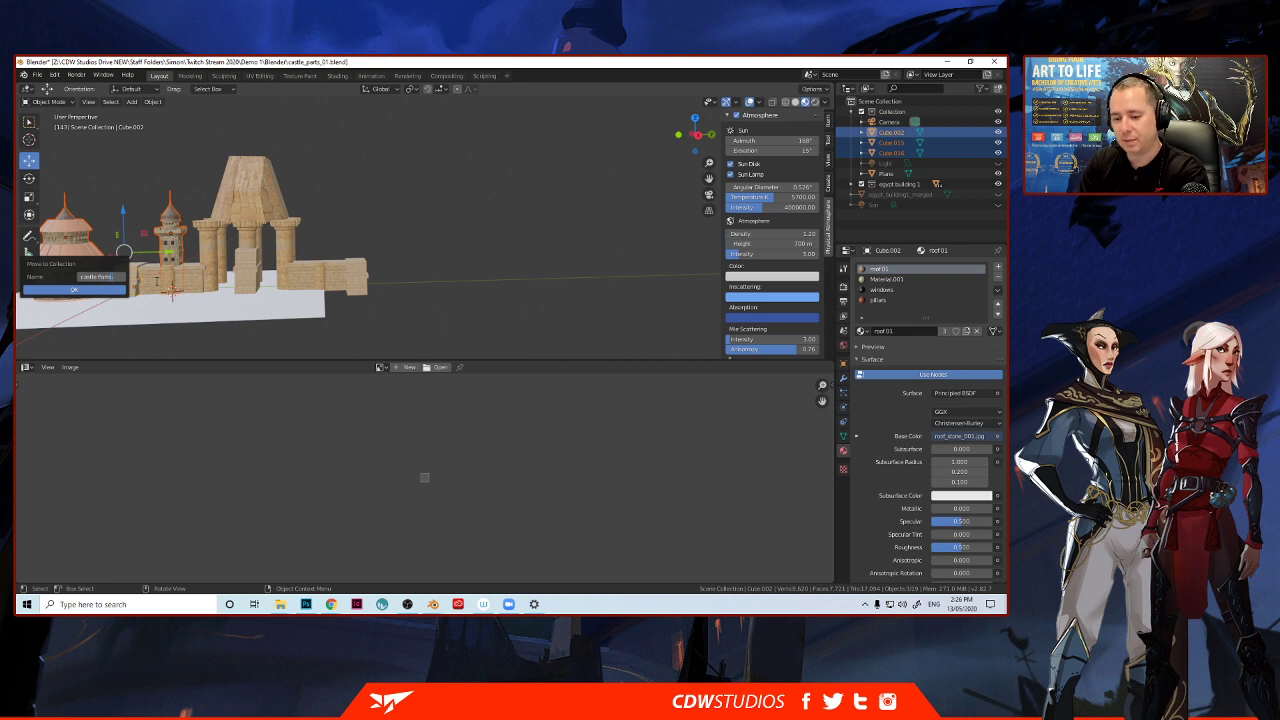
{"action": "type", "text": " 1"}
{"action": "key", "text": "Return"}
{"action": "key", "text": "Return"}
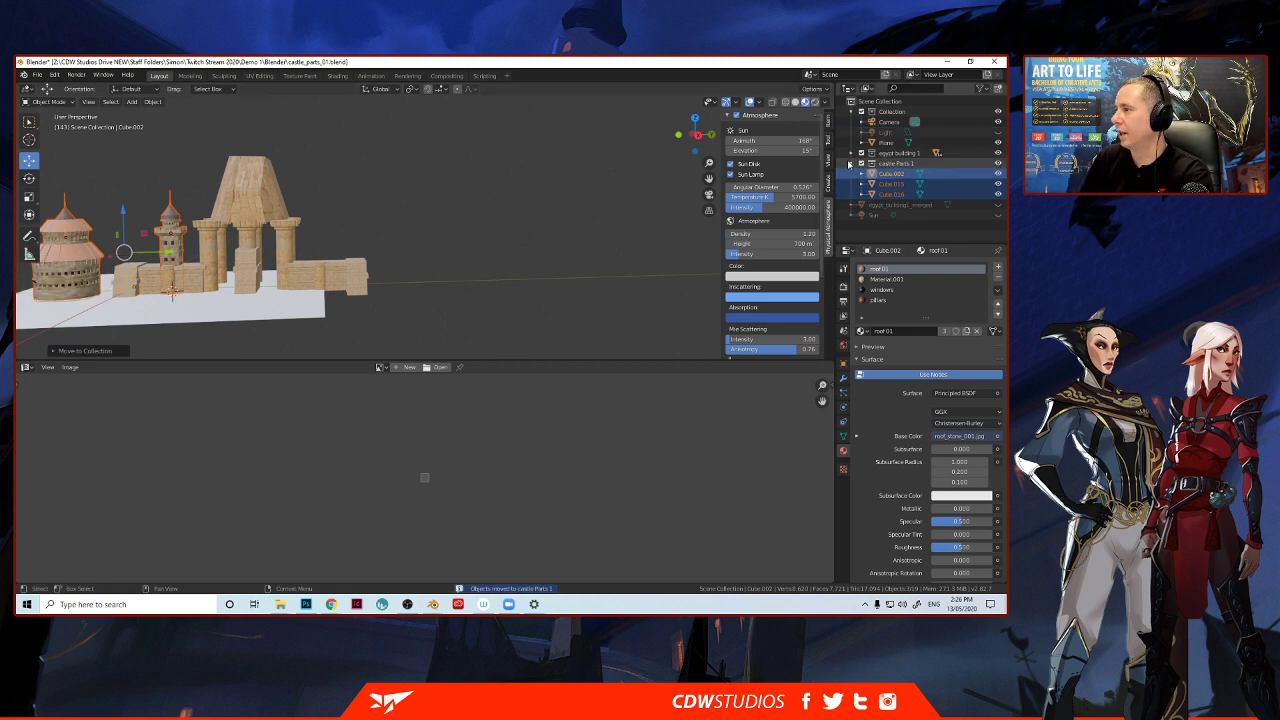
Collapse the castle Parts 1 collection and hide the egypt building 1 collection.
{"action": "left_click", "coordinate": [852, 164]}
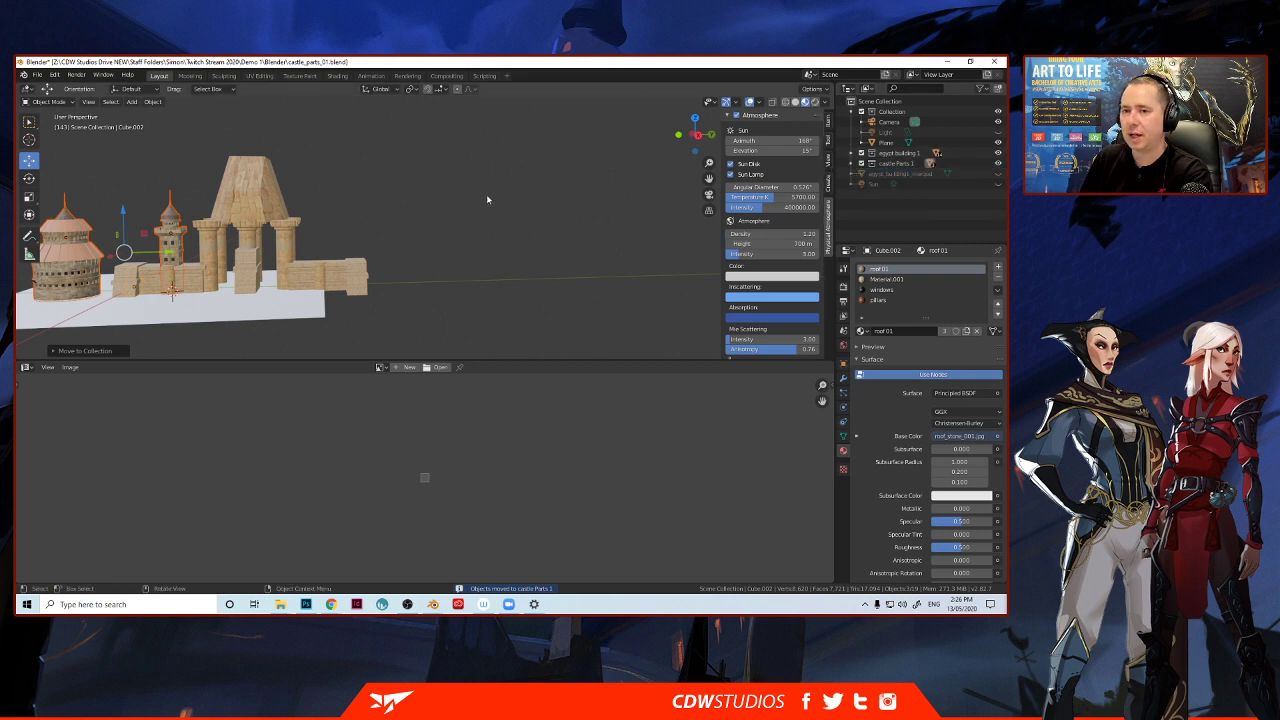
{"action": "left_click", "coordinate": [997, 152]}
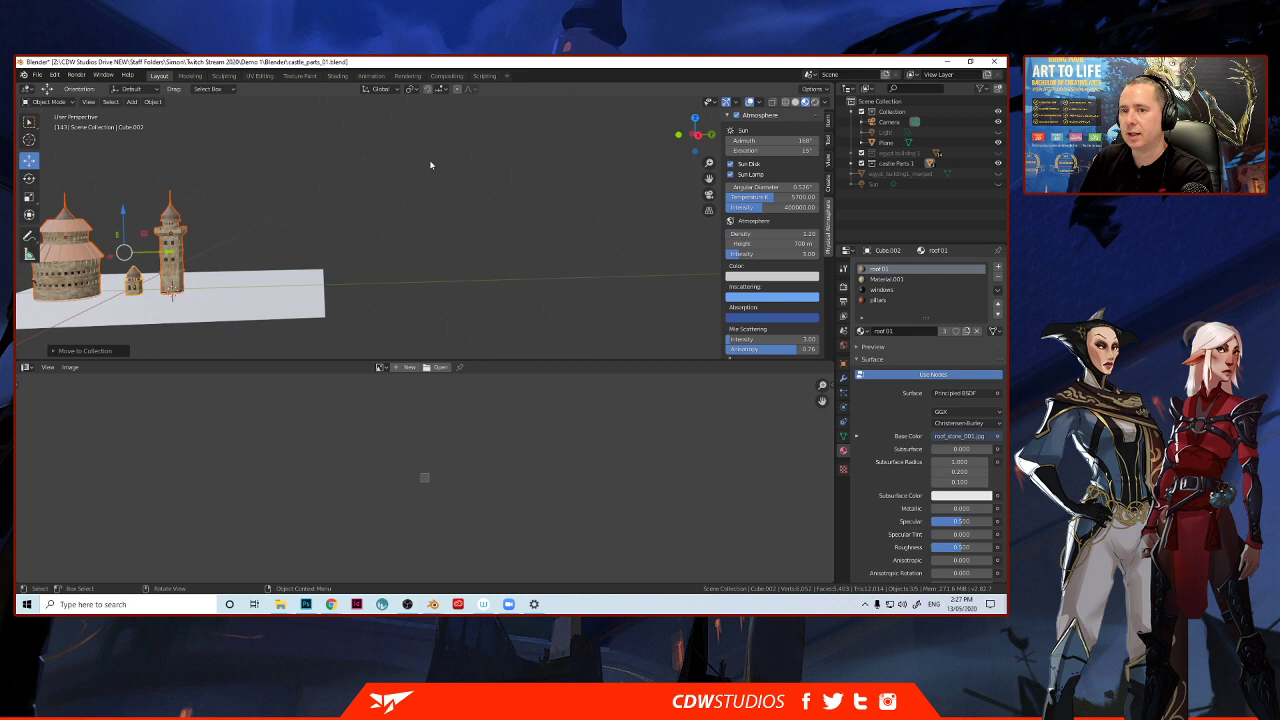
Hide the castle Parts 1 collection and select the ground plane.
{"action": "left_click", "coordinate": [997, 162]}
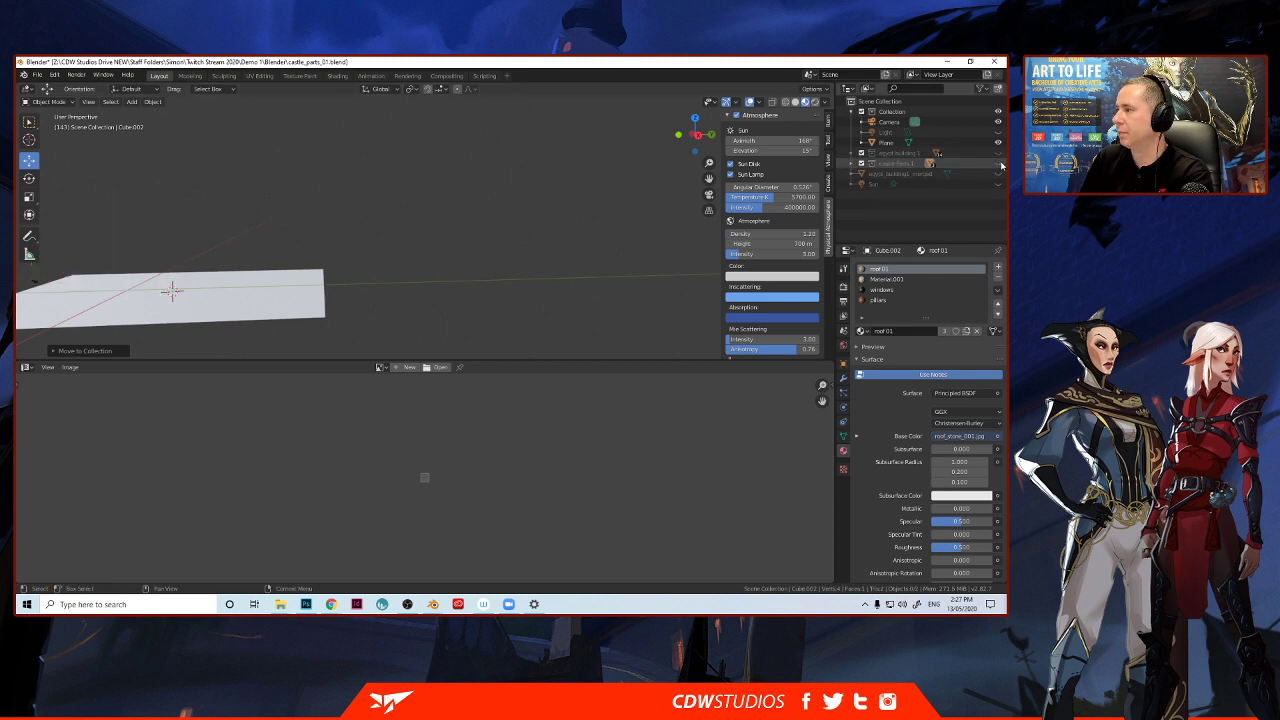
{"action": "left_click", "coordinate": [888, 143]}
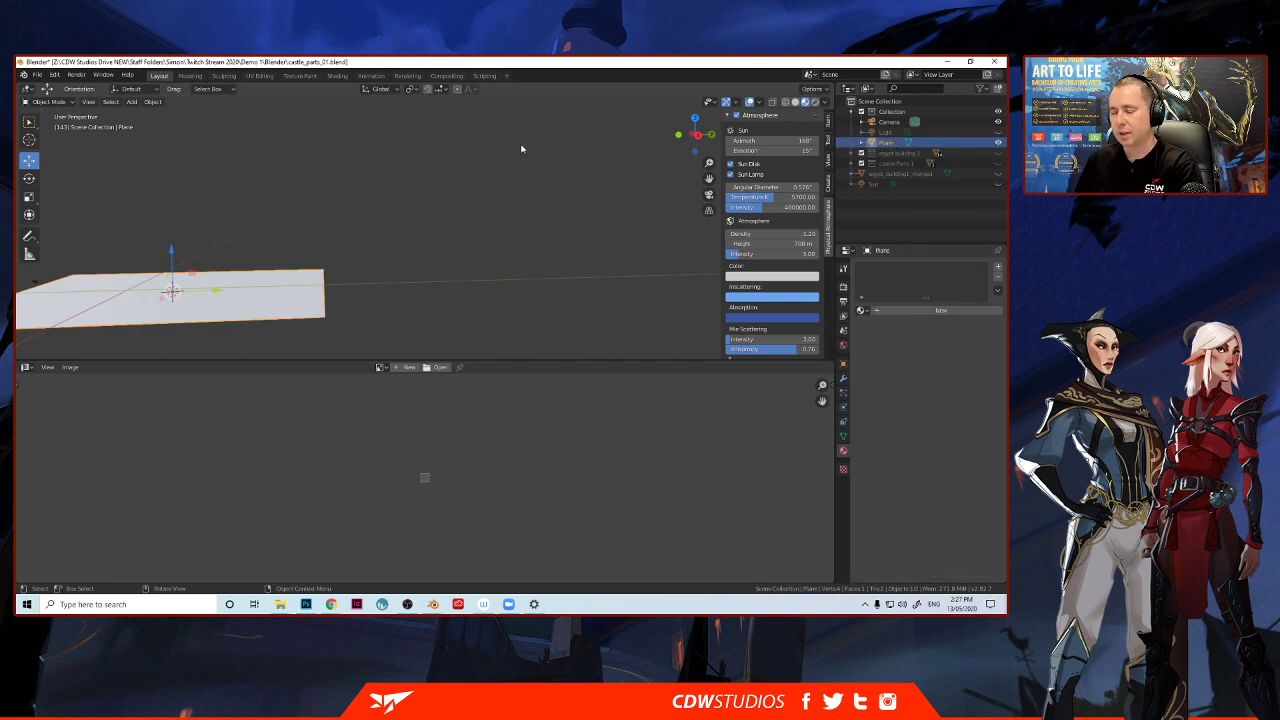
Switch to Photoshop, copy the row of building elevations into a new document and move that document's window off this screen.
{"action": "left_click", "coordinate": [306, 605]}
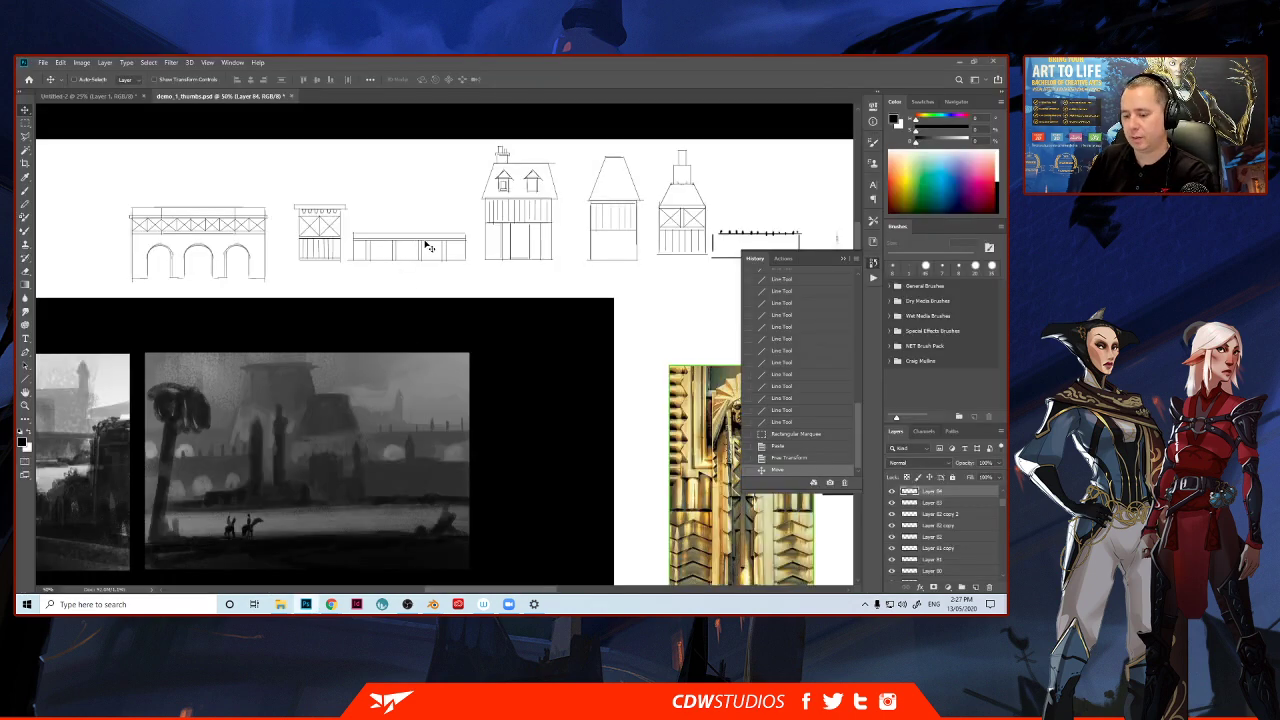
{"action": "key", "text": "m"}
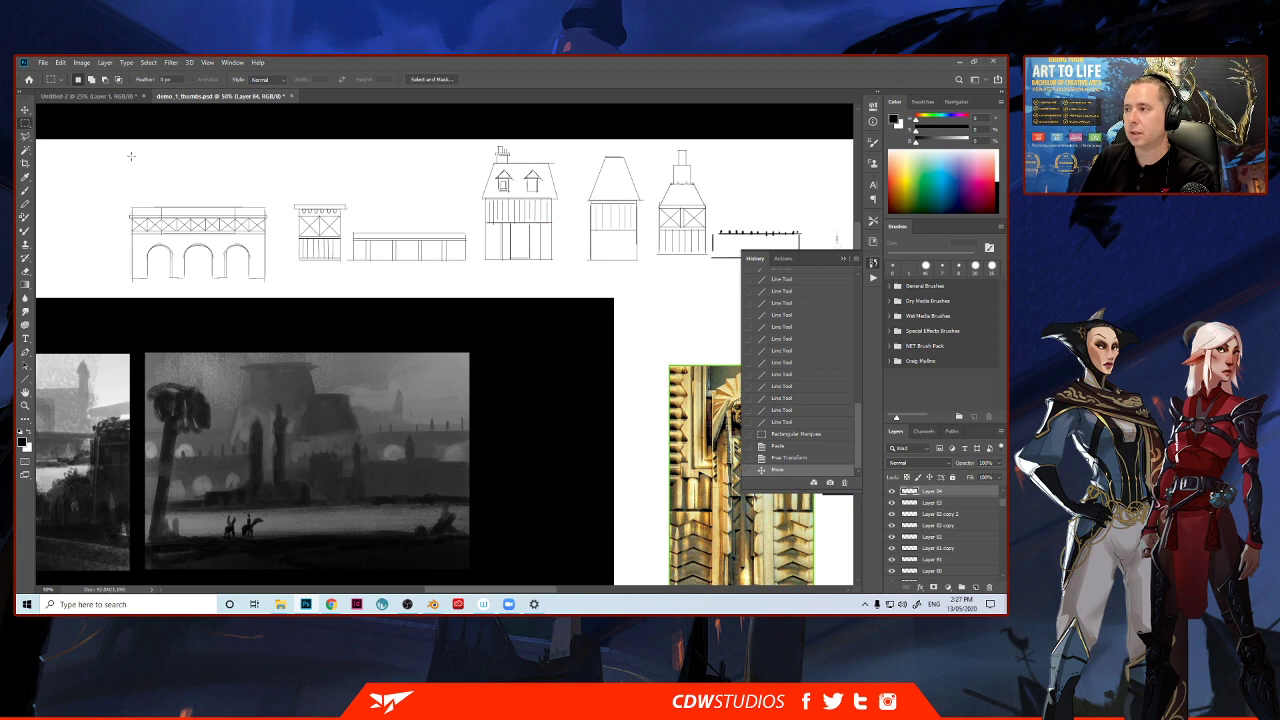
{"action": "mouse_move", "coordinate": [90, 142]}
{"action": "left_mouse_down"}
{"action": "mouse_move", "coordinate": [612, 280]}
{"action": "mouse_move", "coordinate": [690, 278]}
{"action": "mouse_move", "coordinate": [710, 292]}
{"action": "left_mouse_up"}
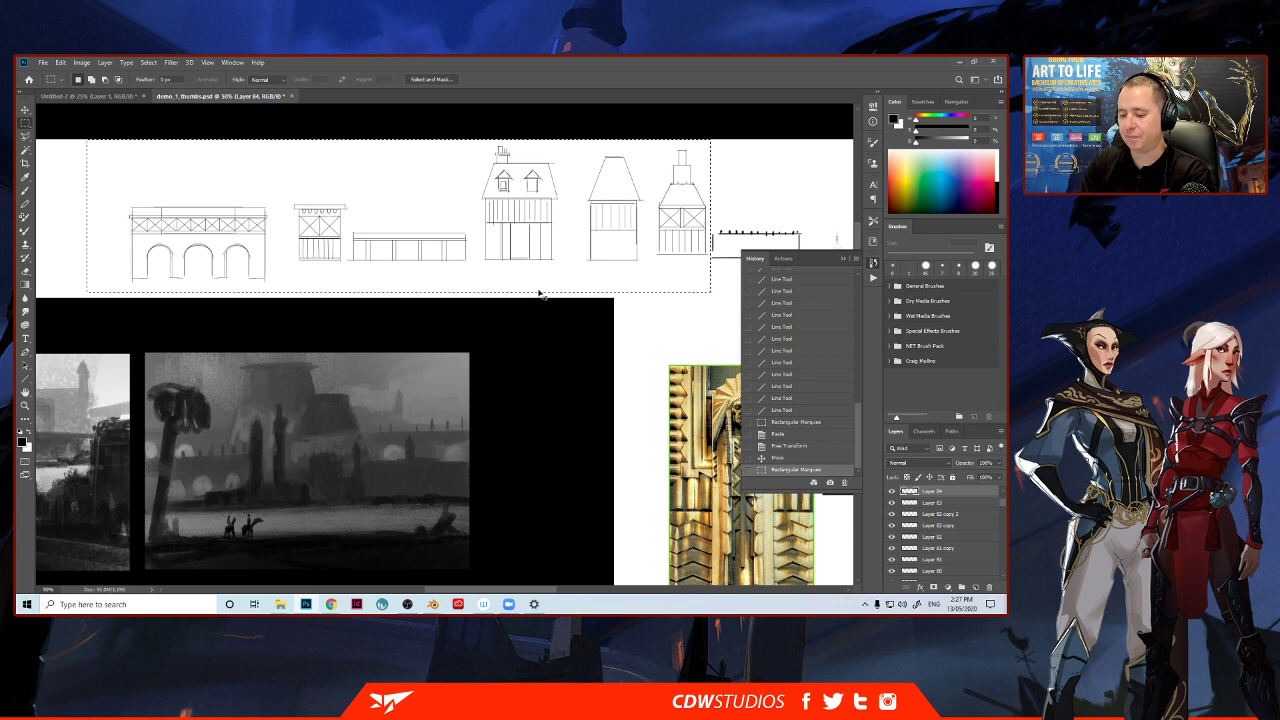
{"action": "key", "text": "ctrl+c"}
{"action": "key", "text": "ctrl+n"}
{"action": "key", "text": "Return"}
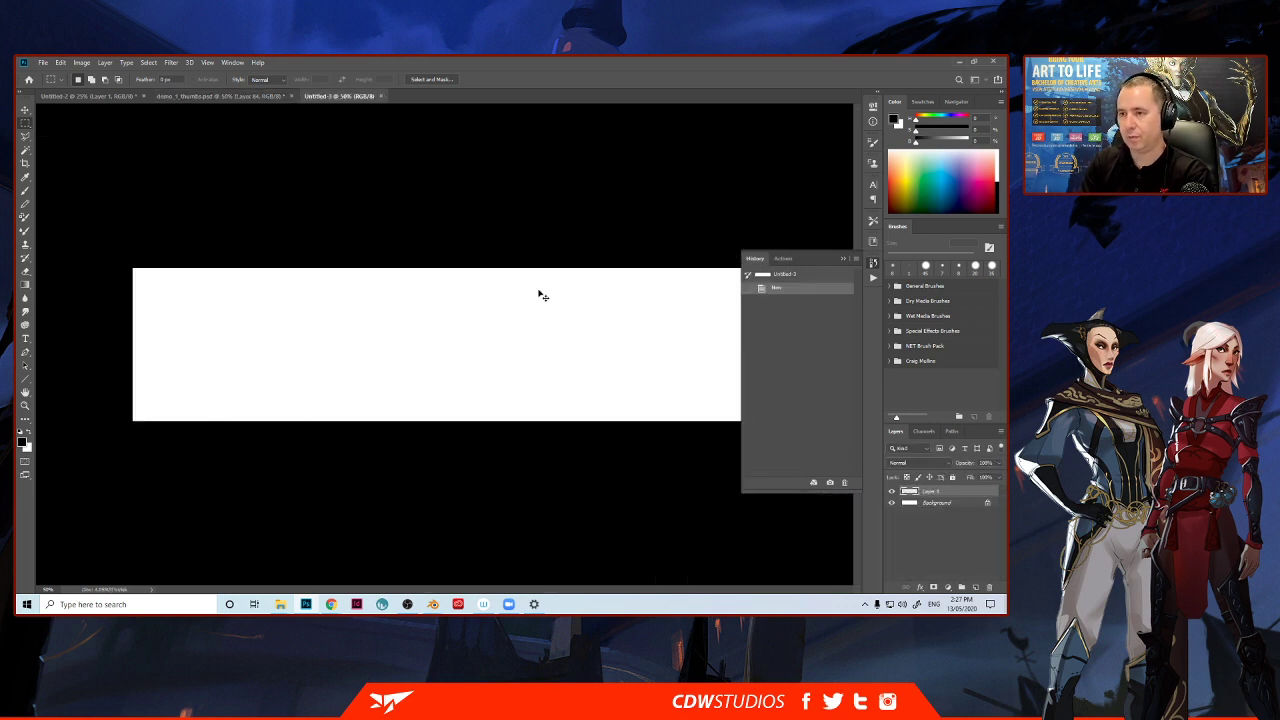
{"action": "key", "text": "ctrl+v"}
{"action": "key", "text": "v"}
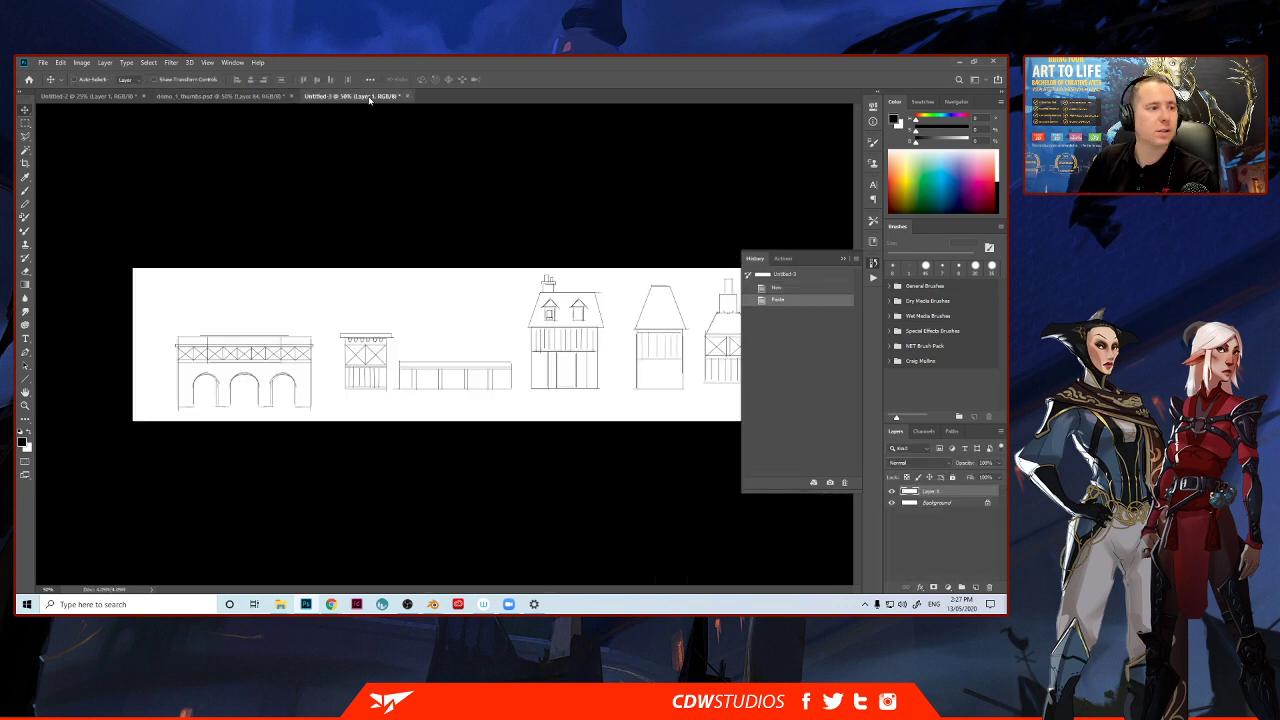
{"action": "left_click_drag", "start_coordinate": [369, 98], "coordinate": [16, 150]}
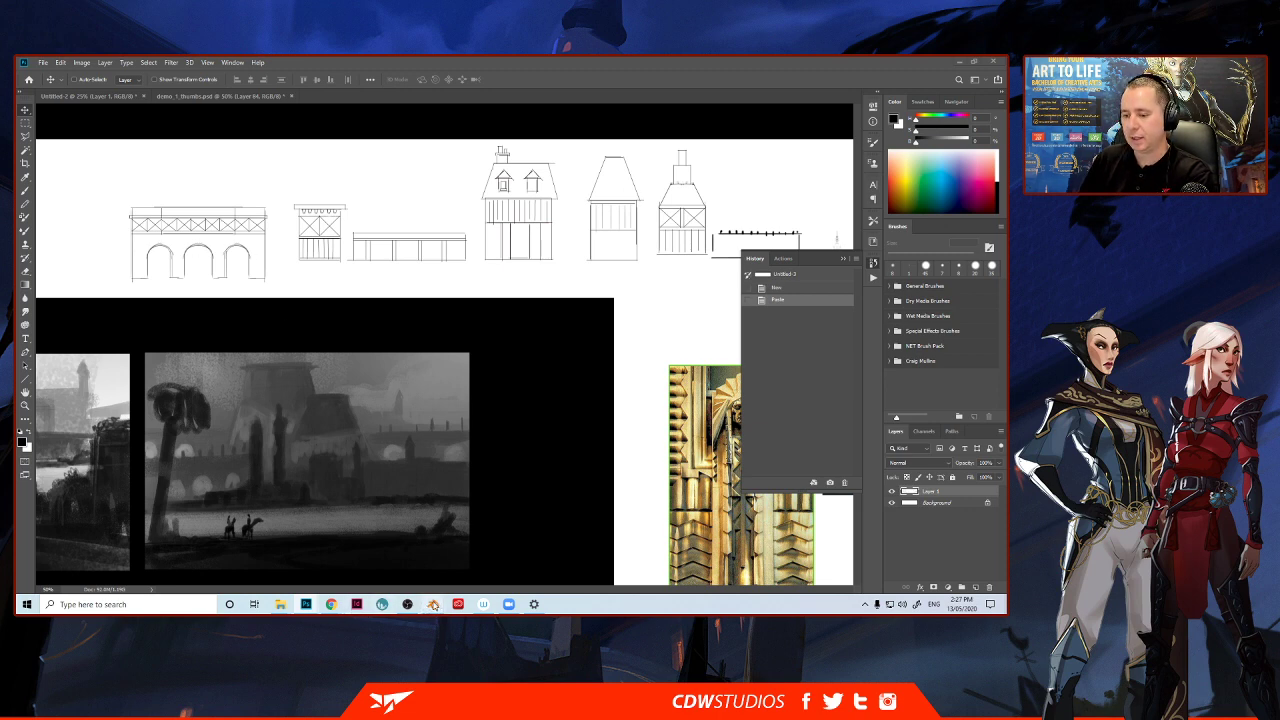
Switch back to Blender and enlarge the 3D viewport above the image editor, with the ground plane centred.
{"action": "mouse_move", "coordinate": [433, 605]}
{"action": "left_click", "coordinate": [456, 570]}
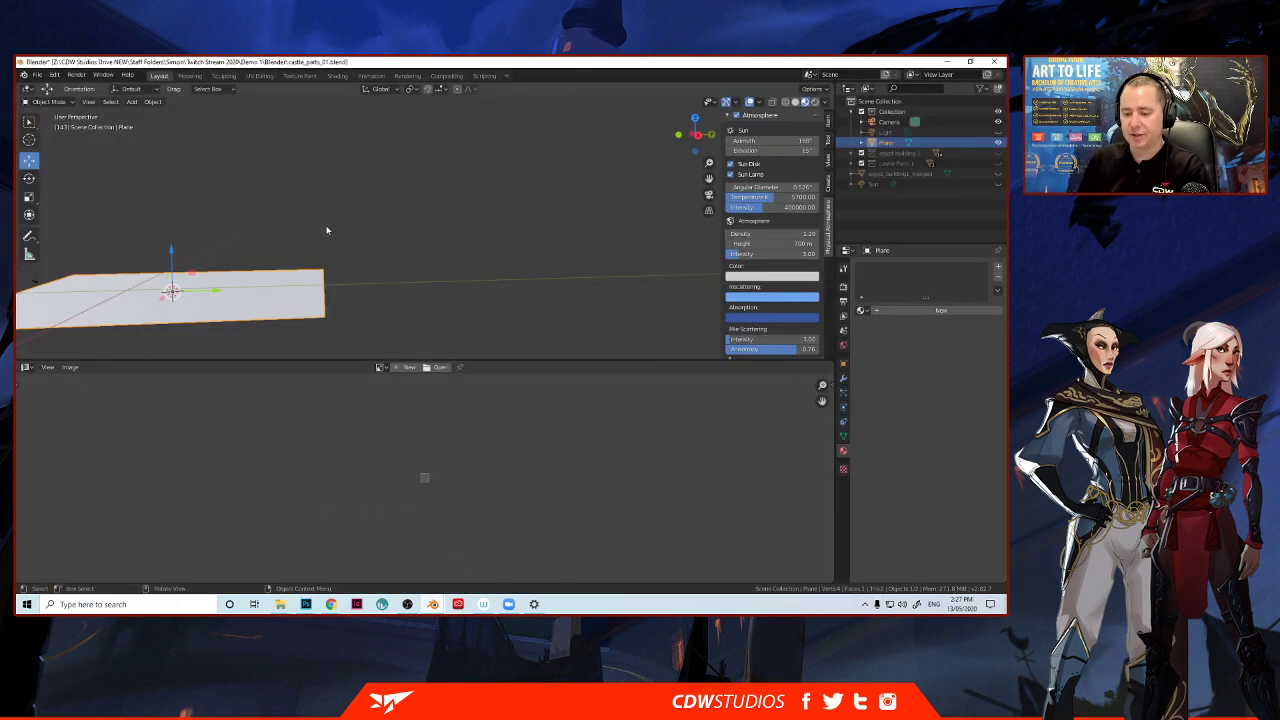
{"action": "middle_click_drag", "start_coordinate": [366, 237], "coordinate": [580, 266], "text": "shift"}
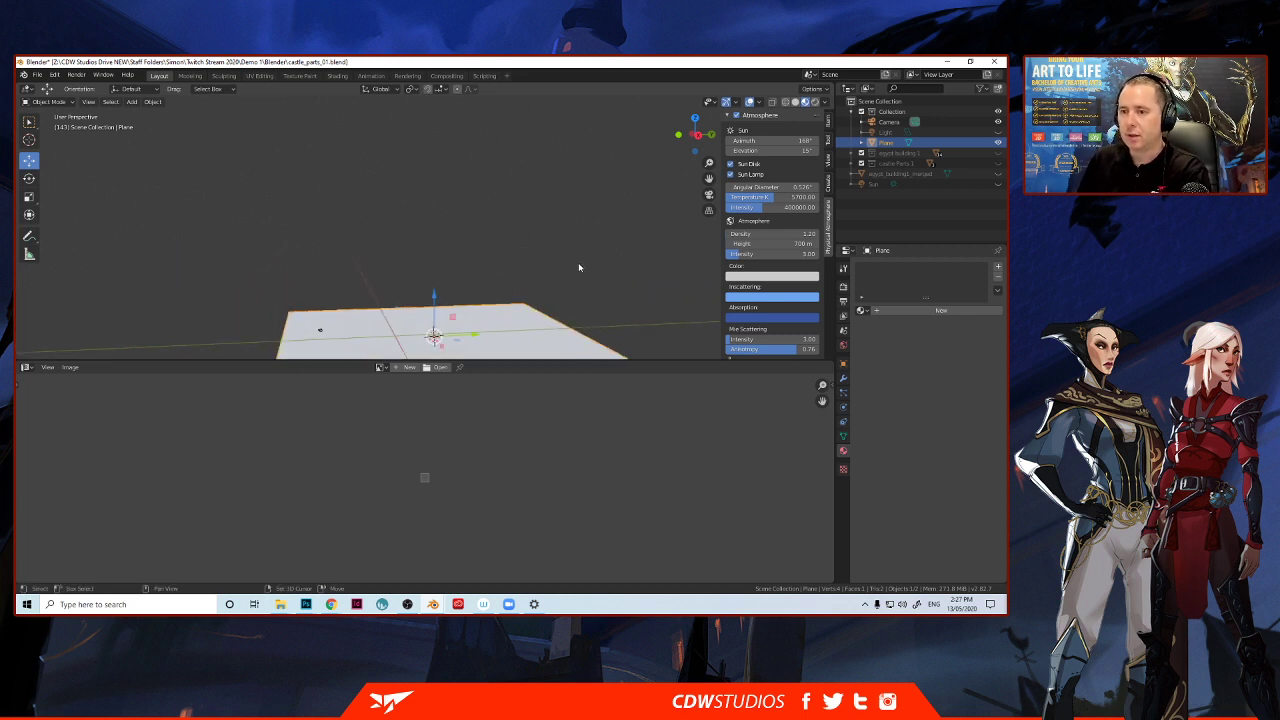
{"action": "left_click_drag", "start_coordinate": [516, 362], "coordinate": [510, 492]}
{"action": "middle_click_drag", "start_coordinate": [489, 407], "coordinate": [444, 320], "text": "shift"}
{"action": "scroll", "coordinate": [444, 320], "scroll_direction": "up", "scroll_amount": 1}
{"action": "middle_click_drag", "start_coordinate": [514, 340], "coordinate": [448, 322], "text": "shift"}
{"action": "scroll", "coordinate": [450, 323], "scroll_direction": "up", "scroll_amount": 1}
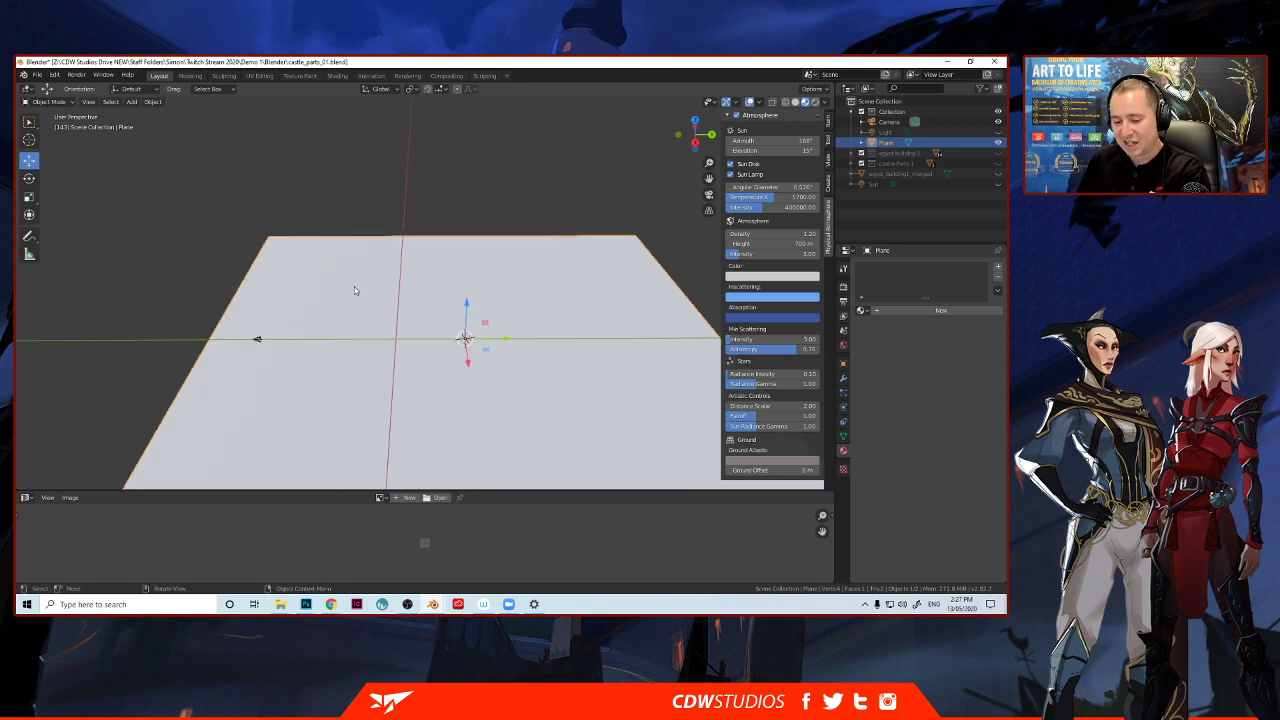
Add a cube mesh on the ground plane and scale it up evenly as the base block of a building.
{"action": "key", "text": "shift+a"}
{"action": "left_click", "coordinate": [391, 289]}
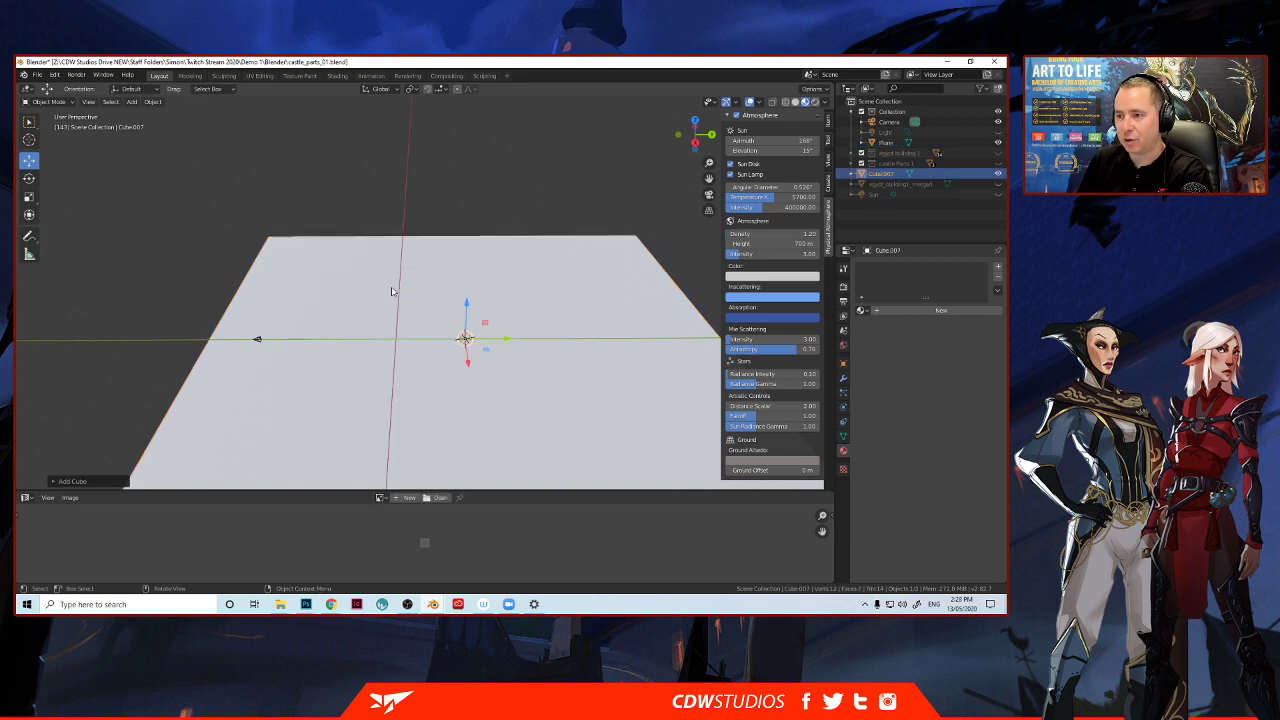
{"action": "key", "text": "s"}
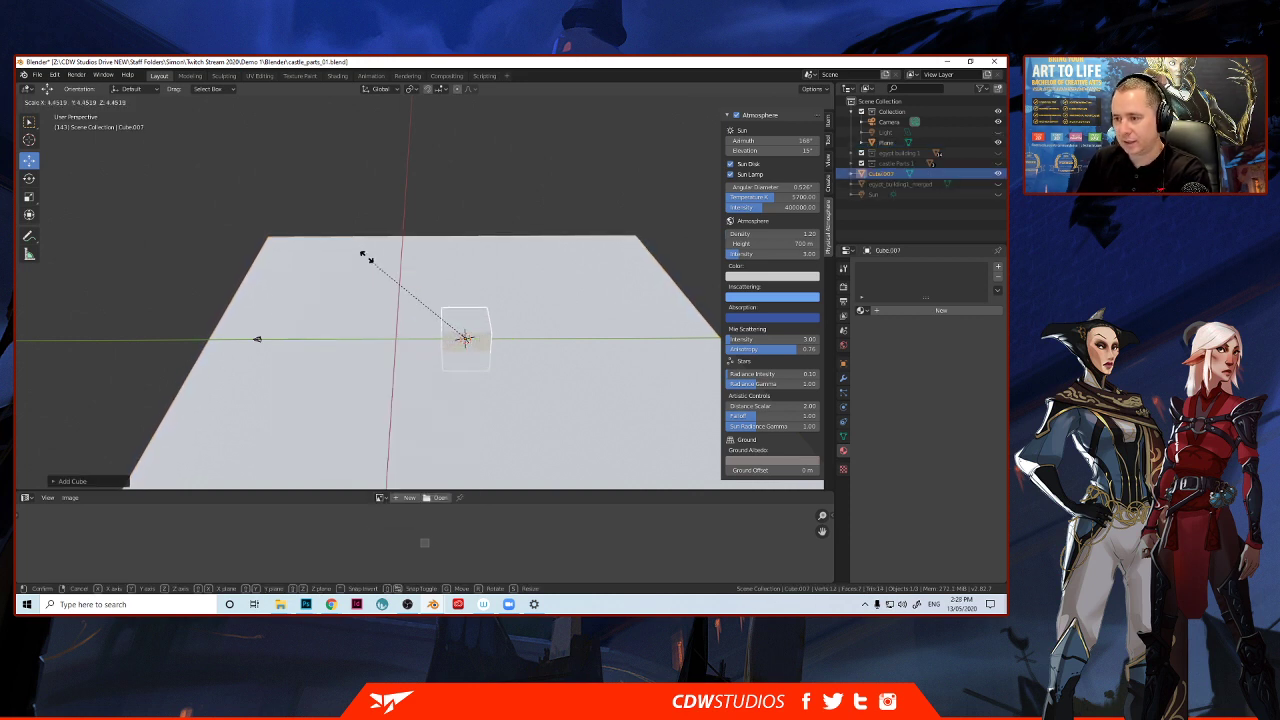
{"action": "left_click", "coordinate": [337, 220]}
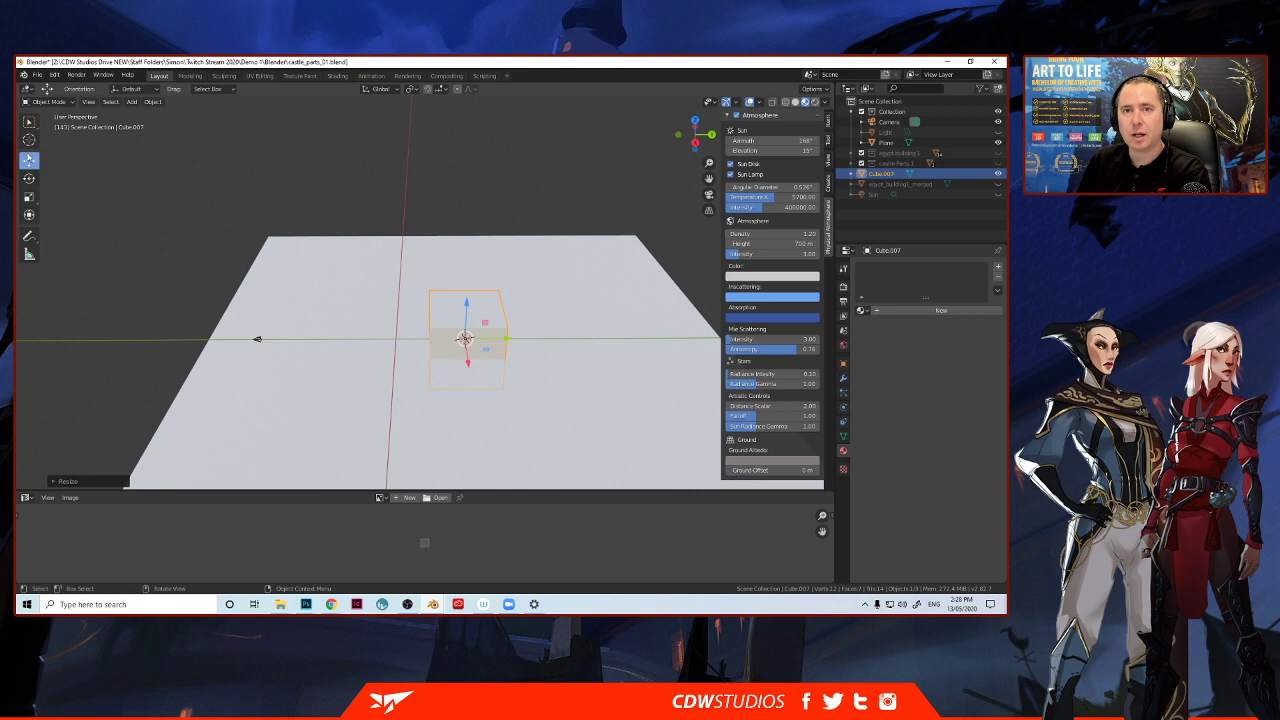
Raise the cube along the Z axis so that its base sits on the ground plane.
{"action": "key", "text": "g"}
{"action": "key", "text": "z"}
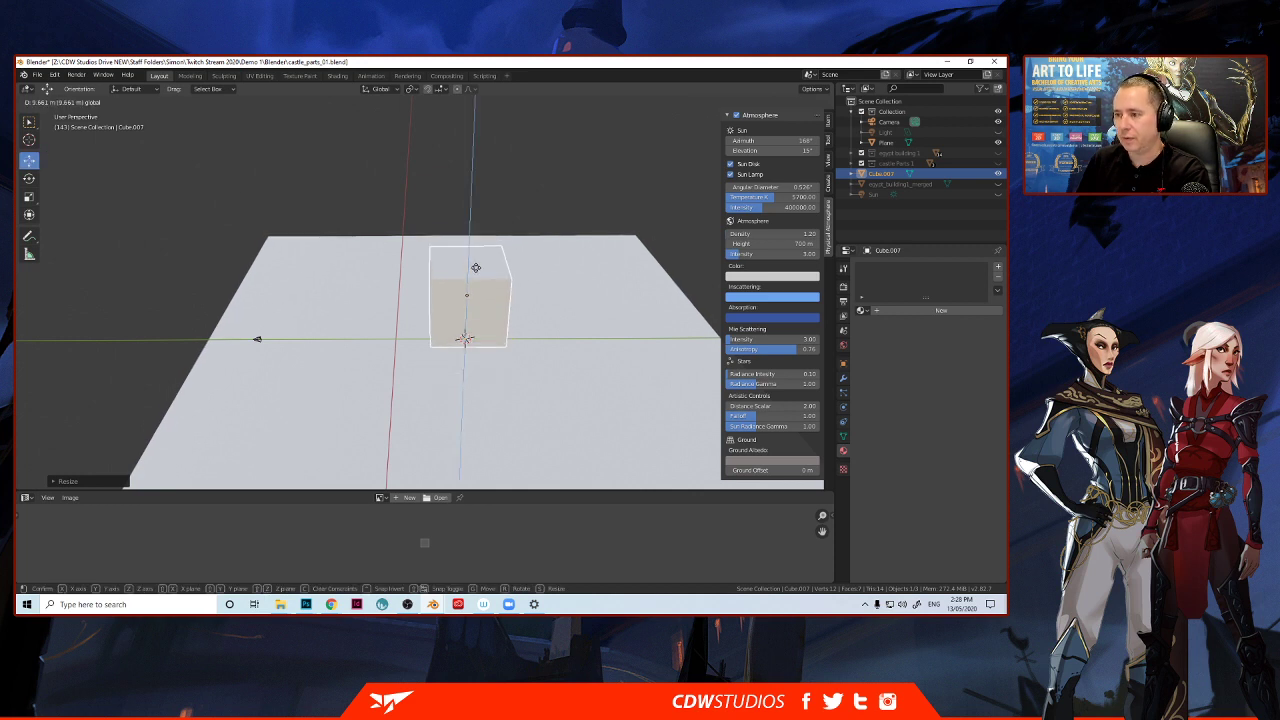
{"action": "left_click", "coordinate": [490, 272]}
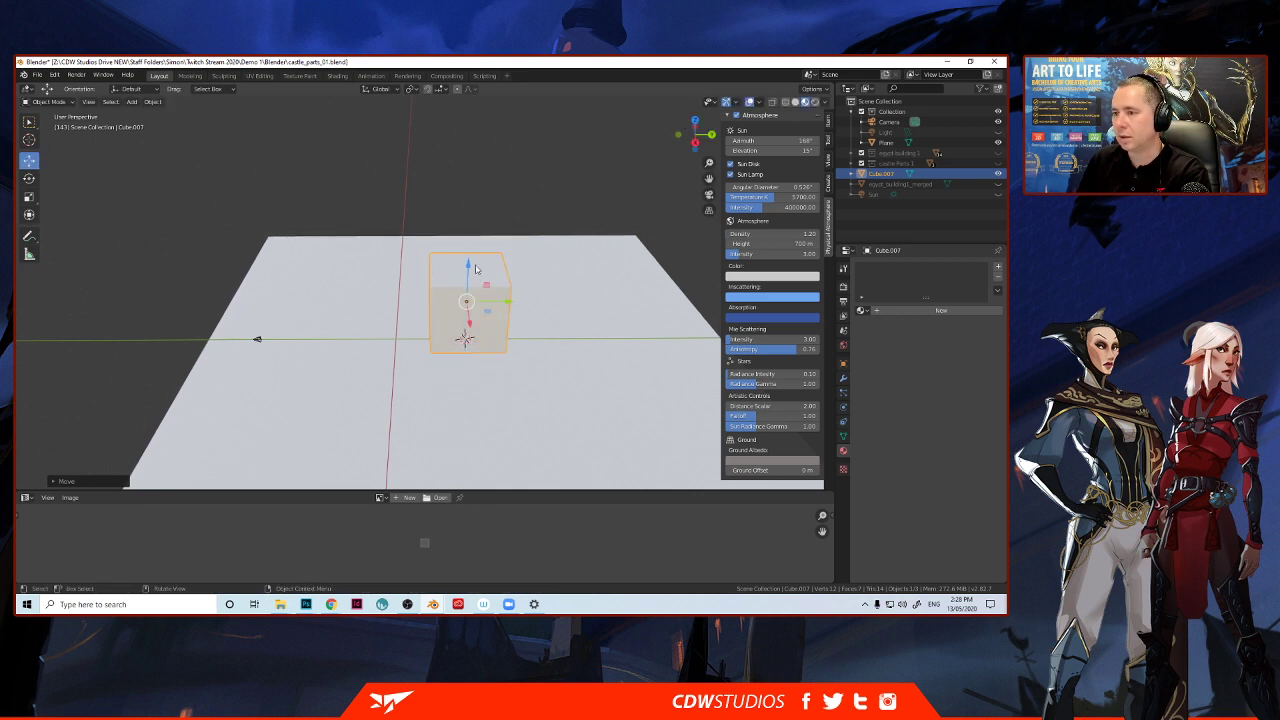
{"action": "key", "text": "g"}
{"action": "key", "text": "z"}
{"action": "left_click", "coordinate": [484, 300]}
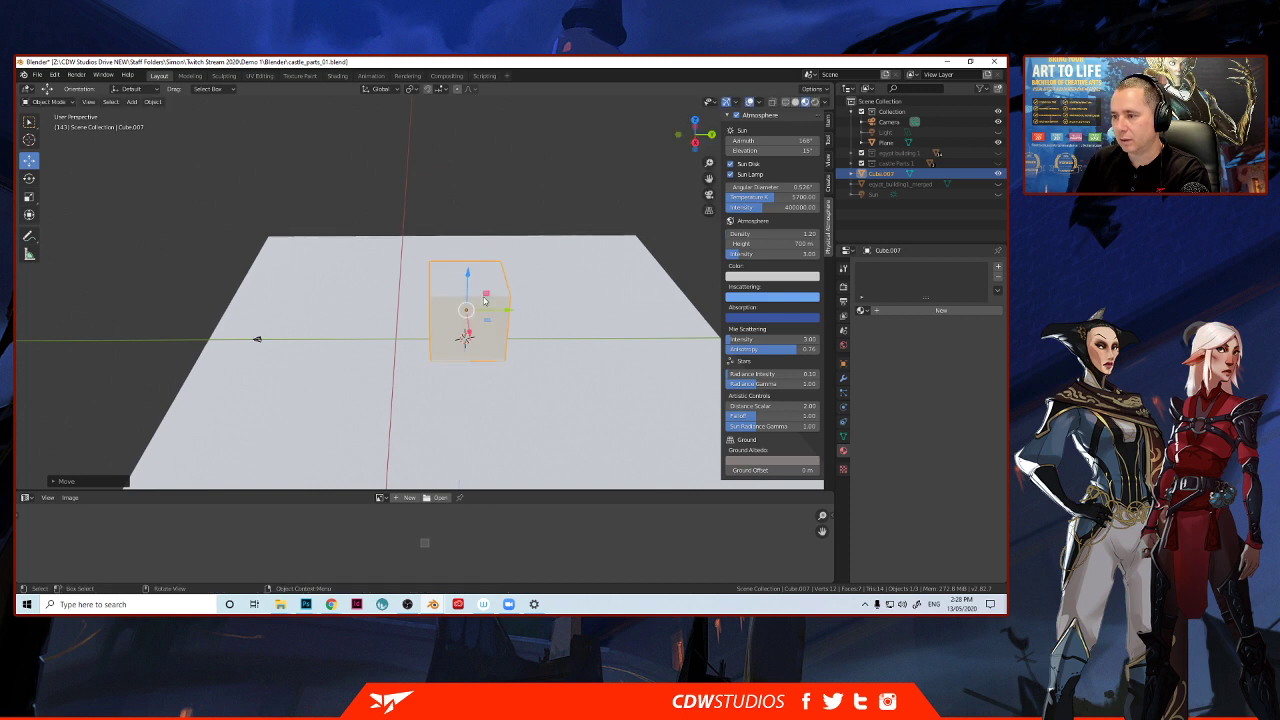
{"action": "scroll", "coordinate": [484, 301], "scroll_direction": "up", "scroll_amount": 4}
{"action": "middle_click_drag", "start_coordinate": [535, 338], "coordinate": [534, 305]}
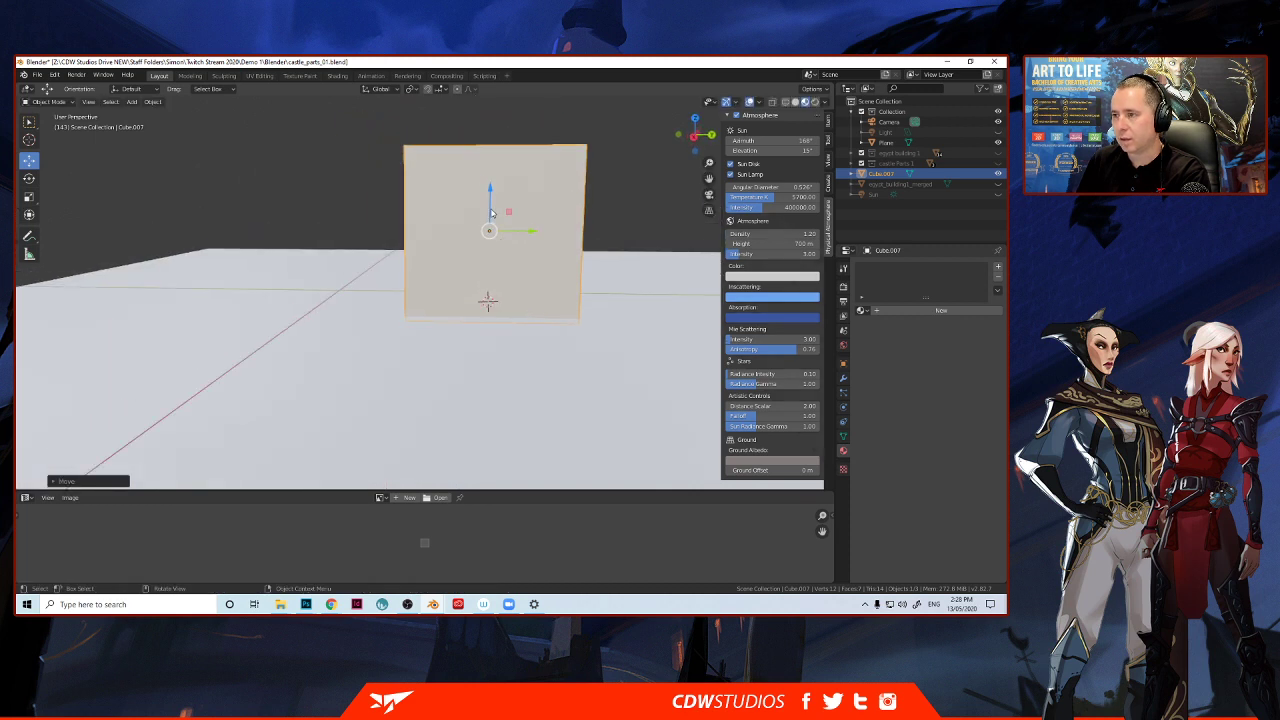
{"action": "left_click_drag", "start_coordinate": [491, 212], "coordinate": [491, 208]}
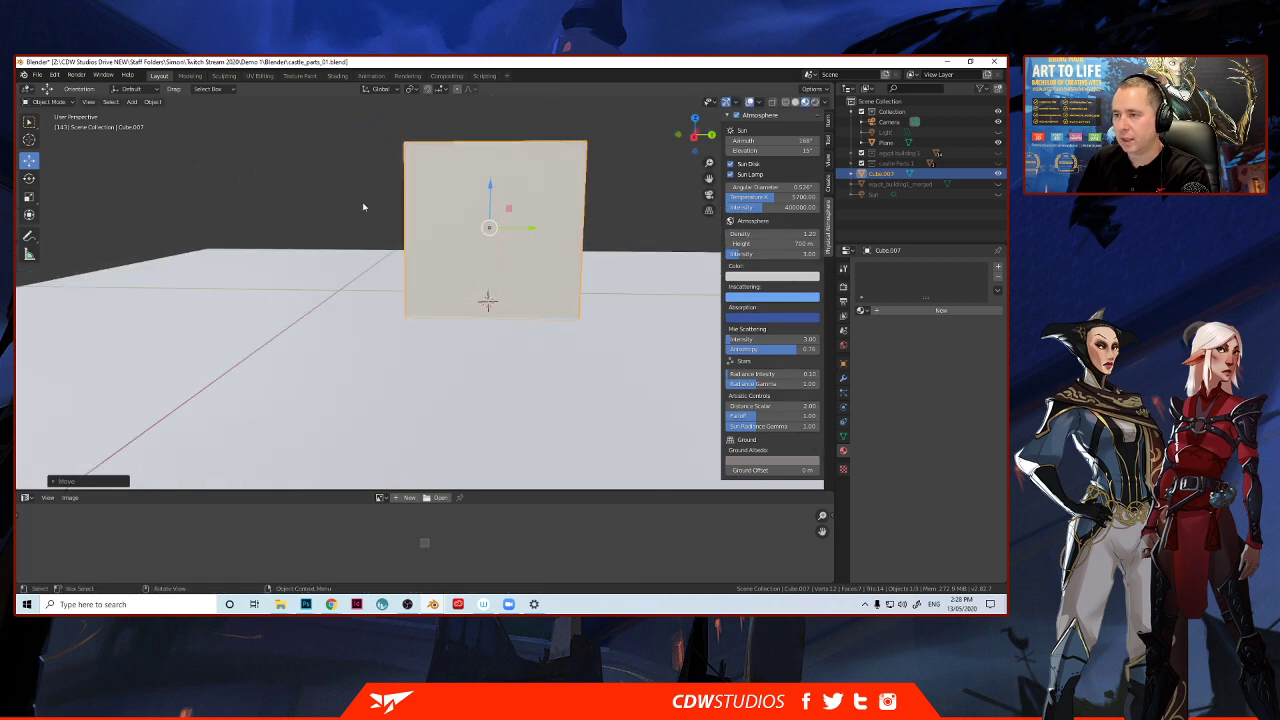
Duplicate the cube and move the copy straight up so it stacks on top of the original.
{"action": "scroll", "coordinate": [340, 203], "scroll_direction": "down", "scroll_amount": 3}
{"action": "mouse_move", "coordinate": [340, 203]}
{"action": "middle_mouse_down"}
{"action": "mouse_move", "coordinate": [357, 223]}
{"action": "mouse_move", "coordinate": [338, 217]}
{"action": "middle_mouse_up"}
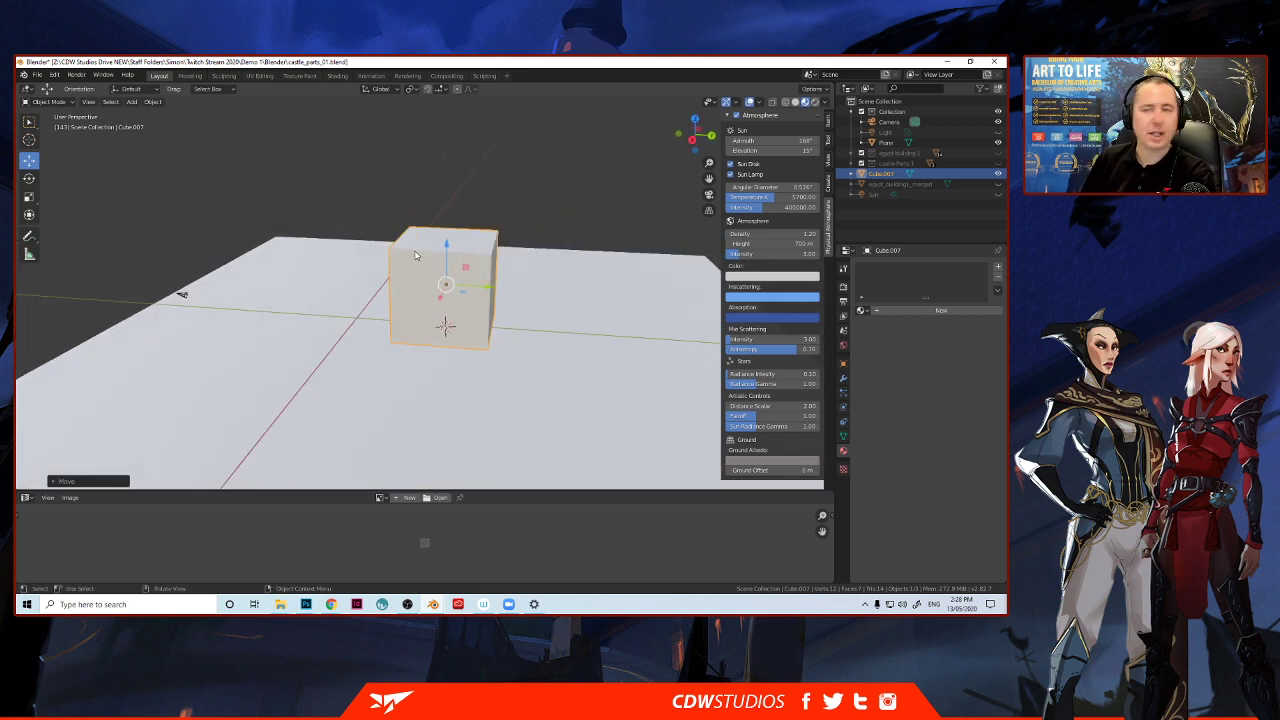
{"action": "middle_click_drag", "start_coordinate": [416, 255], "coordinate": [352, 265]}
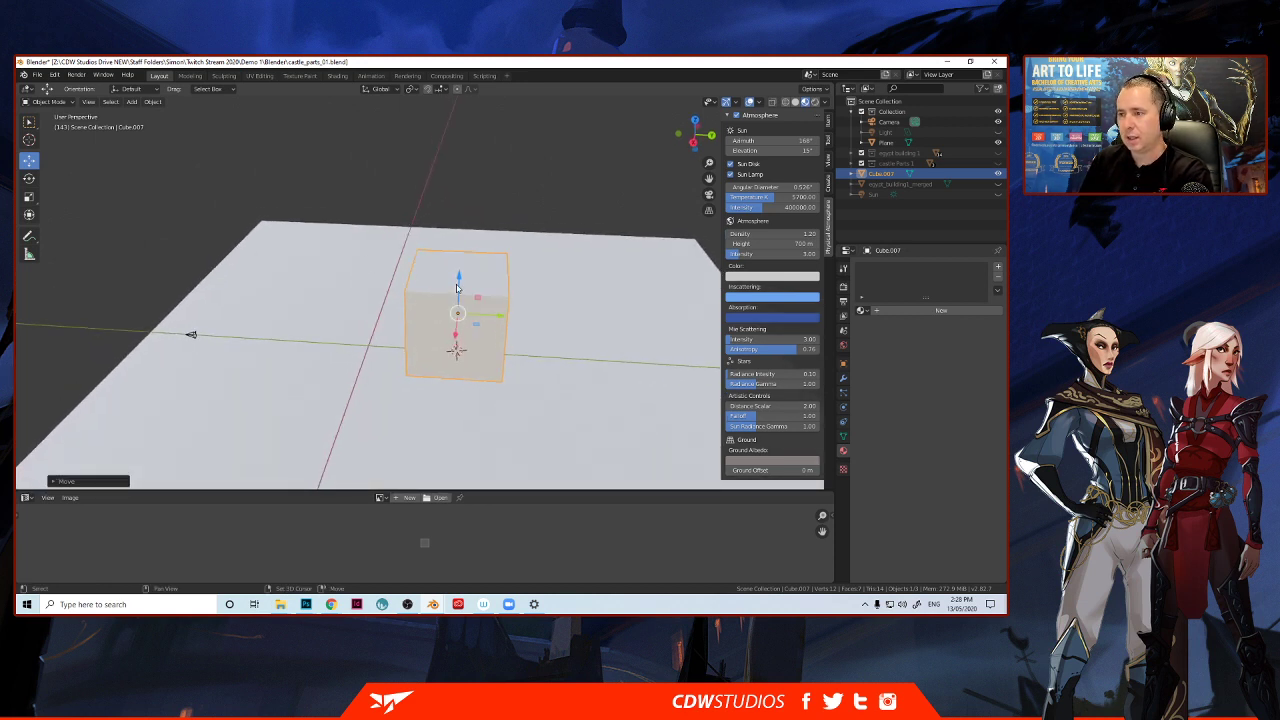
{"action": "key", "text": "shift+a"}
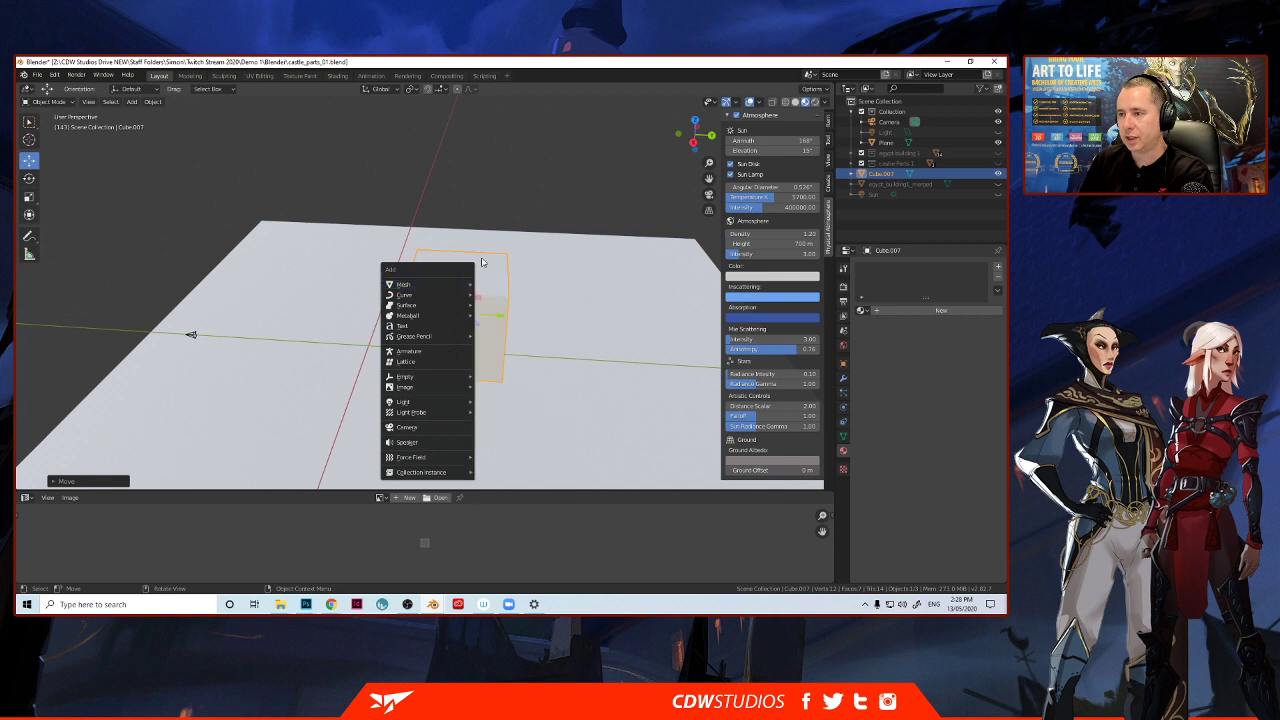
{"action": "left_click", "coordinate": [489, 284]}
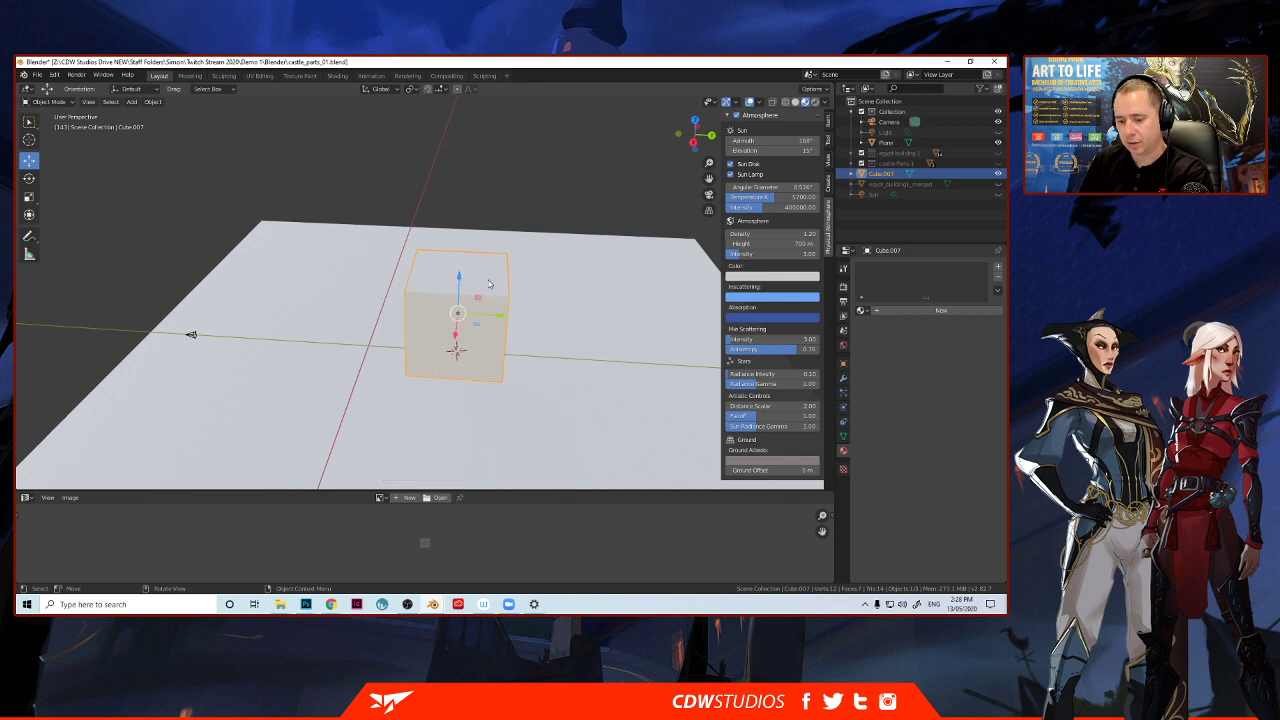
{"action": "key", "text": "shift+d"}
{"action": "key", "text": "Escape"}
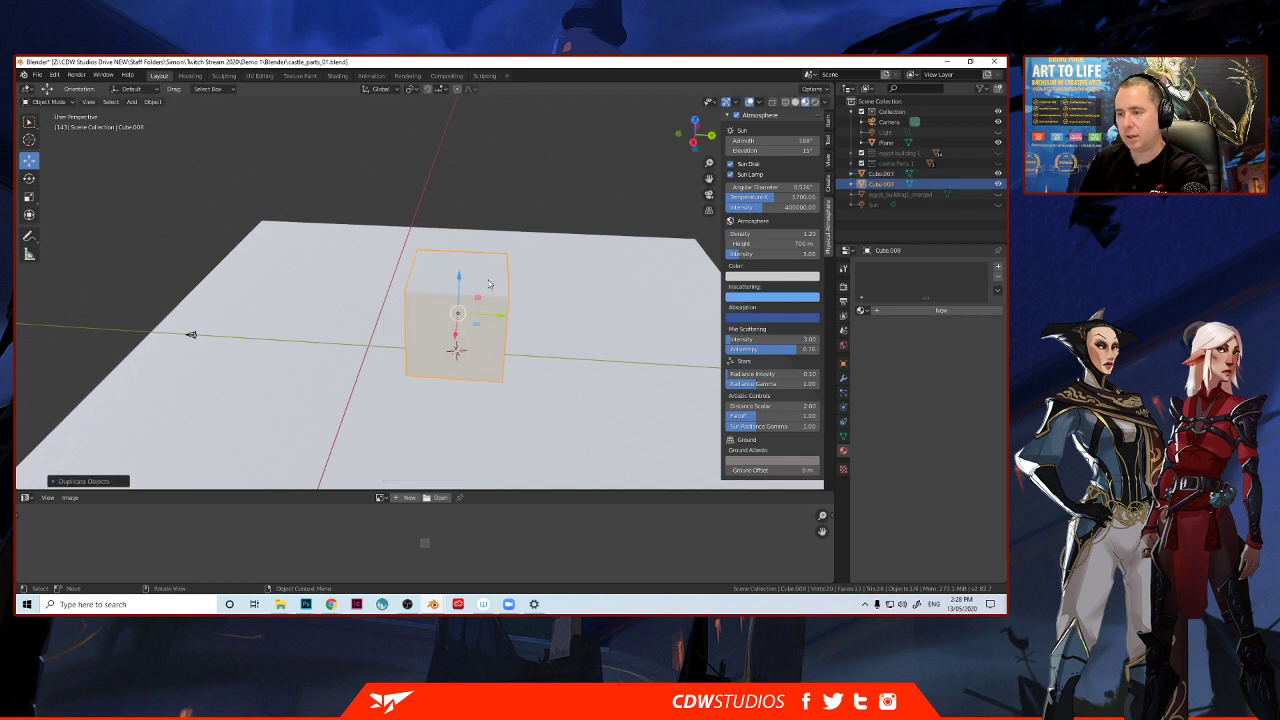
{"action": "left_click_drag", "start_coordinate": [459, 287], "coordinate": [459, 160]}
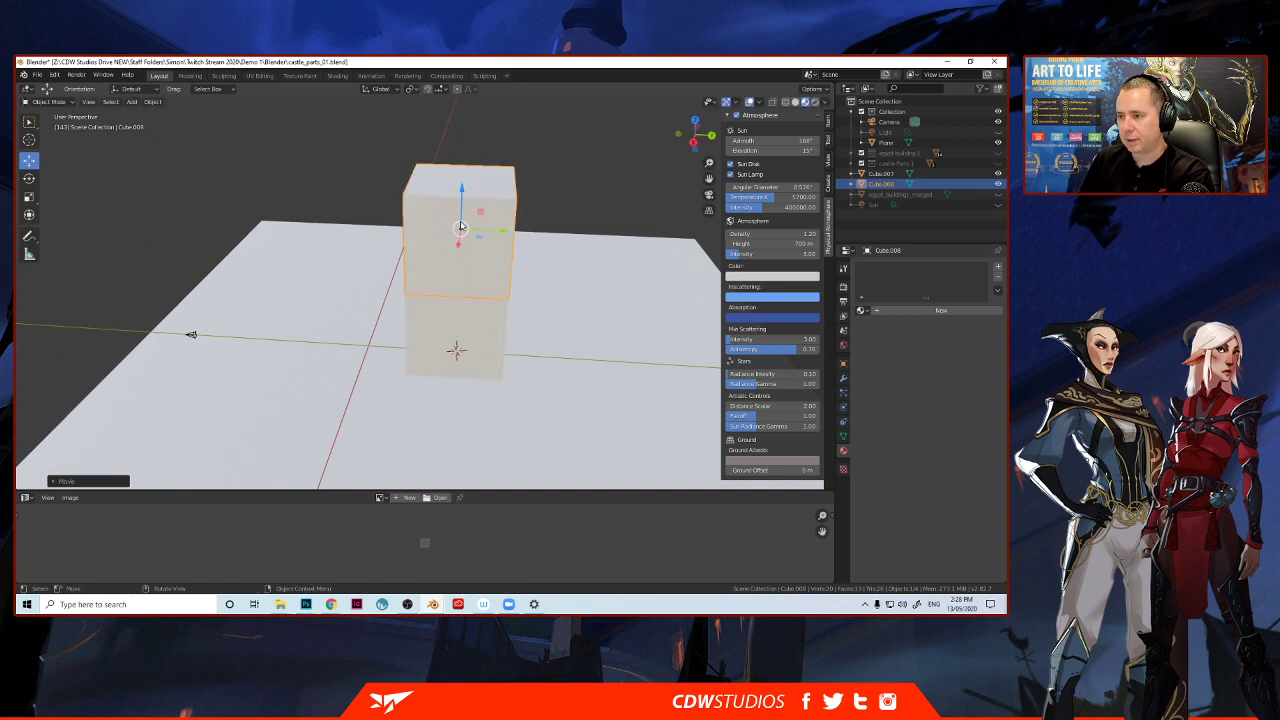
{"action": "middle_click_drag", "start_coordinate": [459, 160], "coordinate": [389, 254]}
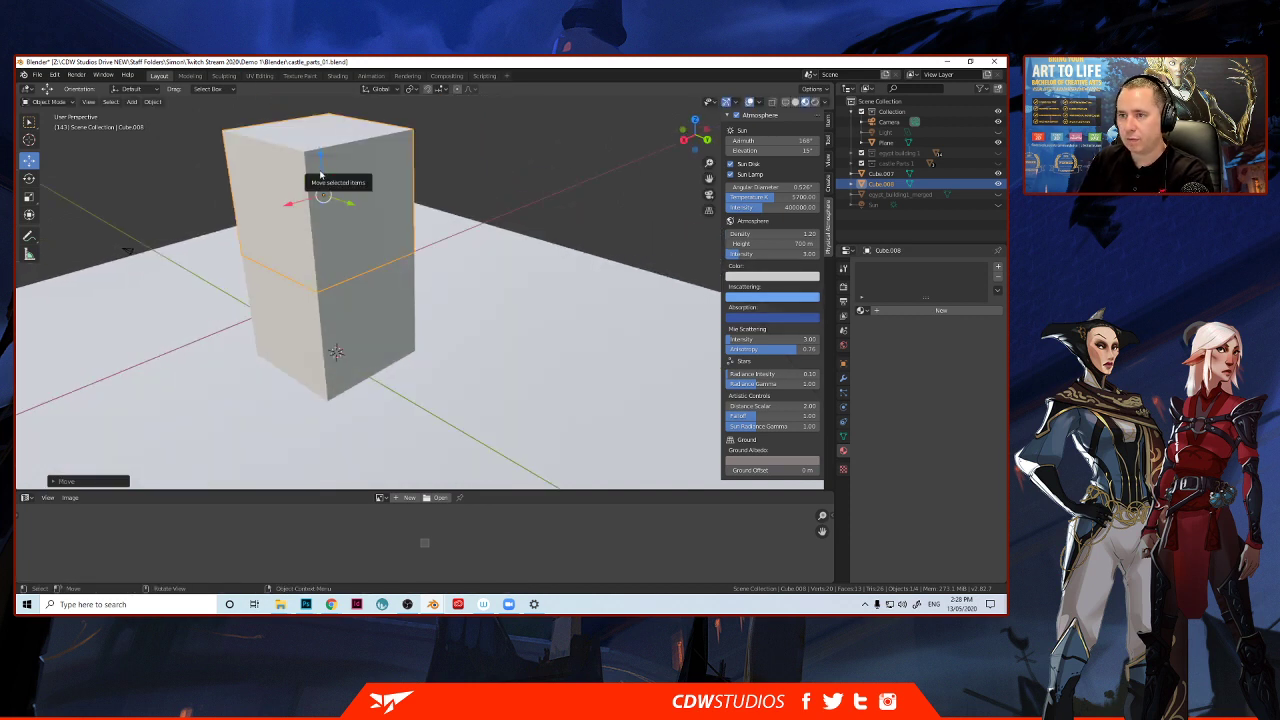
{"action": "left_click_drag", "start_coordinate": [320, 160], "coordinate": [331, 160]}
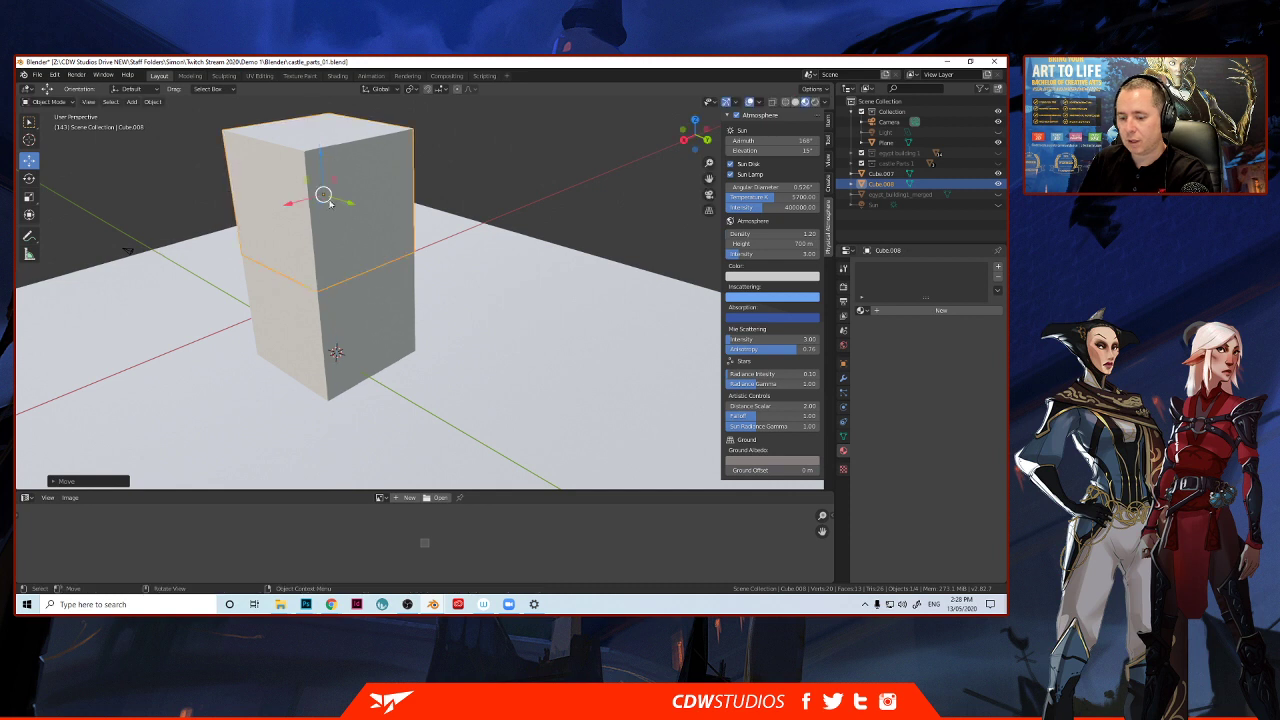
Scale the upper cube up slightly in all directions so it overhangs the lower cube on every side.
{"action": "key", "text": "s"}
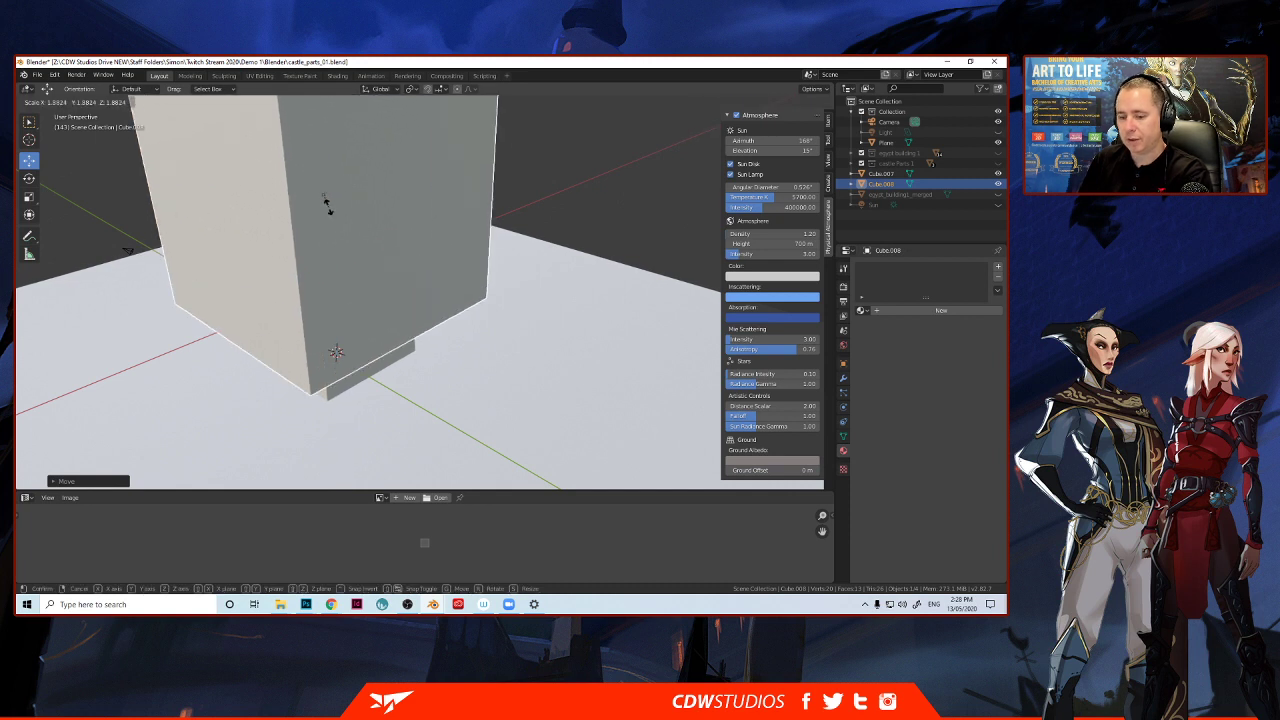
{"action": "right_click", "coordinate": [328, 206]}
{"action": "key", "text": "s"}
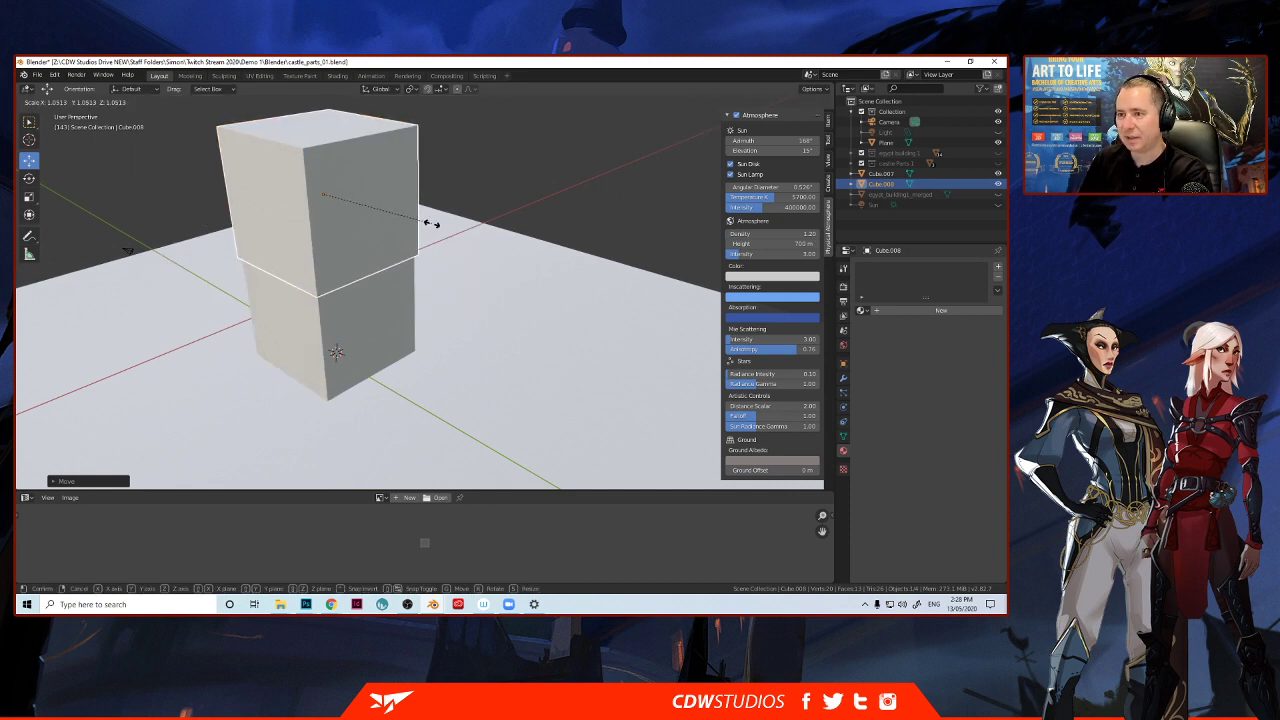
{"action": "left_click", "coordinate": [432, 223]}
{"action": "middle_click_drag", "start_coordinate": [432, 223], "coordinate": [408, 267]}
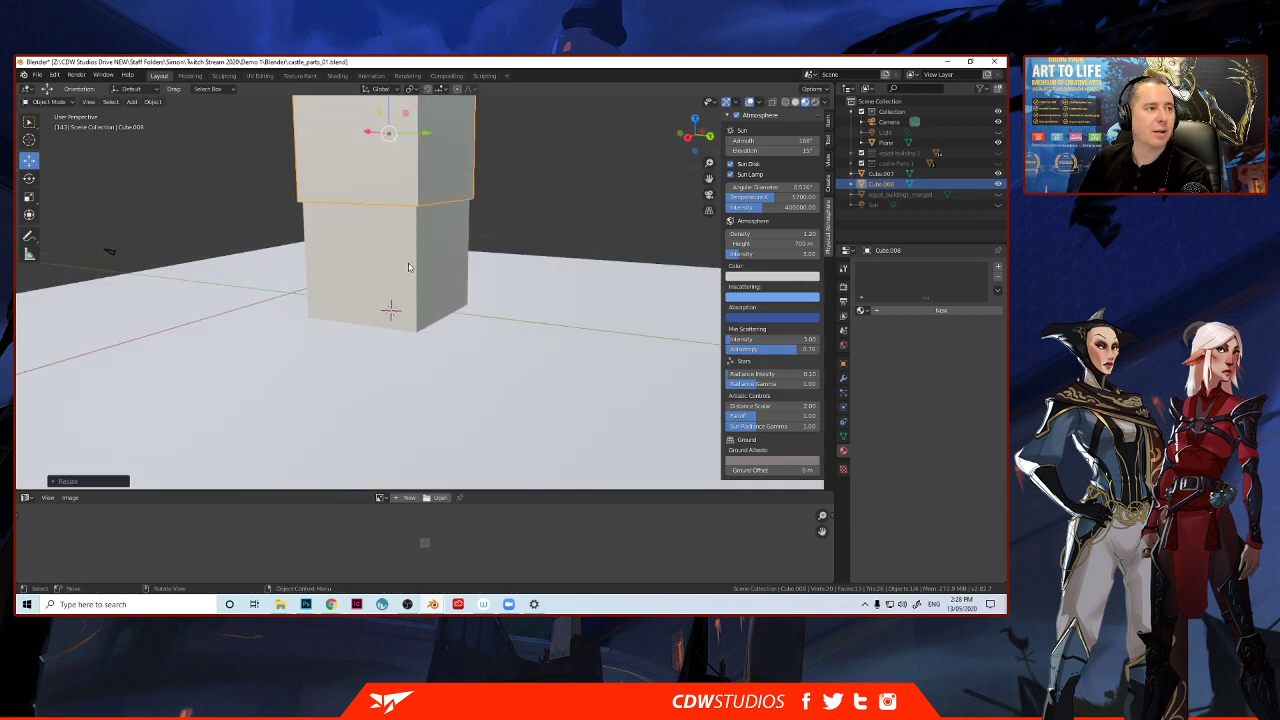
{"action": "key", "text": "s"}
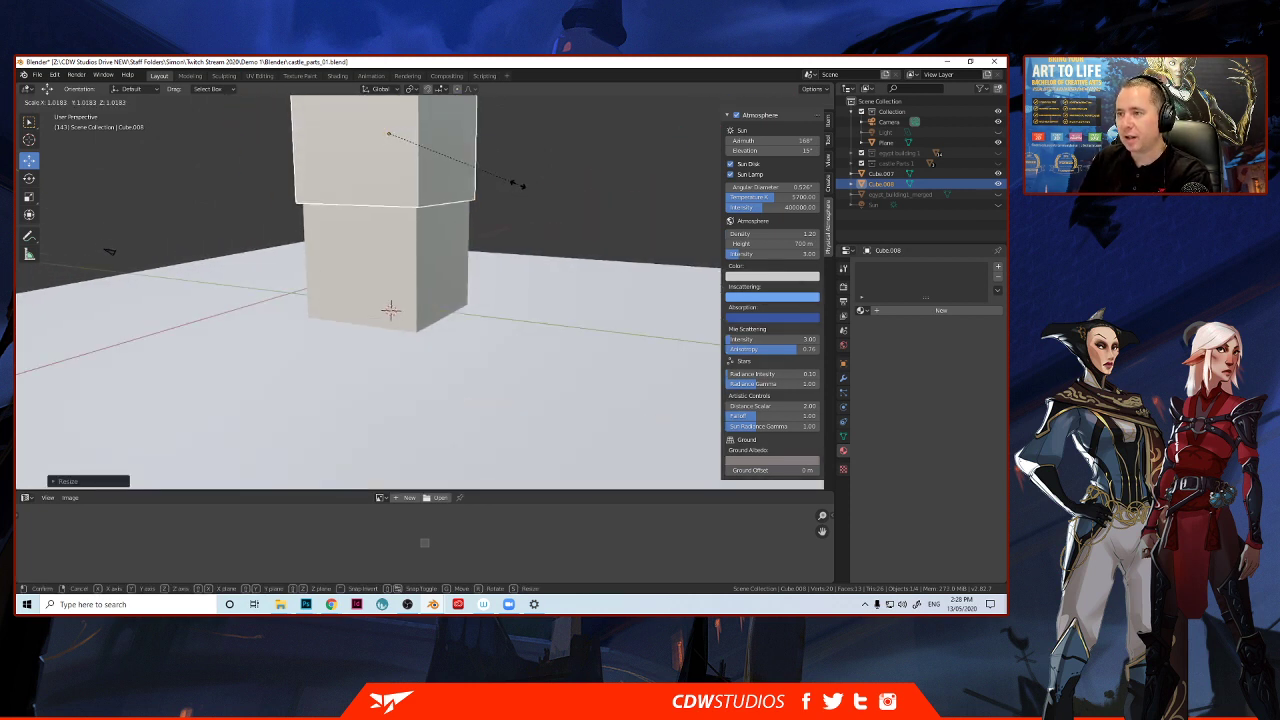
{"action": "left_click", "coordinate": [519, 184]}
{"action": "middle_click_drag", "start_coordinate": [519, 184], "coordinate": [436, 274]}
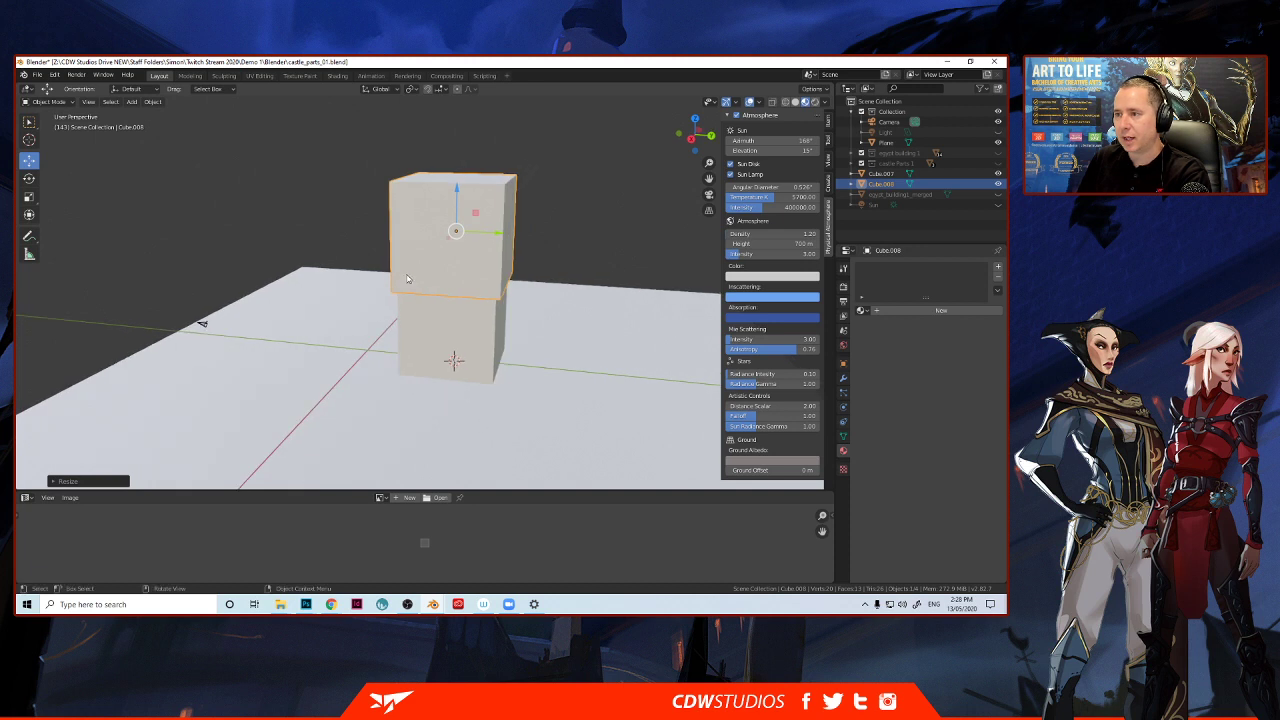
{"action": "scroll", "coordinate": [436, 274], "scroll_direction": "up", "scroll_amount": 1}
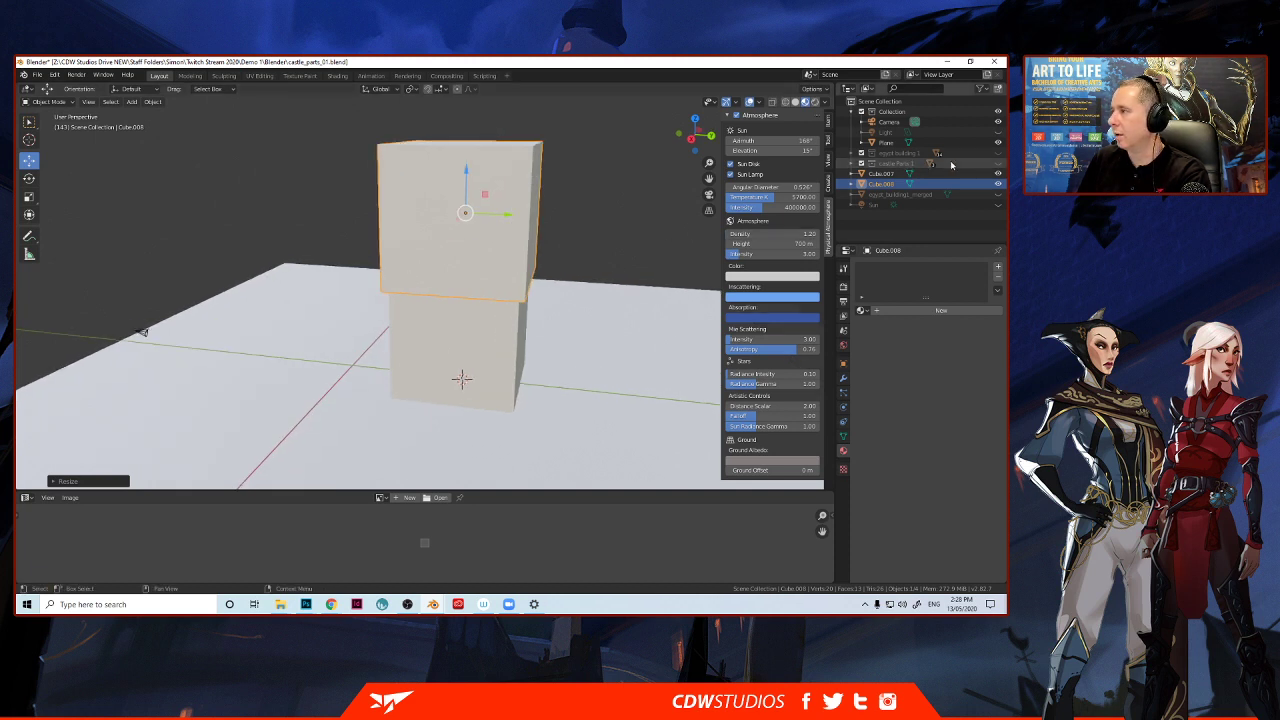
Show the castle Parts 1 collection briefly to compare it with the stacked cubes, and hide it again.
{"action": "left_click", "coordinate": [997, 165]}
{"action": "left_click", "coordinate": [997, 165]}
{"action": "mouse_move", "coordinate": [510, 250]}
{"action": "middle_mouse_down"}
{"action": "mouse_move", "coordinate": [523, 260]}
{"action": "mouse_move", "coordinate": [510, 262]}
{"action": "middle_mouse_up"}
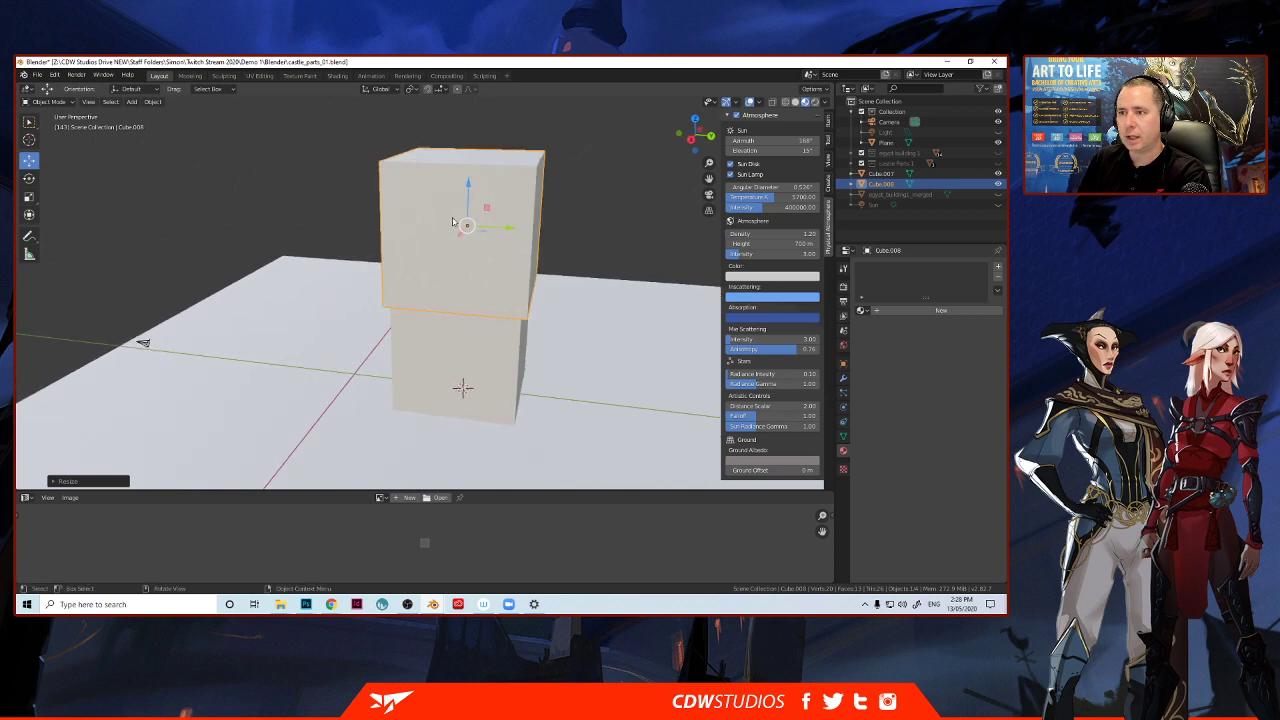
Enter edit mode on the upper cube and lower its top face along the Z axis to make the block shorter.
{"action": "left_click", "coordinate": [28, 199]}
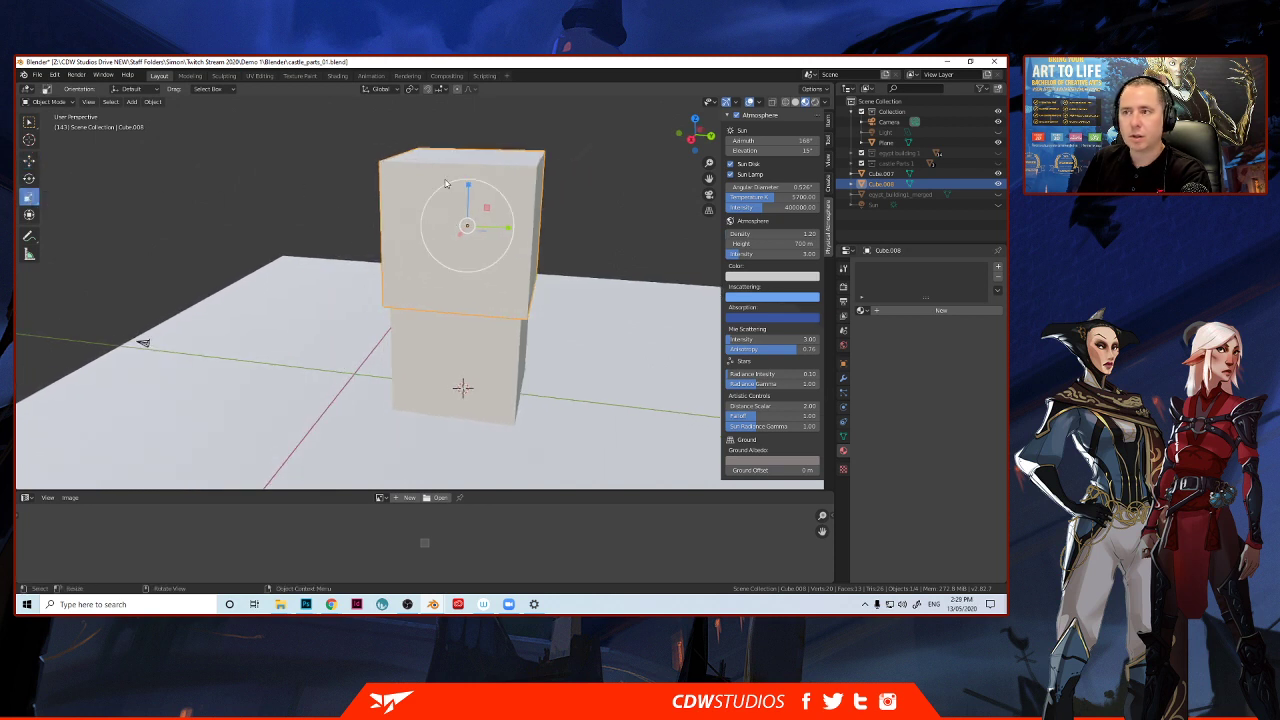
{"action": "left_click", "coordinate": [340, 203]}
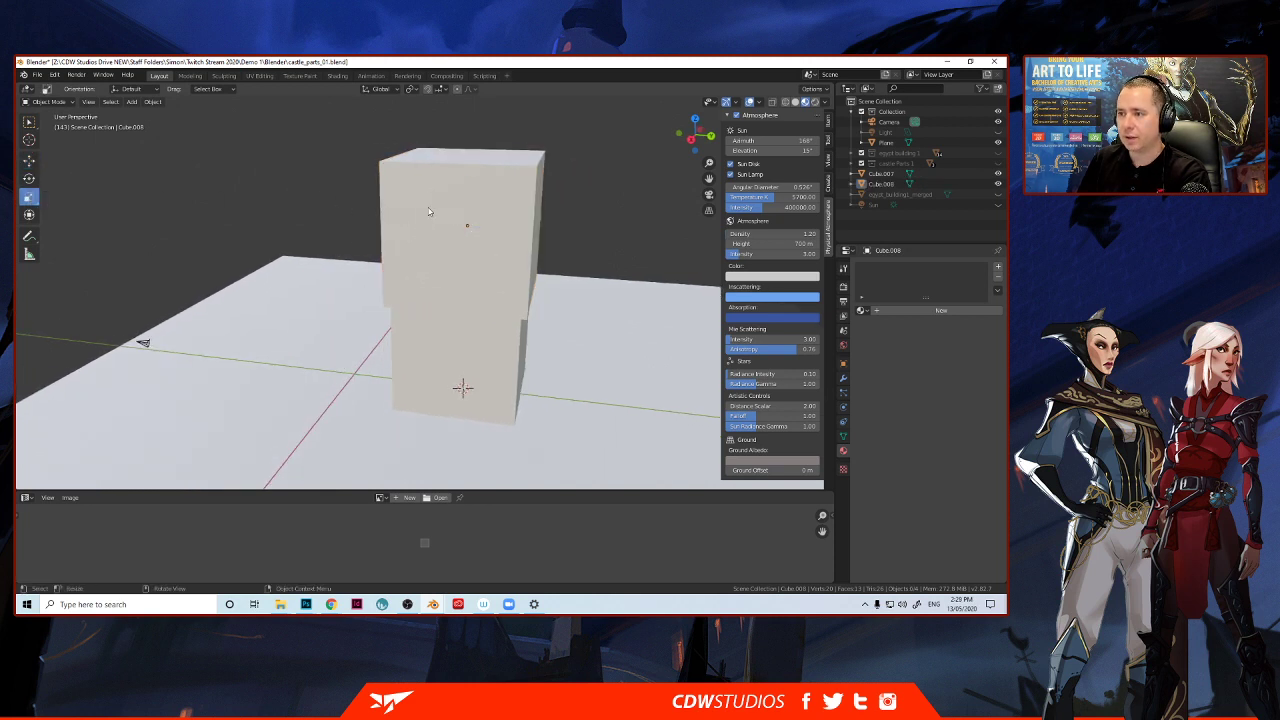
{"action": "left_click", "coordinate": [398, 248]}
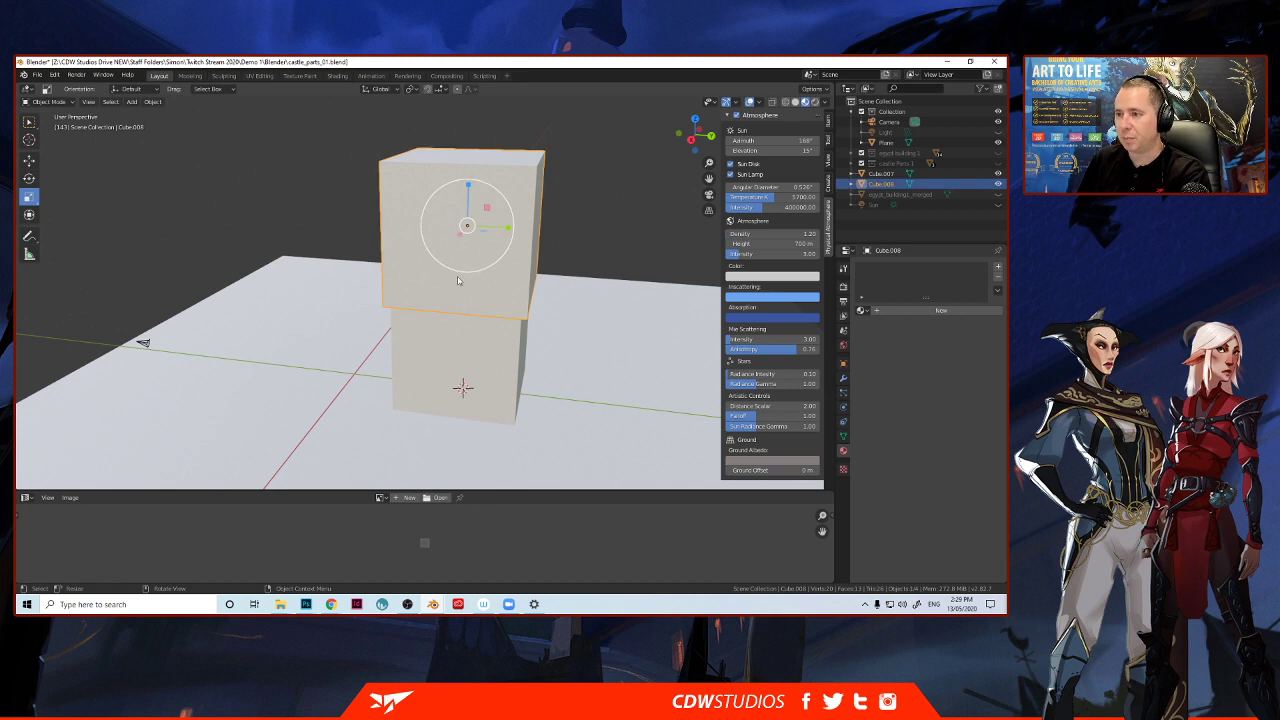
{"action": "key", "text": "Tab"}
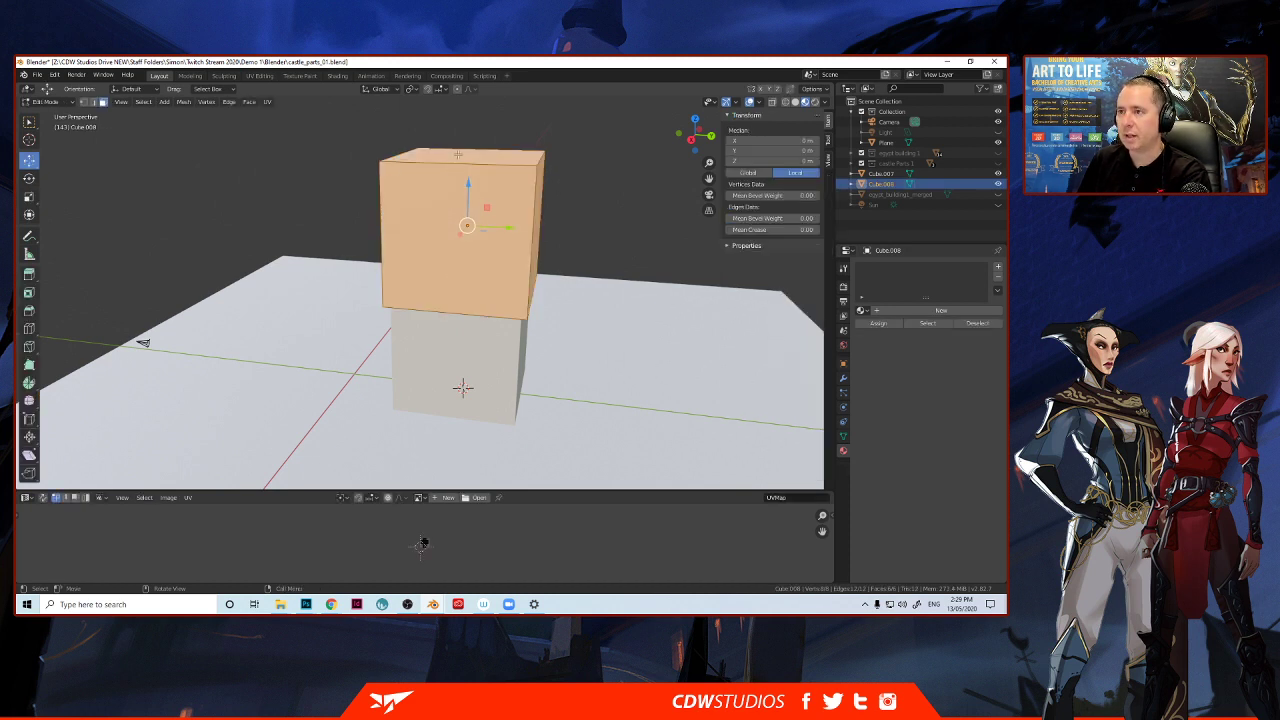
{"action": "left_click", "coordinate": [457, 155]}
{"action": "left_click_drag", "start_coordinate": [470, 131], "coordinate": [470, 210]}
{"action": "middle_click_drag", "start_coordinate": [470, 210], "coordinate": [395, 195]}
{"action": "mouse_move", "coordinate": [173, 268]}
{"action": "middle_mouse_down"}
{"action": "mouse_move", "coordinate": [140, 255]}
{"action": "mouse_move", "coordinate": [165, 277]}
{"action": "middle_mouse_up"}
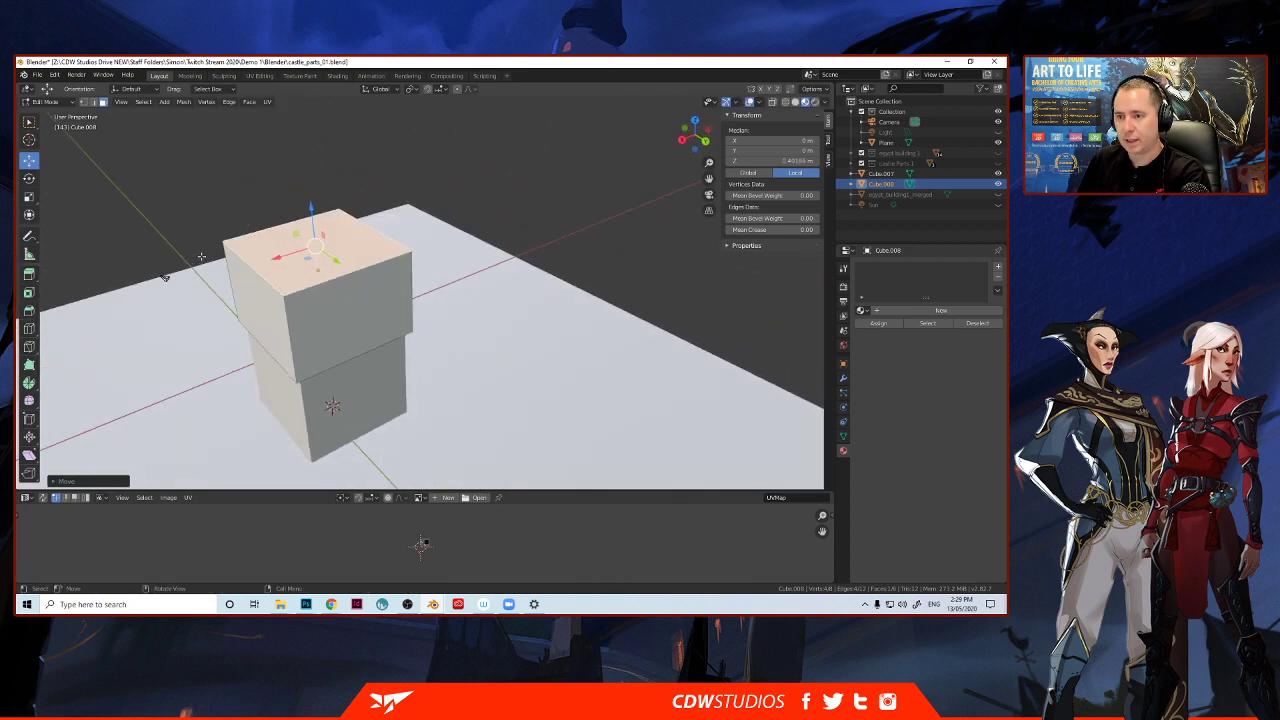
Scale the upper block's top face inward so that all four sides taper like a steep roof.
{"action": "key", "text": "s"}
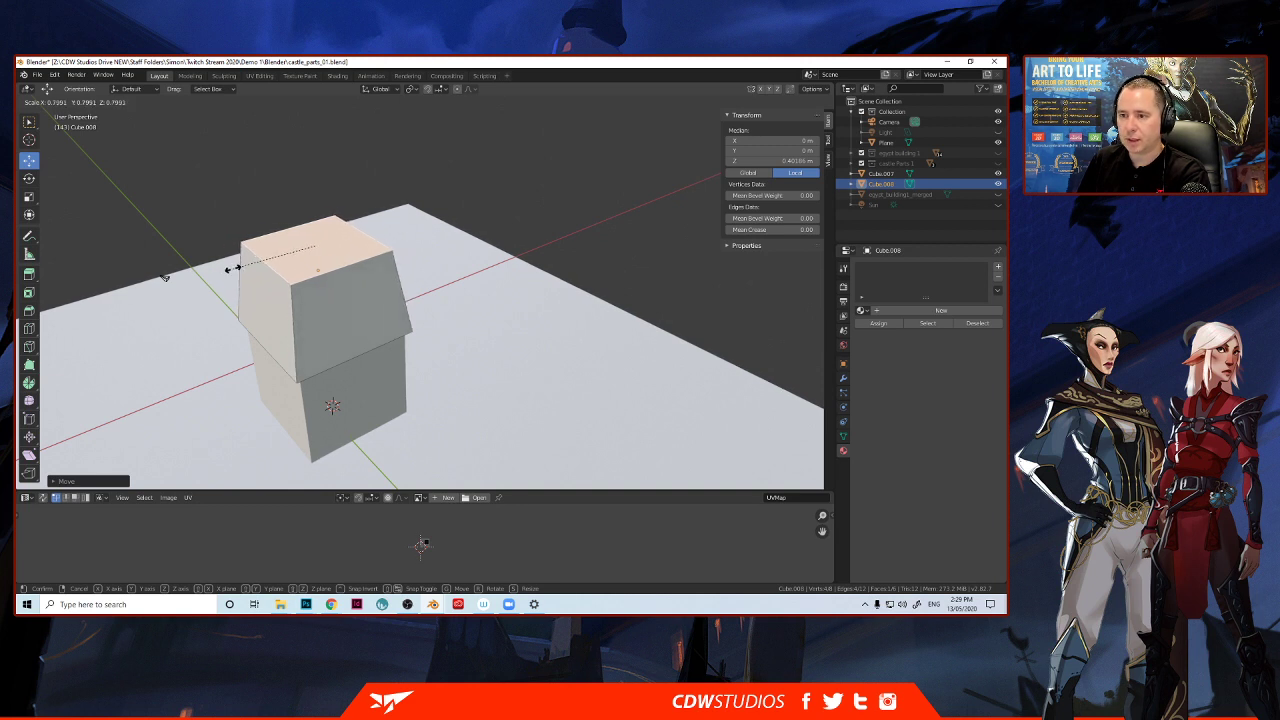
{"action": "left_click", "coordinate": [232, 269]}
{"action": "mouse_move", "coordinate": [232, 269]}
{"action": "middle_mouse_down"}
{"action": "mouse_move", "coordinate": [268, 252]}
{"action": "mouse_move", "coordinate": [216, 262]}
{"action": "middle_mouse_up"}
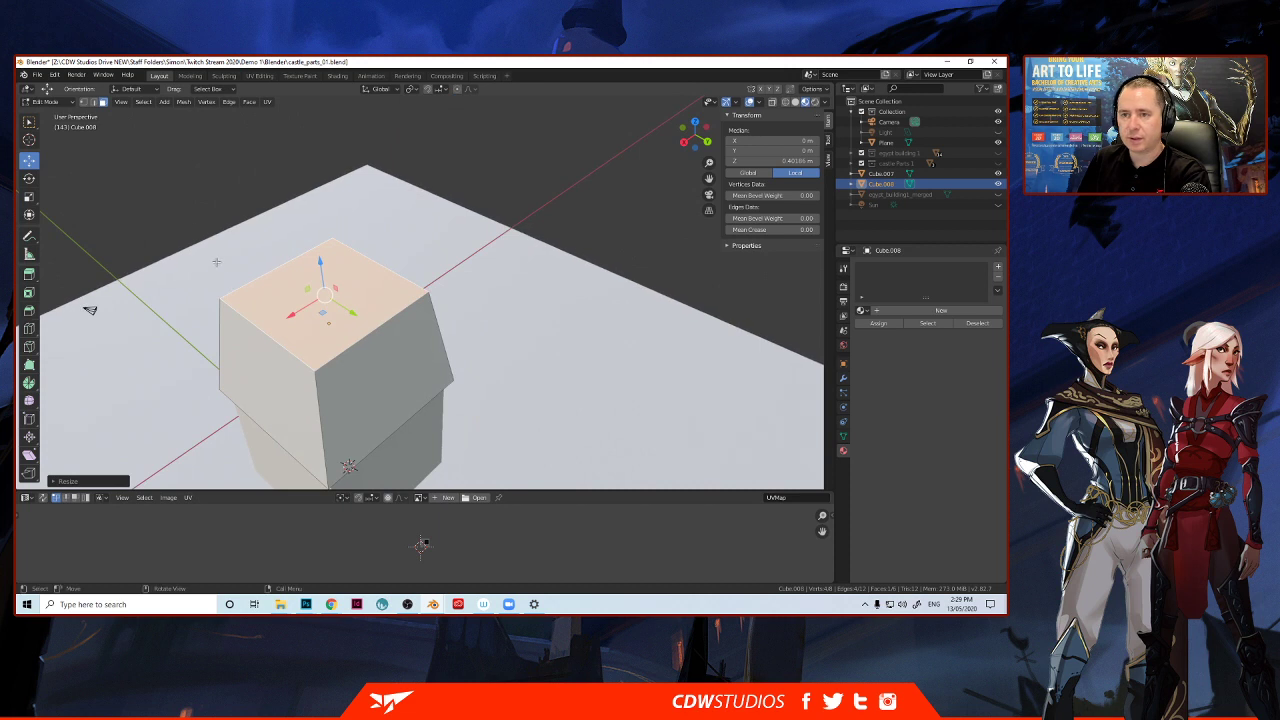
{"action": "left_click", "coordinate": [29, 197]}
{"action": "left_click_drag", "start_coordinate": [290, 318], "coordinate": [303, 311]}
{"action": "mouse_move", "coordinate": [303, 311]}
{"action": "middle_mouse_down"}
{"action": "mouse_move", "coordinate": [414, 296]}
{"action": "mouse_move", "coordinate": [312, 290]}
{"action": "middle_mouse_up"}
{"action": "key", "text": "s"}
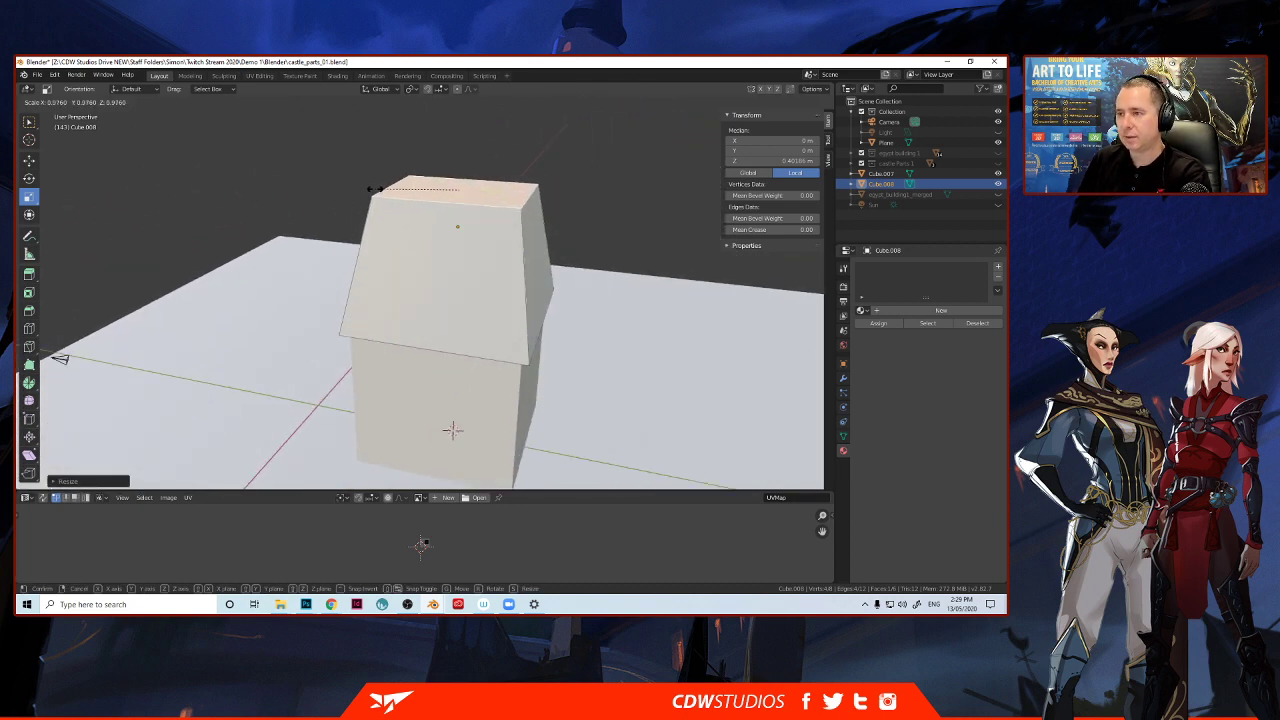
{"action": "left_click", "coordinate": [401, 298]}
{"action": "middle_click_drag", "start_coordinate": [401, 298], "coordinate": [380, 251]}
{"action": "scroll", "coordinate": [338, 328], "scroll_direction": "up", "scroll_amount": 1}
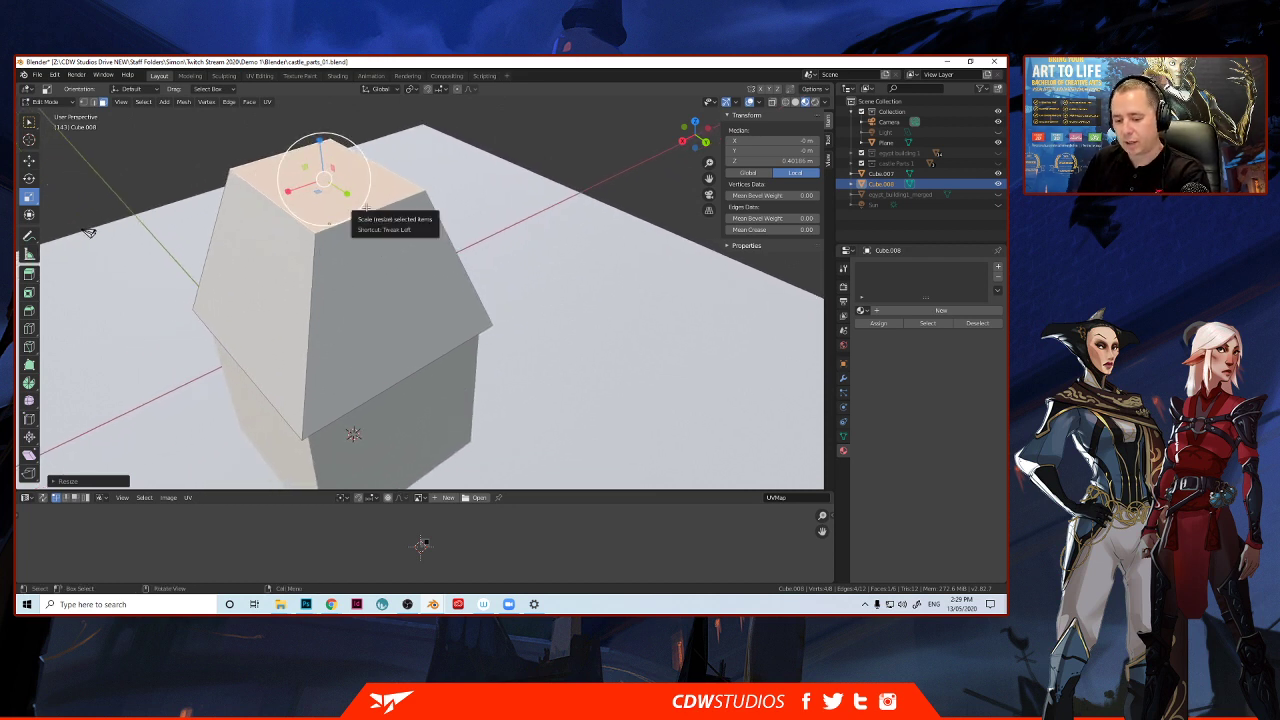
{"action": "key", "text": "ctrl+r"}
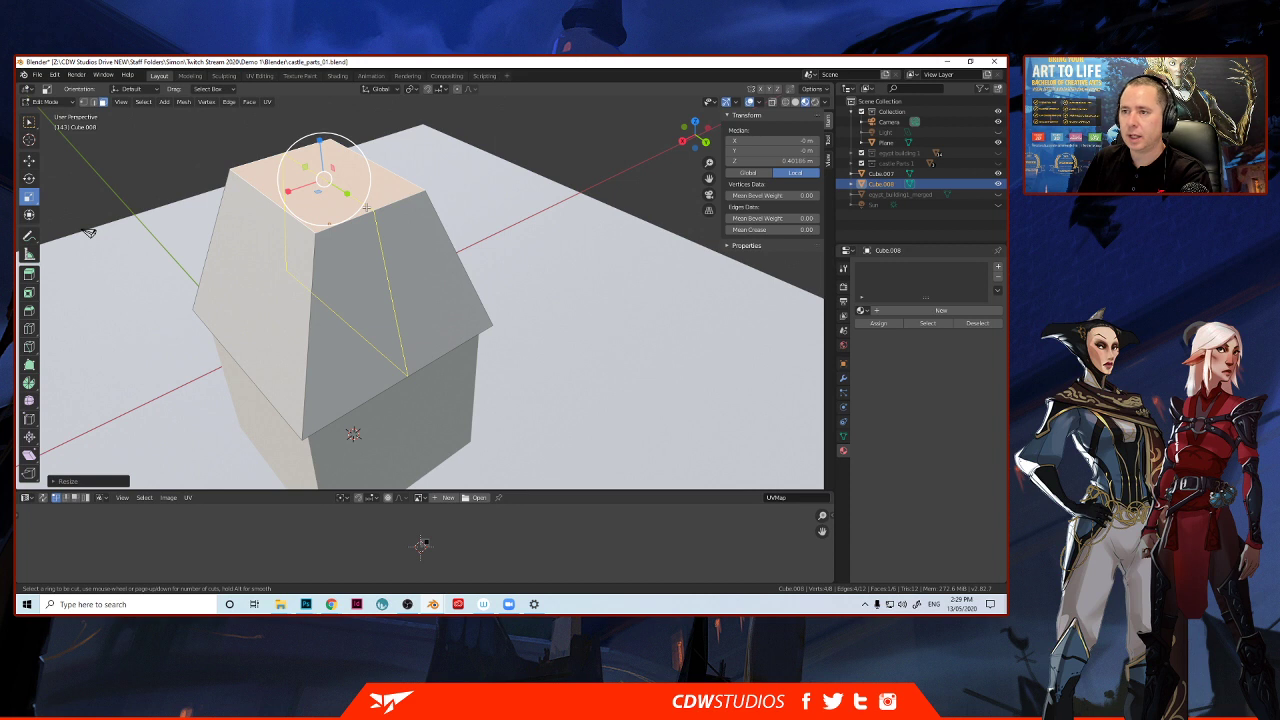
{"action": "left_click", "coordinate": [367, 207]}
{"action": "left_click", "coordinate": [352, 211]}
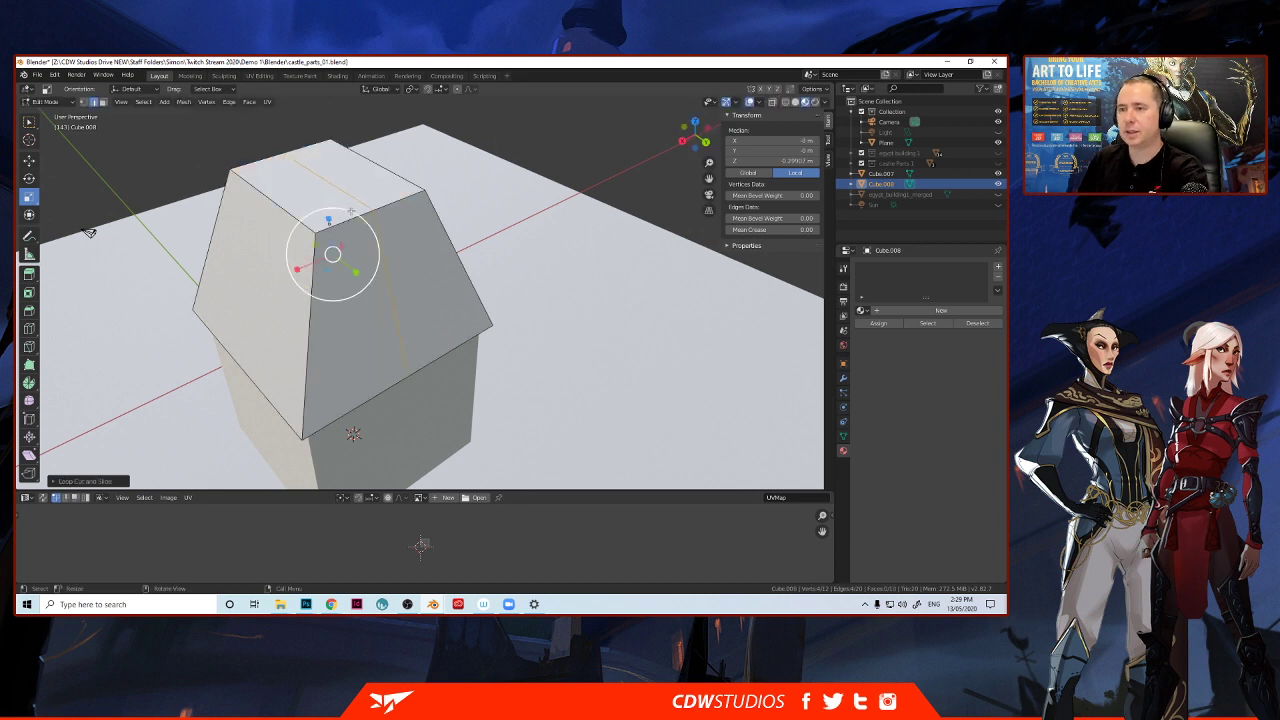
{"action": "key", "text": "3"}
{"action": "left_click", "coordinate": [340, 211]}
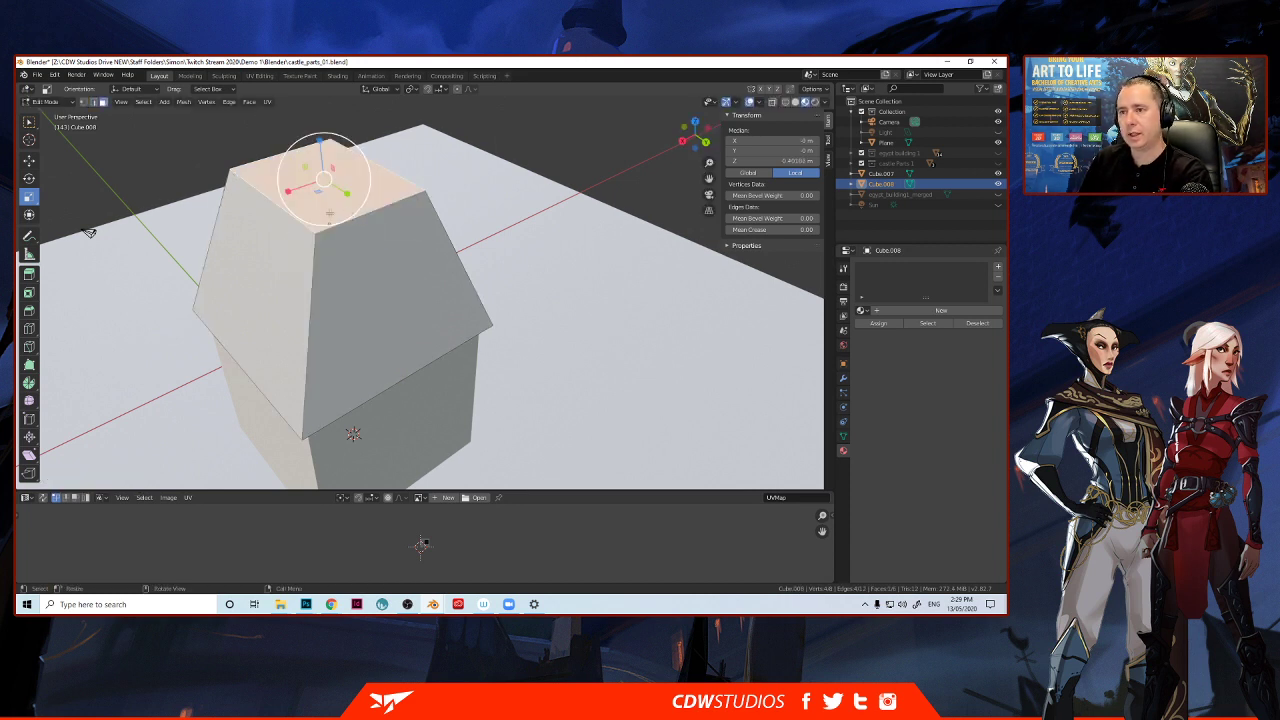
Add two evenly spaced loop cuts across the roof block, dividing its top face into three parallel strips.
{"action": "key", "text": "ctrl+r"}
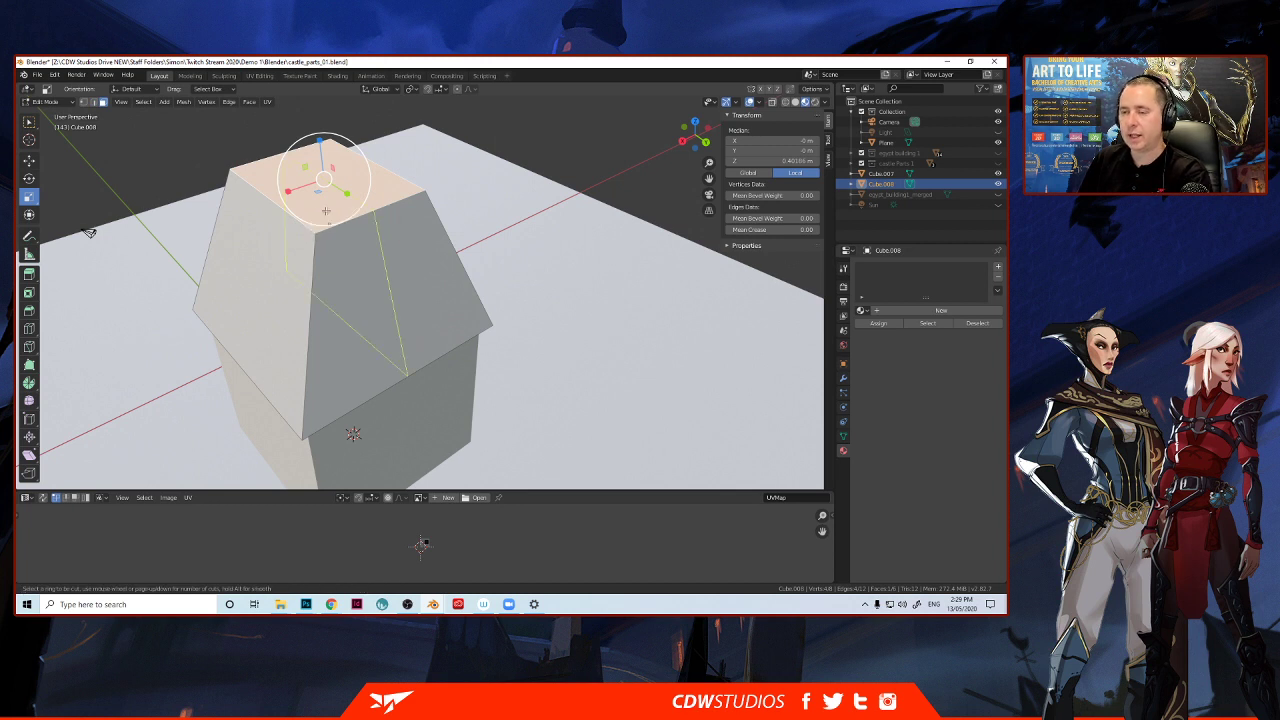
{"action": "scroll", "coordinate": [325, 211], "scroll_direction": "up", "scroll_amount": 1}
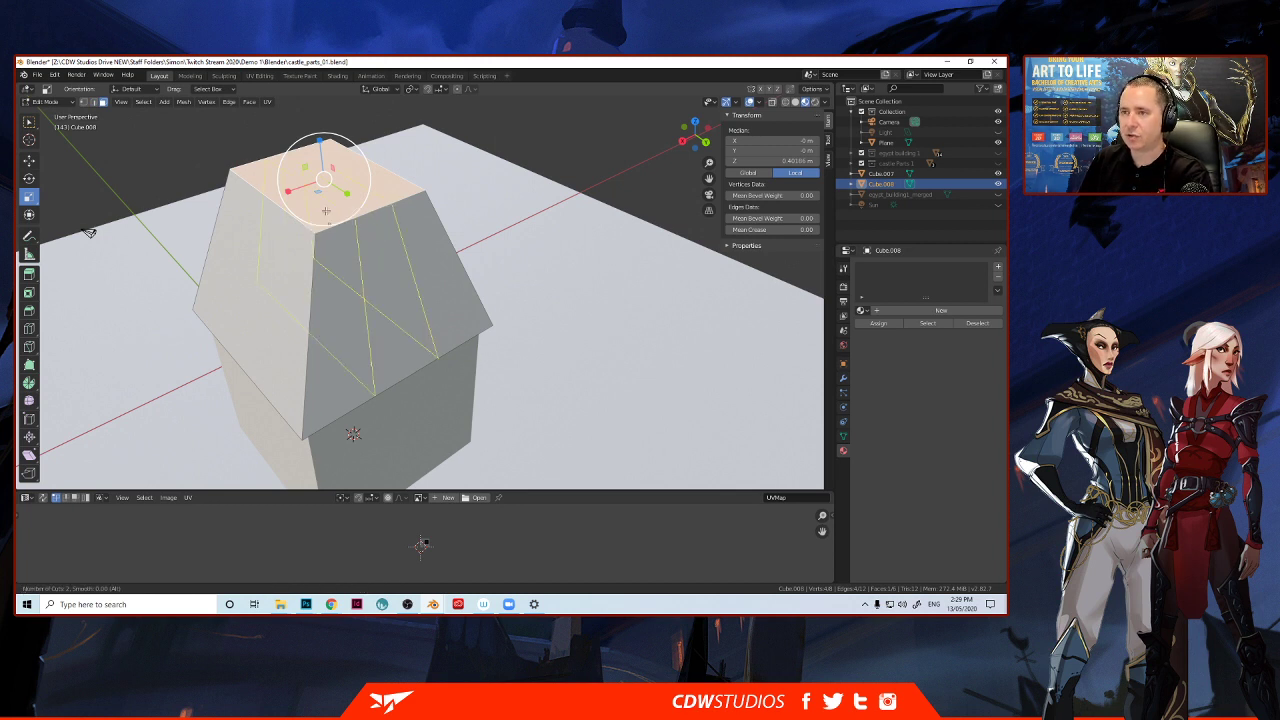
{"action": "left_click", "coordinate": [325, 211]}
{"action": "left_click", "coordinate": [325, 211]}
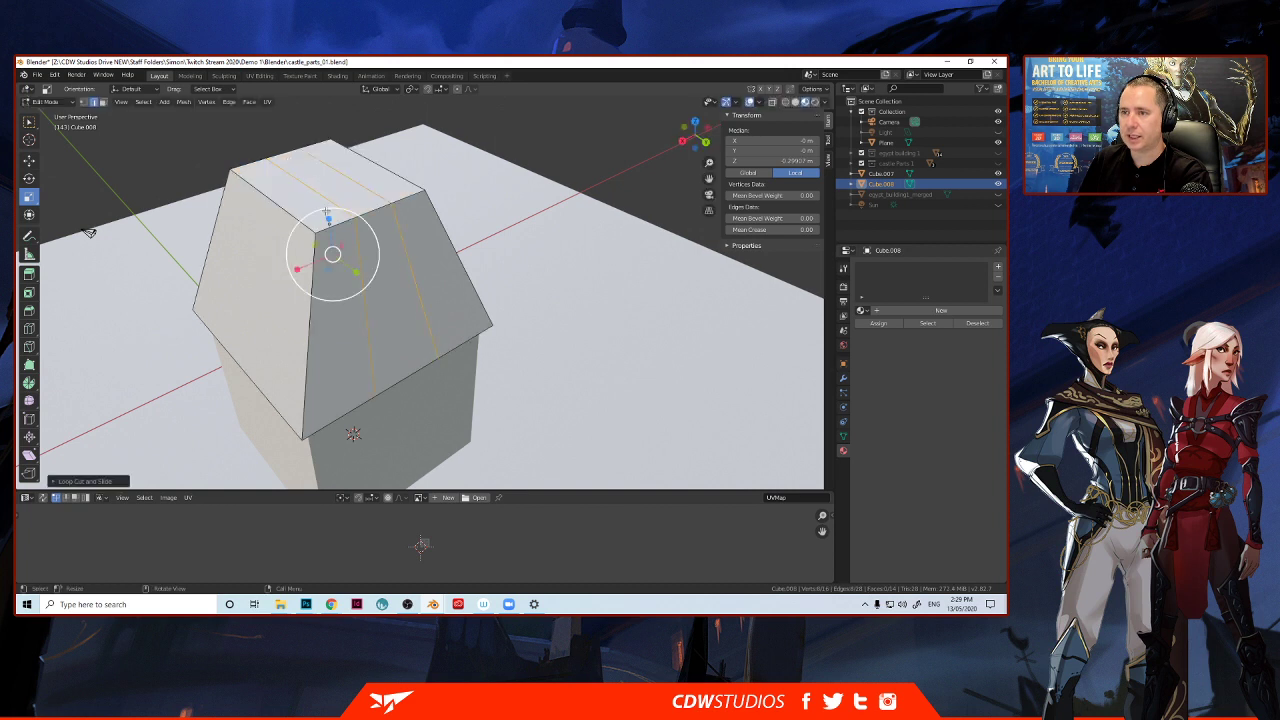
{"action": "middle_click_drag", "start_coordinate": [325, 211], "coordinate": [341, 201]}
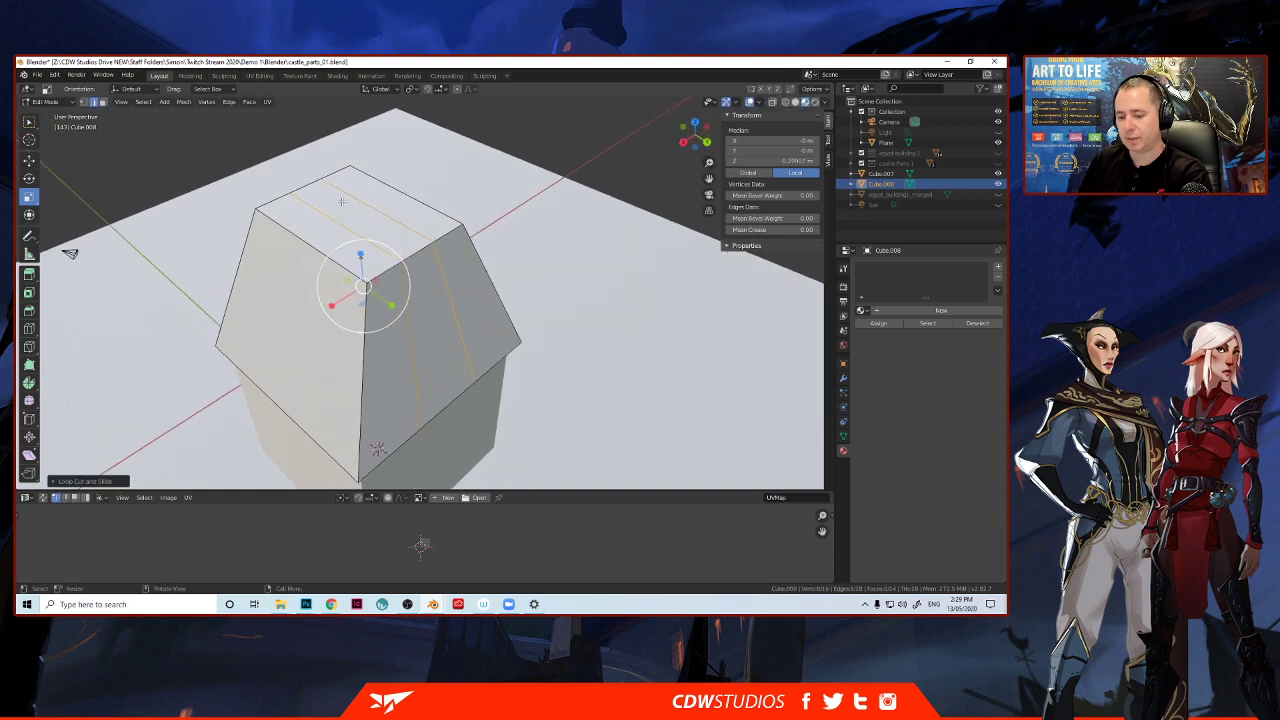
Extrude the middle strip of the roof's top face slightly upward to form a raised ridge.
{"action": "left_click", "coordinate": [105, 102]}
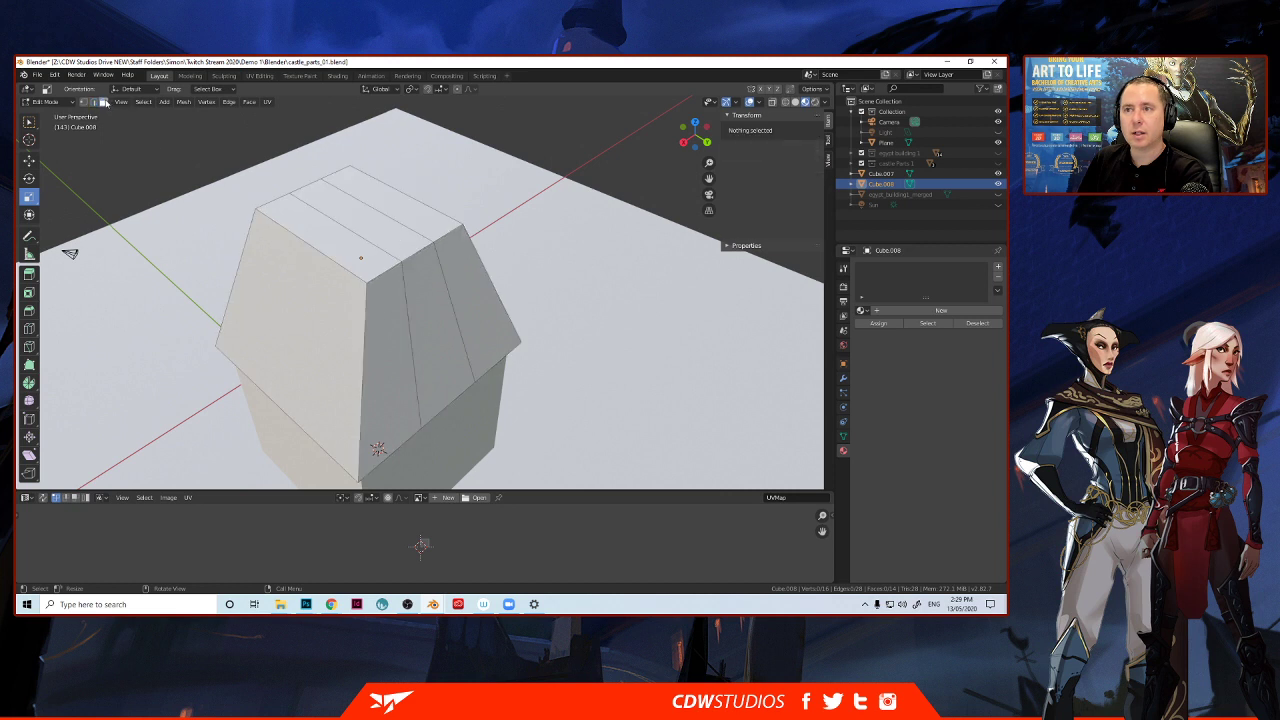
{"action": "left_click", "coordinate": [350, 220]}
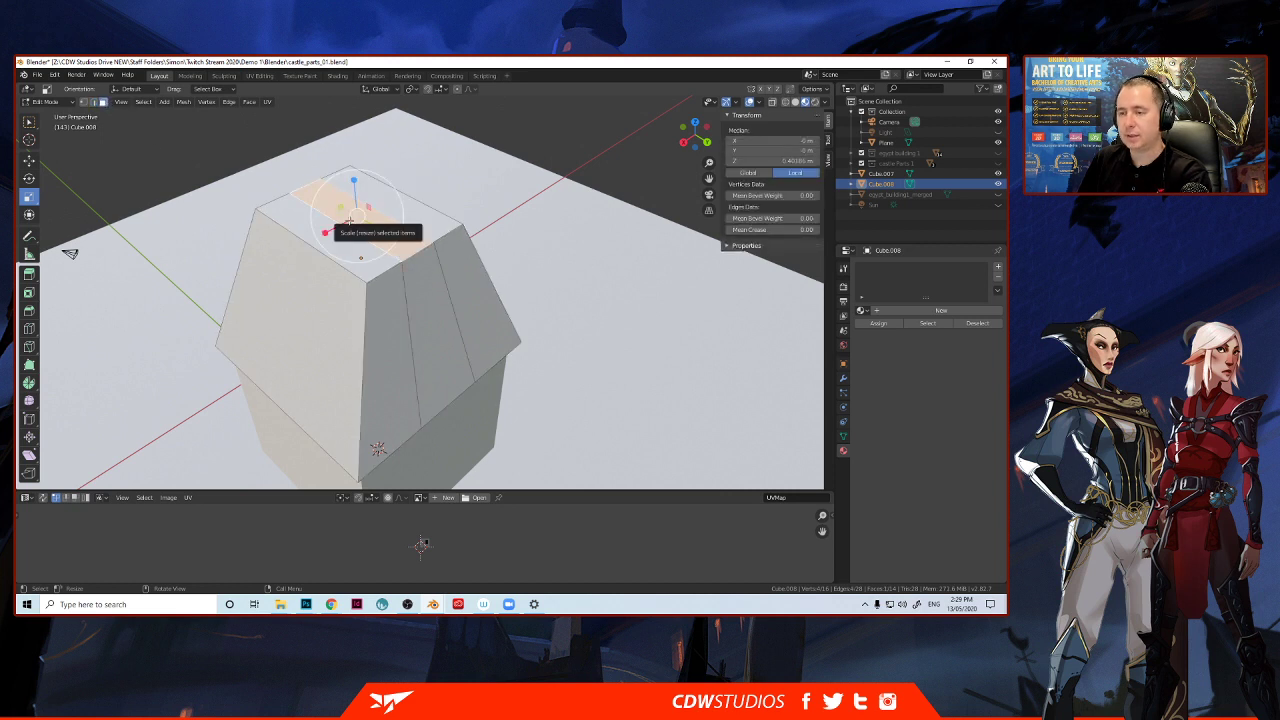
{"action": "key", "text": "e"}
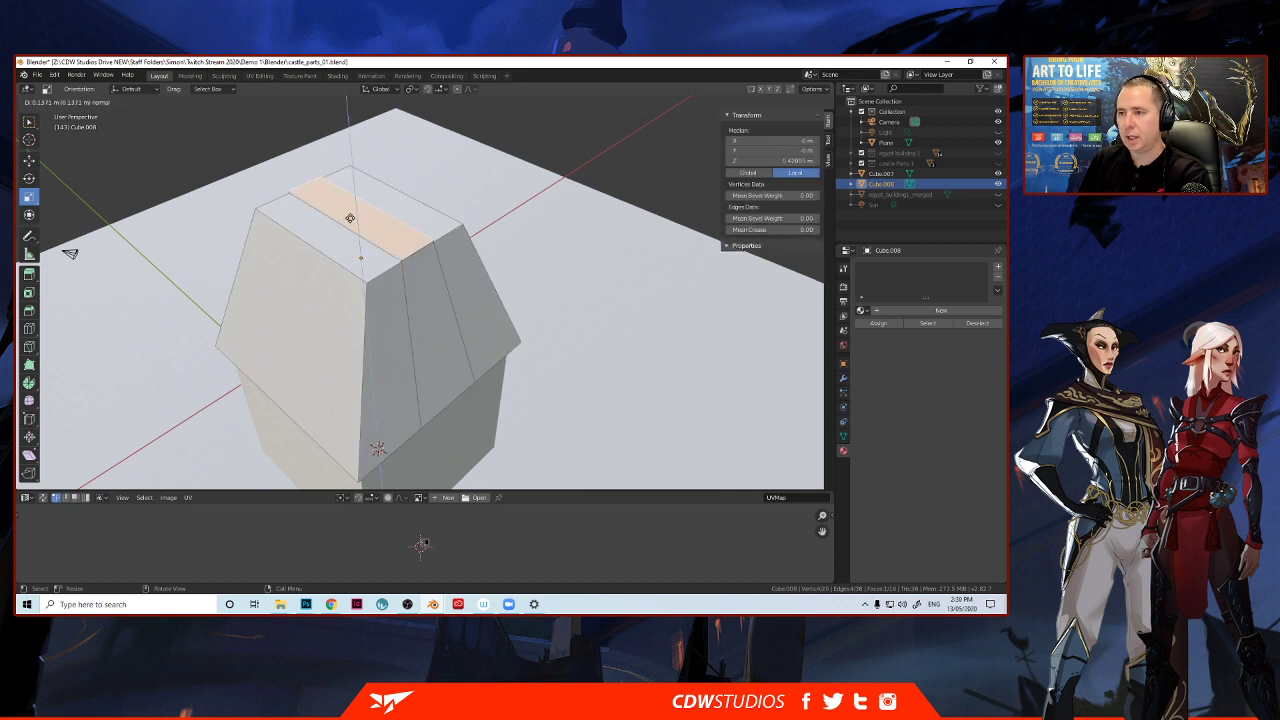
{"action": "left_click", "coordinate": [351, 213]}
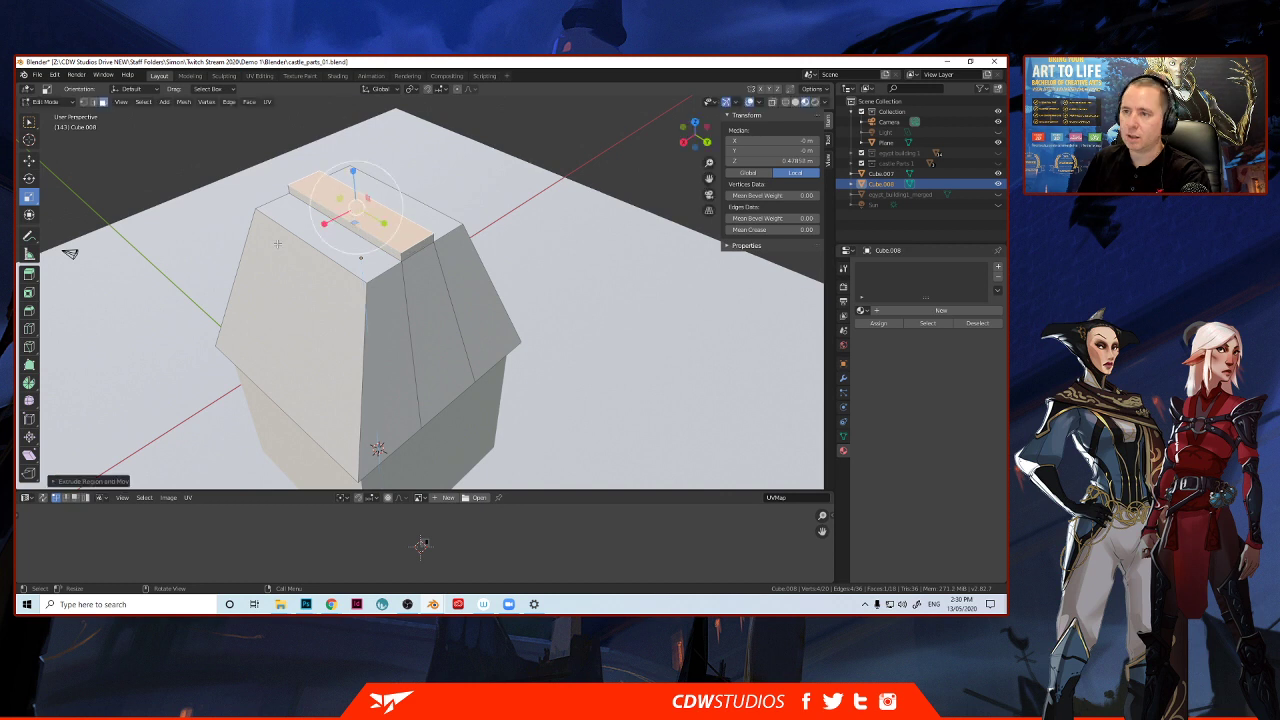
Add a loop cut crossing the raised ridge and slide it close to one end of the roof.
{"action": "middle_click_drag", "start_coordinate": [351, 213], "coordinate": [387, 290]}
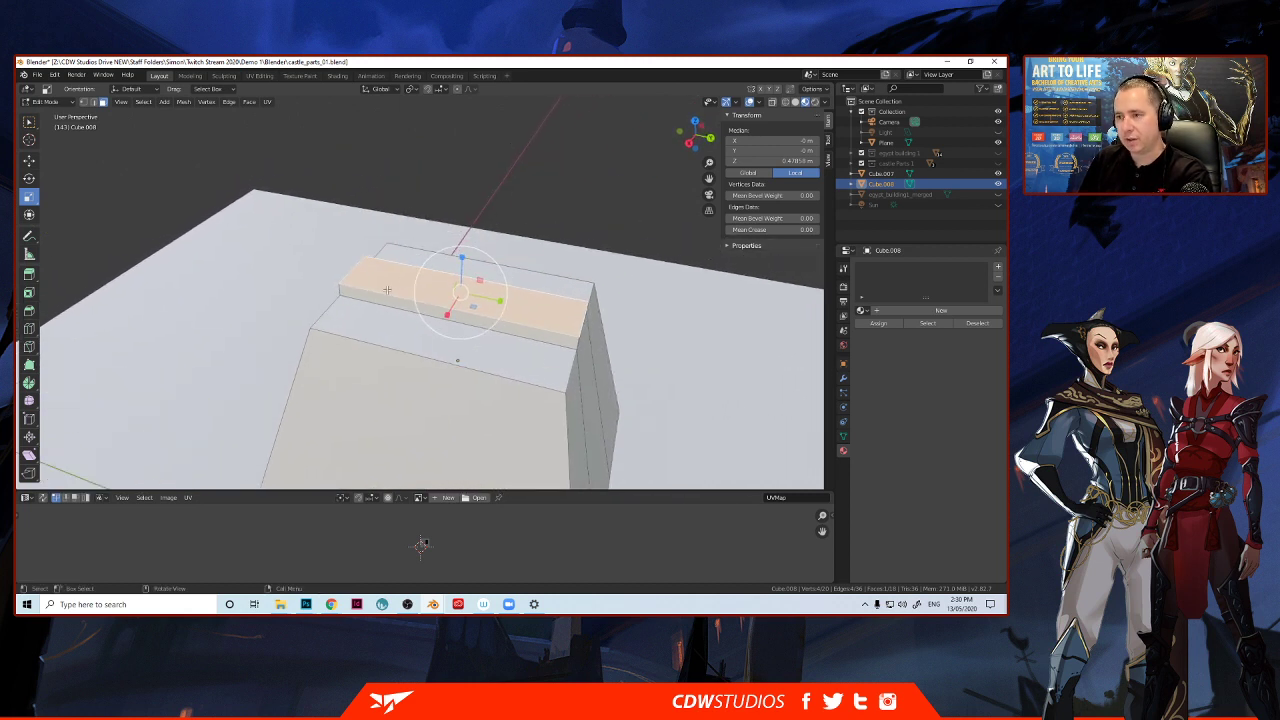
{"action": "key", "text": "ctrl"}
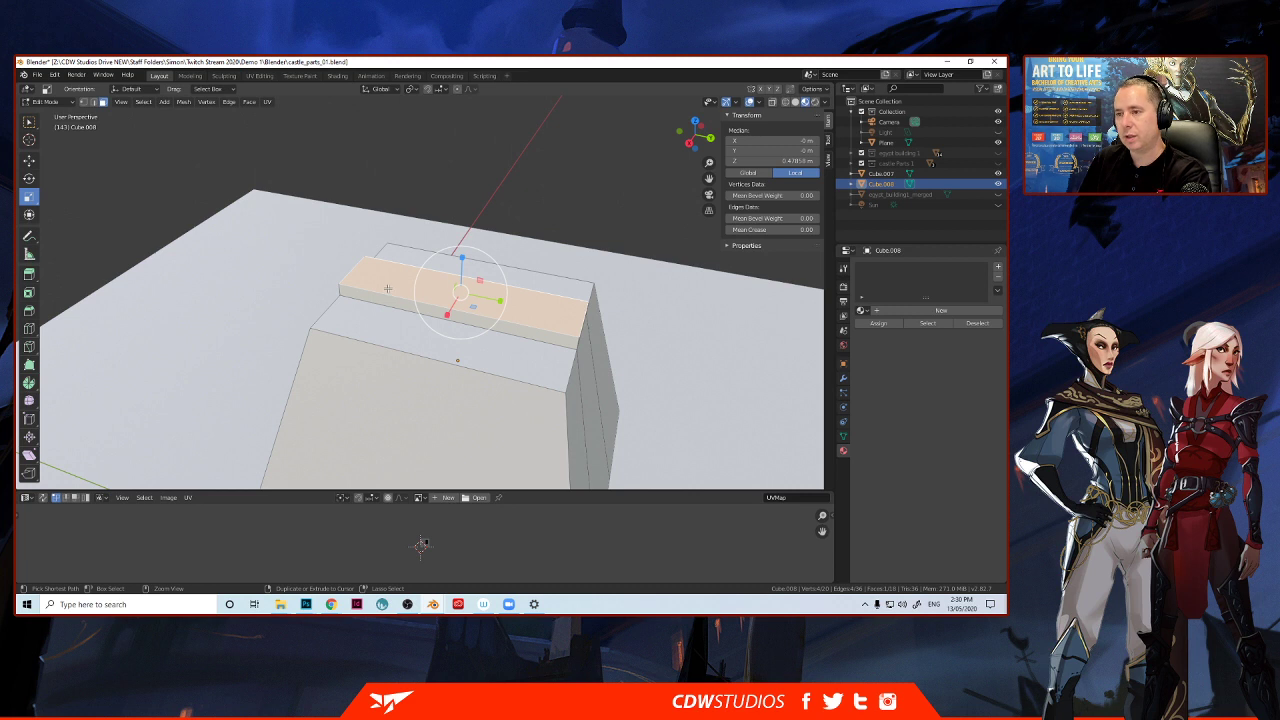
{"action": "key", "text": "ctrl+r"}
{"action": "left_click", "coordinate": [389, 288]}
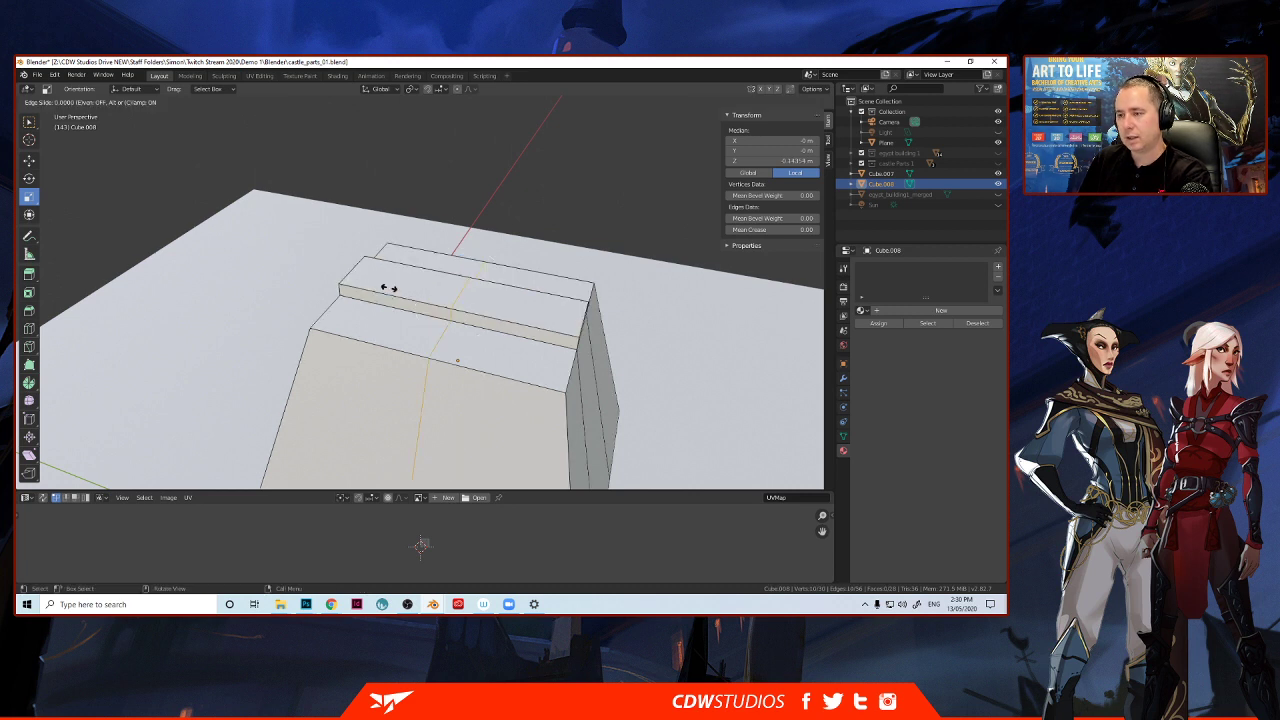
{"action": "left_click", "coordinate": [297, 263]}
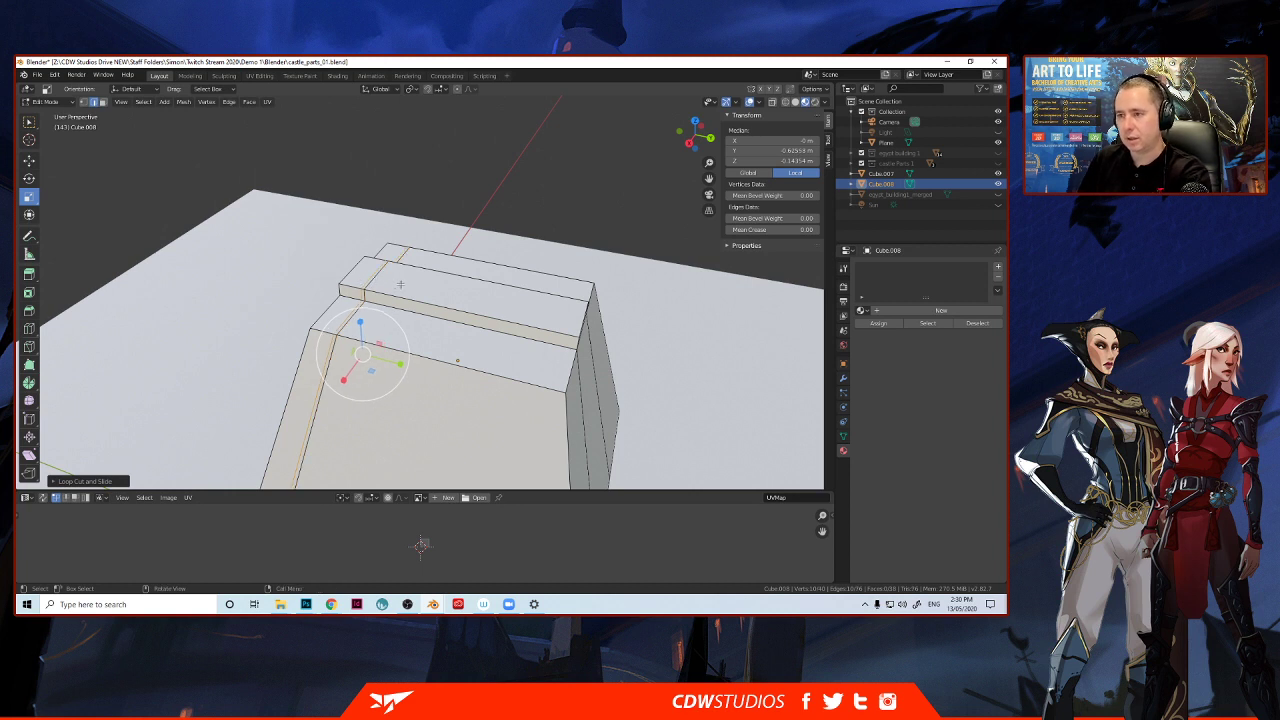
Add a second loop cut across the ridge, slid a short distance inward from the first crossing cut.
{"action": "key", "text": "ctrl+z"}
{"action": "left_click", "coordinate": [418, 286]}
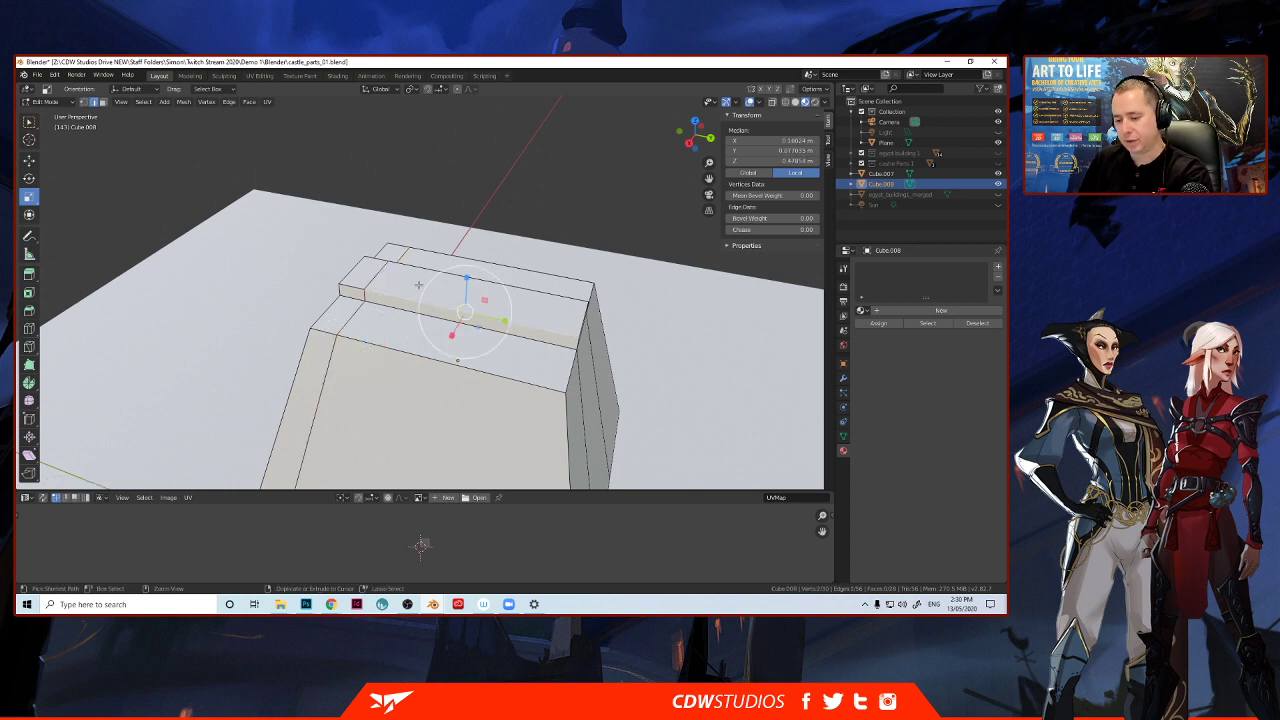
{"action": "key", "text": "ctrl+r"}
{"action": "left_click", "coordinate": [418, 286]}
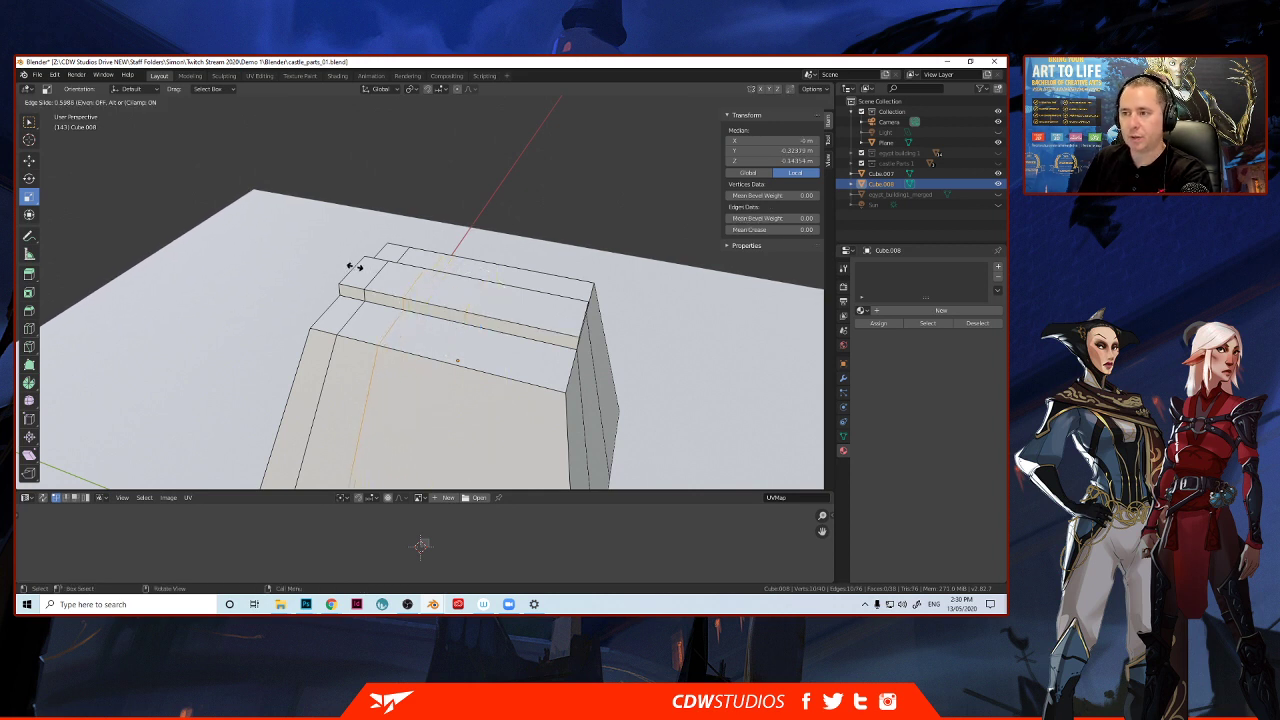
{"action": "left_click", "coordinate": [360, 268]}
Select the small top face of the ridge between the two crossing loop cuts in face selection mode.
{"action": "middle_click_drag", "start_coordinate": [360, 268], "coordinate": [339, 289]}
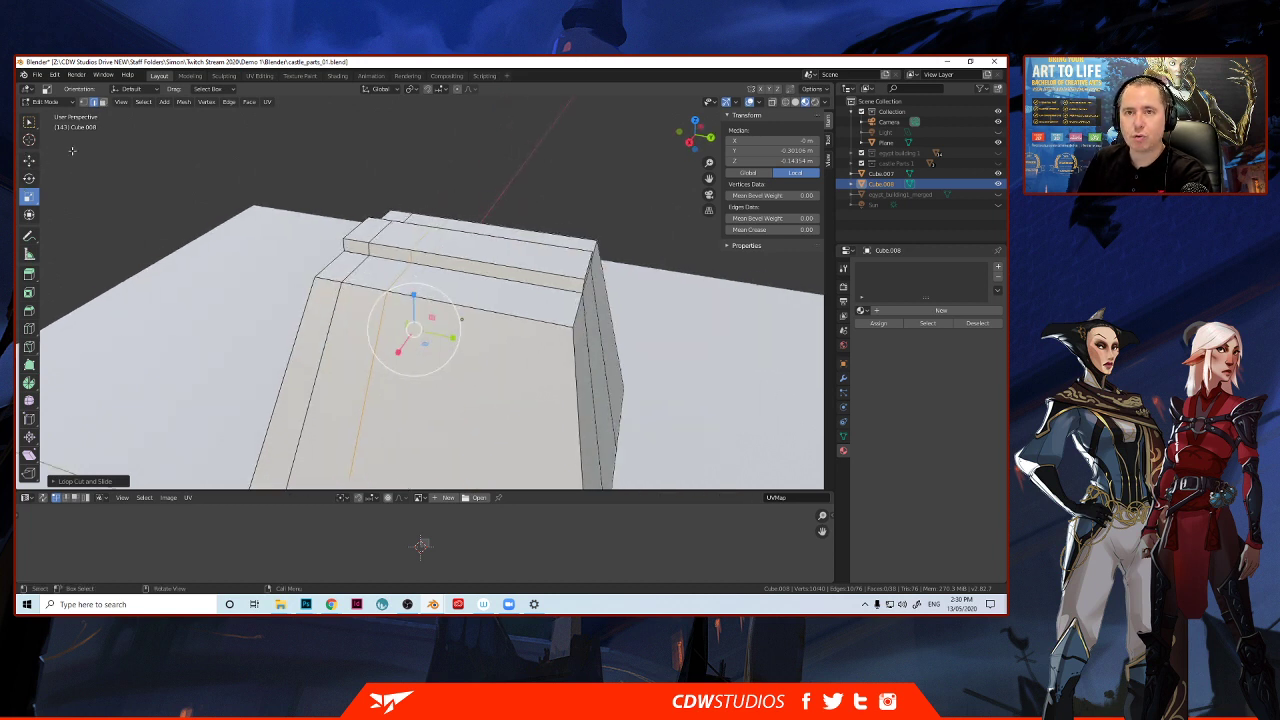
{"action": "left_click", "coordinate": [29, 161]}
{"action": "left_click", "coordinate": [421, 238]}
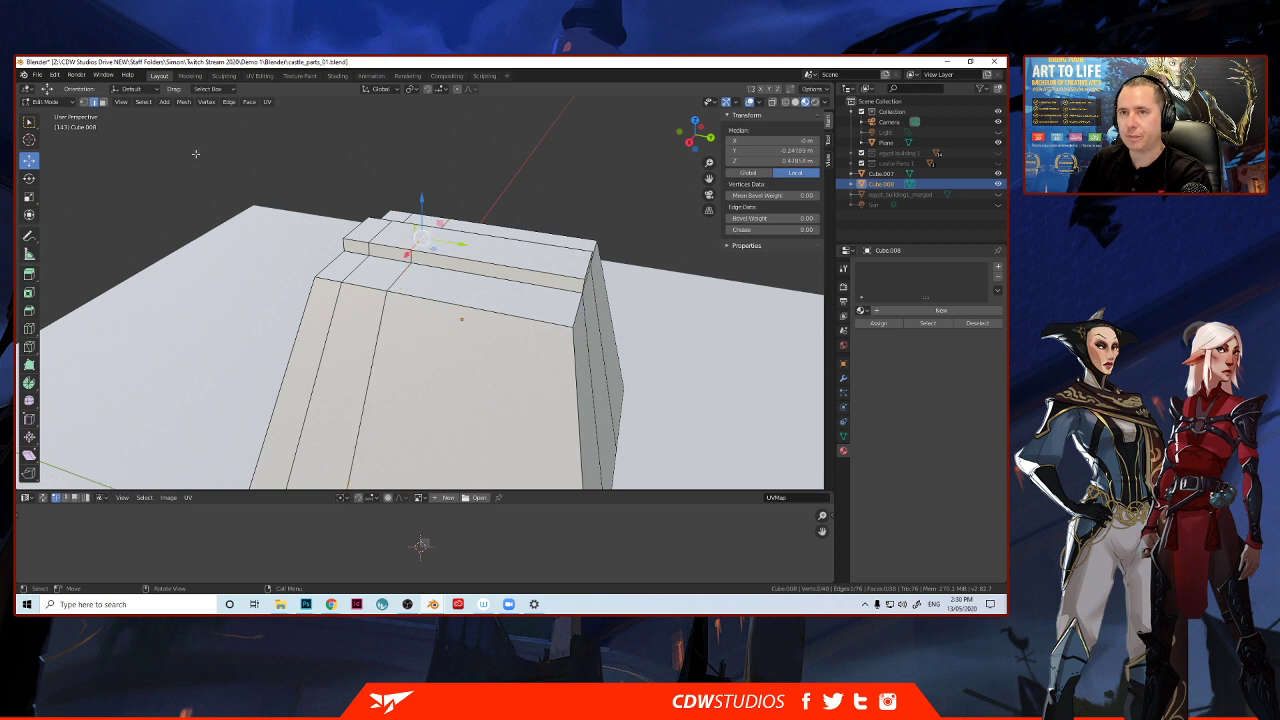
{"action": "left_click", "coordinate": [103, 102]}
{"action": "left_click", "coordinate": [397, 242]}
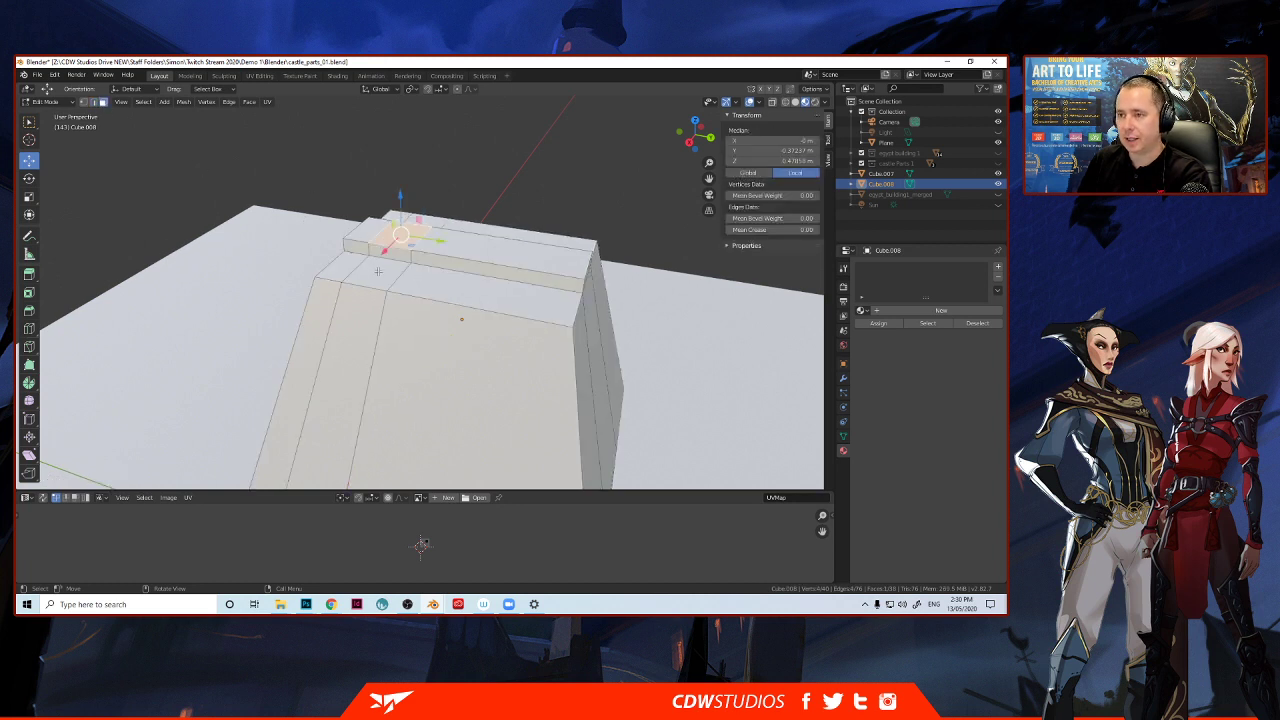
{"action": "middle_click_drag", "start_coordinate": [397, 242], "coordinate": [300, 215]}
{"action": "key", "text": "g"}
{"action": "key", "text": "z"}
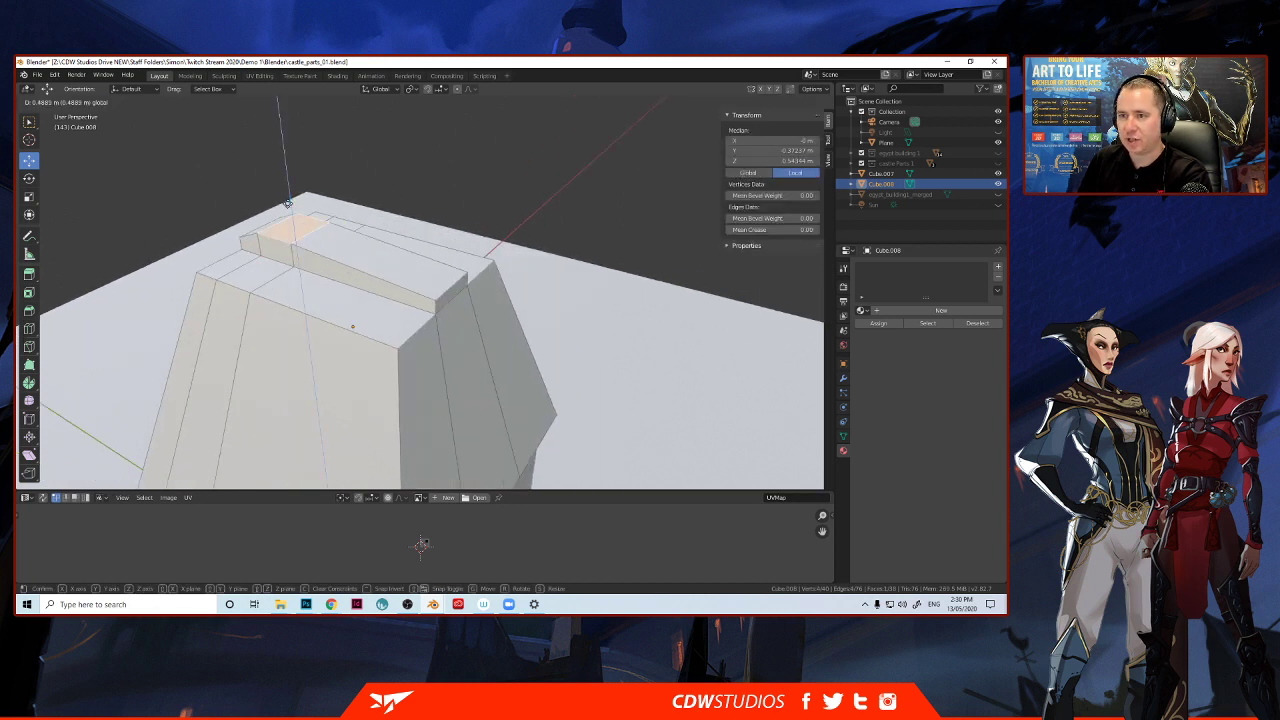
{"action": "left_click", "coordinate": [287, 203]}
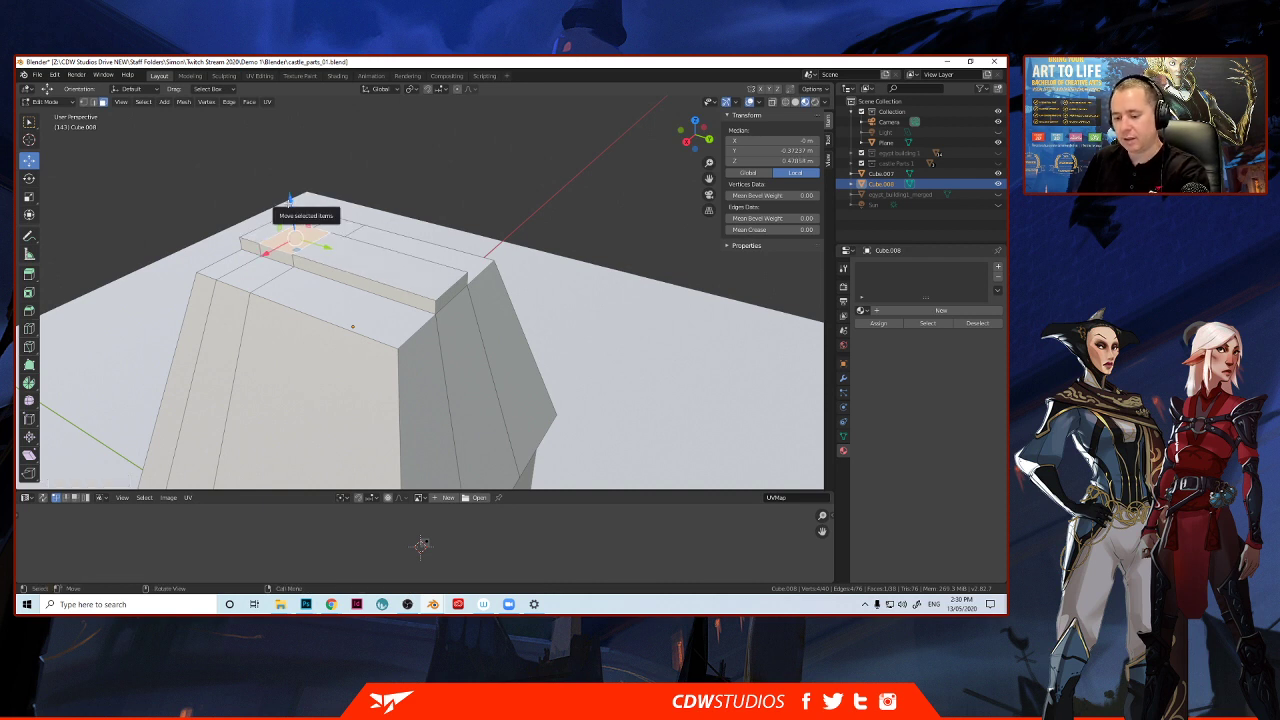
Extrude the selected ridge face upward twice to form the chimney base and scale its top face down to about 0.75.
{"action": "key", "text": "e"}
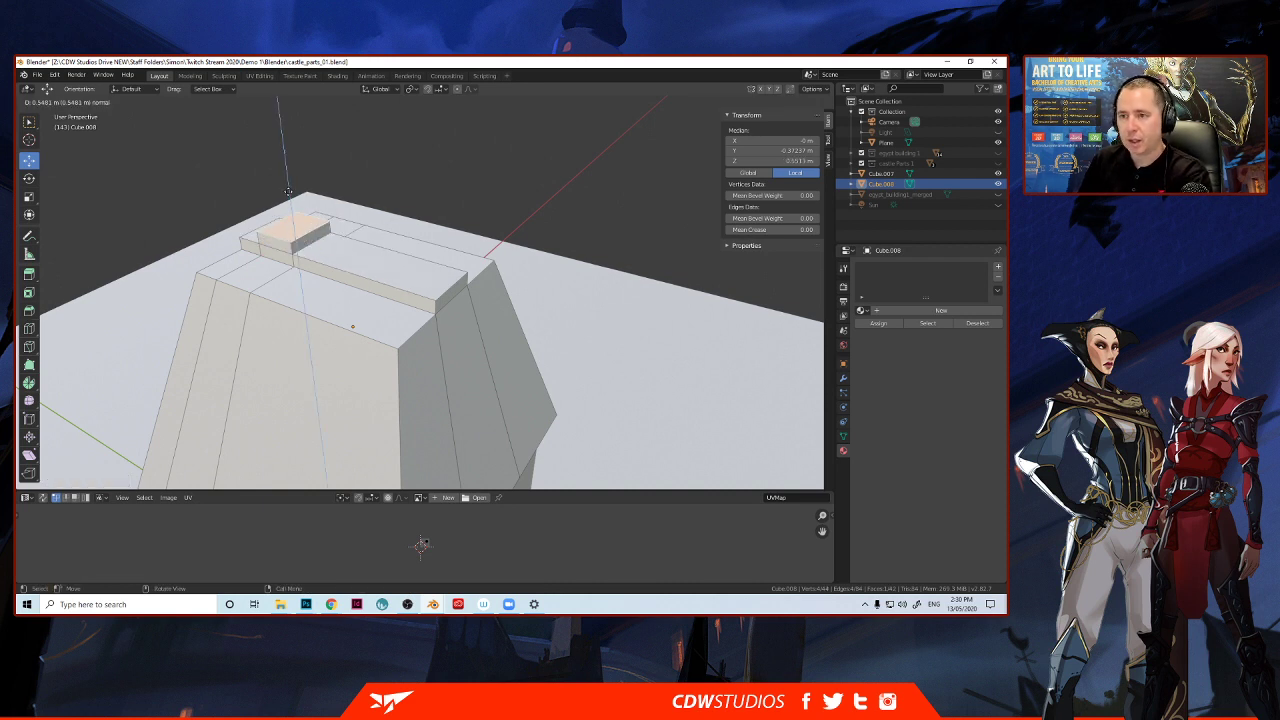
{"action": "left_click", "coordinate": [286, 185]}
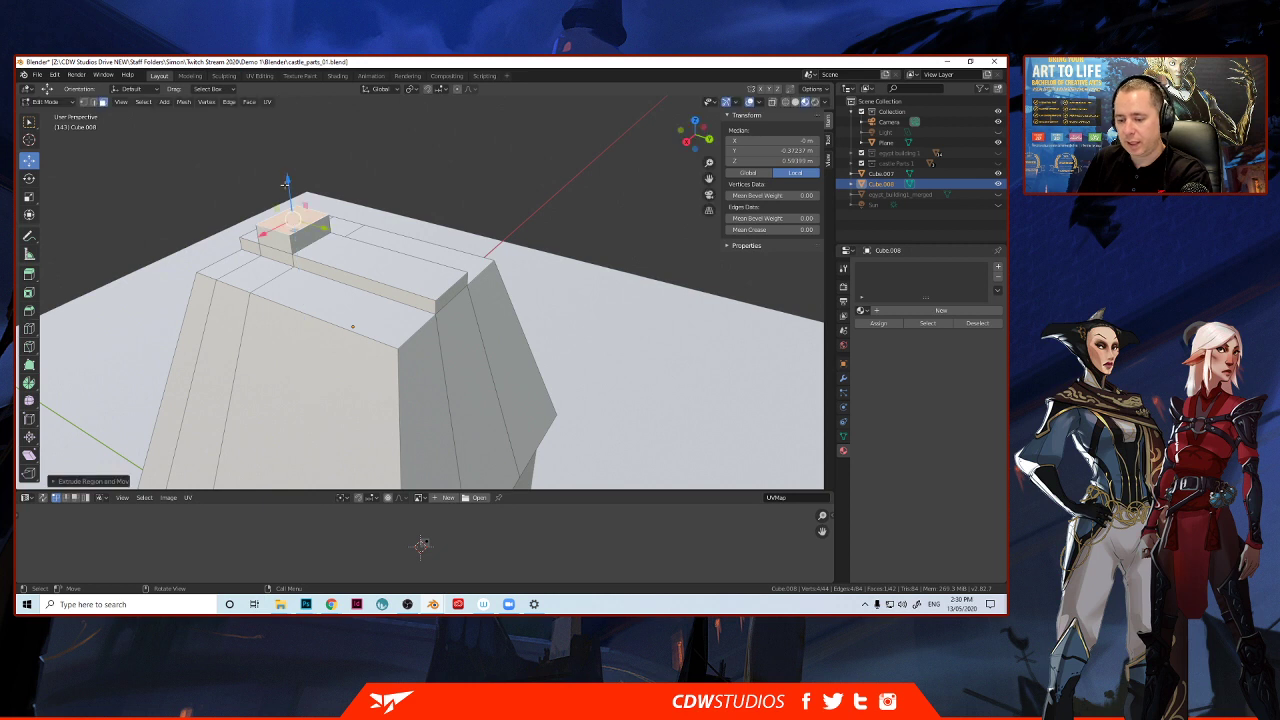
{"action": "key", "text": "e"}
{"action": "left_click", "coordinate": [284, 183]}
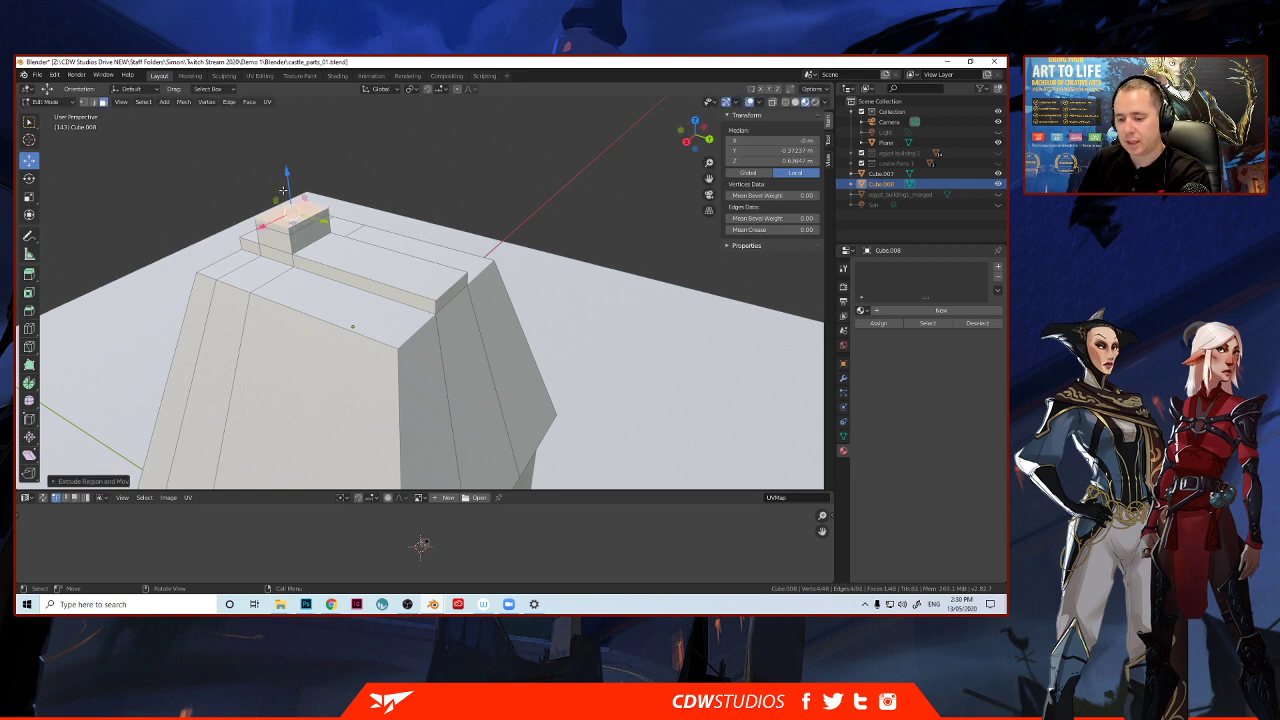
{"action": "key", "text": "s"}
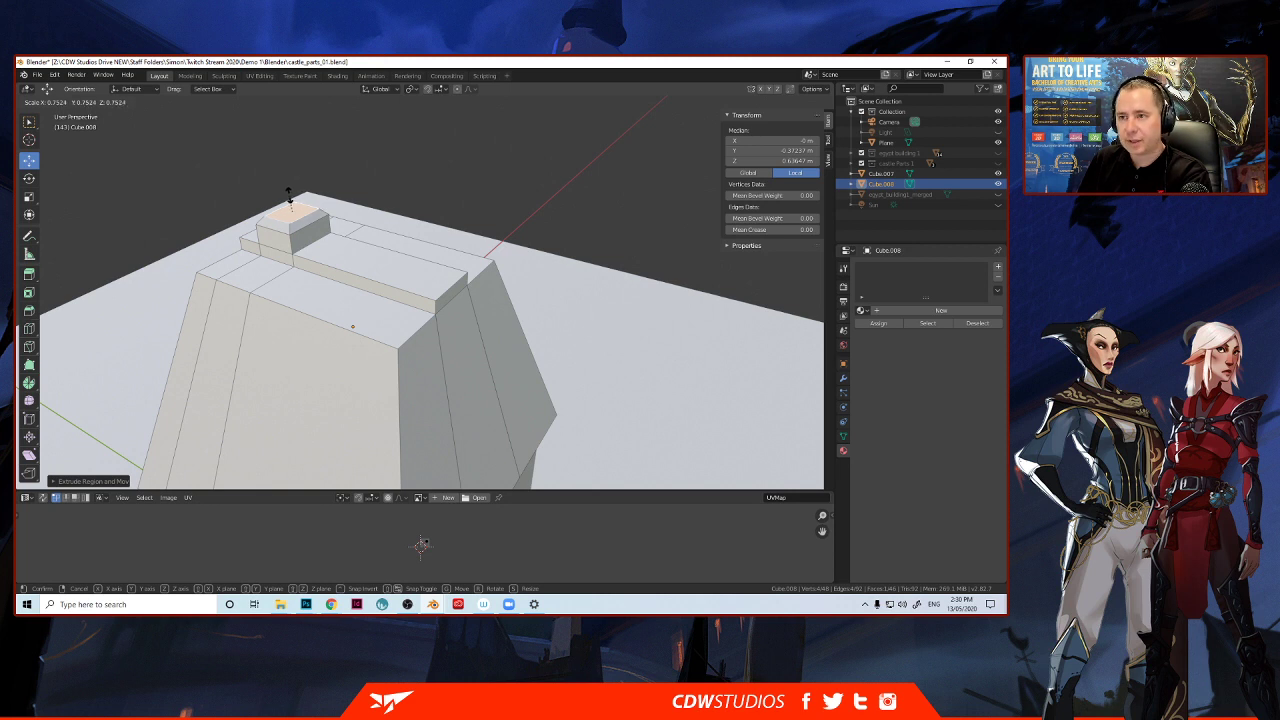
{"action": "left_click", "coordinate": [290, 197]}
Extrude the chimney's narrowed top face upward by two short amounts to form a neck.
{"action": "key", "text": "e"}
{"action": "left_click", "coordinate": [290, 197]}
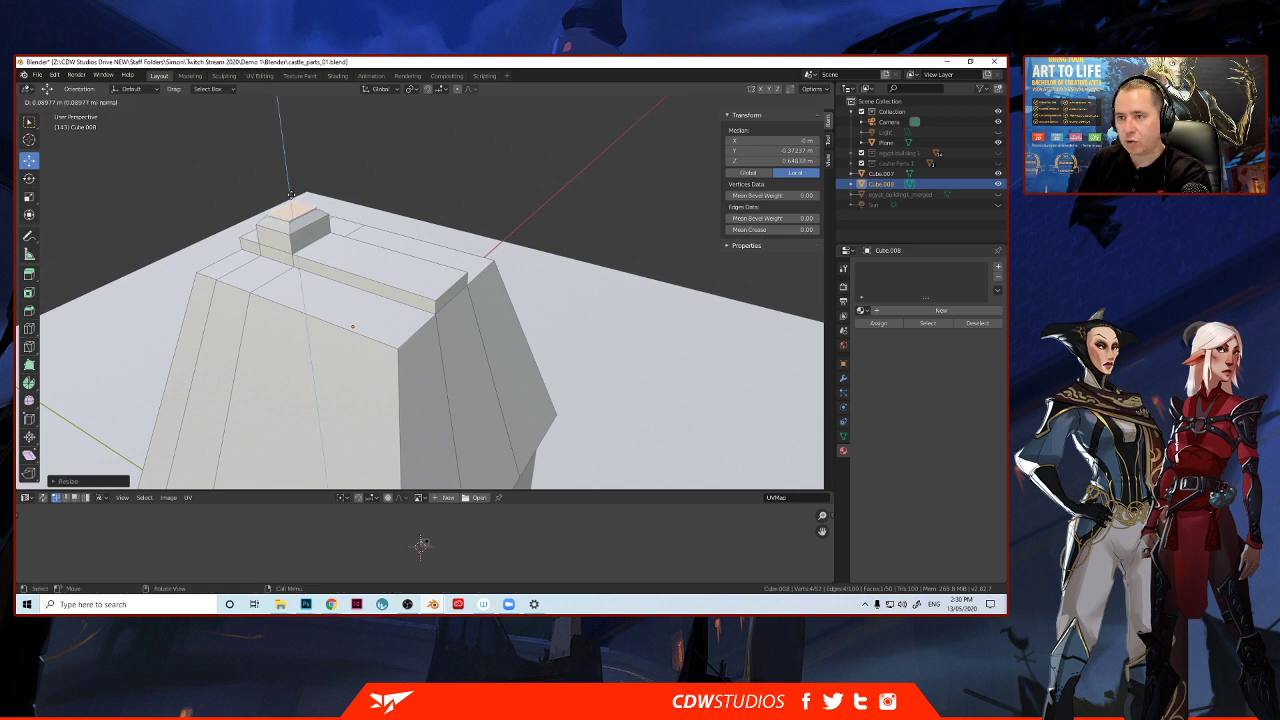
{"action": "middle_click_drag", "start_coordinate": [290, 197], "coordinate": [275, 218]}
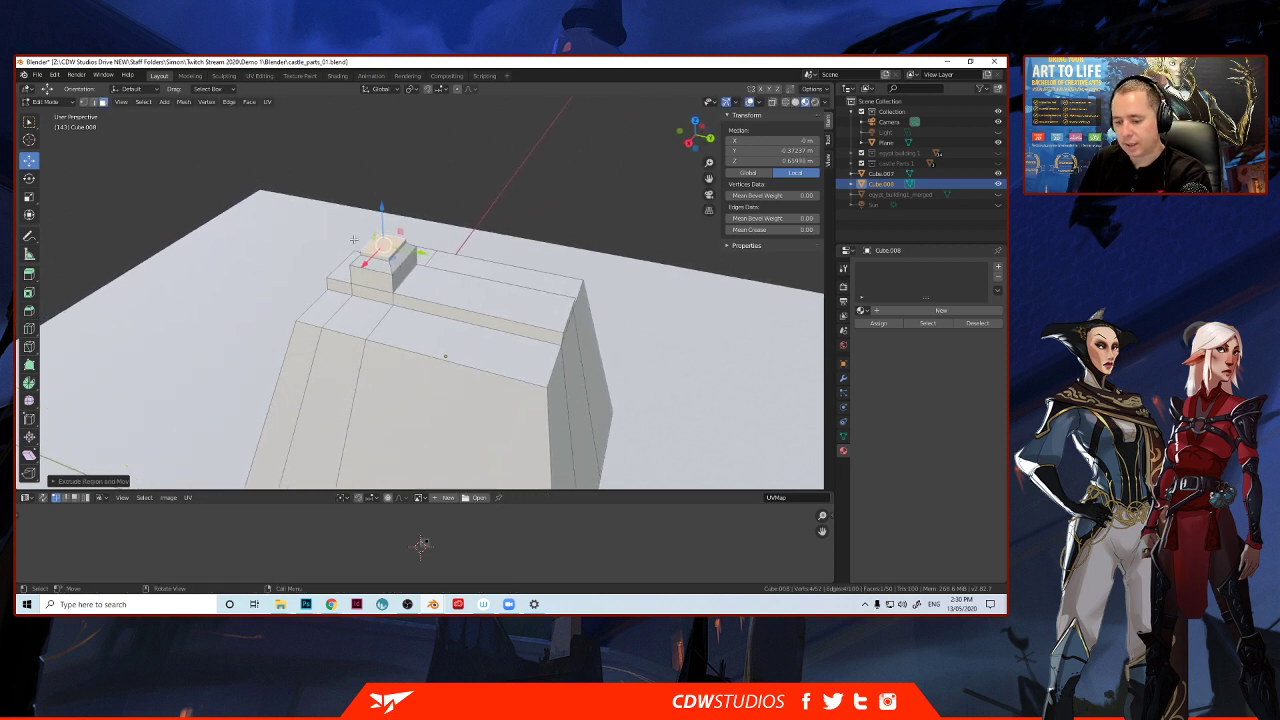
{"action": "key", "text": "e"}
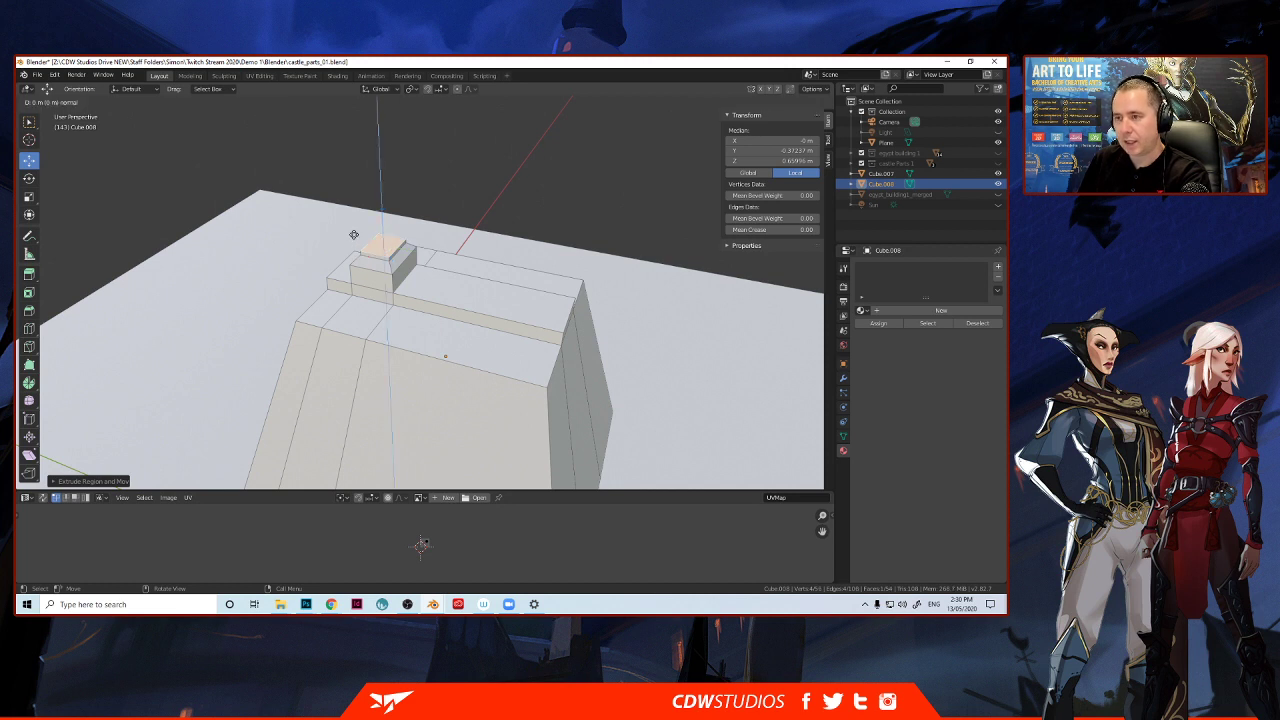
{"action": "right_click", "coordinate": [353, 234]}
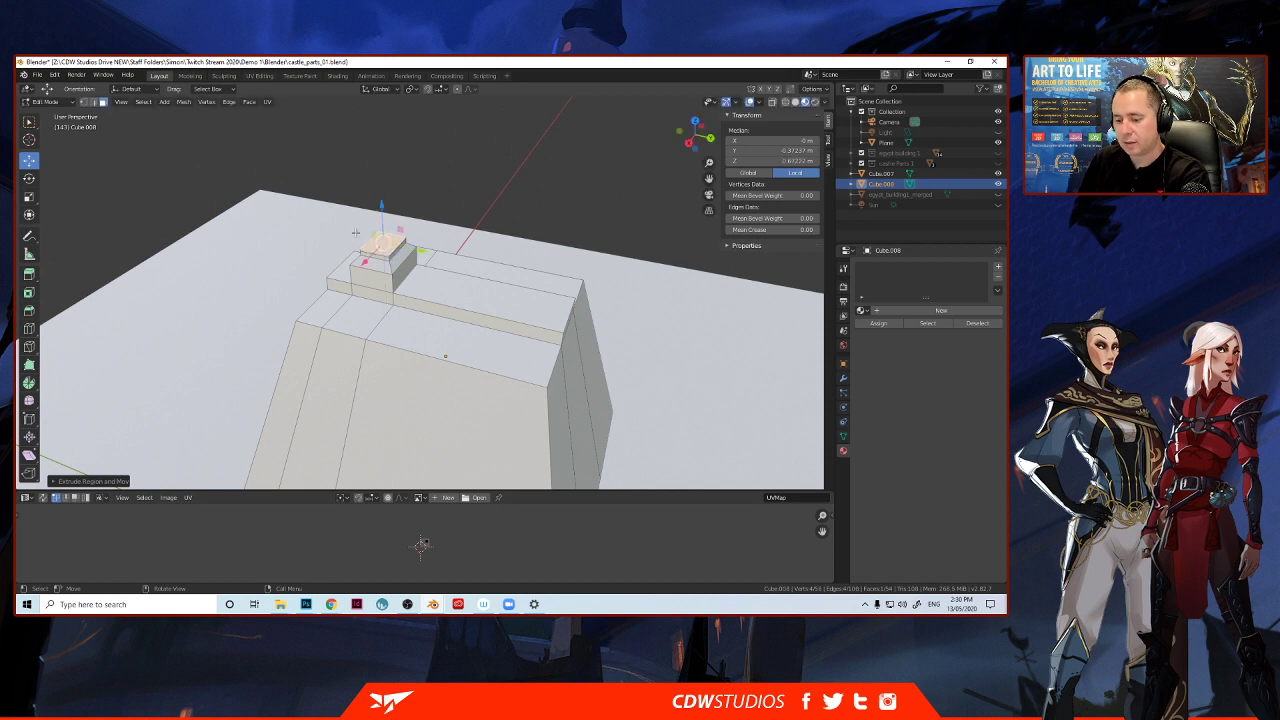
Scale the neck's top face outward beyond the chimney base and extrude it upward into an overhanging cap.
{"action": "key", "text": "s"}
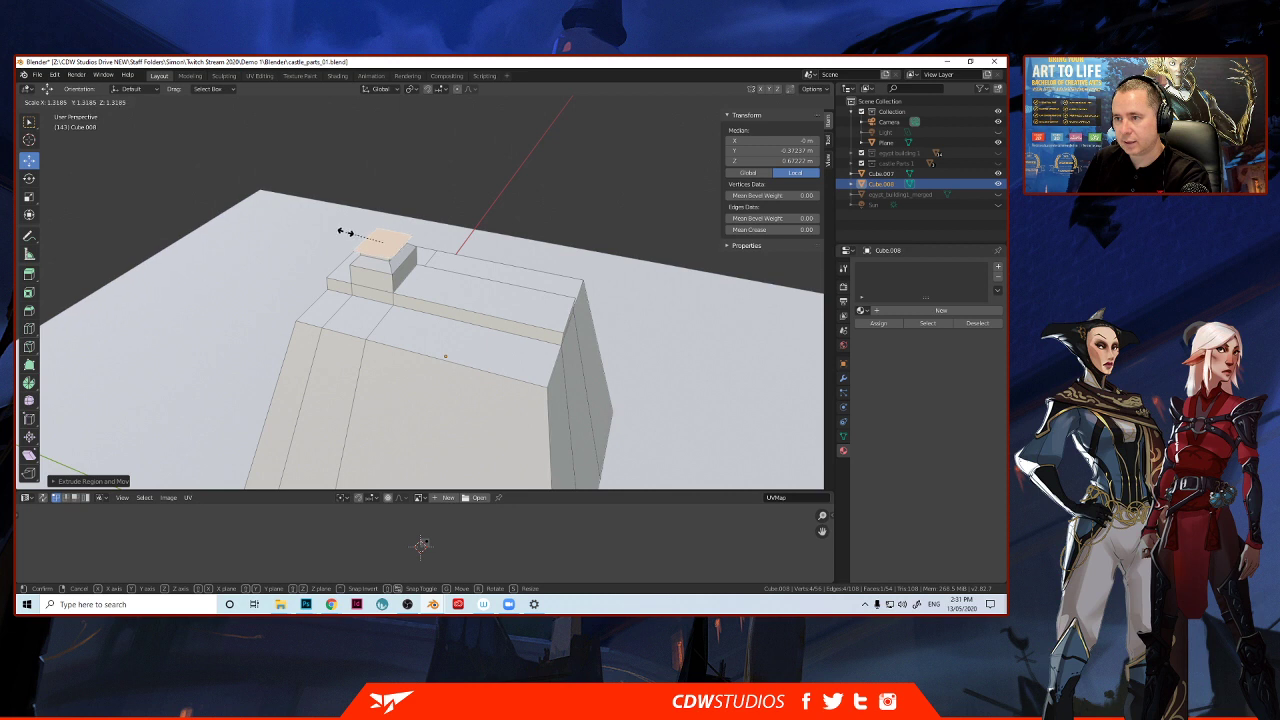
{"action": "left_click", "coordinate": [328, 231]}
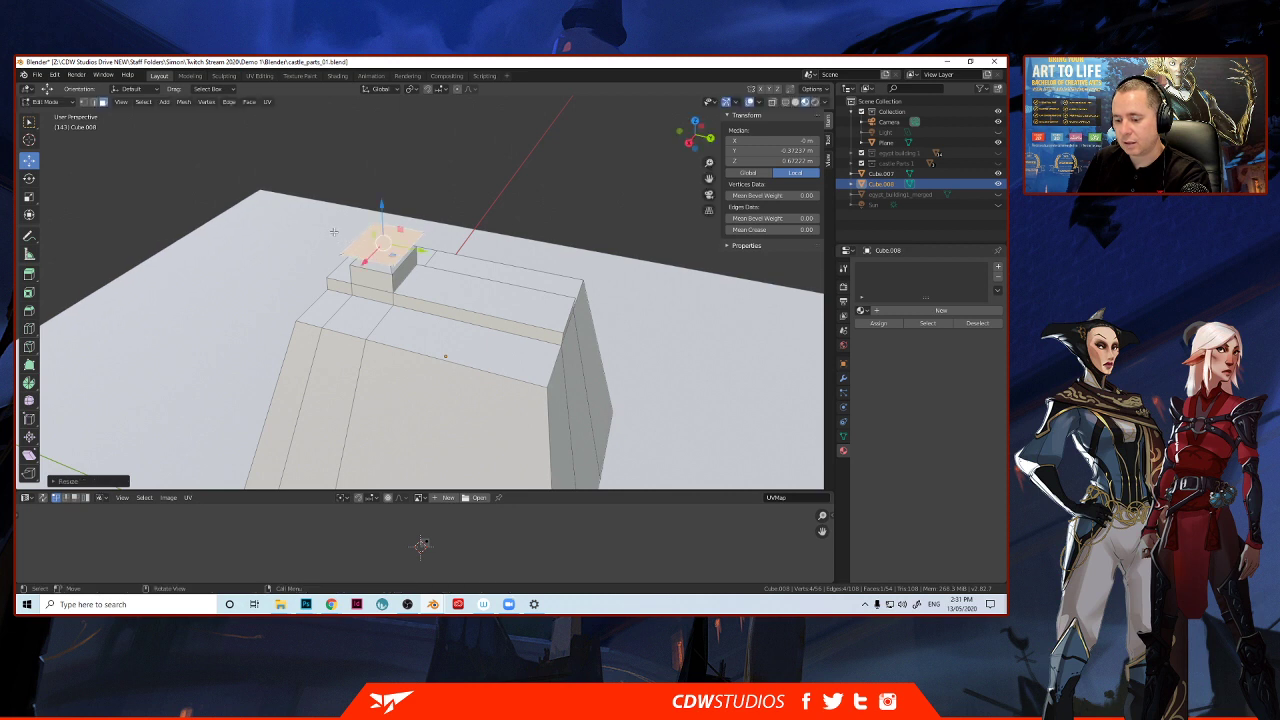
{"action": "key", "text": "e"}
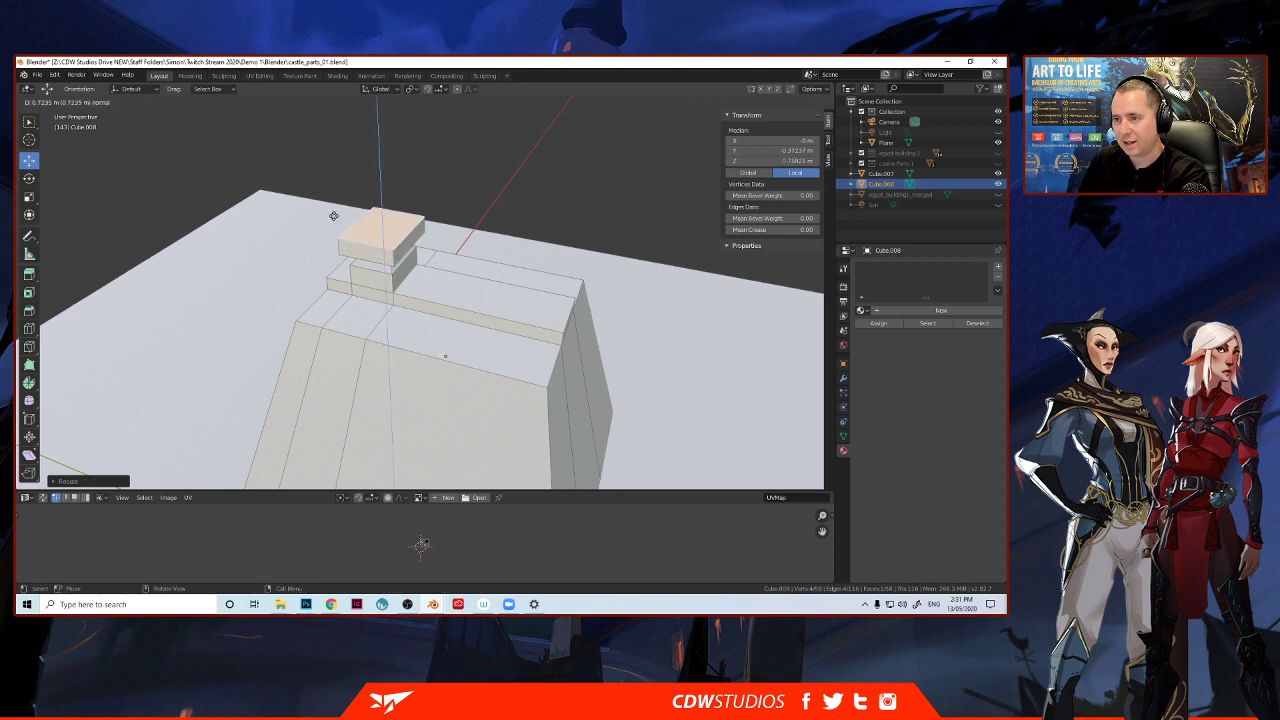
{"action": "left_click", "coordinate": [333, 216]}
Try to cut a small square outline into the chimney cap's top face with the Knife tool in top view.
{"action": "middle_click_drag", "start_coordinate": [333, 216], "coordinate": [353, 344]}
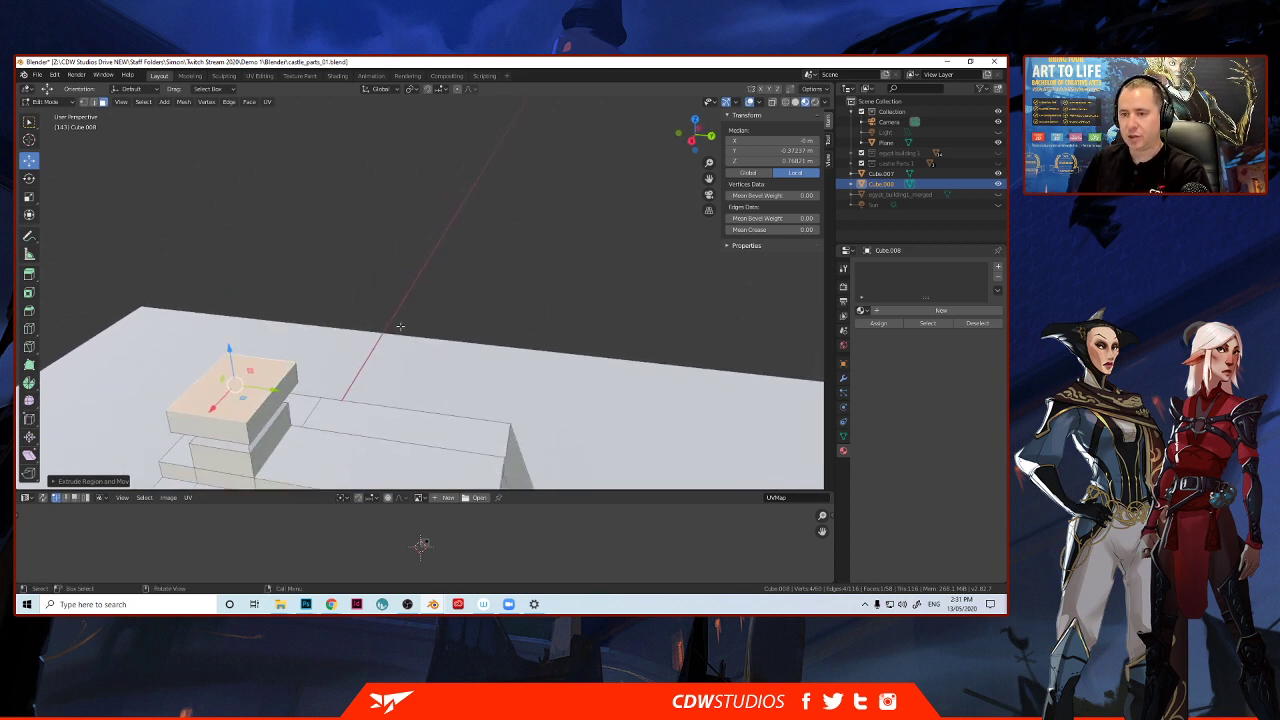
{"action": "left_click", "coordinate": [692, 143]}
{"action": "middle_click_drag", "start_coordinate": [530, 260], "coordinate": [528, 283]}
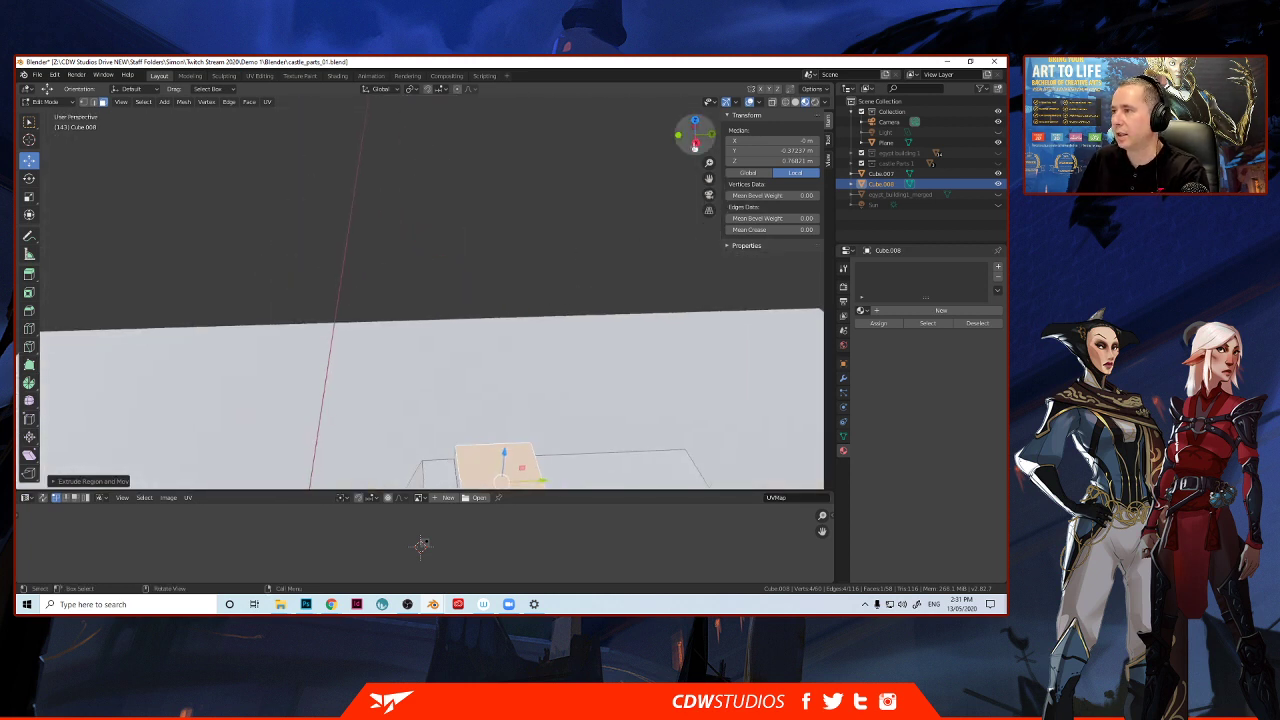
{"action": "left_click", "coordinate": [695, 146]}
{"action": "left_click", "coordinate": [695, 121]}
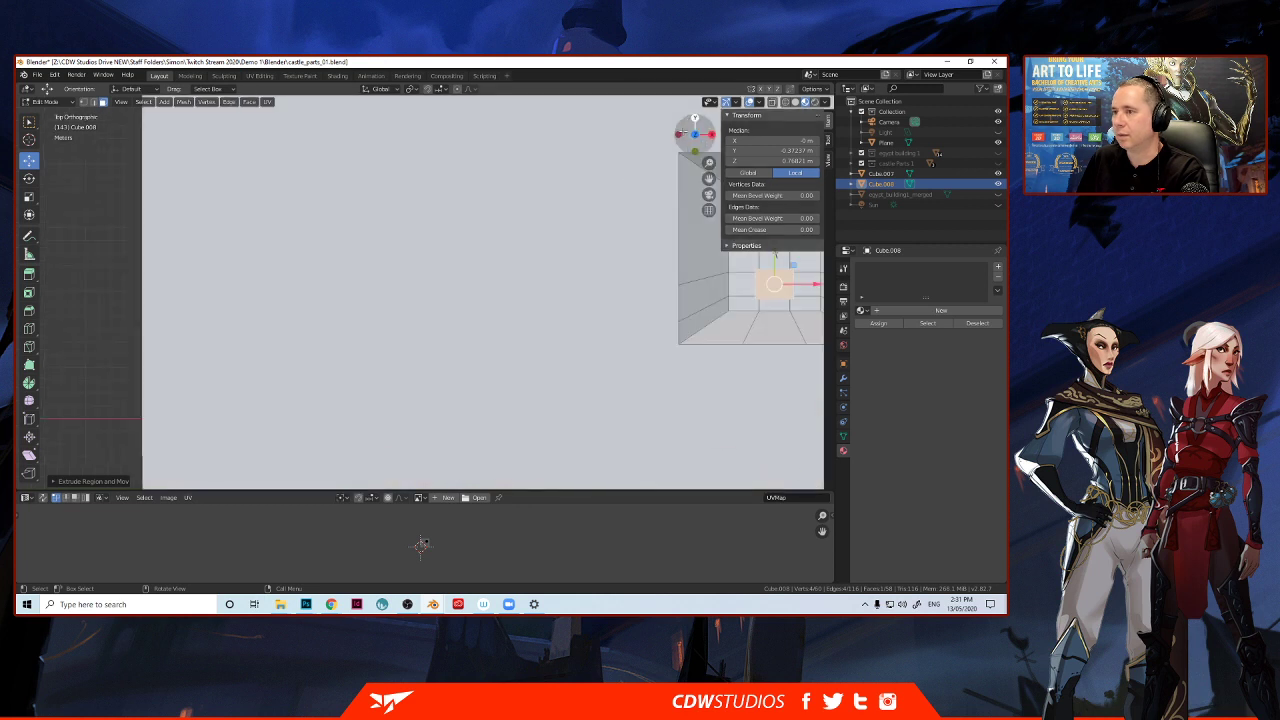
{"action": "middle_click_drag", "start_coordinate": [619, 285], "coordinate": [344, 289], "text": "shift"}
{"action": "scroll", "coordinate": [245, 280], "scroll_direction": "up", "scroll_amount": 5}
{"action": "scroll", "coordinate": [290, 282], "scroll_direction": "up", "scroll_amount": 1}
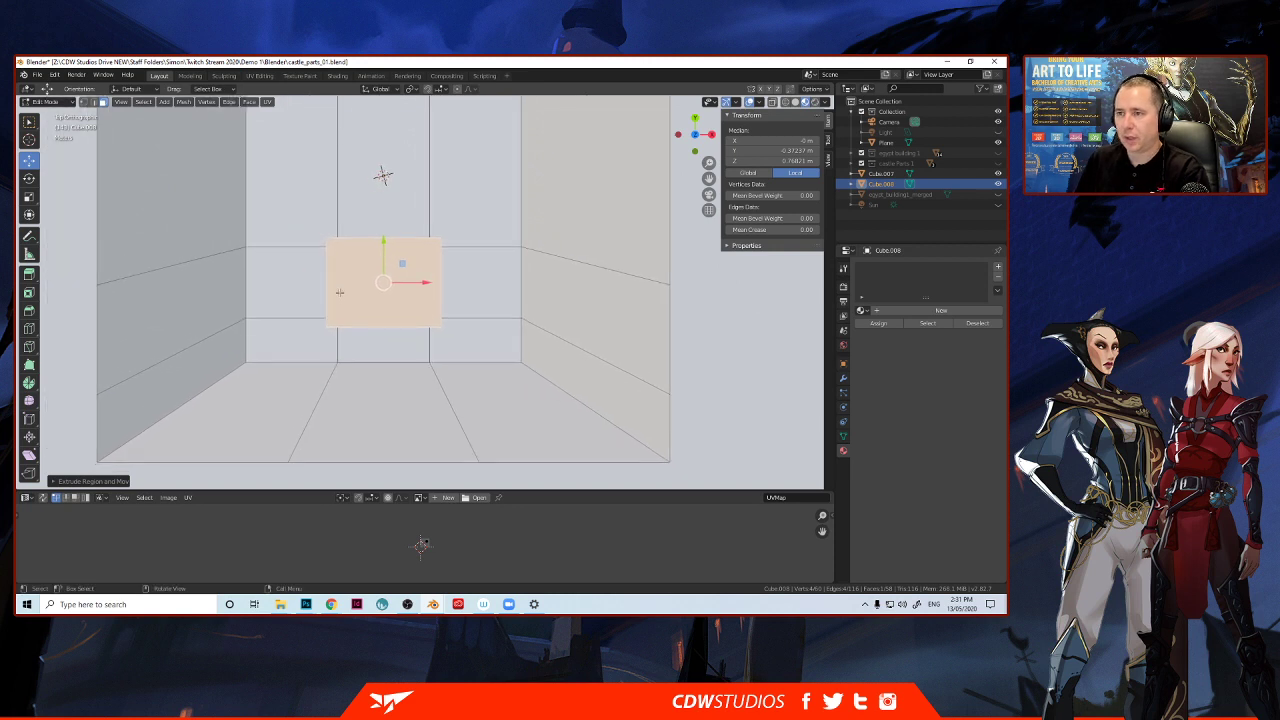
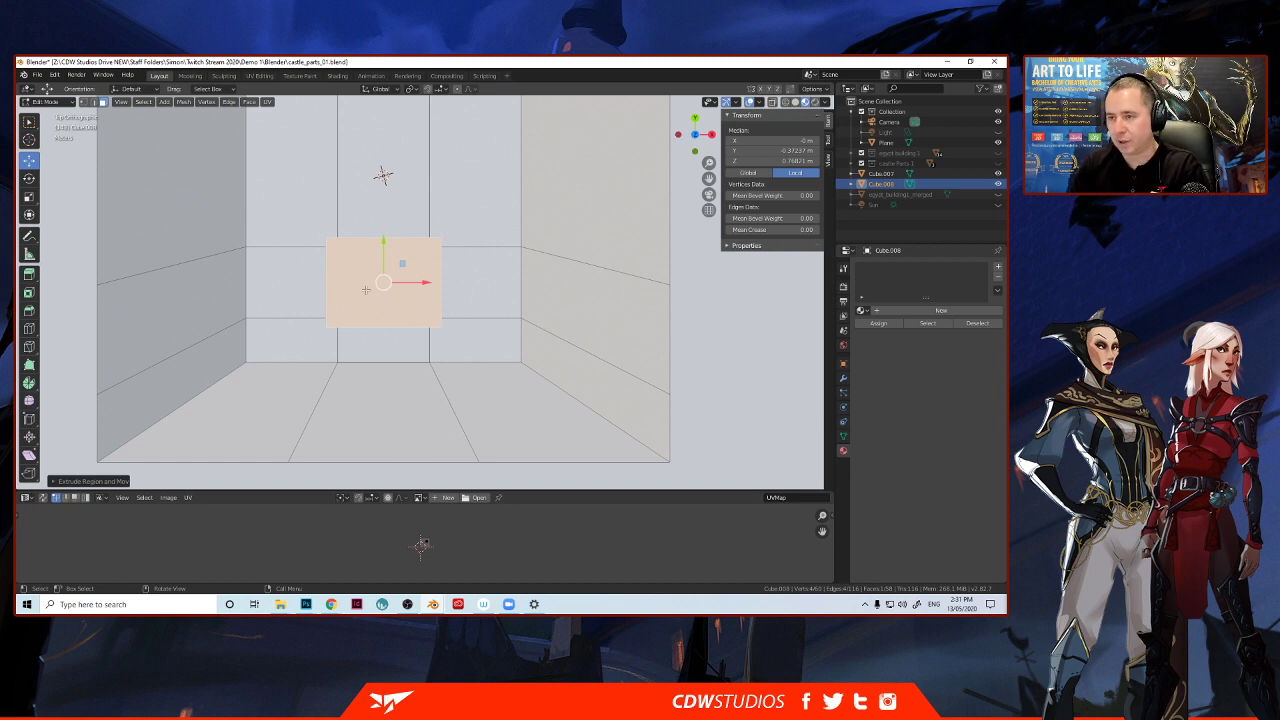
{"action": "key", "text": "k"}
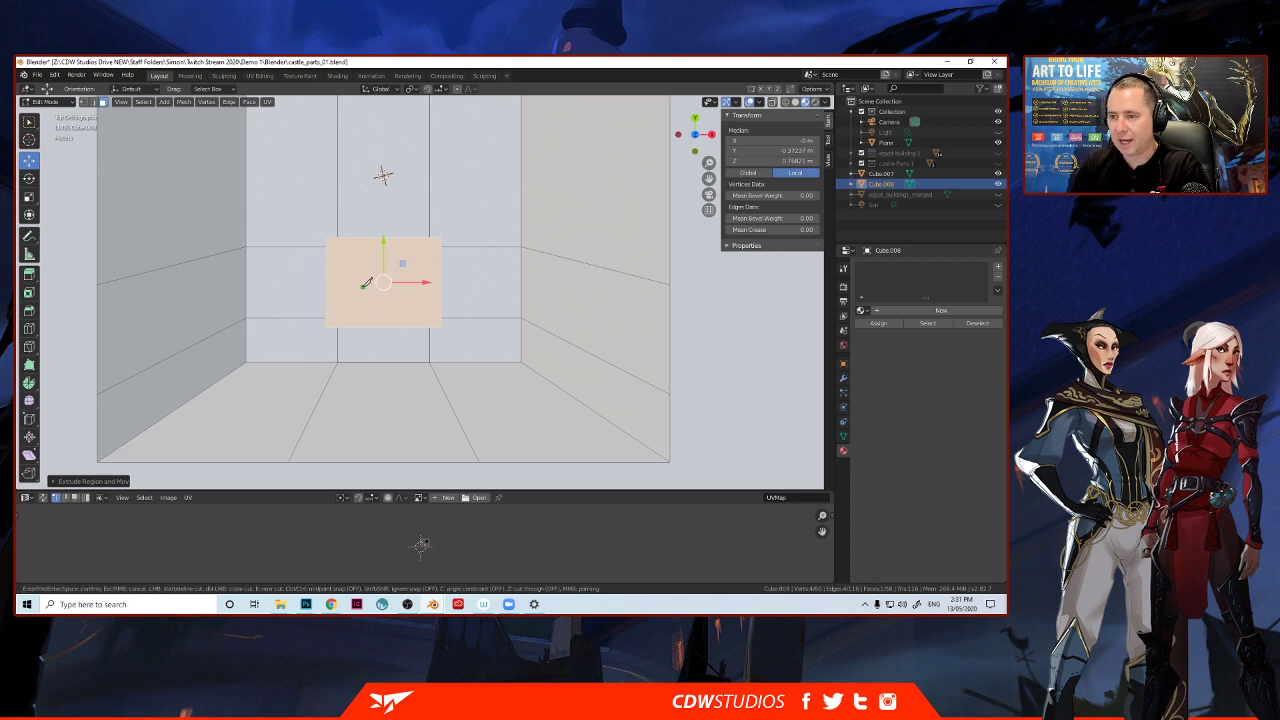
{"action": "left_click", "coordinate": [362, 288]}
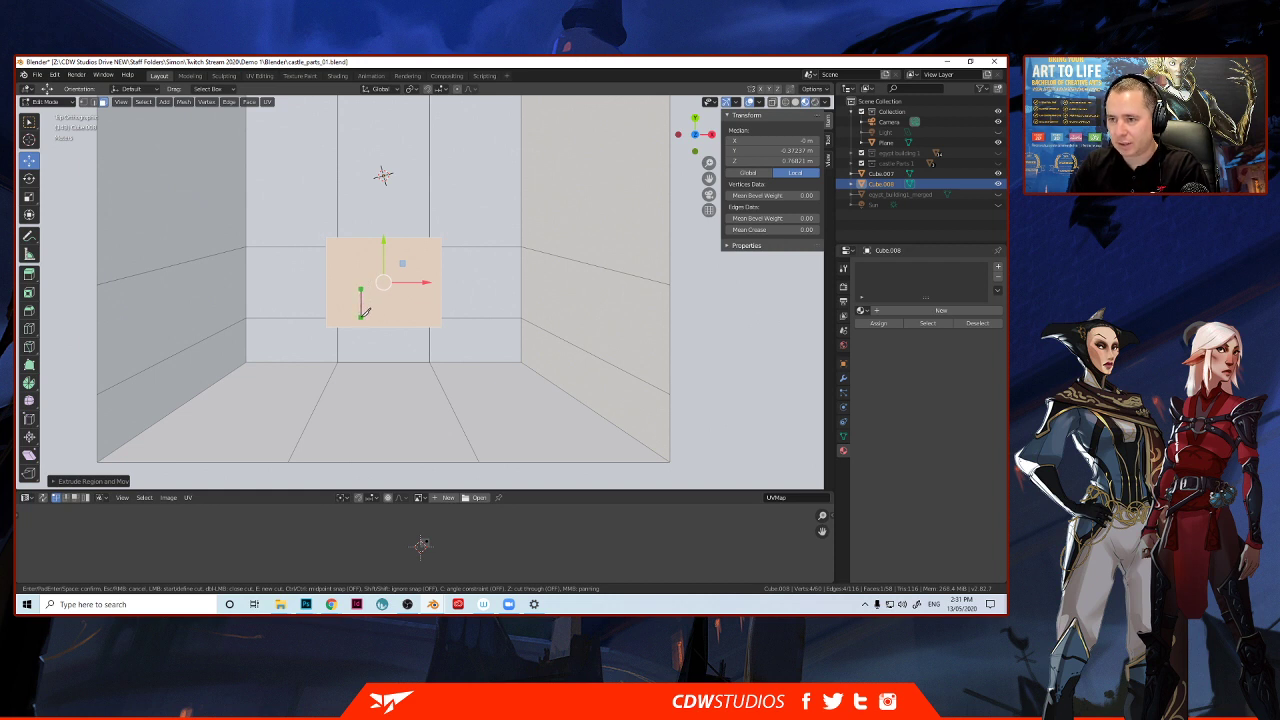
{"action": "left_click", "coordinate": [361, 317]}
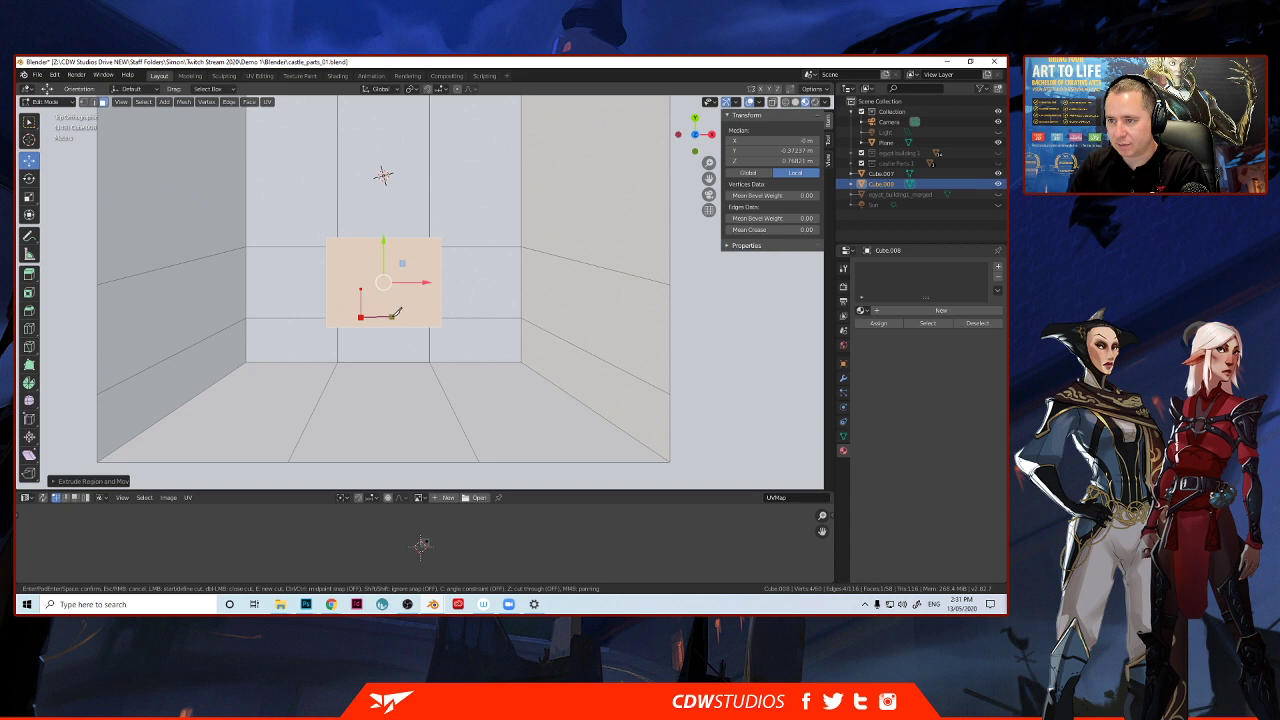
{"action": "left_click", "coordinate": [391, 317]}
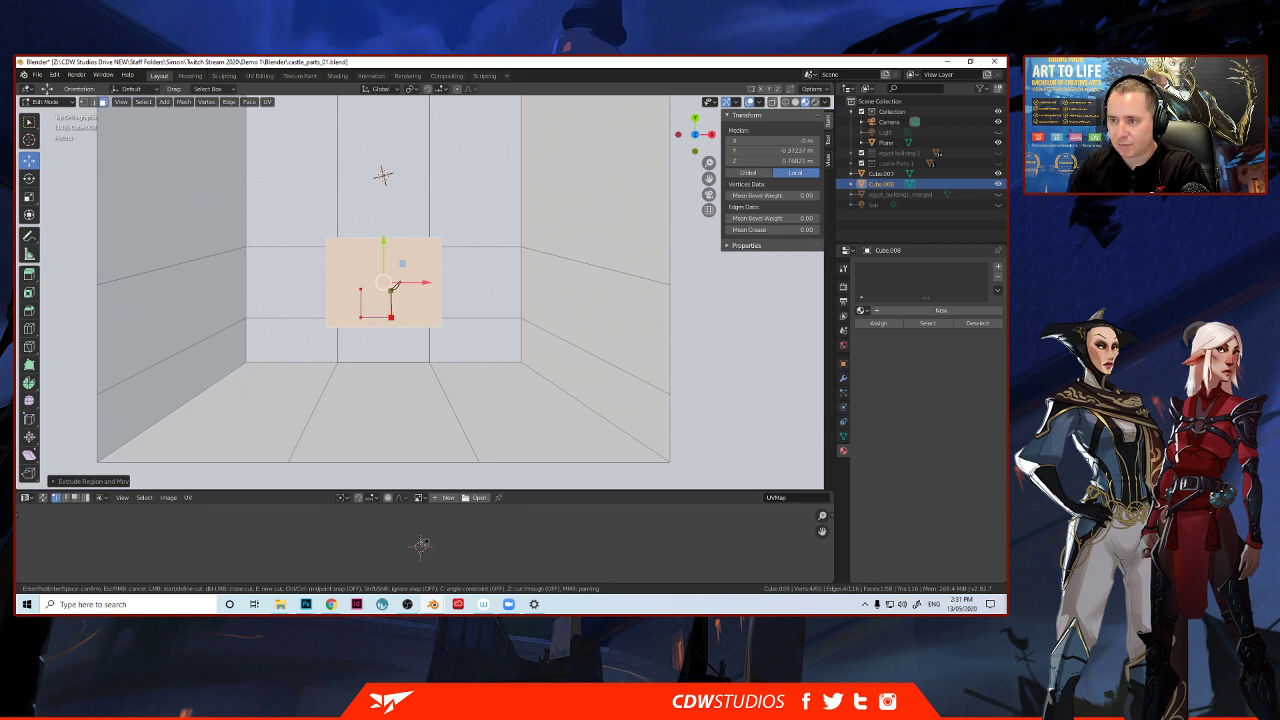
{"action": "left_click", "coordinate": [391, 288]}
{"action": "key", "text": "Return"}
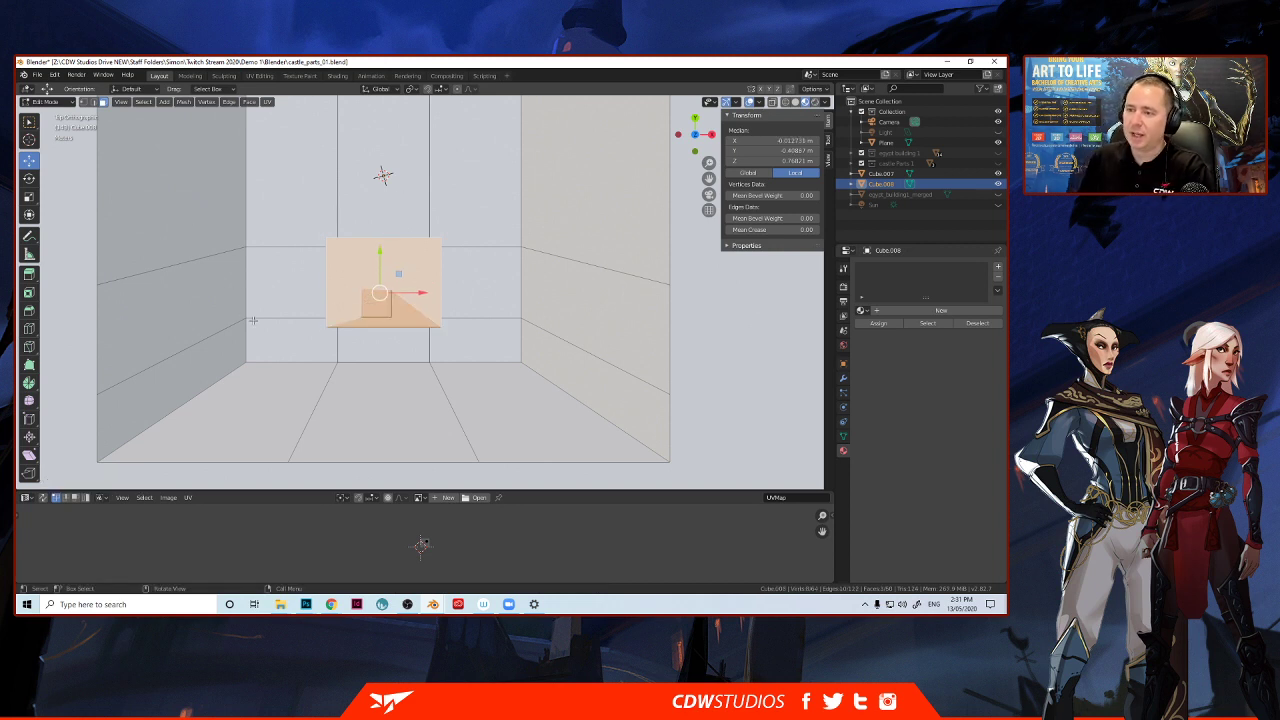
Undo the knife cut on the chimney cap's top face.
{"action": "middle_click_drag", "start_coordinate": [253, 320], "coordinate": [329, 290]}
{"action": "middle_click_drag", "start_coordinate": [415, 262], "coordinate": [349, 200]}
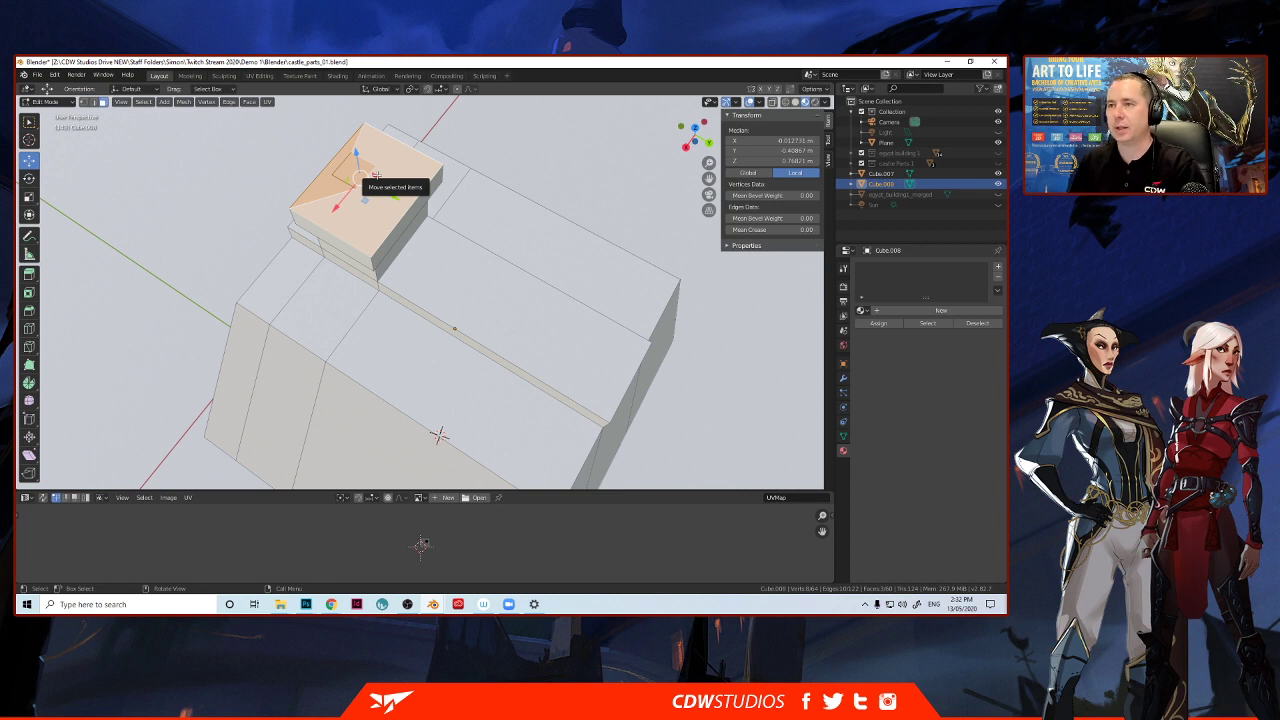
{"action": "key", "text": "ctrl+z"}
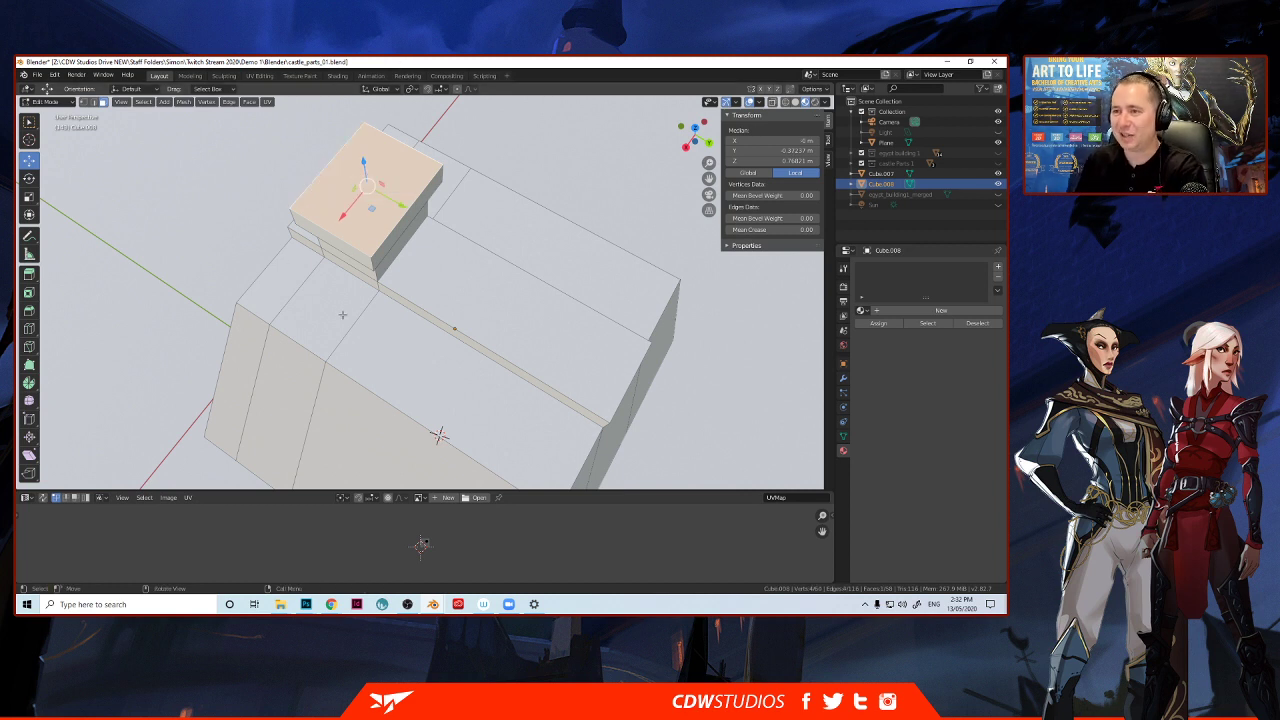
Add a cube at the 3D cursor on the chimney cap and scale it down to a small chimney-pot block.
{"action": "middle_click_drag", "start_coordinate": [370, 173], "coordinate": [327, 259]}
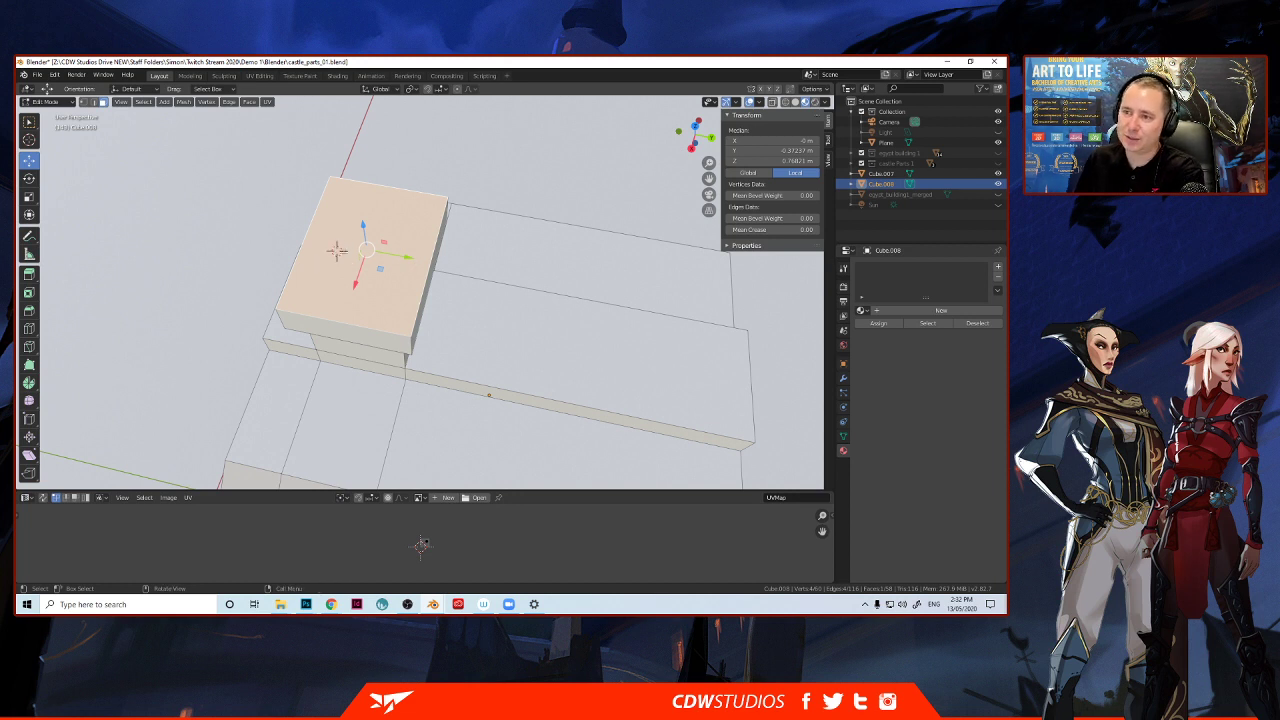
{"action": "key", "text": "shift+a"}
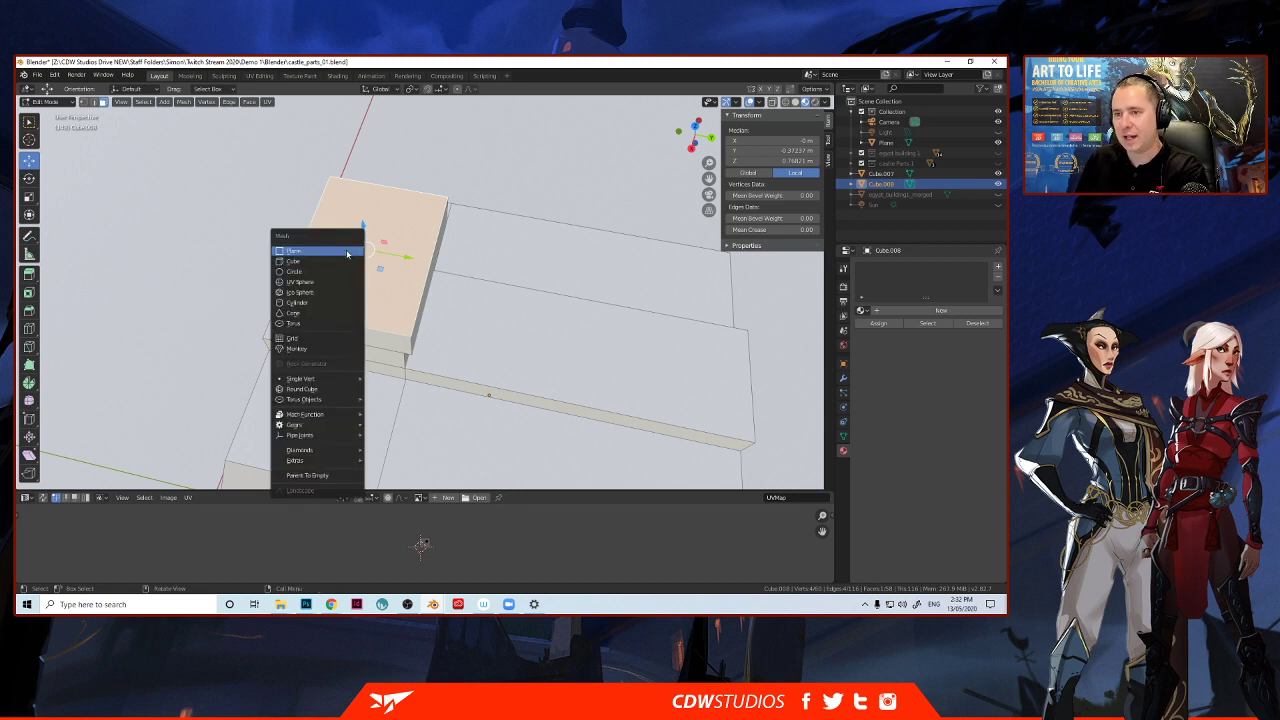
{"action": "left_click", "coordinate": [336, 261]}
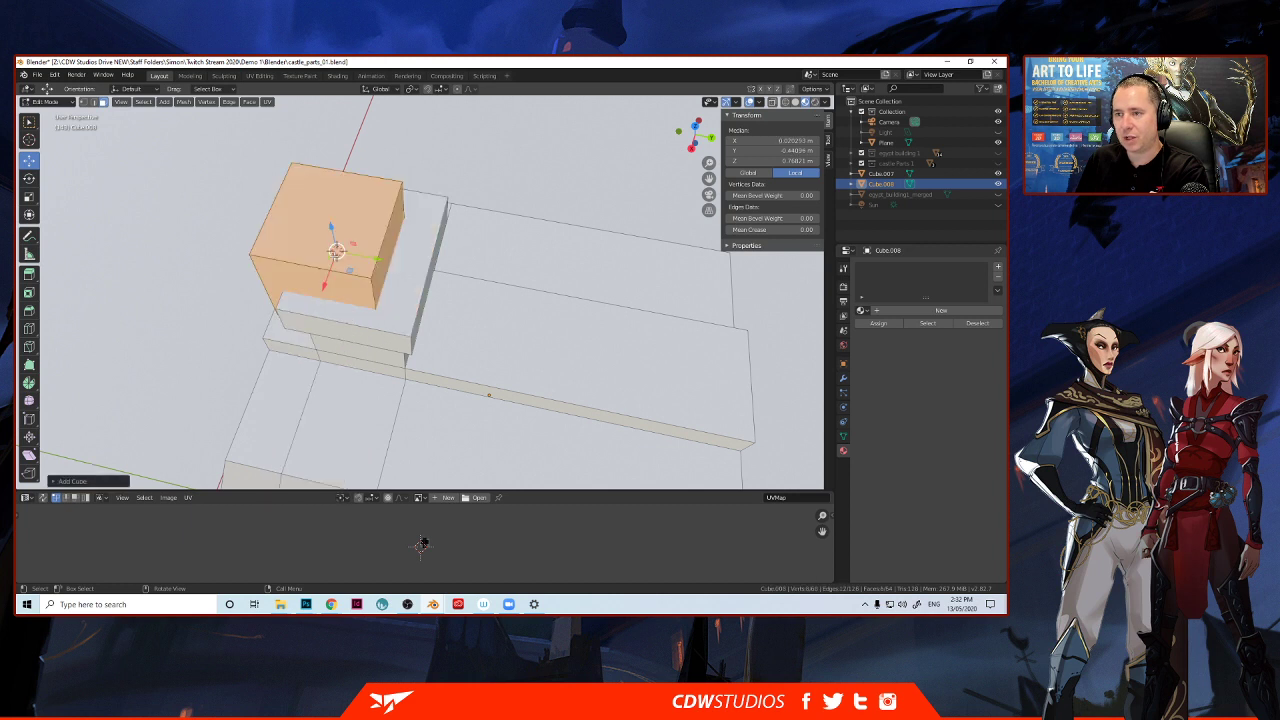
{"action": "key", "text": "s"}
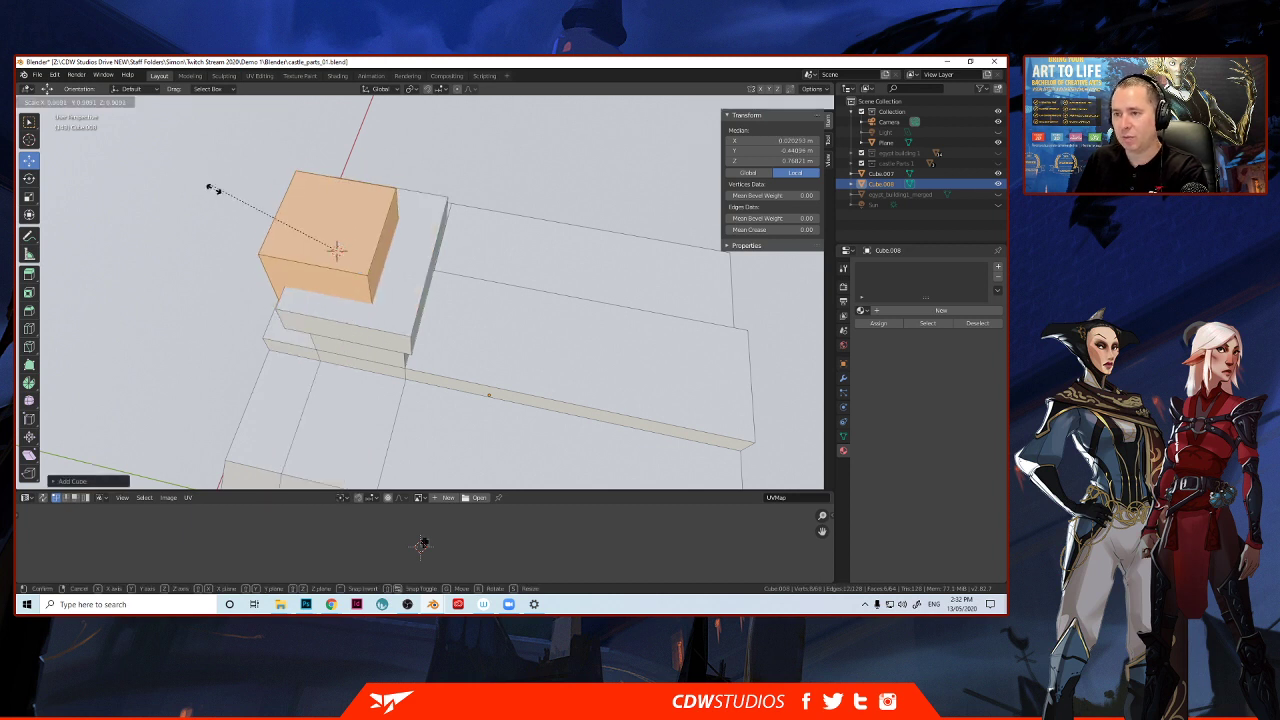
{"action": "left_click", "coordinate": [276, 217]}
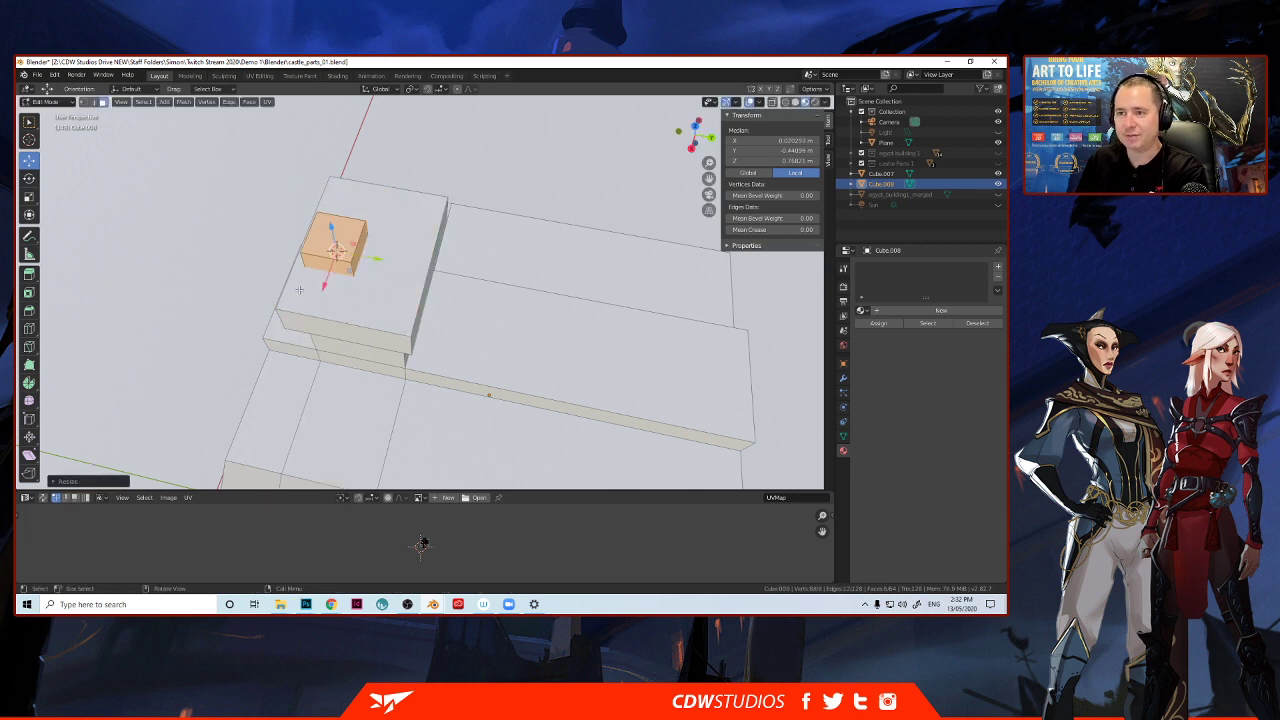
Raise the small cube vertically on the chimney cap and stretch it to about 3 times its height along Z.
{"action": "middle_click_drag", "start_coordinate": [328, 275], "coordinate": [410, 252]}
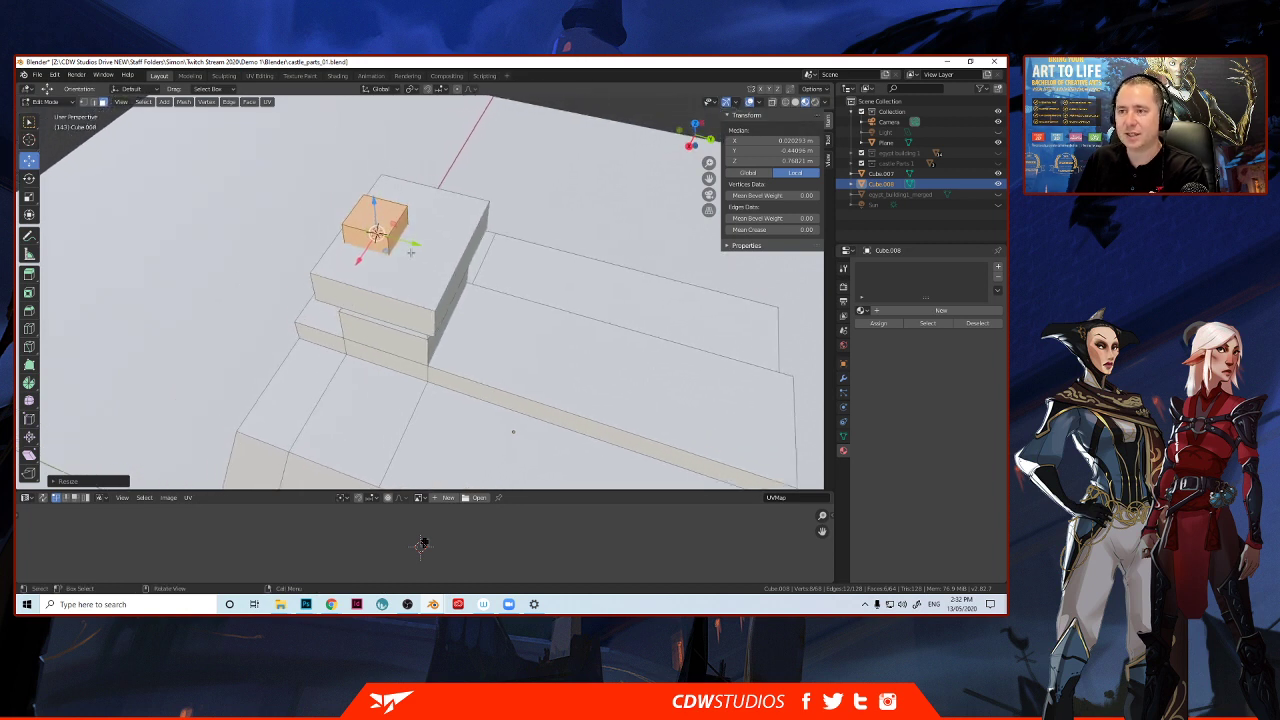
{"action": "key", "text": "g"}
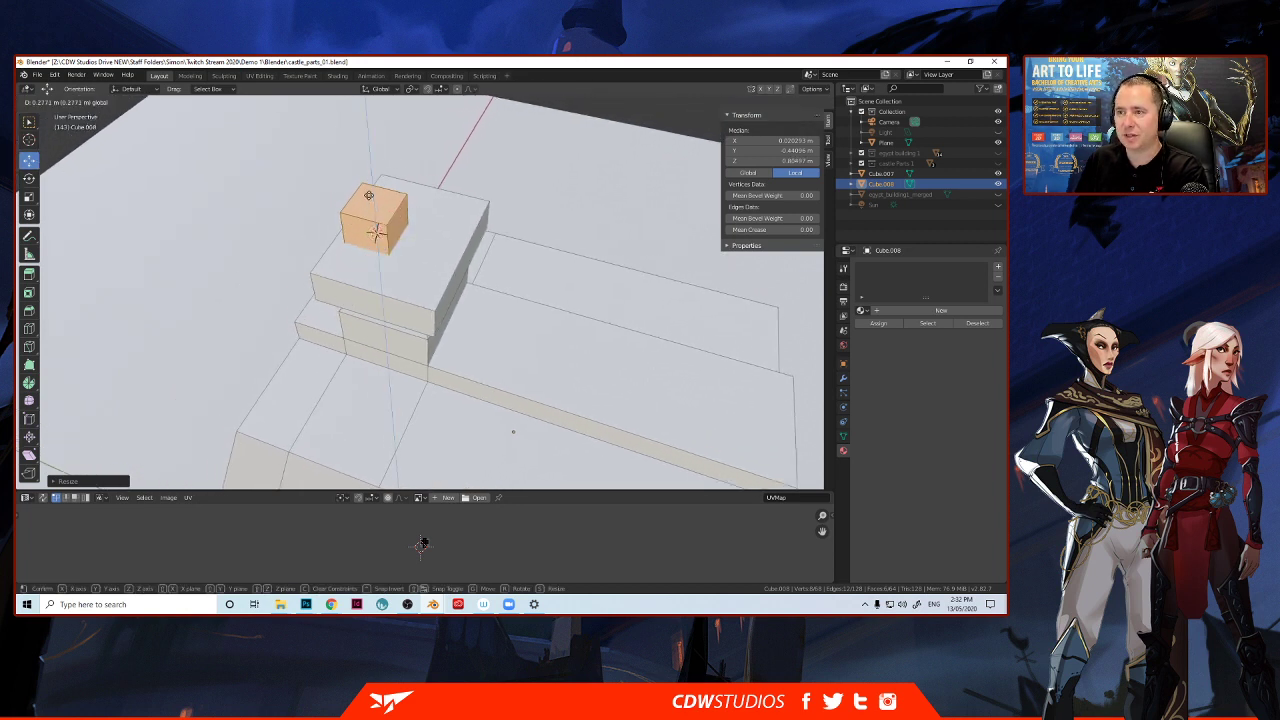
{"action": "left_click", "coordinate": [422, 545]}
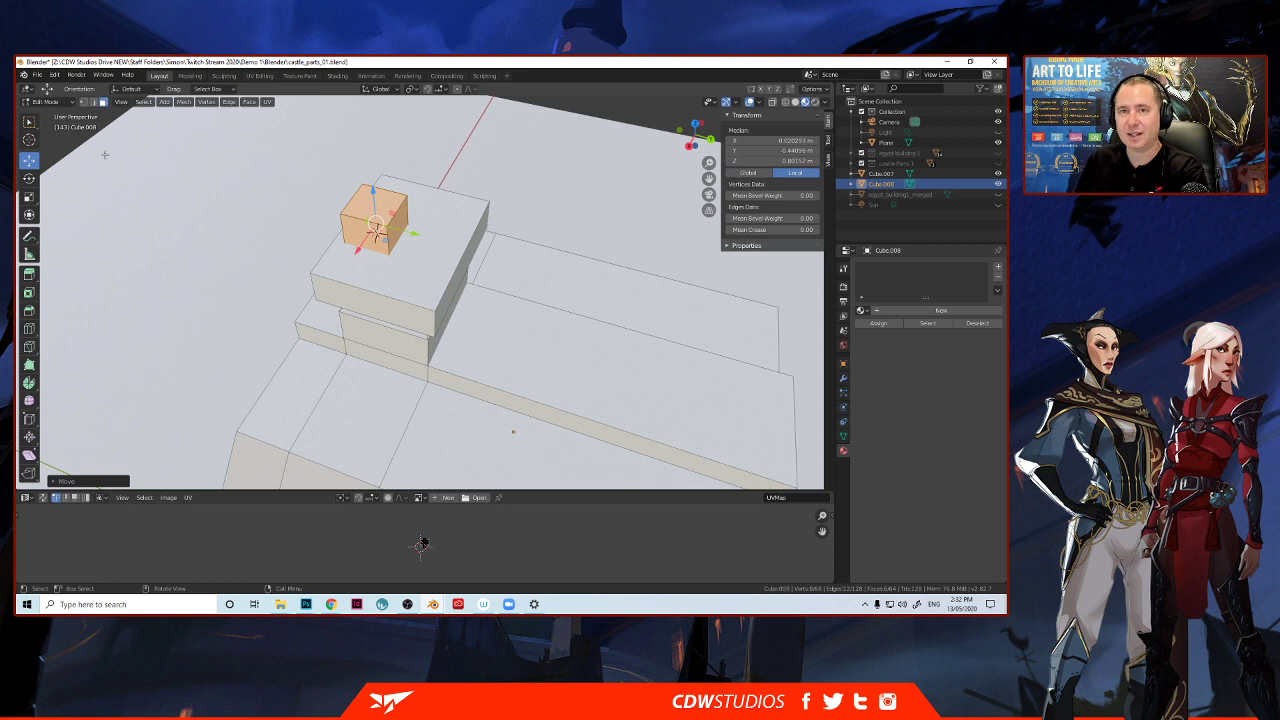
{"action": "left_click", "coordinate": [29, 198]}
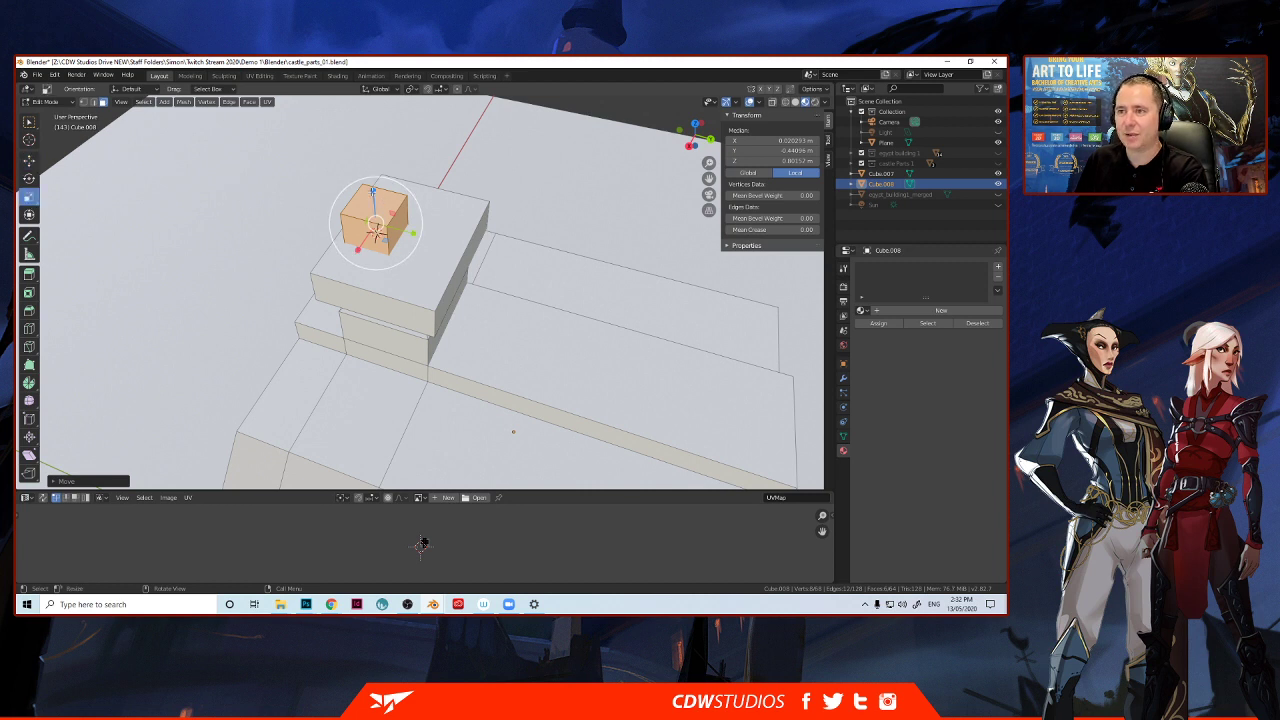
{"action": "key", "text": "s"}
{"action": "key", "text": "z"}
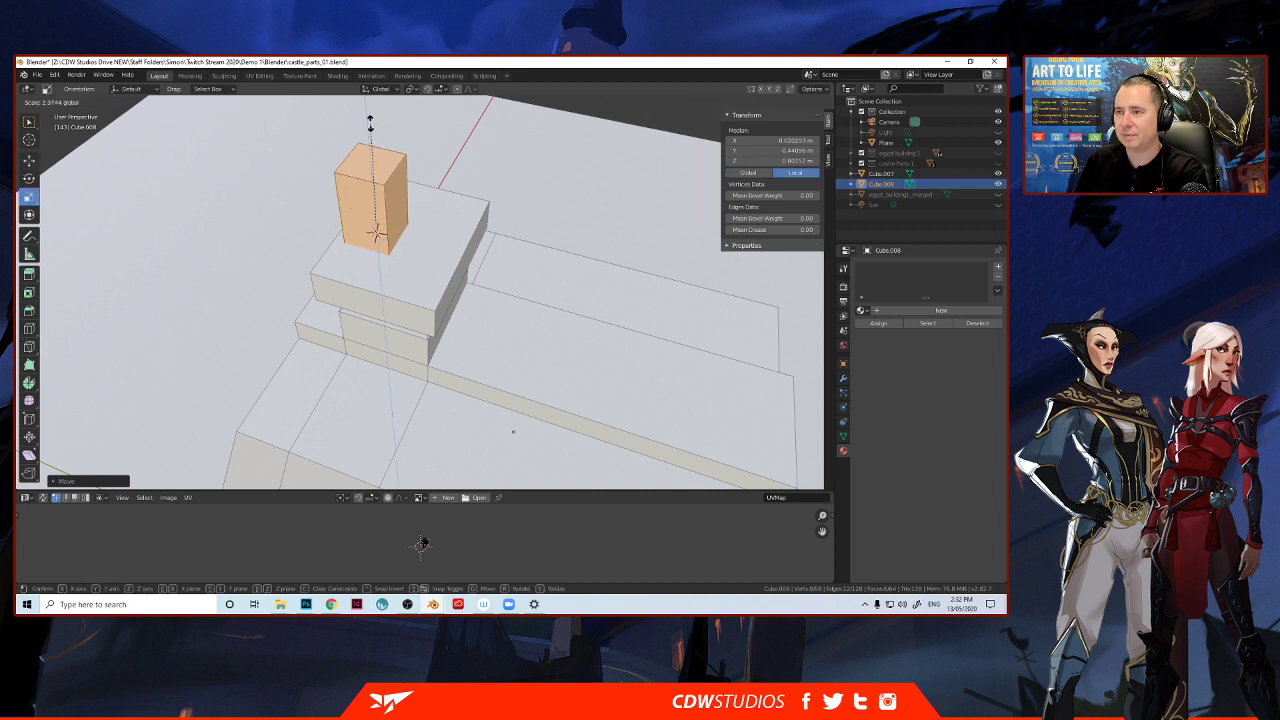
{"action": "left_click", "coordinate": [370, 122]}
Duplicate the tall block on the chimney cap, leaving the copy in place.
{"action": "key", "text": "g"}
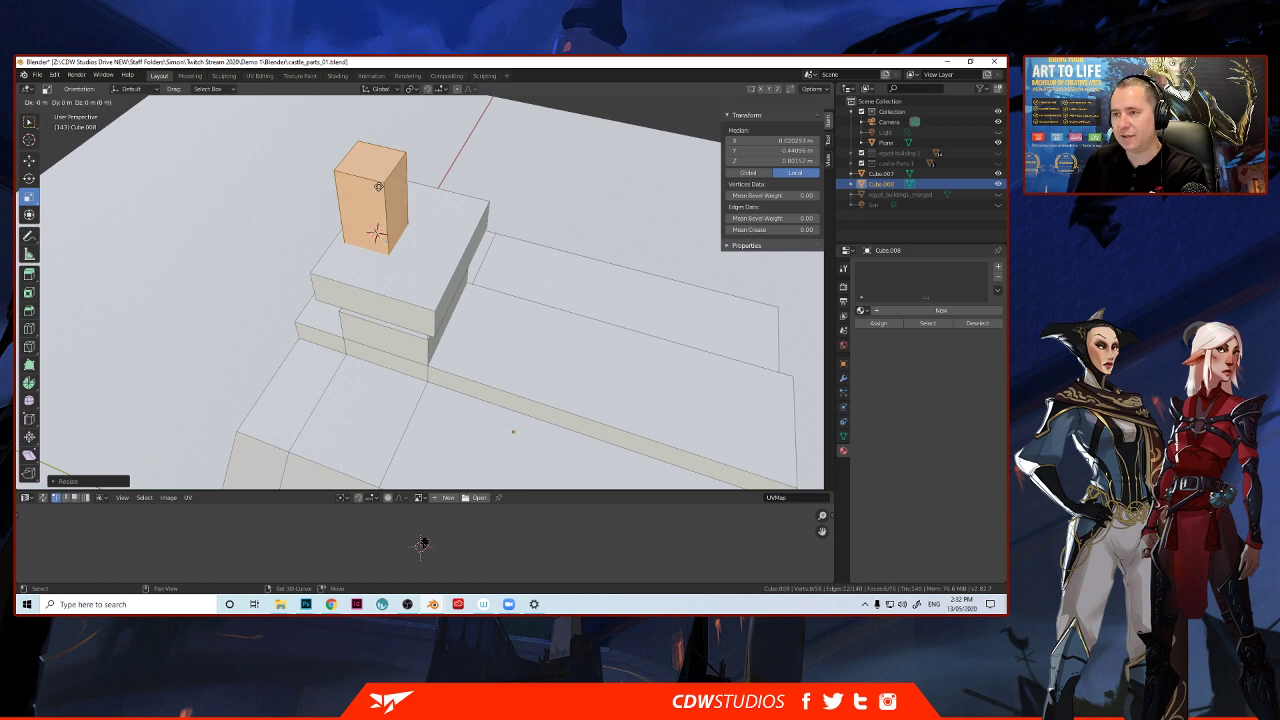
{"action": "left_click", "coordinate": [378, 186]}
{"action": "key", "text": "Tab"}
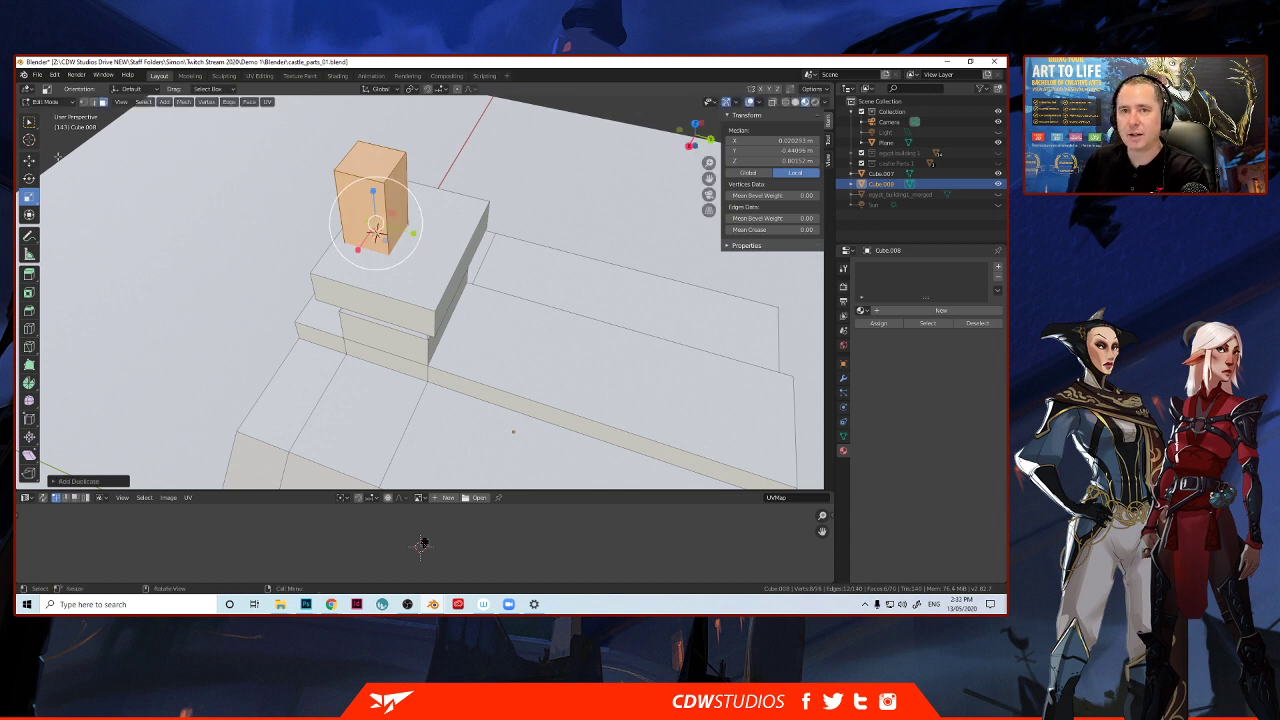
Place a duplicate of the tall block beside the original along Y on the chimney cap and scale the copy down.
{"action": "left_click", "coordinate": [28, 160]}
{"action": "key", "text": "shift+d"}
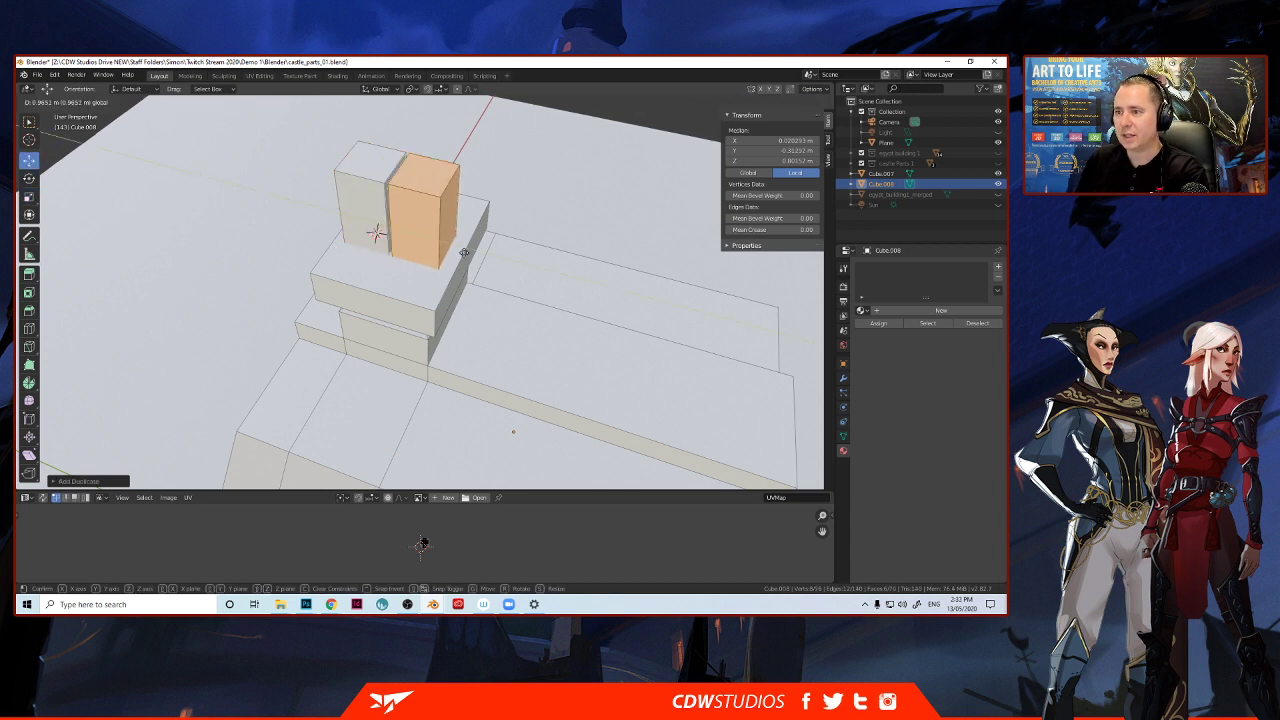
{"action": "left_click", "coordinate": [470, 250]}
{"action": "key", "text": "s"}
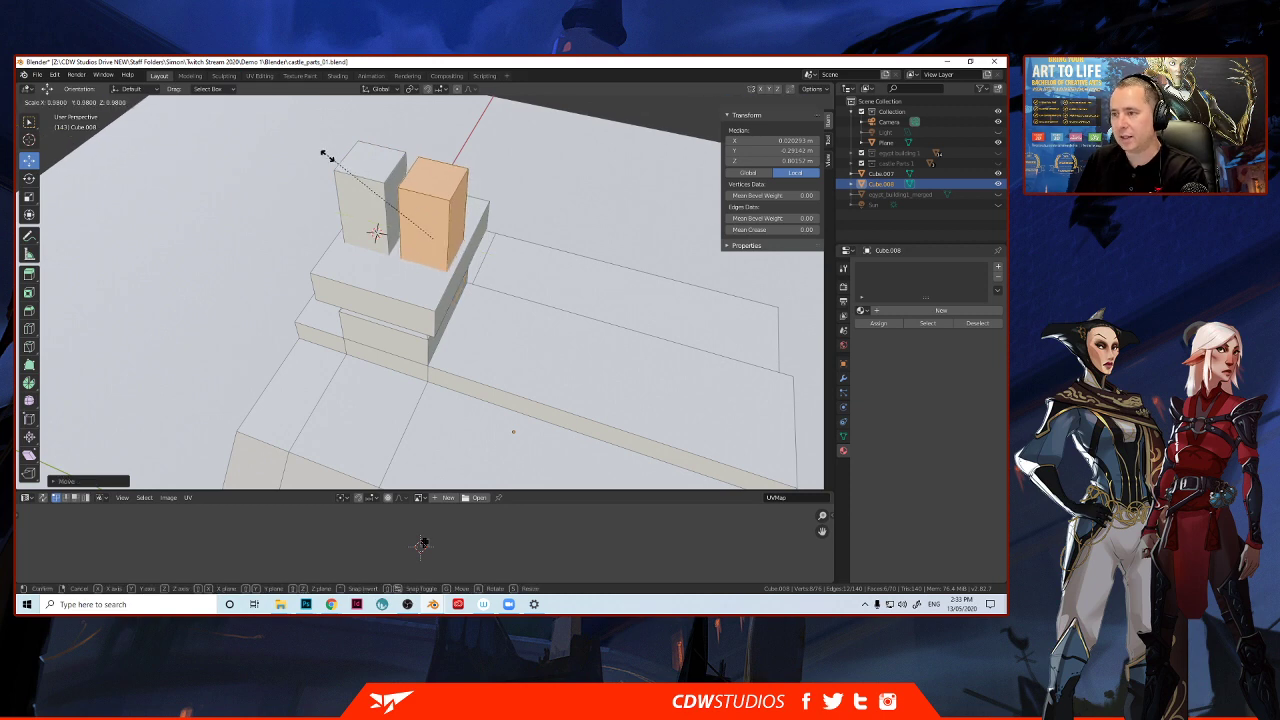
{"action": "left_click", "coordinate": [371, 237]}
{"action": "middle_click_drag", "start_coordinate": [371, 237], "coordinate": [410, 446]}
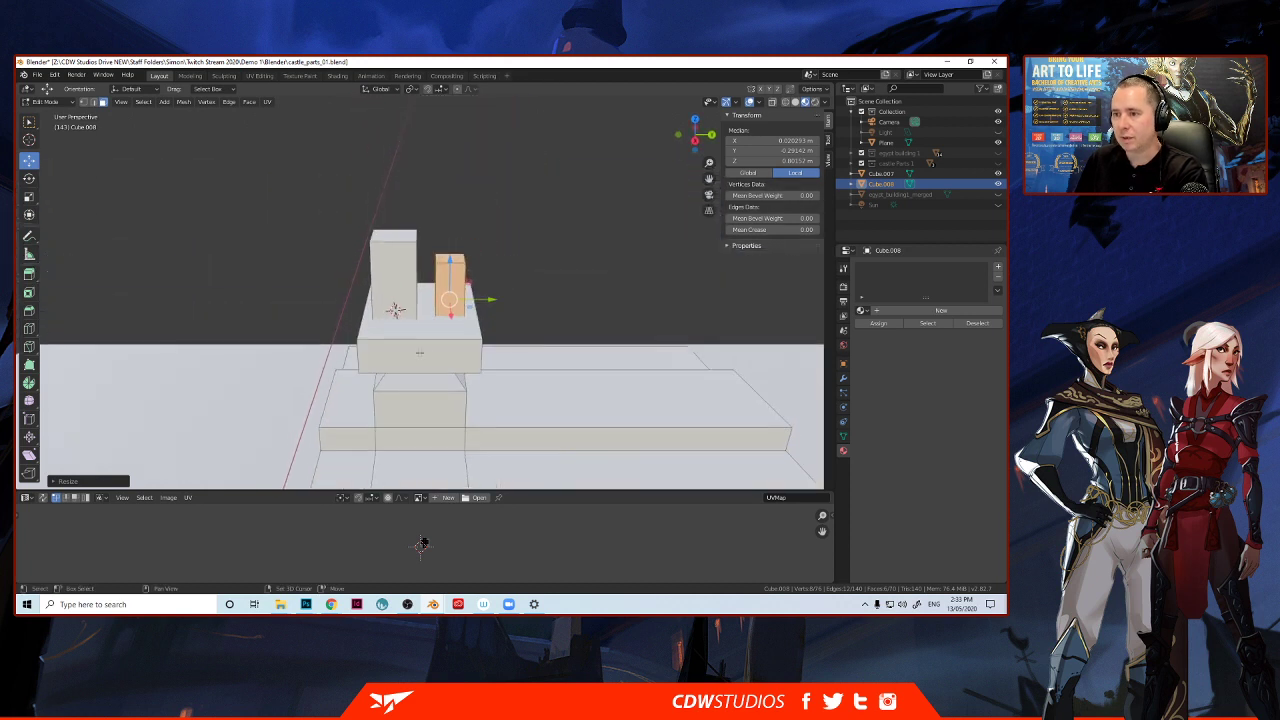
Select the entire larger chimney-pot block and adjust it slightly along the vertical axis on the chimney cap.
{"action": "left_click", "coordinate": [399, 284]}
{"action": "key", "text": "ctrl+l"}
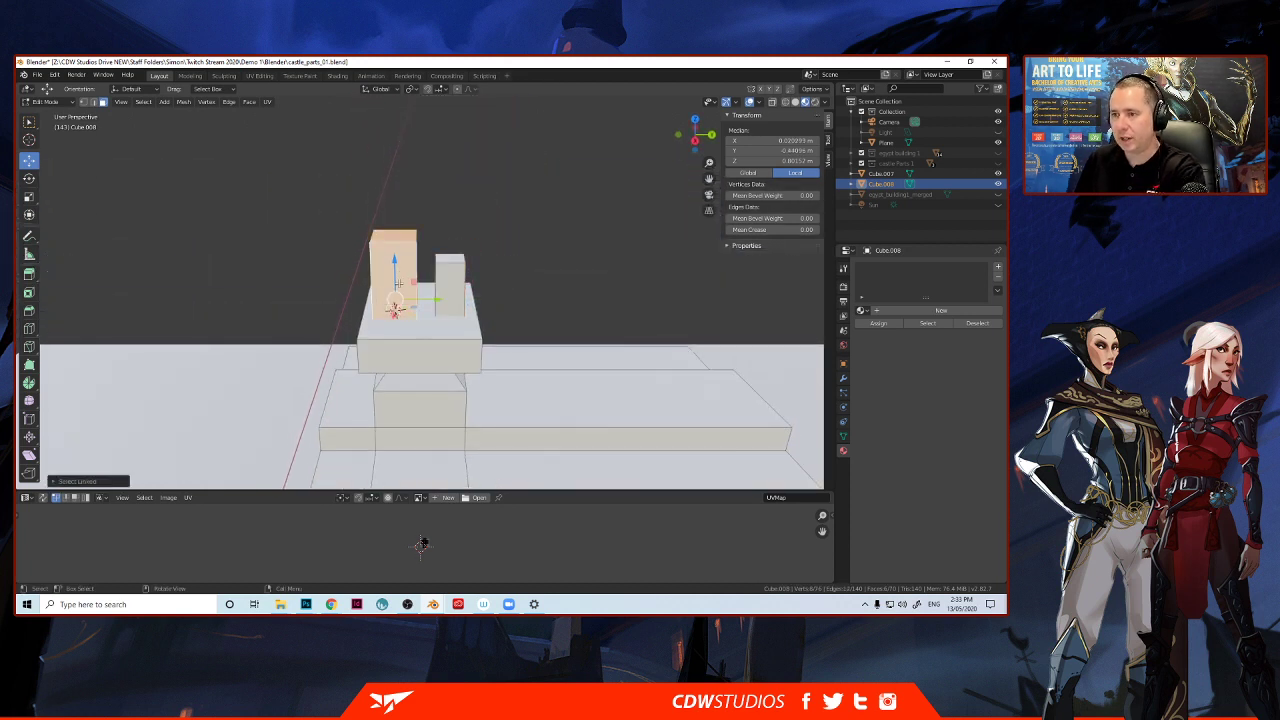
{"action": "mouse_move", "coordinate": [397, 278]}
{"action": "left_mouse_down"}
{"action": "mouse_move", "coordinate": [406, 210]}
{"action": "mouse_move", "coordinate": [399, 253]}
{"action": "left_mouse_up"}
{"action": "left_click", "coordinate": [30, 198]}
{"action": "left_click", "coordinate": [30, 162]}
Select the entire smaller chimney-pot block and raise it along Z so it stands slightly taller than the larger one.
{"action": "left_click", "coordinate": [462, 303]}
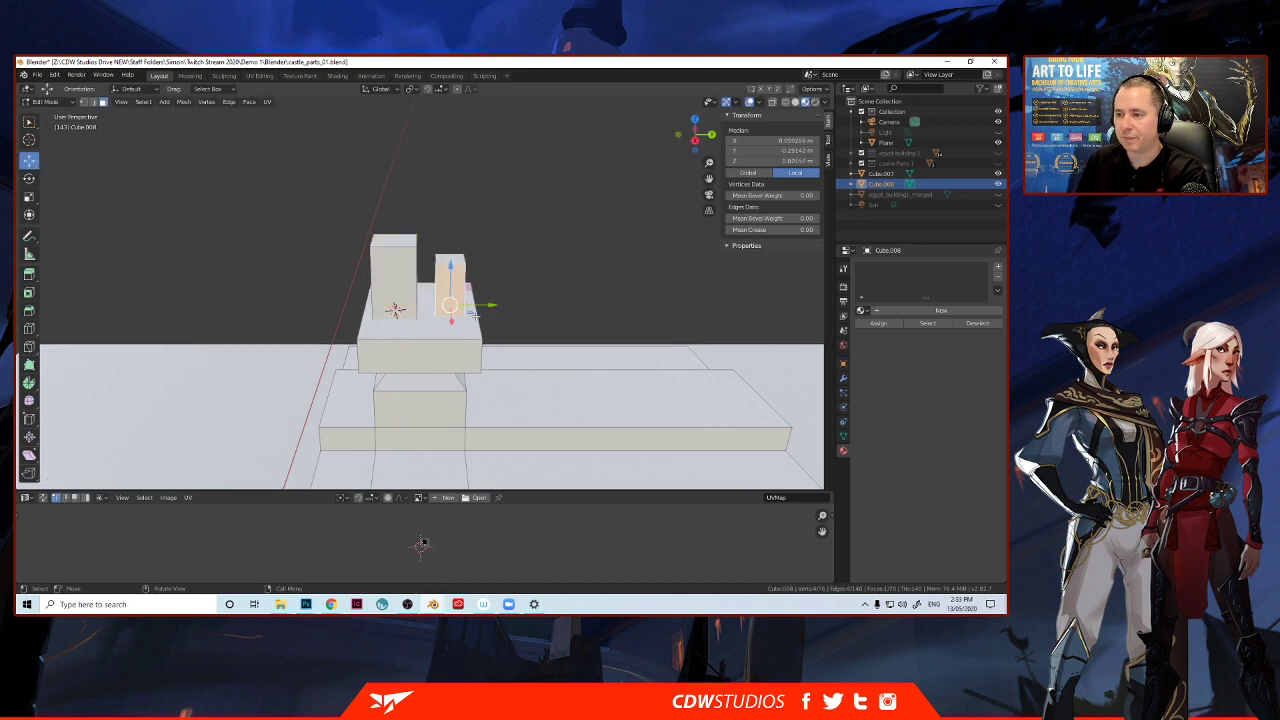
{"action": "mouse_move", "coordinate": [462, 303]}
{"action": "middle_mouse_down"}
{"action": "mouse_move", "coordinate": [440, 305]}
{"action": "mouse_move", "coordinate": [461, 308]}
{"action": "middle_mouse_up"}
{"action": "key", "text": "j"}
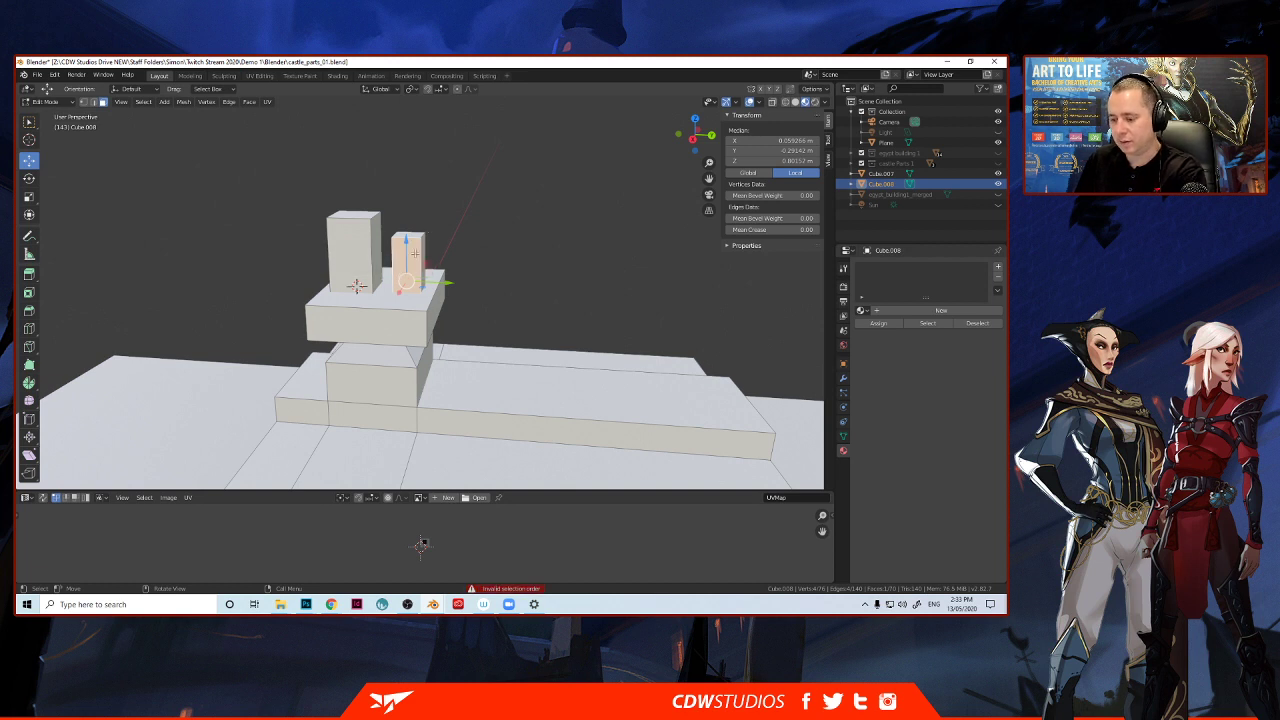
{"action": "key", "text": "ctrl+l"}
{"action": "key", "text": "g"}
{"action": "key", "text": "z"}
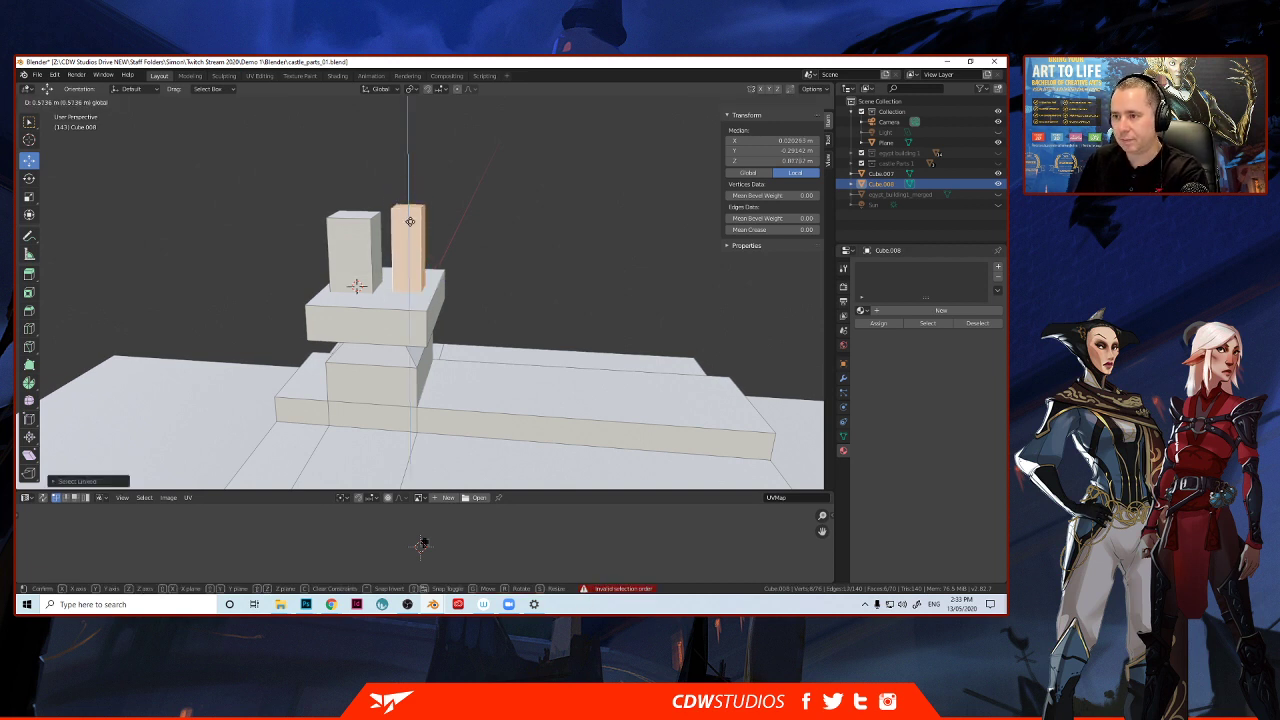
{"action": "left_click_drag", "start_coordinate": [410, 222], "coordinate": [410, 225]}
{"action": "left_click", "coordinate": [30, 196]}
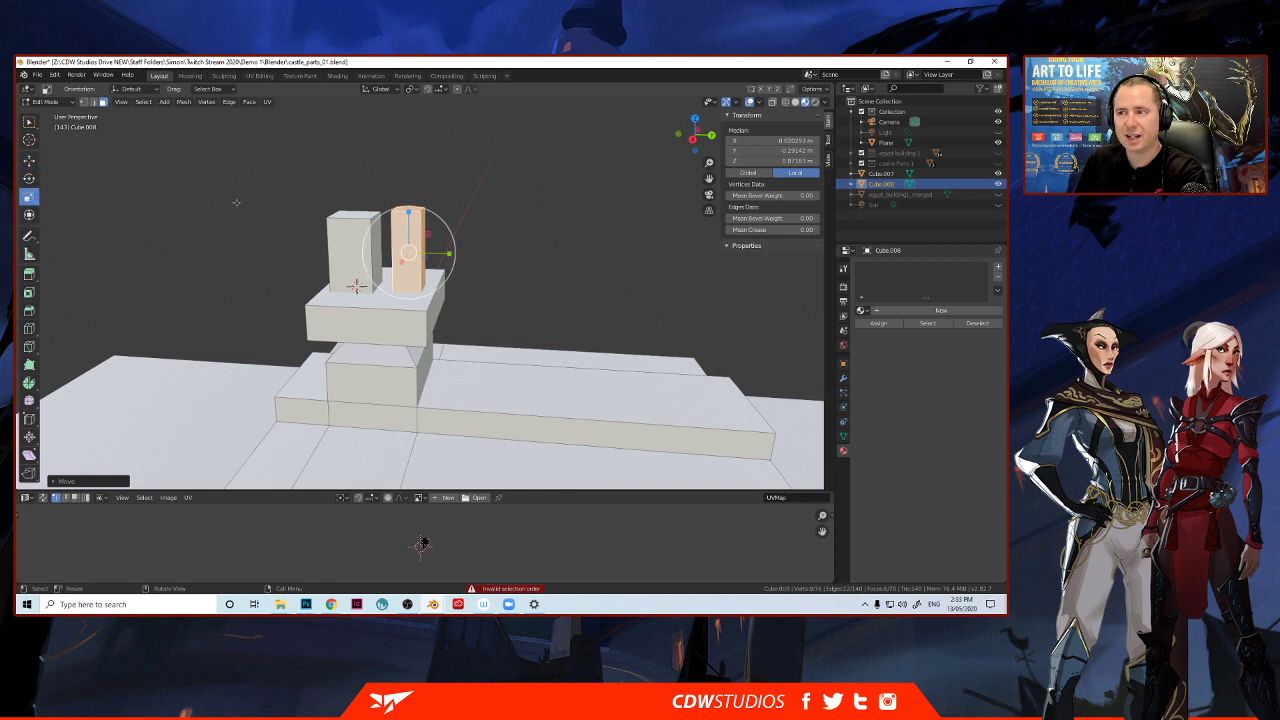
Lower only the top face of the smaller chimney pot along Z so it is shorter than the larger pot.
{"action": "key", "text": "alt+a"}
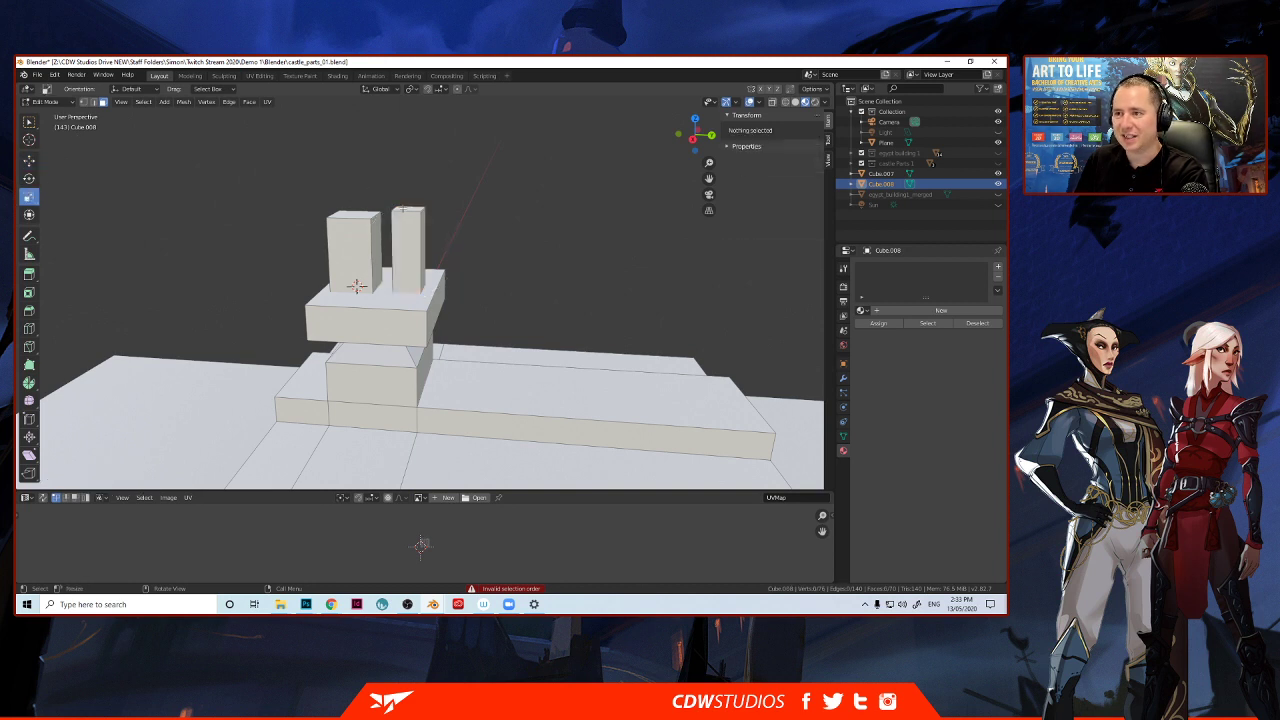
{"action": "middle_click_drag", "start_coordinate": [415, 211], "coordinate": [416, 226], "text": "shift"}
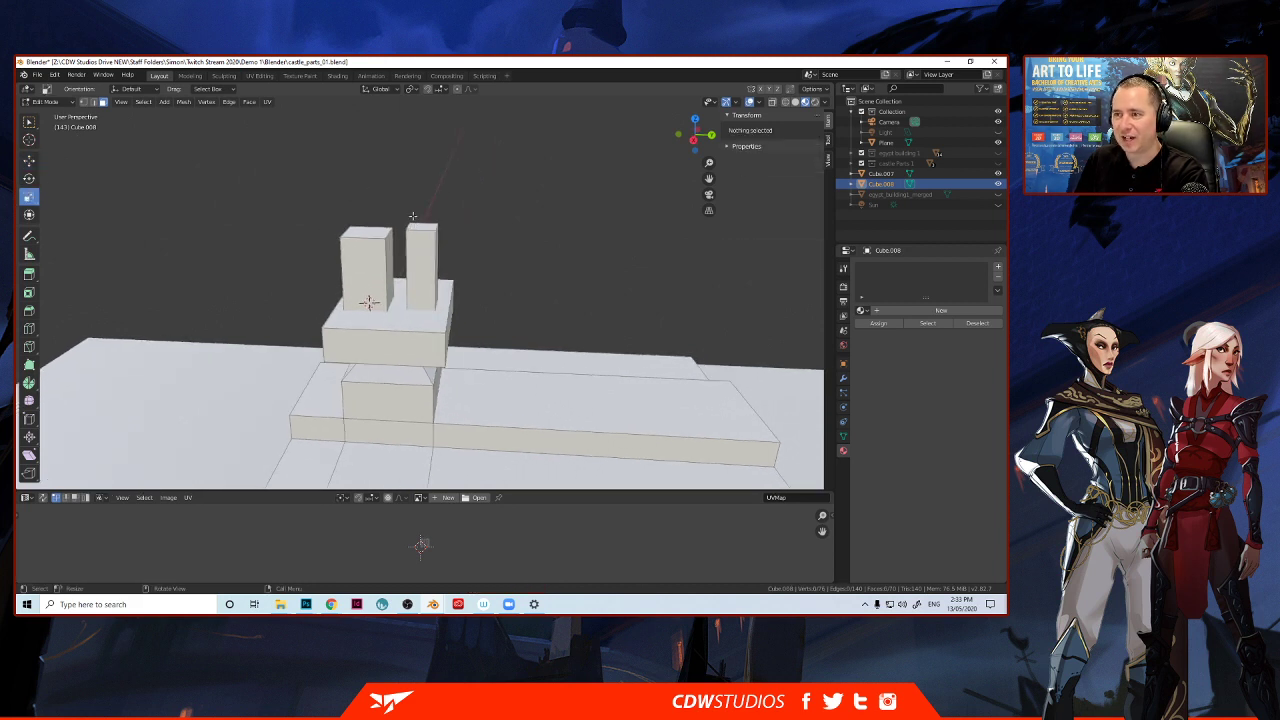
{"action": "left_click", "coordinate": [421, 228]}
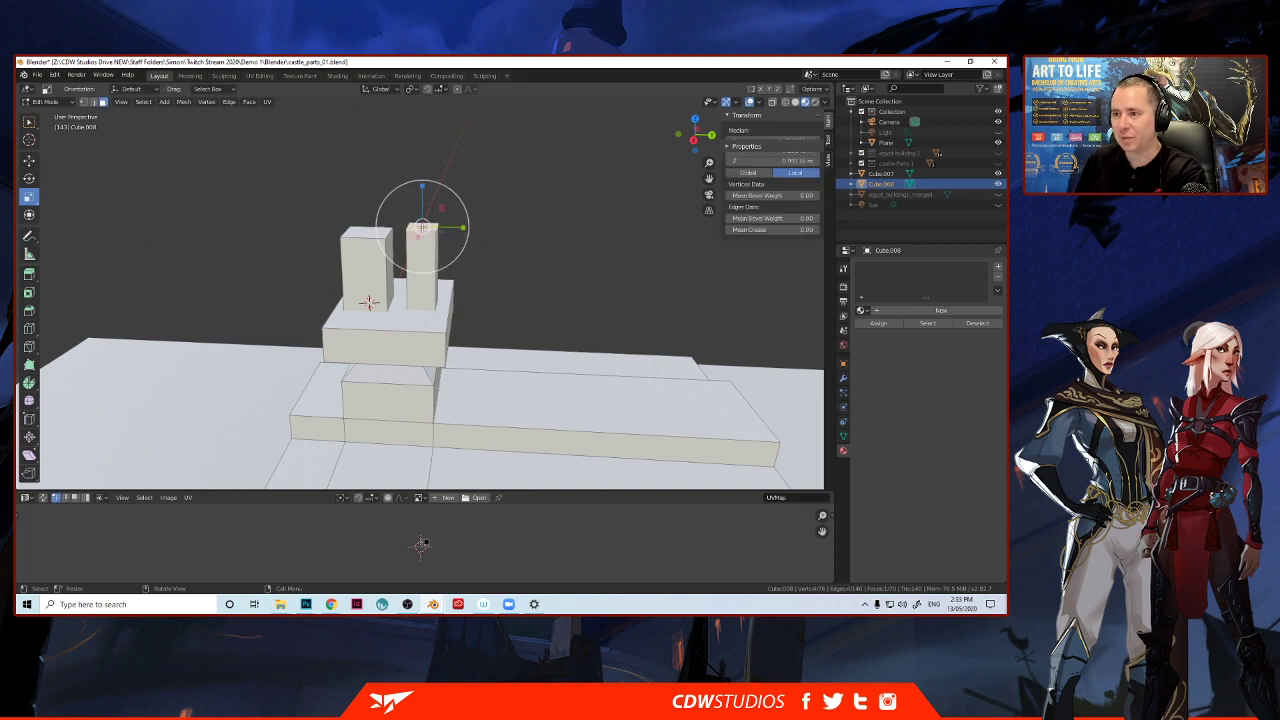
{"action": "left_click", "coordinate": [33, 163]}
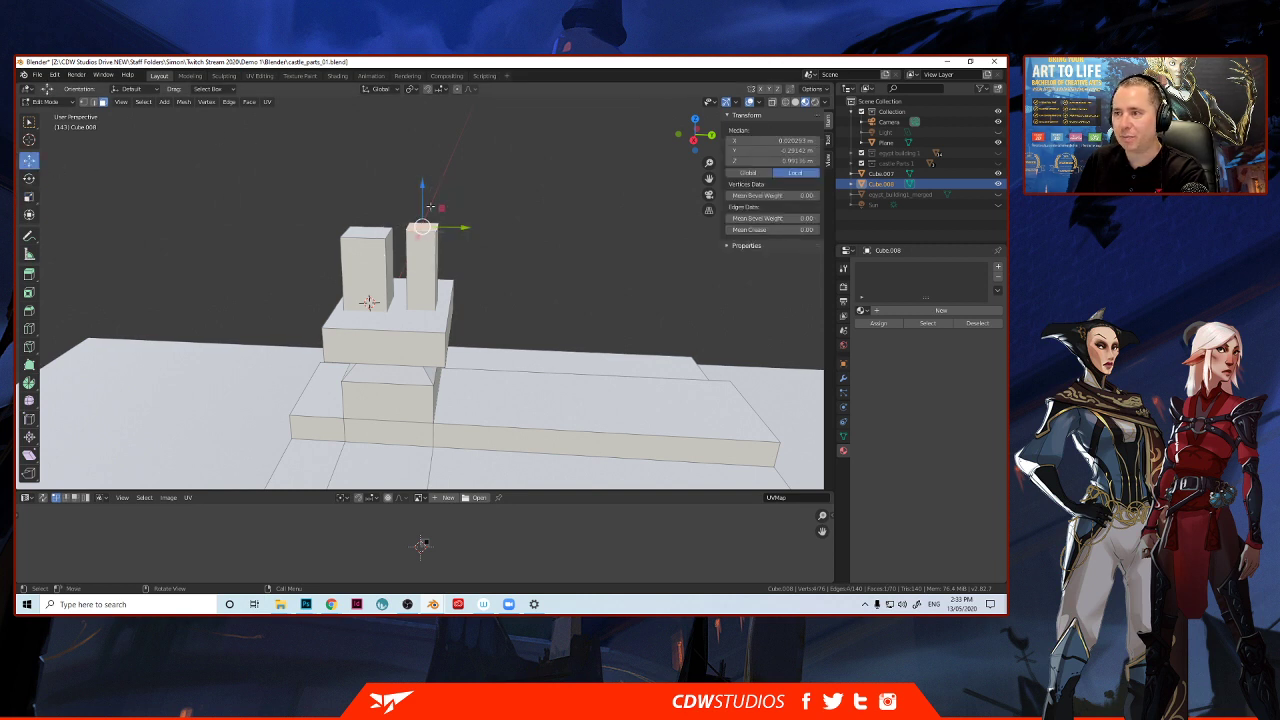
{"action": "left_click_drag", "start_coordinate": [425, 204], "coordinate": [425, 235]}
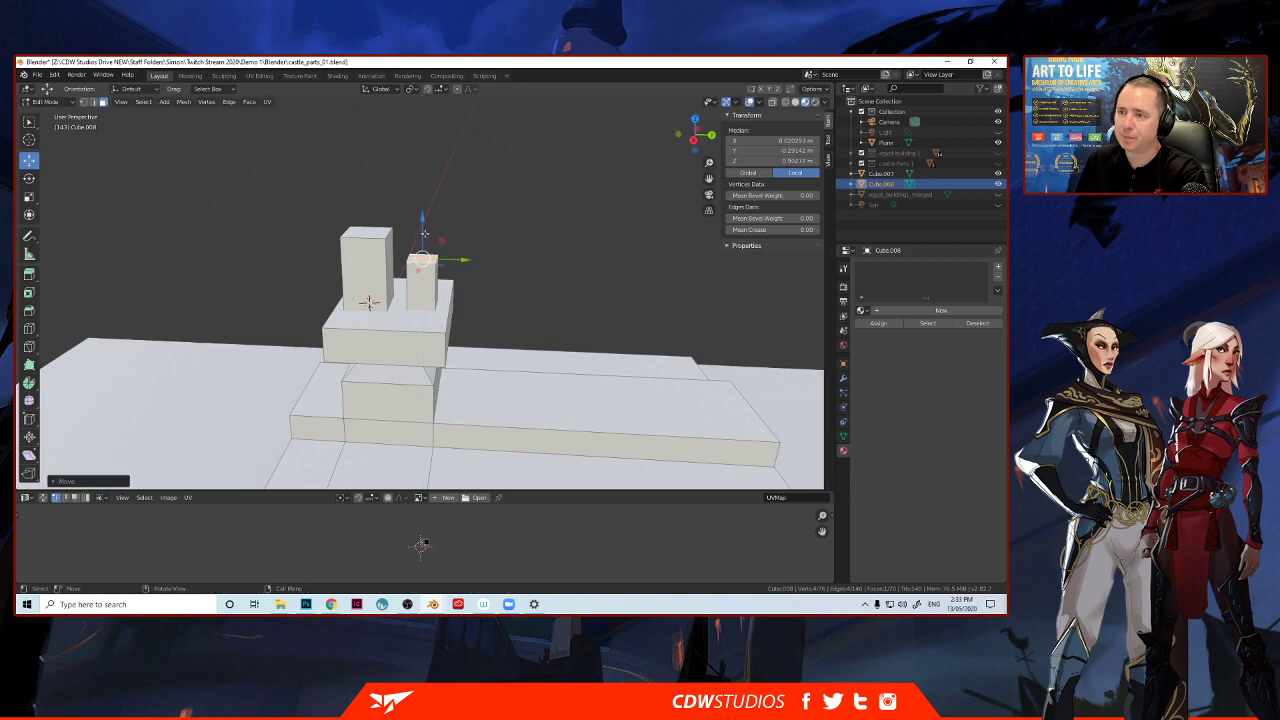
{"action": "left_click", "coordinate": [280, 203]}
Switch from editing the roof to the house body and add a horizontal loop cut slightly above the wall's mid-height.
{"action": "middle_click_drag", "start_coordinate": [280, 203], "coordinate": [335, 314]}
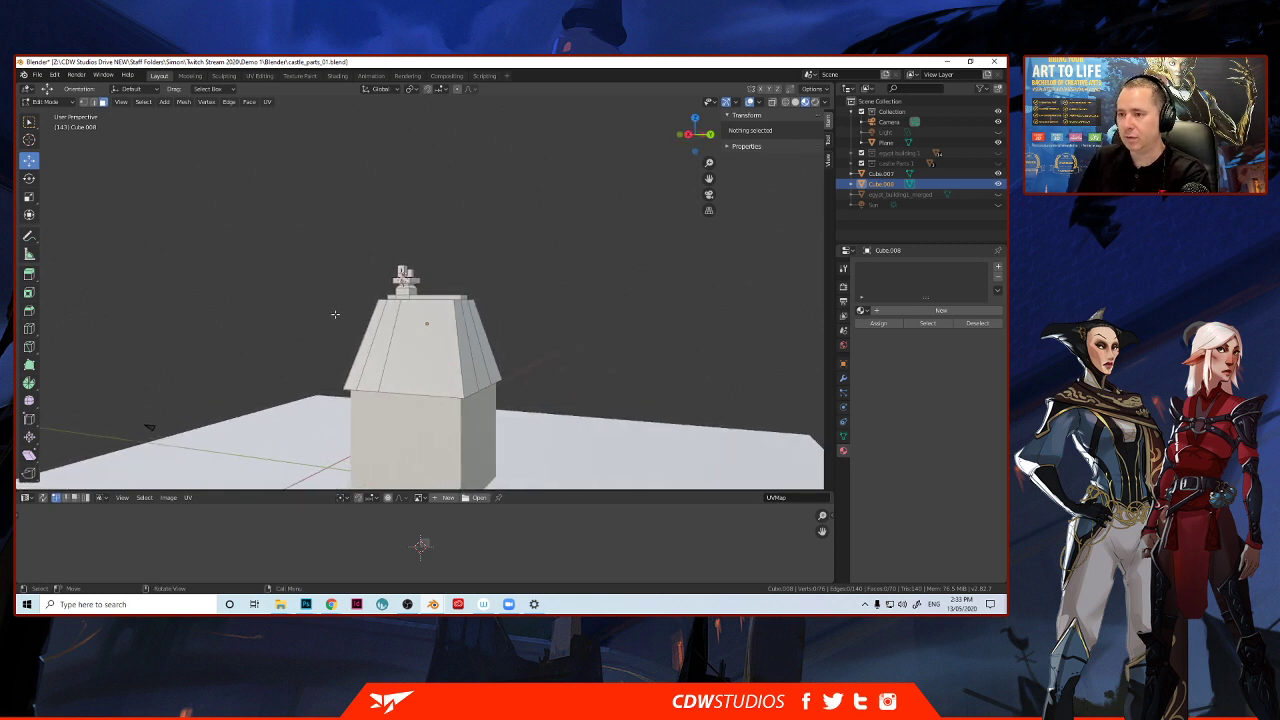
{"action": "key", "text": "Tab"}
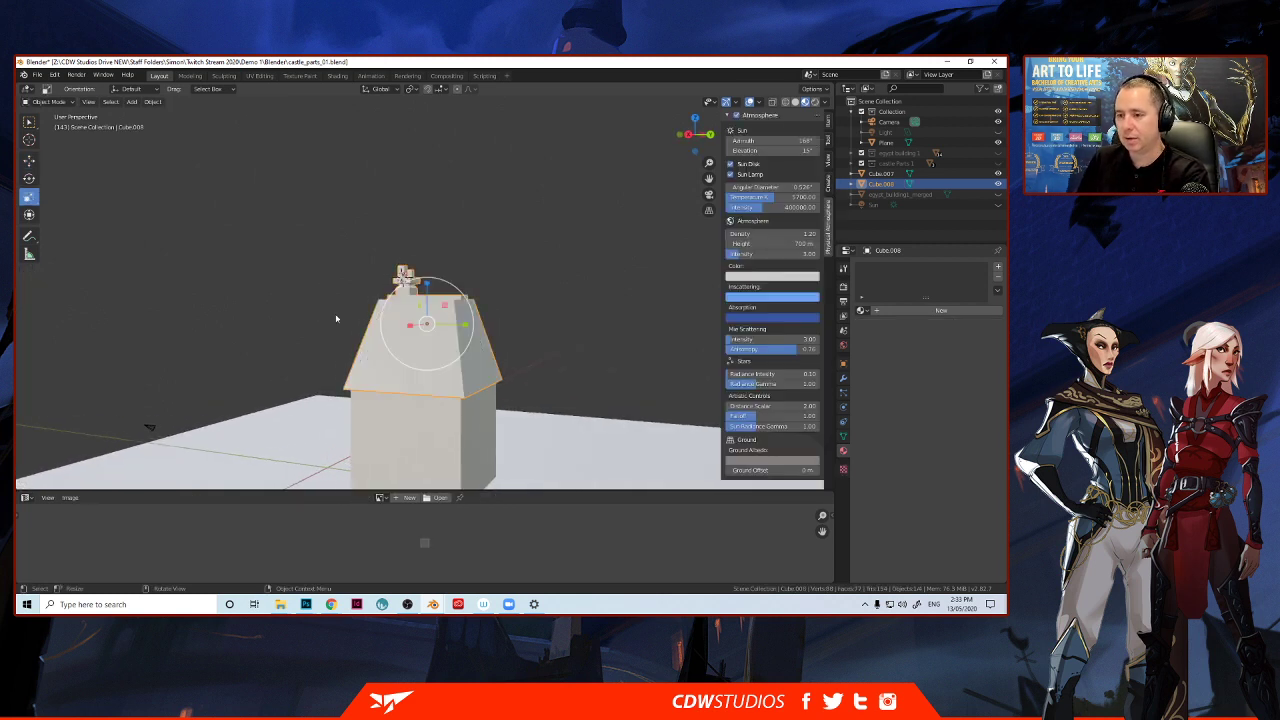
{"action": "middle_click_drag", "start_coordinate": [336, 318], "coordinate": [384, 347]}
{"action": "left_click", "coordinate": [380, 352]}
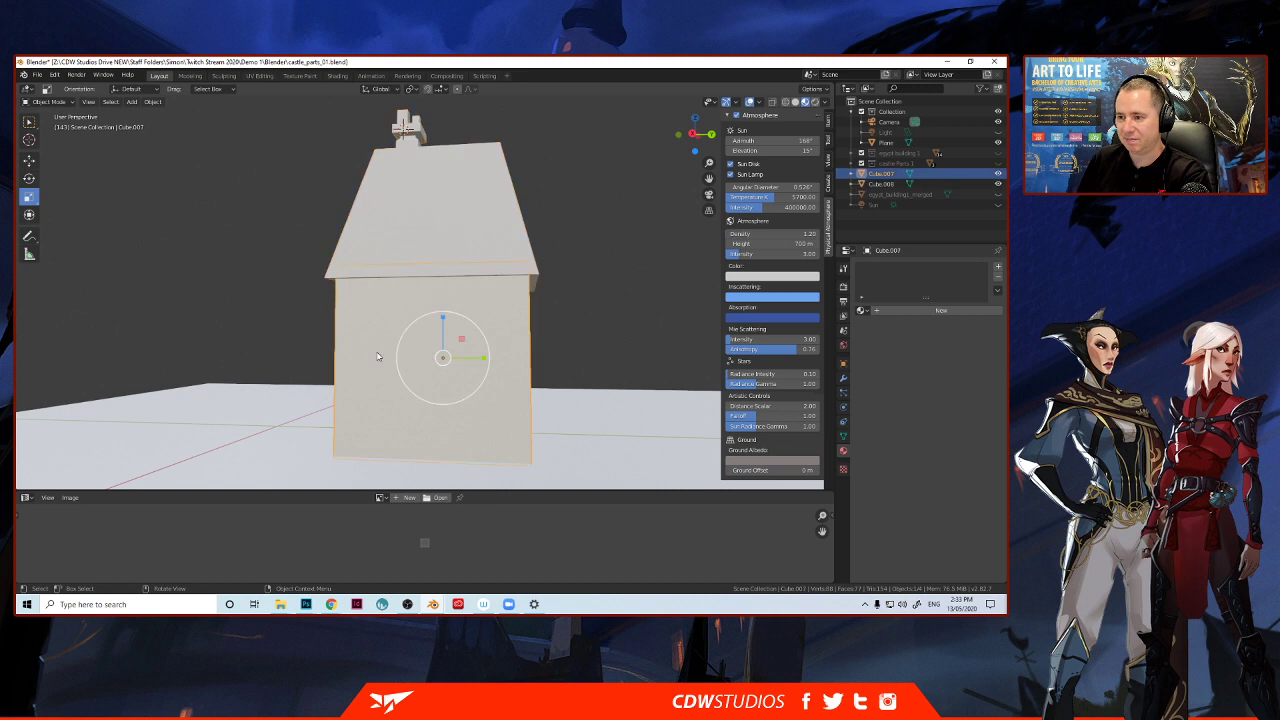
{"action": "scroll", "coordinate": [378, 356], "scroll_direction": "up", "scroll_amount": 1}
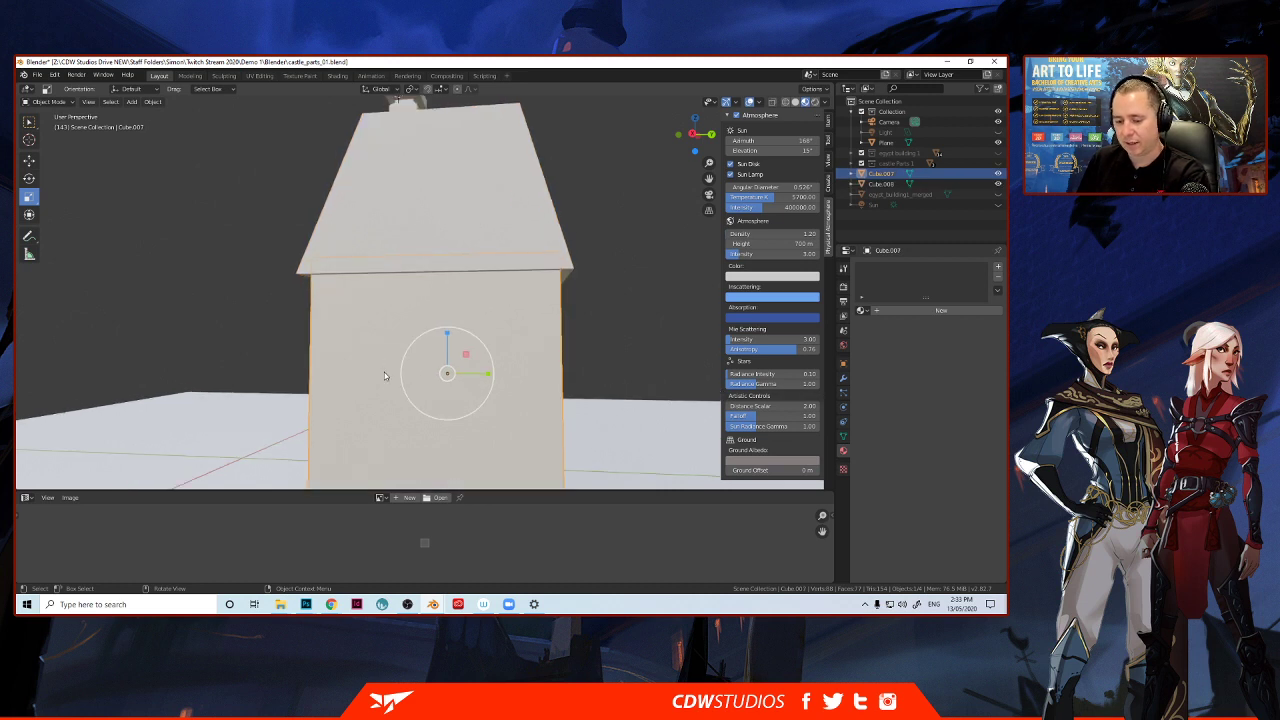
{"action": "key", "text": "Tab"}
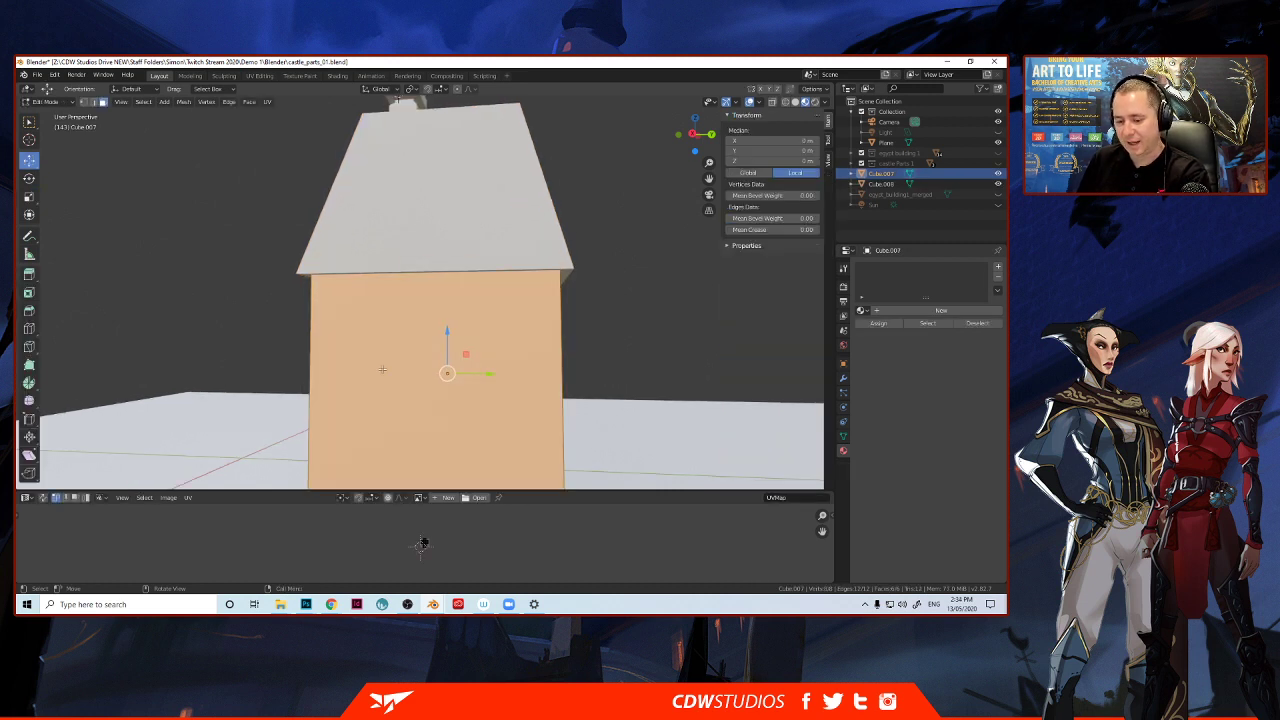
{"action": "key", "text": "ctrl+r"}
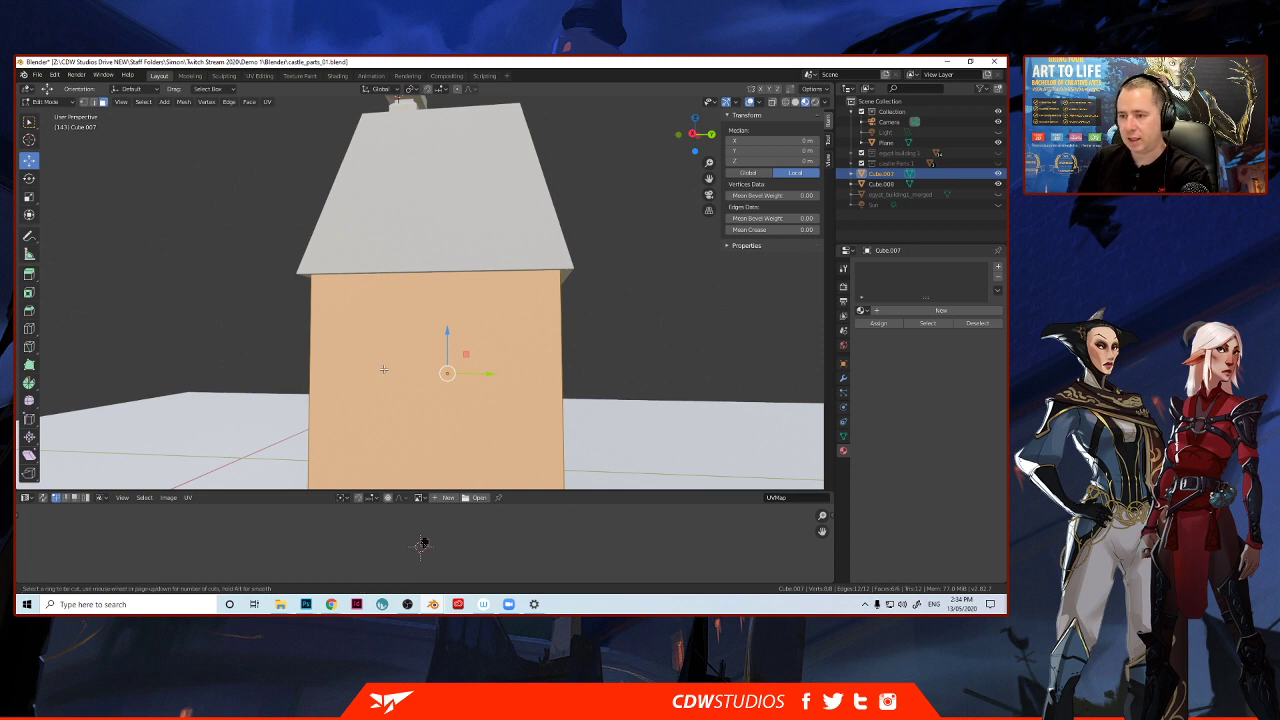
{"action": "left_click", "coordinate": [331, 410]}
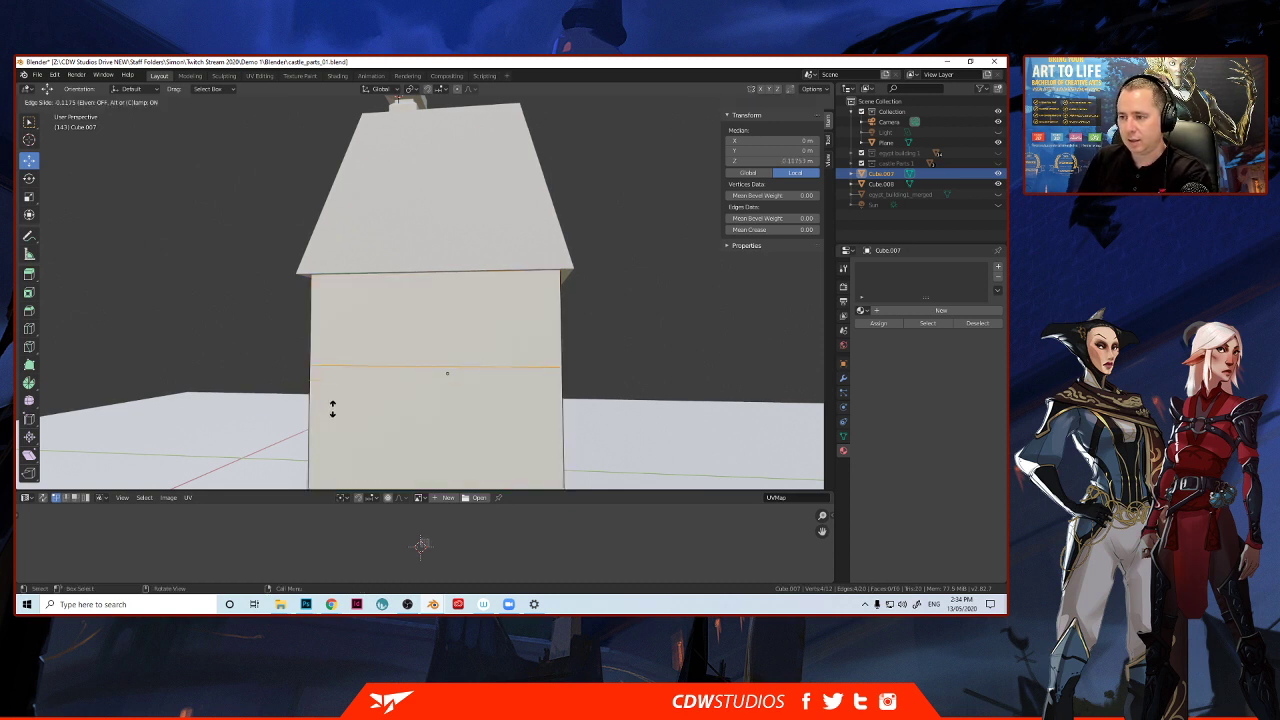
{"action": "left_click", "coordinate": [333, 405]}
{"action": "middle_click_drag", "start_coordinate": [333, 405], "coordinate": [372, 399]}
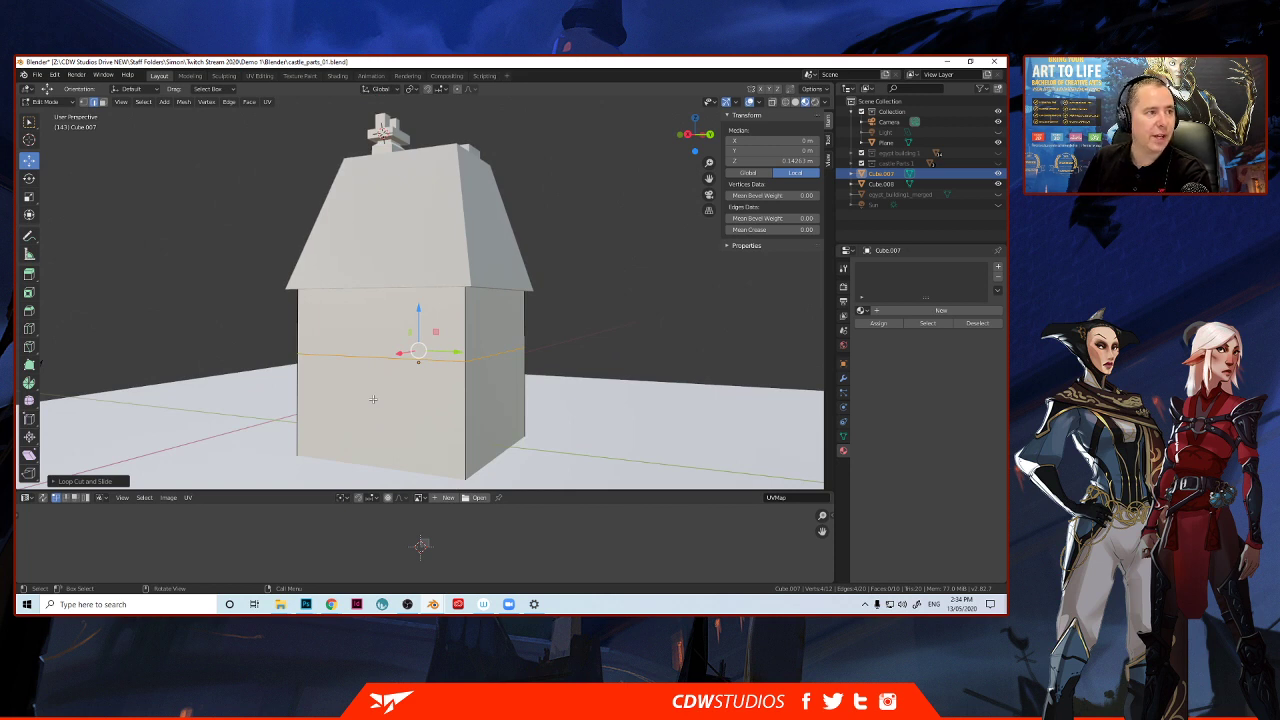
{"action": "middle_click_drag", "start_coordinate": [374, 398], "coordinate": [390, 391]}
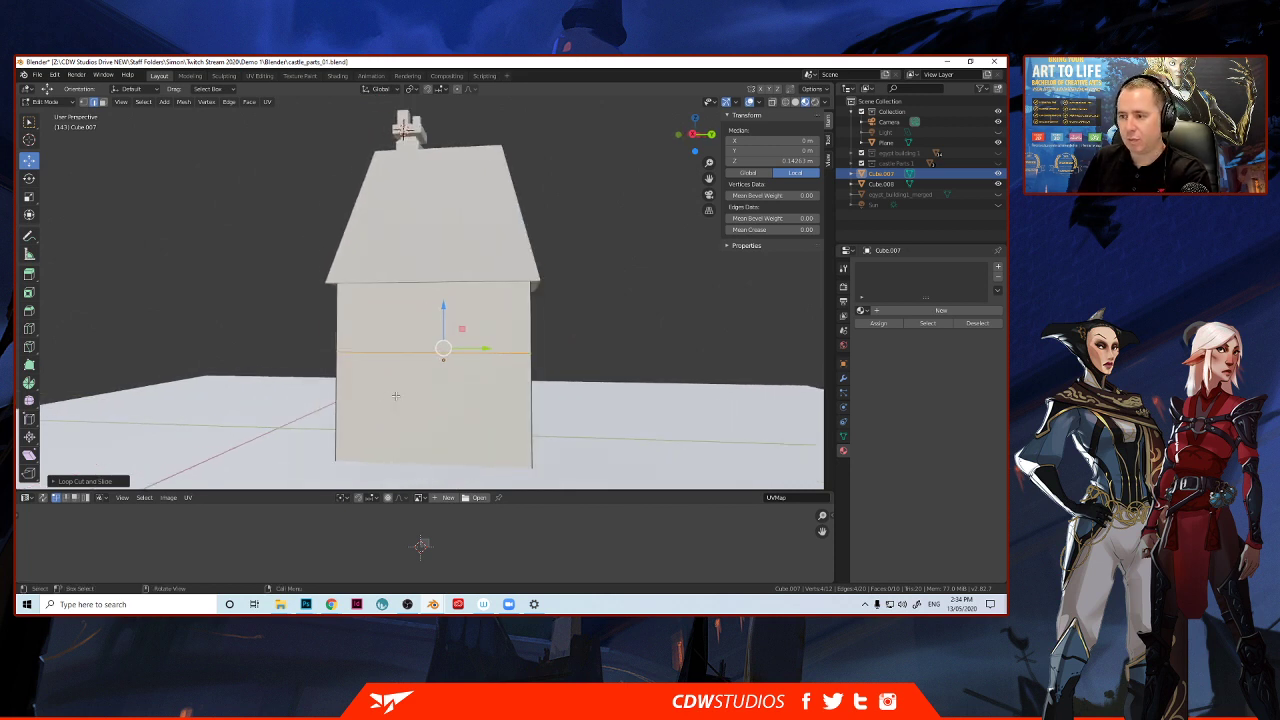
Add four evenly spaced vertical loop cuts across the house's front wall without sliding them, and clear the selection.
{"action": "left_click", "coordinate": [393, 389]}
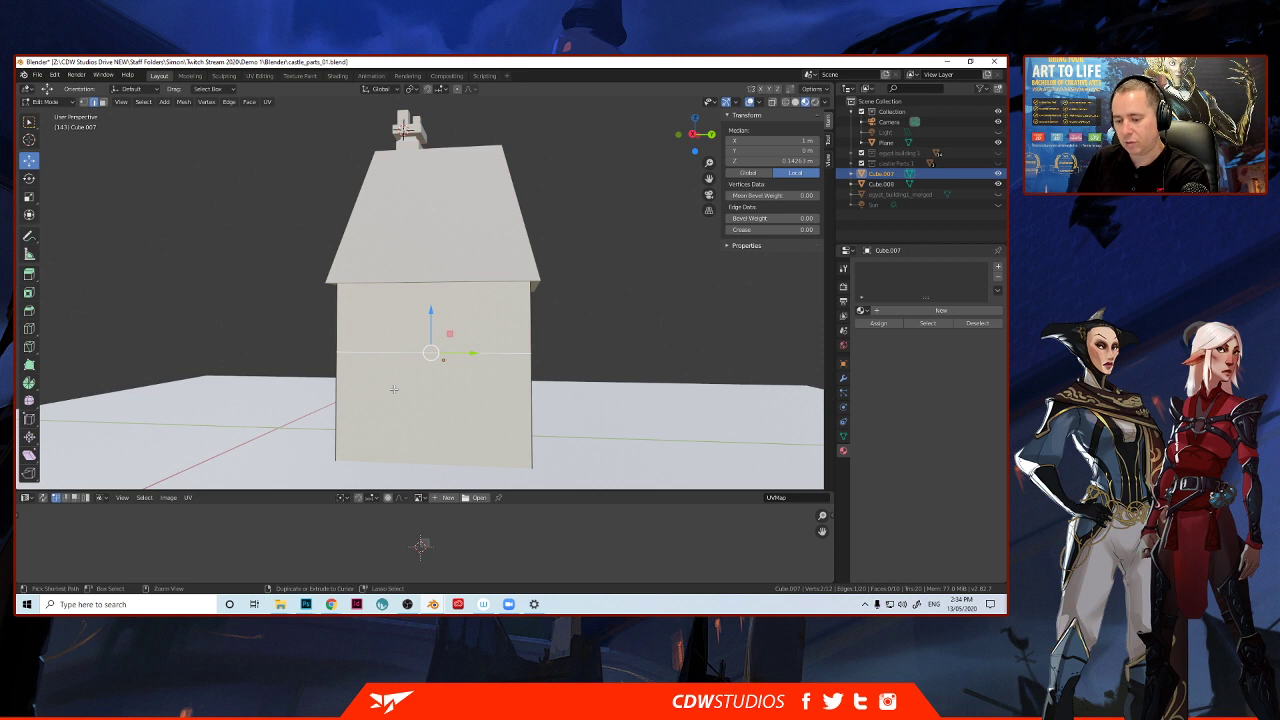
{"action": "key", "text": "ctrl+r"}
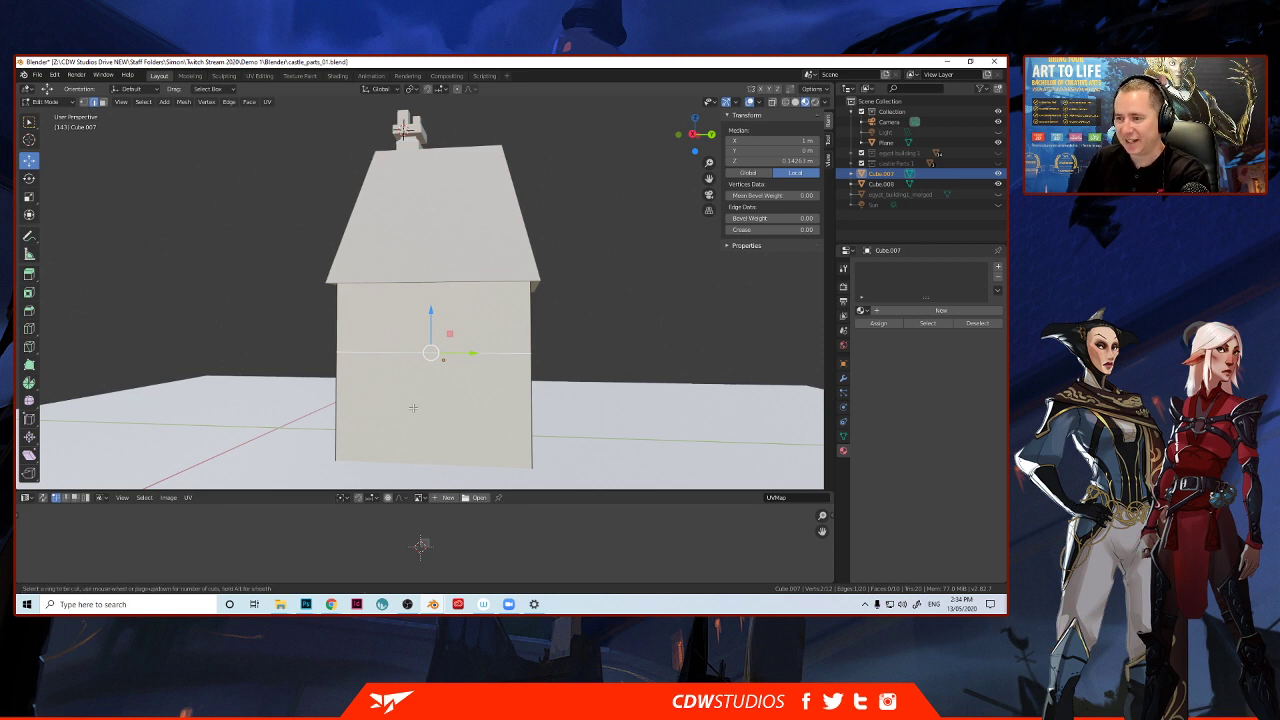
{"action": "scroll", "coordinate": [449, 388], "scroll_direction": "up", "scroll_amount": 3}
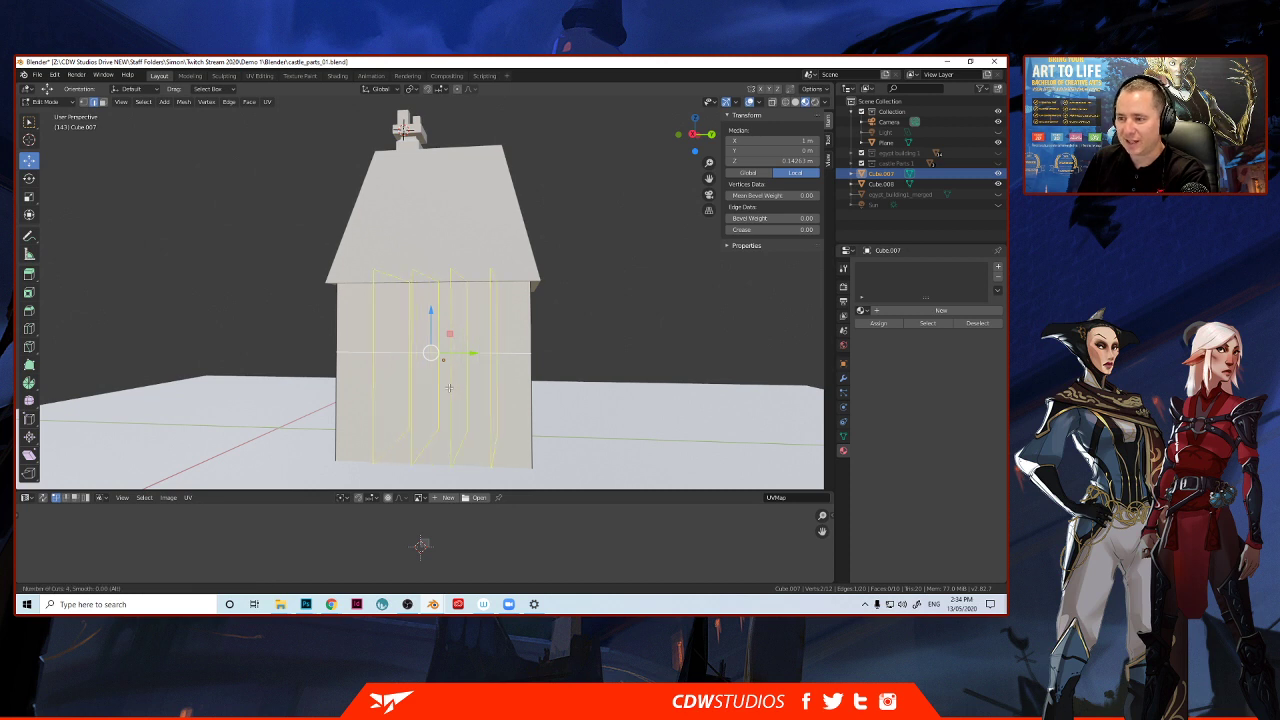
{"action": "left_click", "coordinate": [449, 388]}
{"action": "right_click", "coordinate": [449, 388]}
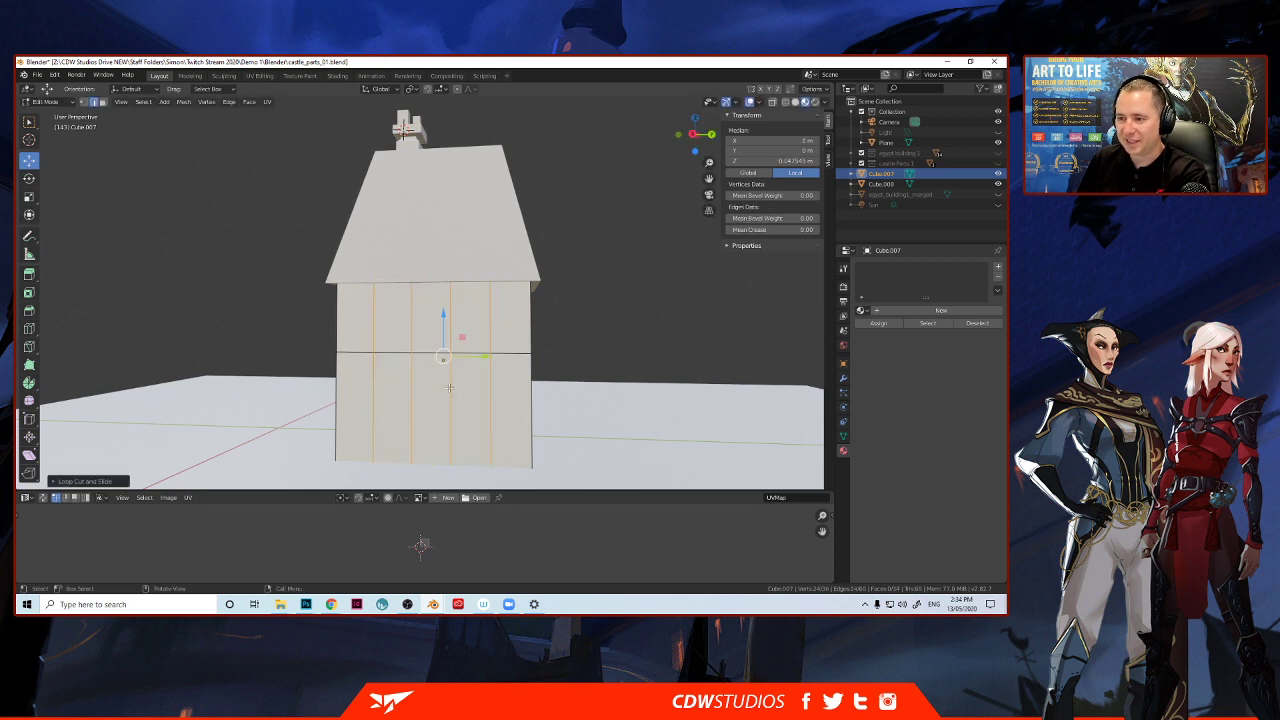
{"action": "key", "text": "alt+a"}
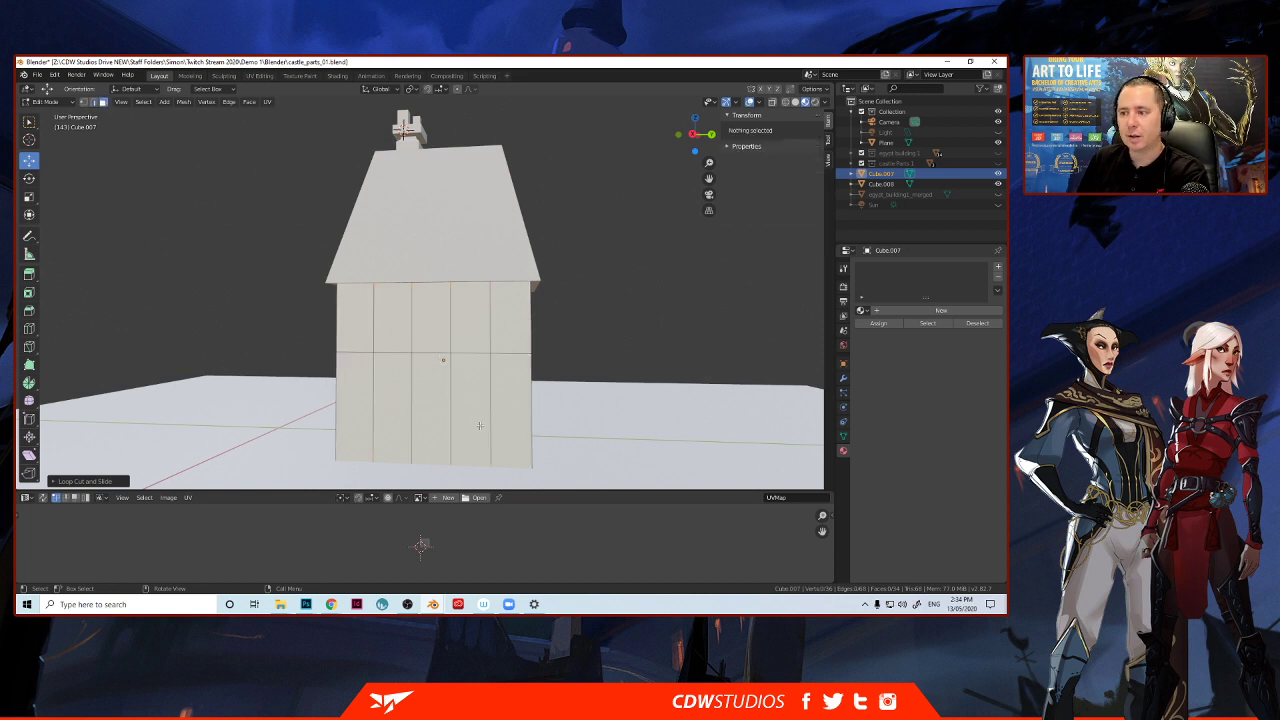
Select the second and fourth lower panels on the house's front wall.
{"action": "left_click", "coordinate": [383, 407]}
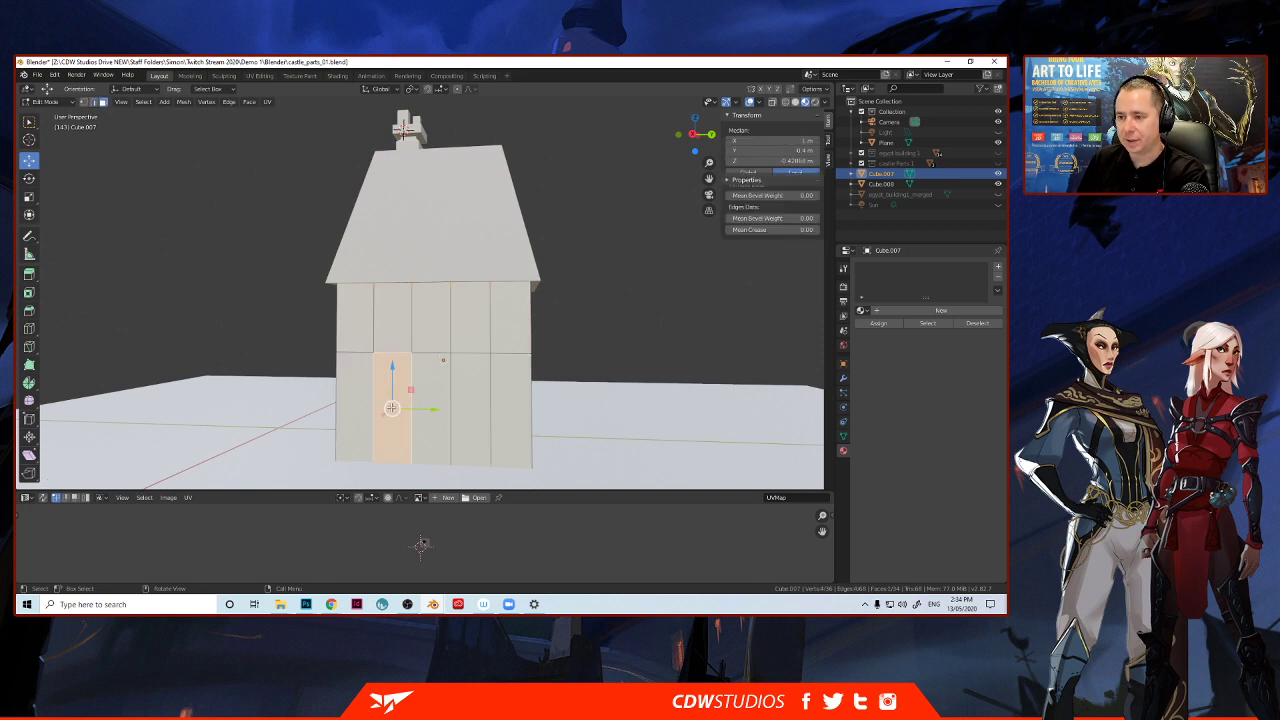
{"action": "left_click", "coordinate": [482, 413], "text": "shift"}
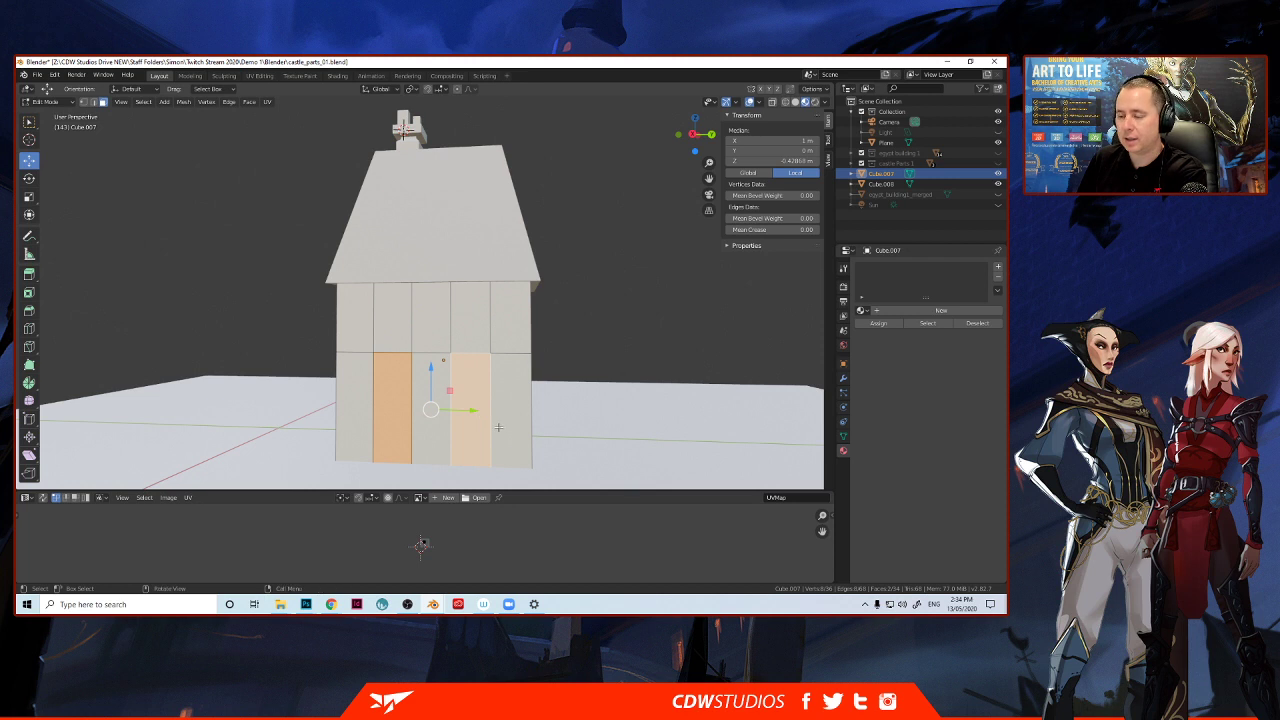
{"action": "middle_click_drag", "start_coordinate": [482, 413], "coordinate": [391, 409]}
Try to extrude the two selected lower front panels outward from the wall, and undo the extrusion.
{"action": "key", "text": "e"}
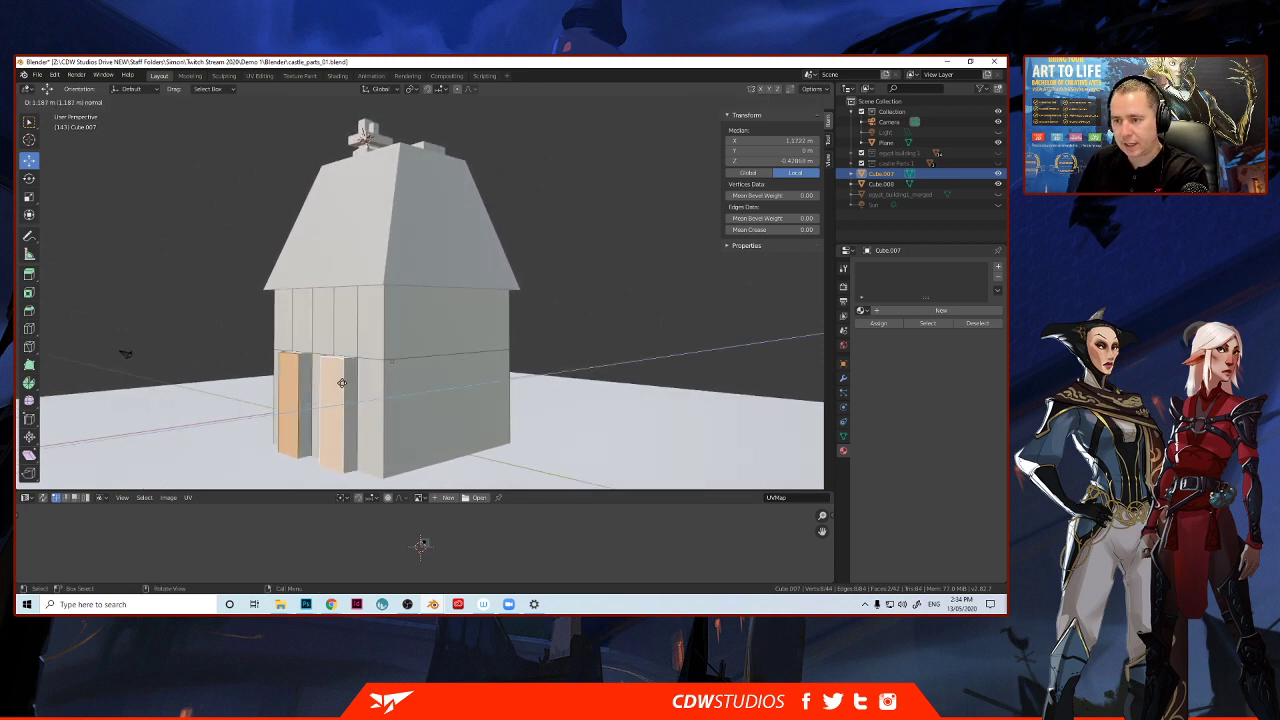
{"action": "left_click", "coordinate": [341, 383]}
{"action": "middle_click_drag", "start_coordinate": [341, 383], "coordinate": [559, 391]}
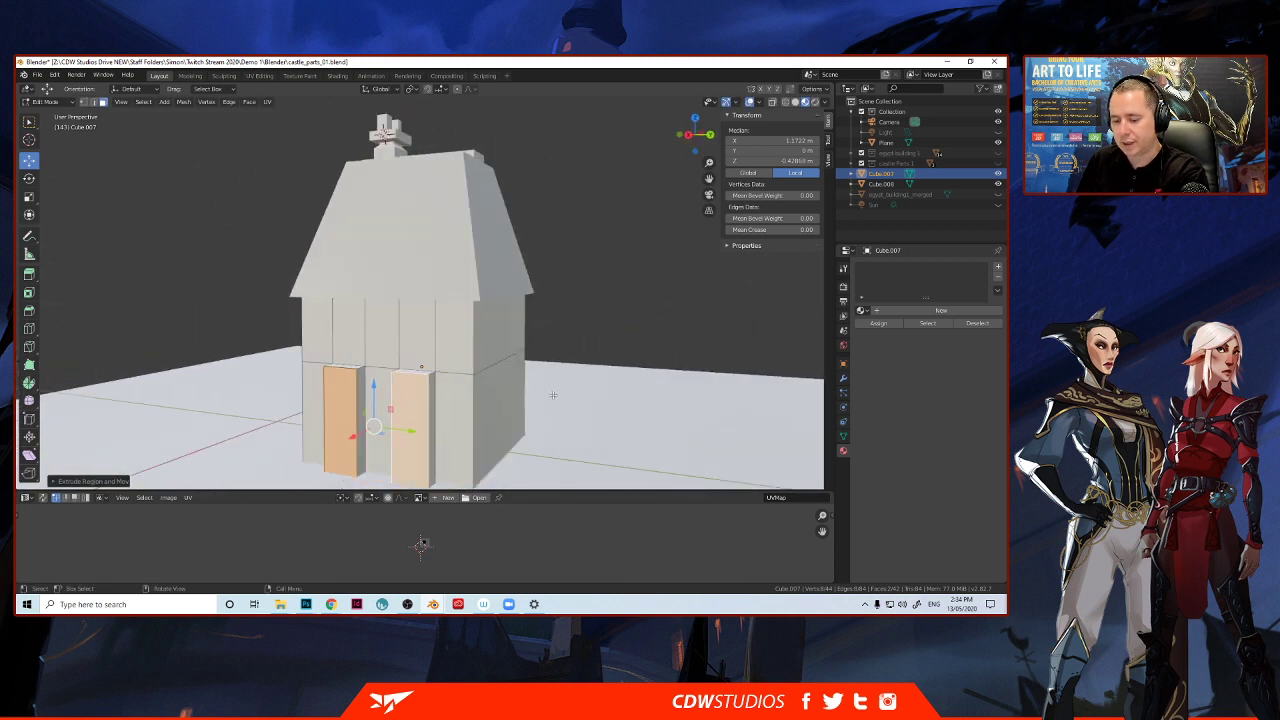
{"action": "key", "text": "ctrl+z"}
Add the second and fourth lower panels on the house's rear wall to the front panel selection.
{"action": "middle_click_drag", "start_coordinate": [563, 386], "coordinate": [425, 386]}
{"action": "scroll", "coordinate": [512, 391], "scroll_direction": "down", "scroll_amount": 3}
{"action": "left_click", "coordinate": [403, 351]}
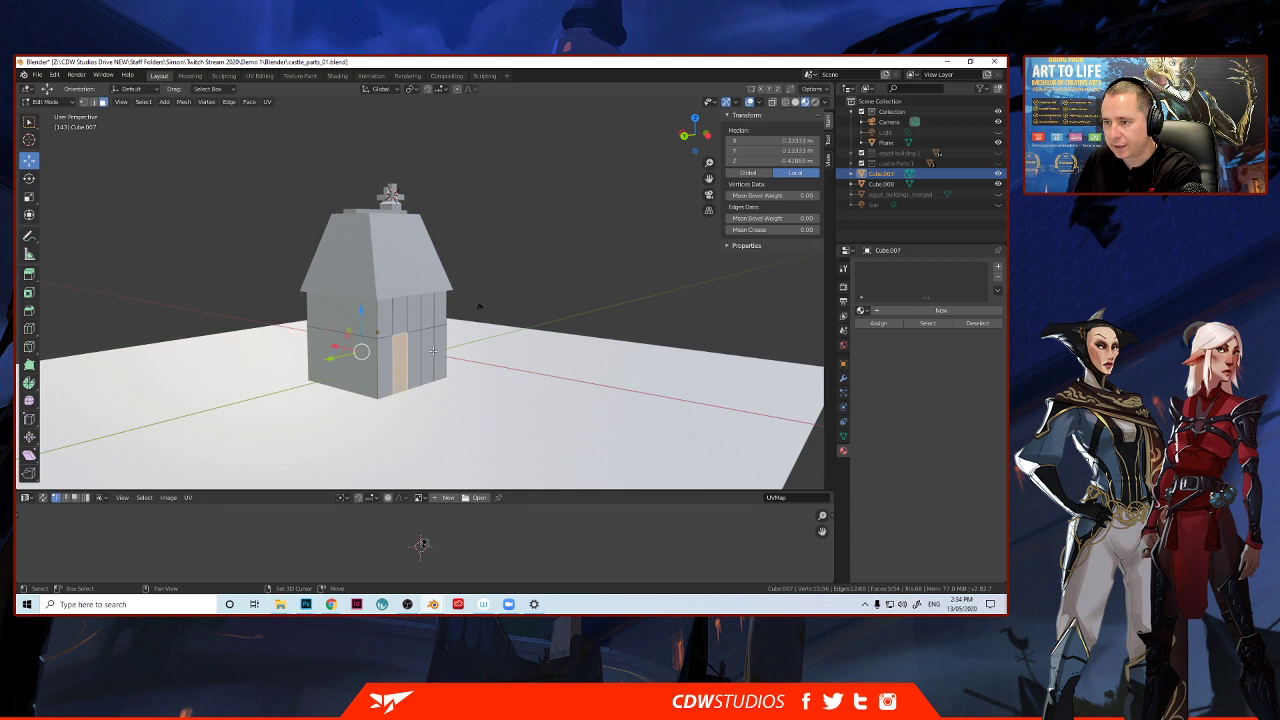
{"action": "left_click", "coordinate": [429, 362], "text": "shift"}
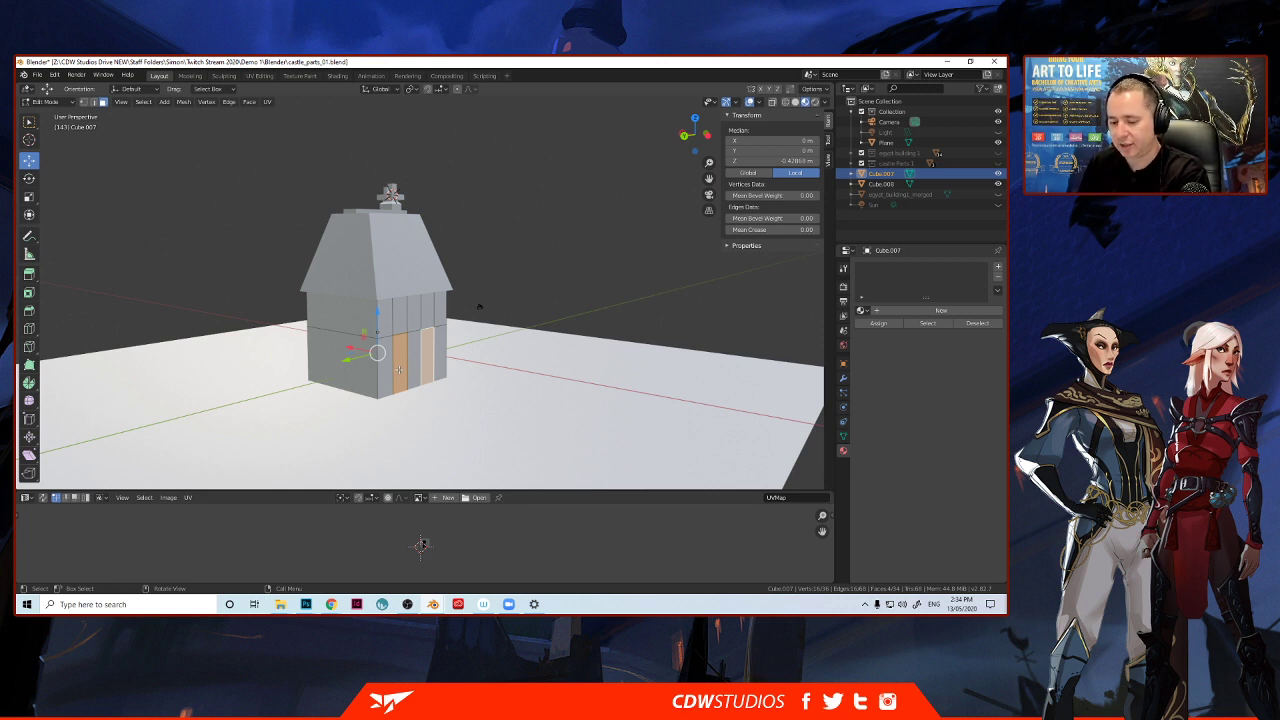
Try to extrude the four selected front and rear panels outward along their normals.
{"action": "key", "text": "alt+e"}
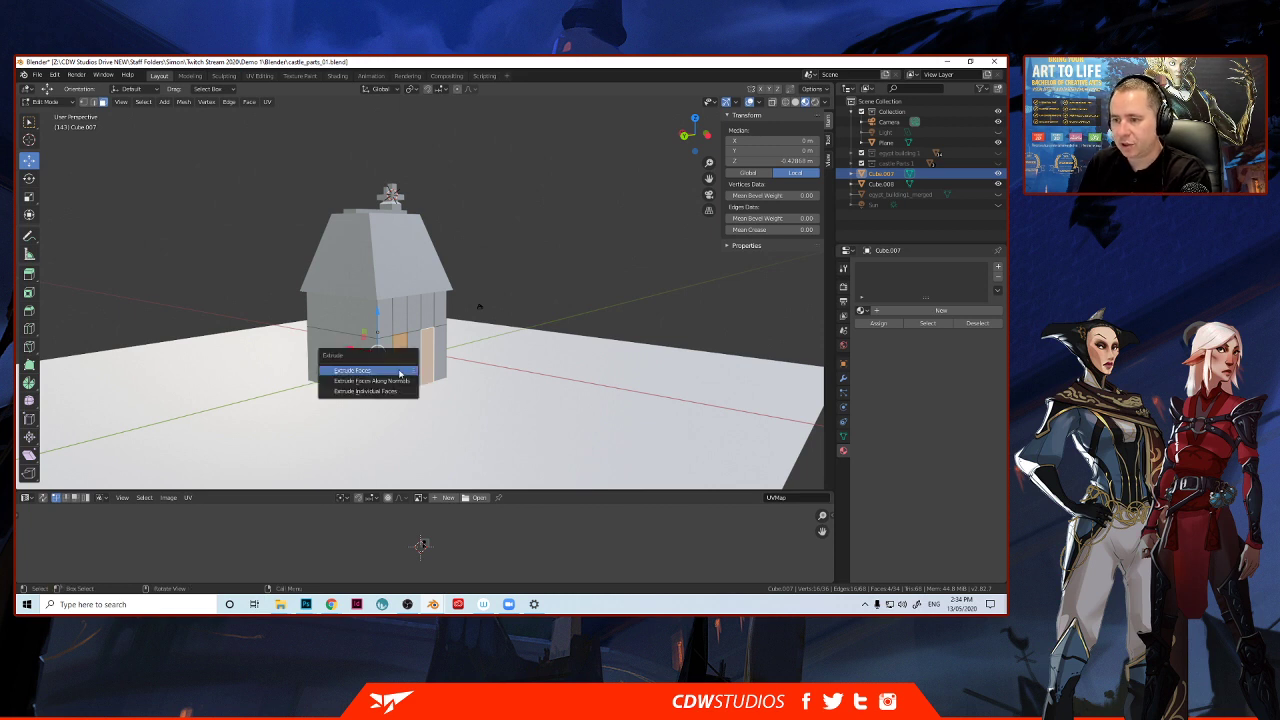
{"action": "left_click", "coordinate": [401, 383]}
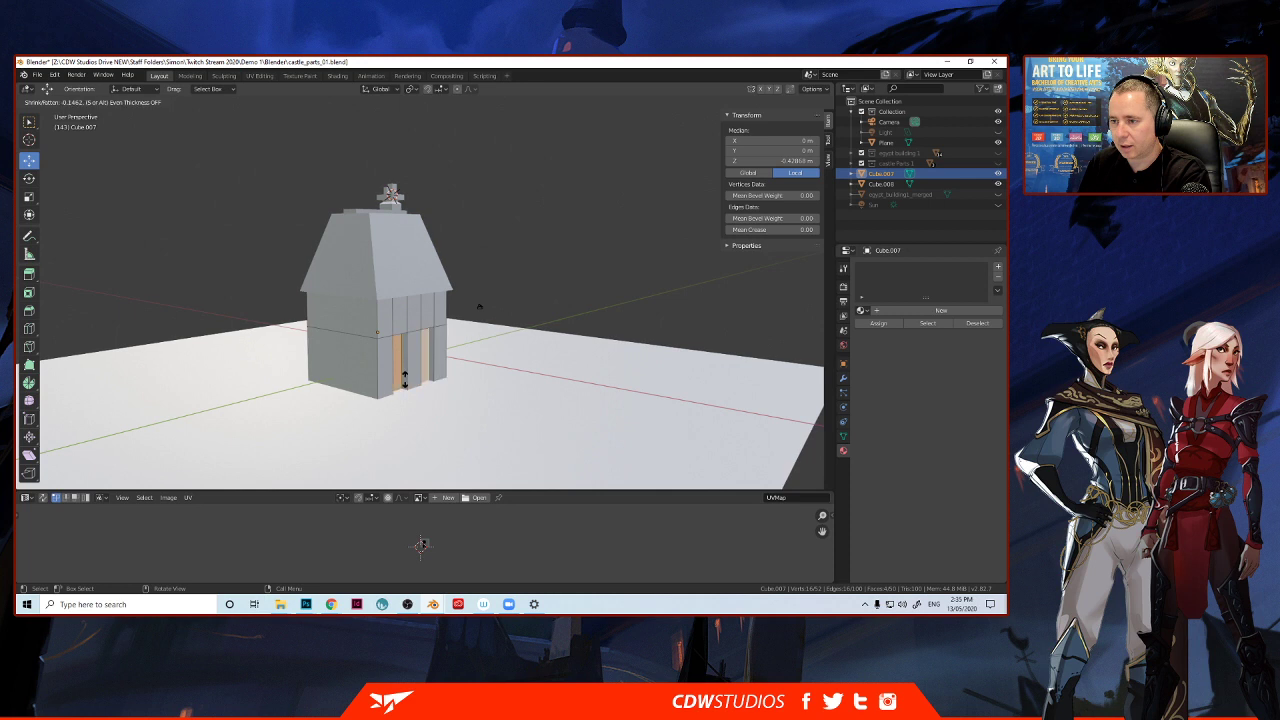
{"action": "left_click", "coordinate": [404, 378]}
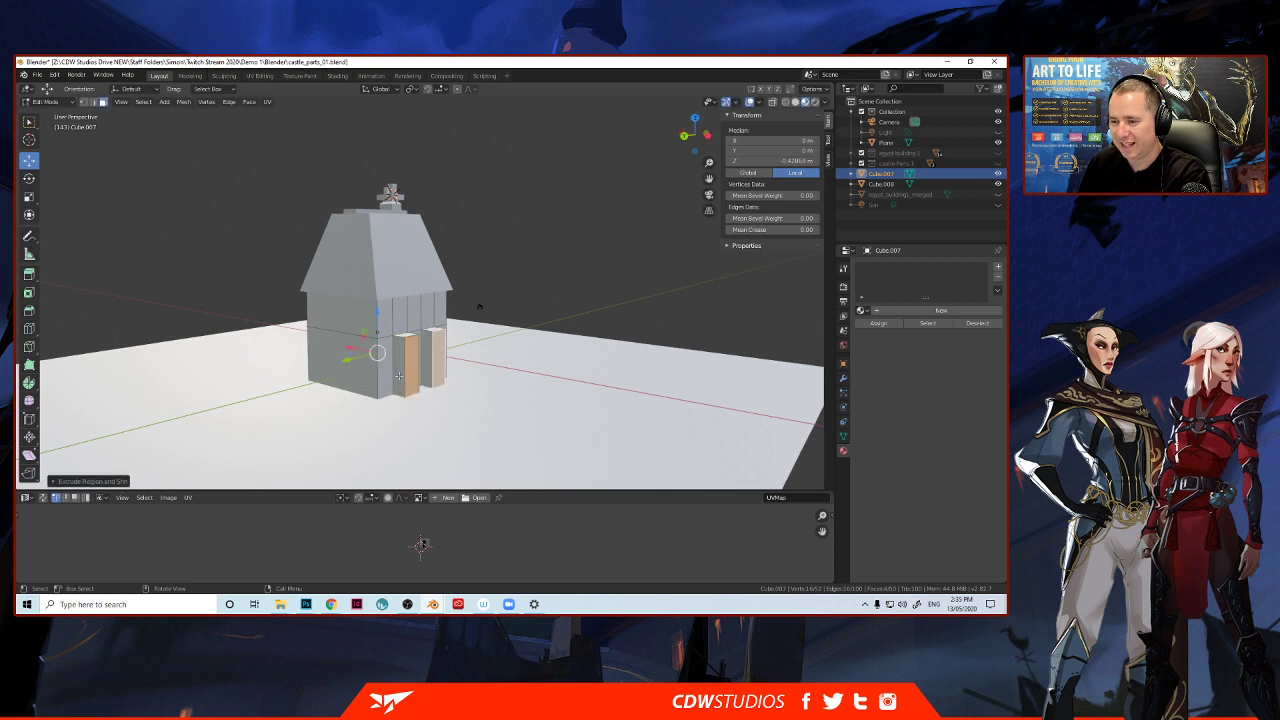
Preview the house in Rendered shading, return to Material Preview, and undo the panel extrusion.
{"action": "key", "text": "z"}
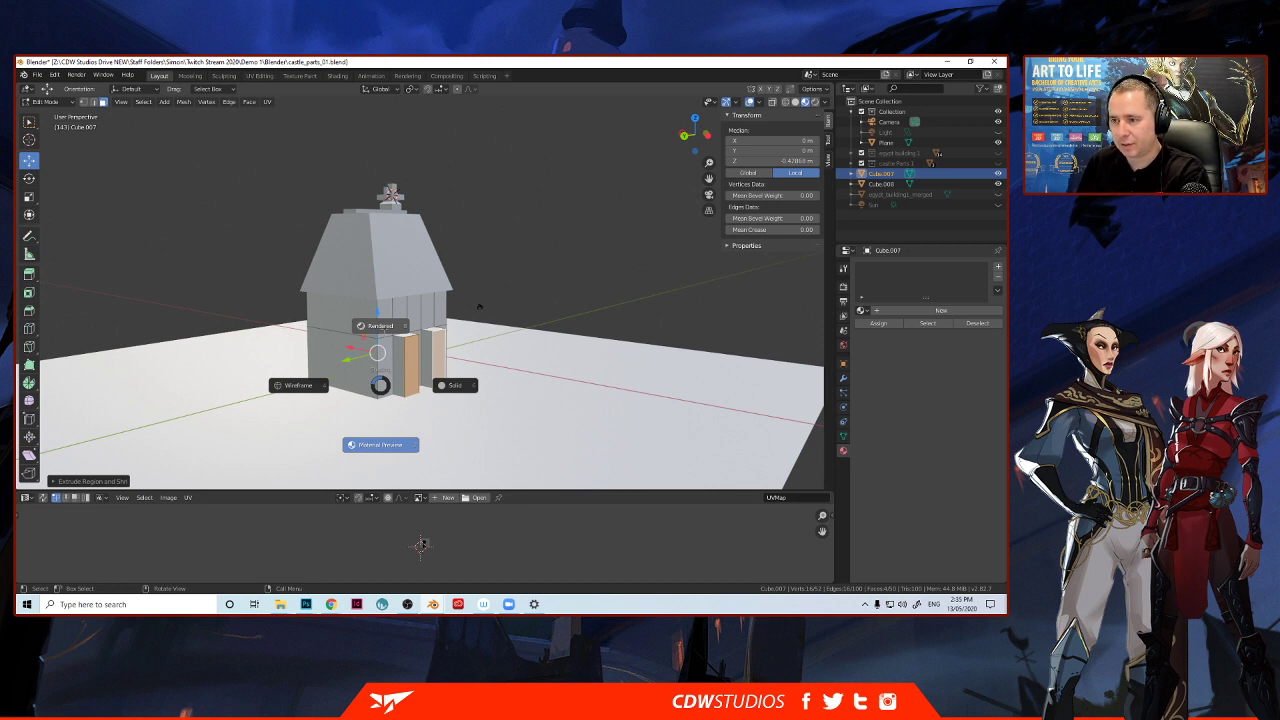
{"action": "left_click", "coordinate": [384, 330]}
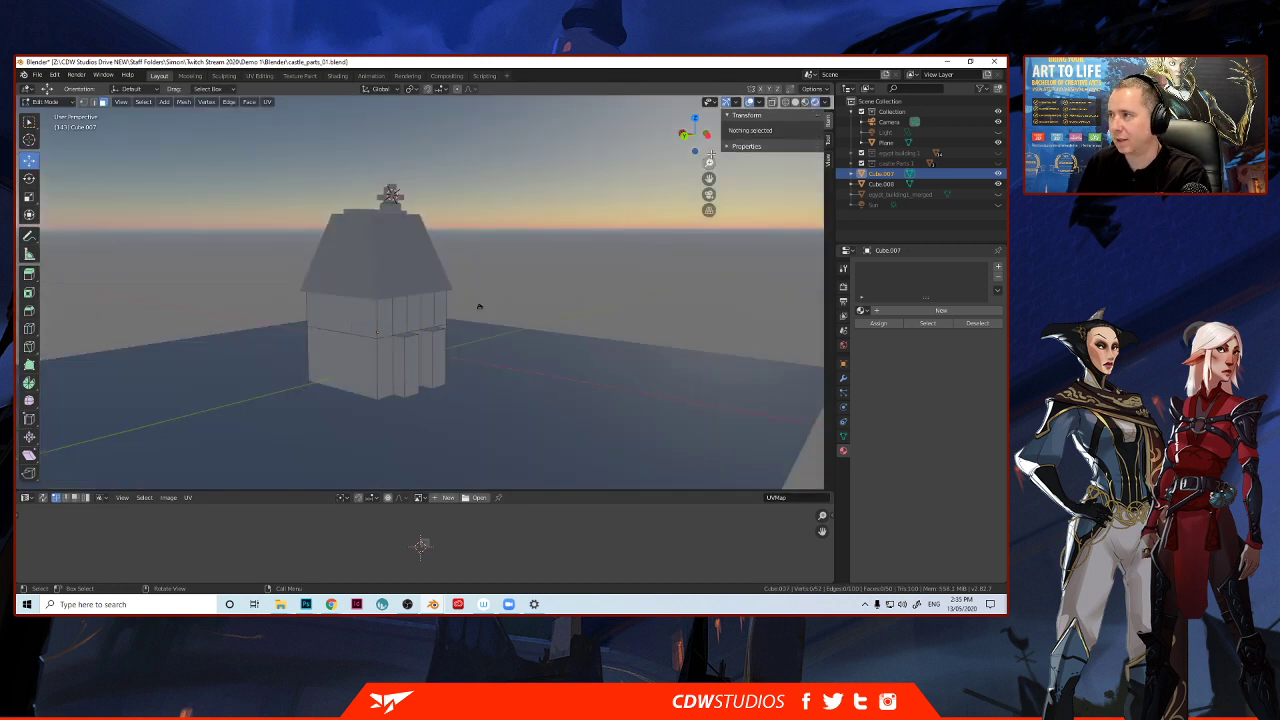
{"action": "left_click", "coordinate": [796, 103]}
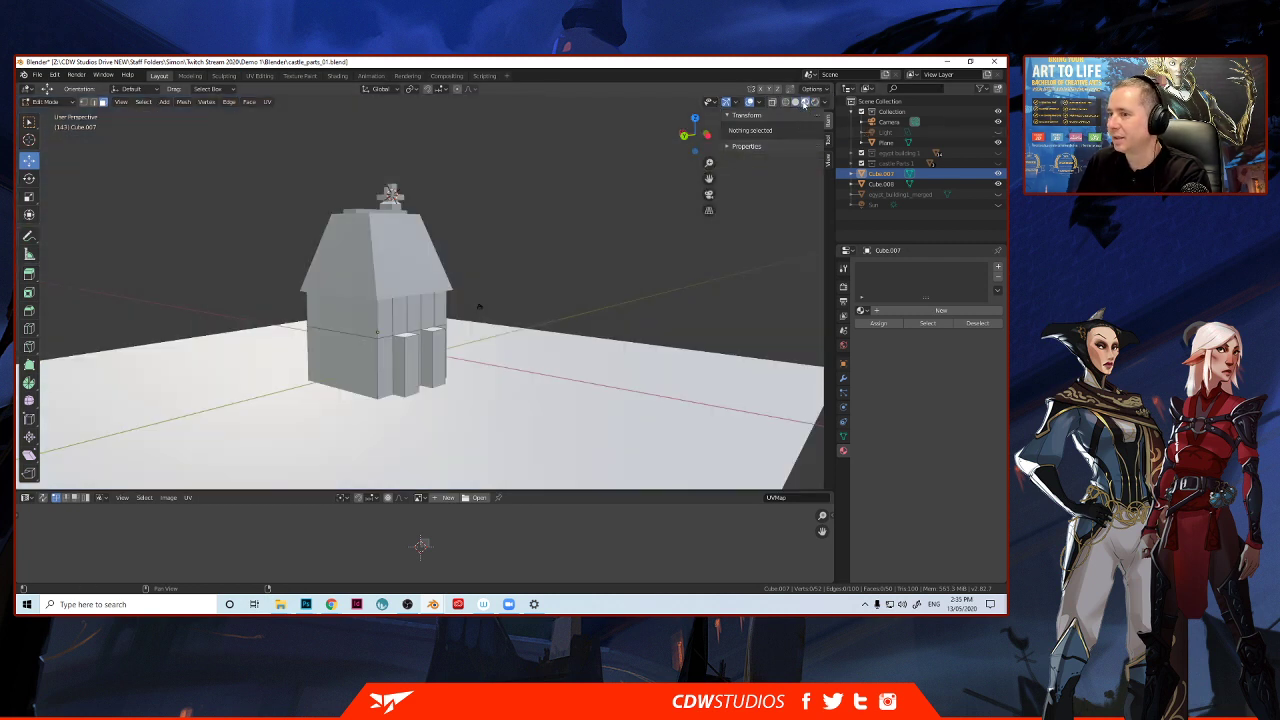
{"action": "scroll", "coordinate": [486, 309], "scroll_direction": "up", "scroll_amount": 2}
{"action": "key", "text": "ctrl+z"}
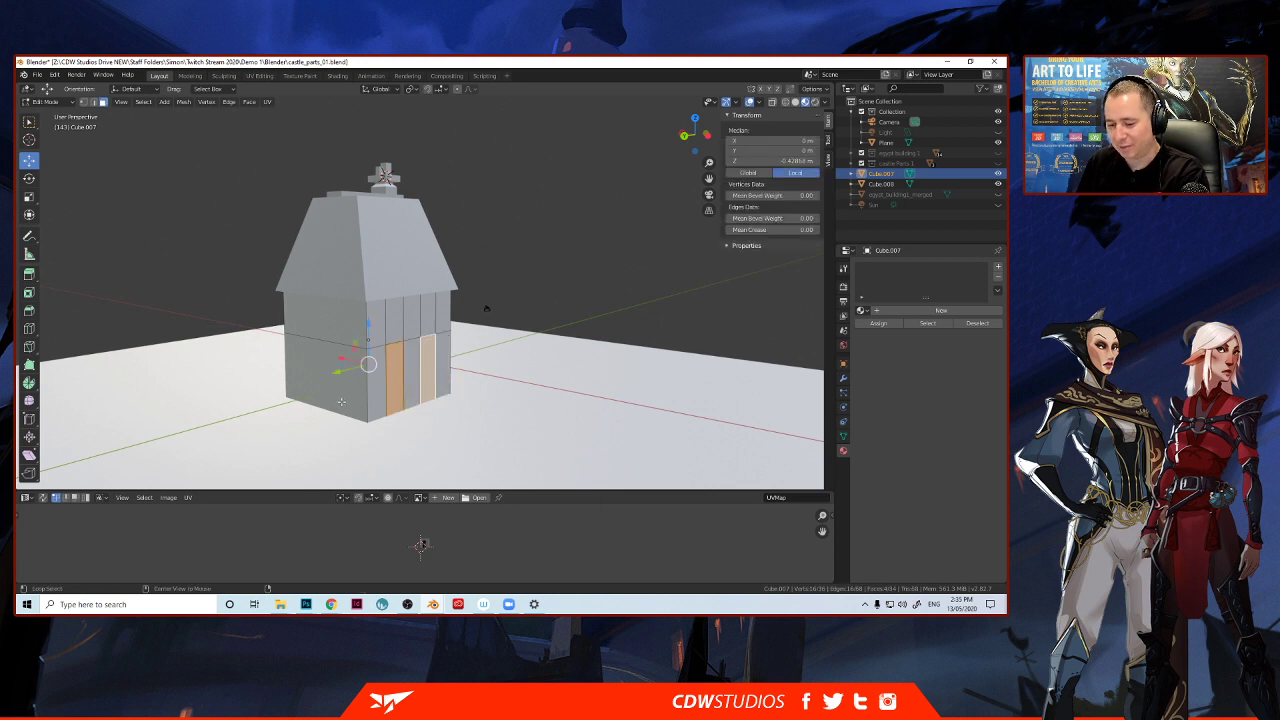
Extrude the four selected lower panels on the front and rear walls outward along their normals by about 0.25 m.
{"action": "key", "text": "alt+e"}
{"action": "left_click", "coordinate": [342, 403]}
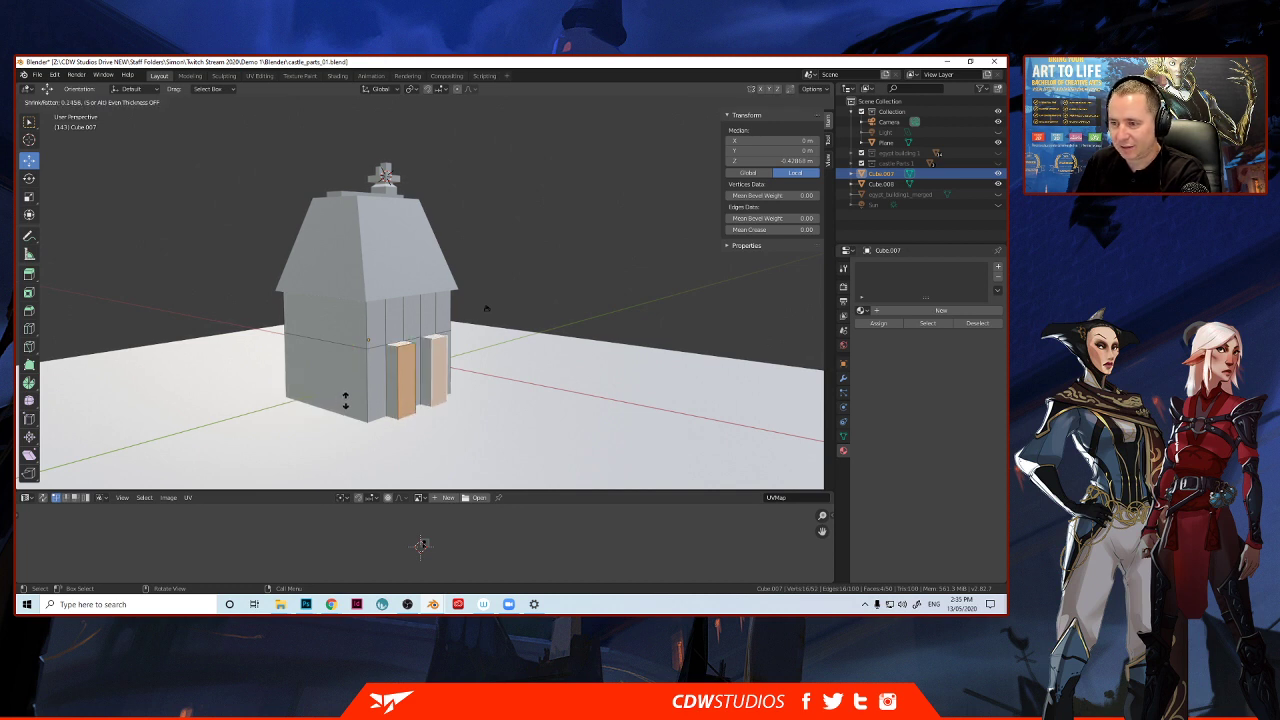
{"action": "left_click", "coordinate": [346, 401]}
{"action": "scroll", "coordinate": [350, 399], "scroll_direction": "up", "scroll_amount": 2}
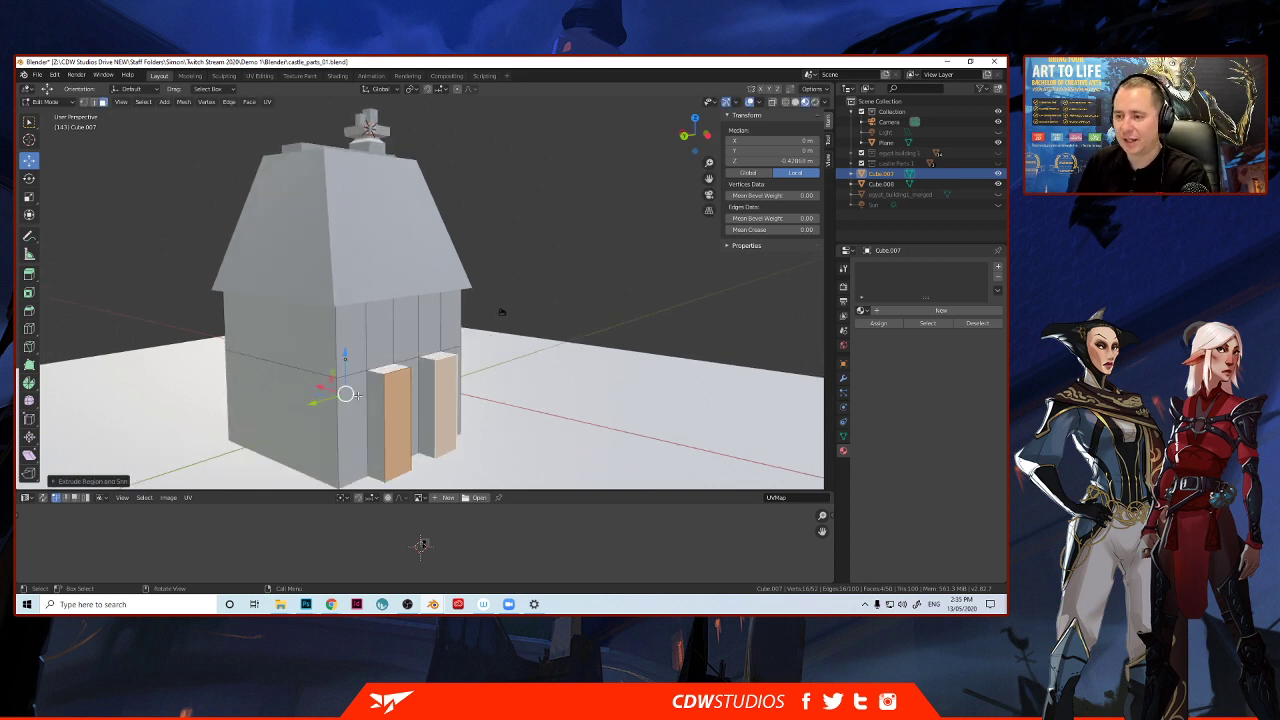
{"action": "middle_click_drag", "start_coordinate": [358, 397], "coordinate": [377, 398]}
{"action": "scroll", "coordinate": [378, 397], "scroll_direction": "up", "scroll_amount": 1}
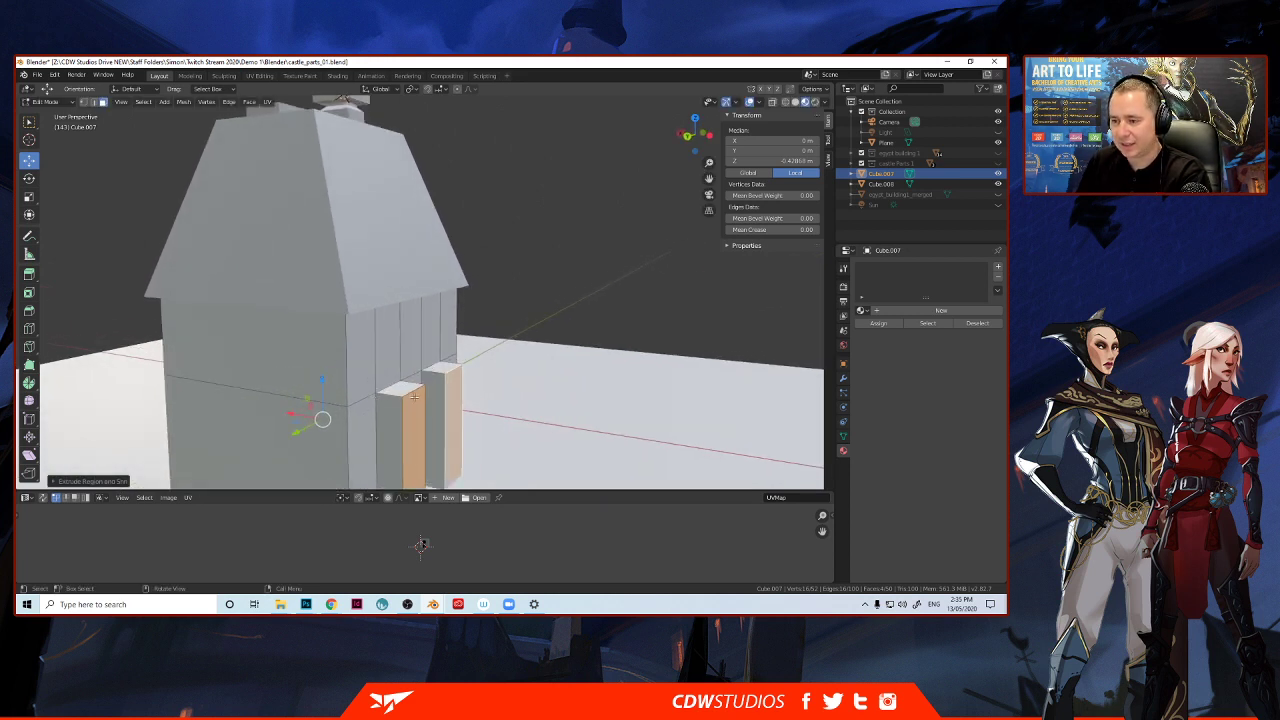
Slope the two rear buttresses by moving their outer top edges about 0.19 m towards the wall along X.
{"action": "left_click", "coordinate": [415, 391]}
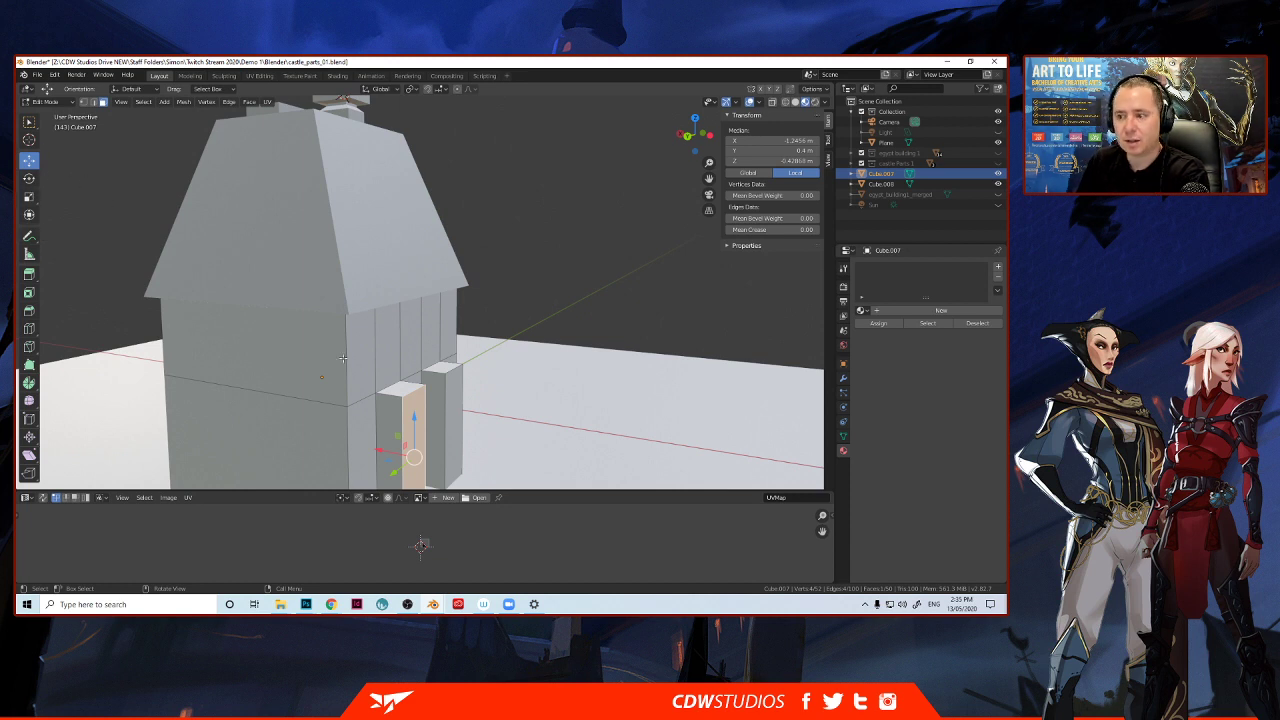
{"action": "left_click", "coordinate": [93, 101]}
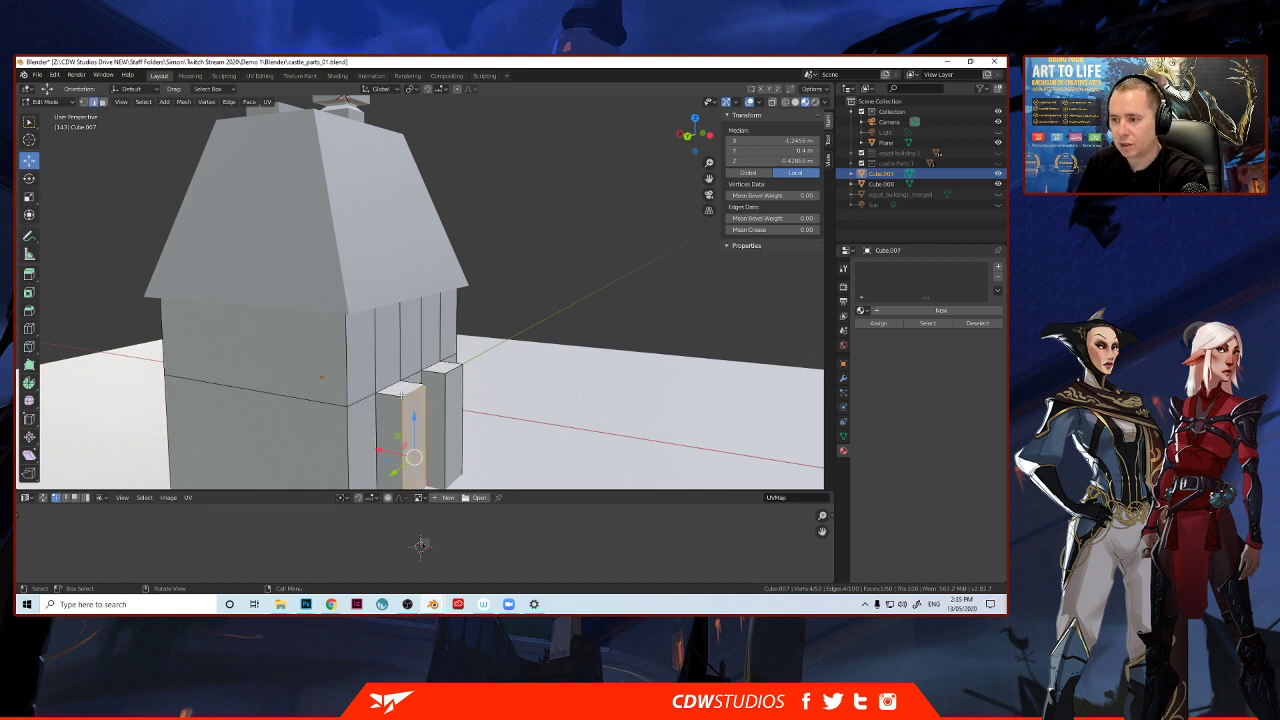
{"action": "left_click", "coordinate": [437, 388]}
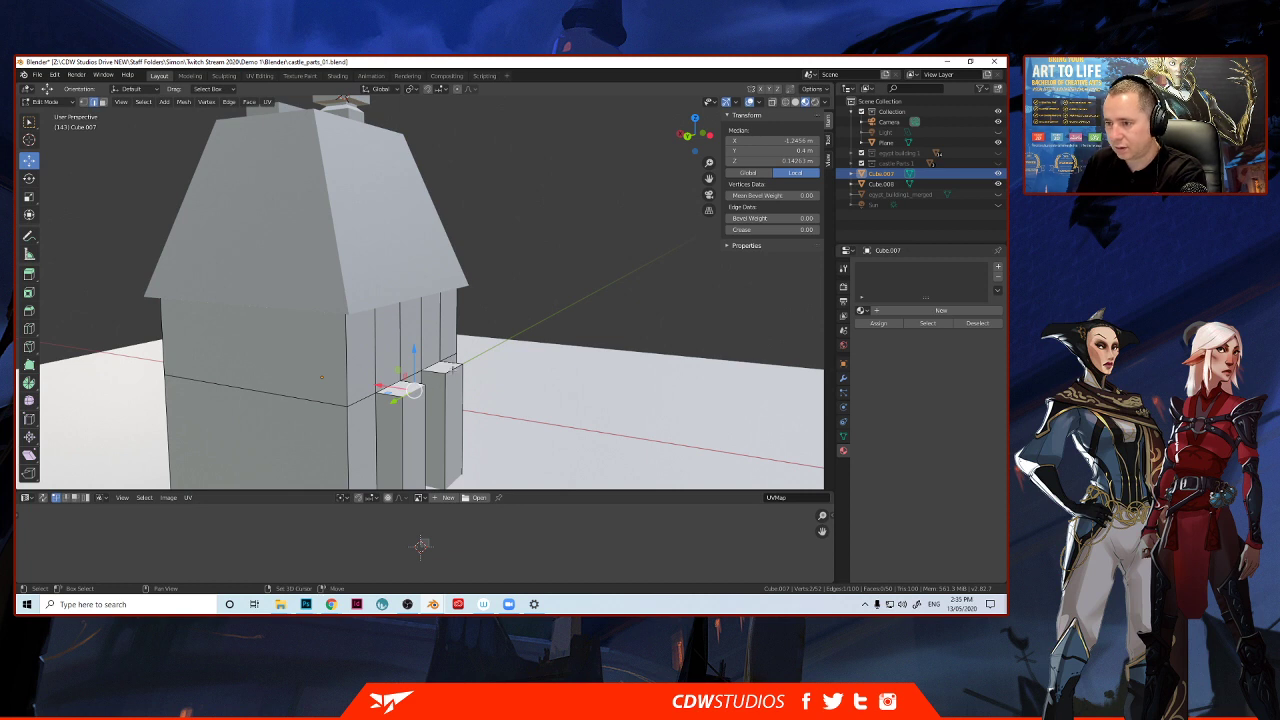
{"action": "left_click", "coordinate": [452, 368], "text": "shift"}
{"action": "middle_click_drag", "start_coordinate": [351, 386], "coordinate": [375, 386]}
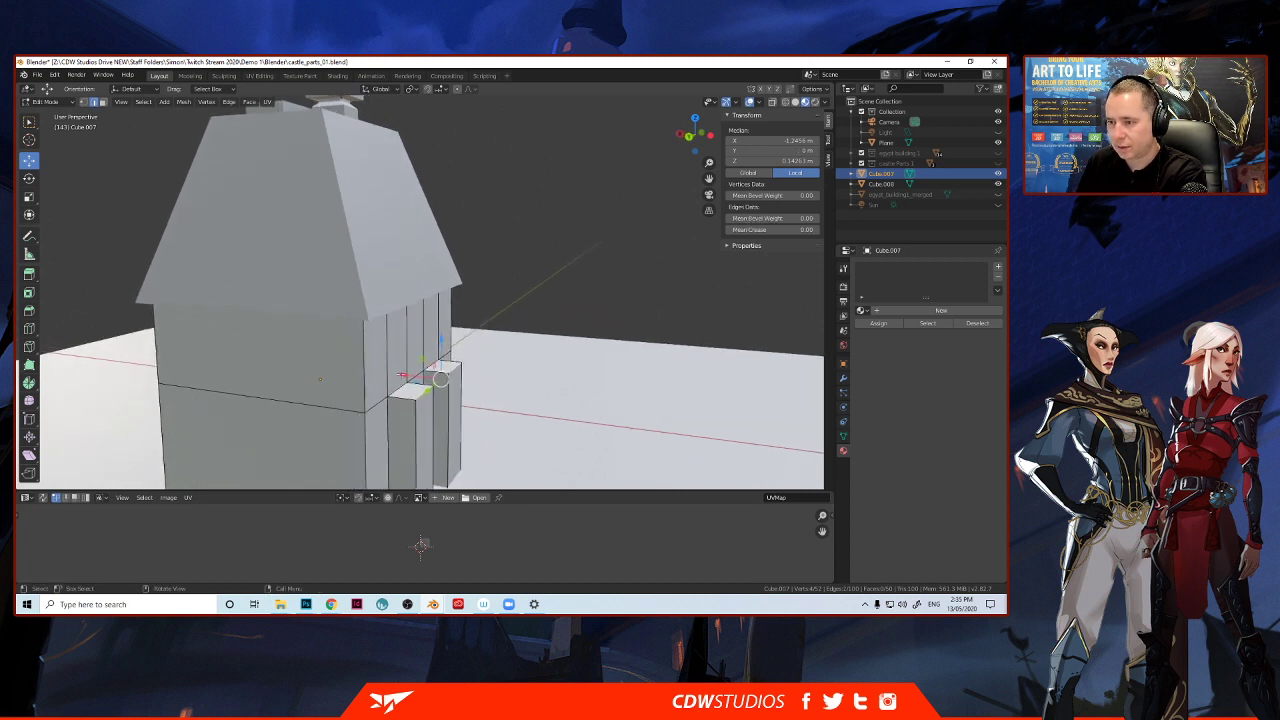
{"action": "left_click_drag", "start_coordinate": [404, 376], "coordinate": [385, 375]}
Slope the two front buttresses by moving their outer top edges inward towards the wall along X.
{"action": "middle_click_drag", "start_coordinate": [284, 379], "coordinate": [273, 451]}
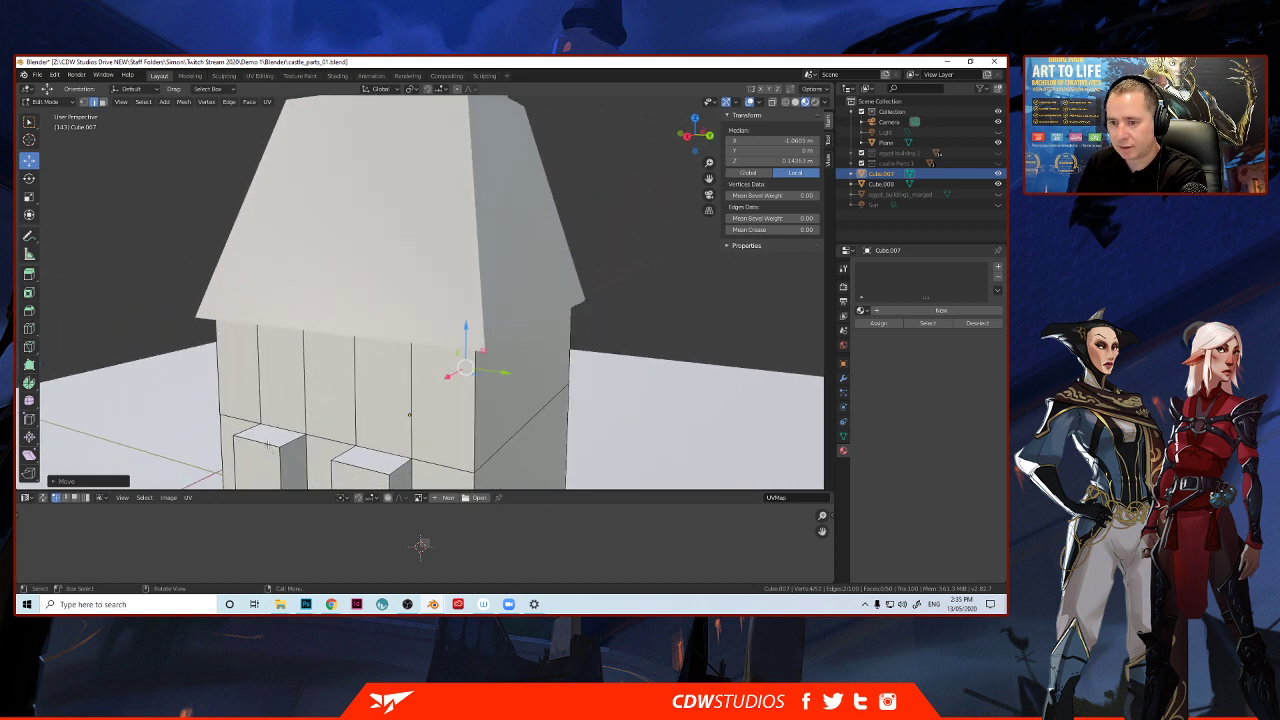
{"action": "left_click", "coordinate": [268, 443]}
{"action": "left_click", "coordinate": [362, 462], "text": "shift"}
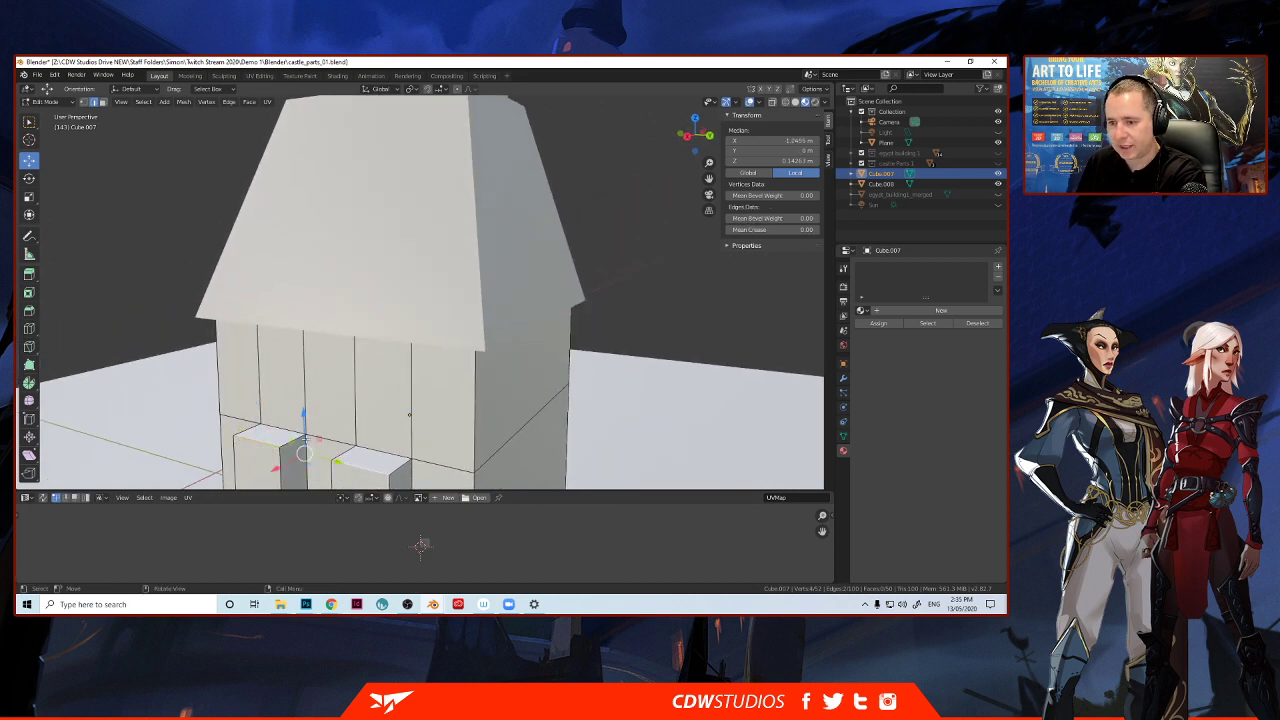
{"action": "left_click_drag", "start_coordinate": [292, 461], "coordinate": [314, 455]}
{"action": "middle_click_drag", "start_coordinate": [314, 455], "coordinate": [240, 450]}
{"action": "scroll", "coordinate": [262, 430], "scroll_direction": "down", "scroll_amount": 3}
{"action": "middle_click_drag", "start_coordinate": [318, 388], "coordinate": [475, 403]}
Clear the edge selection, switch to face selection, and select the lower face of the house's plain side wall.
{"action": "key", "text": "alt+a"}
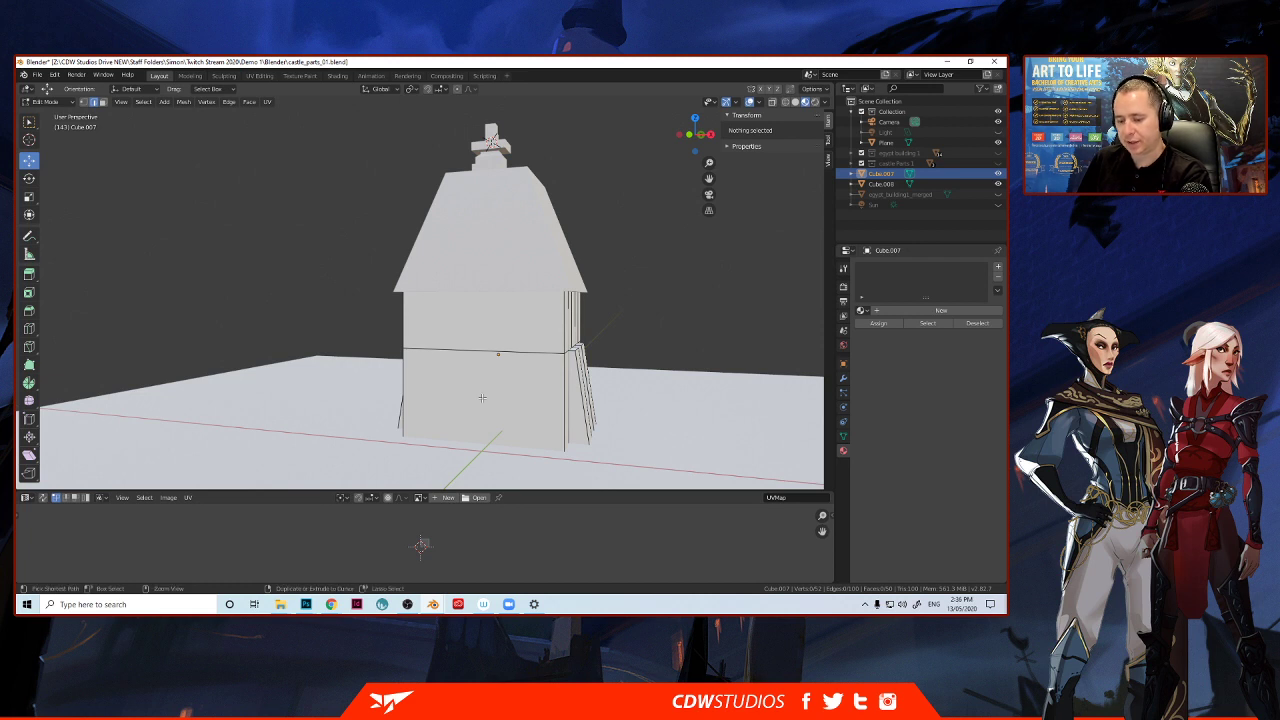
{"action": "key", "text": "ctrl+r"}
{"action": "key", "text": "Escape"}
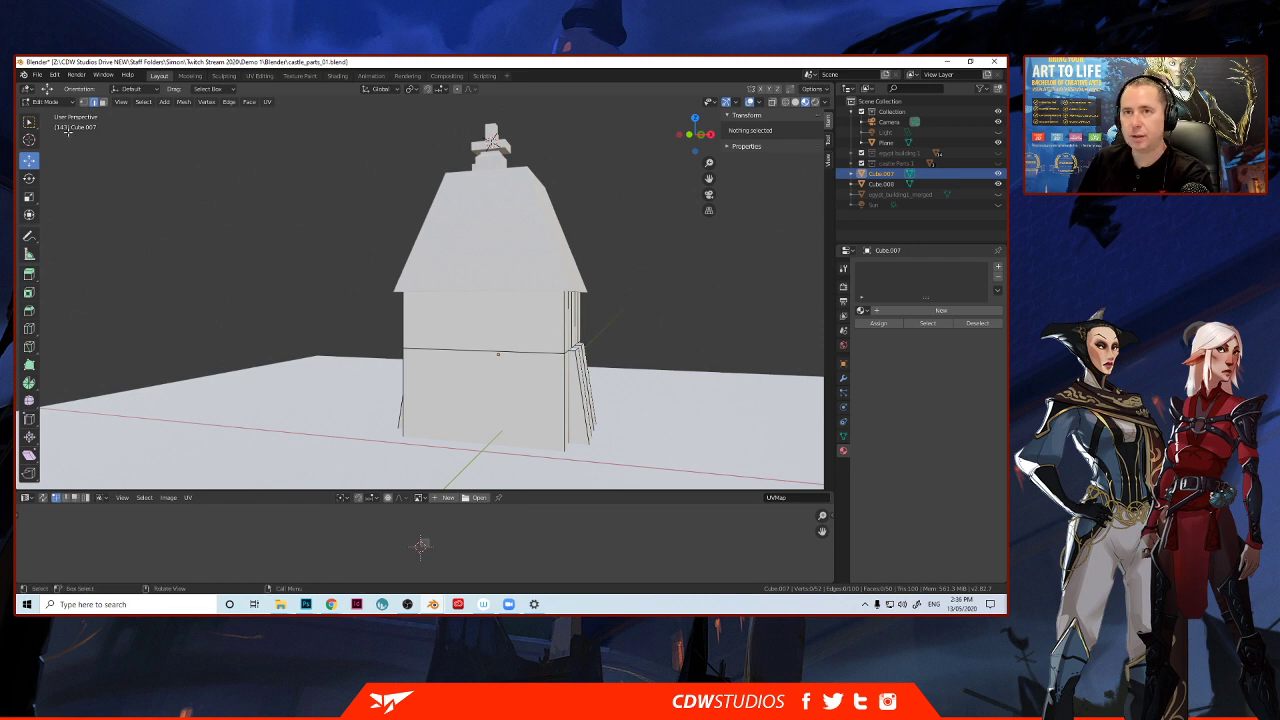
{"action": "left_click", "coordinate": [102, 102]}
{"action": "left_click", "coordinate": [459, 409]}
Try to add a single centred vertical loop cut across the house's side wall.
{"action": "key", "text": "ctrl+r"}
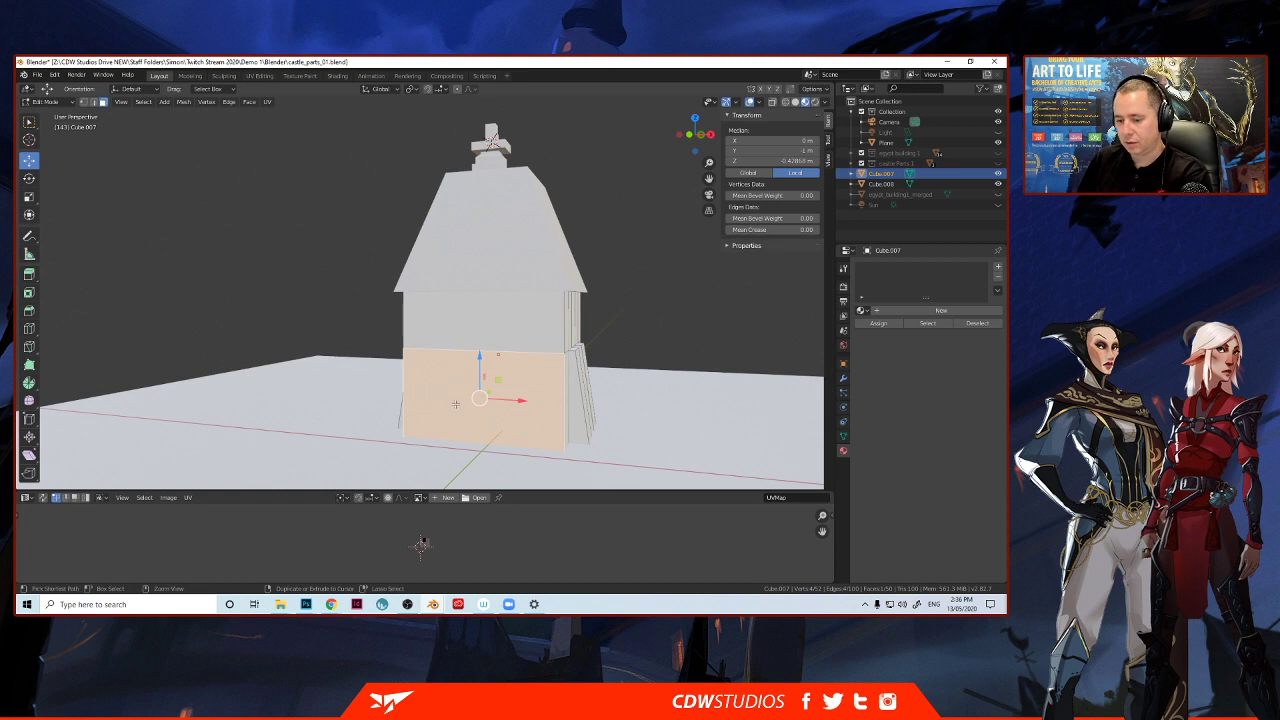
{"action": "left_click", "coordinate": [435, 418]}
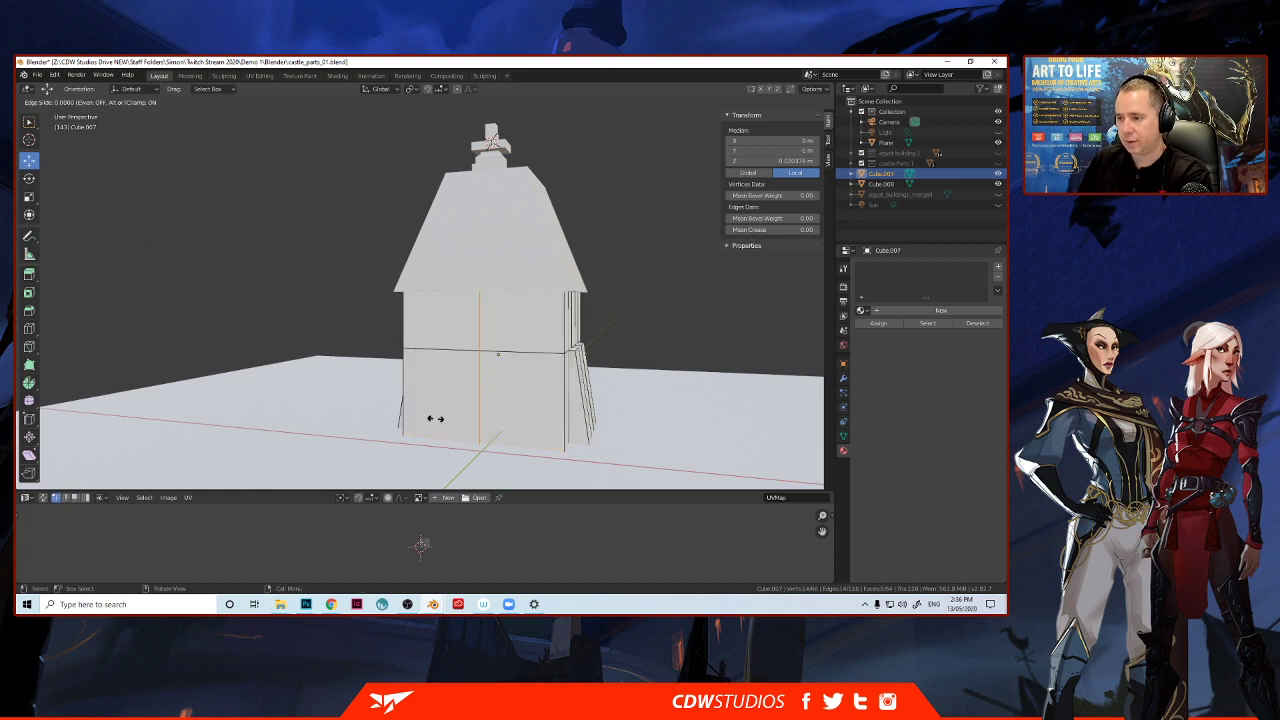
{"action": "left_click", "coordinate": [436, 418]}
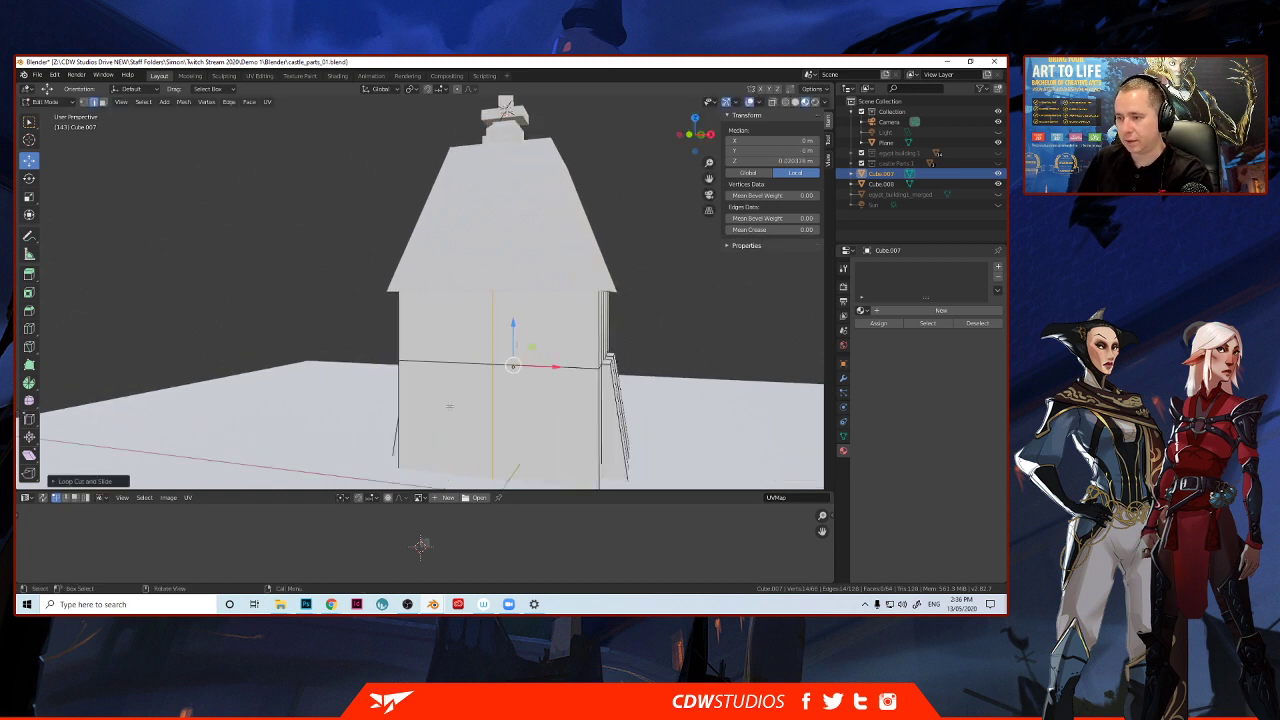
{"action": "left_click", "coordinate": [449, 406]}
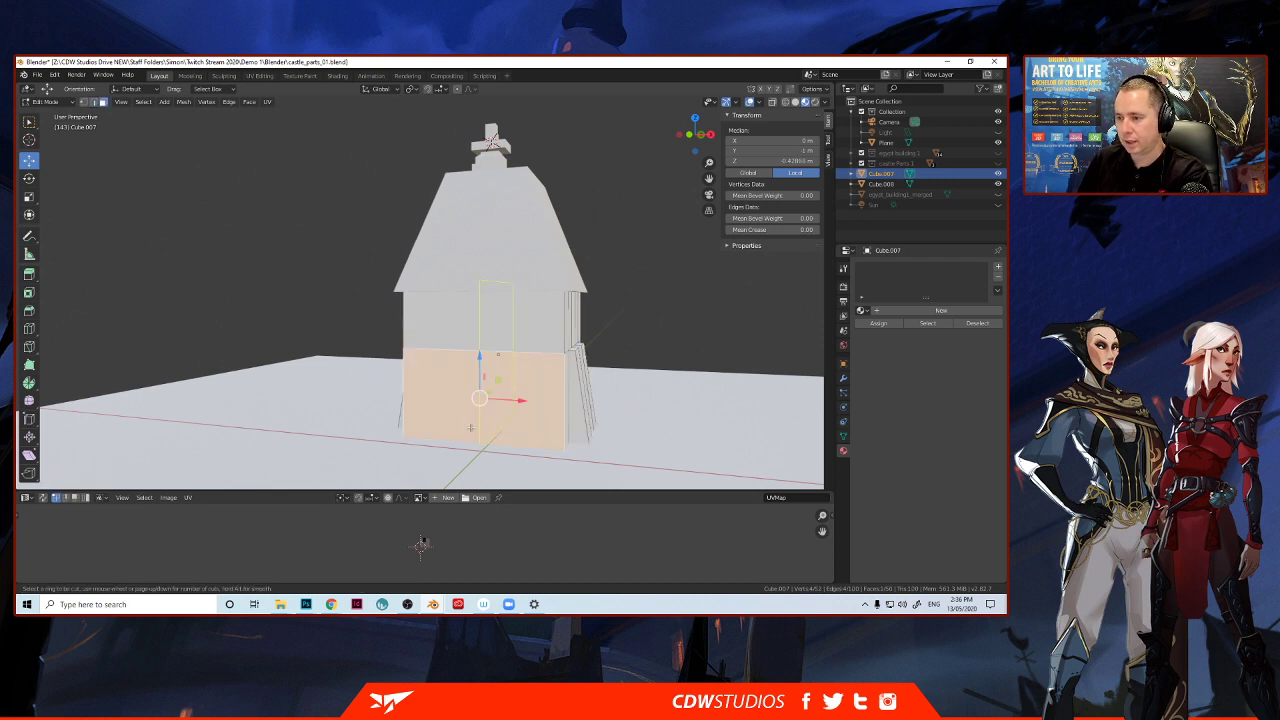
Add four evenly spaced vertical loop cuts across the house's side walls without sliding them, and clear the selection.
{"action": "scroll", "coordinate": [470, 428], "scroll_direction": "up", "scroll_amount": 1}
{"action": "scroll", "coordinate": [470, 428], "scroll_direction": "up", "scroll_amount": 1}
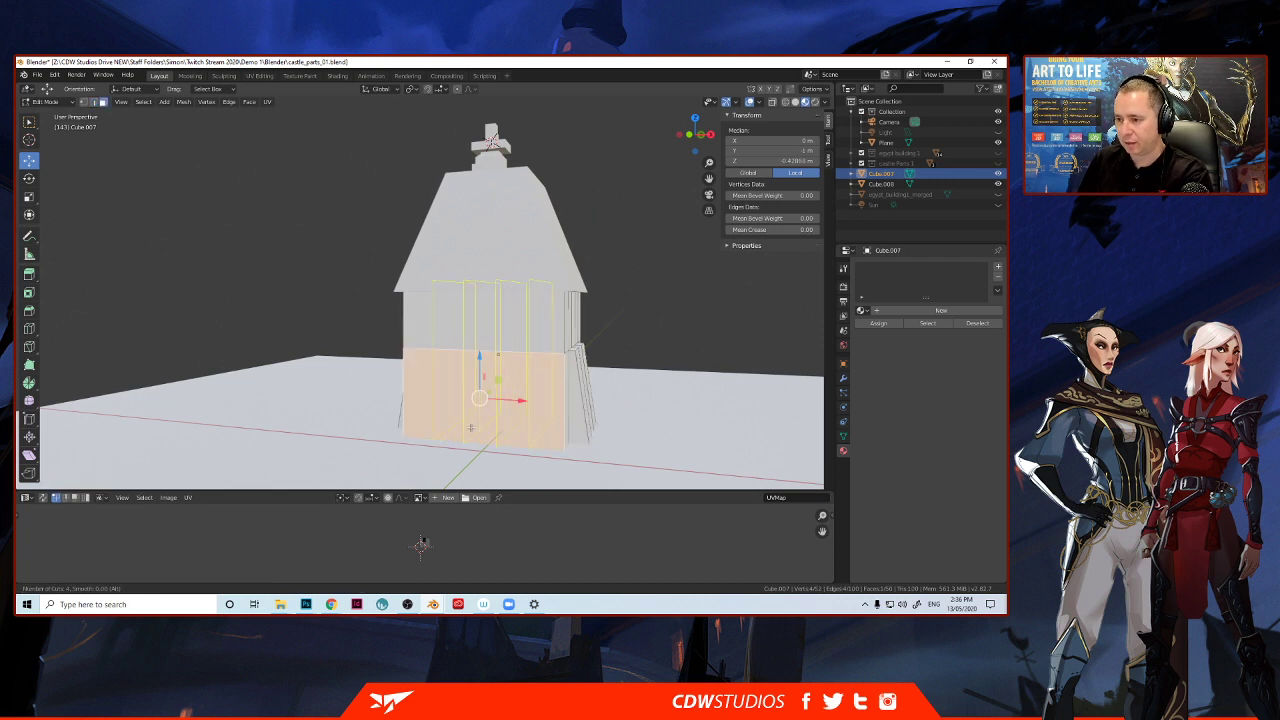
{"action": "left_click", "coordinate": [470, 428]}
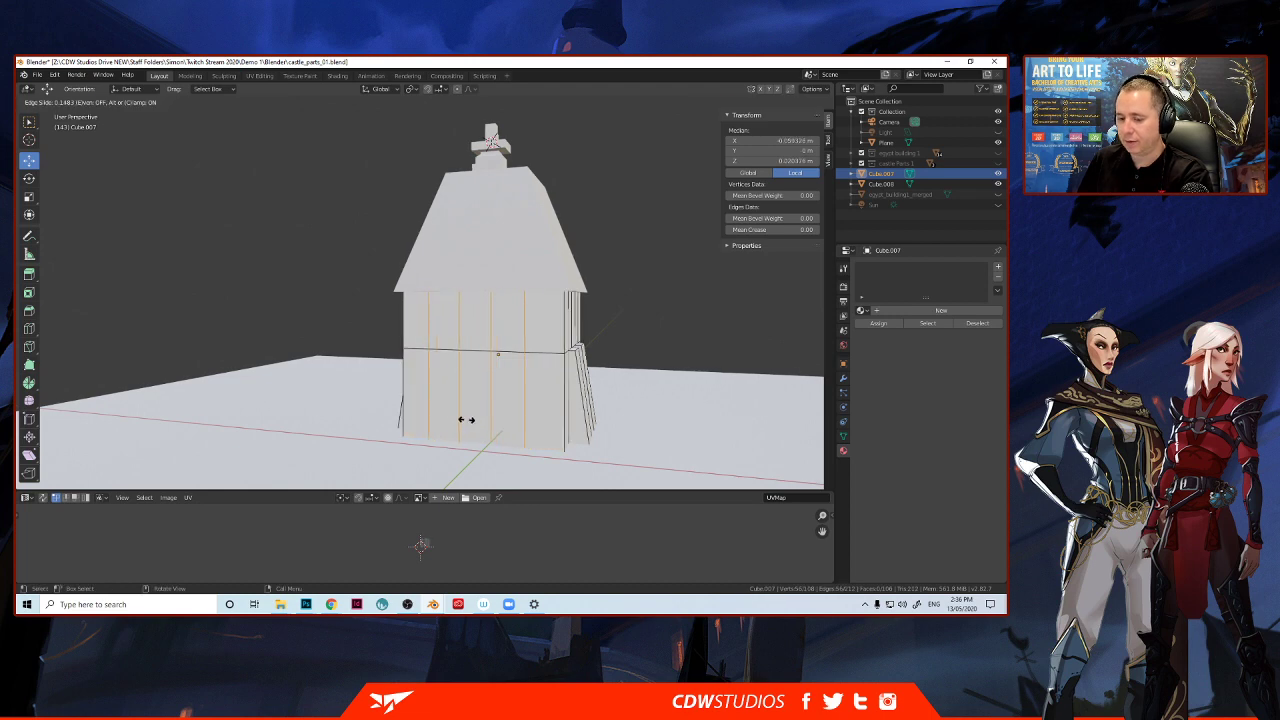
{"action": "left_click", "coordinate": [470, 420]}
{"action": "mouse_move", "coordinate": [470, 422]}
{"action": "middle_mouse_down"}
{"action": "mouse_move", "coordinate": [291, 435]}
{"action": "mouse_move", "coordinate": [479, 433]}
{"action": "middle_mouse_up"}
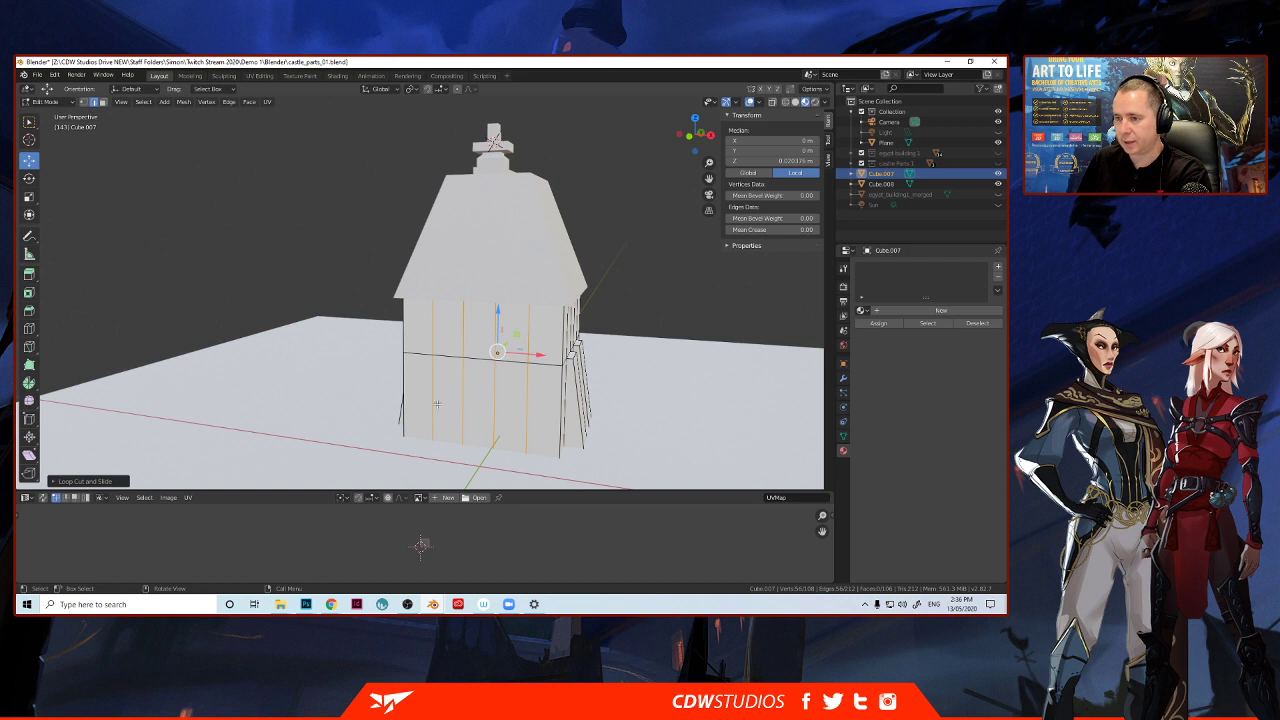
{"action": "key", "text": "alt+a"}
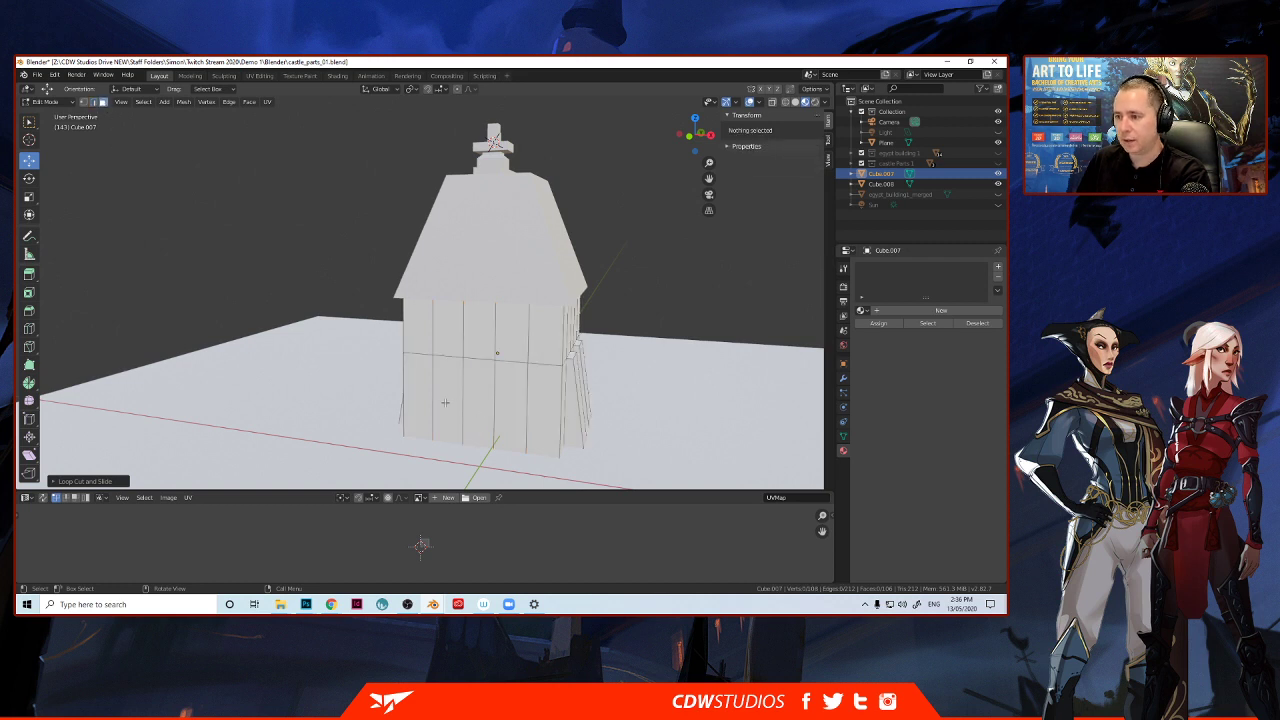
Select the second and fourth lower panels on both of the house's side walls.
{"action": "left_click", "coordinate": [445, 402]}
{"action": "left_click", "coordinate": [524, 422], "text": "shift"}
{"action": "middle_click_drag", "start_coordinate": [524, 422], "coordinate": [460, 428]}
{"action": "left_click", "coordinate": [460, 428], "text": "shift"}
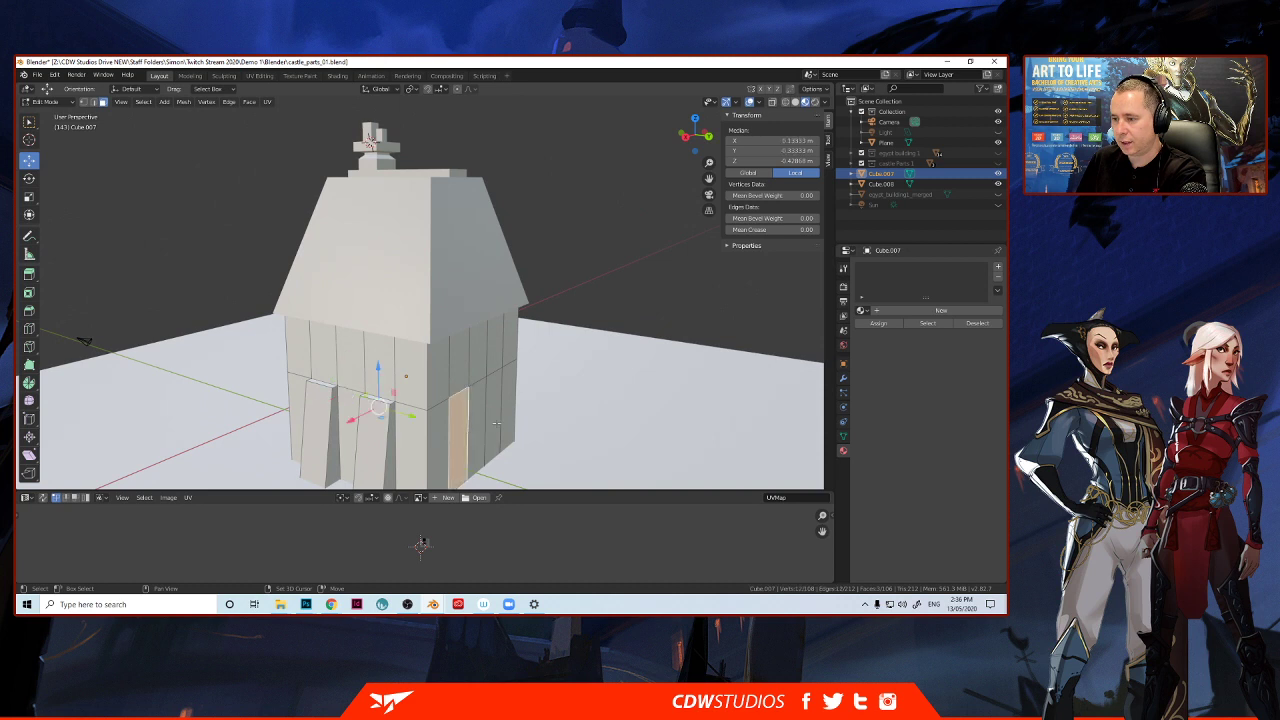
{"action": "left_click", "coordinate": [492, 426], "text": "shift"}
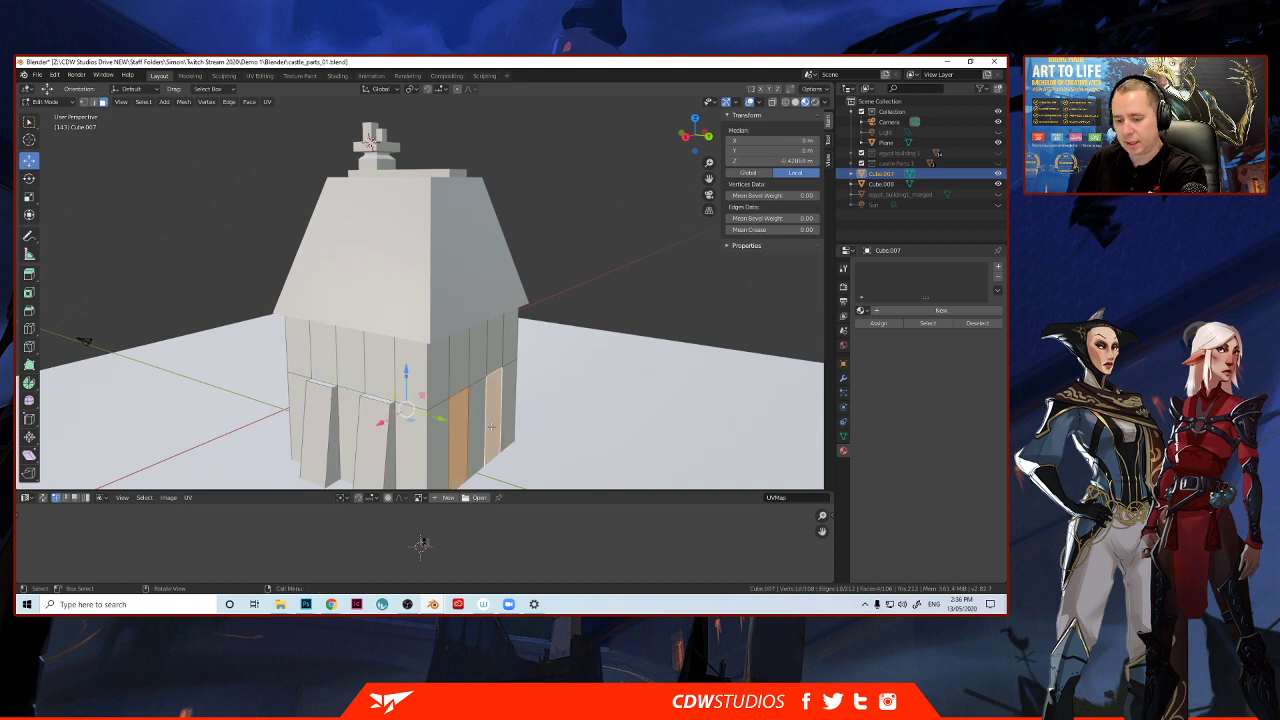
Extrude the four selected side wall panels outward along their normals to form buttresses.
{"action": "key", "text": "alt+e"}
{"action": "left_click", "coordinate": [350, 423]}
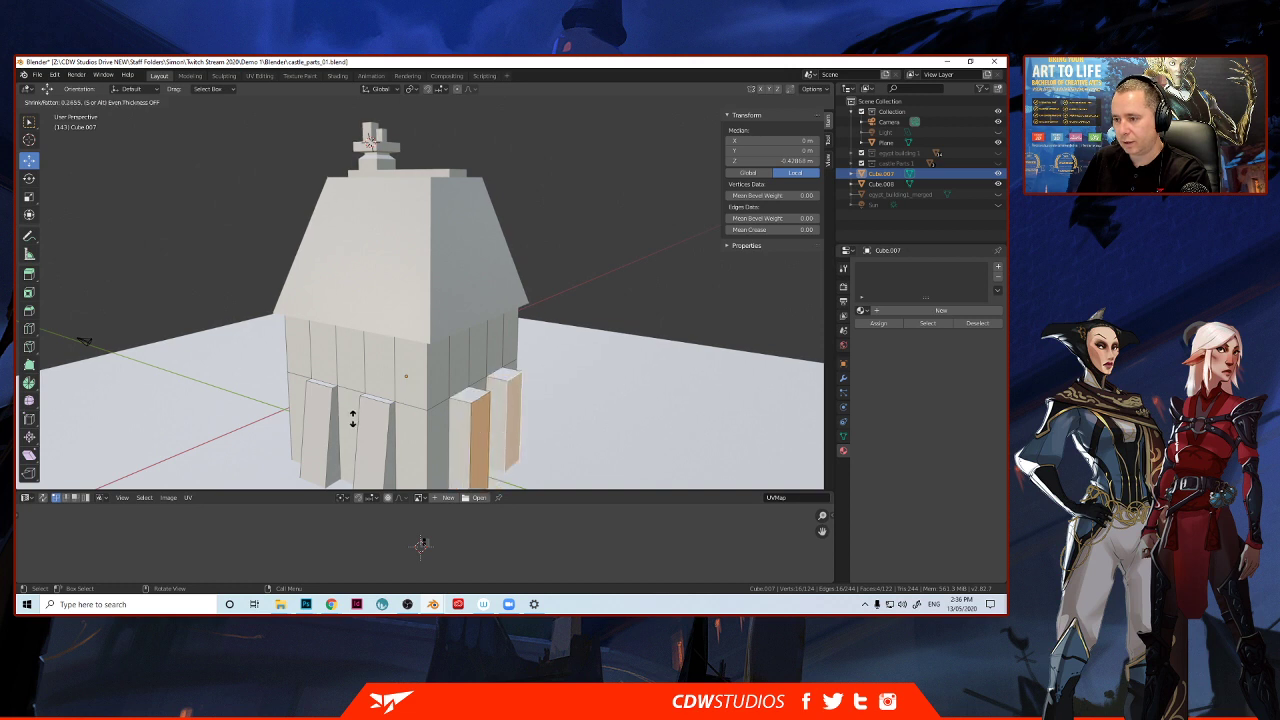
{"action": "left_click", "coordinate": [352, 420]}
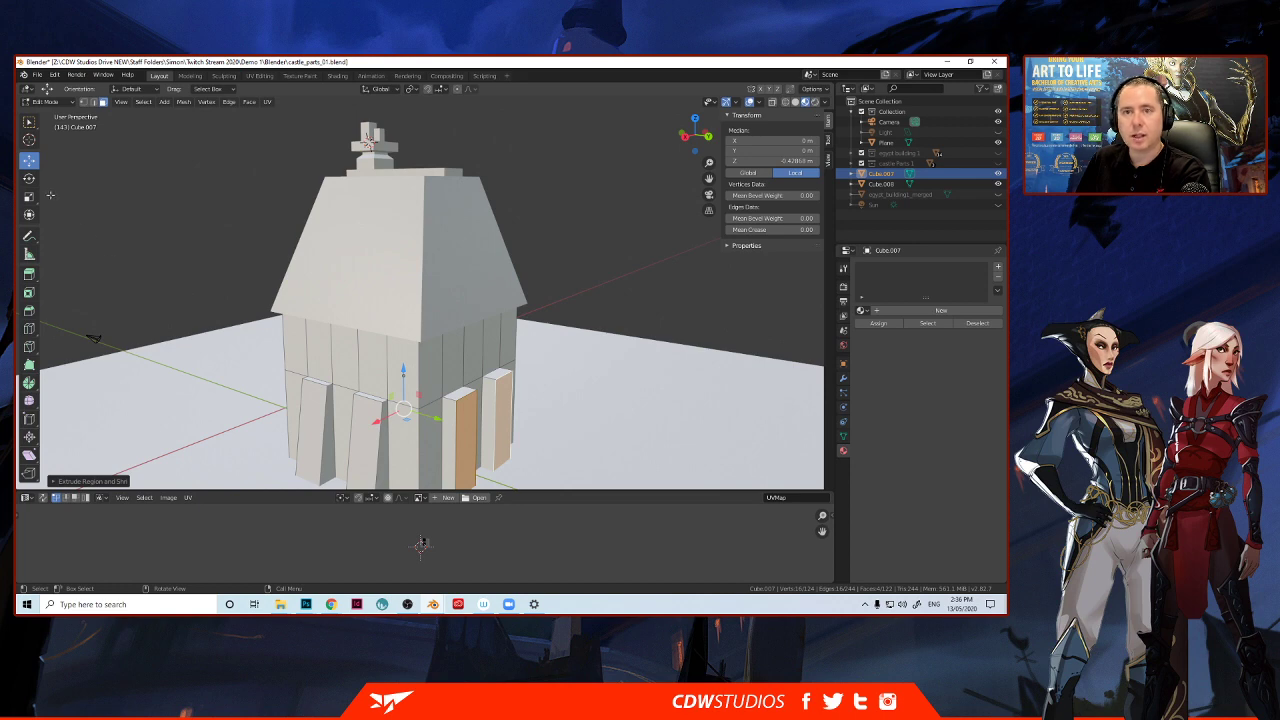
Select the top outer edges of all four buttresses on both sides of the house.
{"action": "left_click", "coordinate": [93, 102]}
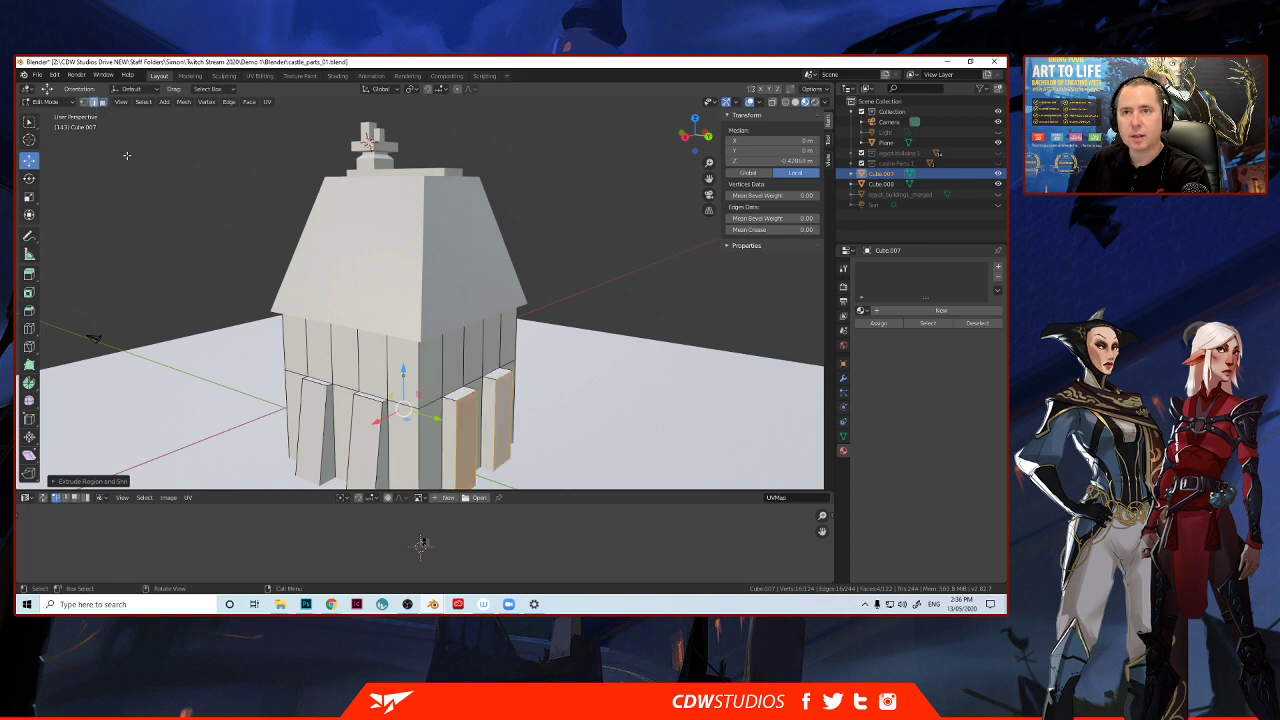
{"action": "left_click", "coordinate": [465, 395]}
{"action": "left_click", "coordinate": [503, 373], "text": "shift"}
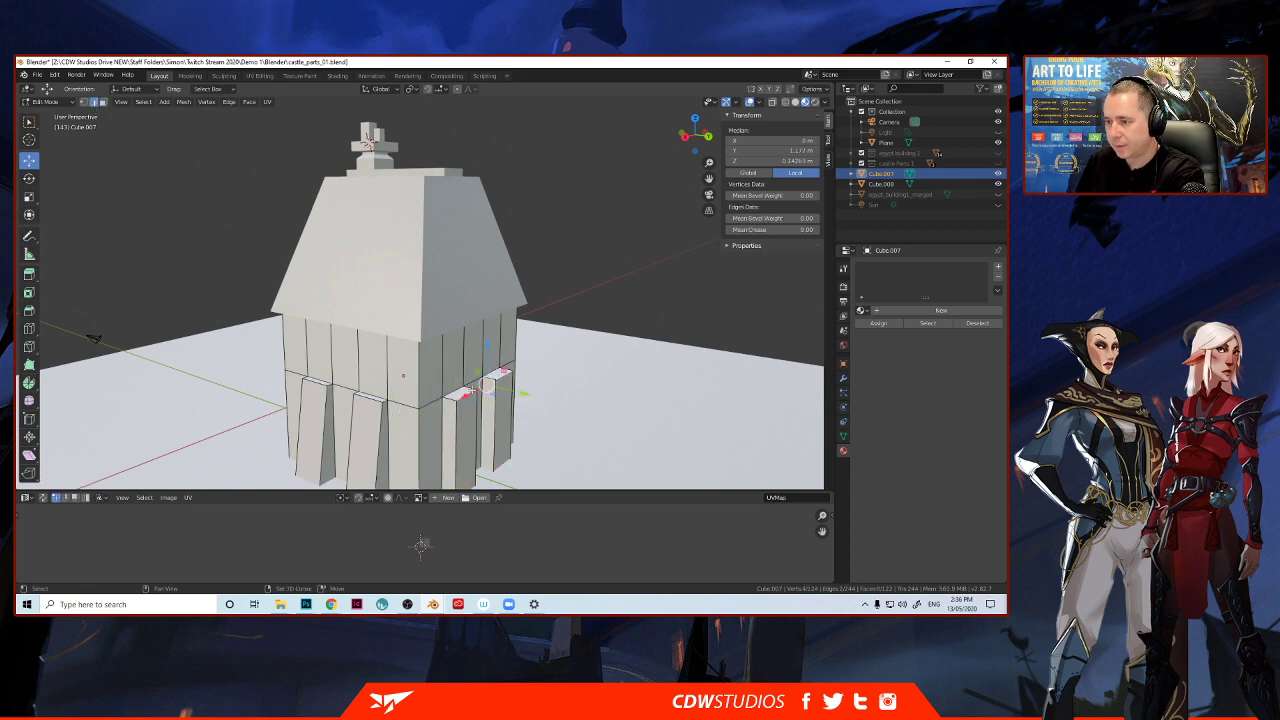
{"action": "middle_click_drag", "start_coordinate": [471, 389], "coordinate": [568, 402]}
{"action": "left_click", "coordinate": [442, 401], "text": "shift"}
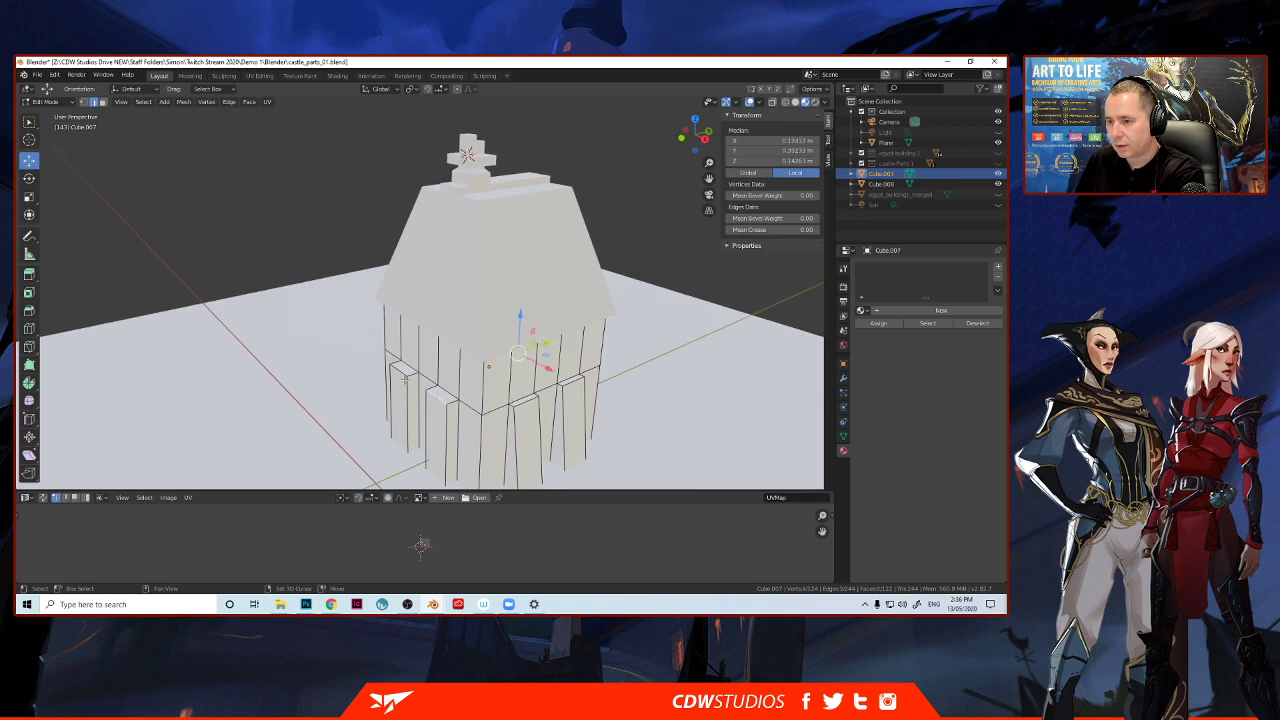
{"action": "left_click", "coordinate": [403, 371], "text": "shift"}
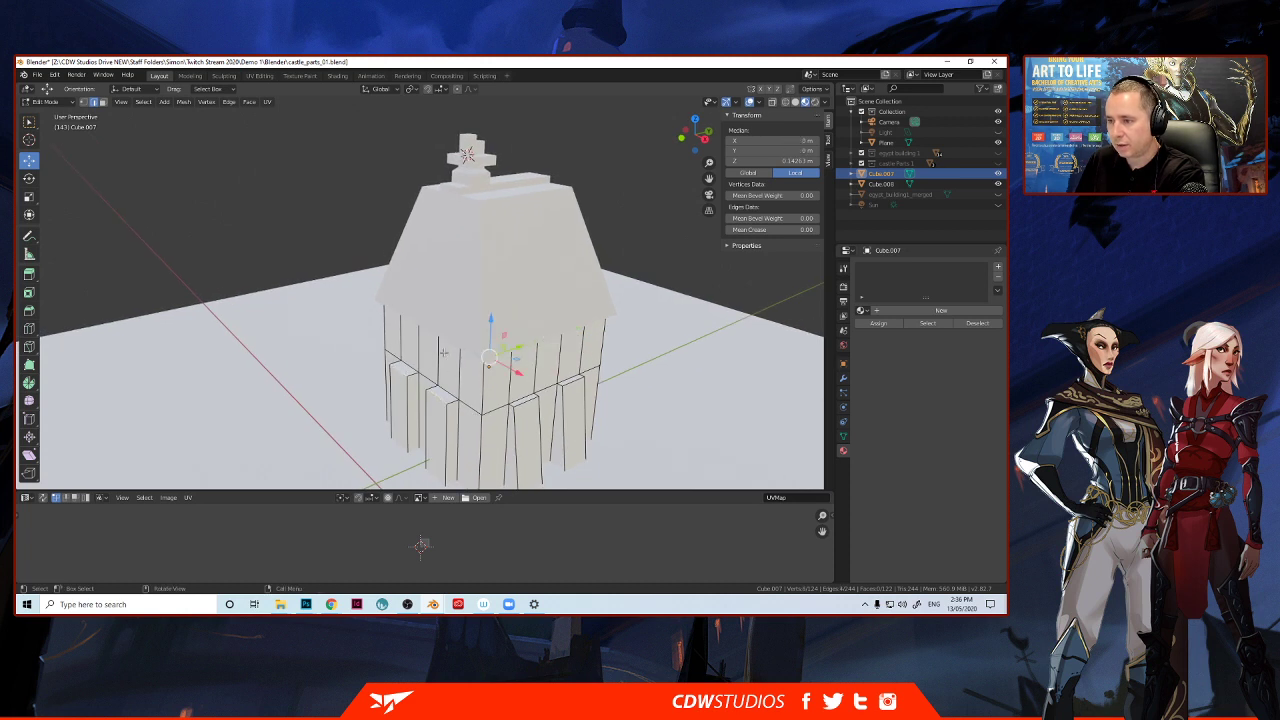
Scale the buttresses' top edges inward so they slope back to the walls, and finish editing the house walls.
{"action": "key", "text": "s"}
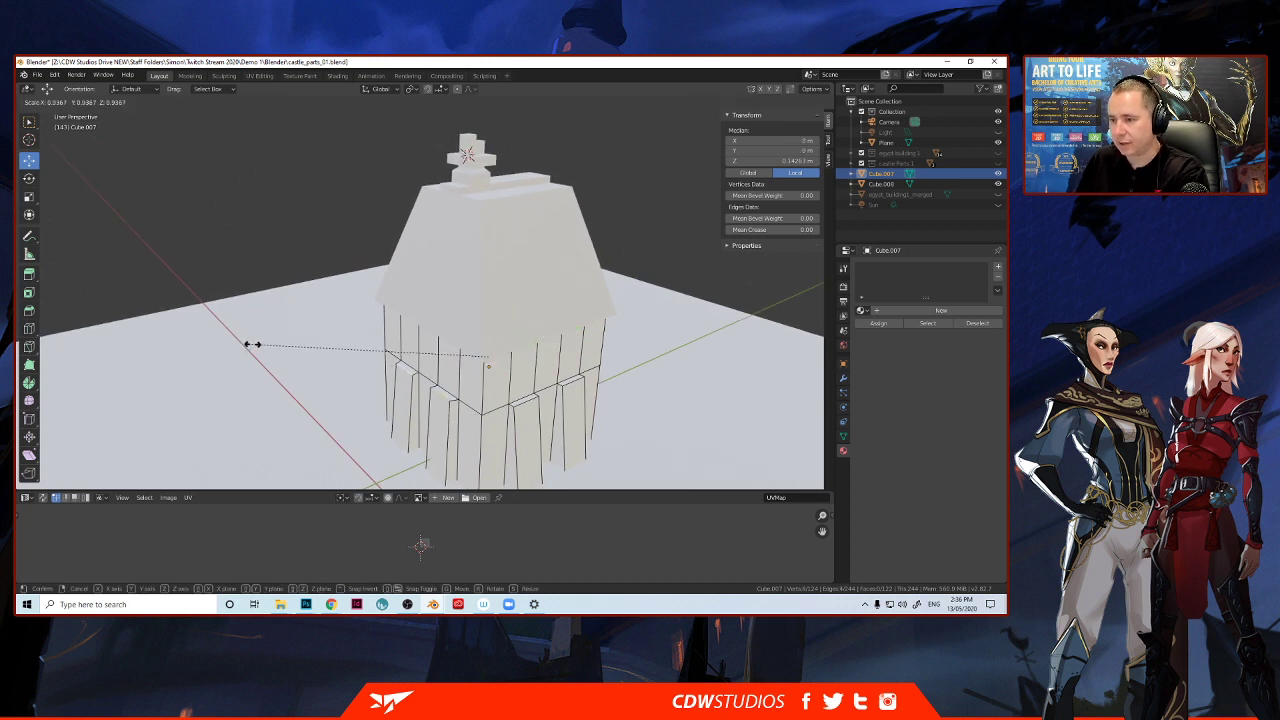
{"action": "left_click", "coordinate": [262, 344]}
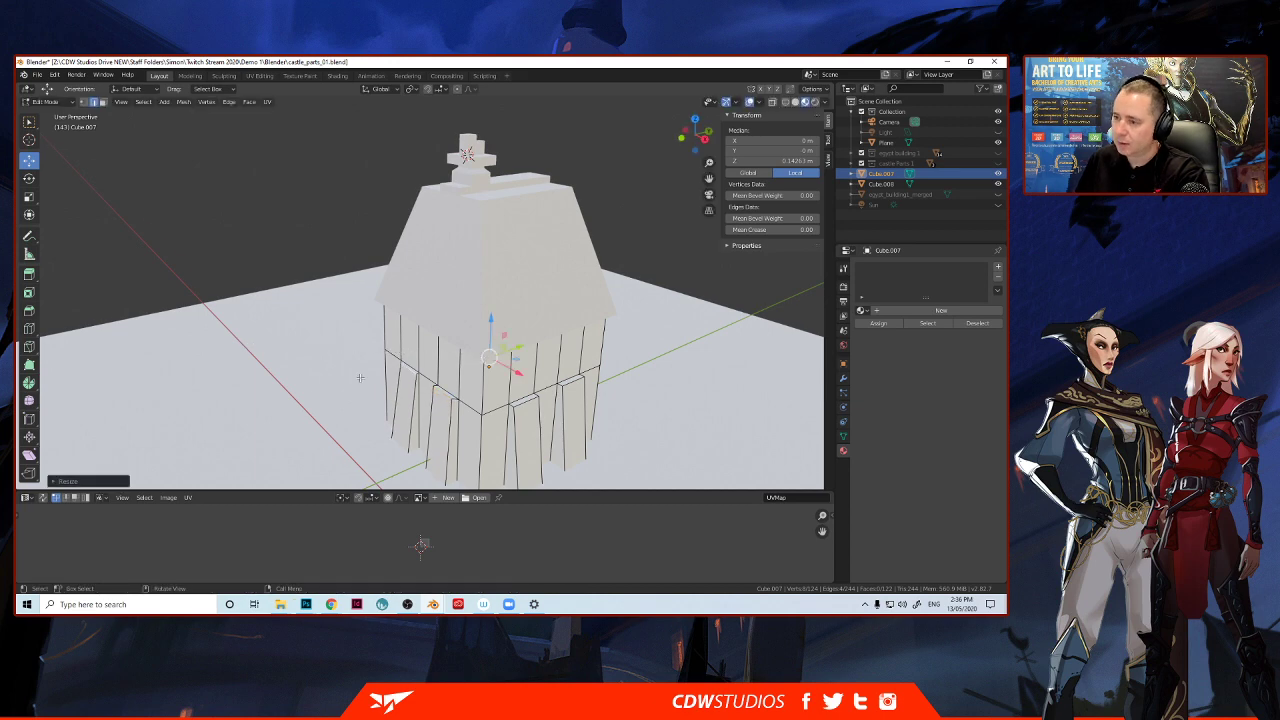
{"action": "middle_click_drag", "start_coordinate": [262, 344], "coordinate": [119, 378]}
{"action": "left_click", "coordinate": [258, 279]}
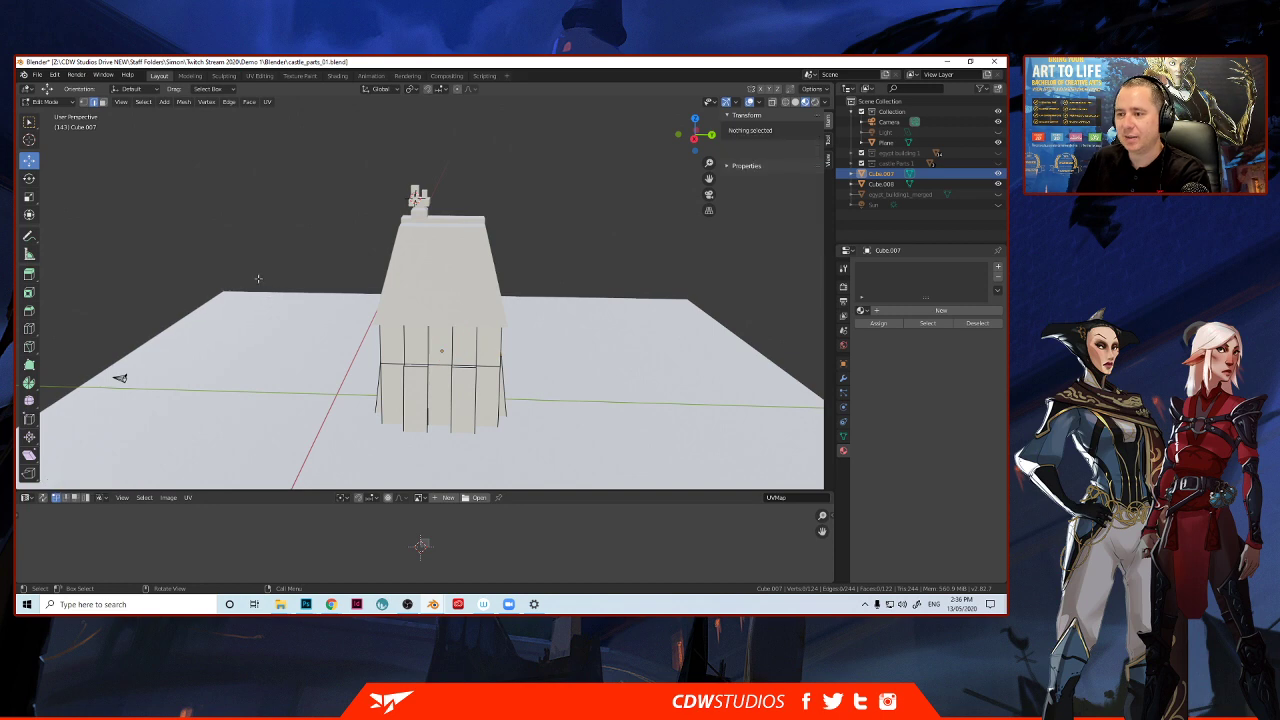
{"action": "key", "text": "Tab"}
{"action": "mouse_move", "coordinate": [306, 351]}
{"action": "middle_mouse_down"}
{"action": "mouse_move", "coordinate": [183, 337]}
{"action": "mouse_move", "coordinate": [211, 329]}
{"action": "mouse_move", "coordinate": [217, 354]}
{"action": "mouse_move", "coordinate": [289, 316]}
{"action": "mouse_move", "coordinate": [337, 309]}
{"action": "mouse_move", "coordinate": [348, 288]}
{"action": "mouse_move", "coordinate": [357, 297]}
{"action": "mouse_move", "coordinate": [252, 299]}
{"action": "mouse_move", "coordinate": [310, 316]}
{"action": "mouse_move", "coordinate": [317, 351]}
{"action": "middle_mouse_up"}
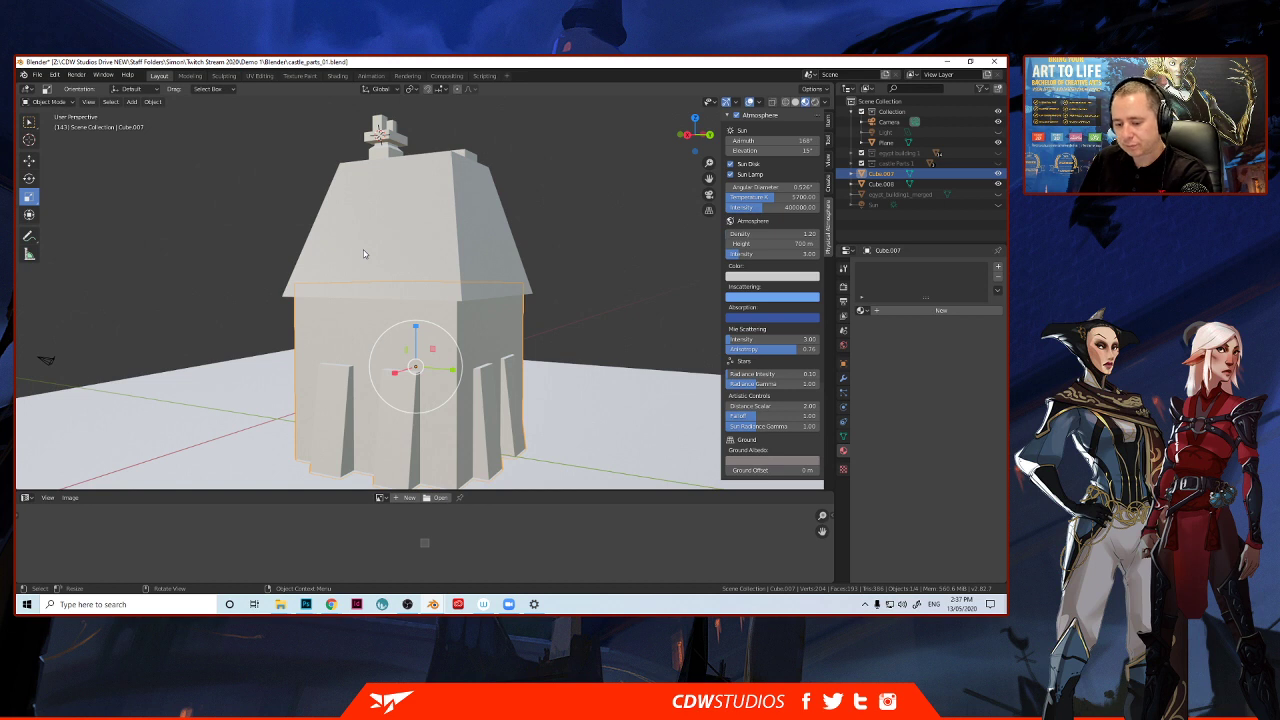
Add a cube on the roof's front slope as a dormer block, scaled up about 2.1 times and narrowed along Y.
{"action": "key", "text": "shift"}
{"action": "key", "text": "shift+a"}
{"action": "mouse_move", "coordinate": [363, 250]}
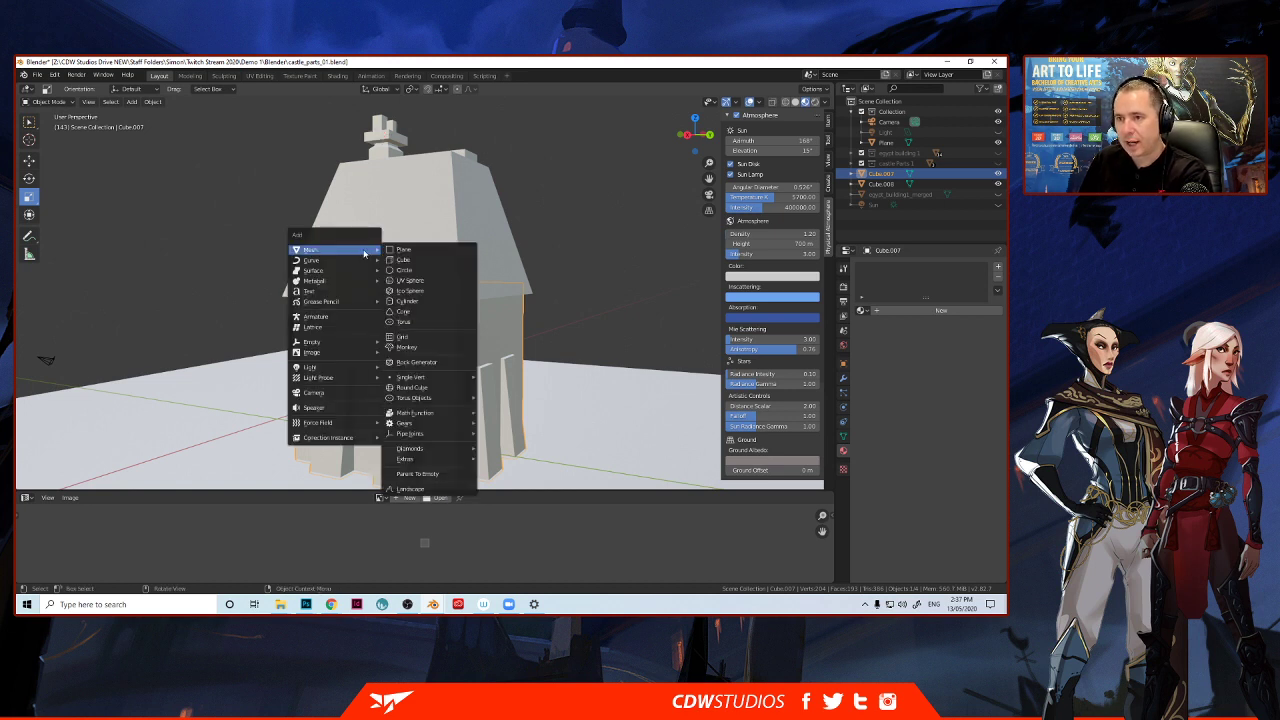
{"action": "left_click", "coordinate": [397, 261]}
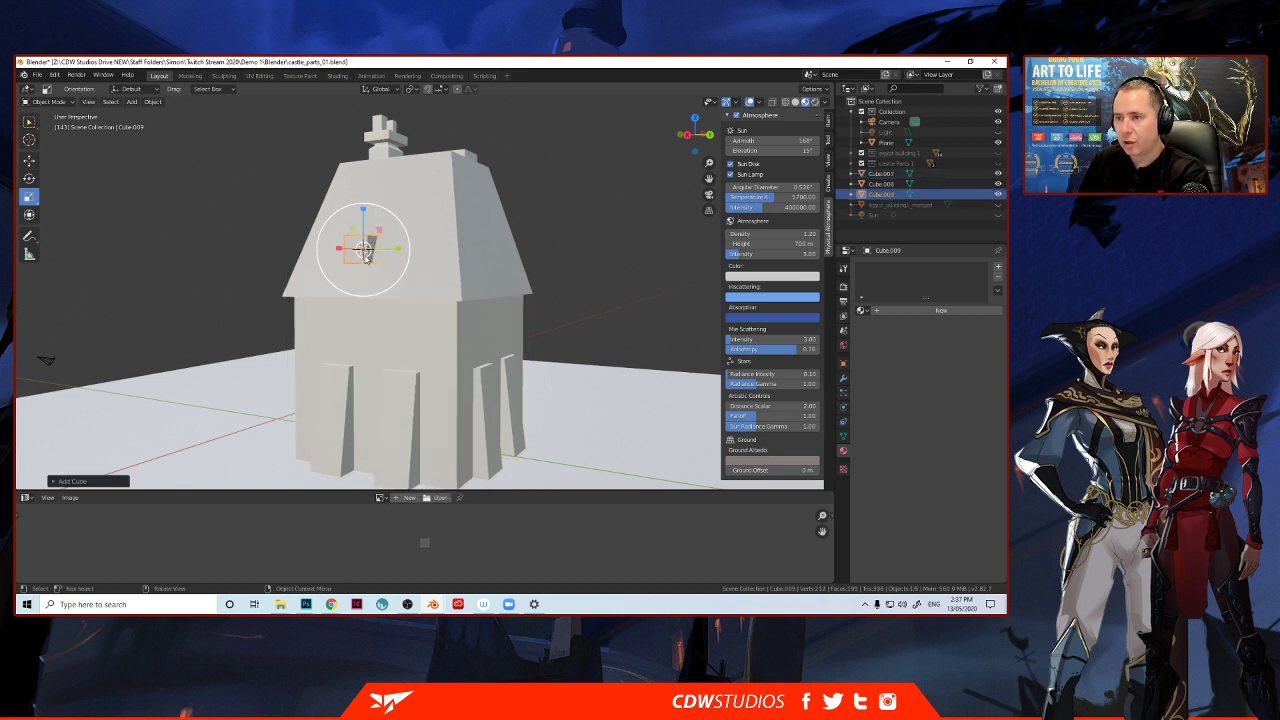
{"action": "key", "text": "s"}
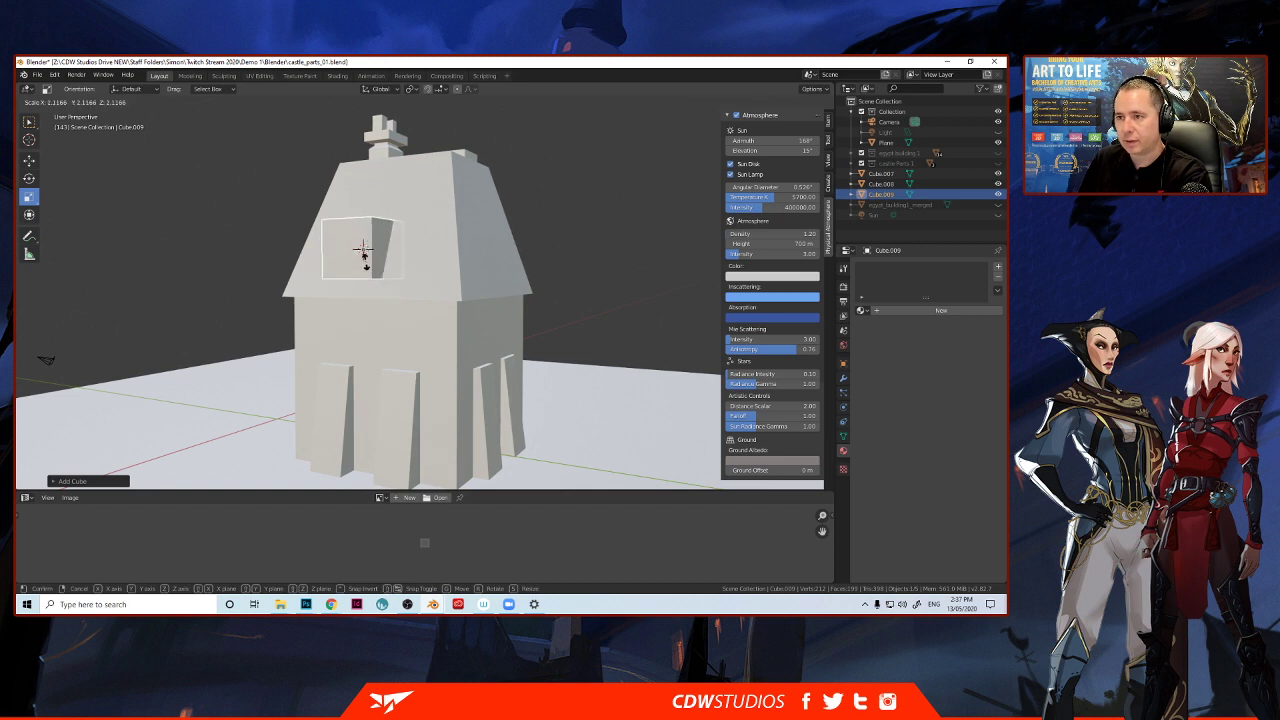
{"action": "left_click", "coordinate": [363, 252]}
{"action": "middle_click_drag", "start_coordinate": [360, 255], "coordinate": [318, 284]}
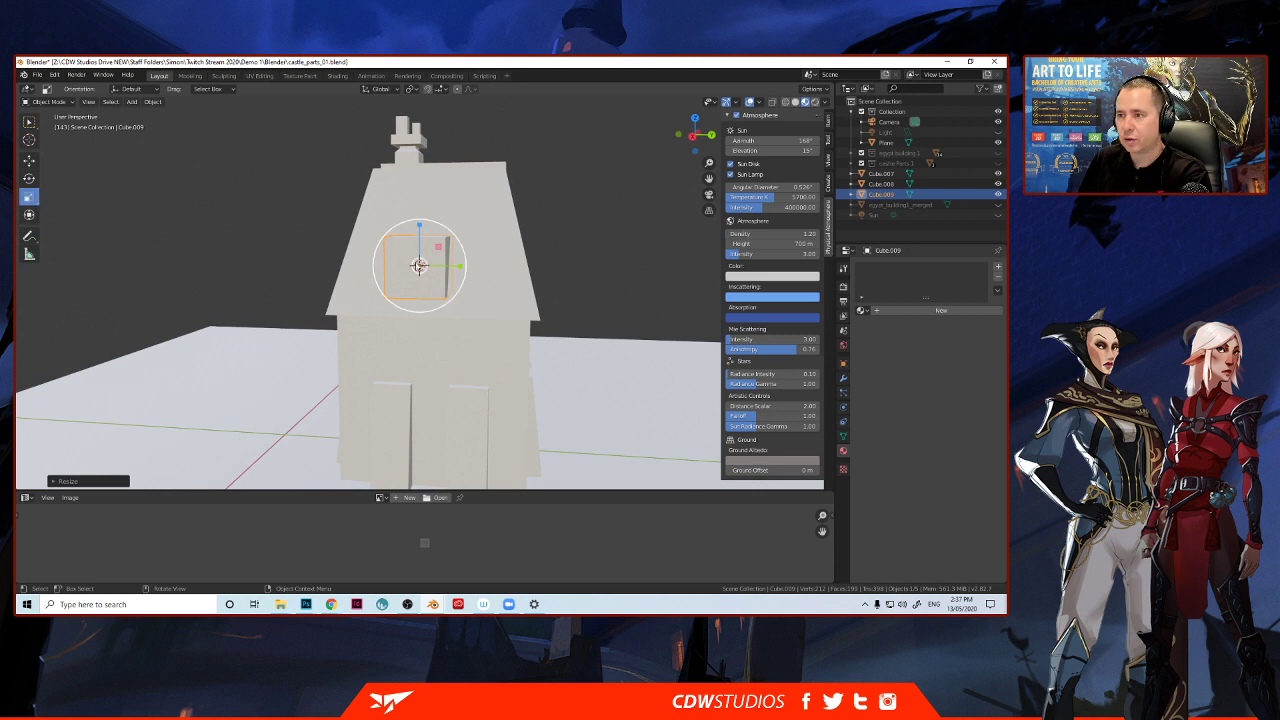
{"action": "left_click_drag", "start_coordinate": [459, 270], "coordinate": [440, 264]}
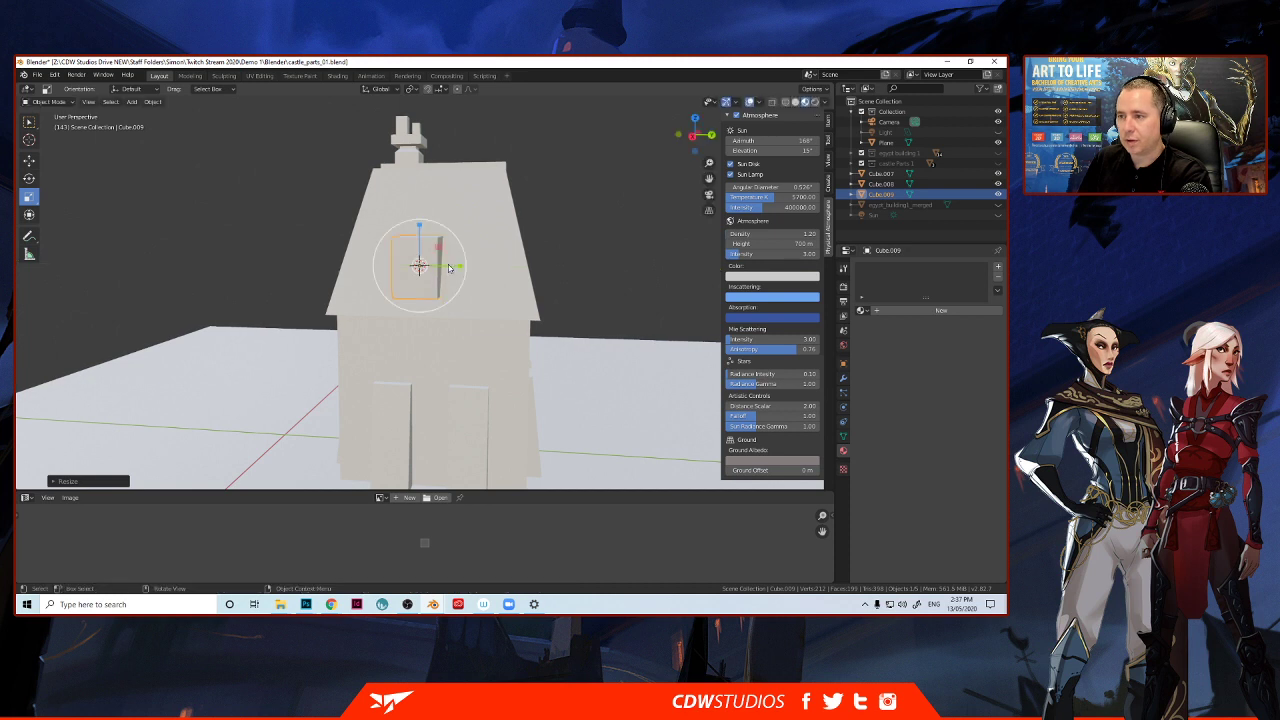
Move the dormer block outward and slightly up so that it protrudes from the roof slope.
{"action": "middle_click_drag", "start_coordinate": [440, 264], "coordinate": [409, 277]}
{"action": "scroll", "coordinate": [320, 289], "scroll_direction": "up", "scroll_amount": 3}
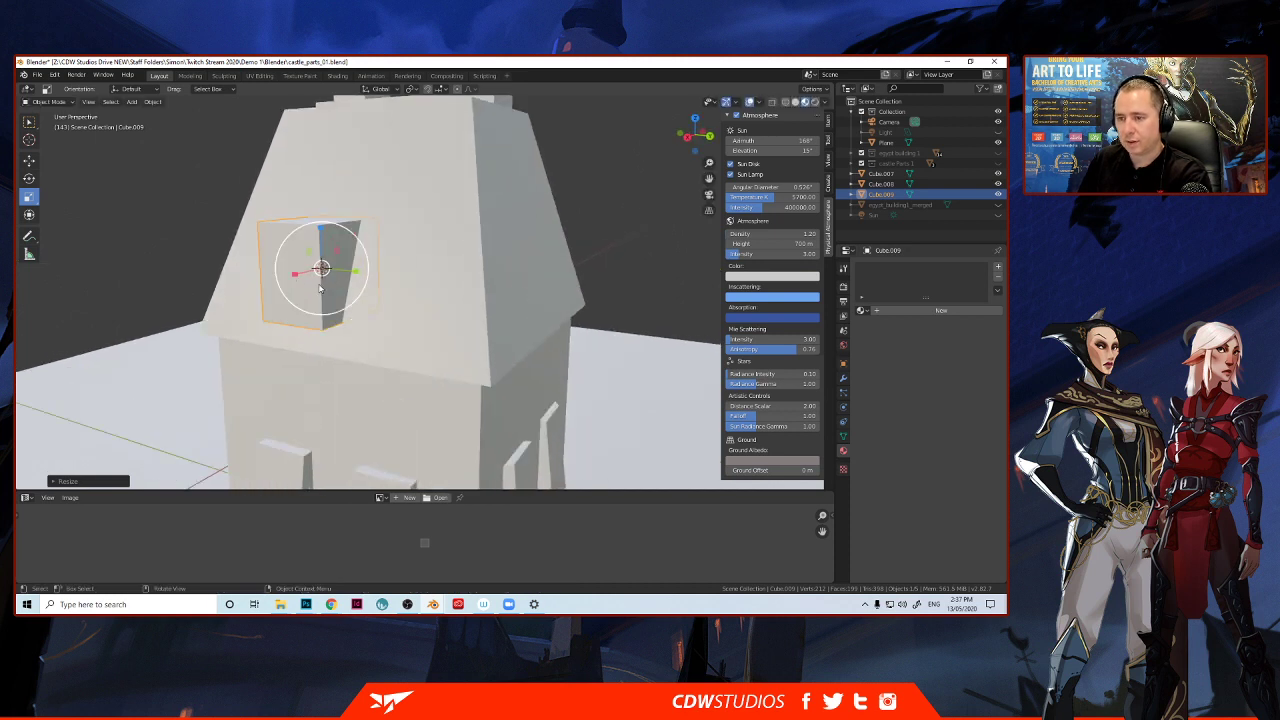
{"action": "middle_click_drag", "start_coordinate": [322, 287], "coordinate": [190, 282]}
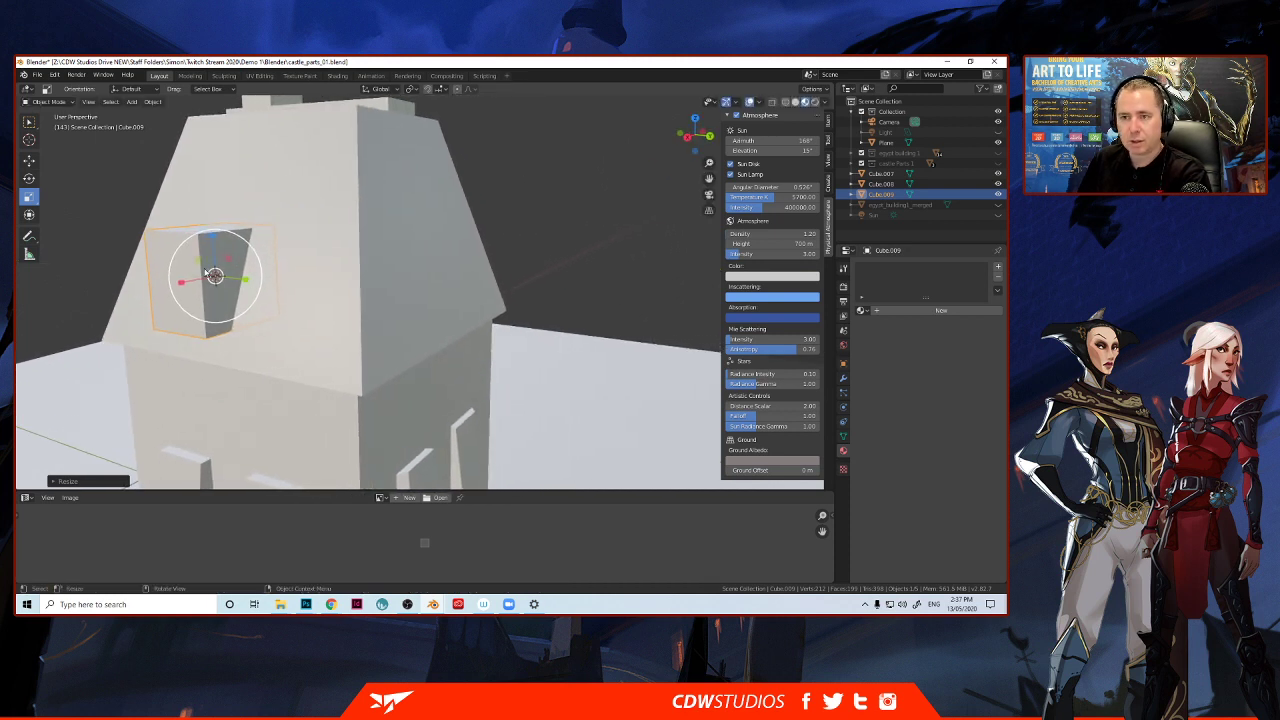
{"action": "left_click", "coordinate": [28, 160]}
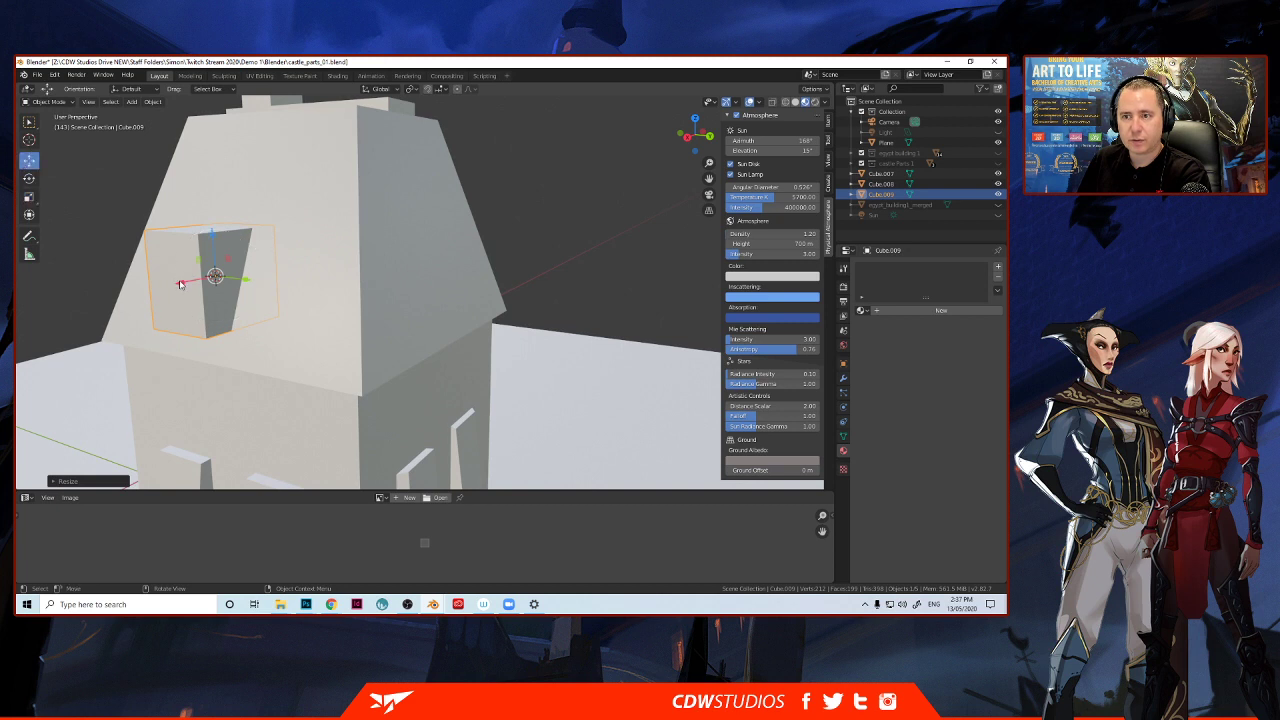
{"action": "left_click_drag", "start_coordinate": [182, 285], "coordinate": [197, 283]}
{"action": "middle_click_drag", "start_coordinate": [186, 278], "coordinate": [206, 263]}
{"action": "left_click_drag", "start_coordinate": [432, 278], "coordinate": [357, 217]}
{"action": "middle_click_drag", "start_coordinate": [407, 250], "coordinate": [357, 271]}
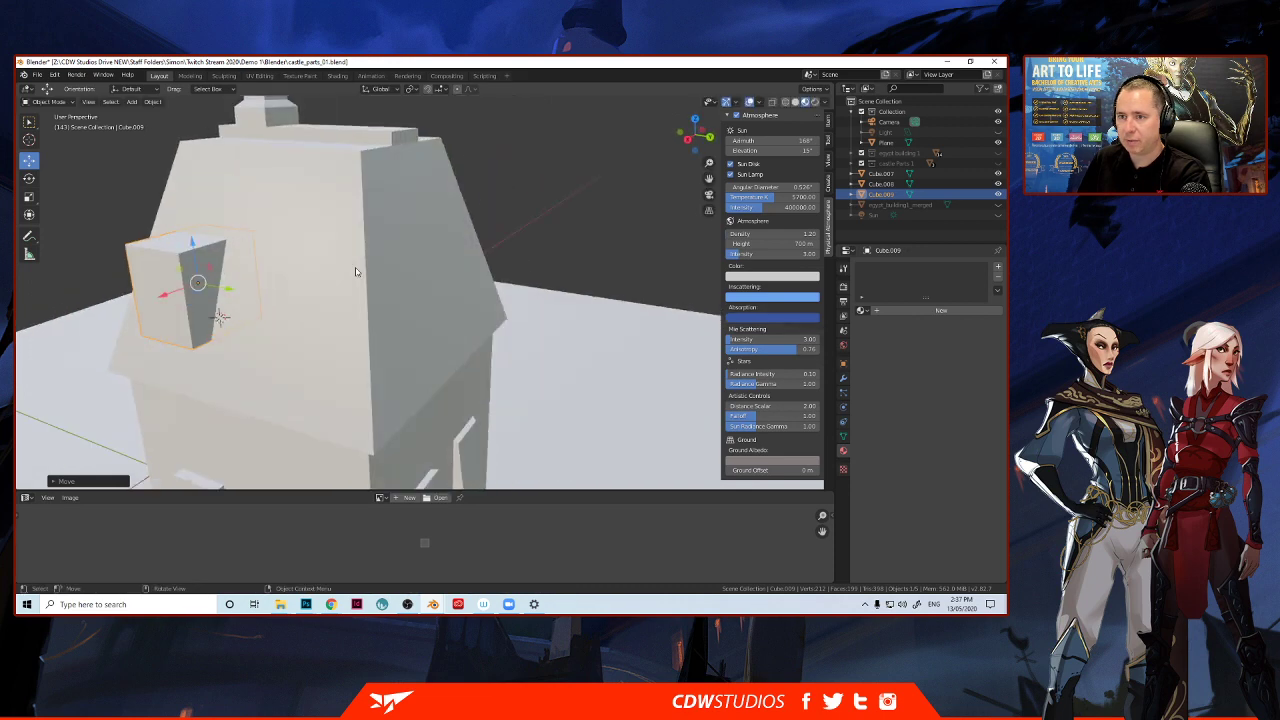
{"action": "scroll", "coordinate": [325, 290], "scroll_direction": "down", "scroll_amount": 3}
{"action": "middle_click_drag", "start_coordinate": [292, 314], "coordinate": [325, 257]}
{"action": "middle_click_drag", "start_coordinate": [441, 318], "coordinate": [269, 289]}
{"action": "scroll", "coordinate": [246, 260], "scroll_direction": "up", "scroll_amount": 1}
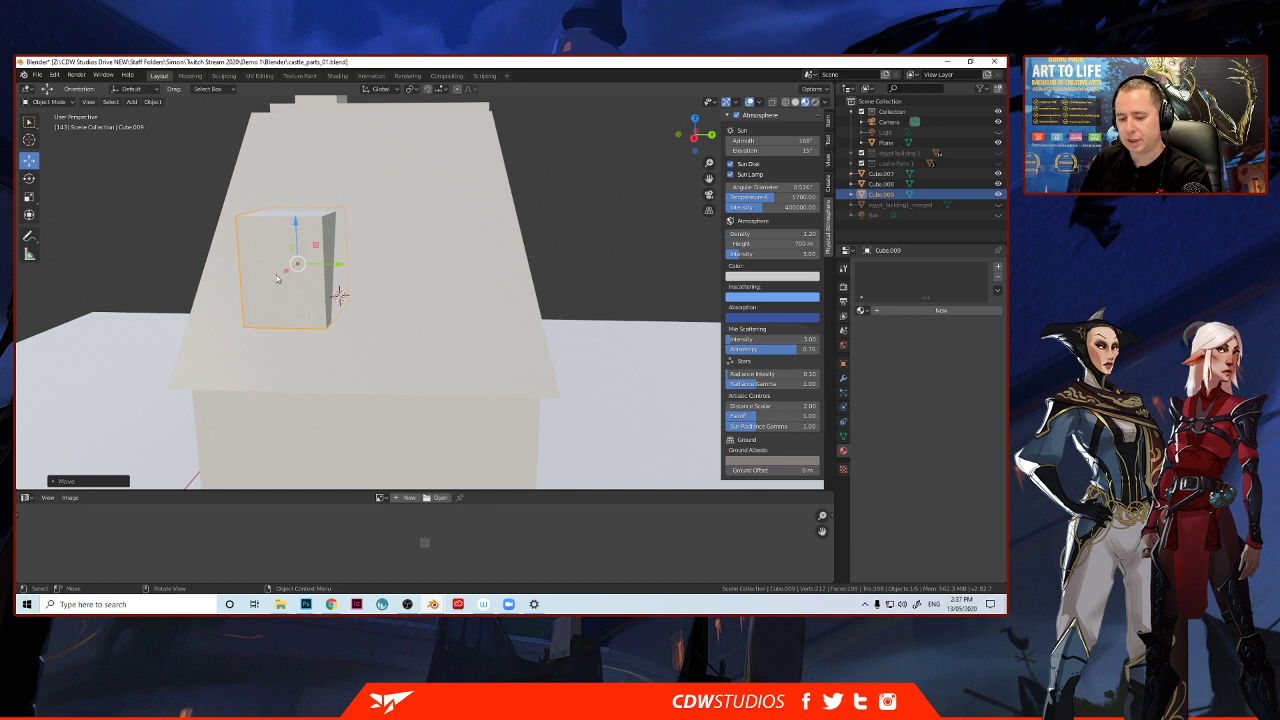
Duplicate the dormer block, raise the copy along Z above the original, and scale it up about 1.1 times.
{"action": "key", "text": "shift+d"}
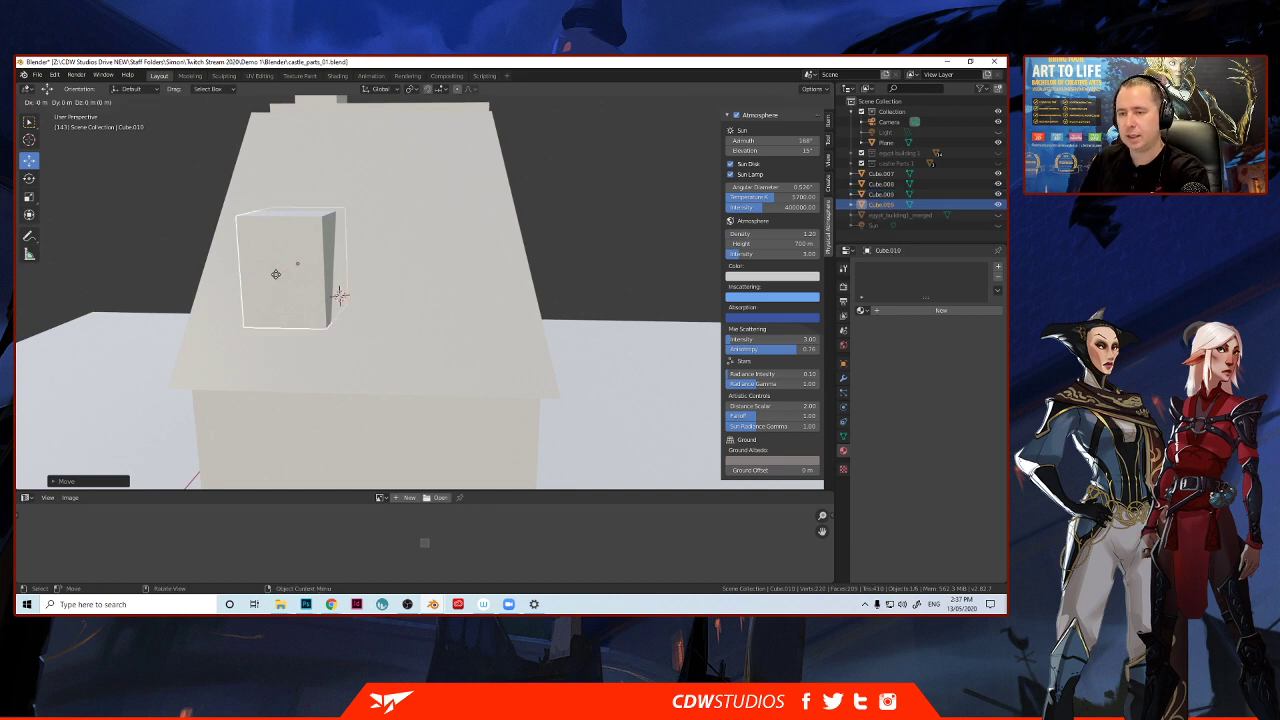
{"action": "right_click", "coordinate": [276, 274]}
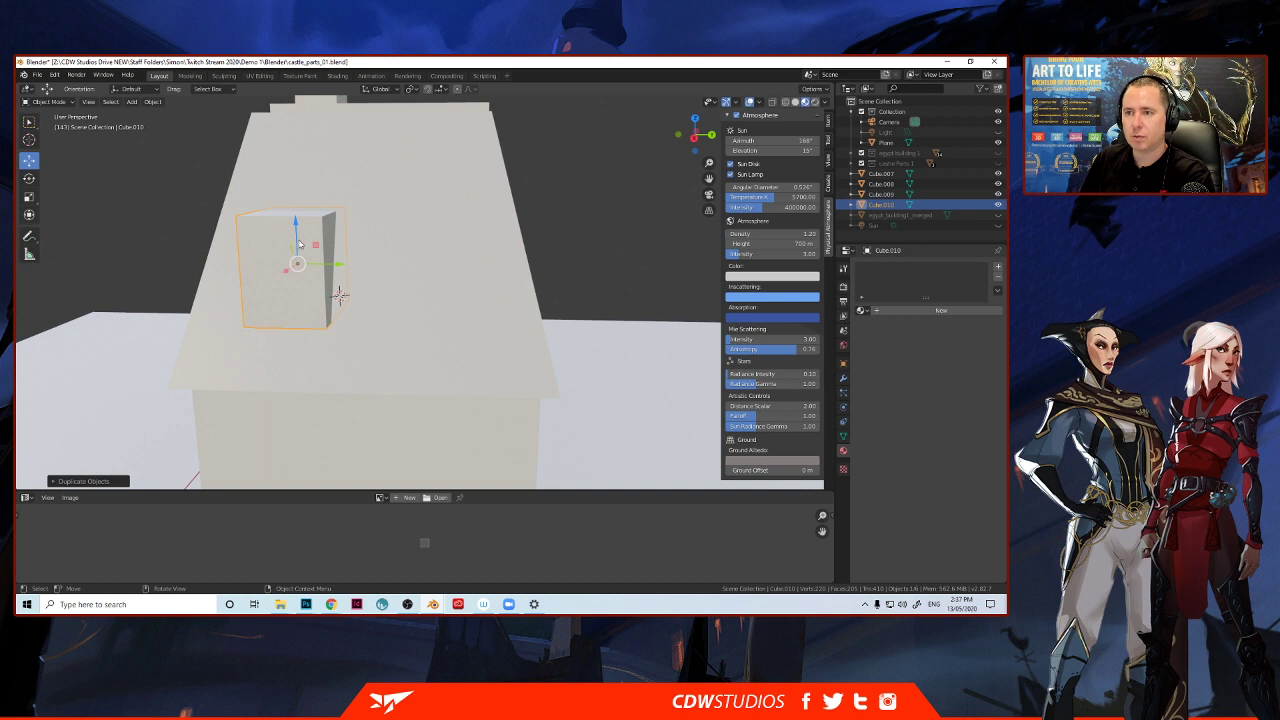
{"action": "key", "text": "g"}
{"action": "left_click", "coordinate": [300, 198]}
{"action": "middle_click_drag", "start_coordinate": [298, 240], "coordinate": [300, 270]}
{"action": "key", "text": "g"}
{"action": "key", "text": "z"}
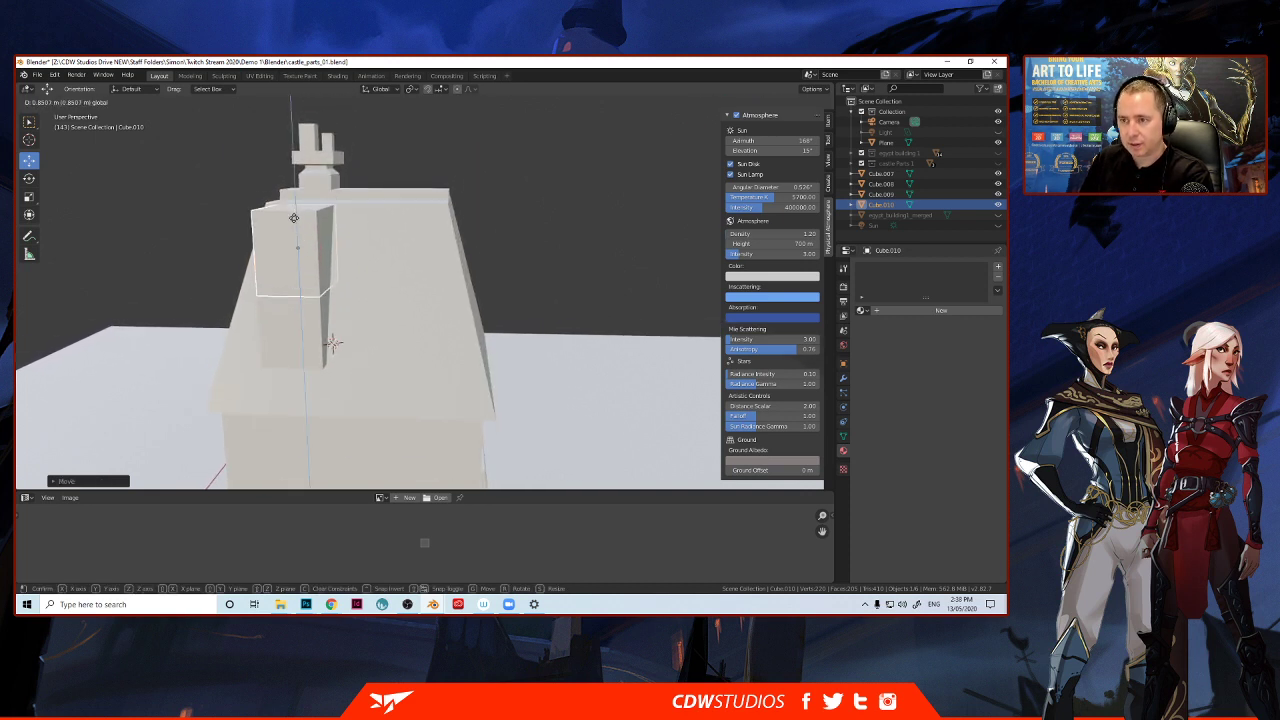
{"action": "left_click", "coordinate": [294, 218]}
{"action": "key", "text": "s"}
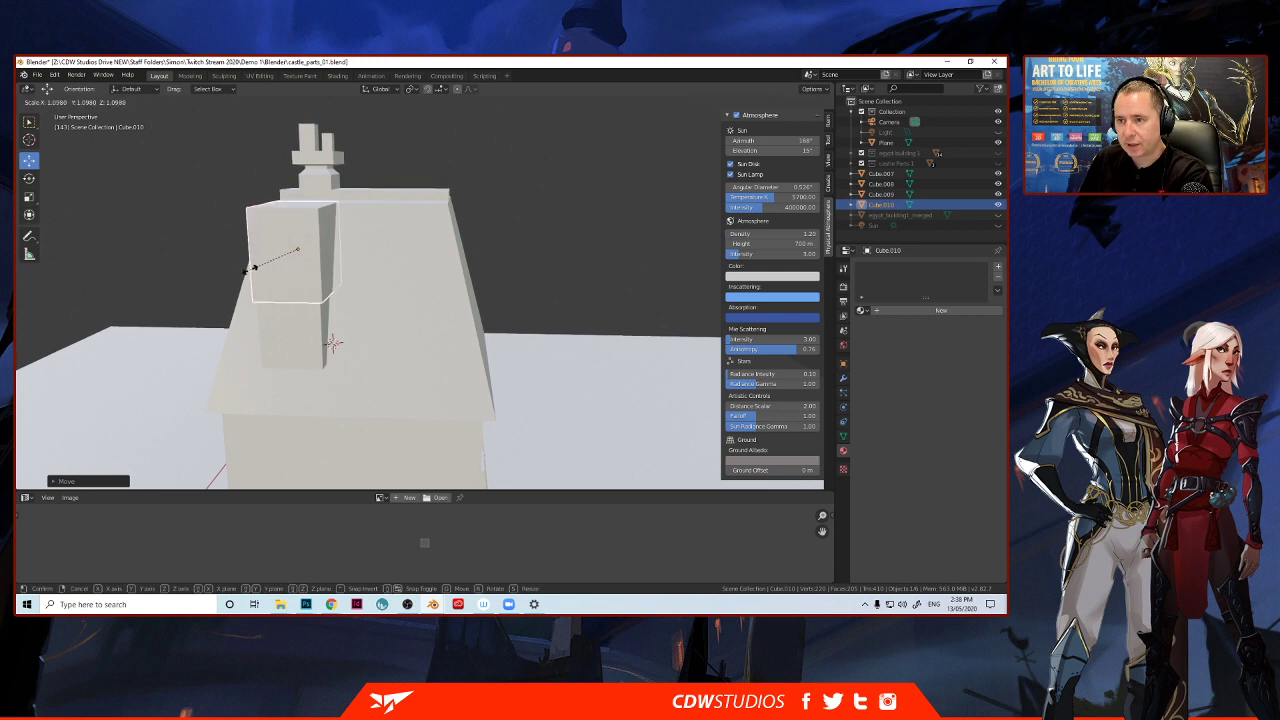
{"action": "left_click", "coordinate": [252, 268]}
{"action": "middle_click_drag", "start_coordinate": [249, 317], "coordinate": [222, 352]}
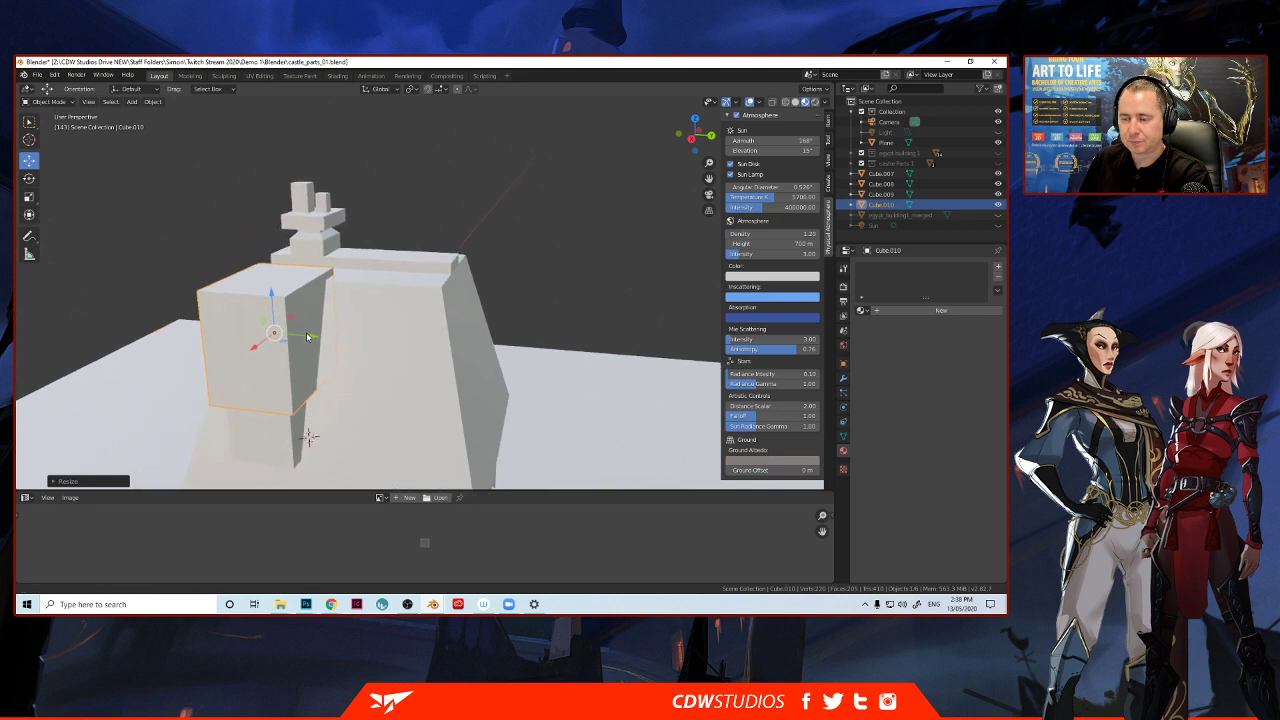
Lower the upper block's top face and scale it to about 0.5 to form a tapered dormer roof.
{"action": "key", "text": "Tab"}
{"action": "left_click", "coordinate": [258, 281]}
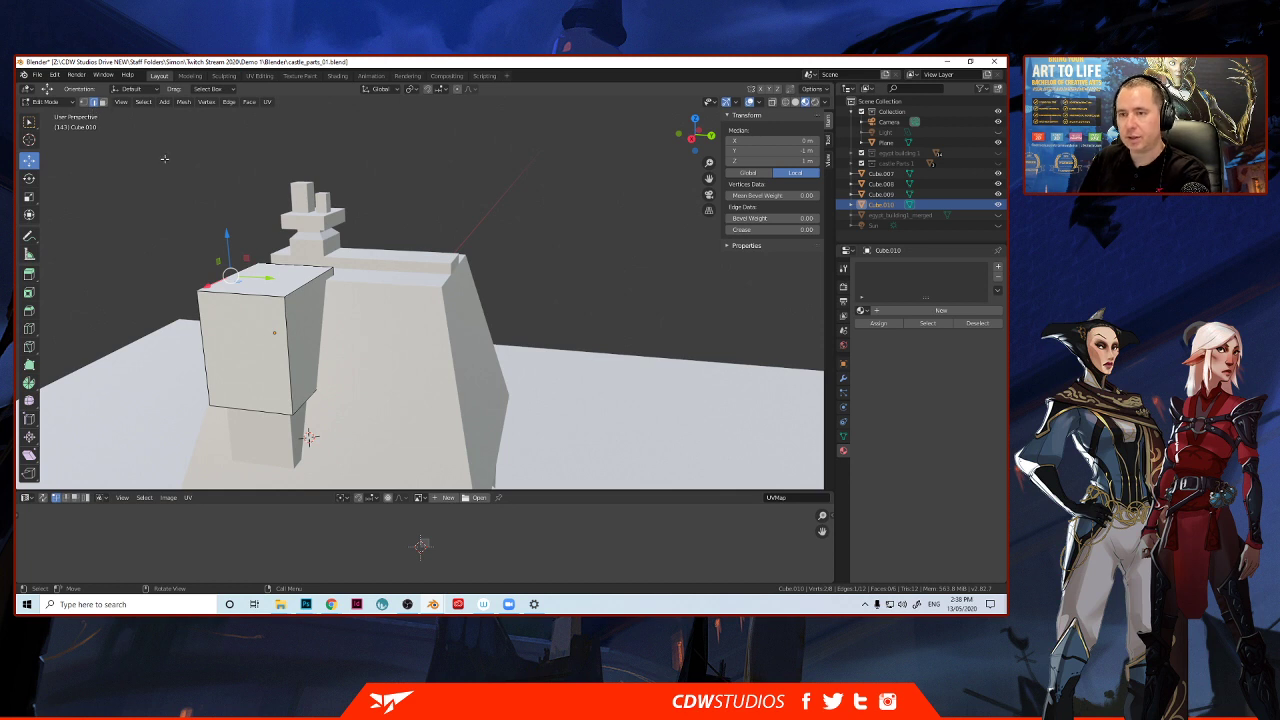
{"action": "left_click", "coordinate": [102, 102]}
{"action": "left_click", "coordinate": [265, 281]}
{"action": "left_click_drag", "start_coordinate": [268, 250], "coordinate": [271, 296]}
{"action": "key", "text": "s"}
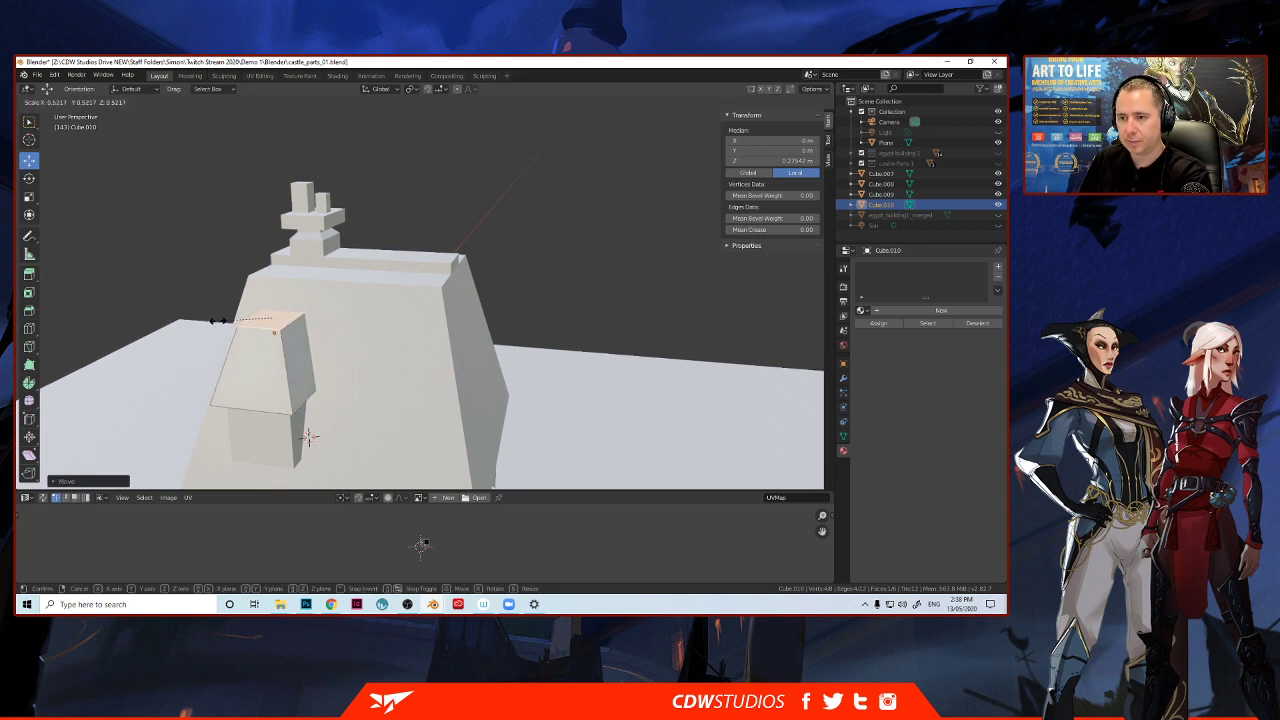
{"action": "left_click", "coordinate": [222, 321]}
{"action": "middle_click_drag", "start_coordinate": [222, 321], "coordinate": [162, 333]}
{"action": "left_click", "coordinate": [201, 318]}
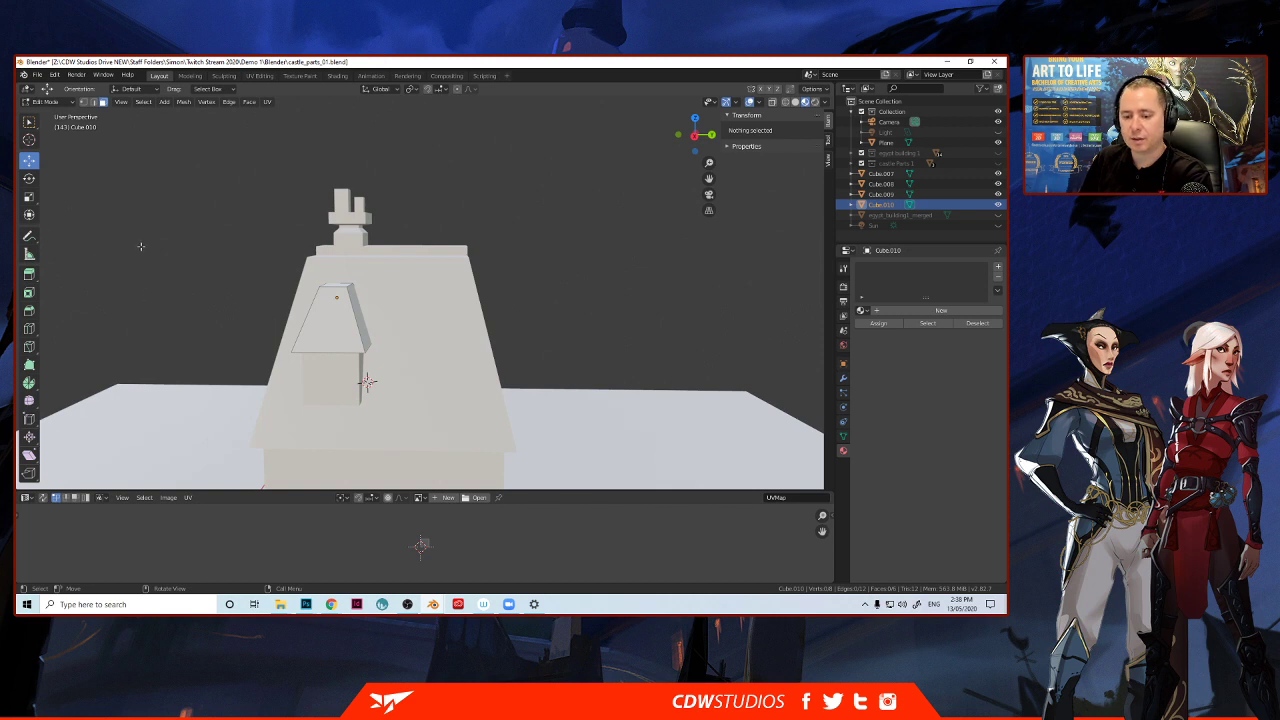
{"action": "key", "text": "Tab"}
Give the house's lower walls a new material with a dark grey base colour, value about 0.3.
{"action": "middle_click_drag", "start_coordinate": [197, 291], "coordinate": [601, 363]}
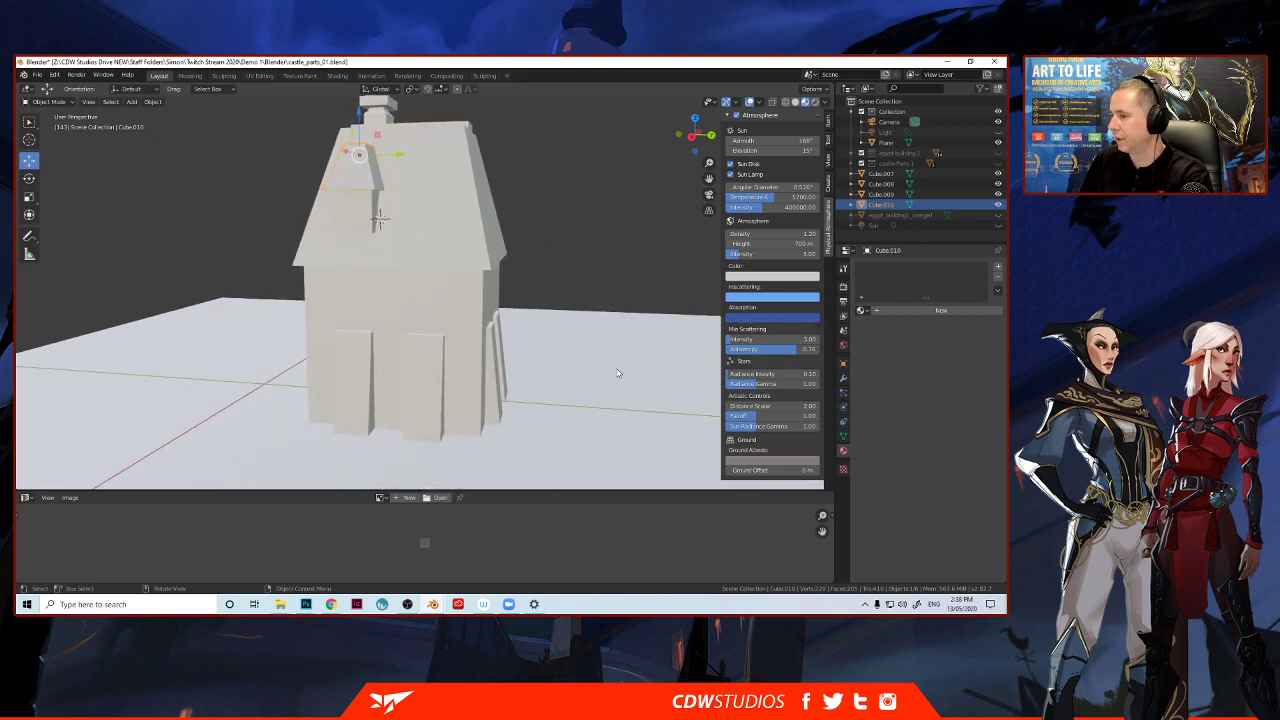
{"action": "left_click", "coordinate": [464, 313]}
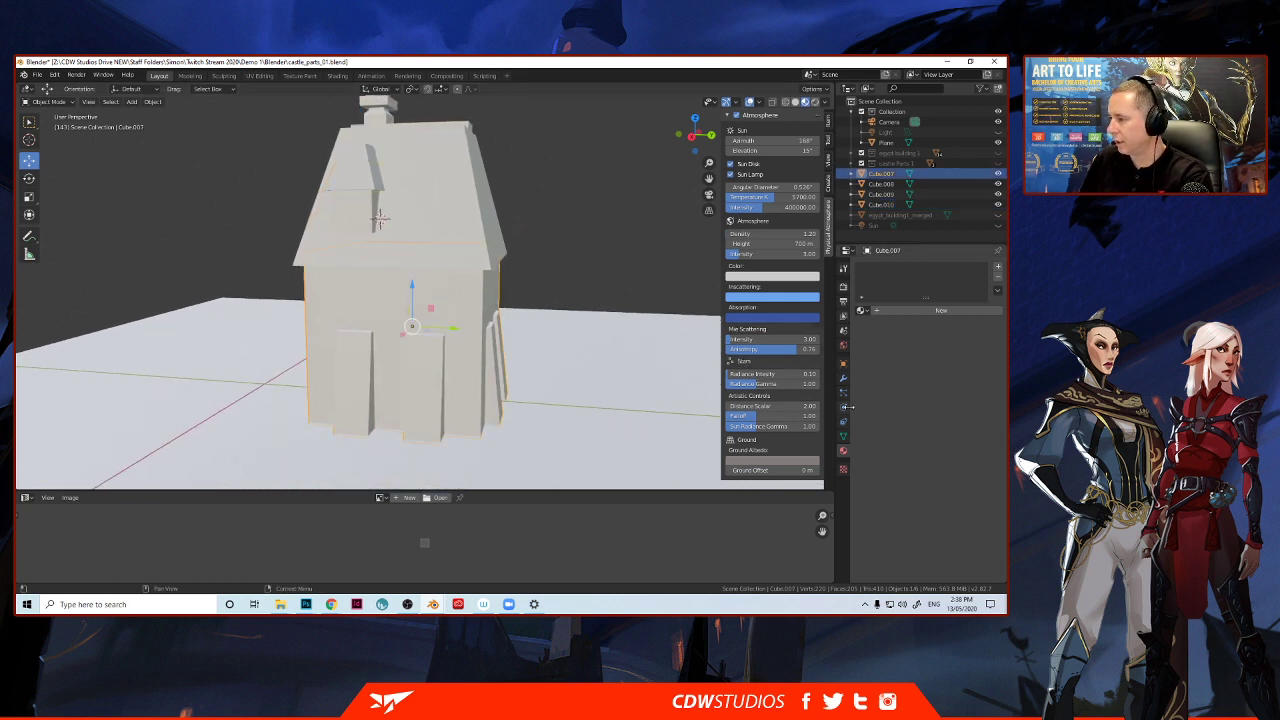
{"action": "left_click", "coordinate": [938, 311]}
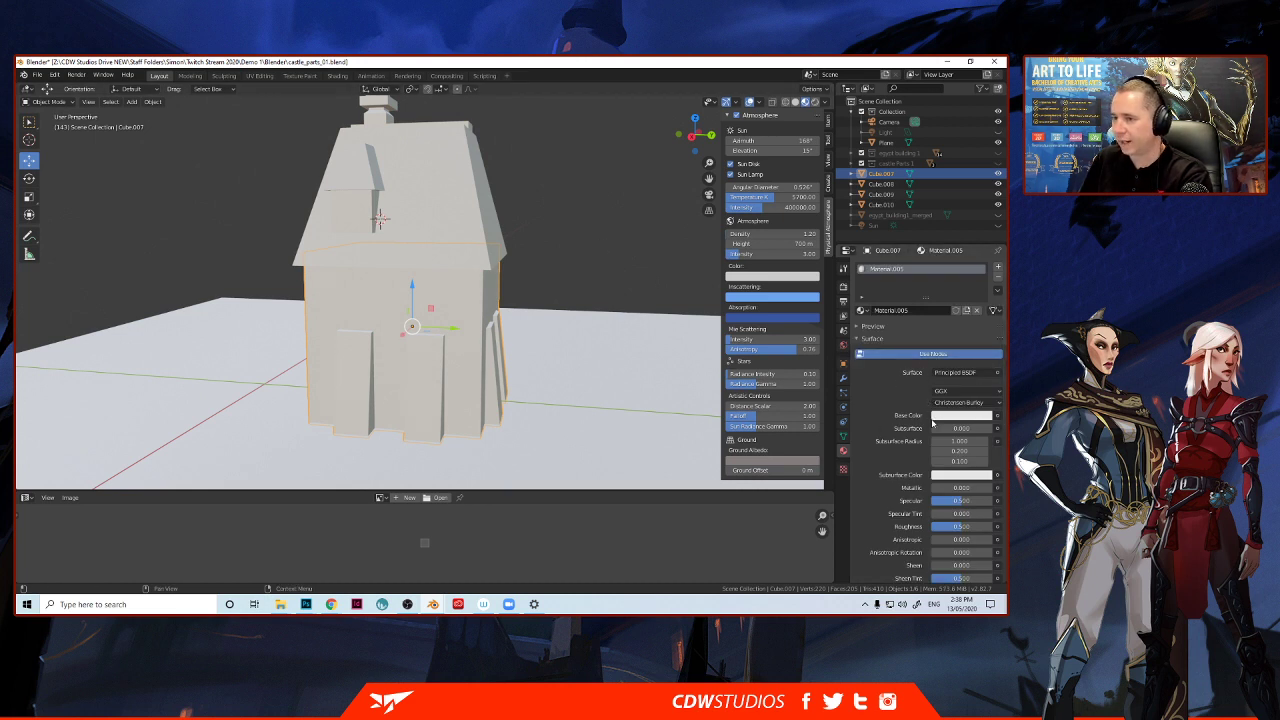
{"action": "left_click", "coordinate": [948, 416]}
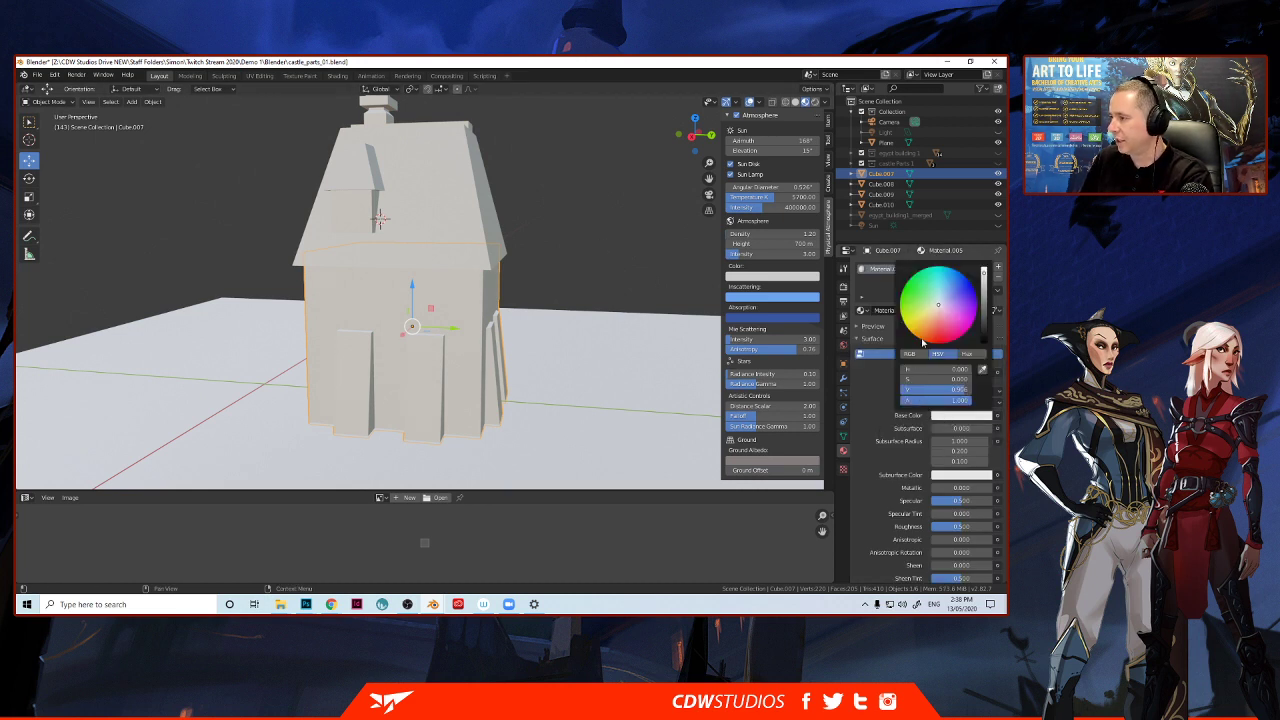
{"action": "left_click_drag", "start_coordinate": [985, 290], "coordinate": [985, 313]}
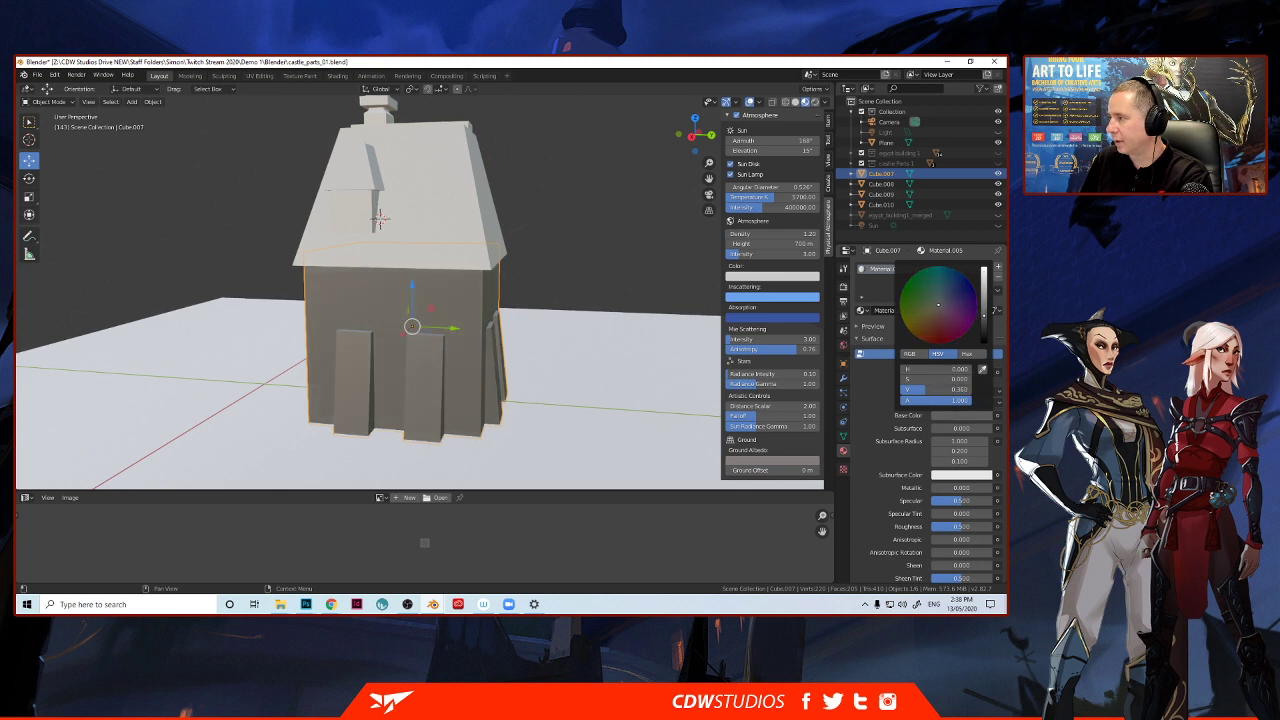
Give the main roof a new material with a light orange base colour, and select the dormer's tapered roof.
{"action": "left_click", "coordinate": [416, 215]}
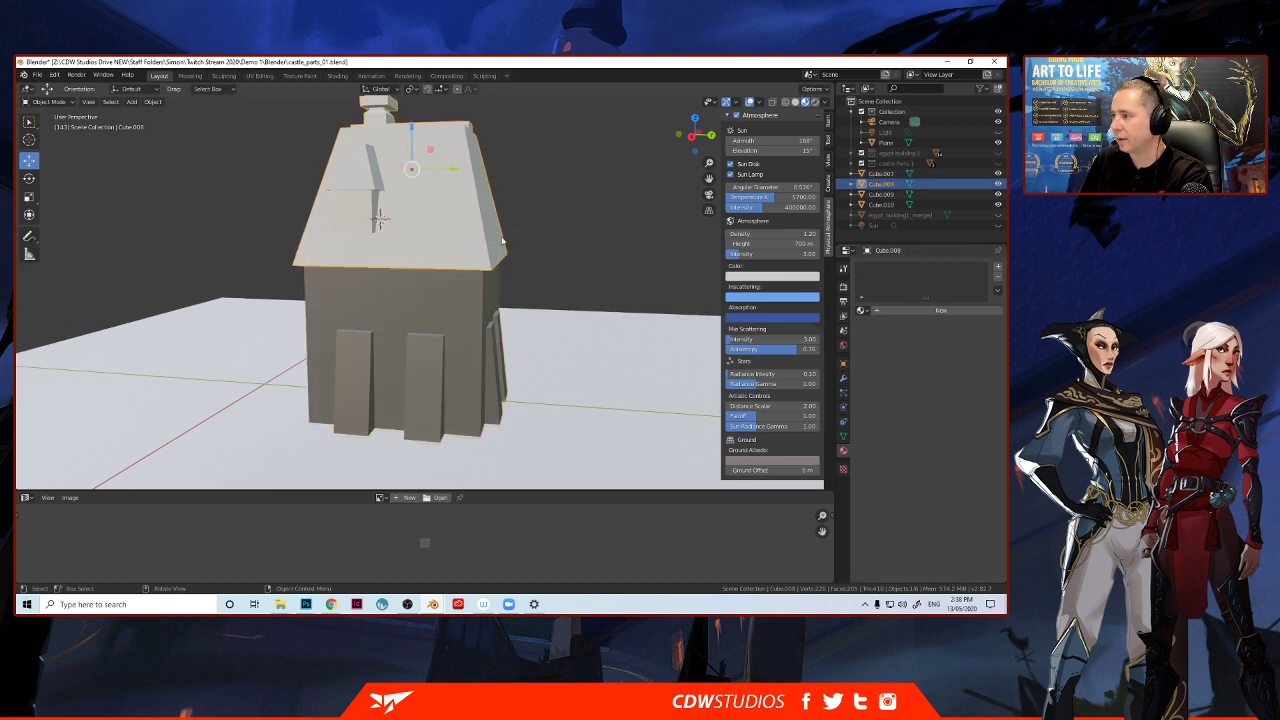
{"action": "left_click", "coordinate": [930, 312]}
{"action": "left_click", "coordinate": [944, 420]}
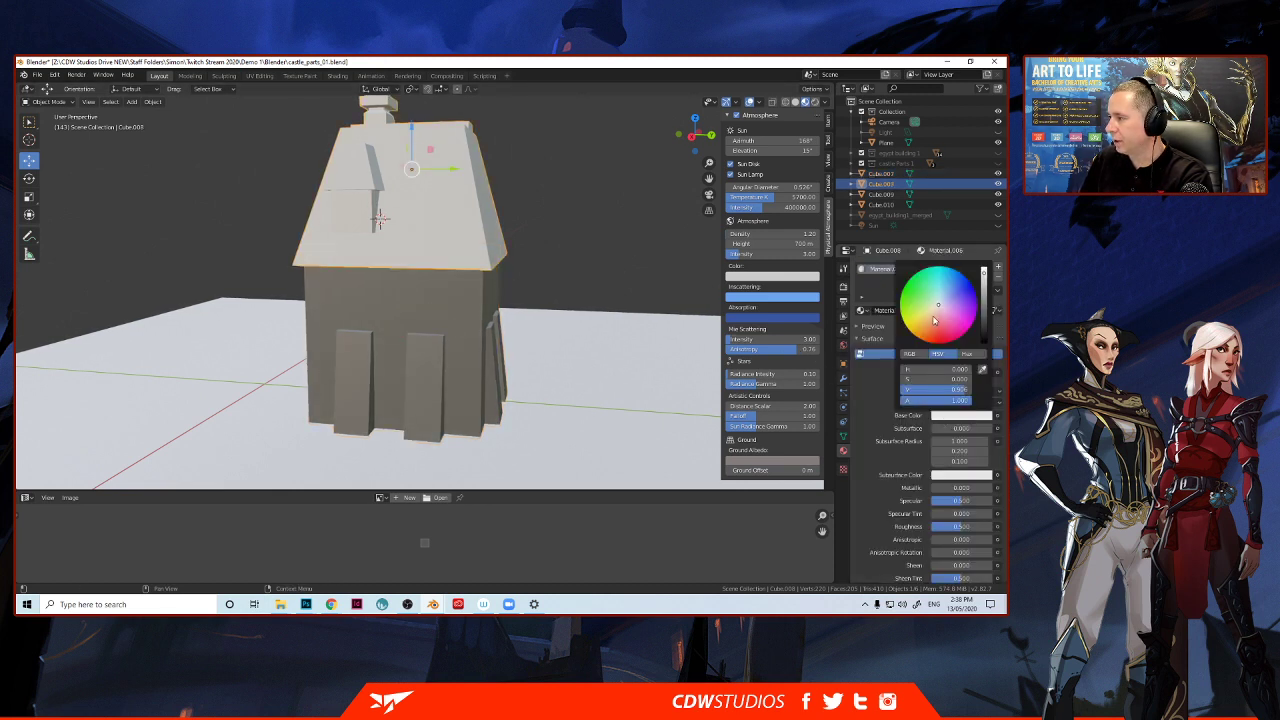
{"action": "left_click", "coordinate": [935, 320]}
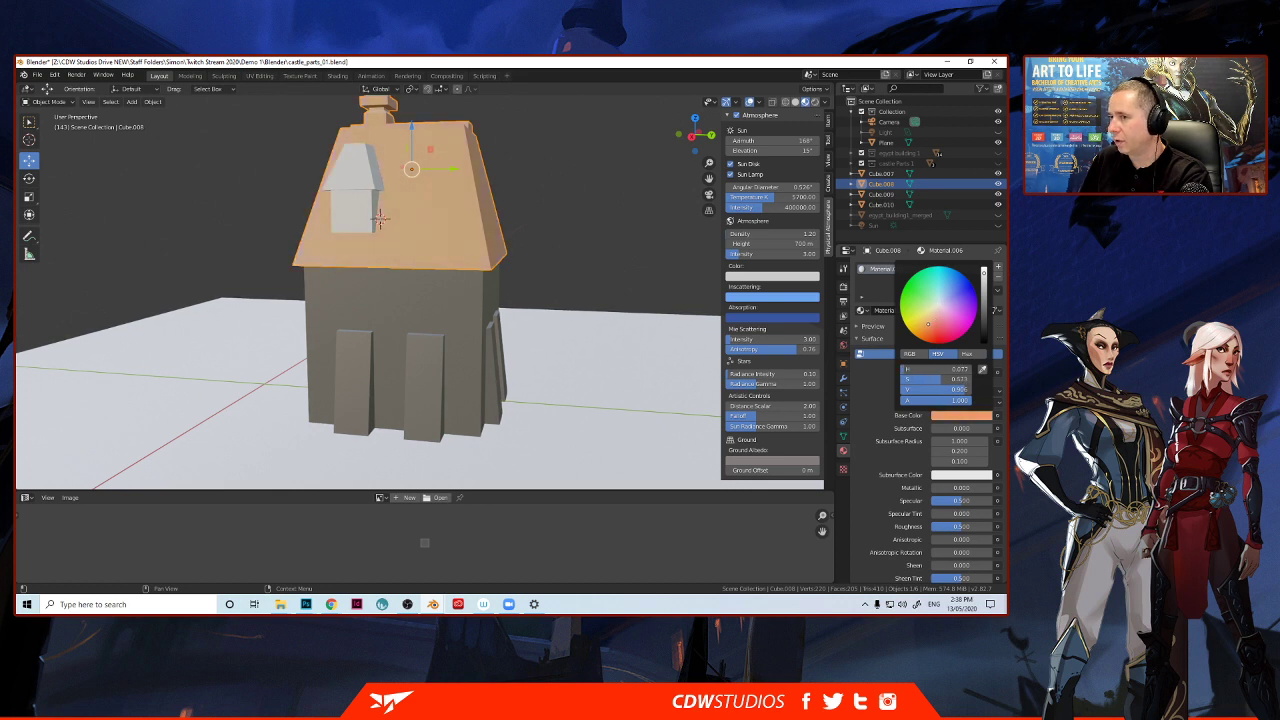
{"action": "left_click", "coordinate": [352, 190]}
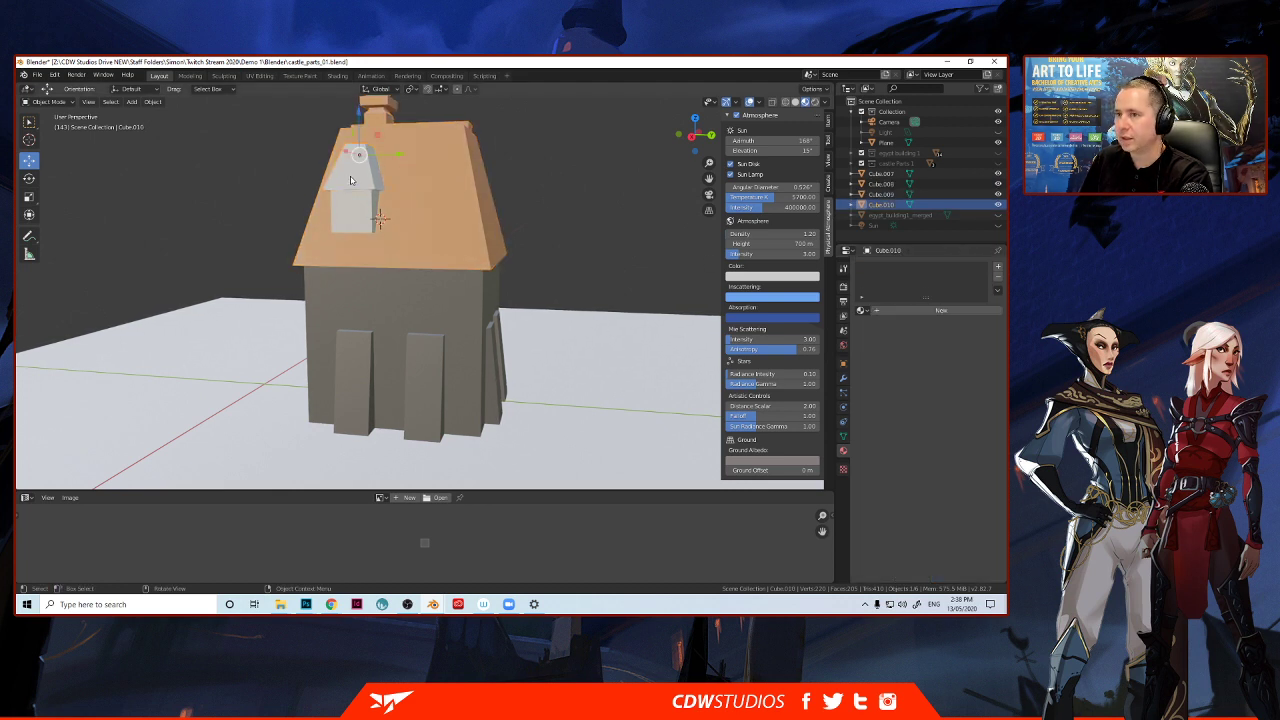
Link the main roof's orange material to the dormer's tapered roof.
{"action": "left_click", "coordinate": [426, 228]}
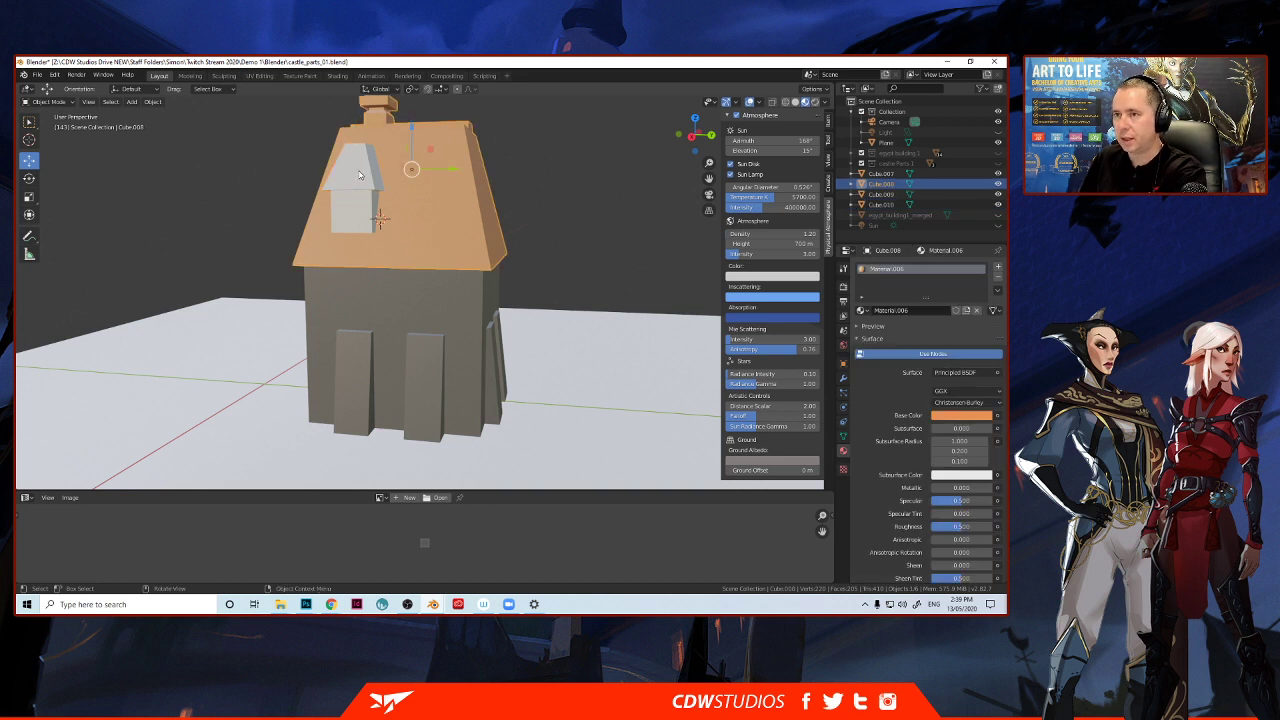
{"action": "left_click", "coordinate": [357, 172], "text": "shift"}
{"action": "left_click", "coordinate": [440, 200], "text": "shift"}
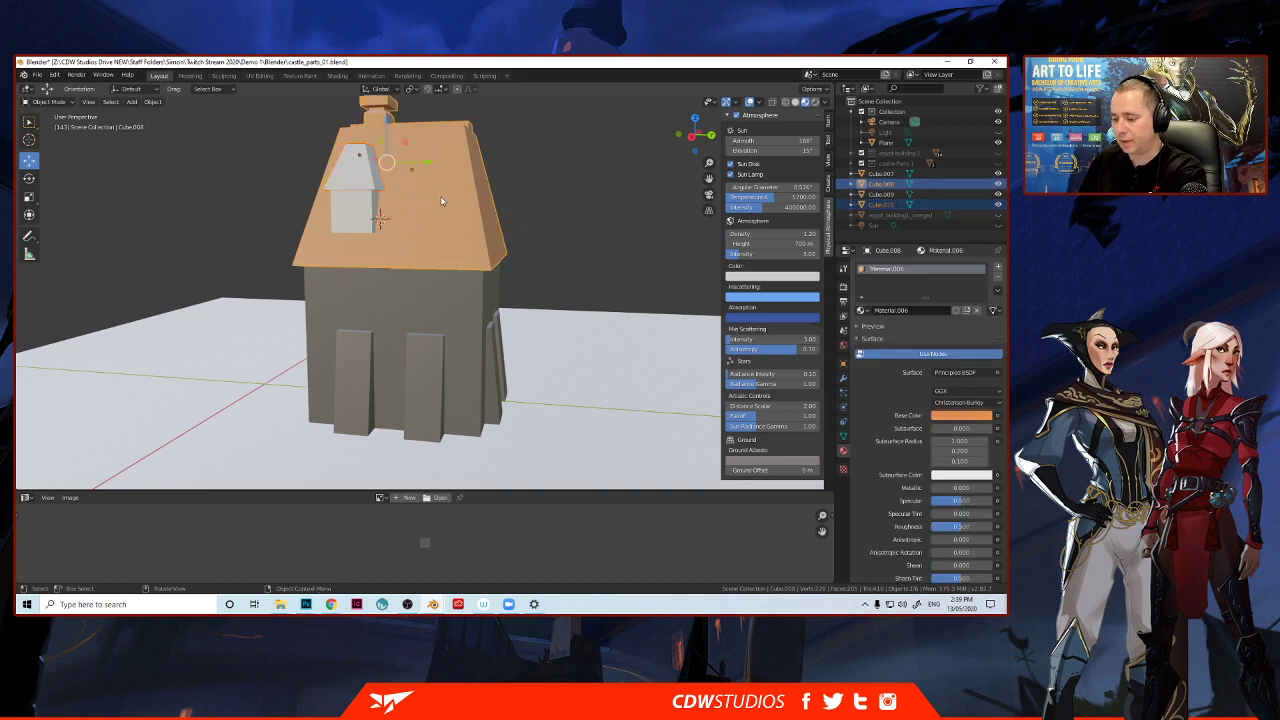
{"action": "key", "text": "ctrl+l"}
{"action": "mouse_move", "coordinate": [441, 198]}
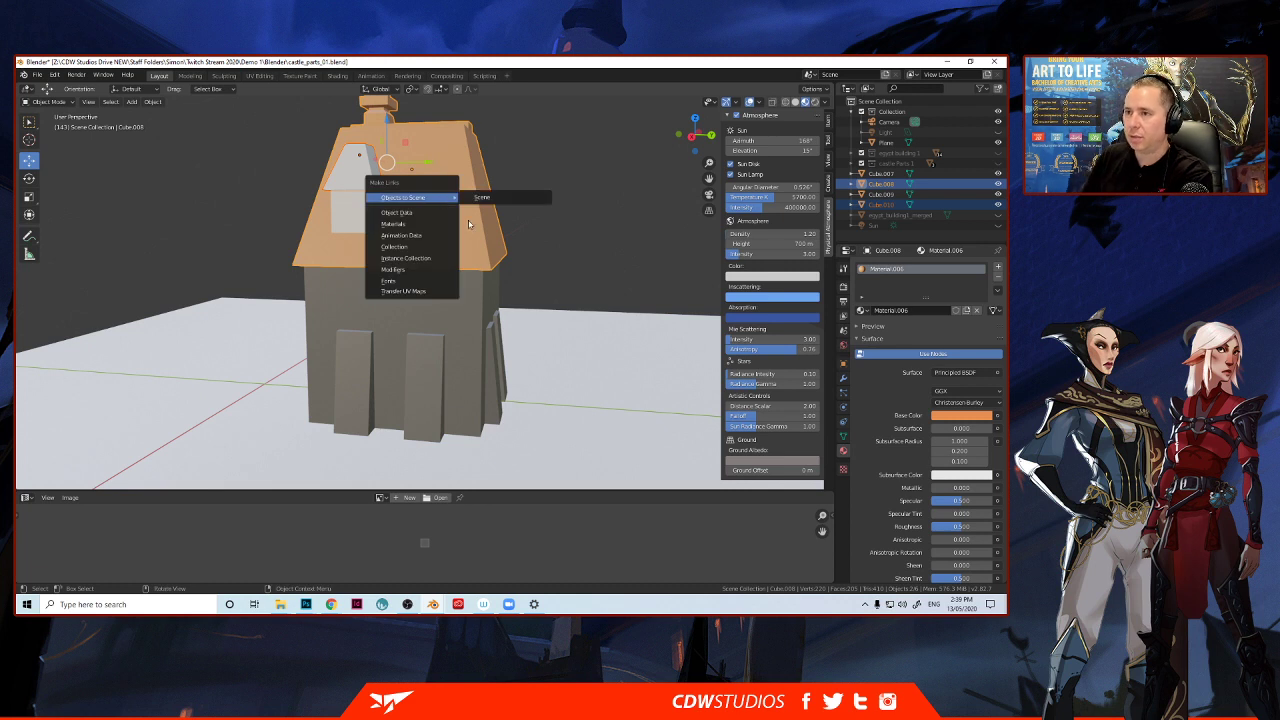
{"action": "left_click", "coordinate": [395, 223]}
Link the lower walls' dark grey material to the dormer's lower block, and clear the selection.
{"action": "left_click", "coordinate": [356, 224]}
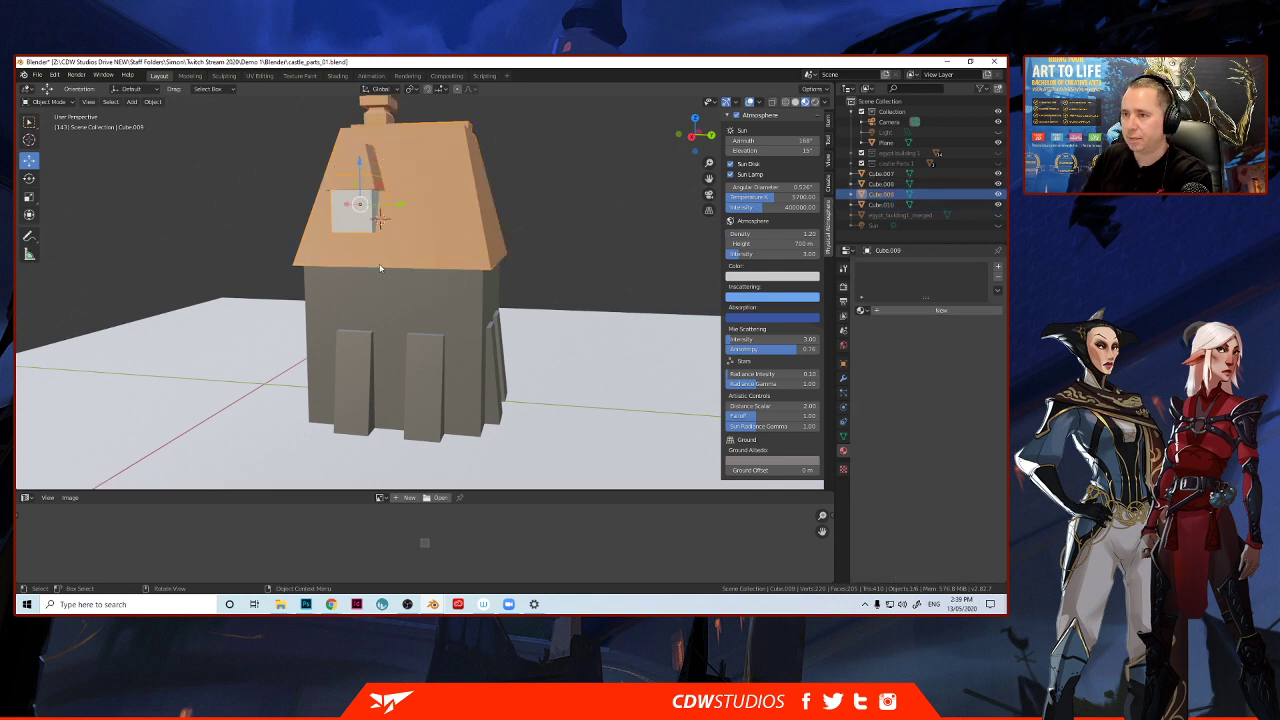
{"action": "left_click", "coordinate": [438, 310]}
{"action": "left_click", "coordinate": [364, 221]}
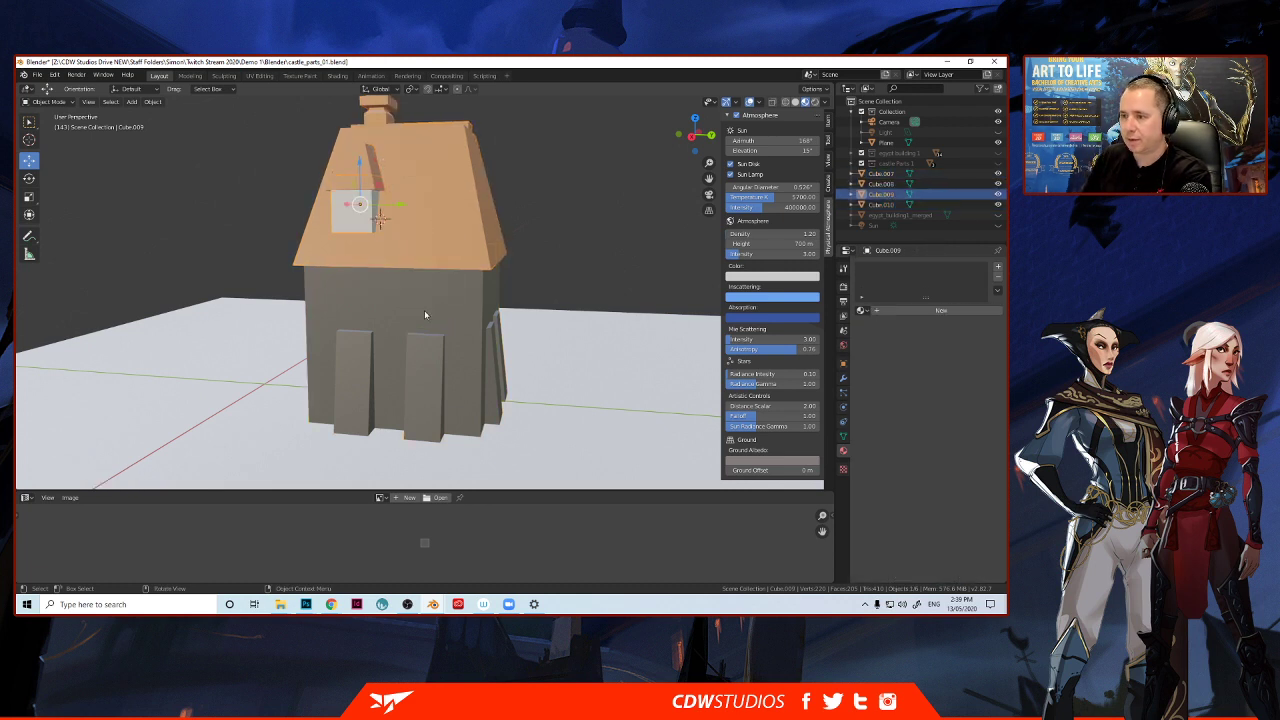
{"action": "left_click", "coordinate": [475, 316], "text": "shift"}
{"action": "key", "text": "ctrl+l"}
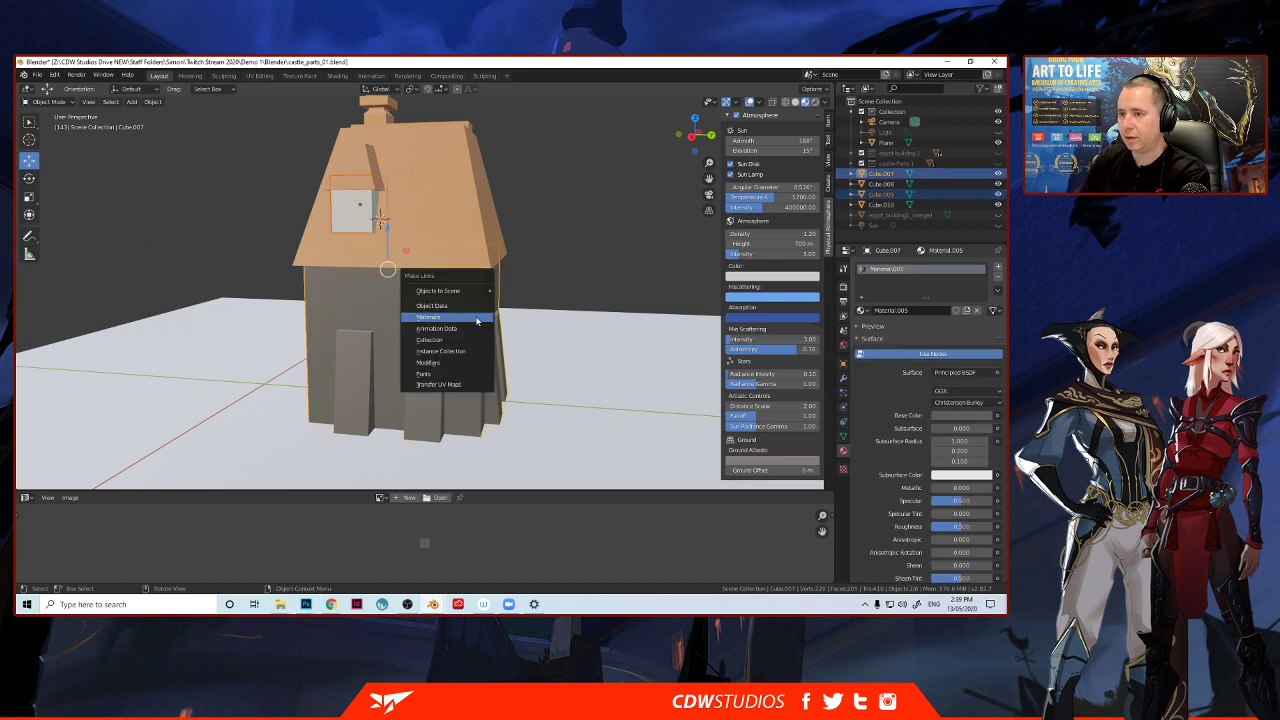
{"action": "left_click", "coordinate": [476, 318]}
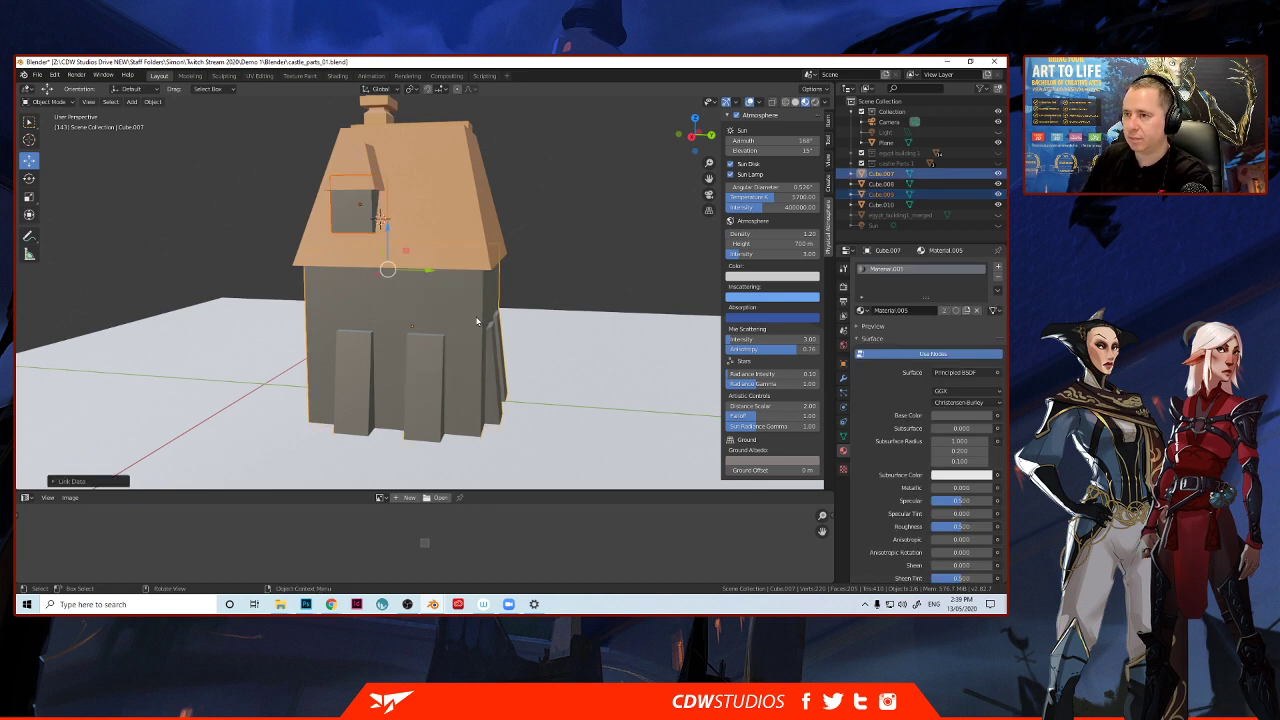
{"action": "left_click", "coordinate": [231, 190]}
{"action": "middle_click_drag", "start_coordinate": [231, 190], "coordinate": [366, 131]}
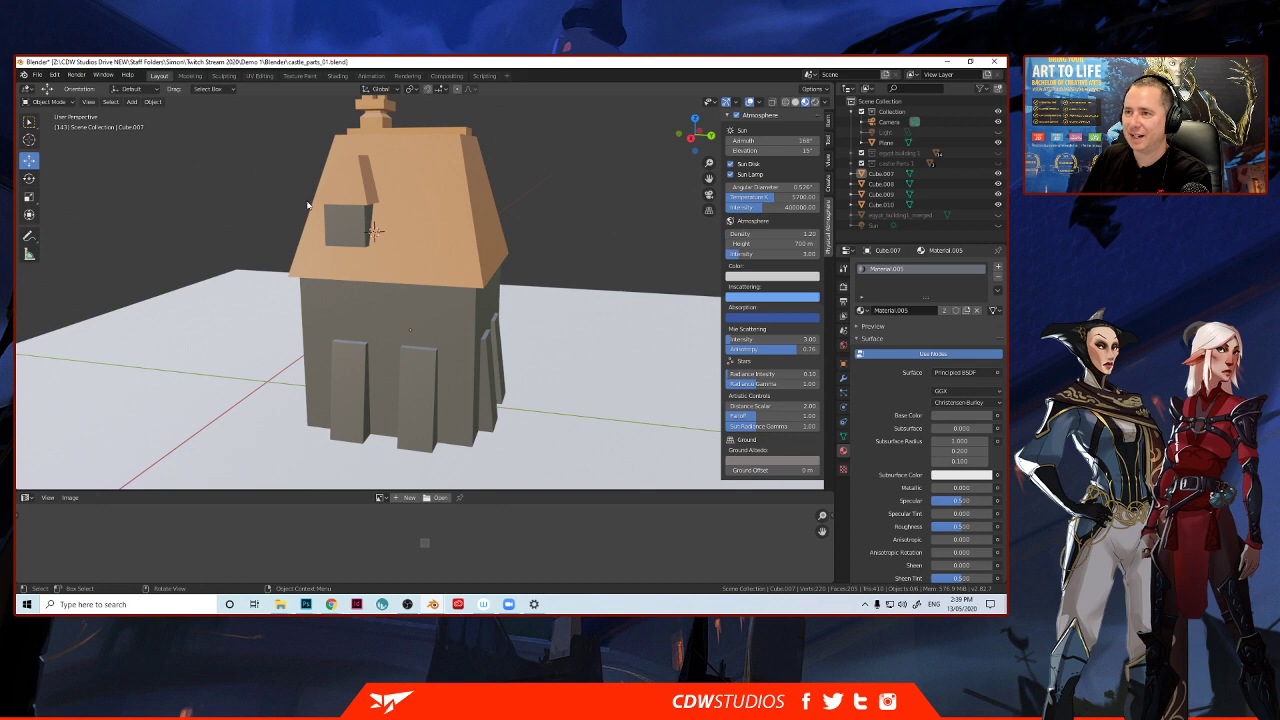
Edit the dormer's lower block in right orthographic view and add a horizontal loop cut slid close to its upper edge.
{"action": "middle_click_drag", "start_coordinate": [310, 206], "coordinate": [378, 242]}
{"action": "scroll", "coordinate": [303, 207], "scroll_direction": "up", "scroll_amount": 4}
{"action": "left_click", "coordinate": [340, 262]}
{"action": "key", "text": "Tab"}
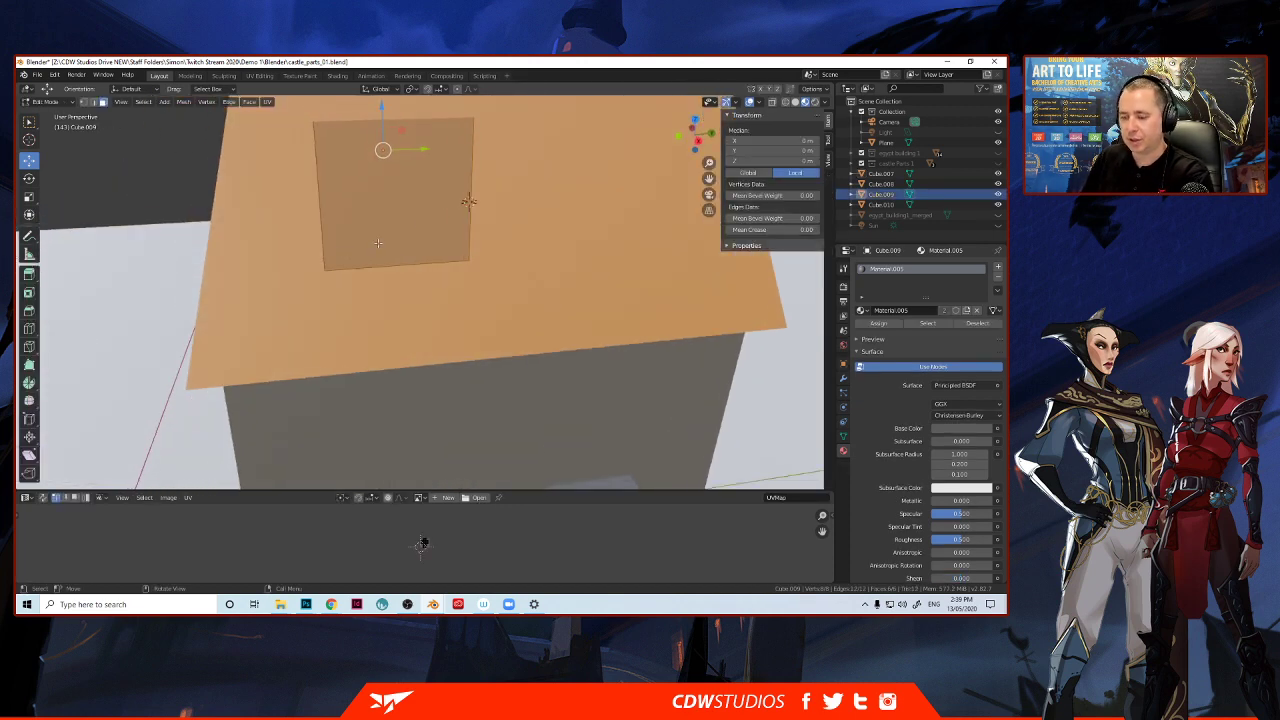
{"action": "left_click", "coordinate": [697, 140]}
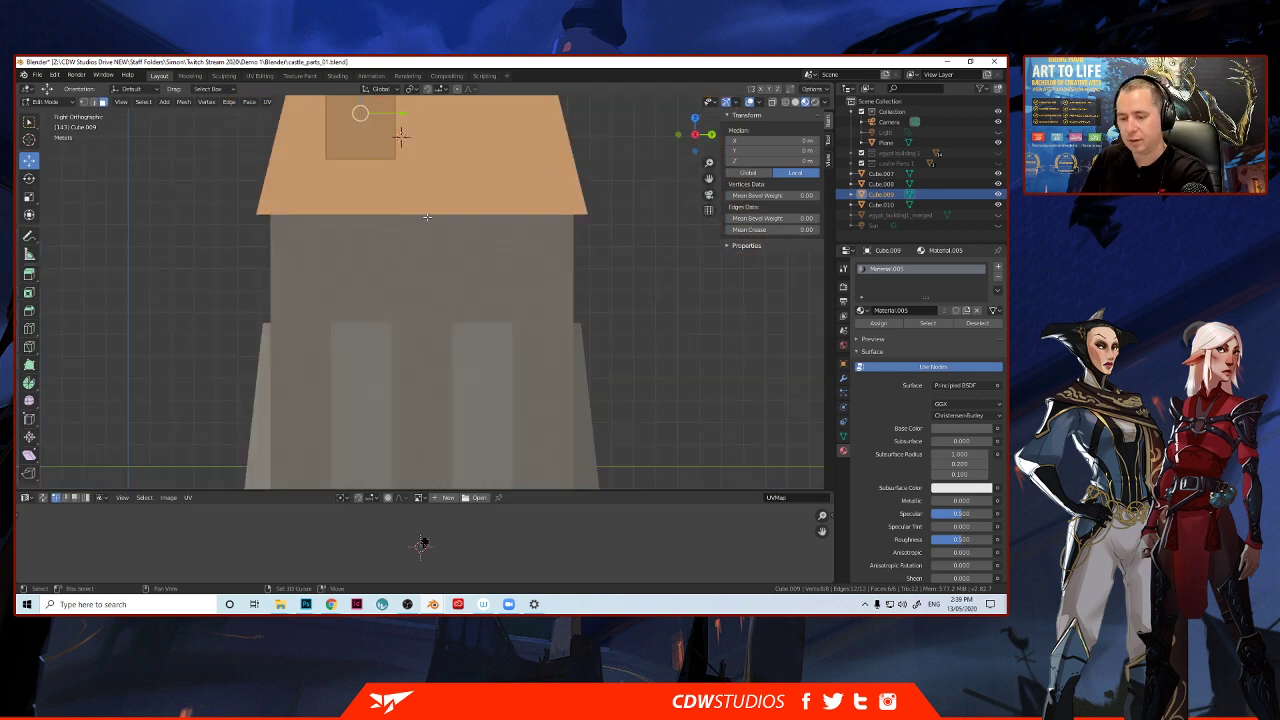
{"action": "middle_click_drag", "start_coordinate": [427, 217], "coordinate": [431, 323], "text": "shift"}
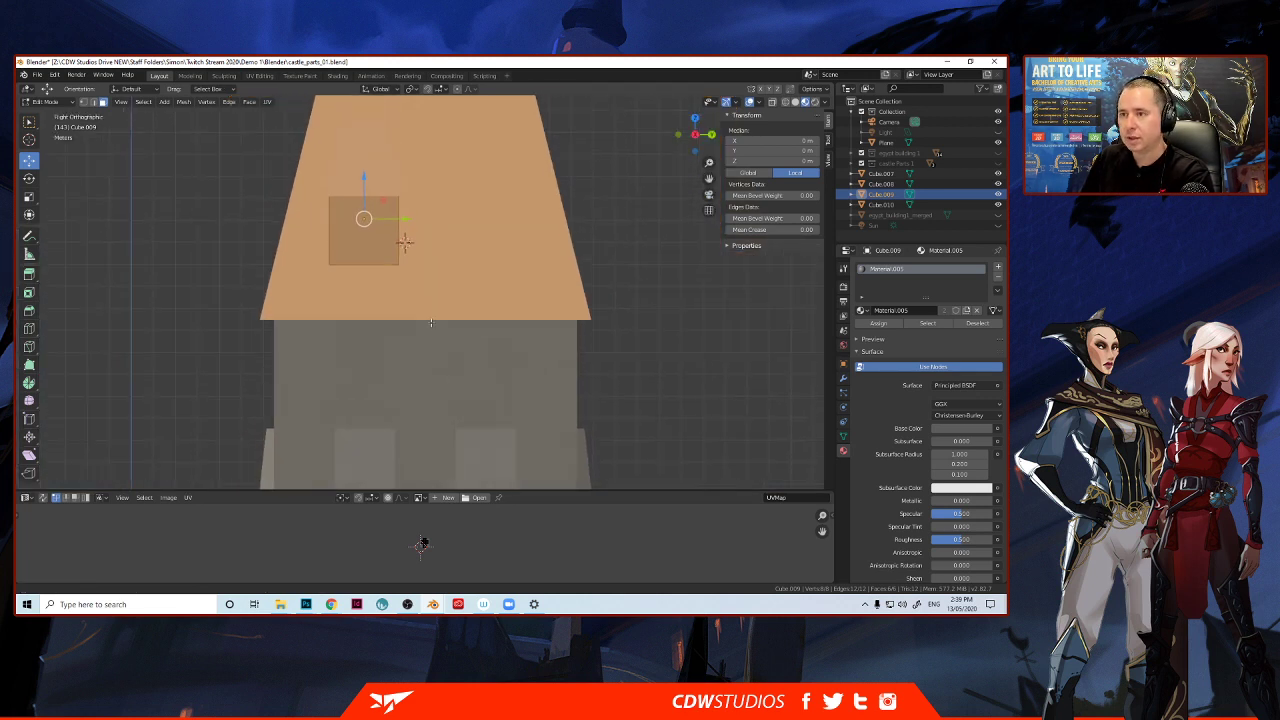
{"action": "key", "text": "ctrl+r"}
{"action": "left_click", "coordinate": [341, 223]}
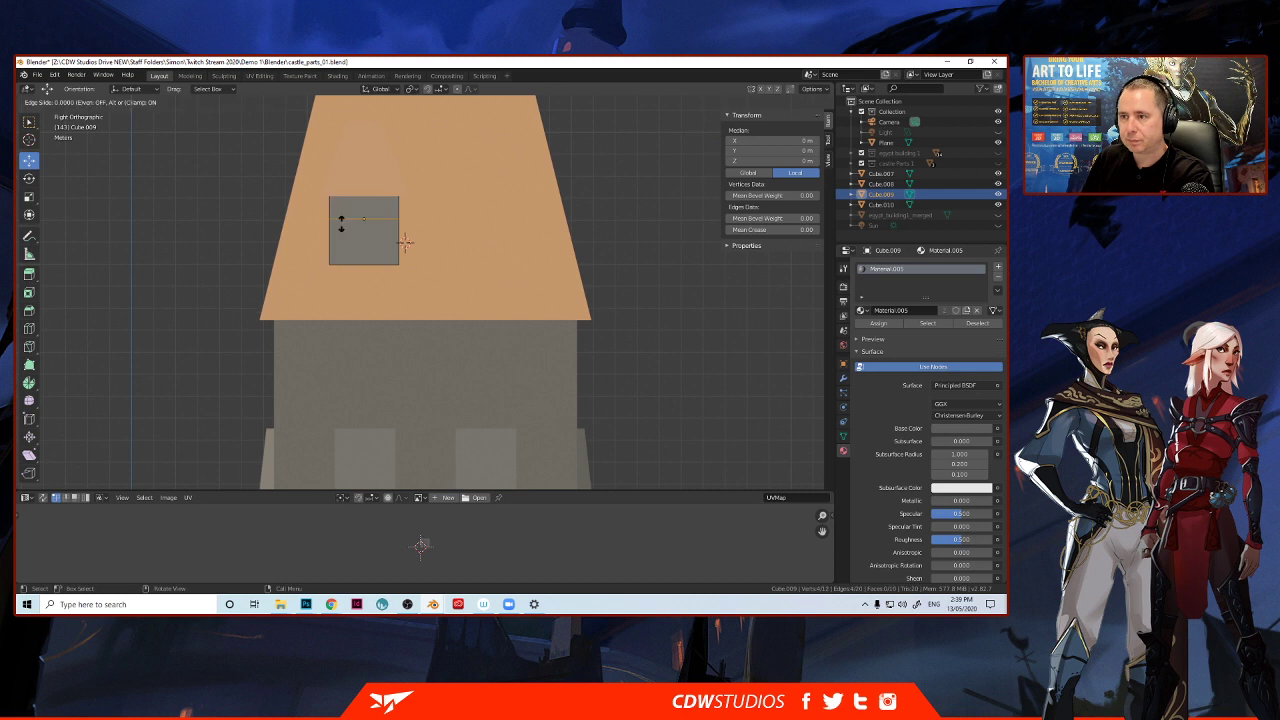
{"action": "left_click", "coordinate": [335, 217]}
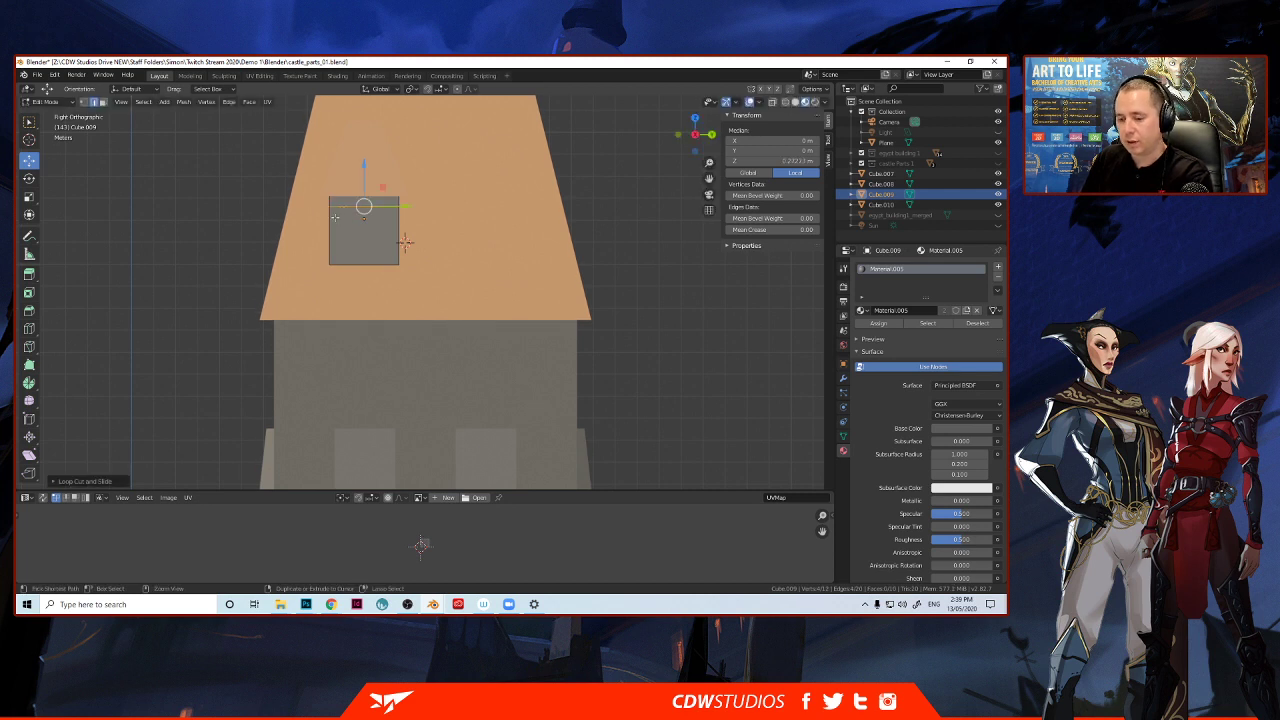
Add two vertical loop cuts near the dormer body's side edges and a horizontal loop cut near its bottom edge.
{"action": "key", "text": "ctrl+r"}
{"action": "left_click", "coordinate": [341, 253]}
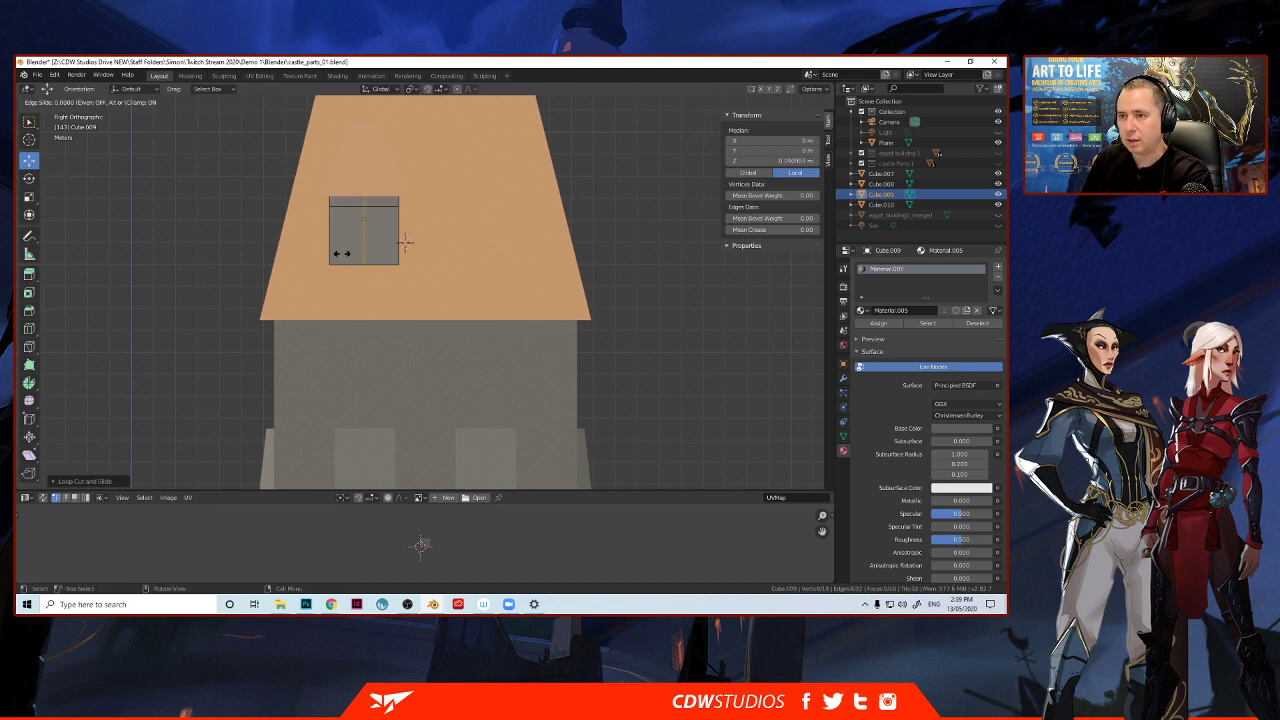
{"action": "right_click", "coordinate": [320, 251]}
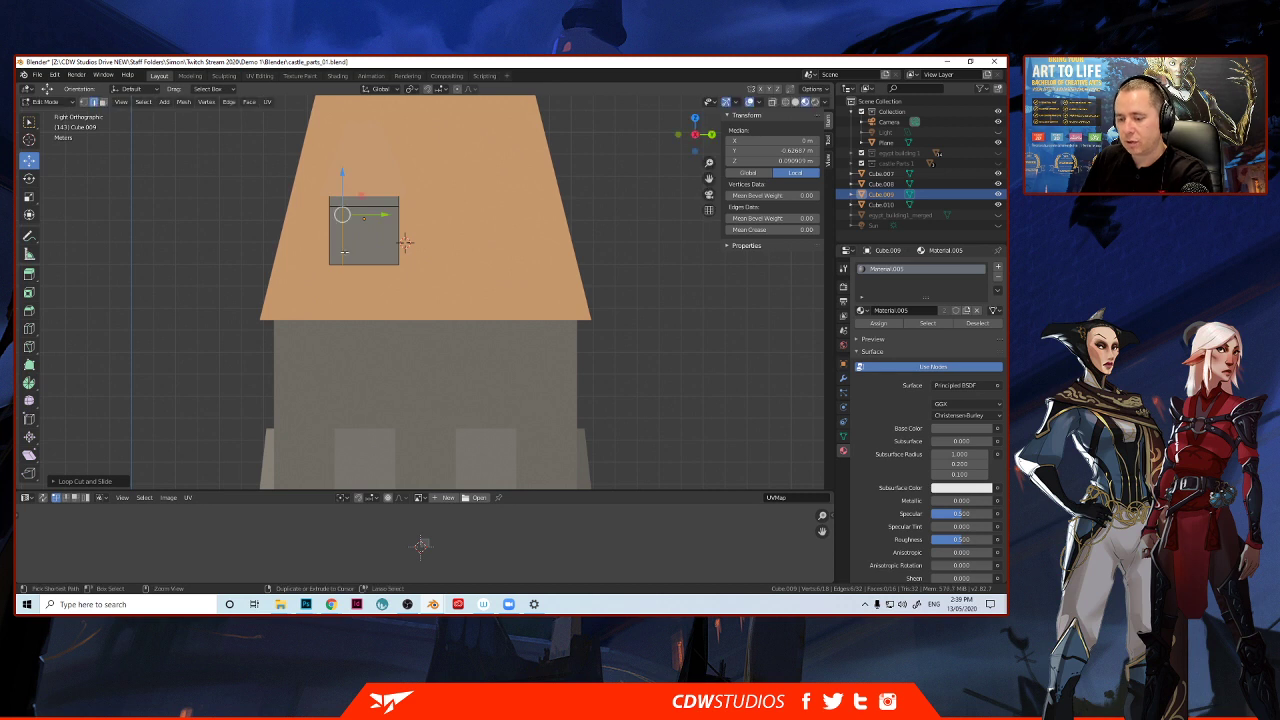
{"action": "left_click", "coordinate": [370, 257]}
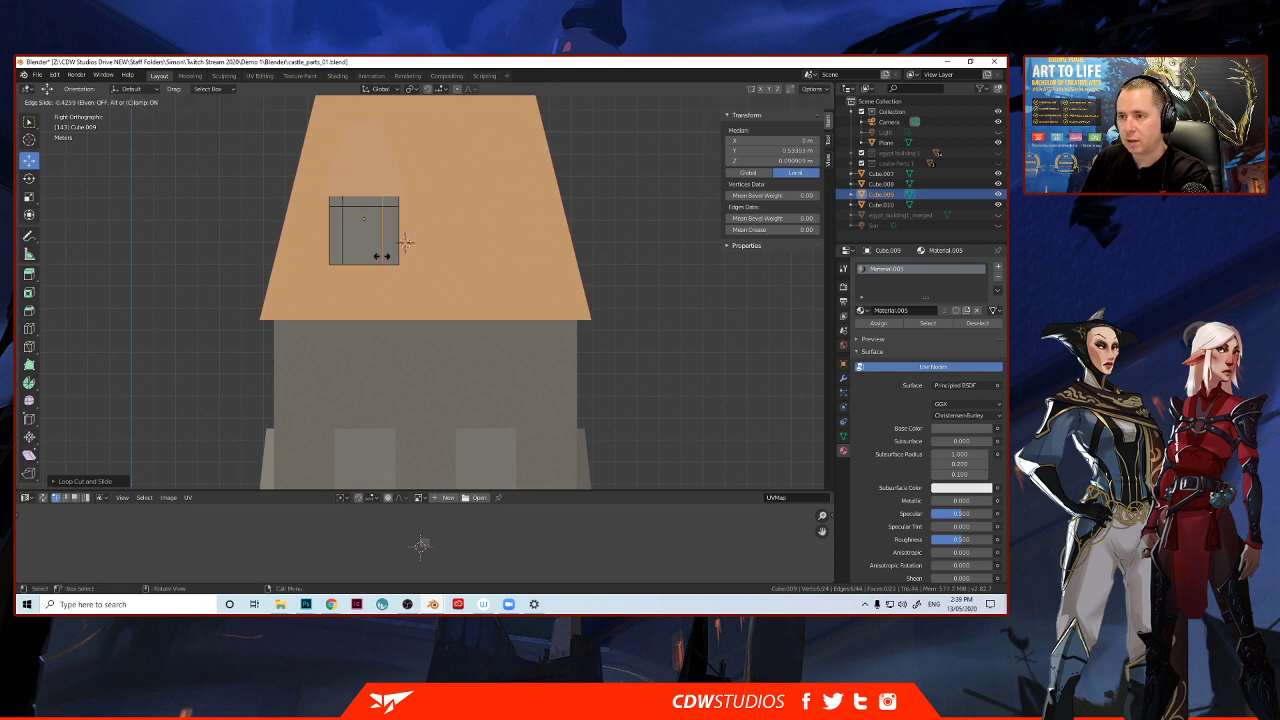
{"action": "left_click", "coordinate": [364, 247]}
{"action": "key", "text": "ctrl+r"}
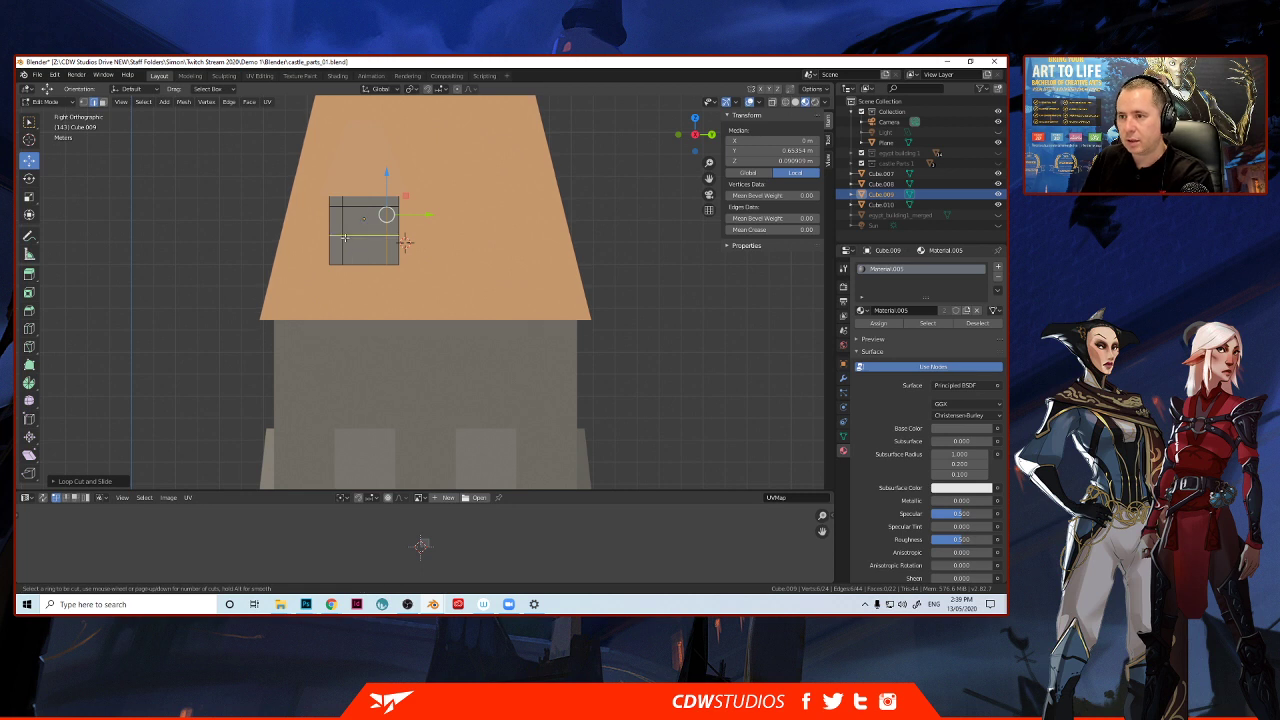
{"action": "left_click", "coordinate": [344, 237]}
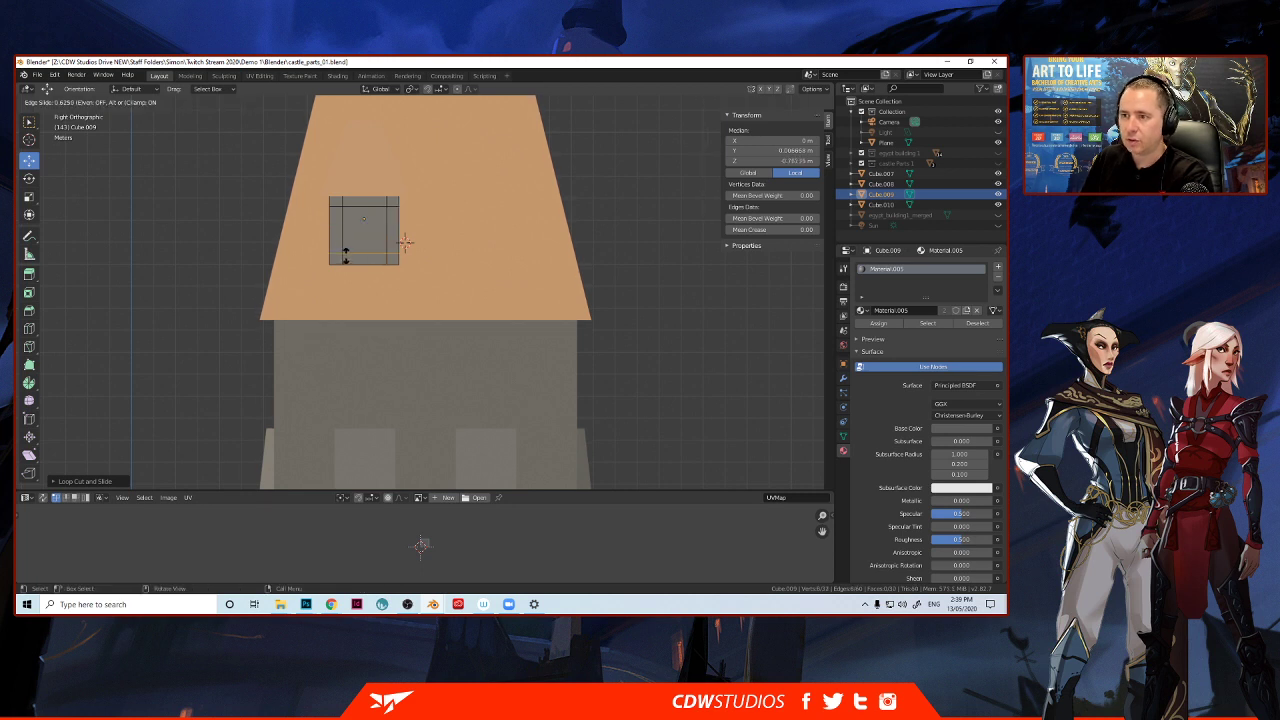
{"action": "left_click", "coordinate": [344, 254]}
Extrude the large centre face on the dormer's front inwards to form a recessed window.
{"action": "middle_click_drag", "start_coordinate": [344, 254], "coordinate": [220, 243]}
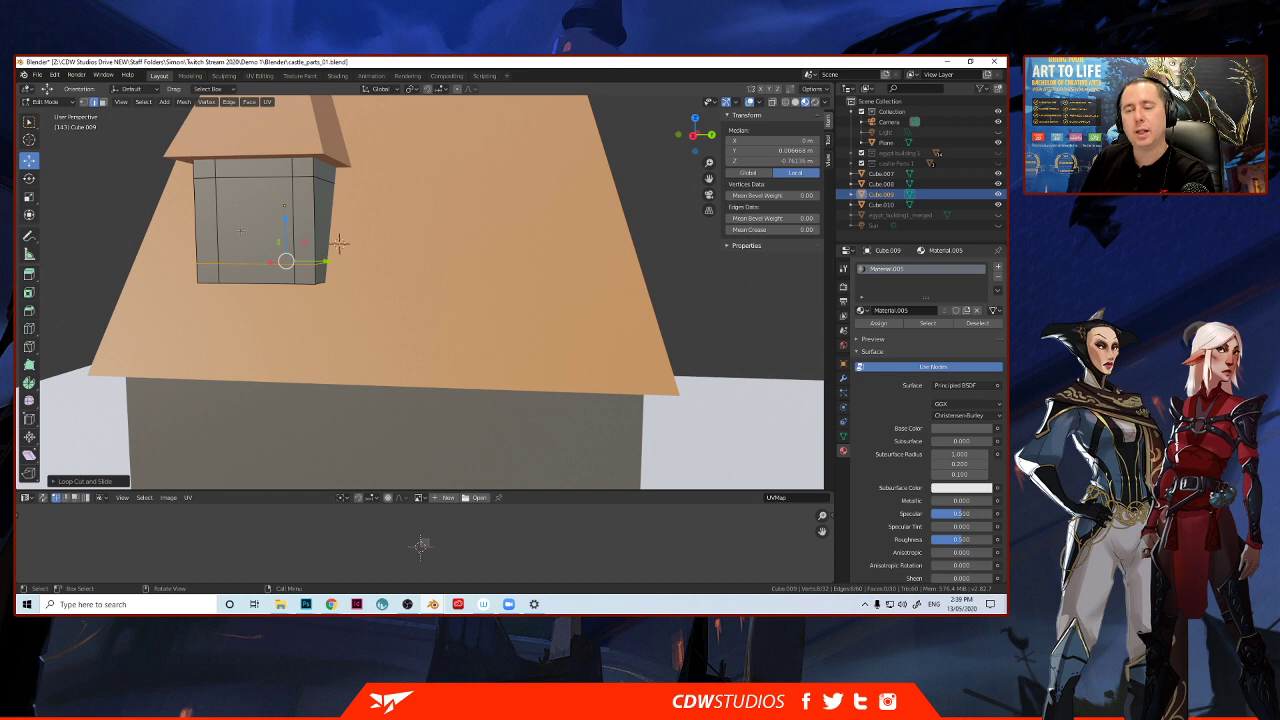
{"action": "middle_click_drag", "start_coordinate": [340, 243], "coordinate": [333, 252]}
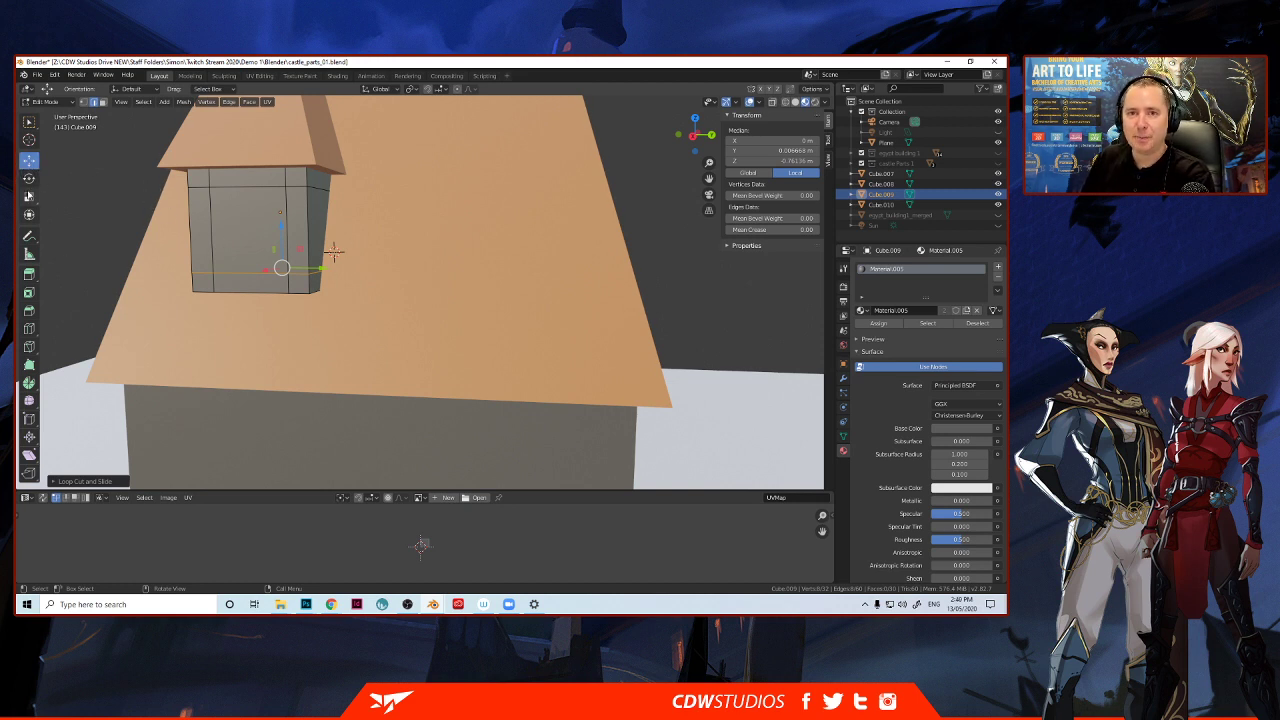
{"action": "middle_click_drag", "start_coordinate": [130, 242], "coordinate": [131, 240]}
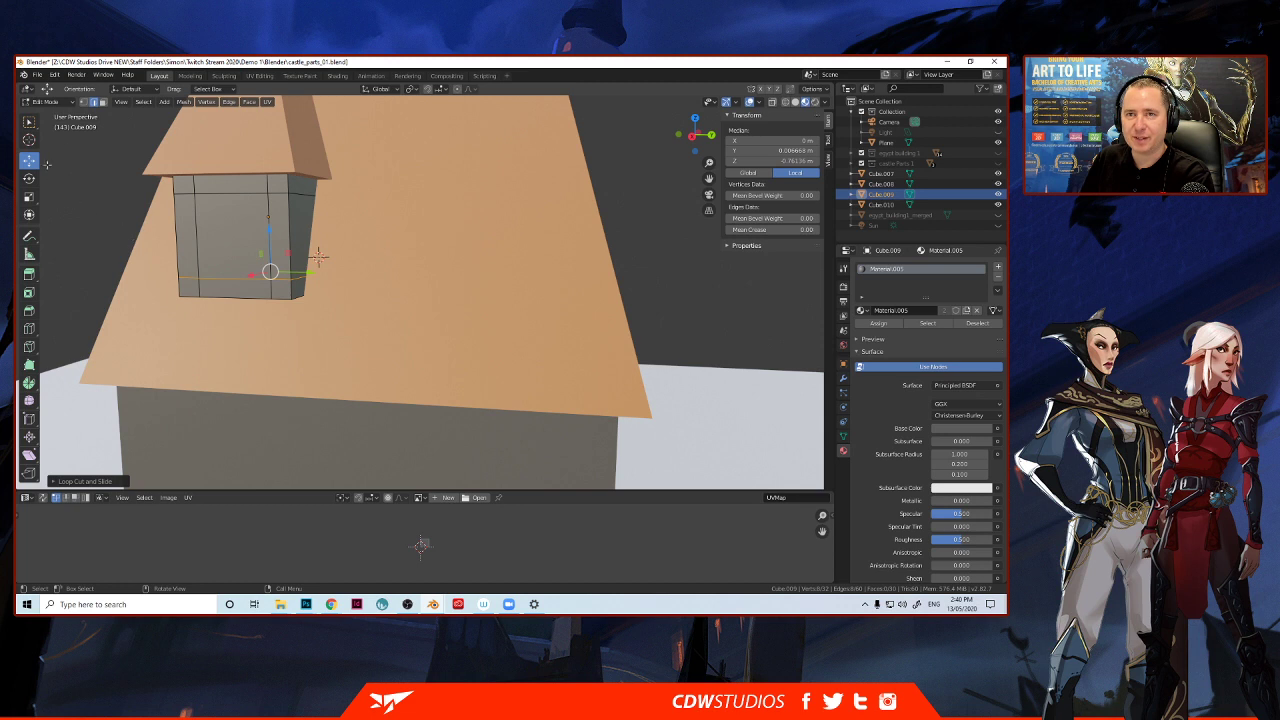
{"action": "left_click", "coordinate": [103, 102]}
{"action": "left_click", "coordinate": [242, 234]}
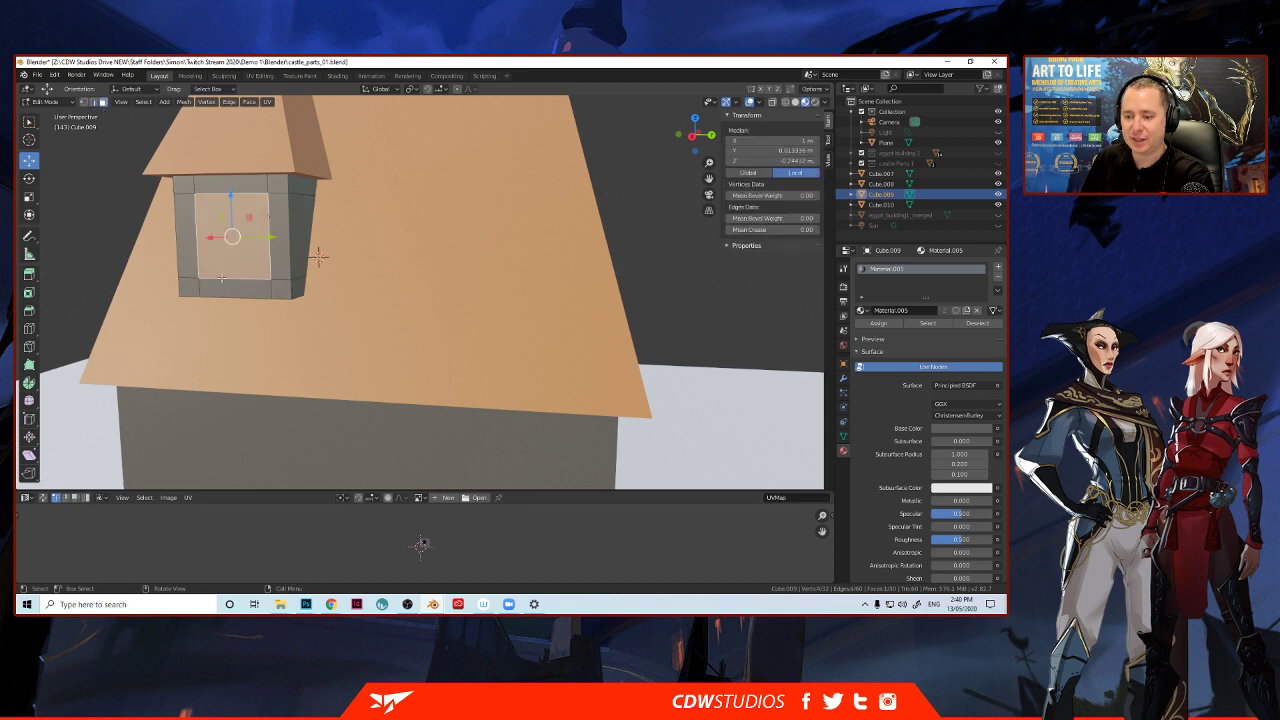
{"action": "key", "text": "e"}
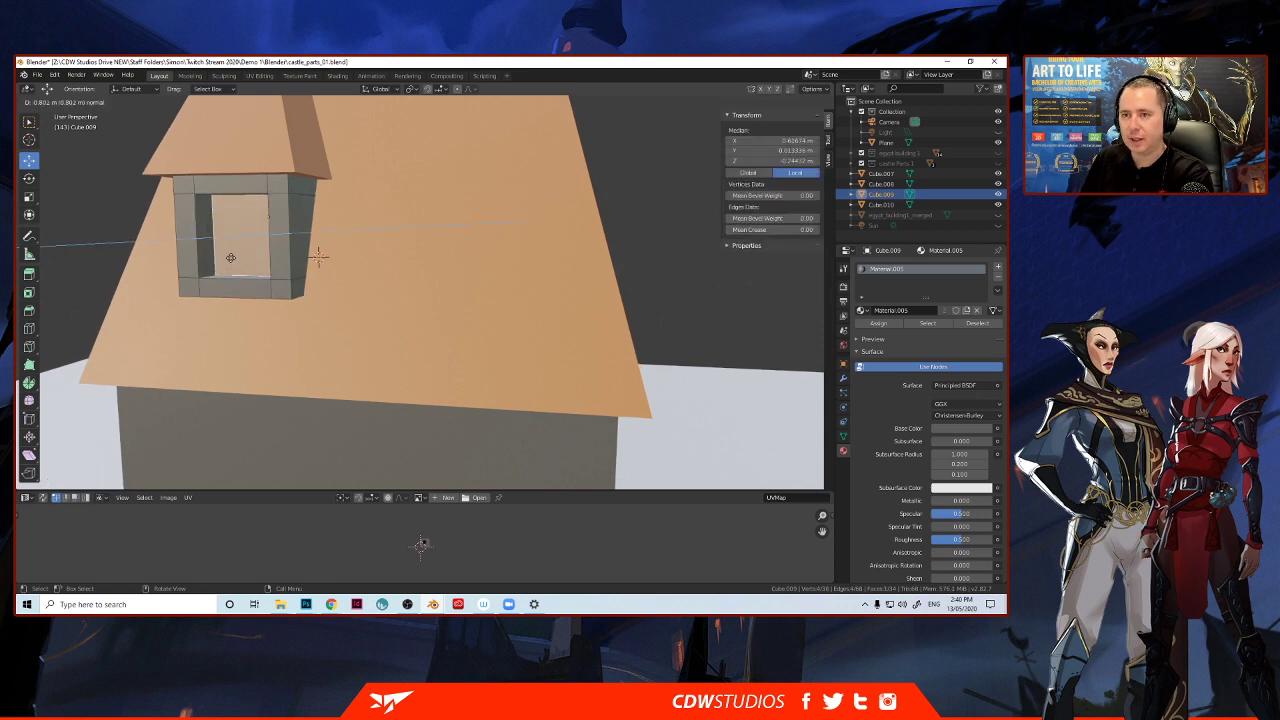
{"action": "left_click", "coordinate": [231, 258]}
{"action": "middle_click_drag", "start_coordinate": [203, 279], "coordinate": [277, 295]}
{"action": "left_click", "coordinate": [153, 233]}
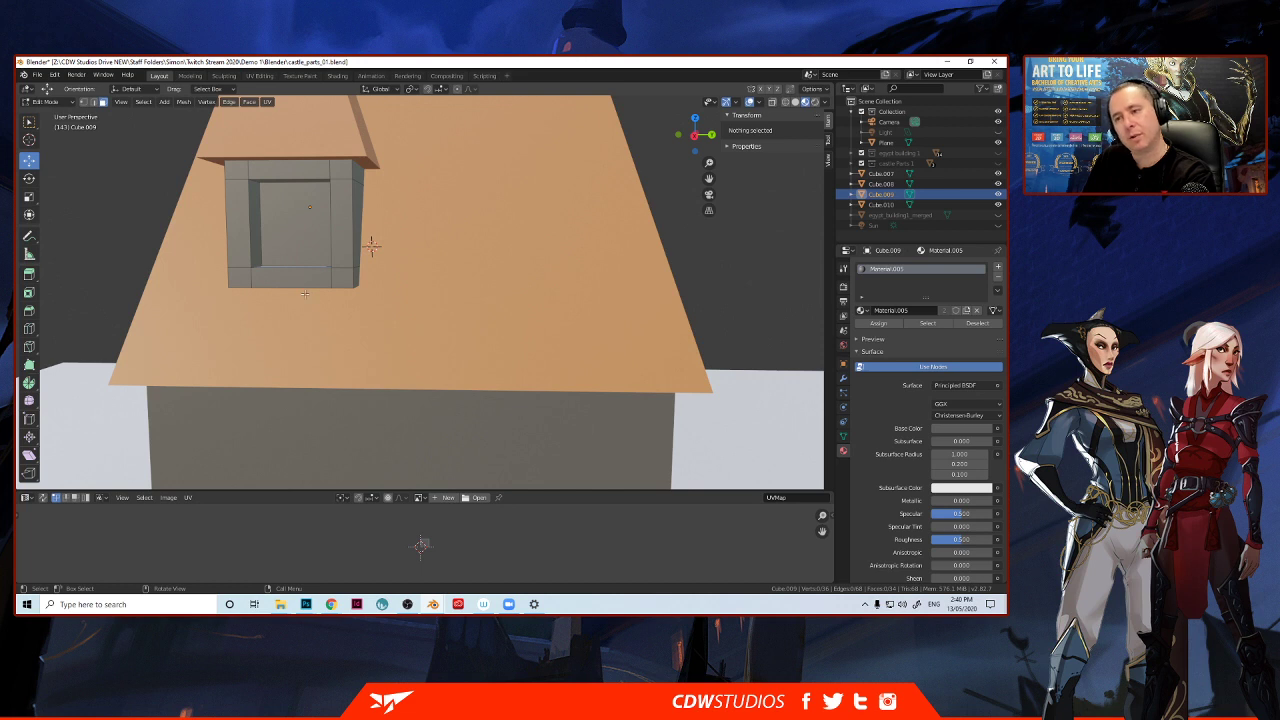
Leave mesh editing and hide the building's large main roof to expose the dormer's underside.
{"action": "middle_click_drag", "start_coordinate": [305, 293], "coordinate": [283, 279]}
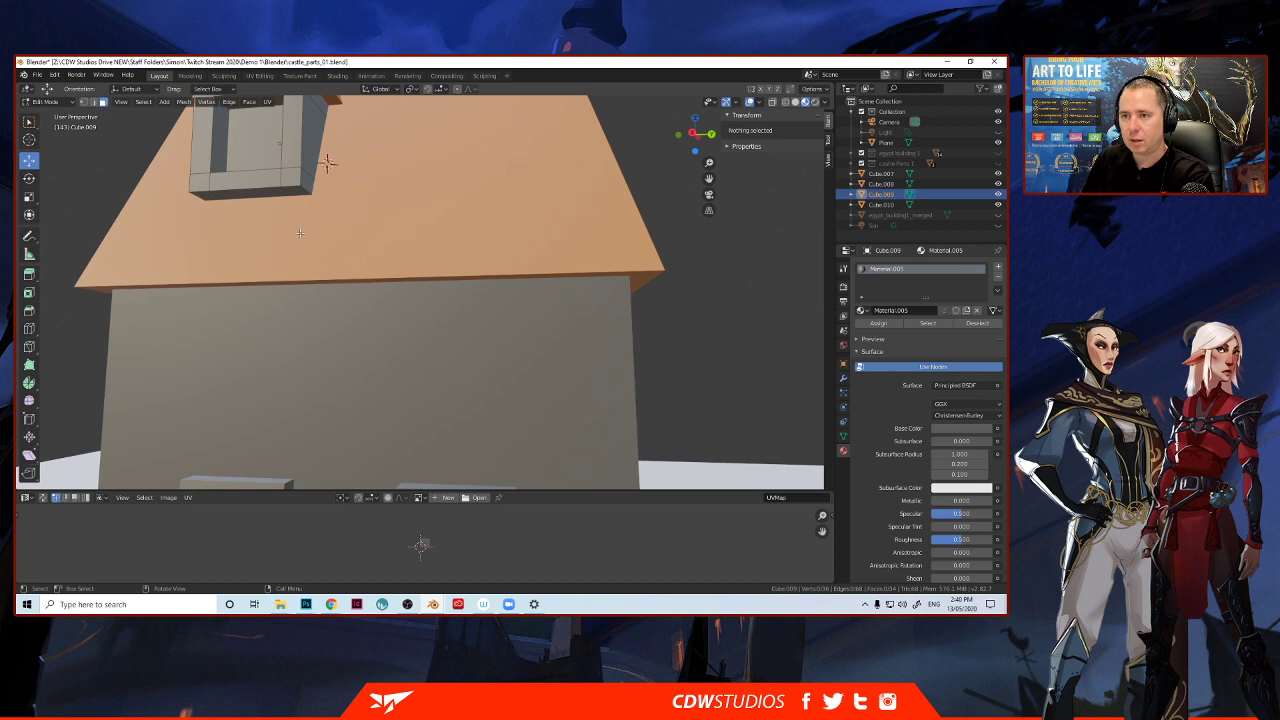
{"action": "key", "text": "Tab"}
{"action": "left_click", "coordinate": [206, 216]}
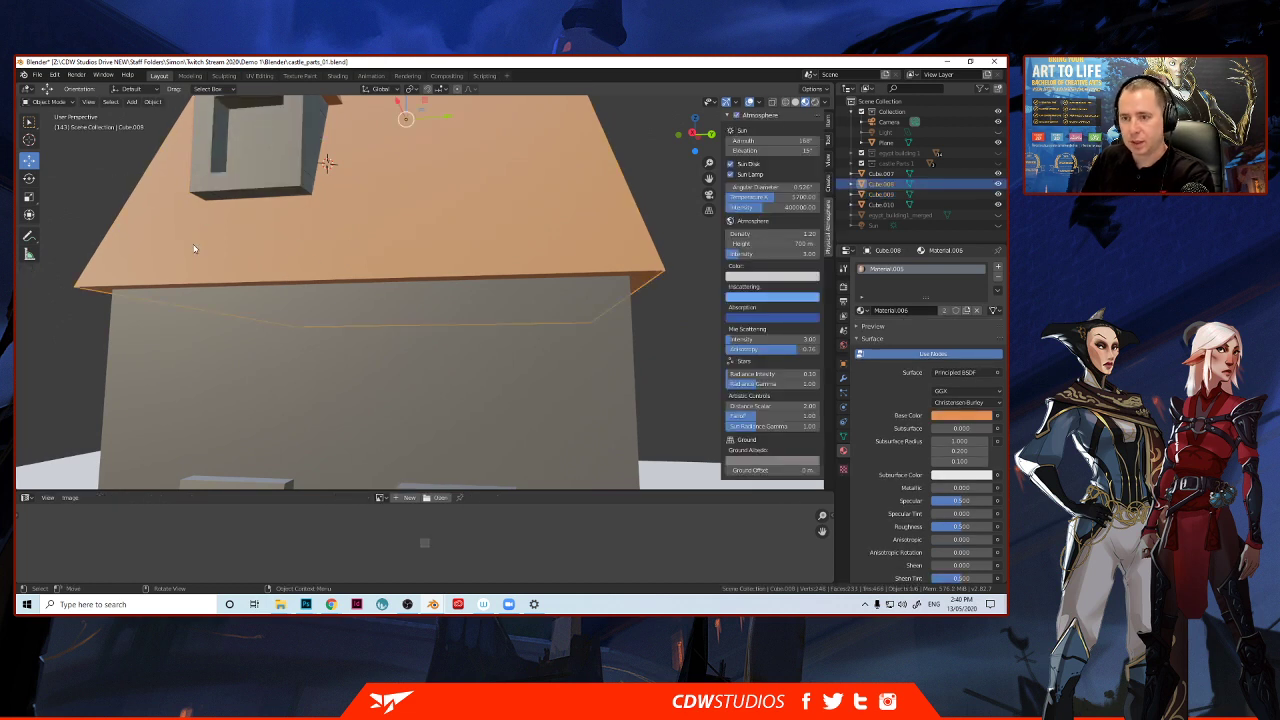
{"action": "key", "text": "h"}
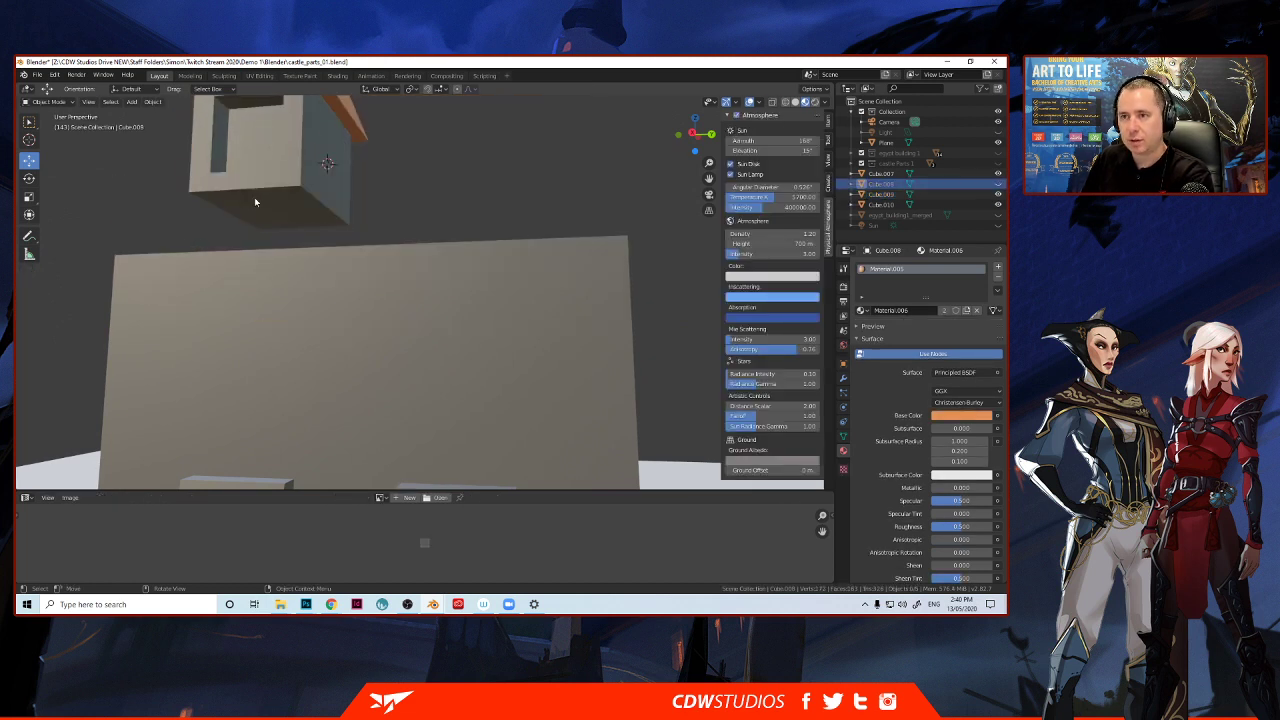
Extrude all of the dormer body's underside faces in place and scale them outwards beyond its walls.
{"action": "left_click", "coordinate": [254, 197]}
{"action": "key", "text": "Tab"}
{"action": "left_click", "coordinate": [258, 206]}
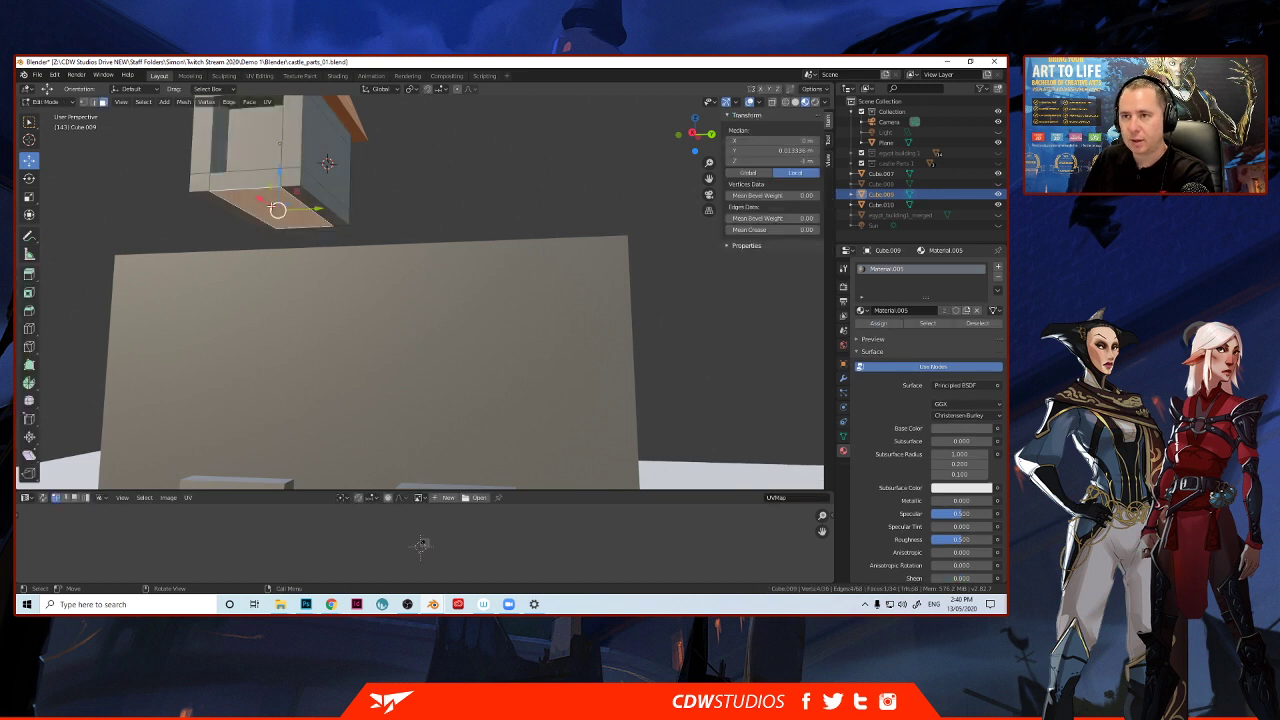
{"action": "left_click", "coordinate": [238, 208], "text": "shift"}
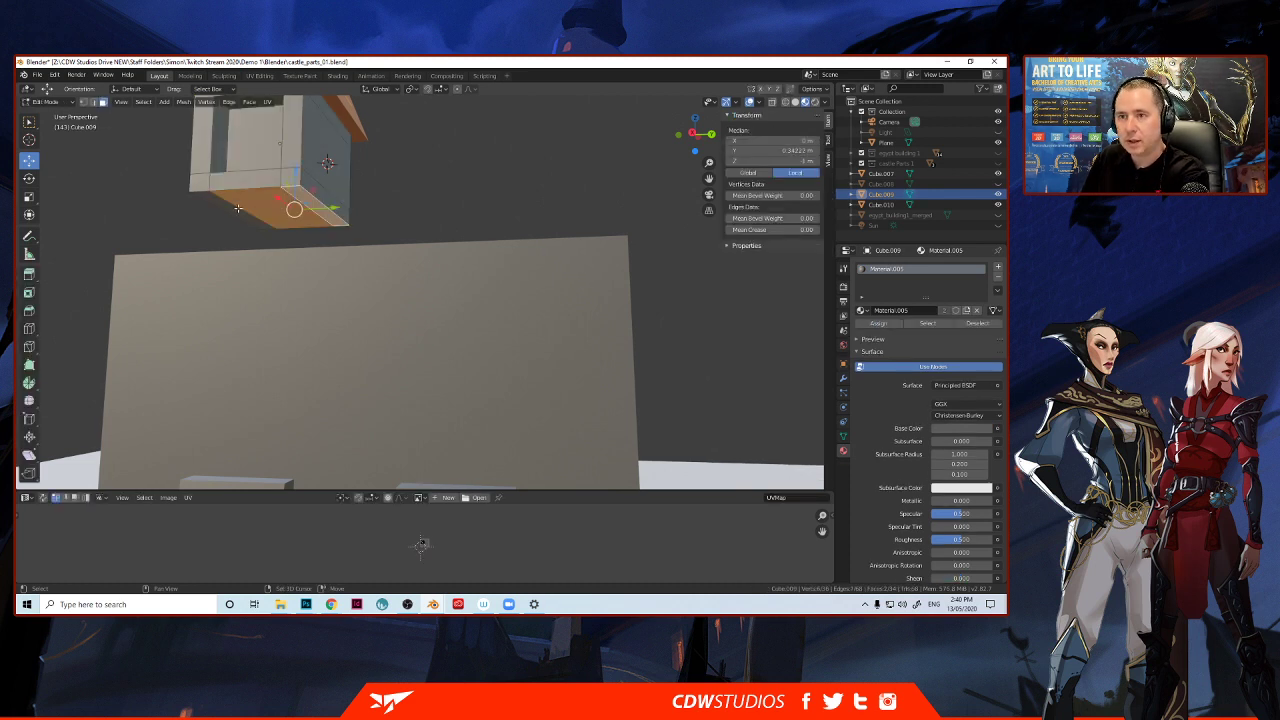
{"action": "left_click", "coordinate": [230, 209], "text": "shift"}
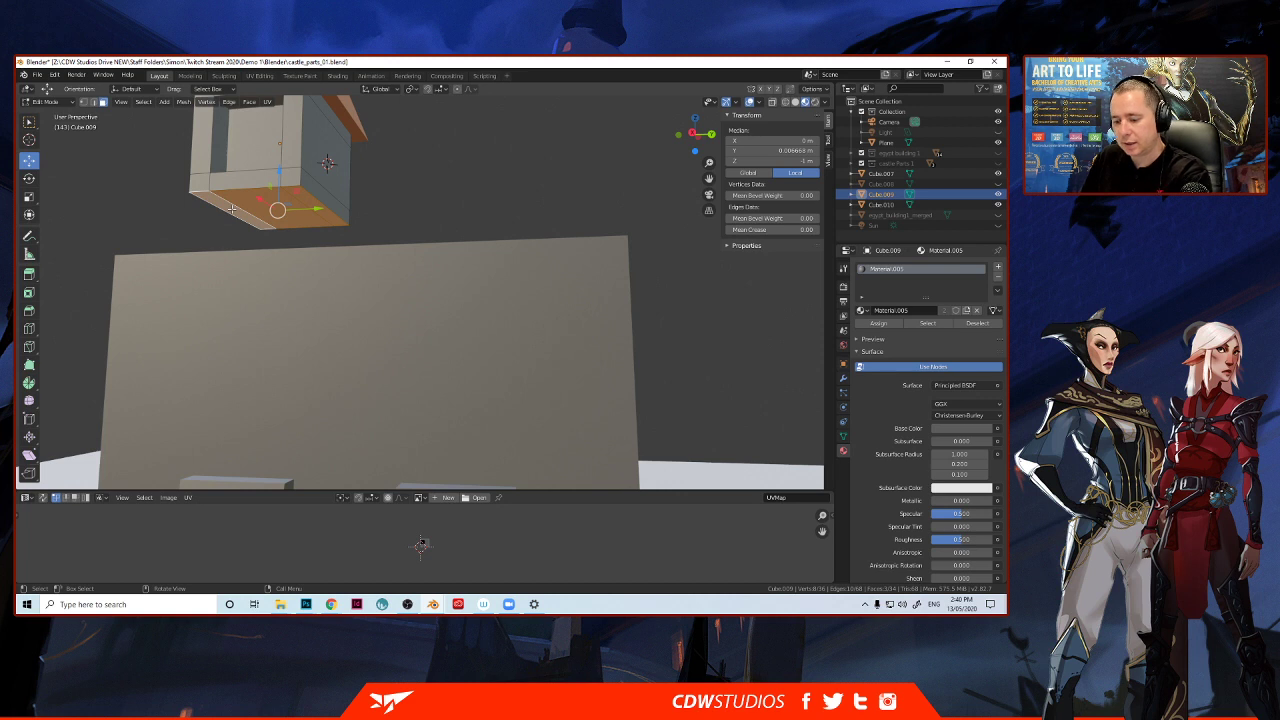
{"action": "middle_click_drag", "start_coordinate": [232, 209], "coordinate": [254, 232]}
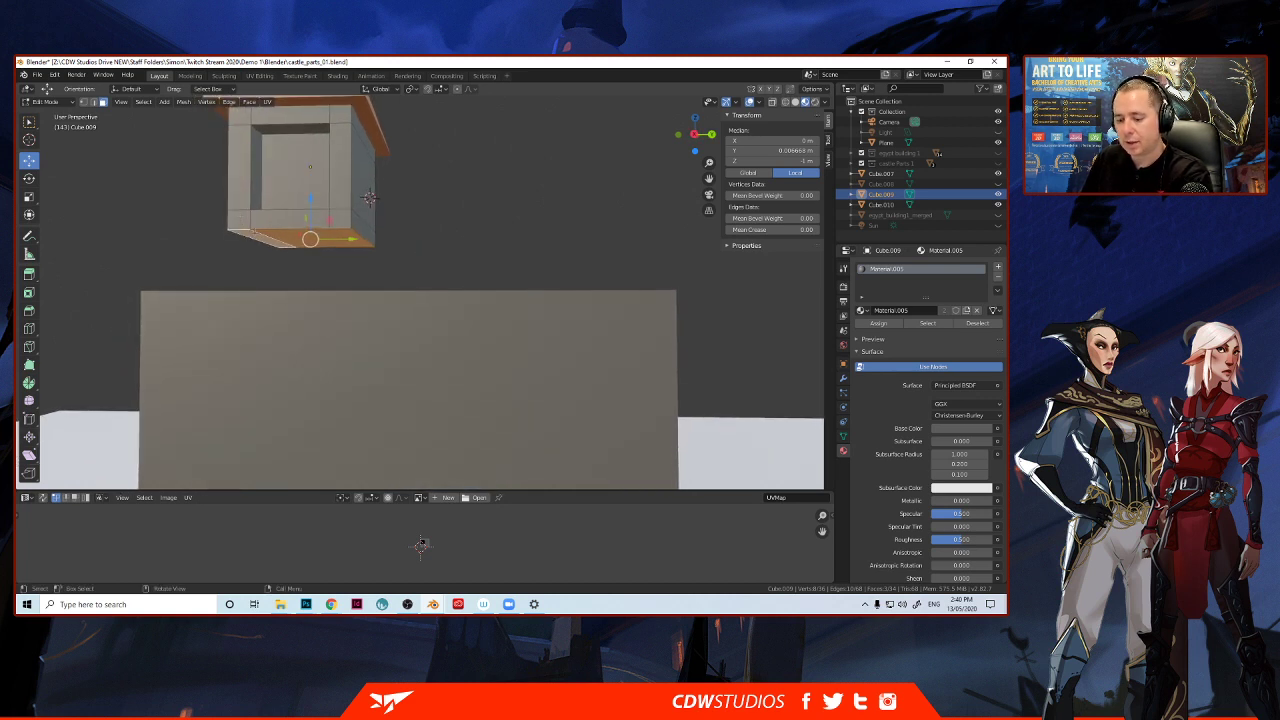
{"action": "key", "text": "e"}
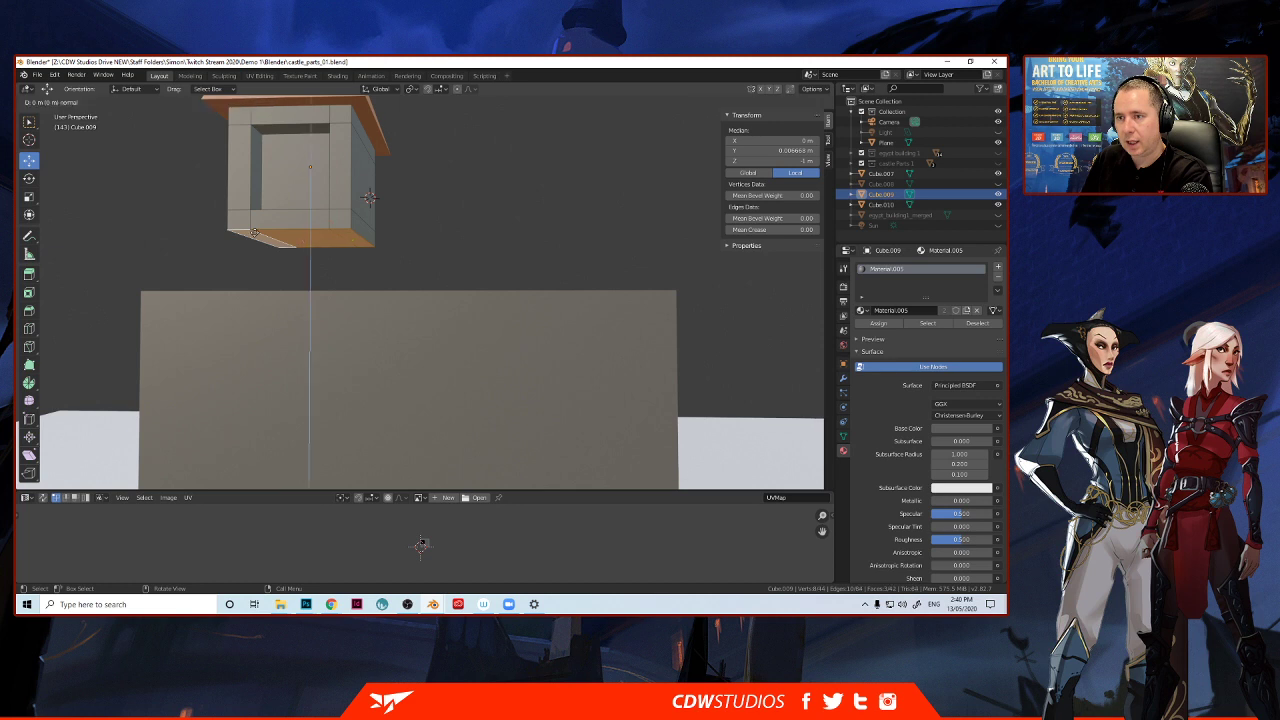
{"action": "key", "text": "Escape"}
{"action": "key", "text": "s"}
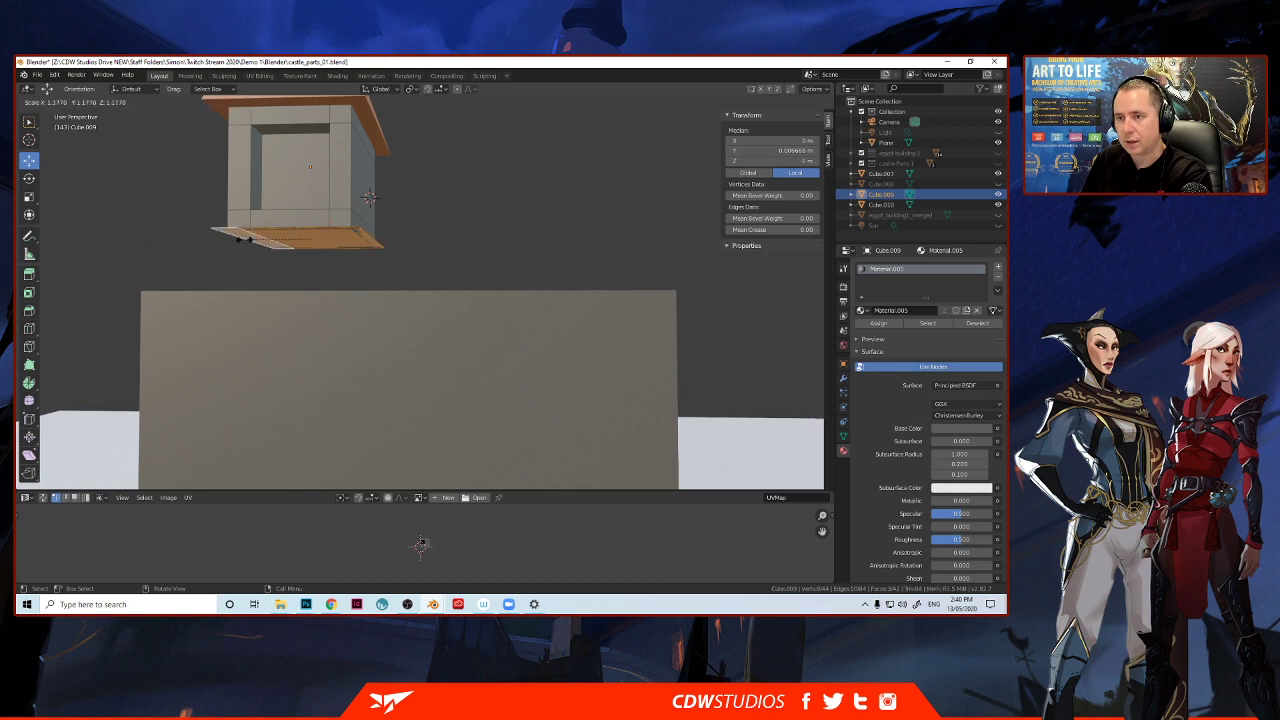
{"action": "right_click", "coordinate": [238, 242]}
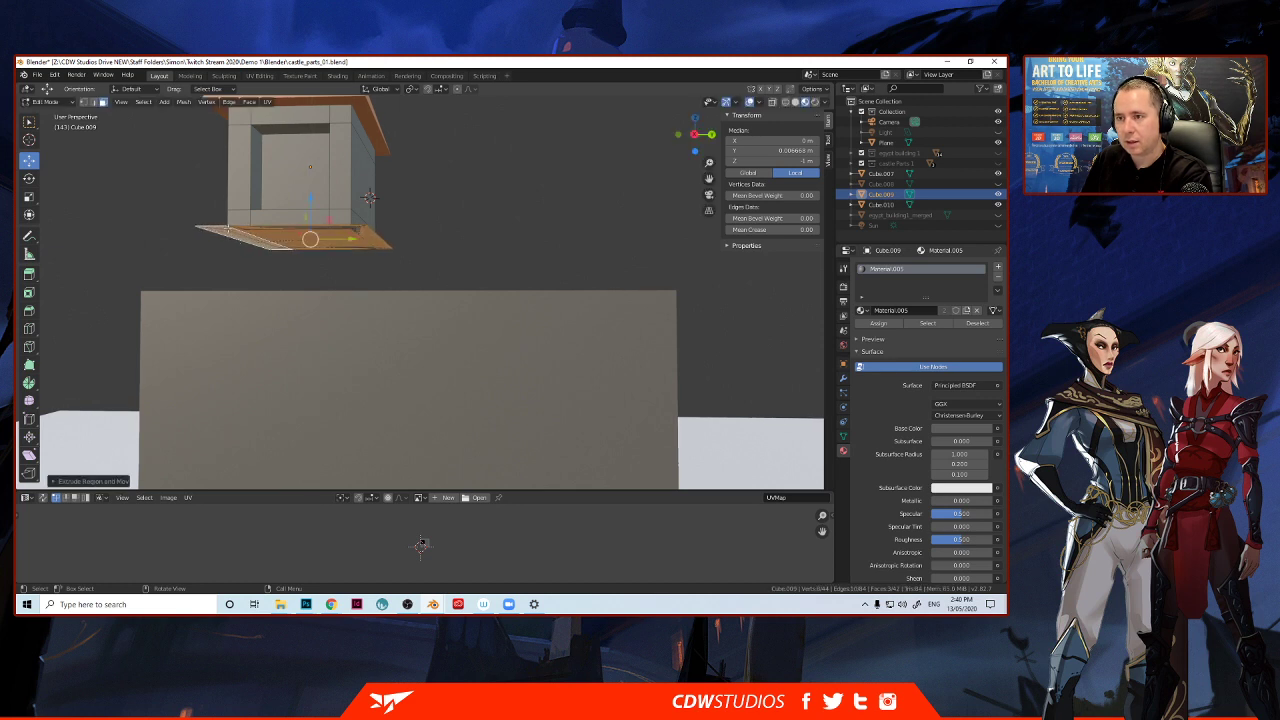
Extrude the widened underside faces downwards about 0.45 m to form a base ledge, and return to object mode.
{"action": "middle_click_drag", "start_coordinate": [193, 200], "coordinate": [207, 245]}
{"action": "key", "text": "e"}
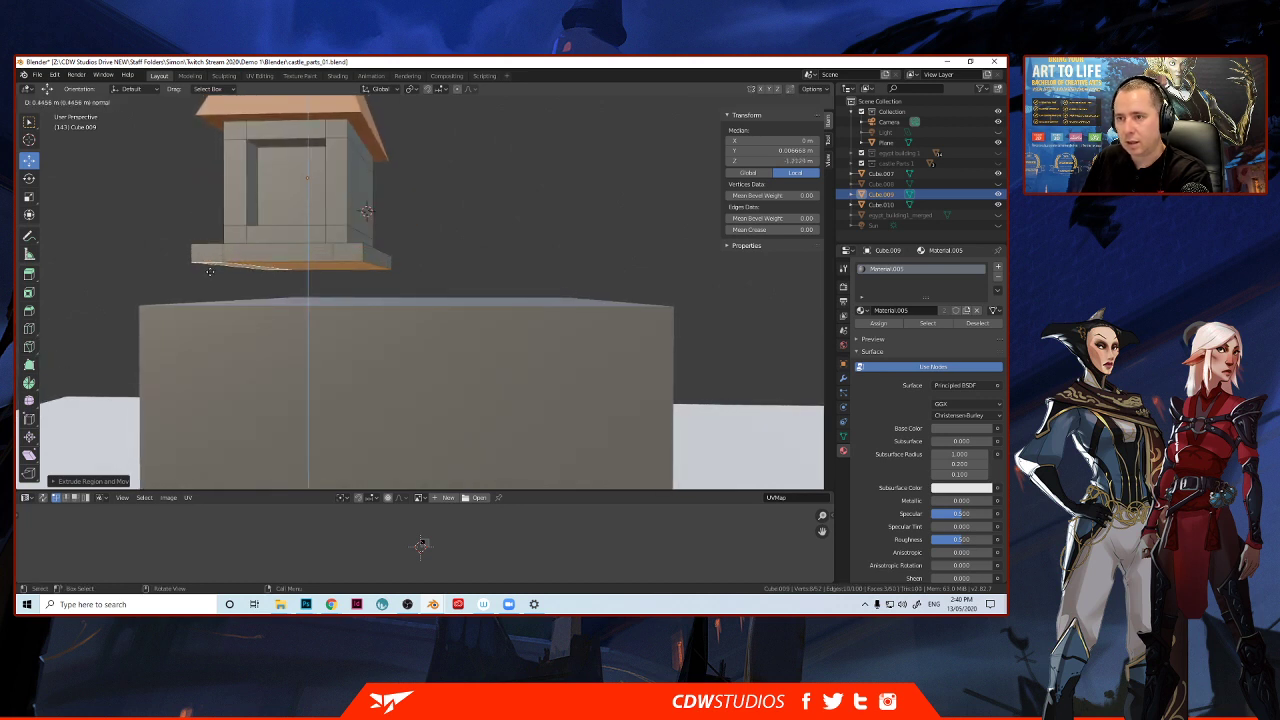
{"action": "left_click", "coordinate": [210, 271]}
{"action": "mouse_move", "coordinate": [183, 269]}
{"action": "middle_mouse_down"}
{"action": "mouse_move", "coordinate": [167, 269]}
{"action": "mouse_move", "coordinate": [192, 264]}
{"action": "mouse_move", "coordinate": [197, 279]}
{"action": "mouse_move", "coordinate": [209, 273]}
{"action": "mouse_move", "coordinate": [202, 285]}
{"action": "middle_mouse_up"}
{"action": "key", "text": "Tab"}
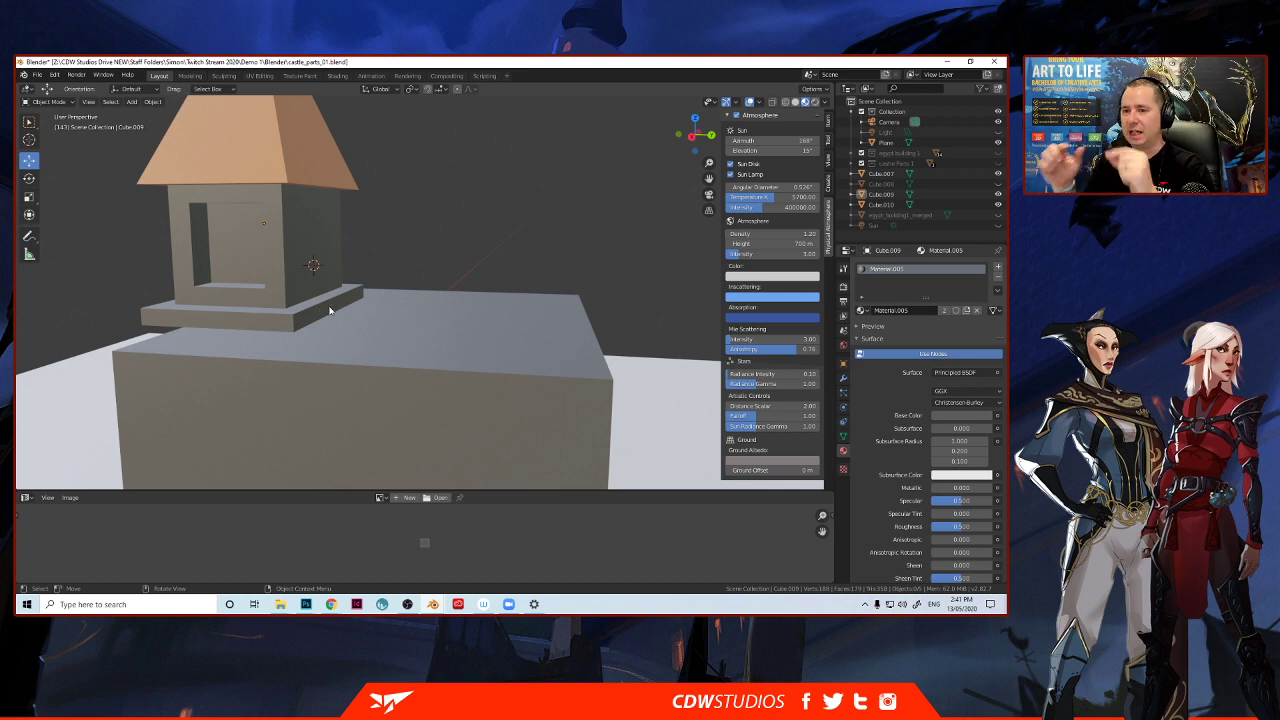
Unhide all hidden objects so the main roof is back around the dormer.
{"action": "scroll", "coordinate": [235, 300], "scroll_direction": "up", "scroll_amount": 3}
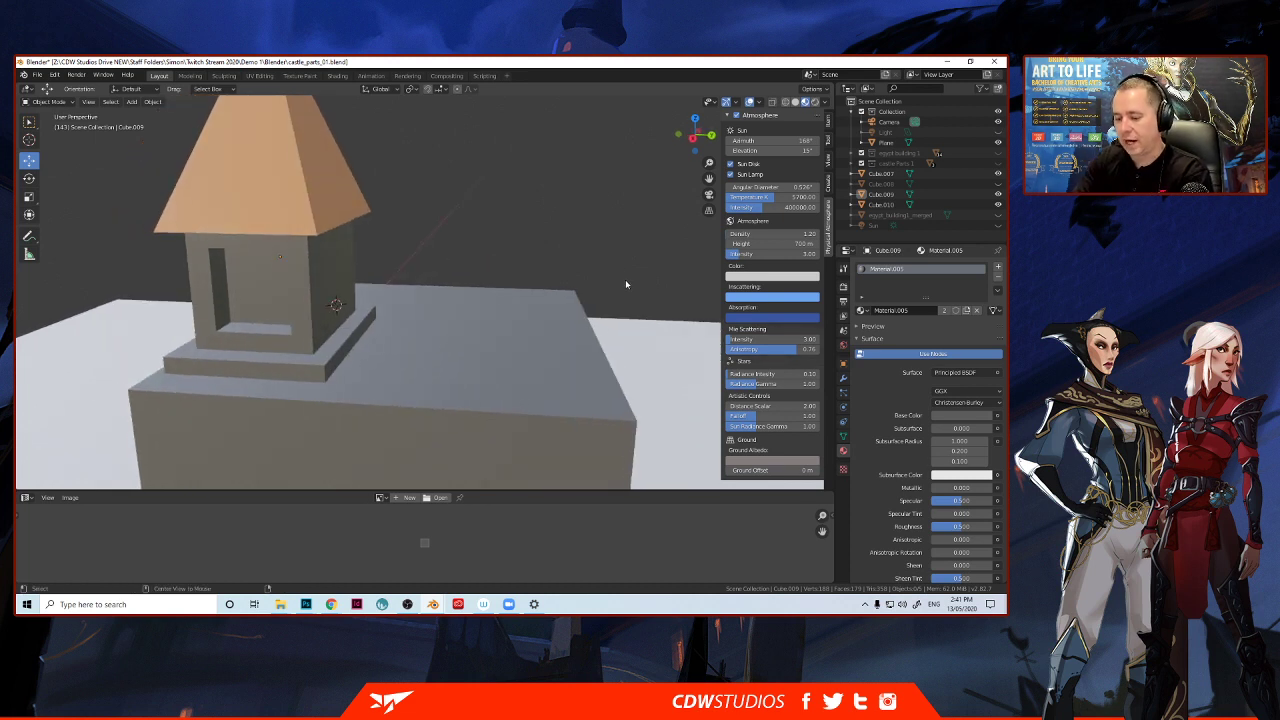
{"action": "key", "text": "alt+h"}
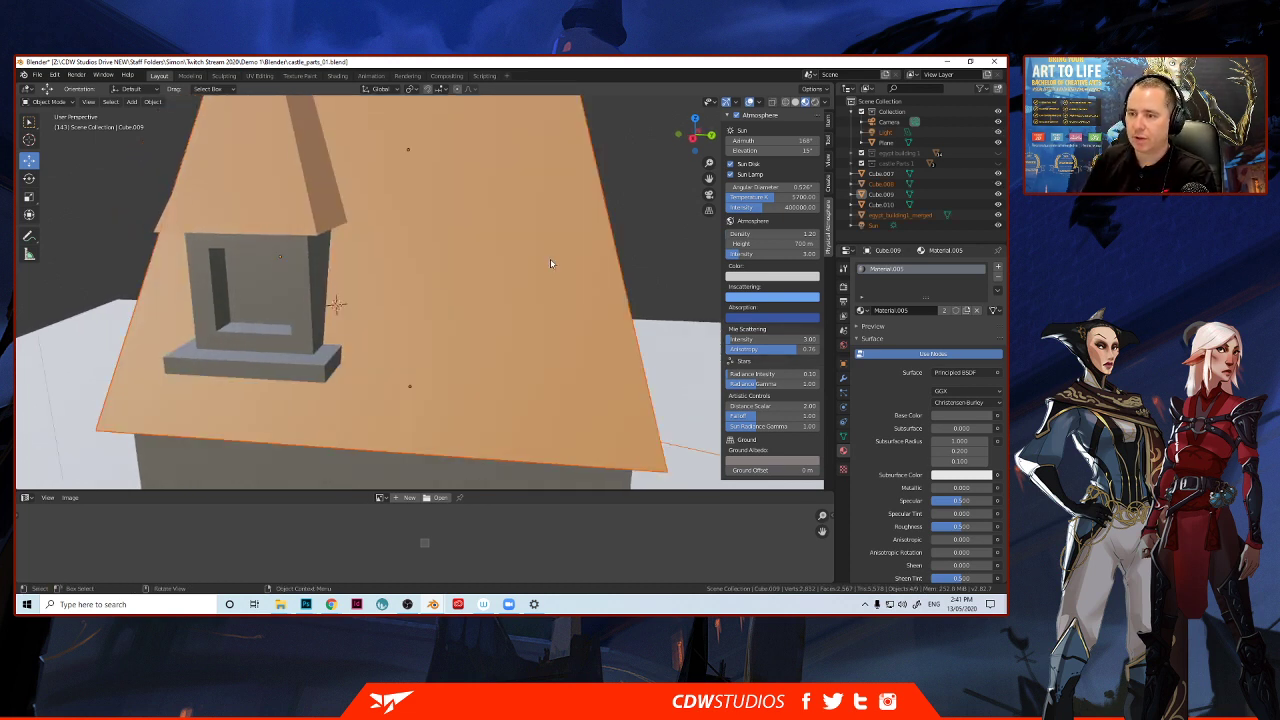
{"action": "scroll", "coordinate": [540, 280], "scroll_direction": "down", "scroll_amount": 2}
{"action": "middle_click_drag", "start_coordinate": [537, 285], "coordinate": [396, 240]}
{"action": "scroll", "coordinate": [500, 286], "scroll_direction": "down", "scroll_amount": 2}
Make a linked duplicate of the dormer's roof and body and move it along Y to the other half of the main roof.
{"action": "left_click", "coordinate": [397, 265]}
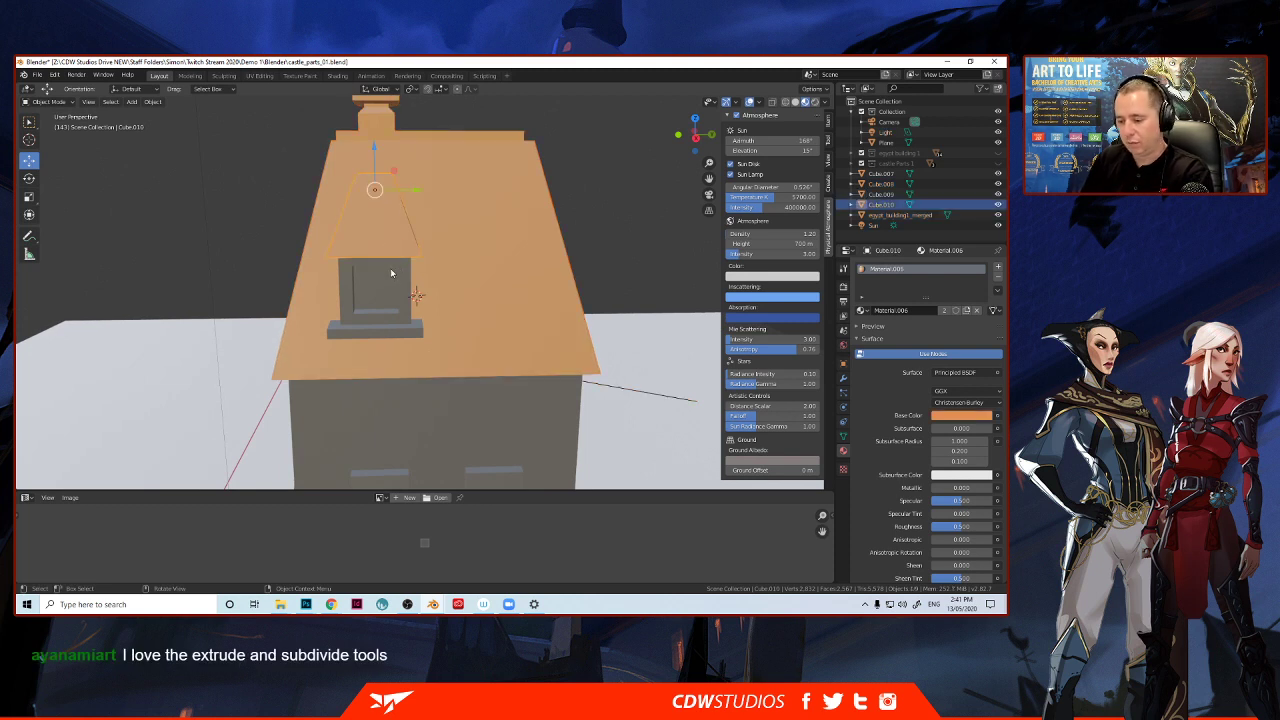
{"action": "left_click", "coordinate": [376, 290], "text": "shift"}
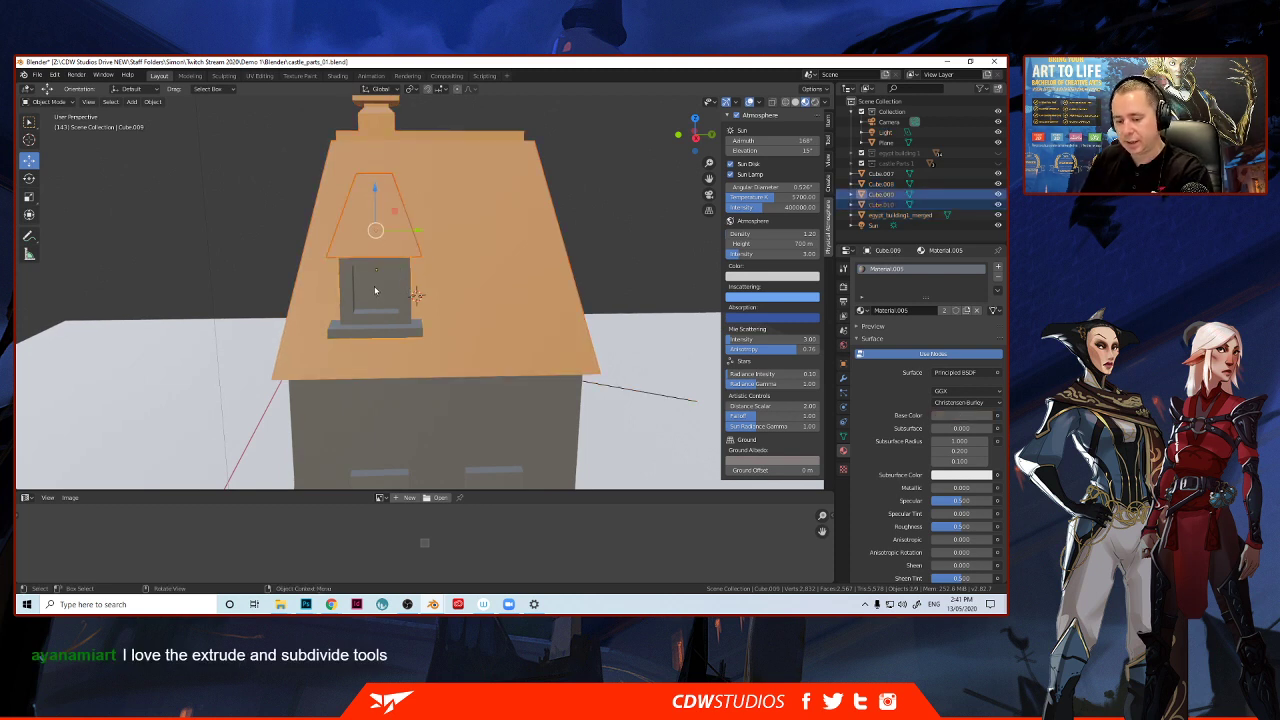
{"action": "key", "text": "shift"}
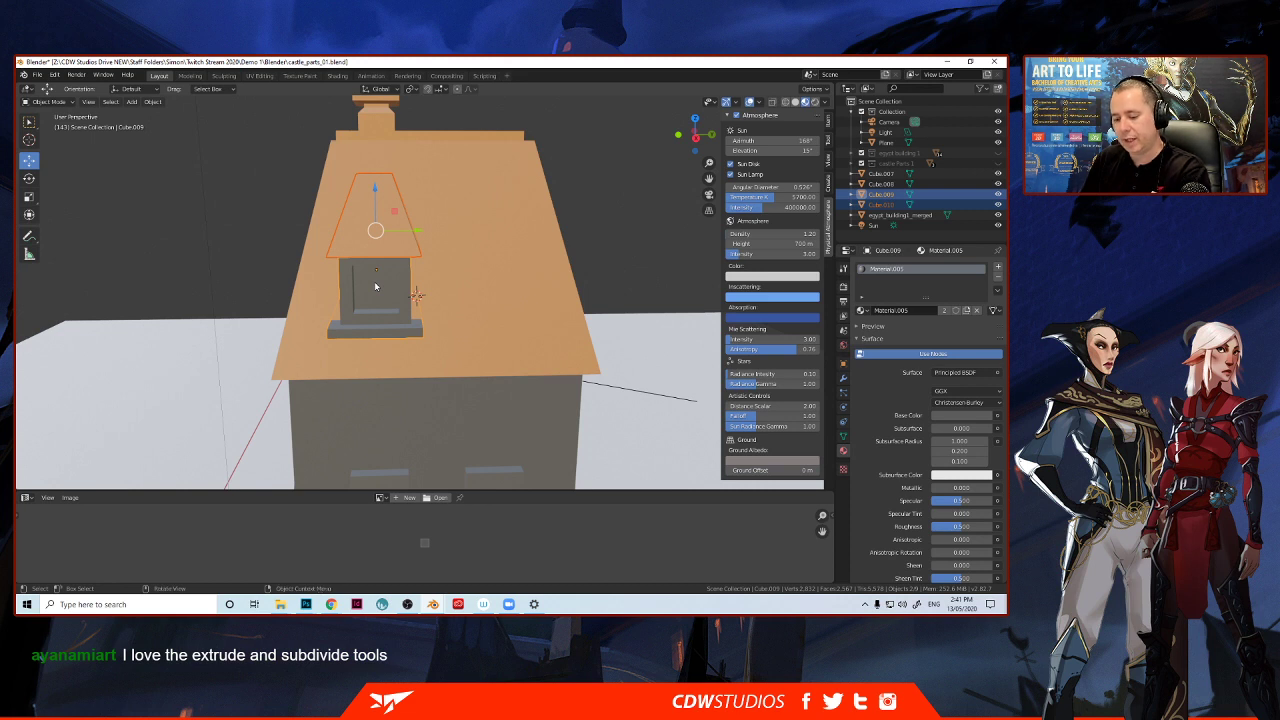
{"action": "key", "text": "shift+d"}
{"action": "key", "text": "Escape"}
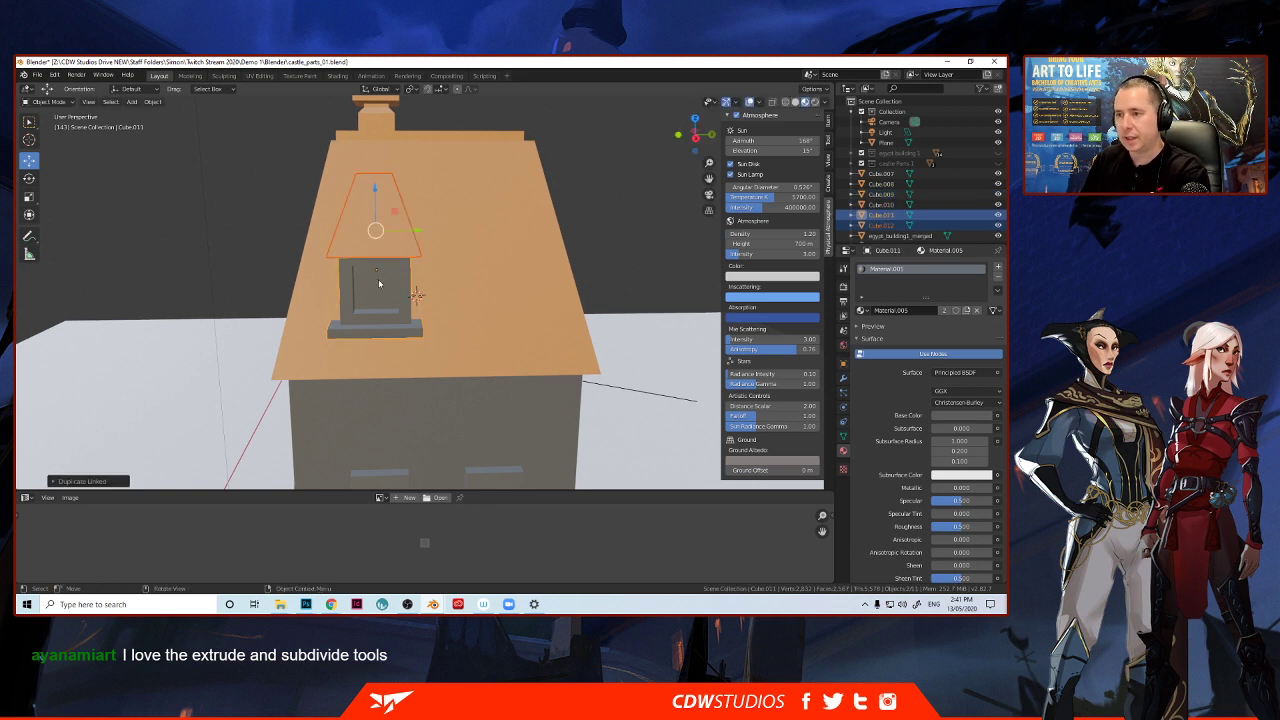
{"action": "left_click", "coordinate": [402, 232]}
{"action": "left_click_drag", "start_coordinate": [403, 235], "coordinate": [524, 242]}
{"action": "middle_click_drag", "start_coordinate": [524, 242], "coordinate": [510, 250]}
{"action": "left_click", "coordinate": [711, 135]}
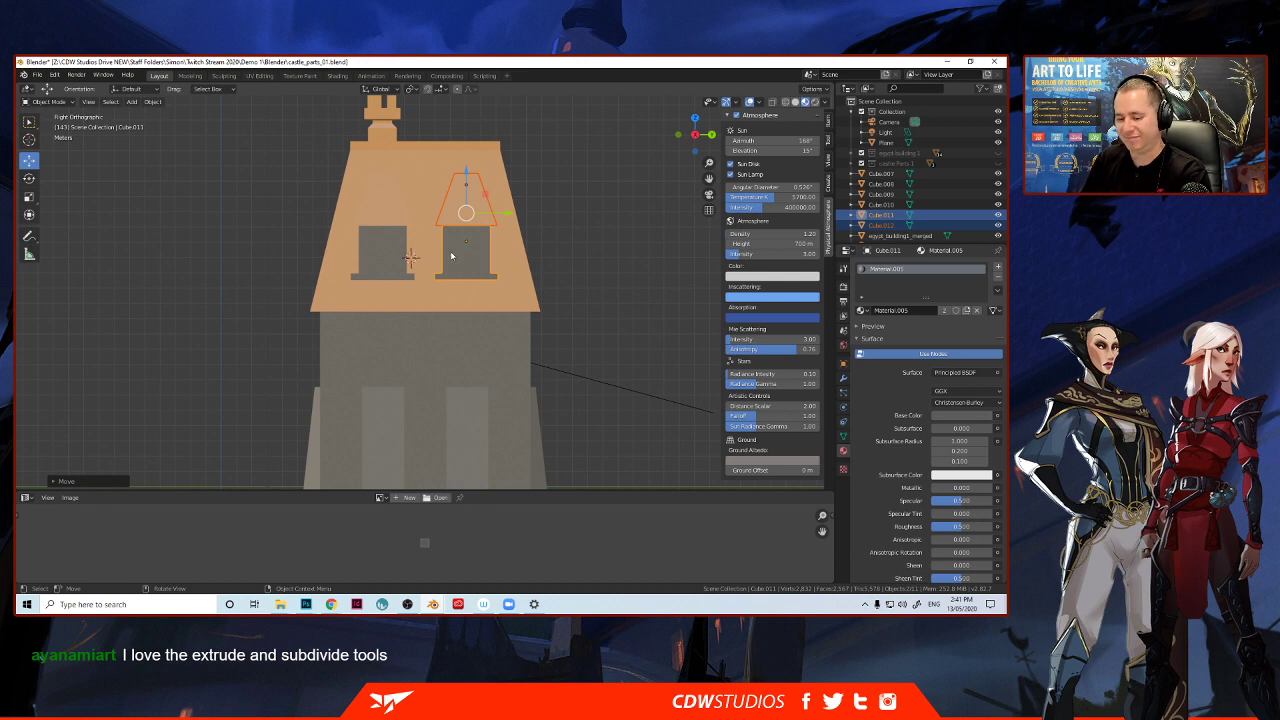
Delete the duplicated dormer body.
{"action": "left_click", "coordinate": [389, 203], "text": "shift"}
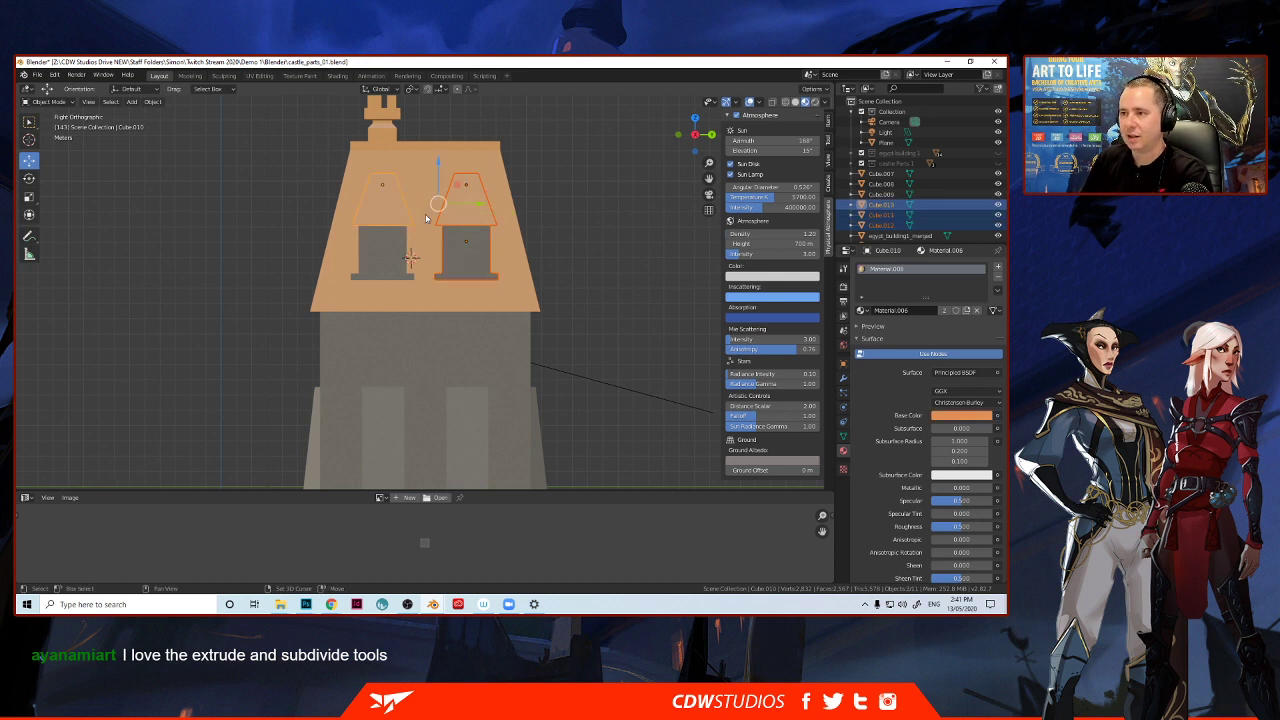
{"action": "left_click", "coordinate": [463, 242]}
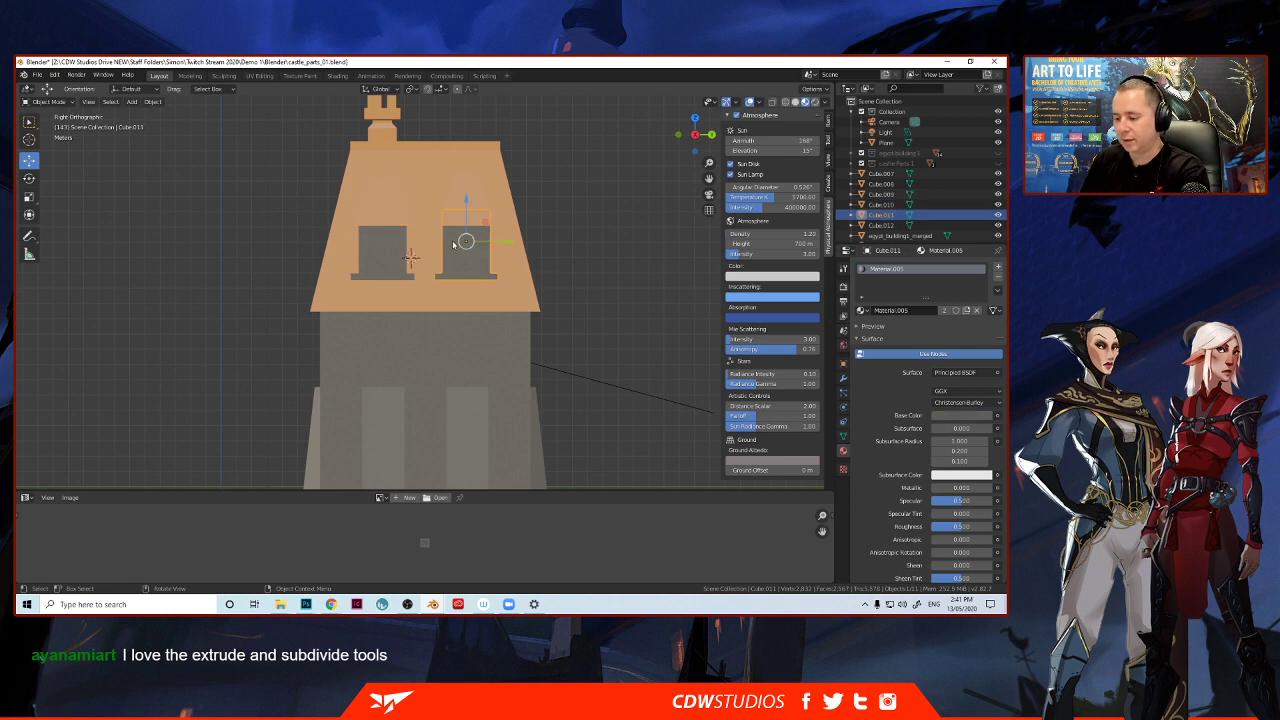
{"action": "key", "text": "Delete"}
Join the original dormer's roof and body into a single object.
{"action": "left_click", "coordinate": [377, 218]}
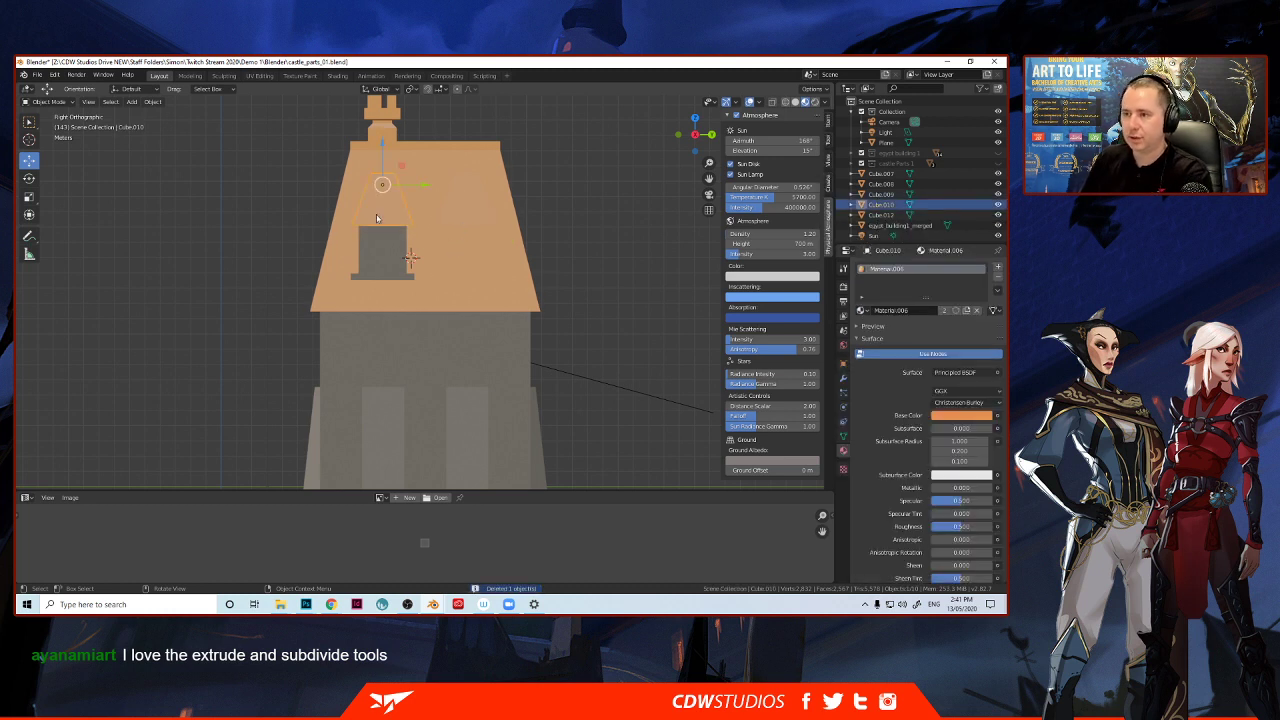
{"action": "left_click", "coordinate": [380, 248]}
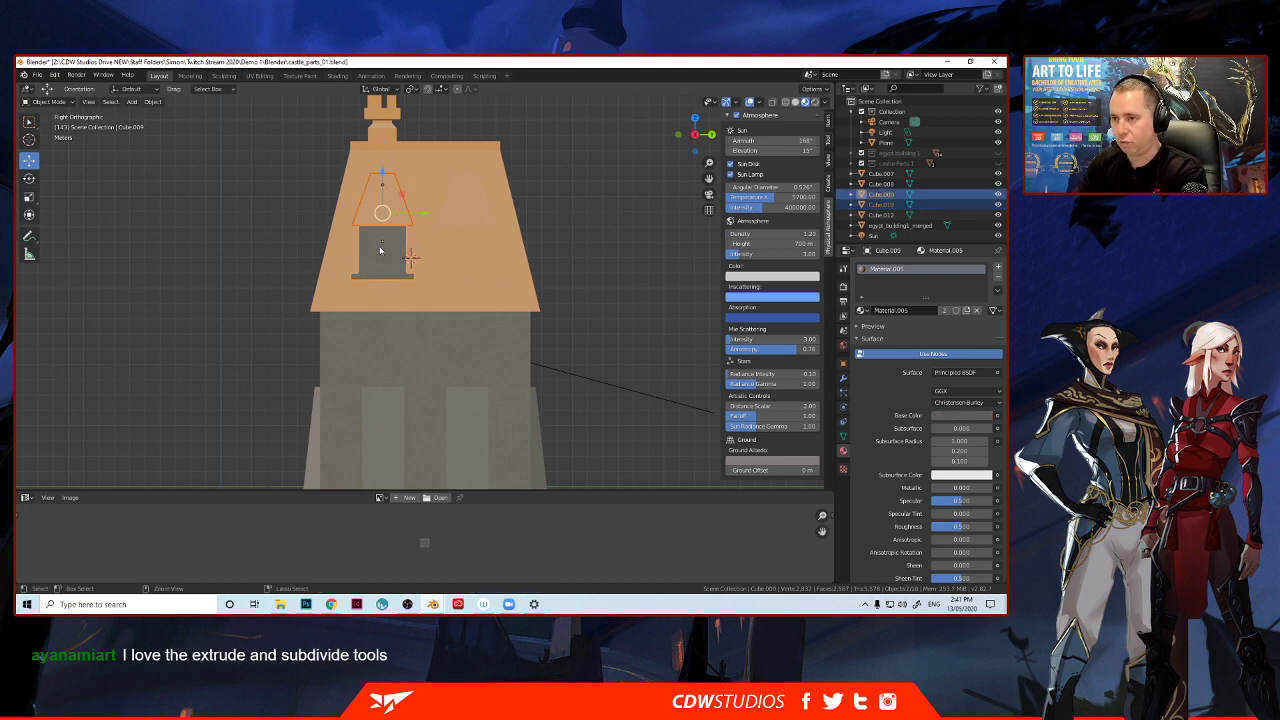
{"action": "key", "text": "ctrl+j"}
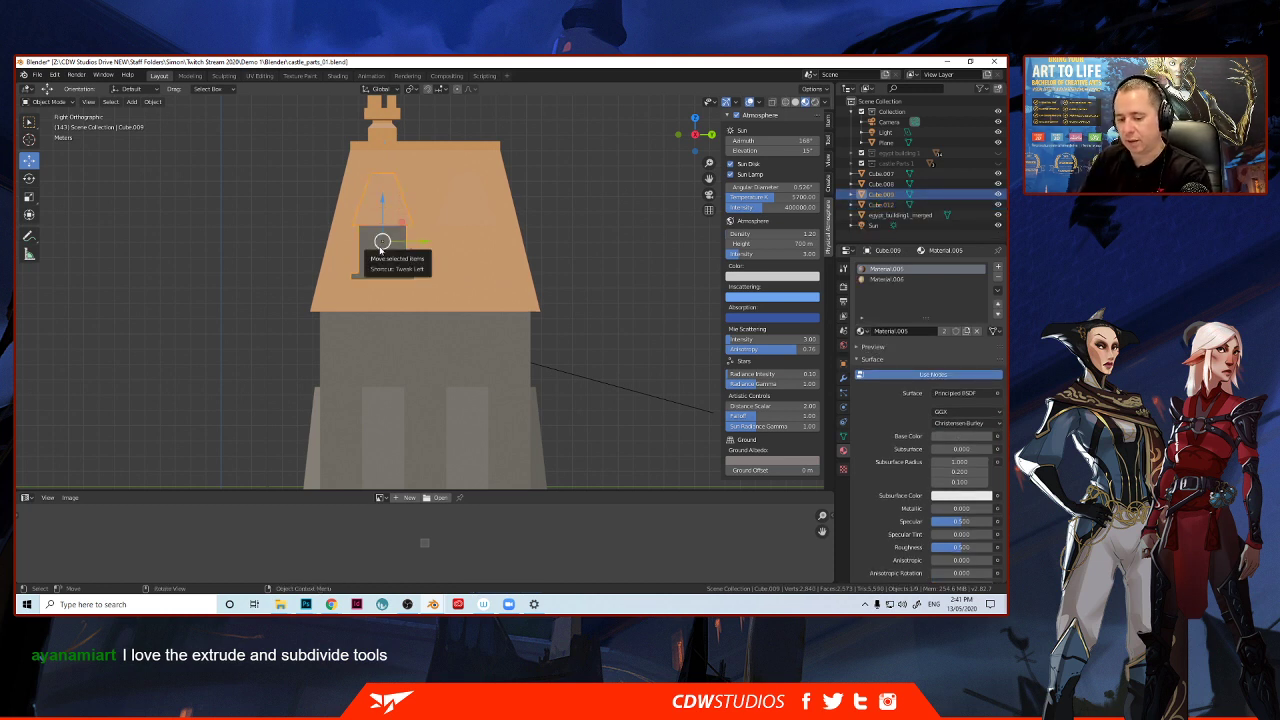
Make a linked duplicate of the joined dormer and move it about 5.6 m along Y to the roof's other half.
{"action": "key", "text": "alt+d"}
{"action": "right_click", "coordinate": [408, 252]}
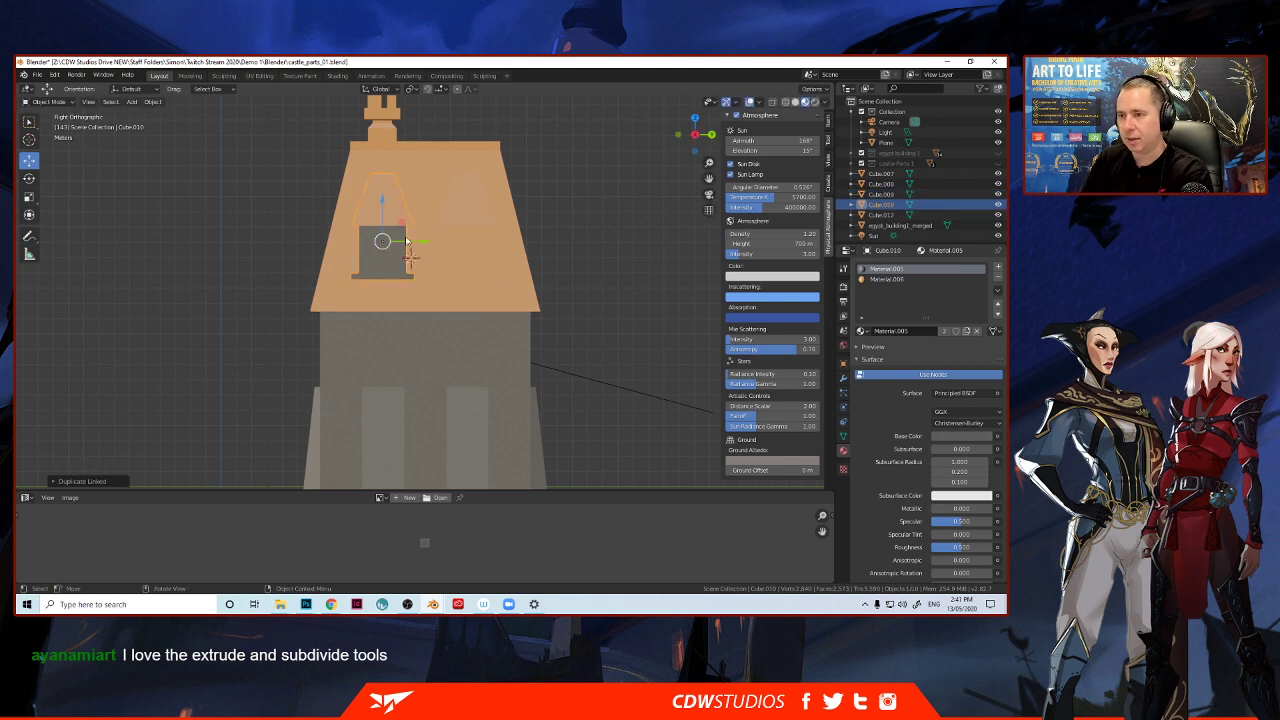
{"action": "key", "text": "g"}
{"action": "key", "text": "y"}
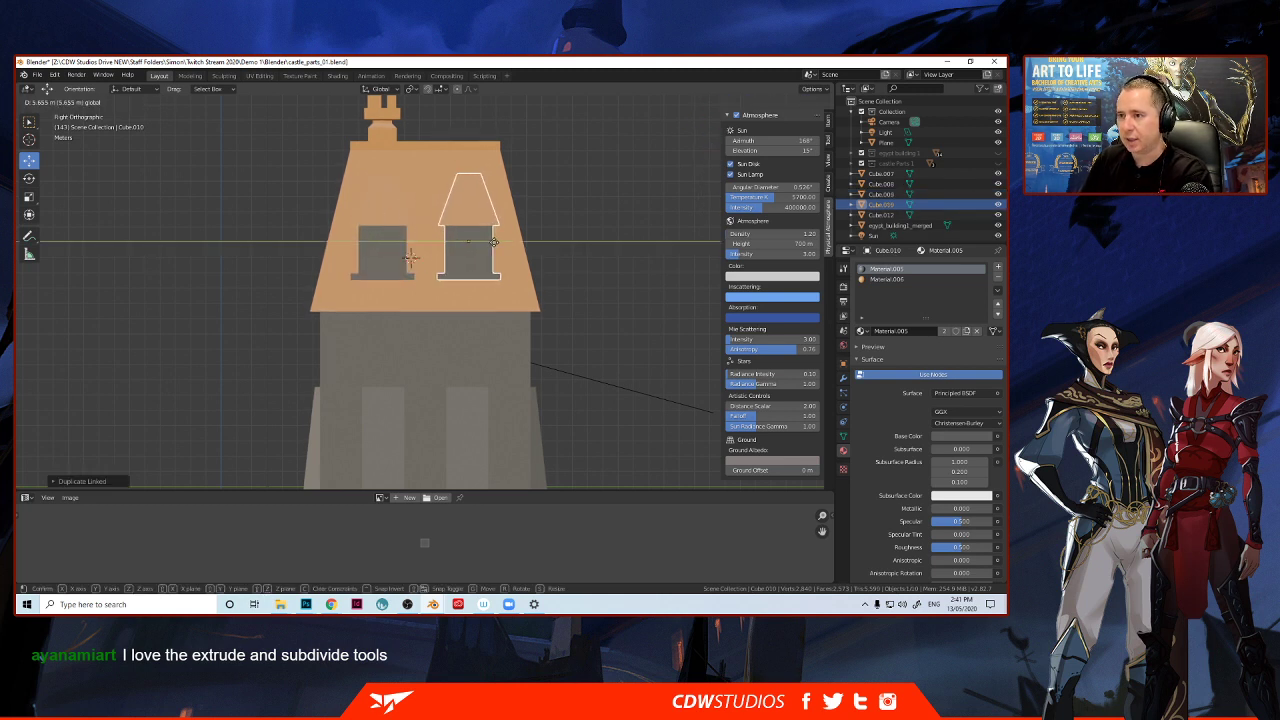
{"action": "left_click", "coordinate": [492, 242]}
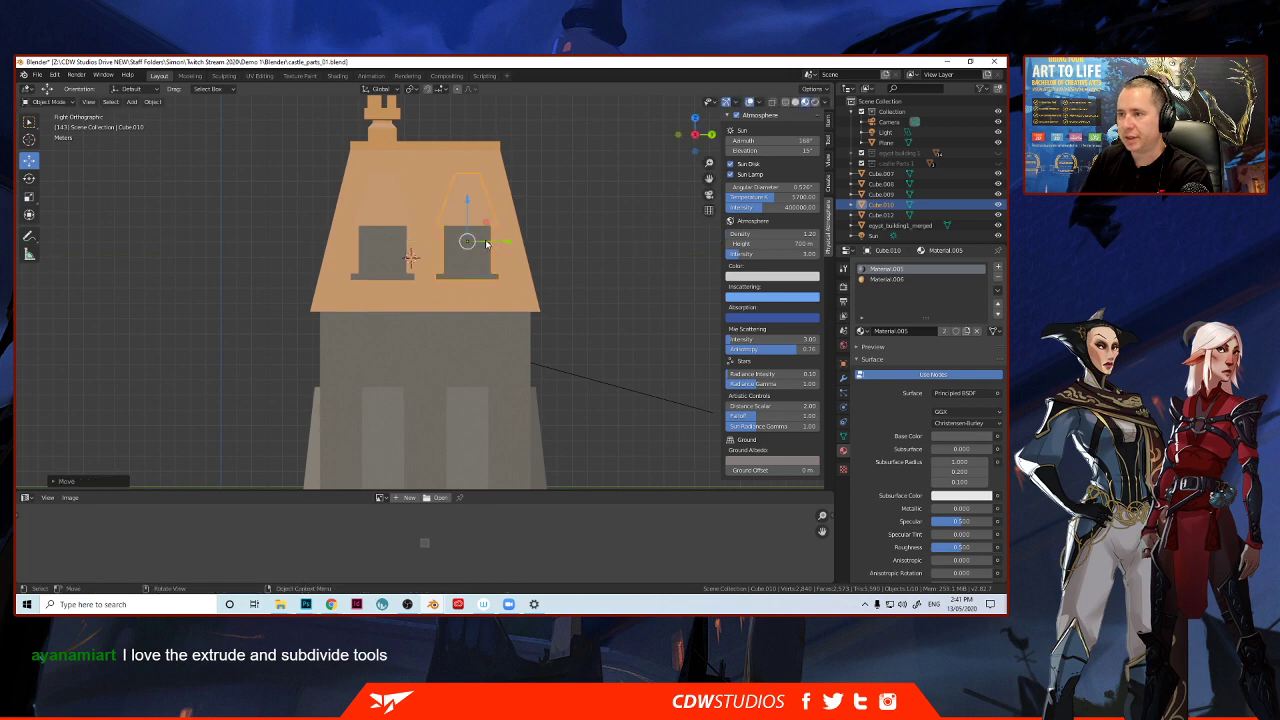
Duplicate both dormers together and move the copies about 10.4 m along X to the opposite side of the roof.
{"action": "middle_click_drag", "start_coordinate": [492, 242], "coordinate": [404, 262]}
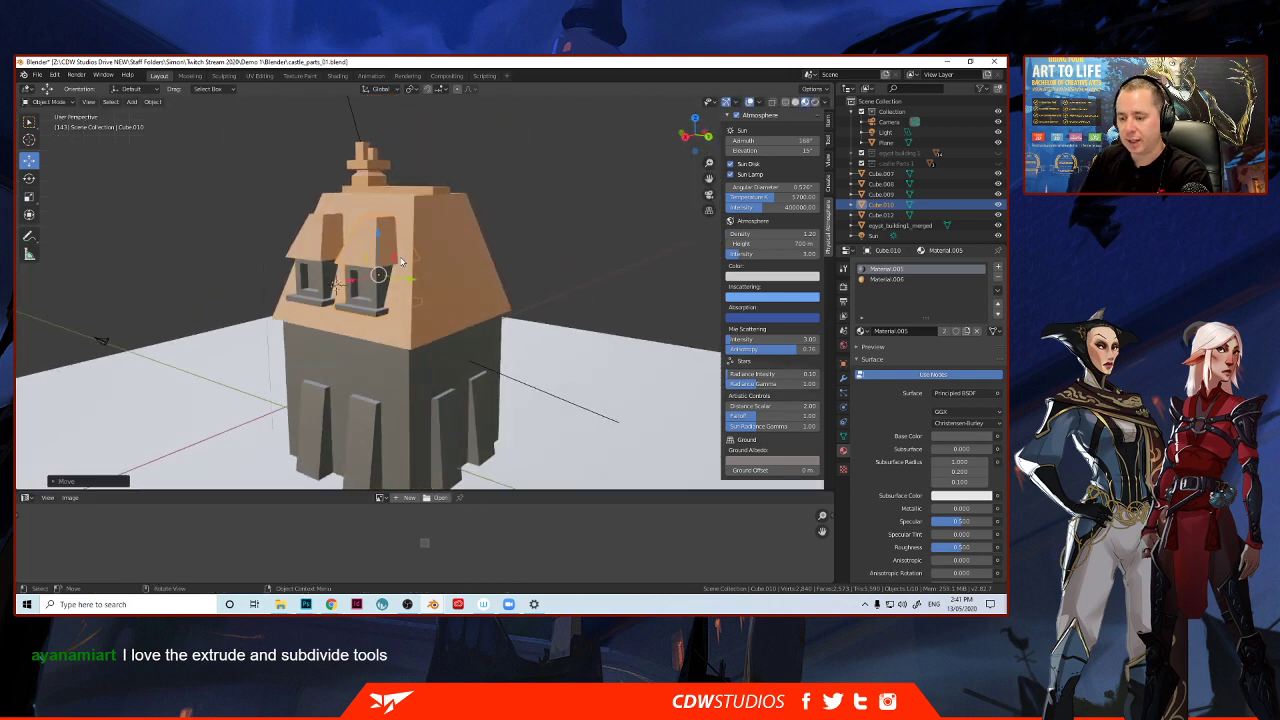
{"action": "left_click", "coordinate": [353, 256]}
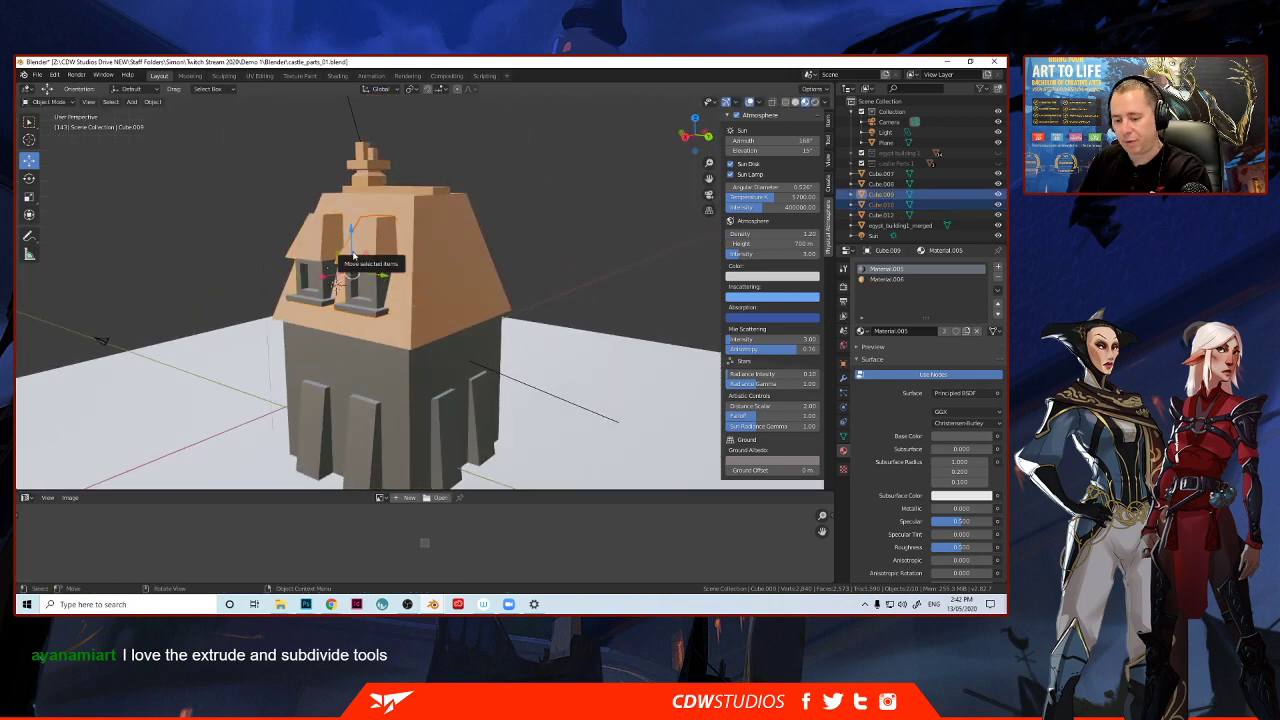
{"action": "key", "text": "shift+d"}
{"action": "right_click", "coordinate": [352, 251]}
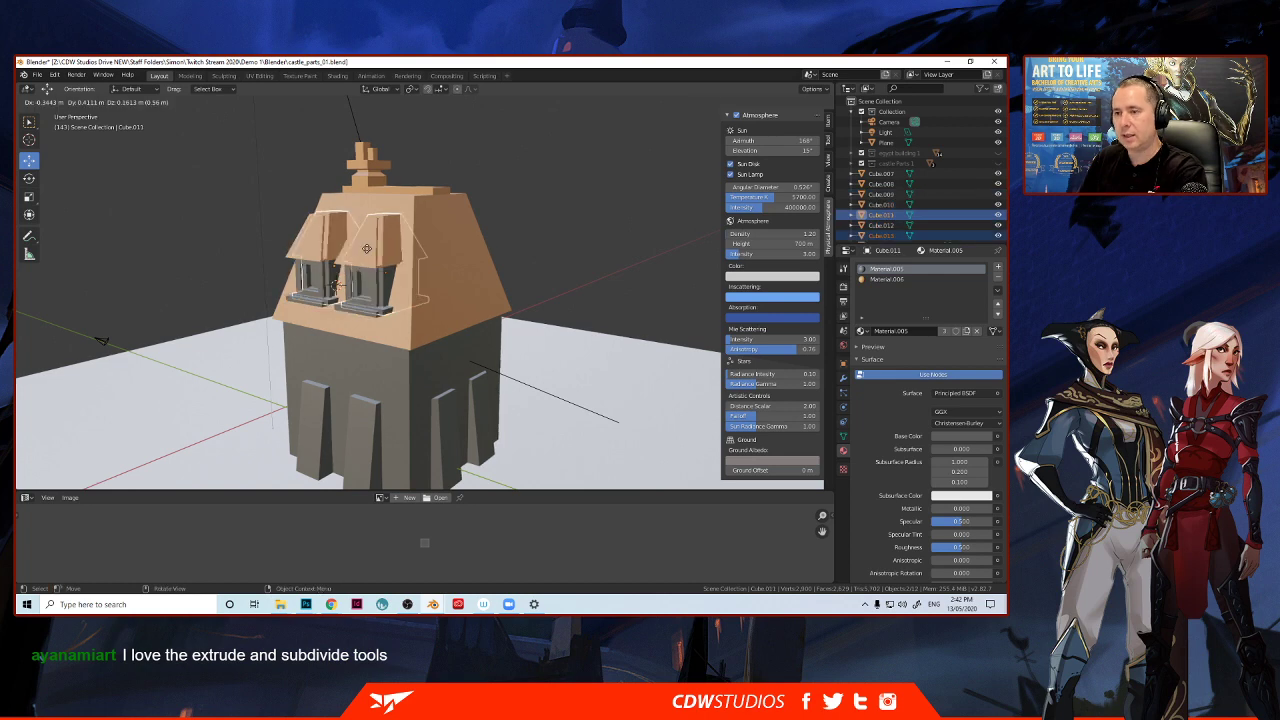
{"action": "middle_click_drag", "start_coordinate": [352, 251], "coordinate": [292, 308]}
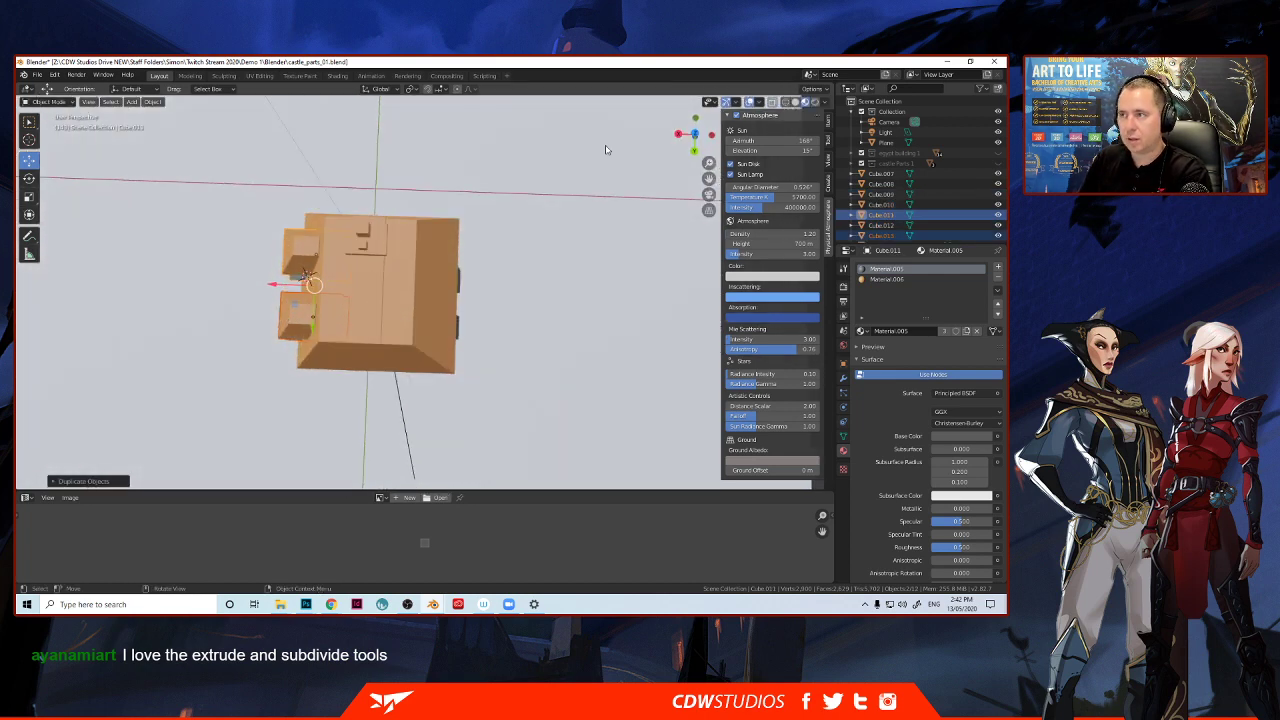
{"action": "left_click", "coordinate": [695, 134]}
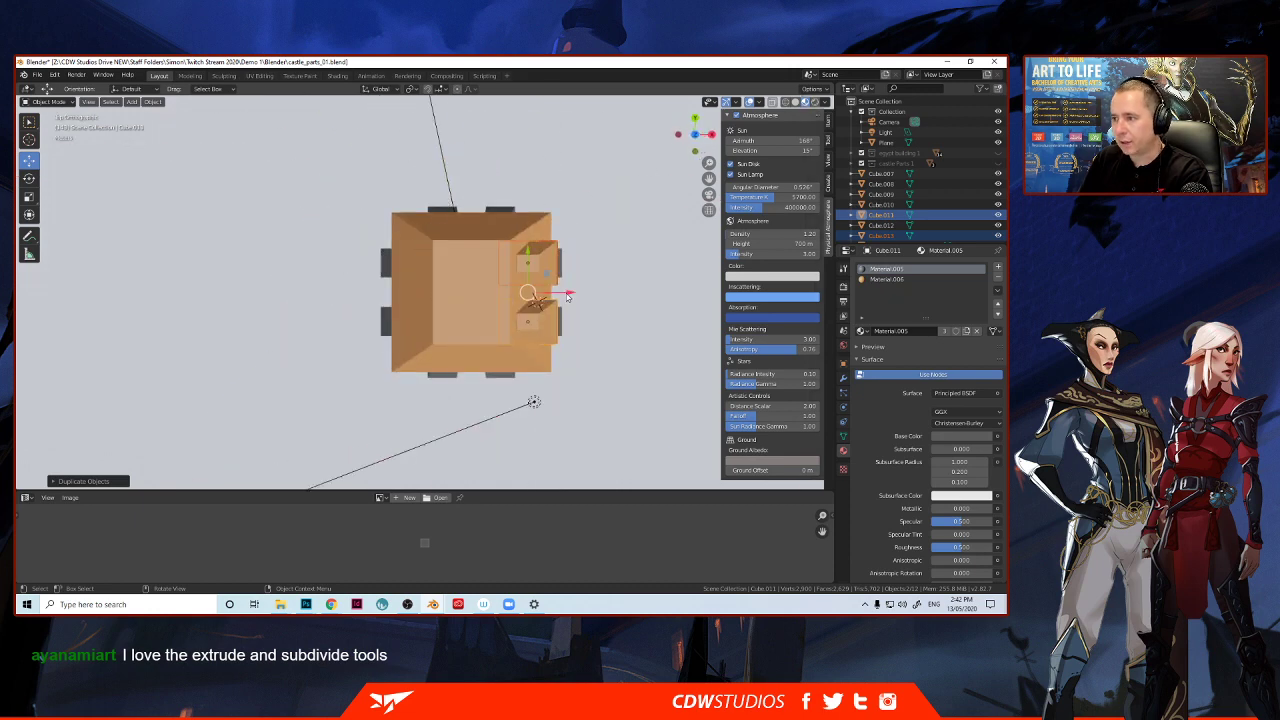
{"action": "key", "text": "shift+d"}
{"action": "key", "text": "x"}
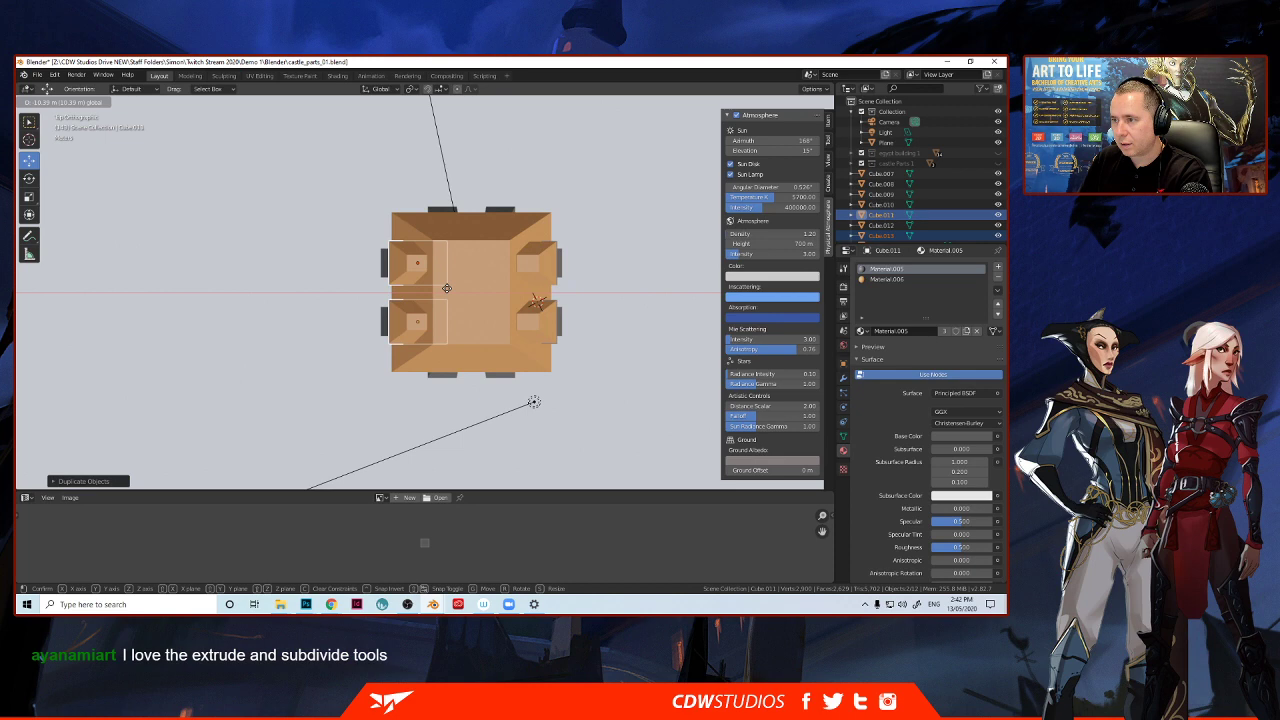
{"action": "left_click_drag", "start_coordinate": [447, 288], "coordinate": [446, 288]}
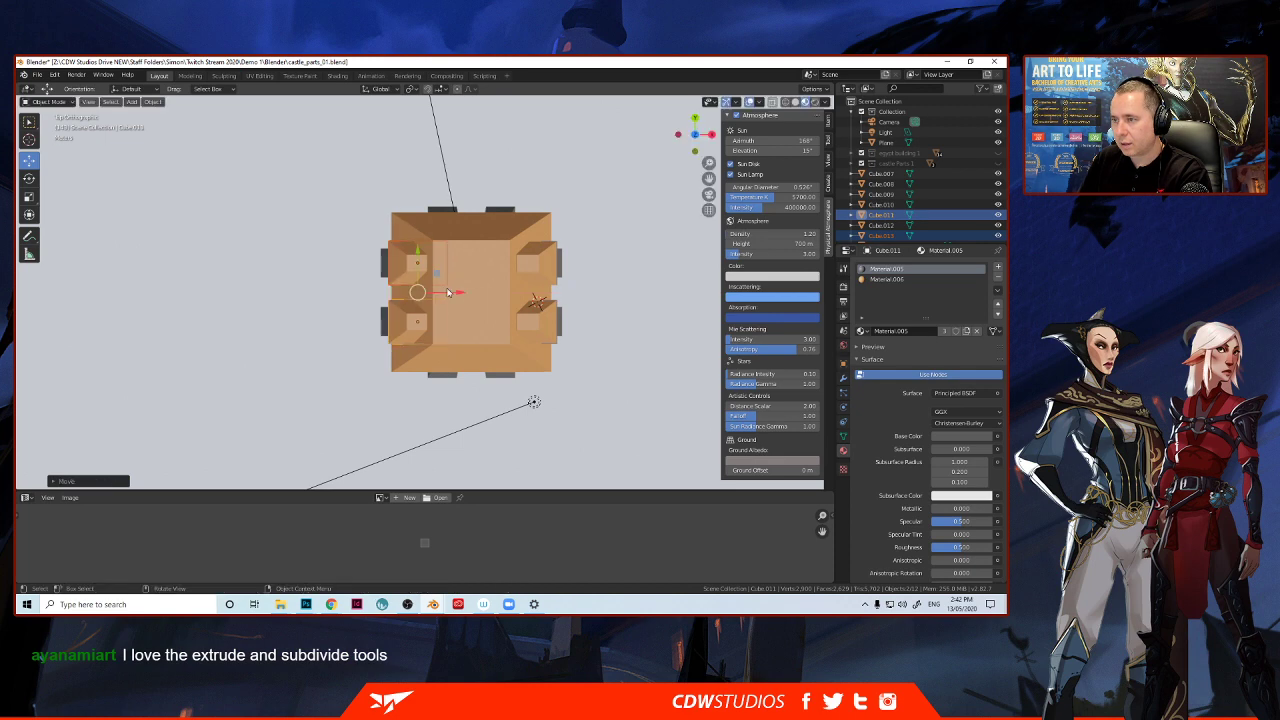
Rotate the duplicated dormer pair about 180 degrees around Z so the windows face outward.
{"action": "mouse_move", "coordinate": [375, 281]}
{"action": "middle_mouse_down"}
{"action": "mouse_move", "coordinate": [326, 251]}
{"action": "mouse_move", "coordinate": [394, 207]}
{"action": "mouse_move", "coordinate": [380, 242]}
{"action": "mouse_move", "coordinate": [397, 249]}
{"action": "mouse_move", "coordinate": [352, 305]}
{"action": "mouse_move", "coordinate": [374, 291]}
{"action": "middle_mouse_up"}
{"action": "scroll", "coordinate": [353, 305], "scroll_direction": "down", "scroll_amount": 4}
{"action": "scroll", "coordinate": [375, 291], "scroll_direction": "up", "scroll_amount": 2}
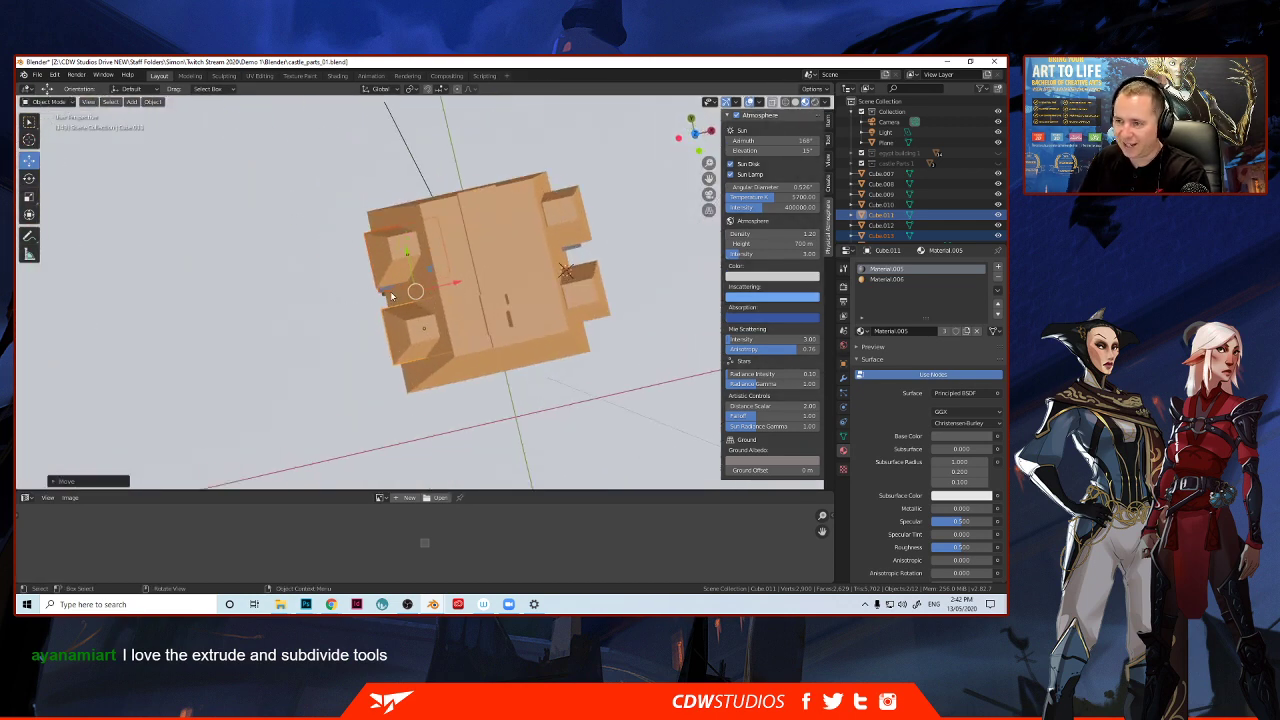
{"action": "left_click", "coordinate": [30, 179]}
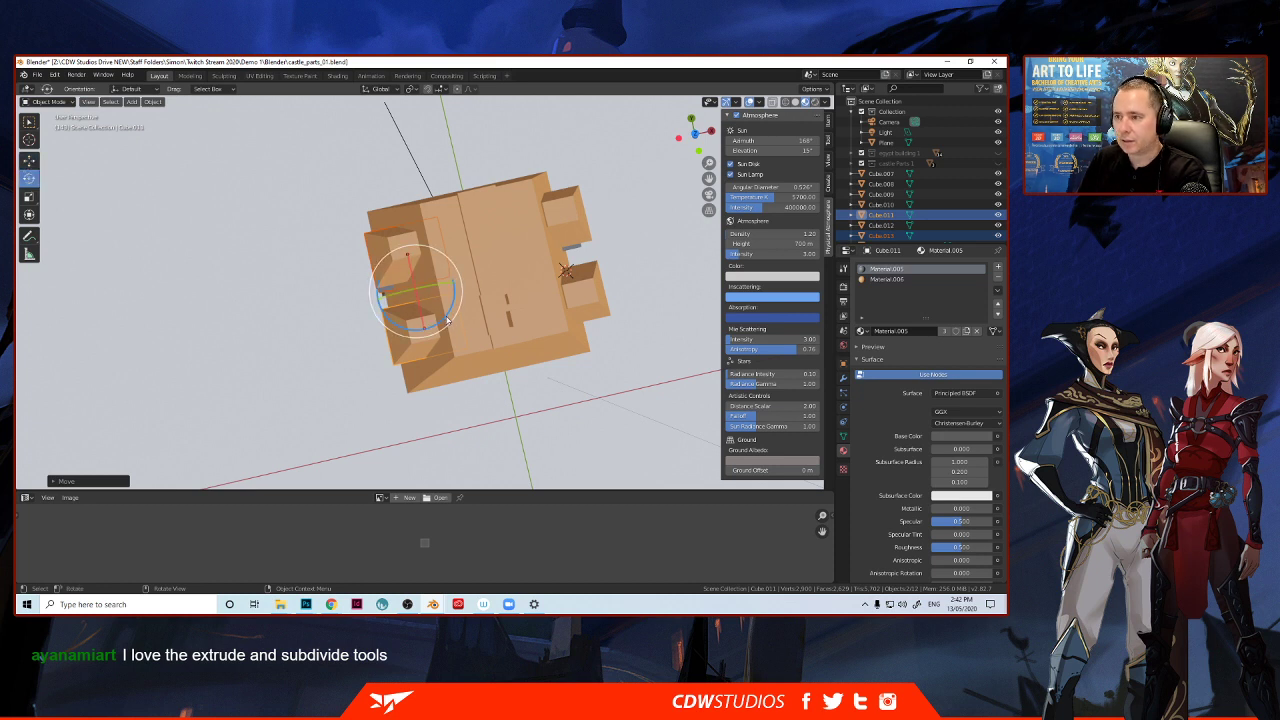
{"action": "left_click_drag", "start_coordinate": [448, 320], "coordinate": [338, 242]}
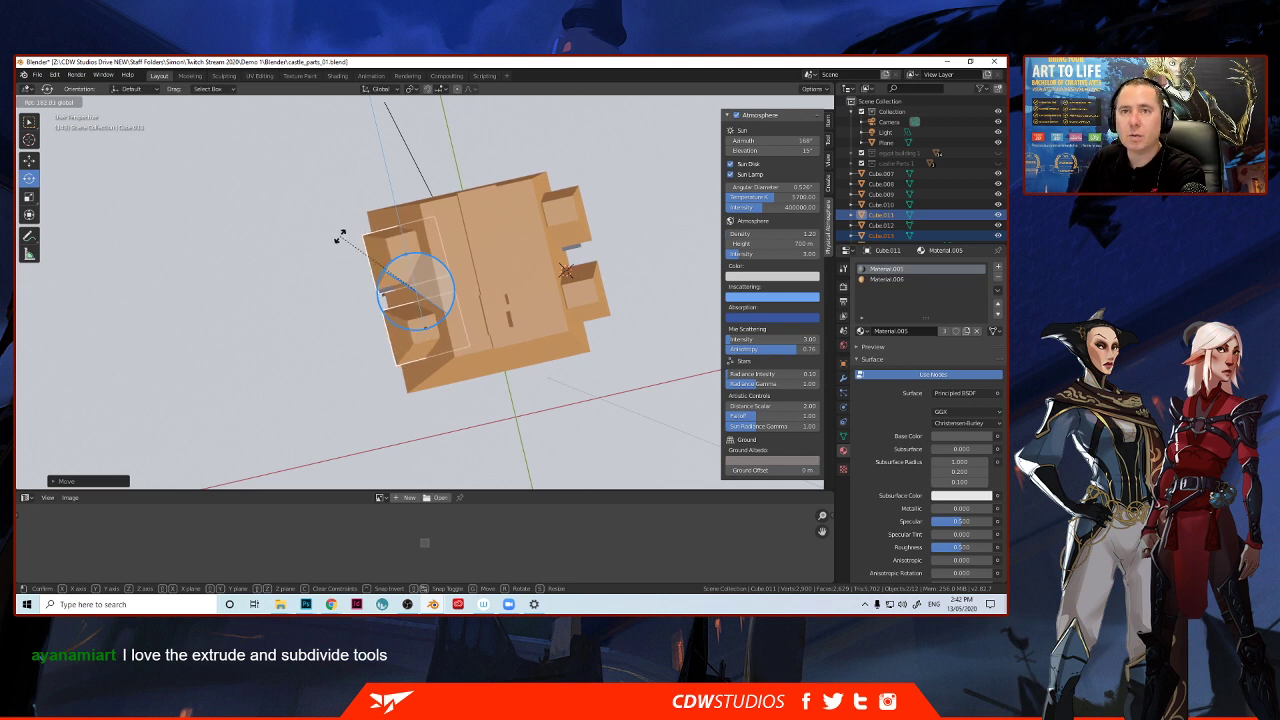
{"action": "left_click_drag", "start_coordinate": [354, 218], "coordinate": [402, 209]}
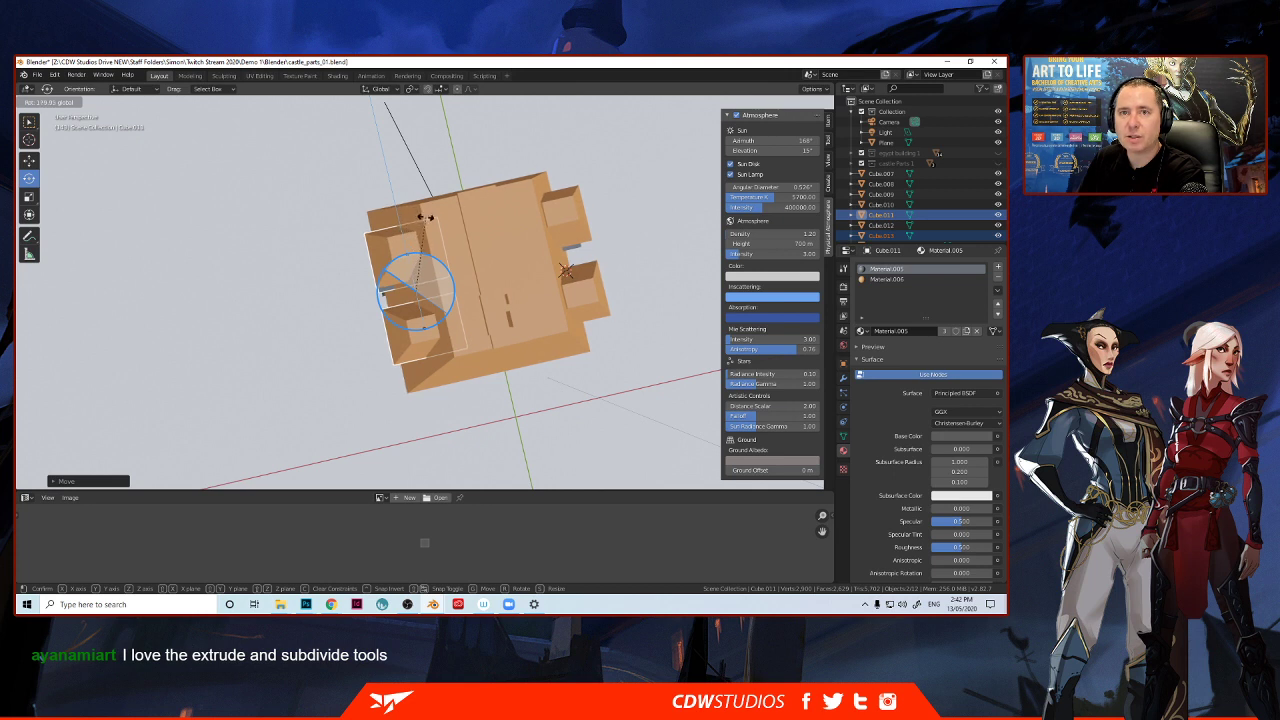
{"action": "left_click_drag", "start_coordinate": [427, 217], "coordinate": [427, 217]}
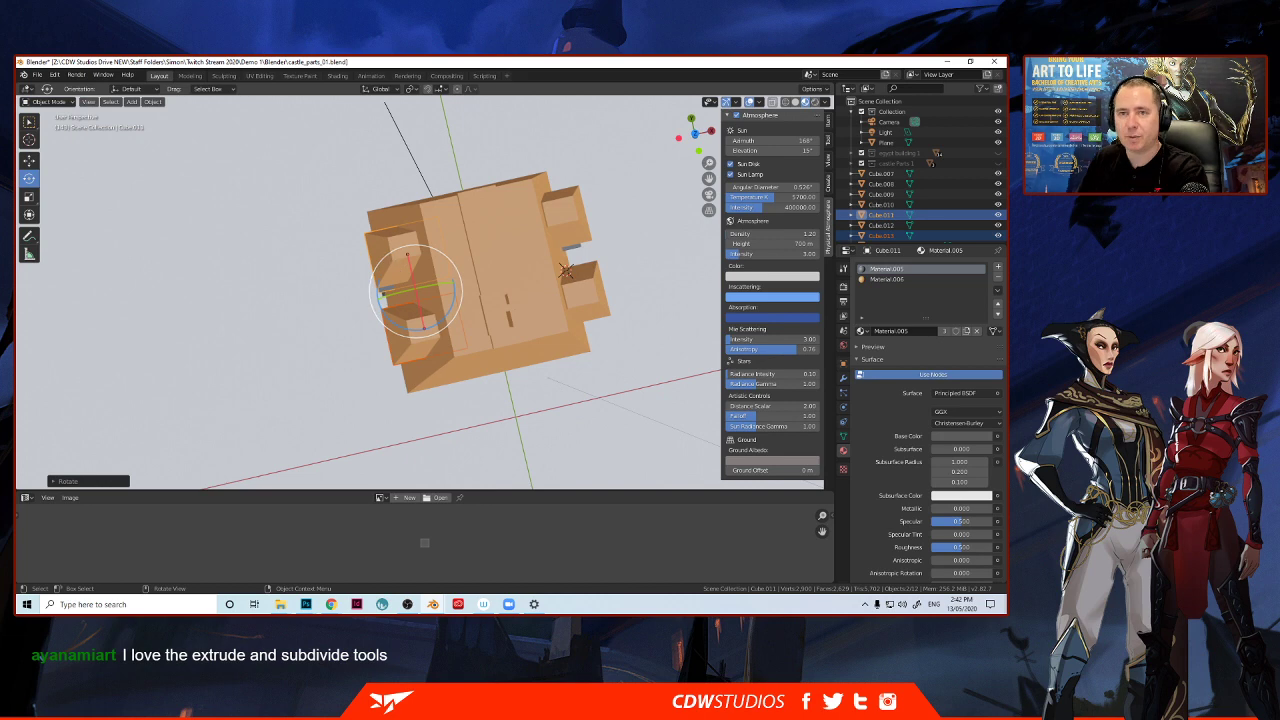
{"action": "left_click", "coordinate": [30, 161]}
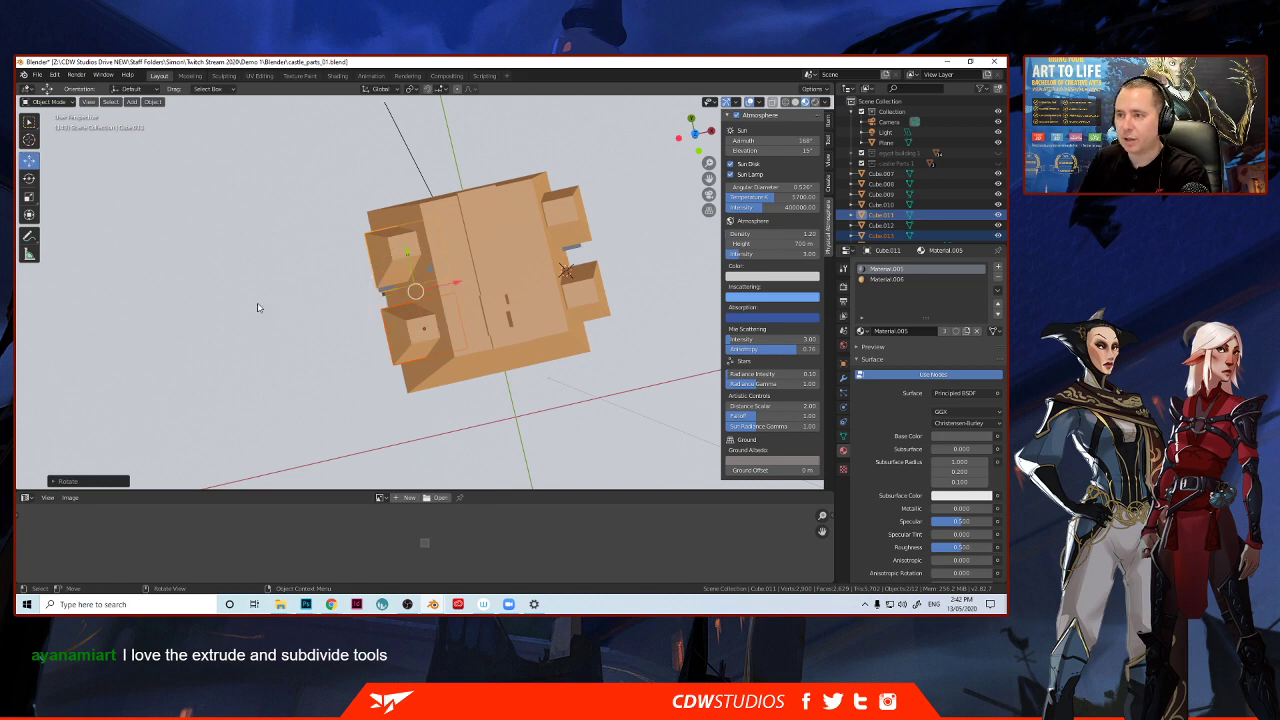
Adjust the rotated dormer pair's position along X so it sits properly in the roof slope.
{"action": "middle_click_drag", "start_coordinate": [367, 311], "coordinate": [418, 255]}
{"action": "key", "text": "g"}
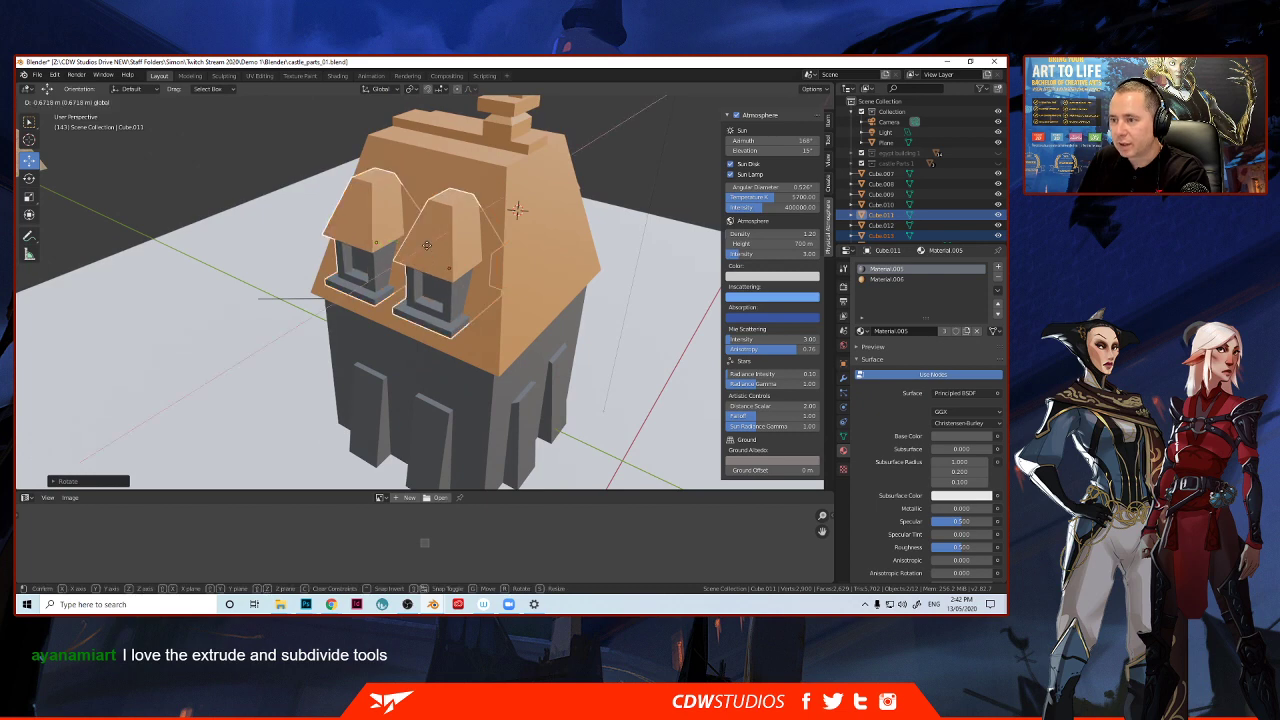
{"action": "left_click_drag", "start_coordinate": [432, 246], "coordinate": [430, 248]}
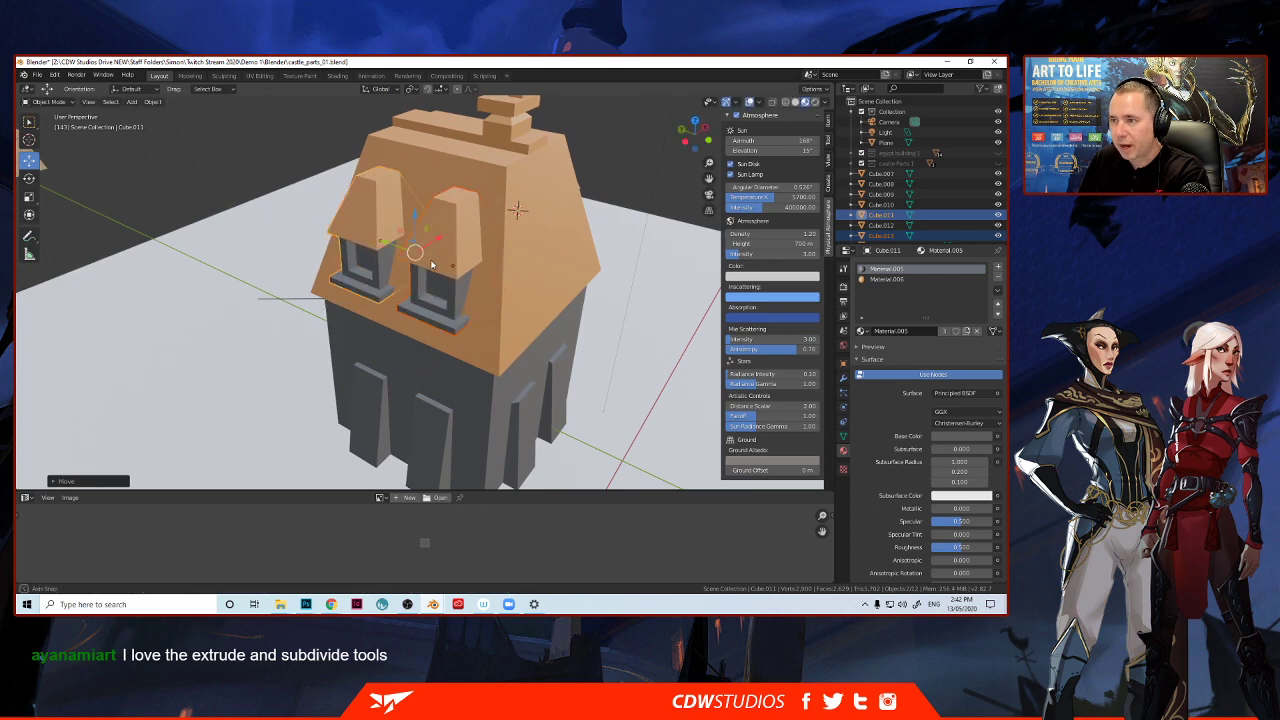
Make a linked duplicate of one dormer from the rotated pair and move it along Y past the adjacent roof edge.
{"action": "middle_click_drag", "start_coordinate": [425, 251], "coordinate": [375, 303]}
{"action": "scroll", "coordinate": [376, 287], "scroll_direction": "up", "scroll_amount": 4}
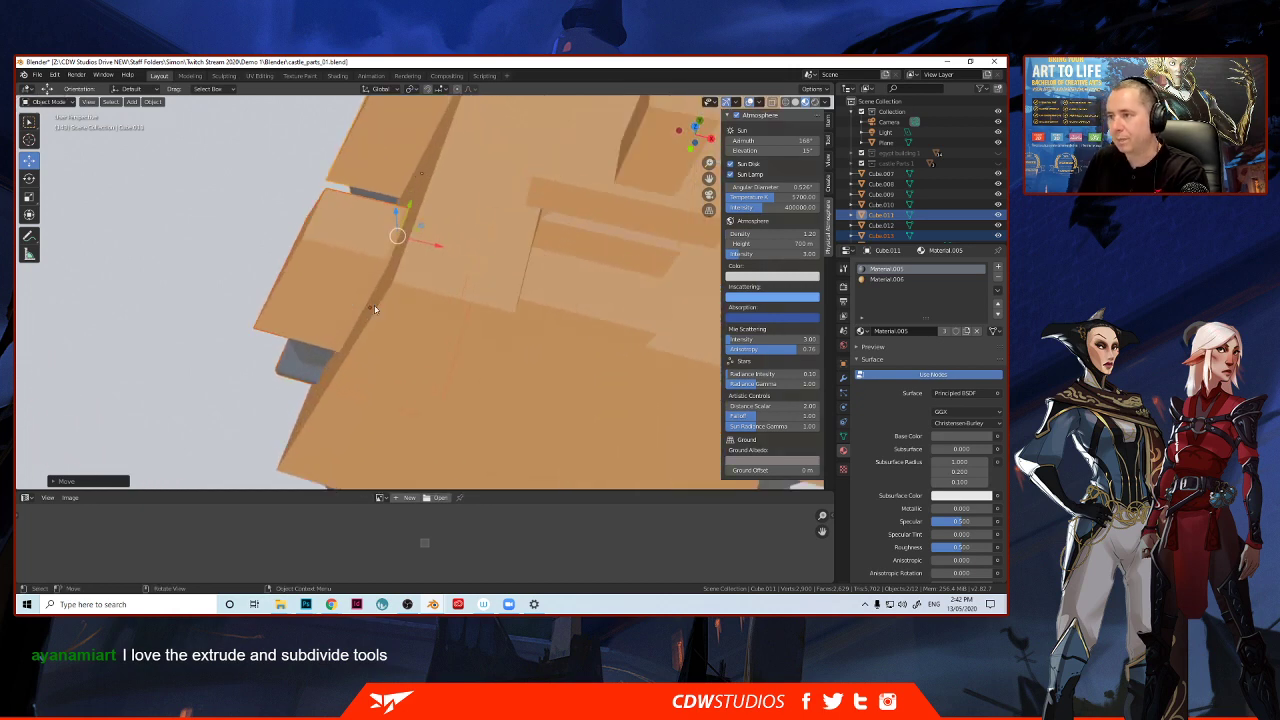
{"action": "scroll", "coordinate": [400, 315], "scroll_direction": "down", "scroll_amount": 3}
{"action": "middle_click_drag", "start_coordinate": [464, 362], "coordinate": [361, 280]}
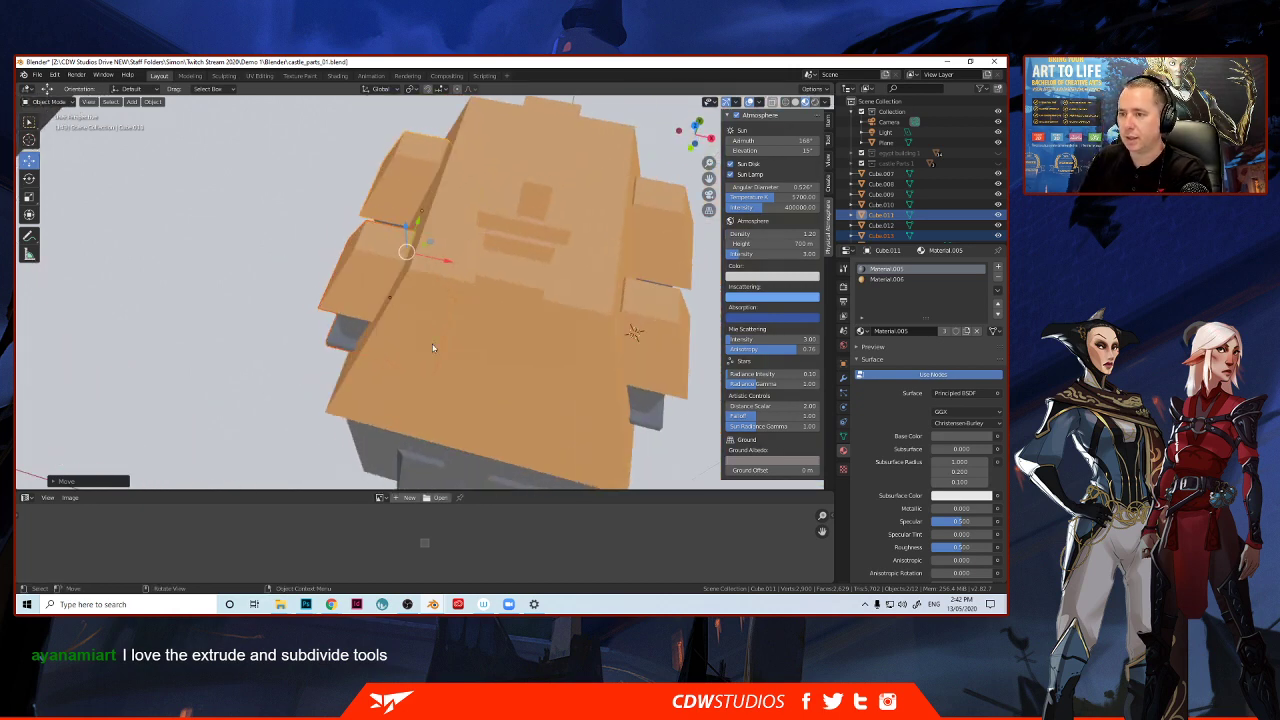
{"action": "left_click", "coordinate": [361, 280]}
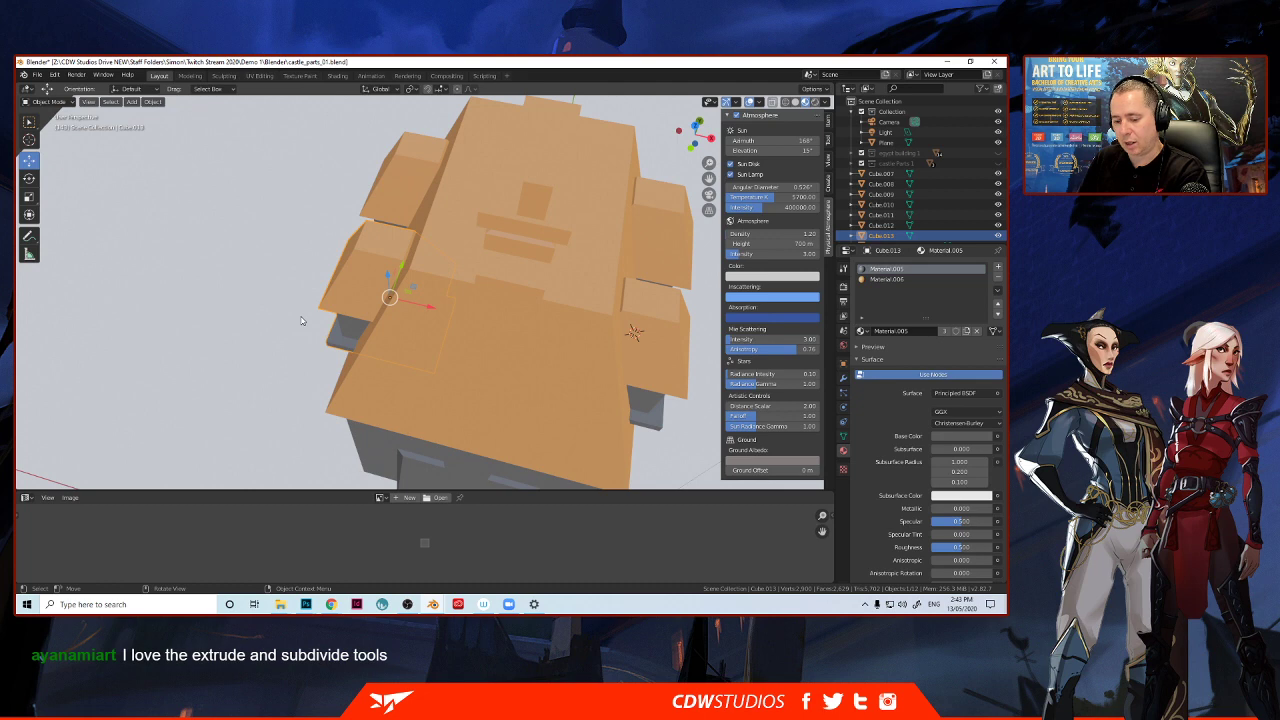
{"action": "key", "text": "shift+d"}
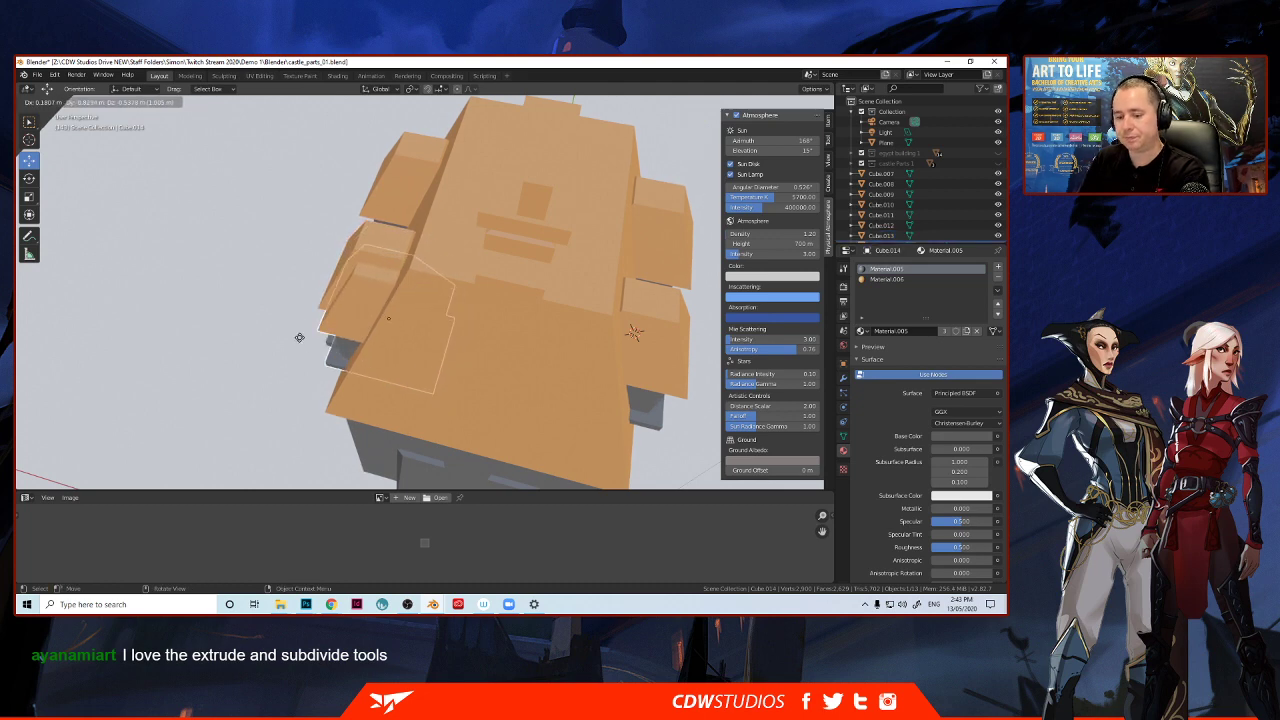
{"action": "left_click", "coordinate": [299, 337]}
{"action": "scroll", "coordinate": [305, 331], "scroll_direction": "down", "scroll_amount": 3}
{"action": "middle_click_drag", "start_coordinate": [305, 331], "coordinate": [306, 342]}
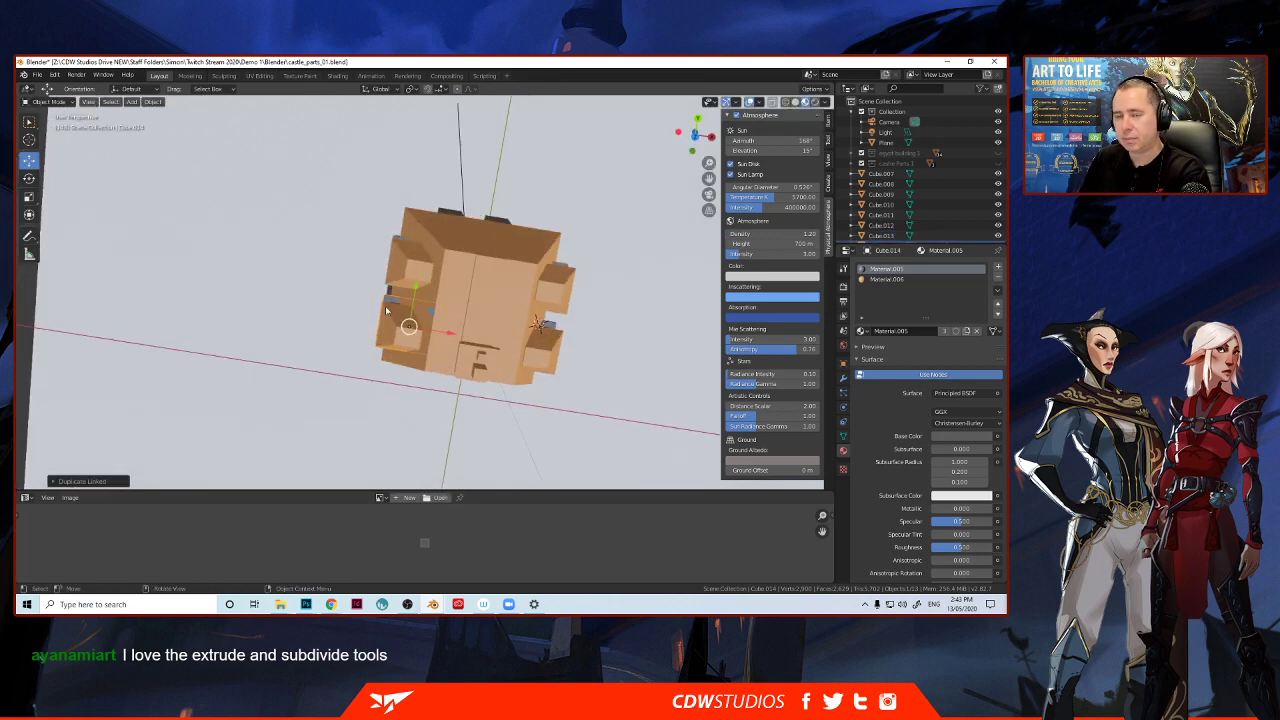
{"action": "left_click", "coordinate": [695, 136]}
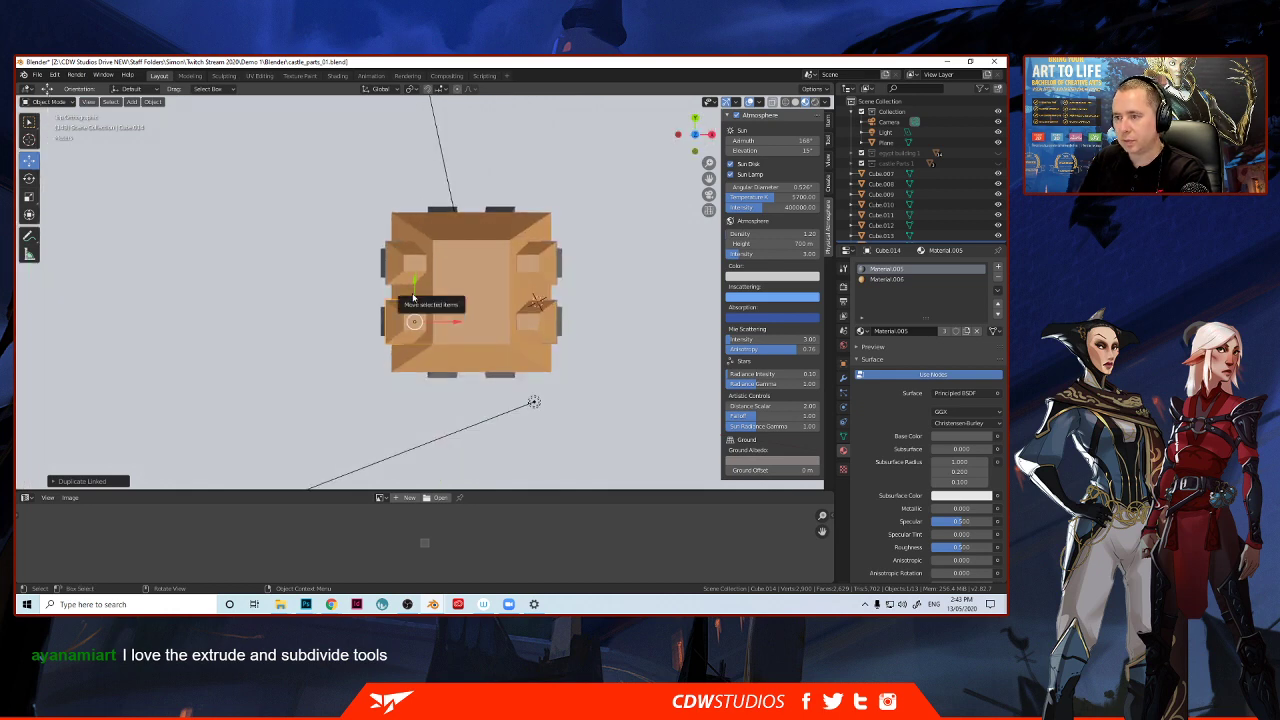
{"action": "left_click_drag", "start_coordinate": [416, 298], "coordinate": [416, 355]}
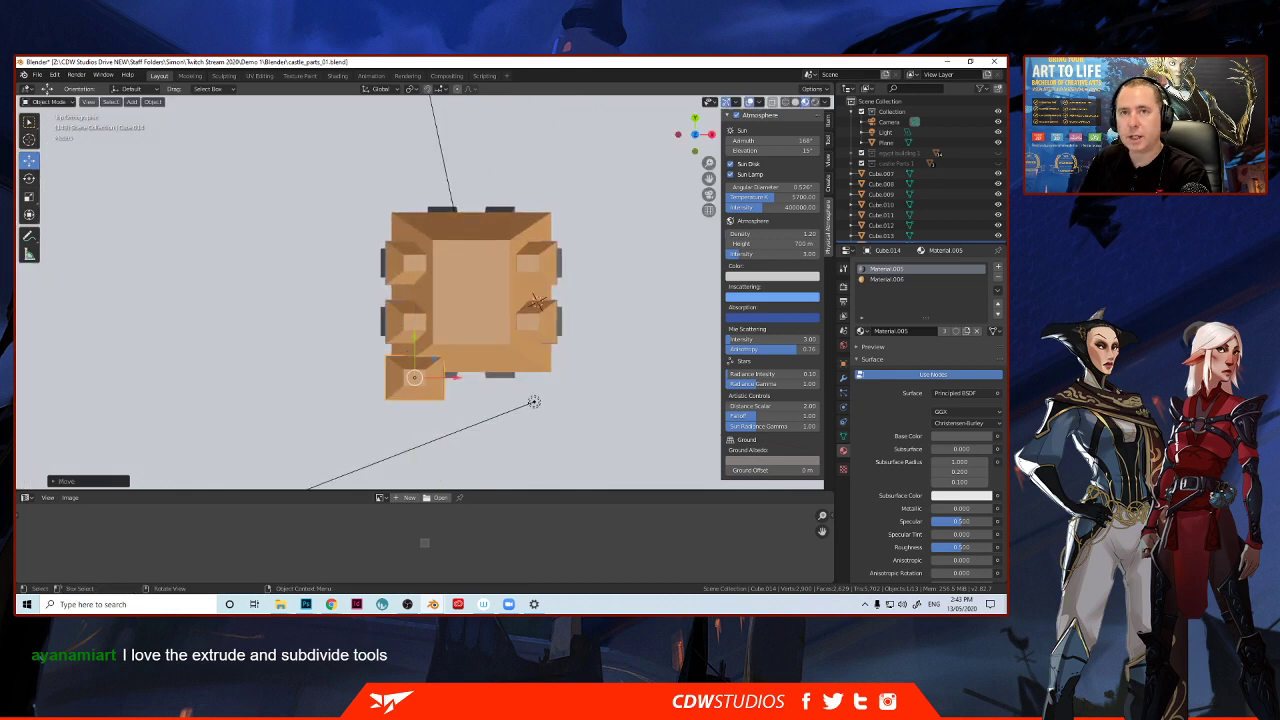
Rotate the single dormer copy a quarter turn around Z and place it centred on the roof side without dormers.
{"action": "left_click", "coordinate": [29, 178]}
{"action": "left_click_drag", "start_coordinate": [390, 400], "coordinate": [364, 410]}
{"action": "left_click", "coordinate": [30, 162]}
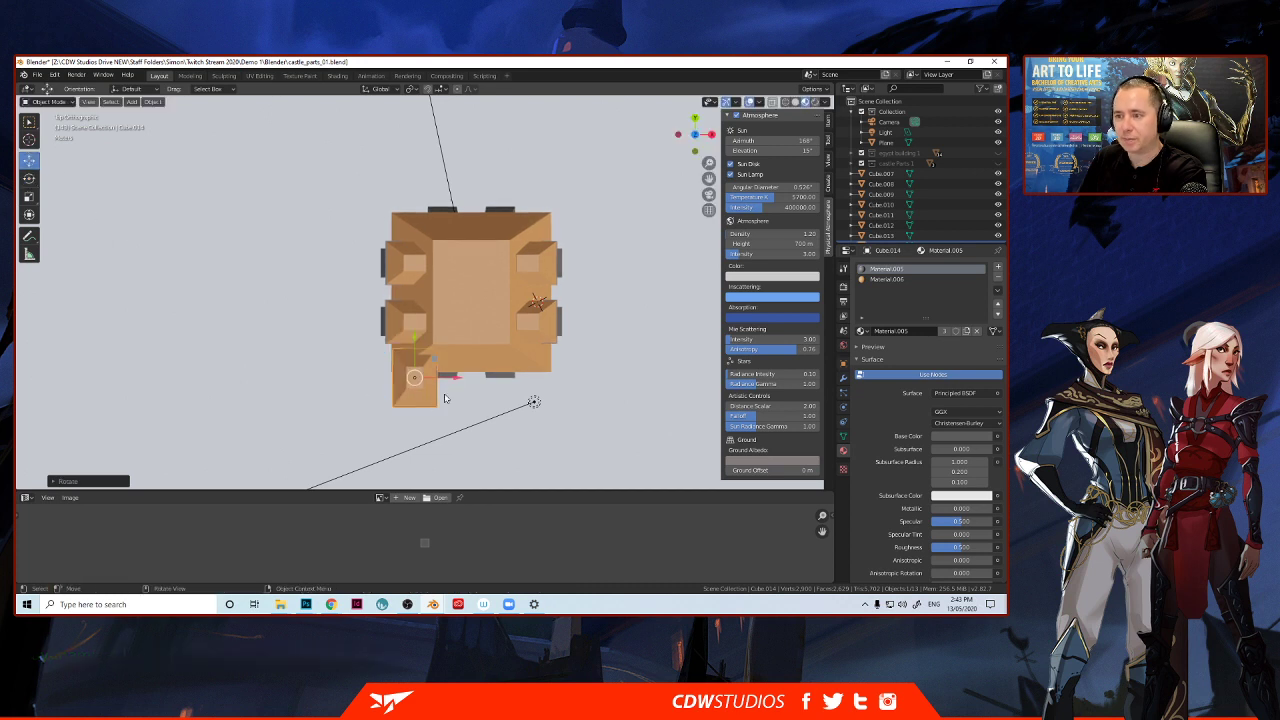
{"action": "left_click_drag", "start_coordinate": [443, 376], "coordinate": [474, 335]}
Duplicate the centred dormer along Y onto the opposite roof side and rotate the copy half a turn to face outward.
{"action": "middle_click_drag", "start_coordinate": [474, 335], "coordinate": [389, 335]}
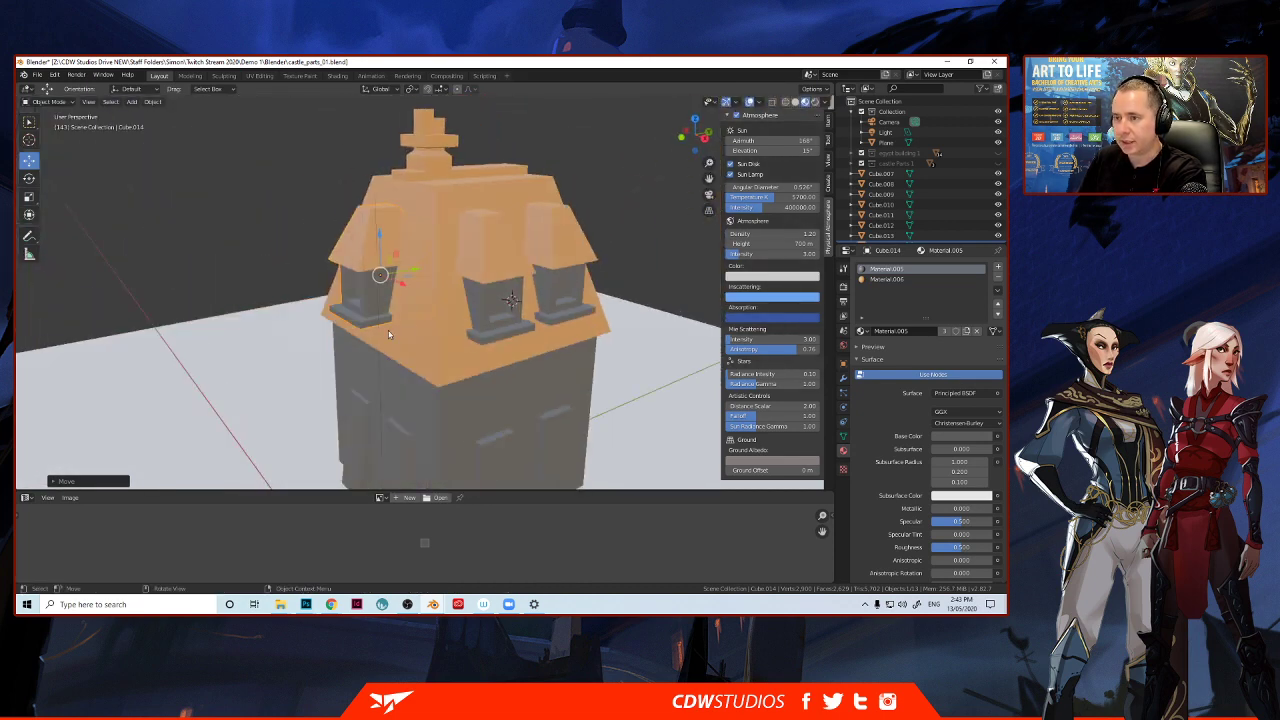
{"action": "key", "text": "shift+d"}
{"action": "right_click", "coordinate": [277, 323]}
{"action": "middle_click_drag", "start_coordinate": [314, 328], "coordinate": [280, 397]}
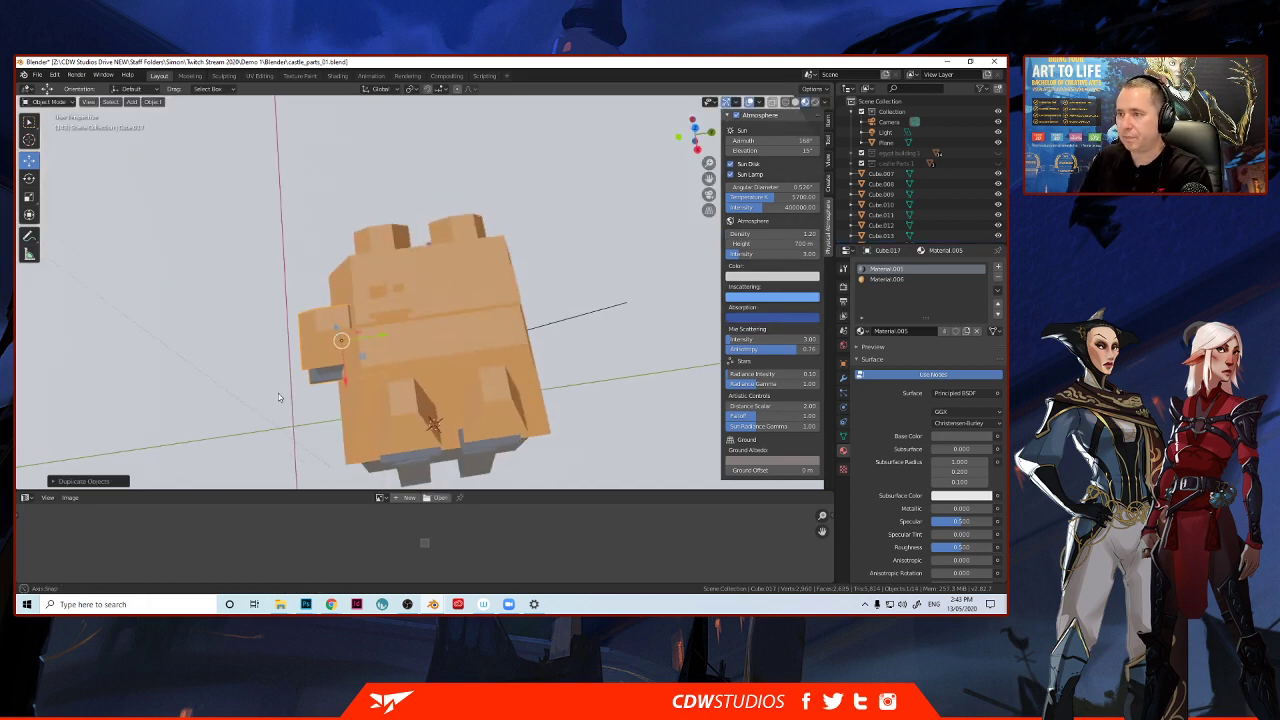
{"action": "left_click", "coordinate": [693, 128]}
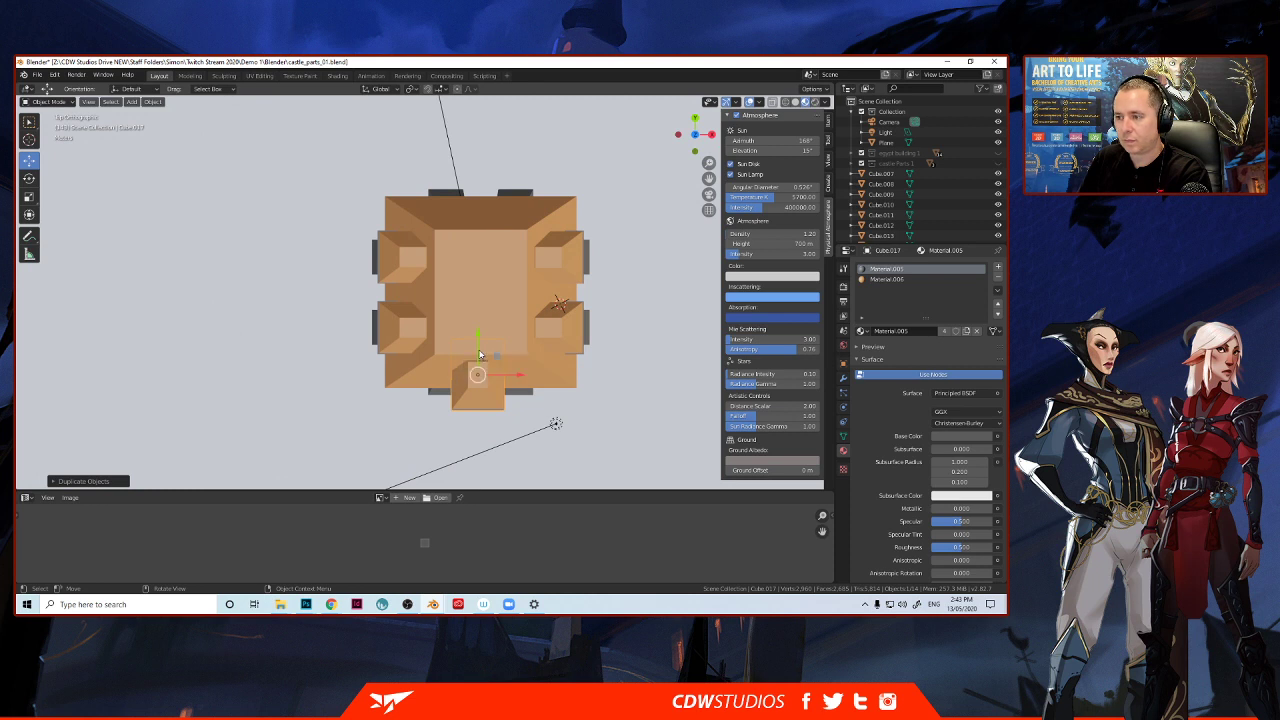
{"action": "left_click_drag", "start_coordinate": [479, 354], "coordinate": [489, 181]}
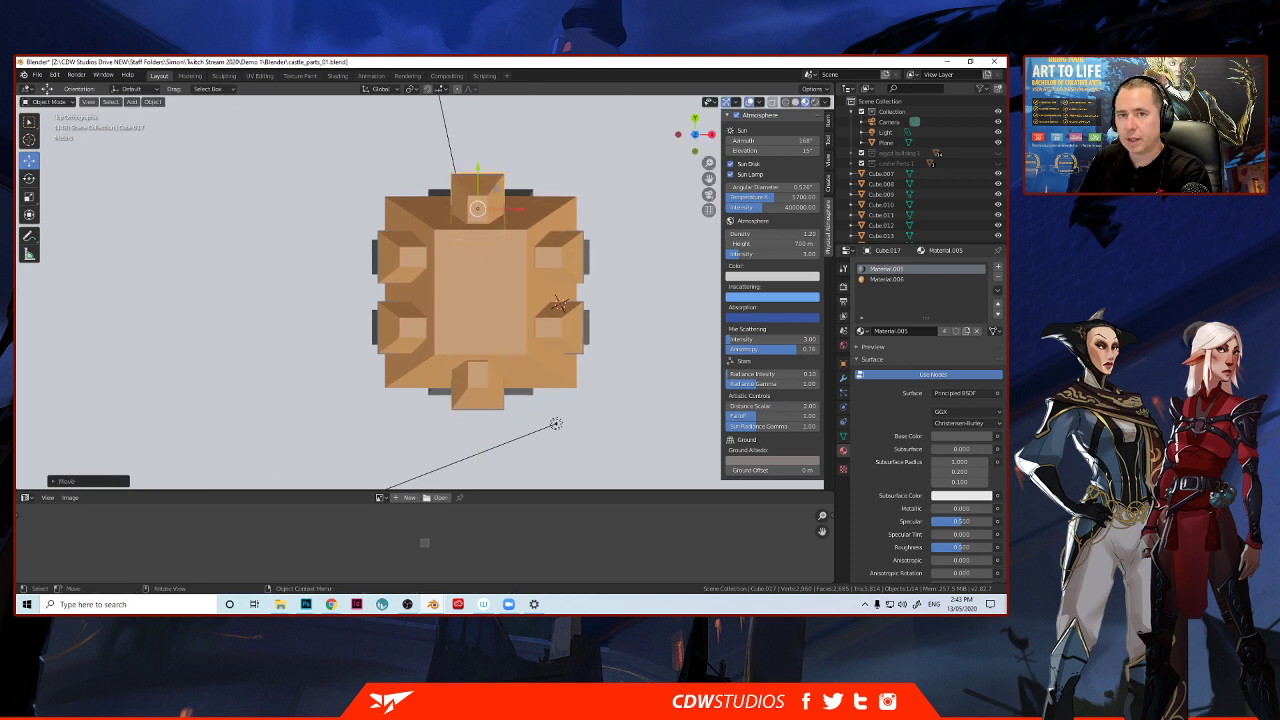
{"action": "left_click", "coordinate": [29, 178]}
{"action": "left_click_drag", "start_coordinate": [442, 198], "coordinate": [522, 287]}
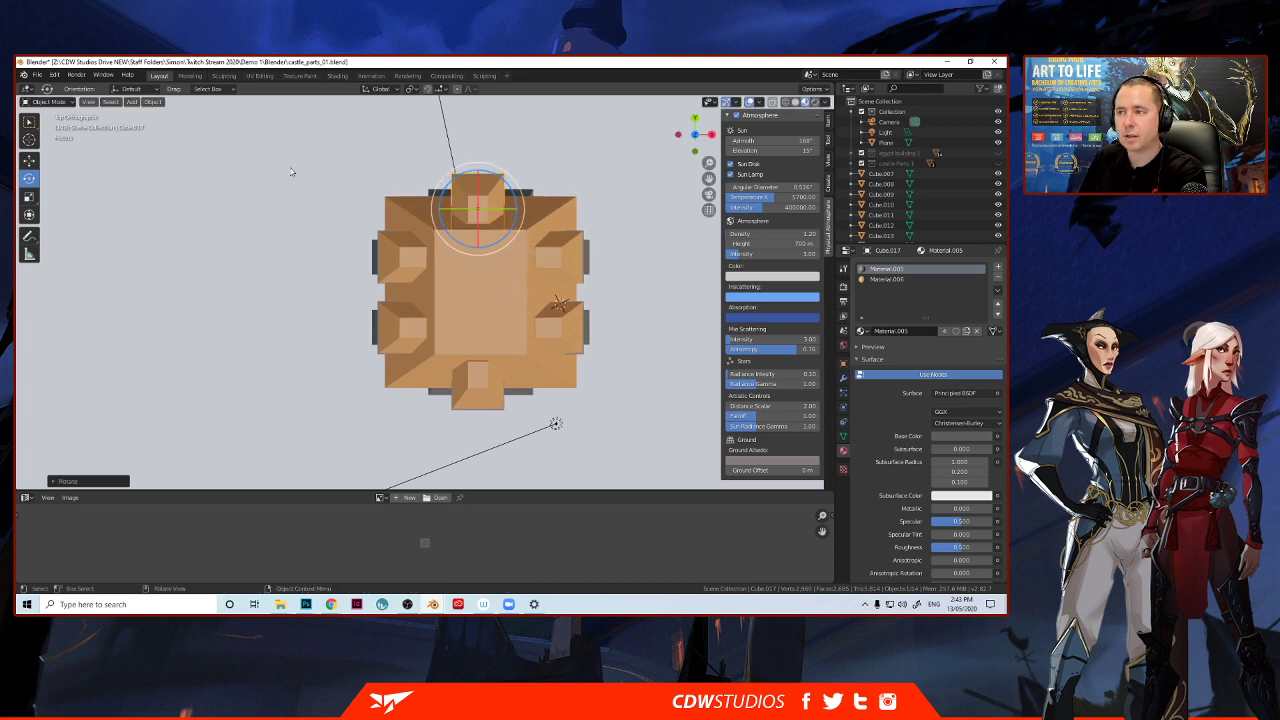
Inspect the castle building and its dormers from several sides, including the empty ground beside it.
{"action": "mouse_move", "coordinate": [197, 283]}
{"action": "middle_mouse_down"}
{"action": "mouse_move", "coordinate": [214, 286]}
{"action": "mouse_move", "coordinate": [144, 282]}
{"action": "mouse_move", "coordinate": [122, 236]}
{"action": "mouse_move", "coordinate": [206, 269]}
{"action": "middle_mouse_up"}
{"action": "scroll", "coordinate": [179, 272], "scroll_direction": "down", "scroll_amount": 4}
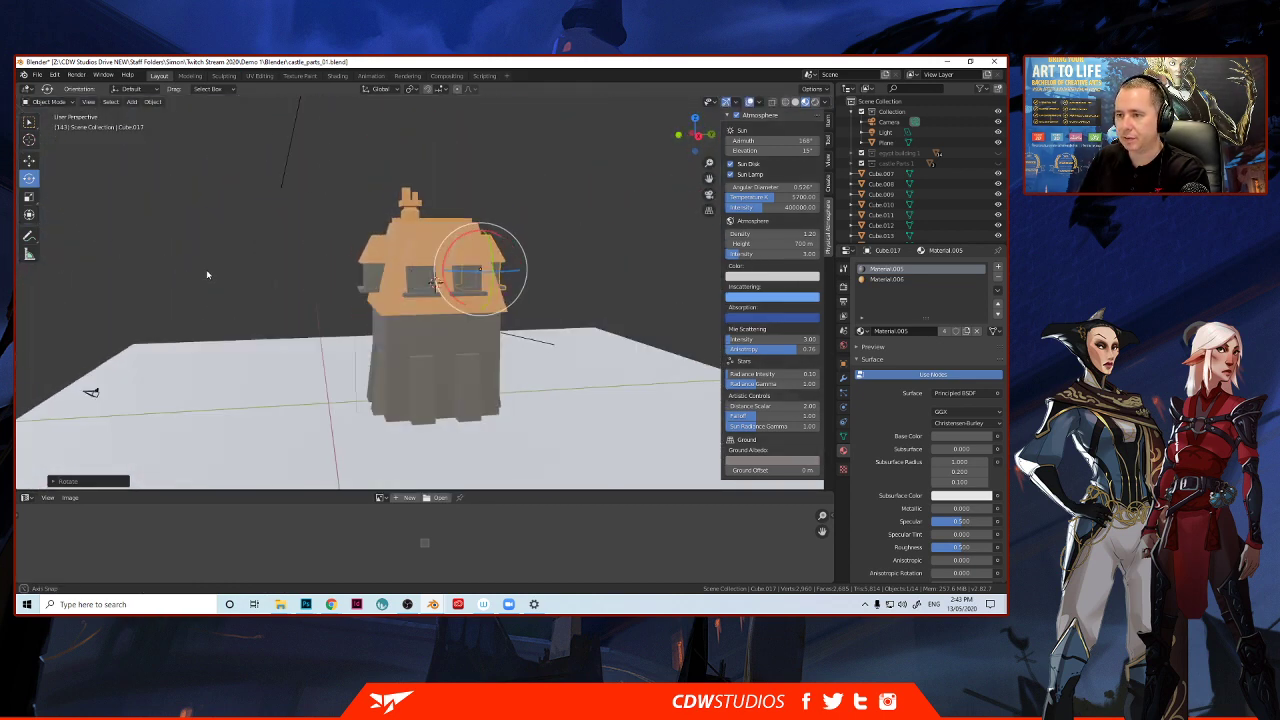
{"action": "middle_click_drag", "start_coordinate": [212, 222], "coordinate": [281, 303]}
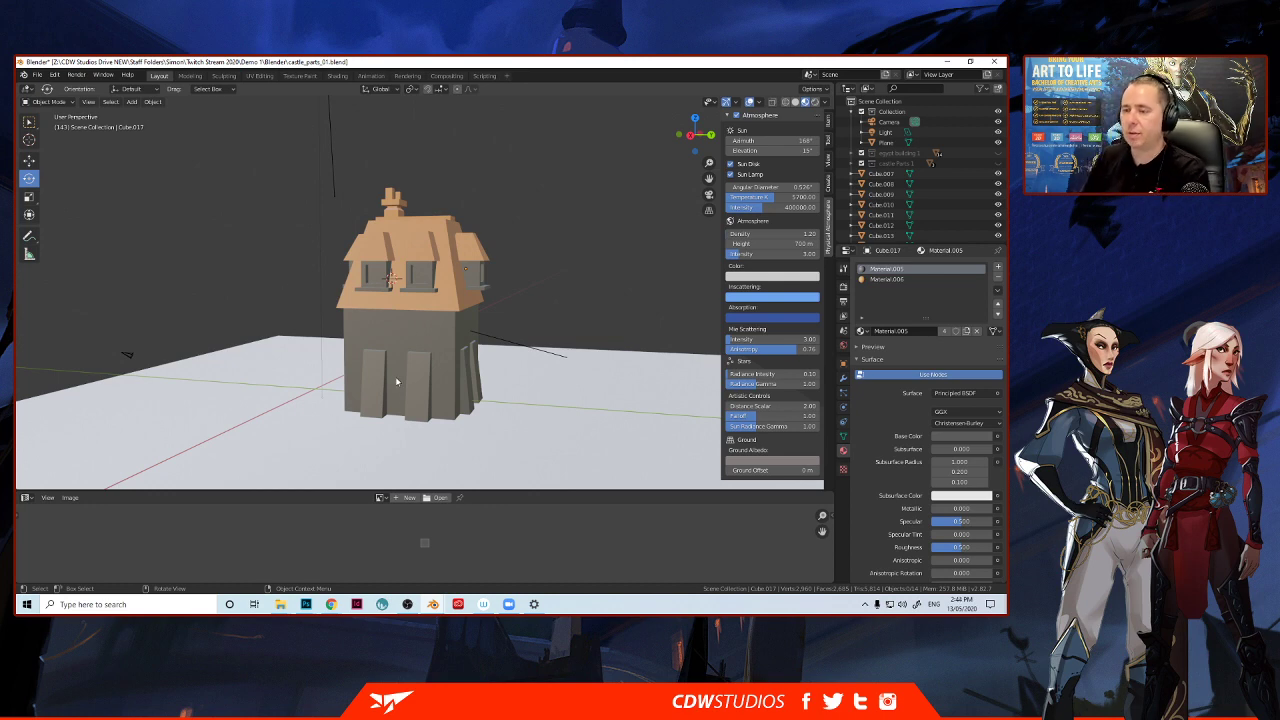
{"action": "middle_click_drag", "start_coordinate": [340, 366], "coordinate": [362, 349]}
{"action": "scroll", "coordinate": [347, 340], "scroll_direction": "up", "scroll_amount": 2}
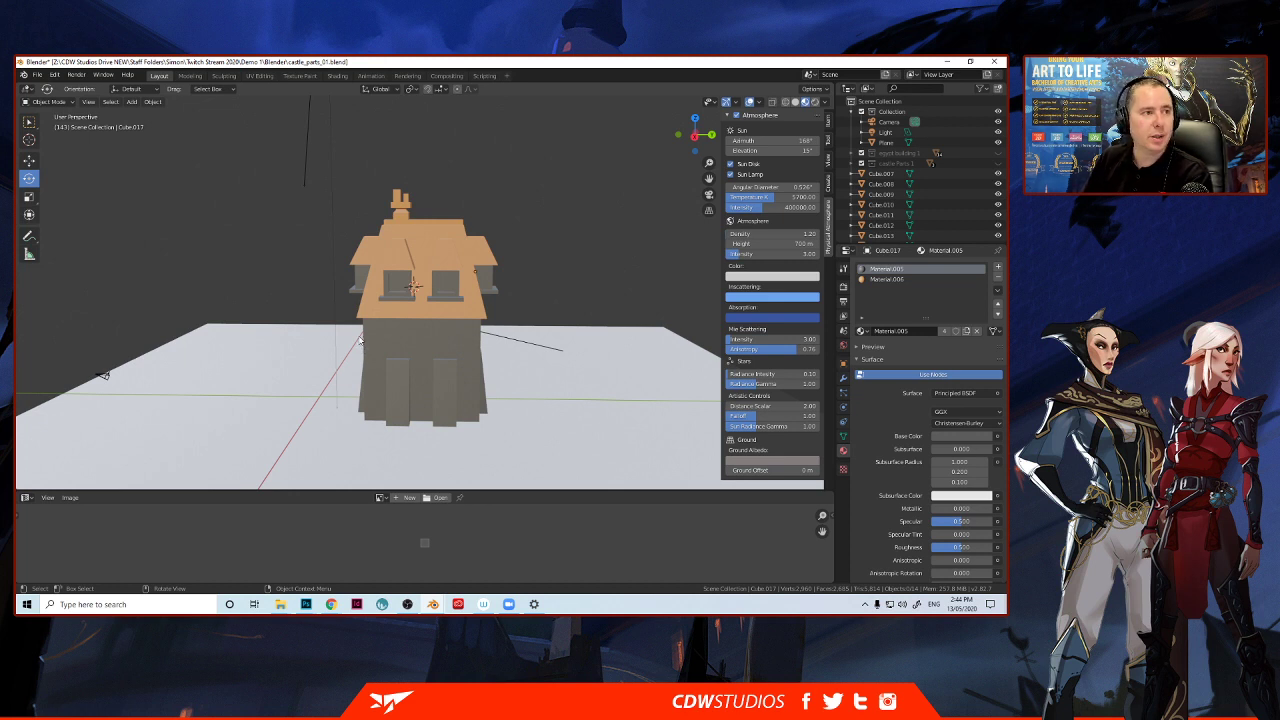
{"action": "middle_click_drag", "start_coordinate": [566, 355], "coordinate": [549, 332]}
{"action": "middle_click_drag", "start_coordinate": [529, 397], "coordinate": [337, 347], "text": "shift"}
{"action": "scroll", "coordinate": [369, 374], "scroll_direction": "up", "scroll_amount": 1}
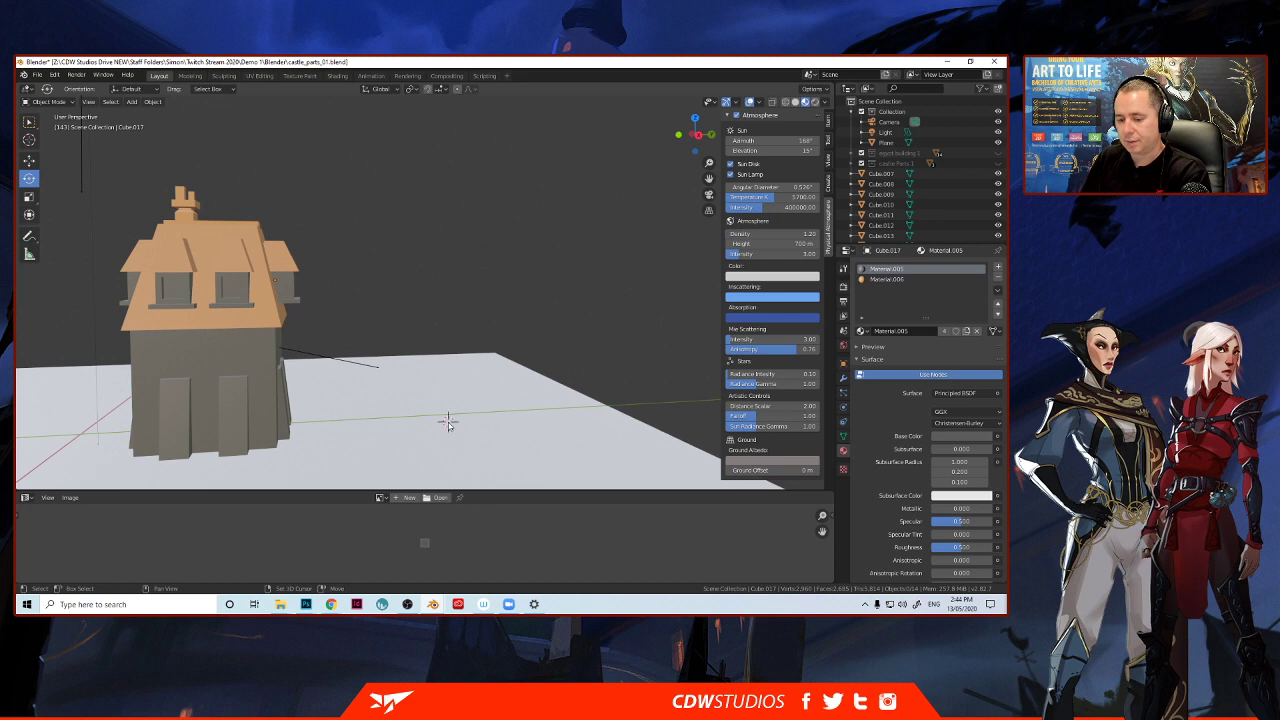
Add a cube on the empty ground beside the building, scale it up and raise it along Z.
{"action": "key", "text": "shift+a"}
{"action": "mouse_move", "coordinate": [440, 393]}
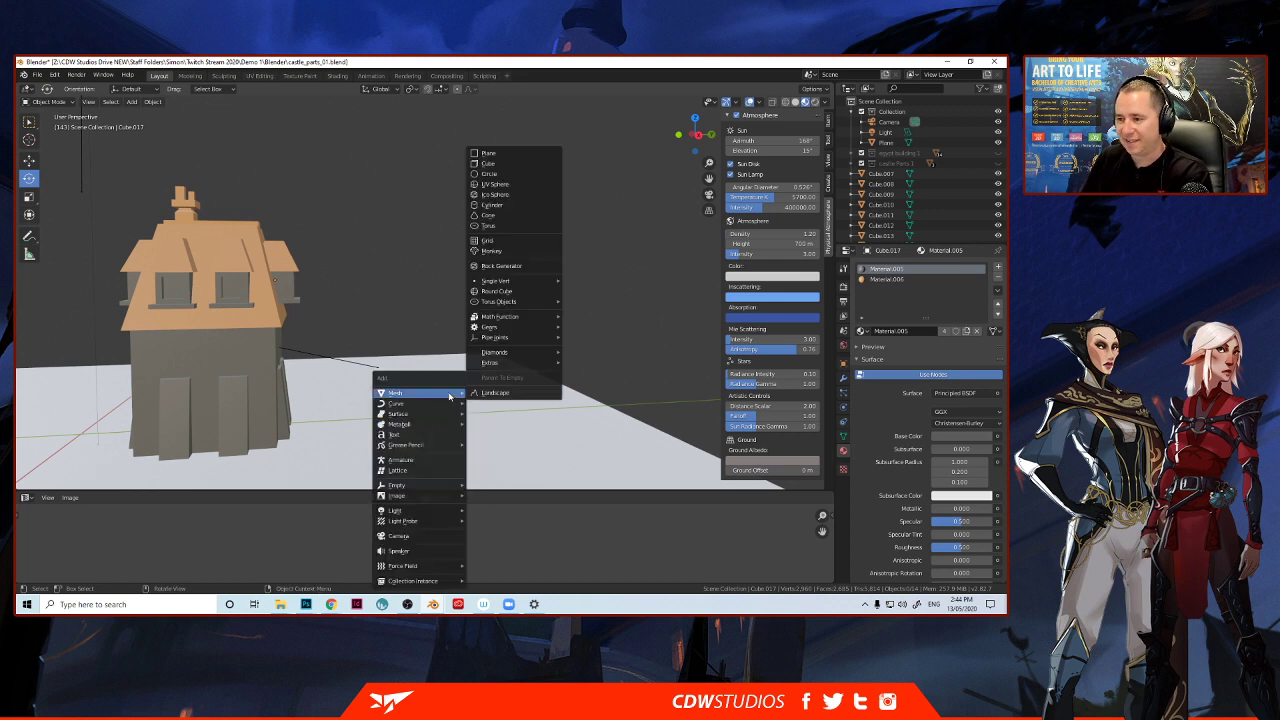
{"action": "left_click", "coordinate": [489, 163]}
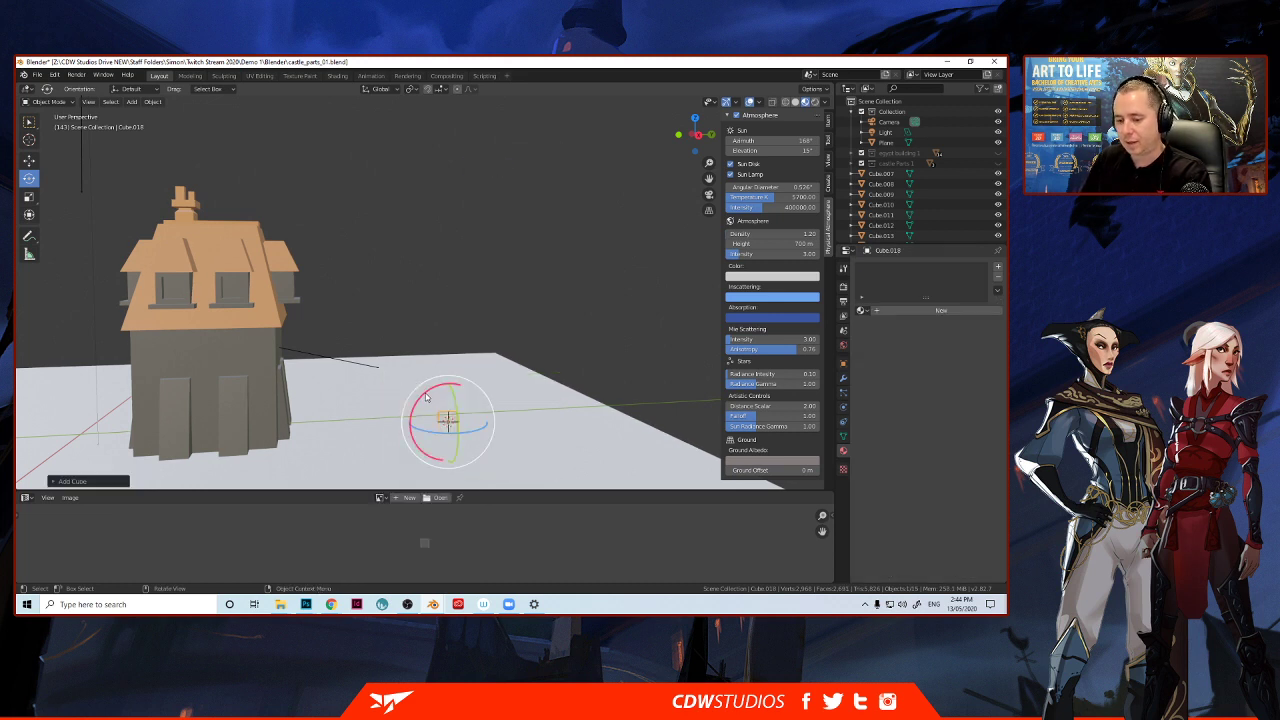
{"action": "key", "text": "s"}
{"action": "left_click", "coordinate": [349, 297]}
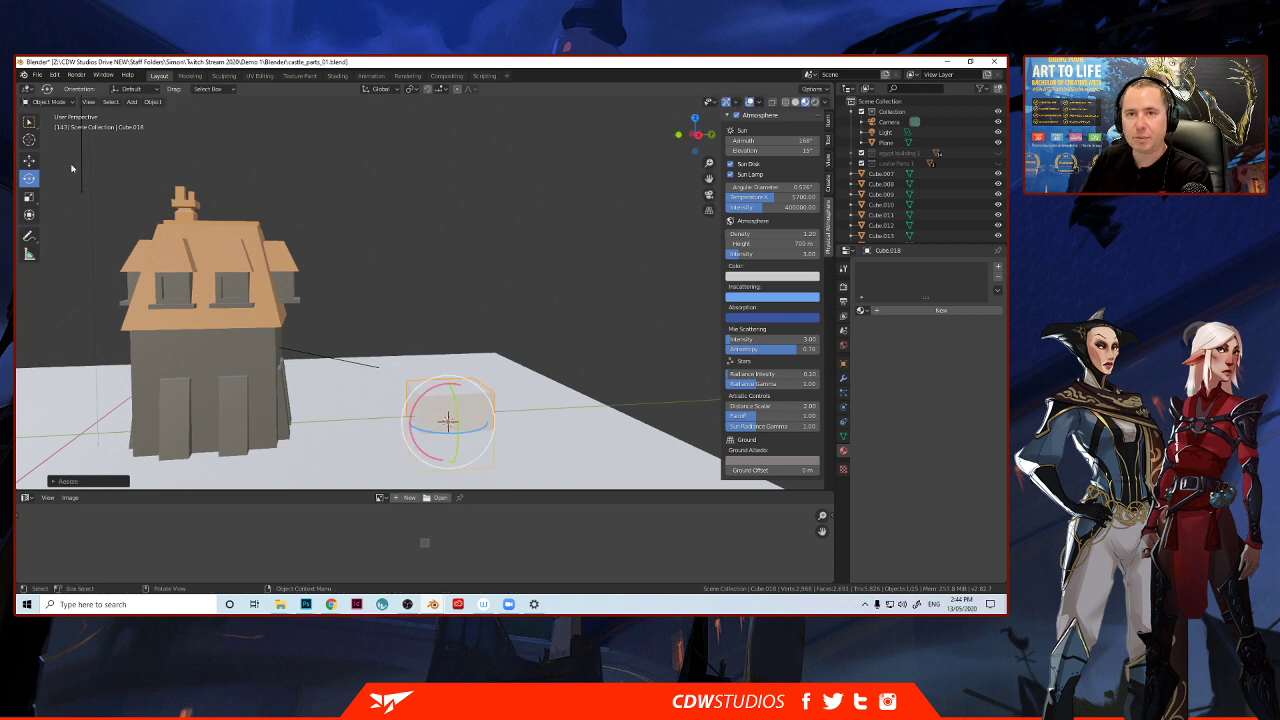
{"action": "left_click", "coordinate": [28, 160]}
{"action": "left_click_drag", "start_coordinate": [441, 388], "coordinate": [459, 348]}
{"action": "middle_click_drag", "start_coordinate": [459, 348], "coordinate": [438, 403]}
{"action": "scroll", "coordinate": [430, 361], "scroll_direction": "up", "scroll_amount": 1}
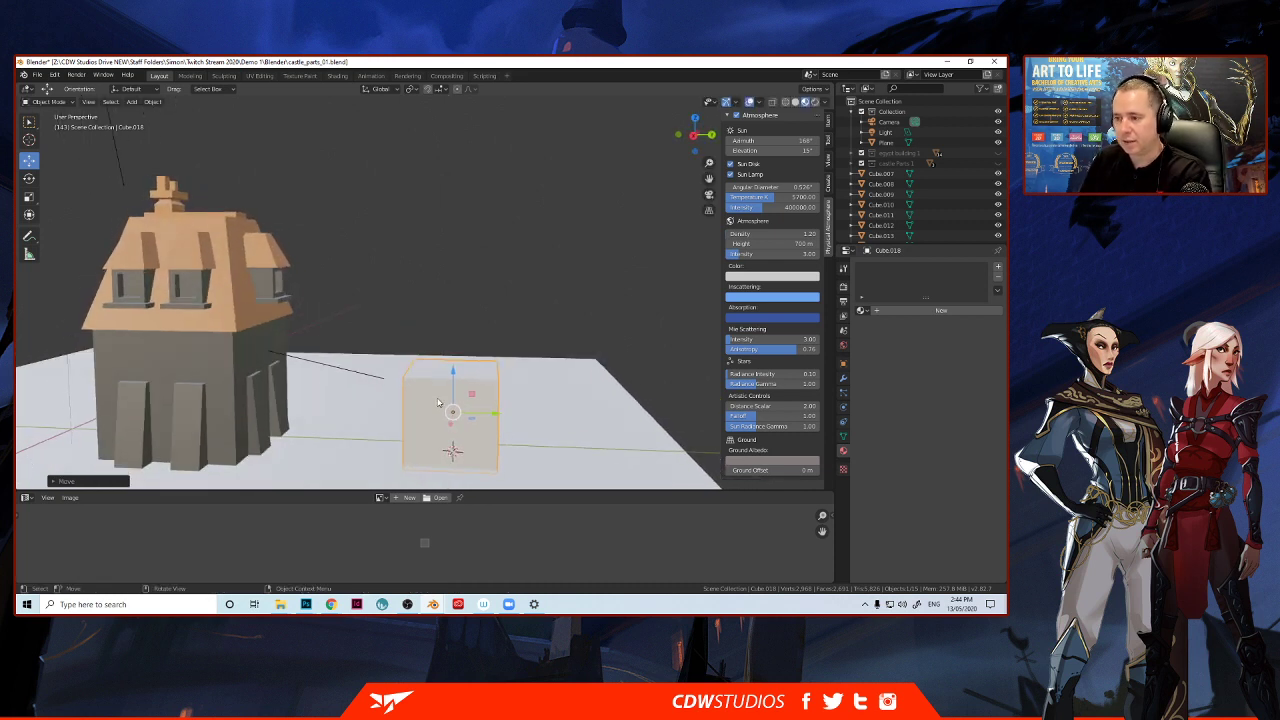
Enlarge the new cube, raise it above the ground plane and narrow it along Y into an upright tower base.
{"action": "key", "text": "s"}
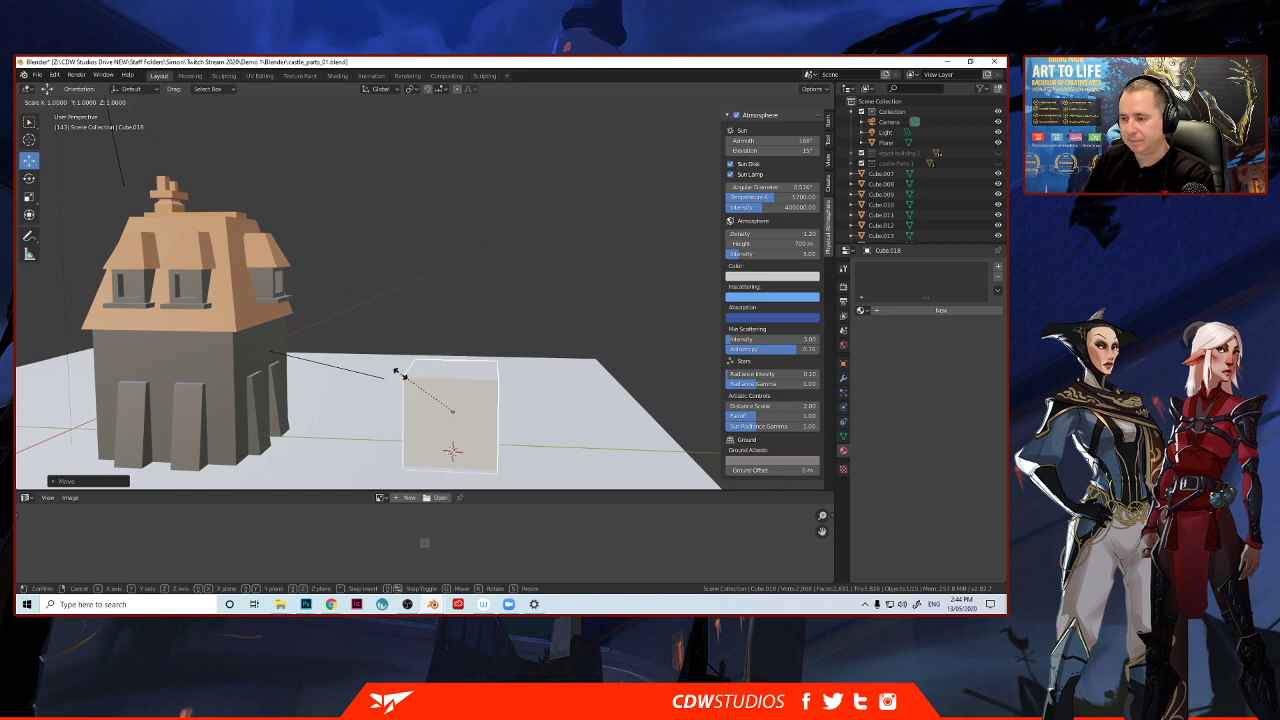
{"action": "left_click", "coordinate": [381, 336]}
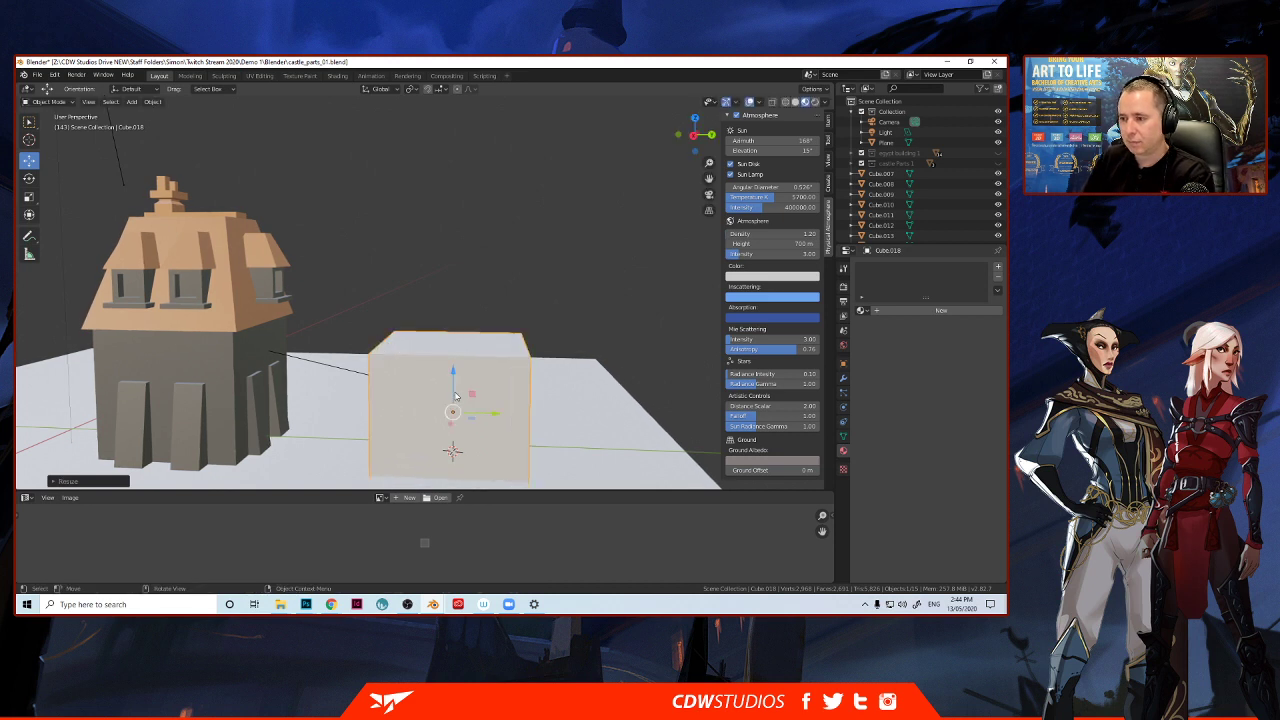
{"action": "left_click_drag", "start_coordinate": [455, 397], "coordinate": [484, 385]}
{"action": "left_click", "coordinate": [30, 197]}
{"action": "mouse_move", "coordinate": [494, 372]}
{"action": "middle_mouse_down"}
{"action": "mouse_move", "coordinate": [373, 377]}
{"action": "mouse_move", "coordinate": [499, 396]}
{"action": "middle_mouse_up"}
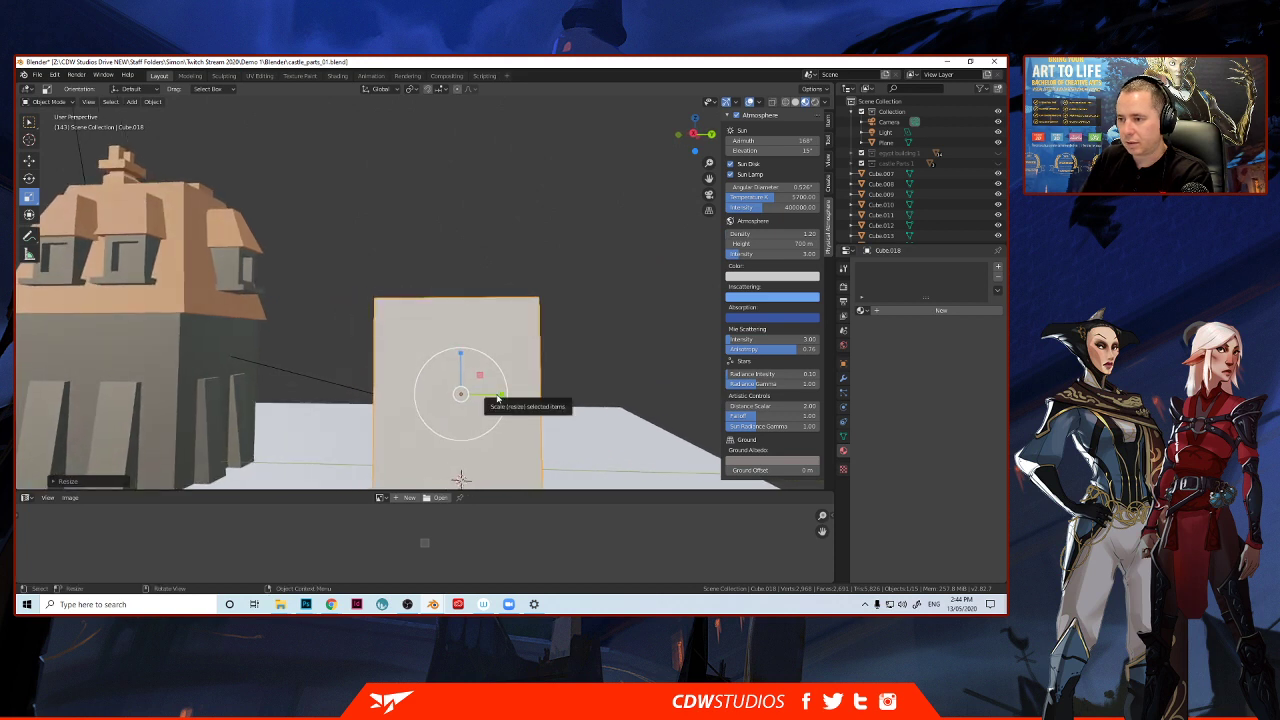
{"action": "left_click_drag", "start_coordinate": [499, 396], "coordinate": [490, 396]}
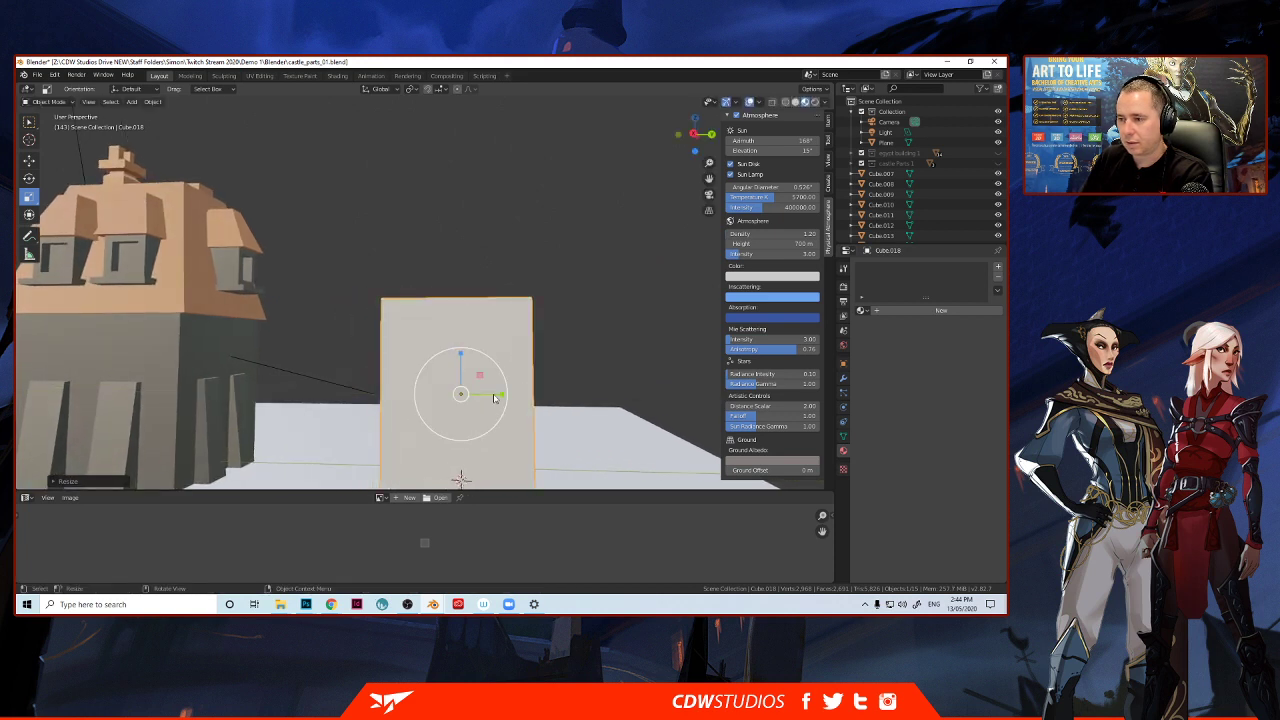
{"action": "middle_click_drag", "start_coordinate": [490, 396], "coordinate": [355, 335]}
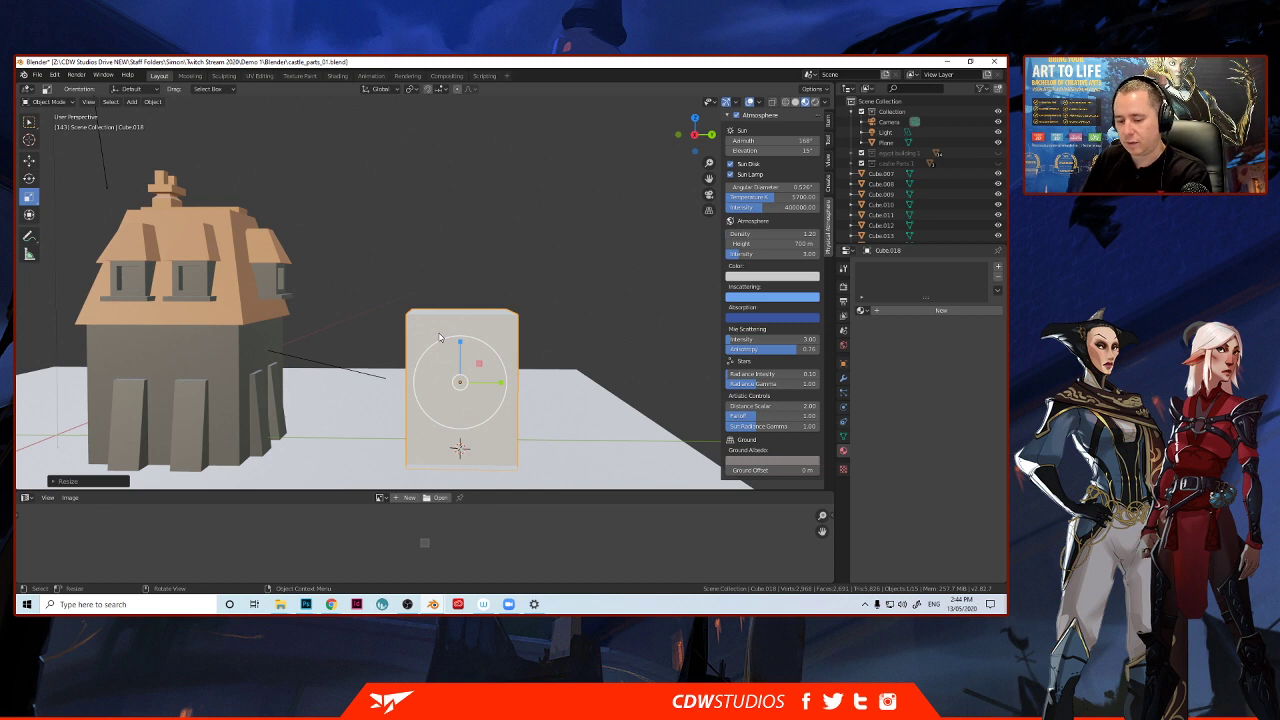
Duplicate the tower base, stack the copy on top and scale it up slightly so it overhangs the base.
{"action": "key", "text": "shift+d"}
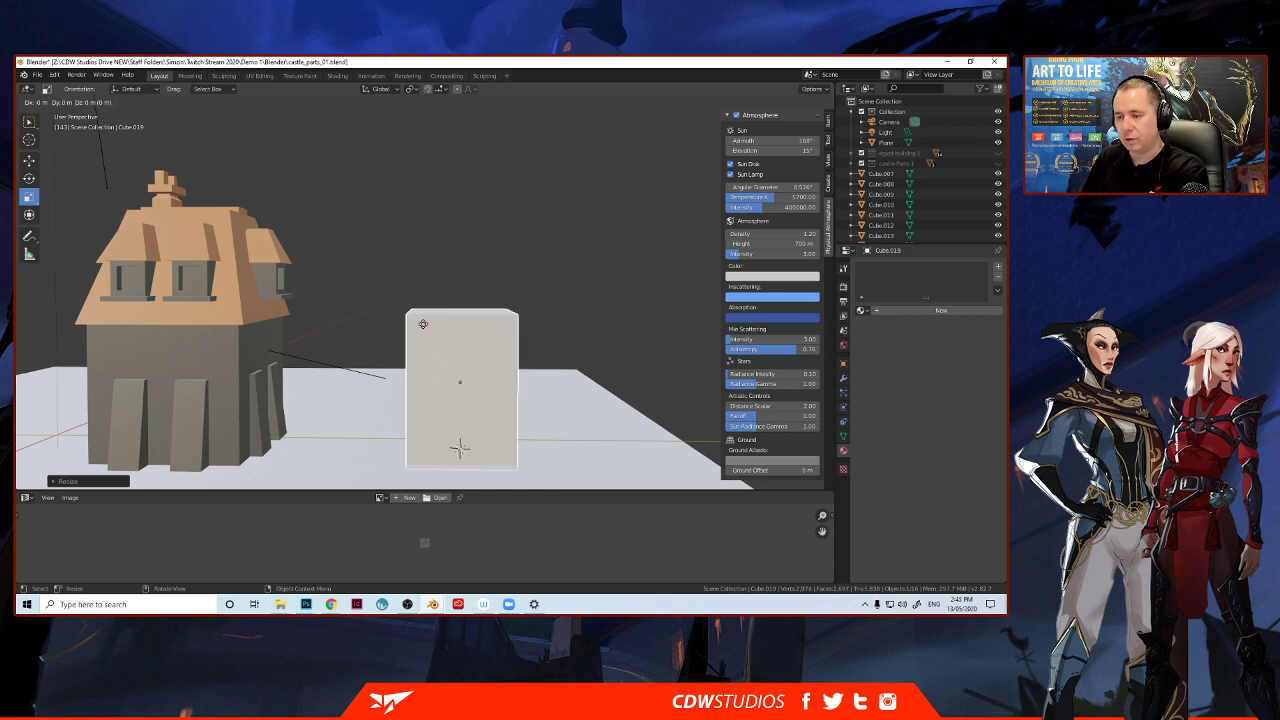
{"action": "left_click", "coordinate": [423, 324]}
{"action": "left_click", "coordinate": [30, 161]}
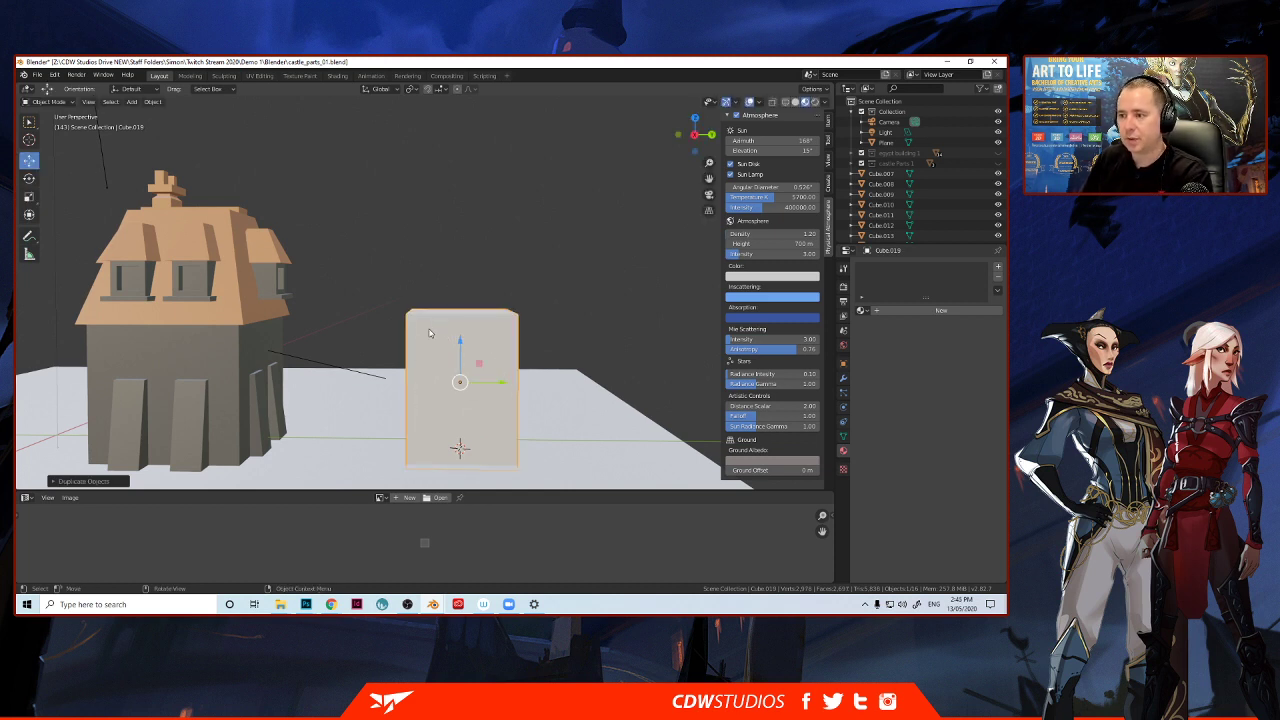
{"action": "left_click_drag", "start_coordinate": [459, 366], "coordinate": [467, 226]}
{"action": "key", "text": "s"}
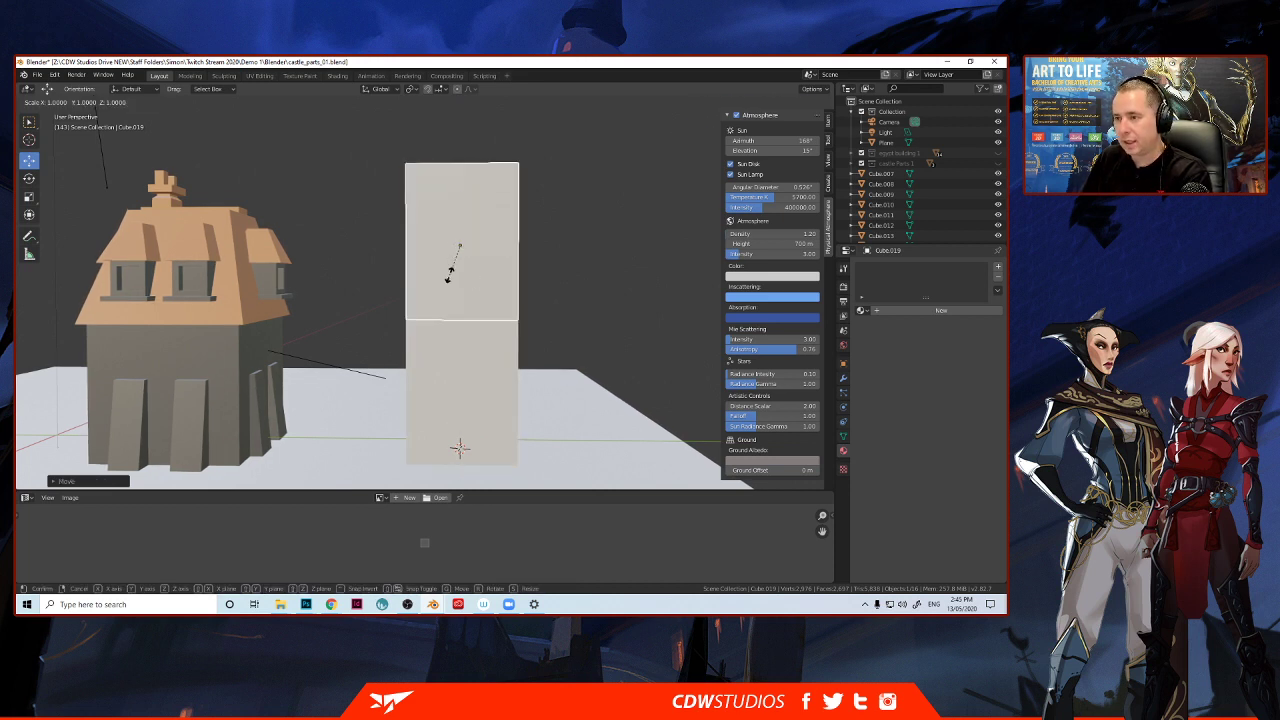
{"action": "left_click", "coordinate": [437, 275]}
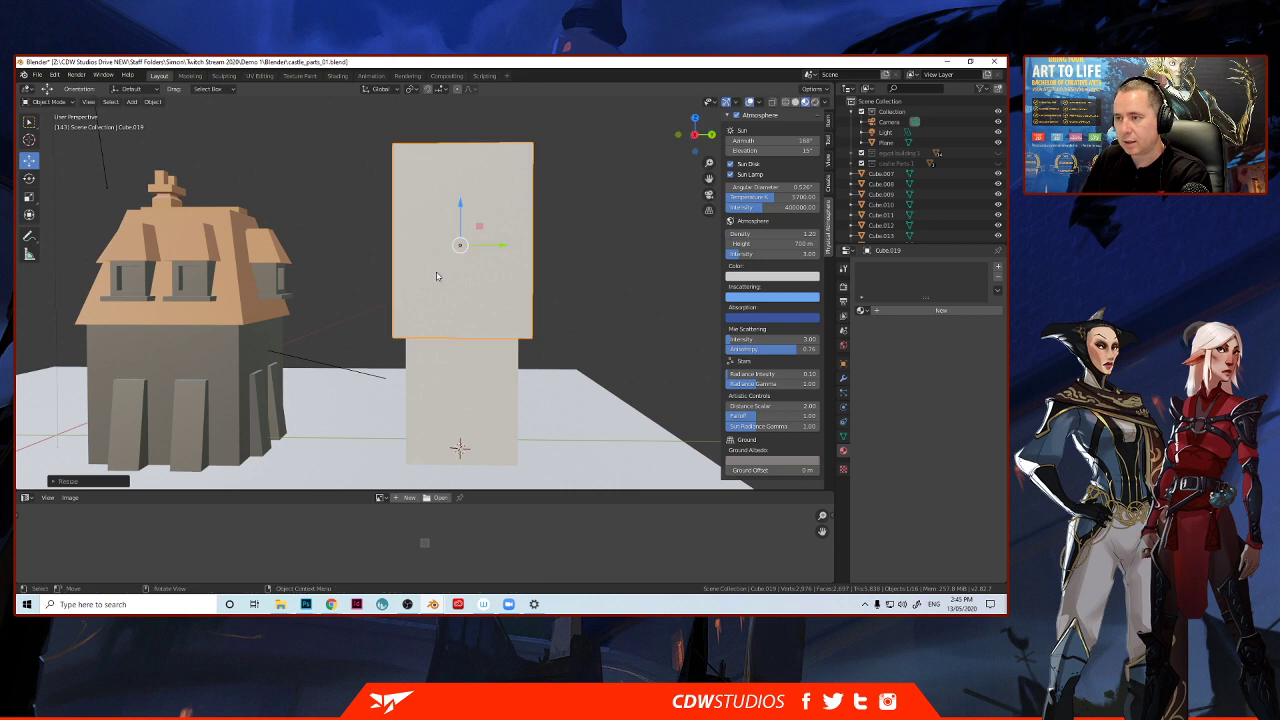
{"action": "left_click_drag", "start_coordinate": [459, 222], "coordinate": [460, 201]}
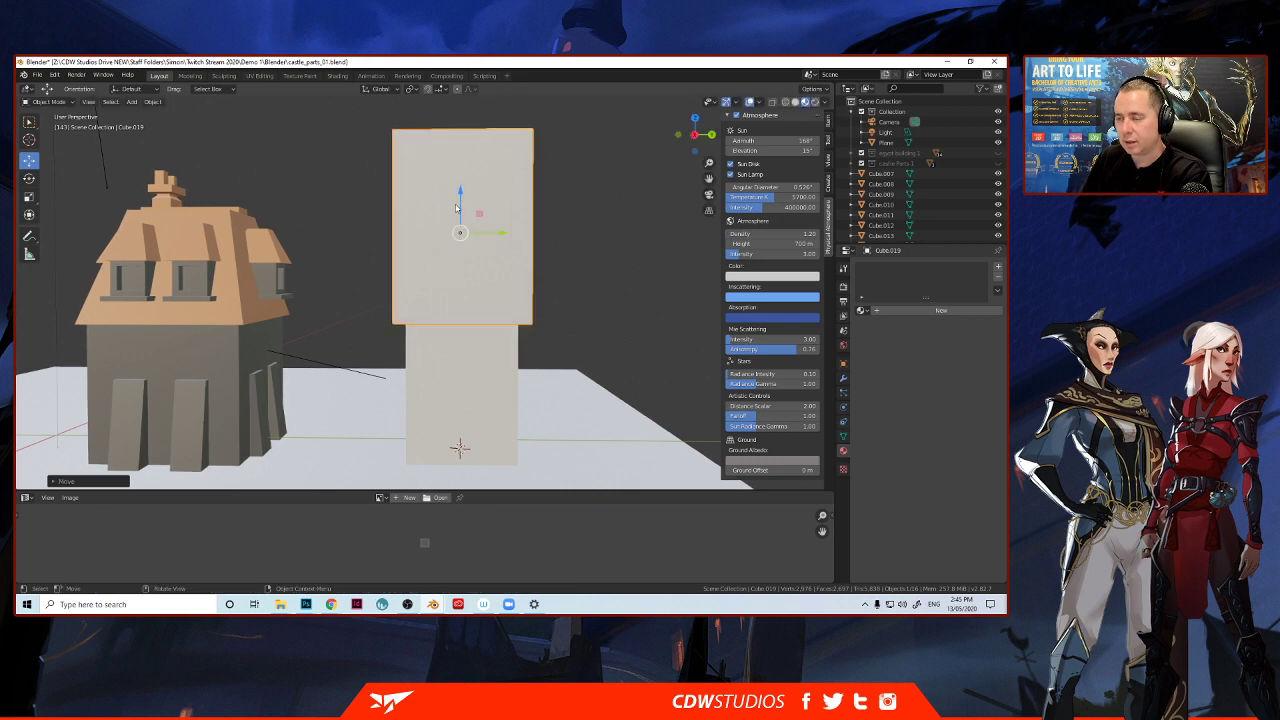
{"action": "middle_click_drag", "start_coordinate": [460, 201], "coordinate": [383, 261]}
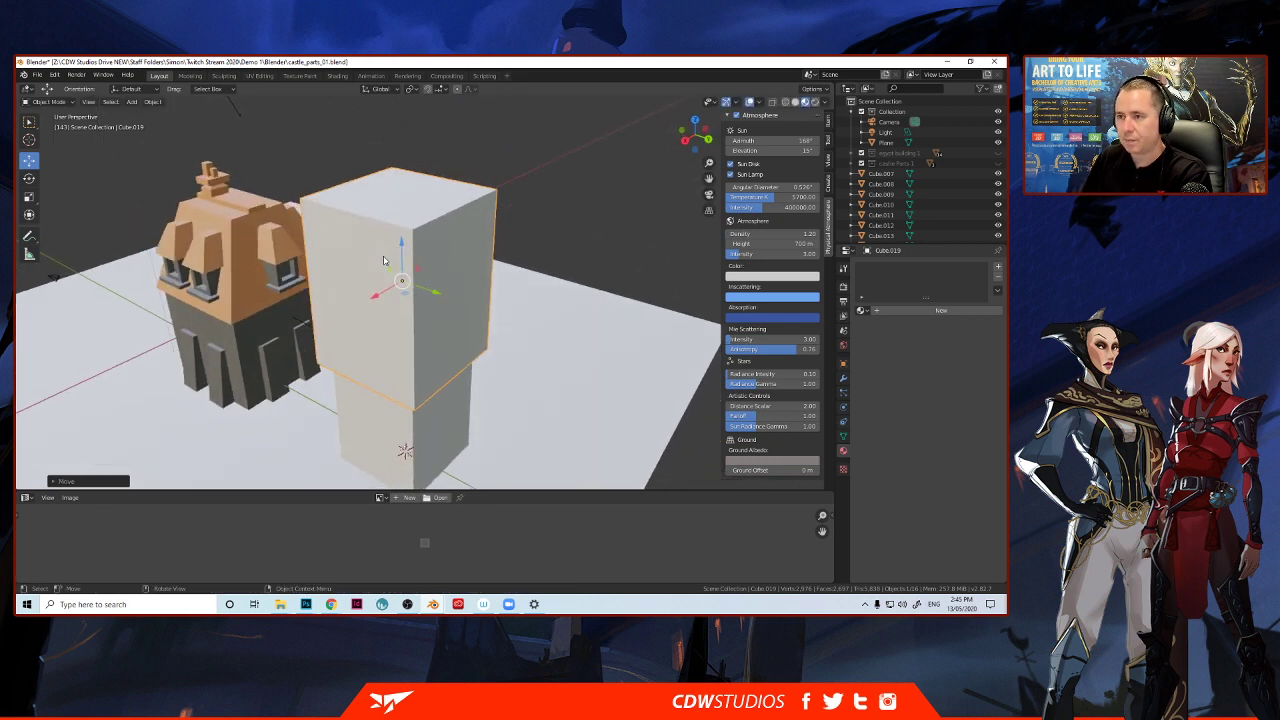
Taper the tower's upper block into a sloped roof by scaling down its top face.
{"action": "key", "text": "Tab"}
{"action": "left_click", "coordinate": [420, 185]}
{"action": "key", "text": "s"}
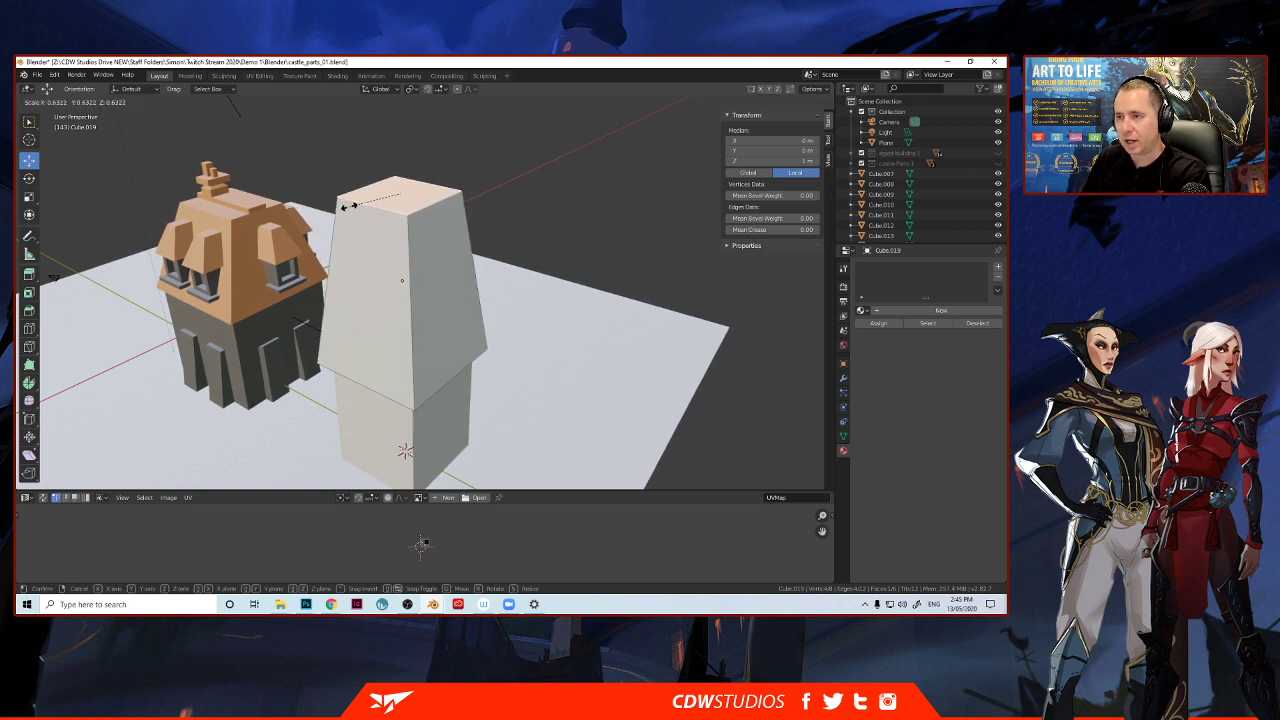
{"action": "left_click", "coordinate": [340, 205]}
{"action": "middle_click_drag", "start_coordinate": [340, 205], "coordinate": [226, 157]}
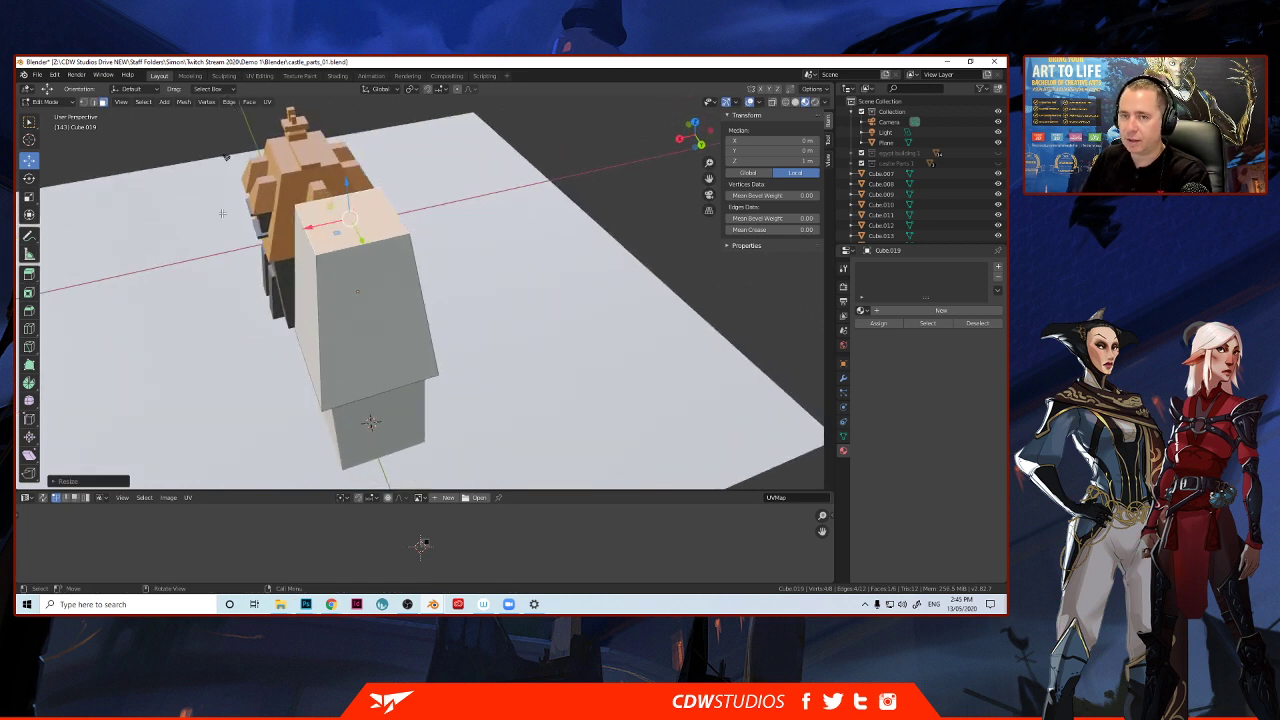
Narrow the tower roof's top face further along X and slightly along Y.
{"action": "key", "text": "shift+space"}
{"action": "key", "text": "s"}
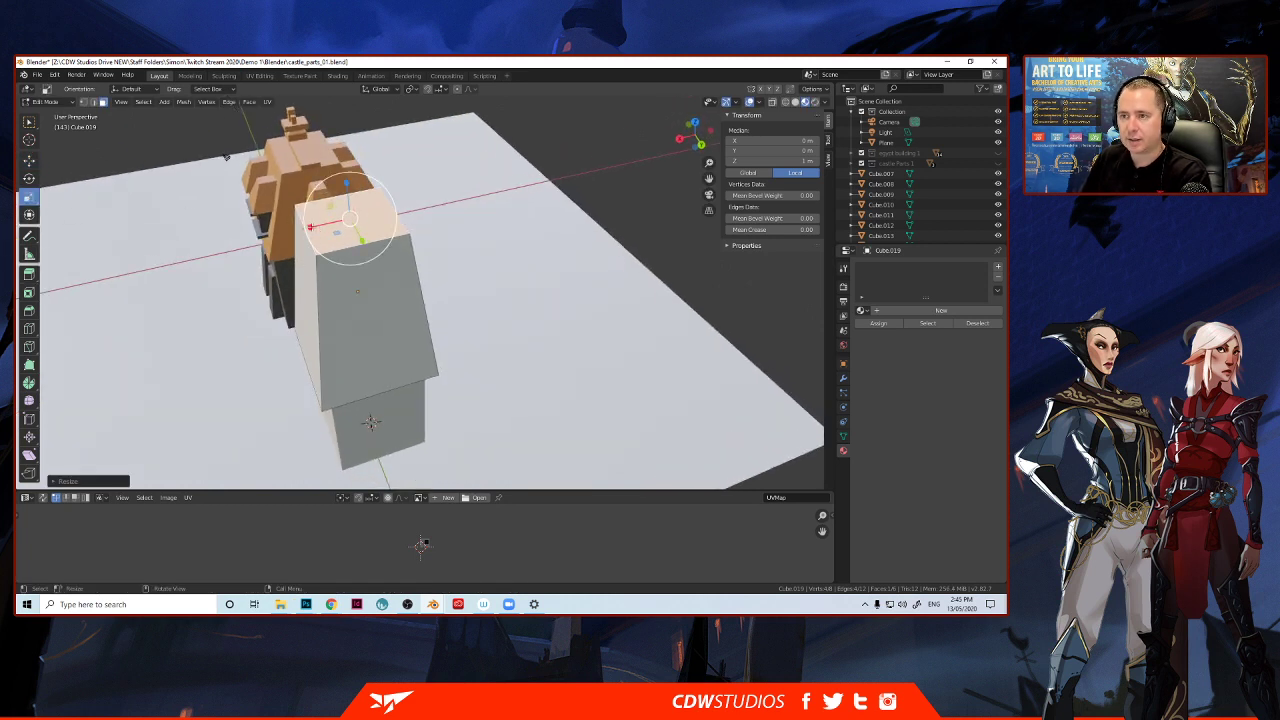
{"action": "left_click_drag", "start_coordinate": [310, 227], "coordinate": [364, 247]}
{"action": "middle_click_drag", "start_coordinate": [305, 251], "coordinate": [430, 148]}
{"action": "left_click_drag", "start_coordinate": [494, 163], "coordinate": [485, 165]}
{"action": "middle_click_drag", "start_coordinate": [485, 165], "coordinate": [361, 216]}
{"action": "scroll", "coordinate": [361, 216], "scroll_direction": "up", "scroll_amount": 1}
{"action": "scroll", "coordinate": [360, 215], "scroll_direction": "down", "scroll_amount": 1}
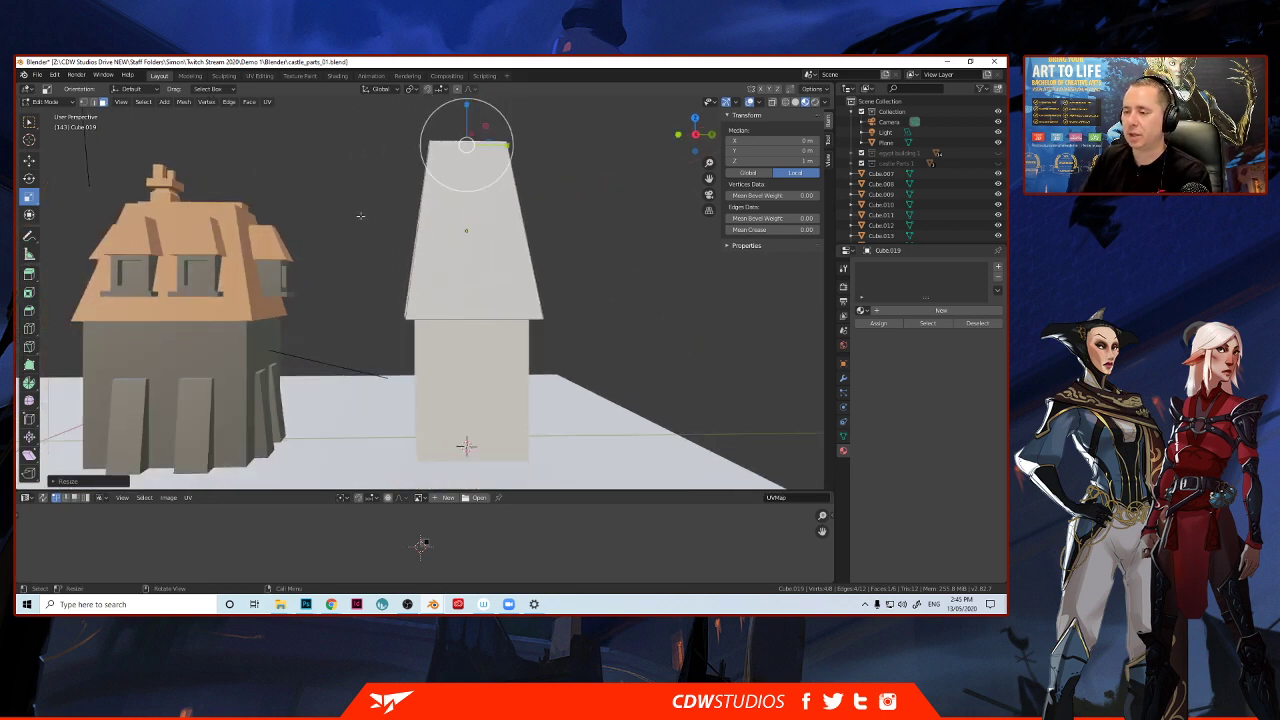
{"action": "left_click", "coordinate": [358, 276]}
{"action": "middle_click_drag", "start_coordinate": [358, 276], "coordinate": [376, 274]}
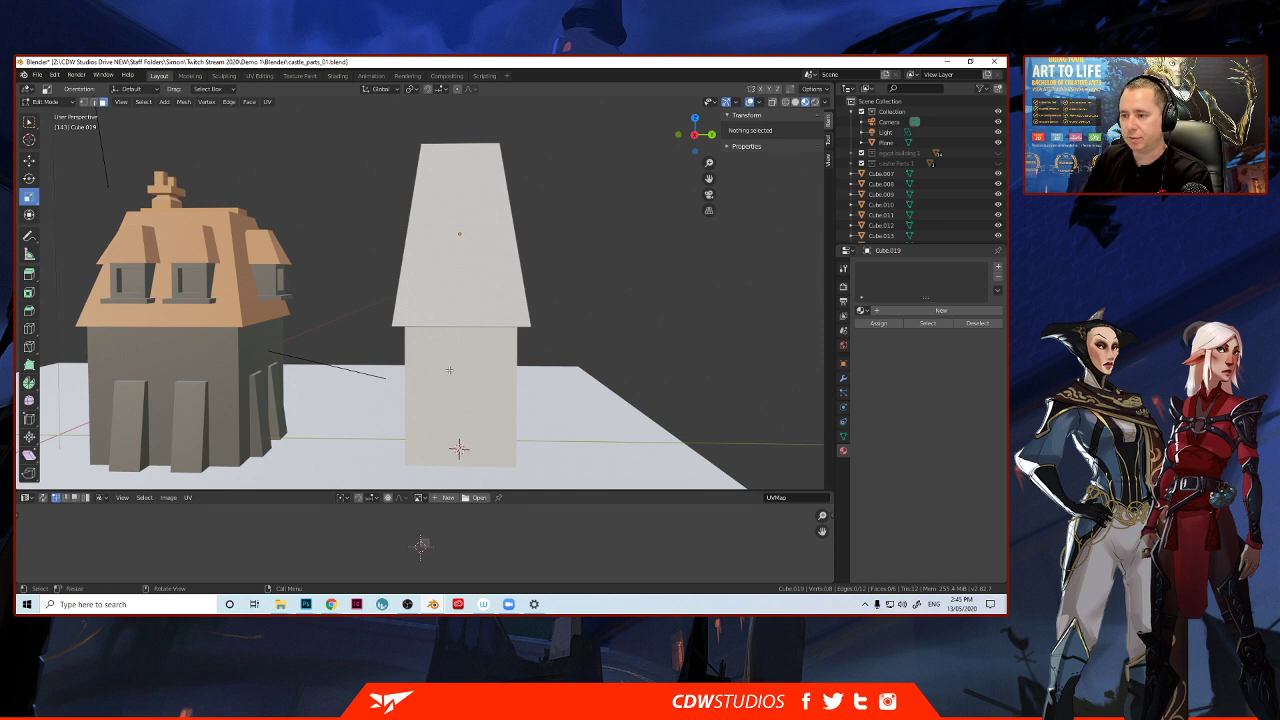
Add one horizontal loop cut around the tower base and slide it slightly above the middle.
{"action": "key", "text": "Tab"}
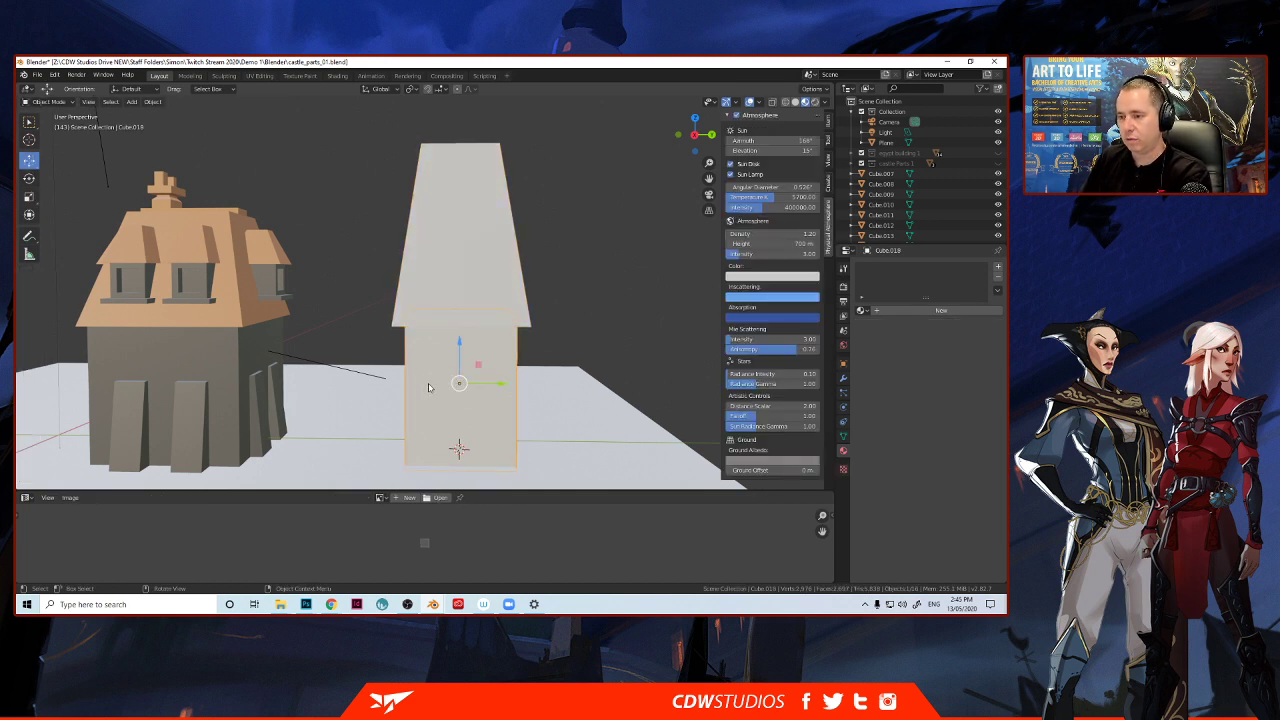
{"action": "key", "text": "Tab"}
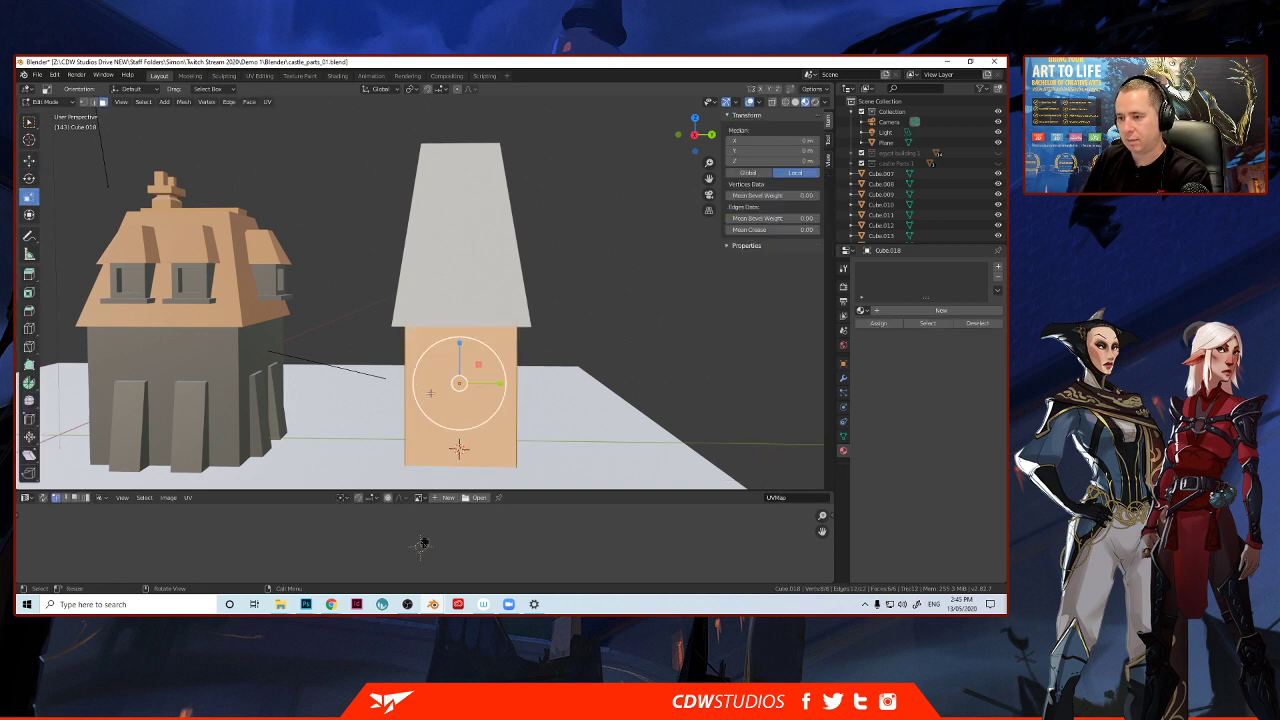
{"action": "left_click", "coordinate": [431, 393]}
{"action": "key", "text": "ctrl+r"}
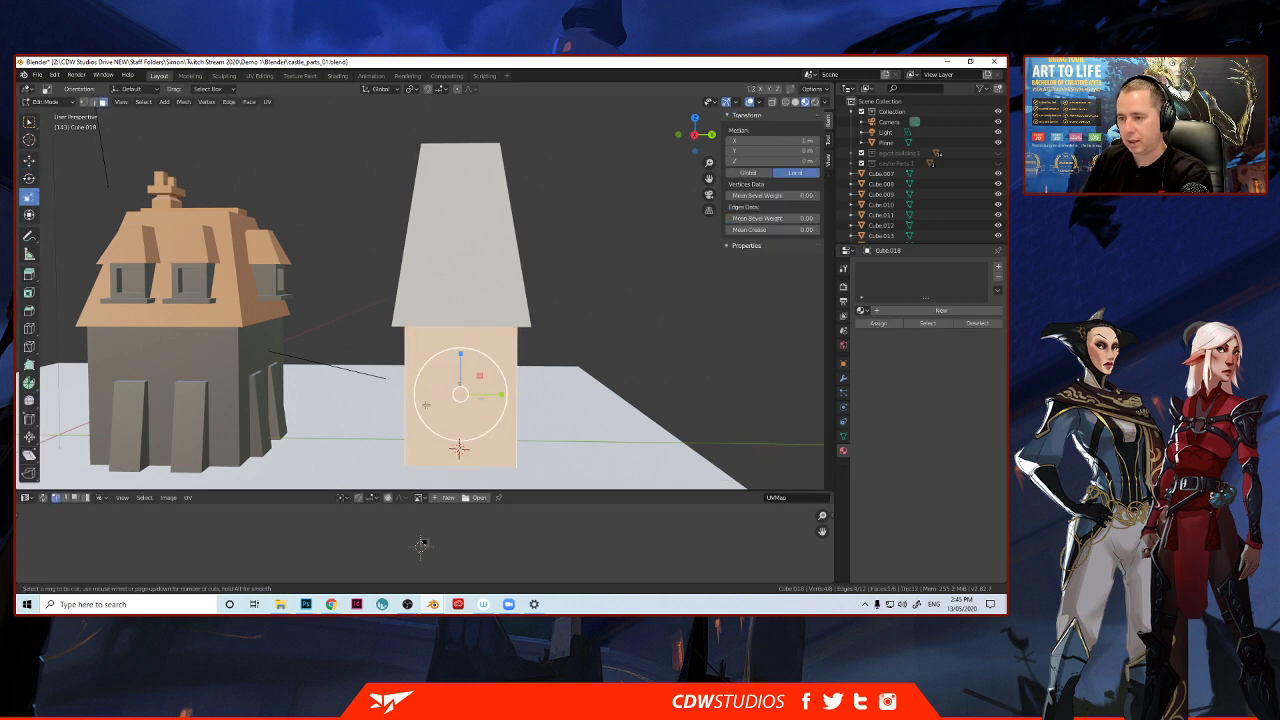
{"action": "left_click", "coordinate": [411, 403]}
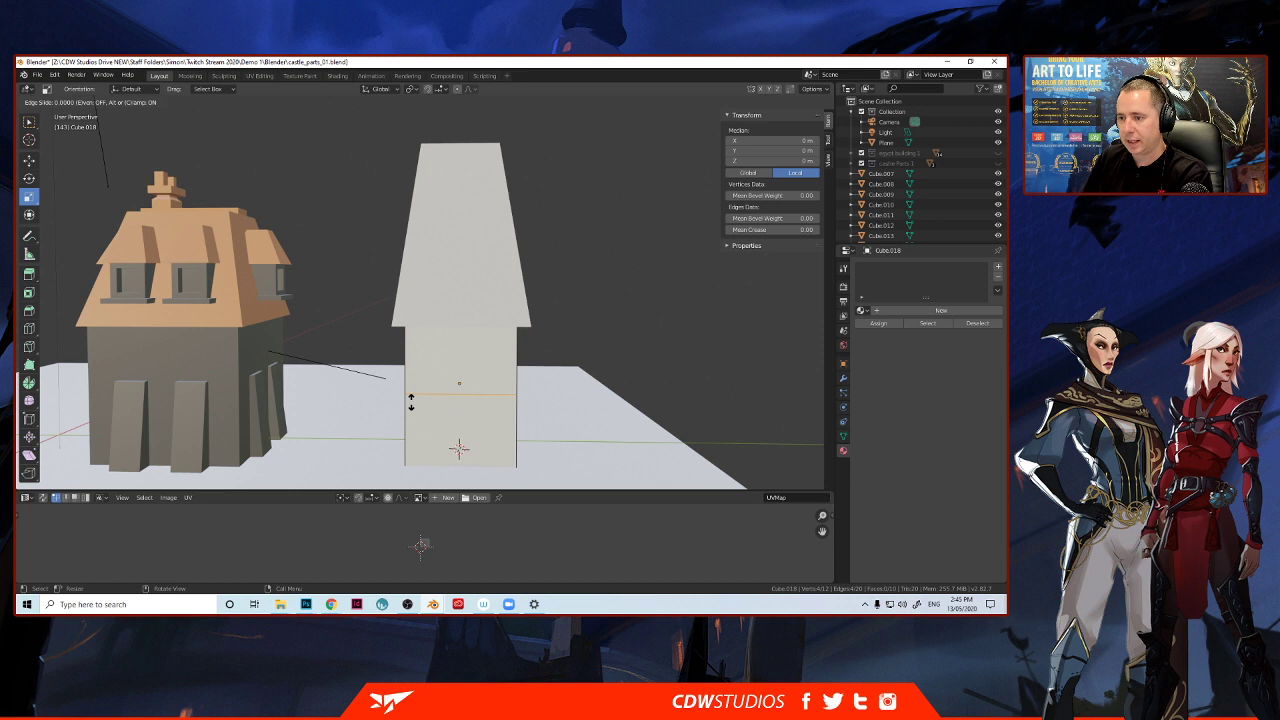
{"action": "left_click", "coordinate": [410, 394]}
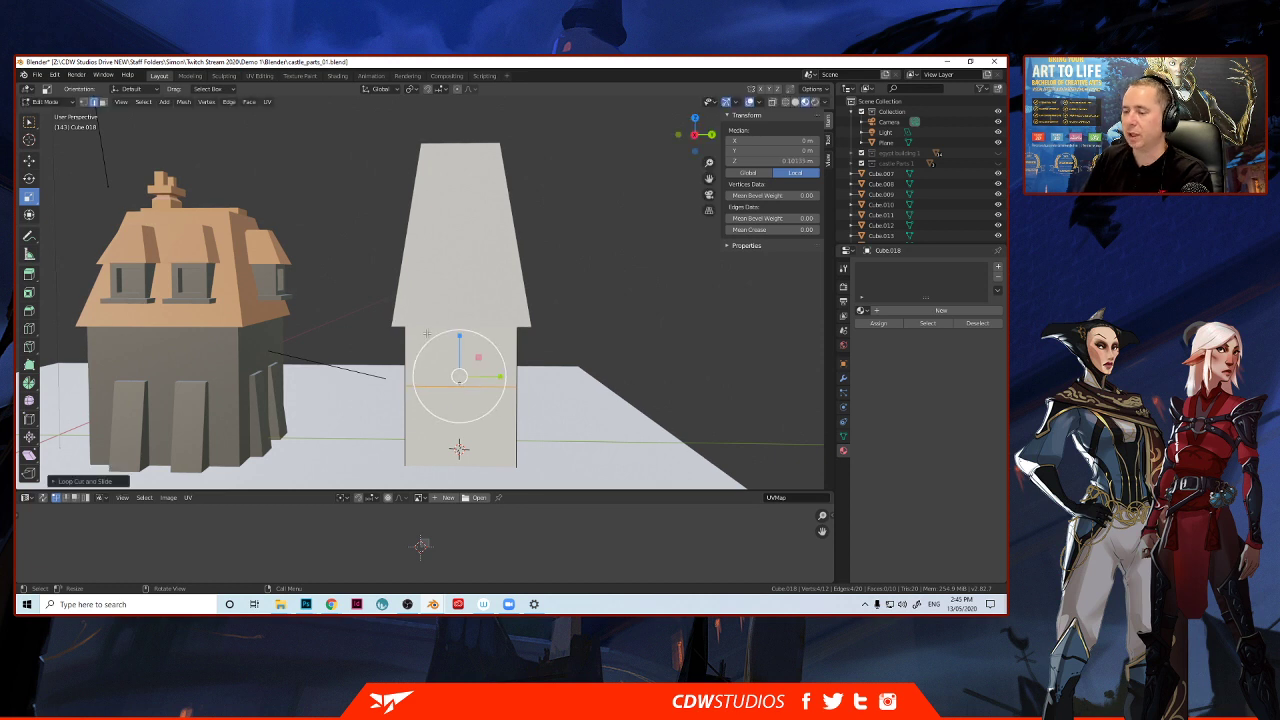
{"action": "left_click", "coordinate": [351, 274]}
{"action": "mouse_move", "coordinate": [356, 286]}
{"action": "middle_mouse_down"}
{"action": "mouse_move", "coordinate": [319, 295]}
{"action": "mouse_move", "coordinate": [368, 292]}
{"action": "middle_mouse_up"}
{"action": "middle_click_drag", "start_coordinate": [421, 396], "coordinate": [331, 282]}
{"action": "key", "text": "Tab"}
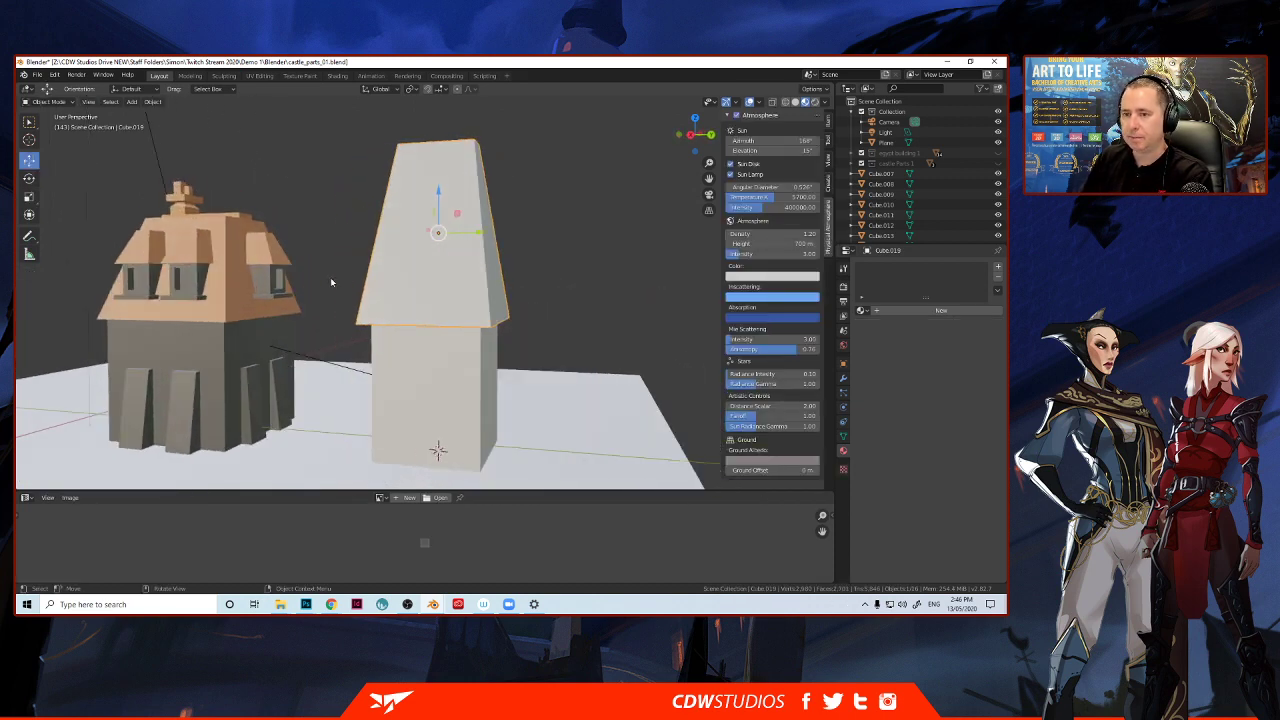
Make a linked duplicate of a dormer from the castle building and move it in front of the tower roof.
{"action": "left_click", "coordinate": [176, 266]}
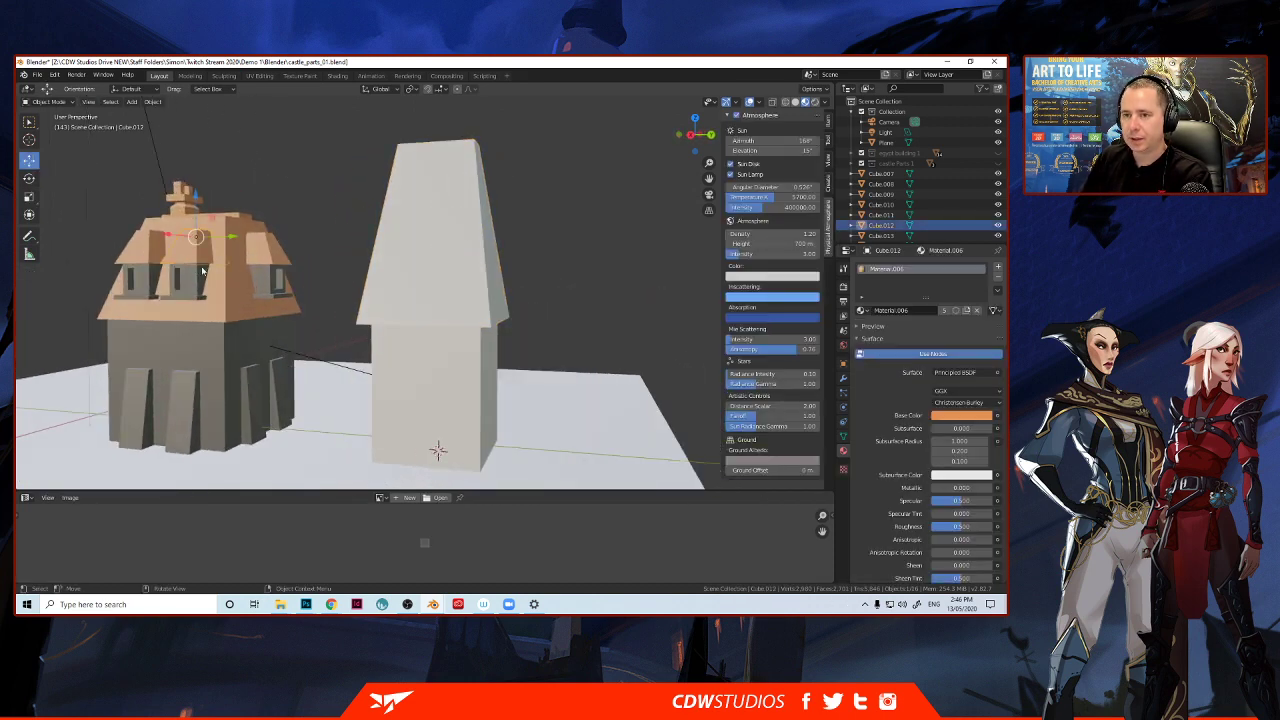
{"action": "left_click", "coordinate": [144, 275]}
{"action": "left_click", "coordinate": [188, 281]}
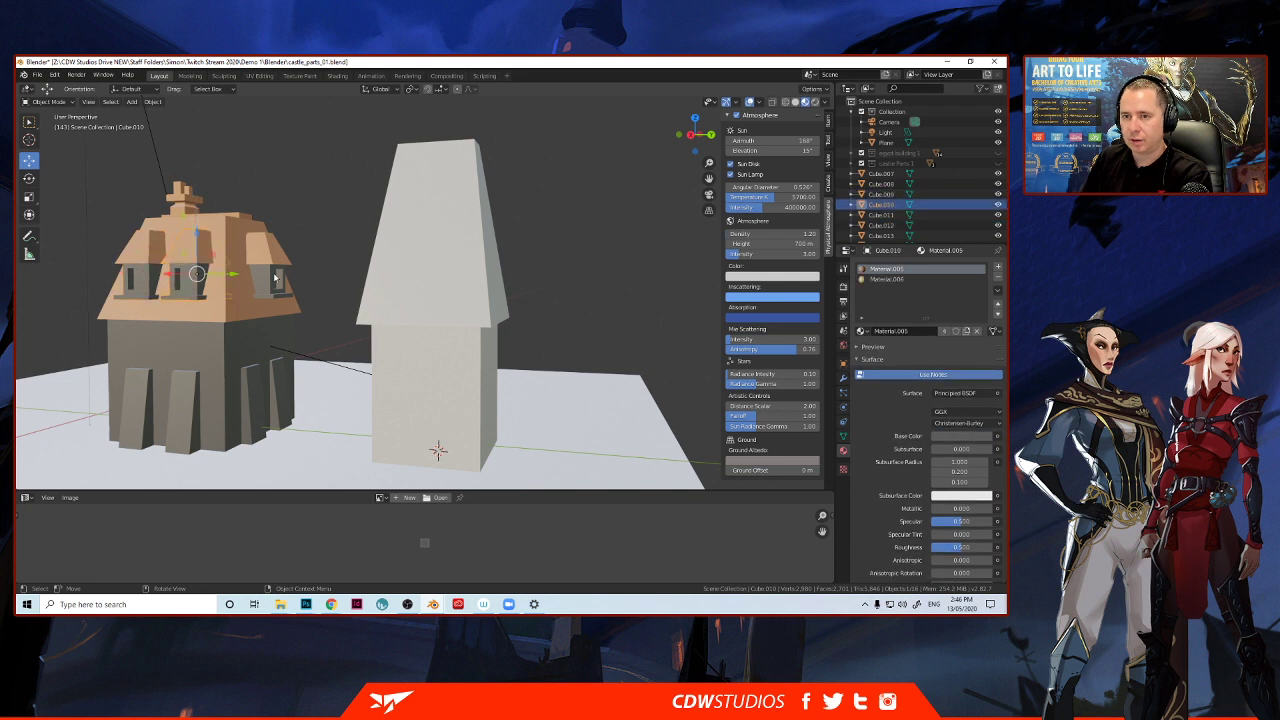
{"action": "key", "text": "alt+d"}
{"action": "right_click", "coordinate": [201, 294]}
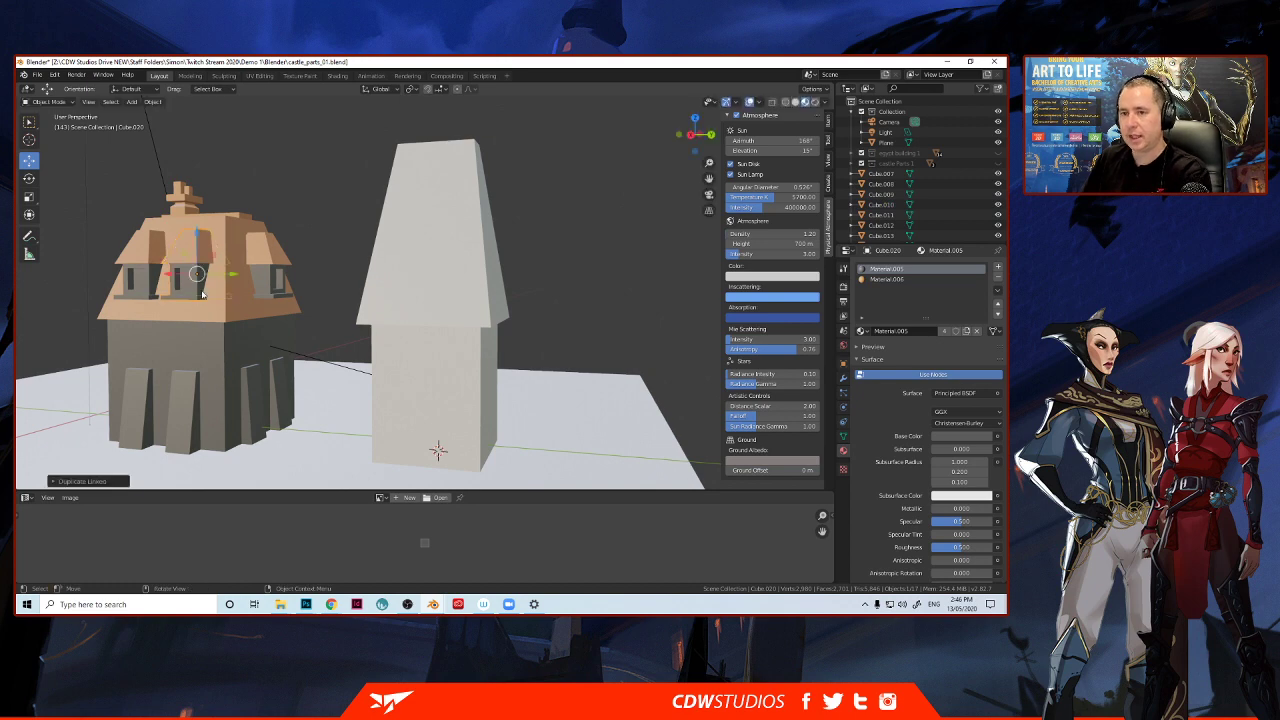
{"action": "key", "text": "g"}
{"action": "left_click", "coordinate": [417, 275]}
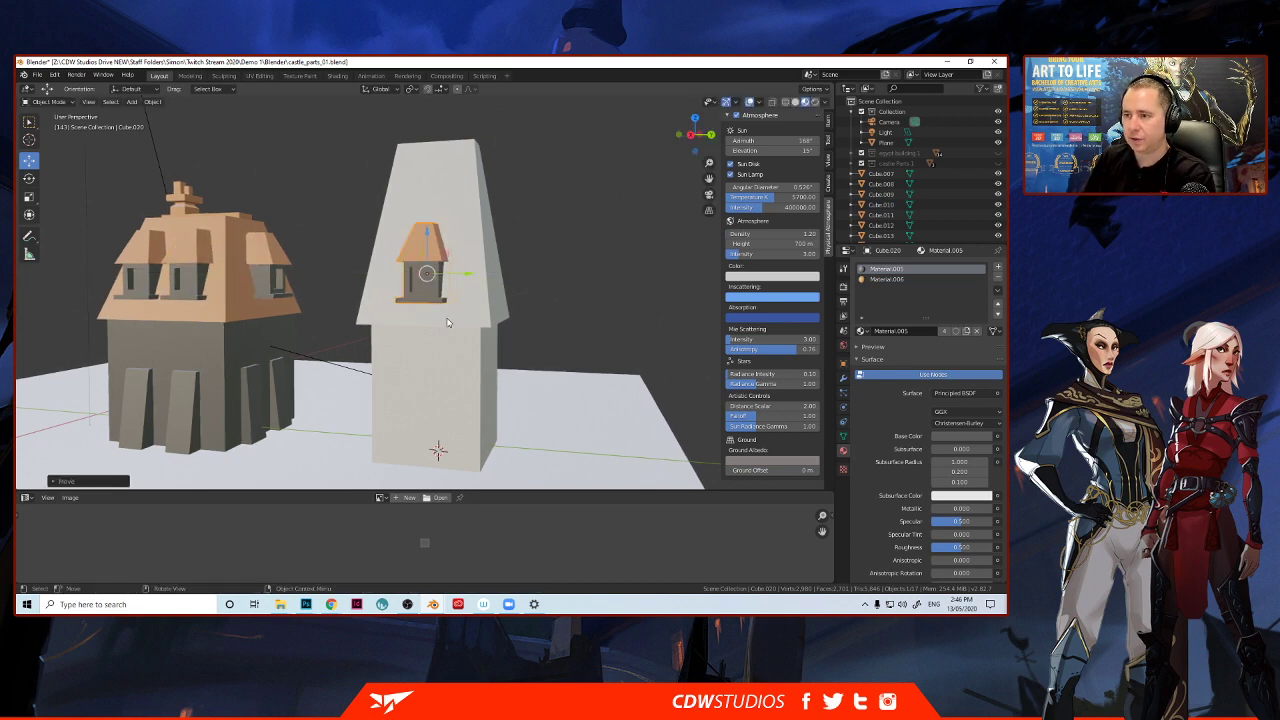
Shift the dormer copy along X so it meets the tower roof's sloped face.
{"action": "middle_click_drag", "start_coordinate": [417, 275], "coordinate": [295, 273]}
{"action": "scroll", "coordinate": [316, 288], "scroll_direction": "up", "scroll_amount": 3}
{"action": "scroll", "coordinate": [331, 297], "scroll_direction": "up", "scroll_amount": 3}
{"action": "scroll", "coordinate": [240, 307], "scroll_direction": "up", "scroll_amount": 2}
{"action": "left_click_drag", "start_coordinate": [317, 224], "coordinate": [309, 225]}
{"action": "middle_click_drag", "start_coordinate": [288, 255], "coordinate": [359, 250]}
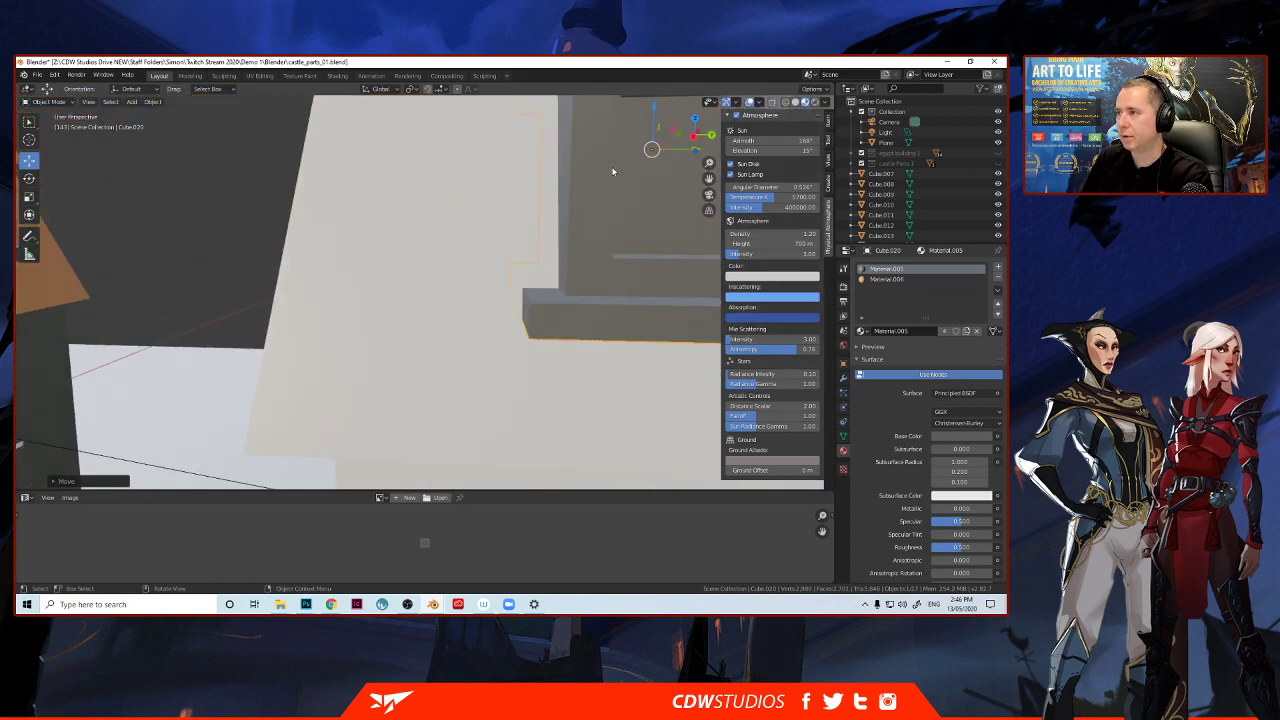
Fine-tune the dormer copy's position on the tower roof in the right orthographic view.
{"action": "left_click", "coordinate": [709, 134]}
{"action": "scroll", "coordinate": [498, 262], "scroll_direction": "down", "scroll_amount": 1}
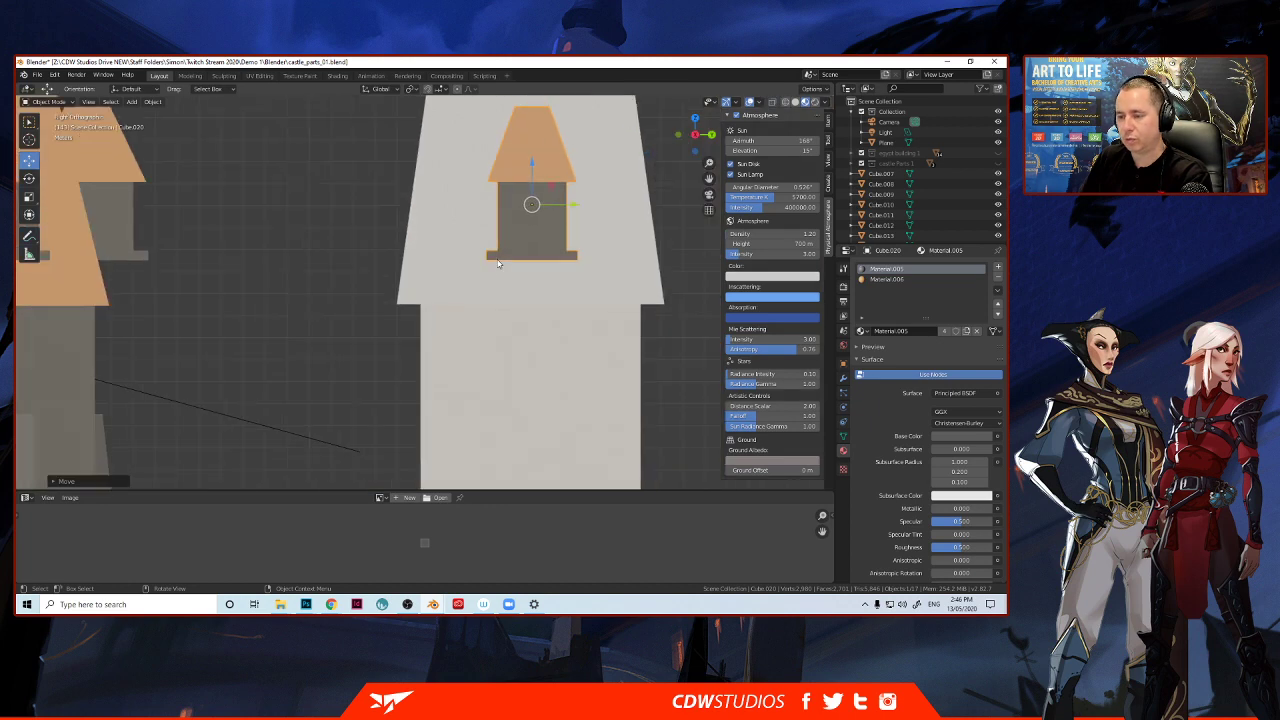
{"action": "scroll", "coordinate": [505, 281], "scroll_direction": "down", "scroll_amount": 1}
{"action": "mouse_move", "coordinate": [537, 220]}
{"action": "left_mouse_down"}
{"action": "mouse_move", "coordinate": [521, 219]}
{"action": "mouse_move", "coordinate": [536, 223]}
{"action": "left_mouse_up"}
{"action": "middle_click_drag", "start_coordinate": [538, 225], "coordinate": [466, 260]}
{"action": "scroll", "coordinate": [486, 253], "scroll_direction": "down", "scroll_amount": 4}
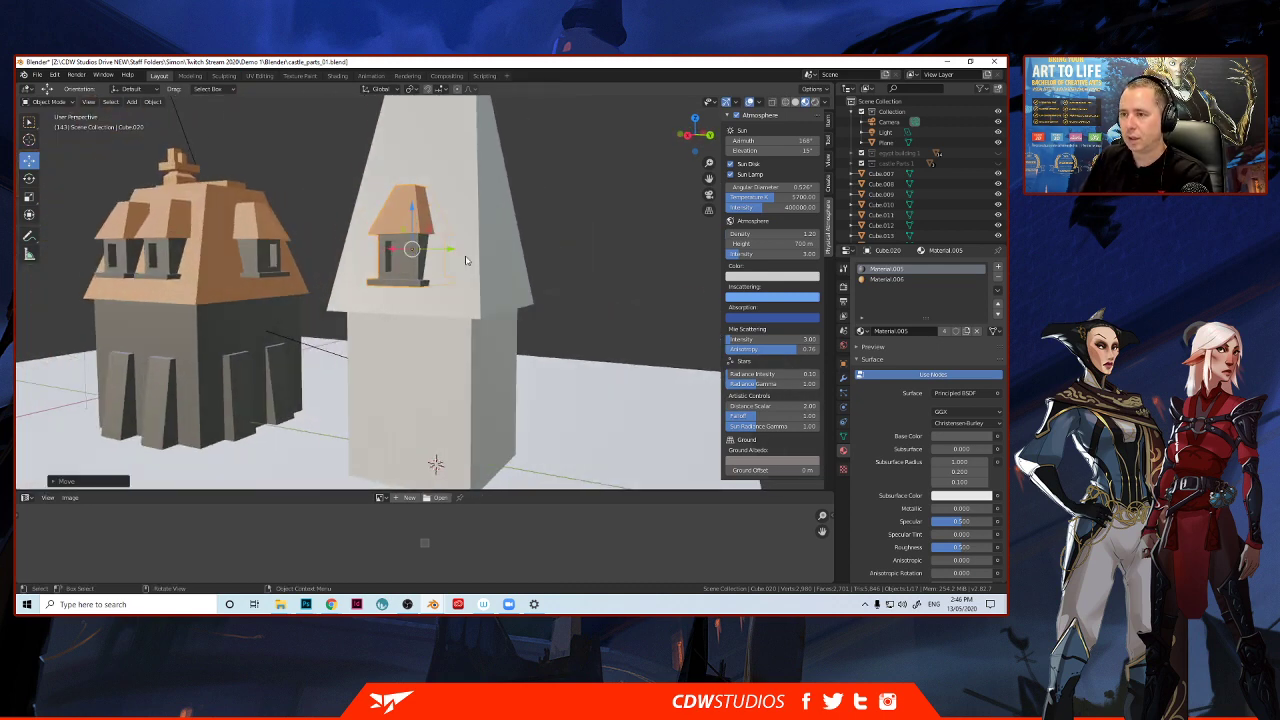
Make a linked duplicate of the tower's dormer and move it along X to the opposite side of the roof.
{"action": "key", "text": "alt+d"}
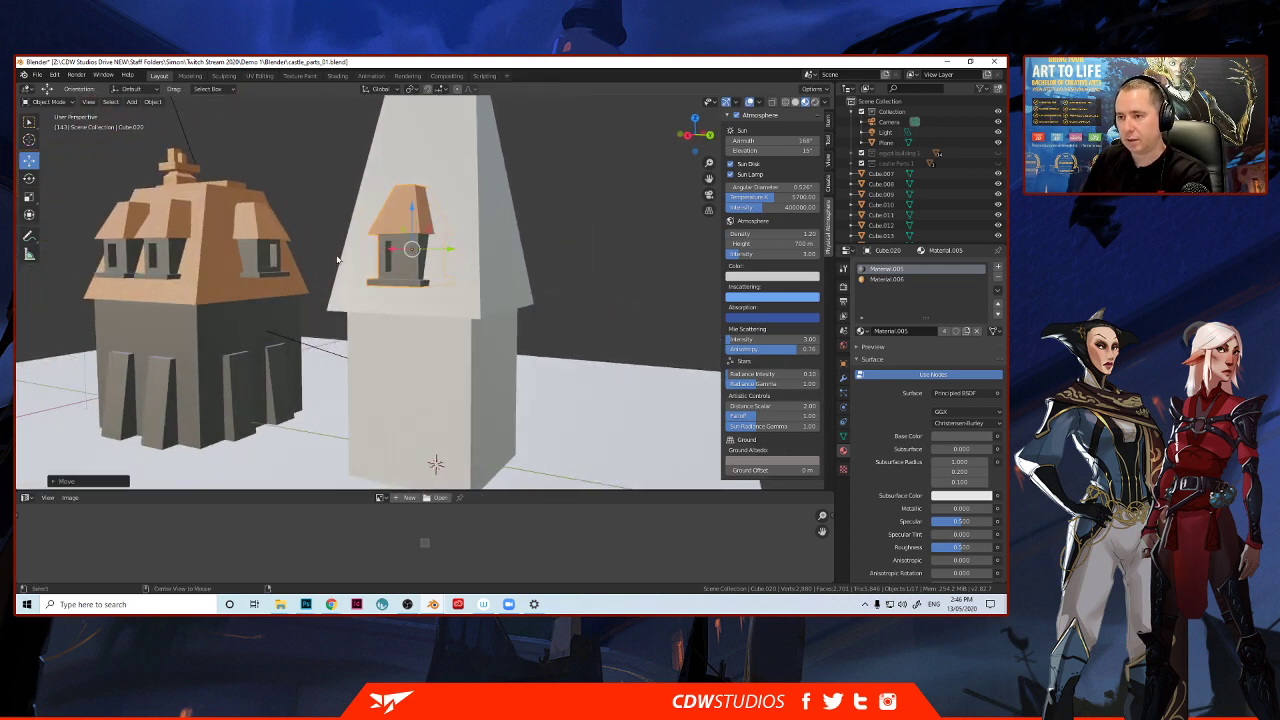
{"action": "right_click", "coordinate": [338, 262]}
{"action": "middle_click_drag", "start_coordinate": [338, 262], "coordinate": [350, 400]}
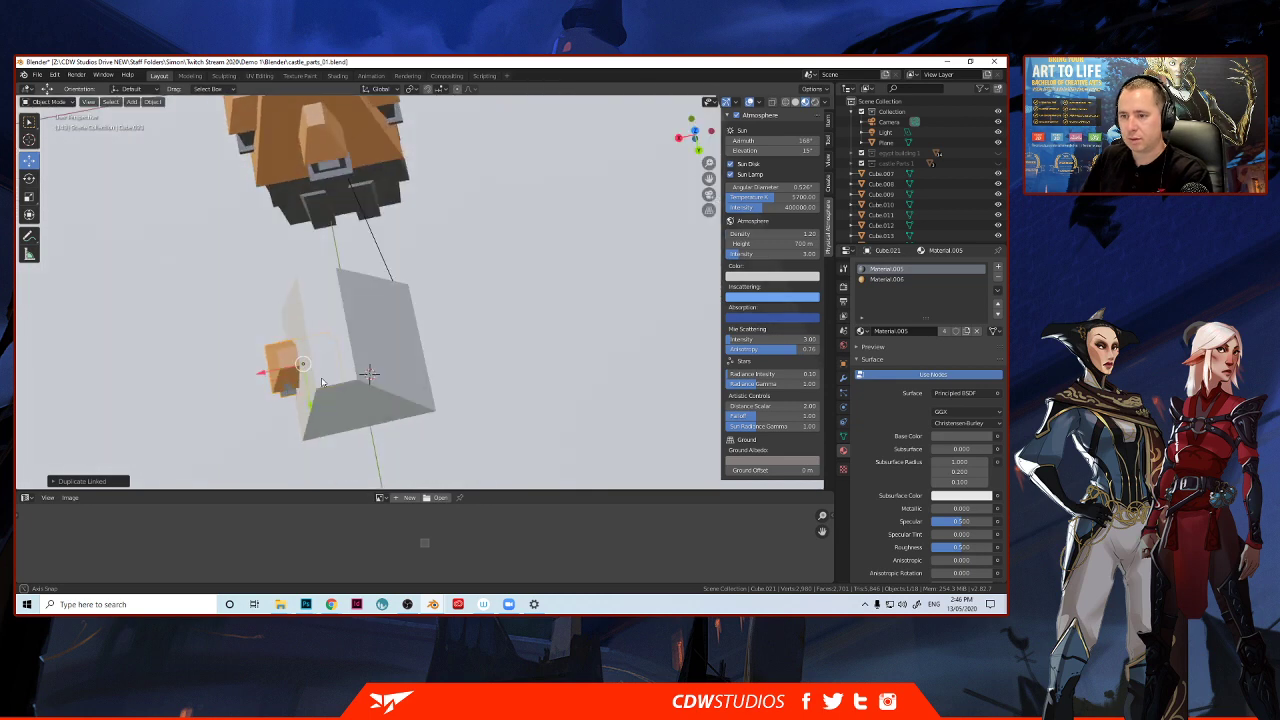
{"action": "left_click", "coordinate": [695, 131]}
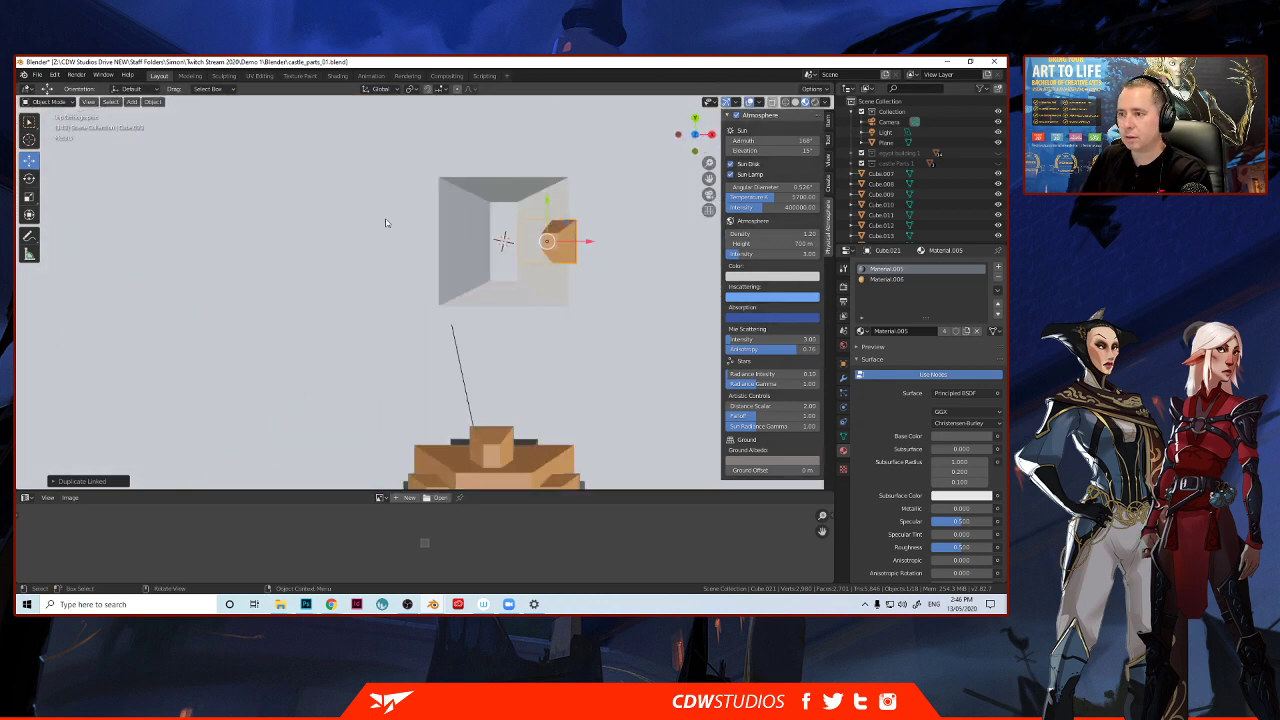
{"action": "key", "text": "alt+d"}
{"action": "key", "text": "x"}
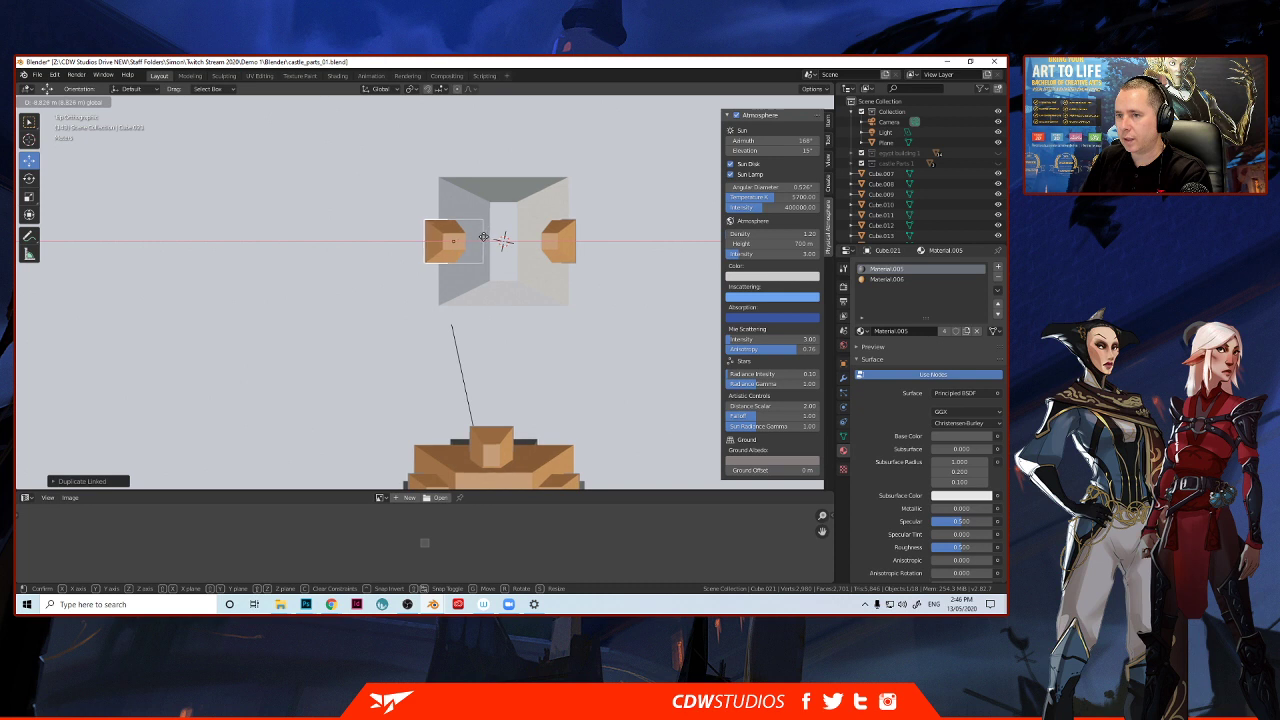
{"action": "left_click", "coordinate": [484, 238]}
Rotate the dormer copy about 180° in the top view to face outward and adjust it along X against the roof slope.
{"action": "key", "text": "r"}
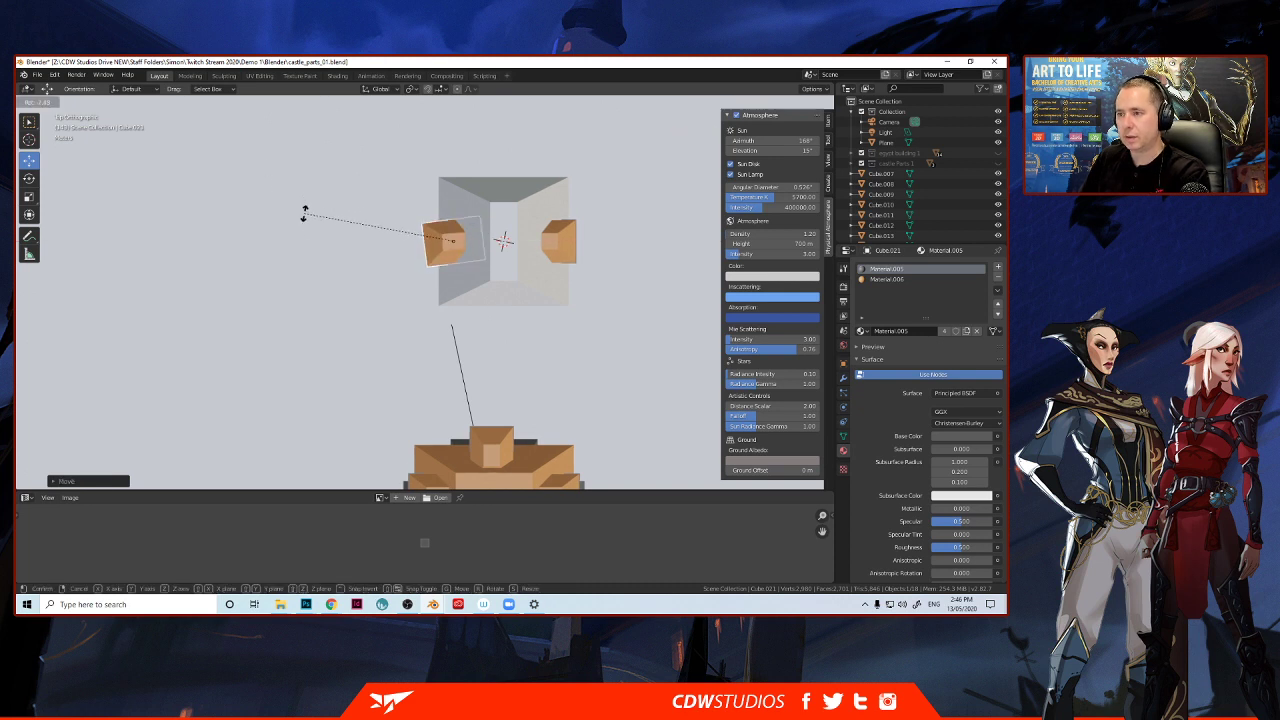
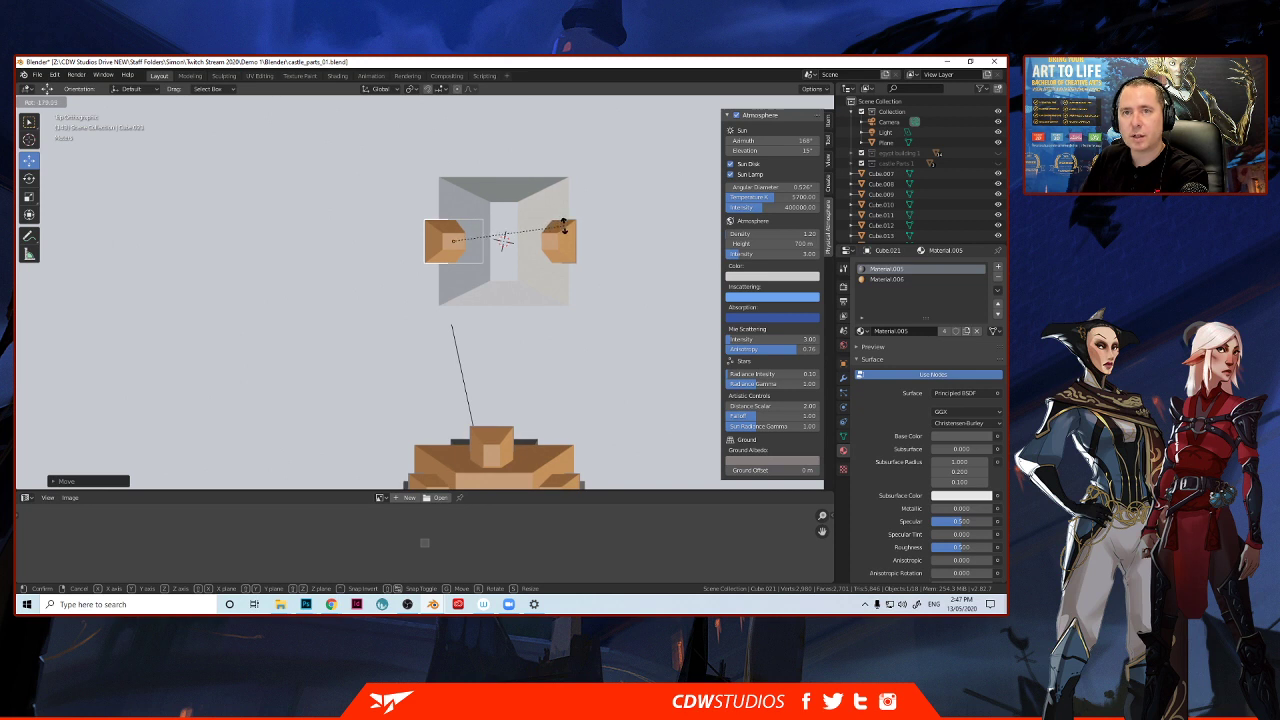
{"action": "left_click", "coordinate": [564, 225]}
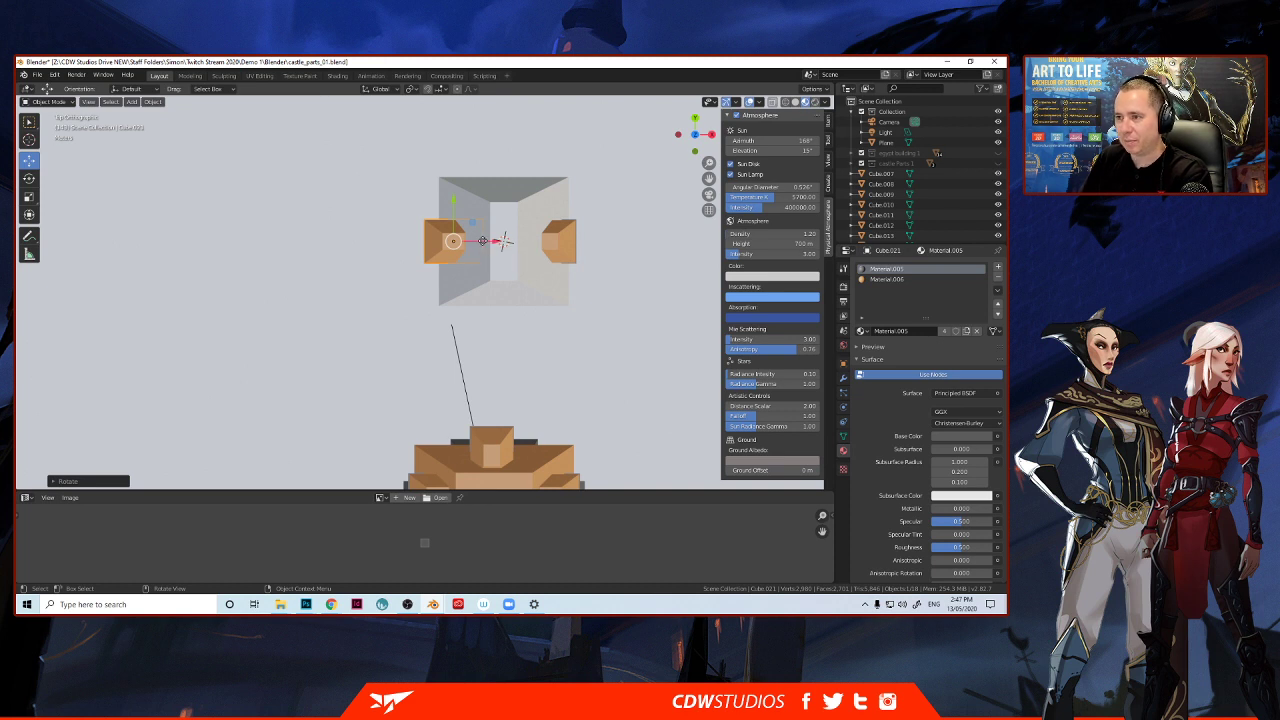
{"action": "left_click_drag", "start_coordinate": [482, 241], "coordinate": [490, 242]}
{"action": "middle_click_drag", "start_coordinate": [391, 326], "coordinate": [356, 234]}
{"action": "scroll", "coordinate": [436, 223], "scroll_direction": "up", "scroll_amount": 1}
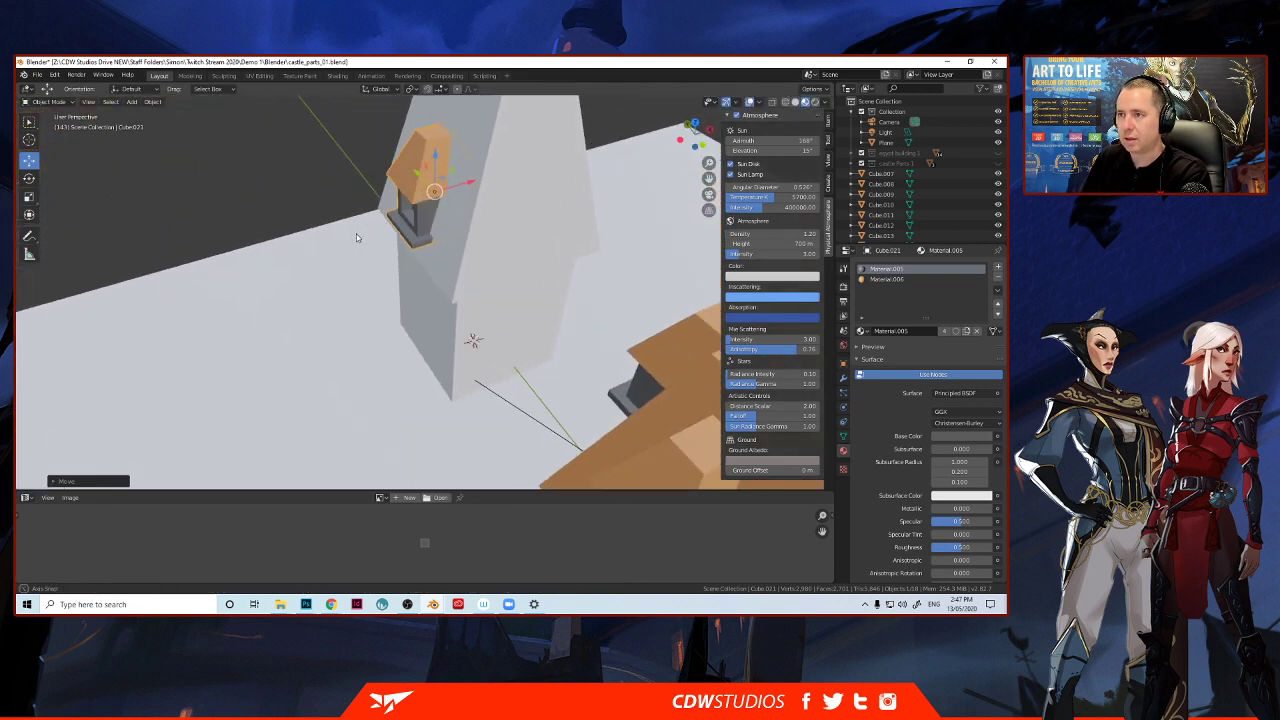
{"action": "left_click_drag", "start_coordinate": [461, 187], "coordinate": [464, 187]}
{"action": "middle_click_drag", "start_coordinate": [421, 221], "coordinate": [463, 263]}
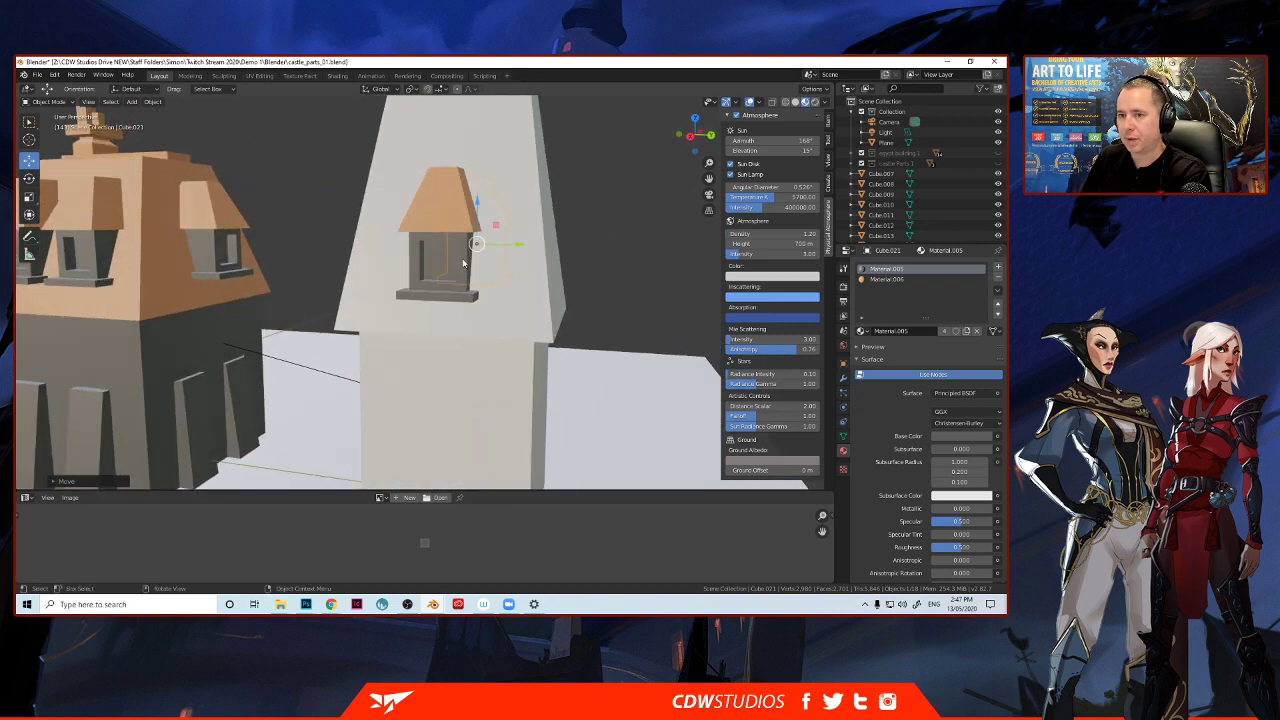
Link the orange roof material from the castle building's roof to the tower roof.
{"action": "left_click", "coordinate": [408, 166]}
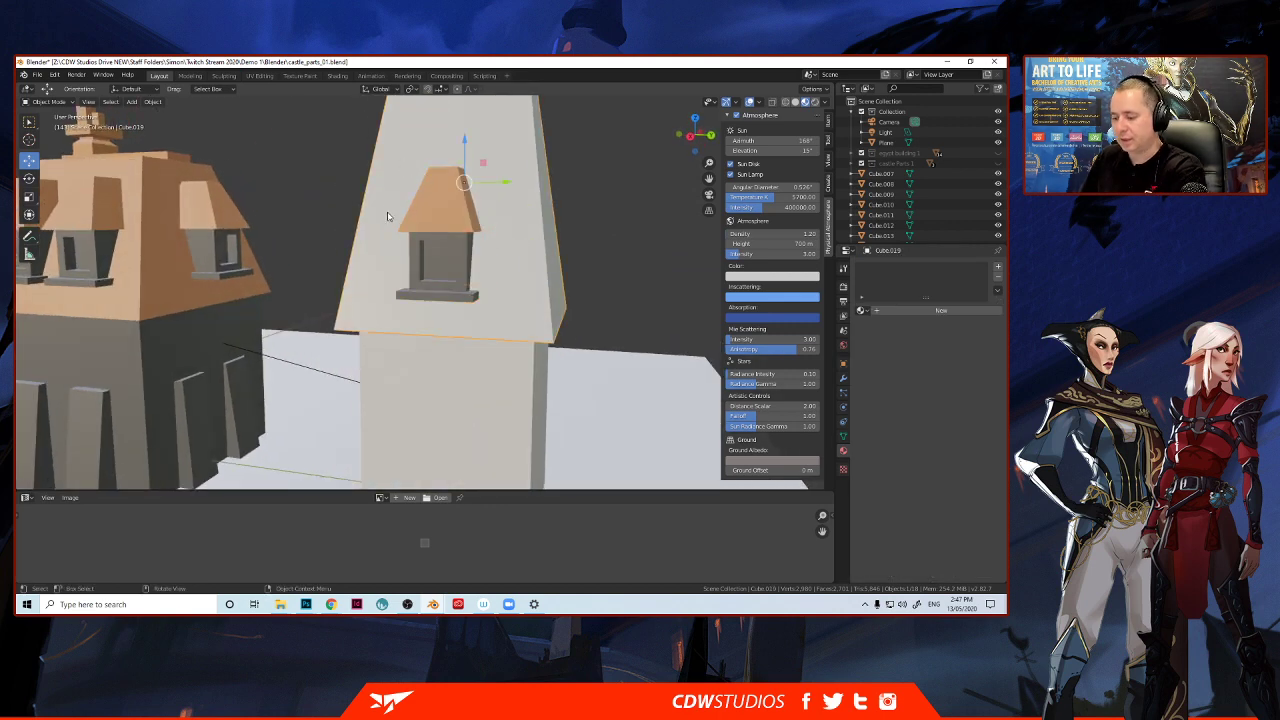
{"action": "left_click", "coordinate": [165, 276], "text": "shift"}
{"action": "key", "text": "ctrl+l"}
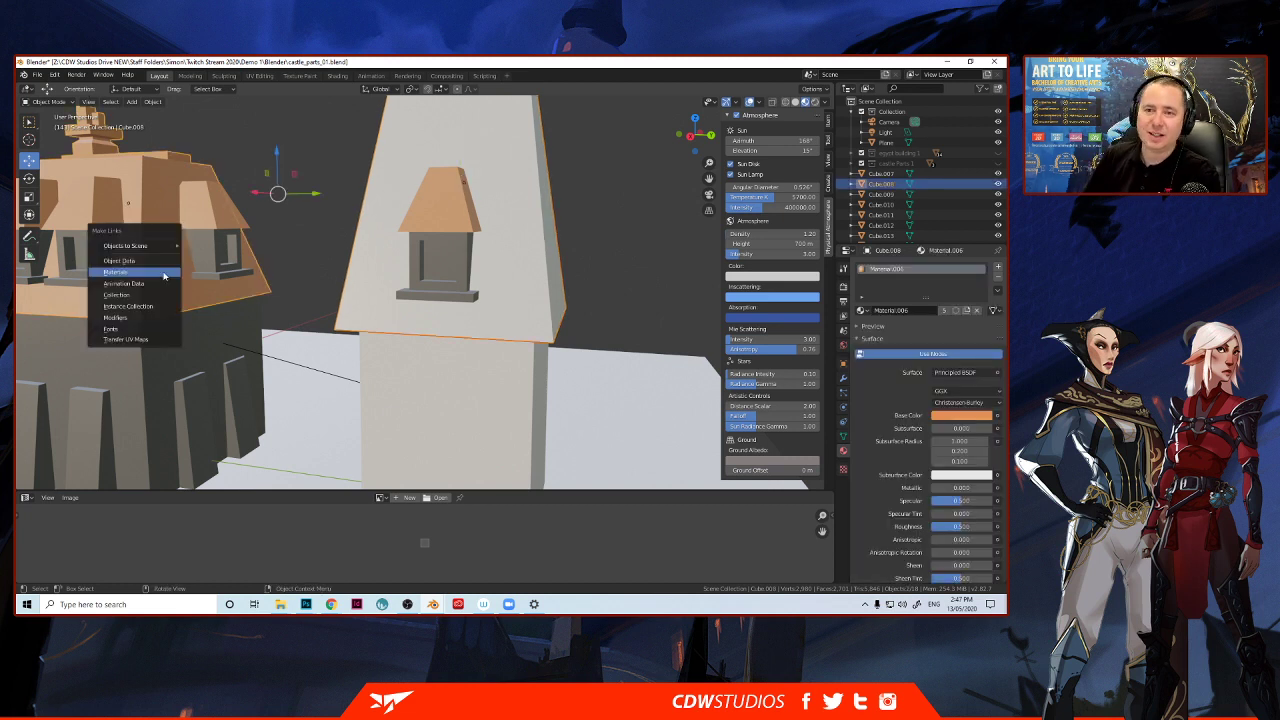
{"action": "left_click", "coordinate": [165, 276]}
Link the grey wall material from the castle building's base to the tower base.
{"action": "scroll", "coordinate": [268, 259], "scroll_direction": "down", "scroll_amount": 4}
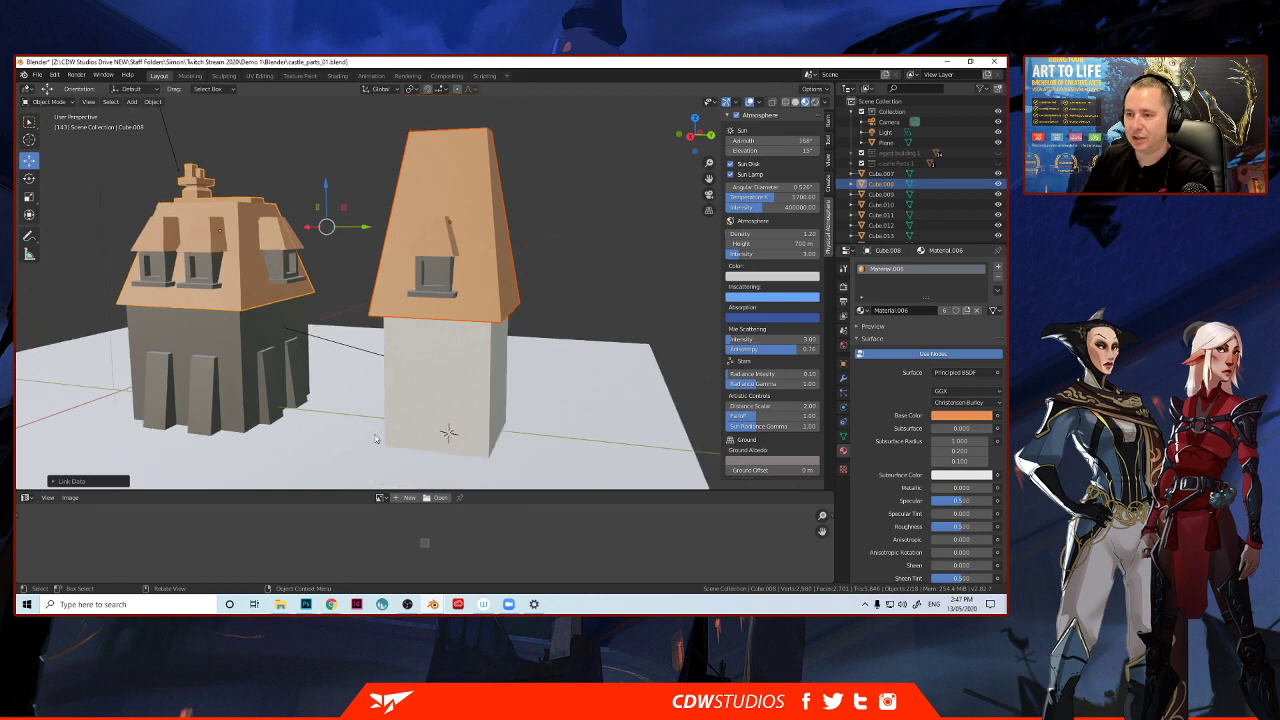
{"action": "left_click", "coordinate": [427, 423]}
{"action": "left_click", "coordinate": [219, 341], "text": "shift"}
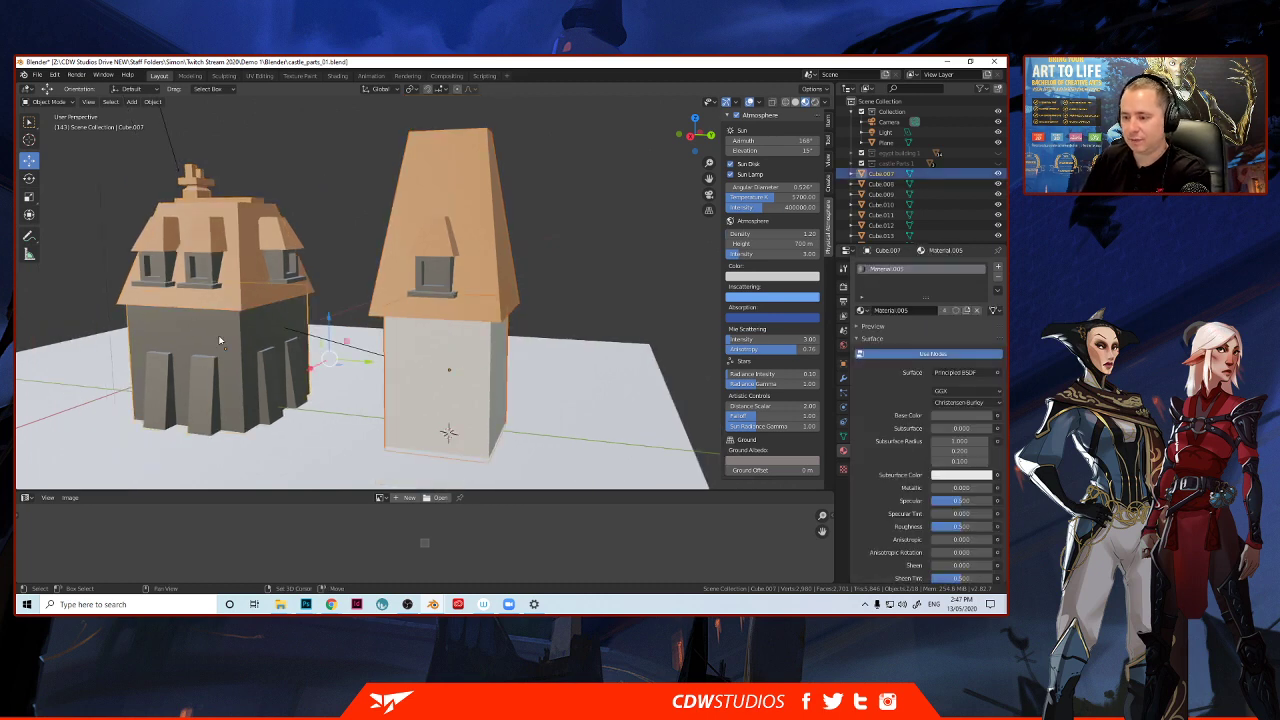
{"action": "key", "text": "ctrl+l"}
{"action": "left_click", "coordinate": [219, 341]}
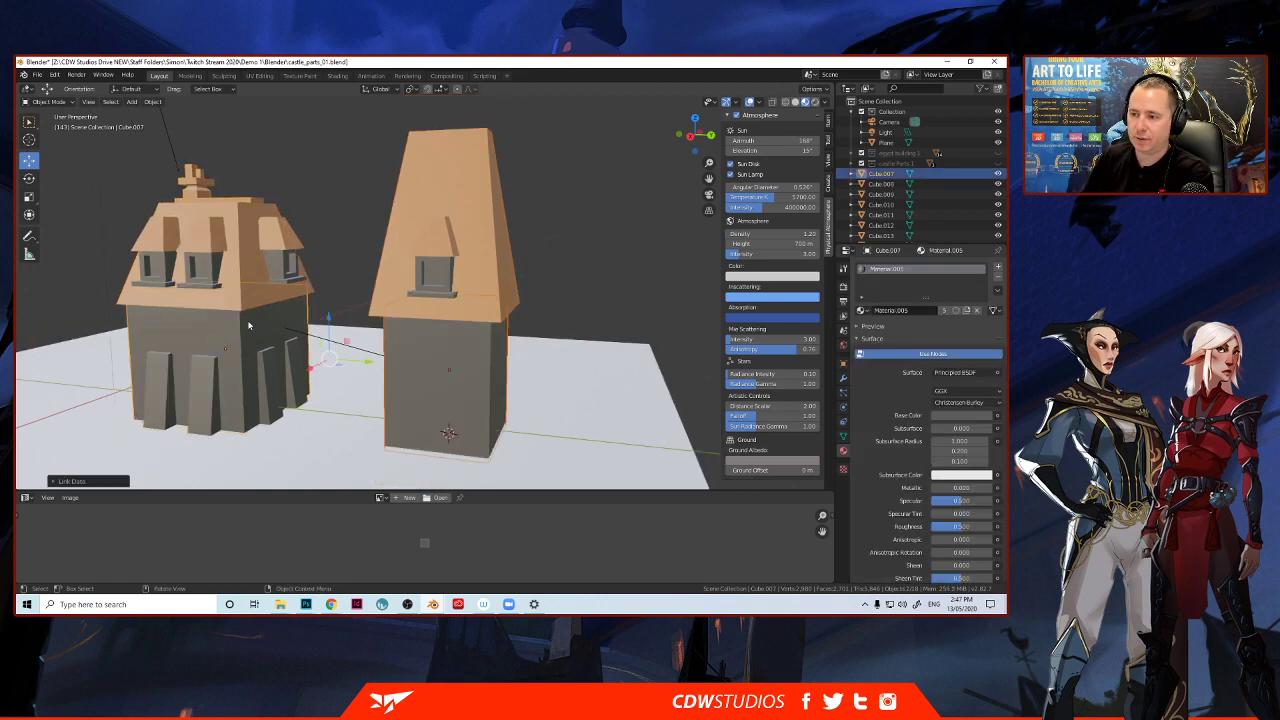
Preview both buildings with rendered viewport shading and open the scene's render properties.
{"action": "scroll", "coordinate": [201, 305], "scroll_direction": "down", "scroll_amount": 5}
{"action": "scroll", "coordinate": [201, 305], "scroll_direction": "down", "scroll_amount": 1}
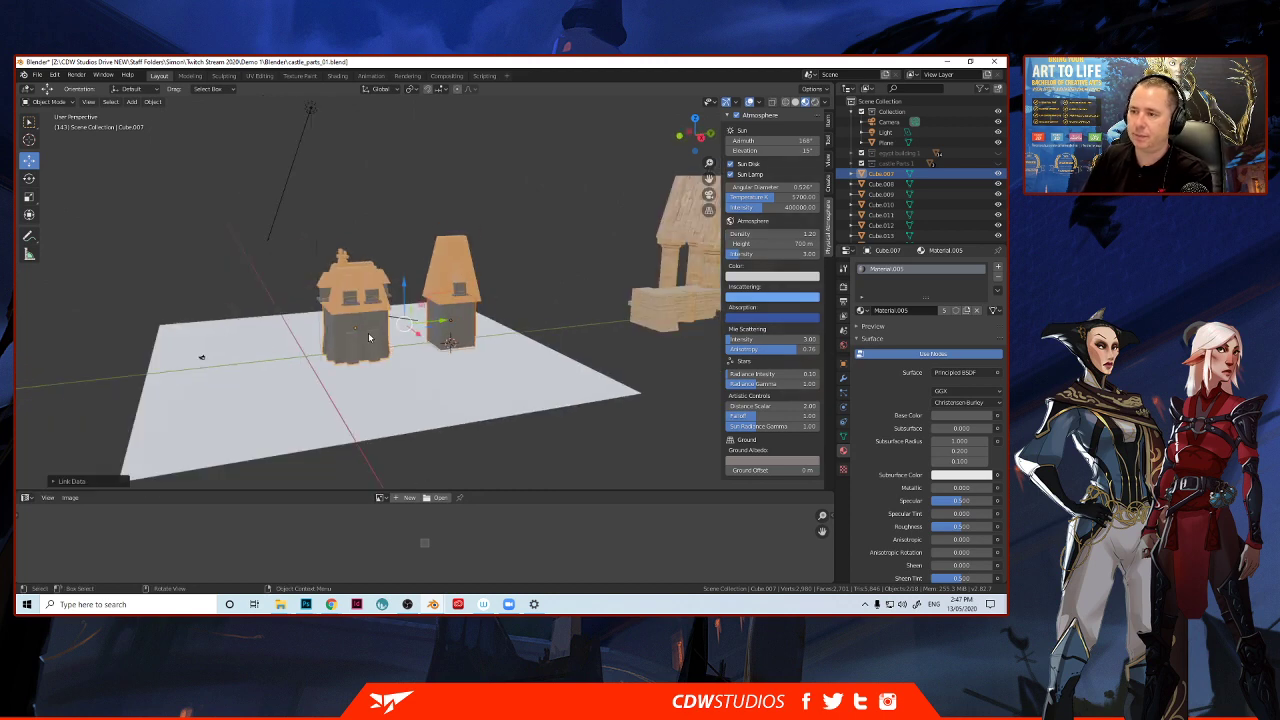
{"action": "middle_click_drag", "start_coordinate": [369, 334], "coordinate": [293, 320]}
{"action": "scroll", "coordinate": [273, 315], "scroll_direction": "up", "scroll_amount": 2}
{"action": "scroll", "coordinate": [273, 315], "scroll_direction": "up", "scroll_amount": 2}
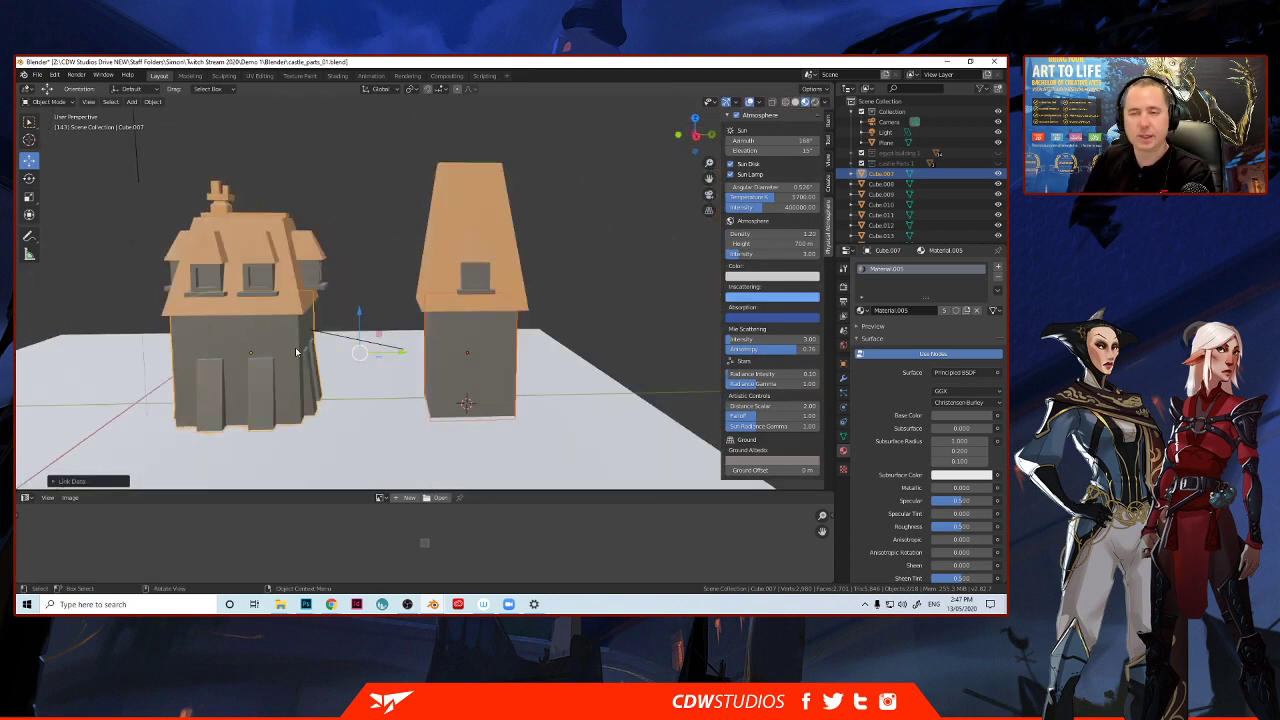
{"action": "middle_click_drag", "start_coordinate": [295, 347], "coordinate": [474, 293]}
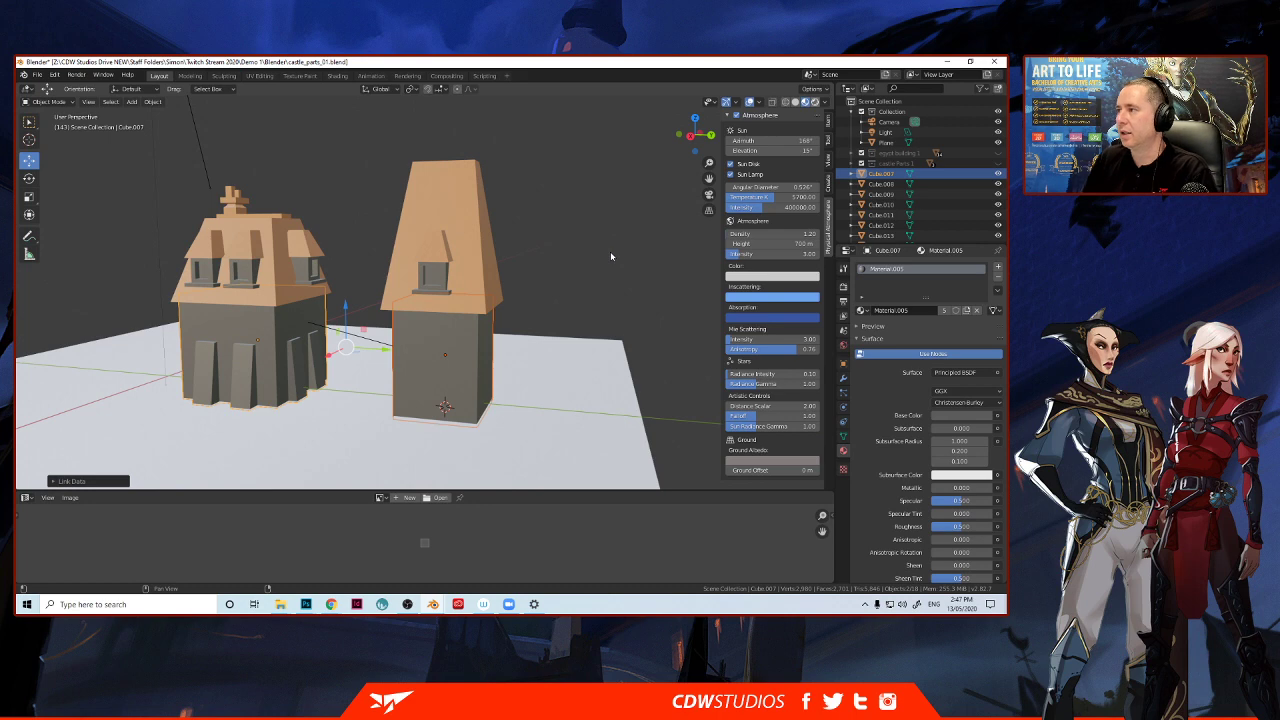
{"action": "left_click", "coordinate": [810, 103]}
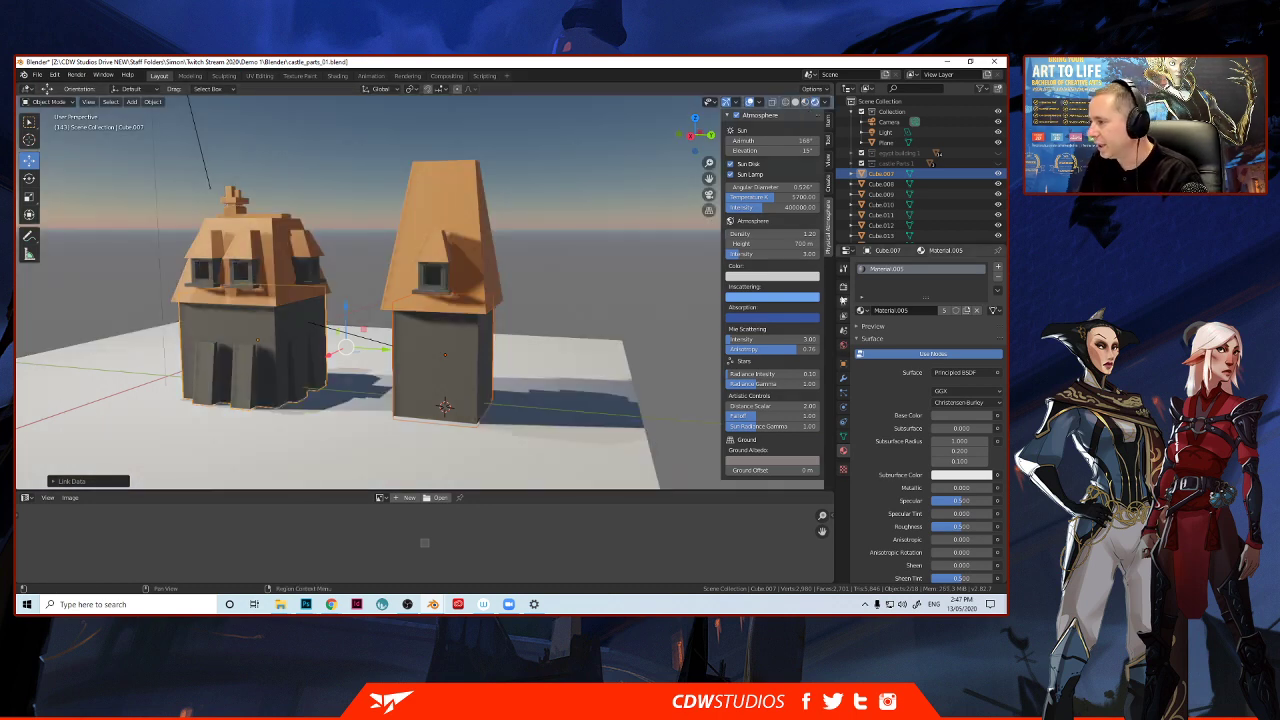
{"action": "left_click", "coordinate": [843, 285]}
{"action": "middle_click_drag", "start_coordinate": [400, 330], "coordinate": [357, 345]}
{"action": "scroll", "coordinate": [417, 320], "scroll_direction": "down", "scroll_amount": 5}
{"action": "scroll", "coordinate": [390, 332], "scroll_direction": "down", "scroll_amount": 4}
{"action": "scroll", "coordinate": [348, 324], "scroll_direction": "up", "scroll_amount": 3}
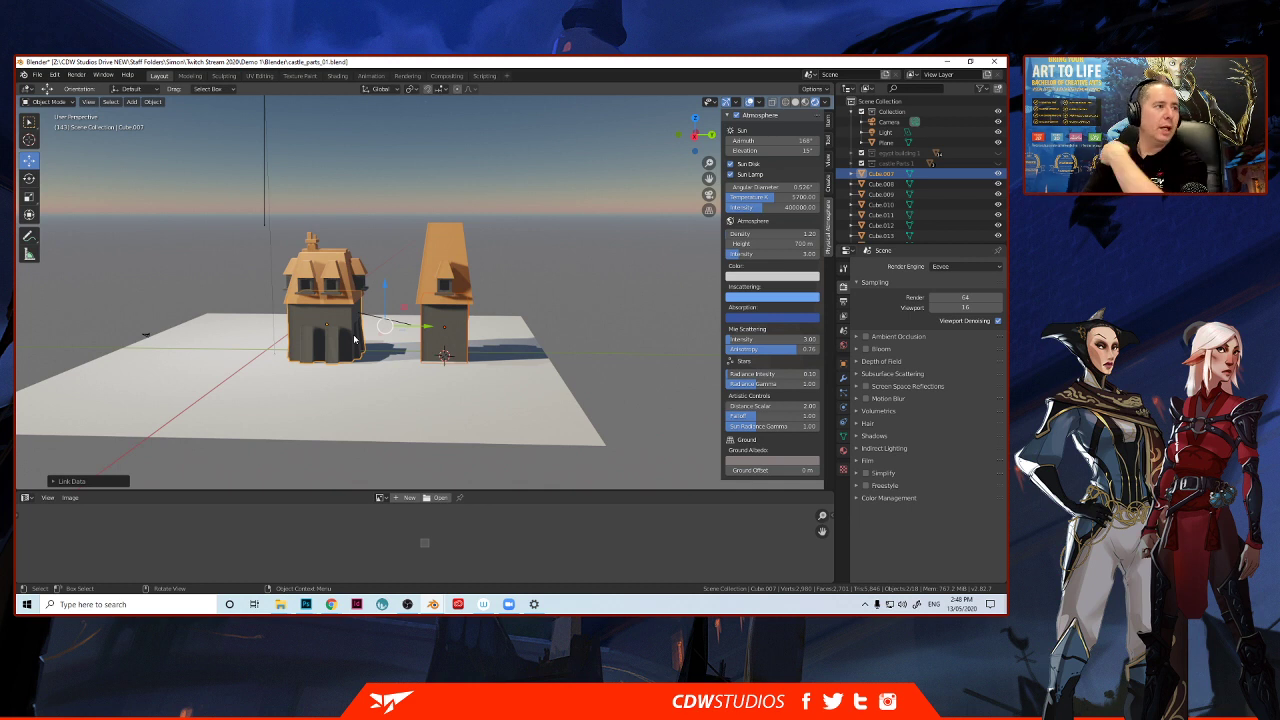
{"action": "scroll", "coordinate": [322, 421], "scroll_direction": "up", "scroll_amount": 2}
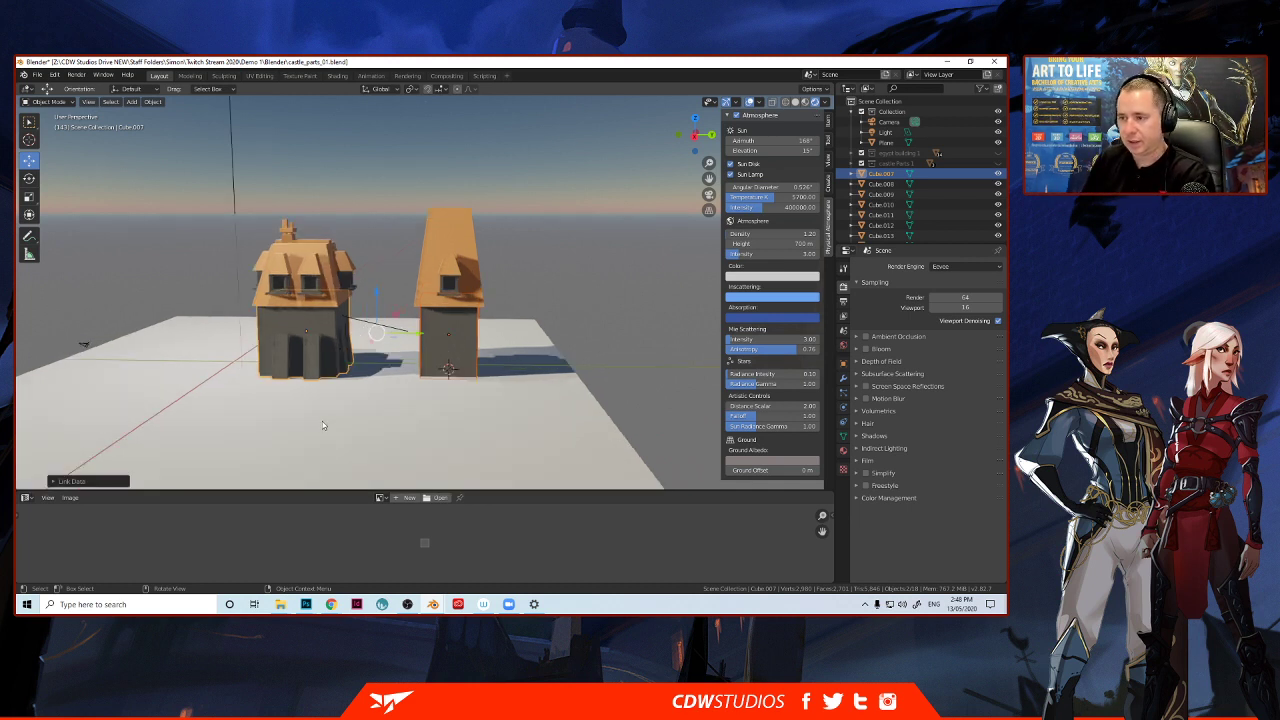
Duplicate the tower base and move the copy along Y to the free ground on the castle building's other side.
{"action": "middle_click_drag", "start_coordinate": [320, 424], "coordinate": [400, 398], "text": "shift"}
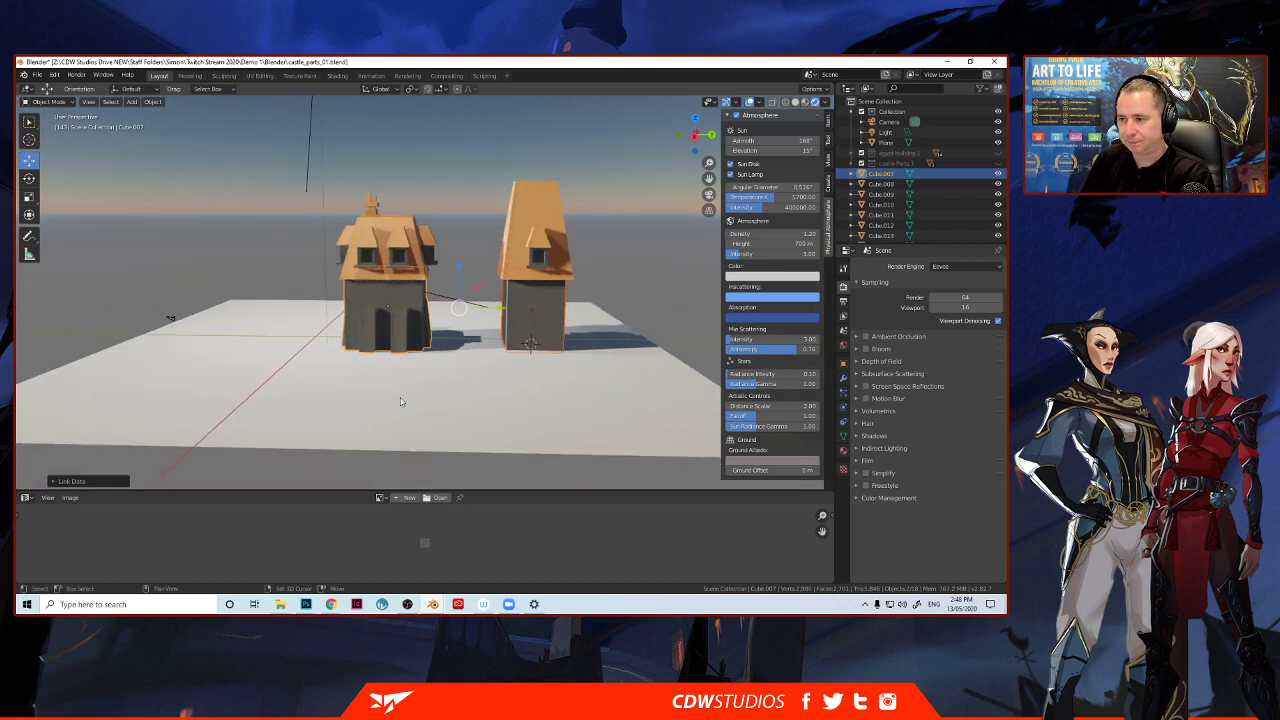
{"action": "left_click", "coordinate": [543, 319]}
{"action": "key", "text": "shift+d"}
{"action": "right_click", "coordinate": [568, 314]}
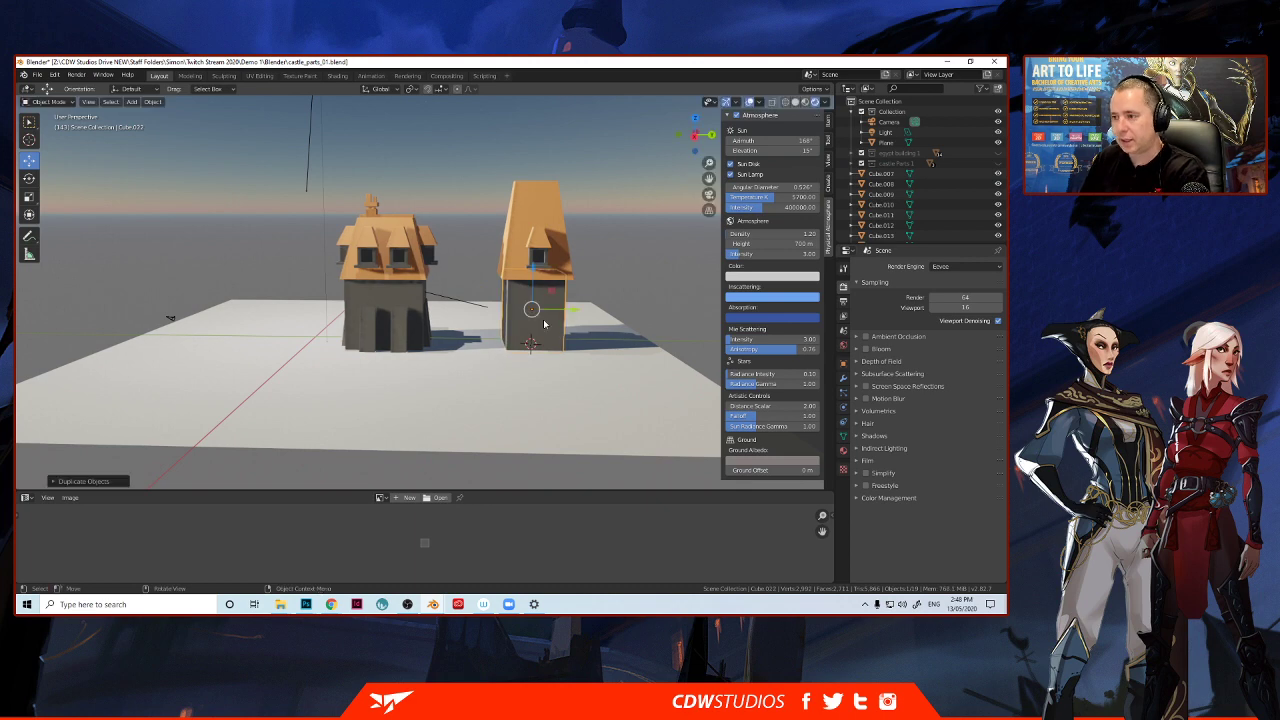
{"action": "left_click_drag", "start_coordinate": [571, 313], "coordinate": [280, 313]}
{"action": "mouse_move", "coordinate": [268, 314]}
{"action": "middle_mouse_down"}
{"action": "mouse_move", "coordinate": [284, 334]}
{"action": "mouse_move", "coordinate": [273, 331]}
{"action": "middle_mouse_up"}
{"action": "scroll", "coordinate": [273, 331], "scroll_direction": "up", "scroll_amount": 1}
{"action": "scroll", "coordinate": [241, 353], "scroll_direction": "up", "scroll_amount": 1}
{"action": "scroll", "coordinate": [241, 354], "scroll_direction": "down", "scroll_amount": 1}
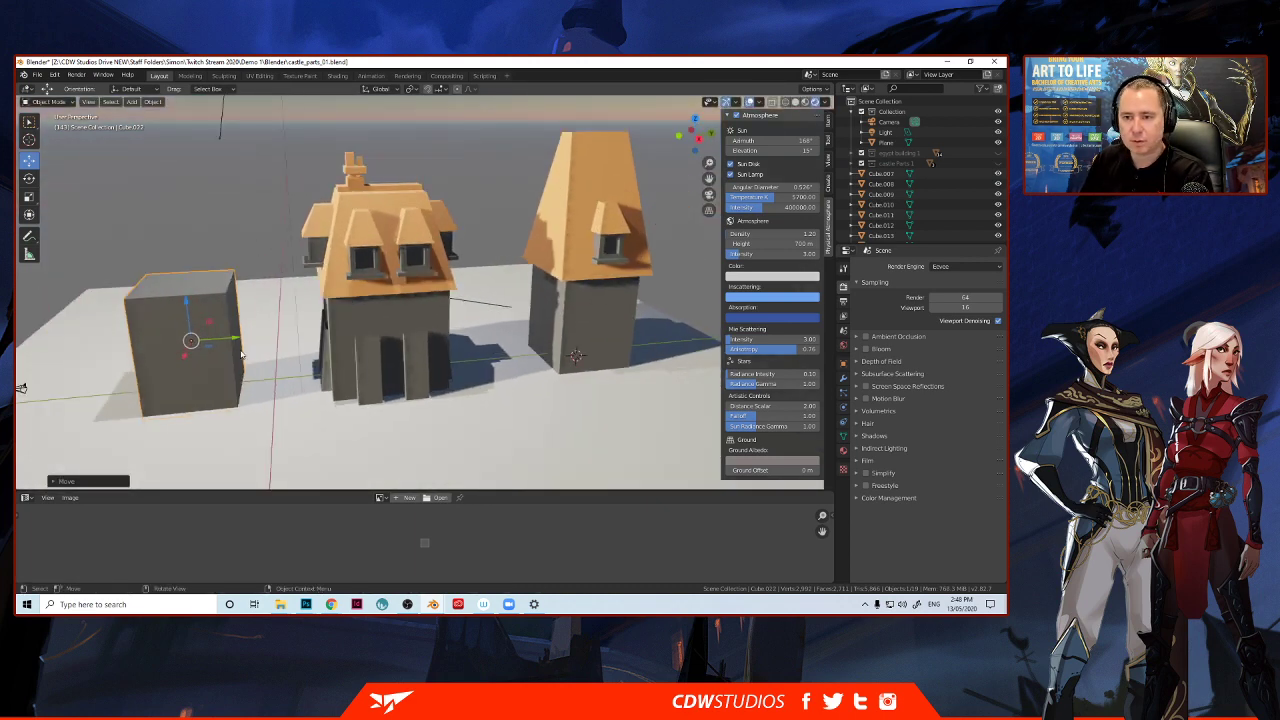
Scale the base copy down evenly and lower it along Z onto the ground plane.
{"action": "middle_click_drag", "start_coordinate": [153, 355], "coordinate": [296, 363]}
{"action": "key", "text": "s"}
{"action": "left_click", "coordinate": [205, 325]}
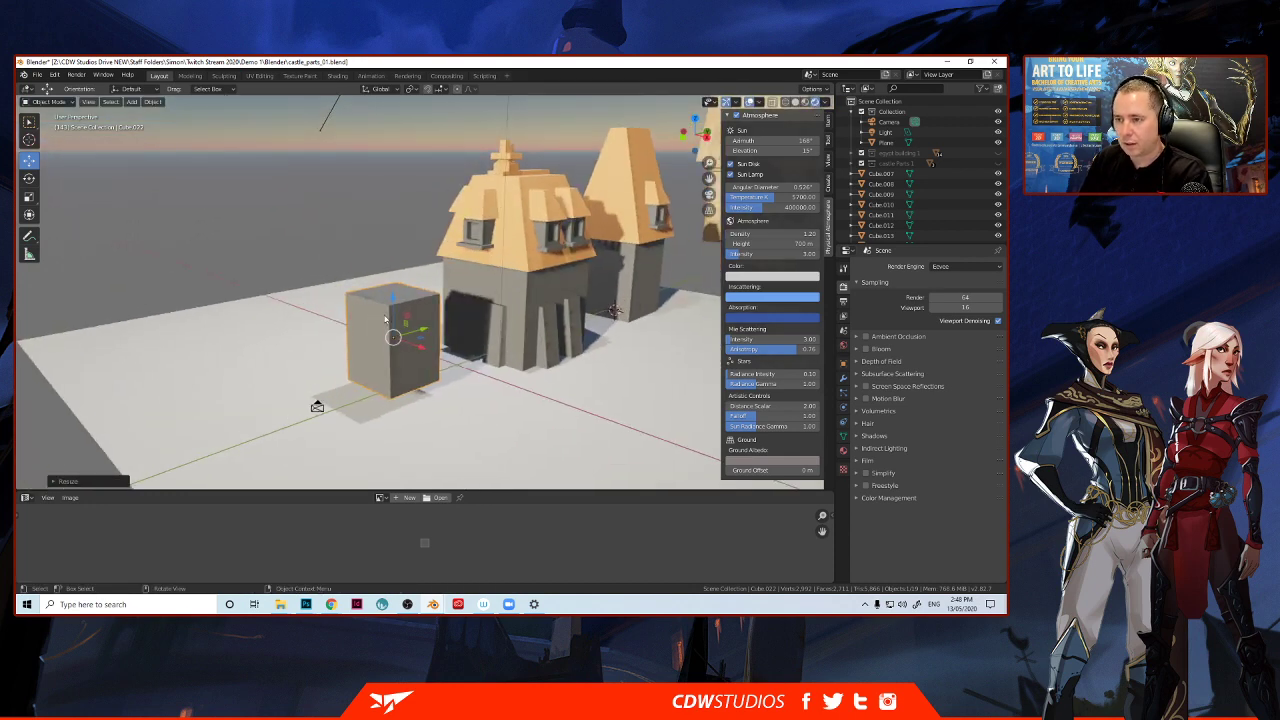
{"action": "key", "text": "g"}
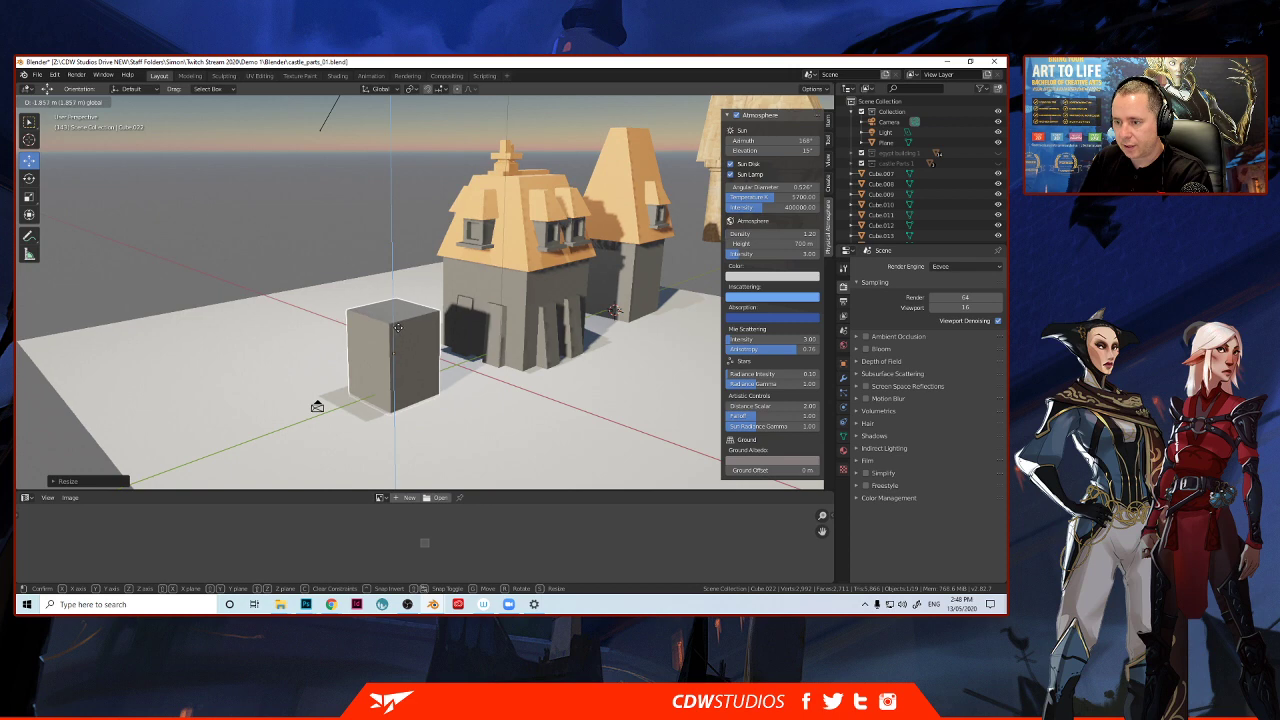
{"action": "left_click", "coordinate": [586, 391]}
{"action": "middle_click_drag", "start_coordinate": [586, 391], "coordinate": [300, 322]}
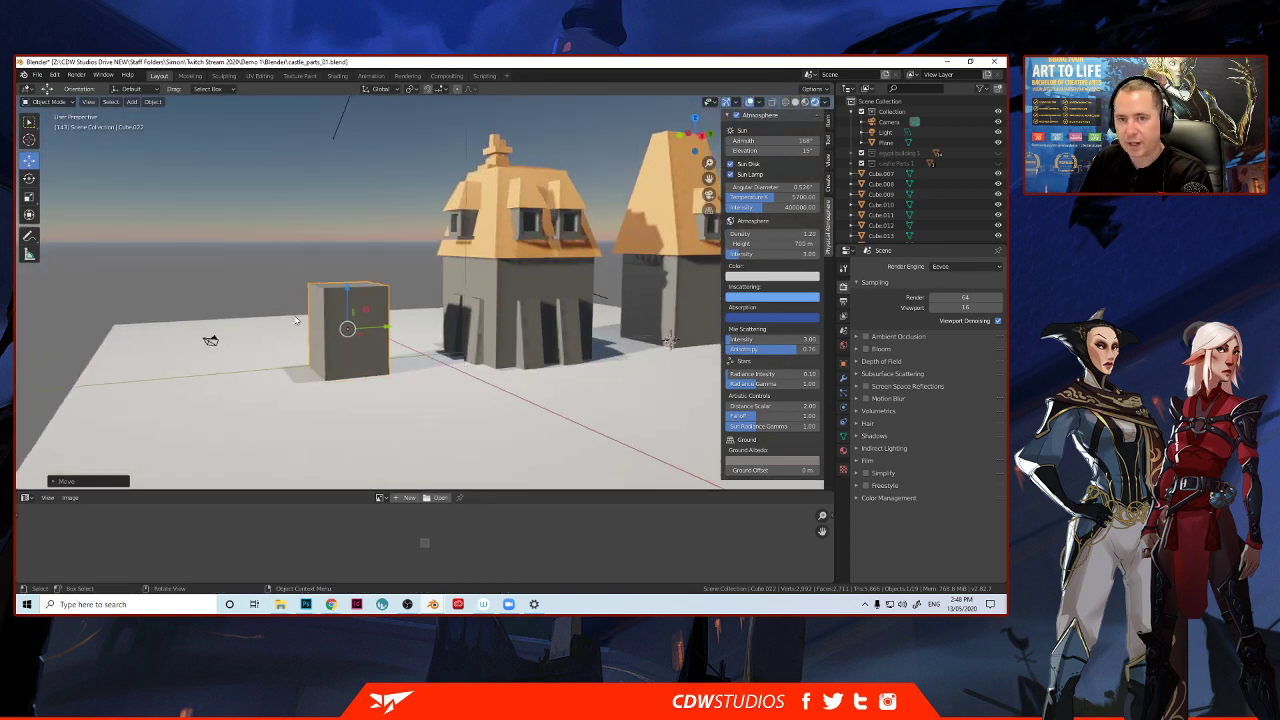
Stretch the block about 3.2 times along Y and shift it along Y away from the castle building.
{"action": "left_click", "coordinate": [29, 196]}
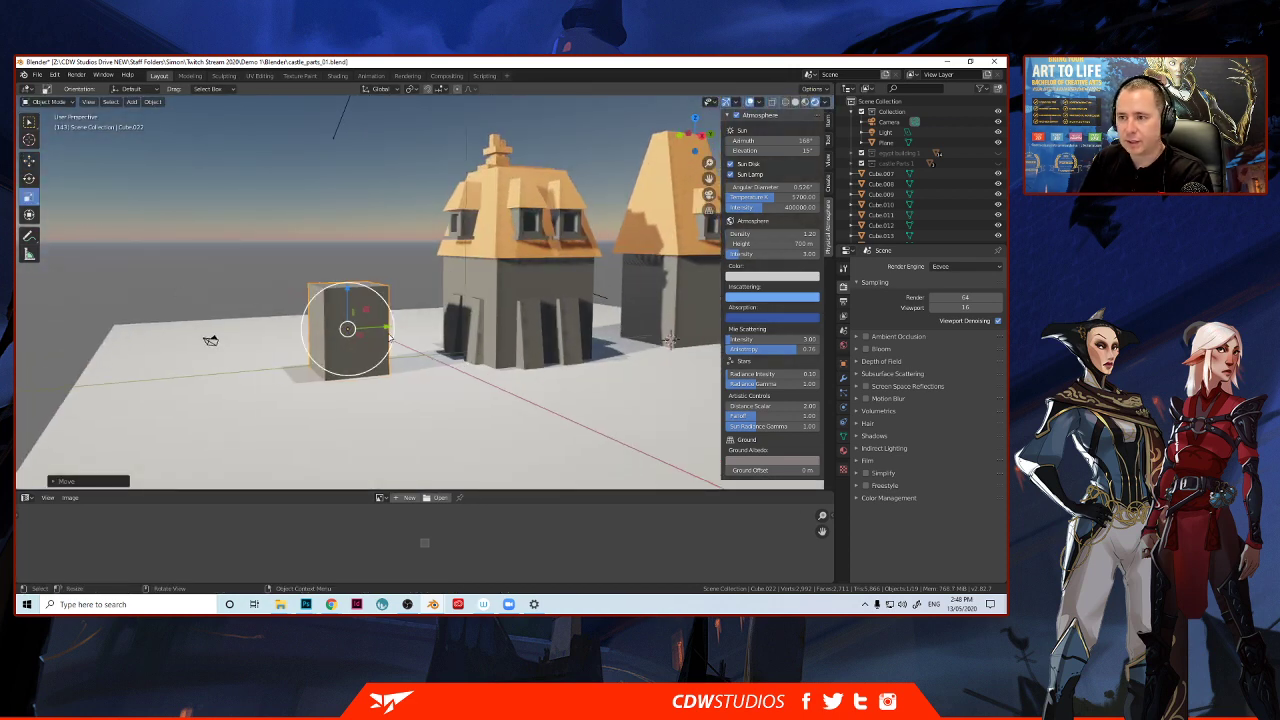
{"action": "left_click_drag", "start_coordinate": [390, 331], "coordinate": [459, 330]}
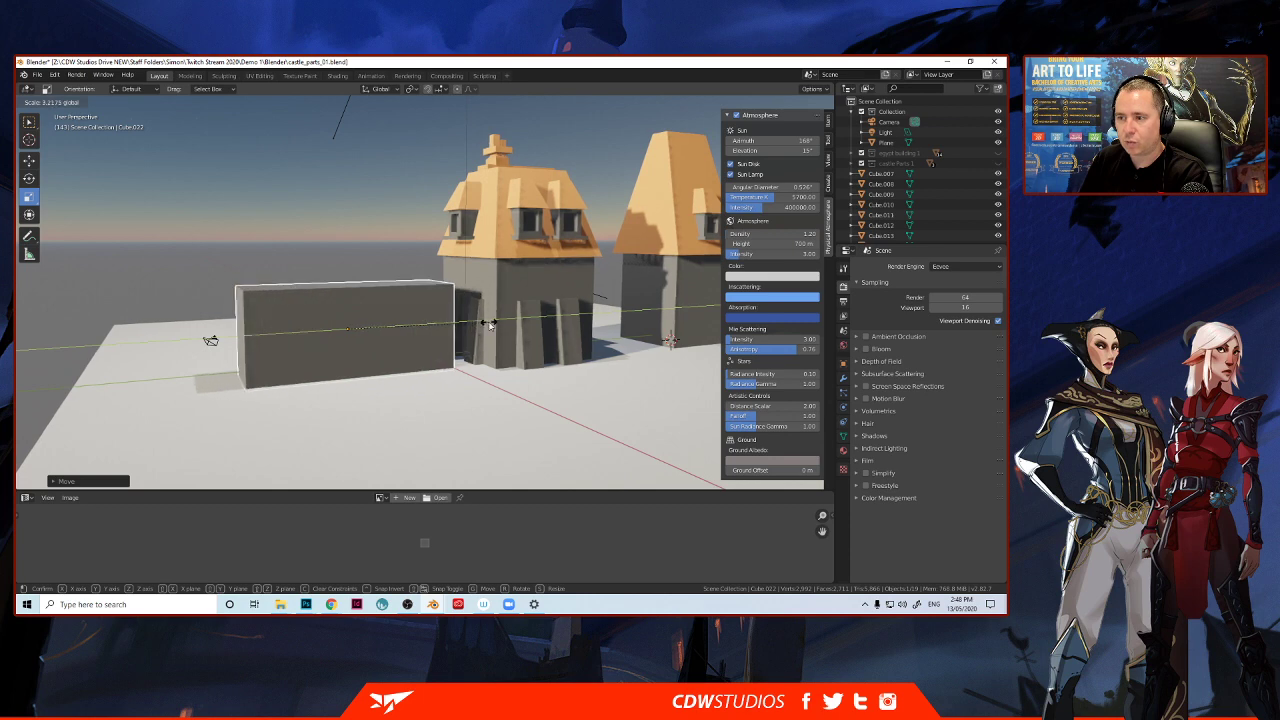
{"action": "middle_click_drag", "start_coordinate": [459, 330], "coordinate": [307, 330]}
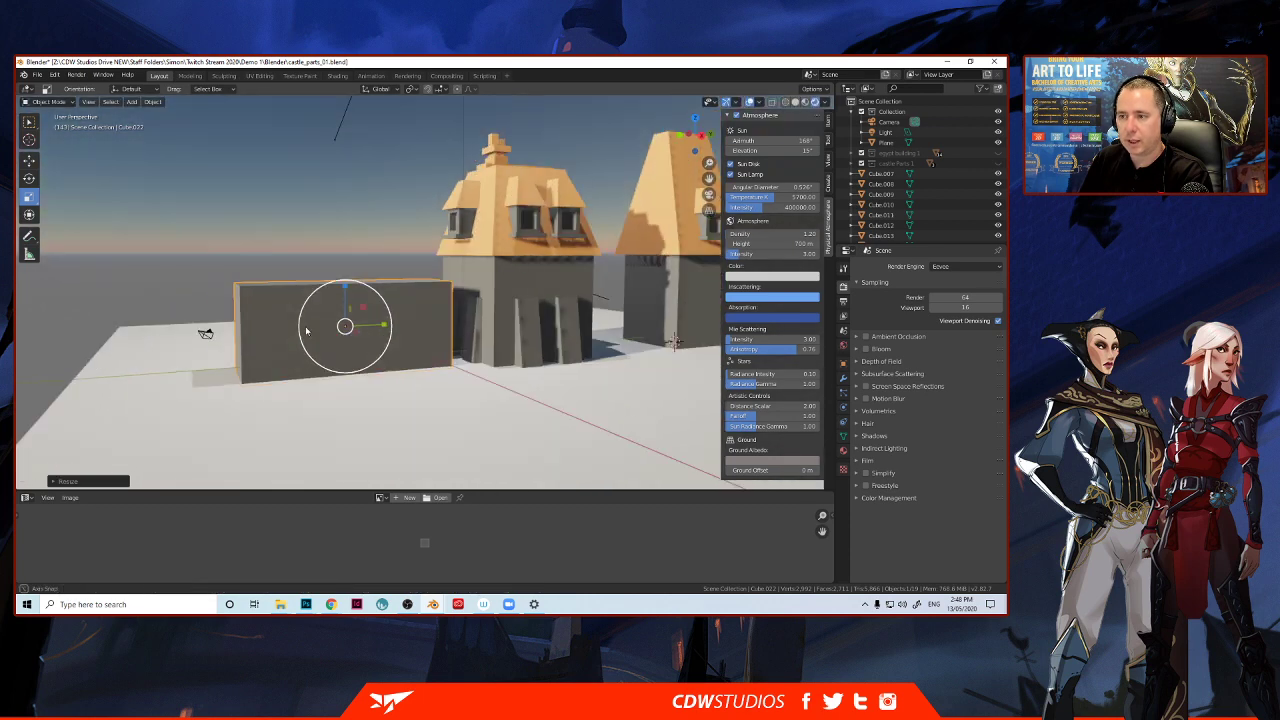
{"action": "left_click", "coordinate": [29, 161]}
{"action": "left_click_drag", "start_coordinate": [380, 324], "coordinate": [348, 330]}
{"action": "middle_click_drag", "start_coordinate": [348, 335], "coordinate": [276, 359]}
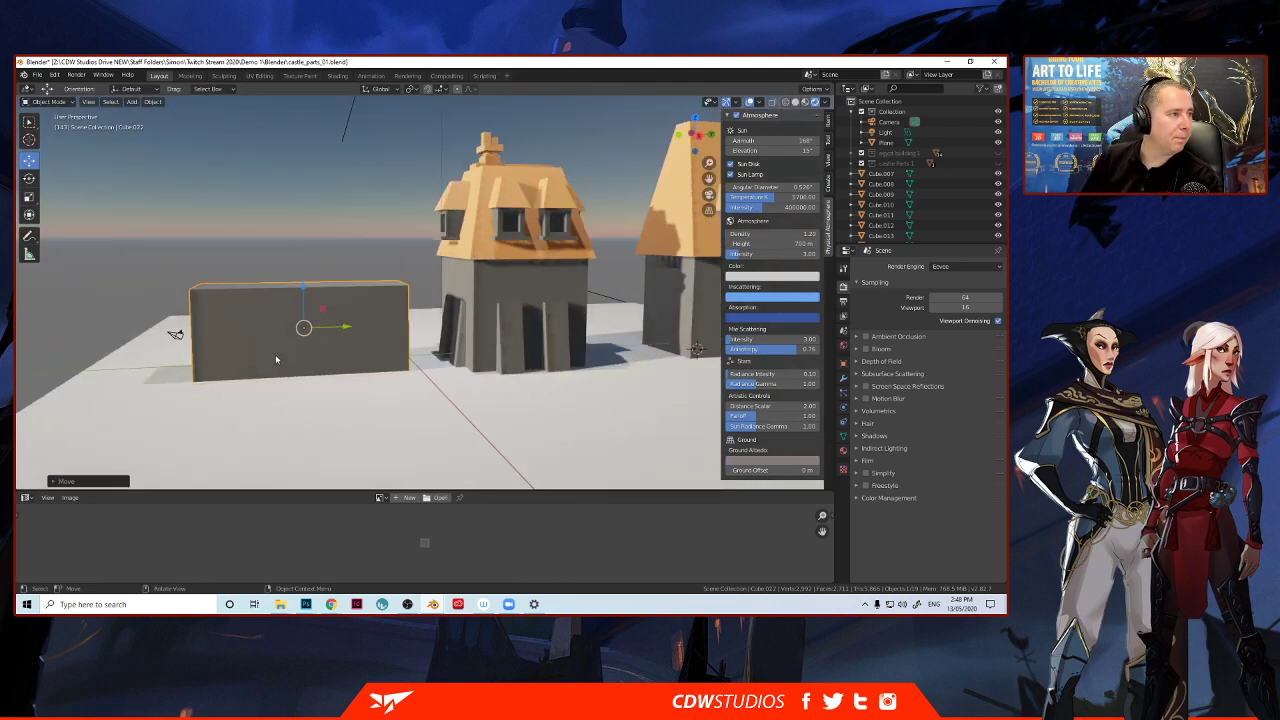
Add a horizontal loop cut around the long block's upper half and slide it down close to the existing middle edge.
{"action": "scroll", "coordinate": [250, 345], "scroll_direction": "up", "scroll_amount": 2}
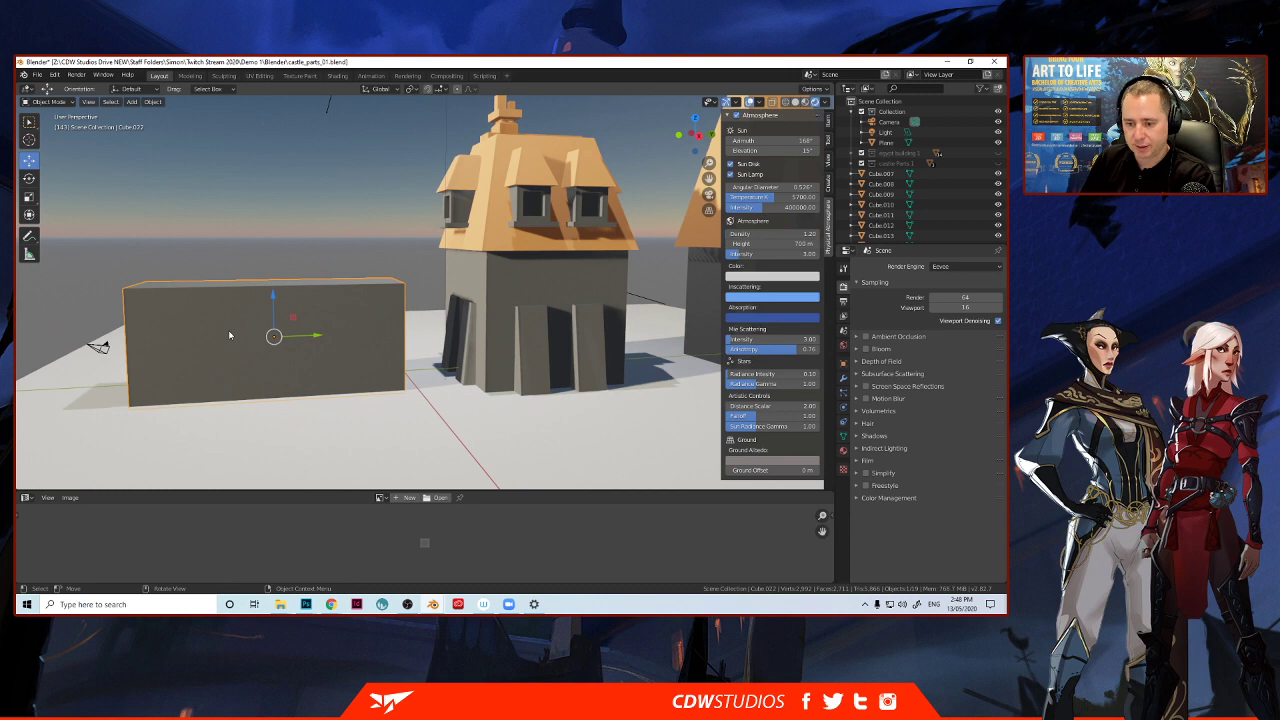
{"action": "key", "text": "Tab"}
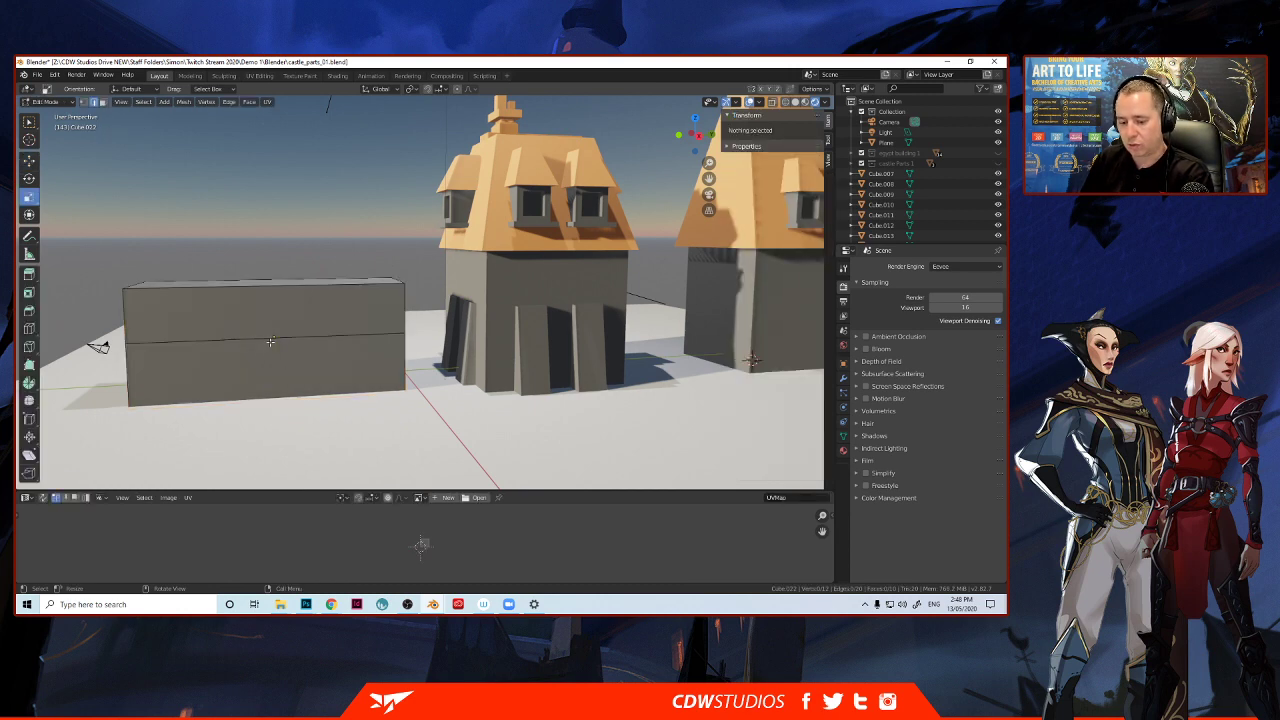
{"action": "key", "text": "ctrl+r"}
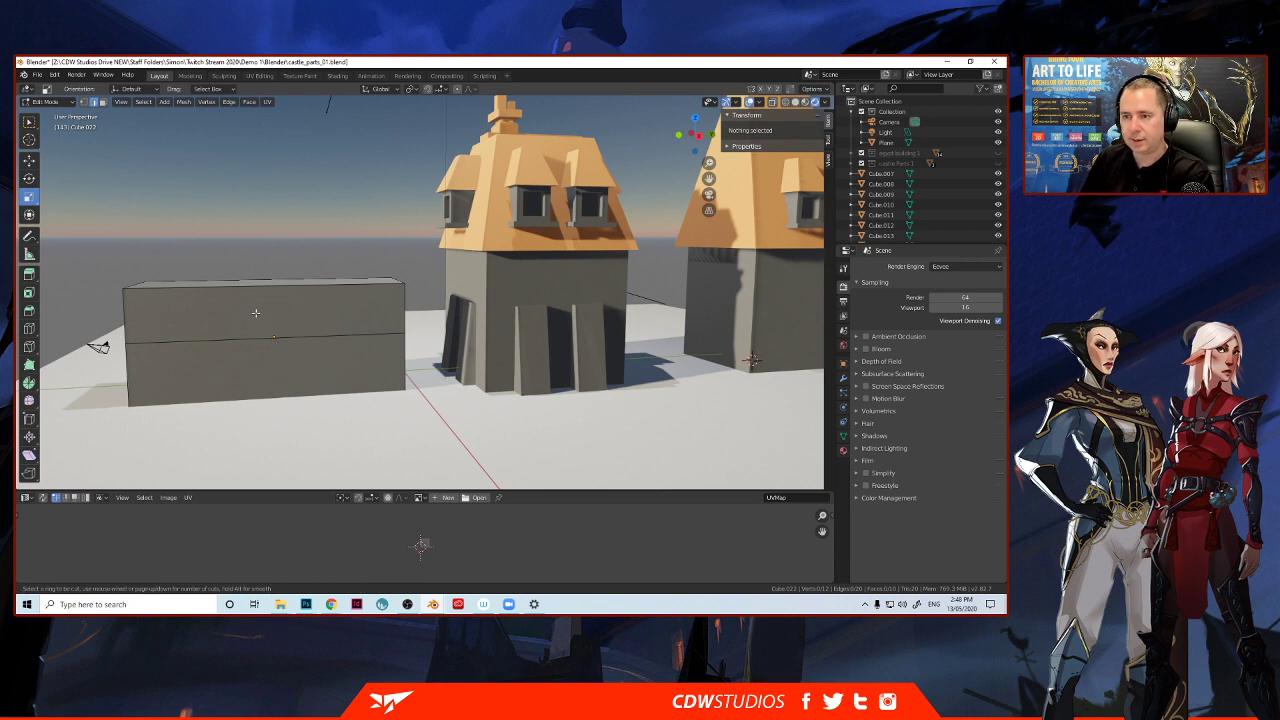
{"action": "left_click", "coordinate": [135, 310]}
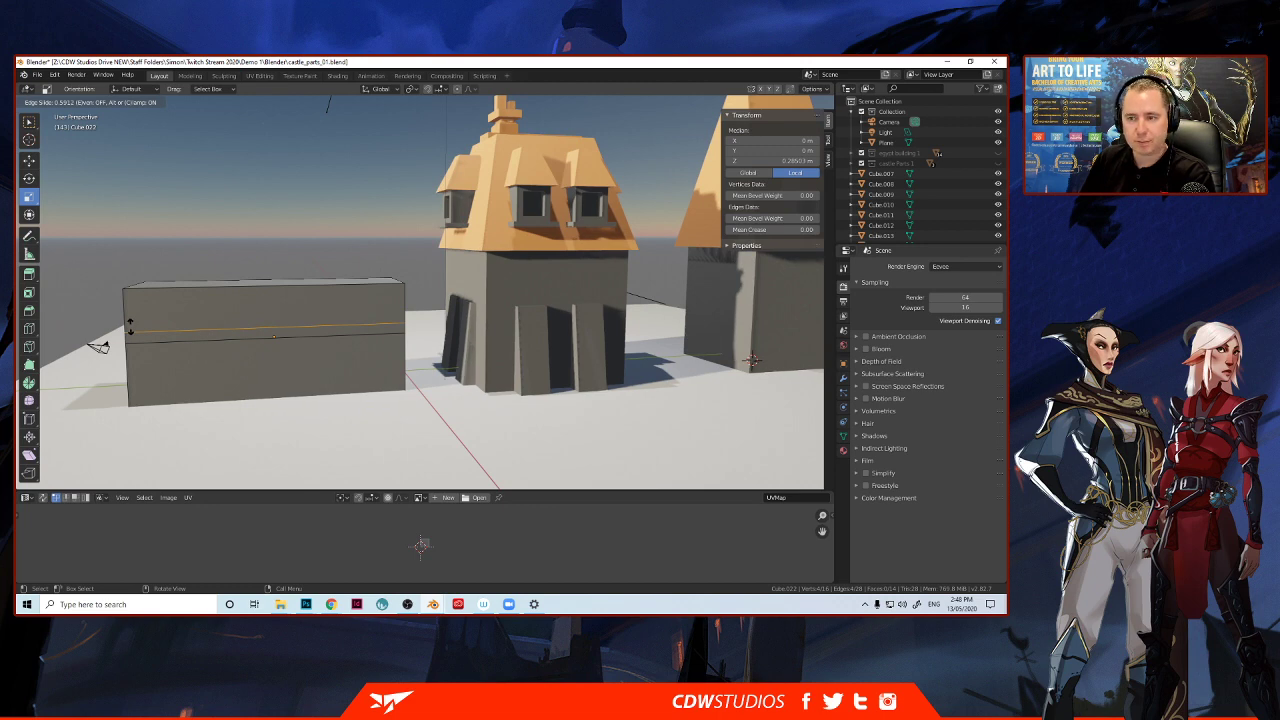
{"action": "left_click", "coordinate": [130, 326]}
Add 12 evenly spaced vertical loop cuts along the length of the long block.
{"action": "mouse_move", "coordinate": [210, 370]}
{"action": "middle_mouse_down"}
{"action": "mouse_move", "coordinate": [229, 373]}
{"action": "mouse_move", "coordinate": [206, 378]}
{"action": "middle_mouse_up"}
{"action": "left_click", "coordinate": [206, 378]}
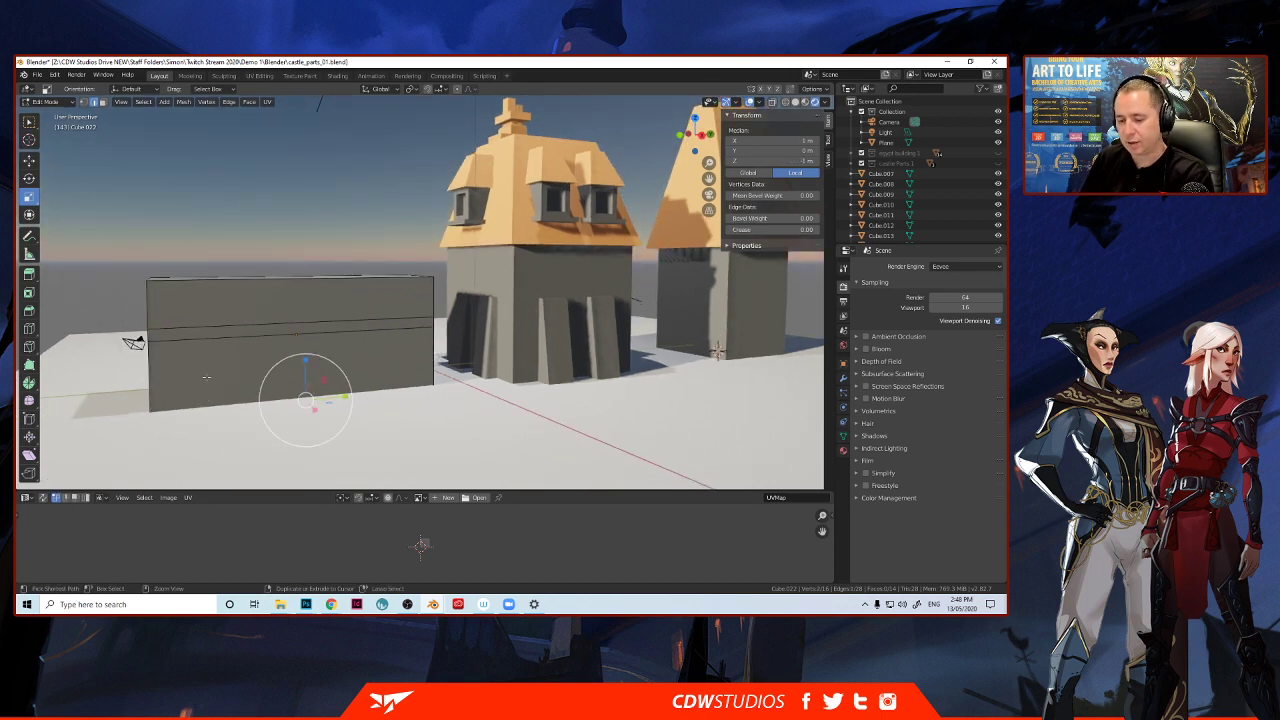
{"action": "key", "text": "ctrl+r"}
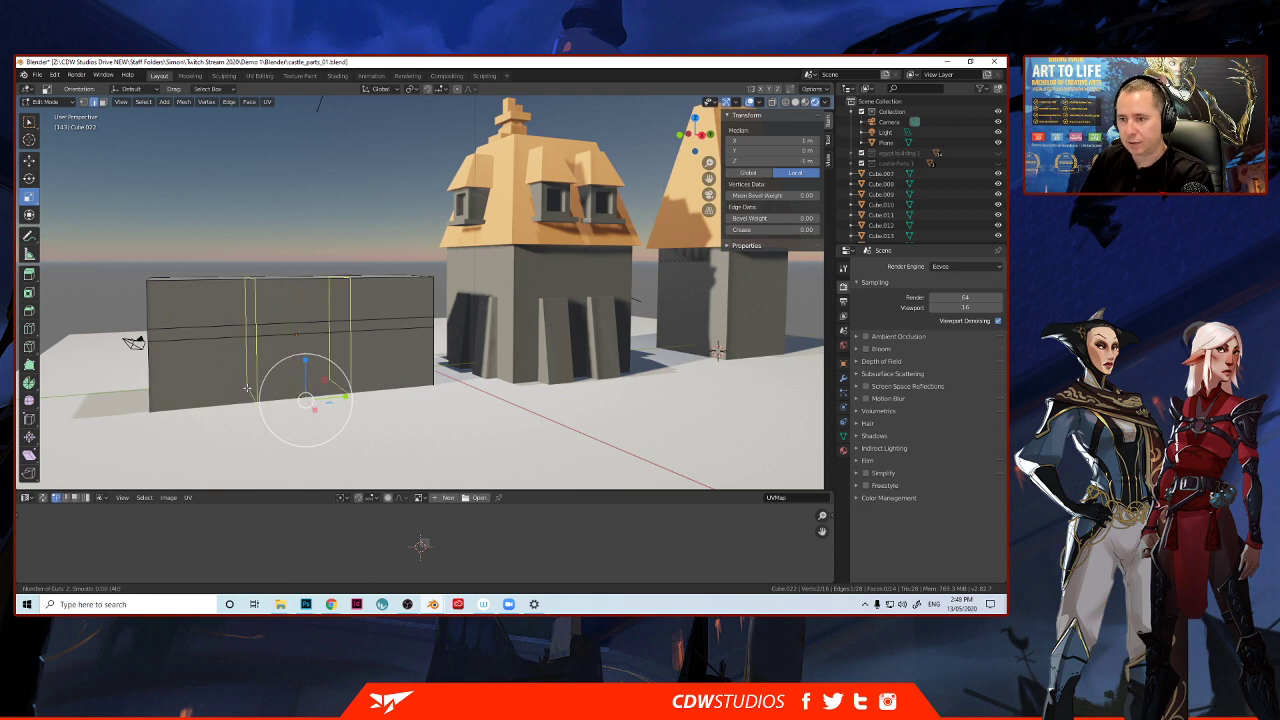
{"action": "scroll", "coordinate": [247, 387], "scroll_direction": "up", "scroll_amount": 2}
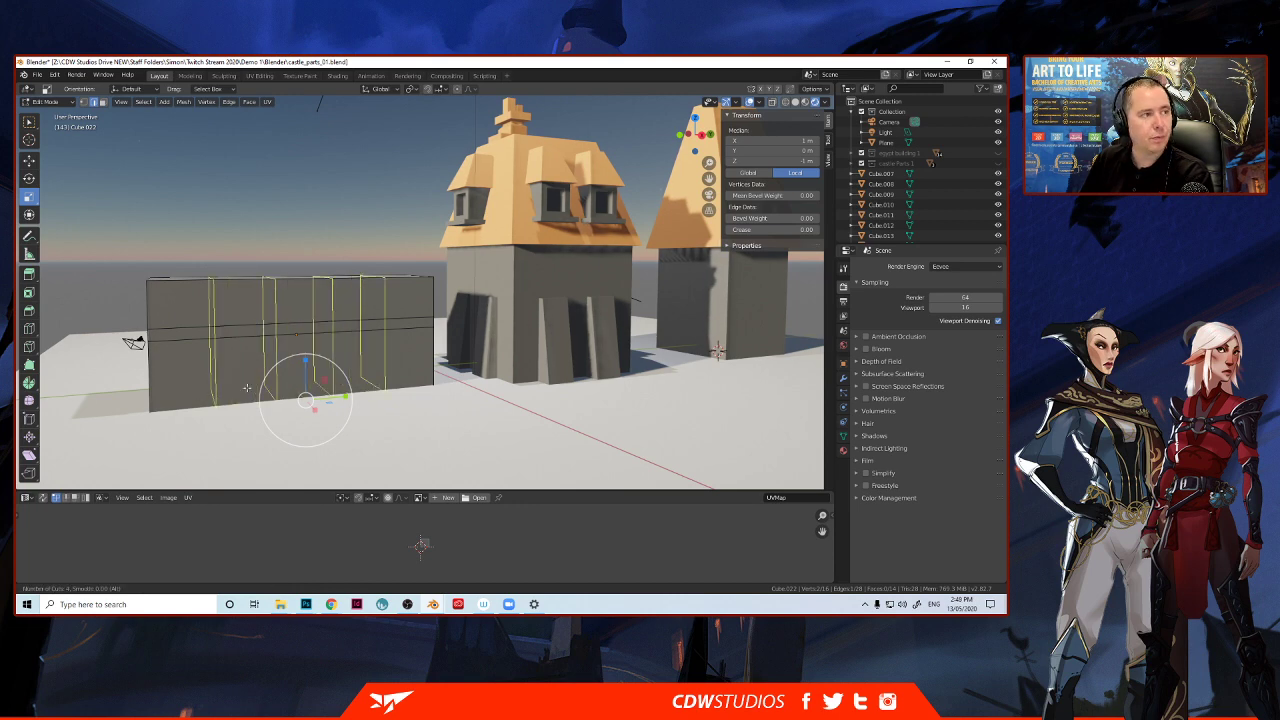
{"action": "scroll", "coordinate": [247, 387], "scroll_direction": "up", "scroll_amount": 4}
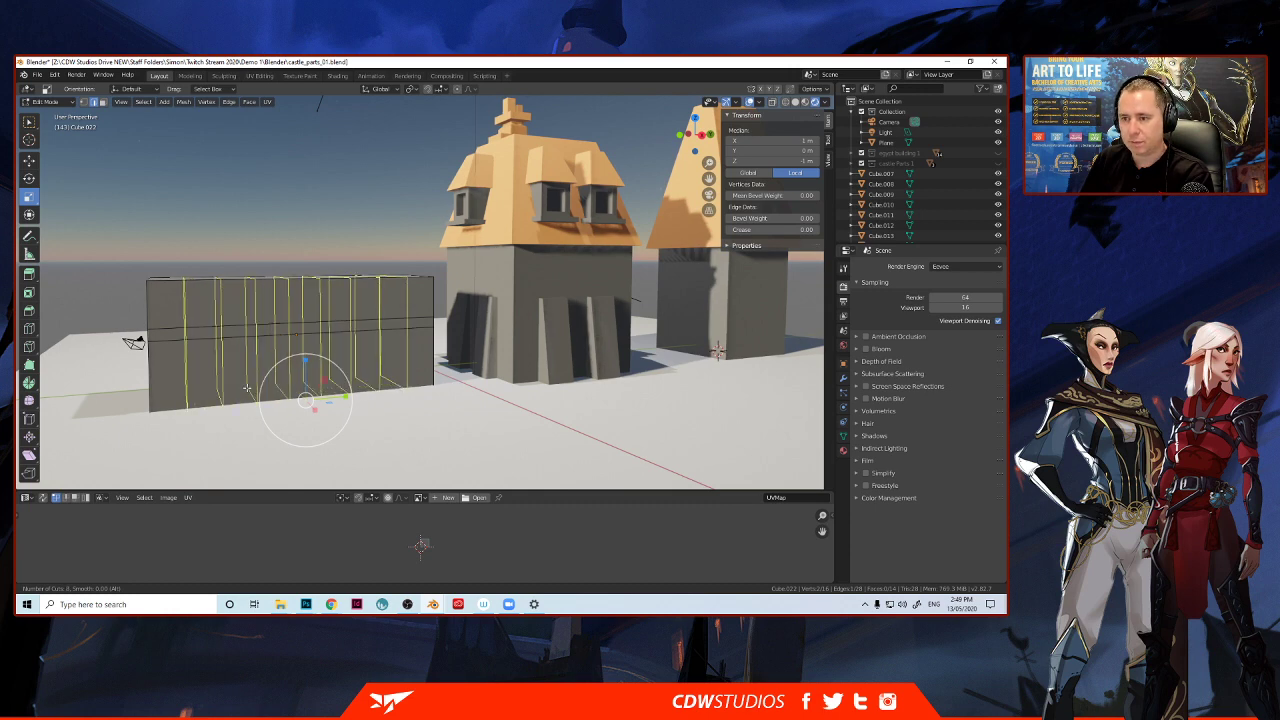
{"action": "scroll", "coordinate": [247, 387], "scroll_direction": "up", "scroll_amount": 1}
{"action": "scroll", "coordinate": [247, 387], "scroll_direction": "up", "scroll_amount": 1}
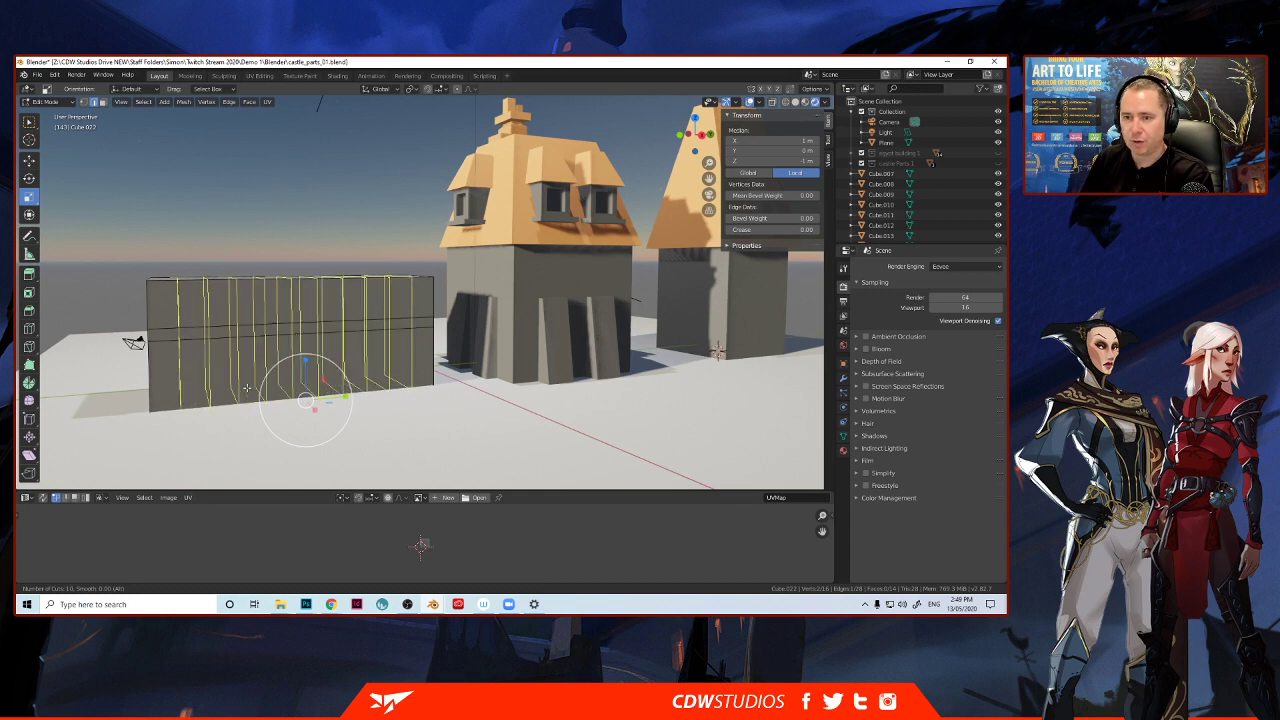
{"action": "scroll", "coordinate": [247, 387], "scroll_direction": "up", "scroll_amount": 2}
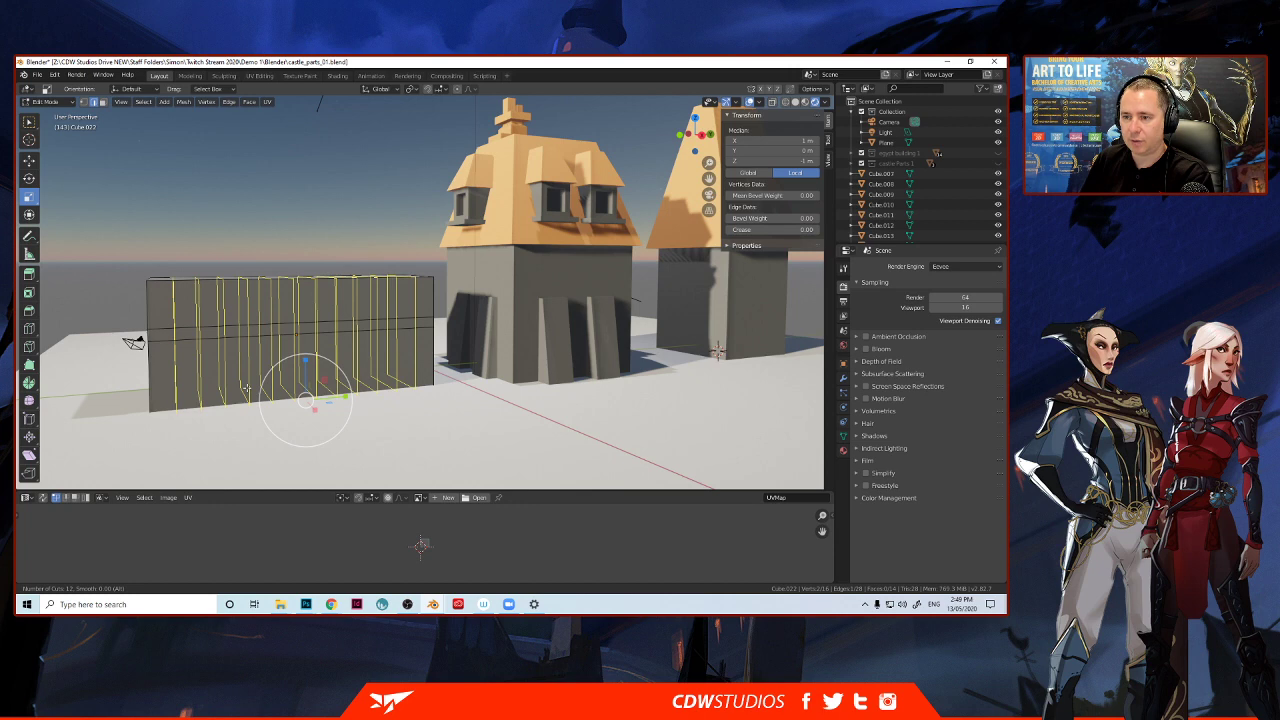
{"action": "left_click", "coordinate": [247, 387]}
{"action": "right_click", "coordinate": [230, 292]}
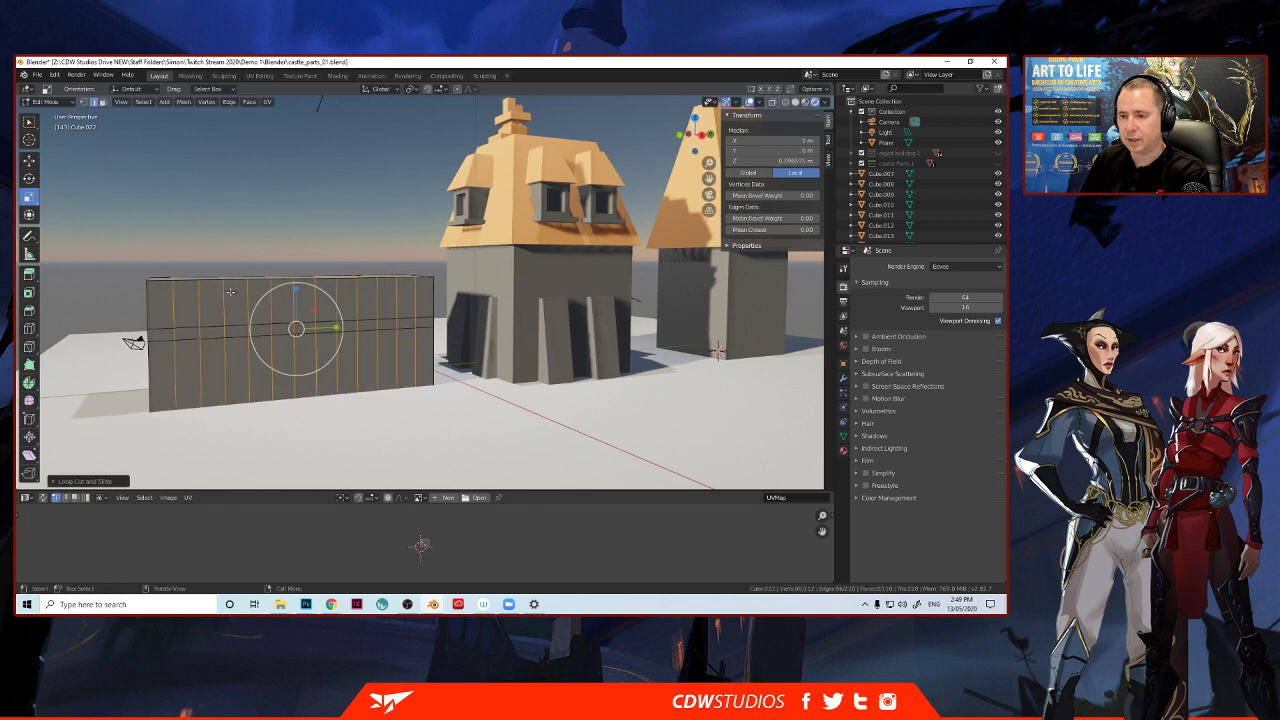
In face selection mode, select every second lower face on one long side of the block, six faces in all.
{"action": "left_click", "coordinate": [206, 366]}
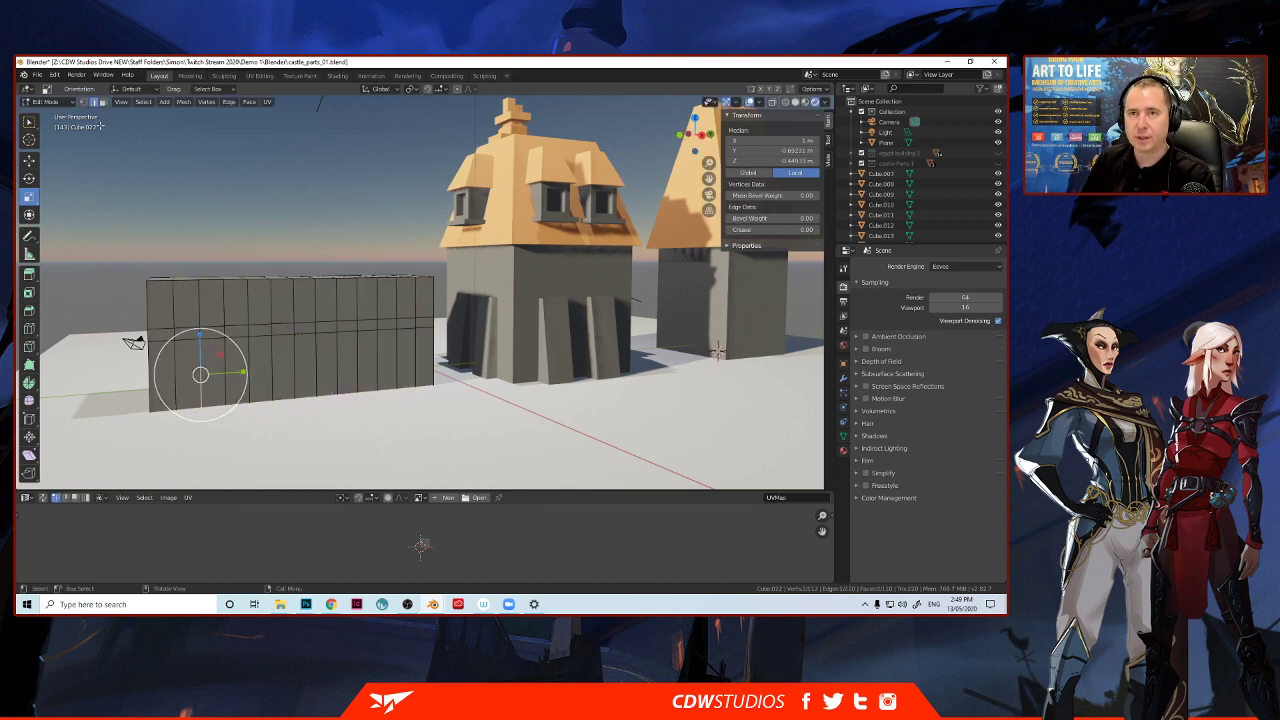
{"action": "left_click", "coordinate": [103, 102]}
{"action": "left_click", "coordinate": [187, 360]}
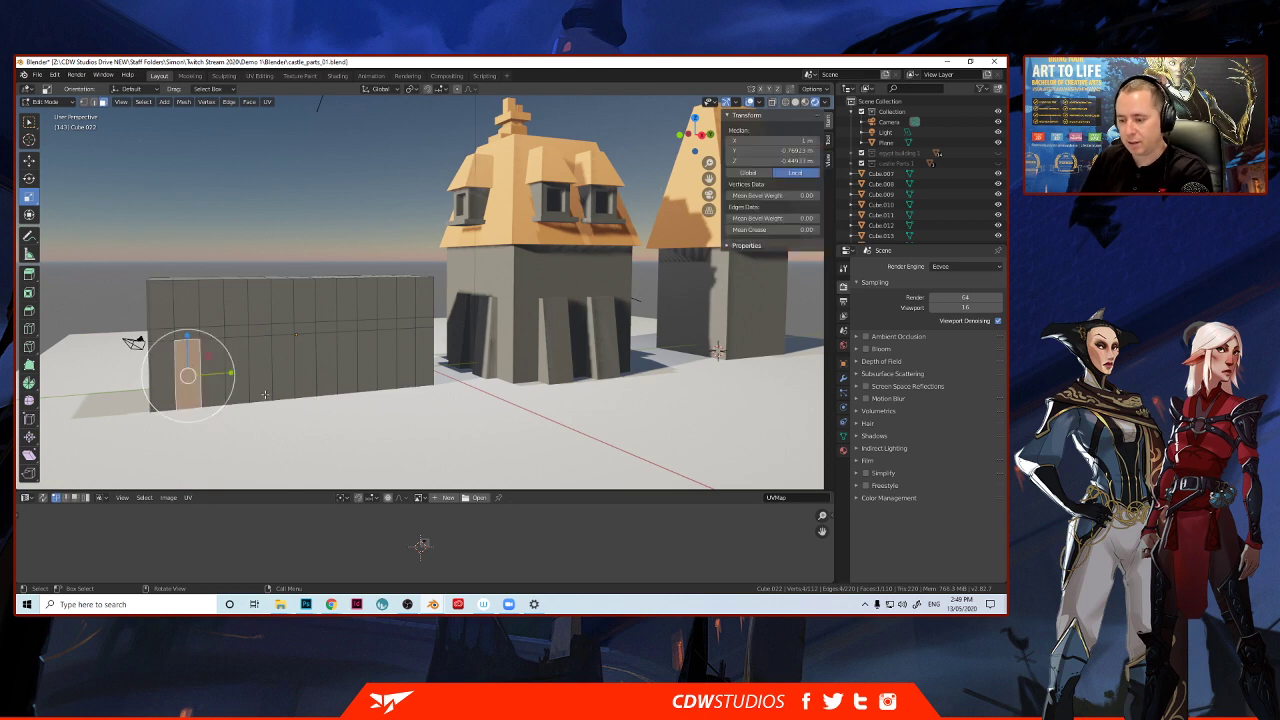
{"action": "left_click", "coordinate": [240, 380], "text": "shift"}
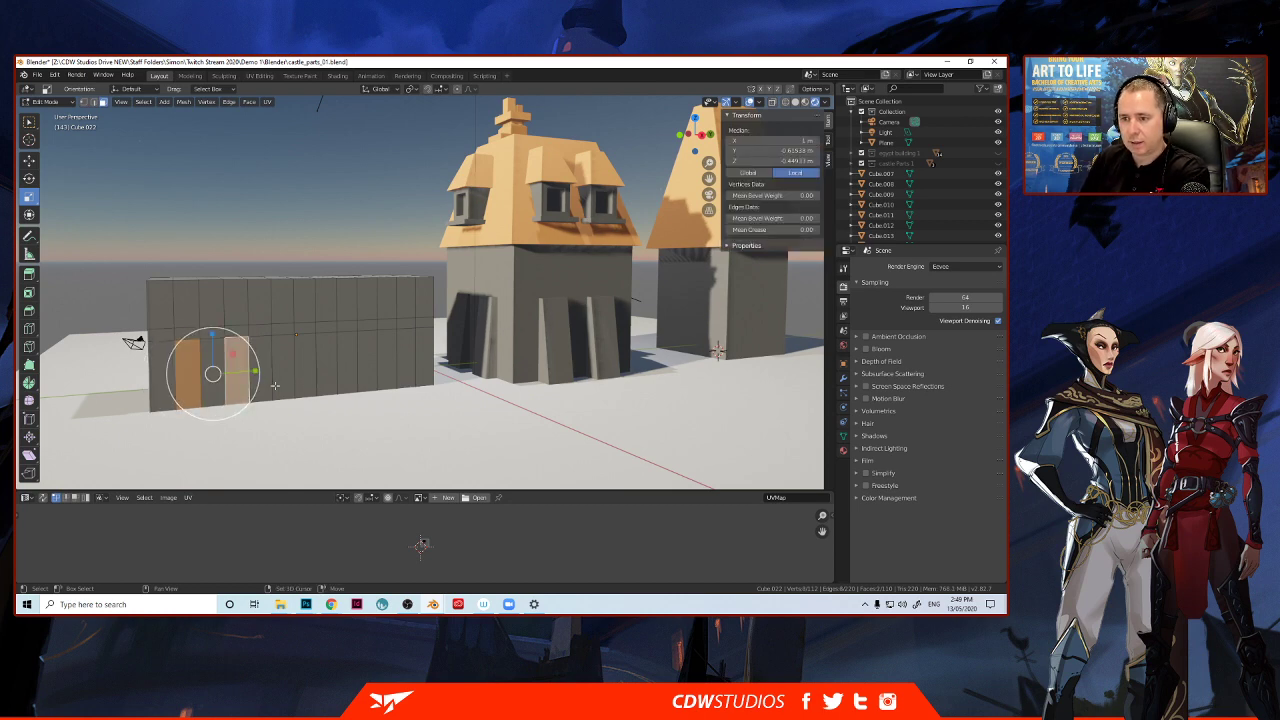
{"action": "left_click", "coordinate": [288, 385], "text": "shift"}
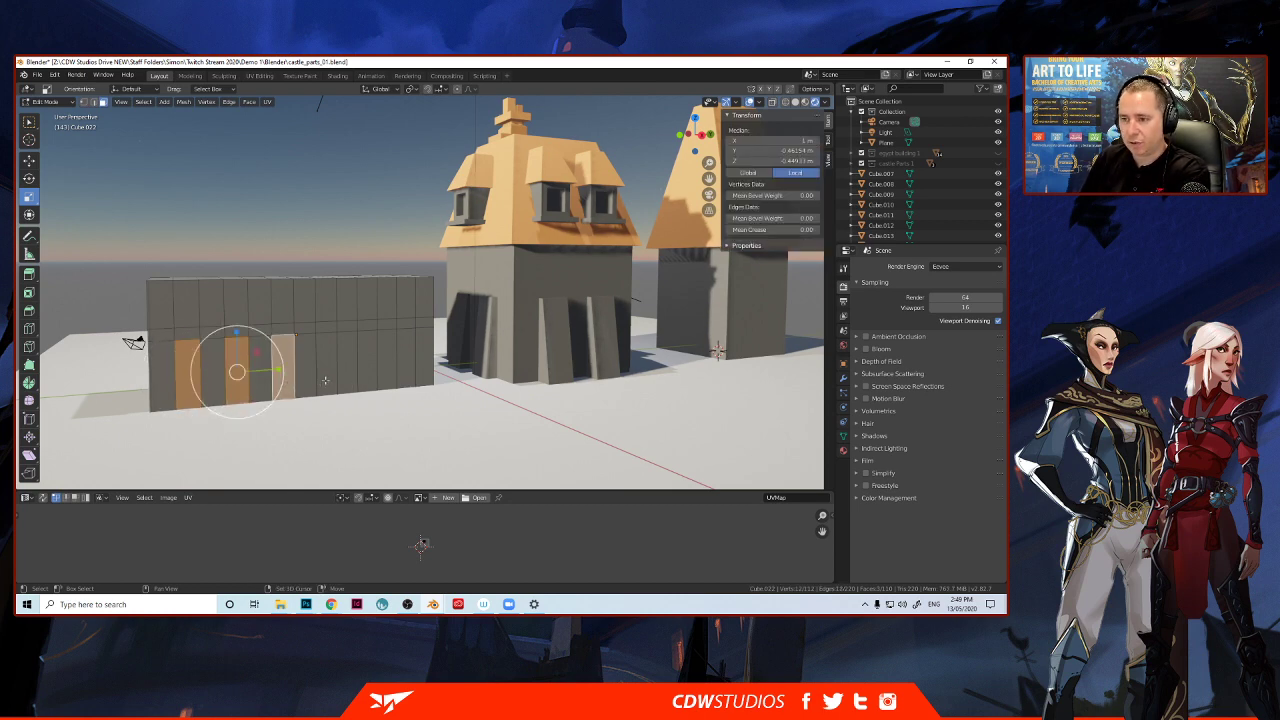
{"action": "left_click", "coordinate": [325, 380], "text": "shift"}
{"action": "left_click", "coordinate": [366, 379], "text": "shift"}
{"action": "left_click", "coordinate": [407, 377], "text": "shift"}
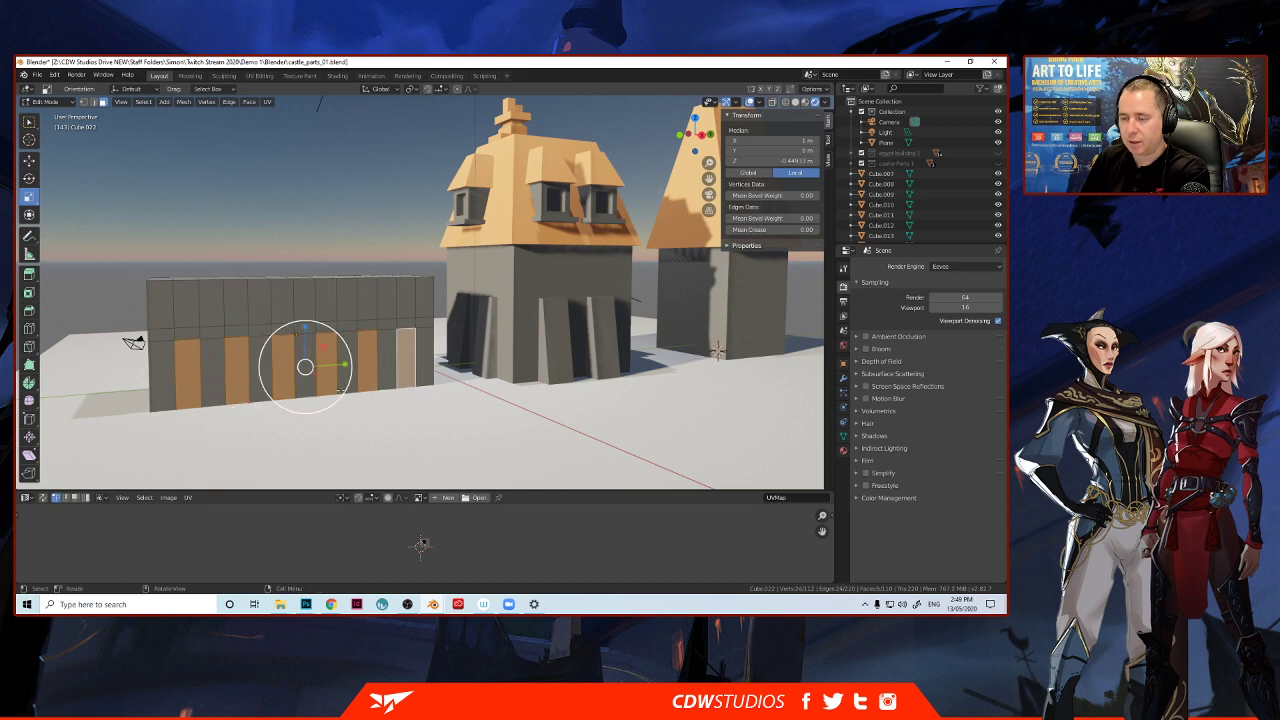
Add the six matching lower faces on the opposite side and extrude all of them along their normals by about 0.3 m.
{"action": "middle_click_drag", "start_coordinate": [345, 390], "coordinate": [431, 406]}
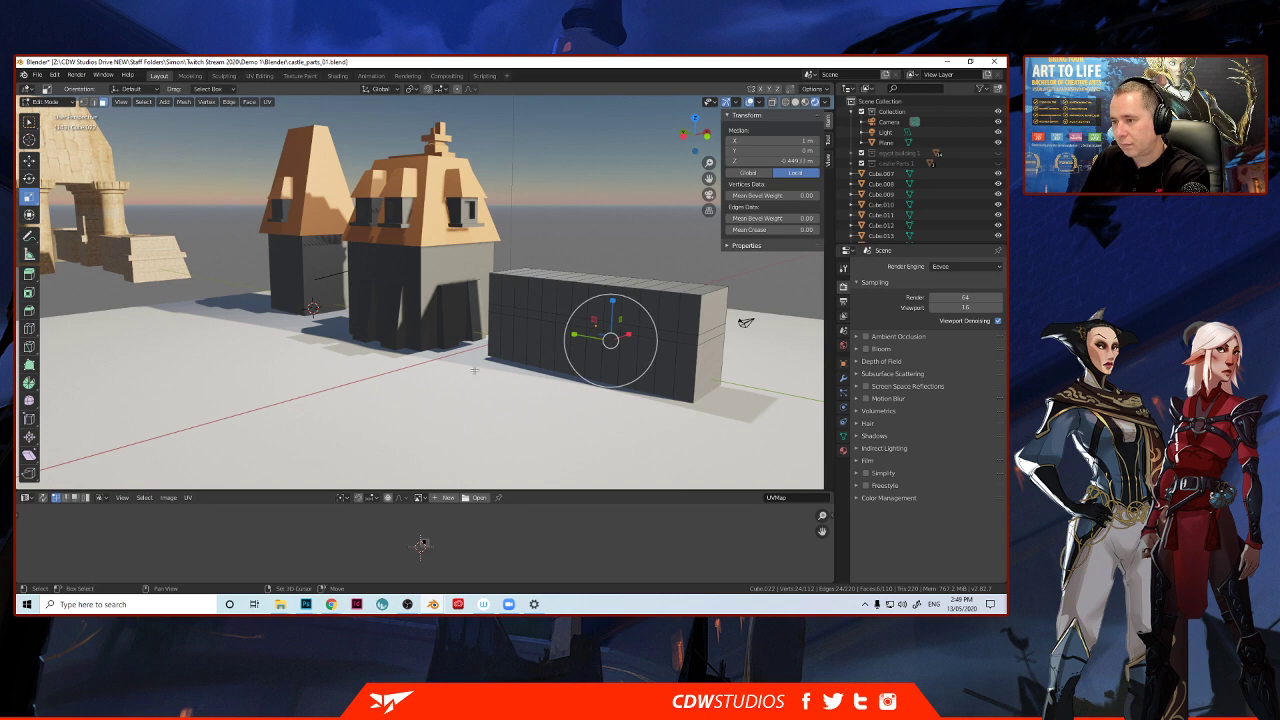
{"action": "left_click", "coordinate": [503, 341], "text": "shift"}
{"action": "left_click", "coordinate": [534, 348], "text": "shift"}
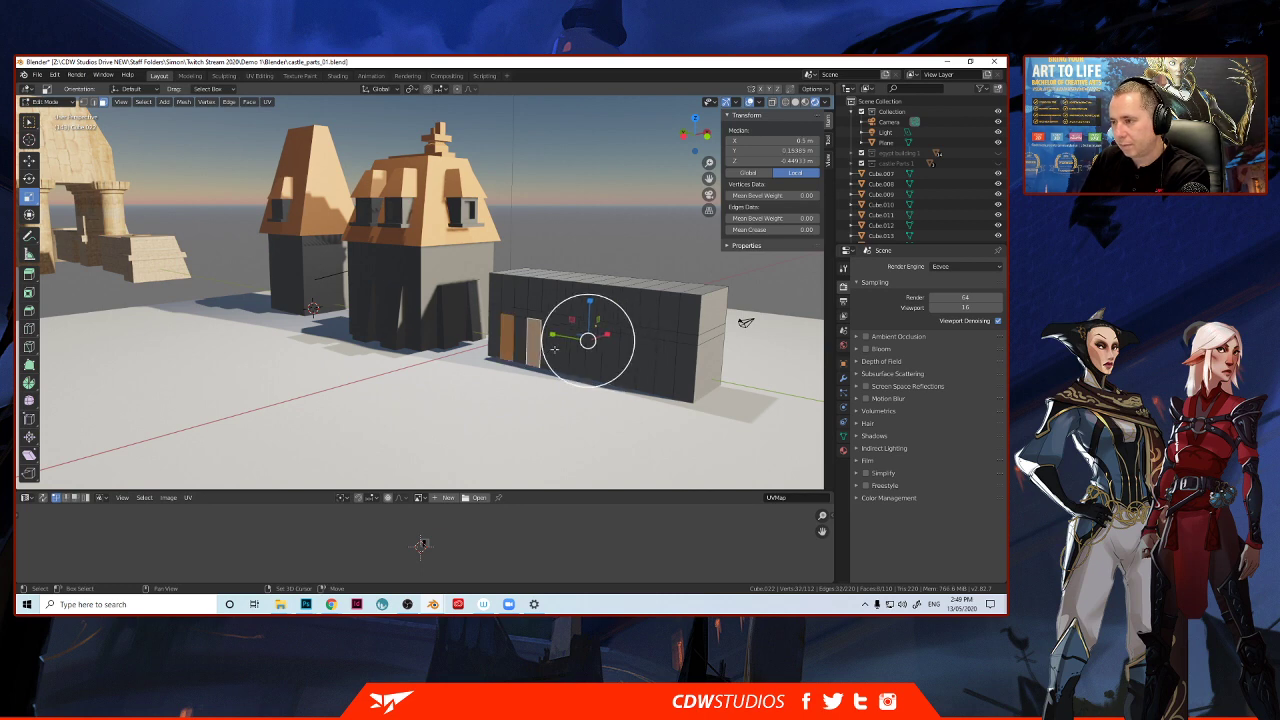
{"action": "left_click", "coordinate": [560, 351], "text": "shift"}
{"action": "left_click", "coordinate": [596, 362], "text": "shift"}
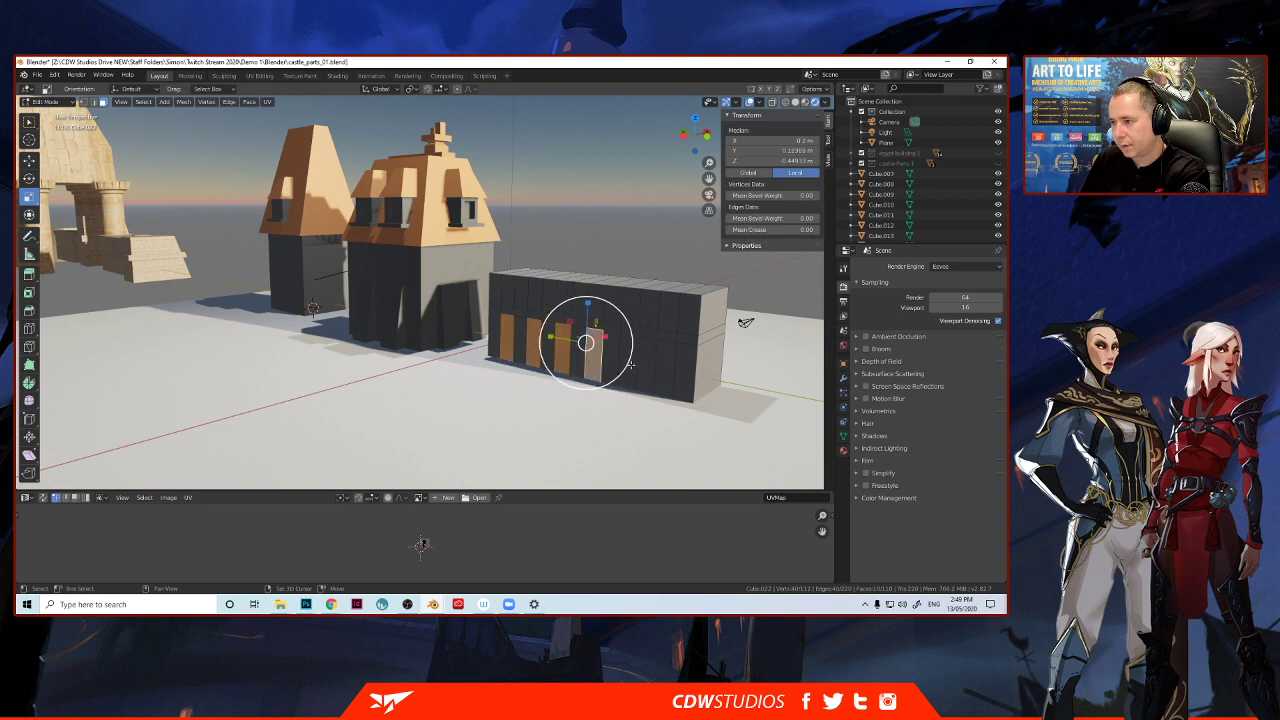
{"action": "left_click", "coordinate": [628, 365], "text": "shift"}
{"action": "middle_click_drag", "start_coordinate": [669, 373], "coordinate": [560, 335]}
{"action": "scroll", "coordinate": [570, 380], "scroll_direction": "up", "scroll_amount": 1}
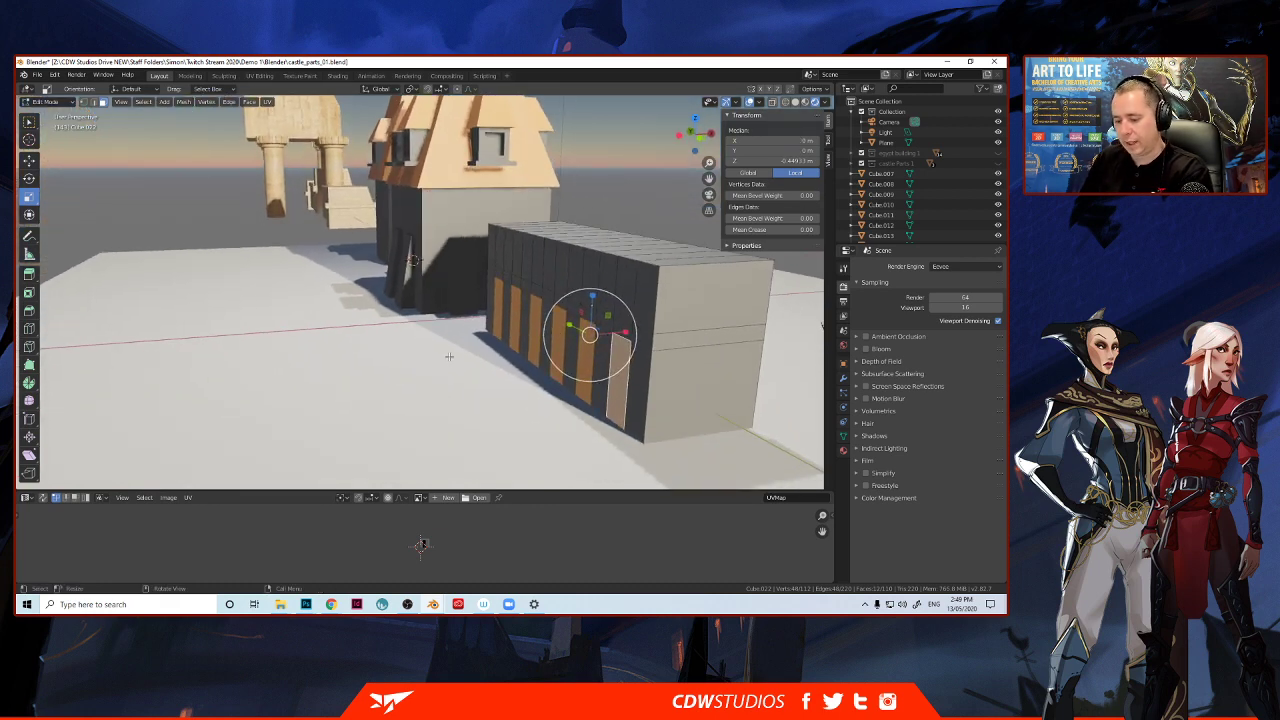
{"action": "key", "text": "alt+e"}
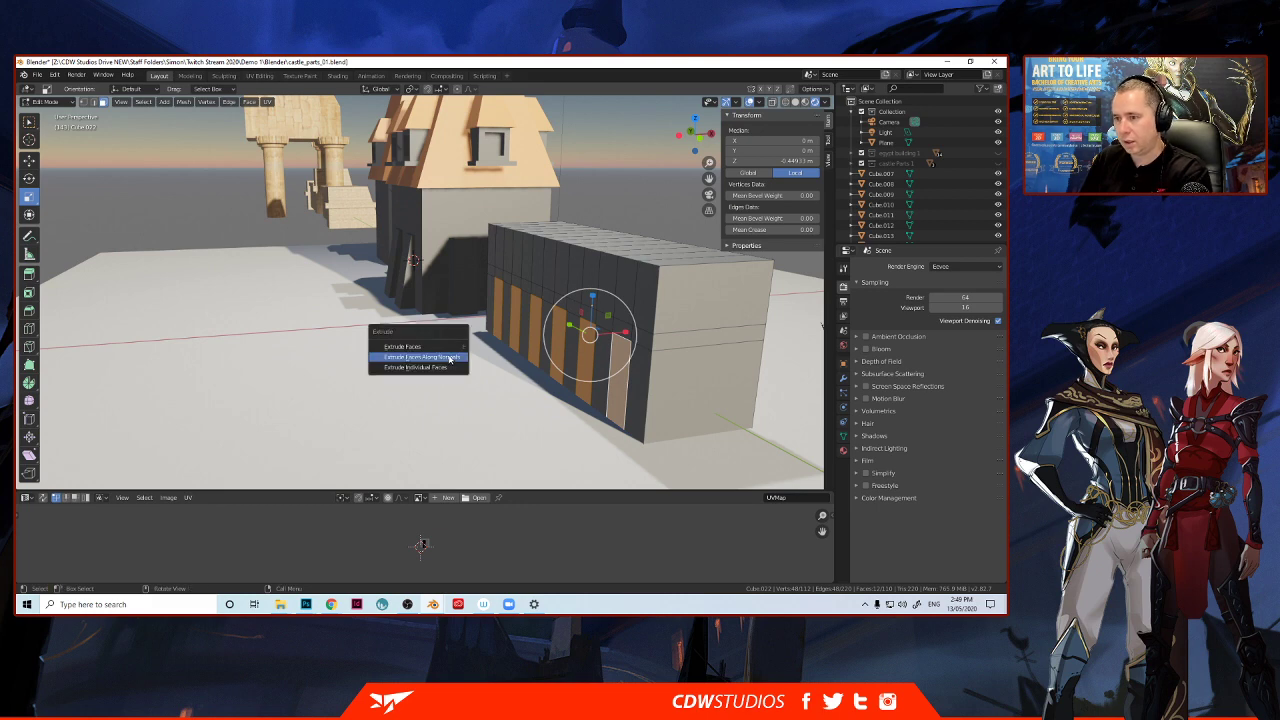
{"action": "left_click", "coordinate": [449, 358]}
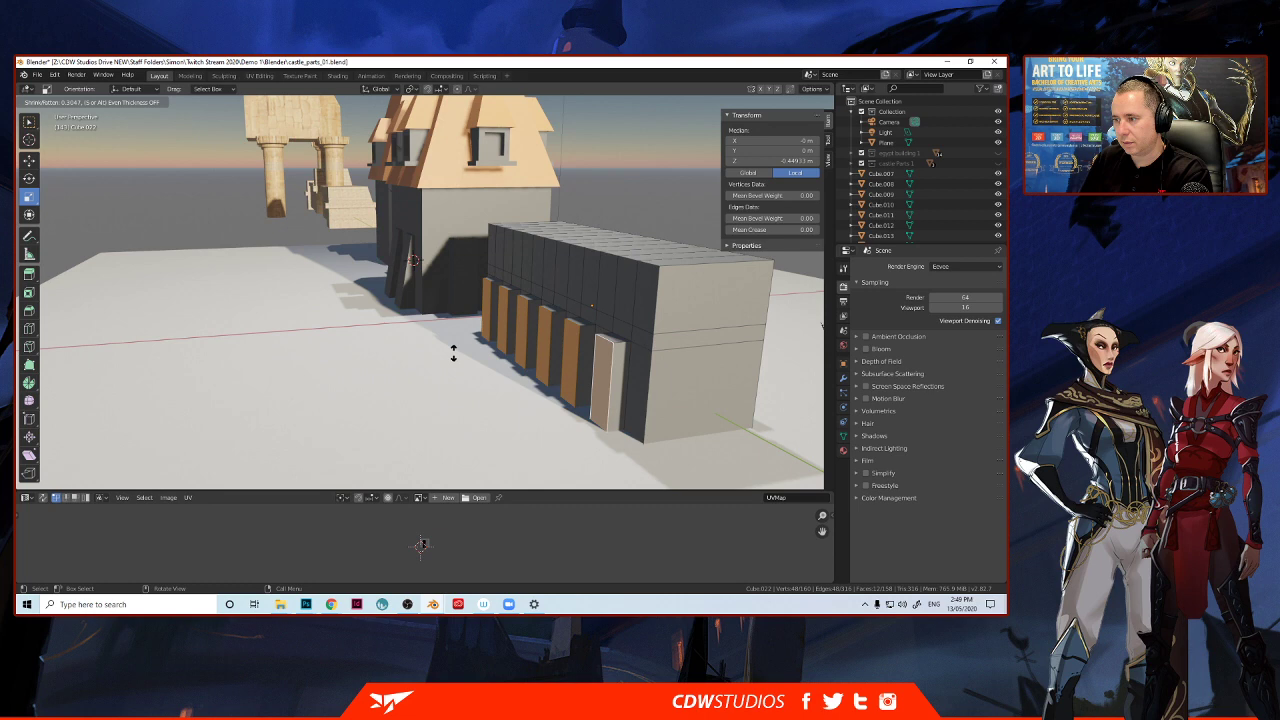
{"action": "left_click", "coordinate": [453, 353]}
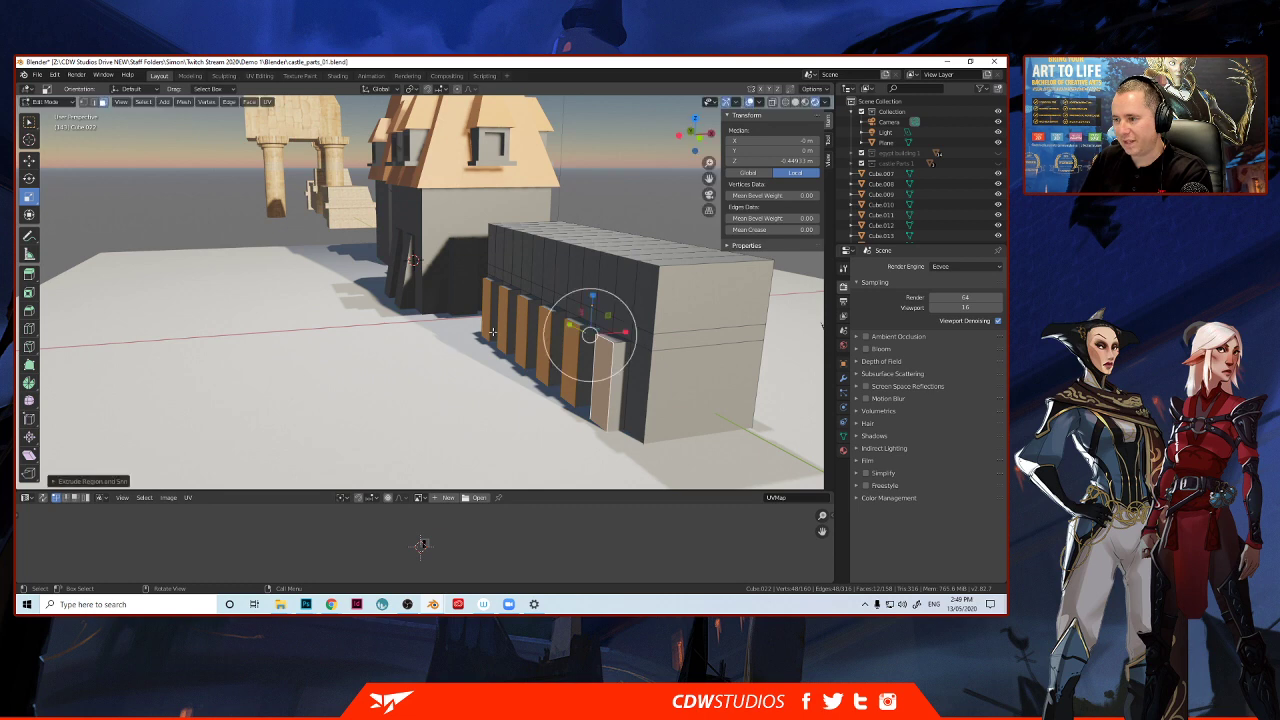
Select the outer top edges of all twelve extruded buttresses on both long sides of the block.
{"action": "middle_click_drag", "start_coordinate": [467, 340], "coordinate": [532, 342]}
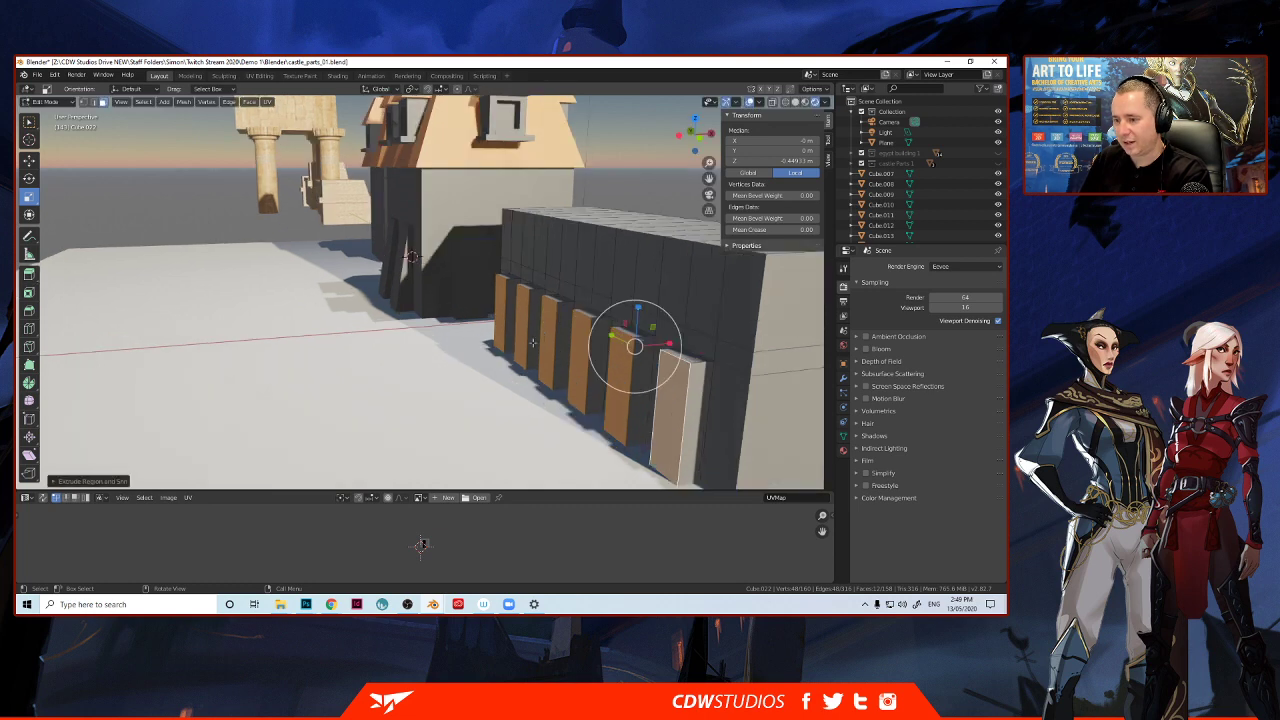
{"action": "left_click", "coordinate": [500, 279]}
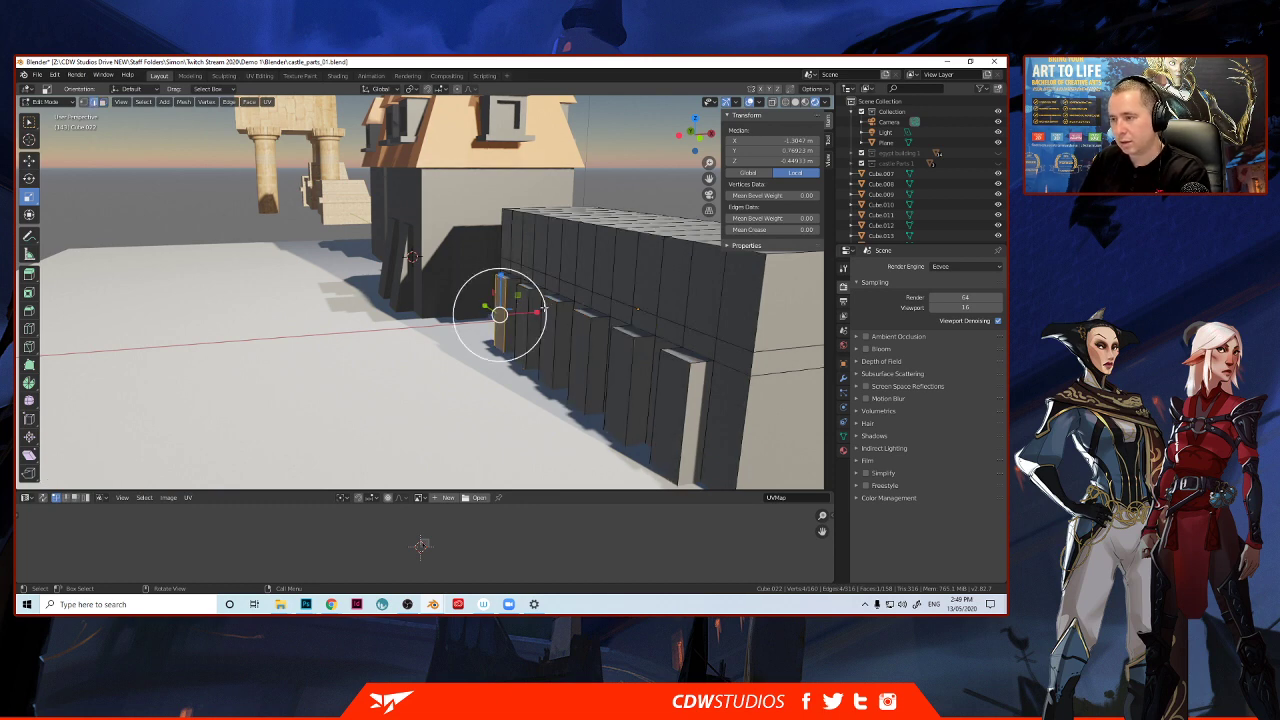
{"action": "left_click", "coordinate": [524, 290]}
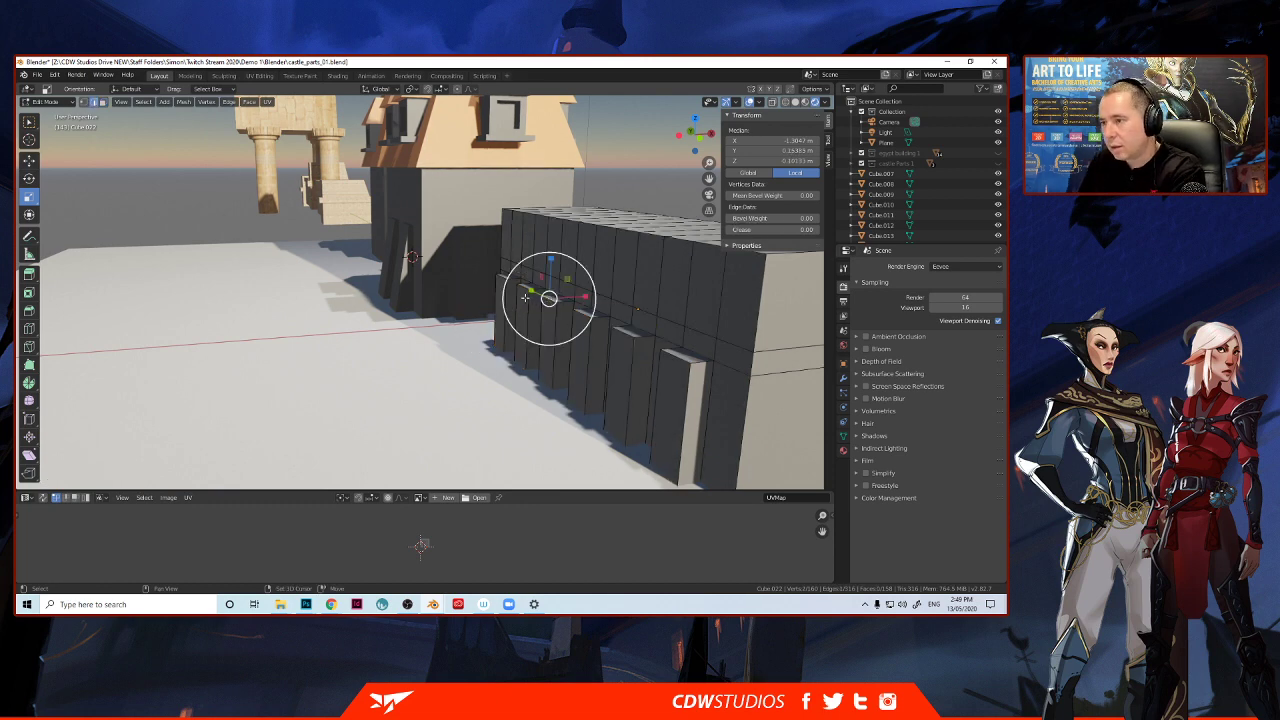
{"action": "left_click", "coordinate": [524, 289], "text": "shift"}
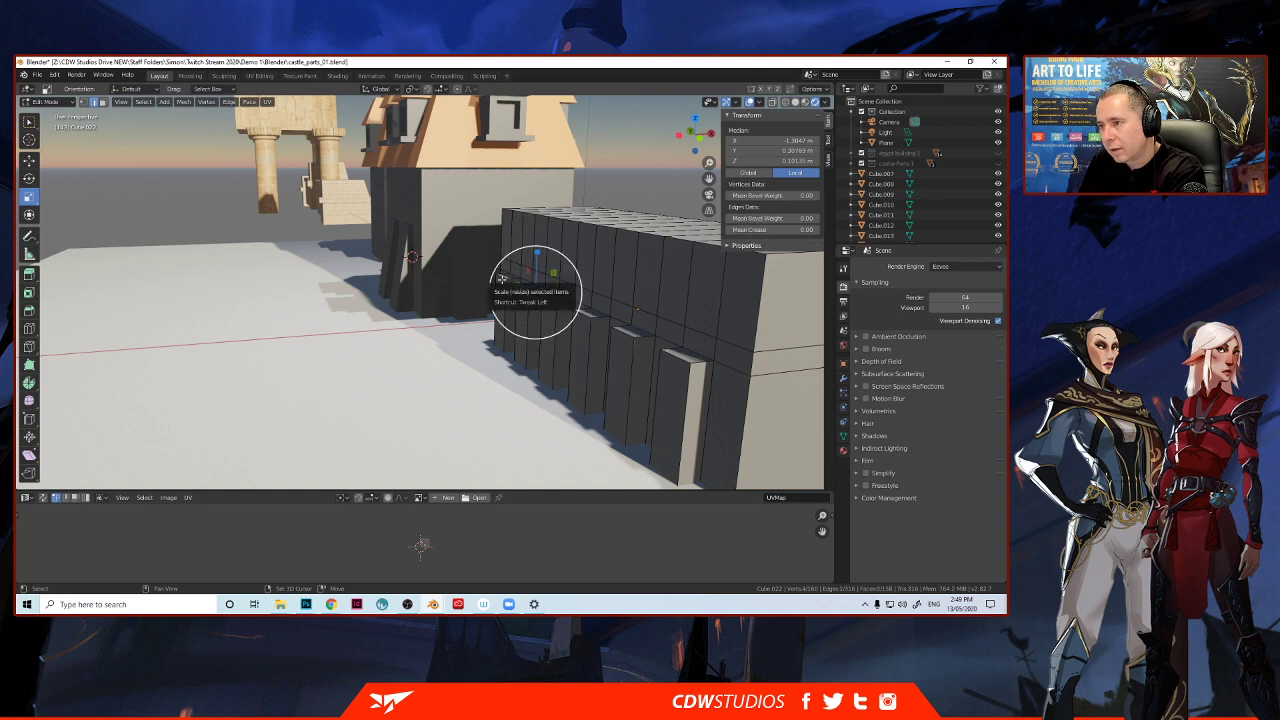
{"action": "left_click", "coordinate": [502, 279], "text": "shift"}
{"action": "left_click", "coordinate": [678, 348], "text": "shift"}
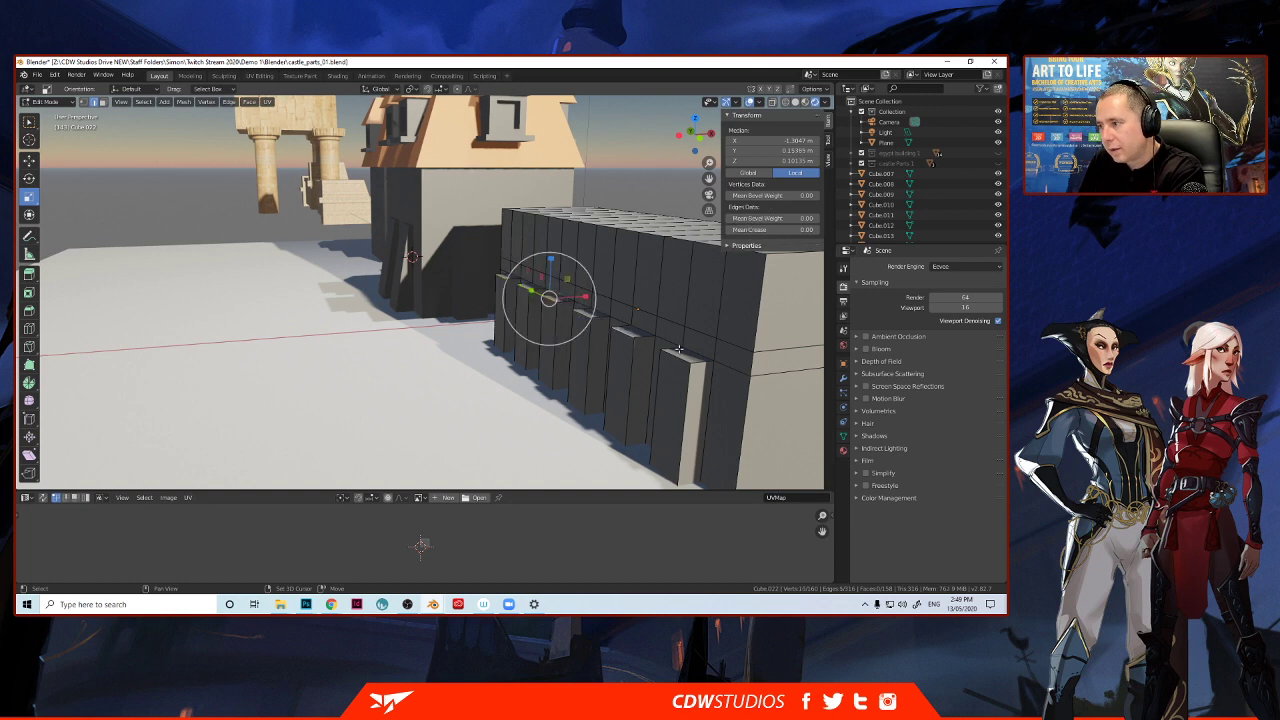
{"action": "middle_click_drag", "start_coordinate": [683, 357], "coordinate": [350, 367]}
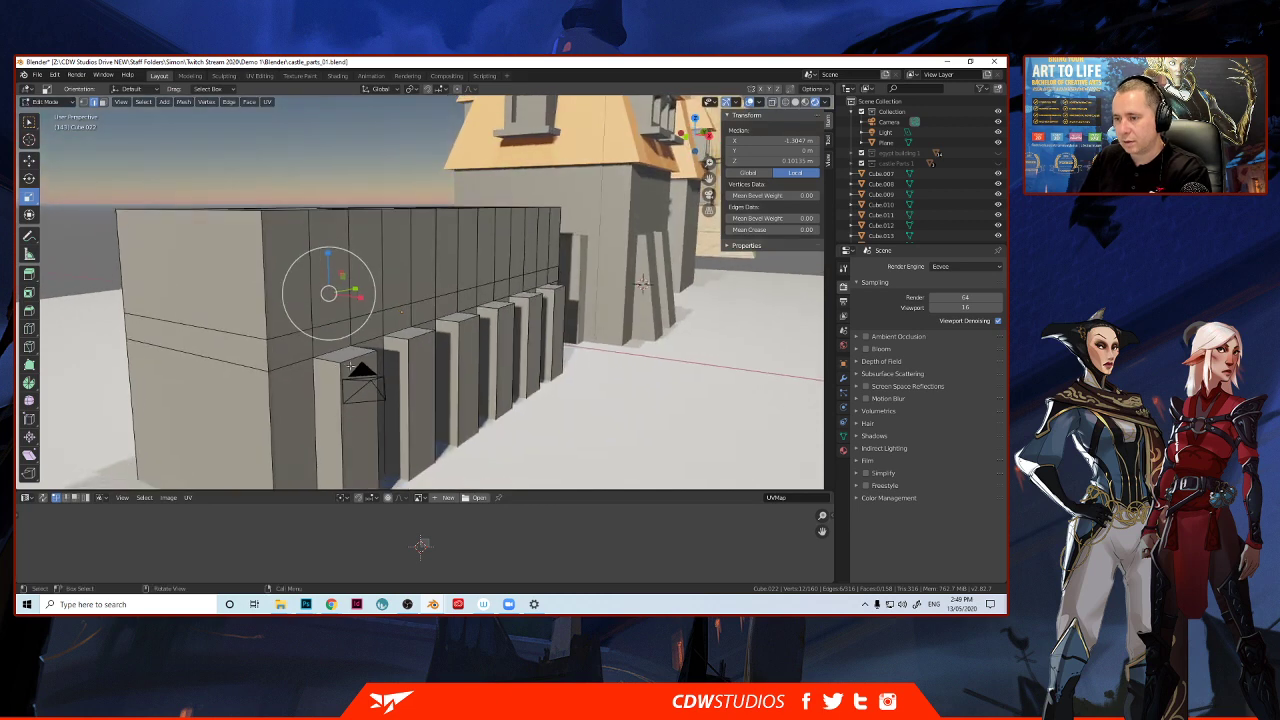
{"action": "left_click", "coordinate": [409, 345], "text": "shift"}
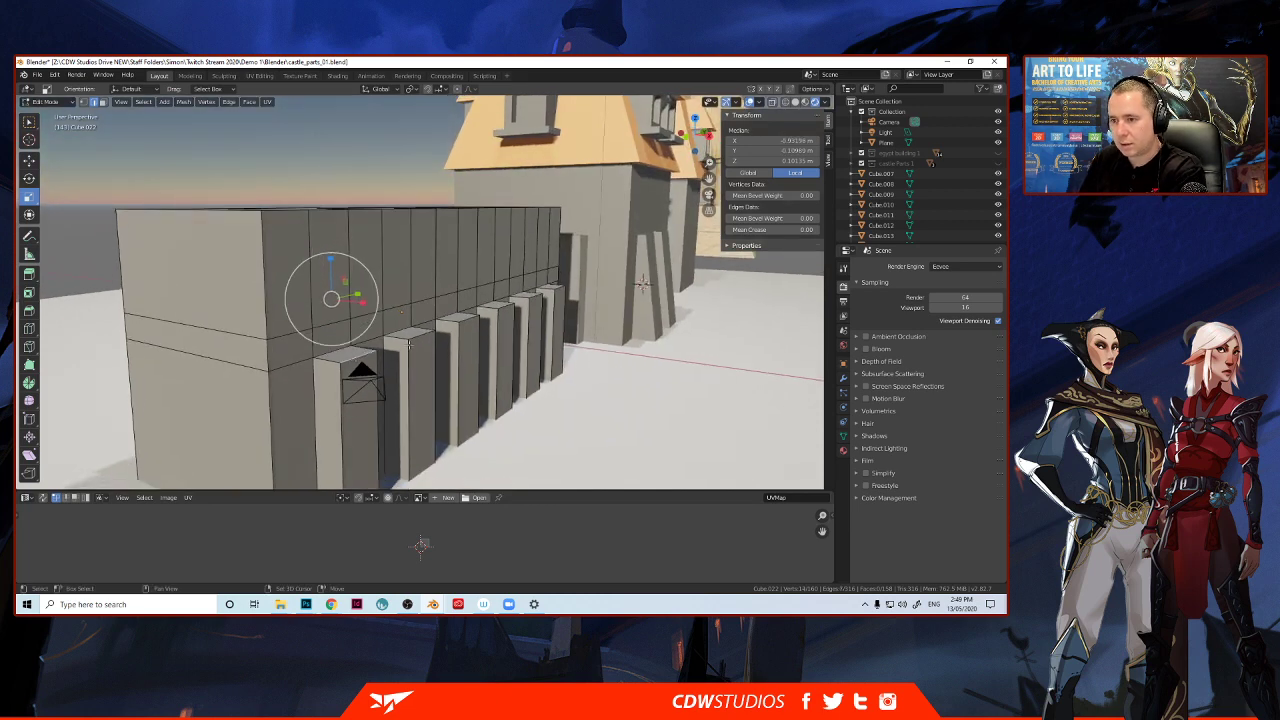
{"action": "left_click", "coordinate": [440, 330], "text": "shift"}
{"action": "left_click", "coordinate": [489, 317], "text": "shift"}
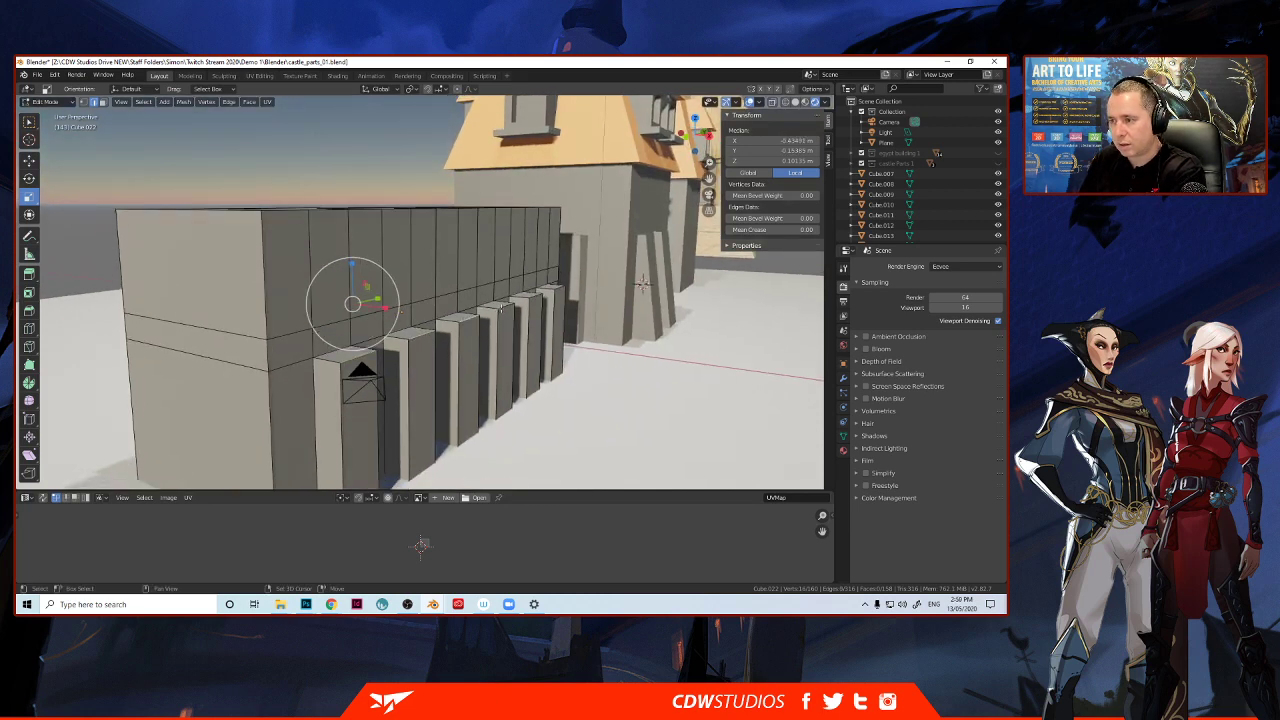
{"action": "left_click", "coordinate": [539, 298], "text": "shift"}
{"action": "left_click", "coordinate": [547, 293], "text": "shift"}
{"action": "left_click", "coordinate": [558, 290], "text": "shift"}
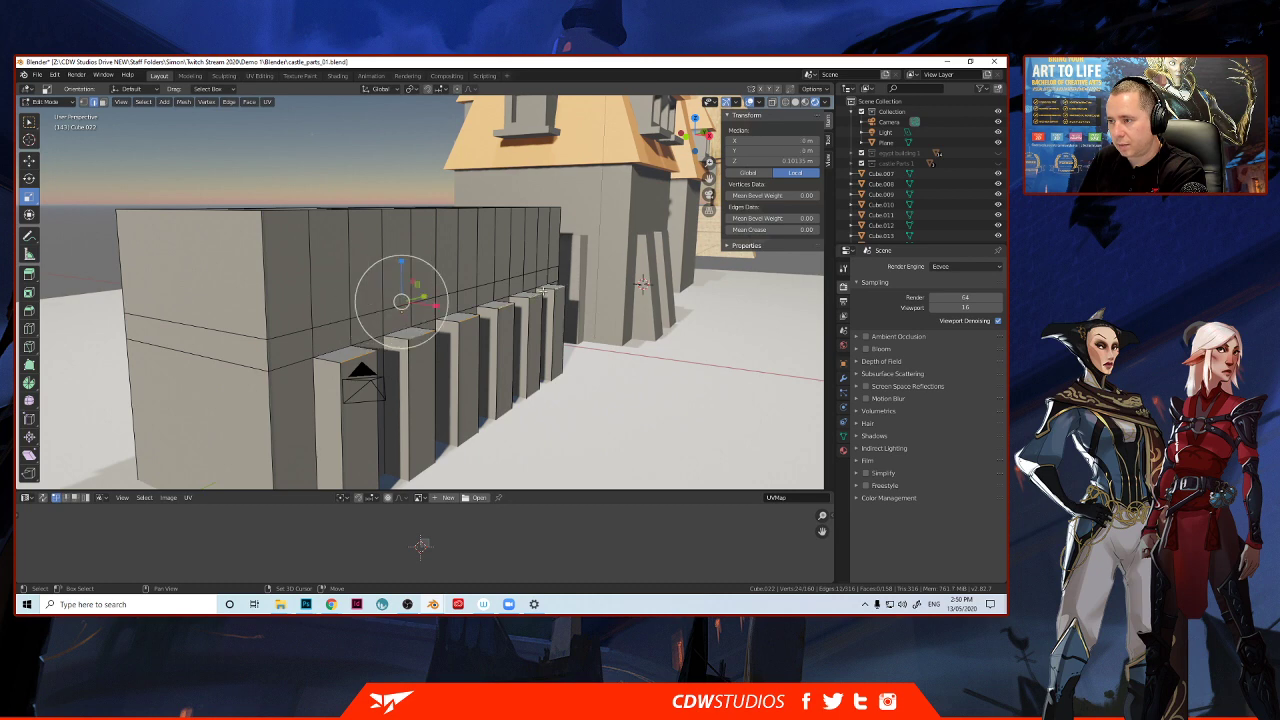
Scale the selected top edges inward along X so the buttresses slope toward the block's walls.
{"action": "key", "text": "s"}
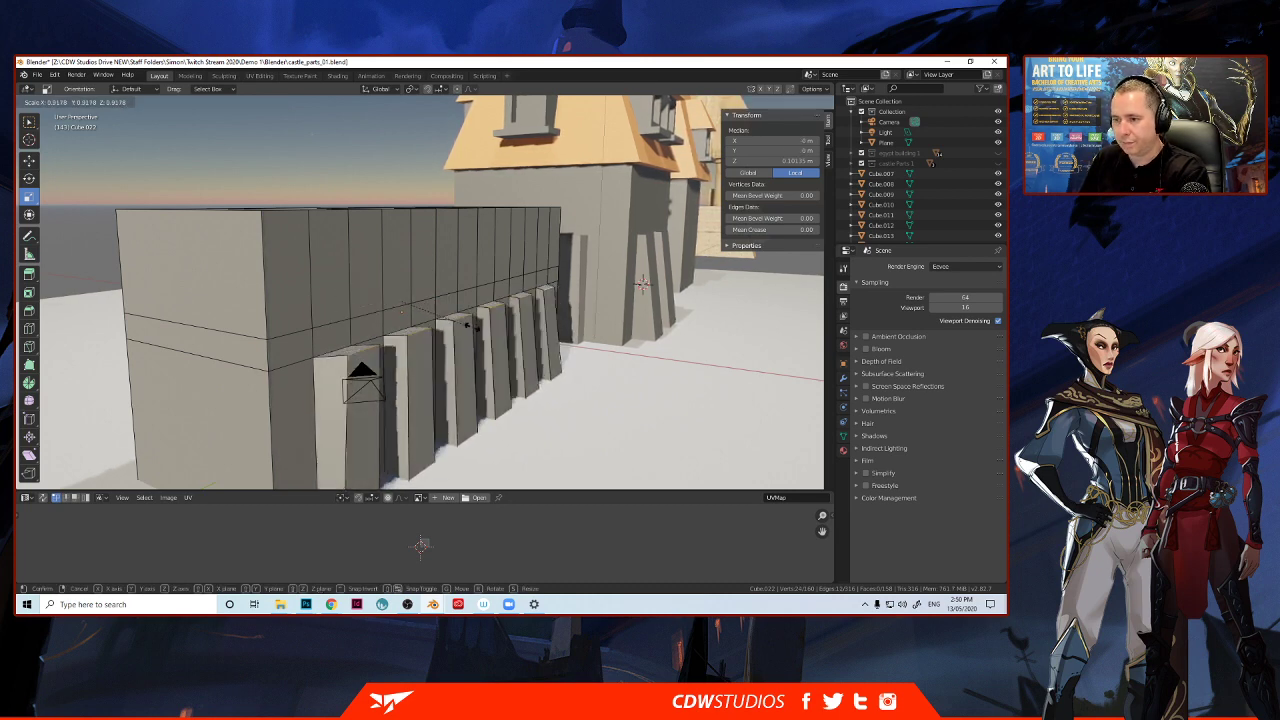
{"action": "left_click", "coordinate": [477, 327]}
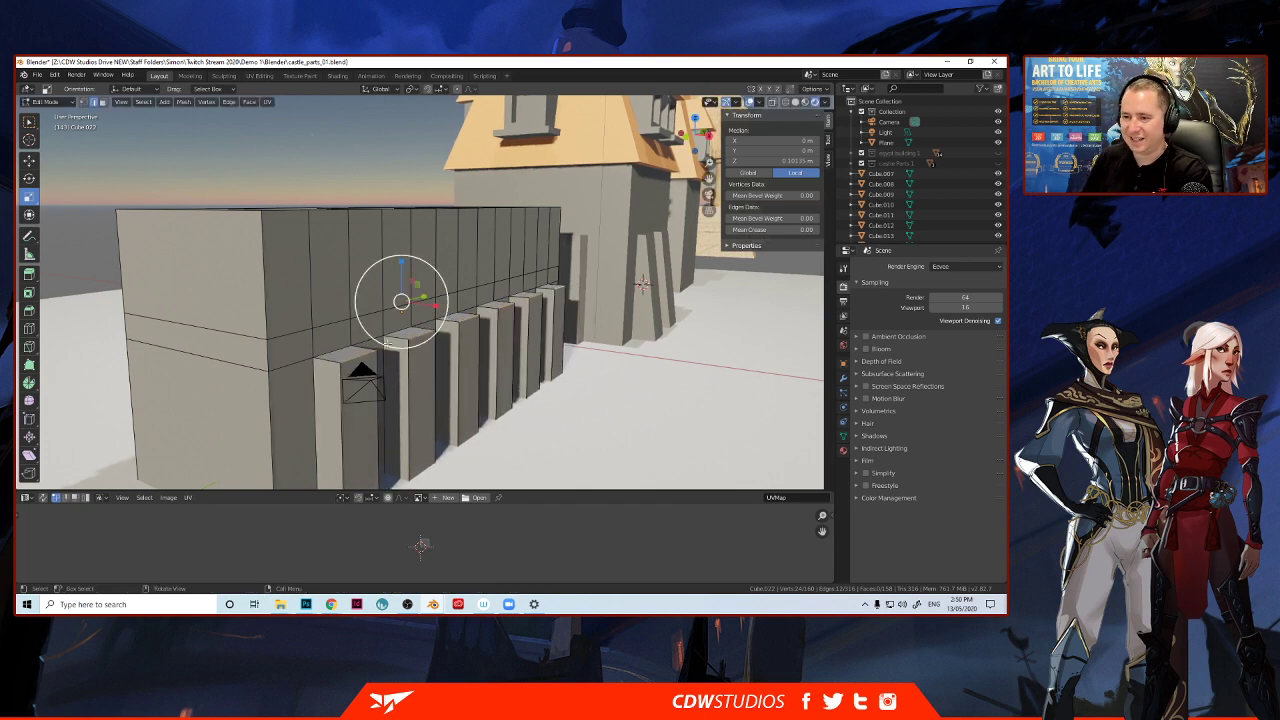
{"action": "middle_click_drag", "start_coordinate": [385, 349], "coordinate": [508, 380]}
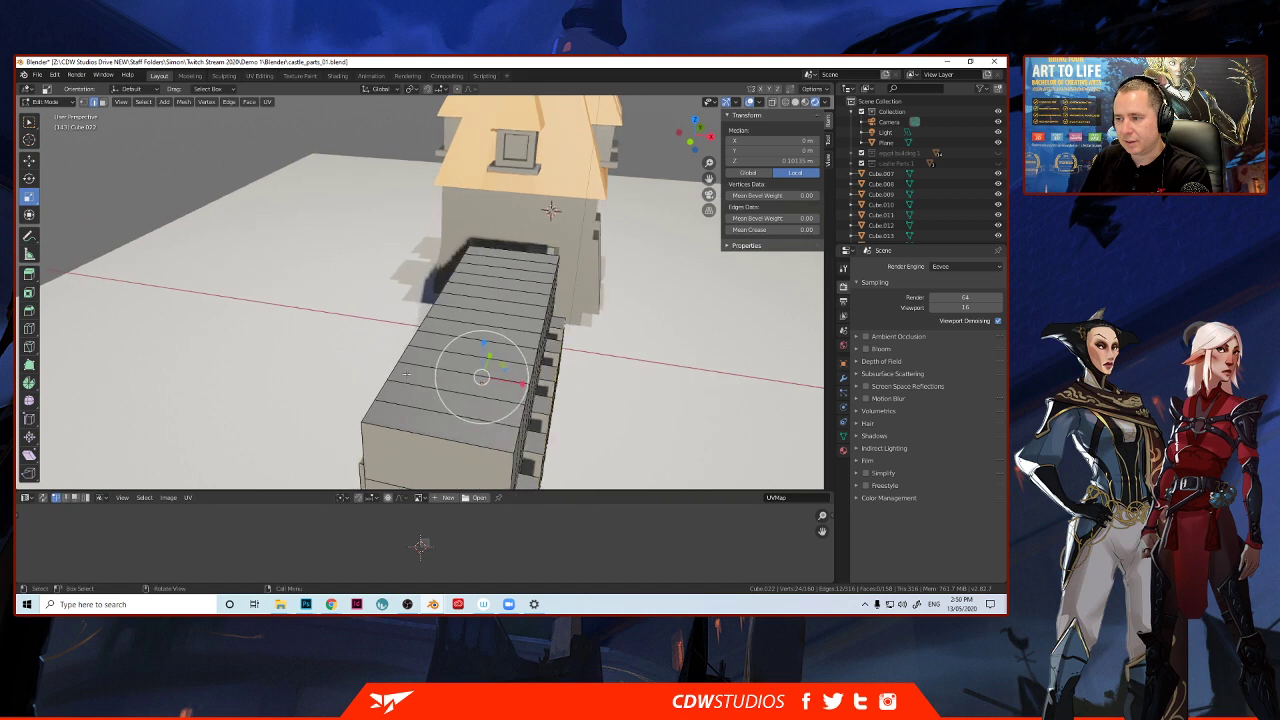
{"action": "left_click_drag", "start_coordinate": [516, 383], "coordinate": [509, 384]}
{"action": "middle_click_drag", "start_coordinate": [443, 373], "coordinate": [311, 343]}
{"action": "scroll", "coordinate": [445, 373], "scroll_direction": "down", "scroll_amount": 2}
{"action": "scroll", "coordinate": [312, 350], "scroll_direction": "up", "scroll_amount": 4}
{"action": "scroll", "coordinate": [312, 342], "scroll_direction": "down", "scroll_amount": 2}
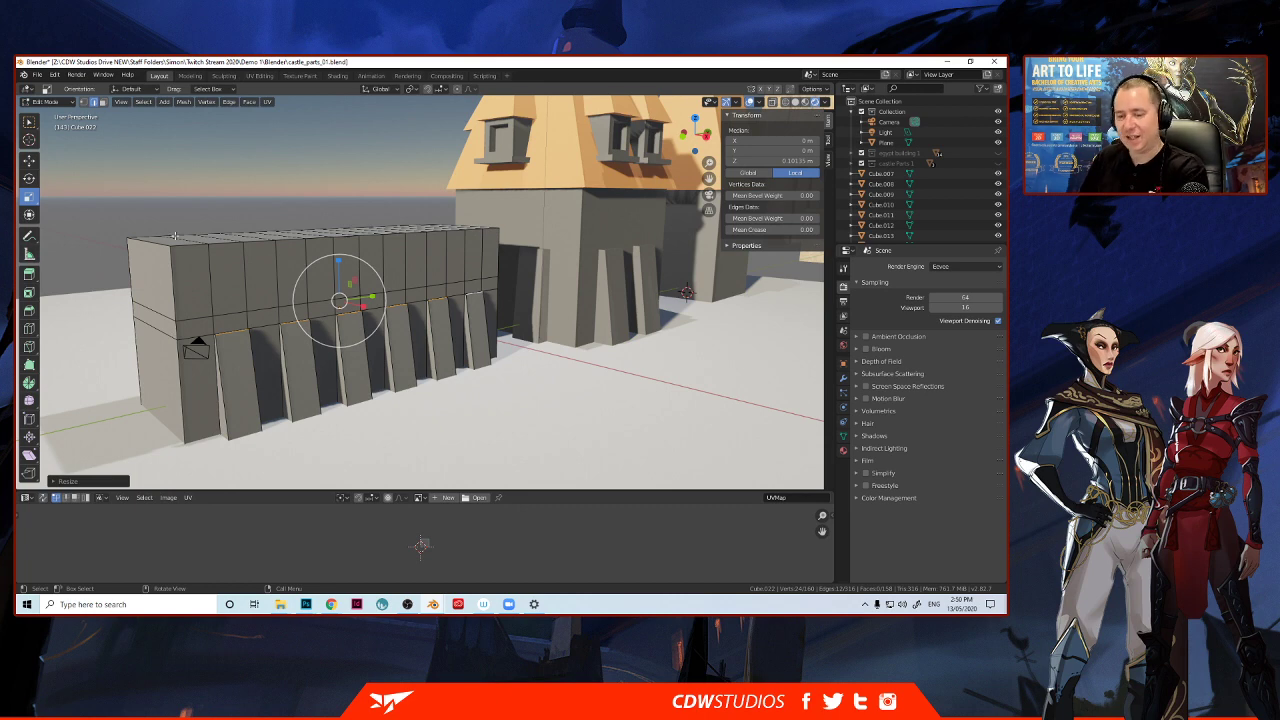
Select the narrow horizontal face loop around the low block and extrude it outward along its normals as a protruding band.
{"action": "key", "text": "alt+a"}
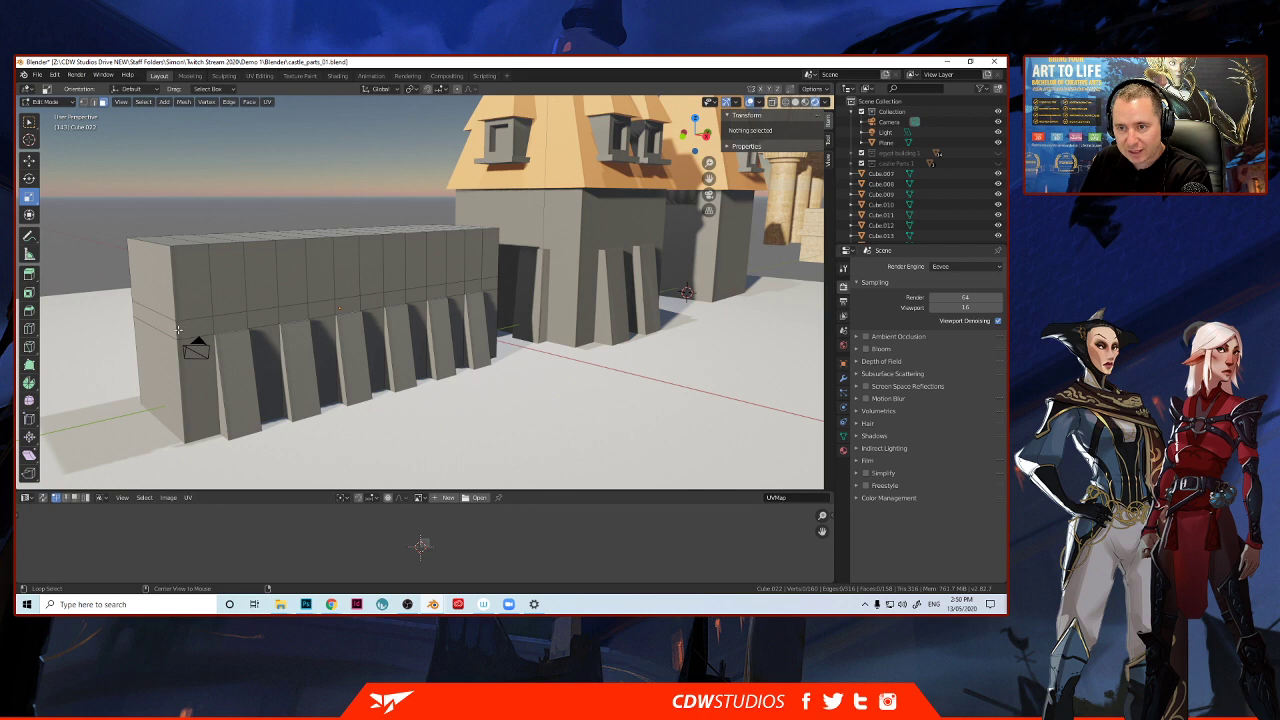
{"action": "left_click", "coordinate": [178, 330], "text": "alt"}
{"action": "middle_click_drag", "start_coordinate": [178, 330], "coordinate": [244, 335]}
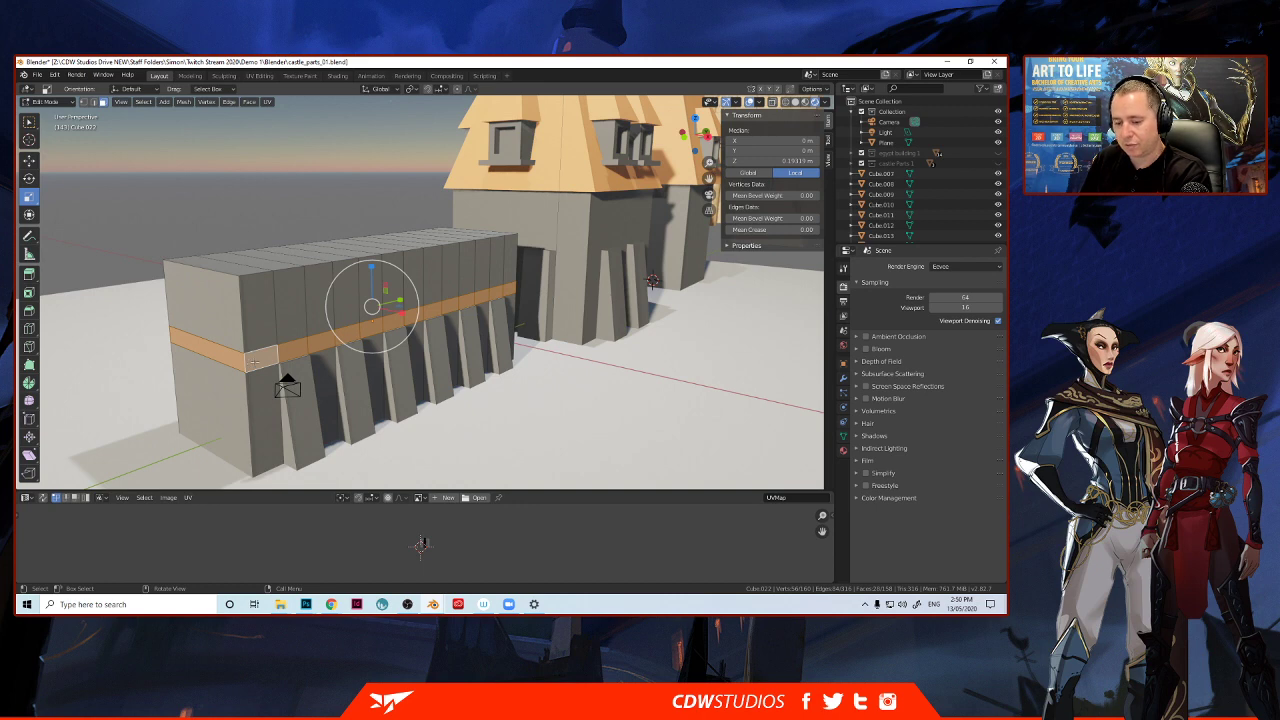
{"action": "key", "text": "alt+e"}
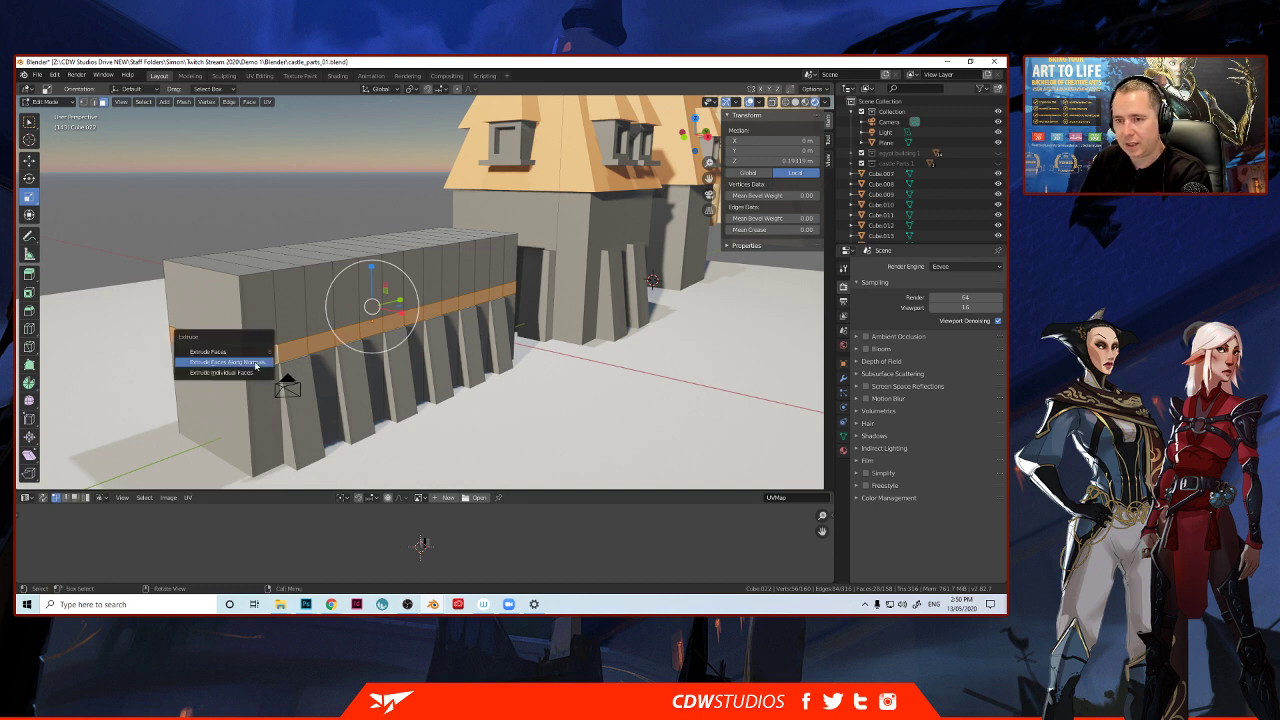
{"action": "left_click", "coordinate": [255, 362]}
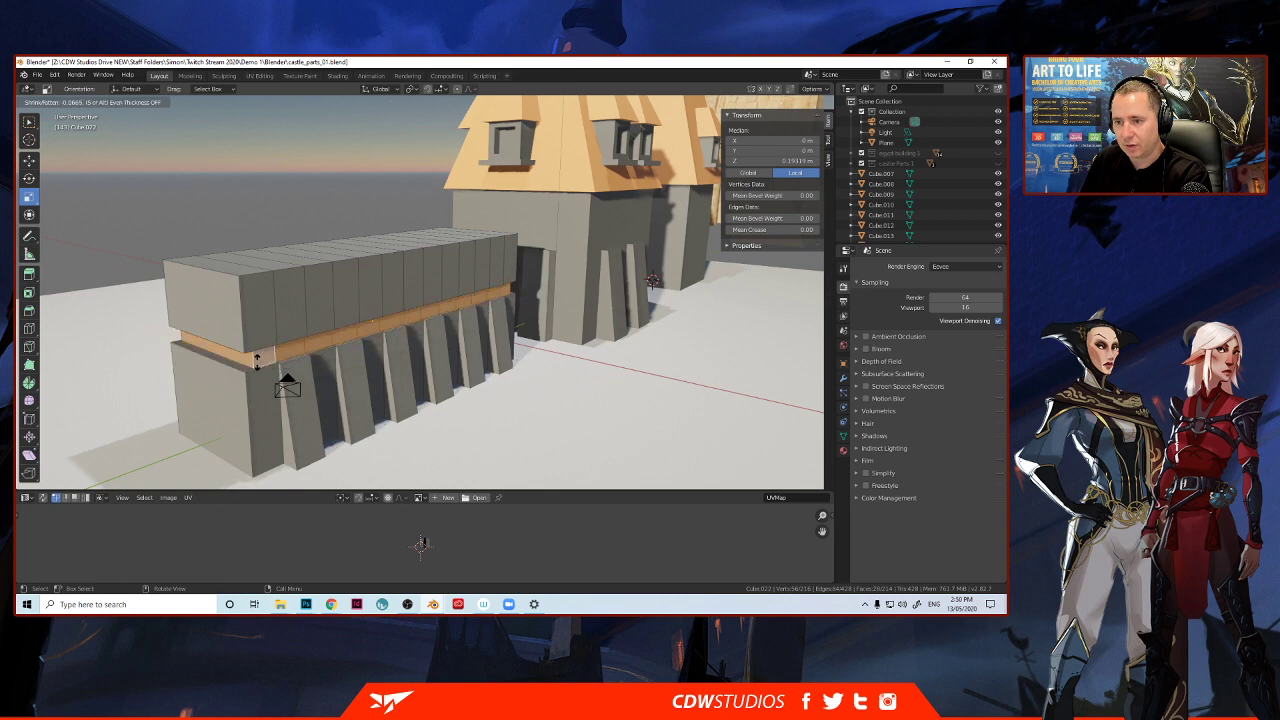
{"action": "left_click", "coordinate": [257, 362]}
{"action": "middle_click_drag", "start_coordinate": [257, 362], "coordinate": [226, 354]}
{"action": "left_click", "coordinate": [215, 155]}
Return to Object Mode and examine the buttressed block beside the castle towers from several angles and distances.
{"action": "middle_click_drag", "start_coordinate": [197, 243], "coordinate": [249, 257]}
{"action": "scroll", "coordinate": [249, 257], "scroll_direction": "down", "scroll_amount": 3}
{"action": "scroll", "coordinate": [248, 257], "scroll_direction": "up", "scroll_amount": 2}
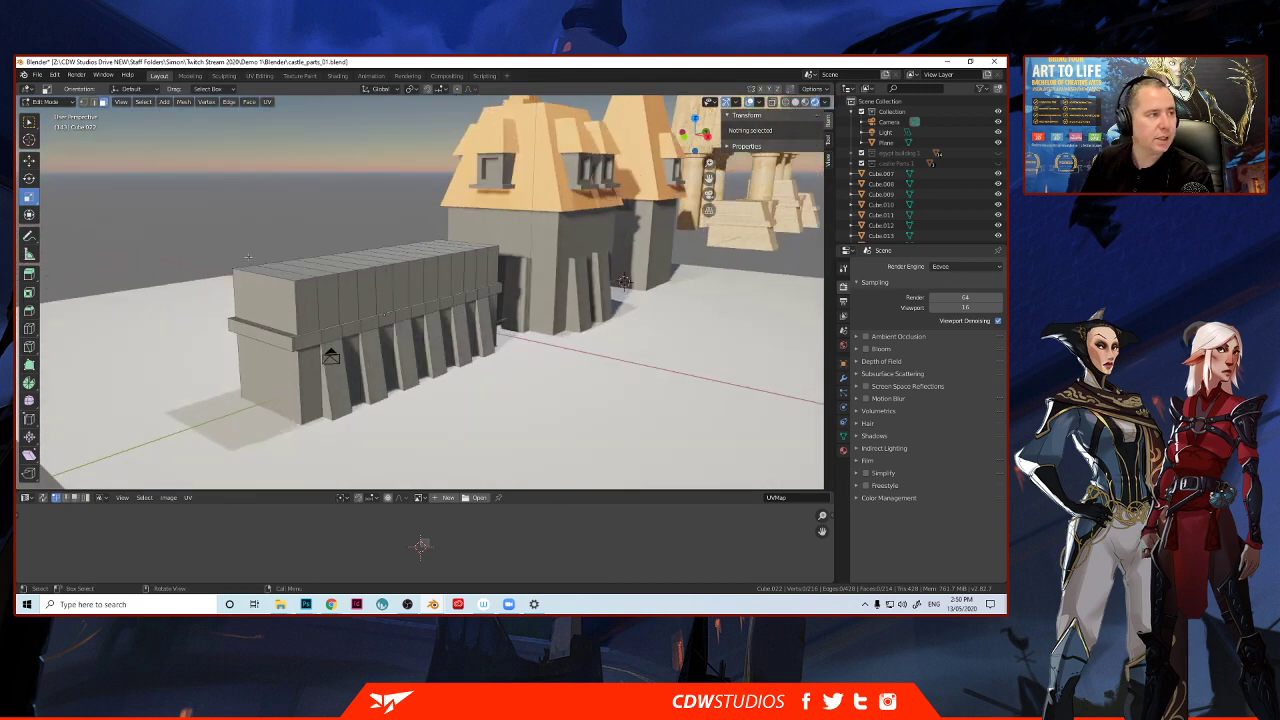
{"action": "middle_click_drag", "start_coordinate": [290, 278], "coordinate": [265, 282]}
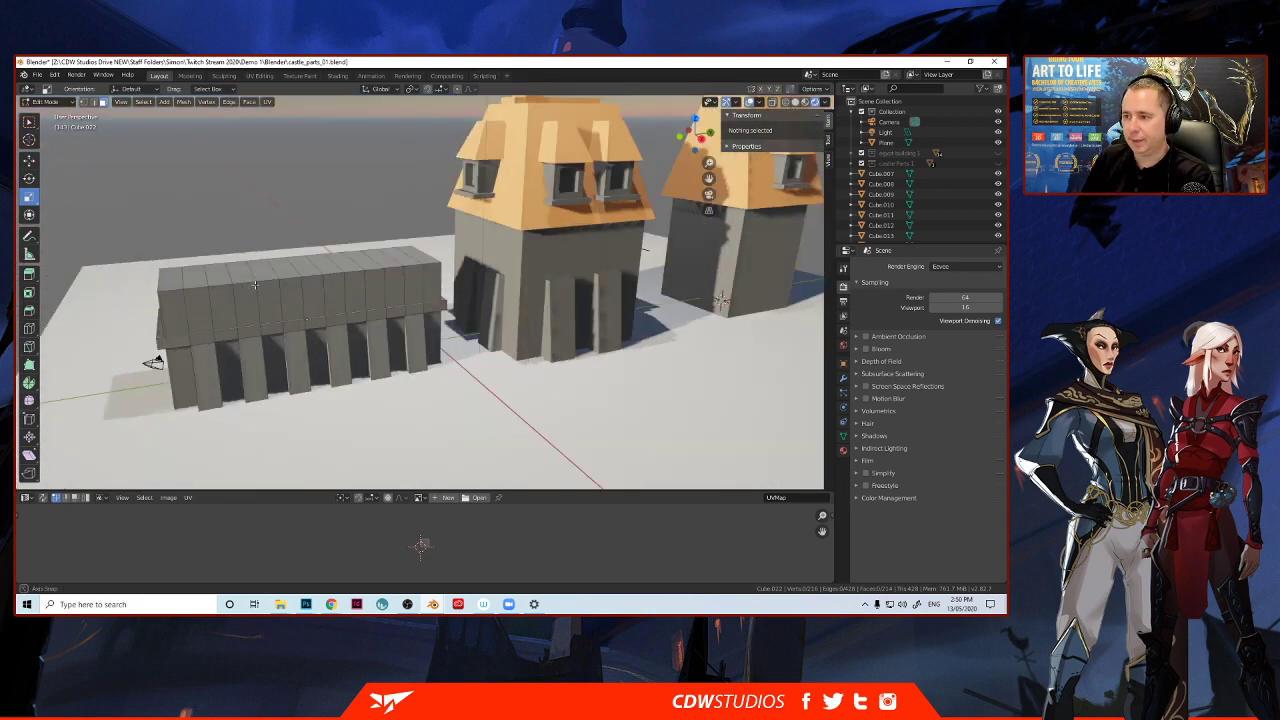
{"action": "scroll", "coordinate": [276, 270], "scroll_direction": "up", "scroll_amount": 1}
{"action": "scroll", "coordinate": [277, 269], "scroll_direction": "down", "scroll_amount": 2}
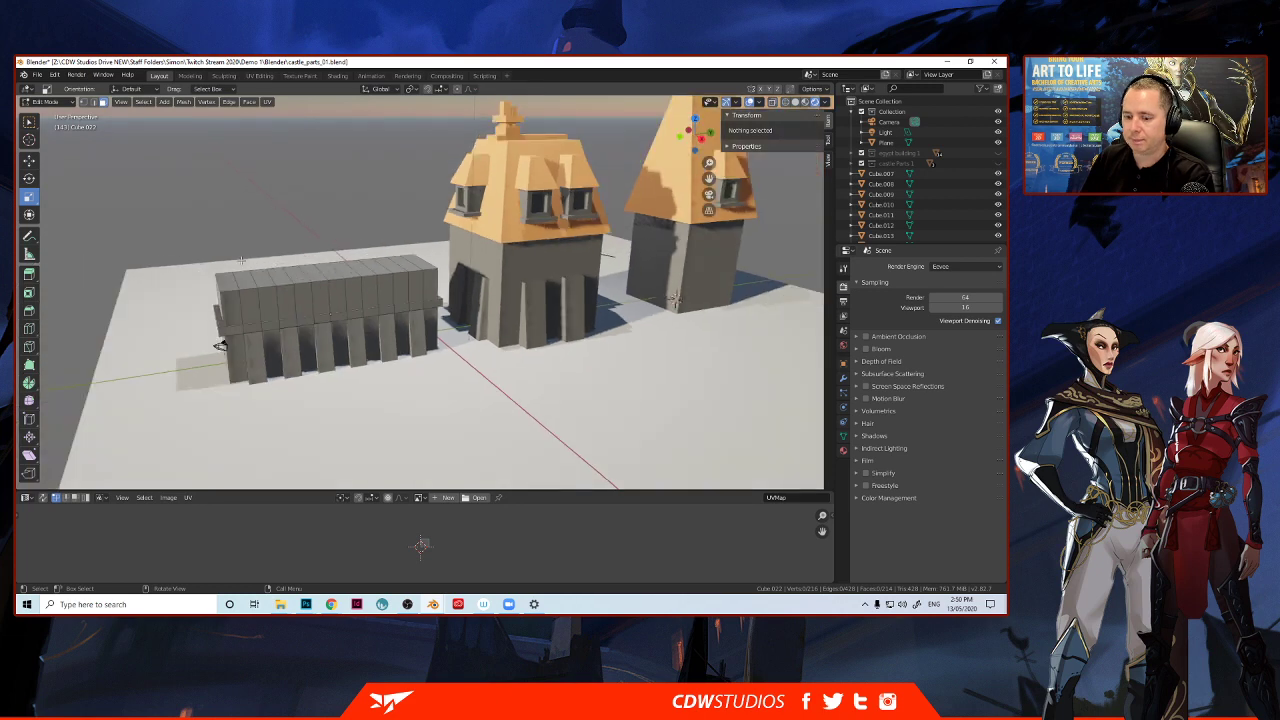
{"action": "key", "text": "Tab"}
{"action": "mouse_move", "coordinate": [291, 256]}
{"action": "middle_mouse_down"}
{"action": "mouse_move", "coordinate": [255, 254]}
{"action": "mouse_move", "coordinate": [303, 240]}
{"action": "mouse_move", "coordinate": [225, 252]}
{"action": "mouse_move", "coordinate": [314, 282]}
{"action": "mouse_move", "coordinate": [374, 283]}
{"action": "mouse_move", "coordinate": [317, 280]}
{"action": "middle_mouse_up"}
{"action": "scroll", "coordinate": [255, 254], "scroll_direction": "down", "scroll_amount": 3}
{"action": "scroll", "coordinate": [255, 254], "scroll_direction": "up", "scroll_amount": 3}
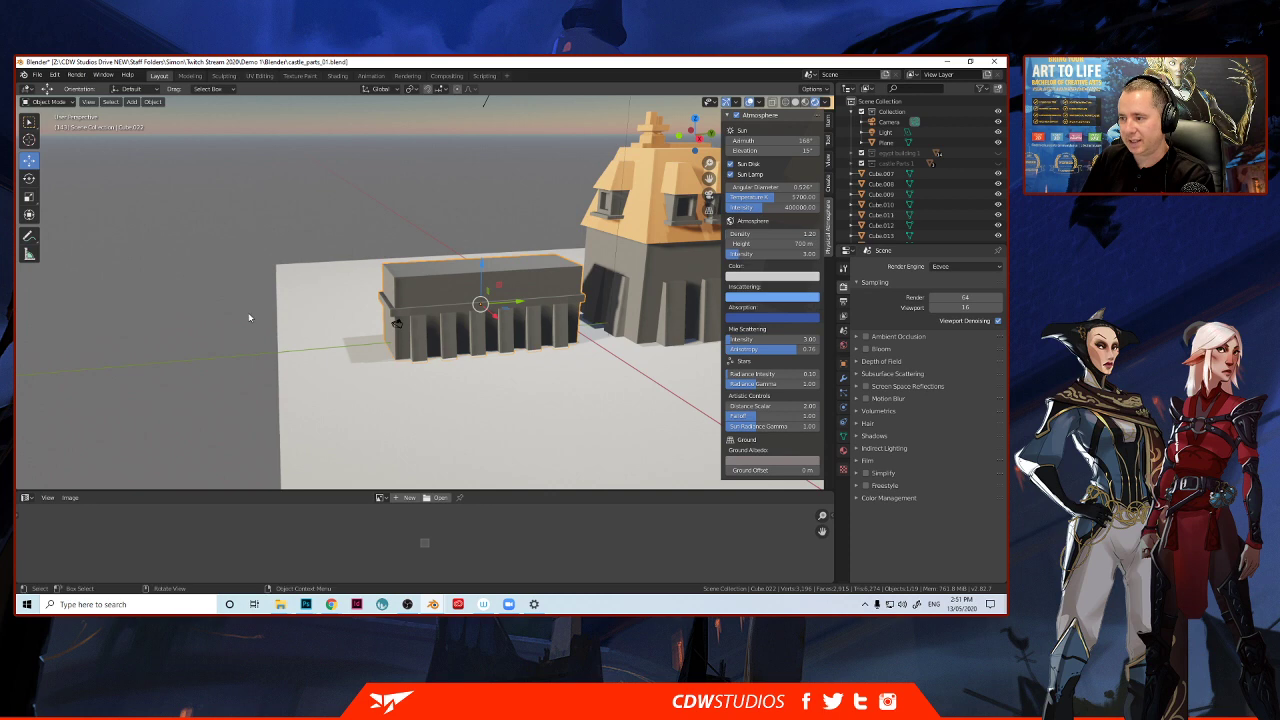
{"action": "middle_click_drag", "start_coordinate": [400, 316], "coordinate": [645, 312]}
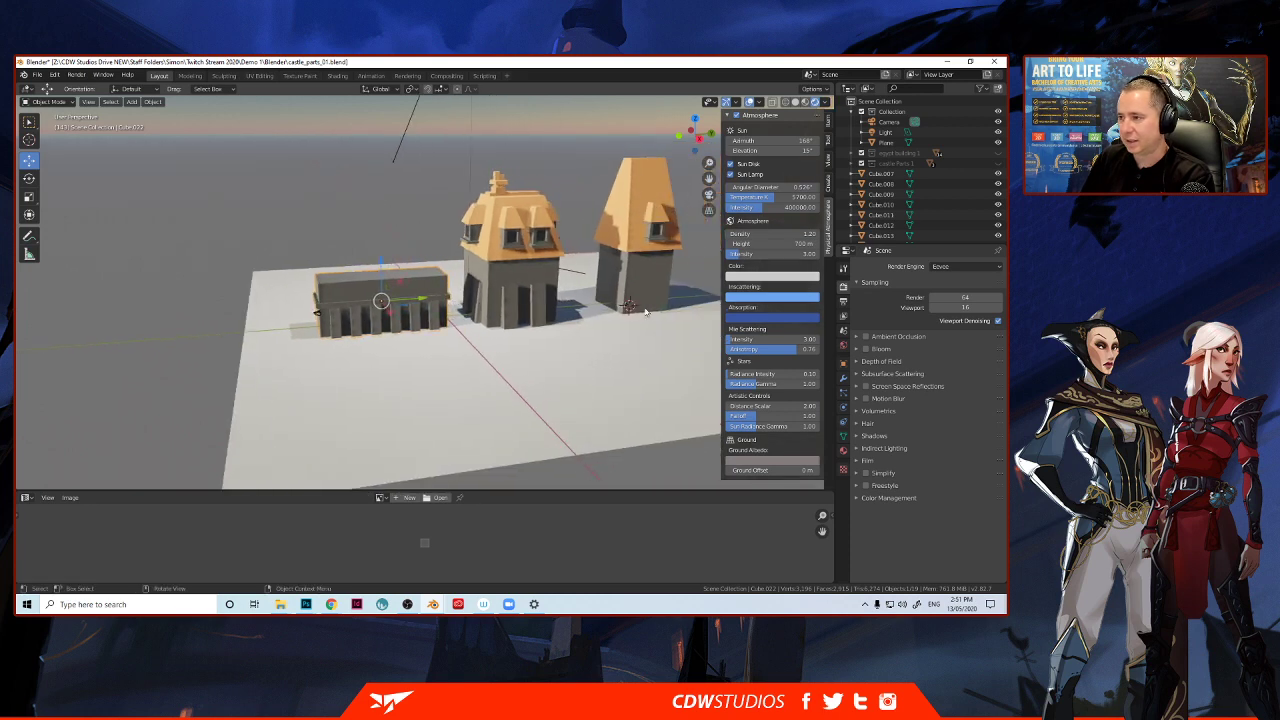
Duplicate the base block of the pointed-roof tower and move the copy along Y to the free end of the low buttressed block.
{"action": "left_click", "coordinate": [654, 289]}
{"action": "key", "text": "shift+d"}
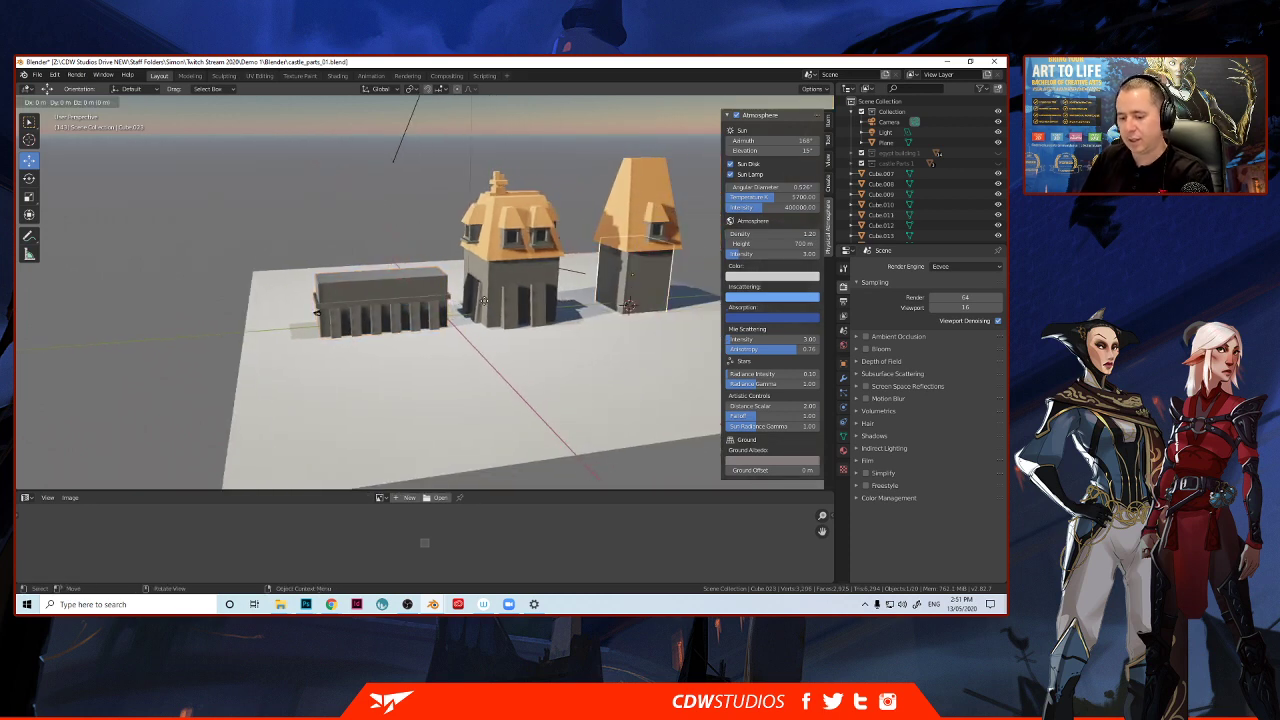
{"action": "right_click", "coordinate": [484, 305]}
{"action": "key", "text": "g"}
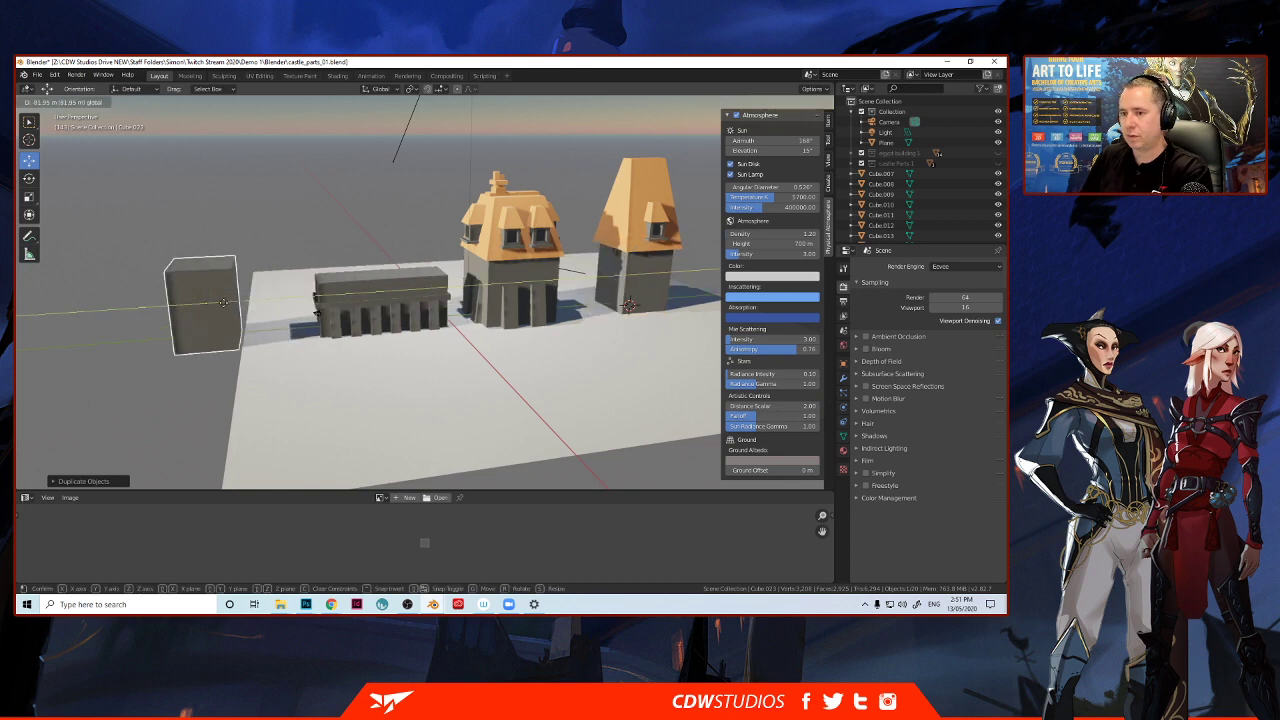
{"action": "left_click", "coordinate": [275, 308]}
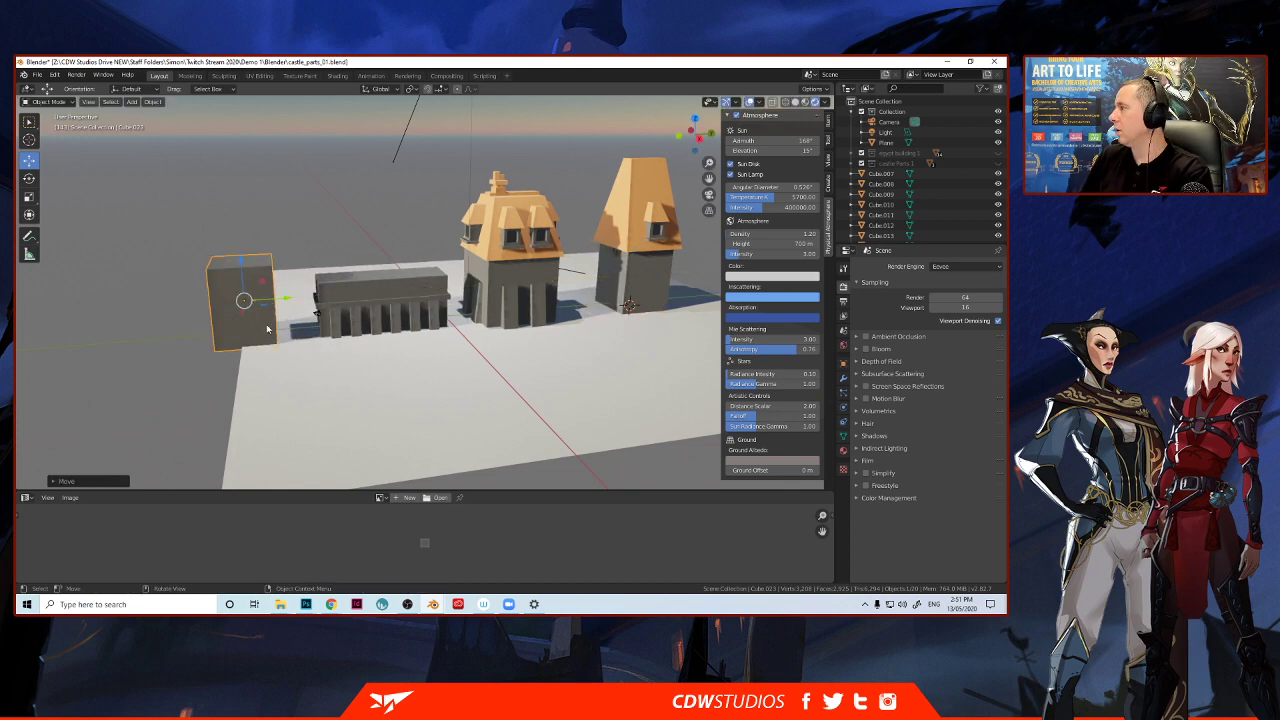
{"action": "scroll", "coordinate": [281, 333], "scroll_direction": "up", "scroll_amount": 3}
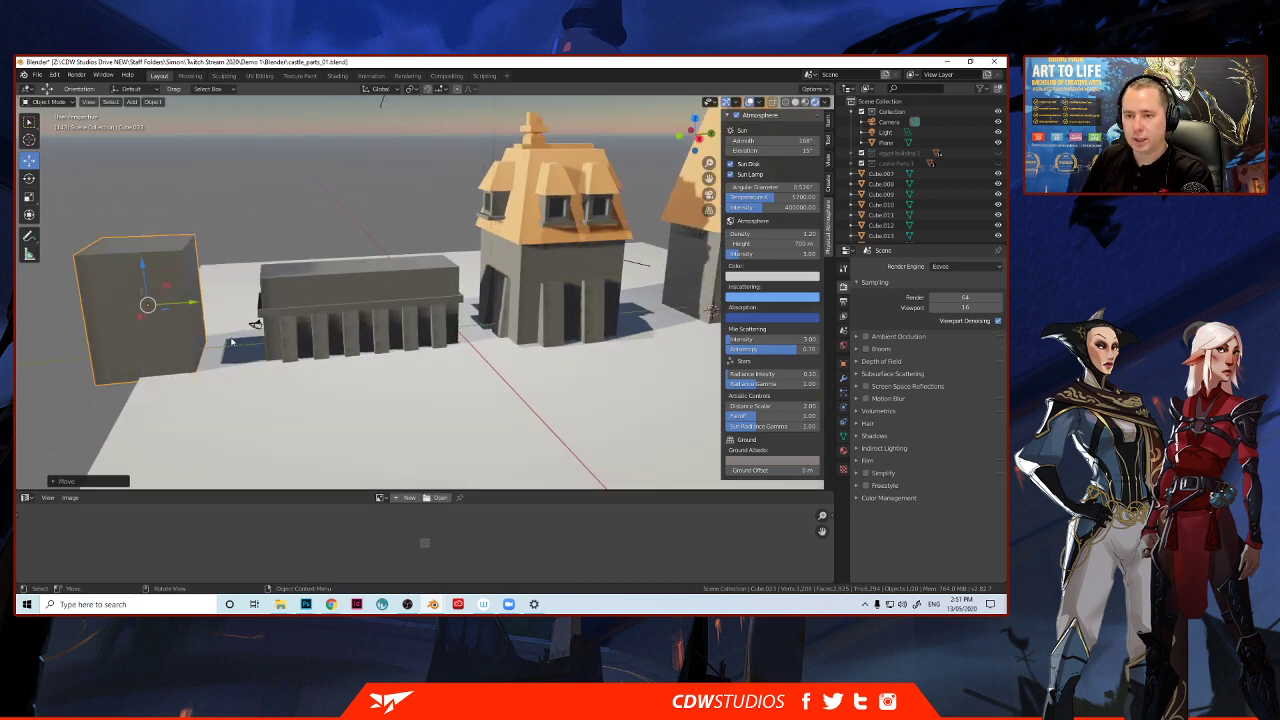
{"action": "middle_click_drag", "start_coordinate": [226, 342], "coordinate": [293, 323]}
{"action": "left_click_drag", "start_coordinate": [307, 294], "coordinate": [306, 291]}
{"action": "middle_click_drag", "start_coordinate": [305, 308], "coordinate": [290, 330]}
{"action": "scroll", "coordinate": [282, 345], "scroll_direction": "down", "scroll_amount": 2}
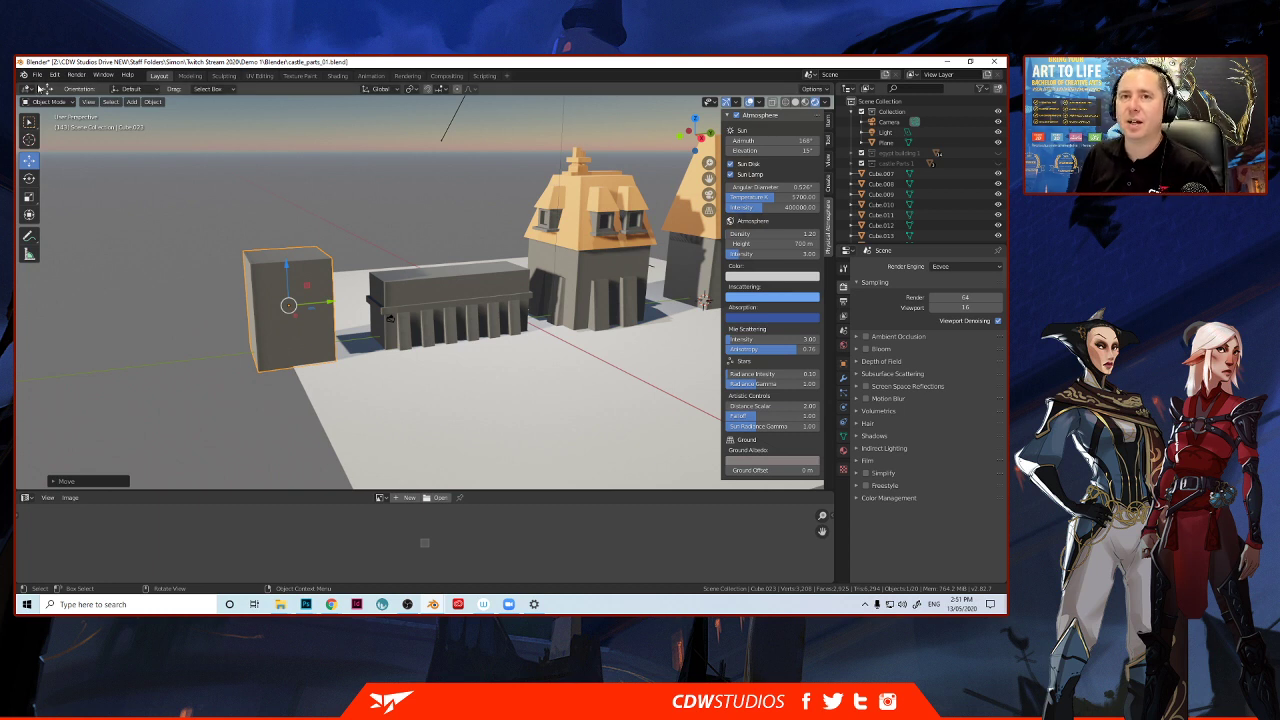
{"action": "left_click", "coordinate": [40, 76]}
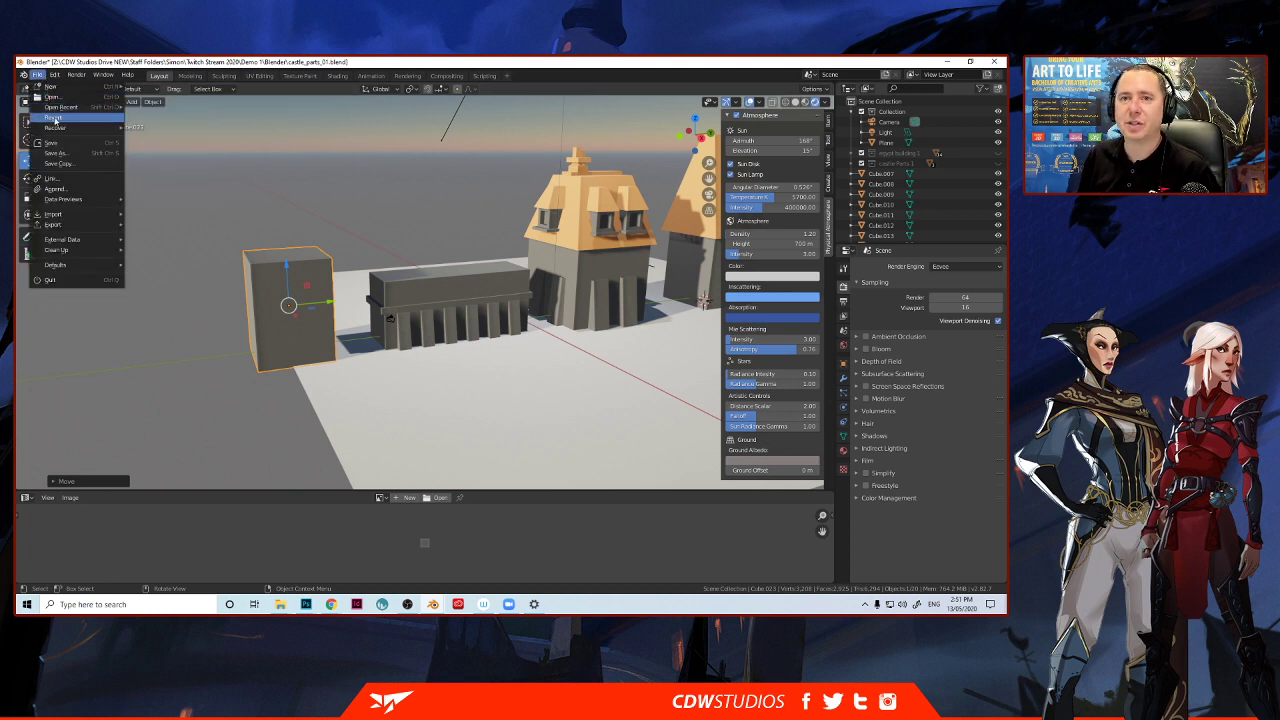
{"action": "mouse_move", "coordinate": [55, 110]}
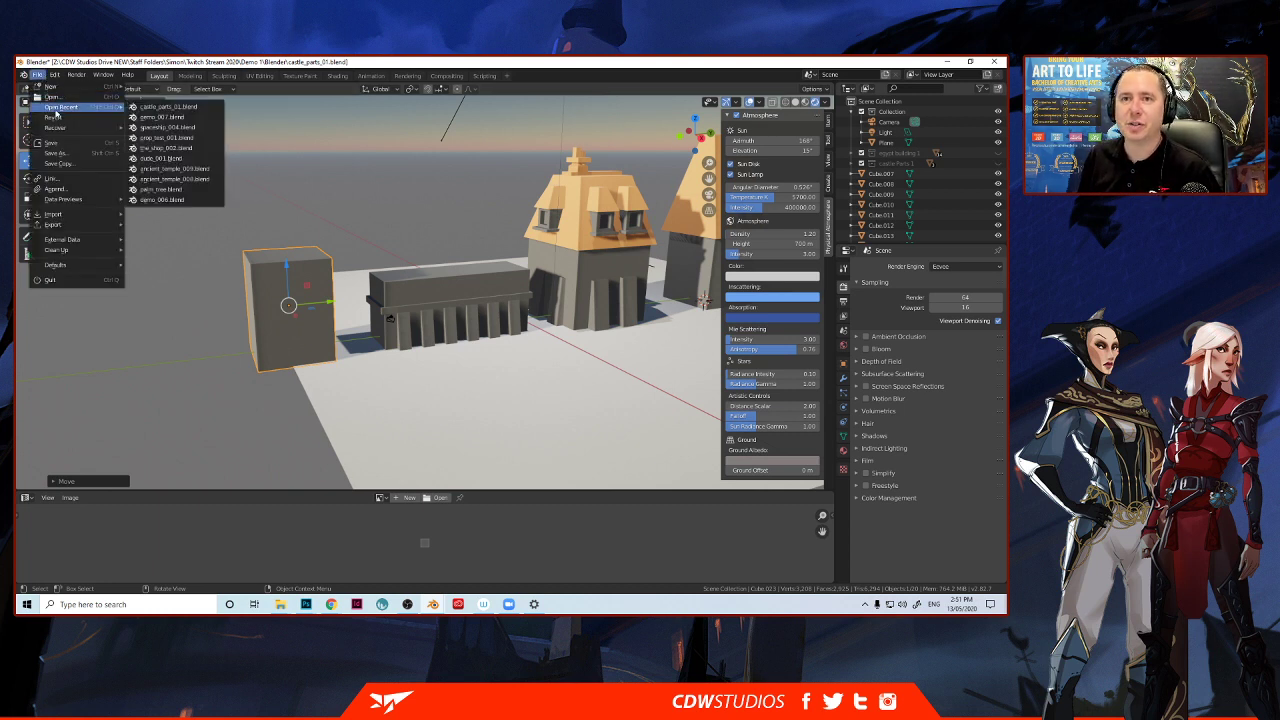
{"action": "left_click", "coordinate": [155, 128]}
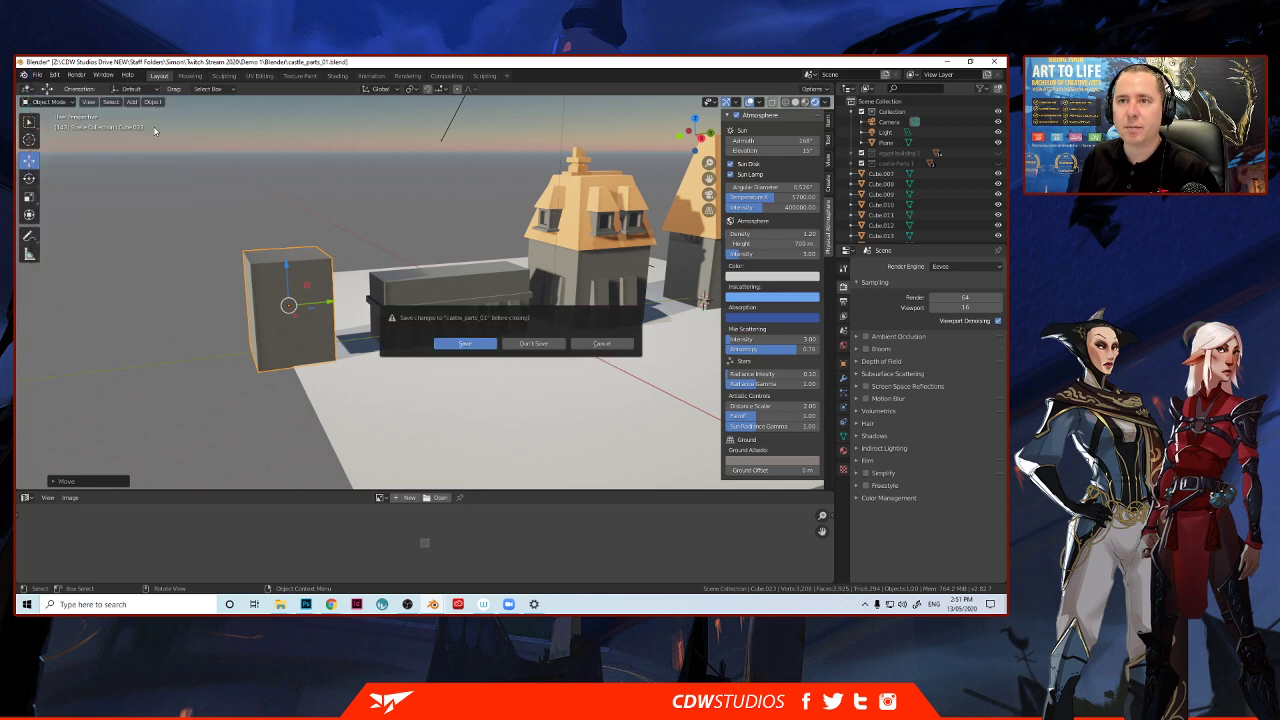
{"action": "left_click", "coordinate": [615, 347]}
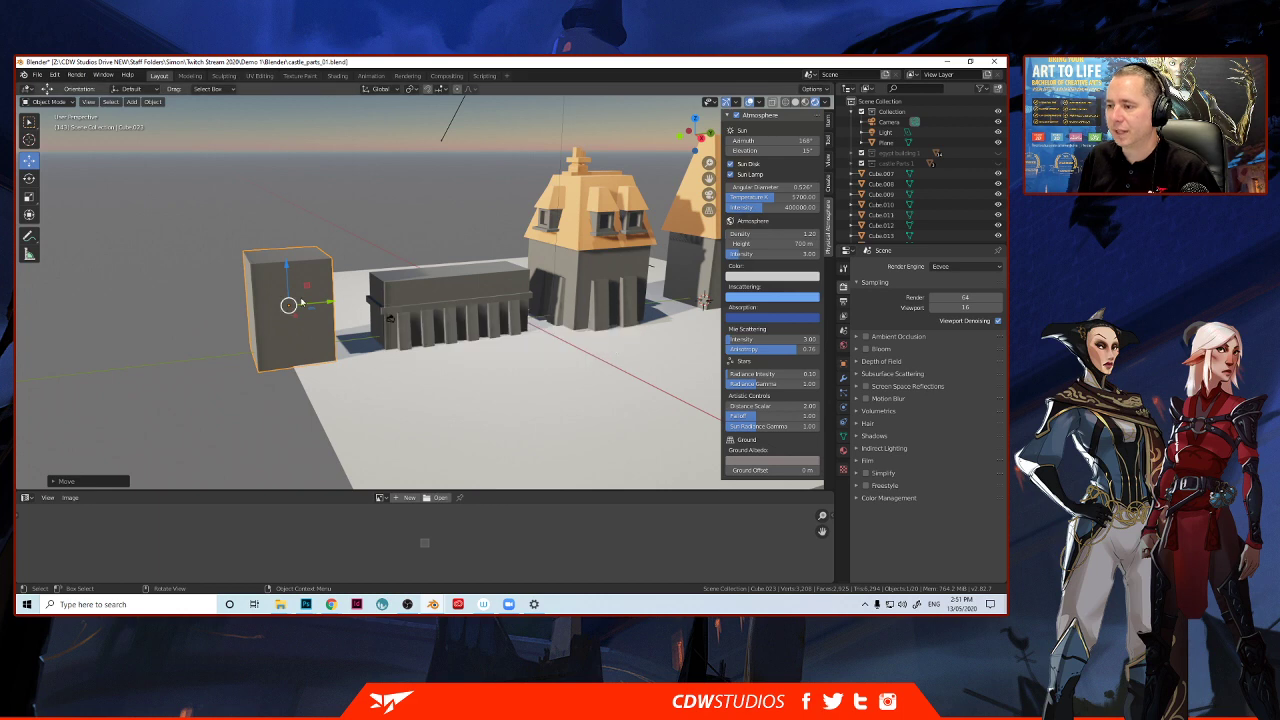
Save castle_parts_01.blend and open the recent file spaceship_004 in a separate Blender window.
{"action": "key", "text": "ctrl+s"}
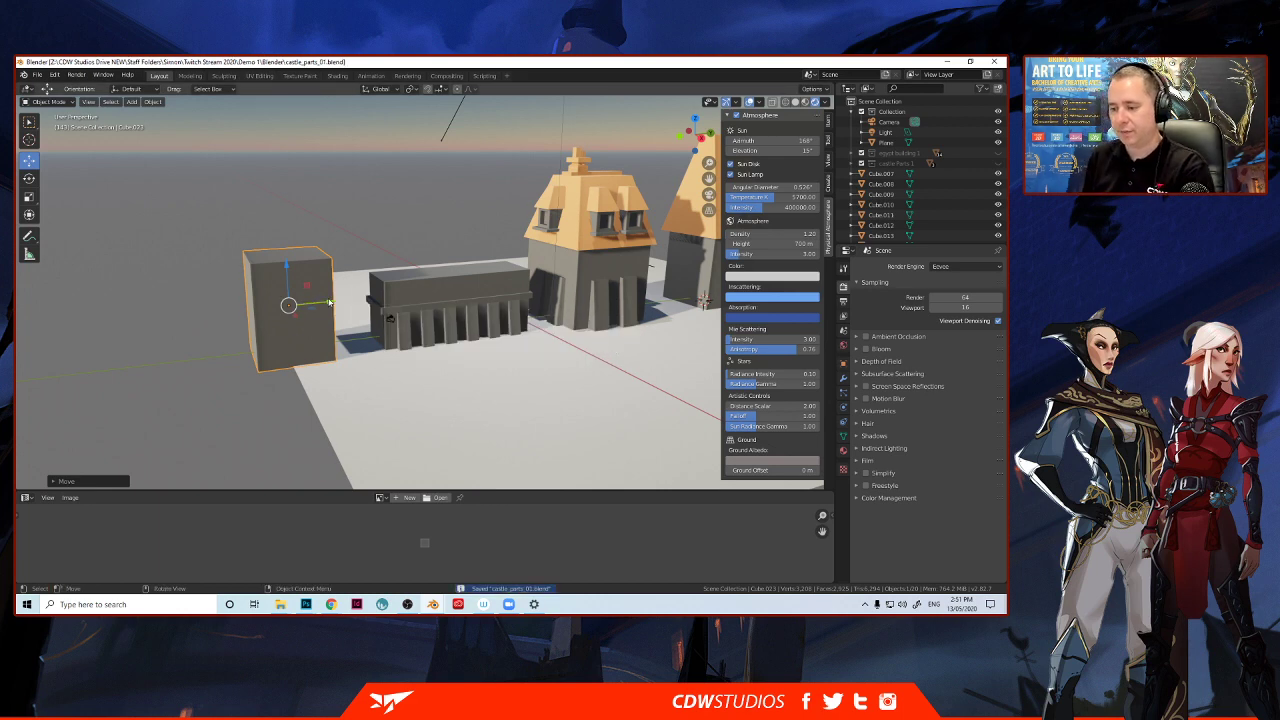
{"action": "right_click", "coordinate": [433, 605]}
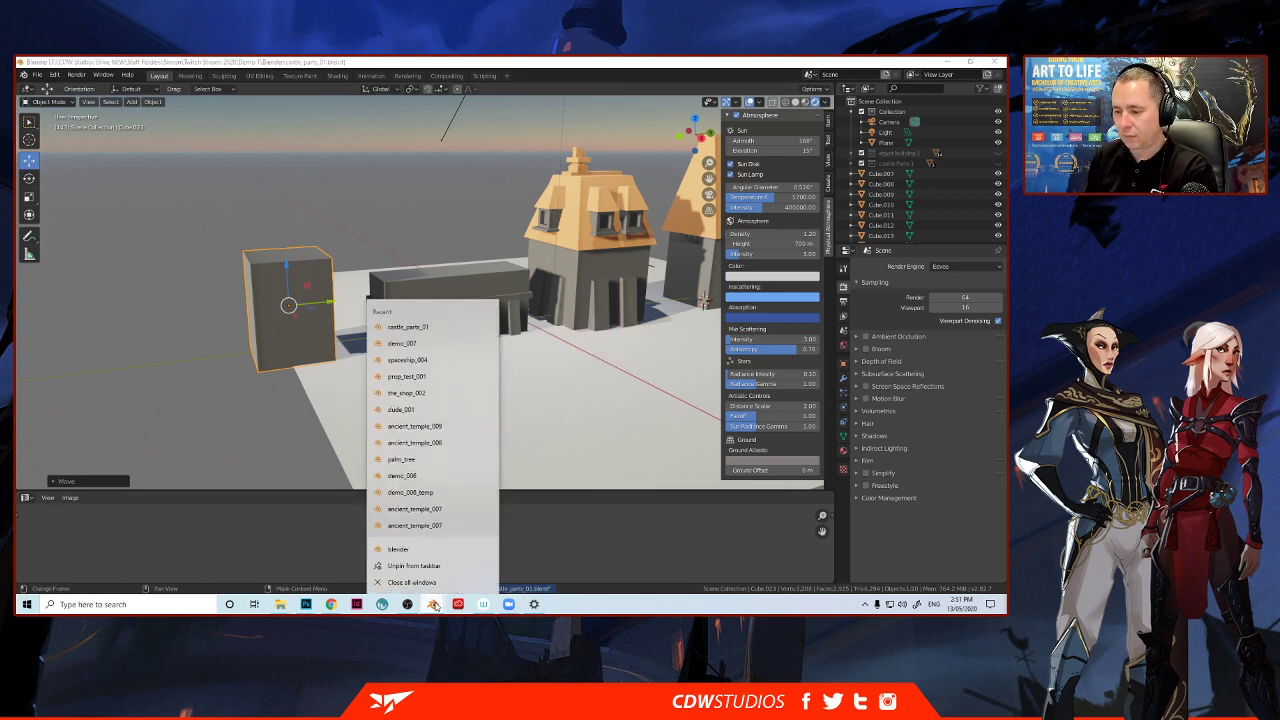
{"action": "left_click", "coordinate": [400, 360]}
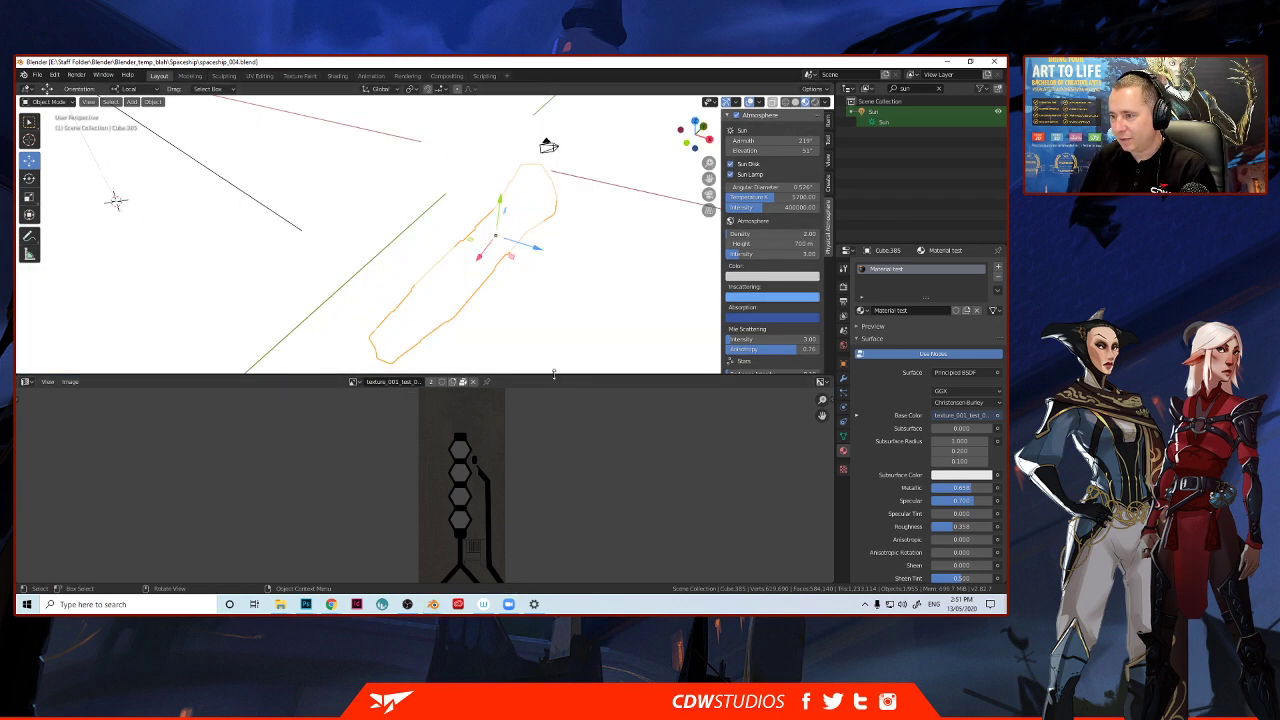
Enlarge the spaceship scene's 3D viewport and delete the large orange-striped cylinder in the foreground.
{"action": "left_click_drag", "start_coordinate": [554, 375], "coordinate": [600, 538]}
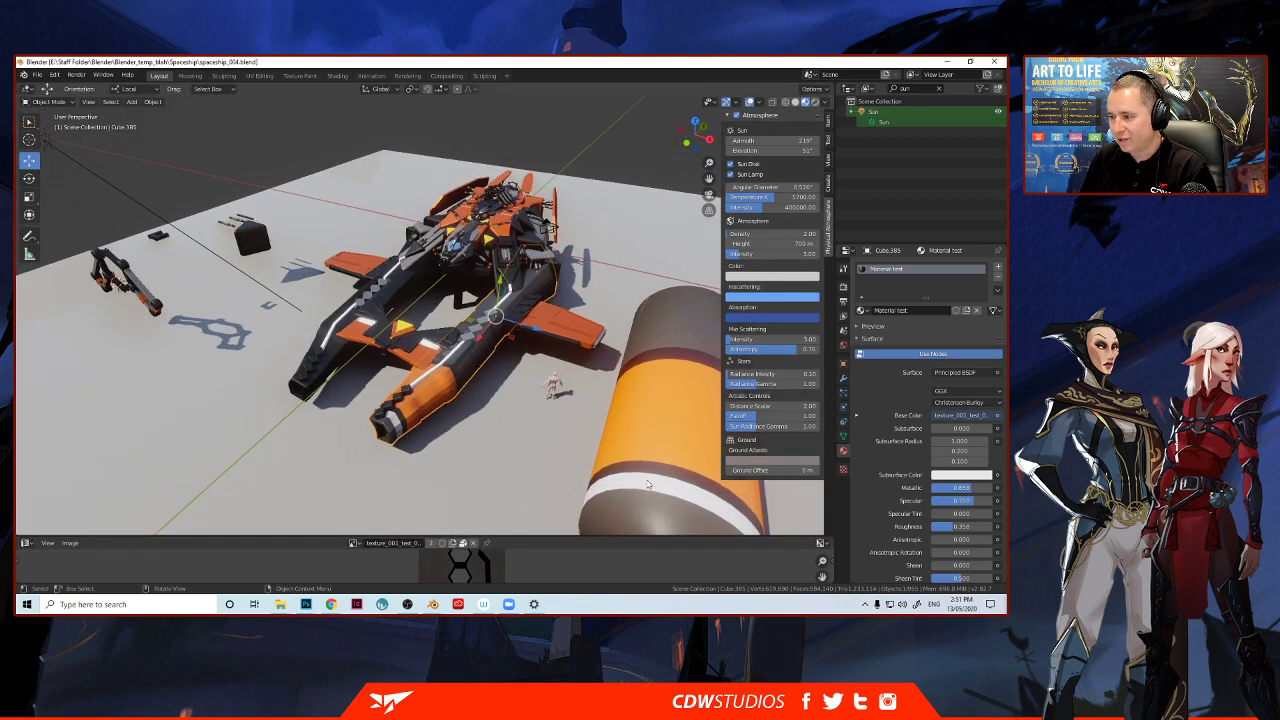
{"action": "left_click", "coordinate": [647, 484]}
{"action": "key", "text": "Delete"}
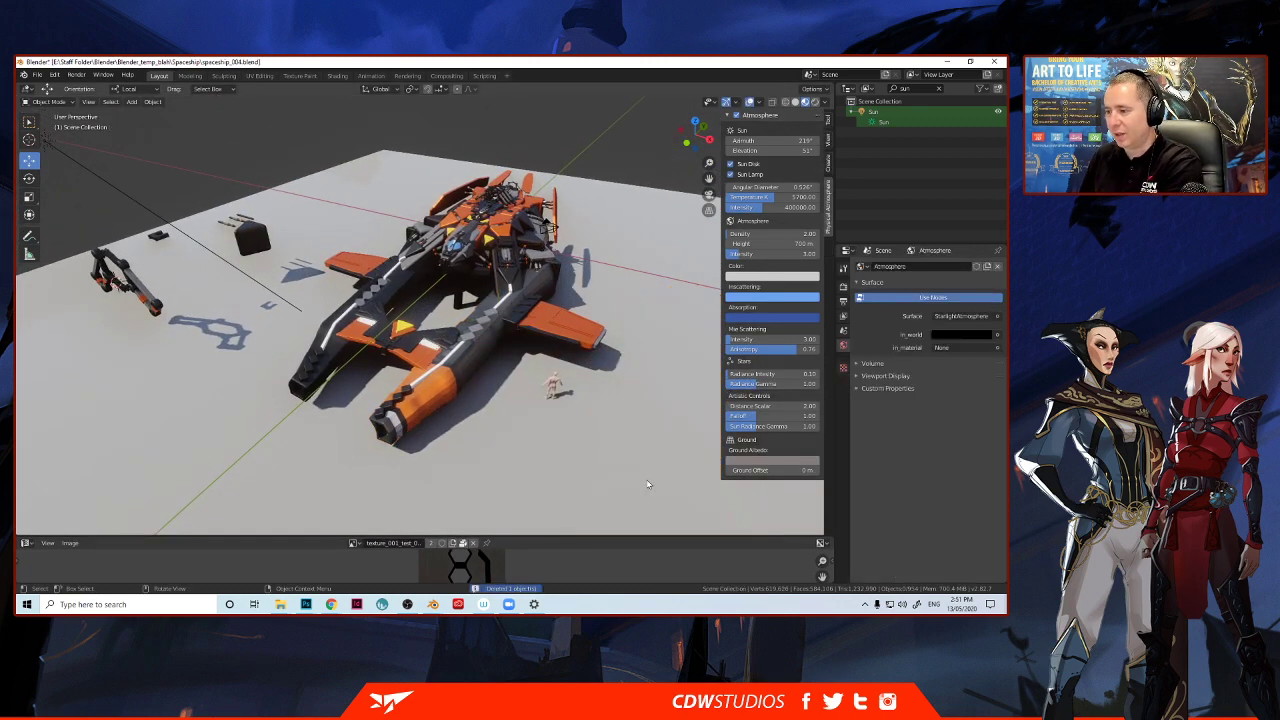
Examine the spaceship model up close and from several sides, and close its window without saving.
{"action": "middle_click_drag", "start_coordinate": [650, 485], "coordinate": [425, 286]}
{"action": "scroll", "coordinate": [546, 340], "scroll_direction": "up", "scroll_amount": 4}
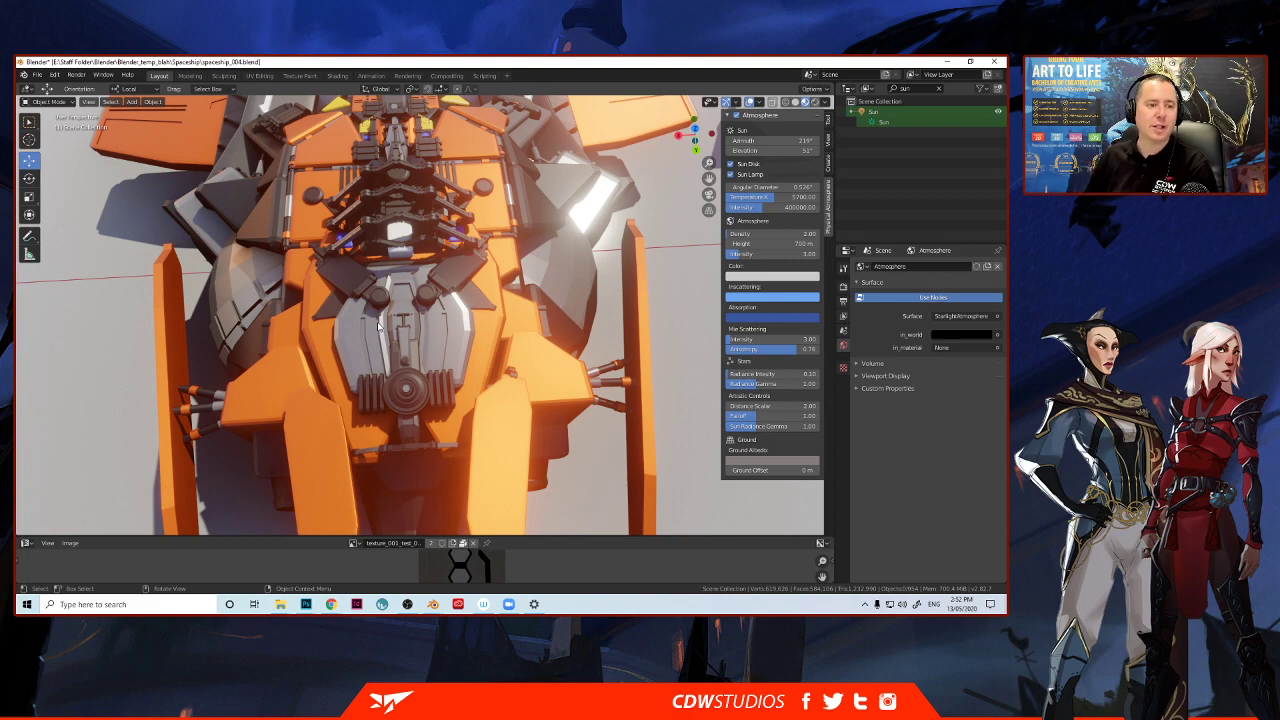
{"action": "middle_click_drag", "start_coordinate": [310, 340], "coordinate": [119, 369]}
{"action": "scroll", "coordinate": [362, 318], "scroll_direction": "down", "scroll_amount": 5}
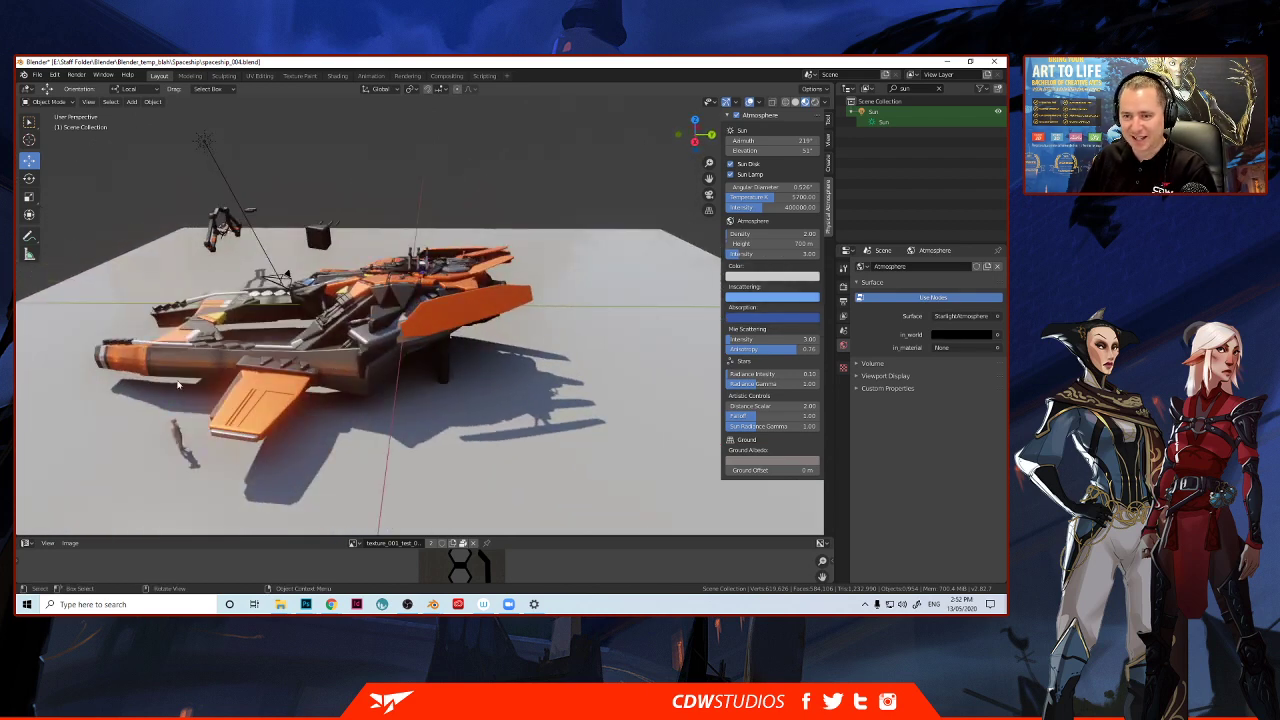
{"action": "middle_click_drag", "start_coordinate": [178, 384], "coordinate": [284, 408]}
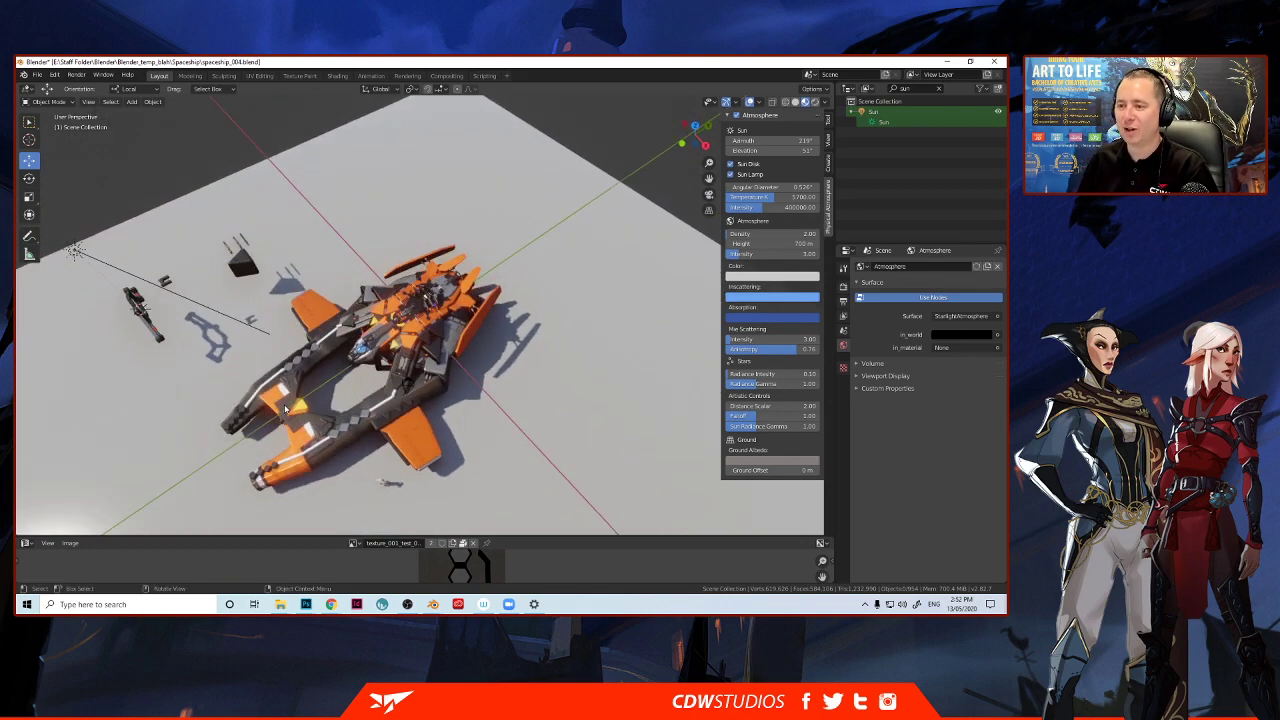
{"action": "scroll", "coordinate": [345, 395], "scroll_direction": "up", "scroll_amount": 3}
{"action": "middle_click_drag", "start_coordinate": [361, 391], "coordinate": [316, 332]}
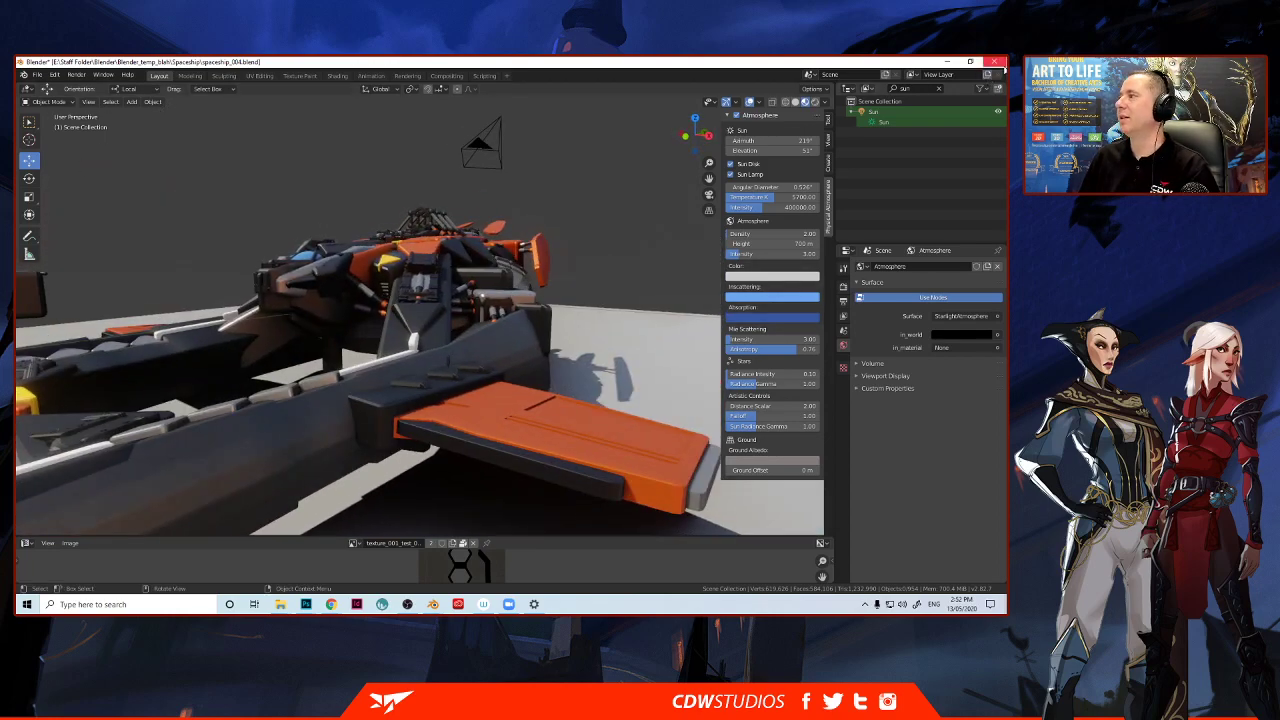
{"action": "left_click", "coordinate": [995, 63]}
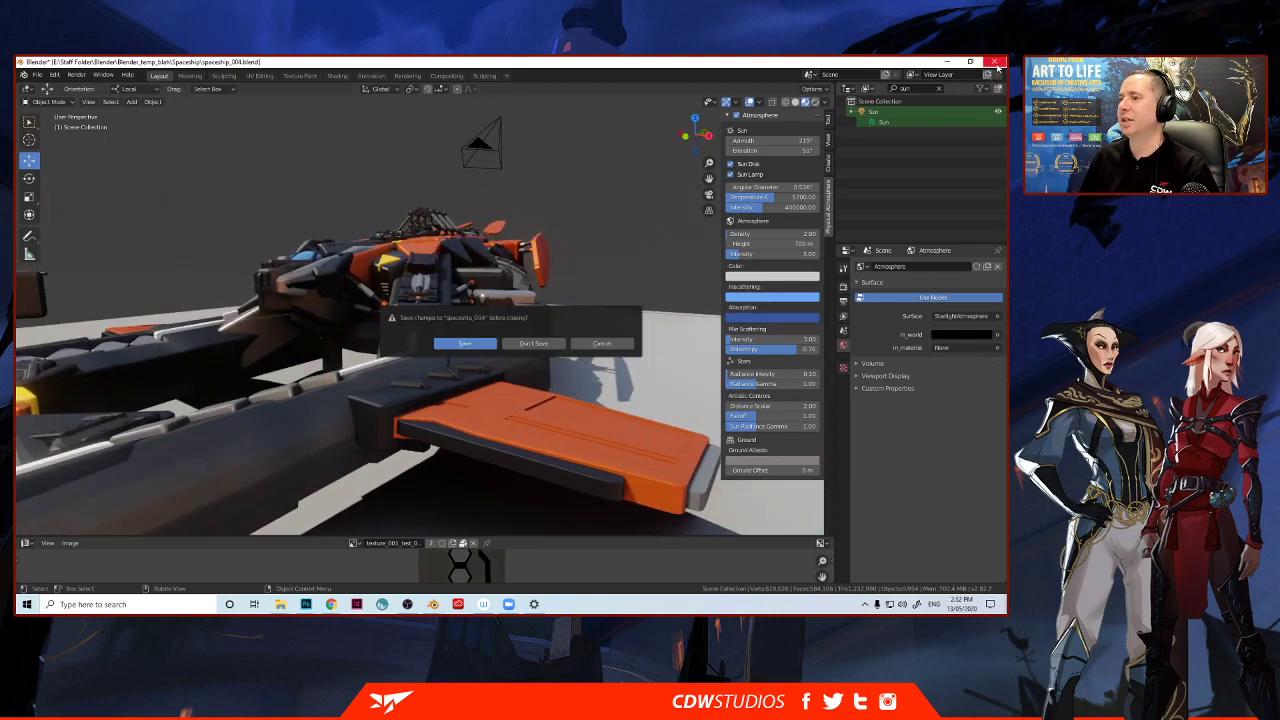
{"action": "left_click", "coordinate": [531, 346]}
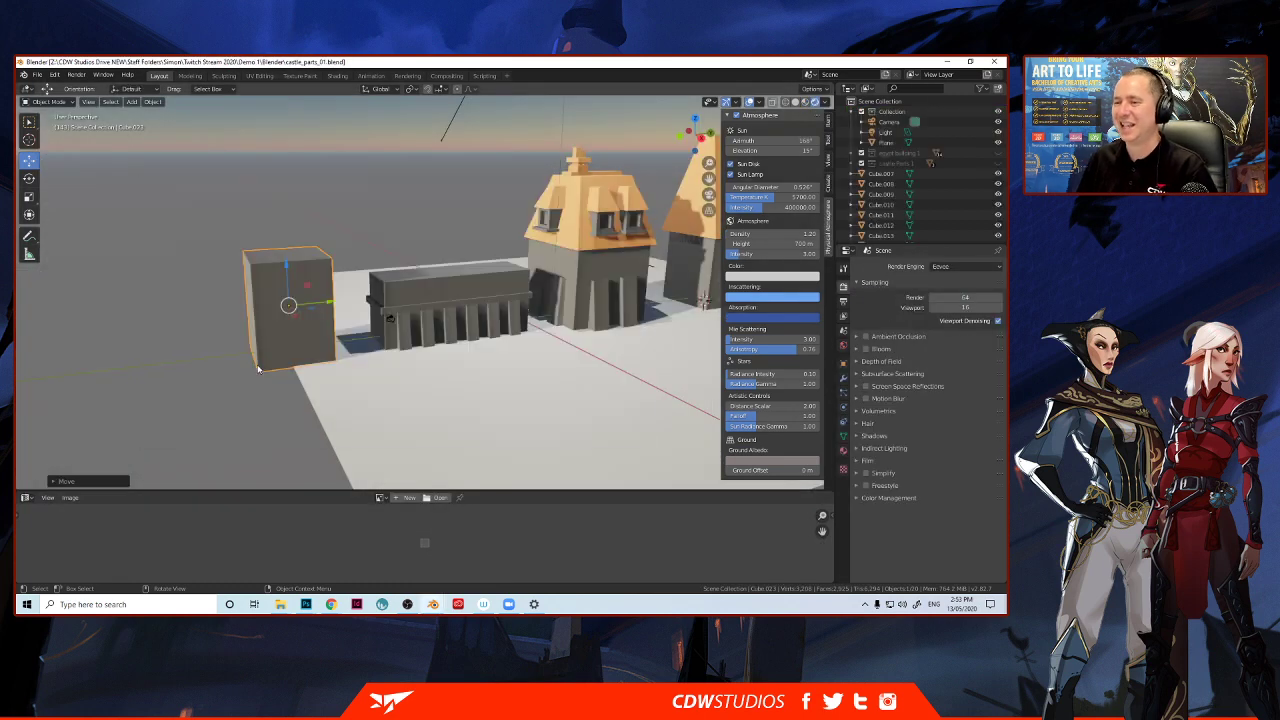
In Edit Mode, add a horizontal loop cut to the duplicated tower base, just below its existing middle edge loop.
{"action": "middle_click_drag", "start_coordinate": [493, 166], "coordinate": [431, 225]}
{"action": "scroll", "coordinate": [372, 254], "scroll_direction": "down", "scroll_amount": 4}
{"action": "scroll", "coordinate": [372, 254], "scroll_direction": "up", "scroll_amount": 5}
{"action": "middle_click_drag", "start_coordinate": [342, 261], "coordinate": [349, 262]}
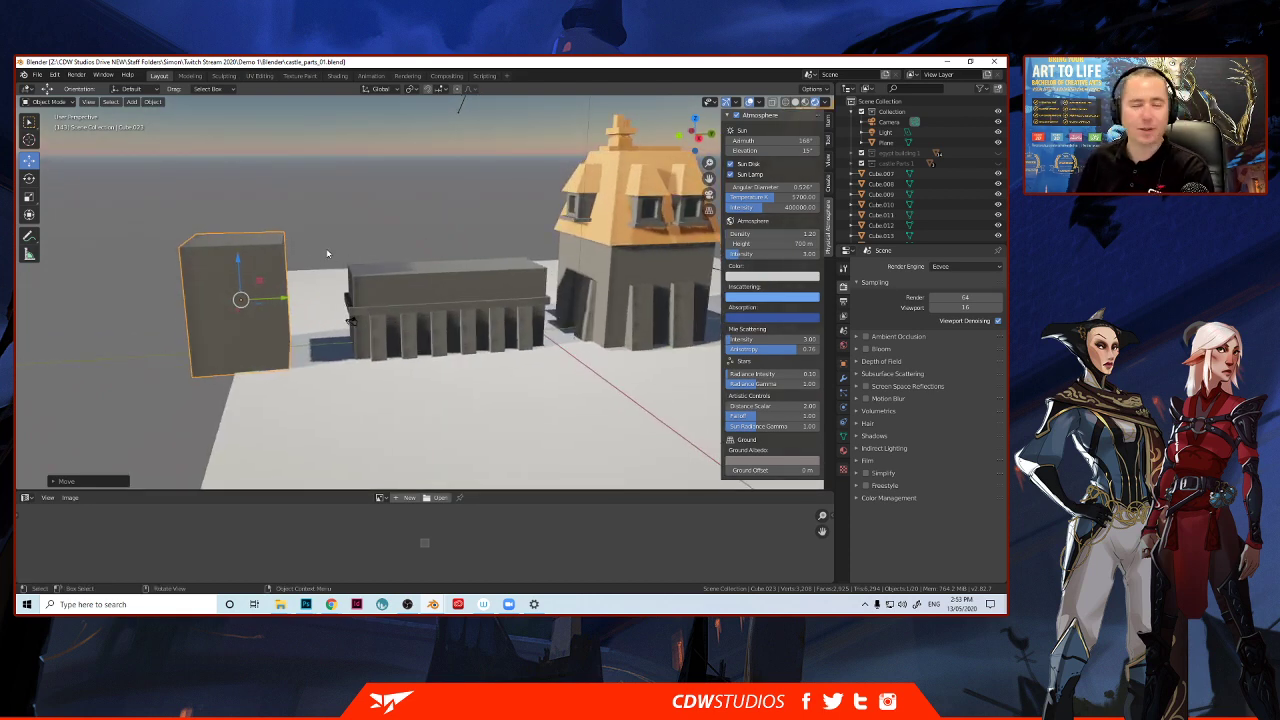
{"action": "scroll", "coordinate": [282, 288], "scroll_direction": "up", "scroll_amount": 1}
{"action": "middle_click_drag", "start_coordinate": [194, 353], "coordinate": [276, 354], "text": "shift"}
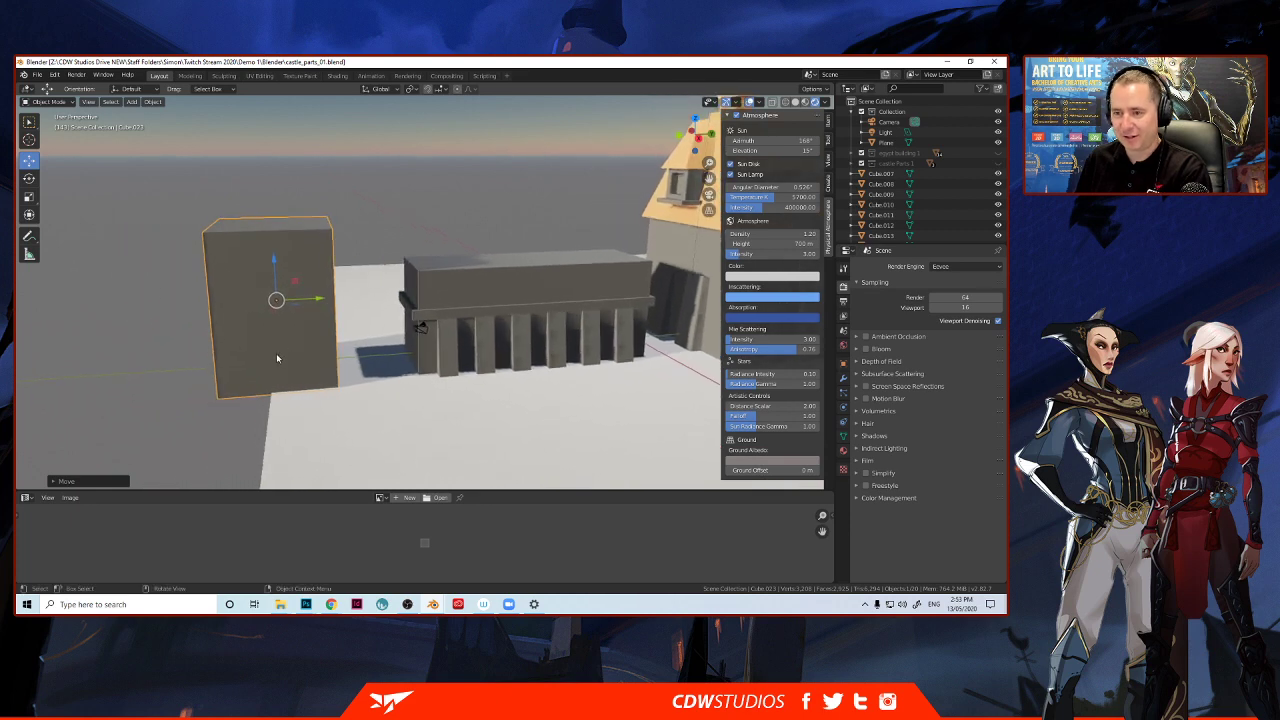
{"action": "left_click", "coordinate": [276, 355]}
{"action": "key", "text": "Tab"}
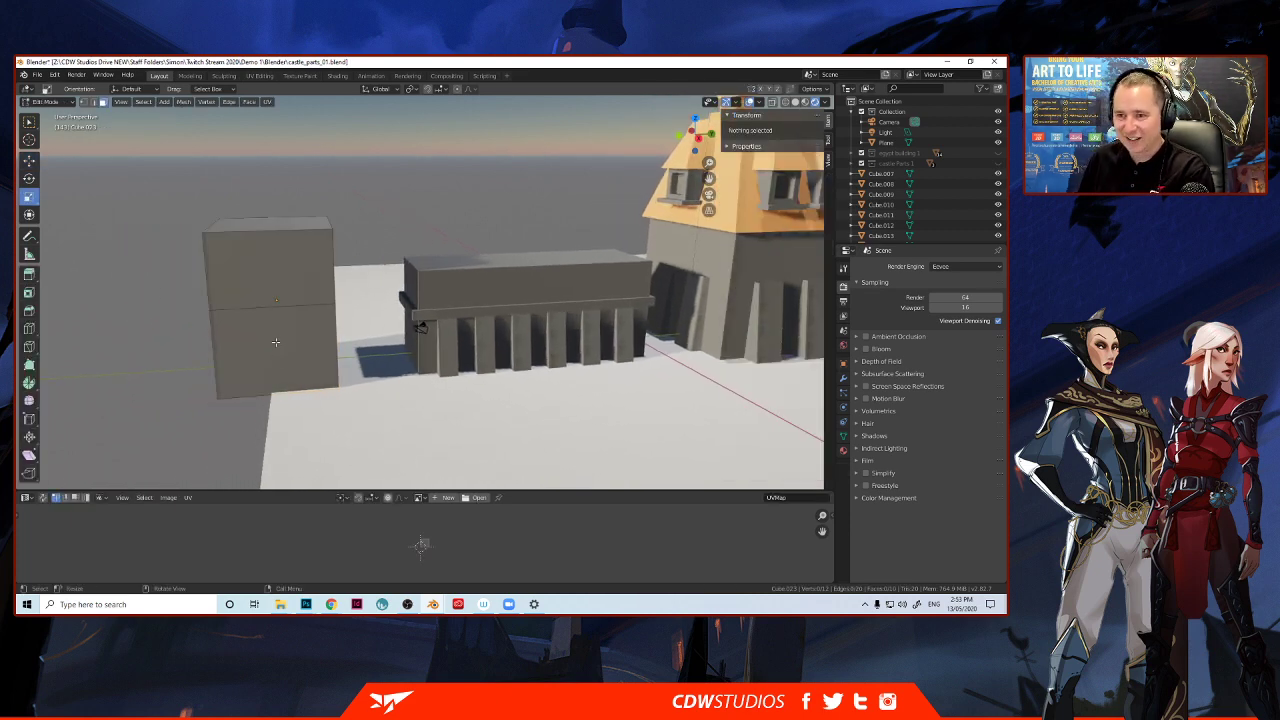
{"action": "left_click", "coordinate": [243, 318]}
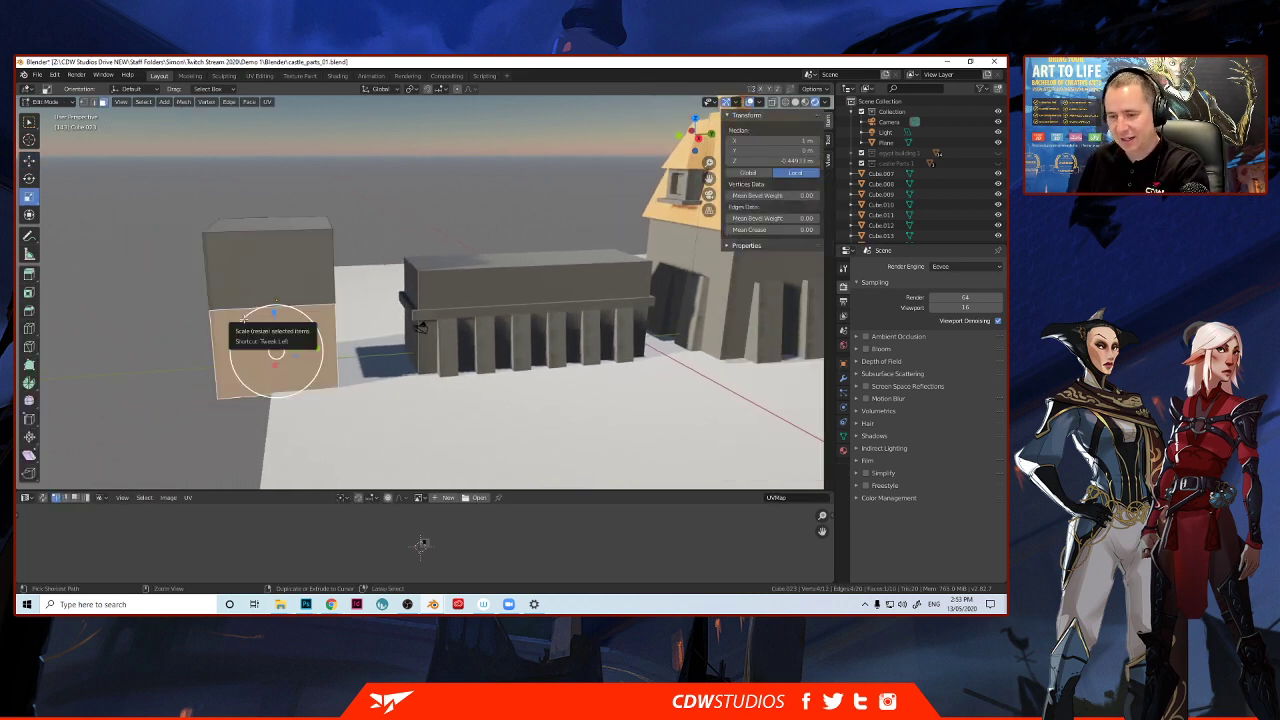
{"action": "key", "text": "ctrl+r"}
{"action": "left_click", "coordinate": [228, 336]}
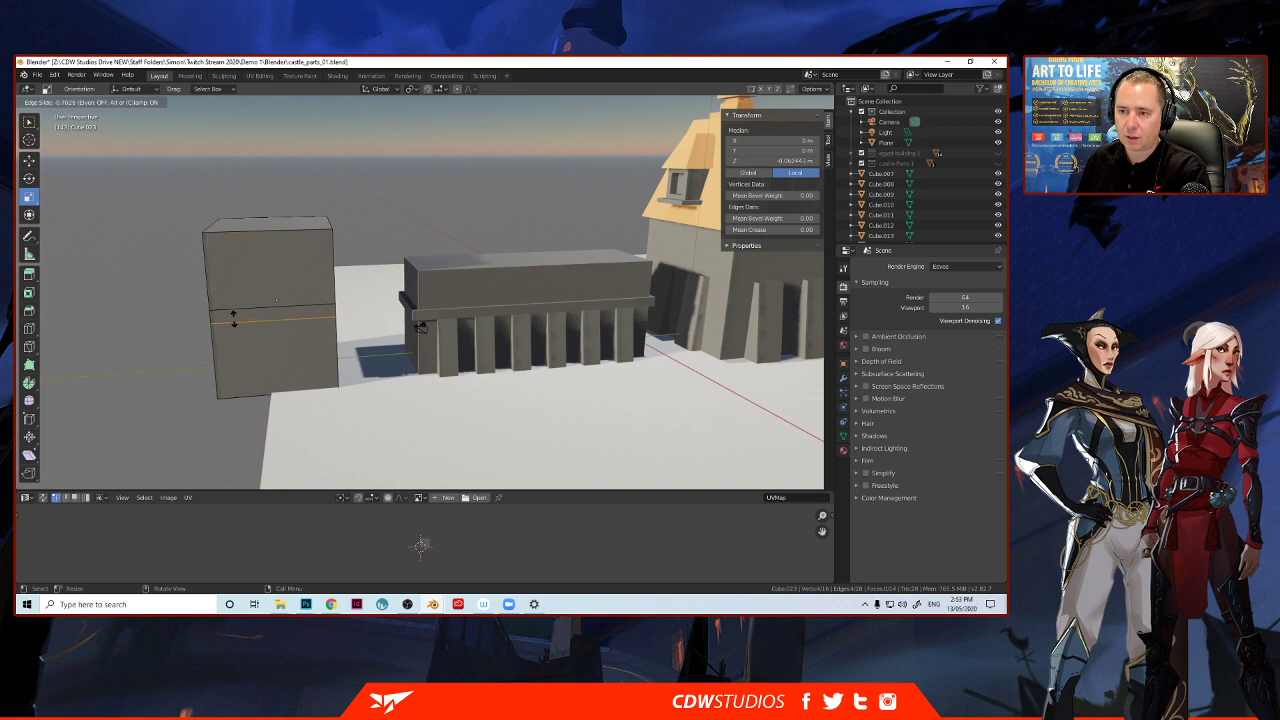
{"action": "left_click", "coordinate": [234, 318]}
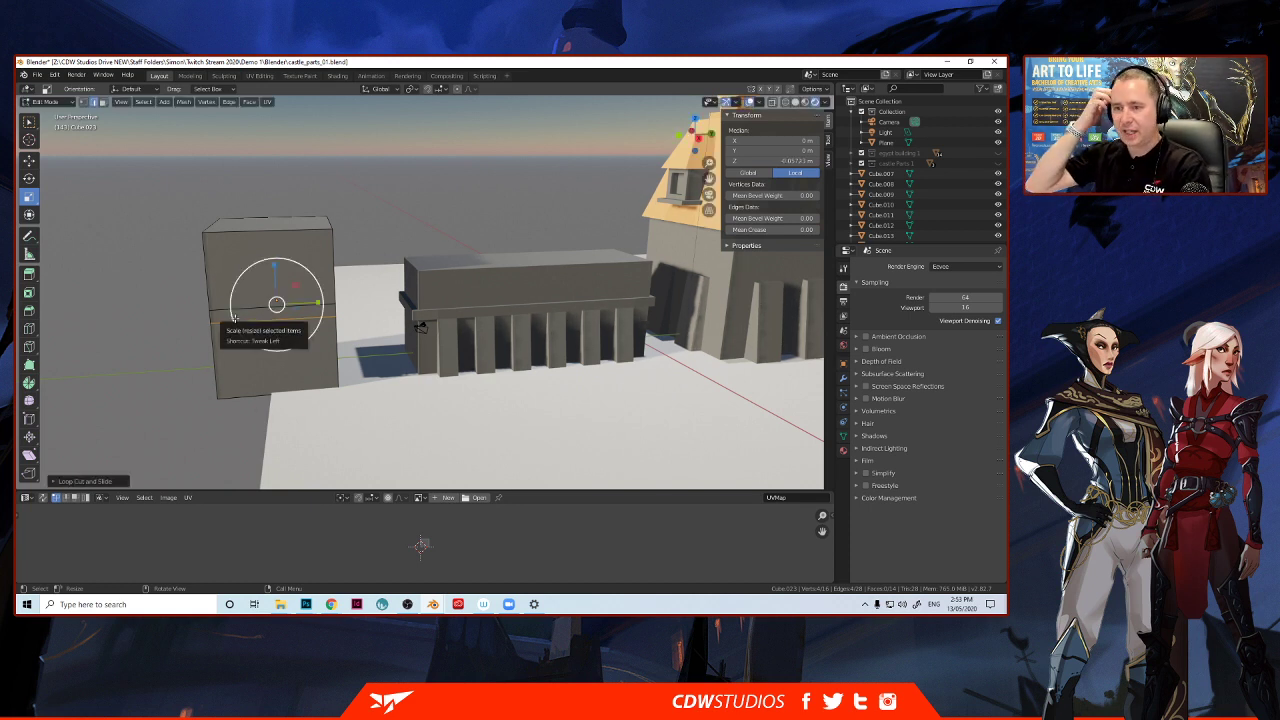
Add another horizontal loop cut just above the bottom edge of the duplicated tower base, and return to Object Mode.
{"action": "middle_click_drag", "start_coordinate": [129, 329], "coordinate": [161, 358]}
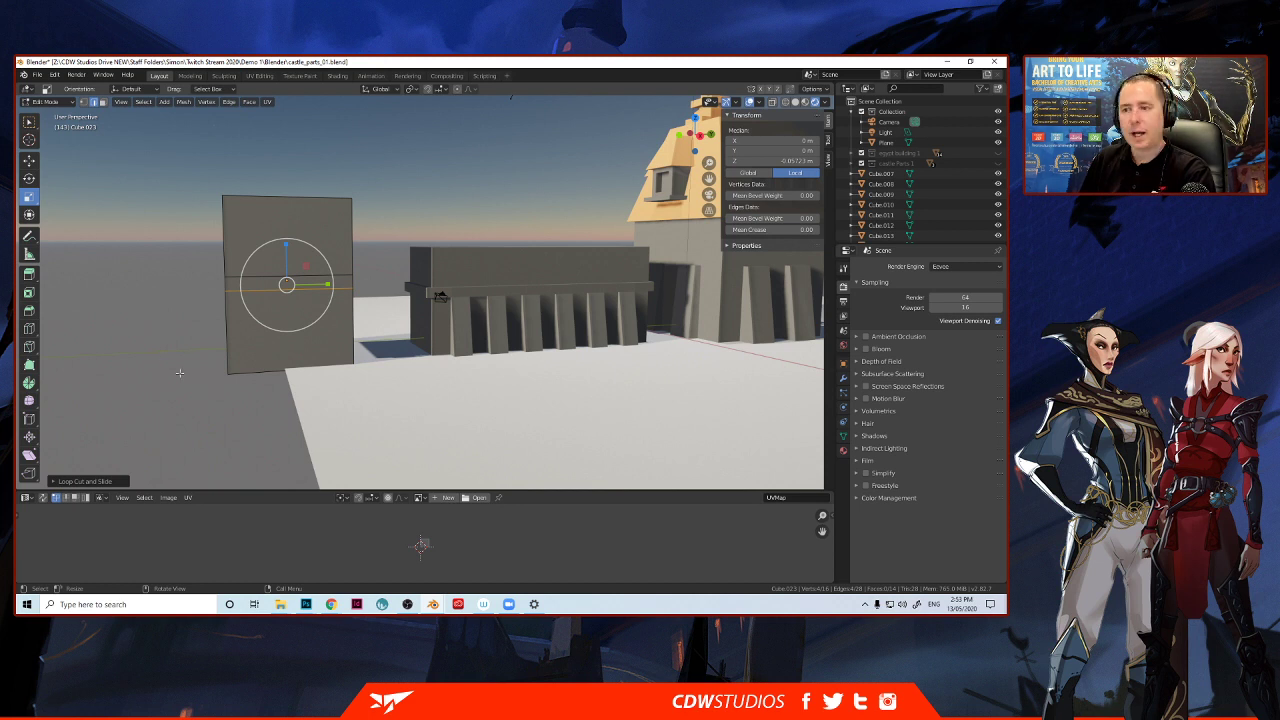
{"action": "middle_click_drag", "start_coordinate": [179, 373], "coordinate": [174, 355]}
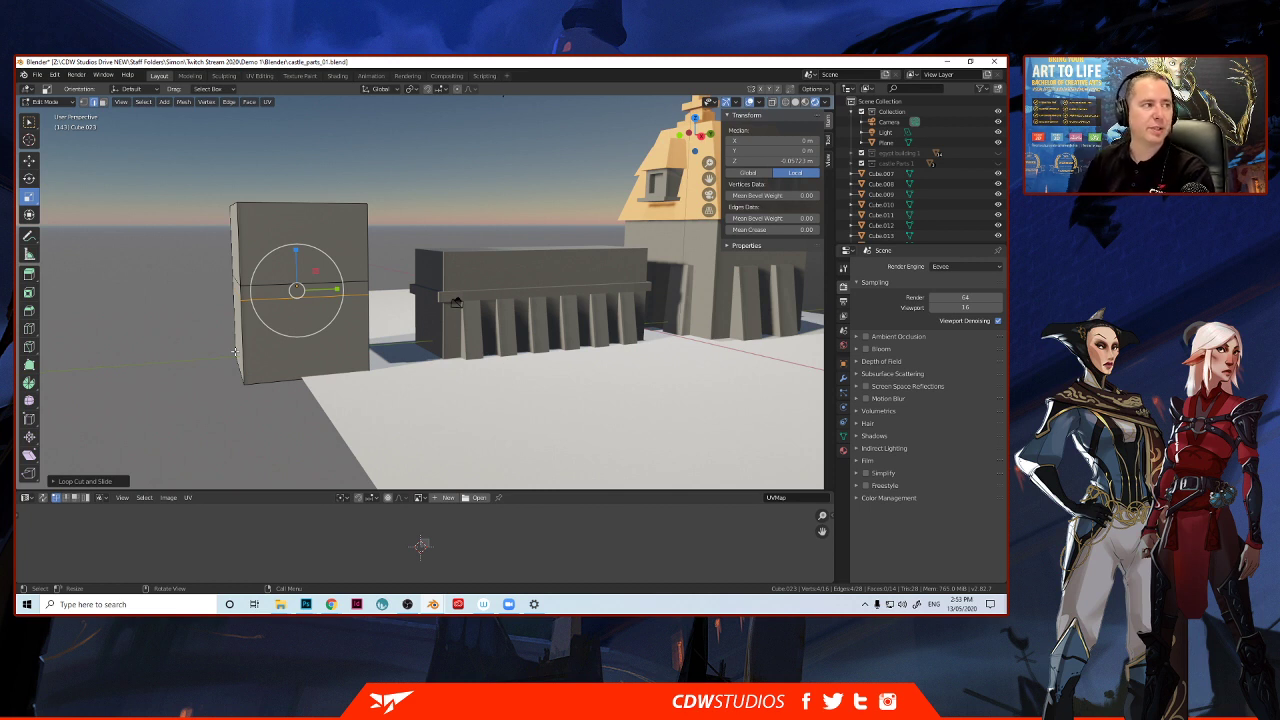
{"action": "left_click", "coordinate": [275, 383]}
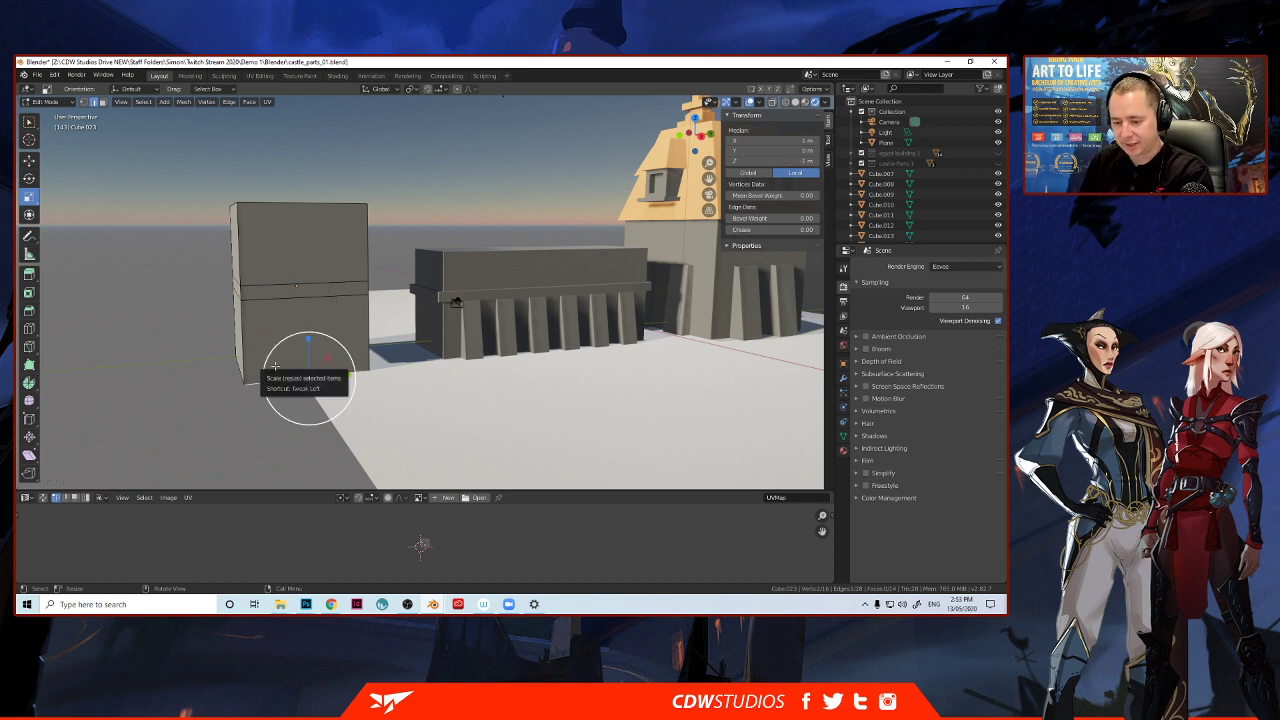
{"action": "key", "text": "ctrl+r"}
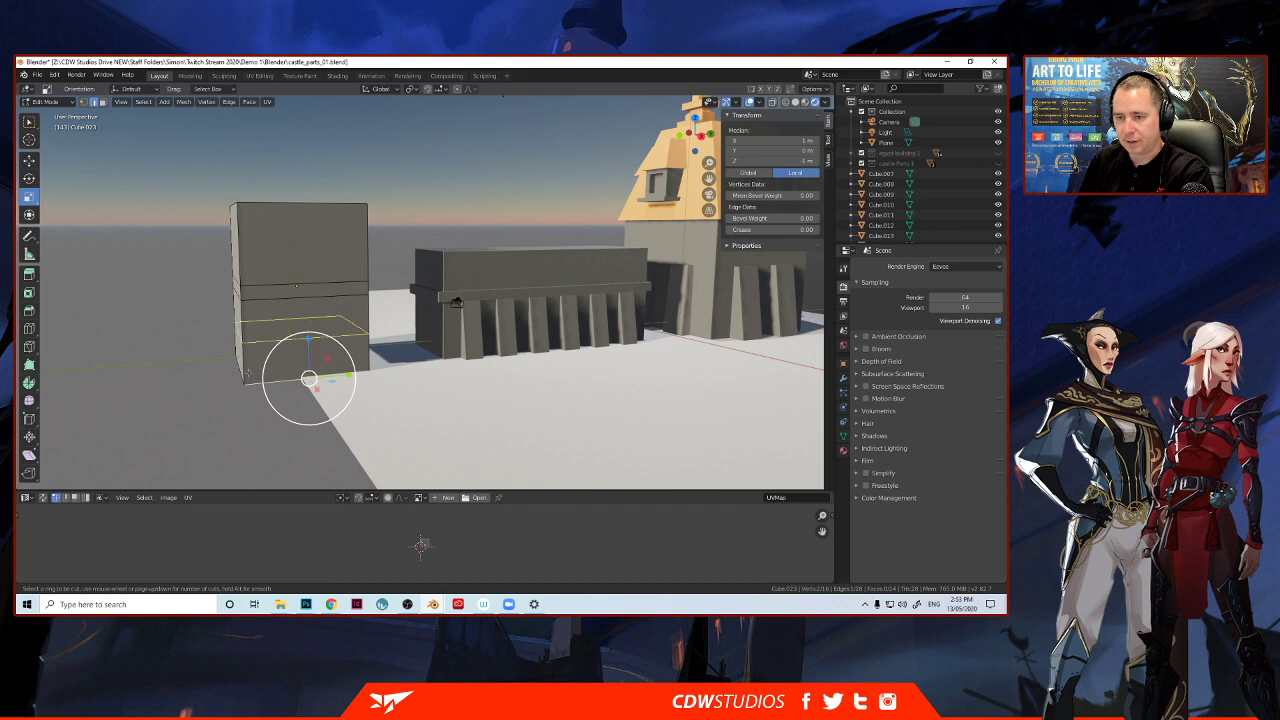
{"action": "left_click", "coordinate": [248, 369]}
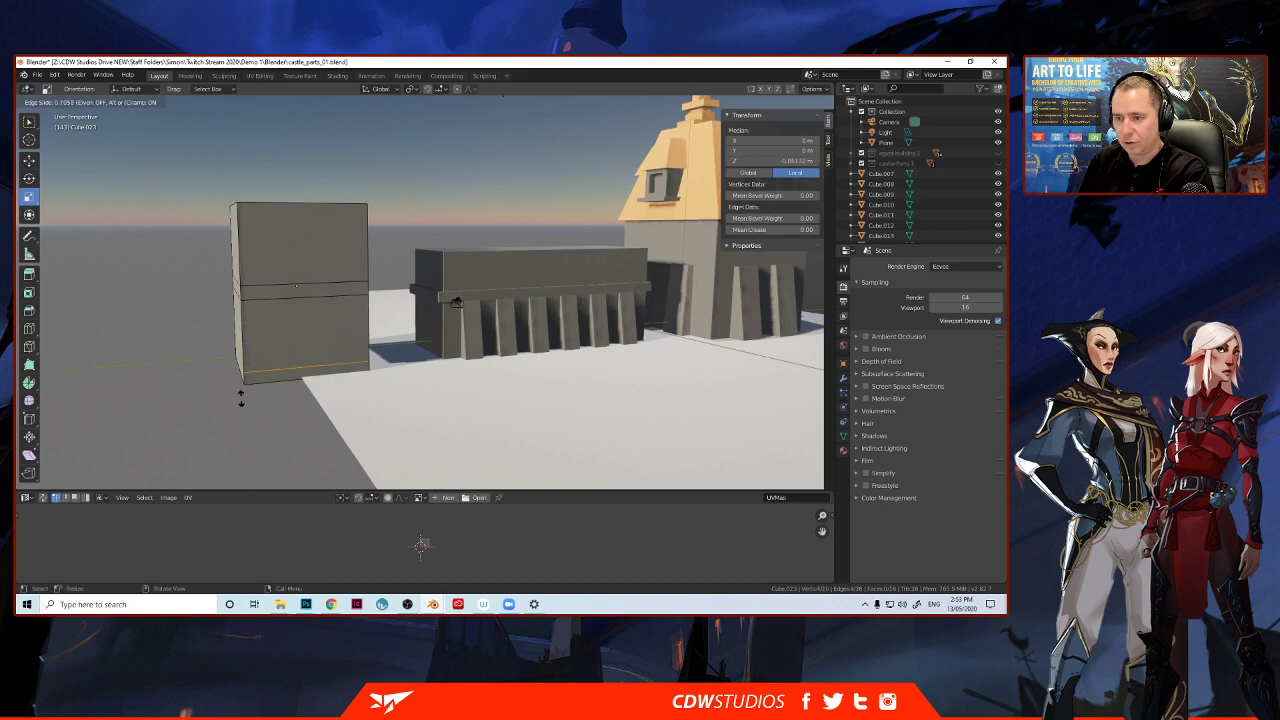
{"action": "left_click", "coordinate": [241, 395]}
{"action": "middle_click_drag", "start_coordinate": [241, 395], "coordinate": [284, 396]}
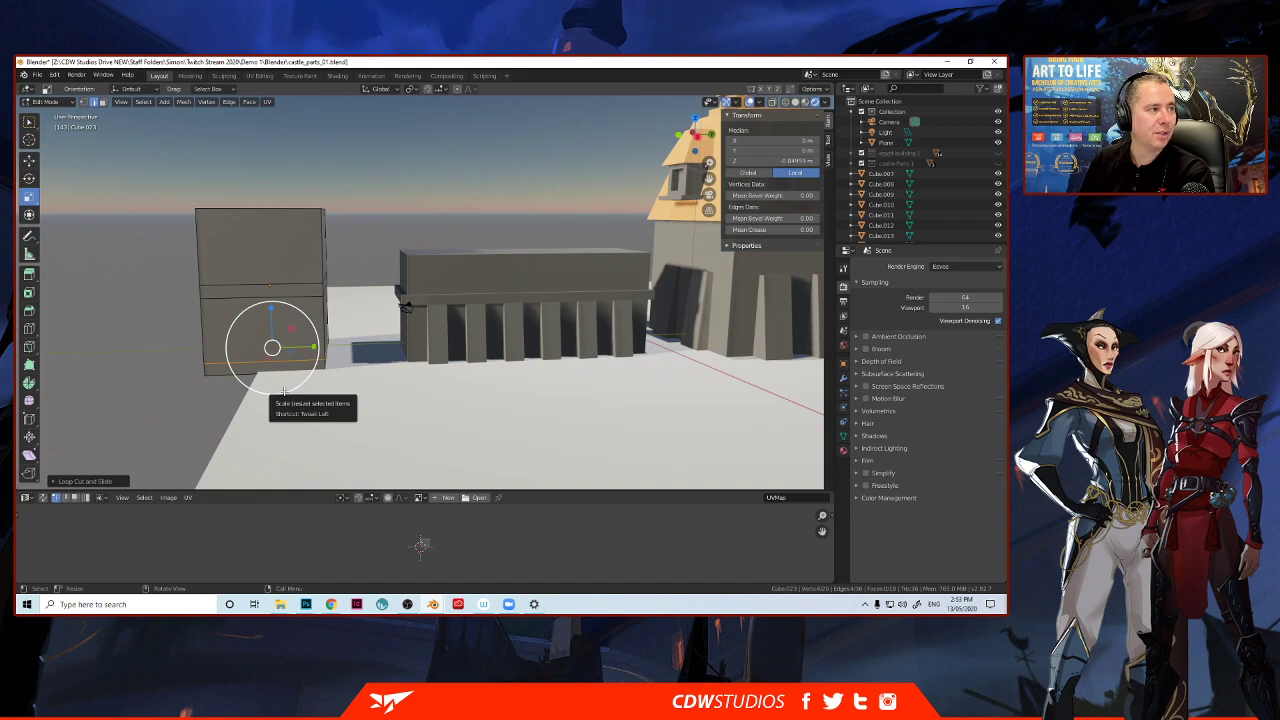
{"action": "middle_click_drag", "start_coordinate": [284, 392], "coordinate": [256, 323]}
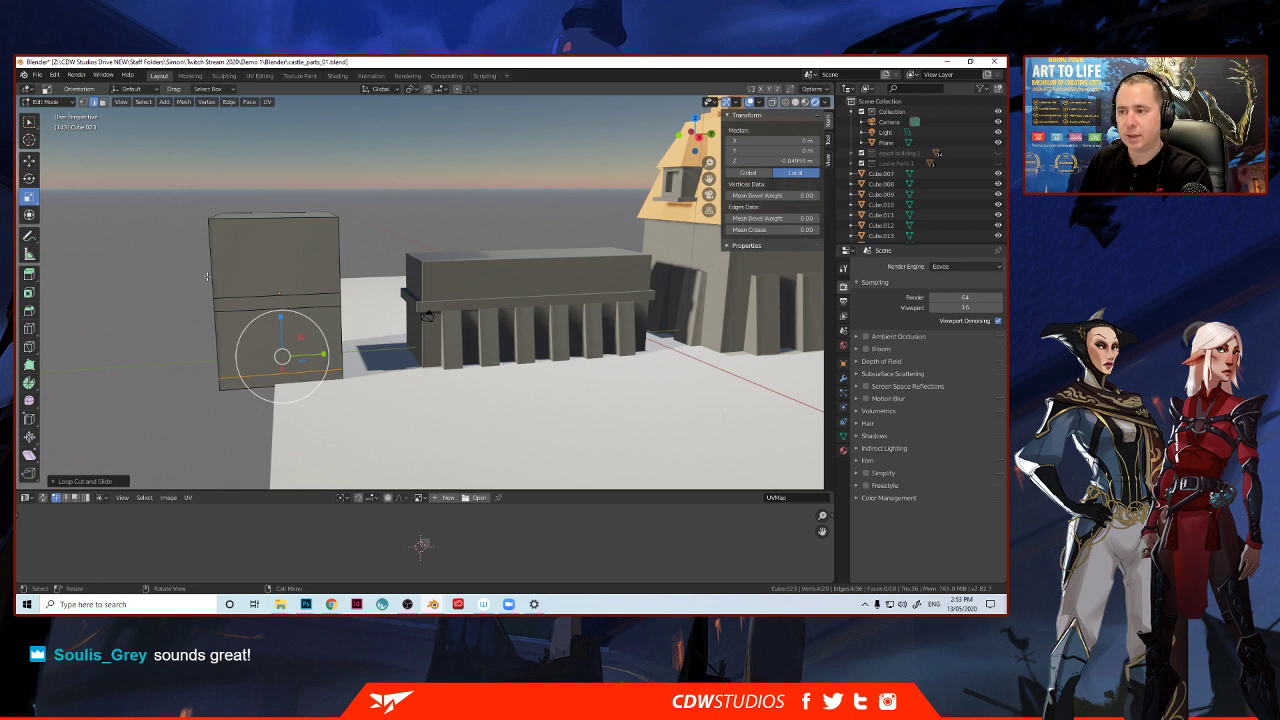
{"action": "left_click", "coordinate": [209, 272]}
{"action": "key", "text": "Tab"}
Add a new cube mesh to the scene and scale it up uniformly.
{"action": "middle_click_drag", "start_coordinate": [195, 305], "coordinate": [205, 318]}
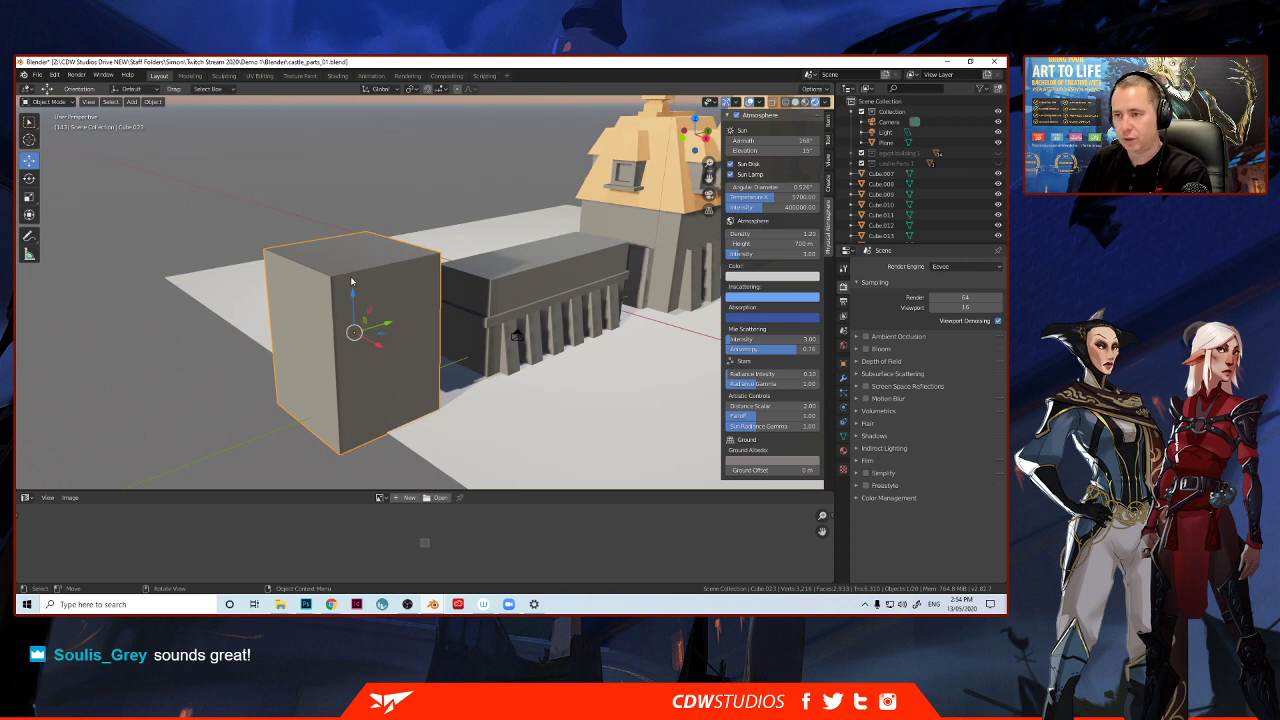
{"action": "key", "text": "shift"}
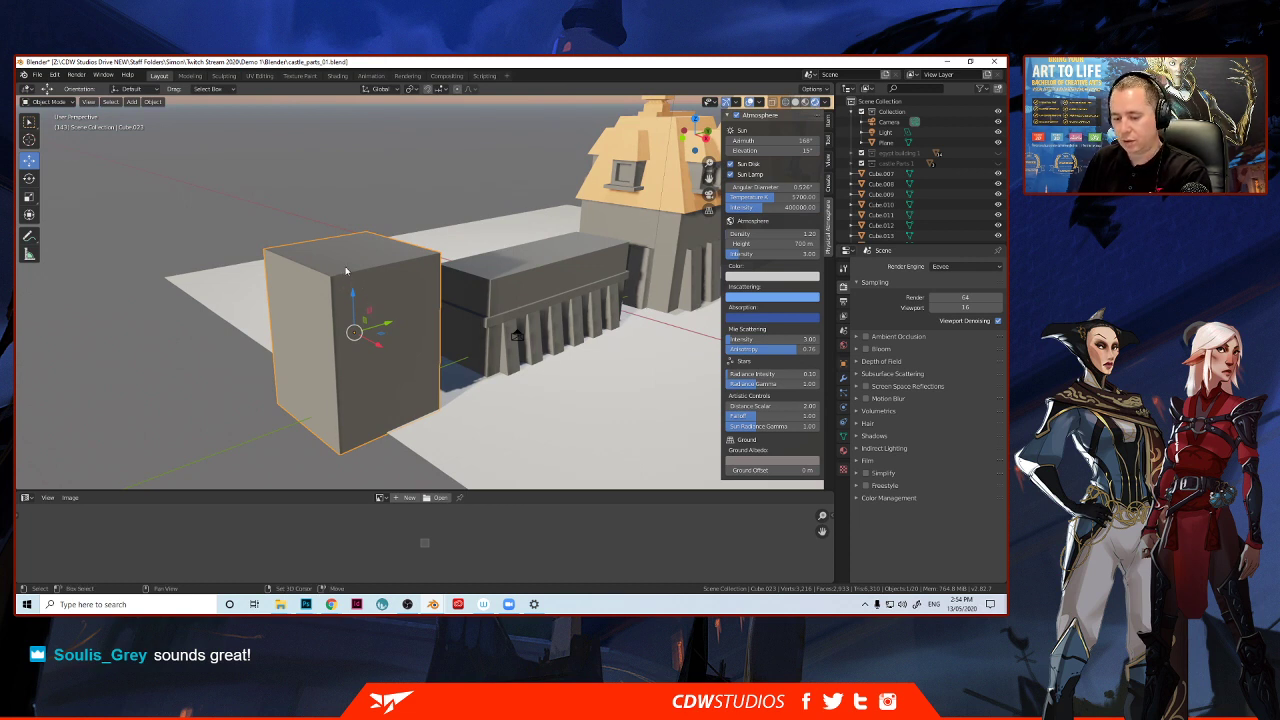
{"action": "key", "text": "shift+a"}
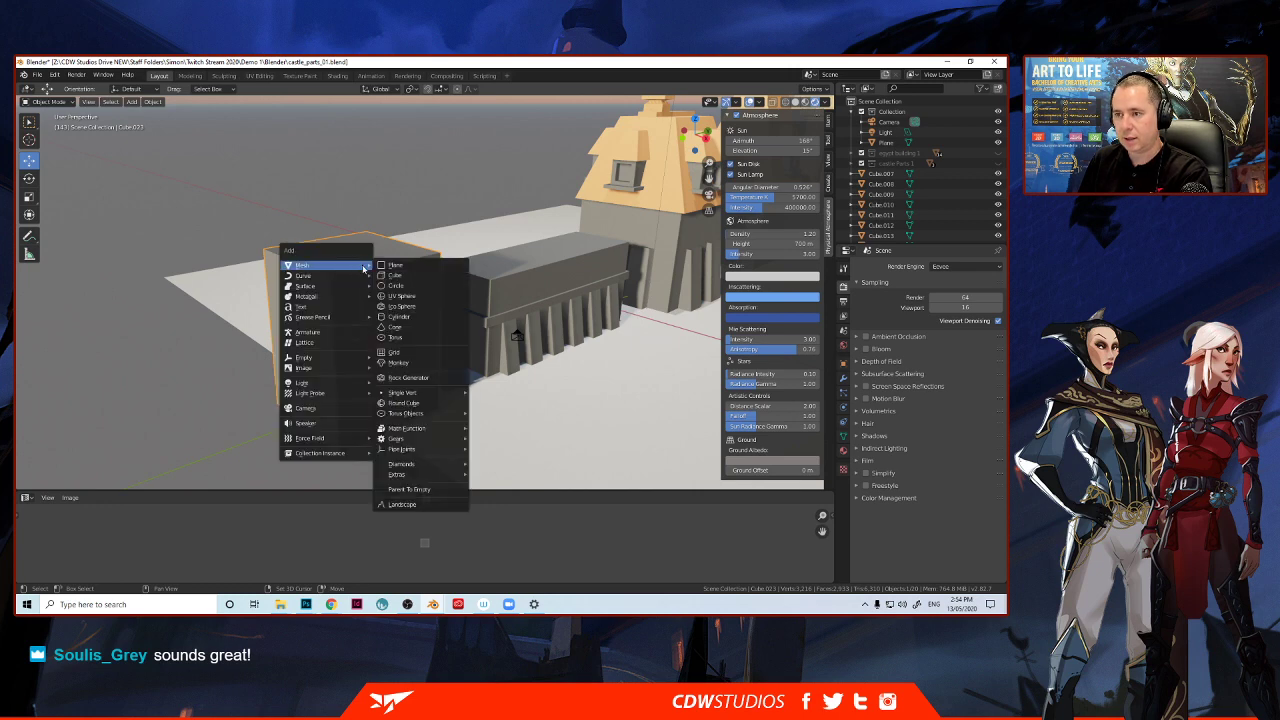
{"action": "left_click", "coordinate": [390, 276]}
{"action": "key", "text": "s"}
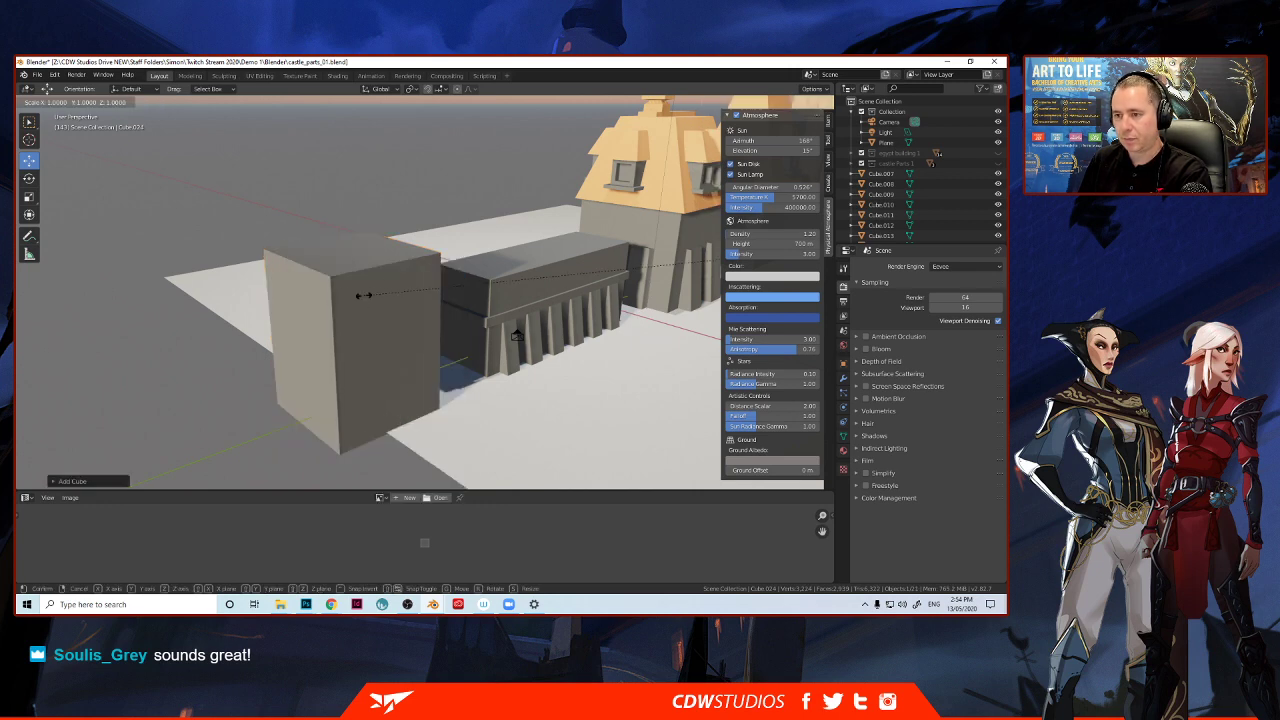
{"action": "left_click", "coordinate": [198, 250]}
Enlarge the new cube further and place it at the top of the duplicated tower base.
{"action": "scroll", "coordinate": [457, 296], "scroll_direction": "down", "scroll_amount": 4}
{"action": "scroll", "coordinate": [457, 295], "scroll_direction": "down", "scroll_amount": 1}
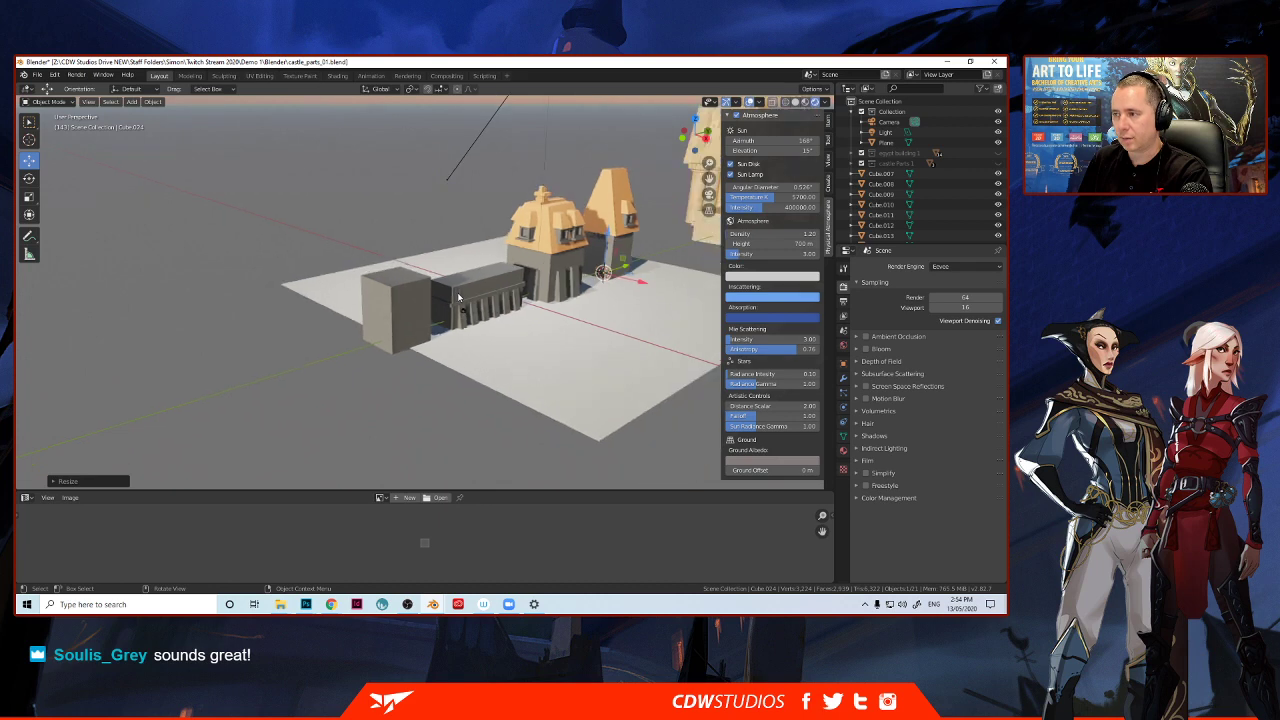
{"action": "key", "text": "s"}
{"action": "left_click", "coordinate": [275, 247]}
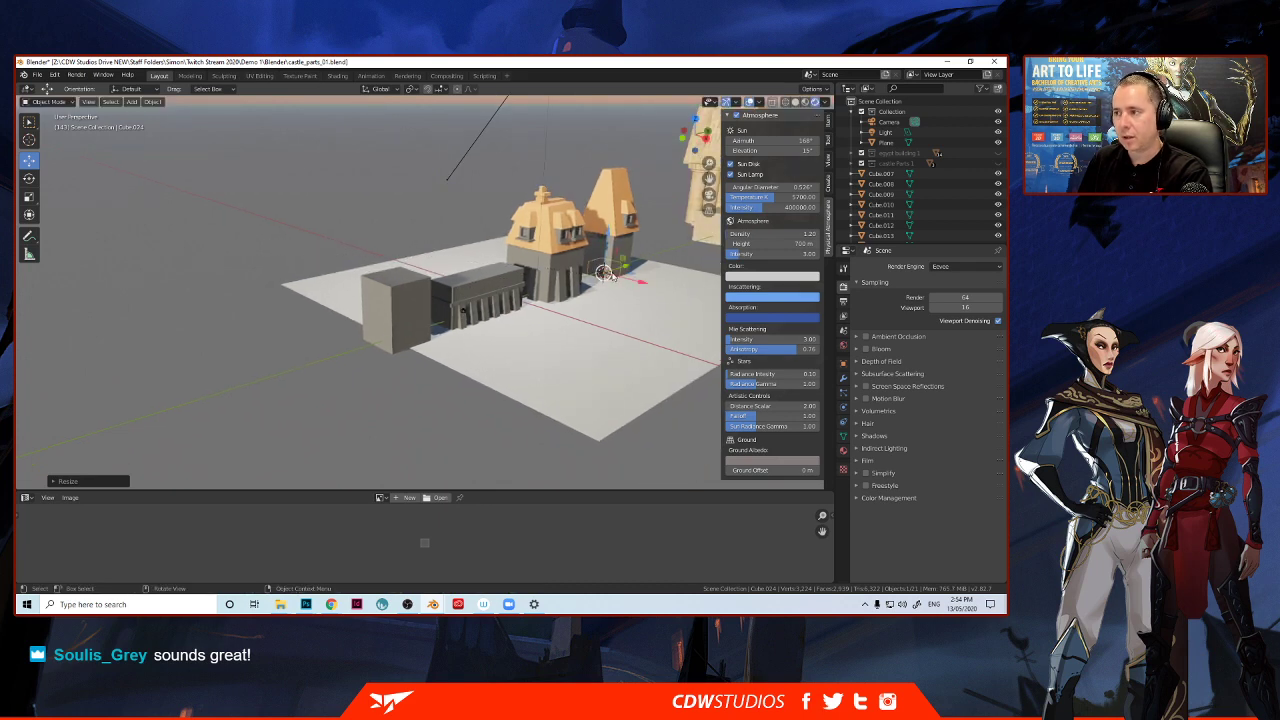
{"action": "left_click_drag", "start_coordinate": [605, 273], "coordinate": [410, 262]}
{"action": "scroll", "coordinate": [336, 284], "scroll_direction": "up", "scroll_amount": 4}
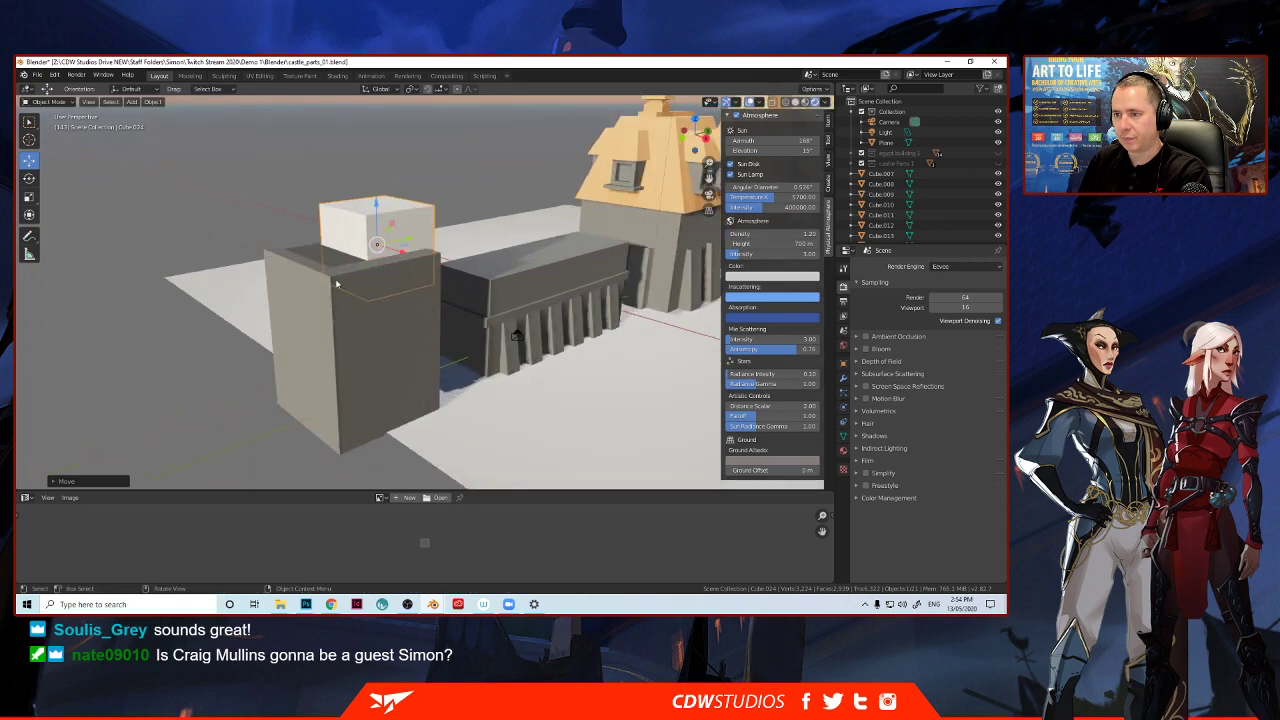
Scale the duplicated tower base down uniformly and lower it vertically toward the ground.
{"action": "middle_click_drag", "start_coordinate": [336, 284], "coordinate": [349, 317]}
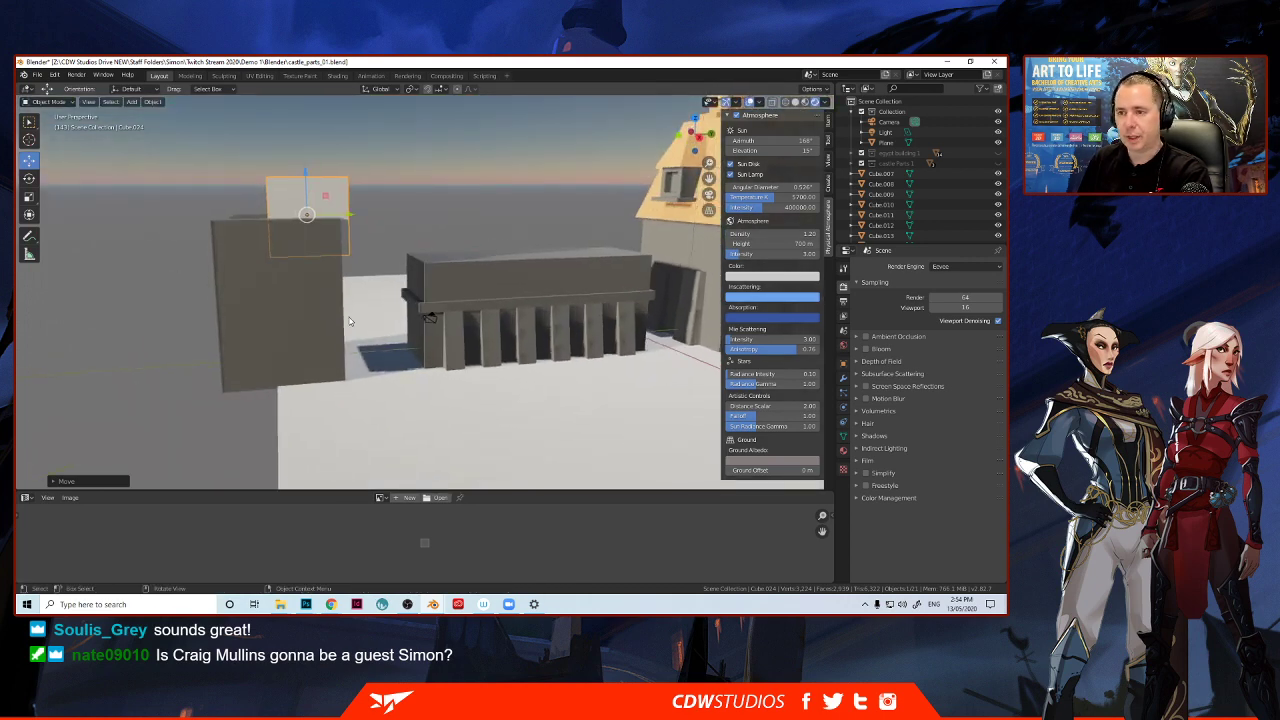
{"action": "left_click", "coordinate": [235, 300]}
{"action": "key", "text": "s"}
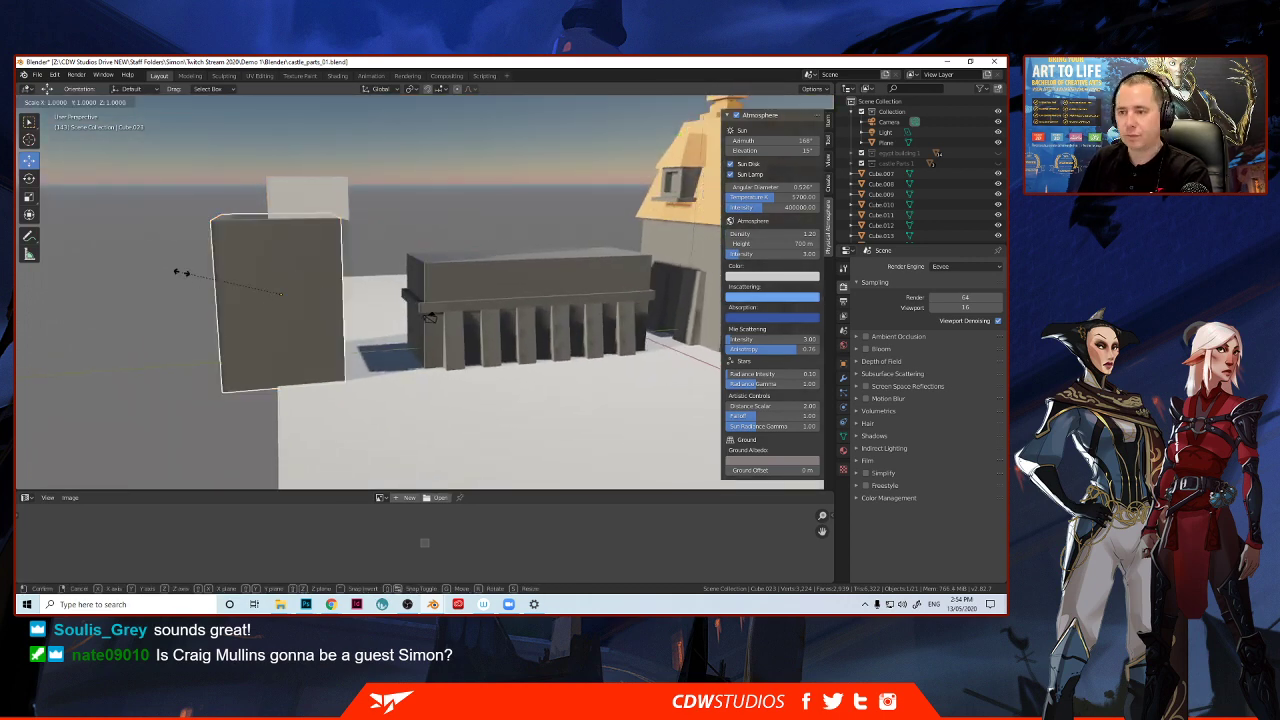
{"action": "left_click", "coordinate": [208, 281]}
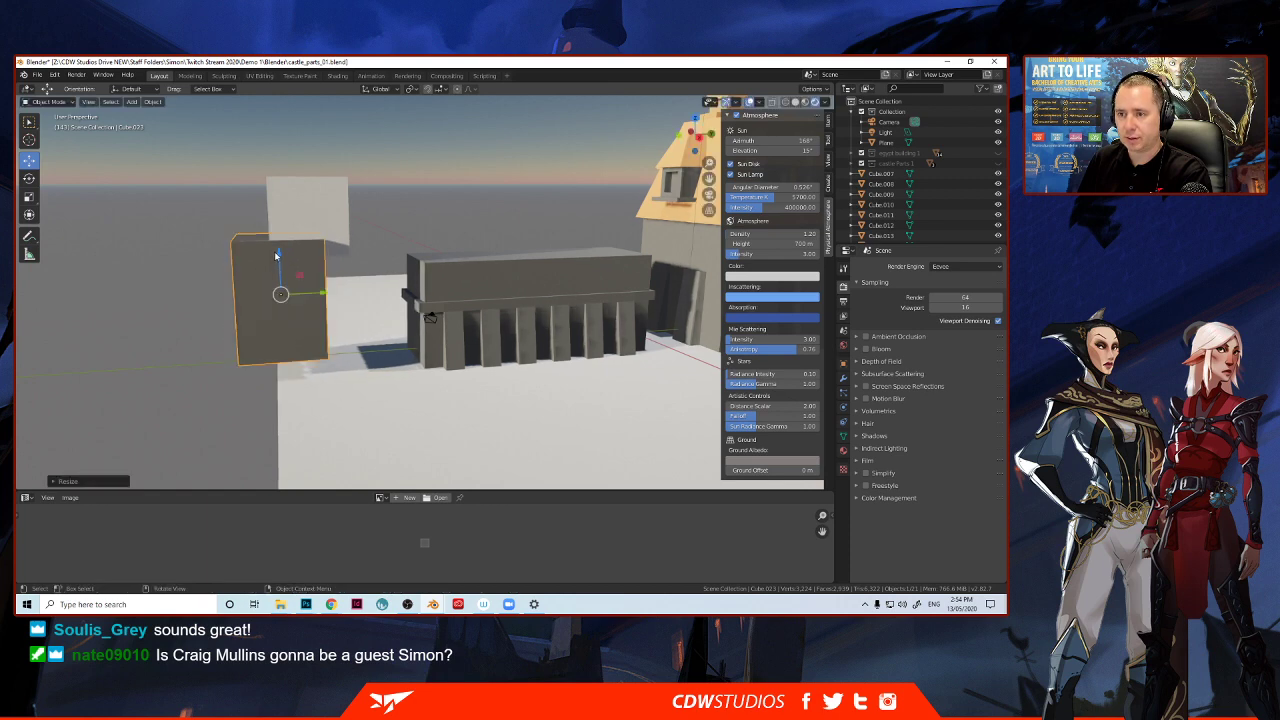
{"action": "left_click_drag", "start_coordinate": [276, 256], "coordinate": [270, 276]}
{"action": "mouse_move", "coordinate": [252, 308]}
{"action": "middle_mouse_down"}
{"action": "mouse_move", "coordinate": [273, 313]}
{"action": "mouse_move", "coordinate": [245, 322]}
{"action": "middle_mouse_up"}
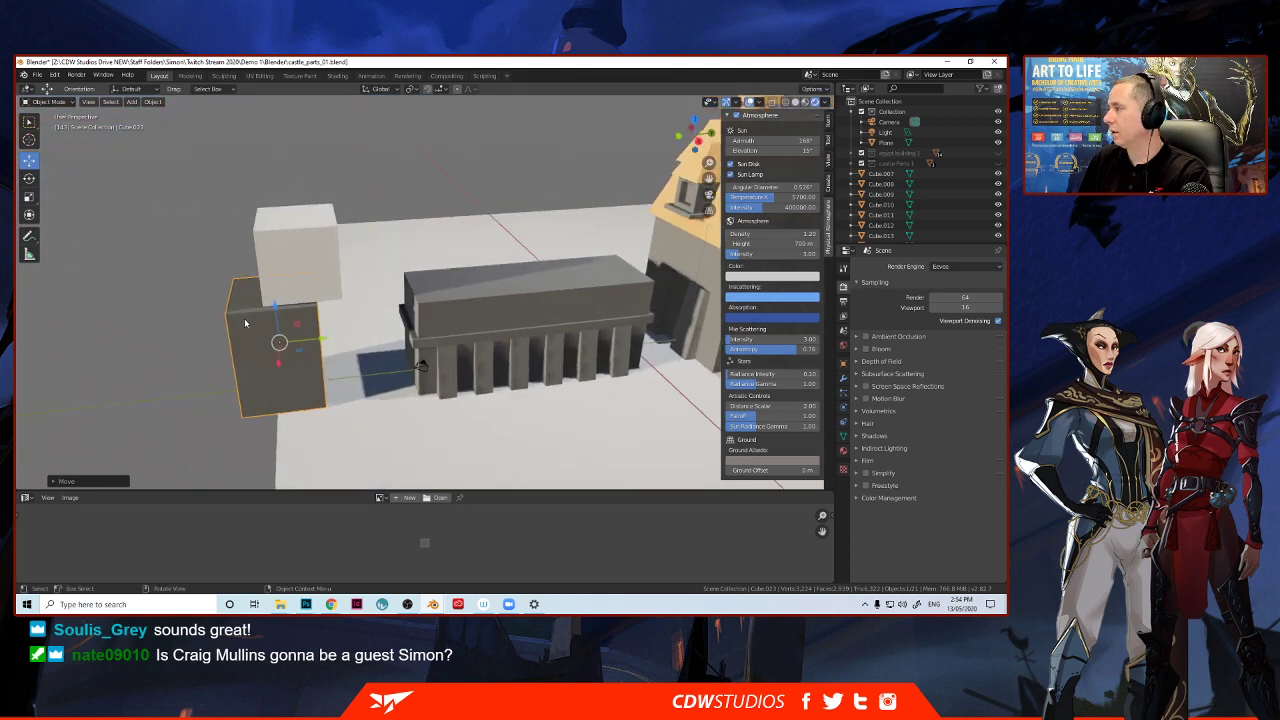
Position the white cube over the tower base, scale it up until it overhangs the base, and raise it to rest on top.
{"action": "left_click", "coordinate": [283, 287]}
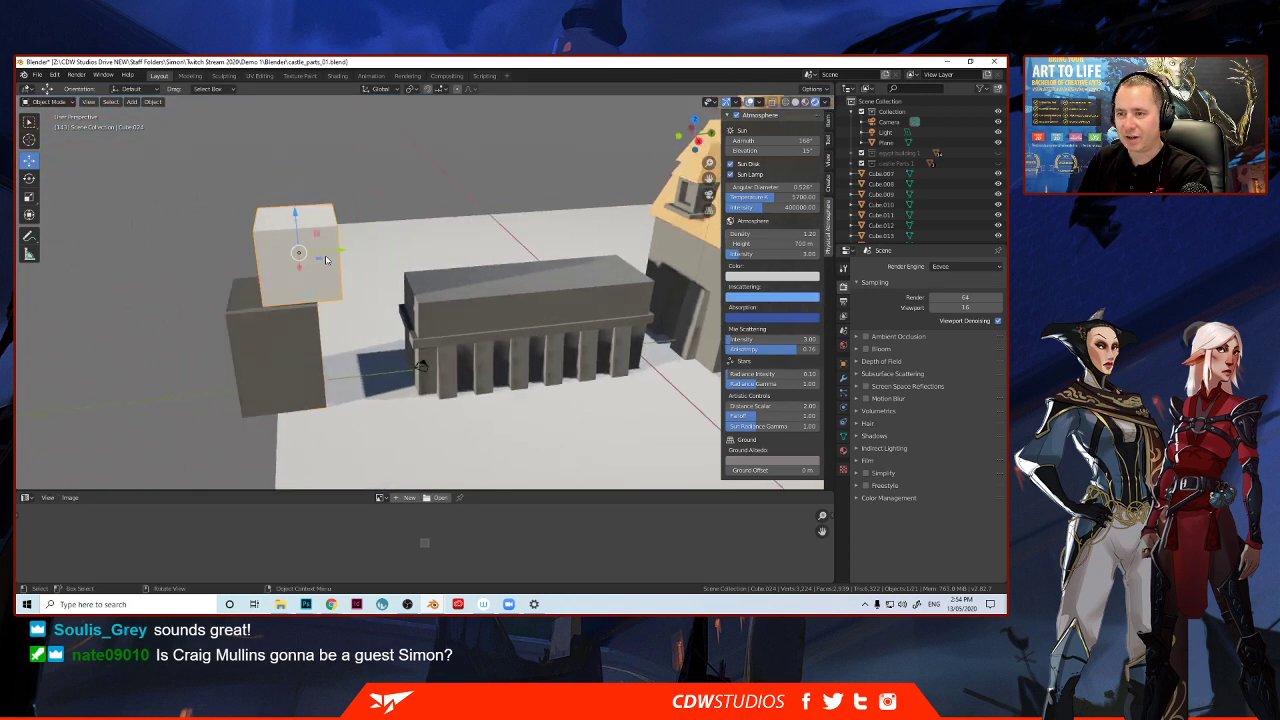
{"action": "left_click_drag", "start_coordinate": [331, 257], "coordinate": [297, 258]}
{"action": "middle_click_drag", "start_coordinate": [297, 258], "coordinate": [318, 302]}
{"action": "key", "text": "s"}
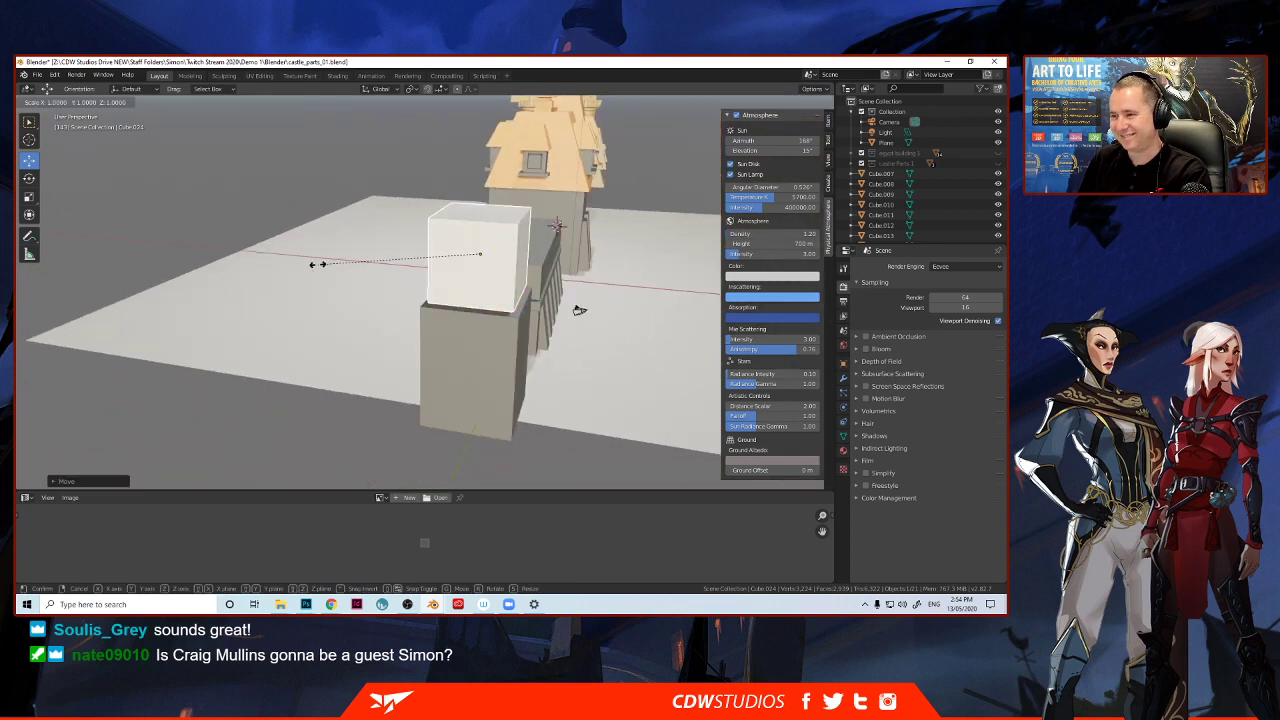
{"action": "left_click", "coordinate": [275, 270]}
{"action": "mouse_move", "coordinate": [376, 330]}
{"action": "middle_mouse_down"}
{"action": "mouse_move", "coordinate": [355, 328]}
{"action": "mouse_move", "coordinate": [374, 318]}
{"action": "middle_mouse_up"}
{"action": "scroll", "coordinate": [414, 252], "scroll_direction": "up", "scroll_amount": 2}
{"action": "left_click_drag", "start_coordinate": [460, 163], "coordinate": [453, 171]}
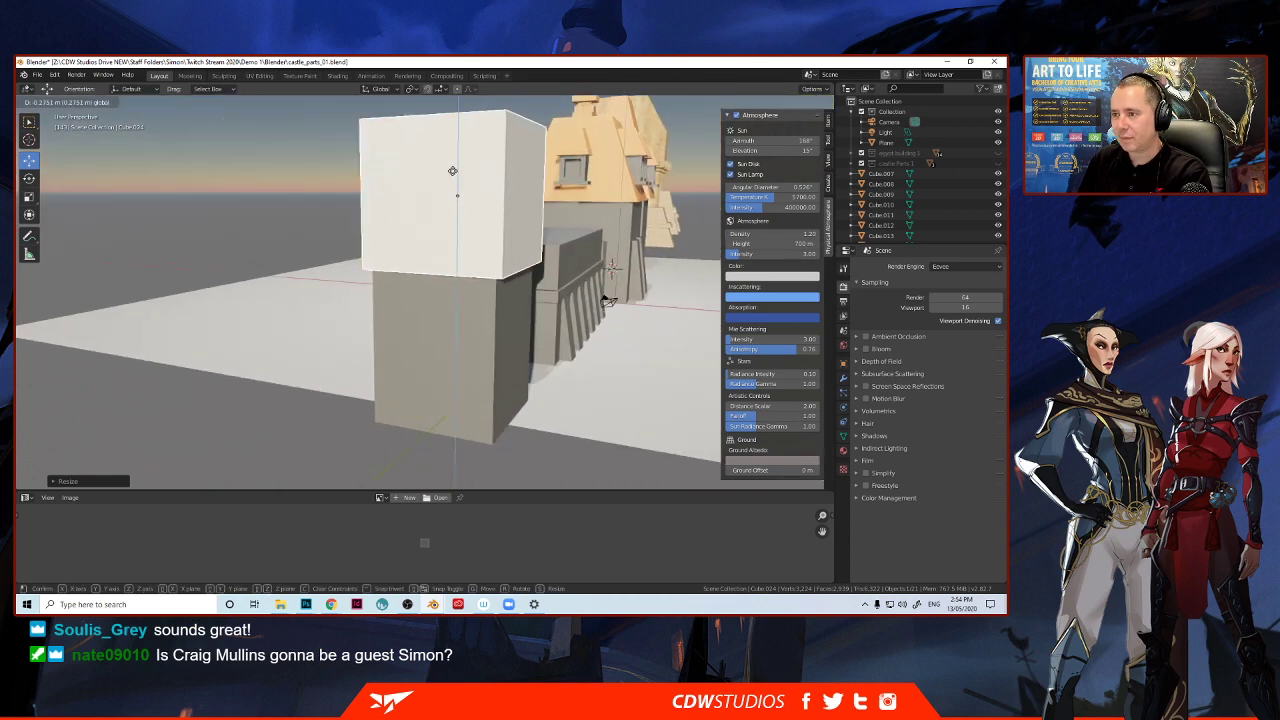
{"action": "left_click", "coordinate": [452, 150]}
{"action": "middle_click_drag", "start_coordinate": [452, 150], "coordinate": [428, 259]}
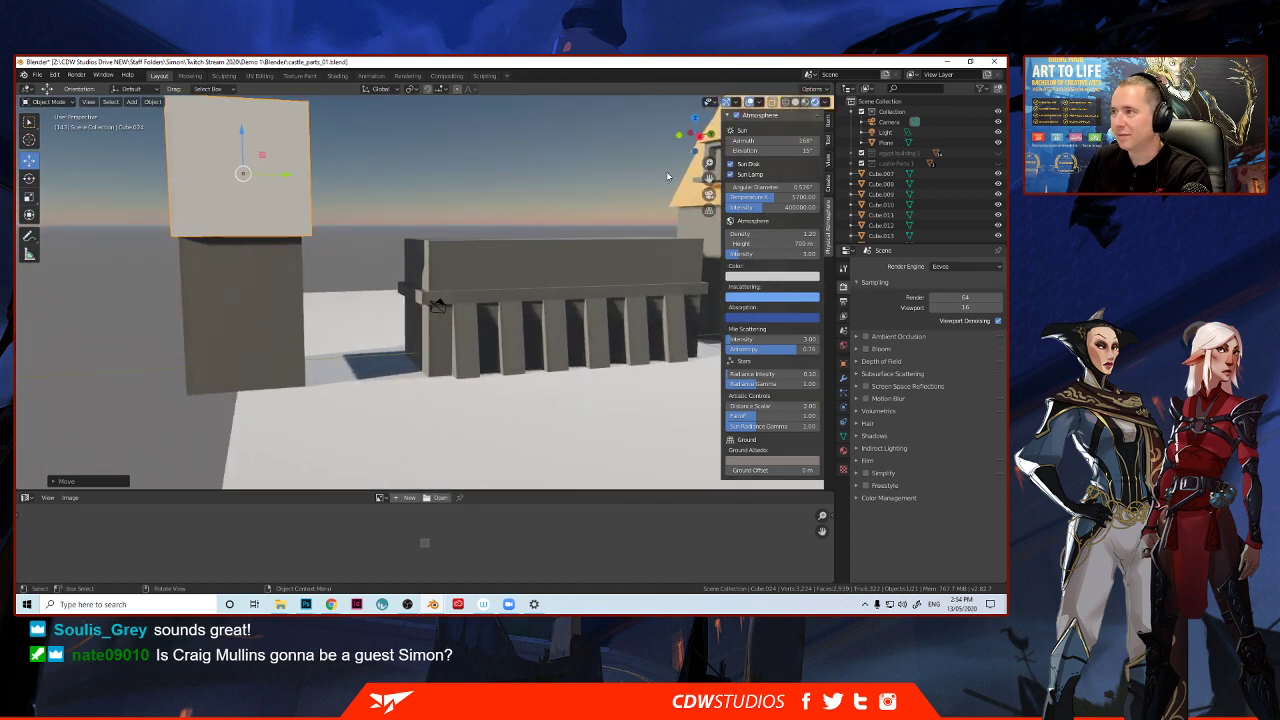
In the right orthographic view, shift the white cube slightly along Y to centre it over the tower base.
{"action": "left_click", "coordinate": [681, 134]}
{"action": "scroll", "coordinate": [226, 231], "scroll_direction": "up", "scroll_amount": 6}
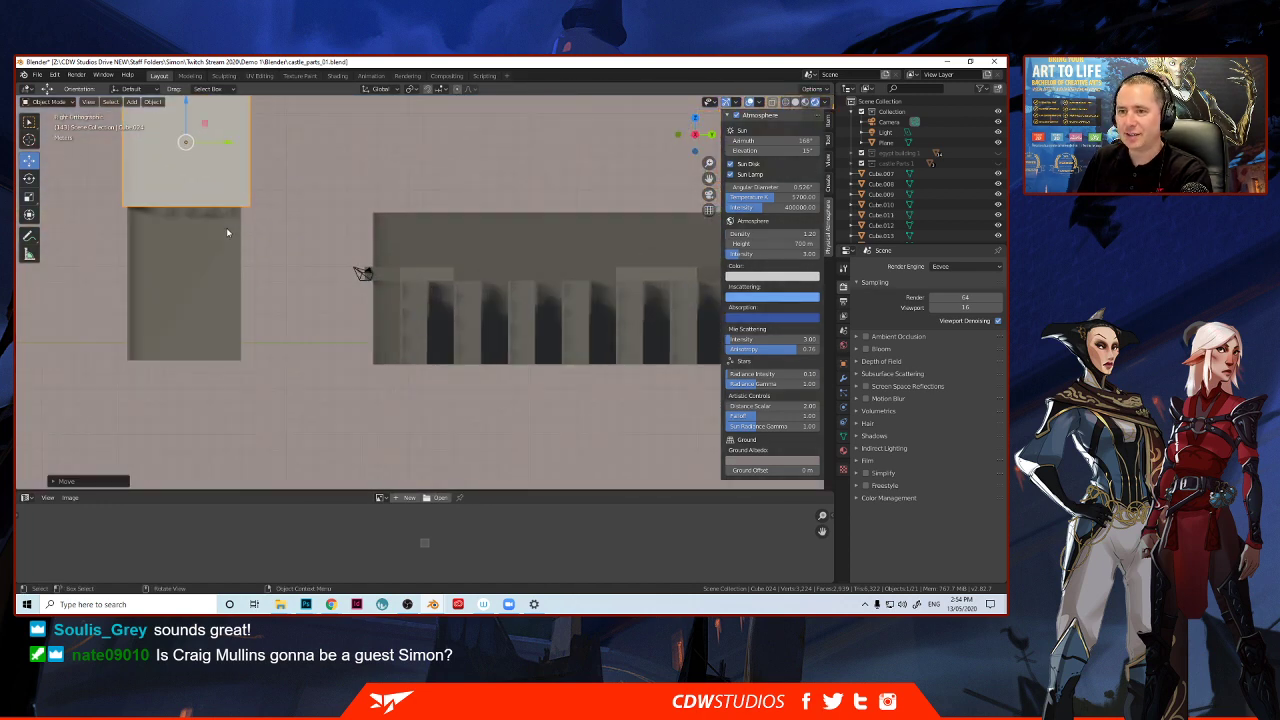
{"action": "middle_click_drag", "start_coordinate": [213, 248], "coordinate": [405, 353], "text": "shift"}
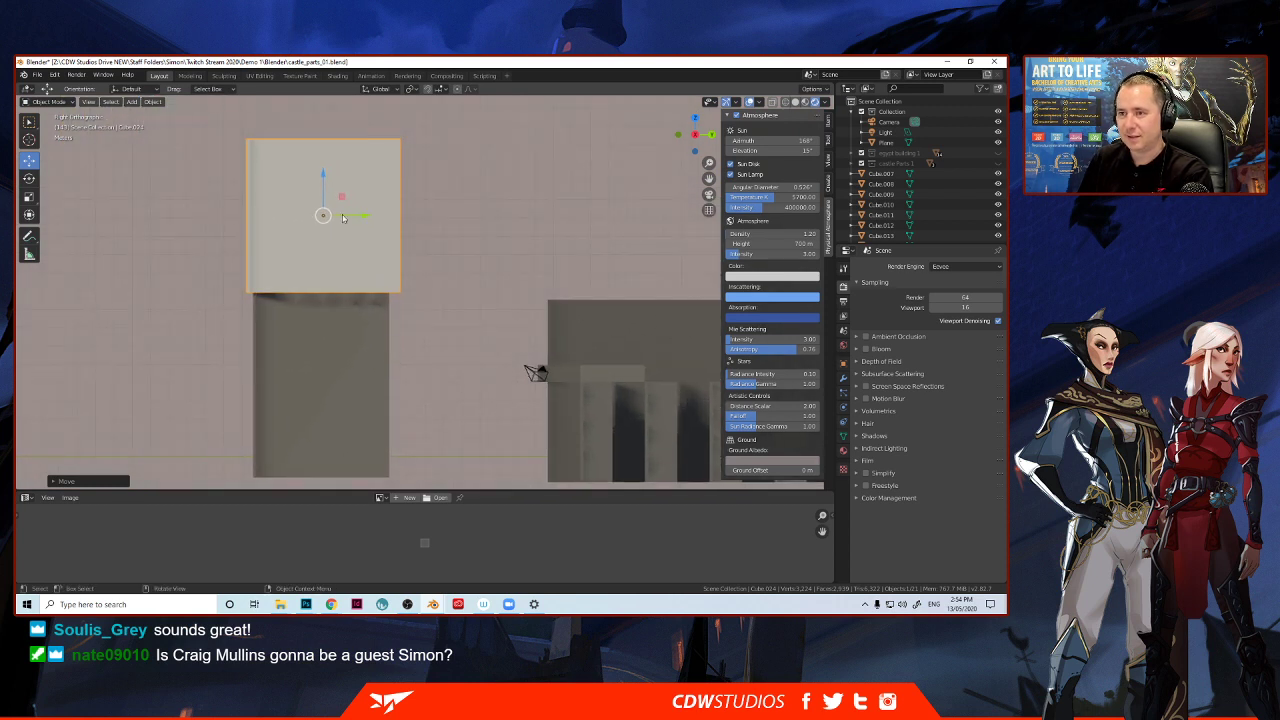
{"action": "left_click_drag", "start_coordinate": [342, 218], "coordinate": [336, 230]}
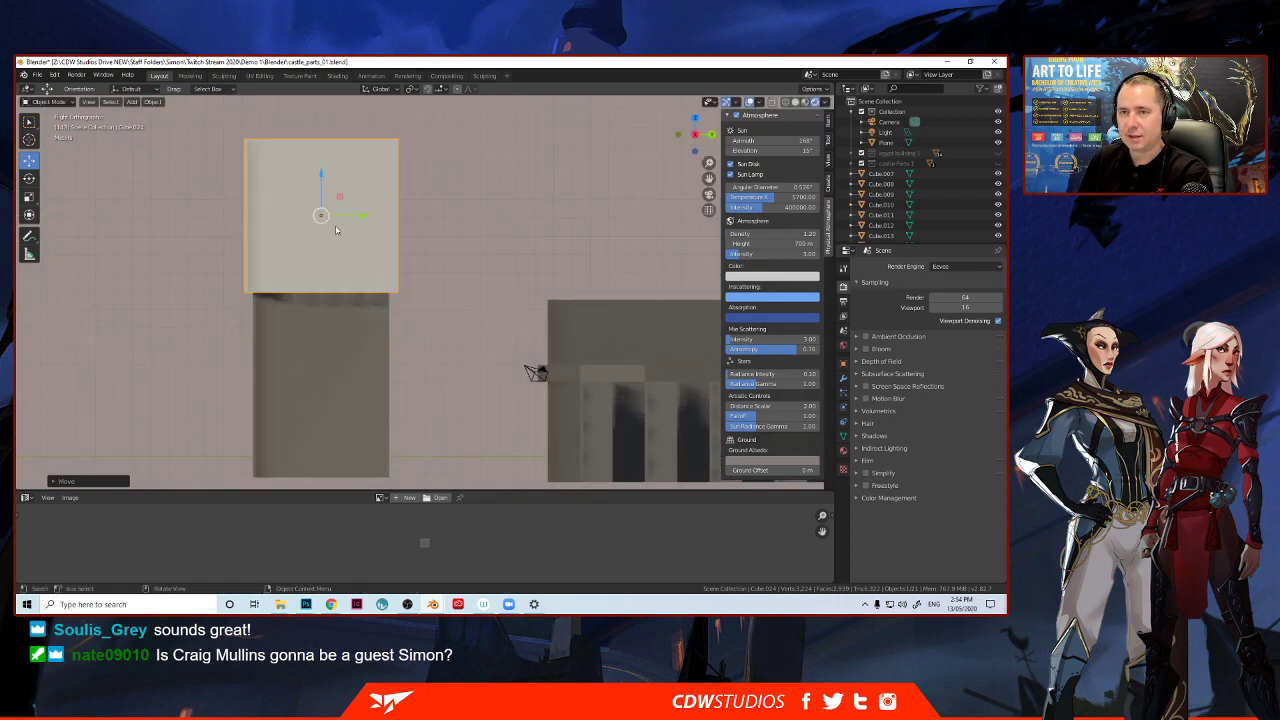
{"action": "middle_click_drag", "start_coordinate": [336, 230], "coordinate": [245, 204]}
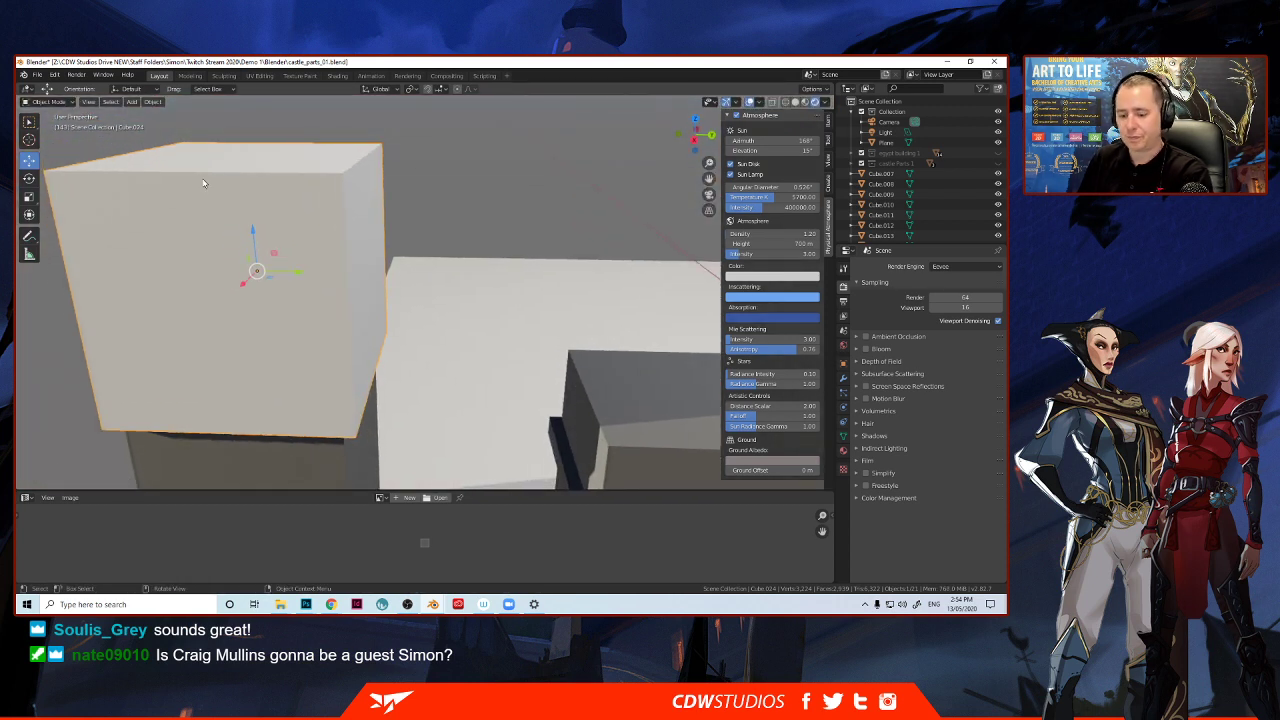
In Edit Mode, lower the white cube's top face to leave a thin slab capping the tower base, and return to Object Mode.
{"action": "key", "text": "Tab"}
{"action": "left_click", "coordinate": [212, 148]}
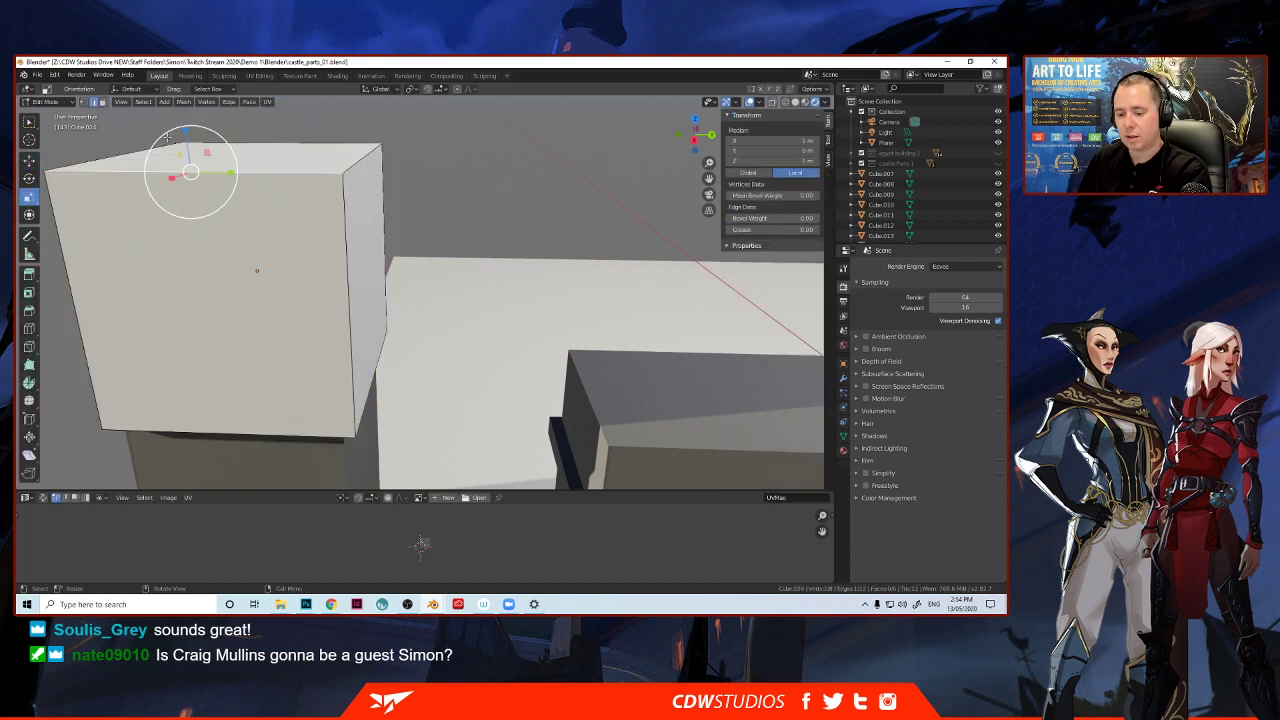
{"action": "key", "text": "alt+a"}
{"action": "left_click", "coordinate": [212, 154]}
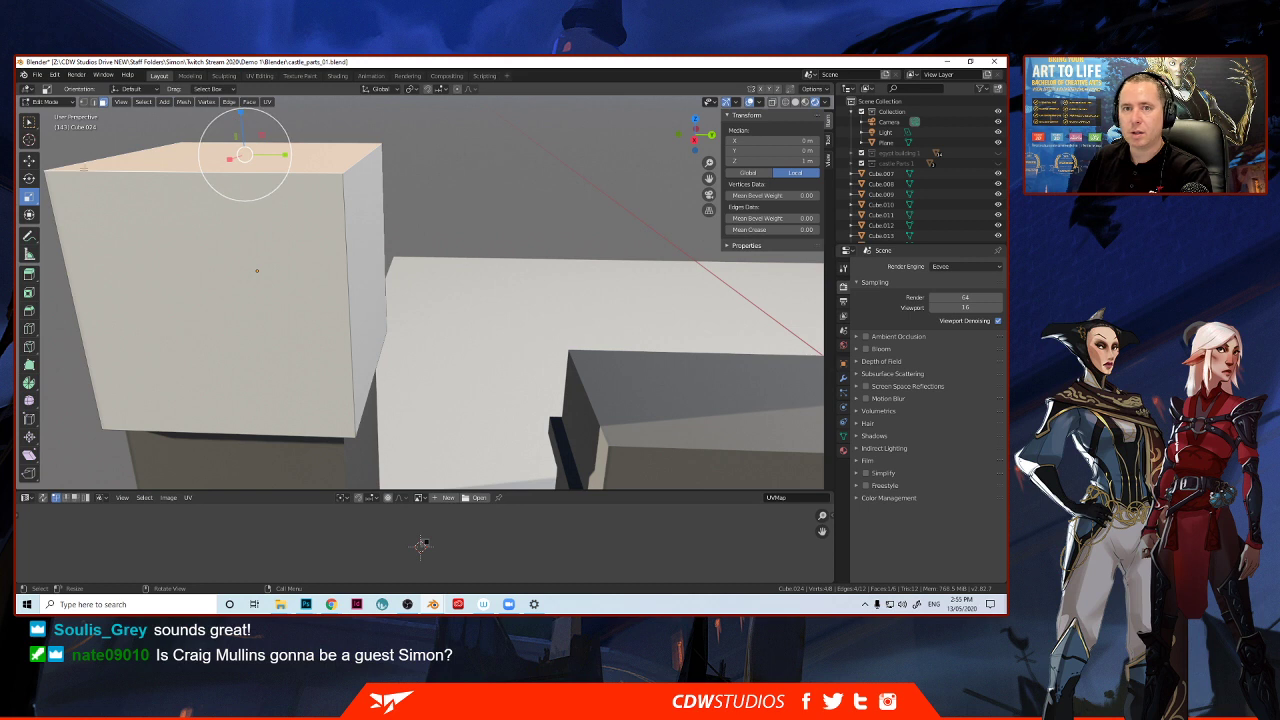
{"action": "left_click", "coordinate": [29, 164]}
{"action": "left_click_drag", "start_coordinate": [245, 121], "coordinate": [235, 331]}
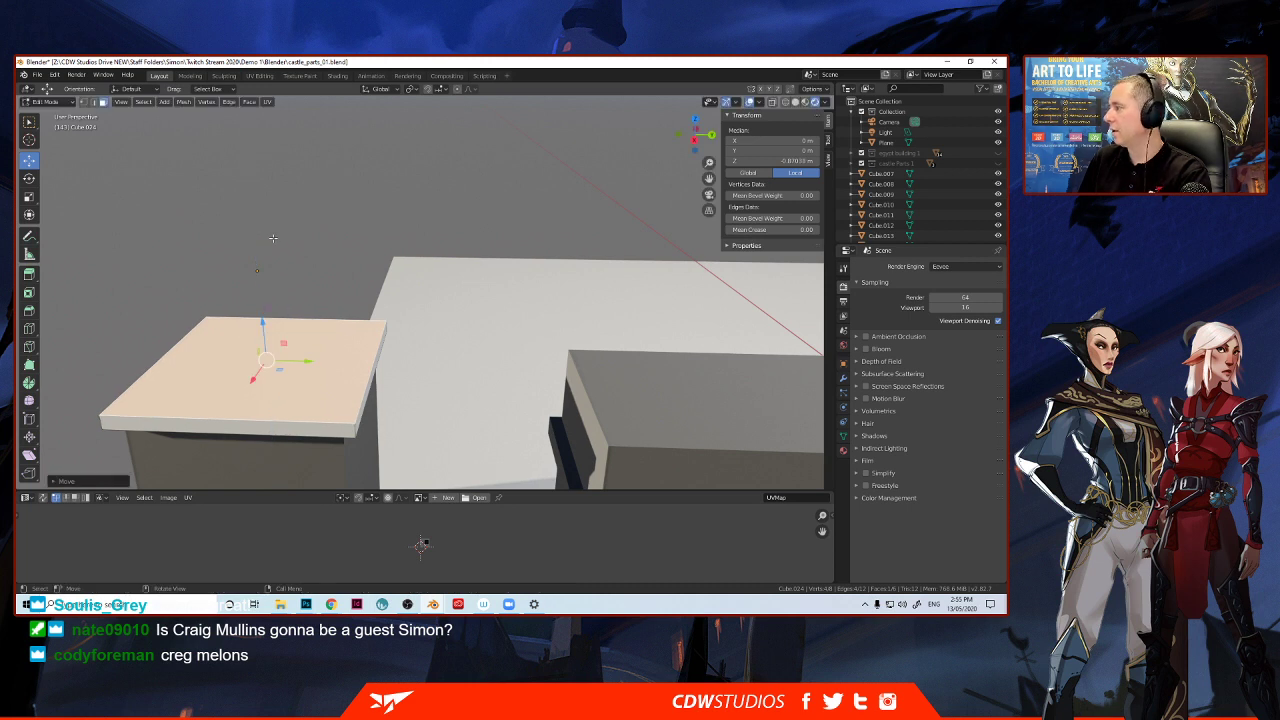
{"action": "left_click", "coordinate": [245, 224]}
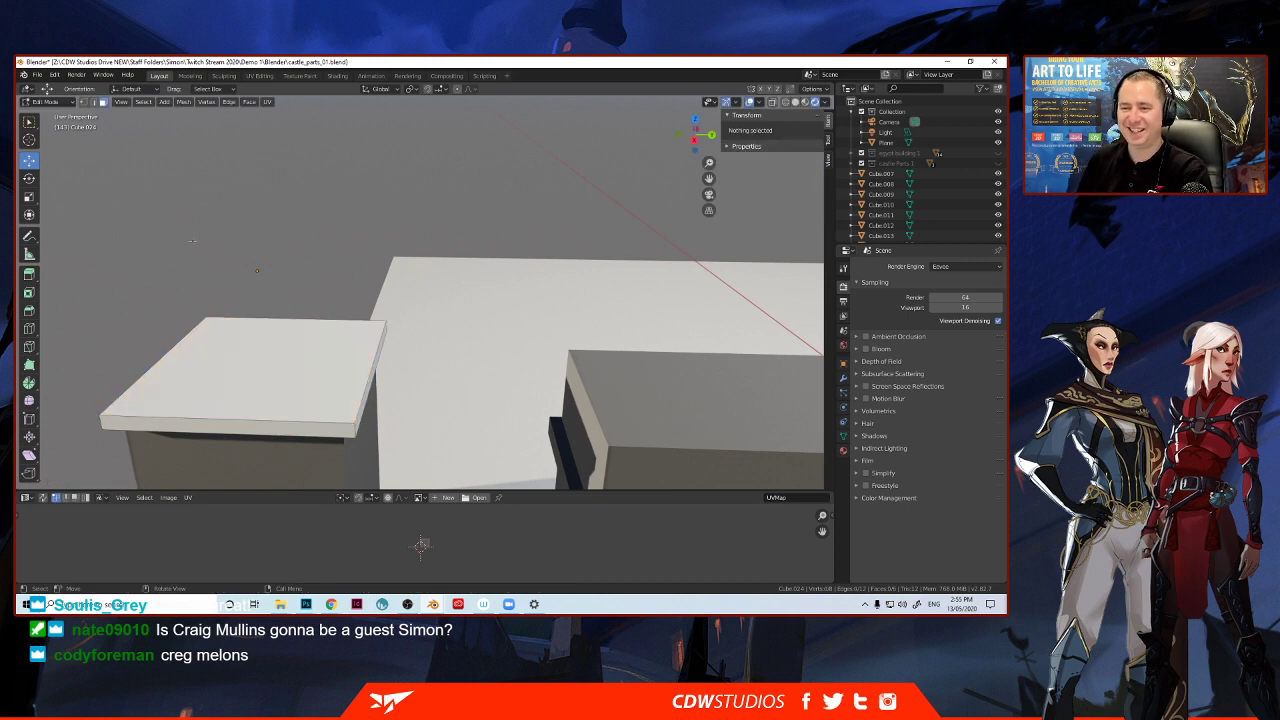
{"action": "scroll", "coordinate": [190, 240], "scroll_direction": "up", "scroll_amount": 2}
{"action": "middle_click_drag", "start_coordinate": [203, 253], "coordinate": [224, 280]}
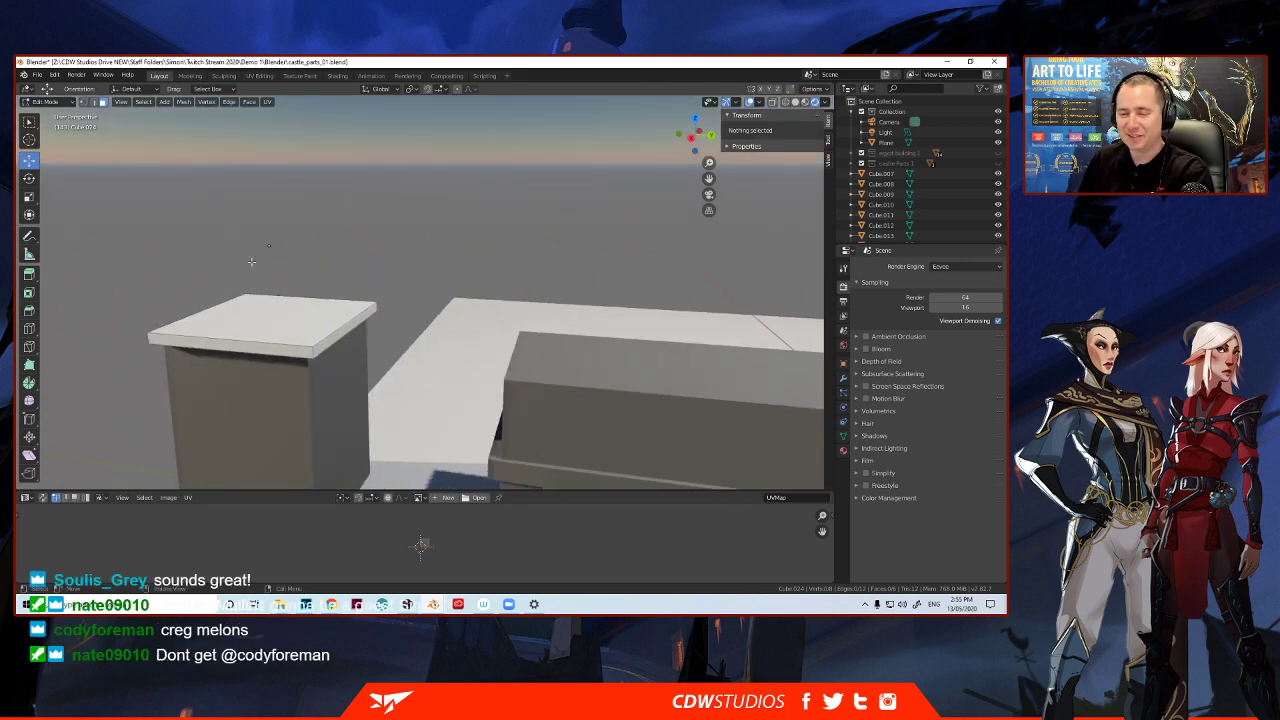
{"action": "middle_click_drag", "start_coordinate": [251, 262], "coordinate": [238, 258]}
{"action": "key", "text": "Tab"}
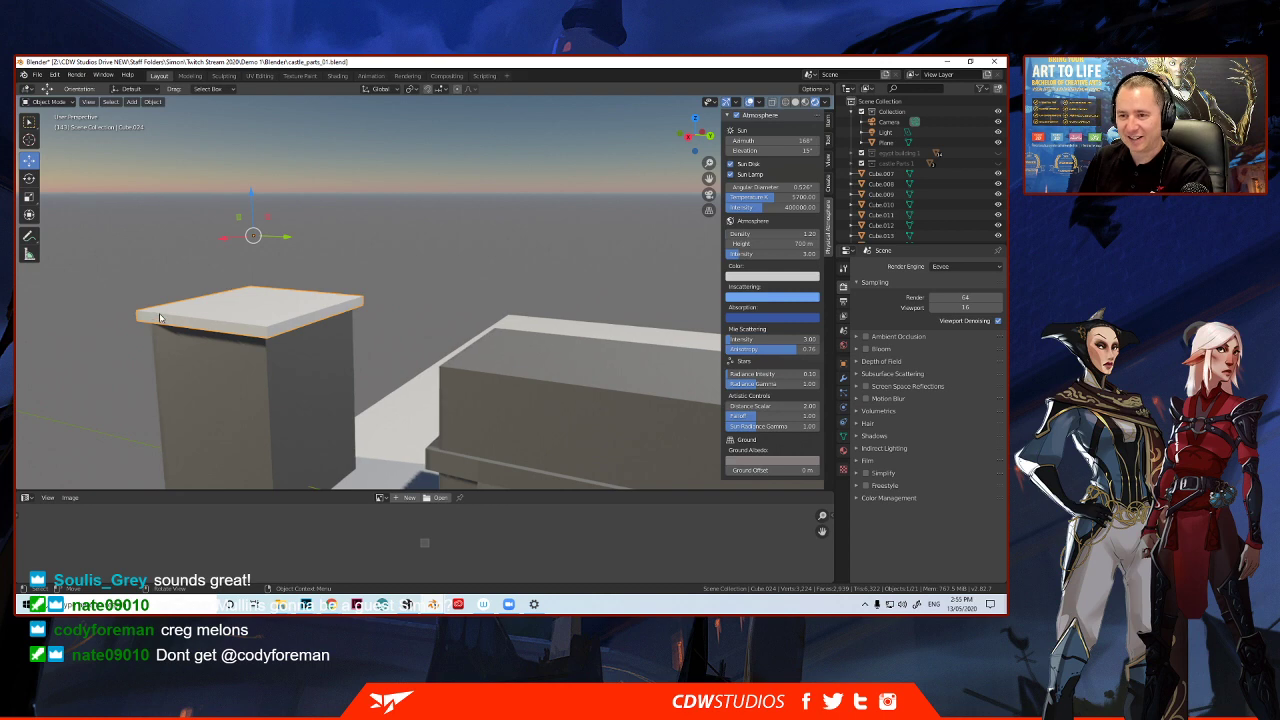
{"action": "middle_click_drag", "start_coordinate": [162, 318], "coordinate": [297, 323]}
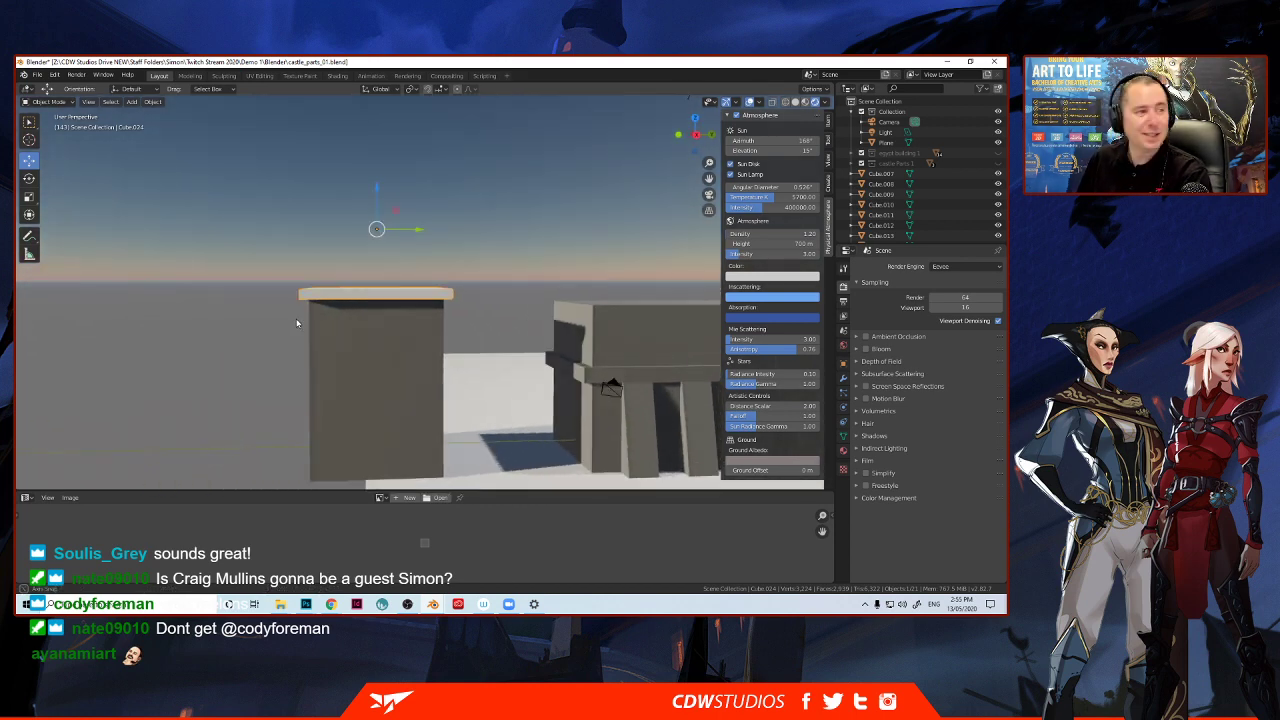
{"action": "scroll", "coordinate": [297, 323], "scroll_direction": "up", "scroll_amount": 2}
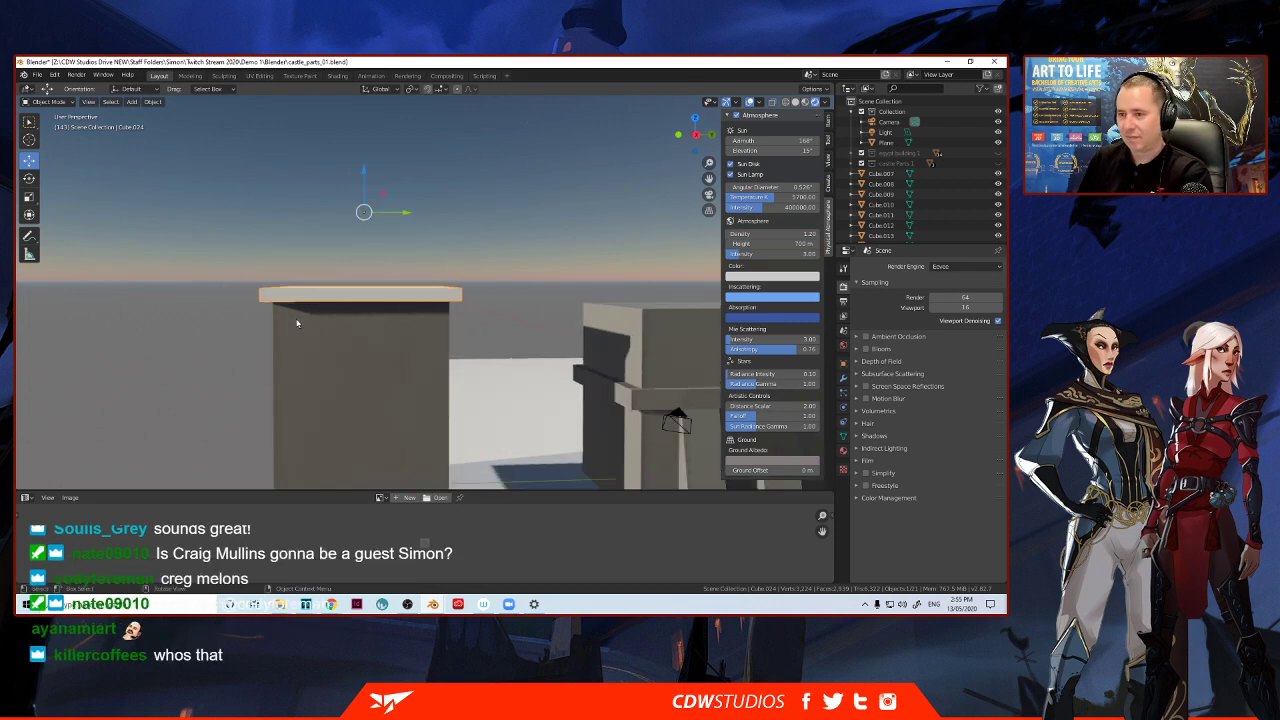
{"action": "middle_click_drag", "start_coordinate": [340, 324], "coordinate": [341, 326]}
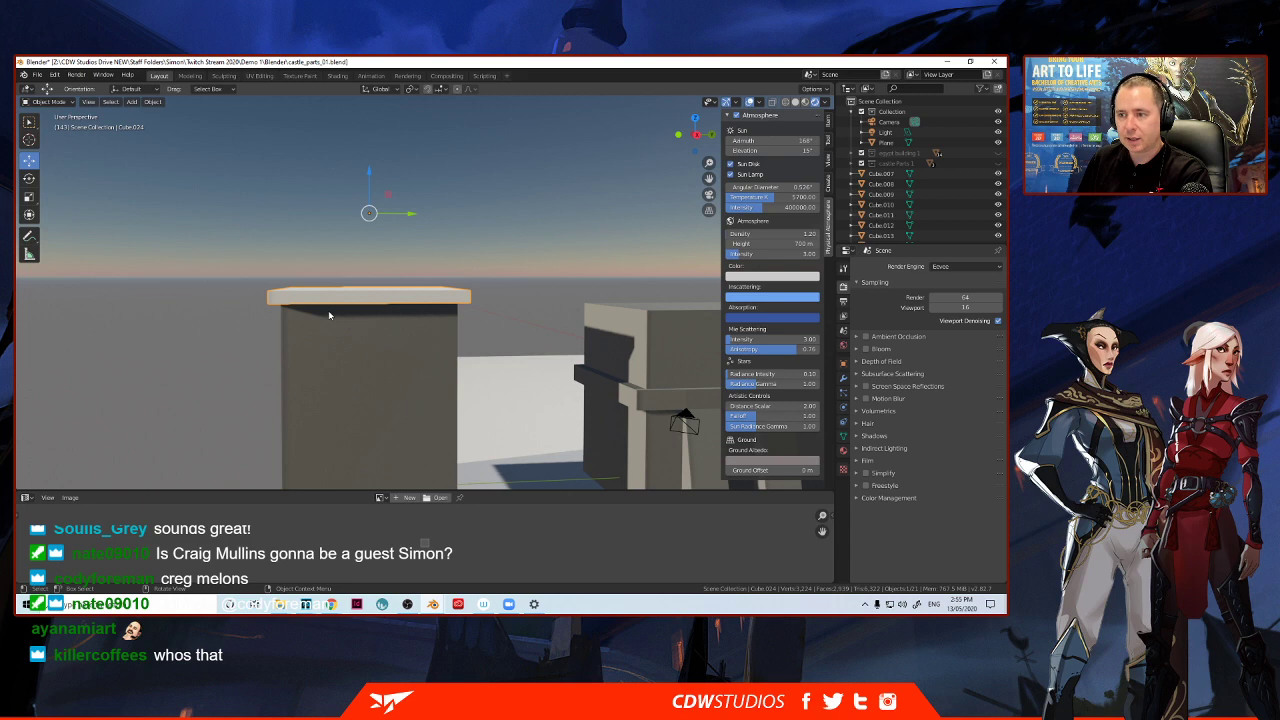
Add a mesh cube at the tower base wall below the slab, scale it down uniformly, and adjust its height along Z.
{"action": "scroll", "coordinate": [329, 314], "scroll_direction": "up", "scroll_amount": 2}
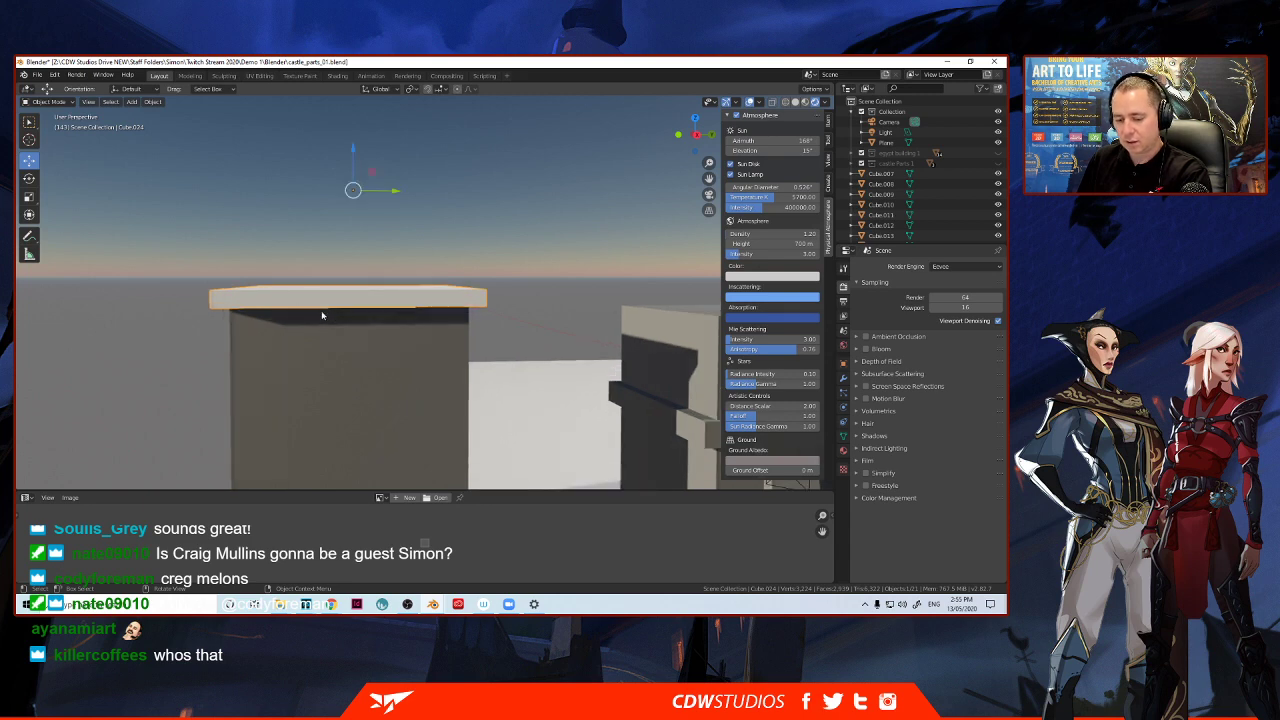
{"action": "key", "text": "shift+a"}
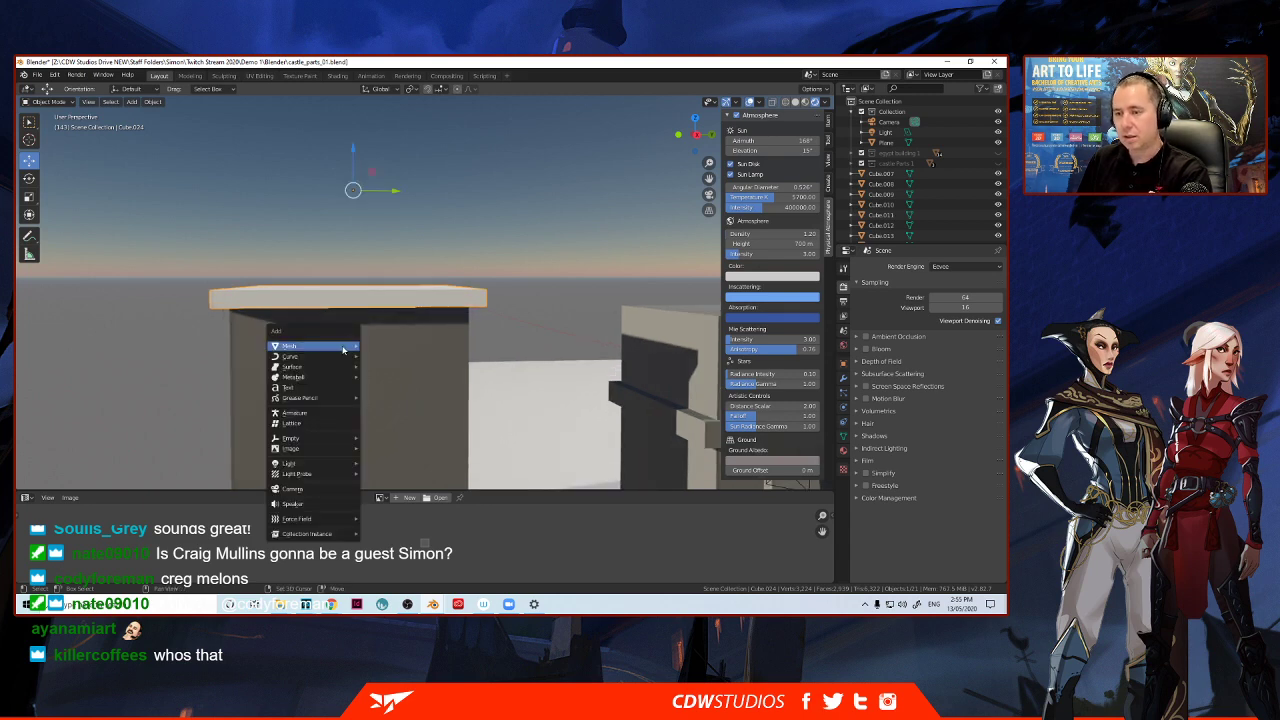
{"action": "mouse_move", "coordinate": [342, 345]}
{"action": "left_click", "coordinate": [408, 128]}
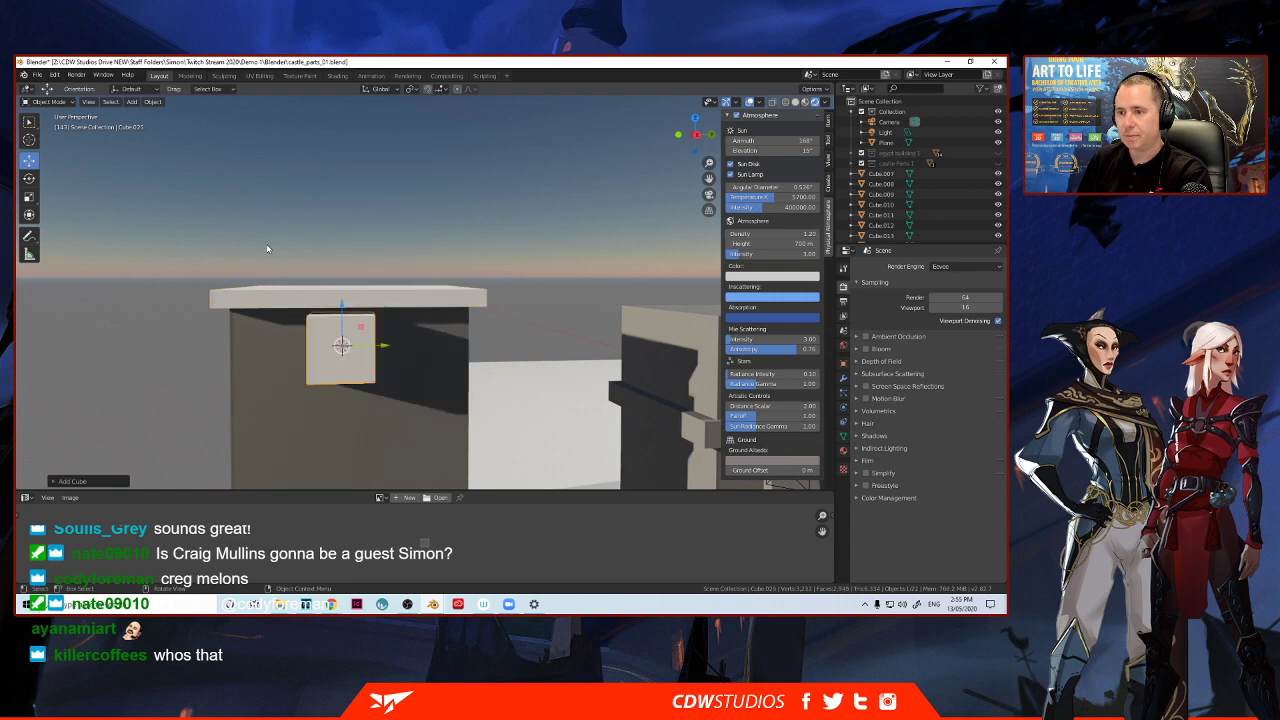
{"action": "key", "text": "s"}
{"action": "left_click", "coordinate": [265, 307]}
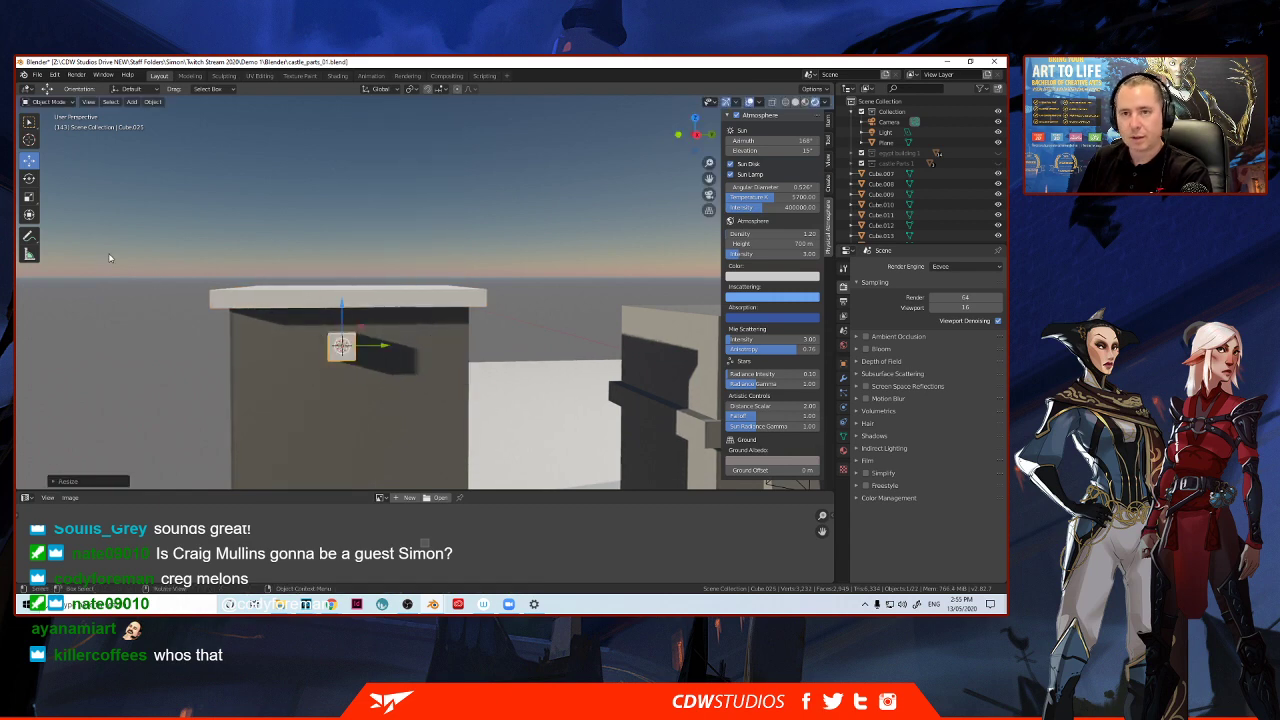
{"action": "left_click", "coordinate": [29, 197]}
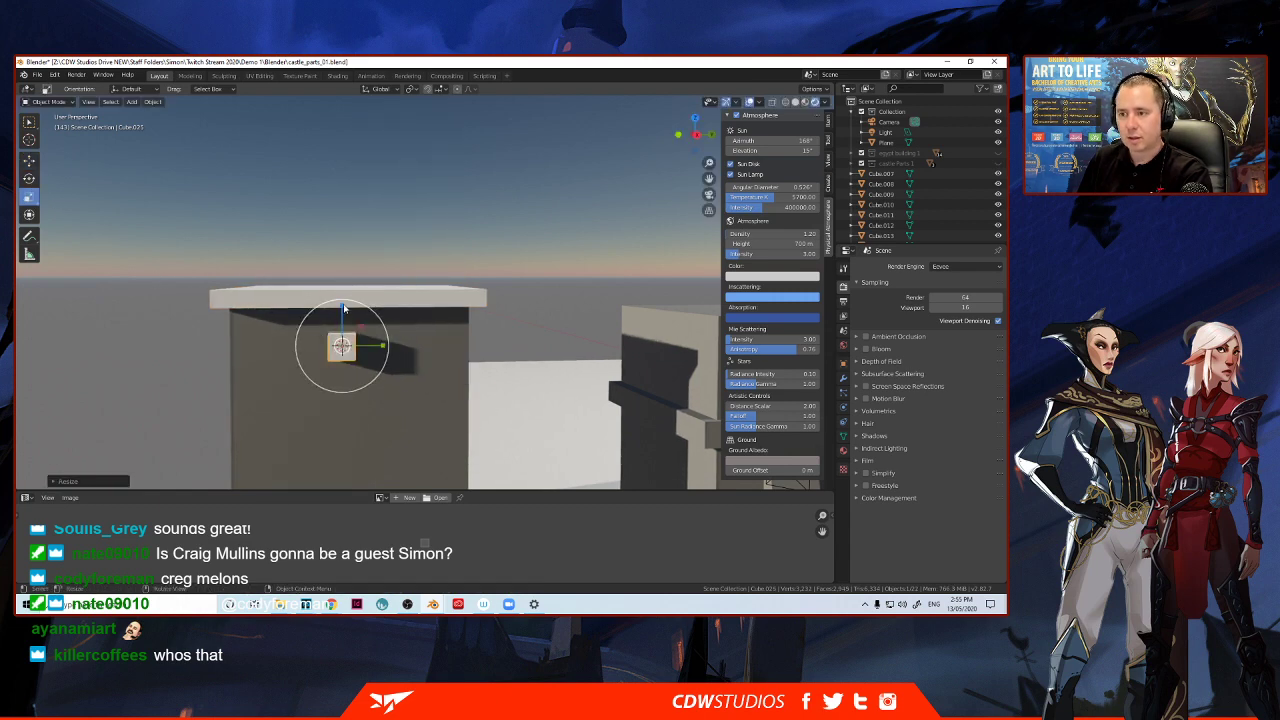
{"action": "left_click_drag", "start_coordinate": [342, 312], "coordinate": [292, 318]}
Move the small cube under the slab's overhang near the wall's corner and scale it down further.
{"action": "left_click", "coordinate": [29, 160]}
{"action": "middle_click_drag", "start_coordinate": [368, 372], "coordinate": [436, 377]}
{"action": "scroll", "coordinate": [479, 384], "scroll_direction": "up", "scroll_amount": 2}
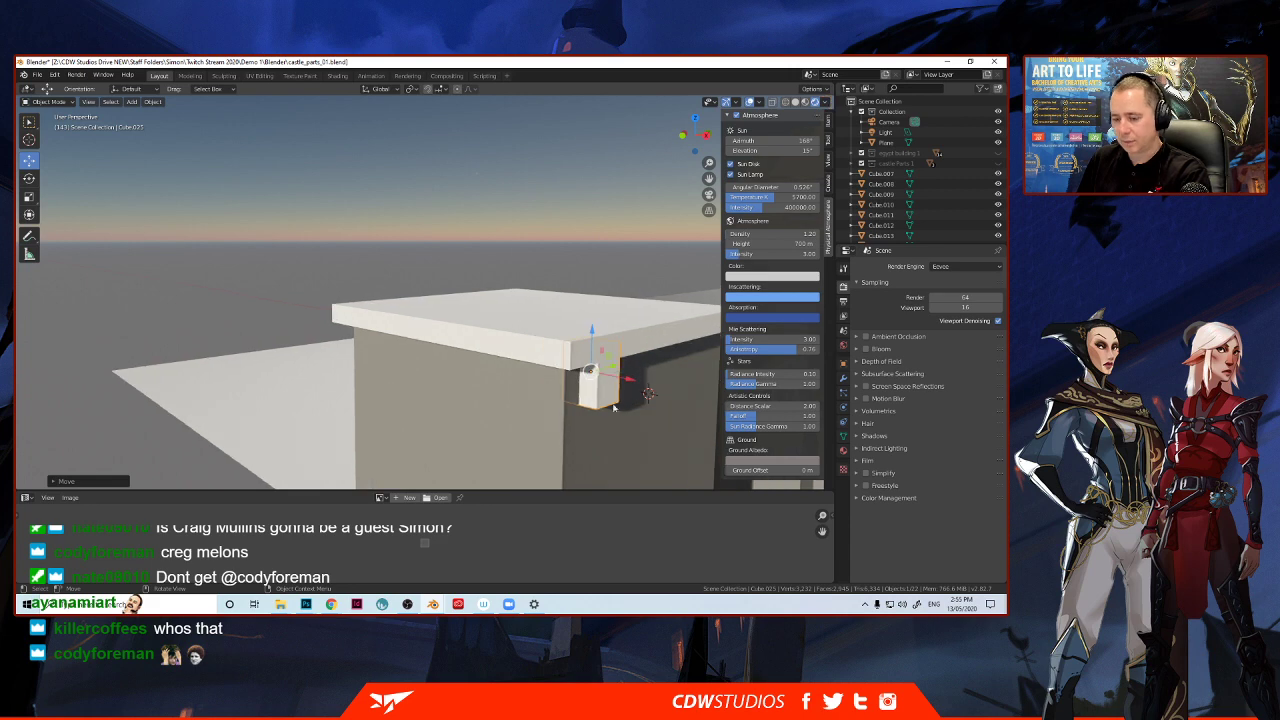
{"action": "middle_click_drag", "start_coordinate": [622, 406], "coordinate": [425, 338], "text": "shift"}
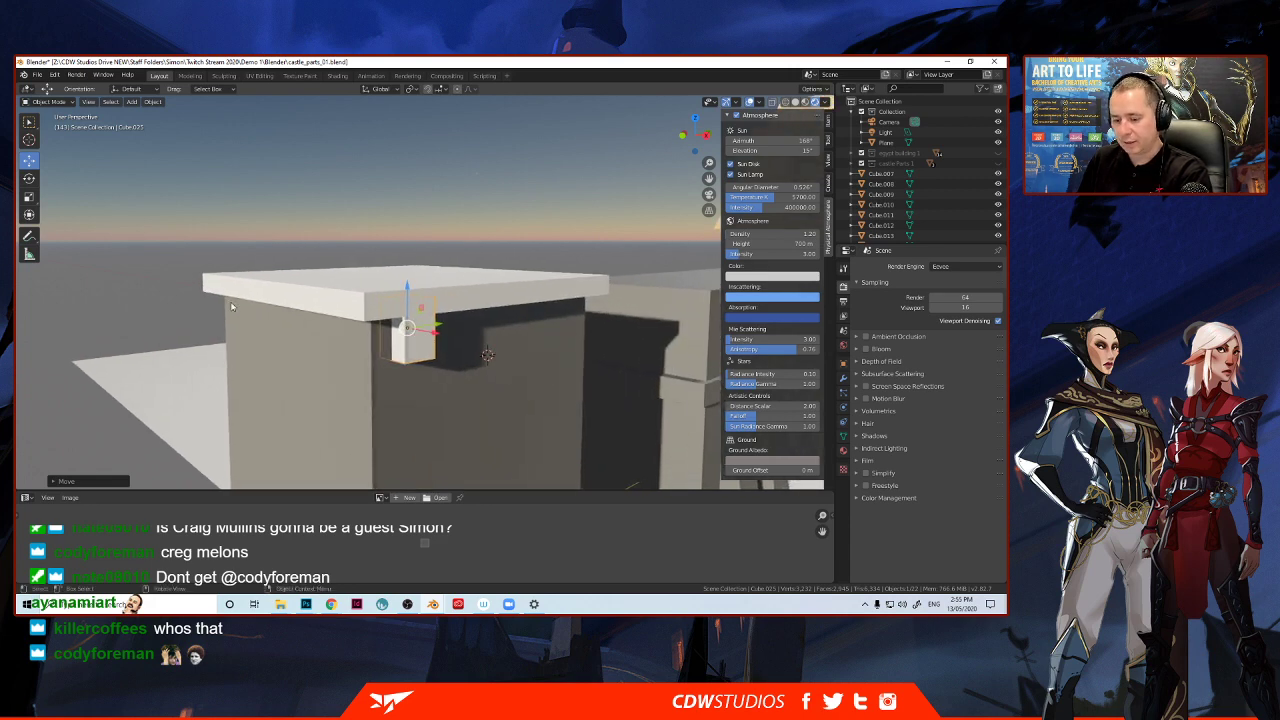
{"action": "key", "text": "s"}
{"action": "left_click", "coordinate": [308, 314]}
{"action": "middle_click_drag", "start_coordinate": [310, 315], "coordinate": [420, 364]}
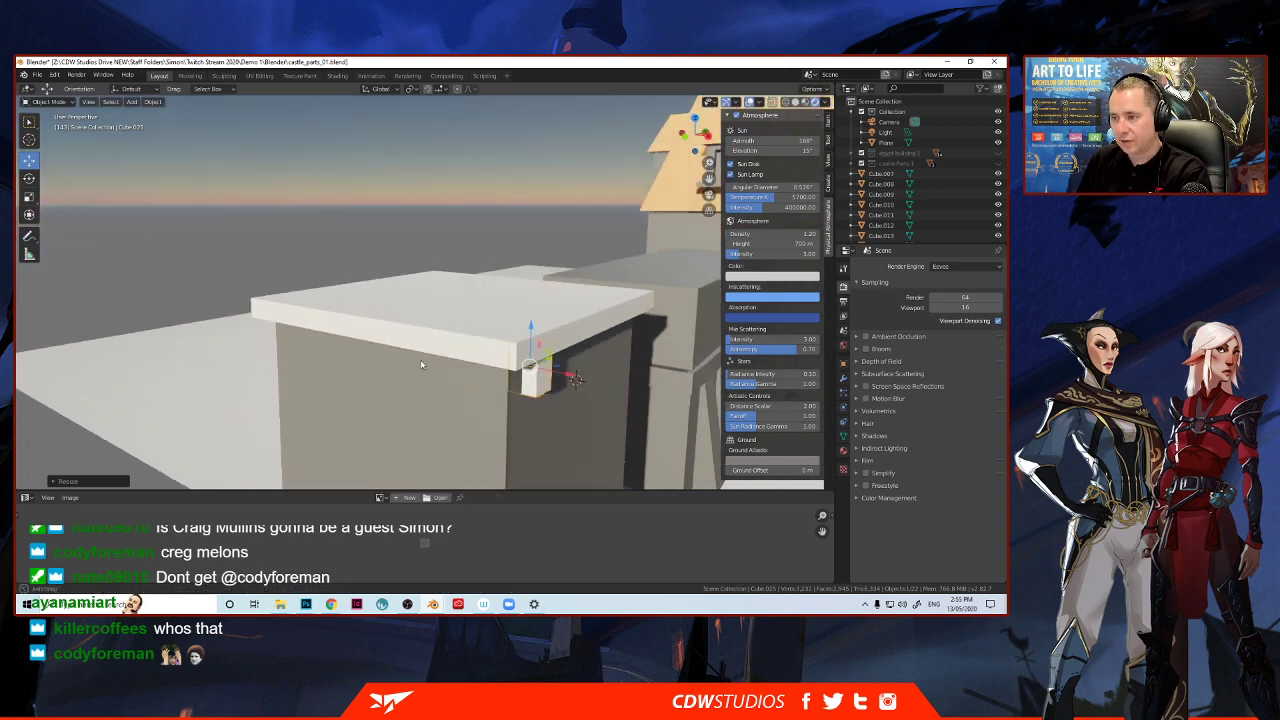
In Edit Mode, shift the small cube's lower outer edge along X toward the wall to taper it into a bracket, and return to Object Mode.
{"action": "key", "text": "Tab"}
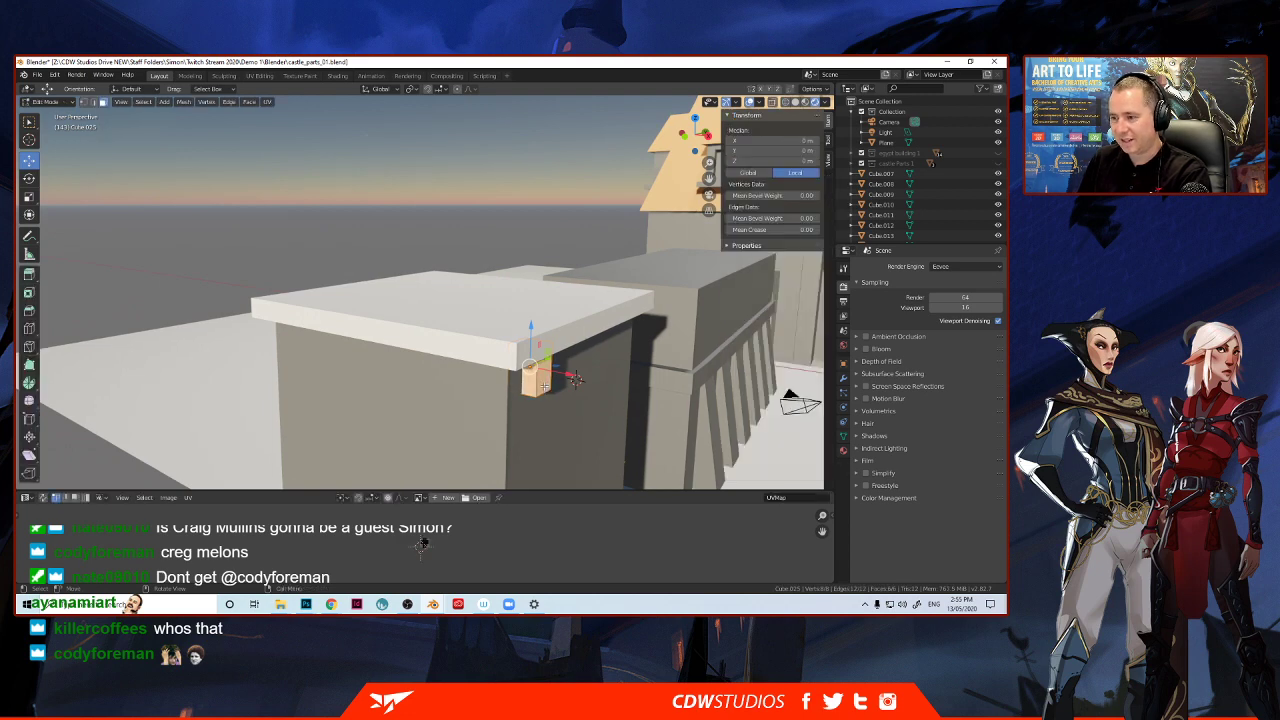
{"action": "middle_click_drag", "start_coordinate": [543, 399], "coordinate": [525, 373]}
{"action": "left_click", "coordinate": [452, 222]}
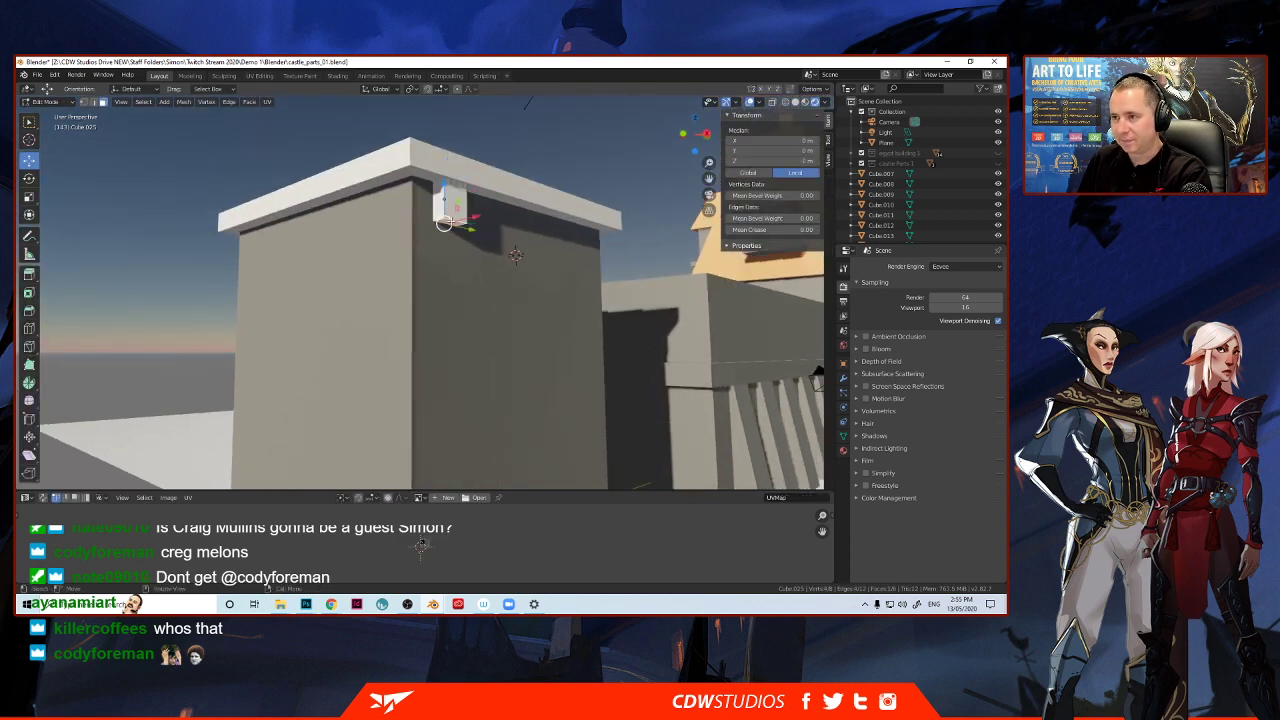
{"action": "left_click_drag", "start_coordinate": [458, 230], "coordinate": [450, 231]}
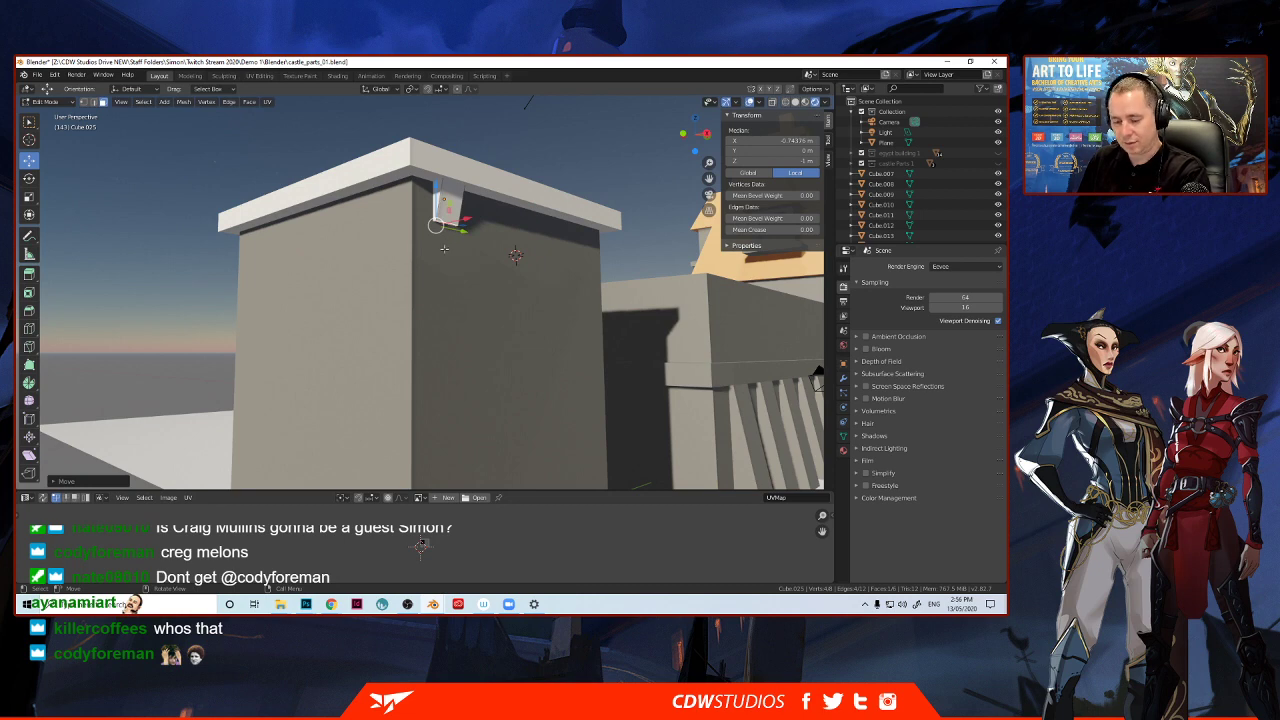
{"action": "key", "text": "Tab"}
Nudge the bracket along Y toward the wall's corner, duplicate it, and place the copy beside it along Y.
{"action": "middle_click_drag", "start_coordinate": [444, 248], "coordinate": [485, 289]}
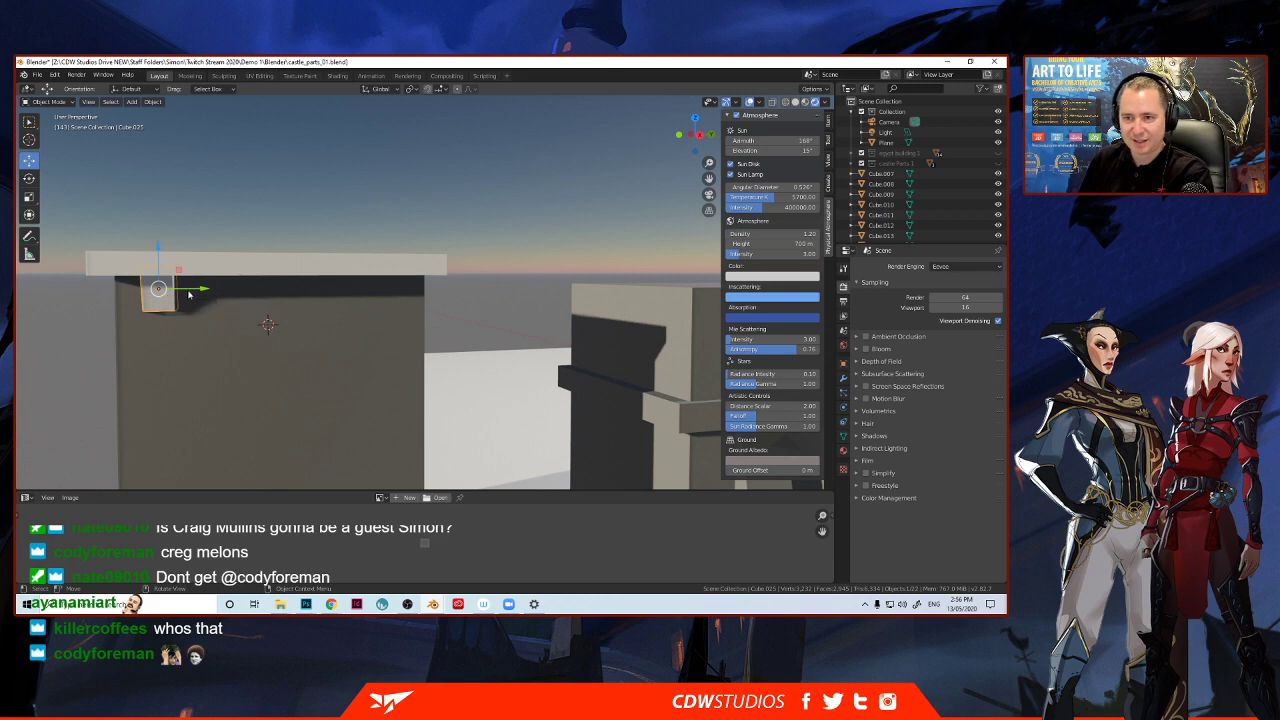
{"action": "left_click_drag", "start_coordinate": [195, 292], "coordinate": [164, 314]}
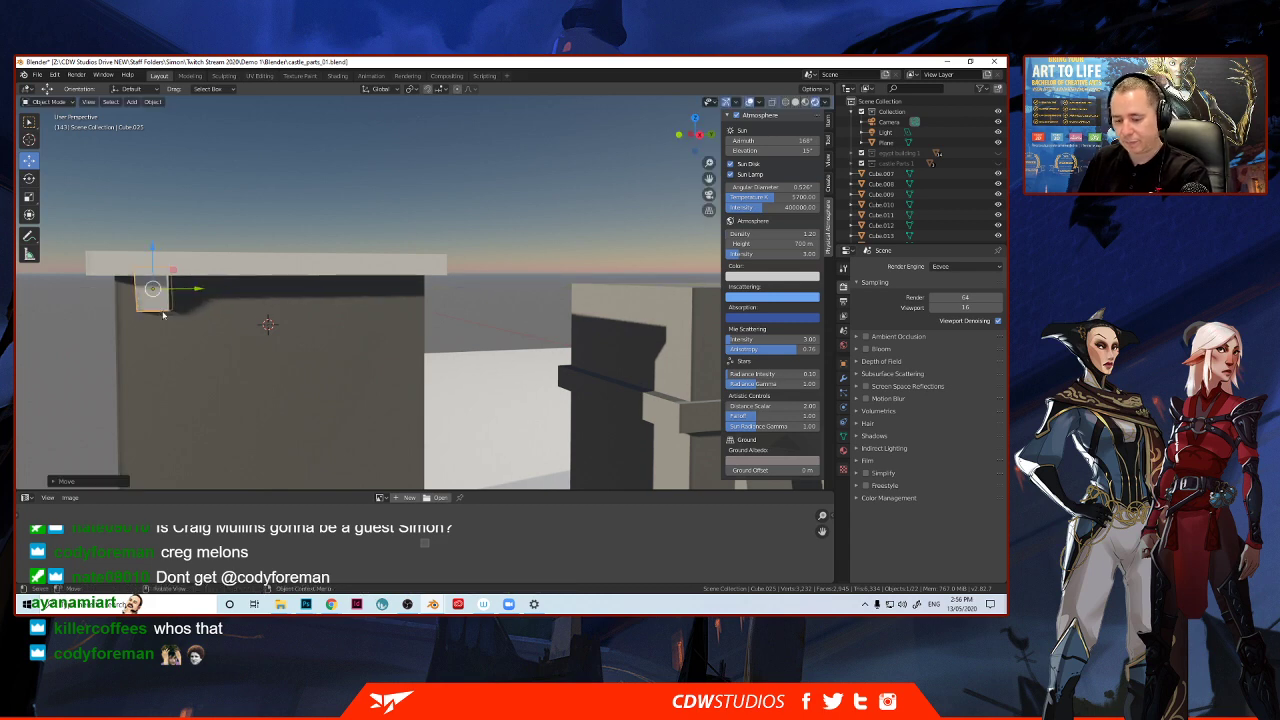
{"action": "key", "text": "shift+d"}
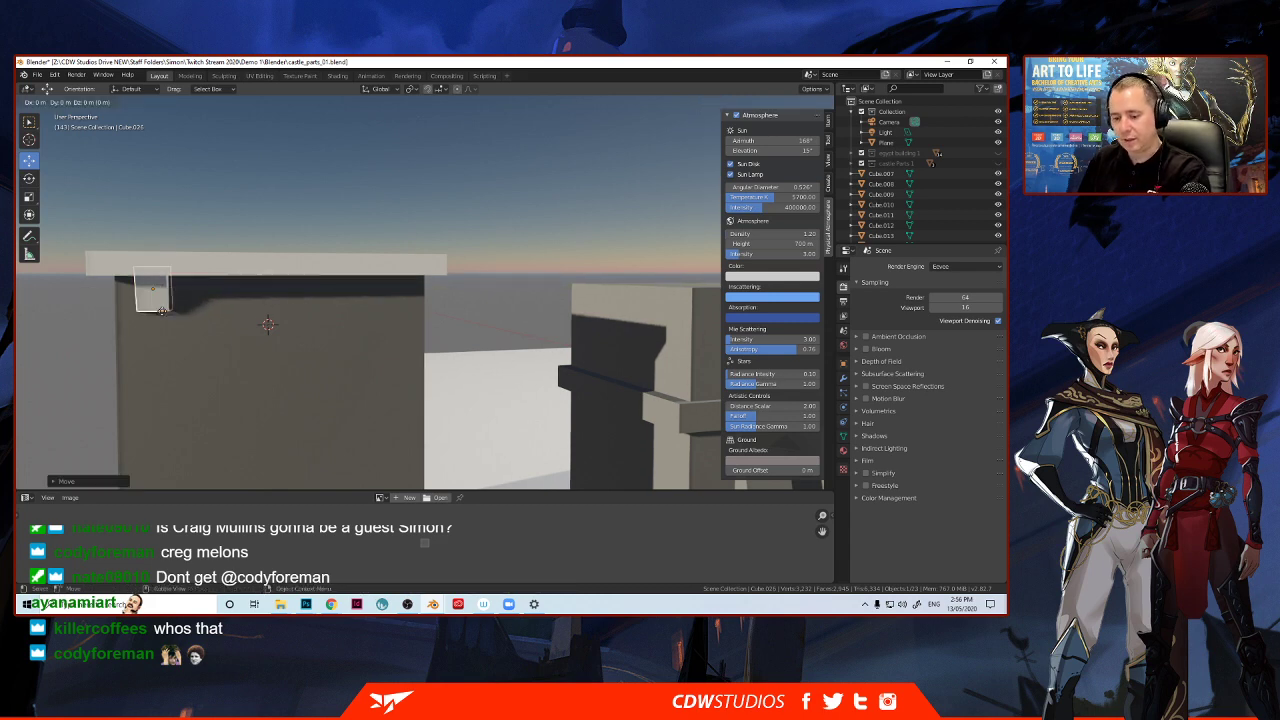
{"action": "left_click", "coordinate": [162, 311]}
{"action": "left_click_drag", "start_coordinate": [181, 292], "coordinate": [223, 293]}
{"action": "left_click", "coordinate": [223, 304]}
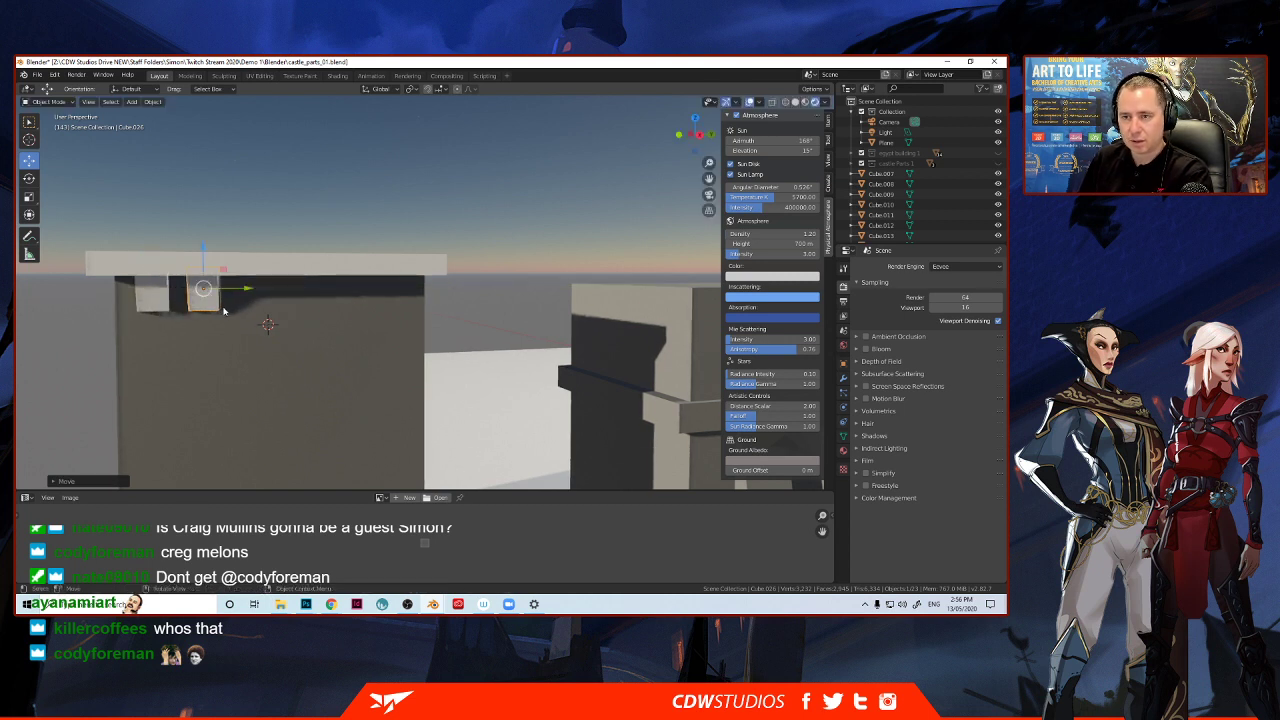
Select both brackets and, in the right orthographic view, make linked duplicates moved about 2.2 m along Y.
{"action": "middle_click_drag", "start_coordinate": [223, 306], "coordinate": [231, 316]}
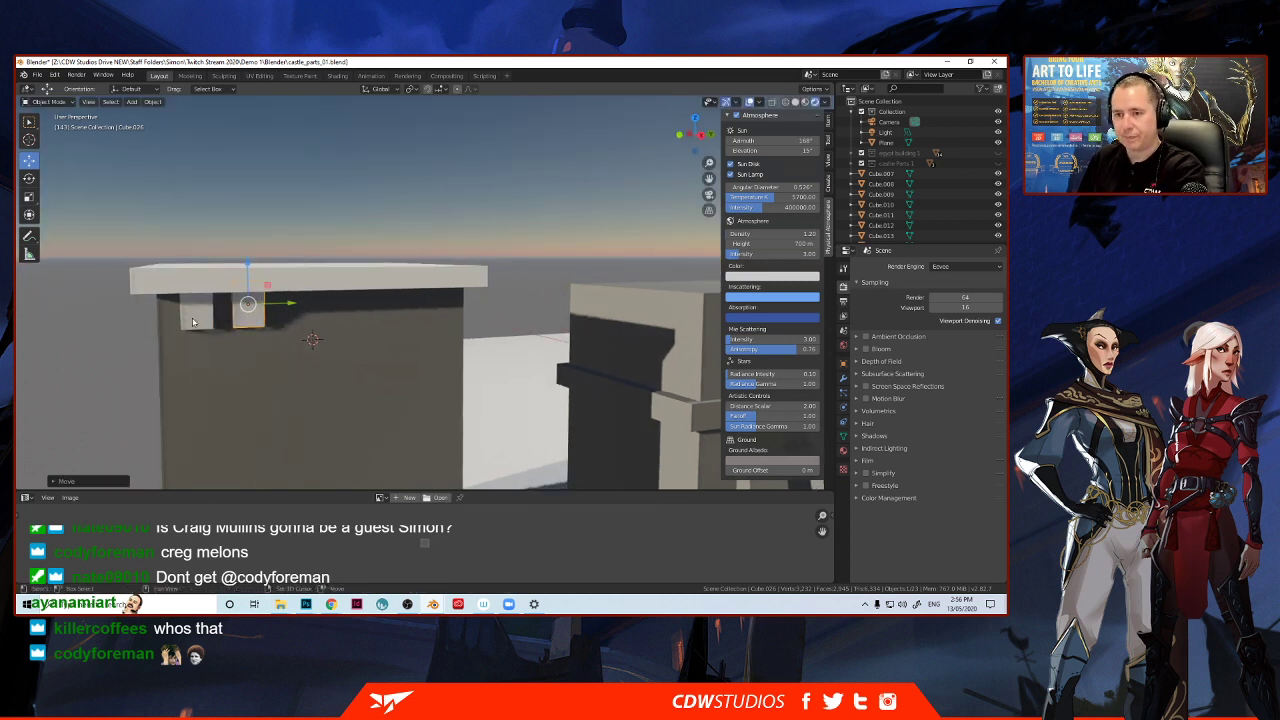
{"action": "left_click", "coordinate": [205, 318], "text": "shift"}
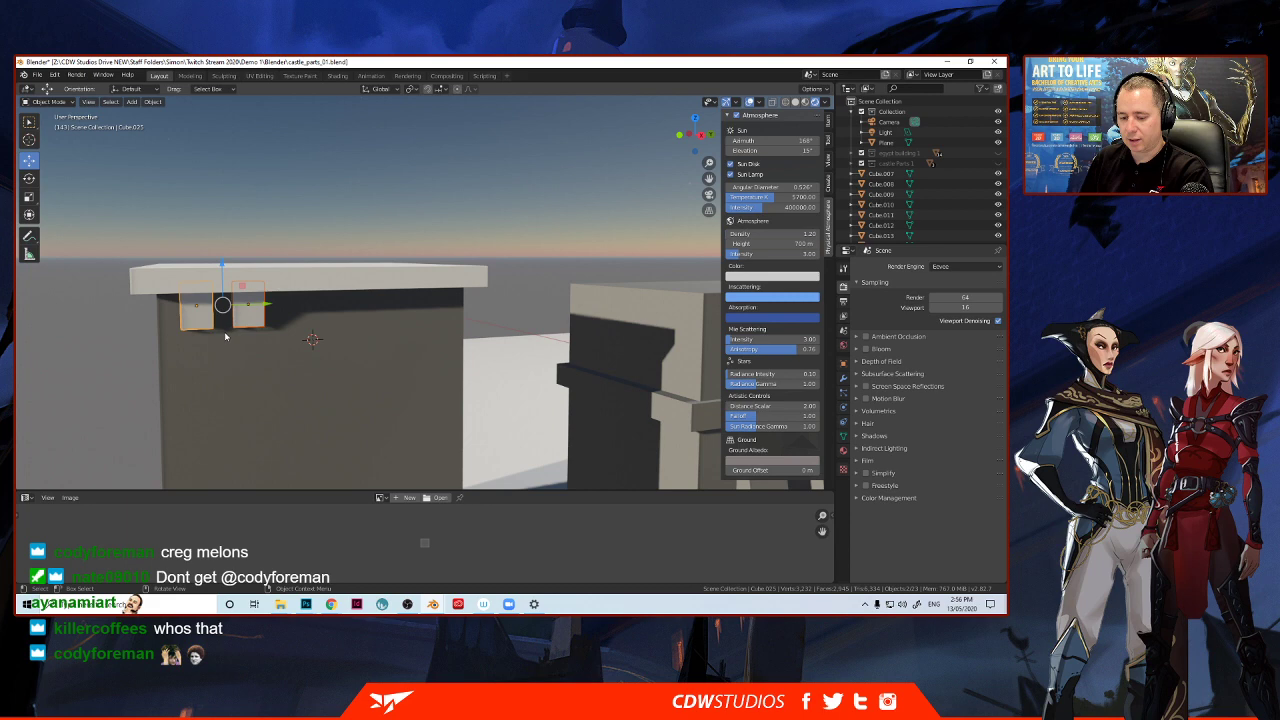
{"action": "middle_click_drag", "start_coordinate": [236, 330], "coordinate": [243, 323]}
{"action": "left_click", "coordinate": [697, 135]}
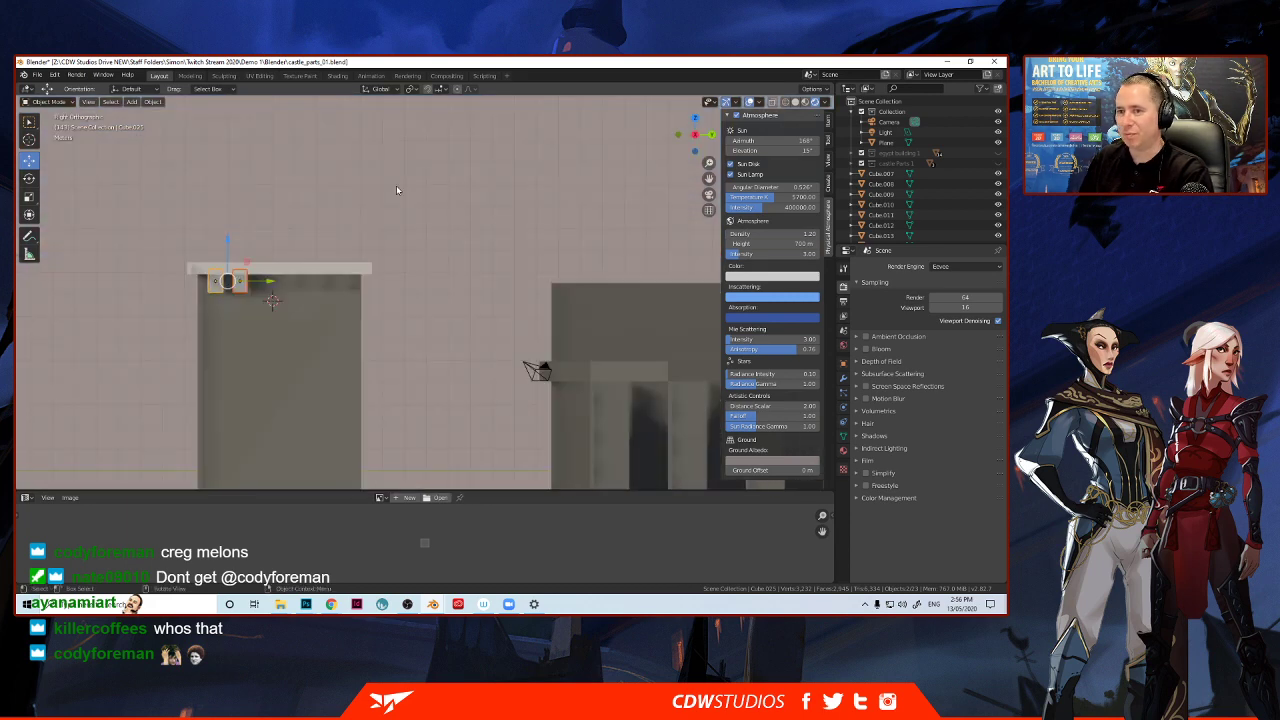
{"action": "scroll", "coordinate": [214, 289], "scroll_direction": "up", "scroll_amount": 2}
{"action": "middle_click_drag", "start_coordinate": [222, 306], "coordinate": [275, 303], "text": "shift"}
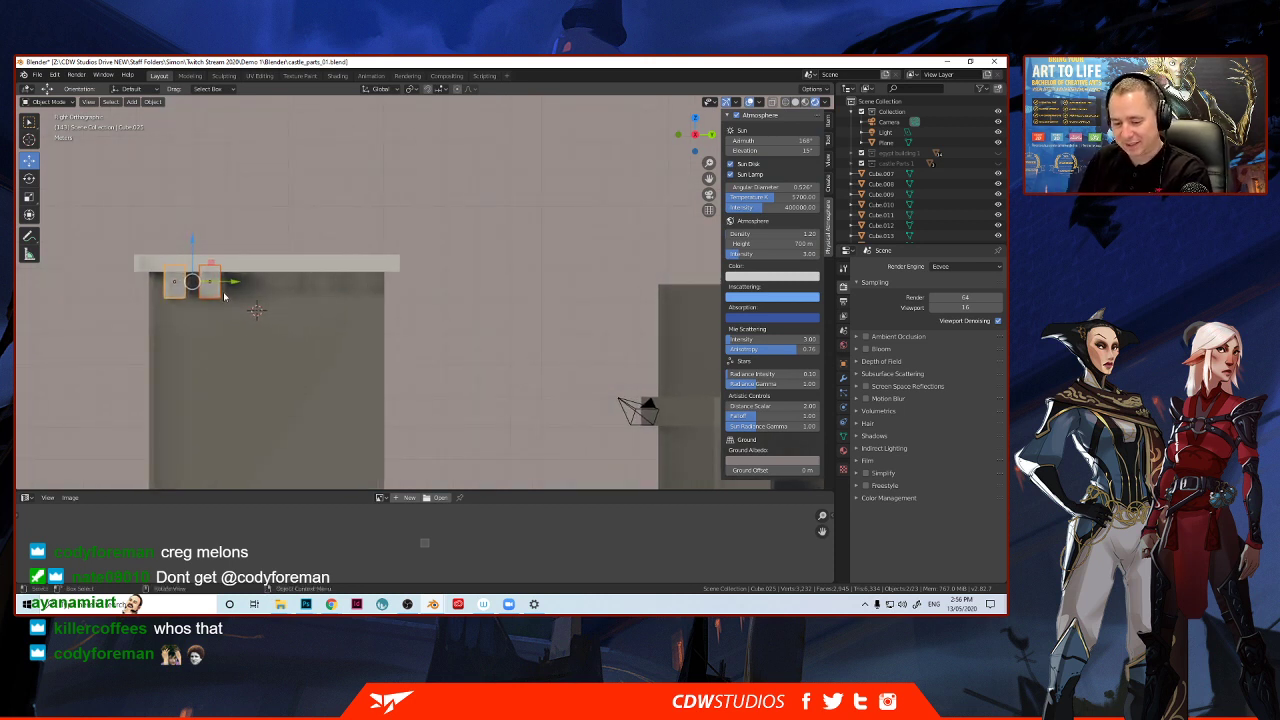
{"action": "key", "text": "alt+d"}
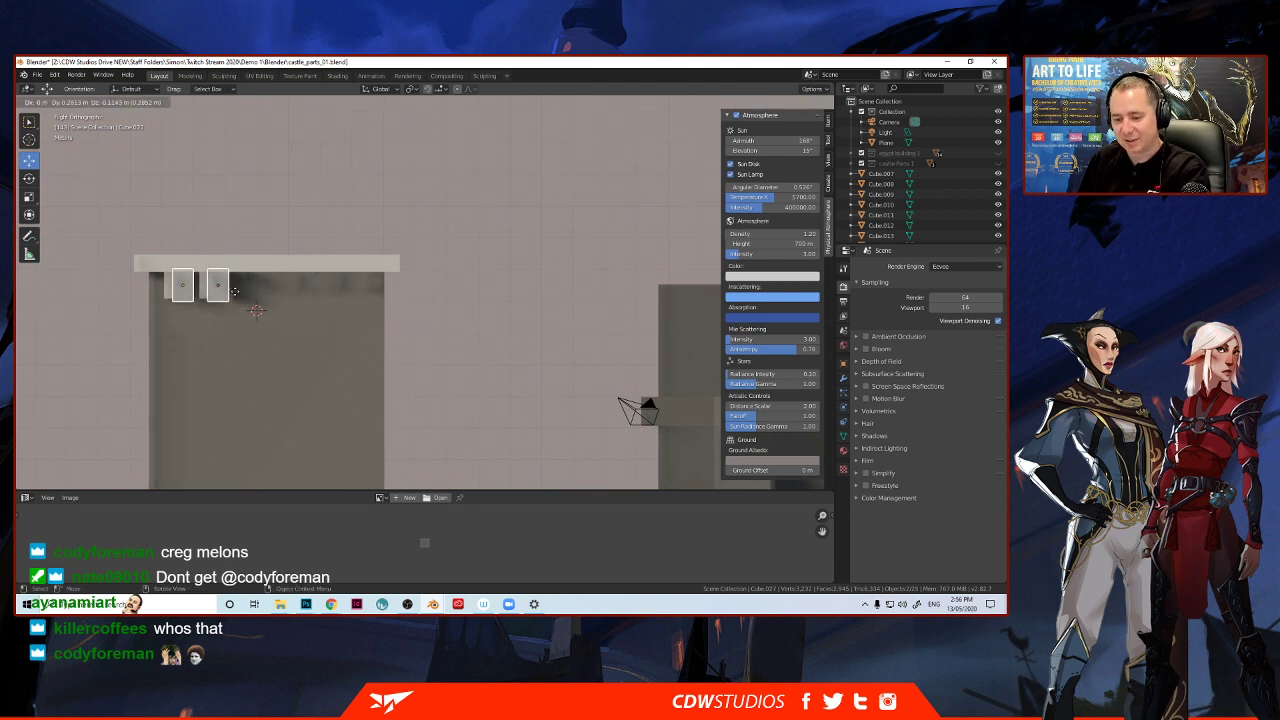
{"action": "right_click", "coordinate": [229, 290]}
{"action": "key", "text": "g"}
{"action": "key", "text": "y"}
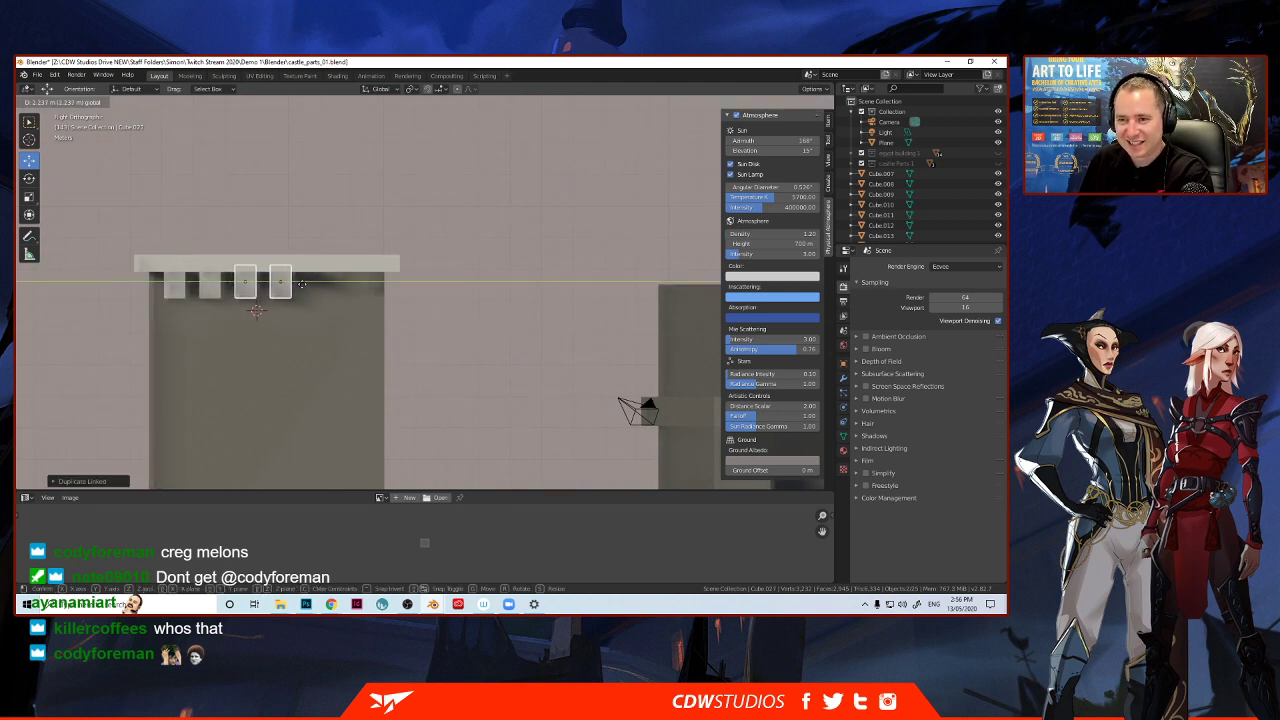
{"action": "left_click", "coordinate": [303, 288]}
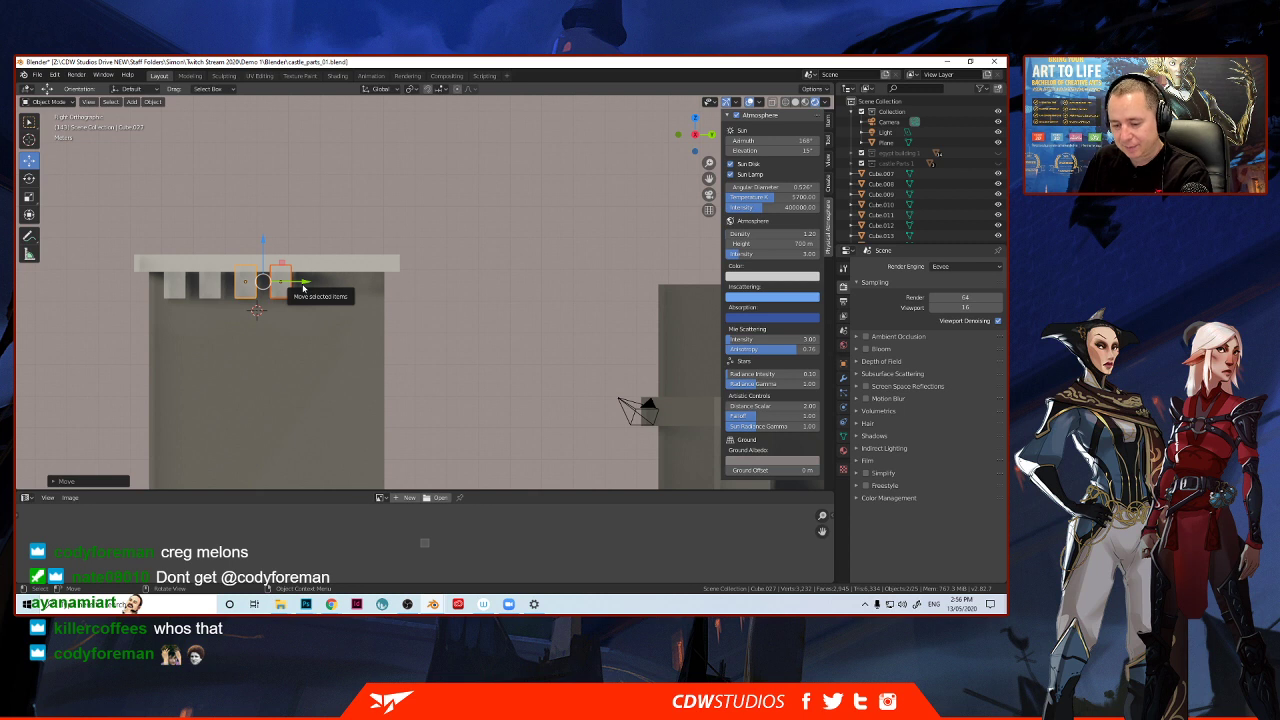
Make linked duplicates of the second bracket pair and move them along Y to complete the row of six under the slab.
{"action": "key", "text": "alt+d"}
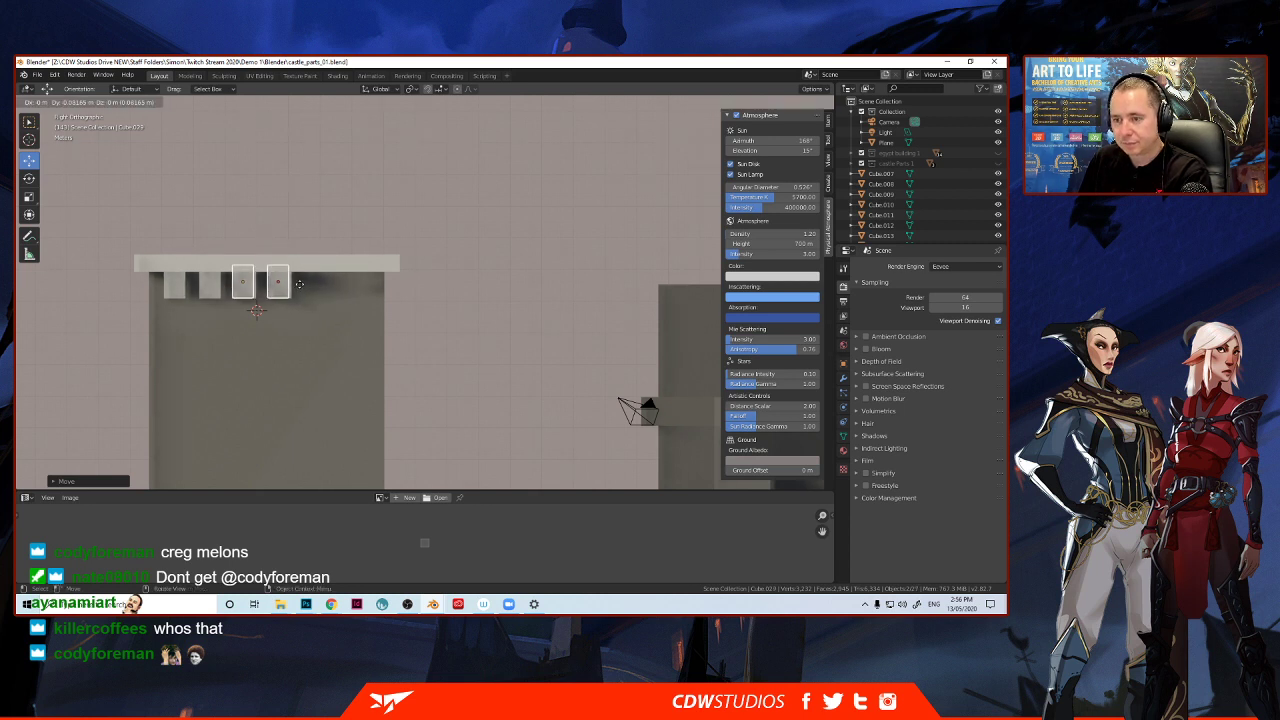
{"action": "right_click", "coordinate": [302, 286]}
{"action": "left_click_drag", "start_coordinate": [302, 286], "coordinate": [373, 284]}
Select all six brackets, make linked duplicates of the row, and move the copies along X away from the wall.
{"action": "middle_click_drag", "start_coordinate": [373, 284], "coordinate": [300, 312]}
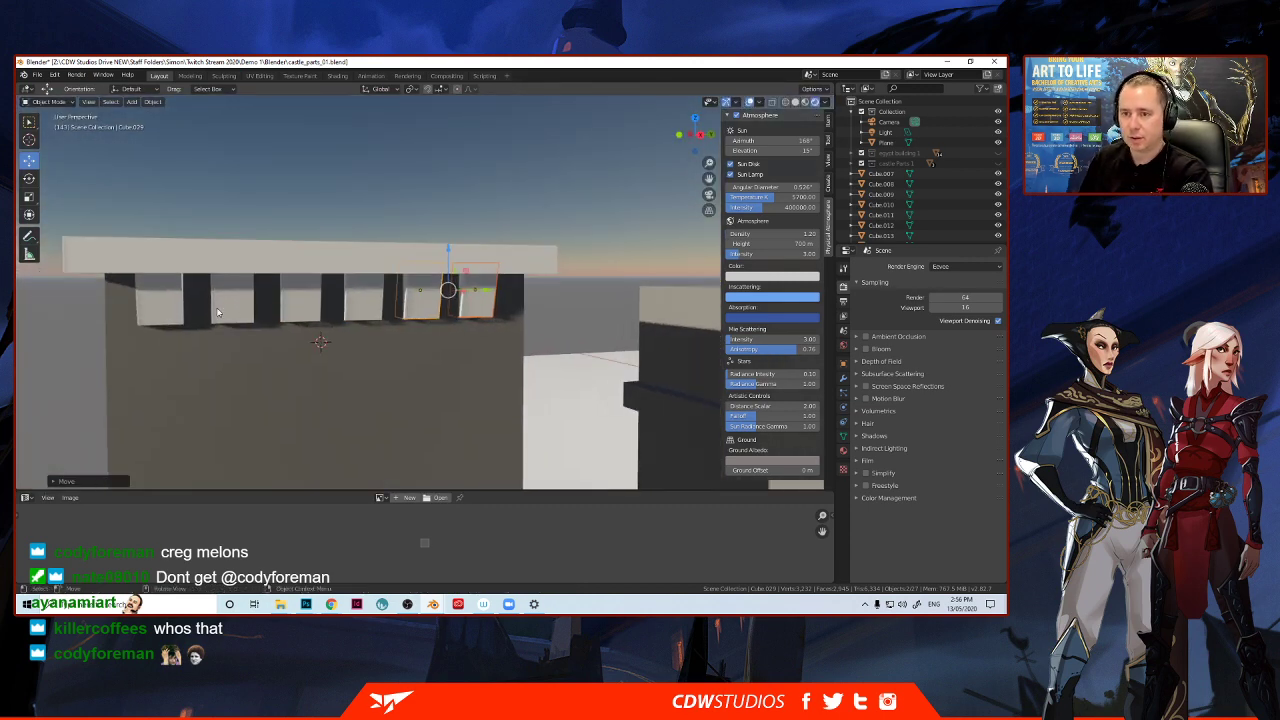
{"action": "left_click", "coordinate": [173, 305]}
{"action": "left_click", "coordinate": [226, 306], "text": "shift"}
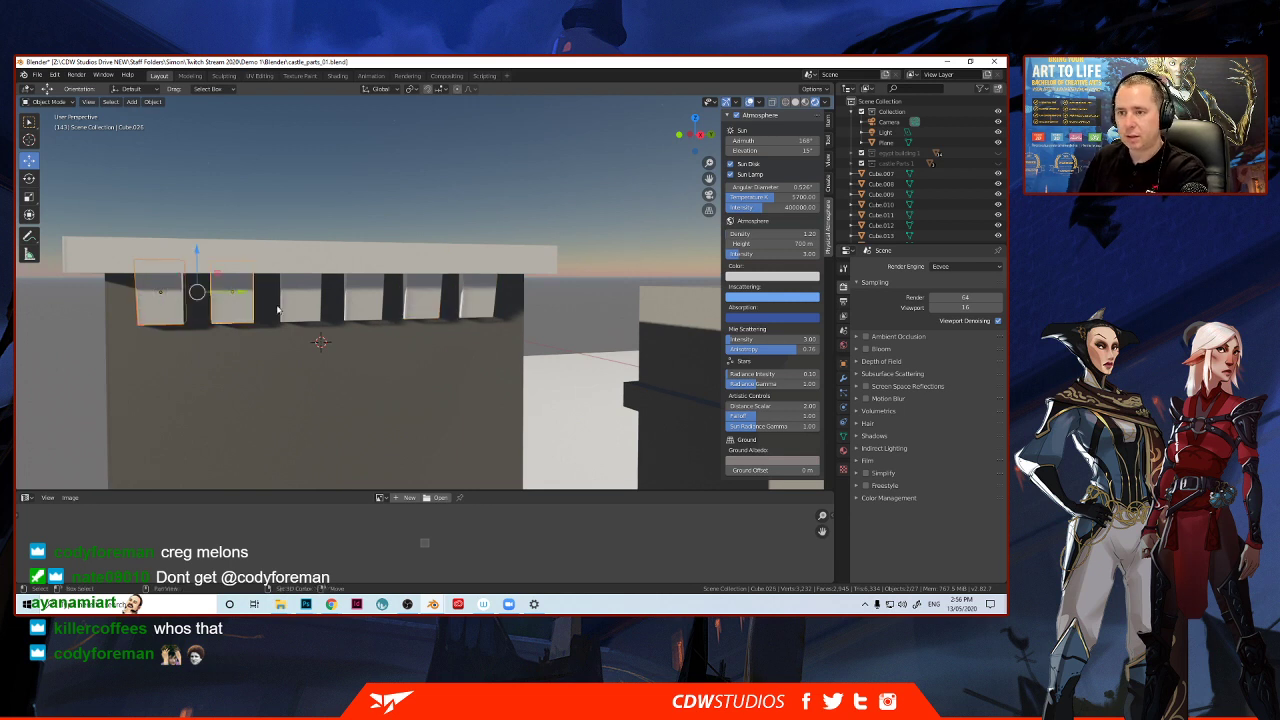
{"action": "left_click", "coordinate": [297, 311], "text": "shift"}
{"action": "left_click", "coordinate": [382, 310], "text": "shift"}
{"action": "left_click", "coordinate": [422, 306], "text": "shift"}
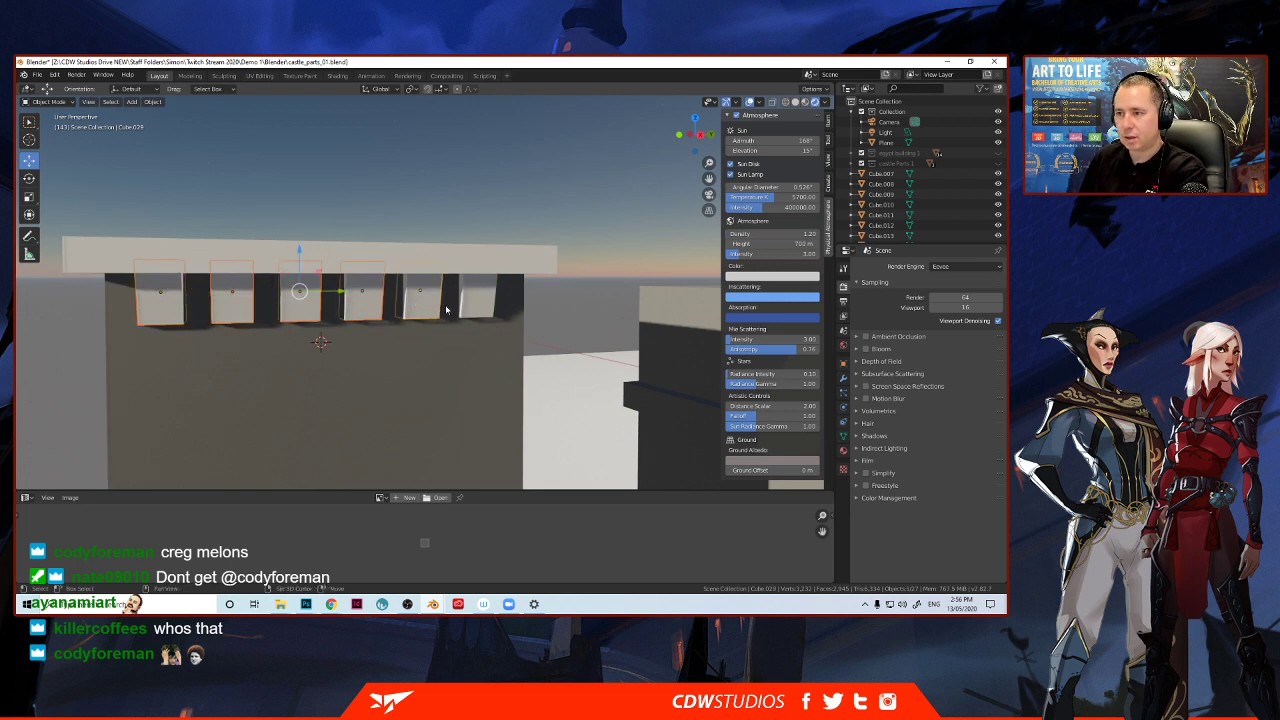
{"action": "left_click", "coordinate": [470, 308], "text": "shift"}
{"action": "middle_click_drag", "start_coordinate": [296, 305], "coordinate": [320, 307]}
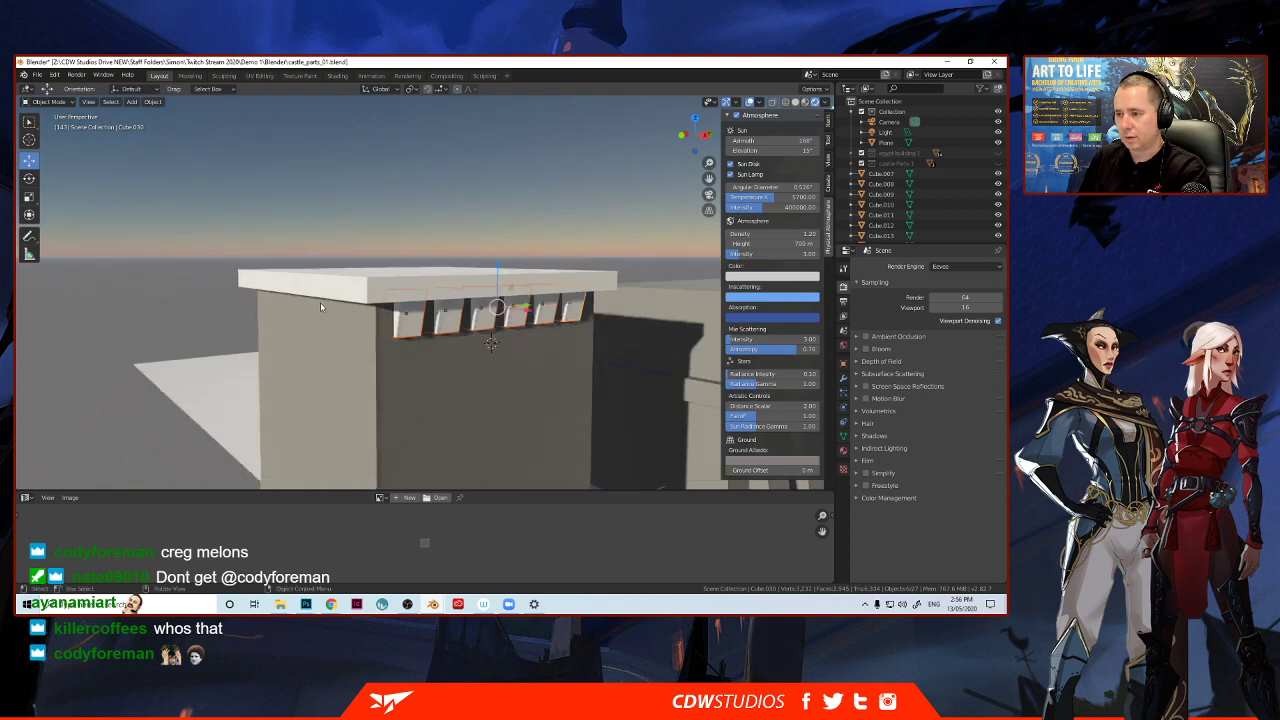
{"action": "key", "text": "g"}
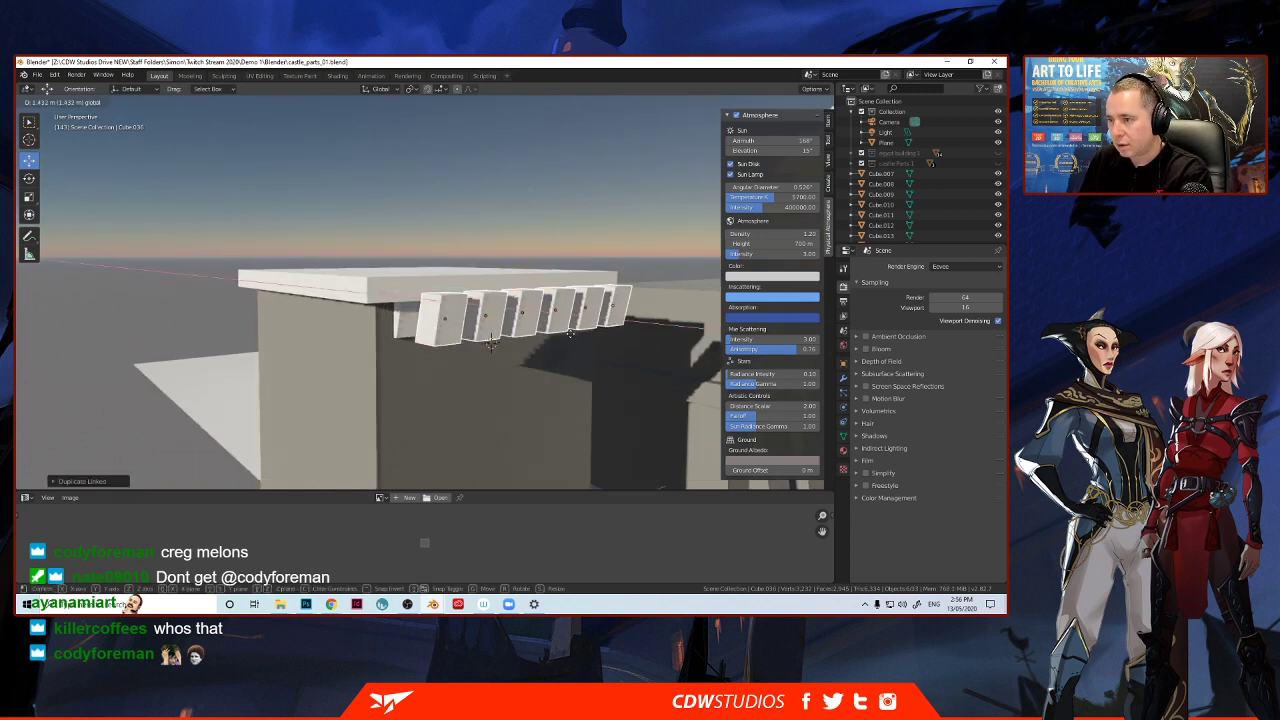
{"action": "left_click", "coordinate": [556, 338]}
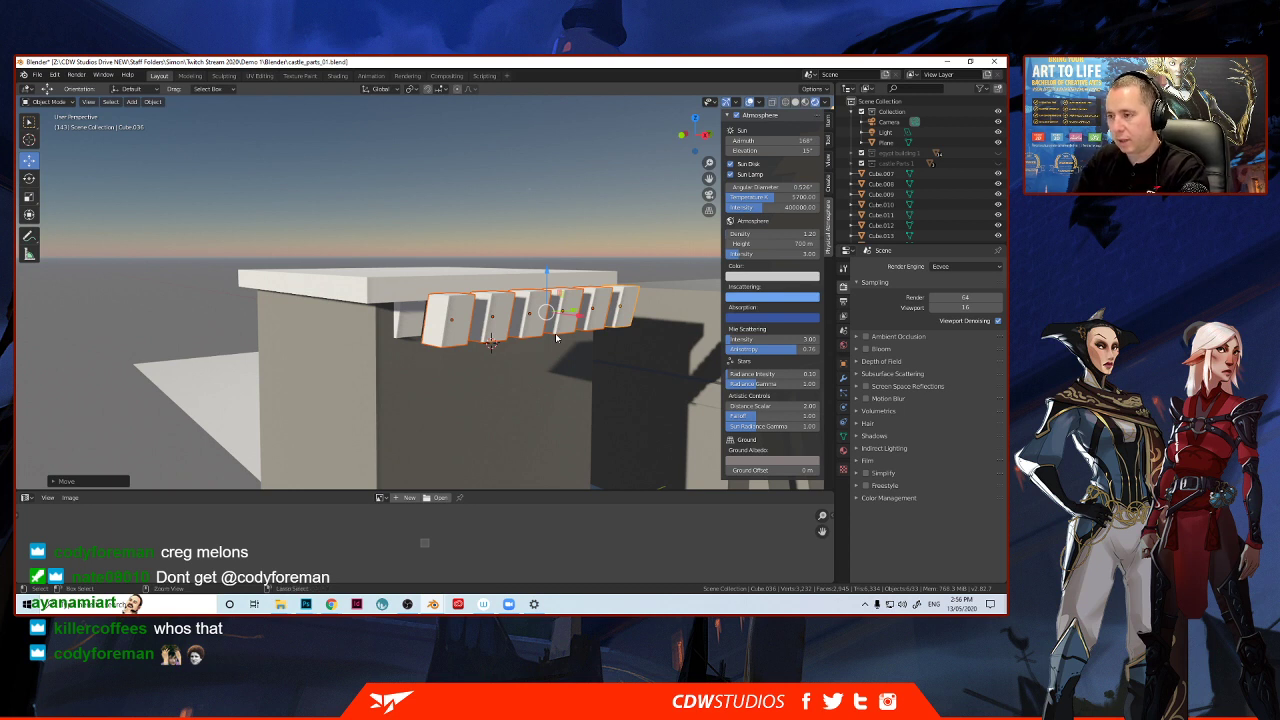
Mirror the duplicated bracket row along the global X axis so its taper faces the opposite way.
{"action": "key", "text": "ctrl+m"}
{"action": "key", "text": "x"}
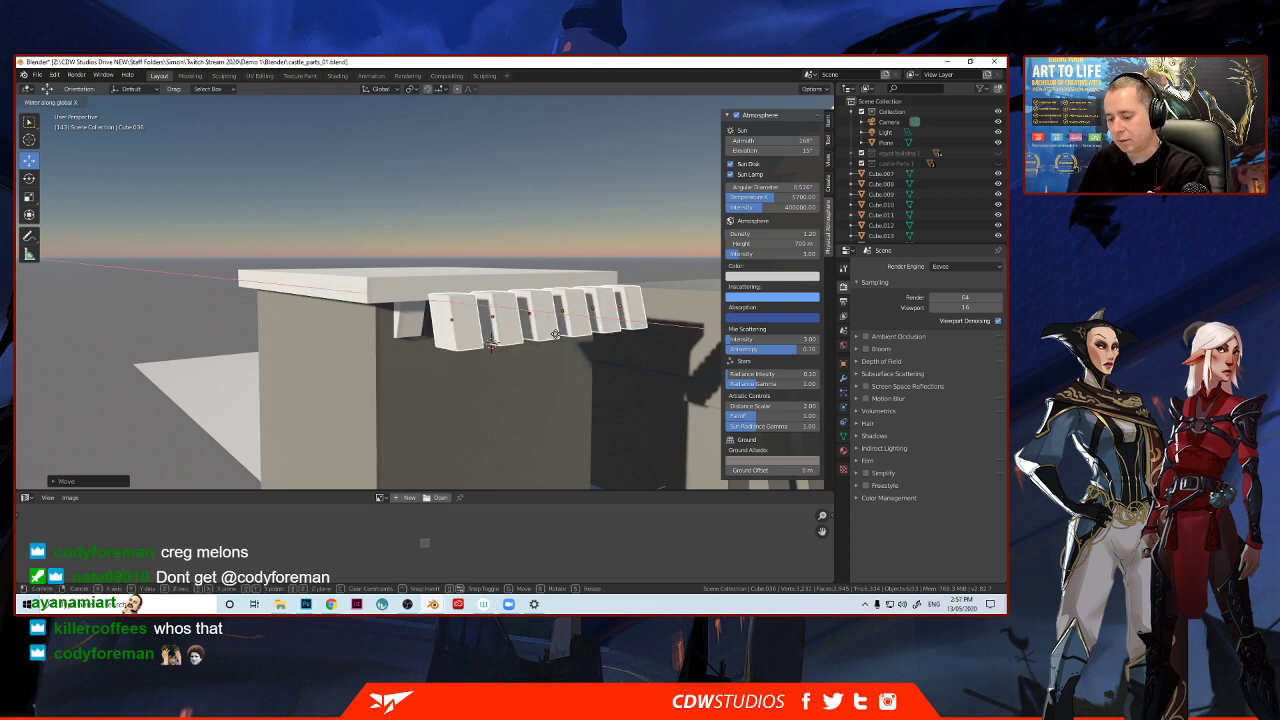
{"action": "left_click", "coordinate": [555, 336]}
{"action": "middle_click_drag", "start_coordinate": [555, 336], "coordinate": [627, 326]}
Move the mirrored bracket row along X to sit under the slab's overhang on the opposite side of the tower base.
{"action": "key", "text": "g"}
{"action": "key", "text": "x"}
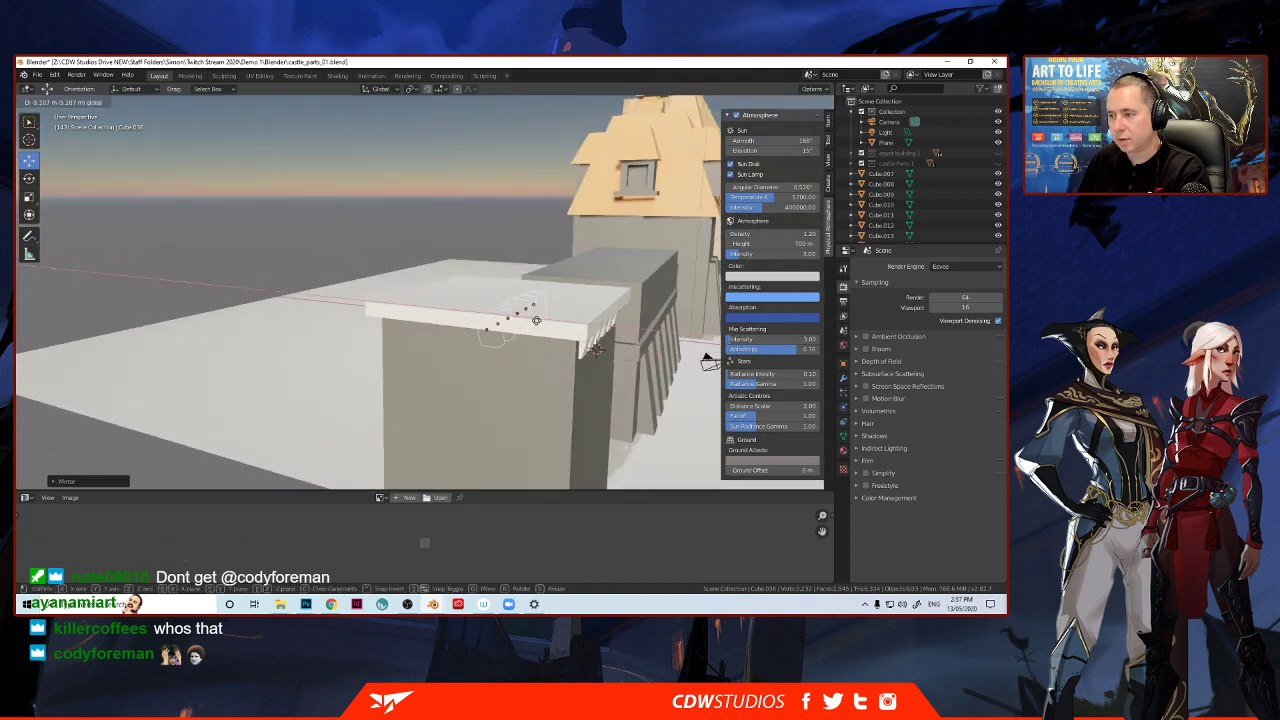
{"action": "left_click", "coordinate": [455, 311]}
{"action": "middle_click_drag", "start_coordinate": [455, 311], "coordinate": [499, 293]}
{"action": "key", "text": "g"}
{"action": "key", "text": "x"}
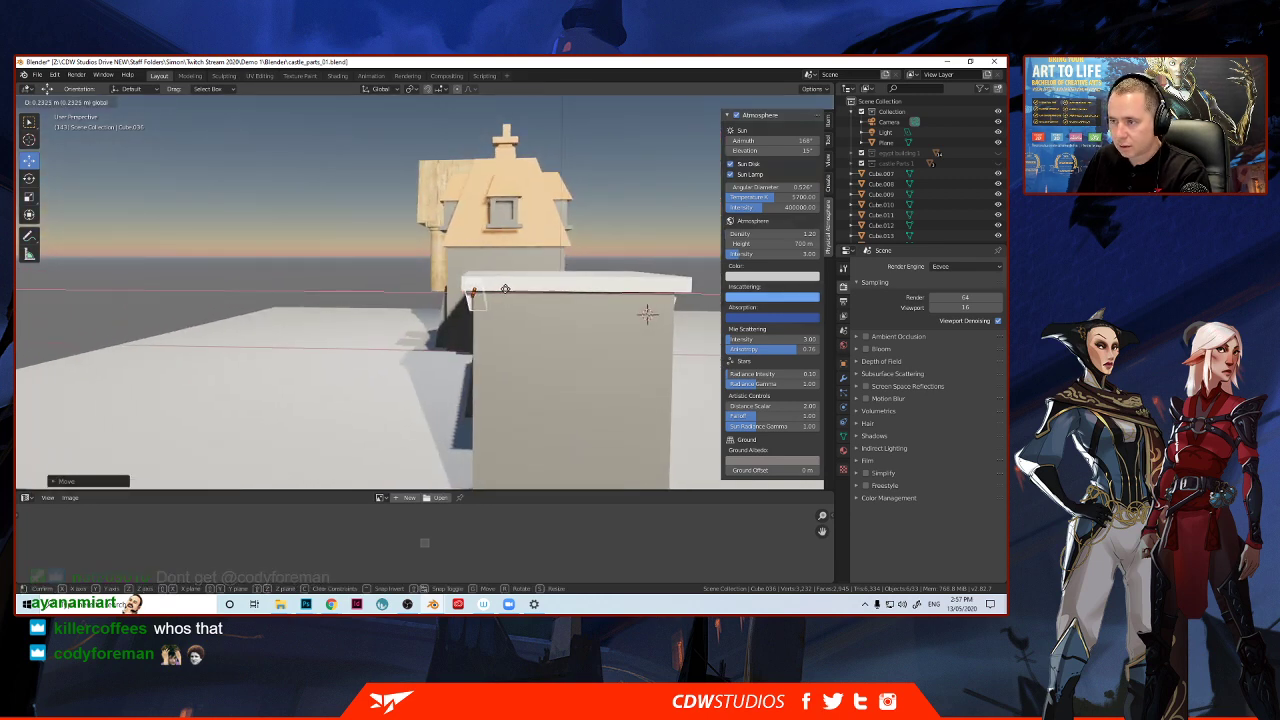
{"action": "left_click", "coordinate": [648, 312]}
{"action": "middle_click_drag", "start_coordinate": [648, 312], "coordinate": [384, 322]}
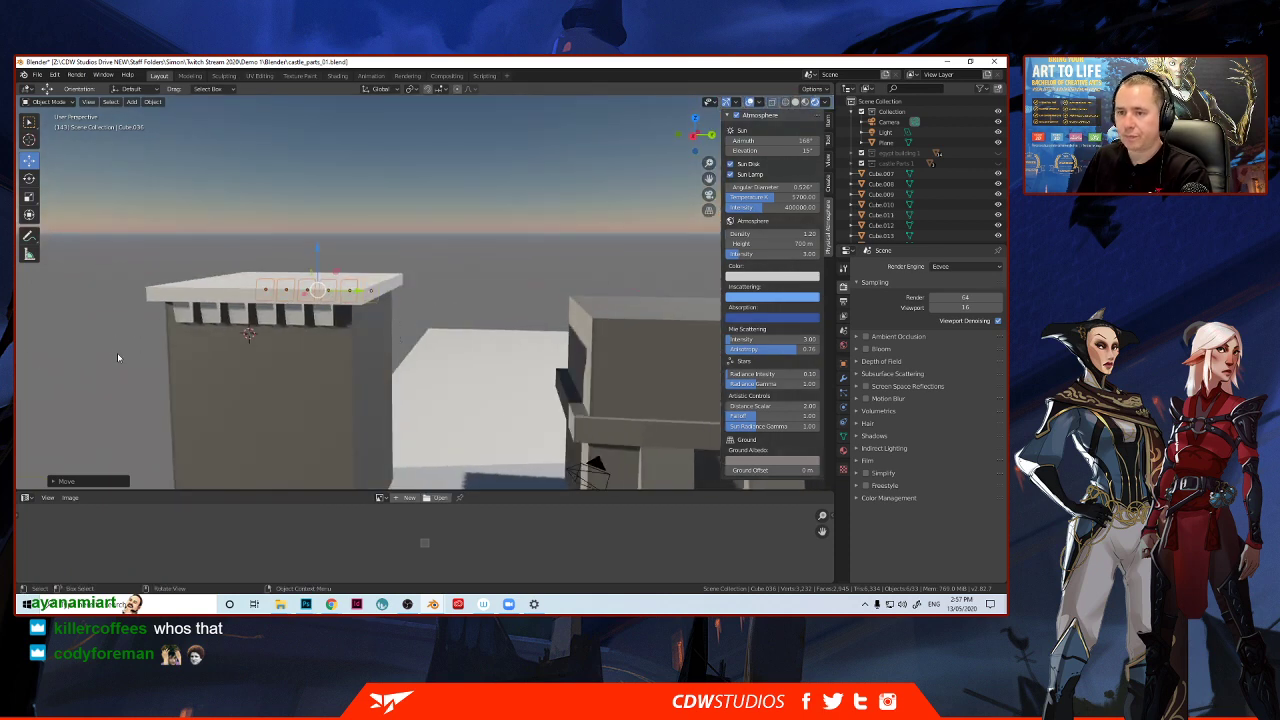
Open the tower block's mesh in Edit Mode and select the upper wall face beneath the bracket row.
{"action": "scroll", "coordinate": [117, 353], "scroll_direction": "down", "scroll_amount": 3}
{"action": "middle_click_drag", "start_coordinate": [163, 309], "coordinate": [283, 372]}
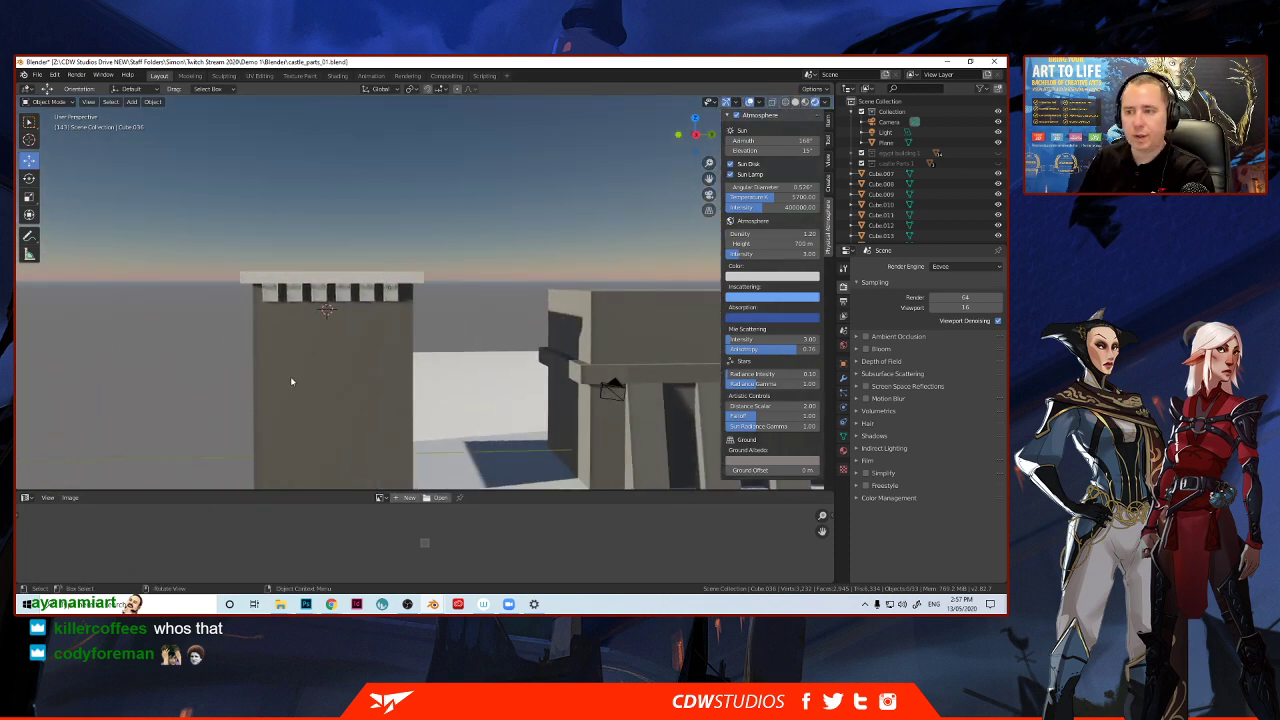
{"action": "left_click", "coordinate": [295, 390]}
{"action": "key", "text": "Tab"}
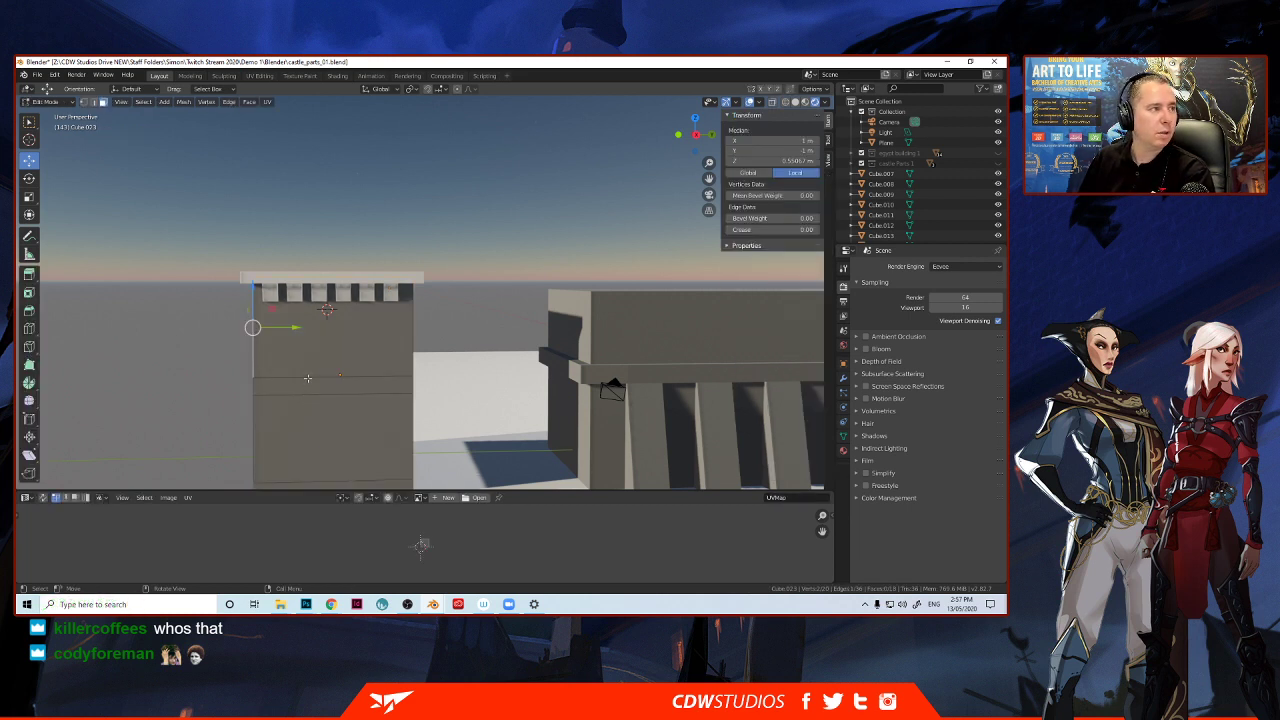
{"action": "left_click", "coordinate": [248, 393]}
{"action": "middle_click_drag", "start_coordinate": [248, 393], "coordinate": [259, 401]}
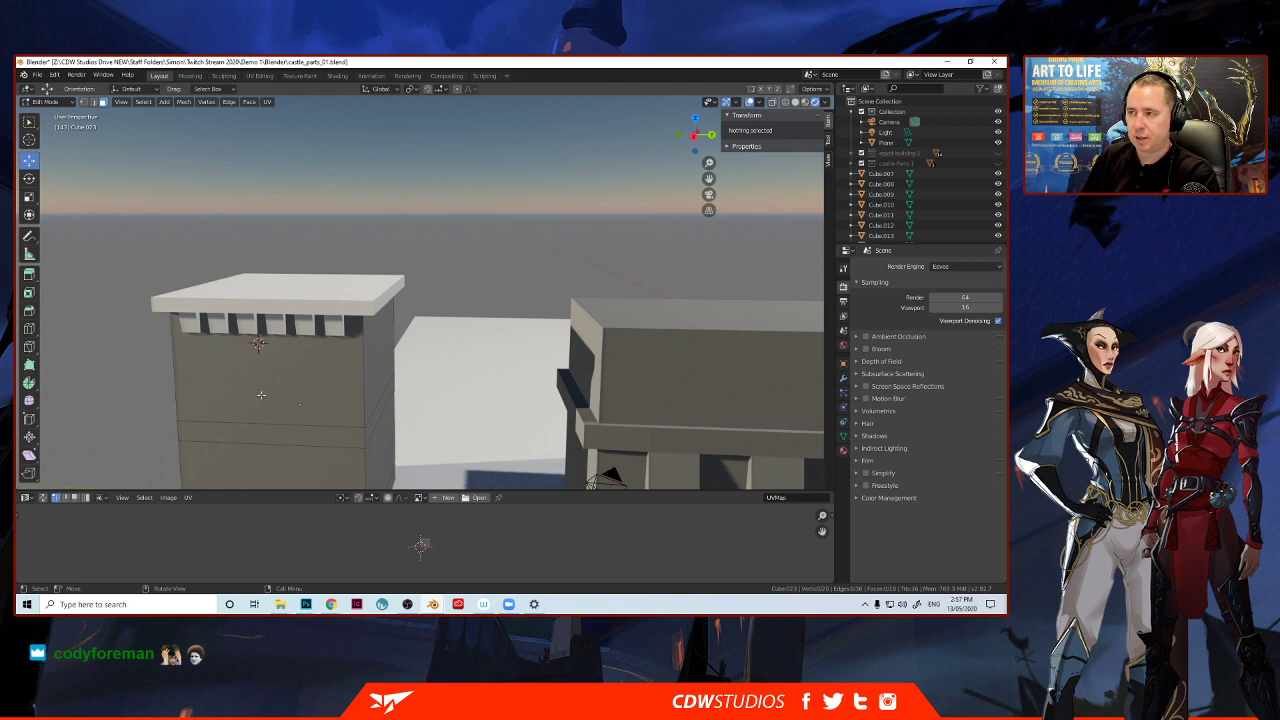
{"action": "left_click", "coordinate": [249, 387]}
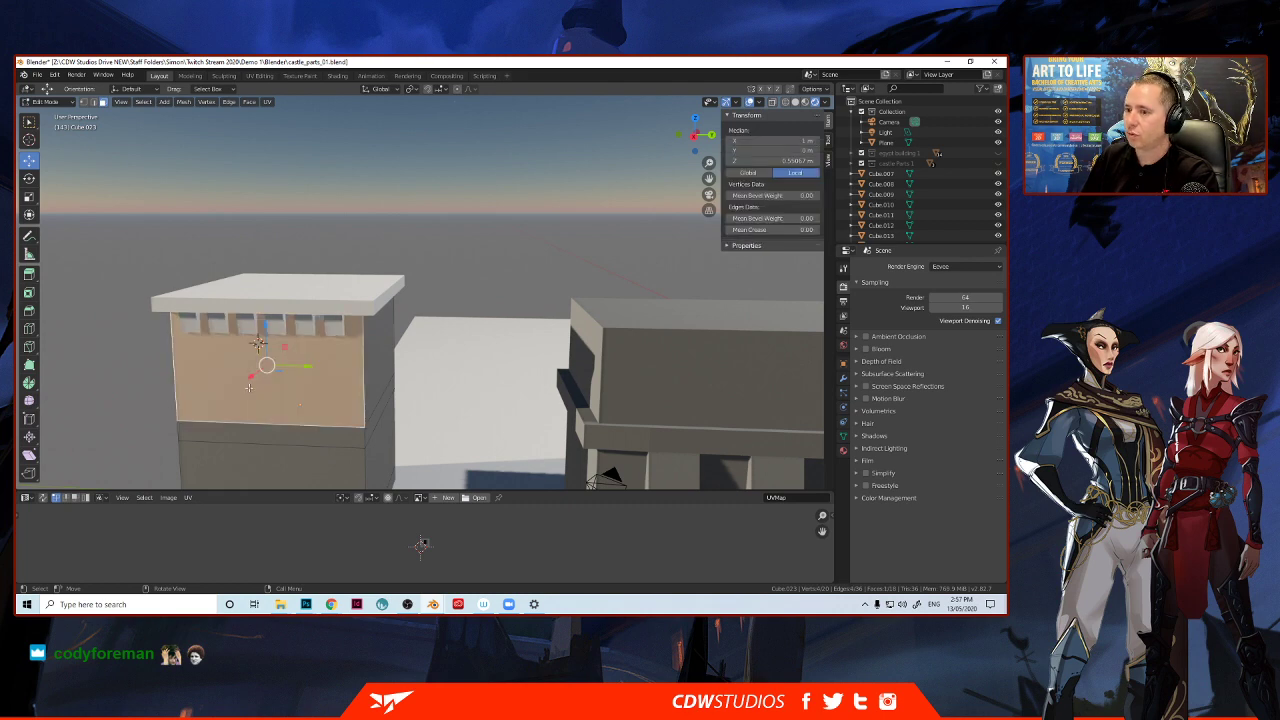
Add two vertical loop cuts to the tower block, one close to each side edge of the bracketed wall.
{"action": "scroll", "coordinate": [247, 405], "scroll_direction": "up", "scroll_amount": 4}
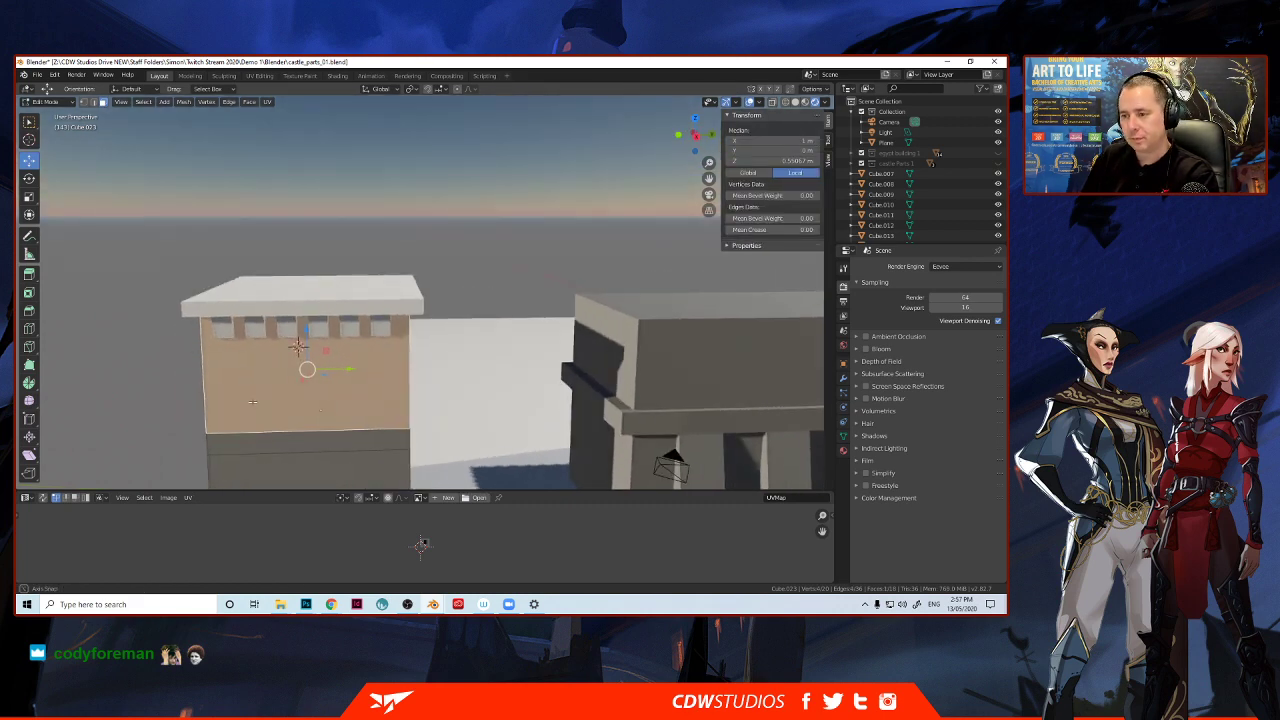
{"action": "middle_click_drag", "start_coordinate": [247, 413], "coordinate": [285, 363]}
{"action": "key", "text": "ctrl+r"}
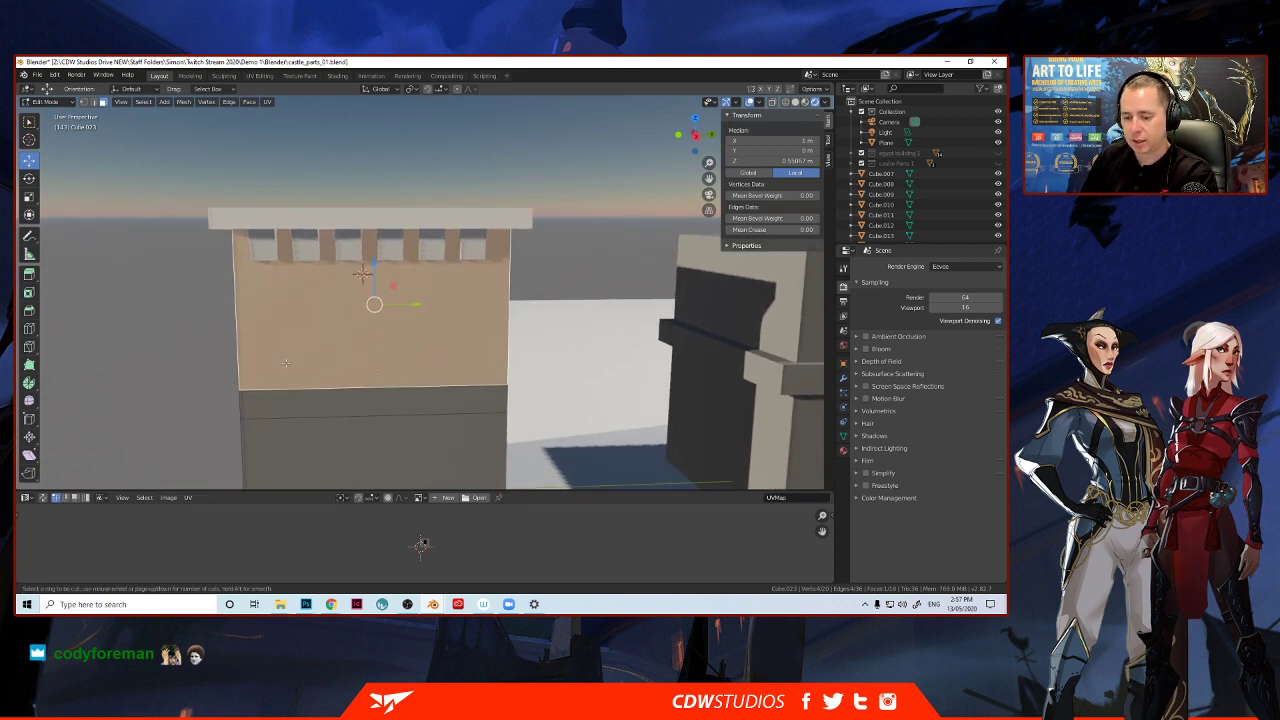
{"action": "left_click", "coordinate": [285, 385]}
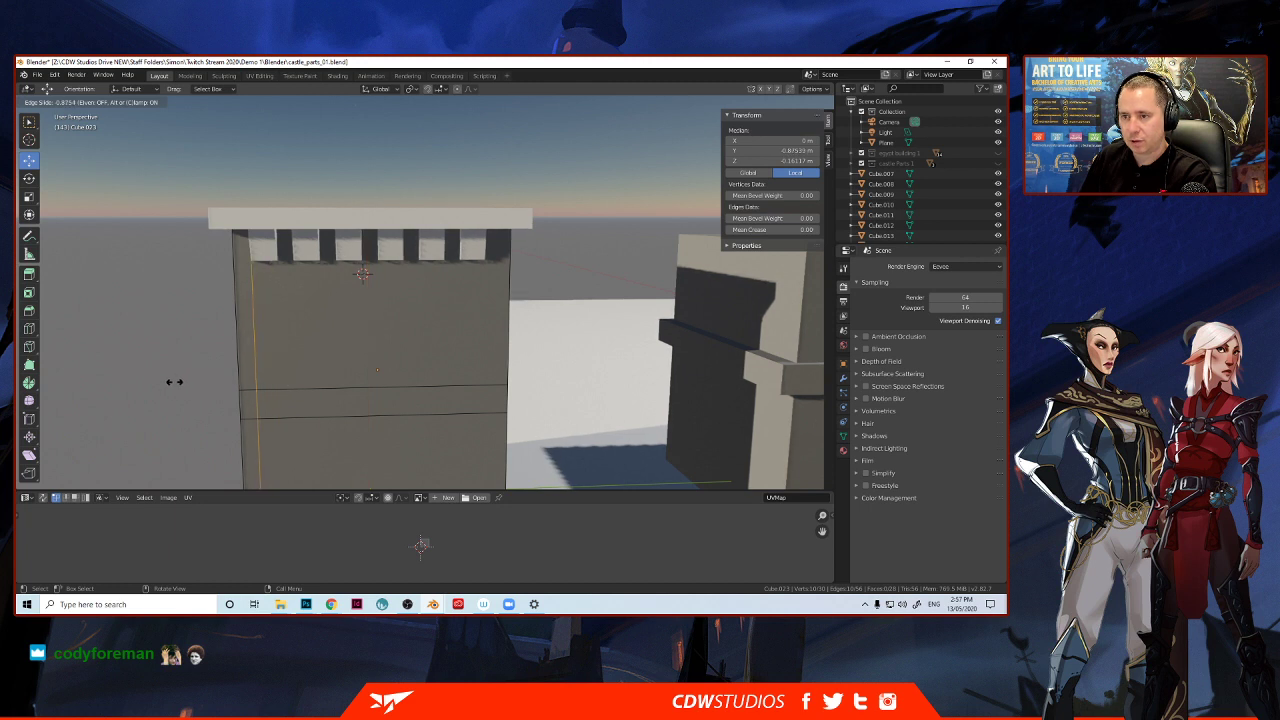
{"action": "left_click", "coordinate": [174, 380]}
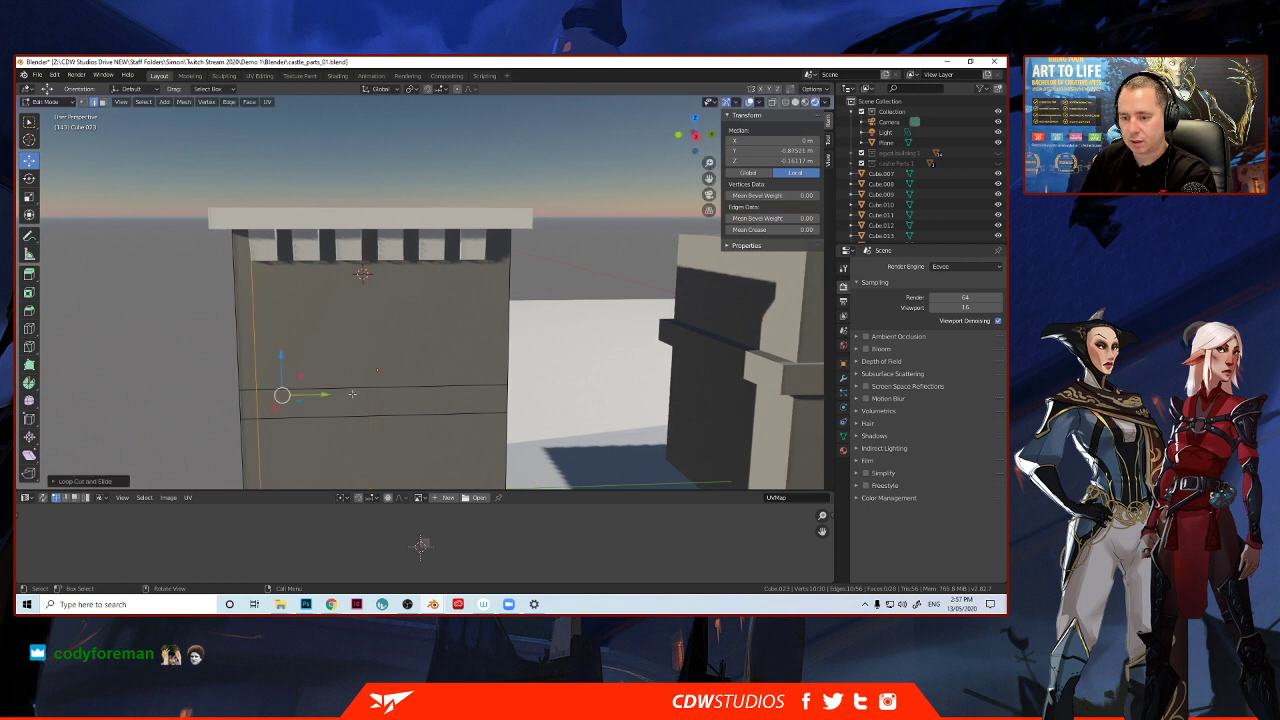
{"action": "key", "text": "ctrl+r"}
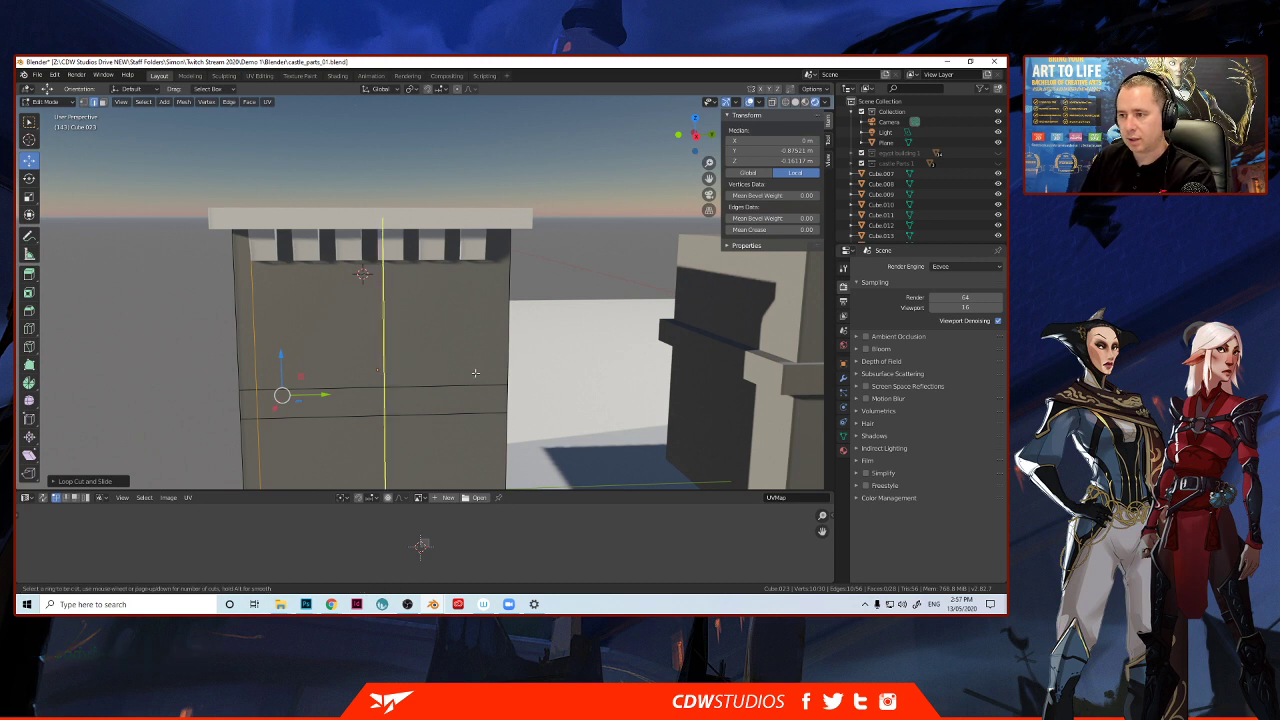
{"action": "left_click", "coordinate": [383, 373]}
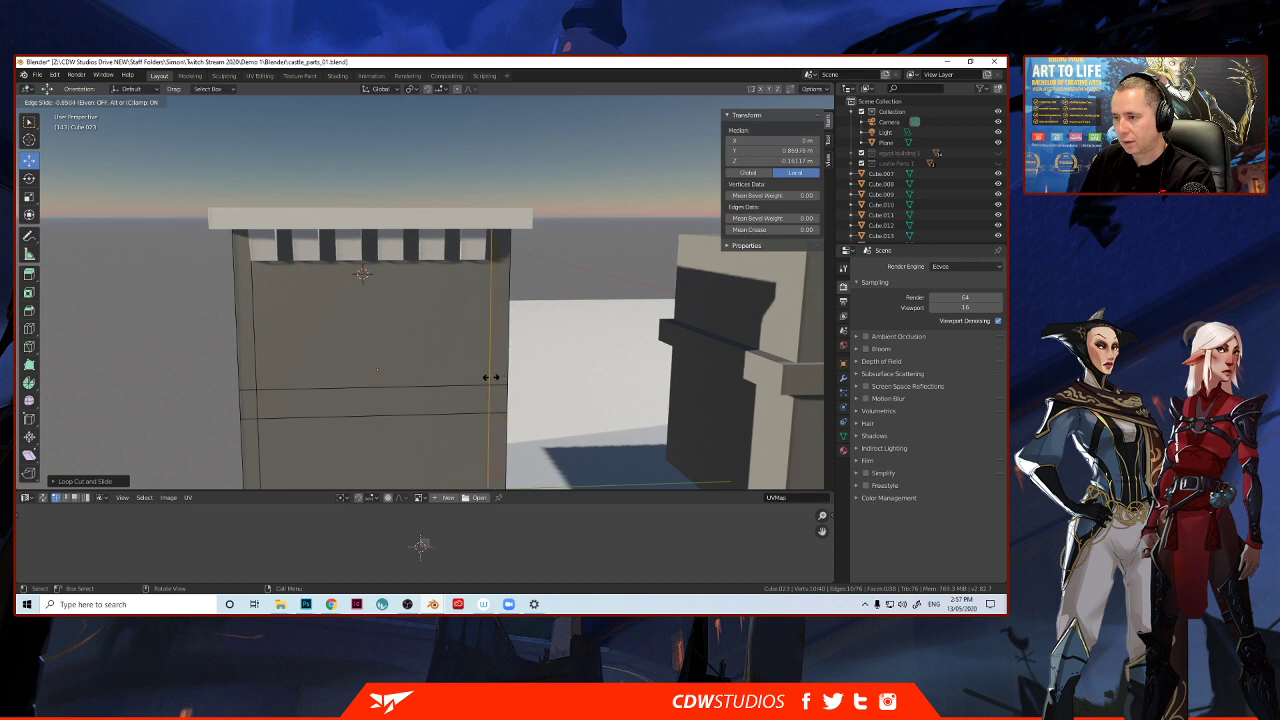
{"action": "left_click", "coordinate": [490, 377]}
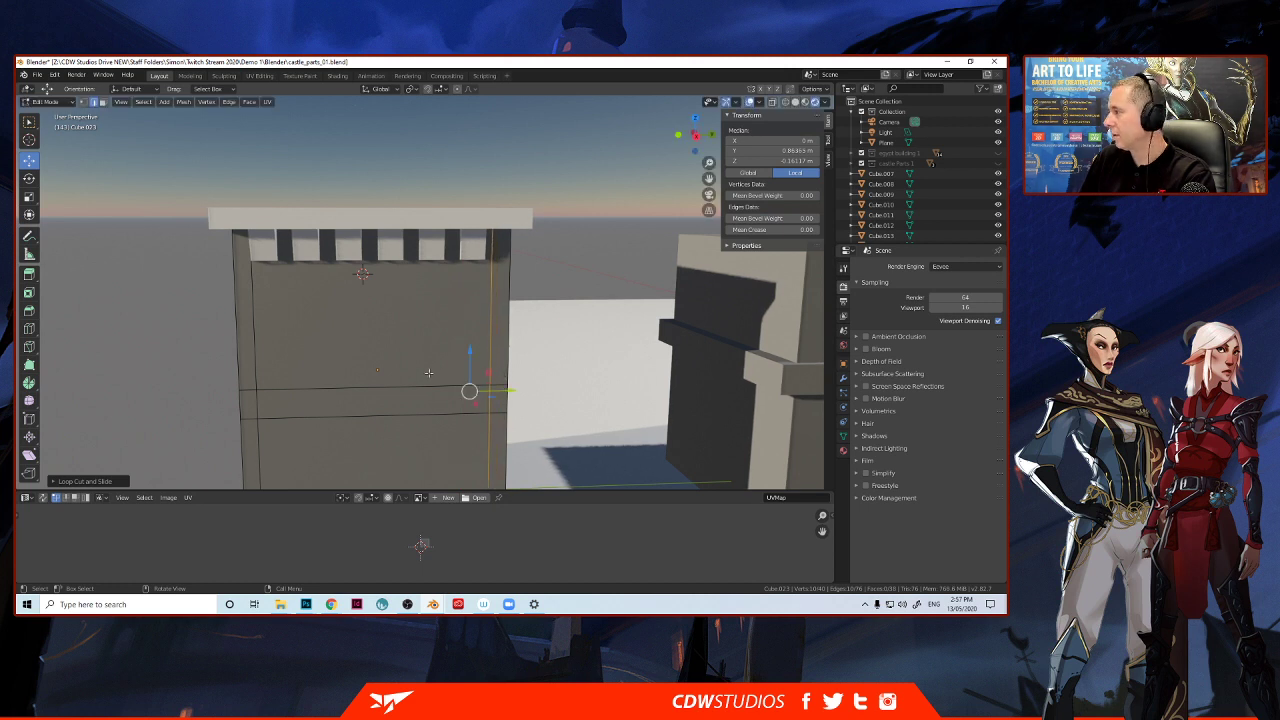
Add a horizontal loop cut around the tower block just below the support brackets.
{"action": "middle_click_drag", "start_coordinate": [429, 373], "coordinate": [395, 378]}
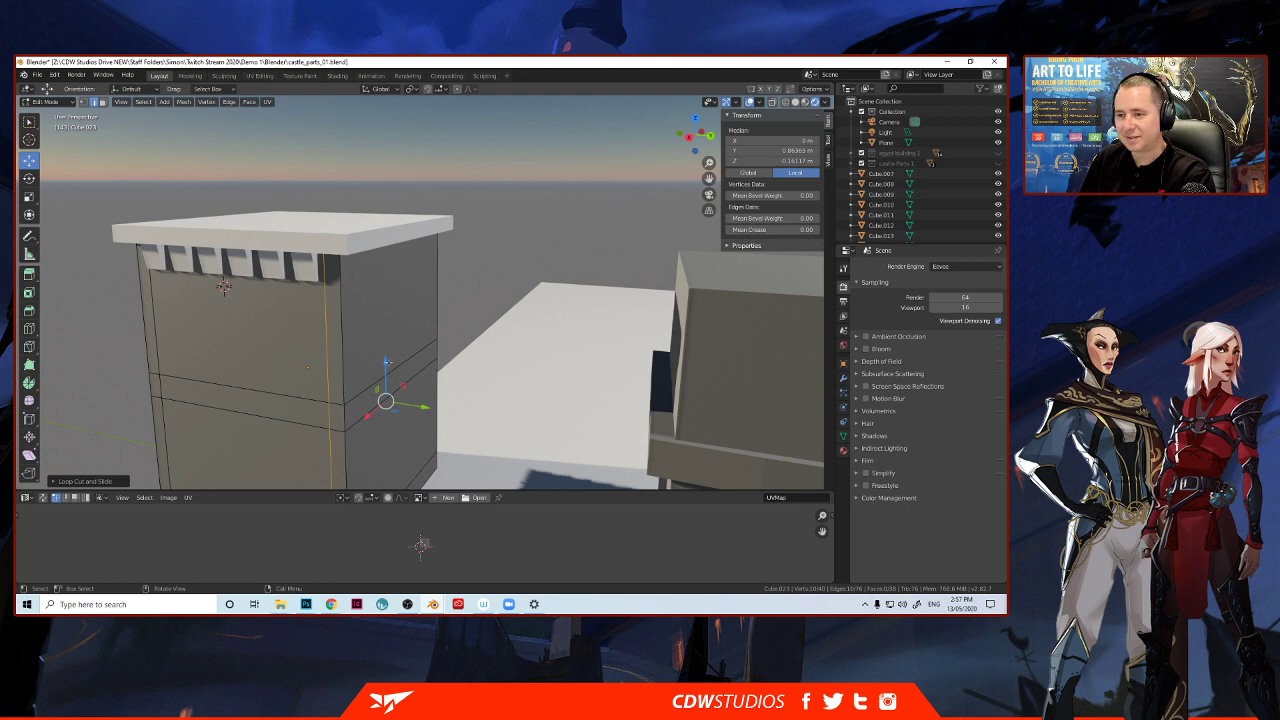
{"action": "middle_click_drag", "start_coordinate": [307, 367], "coordinate": [331, 368]}
{"action": "key", "text": "ctrl+r"}
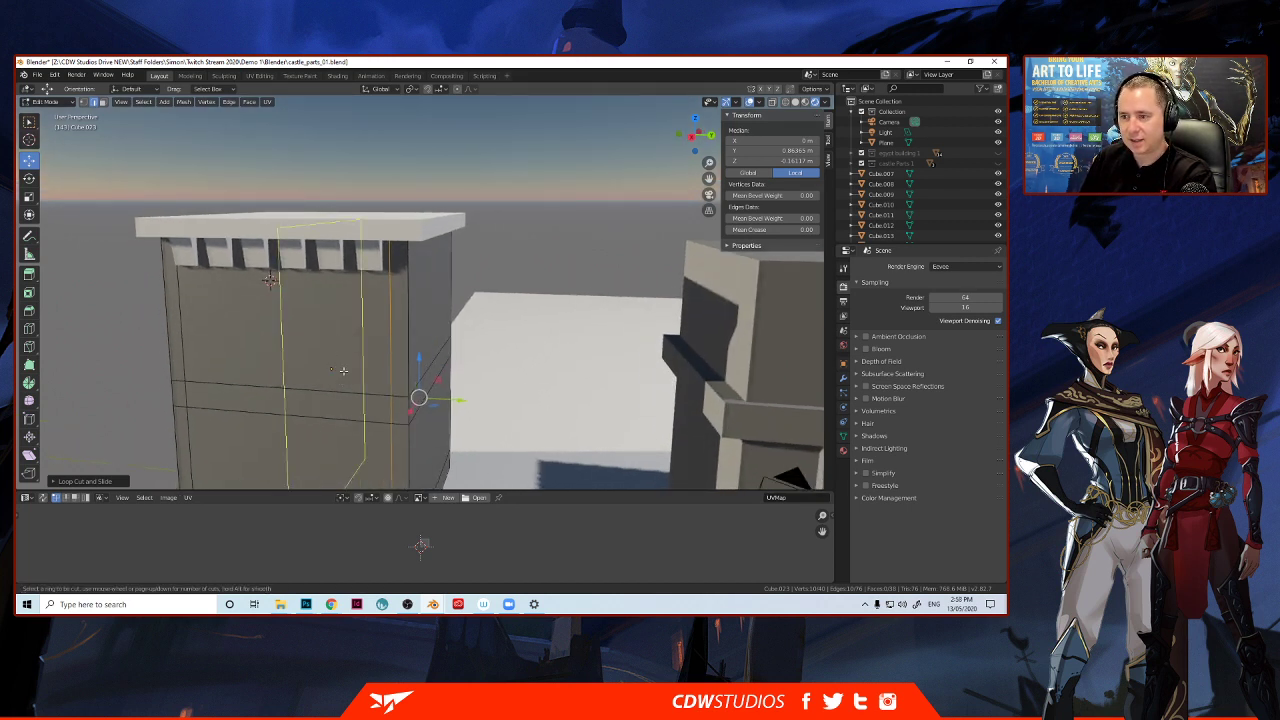
{"action": "left_click", "coordinate": [381, 318]}
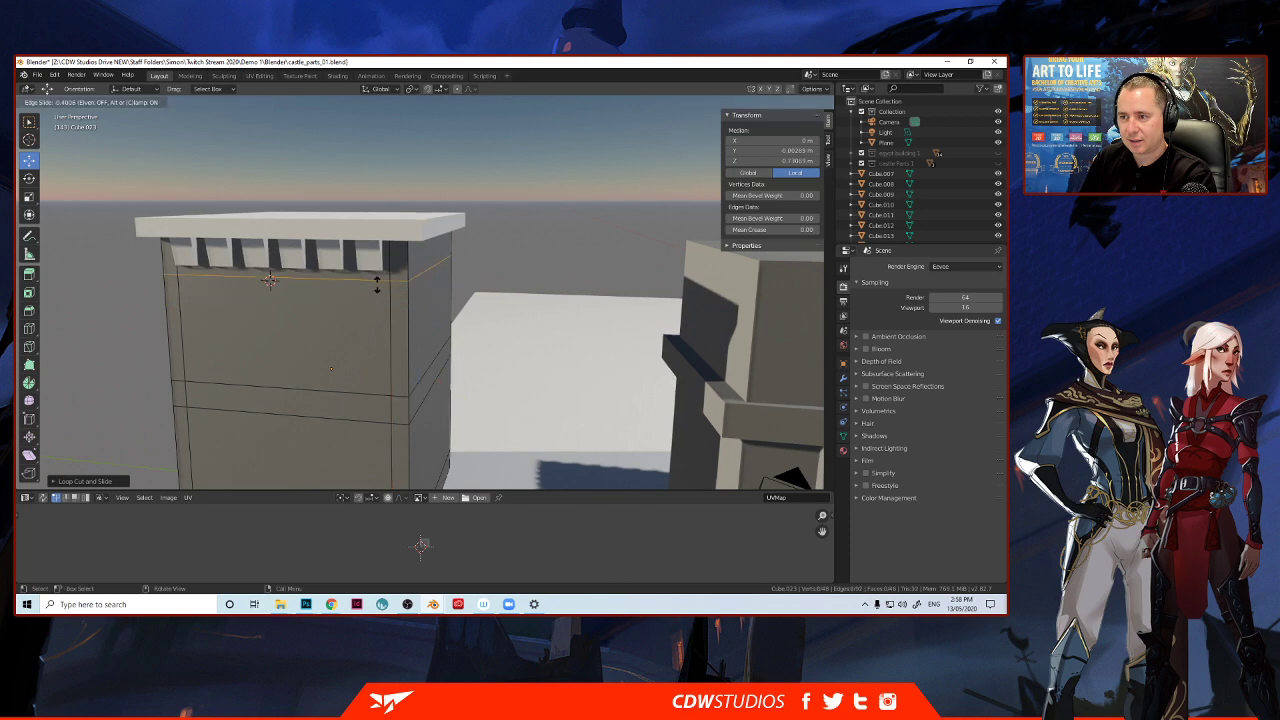
{"action": "left_click", "coordinate": [376, 287]}
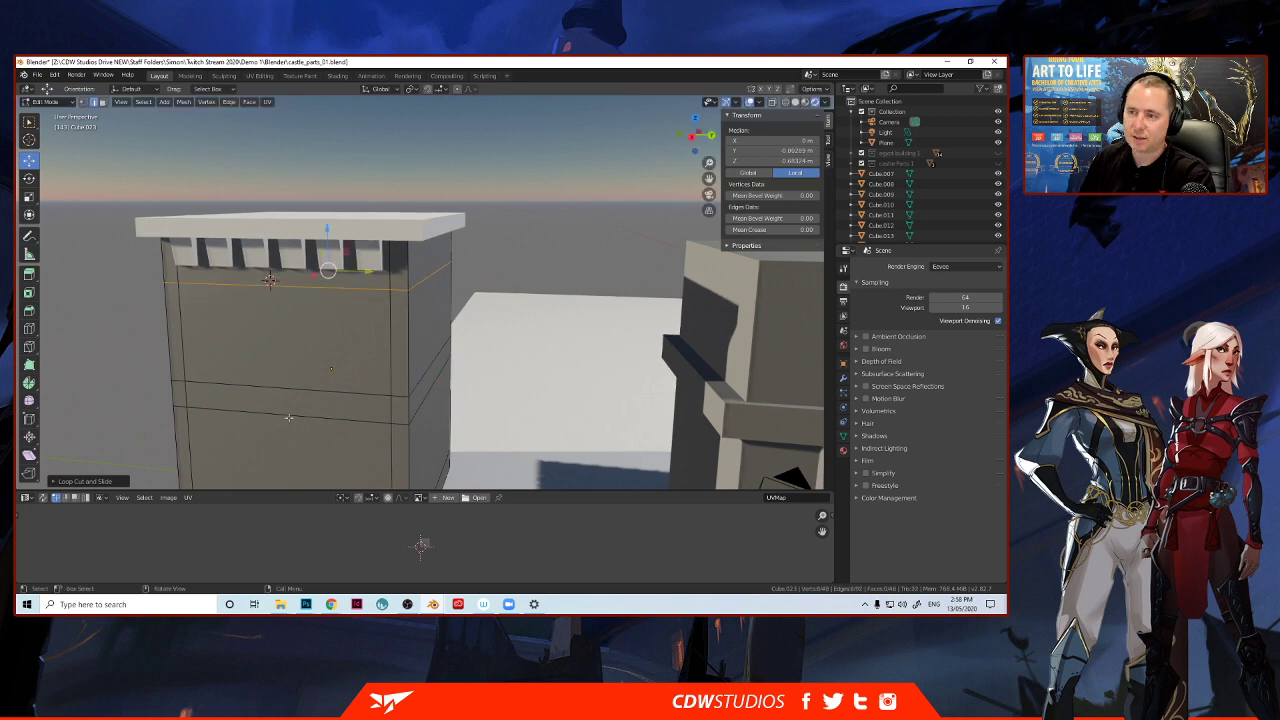
Add two closely spaced vertical loop cuts at the middle of the bracketed wall to form a narrow central strip.
{"action": "middle_click_drag", "start_coordinate": [376, 290], "coordinate": [249, 346]}
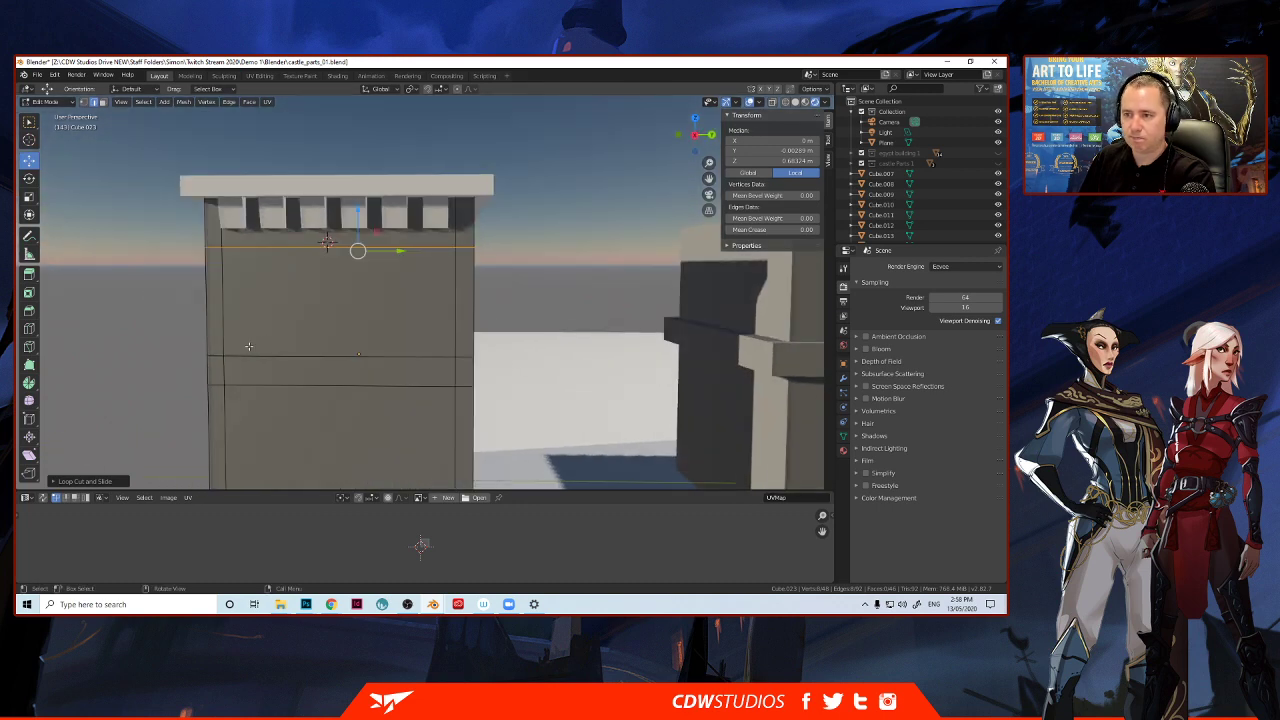
{"action": "left_click", "coordinate": [337, 330], "text": "alt"}
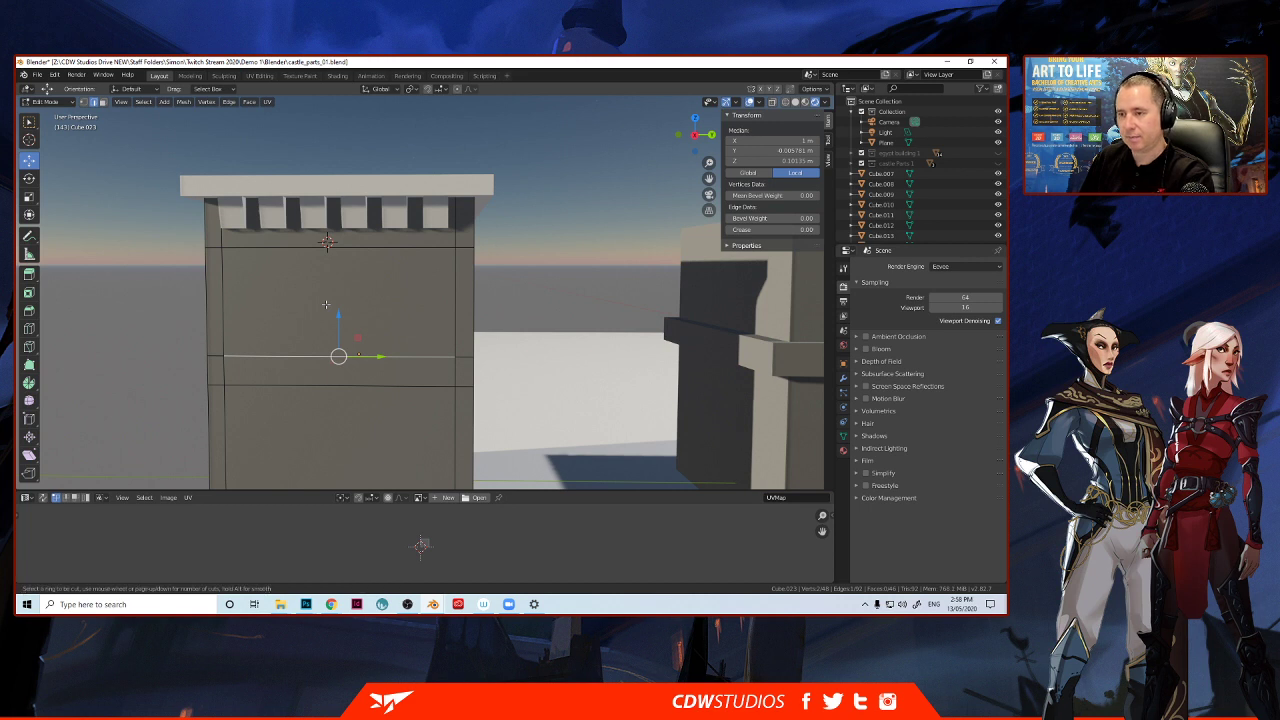
{"action": "key", "text": "ctrl+r"}
{"action": "left_click", "coordinate": [313, 348]}
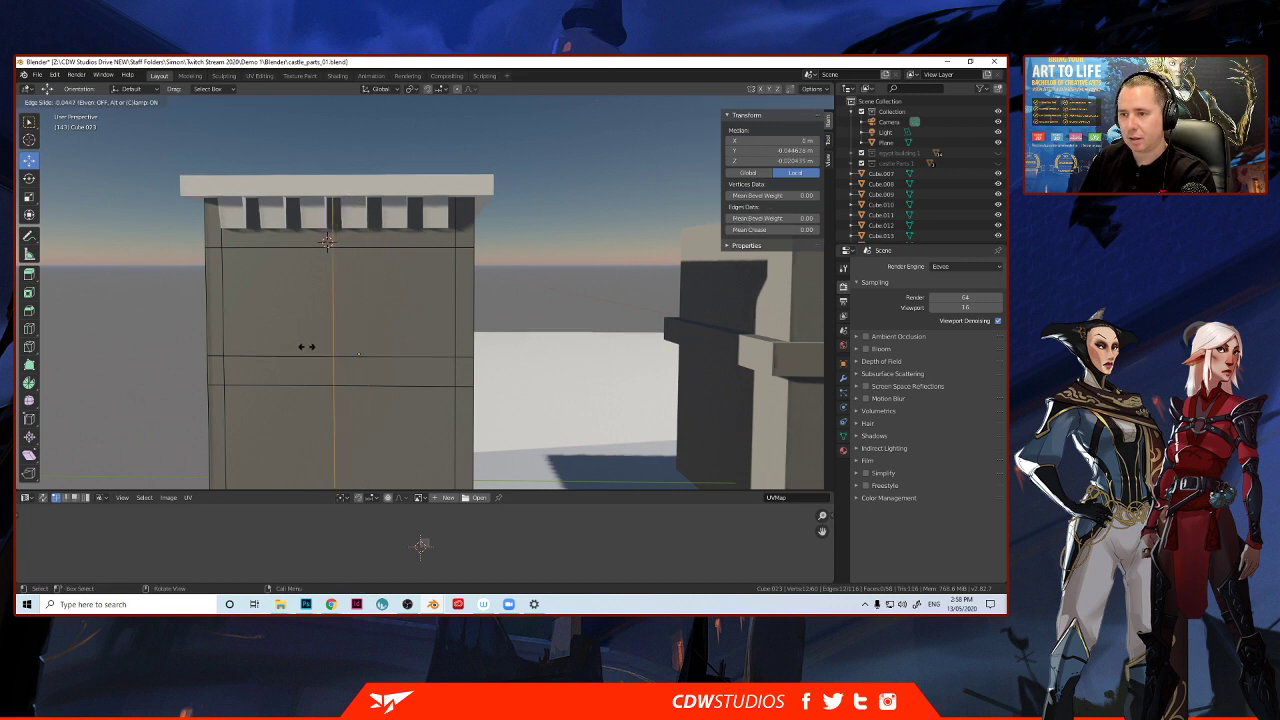
{"action": "left_click", "coordinate": [301, 347]}
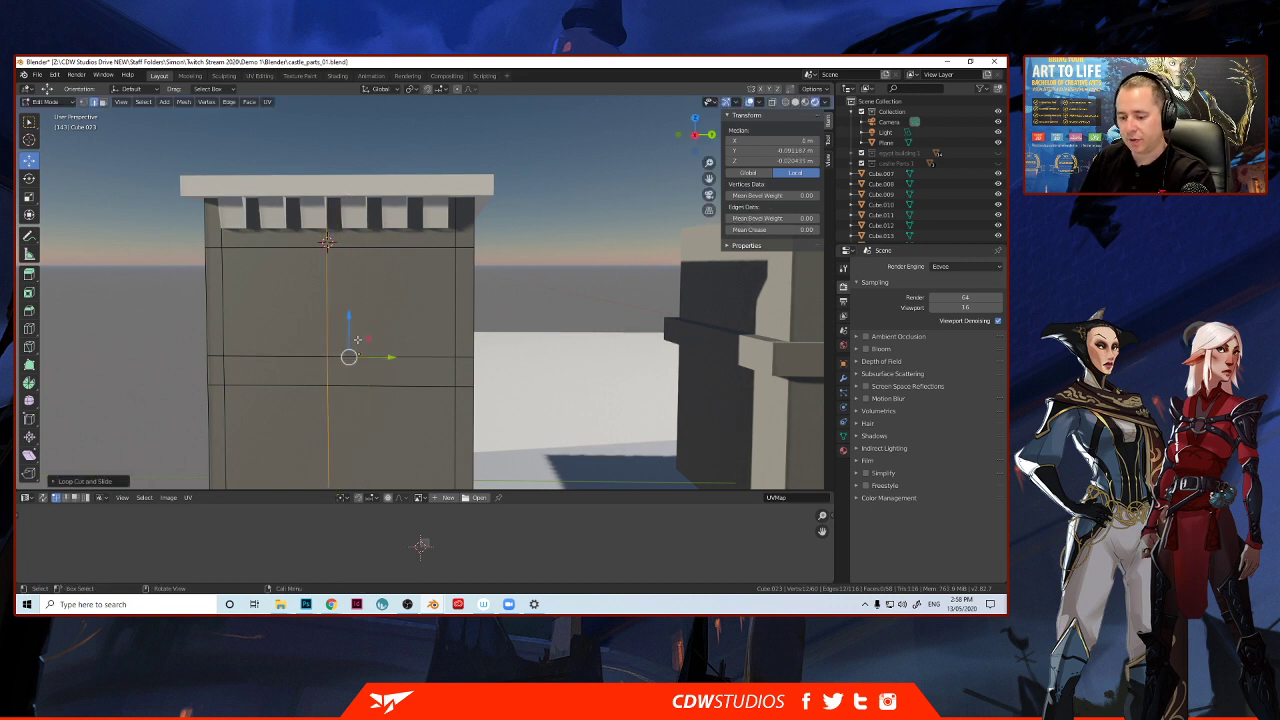
{"action": "key", "text": "ctrl+r"}
{"action": "left_click", "coordinate": [364, 336]}
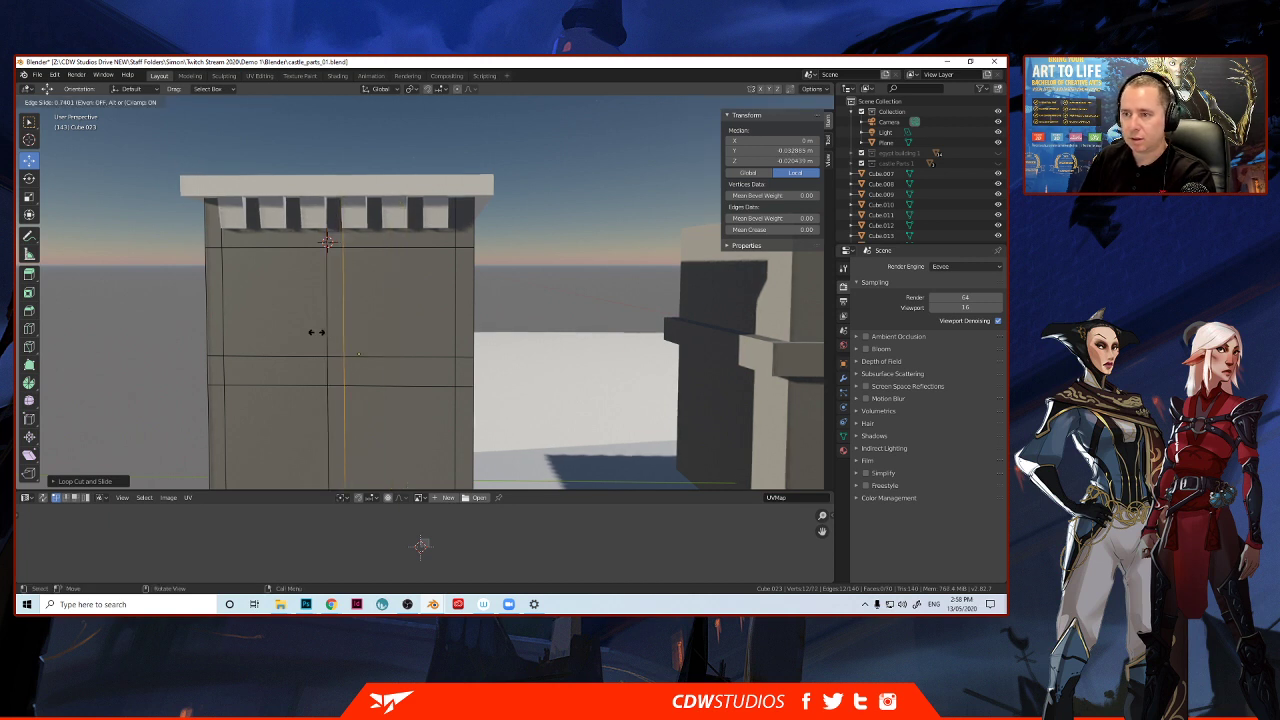
{"action": "left_click", "coordinate": [318, 334]}
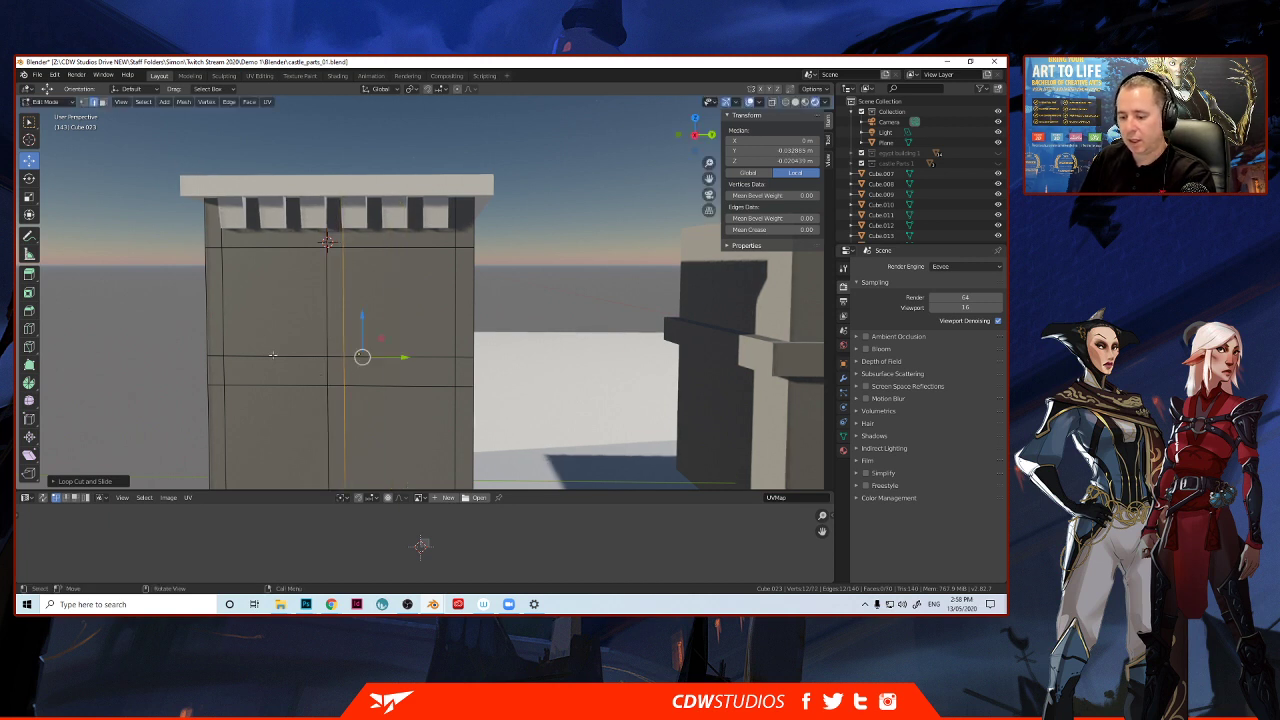
Add horizontal loop cuts just above the existing horizontal band and directly under the brackets, outlining the upper panels' rails.
{"action": "key", "text": "ctrl+r"}
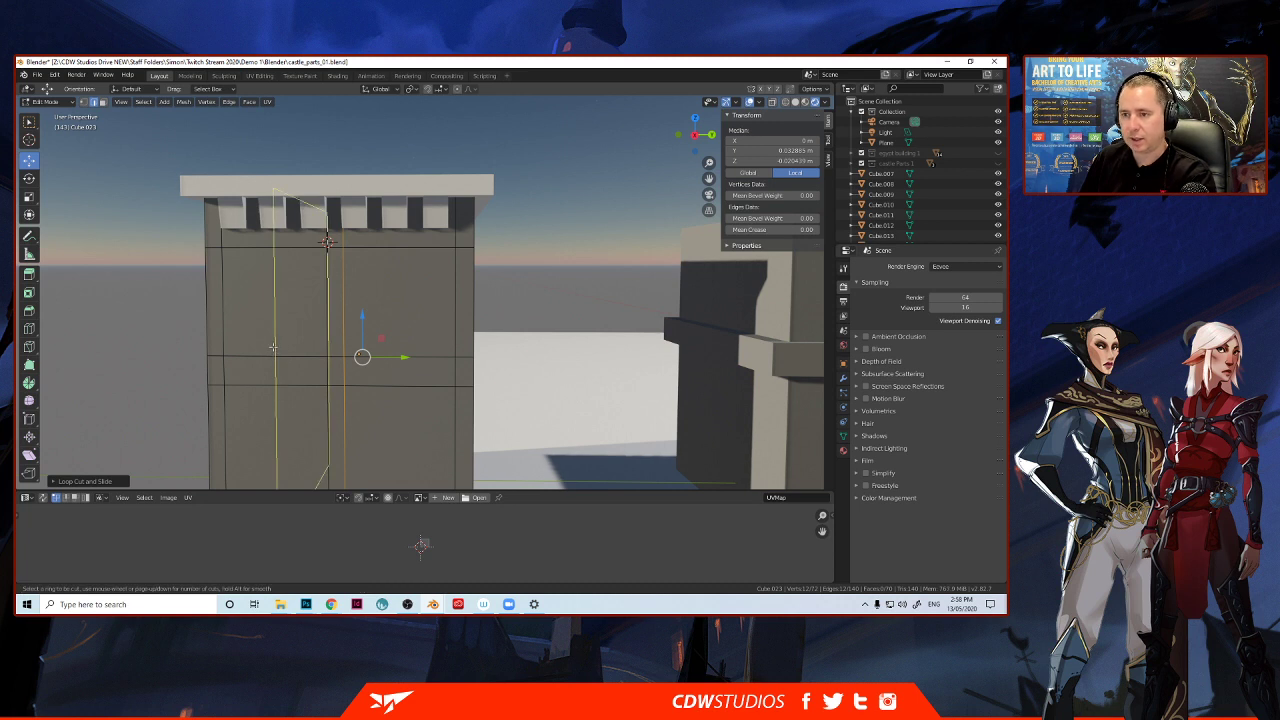
{"action": "left_click", "coordinate": [229, 304]}
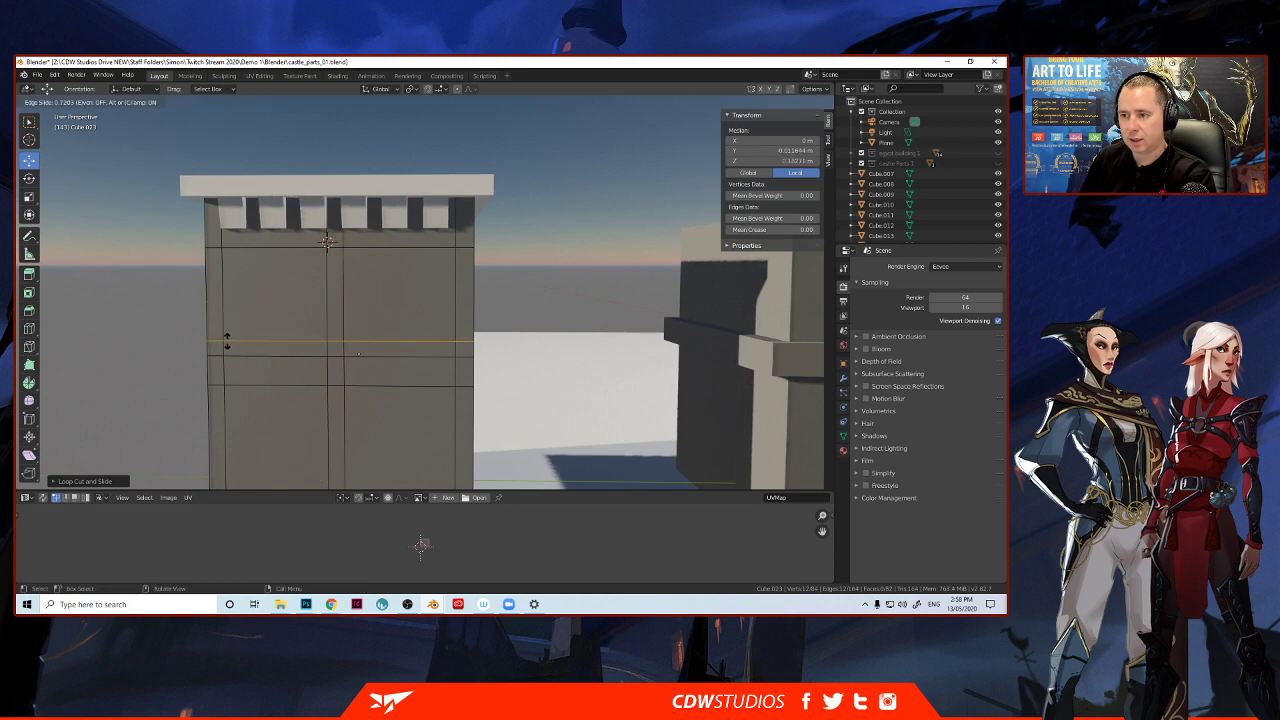
{"action": "left_click", "coordinate": [227, 341]}
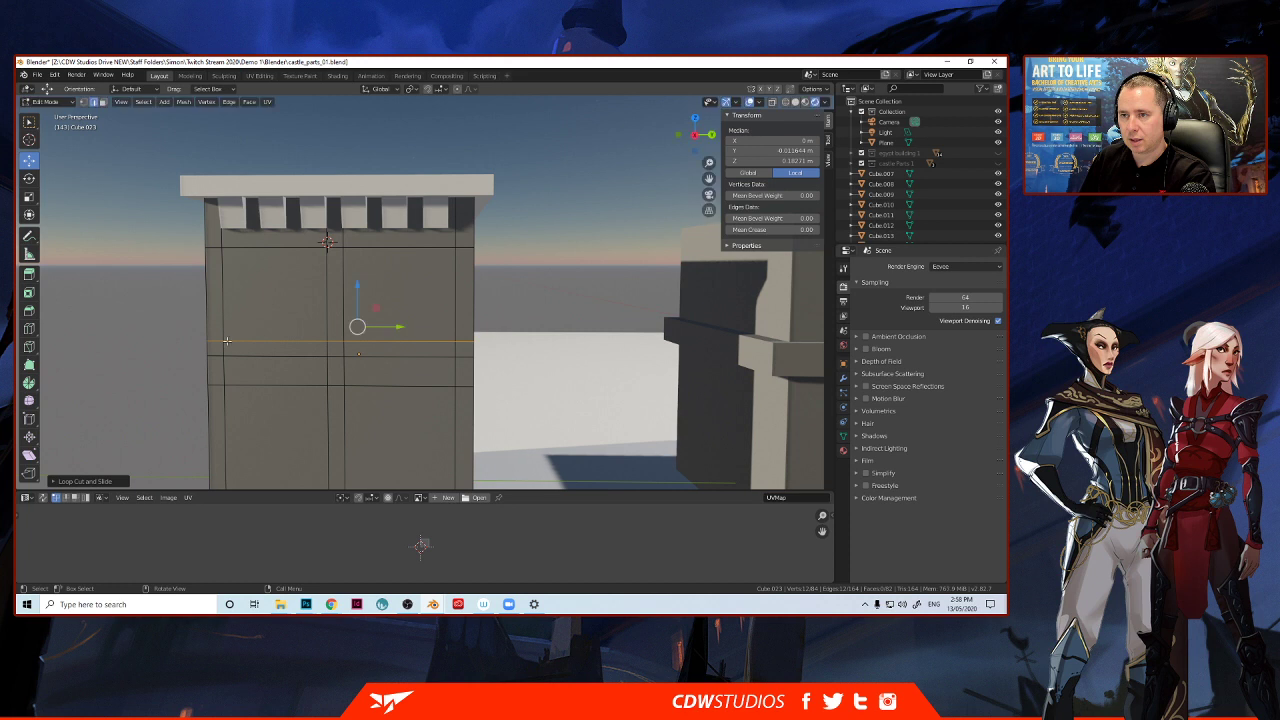
{"action": "key", "text": "ctrl+r"}
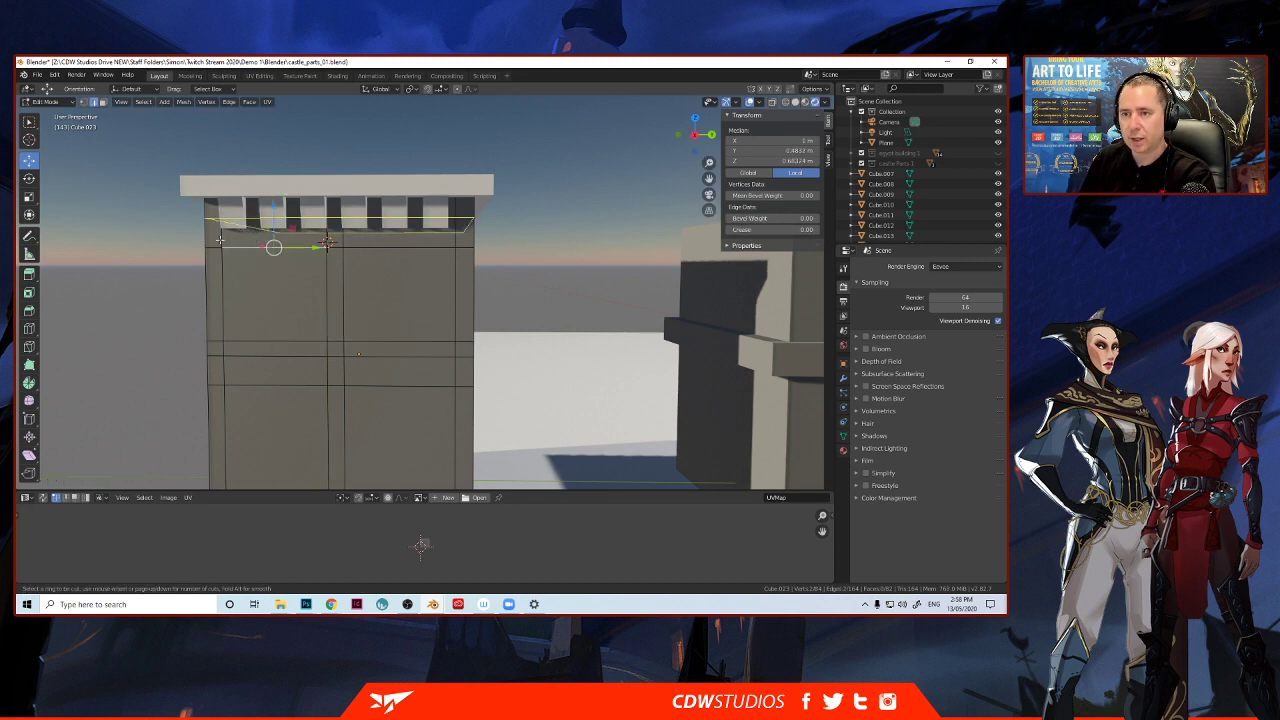
{"action": "left_click", "coordinate": [218, 238]}
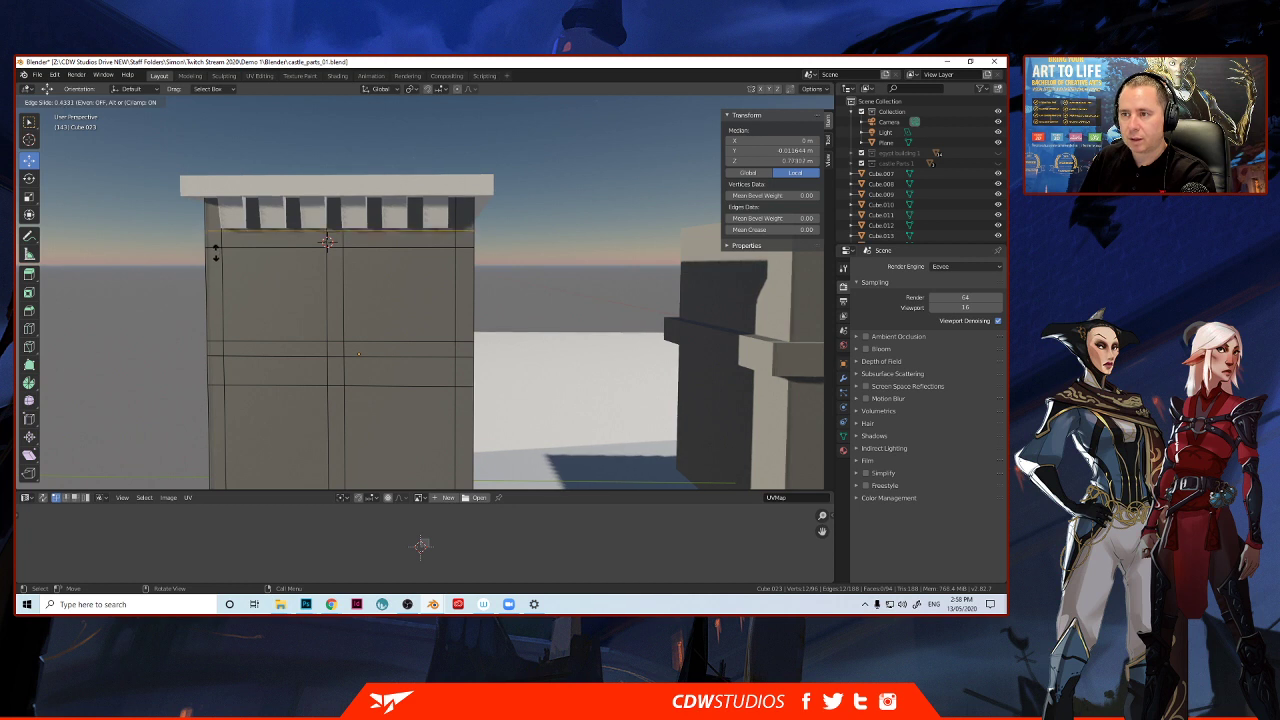
{"action": "left_click", "coordinate": [215, 252]}
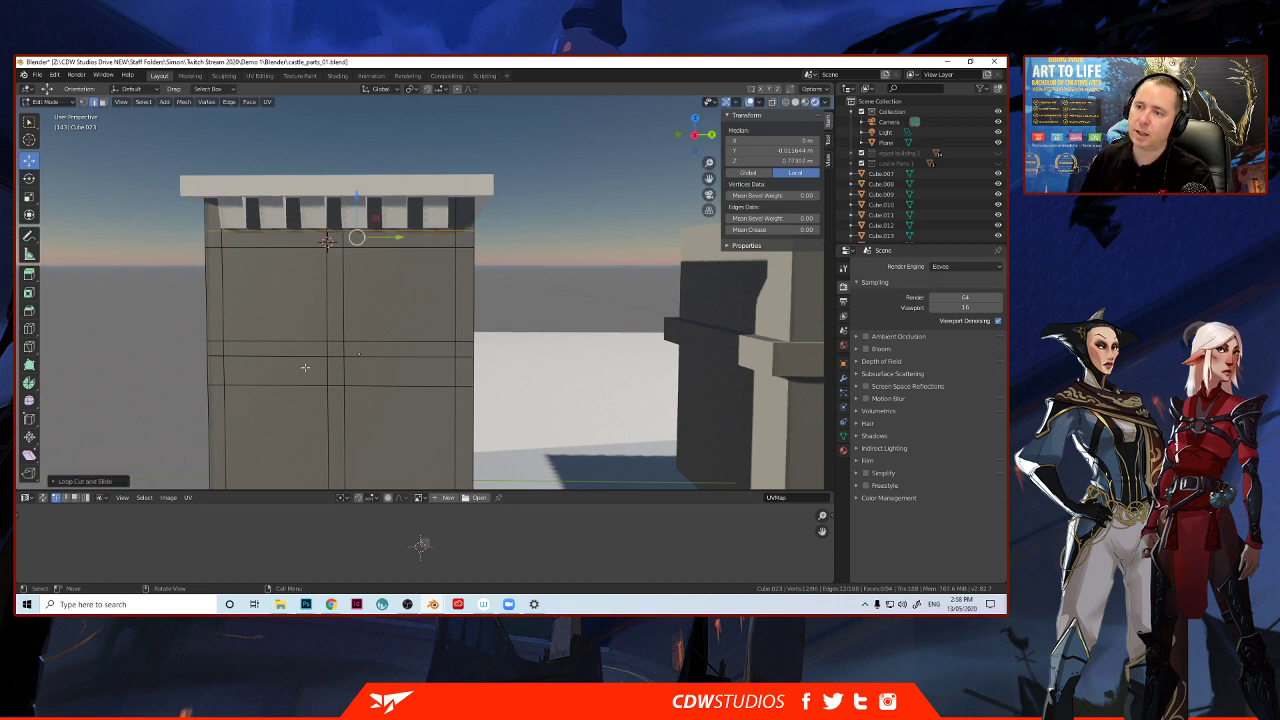
In face selection mode, select both side strips and the whole top strip of the upper wall section.
{"action": "middle_click_drag", "start_coordinate": [305, 367], "coordinate": [302, 367]}
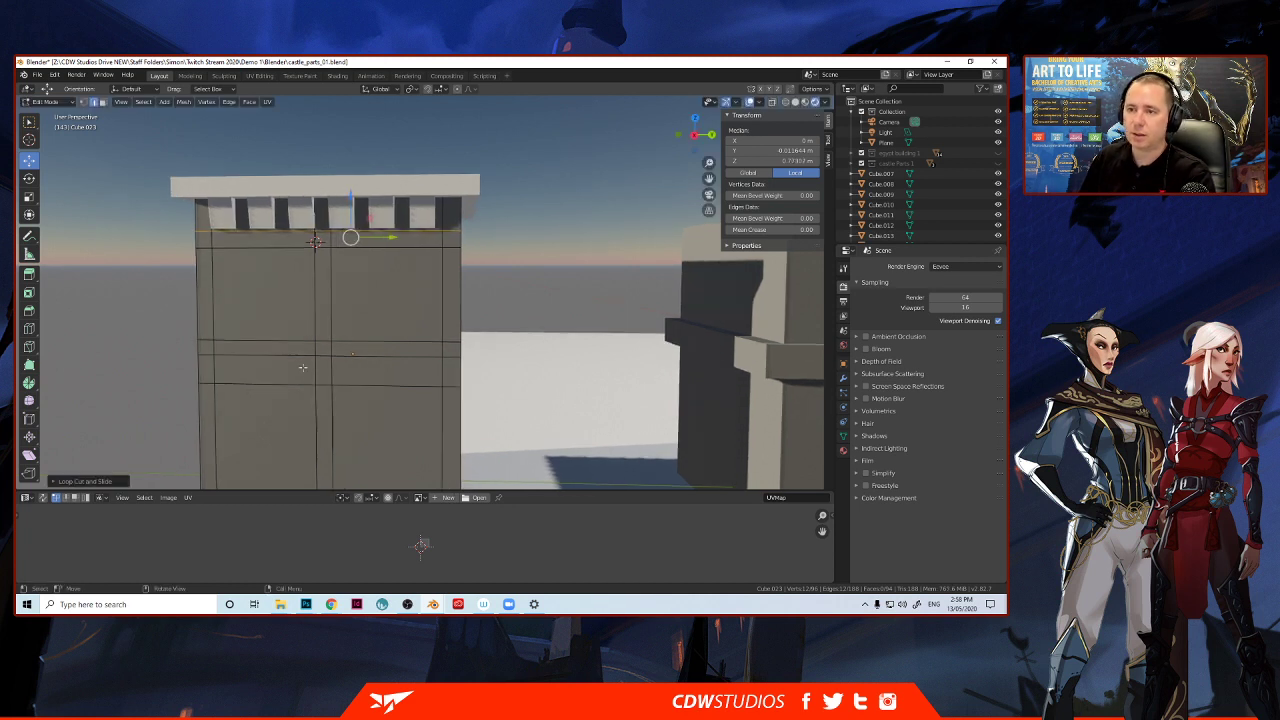
{"action": "left_click", "coordinate": [198, 296]}
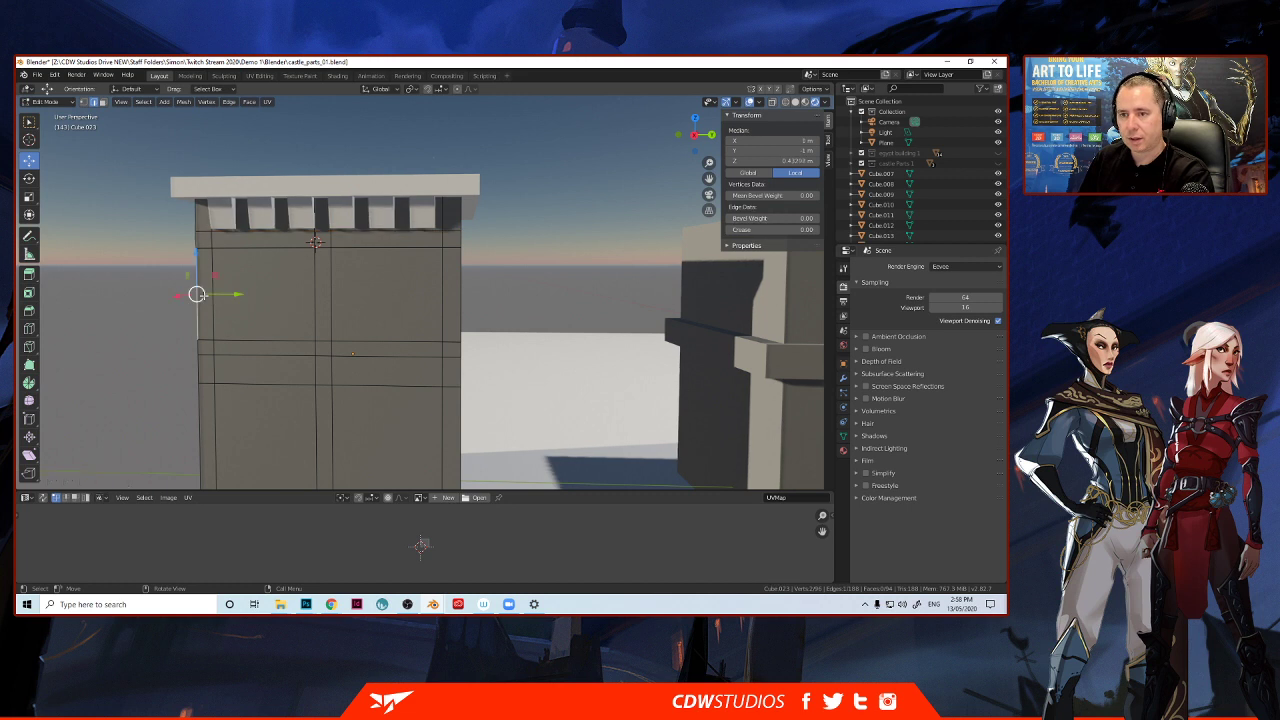
{"action": "left_click", "coordinate": [160, 230]}
{"action": "left_click", "coordinate": [200, 276]}
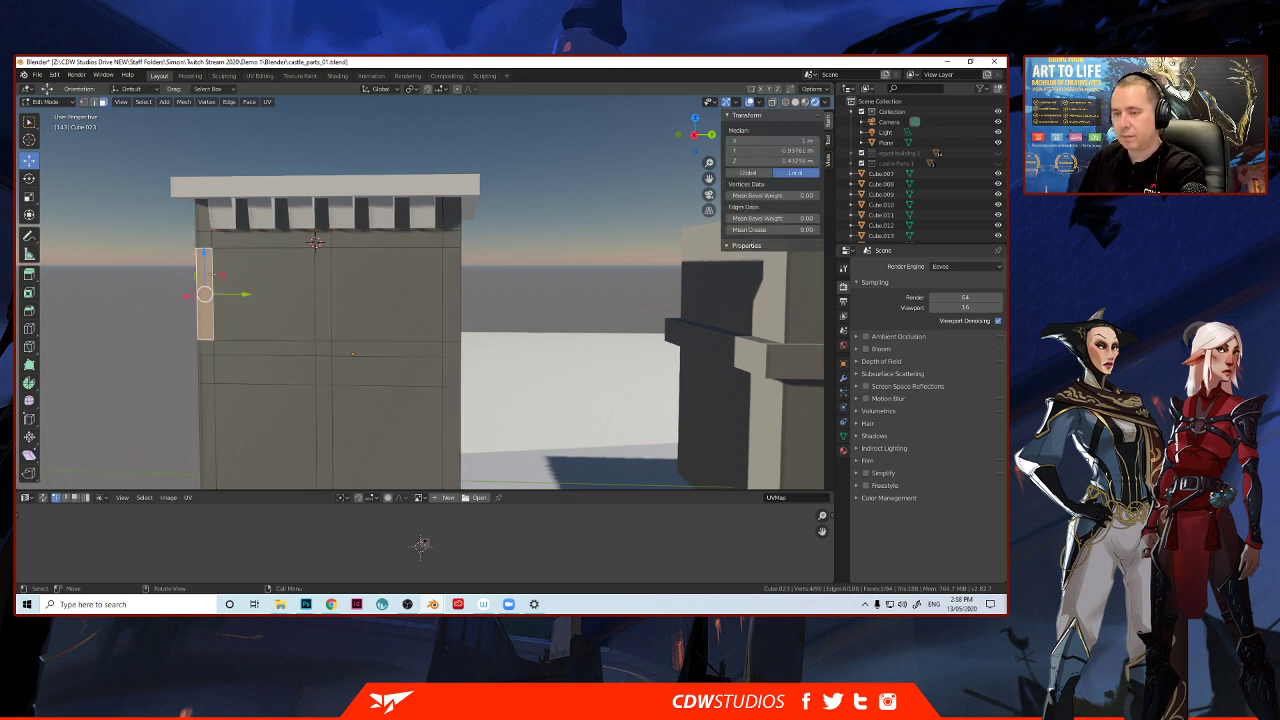
{"action": "left_click", "coordinate": [240, 243], "text": "shift"}
{"action": "left_click", "coordinate": [323, 241], "text": "shift"}
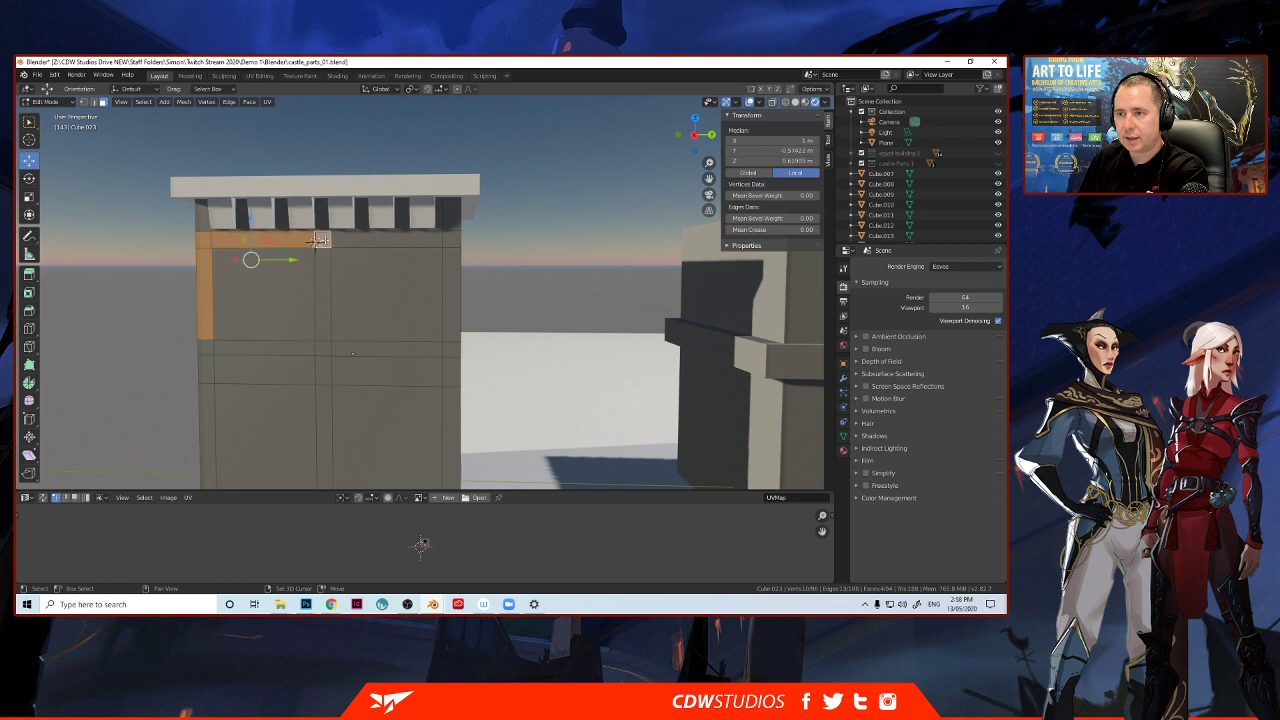
{"action": "left_click", "coordinate": [407, 243], "text": "shift"}
{"action": "left_click", "coordinate": [449, 238], "text": "shift"}
{"action": "left_click", "coordinate": [449, 266], "text": "shift"}
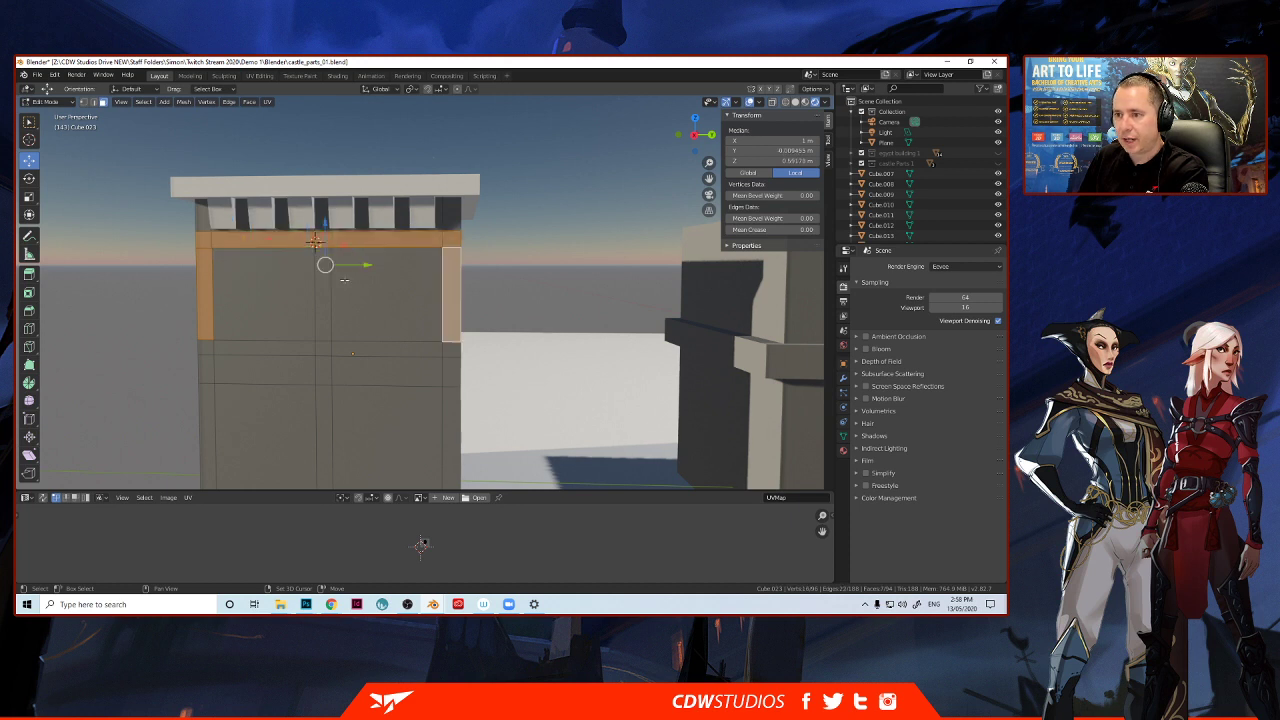
Add the central strip and the full bottom strip to the face selection, completing a frame around the two upper panels.
{"action": "left_click", "coordinate": [329, 279], "text": "ctrl"}
{"action": "left_click", "coordinate": [219, 346], "text": "ctrl"}
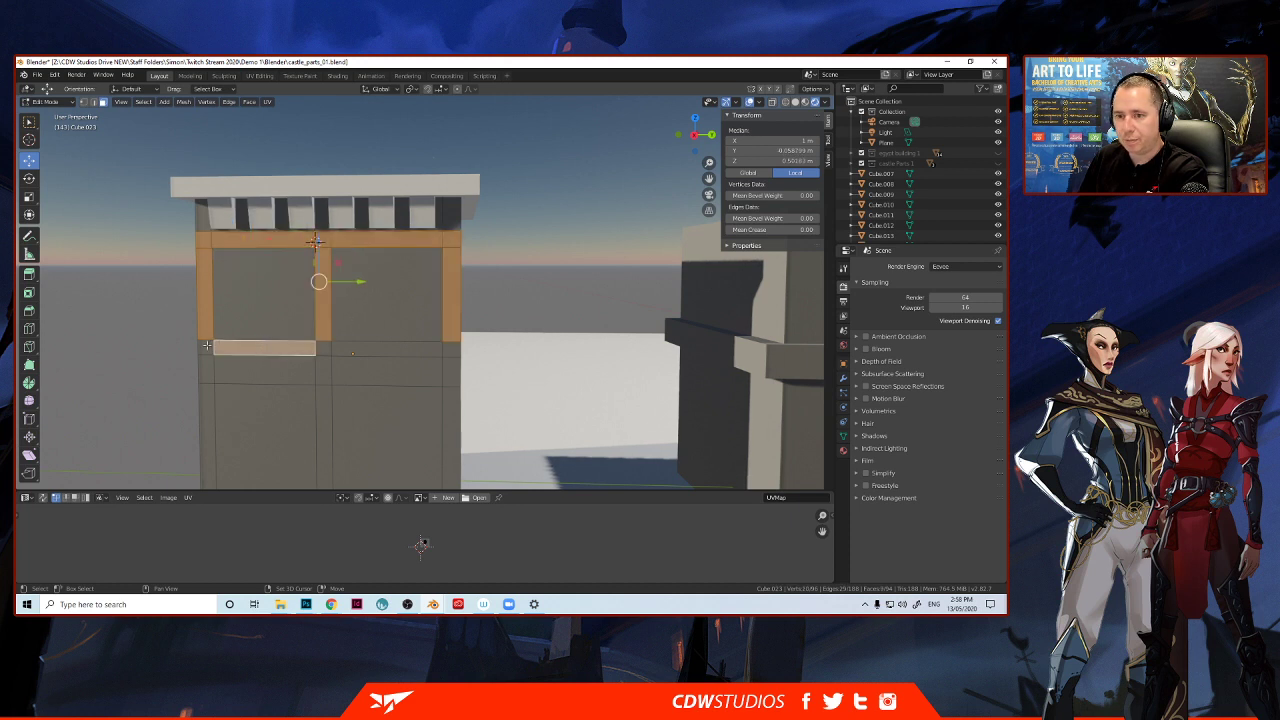
{"action": "left_click", "coordinate": [206, 347], "text": "ctrl"}
{"action": "left_click", "coordinate": [320, 349], "text": "shift"}
{"action": "left_click", "coordinate": [385, 352], "text": "shift"}
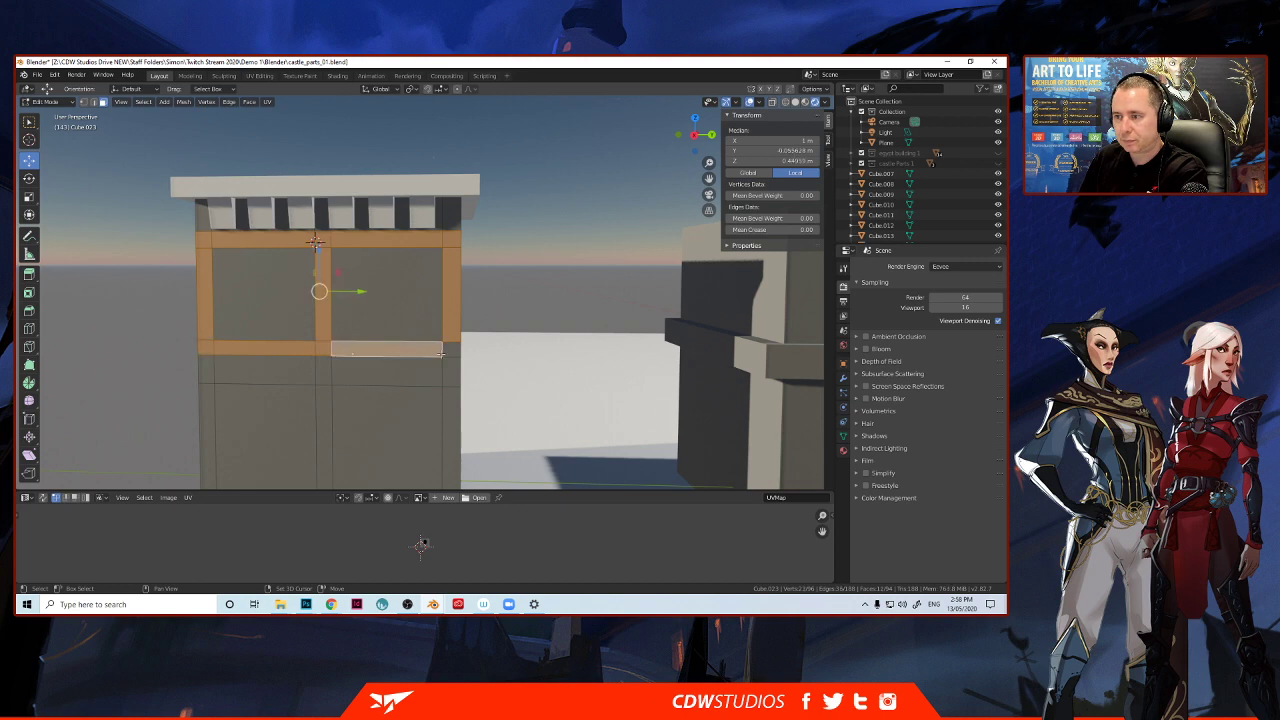
{"action": "left_click", "coordinate": [451, 353], "text": "shift"}
{"action": "middle_click_drag", "start_coordinate": [459, 359], "coordinate": [407, 356]}
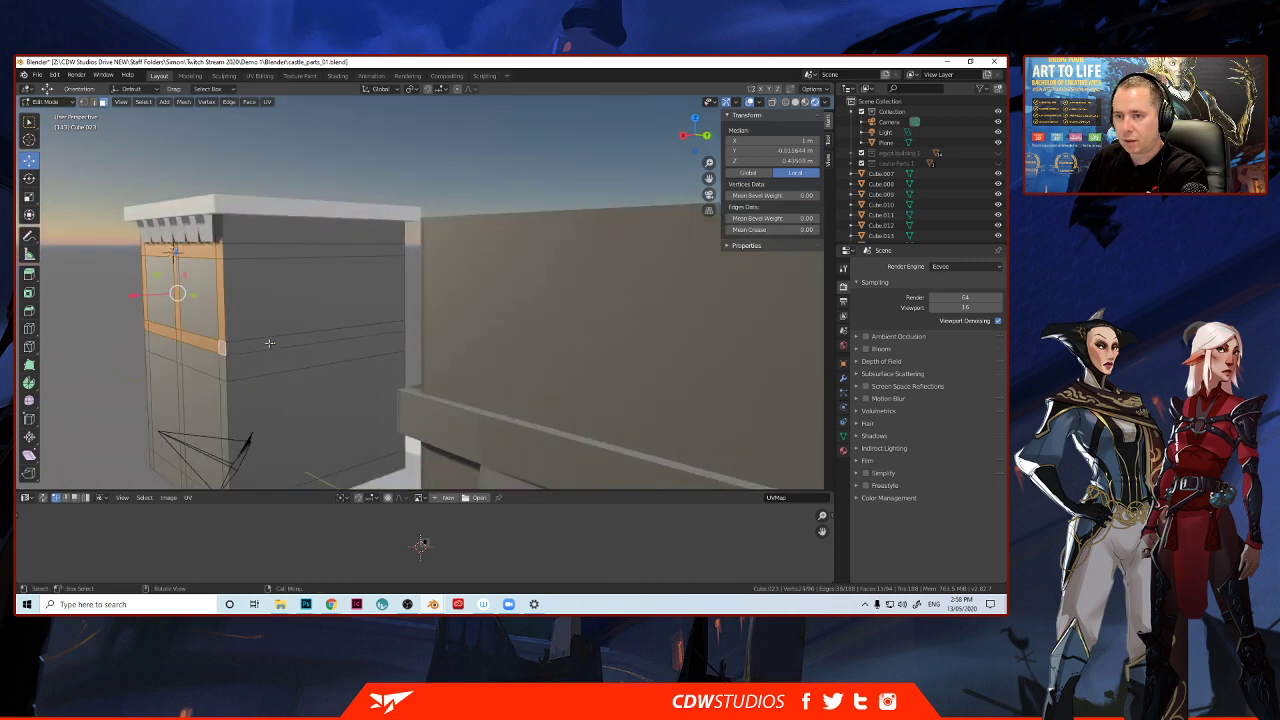
Add the upper and lower horizontal strips of the adjoining side wall to the face selection.
{"action": "left_click", "coordinate": [240, 345], "text": "alt+shift"}
{"action": "left_click", "coordinate": [250, 255], "text": "alt+shift"}
{"action": "middle_click_drag", "start_coordinate": [250, 255], "coordinate": [356, 261]}
{"action": "scroll", "coordinate": [383, 279], "scroll_direction": "up", "scroll_amount": 2}
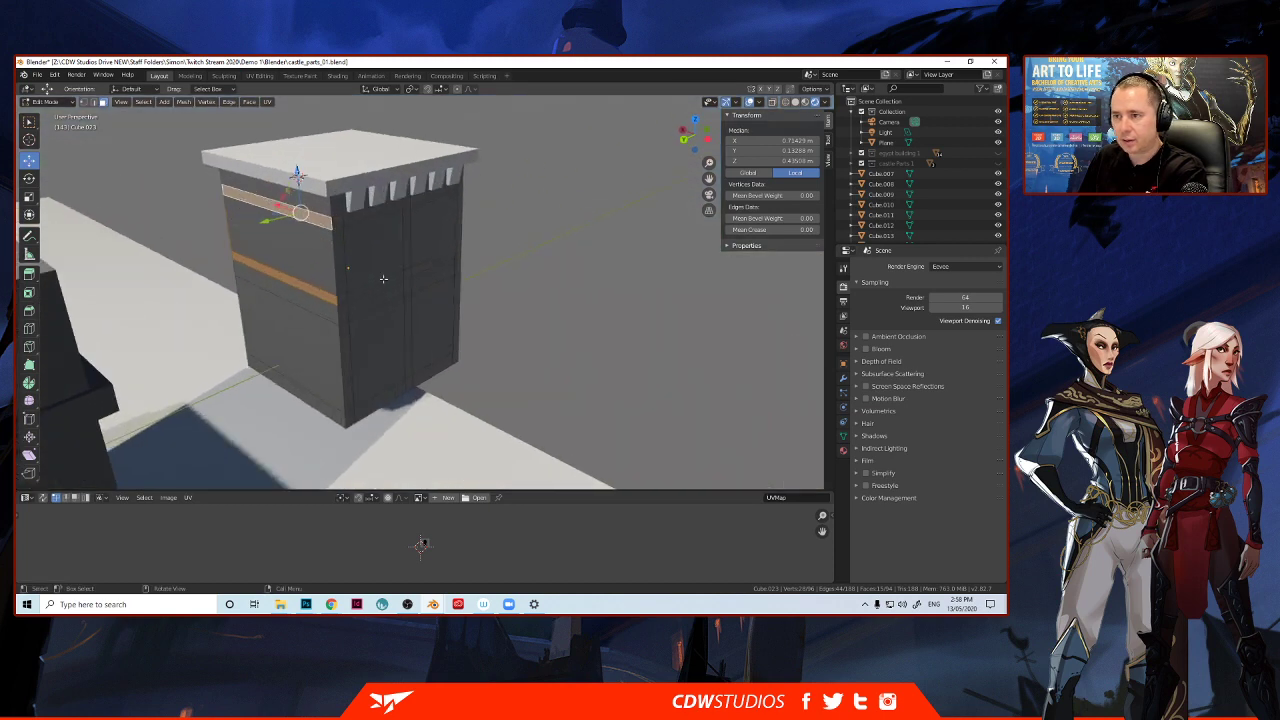
Add the top strip, both side strips and the central strip of the opposite bracketed wall to the face selection.
{"action": "left_click", "coordinate": [322, 210], "text": "shift"}
{"action": "left_click", "coordinate": [384, 202], "text": "shift"}
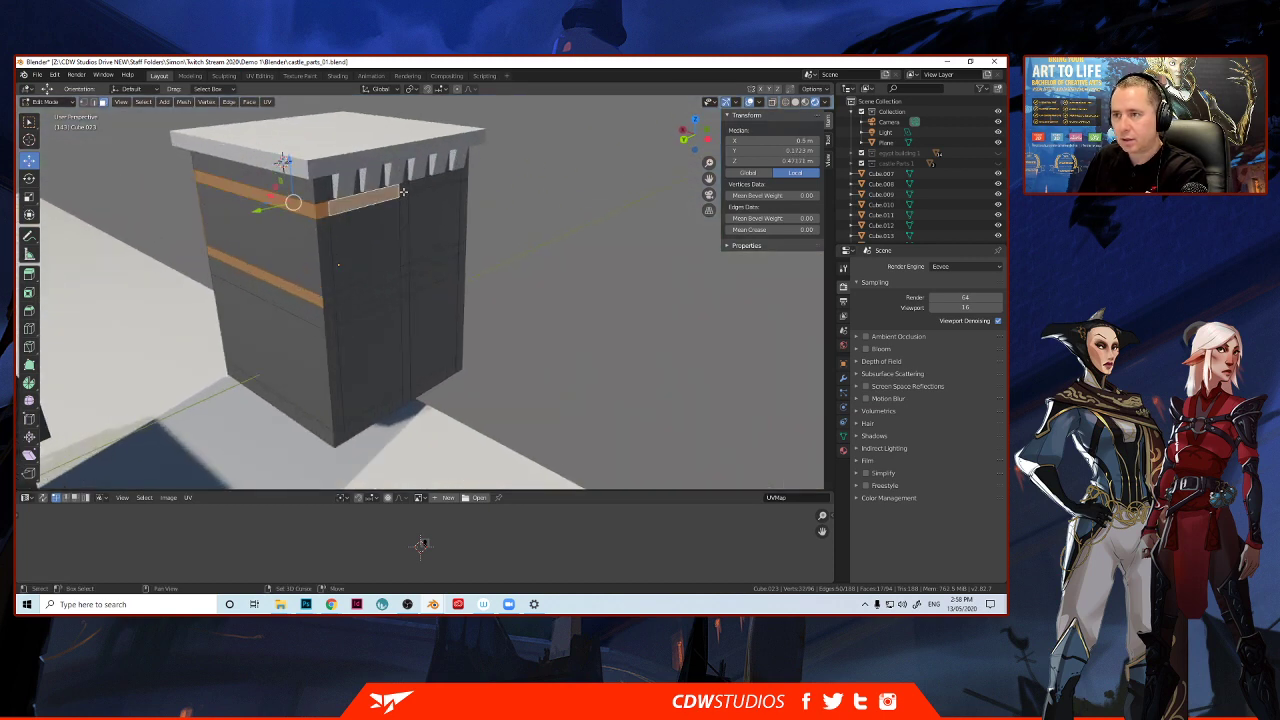
{"action": "left_click", "coordinate": [426, 190], "text": "shift"}
{"action": "left_click", "coordinate": [463, 200]}
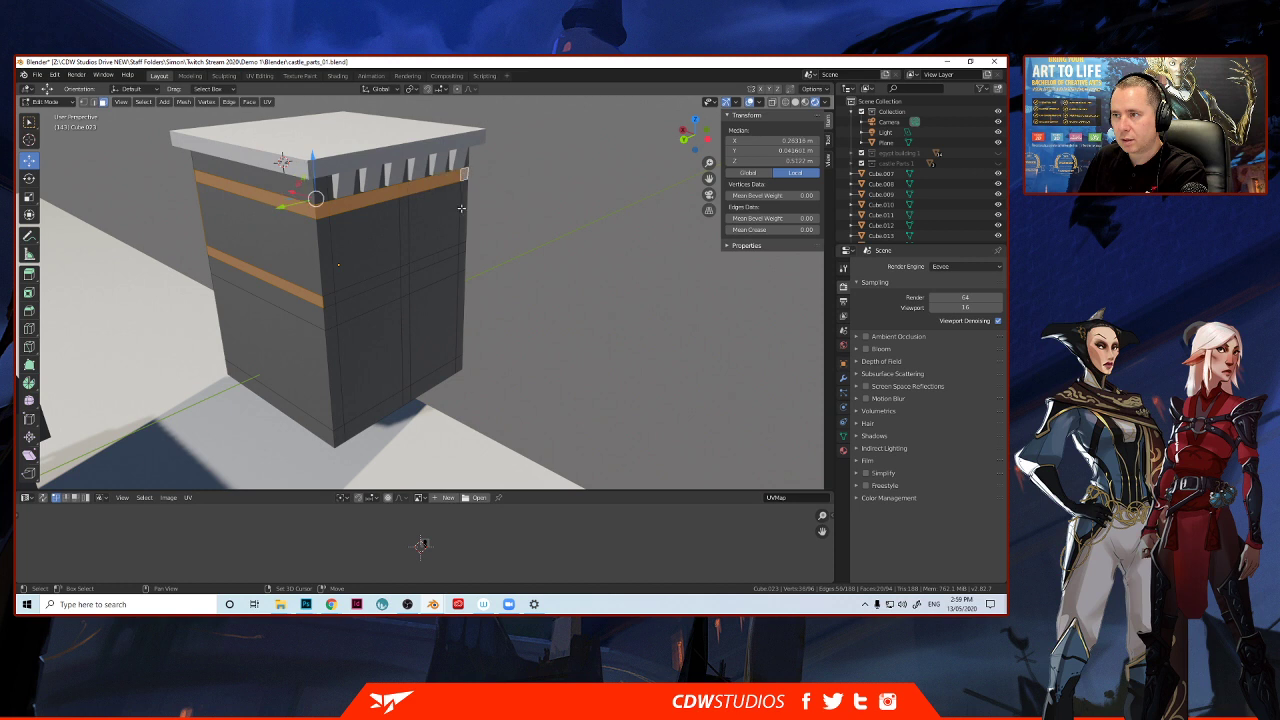
{"action": "left_click", "coordinate": [404, 229]}
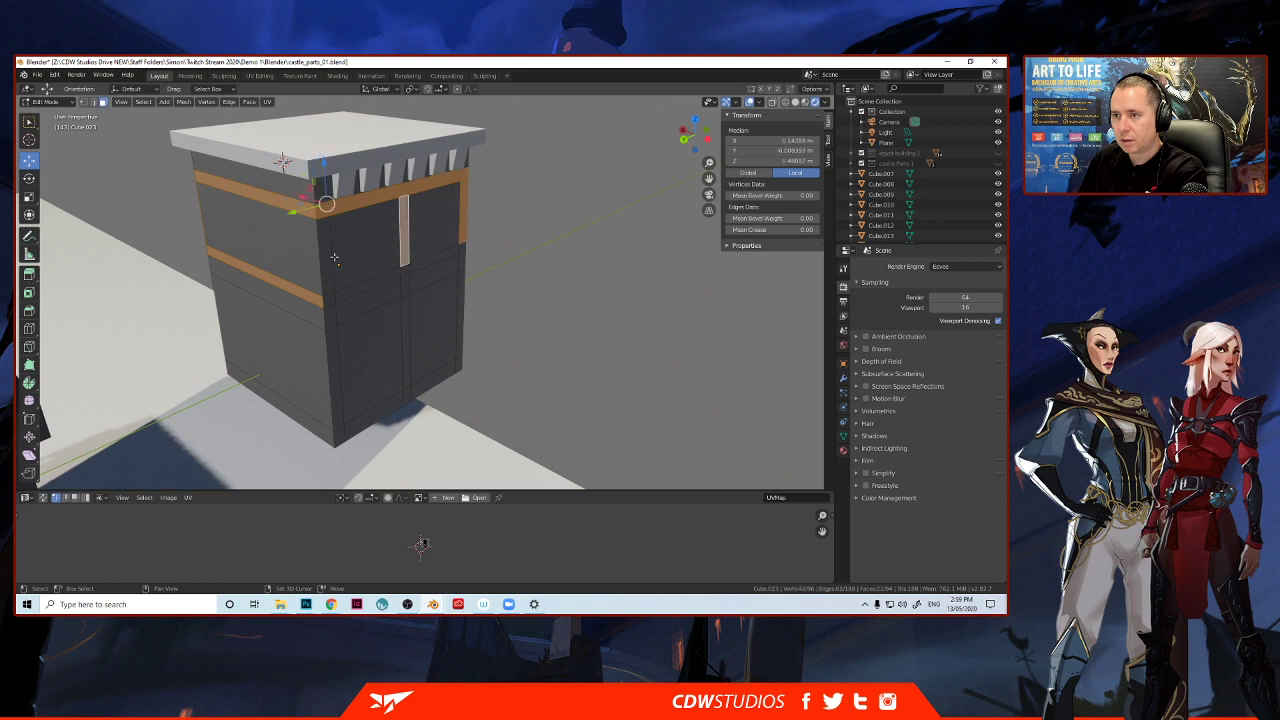
{"action": "left_click", "coordinate": [326, 258]}
{"action": "left_click", "coordinate": [328, 302], "text": "shift"}
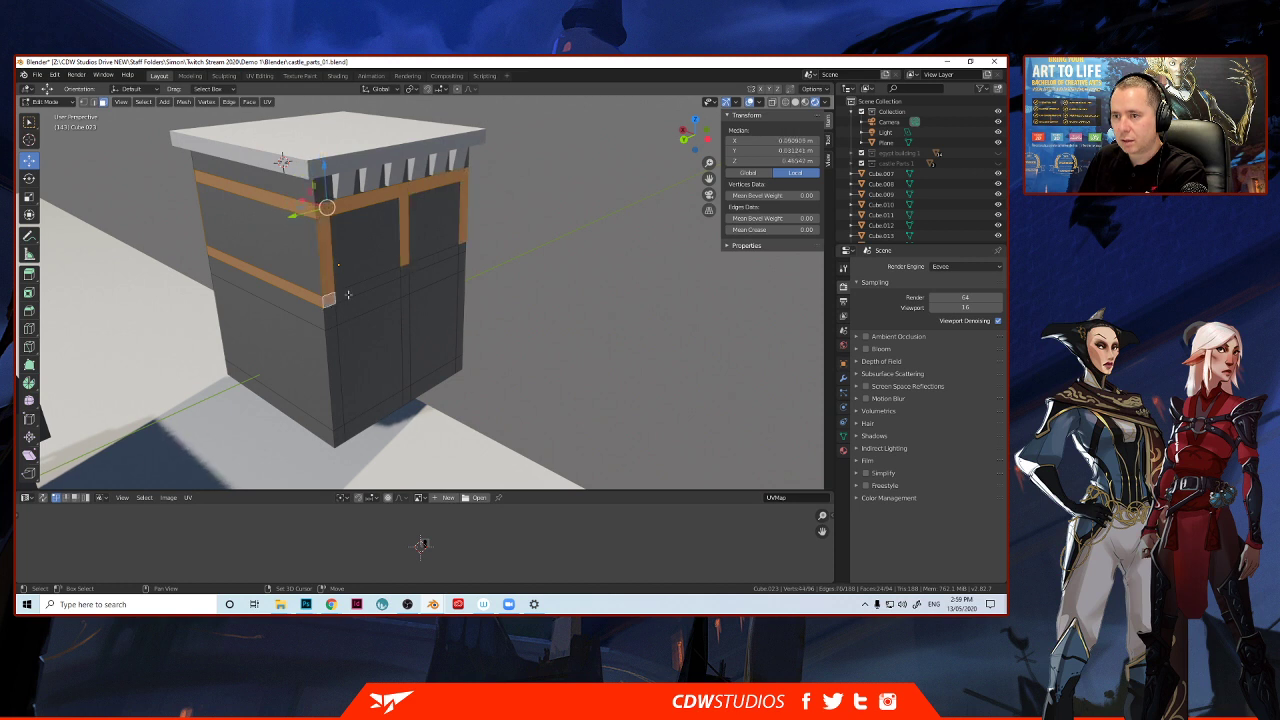
Add the full bottom strip of the opposite wall to the selection, closing the frame around its two upper panels.
{"action": "left_click", "coordinate": [360, 288], "text": "shift"}
{"action": "left_click", "coordinate": [405, 270], "text": "shift"}
{"action": "left_click", "coordinate": [442, 262], "text": "shift"}
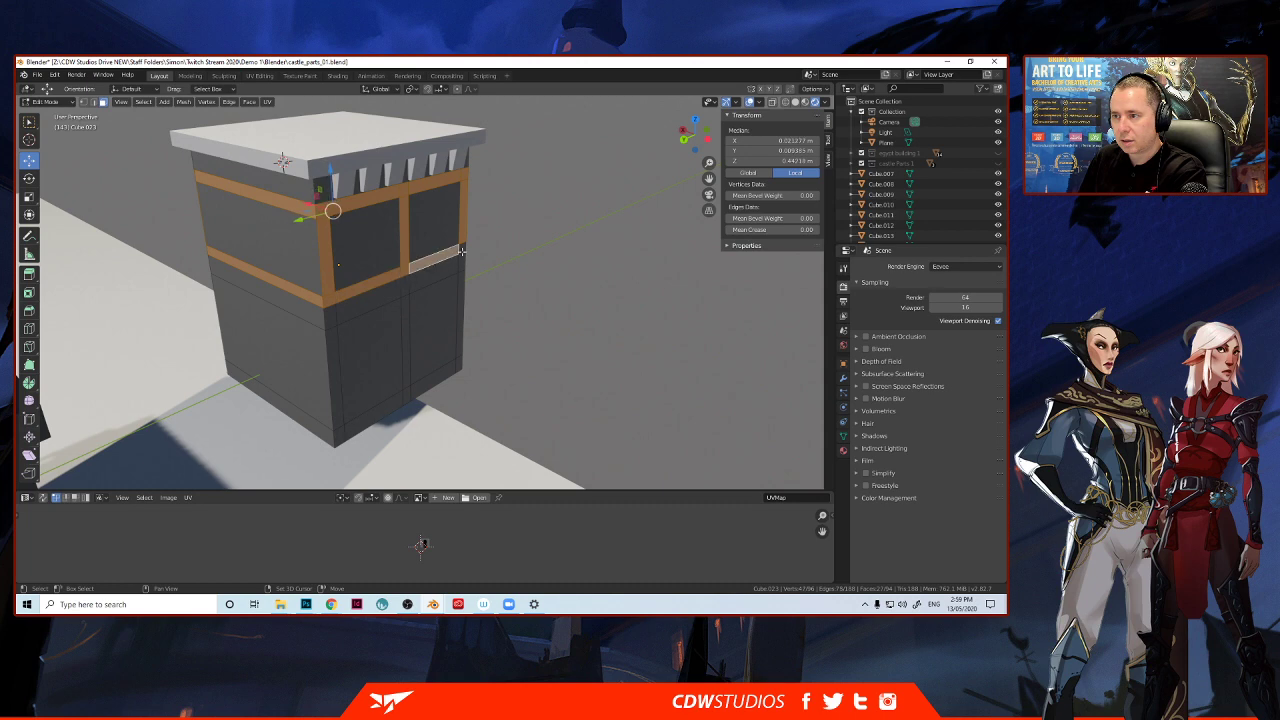
{"action": "left_click", "coordinate": [462, 251], "text": "shift"}
Add the upper and lower horizontal strips of the remaining side wall to complete the frame selection around the tower.
{"action": "middle_click_drag", "start_coordinate": [462, 252], "coordinate": [349, 294]}
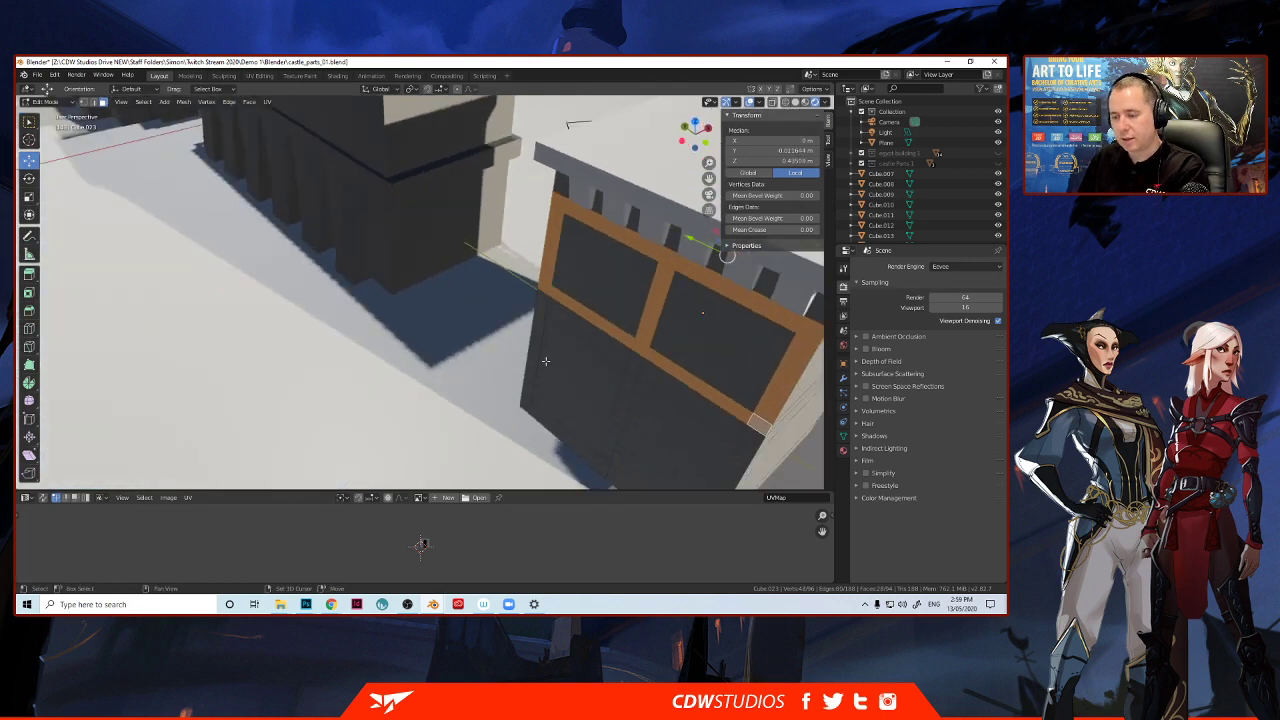
{"action": "middle_click_drag", "start_coordinate": [545, 360], "coordinate": [431, 200]}
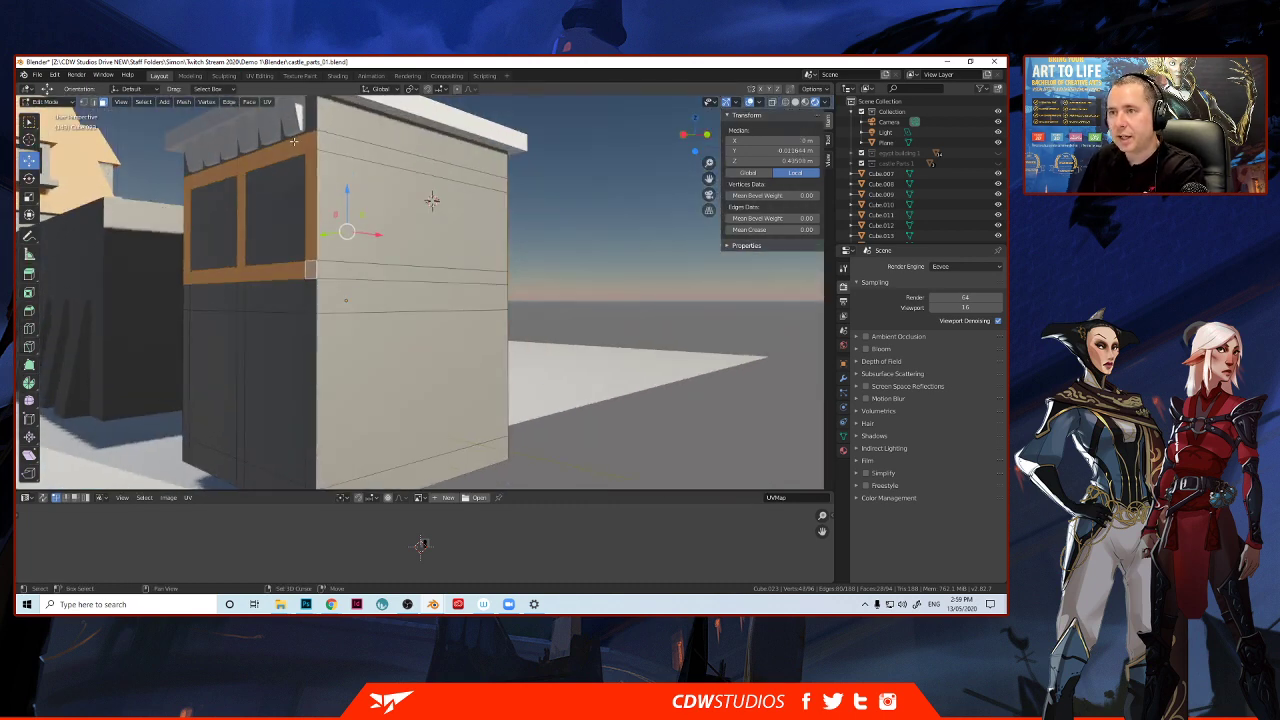
{"action": "left_click", "coordinate": [357, 143]}
{"action": "left_click", "coordinate": [372, 268]}
{"action": "scroll", "coordinate": [305, 312], "scroll_direction": "up", "scroll_amount": 4}
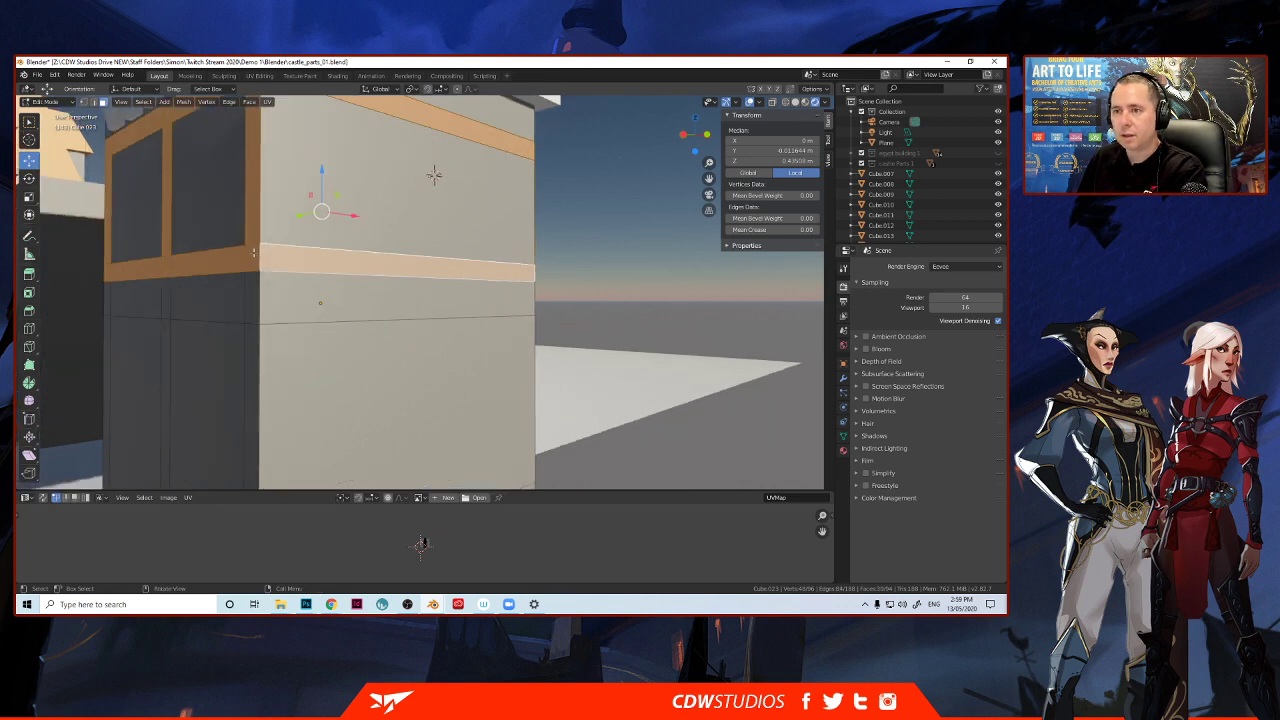
{"action": "middle_click_drag", "start_coordinate": [305, 312], "coordinate": [413, 365]}
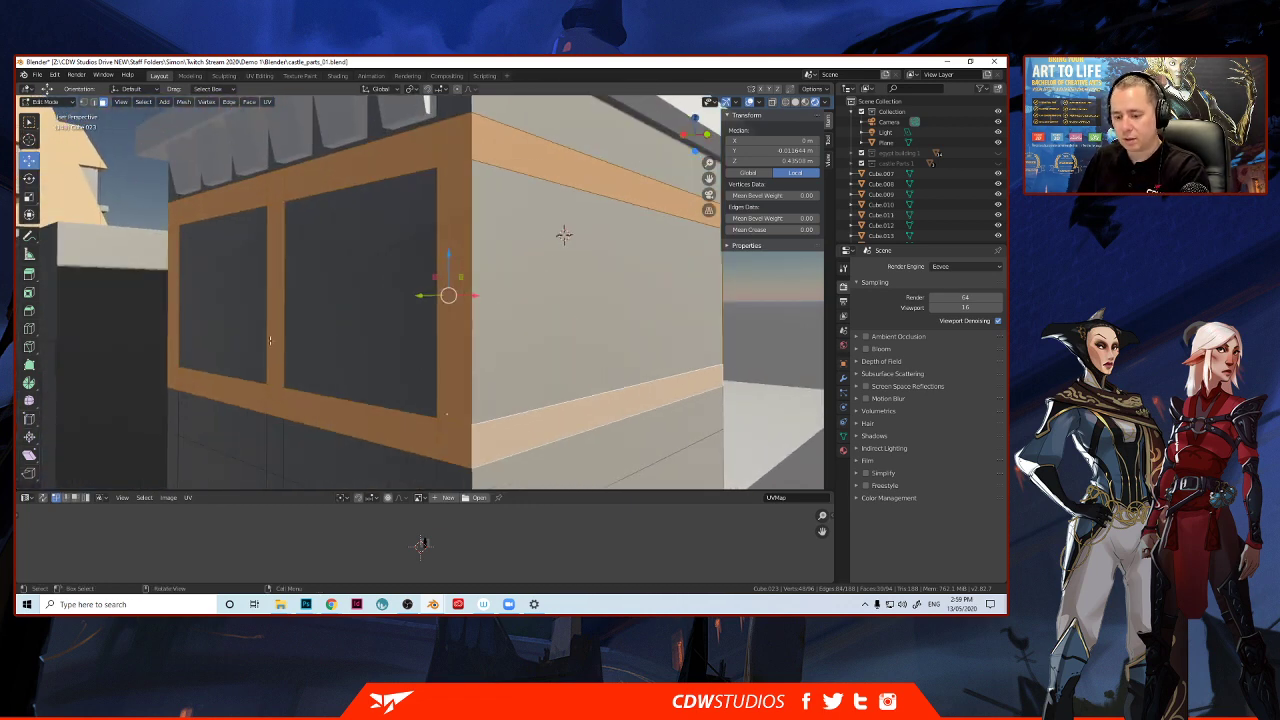
Extrude the selected frame faces slightly outward along their normals.
{"action": "key", "text": "alt+e"}
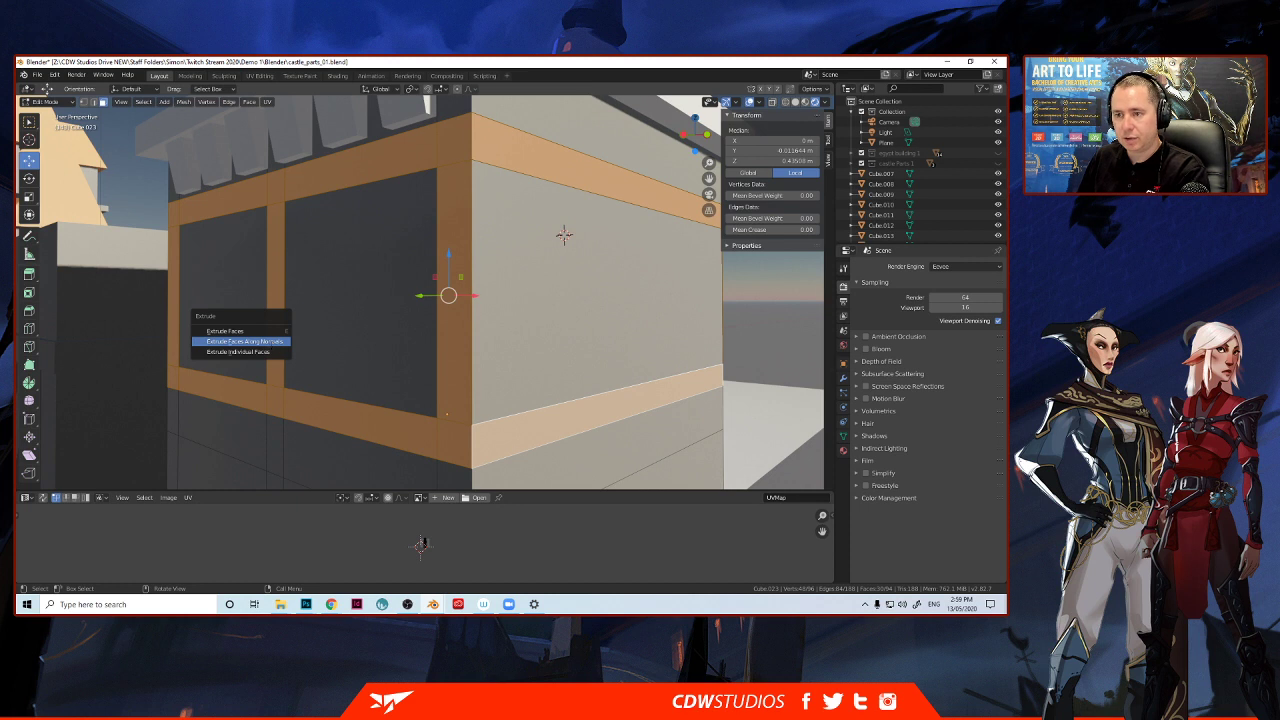
{"action": "left_click", "coordinate": [245, 341]}
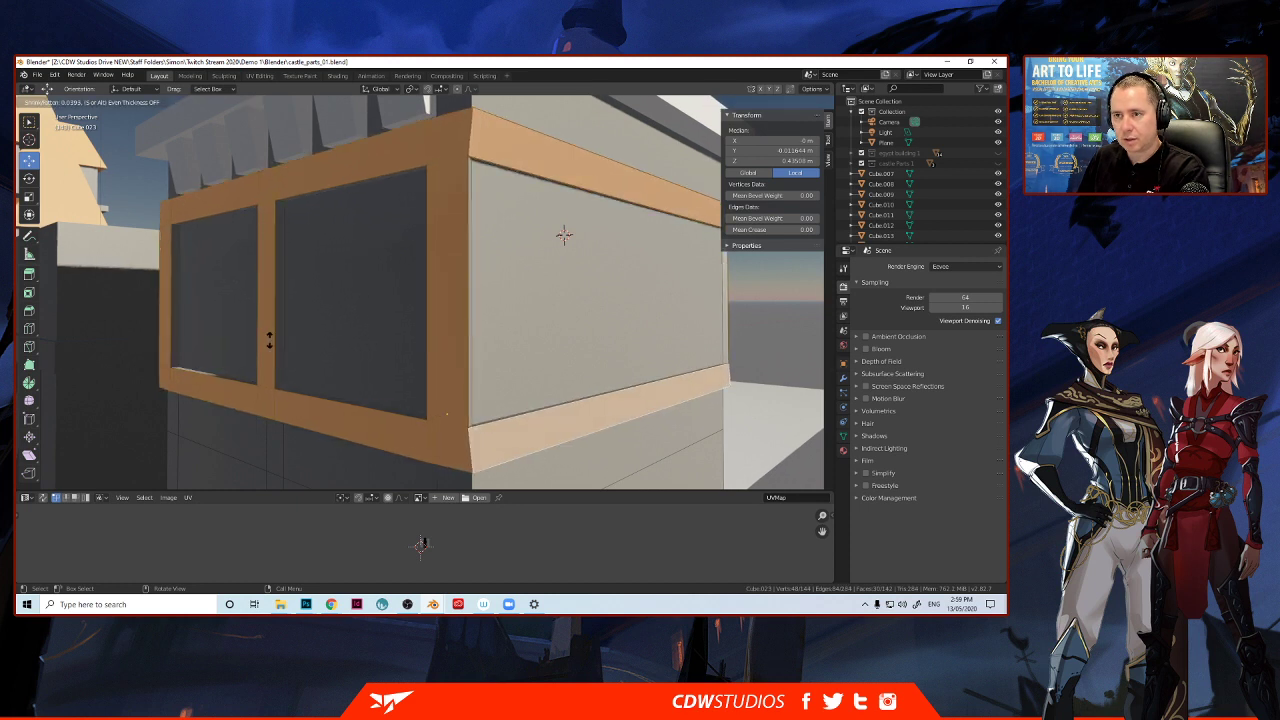
{"action": "left_click", "coordinate": [268, 341]}
Leave edit mode and examine the raised panel frame on the tower from near and far.
{"action": "middle_click_drag", "start_coordinate": [268, 346], "coordinate": [338, 382]}
{"action": "scroll", "coordinate": [279, 354], "scroll_direction": "down", "scroll_amount": 1}
{"action": "scroll", "coordinate": [283, 353], "scroll_direction": "down", "scroll_amount": 1}
{"action": "scroll", "coordinate": [323, 348], "scroll_direction": "down", "scroll_amount": 2}
{"action": "scroll", "coordinate": [323, 348], "scroll_direction": "up", "scroll_amount": 1}
{"action": "scroll", "coordinate": [115, 347], "scroll_direction": "up", "scroll_amount": 1}
{"action": "scroll", "coordinate": [115, 347], "scroll_direction": "down", "scroll_amount": 3}
{"action": "key", "text": "Tab"}
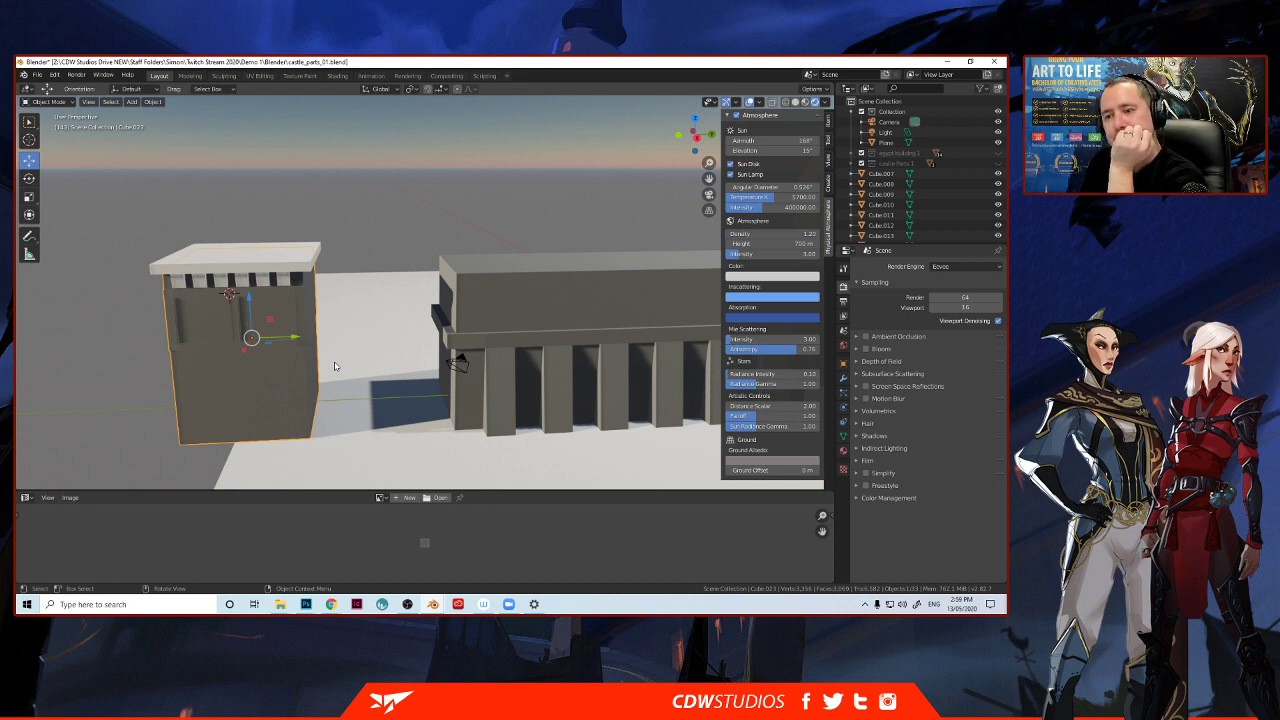
{"action": "scroll", "coordinate": [335, 366], "scroll_direction": "up", "scroll_amount": 2}
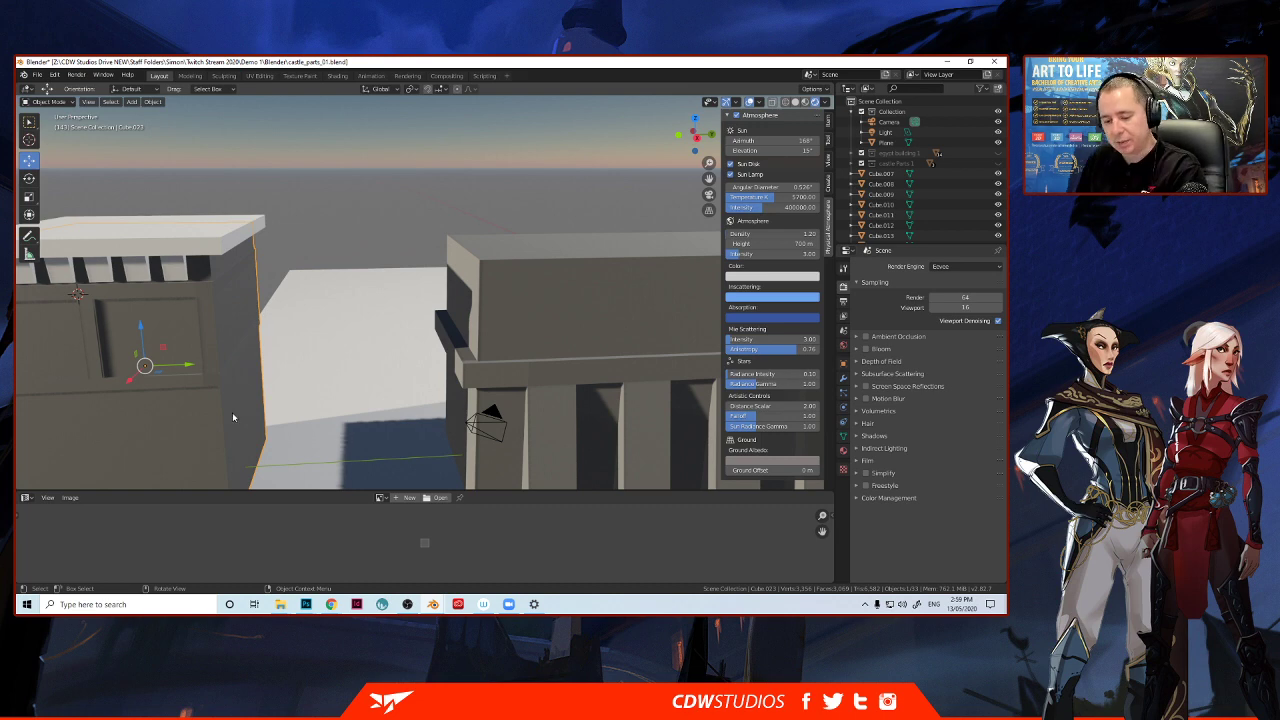
{"action": "scroll", "coordinate": [299, 400], "scroll_direction": "up", "scroll_amount": 2}
{"action": "middle_click_drag", "start_coordinate": [299, 400], "coordinate": [194, 371]}
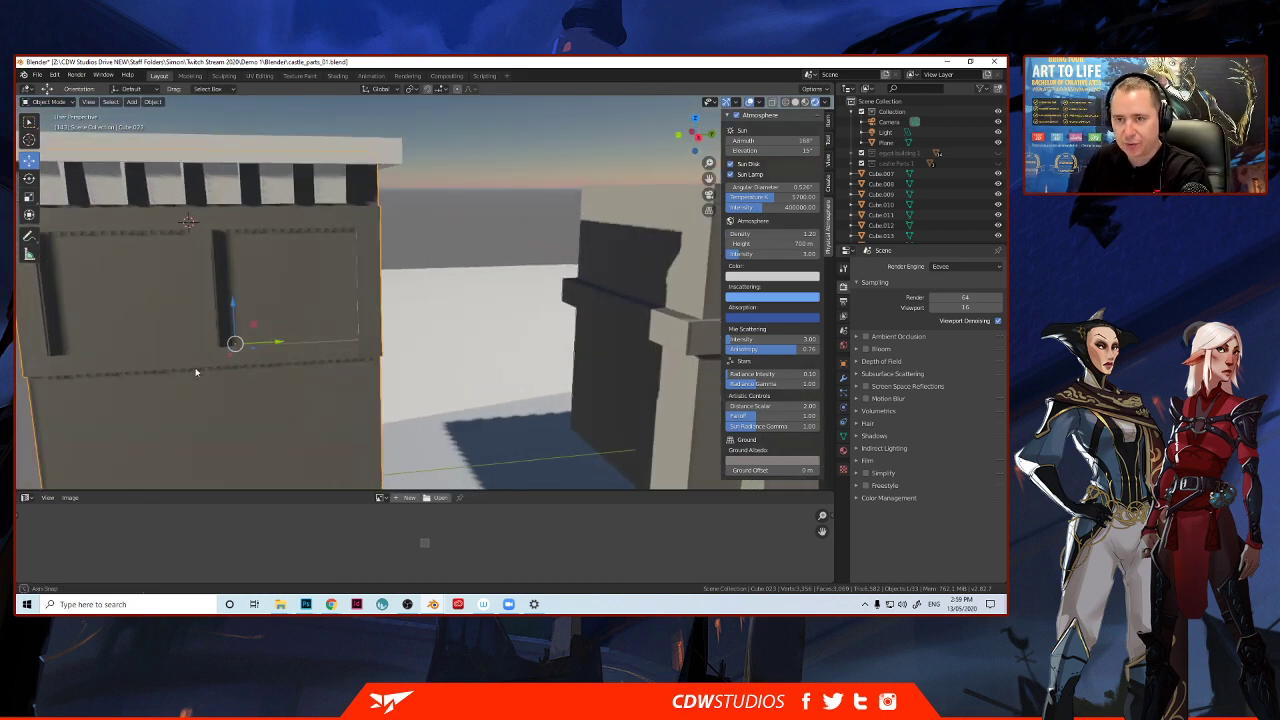
{"action": "scroll", "coordinate": [187, 370], "scroll_direction": "down", "scroll_amount": 3}
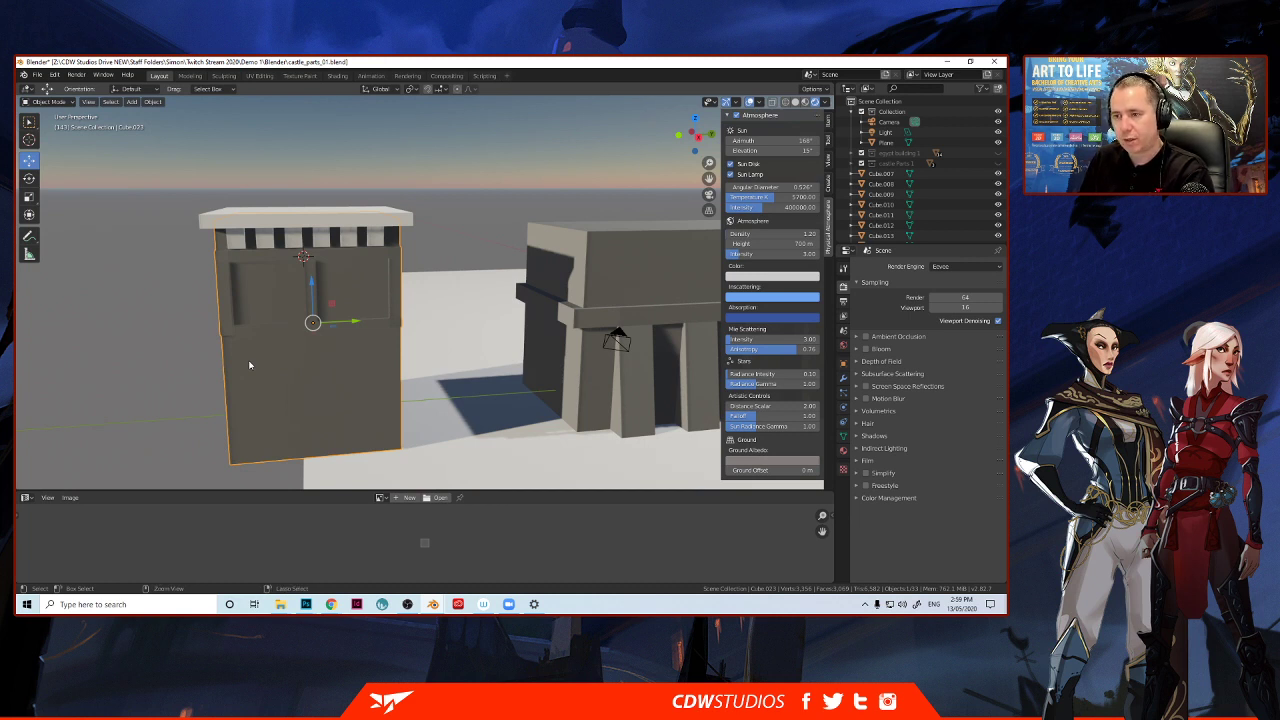
Undo the frame extrusion, its face selection and the panel loop cuts on the tower walls, and return to object mode.
{"action": "key", "text": "Tab"}
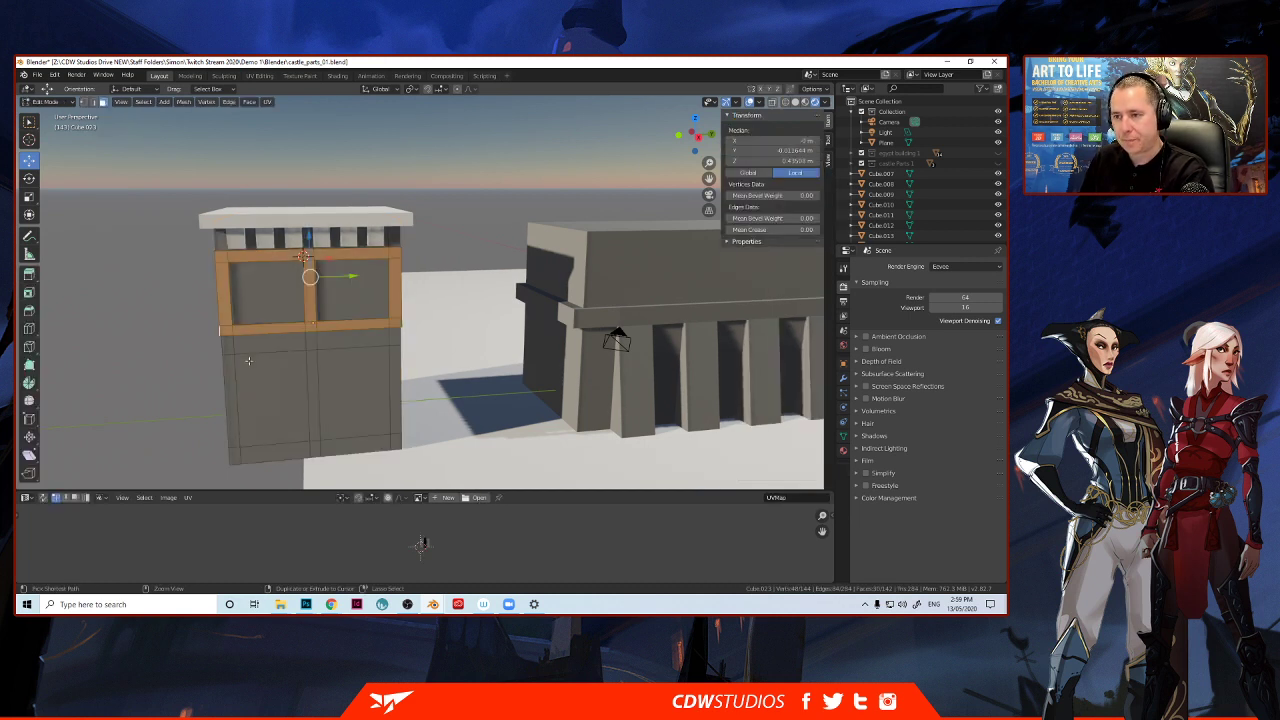
{"action": "key", "text": "ctrl+z"}
{"action": "key", "text": "ctrl+z"}
{"action": "key", "text": "ctrl+z"}
{"action": "key", "text": "ctrl+z"}
{"action": "key", "text": "ctrl+z"}
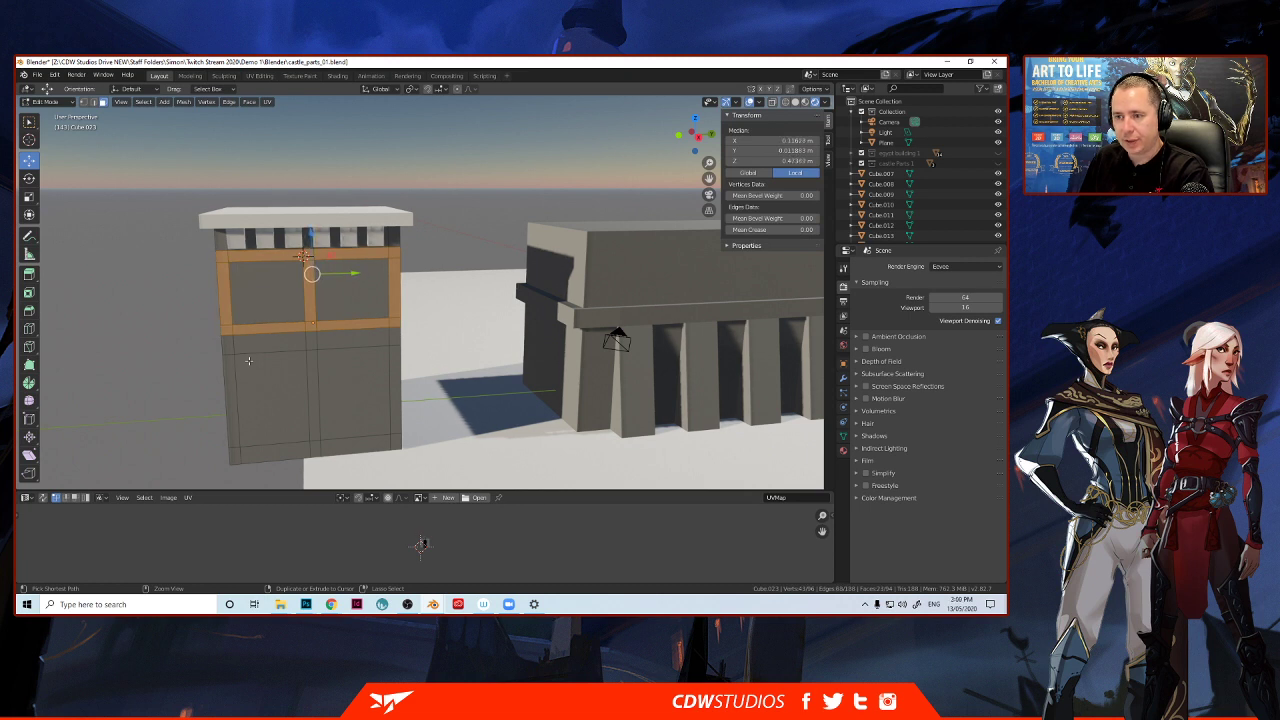
{"action": "key", "text": "ctrl+z"}
{"action": "key", "text": "ctrl+z"}
{"action": "key", "text": "ctrl+z"}
{"action": "key", "text": "ctrl+z"}
{"action": "key", "text": "ctrl+z"}
{"action": "key", "text": "ctrl+z"}
{"action": "key", "text": "ctrl+z"}
{"action": "key", "text": "ctrl+z"}
{"action": "key", "text": "ctrl+z"}
{"action": "key", "text": "ctrl+z"}
{"action": "key", "text": "ctrl+z"}
{"action": "key", "text": "ctrl+z"}
{"action": "key", "text": "ctrl+z"}
{"action": "key", "text": "ctrl+z"}
{"action": "key", "text": "ctrl+z"}
{"action": "key", "text": "ctrl+z"}
{"action": "key", "text": "ctrl+z"}
{"action": "key", "text": "ctrl+z"}
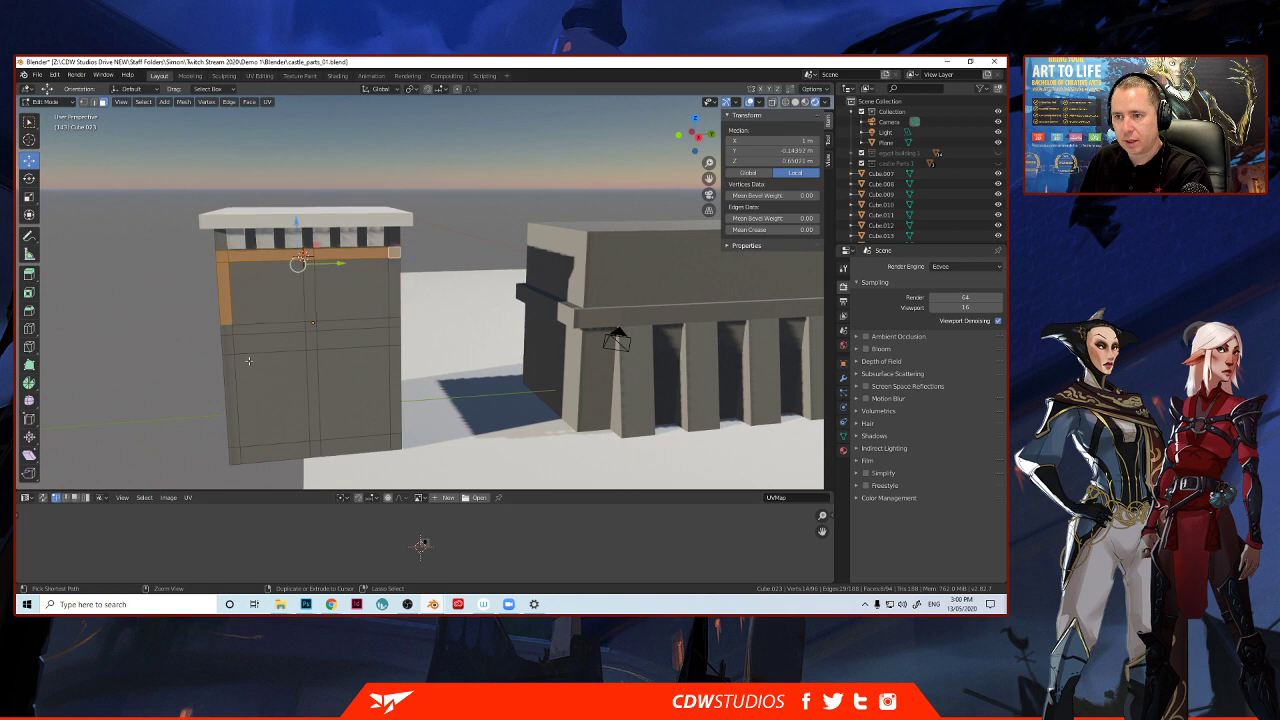
{"action": "key", "text": "Tab"}
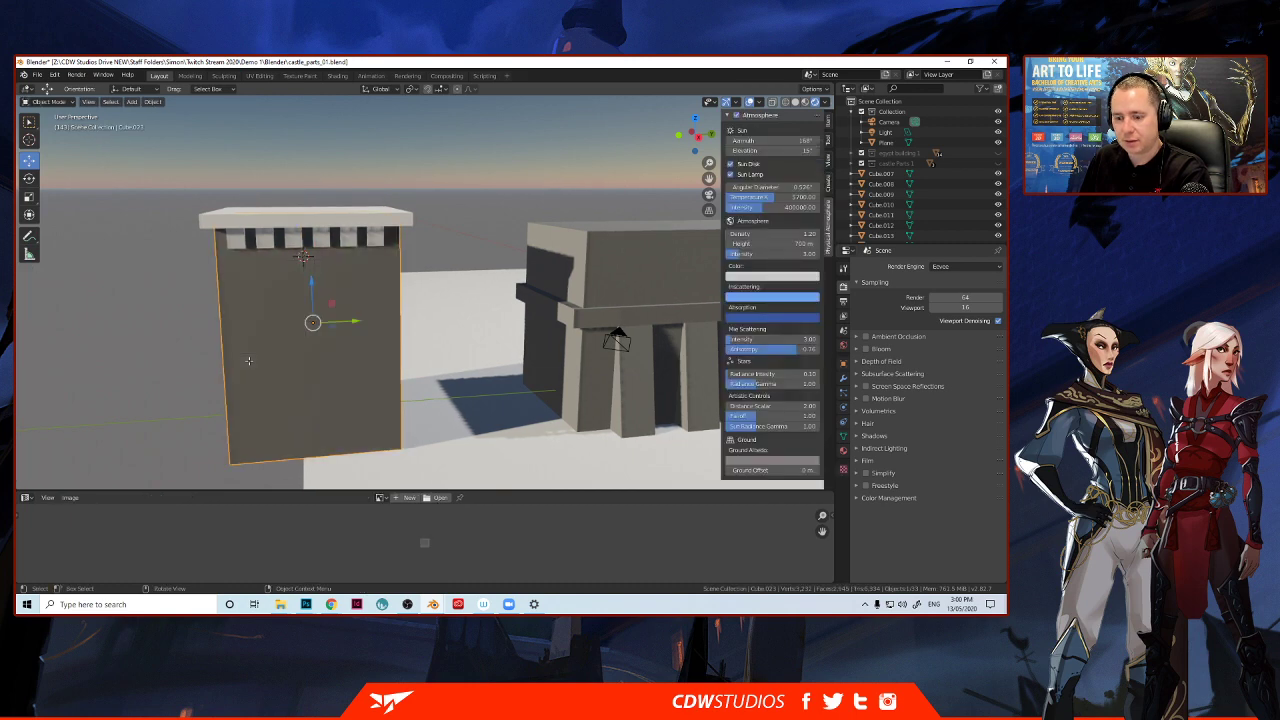
{"action": "key", "text": "Tab"}
{"action": "left_click", "coordinate": [267, 362]}
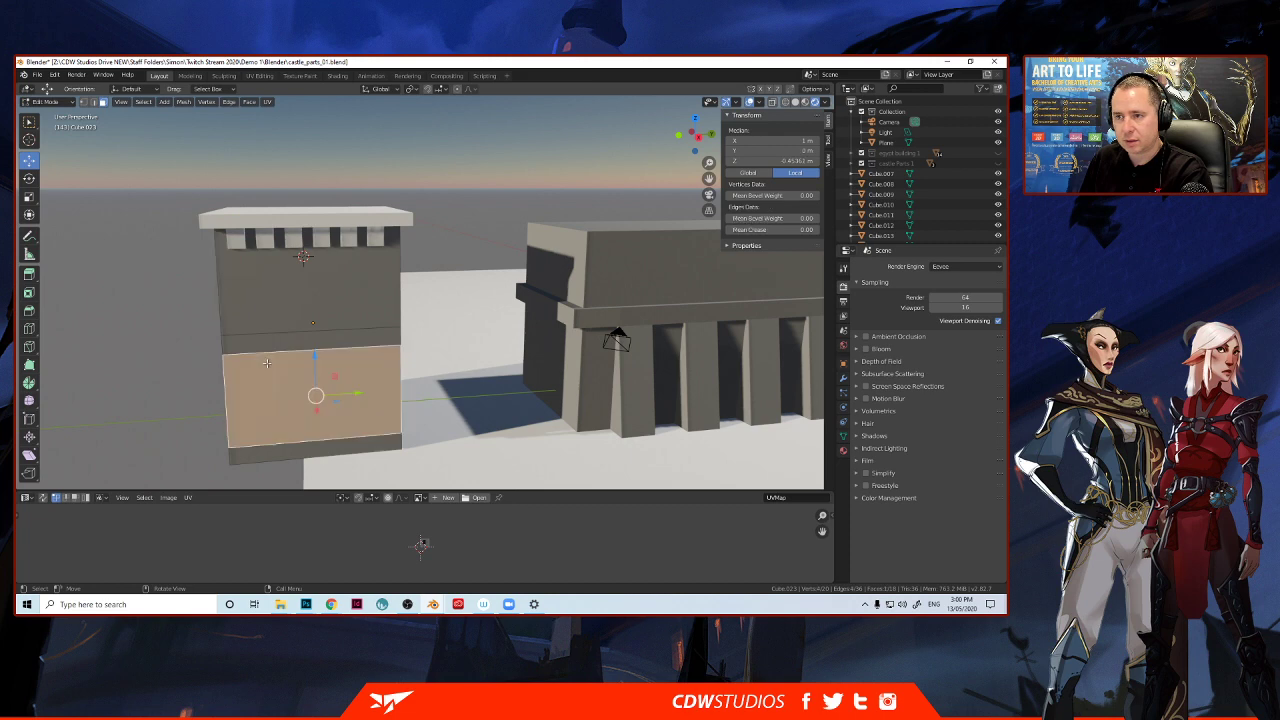
{"action": "middle_click_drag", "start_coordinate": [226, 371], "coordinate": [283, 364]}
{"action": "left_click", "coordinate": [161, 349]}
{"action": "key", "text": "Tab"}
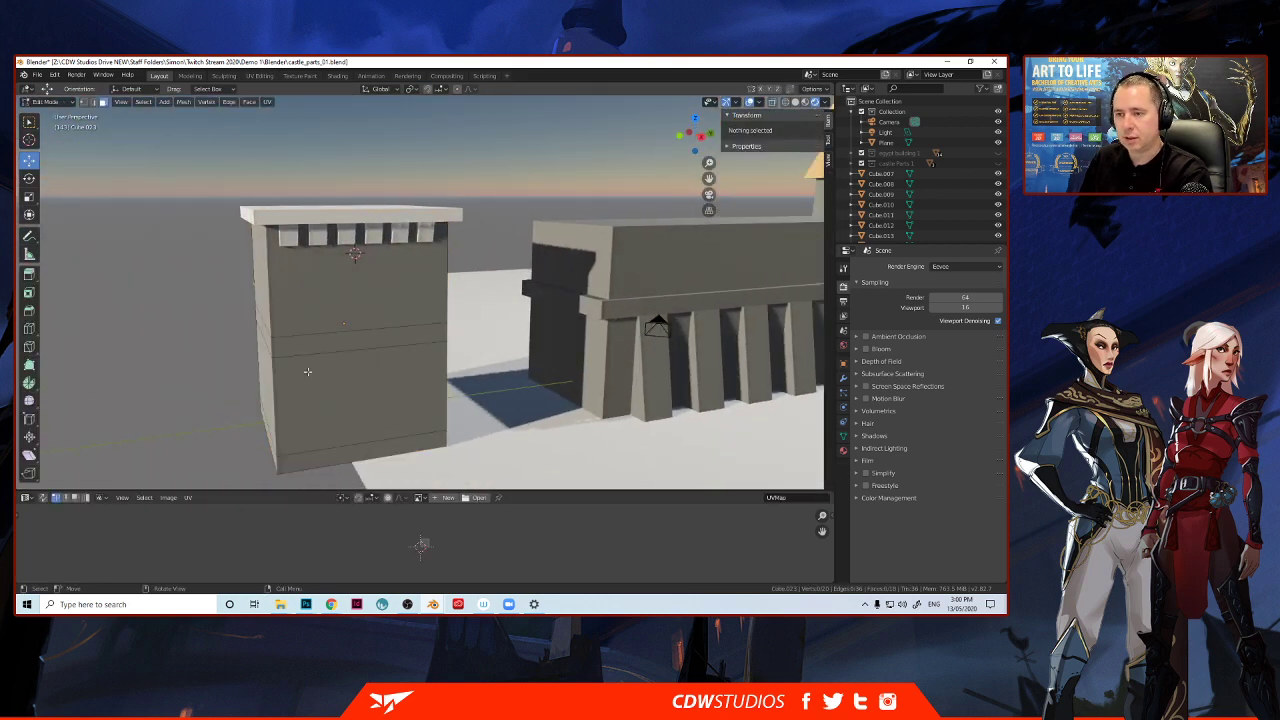
Duplicate the overhanging top slab in place and set the copy's origin to Center of Mass (Surface).
{"action": "scroll", "coordinate": [308, 377], "scroll_direction": "up", "scroll_amount": 2}
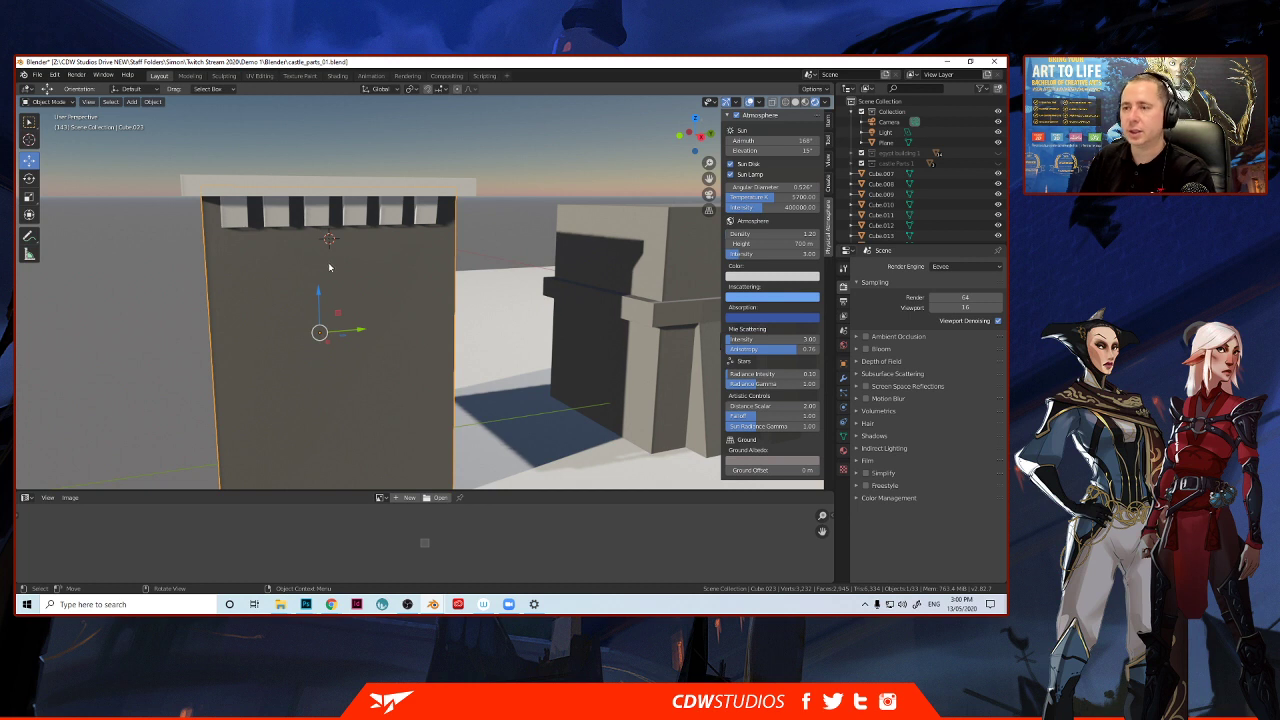
{"action": "left_click", "coordinate": [246, 186]}
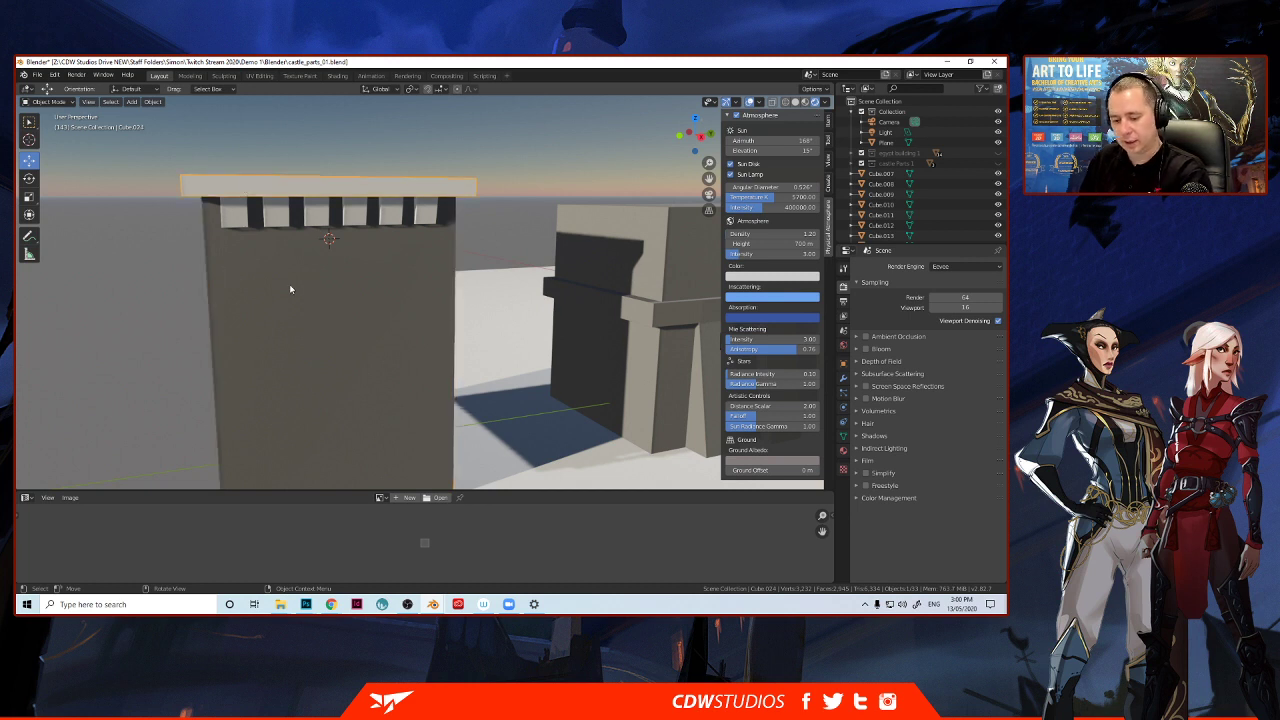
{"action": "key", "text": "shift+d"}
{"action": "right_click", "coordinate": [318, 247]}
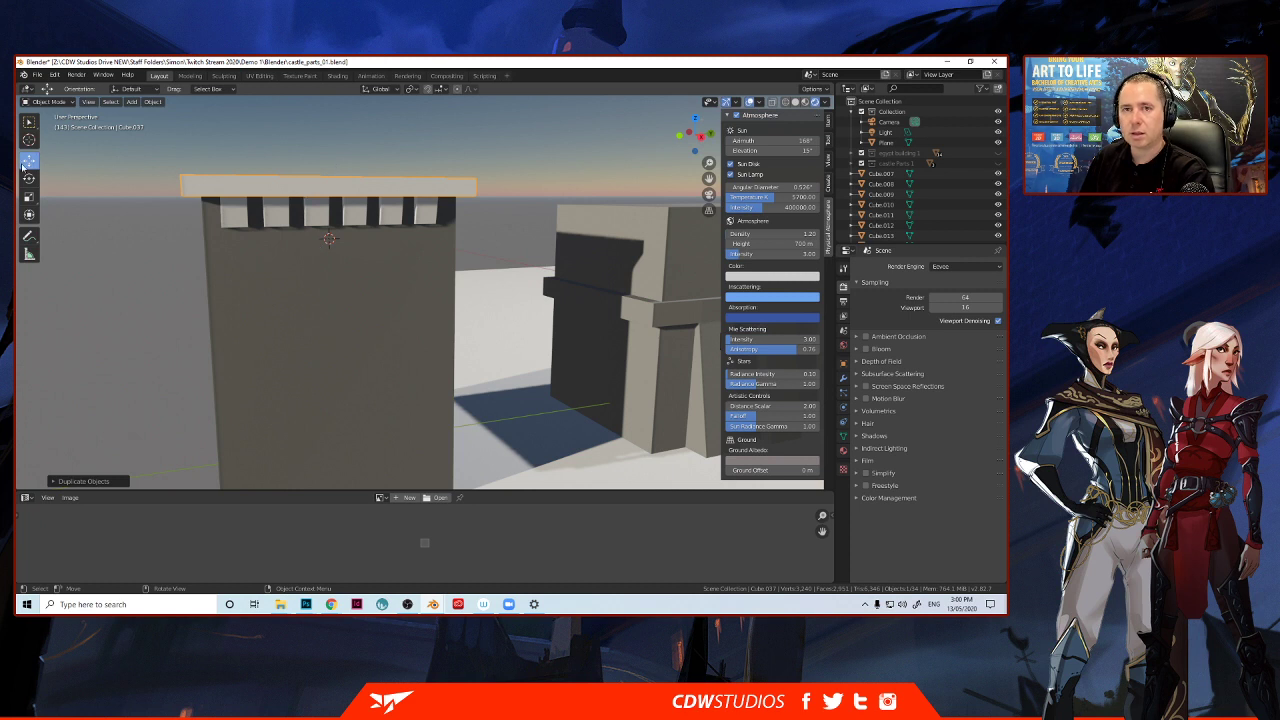
{"action": "scroll", "coordinate": [260, 323], "scroll_direction": "down", "scroll_amount": 4}
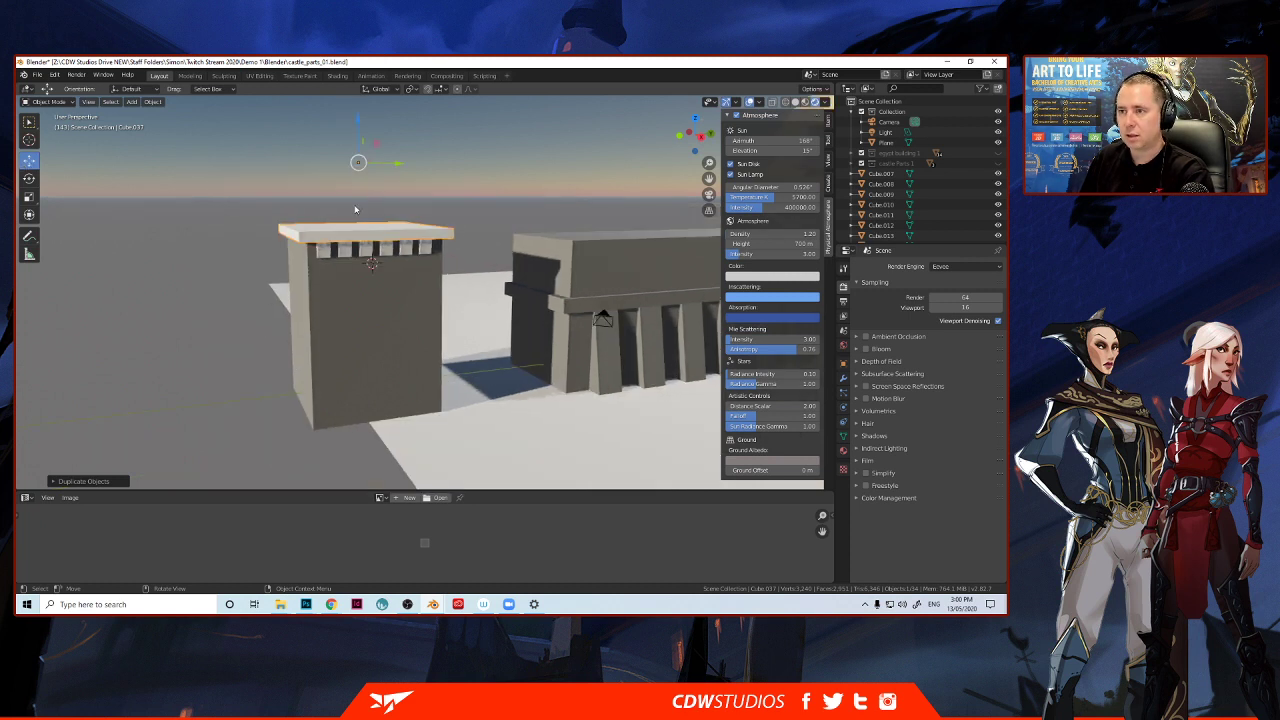
{"action": "right_click", "coordinate": [371, 238]}
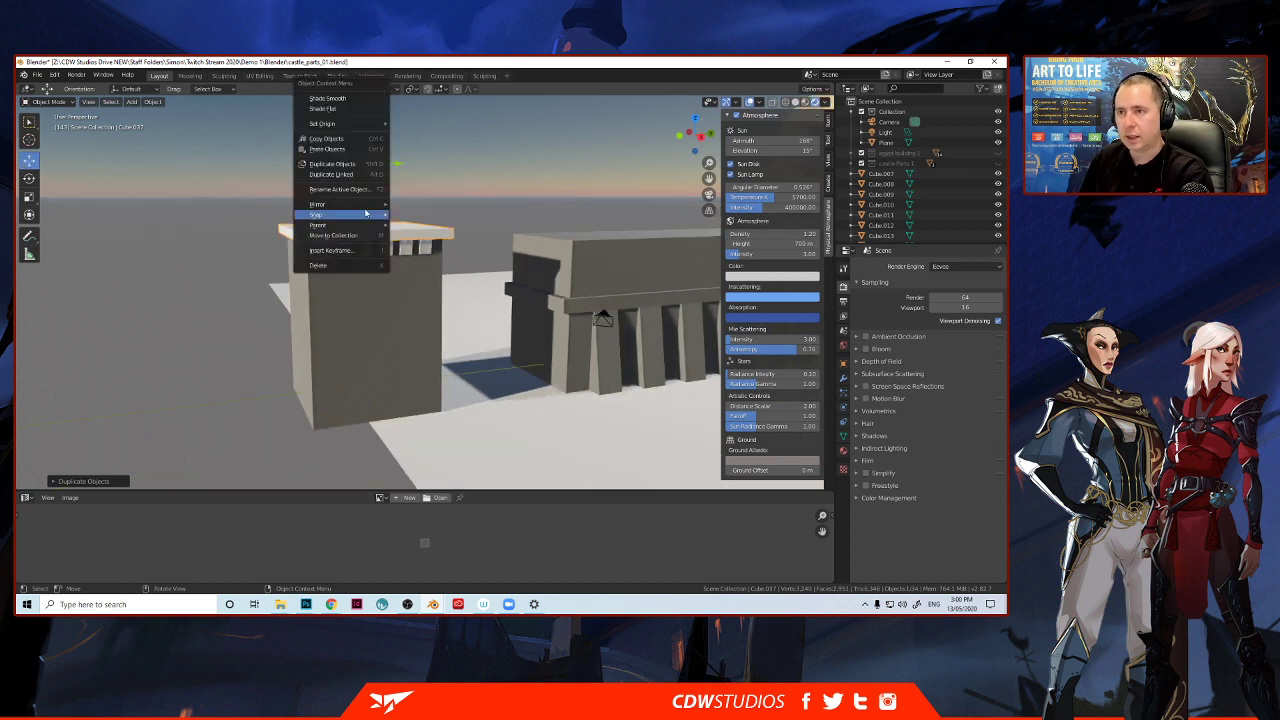
{"action": "mouse_move", "coordinate": [350, 122]}
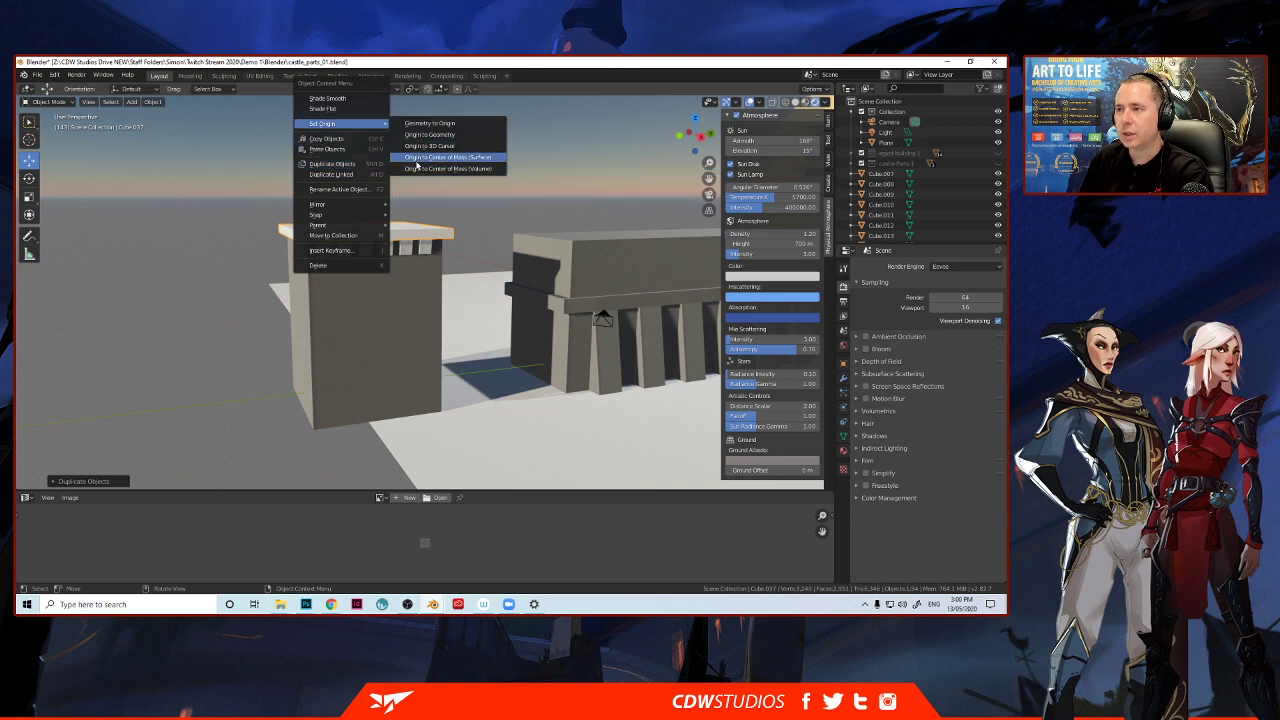
{"action": "left_click", "coordinate": [416, 158]}
Move the duplicated slab straight down along Z to sit directly beneath the brackets.
{"action": "key", "text": "shift+d"}
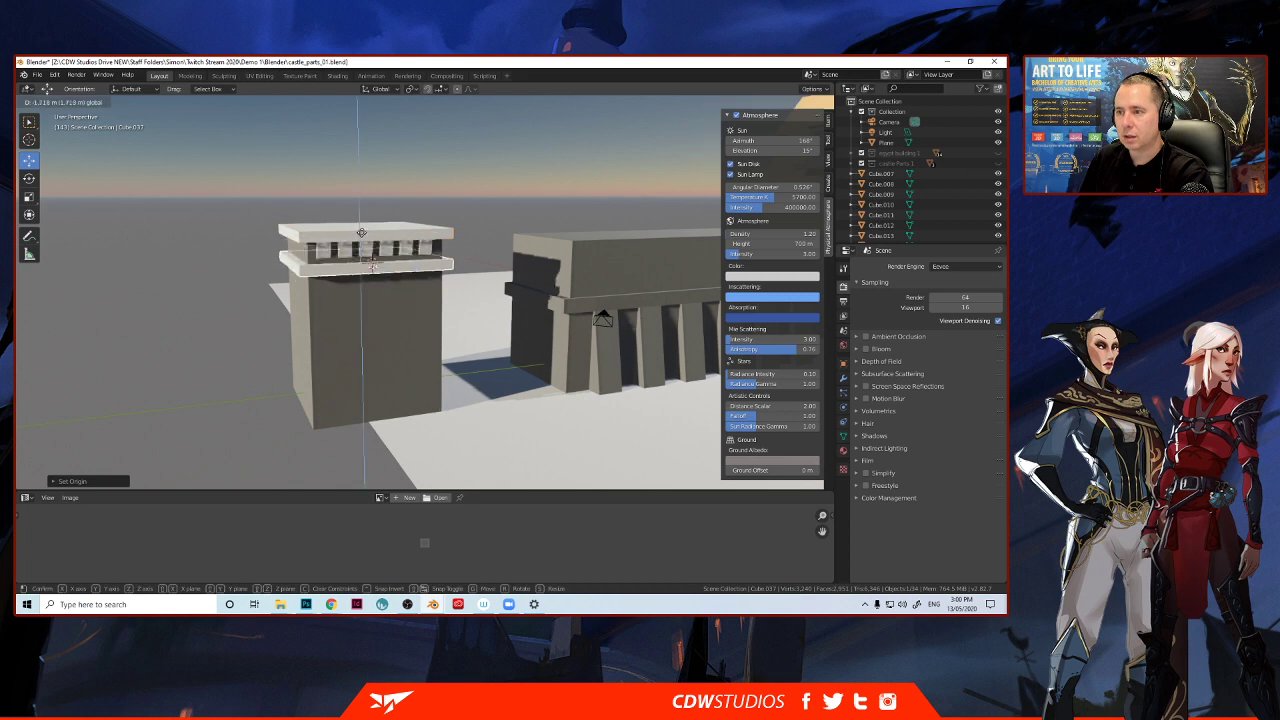
{"action": "key", "text": "z"}
{"action": "left_click", "coordinate": [361, 227]}
{"action": "middle_click_drag", "start_coordinate": [361, 227], "coordinate": [405, 283]}
Scale the lower slab down uniformly so it overhangs the walls less than the top slab, and check its fit.
{"action": "scroll", "coordinate": [308, 271], "scroll_direction": "up", "scroll_amount": 6}
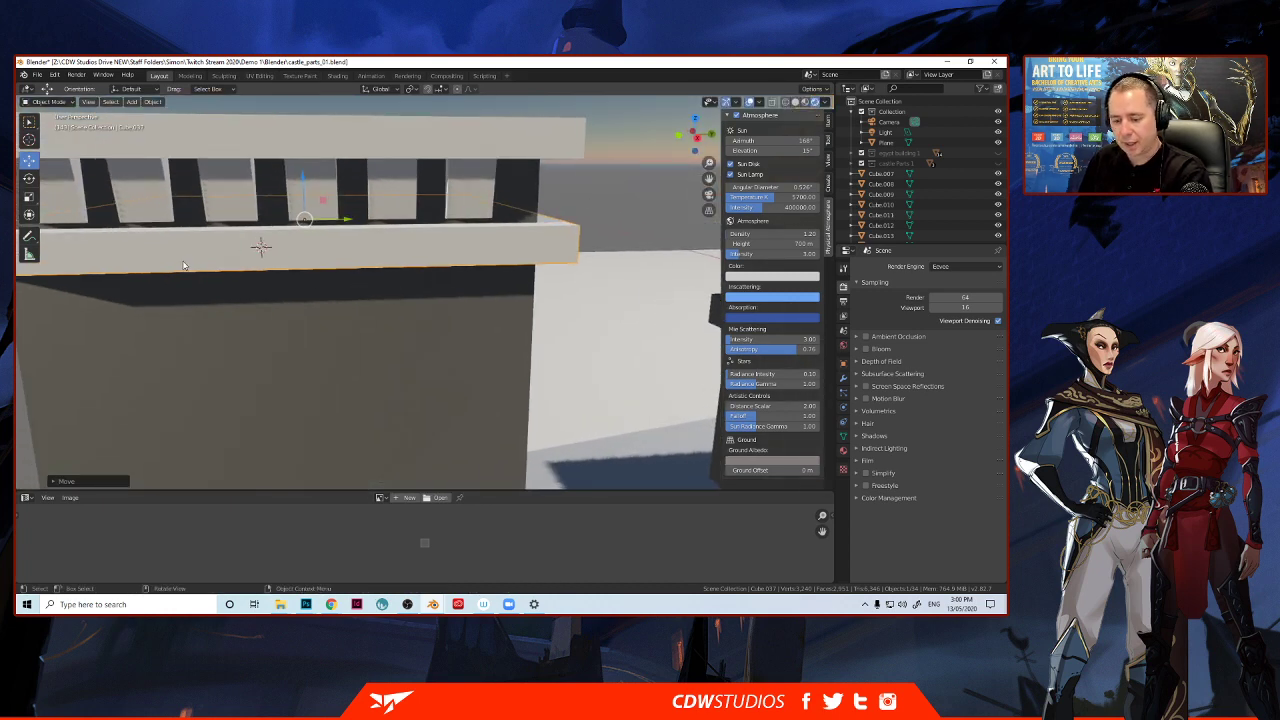
{"action": "key", "text": "s"}
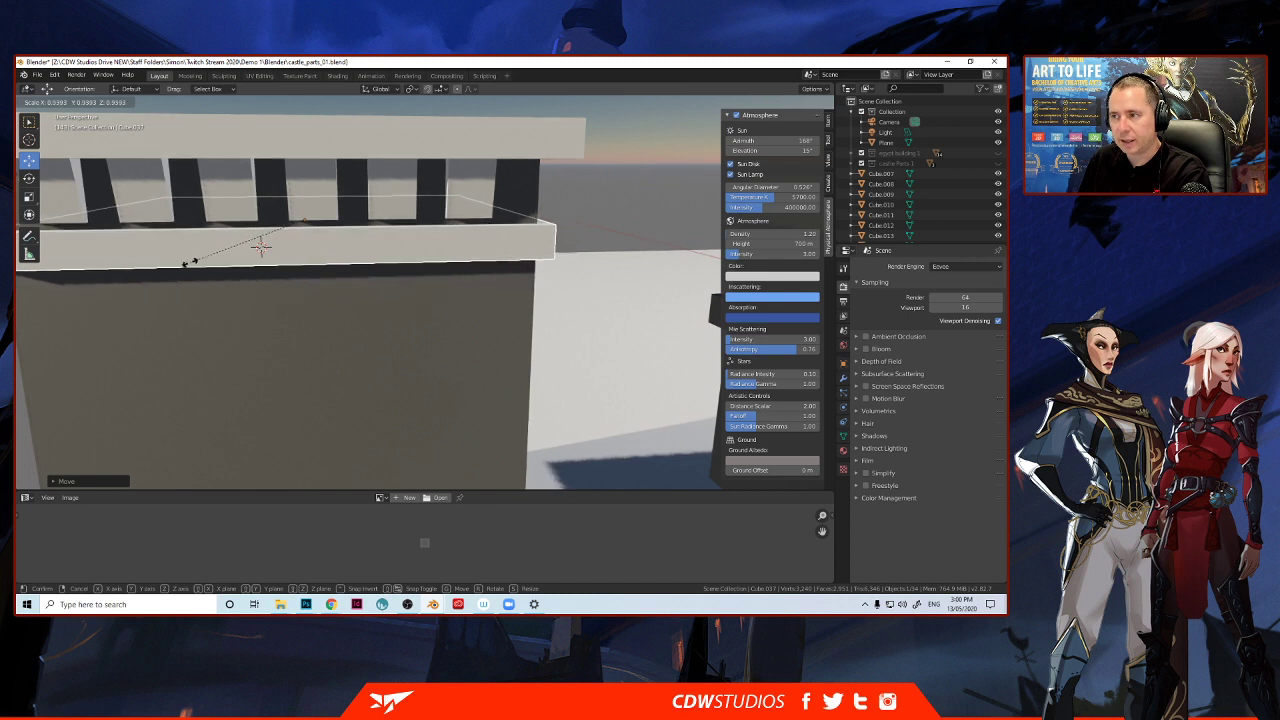
{"action": "left_click", "coordinate": [193, 266]}
{"action": "middle_click_drag", "start_coordinate": [261, 303], "coordinate": [240, 300]}
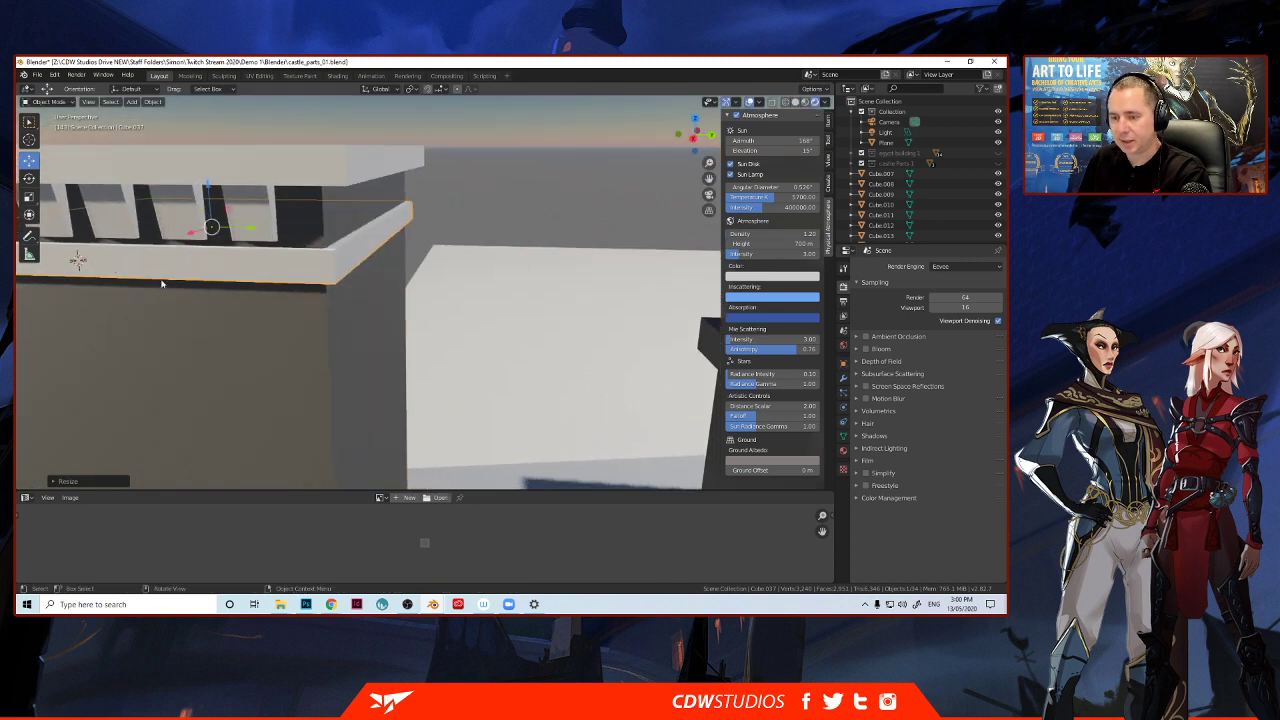
{"action": "key", "text": "s"}
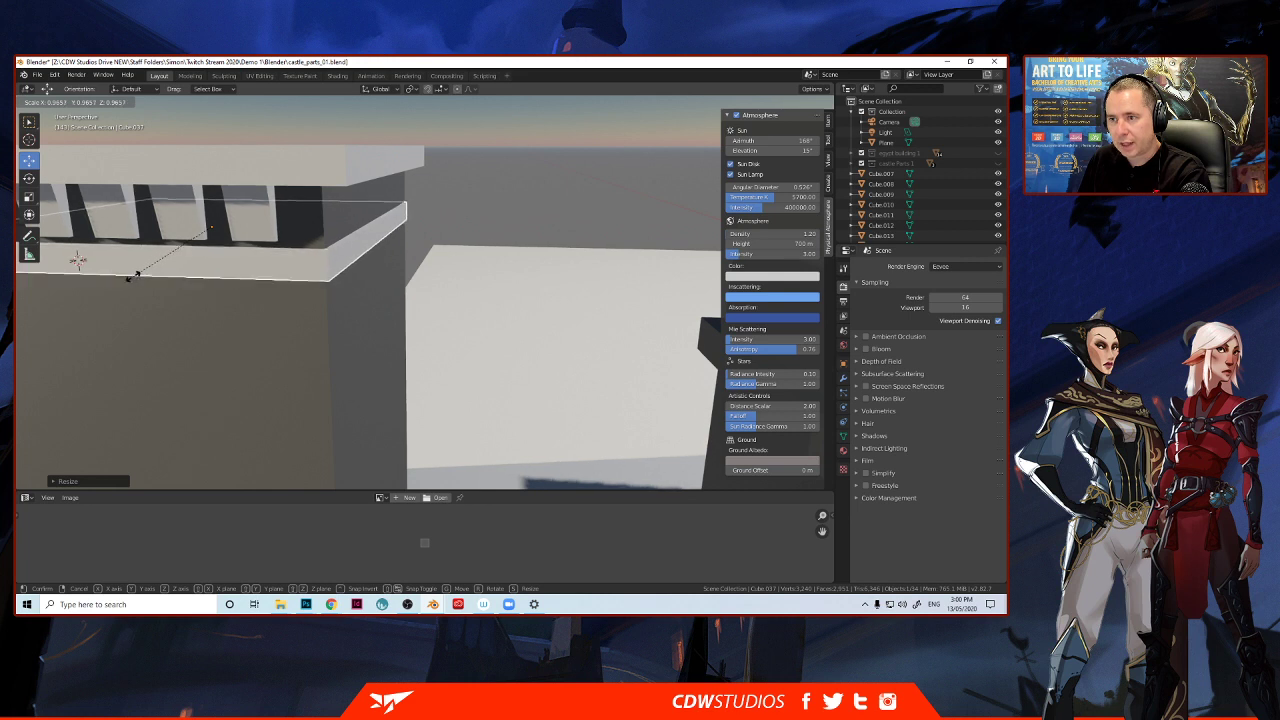
{"action": "right_click", "coordinate": [133, 274]}
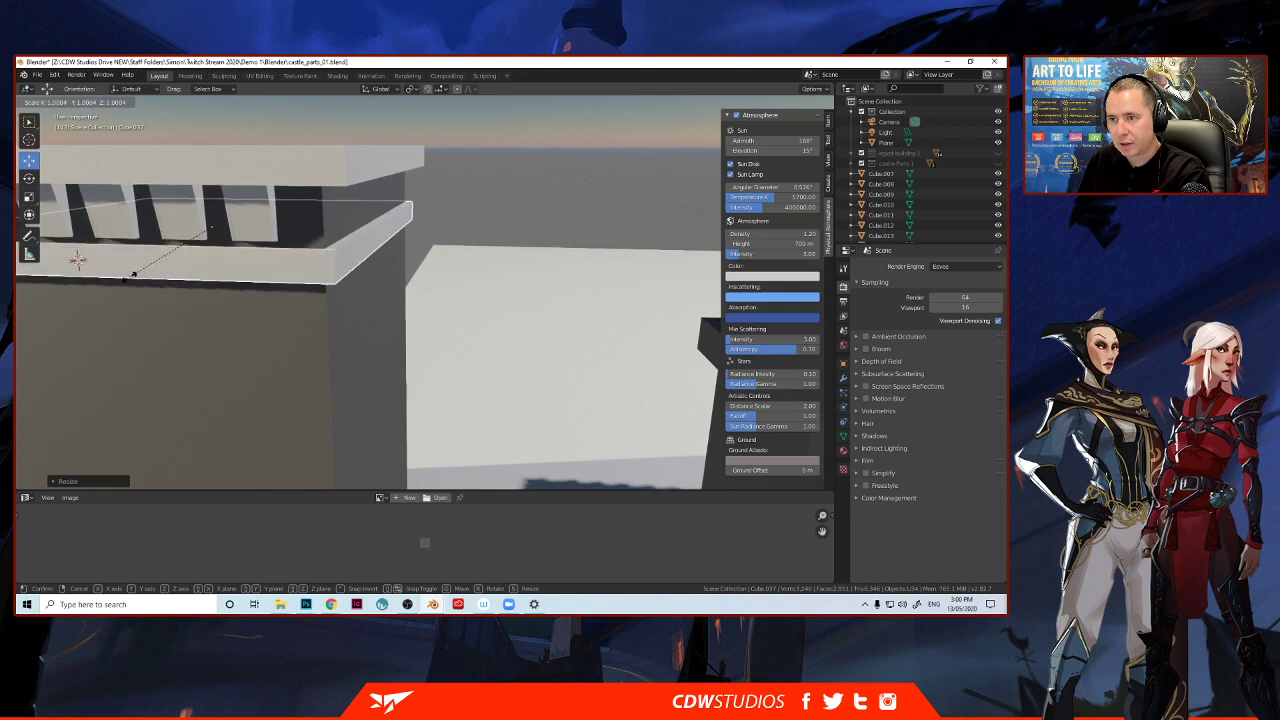
{"action": "middle_click_drag", "start_coordinate": [300, 320], "coordinate": [394, 361]}
{"action": "scroll", "coordinate": [320, 361], "scroll_direction": "down", "scroll_amount": 4}
{"action": "mouse_move", "coordinate": [311, 361]}
{"action": "middle_mouse_down"}
{"action": "mouse_move", "coordinate": [333, 347]}
{"action": "mouse_move", "coordinate": [311, 342]}
{"action": "middle_mouse_up"}
{"action": "scroll", "coordinate": [311, 342], "scroll_direction": "up", "scroll_amount": 3}
{"action": "scroll", "coordinate": [254, 328], "scroll_direction": "down", "scroll_amount": 4}
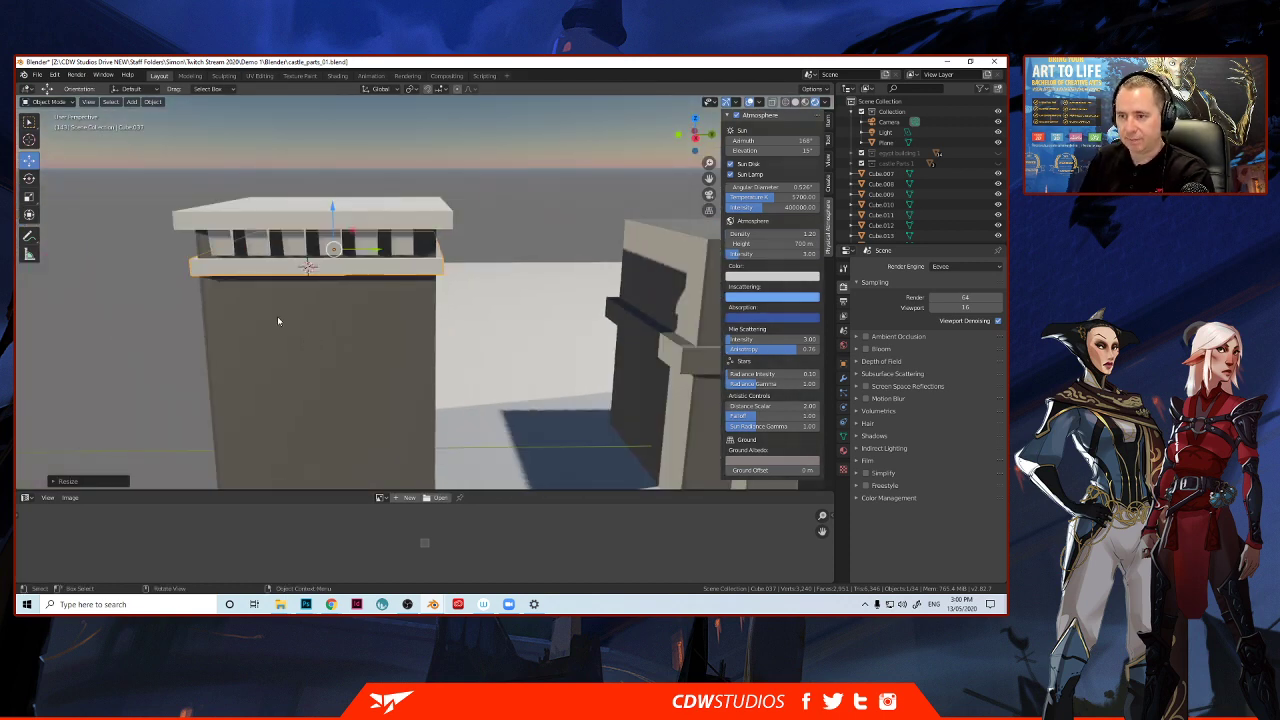
Duplicate the slab beneath the brackets, move the copy straight down the tower along Z, and check it against the walls.
{"action": "key", "text": "shift+d"}
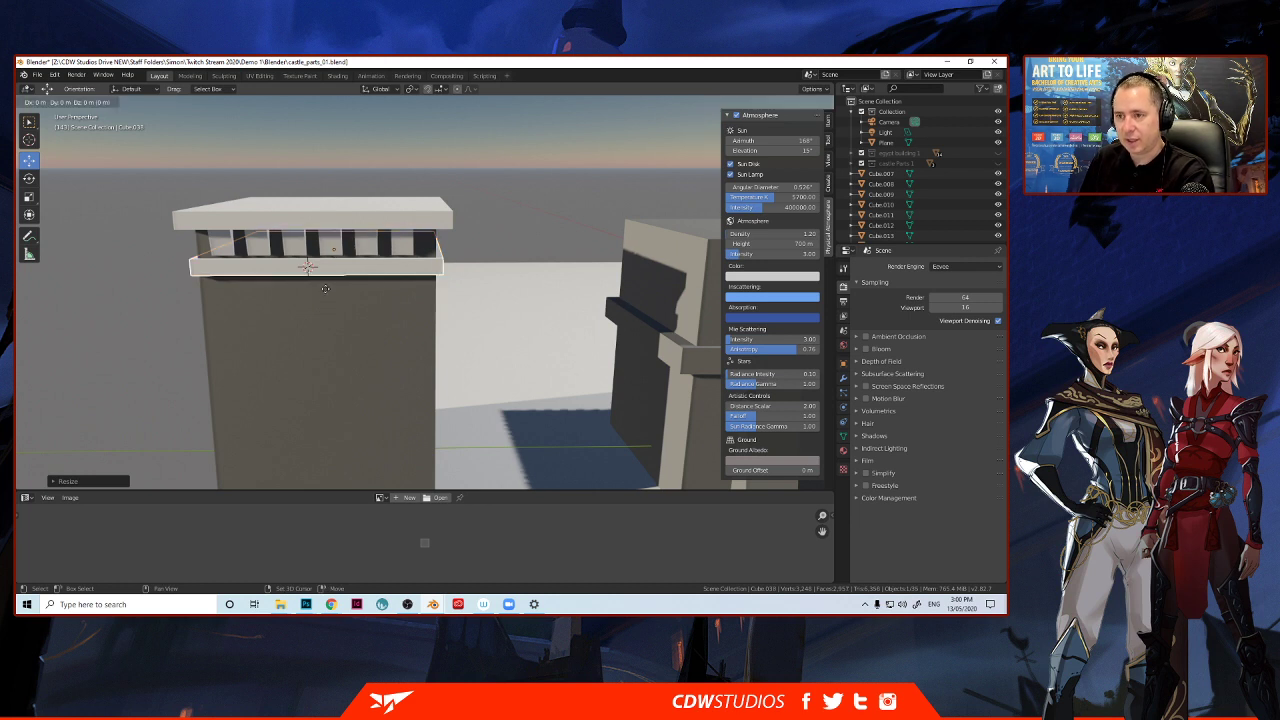
{"action": "key", "text": "z"}
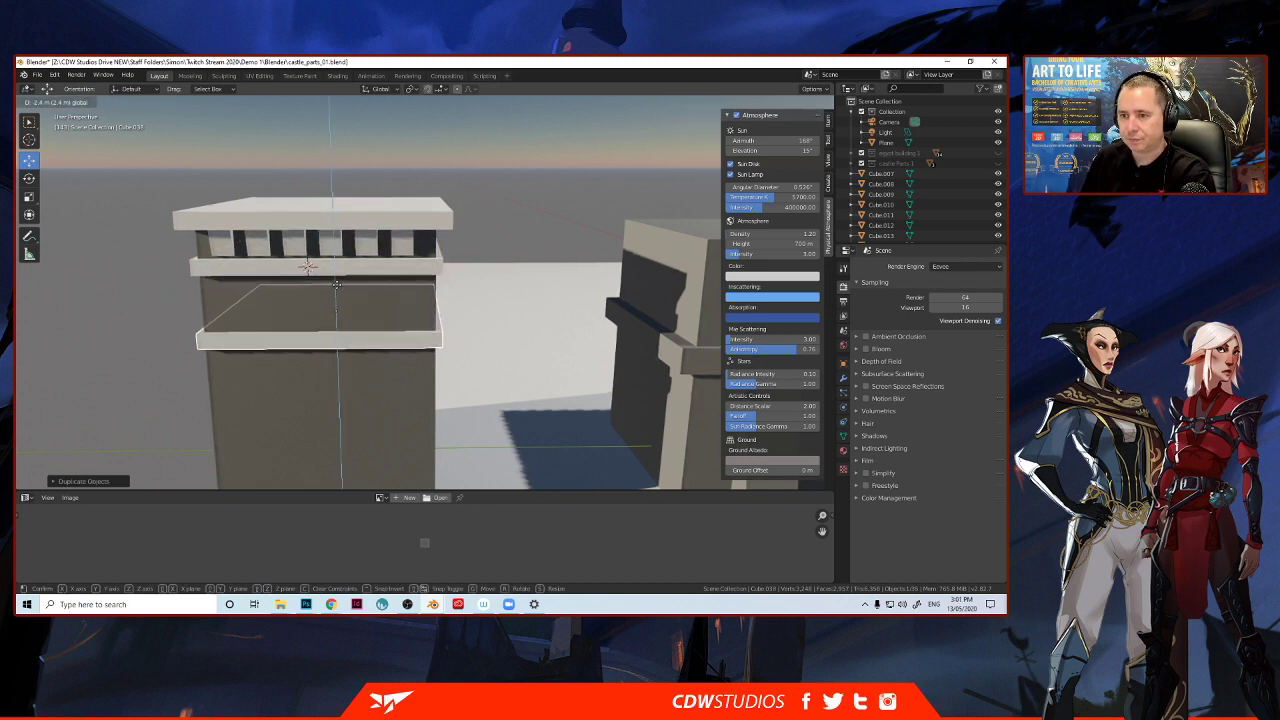
{"action": "left_click", "coordinate": [332, 302]}
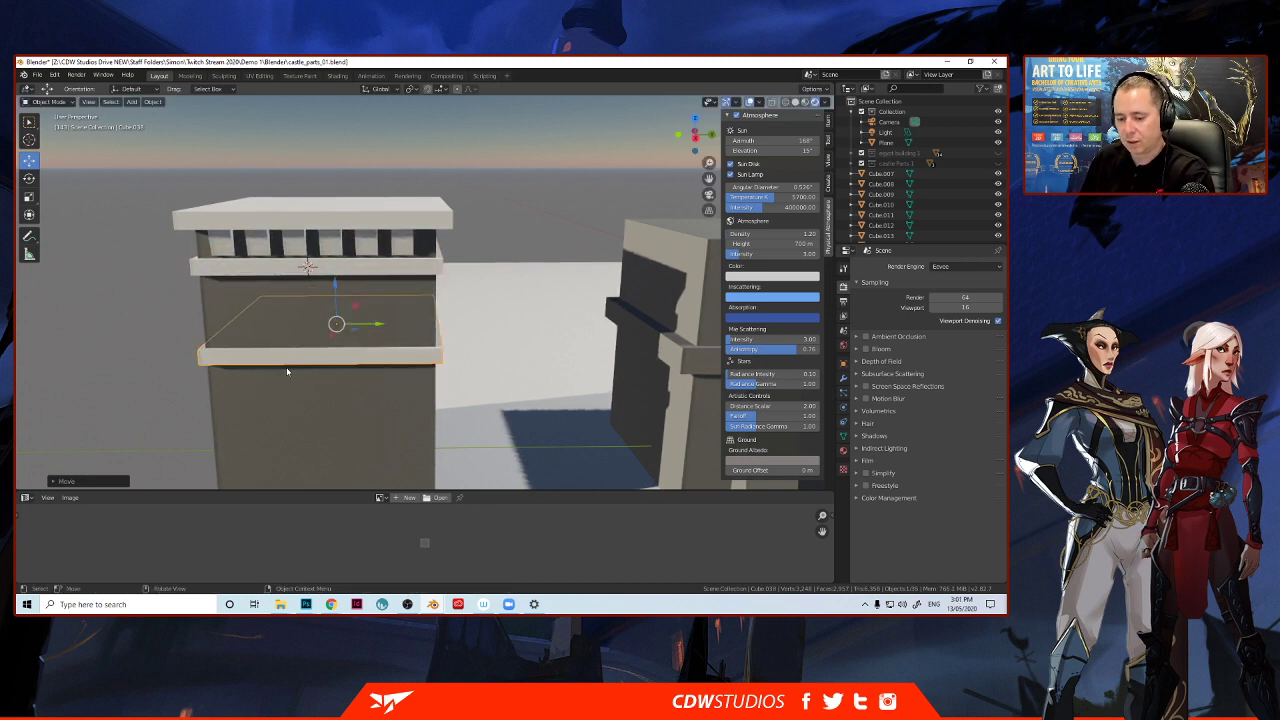
{"action": "key", "text": "Tab"}
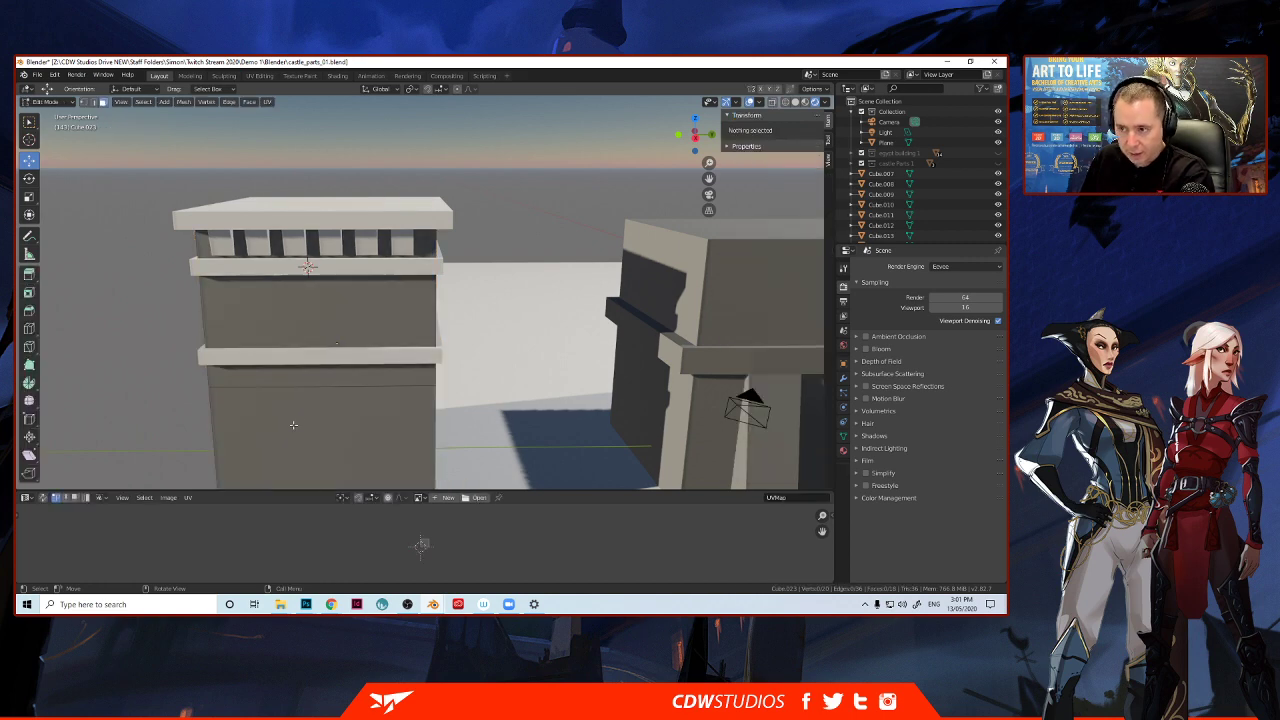
{"action": "scroll", "coordinate": [297, 415], "scroll_direction": "up", "scroll_amount": 2}
{"action": "middle_click_drag", "start_coordinate": [297, 415], "coordinate": [348, 331]}
{"action": "scroll", "coordinate": [302, 402], "scroll_direction": "down", "scroll_amount": 2}
{"action": "key", "text": "Tab"}
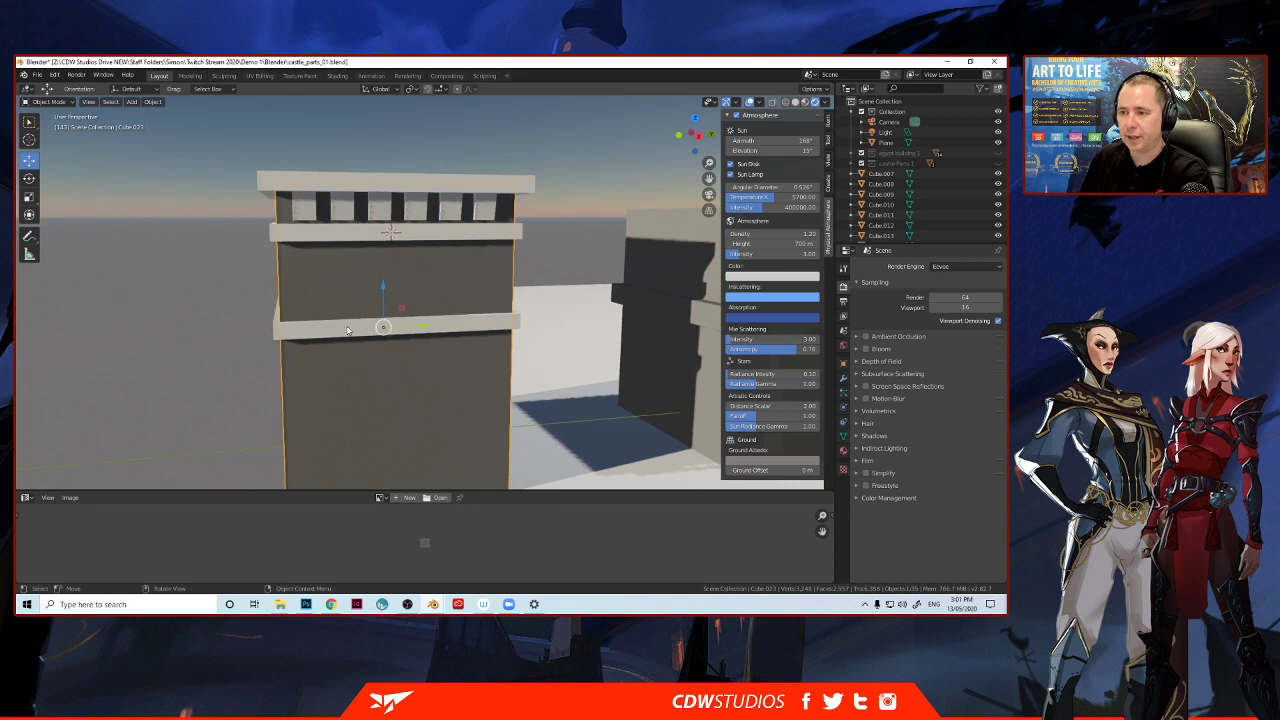
Duplicate the lowered slab in place, and delete both the new copy and the lowered slab.
{"action": "left_click", "coordinate": [348, 326]}
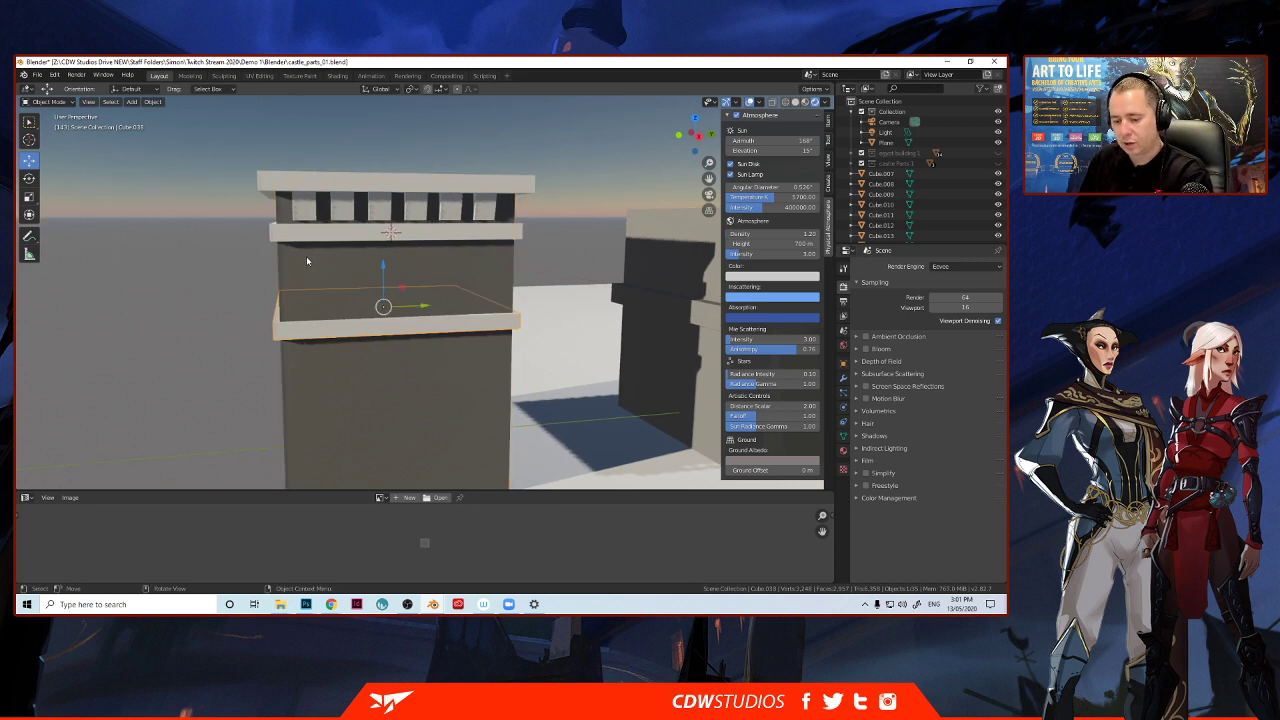
{"action": "key", "text": "shift+d"}
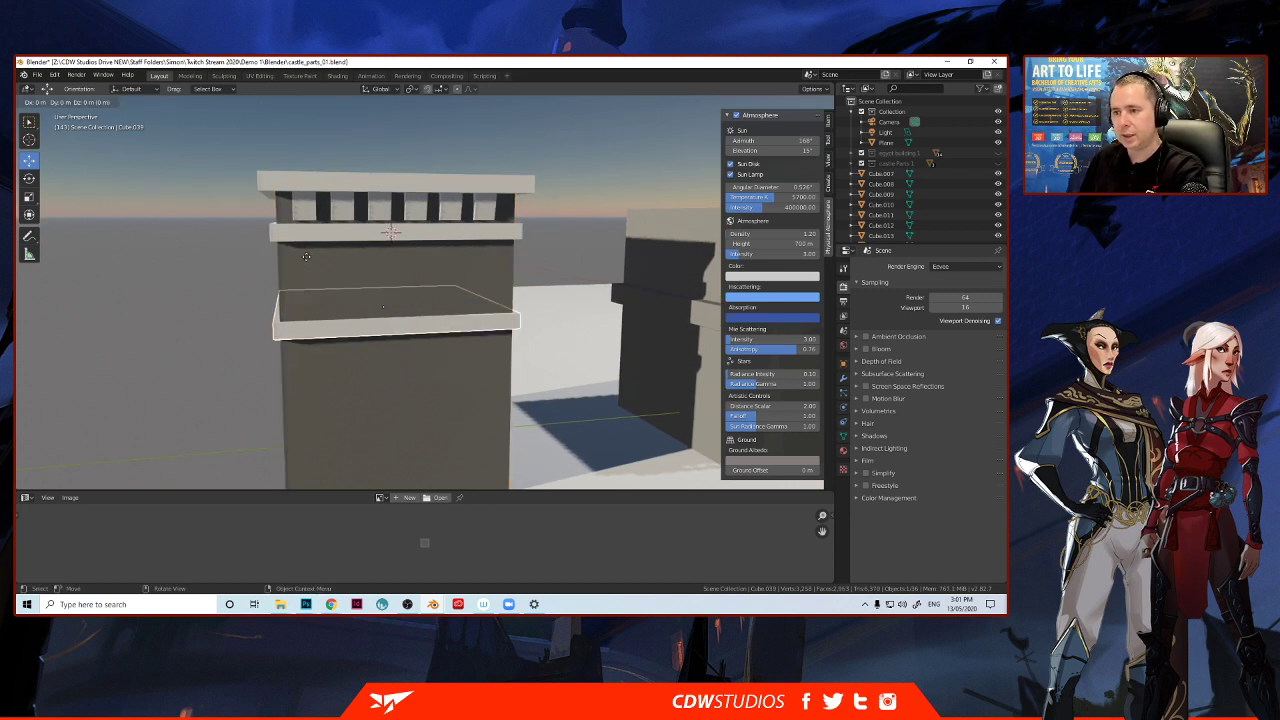
{"action": "left_click", "coordinate": [307, 261]}
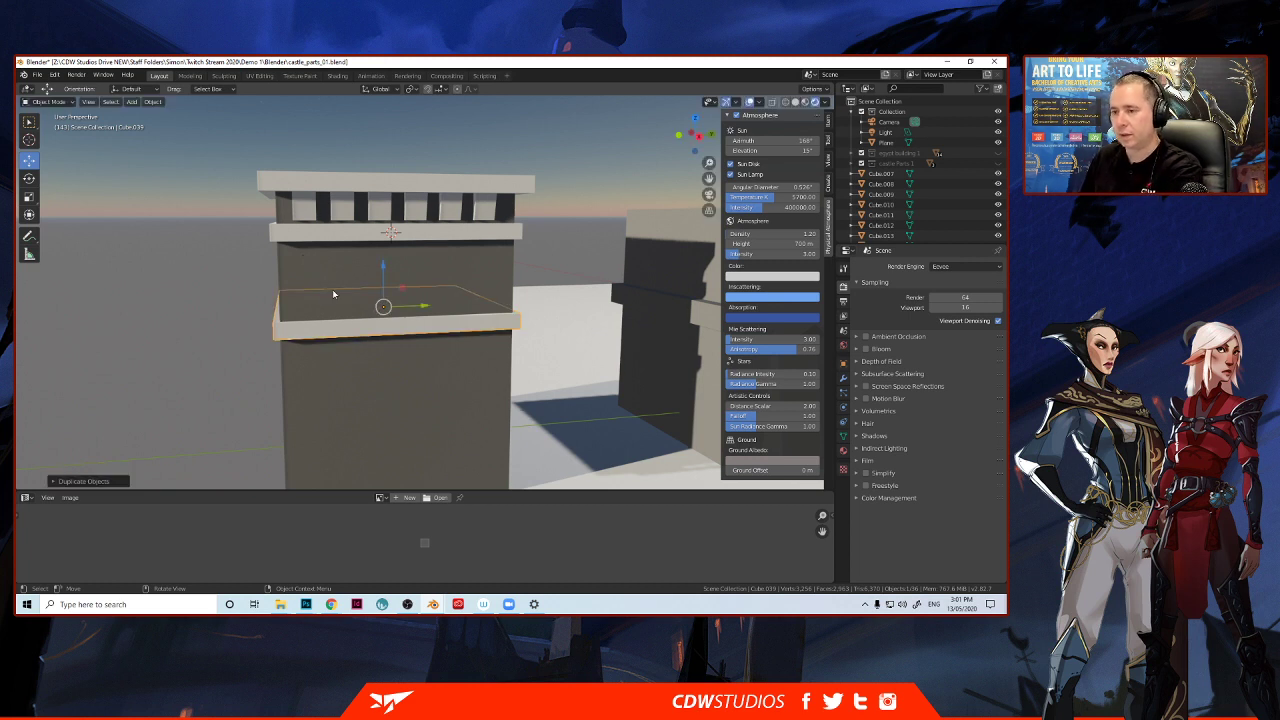
{"action": "key", "text": "Delete"}
{"action": "key", "text": "Delete"}
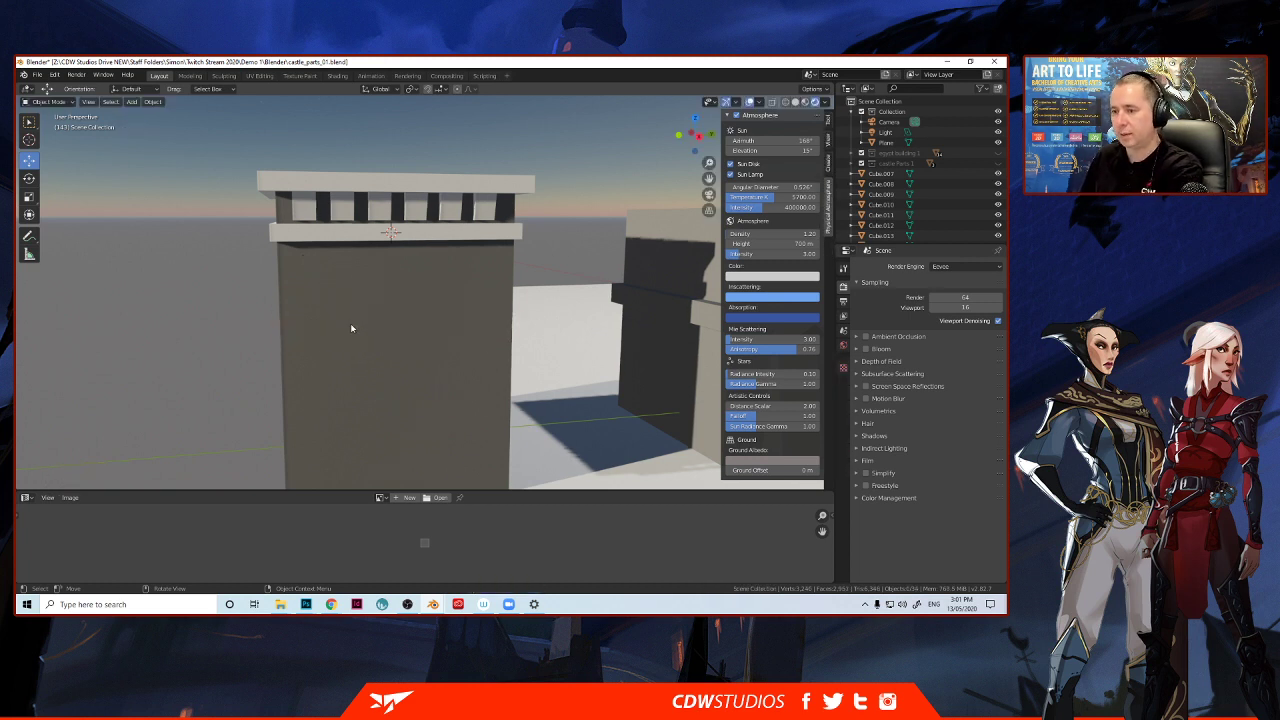
Make a linked duplicate of the slab beneath the brackets and move it straight down along Z as a second wall band.
{"action": "left_click", "coordinate": [367, 235]}
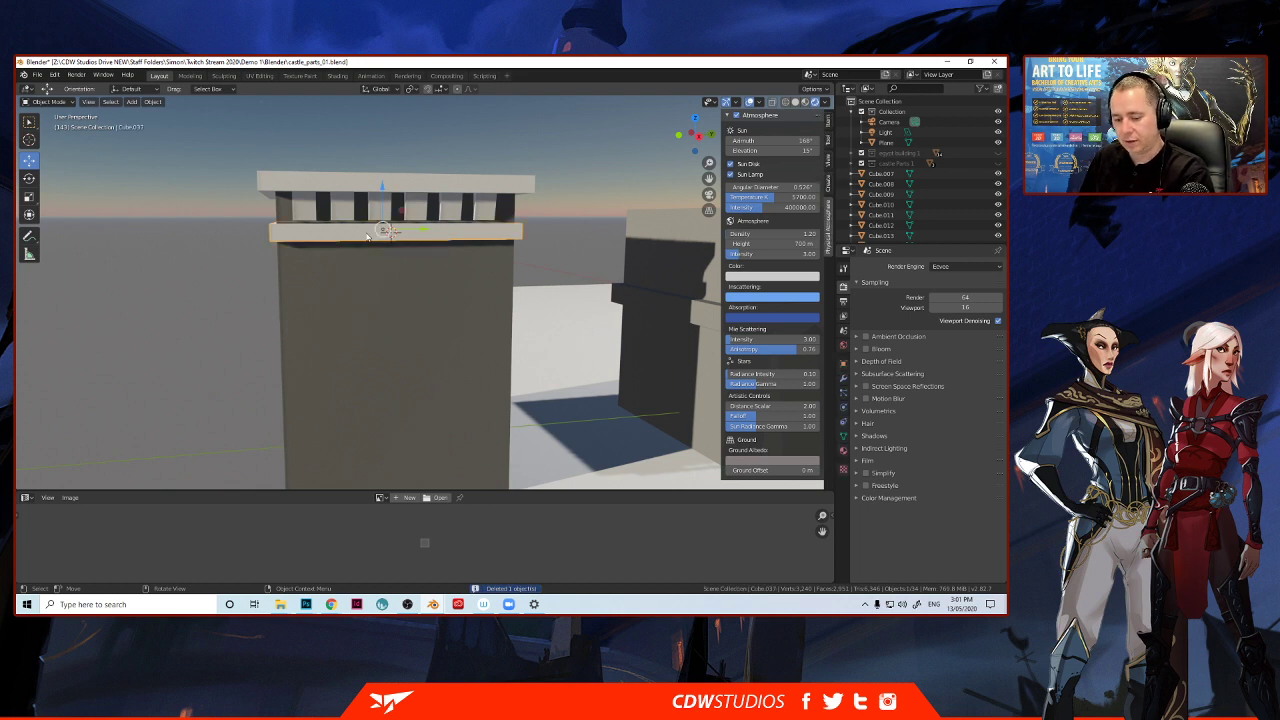
{"action": "key", "text": "alt+d"}
{"action": "right_click", "coordinate": [367, 236]}
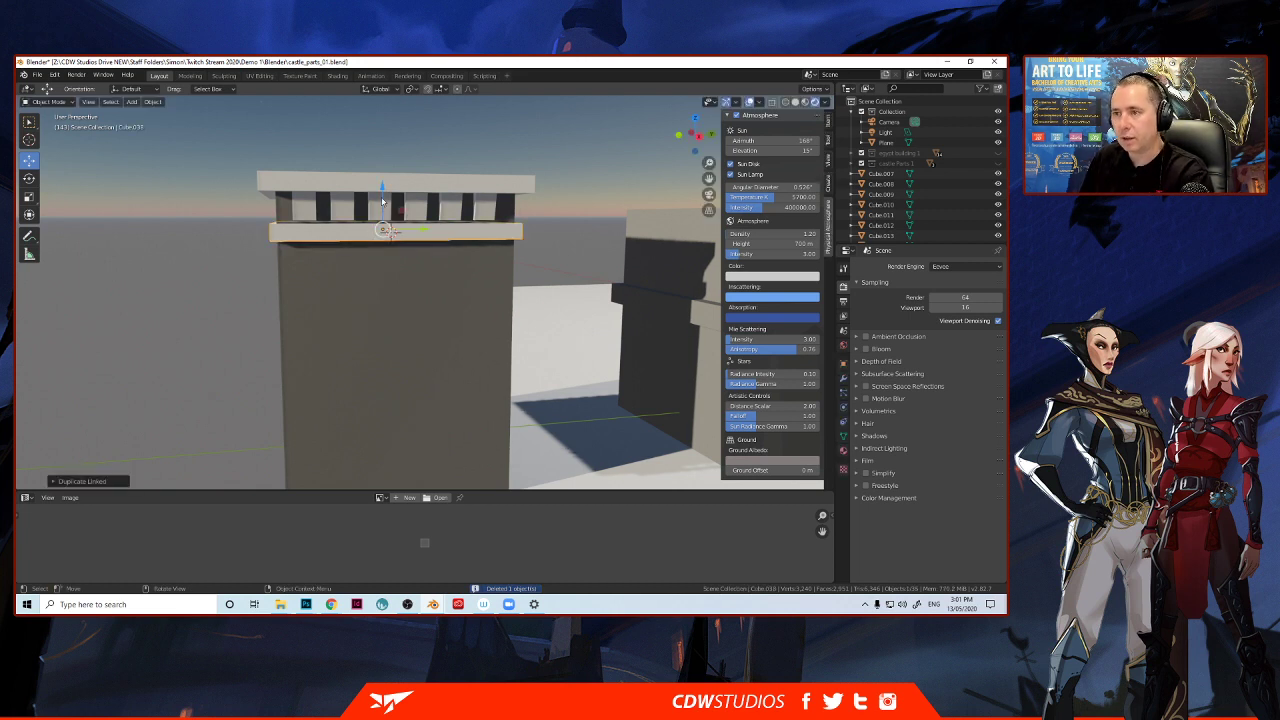
{"action": "left_click_drag", "start_coordinate": [381, 201], "coordinate": [383, 292]}
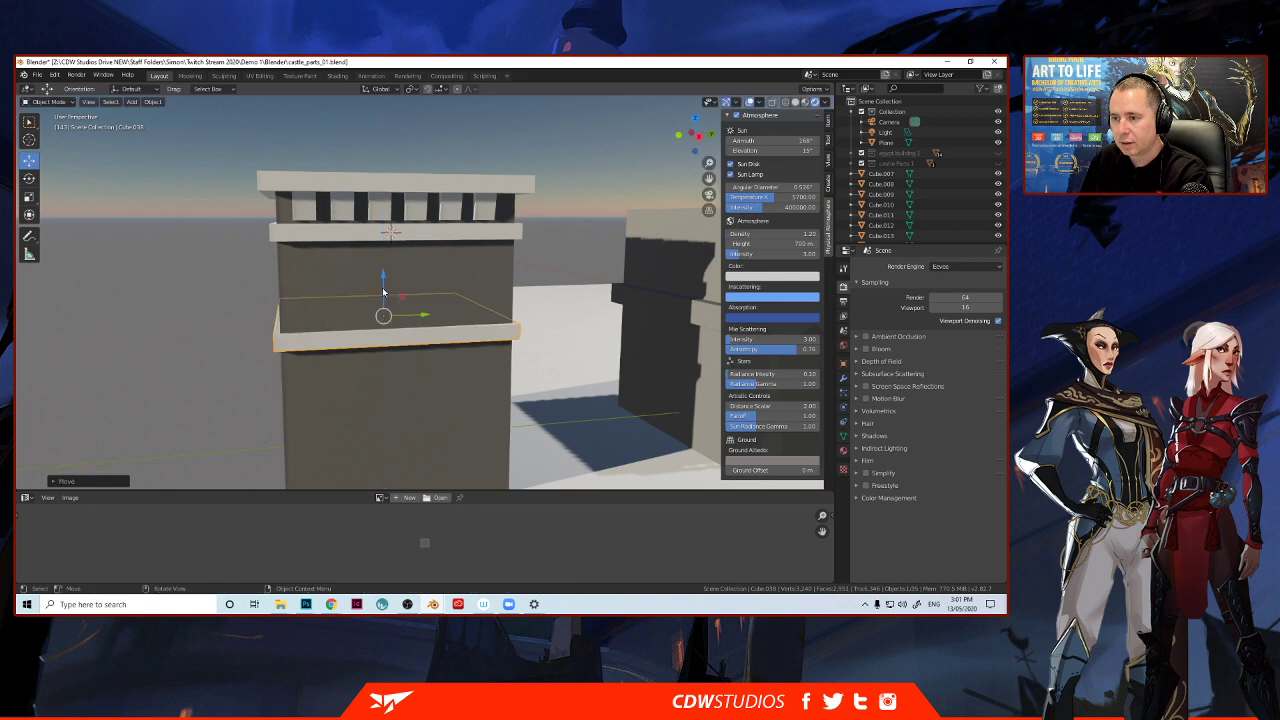
{"action": "left_click", "coordinate": [347, 400]}
{"action": "key", "text": "Tab"}
{"action": "middle_click_drag", "start_coordinate": [351, 390], "coordinate": [344, 383]}
{"action": "key", "text": "Tab"}
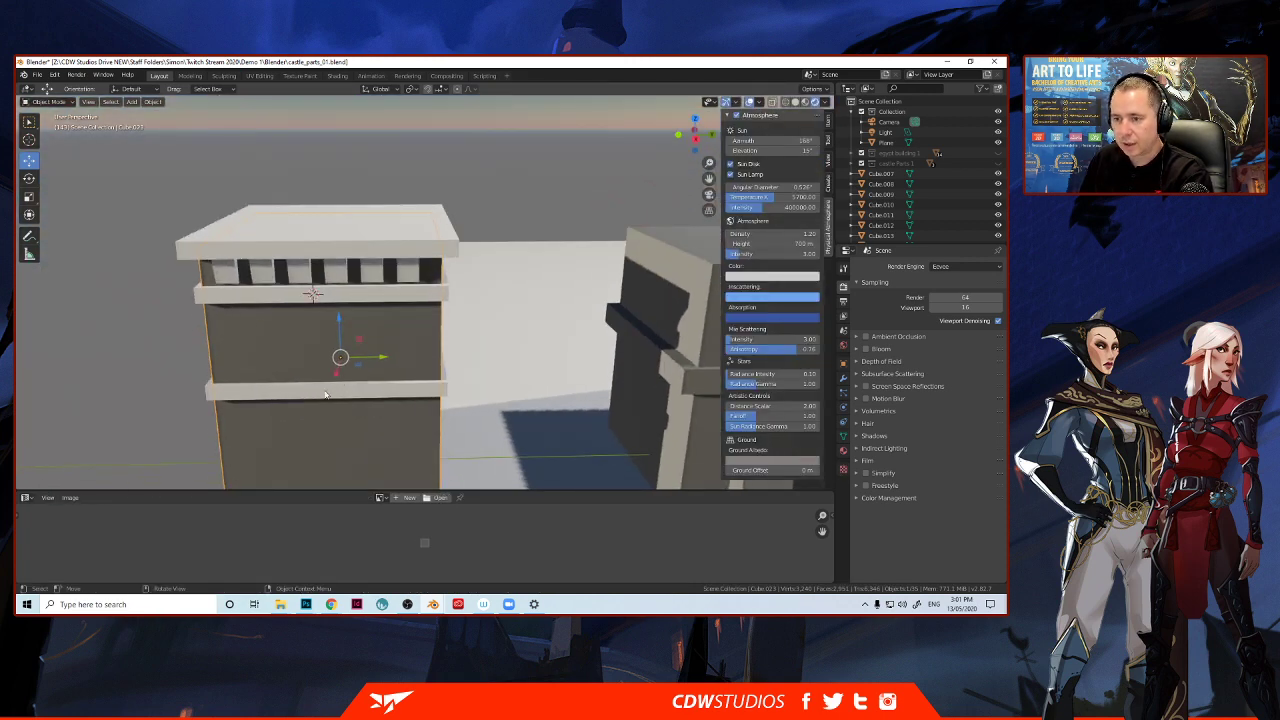
Make a linked duplicate of the lower band in place and rotate it upright about the X axis.
{"action": "left_click", "coordinate": [265, 386]}
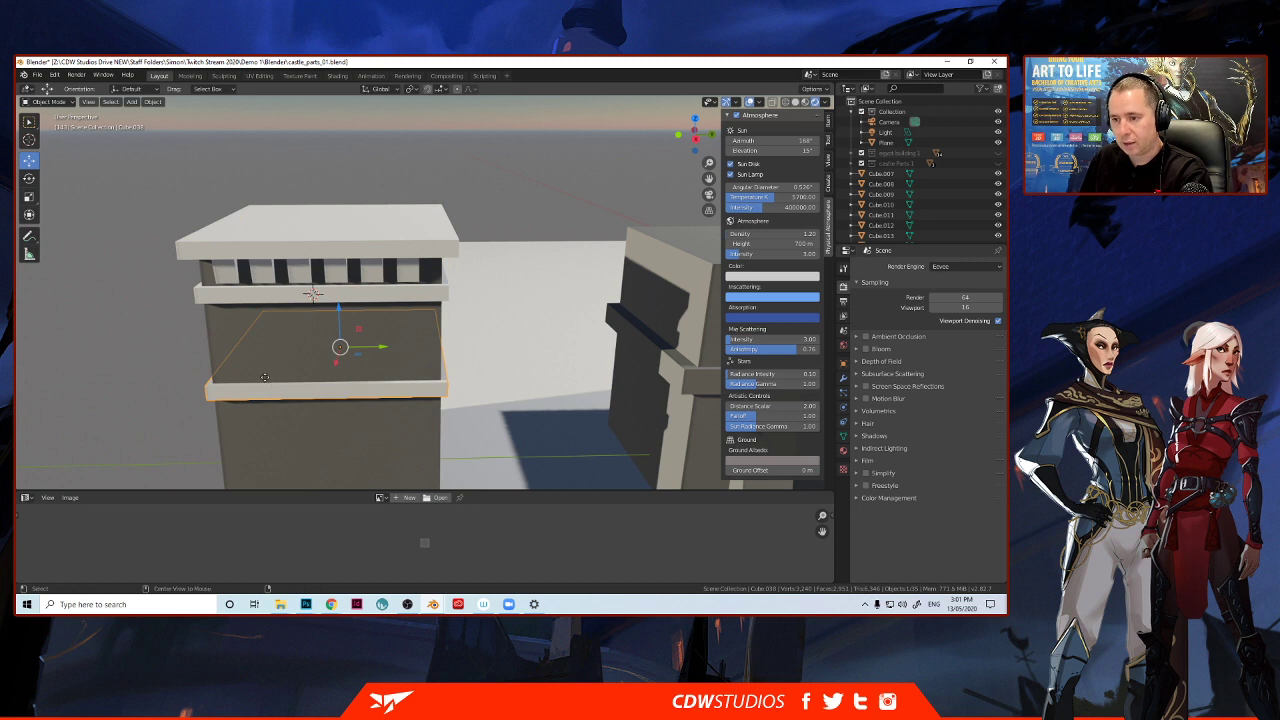
{"action": "key", "text": "alt+d"}
{"action": "right_click", "coordinate": [281, 355]}
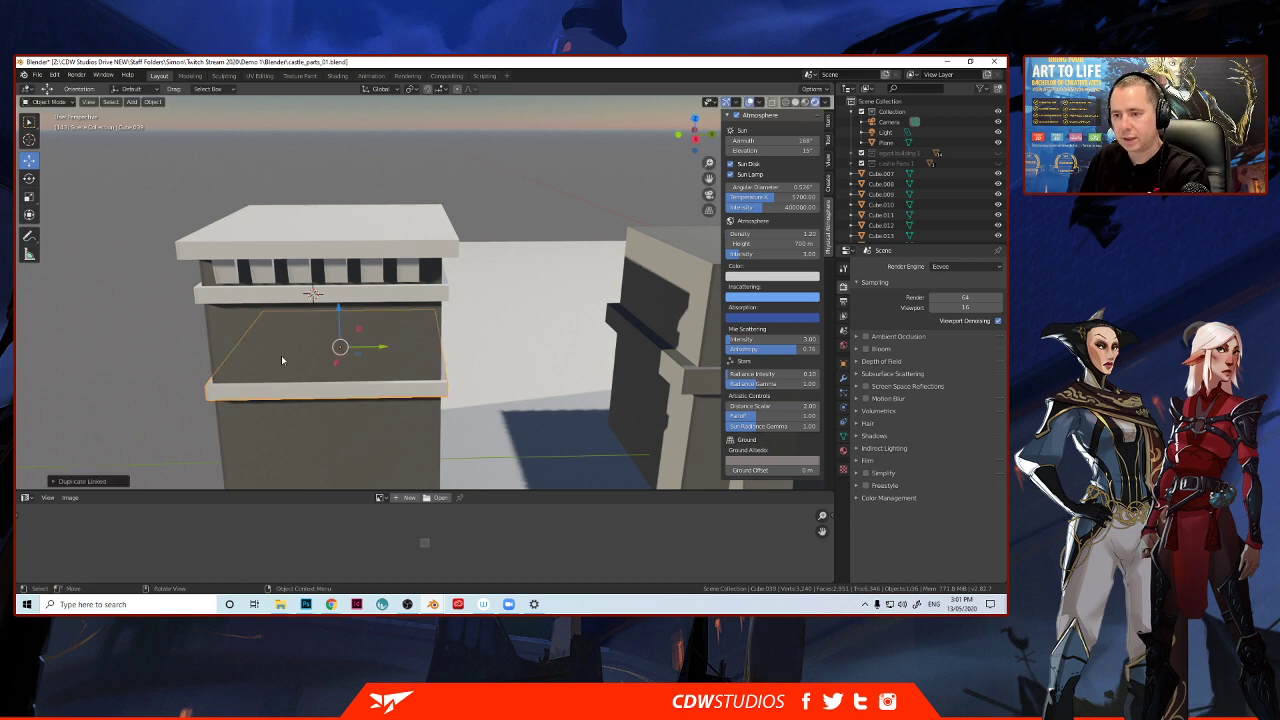
{"action": "left_click", "coordinate": [30, 180]}
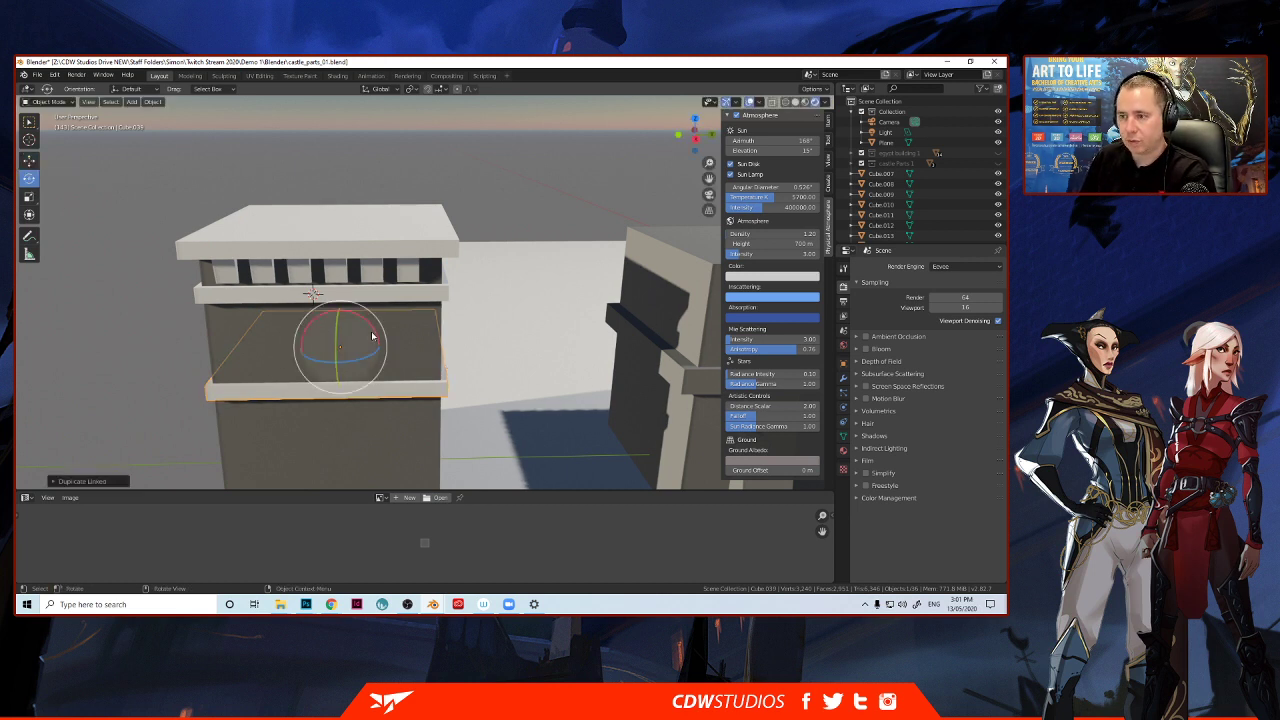
{"action": "left_click_drag", "start_coordinate": [373, 333], "coordinate": [353, 232]}
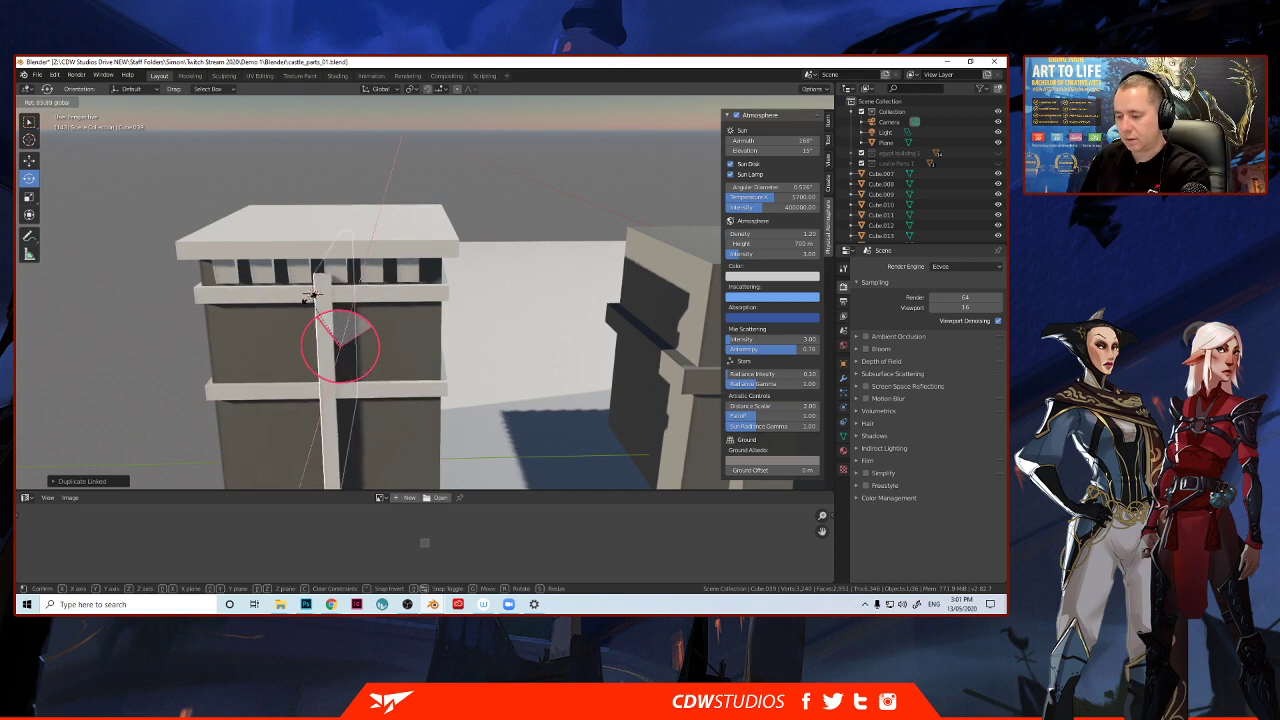
{"action": "left_click_drag", "start_coordinate": [312, 295], "coordinate": [308, 297]}
Move the upright slab along Y to the tower's side wall so it wraps the corners like the horizontal bands.
{"action": "left_click", "coordinate": [29, 160]}
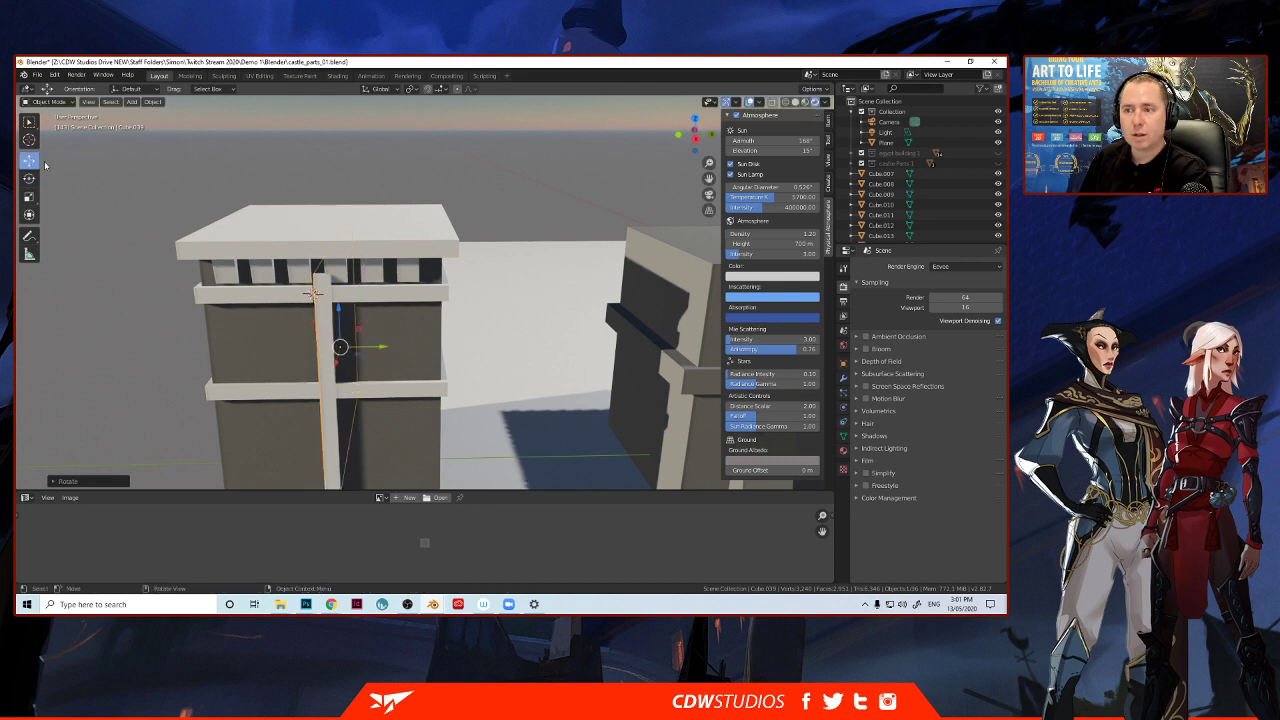
{"action": "left_click_drag", "start_coordinate": [381, 349], "coordinate": [251, 349]}
{"action": "middle_click_drag", "start_coordinate": [251, 349], "coordinate": [313, 343]}
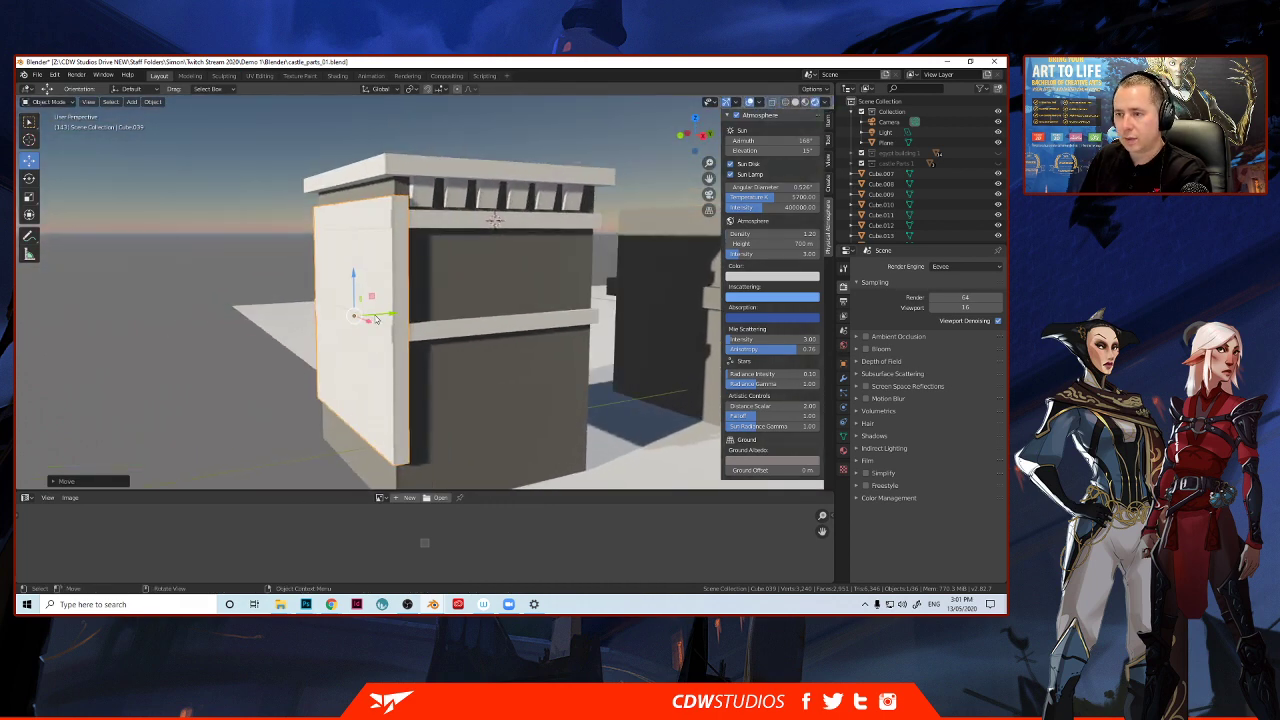
{"action": "left_click_drag", "start_coordinate": [377, 318], "coordinate": [384, 321]}
{"action": "middle_click_drag", "start_coordinate": [387, 360], "coordinate": [406, 374]}
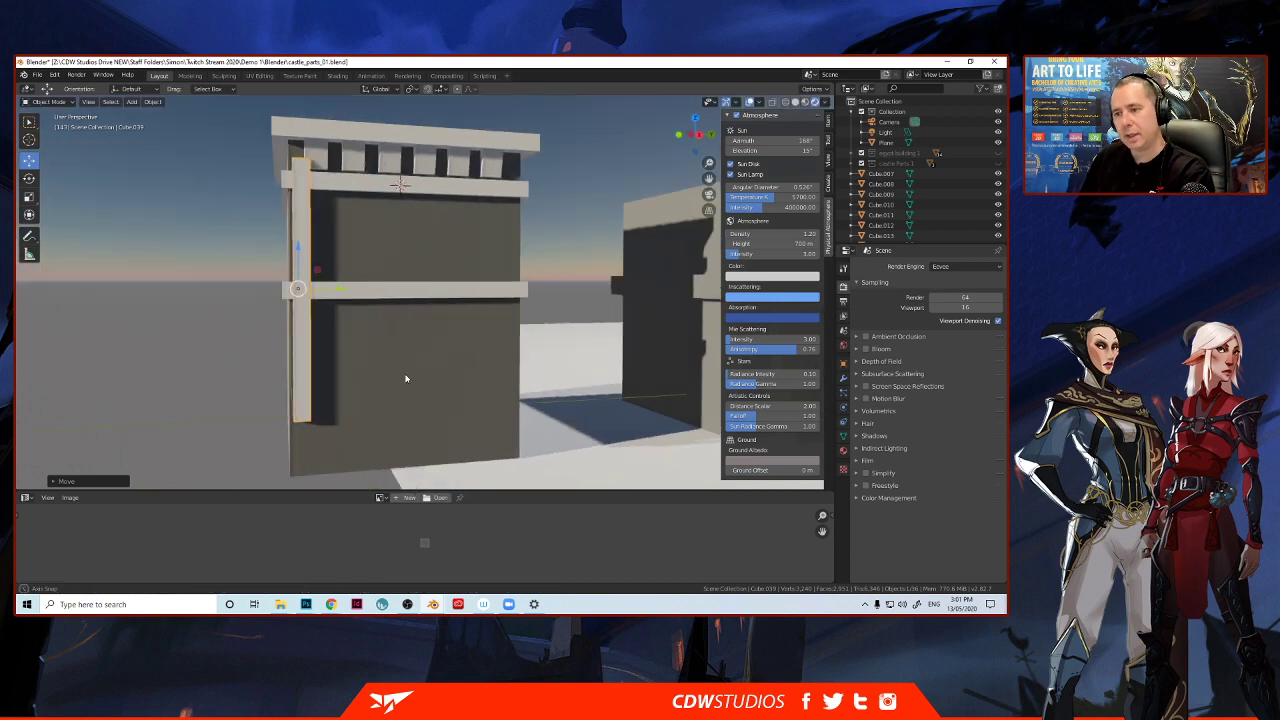
{"action": "middle_click_drag", "start_coordinate": [281, 339], "coordinate": [284, 341]}
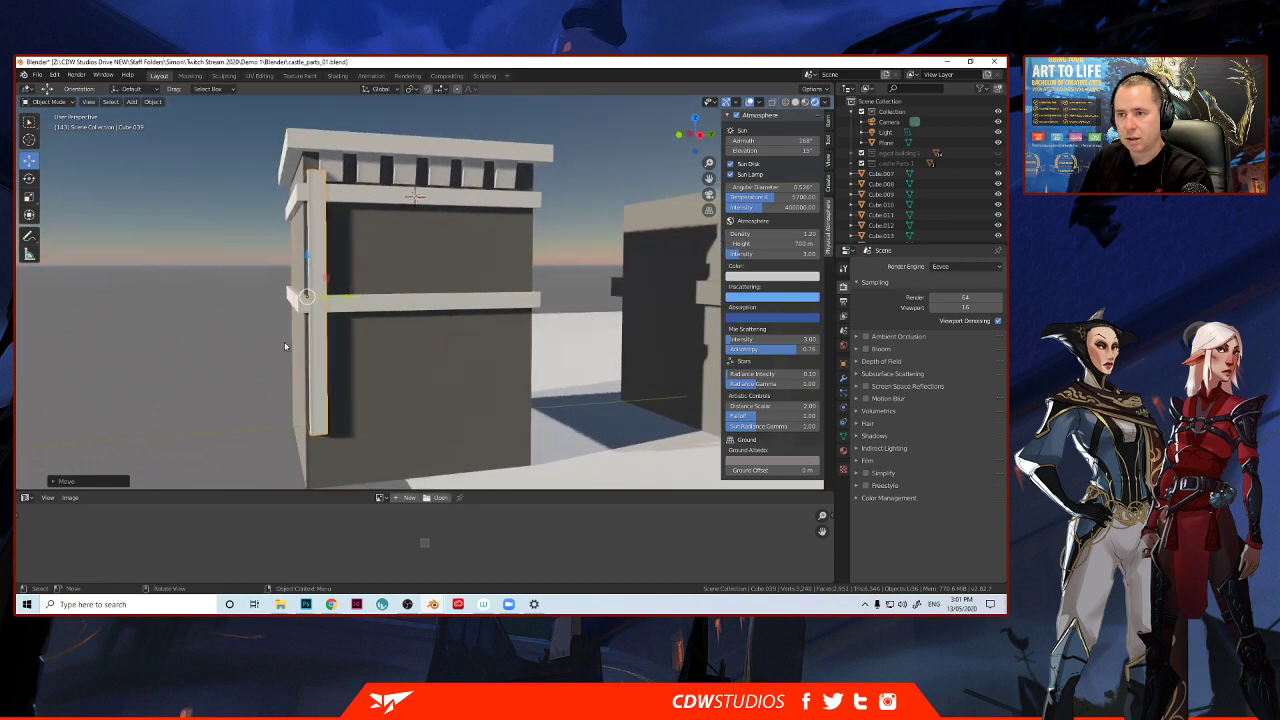
Shorten the upright slab along Z and raise it to span the gap between the two horizontal bands.
{"action": "left_click", "coordinate": [29, 197]}
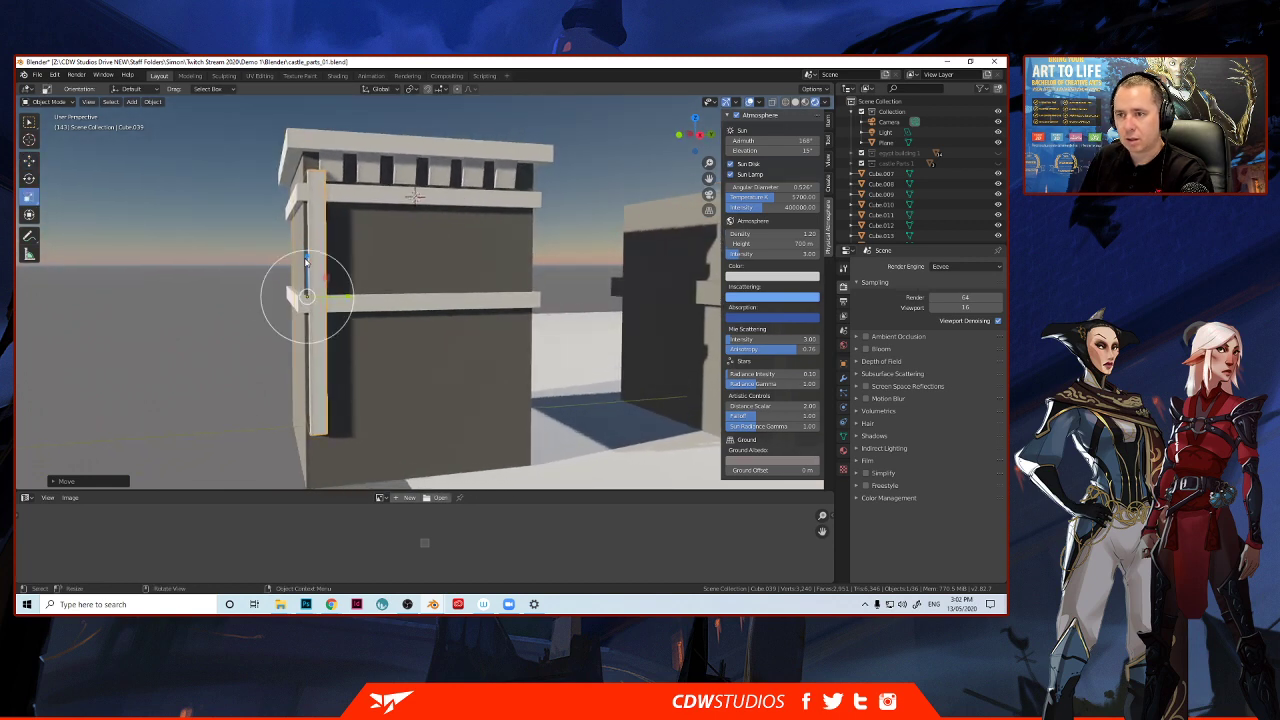
{"action": "left_click_drag", "start_coordinate": [305, 258], "coordinate": [306, 282]}
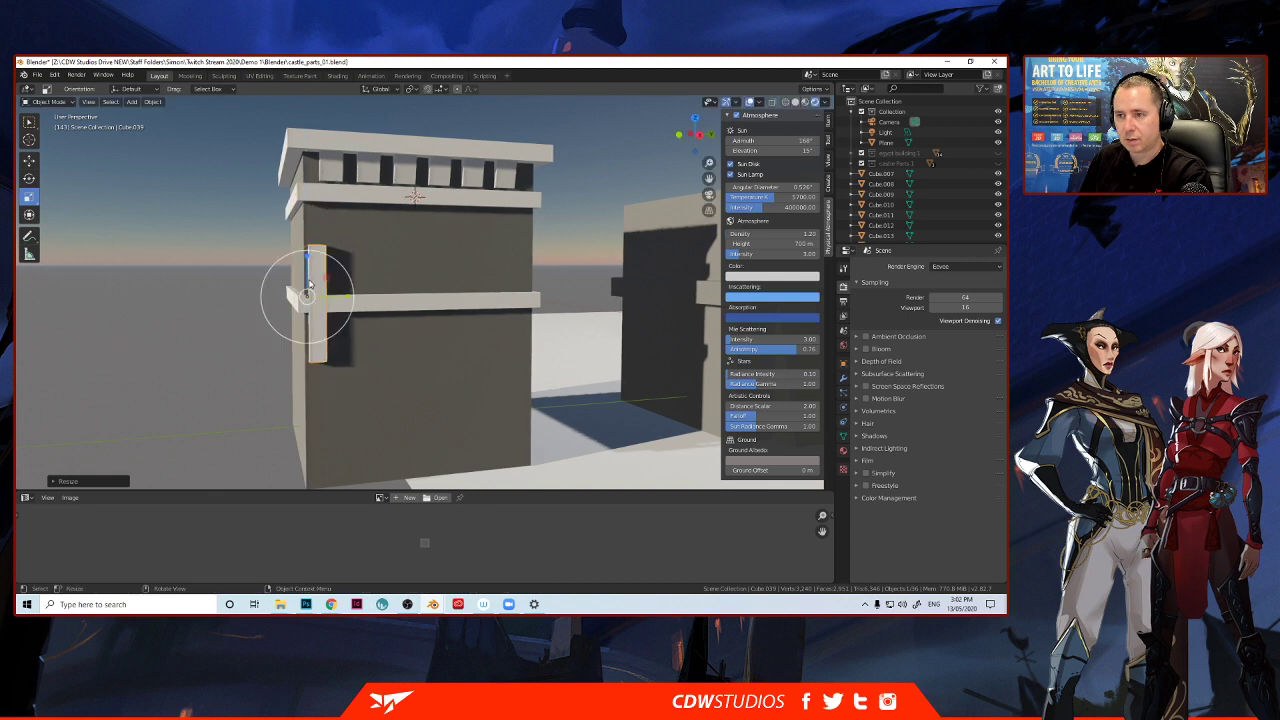
{"action": "left_click", "coordinate": [29, 161]}
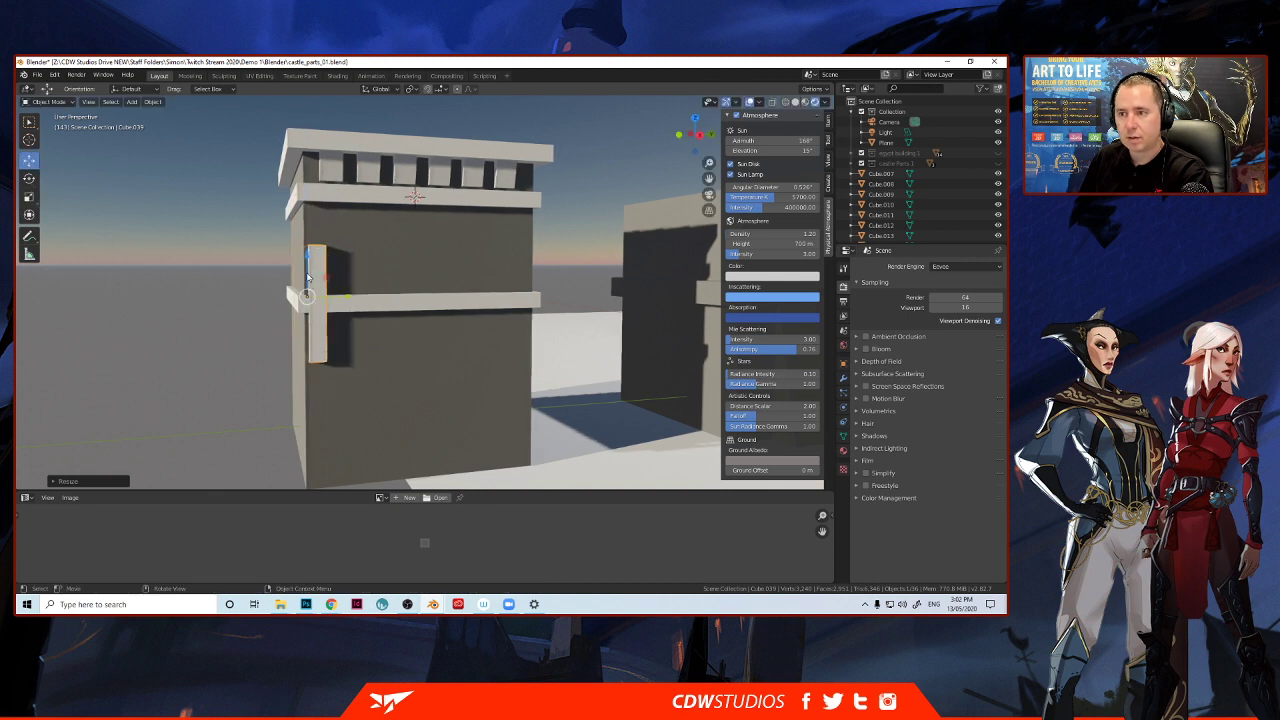
{"action": "left_click_drag", "start_coordinate": [307, 276], "coordinate": [313, 252]}
{"action": "scroll", "coordinate": [305, 303], "scroll_direction": "up", "scroll_amount": 5}
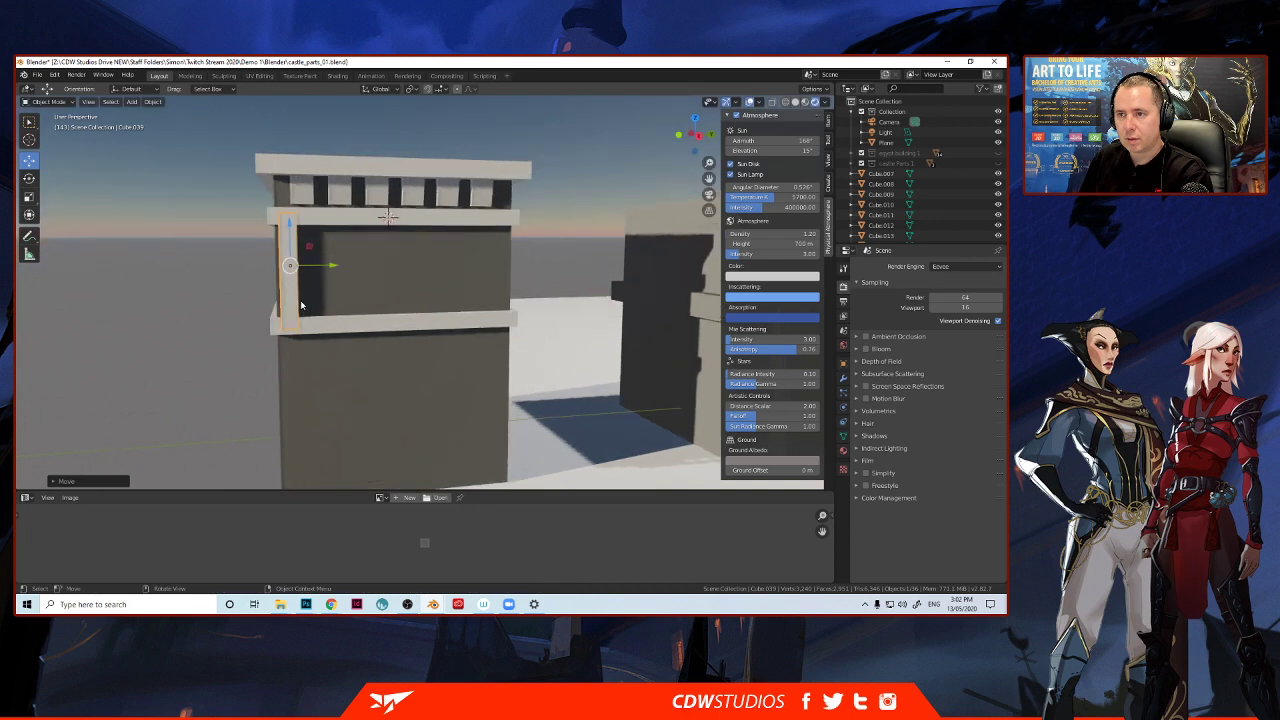
{"action": "left_click", "coordinate": [29, 198]}
{"action": "left_click_drag", "start_coordinate": [246, 213], "coordinate": [245, 208]}
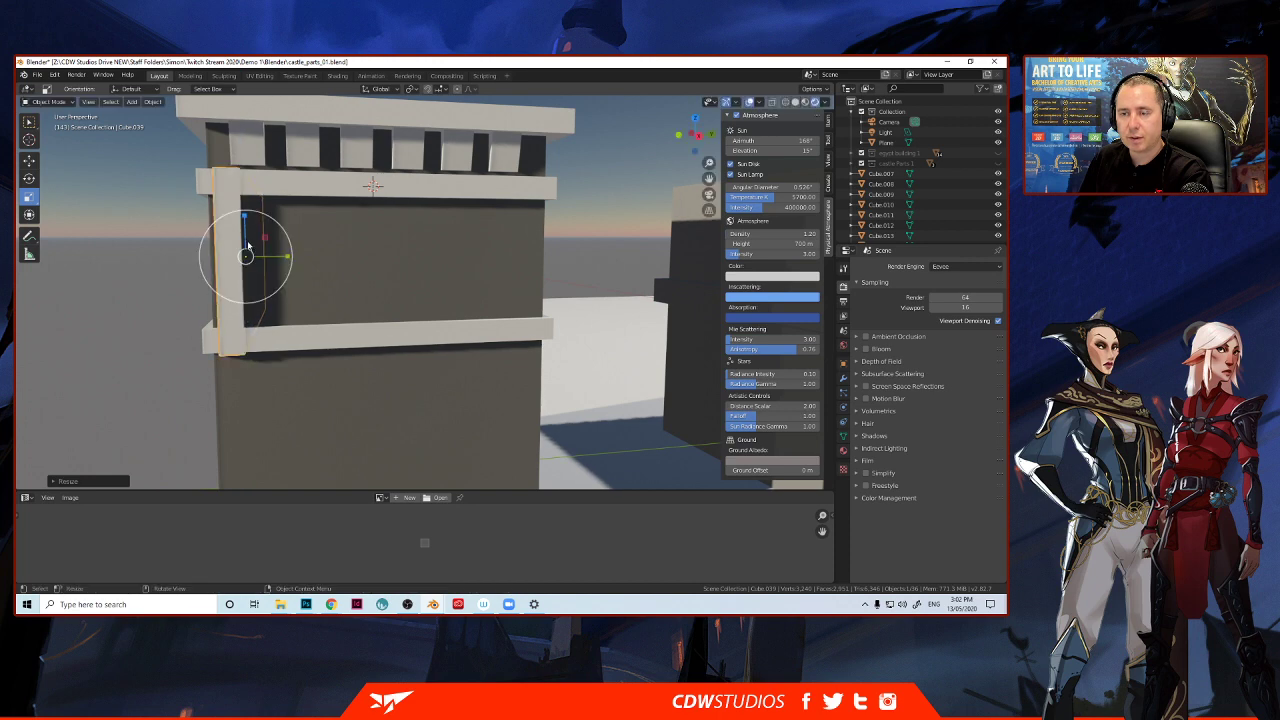
{"action": "middle_click_drag", "start_coordinate": [243, 246], "coordinate": [269, 265]}
{"action": "scroll", "coordinate": [290, 263], "scroll_direction": "down", "scroll_amount": 3}
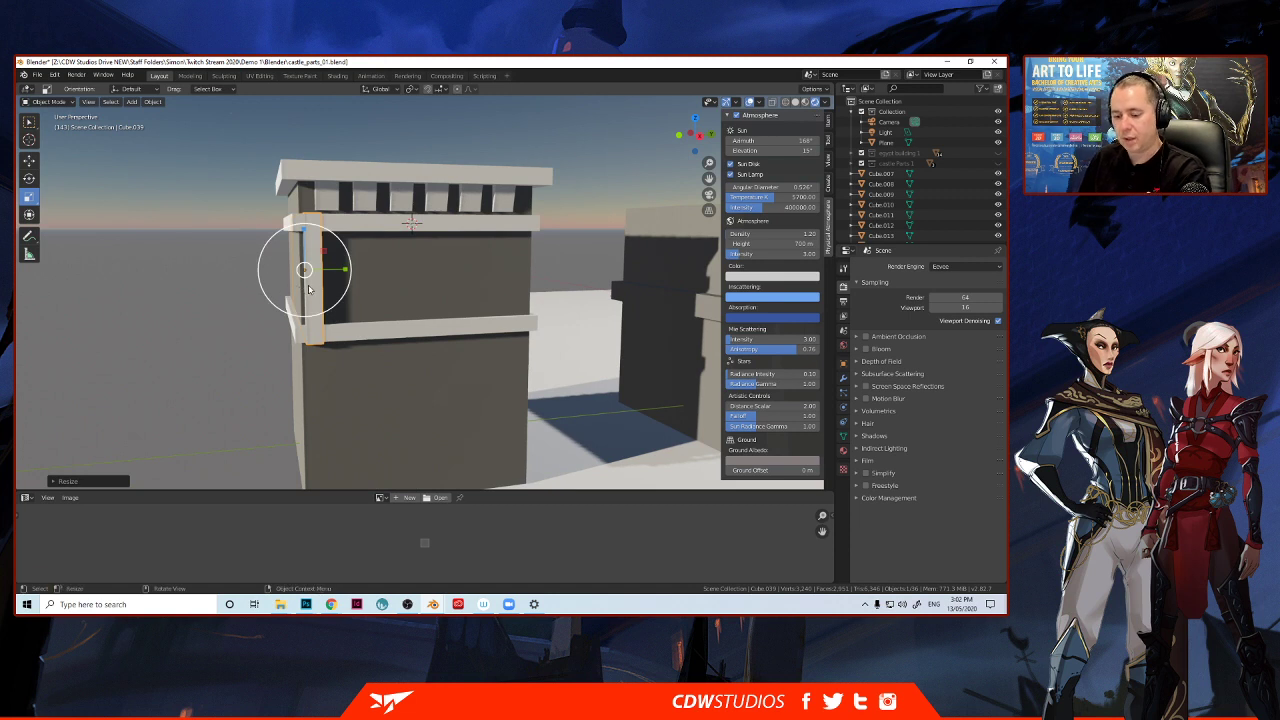
Make a linked duplicate of the upright slab in place and view the tower in right orthographic view.
{"action": "key", "text": "shift+d"}
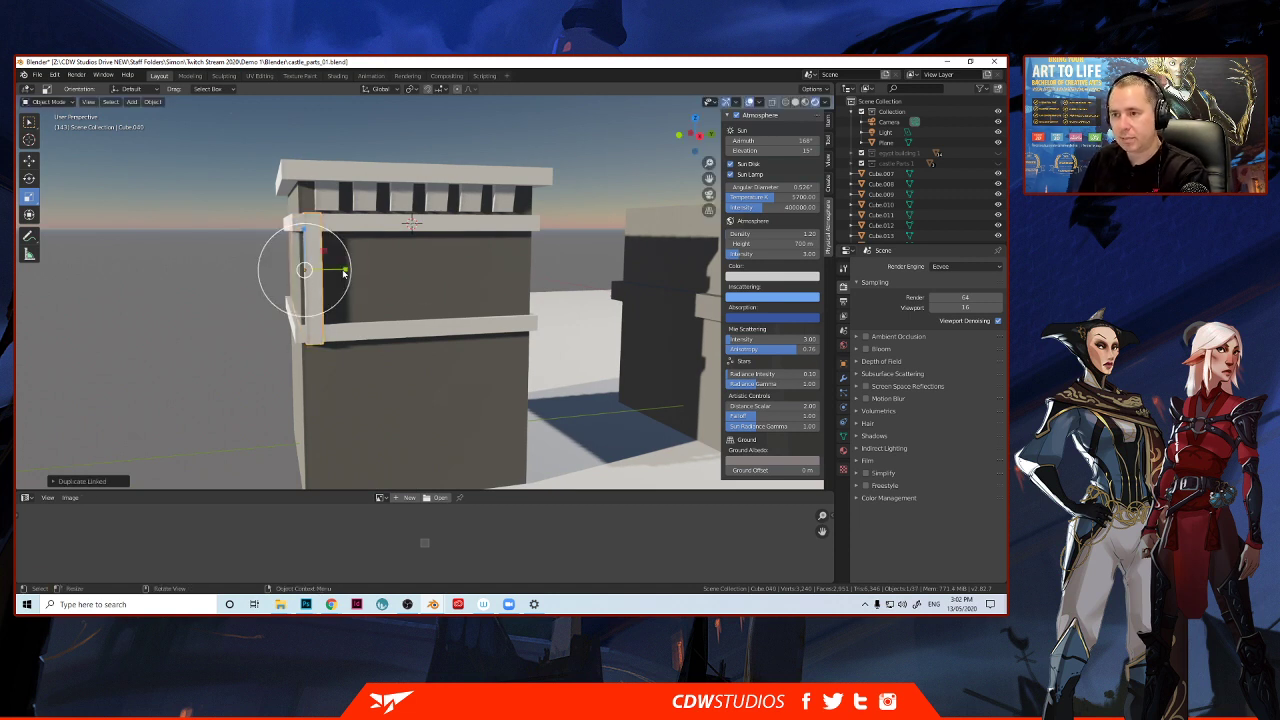
{"action": "left_click", "coordinate": [690, 134]}
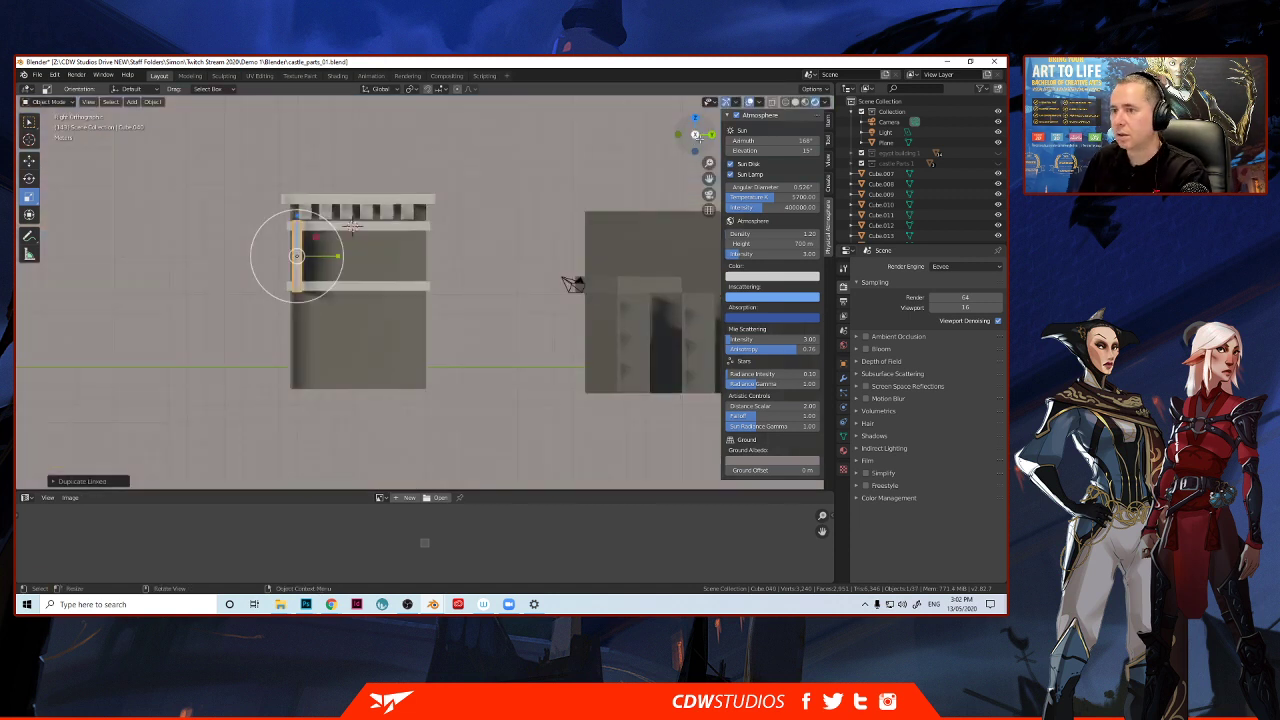
Move the duplicated vertical post to the opposite end of the upper frame and place another linked duplicate midway between the two end posts.
{"action": "left_click", "coordinate": [29, 161]}
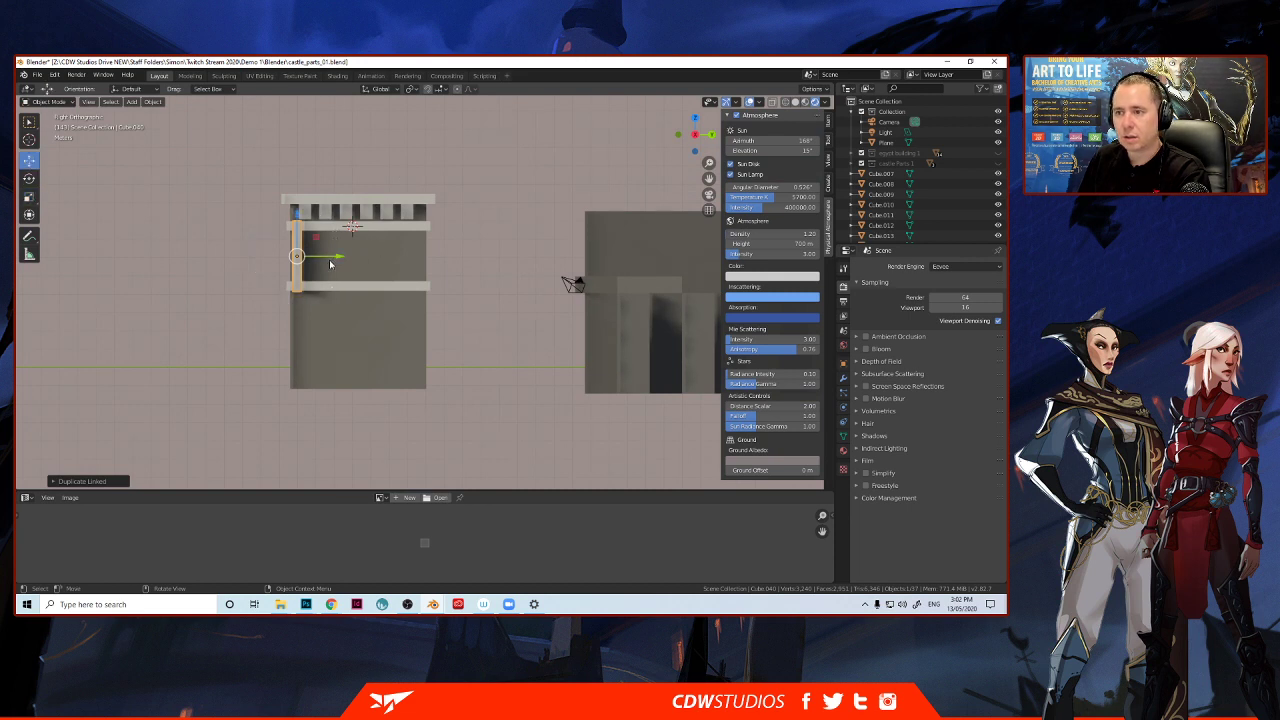
{"action": "left_click_drag", "start_coordinate": [330, 263], "coordinate": [463, 270]}
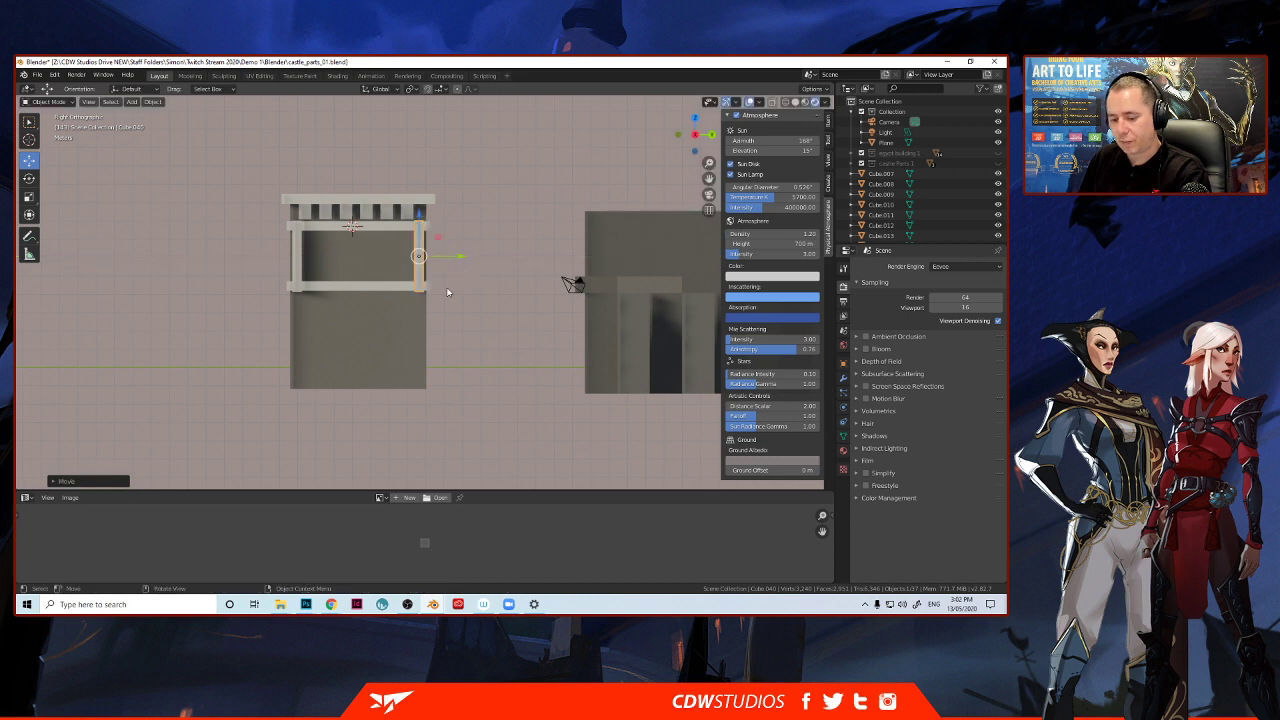
{"action": "key", "text": "alt+d"}
{"action": "right_click", "coordinate": [448, 272]}
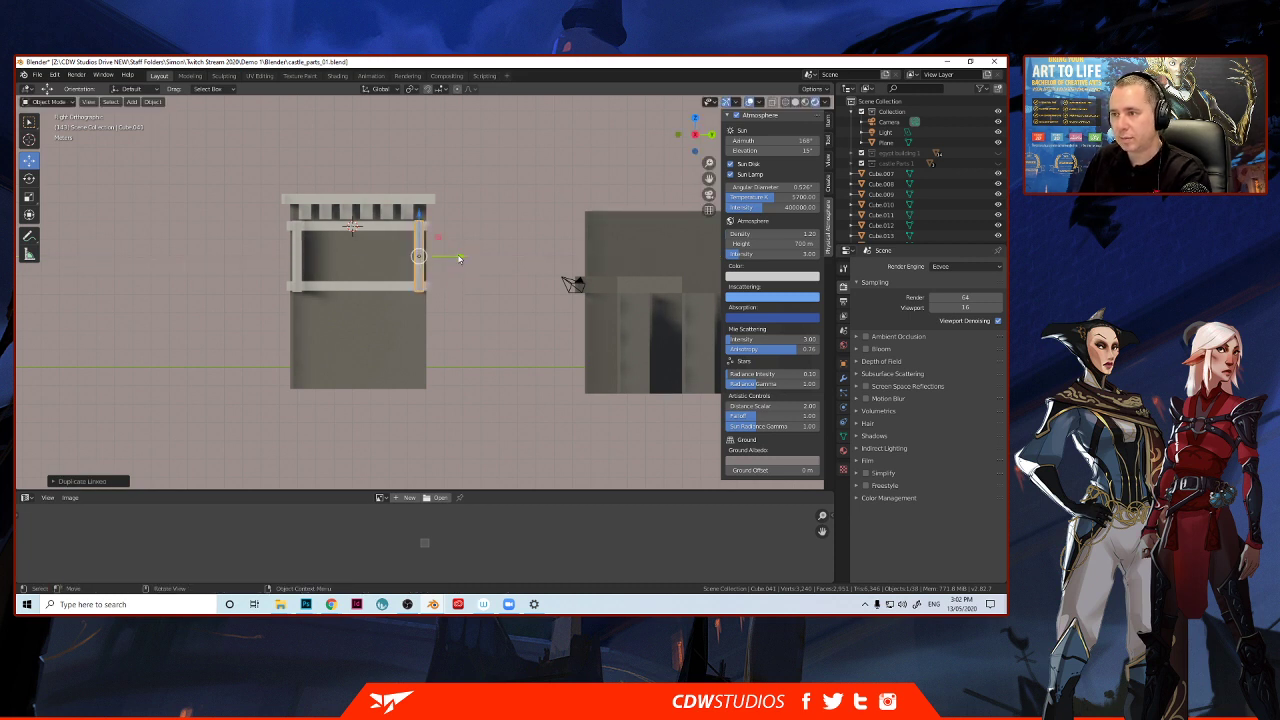
{"action": "left_click_drag", "start_coordinate": [458, 259], "coordinate": [413, 352]}
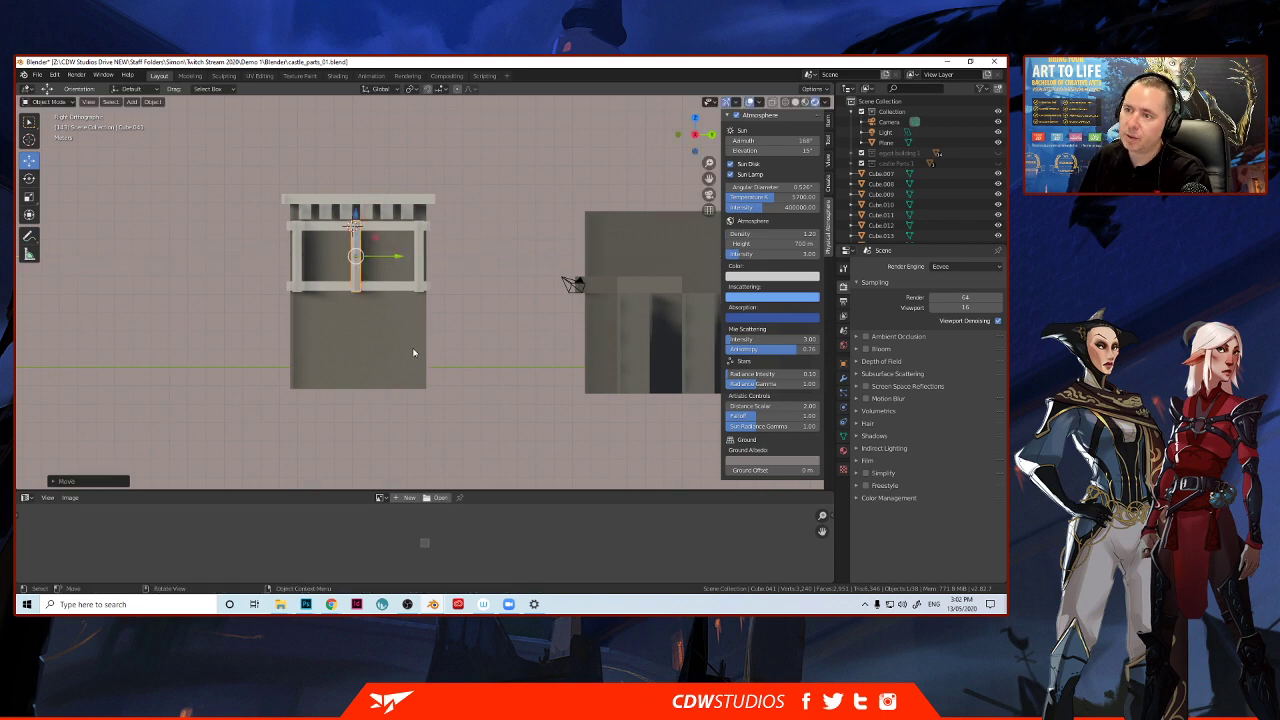
{"action": "left_click", "coordinate": [250, 306]}
Set the base color of the timber frame's shared material to a dark reddish brown.
{"action": "middle_click_drag", "start_coordinate": [268, 325], "coordinate": [323, 384]}
{"action": "scroll", "coordinate": [298, 389], "scroll_direction": "down", "scroll_amount": 4}
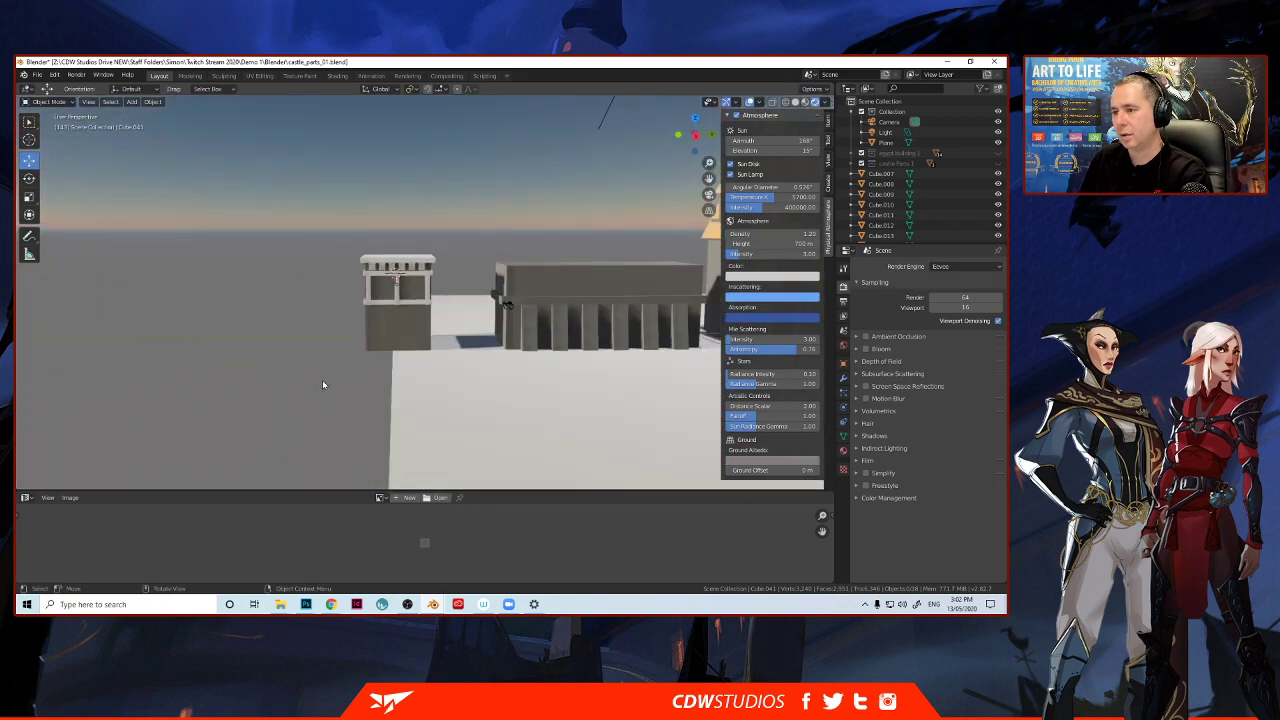
{"action": "scroll", "coordinate": [322, 384], "scroll_direction": "up", "scroll_amount": 5}
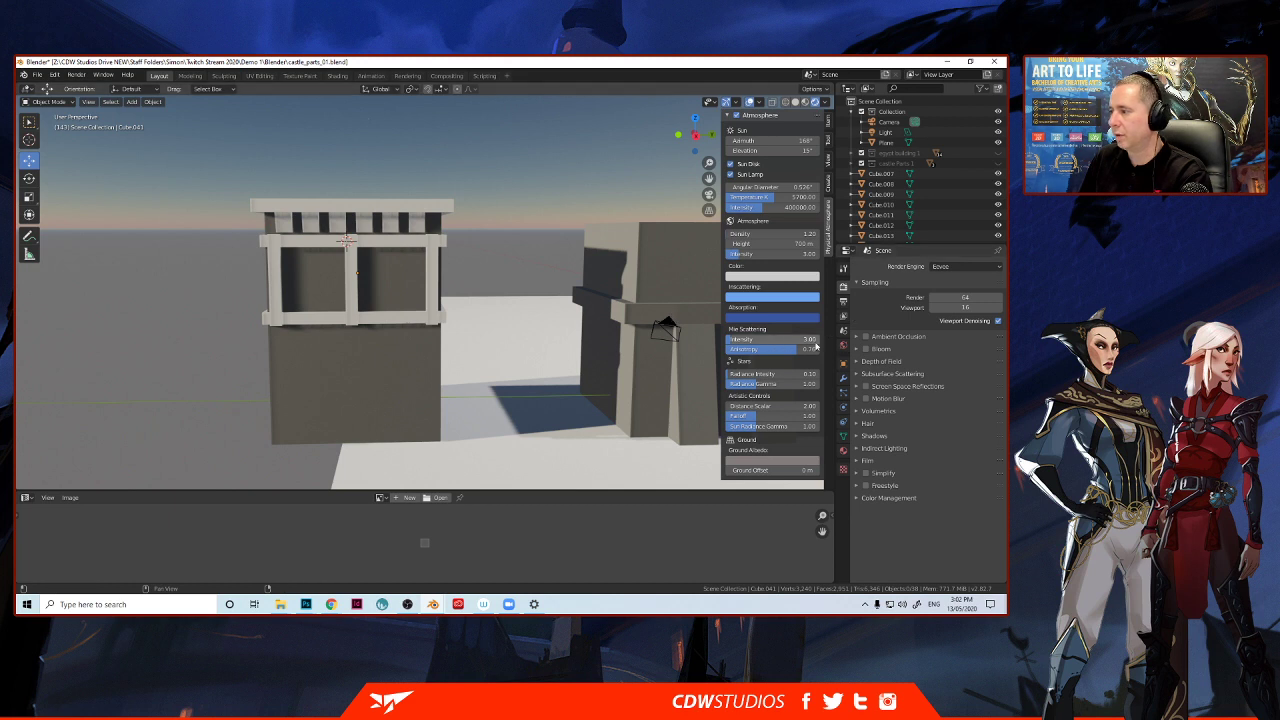
{"action": "left_click", "coordinate": [383, 243]}
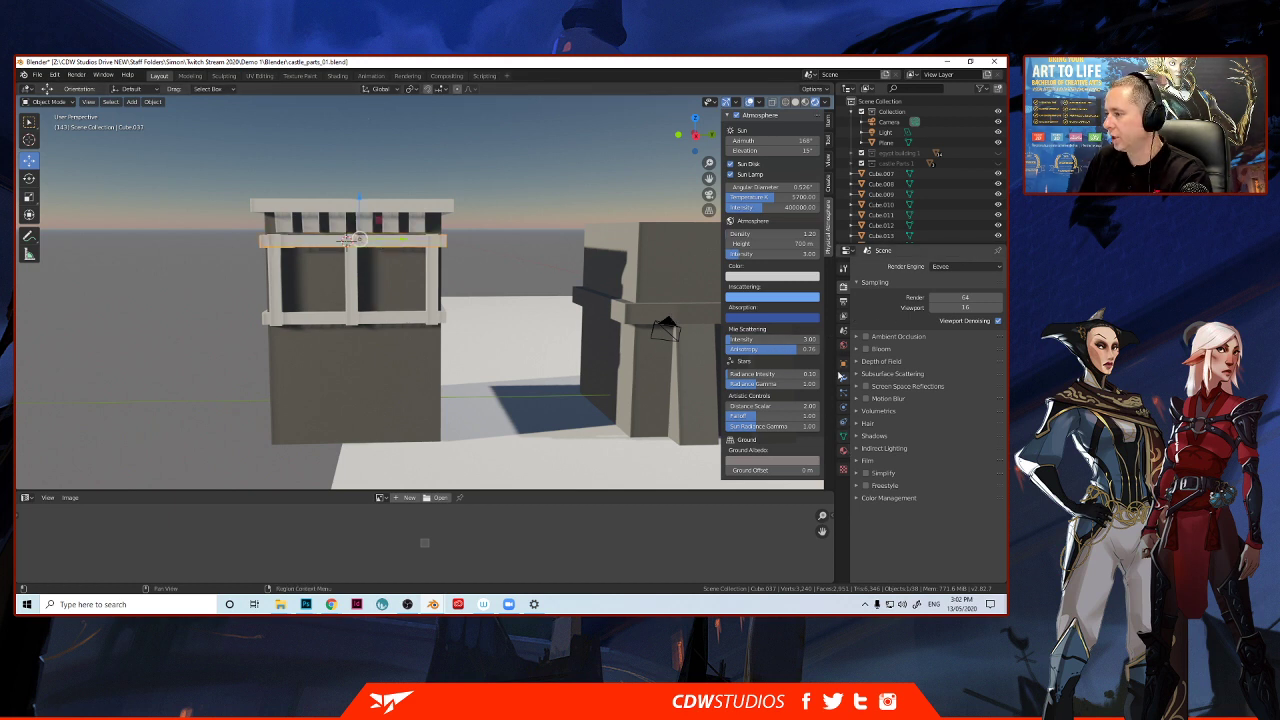
{"action": "left_click", "coordinate": [844, 452]}
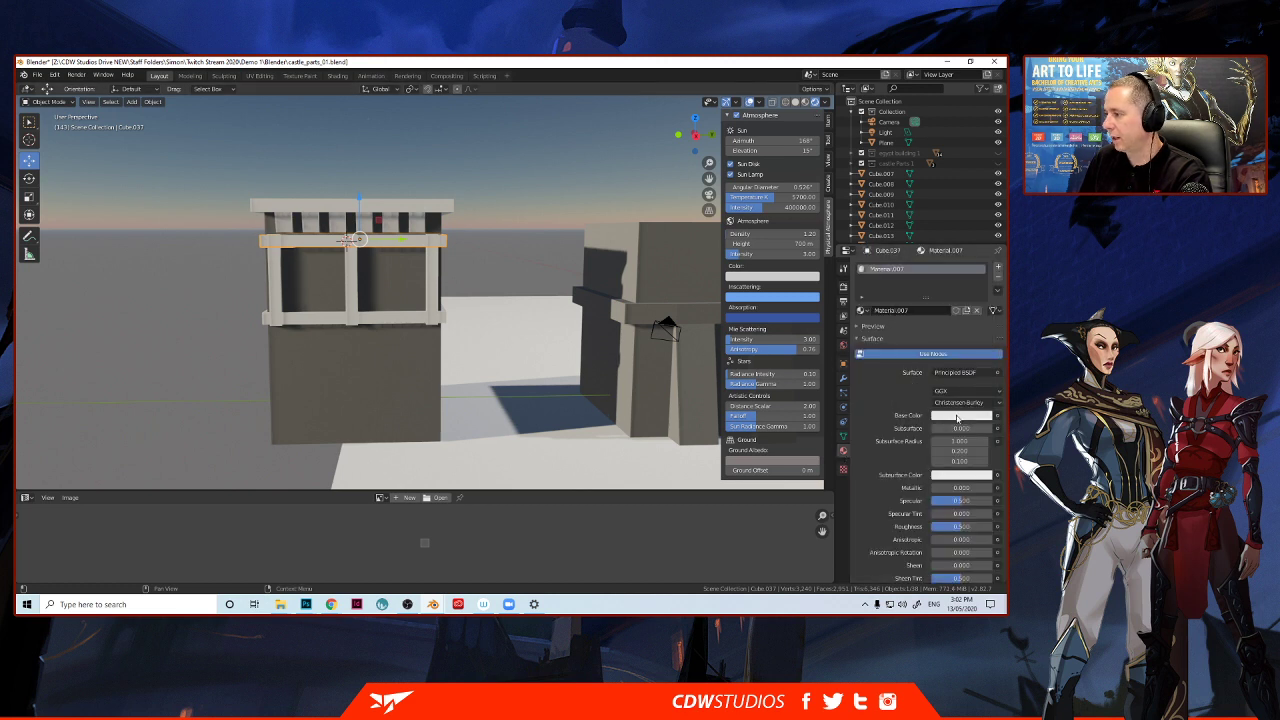
{"action": "left_click", "coordinate": [958, 415]}
{"action": "left_click_drag", "start_coordinate": [948, 340], "coordinate": [929, 336]}
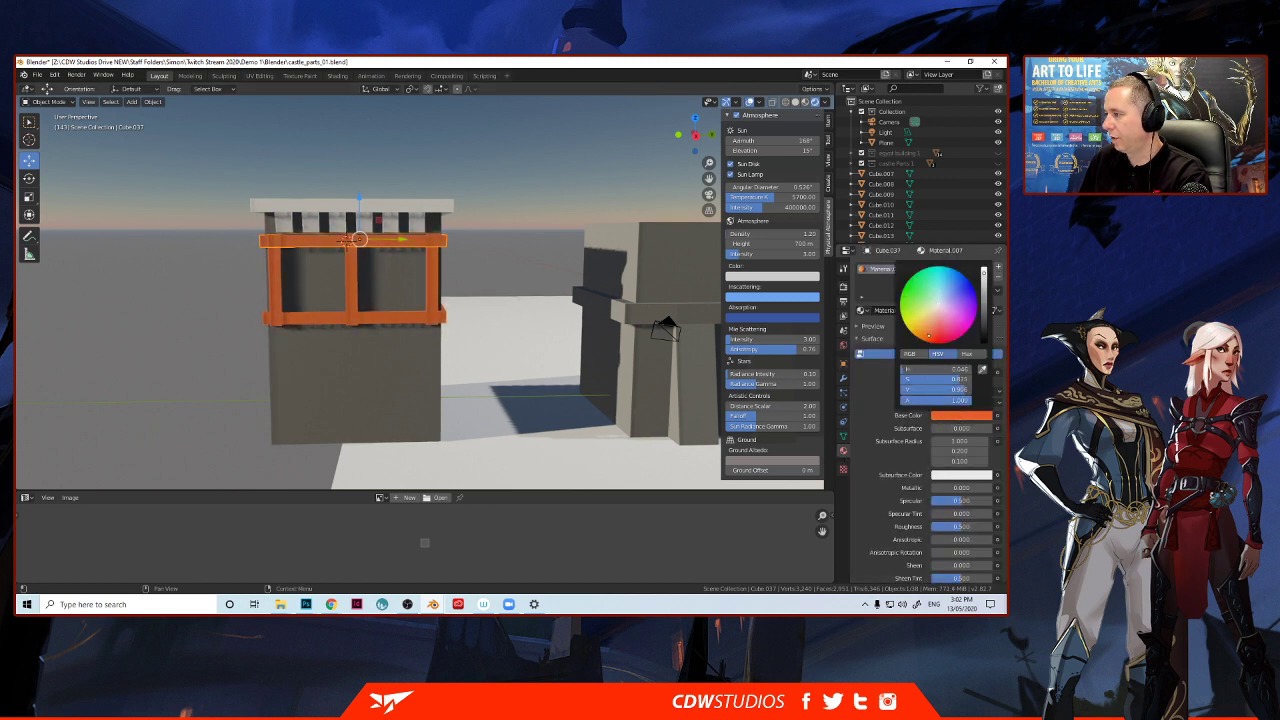
{"action": "mouse_move", "coordinate": [985, 297]}
{"action": "left_mouse_down"}
{"action": "mouse_move", "coordinate": [984, 313]}
{"action": "mouse_move", "coordinate": [936, 325]}
{"action": "left_mouse_up"}
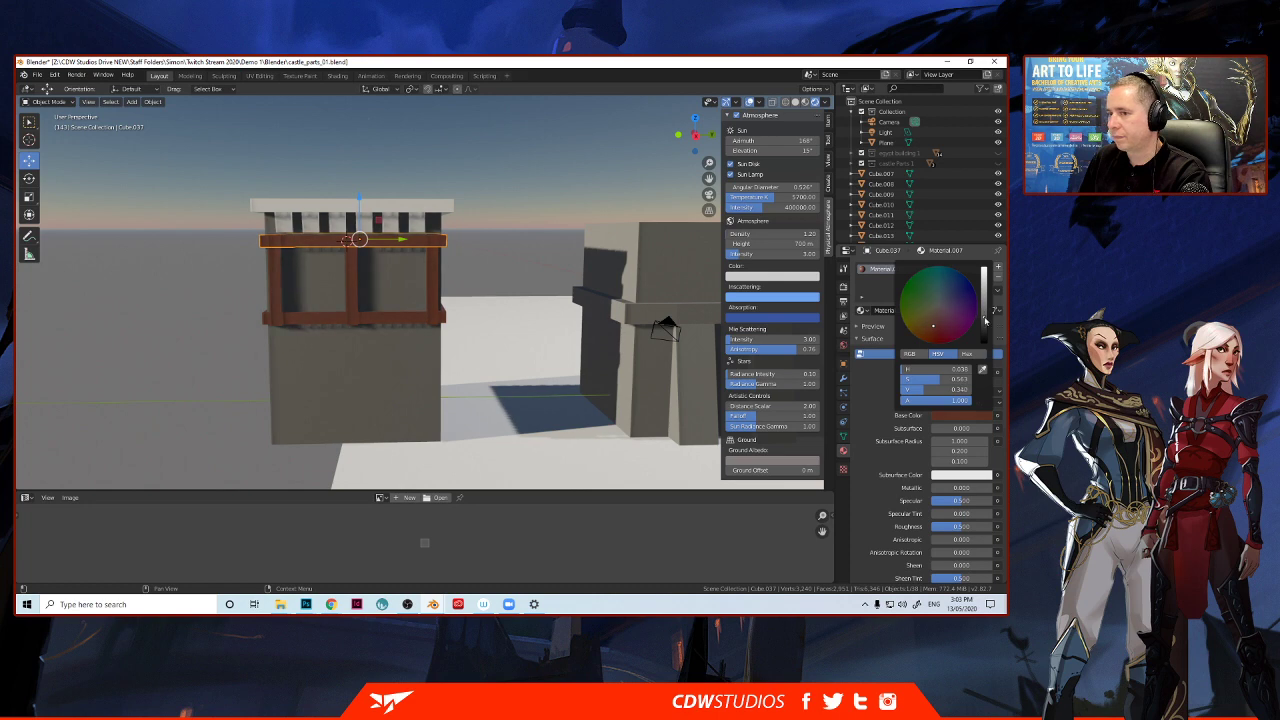
{"action": "left_click", "coordinate": [118, 288]}
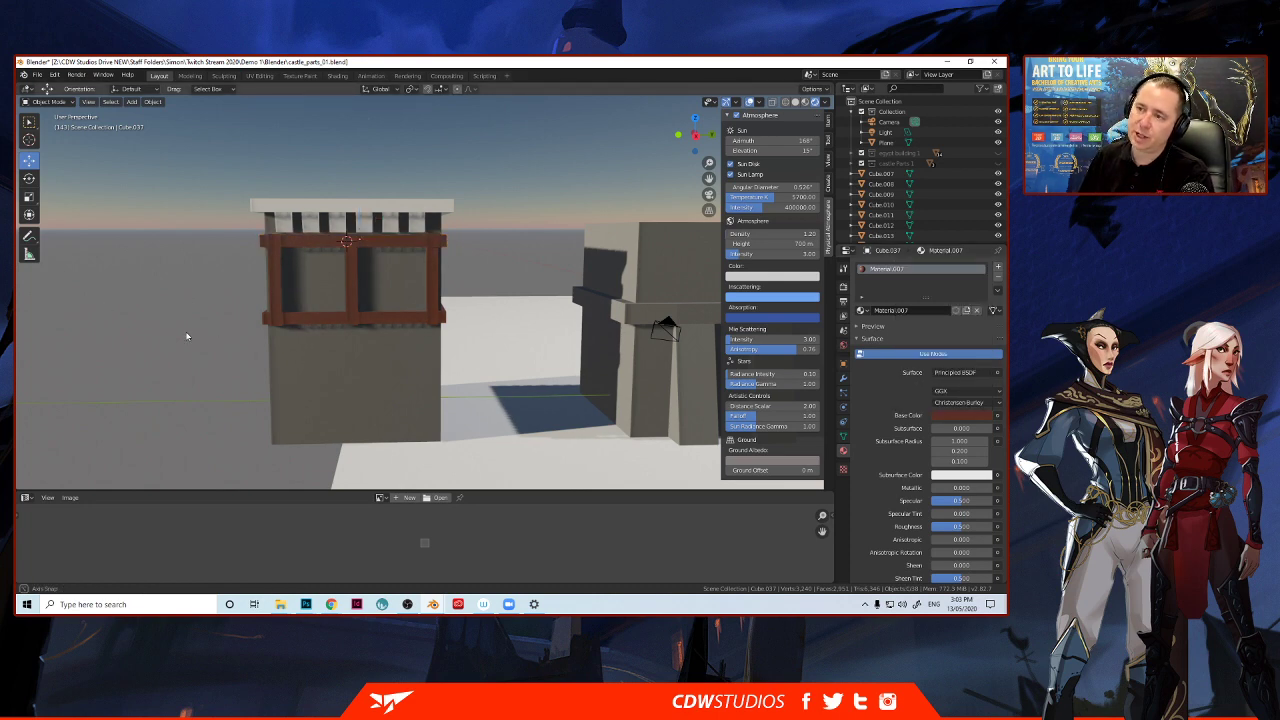
Examine the small timber-framed building from several angles and compare it with the neighbouring castle parts.
{"action": "middle_click_drag", "start_coordinate": [189, 337], "coordinate": [360, 341]}
{"action": "scroll", "coordinate": [112, 320], "scroll_direction": "down", "scroll_amount": 3}
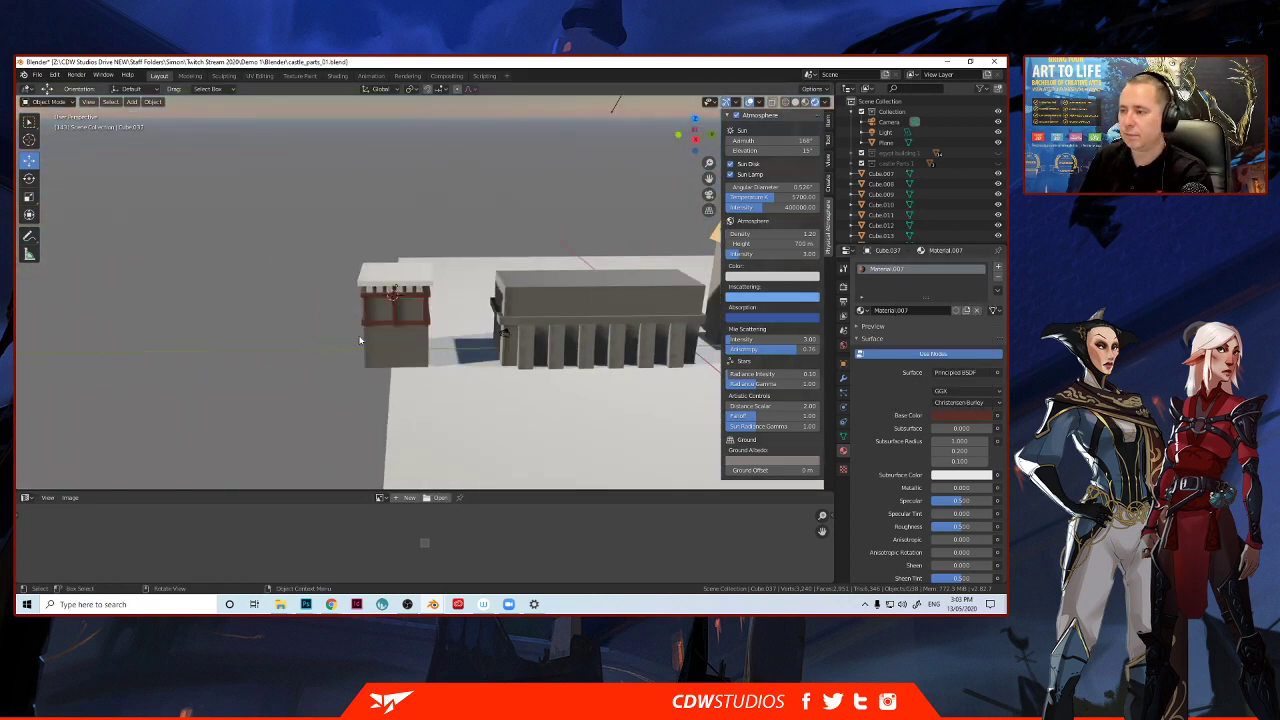
{"action": "middle_click_drag", "start_coordinate": [444, 343], "coordinate": [314, 330]}
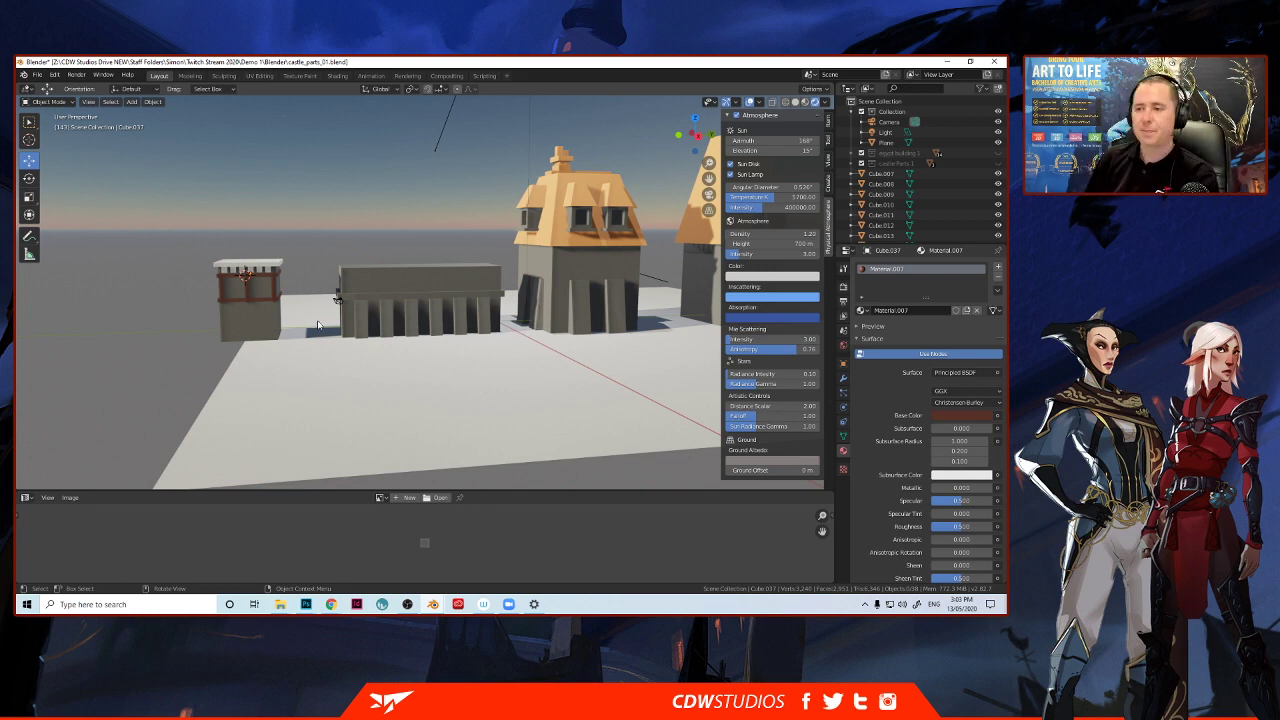
{"action": "scroll", "coordinate": [317, 321], "scroll_direction": "up", "scroll_amount": 4}
{"action": "middle_click_drag", "start_coordinate": [317, 321], "coordinate": [447, 325], "text": "shift"}
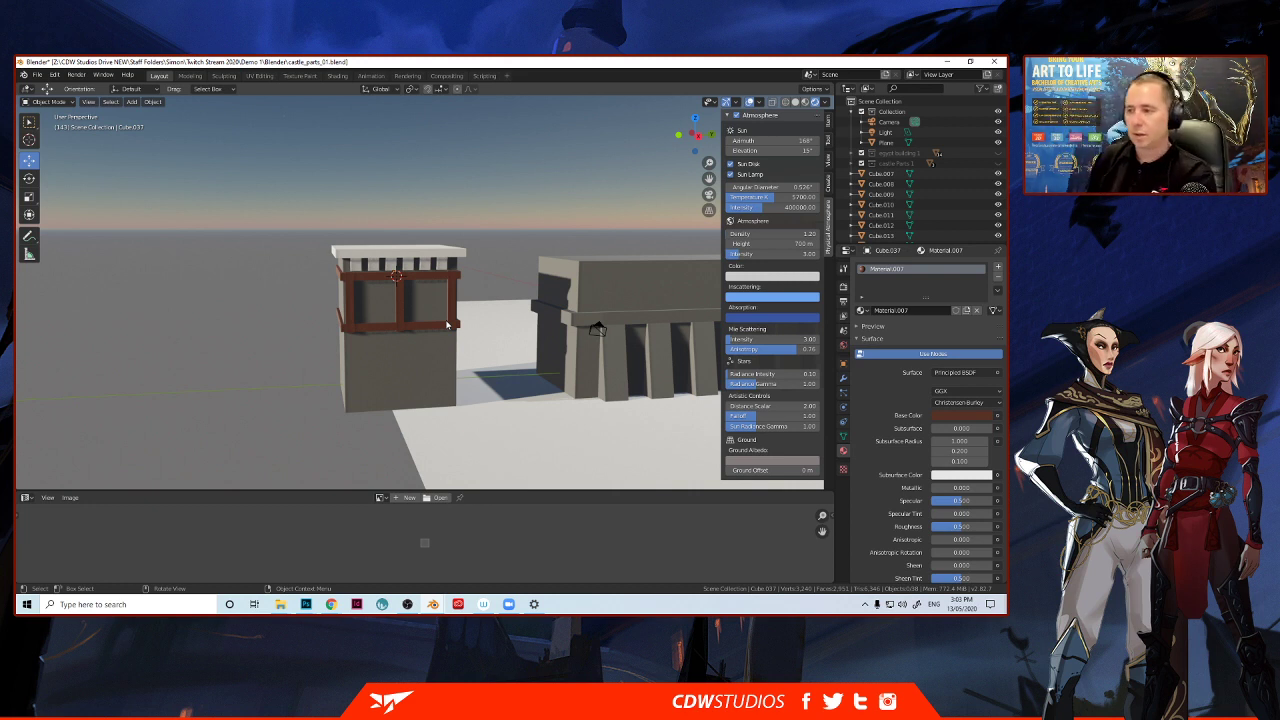
{"action": "middle_click_drag", "start_coordinate": [424, 339], "coordinate": [385, 327]}
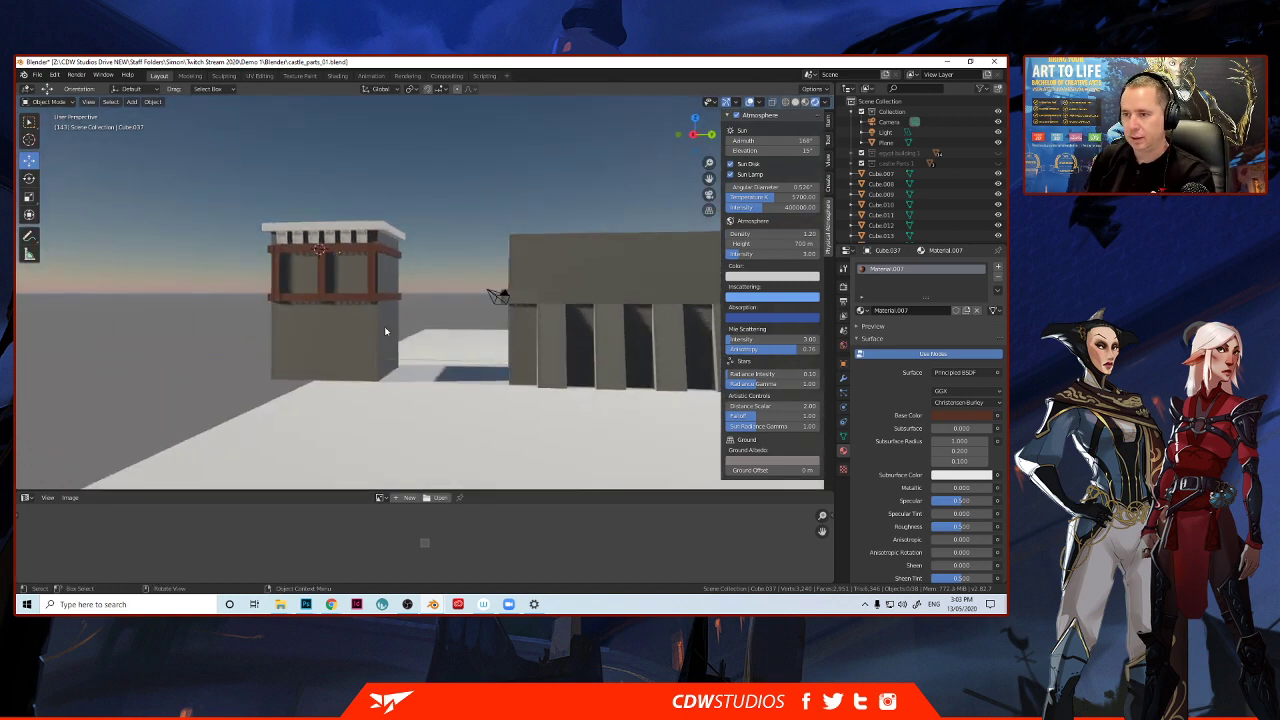
{"action": "scroll", "coordinate": [370, 324], "scroll_direction": "down", "scroll_amount": 2}
{"action": "scroll", "coordinate": [368, 359], "scroll_direction": "down", "scroll_amount": 2}
{"action": "scroll", "coordinate": [389, 357], "scroll_direction": "down", "scroll_amount": 1}
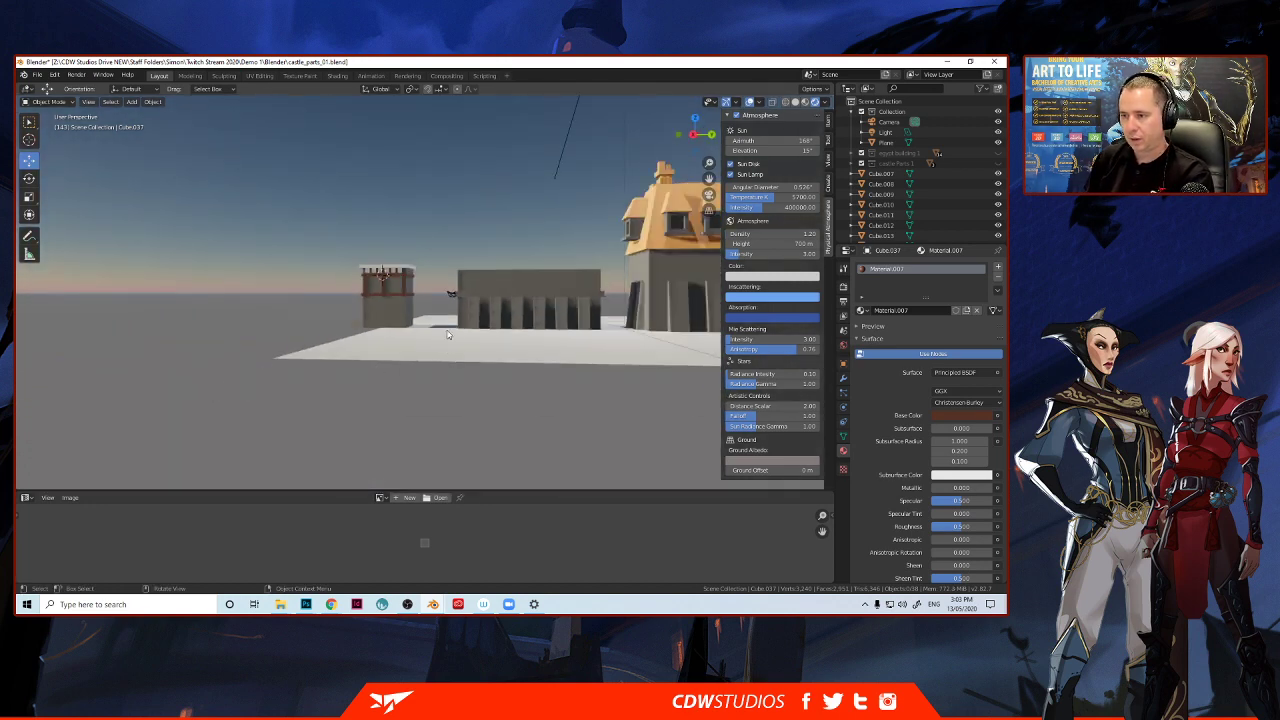
Scale up the ground plane in two passes so it extends well beyond the row of buildings.
{"action": "left_click", "coordinate": [409, 352]}
{"action": "key", "text": "s"}
{"action": "left_click", "coordinate": [143, 312]}
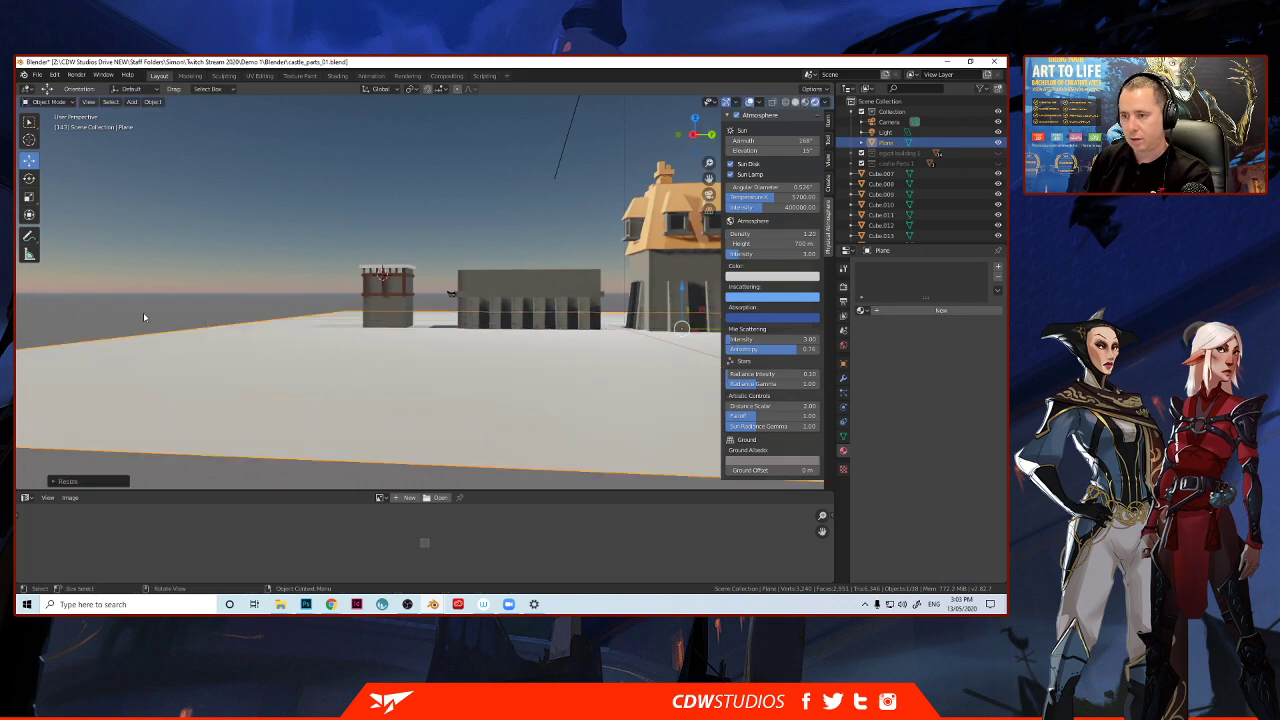
{"action": "middle_click_drag", "start_coordinate": [143, 312], "coordinate": [390, 375]}
{"action": "key", "text": "s"}
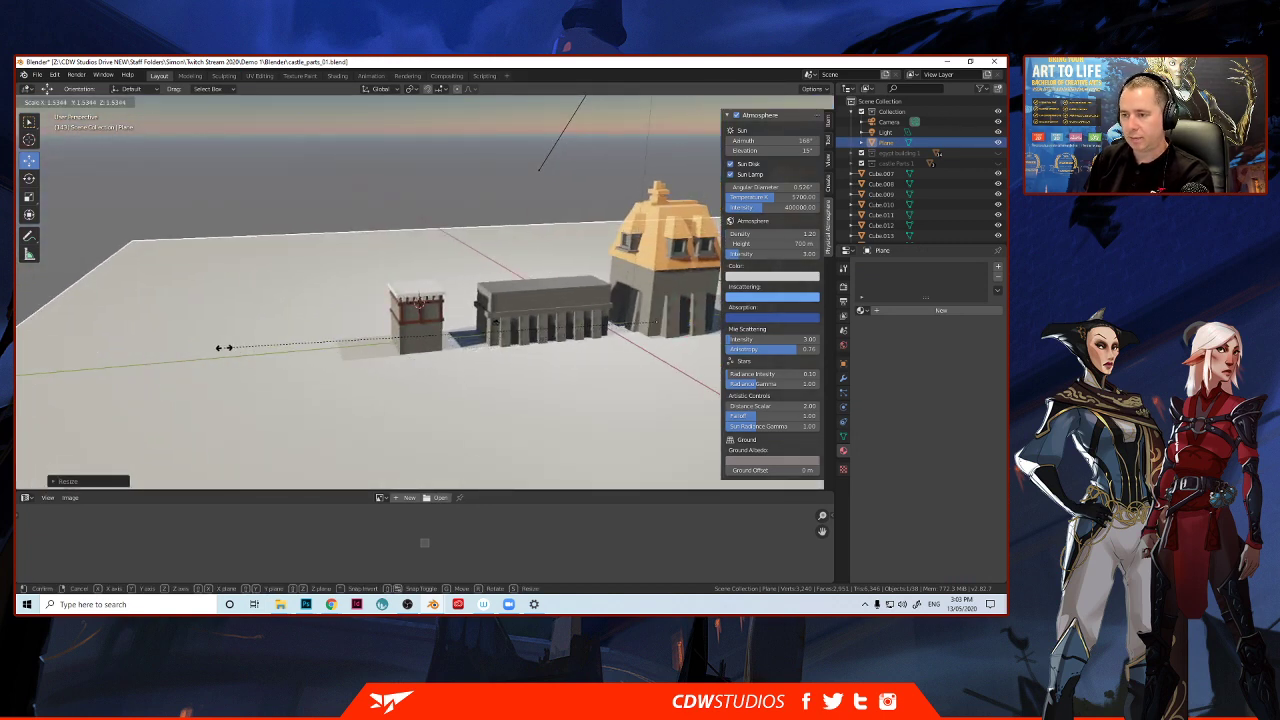
{"action": "left_click", "coordinate": [224, 347]}
{"action": "scroll", "coordinate": [407, 404], "scroll_direction": "down", "scroll_amount": 5}
{"action": "scroll", "coordinate": [406, 400], "scroll_direction": "up", "scroll_amount": 2}
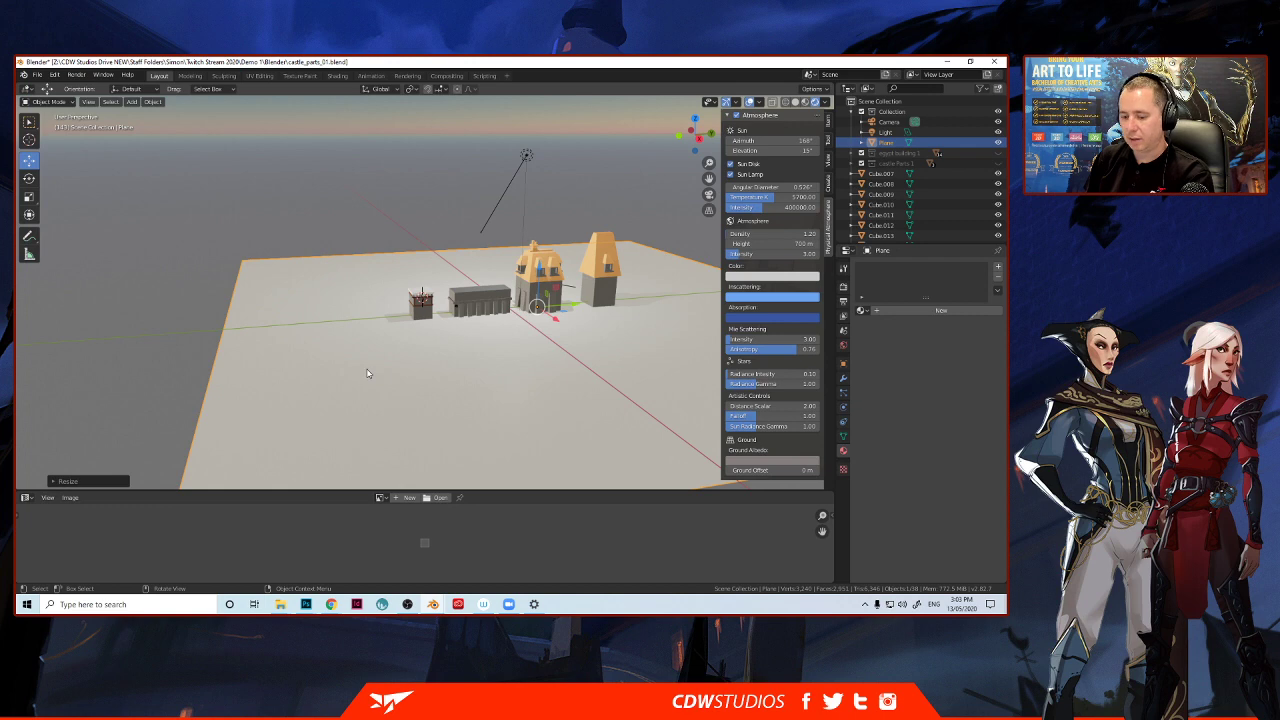
Examine the whole row of castle buildings up close and from different sides.
{"action": "mouse_move", "coordinate": [366, 371]}
{"action": "middle_mouse_down"}
{"action": "mouse_move", "coordinate": [234, 371]}
{"action": "mouse_move", "coordinate": [379, 380]}
{"action": "mouse_move", "coordinate": [343, 374]}
{"action": "mouse_move", "coordinate": [376, 358]}
{"action": "middle_mouse_up"}
{"action": "scroll", "coordinate": [355, 367], "scroll_direction": "up", "scroll_amount": 8}
{"action": "middle_click_drag", "start_coordinate": [469, 376], "coordinate": [286, 400]}
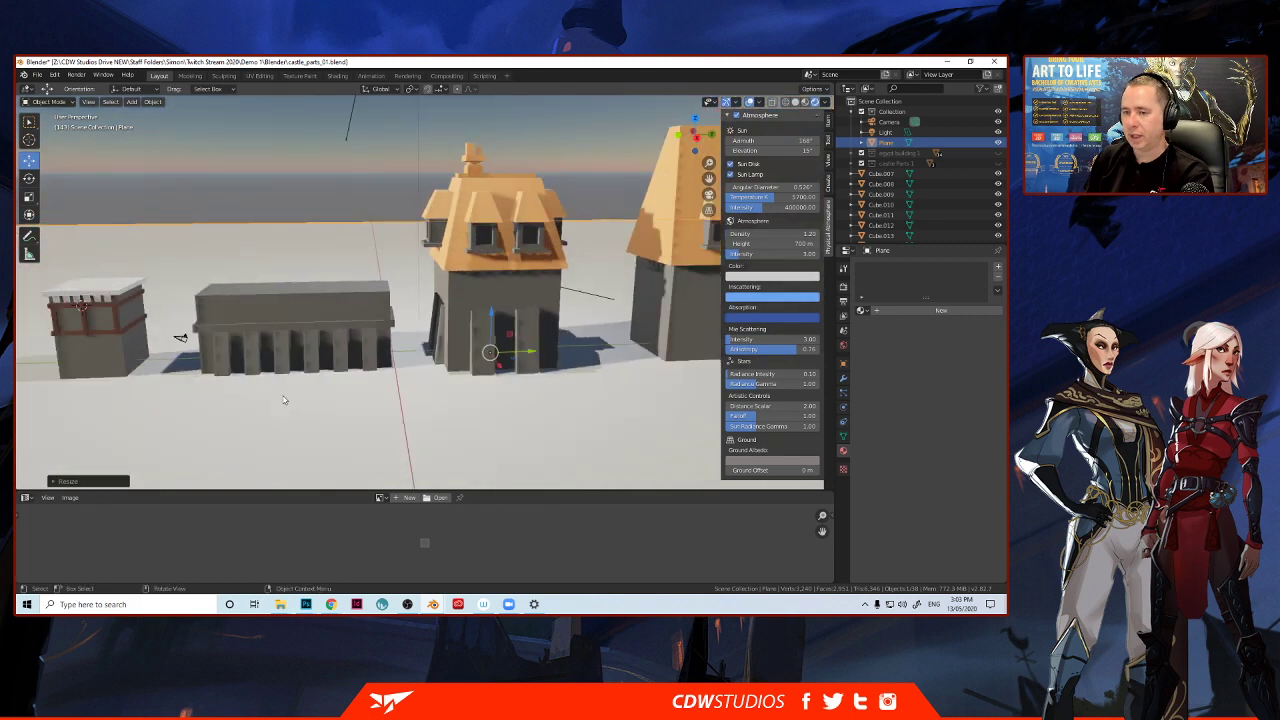
{"action": "scroll", "coordinate": [240, 392], "scroll_direction": "down", "scroll_amount": 2}
{"action": "mouse_move", "coordinate": [163, 380]}
{"action": "middle_mouse_down", "text": "shift"}
{"action": "mouse_move", "coordinate": [364, 376]}
{"action": "mouse_move", "coordinate": [349, 403]}
{"action": "middle_mouse_up", "text": "shift"}
{"action": "scroll", "coordinate": [269, 380], "scroll_direction": "up", "scroll_amount": 2}
{"action": "mouse_move", "coordinate": [614, 394]}
{"action": "middle_mouse_down", "text": "shift"}
{"action": "mouse_move", "coordinate": [363, 421]}
{"action": "mouse_move", "coordinate": [502, 397]}
{"action": "middle_mouse_up", "text": "shift"}
{"action": "scroll", "coordinate": [381, 409], "scroll_direction": "down", "scroll_amount": 3}
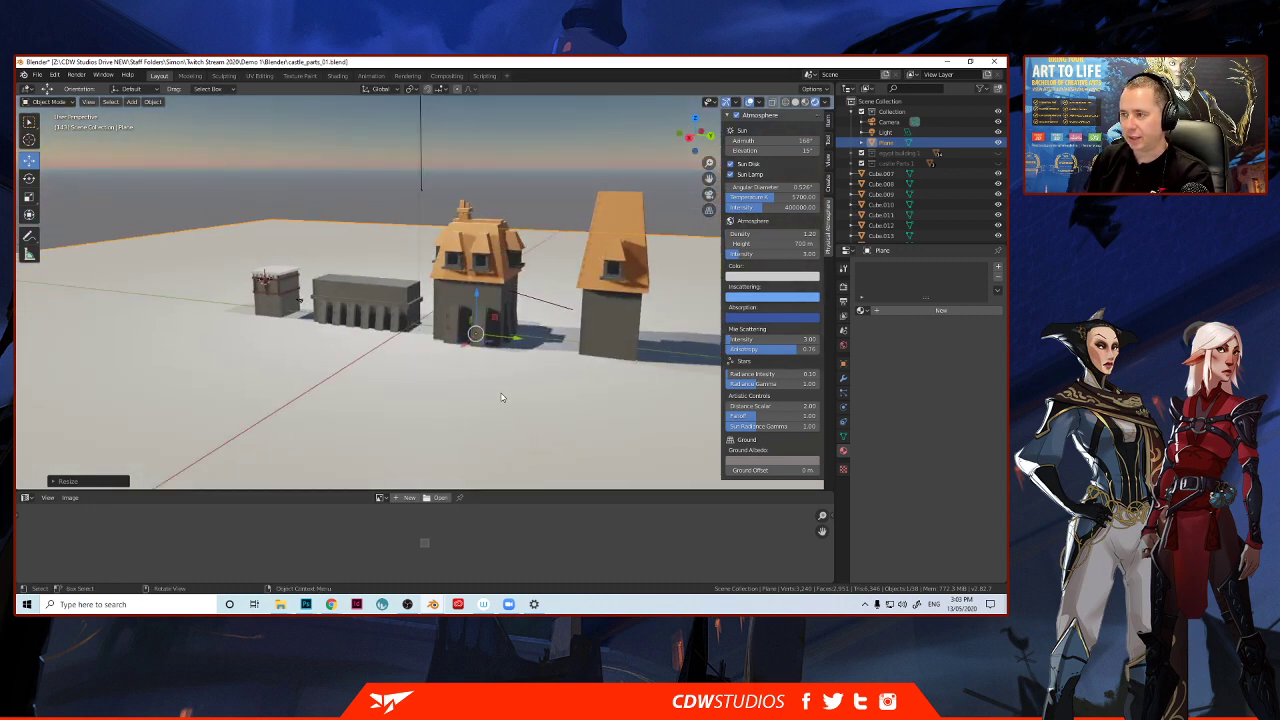
Join the tall tower's dormer window, orange roof and base into a single object and copy it.
{"action": "left_click", "coordinate": [620, 262]}
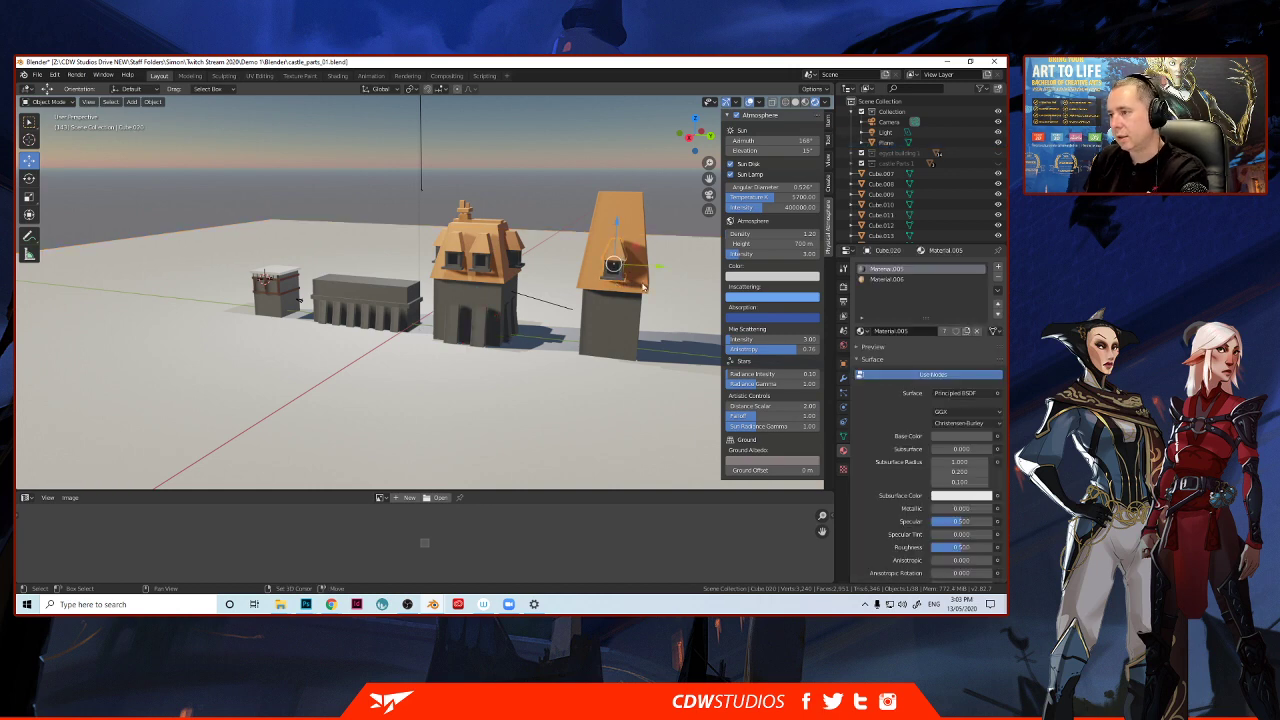
{"action": "left_click", "coordinate": [643, 287], "text": "shift"}
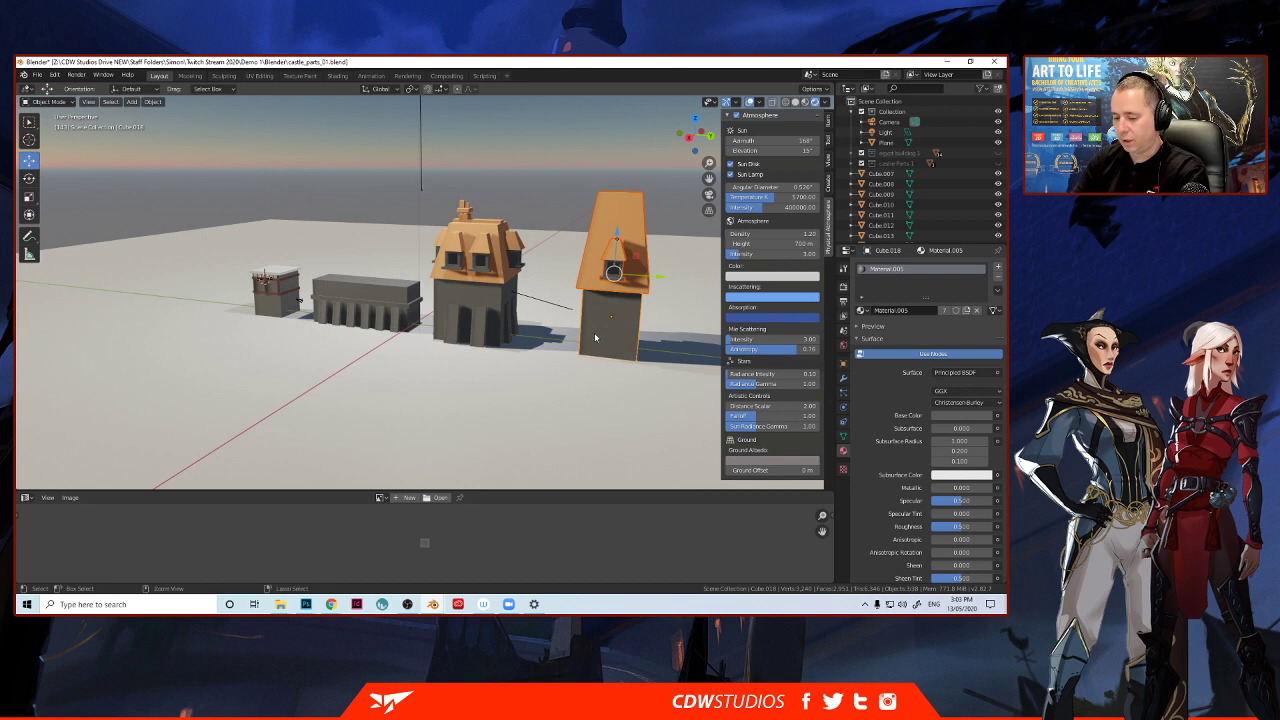
{"action": "key", "text": "ctrl+j"}
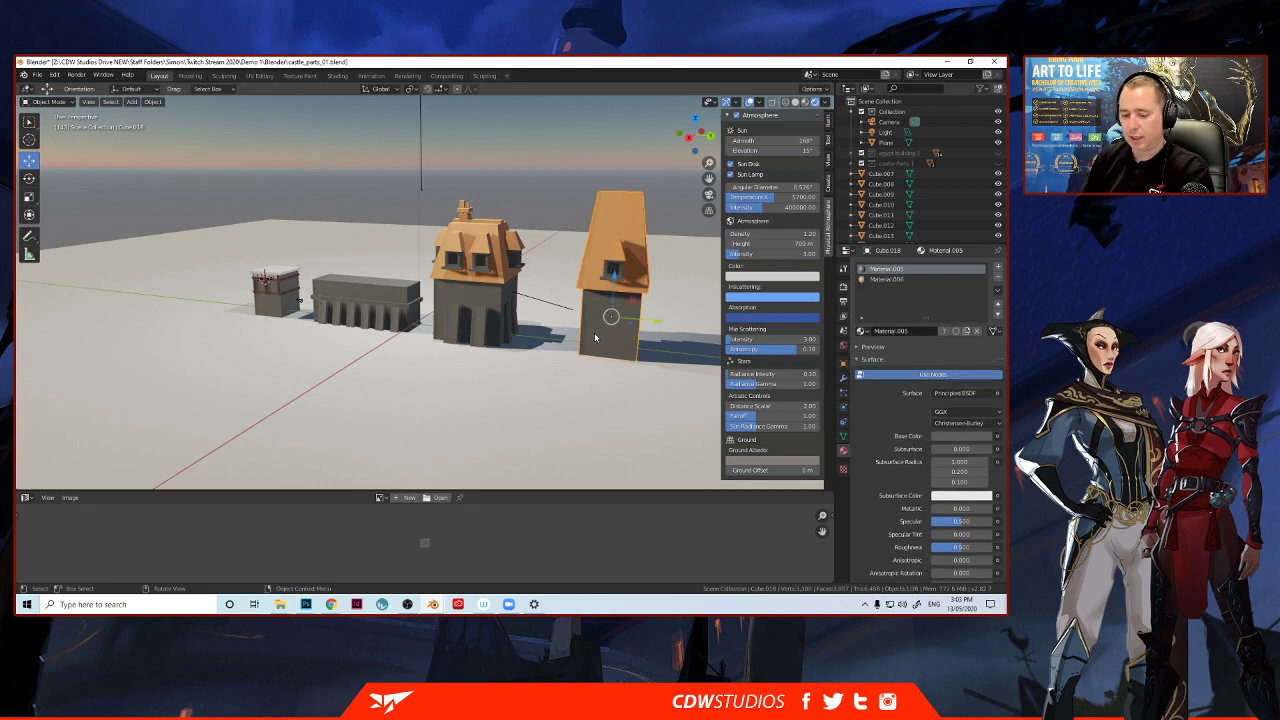
{"action": "key", "text": "ctrl+c"}
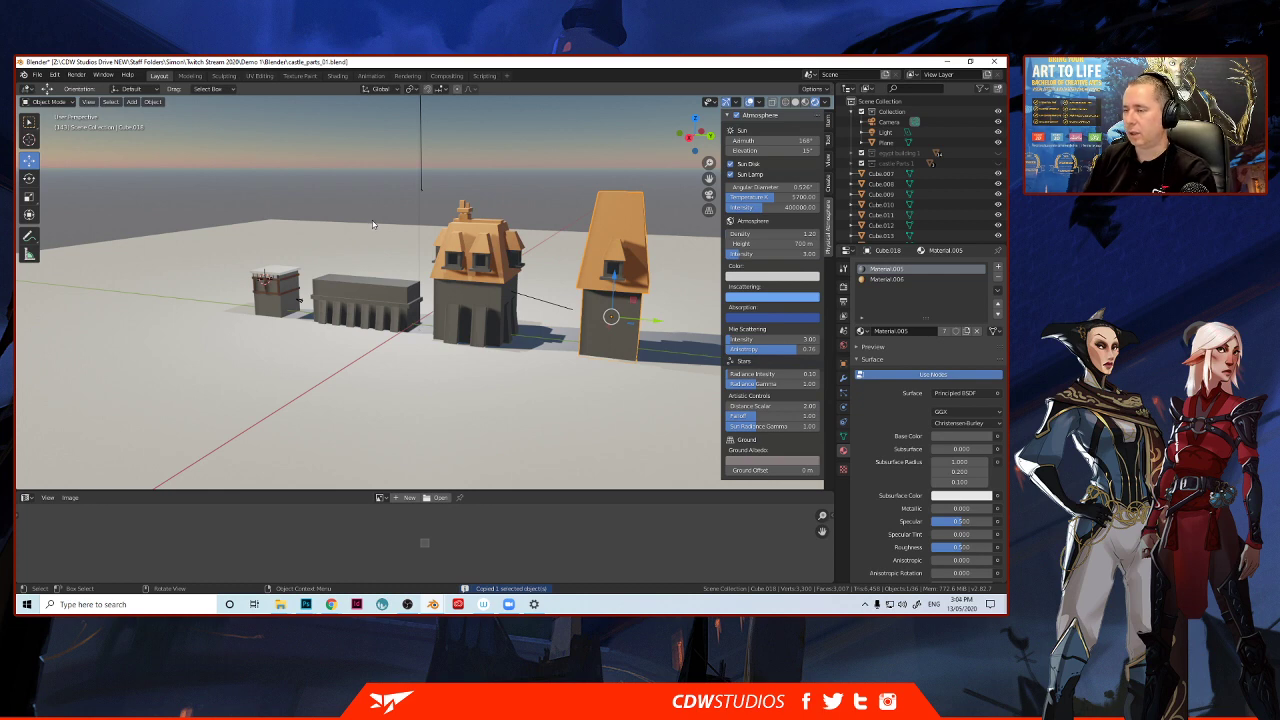
Rename the joined tall tower object as m_building_001.
{"action": "scroll", "coordinate": [886, 174], "scroll_direction": "down", "scroll_amount": 5}
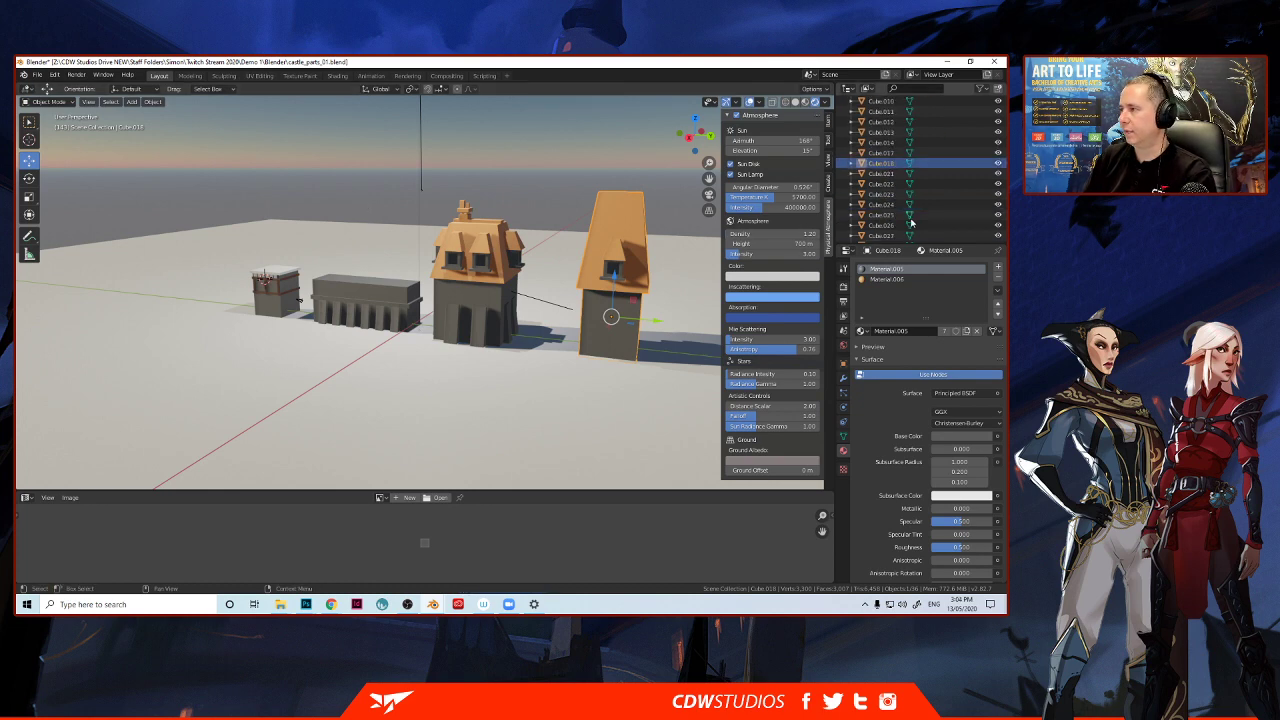
{"action": "double_click", "coordinate": [884, 166]}
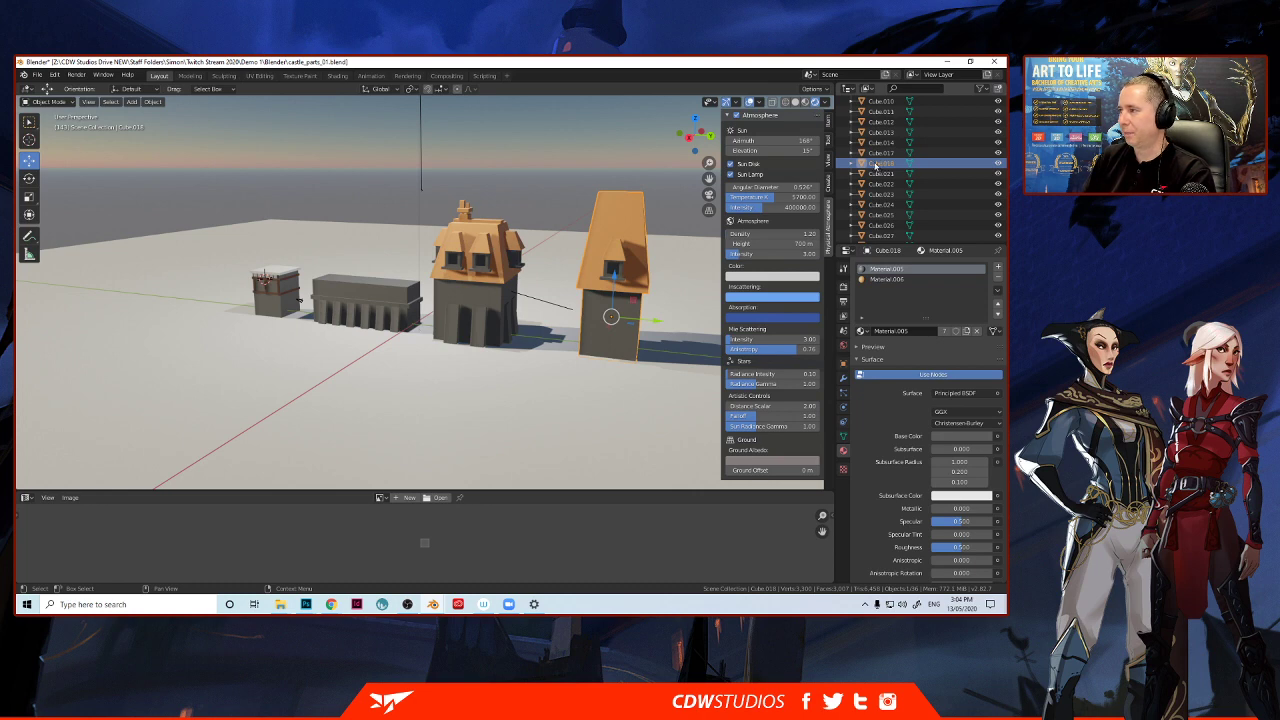
{"action": "double_click", "coordinate": [875, 165]}
{"action": "type", "text": "H"}
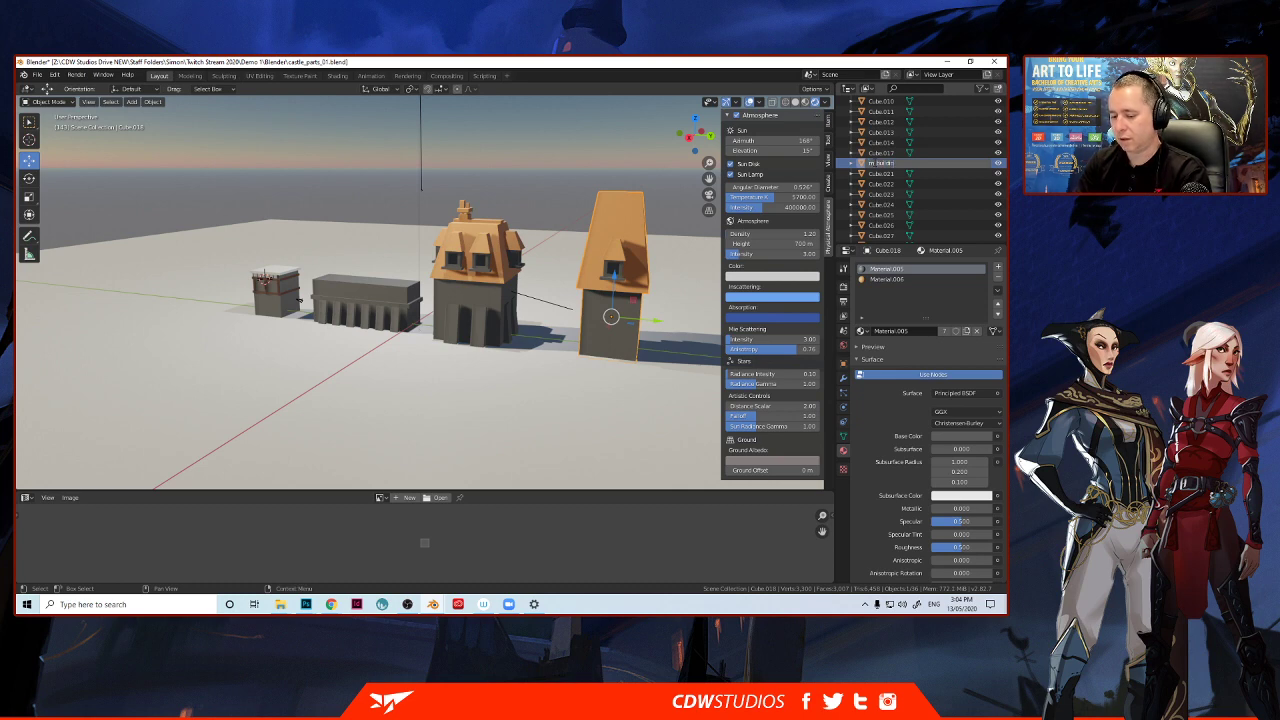
{"action": "key", "text": "Return"}
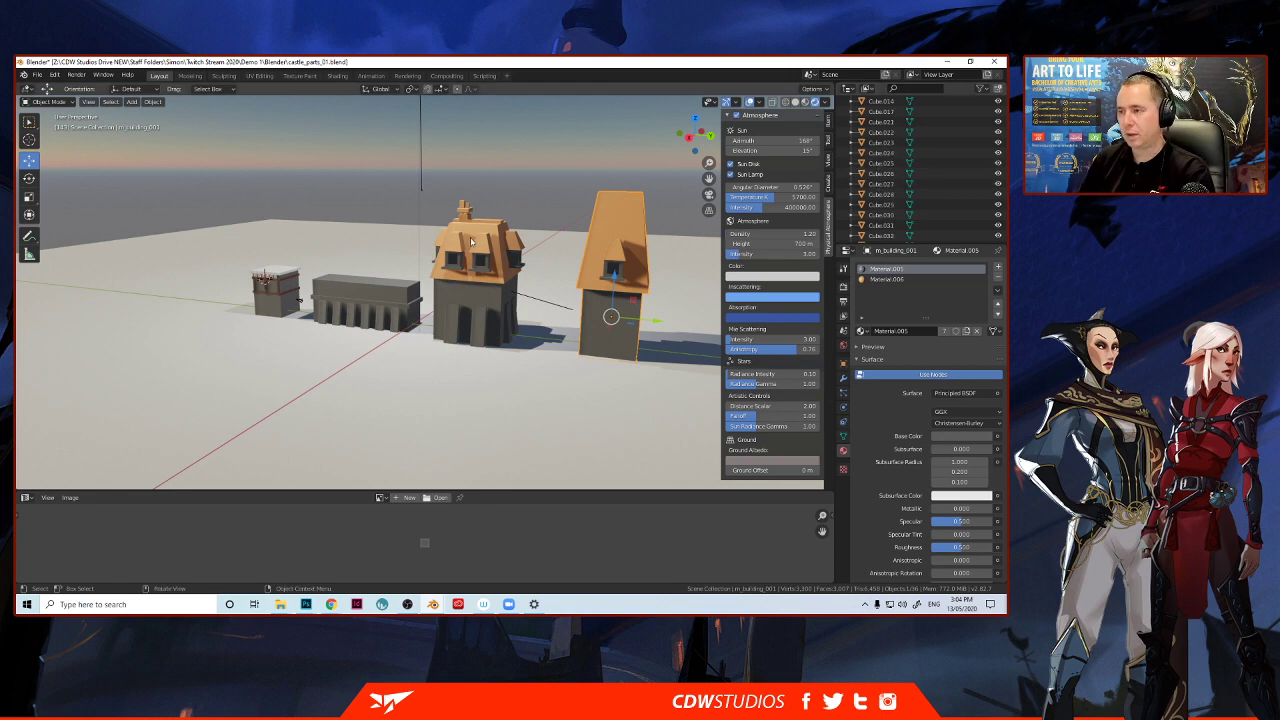
Copy the m_building_001 tower and paste it into the city scene in the other open Blender file, demo_007.blend.
{"action": "key", "text": "ctrl+c"}
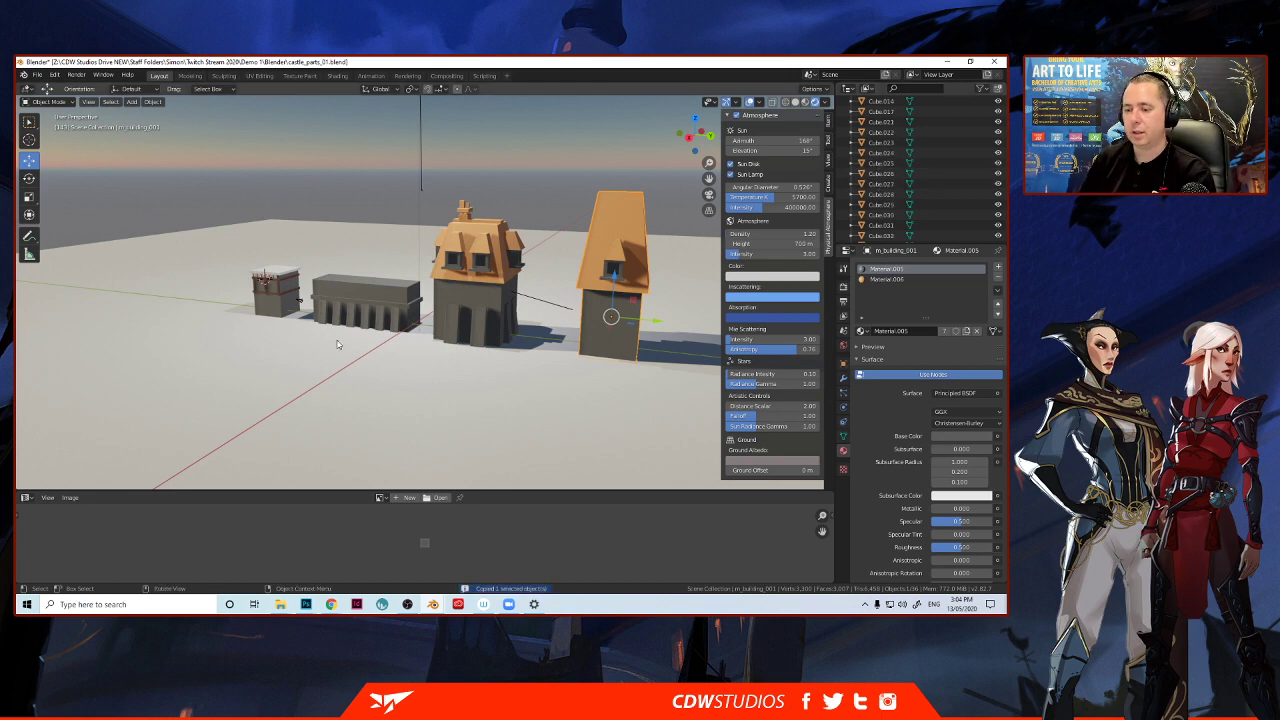
{"action": "mouse_move", "coordinate": [432, 604]}
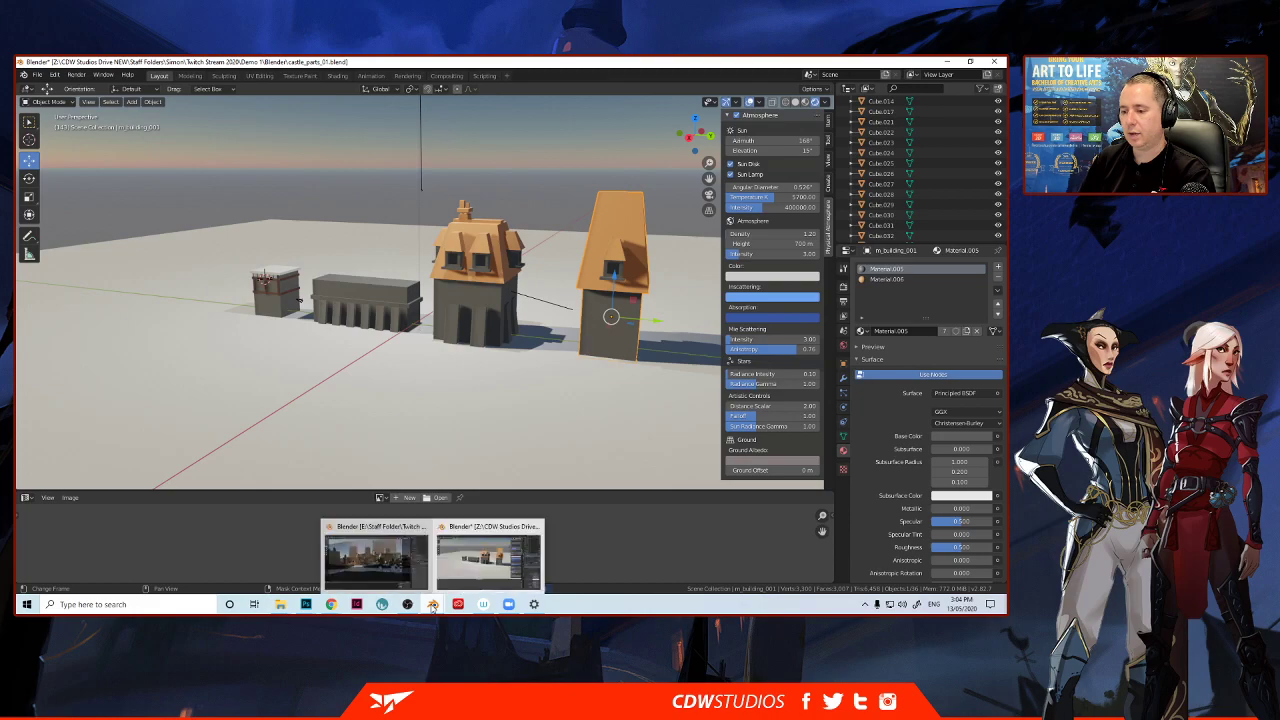
{"action": "left_click", "coordinate": [353, 563]}
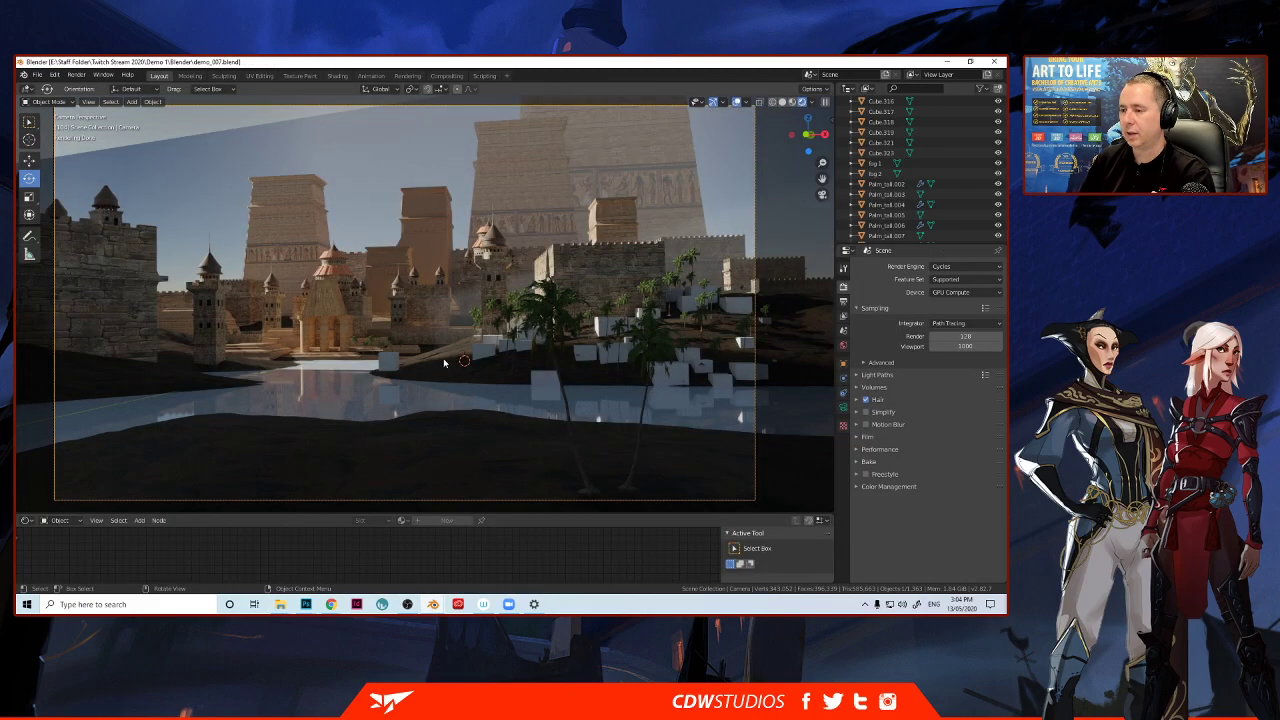
{"action": "middle_click_drag", "start_coordinate": [643, 323], "coordinate": [735, 168]}
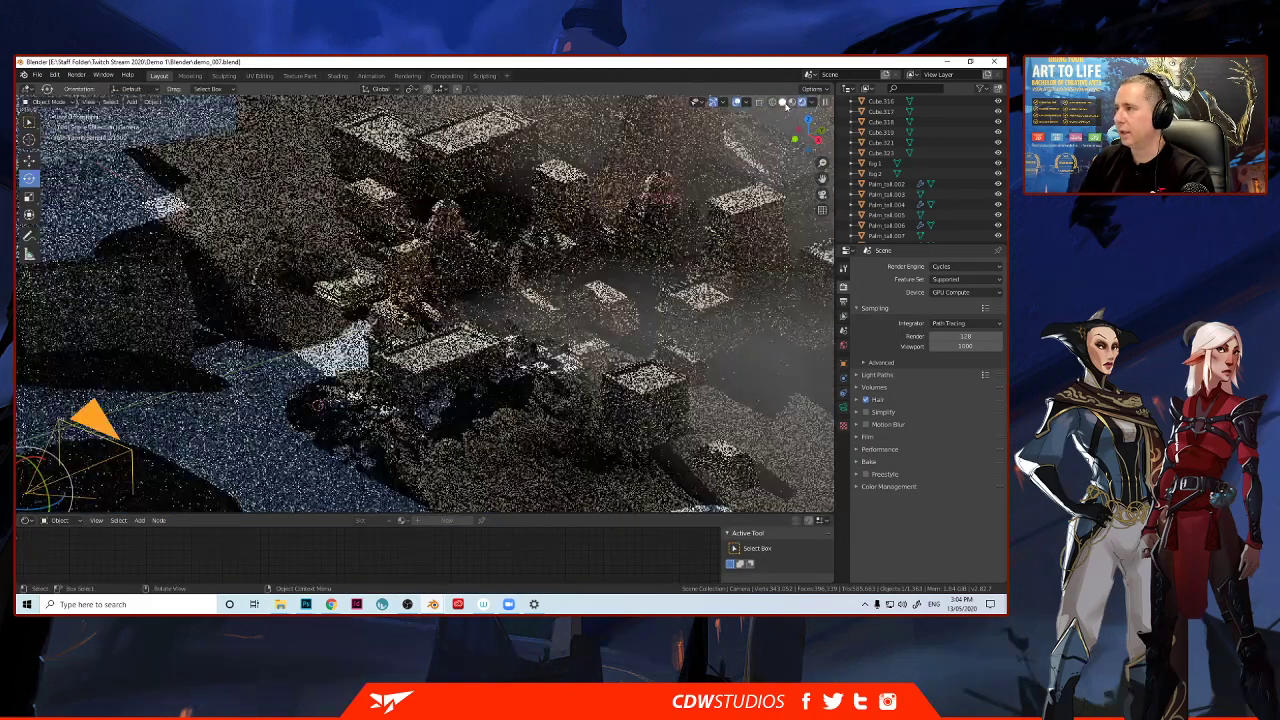
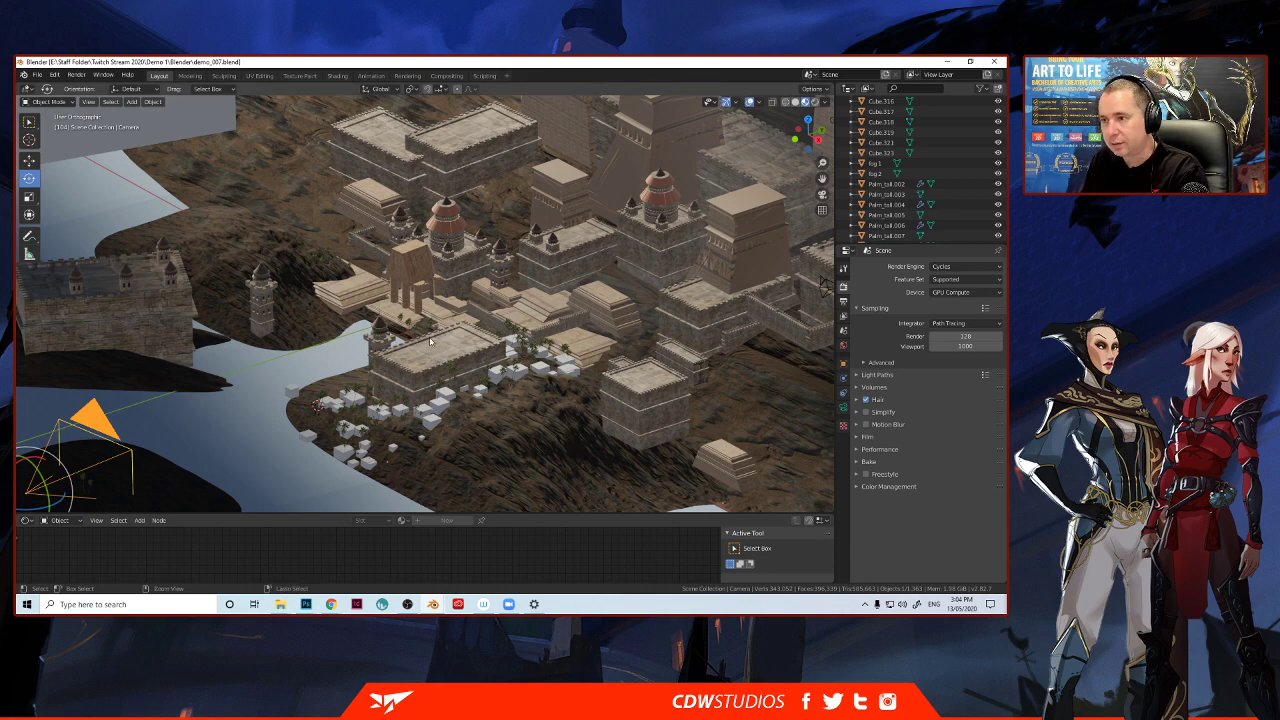
{"action": "key", "text": "ctrl+v"}
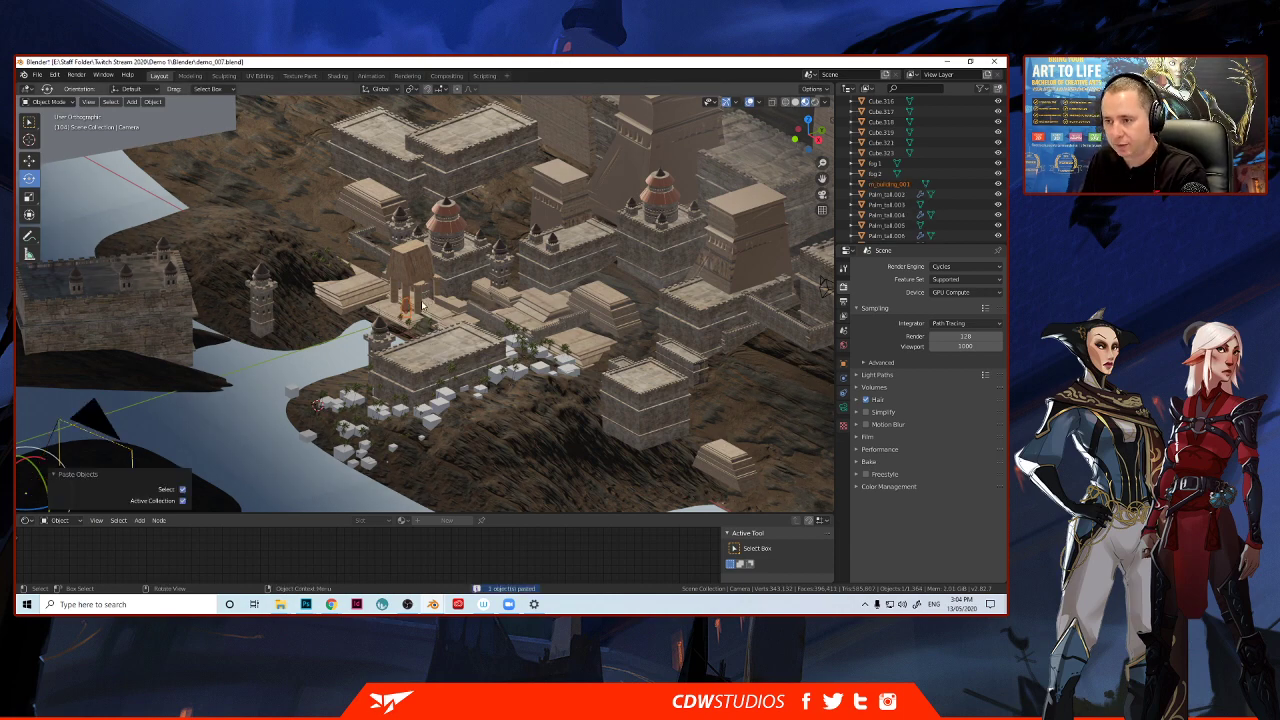
Move the pasted m_building_001 tower about -45.7 m along X, to the shore beside the freestanding round stone tower.
{"action": "scroll", "coordinate": [426, 298], "scroll_direction": "up", "scroll_amount": 4}
{"action": "scroll", "coordinate": [391, 338], "scroll_direction": "up", "scroll_amount": 1}
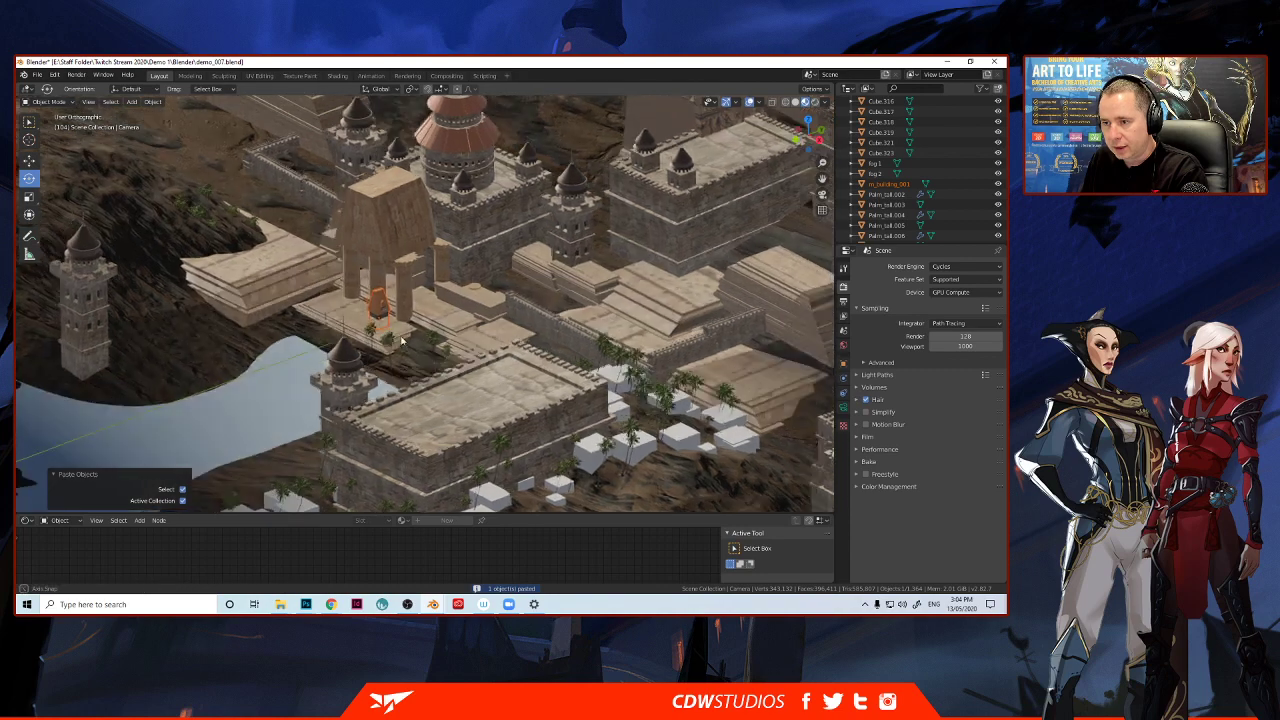
{"action": "middle_click_drag", "start_coordinate": [380, 338], "coordinate": [212, 248]}
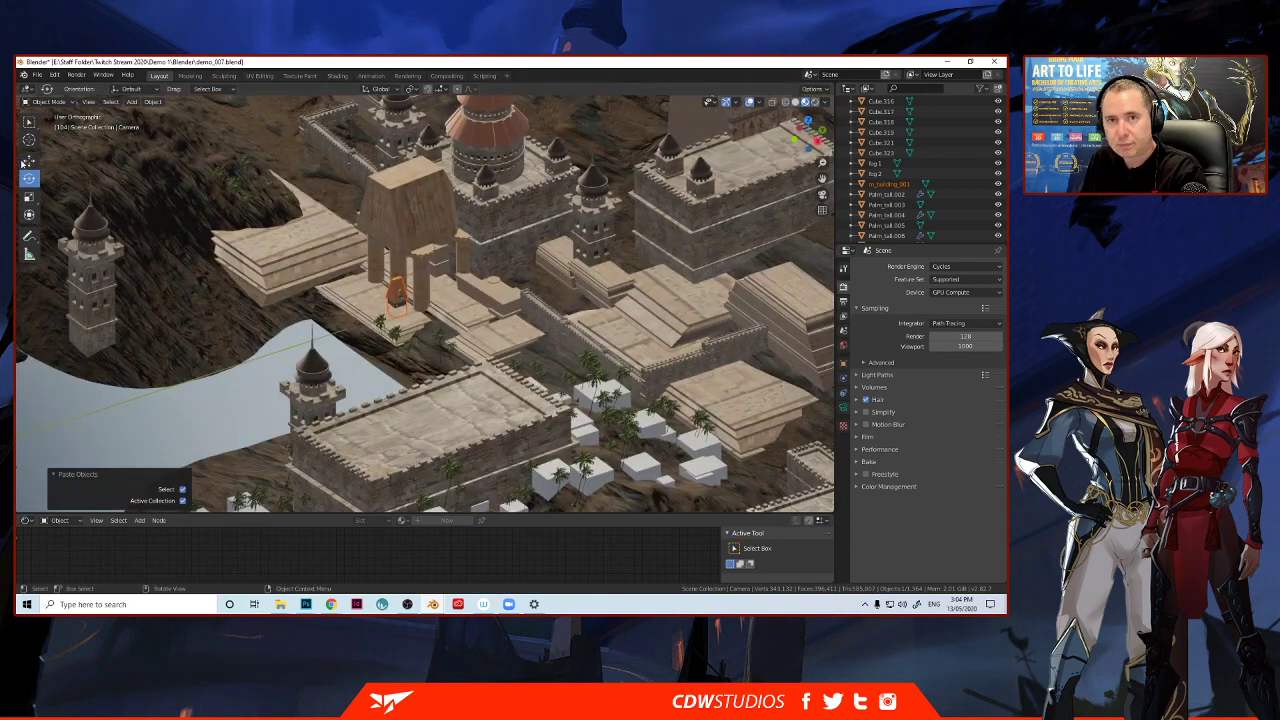
{"action": "left_click", "coordinate": [30, 161]}
{"action": "left_click_drag", "start_coordinate": [433, 298], "coordinate": [147, 361]}
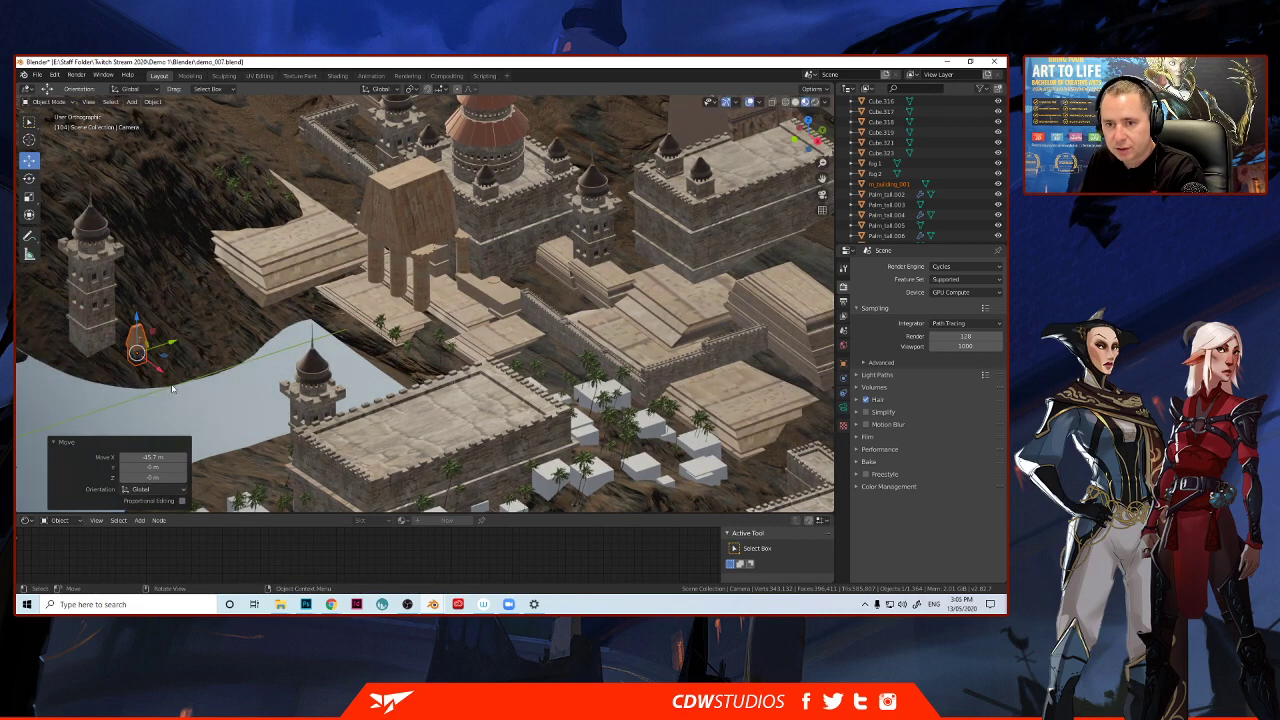
{"action": "middle_click_drag", "start_coordinate": [166, 382], "coordinate": [209, 364]}
{"action": "scroll", "coordinate": [209, 364], "scroll_direction": "down", "scroll_amount": 1}
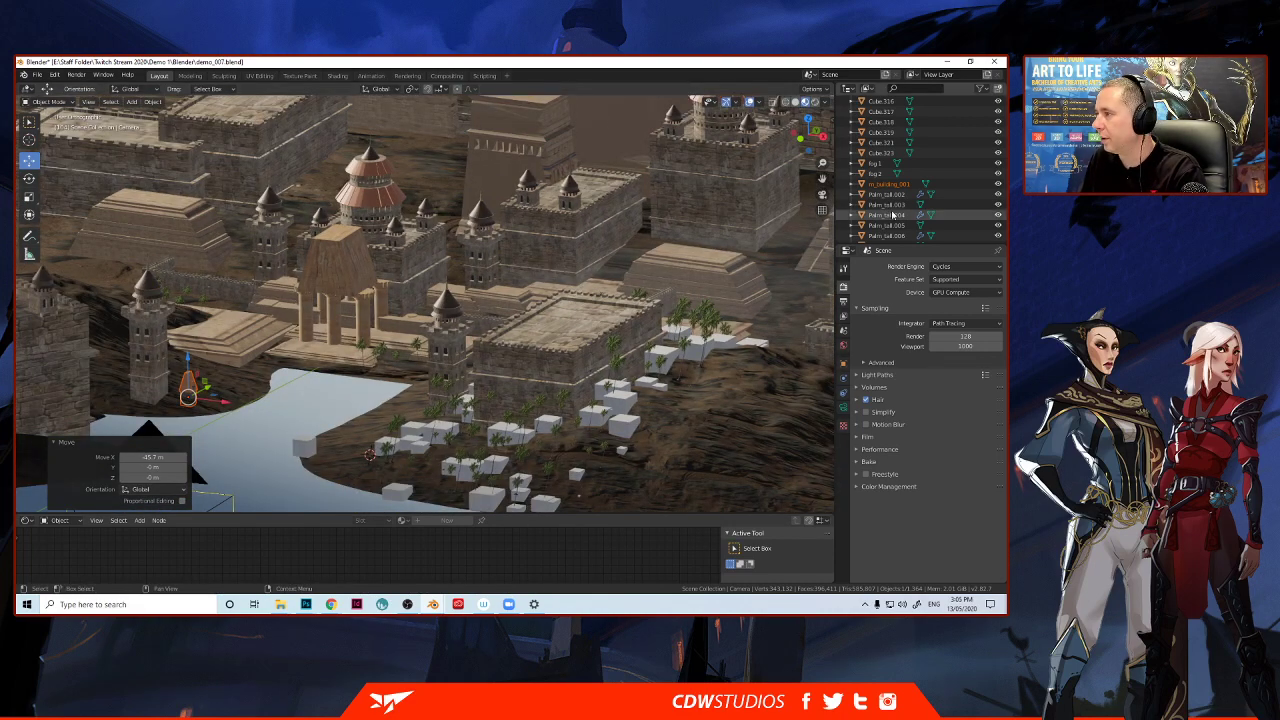
Find the pasted tower among the scene's objects and rename it am_building_001.
{"action": "scroll", "coordinate": [898, 212], "scroll_direction": "down", "scroll_amount": 4}
{"action": "scroll", "coordinate": [898, 212], "scroll_direction": "up", "scroll_amount": 5}
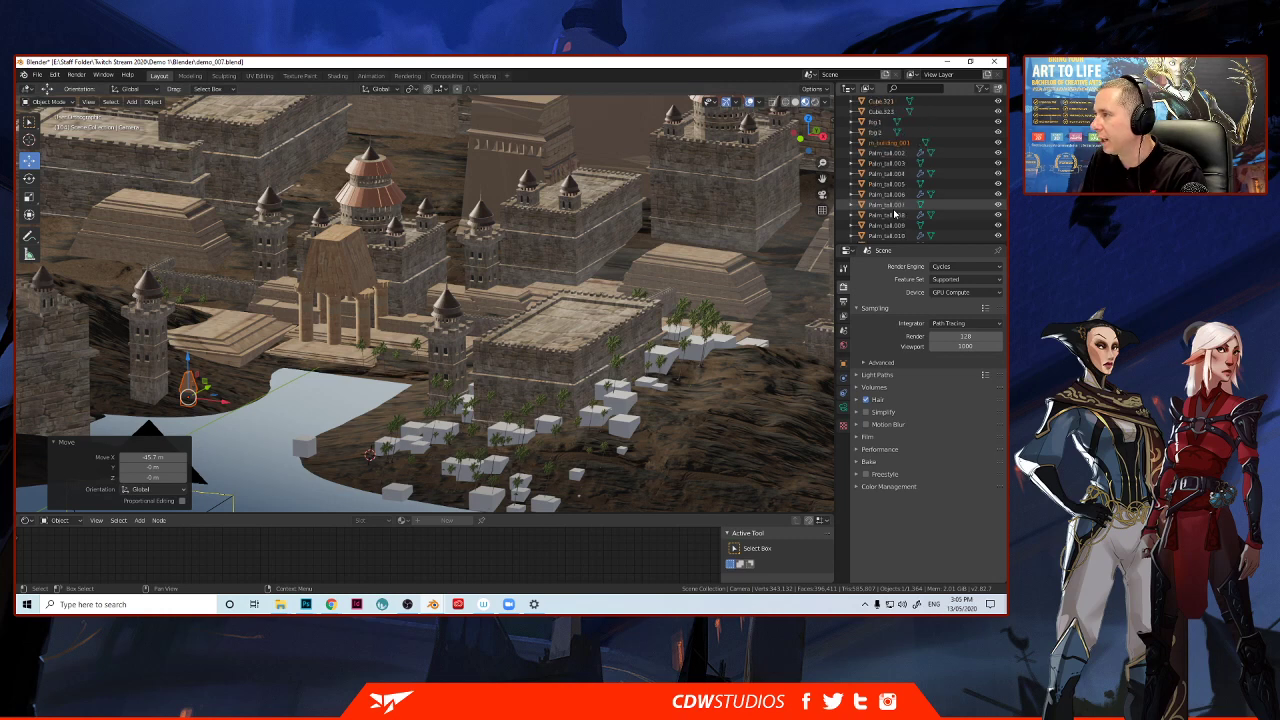
{"action": "scroll", "coordinate": [896, 213], "scroll_direction": "up", "scroll_amount": 3}
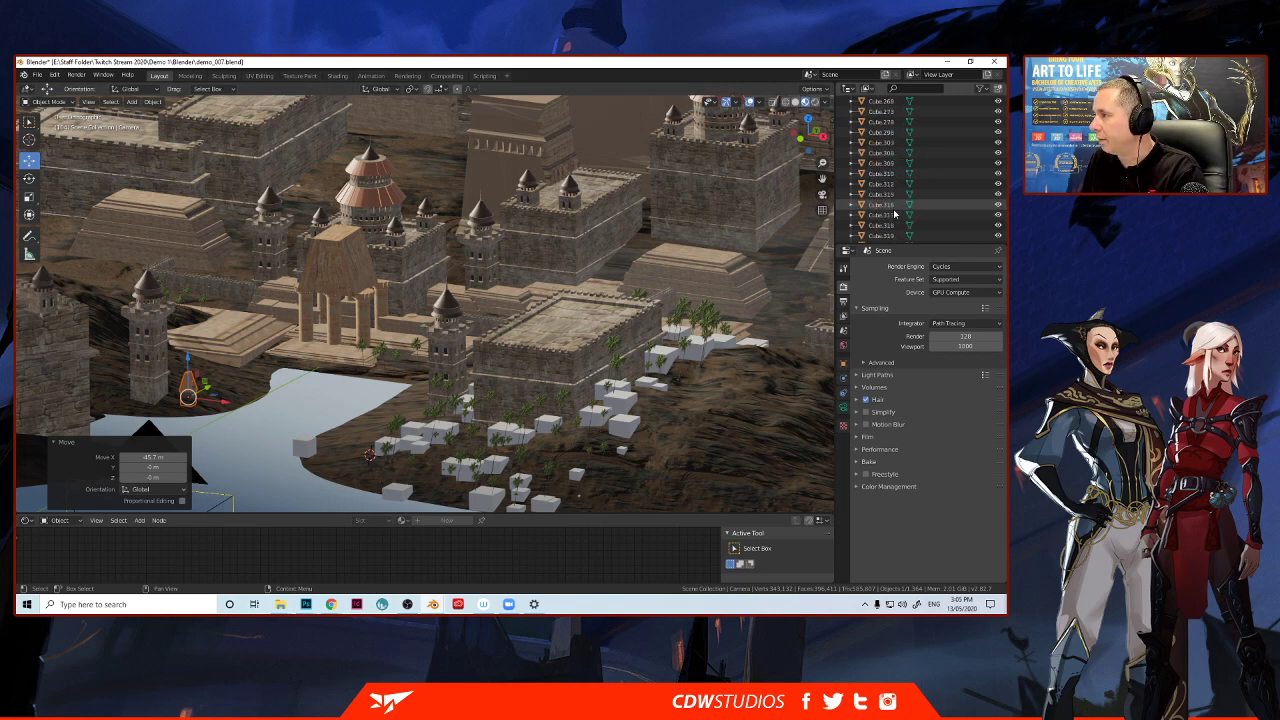
{"action": "scroll", "coordinate": [896, 213], "scroll_direction": "down", "scroll_amount": 8}
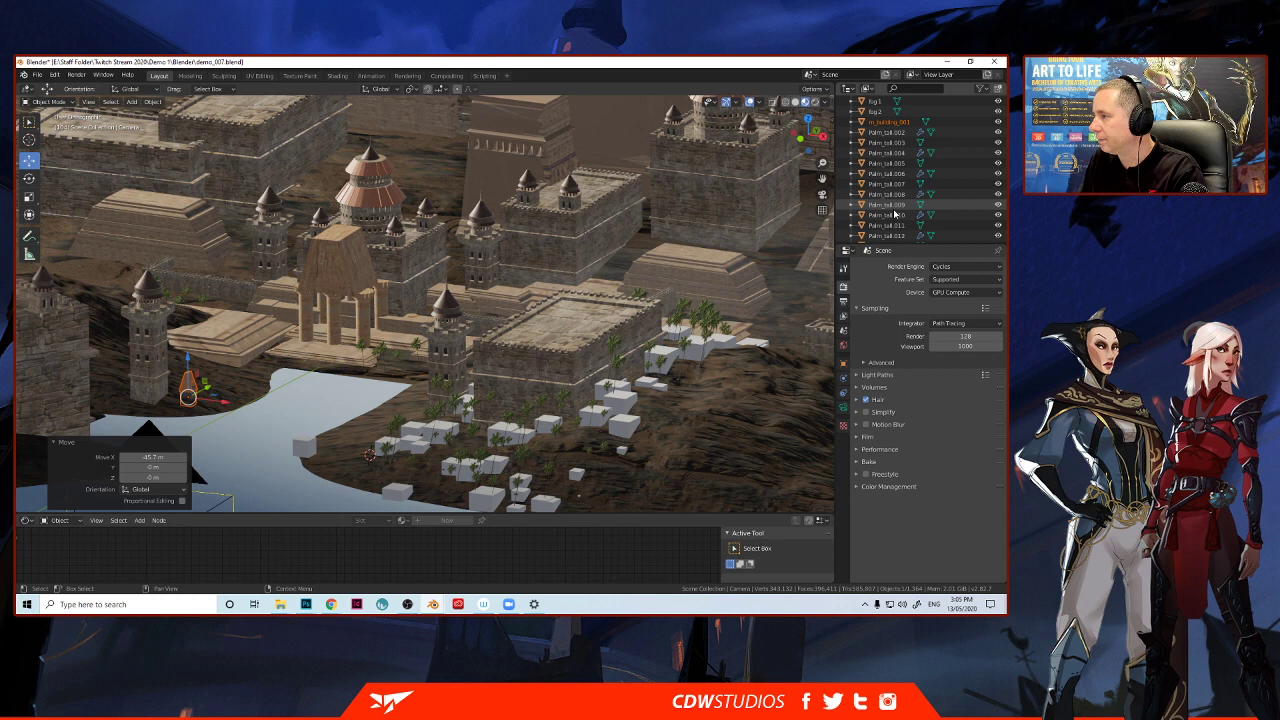
{"action": "scroll", "coordinate": [896, 213], "scroll_direction": "down", "scroll_amount": 2}
{"action": "scroll", "coordinate": [896, 213], "scroll_direction": "up", "scroll_amount": 5}
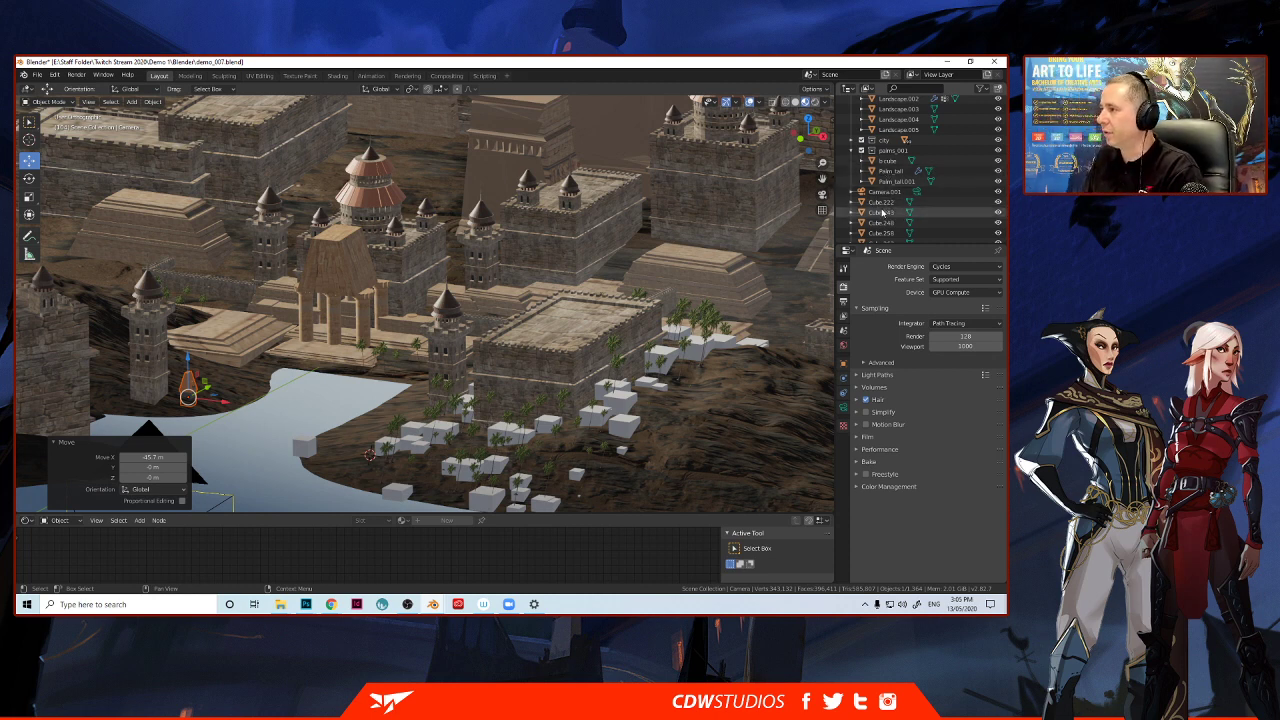
{"action": "scroll", "coordinate": [885, 200], "scroll_direction": "down", "scroll_amount": 8}
{"action": "scroll", "coordinate": [882, 212], "scroll_direction": "down", "scroll_amount": 2}
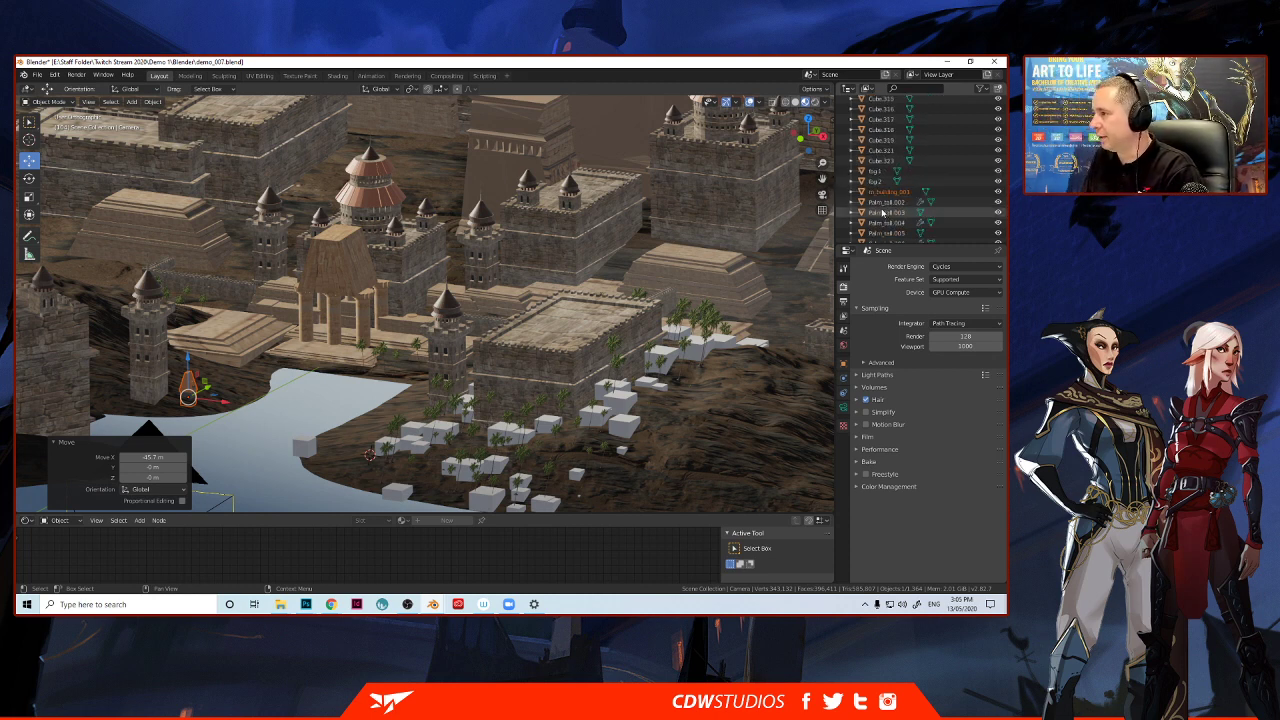
{"action": "left_click", "coordinate": [876, 192]}
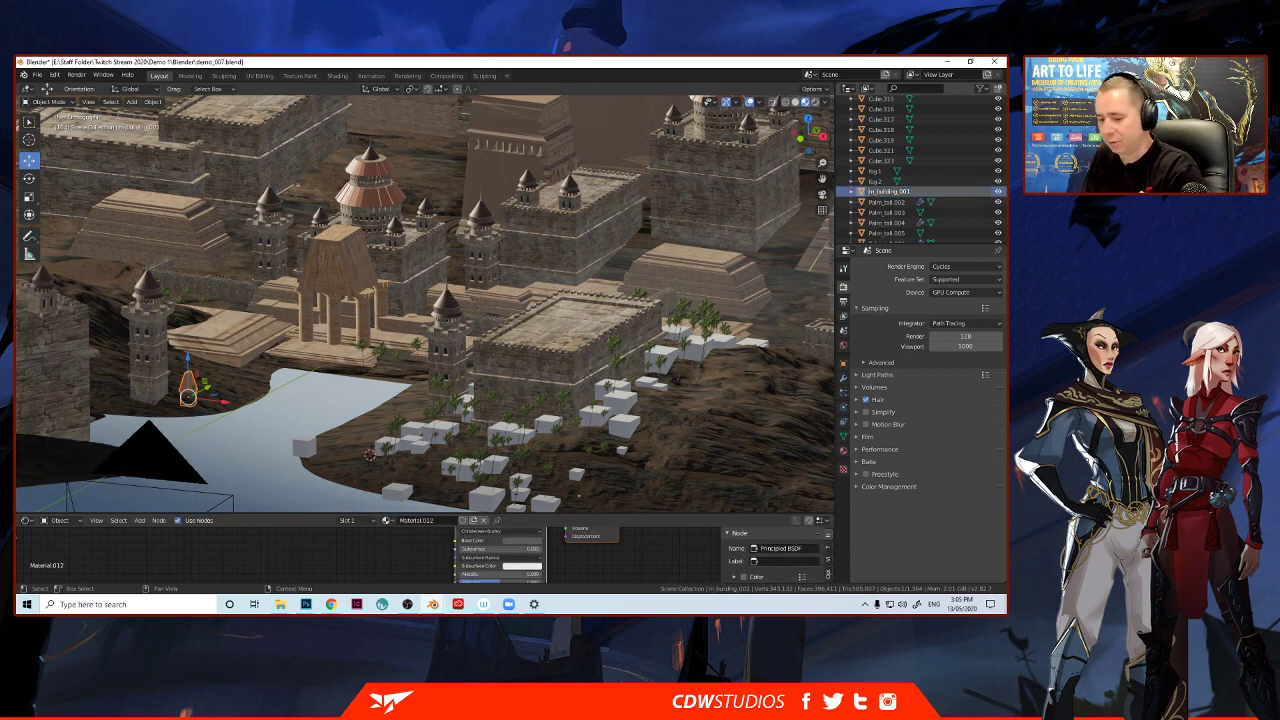
{"action": "type", "text": "a"}
{"action": "key", "text": "Return"}
Move am_building_001 into the palms_001 collection so it is scattered across the hillside with the palms.
{"action": "scroll", "coordinate": [966, 195], "scroll_direction": "up", "scroll_amount": 1}
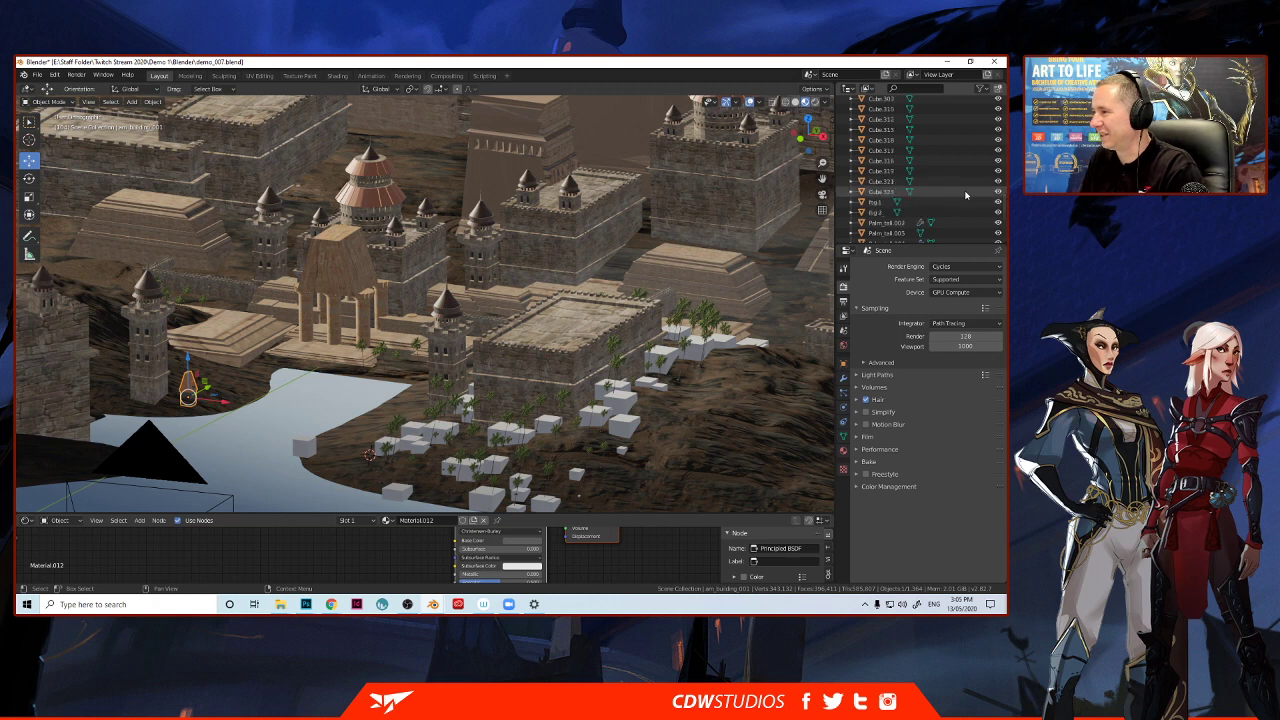
{"action": "scroll", "coordinate": [966, 195], "scroll_direction": "up", "scroll_amount": 2}
{"action": "scroll", "coordinate": [966, 196], "scroll_direction": "up", "scroll_amount": 4}
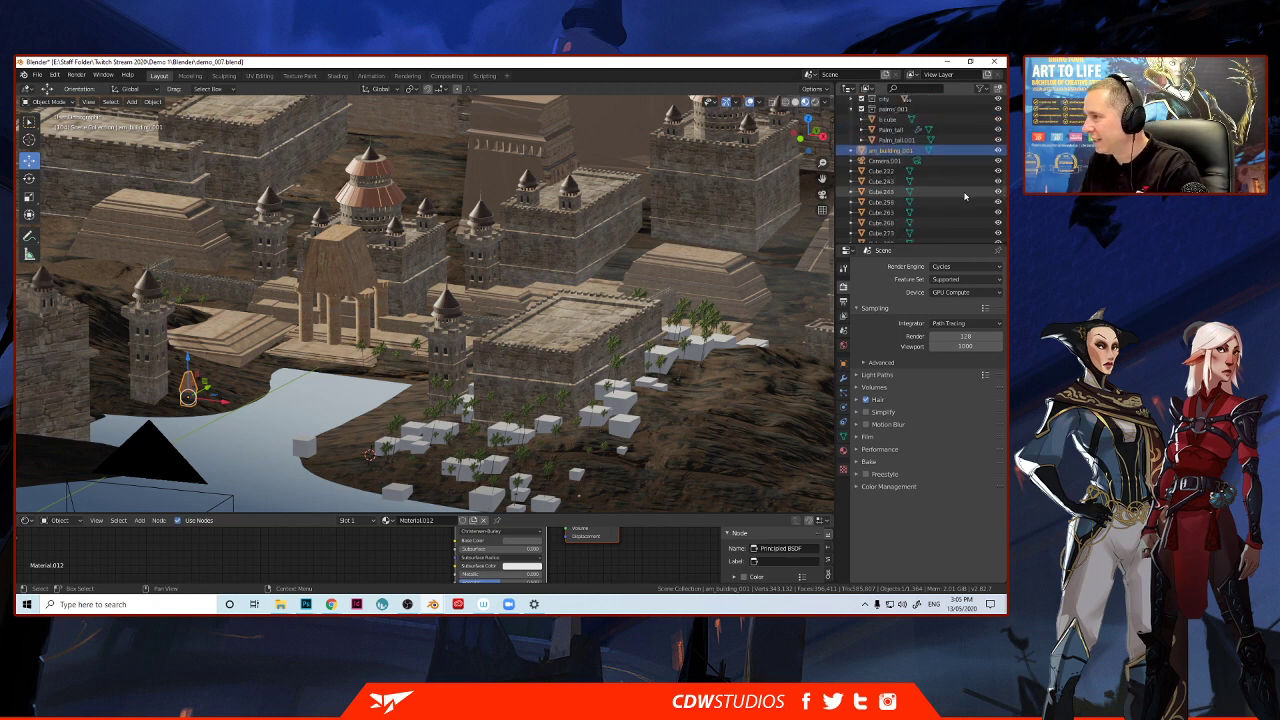
{"action": "scroll", "coordinate": [966, 196], "scroll_direction": "up", "scroll_amount": 3}
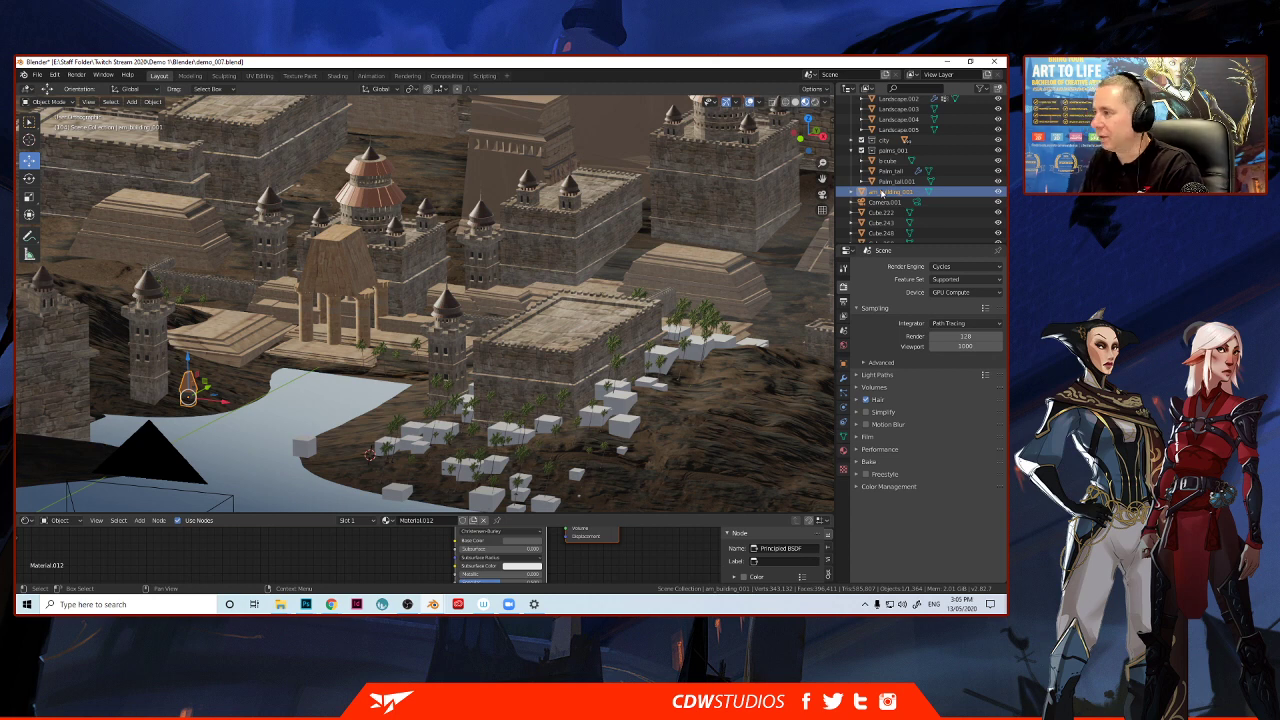
{"action": "left_click_drag", "start_coordinate": [884, 195], "coordinate": [888, 178]}
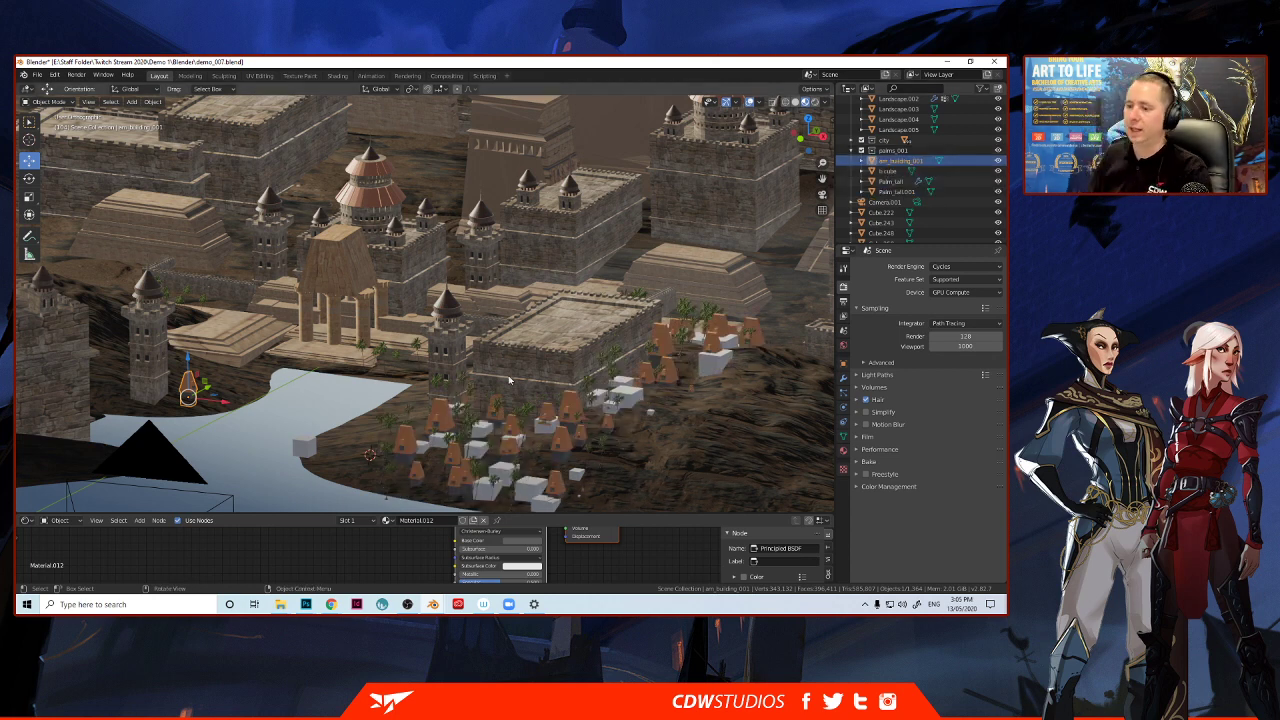
Examine the buildings scattered on the hillside up close and through the camera in rendered shading, and return to material preview.
{"action": "middle_click_drag", "start_coordinate": [540, 300], "coordinate": [590, 378]}
{"action": "scroll", "coordinate": [537, 370], "scroll_direction": "up", "scroll_amount": 2}
{"action": "middle_click_drag", "start_coordinate": [484, 343], "coordinate": [498, 345]}
{"action": "middle_click_drag", "start_coordinate": [507, 358], "coordinate": [611, 183]}
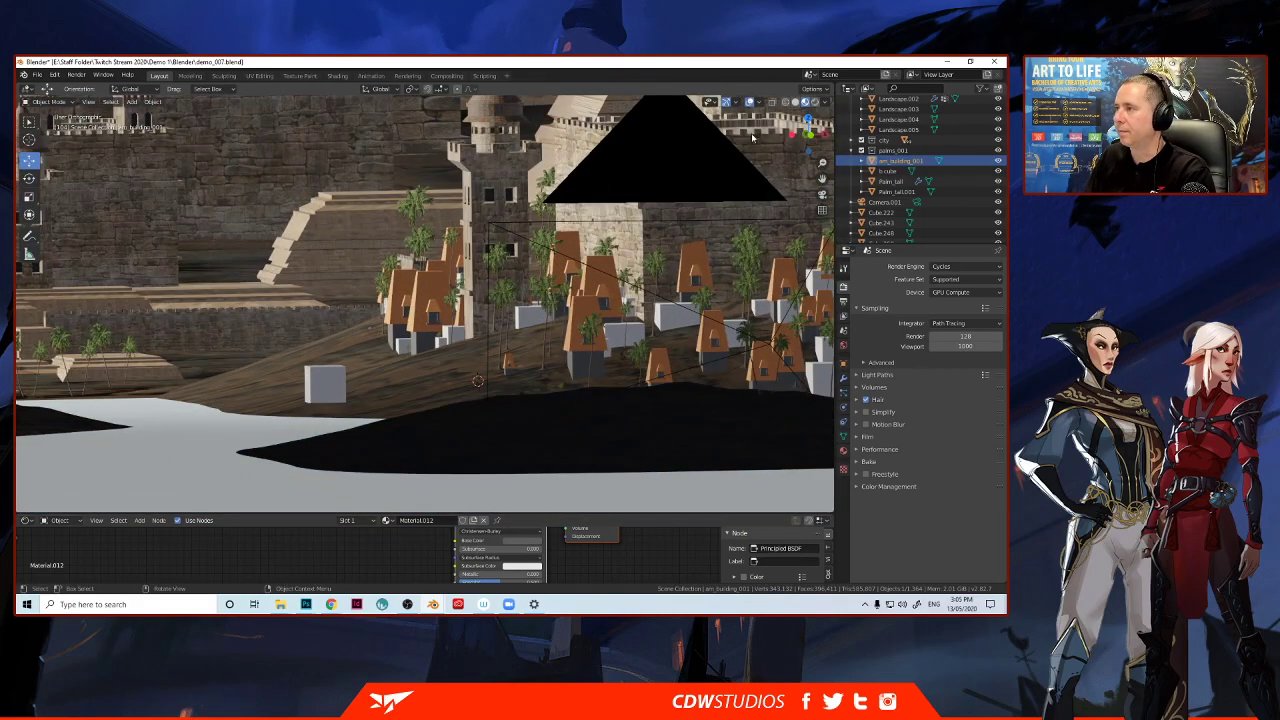
{"action": "left_click", "coordinate": [822, 194]}
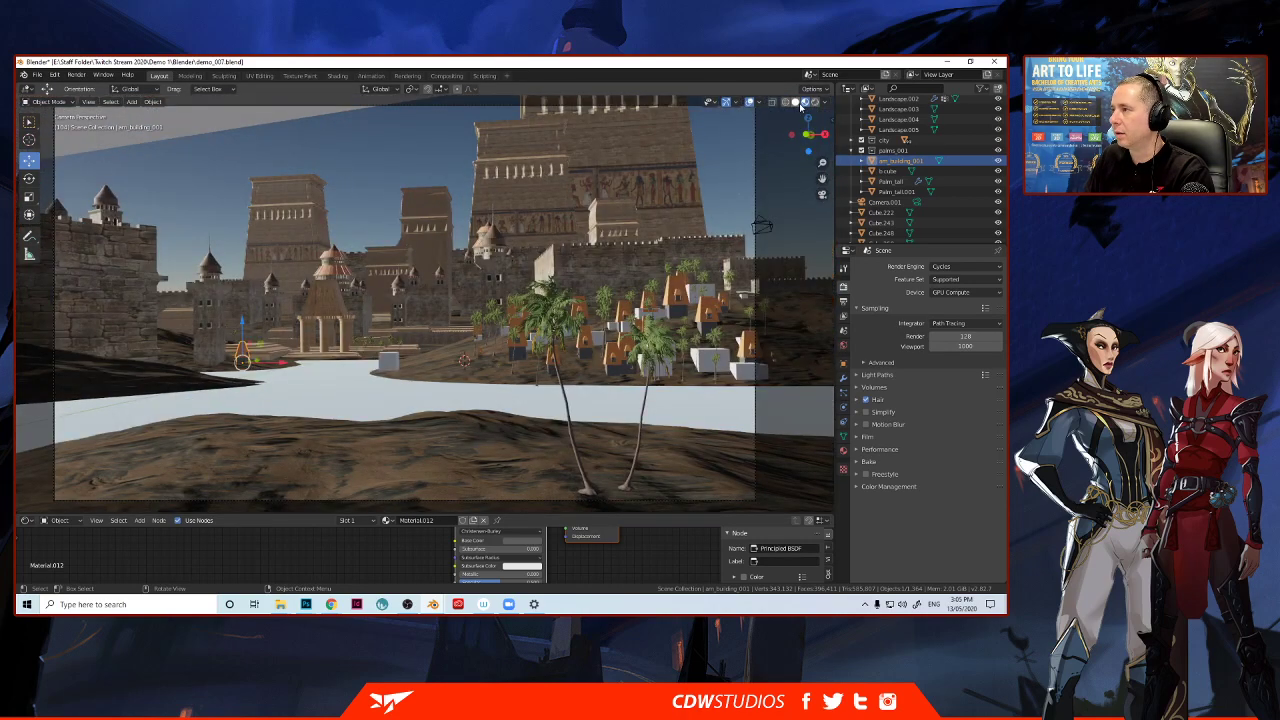
{"action": "left_click", "coordinate": [816, 103]}
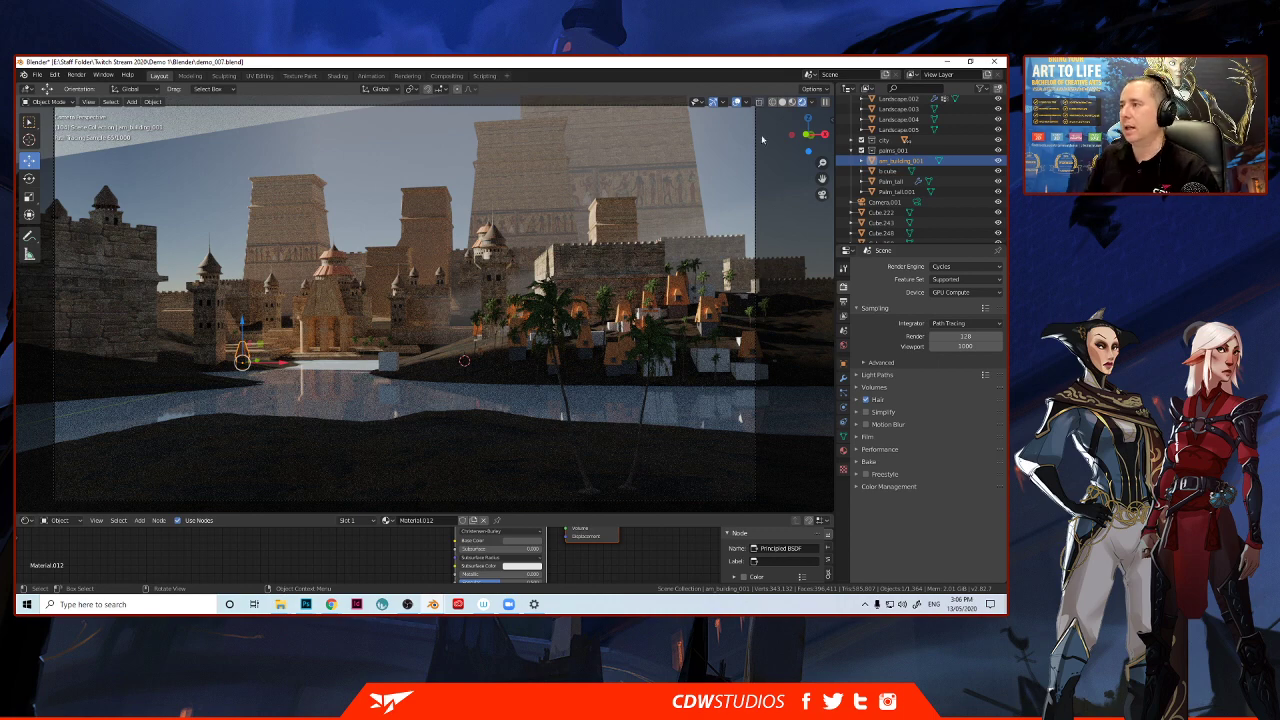
{"action": "left_click", "coordinate": [791, 102]}
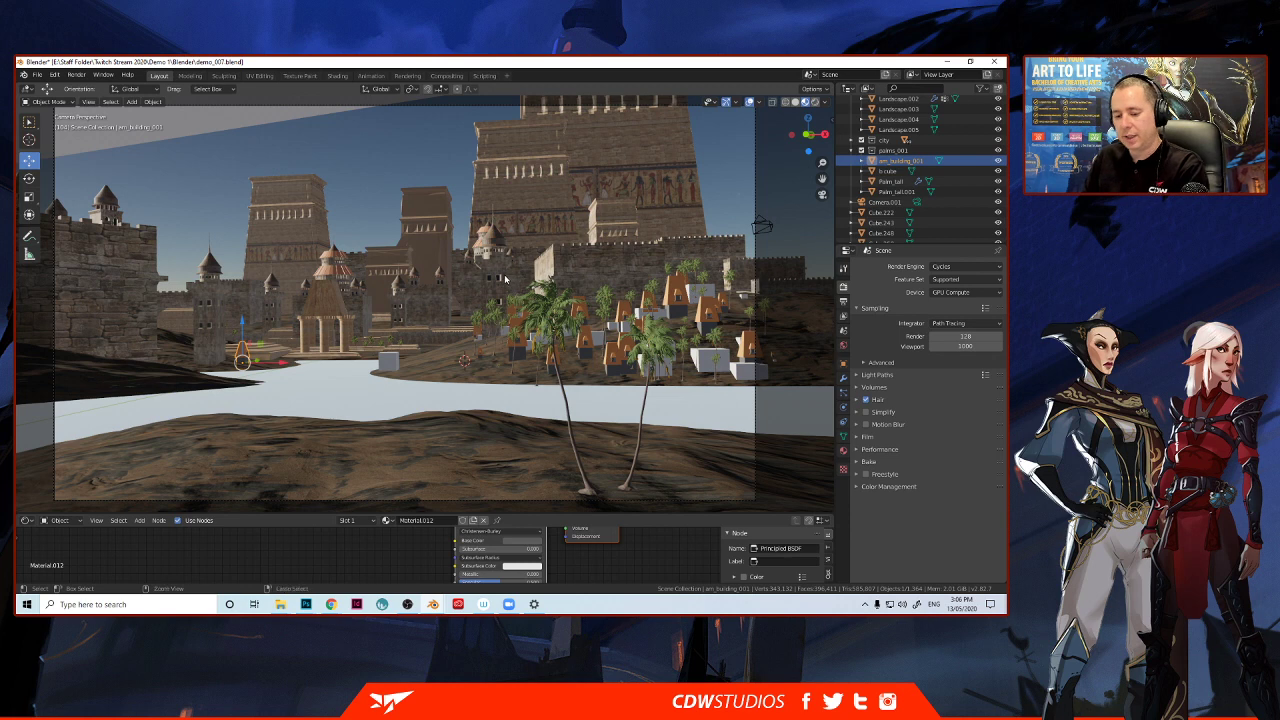
Save the city scene as a new file named demo_008.blend in the same folder.
{"action": "left_click", "coordinate": [37, 75]}
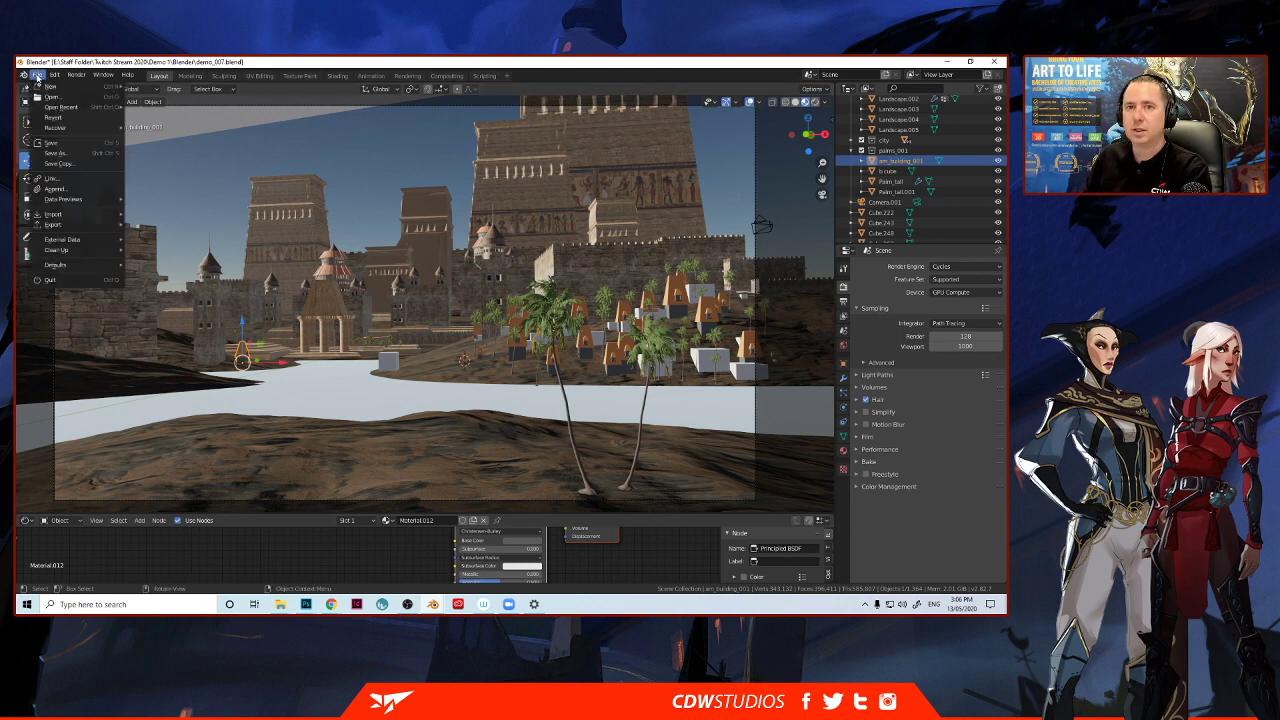
{"action": "left_click", "coordinate": [60, 147]}
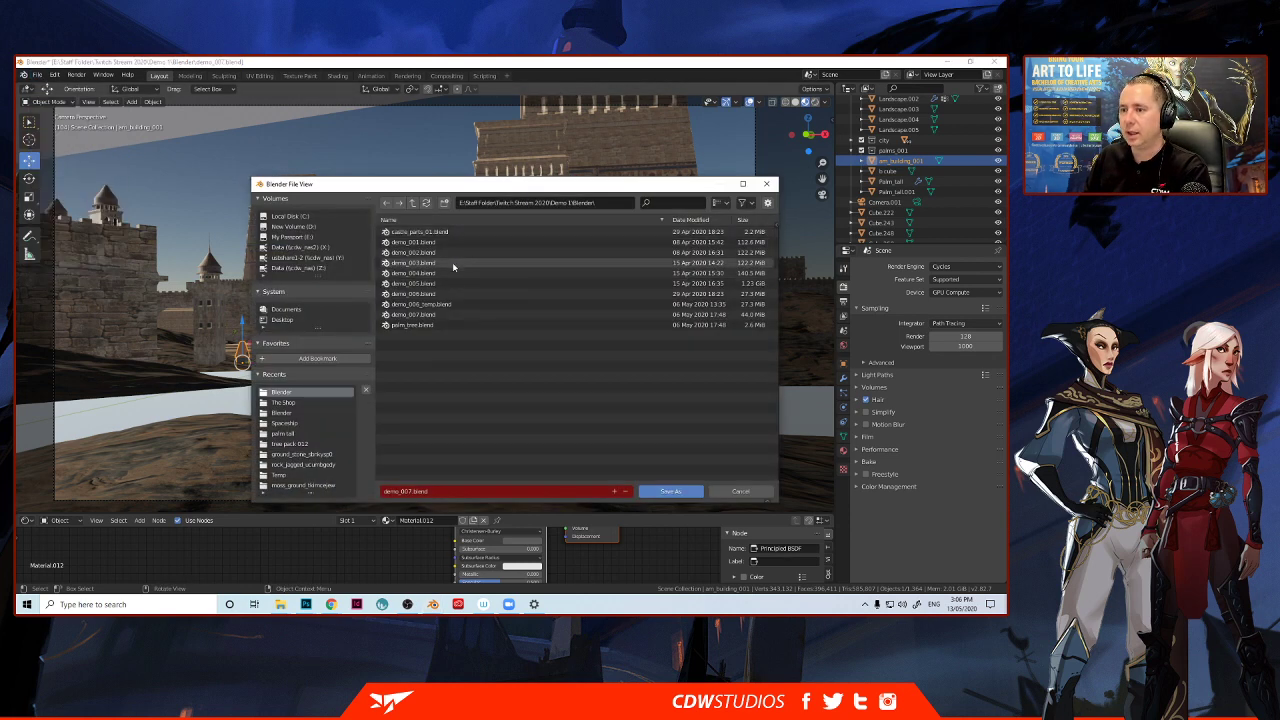
{"action": "left_click", "coordinate": [423, 495]}
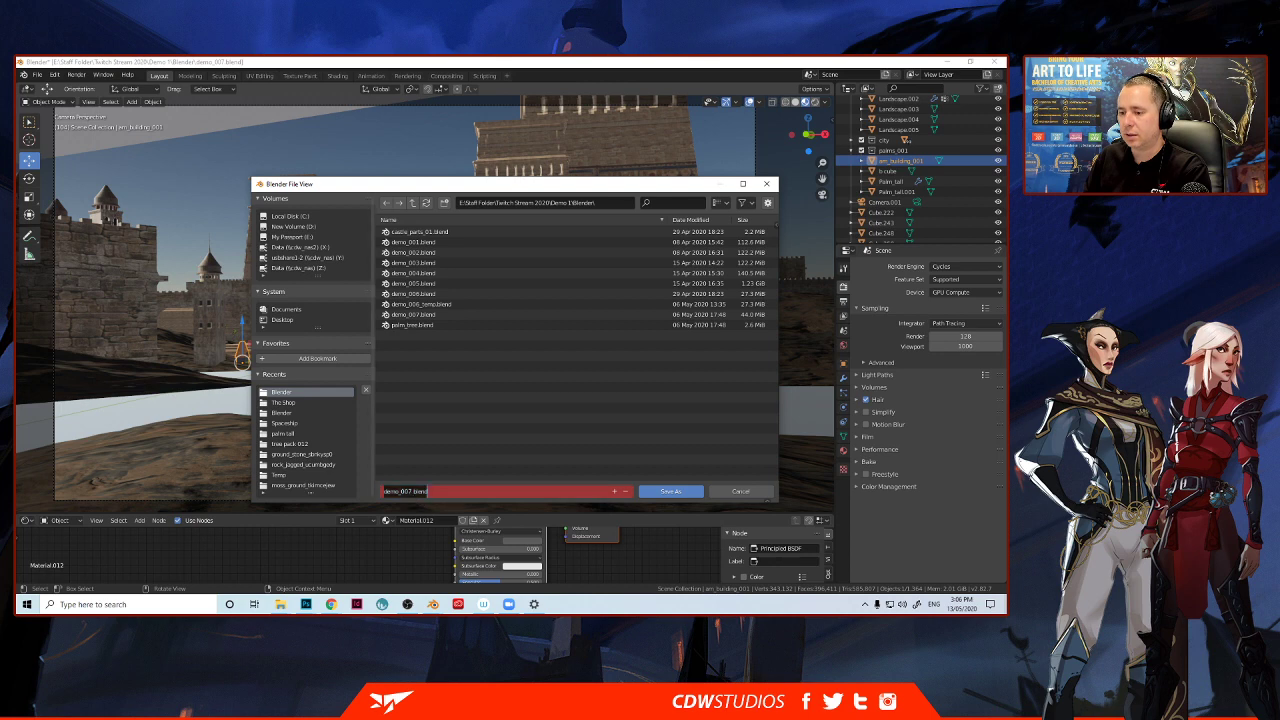
{"action": "left_click", "coordinate": [412, 492]}
{"action": "key", "text": "BackSpace"}
{"action": "type", "text": "8"}
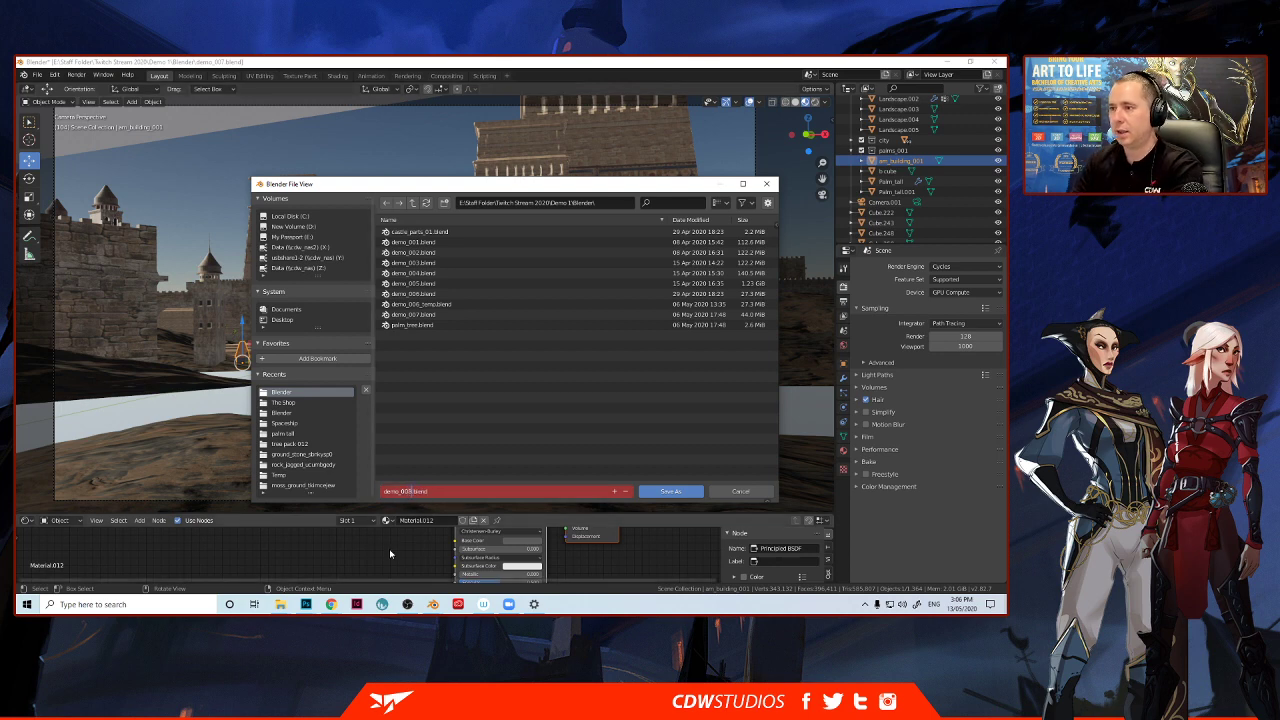
{"action": "key", "text": "Return"}
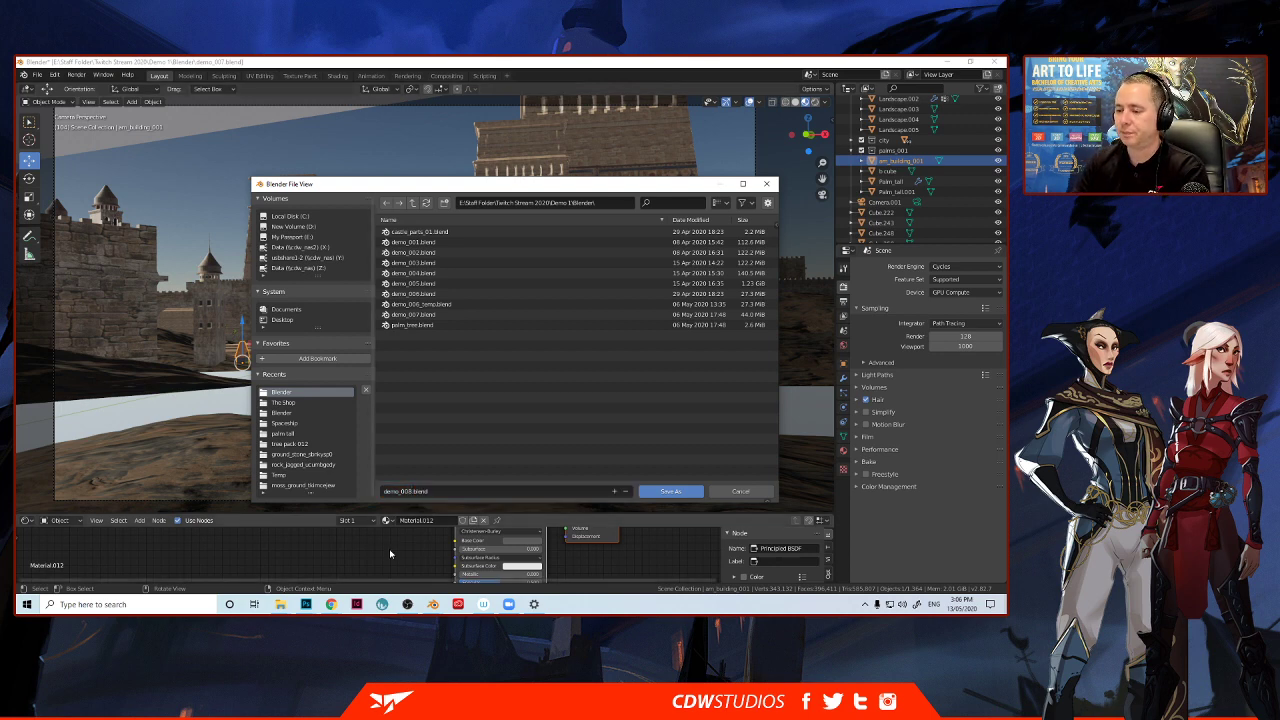
{"action": "key", "text": "Return"}
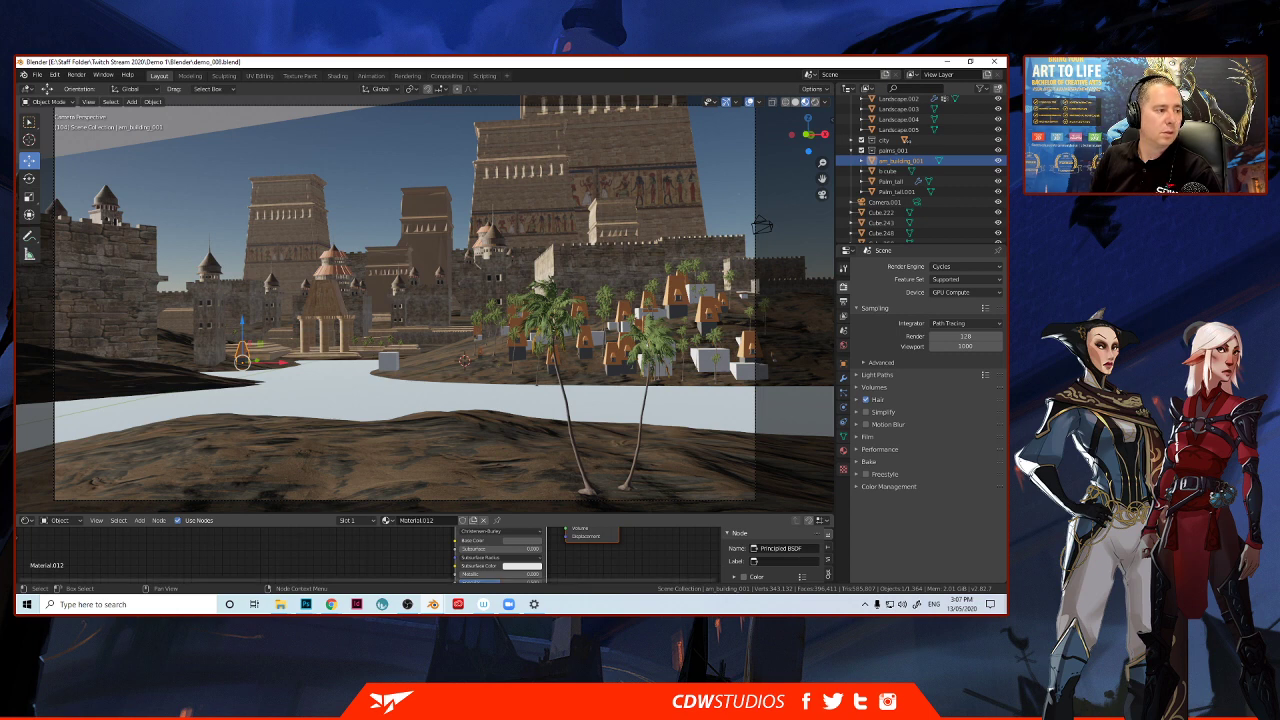
Switch to the other Blender window with castle_parts_01.blend and view the row of castle buildings.
{"action": "key", "text": "alt+Tab"}
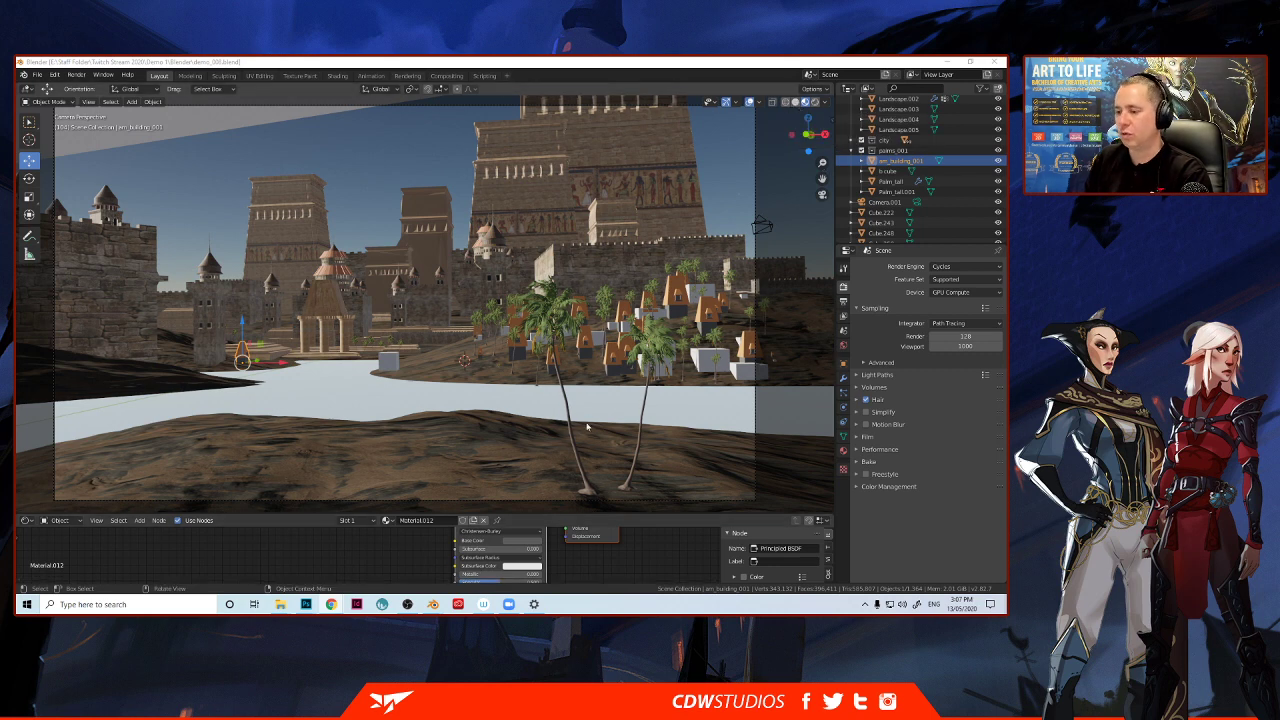
{"action": "mouse_move", "coordinate": [432, 604]}
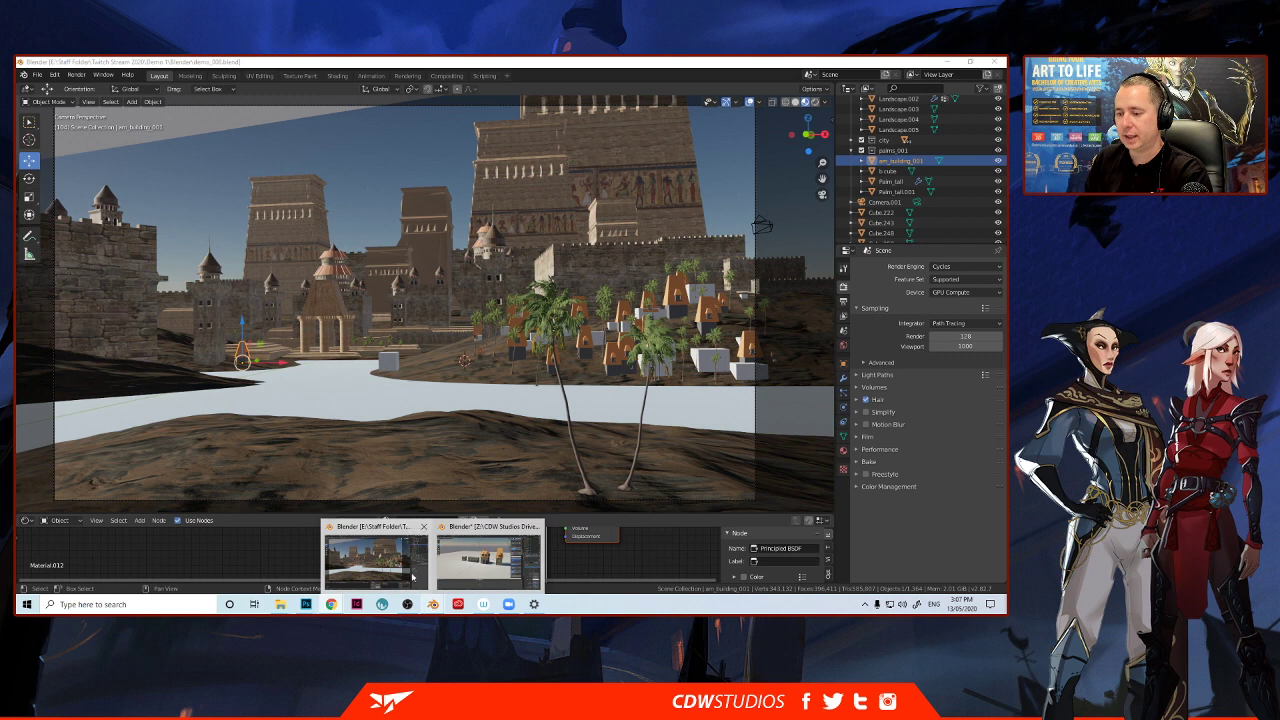
{"action": "left_click", "coordinate": [469, 558]}
{"action": "middle_click_drag", "start_coordinate": [294, 284], "coordinate": [278, 289]}
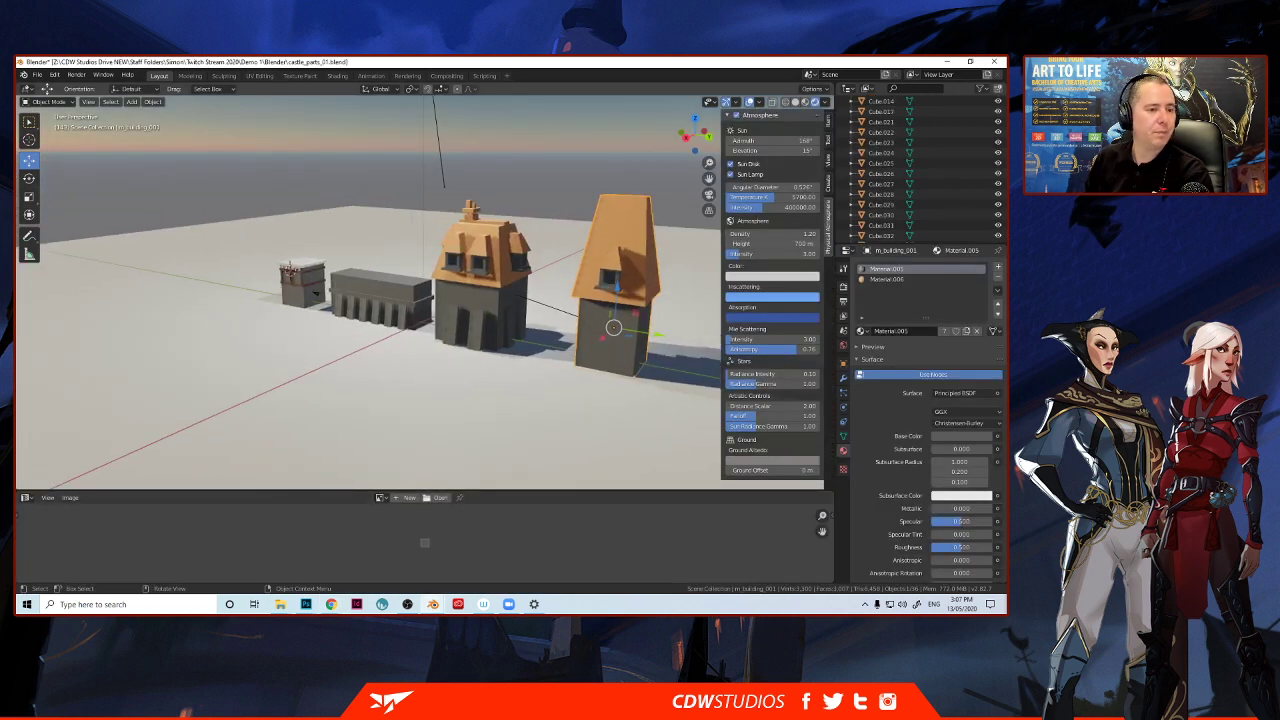
Check the building line sketches in Photoshop and return to castle_parts_01.blend in Blender.
{"action": "mouse_move", "coordinate": [306, 607]}
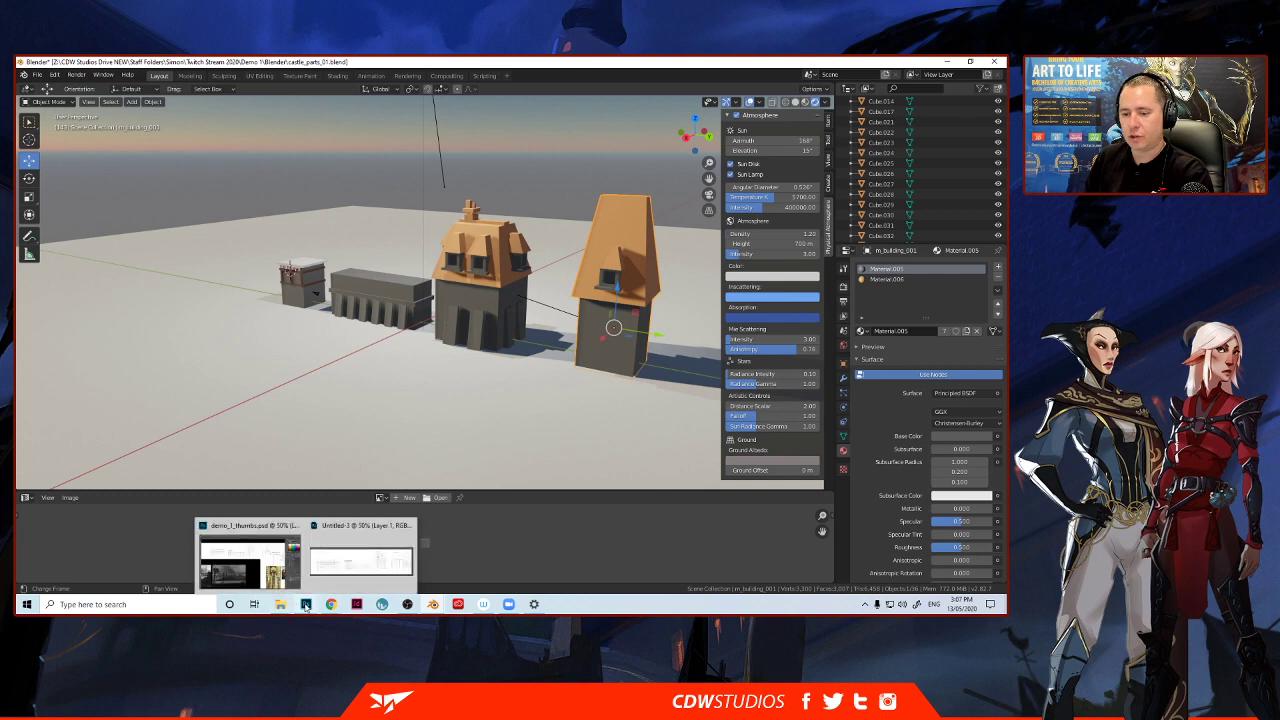
{"action": "left_click", "coordinate": [360, 555]}
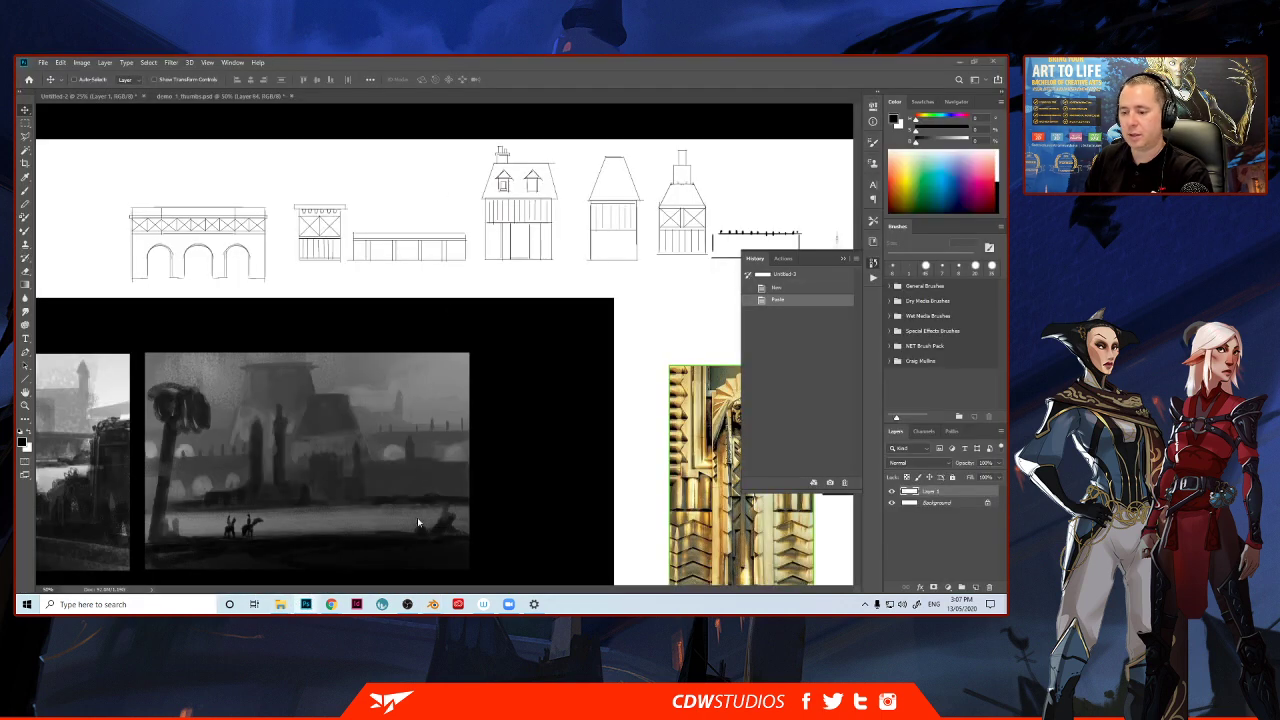
{"action": "mouse_move", "coordinate": [433, 604]}
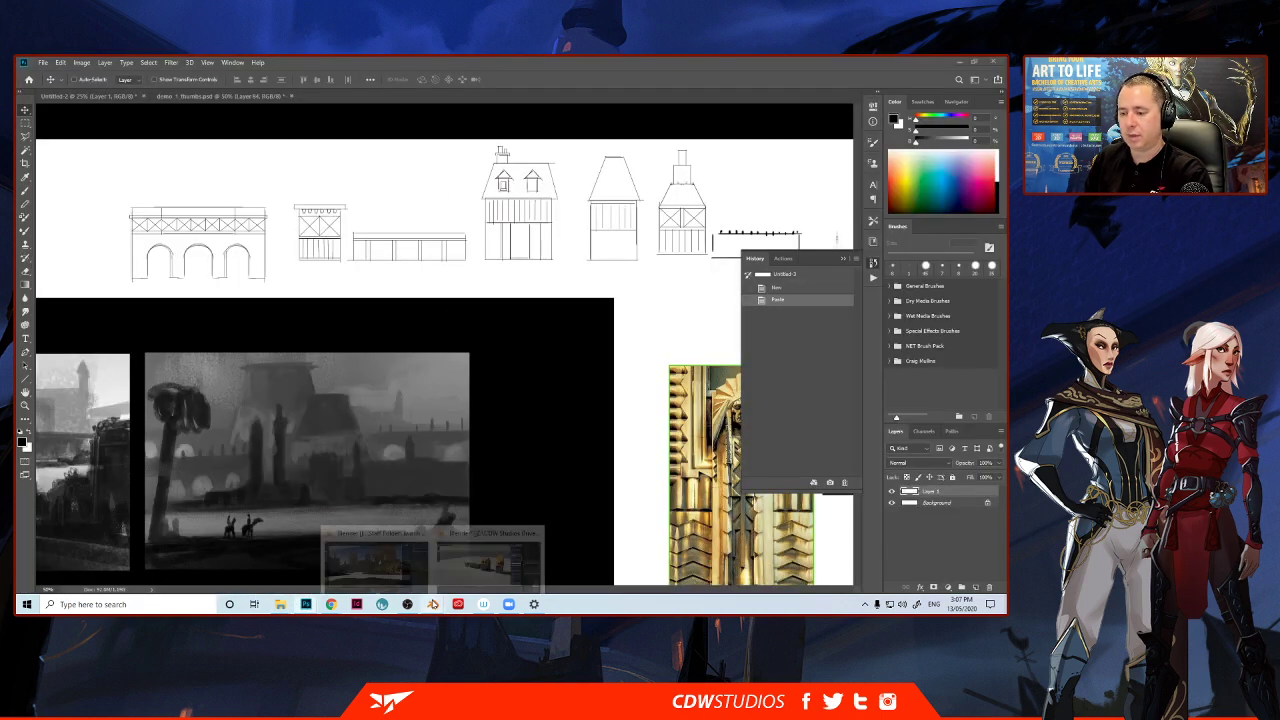
{"action": "left_click", "coordinate": [470, 567]}
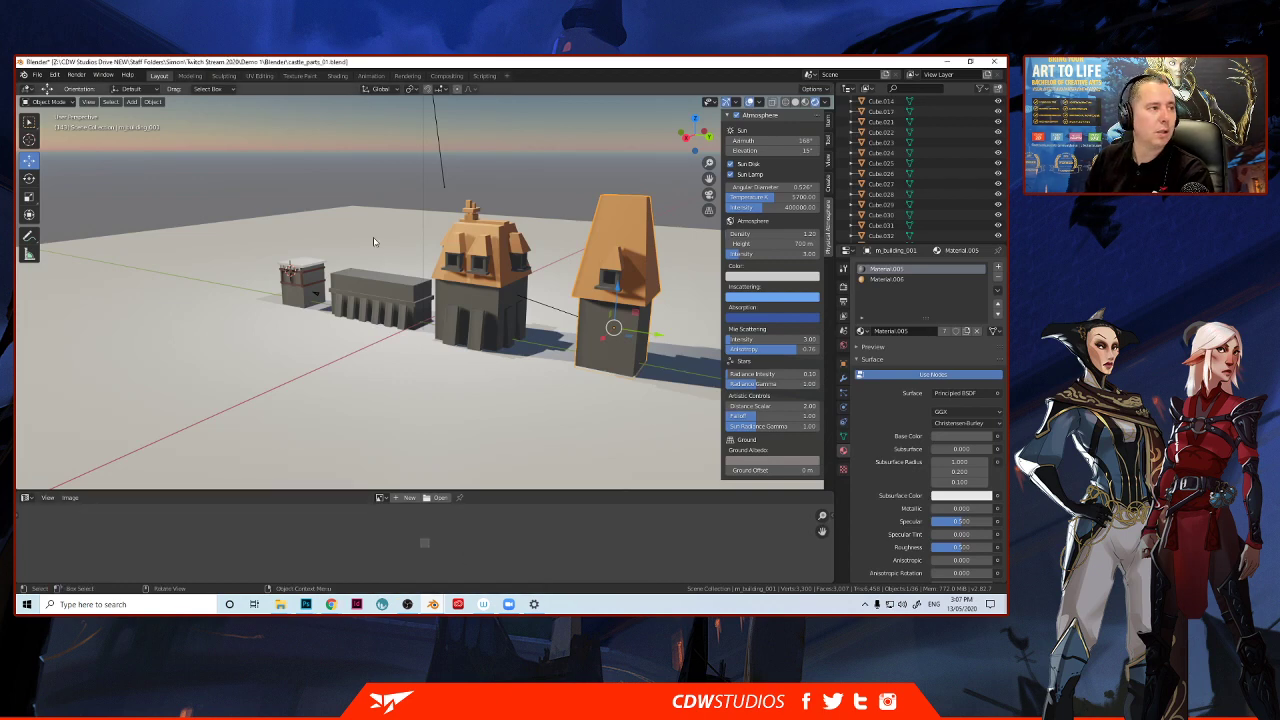
Place the 3D cursor on the ground beside the small timber-framed building at the row's end and add a cube there.
{"action": "middle_click_drag", "start_coordinate": [239, 237], "coordinate": [284, 248]}
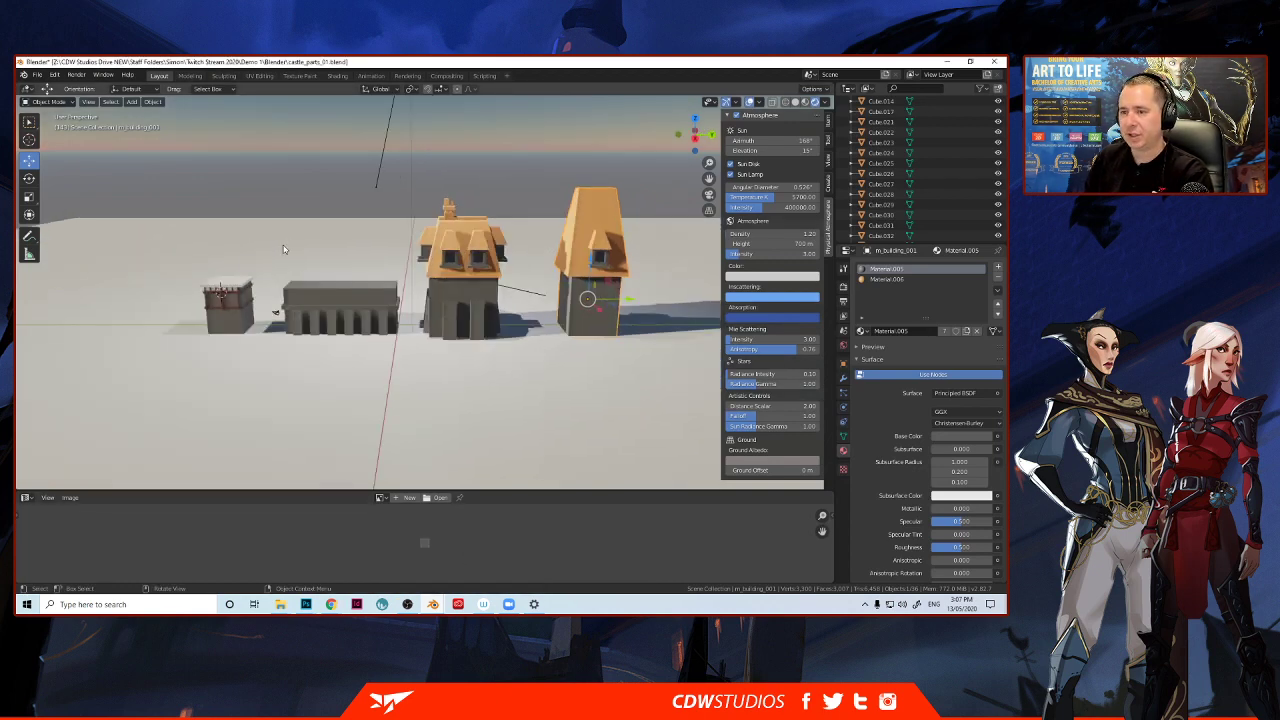
{"action": "scroll", "coordinate": [217, 285], "scroll_direction": "up", "scroll_amount": 2}
{"action": "middle_click_drag", "start_coordinate": [216, 285], "coordinate": [160, 402]}
{"action": "scroll", "coordinate": [254, 283], "scroll_direction": "up", "scroll_amount": 2}
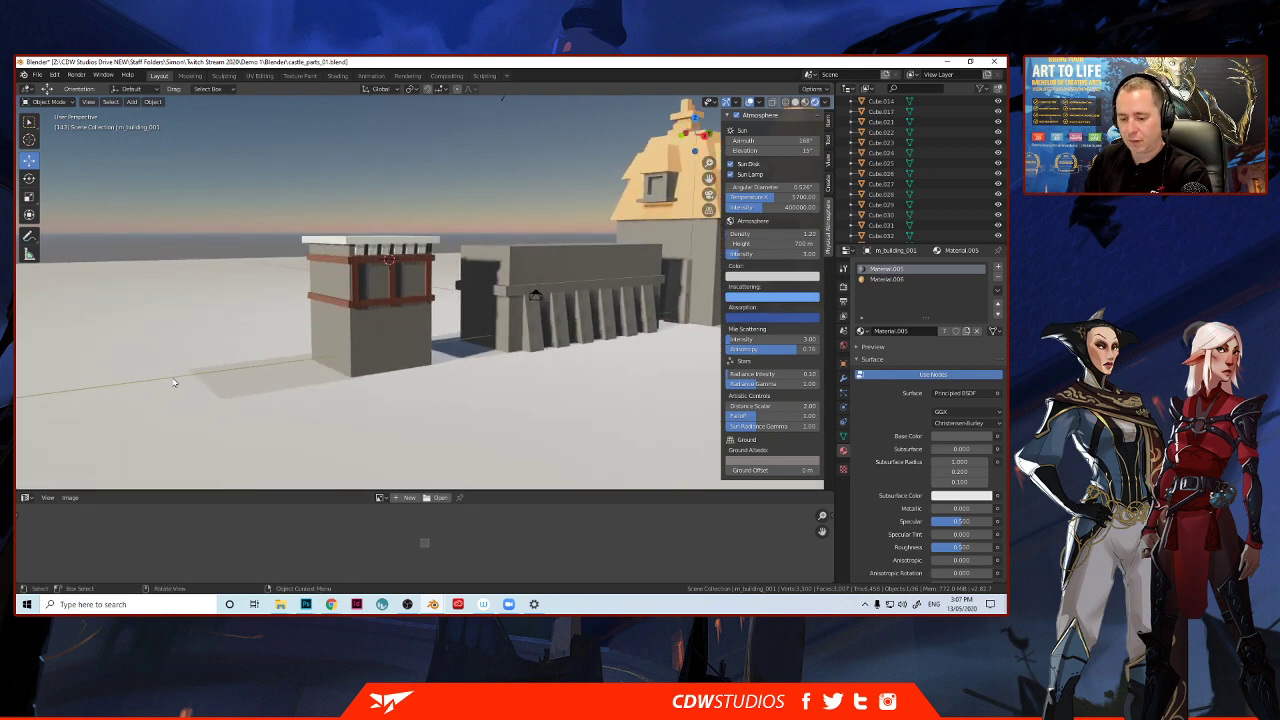
{"action": "right_click", "coordinate": [186, 369], "text": "shift"}
{"action": "key", "text": "shift+a"}
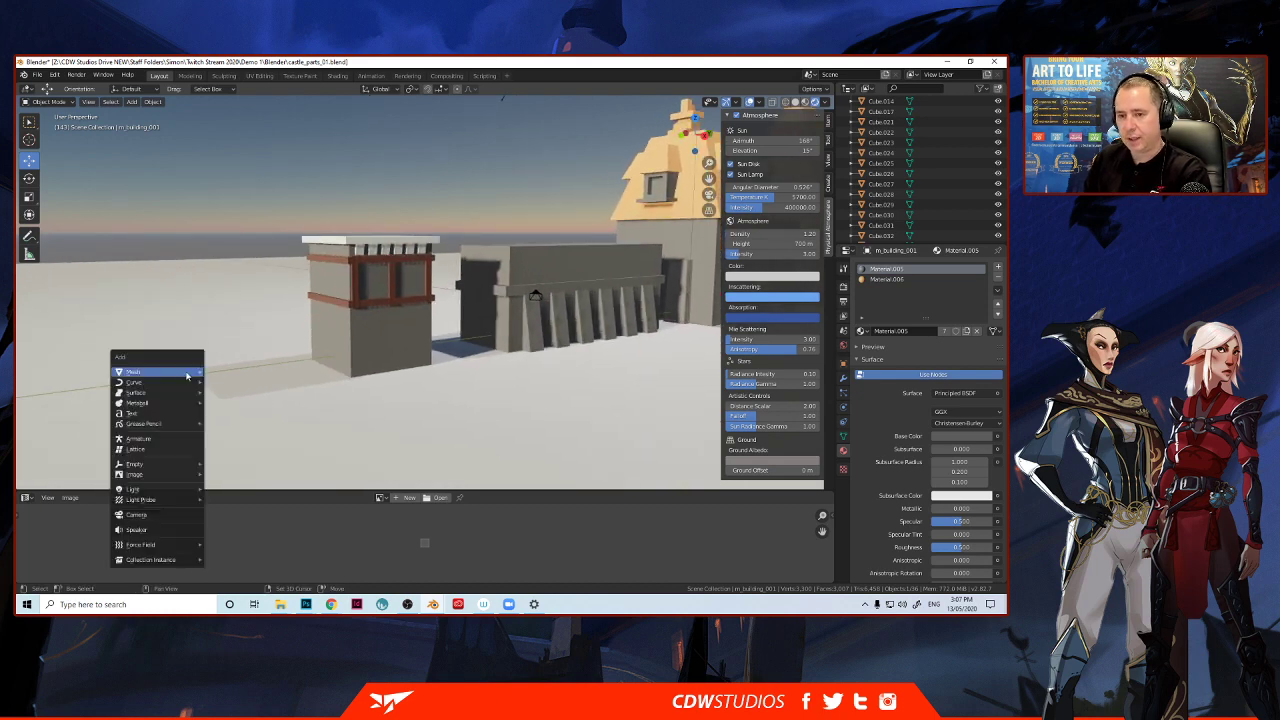
{"action": "mouse_move", "coordinate": [186, 375]}
{"action": "left_click", "coordinate": [226, 142]}
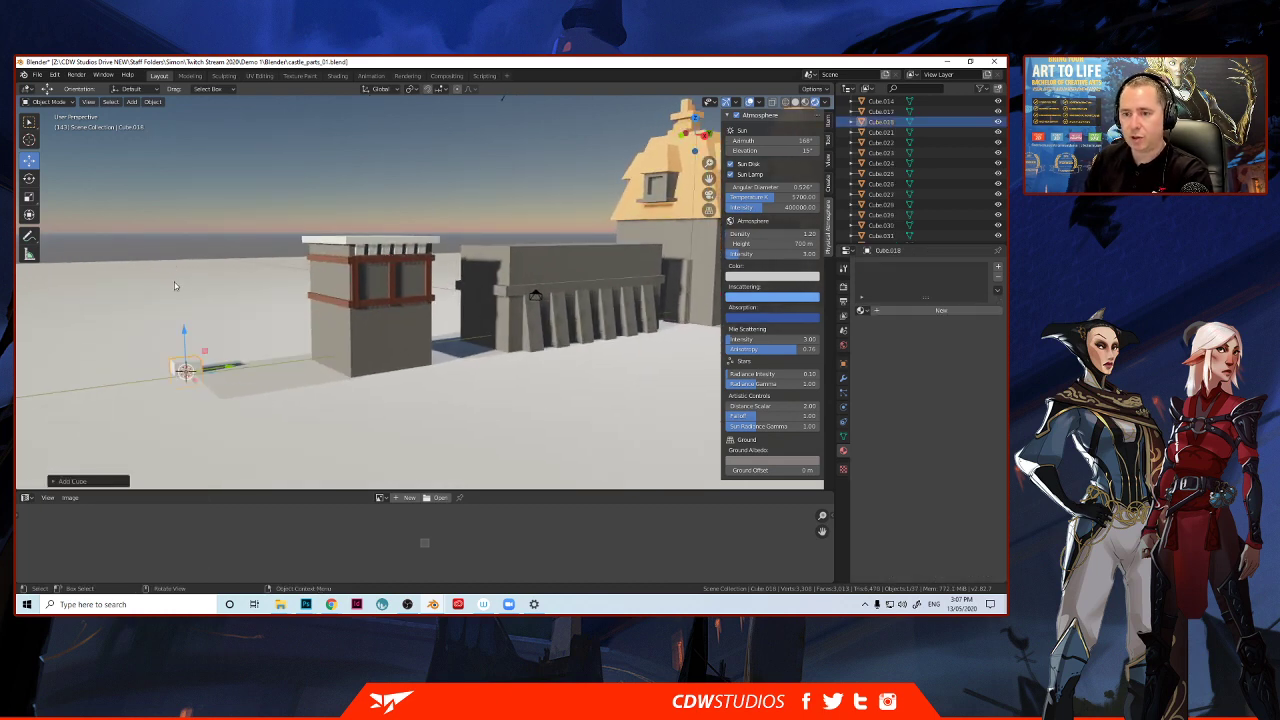
Scale the new cube up to building size and narrow it along X into a thick upright slab.
{"action": "key", "text": "s"}
{"action": "left_click", "coordinate": [28, 271]}
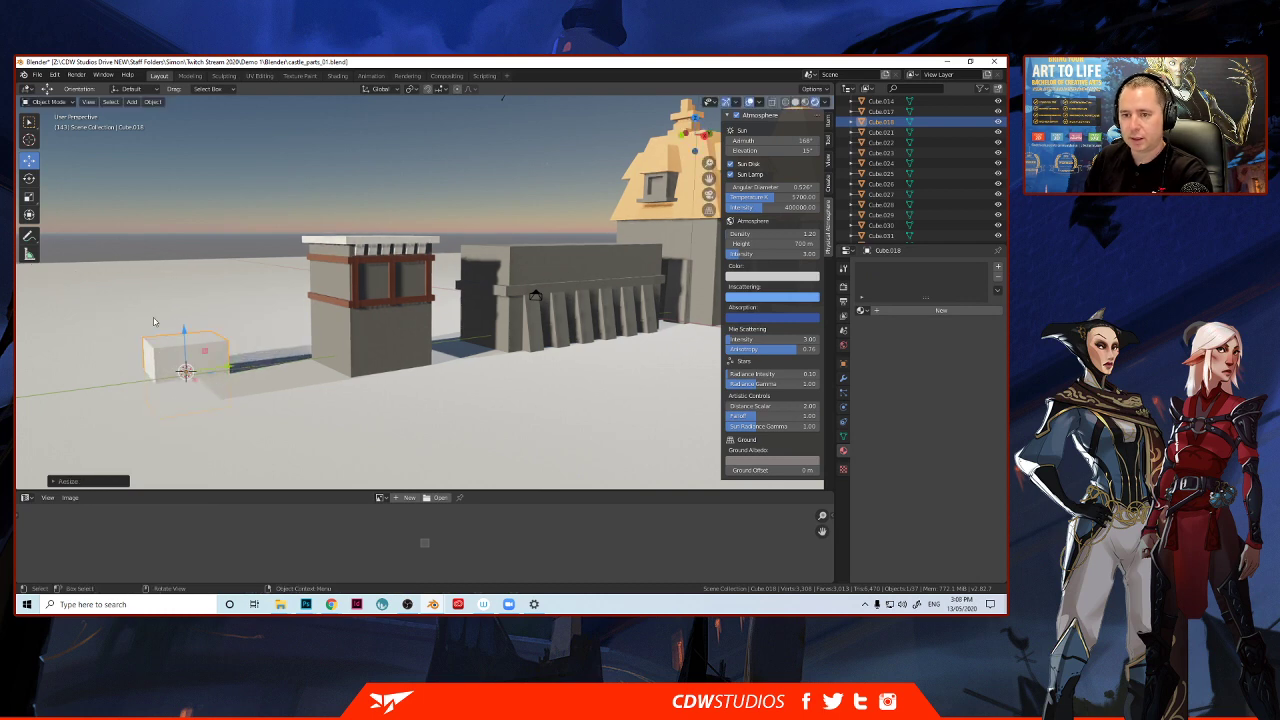
{"action": "scroll", "coordinate": [155, 321], "scroll_direction": "down", "scroll_amount": 3}
{"action": "key", "text": "s"}
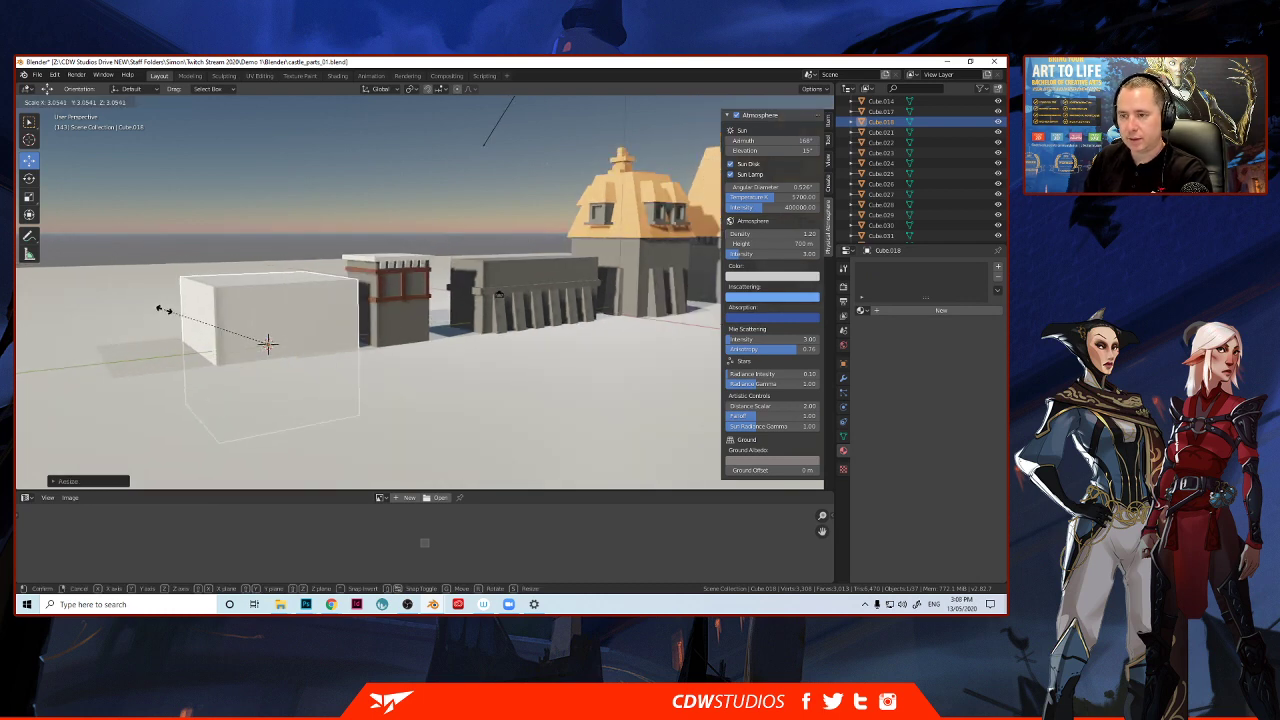
{"action": "left_click", "coordinate": [163, 308]}
{"action": "middle_click_drag", "start_coordinate": [249, 321], "coordinate": [313, 363]}
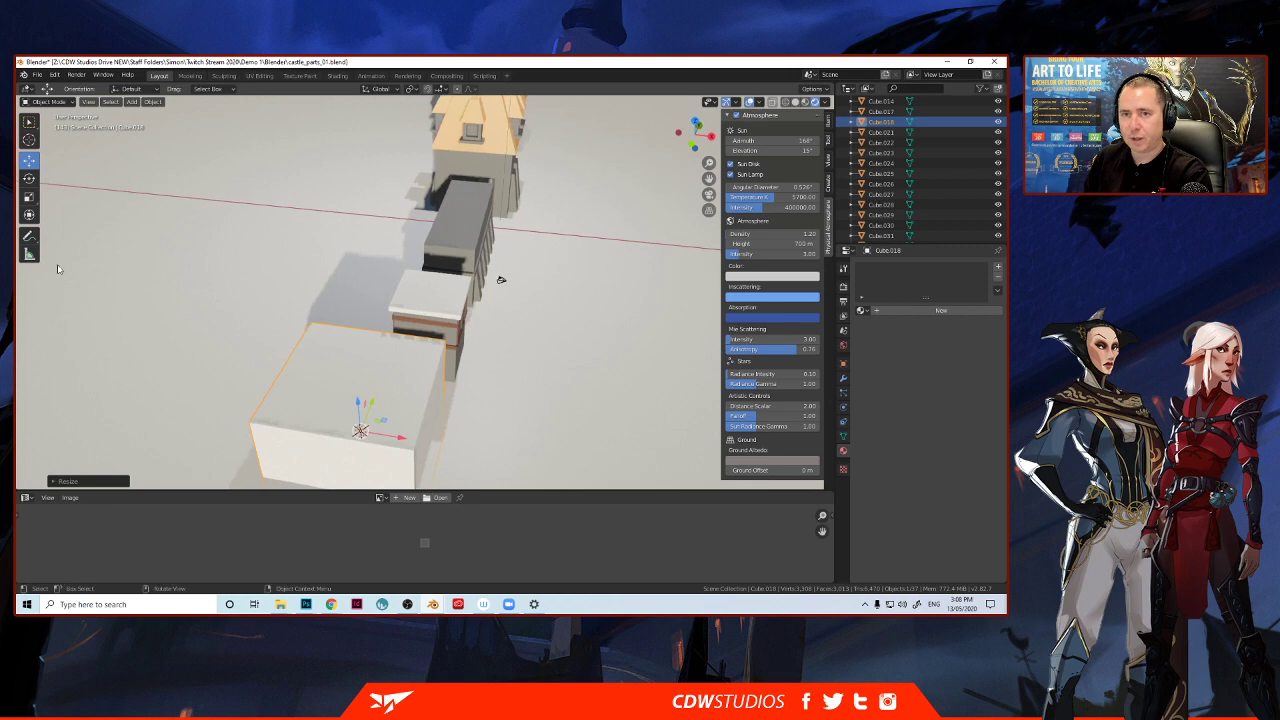
{"action": "left_click", "coordinate": [29, 196]}
{"action": "mouse_move", "coordinate": [398, 439]}
{"action": "left_mouse_down"}
{"action": "mouse_move", "coordinate": [363, 431]}
{"action": "mouse_move", "coordinate": [374, 440]}
{"action": "left_mouse_up"}
{"action": "middle_click_drag", "start_coordinate": [374, 440], "coordinate": [117, 213]}
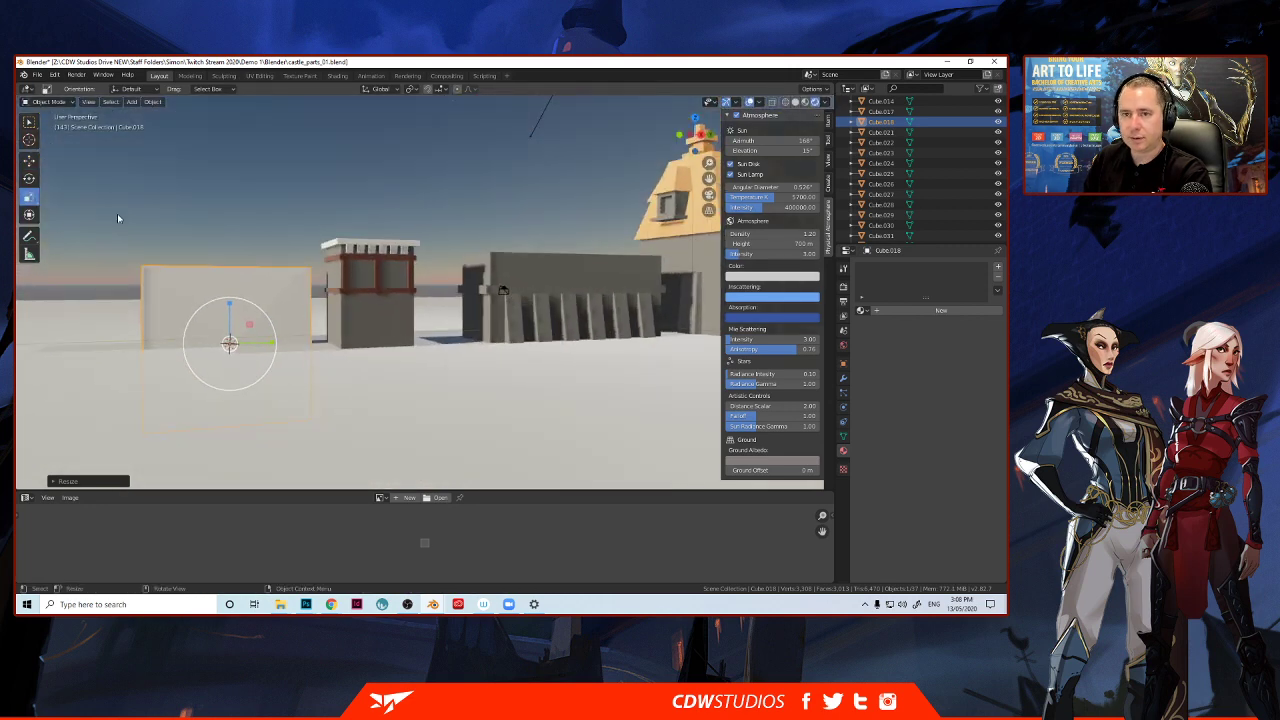
Raise the slab along Z until its base rests on the ground.
{"action": "key", "text": "shift+space"}
{"action": "key", "text": "g"}
{"action": "left_click_drag", "start_coordinate": [227, 302], "coordinate": [224, 224]}
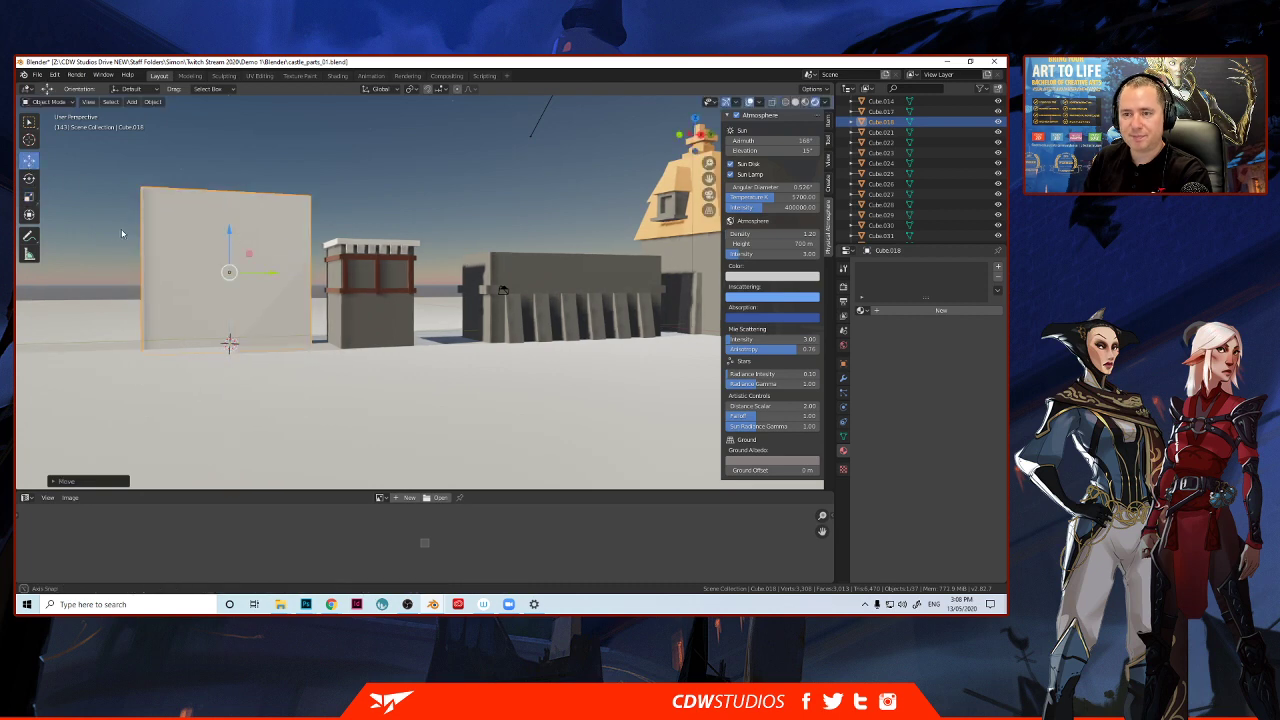
In edit mode, lower the slab's top face along Z to about half its height and select its outer end face.
{"action": "middle_click_drag", "start_coordinate": [53, 178], "coordinate": [168, 258]}
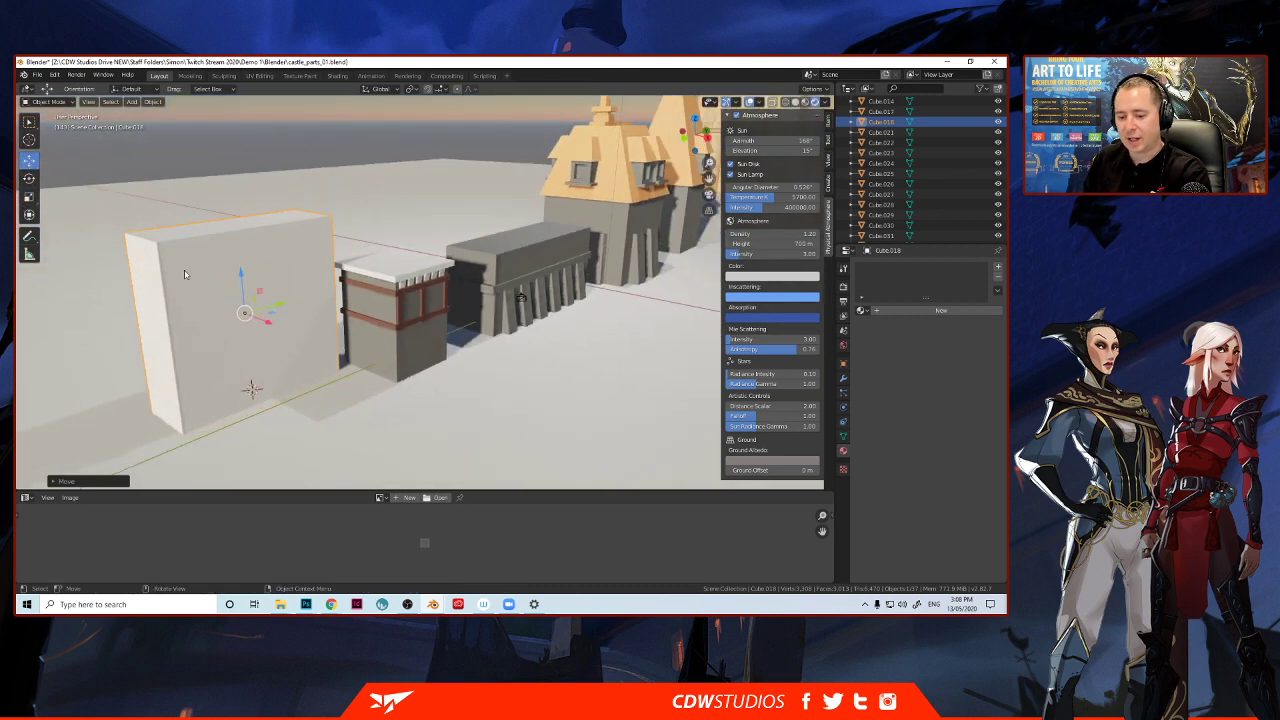
{"action": "key", "text": "Tab"}
{"action": "left_click", "coordinate": [207, 232]}
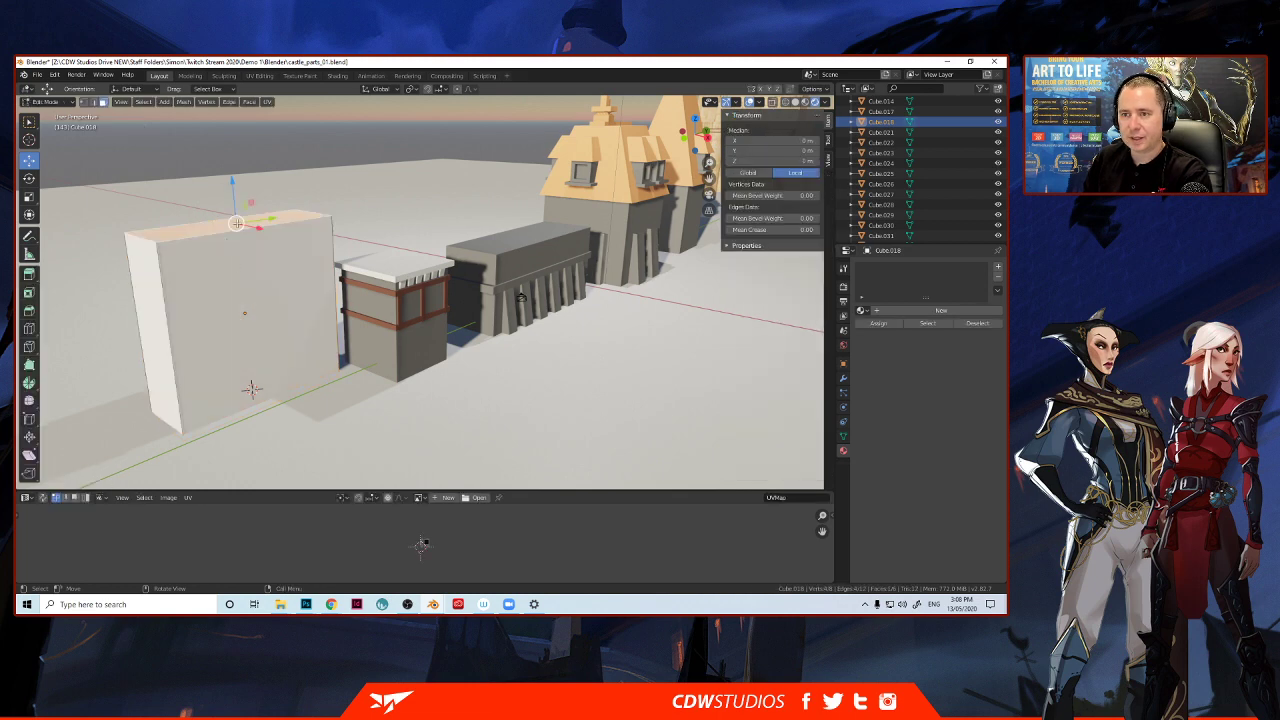
{"action": "key", "text": "g"}
{"action": "key", "text": "z"}
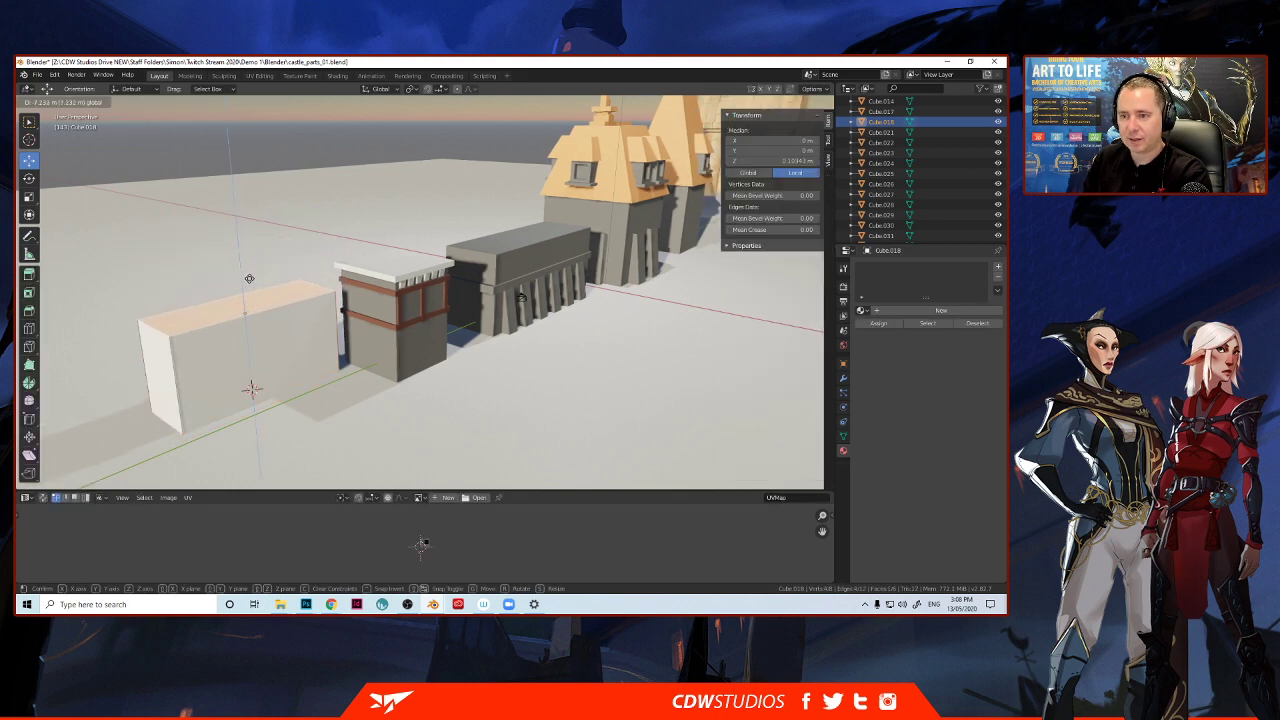
{"action": "left_click", "coordinate": [245, 290]}
{"action": "left_click", "coordinate": [153, 376]}
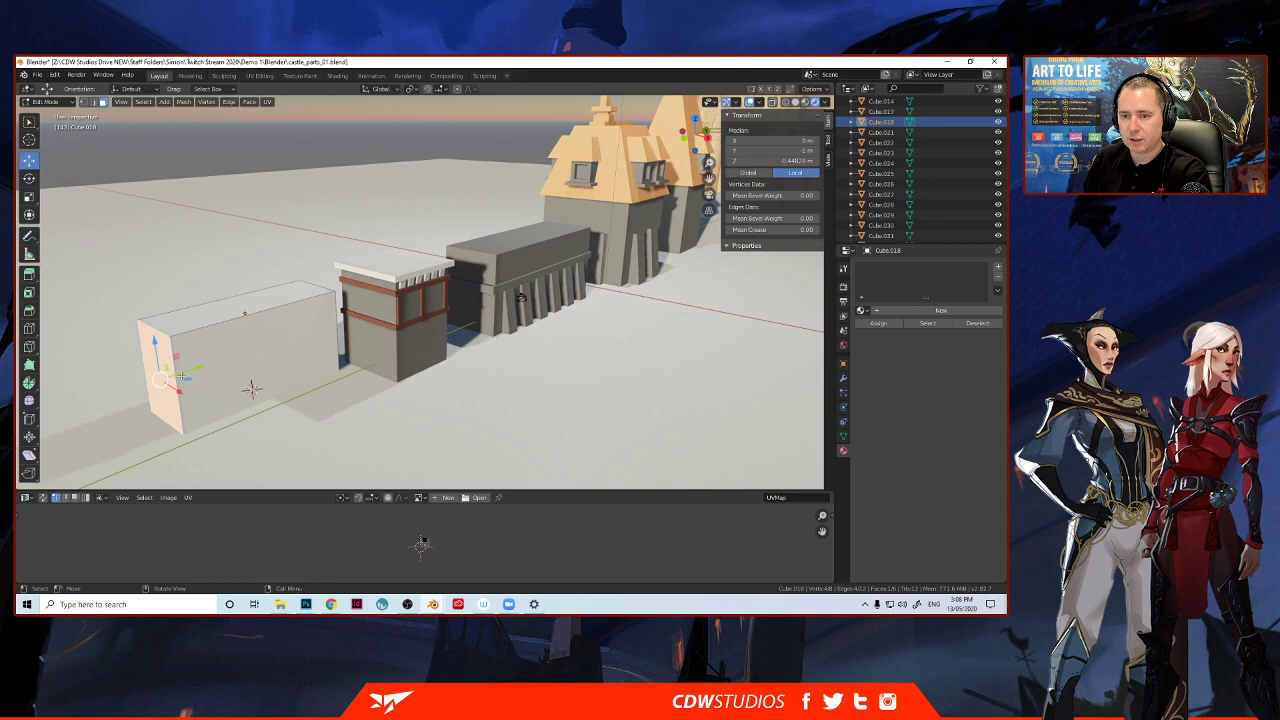
{"action": "key", "text": "g"}
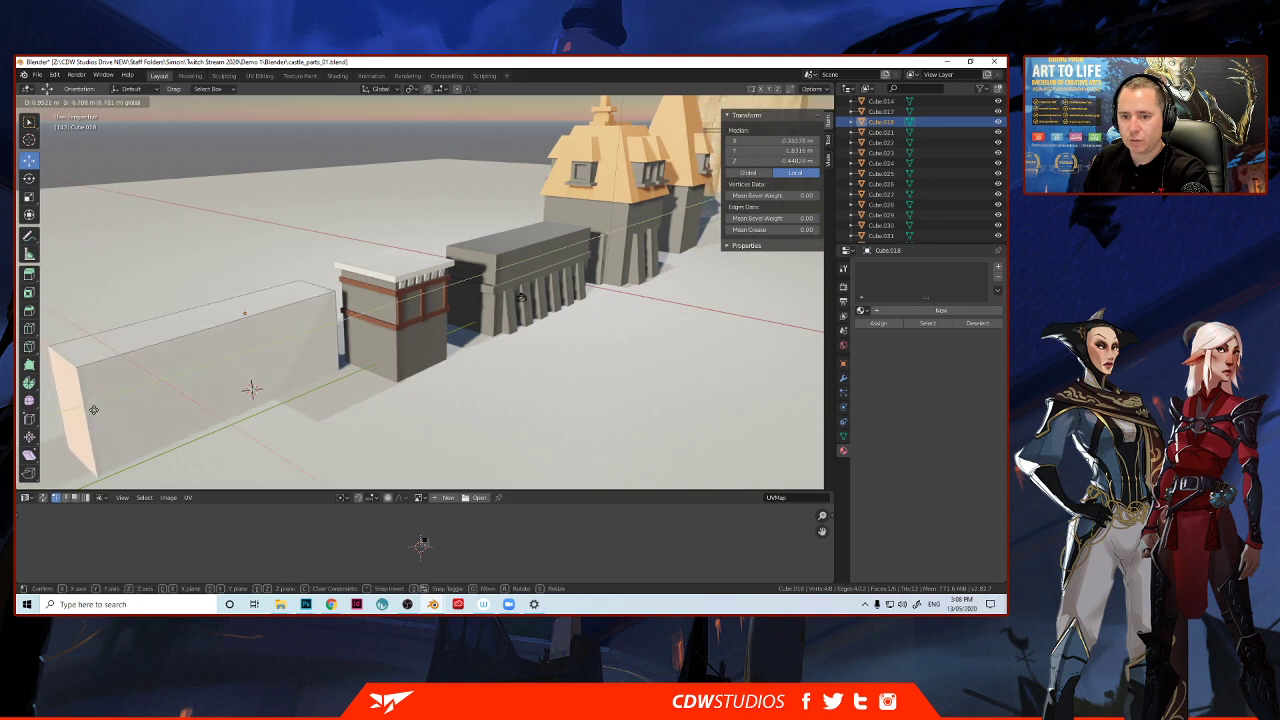
{"action": "left_click", "coordinate": [86, 400]}
{"action": "key", "text": "ctrl+z"}
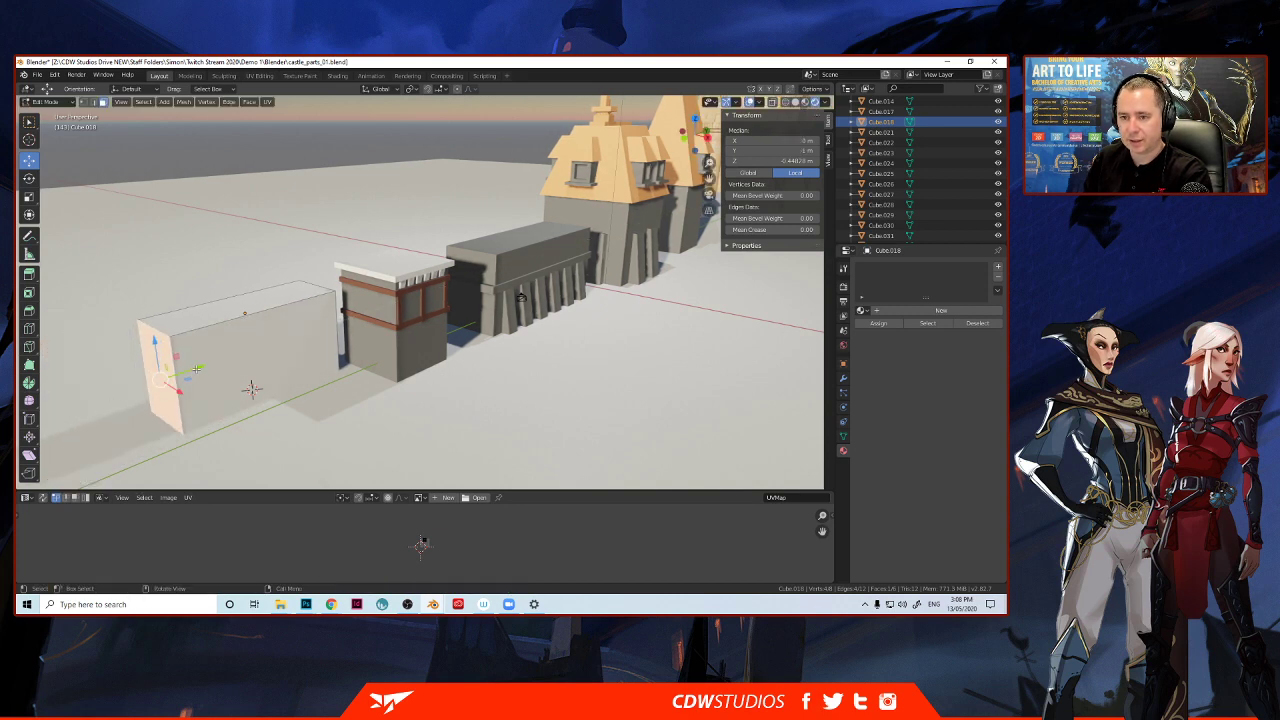
Lengthen the block by moving its outer end face along Y, away from the timber-framed building.
{"action": "left_click_drag", "start_coordinate": [197, 368], "coordinate": [91, 400]}
{"action": "middle_click_drag", "start_coordinate": [91, 400], "coordinate": [155, 392]}
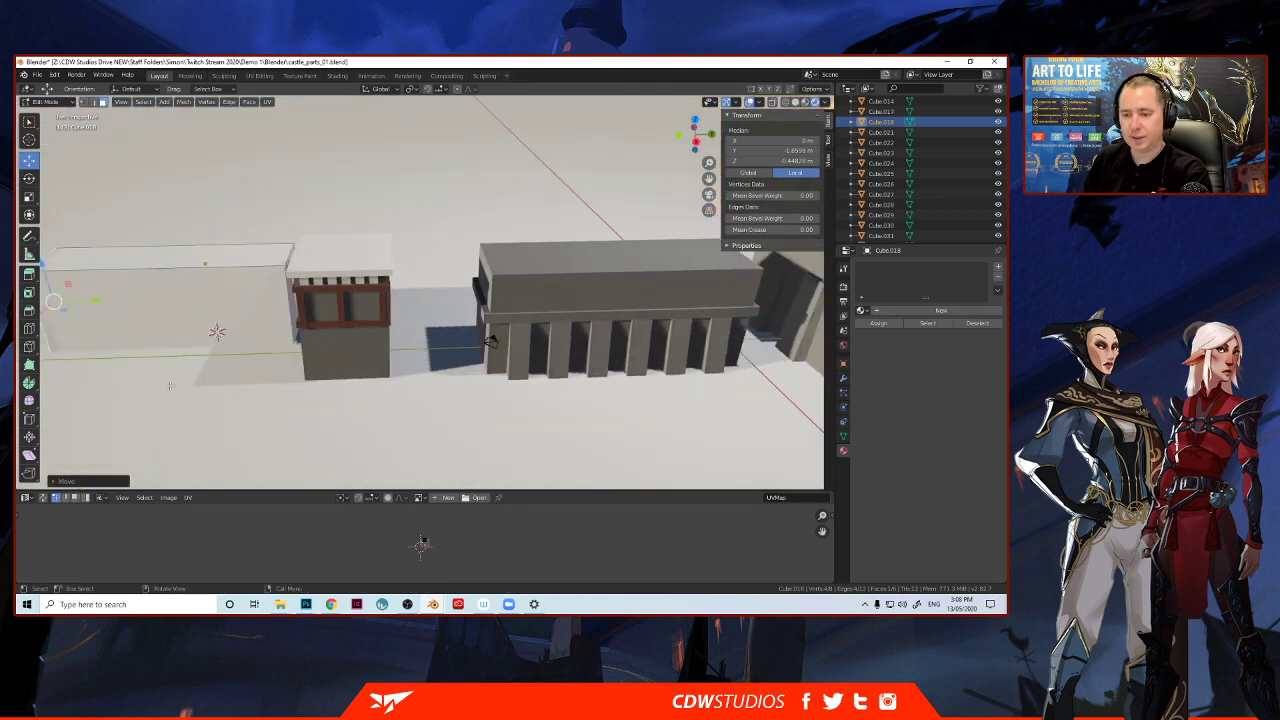
{"action": "middle_click_drag", "start_coordinate": [202, 316], "coordinate": [233, 309]}
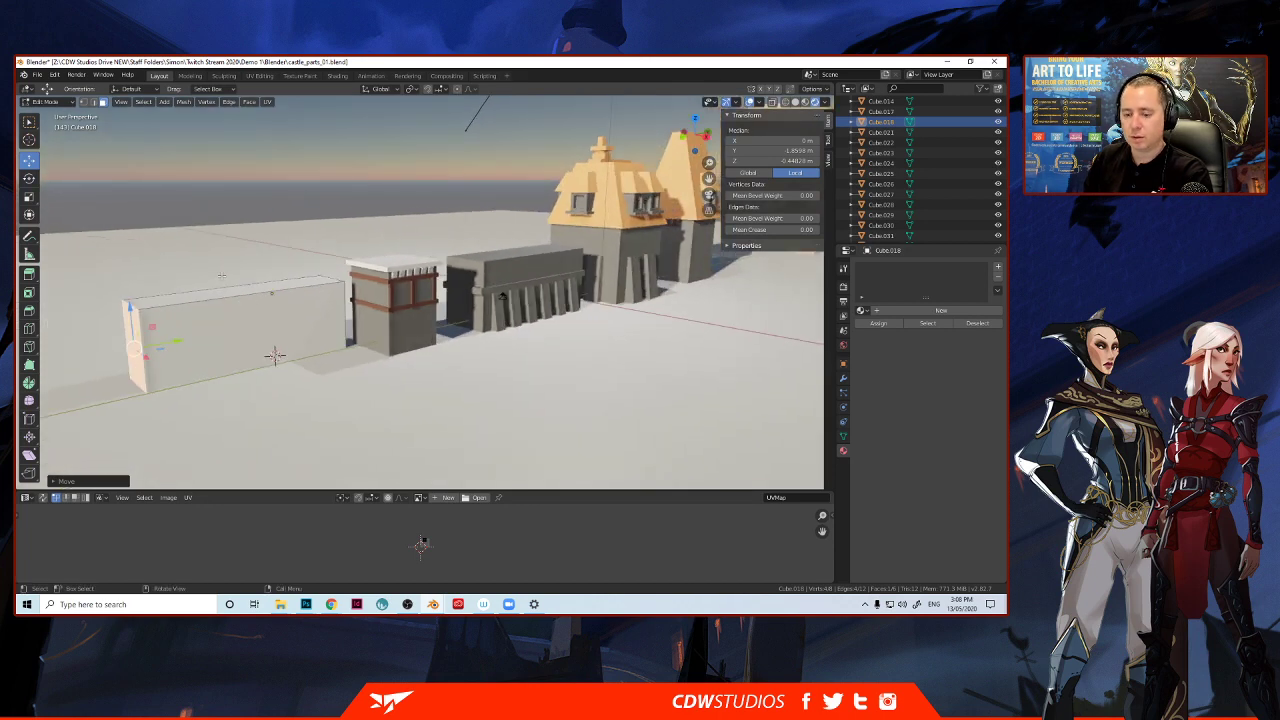
Raise the whole block clear of the ground and link the timber-framed building's material to it.
{"action": "key", "text": "Tab"}
{"action": "left_click_drag", "start_coordinate": [268, 256], "coordinate": [266, 191]}
{"action": "middle_click_drag", "start_coordinate": [354, 335], "coordinate": [348, 328]}
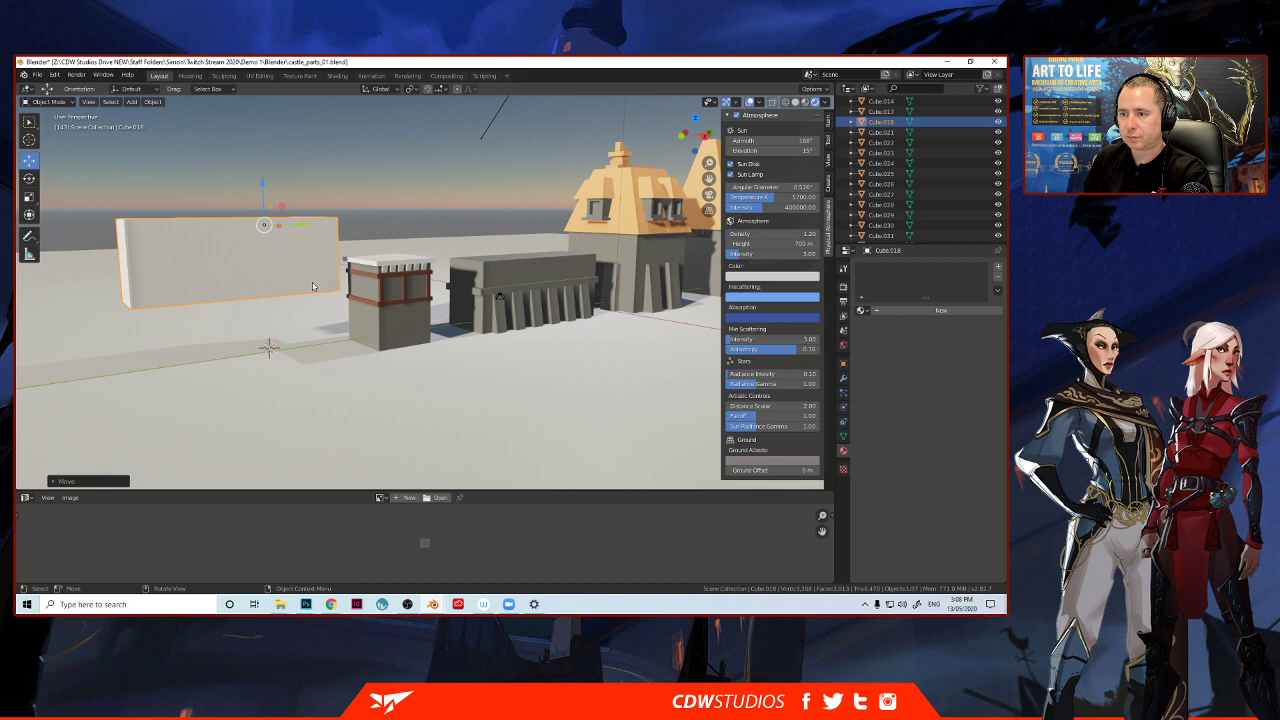
{"action": "left_click", "coordinate": [383, 335], "text": "shift"}
{"action": "key", "text": "ctrl+l"}
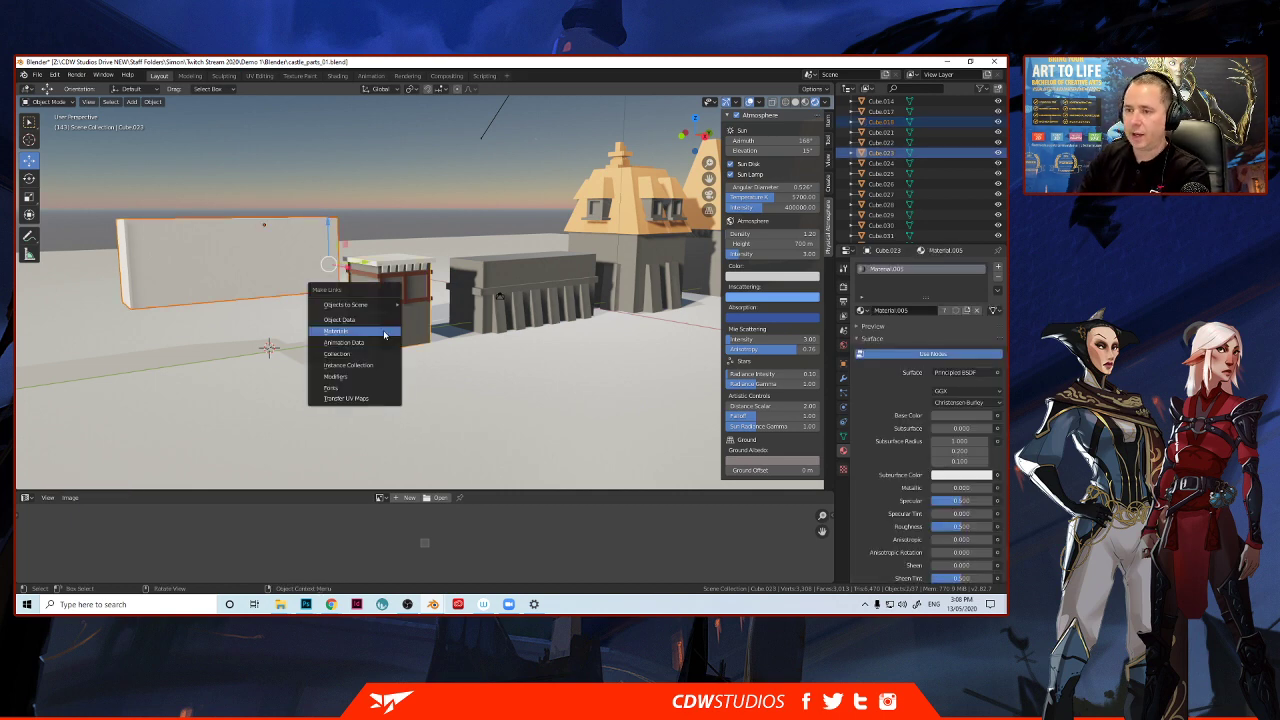
{"action": "left_click", "coordinate": [383, 335]}
Make the raised block thinner by moving its bottom face up along Z in edit mode.
{"action": "middle_click_drag", "start_coordinate": [326, 324], "coordinate": [286, 364]}
{"action": "scroll", "coordinate": [306, 322], "scroll_direction": "up", "scroll_amount": 1}
{"action": "left_click", "coordinate": [302, 424]}
{"action": "left_click", "coordinate": [228, 204]}
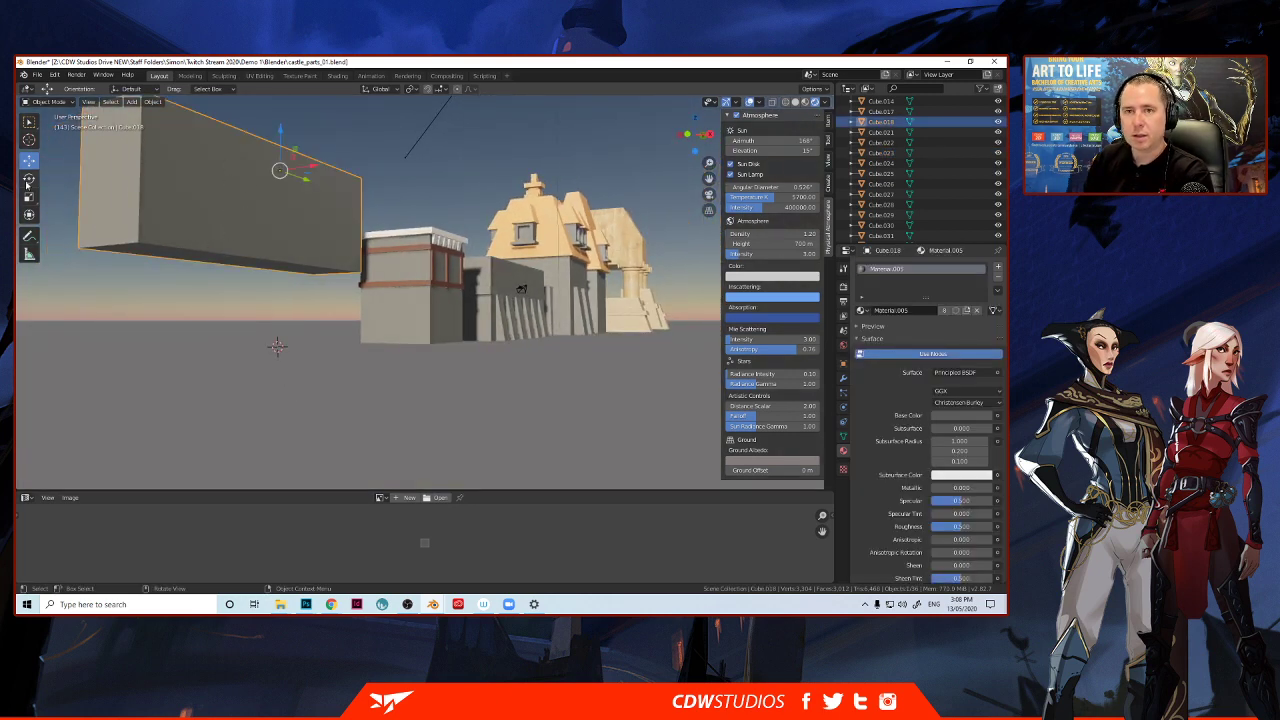
{"action": "key", "text": "Tab"}
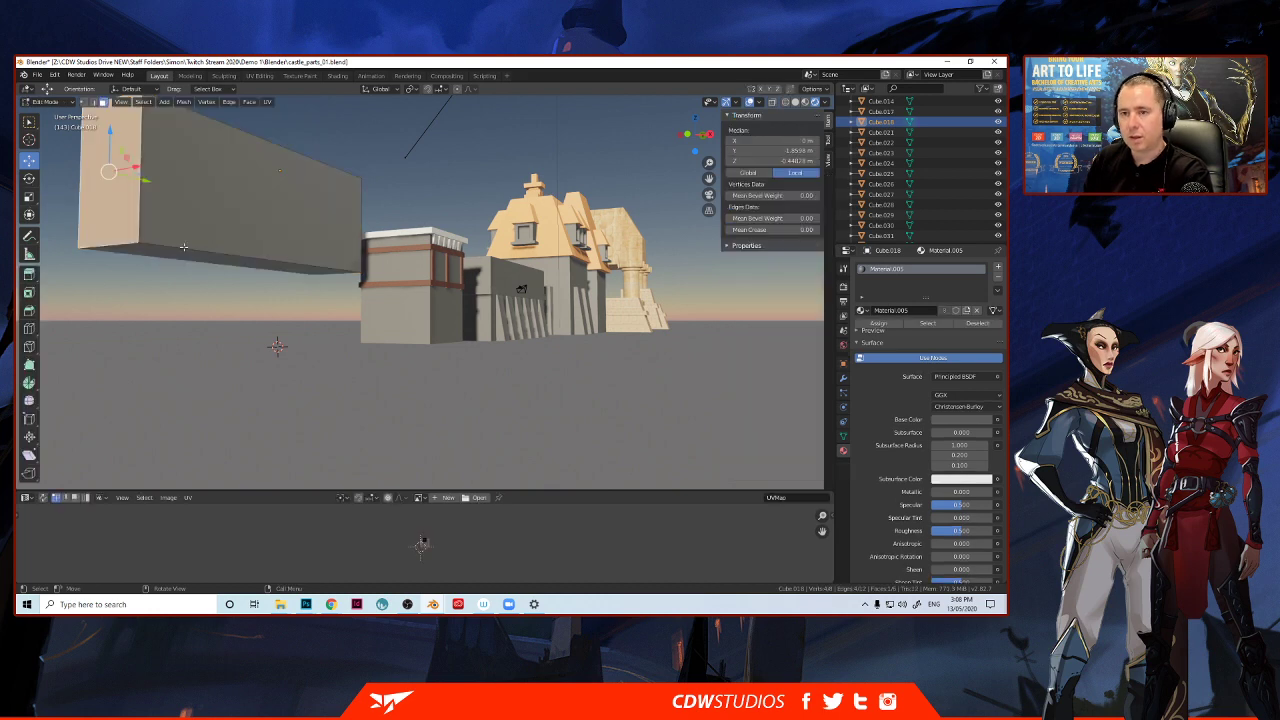
{"action": "left_click", "coordinate": [218, 258]}
{"action": "key", "text": "g"}
{"action": "key", "text": "z"}
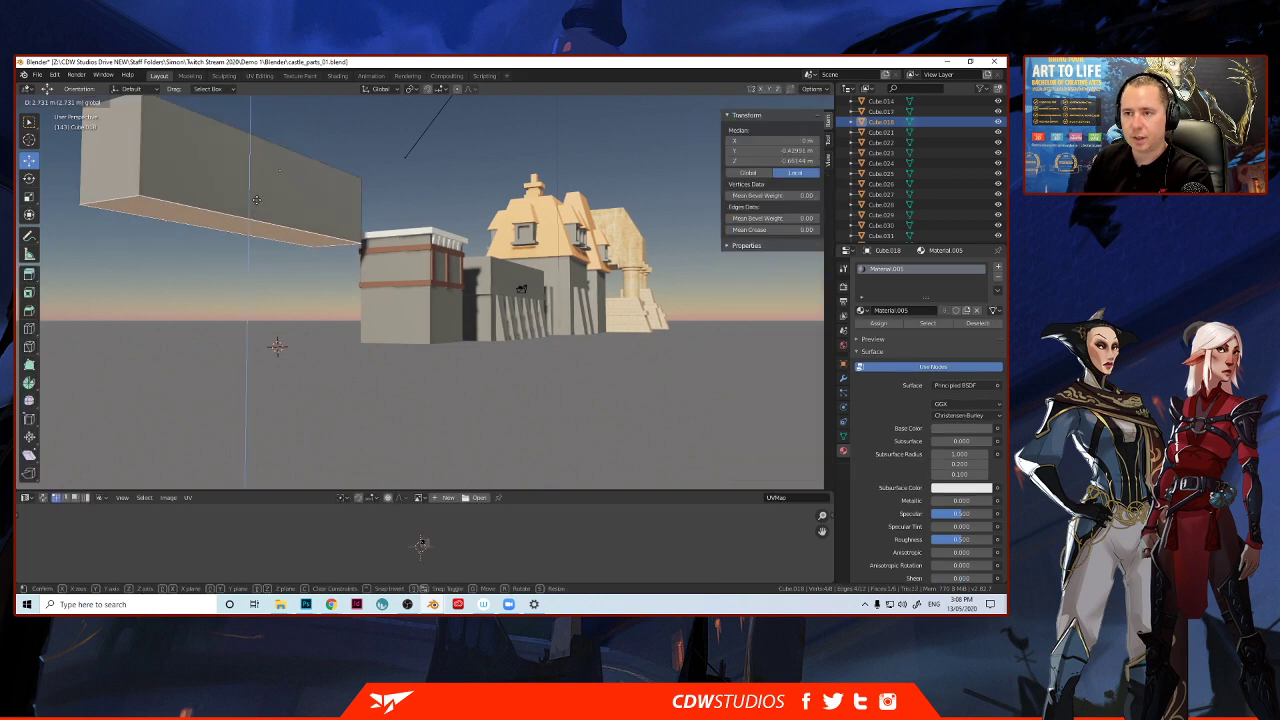
{"action": "left_click", "coordinate": [254, 215]}
Add 13 evenly spaced loop cuts across the block's length.
{"action": "mouse_move", "coordinate": [251, 223]}
{"action": "middle_mouse_down"}
{"action": "mouse_move", "coordinate": [246, 246]}
{"action": "mouse_move", "coordinate": [235, 231]}
{"action": "middle_mouse_up"}
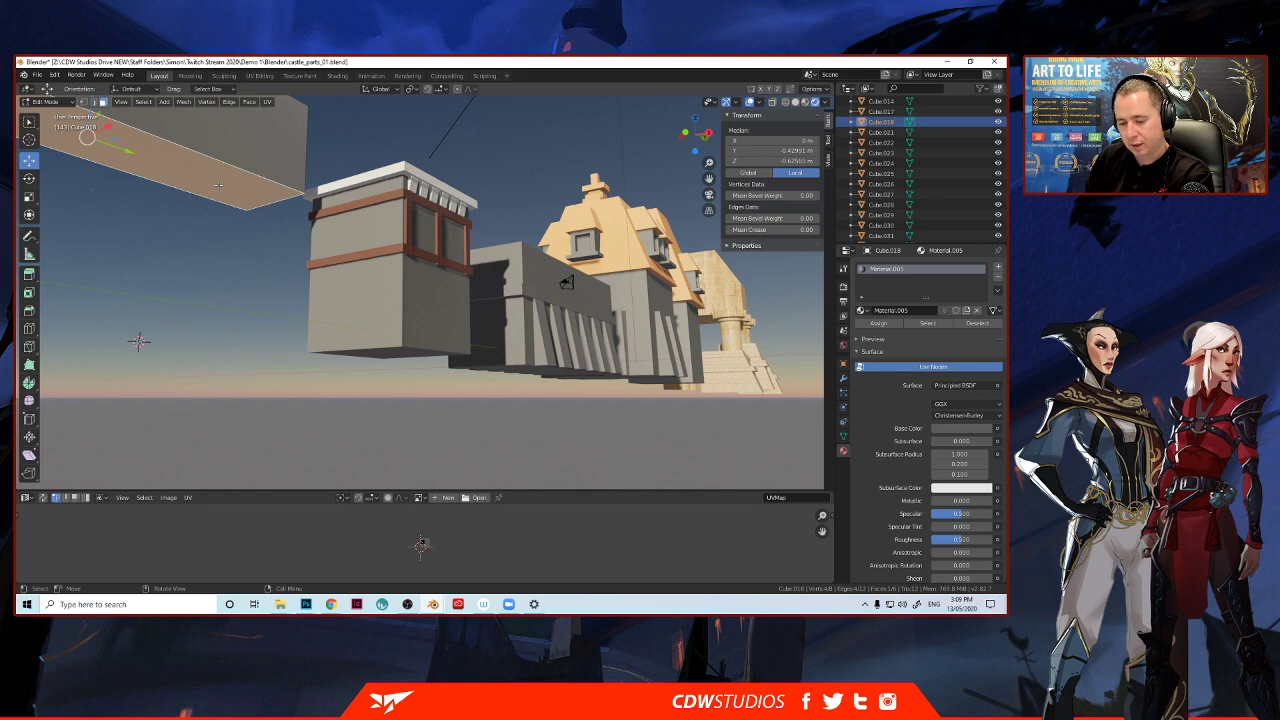
{"action": "key", "text": "ctrl+r"}
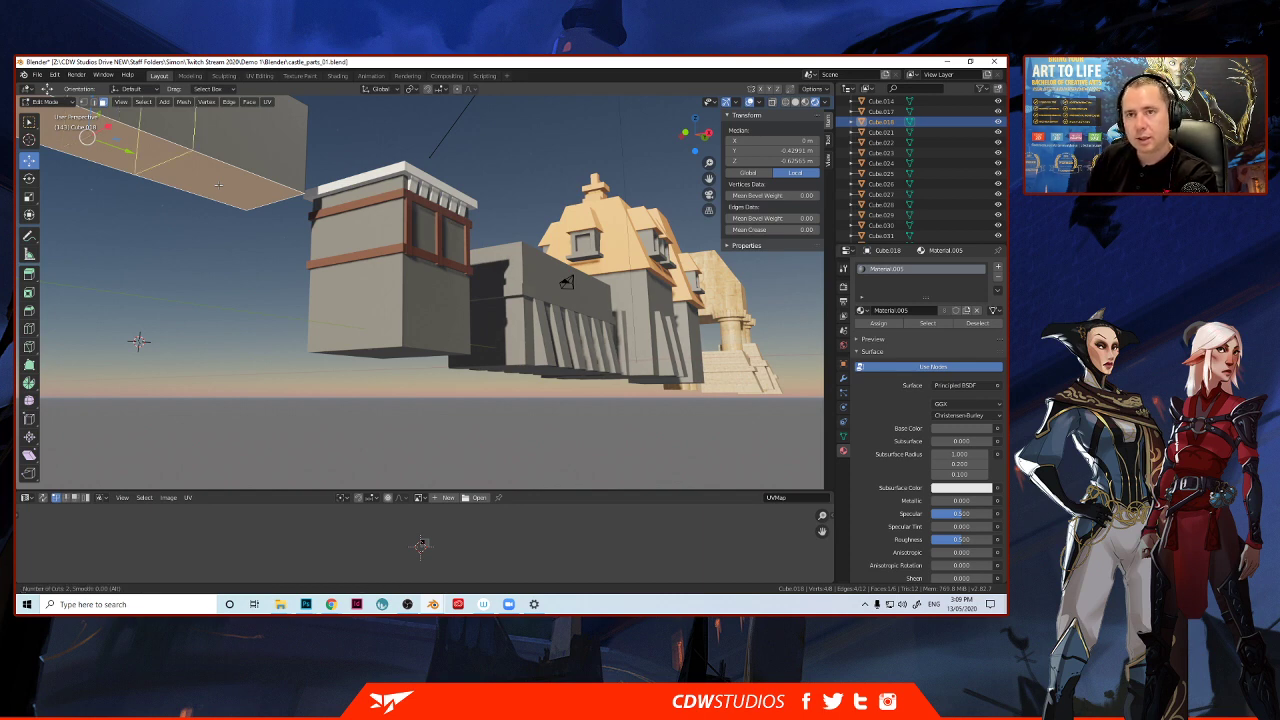
{"action": "scroll", "coordinate": [218, 185], "scroll_direction": "up", "scroll_amount": 4}
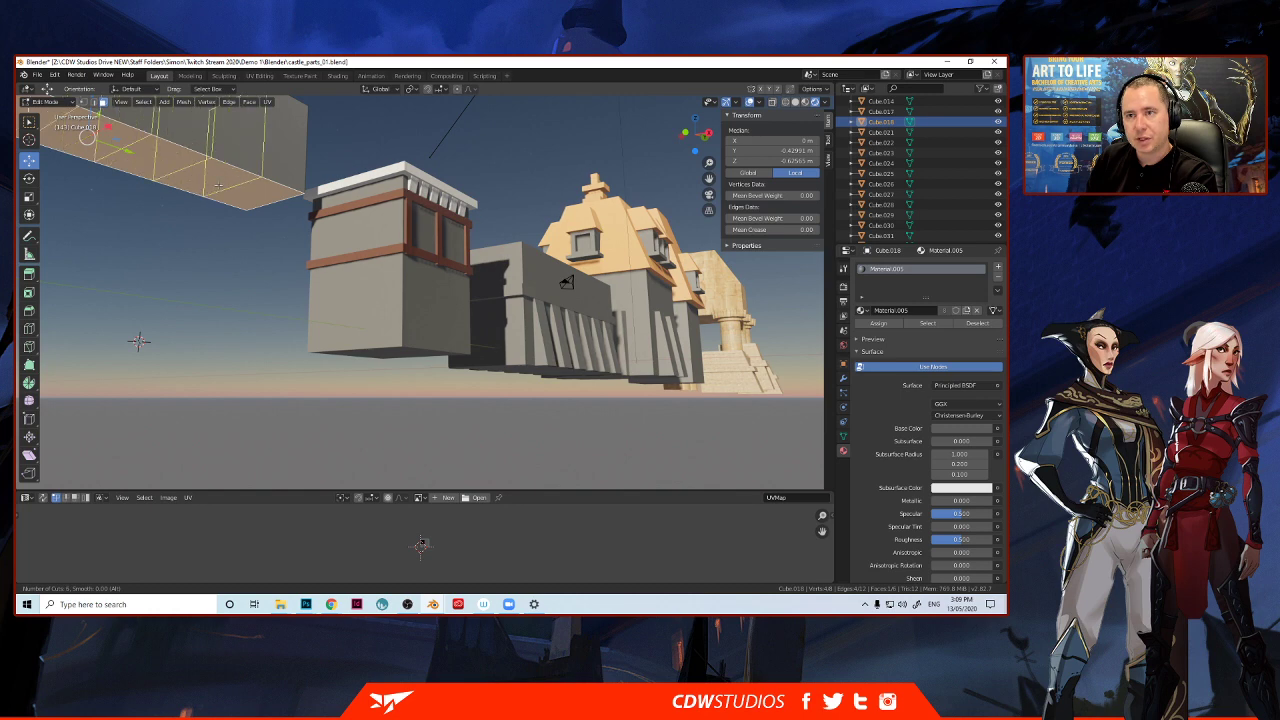
{"action": "scroll", "coordinate": [218, 185], "scroll_direction": "up", "scroll_amount": 4}
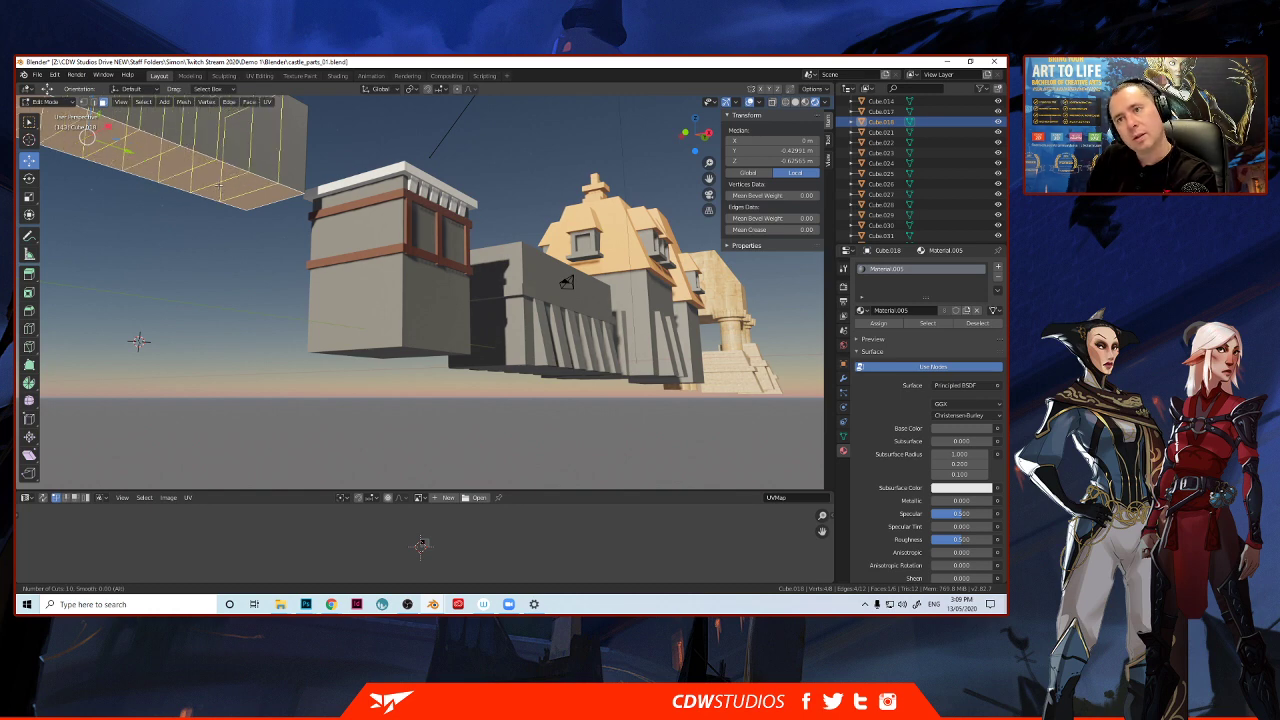
{"action": "scroll", "coordinate": [218, 185], "scroll_direction": "up", "scroll_amount": 1}
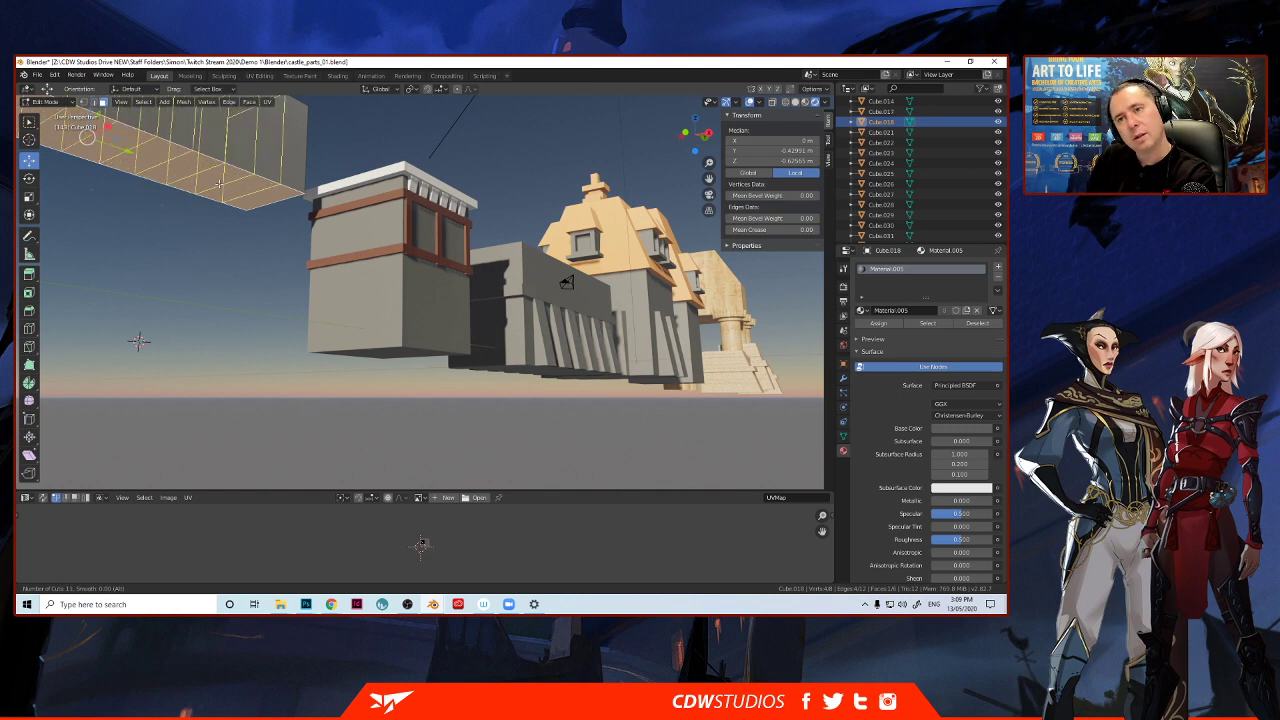
{"action": "scroll", "coordinate": [218, 185], "scroll_direction": "up", "scroll_amount": 1}
{"action": "left_click", "coordinate": [218, 185]}
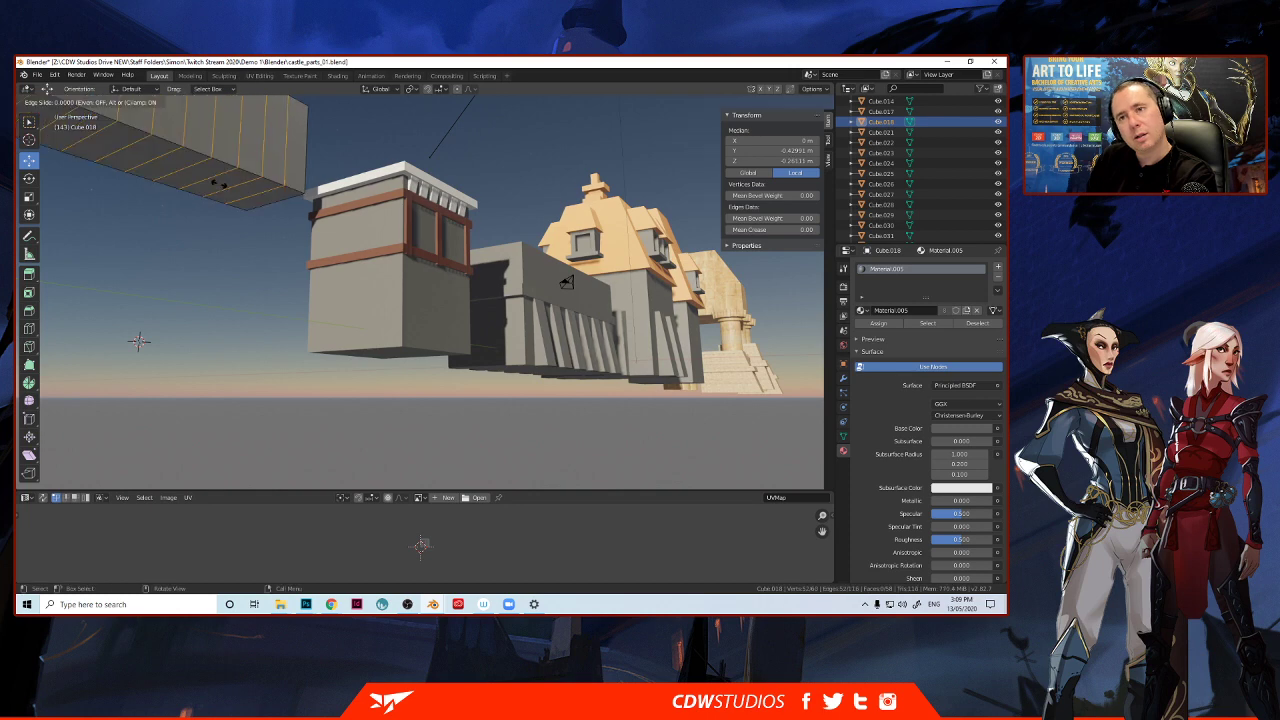
{"action": "left_click", "coordinate": [194, 221]}
Select spaced groups of faces along the block's underside in face mode, including both ends.
{"action": "middle_click_drag", "start_coordinate": [201, 219], "coordinate": [141, 272]}
{"action": "left_click", "coordinate": [126, 219]}
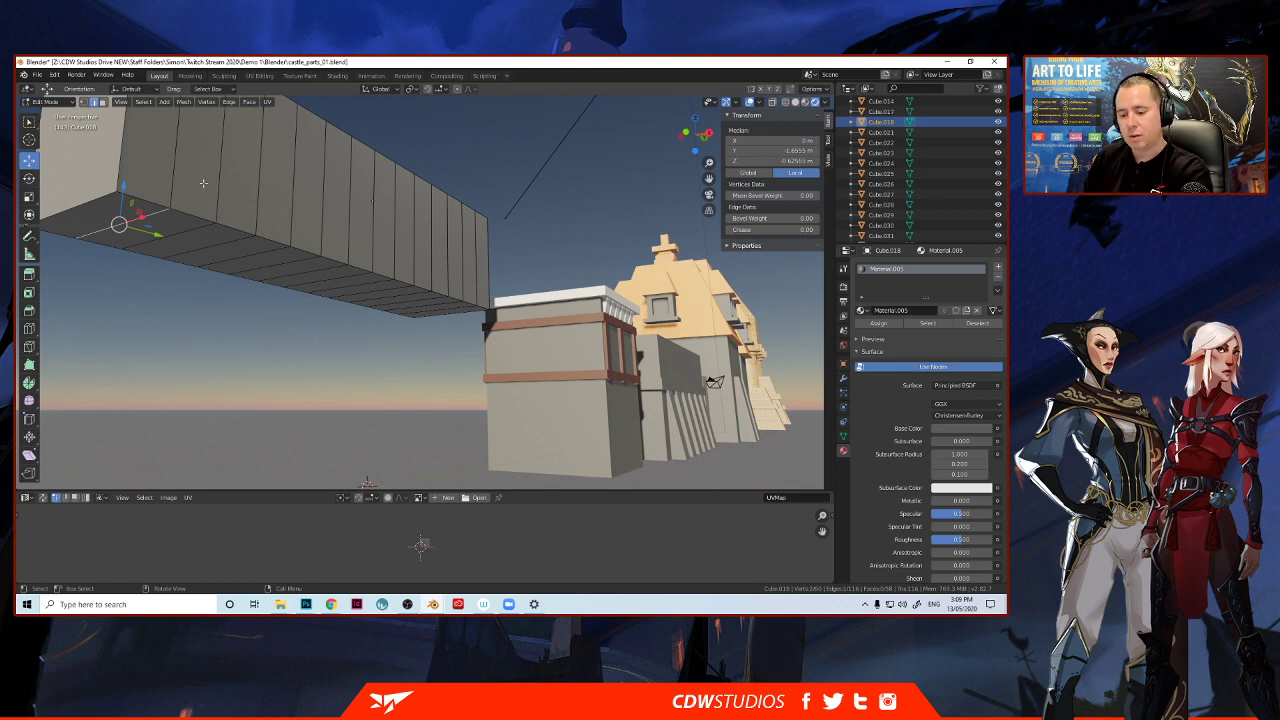
{"action": "key", "text": "3"}
{"action": "left_click", "coordinate": [120, 218]}
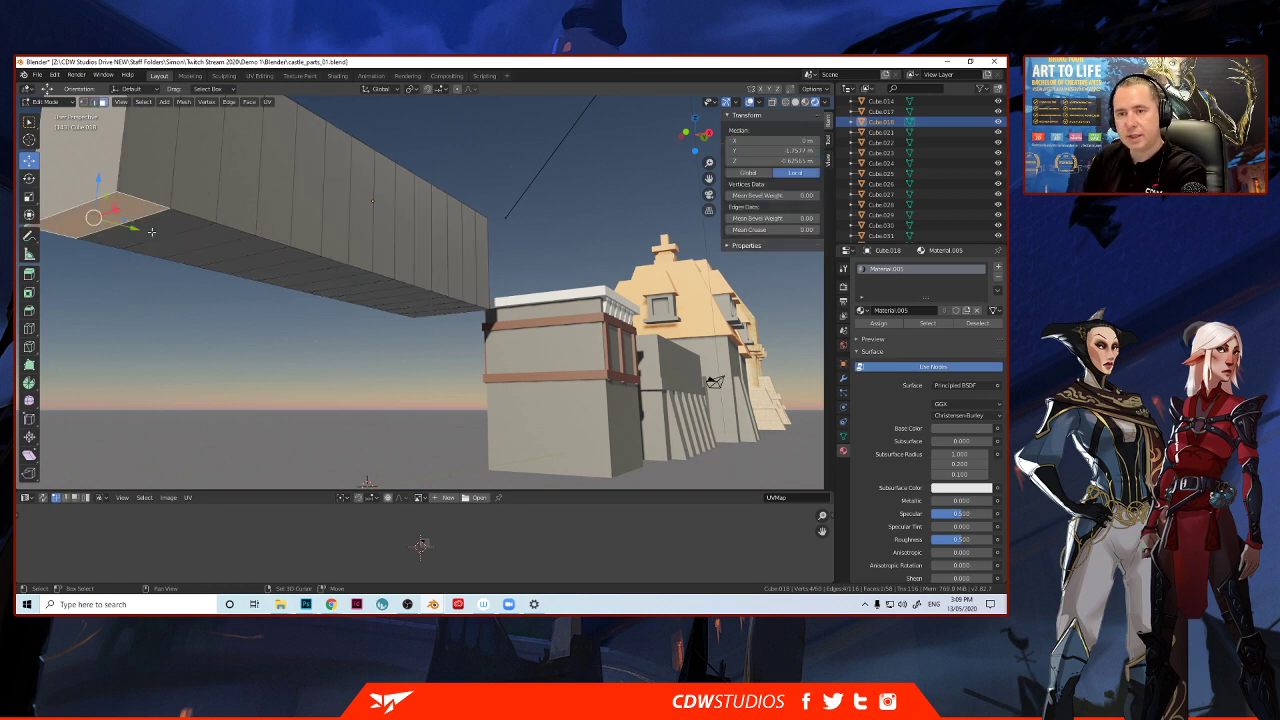
{"action": "left_click", "coordinate": [162, 228], "text": "shift"}
{"action": "left_click", "coordinate": [262, 257], "text": "shift"}
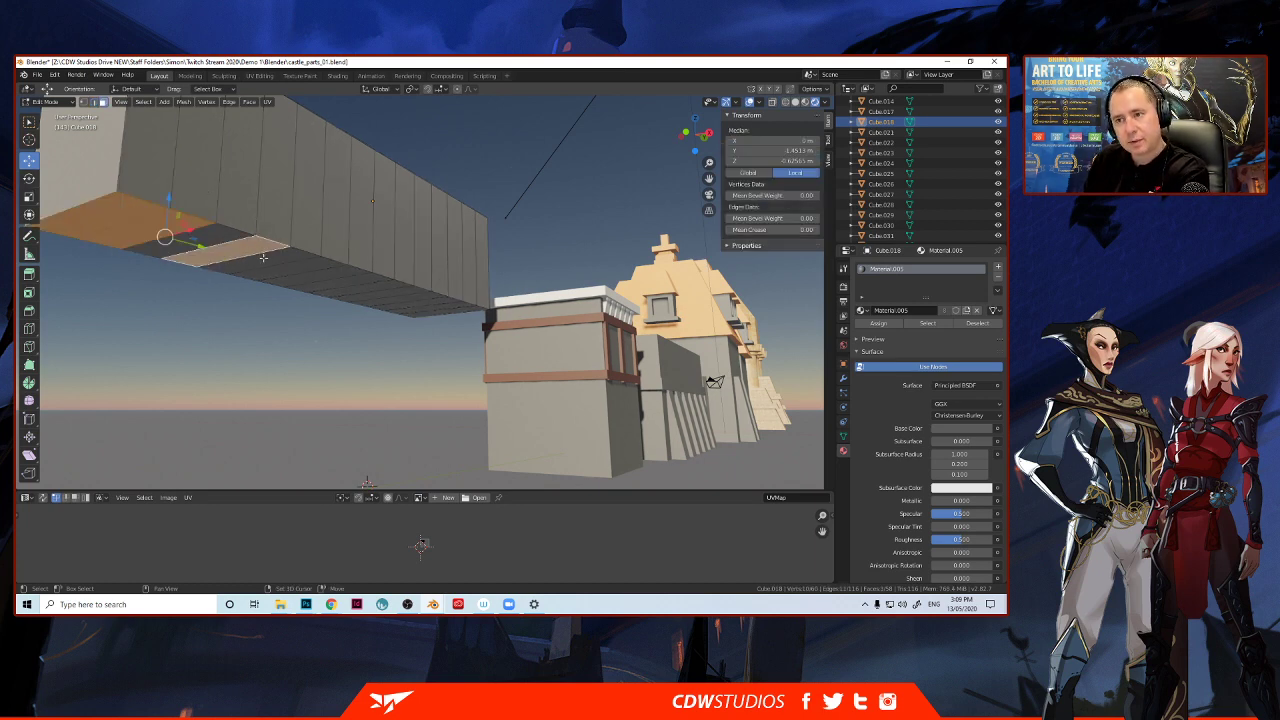
{"action": "left_click", "coordinate": [241, 245], "text": "shift"}
{"action": "left_click", "coordinate": [257, 260], "text": "shift"}
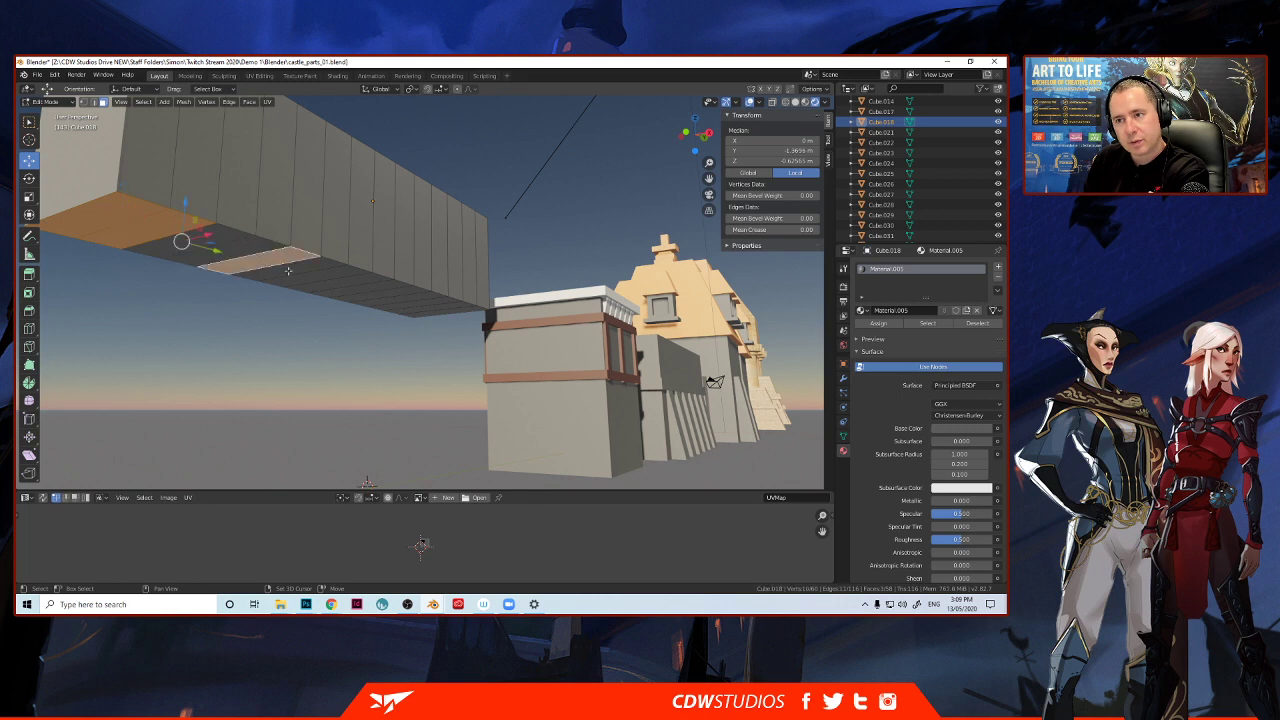
{"action": "left_click", "coordinate": [289, 271], "text": "shift"}
{"action": "left_click", "coordinate": [333, 286], "text": "shift"}
{"action": "left_click", "coordinate": [355, 290], "text": "shift"}
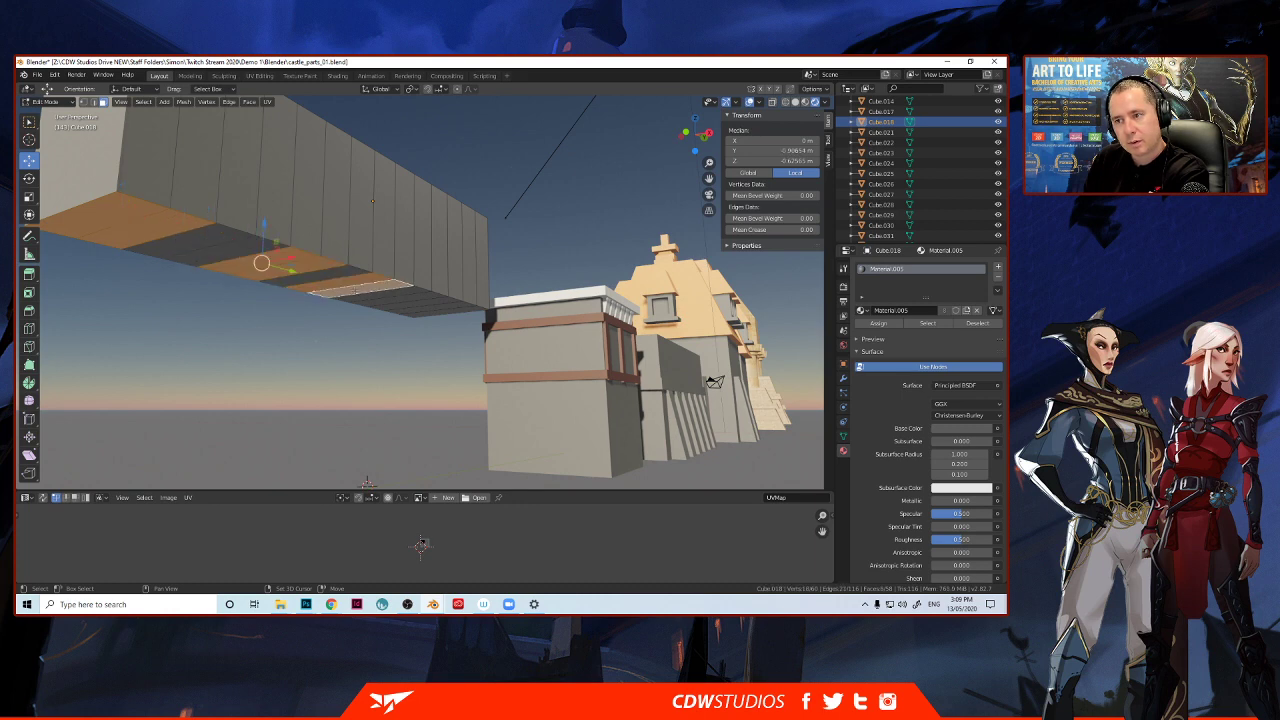
{"action": "left_click", "coordinate": [421, 315], "text": "shift"}
{"action": "left_click", "coordinate": [413, 310], "text": "shift"}
Adjust the underside face selection to three faces at each end and four in the middle, leaving a two-face gap between groups.
{"action": "middle_click_drag", "start_coordinate": [412, 311], "coordinate": [236, 258]}
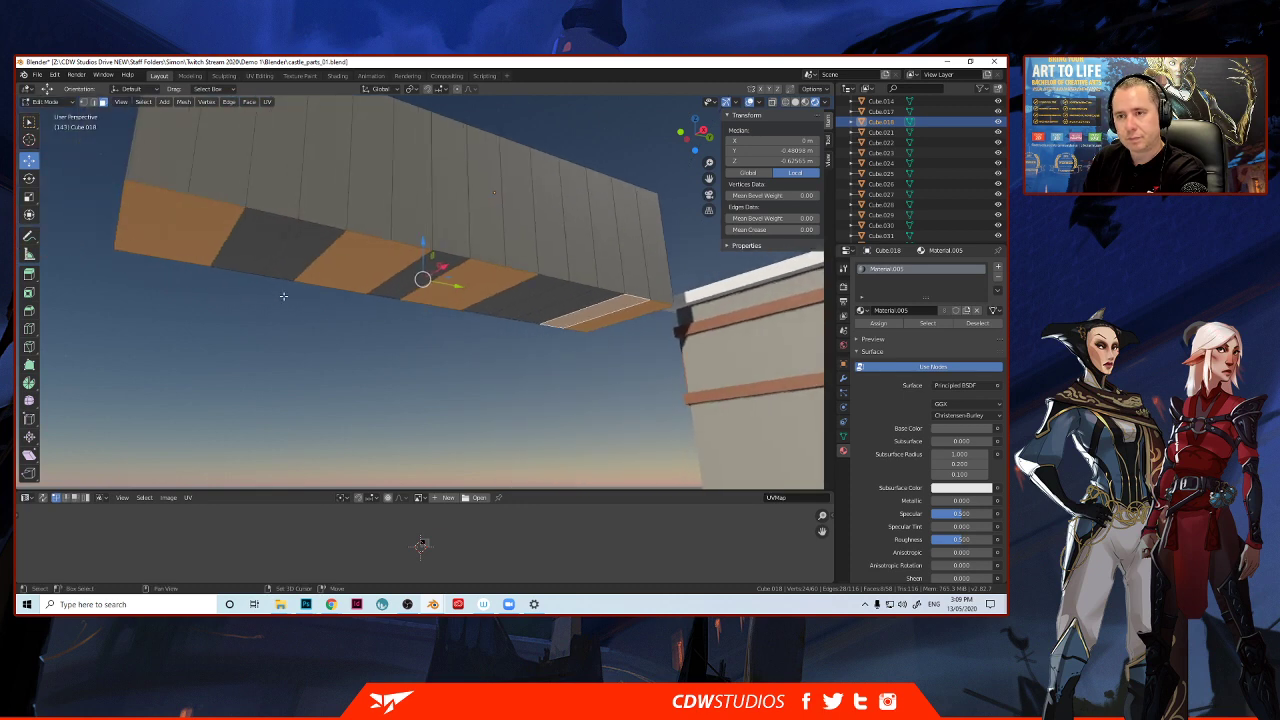
{"action": "left_click", "coordinate": [240, 256], "text": "shift"}
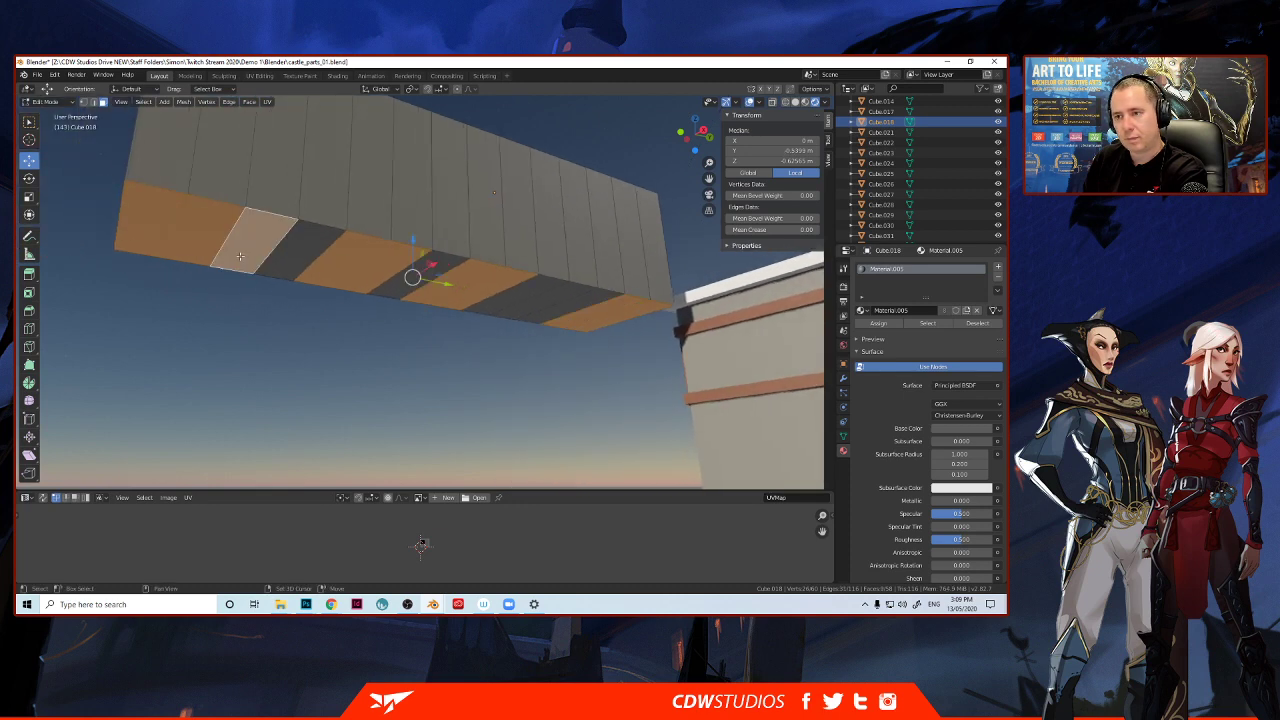
{"action": "left_click", "coordinate": [336, 272], "text": "shift"}
{"action": "left_click", "coordinate": [370, 279], "text": "shift"}
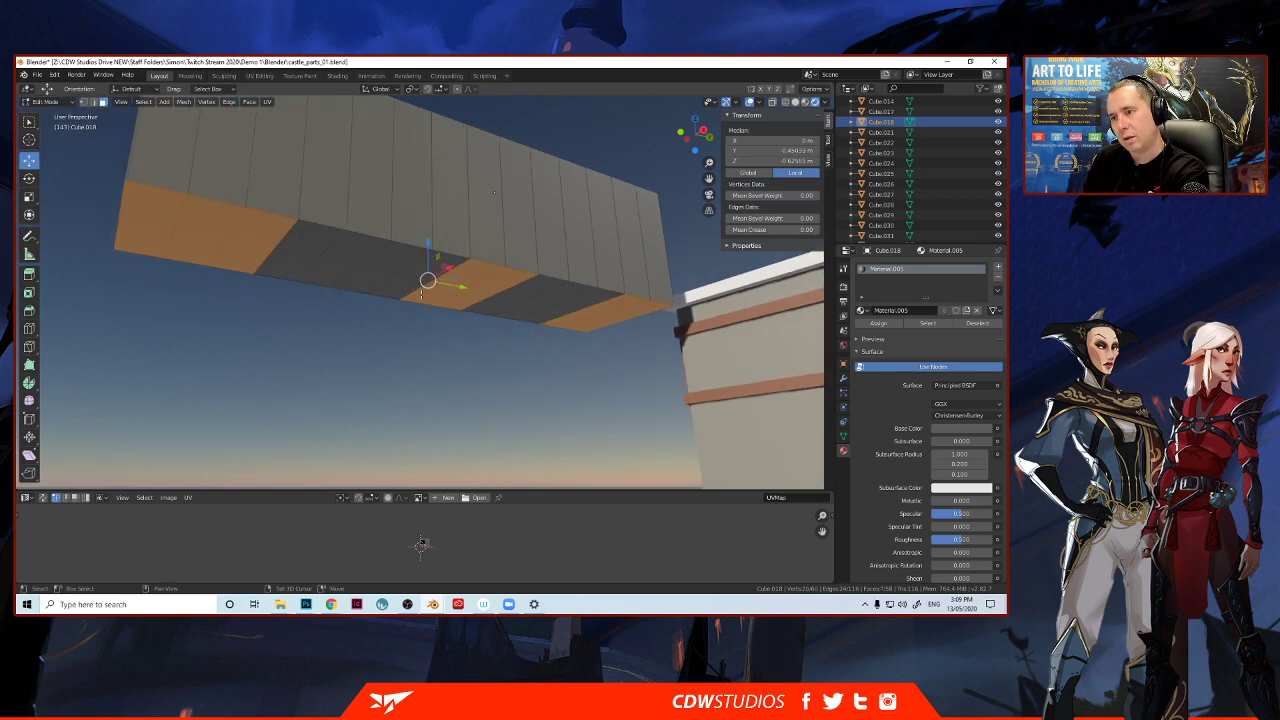
{"action": "left_click", "coordinate": [424, 291], "text": "shift"}
{"action": "left_click", "coordinate": [471, 302], "text": "shift"}
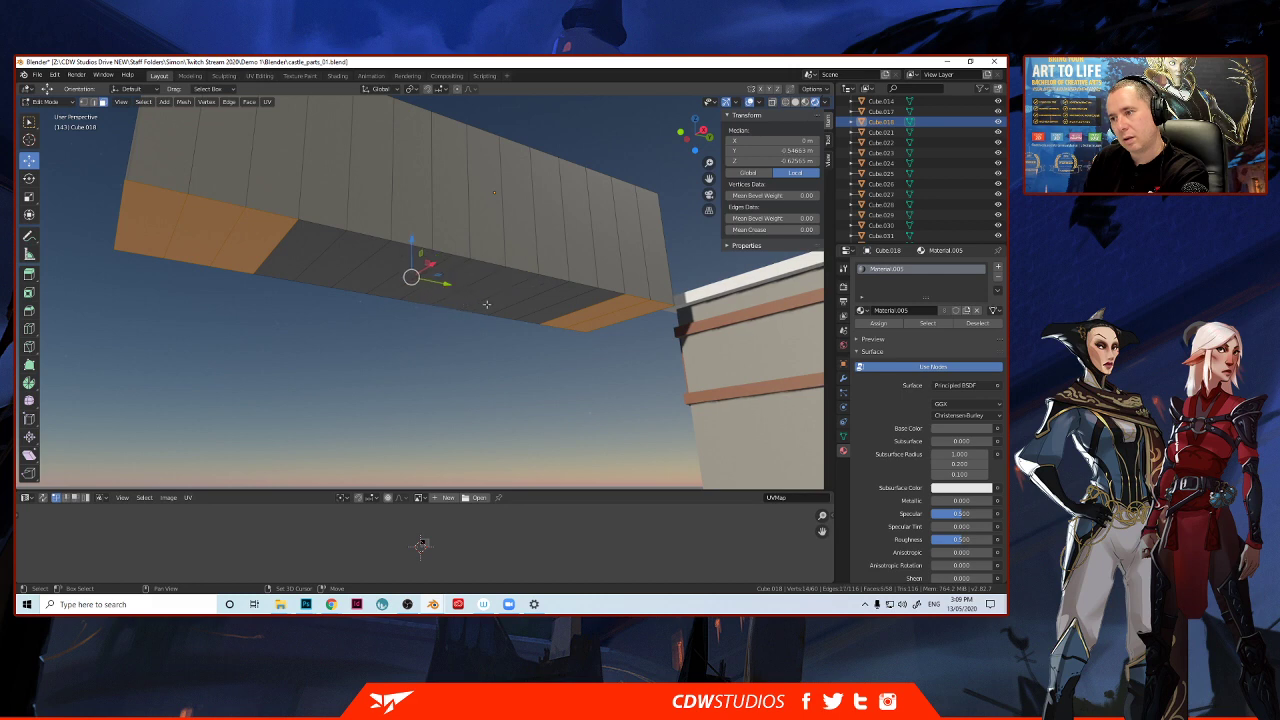
{"action": "left_click", "coordinate": [478, 300], "text": "shift"}
{"action": "left_click", "coordinate": [451, 300], "text": "shift"}
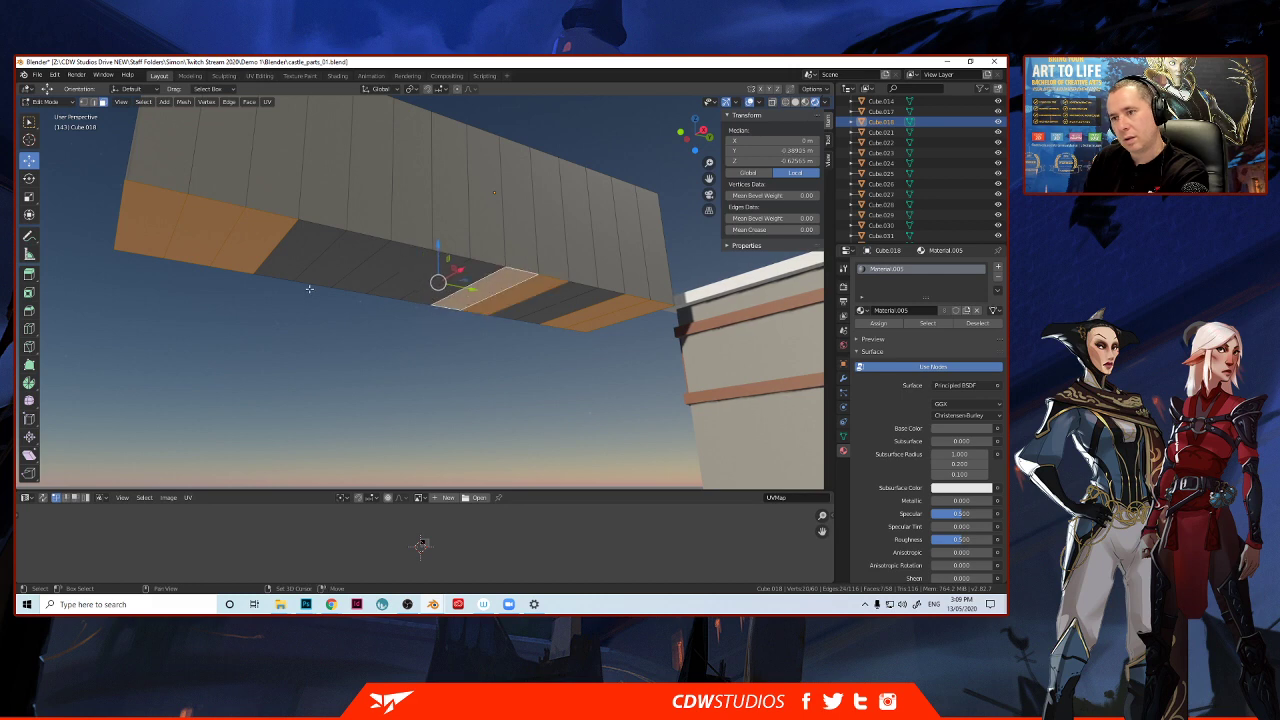
{"action": "left_click", "coordinate": [361, 281], "text": "shift"}
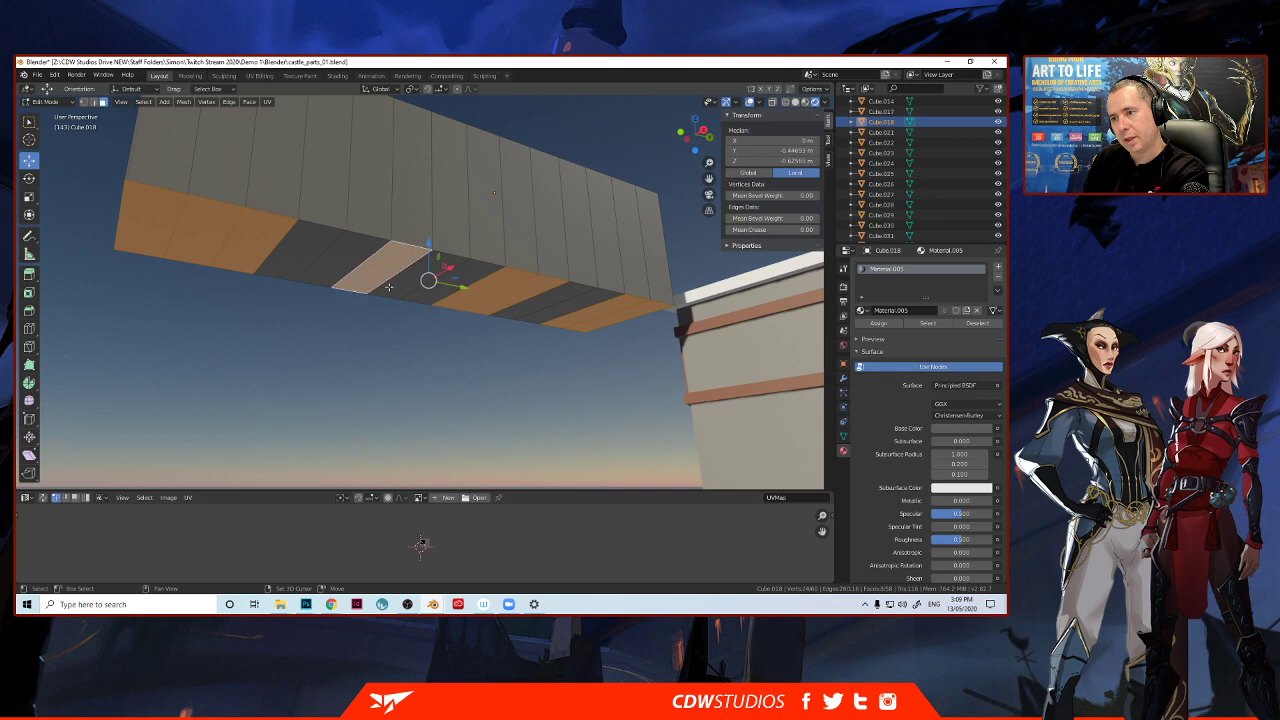
{"action": "left_click", "coordinate": [389, 287], "text": "shift"}
{"action": "middle_click_drag", "start_coordinate": [363, 323], "coordinate": [408, 287]}
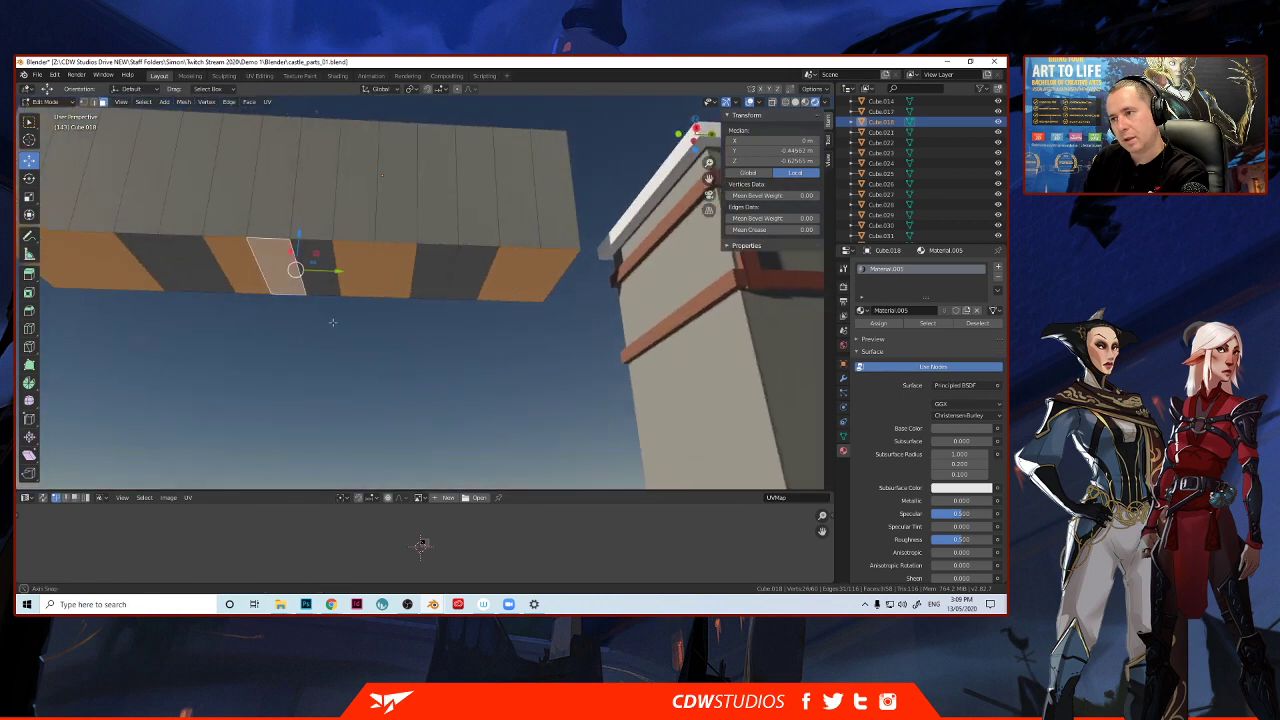
{"action": "left_click", "coordinate": [459, 274], "text": "shift"}
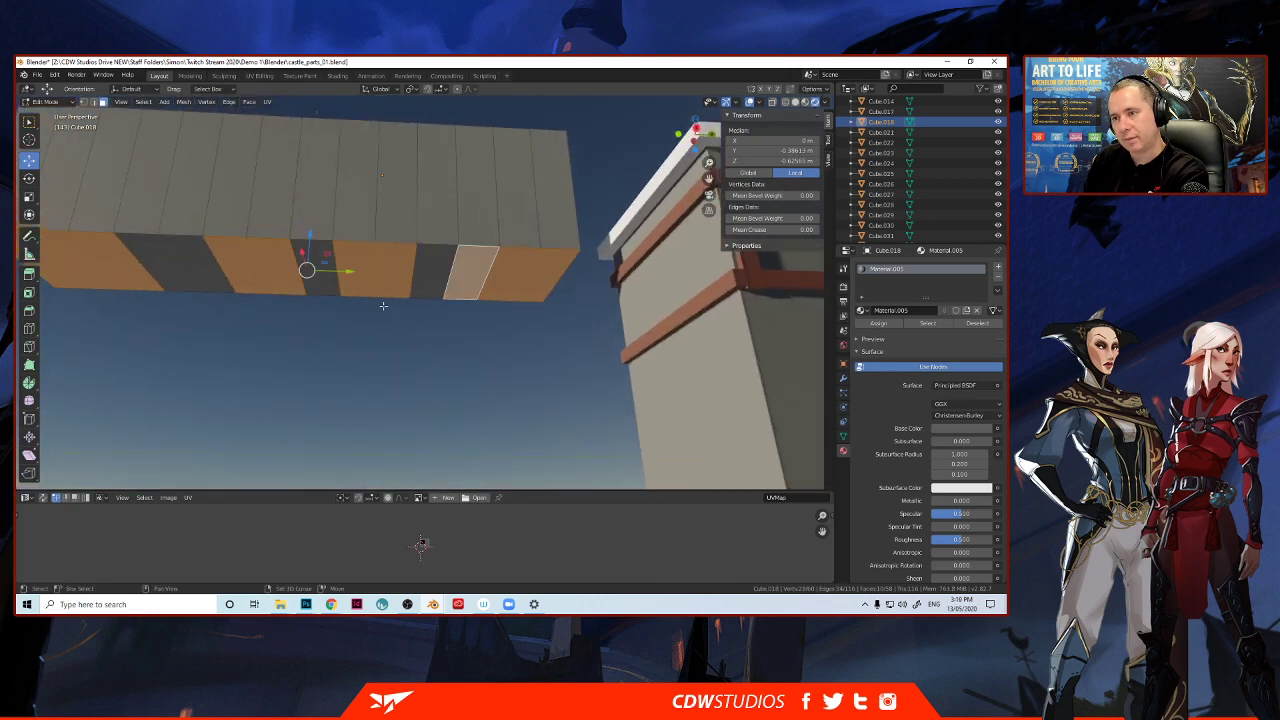
{"action": "left_click", "coordinate": [392, 274], "text": "shift"}
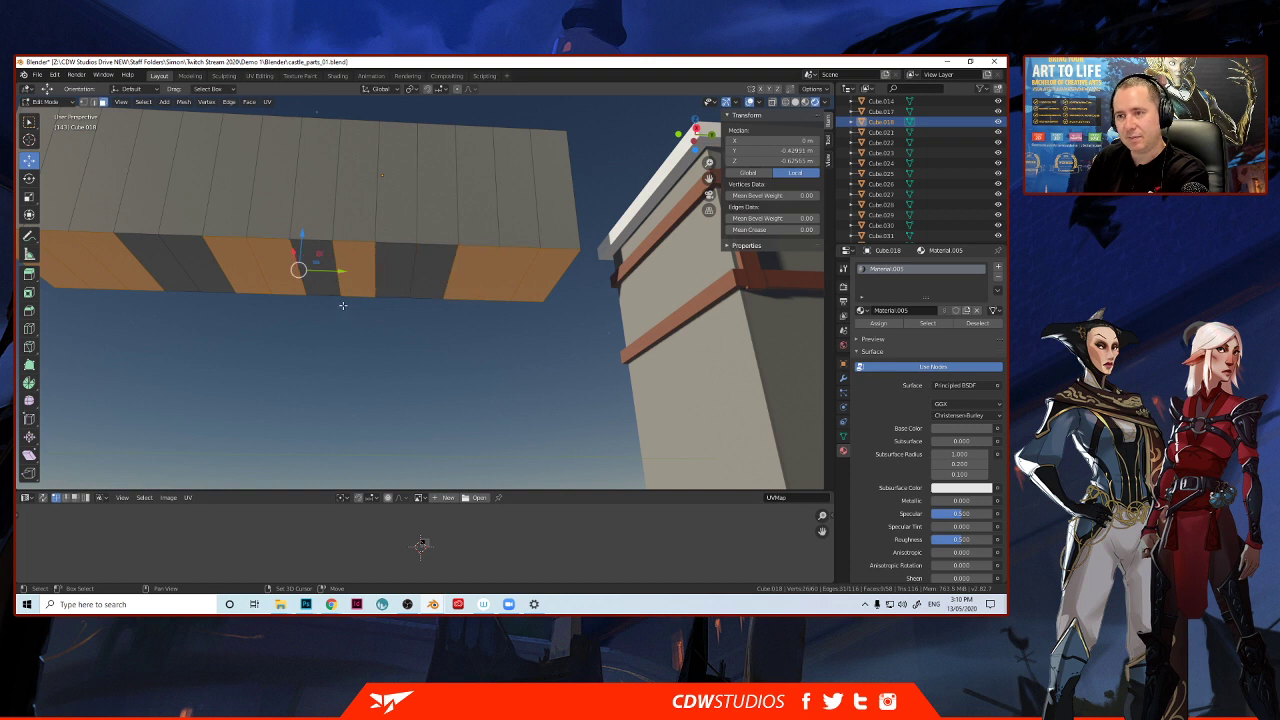
{"action": "left_click", "coordinate": [316, 270], "text": "shift"}
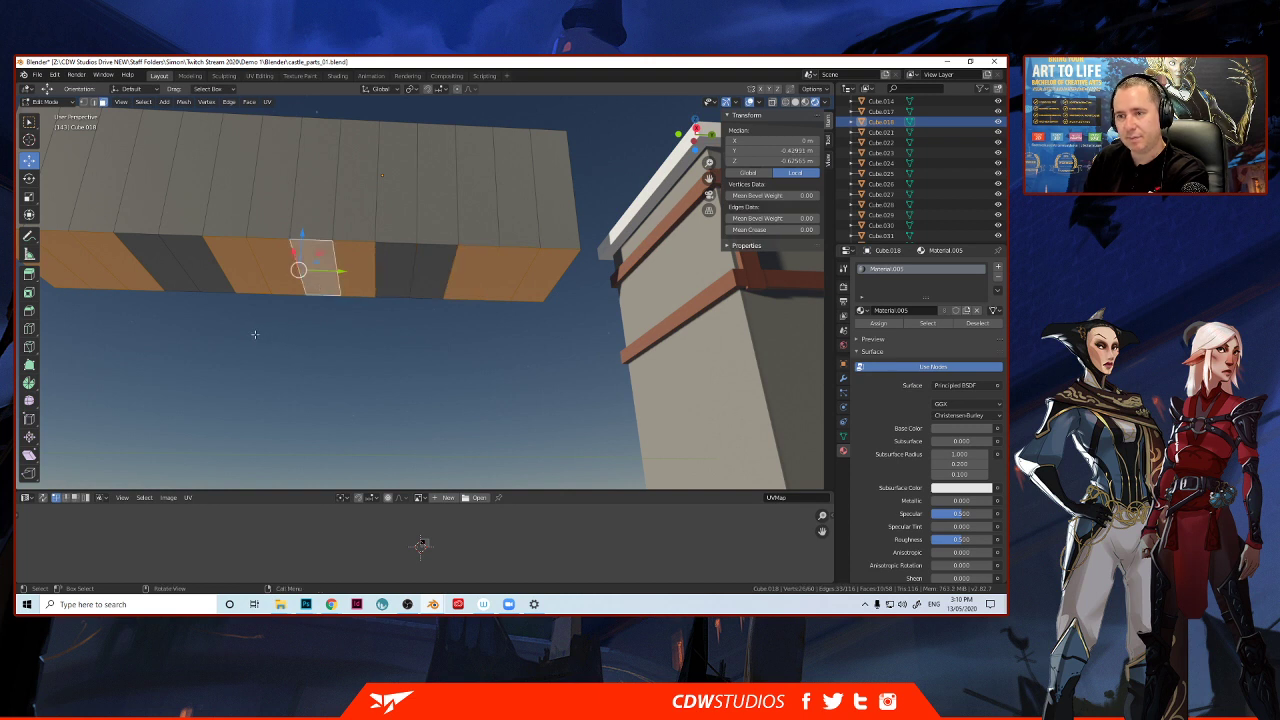
Extrude the selected underside faces straight down in stages to ground level, forming three legs beneath the block.
{"action": "scroll", "coordinate": [251, 330], "scroll_direction": "down", "scroll_amount": 2}
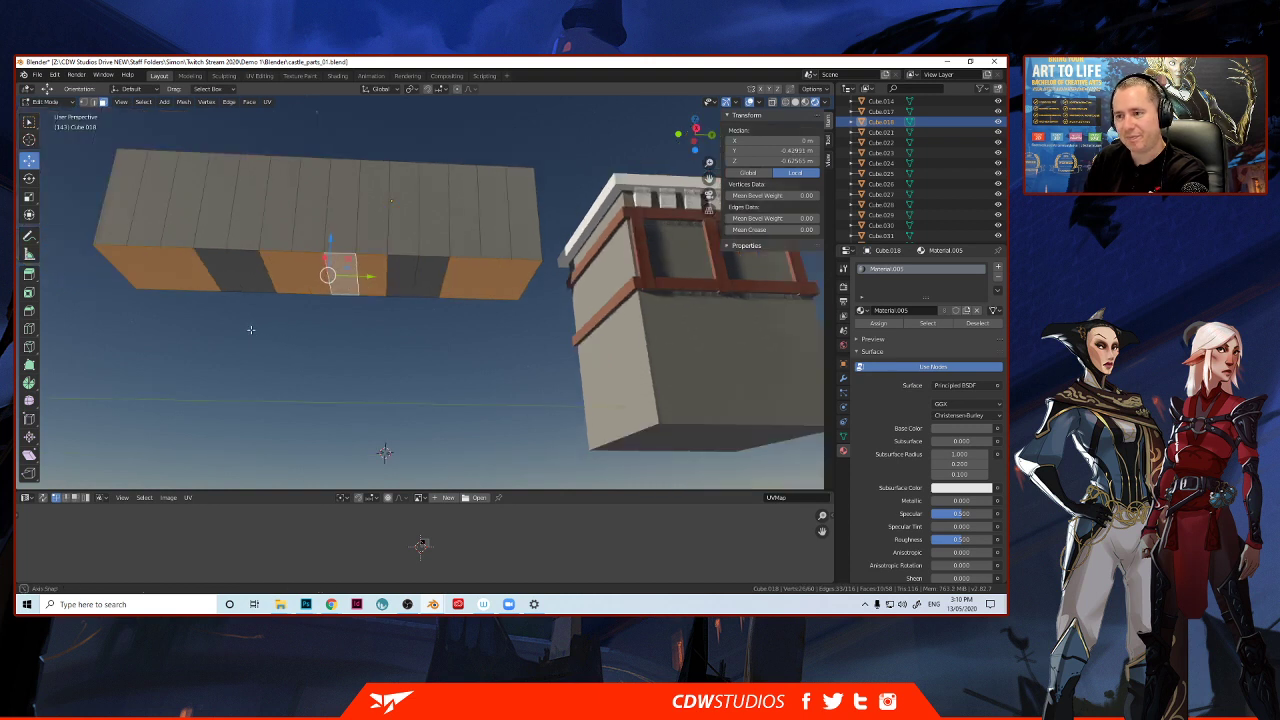
{"action": "mouse_move", "coordinate": [251, 330]}
{"action": "middle_mouse_down"}
{"action": "mouse_move", "coordinate": [254, 343]}
{"action": "mouse_move", "coordinate": [271, 333]}
{"action": "middle_mouse_up"}
{"action": "scroll", "coordinate": [253, 343], "scroll_direction": "down", "scroll_amount": 2}
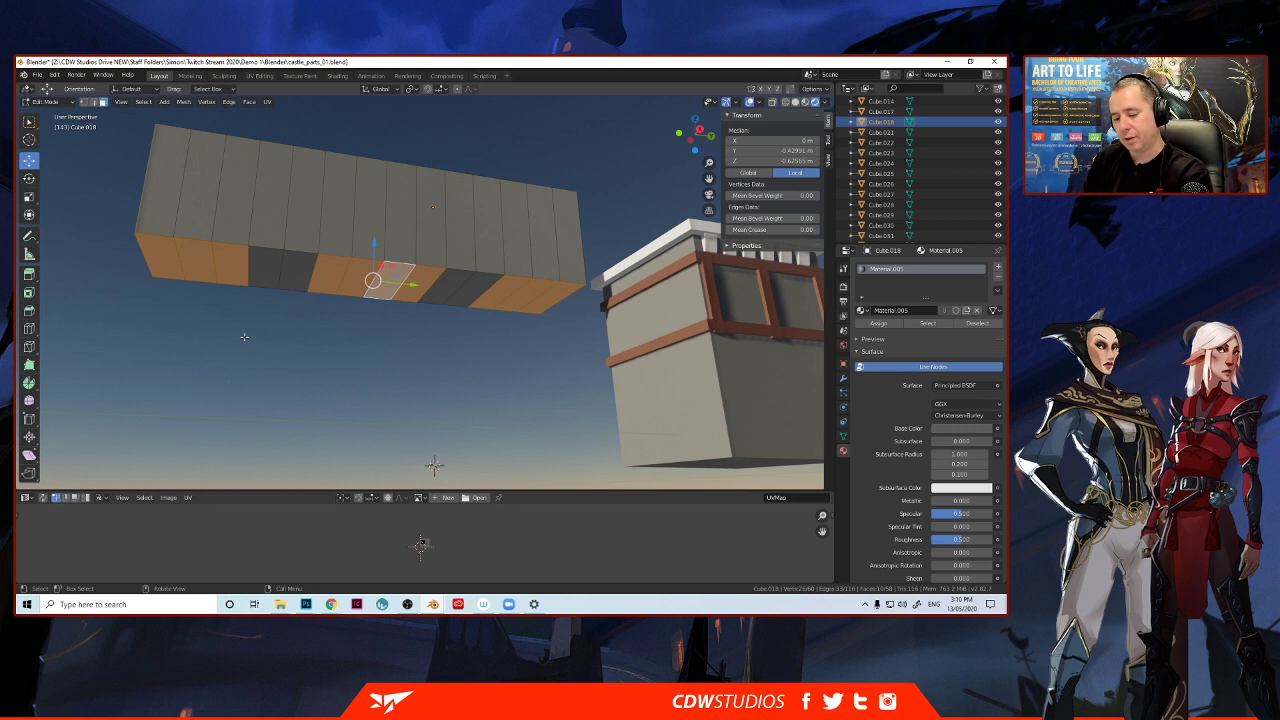
{"action": "key", "text": "e"}
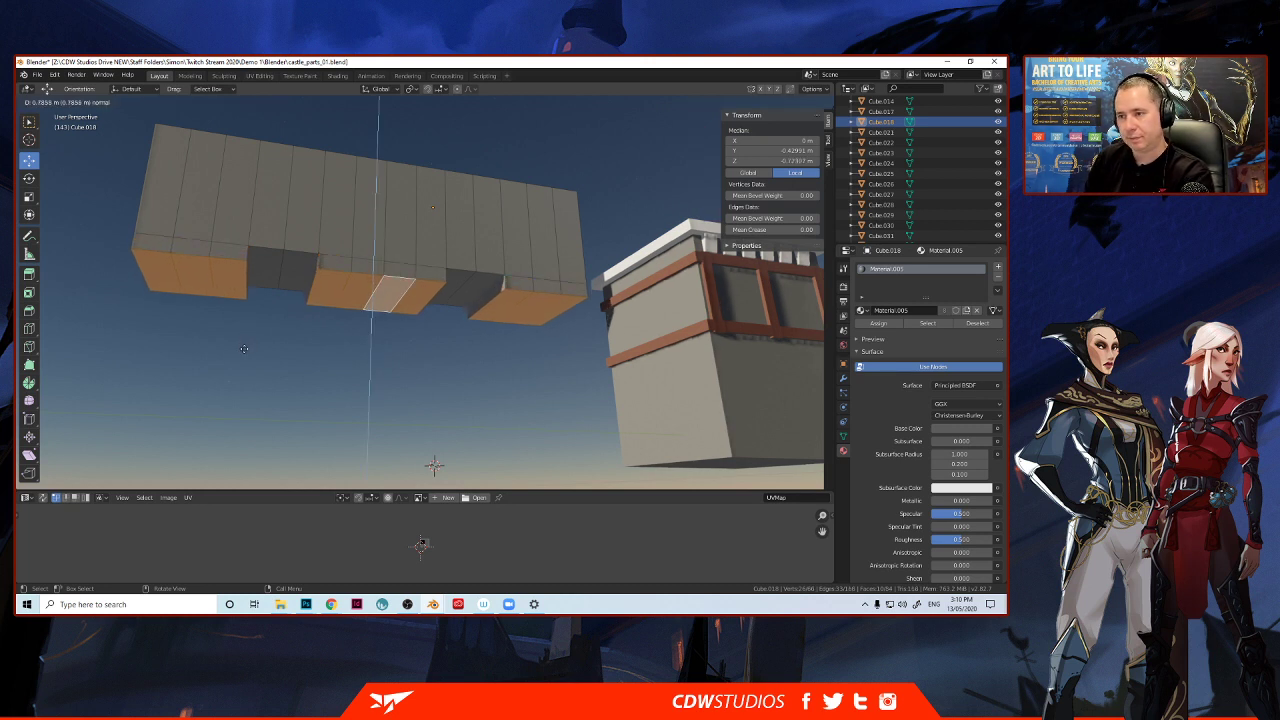
{"action": "left_click", "coordinate": [238, 366]}
{"action": "key", "text": "s"}
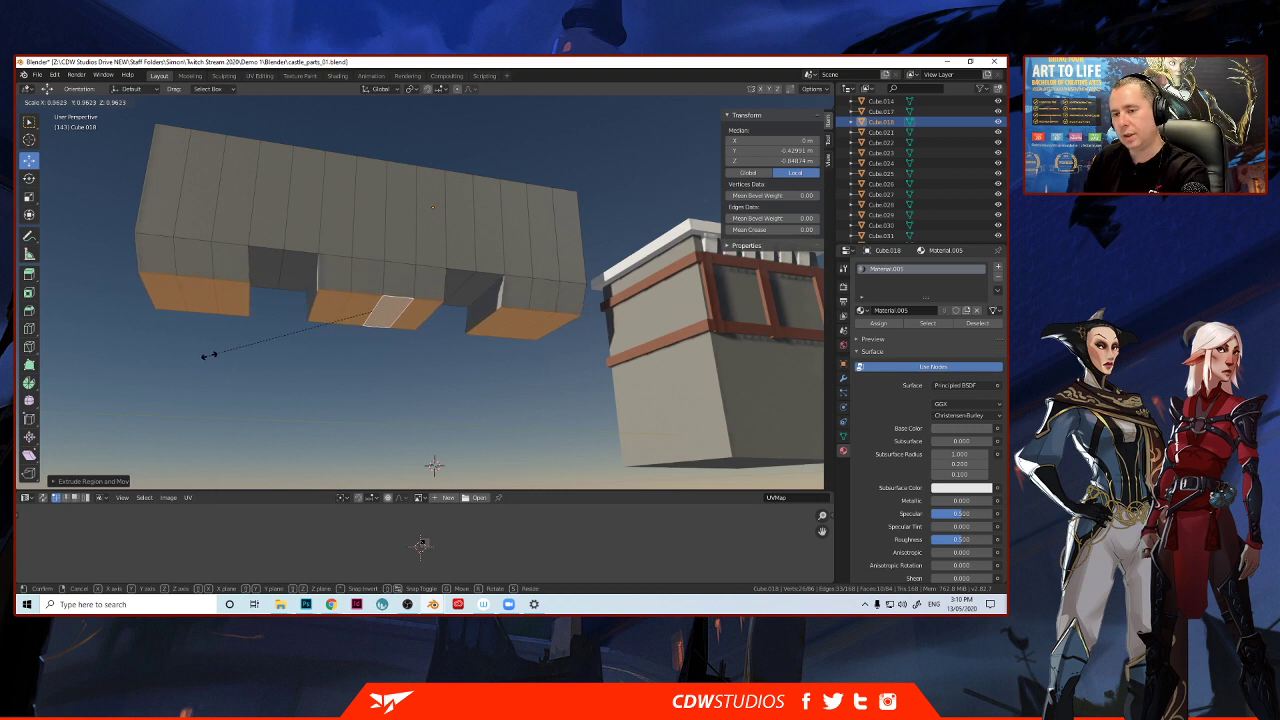
{"action": "key", "text": "Escape"}
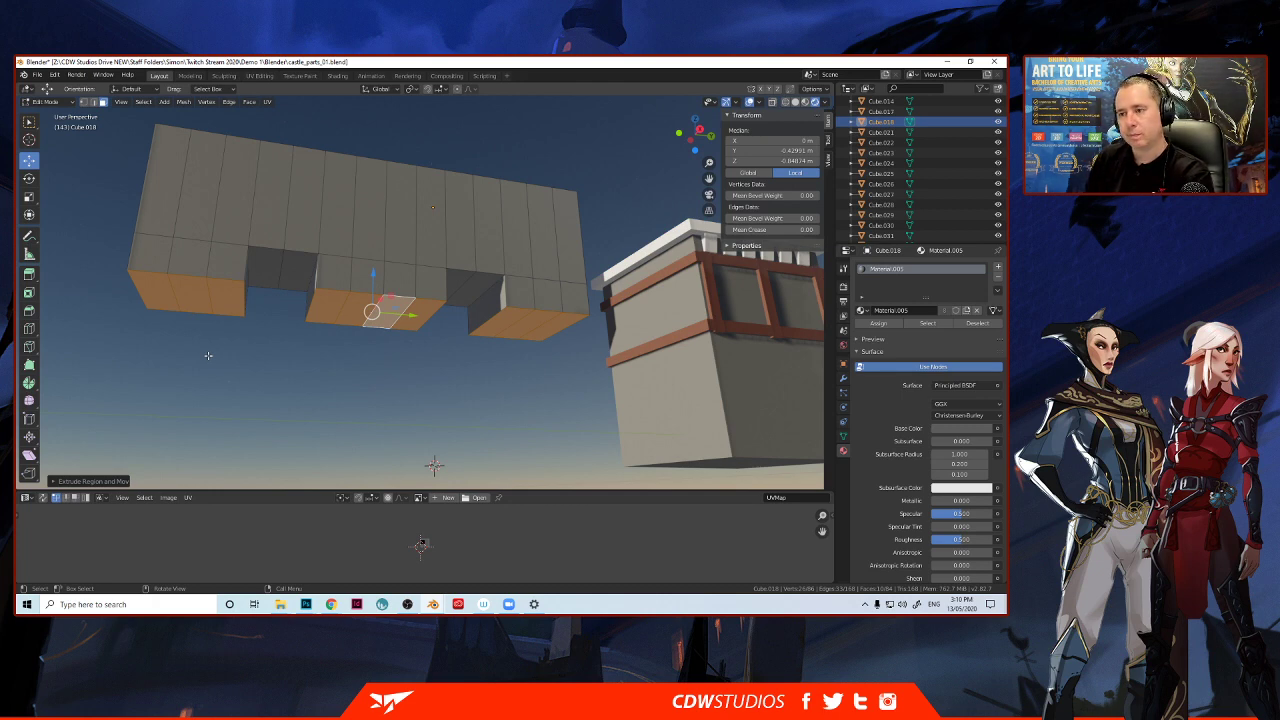
{"action": "key", "text": "e"}
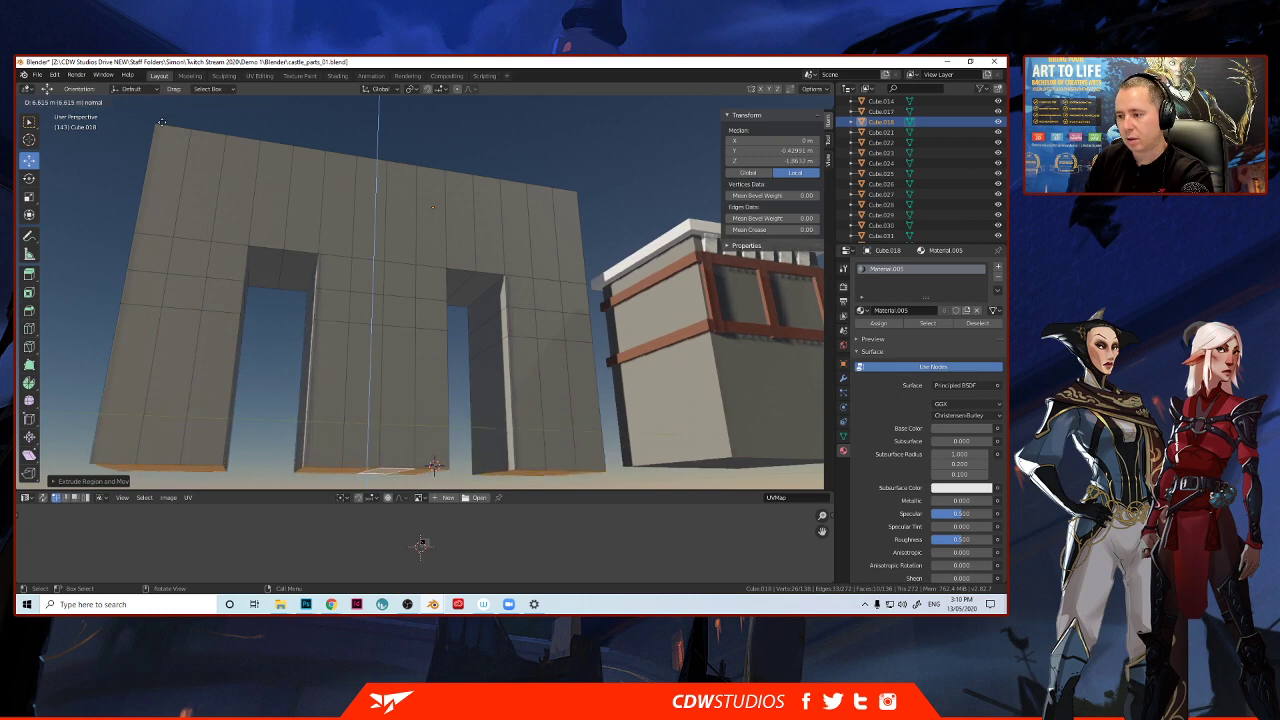
{"action": "left_click", "coordinate": [161, 122]}
In right orthographic view with X-ray and vertex selection, scale the left opening's top corner vertices inward along Y to taper the arch.
{"action": "middle_click_drag", "start_coordinate": [161, 122], "coordinate": [285, 275]}
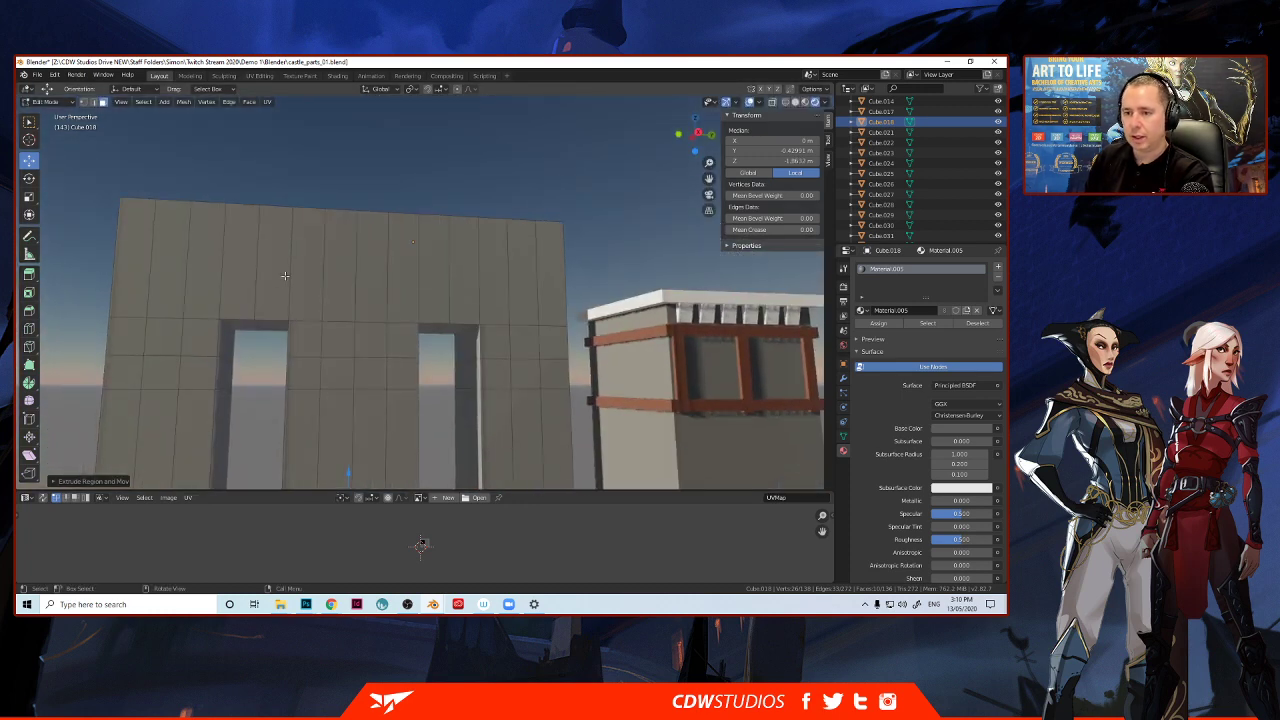
{"action": "scroll", "coordinate": [279, 293], "scroll_direction": "up", "scroll_amount": 2}
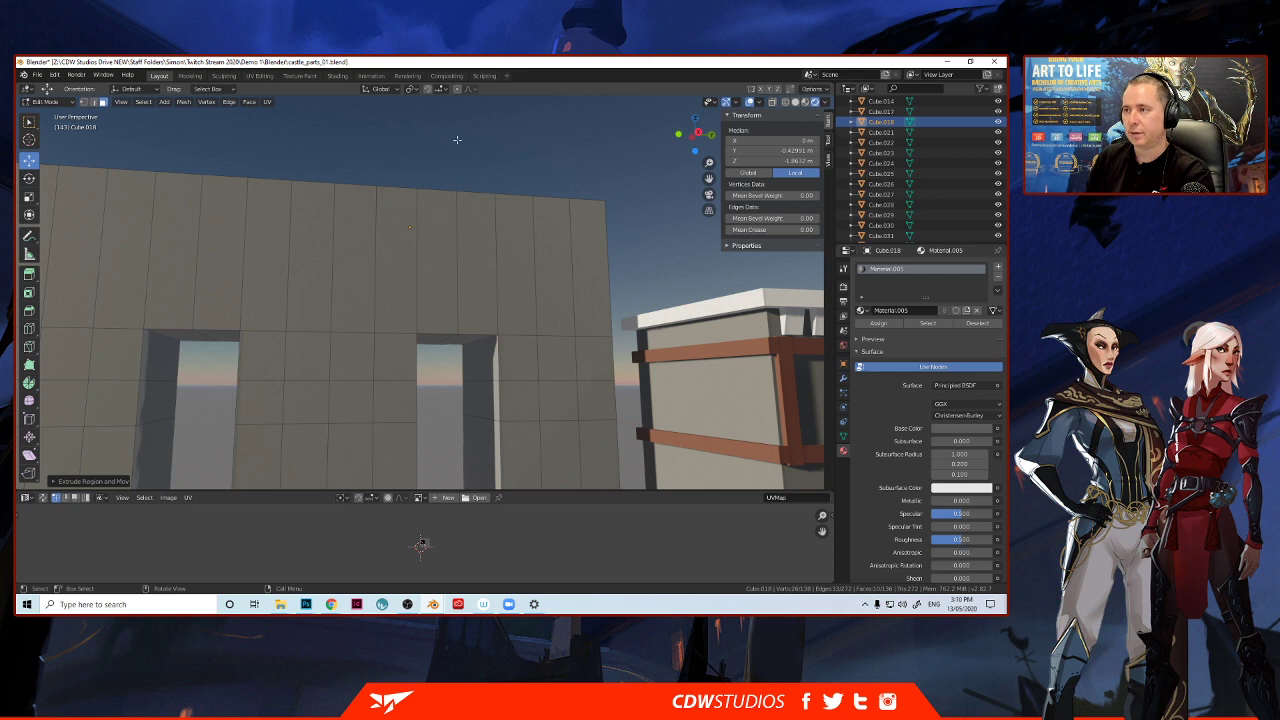
{"action": "left_click", "coordinate": [698, 132]}
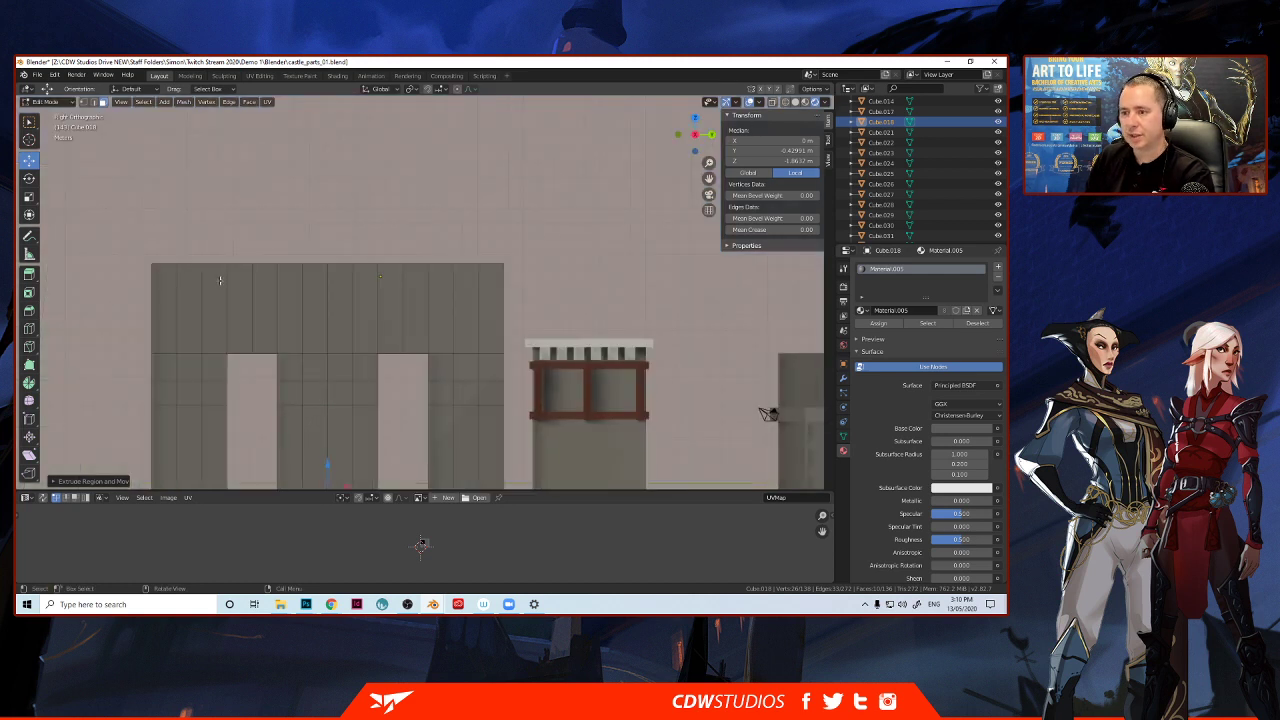
{"action": "scroll", "coordinate": [258, 313], "scroll_direction": "up", "scroll_amount": 1}
{"action": "middle_click_drag", "start_coordinate": [258, 313], "coordinate": [371, 214], "text": "shift"}
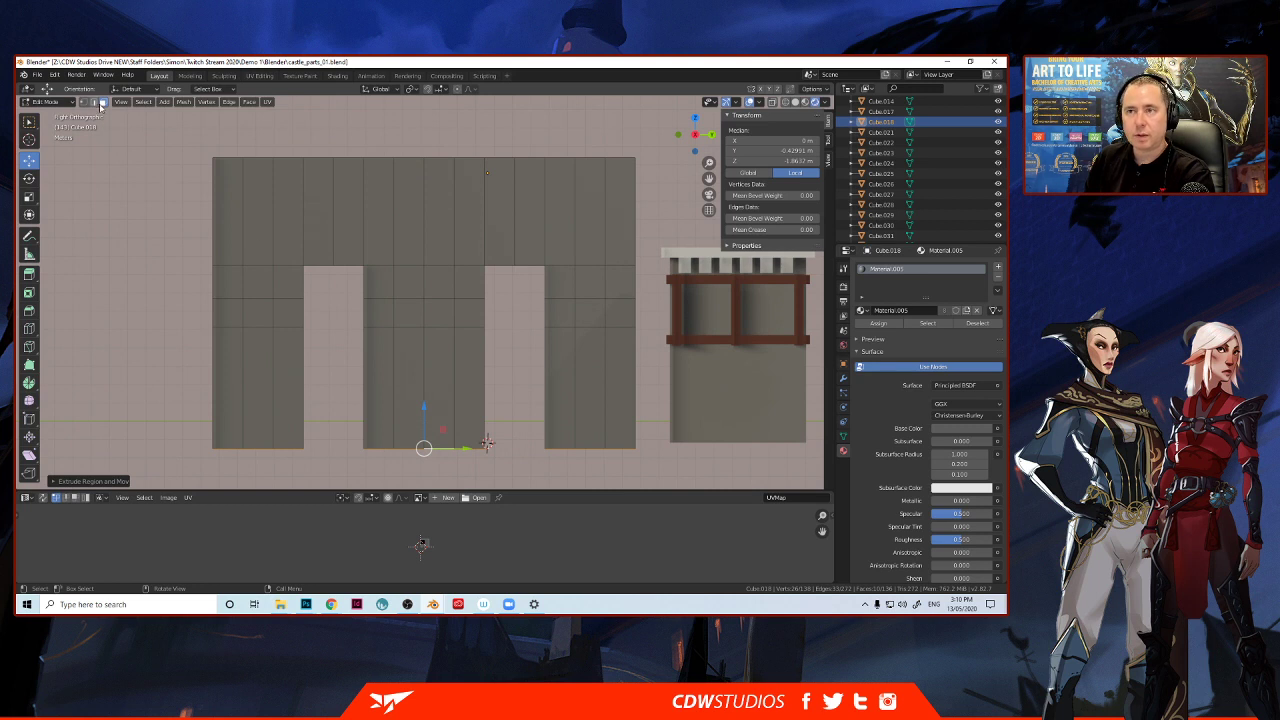
{"action": "left_click", "coordinate": [772, 102]}
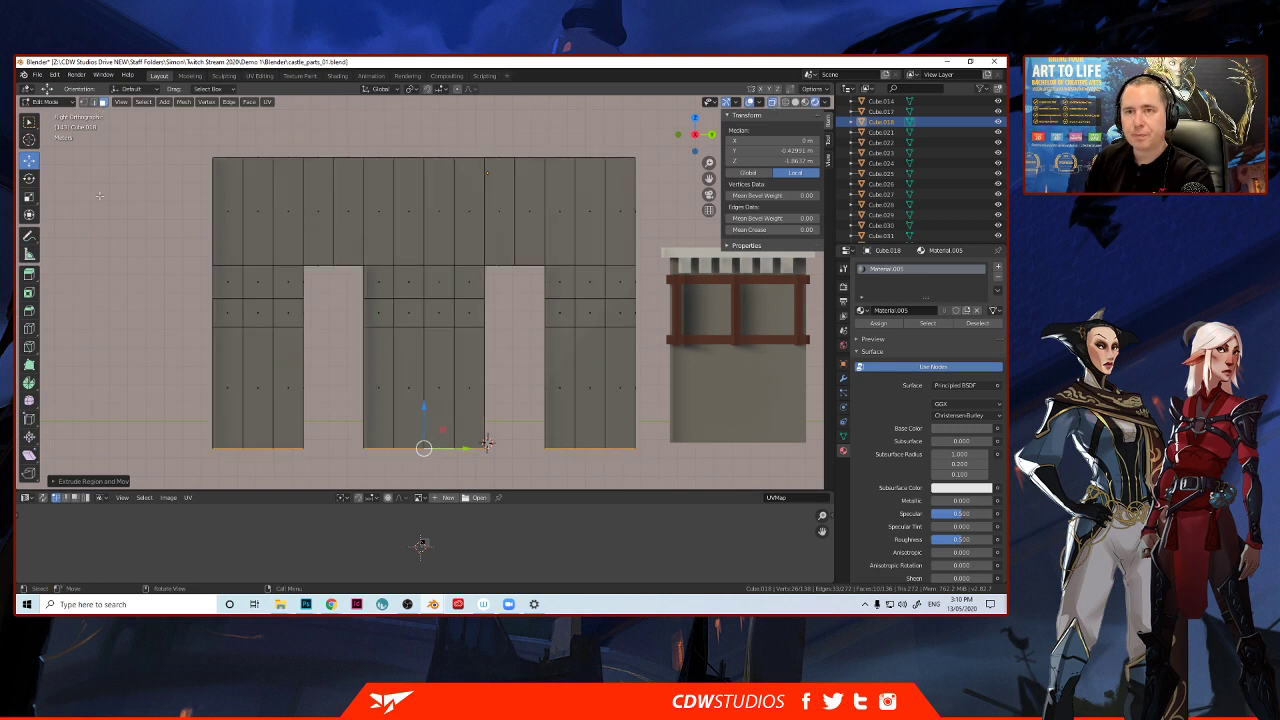
{"action": "left_click", "coordinate": [93, 101]}
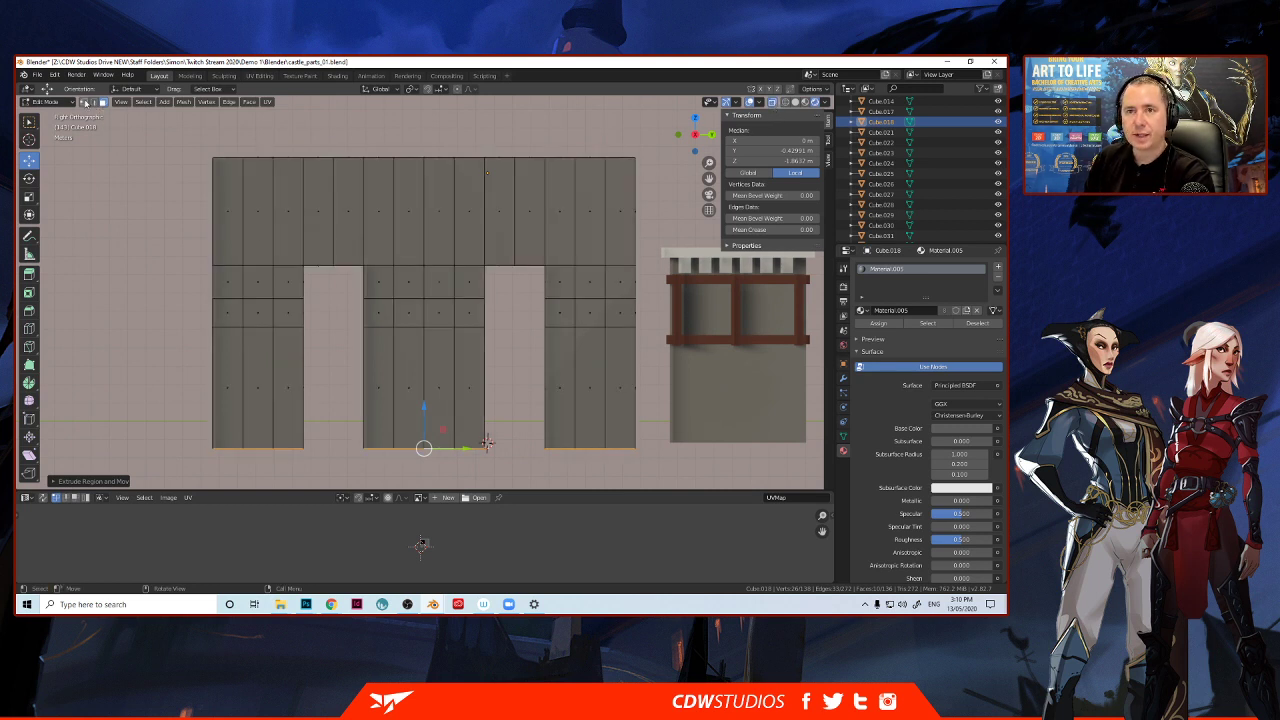
{"action": "left_click", "coordinate": [303, 265]}
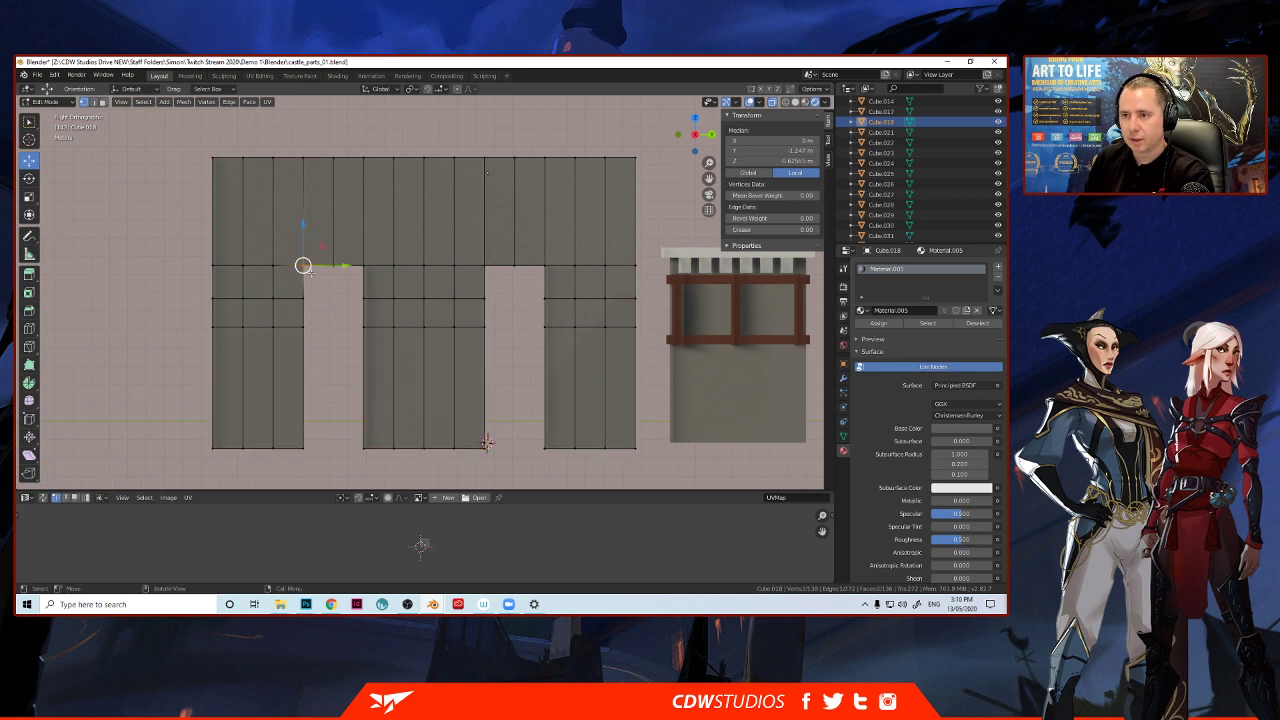
{"action": "left_click", "coordinate": [370, 272]}
{"action": "left_click", "coordinate": [28, 197]}
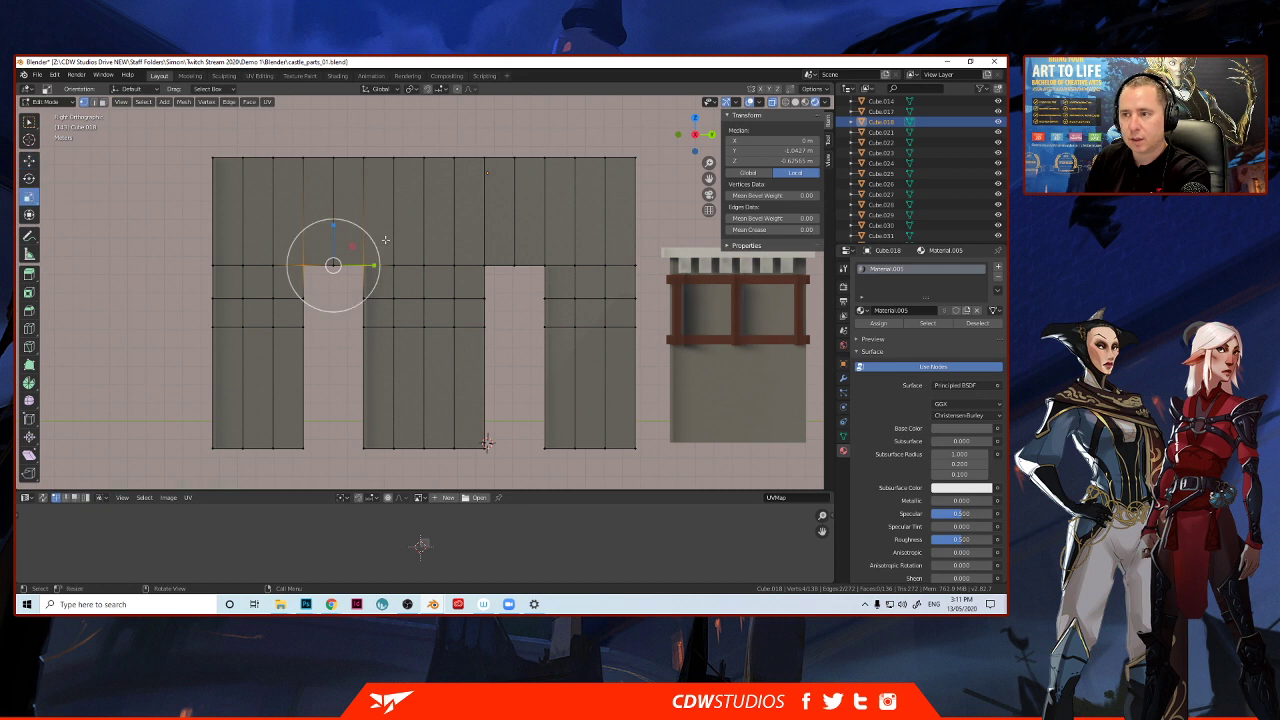
{"action": "left_click_drag", "start_coordinate": [372, 265], "coordinate": [336, 266]}
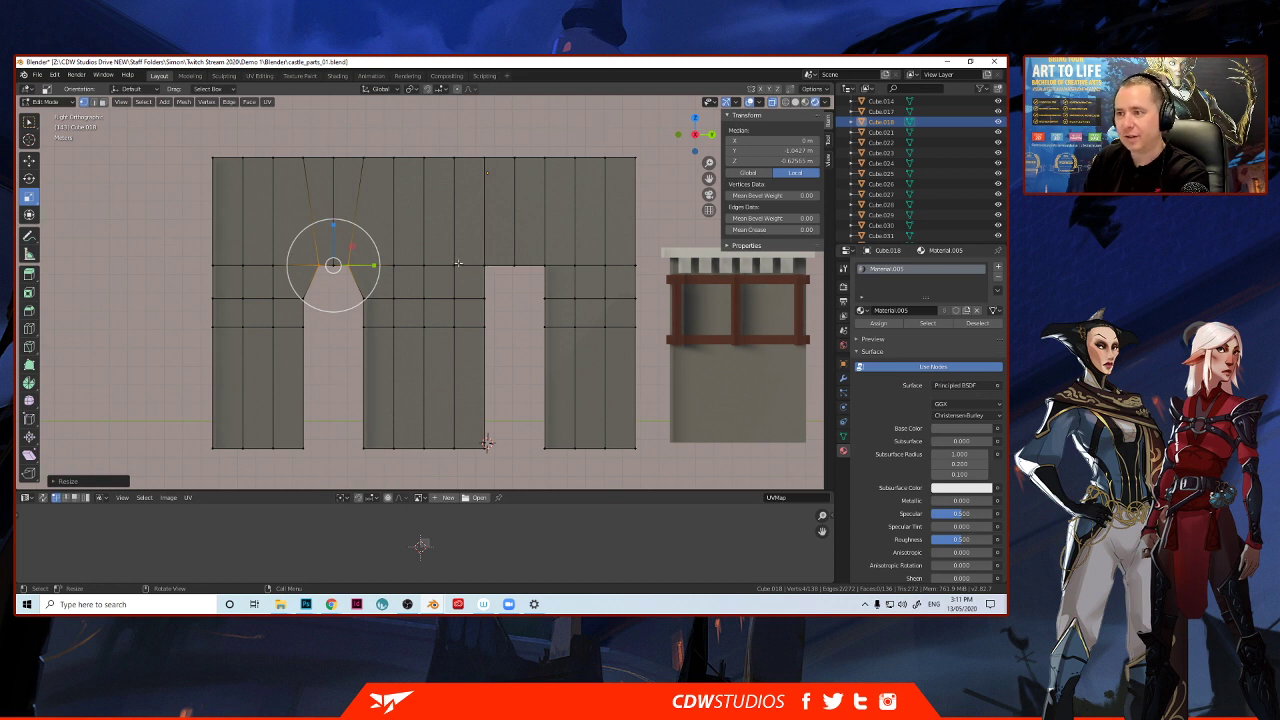
Select the right opening's top corner vertices and scale them inward along Y to match the first arch.
{"action": "mouse_move", "coordinate": [470, 257]}
{"action": "left_mouse_down"}
{"action": "mouse_move", "coordinate": [502, 280]}
{"action": "mouse_move", "coordinate": [536, 276]}
{"action": "left_mouse_up"}
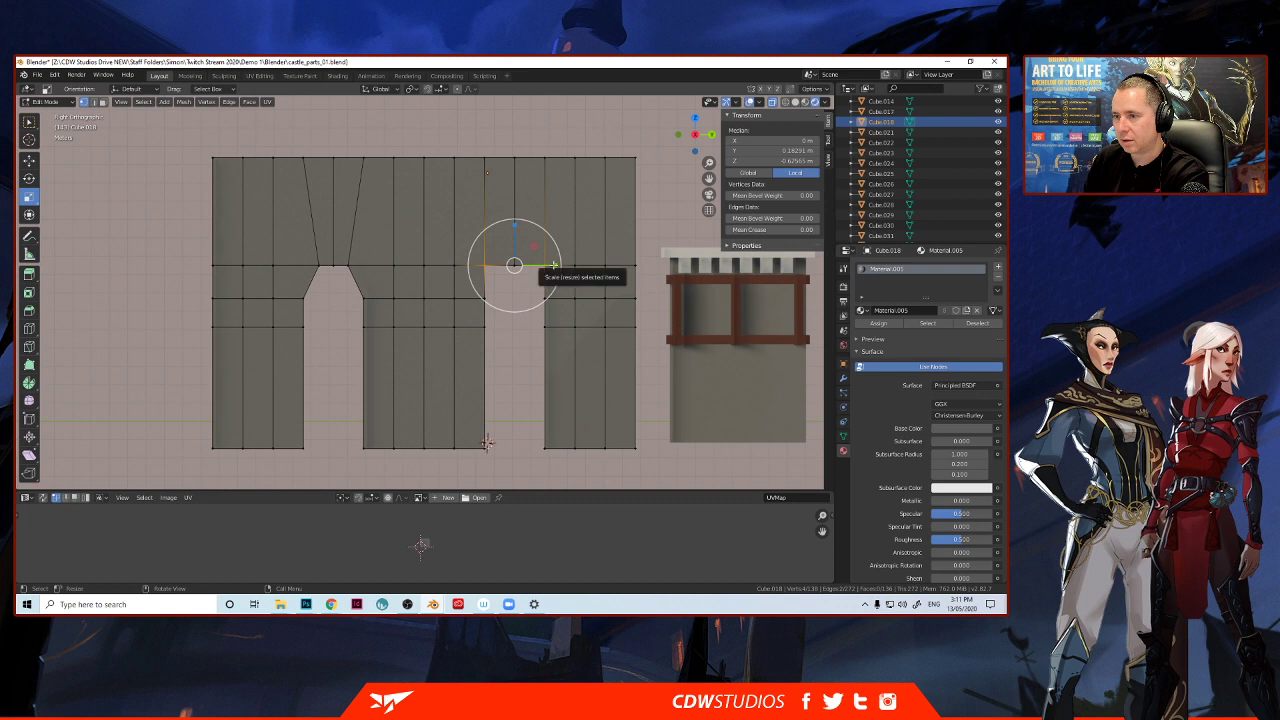
{"action": "key", "text": "s"}
{"action": "key", "text": "x"}
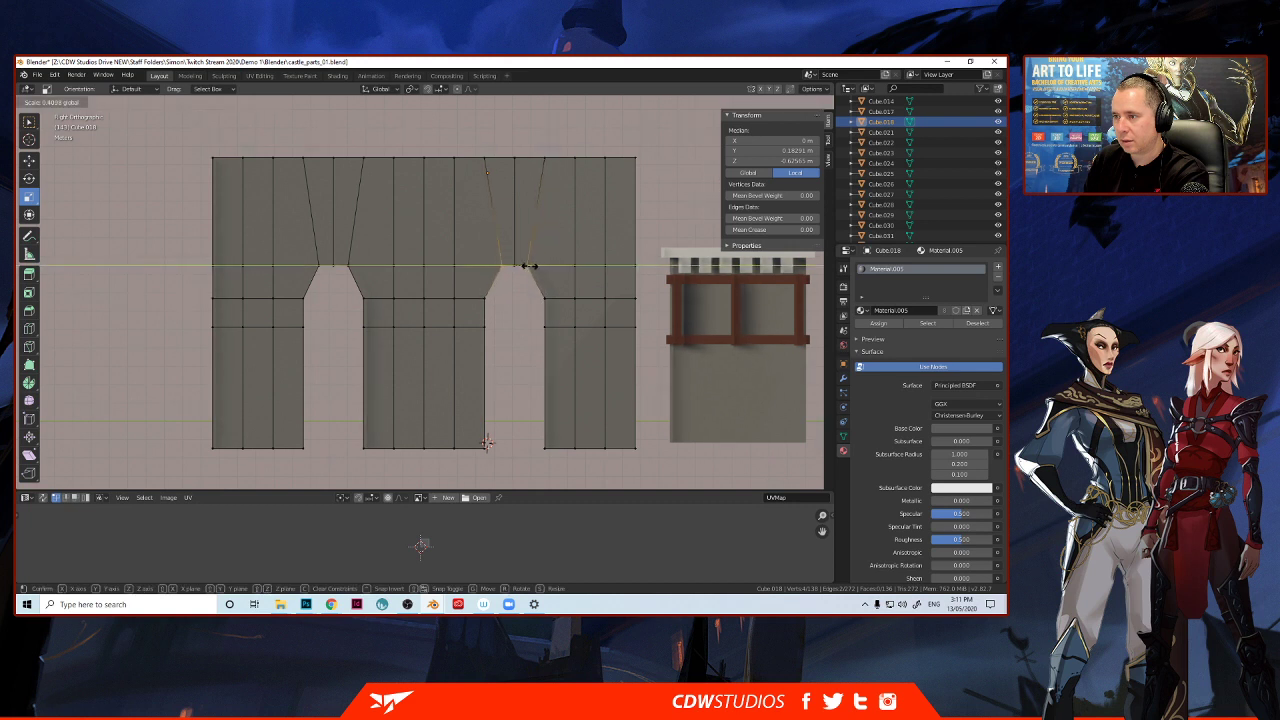
{"action": "left_click_drag", "start_coordinate": [530, 266], "coordinate": [527, 266]}
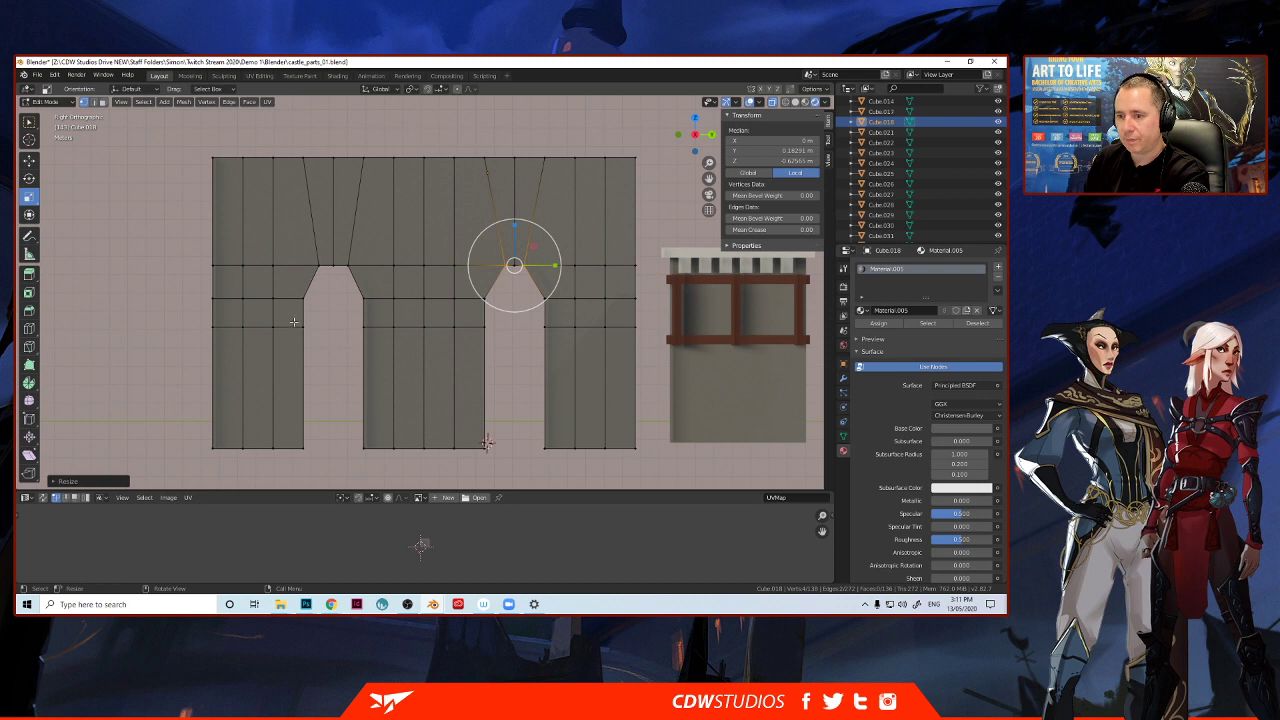
Widen the lower part of the left opening by moving its two vertical side edges outward along Y.
{"action": "left_click", "coordinate": [303, 400]}
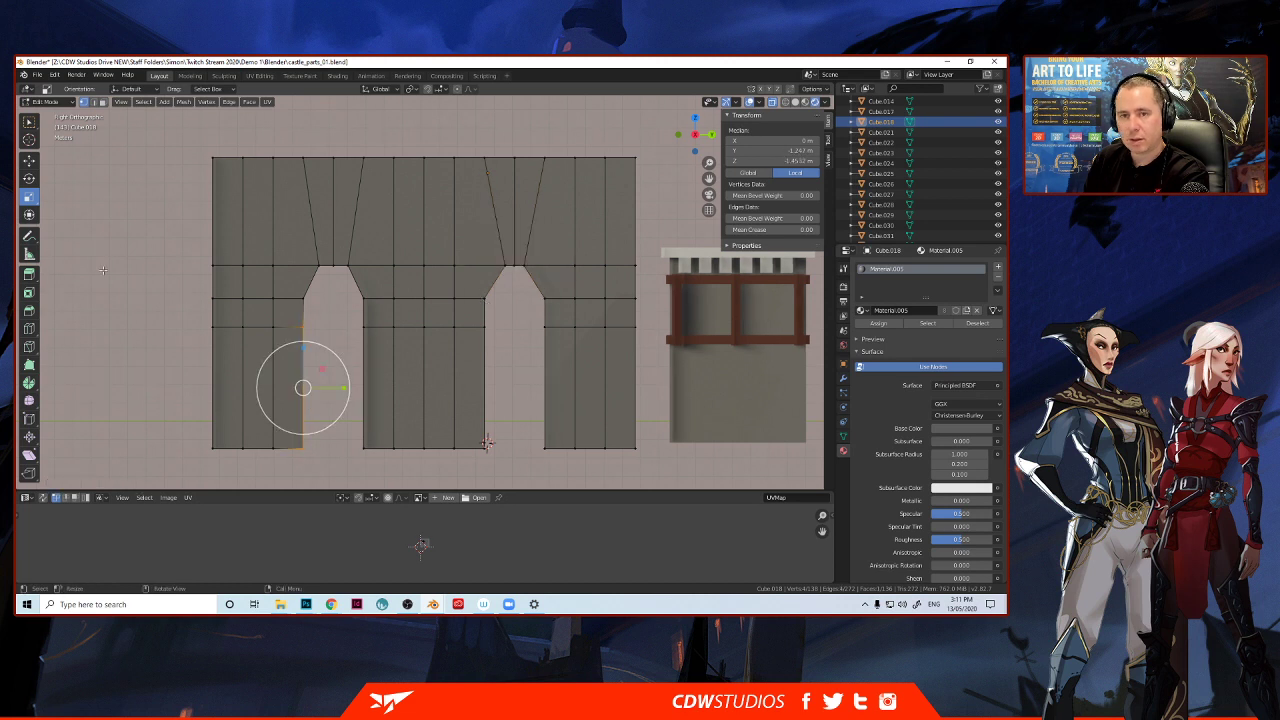
{"action": "left_click", "coordinate": [29, 160]}
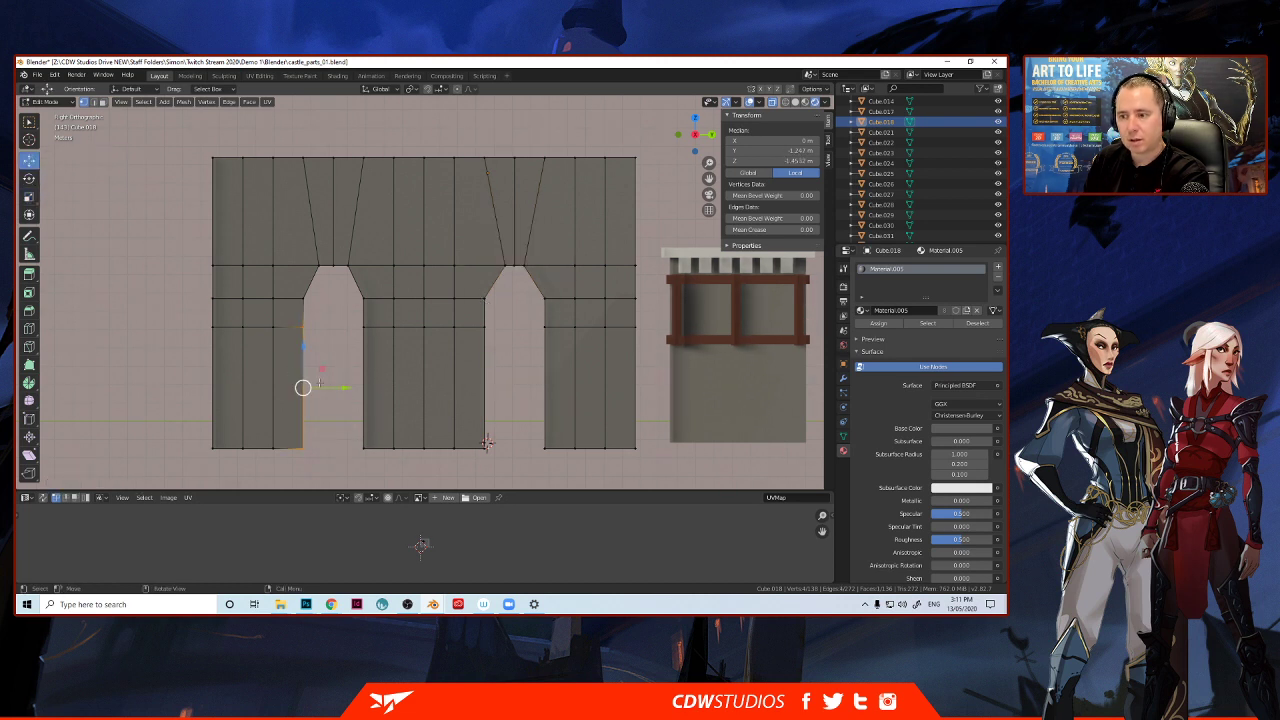
{"action": "left_click_drag", "start_coordinate": [330, 387], "coordinate": [315, 386]}
{"action": "left_click_drag", "start_coordinate": [348, 320], "coordinate": [372, 400]}
{"action": "key", "text": "ctrl+z"}
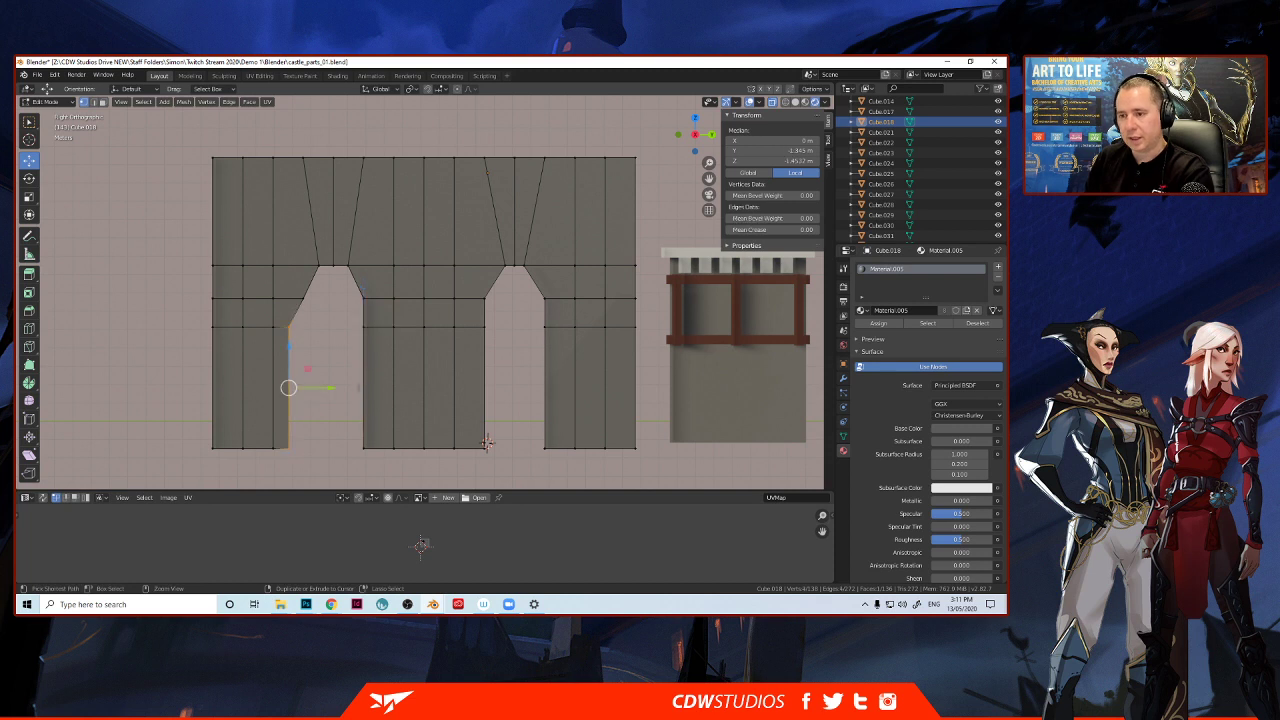
{"action": "left_click_drag", "start_coordinate": [353, 320], "coordinate": [385, 458]}
{"action": "key", "text": "g"}
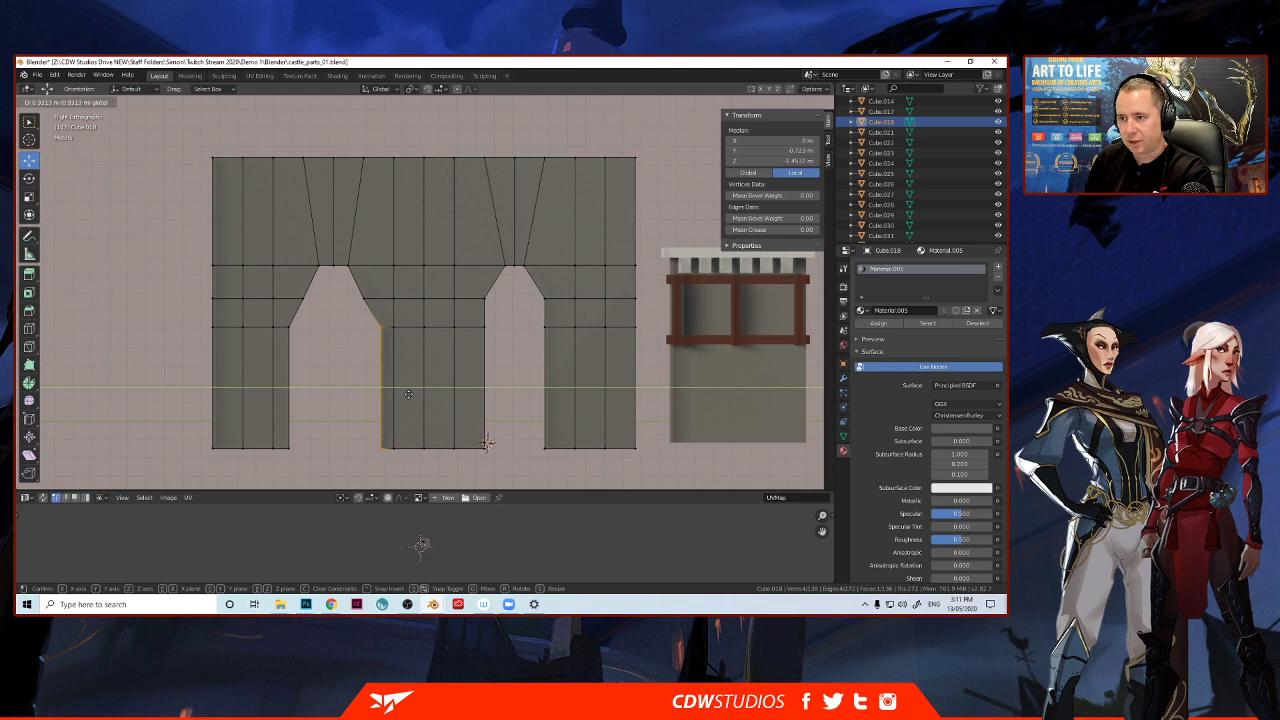
{"action": "left_click", "coordinate": [408, 394]}
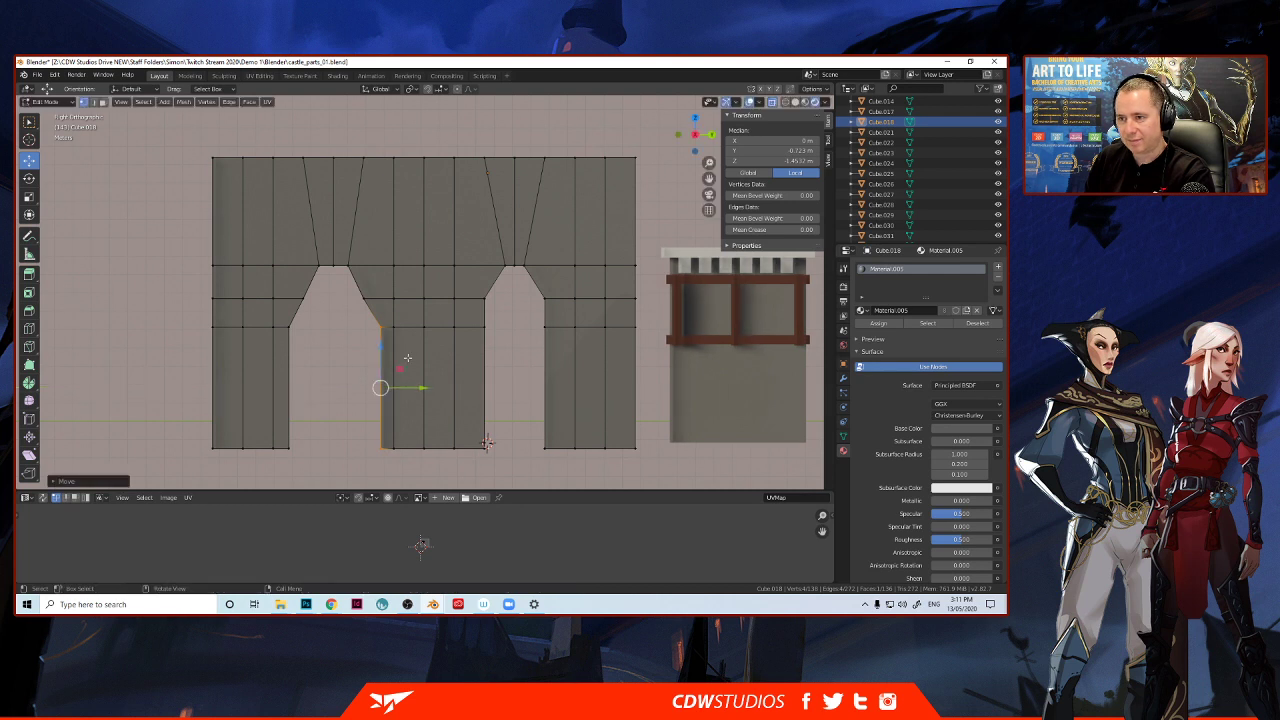
Move the upper bend vertices on the middle leg's side of the left arch slightly outward along Y to smooth the curve.
{"action": "left_click", "coordinate": [365, 298]}
{"action": "key", "text": "g"}
{"action": "key", "text": "y"}
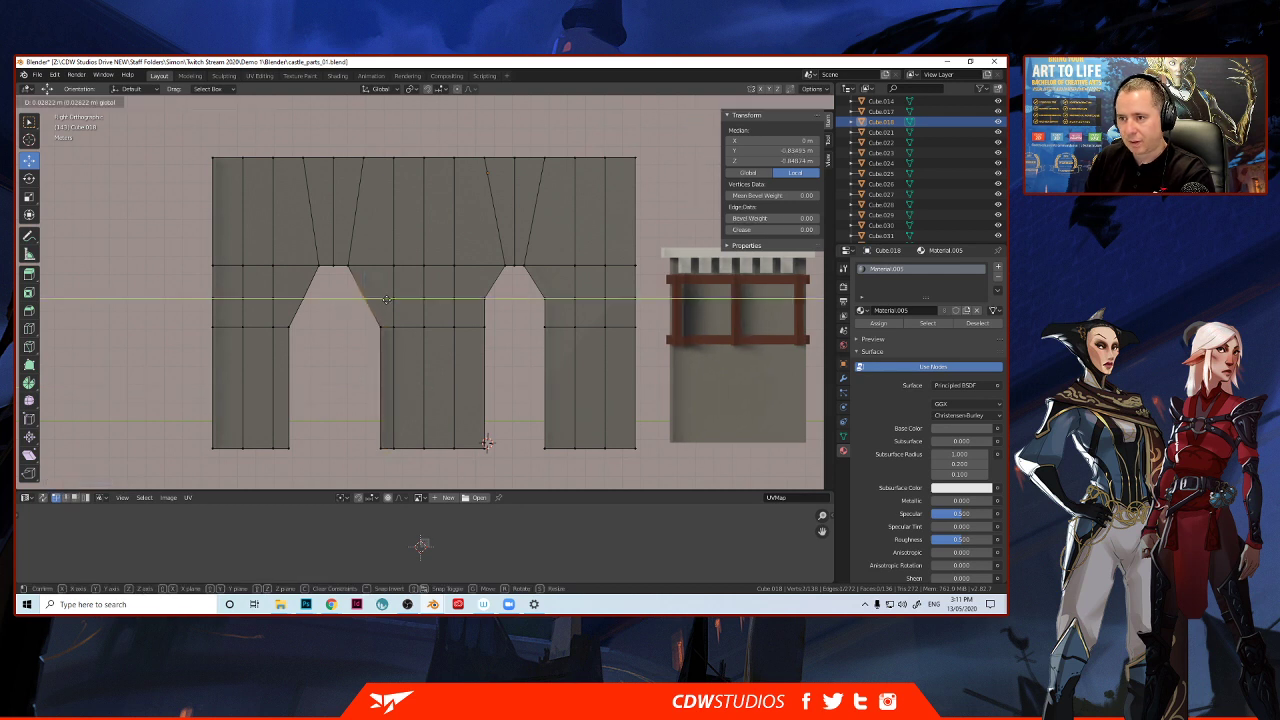
{"action": "left_click", "coordinate": [390, 299]}
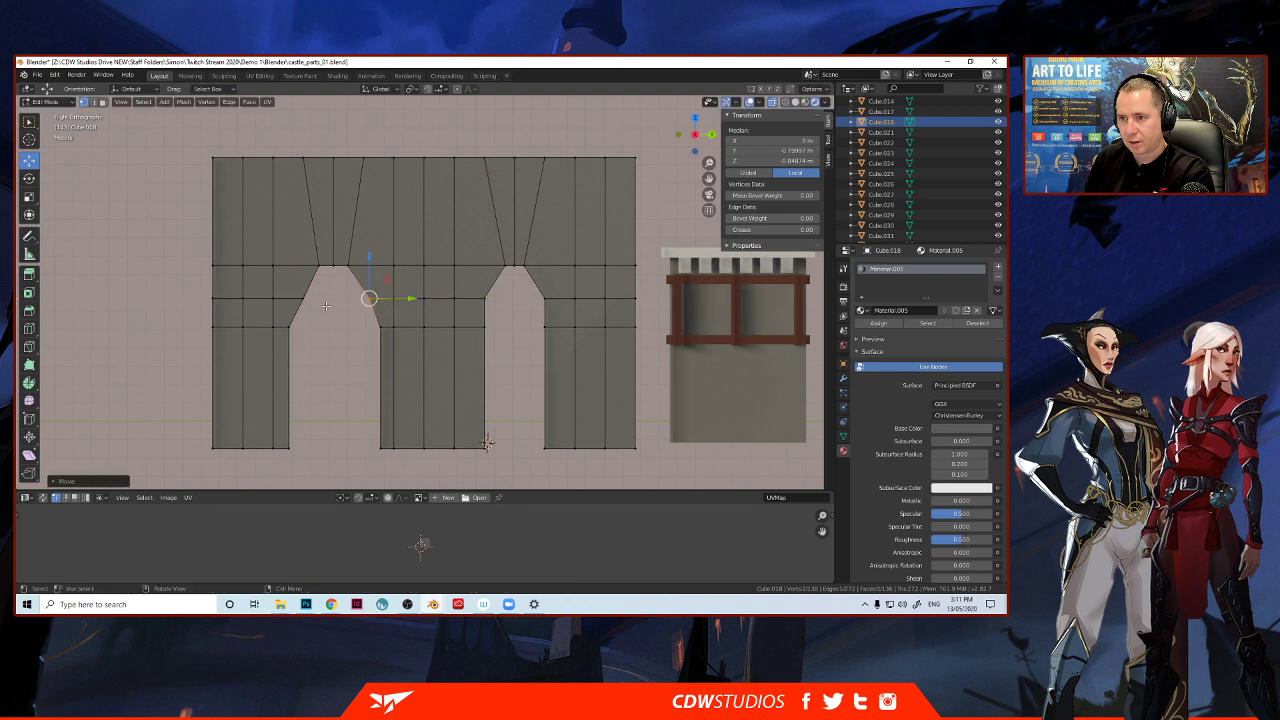
Move the left arch's upper bend vertices on the outer leg's side outward along Y to smooth the curve.
{"action": "left_click", "coordinate": [325, 305]}
{"action": "key", "text": "g"}
{"action": "key", "text": "y"}
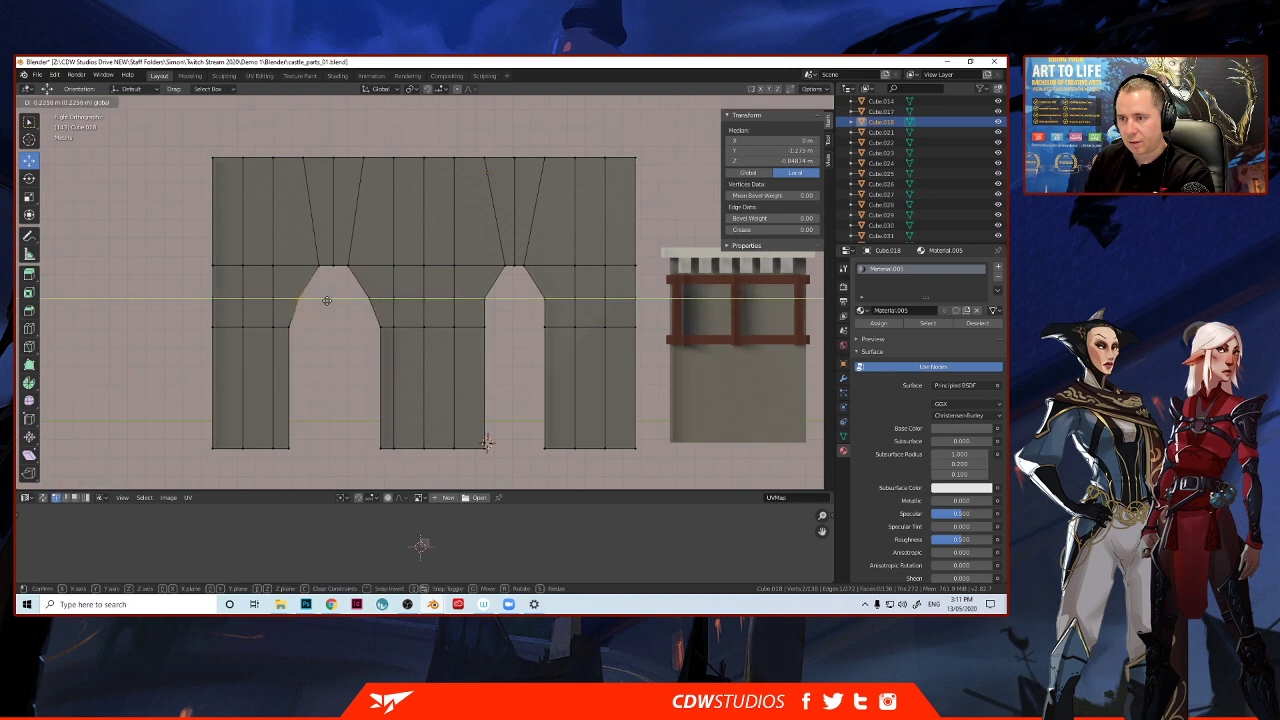
{"action": "left_click", "coordinate": [326, 300]}
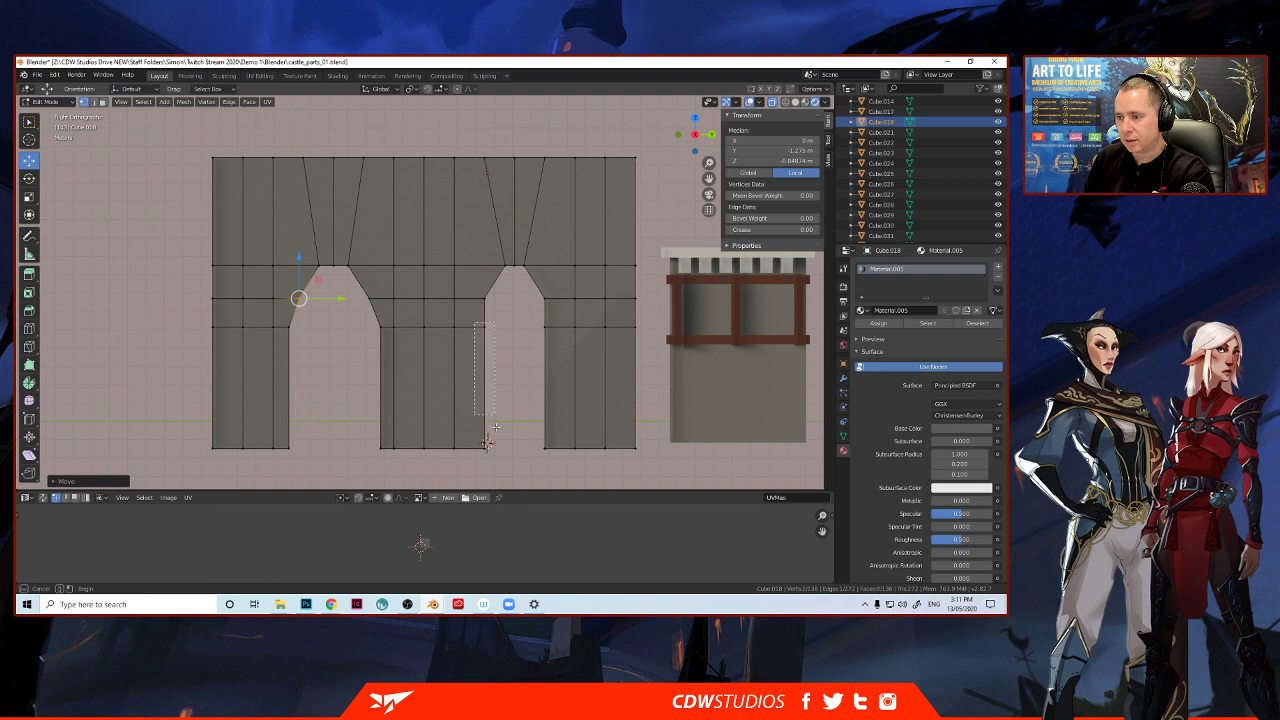
Widen the lower part of the right opening by moving its two vertical side edges outward along Y.
{"action": "left_click", "coordinate": [486, 388]}
{"action": "key", "text": "g"}
{"action": "key", "text": "x"}
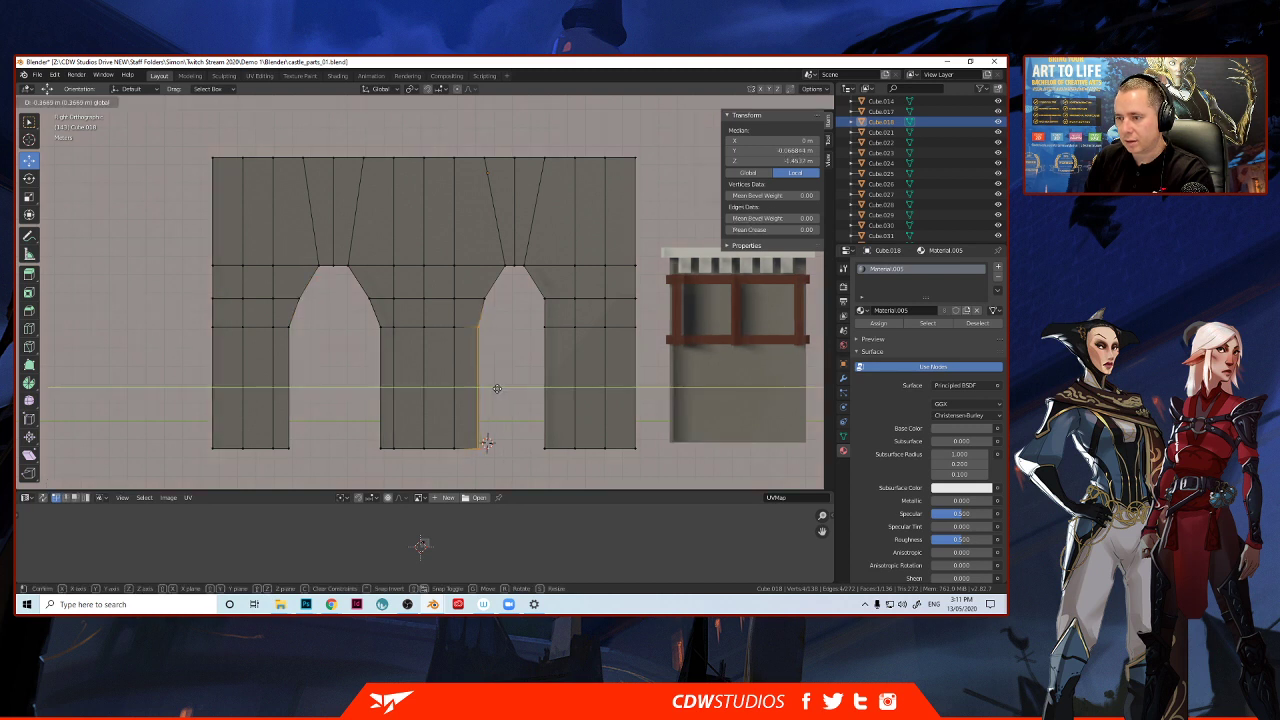
{"action": "left_click", "coordinate": [487, 389]}
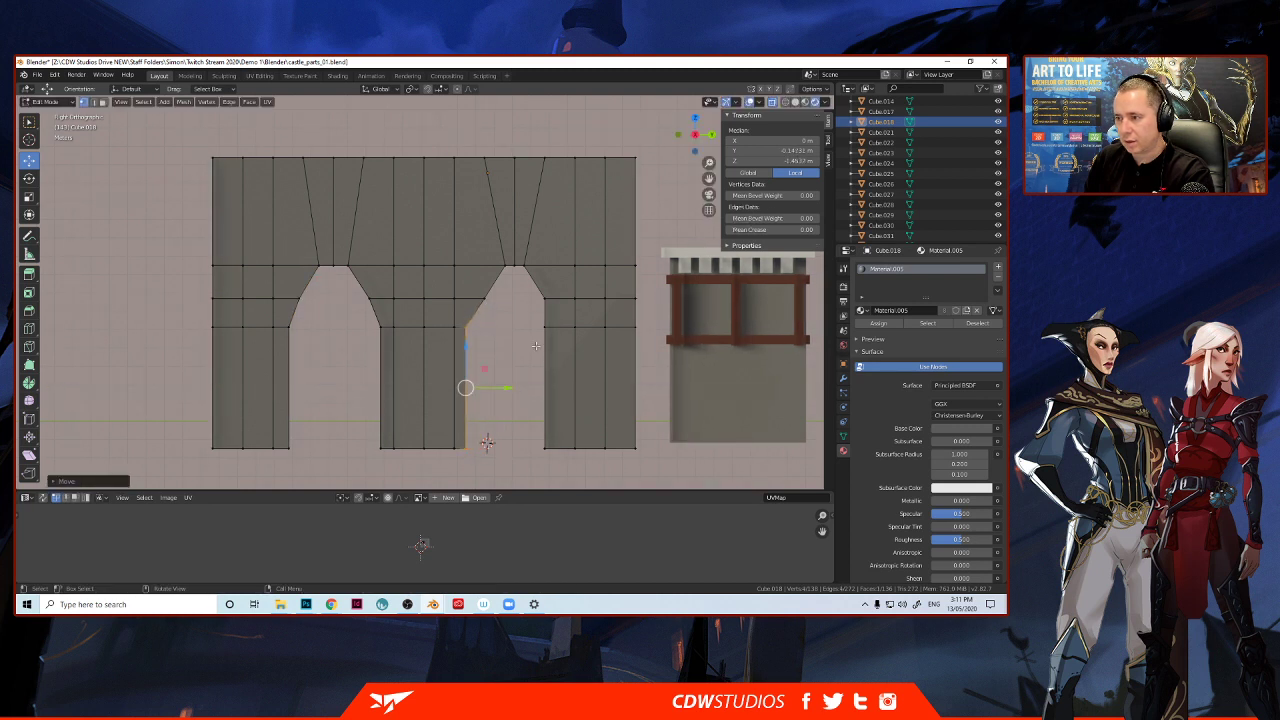
{"action": "left_click", "coordinate": [546, 400]}
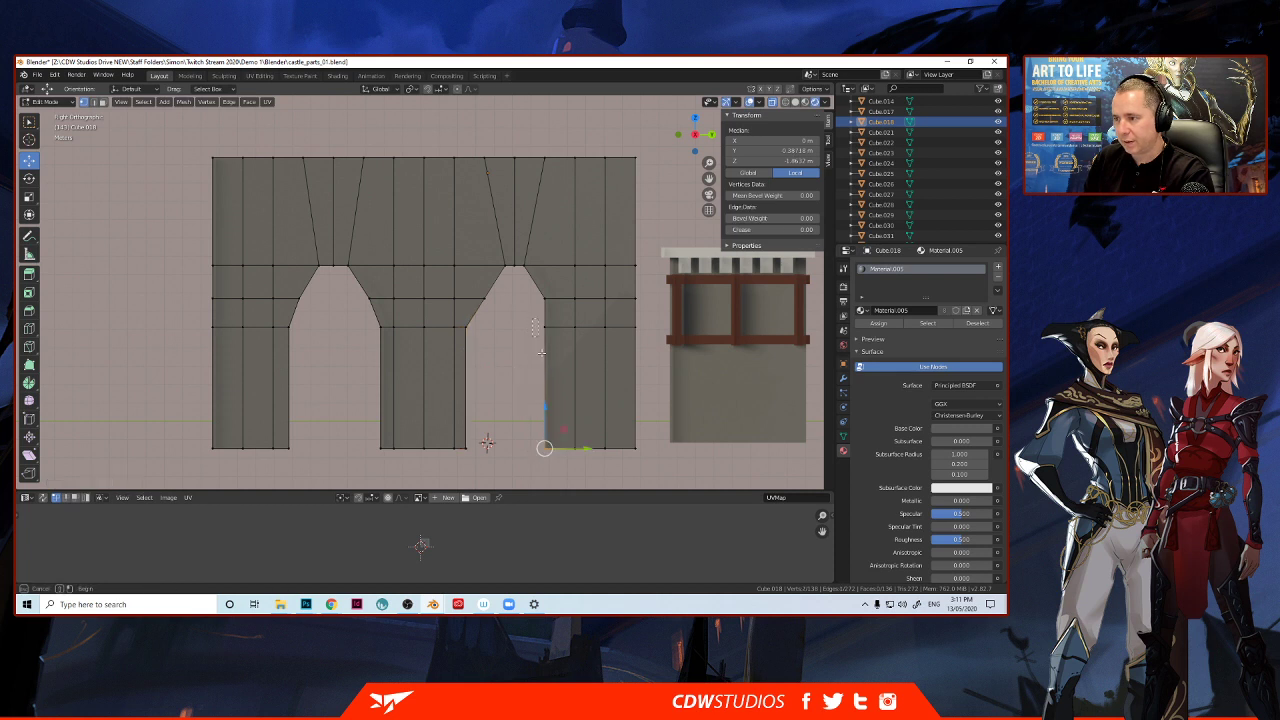
{"action": "left_click", "coordinate": [543, 425]}
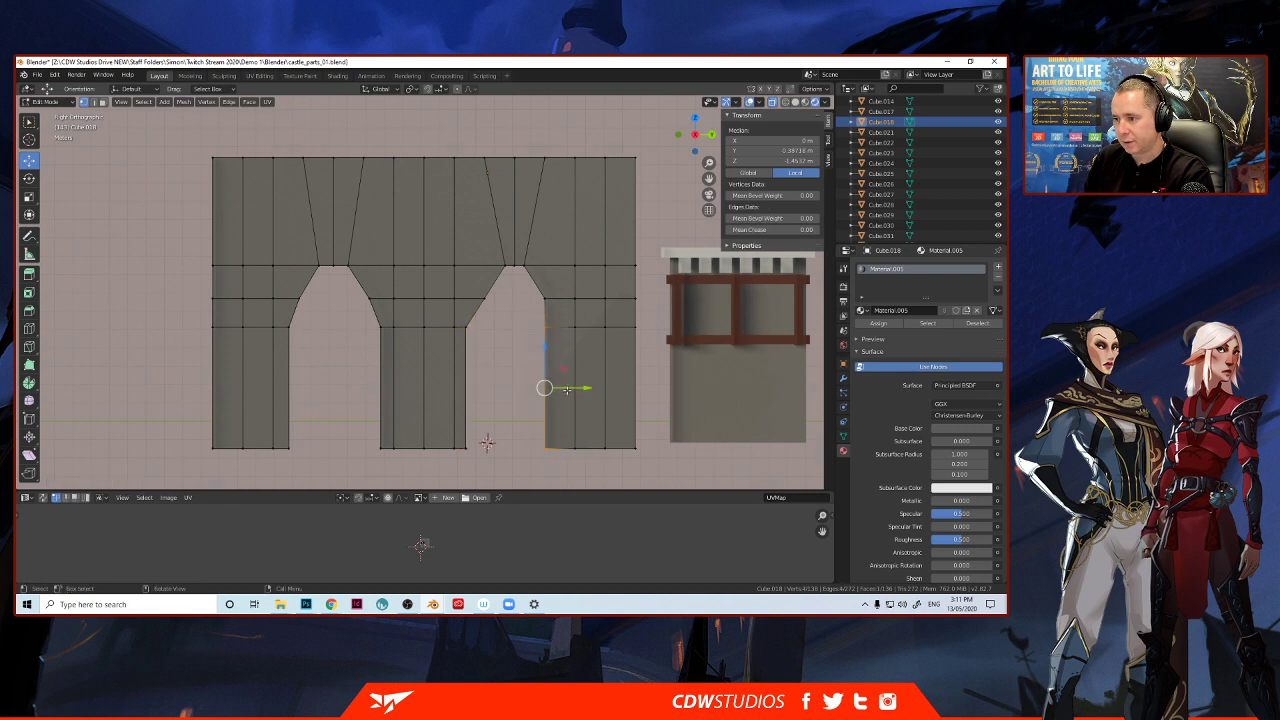
{"action": "key", "text": "g"}
{"action": "key", "text": "y"}
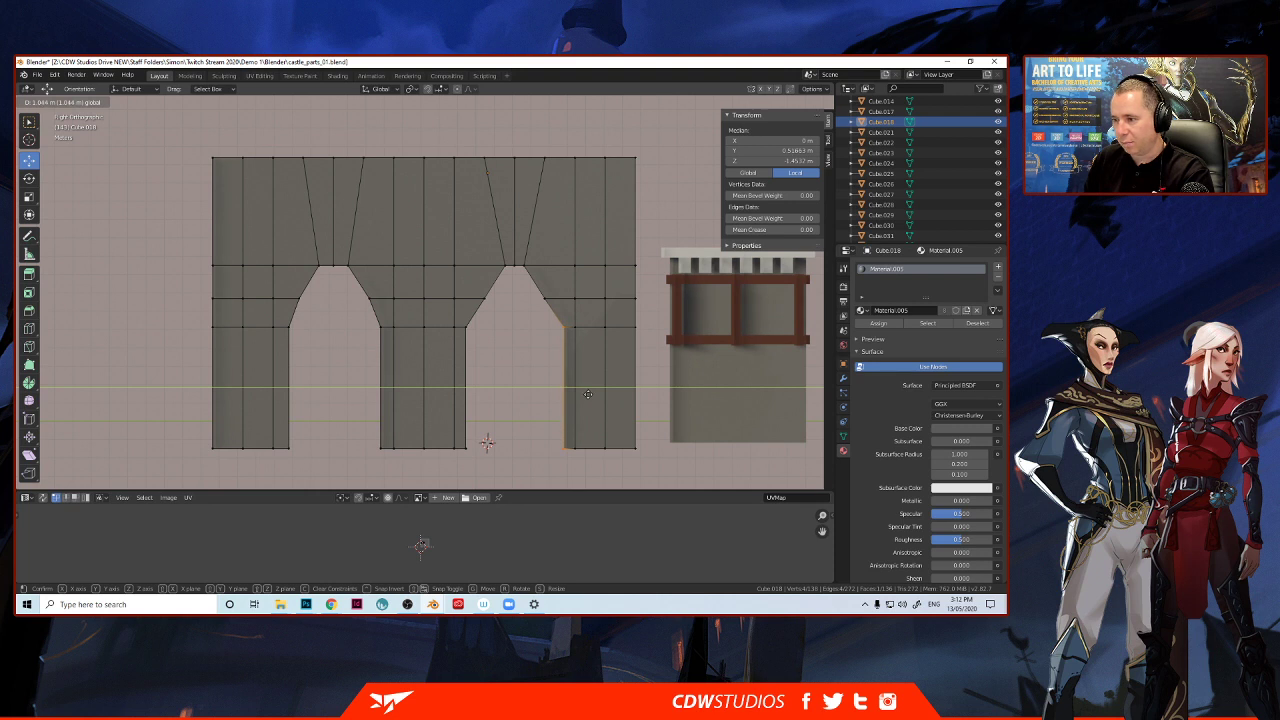
{"action": "left_click", "coordinate": [588, 394]}
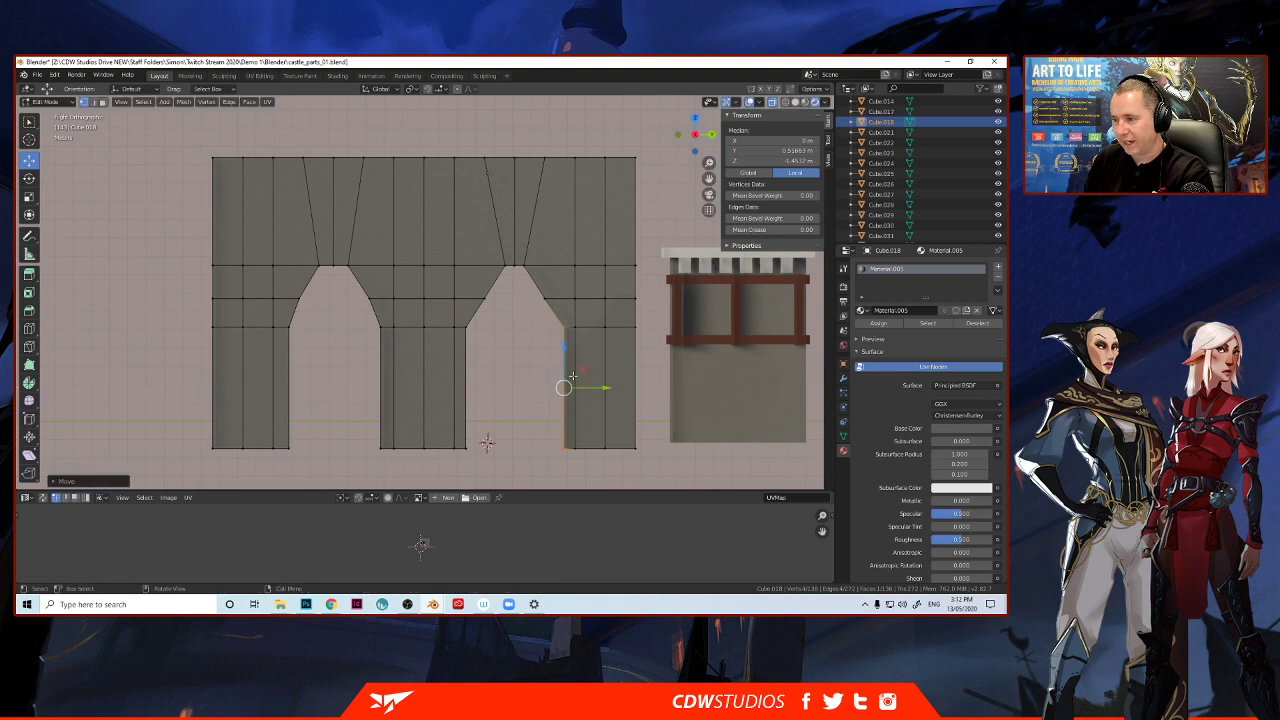
Move the upper bend vertices on both sides of the right arch slightly outward along Y to round it, and clear the selection.
{"action": "left_click", "coordinate": [544, 295]}
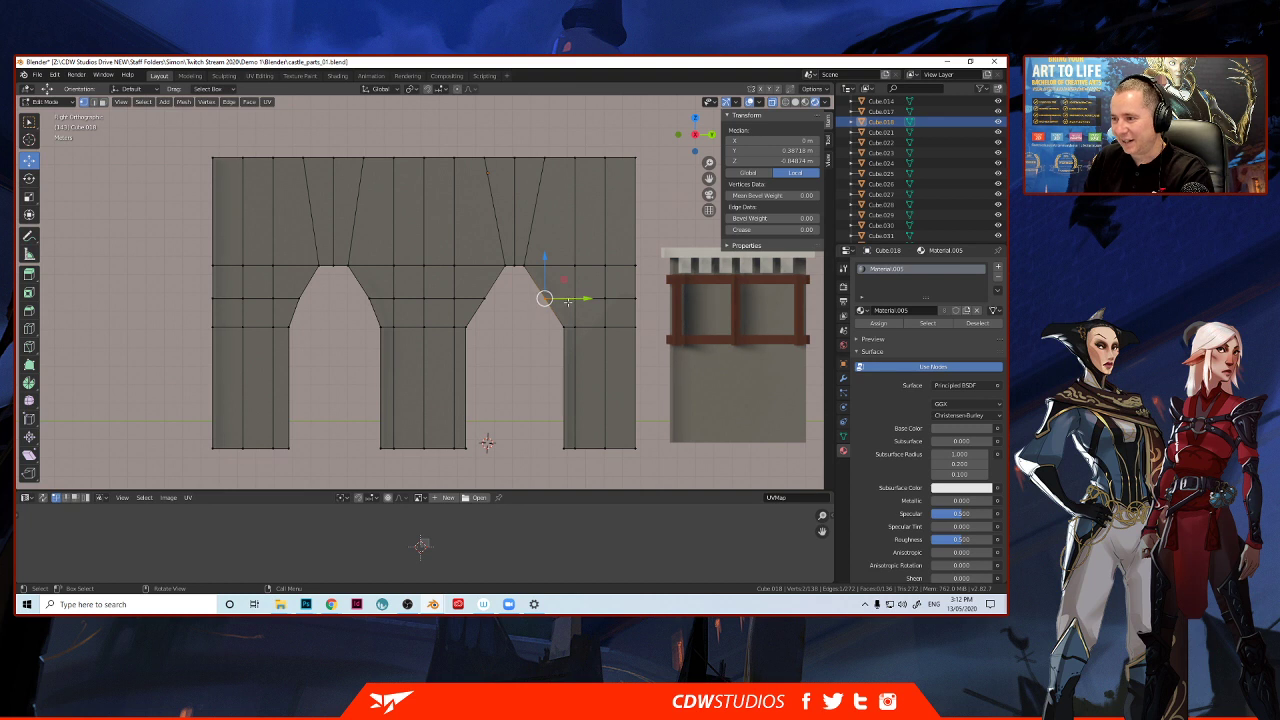
{"action": "key", "text": "g"}
{"action": "key", "text": "x"}
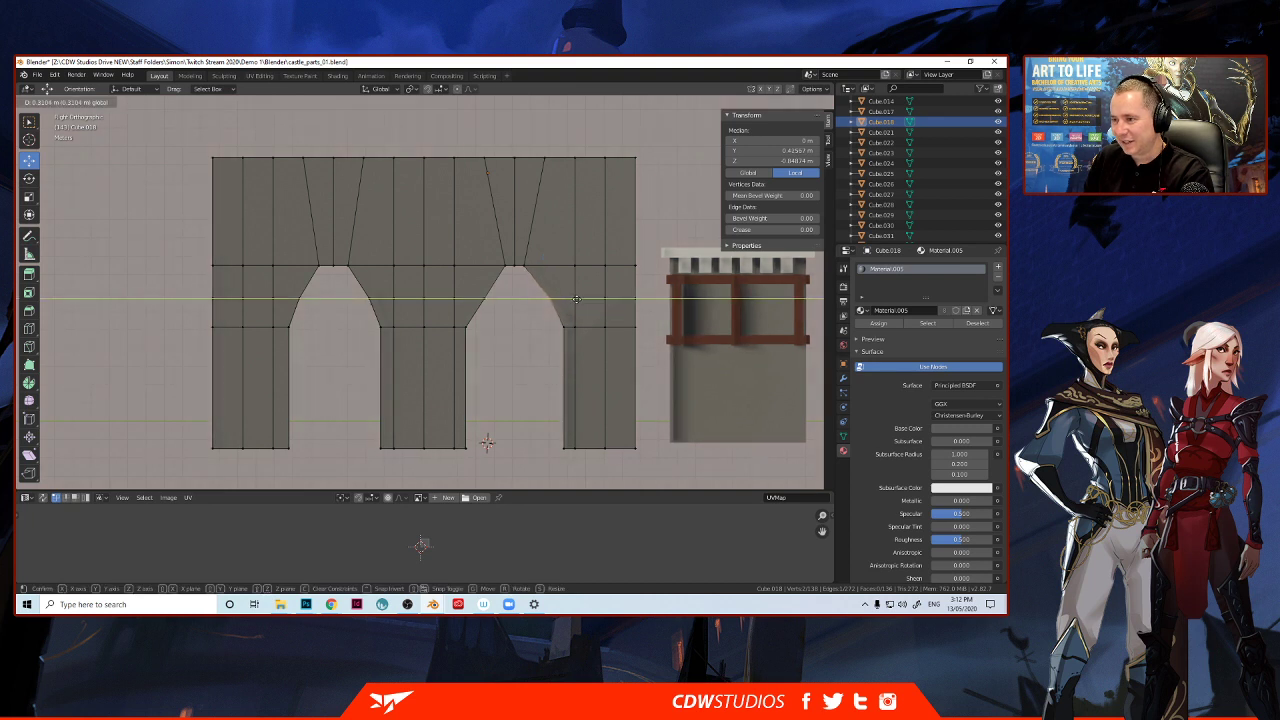
{"action": "left_click", "coordinate": [577, 298]}
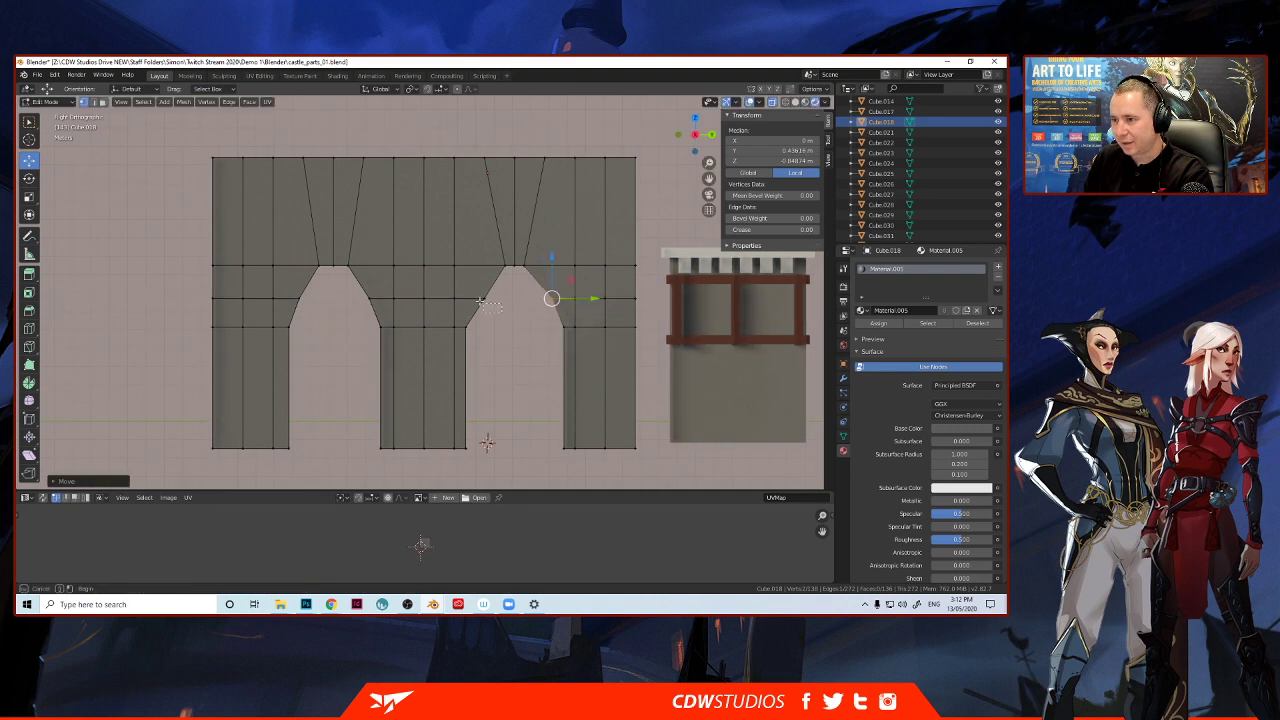
{"action": "left_click", "coordinate": [484, 297]}
{"action": "key", "text": "g"}
{"action": "key", "text": "x"}
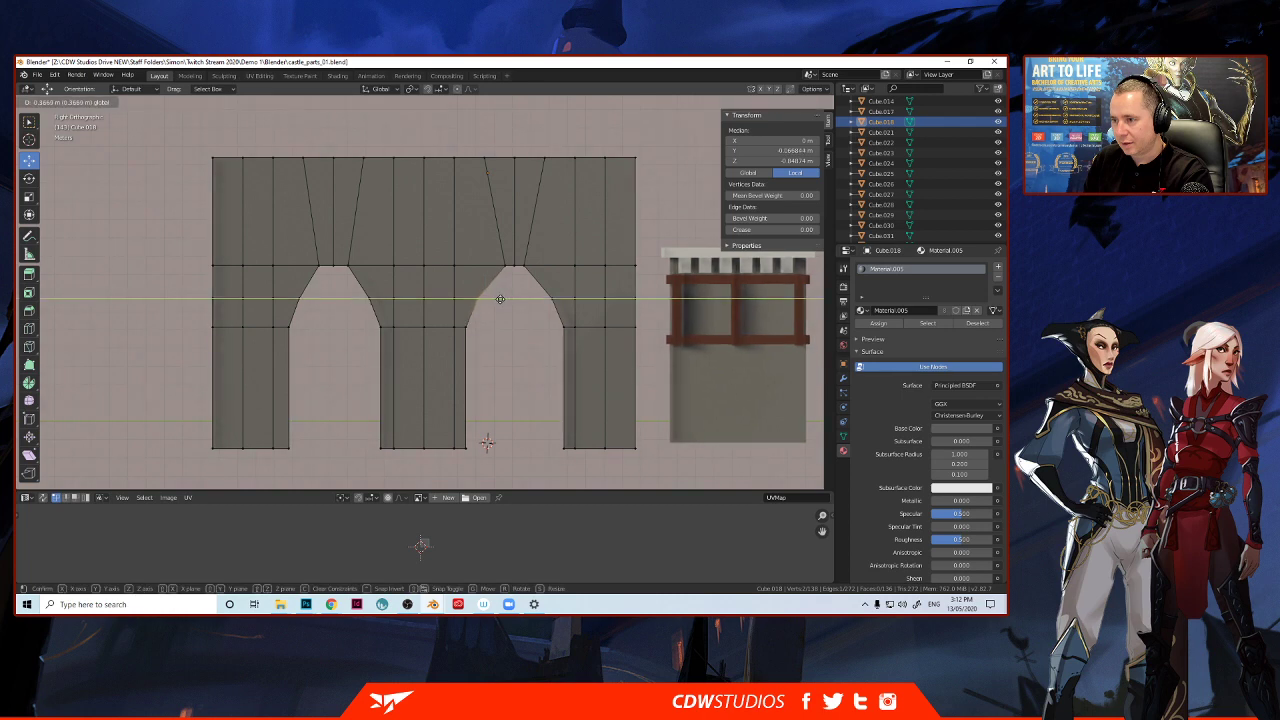
{"action": "left_click", "coordinate": [500, 298]}
{"action": "left_click", "coordinate": [100, 279]}
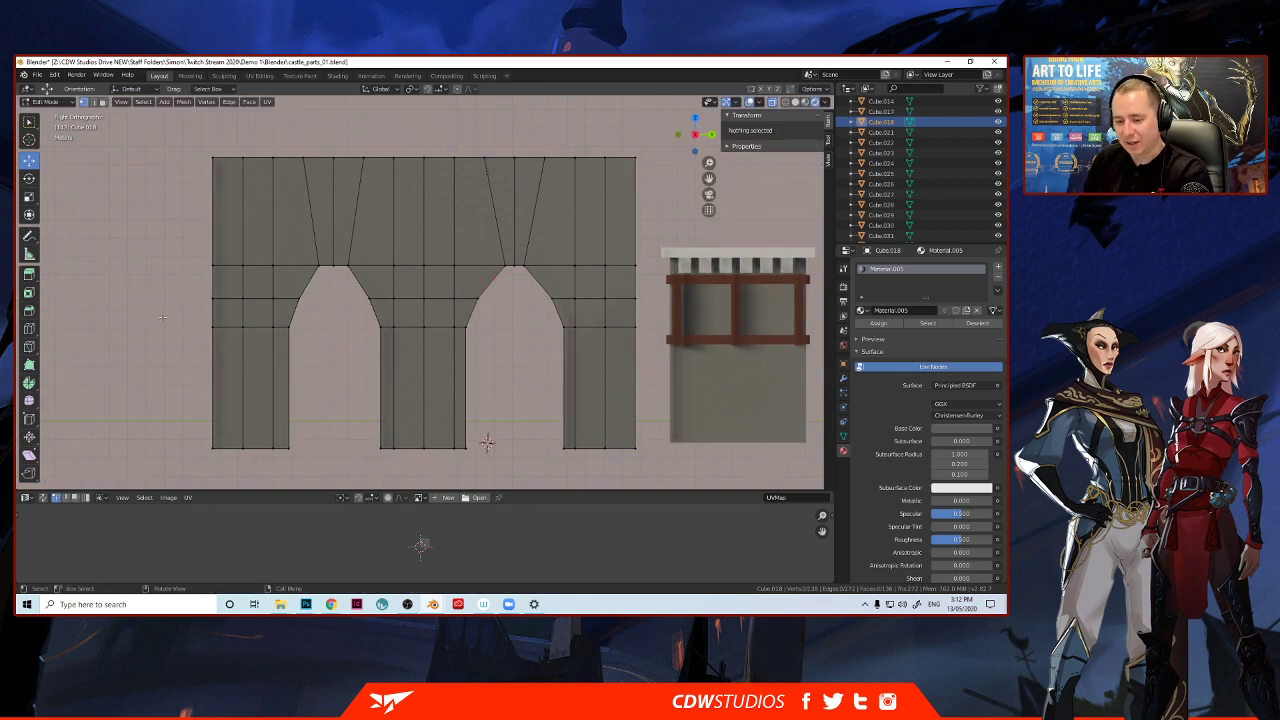
Leave Edit Mode and examine the arched wall in perspective from several angles.
{"action": "key", "text": "Tab"}
{"action": "middle_click_drag", "start_coordinate": [133, 303], "coordinate": [209, 312]}
{"action": "scroll", "coordinate": [180, 312], "scroll_direction": "down", "scroll_amount": 6}
{"action": "scroll", "coordinate": [229, 306], "scroll_direction": "up", "scroll_amount": 1}
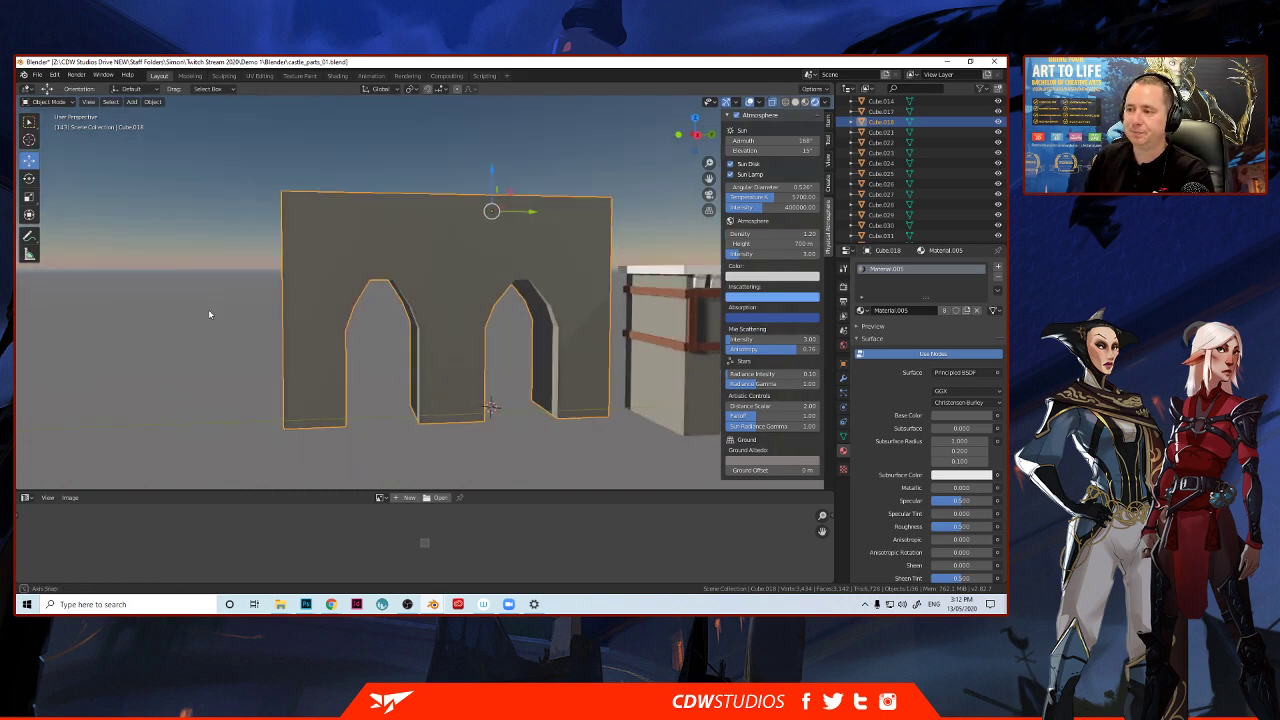
{"action": "middle_click_drag", "start_coordinate": [291, 305], "coordinate": [288, 304]}
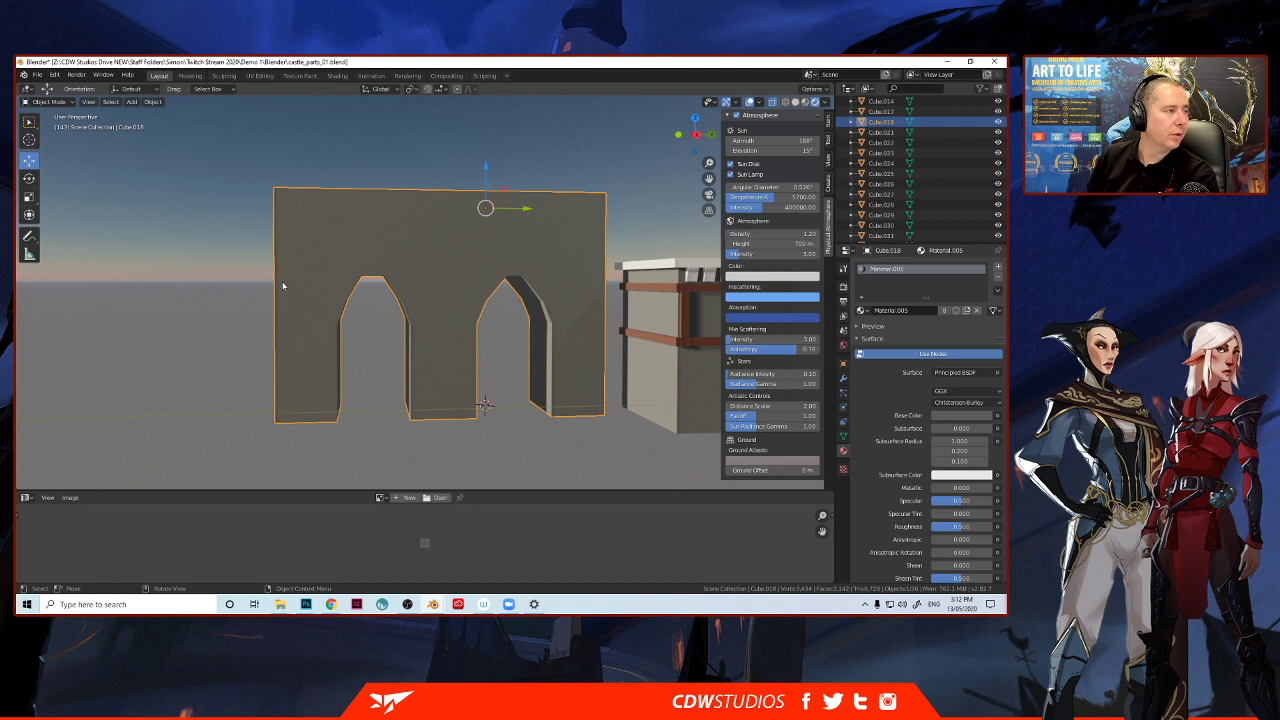
{"action": "middle_click_drag", "start_coordinate": [300, 285], "coordinate": [313, 274]}
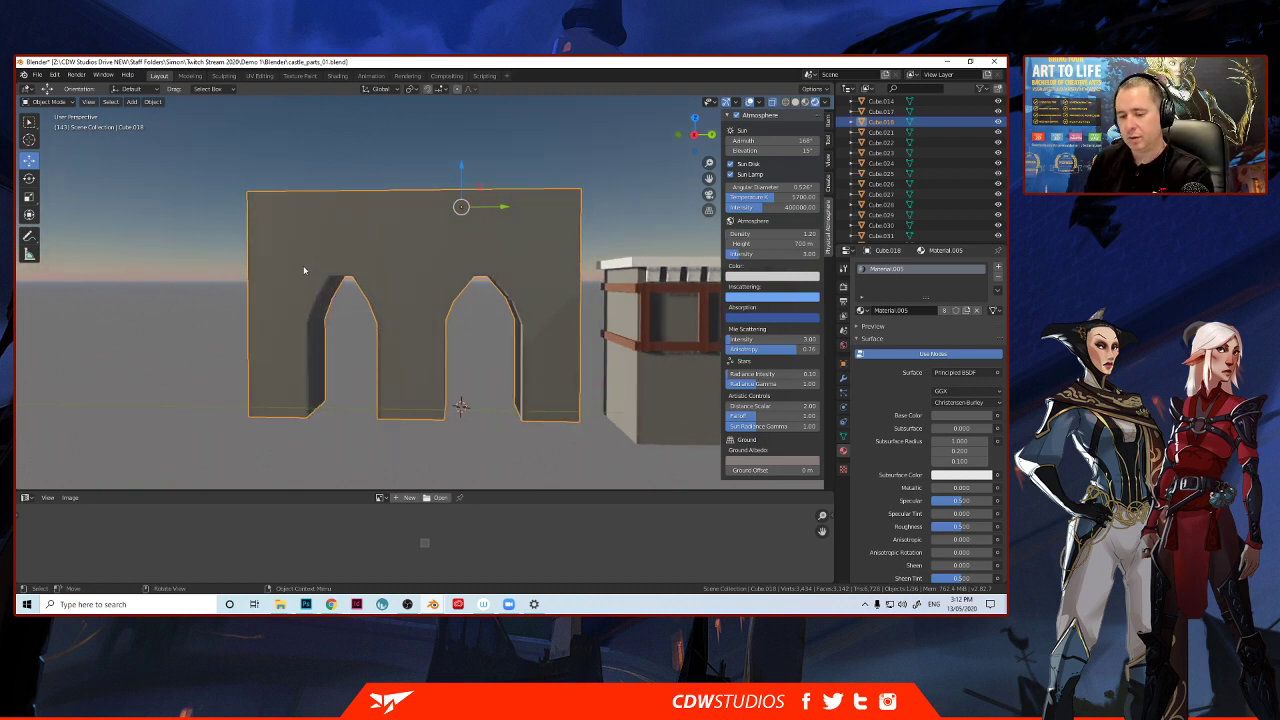
In Edit Mode with X-ray off, add a horizontal loop cut around the wall and slide it just above the arch tops.
{"action": "key", "text": "Tab"}
{"action": "middle_click_drag", "start_coordinate": [303, 265], "coordinate": [311, 281]}
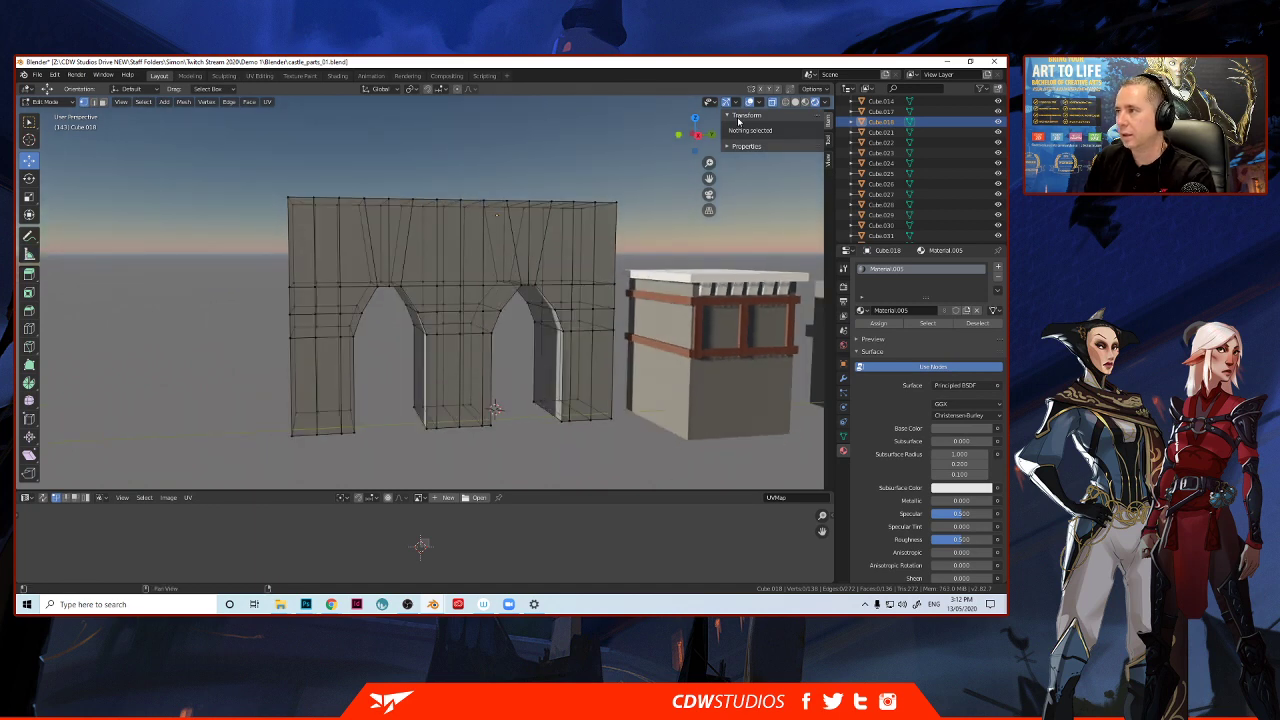
{"action": "middle_click_drag", "start_coordinate": [486, 268], "coordinate": [493, 266]}
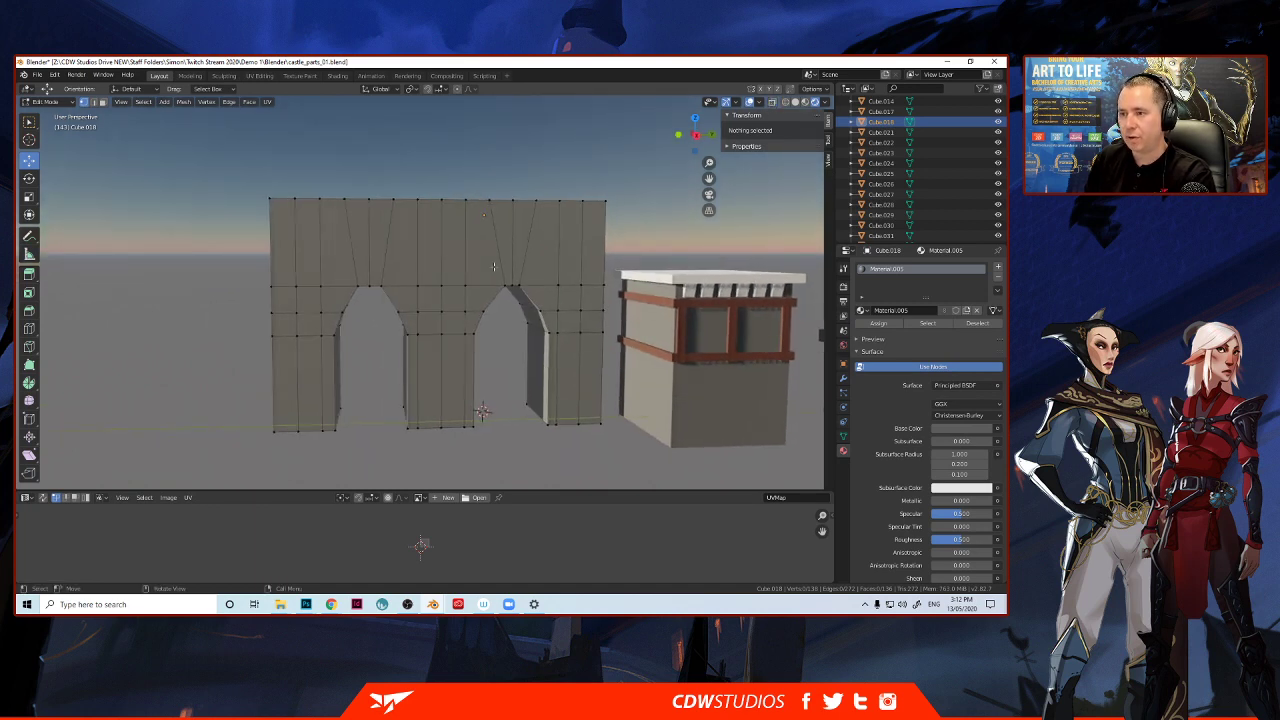
{"action": "key", "text": "ctrl+r"}
{"action": "left_click", "coordinate": [439, 252]}
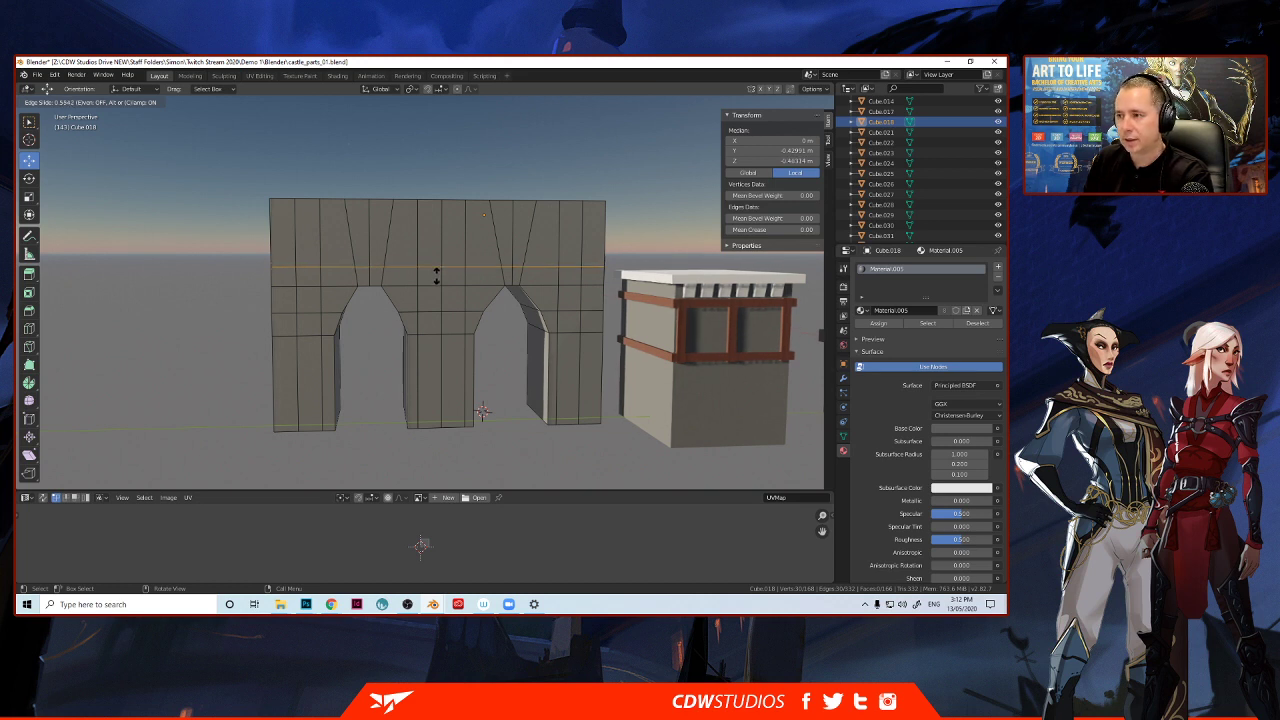
{"action": "left_click", "coordinate": [434, 268]}
{"action": "key", "text": "ctrl"}
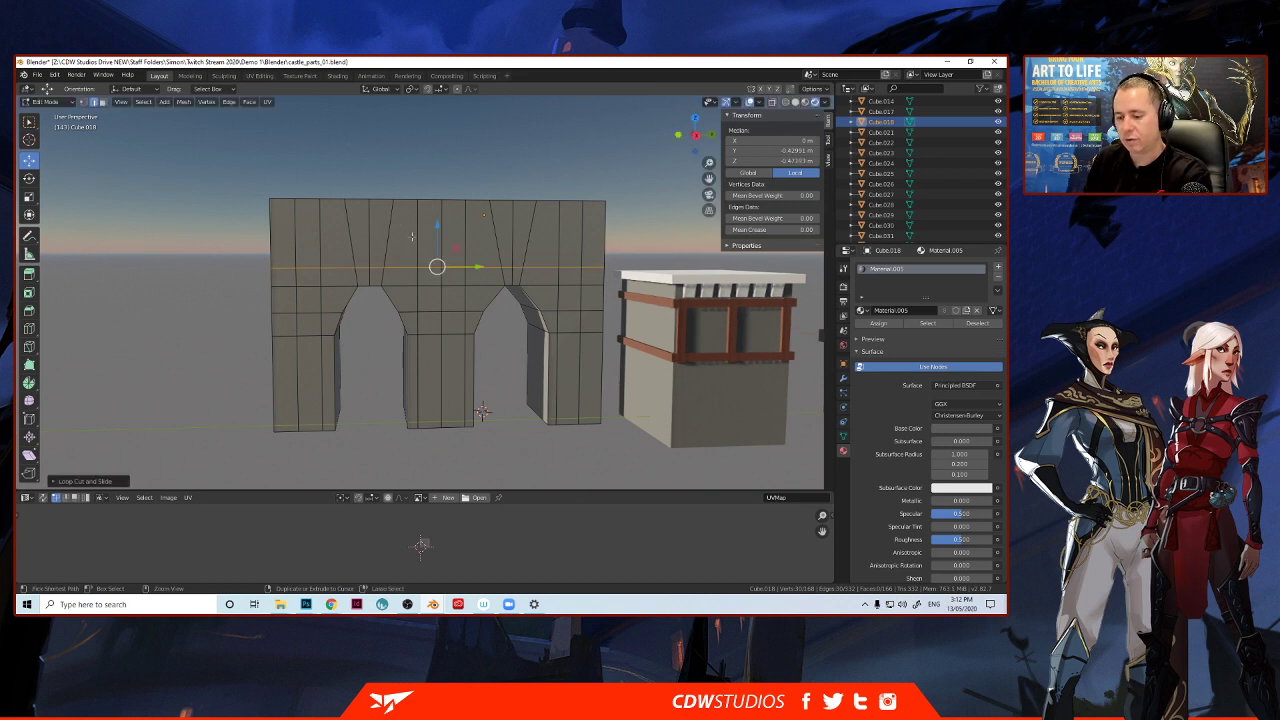
Add a second horizontal loop cut close to the wall's top edge, and return to Object Mode.
{"action": "key", "text": "ctrl+r"}
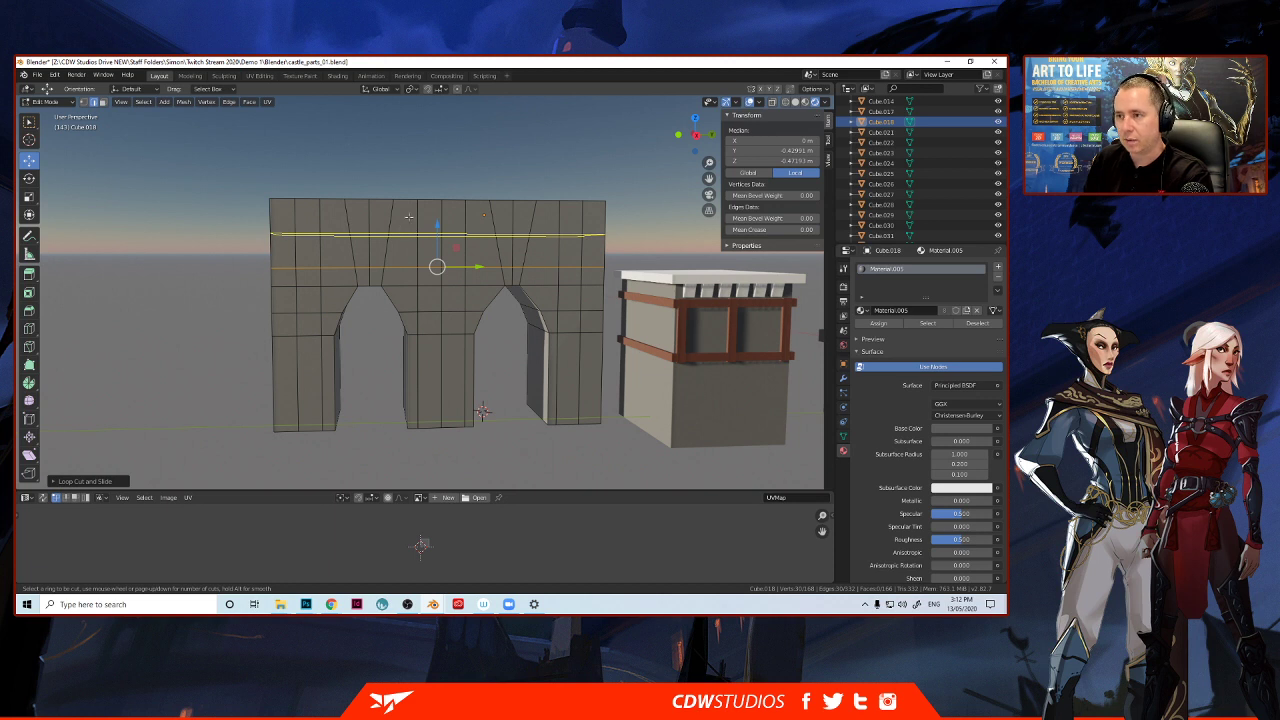
{"action": "left_click", "coordinate": [405, 229]}
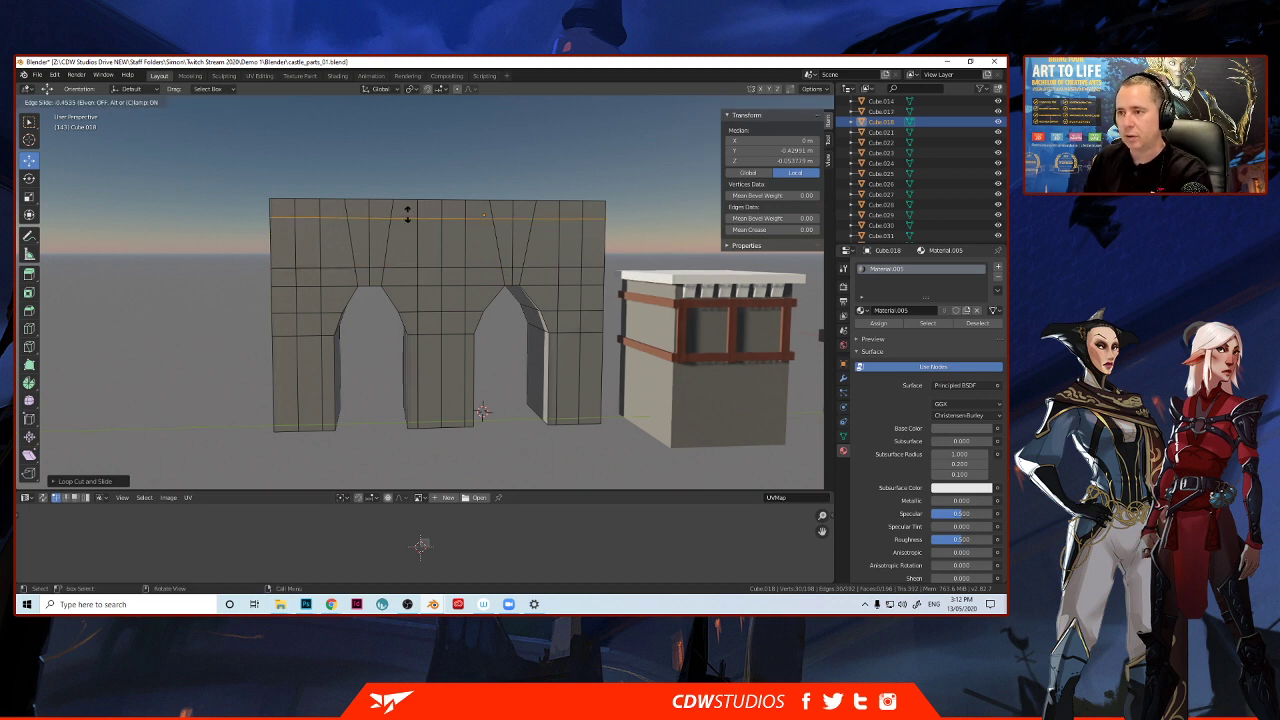
{"action": "left_click", "coordinate": [407, 213]}
{"action": "middle_click_drag", "start_coordinate": [386, 306], "coordinate": [252, 296]}
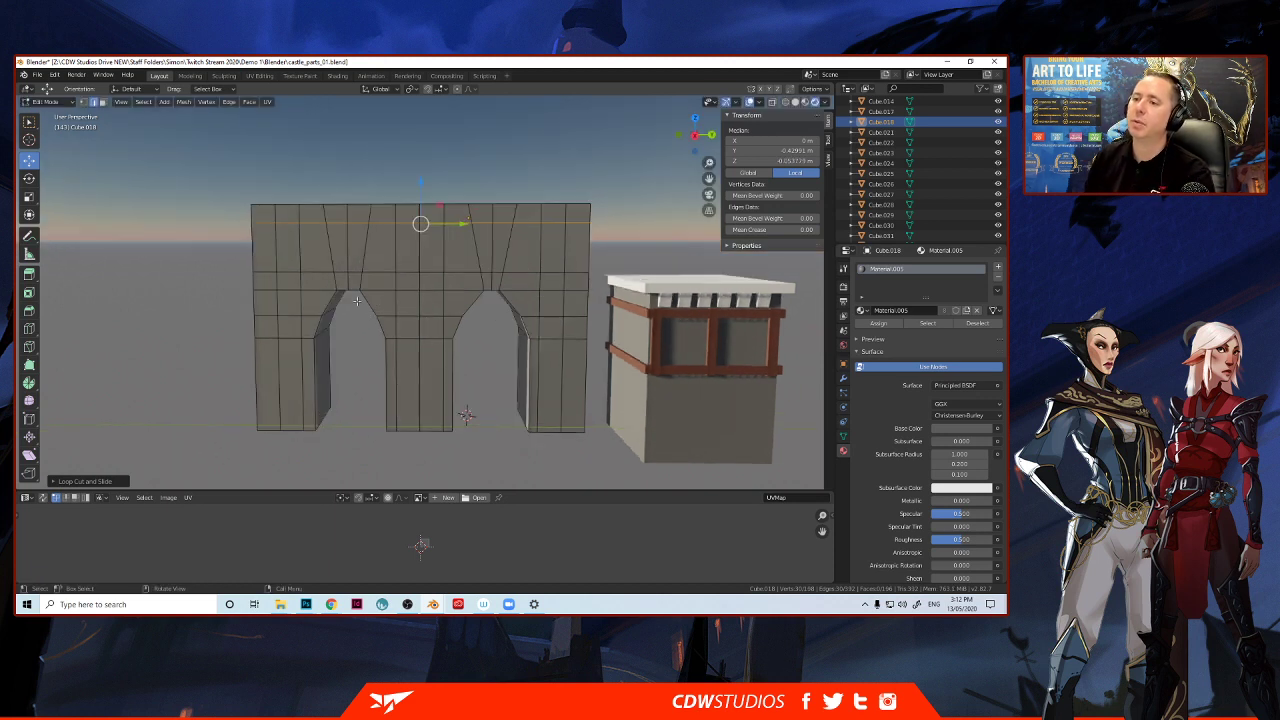
{"action": "left_click", "coordinate": [196, 296]}
{"action": "middle_click_drag", "start_coordinate": [196, 296], "coordinate": [730, 343]}
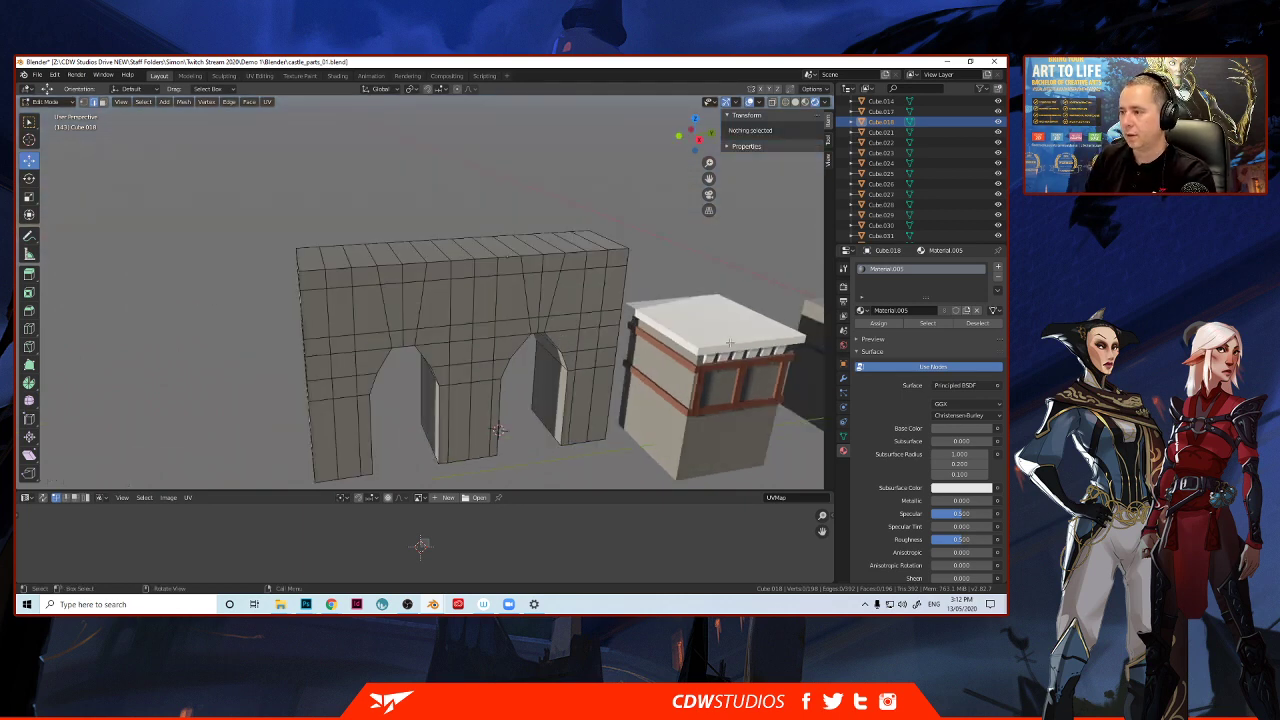
{"action": "key", "text": "Tab"}
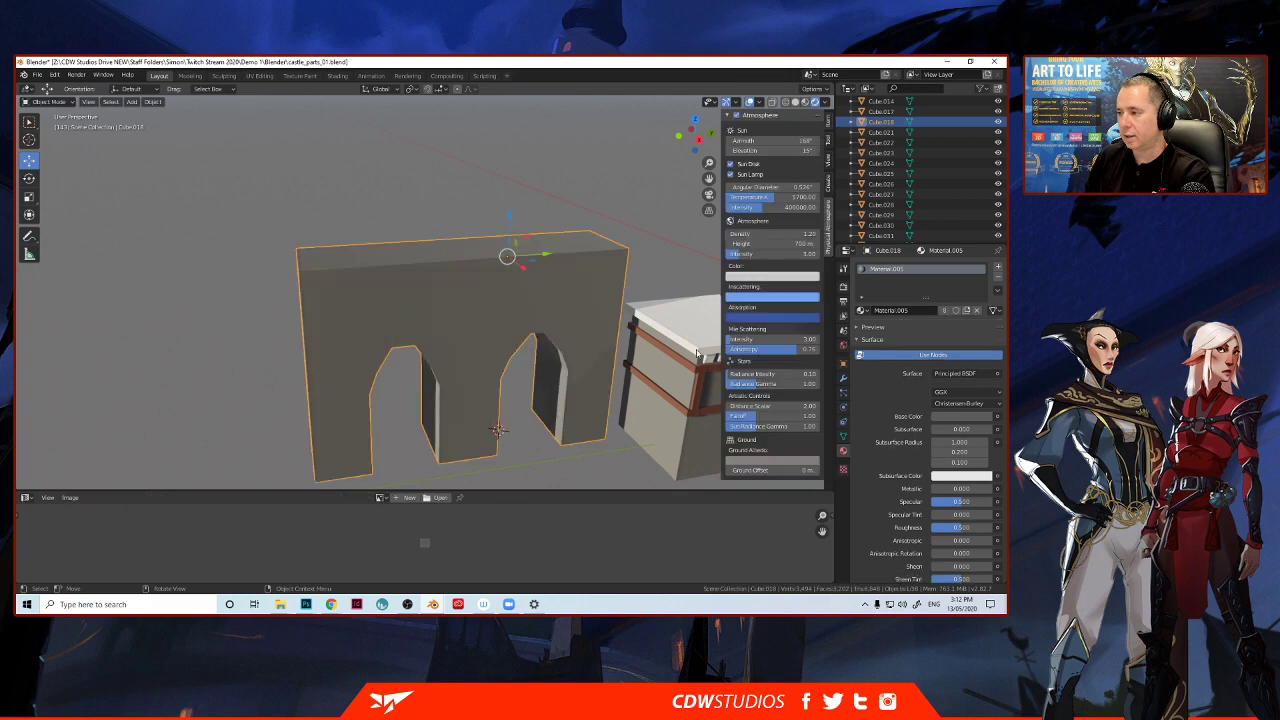
Duplicate the neighbouring building's white roof slab and move the copy along Y to the arched wall.
{"action": "left_click", "coordinate": [697, 330]}
{"action": "key", "text": "shift+d"}
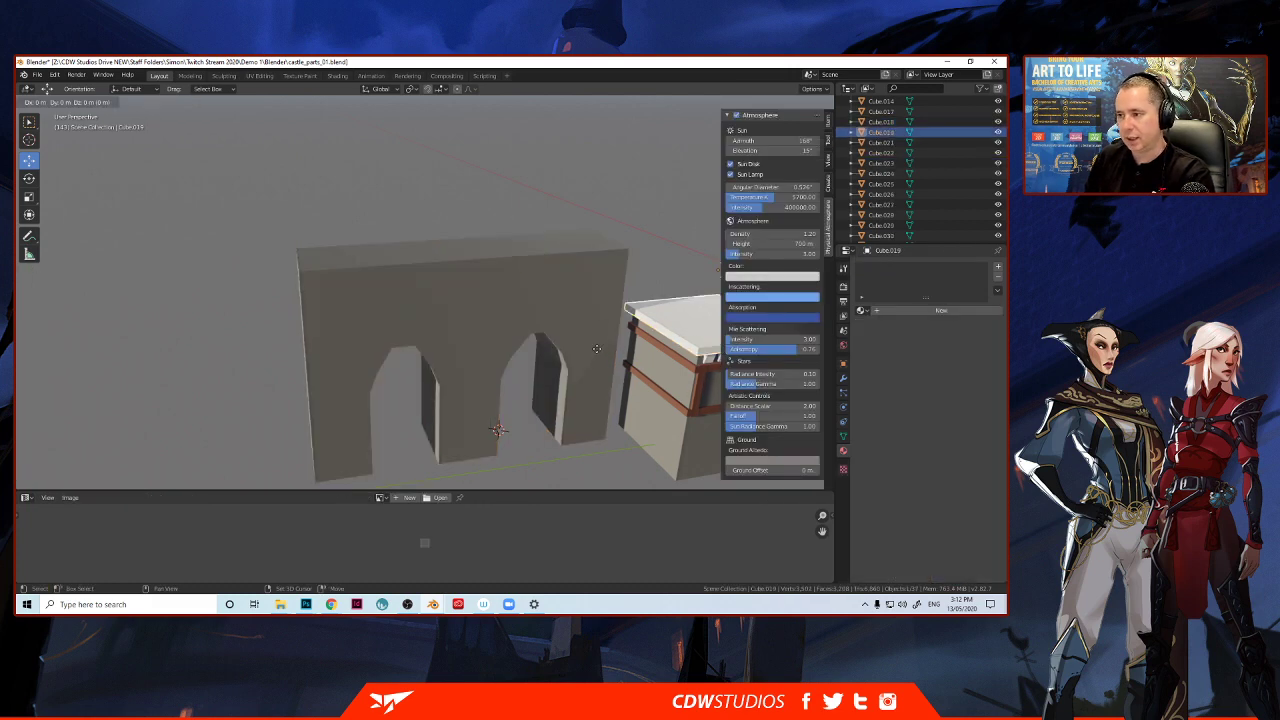
{"action": "right_click", "coordinate": [597, 353]}
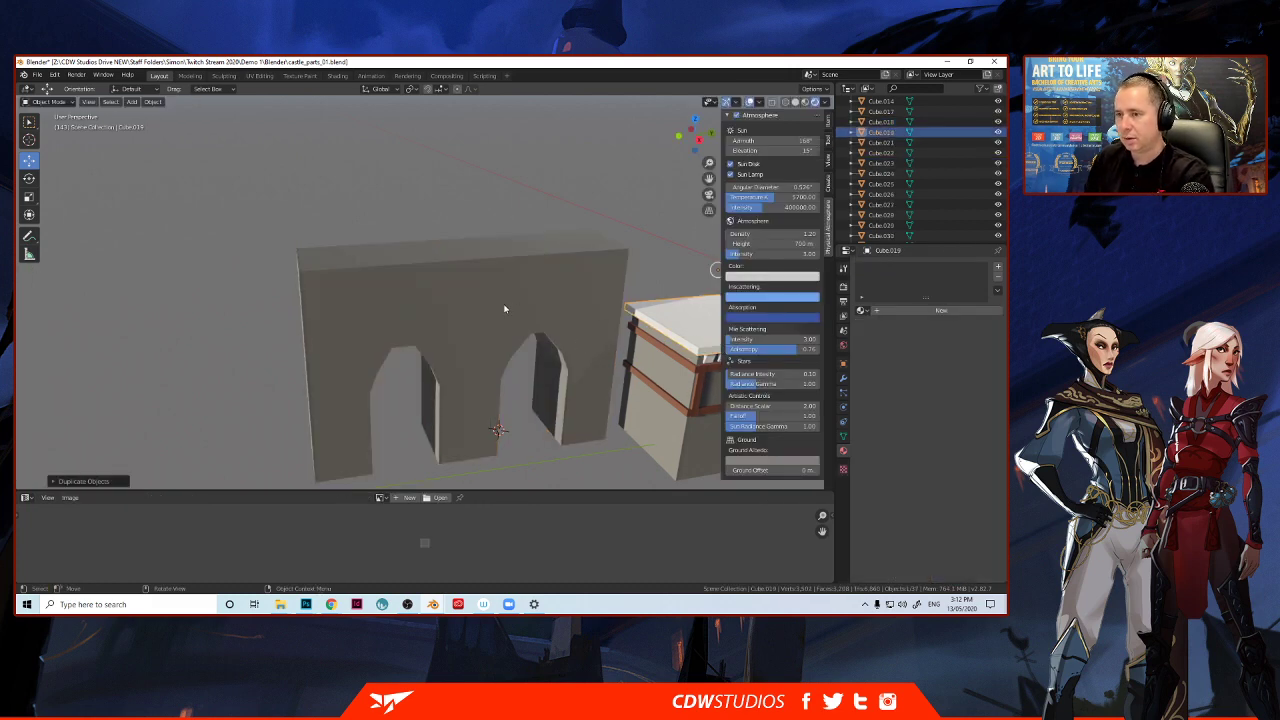
{"action": "scroll", "coordinate": [478, 309], "scroll_direction": "down", "scroll_amount": 3}
{"action": "left_click_drag", "start_coordinate": [635, 283], "coordinate": [491, 286]}
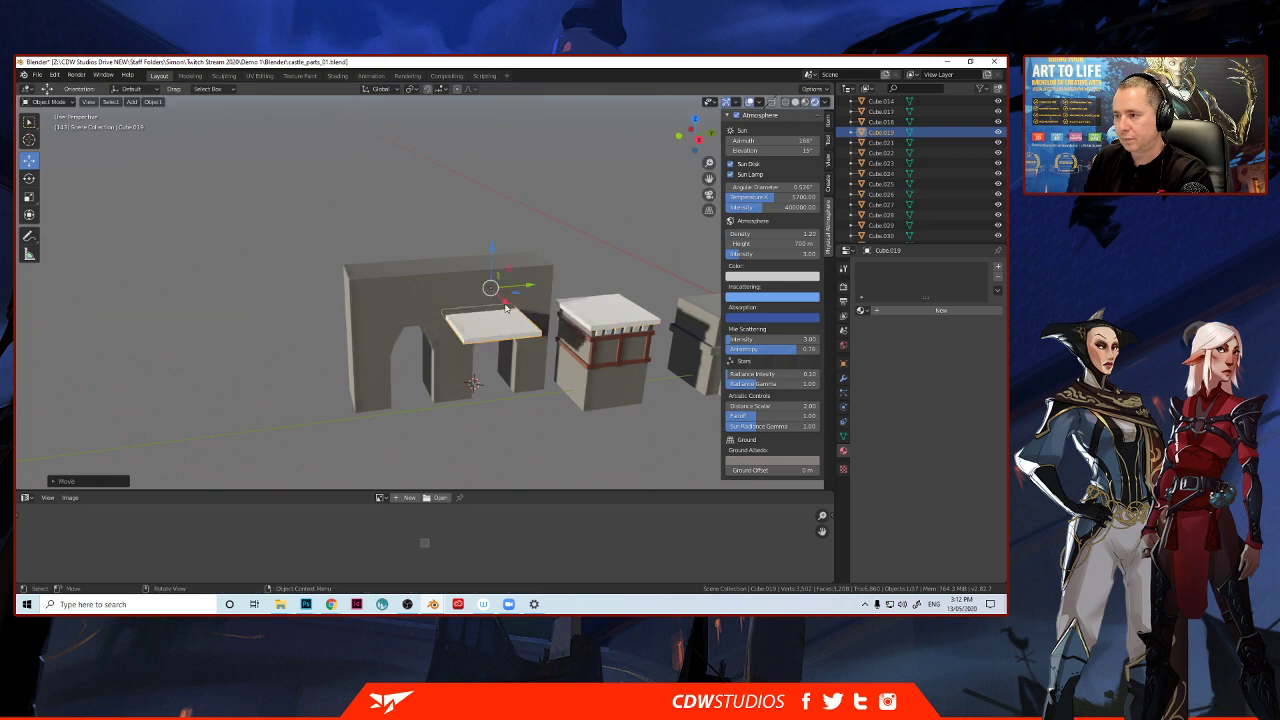
Set the copied slab's origin to Center of Mass (Surface) and raise it along Z above the arched wall.
{"action": "right_click", "coordinate": [482, 316]}
{"action": "mouse_move", "coordinate": [480, 325]}
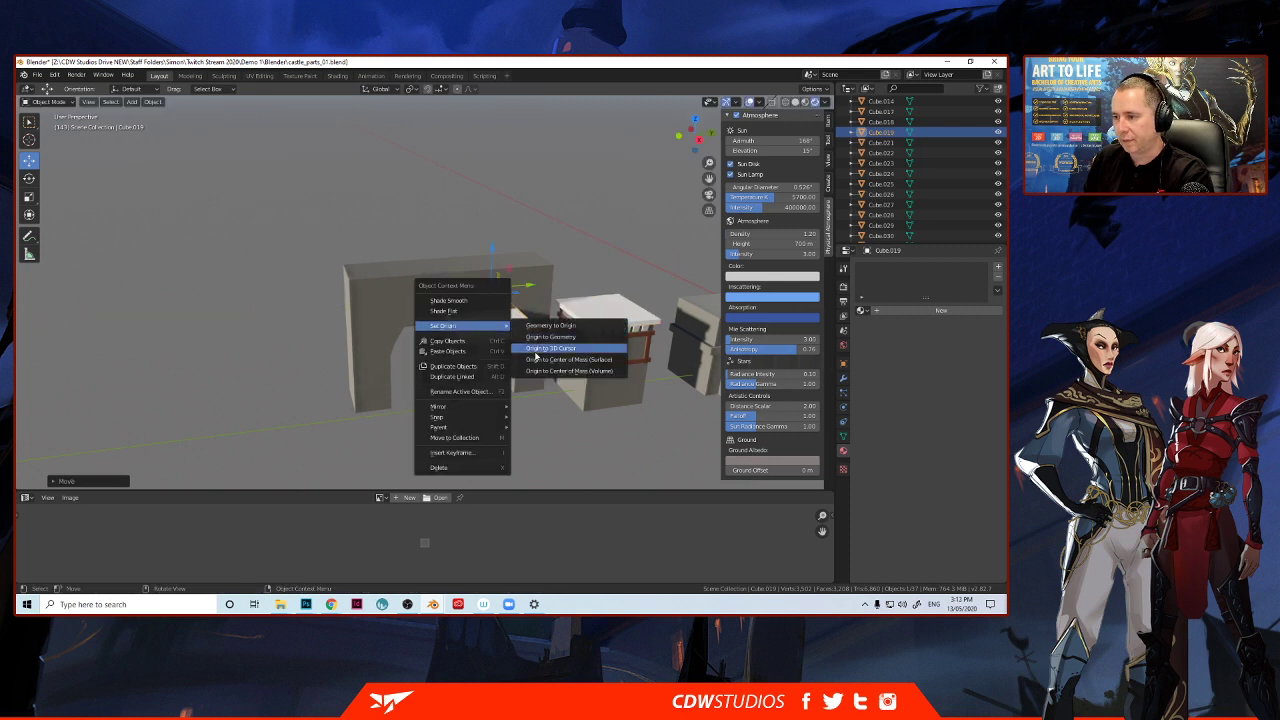
{"action": "left_click", "coordinate": [518, 360]}
{"action": "middle_click_drag", "start_coordinate": [473, 327], "coordinate": [481, 293]}
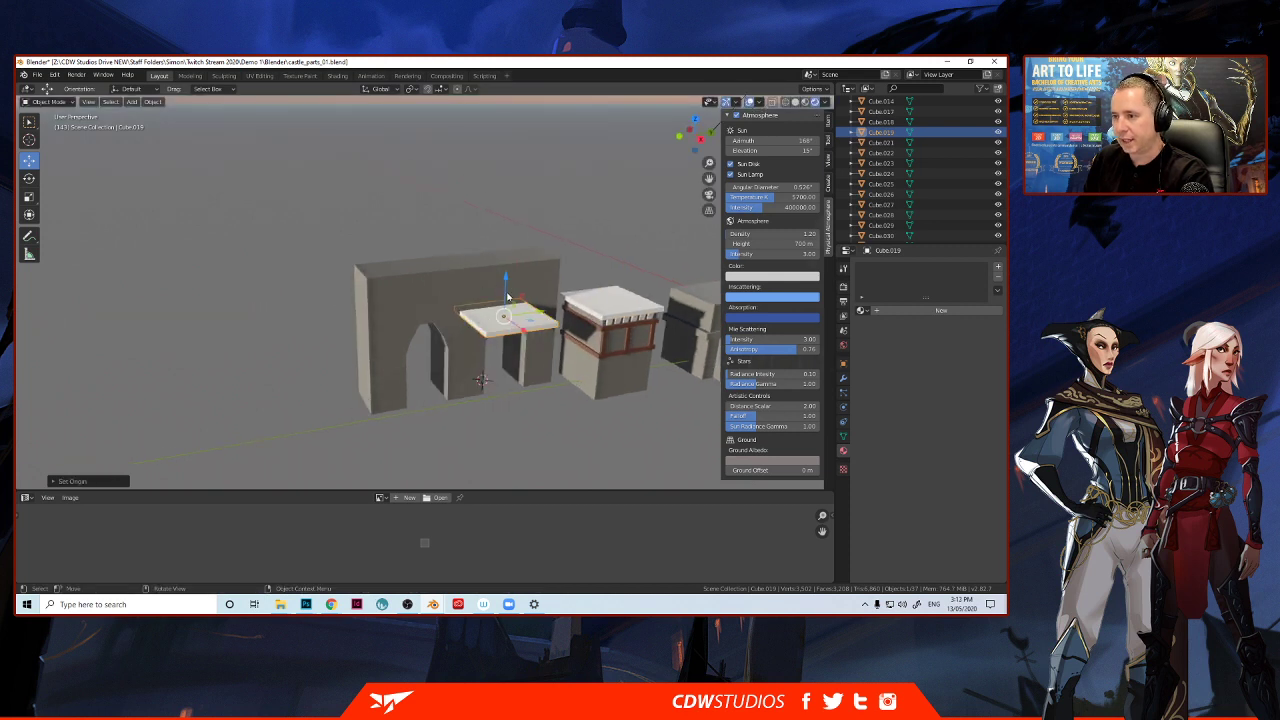
{"action": "left_click_drag", "start_coordinate": [507, 294], "coordinate": [509, 240]}
Scale the copied roof slab down along X to bring its width closer to the wall's depth.
{"action": "middle_click_drag", "start_coordinate": [463, 288], "coordinate": [508, 317]}
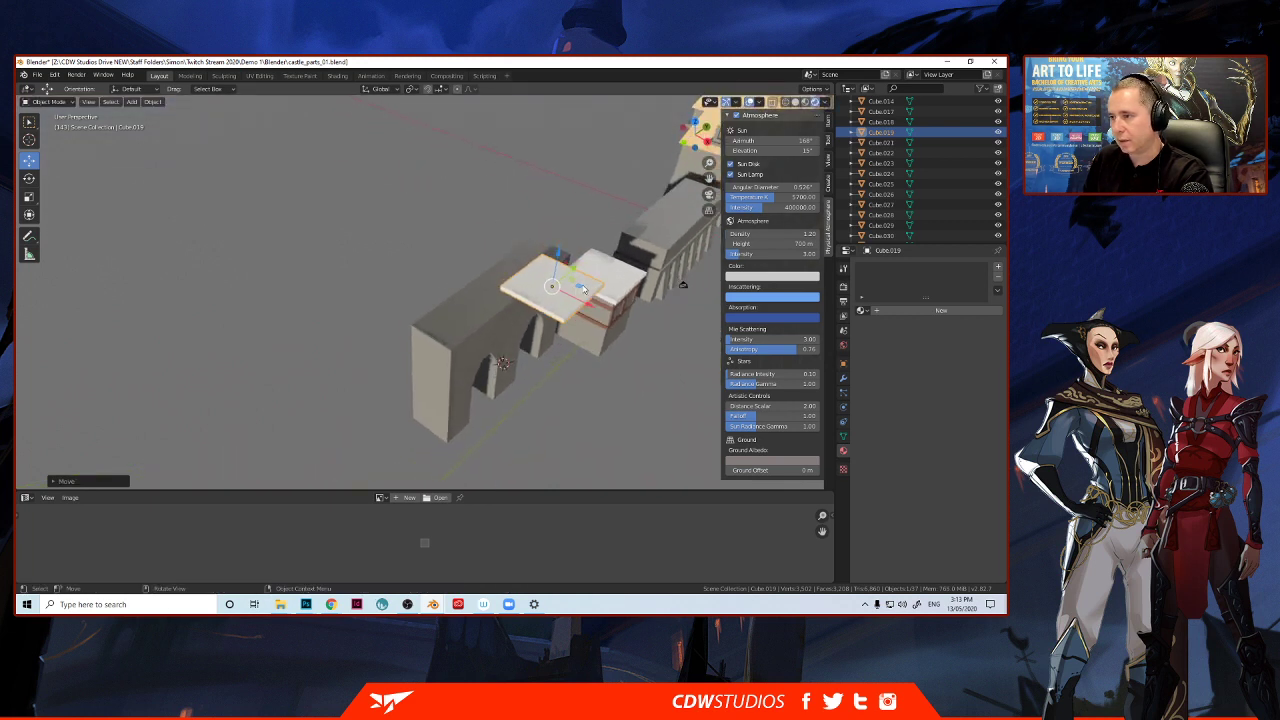
{"action": "scroll", "coordinate": [516, 294], "scroll_direction": "up", "scroll_amount": 5}
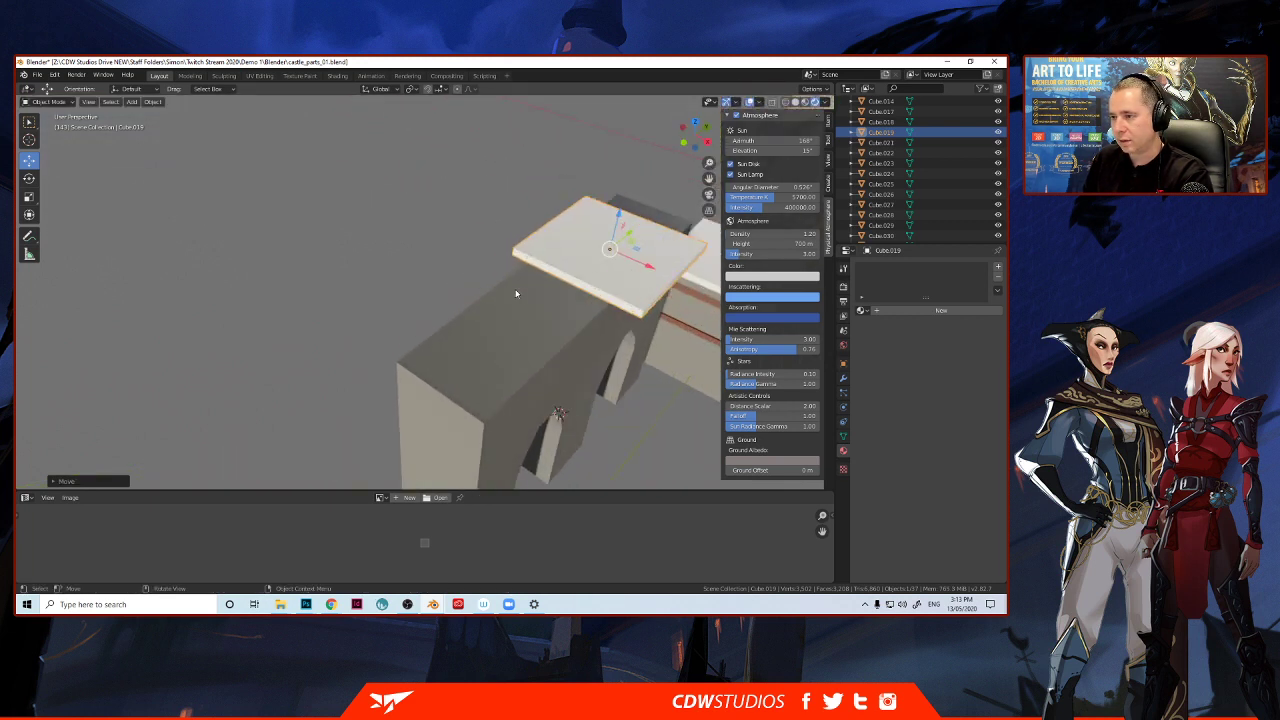
{"action": "middle_click_drag", "start_coordinate": [543, 286], "coordinate": [550, 325]}
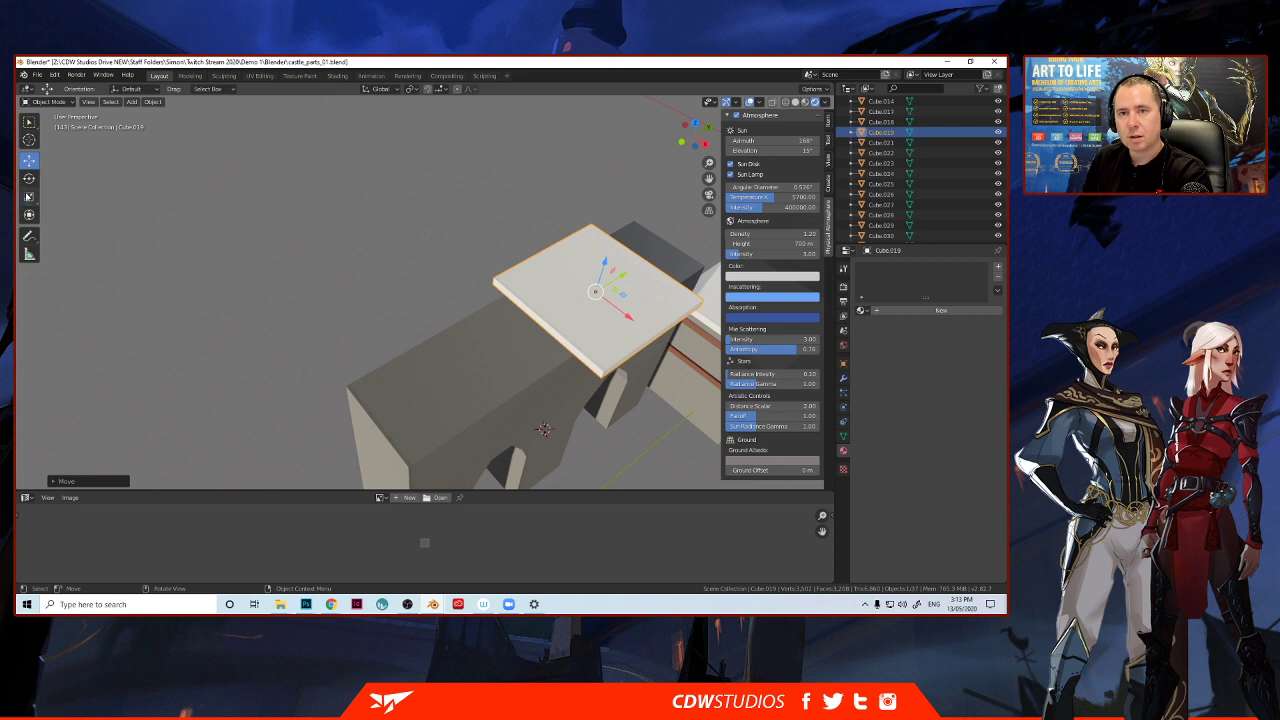
{"action": "left_click", "coordinate": [29, 196]}
{"action": "left_click_drag", "start_coordinate": [628, 318], "coordinate": [612, 310]}
Position the slab centrally on the wall's top along Z and Y, and stretch it along Y to slightly overhang both ends.
{"action": "left_click", "coordinate": [29, 160]}
{"action": "middle_click_drag", "start_coordinate": [612, 310], "coordinate": [346, 272]}
{"action": "key", "text": "g"}
{"action": "key", "text": "z"}
{"action": "left_click", "coordinate": [417, 200]}
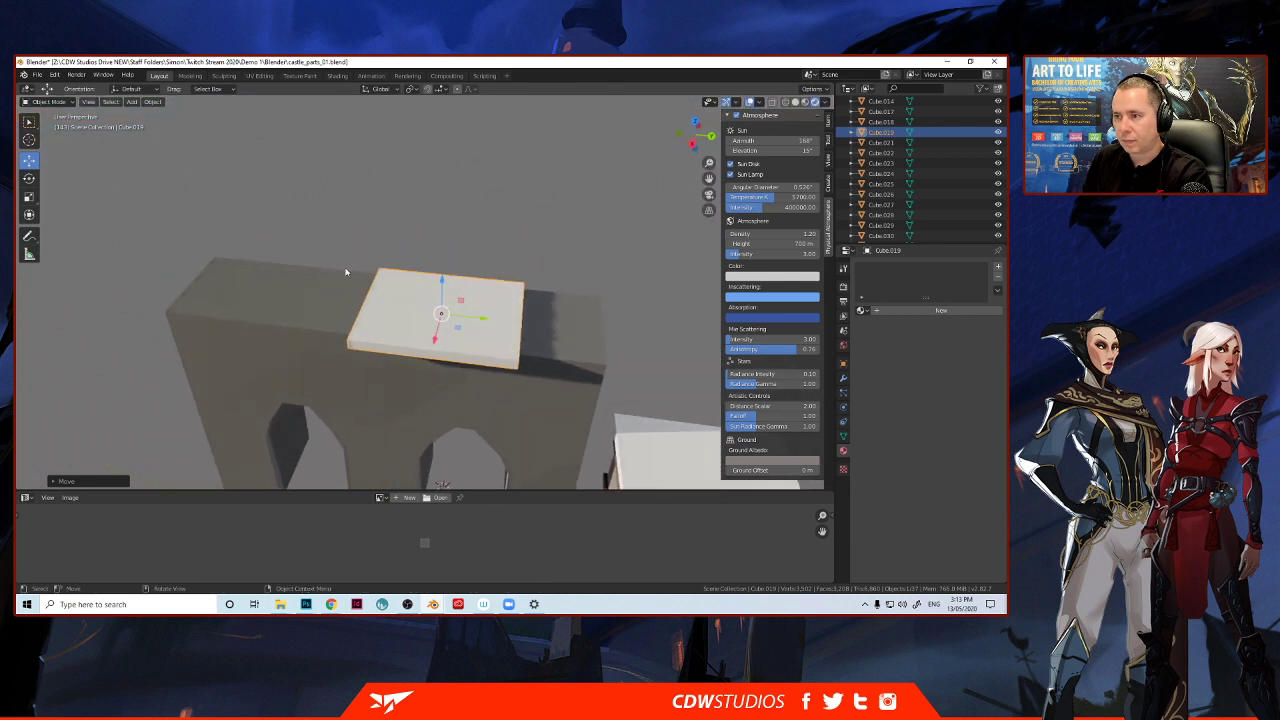
{"action": "mouse_move", "coordinate": [470, 319]}
{"action": "left_mouse_down"}
{"action": "mouse_move", "coordinate": [405, 312]}
{"action": "mouse_move", "coordinate": [488, 328]}
{"action": "left_mouse_up"}
{"action": "left_click", "coordinate": [29, 198]}
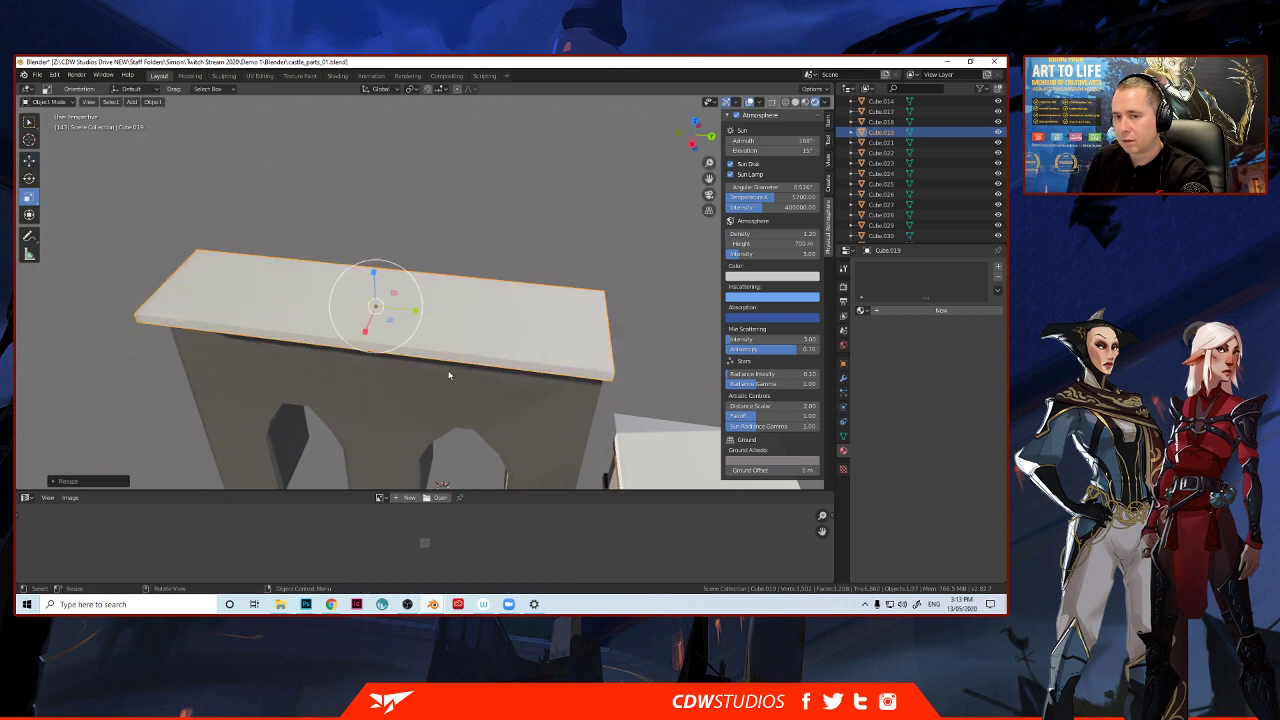
Shorten the roof slab slightly along Y and slide it along Y until it overhangs both ends of the arched wall evenly.
{"action": "middle_click_drag", "start_coordinate": [488, 330], "coordinate": [477, 334]}
{"action": "scroll", "coordinate": [477, 334], "scroll_direction": "up", "scroll_amount": 2}
{"action": "left_click", "coordinate": [696, 139]}
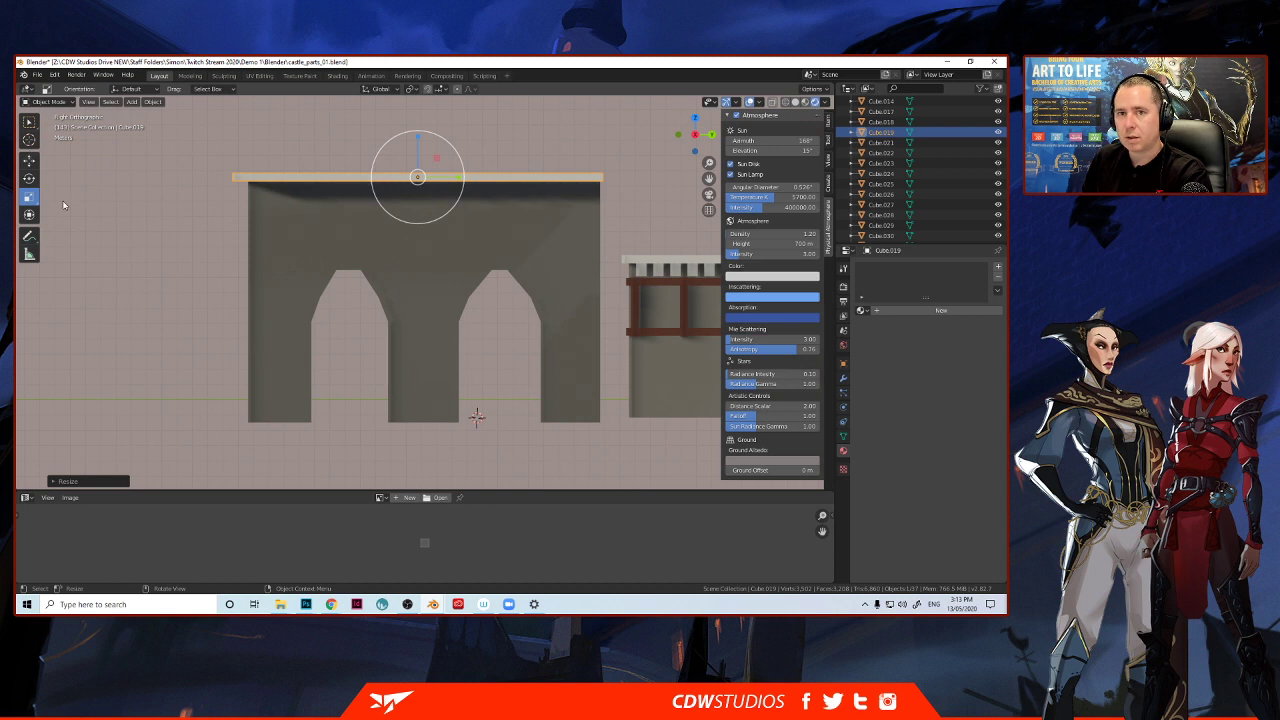
{"action": "left_click_drag", "start_coordinate": [459, 179], "coordinate": [460, 177]}
{"action": "left_click", "coordinate": [30, 160]}
{"action": "left_click", "coordinate": [30, 198]}
{"action": "left_click", "coordinate": [29, 160]}
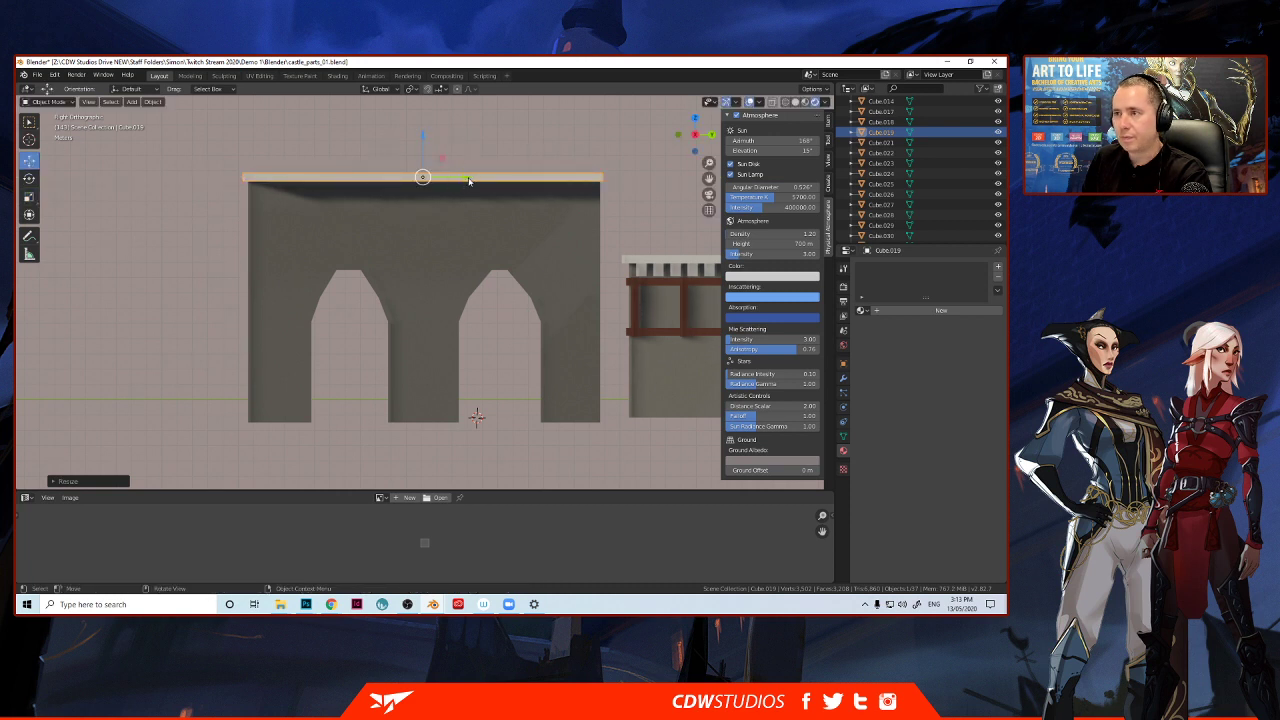
{"action": "scroll", "coordinate": [465, 176], "scroll_direction": "up", "scroll_amount": 1}
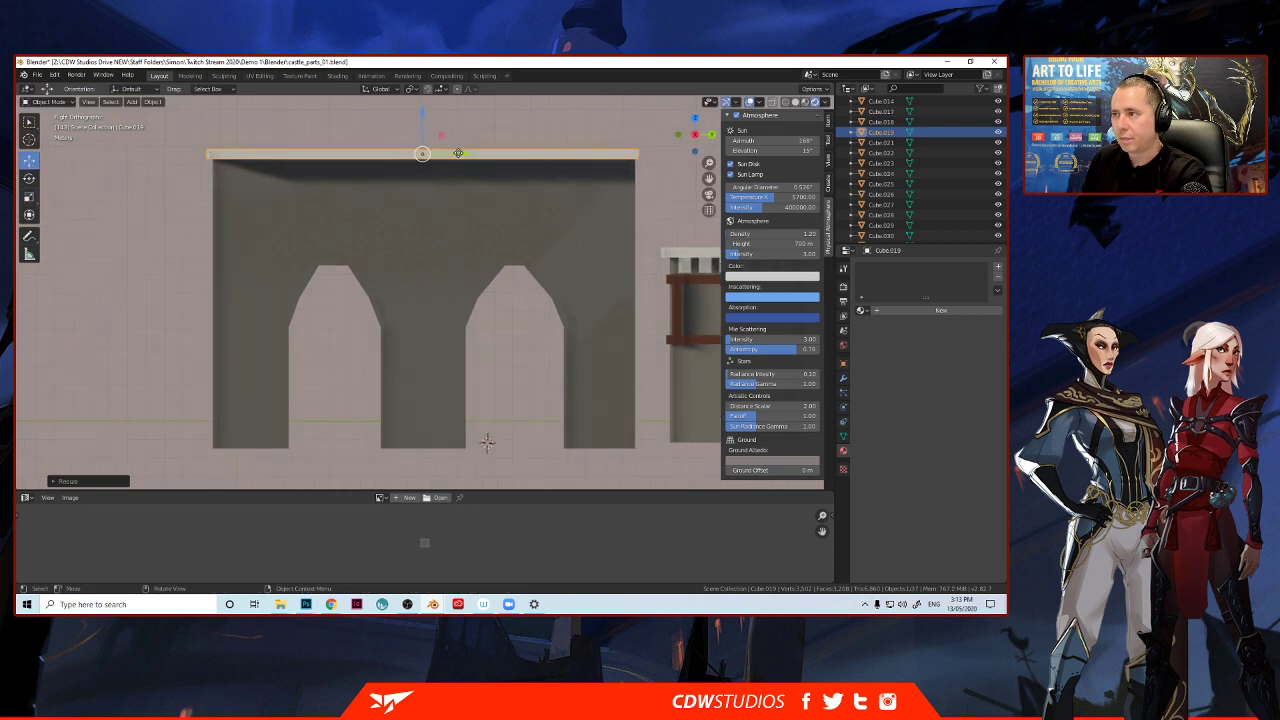
{"action": "left_click_drag", "start_coordinate": [458, 153], "coordinate": [461, 153]}
Adjust the roof slab's position along X so it sits centred over the arched wall's depth.
{"action": "middle_click_drag", "start_coordinate": [443, 195], "coordinate": [349, 216]}
{"action": "scroll", "coordinate": [348, 216], "scroll_direction": "down", "scroll_amount": 3}
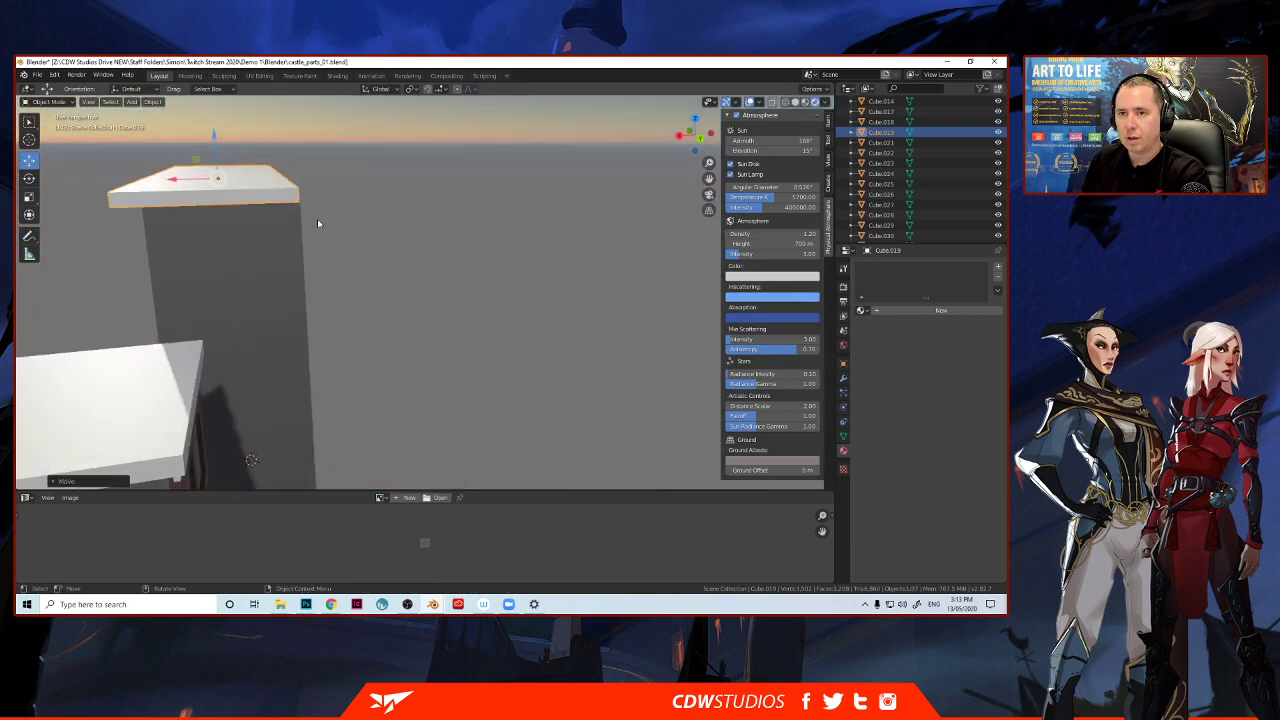
{"action": "middle_click_drag", "start_coordinate": [215, 194], "coordinate": [212, 191]}
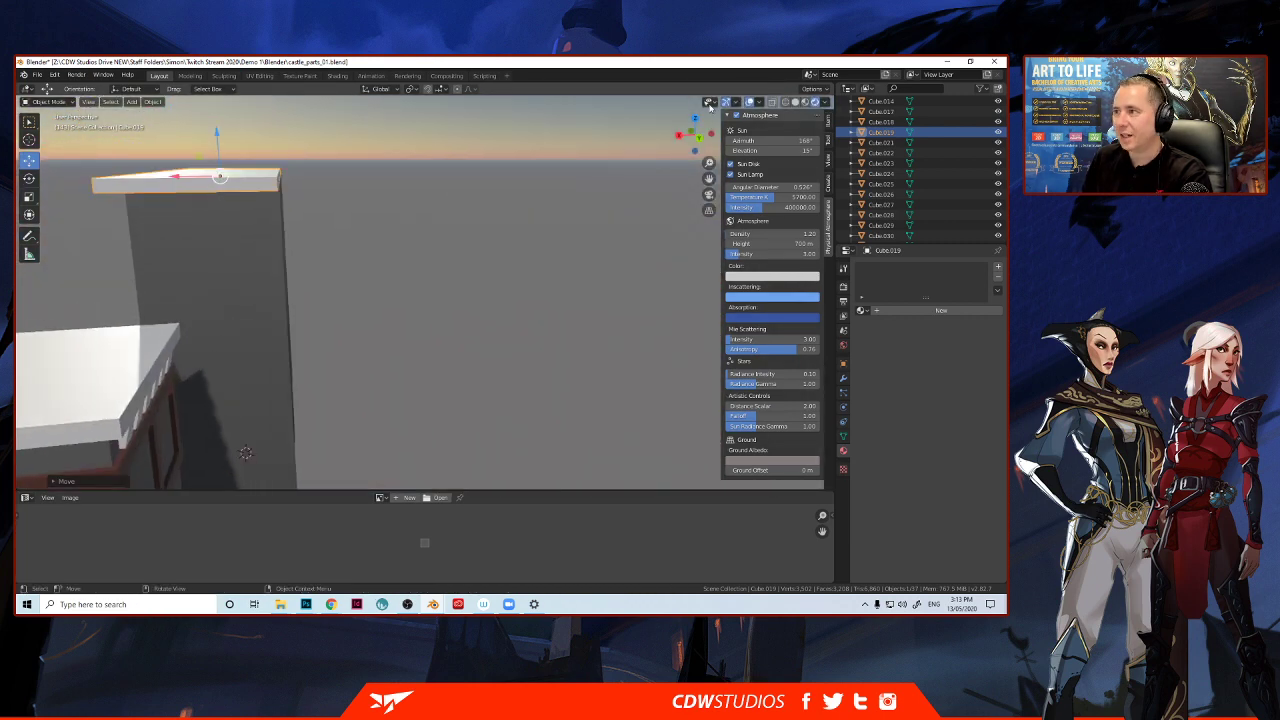
{"action": "left_click", "coordinate": [697, 136]}
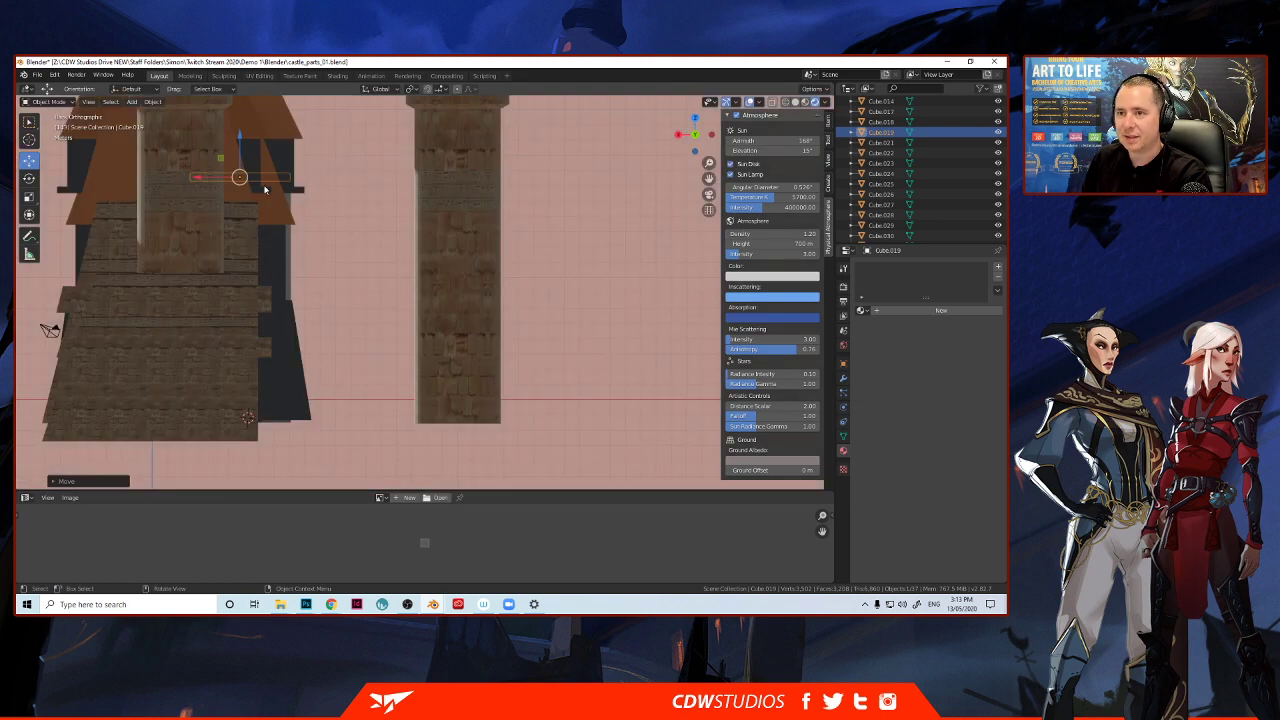
{"action": "left_click_drag", "start_coordinate": [215, 180], "coordinate": [220, 177]}
{"action": "left_click", "coordinate": [693, 133]}
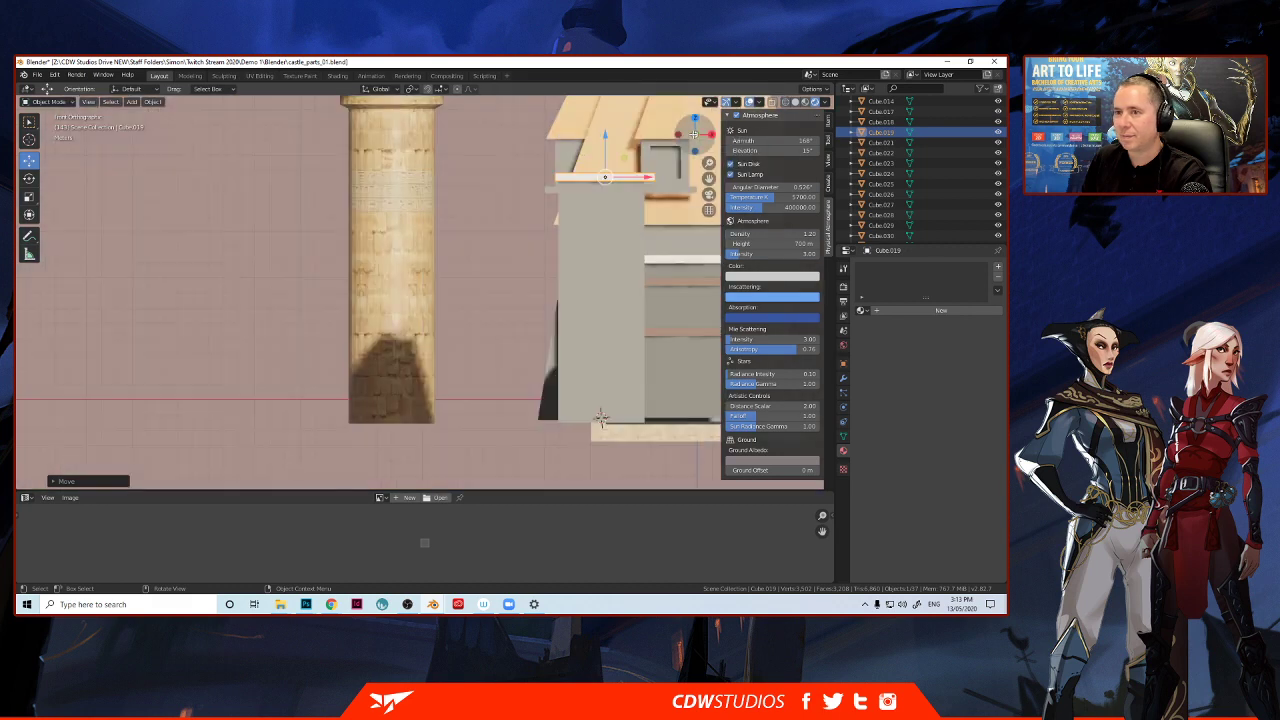
{"action": "left_click_drag", "start_coordinate": [630, 177], "coordinate": [630, 176]}
{"action": "middle_click_drag", "start_coordinate": [630, 195], "coordinate": [574, 209]}
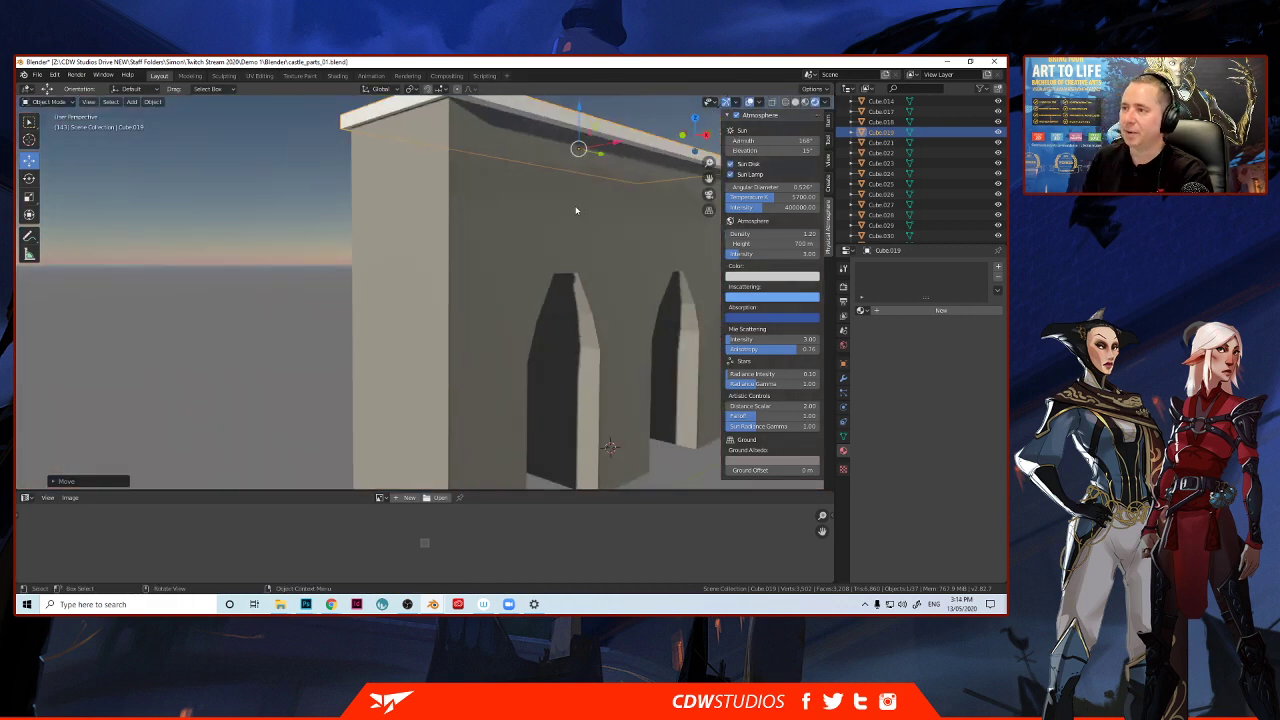
{"action": "scroll", "coordinate": [574, 209], "scroll_direction": "down", "scroll_amount": 3}
{"action": "middle_click_drag", "start_coordinate": [640, 280], "coordinate": [577, 289]}
Duplicate the neighbouring building's lower brown trim band and move the copy to the end of the arched wall, just below the roof slab.
{"action": "left_click", "coordinate": [694, 360]}
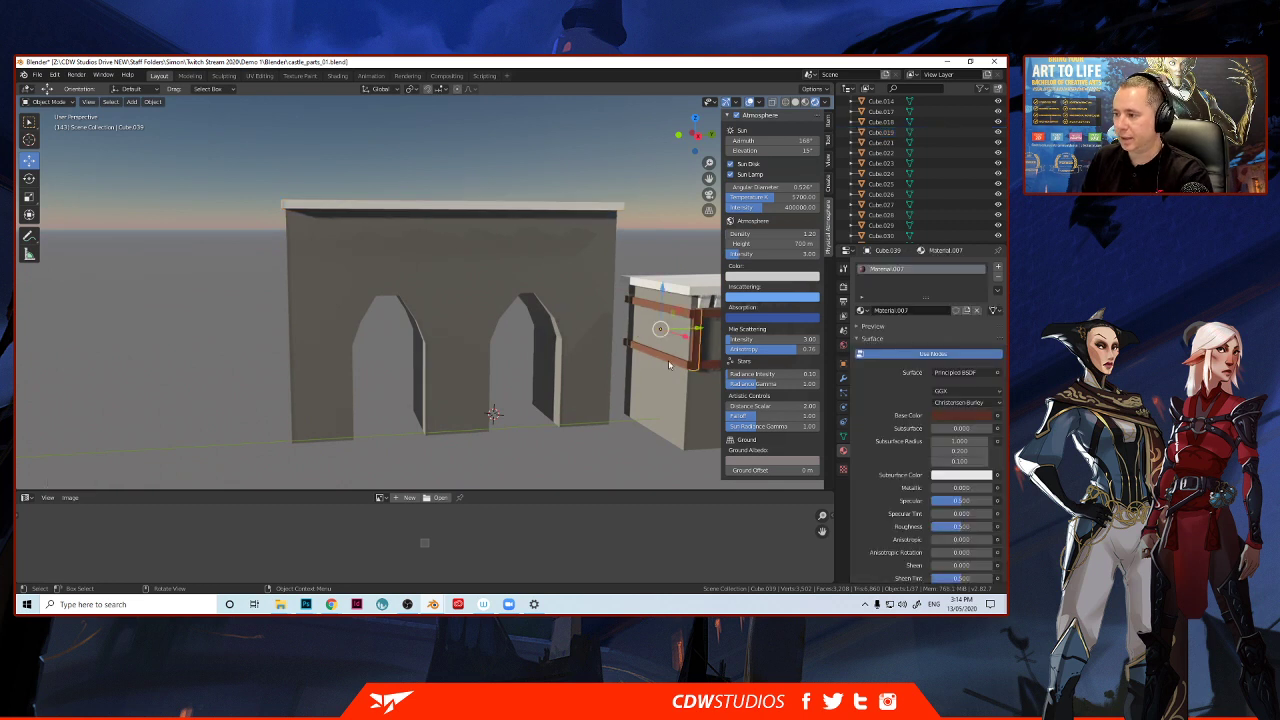
{"action": "left_click", "coordinate": [706, 368]}
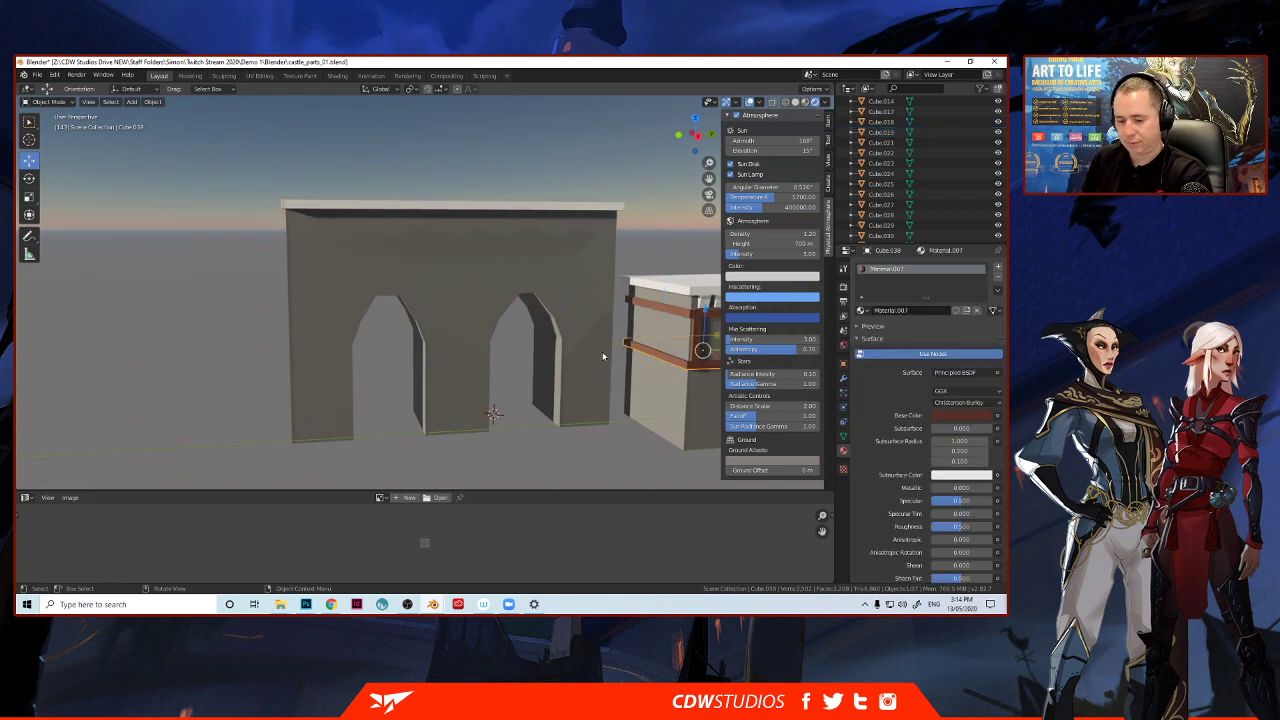
{"action": "key", "text": "shift+d"}
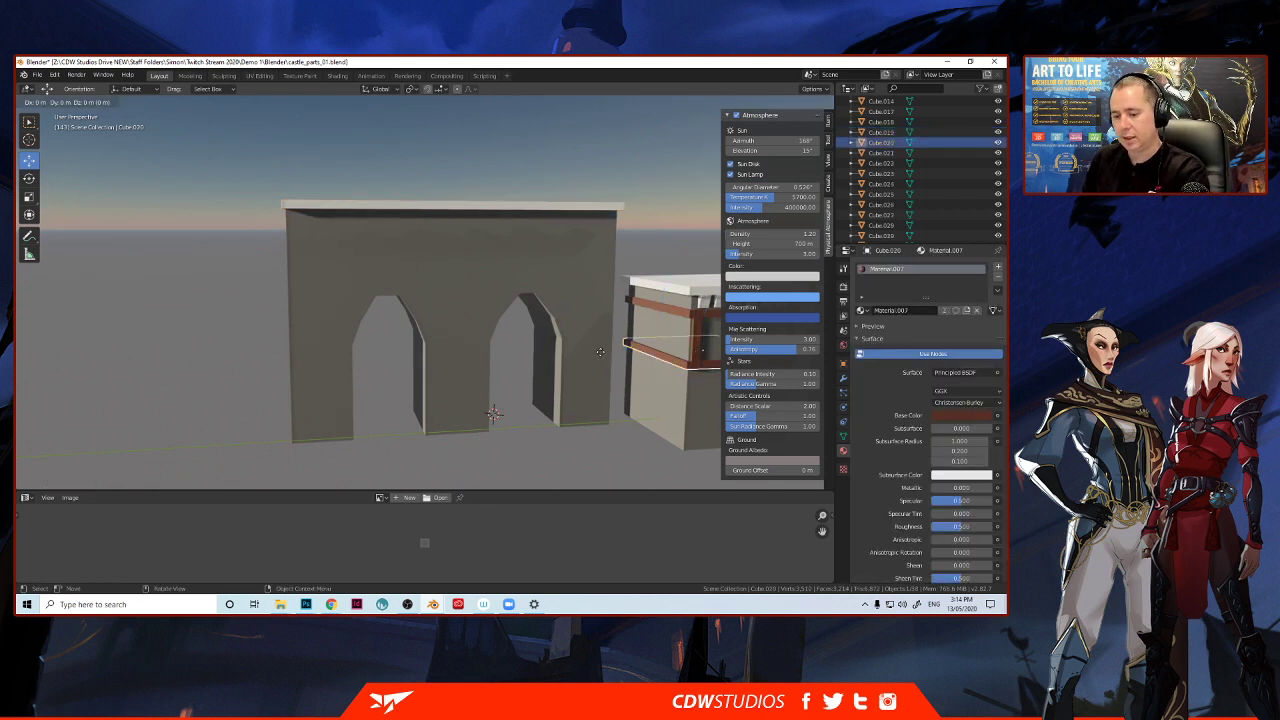
{"action": "right_click", "coordinate": [636, 349]}
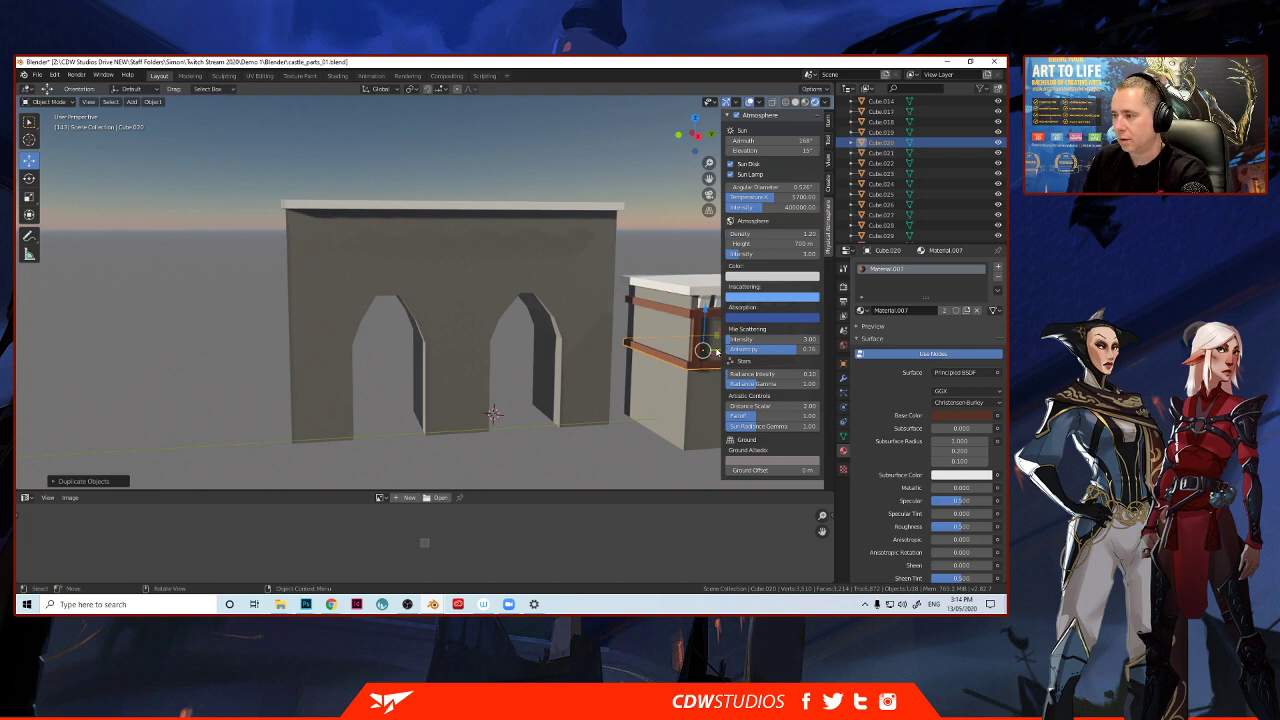
{"action": "left_click_drag", "start_coordinate": [716, 352], "coordinate": [477, 213]}
{"action": "middle_click_drag", "start_coordinate": [409, 246], "coordinate": [538, 268]}
{"action": "left_click_drag", "start_coordinate": [645, 268], "coordinate": [517, 285]}
Centre the copied trim band on the wall along X and narrow it along X to slightly overhang the wall's depth.
{"action": "scroll", "coordinate": [487, 309], "scroll_direction": "up", "scroll_amount": 3}
{"action": "middle_click_drag", "start_coordinate": [528, 313], "coordinate": [440, 312]}
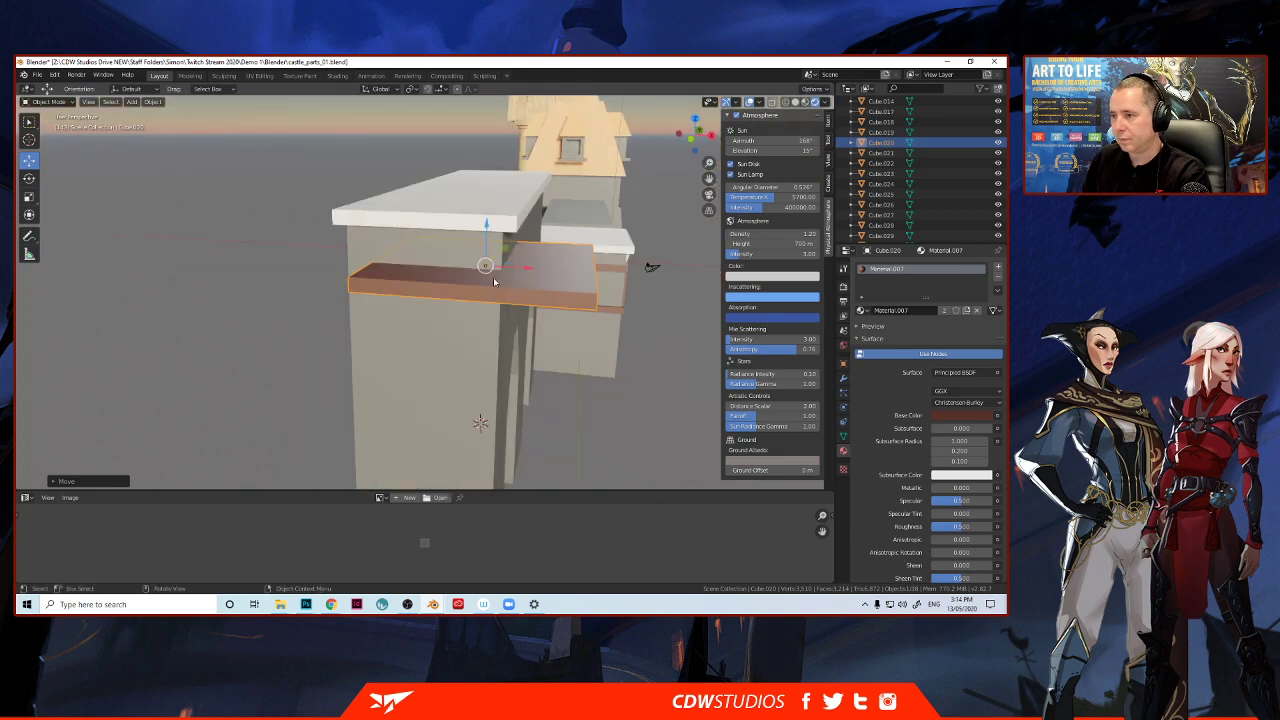
{"action": "left_click_drag", "start_coordinate": [515, 268], "coordinate": [456, 267]}
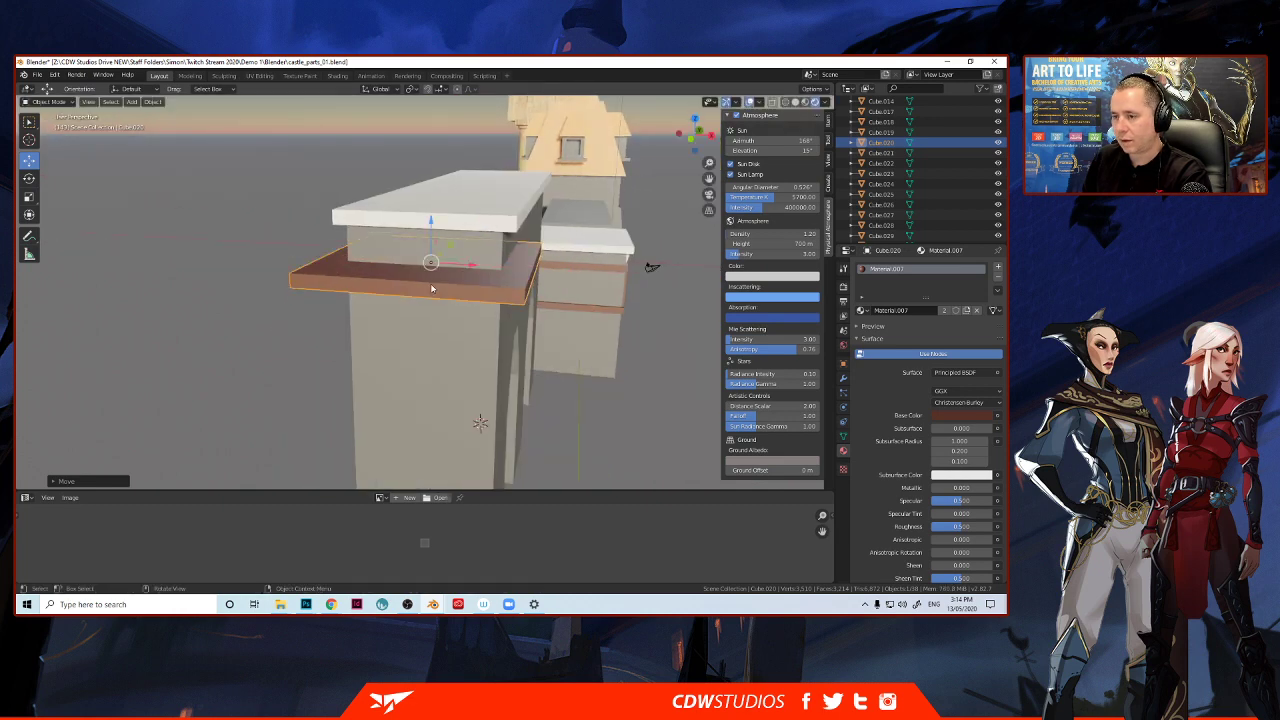
{"action": "middle_click_drag", "start_coordinate": [275, 261], "coordinate": [302, 261]}
{"action": "left_click", "coordinate": [30, 199]}
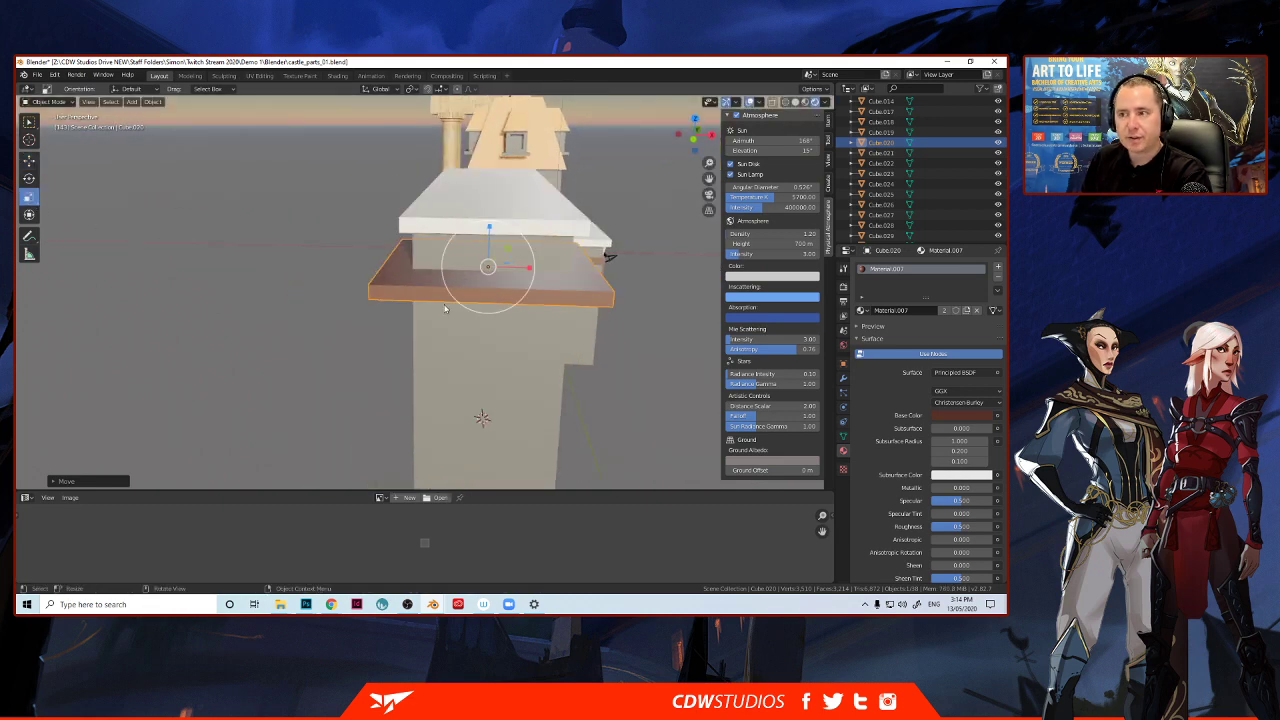
{"action": "left_click_drag", "start_coordinate": [527, 271], "coordinate": [514, 272]}
{"action": "middle_click_drag", "start_coordinate": [514, 272], "coordinate": [493, 298]}
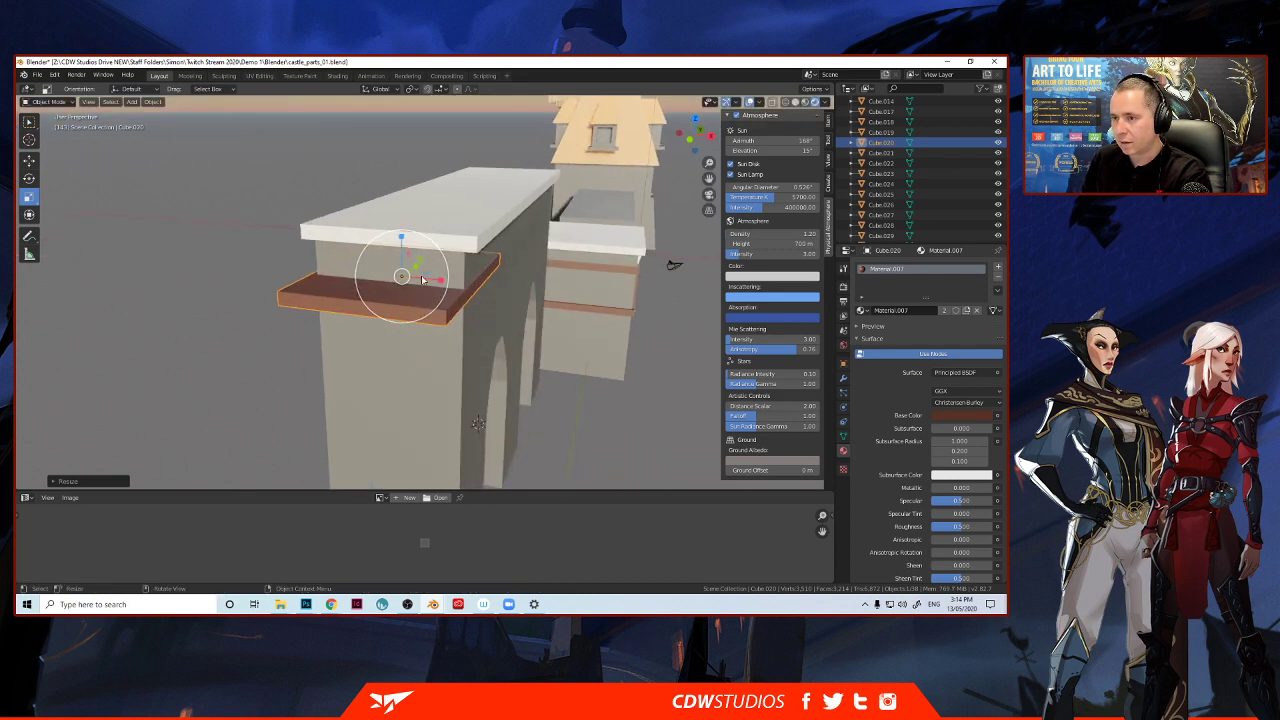
{"action": "left_click", "coordinate": [29, 161]}
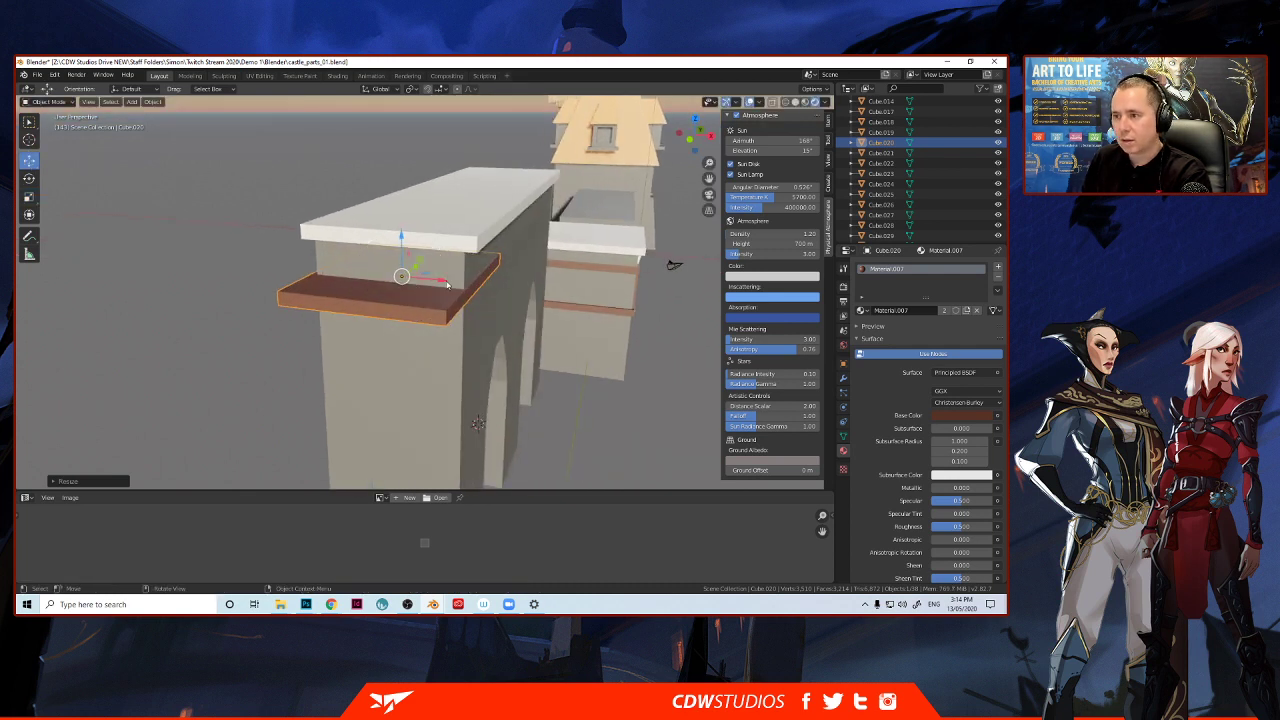
{"action": "left_click_drag", "start_coordinate": [447, 286], "coordinate": [441, 291]}
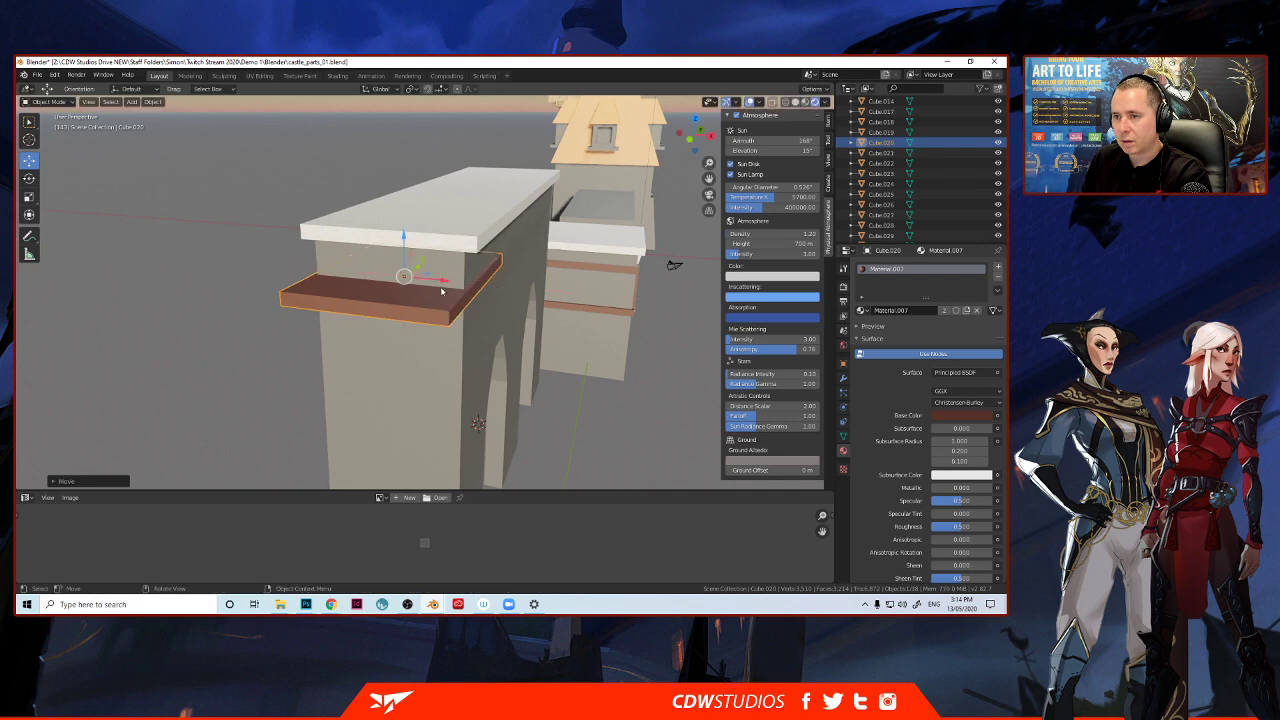
Move the trim band along Y to the wall's middle and stretch it along Y to slightly overhang both ends.
{"action": "middle_click_drag", "start_coordinate": [441, 291], "coordinate": [384, 305]}
{"action": "scroll", "coordinate": [457, 303], "scroll_direction": "up", "scroll_amount": 2}
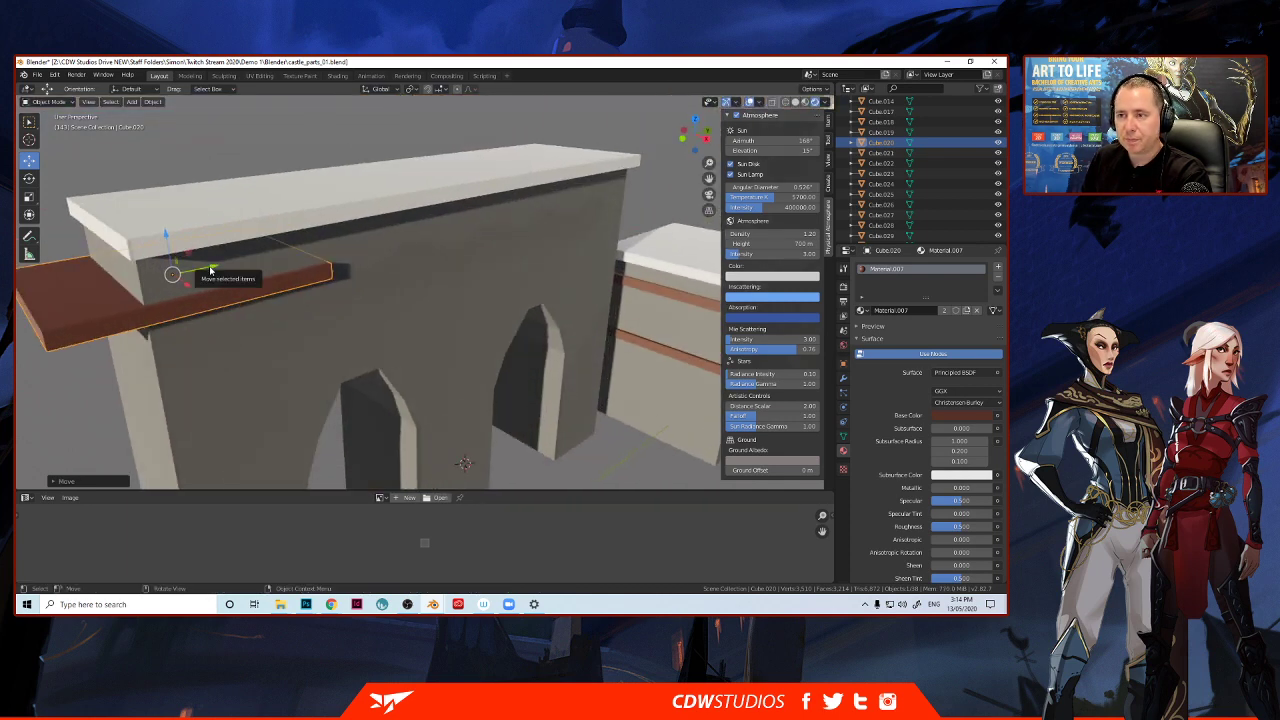
{"action": "left_click_drag", "start_coordinate": [210, 269], "coordinate": [441, 248]}
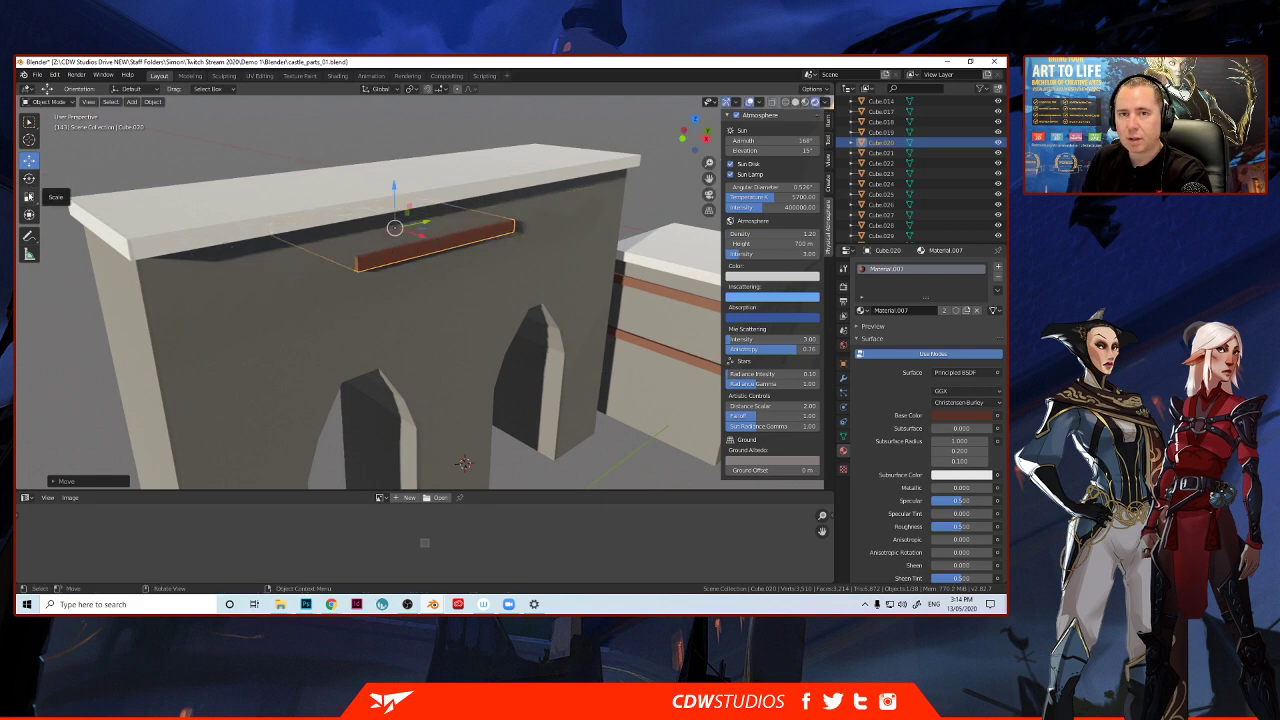
{"action": "left_click", "coordinate": [29, 196]}
{"action": "left_click_drag", "start_coordinate": [427, 221], "coordinate": [649, 158]}
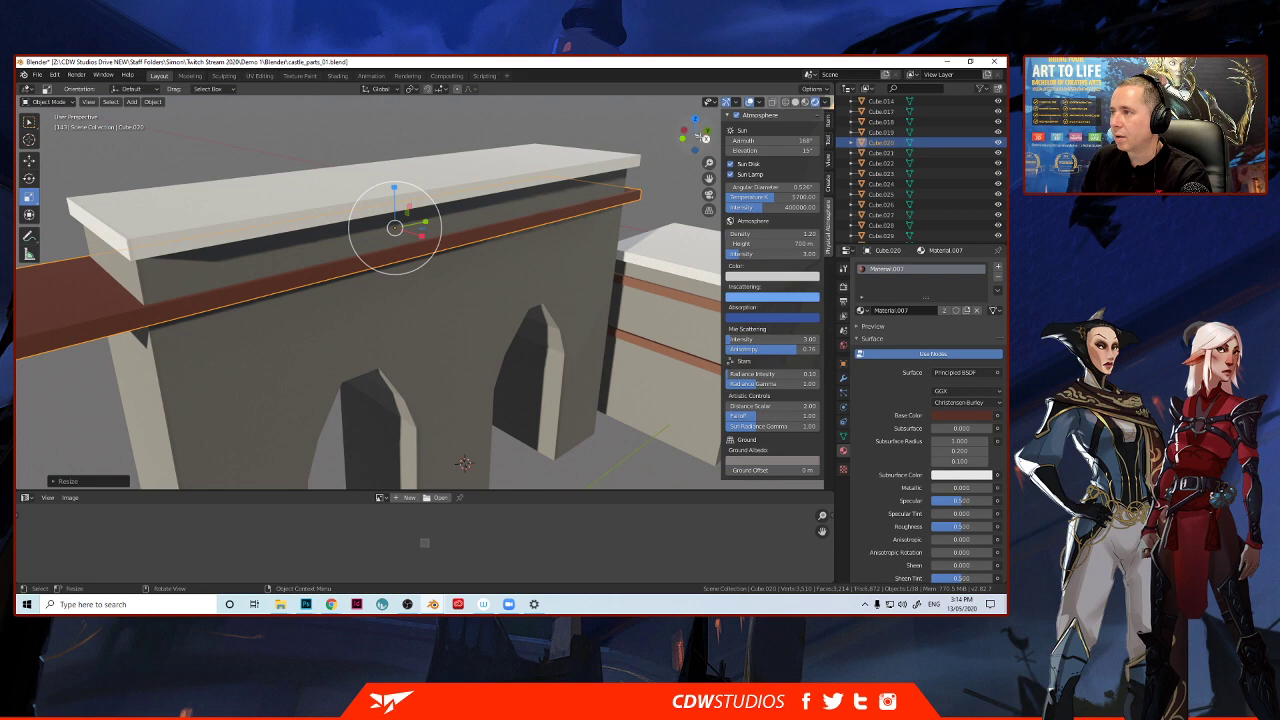
{"action": "key", "text": "KP_3"}
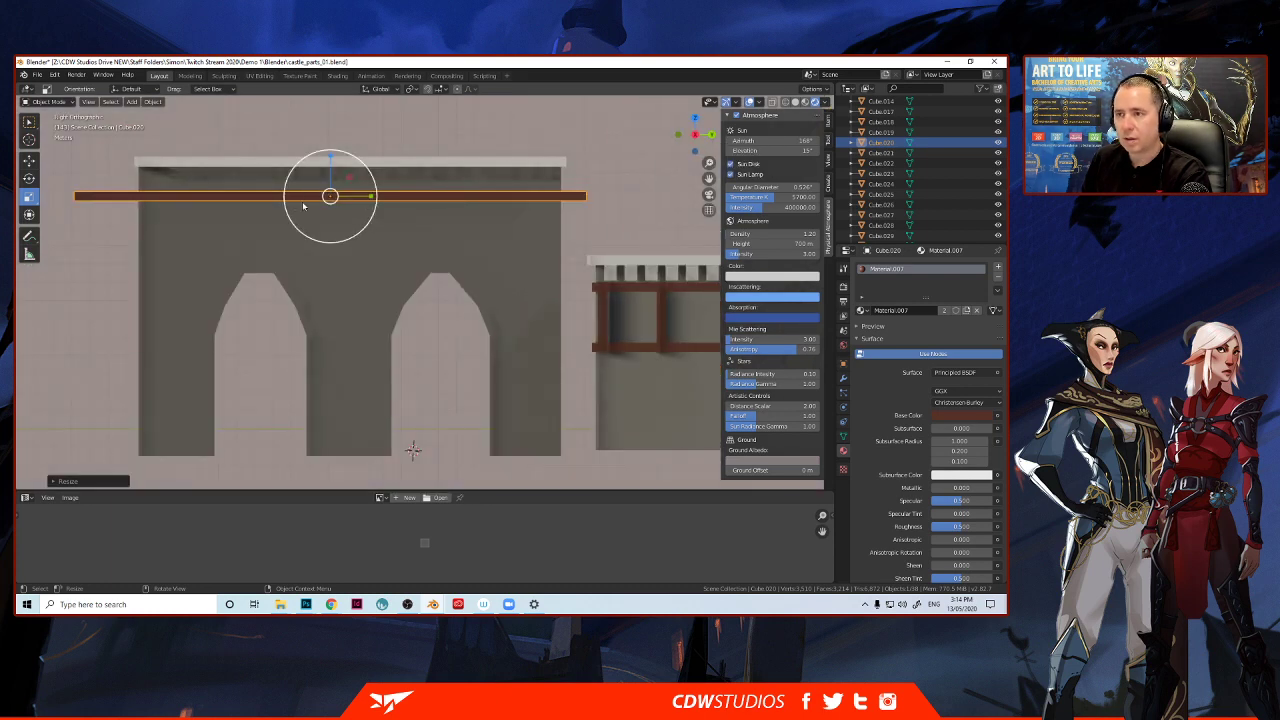
{"action": "left_click_drag", "start_coordinate": [370, 196], "coordinate": [381, 197]}
{"action": "left_click", "coordinate": [30, 161]}
{"action": "left_click", "coordinate": [29, 196]}
Make a linked duplicate of the trim band and lower it along Z to just above the arch openings.
{"action": "middle_click_drag", "start_coordinate": [381, 197], "coordinate": [339, 247]}
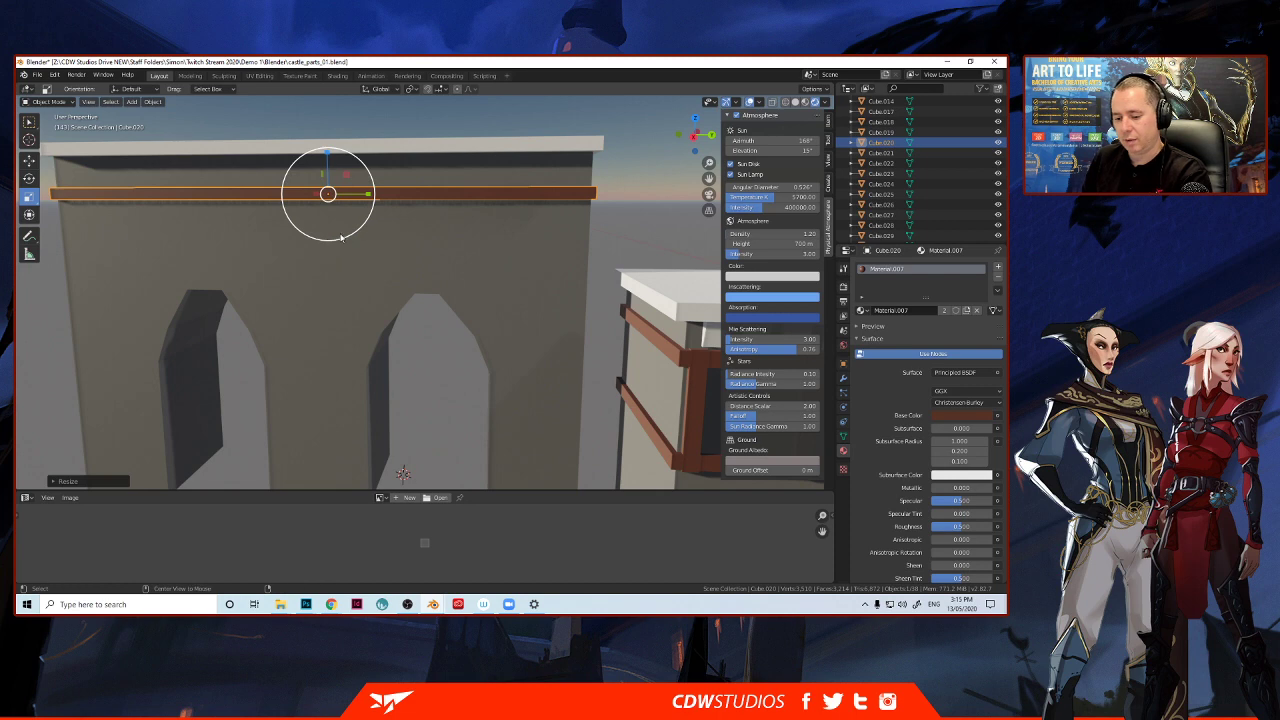
{"action": "key", "text": "alt+d"}
{"action": "right_click", "coordinate": [340, 236]}
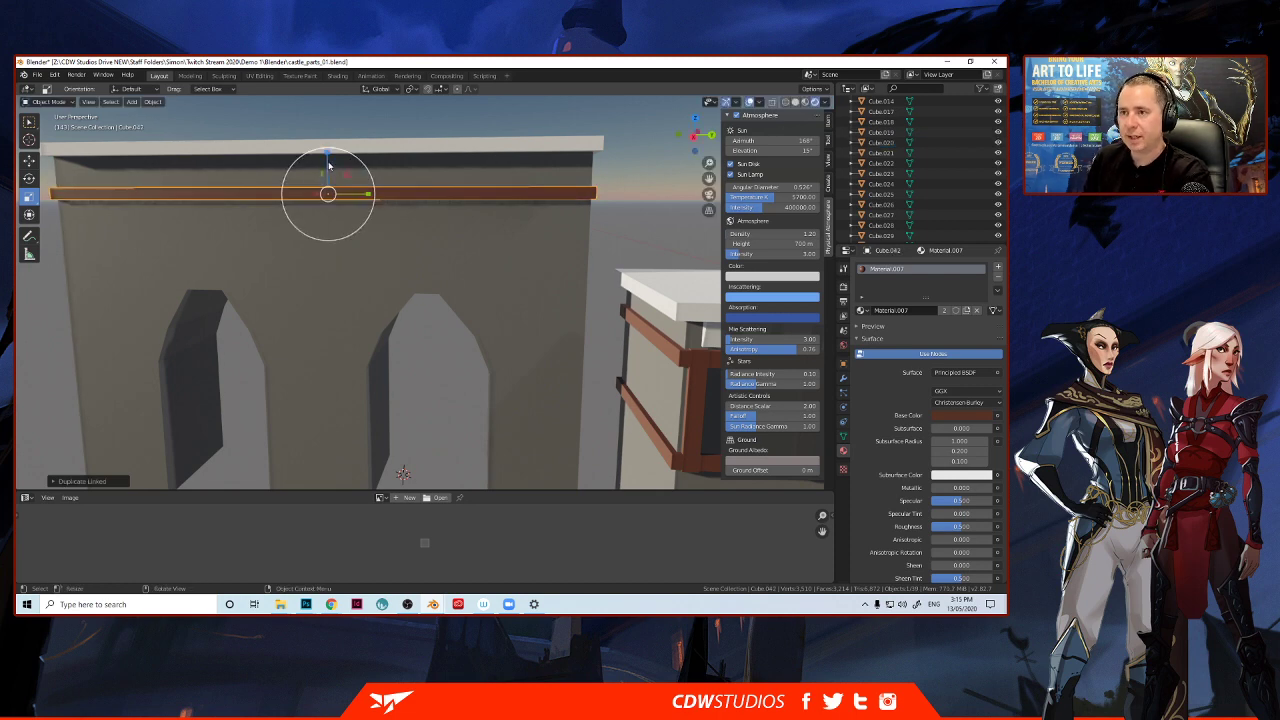
{"action": "left_click", "coordinate": [29, 160]}
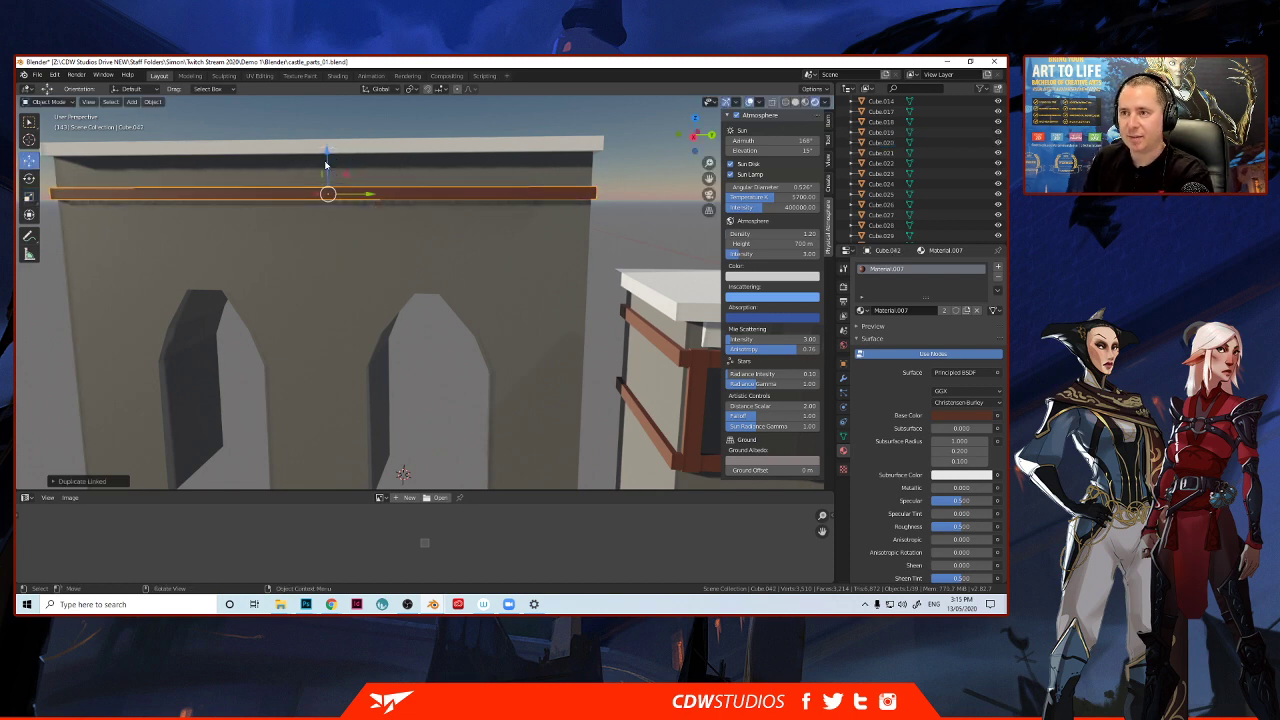
{"action": "left_click_drag", "start_coordinate": [326, 163], "coordinate": [322, 238]}
{"action": "middle_click_drag", "start_coordinate": [322, 238], "coordinate": [366, 237]}
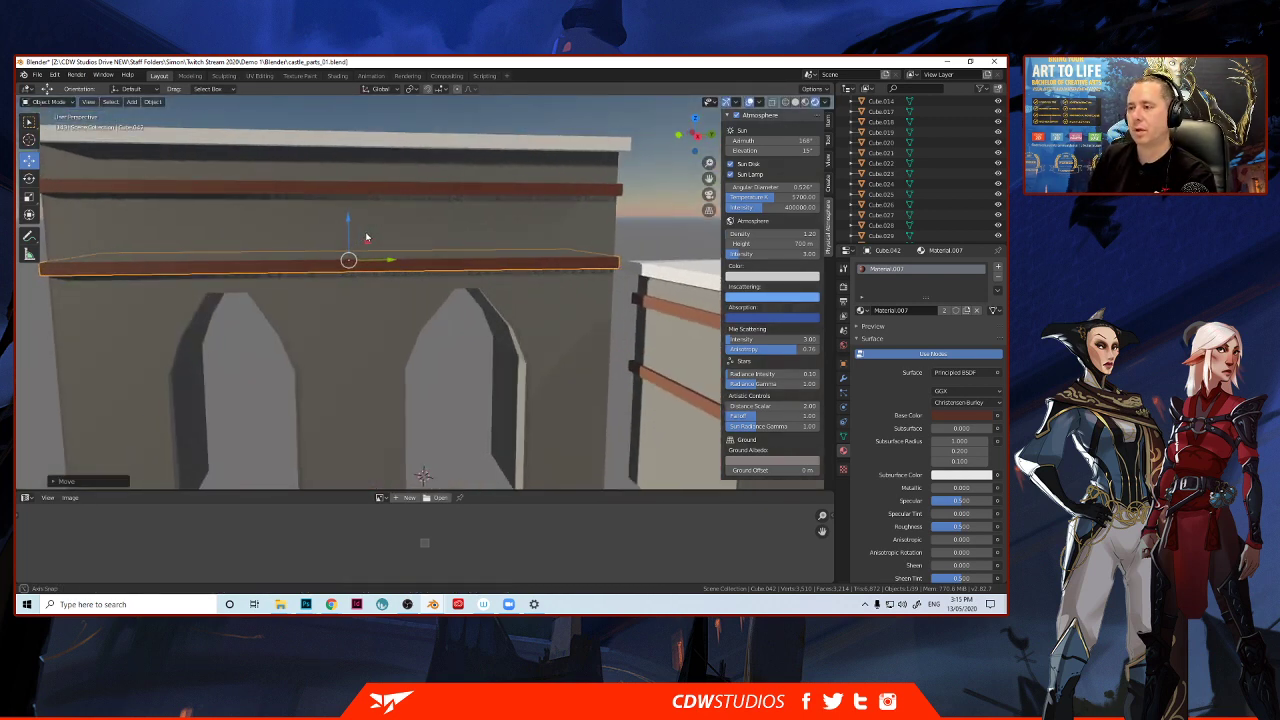
{"action": "scroll", "coordinate": [366, 237], "scroll_direction": "down", "scroll_amount": 5}
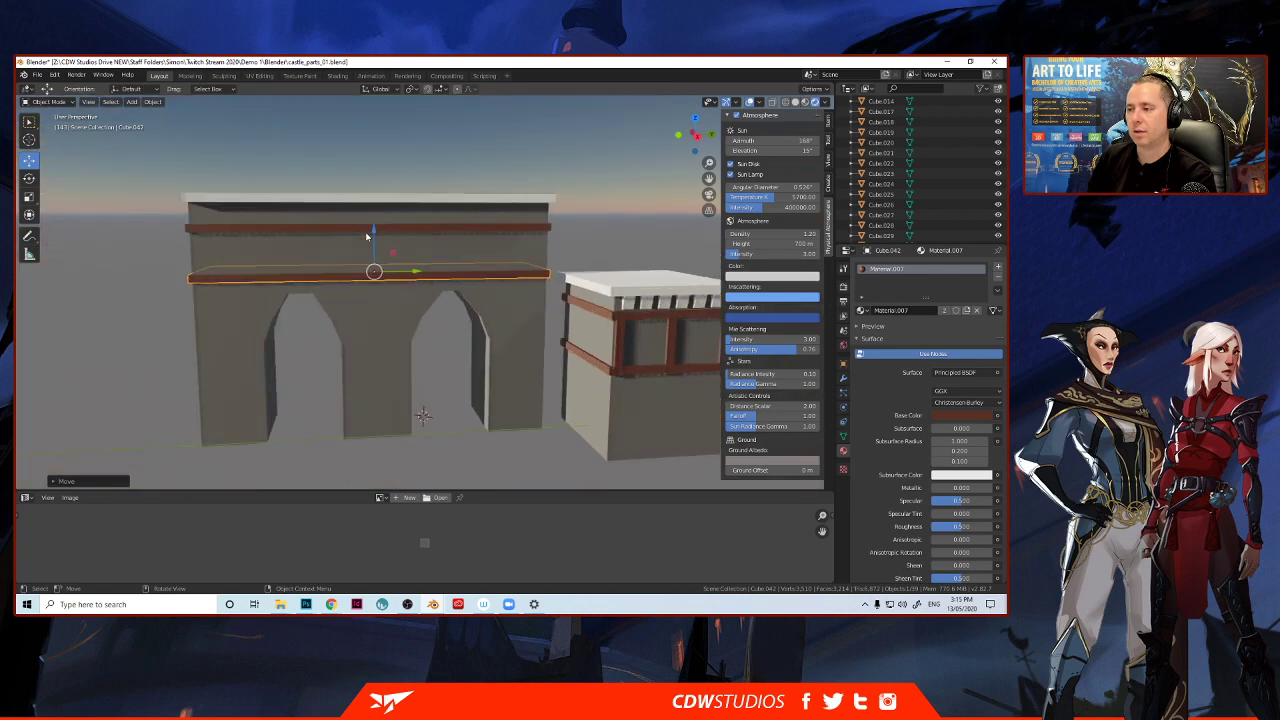
Make a linked duplicate of the neighbouring building's vertical brown post, move it along Y to the arched wall and raise it between the two bands.
{"action": "left_click", "coordinate": [562, 343]}
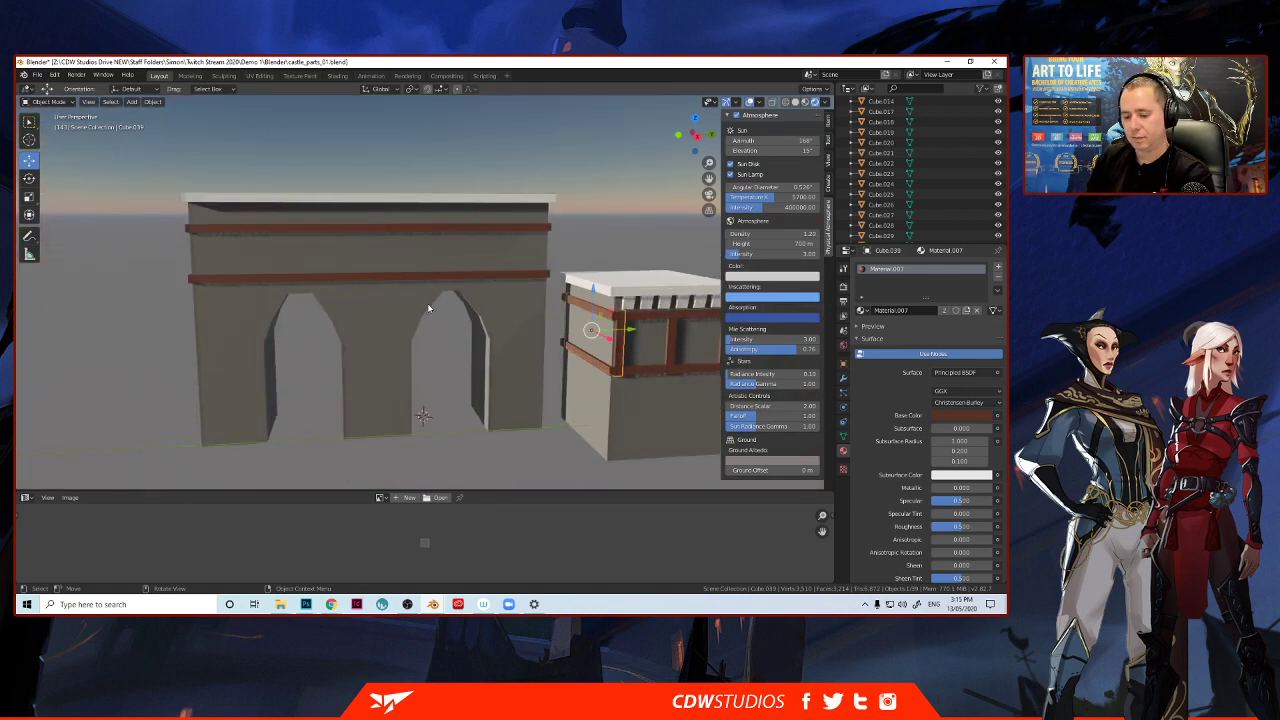
{"action": "key", "text": "alt+d"}
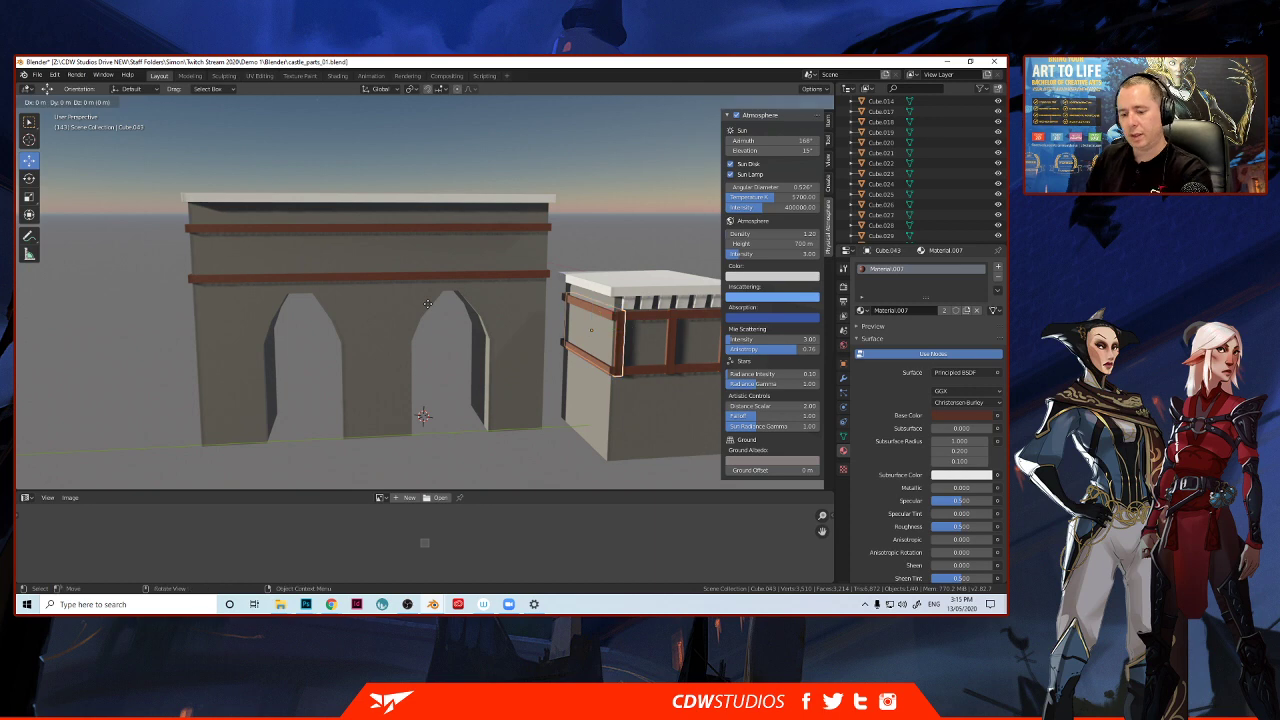
{"action": "right_click", "coordinate": [430, 307]}
{"action": "key", "text": "g"}
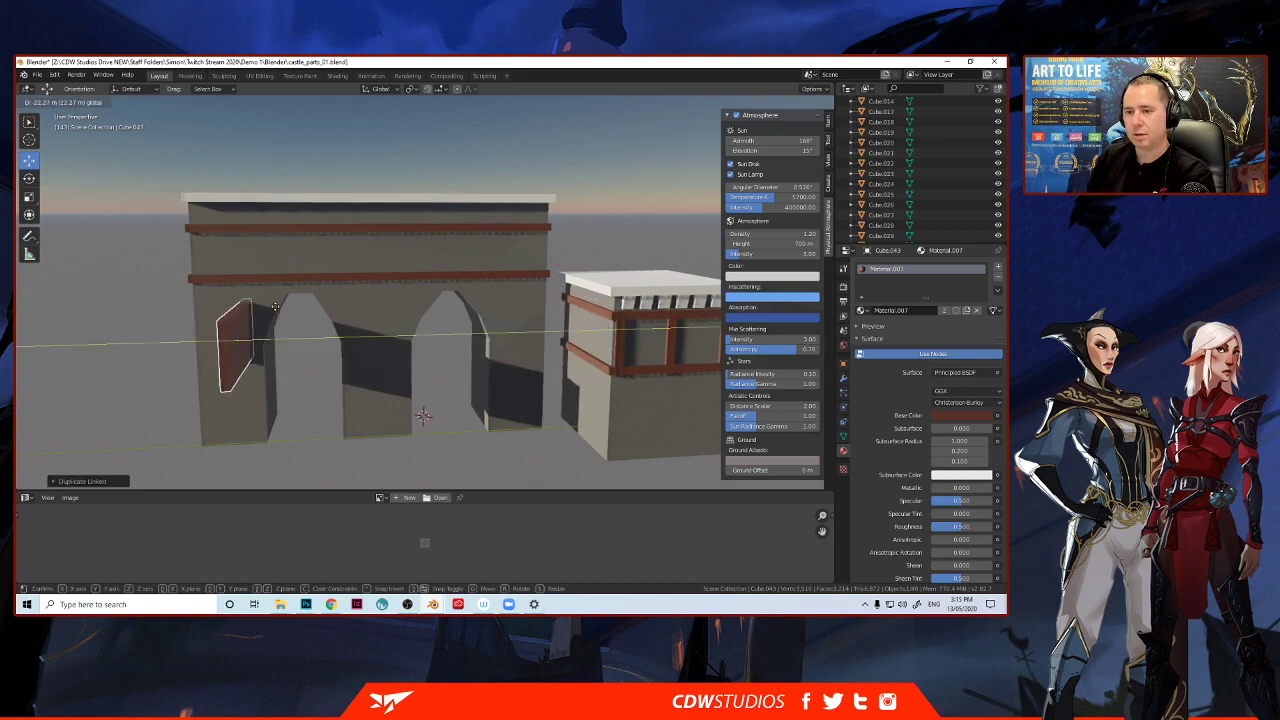
{"action": "left_click", "coordinate": [251, 315]}
{"action": "left_click_drag", "start_coordinate": [215, 301], "coordinate": [215, 220]}
Move the copied vertical post along X into the wall so its edge protrudes slightly past the arched front face.
{"action": "scroll", "coordinate": [189, 275], "scroll_direction": "up", "scroll_amount": 2}
{"action": "middle_click_drag", "start_coordinate": [189, 276], "coordinate": [463, 288]}
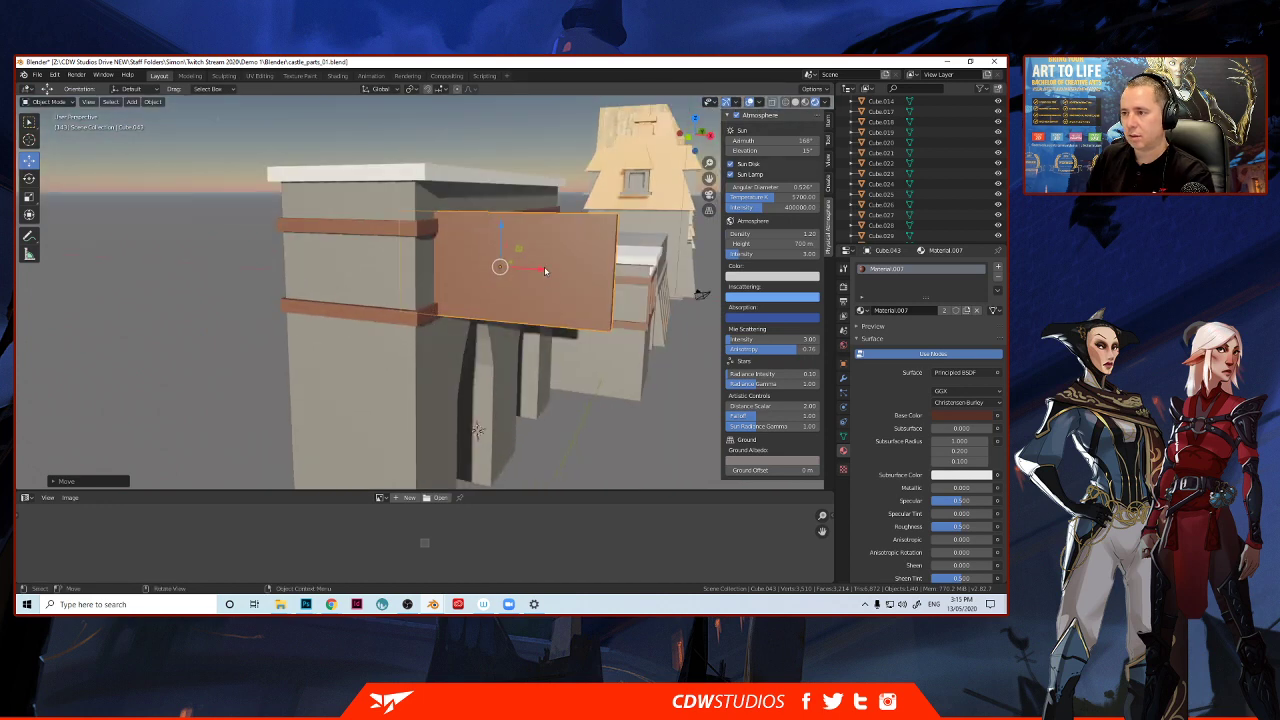
{"action": "left_click_drag", "start_coordinate": [545, 270], "coordinate": [391, 268]}
{"action": "scroll", "coordinate": [396, 284], "scroll_direction": "up", "scroll_amount": 4}
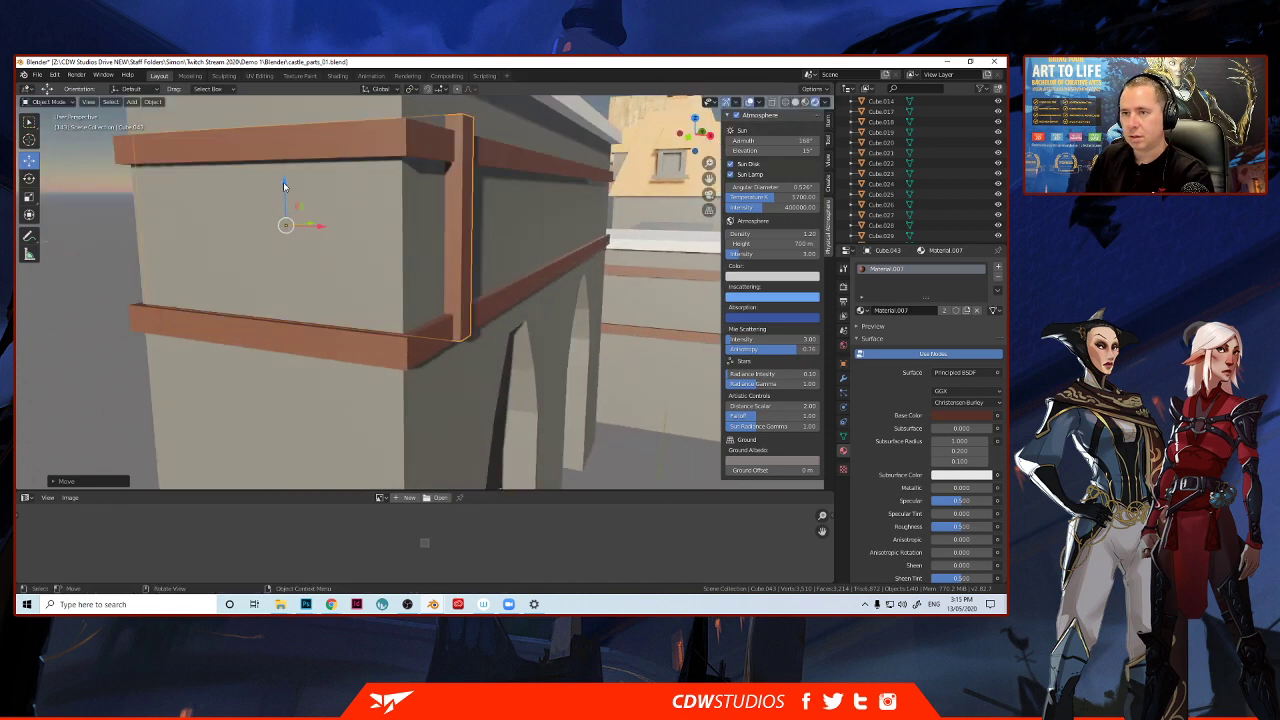
Shorten the copied vertical post along X so it is closer to the arched wall's thickness.
{"action": "middle_click_drag", "start_coordinate": [283, 182], "coordinate": [325, 243]}
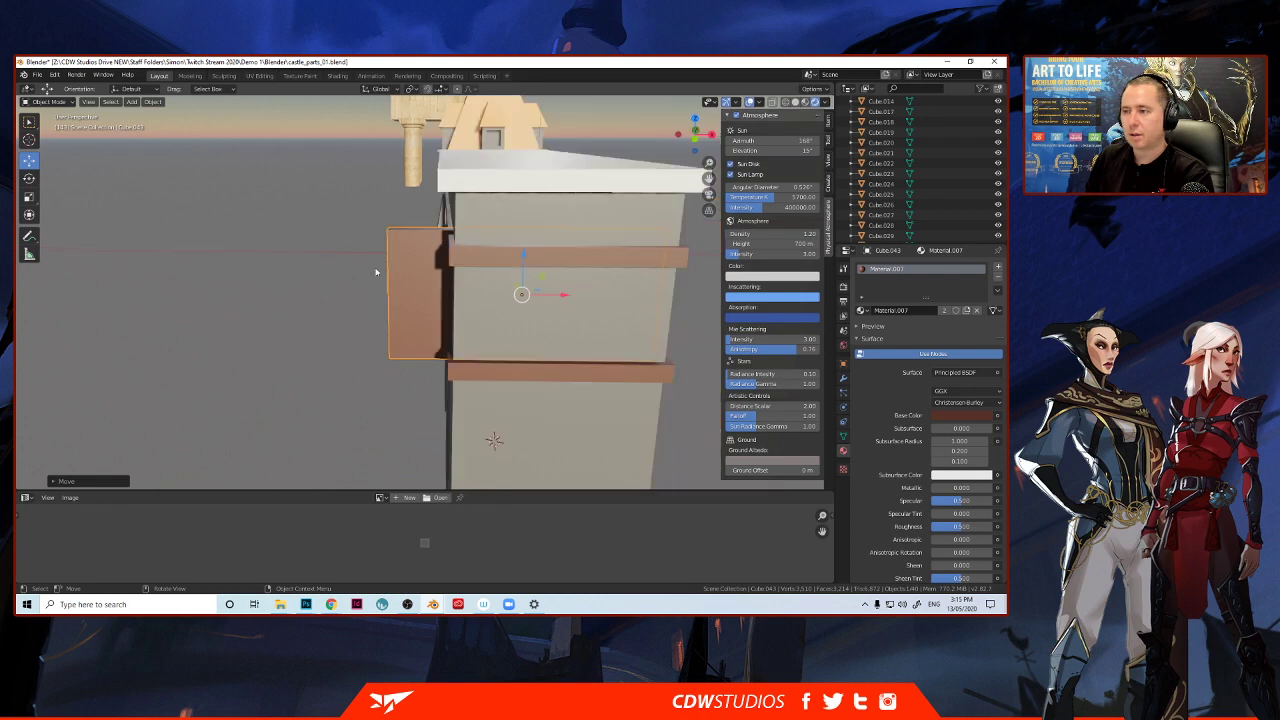
{"action": "key", "text": "KP_1"}
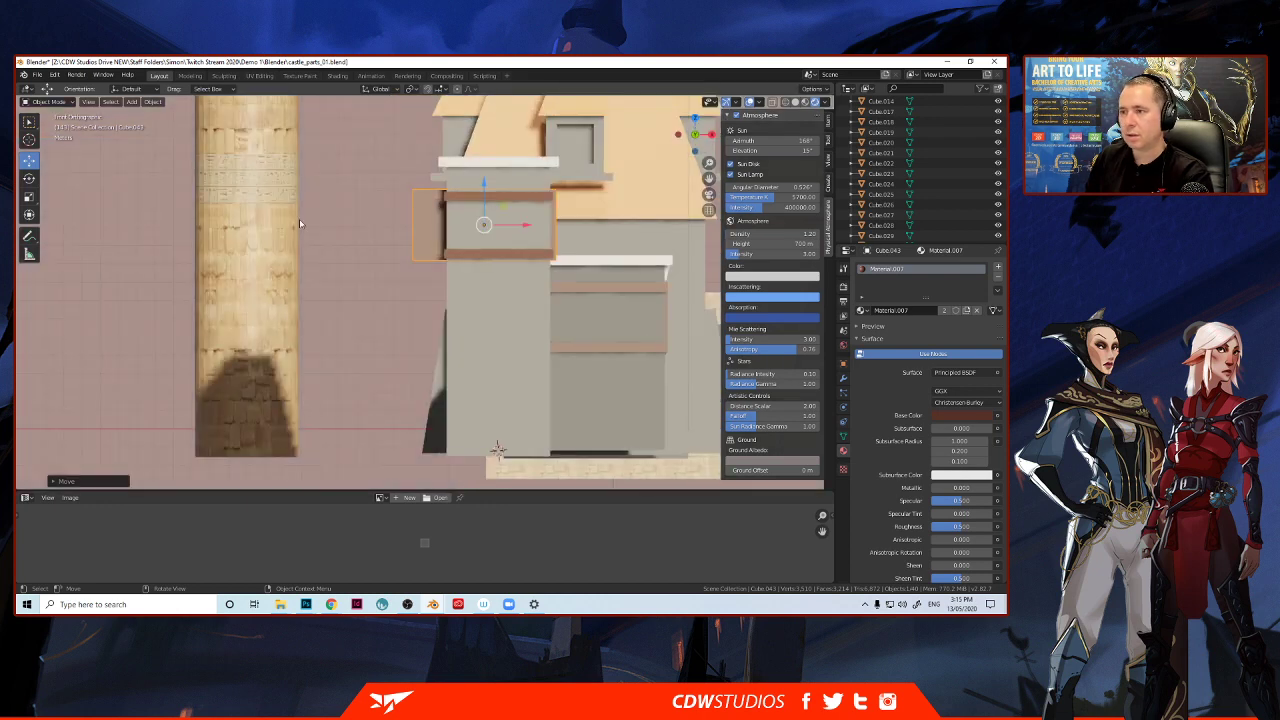
{"action": "left_click", "coordinate": [29, 197]}
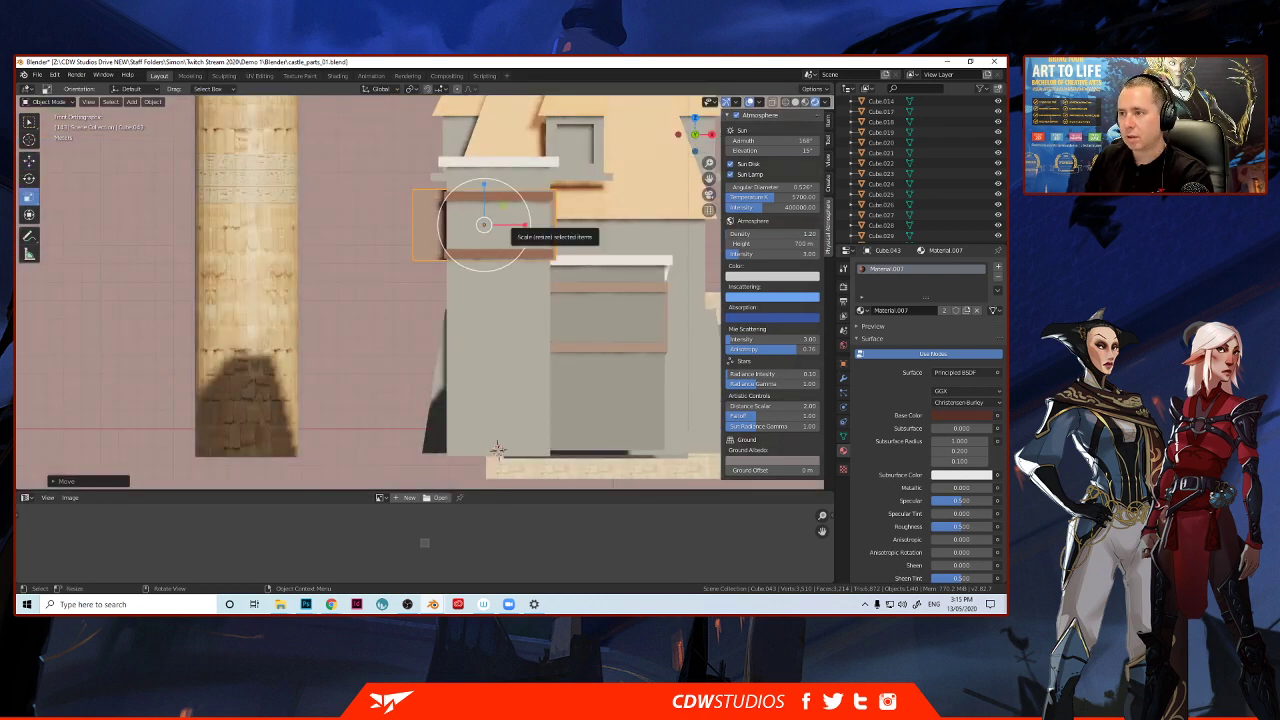
{"action": "left_click_drag", "start_coordinate": [523, 225], "coordinate": [514, 225]}
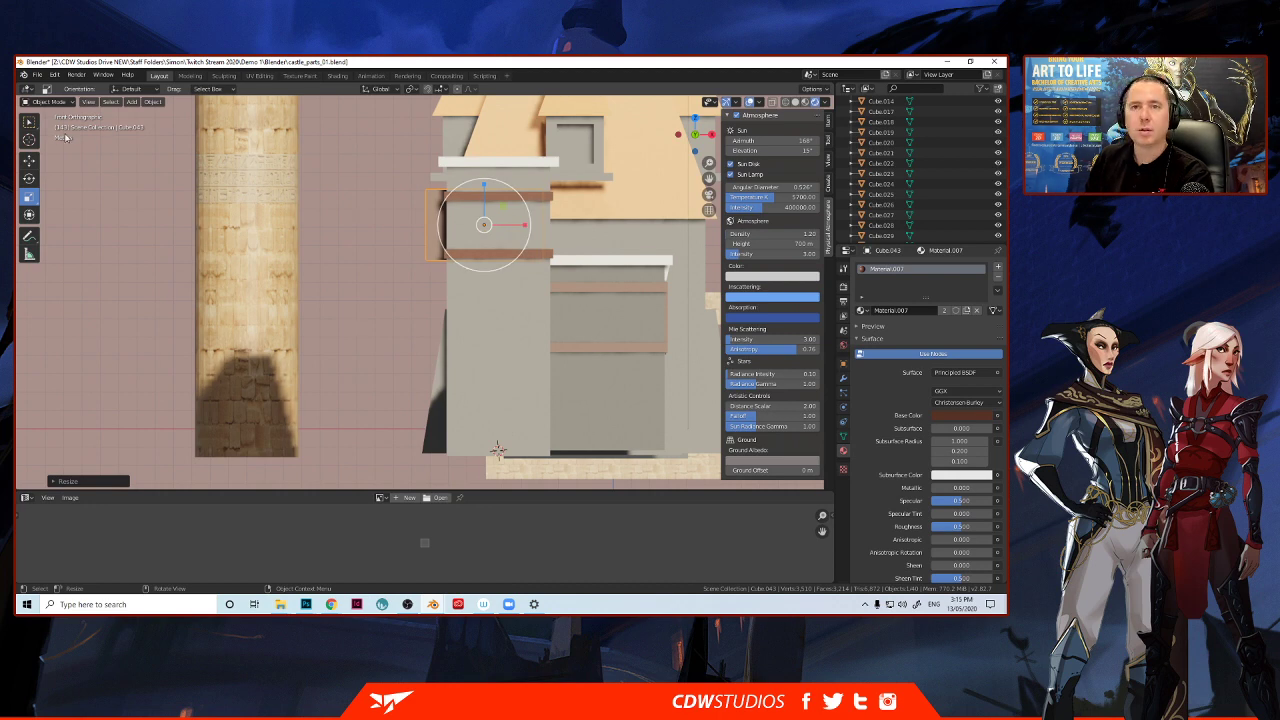
Move the post along X and fine-tune its X scale so it protrudes slightly past both faces of the arched wall.
{"action": "left_click", "coordinate": [29, 160]}
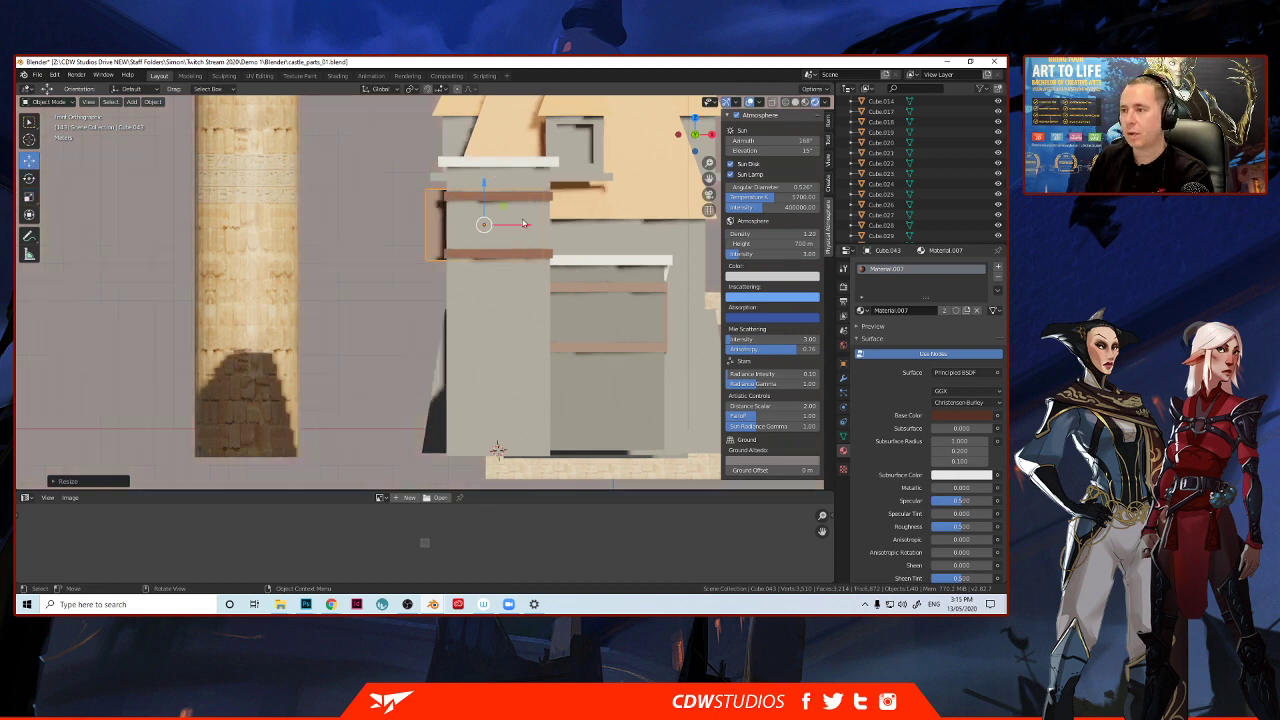
{"action": "key", "text": "g"}
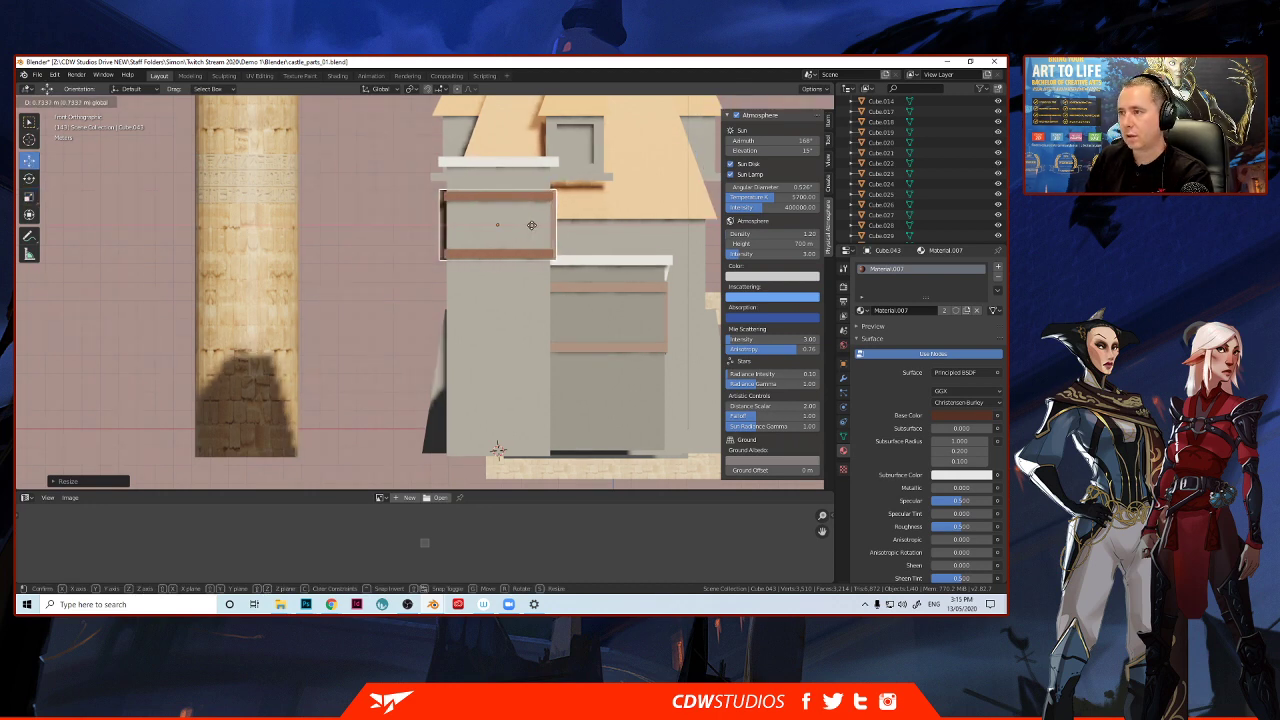
{"action": "left_click", "coordinate": [531, 225]}
{"action": "scroll", "coordinate": [535, 227], "scroll_direction": "up", "scroll_amount": 3}
{"action": "middle_click_drag", "start_coordinate": [555, 231], "coordinate": [440, 250], "text": "shift"}
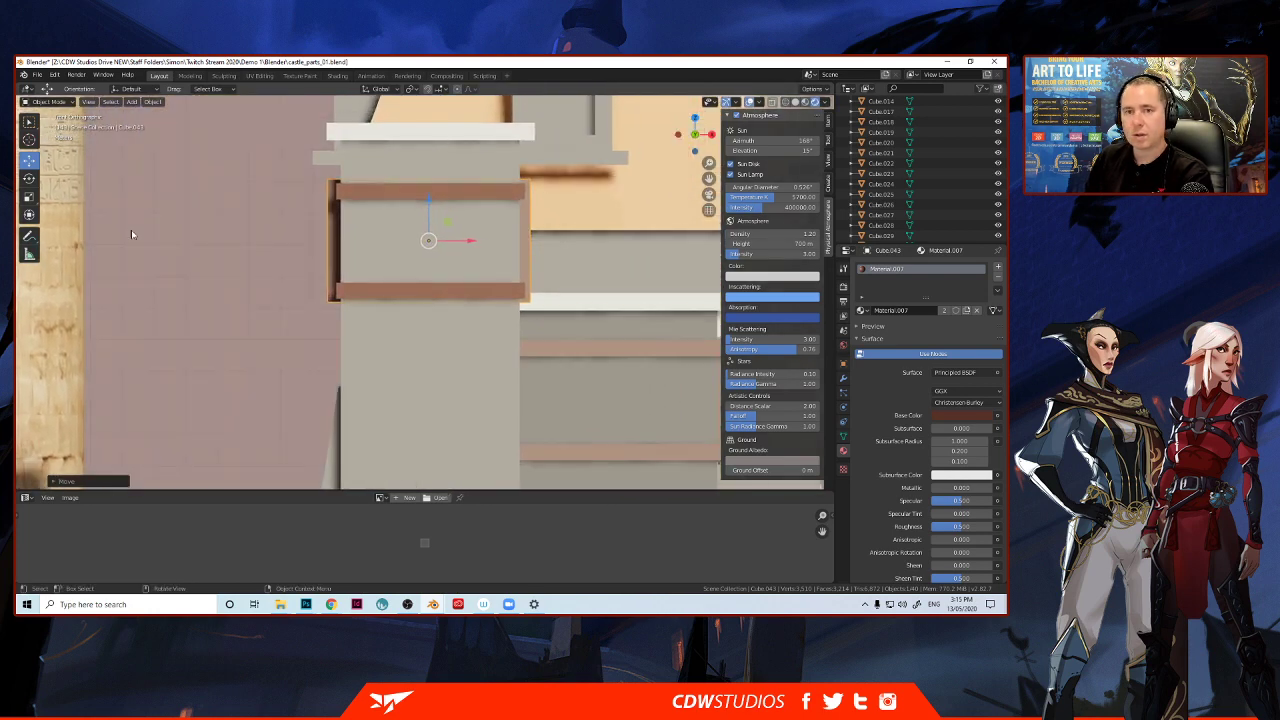
{"action": "left_click", "coordinate": [29, 196]}
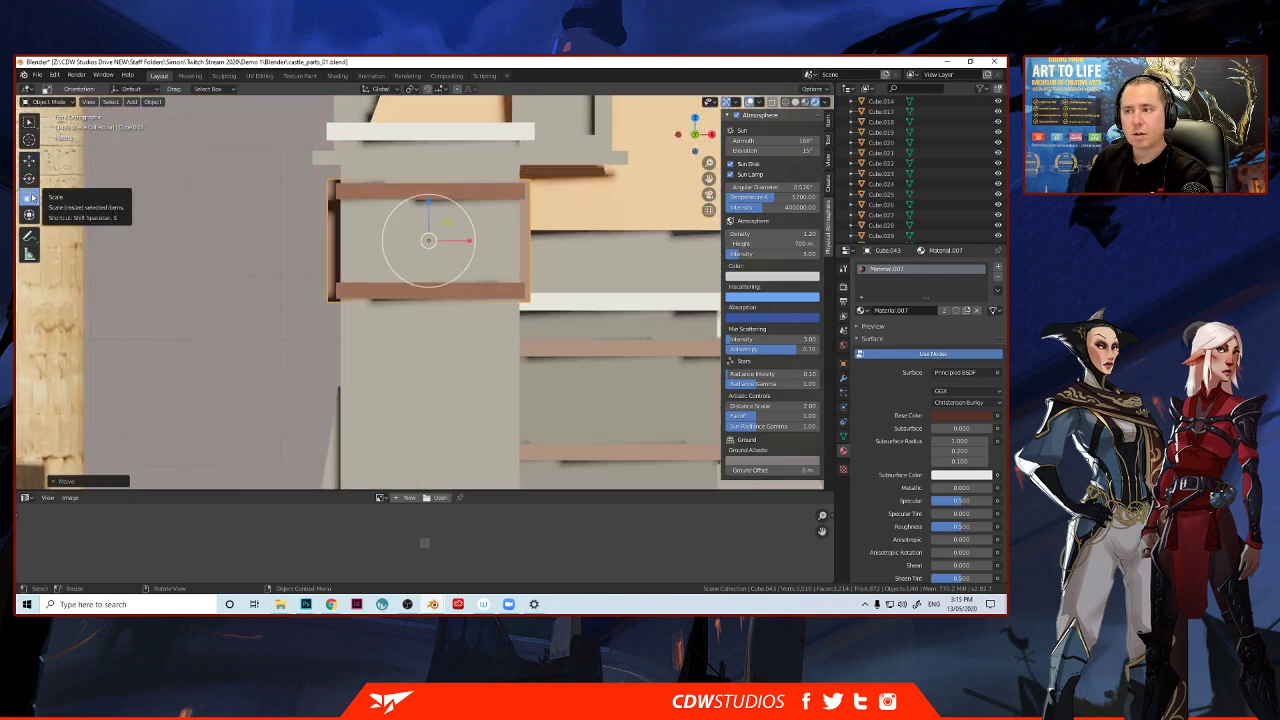
{"action": "mouse_move", "coordinate": [469, 241]}
{"action": "left_mouse_down"}
{"action": "mouse_move", "coordinate": [457, 238]}
{"action": "mouse_move", "coordinate": [469, 240]}
{"action": "left_mouse_up"}
{"action": "left_click", "coordinate": [29, 160]}
Move the post along Y to the wall's corner, near the ends of the two trim bands.
{"action": "middle_click_drag", "start_coordinate": [469, 240], "coordinate": [431, 274]}
{"action": "scroll", "coordinate": [457, 267], "scroll_direction": "down", "scroll_amount": 6}
{"action": "scroll", "coordinate": [415, 275], "scroll_direction": "up", "scroll_amount": 4}
{"action": "middle_click_drag", "start_coordinate": [328, 282], "coordinate": [442, 271], "text": "shift"}
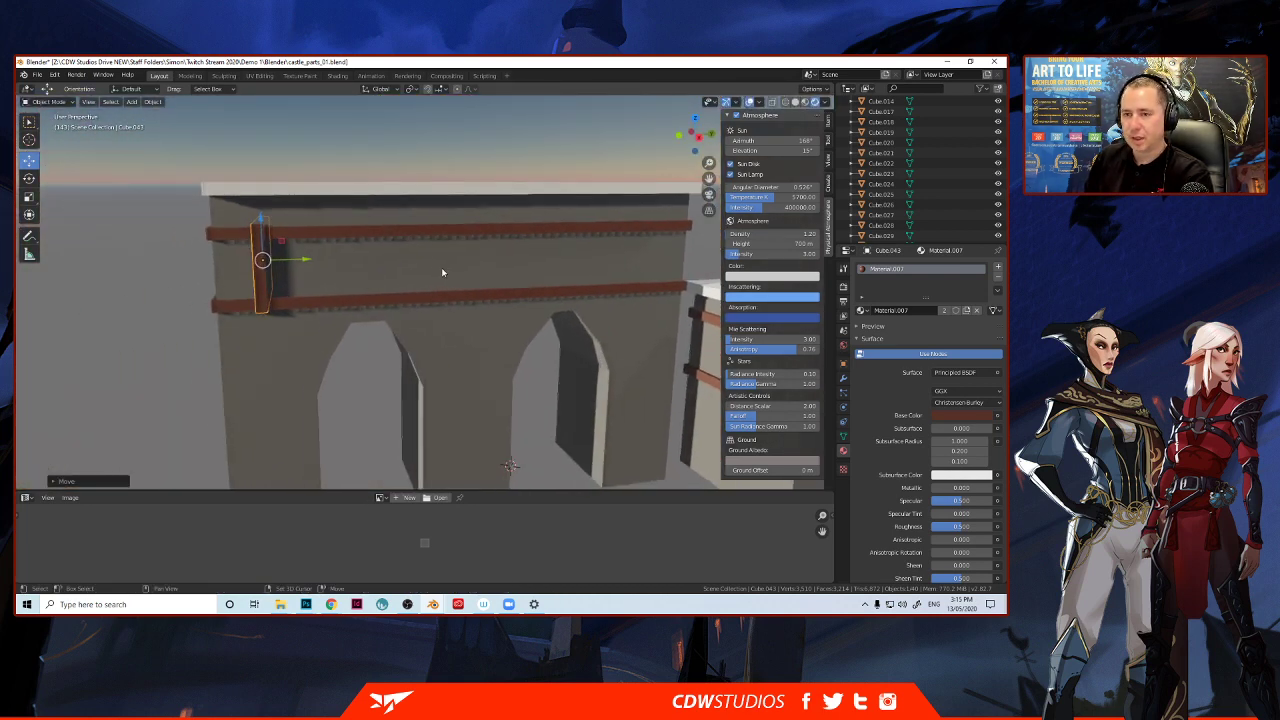
{"action": "scroll", "coordinate": [440, 271], "scroll_direction": "up", "scroll_amount": 3}
{"action": "middle_click_drag", "start_coordinate": [351, 280], "coordinate": [427, 300], "text": "shift"}
{"action": "left_click_drag", "start_coordinate": [345, 266], "coordinate": [298, 265]}
{"action": "scroll", "coordinate": [380, 283], "scroll_direction": "down", "scroll_amount": 5}
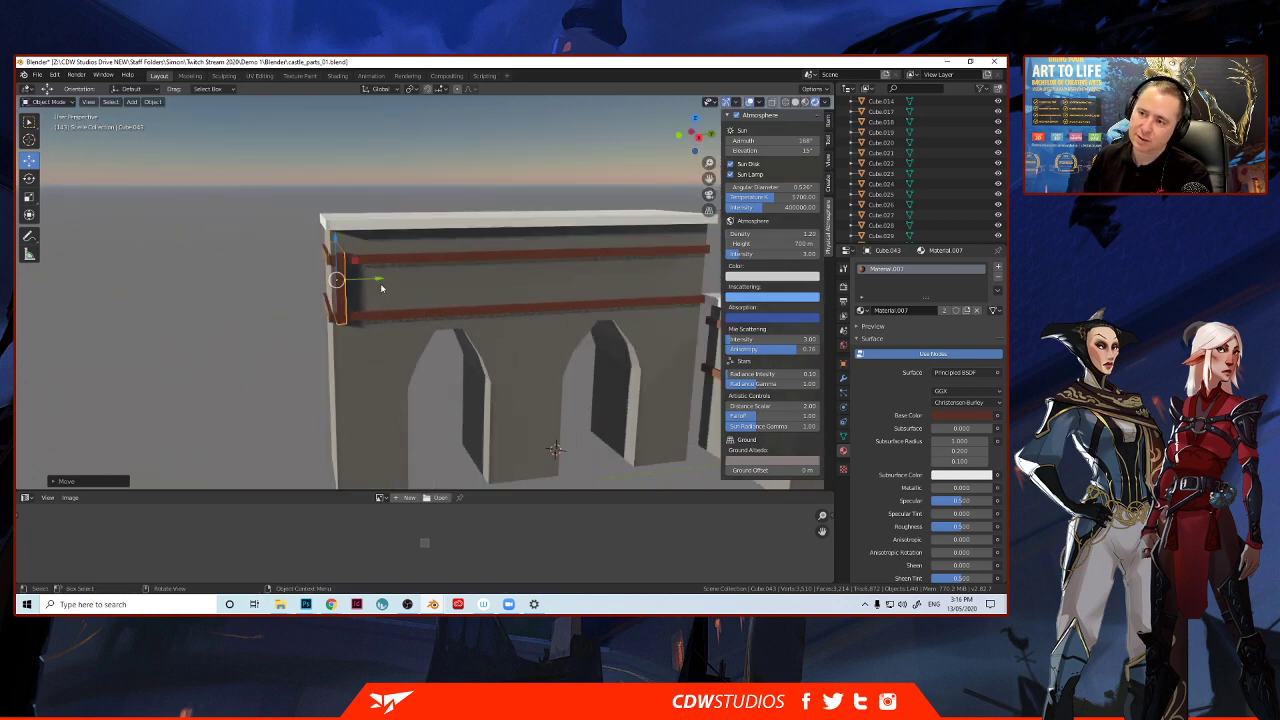
{"action": "scroll", "coordinate": [380, 283], "scroll_direction": "up", "scroll_amount": 5}
{"action": "key", "text": "shift+d"}
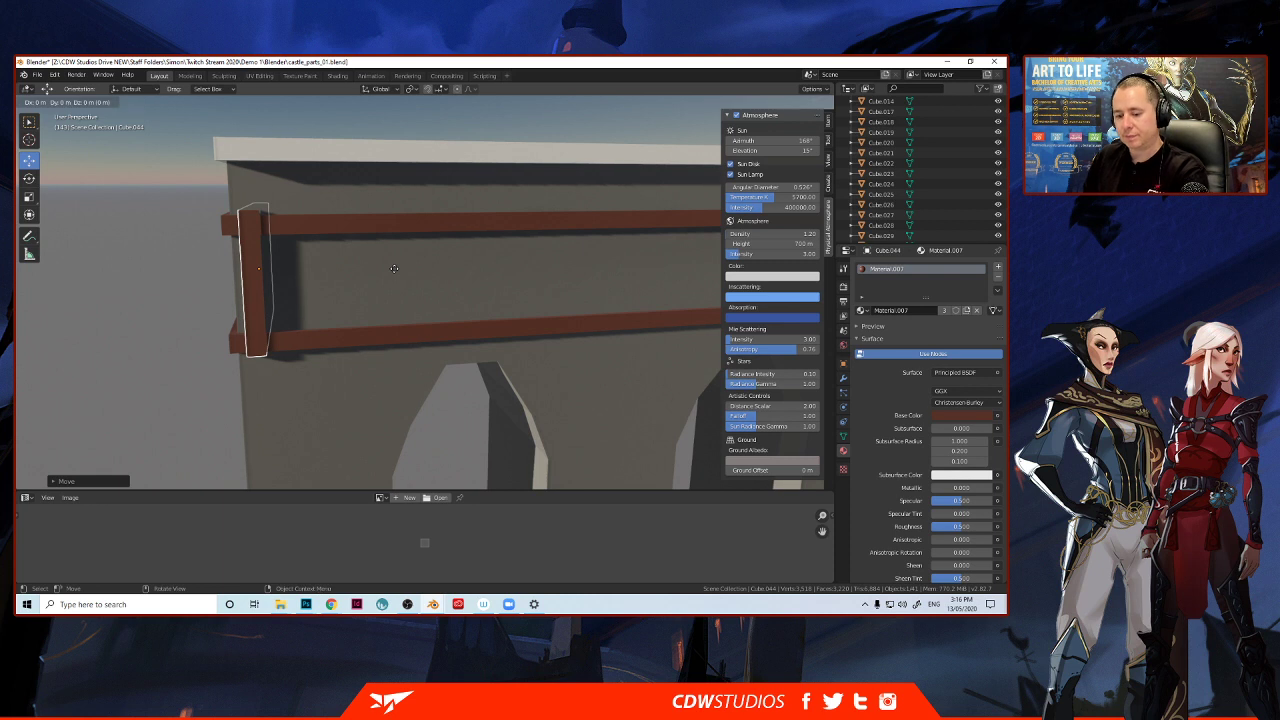
{"action": "right_click", "coordinate": [394, 273]}
{"action": "left_click_drag", "start_coordinate": [295, 270], "coordinate": [424, 283]}
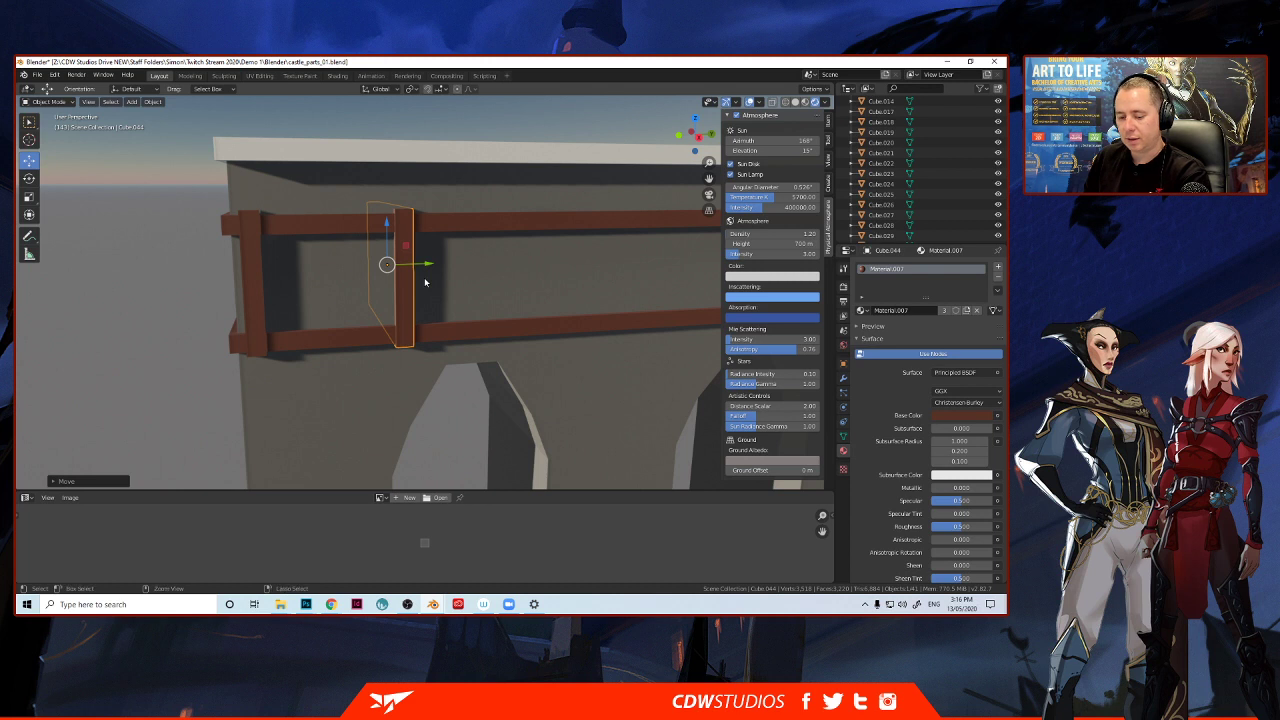
{"action": "key", "text": "ctrl+z"}
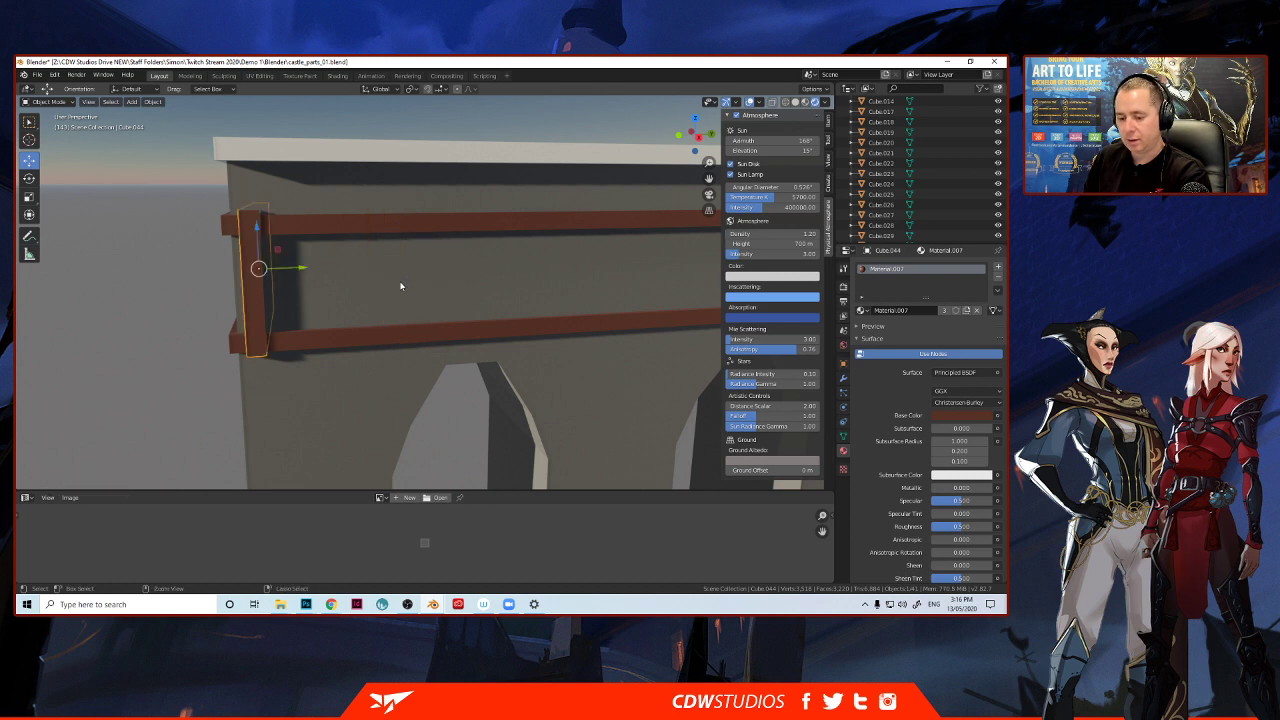
Nudge the corner post along Y toward the wall's end, and place a linked duplicate of it along Y before the first arch's centre.
{"action": "left_click_drag", "start_coordinate": [305, 269], "coordinate": [301, 269]}
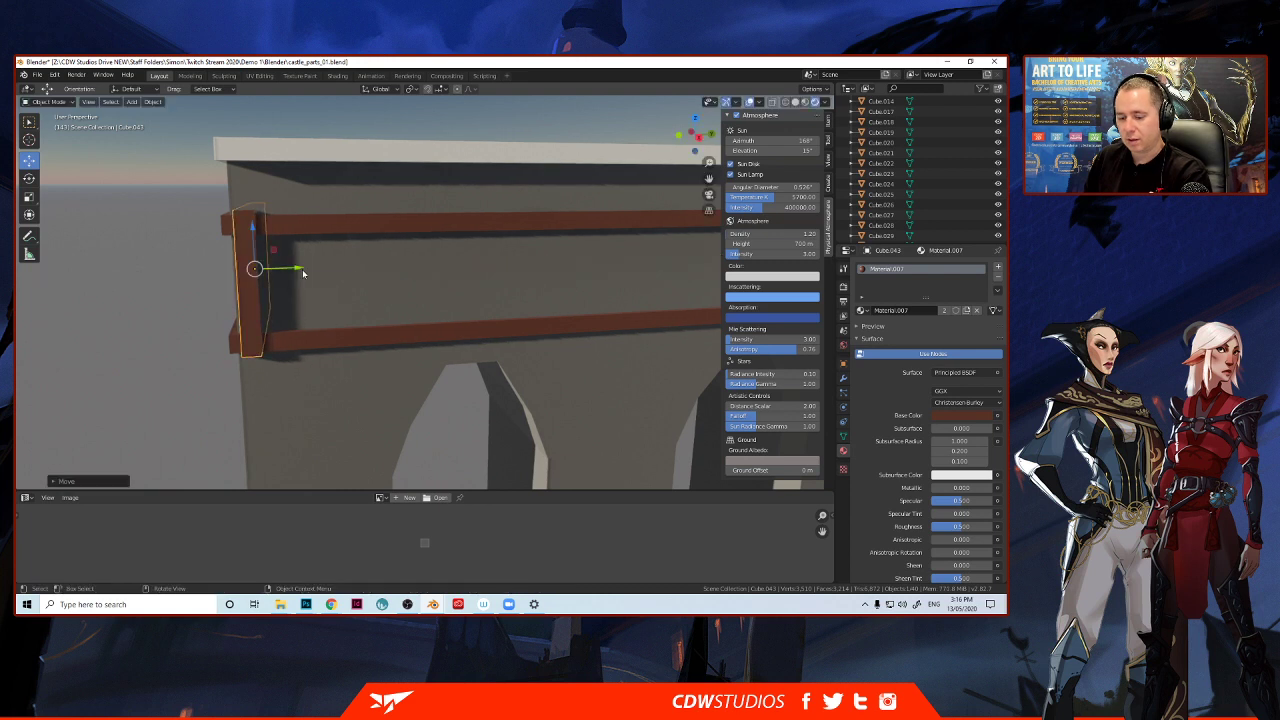
{"action": "key", "text": "shift+d"}
{"action": "right_click", "coordinate": [301, 269]}
{"action": "key", "text": "alt+d"}
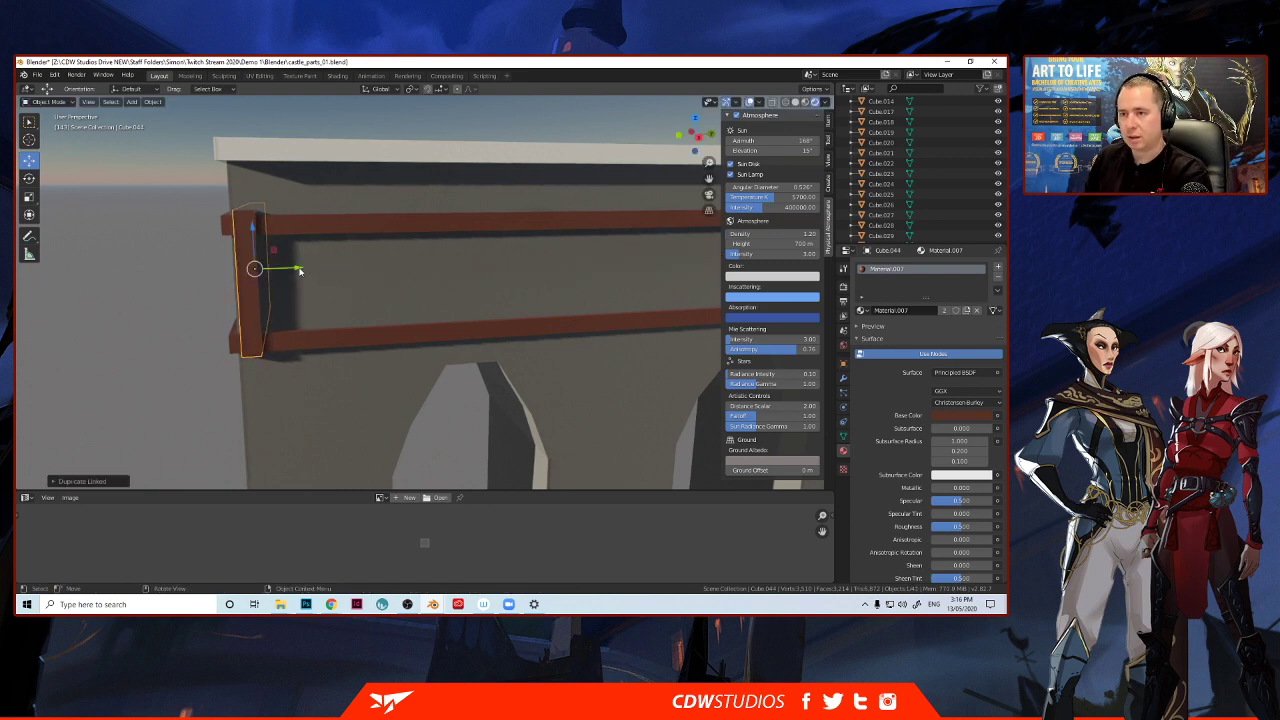
{"action": "key", "text": "y"}
{"action": "left_click", "coordinate": [449, 272]}
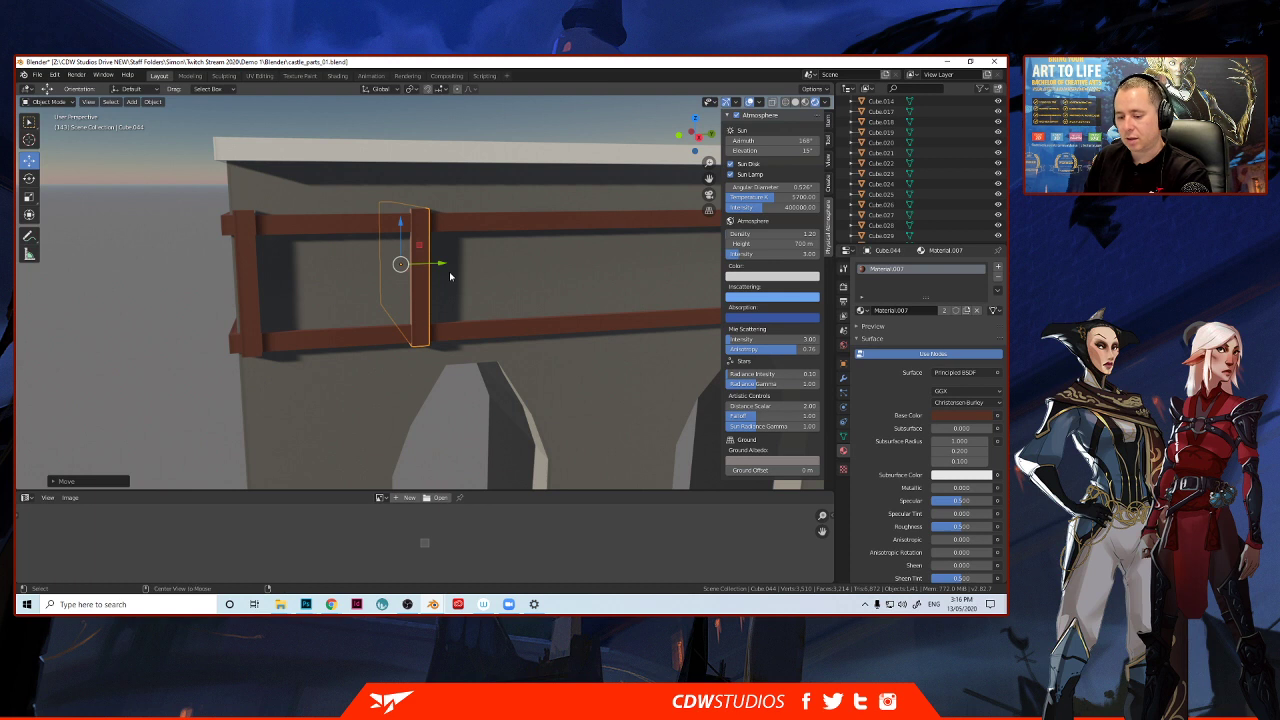
Add two more linked duplicates of the post along Y, one between the arches and one above the second arch.
{"action": "key", "text": "alt+d"}
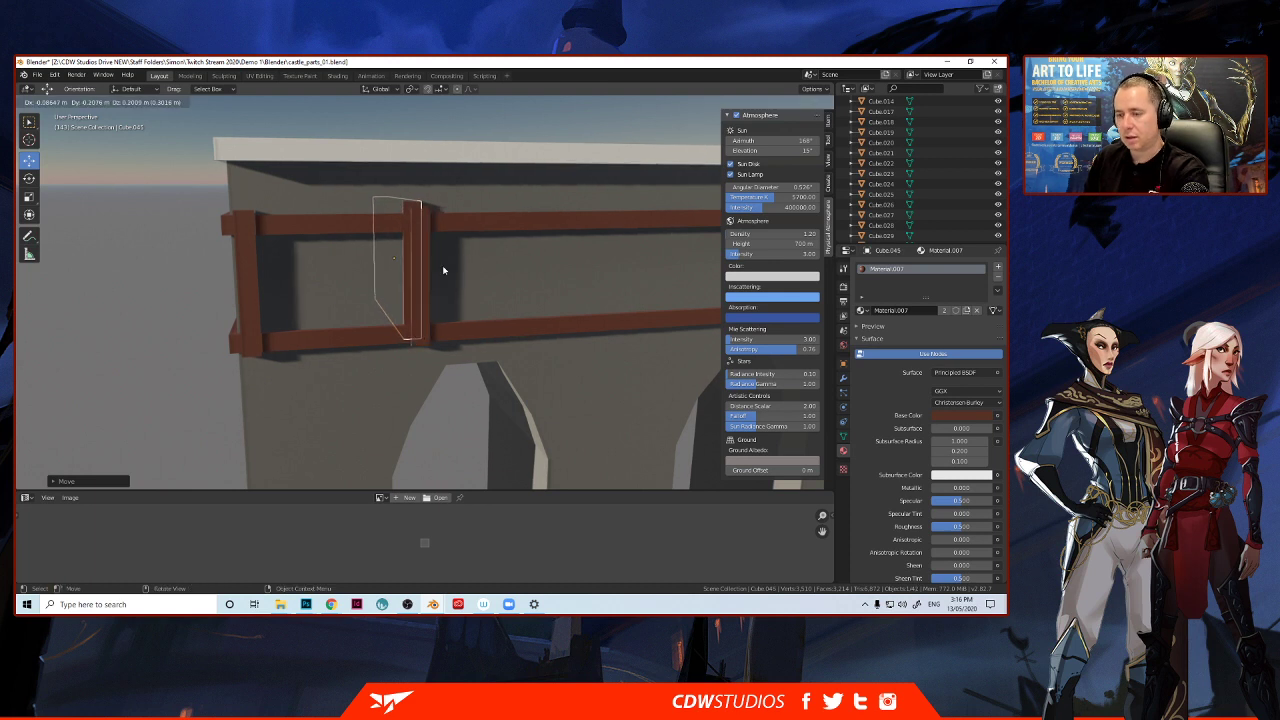
{"action": "right_click", "coordinate": [444, 268]}
{"action": "left_click_drag", "start_coordinate": [444, 265], "coordinate": [597, 270]}
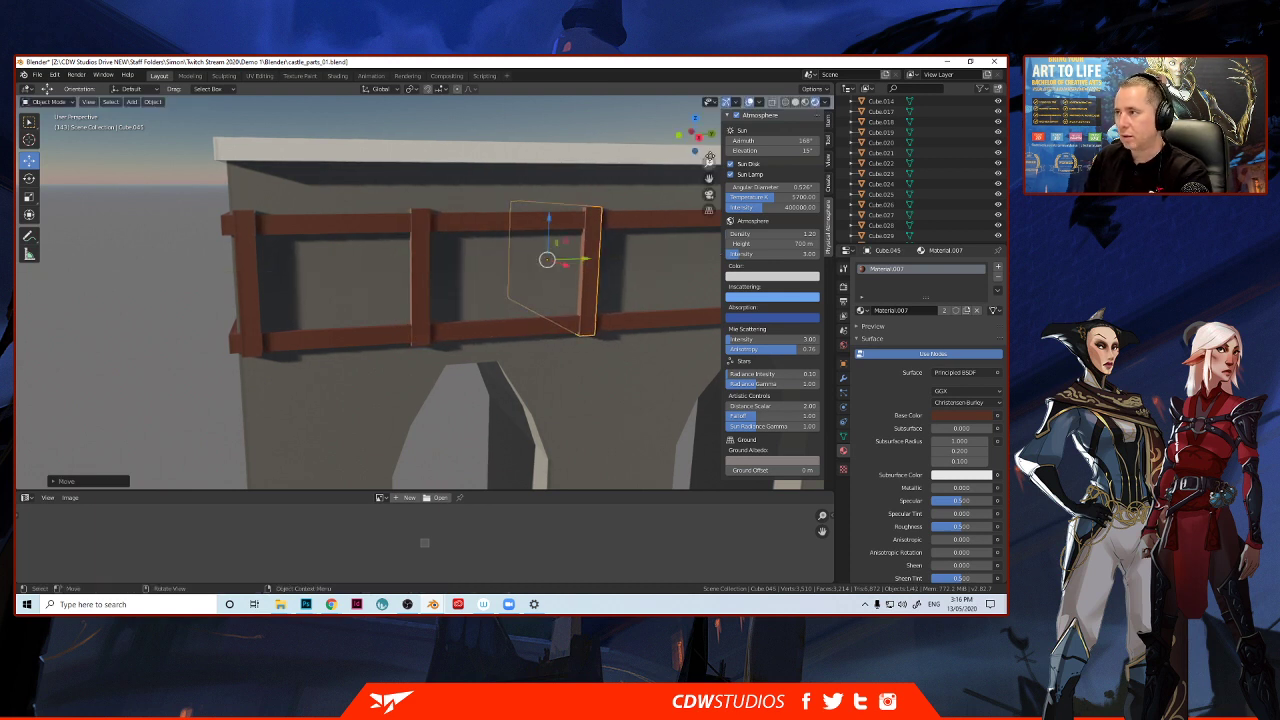
{"action": "key", "text": "KP_3"}
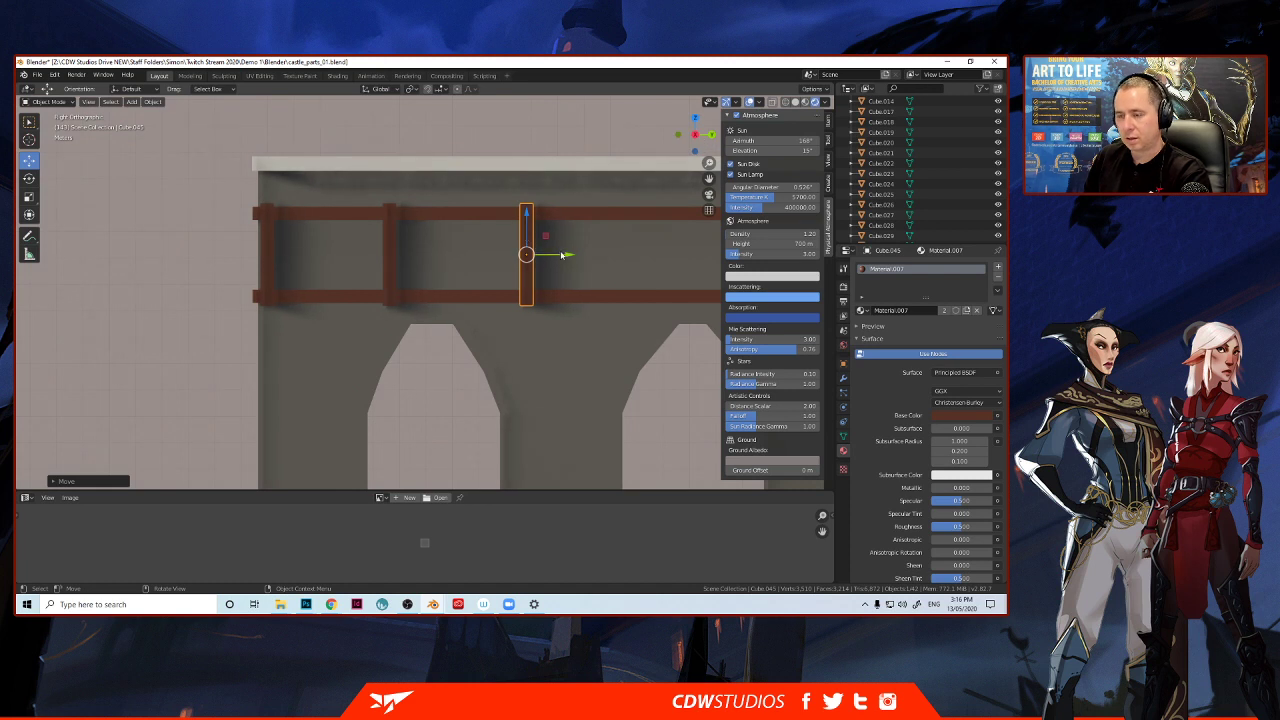
{"action": "middle_click_drag", "start_coordinate": [561, 254], "coordinate": [398, 250], "text": "shift"}
{"action": "scroll", "coordinate": [397, 250], "scroll_direction": "down", "scroll_amount": 1}
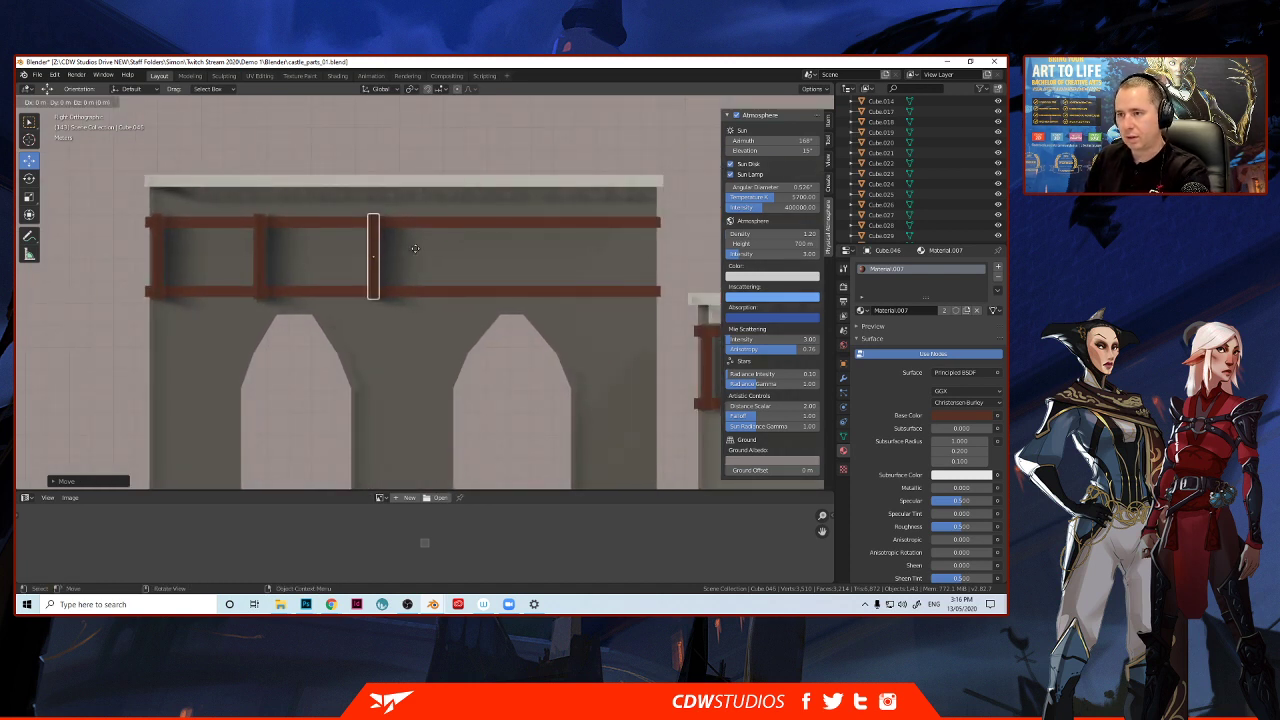
{"action": "key", "text": "alt+d"}
{"action": "key", "text": "y"}
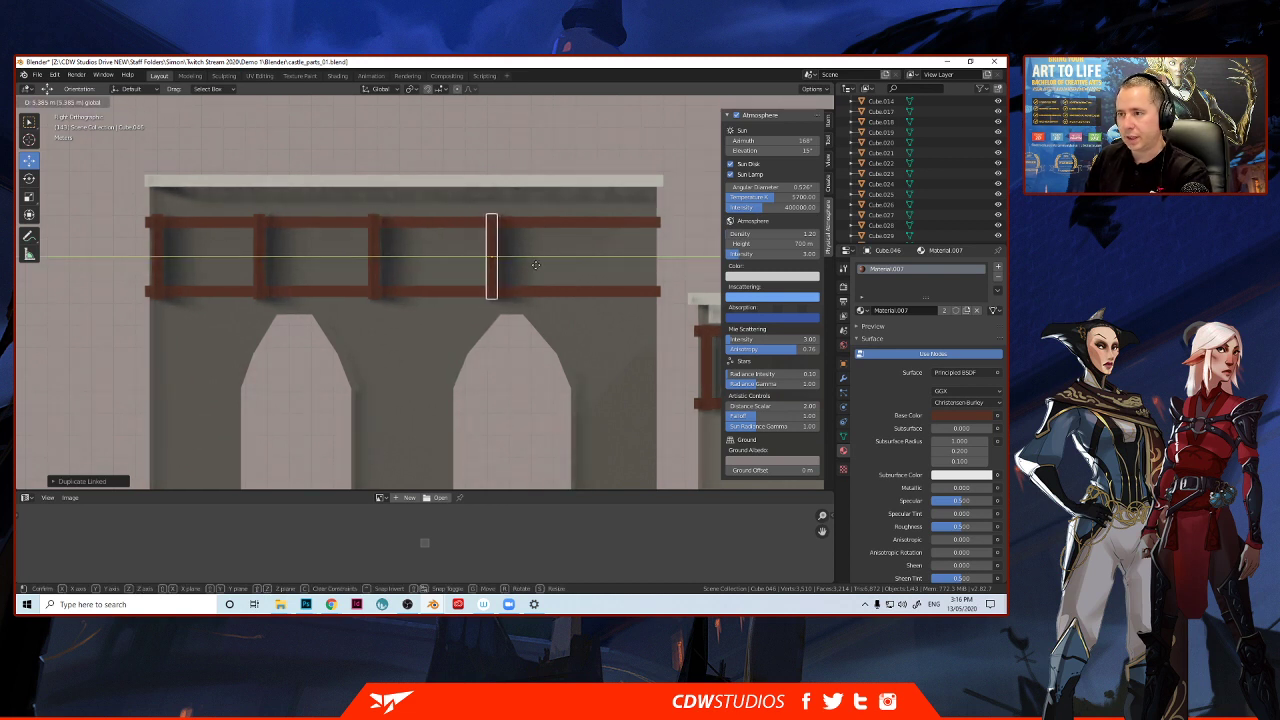
{"action": "left_click", "coordinate": [465, 259]}
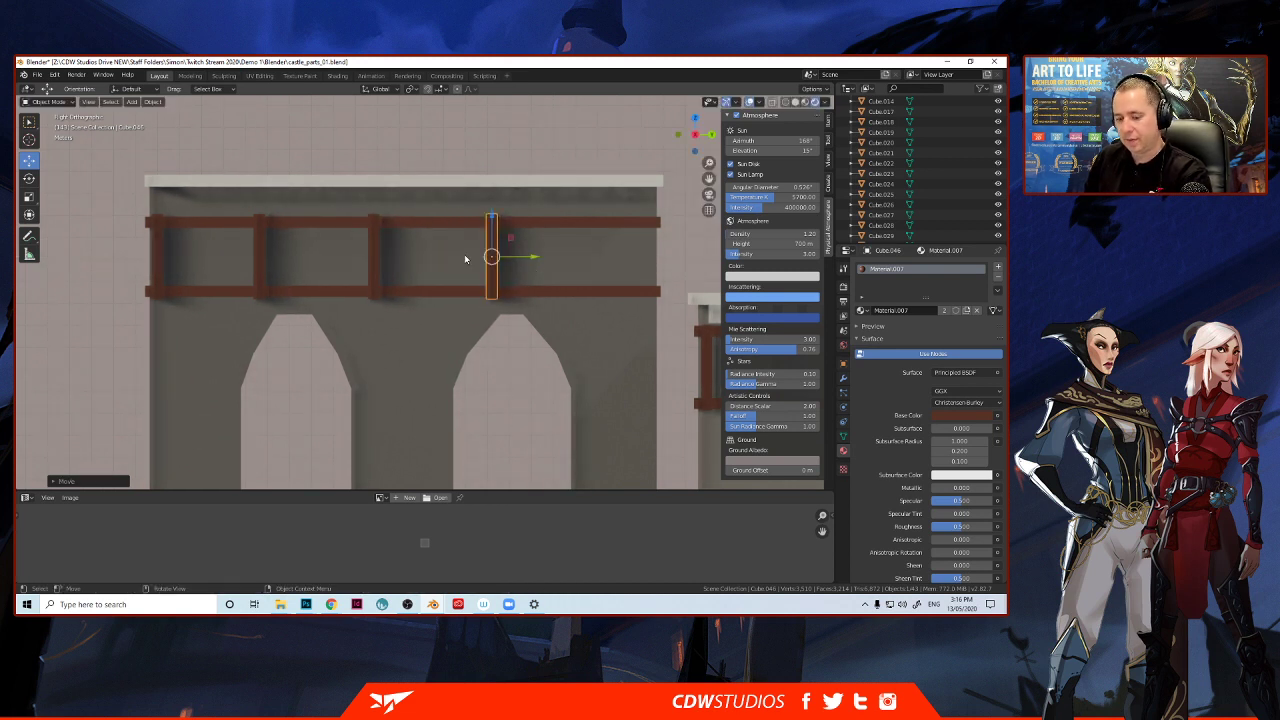
Place a linked duplicate post at the bands' far end and another in the gap between it and the fourth post.
{"action": "key", "text": "alt+d"}
{"action": "key", "text": "y"}
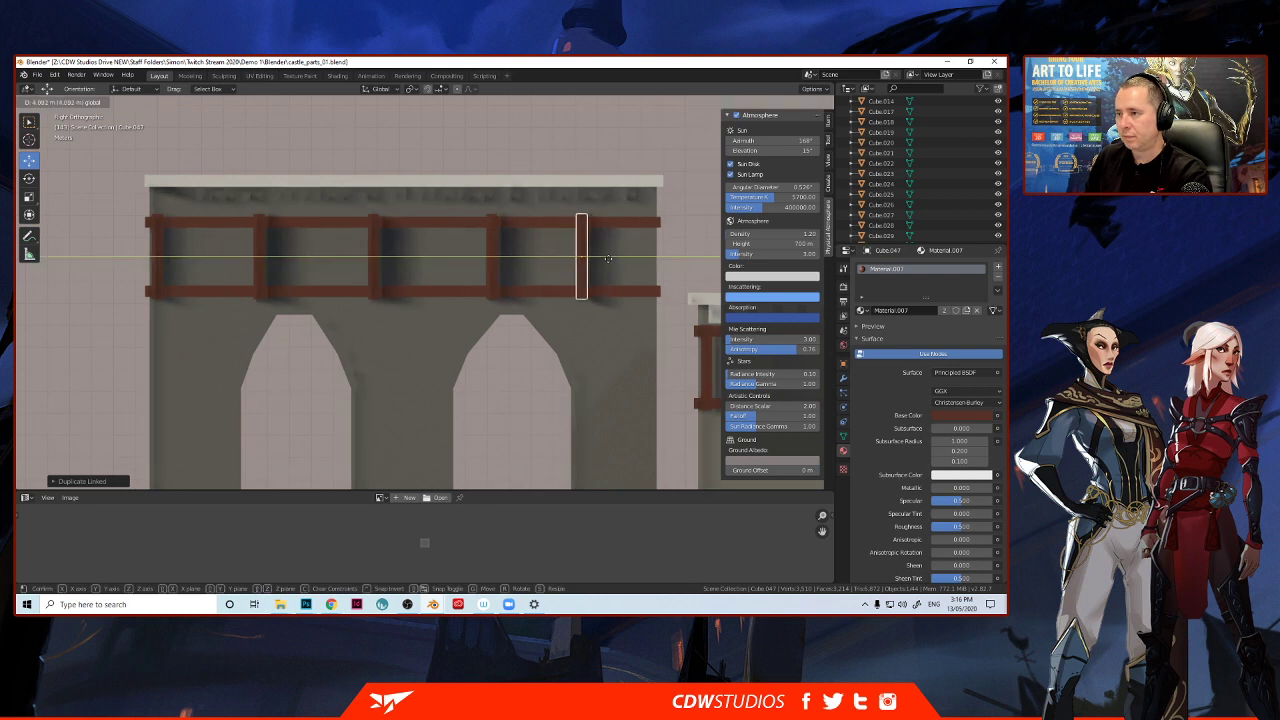
{"action": "left_click", "coordinate": [671, 261]}
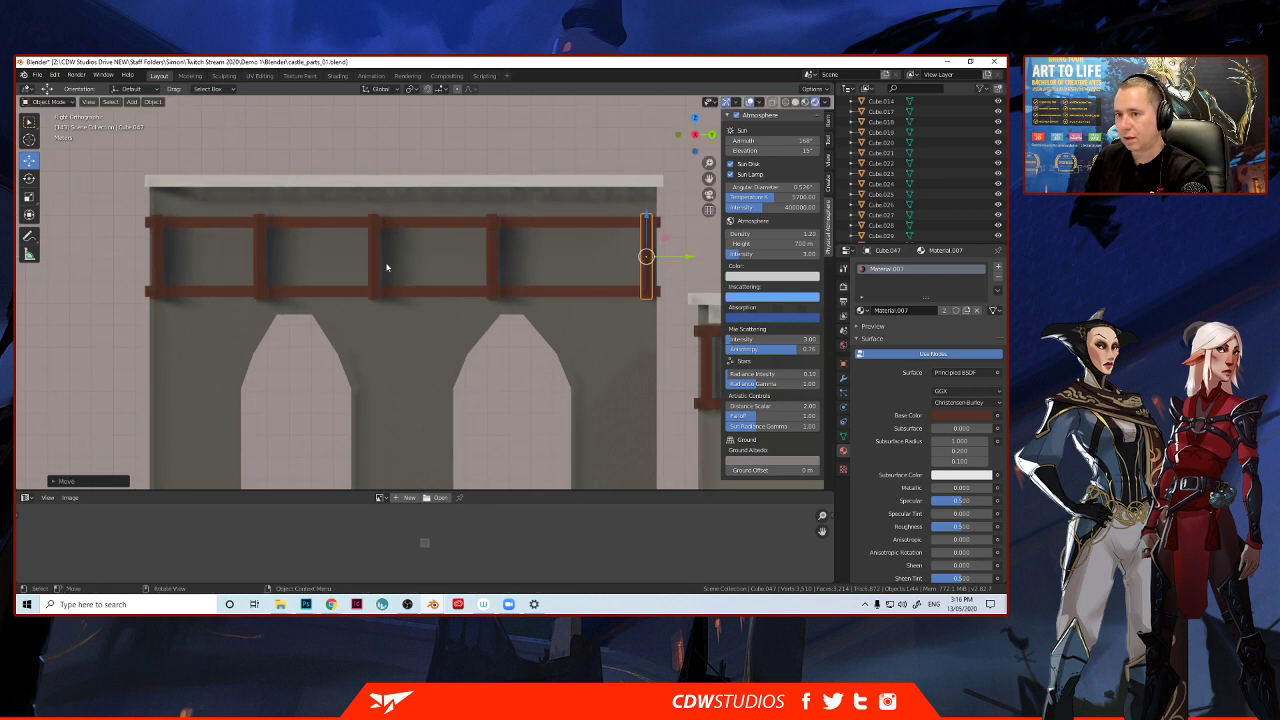
{"action": "left_click", "coordinate": [493, 257]}
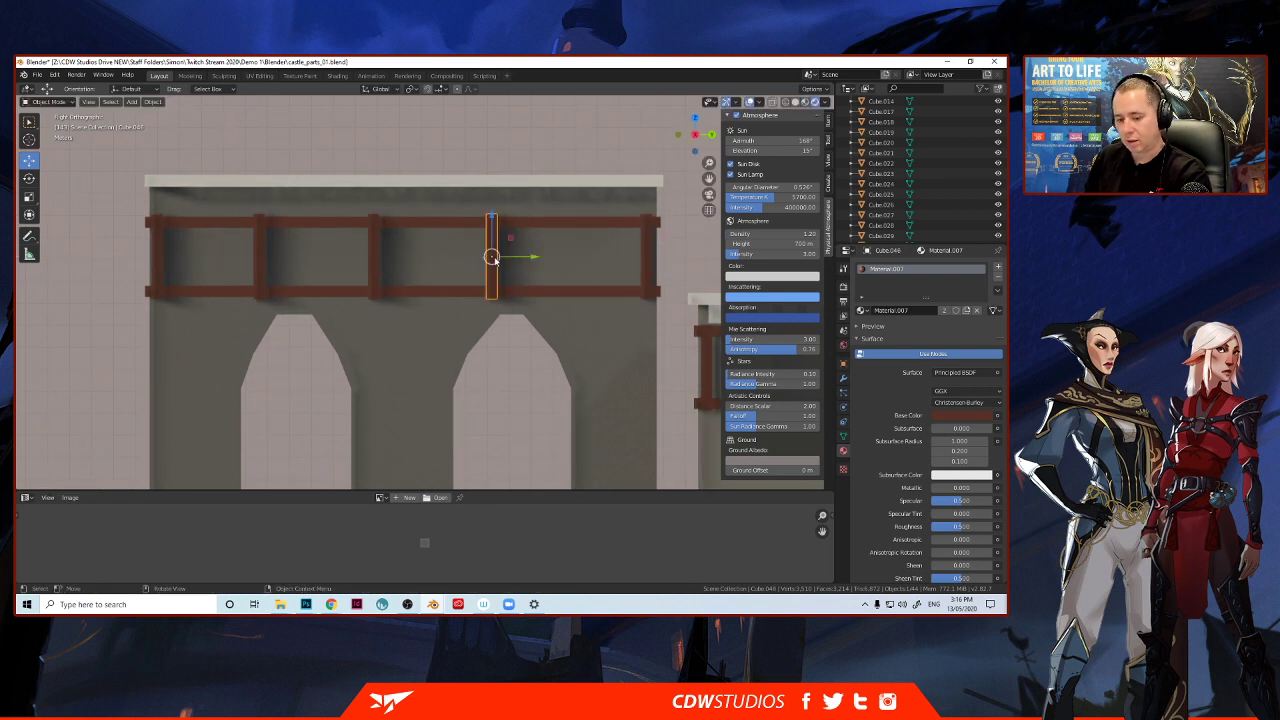
{"action": "key", "text": "alt+d"}
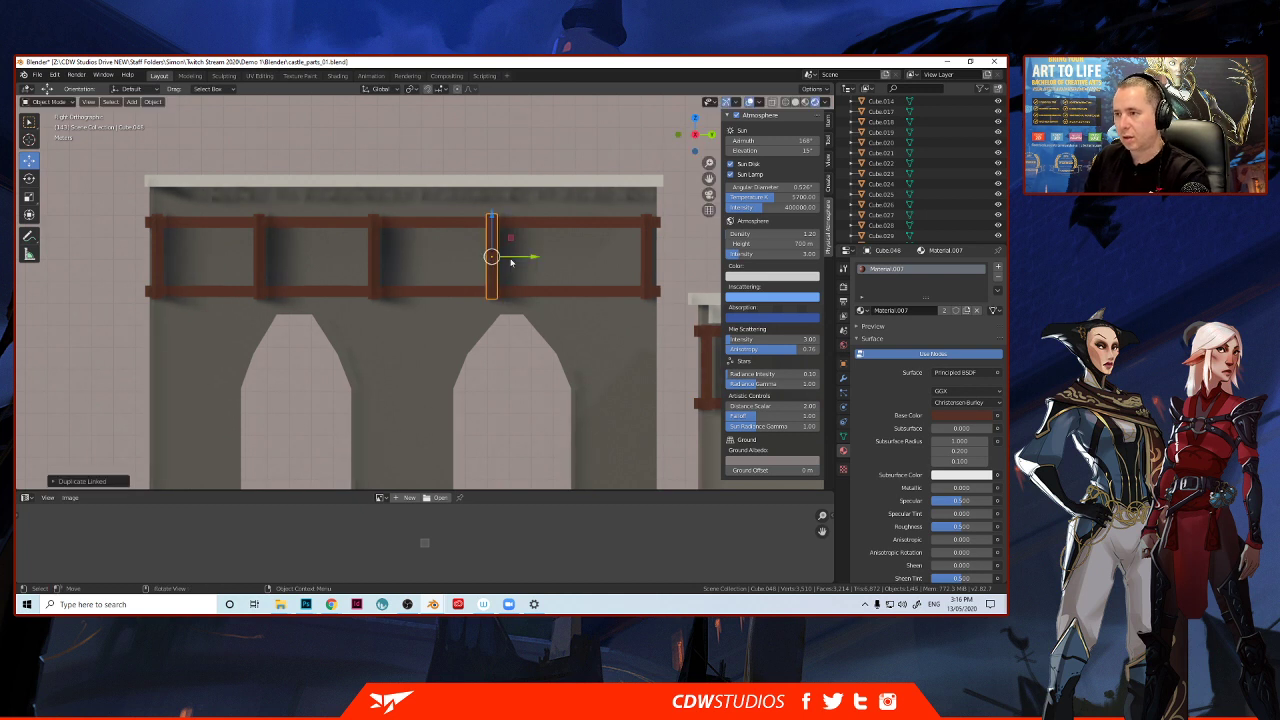
{"action": "key", "text": "y"}
{"action": "left_click", "coordinate": [584, 262]}
Respace the four inner posts along Y, shifting the second, third and fourth toward the first corner and nudging the fifth slightly.
{"action": "left_click", "coordinate": [258, 249]}
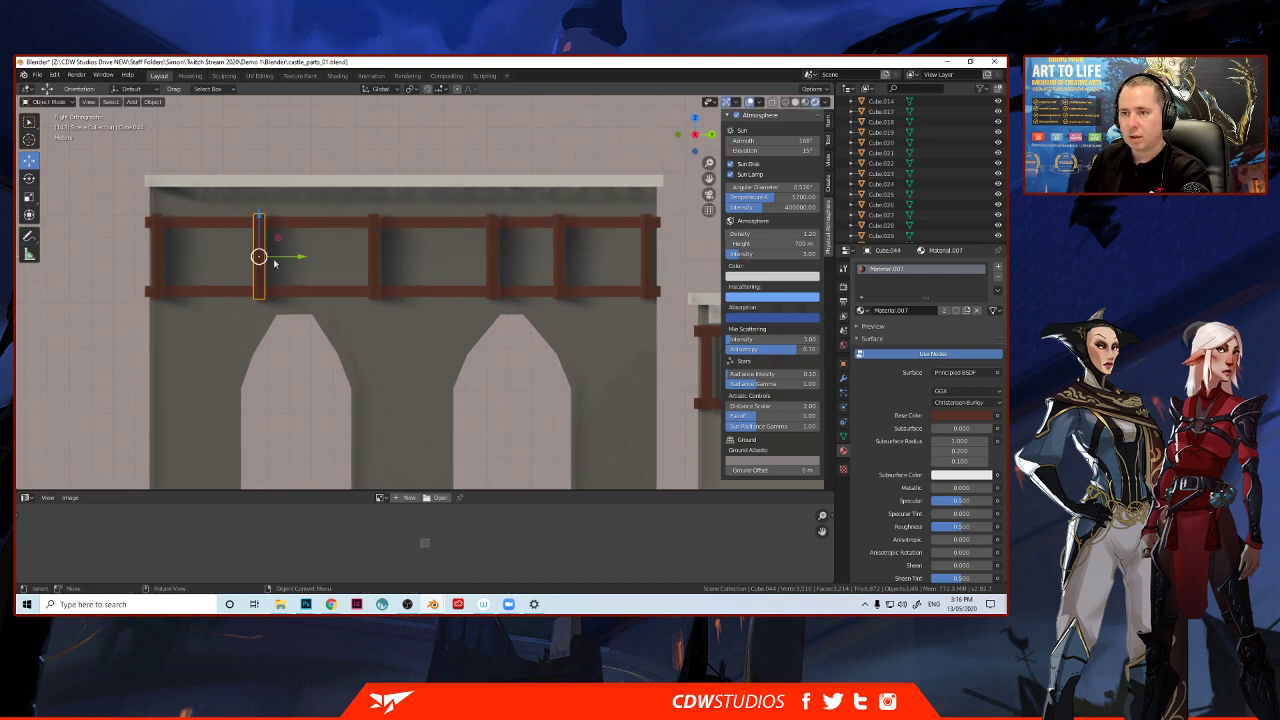
{"action": "left_click_drag", "start_coordinate": [283, 258], "coordinate": [262, 258]}
{"action": "left_click", "coordinate": [376, 262]}
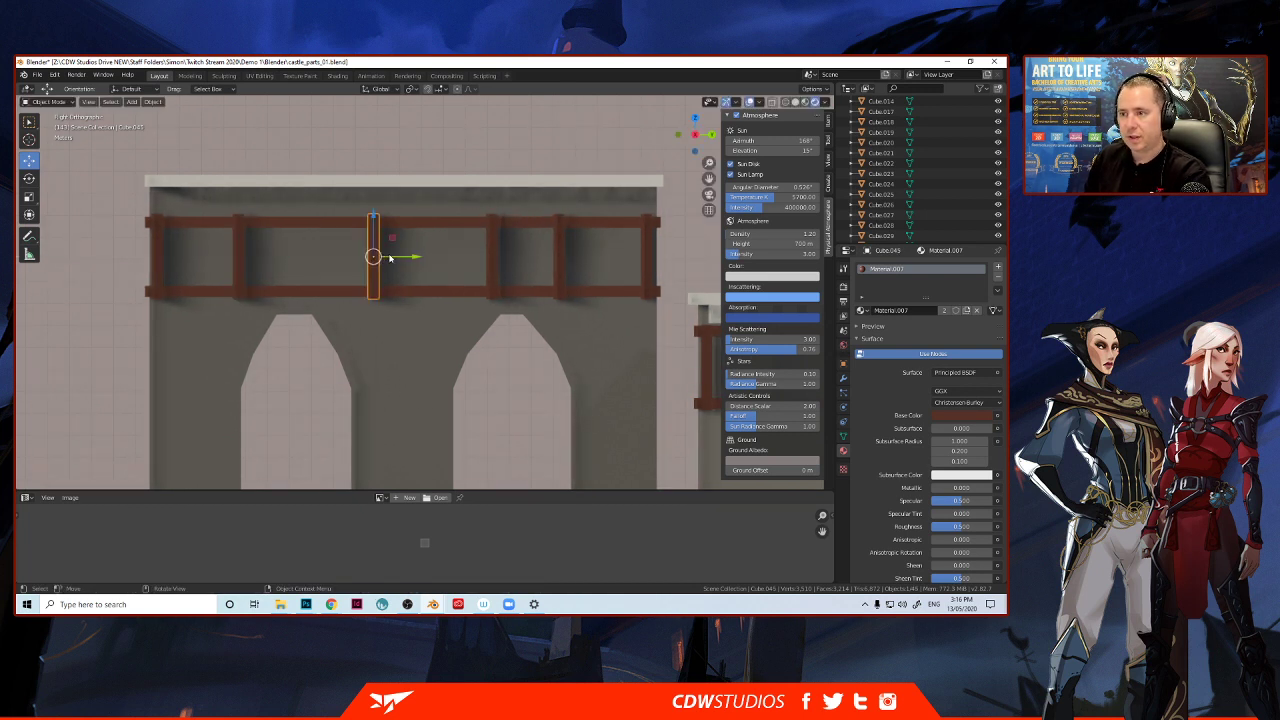
{"action": "key", "text": "g"}
{"action": "left_click", "coordinate": [357, 257]}
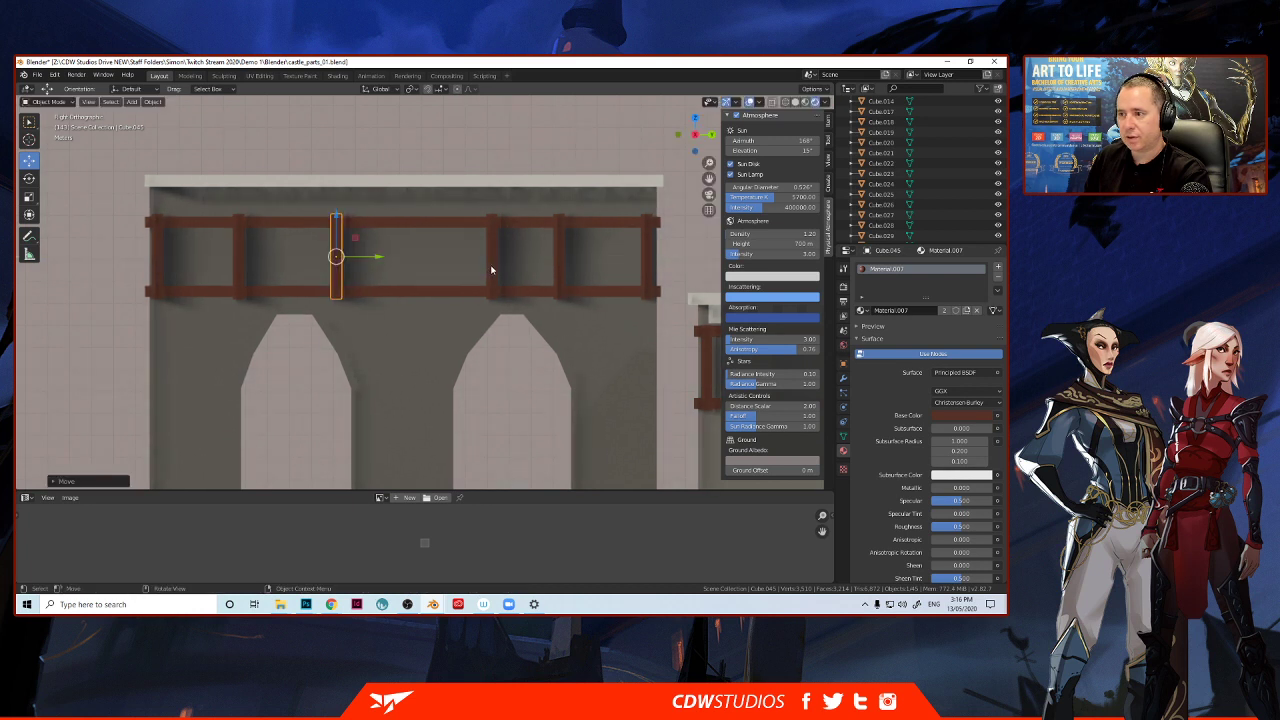
{"action": "left_click", "coordinate": [491, 270]}
{"action": "key", "text": "g"}
{"action": "left_click", "coordinate": [550, 268]}
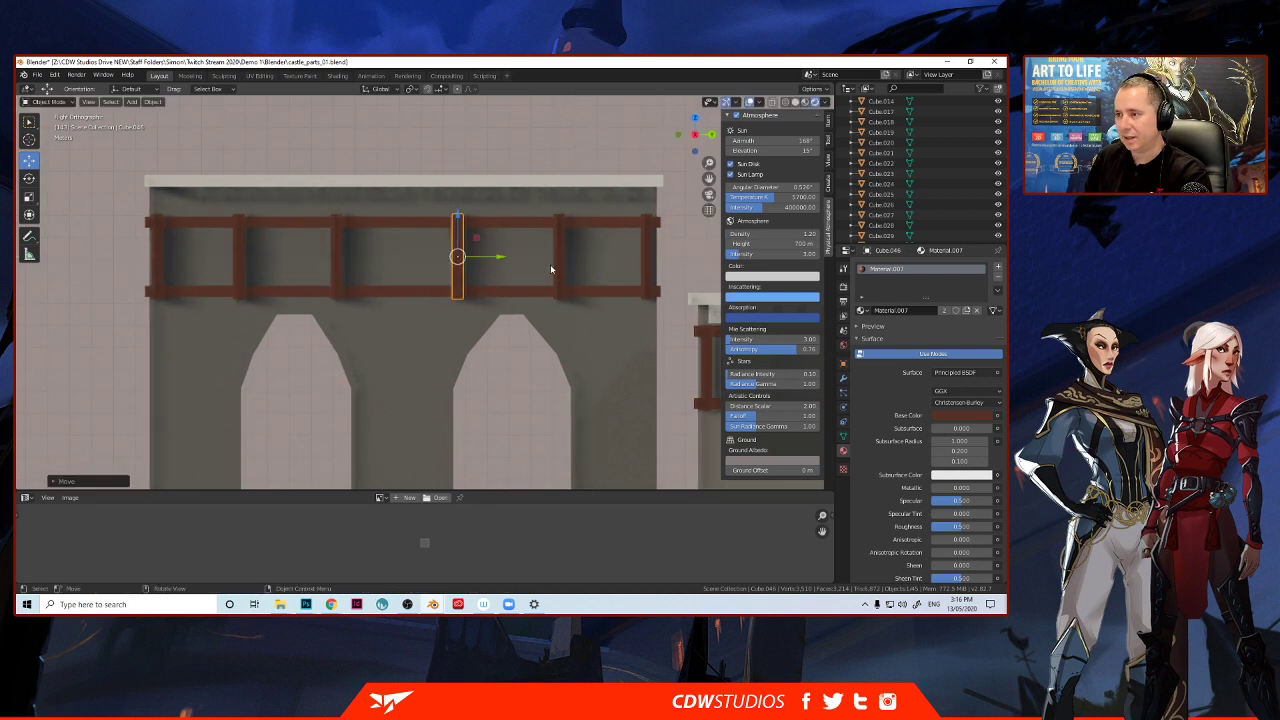
{"action": "left_click", "coordinate": [559, 266]}
{"action": "left_click_drag", "start_coordinate": [586, 259], "coordinate": [585, 259]}
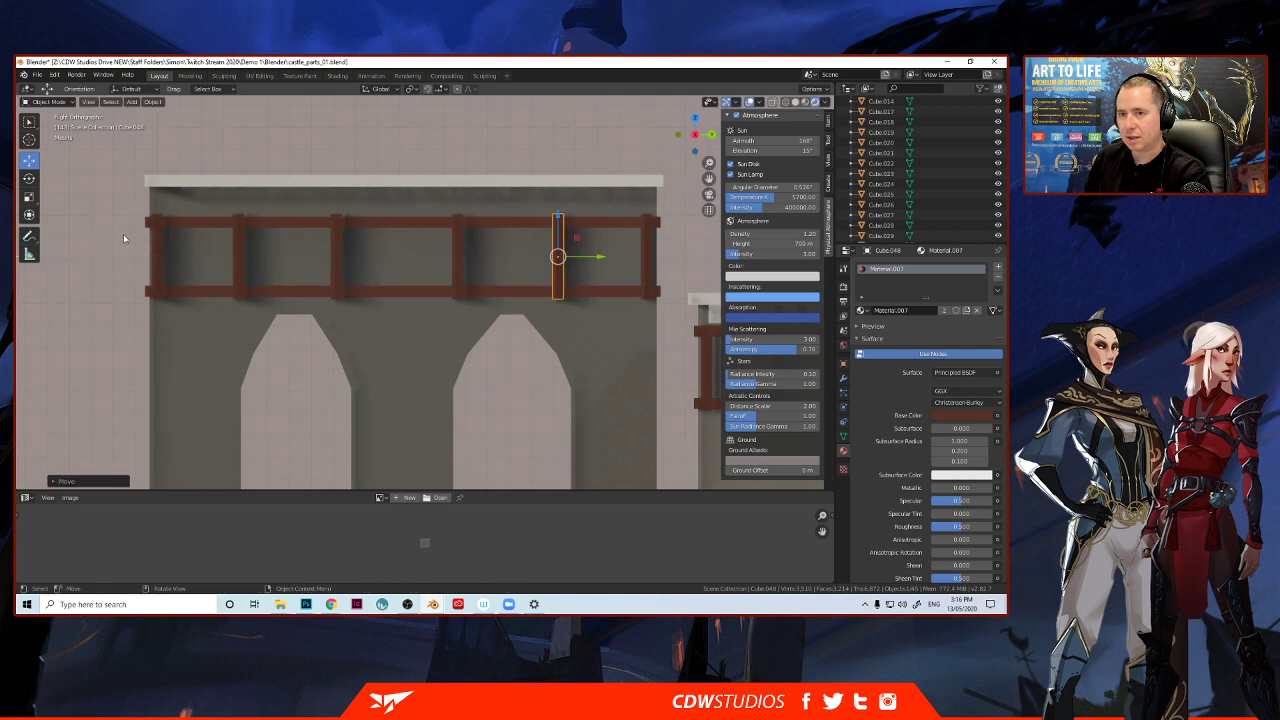
Fine-tune the second, third and fourth posts along Y to even out their spacing, placing them symmetrically about the wall's middle.
{"action": "left_click", "coordinate": [242, 252]}
{"action": "key", "text": "g"}
{"action": "left_click", "coordinate": [286, 265]}
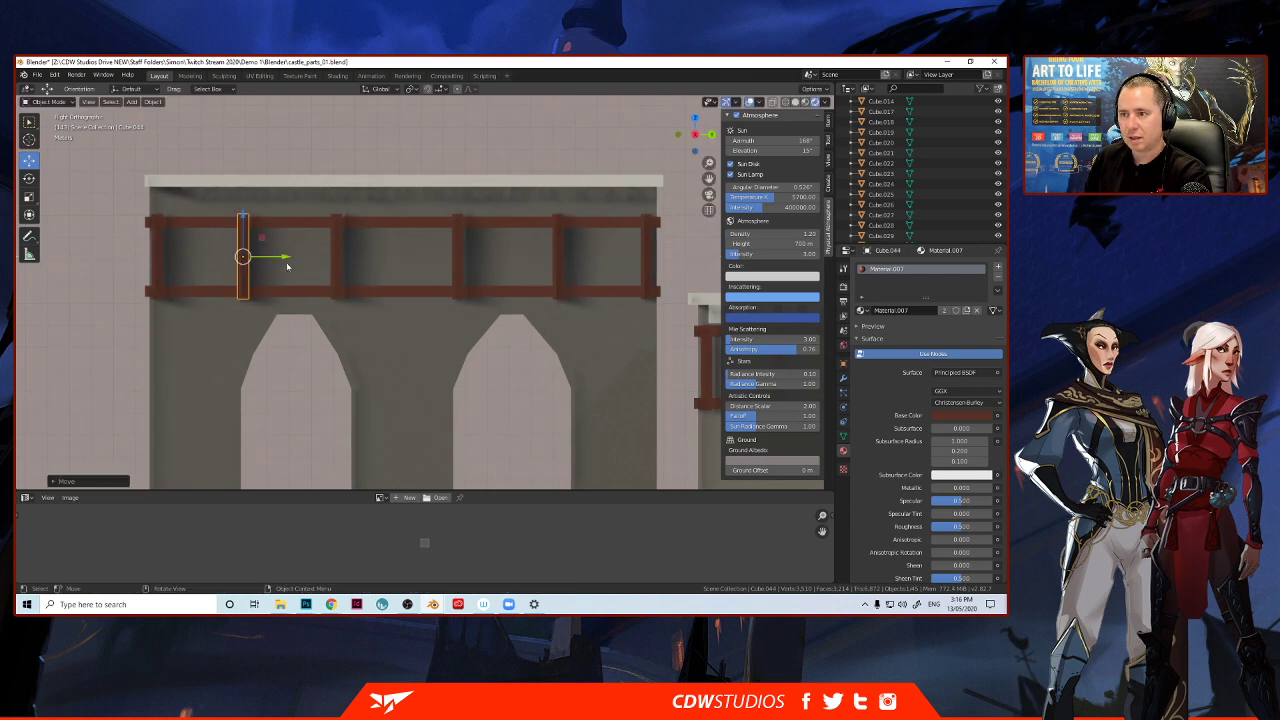
{"action": "left_click", "coordinate": [337, 262]}
{"action": "key", "text": "g"}
{"action": "key", "text": "x"}
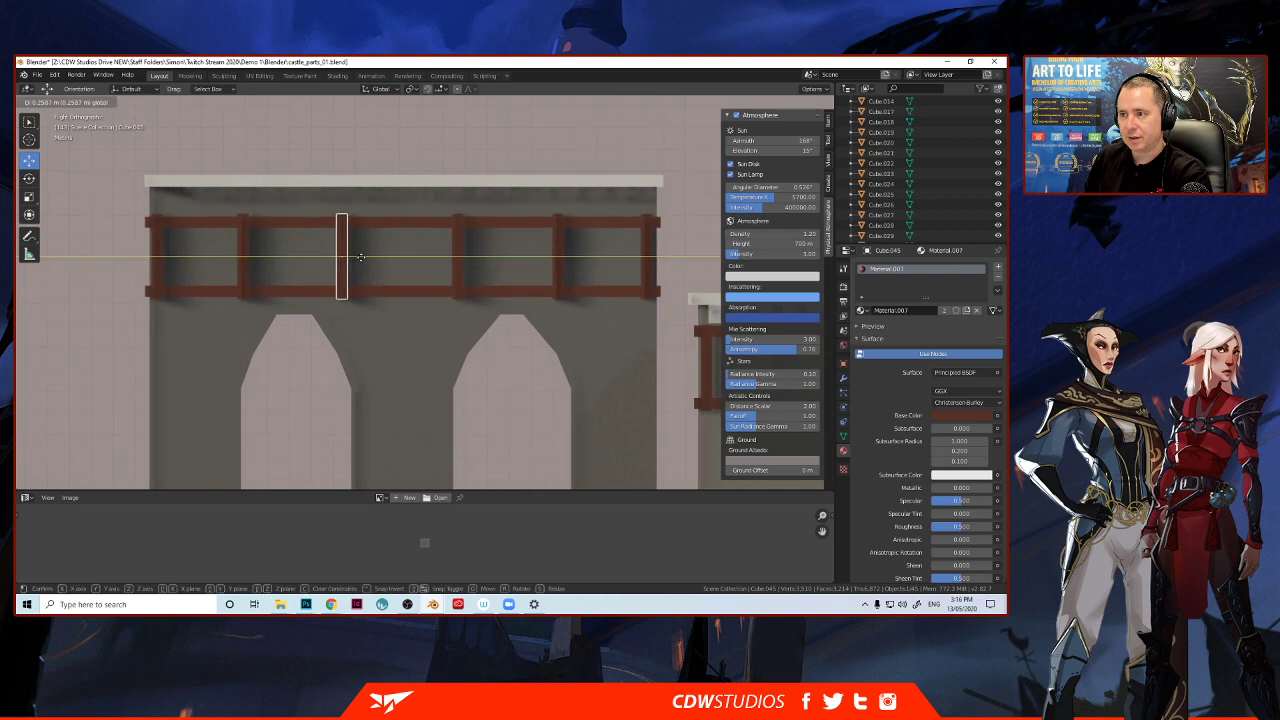
{"action": "left_click_drag", "start_coordinate": [361, 257], "coordinate": [361, 257]}
{"action": "left_click", "coordinate": [456, 266]}
{"action": "left_click_drag", "start_coordinate": [477, 257], "coordinate": [474, 257]}
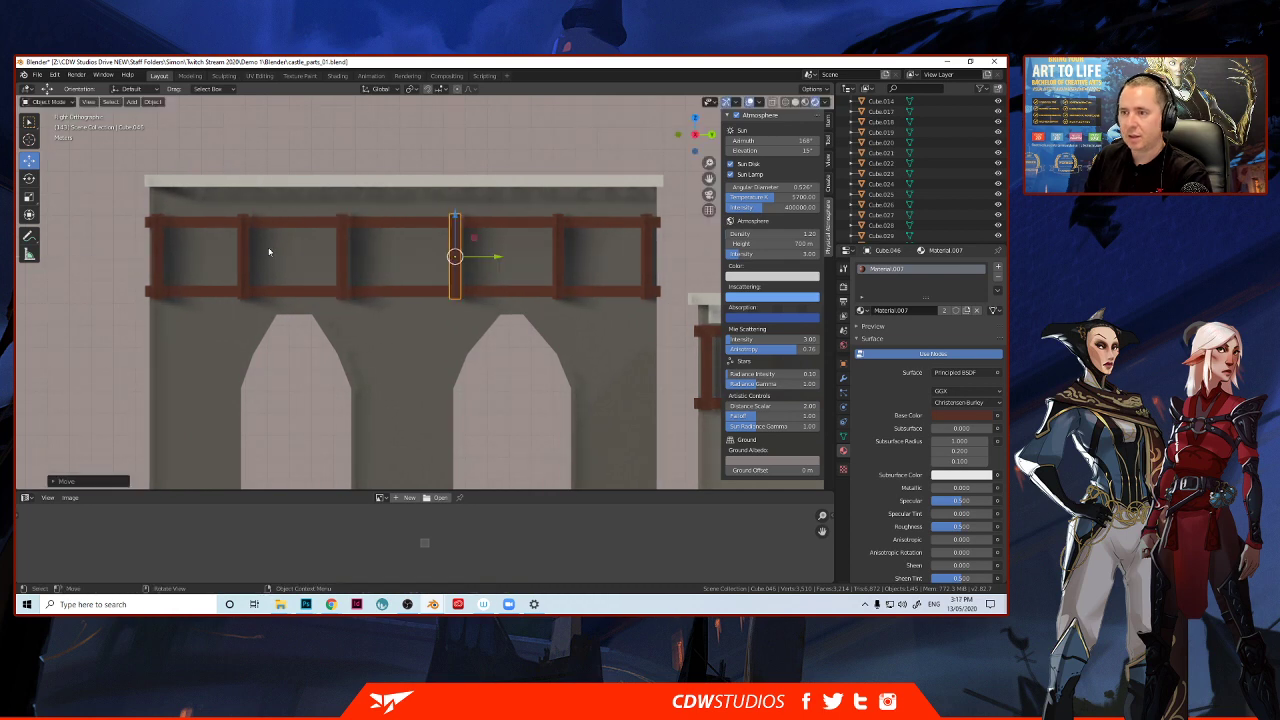
{"action": "scroll", "coordinate": [136, 313], "scroll_direction": "down", "scroll_amount": 5}
{"action": "middle_click_drag", "start_coordinate": [148, 309], "coordinate": [286, 330]}
{"action": "scroll", "coordinate": [139, 314], "scroll_direction": "down", "scroll_amount": 3}
{"action": "scroll", "coordinate": [169, 326], "scroll_direction": "down", "scroll_amount": 1}
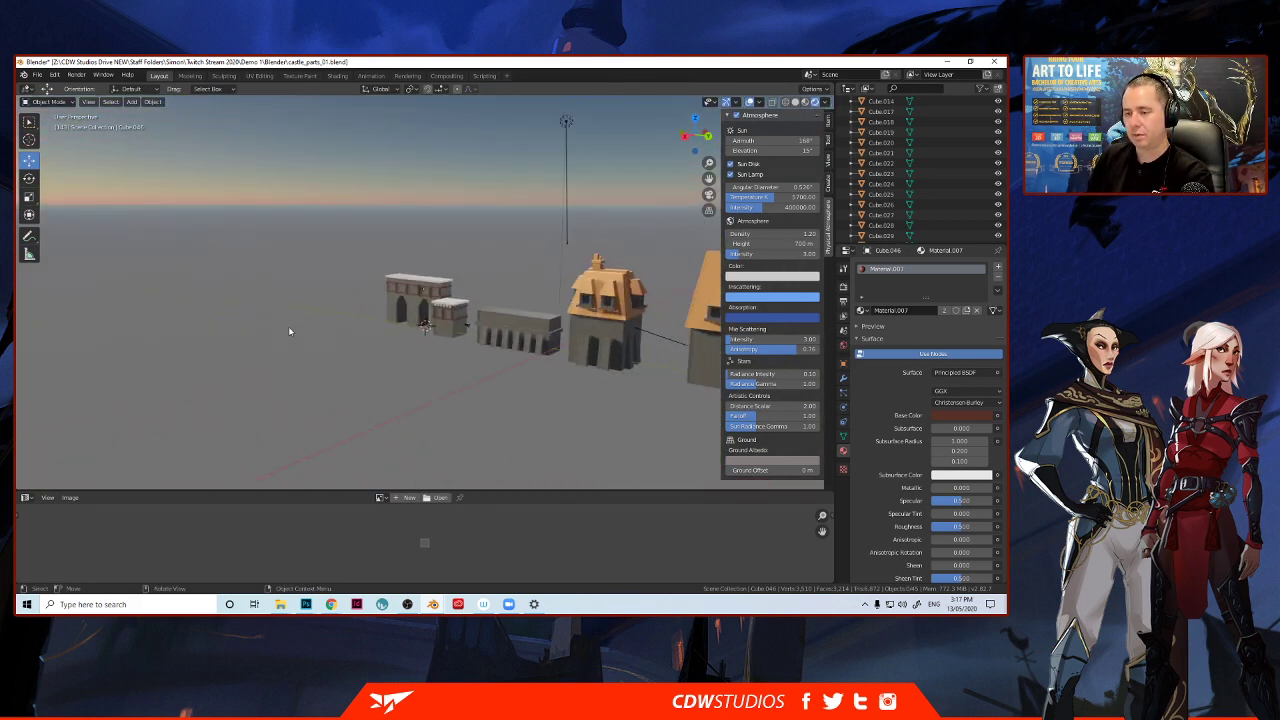
Duplicate the tall-roofed building and move the copy along Y into the empty space beyond it.
{"action": "scroll", "coordinate": [312, 327], "scroll_direction": "up", "scroll_amount": 4}
{"action": "middle_click_drag", "start_coordinate": [373, 345], "coordinate": [219, 333]}
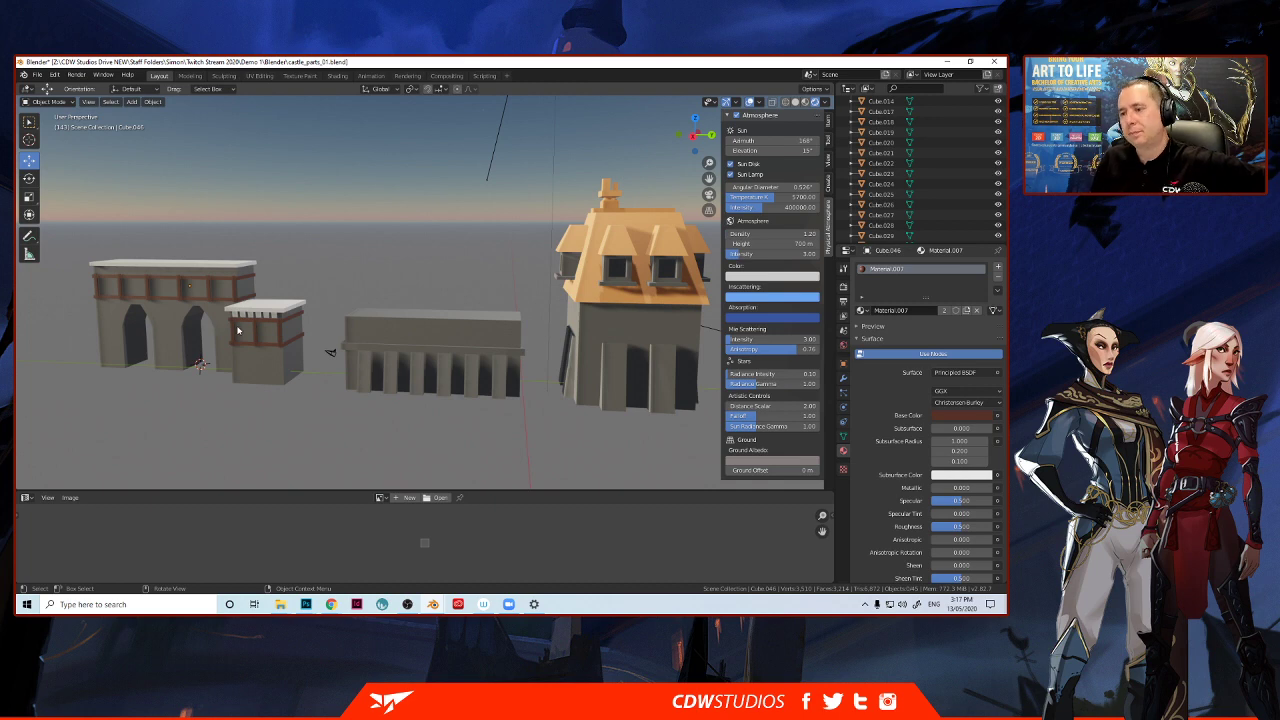
{"action": "mouse_move", "coordinate": [357, 343]}
{"action": "middle_mouse_down"}
{"action": "mouse_move", "coordinate": [272, 354]}
{"action": "mouse_move", "coordinate": [334, 344]}
{"action": "middle_mouse_up"}
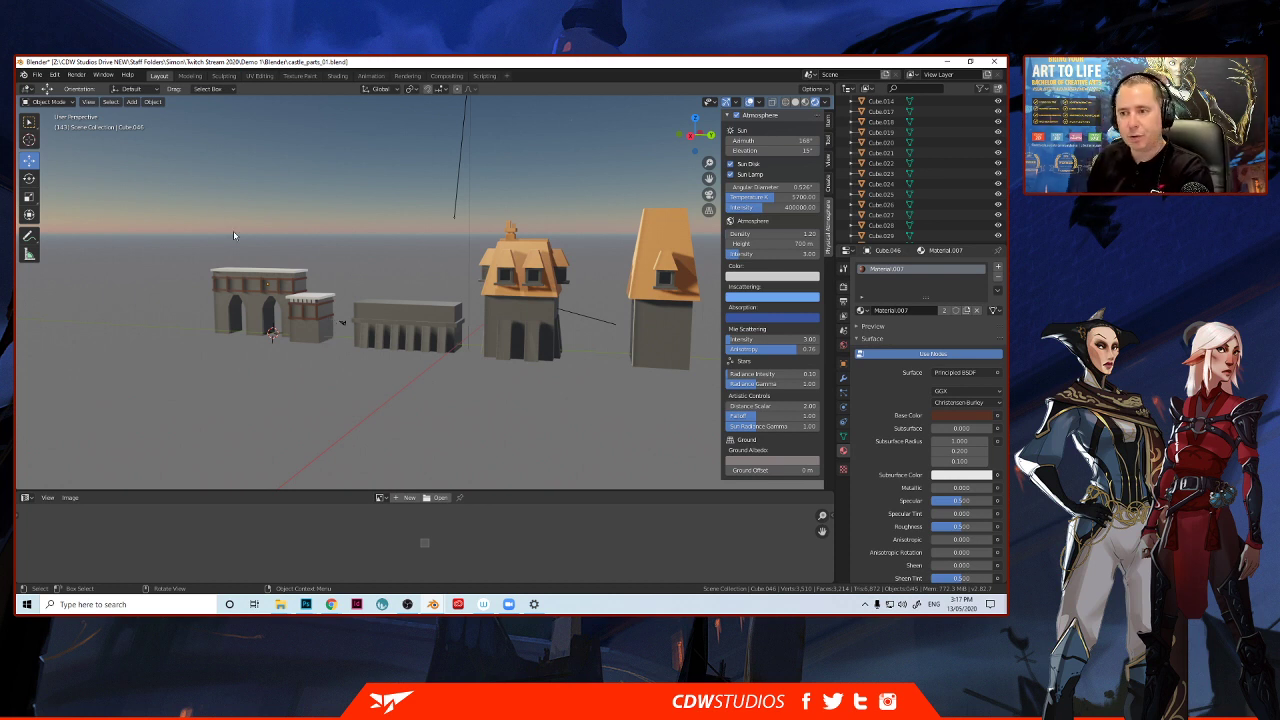
{"action": "left_click", "coordinate": [668, 348]}
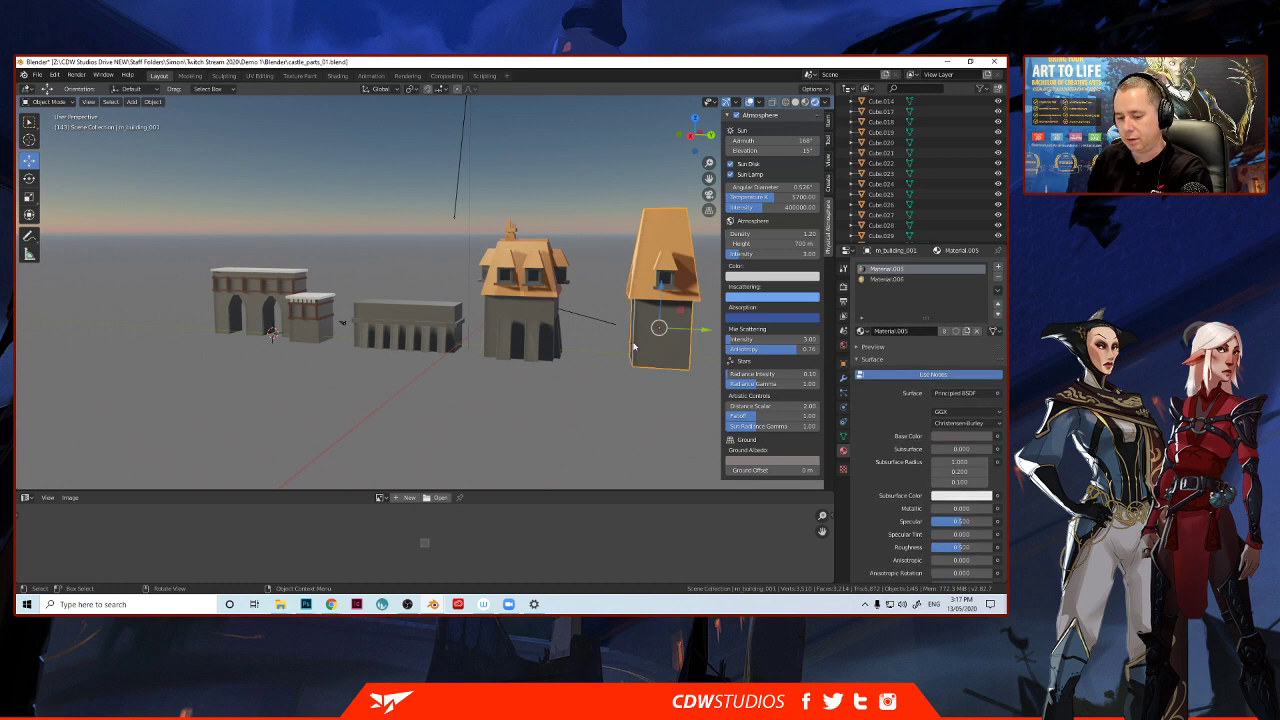
{"action": "middle_click_drag", "start_coordinate": [633, 346], "coordinate": [399, 322], "text": "shift"}
{"action": "scroll", "coordinate": [374, 331], "scroll_direction": "up", "scroll_amount": 2}
{"action": "key", "text": "shift+d"}
{"action": "right_click", "coordinate": [399, 322]}
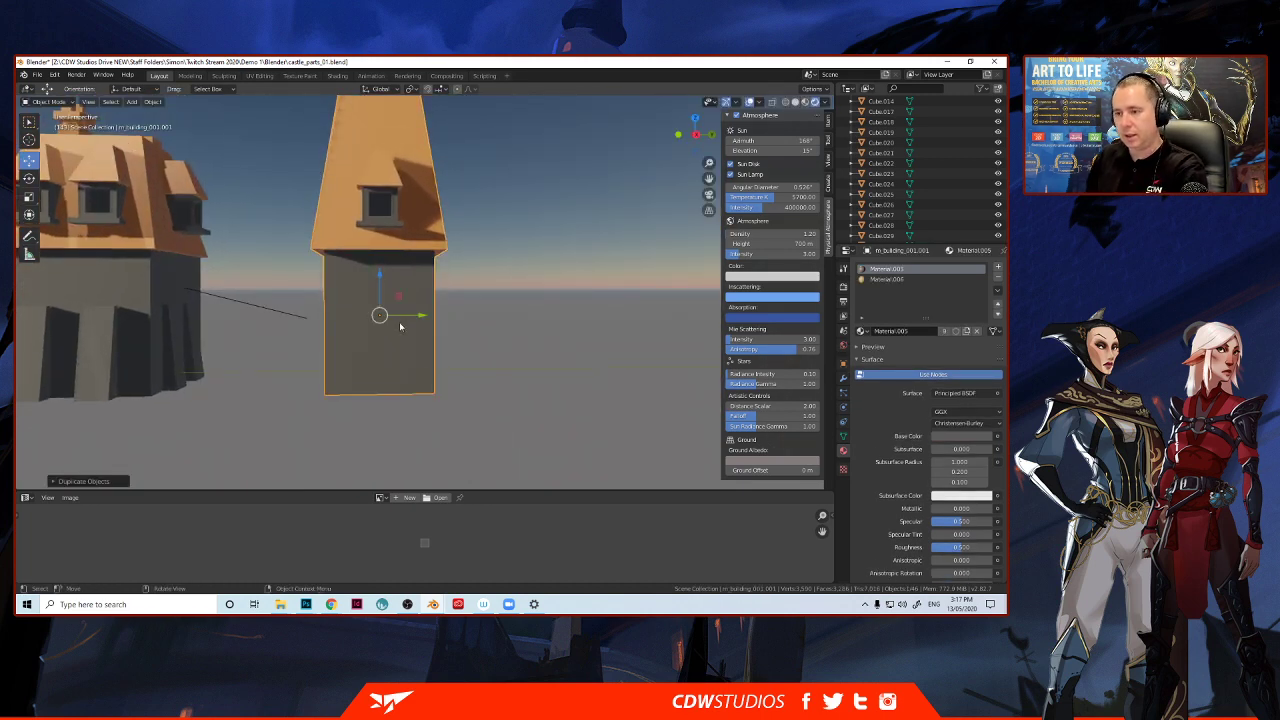
{"action": "left_click_drag", "start_coordinate": [419, 322], "coordinate": [636, 320]}
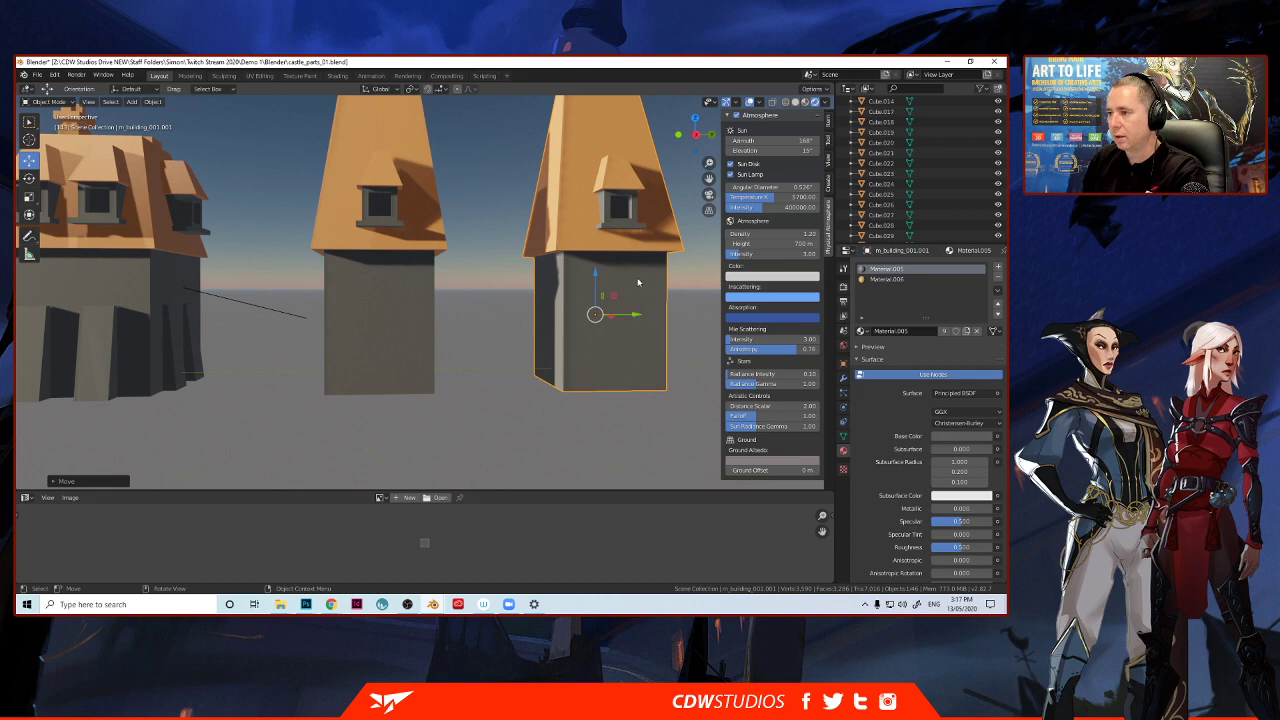
Separate the duplicated building by loose parts and delete its roof and dormer pieces, keeping only the base block.
{"action": "key", "text": "Tab"}
{"action": "key", "text": "p"}
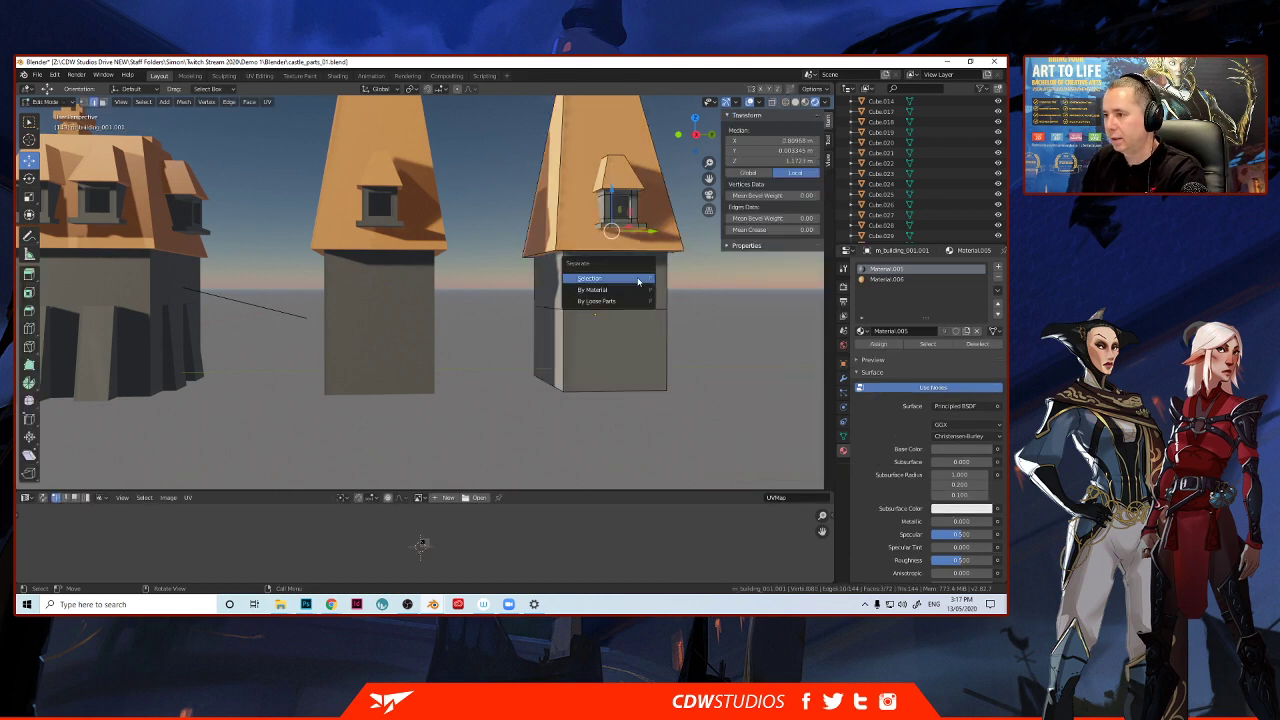
{"action": "left_click", "coordinate": [639, 301]}
{"action": "key", "text": "Tab"}
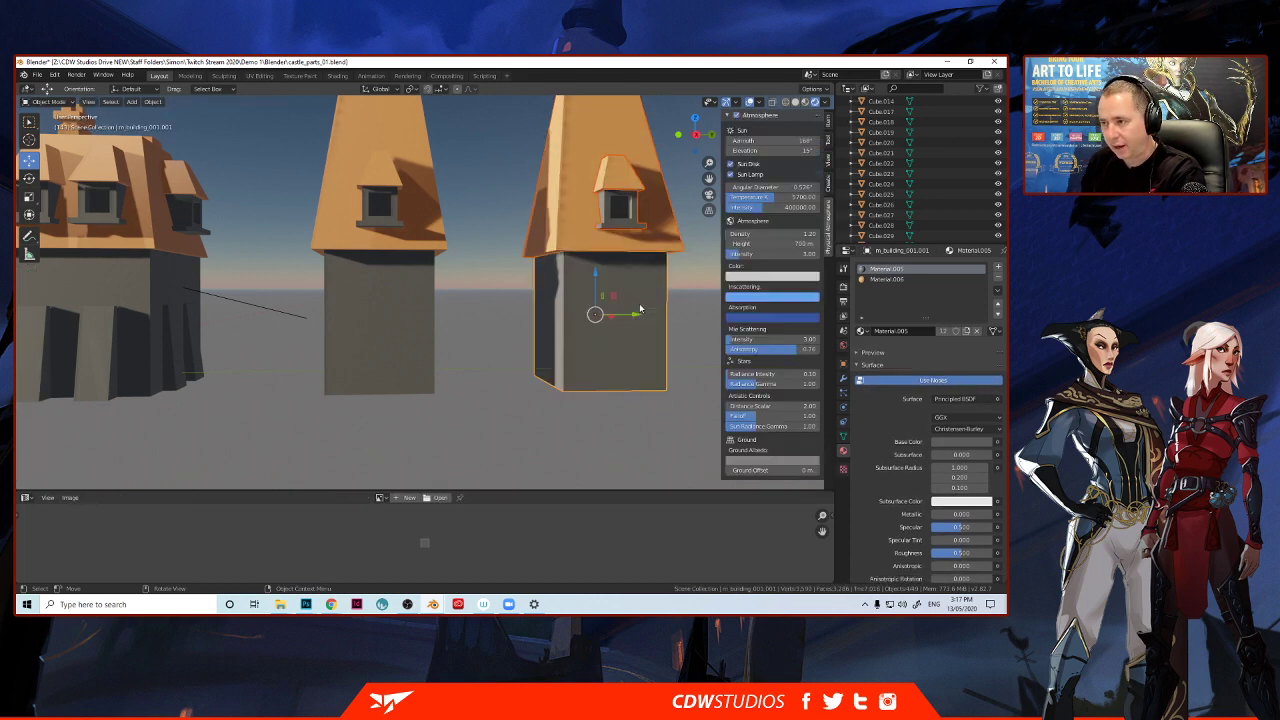
{"action": "key", "text": "Delete"}
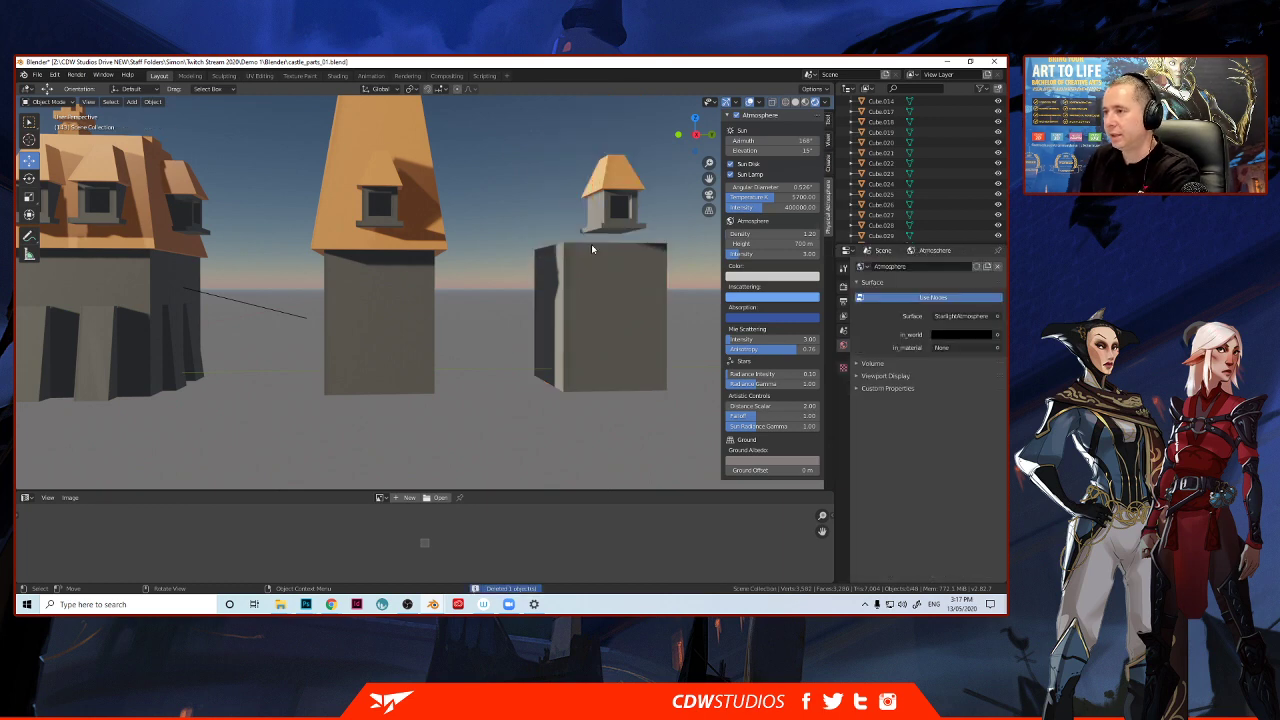
{"action": "left_click", "coordinate": [611, 188]}
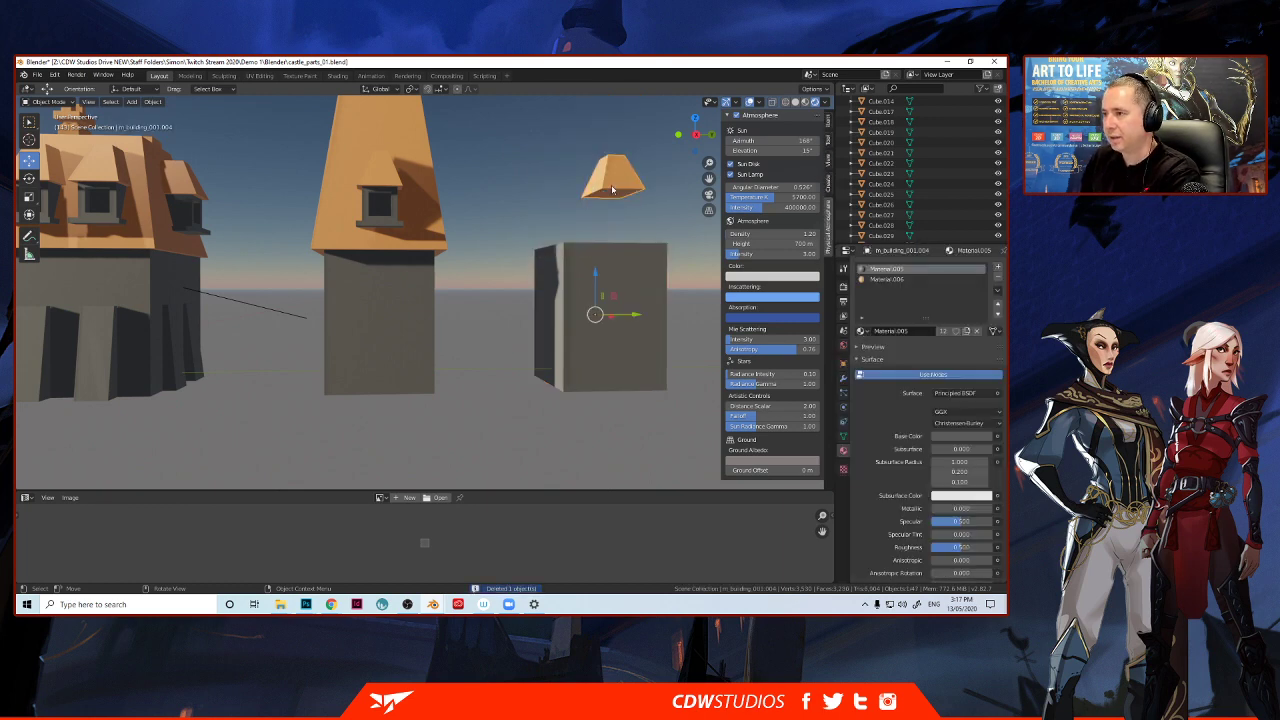
{"action": "key", "text": "Delete"}
{"action": "scroll", "coordinate": [587, 342], "scroll_direction": "down", "scroll_amount": 4}
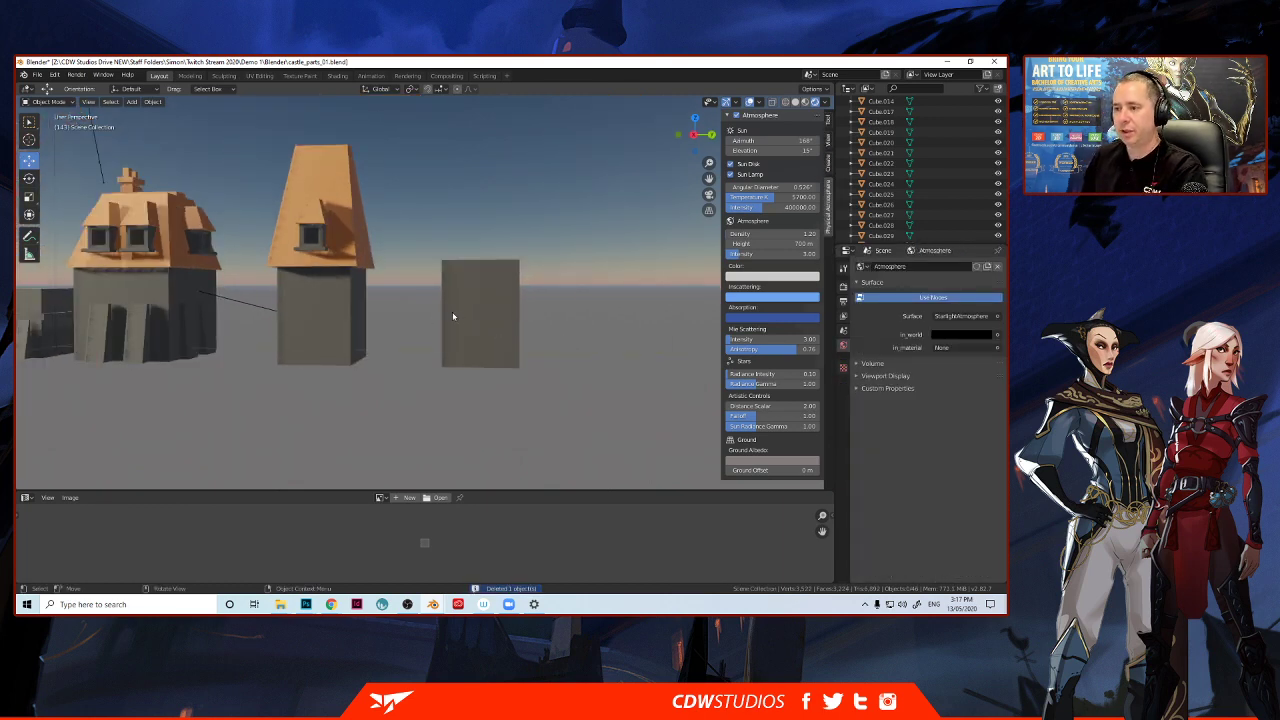
Select the remaining base block and unhide the ground Plane beneath the buildings.
{"action": "left_click", "coordinate": [457, 311]}
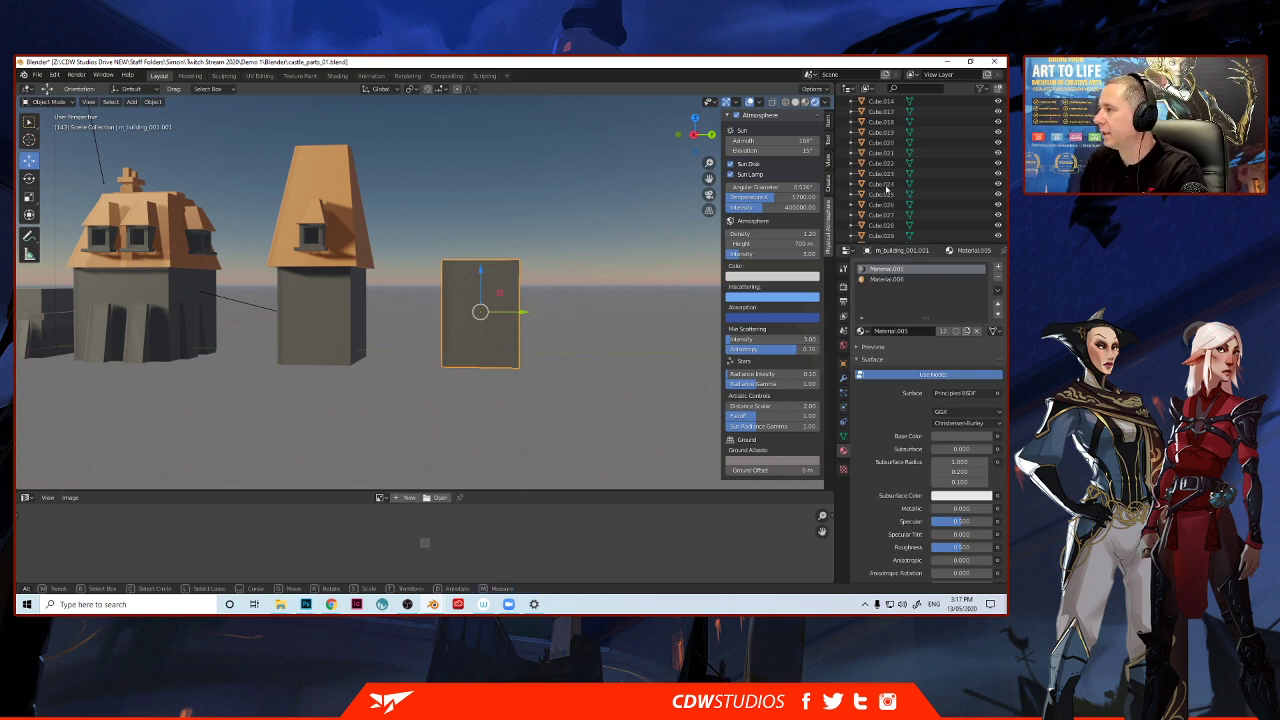
{"action": "scroll", "coordinate": [886, 188], "scroll_direction": "up", "scroll_amount": 5}
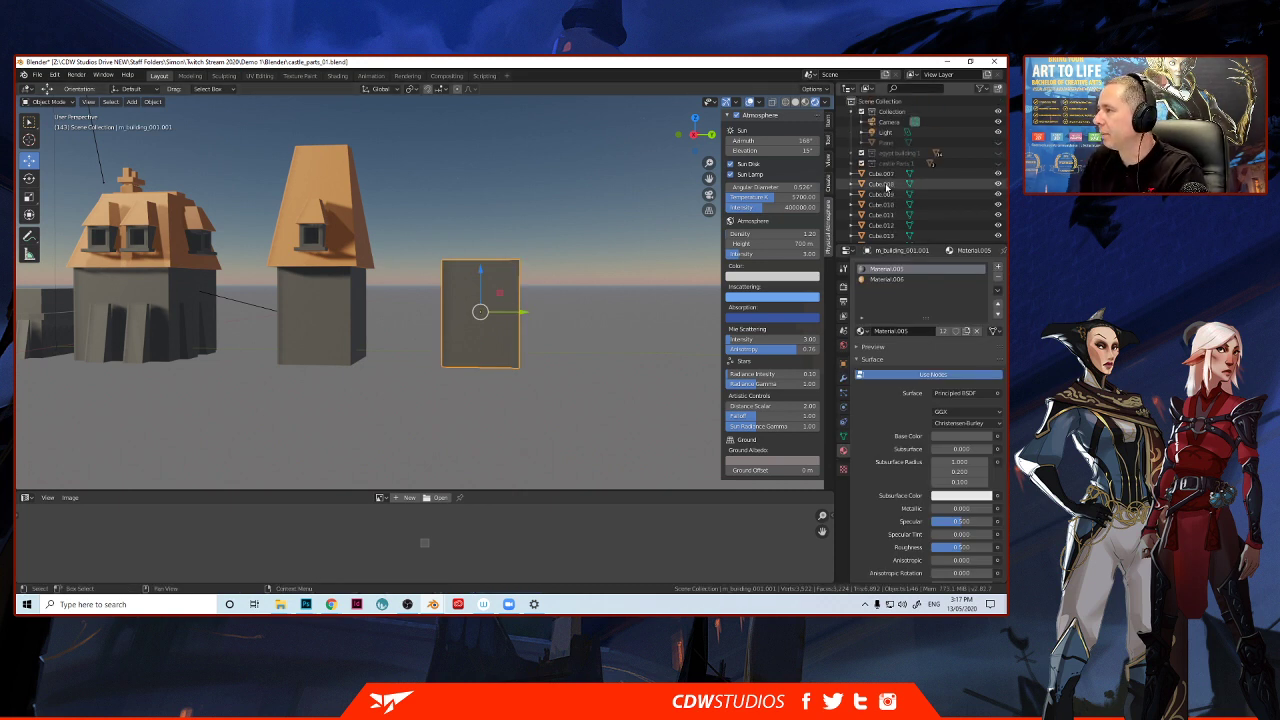
{"action": "left_click", "coordinate": [997, 142]}
{"action": "scroll", "coordinate": [456, 323], "scroll_direction": "up", "scroll_amount": 2}
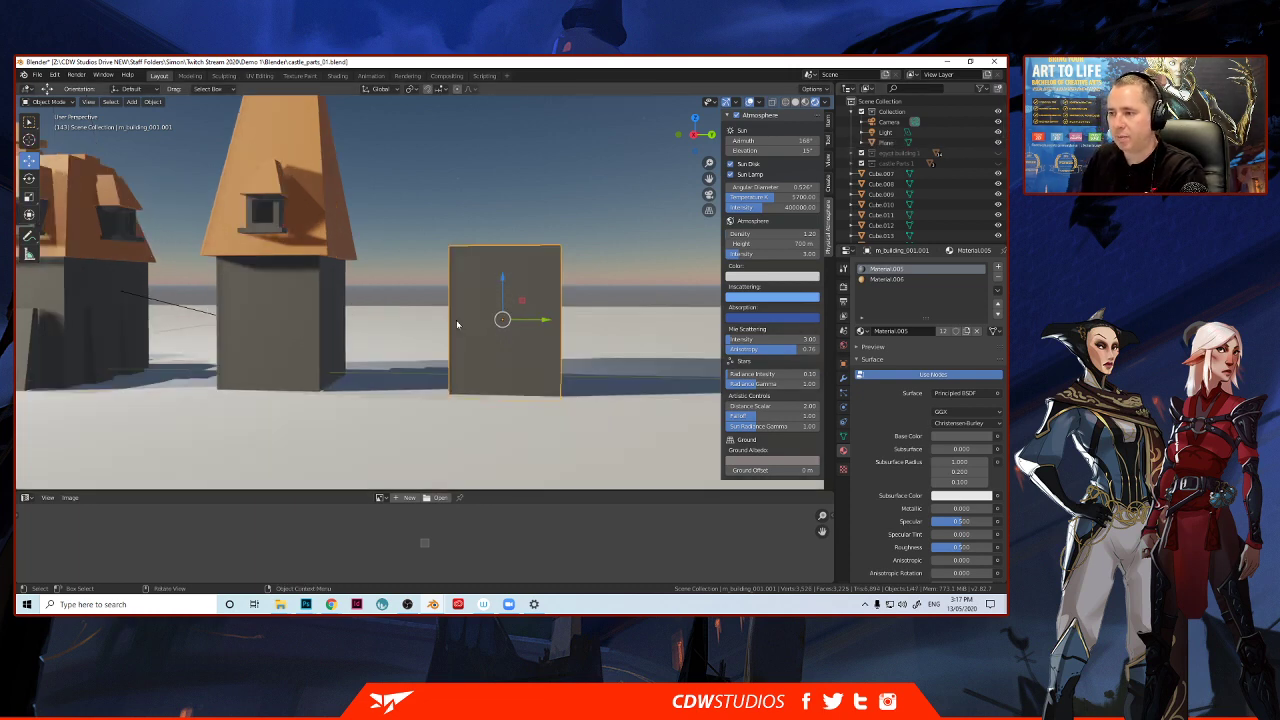
{"action": "middle_click_drag", "start_coordinate": [568, 336], "coordinate": [571, 305]}
{"action": "scroll", "coordinate": [546, 354], "scroll_direction": "up", "scroll_amount": 2}
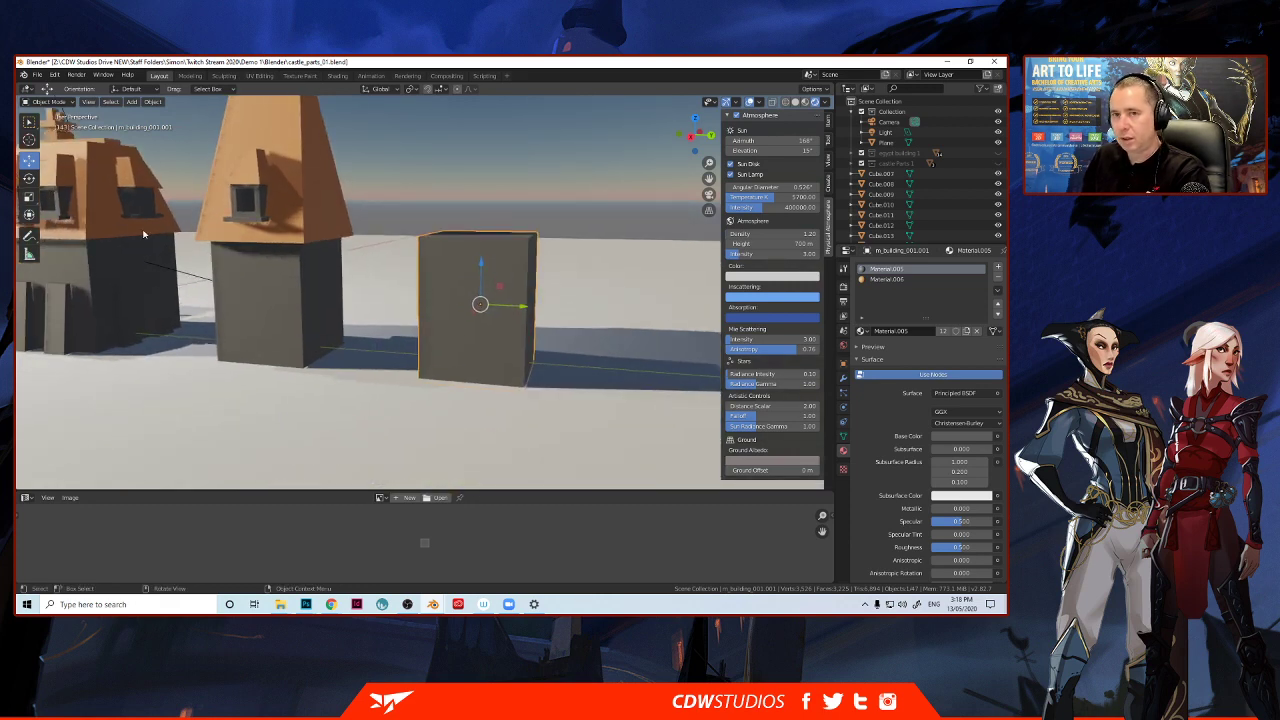
{"action": "middle_click_drag", "start_coordinate": [583, 358], "coordinate": [569, 353]}
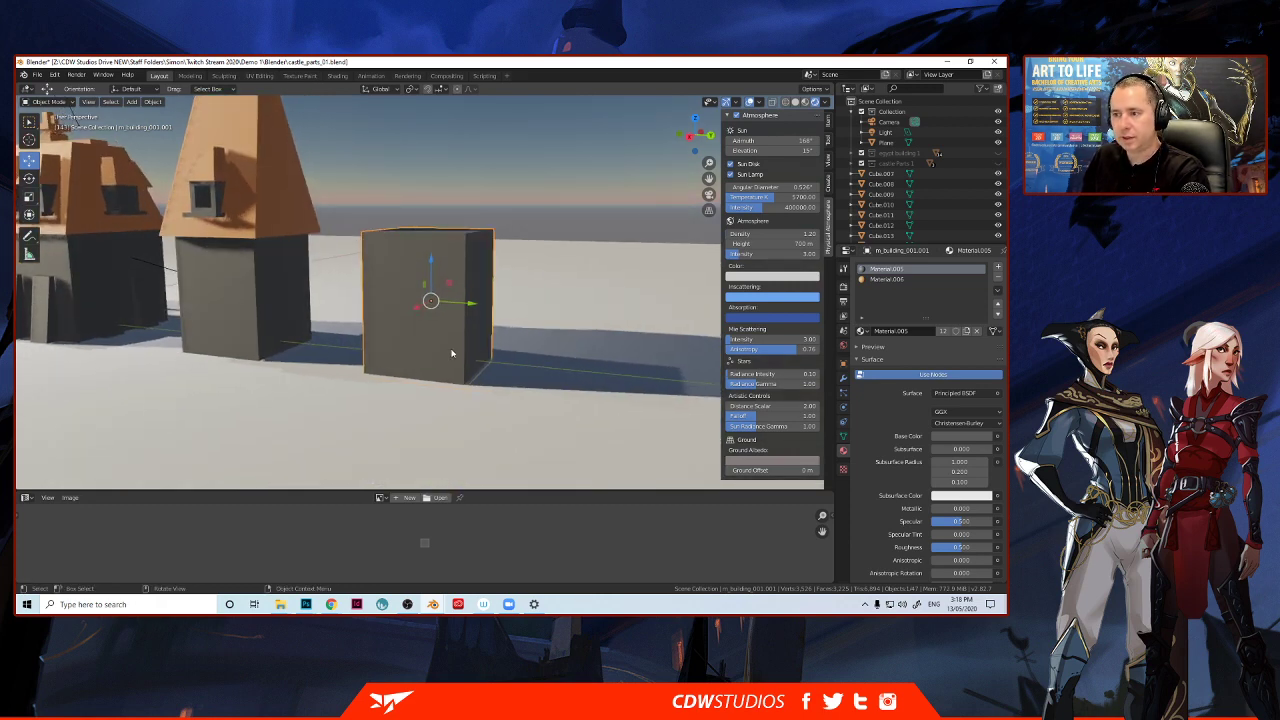
Narrow the block by moving its two outer side faces inward along Y to about 0.26 m local.
{"action": "key", "text": "Tab"}
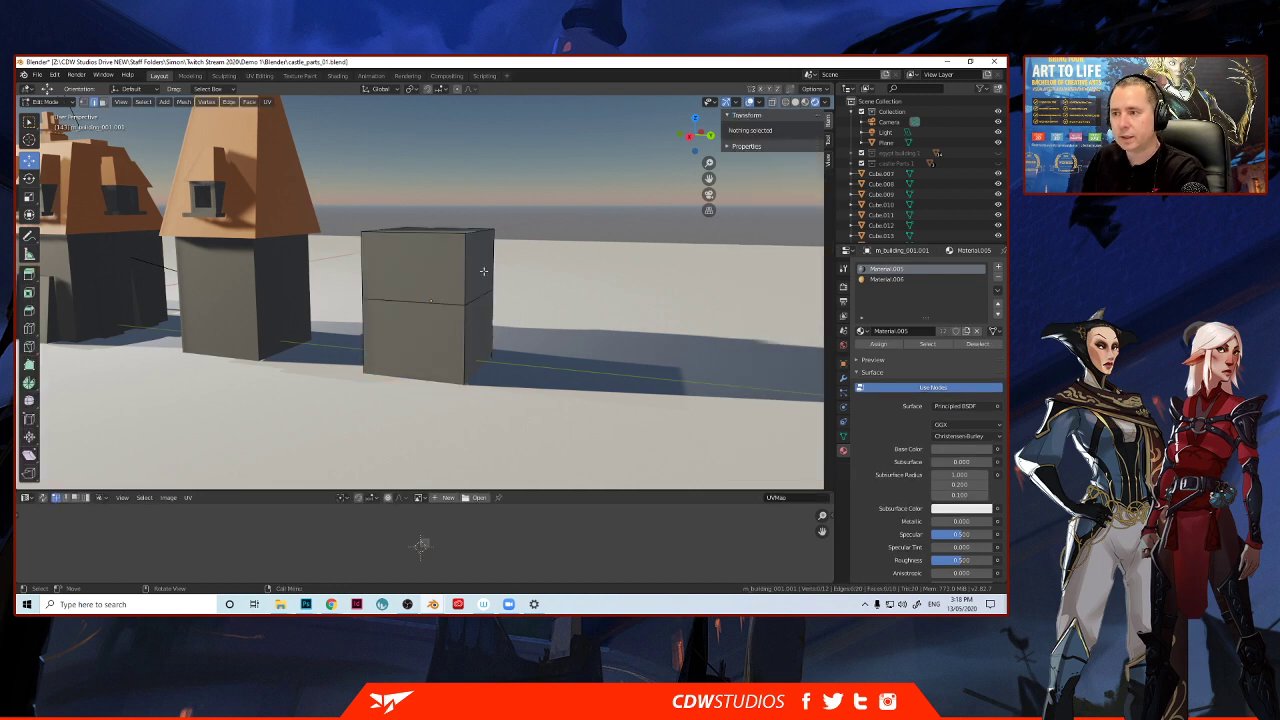
{"action": "left_click", "coordinate": [485, 266]}
{"action": "left_click", "coordinate": [103, 102]}
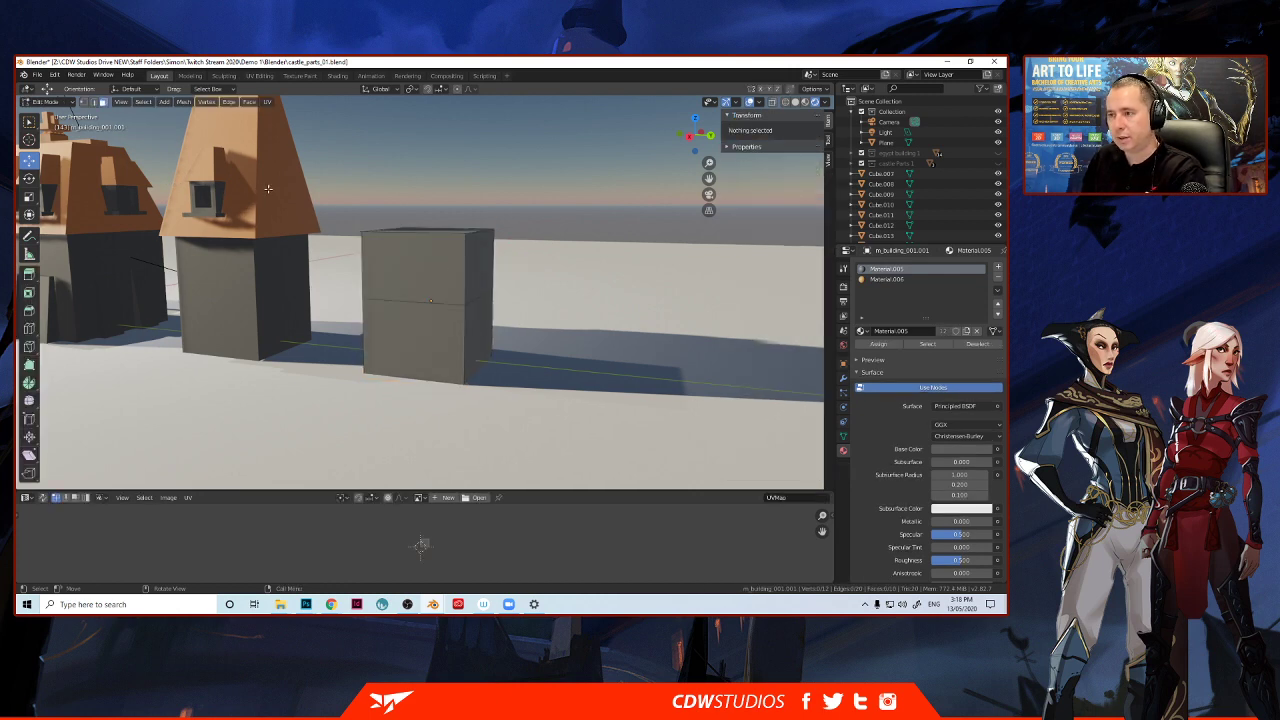
{"action": "left_click", "coordinate": [475, 276]}
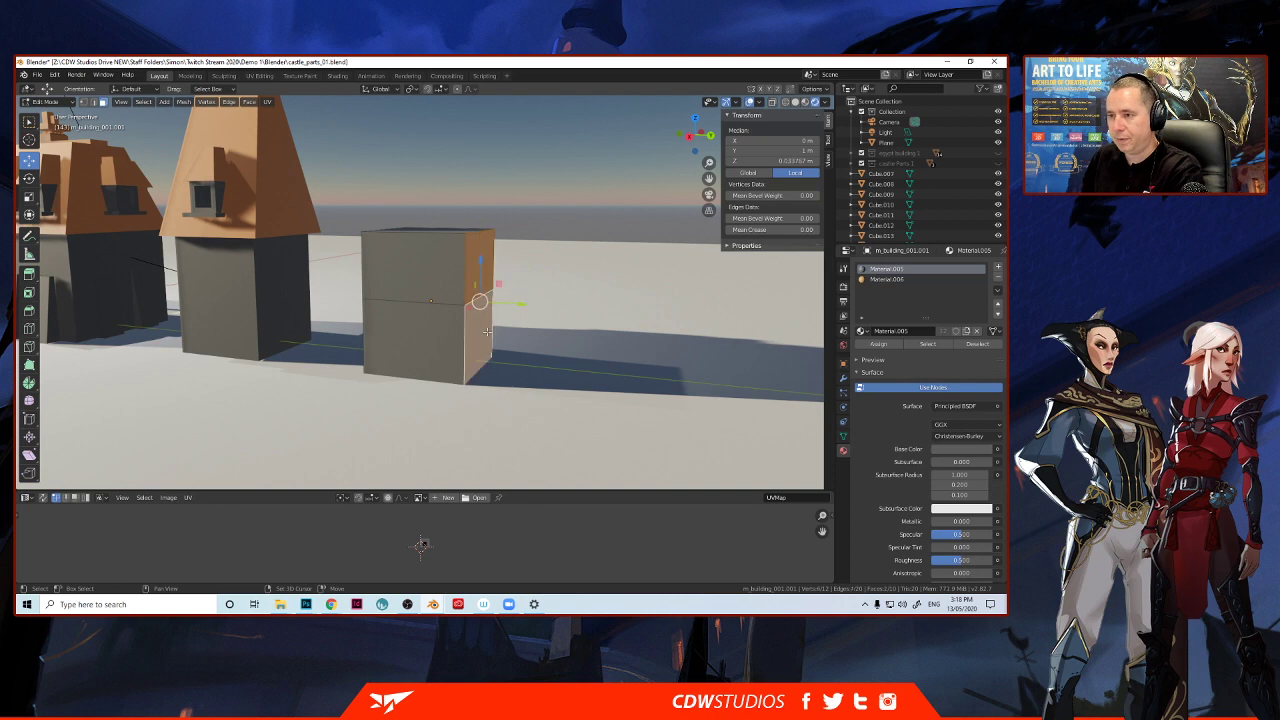
{"action": "key", "text": "g"}
{"action": "left_click", "coordinate": [476, 306]}
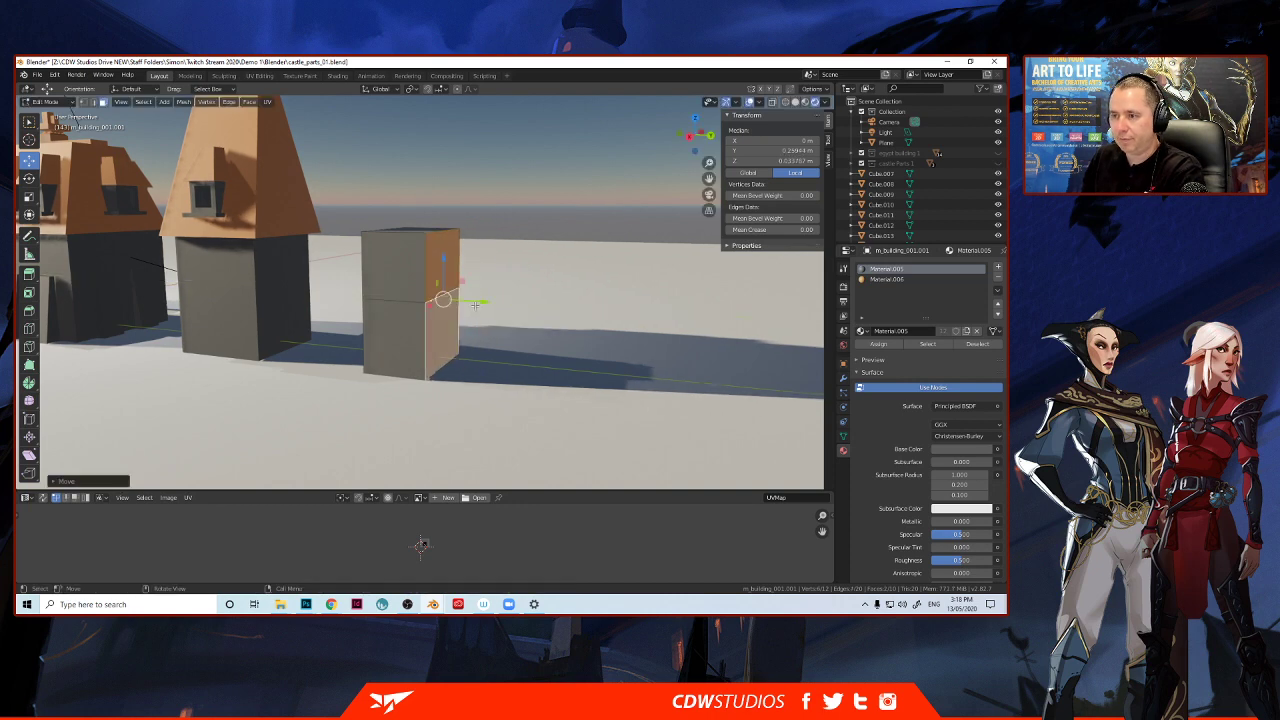
Reduce the block's depth by moving its upper and lower front faces inward along X to about 0.28 m local.
{"action": "middle_click_drag", "start_coordinate": [476, 306], "coordinate": [443, 300]}
{"action": "left_click", "coordinate": [376, 184]}
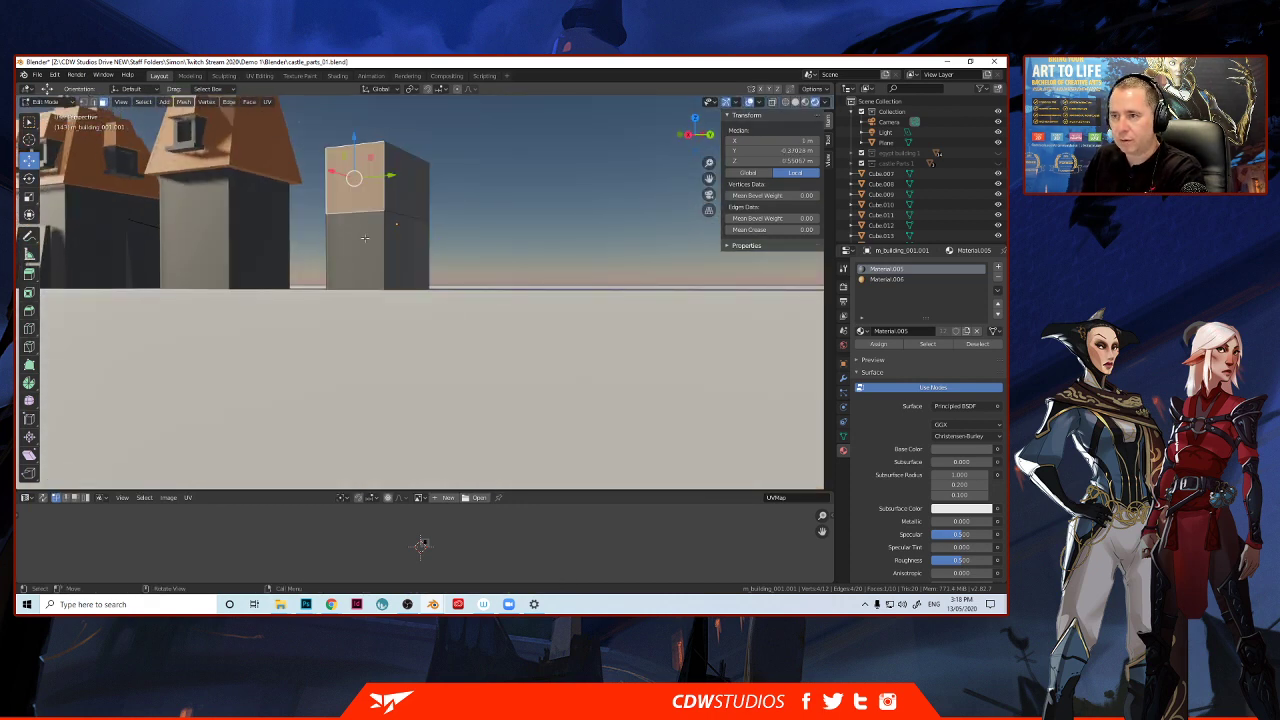
{"action": "key", "text": "g"}
{"action": "key", "text": "x"}
{"action": "left_click", "coordinate": [356, 213]}
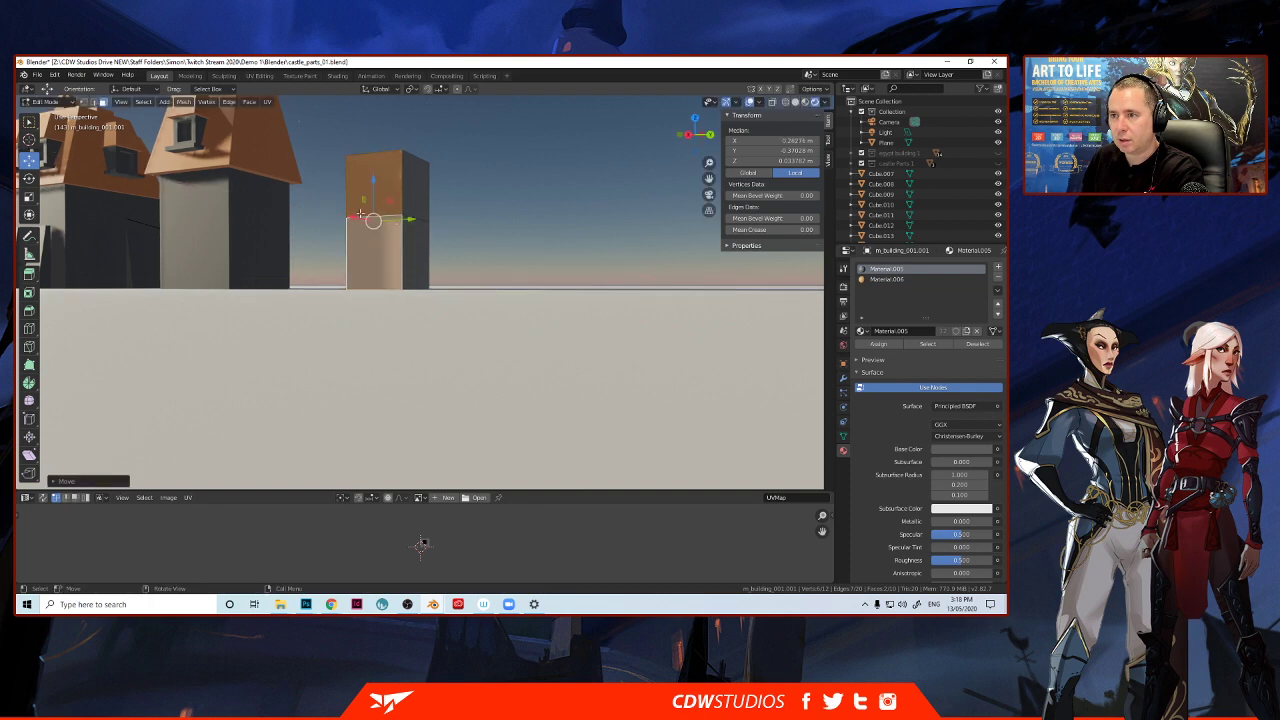
{"action": "middle_click_drag", "start_coordinate": [358, 214], "coordinate": [517, 301]}
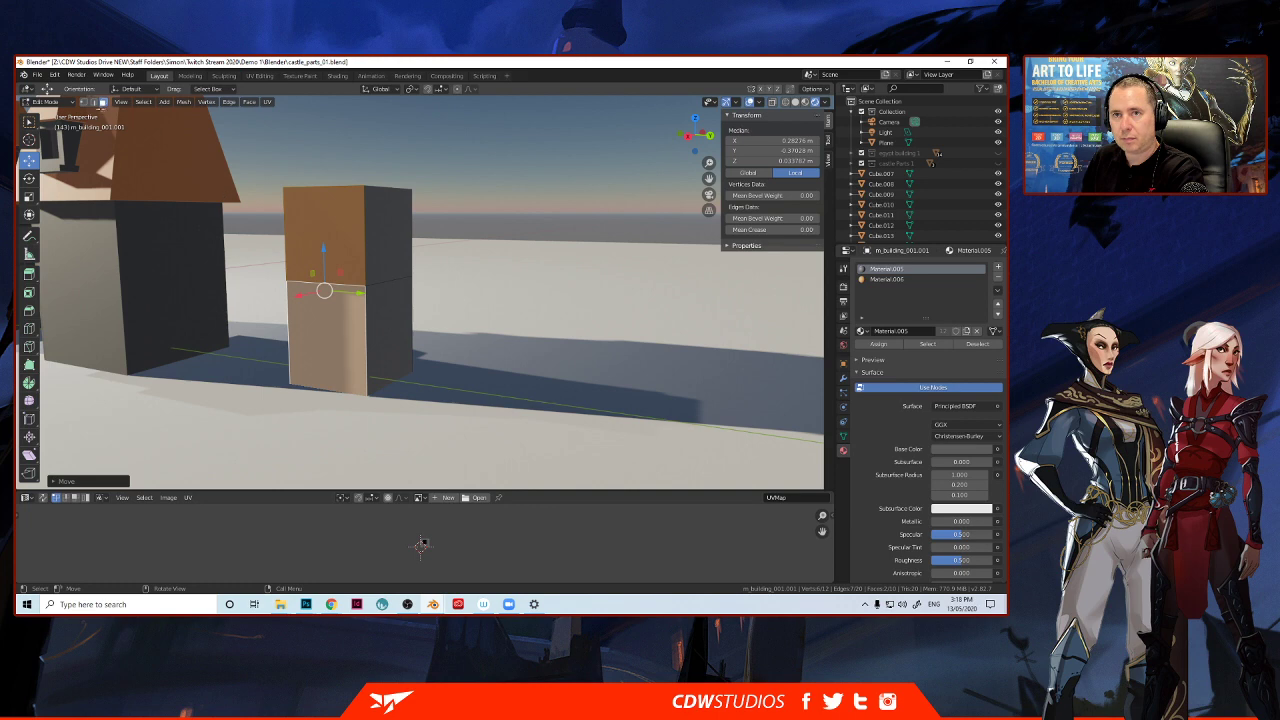
Select the block's horizontal middle edge loop and raise it along Z toward the top.
{"action": "left_click", "coordinate": [95, 103]}
{"action": "left_click", "coordinate": [383, 282], "text": "alt"}
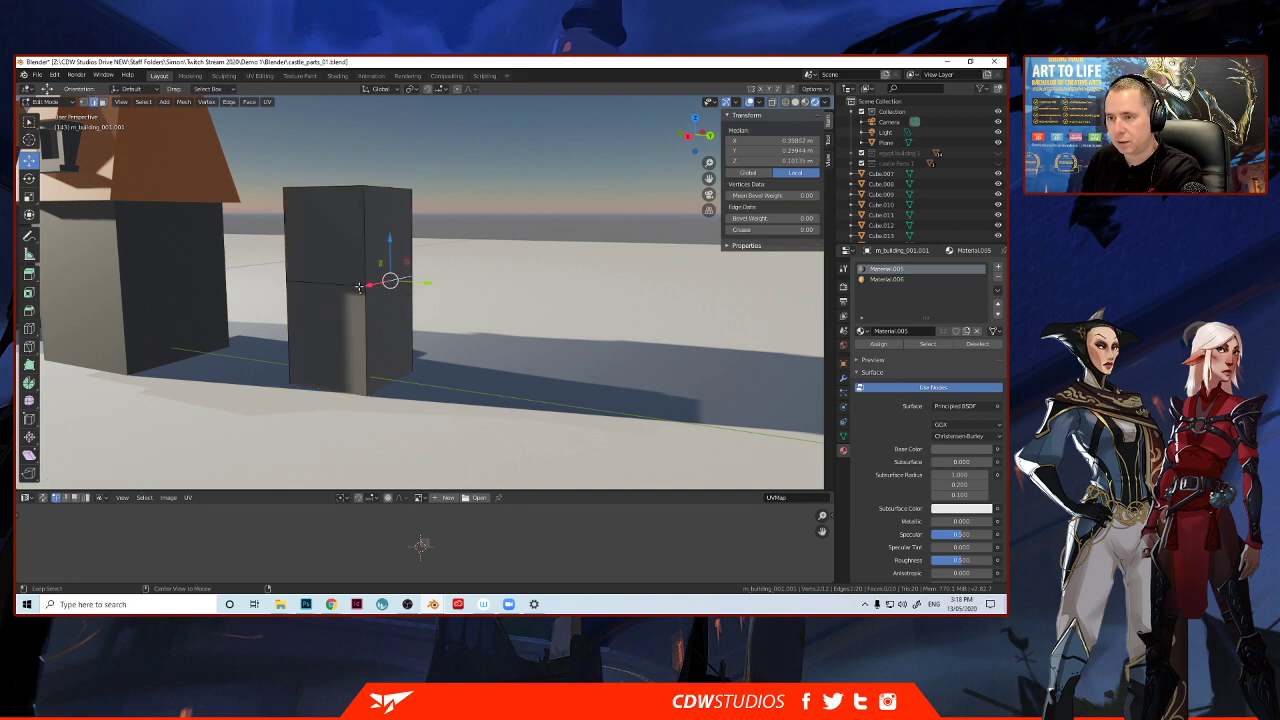
{"action": "key", "text": "g"}
{"action": "key", "text": "z"}
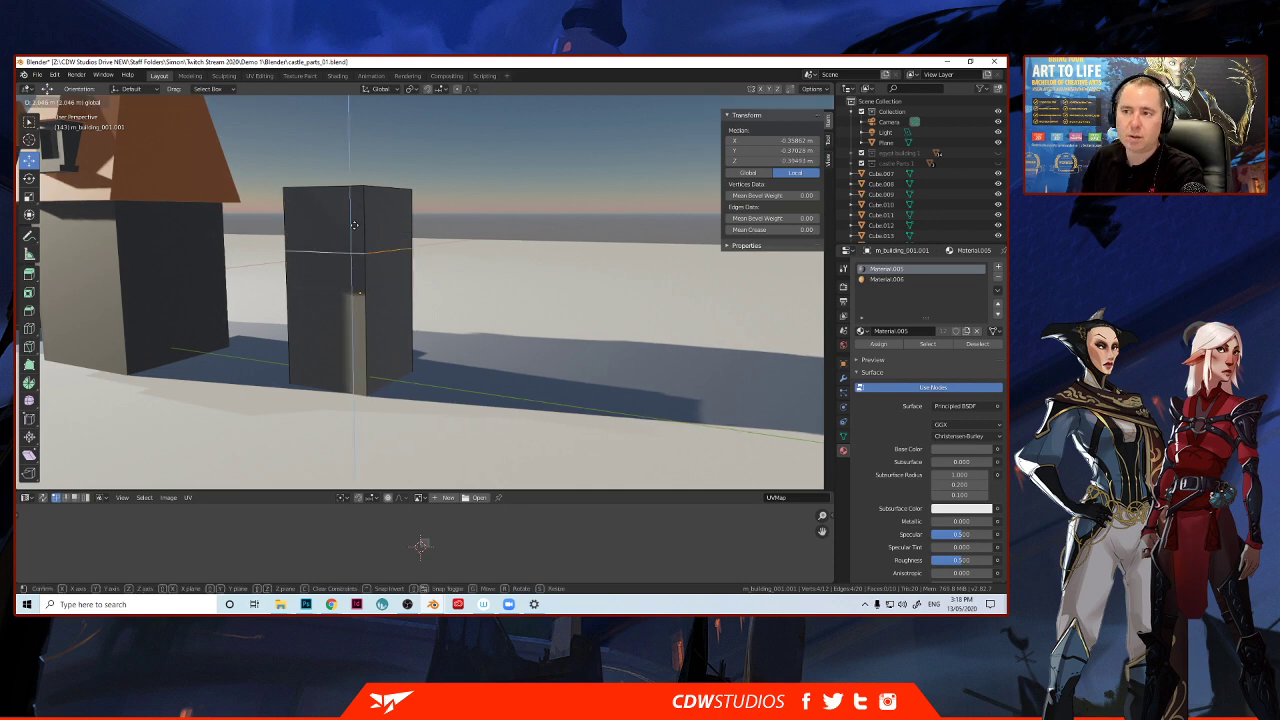
{"action": "left_click", "coordinate": [355, 224]}
{"action": "middle_click_drag", "start_coordinate": [355, 224], "coordinate": [349, 236]}
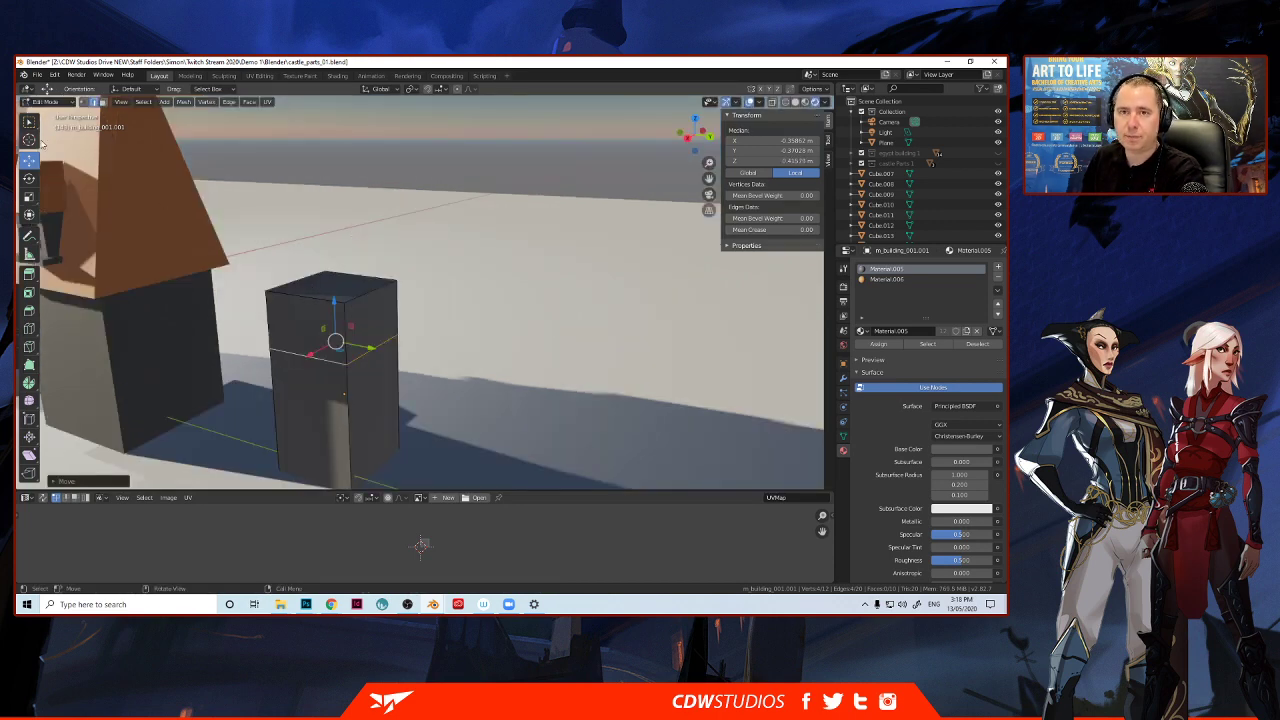
Scale the block's top face down to about 0.7 so the section above the edge loop tapers inward.
{"action": "key", "text": "3"}
{"action": "left_click", "coordinate": [350, 287]}
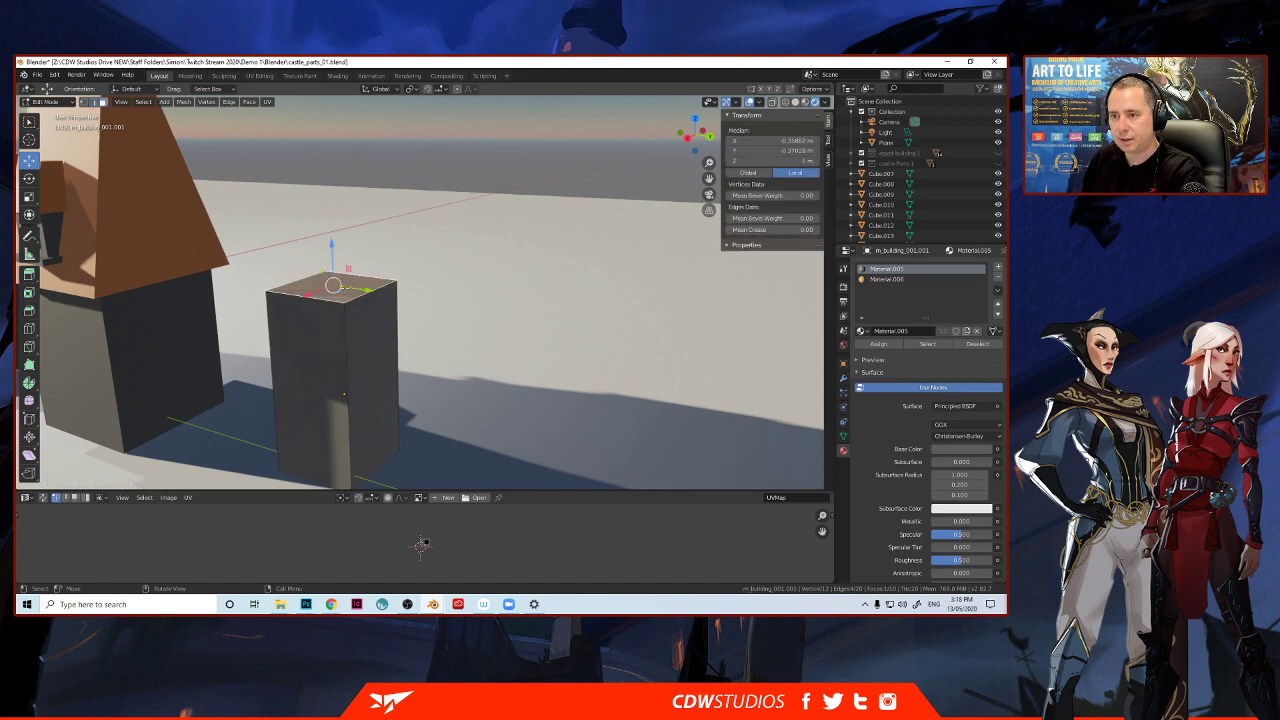
{"action": "key", "text": "s"}
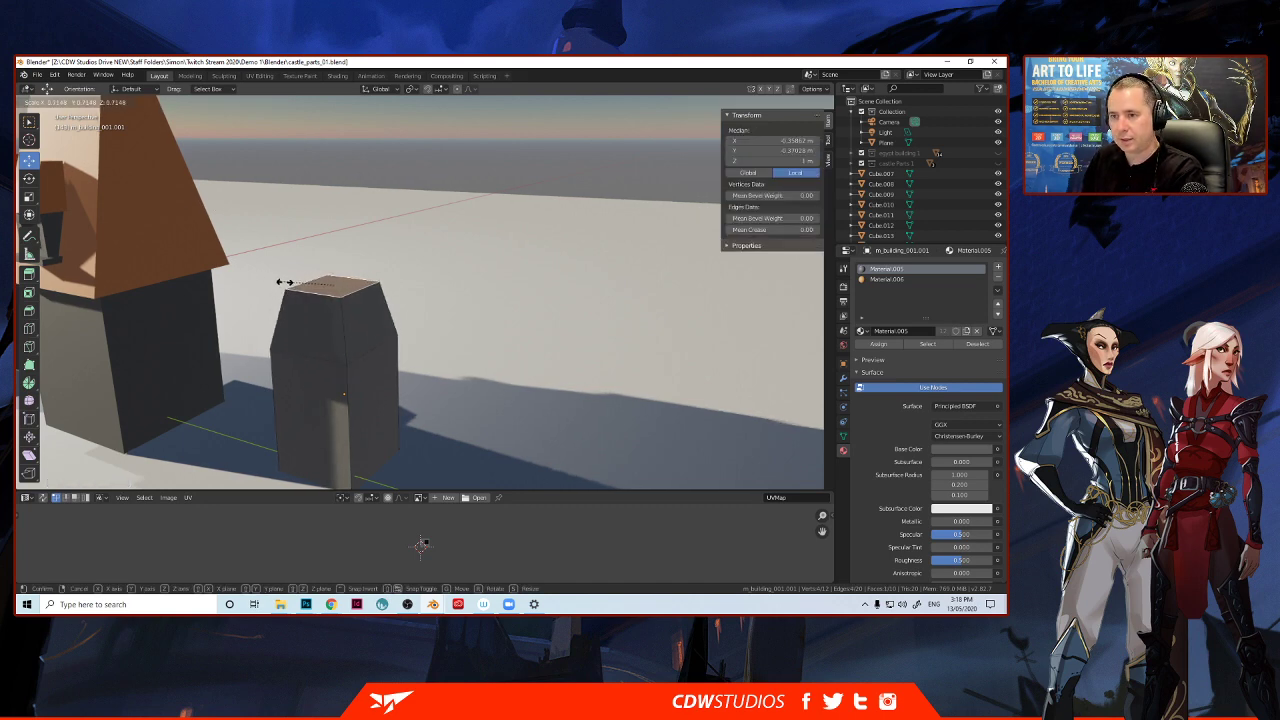
{"action": "left_click", "coordinate": [288, 284]}
{"action": "middle_click_drag", "start_coordinate": [288, 284], "coordinate": [356, 339]}
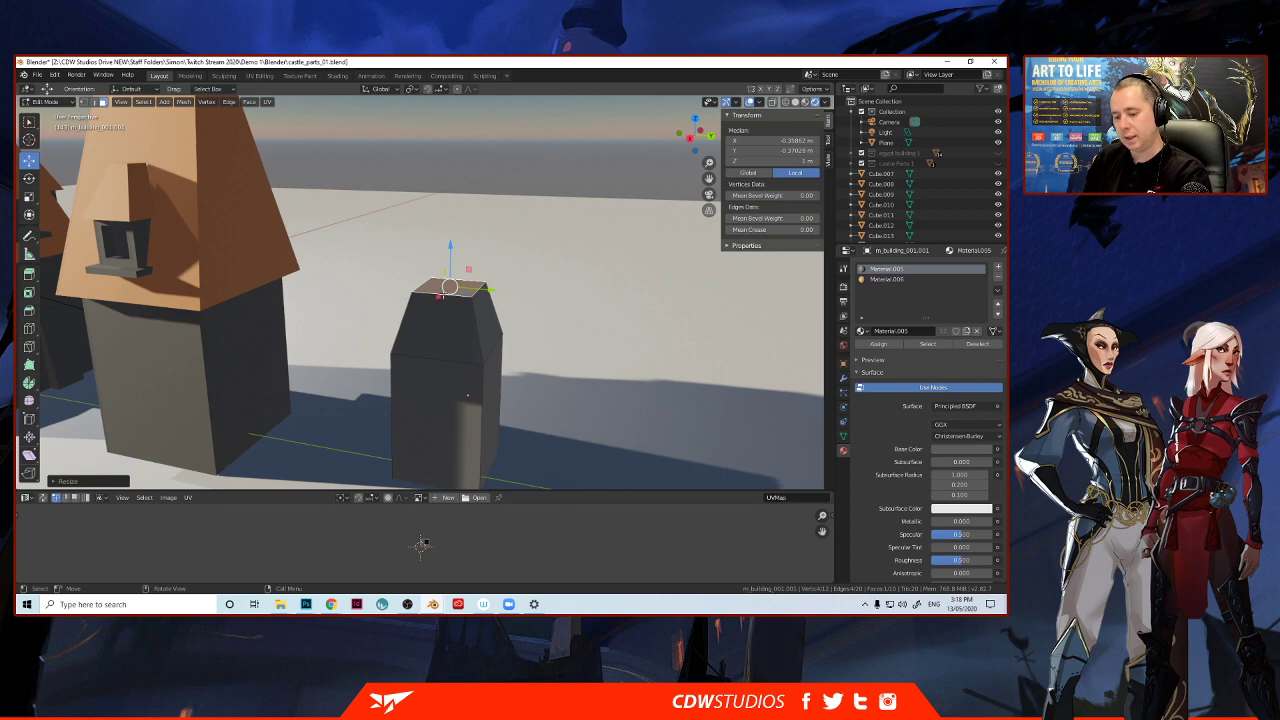
Extrude the top face in place and scale the new face inward to about 0.78 to form a ledge.
{"action": "key", "text": "e"}
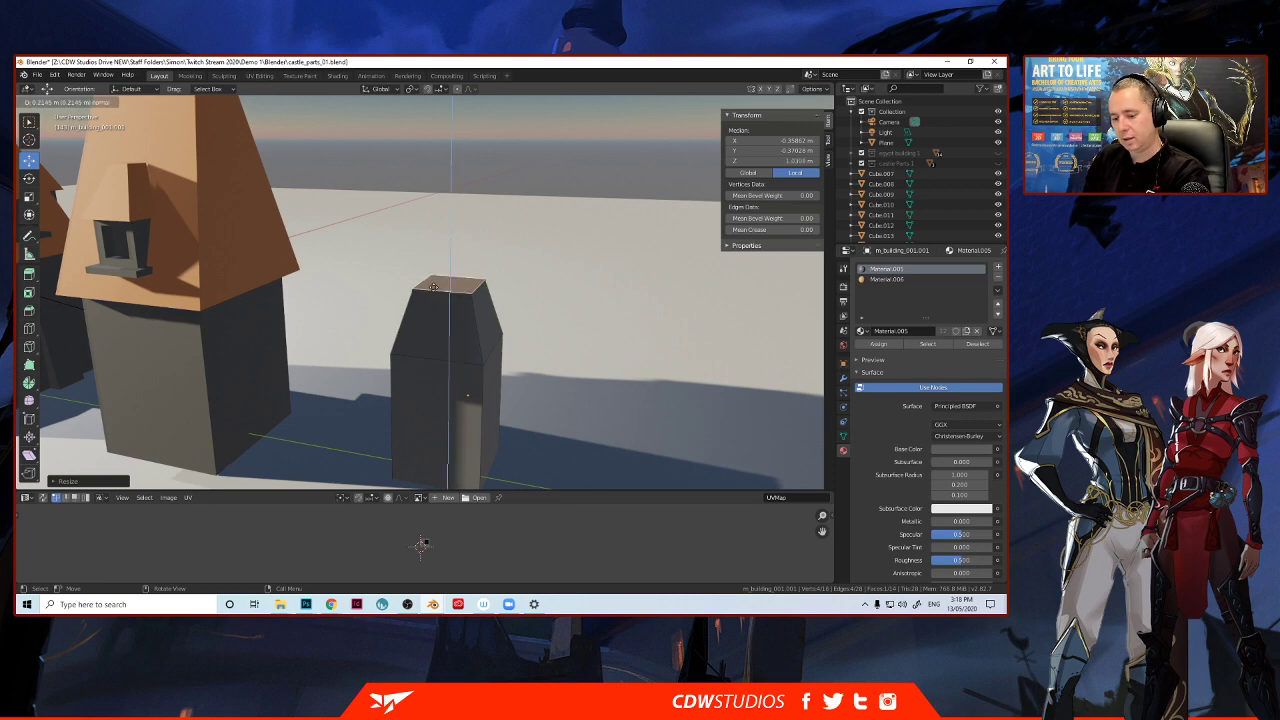
{"action": "left_click", "coordinate": [433, 287]}
{"action": "key", "text": "s"}
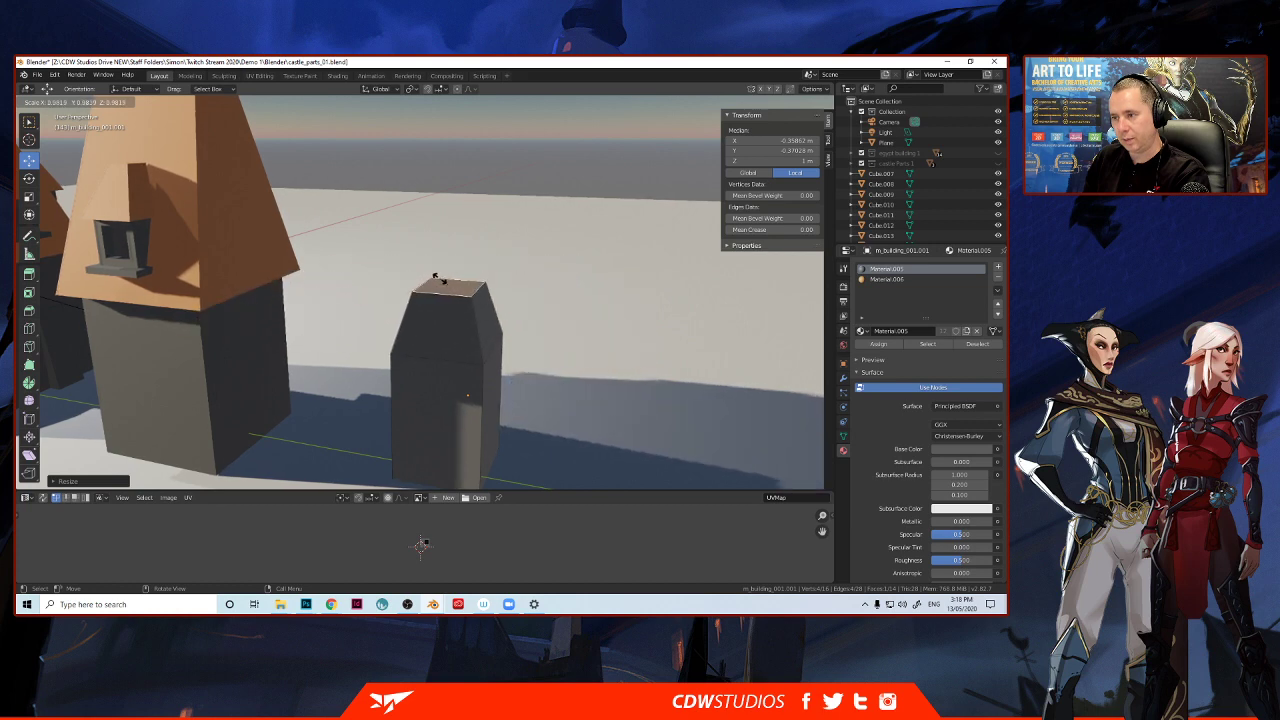
{"action": "key", "text": "Escape"}
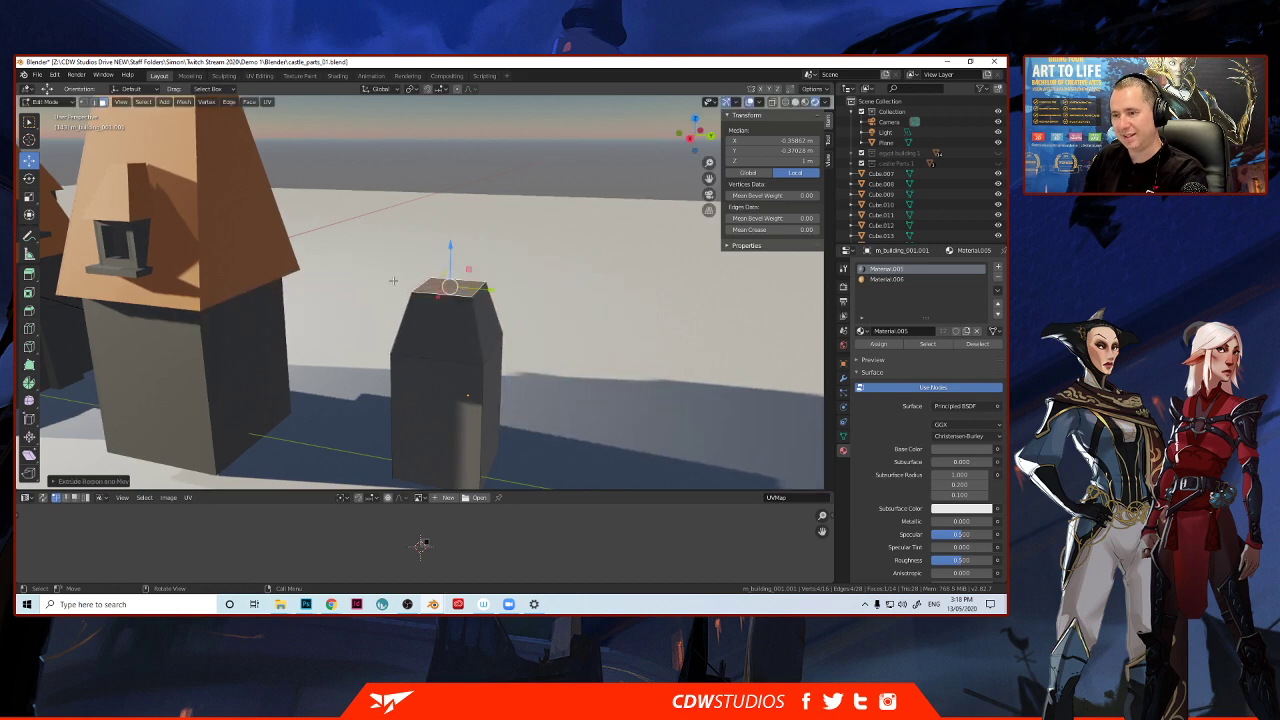
{"action": "key", "text": "s"}
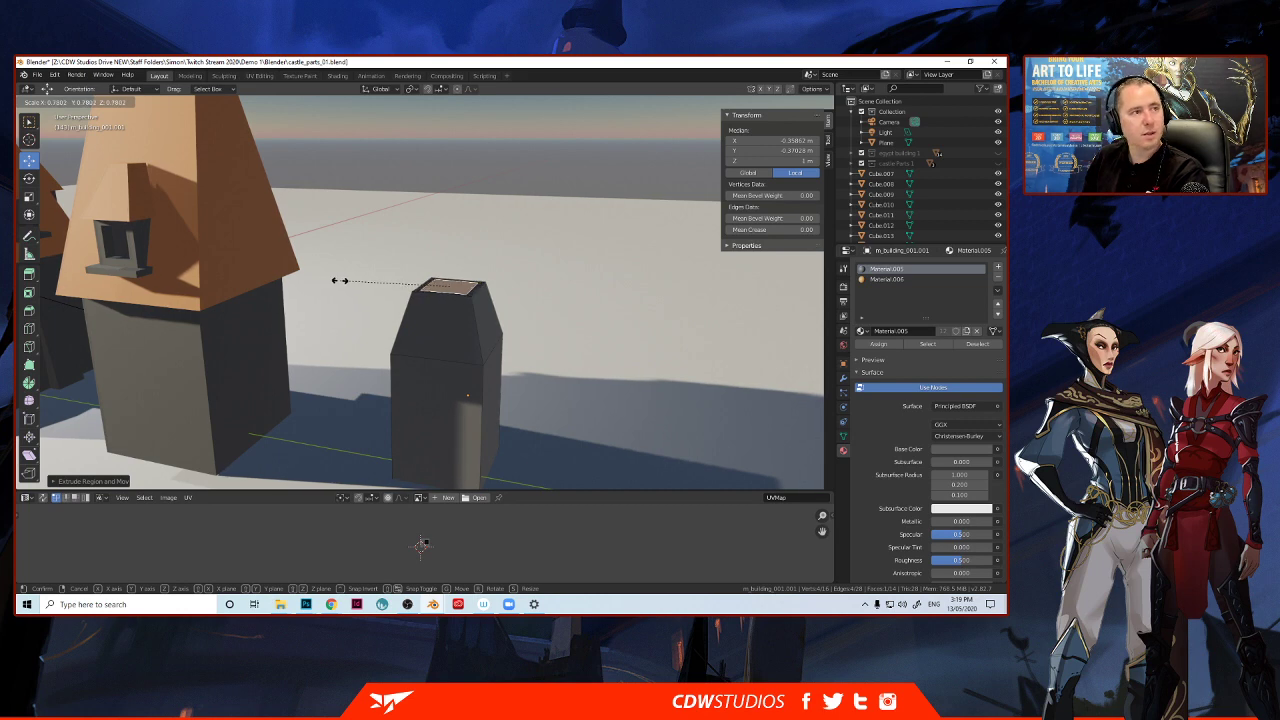
{"action": "left_click", "coordinate": [340, 281]}
Extrude the tower's inset top face upward into a narrower section and taper a short second extrusion inward above it.
{"action": "key", "text": "e"}
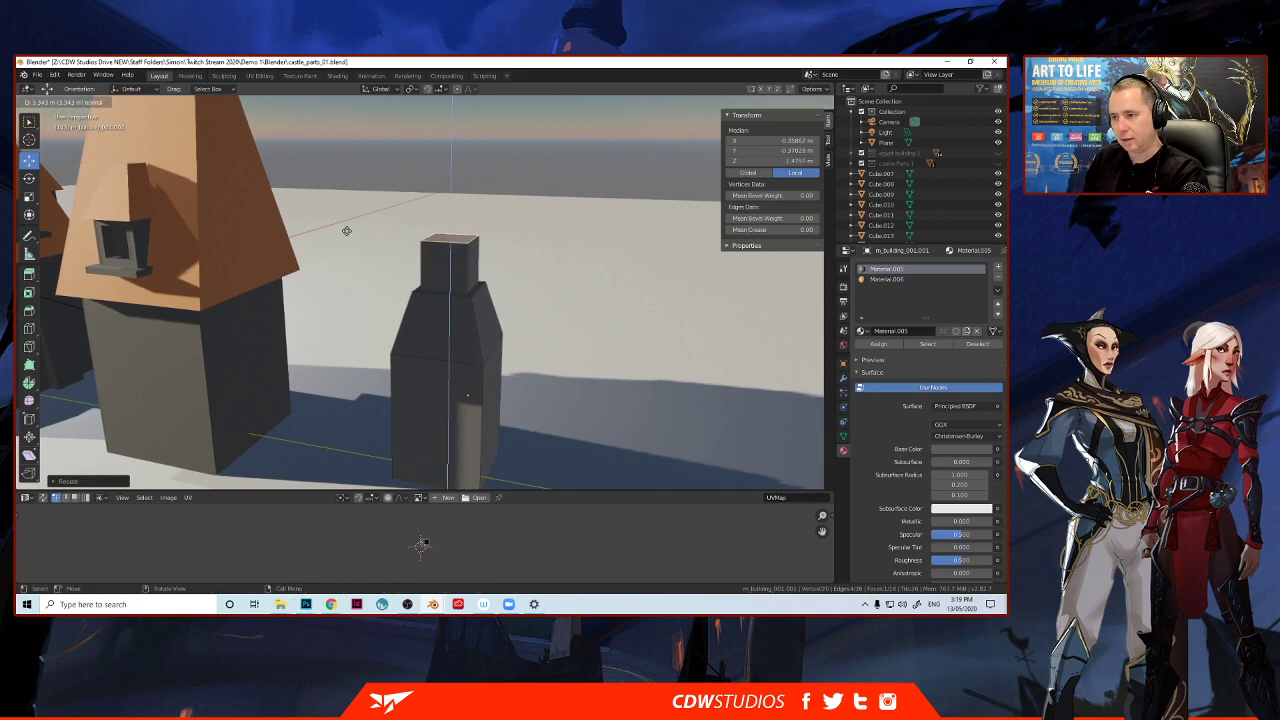
{"action": "left_click", "coordinate": [348, 220]}
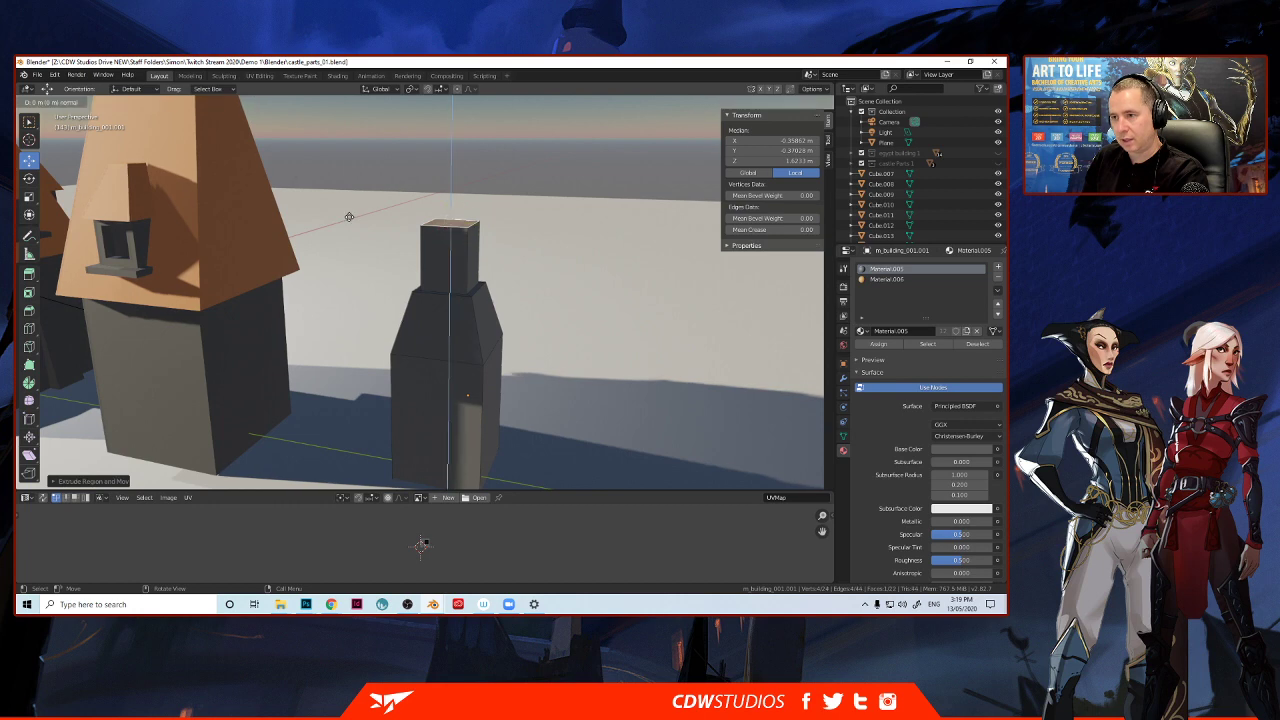
{"action": "key", "text": "s"}
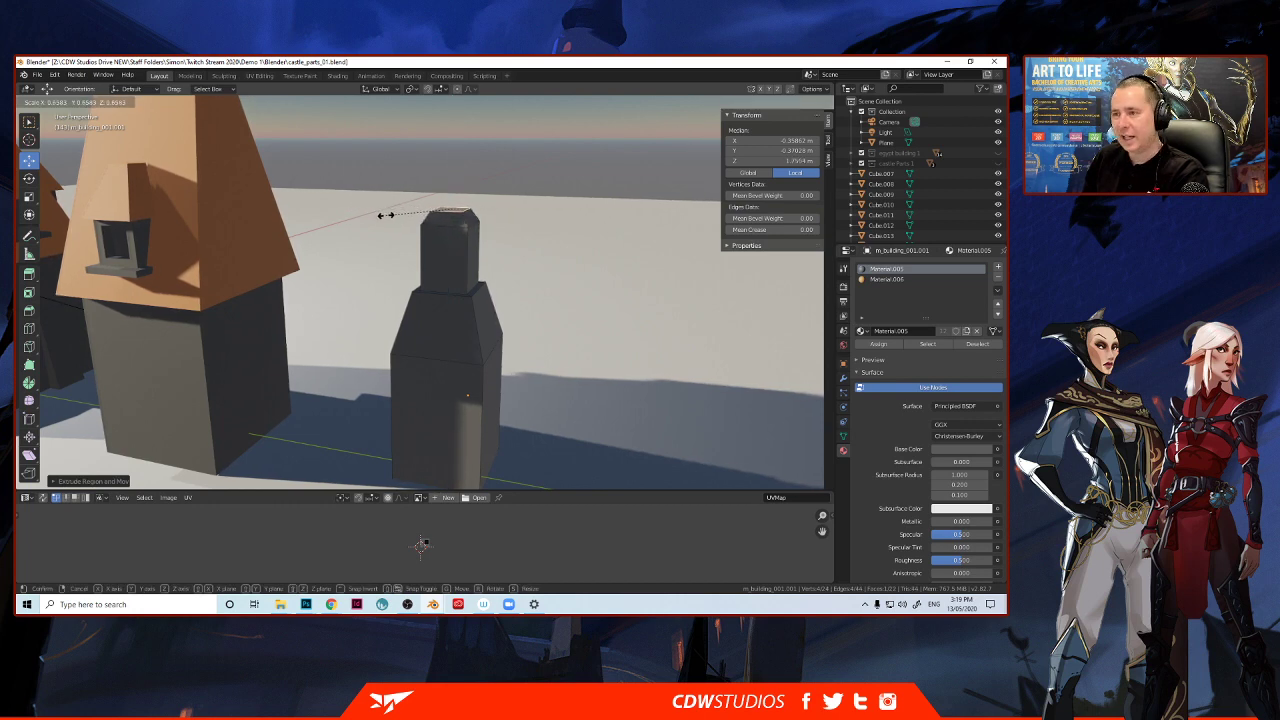
{"action": "left_click", "coordinate": [385, 215]}
Extrude the tower's top face slightly upward and scale the new face inward to form another small tapered tier.
{"action": "key", "text": "e"}
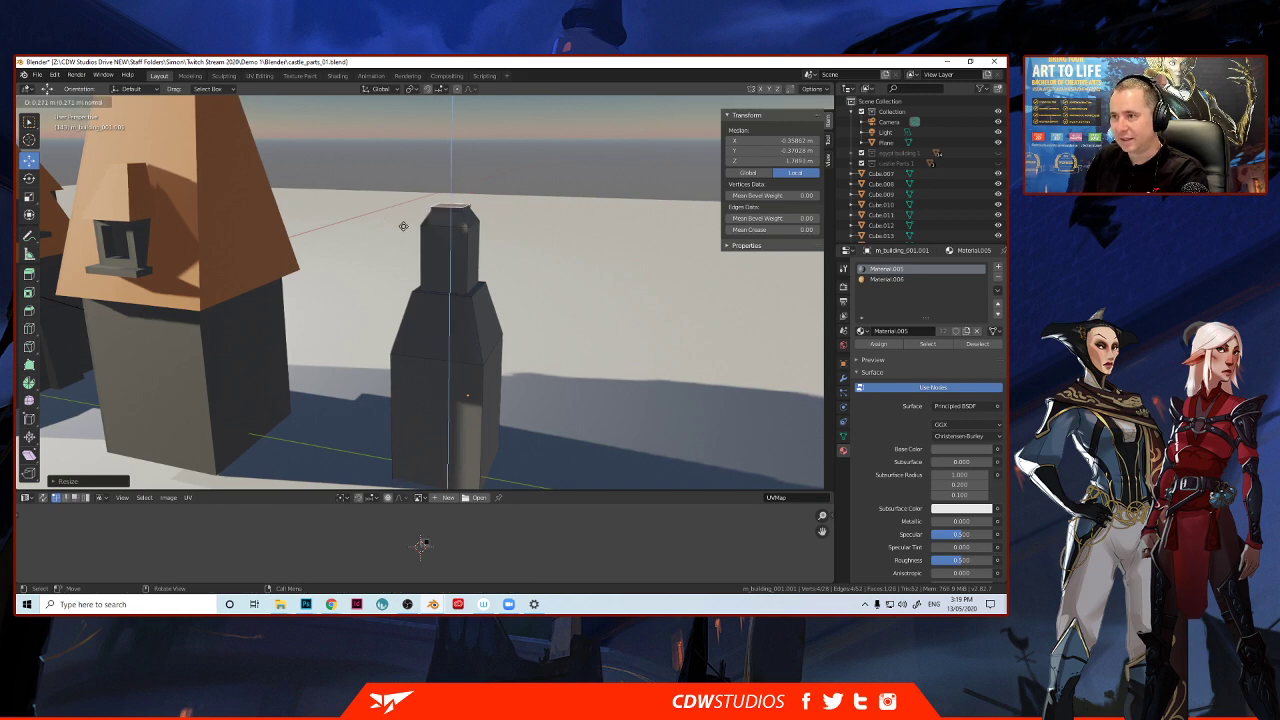
{"action": "left_click", "coordinate": [404, 226]}
{"action": "key", "text": "s"}
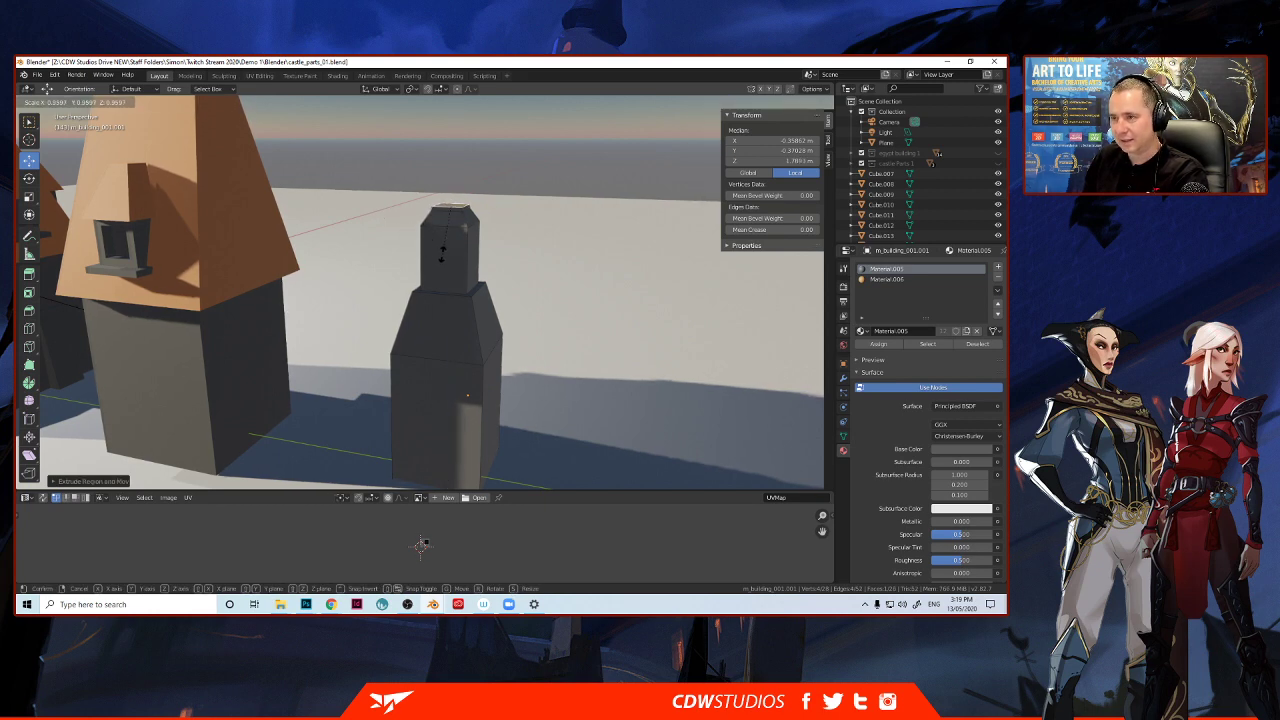
{"action": "left_click", "coordinate": [428, 228]}
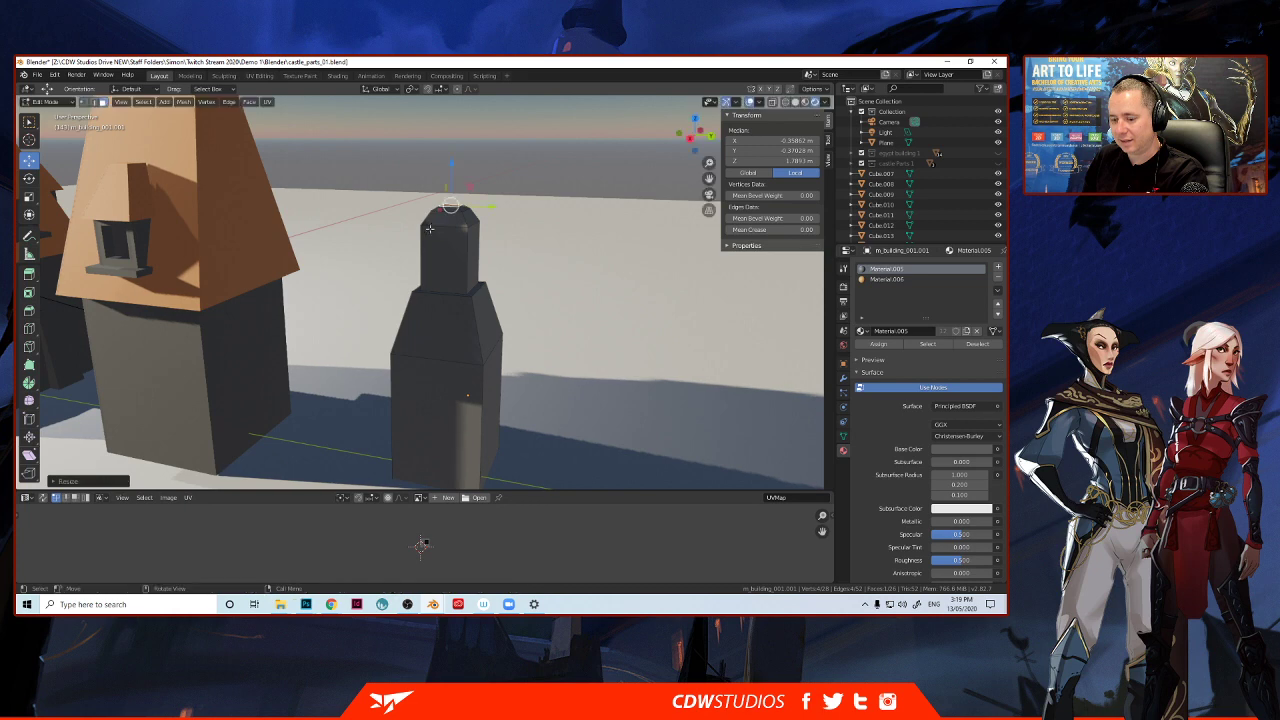
Extrude the small top face upward into a thin spire and return to Object Mode.
{"action": "key", "text": "e"}
{"action": "left_click", "coordinate": [425, 195]}
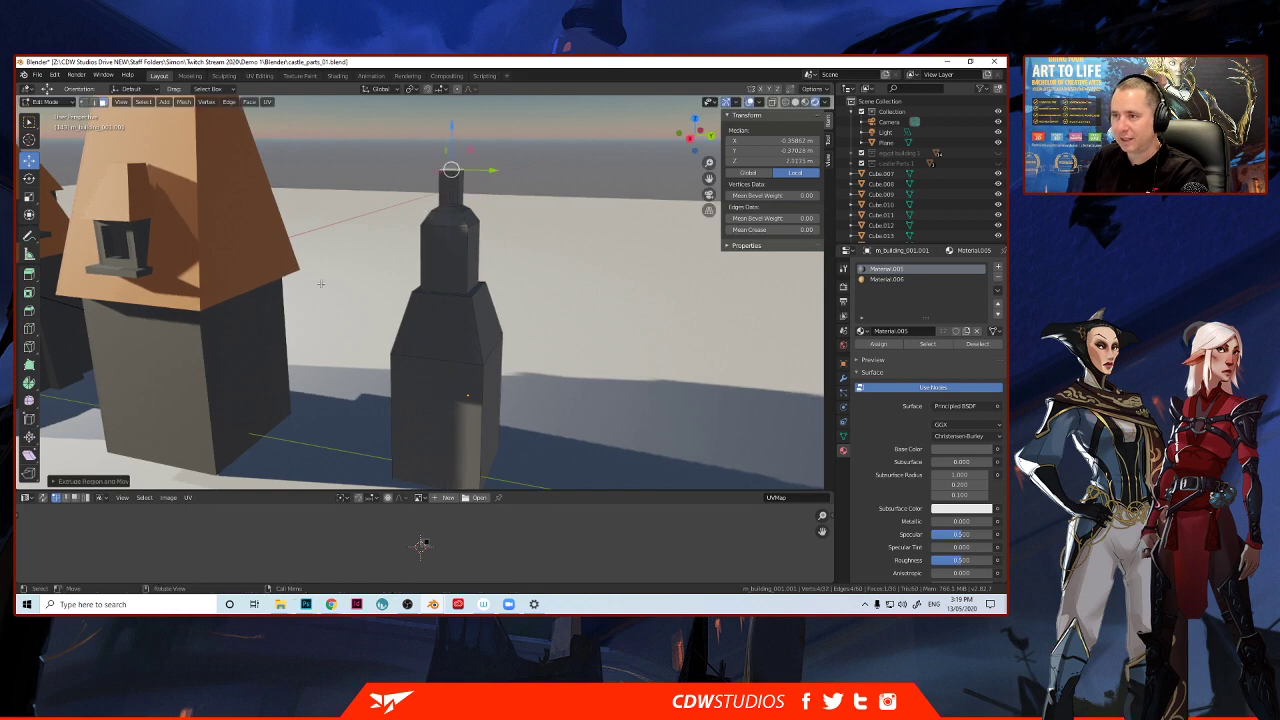
{"action": "left_click", "coordinate": [338, 303]}
{"action": "key", "text": "Tab"}
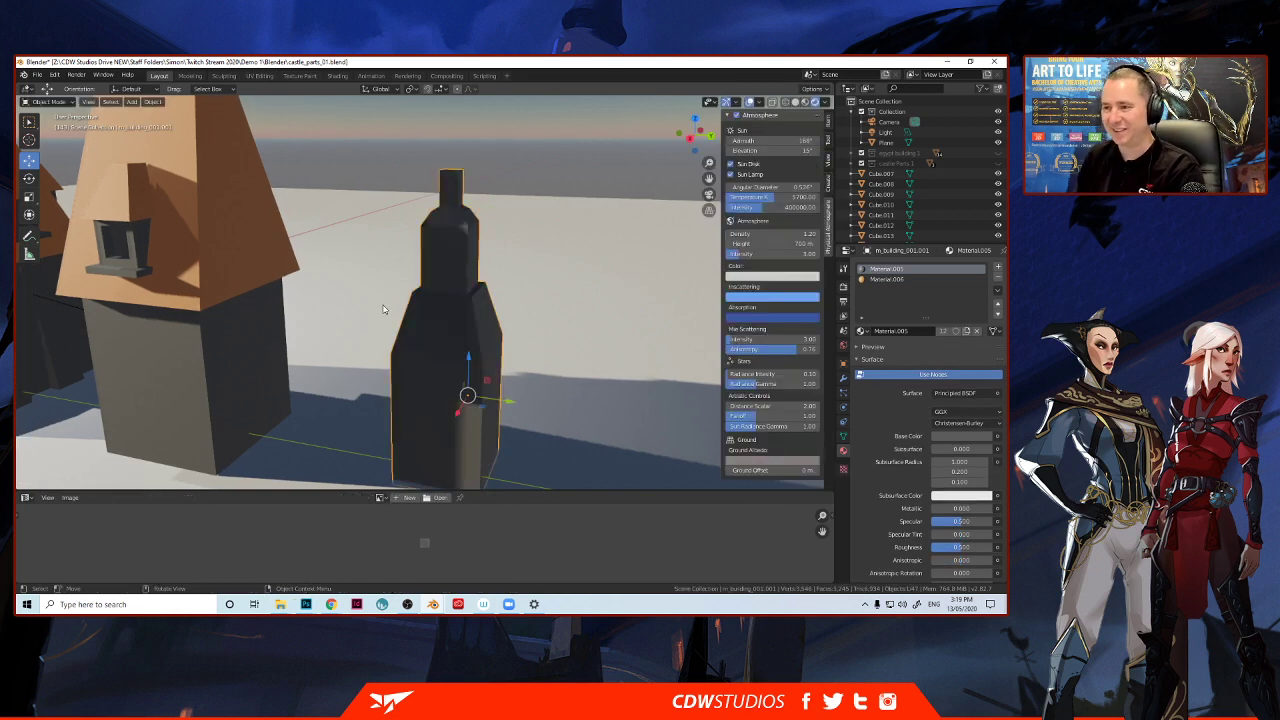
Examine the finished slim tower beside the other buildings from near and far to compare shapes and proportions.
{"action": "scroll", "coordinate": [381, 312], "scroll_direction": "down", "scroll_amount": 4}
{"action": "middle_click_drag", "start_coordinate": [370, 310], "coordinate": [396, 306]}
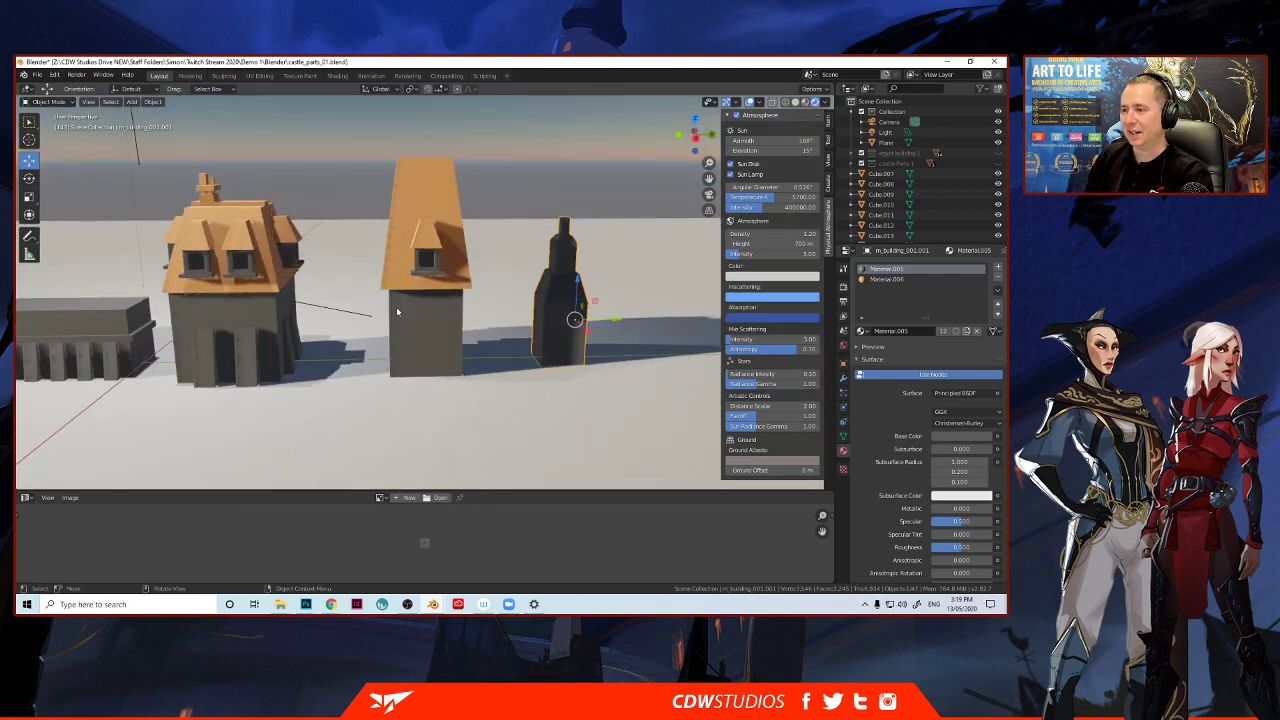
{"action": "left_click", "coordinate": [468, 173]}
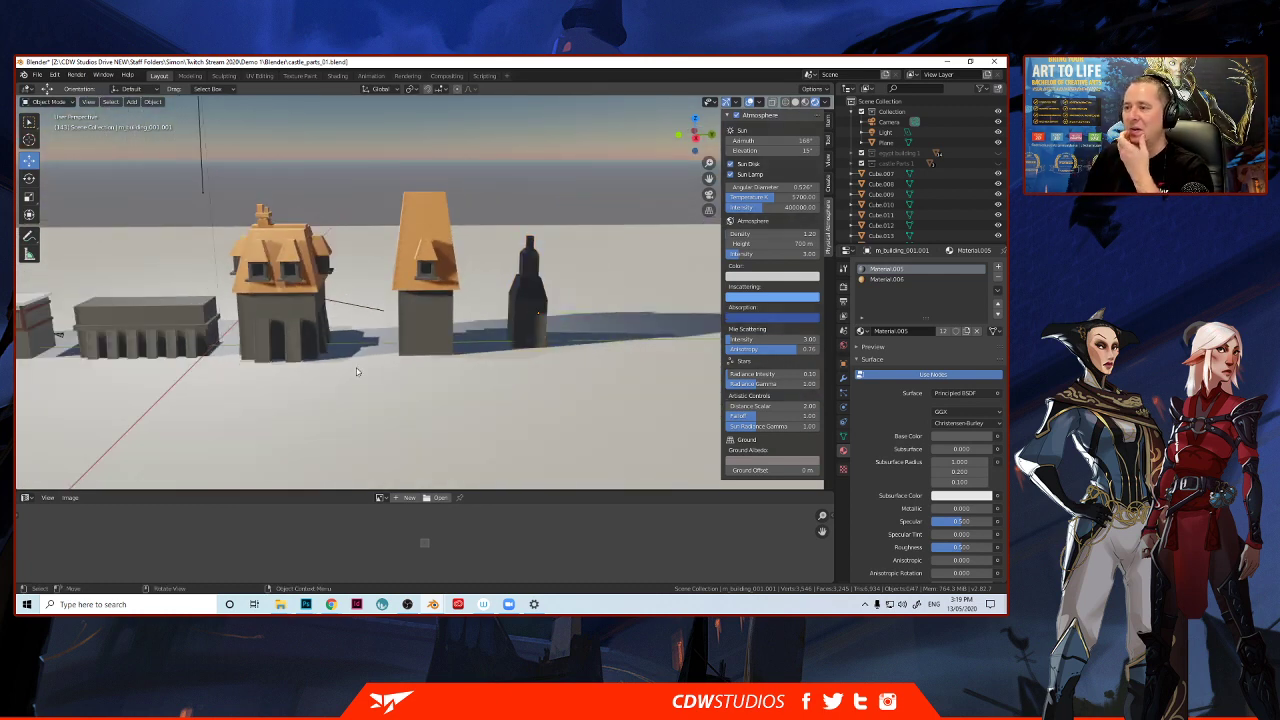
{"action": "middle_click_drag", "start_coordinate": [384, 368], "coordinate": [304, 365]}
{"action": "scroll", "coordinate": [346, 370], "scroll_direction": "down", "scroll_amount": 3}
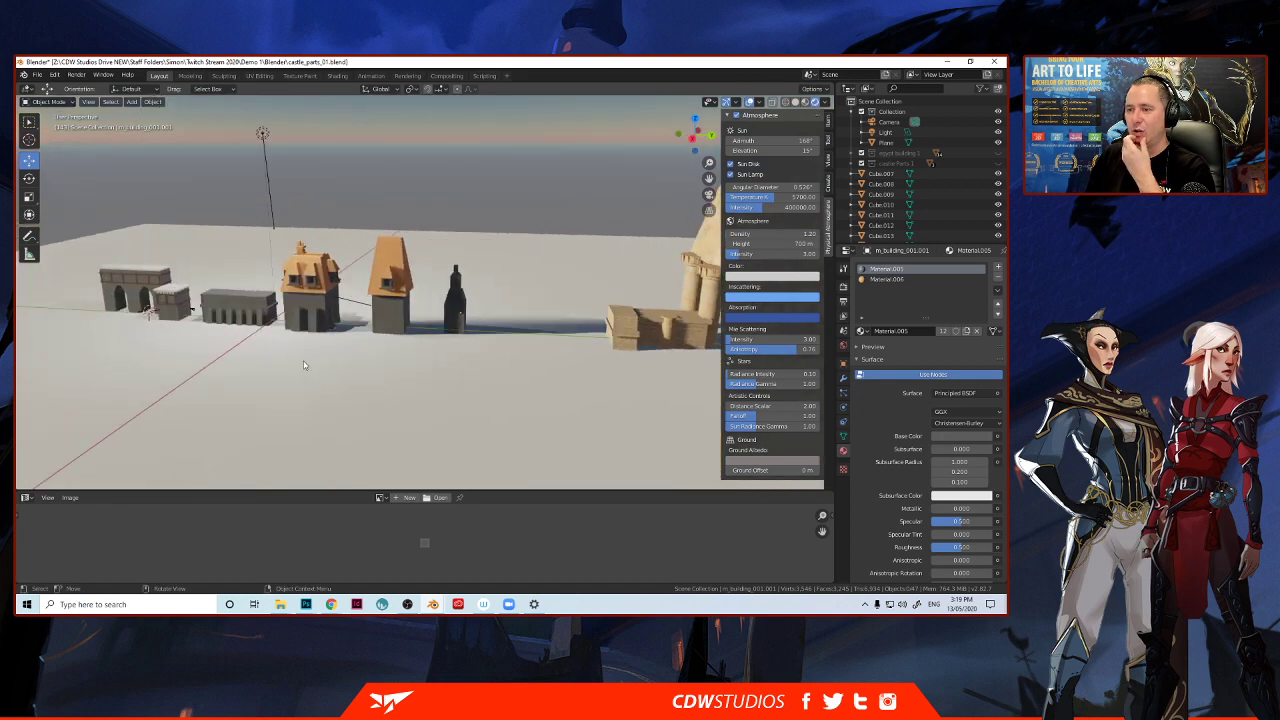
{"action": "scroll", "coordinate": [304, 365], "scroll_direction": "up", "scroll_amount": 8}
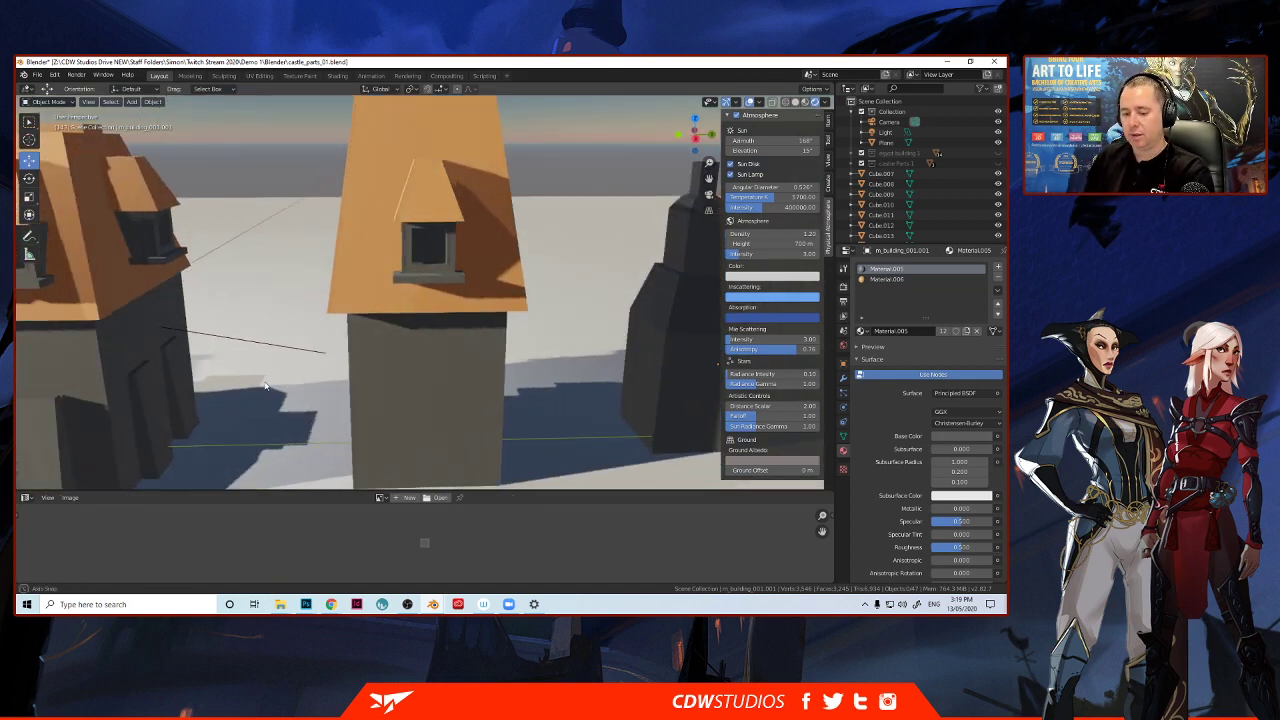
{"action": "scroll", "coordinate": [278, 375], "scroll_direction": "down", "scroll_amount": 10}
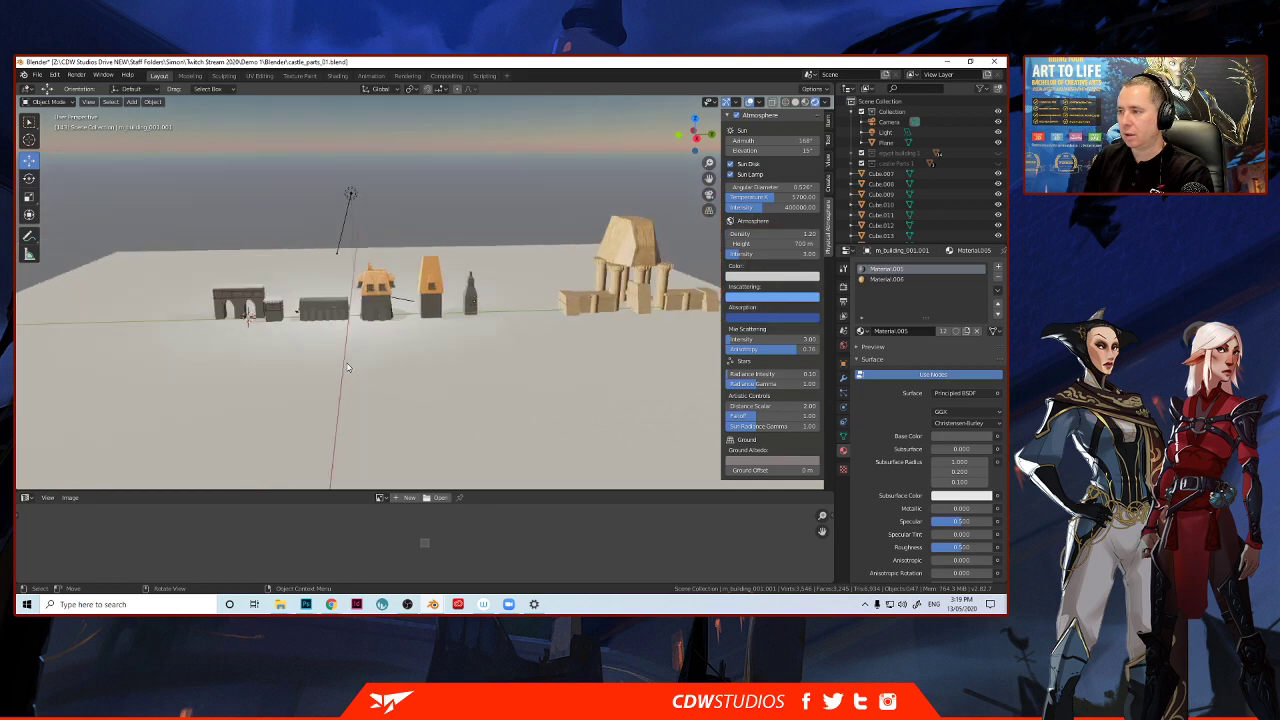
{"action": "scroll", "coordinate": [348, 368], "scroll_direction": "up", "scroll_amount": 5}
{"action": "scroll", "coordinate": [347, 366], "scroll_direction": "up", "scroll_amount": 4}
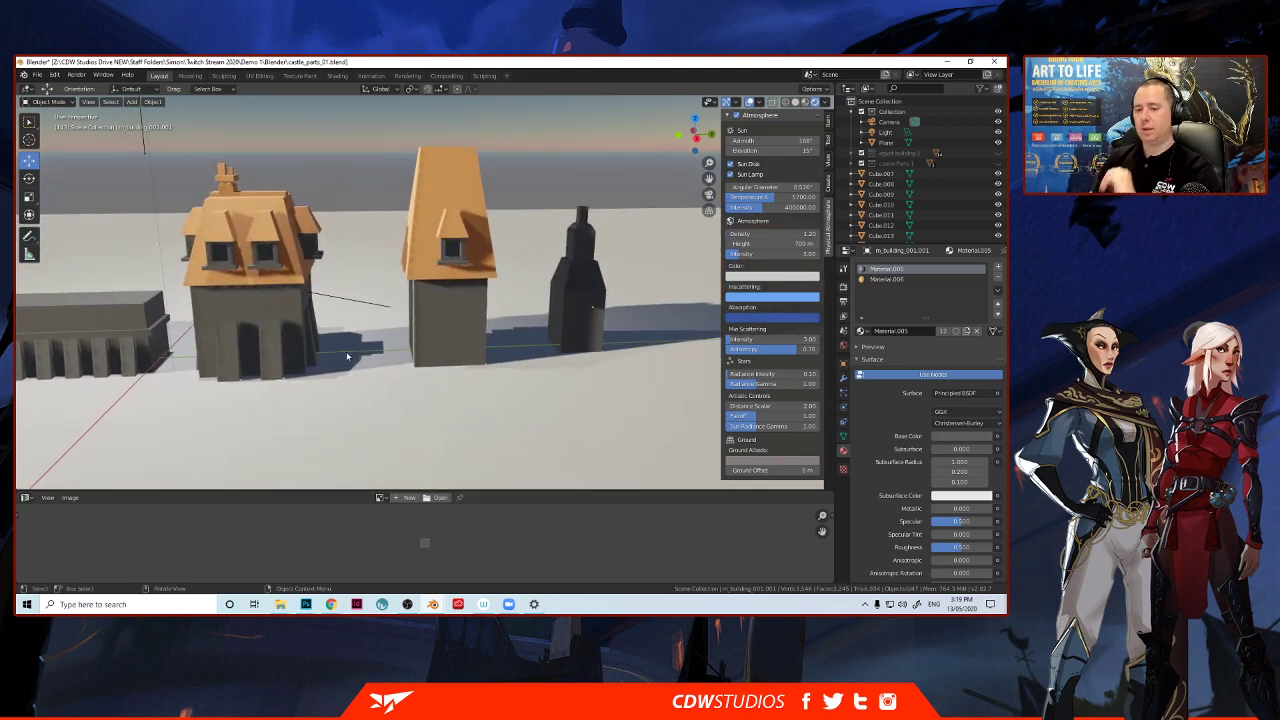
{"action": "scroll", "coordinate": [346, 351], "scroll_direction": "down", "scroll_amount": 6}
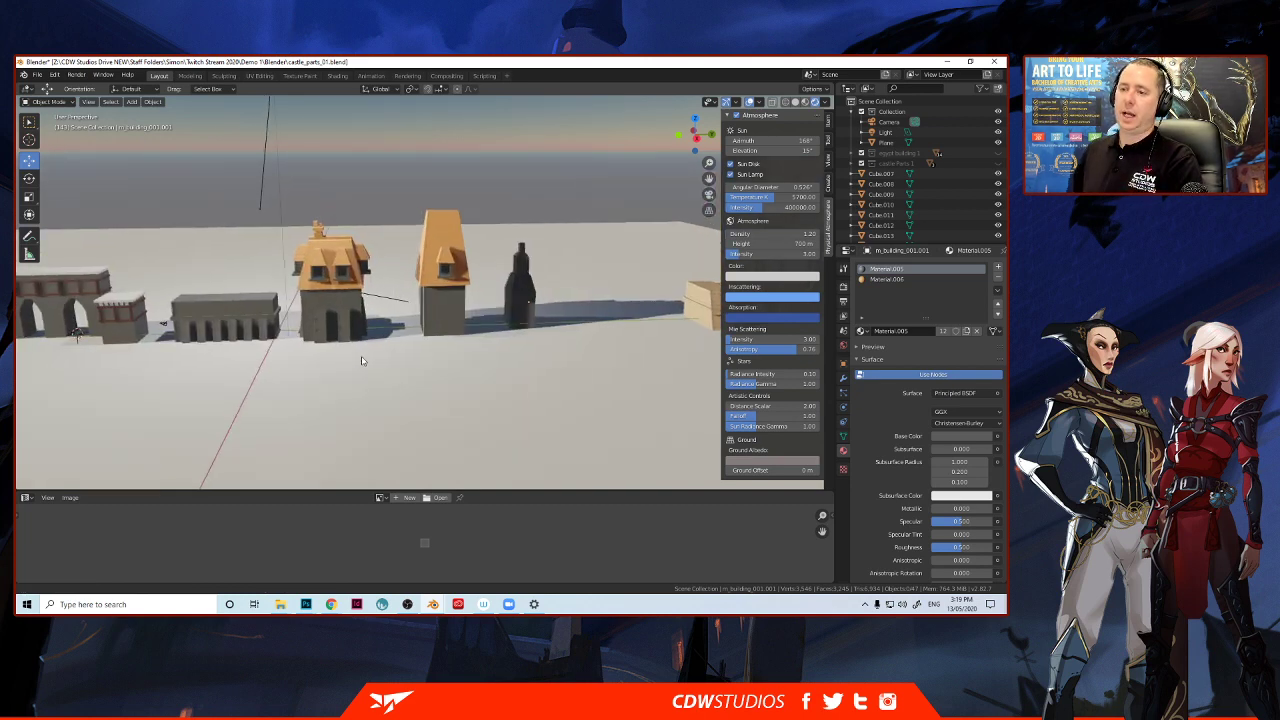
{"action": "middle_click_drag", "start_coordinate": [363, 361], "coordinate": [408, 377]}
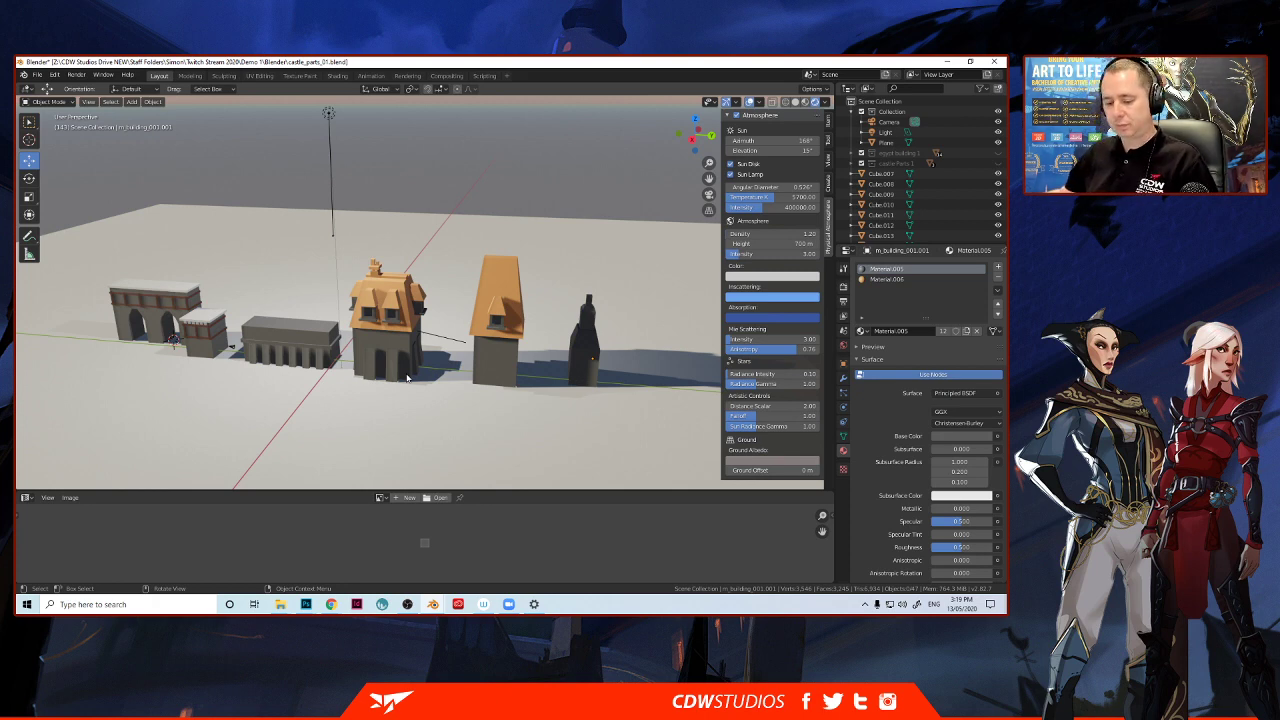
Save the castle parts file and hide the ground plane.
{"action": "key", "text": "ctrl+s"}
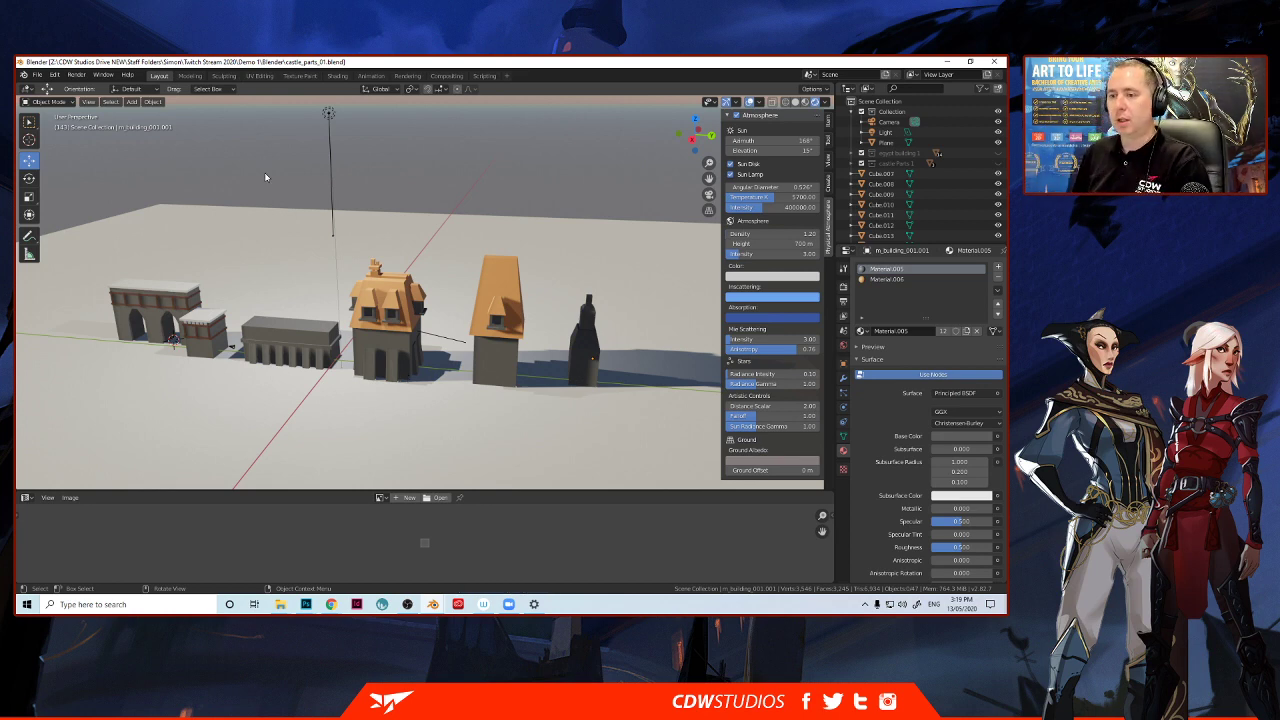
{"action": "middle_click_drag", "start_coordinate": [265, 177], "coordinate": [251, 409]}
{"action": "left_click", "coordinate": [247, 431]}
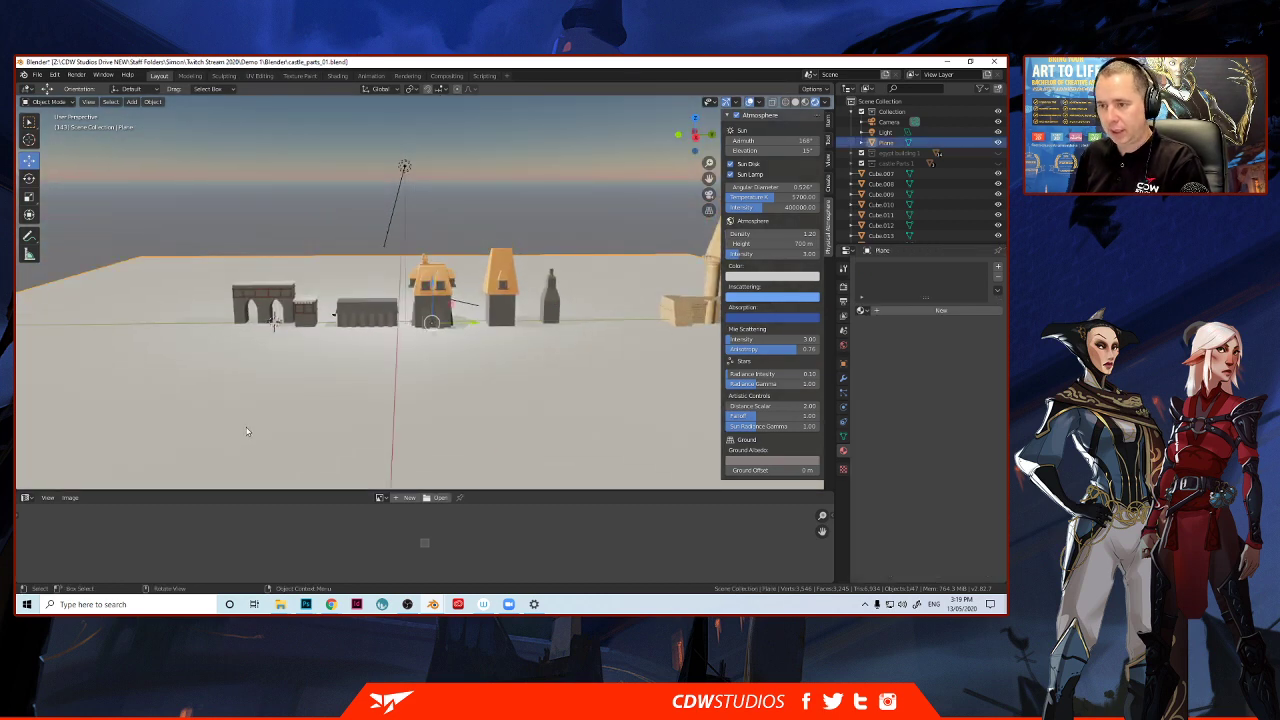
{"action": "key", "text": "h"}
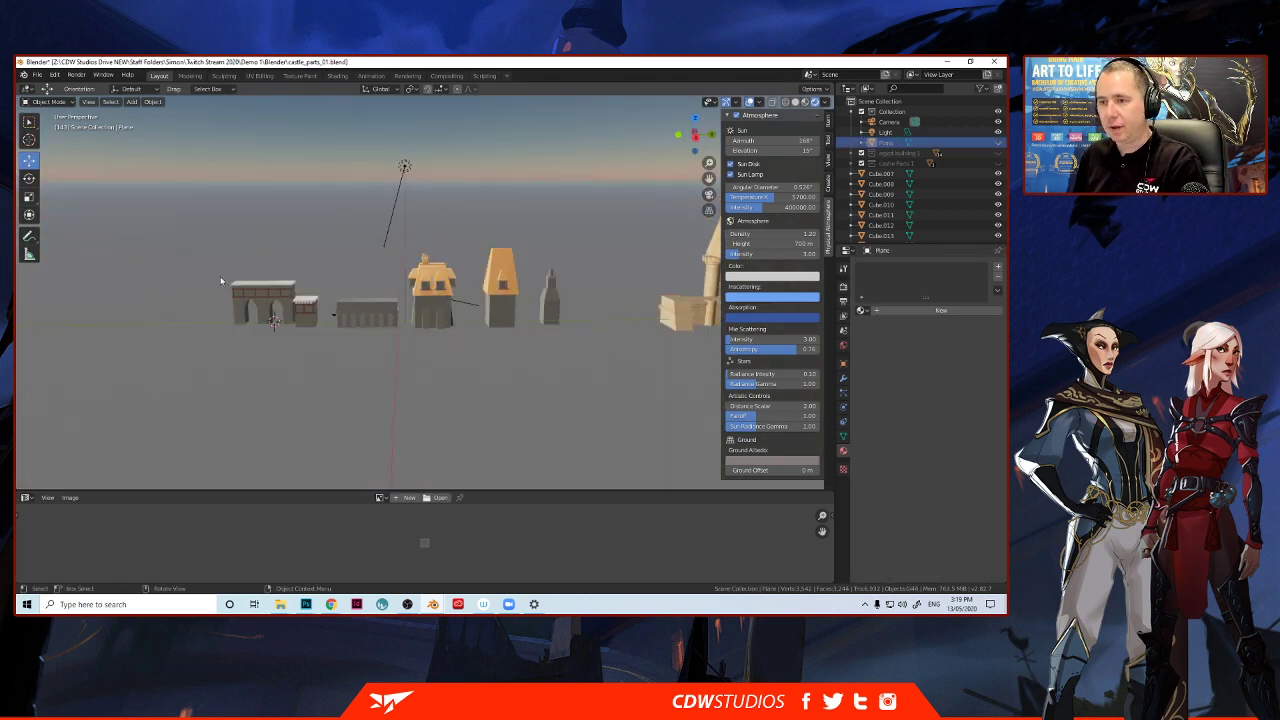
Move the whole row of new buildings, together with the light, into a new collection named m_buildings_001 and collapse it in the Outliner.
{"action": "middle_click_drag", "start_coordinate": [220, 276], "coordinate": [248, 280]}
{"action": "left_click_drag", "start_coordinate": [155, 245], "coordinate": [399, 359]}
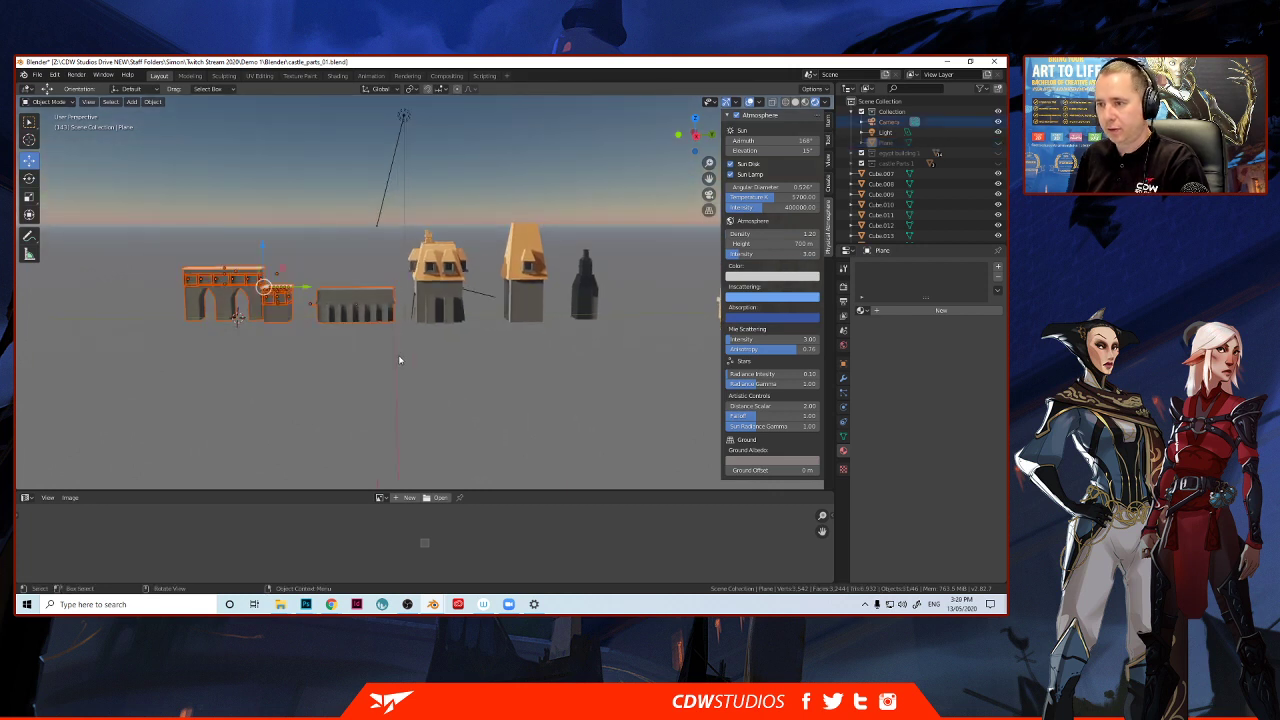
{"action": "left_click_drag", "start_coordinate": [636, 208], "coordinate": [399, 375]}
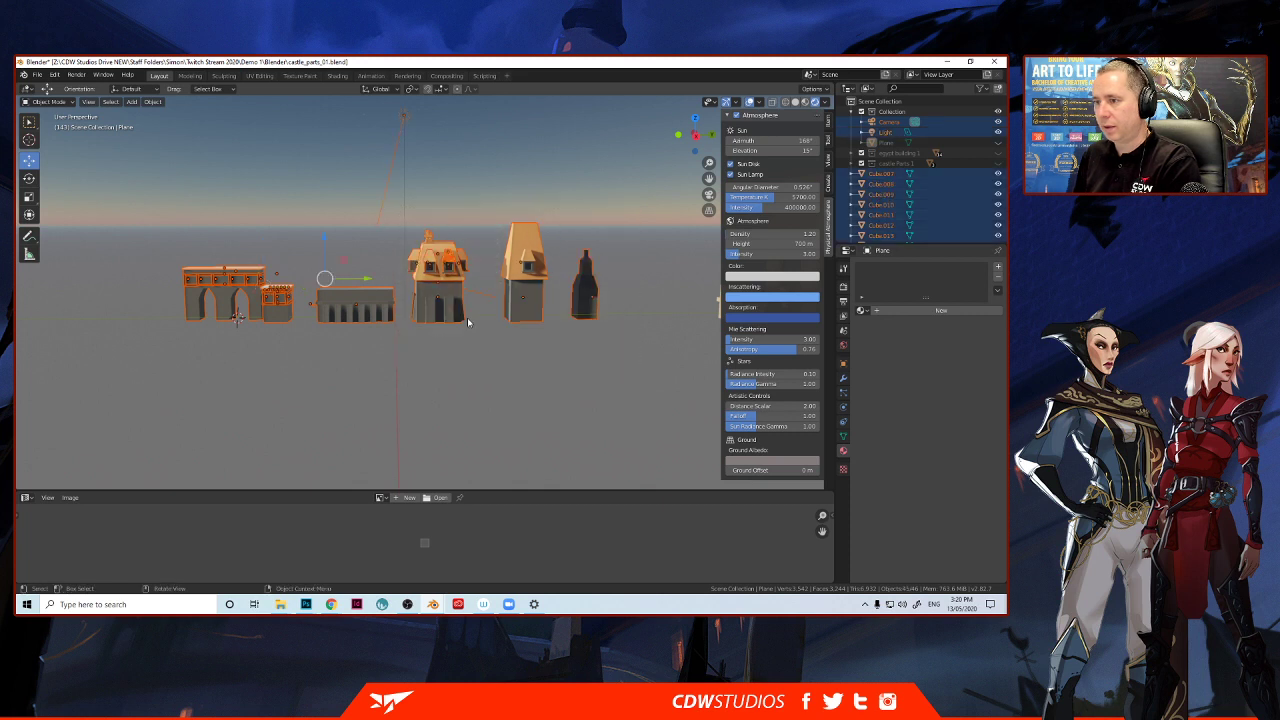
{"action": "left_click", "coordinate": [403, 117], "text": "shift"}
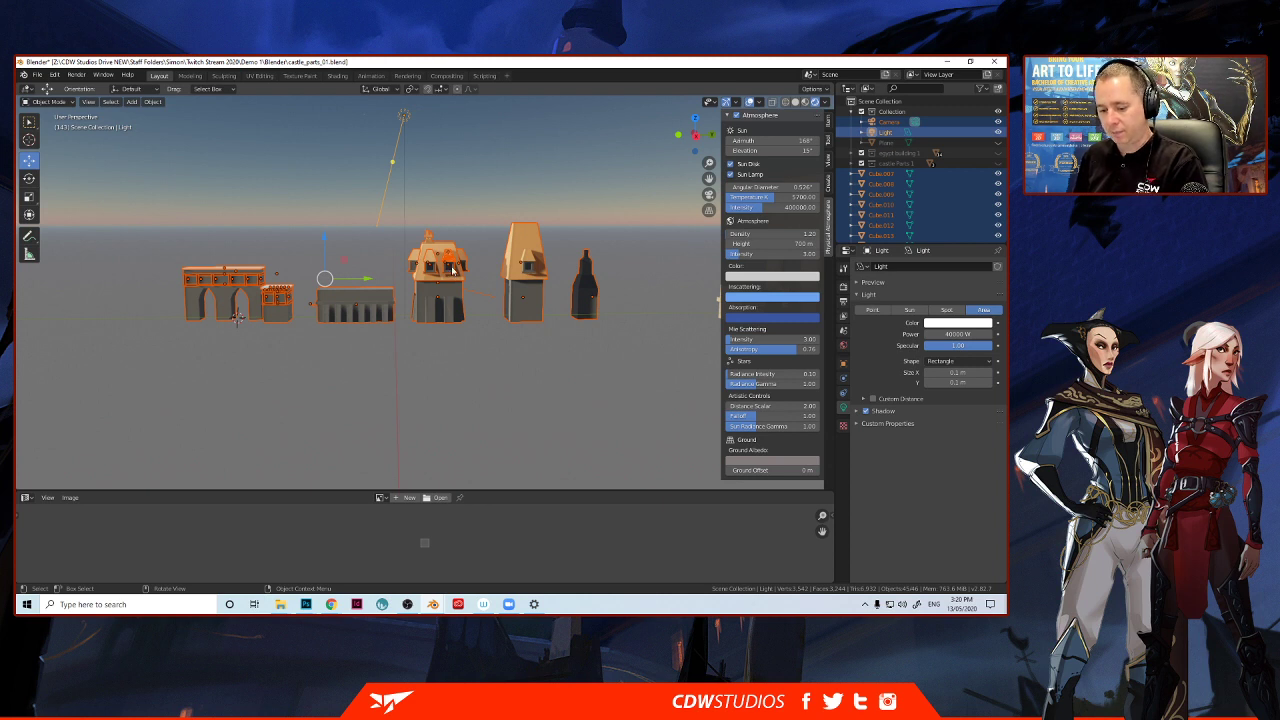
{"action": "right_click", "coordinate": [441, 294]}
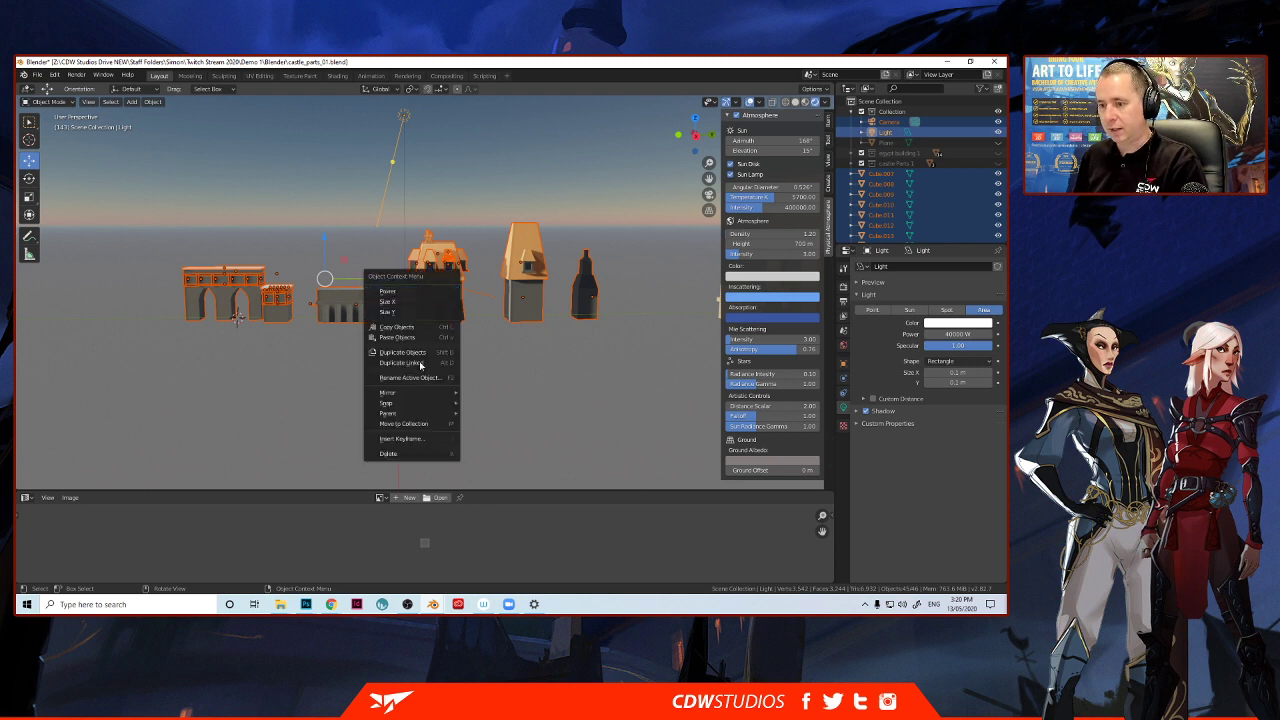
{"action": "left_click", "coordinate": [409, 430]}
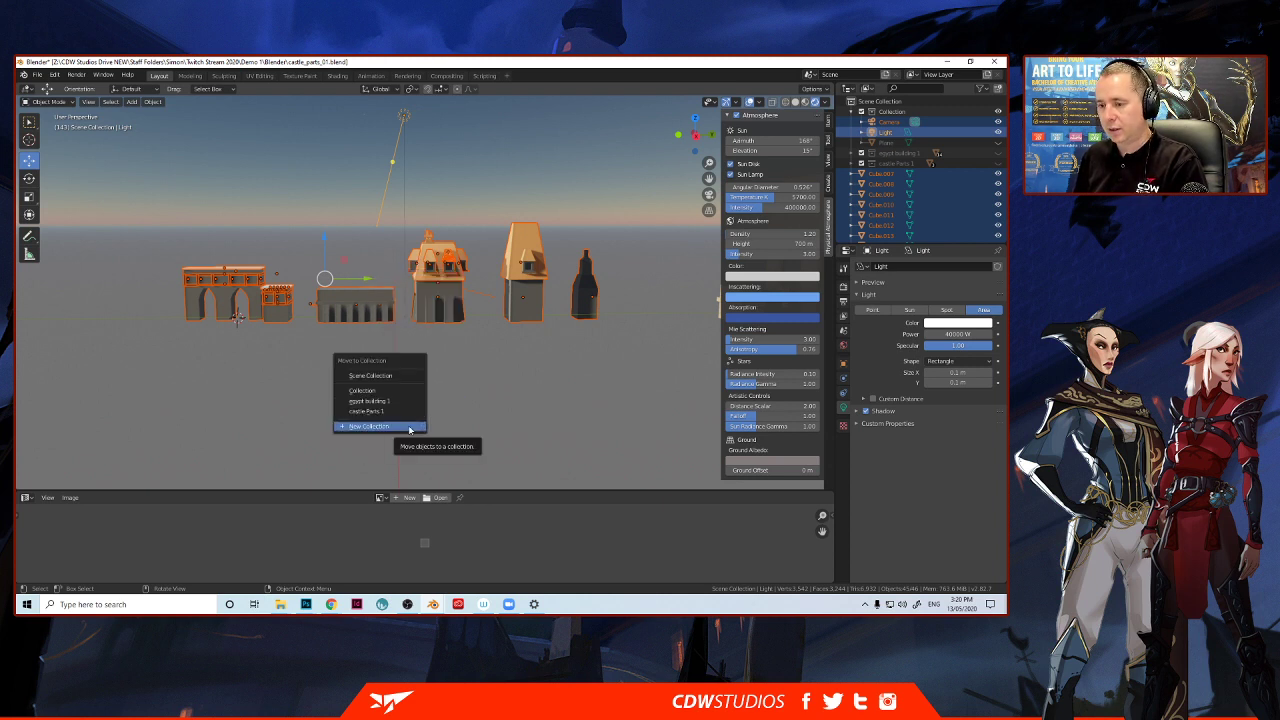
{"action": "left_click", "coordinate": [409, 428]}
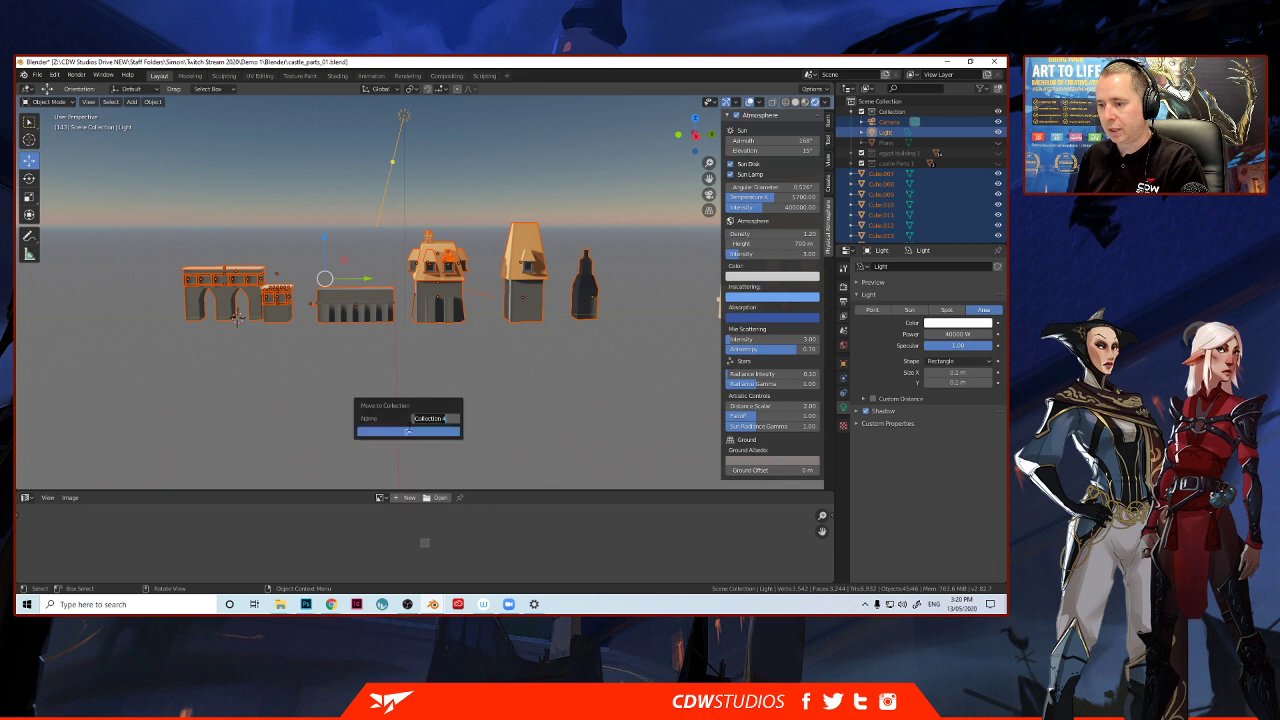
{"action": "type", "text": "m_l"}
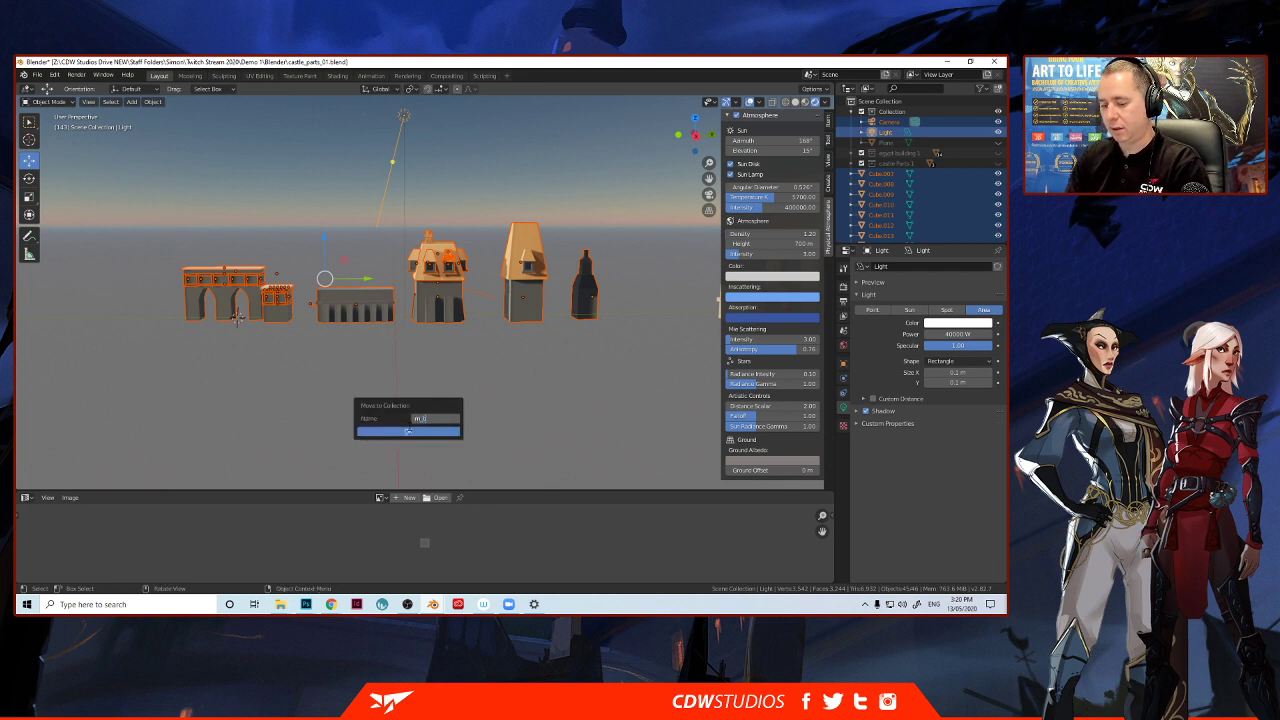
{"action": "type", "text": "uildings_001"}
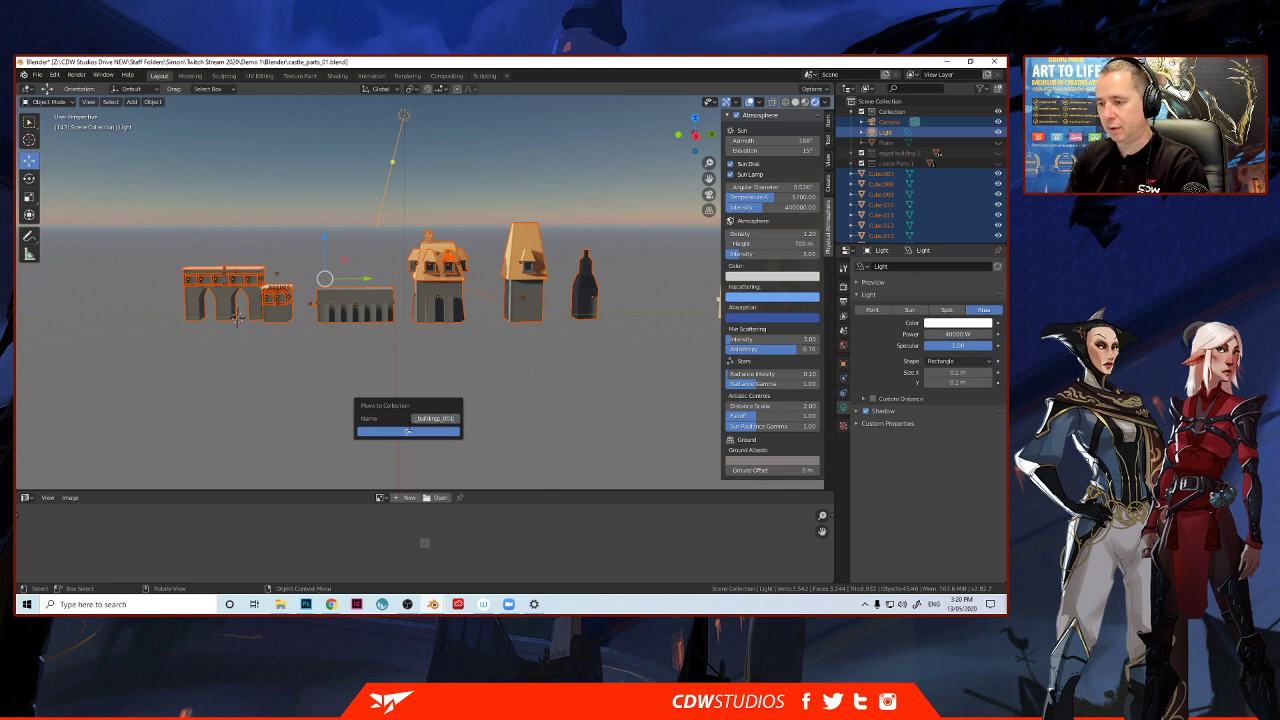
{"action": "key", "text": "Return"}
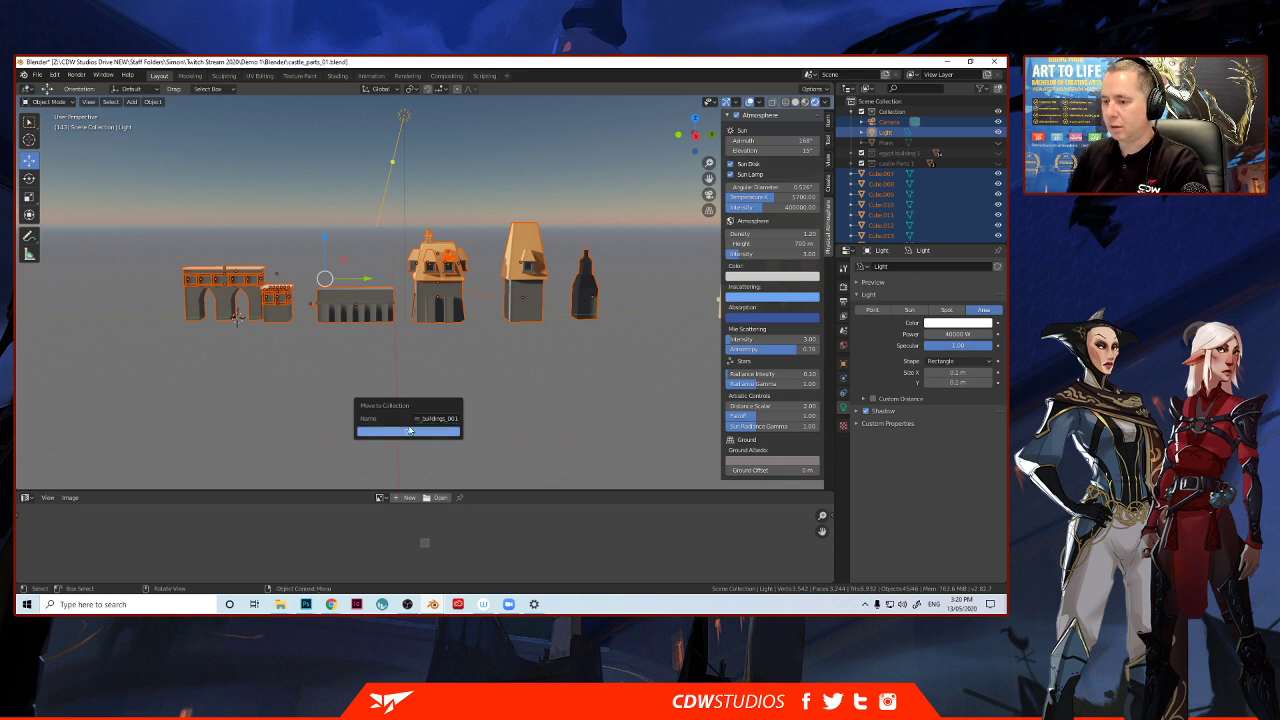
{"action": "left_click", "coordinate": [408, 430]}
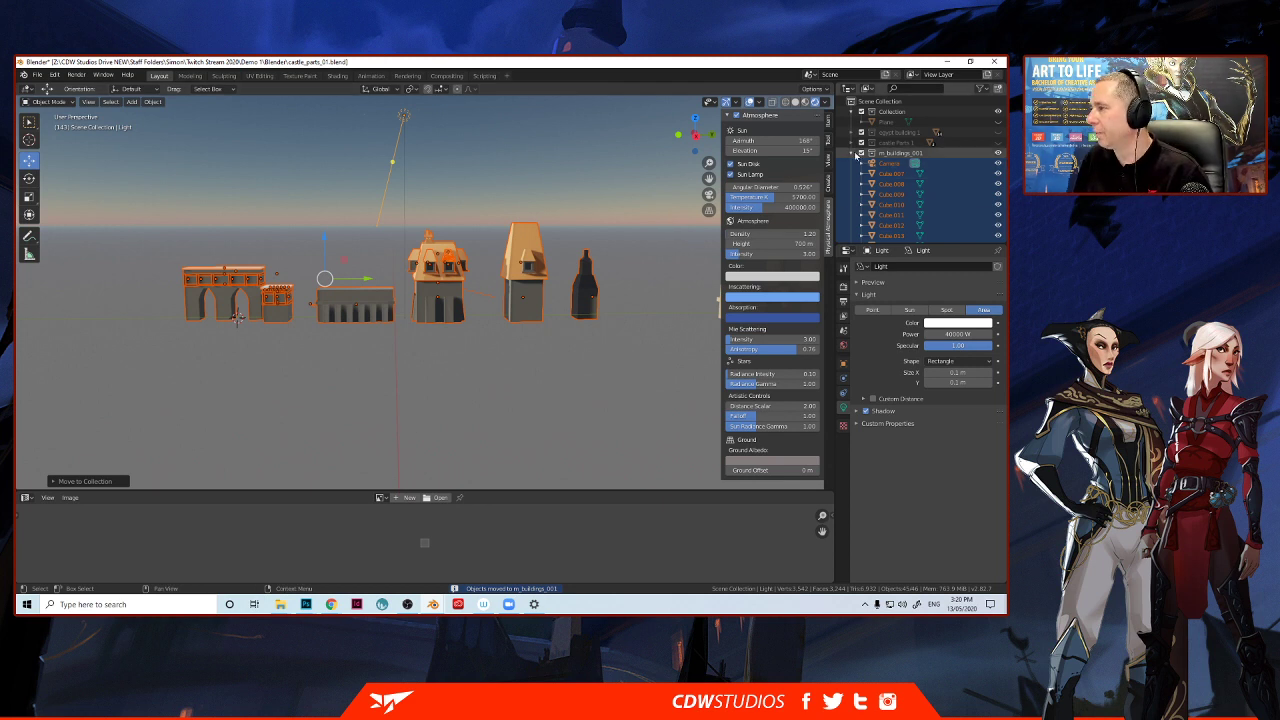
{"action": "left_click", "coordinate": [855, 152]}
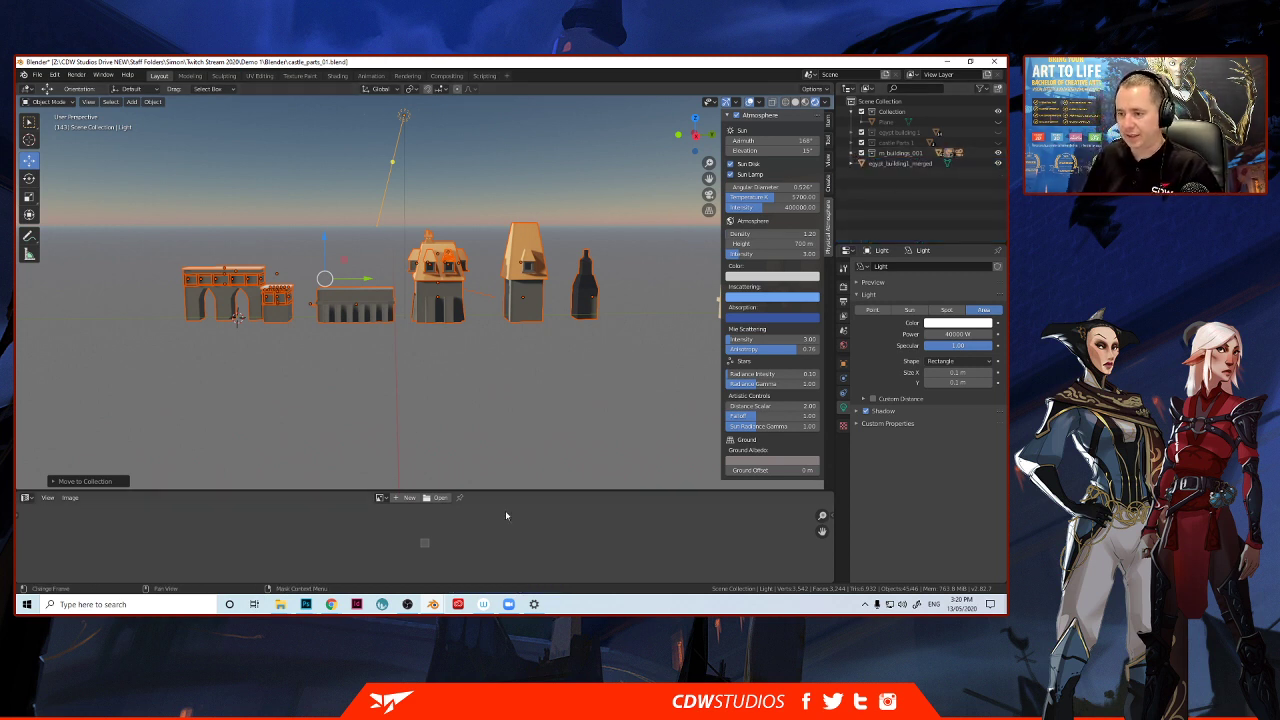
Deselect everything and inspect the row of buildings from several angles and distances.
{"action": "left_click", "coordinate": [209, 406]}
{"action": "scroll", "coordinate": [245, 395], "scroll_direction": "up", "scroll_amount": 2}
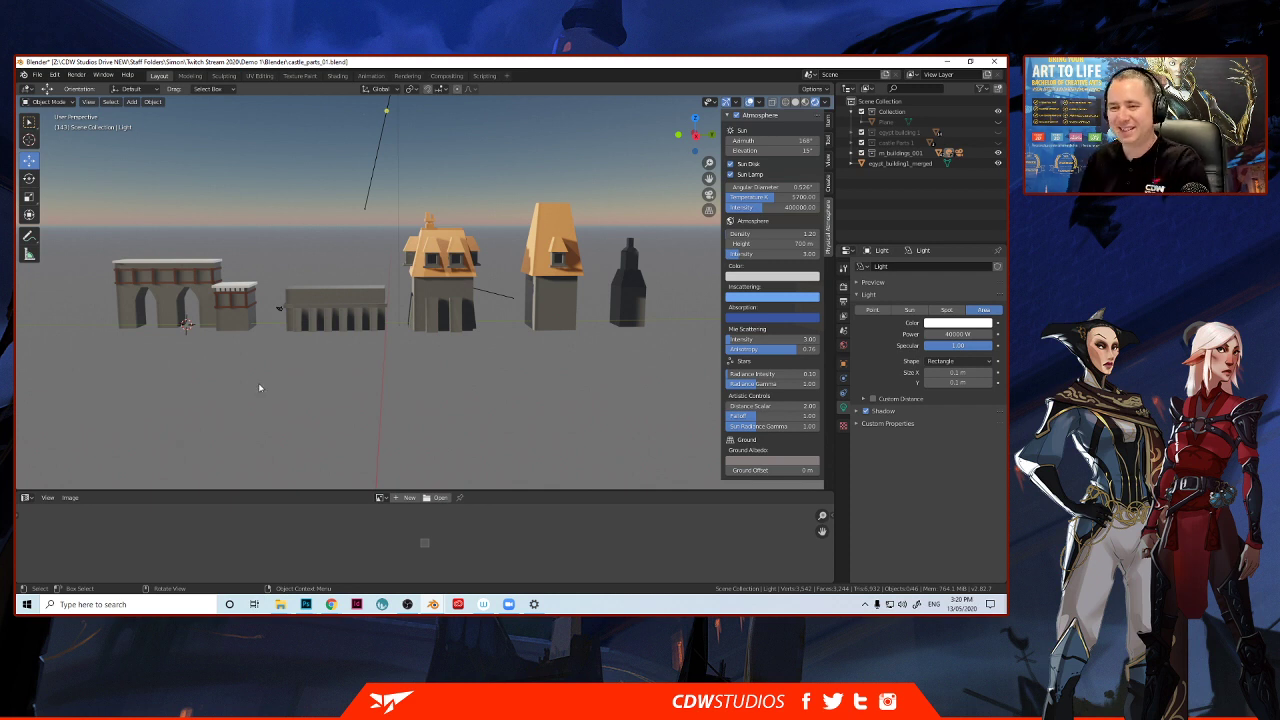
{"action": "scroll", "coordinate": [267, 389], "scroll_direction": "up", "scroll_amount": 2}
{"action": "middle_click_drag", "start_coordinate": [314, 374], "coordinate": [220, 363]}
{"action": "scroll", "coordinate": [287, 369], "scroll_direction": "up", "scroll_amount": 2}
{"action": "scroll", "coordinate": [286, 371], "scroll_direction": "down", "scroll_amount": 4}
{"action": "scroll", "coordinate": [279, 387], "scroll_direction": "up", "scroll_amount": 4}
{"action": "scroll", "coordinate": [281, 364], "scroll_direction": "down", "scroll_amount": 3}
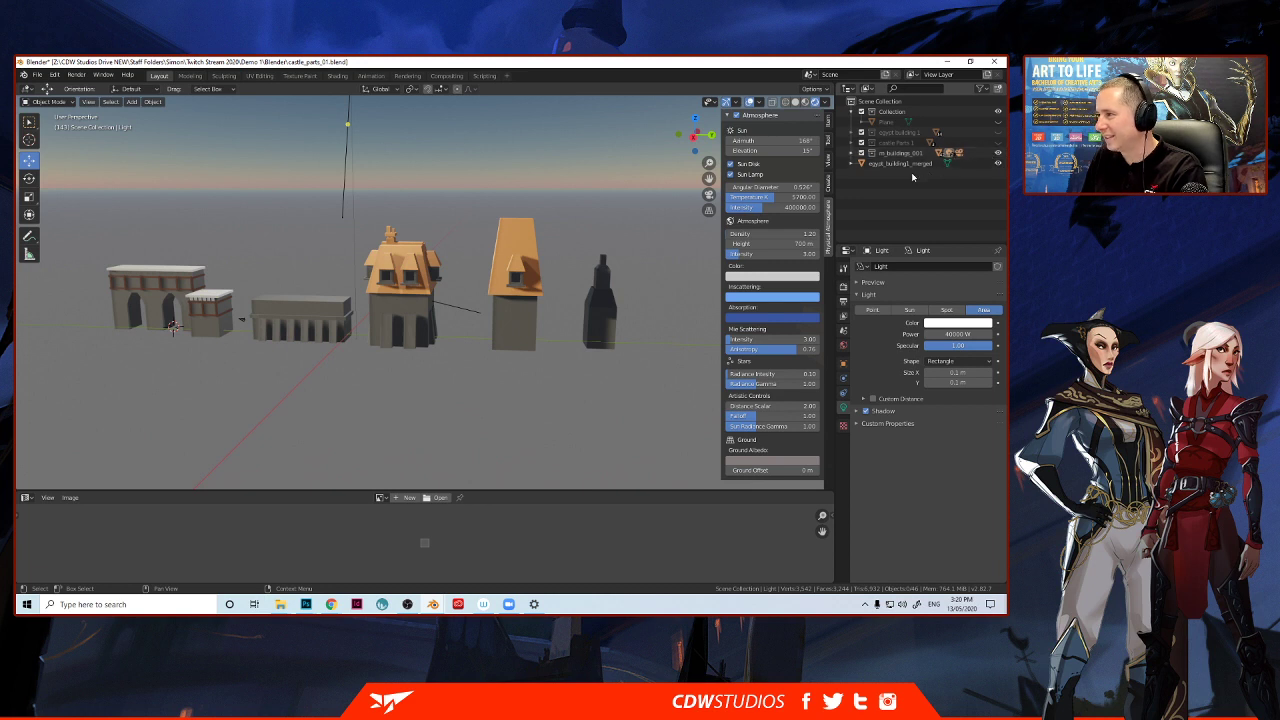
{"action": "mouse_move", "coordinate": [430, 250]}
{"action": "middle_mouse_down"}
{"action": "mouse_move", "coordinate": [418, 247]}
{"action": "mouse_move", "coordinate": [442, 240]}
{"action": "mouse_move", "coordinate": [435, 257]}
{"action": "middle_mouse_up"}
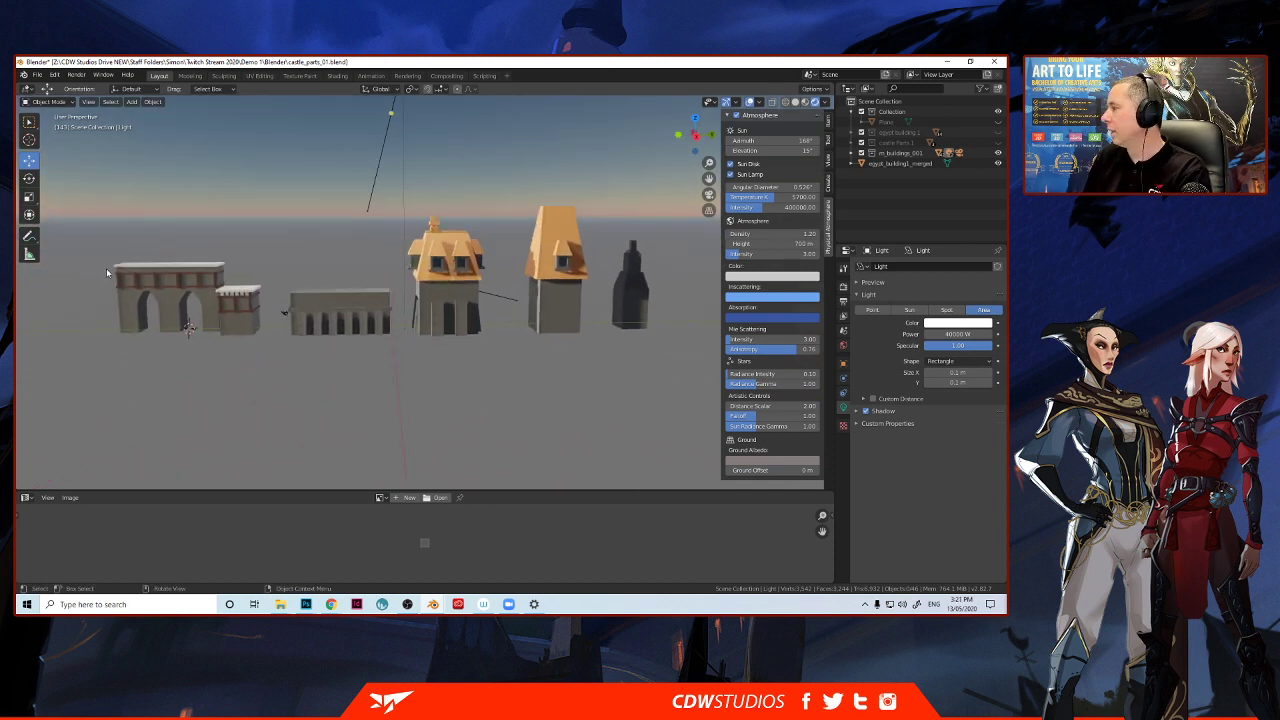
Inspect the row of buildings up close, from the arched wall along to the house with dormer windows.
{"action": "left_click", "coordinate": [161, 301]}
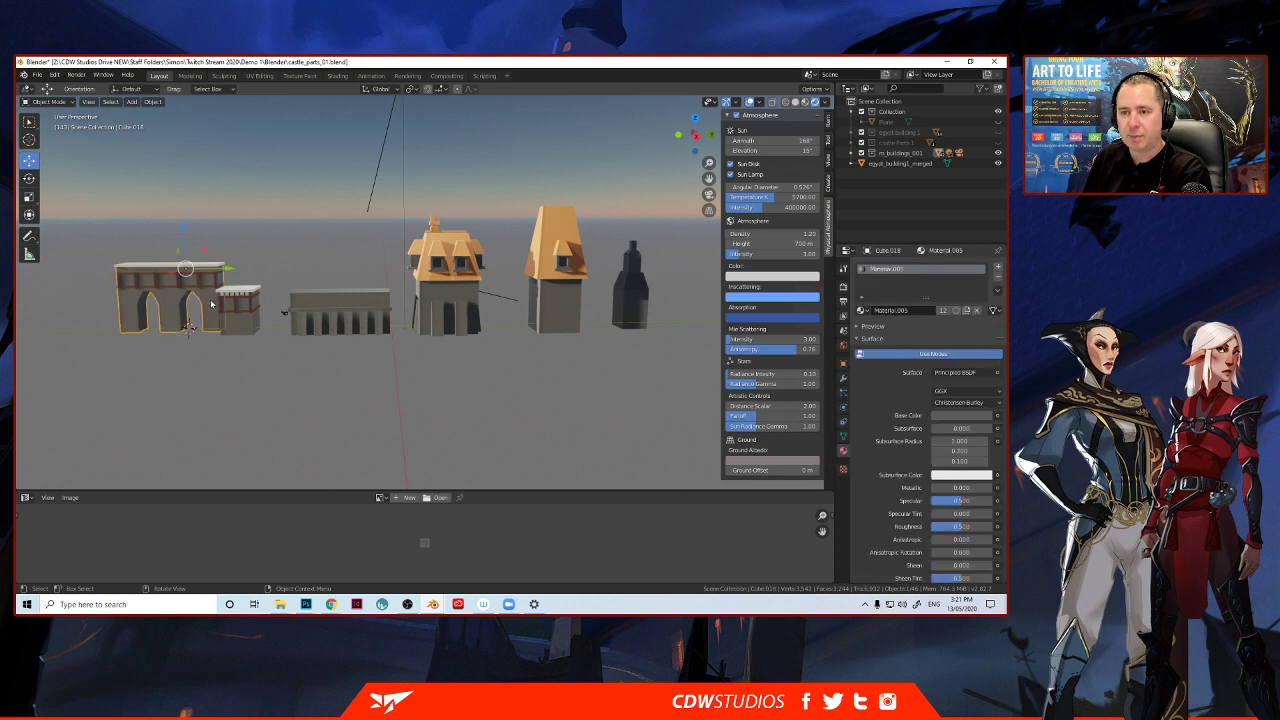
{"action": "middle_click_drag", "start_coordinate": [161, 301], "coordinate": [82, 288]}
{"action": "left_click_drag", "start_coordinate": [68, 288], "coordinate": [59, 294]}
{"action": "key", "text": "ctrl+z"}
{"action": "middle_click_drag", "start_coordinate": [65, 296], "coordinate": [136, 313]}
{"action": "scroll", "coordinate": [195, 311], "scroll_direction": "up", "scroll_amount": 2}
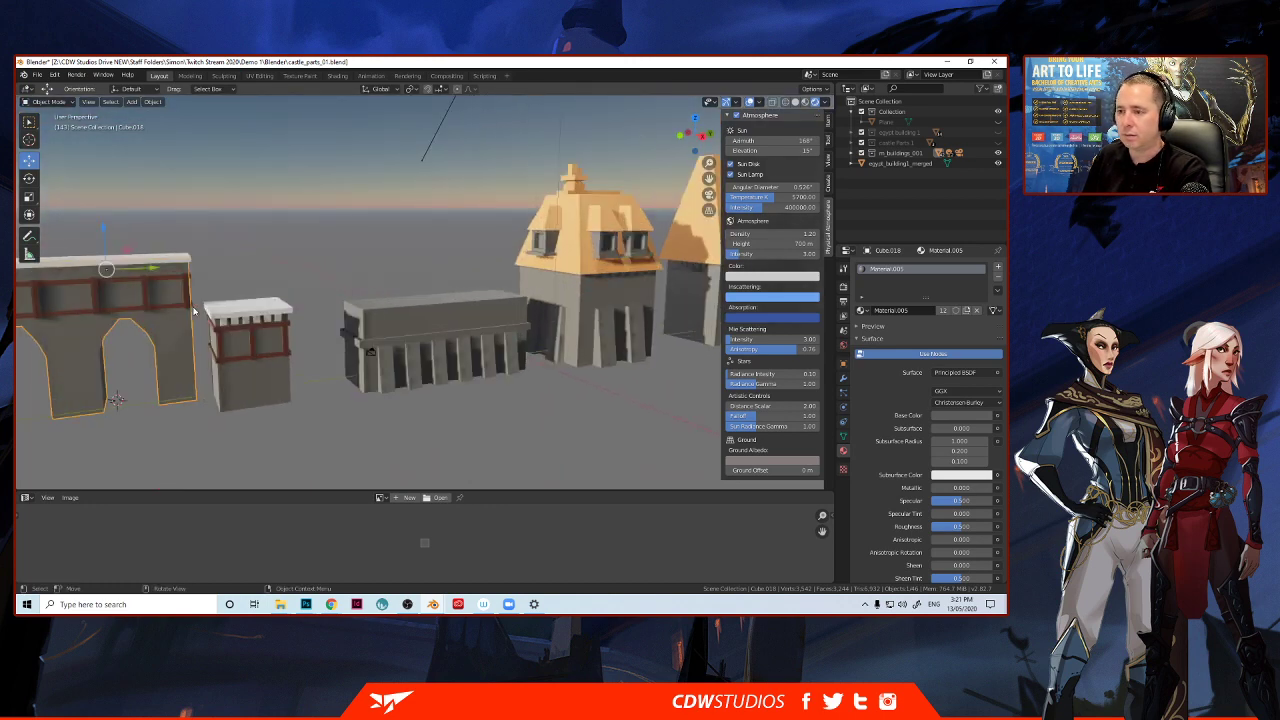
{"action": "middle_click_drag", "start_coordinate": [409, 337], "coordinate": [335, 345], "text": "shift"}
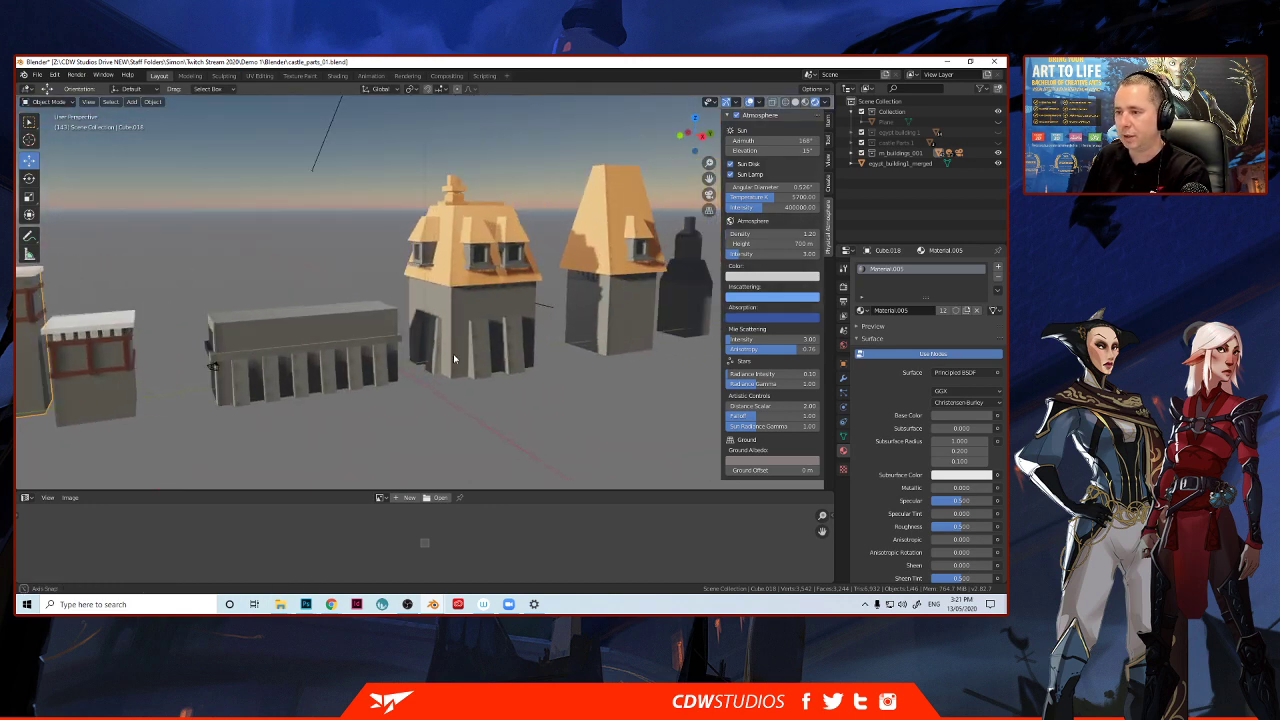
{"action": "middle_click_drag", "start_coordinate": [453, 354], "coordinate": [361, 366]}
{"action": "scroll", "coordinate": [435, 362], "scroll_direction": "up", "scroll_amount": 4}
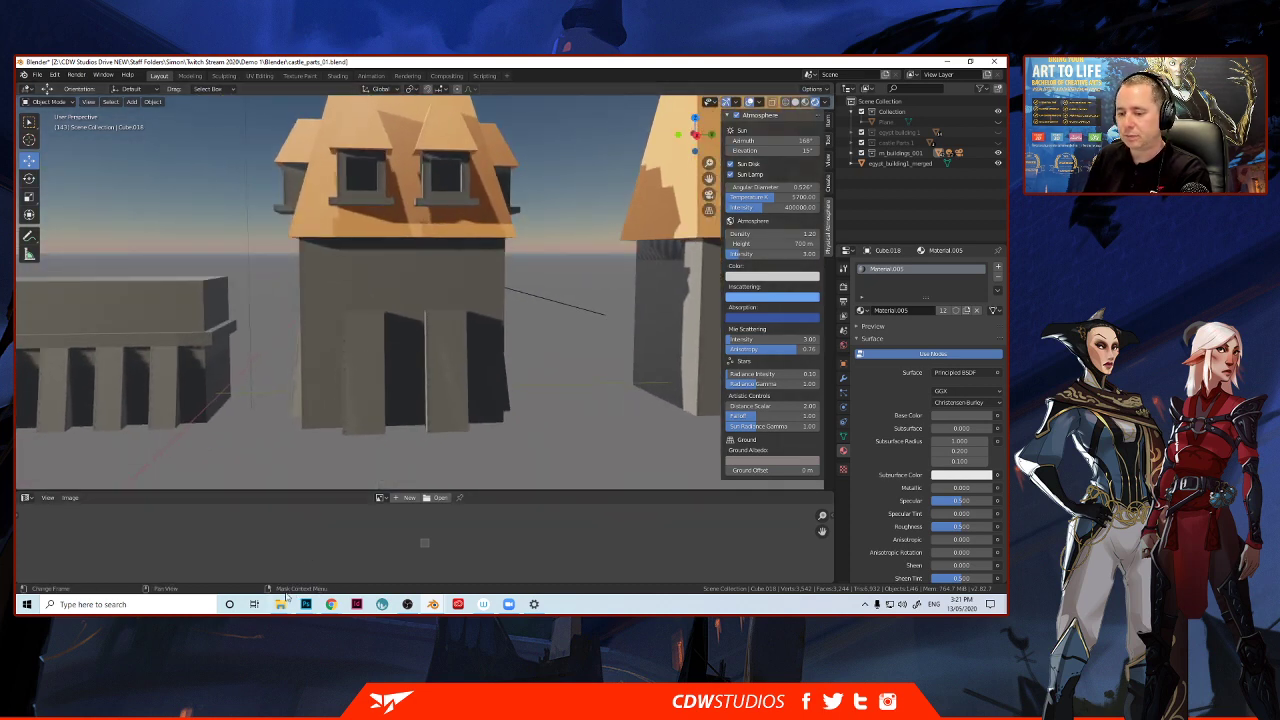
Switch to File Explorer and browse on My Passport (E:) to Staff Folder > Twitch Stream 2020 > Demo 1 > textures.
{"action": "mouse_move", "coordinate": [282, 606]}
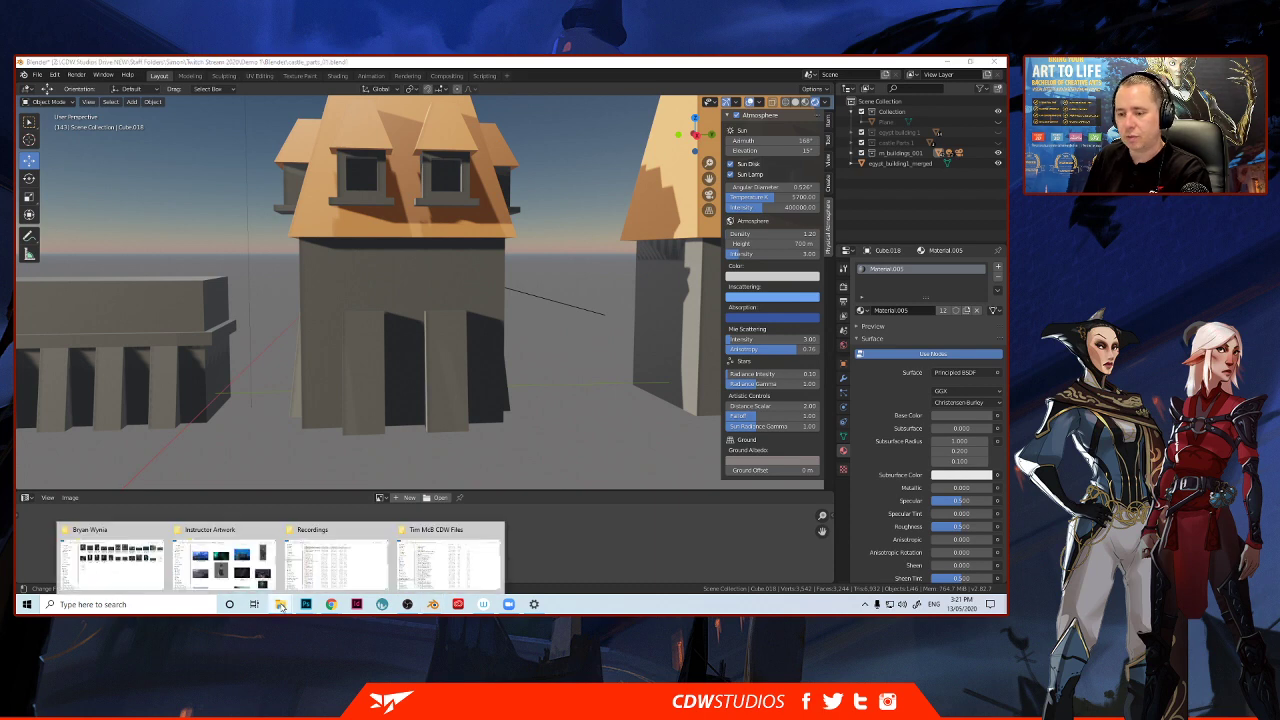
{"action": "left_click", "coordinate": [335, 558]}
{"action": "scroll", "coordinate": [322, 293], "scroll_direction": "up", "scroll_amount": 2}
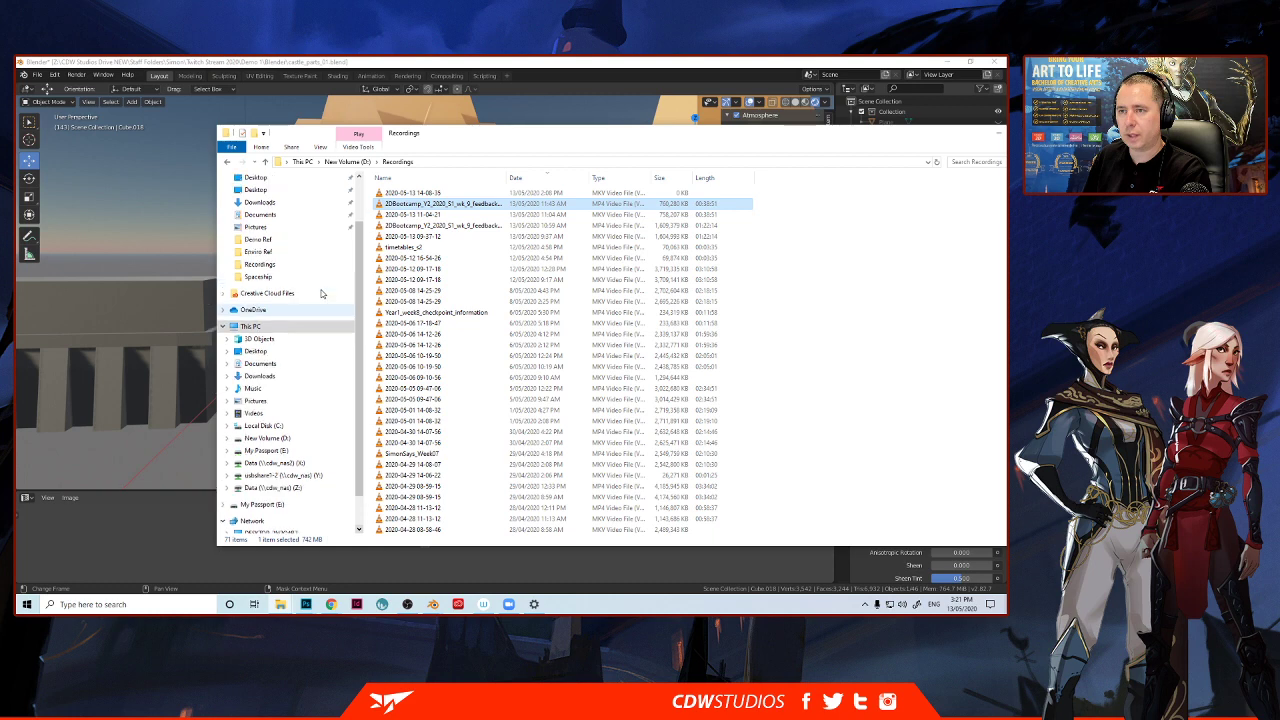
{"action": "scroll", "coordinate": [322, 293], "scroll_direction": "up", "scroll_amount": 2}
{"action": "scroll", "coordinate": [323, 289], "scroll_direction": "down", "scroll_amount": 3}
{"action": "left_click", "coordinate": [263, 480]}
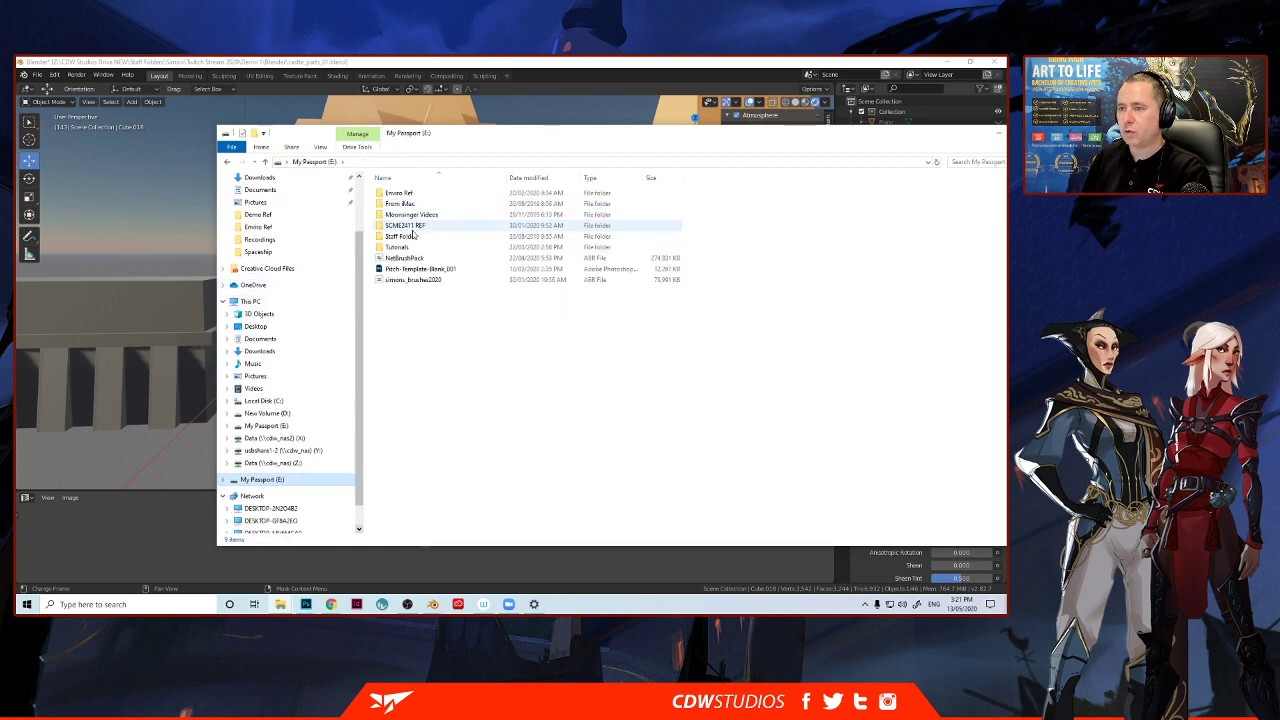
{"action": "double_click", "coordinate": [410, 236]}
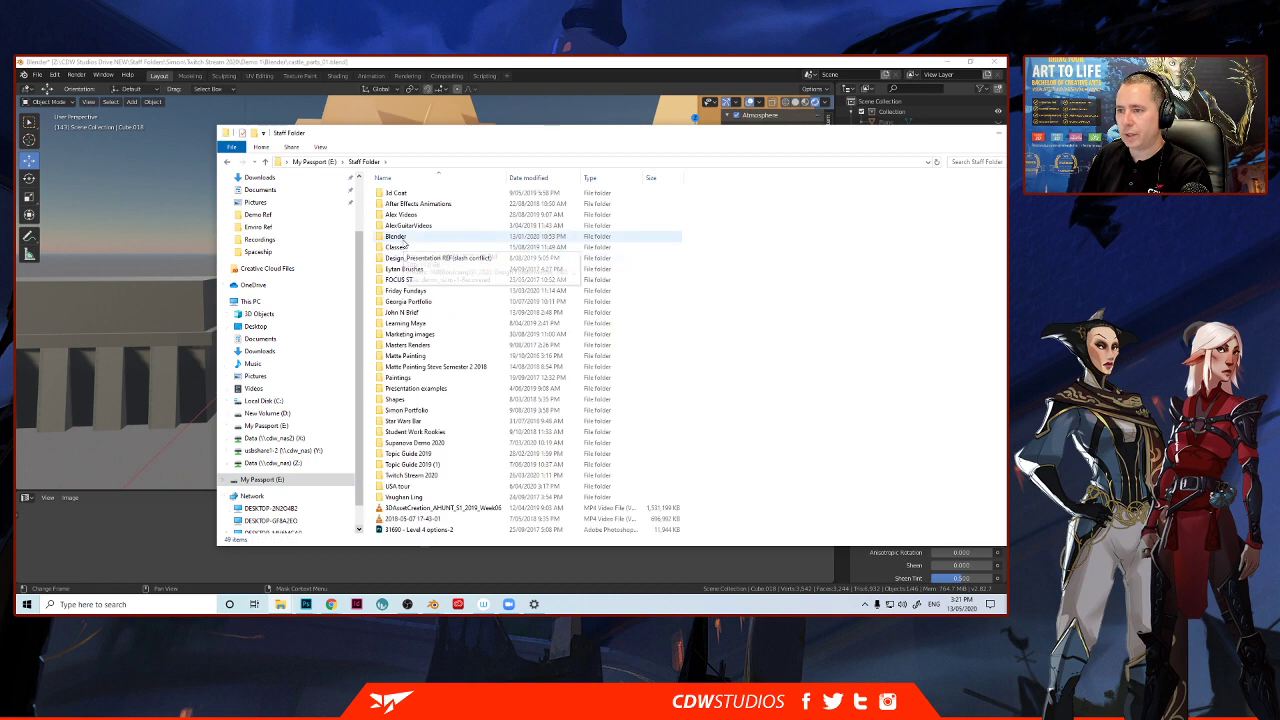
{"action": "double_click", "coordinate": [407, 475]}
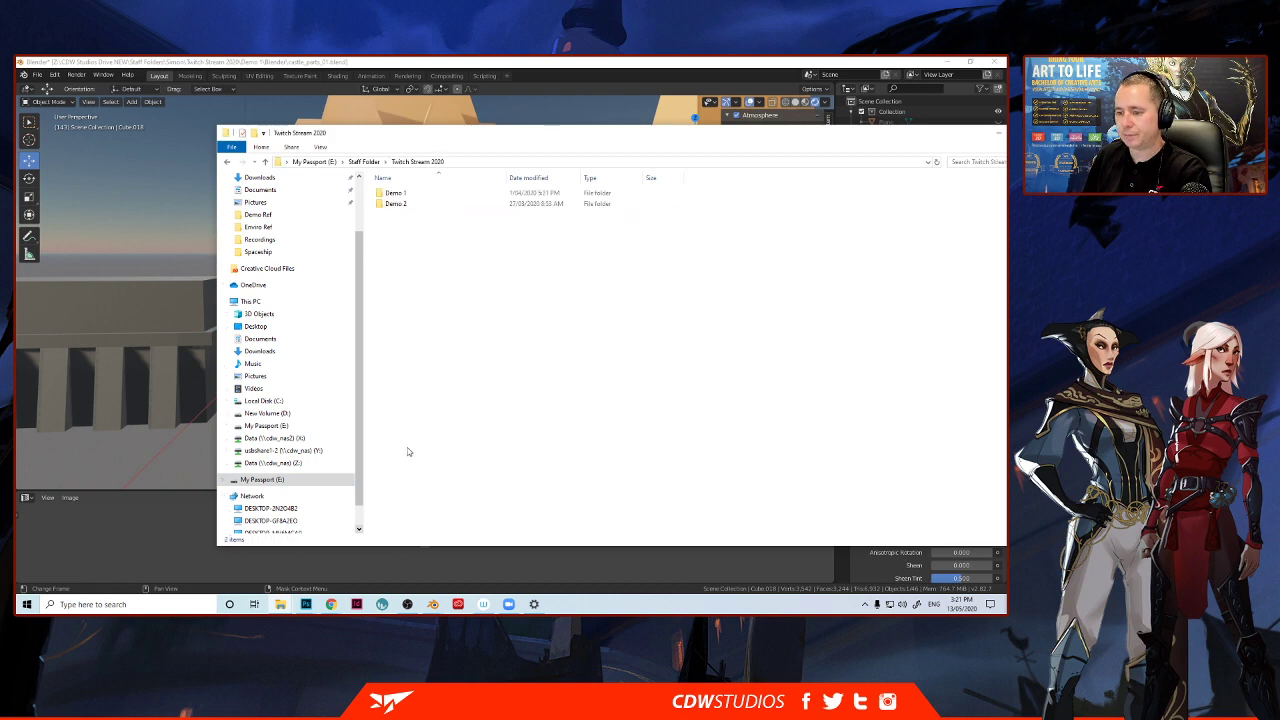
{"action": "double_click", "coordinate": [396, 193]}
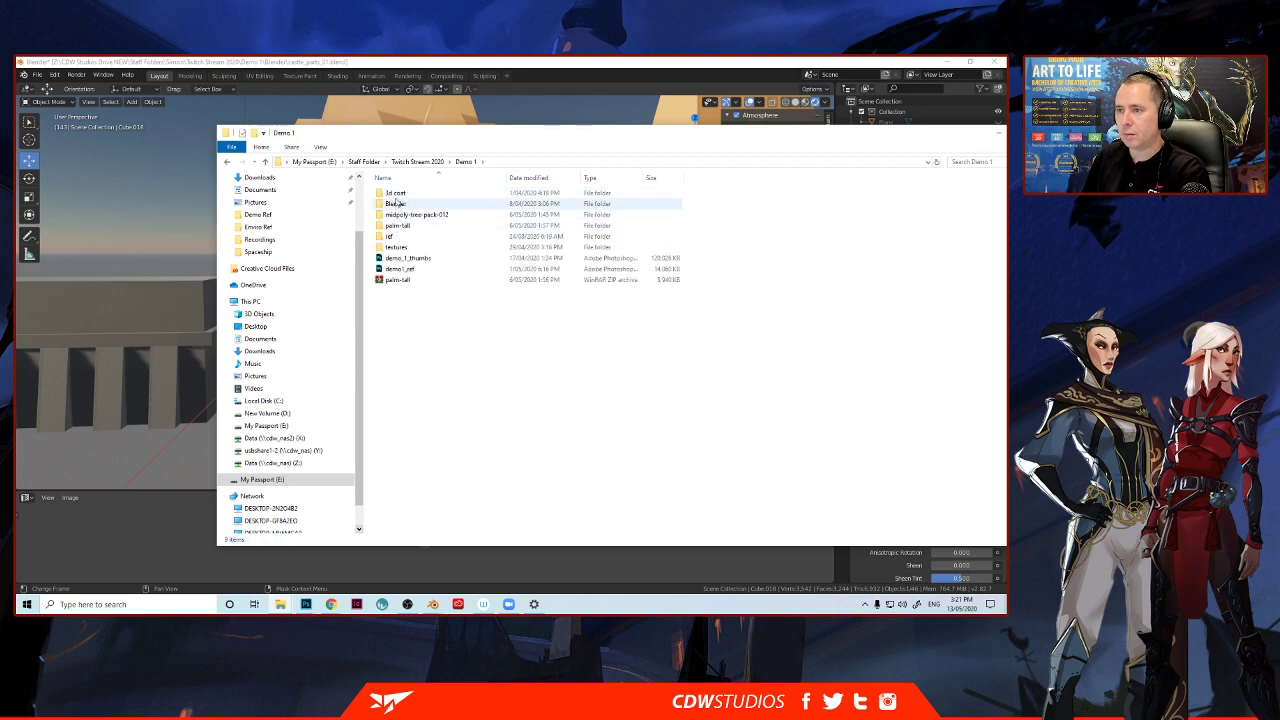
{"action": "left_click", "coordinate": [393, 248]}
{"action": "double_click", "coordinate": [392, 249]}
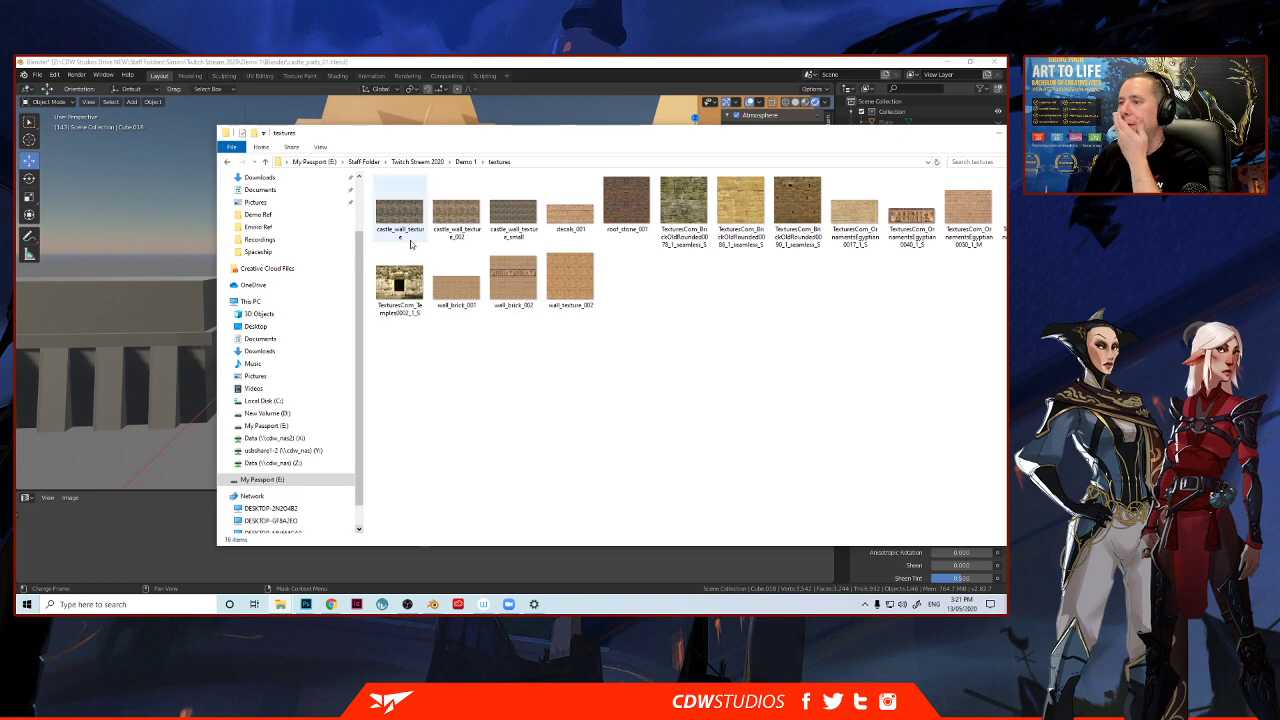
Reposition the textures folder window to show all the images and select castle_wall_texture.
{"action": "left_click_drag", "start_coordinate": [489, 137], "coordinate": [387, 160]}
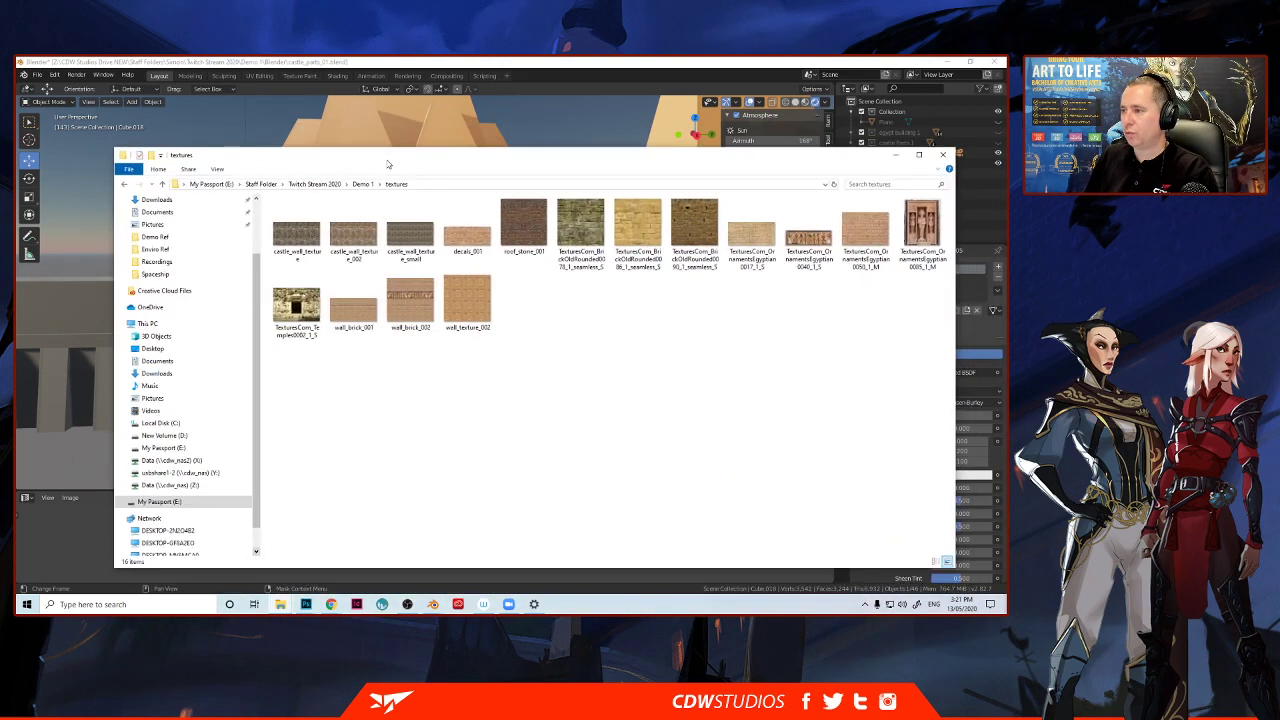
{"action": "left_click", "coordinate": [572, 234]}
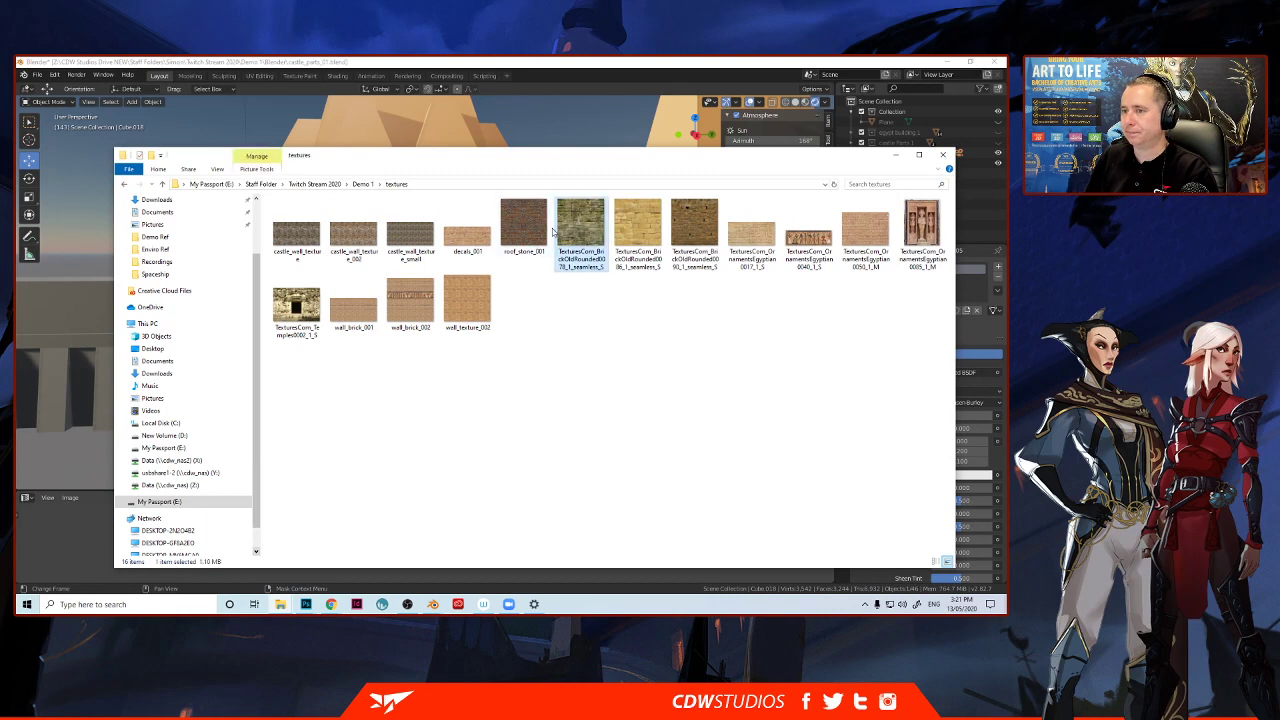
{"action": "left_click", "coordinate": [296, 236]}
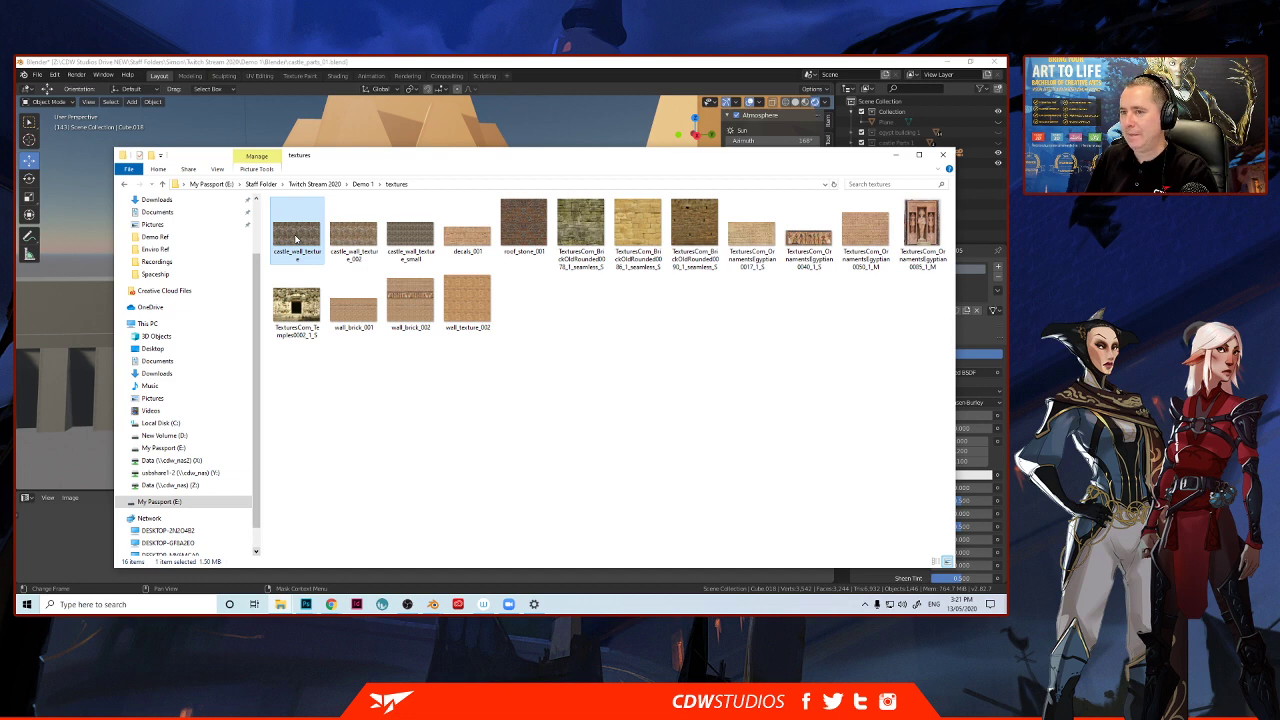
Switch to the demo_008.blend window and review the stone walls and buildings in the city scene.
{"action": "left_click", "coordinate": [510, 98]}
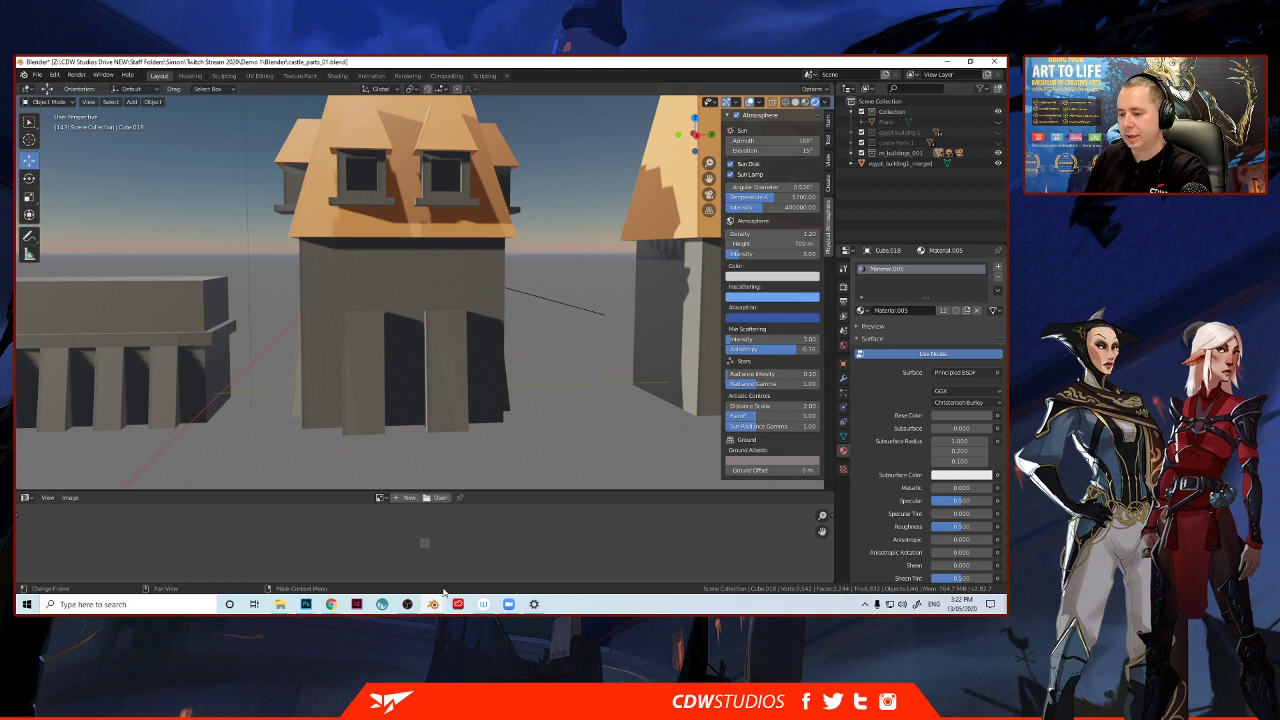
{"action": "mouse_move", "coordinate": [433, 604]}
{"action": "left_click", "coordinate": [490, 555]}
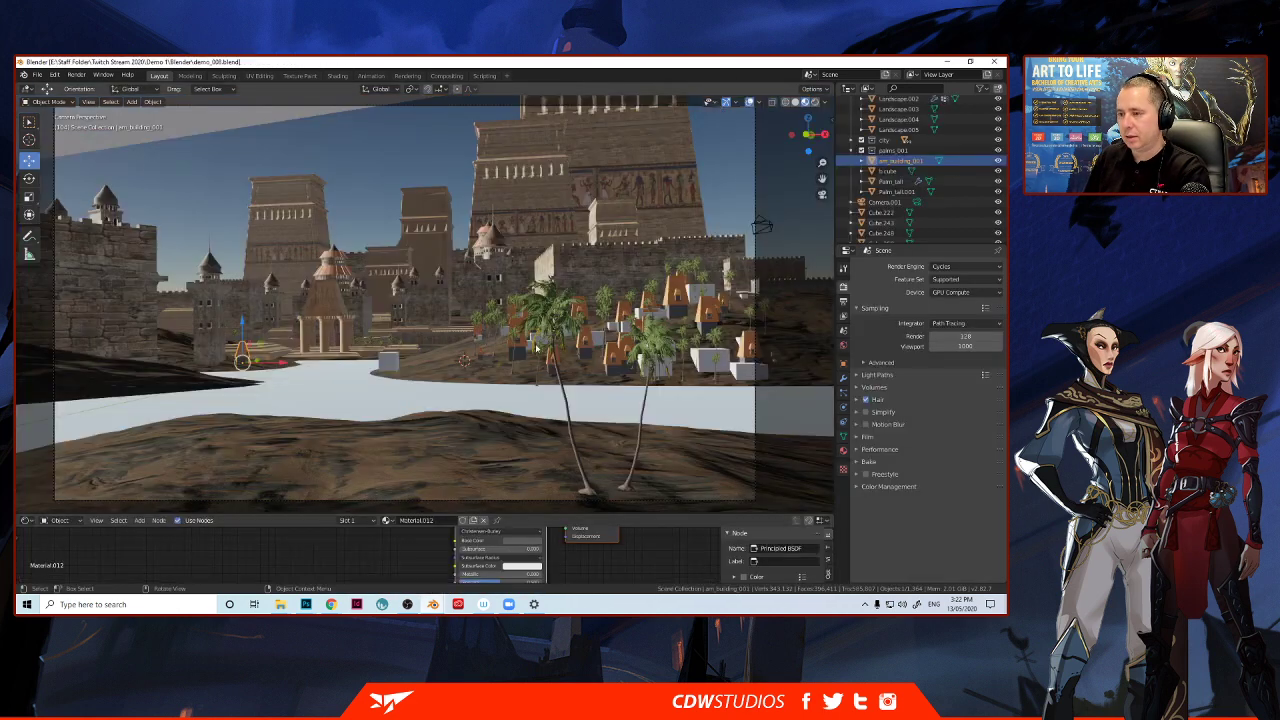
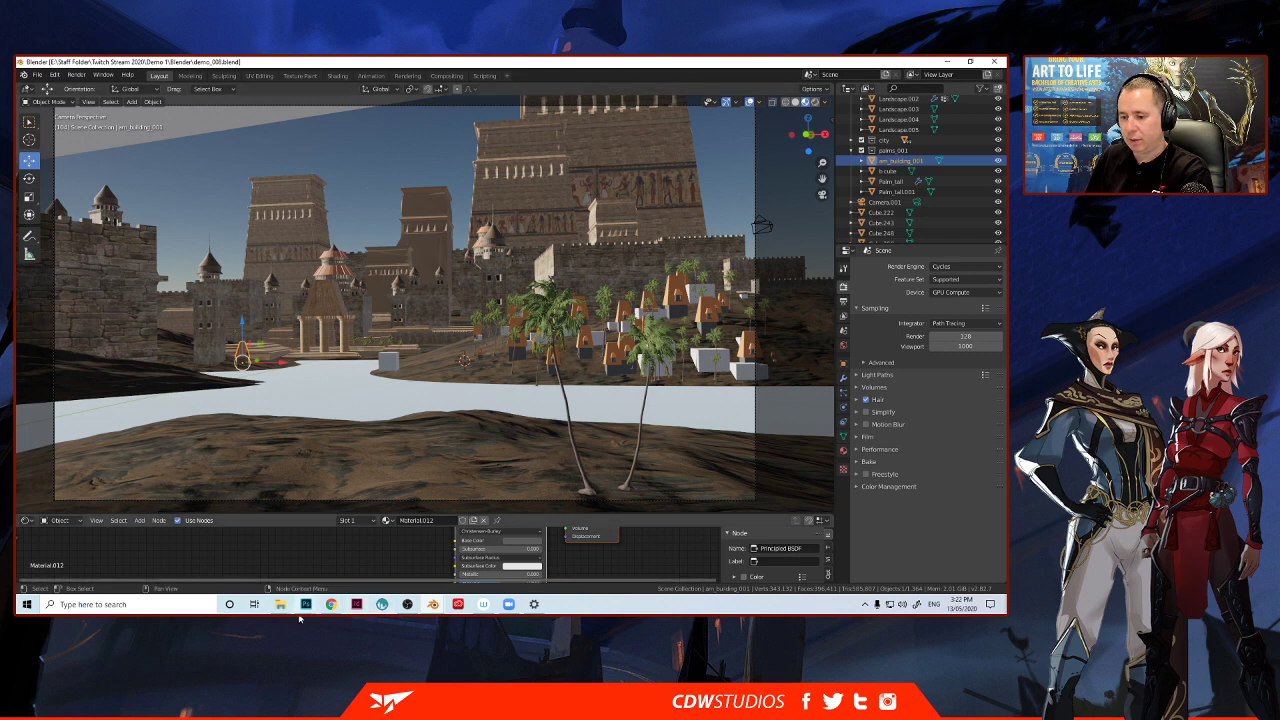
Switch to Photoshop, return to the textures folder and open castle_wall_texture in Photoshop.
{"action": "mouse_move", "coordinate": [303, 608]}
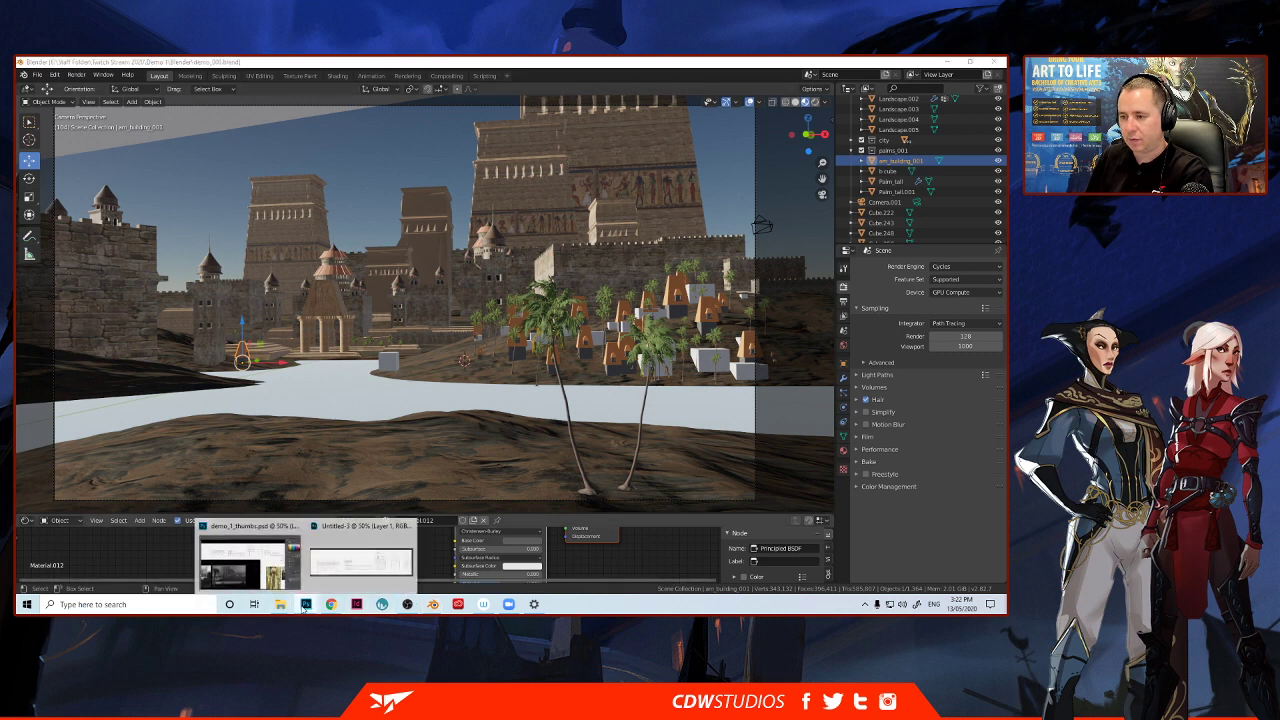
{"action": "left_click", "coordinate": [250, 562]}
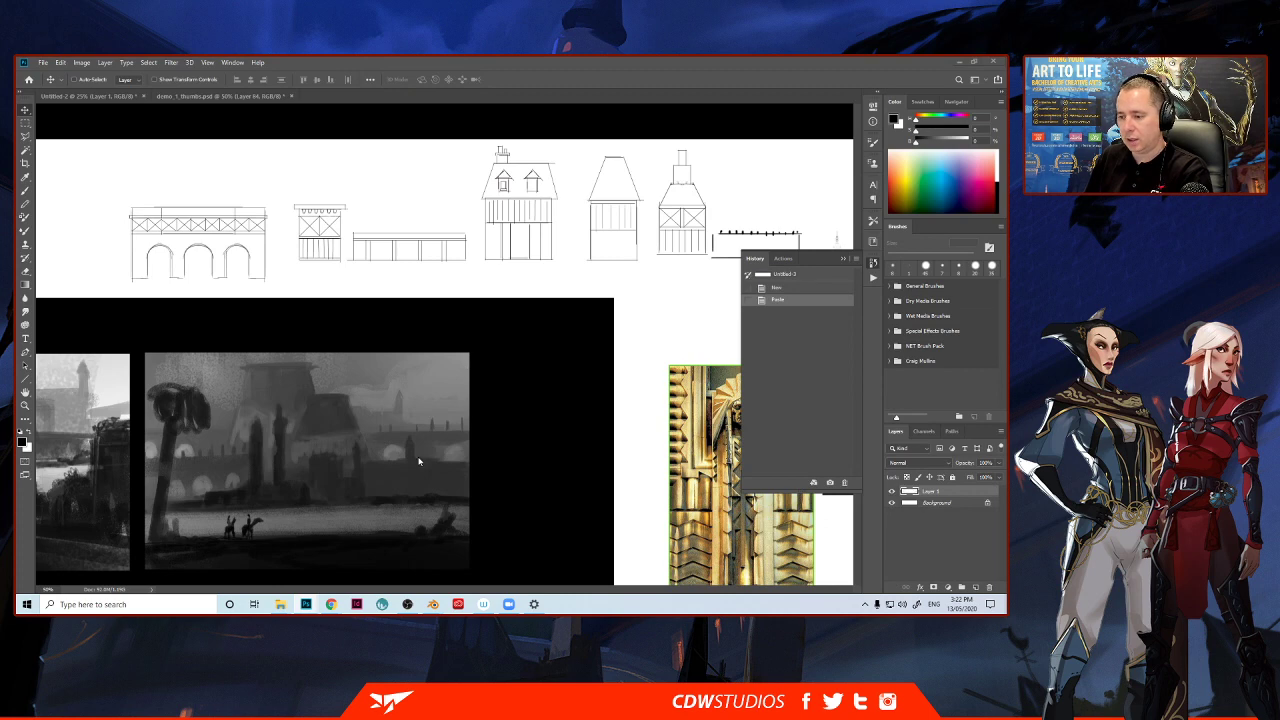
{"action": "mouse_move", "coordinate": [281, 604]}
{"action": "left_click", "coordinate": [318, 574]}
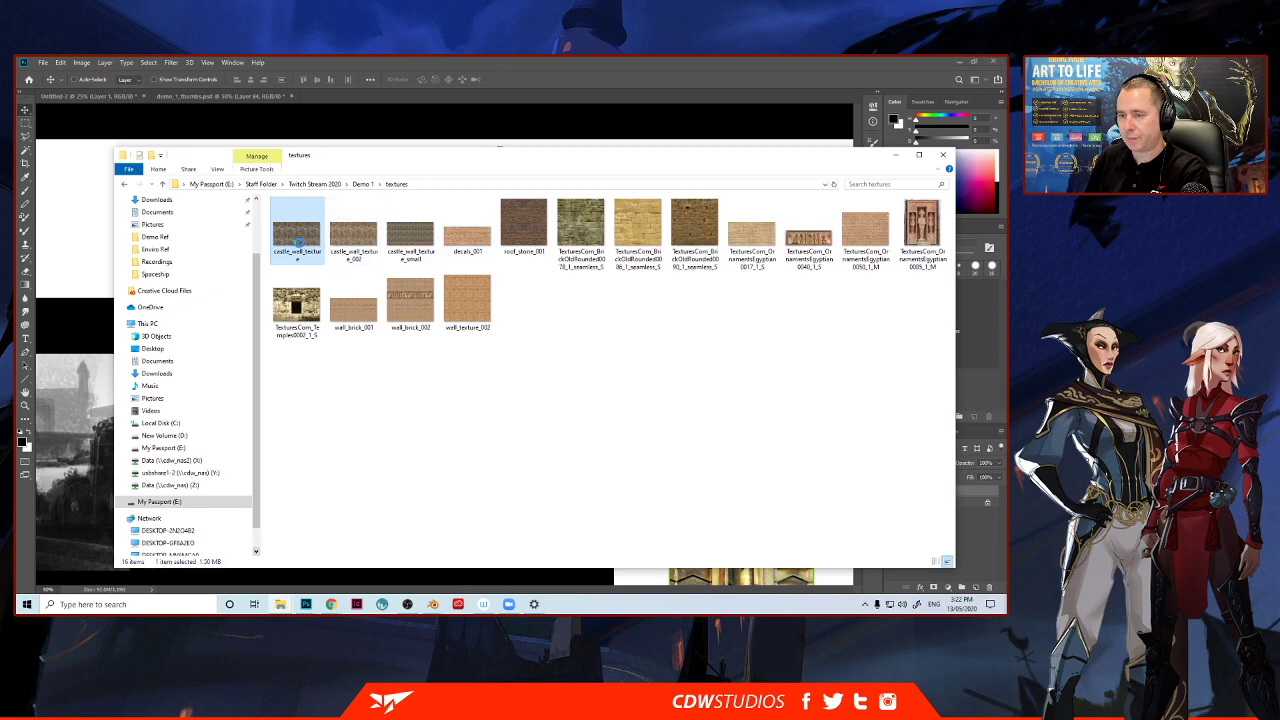
{"action": "right_click", "coordinate": [298, 242]}
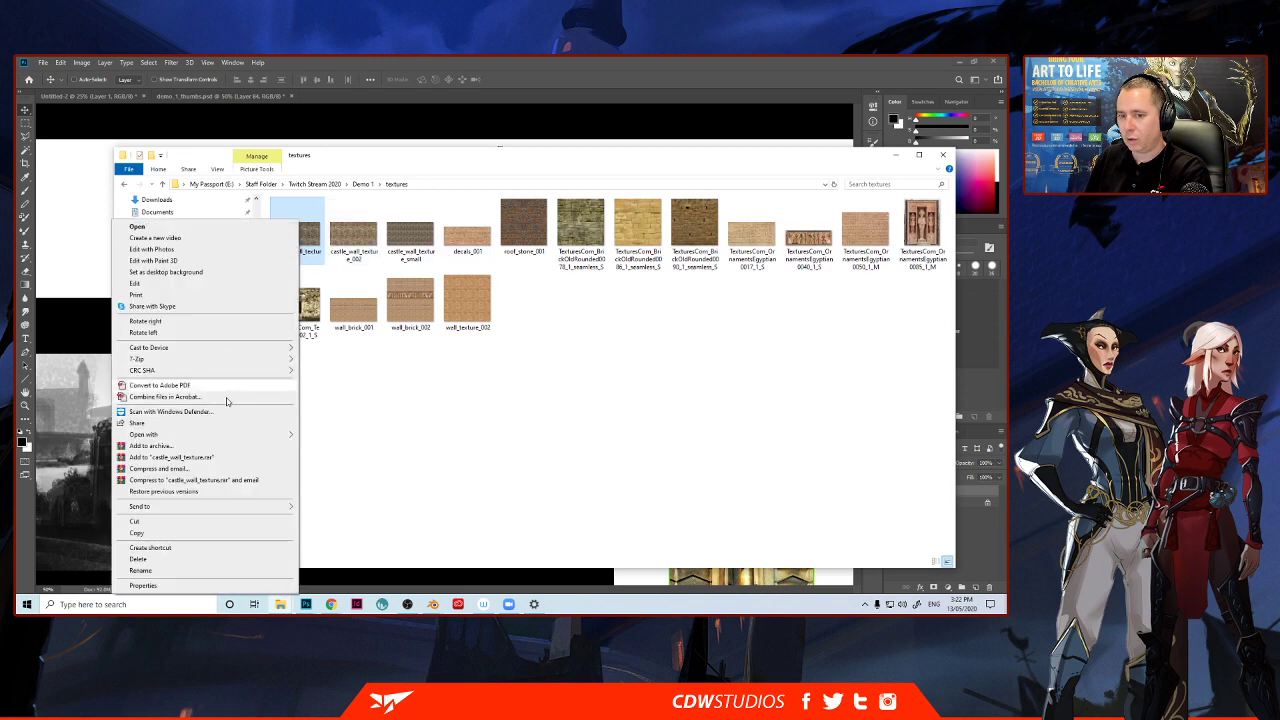
{"action": "mouse_move", "coordinate": [223, 435]}
{"action": "left_click", "coordinate": [334, 436]}
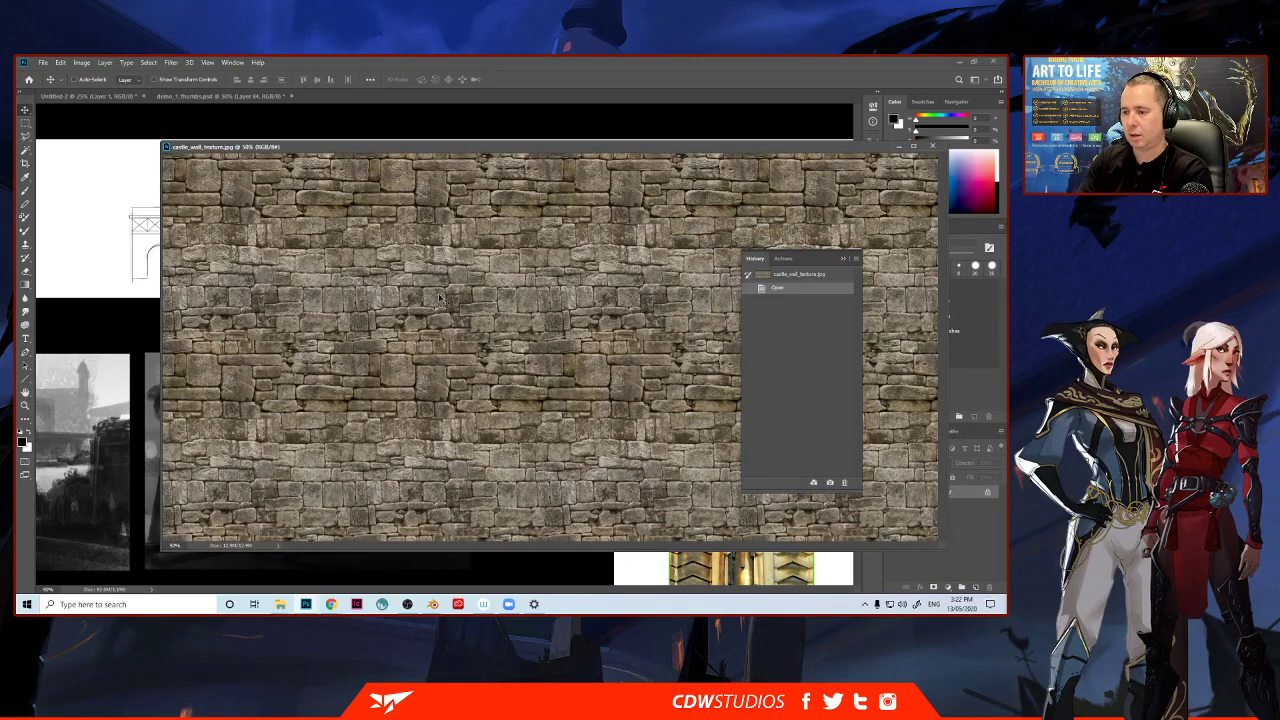
Lift the darkest tones of the castle wall texture with a Curves adjustment and save the image.
{"action": "key", "text": "ctrl+m"}
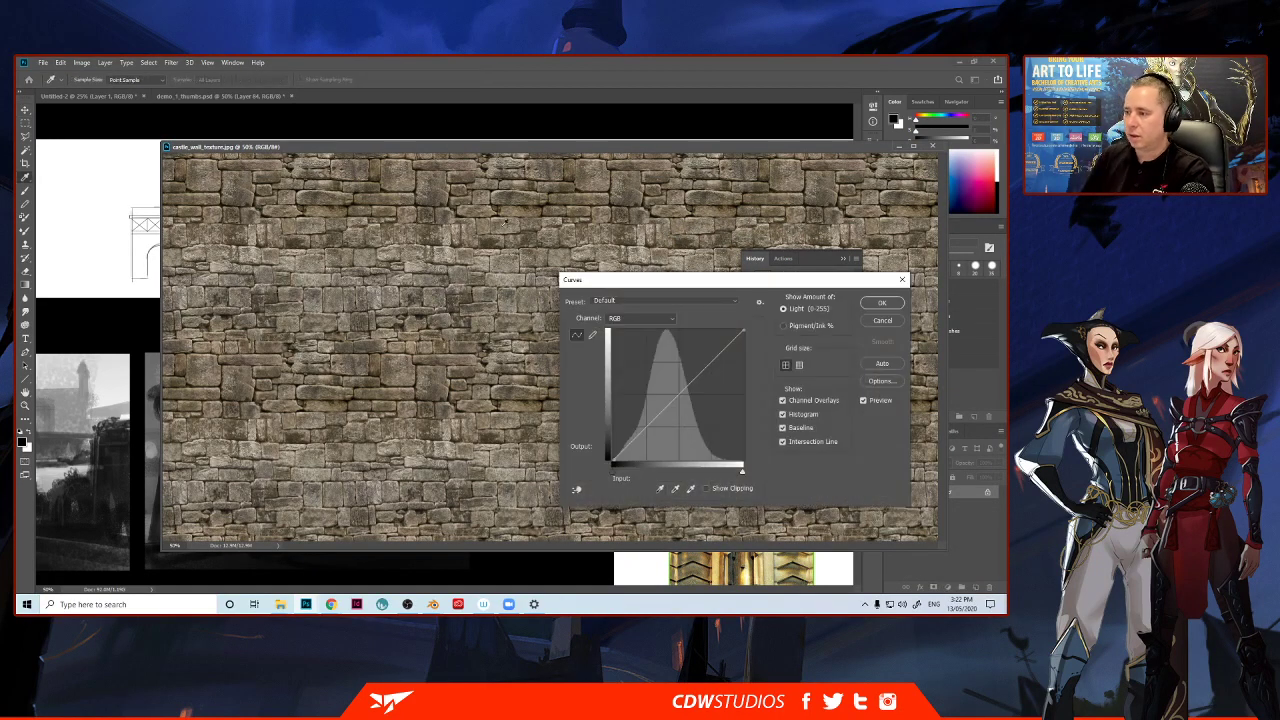
{"action": "left_click", "coordinate": [675, 397]}
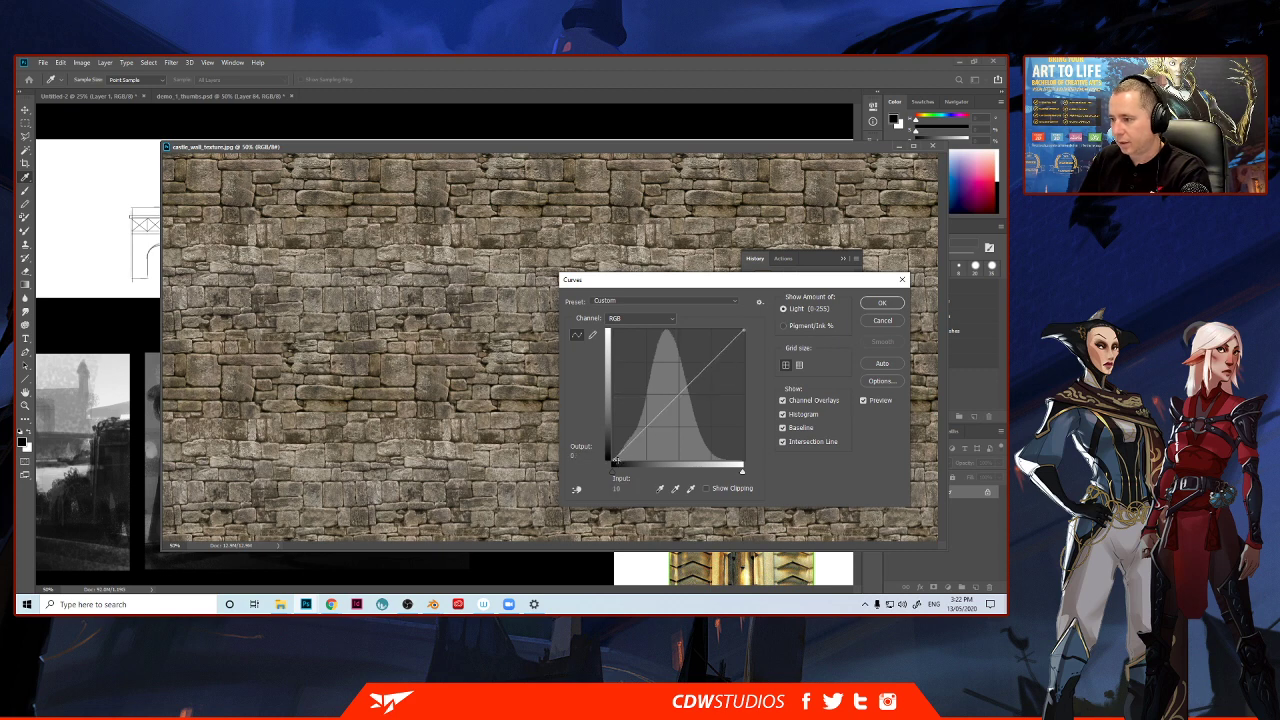
{"action": "left_click_drag", "start_coordinate": [617, 460], "coordinate": [612, 446]}
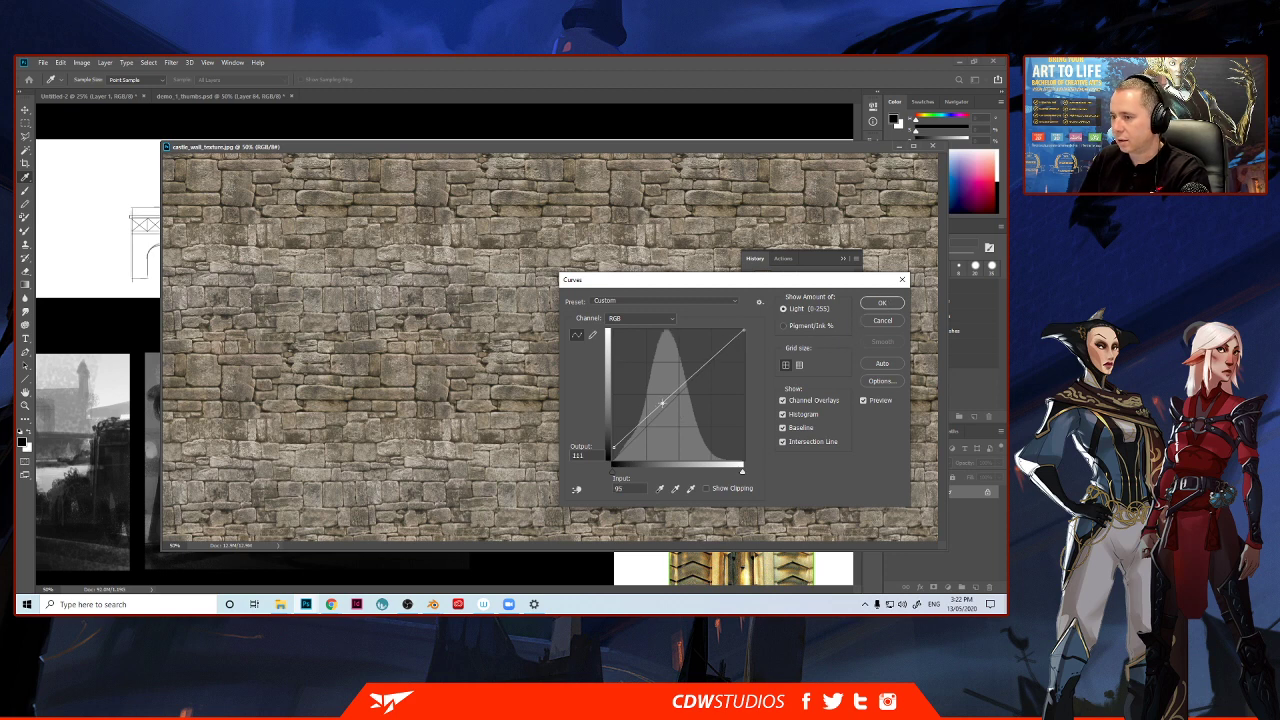
{"action": "left_click", "coordinate": [880, 303]}
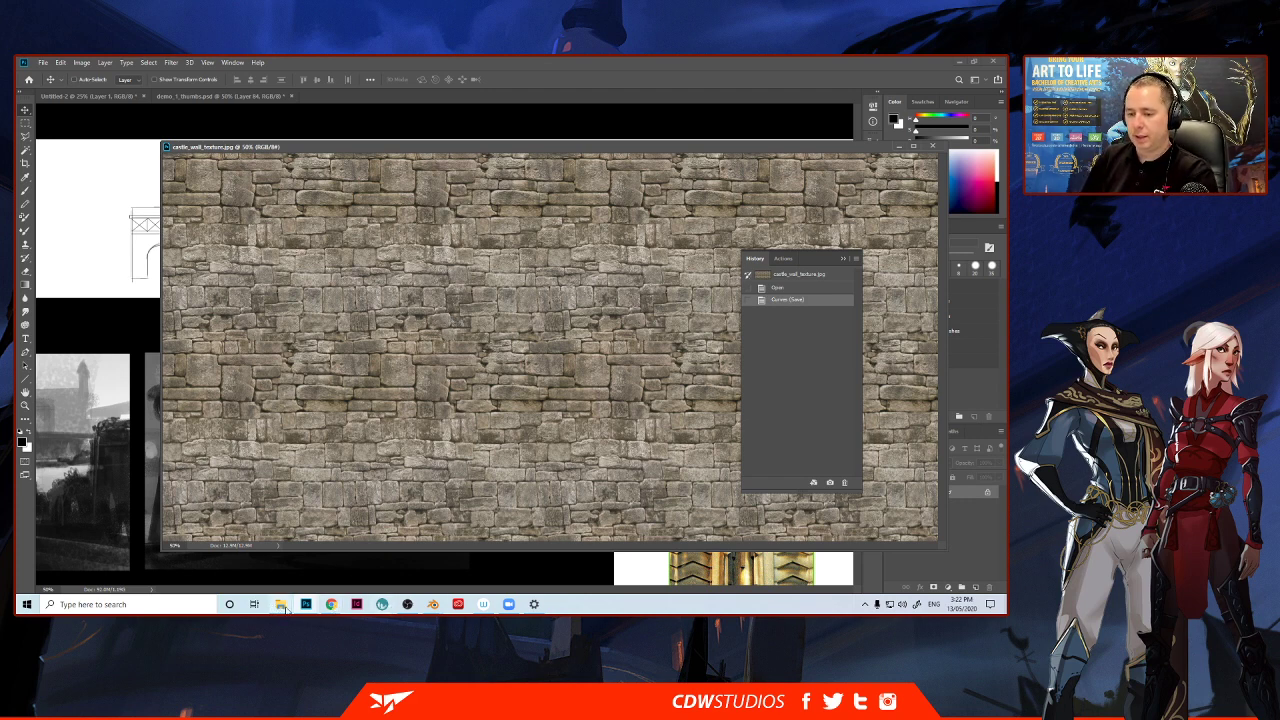
Return to castle_parts_01.blend, select the dormered house's walls and show their material in an enlarged Shader Editor below the viewport.
{"action": "mouse_move", "coordinate": [432, 604]}
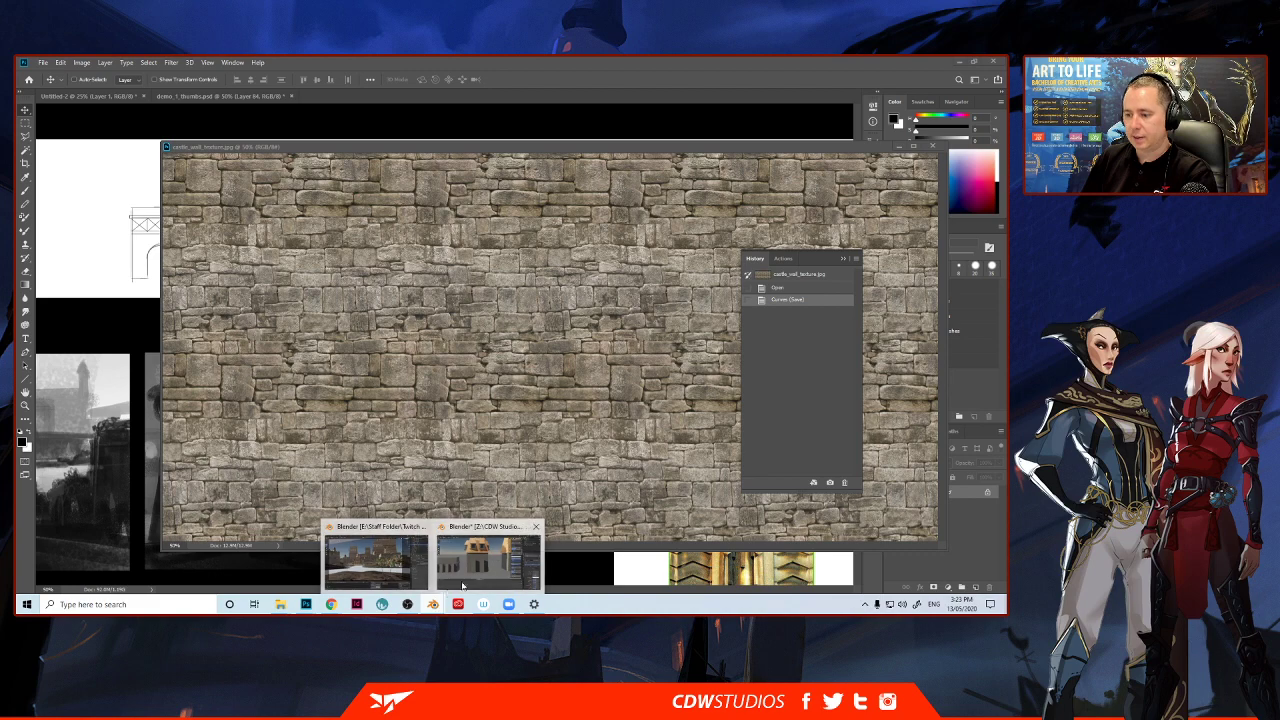
{"action": "left_click", "coordinate": [462, 585]}
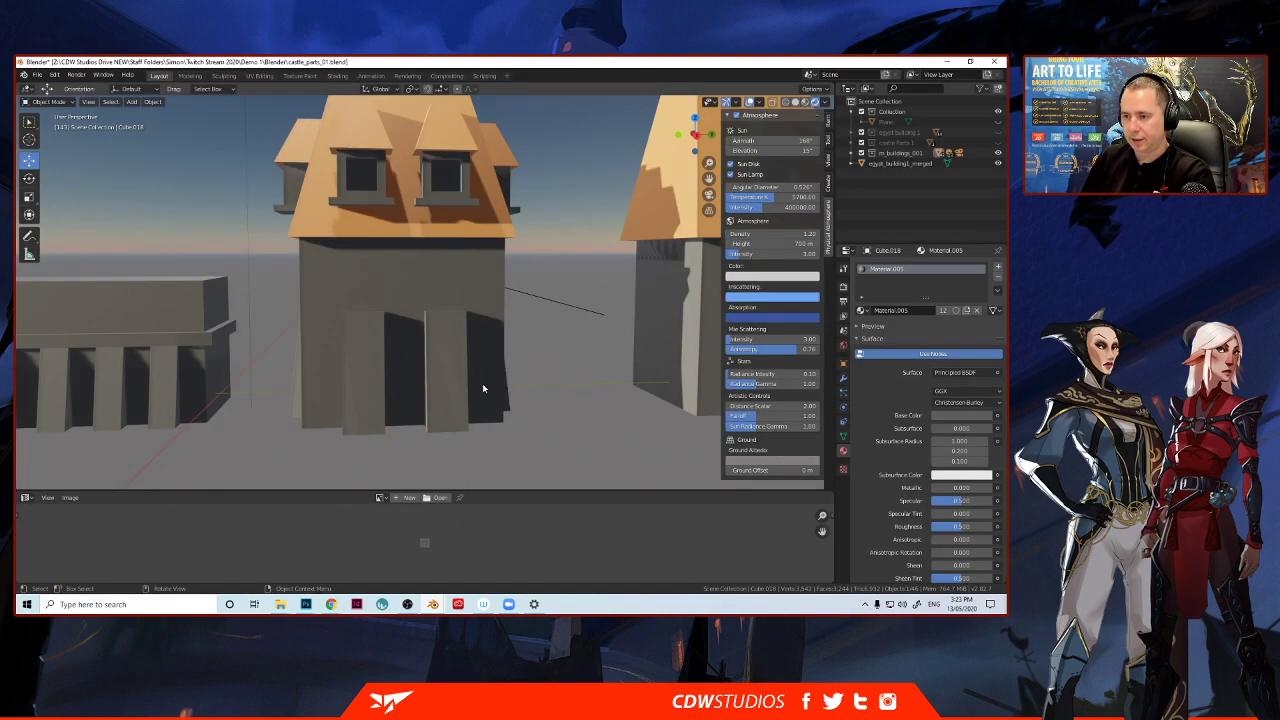
{"action": "mouse_move", "coordinate": [521, 380]}
{"action": "middle_mouse_down"}
{"action": "mouse_move", "coordinate": [502, 383]}
{"action": "mouse_move", "coordinate": [514, 381]}
{"action": "middle_mouse_up"}
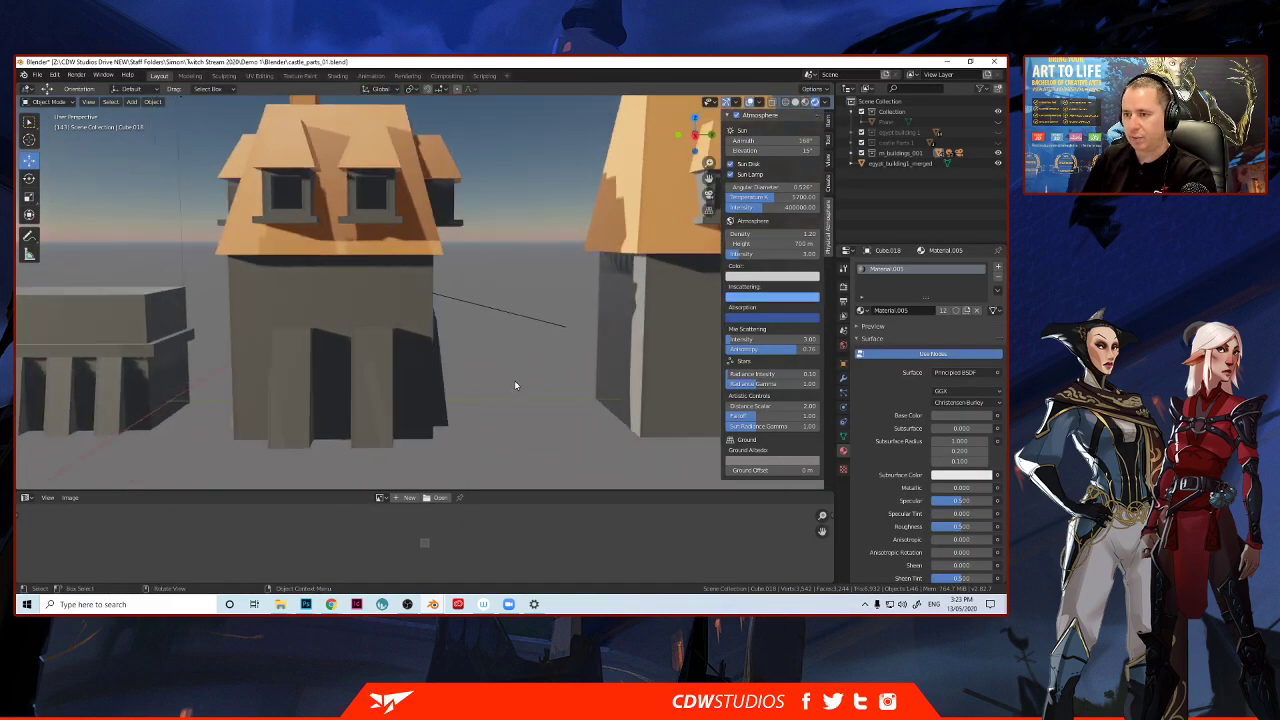
{"action": "left_click", "coordinate": [388, 334]}
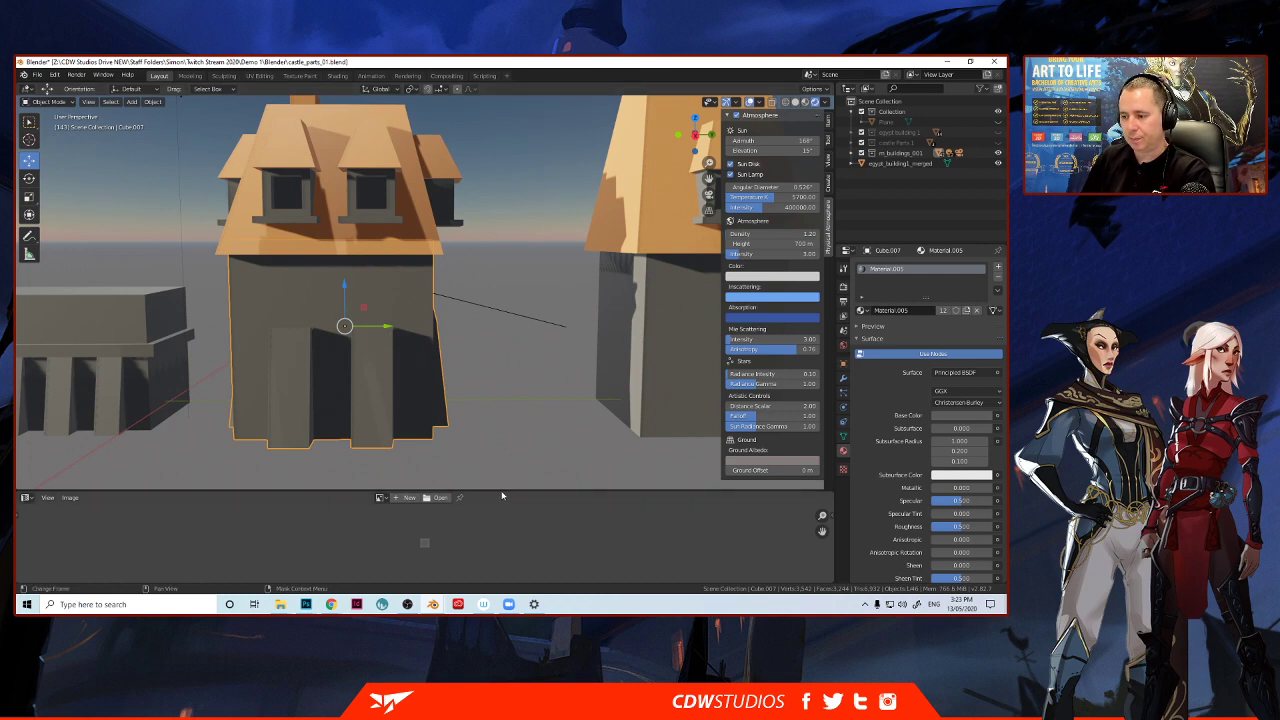
{"action": "left_click_drag", "start_coordinate": [500, 491], "coordinate": [497, 405]}
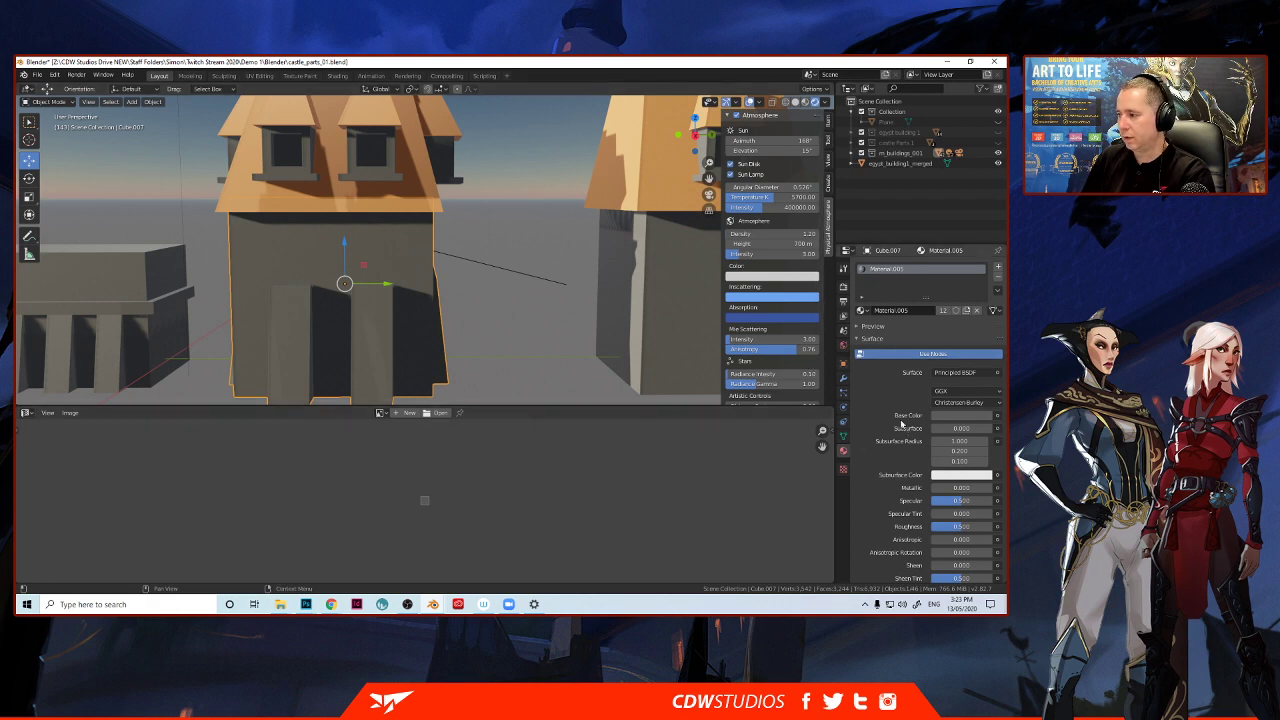
{"action": "left_click", "coordinate": [26, 413]}
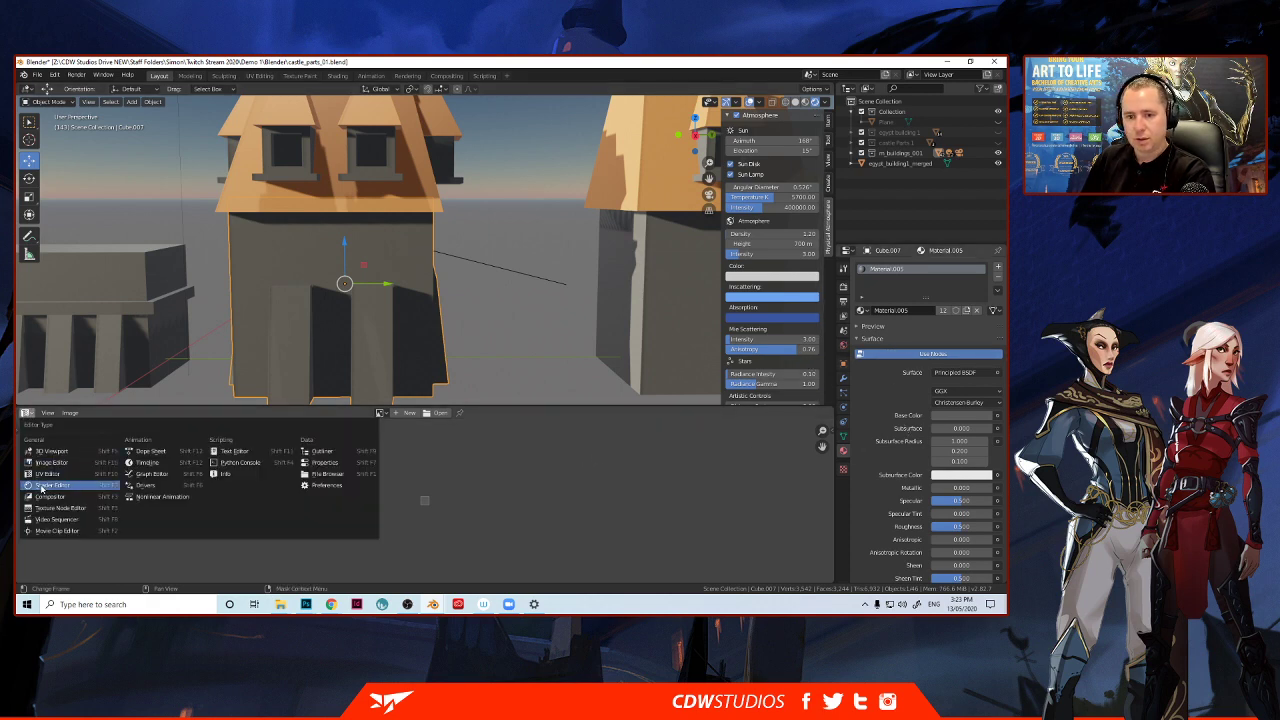
{"action": "left_click", "coordinate": [50, 485]}
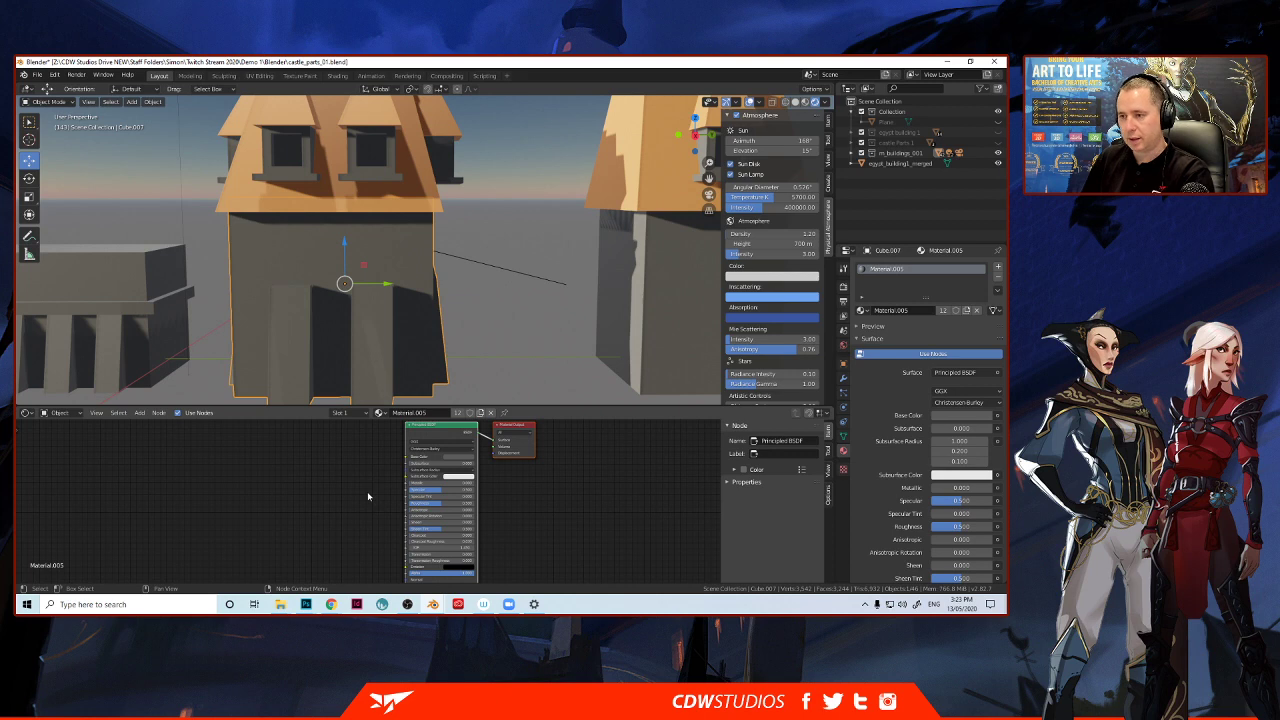
From the refreshed textures folder, add castle_wall_texture to the wall material as an image texture feeding the Base Color.
{"action": "mouse_move", "coordinate": [276, 609]}
{"action": "left_click", "coordinate": [340, 558]}
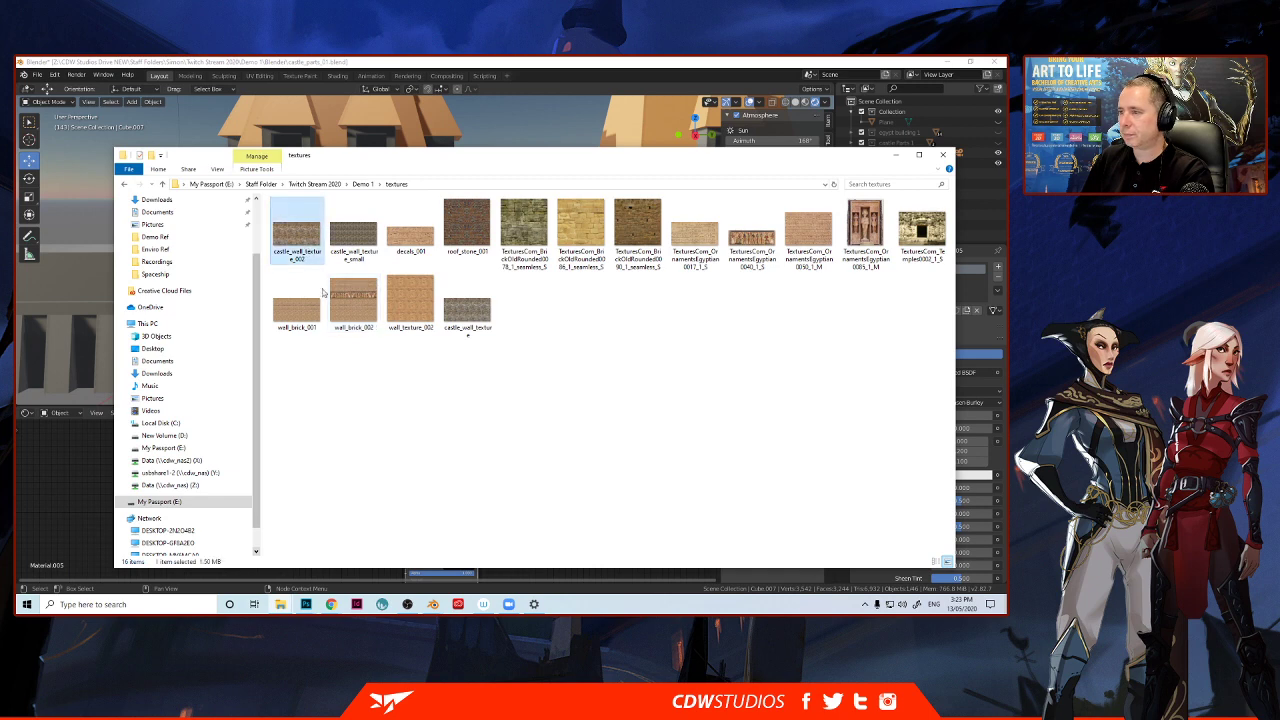
{"action": "left_click", "coordinate": [467, 312]}
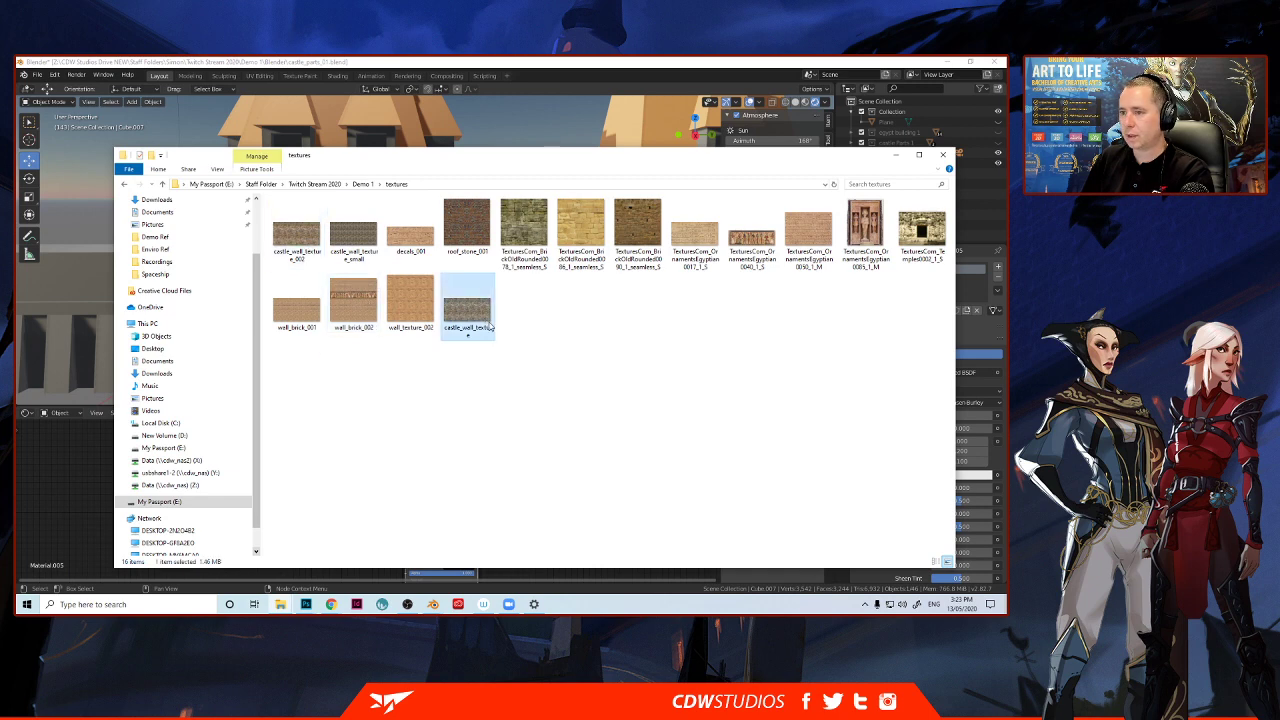
{"action": "left_click", "coordinate": [834, 187]}
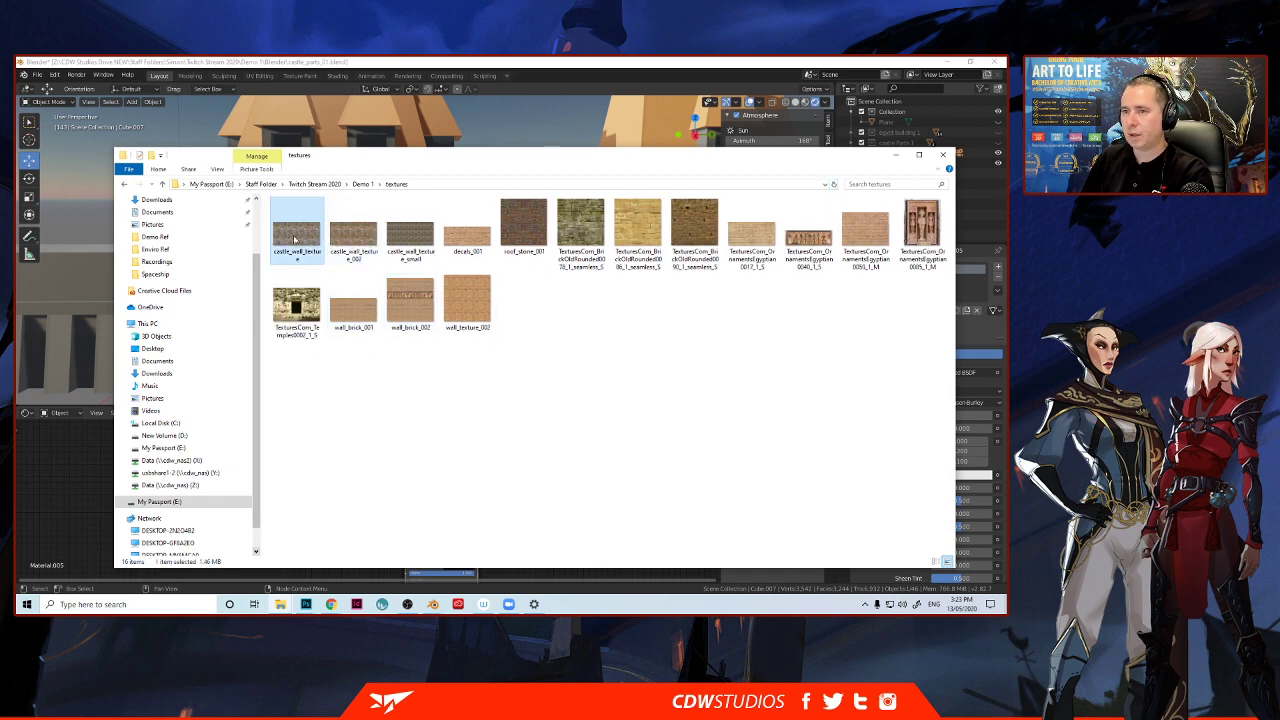
{"action": "left_click_drag", "start_coordinate": [295, 238], "coordinate": [396, 463]}
{"action": "left_click", "coordinate": [68, 492]}
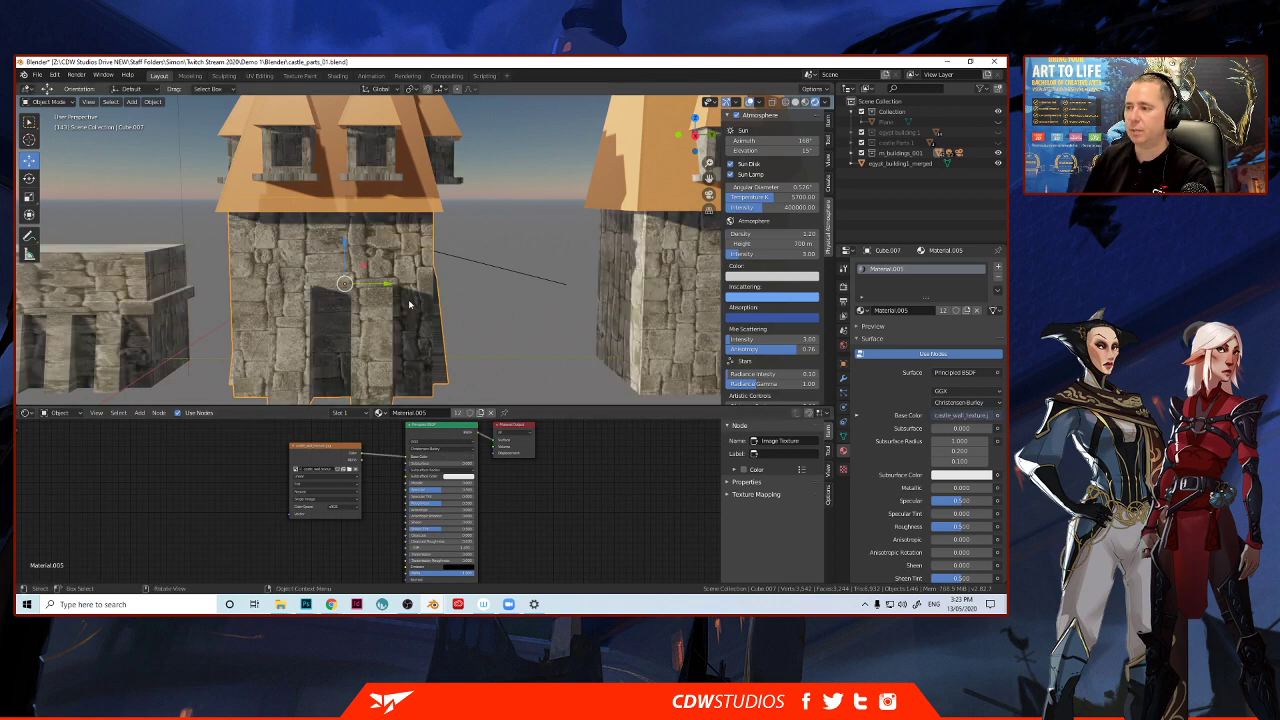
Select all connected wall faces of the dormered house in Edit Mode and show their UV layout in the UV Editor.
{"action": "scroll", "coordinate": [408, 298], "scroll_direction": "down", "scroll_amount": 5}
{"action": "scroll", "coordinate": [425, 300], "scroll_direction": "up", "scroll_amount": 3}
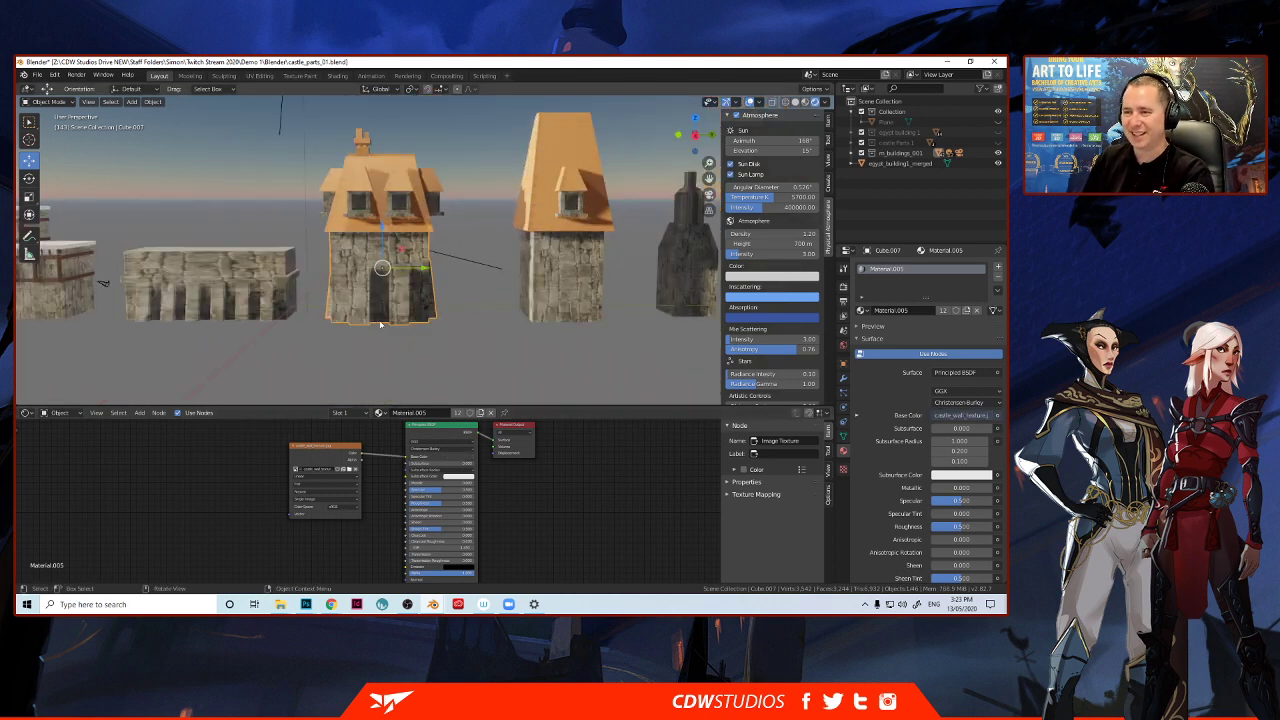
{"action": "middle_click_drag", "start_coordinate": [380, 320], "coordinate": [408, 304]}
{"action": "scroll", "coordinate": [333, 326], "scroll_direction": "up", "scroll_amount": 2}
{"action": "scroll", "coordinate": [352, 330], "scroll_direction": "up", "scroll_amount": 2}
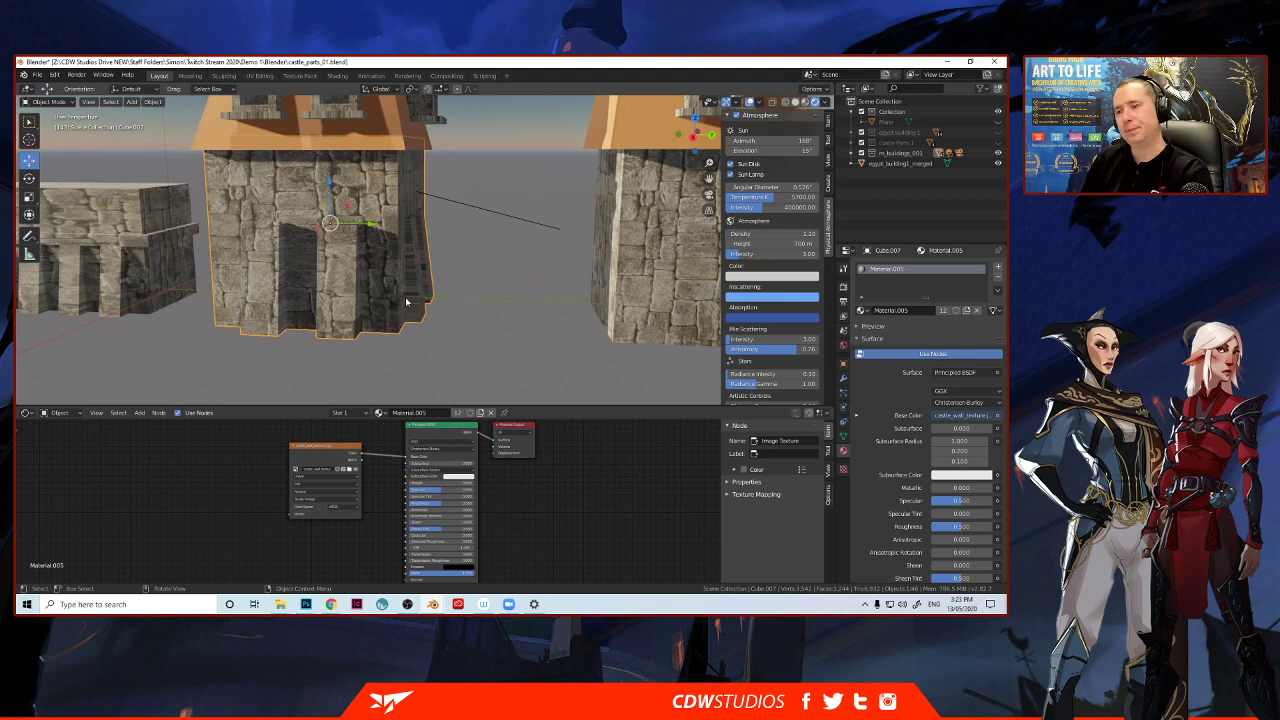
{"action": "key", "text": "Tab"}
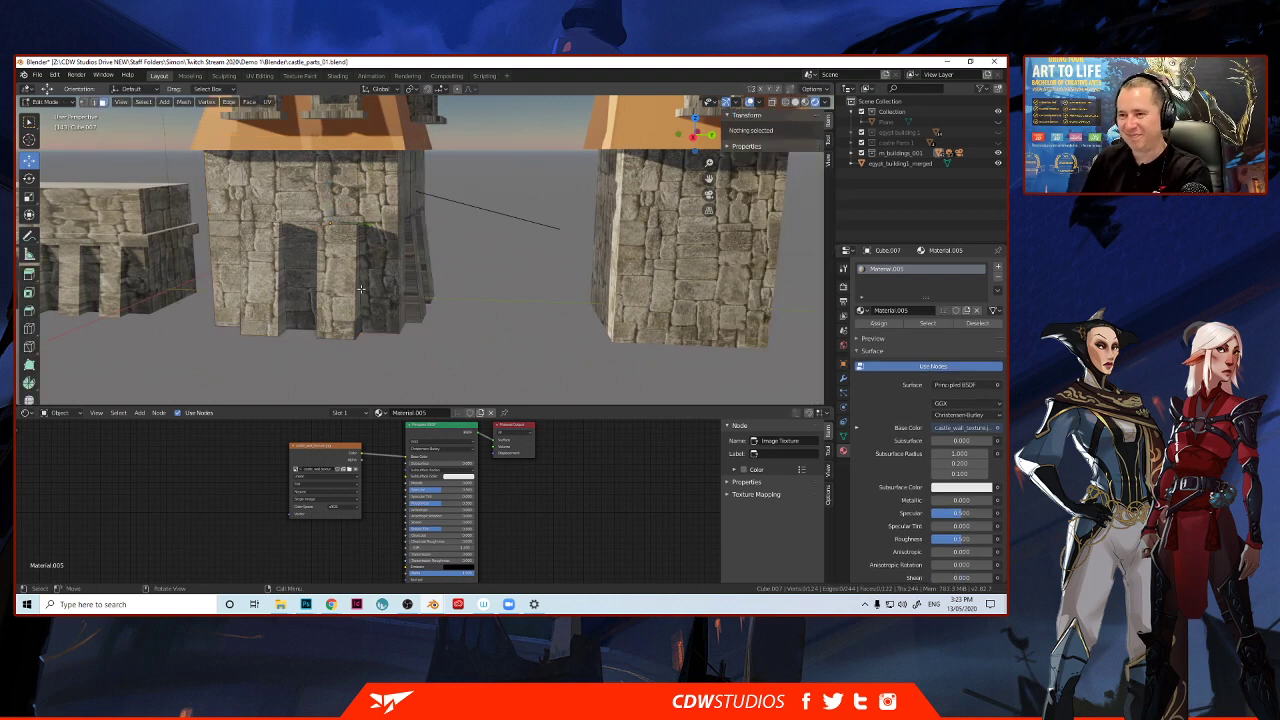
{"action": "left_click", "coordinate": [380, 264]}
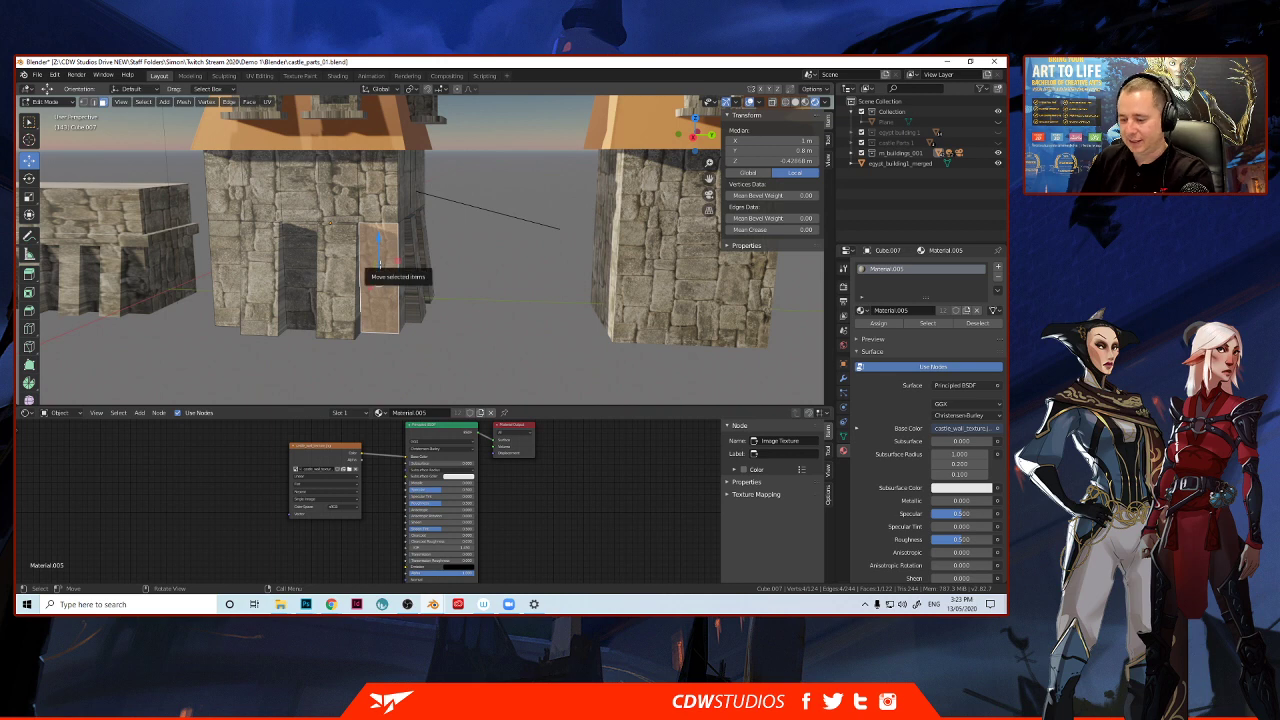
{"action": "key", "text": "ctrl+l"}
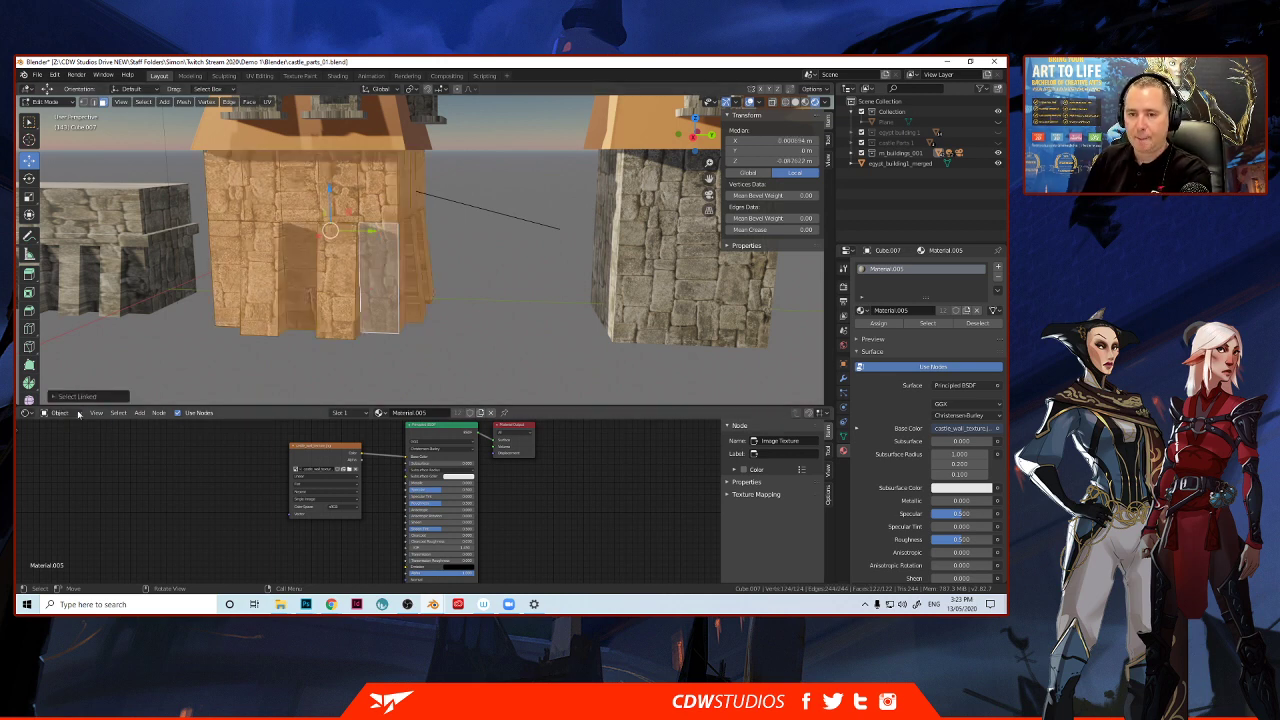
{"action": "left_click", "coordinate": [24, 413]}
{"action": "left_click", "coordinate": [48, 474]}
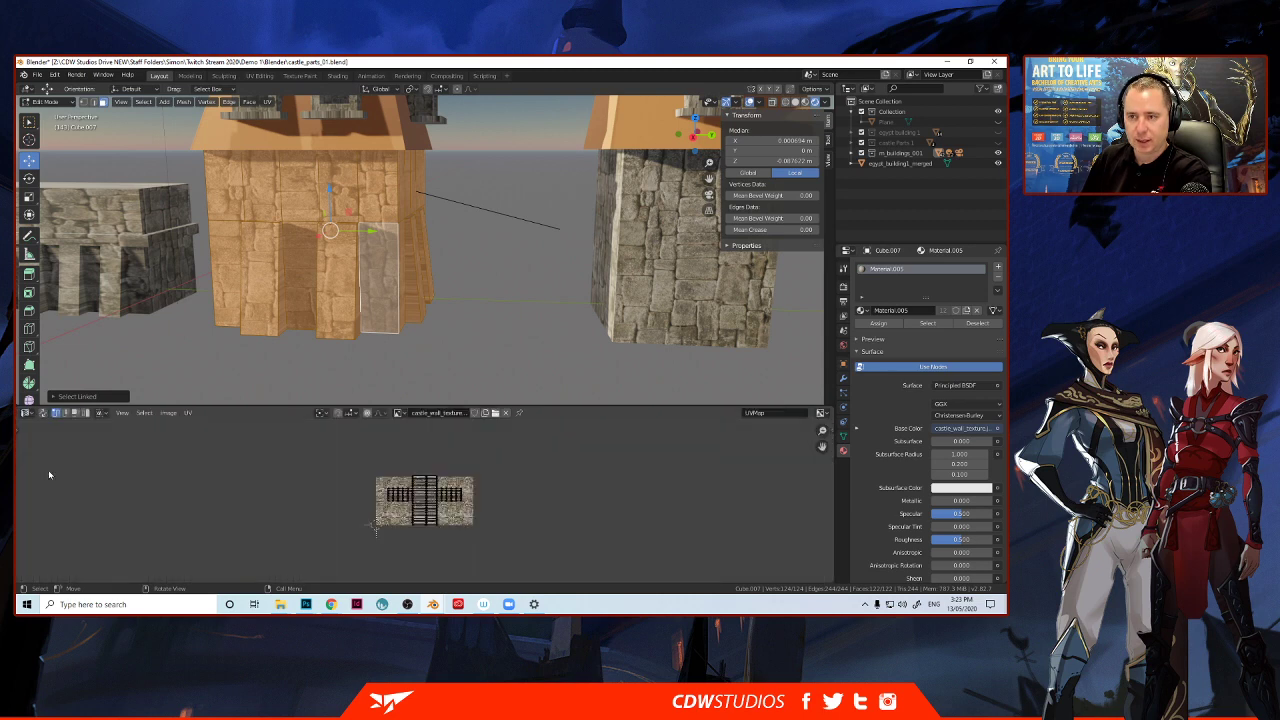
{"action": "scroll", "coordinate": [366, 424], "scroll_direction": "up", "scroll_amount": 2}
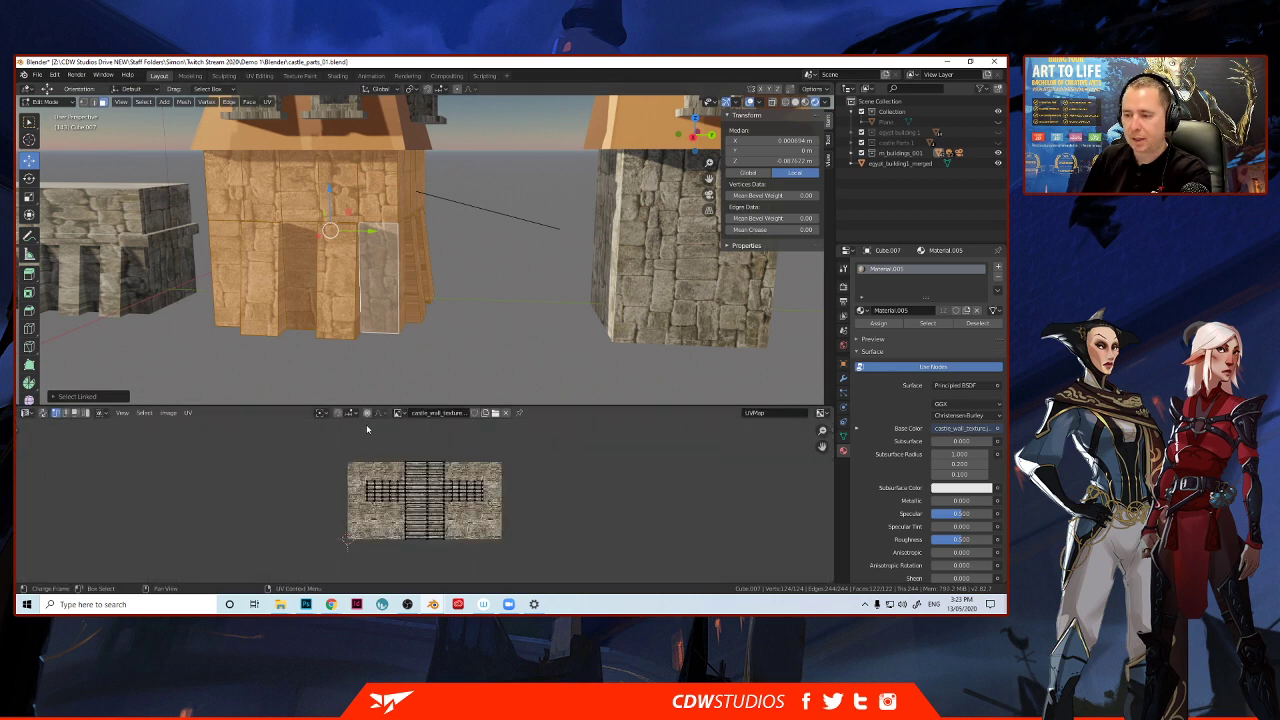
{"action": "scroll", "coordinate": [366, 424], "scroll_direction": "up", "scroll_amount": 2}
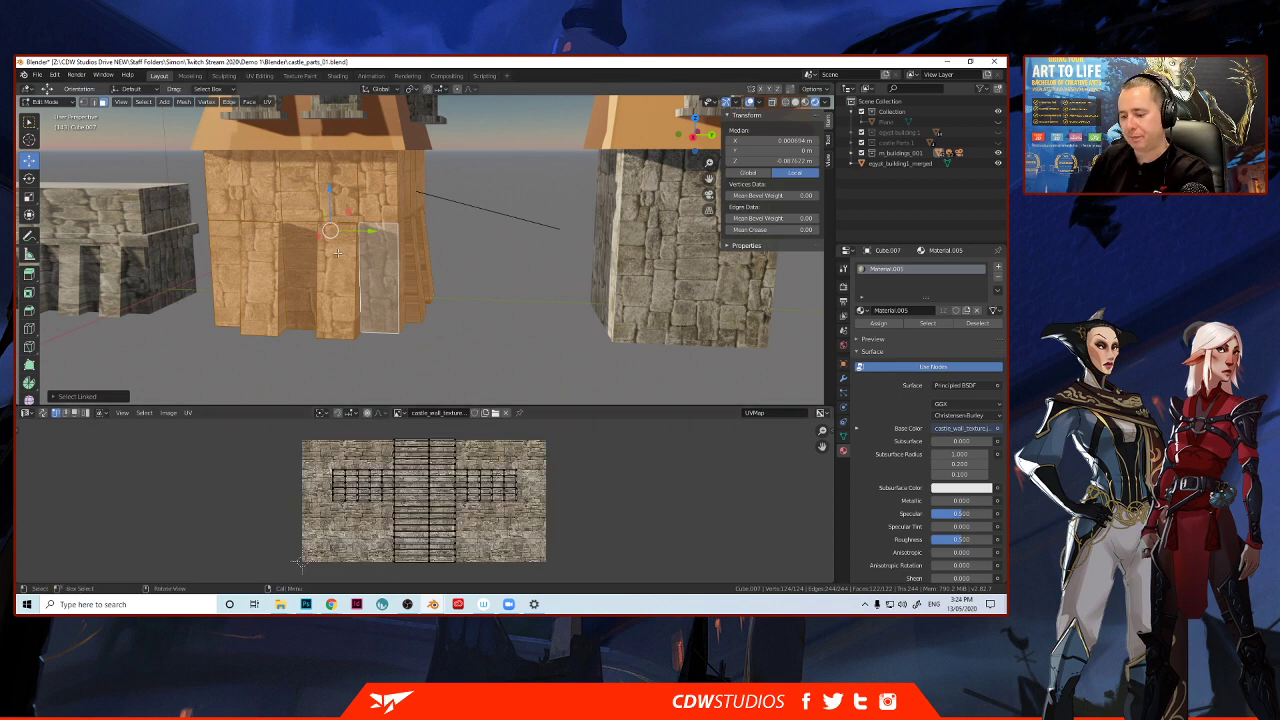
Remap the dormered house's wall faces with Cube Projection and return to Object Mode.
{"action": "key", "text": "u"}
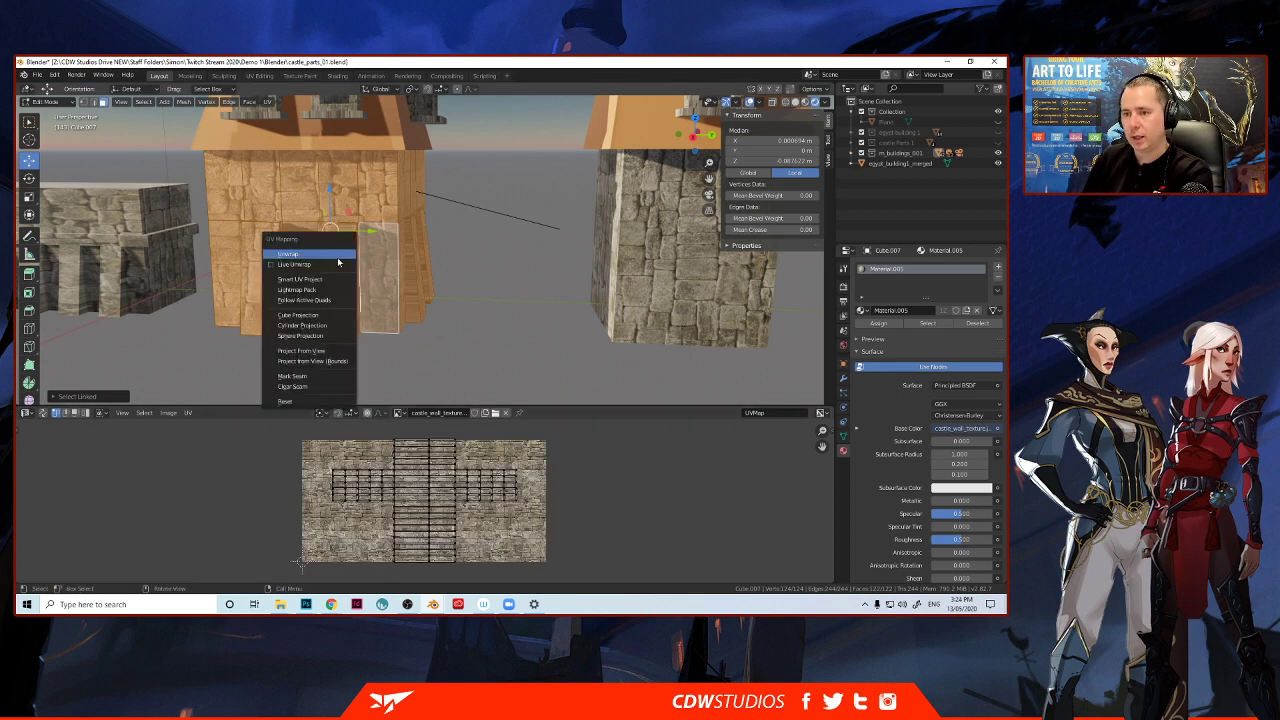
{"action": "left_click", "coordinate": [314, 313]}
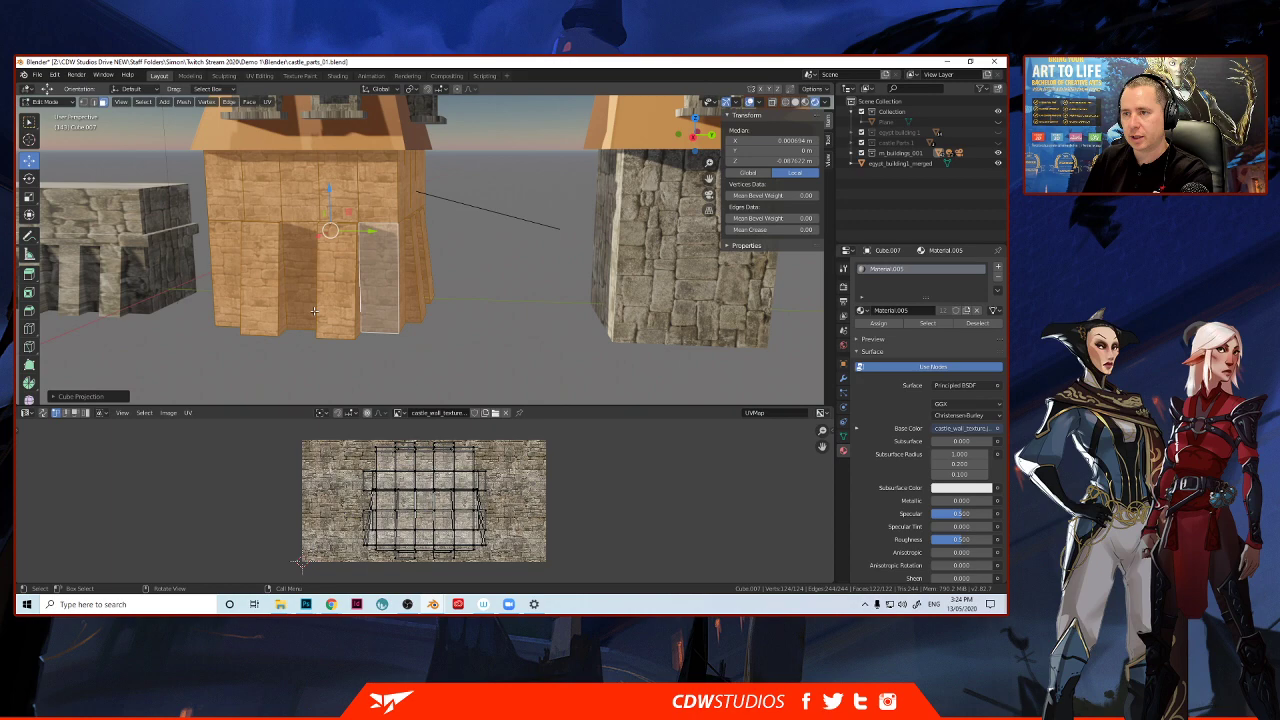
{"action": "left_click", "coordinate": [347, 364]}
{"action": "middle_click_drag", "start_coordinate": [347, 364], "coordinate": [398, 299]}
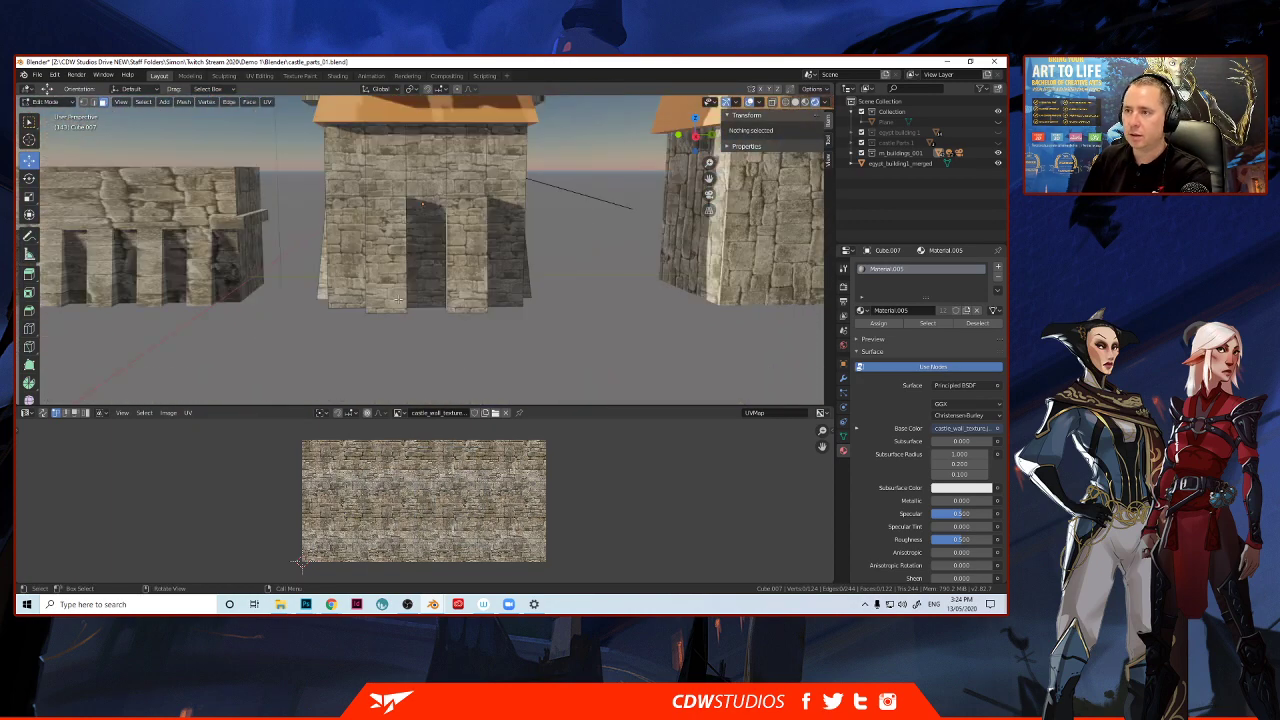
{"action": "scroll", "coordinate": [398, 299], "scroll_direction": "down", "scroll_amount": 2}
{"action": "key", "text": "Tab"}
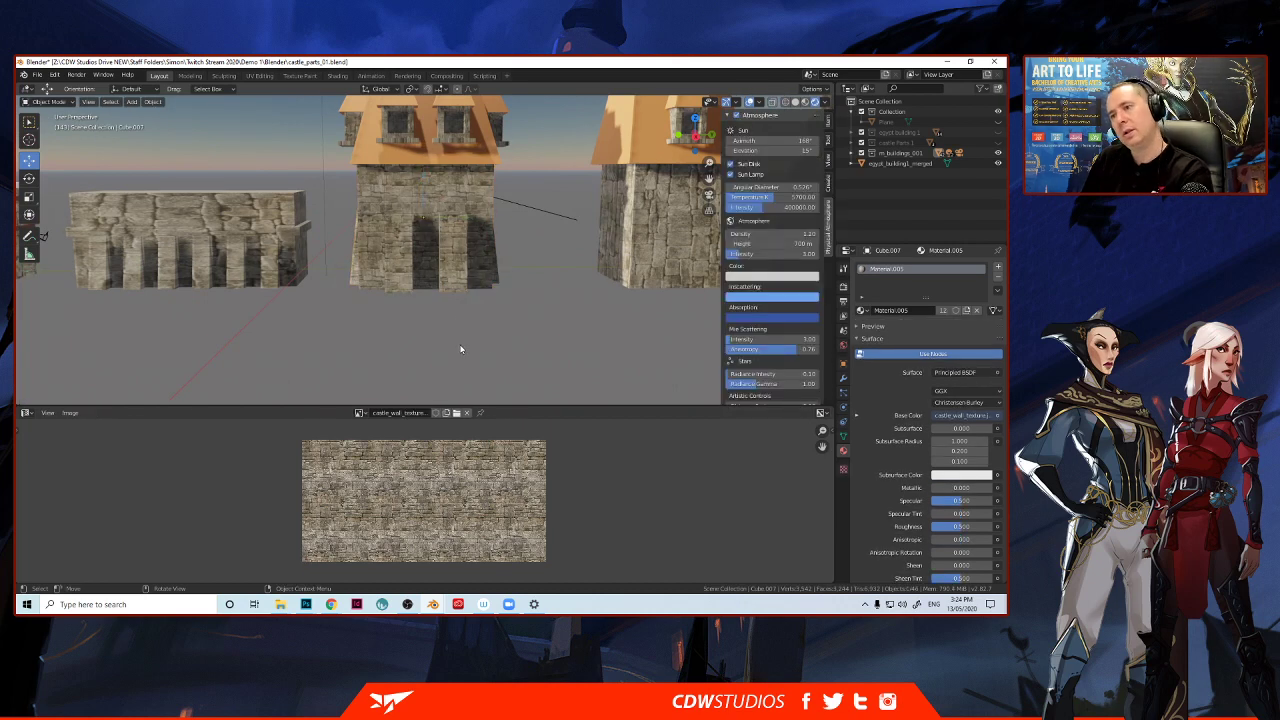
Unhide the ground Plane beneath the castle buildings.
{"action": "mouse_move", "coordinate": [500, 331]}
{"action": "middle_mouse_down"}
{"action": "mouse_move", "coordinate": [472, 343]}
{"action": "mouse_move", "coordinate": [494, 337]}
{"action": "middle_mouse_up"}
{"action": "scroll", "coordinate": [491, 332], "scroll_direction": "down", "scroll_amount": 4}
{"action": "scroll", "coordinate": [493, 328], "scroll_direction": "up", "scroll_amount": 3}
{"action": "scroll", "coordinate": [493, 331], "scroll_direction": "up", "scroll_amount": 3}
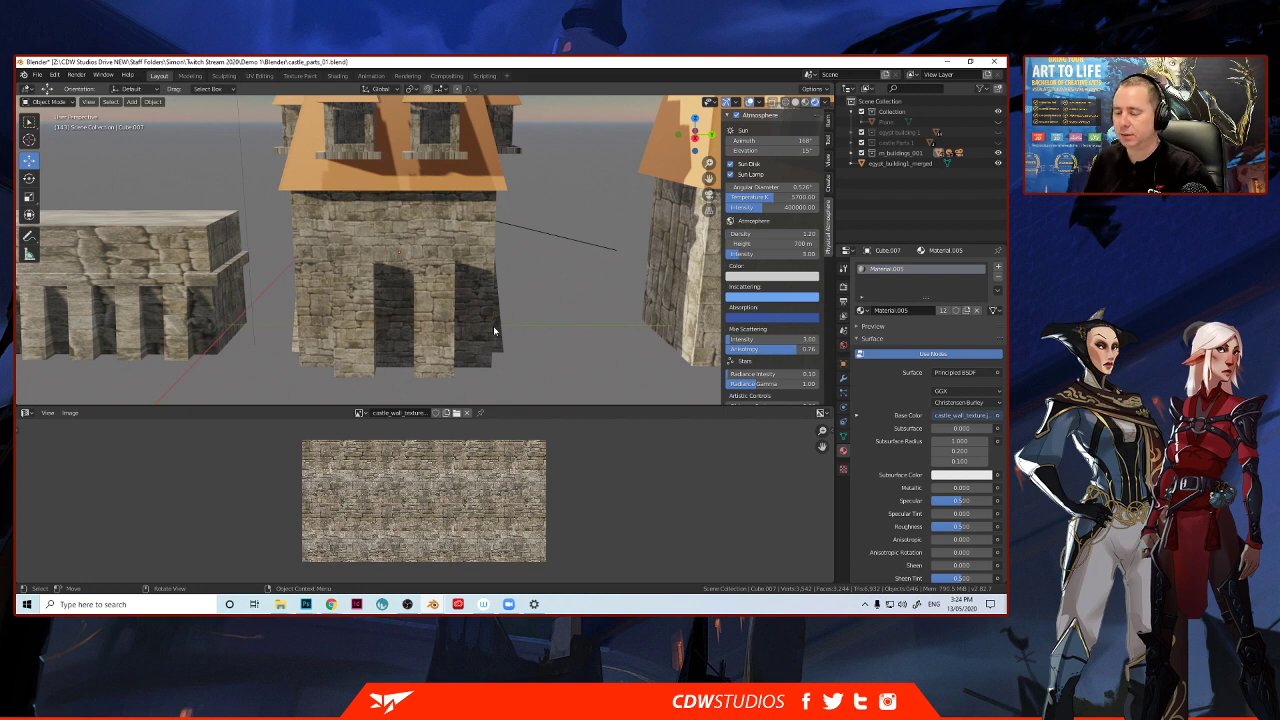
{"action": "scroll", "coordinate": [494, 331], "scroll_direction": "down", "scroll_amount": 6}
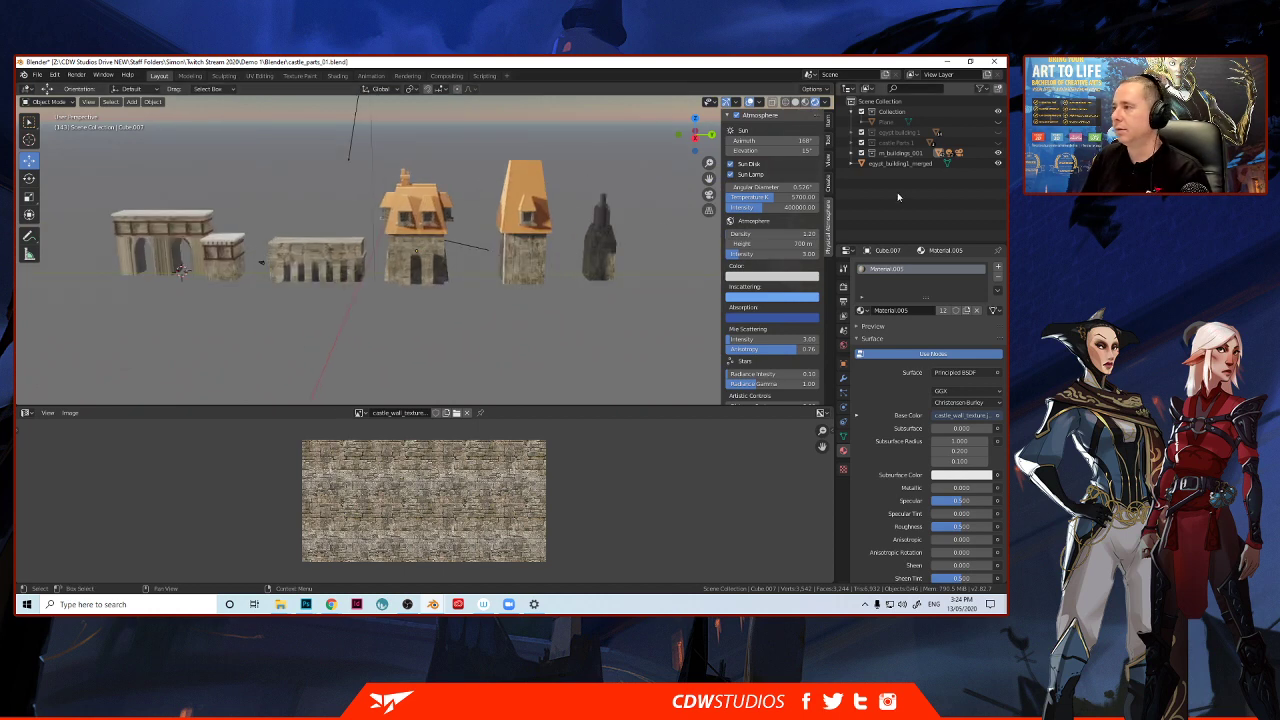
{"action": "left_click", "coordinate": [997, 122]}
{"action": "middle_click_drag", "start_coordinate": [423, 334], "coordinate": [373, 319]}
{"action": "scroll", "coordinate": [360, 320], "scroll_direction": "up", "scroll_amount": 4}
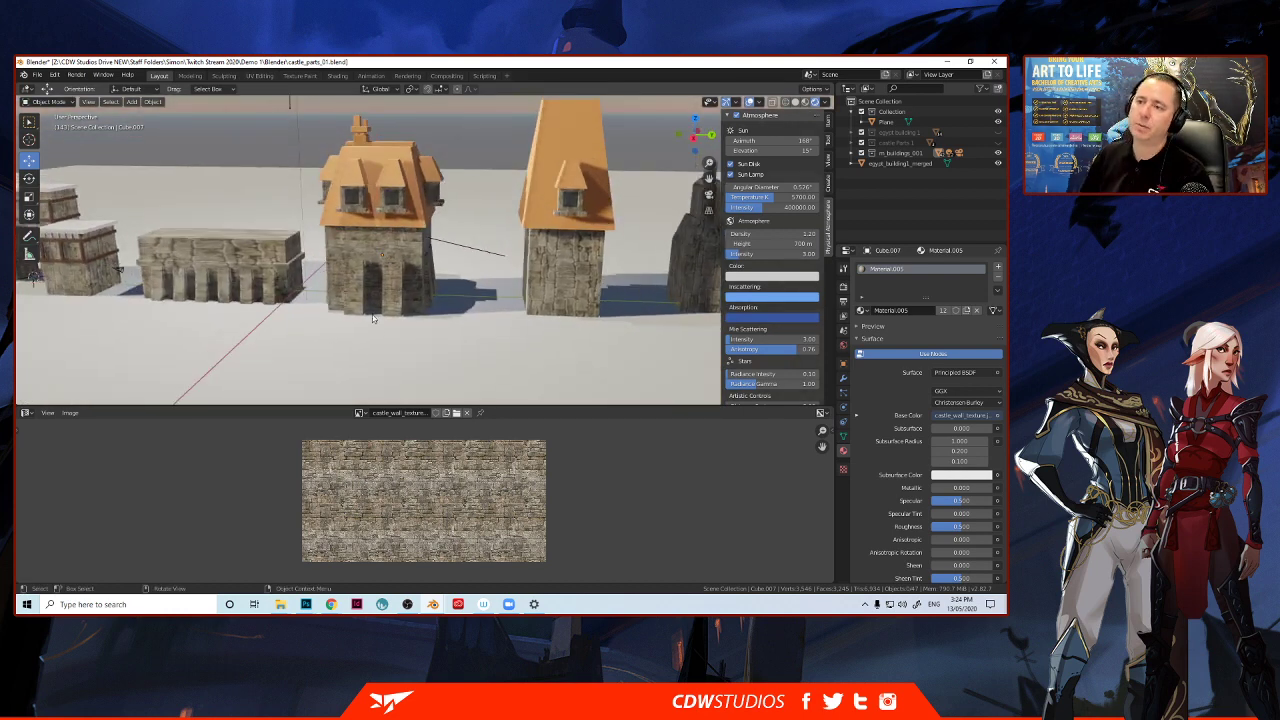
{"action": "scroll", "coordinate": [373, 318], "scroll_direction": "up", "scroll_amount": 2}
{"action": "middle_click_drag", "start_coordinate": [422, 269], "coordinate": [411, 269]}
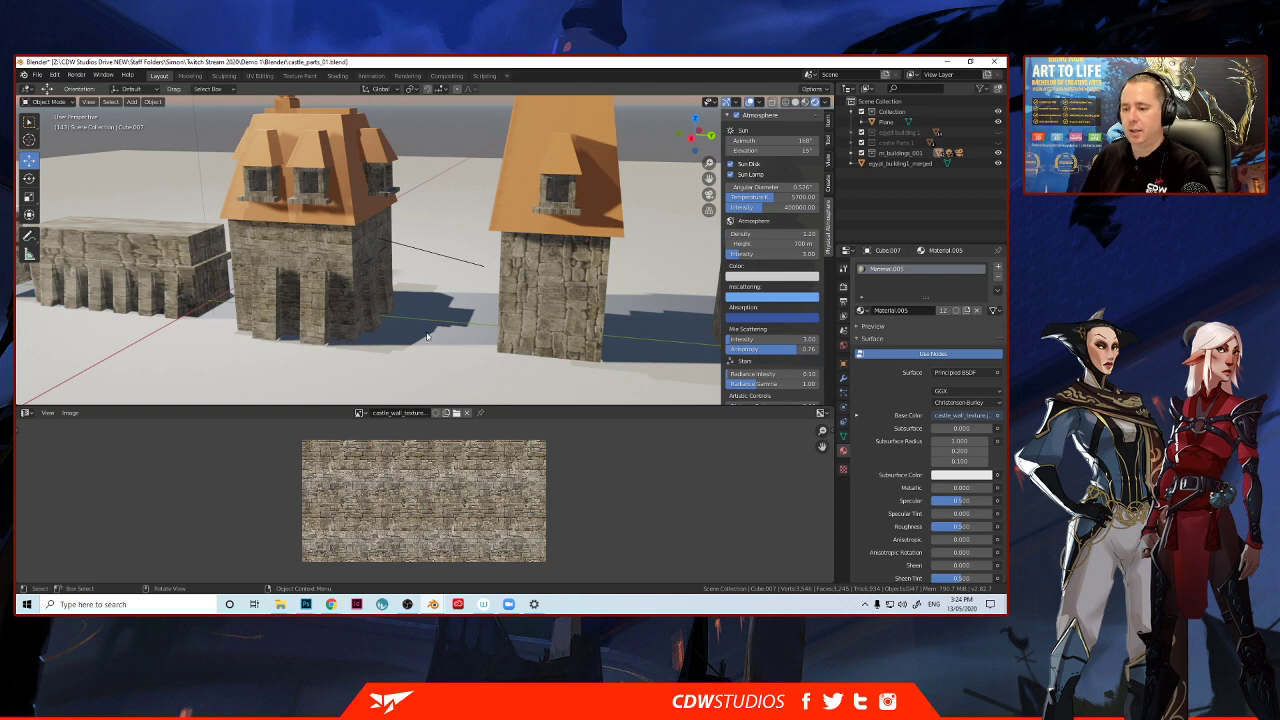
Show the dormered house's roof material in the Shader Editor and add roof_stone_001 from the textures folder as its Base Color image.
{"action": "left_click", "coordinate": [367, 222]}
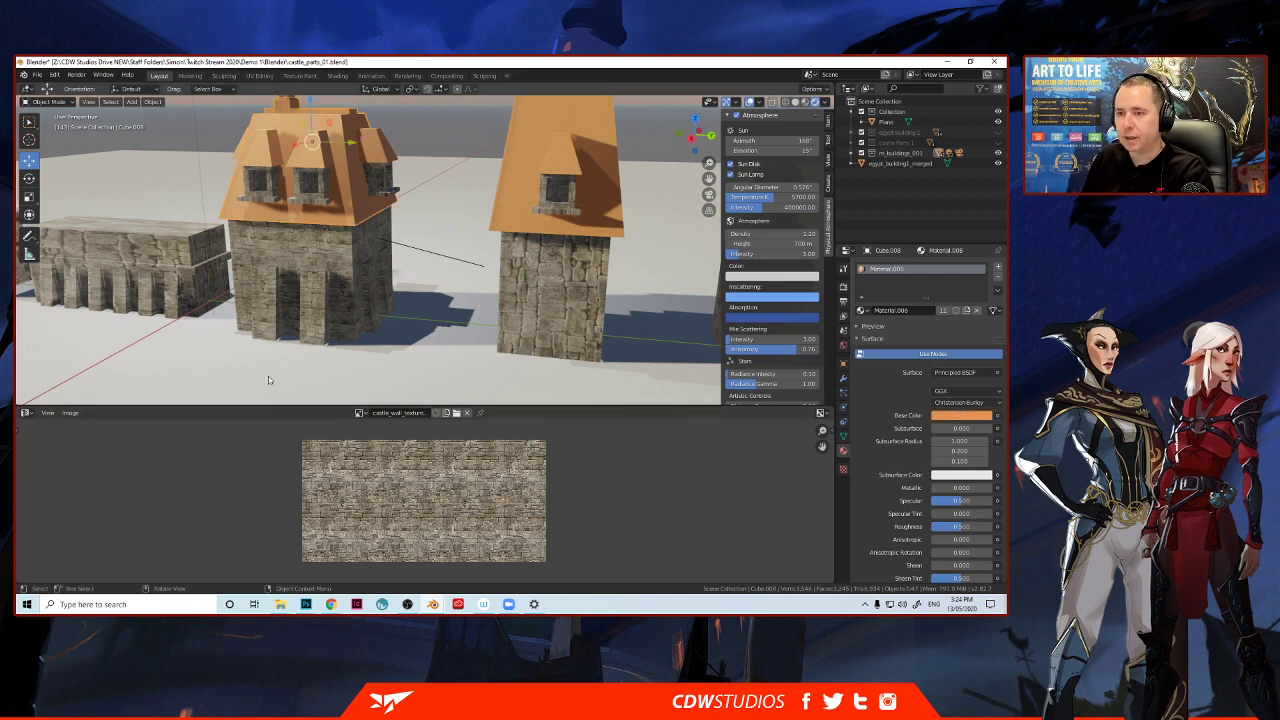
{"action": "left_click", "coordinate": [26, 413]}
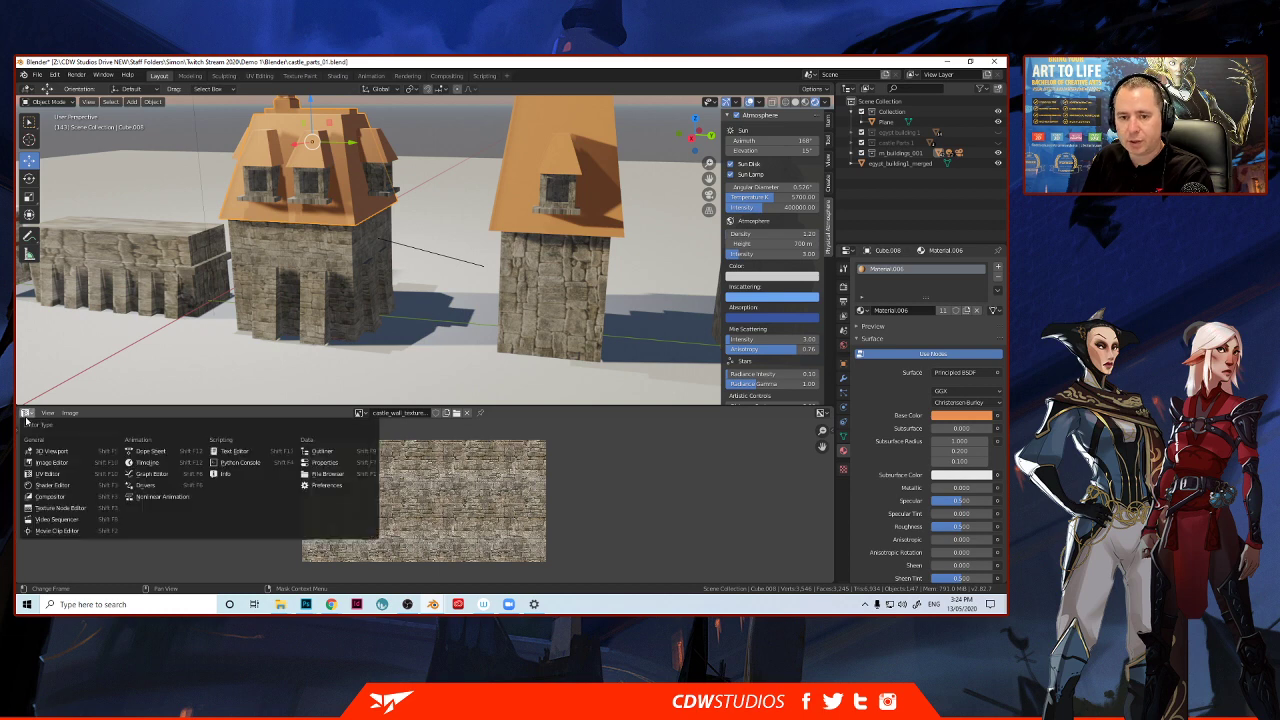
{"action": "left_click", "coordinate": [60, 485]}
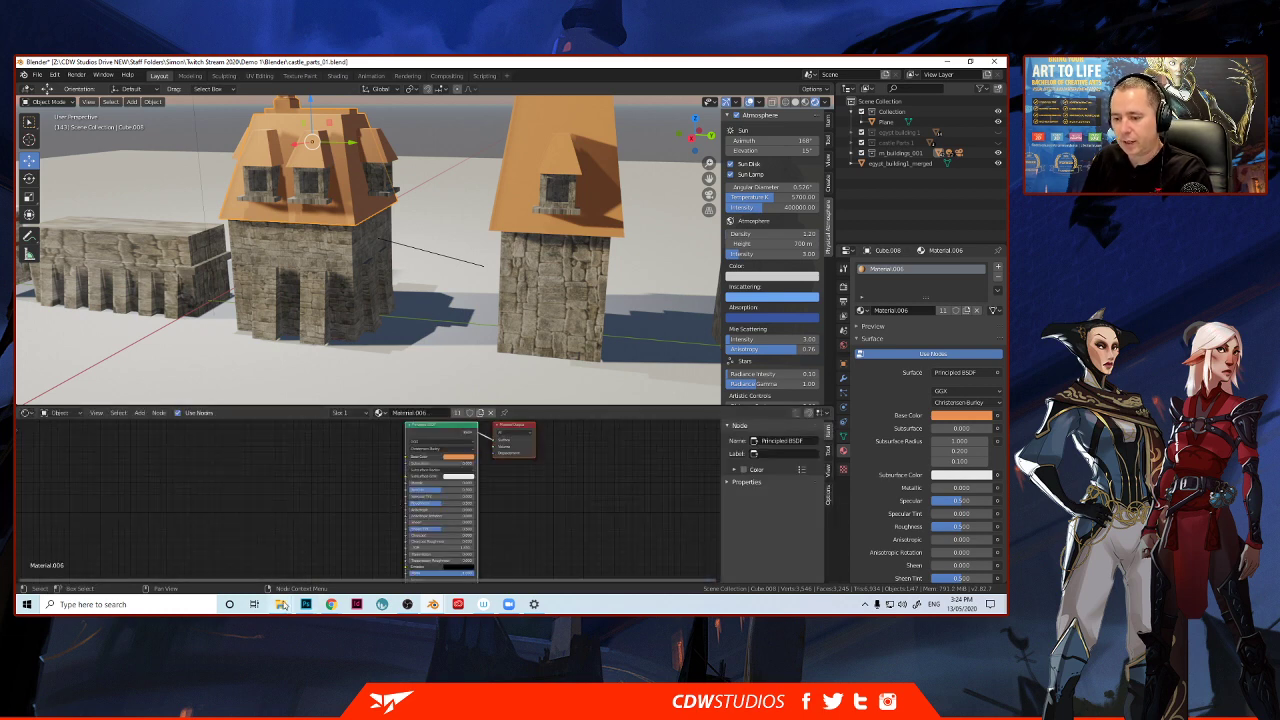
{"action": "mouse_move", "coordinate": [281, 603]}
{"action": "left_click", "coordinate": [309, 585]}
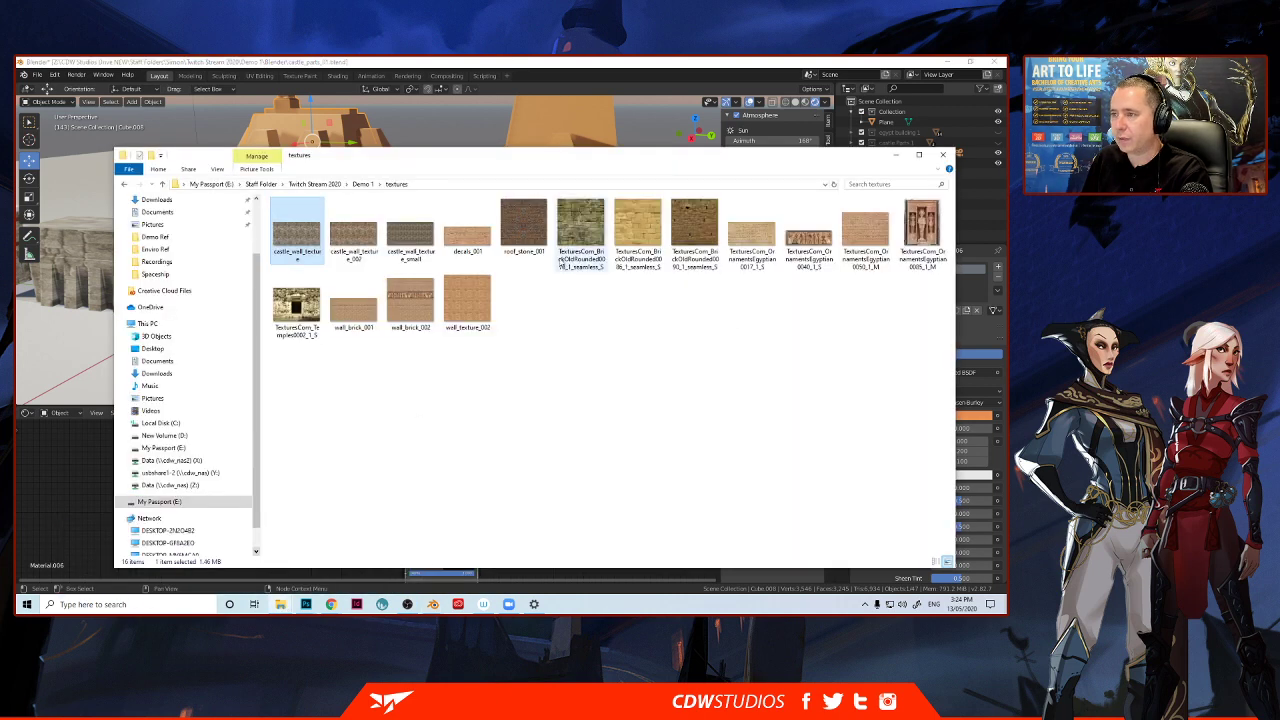
{"action": "left_click", "coordinate": [523, 235]}
{"action": "left_click_drag", "start_coordinate": [526, 236], "coordinate": [407, 457]}
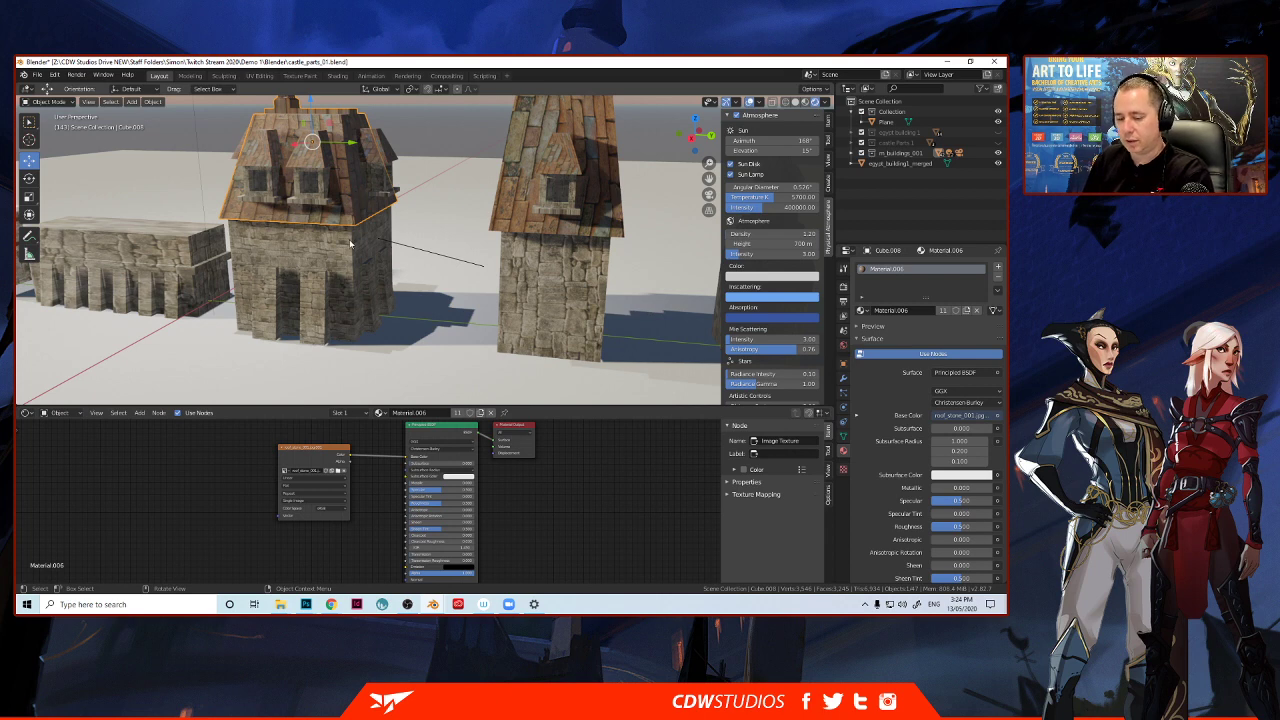
Remap the dormered house's main roof faces with Cube Projection and return to Object Mode.
{"action": "key", "text": "Tab"}
{"action": "left_click", "coordinate": [337, 209]}
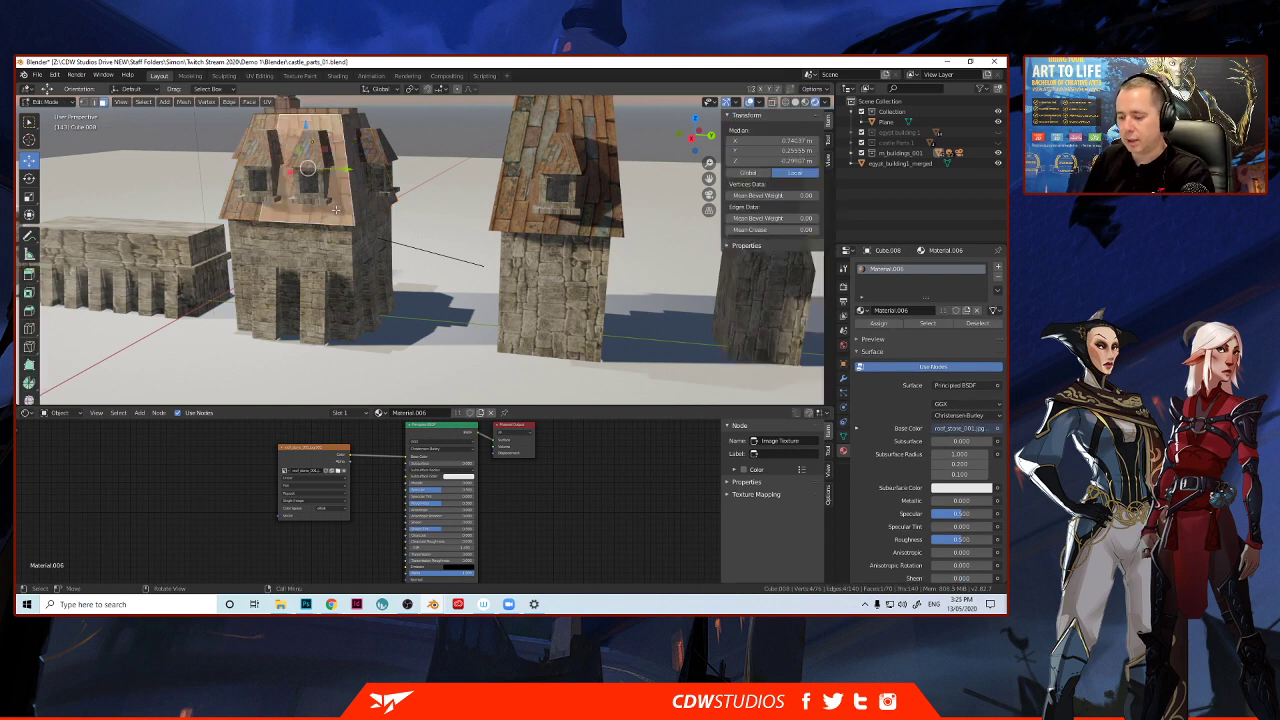
{"action": "key", "text": "l"}
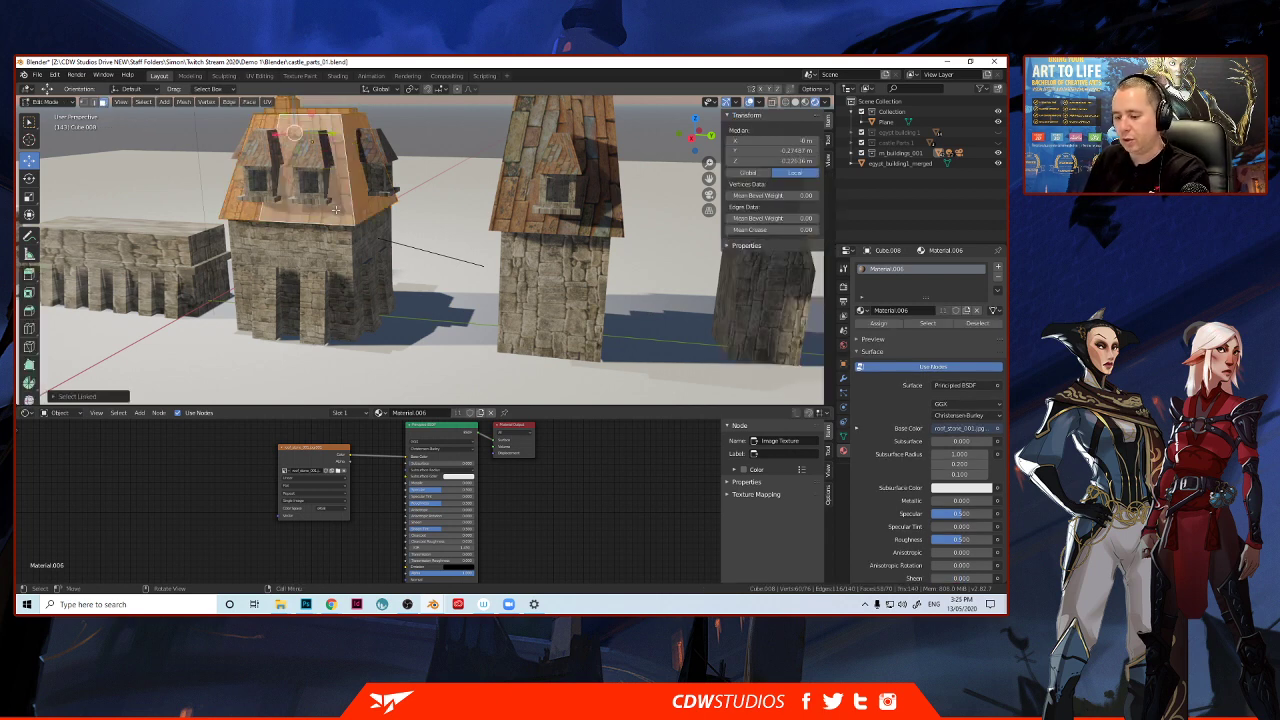
{"action": "key", "text": "u"}
{"action": "left_click", "coordinate": [337, 211]}
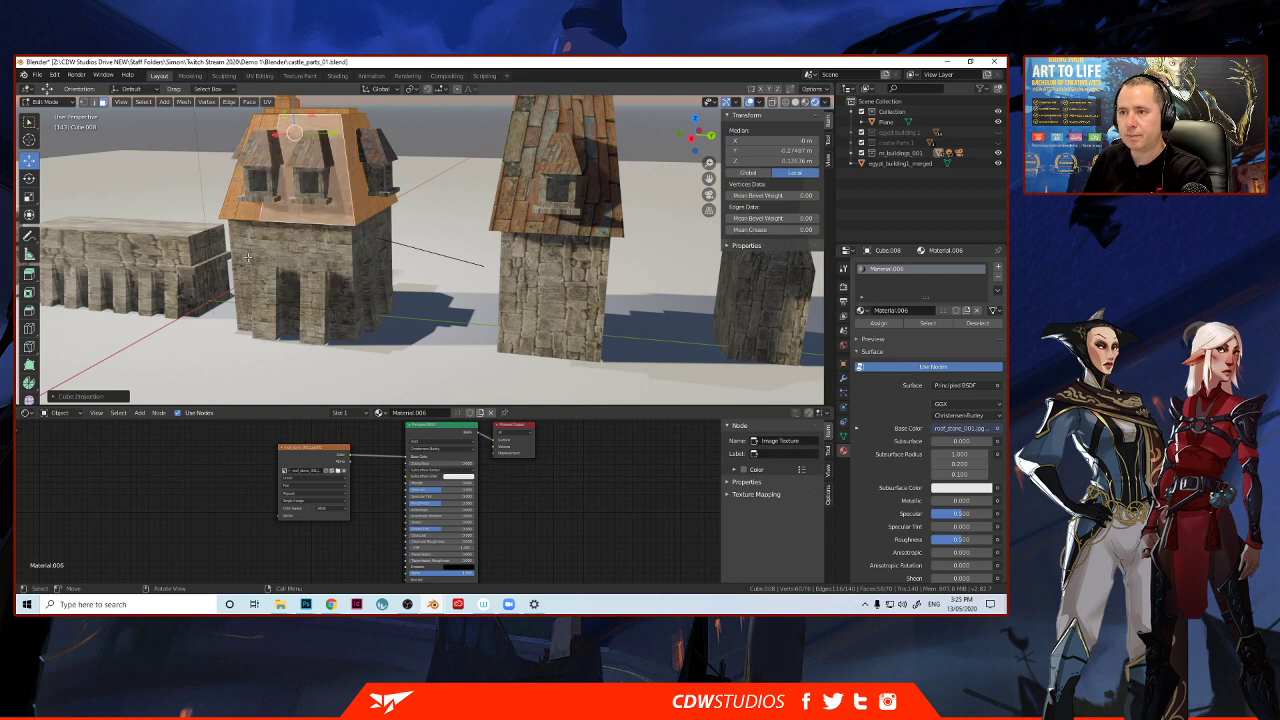
{"action": "left_click", "coordinate": [180, 190]}
{"action": "middle_click_drag", "start_coordinate": [180, 190], "coordinate": [189, 218]}
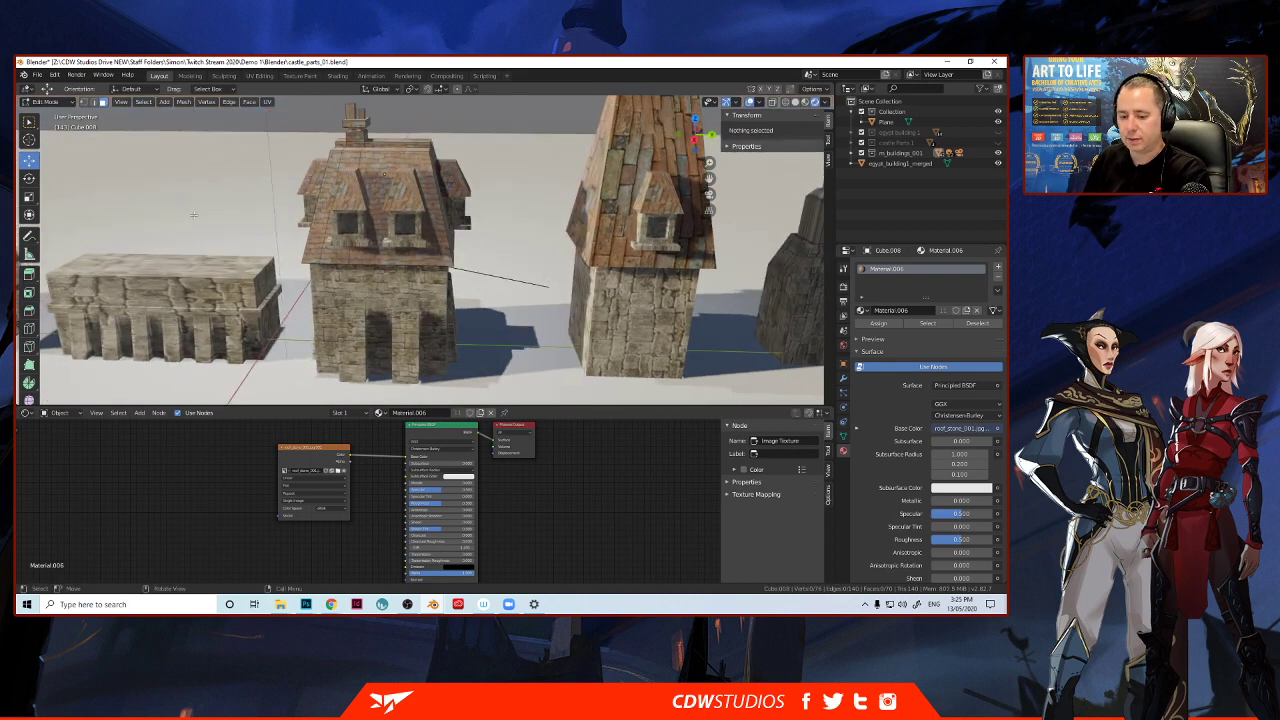
{"action": "key", "text": "Tab"}
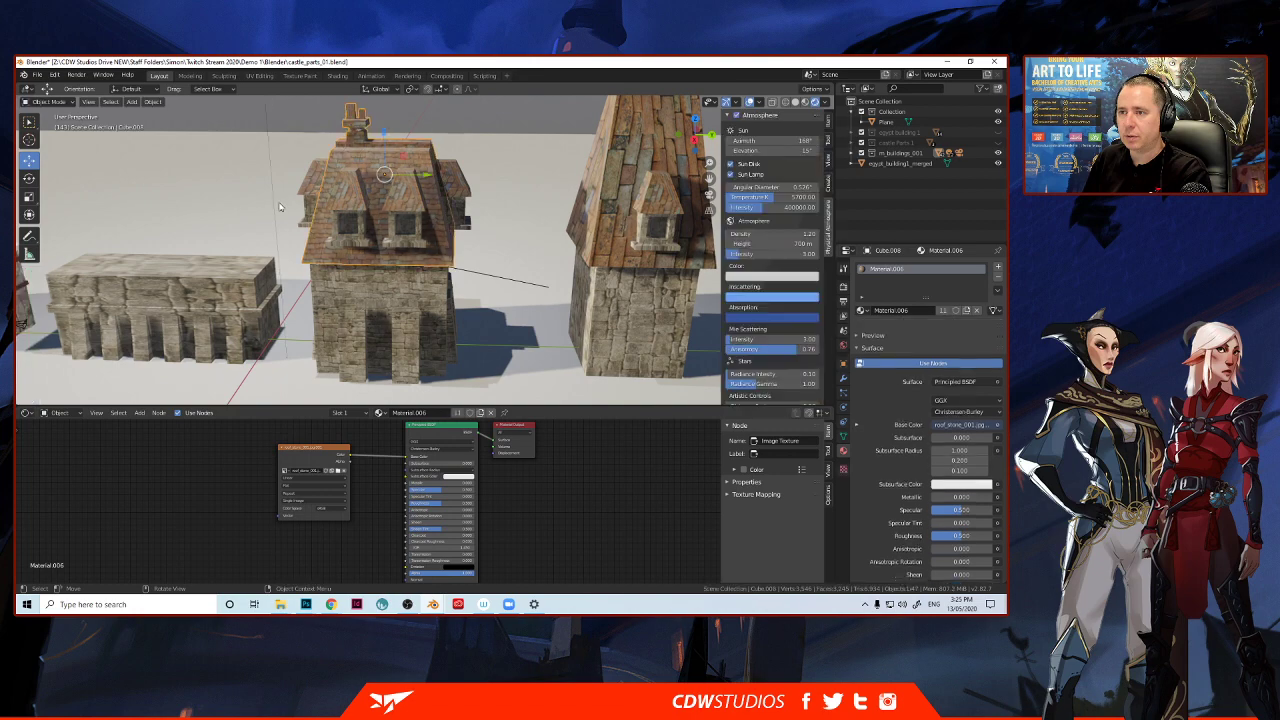
Select the connected roof faces of the house's front dormer and remap them with Cube Projection.
{"action": "left_click", "coordinate": [246, 218]}
{"action": "scroll", "coordinate": [260, 233], "scroll_direction": "down", "scroll_amount": 3}
{"action": "scroll", "coordinate": [269, 230], "scroll_direction": "up", "scroll_amount": 2}
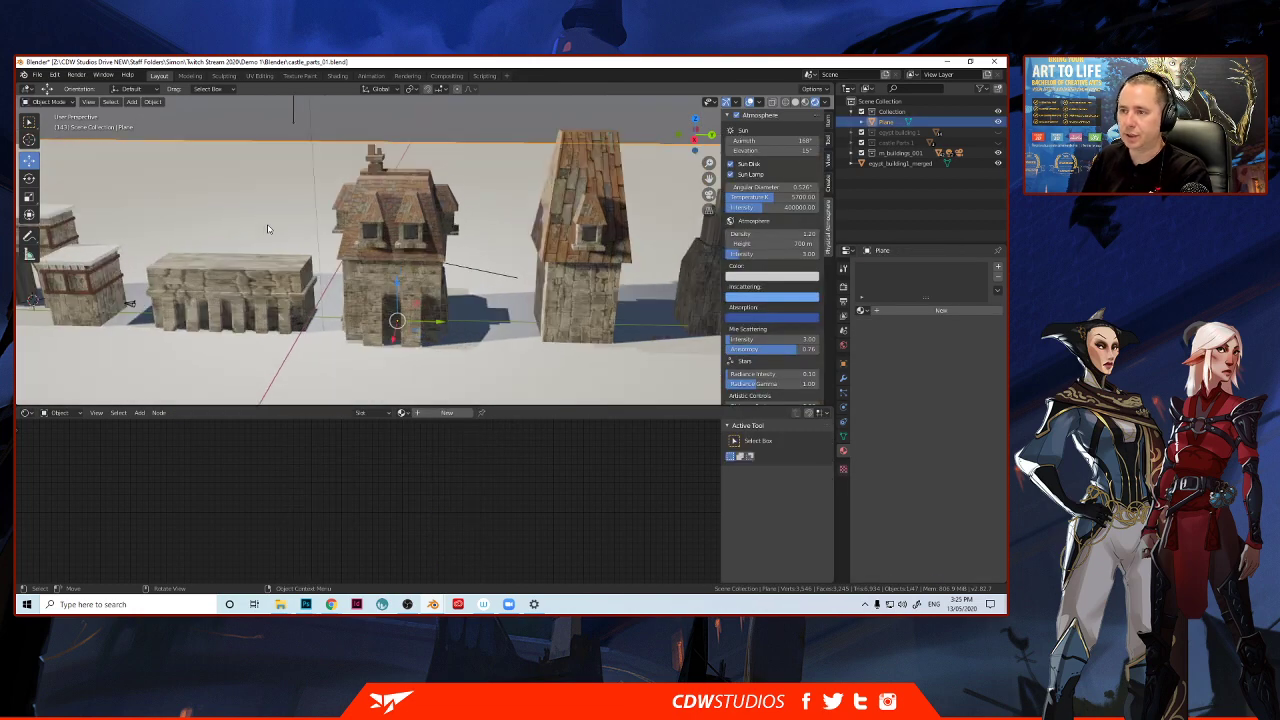
{"action": "middle_click_drag", "start_coordinate": [269, 230], "coordinate": [410, 296]}
{"action": "scroll", "coordinate": [341, 239], "scroll_direction": "up", "scroll_amount": 2}
{"action": "scroll", "coordinate": [361, 242], "scroll_direction": "up", "scroll_amount": 4}
{"action": "middle_click_drag", "start_coordinate": [410, 296], "coordinate": [400, 279]}
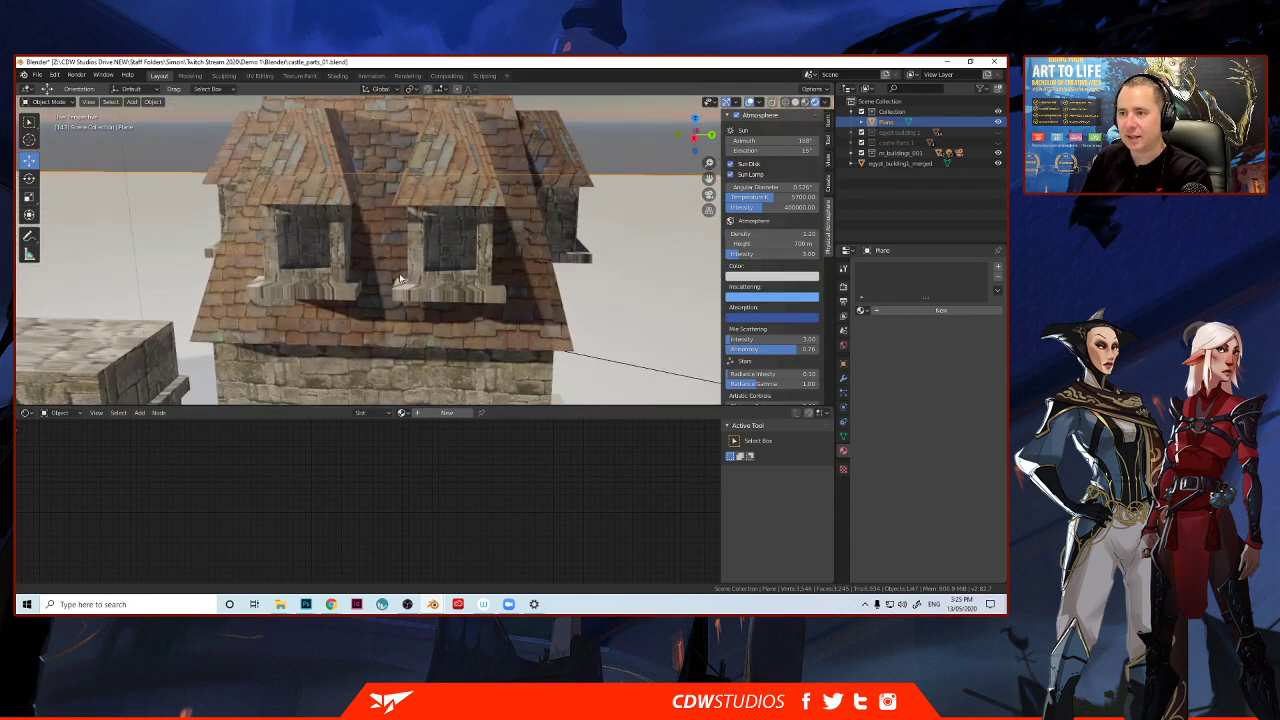
{"action": "left_click", "coordinate": [323, 180]}
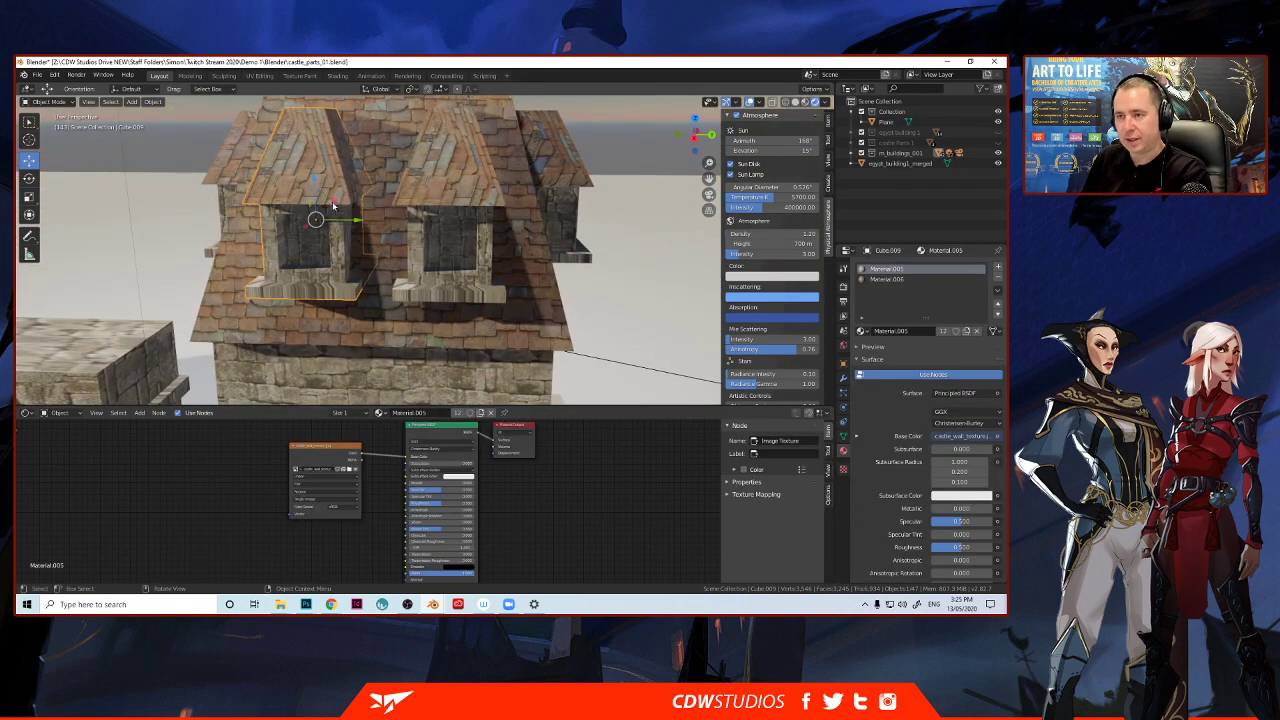
{"action": "key", "text": "Tab"}
{"action": "left_click", "coordinate": [320, 175]}
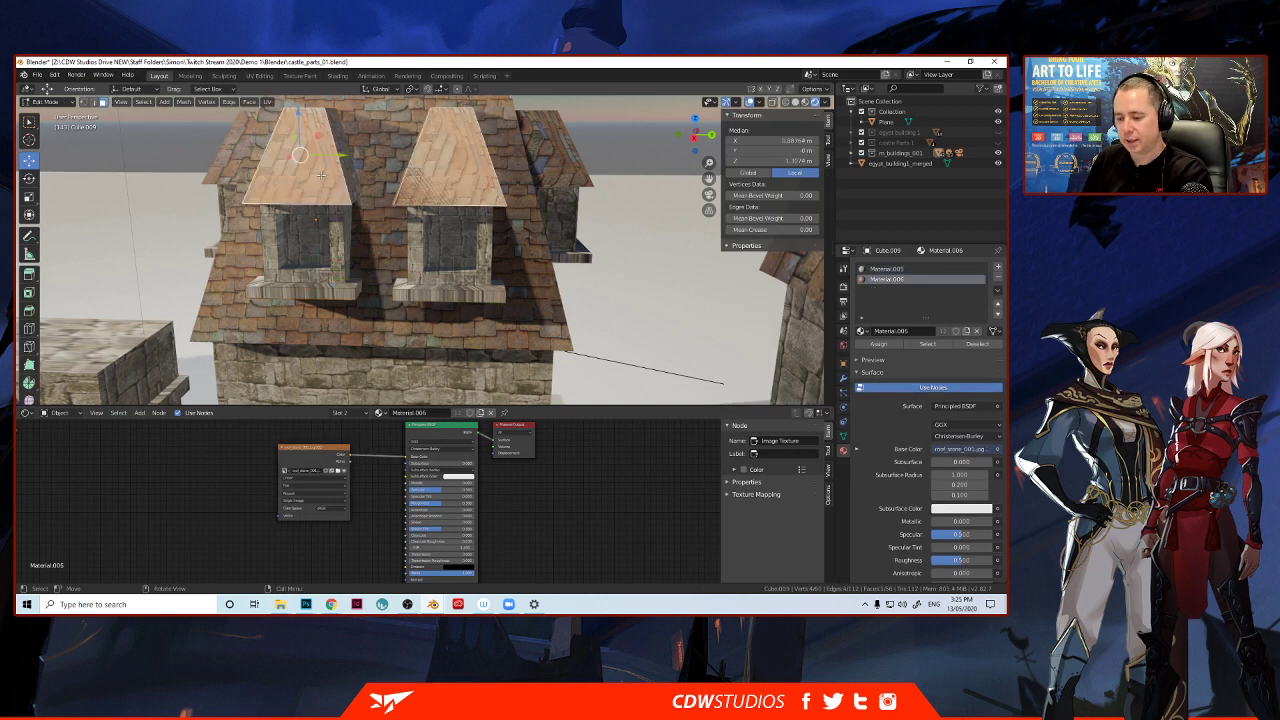
{"action": "key", "text": "ctrl+l"}
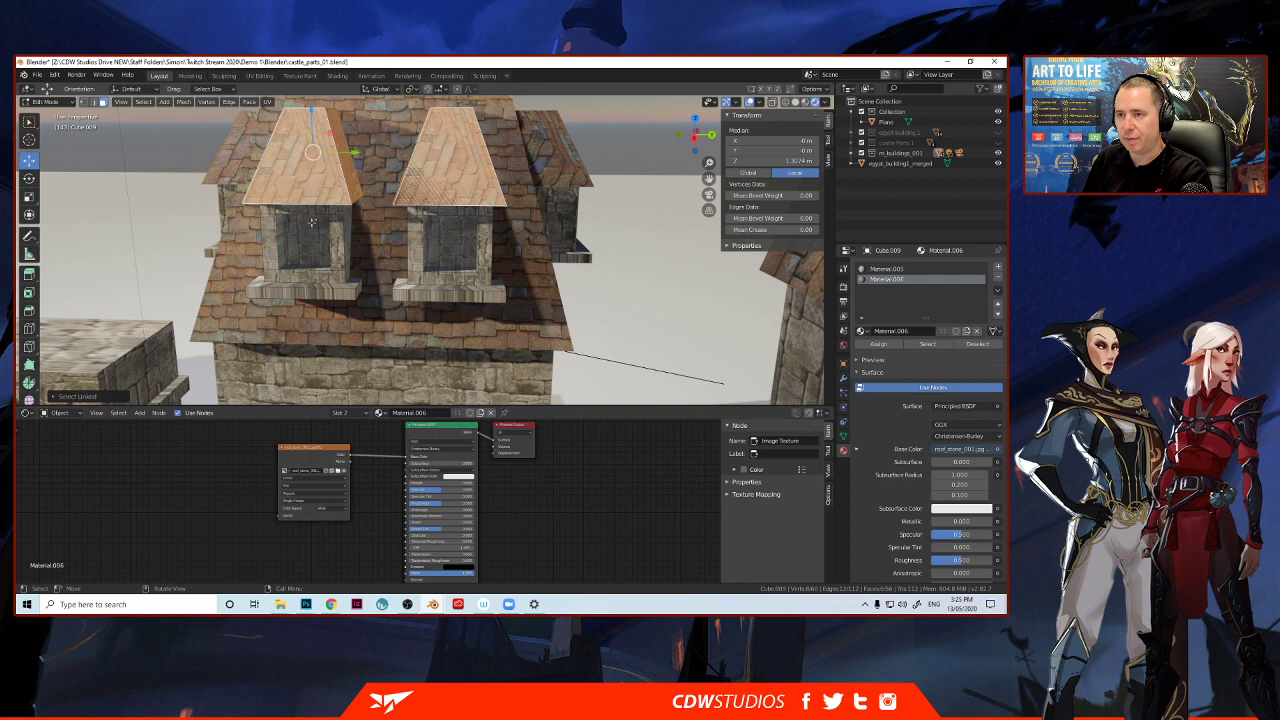
{"action": "key", "text": "u"}
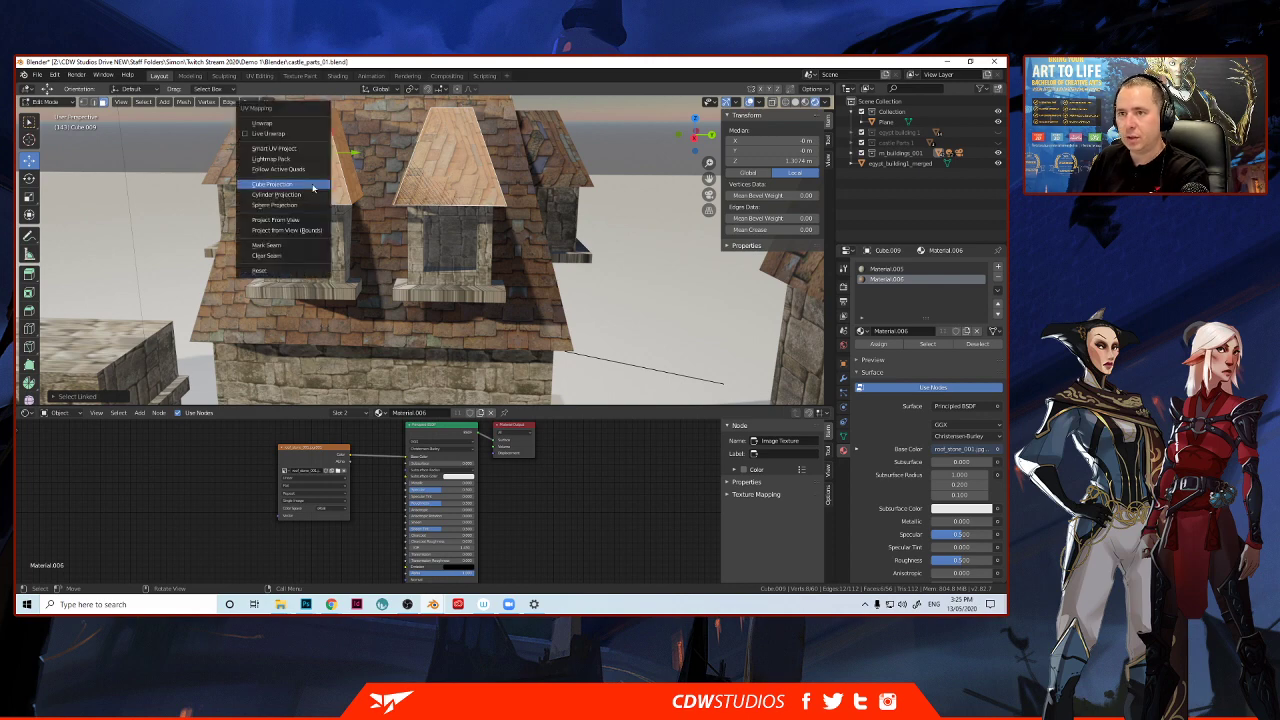
Apply Cube Projection UV mapping to the selected dormer roof faces, then deselect them and return to Object Mode.
{"action": "left_click", "coordinate": [313, 186]}
{"action": "left_click", "coordinate": [170, 199]}
{"action": "middle_click_drag", "start_coordinate": [180, 200], "coordinate": [233, 213]}
{"action": "scroll", "coordinate": [290, 245], "scroll_direction": "down", "scroll_amount": 7}
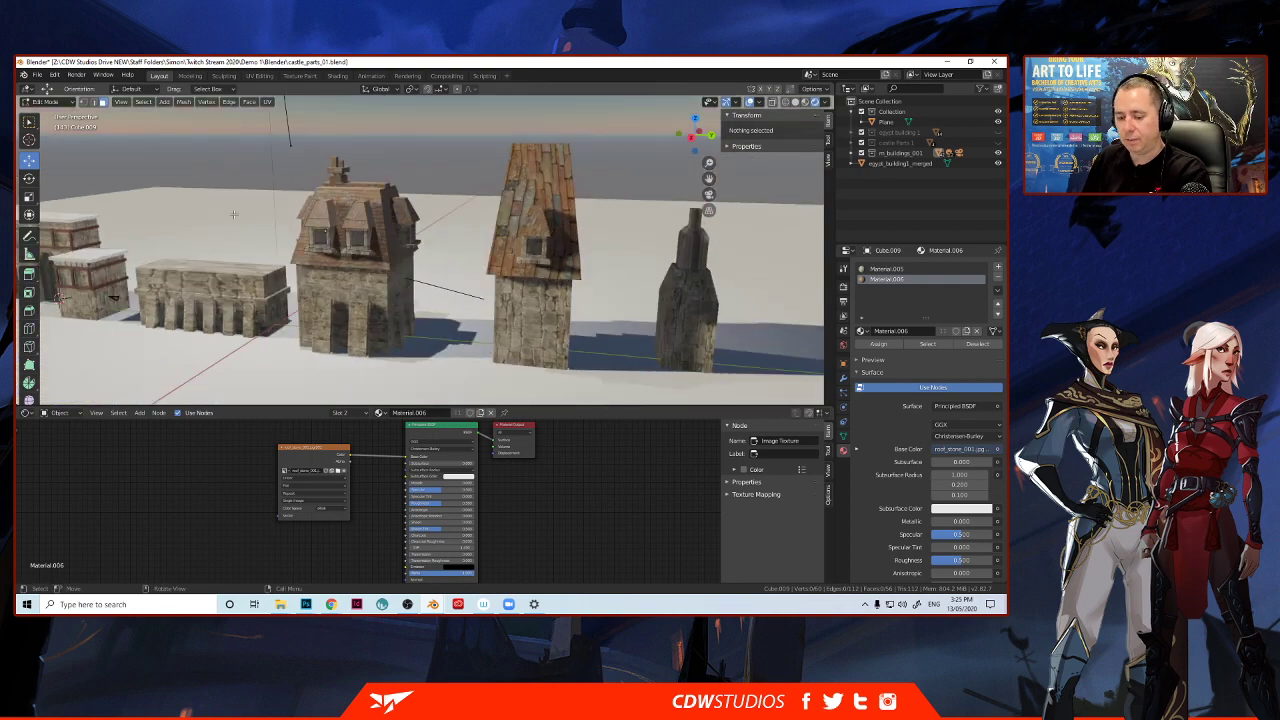
{"action": "key", "text": "Tab"}
Examine the texture scale on the dormer roofs, window frames and sills from above and from the front.
{"action": "scroll", "coordinate": [252, 218], "scroll_direction": "up", "scroll_amount": 2}
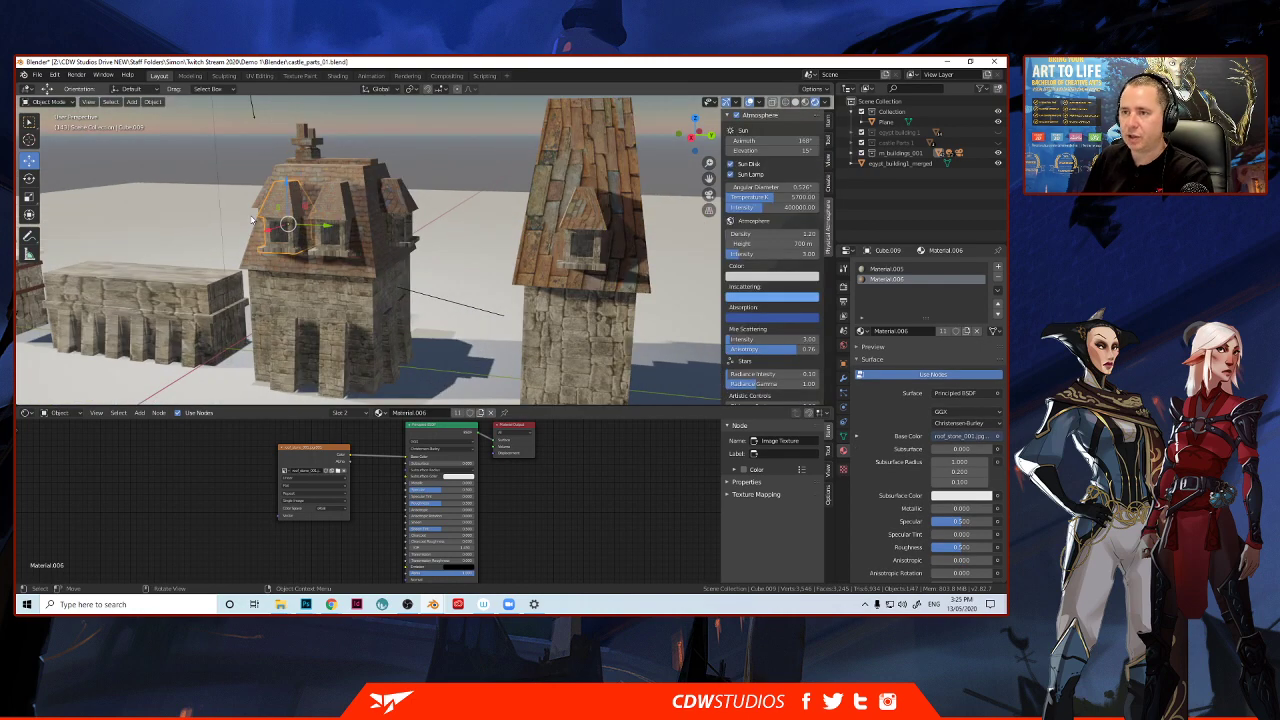
{"action": "scroll", "coordinate": [252, 220], "scroll_direction": "up", "scroll_amount": 2}
{"action": "middle_click_drag", "start_coordinate": [357, 213], "coordinate": [435, 259]}
{"action": "middle_click_drag", "start_coordinate": [348, 223], "coordinate": [434, 262]}
{"action": "scroll", "coordinate": [218, 200], "scroll_direction": "up", "scroll_amount": 1}
{"action": "scroll", "coordinate": [297, 286], "scroll_direction": "up", "scroll_amount": 1}
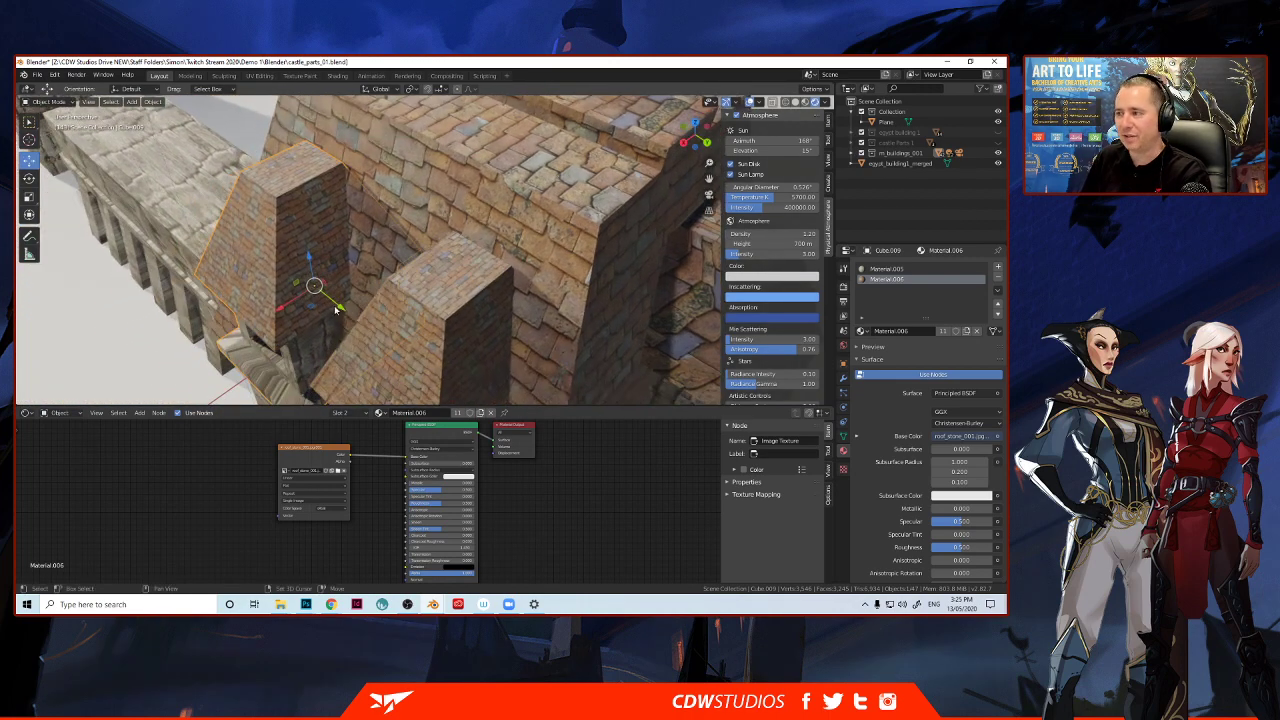
{"action": "middle_click_drag", "start_coordinate": [328, 306], "coordinate": [360, 289]}
{"action": "scroll", "coordinate": [359, 289], "scroll_direction": "down", "scroll_amount": 5}
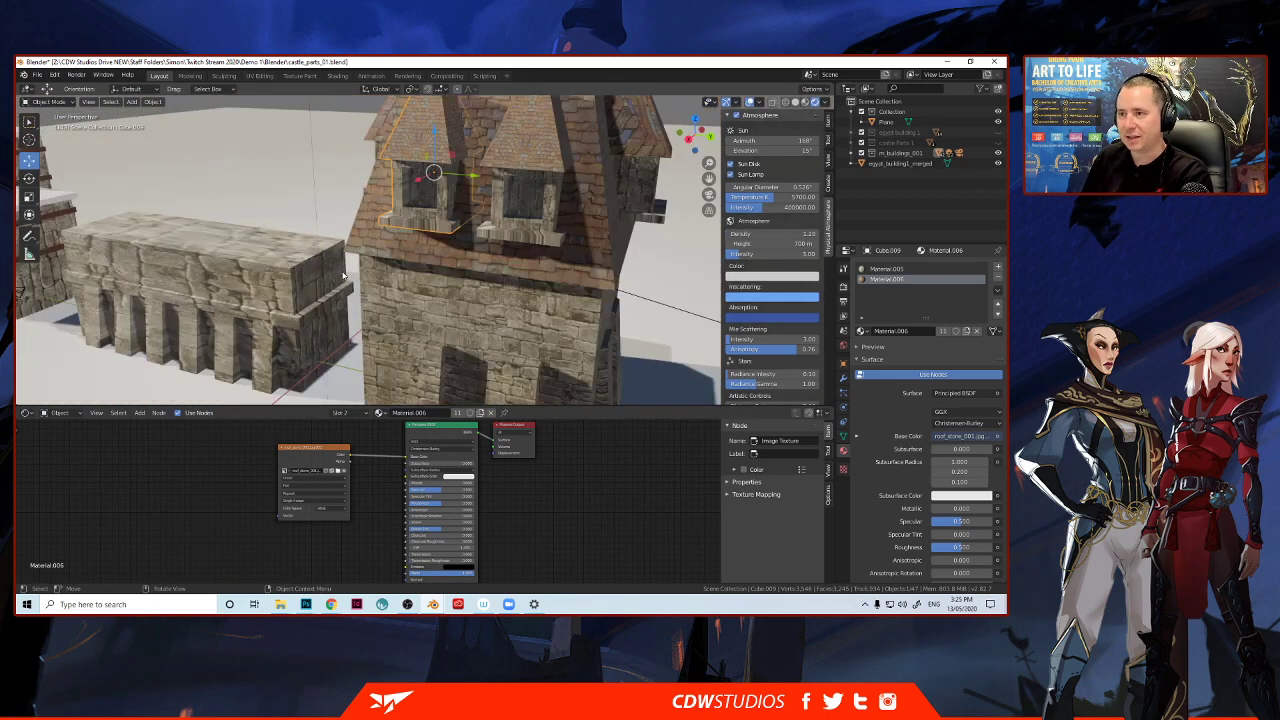
{"action": "scroll", "coordinate": [358, 280], "scroll_direction": "up", "scroll_amount": 3}
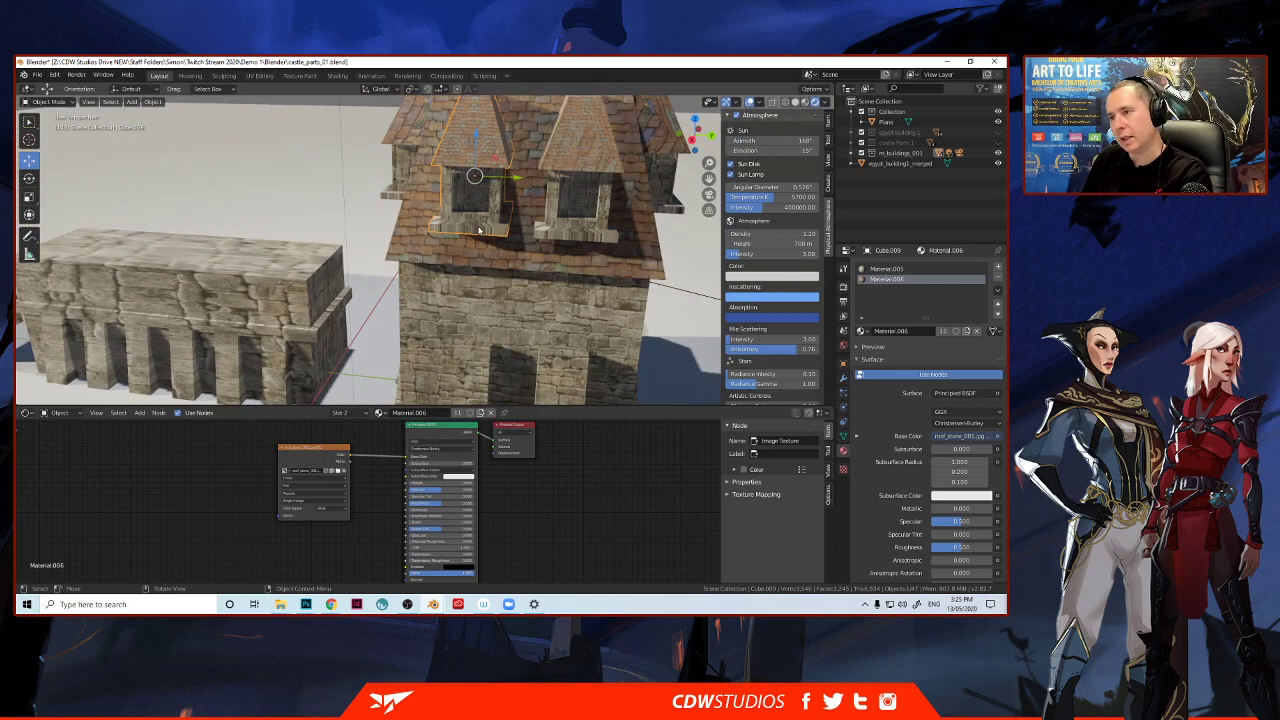
Apply Cube Projection UV mapping to the dormer's linked stone window frame and sill faces.
{"action": "key", "text": "Tab"}
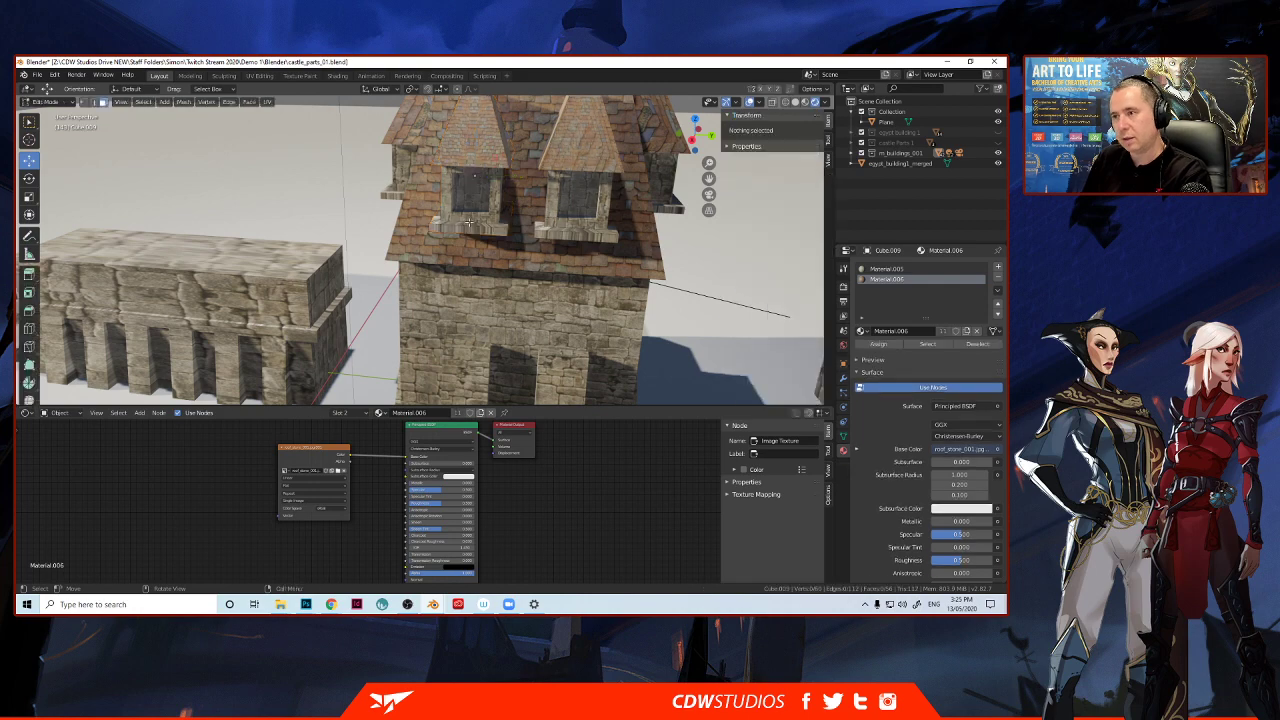
{"action": "scroll", "coordinate": [468, 232], "scroll_direction": "up", "scroll_amount": 4}
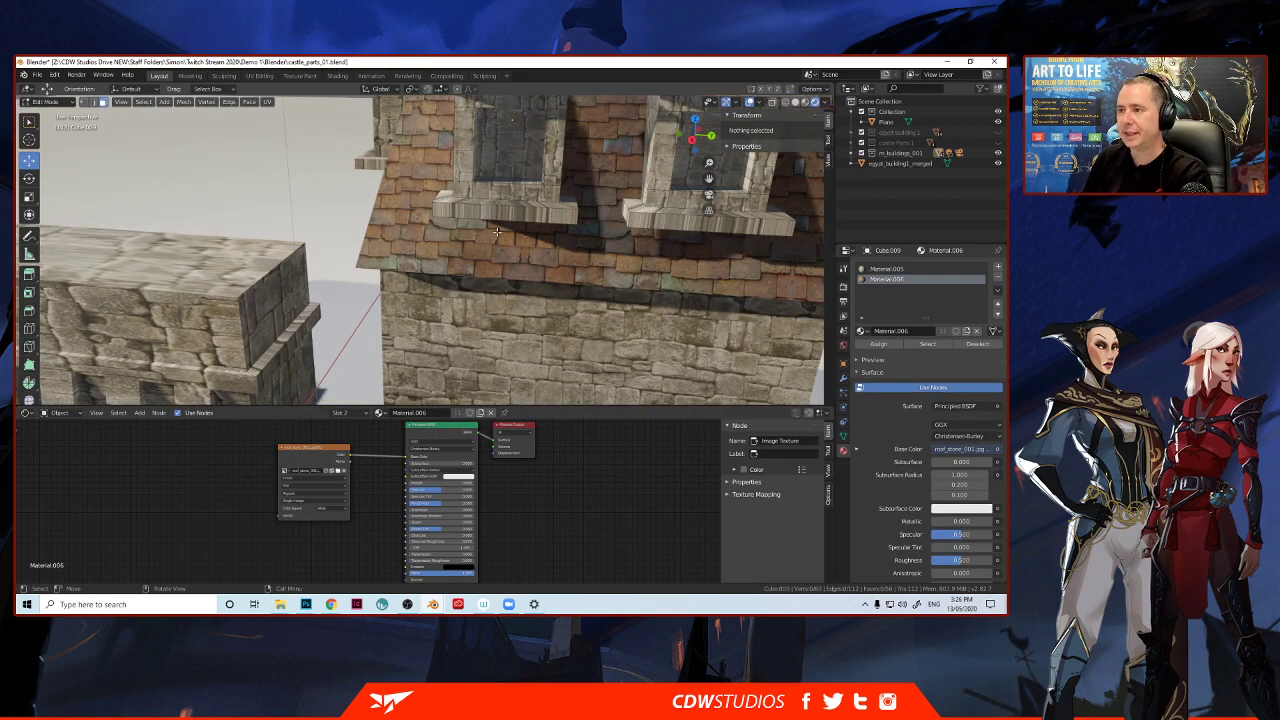
{"action": "middle_click_drag", "start_coordinate": [496, 232], "coordinate": [483, 243]}
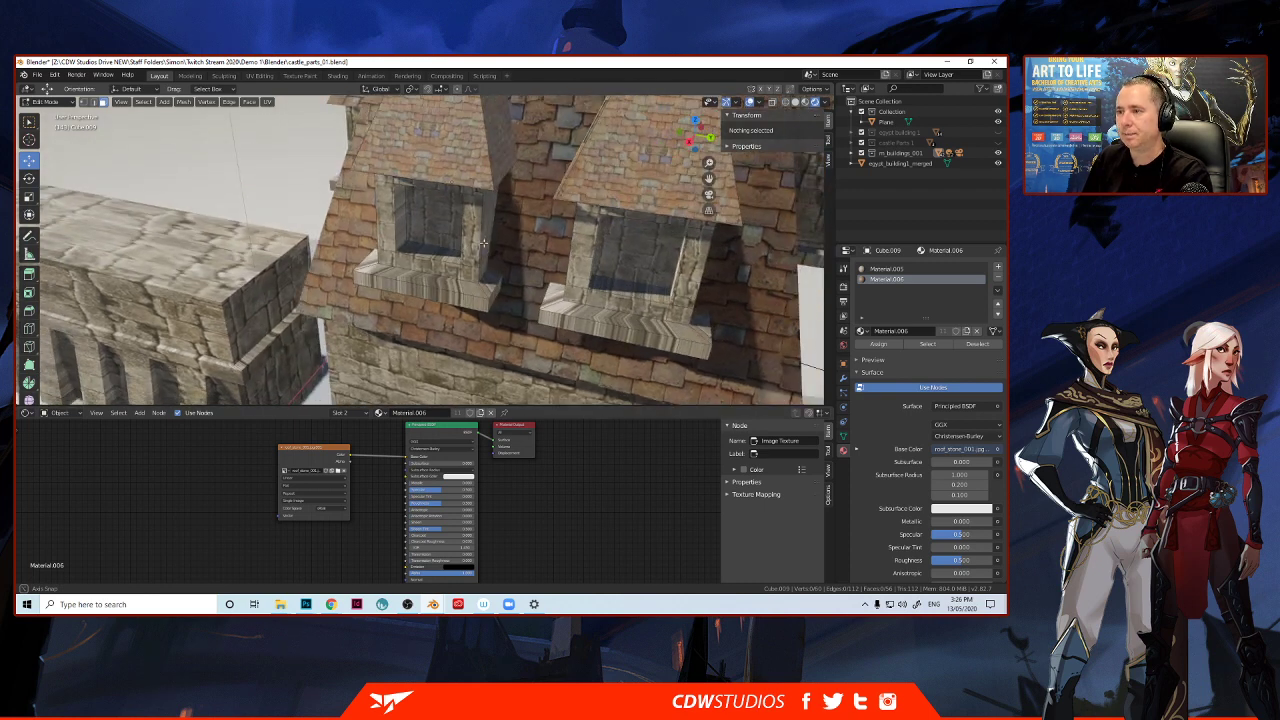
{"action": "left_click", "coordinate": [472, 240]}
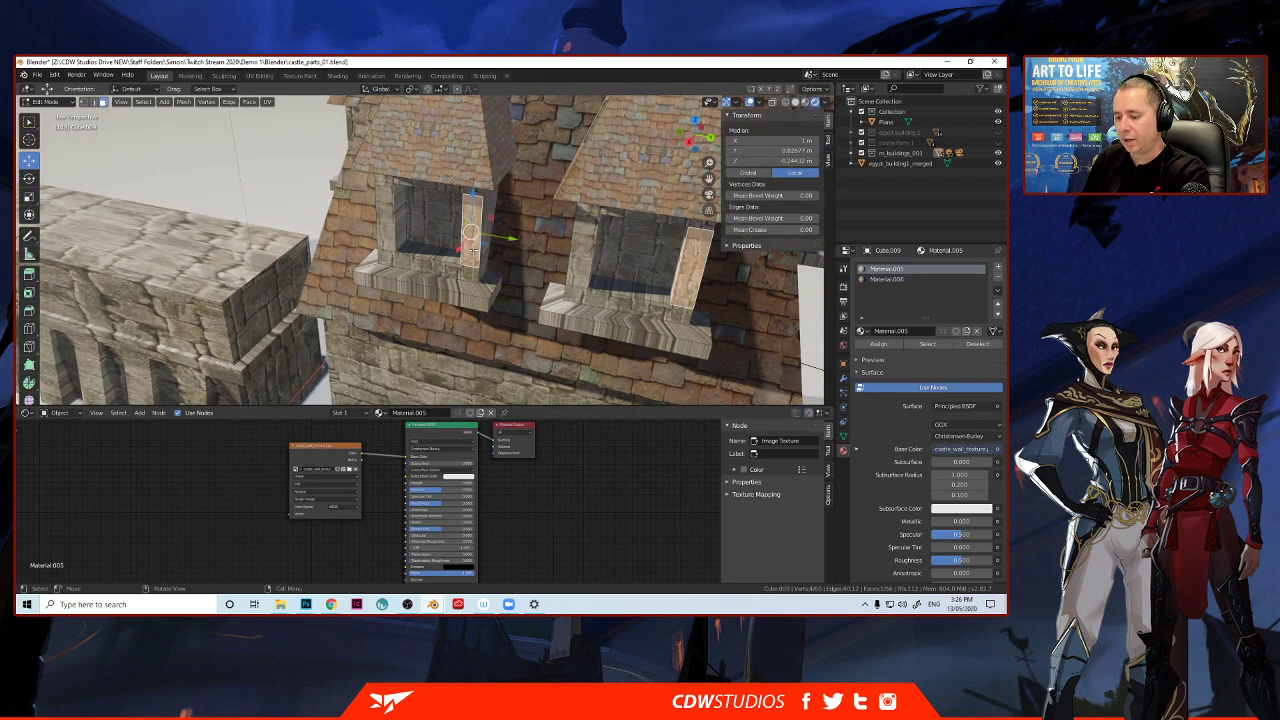
{"action": "key", "text": "l"}
{"action": "key", "text": "u"}
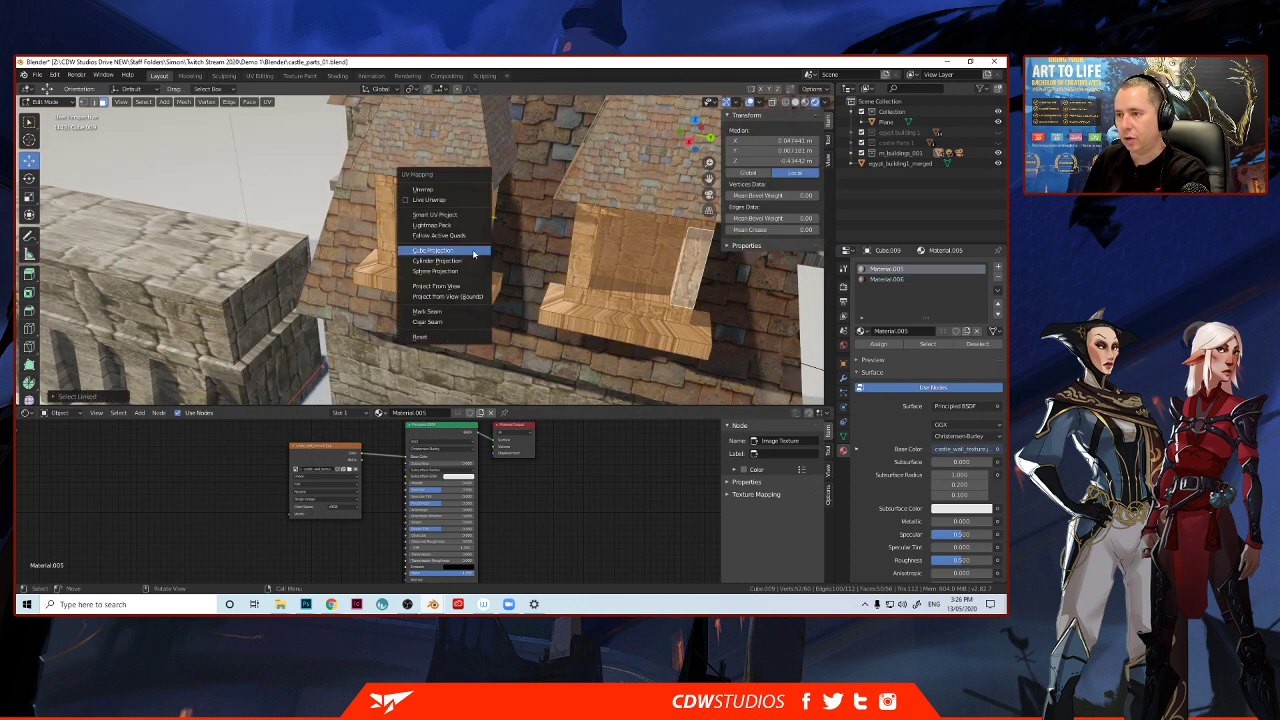
{"action": "left_click", "coordinate": [474, 254]}
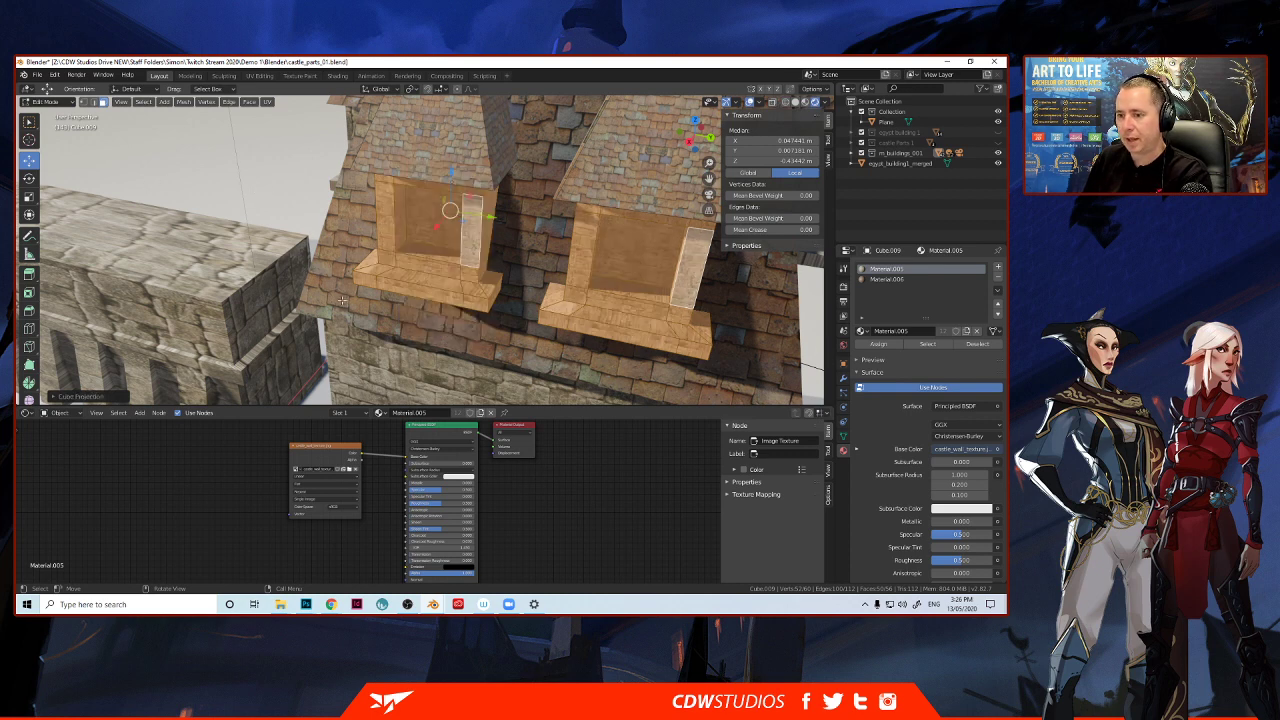
{"action": "left_click", "coordinate": [253, 177]}
Select the dormer's linked stone frame and sill faces and show their layout in the UV Editor.
{"action": "scroll", "coordinate": [256, 215], "scroll_direction": "down", "scroll_amount": 3}
{"action": "scroll", "coordinate": [259, 247], "scroll_direction": "up", "scroll_amount": 2}
{"action": "middle_click_drag", "start_coordinate": [262, 270], "coordinate": [338, 193]}
{"action": "scroll", "coordinate": [440, 177], "scroll_direction": "up", "scroll_amount": 1}
{"action": "middle_click_drag", "start_coordinate": [460, 178], "coordinate": [356, 261], "text": "shift"}
{"action": "scroll", "coordinate": [356, 261], "scroll_direction": "up", "scroll_amount": 1}
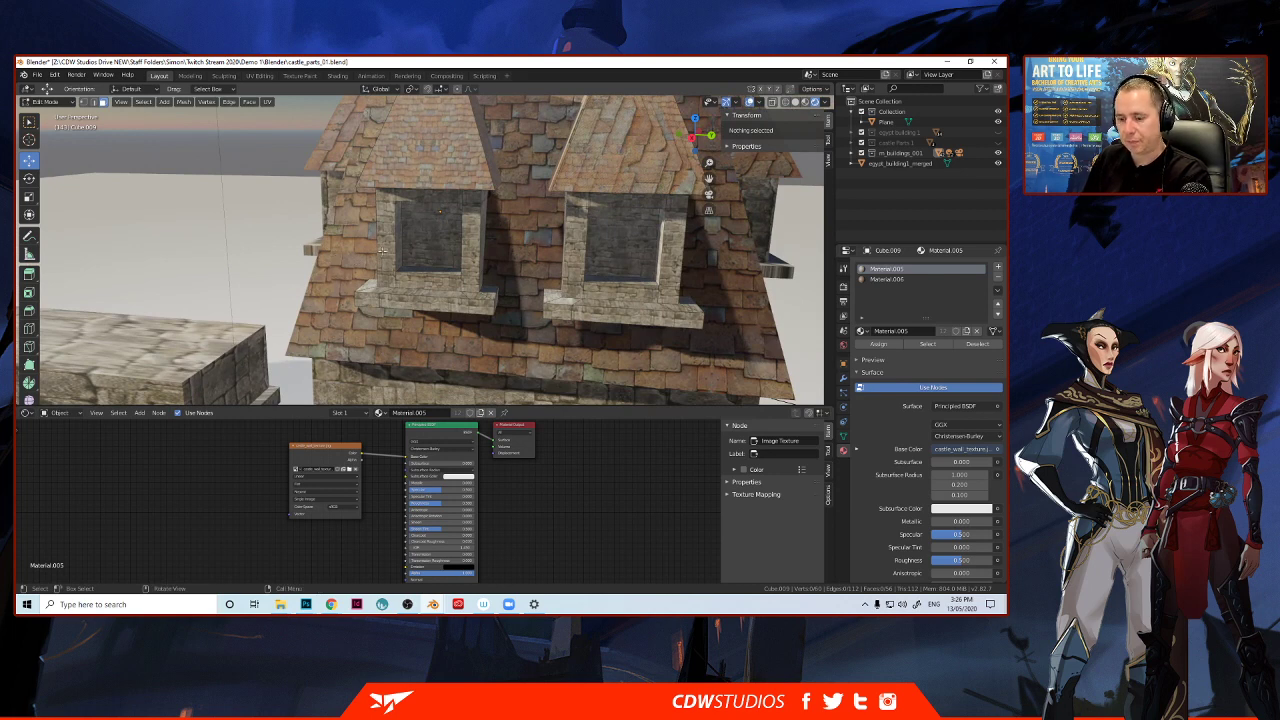
{"action": "key", "text": "l"}
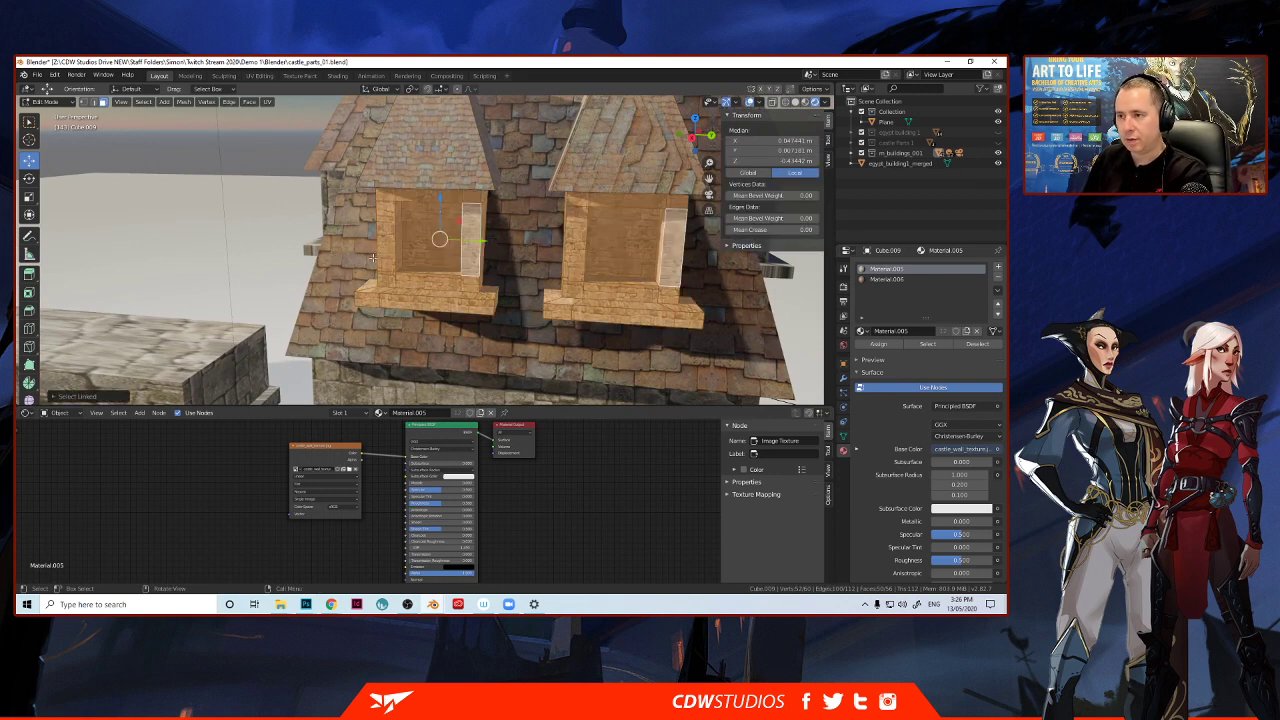
{"action": "left_click", "coordinate": [28, 413]}
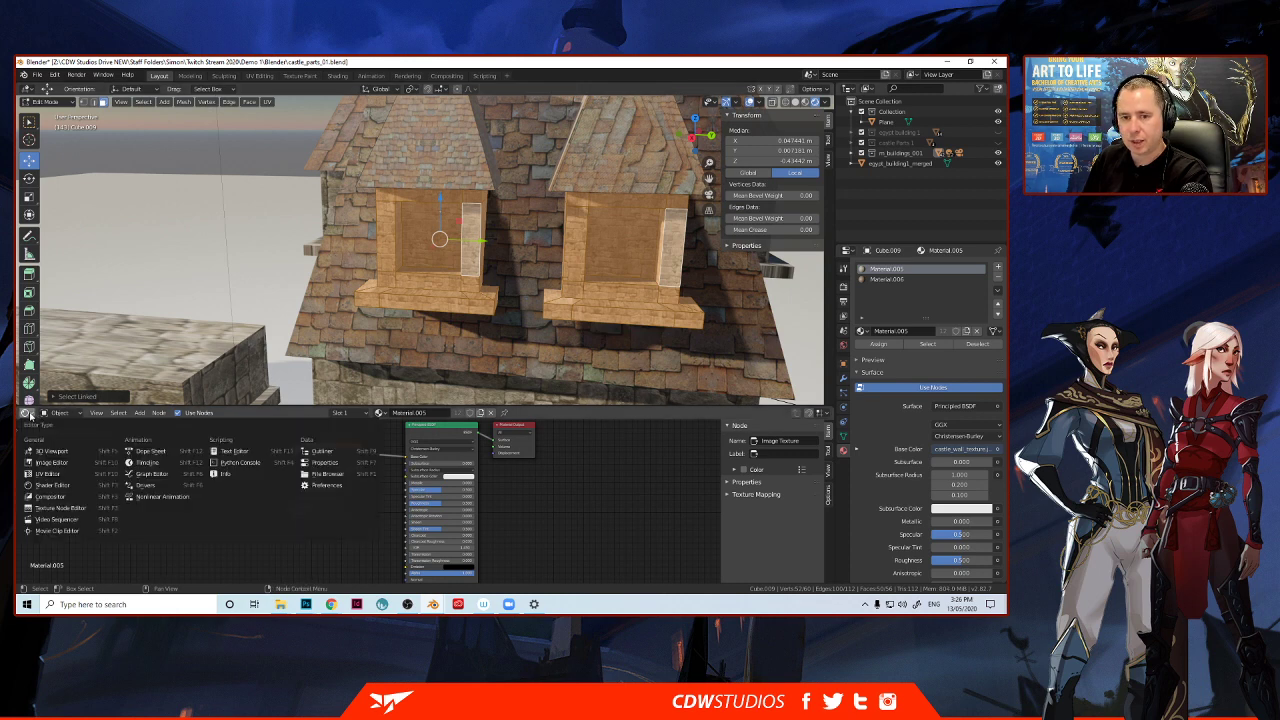
{"action": "left_click", "coordinate": [48, 474]}
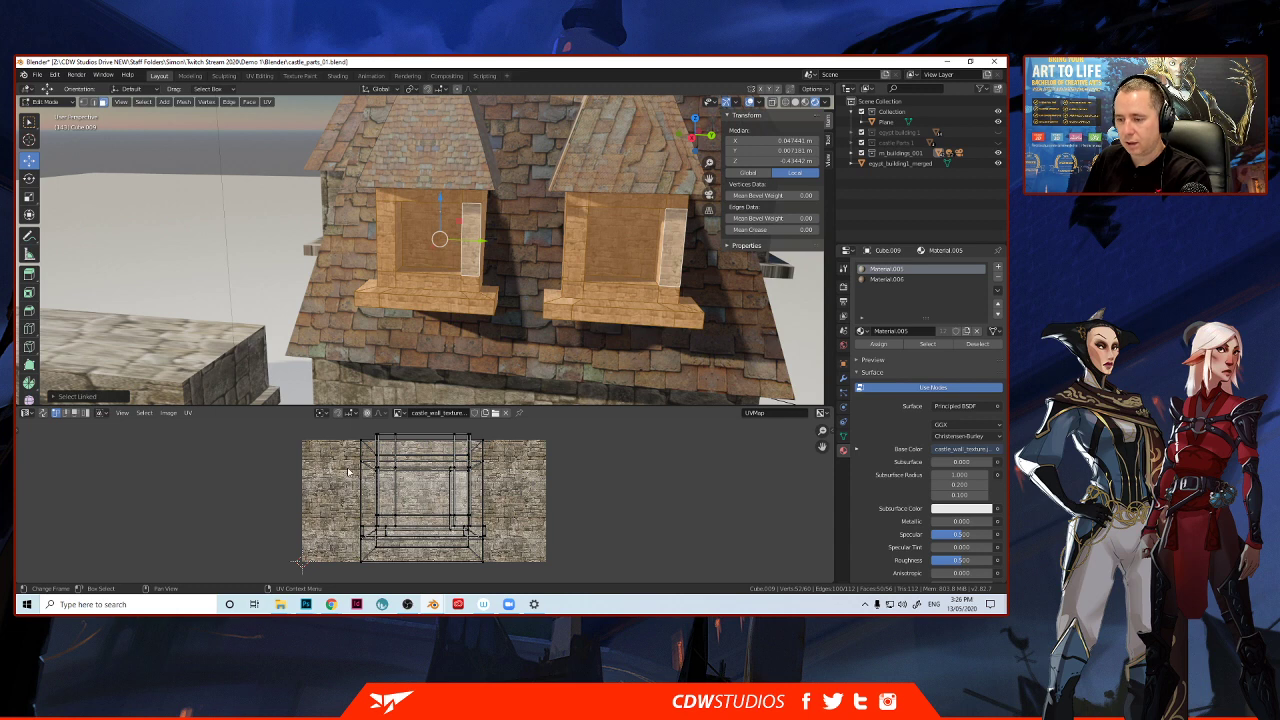
Scale all the window frame's UVs down to about 0.47 and return to Object Mode.
{"action": "key", "text": "a"}
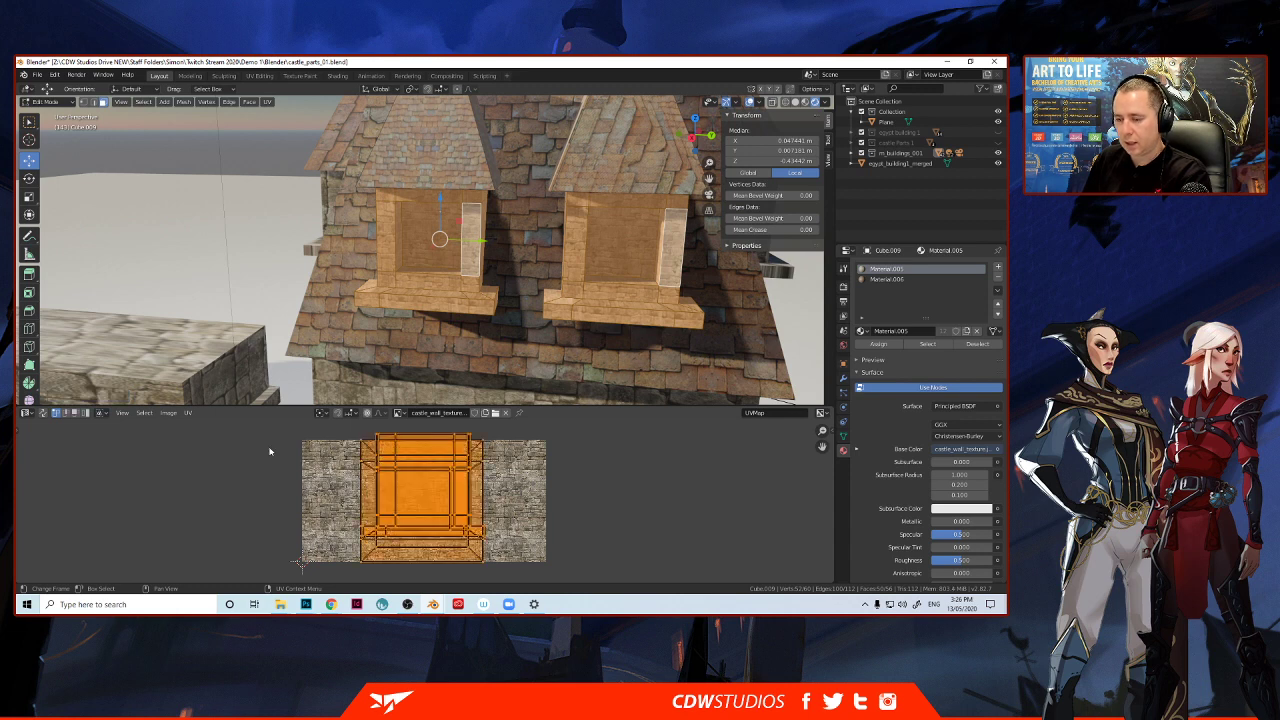
{"action": "key", "text": "s"}
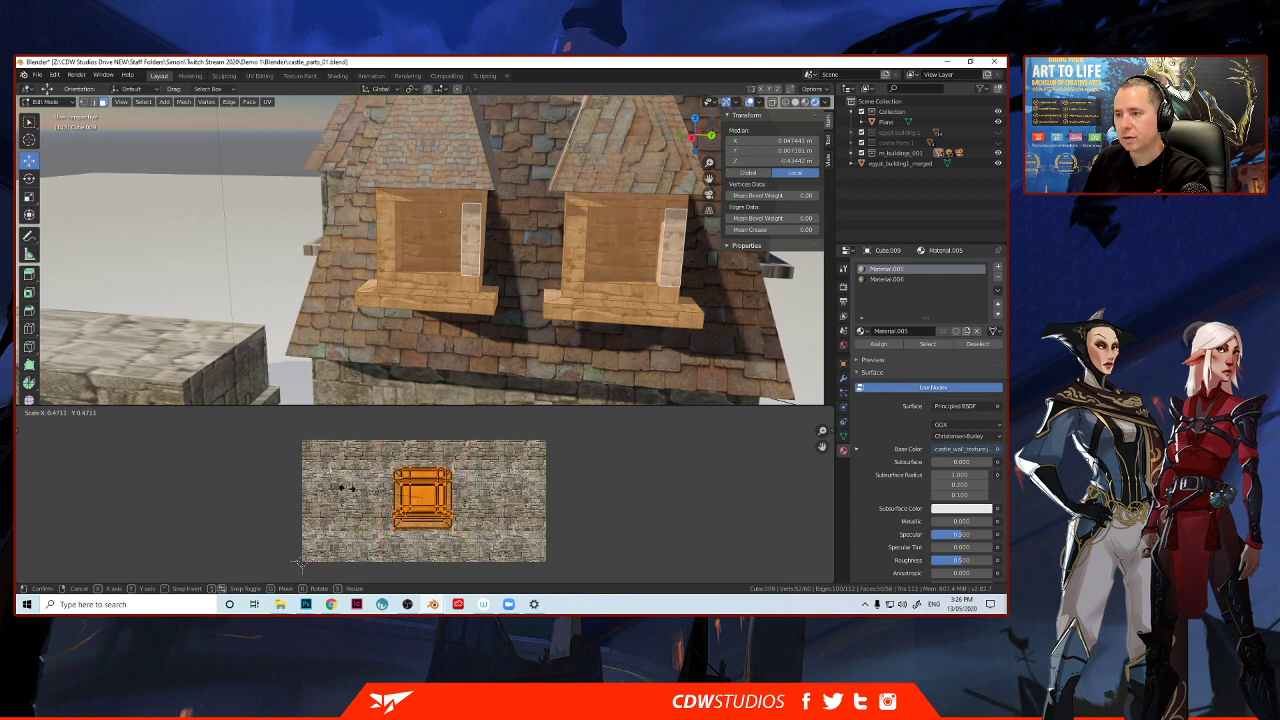
{"action": "left_click", "coordinate": [352, 492]}
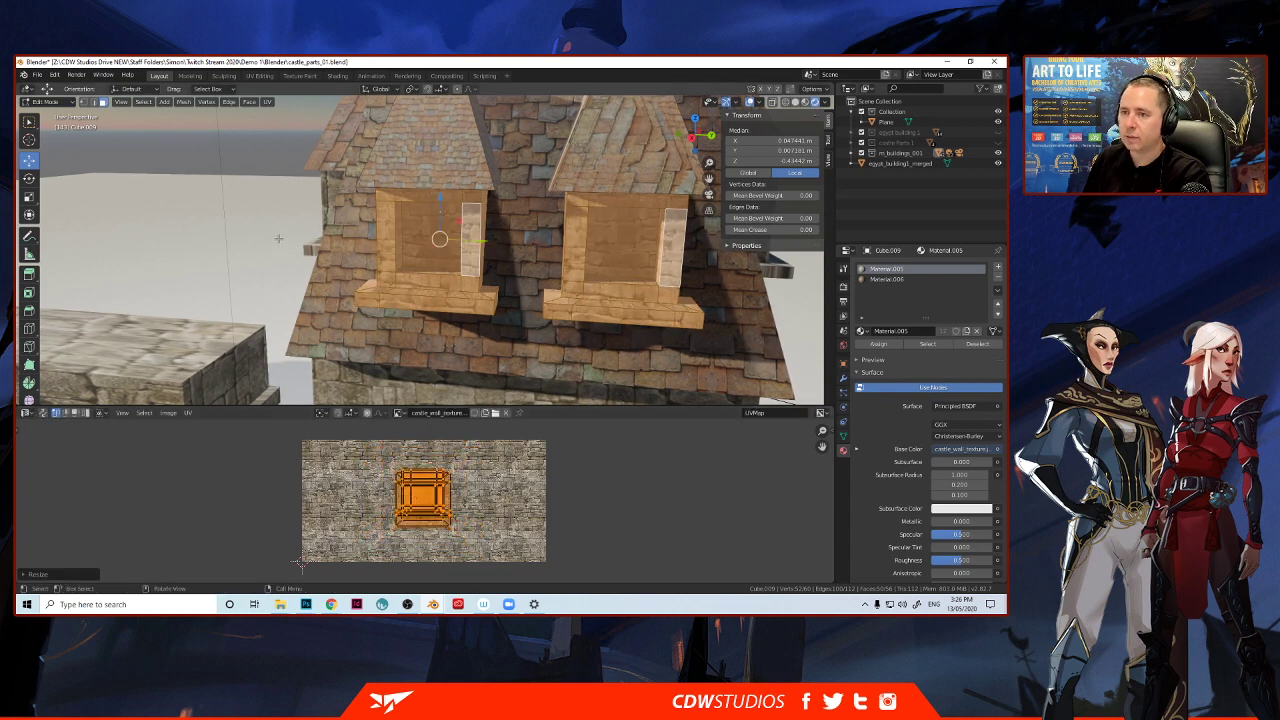
{"action": "left_click", "coordinate": [278, 237]}
{"action": "key", "text": "Tab"}
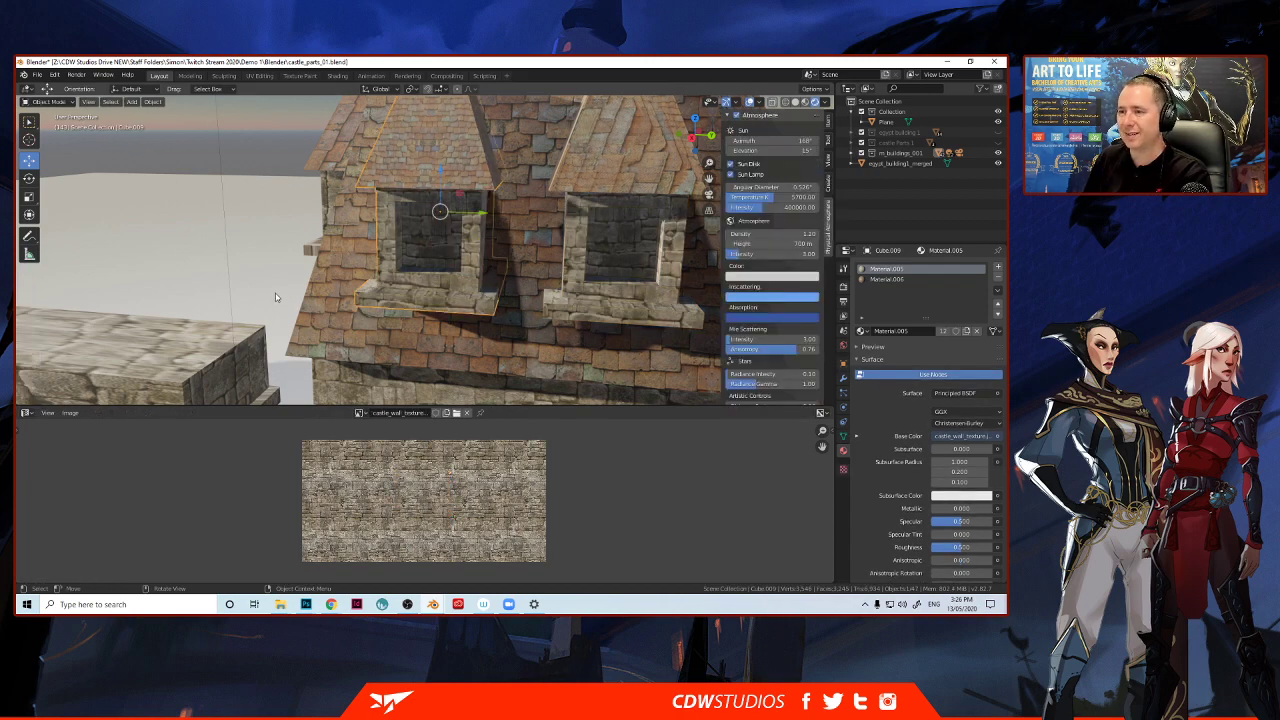
Select the dormer's recessed window pane face in Edit Mode and add a new material named "window hole".
{"action": "scroll", "coordinate": [275, 293], "scroll_direction": "down", "scroll_amount": 4}
{"action": "scroll", "coordinate": [276, 285], "scroll_direction": "up", "scroll_amount": 5}
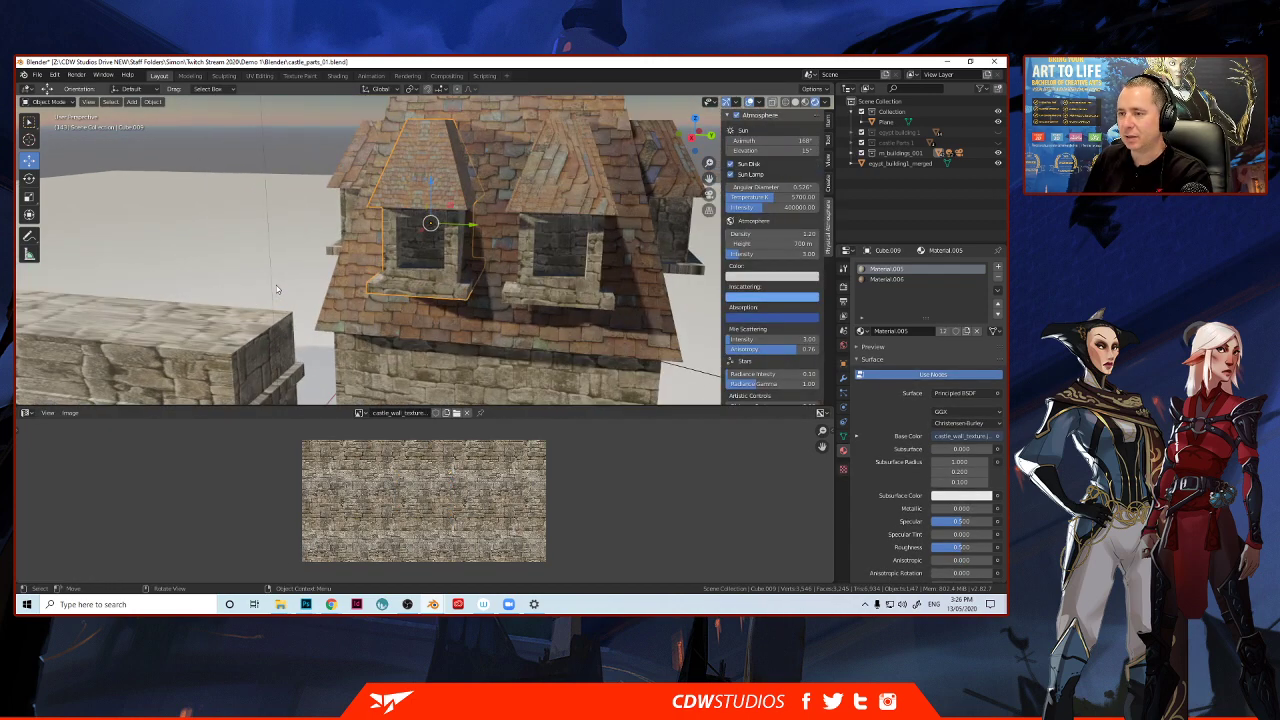
{"action": "middle_click_drag", "start_coordinate": [277, 287], "coordinate": [286, 286]}
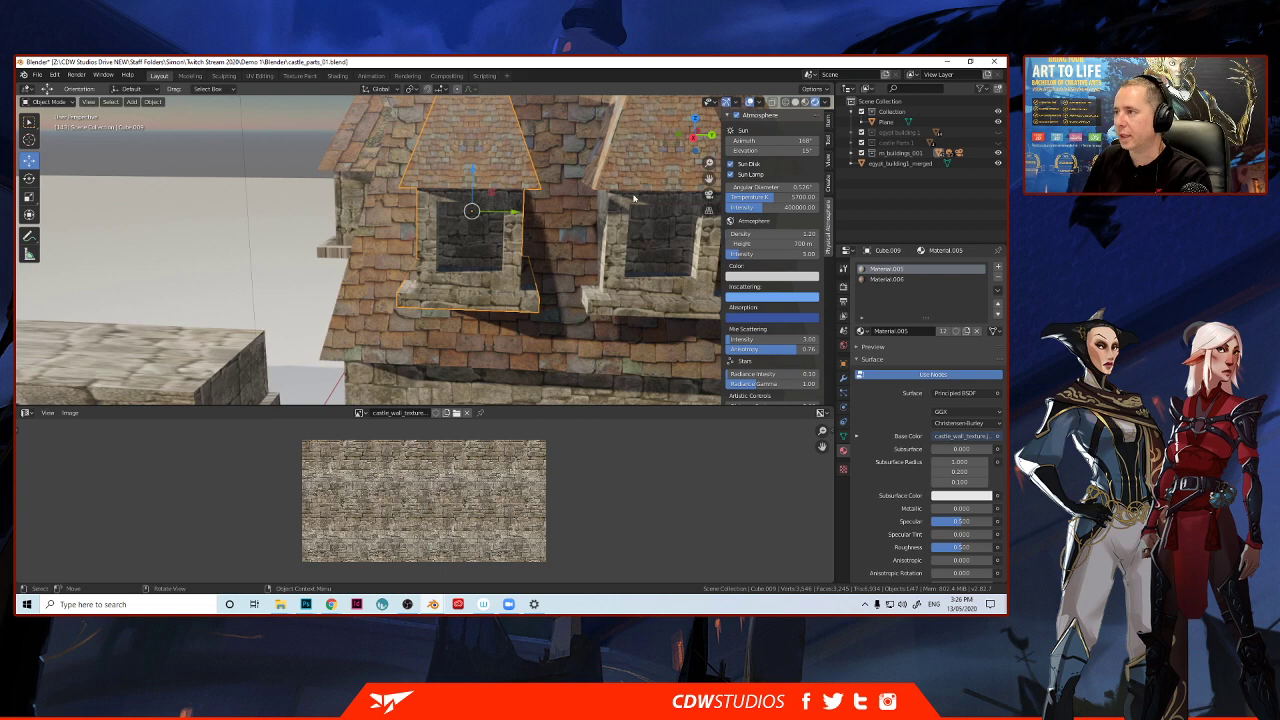
{"action": "left_click", "coordinate": [693, 136]}
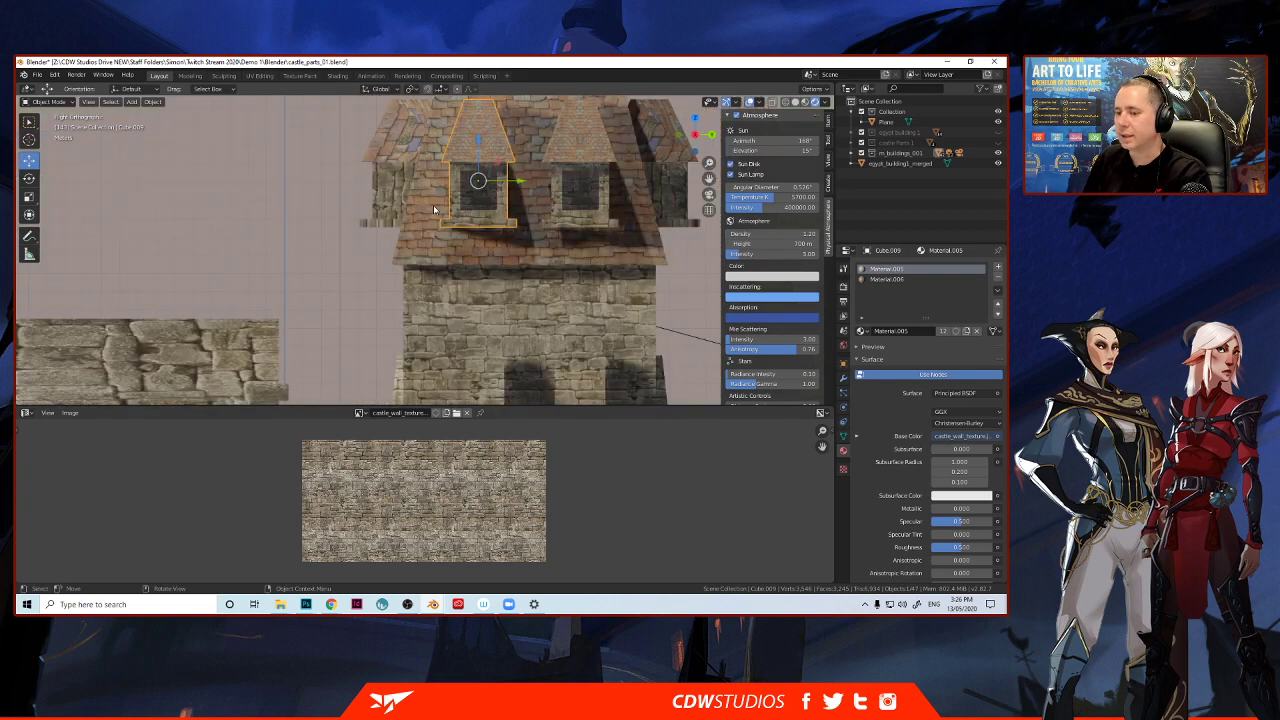
{"action": "scroll", "coordinate": [434, 209], "scroll_direction": "up", "scroll_amount": 2}
{"action": "middle_click_drag", "start_coordinate": [490, 171], "coordinate": [436, 249], "text": "shift"}
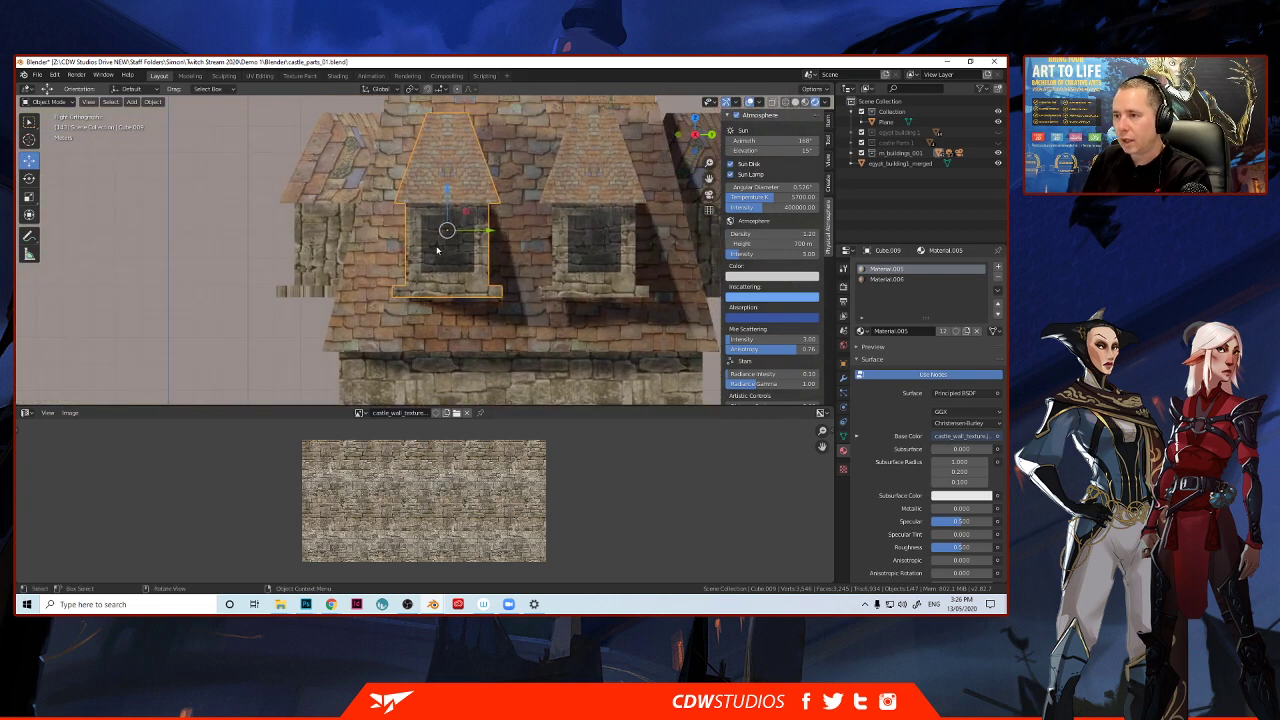
{"action": "key", "text": "Tab"}
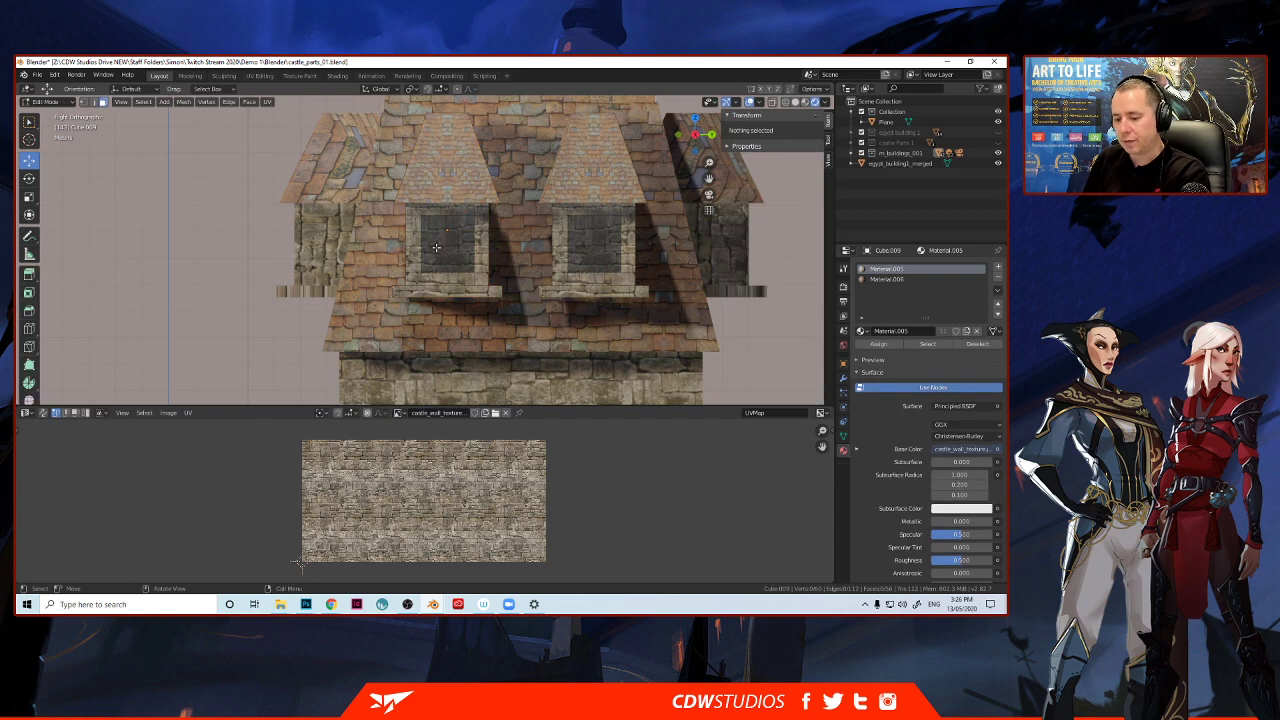
{"action": "left_click", "coordinate": [436, 247]}
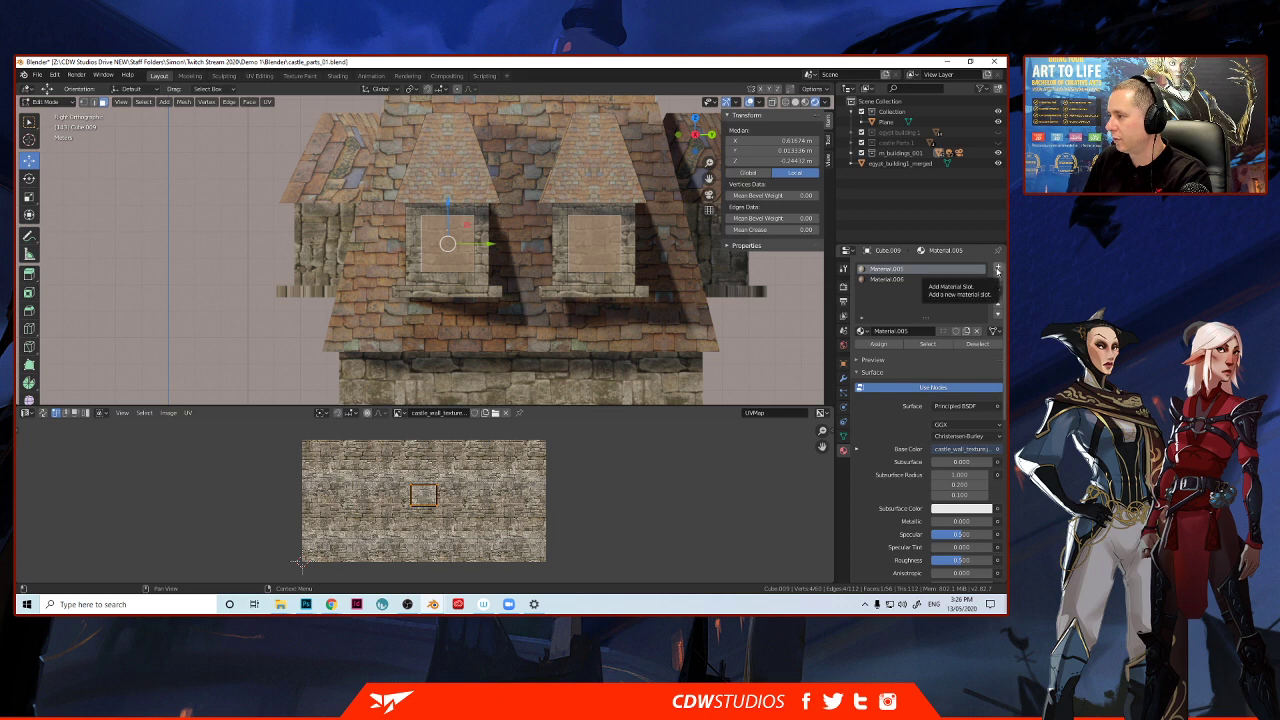
{"action": "left_click", "coordinate": [997, 270]}
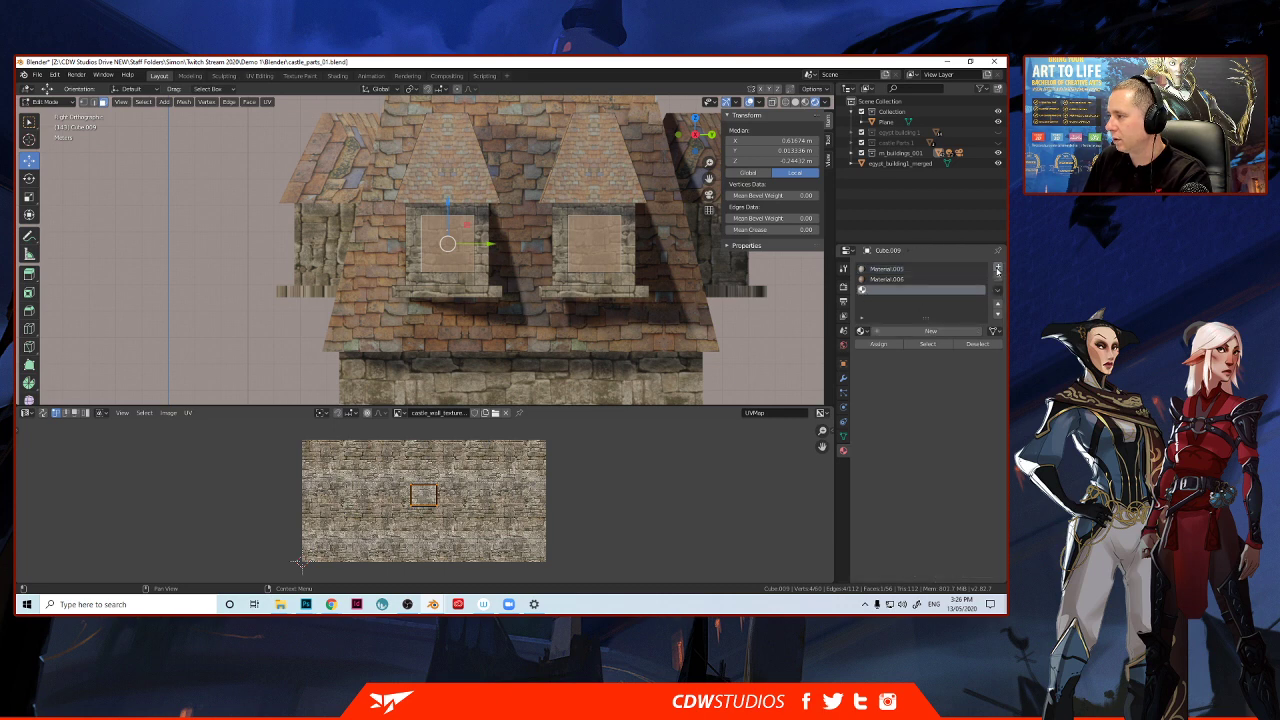
{"action": "left_click", "coordinate": [931, 331]}
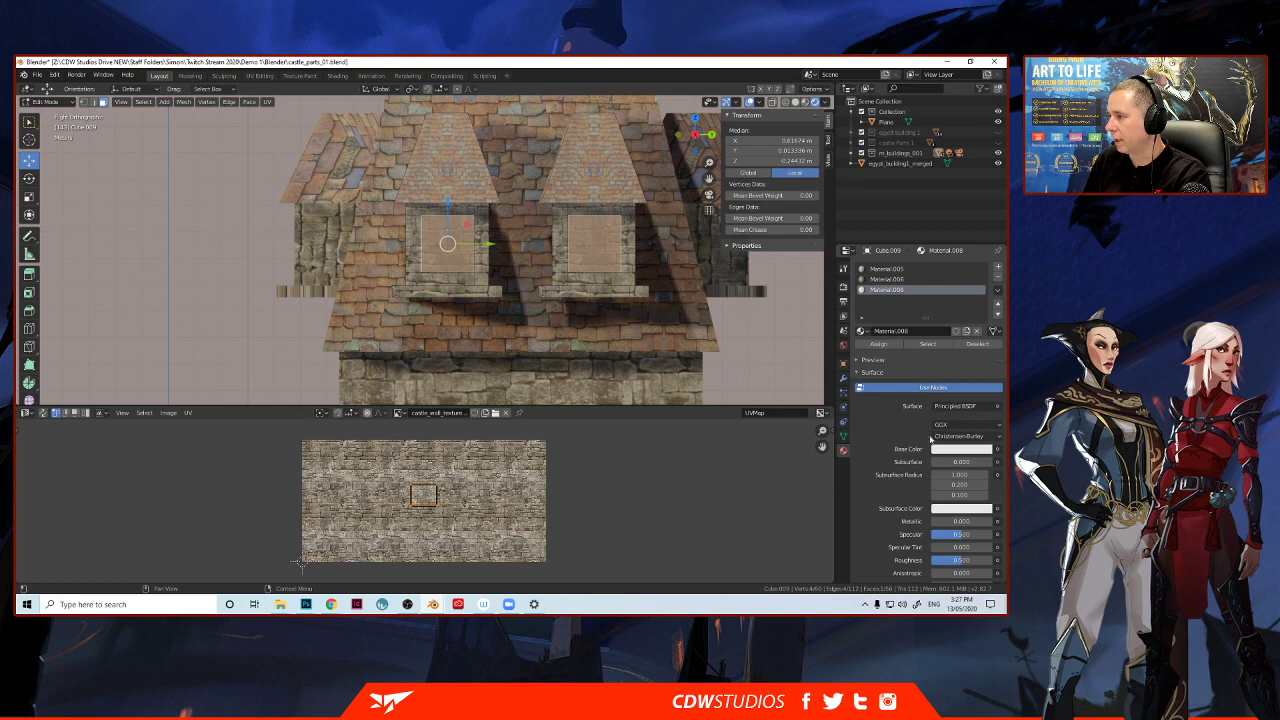
{"action": "double_click", "coordinate": [876, 290]}
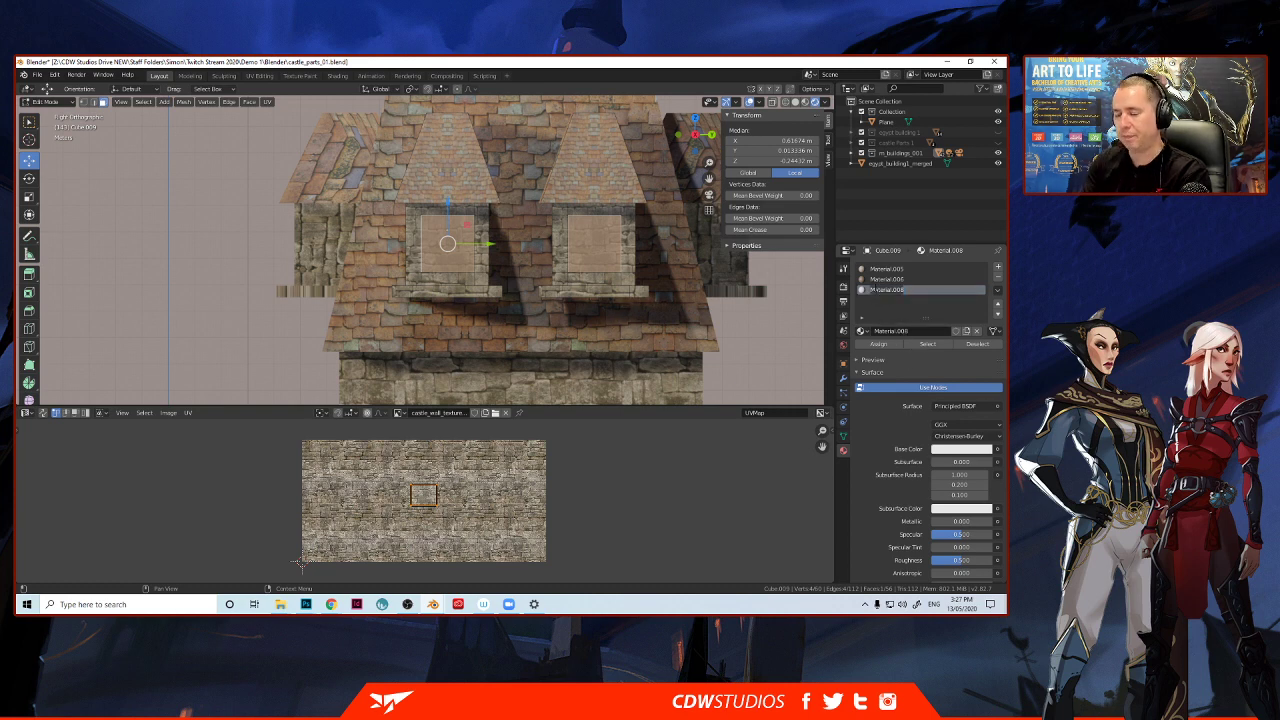
{"action": "type", "text": "window hole"}
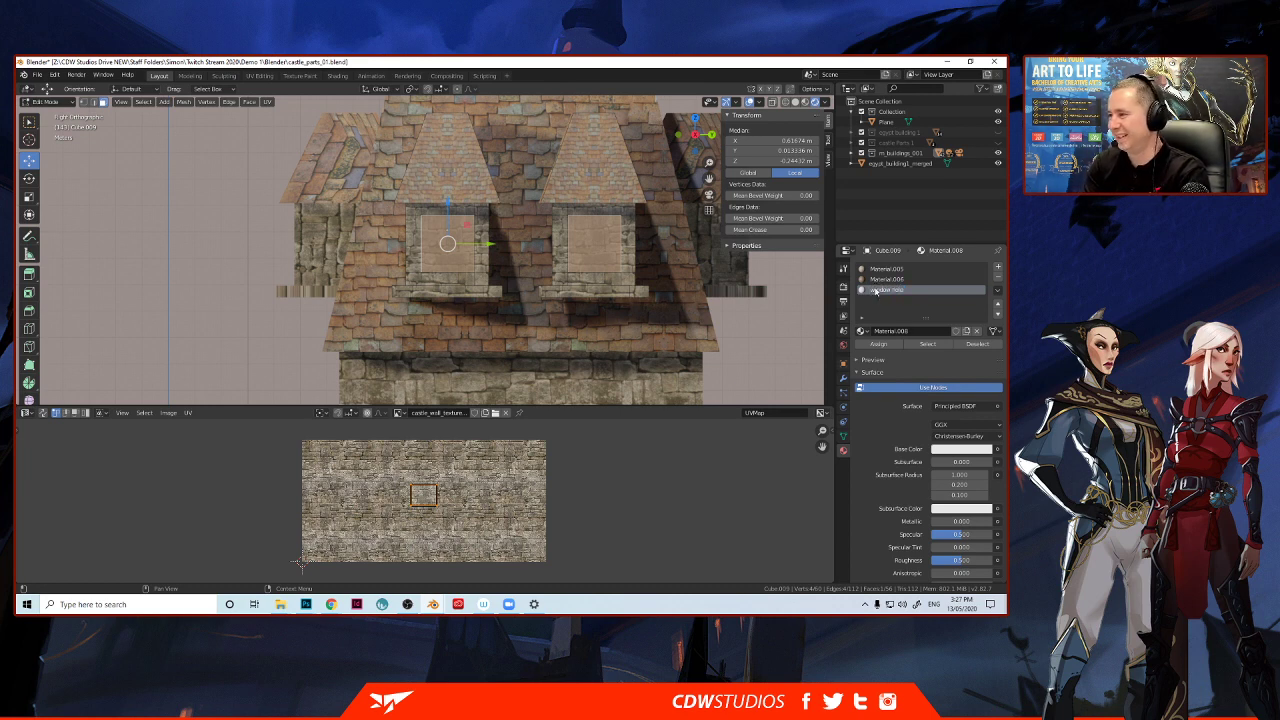
{"action": "key", "text": "Return"}
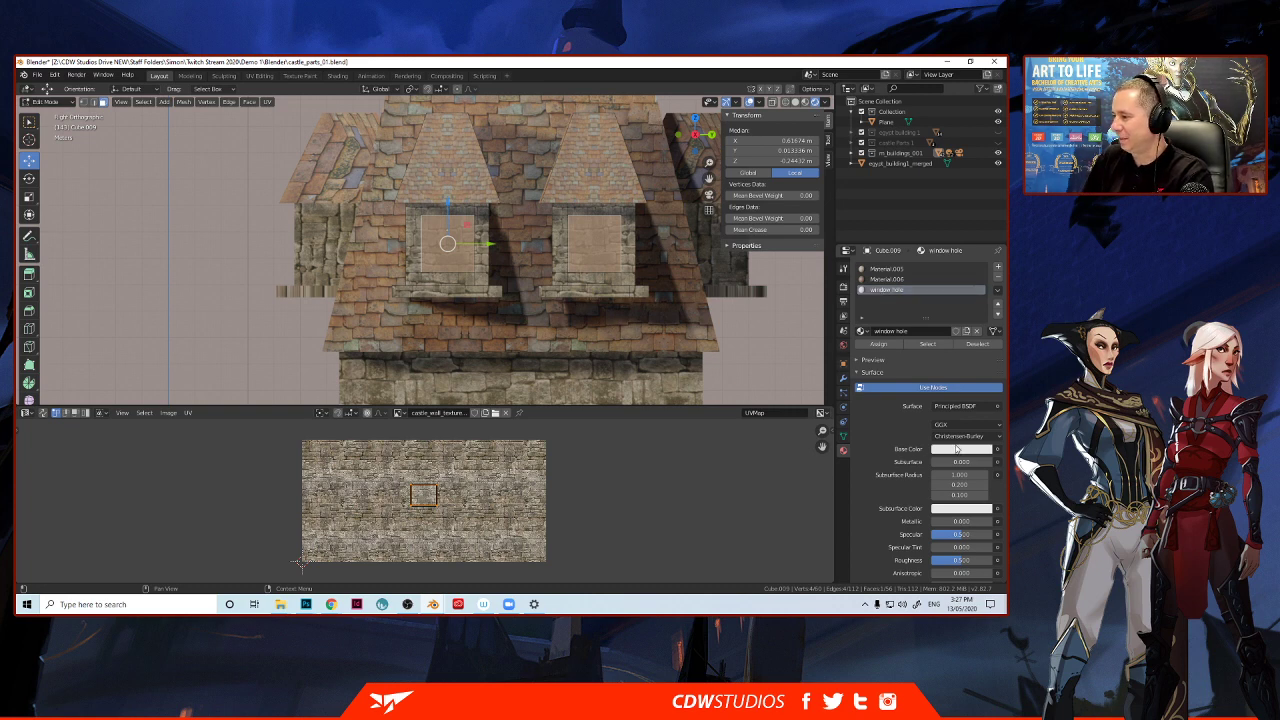
Darken the window hole material's base color to near black, assign it to the selected pane face, and clear the selection.
{"action": "left_click", "coordinate": [957, 449]}
{"action": "left_click_drag", "start_coordinate": [986, 326], "coordinate": [965, 374]}
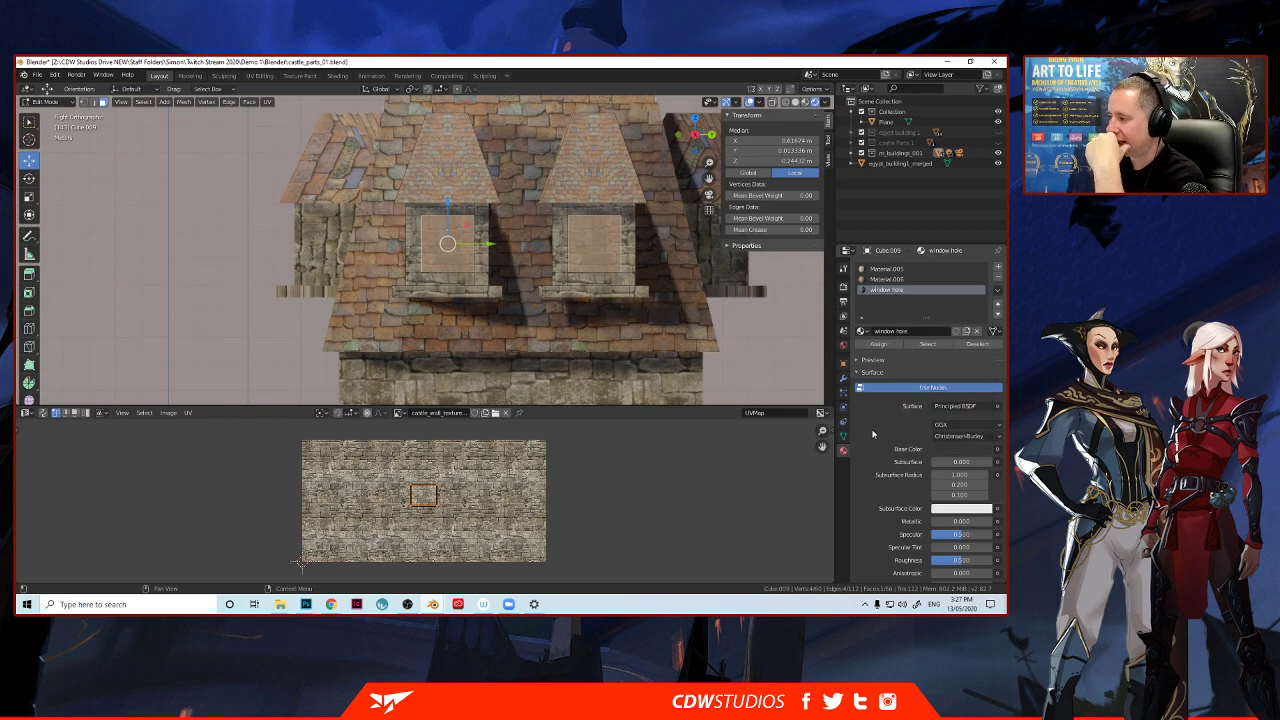
{"action": "left_click", "coordinate": [876, 346]}
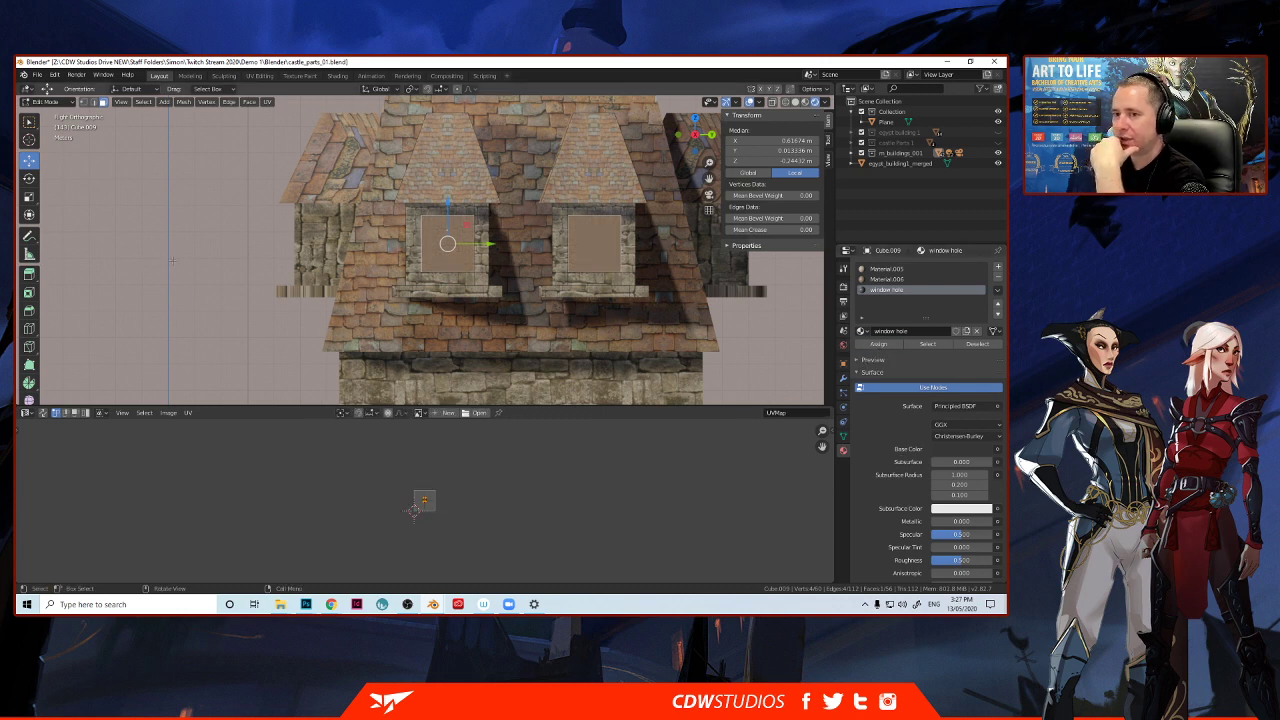
{"action": "key", "text": "alt+a"}
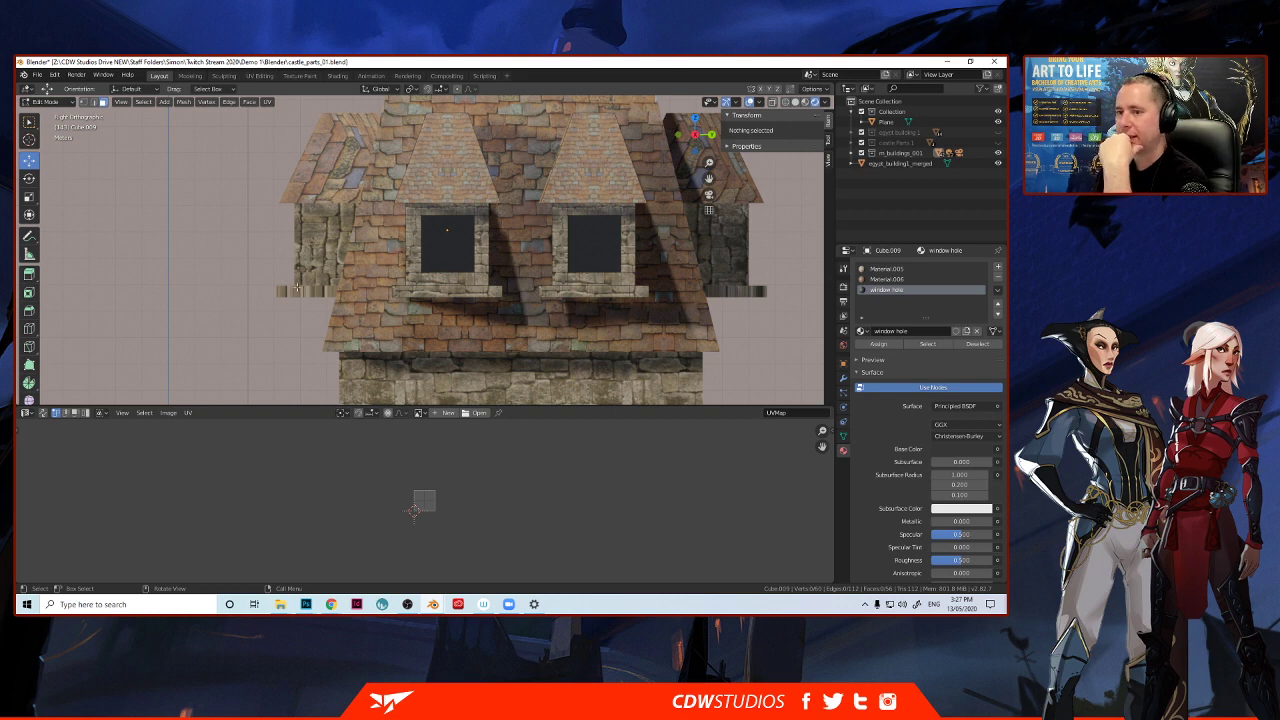
Return to Object Mode and inspect the dark window openings up close and across the whole building.
{"action": "key", "text": "Tab"}
{"action": "scroll", "coordinate": [354, 318], "scroll_direction": "up", "scroll_amount": 5}
{"action": "middle_click_drag", "start_coordinate": [354, 318], "coordinate": [264, 299]}
{"action": "scroll", "coordinate": [264, 299], "scroll_direction": "down", "scroll_amount": 4}
{"action": "left_click", "coordinate": [216, 289]}
{"action": "scroll", "coordinate": [200, 290], "scroll_direction": "down", "scroll_amount": 6}
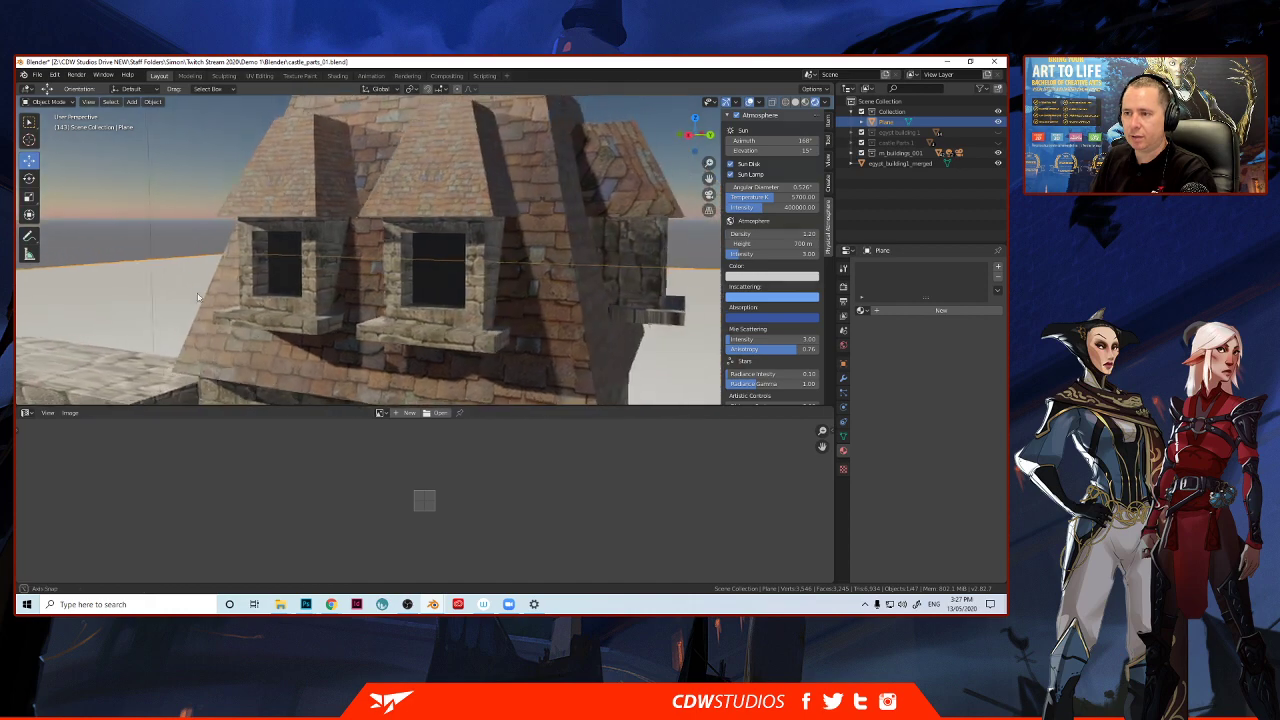
{"action": "middle_click_drag", "start_coordinate": [184, 291], "coordinate": [191, 286]}
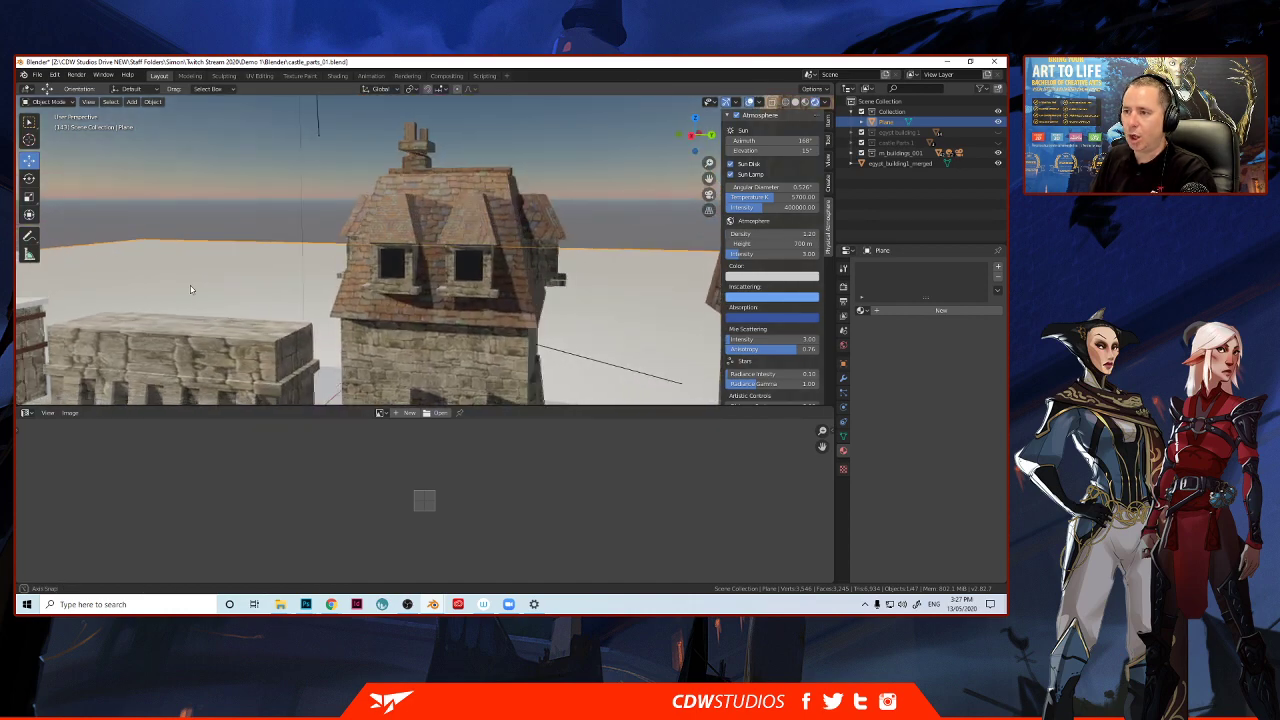
Select the linked roof faces of the dormer window object in Edit Mode.
{"action": "scroll", "coordinate": [188, 287], "scroll_direction": "down", "scroll_amount": 5}
{"action": "scroll", "coordinate": [178, 291], "scroll_direction": "up", "scroll_amount": 3}
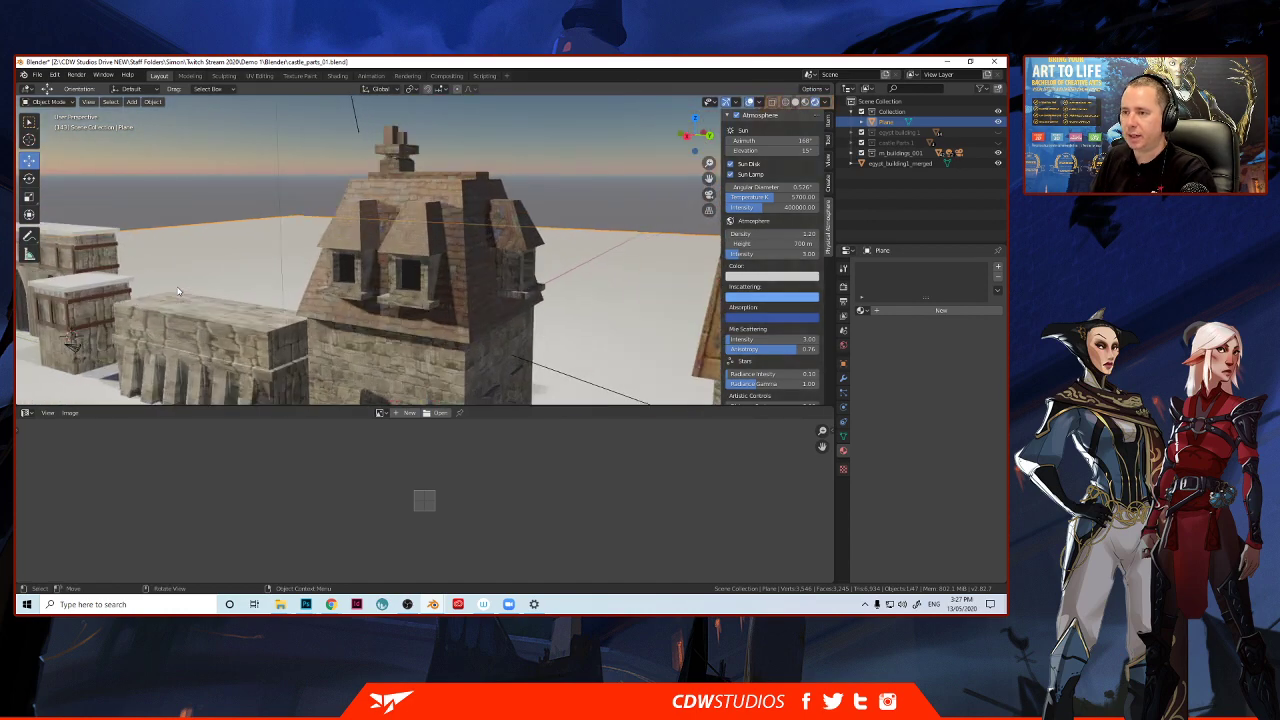
{"action": "middle_click_drag", "start_coordinate": [176, 290], "coordinate": [199, 276]}
{"action": "scroll", "coordinate": [200, 280], "scroll_direction": "down", "scroll_amount": 3}
{"action": "scroll", "coordinate": [202, 282], "scroll_direction": "up", "scroll_amount": 6}
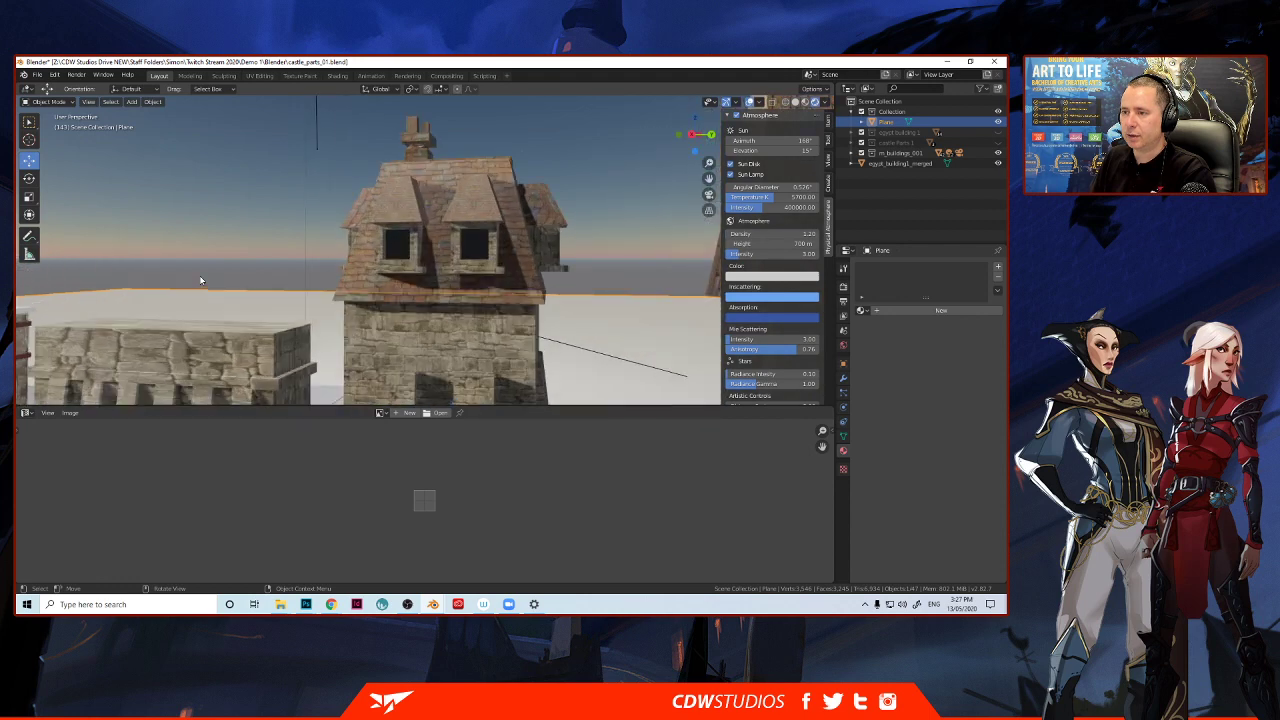
{"action": "scroll", "coordinate": [385, 295], "scroll_direction": "up", "scroll_amount": 3}
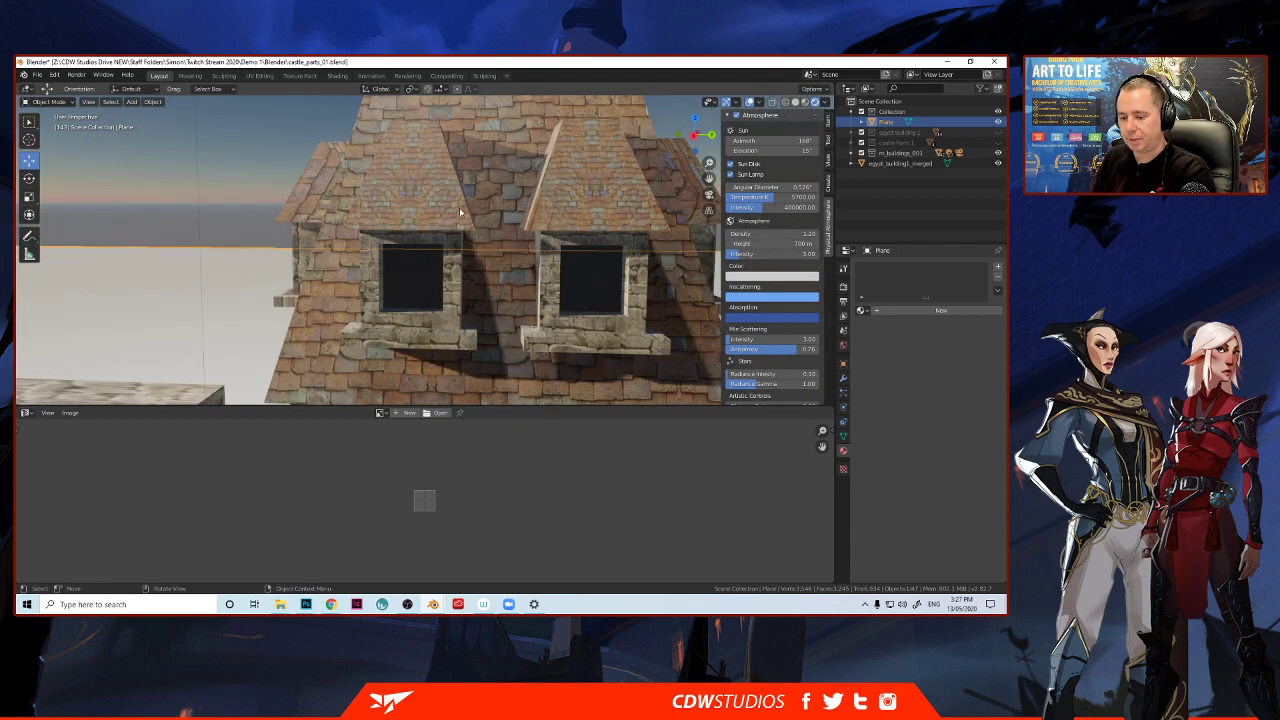
{"action": "left_click", "coordinate": [433, 180]}
{"action": "key", "text": "Tab"}
{"action": "left_click", "coordinate": [411, 175]}
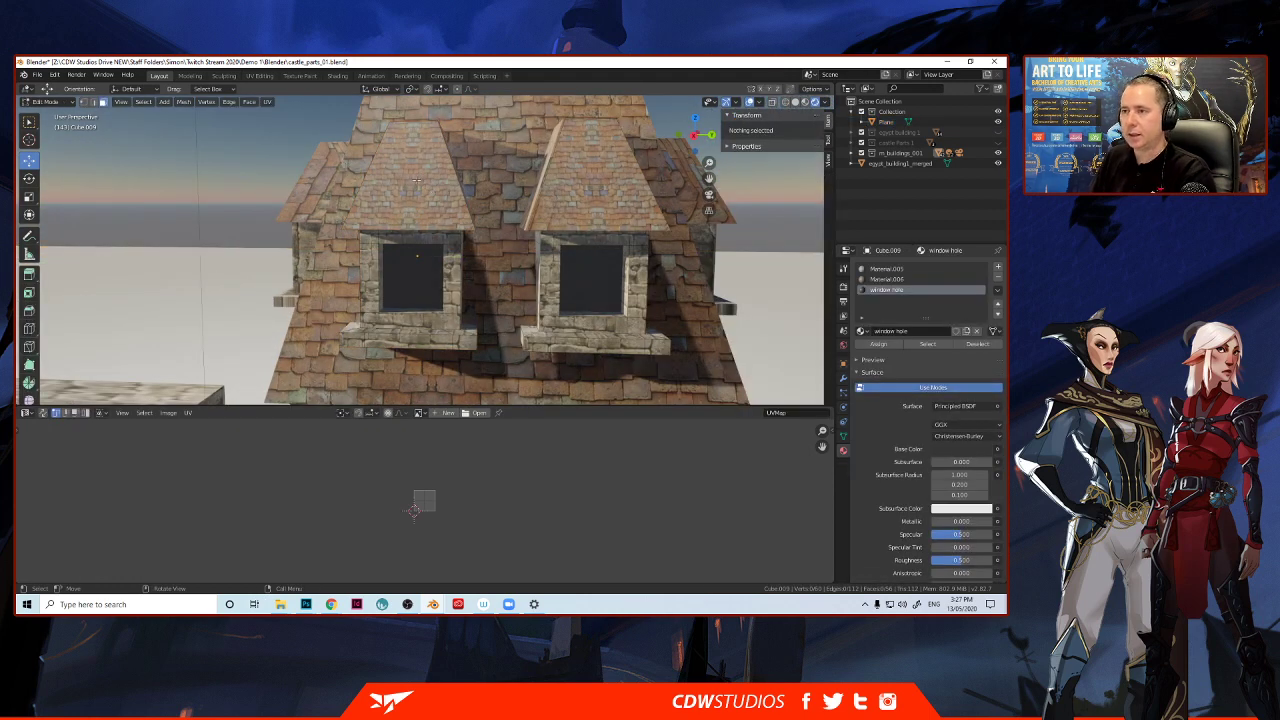
{"action": "middle_click_drag", "start_coordinate": [425, 198], "coordinate": [397, 199]}
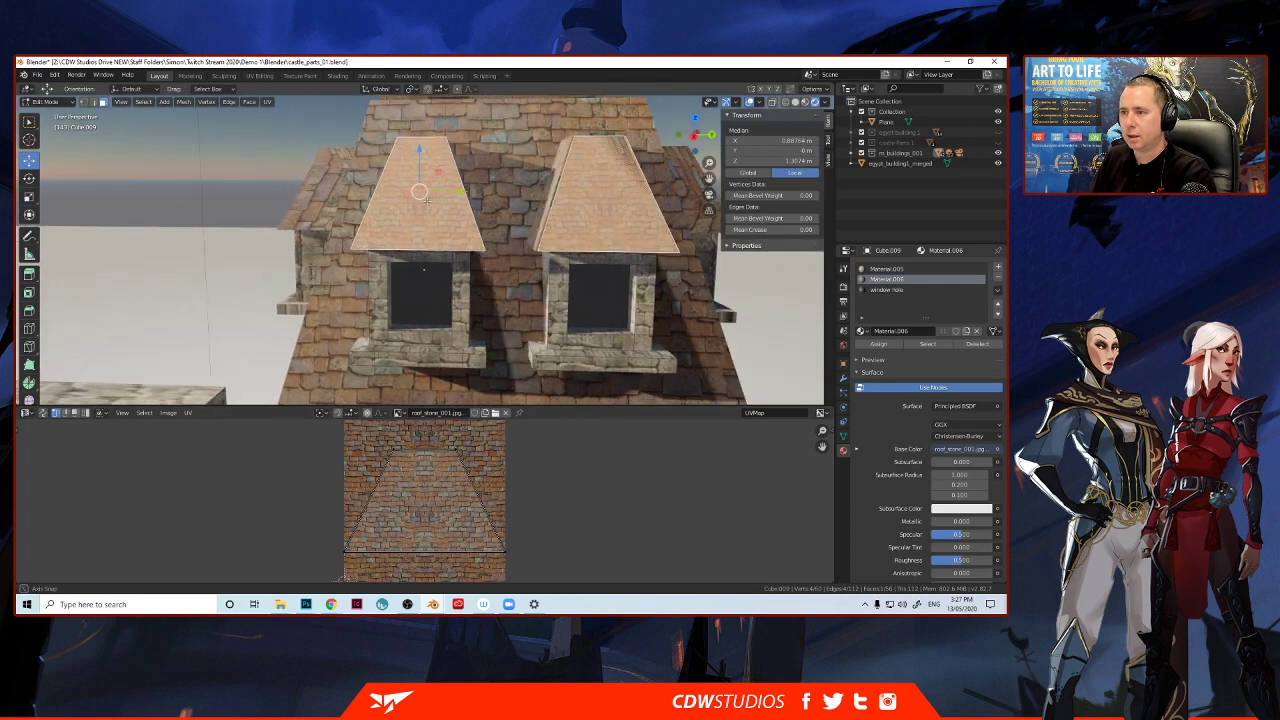
{"action": "key", "text": "l"}
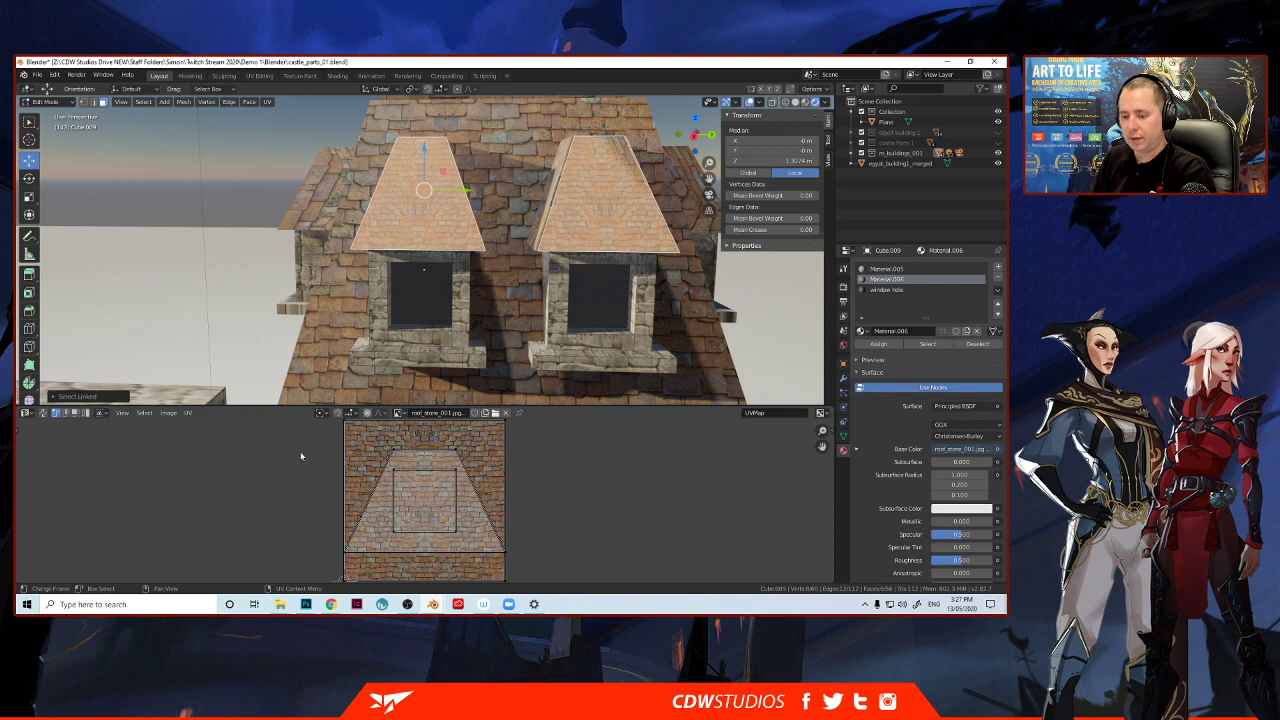
Scale all the dormer roof's UVs down to about 0.34, return to Object Mode, and check the enlarged tiles on the building.
{"action": "key", "text": "a"}
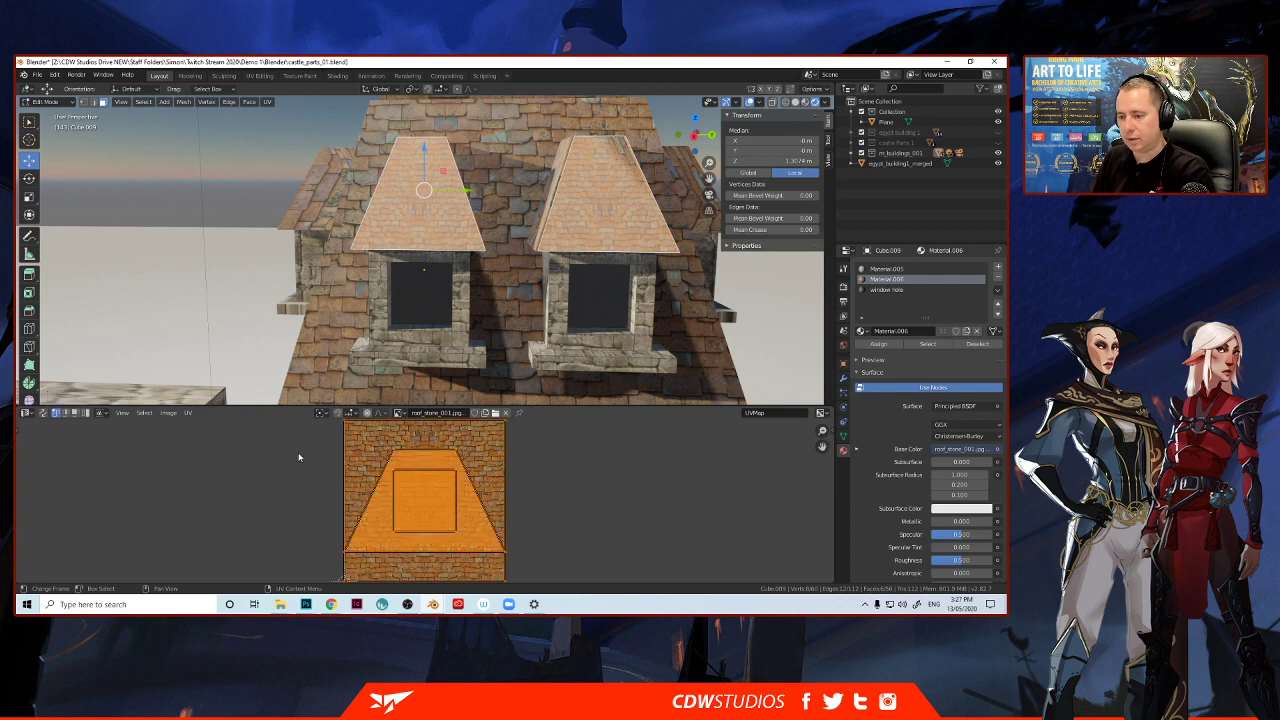
{"action": "key", "text": "s"}
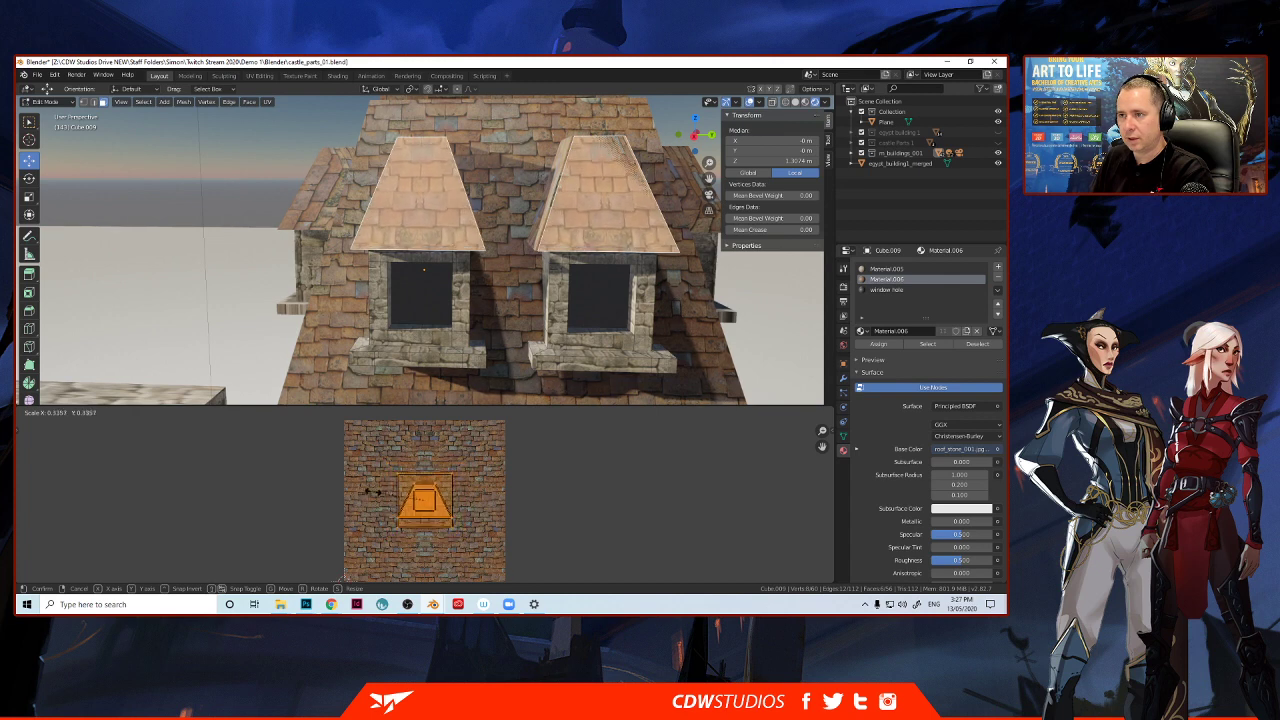
{"action": "left_click", "coordinate": [372, 492]}
{"action": "left_click", "coordinate": [233, 303]}
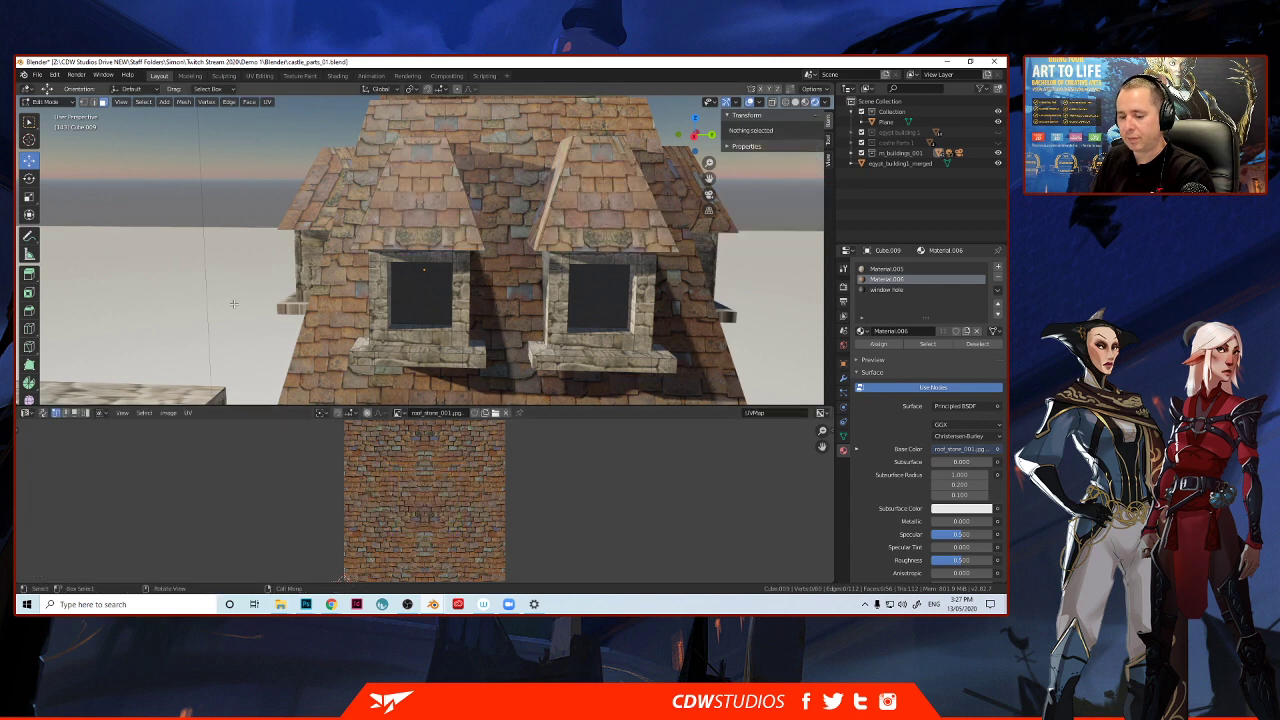
{"action": "key", "text": "Tab"}
{"action": "scroll", "coordinate": [258, 290], "scroll_direction": "down", "scroll_amount": 4}
{"action": "middle_click_drag", "start_coordinate": [280, 280], "coordinate": [222, 286]}
{"action": "left_click", "coordinate": [251, 281]}
{"action": "scroll", "coordinate": [255, 273], "scroll_direction": "down", "scroll_amount": 2}
{"action": "scroll", "coordinate": [255, 275], "scroll_direction": "up", "scroll_amount": 3}
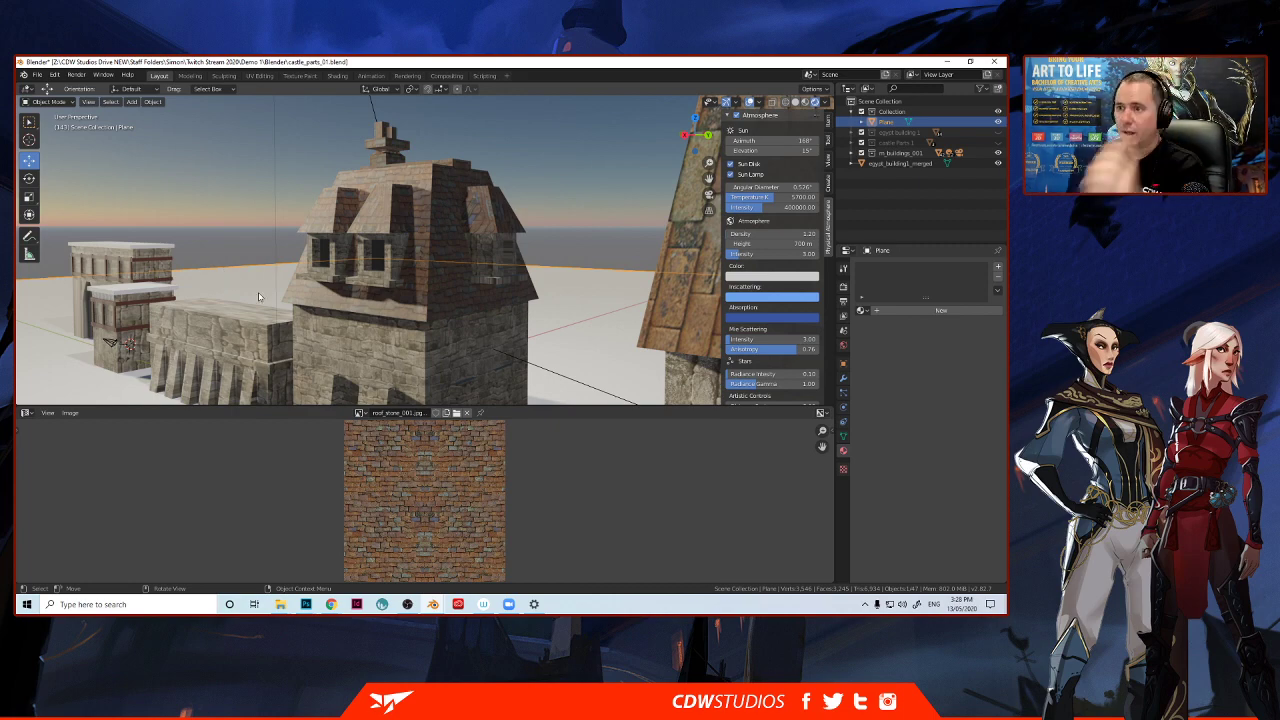
Edit the main roof mesh in right orthographic view with X-ray on and select the ridge strip along its peak.
{"action": "middle_click_drag", "start_coordinate": [258, 297], "coordinate": [430, 245]}
{"action": "scroll", "coordinate": [394, 247], "scroll_direction": "up", "scroll_amount": 3}
{"action": "left_click", "coordinate": [421, 240]}
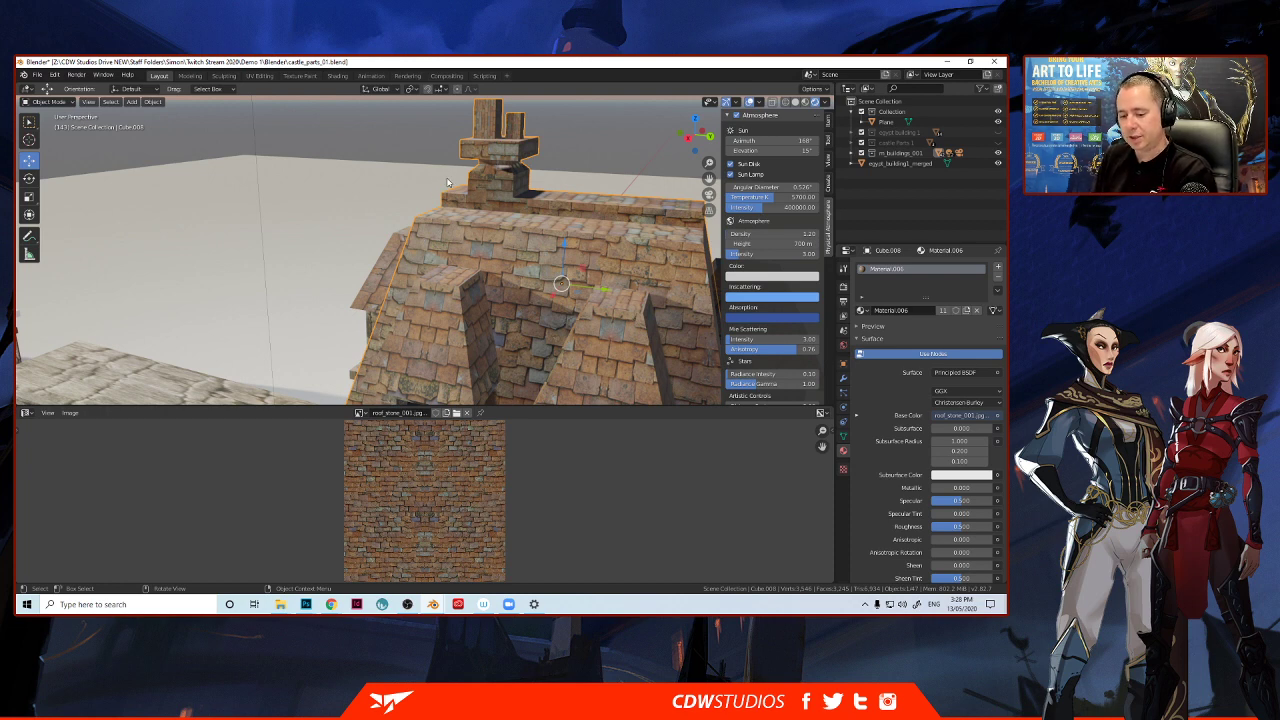
{"action": "key", "text": "Tab"}
{"action": "middle_click_drag", "start_coordinate": [450, 211], "coordinate": [488, 229]}
{"action": "left_click", "coordinate": [694, 137]}
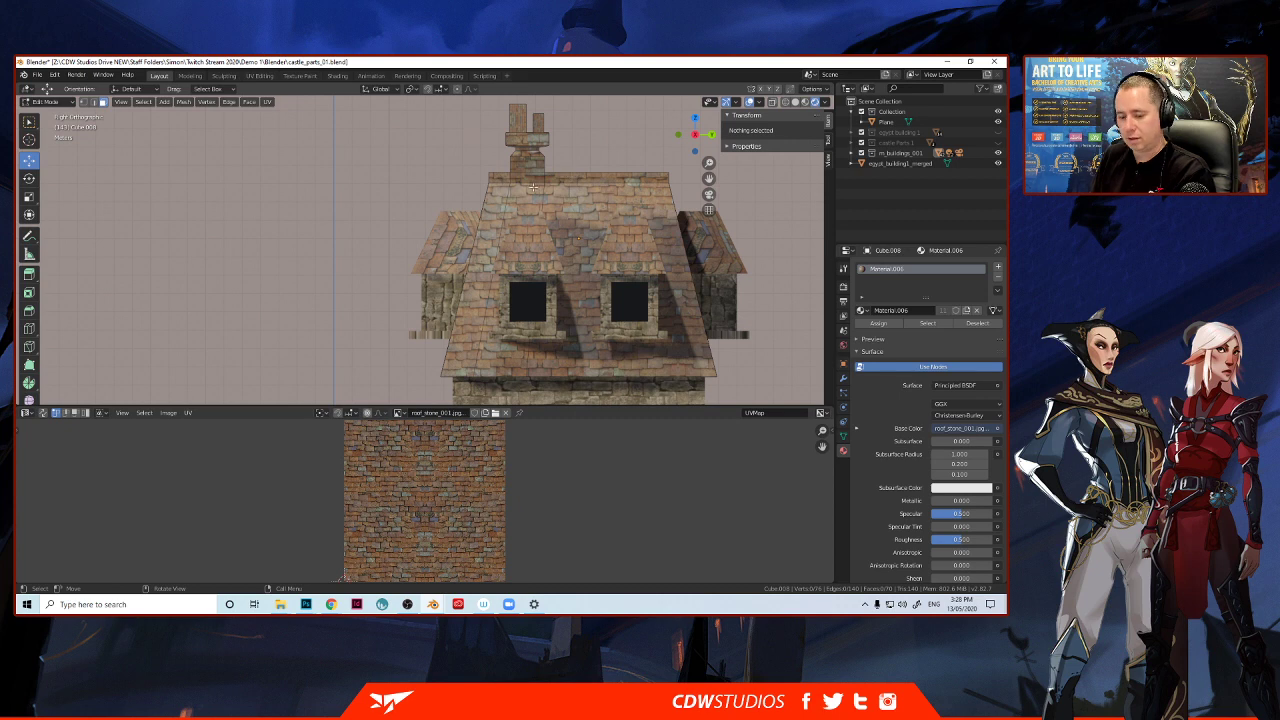
{"action": "scroll", "coordinate": [536, 188], "scroll_direction": "up", "scroll_amount": 1}
{"action": "middle_click_drag", "start_coordinate": [570, 194], "coordinate": [434, 281], "text": "shift"}
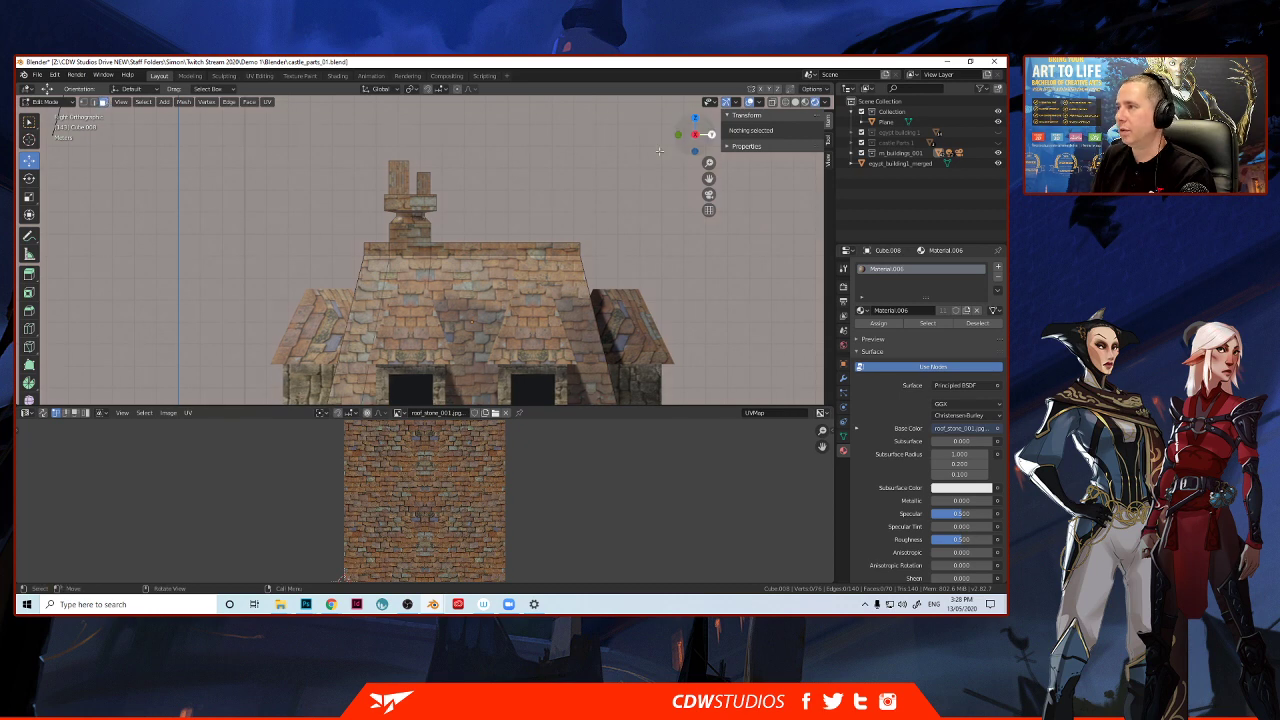
{"action": "left_click", "coordinate": [772, 102]}
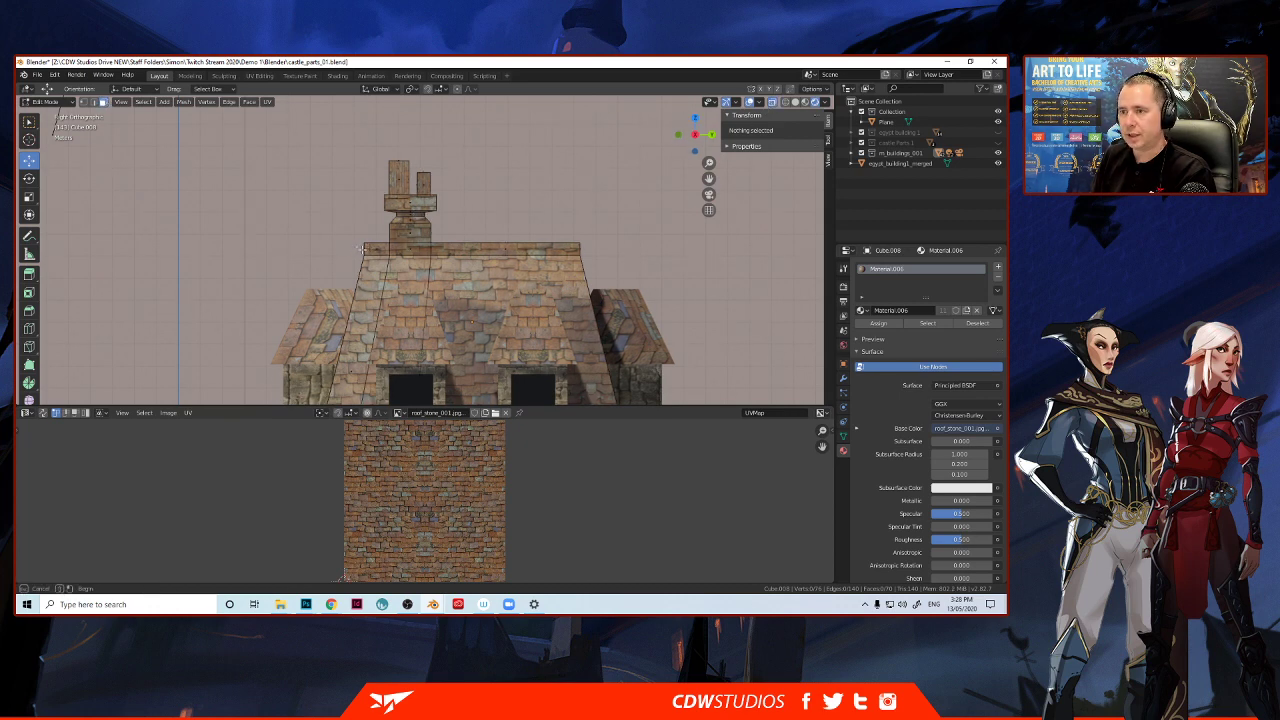
{"action": "left_click_drag", "start_coordinate": [360, 245], "coordinate": [572, 262]}
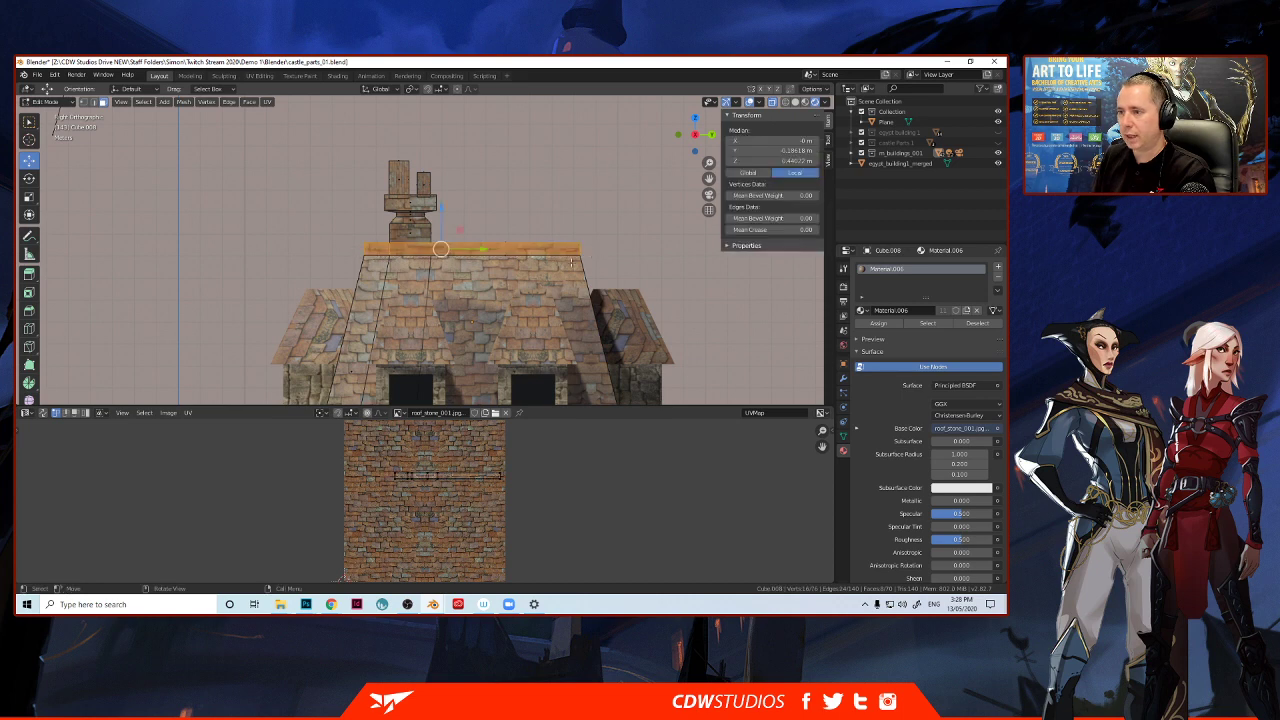
Add a material slot using Material.007, assign it to the ridge strip's faces, and return to Object Mode.
{"action": "left_click", "coordinate": [997, 268]}
{"action": "left_click", "coordinate": [861, 331]}
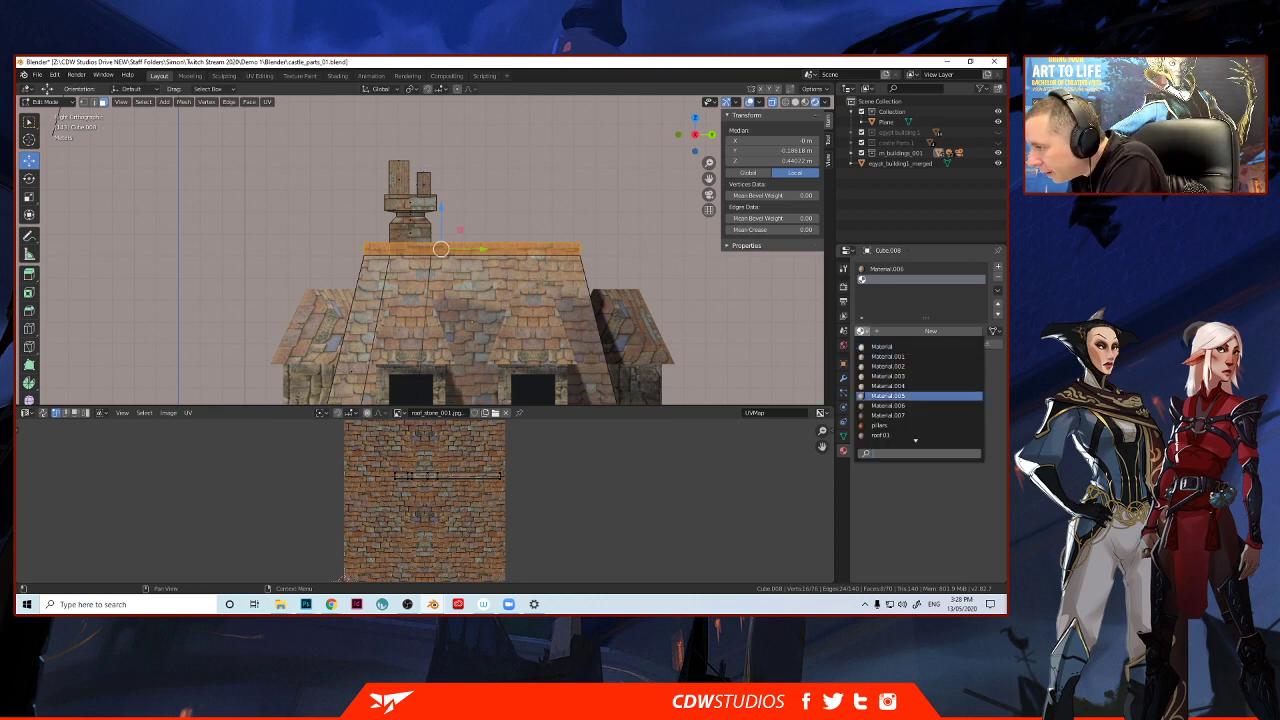
{"action": "left_click", "coordinate": [877, 415]}
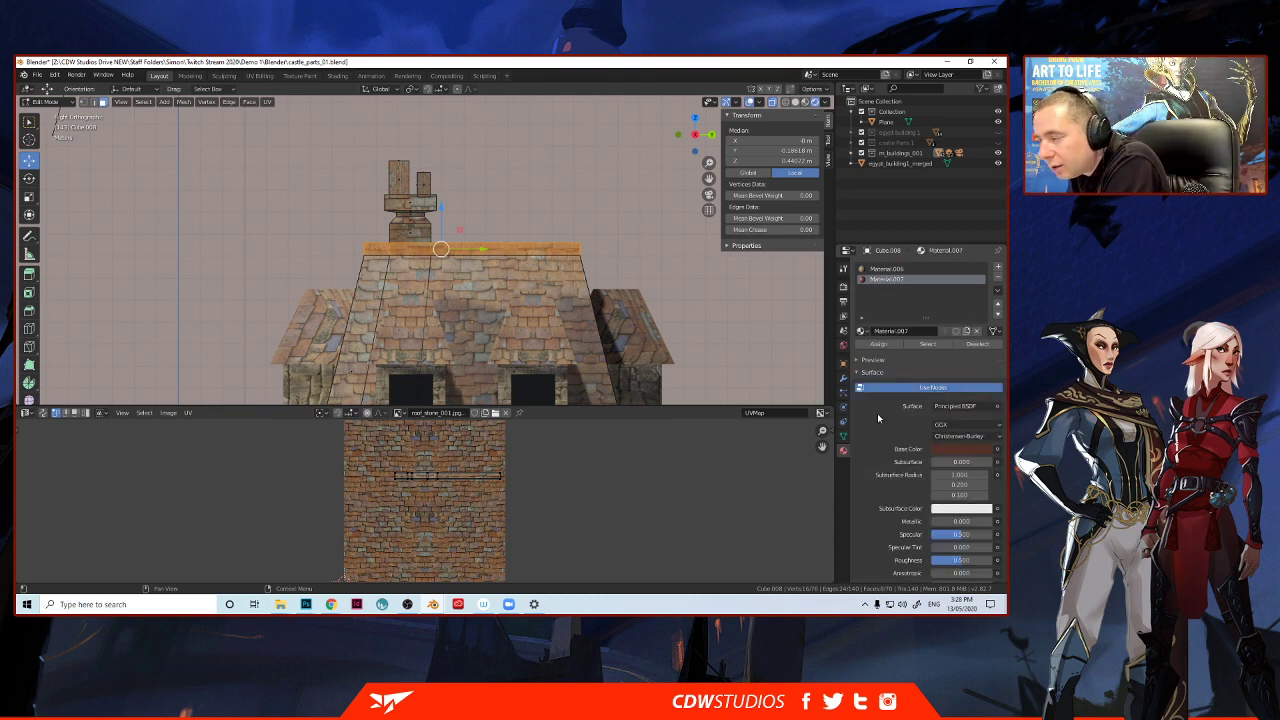
{"action": "left_click", "coordinate": [889, 345]}
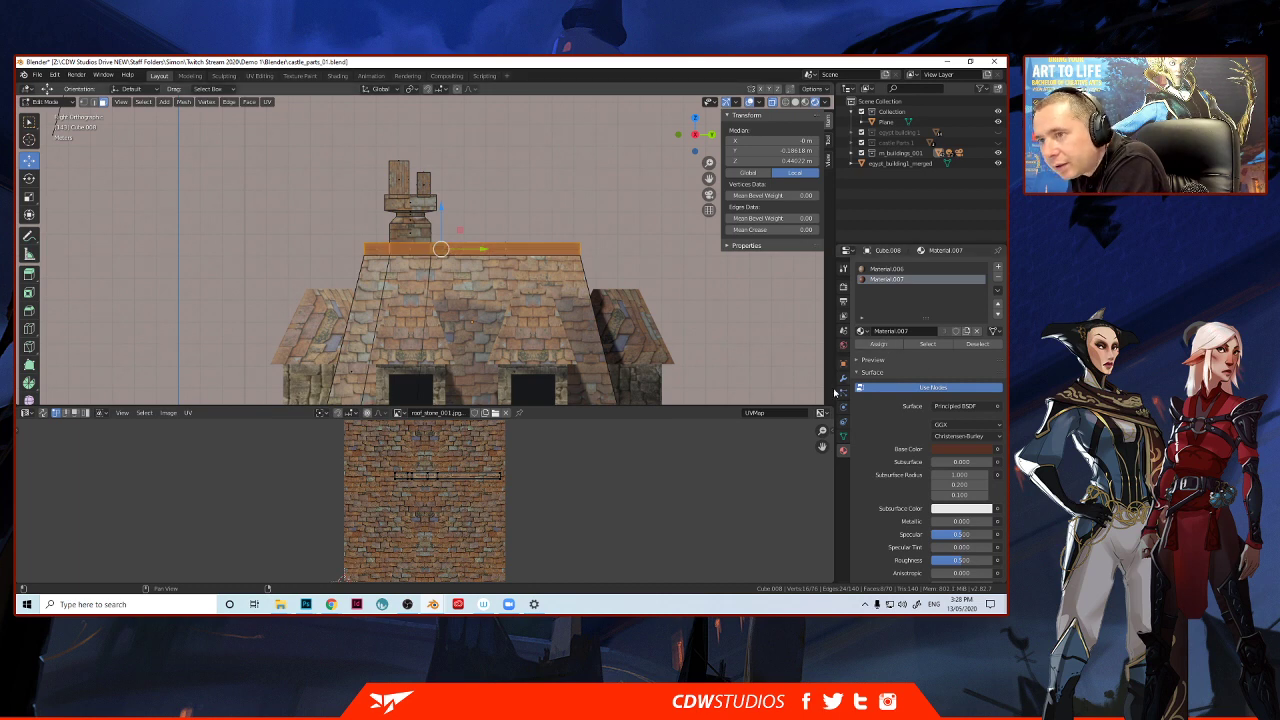
{"action": "left_click", "coordinate": [277, 268]}
{"action": "key", "text": "Tab"}
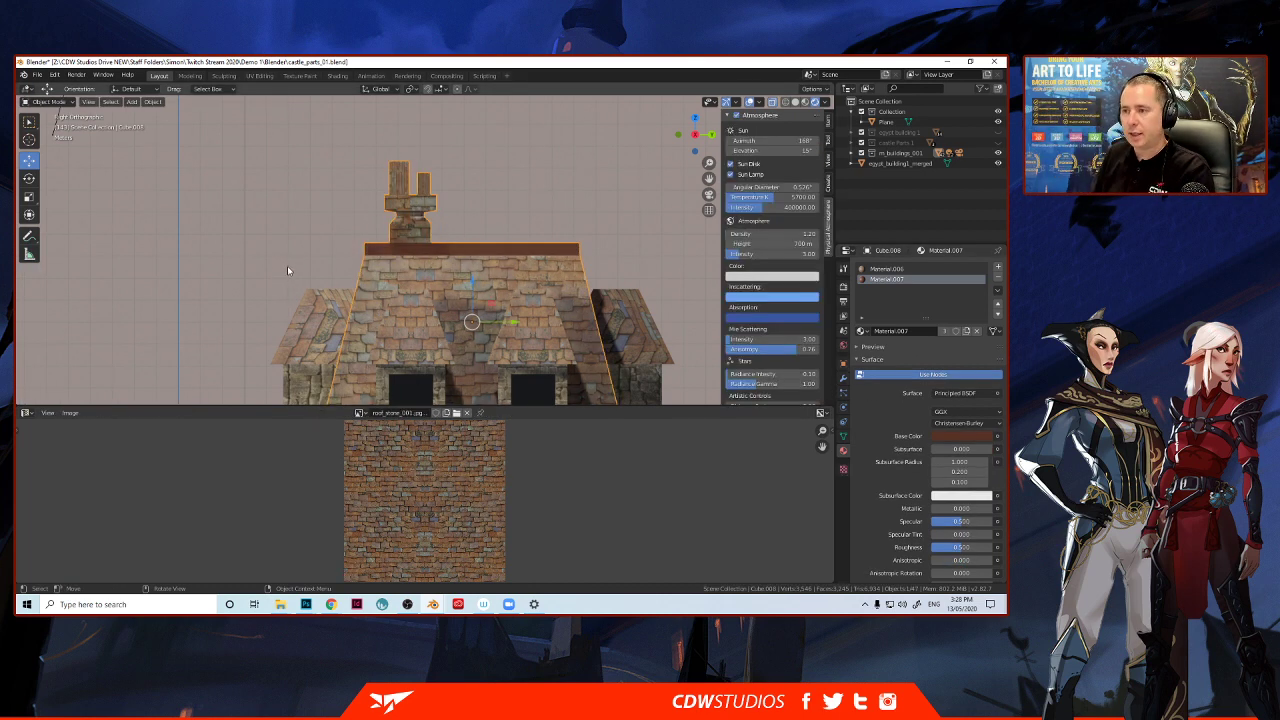
Select the ridge's top faces on both sides of the chimney in Edit Mode.
{"action": "middle_click_drag", "start_coordinate": [289, 264], "coordinate": [322, 312]}
{"action": "scroll", "coordinate": [267, 282], "scroll_direction": "down", "scroll_amount": 2}
{"action": "scroll", "coordinate": [266, 282], "scroll_direction": "up", "scroll_amount": 1}
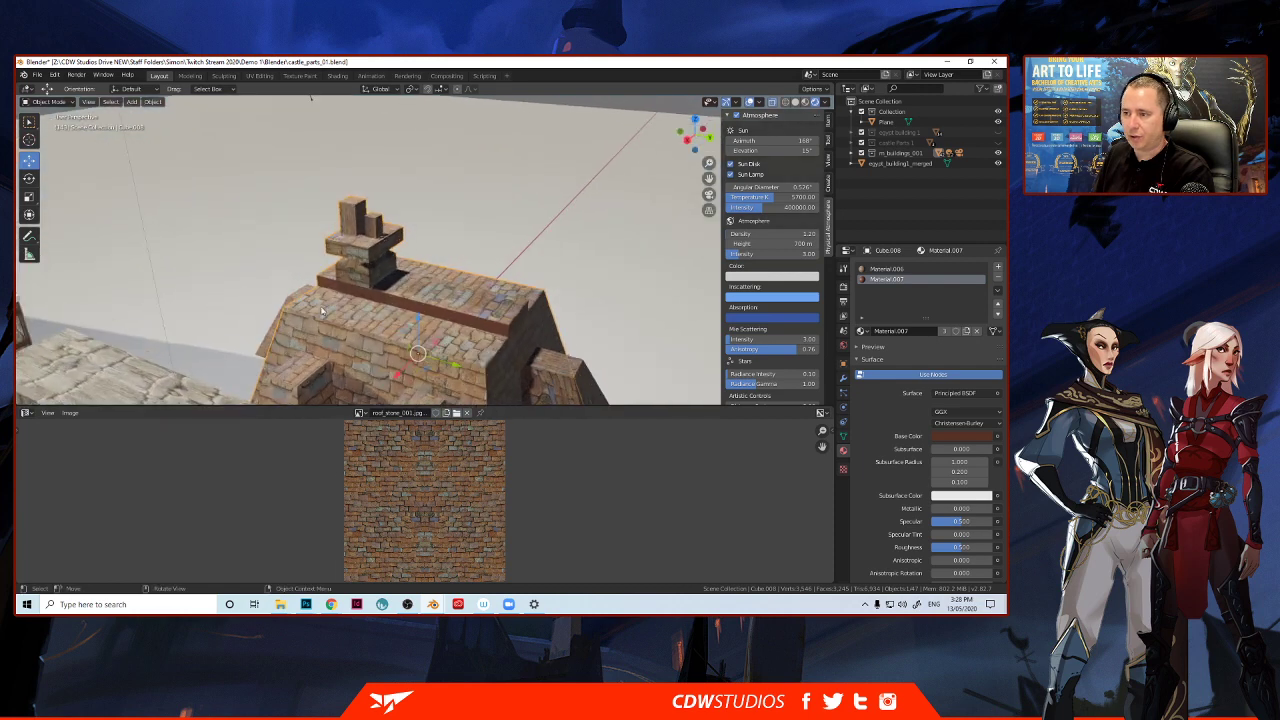
{"action": "key", "text": "Tab"}
{"action": "left_click", "coordinate": [447, 299]}
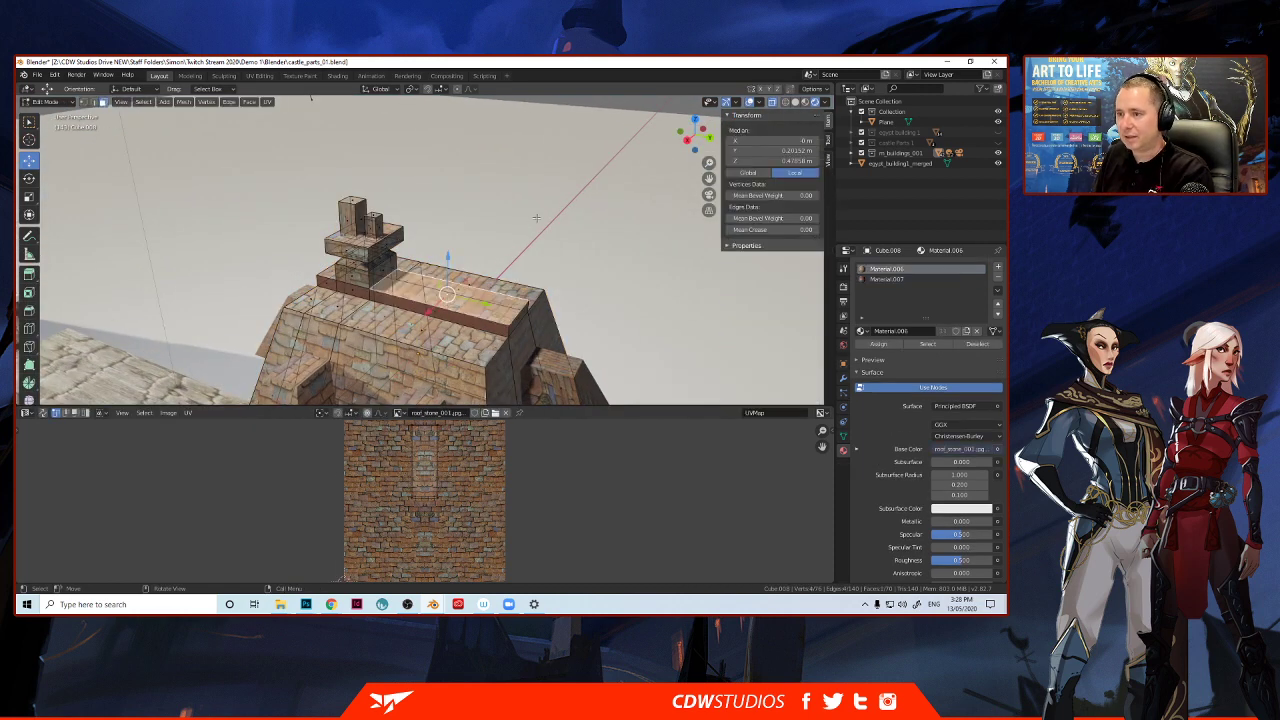
{"action": "middle_click_drag", "start_coordinate": [405, 289], "coordinate": [426, 295]}
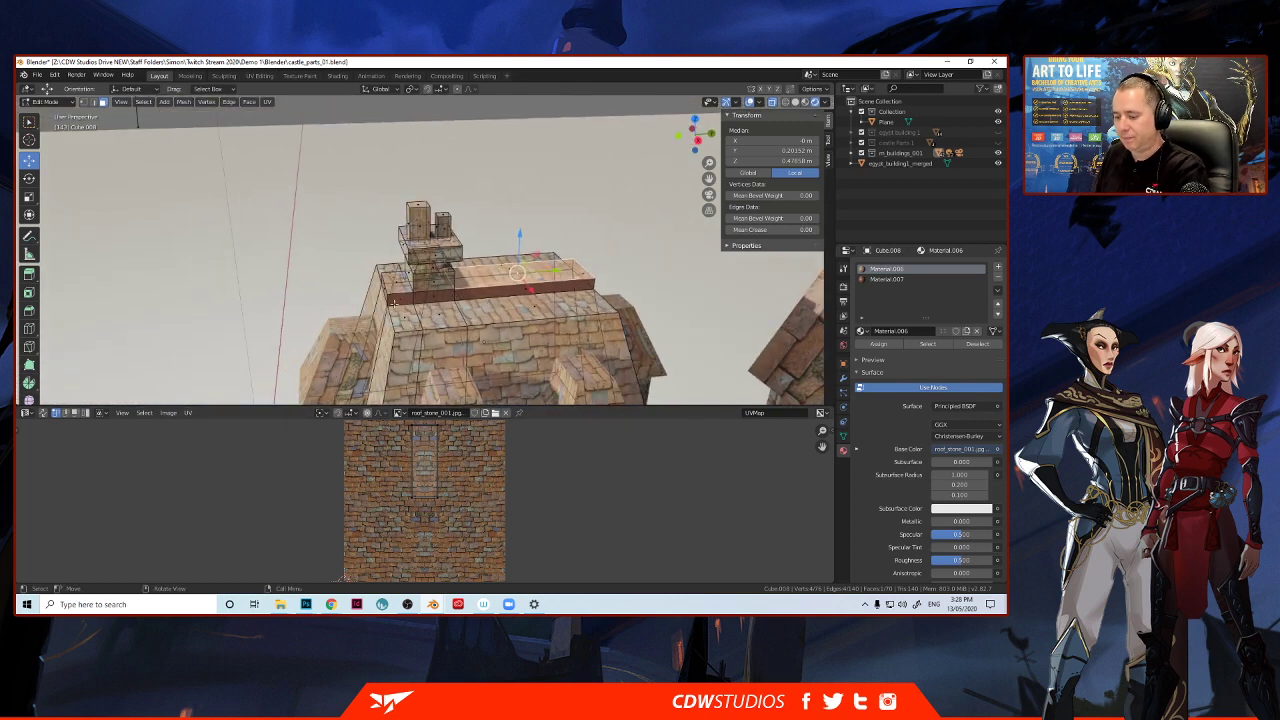
{"action": "left_click", "coordinate": [406, 284], "text": "shift"}
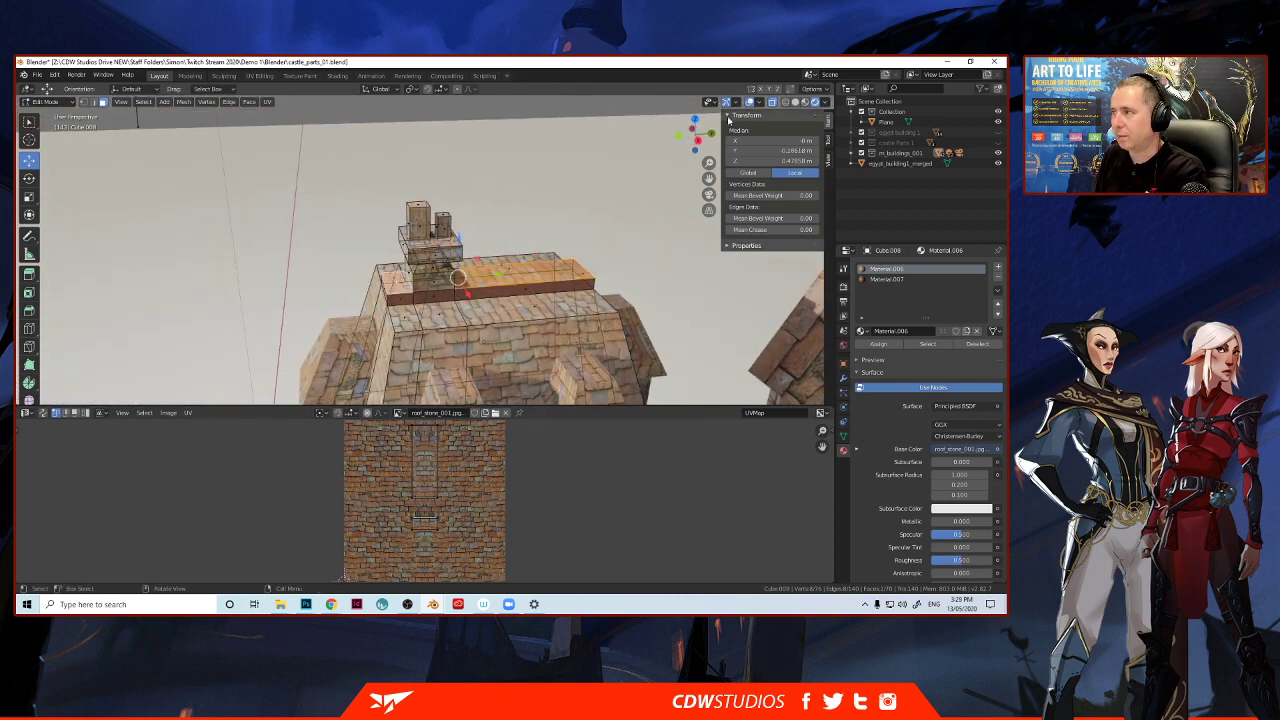
Turn off X-ray, assign Material.007 to the ridge's top faces, and clear the selection.
{"action": "left_click", "coordinate": [771, 102]}
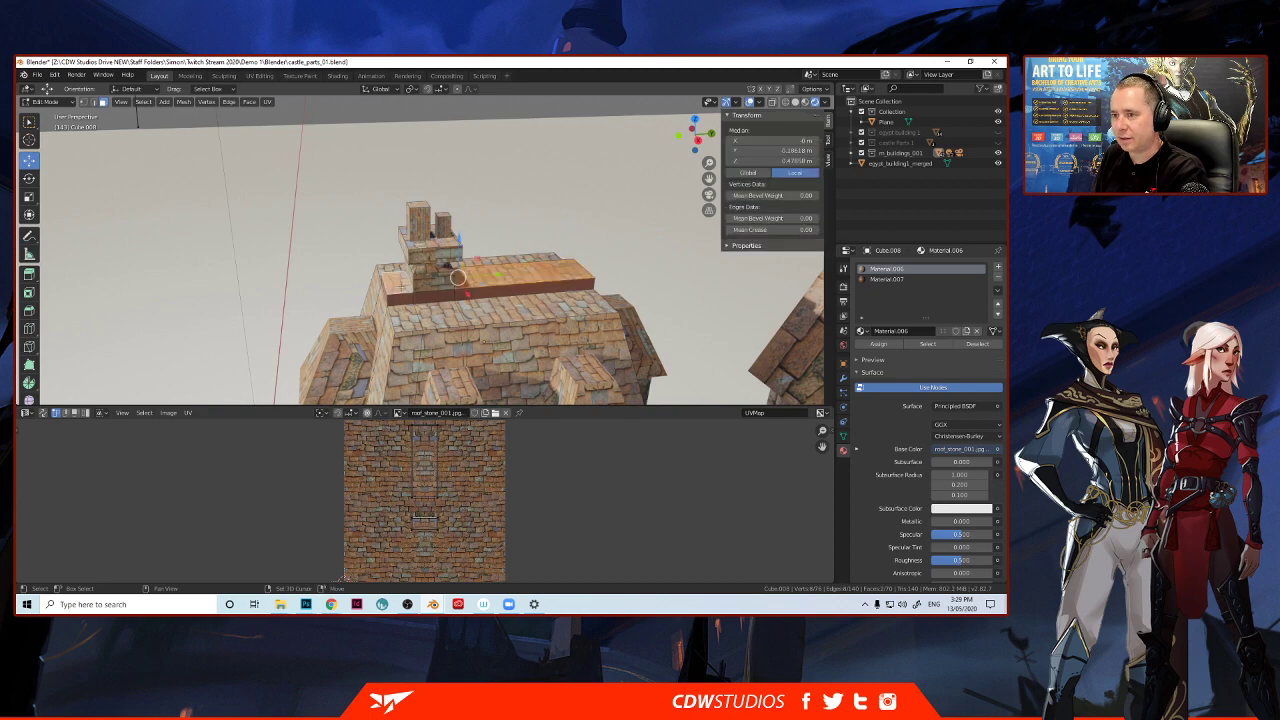
{"action": "middle_click_drag", "start_coordinate": [440, 300], "coordinate": [335, 300]}
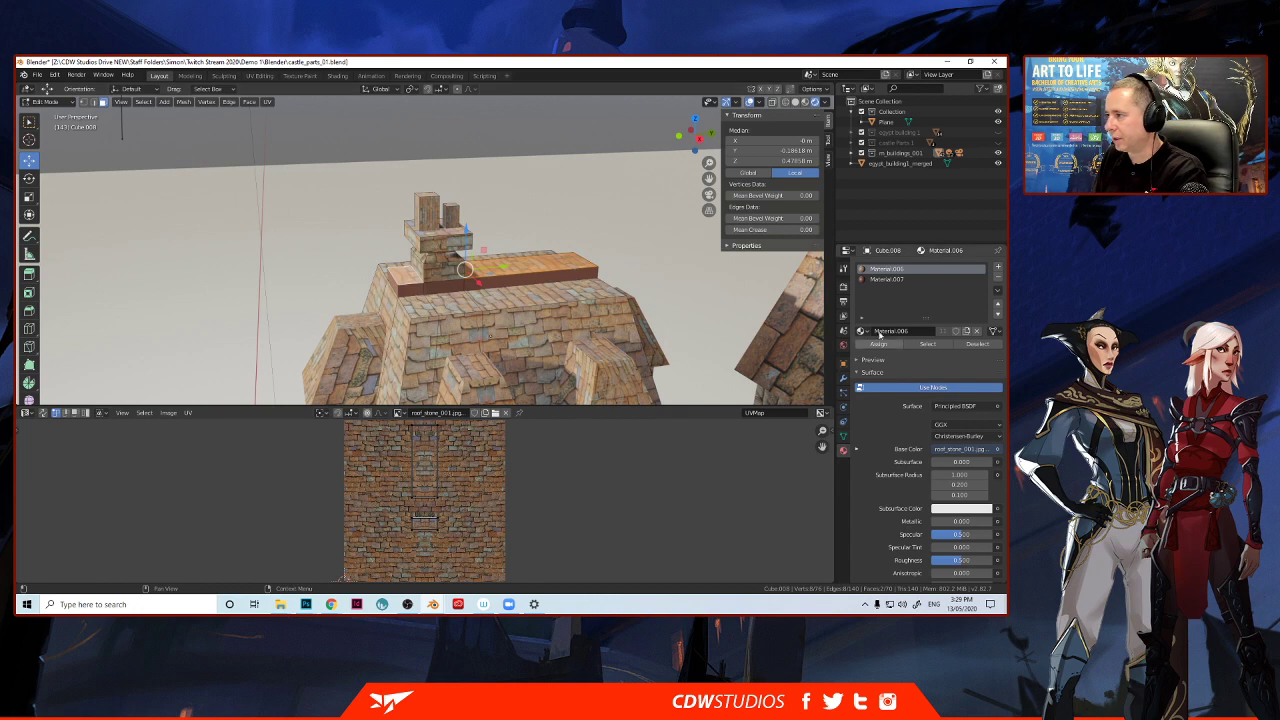
{"action": "left_click", "coordinate": [884, 279]}
{"action": "left_click", "coordinate": [878, 343]}
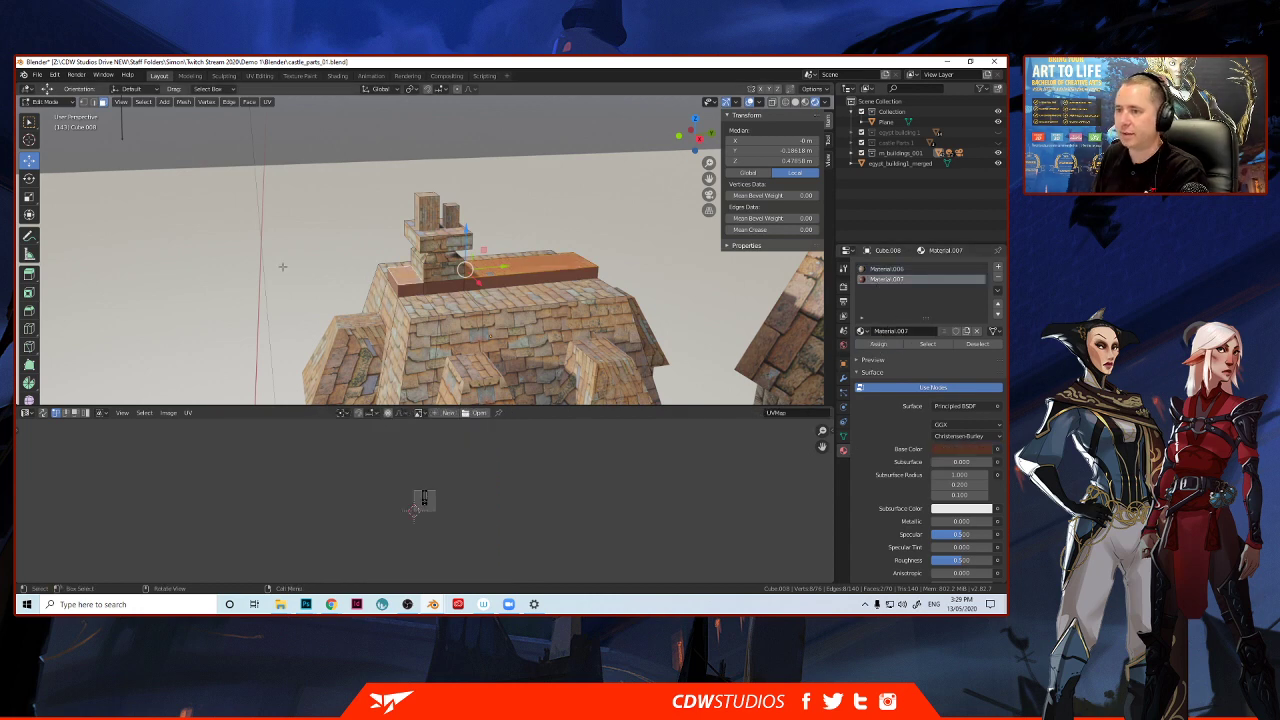
{"action": "left_click", "coordinate": [338, 238]}
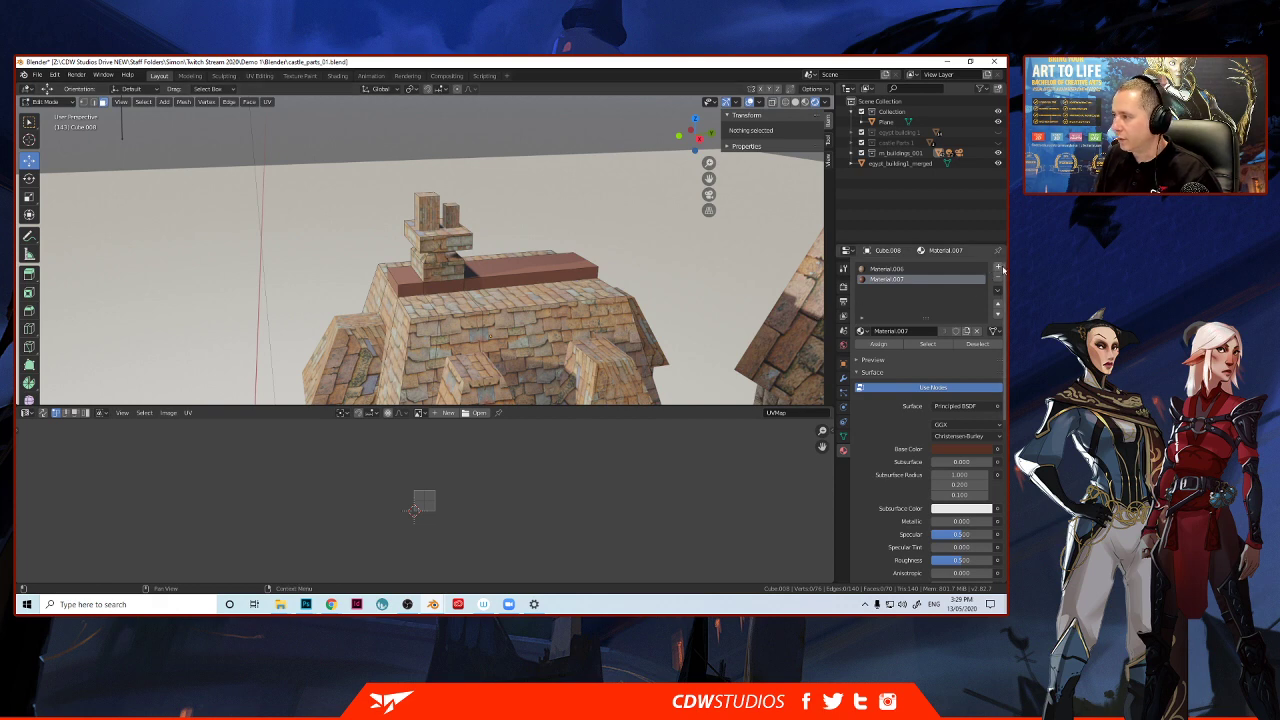
{"action": "left_click", "coordinate": [862, 332]}
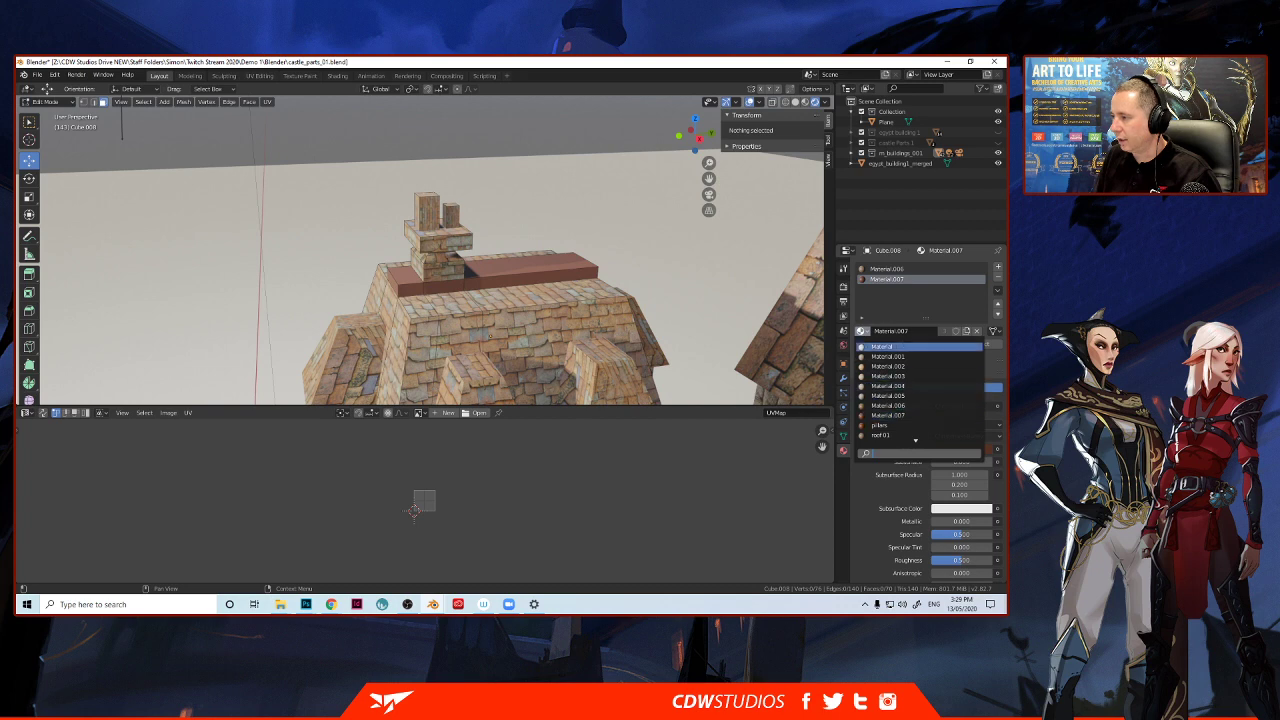
{"action": "left_click", "coordinate": [930, 297]}
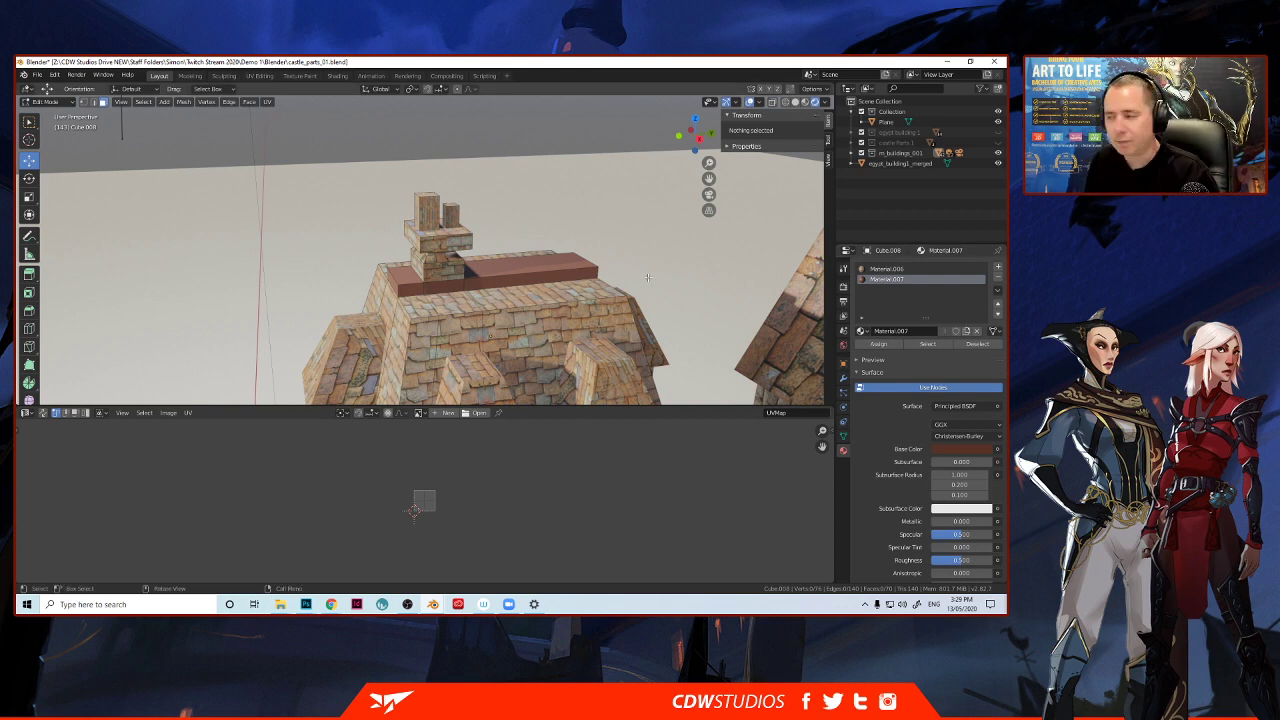
Select all faces of the chimney above the ridge in right orthographic view with X-ray on.
{"action": "middle_click_drag", "start_coordinate": [648, 278], "coordinate": [515, 281]}
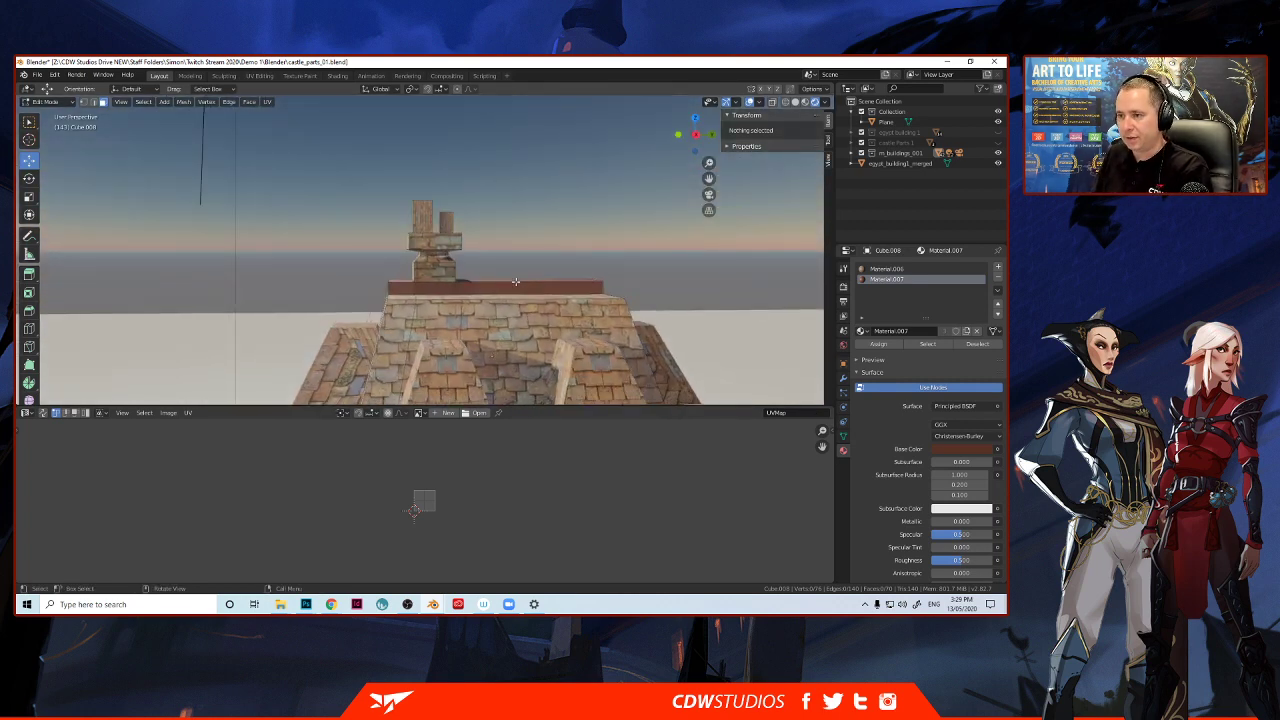
{"action": "scroll", "coordinate": [480, 276], "scroll_direction": "up", "scroll_amount": 2}
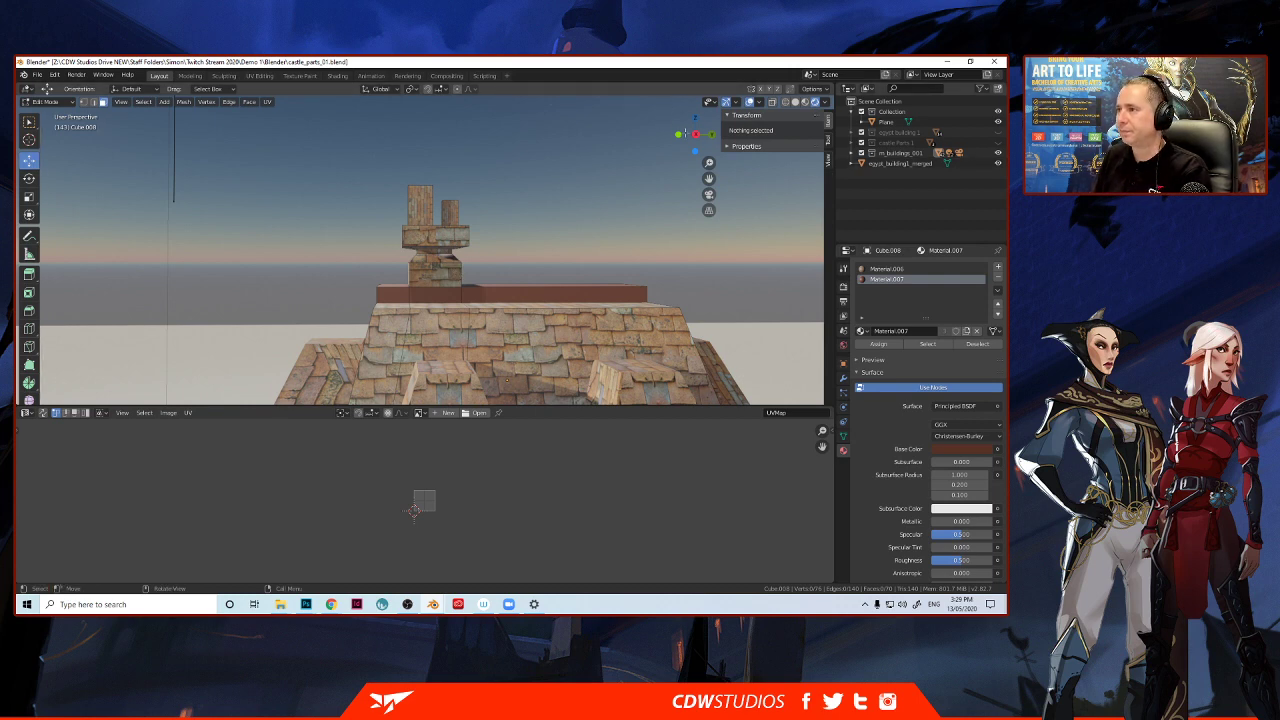
{"action": "left_click", "coordinate": [696, 134]}
{"action": "left_click", "coordinate": [696, 134]}
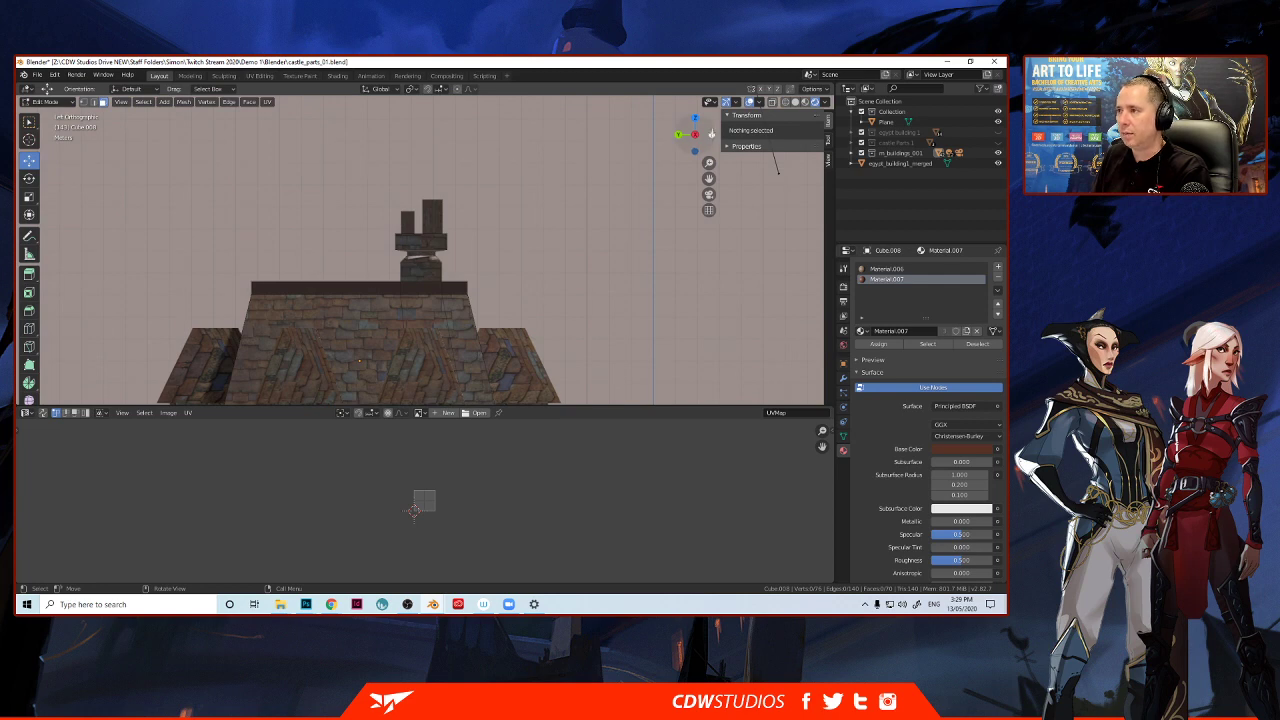
{"action": "key", "text": "ctrl+KP_3"}
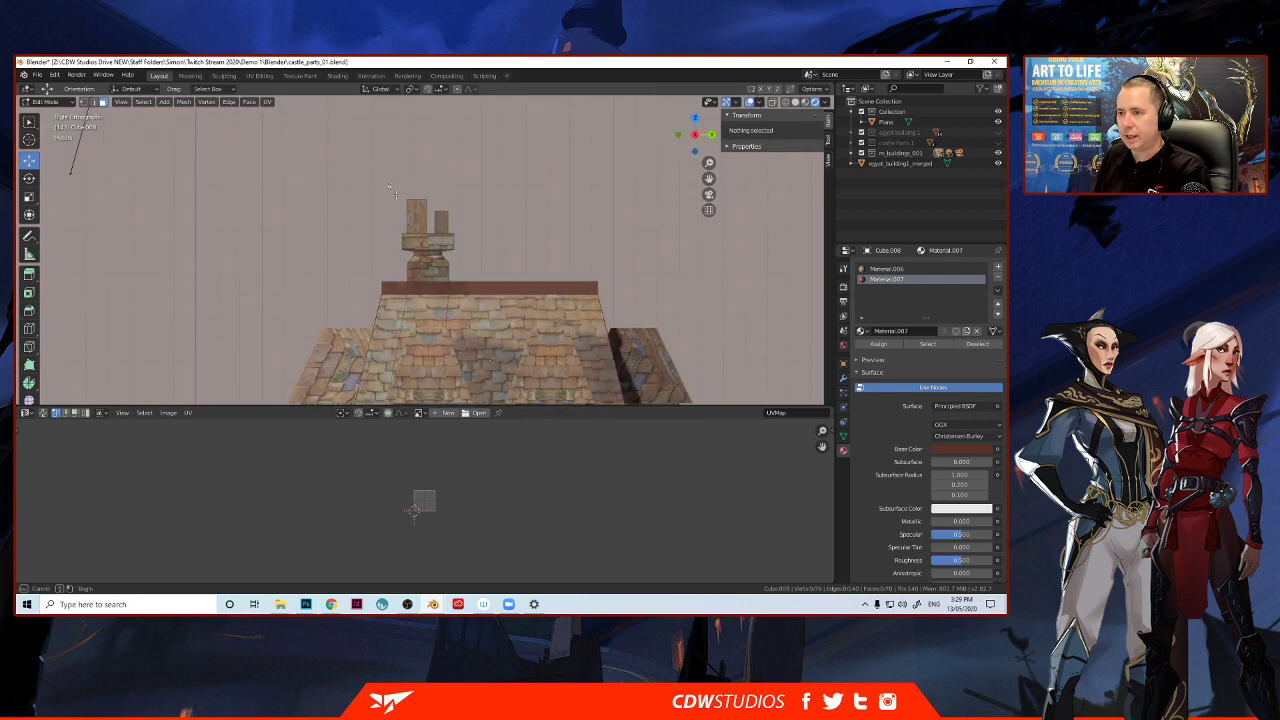
{"action": "left_click_drag", "start_coordinate": [390, 183], "coordinate": [478, 280]}
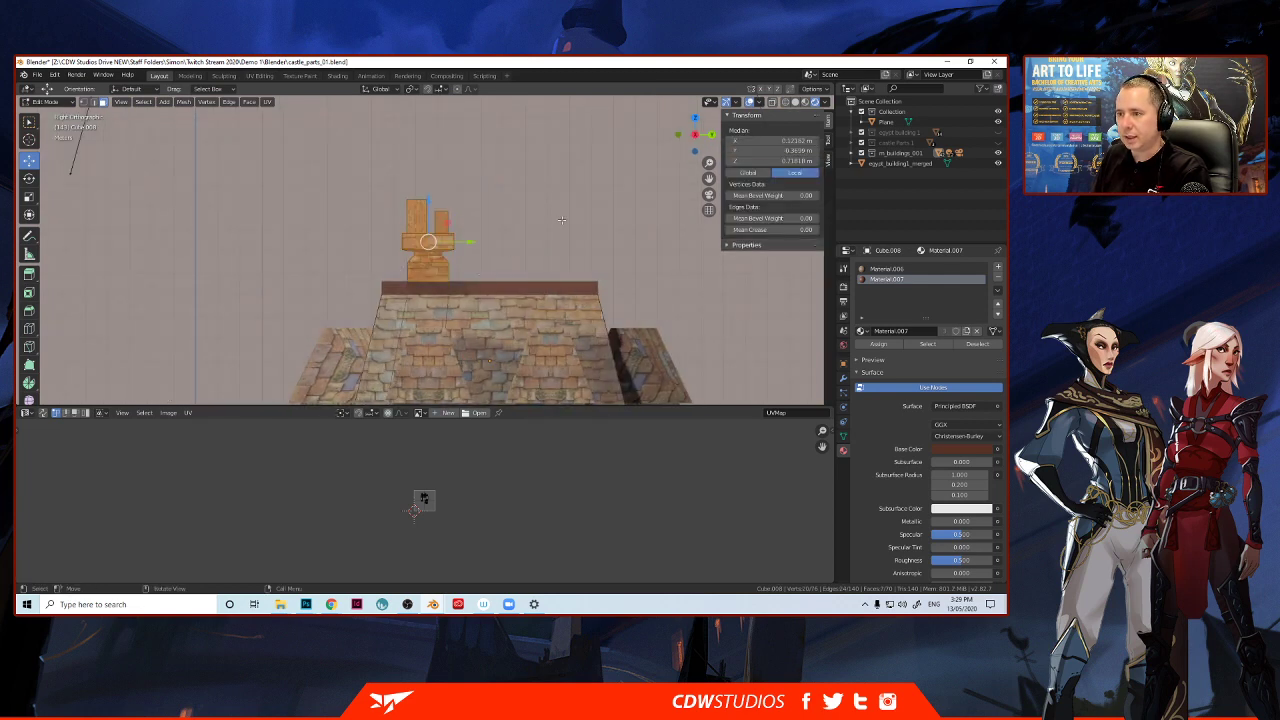
{"action": "left_click", "coordinate": [773, 102]}
{"action": "left_click_drag", "start_coordinate": [378, 163], "coordinate": [468, 276]}
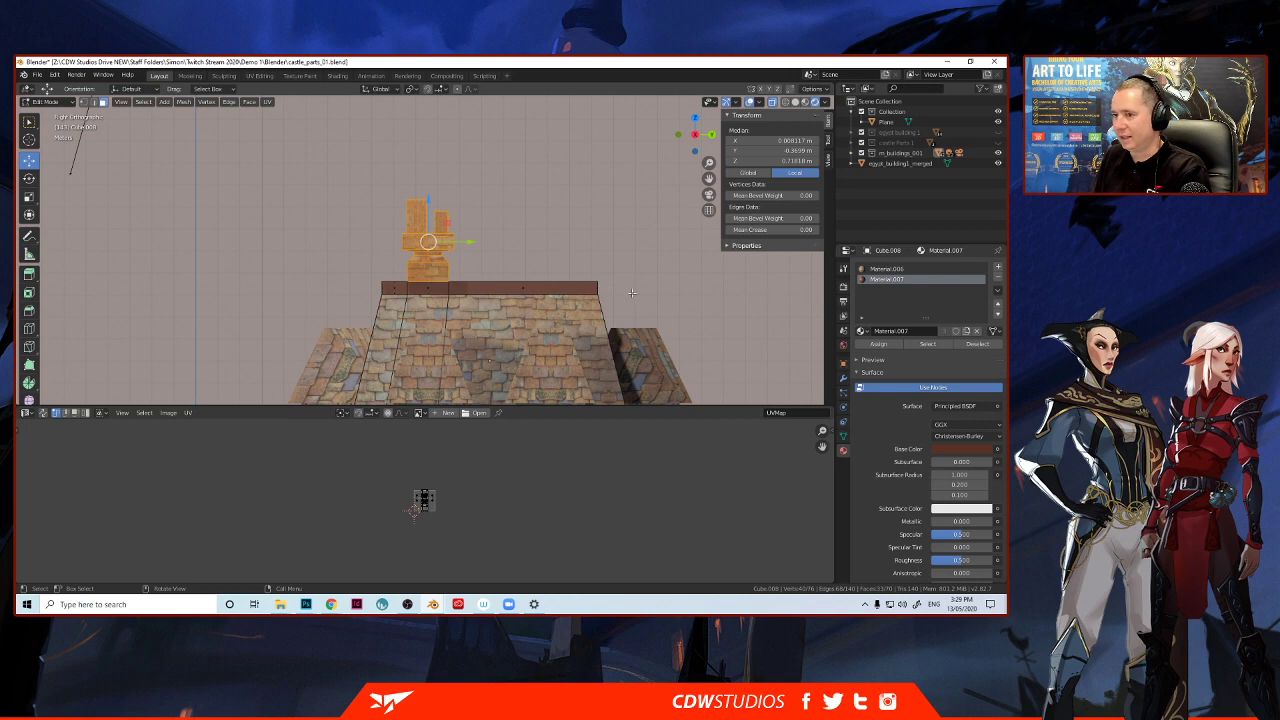
Clear the chimney face selection and return the roof object to Object Mode.
{"action": "left_click", "coordinate": [540, 217]}
{"action": "scroll", "coordinate": [541, 317], "scroll_direction": "down", "scroll_amount": 3}
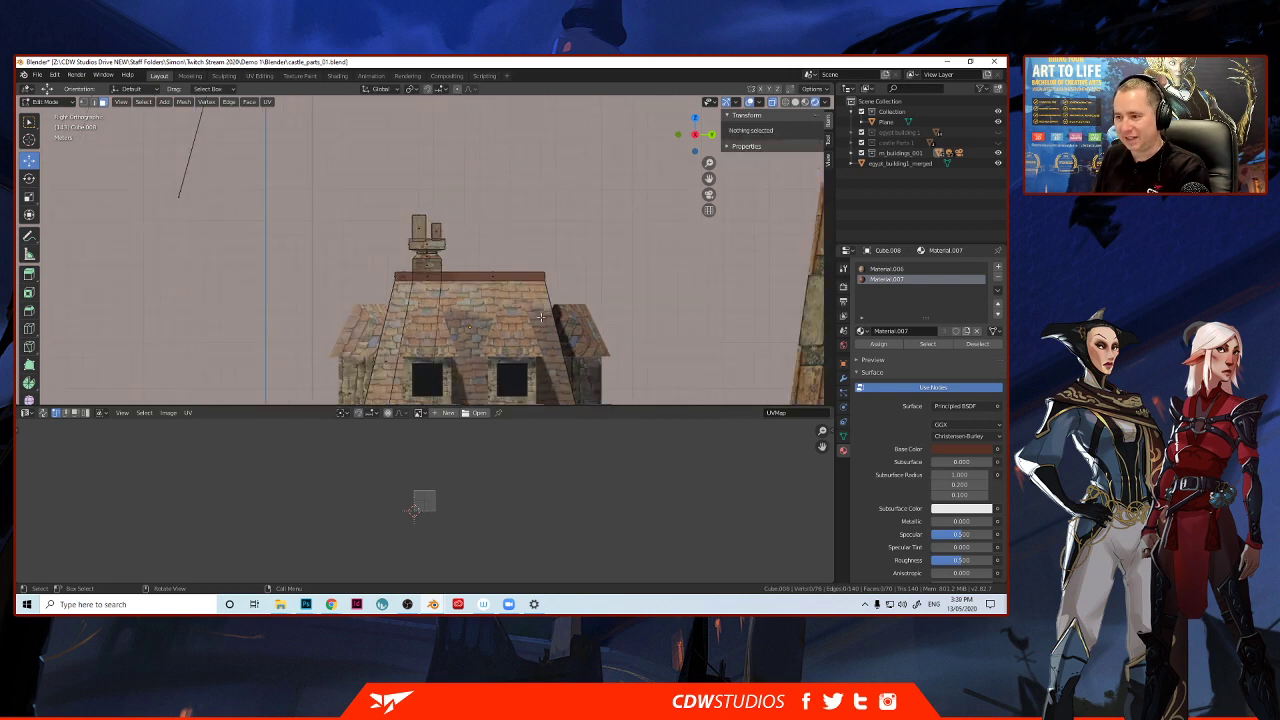
{"action": "key", "text": "Tab"}
{"action": "scroll", "coordinate": [483, 357], "scroll_direction": "down", "scroll_amount": 2}
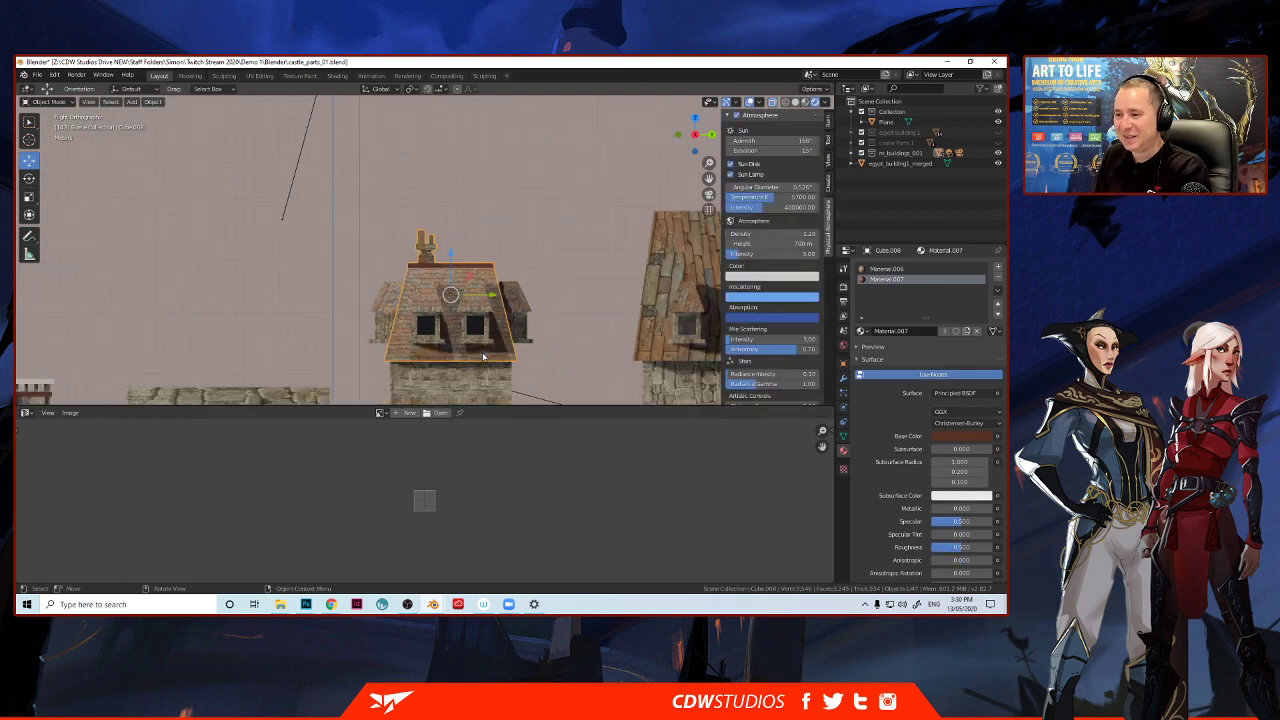
Rename the material of the stone wall block under the roof to castle_wall.
{"action": "left_click", "coordinate": [433, 397]}
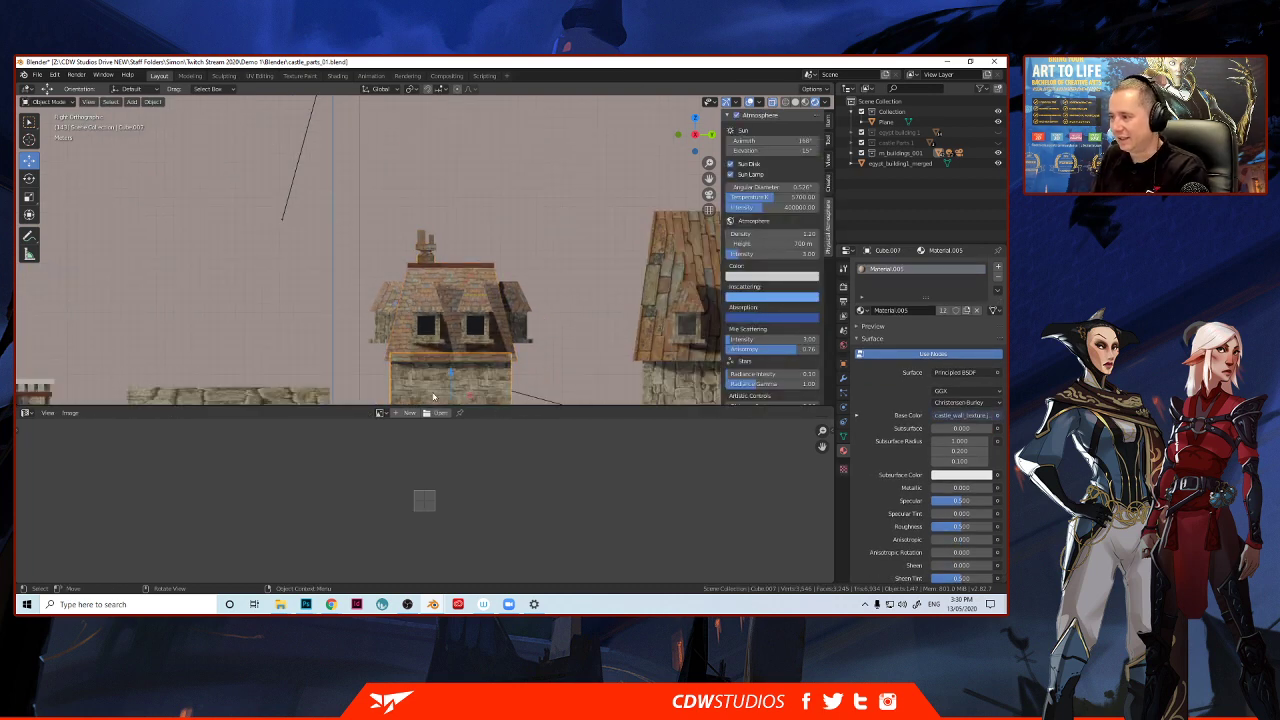
{"action": "key", "text": "Tab"}
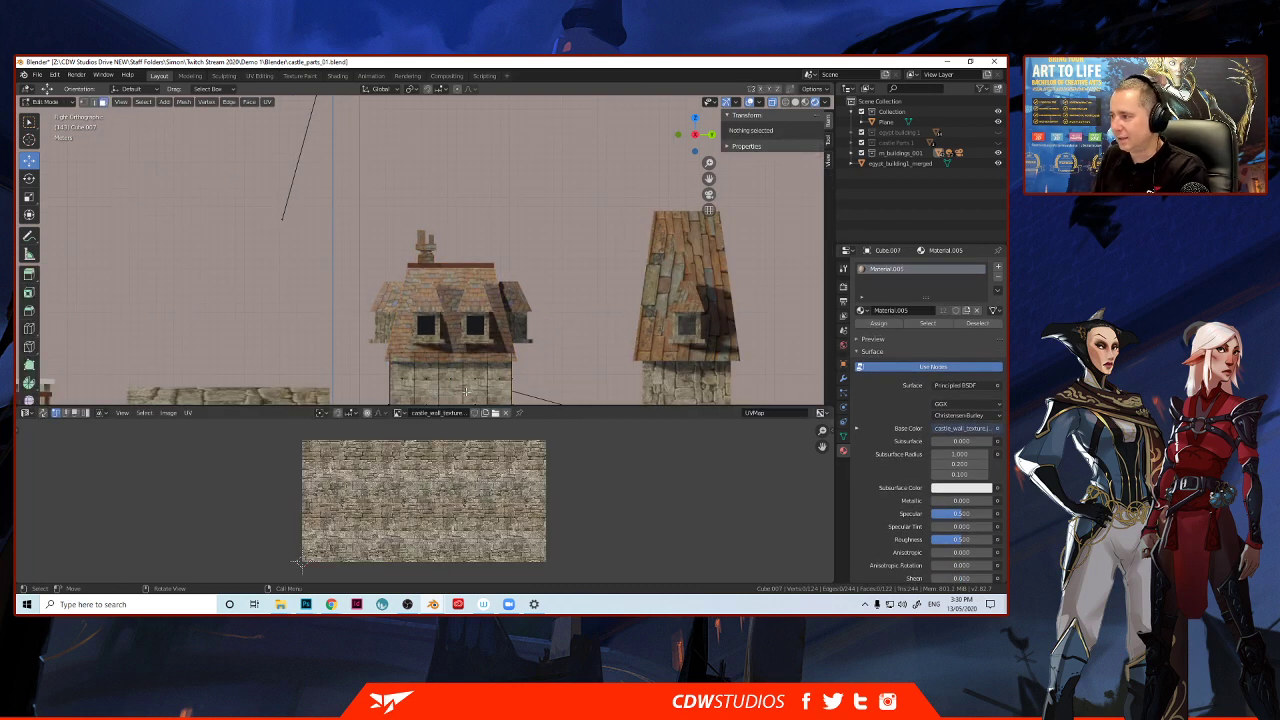
{"action": "double_click", "coordinate": [887, 270]}
{"action": "key", "text": "BackSpace"}
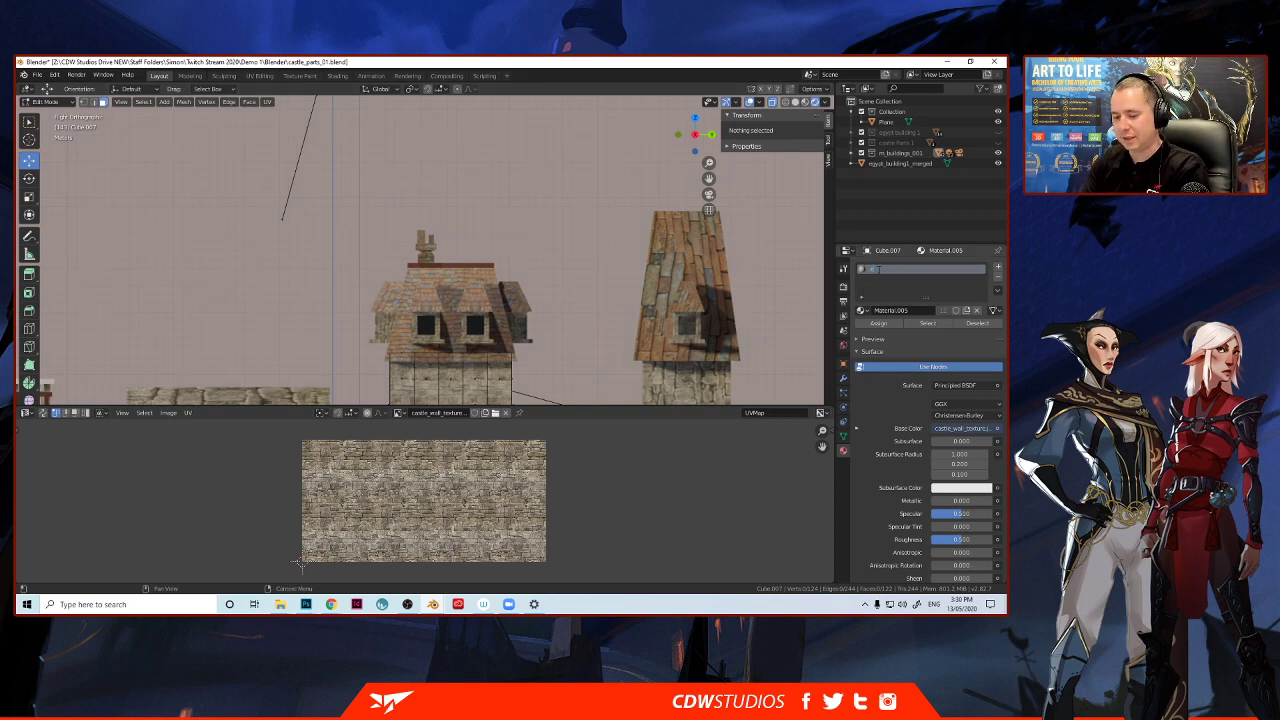
{"action": "type", "text": "castle "}
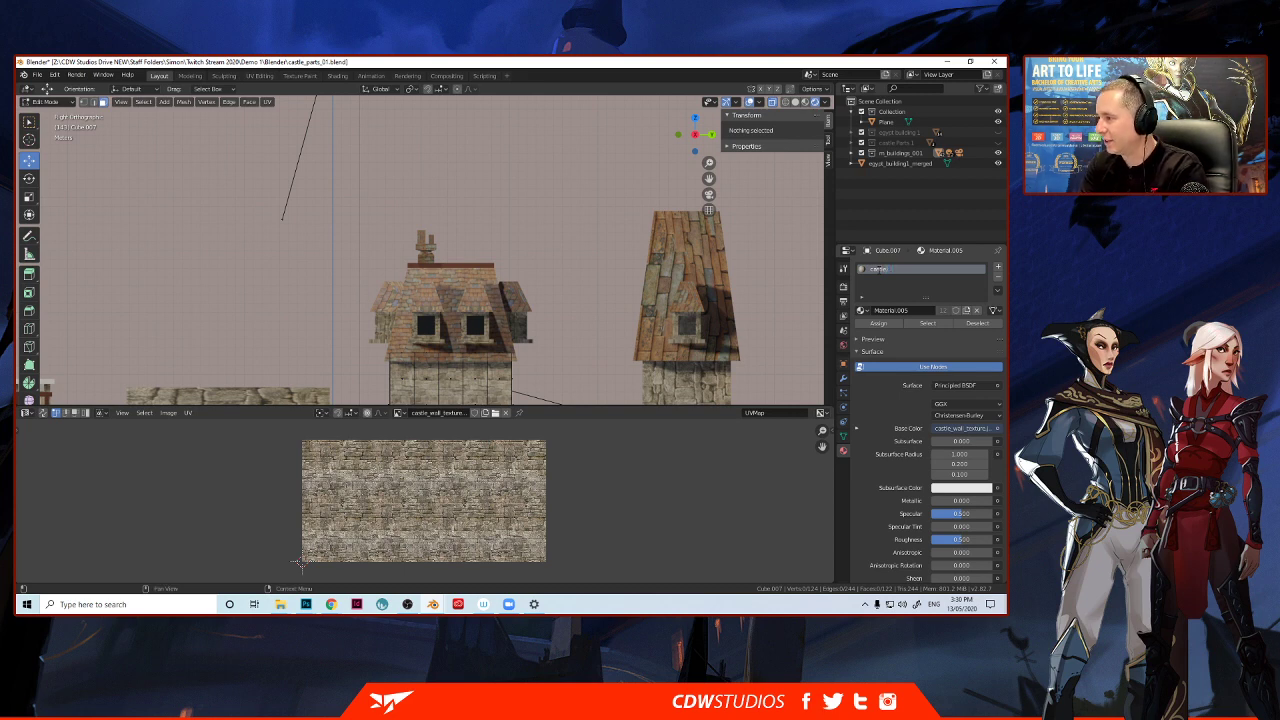
{"action": "type", "text": "_w"}
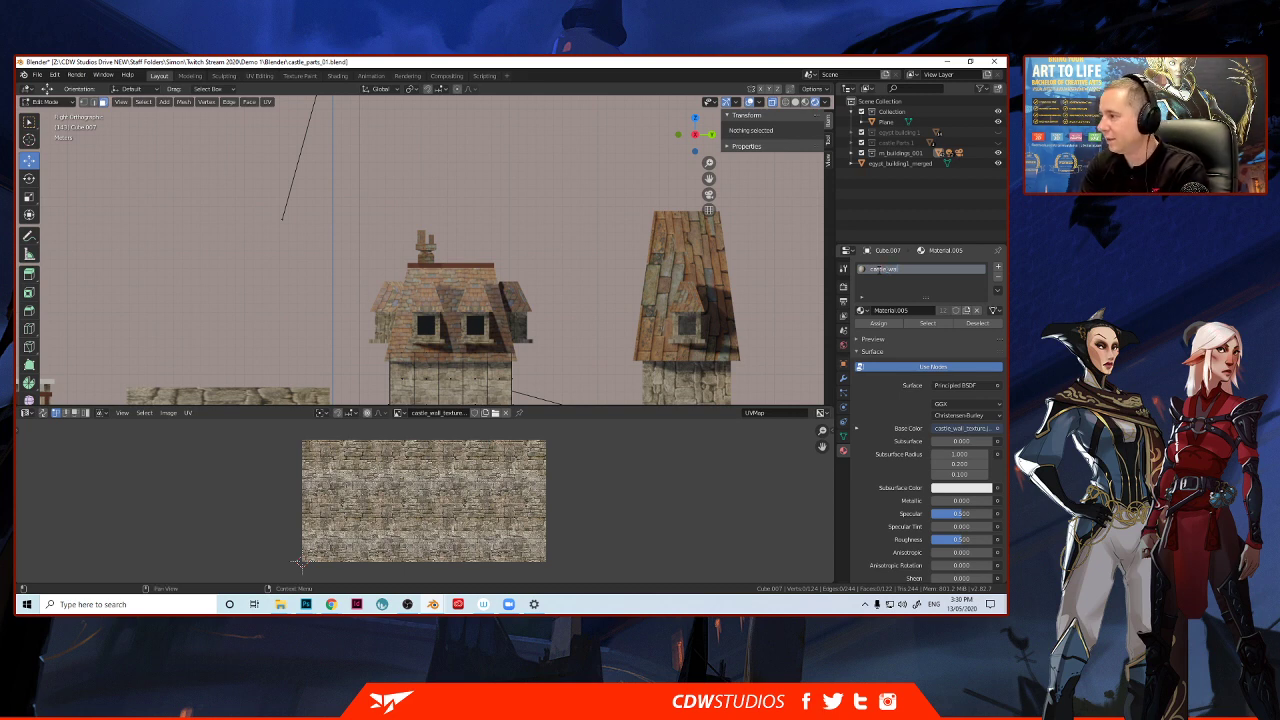
{"action": "type", "text": "all"}
{"action": "key", "text": "Return"}
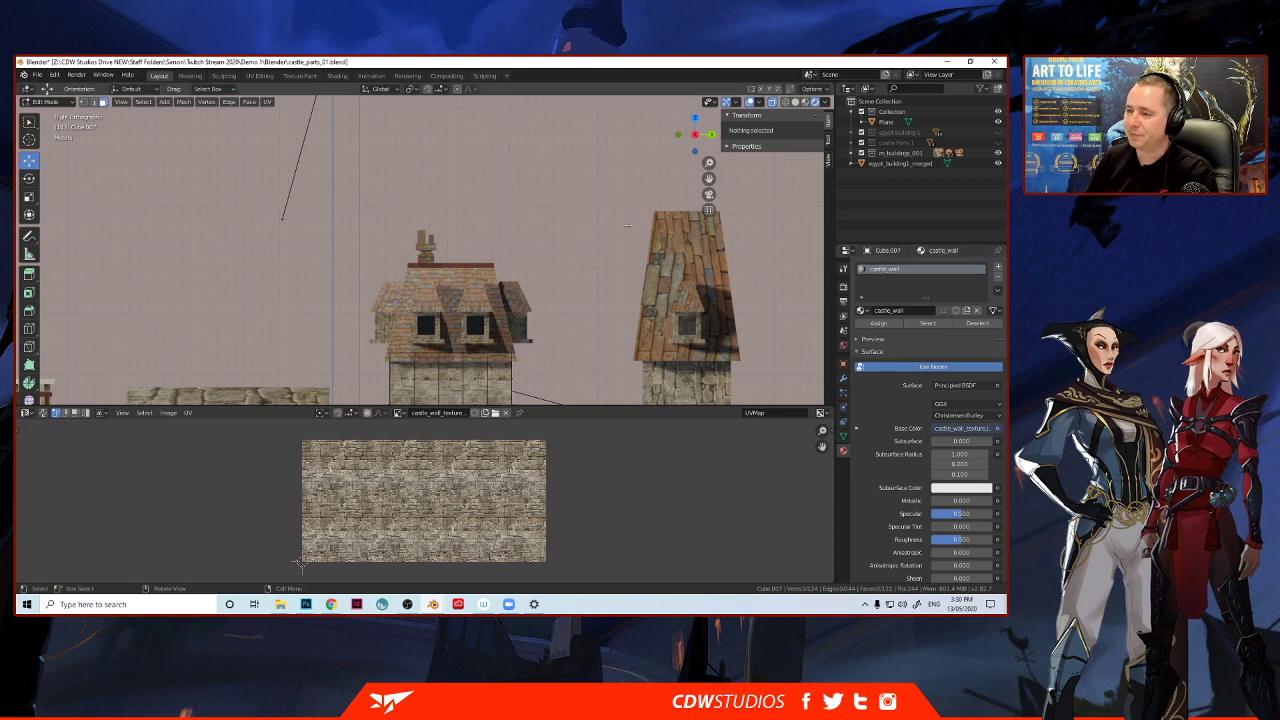
Select all chimney faces above the ridge in the roof object's Edit Mode.
{"action": "scroll", "coordinate": [479, 282], "scroll_direction": "up", "scroll_amount": 1}
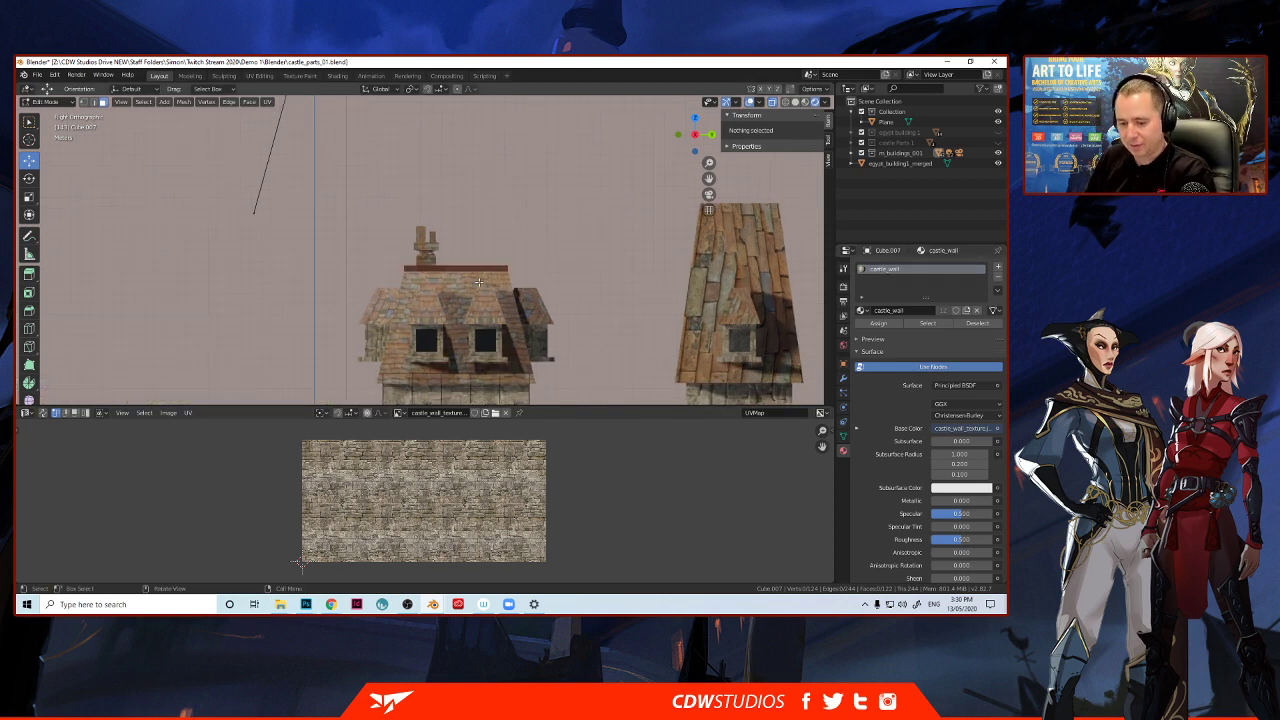
{"action": "key", "text": "Tab"}
{"action": "scroll", "coordinate": [382, 263], "scroll_direction": "up", "scroll_amount": 1}
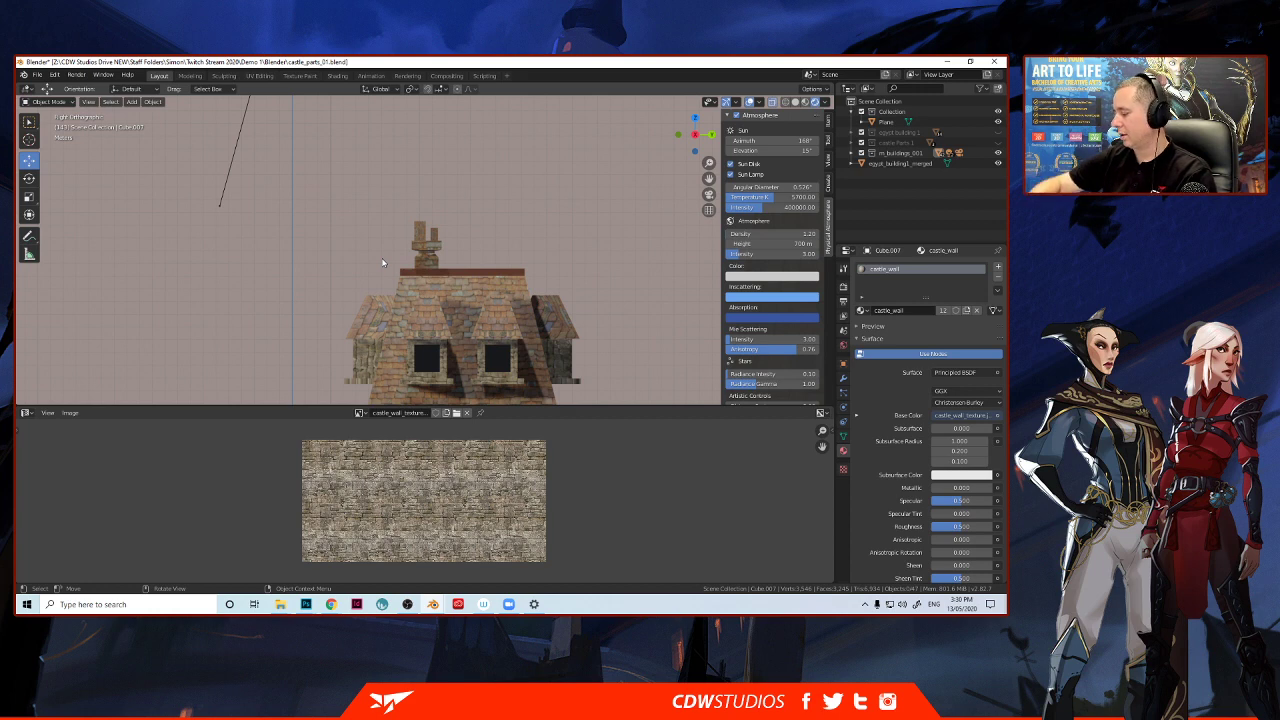
{"action": "scroll", "coordinate": [390, 260], "scroll_direction": "up", "scroll_amount": 3}
{"action": "left_click", "coordinate": [396, 256]}
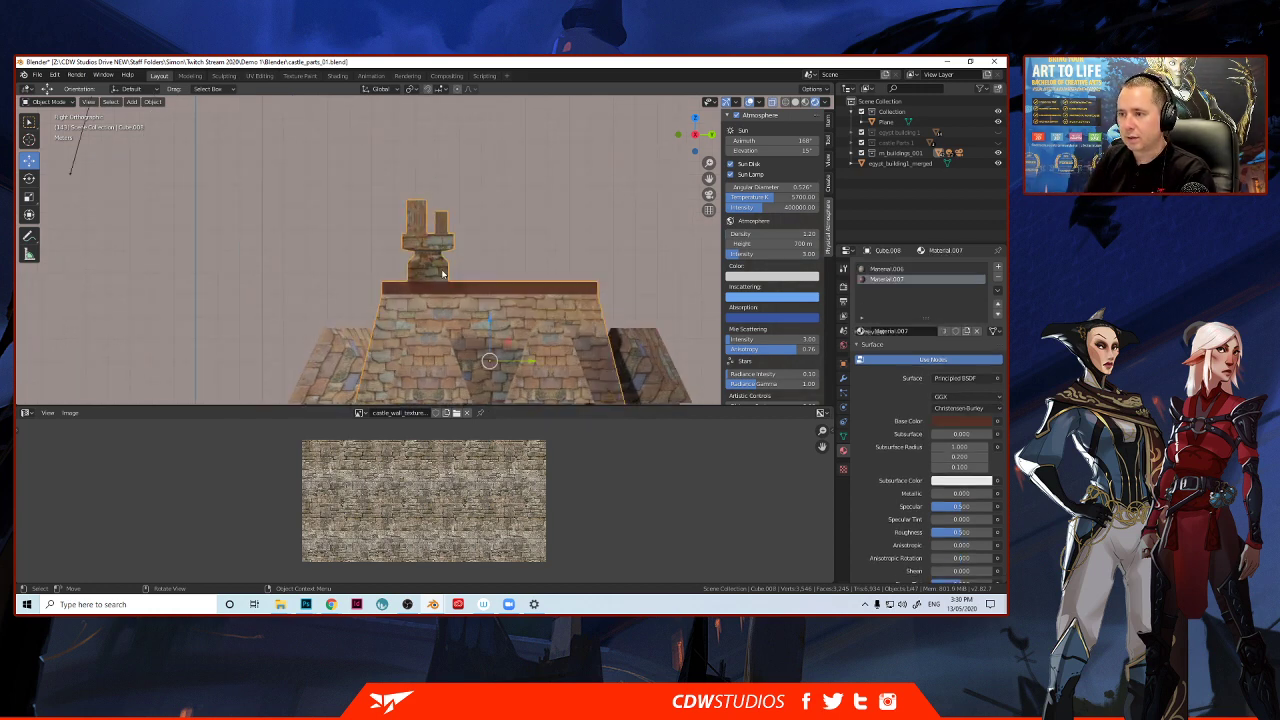
{"action": "key", "text": "Tab"}
{"action": "left_click_drag", "start_coordinate": [359, 178], "coordinate": [497, 282]}
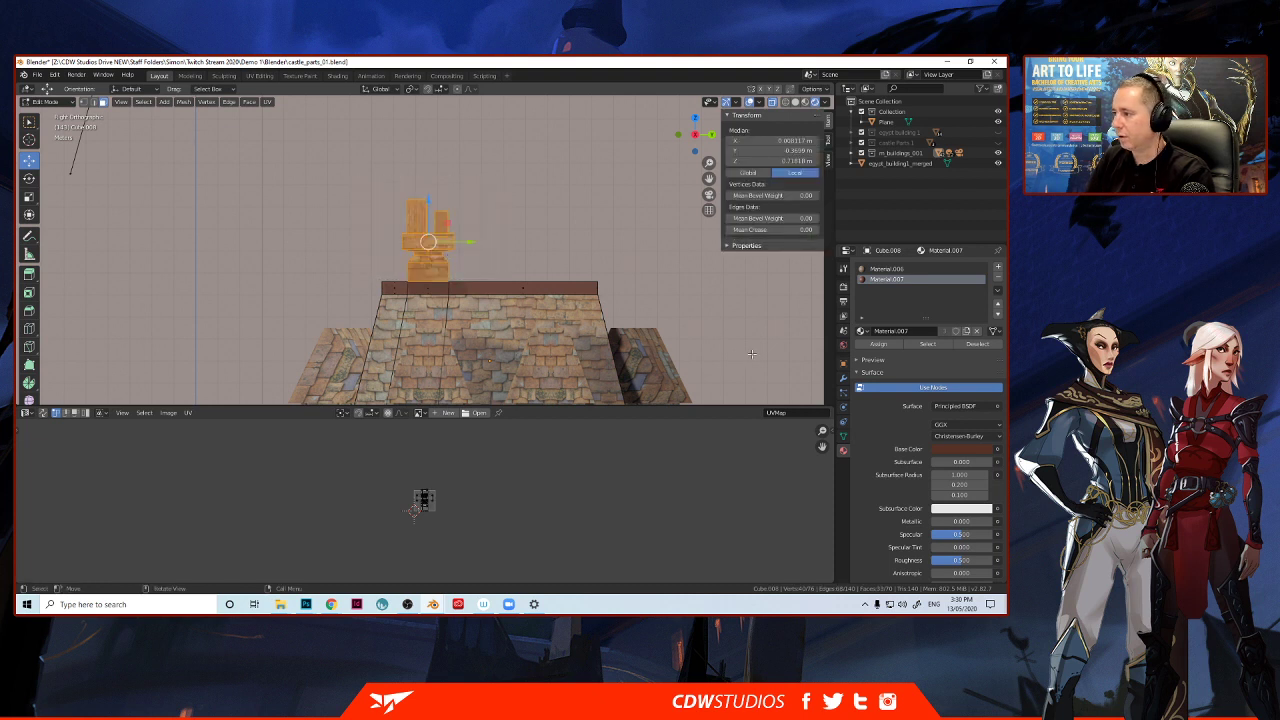
Add a material slot using castle_wall, assign it to the chimney faces, and clear the selection.
{"action": "left_click", "coordinate": [997, 267]}
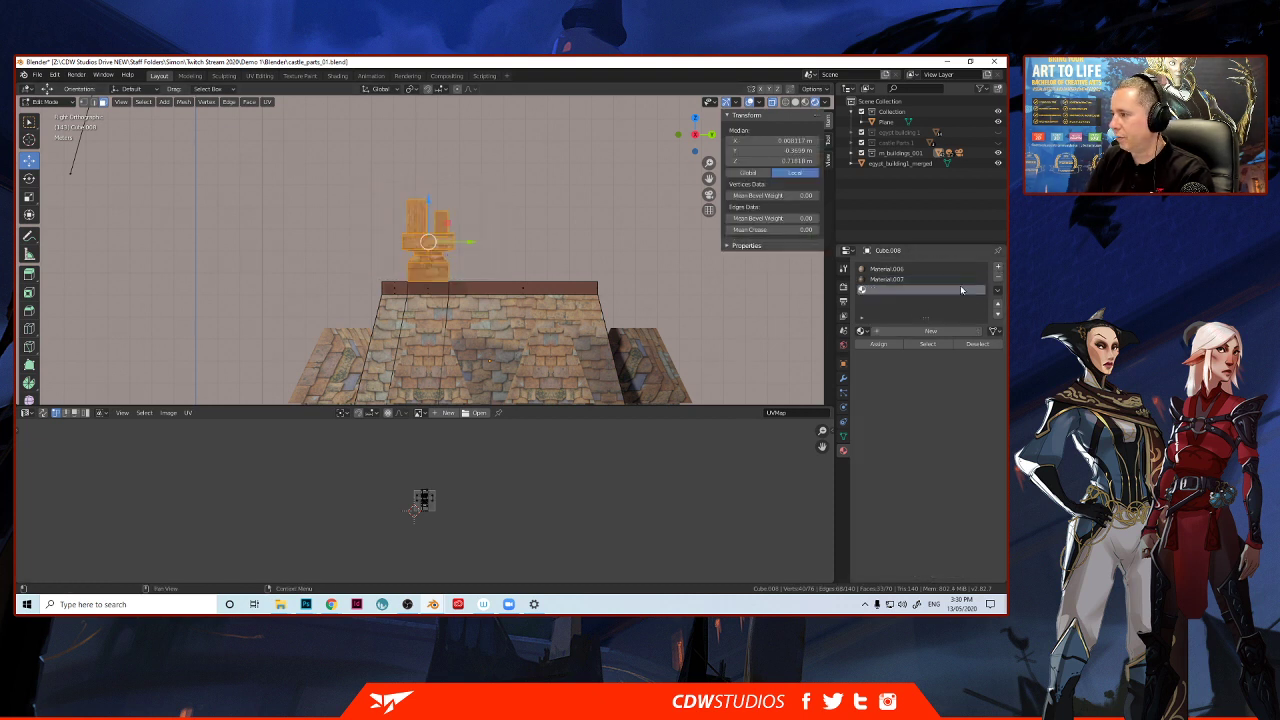
{"action": "left_click", "coordinate": [862, 331]}
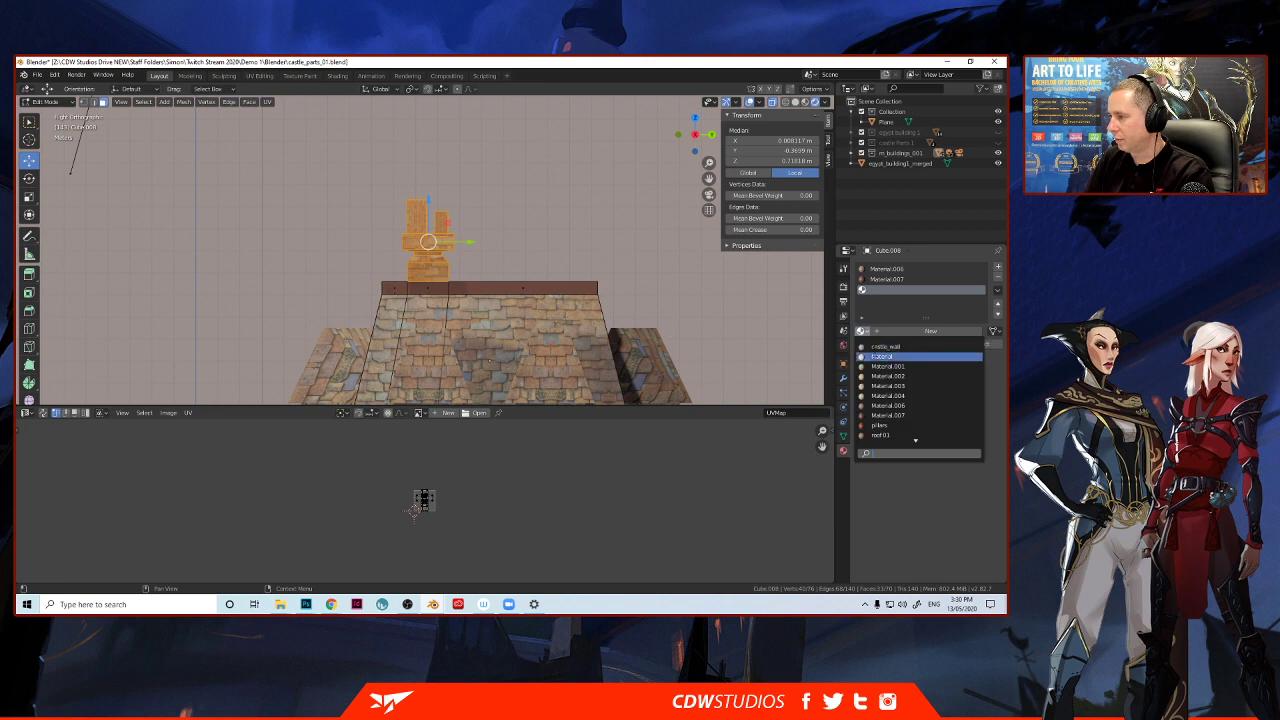
{"action": "left_click", "coordinate": [886, 346]}
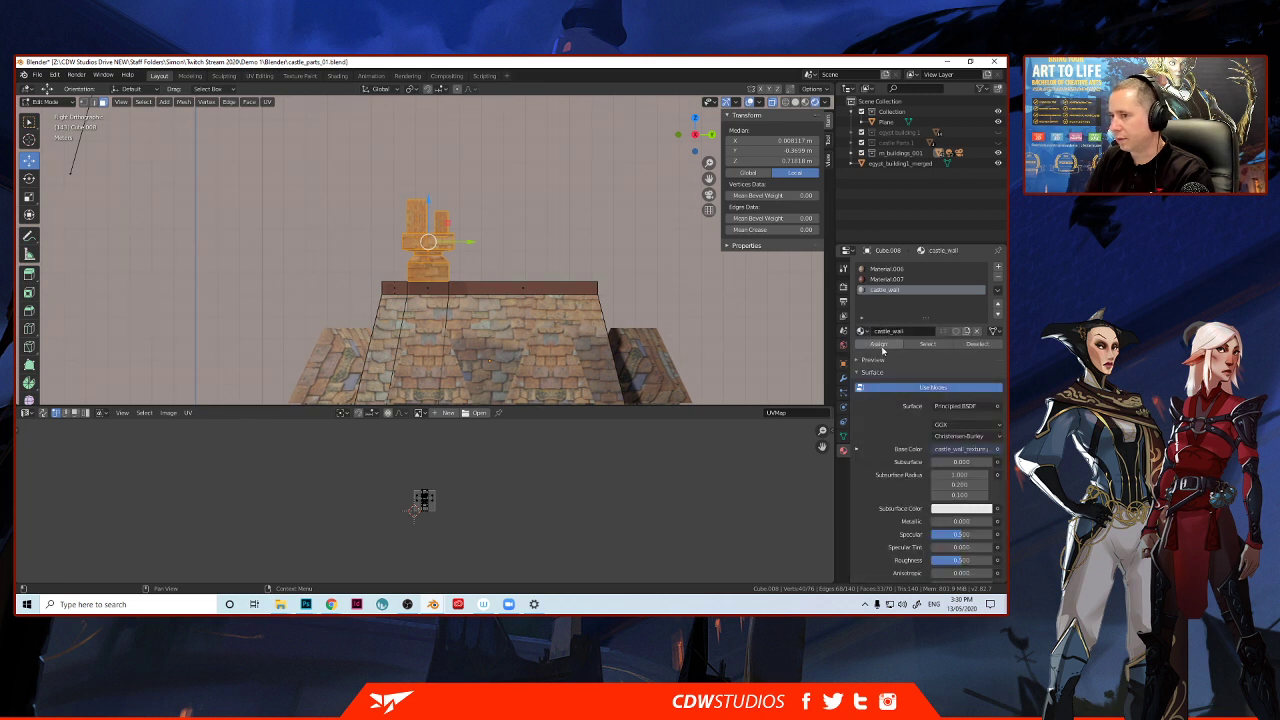
{"action": "left_click", "coordinate": [881, 345]}
{"action": "left_click", "coordinate": [340, 266]}
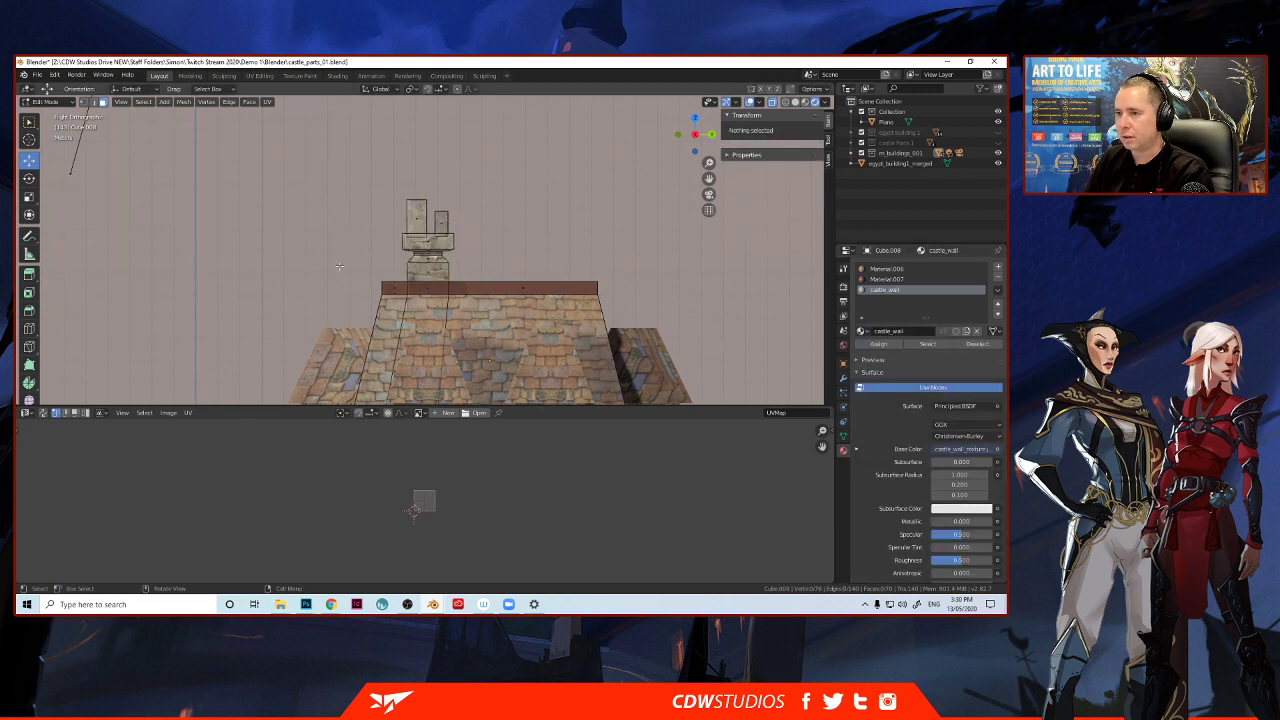
Try remapping the chimney faces' UVs with Cube Projection and check the resulting stone texture.
{"action": "scroll", "coordinate": [345, 270], "scroll_direction": "down", "scroll_amount": 2}
{"action": "scroll", "coordinate": [373, 293], "scroll_direction": "up", "scroll_amount": 3}
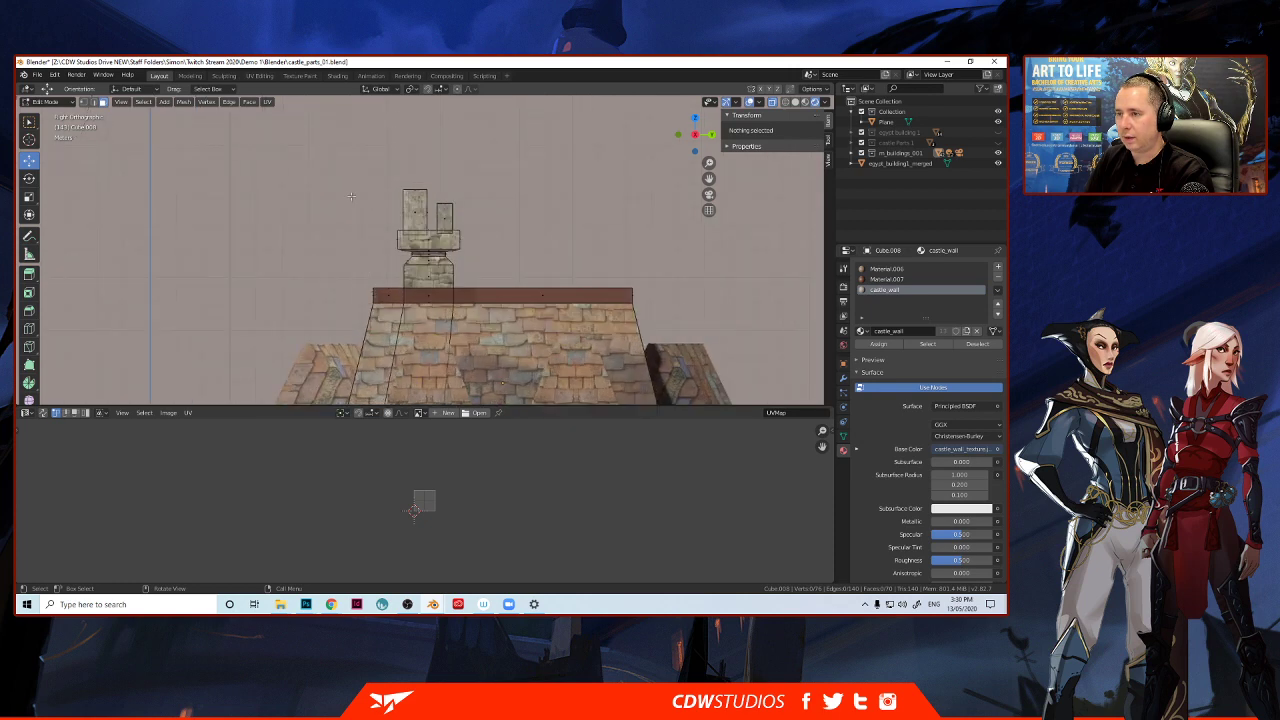
{"action": "left_click_drag", "start_coordinate": [352, 168], "coordinate": [497, 285]}
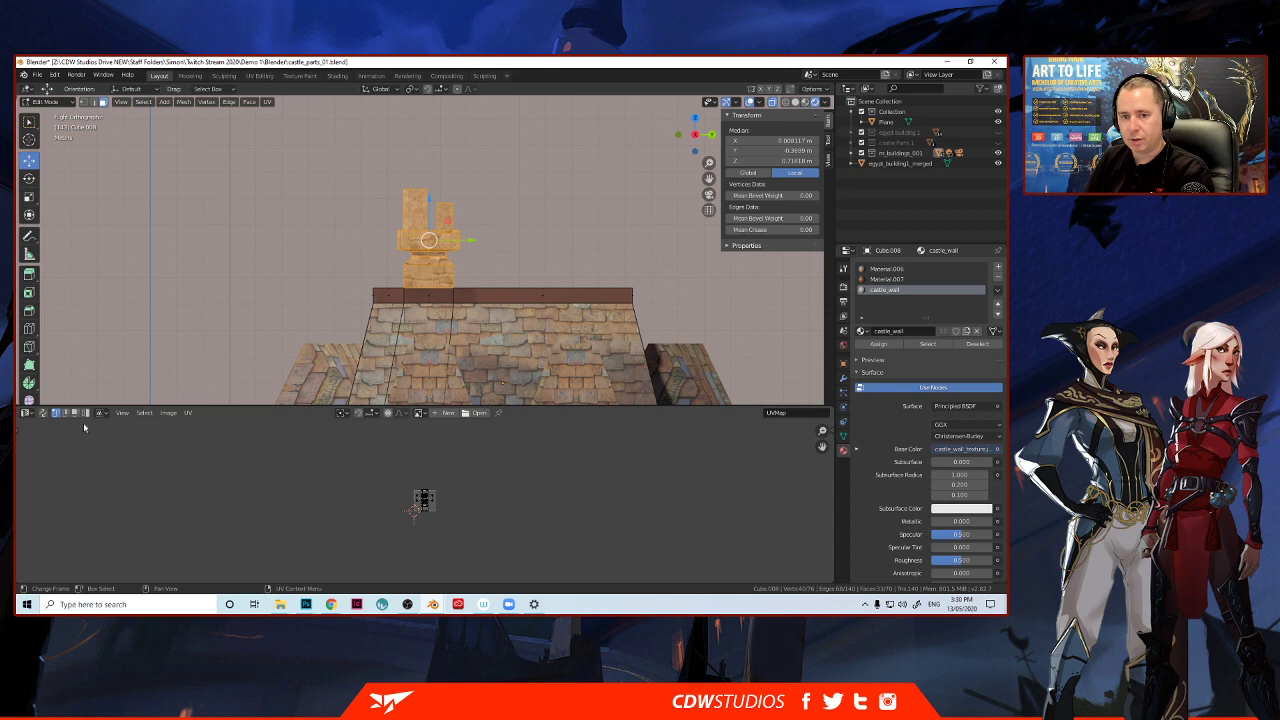
{"action": "key", "text": "Home"}
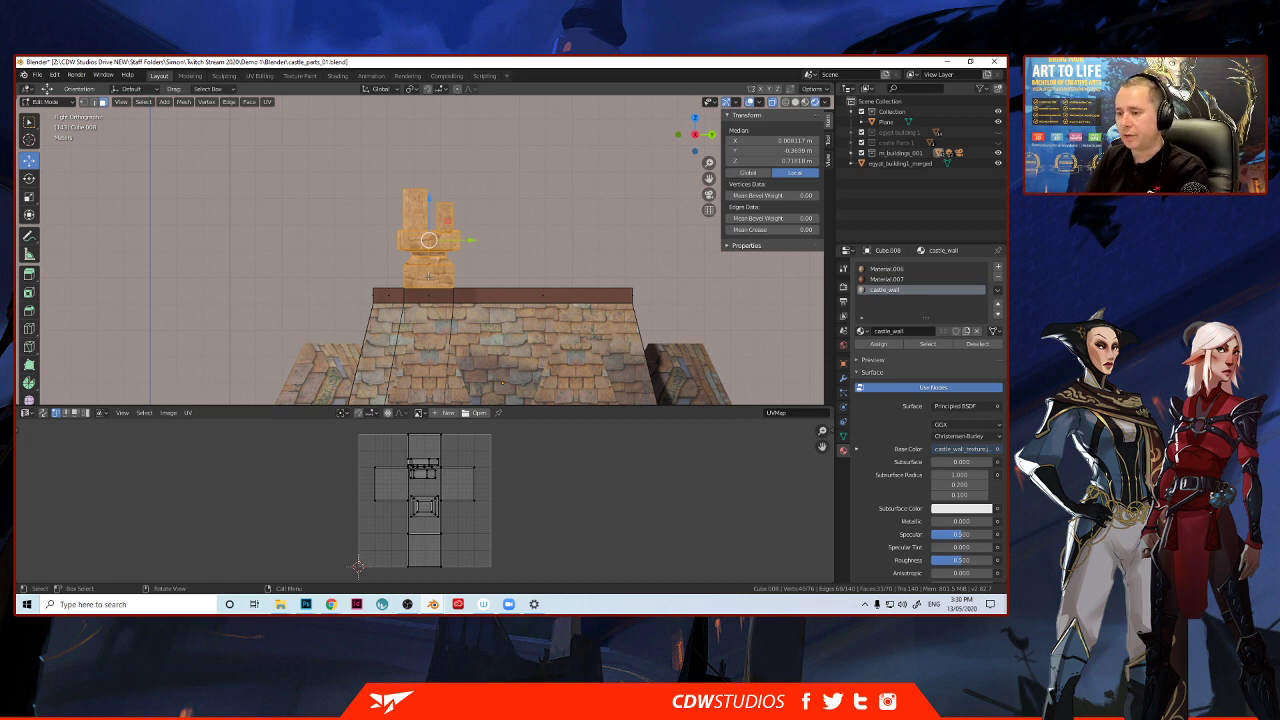
{"action": "key", "text": "u"}
{"action": "left_click", "coordinate": [429, 281]}
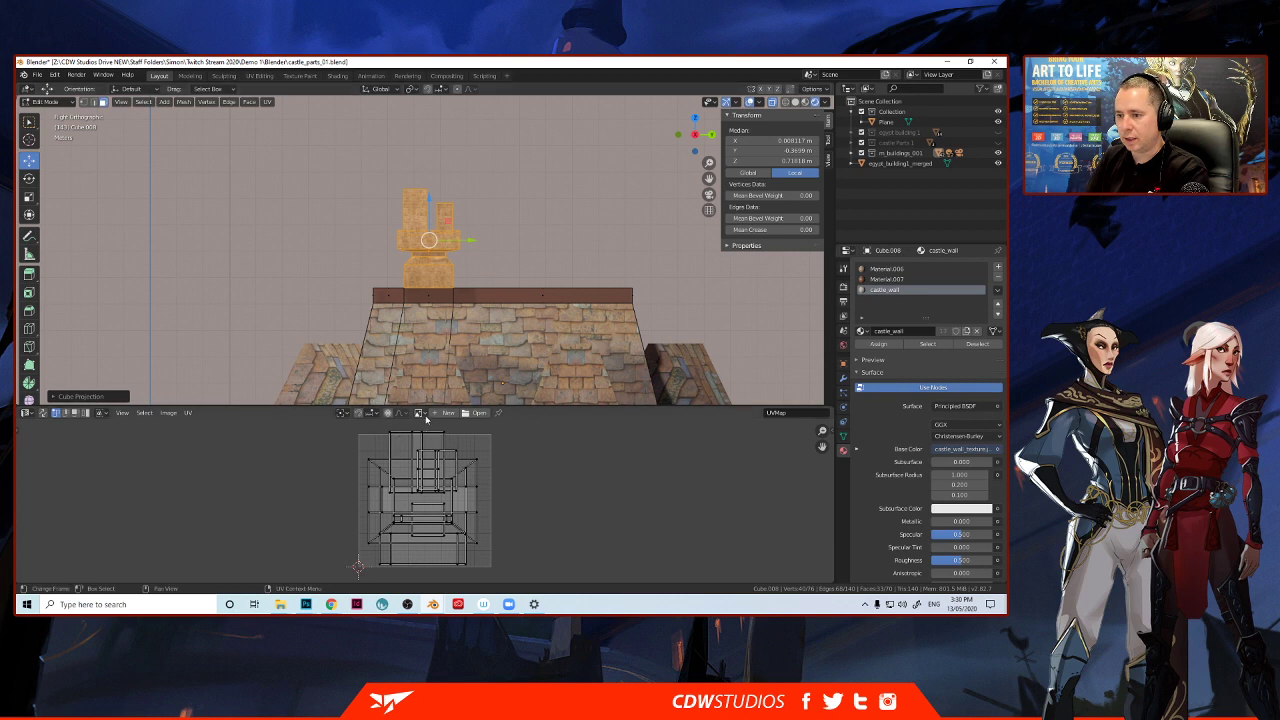
{"action": "left_click", "coordinate": [26, 413]}
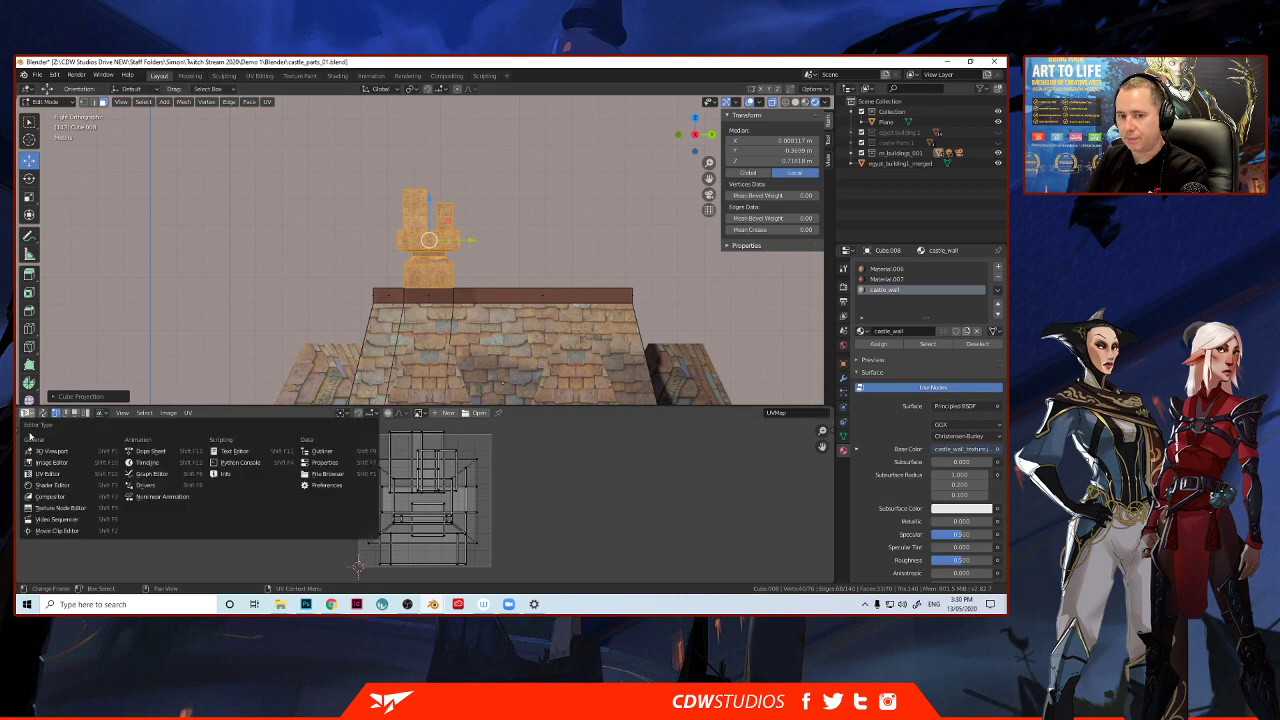
{"action": "left_click", "coordinate": [40, 474]}
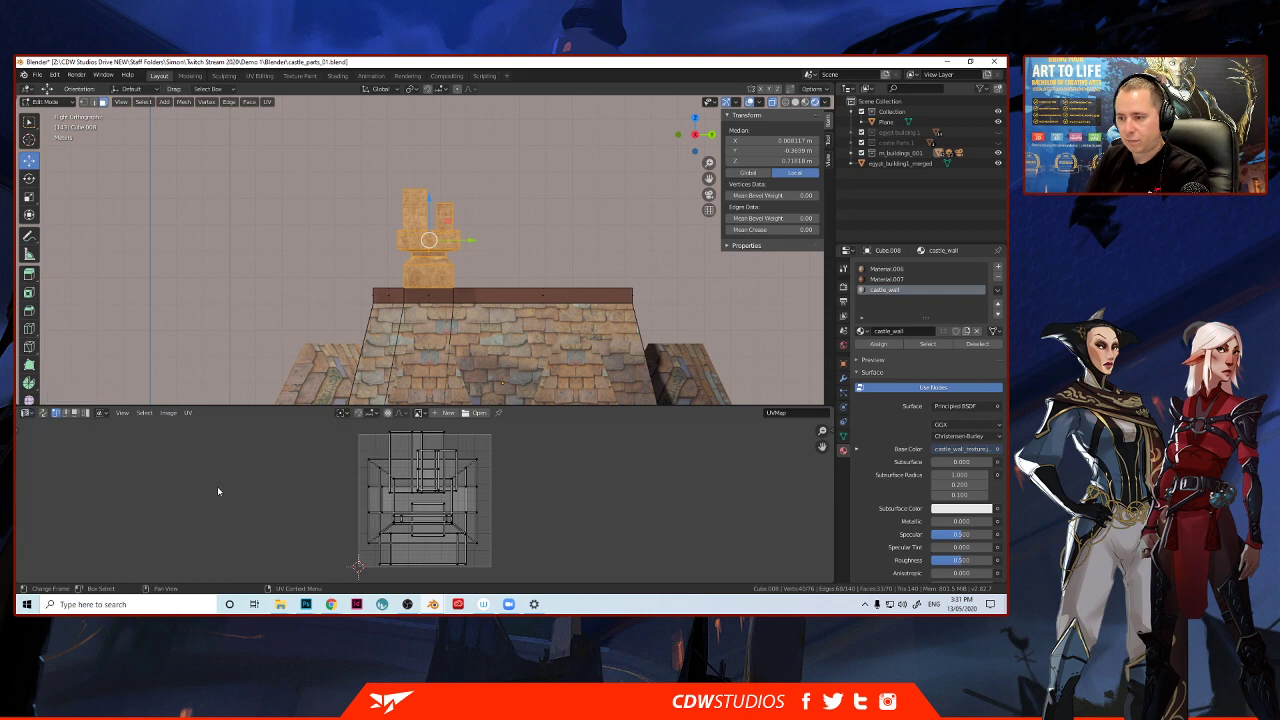
{"action": "left_click", "coordinate": [309, 261]}
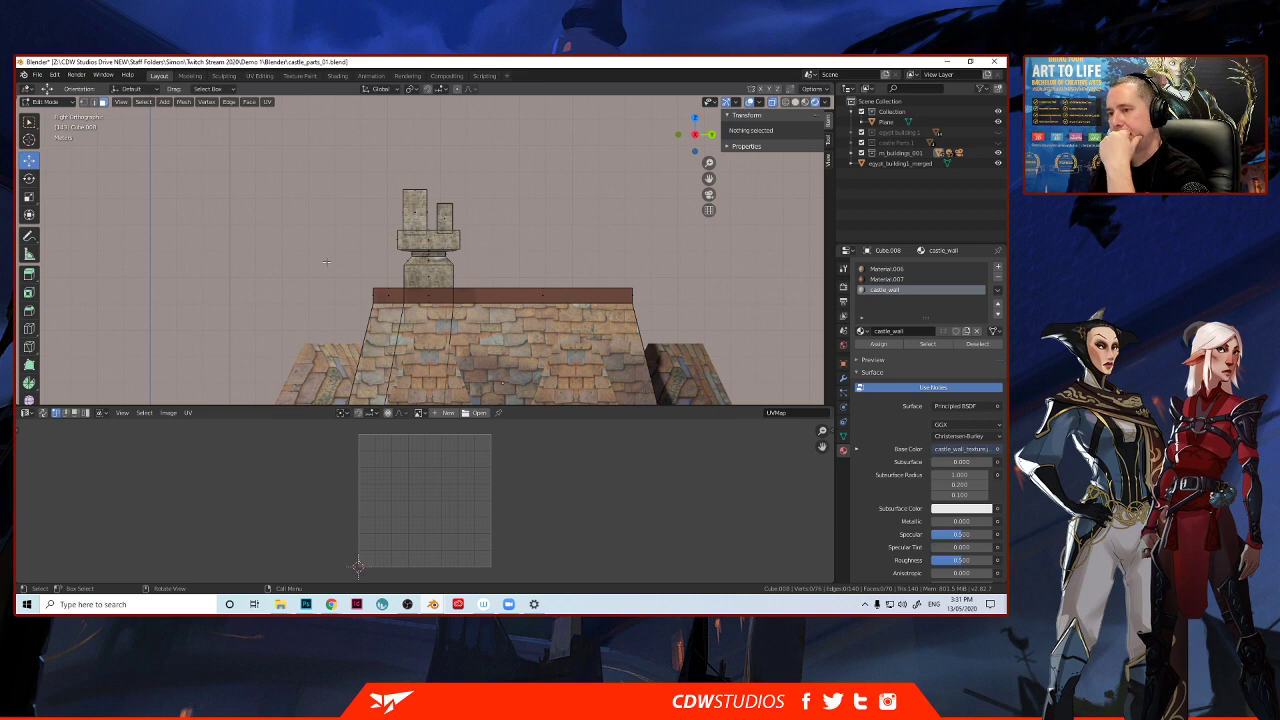
Undo the chimney's cube projection and clear the face selection.
{"action": "key", "text": "a"}
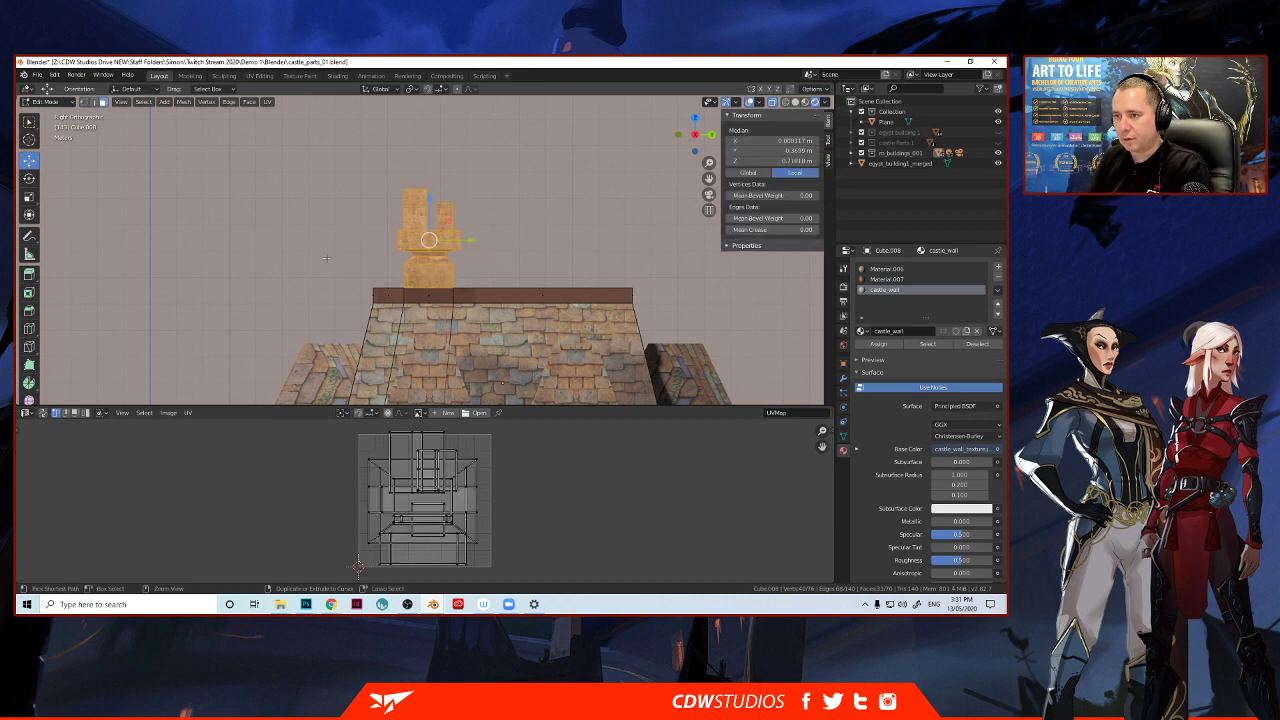
{"action": "key", "text": "ctrl+z"}
{"action": "mouse_move", "coordinate": [326, 258]}
{"action": "middle_mouse_down"}
{"action": "mouse_move", "coordinate": [280, 262]}
{"action": "mouse_move", "coordinate": [336, 264]}
{"action": "middle_mouse_up"}
{"action": "key", "text": "alt+a"}
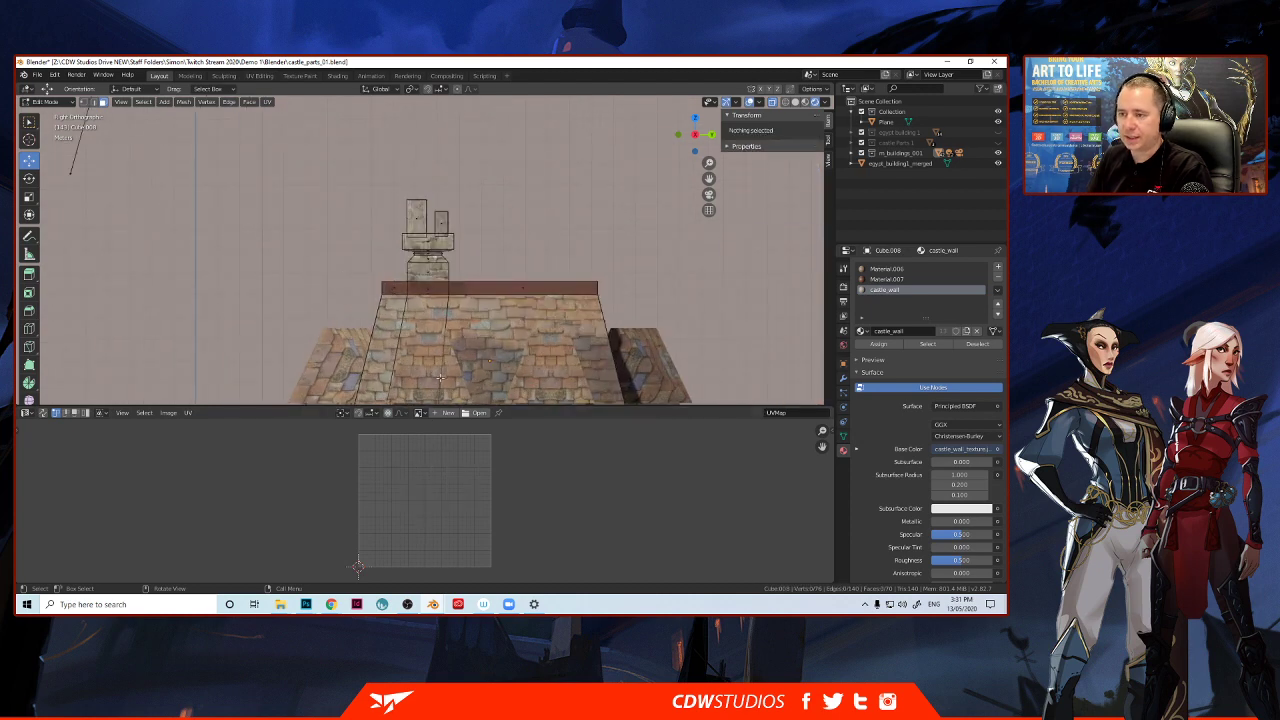
Return to Object Mode, deselect the roof, and examine the whole textured building in perspective.
{"action": "middle_click_drag", "start_coordinate": [350, 322], "coordinate": [275, 281], "text": "shift"}
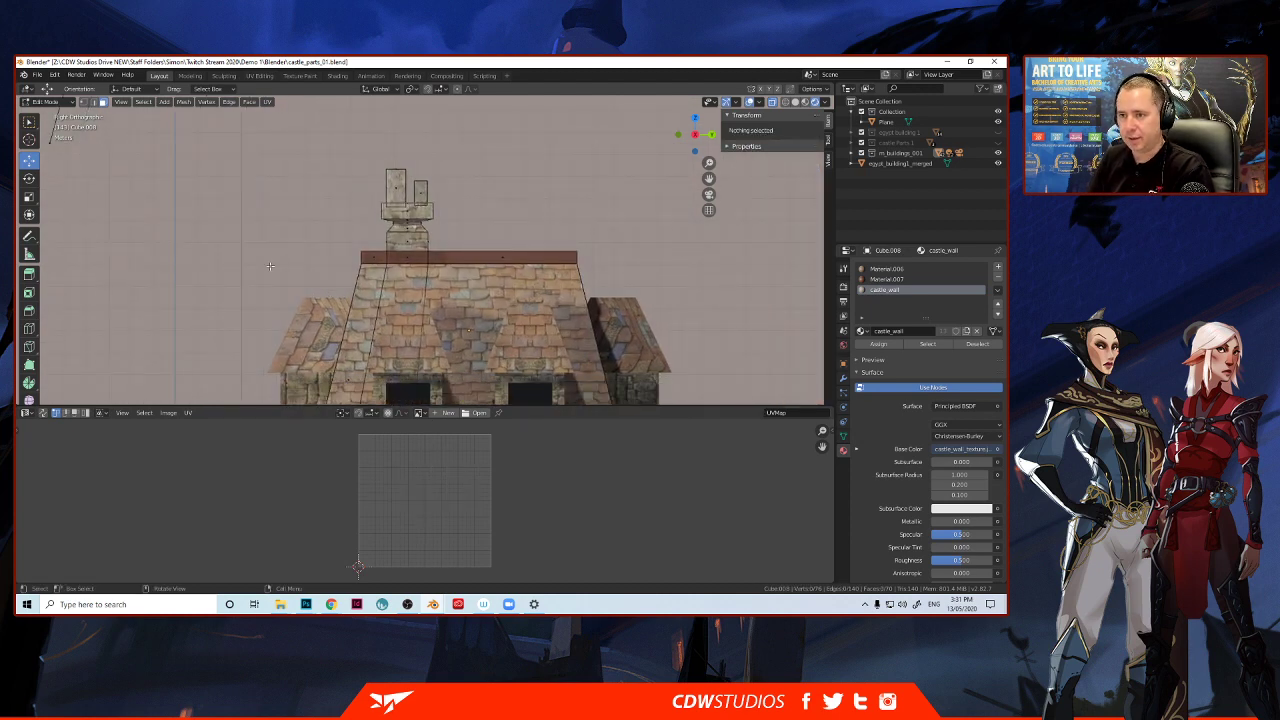
{"action": "key", "text": "Tab"}
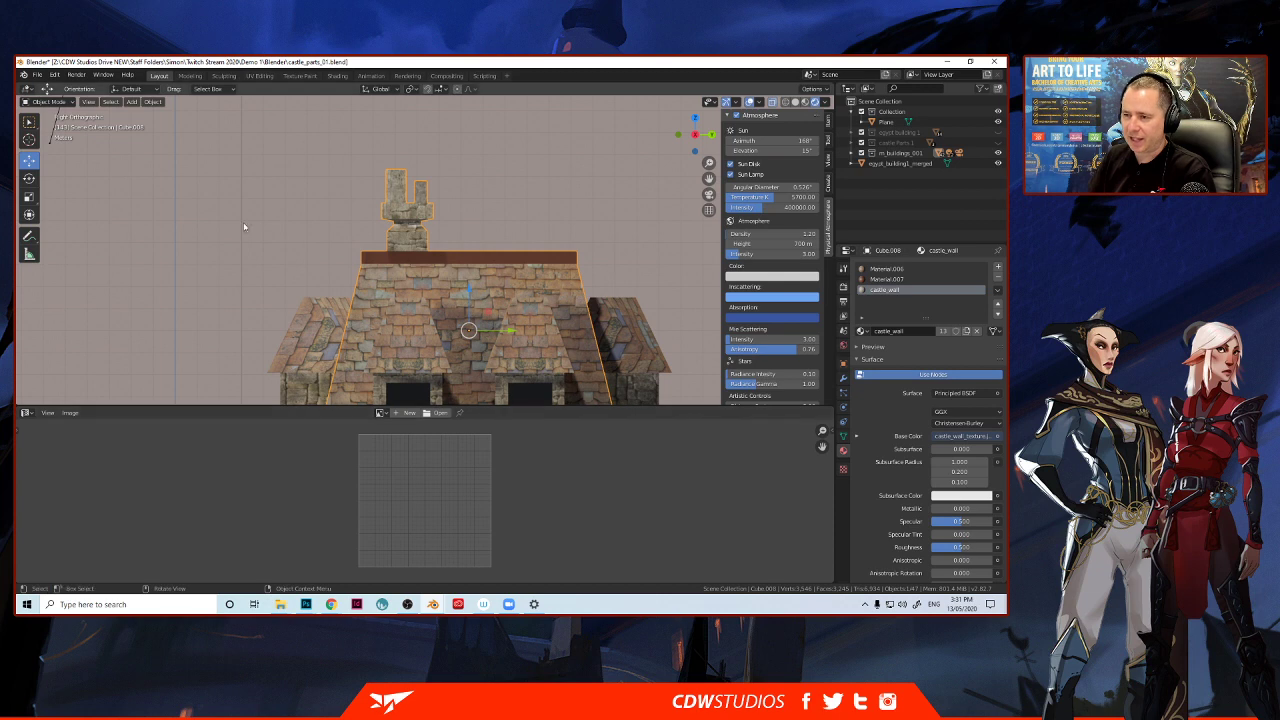
{"action": "middle_click_drag", "start_coordinate": [243, 222], "coordinate": [285, 247]}
{"action": "middle_click_drag", "start_coordinate": [343, 287], "coordinate": [297, 173], "text": "shift"}
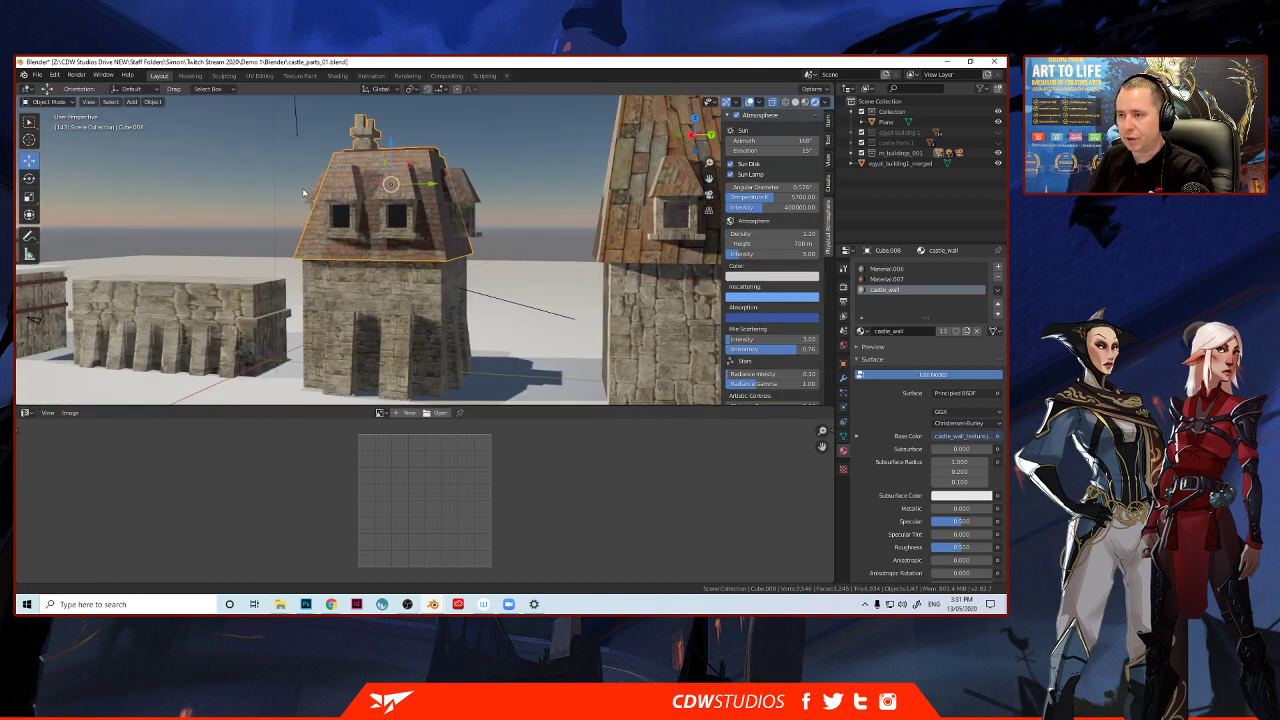
{"action": "left_click", "coordinate": [237, 172]}
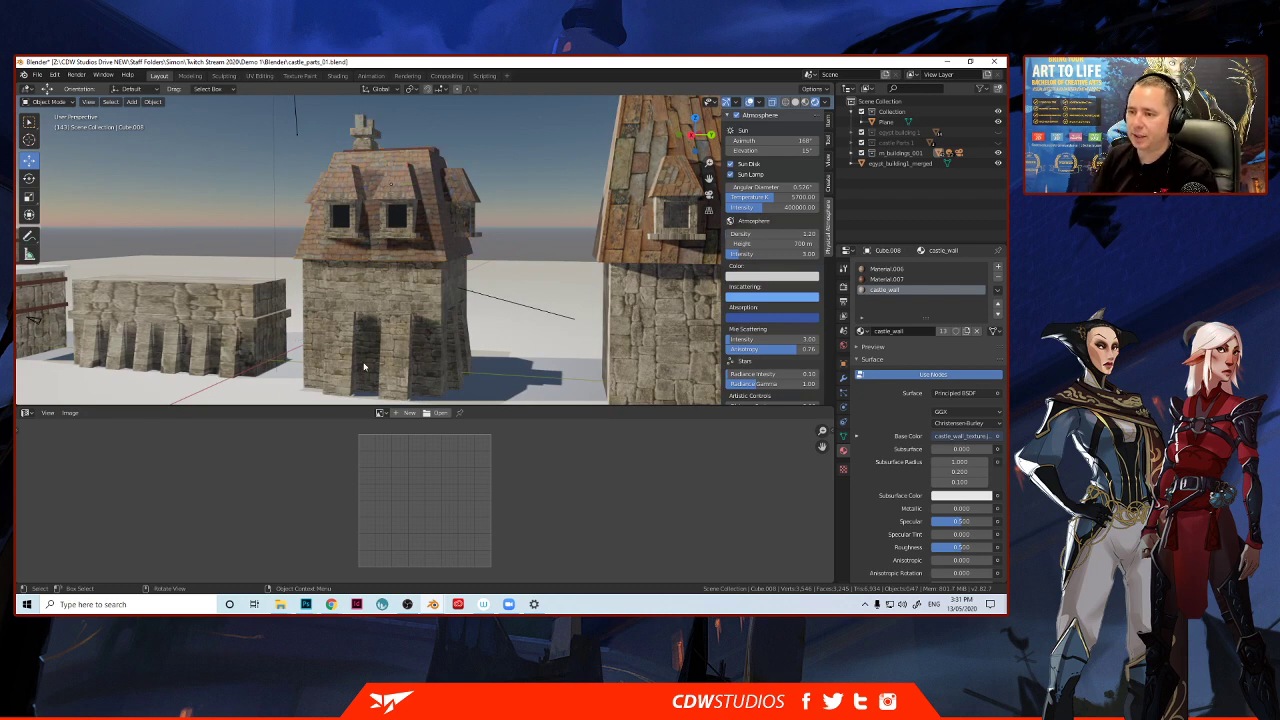
{"action": "middle_click_drag", "start_coordinate": [348, 349], "coordinate": [414, 317]}
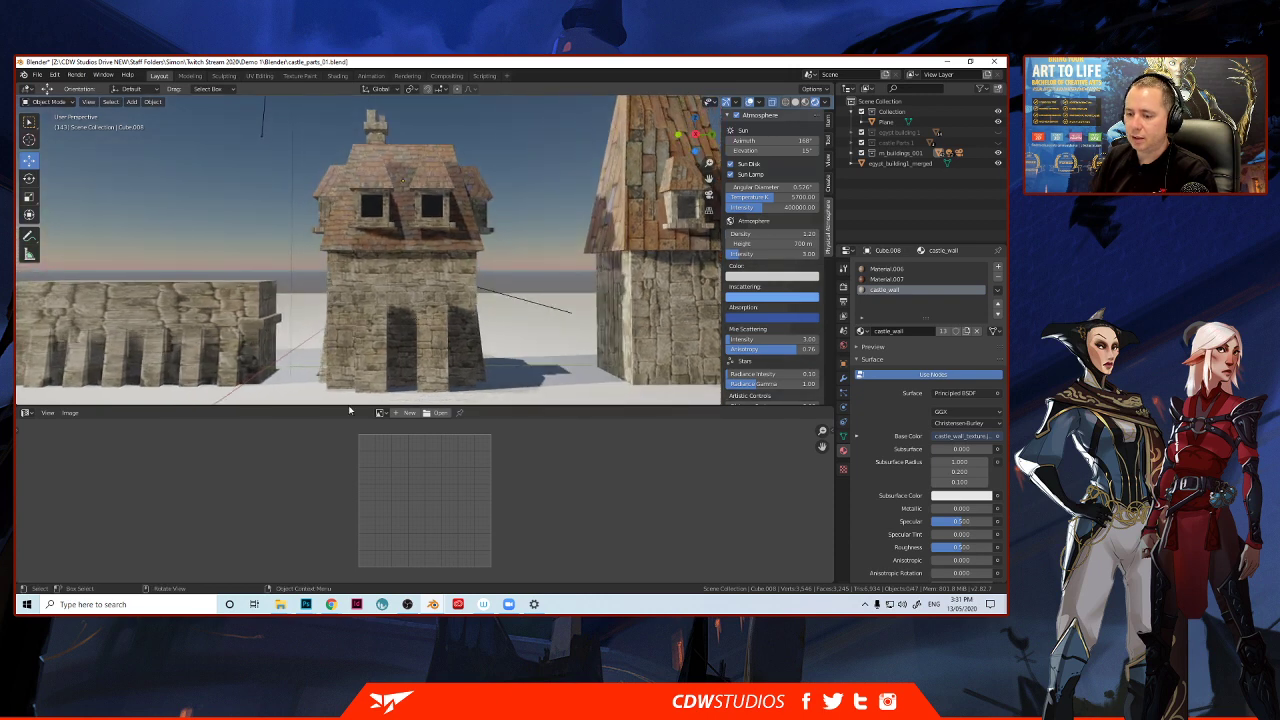
Look over the images in the textures folder in File Explorer, and switch back to Blender.
{"action": "mouse_move", "coordinate": [279, 604]}
{"action": "left_click", "coordinate": [325, 576]}
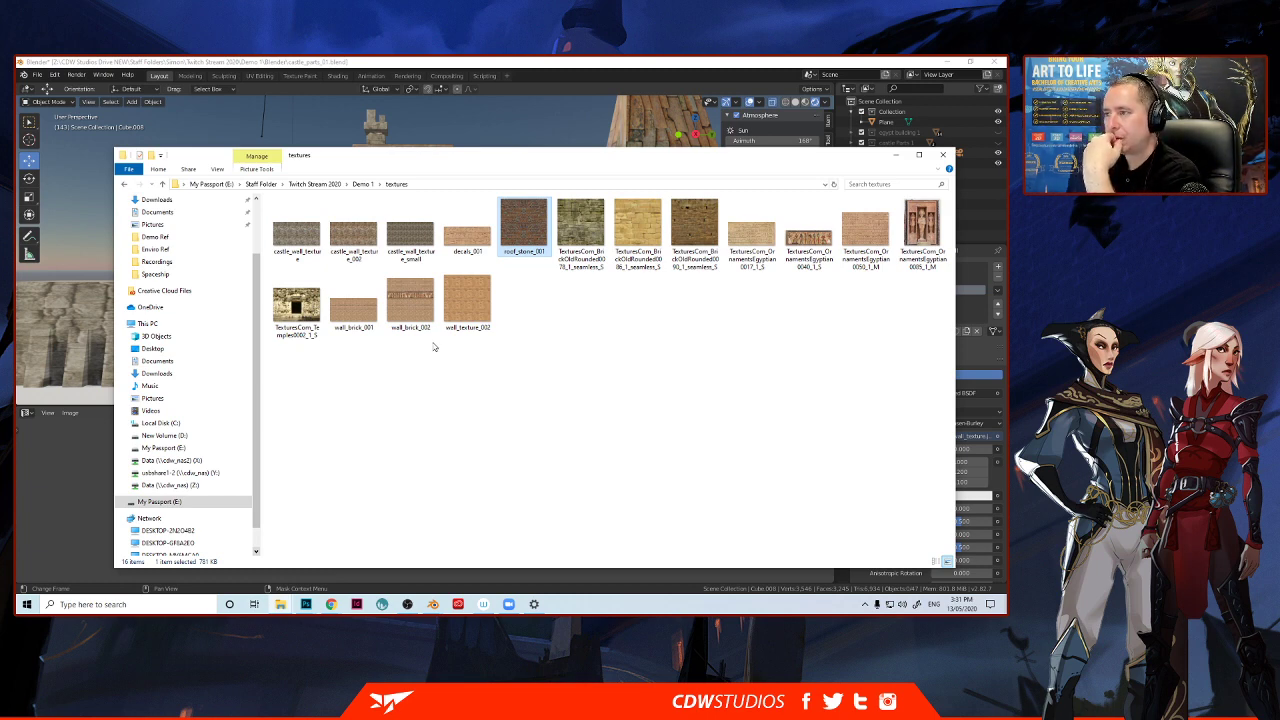
{"action": "left_click", "coordinate": [534, 61]}
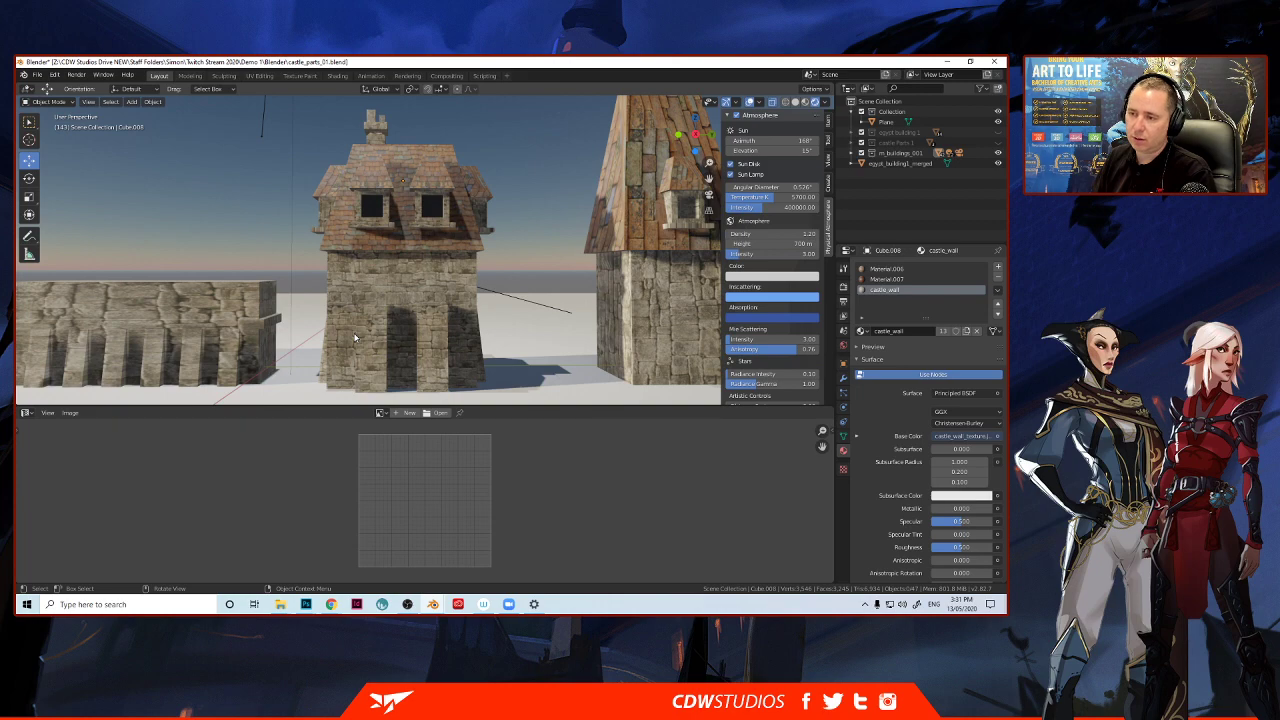
Make linked duplicates of the two finished dormers with window holes and place them outside the roof's opposite long side.
{"action": "scroll", "coordinate": [354, 338], "scroll_direction": "up", "scroll_amount": 2}
{"action": "middle_click_drag", "start_coordinate": [393, 347], "coordinate": [430, 286]}
{"action": "left_click", "coordinate": [558, 218]}
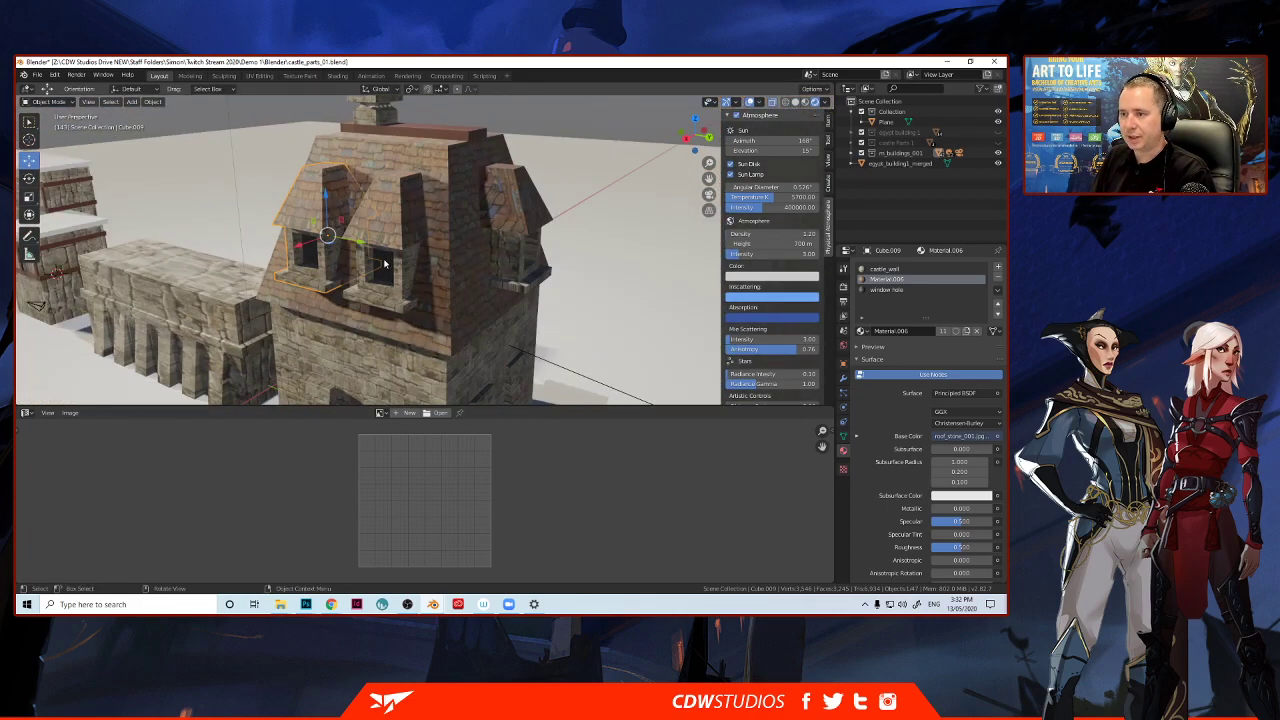
{"action": "left_click", "coordinate": [400, 255]}
{"action": "left_click", "coordinate": [504, 242]}
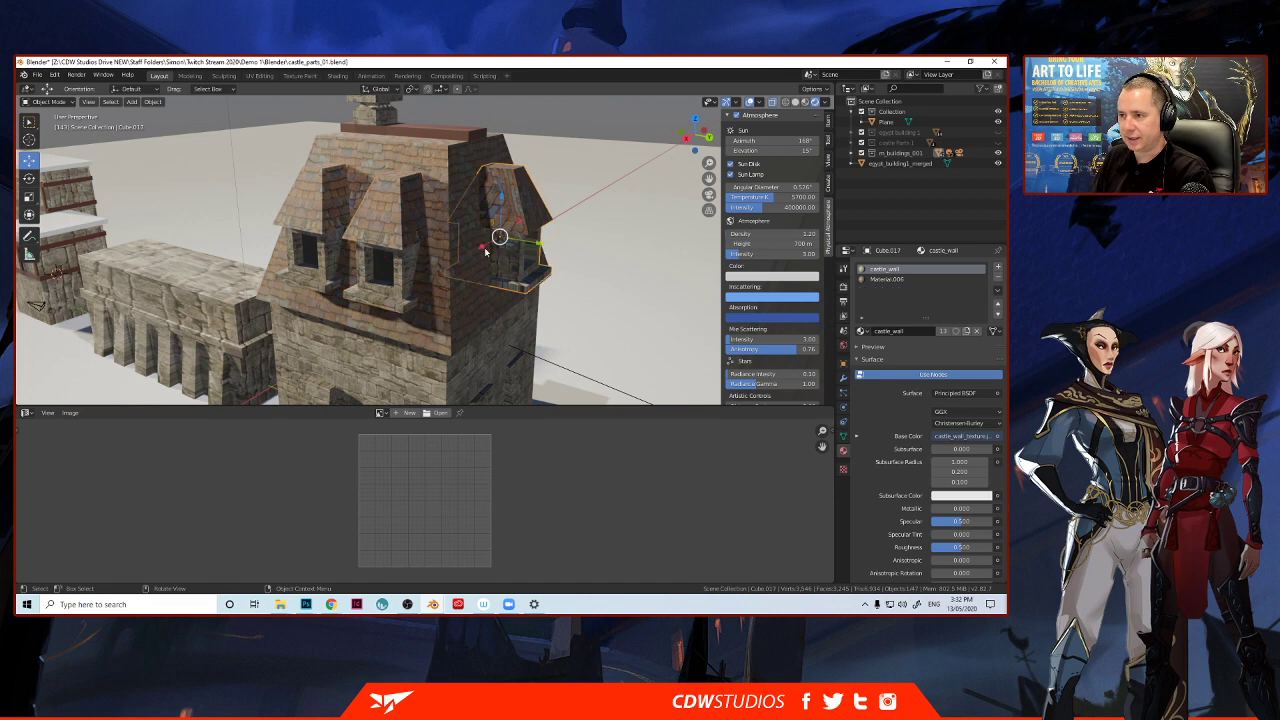
{"action": "left_click", "coordinate": [330, 240]}
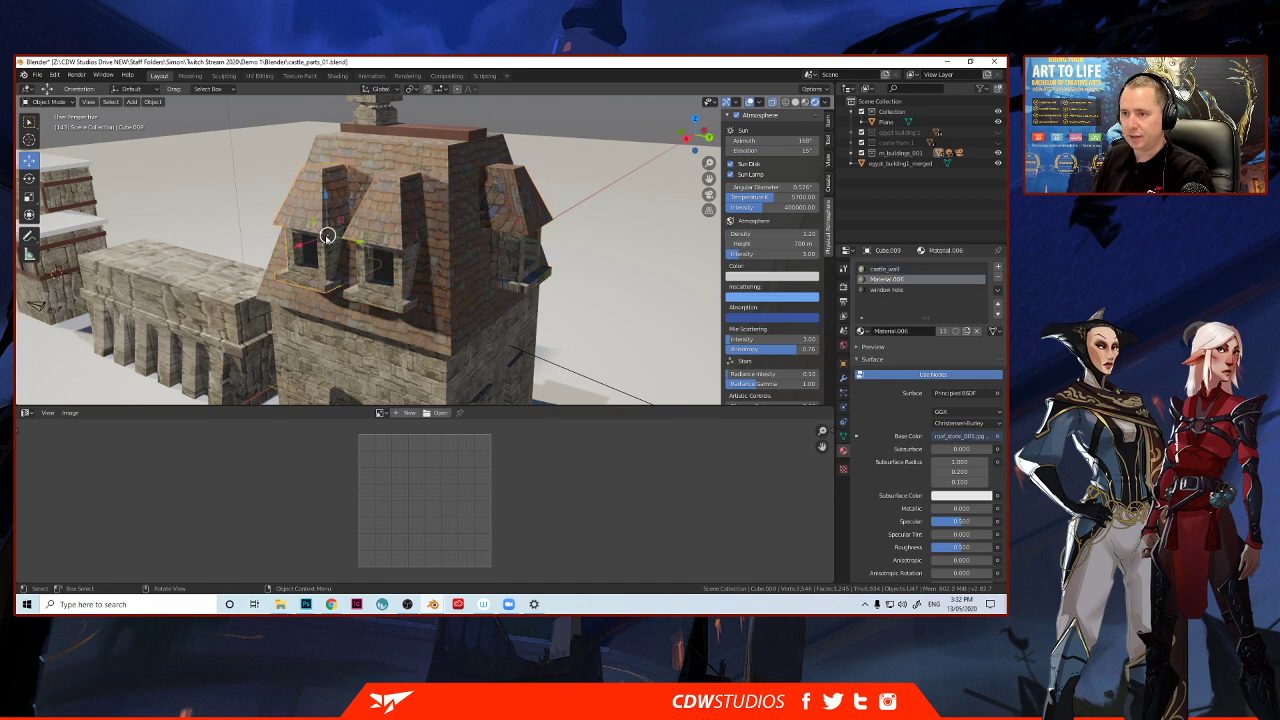
{"action": "left_click", "coordinate": [398, 243], "text": "shift"}
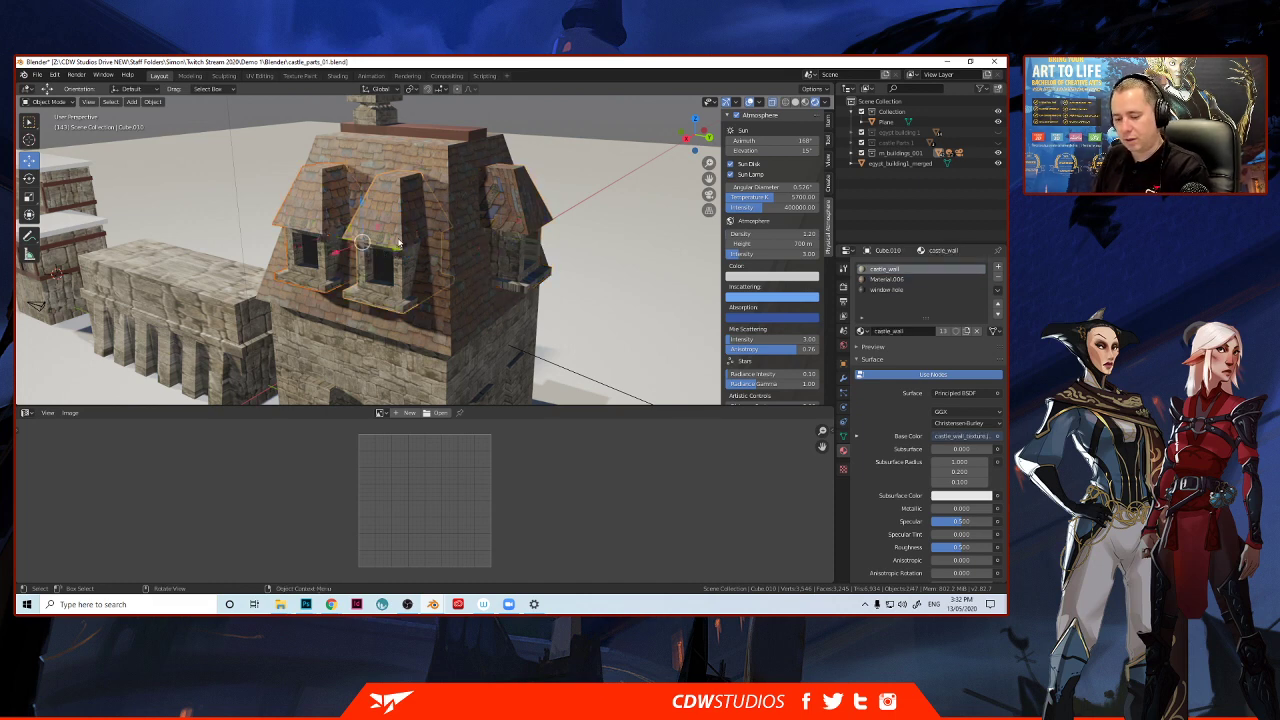
{"action": "key", "text": "alt+d"}
{"action": "right_click", "coordinate": [398, 243]}
{"action": "middle_click_drag", "start_coordinate": [398, 243], "coordinate": [366, 290]}
{"action": "key", "text": "g"}
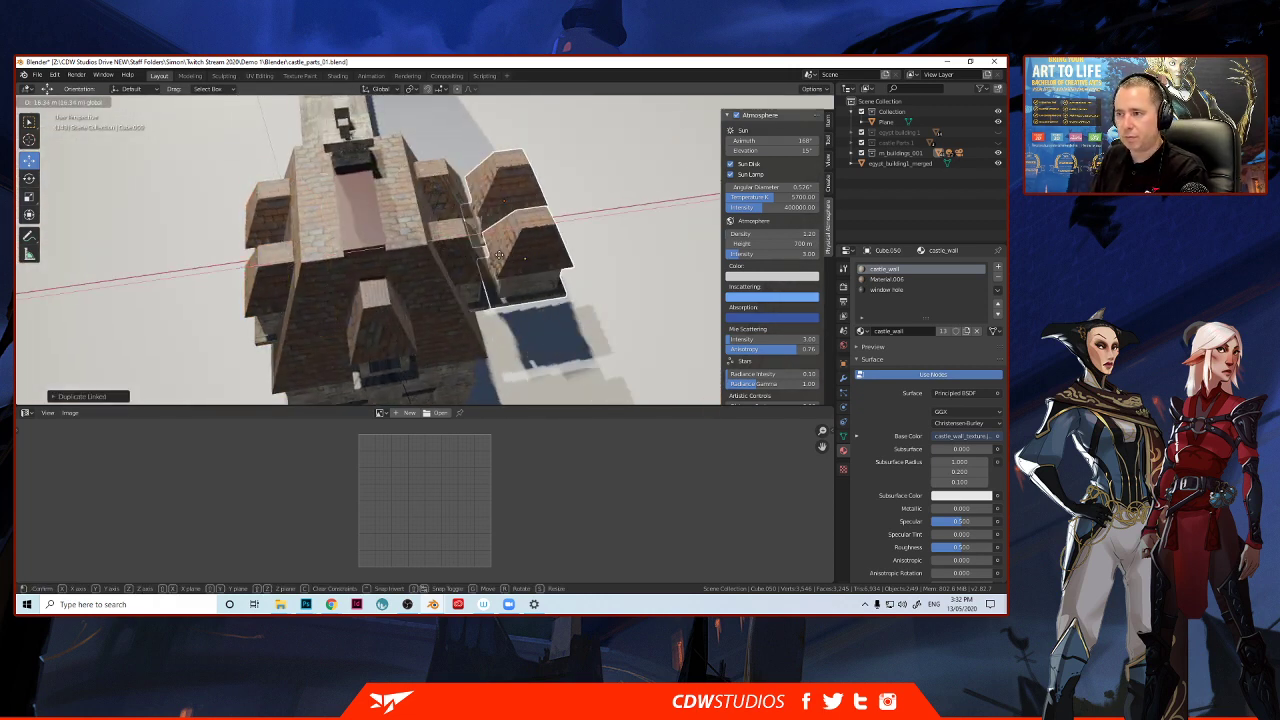
{"action": "left_click", "coordinate": [522, 238]}
In top view, delete the two old dormers on the long side of the roof facing the duplicates.
{"action": "key", "text": "KP_7"}
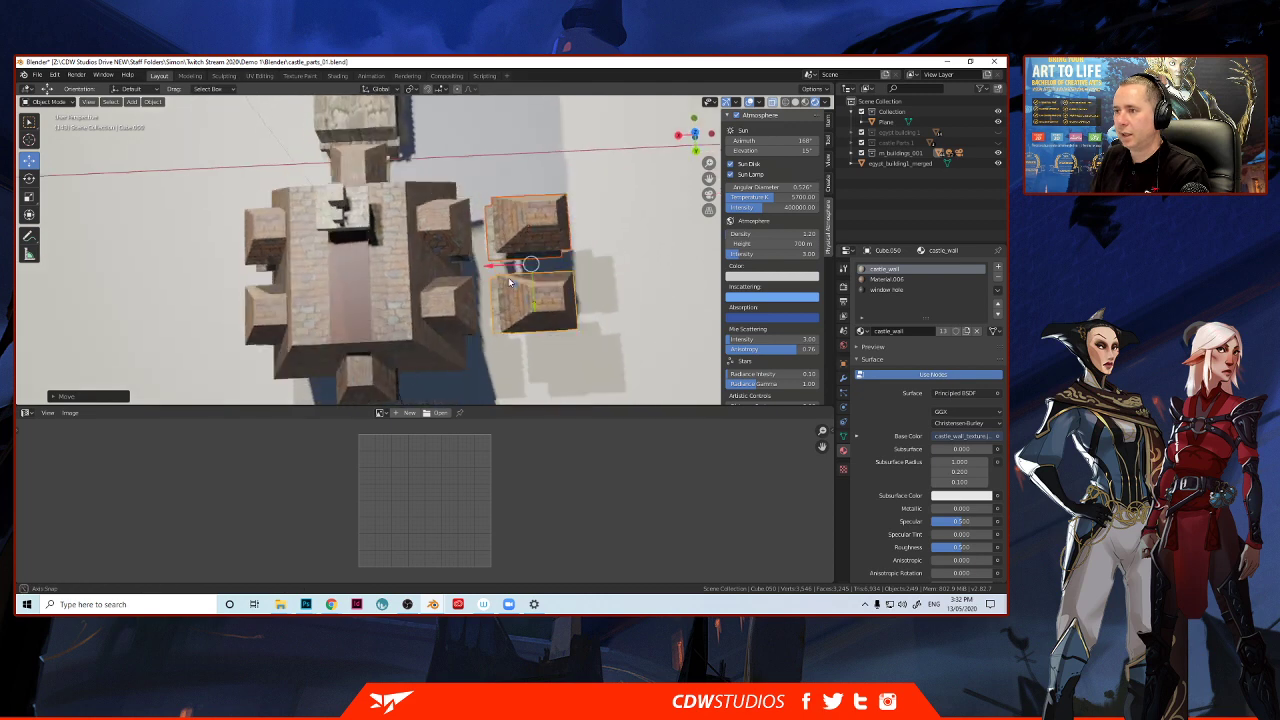
{"action": "left_click_drag", "start_coordinate": [697, 134], "coordinate": [592, 186]}
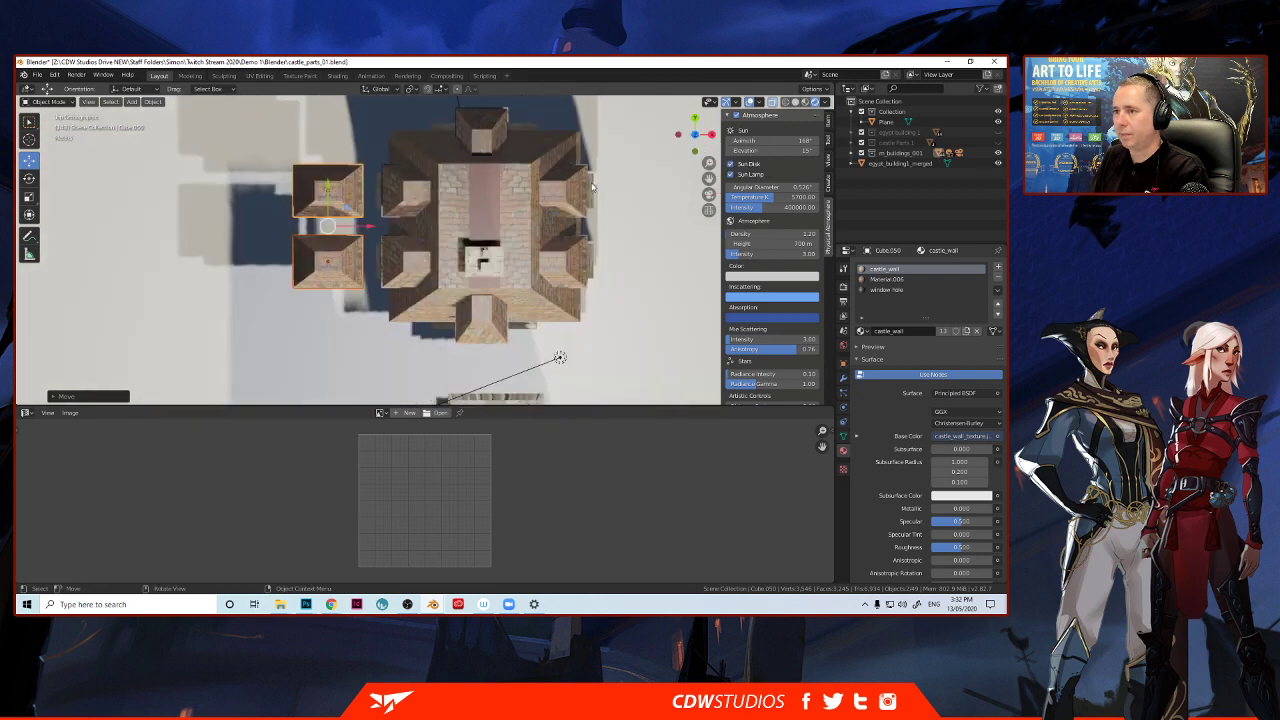
{"action": "left_click", "coordinate": [417, 195]}
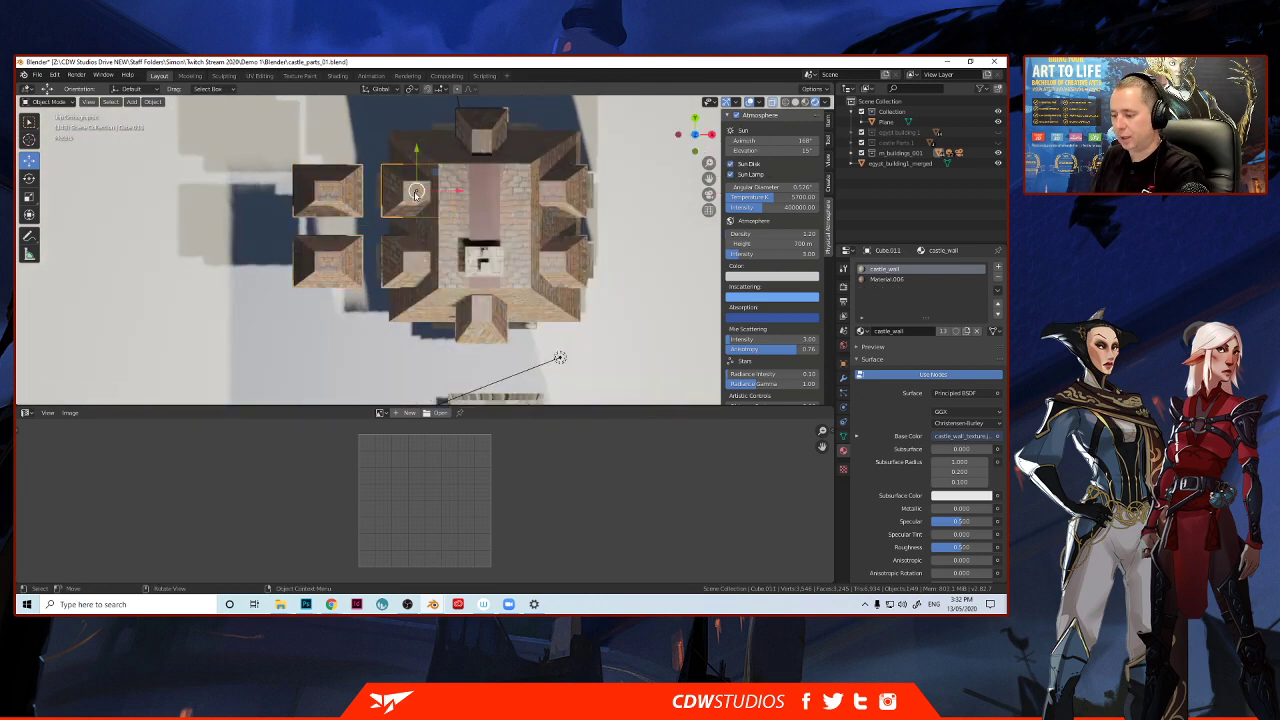
{"action": "key", "text": "Delete"}
{"action": "left_click", "coordinate": [411, 263]}
{"action": "key", "text": "Delete"}
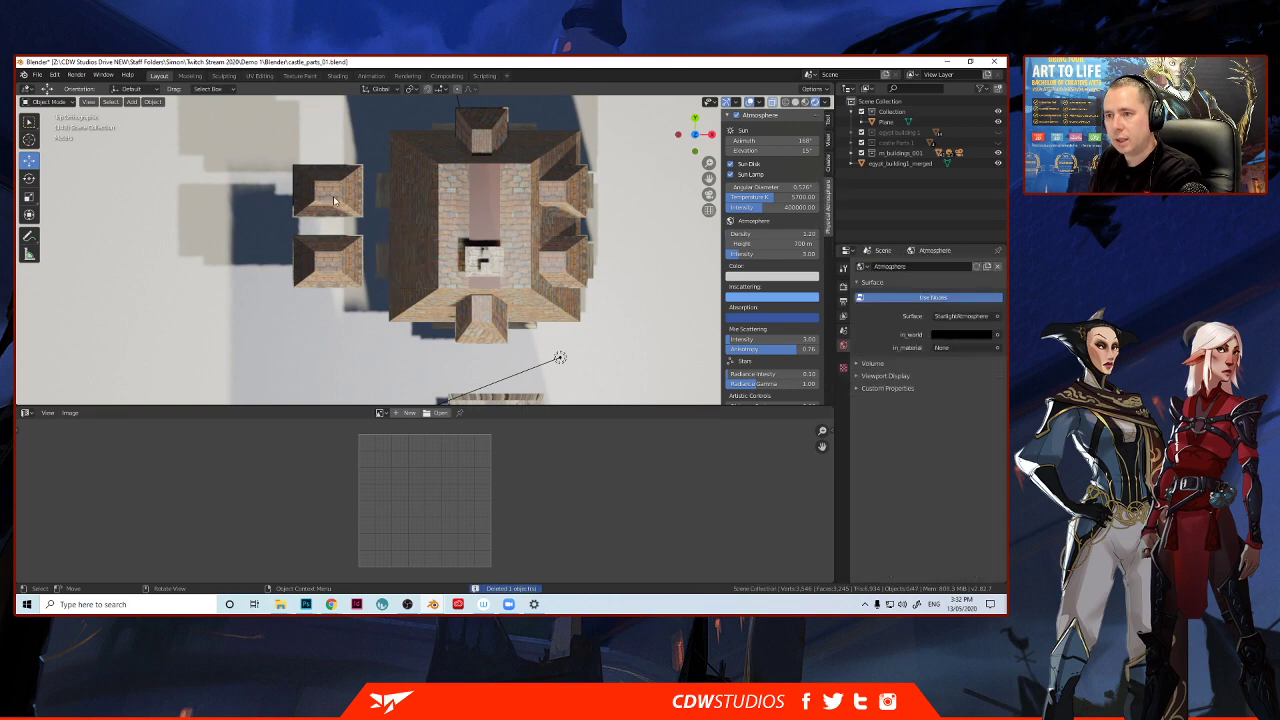
Mirror the two duplicated dormers along global X and move them along X into the roof where the old ones stood.
{"action": "left_click", "coordinate": [332, 200]}
{"action": "left_click", "coordinate": [332, 254]}
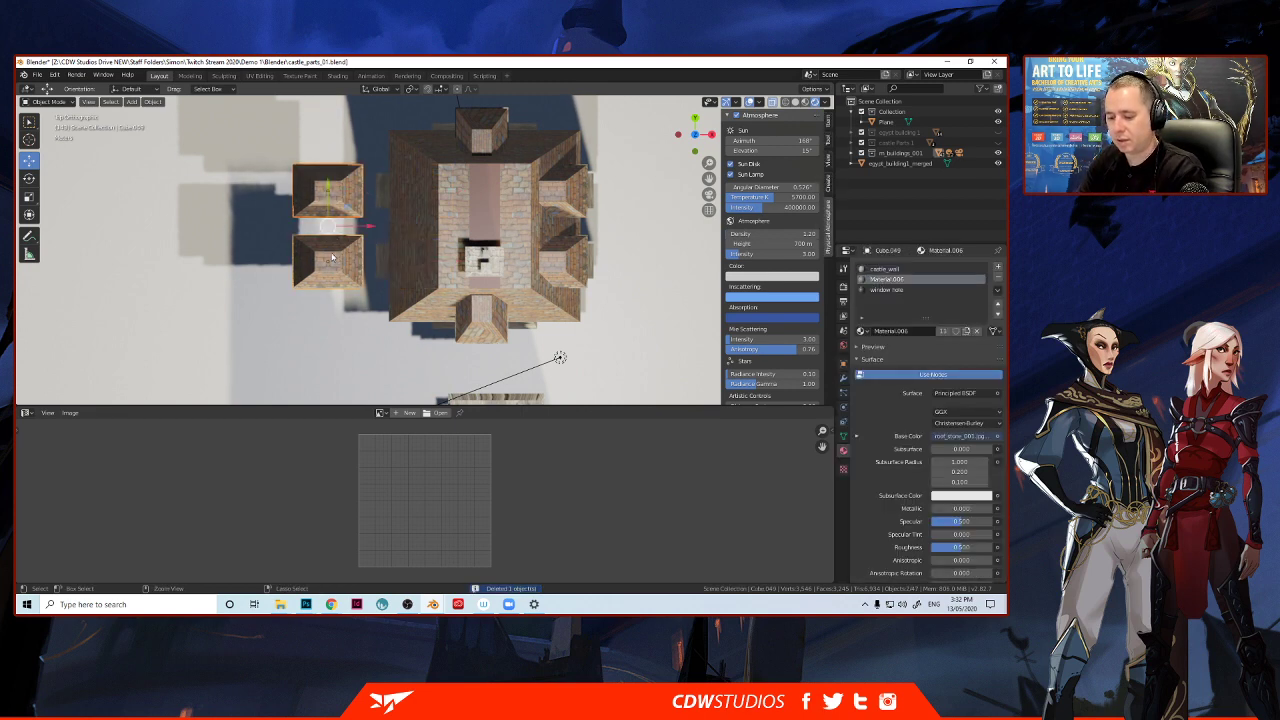
{"action": "key", "text": "g"}
{"action": "key", "text": "x"}
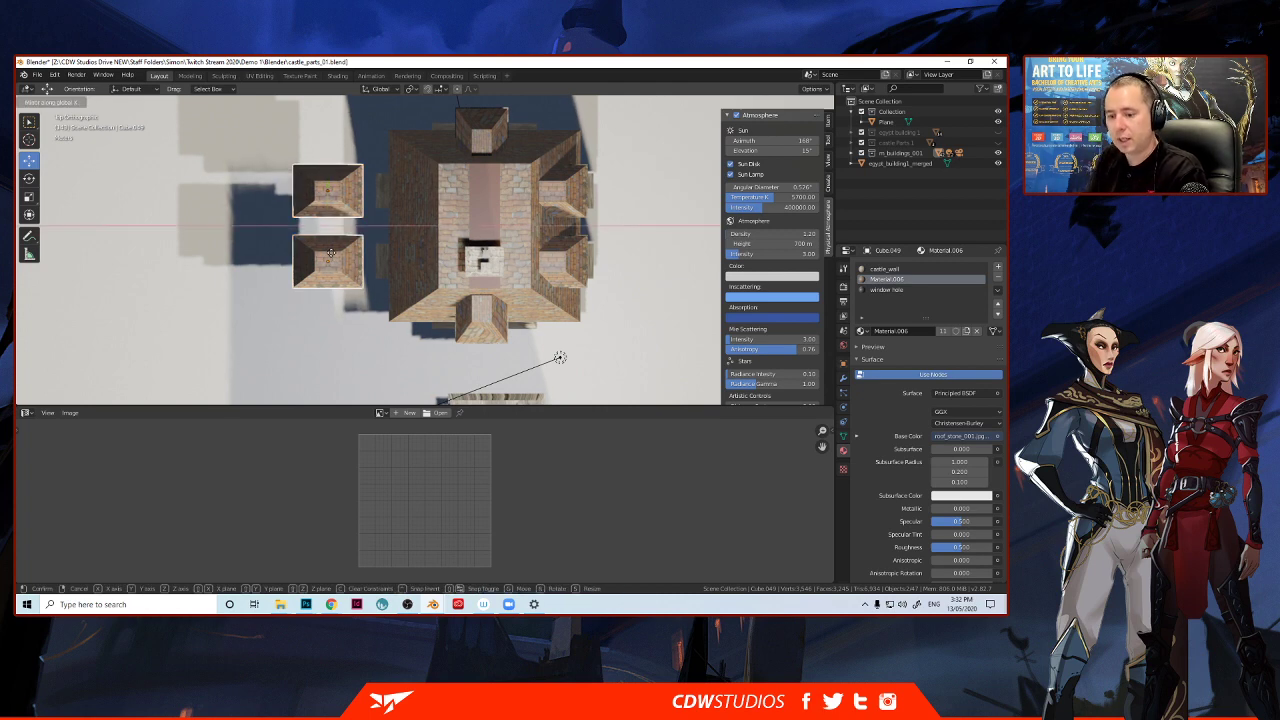
{"action": "left_click", "coordinate": [334, 256]}
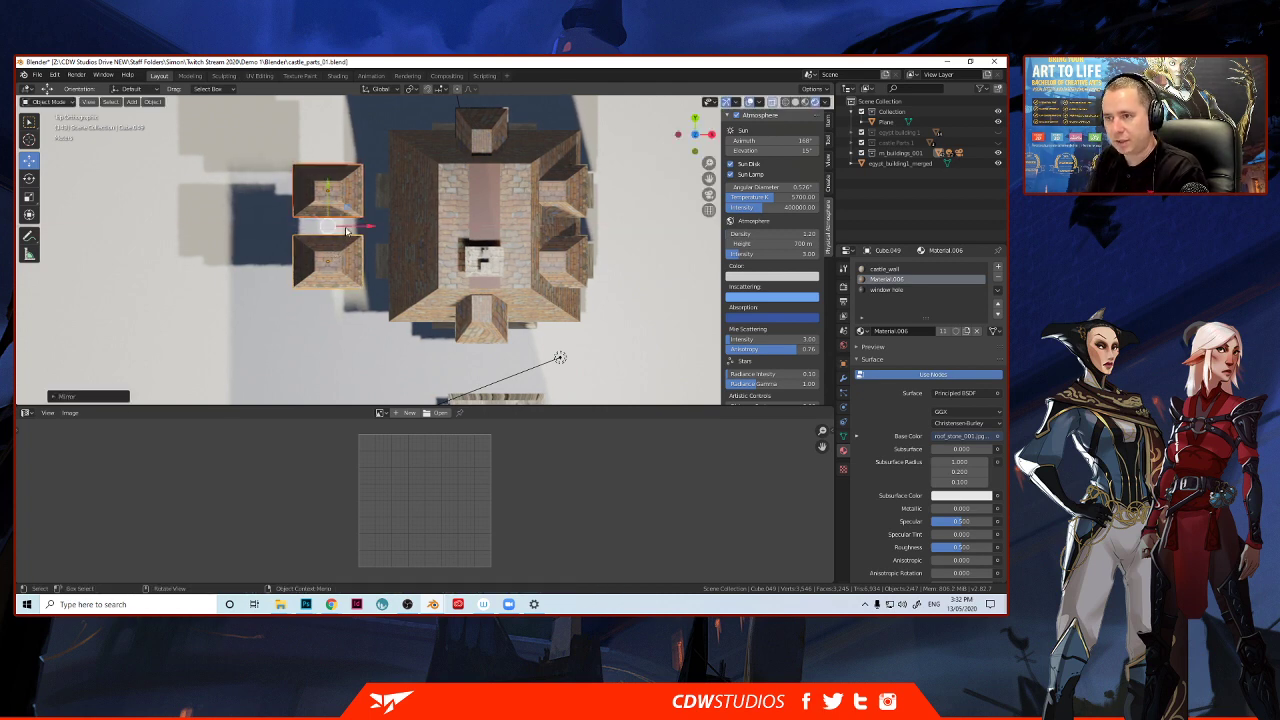
{"action": "key", "text": "g"}
{"action": "key", "text": "x"}
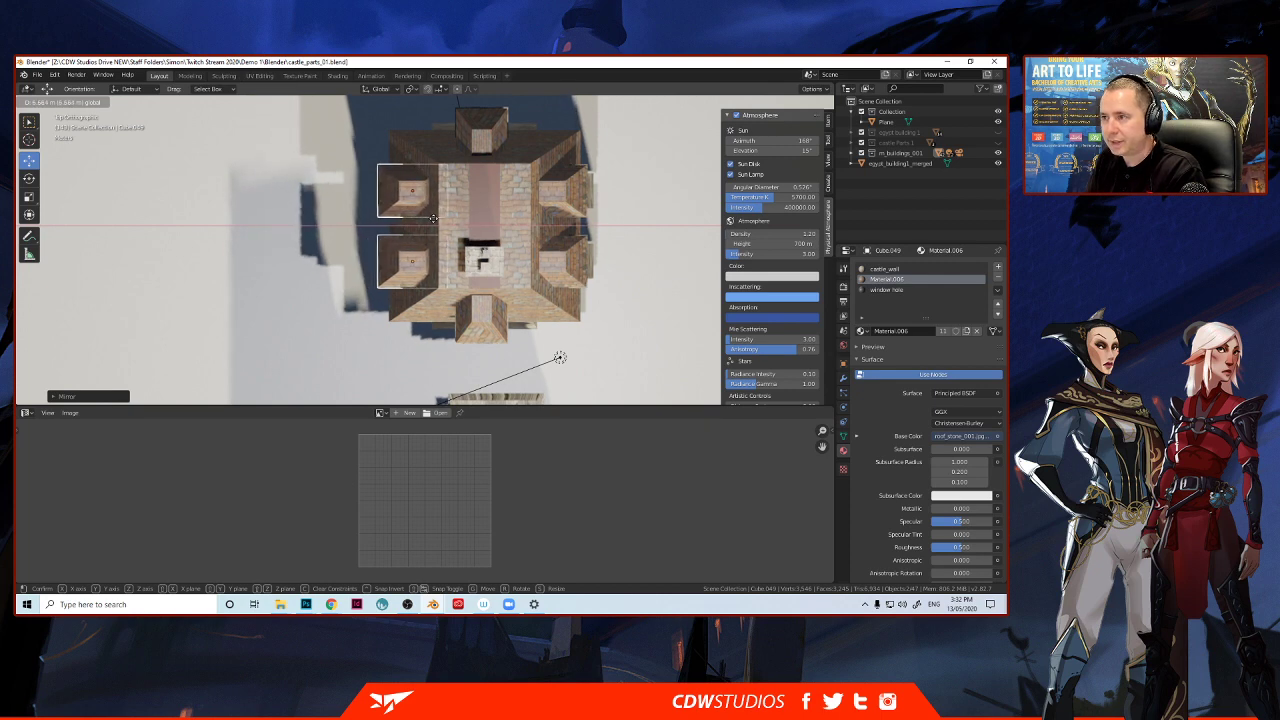
{"action": "left_click", "coordinate": [436, 218]}
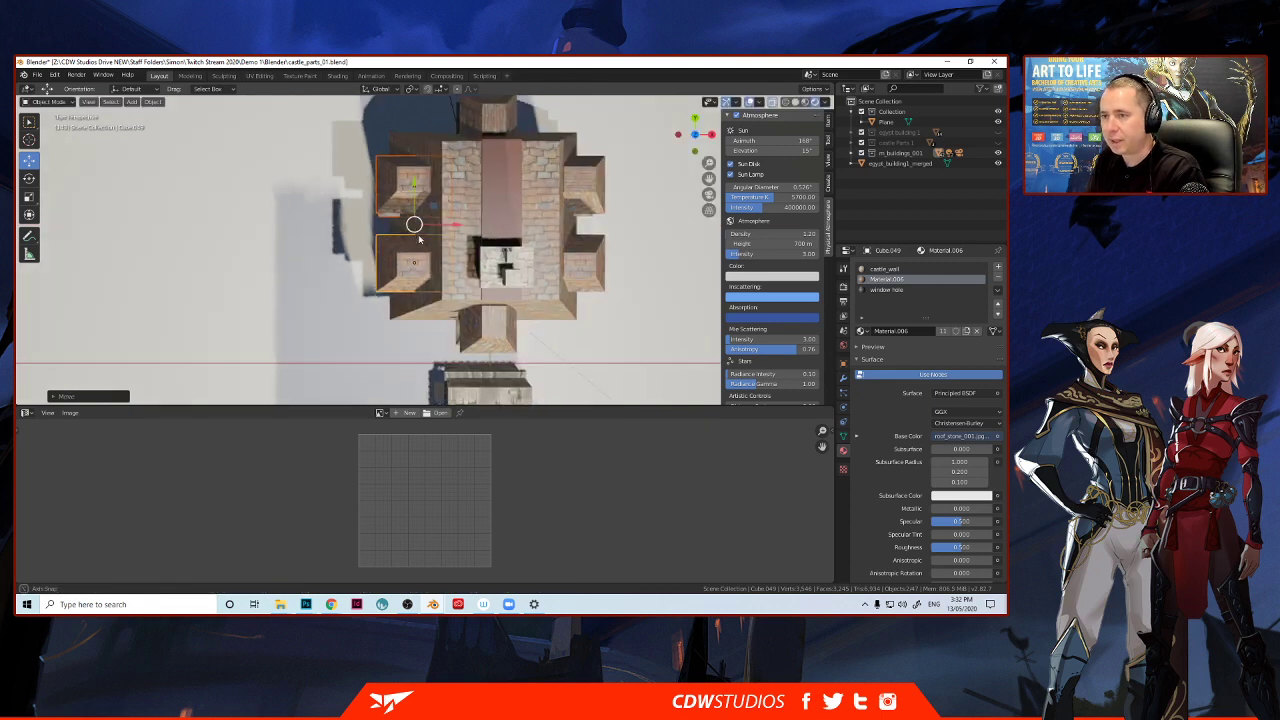
Delete the old dormer on the roof's short end nearest the chimney.
{"action": "middle_click_drag", "start_coordinate": [436, 218], "coordinate": [367, 235]}
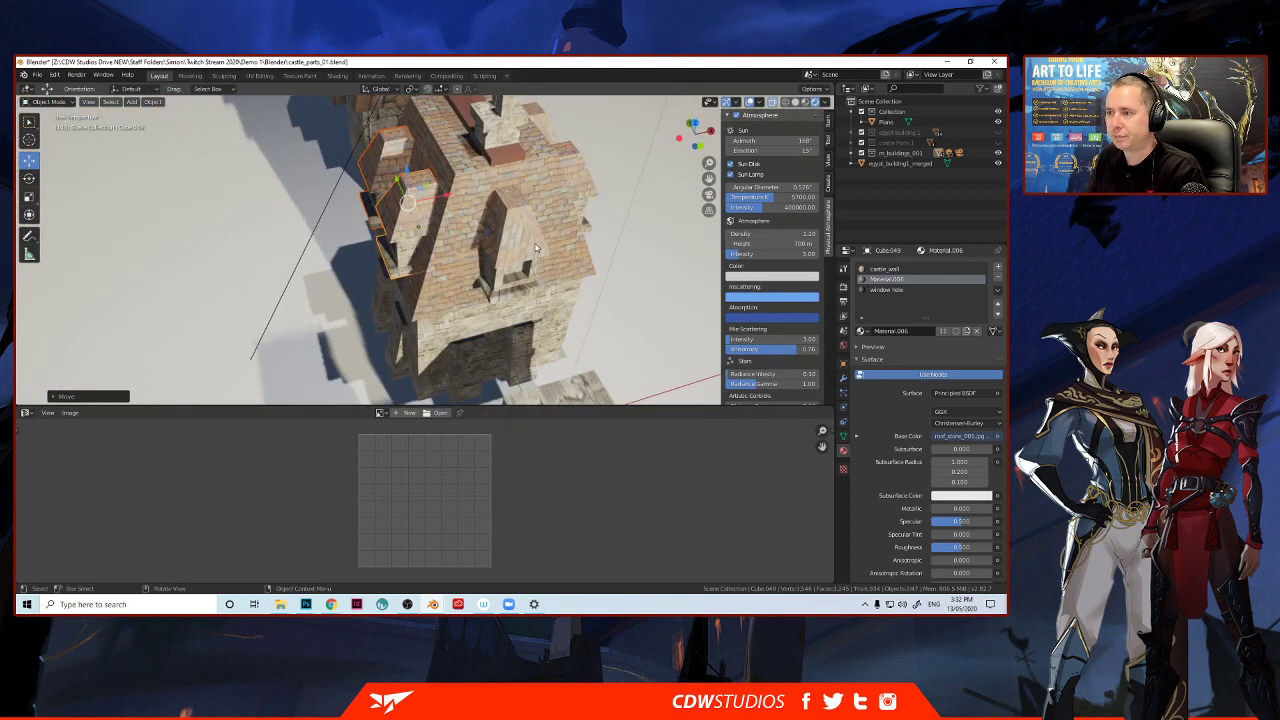
{"action": "left_click", "coordinate": [515, 243]}
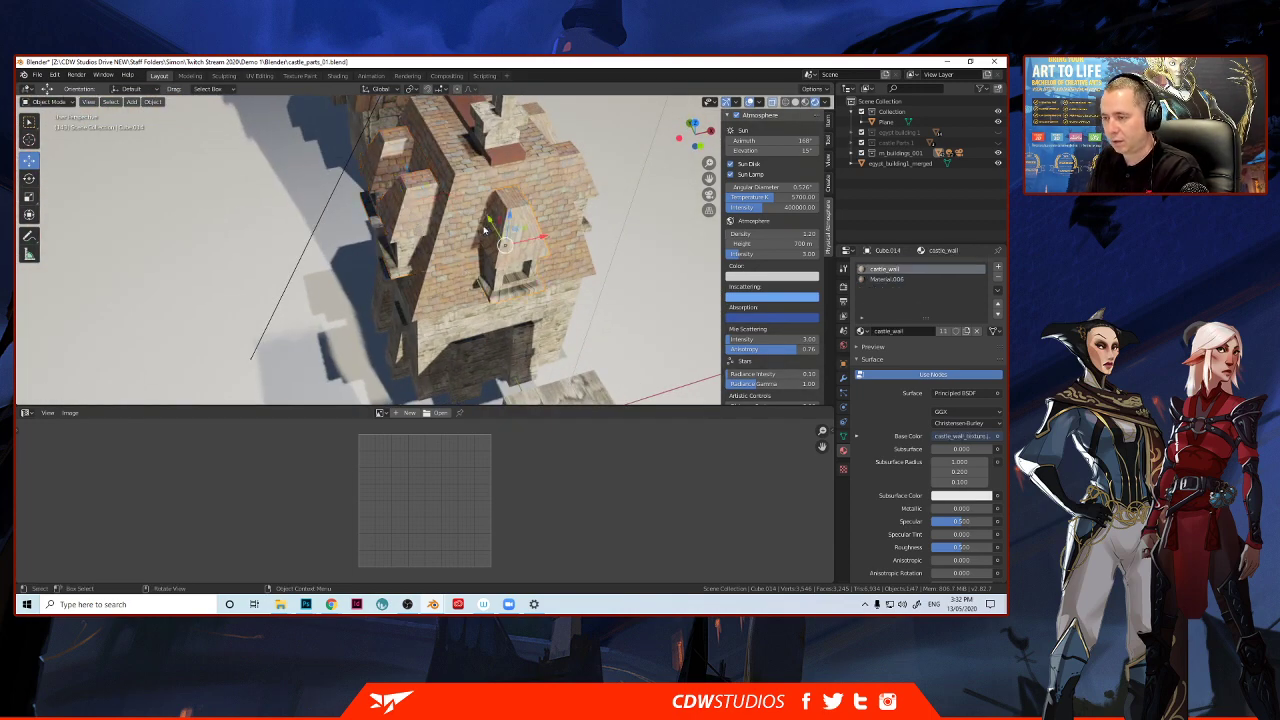
{"action": "middle_click_drag", "start_coordinate": [484, 230], "coordinate": [444, 300]}
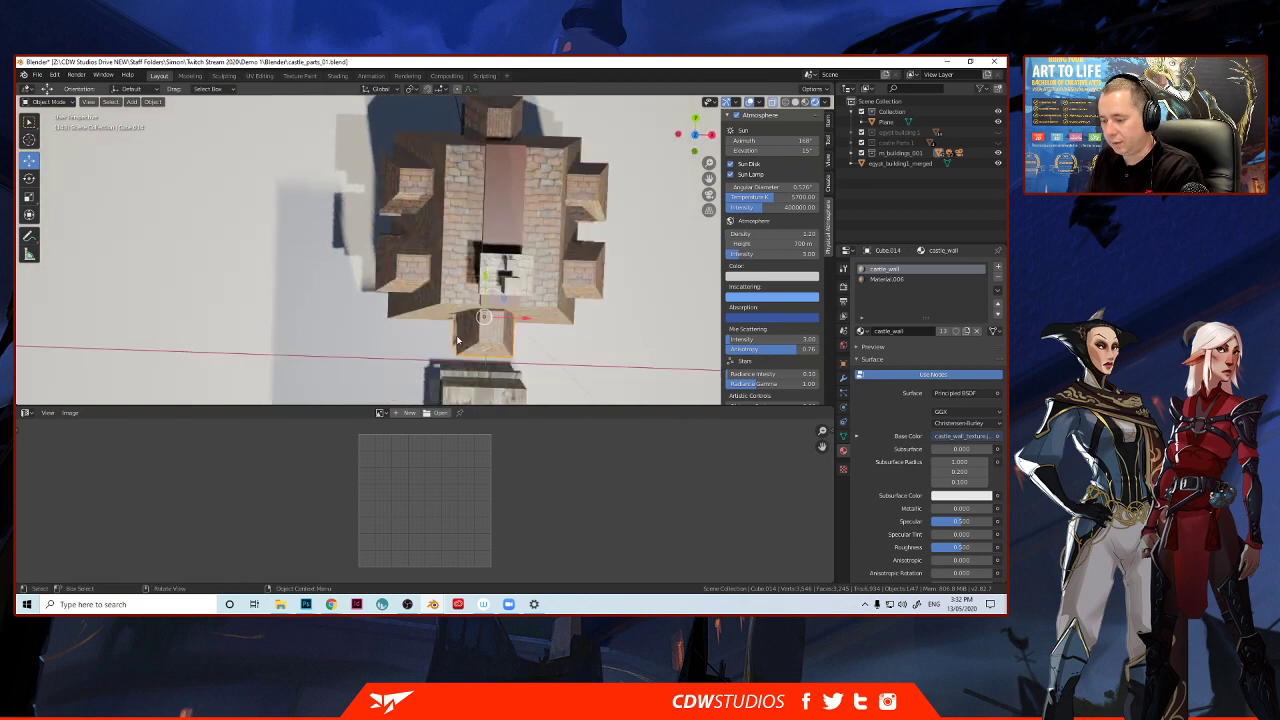
{"action": "key", "text": "Delete"}
Make a linked duplicate of the side dormer nearest the chimney end and rotate it about Z to face that end.
{"action": "left_click", "coordinate": [410, 265]}
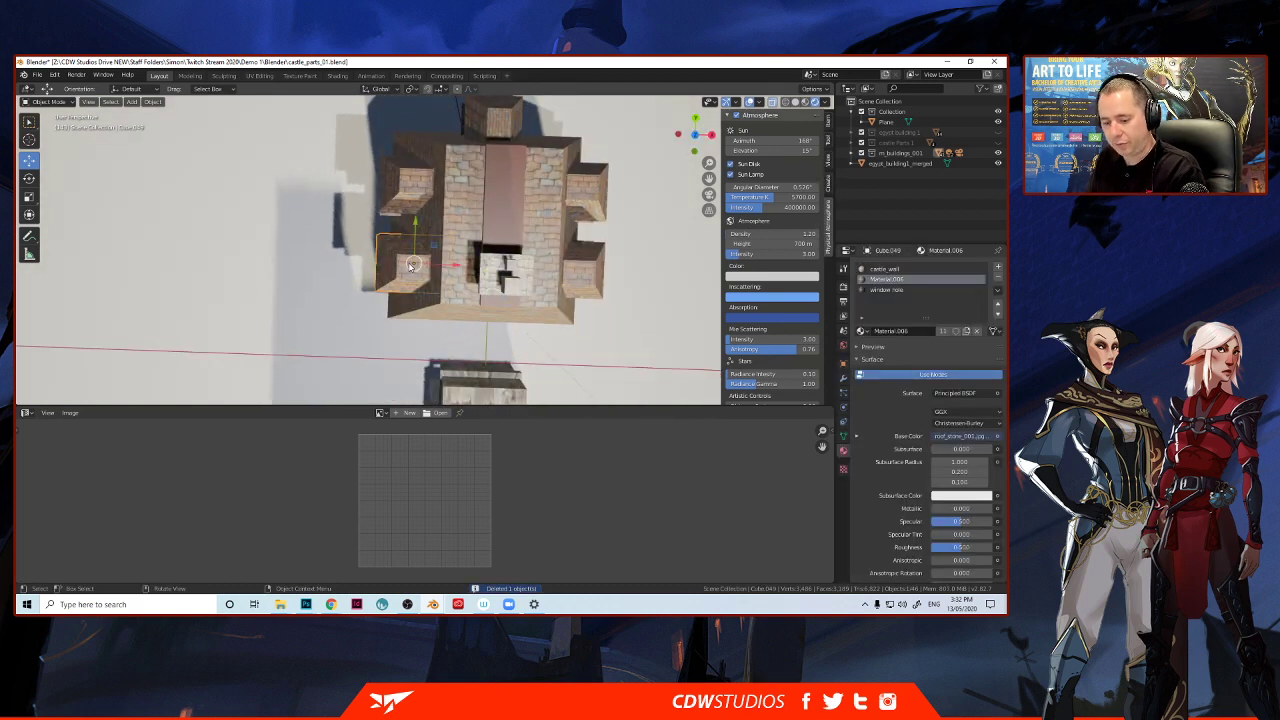
{"action": "key", "text": "shift+d"}
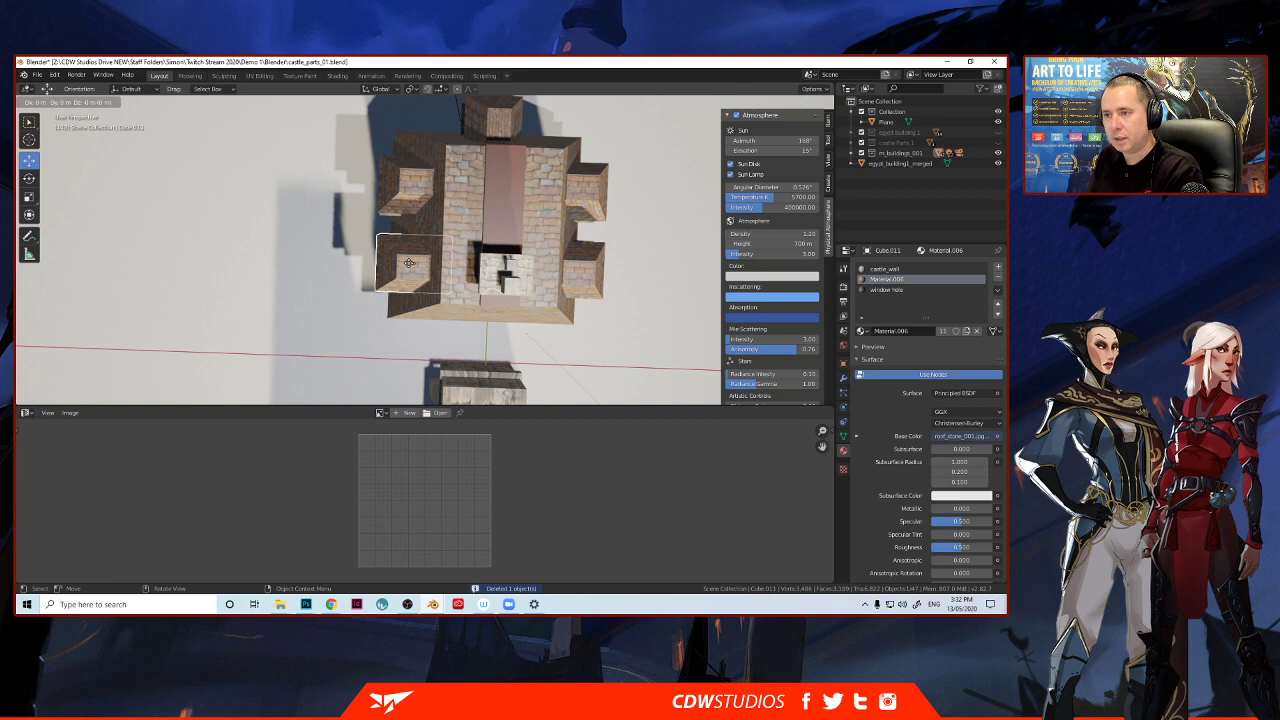
{"action": "right_click", "coordinate": [409, 263]}
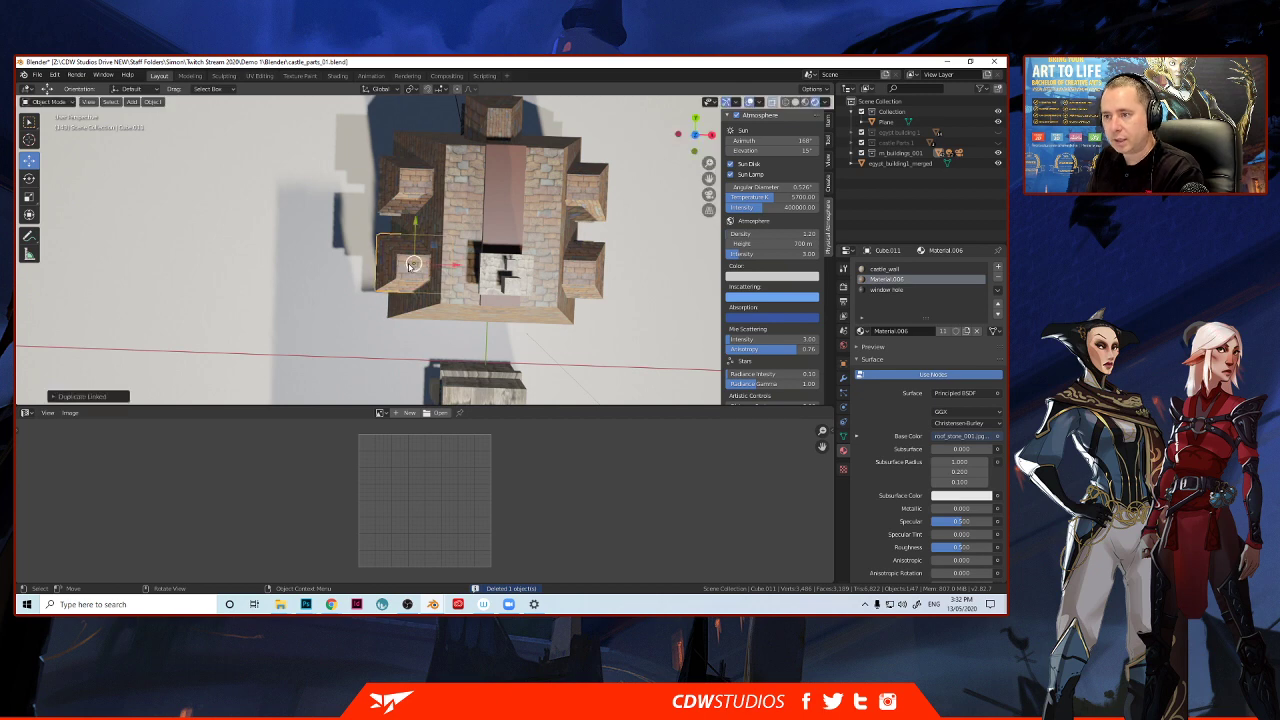
{"action": "left_click", "coordinate": [30, 178]}
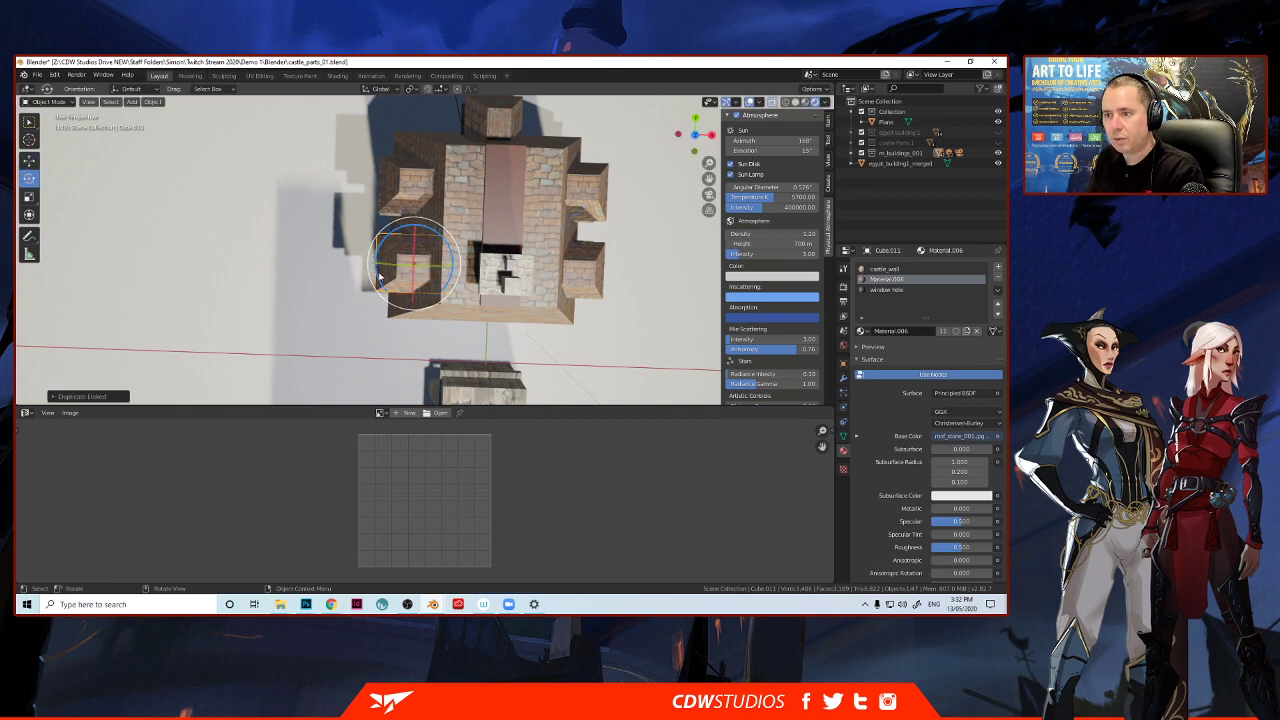
{"action": "left_click_drag", "start_coordinate": [377, 277], "coordinate": [380, 318]}
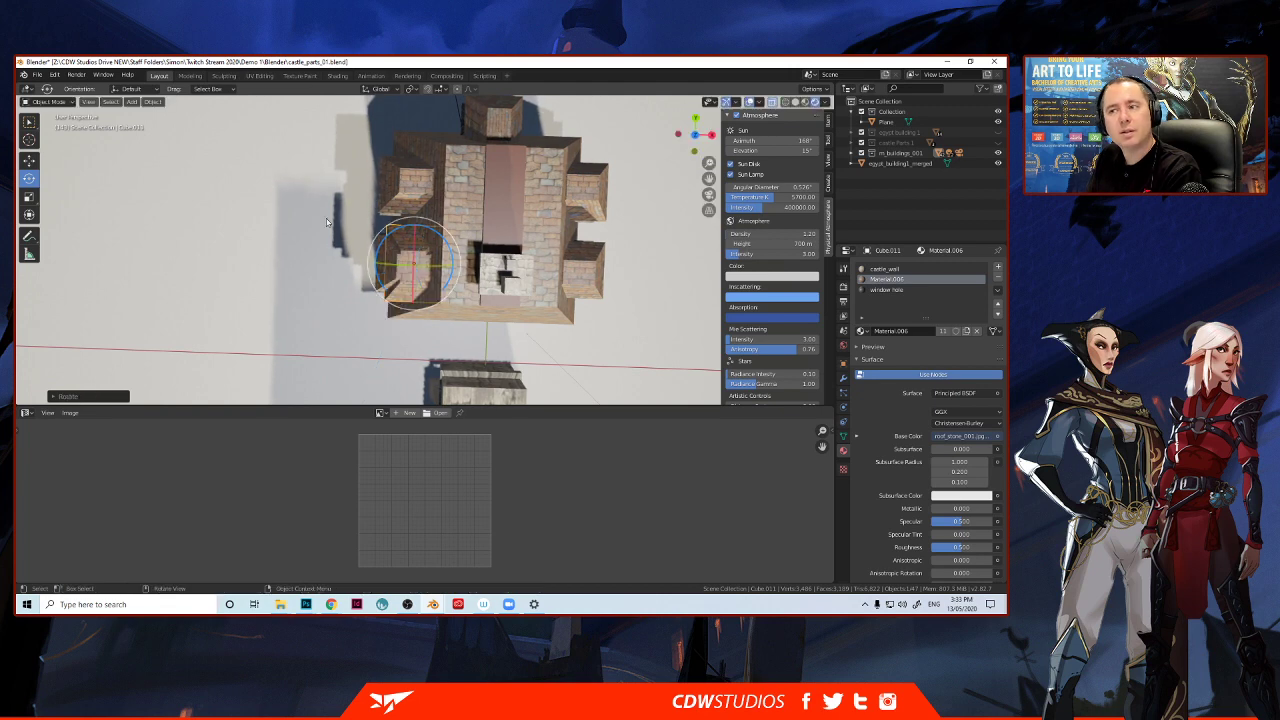
Move the rotated dormer to the chimney end of the roof and centre it along the X axis in top view.
{"action": "left_click", "coordinate": [29, 160]}
{"action": "left_click_drag", "start_coordinate": [410, 262], "coordinate": [505, 272]}
{"action": "key", "text": "shift+d"}
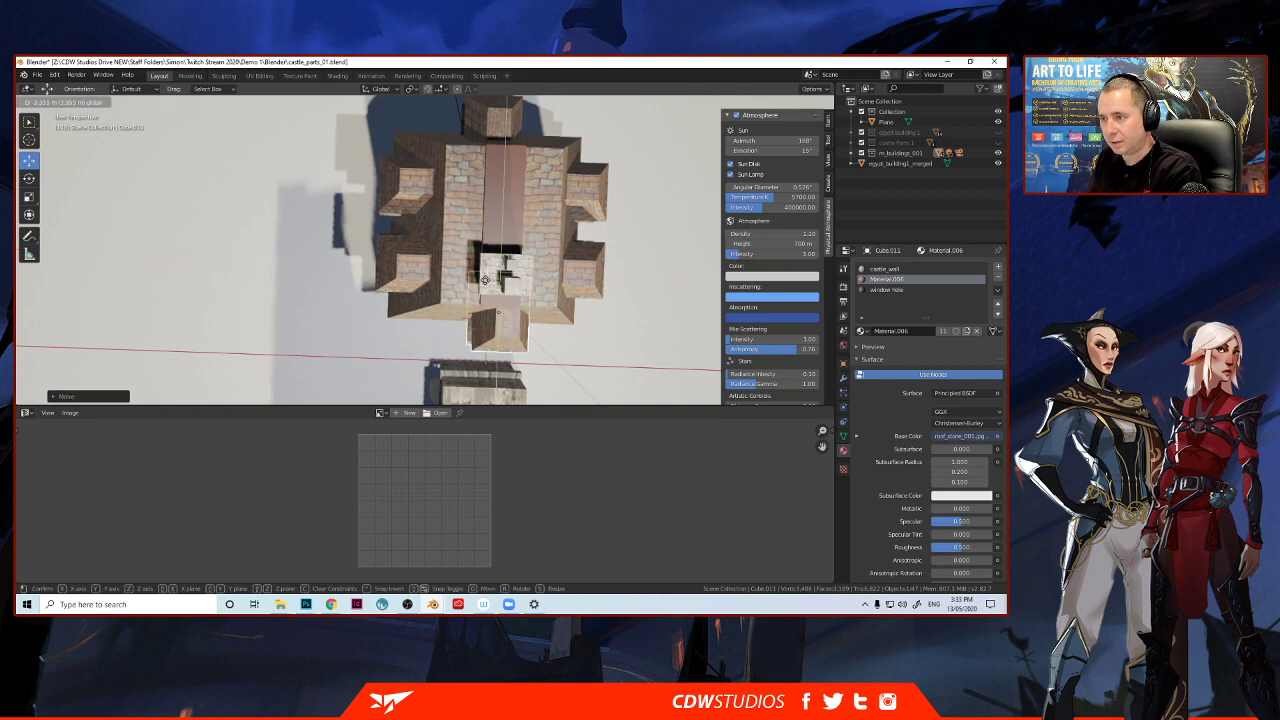
{"action": "left_click", "coordinate": [486, 280]}
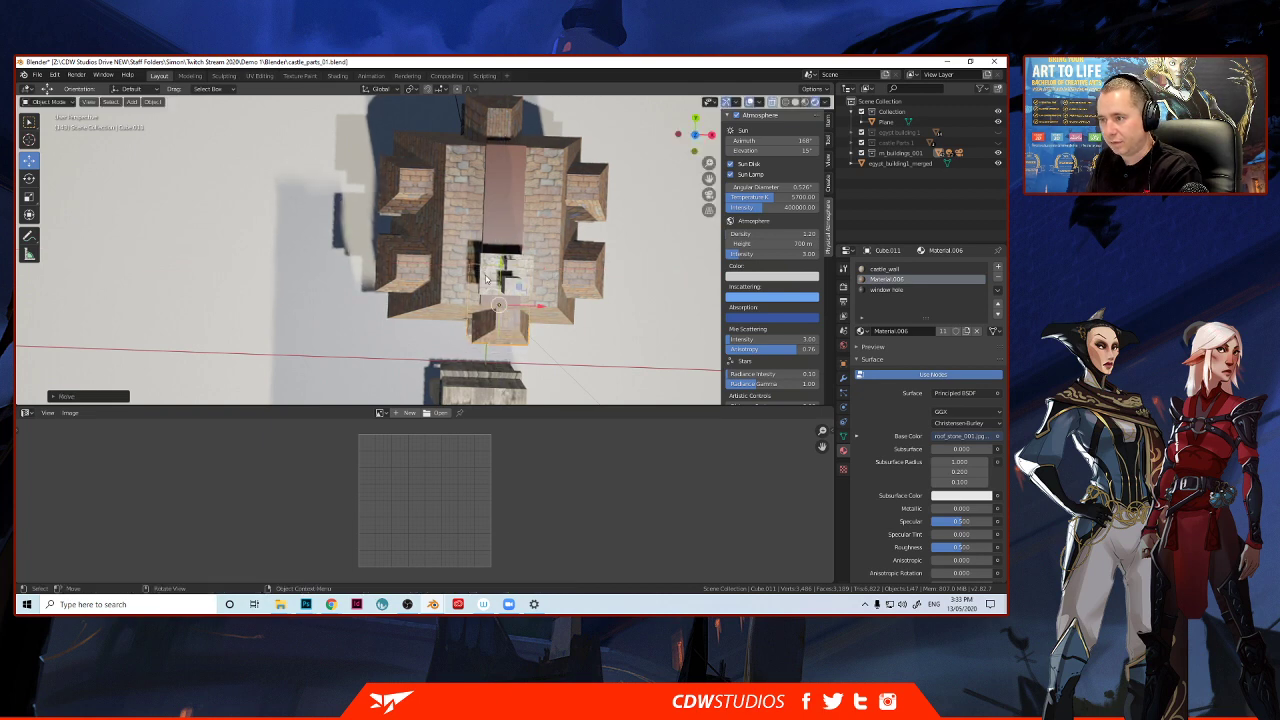
{"action": "left_click", "coordinate": [695, 134]}
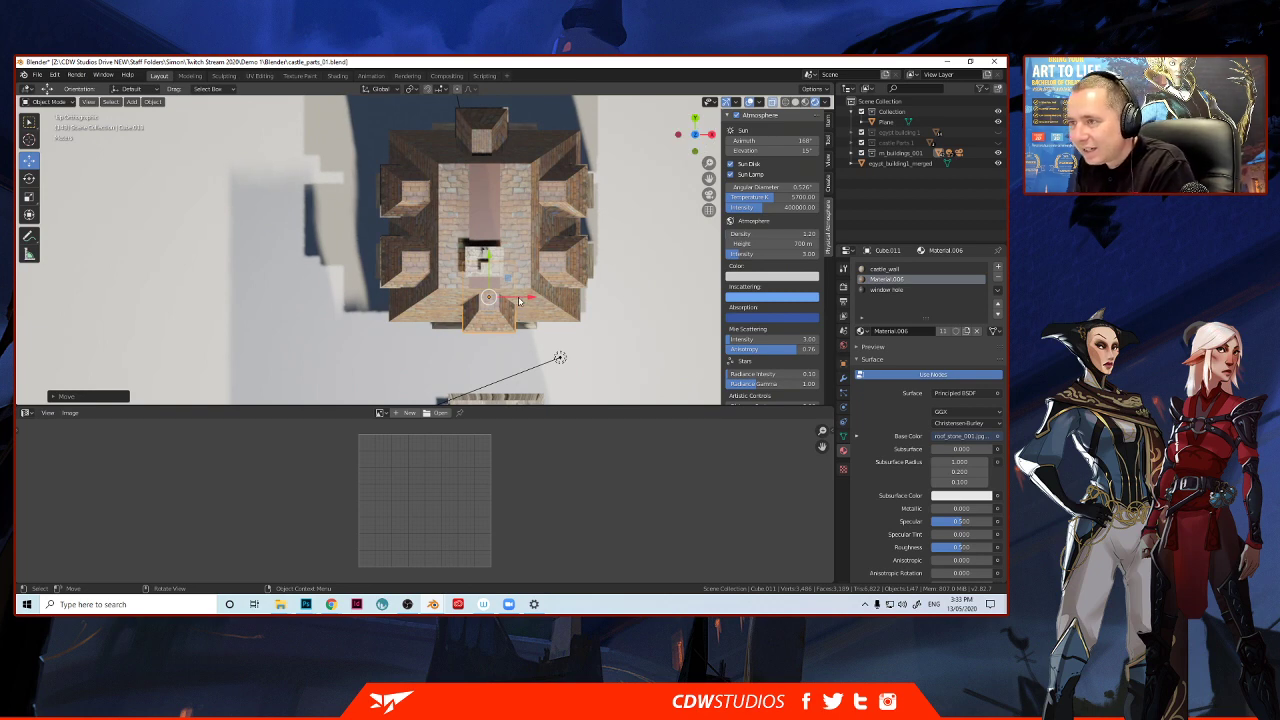
{"action": "key", "text": "g"}
{"action": "key", "text": "x"}
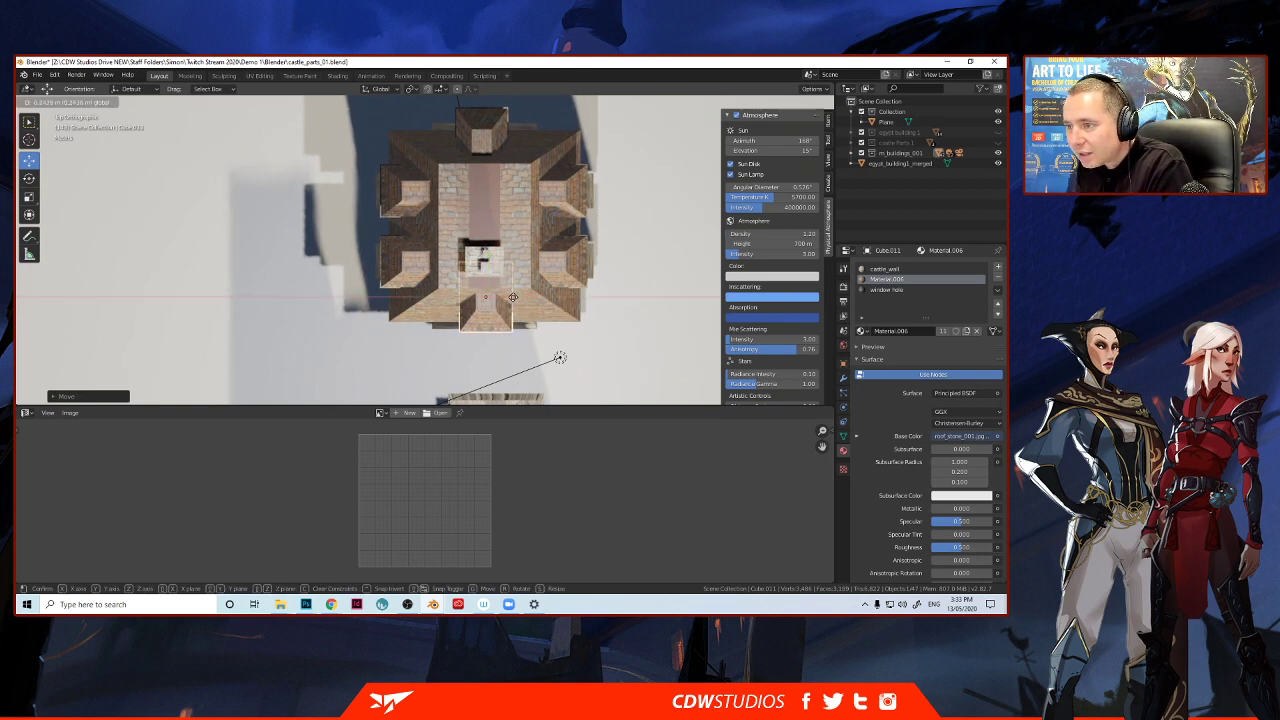
{"action": "left_click", "coordinate": [560, 357]}
Adjust the chimney-end dormer's position along Y so it sits properly against the sloping roof.
{"action": "scroll", "coordinate": [511, 298], "scroll_direction": "up", "scroll_amount": 2}
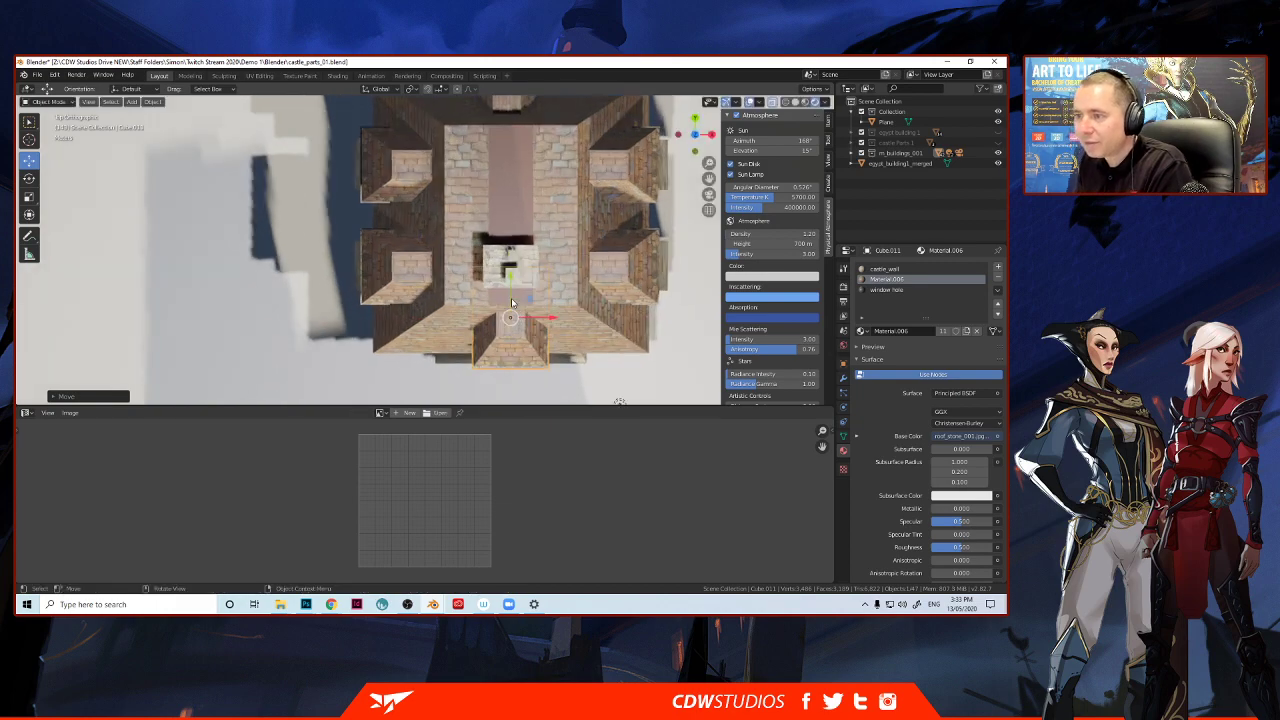
{"action": "scroll", "coordinate": [511, 298], "scroll_direction": "up", "scroll_amount": 2}
{"action": "middle_click_drag", "start_coordinate": [511, 298], "coordinate": [487, 204]}
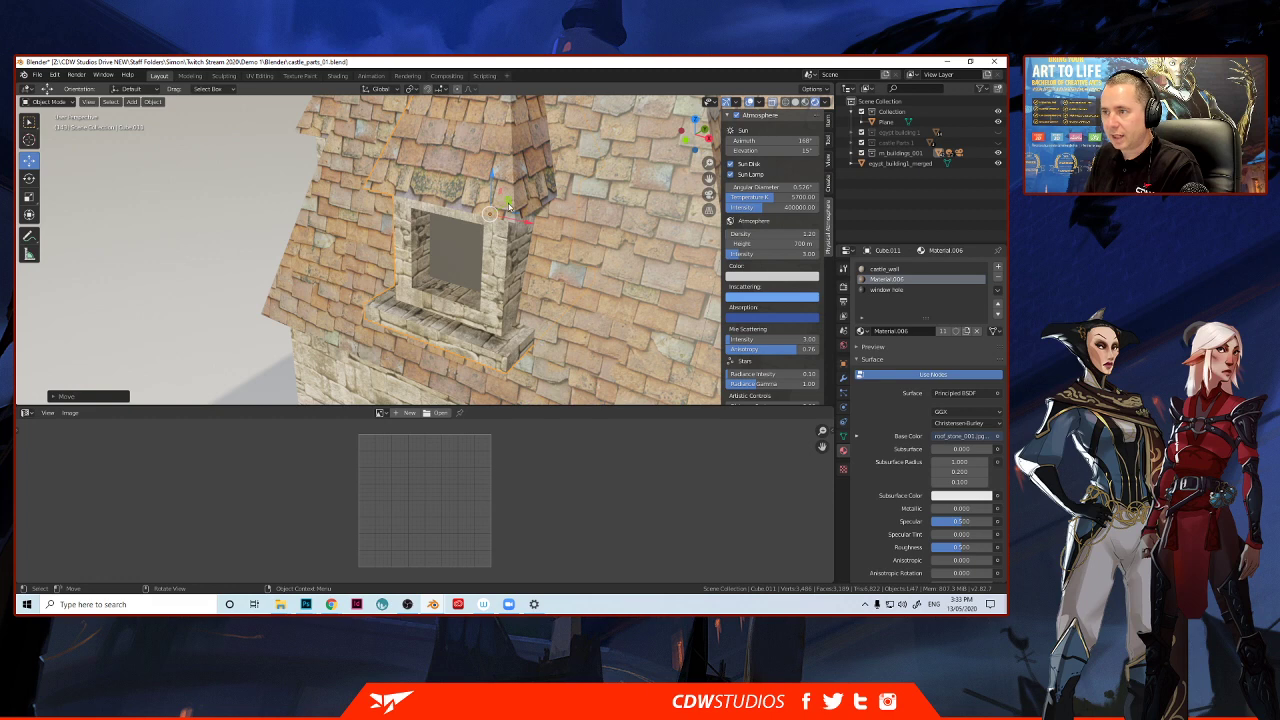
{"action": "key", "text": "g"}
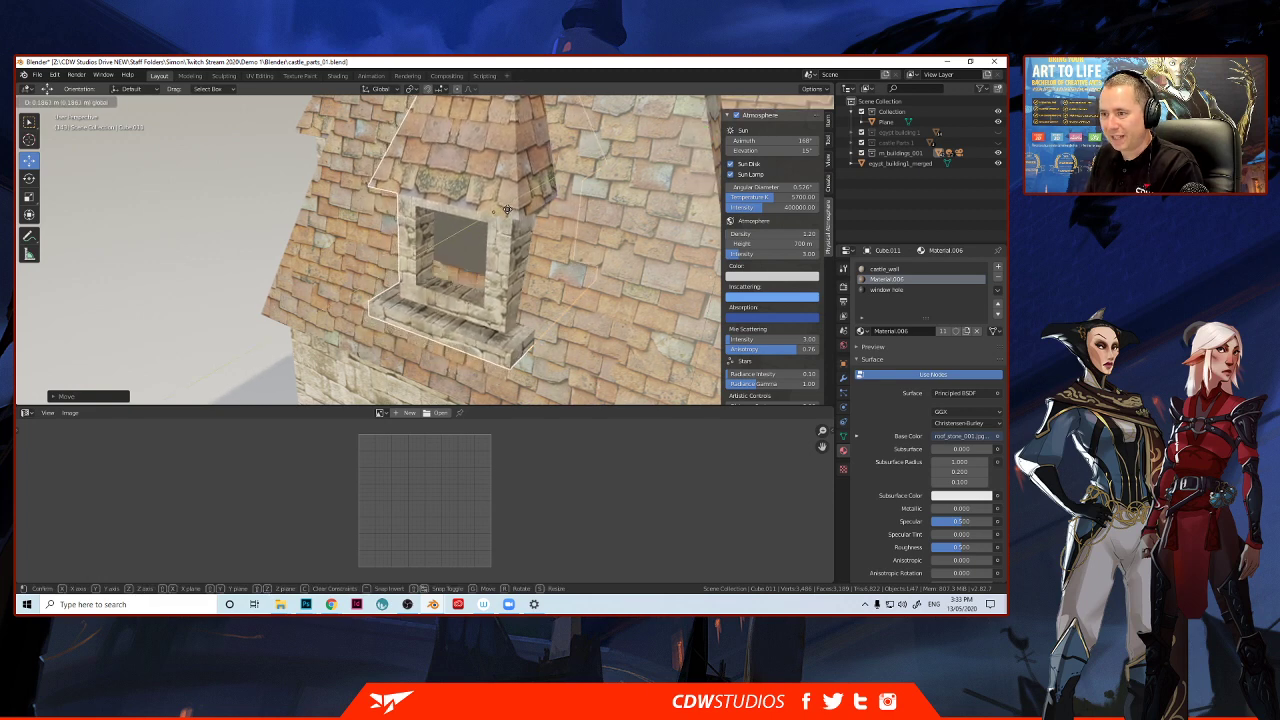
{"action": "left_click", "coordinate": [502, 212]}
{"action": "middle_click_drag", "start_coordinate": [502, 212], "coordinate": [452, 320]}
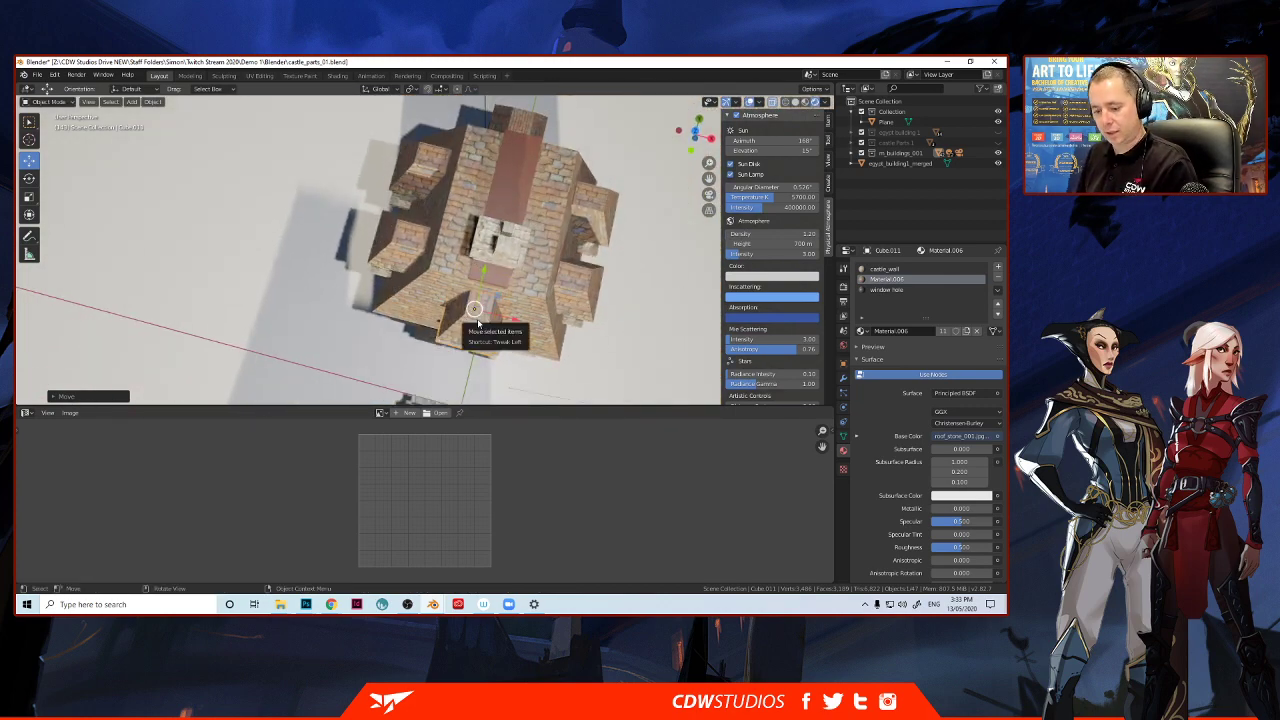
Duplicate the chimney-end dormer in place and mirror the copy along global X.
{"action": "left_click", "coordinate": [476, 313]}
{"action": "key", "text": "g"}
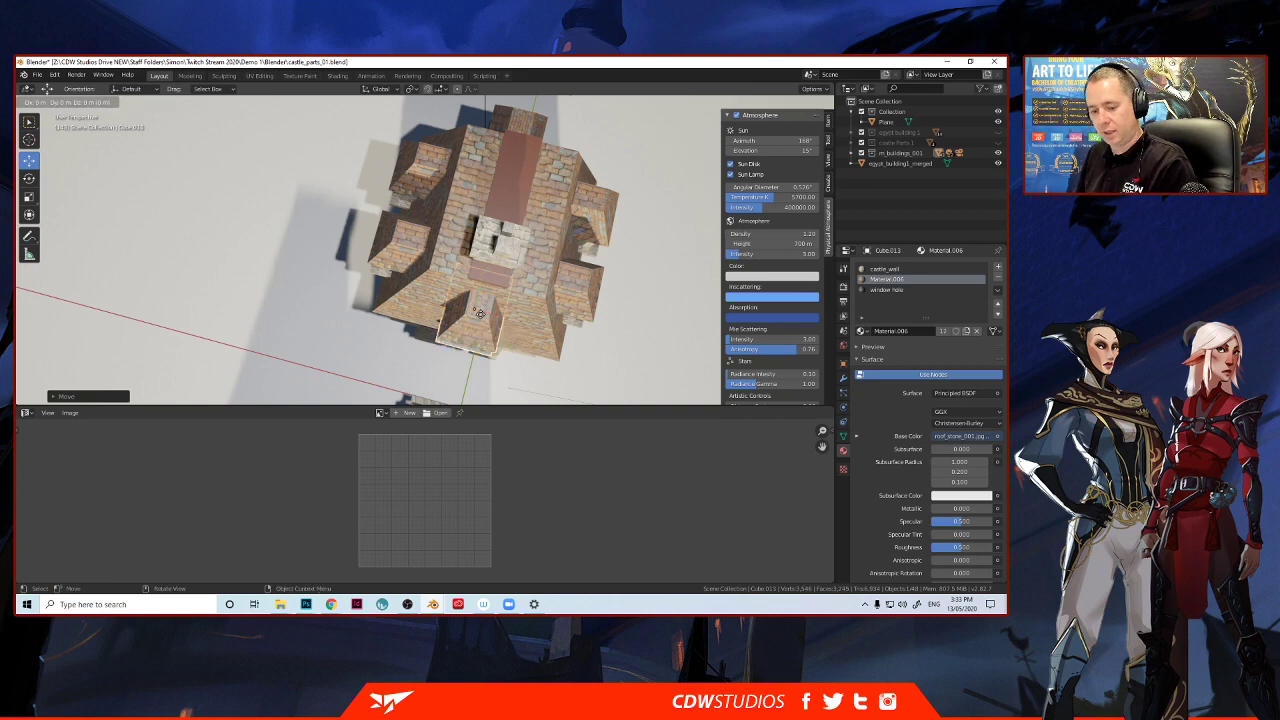
{"action": "left_click", "coordinate": [478, 313]}
{"action": "middle_click_drag", "start_coordinate": [478, 313], "coordinate": [420, 317]}
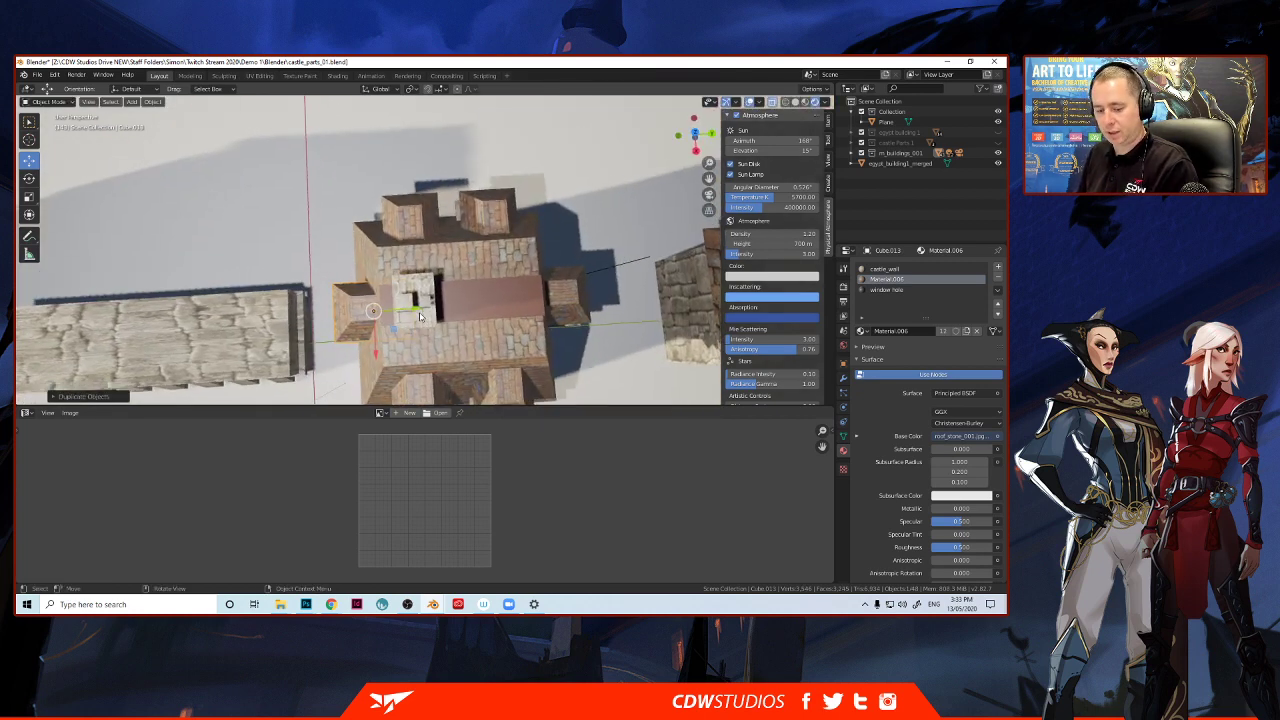
{"action": "left_click_drag", "start_coordinate": [420, 316], "coordinate": [419, 312]}
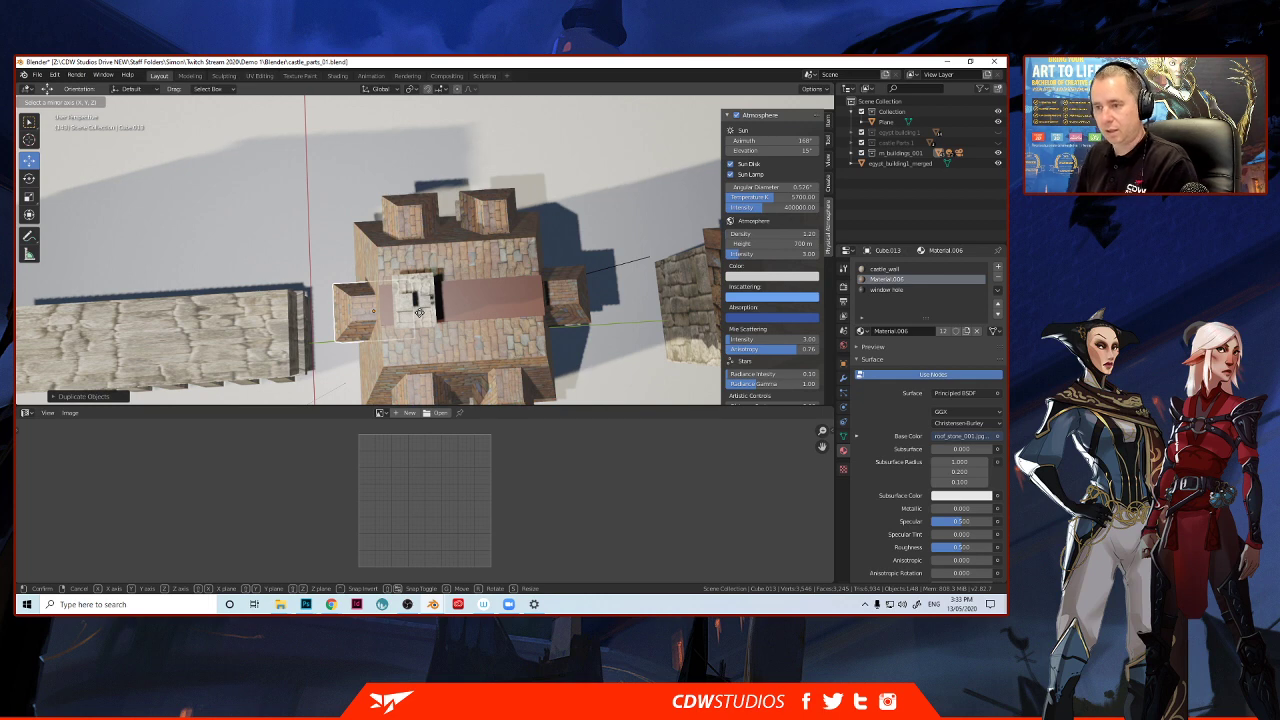
{"action": "key", "text": "x"}
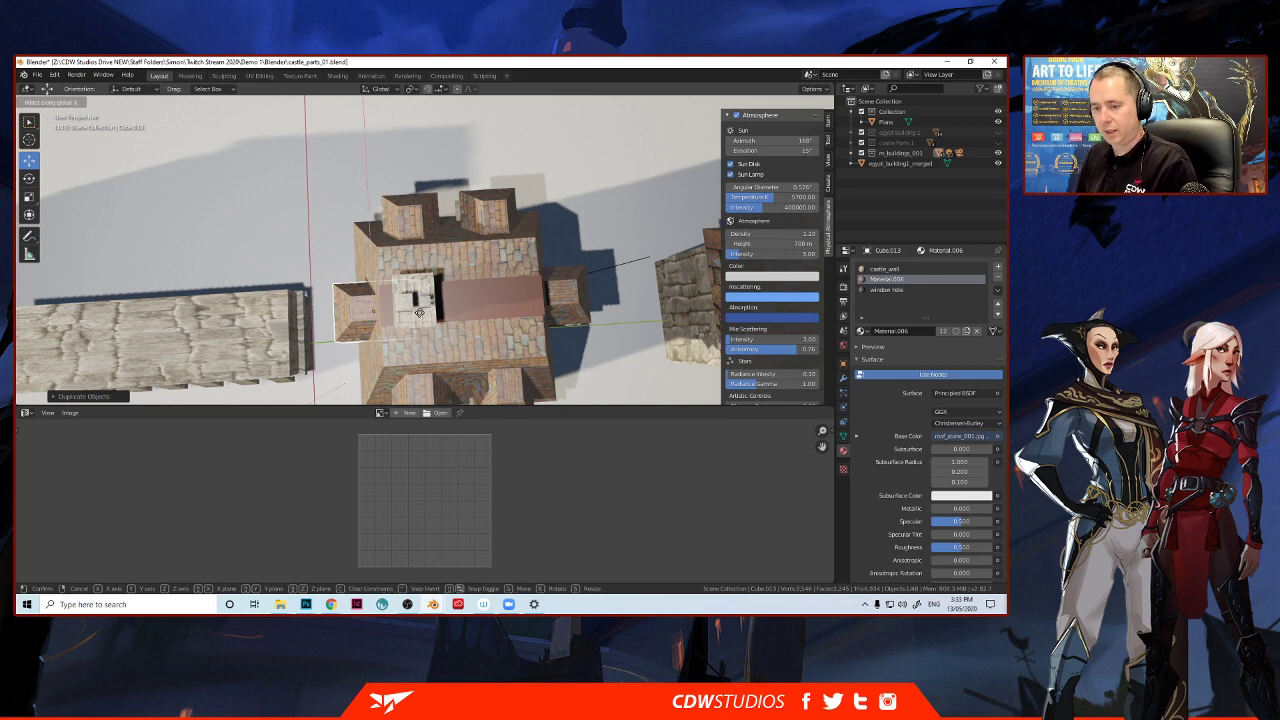
{"action": "left_click_drag", "start_coordinate": [420, 317], "coordinate": [420, 317]}
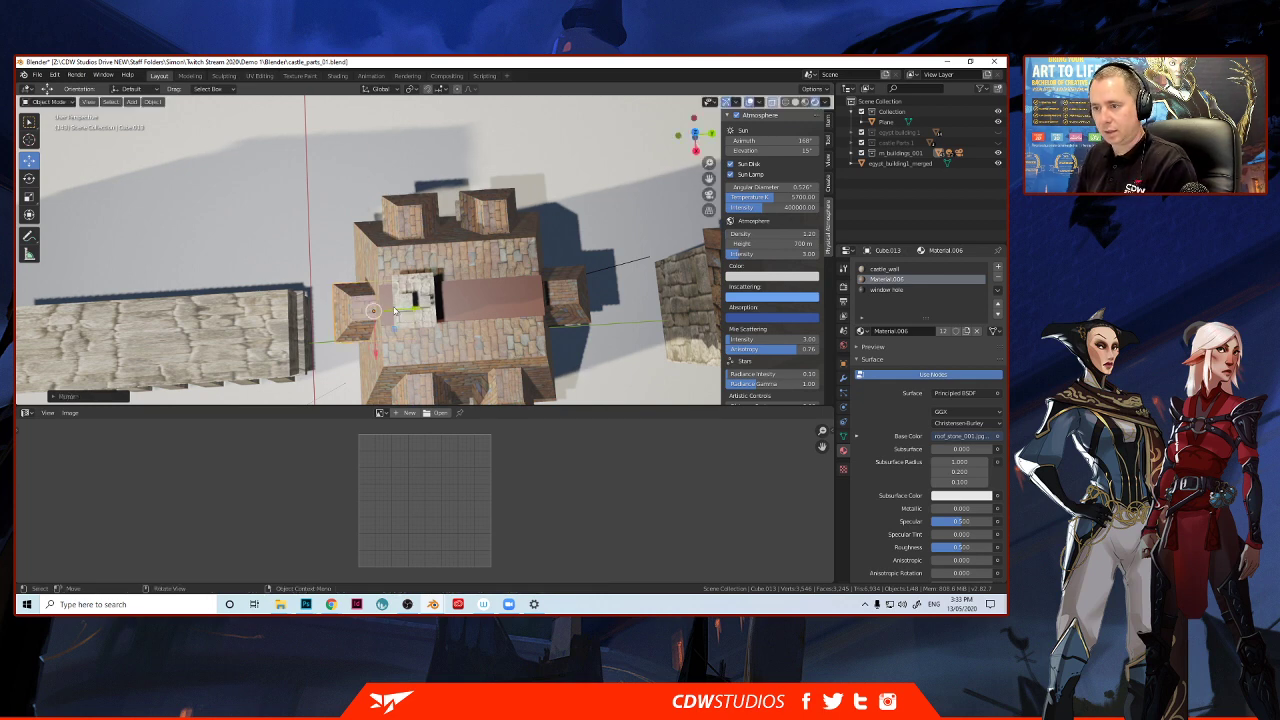
Move the mirrored dormer out beyond the roof end opposite the chimney and delete the old dormer at that end.
{"action": "left_click", "coordinate": [603, 320]}
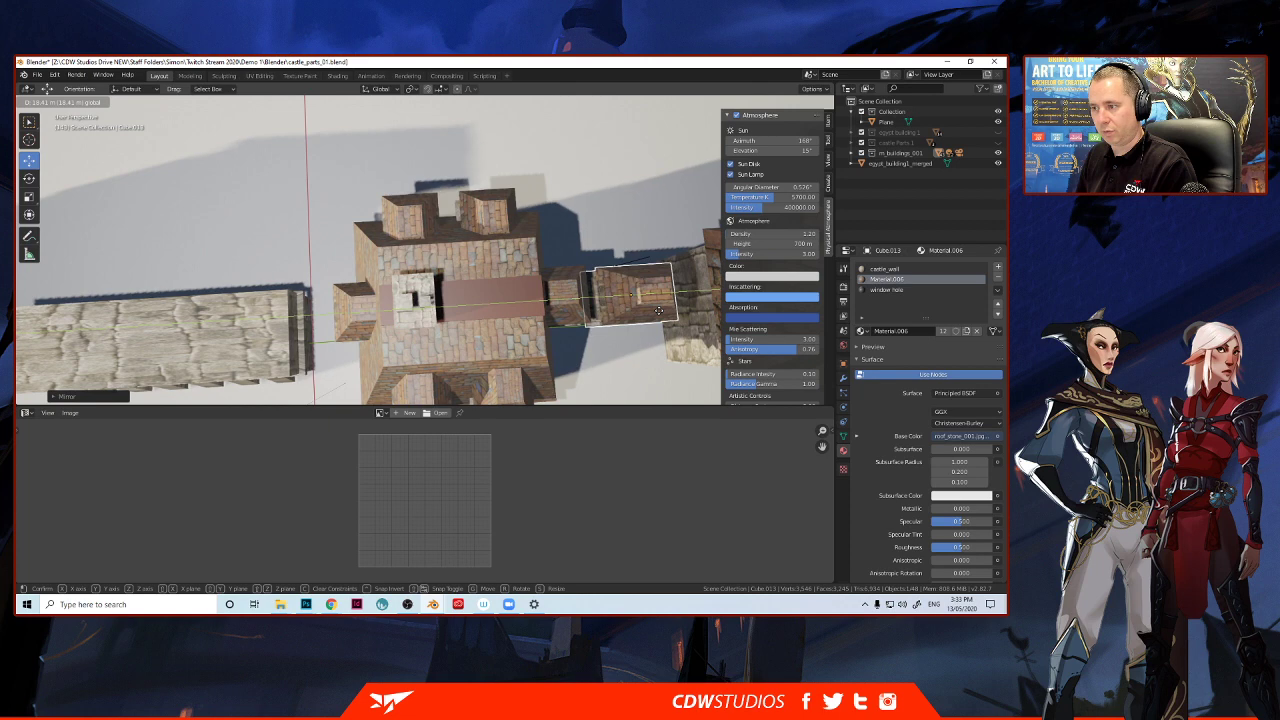
{"action": "left_click", "coordinate": [562, 302]}
{"action": "key", "text": "Delete"}
Move the mirrored dormer along Y into the sloping roof at the end opposite the chimney.
{"action": "mouse_move", "coordinate": [565, 306]}
{"action": "middle_mouse_down"}
{"action": "mouse_move", "coordinate": [592, 332]}
{"action": "mouse_move", "coordinate": [579, 304]}
{"action": "middle_mouse_up"}
{"action": "left_click", "coordinate": [579, 304]}
{"action": "key", "text": "g"}
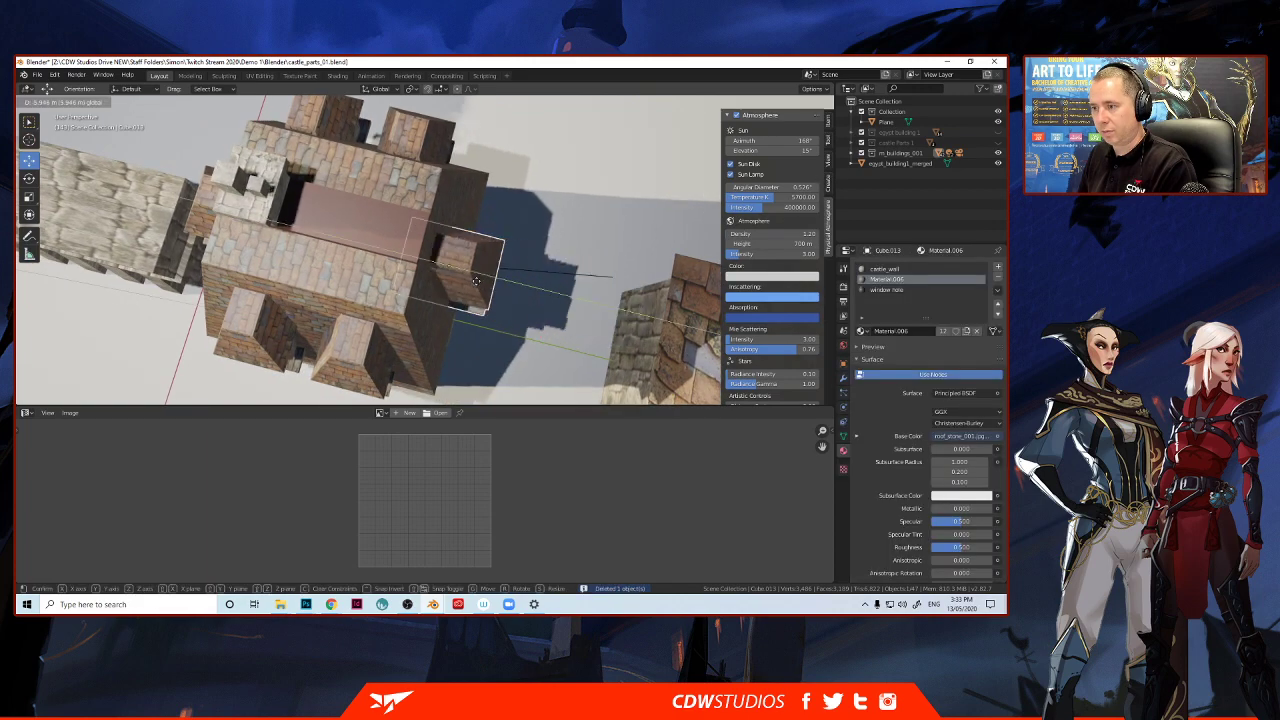
{"action": "left_click", "coordinate": [472, 281]}
{"action": "middle_click_drag", "start_coordinate": [474, 286], "coordinate": [310, 150]}
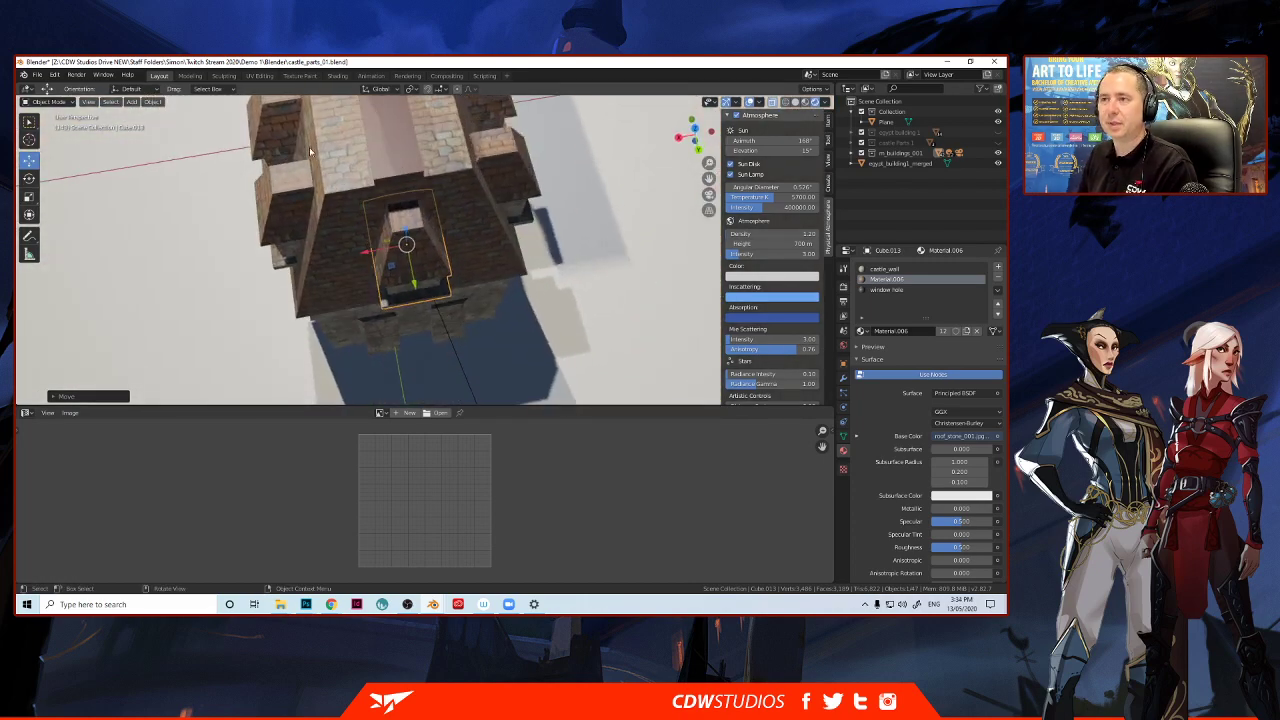
Rotate the mirrored end dormer slightly and nudge it along Y so it sits properly against the roof slope.
{"action": "left_click", "coordinate": [29, 178]}
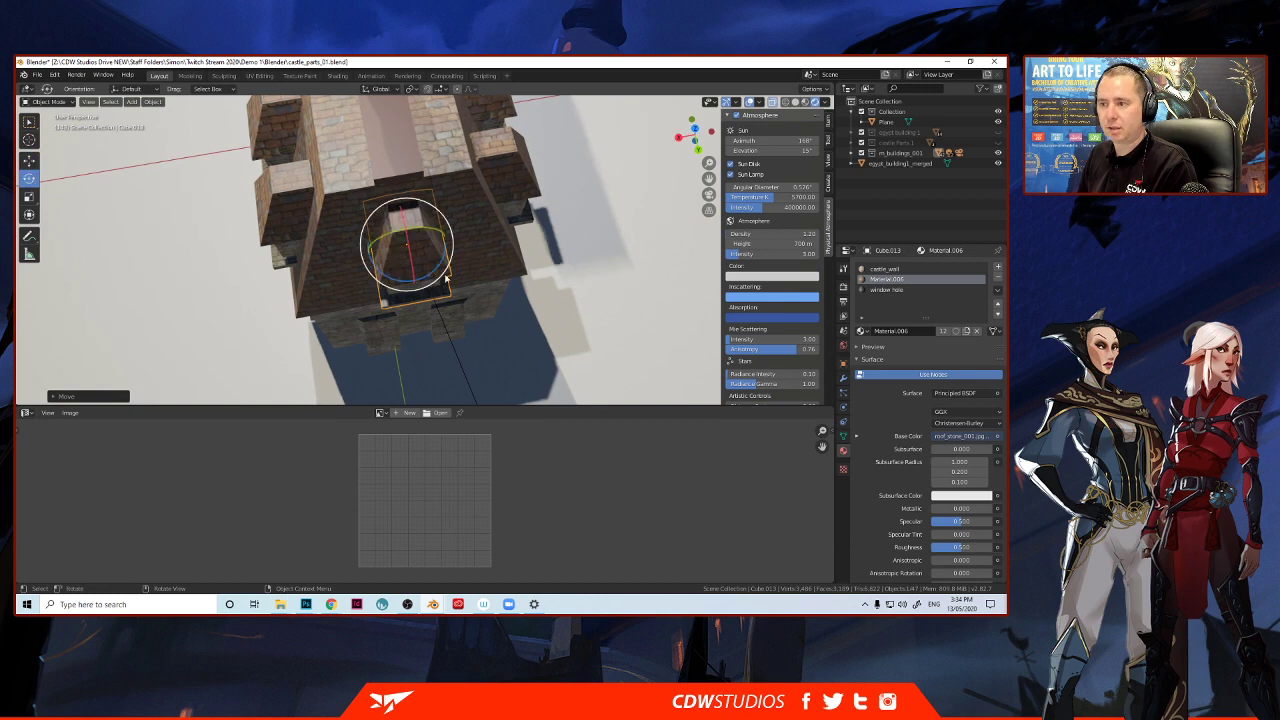
{"action": "left_click_drag", "start_coordinate": [444, 258], "coordinate": [258, 214]}
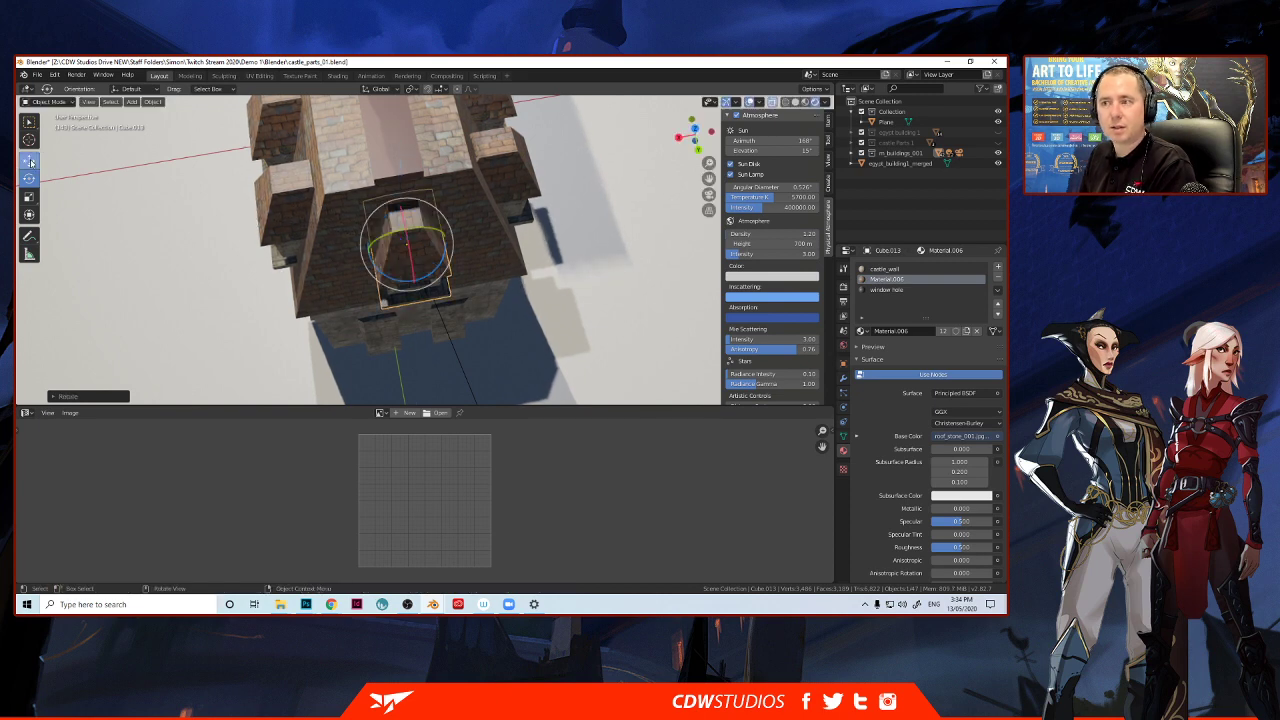
{"action": "middle_click_drag", "start_coordinate": [220, 250], "coordinate": [391, 286]}
{"action": "key", "text": "g"}
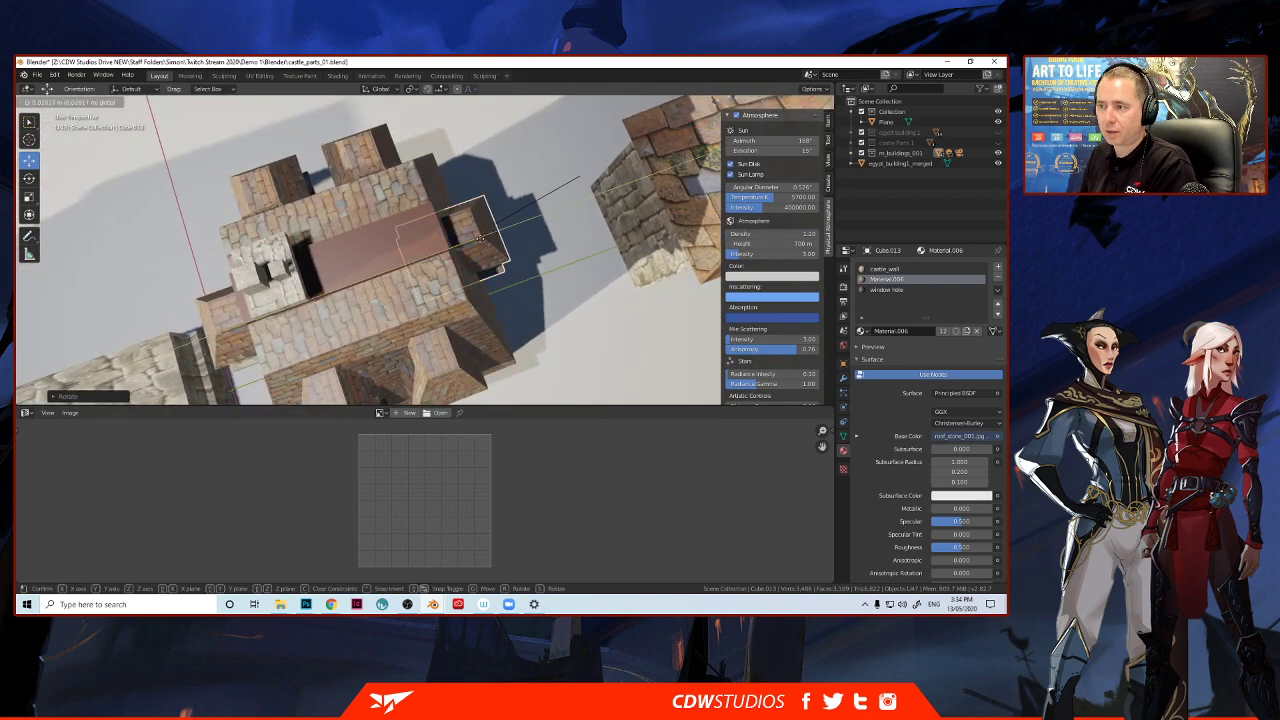
{"action": "left_click_drag", "start_coordinate": [480, 238], "coordinate": [484, 237]}
{"action": "middle_click_drag", "start_coordinate": [484, 237], "coordinate": [368, 262]}
{"action": "scroll", "coordinate": [368, 262], "scroll_direction": "down", "scroll_amount": 4}
{"action": "left_click", "coordinate": [292, 350]}
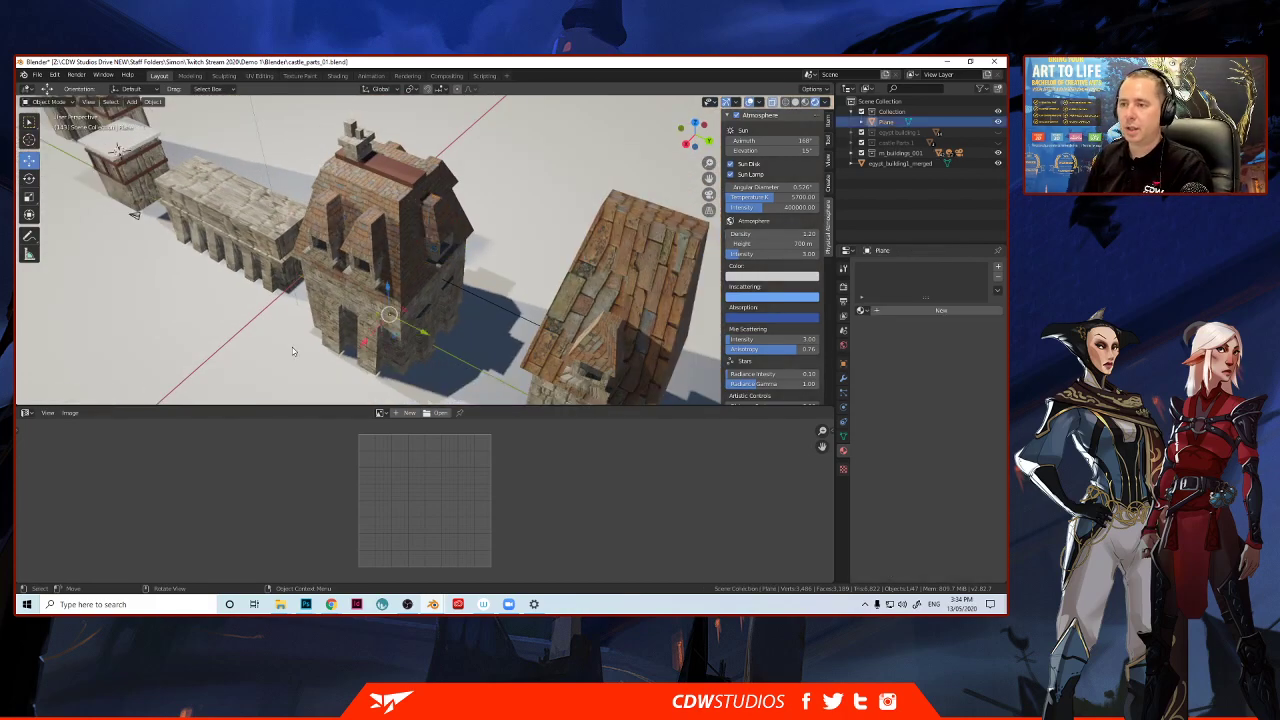
{"action": "middle_click_drag", "start_coordinate": [292, 350], "coordinate": [303, 295]}
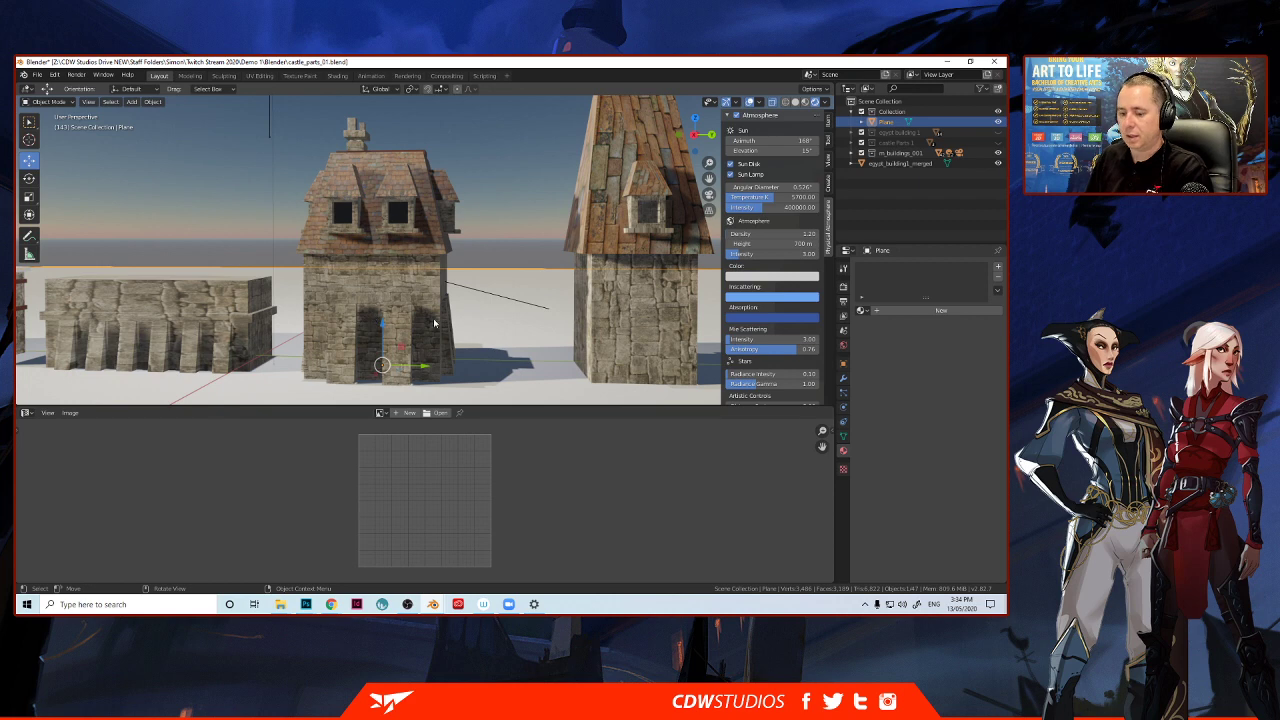
{"action": "middle_click_drag", "start_coordinate": [433, 318], "coordinate": [532, 303]}
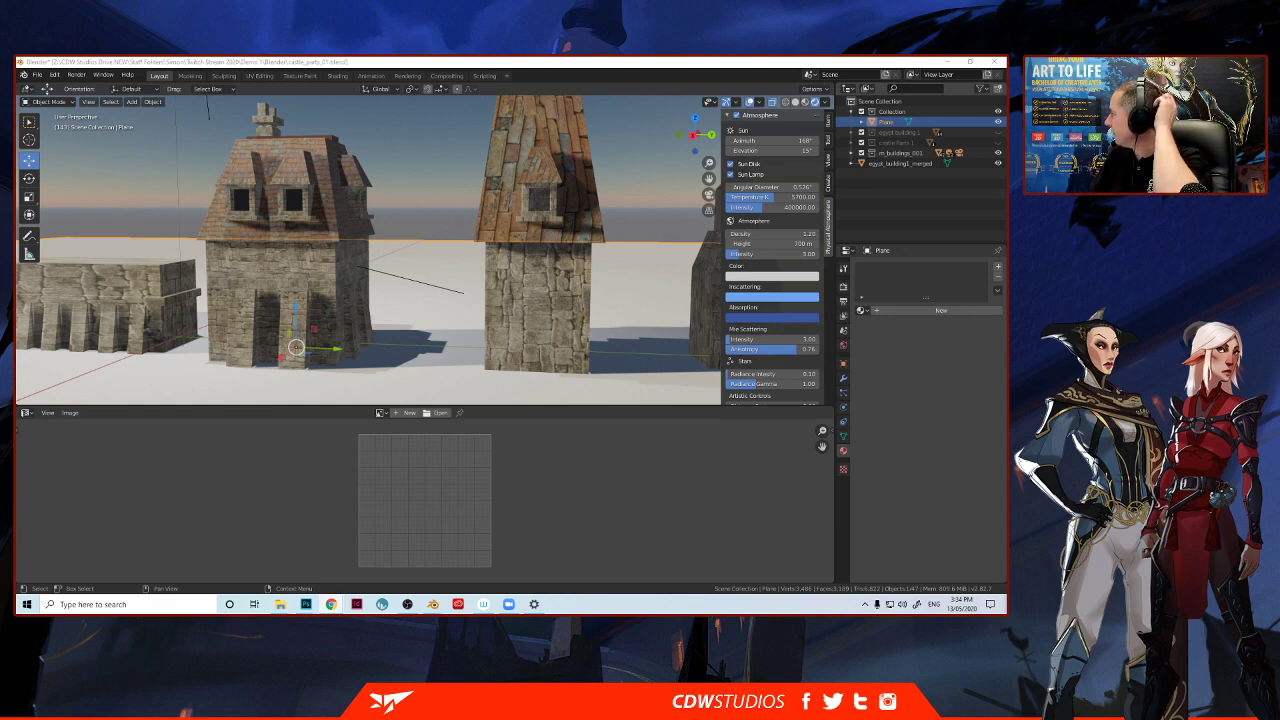
Switch to the browser with the "wood texture" image search and limit the results to large images.
{"action": "left_click_drag", "start_coordinate": [1007, 121], "coordinate": [611, 84]}
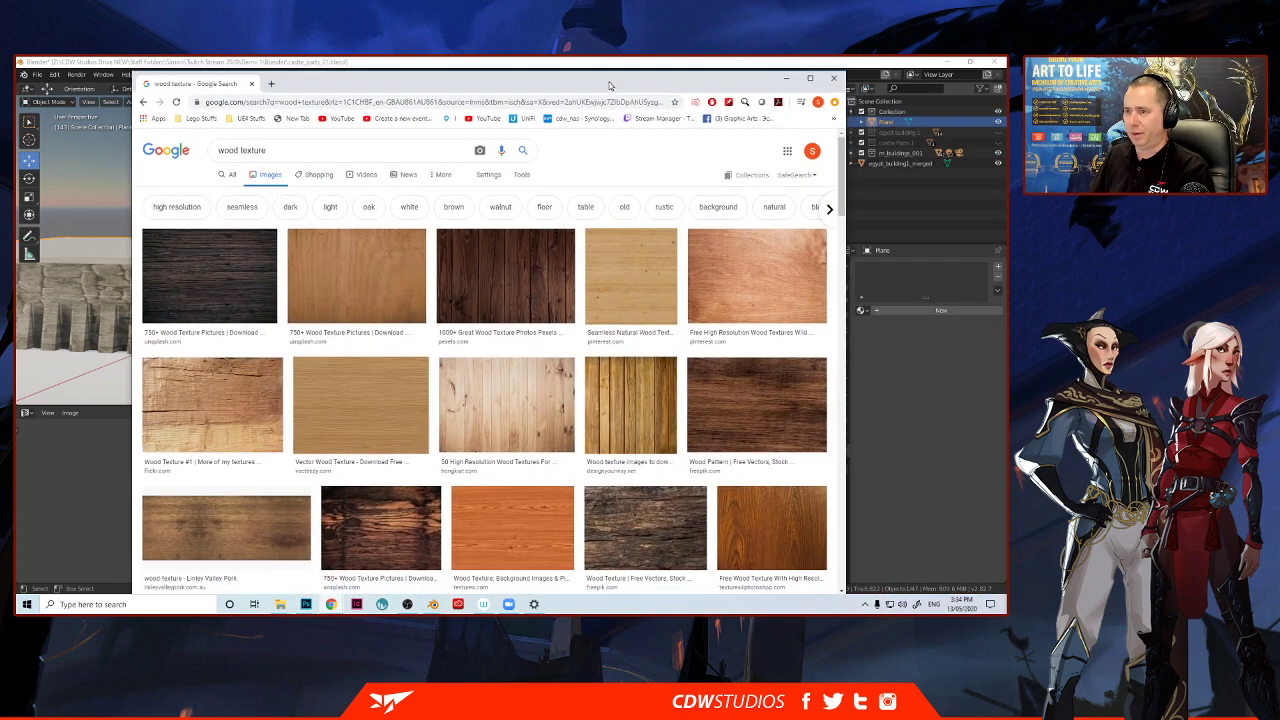
{"action": "left_click", "coordinate": [521, 175]}
{"action": "left_click", "coordinate": [230, 194]}
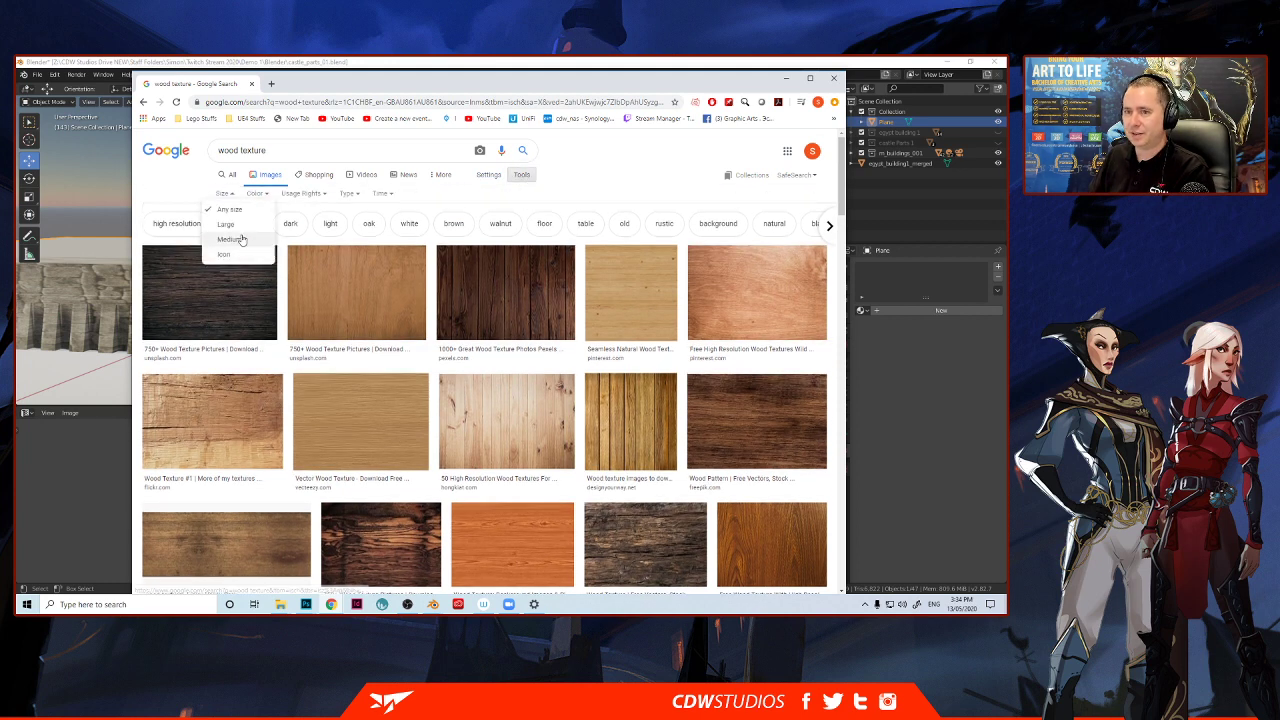
{"action": "left_click", "coordinate": [235, 220]}
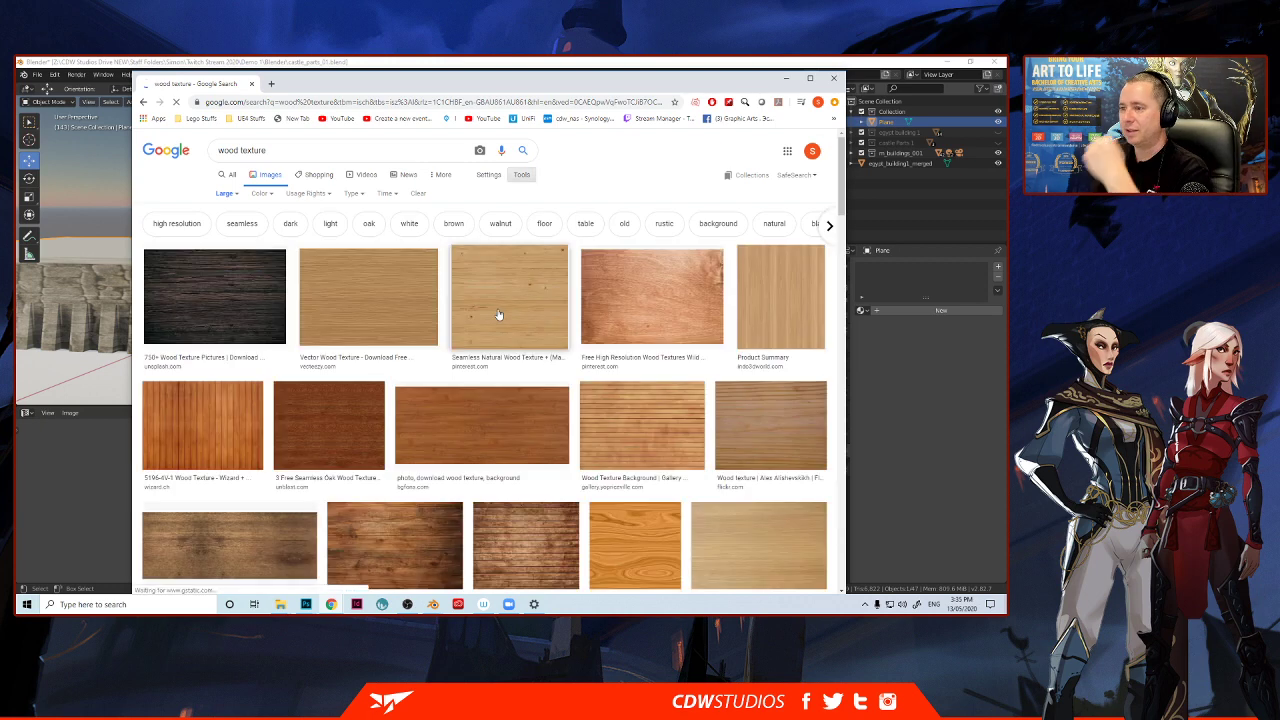
Browse the large wood texture results and open the preview of the dark vertical plank image from Life of Pix.
{"action": "scroll", "coordinate": [514, 346], "scroll_direction": "down", "scroll_amount": 2}
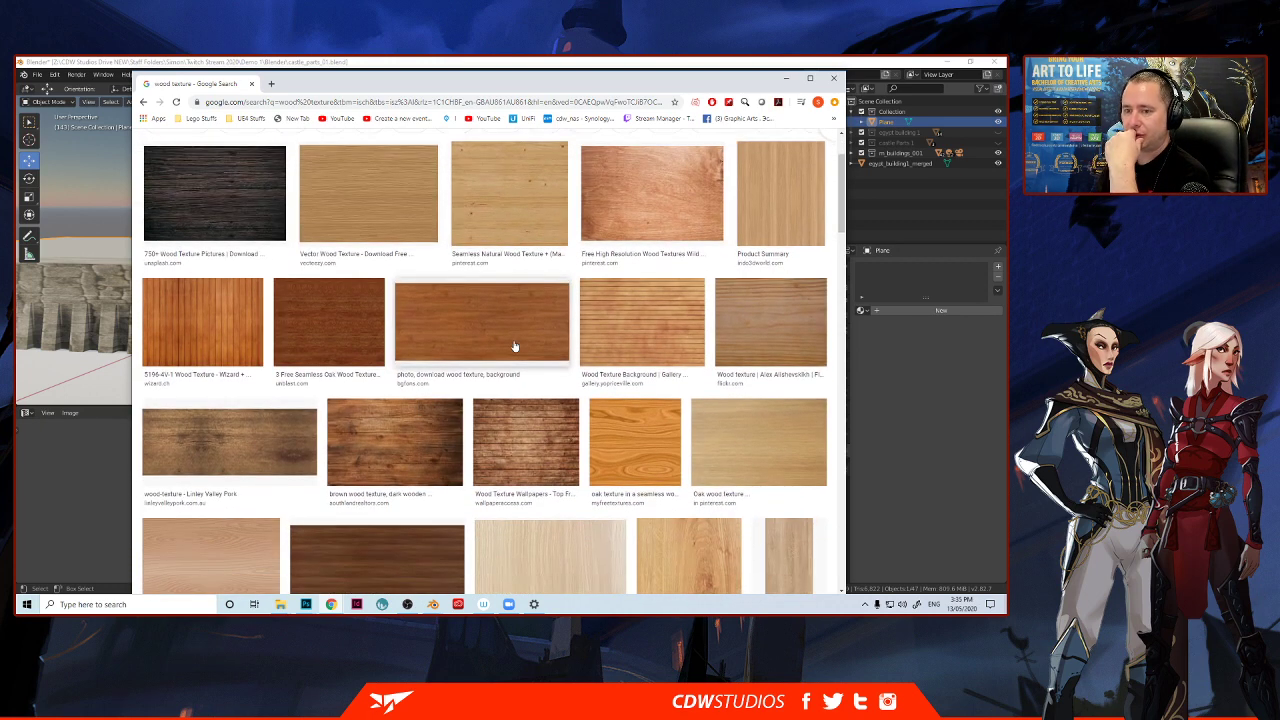
{"action": "scroll", "coordinate": [514, 362], "scroll_direction": "down", "scroll_amount": 8}
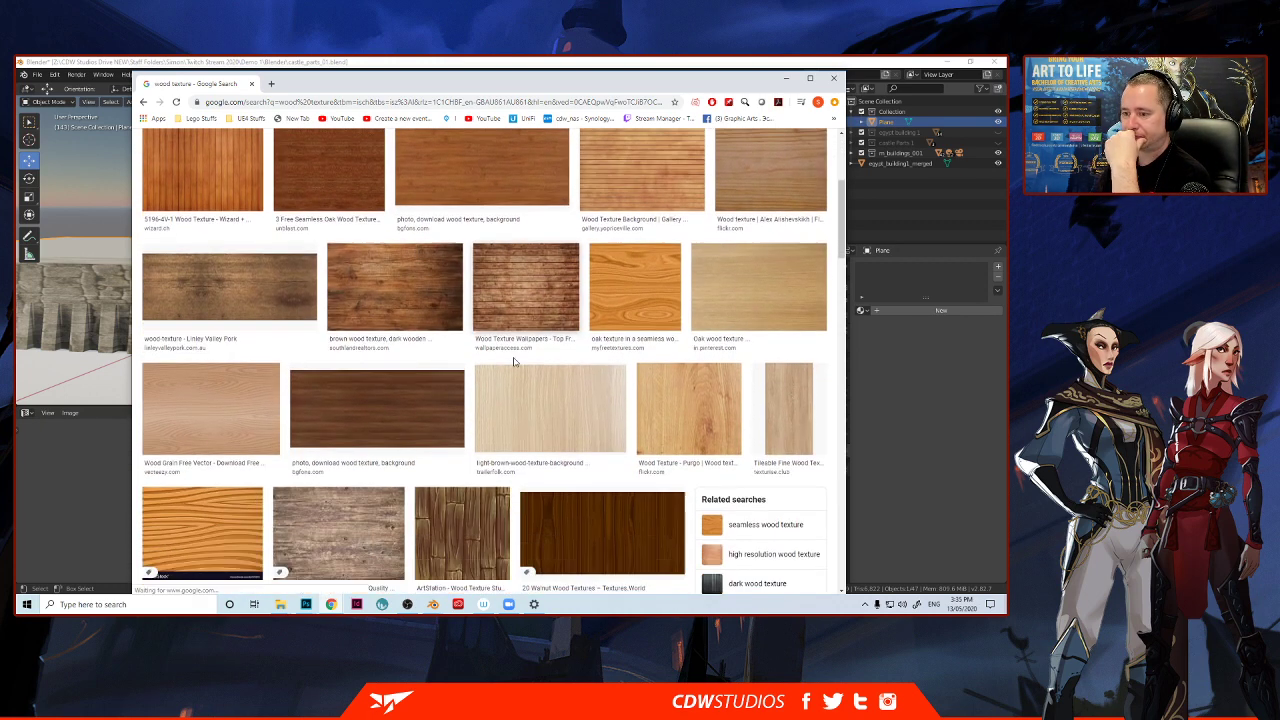
{"action": "scroll", "coordinate": [514, 362], "scroll_direction": "down", "scroll_amount": 6}
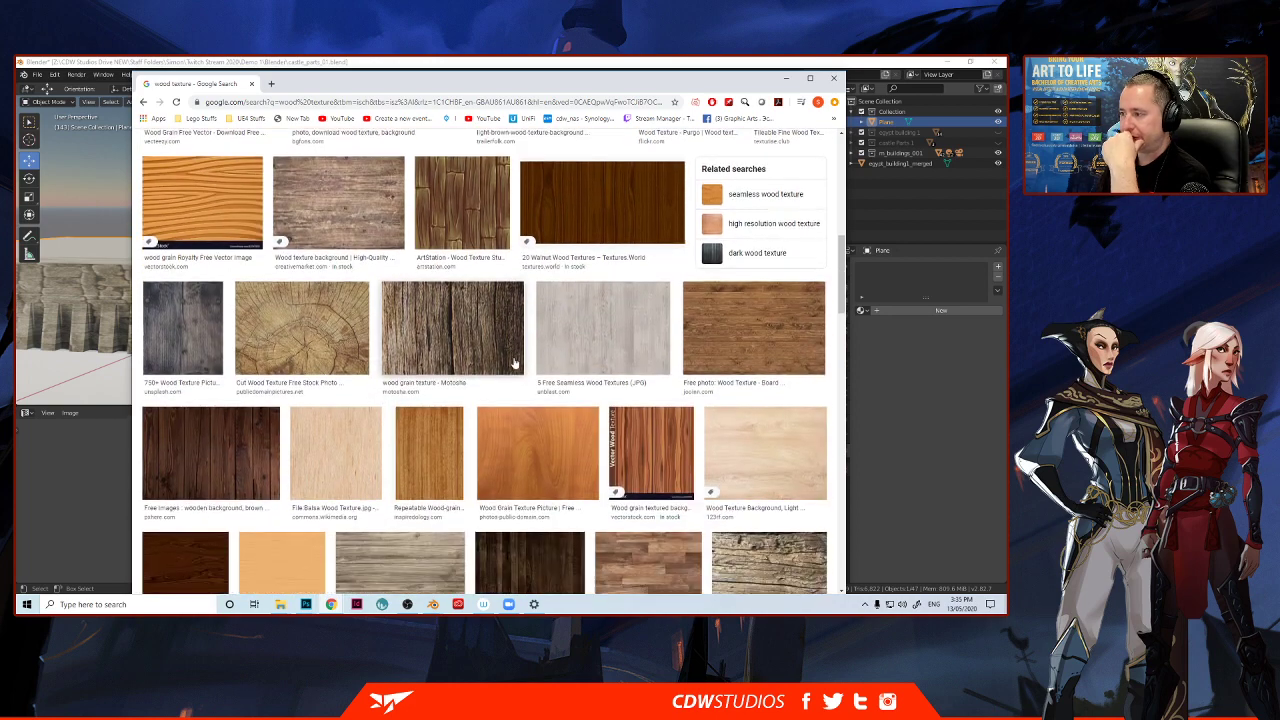
{"action": "scroll", "coordinate": [514, 362], "scroll_direction": "down", "scroll_amount": 1}
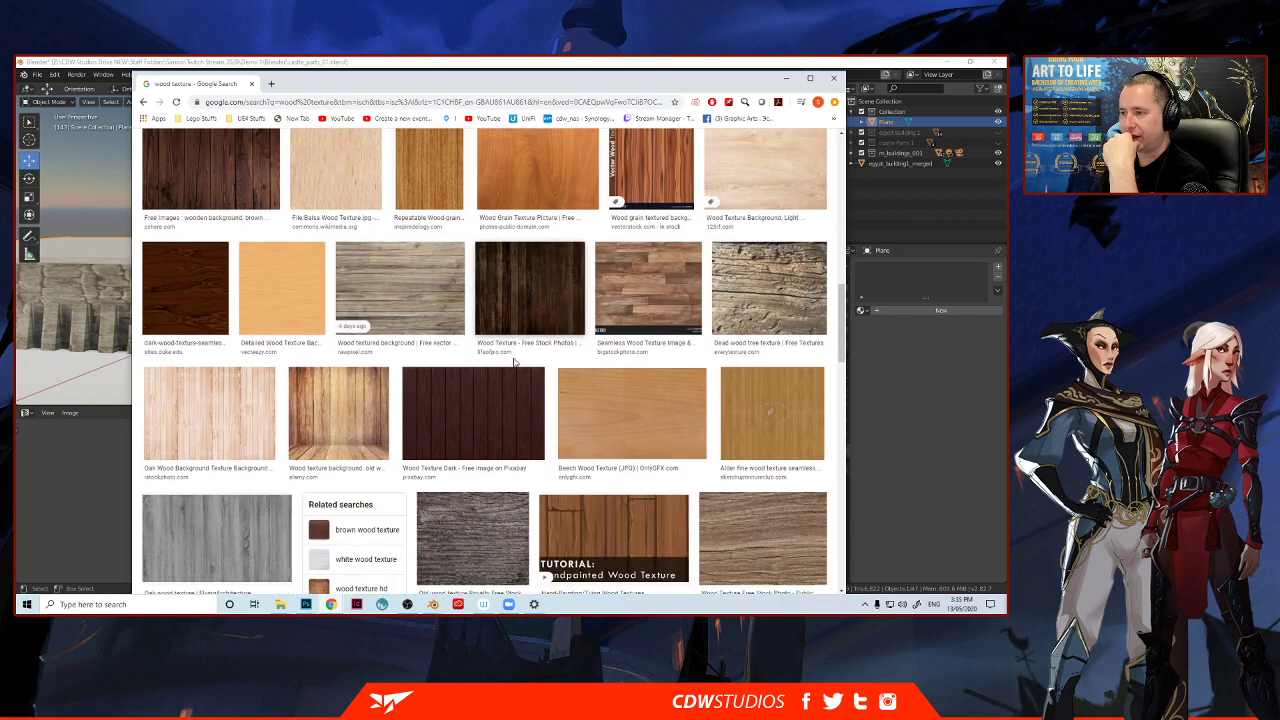
{"action": "scroll", "coordinate": [514, 362], "scroll_direction": "down", "scroll_amount": 2}
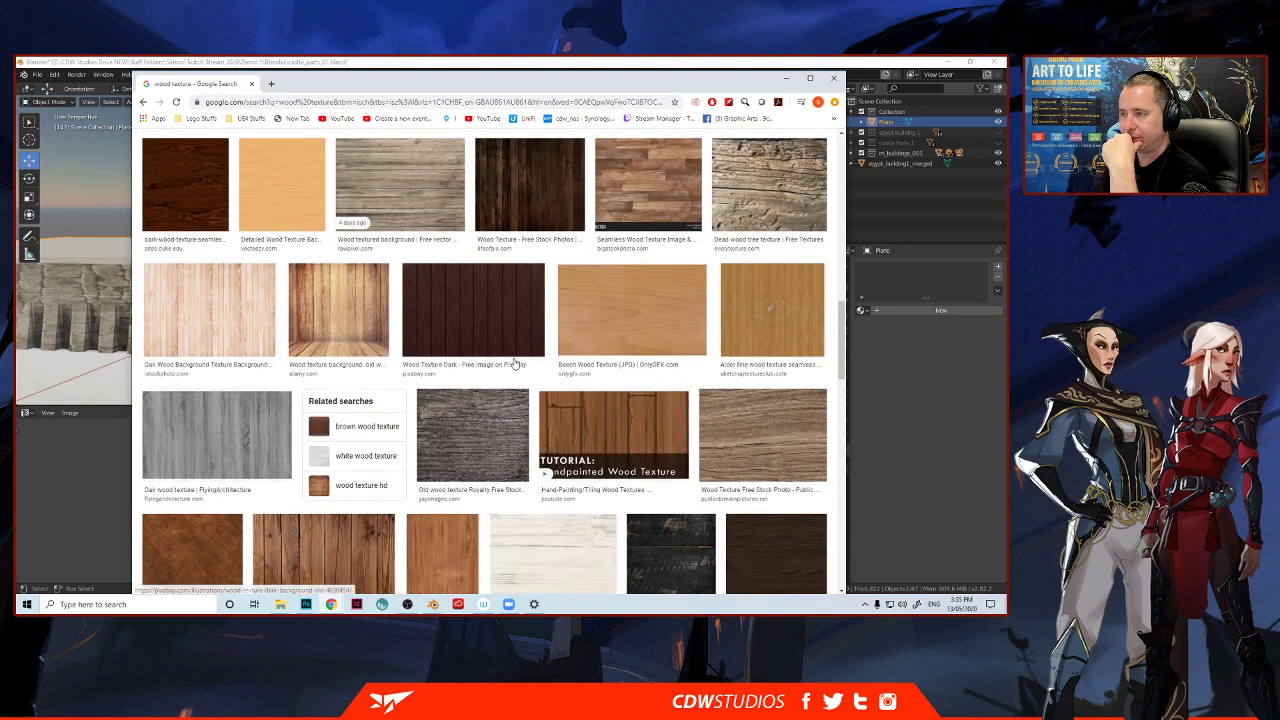
{"action": "scroll", "coordinate": [514, 362], "scroll_direction": "up", "scroll_amount": 1}
{"action": "left_click", "coordinate": [553, 252]}
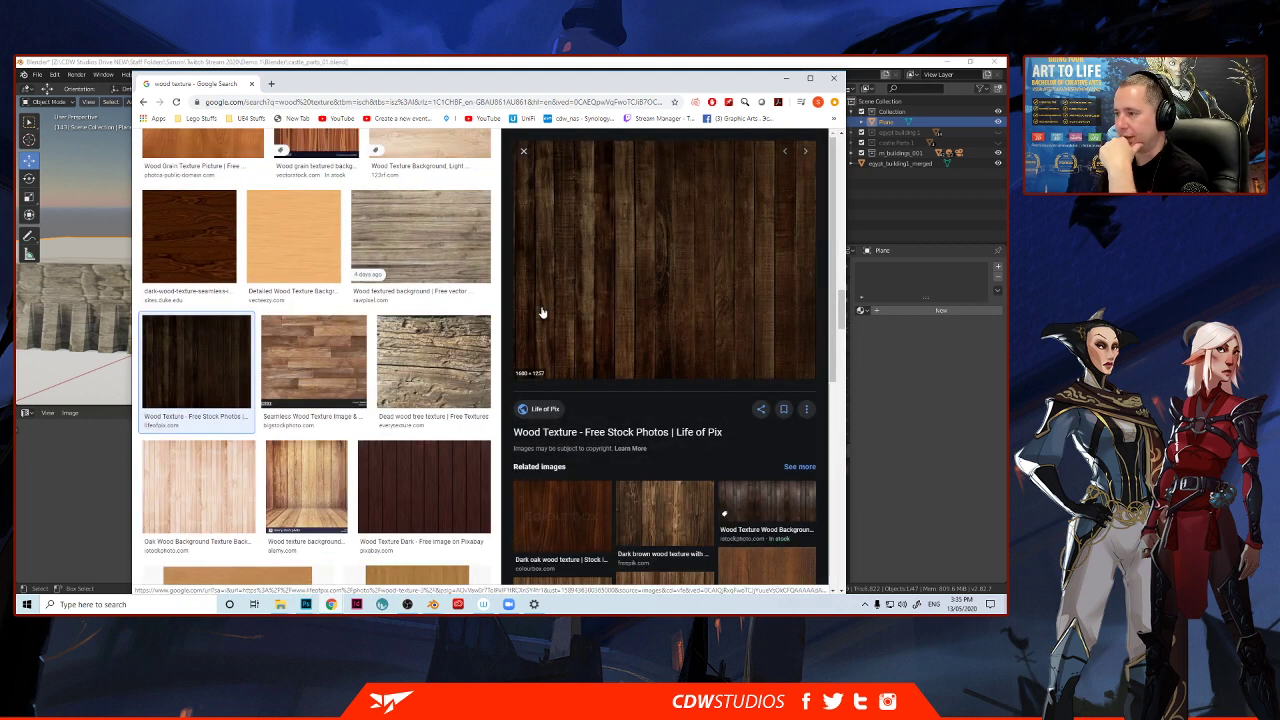
Open the dark wooden plank image at full size in a new tab and copy the image.
{"action": "right_click", "coordinate": [588, 271]}
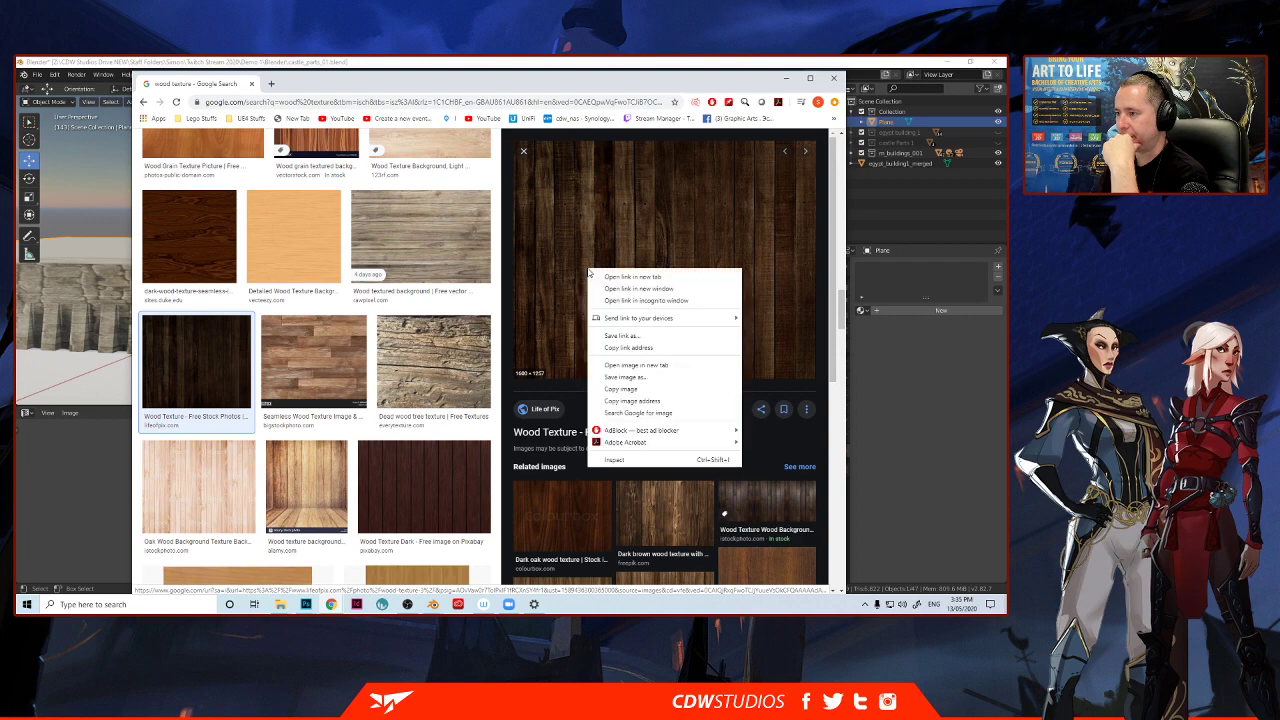
{"action": "left_click", "coordinate": [636, 364]}
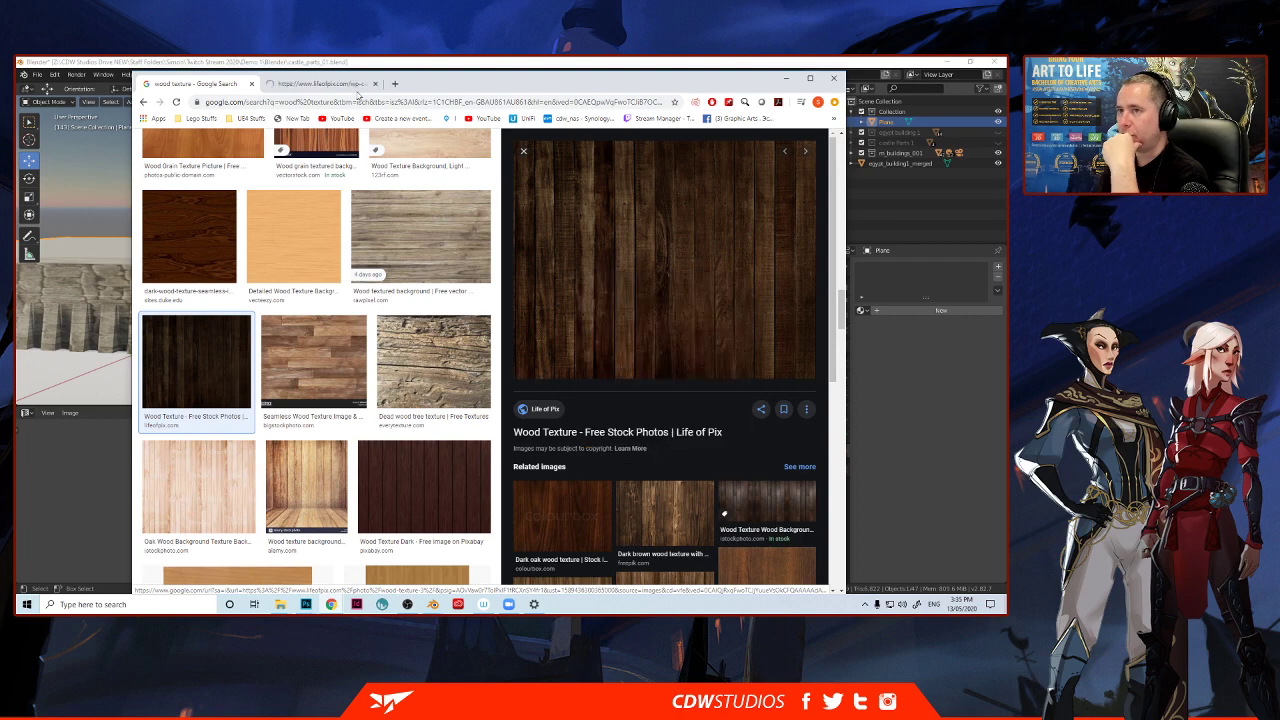
{"action": "left_click", "coordinate": [338, 84]}
{"action": "right_click", "coordinate": [512, 252]}
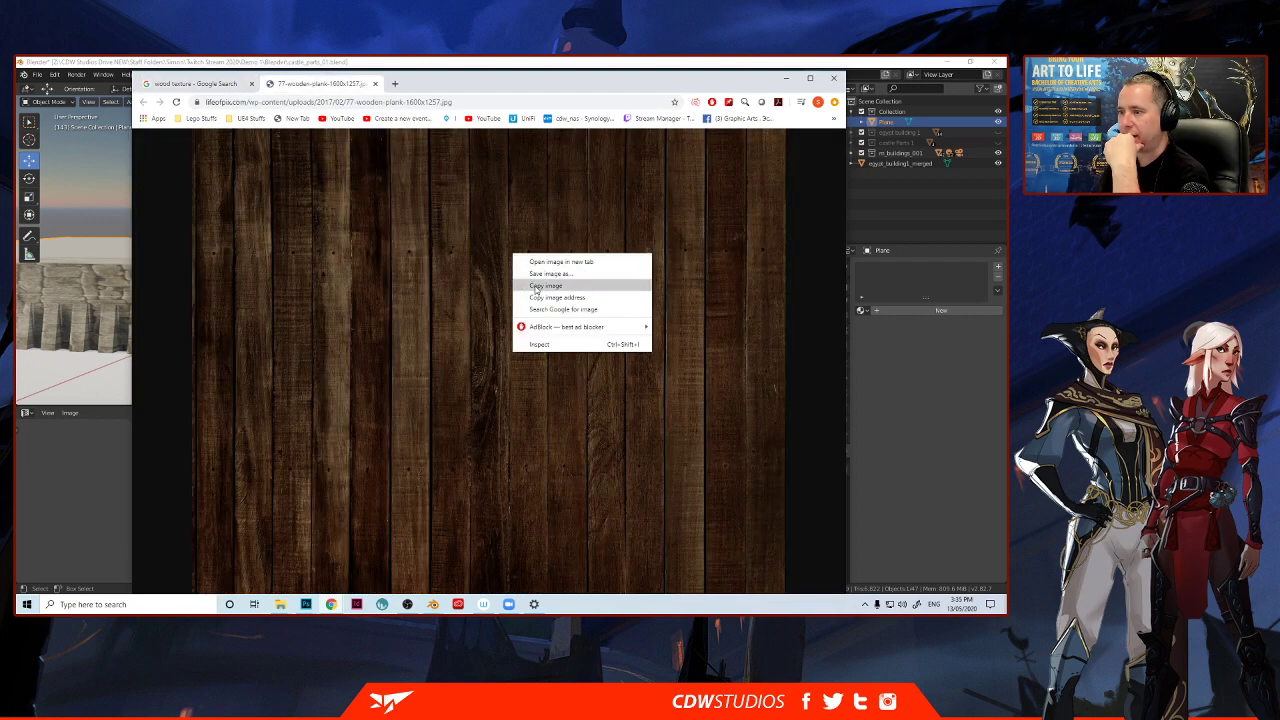
{"action": "left_click", "coordinate": [534, 285]}
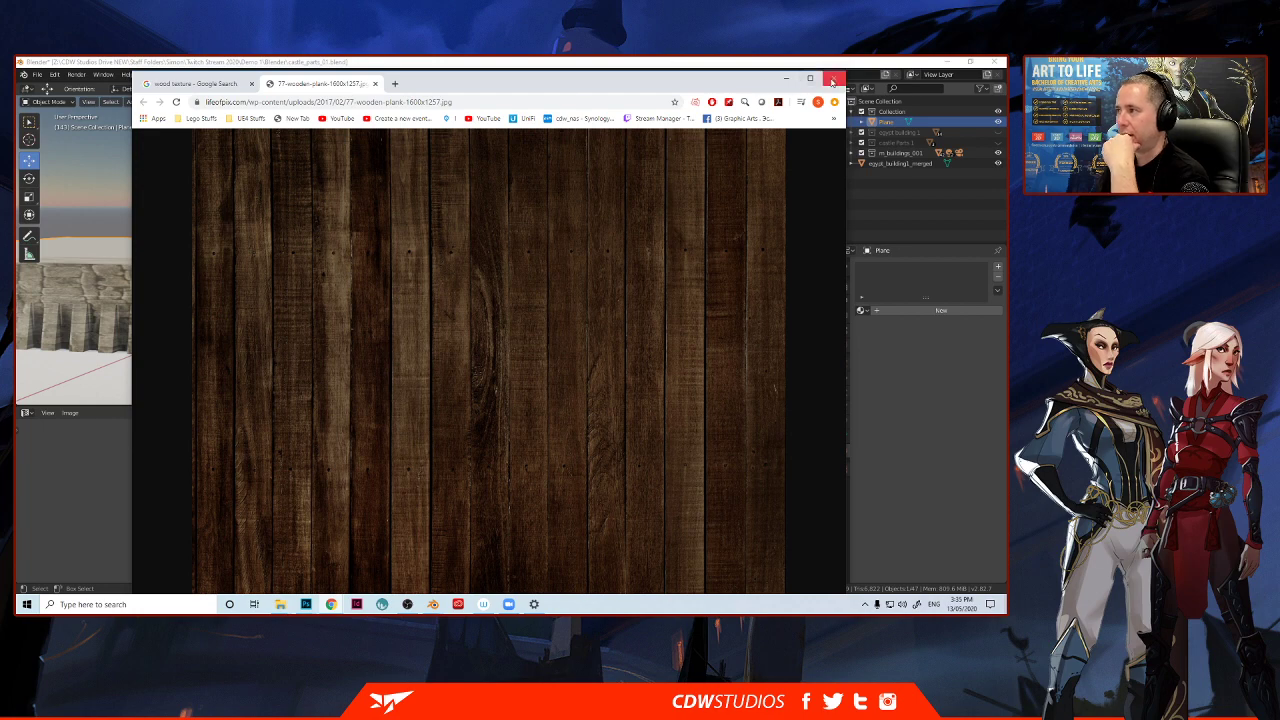
Switch to Photoshop and paste the copied plank image into a new document with the default settings.
{"action": "mouse_move", "coordinate": [306, 602]}
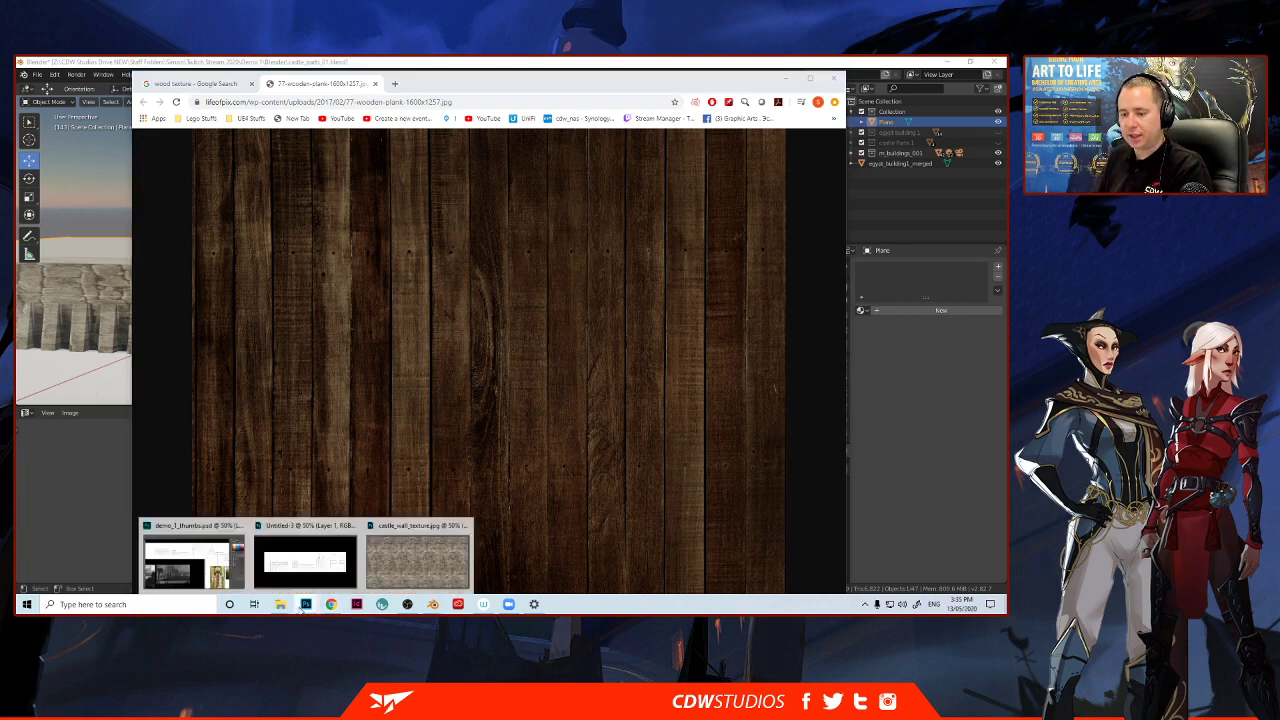
{"action": "left_click", "coordinate": [194, 577]}
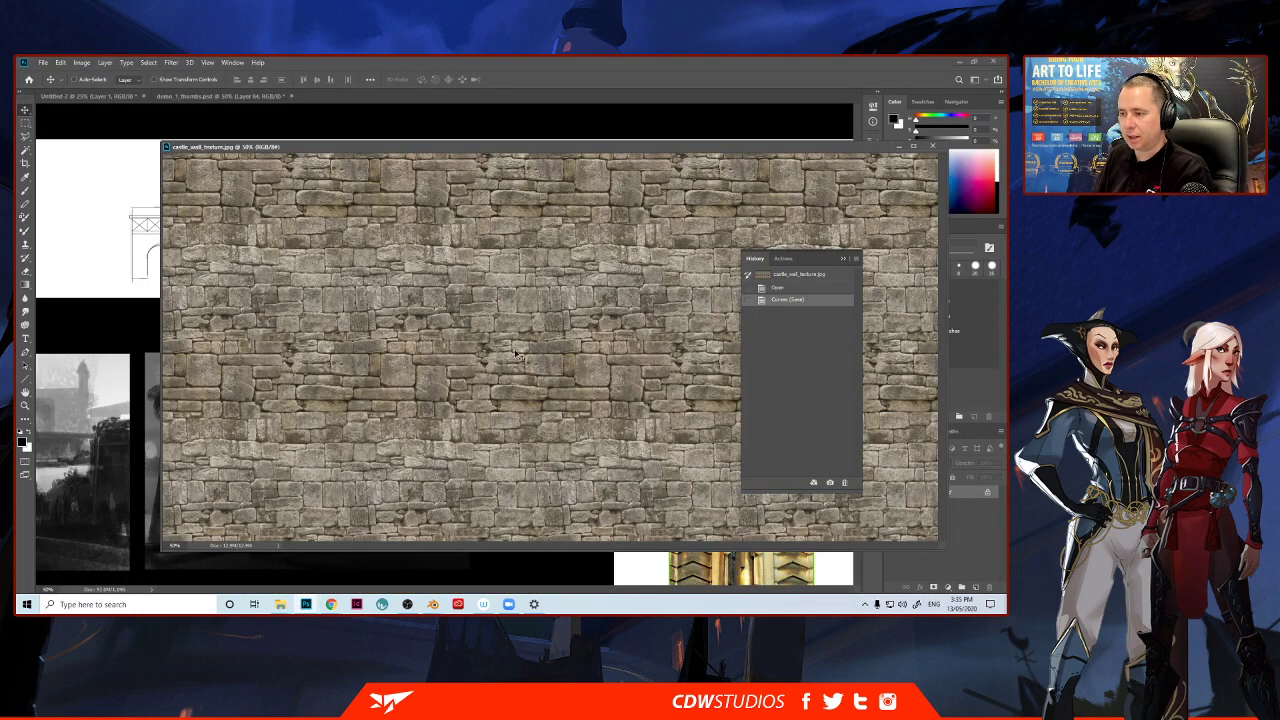
{"action": "key", "text": "ctrl+n"}
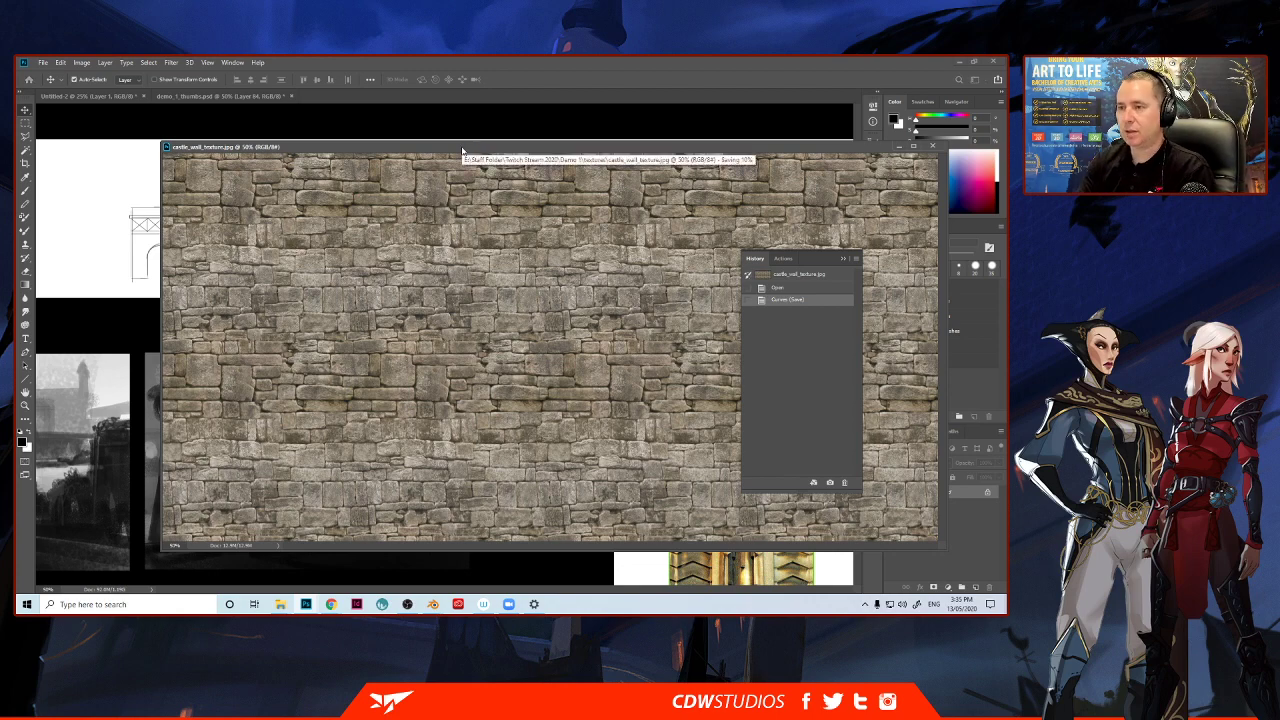
{"action": "key", "text": "Return"}
{"action": "key", "text": "ctrl+v"}
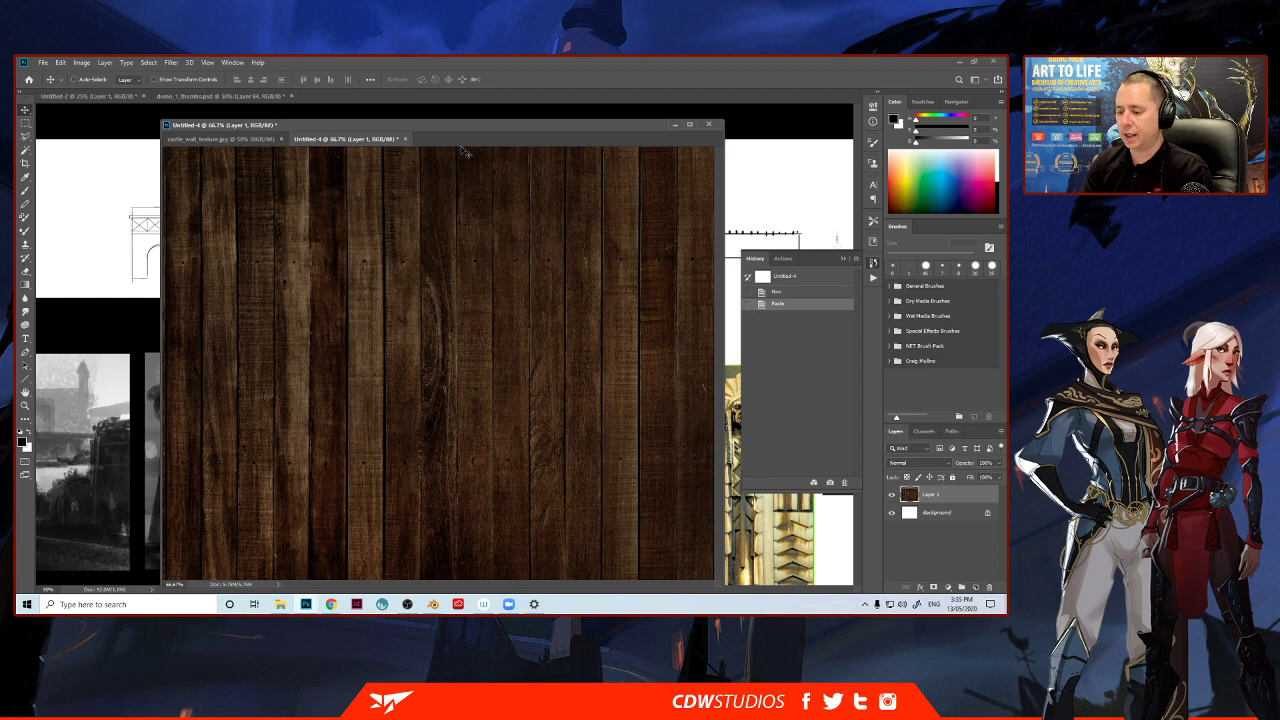
{"action": "key", "text": "ctrl+minus"}
{"action": "key", "text": "ctrl+minus"}
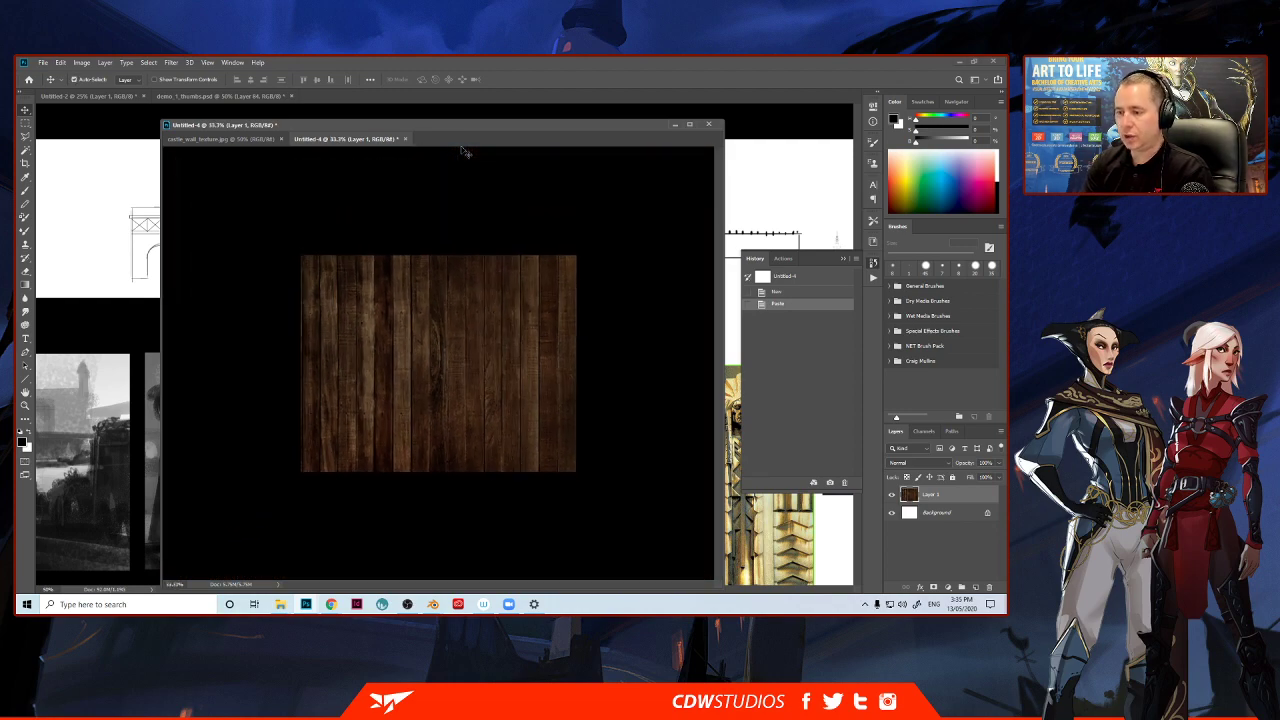
Brighten the wood plank layer with Curves, raising the RGB curve from input 74 to output 120.
{"action": "key", "text": "ctrl+m"}
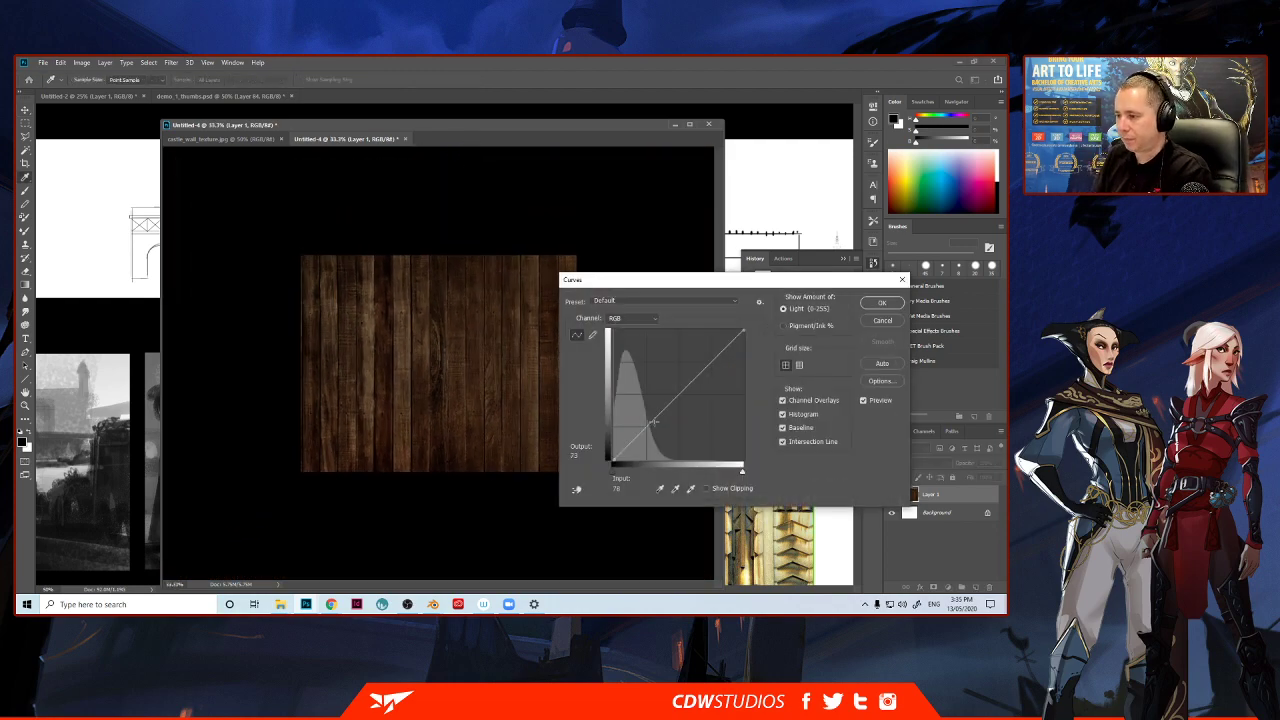
{"action": "left_click_drag", "start_coordinate": [653, 422], "coordinate": [651, 400]}
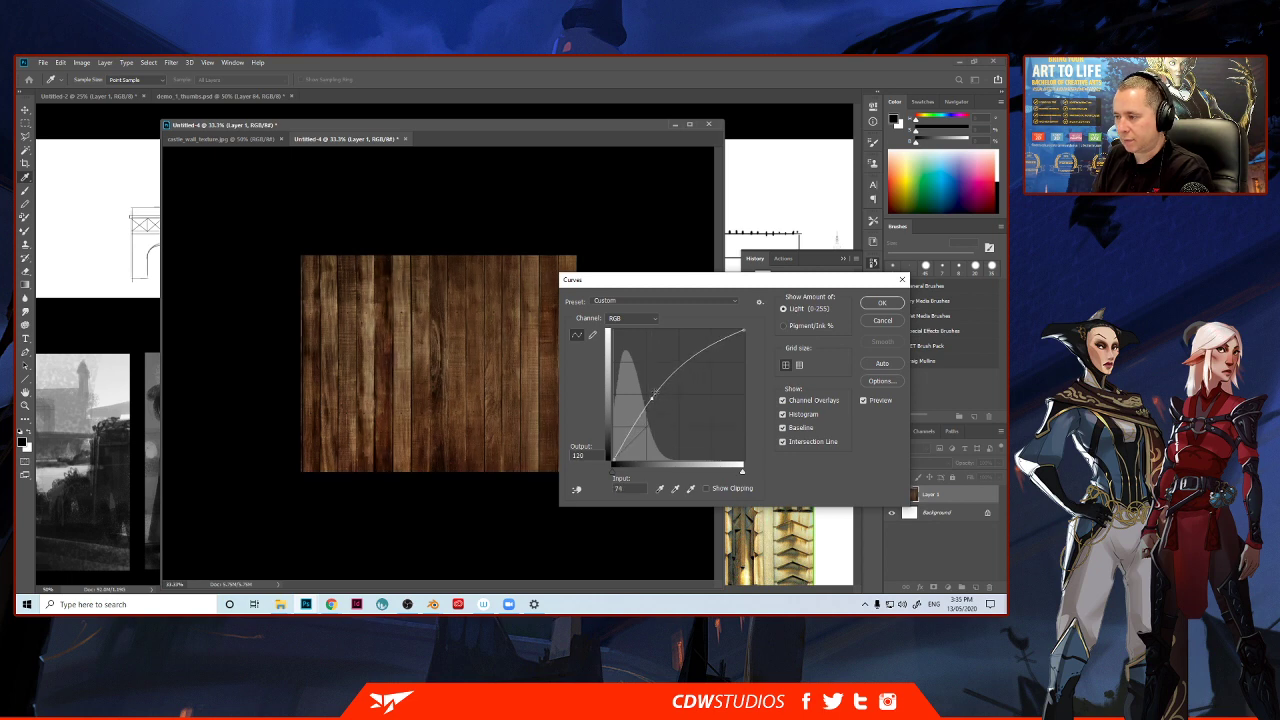
{"action": "left_click", "coordinate": [882, 303]}
Adjust the wood layer's Hue/Saturation with a hue of -5 and slightly higher saturation and lightness.
{"action": "key", "text": "ctrl+u"}
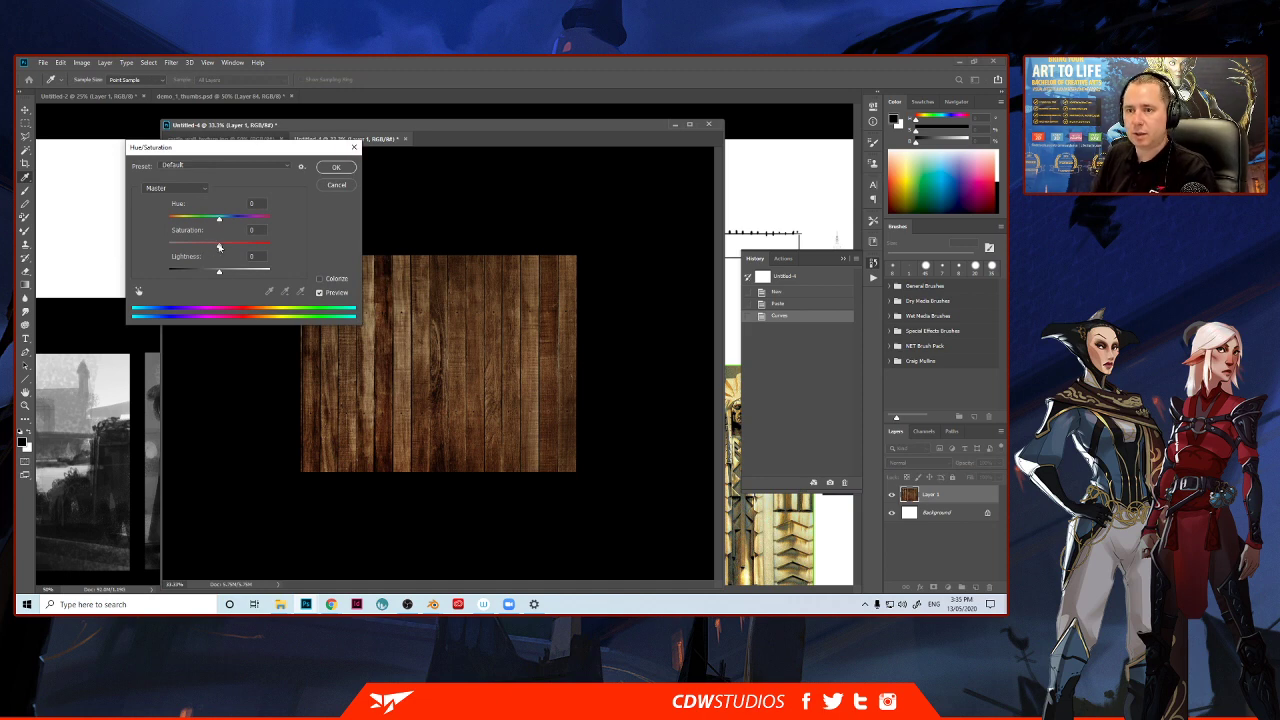
{"action": "left_click_drag", "start_coordinate": [219, 247], "coordinate": [225, 275]}
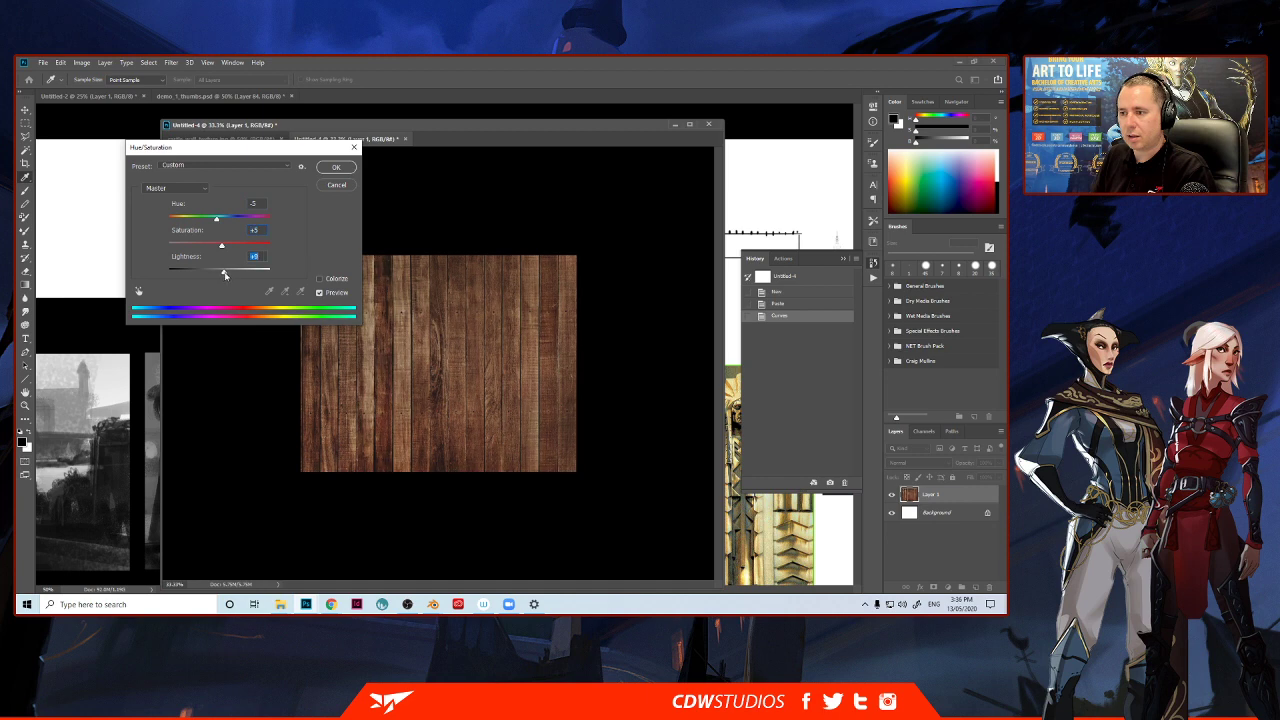
{"action": "left_click", "coordinate": [336, 167]}
{"action": "key", "text": "v"}
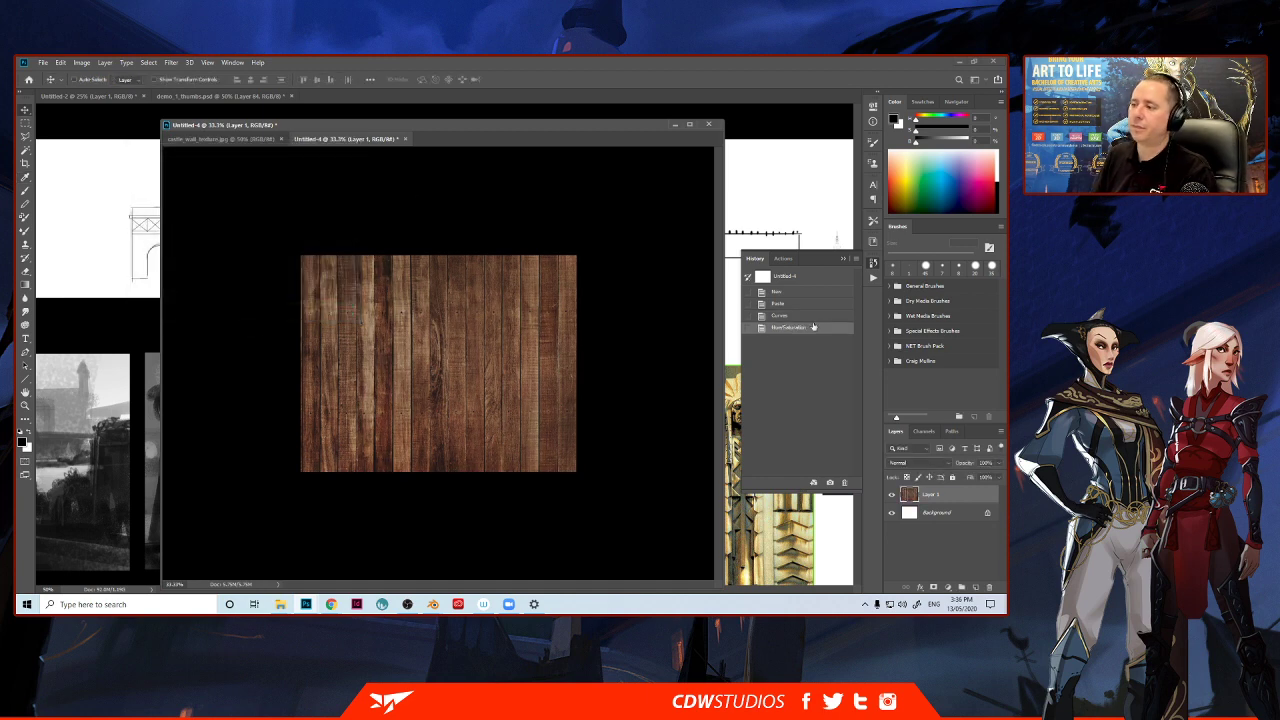
Save the wood plank image as a high-quality JPEG named wood_texture_001 in the textures folder.
{"action": "key", "text": "ctrl+minus"}
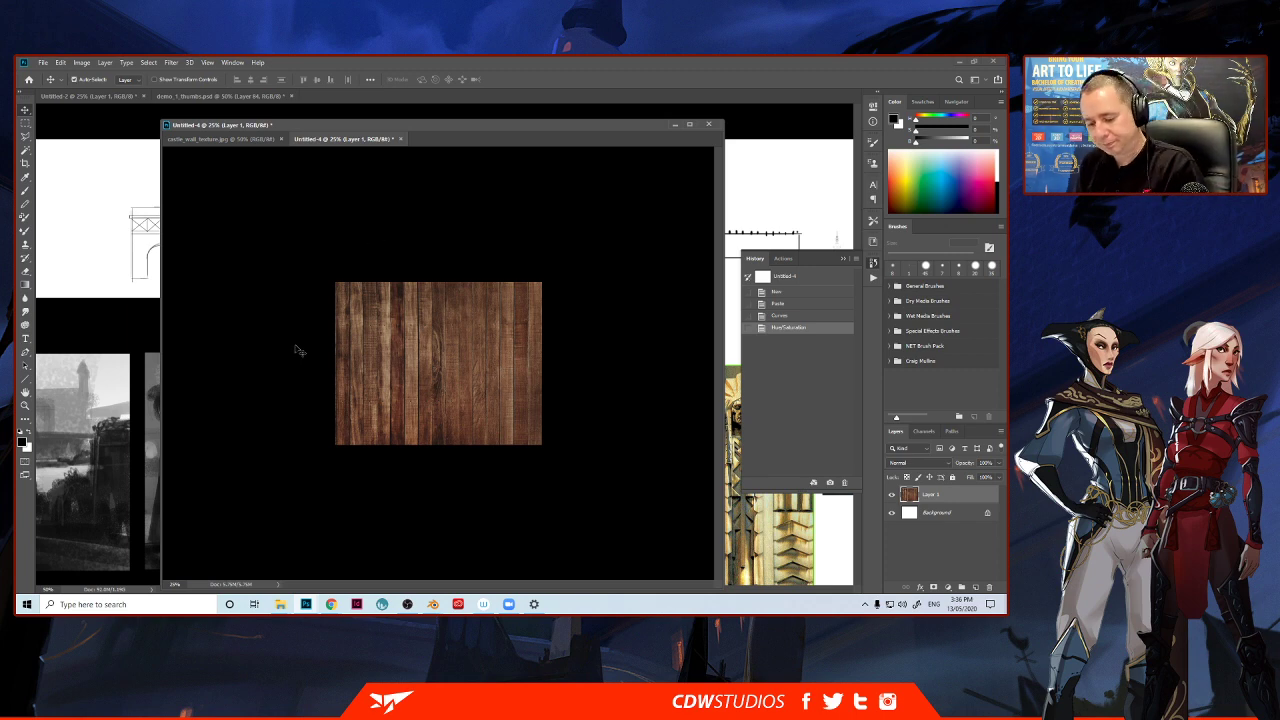
{"action": "key", "text": "ctrl+s"}
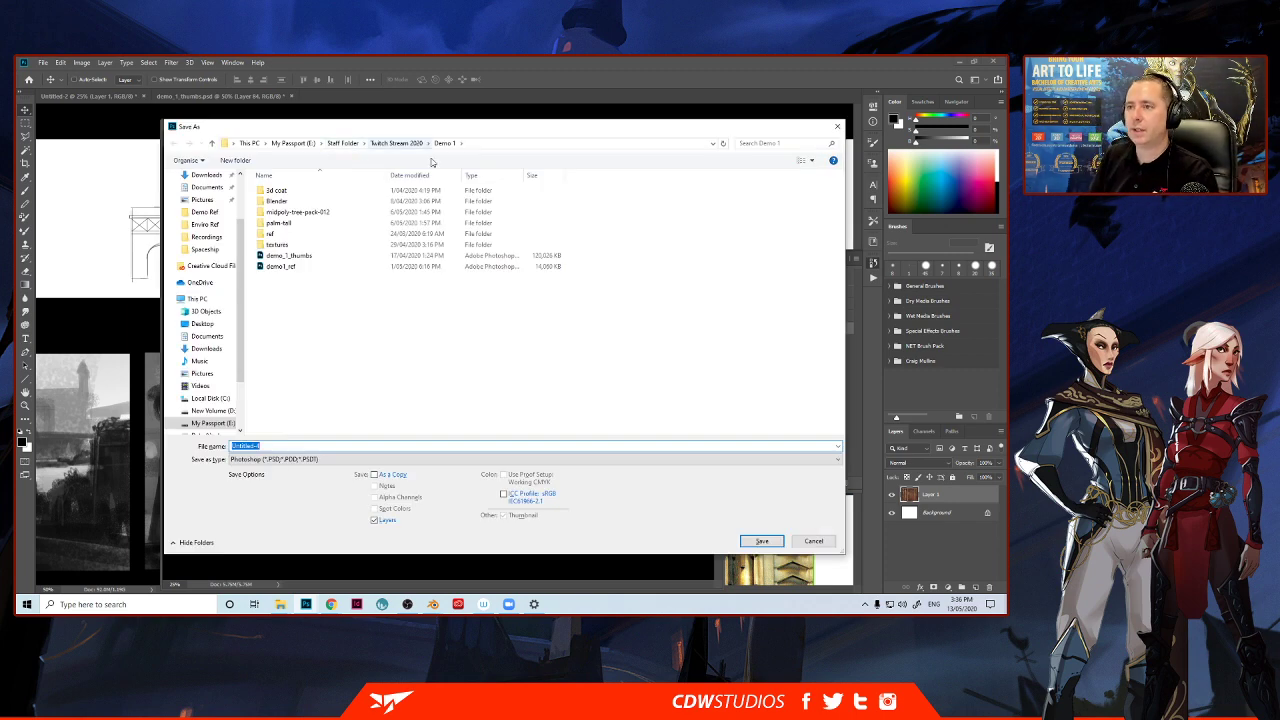
{"action": "double_click", "coordinate": [277, 244]}
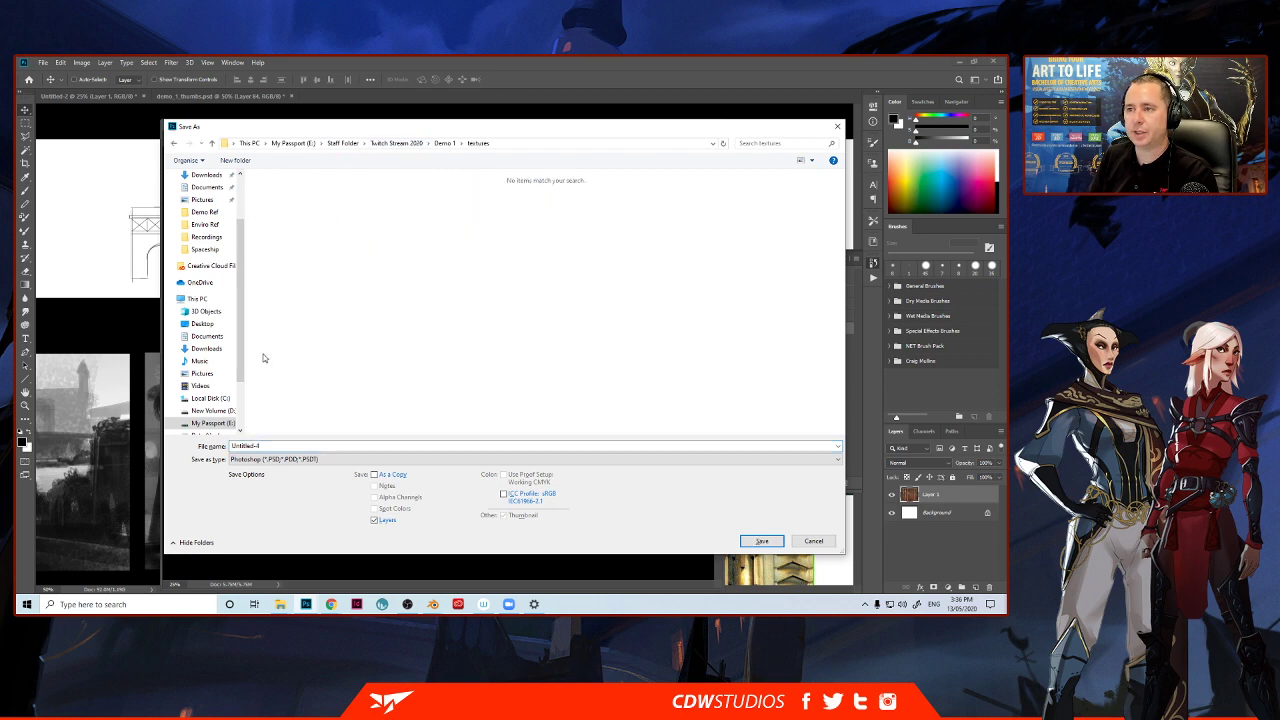
{"action": "left_click", "coordinate": [275, 459]}
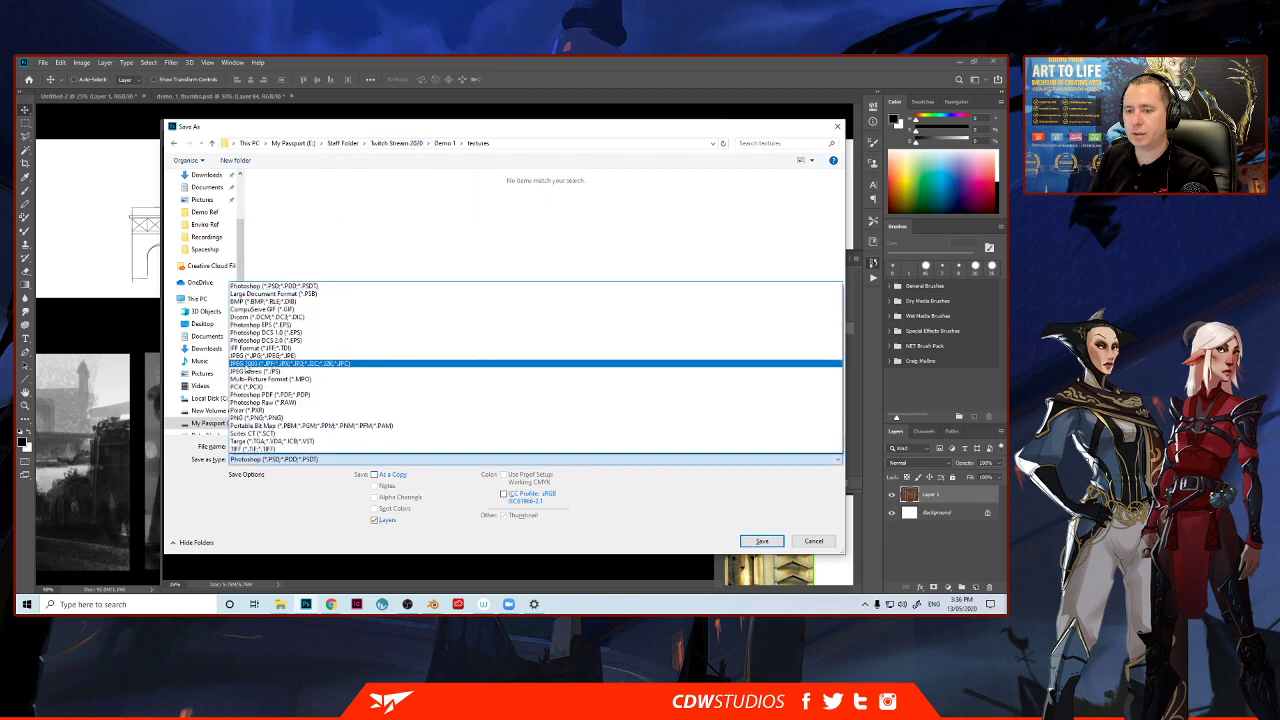
{"action": "left_click", "coordinate": [255, 355]}
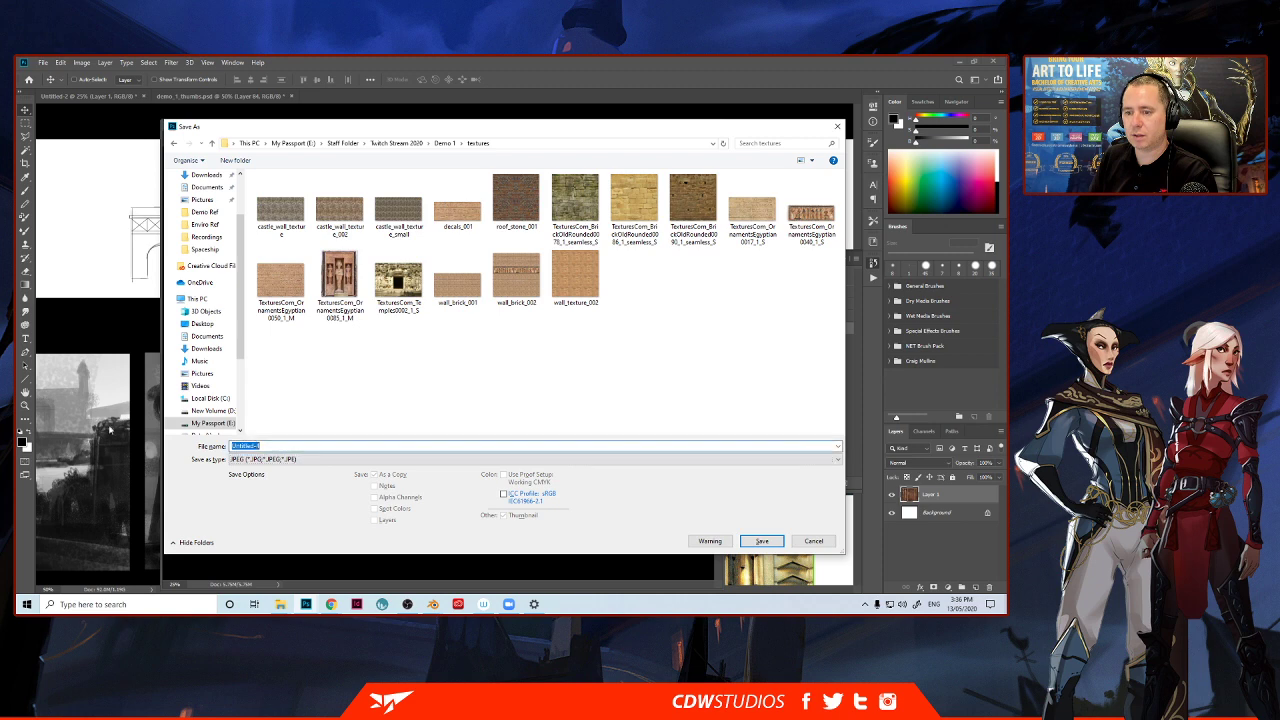
{"action": "type", "text": "wall_texture_001"}
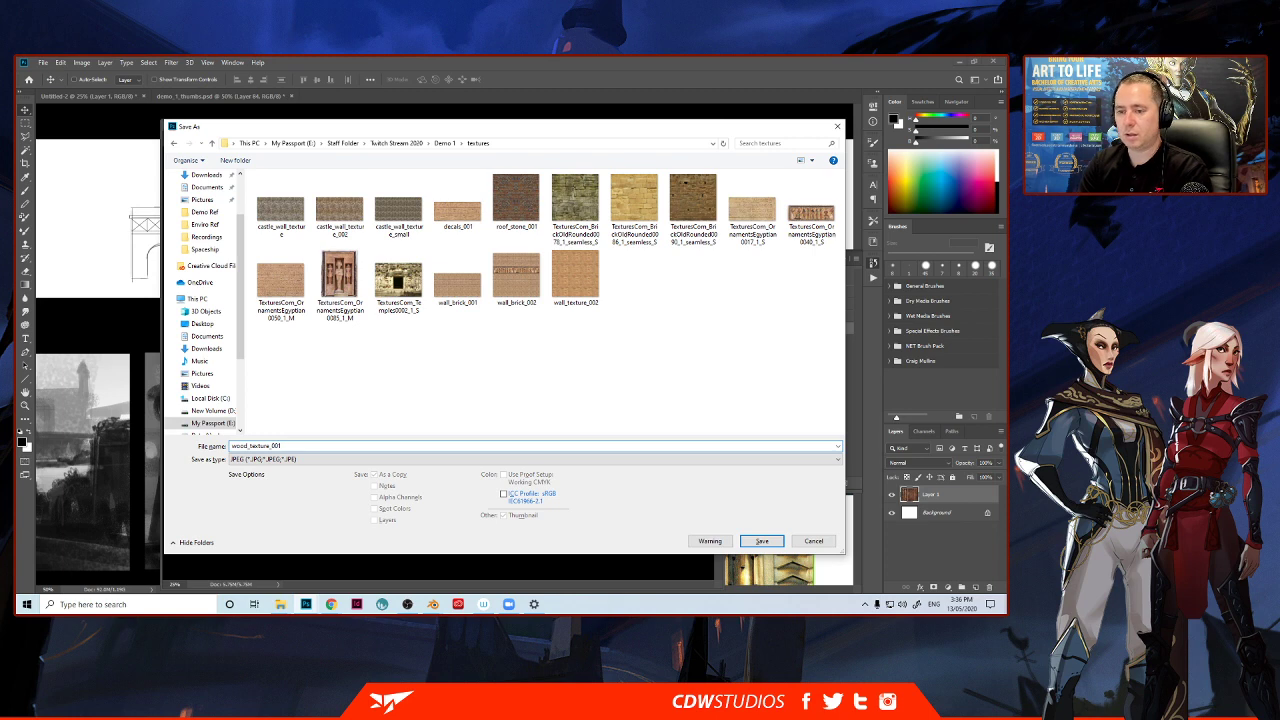
{"action": "key", "text": "Return"}
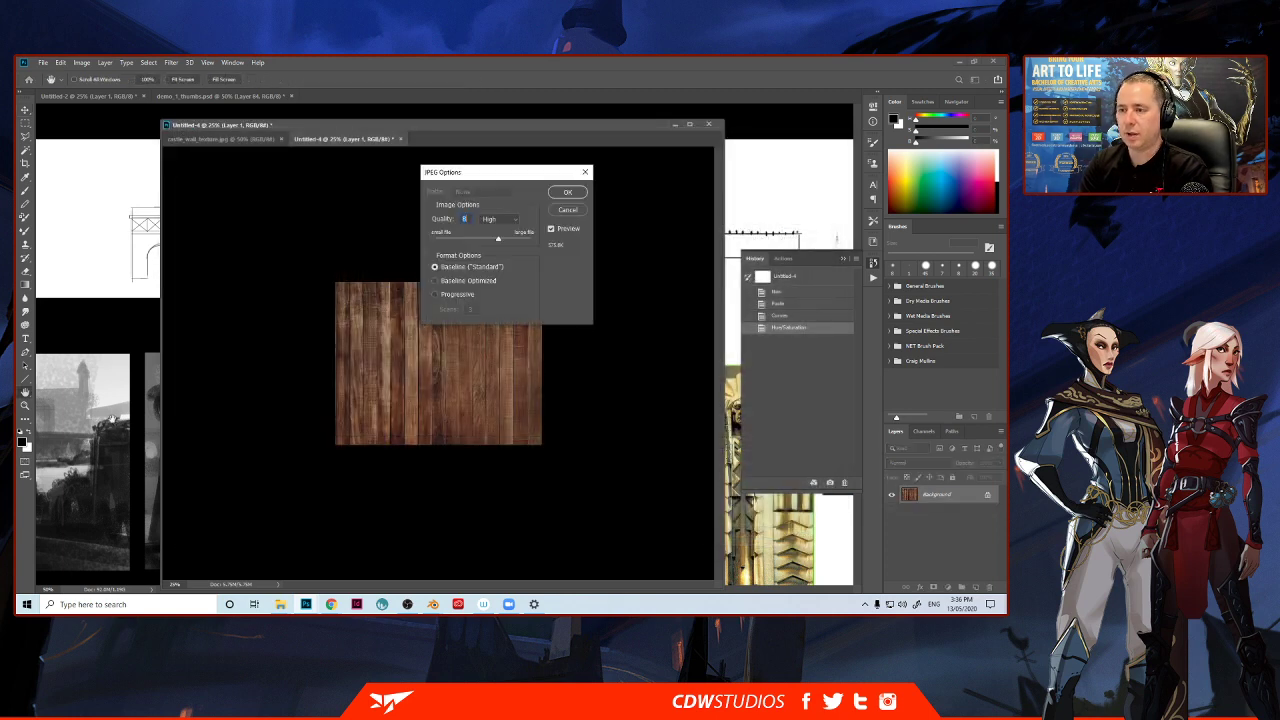
{"action": "key", "text": "Return"}
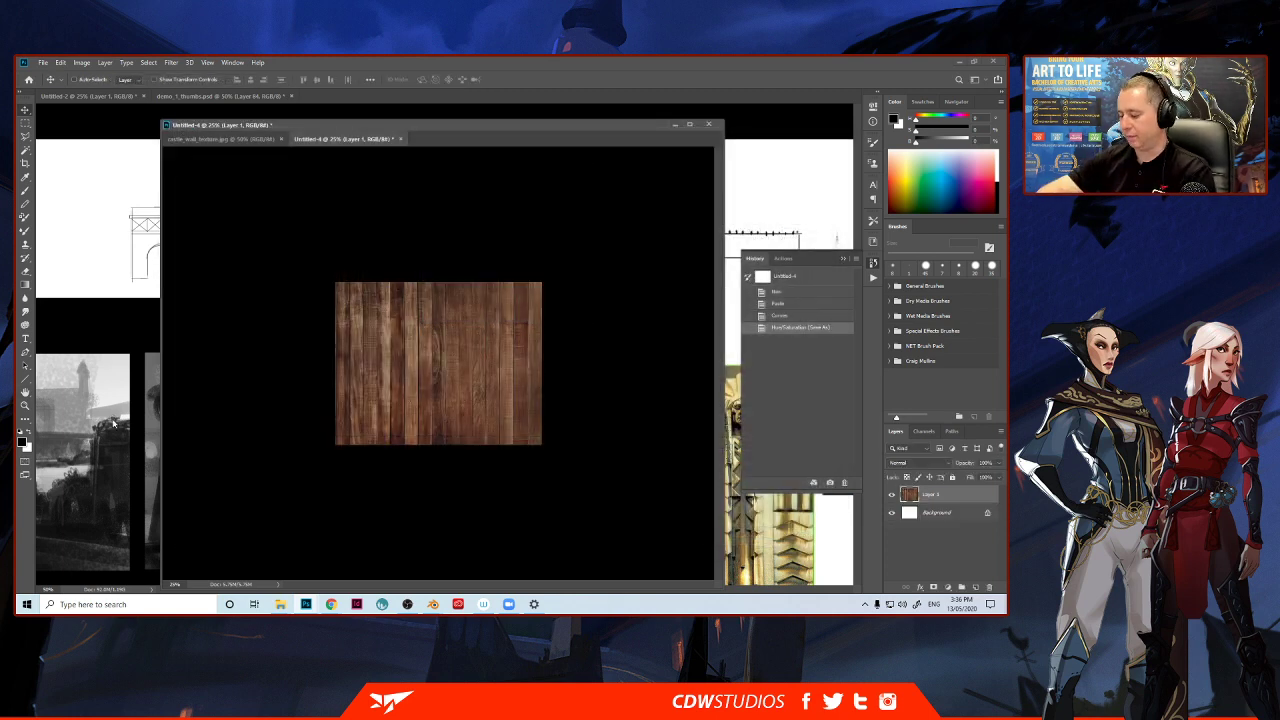
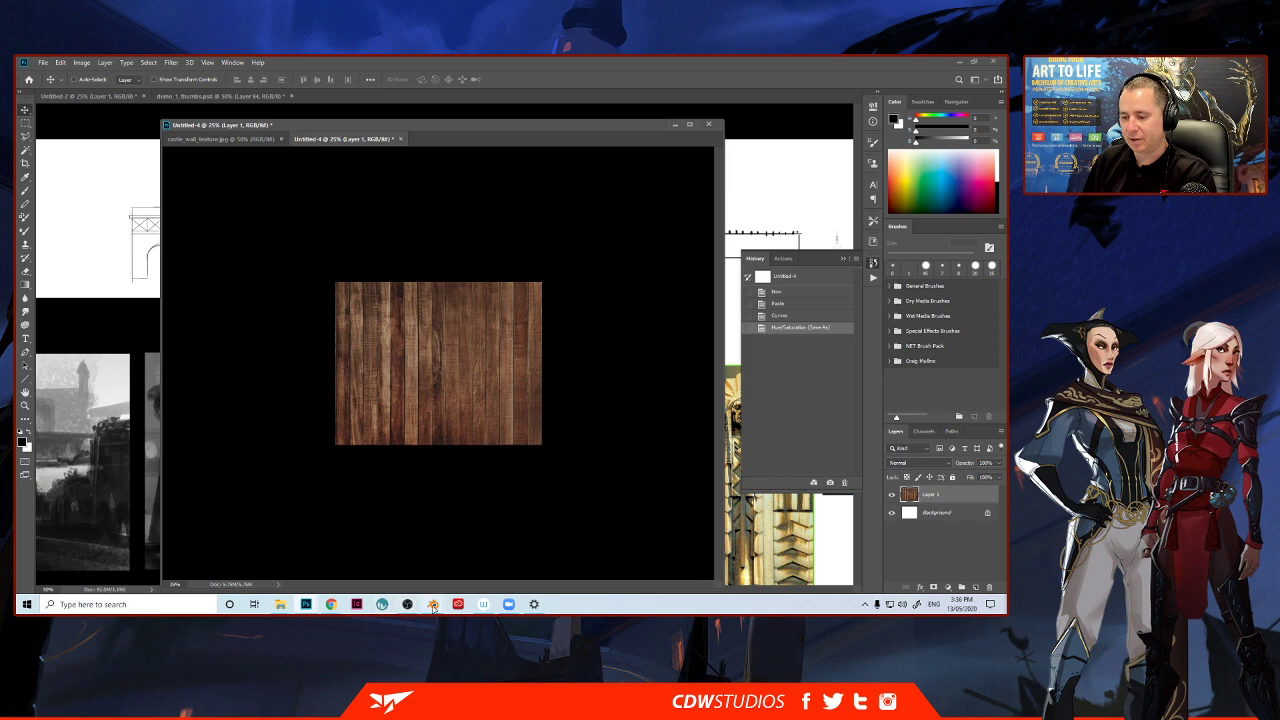
Switch to Blender and remap the tower's linked stone wall faces with a cube projection.
{"action": "mouse_move", "coordinate": [433, 604]}
{"action": "left_click", "coordinate": [467, 575]}
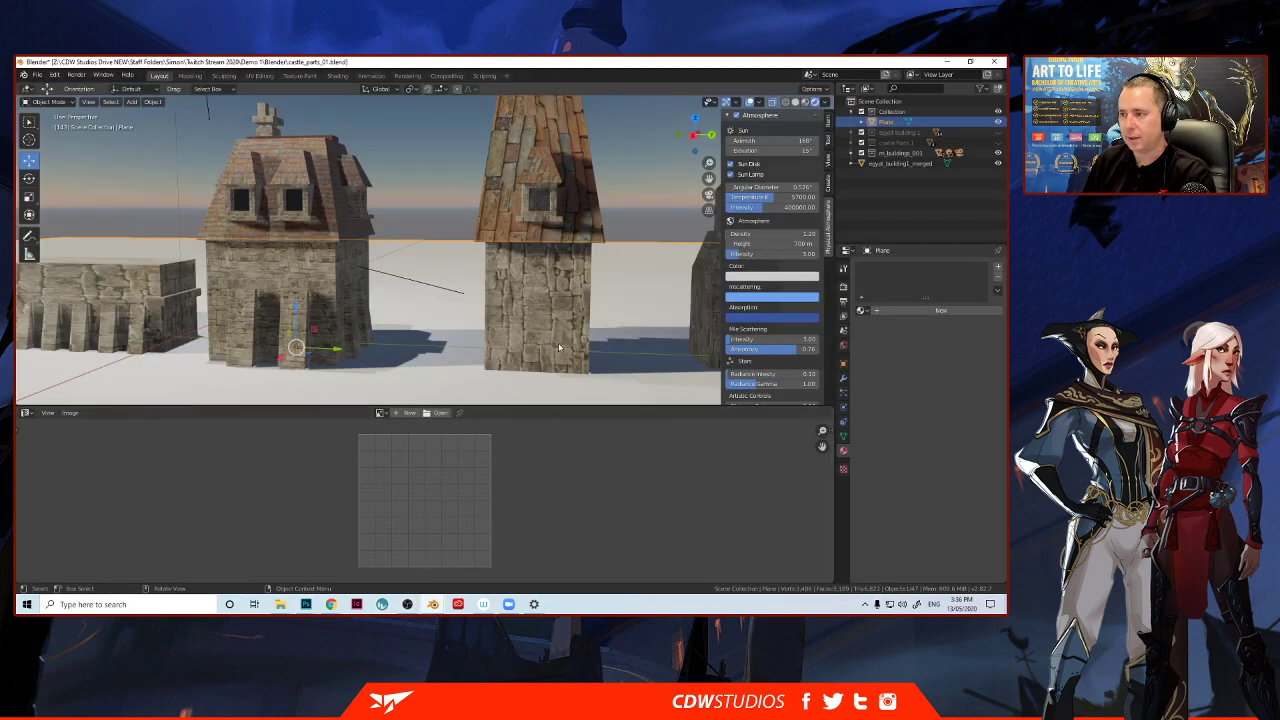
{"action": "left_click", "coordinate": [494, 352]}
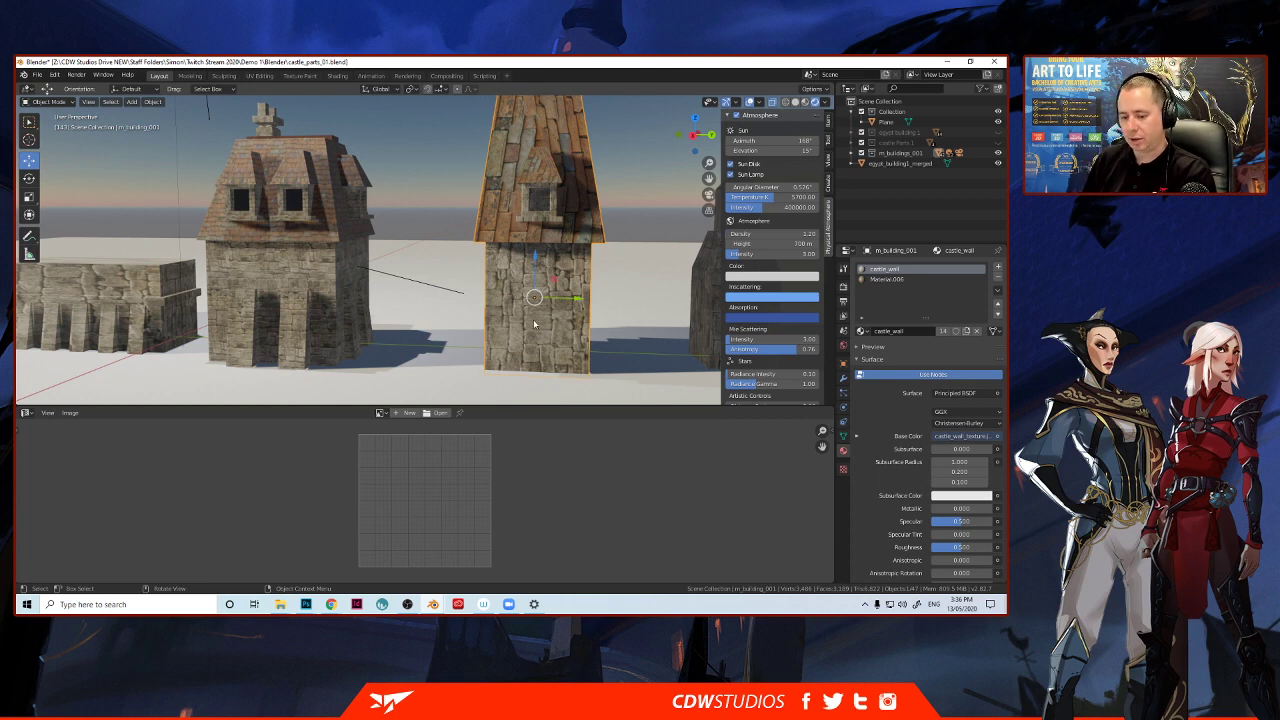
{"action": "key", "text": "Tab"}
{"action": "middle_click_drag", "start_coordinate": [533, 319], "coordinate": [519, 318]}
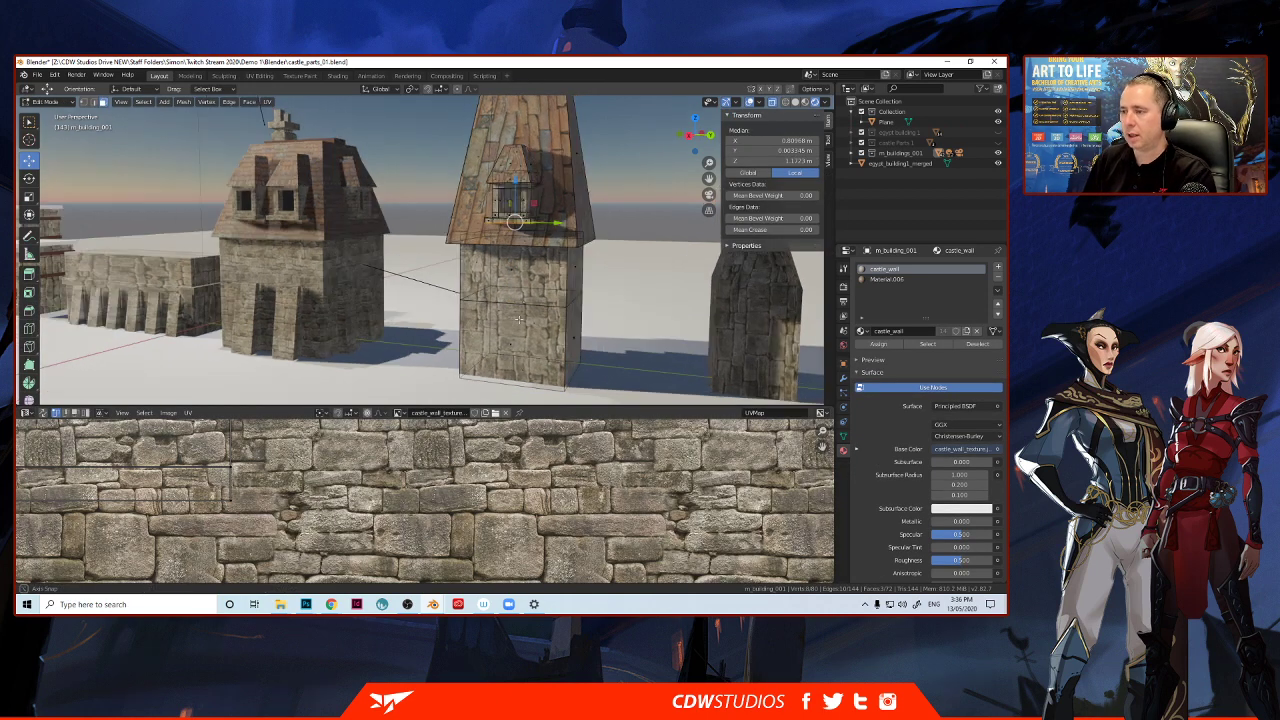
{"action": "key", "text": "l"}
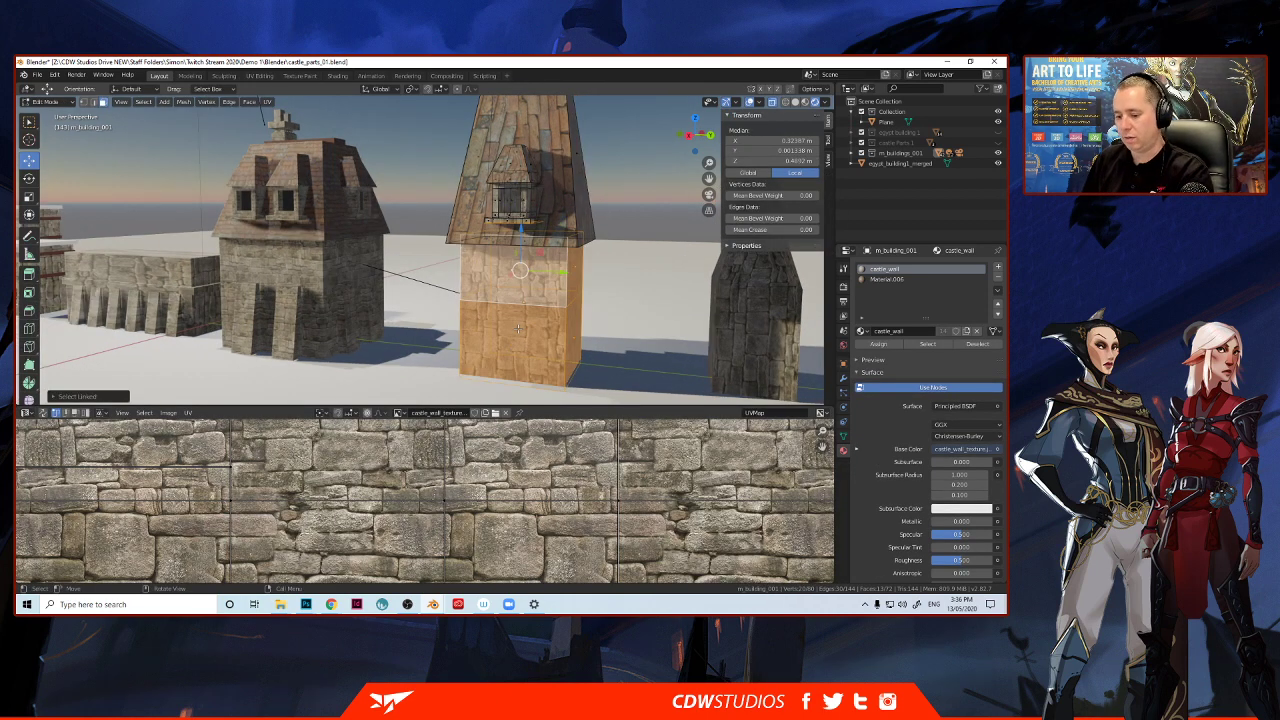
{"action": "key", "text": "u"}
{"action": "left_click", "coordinate": [480, 323]}
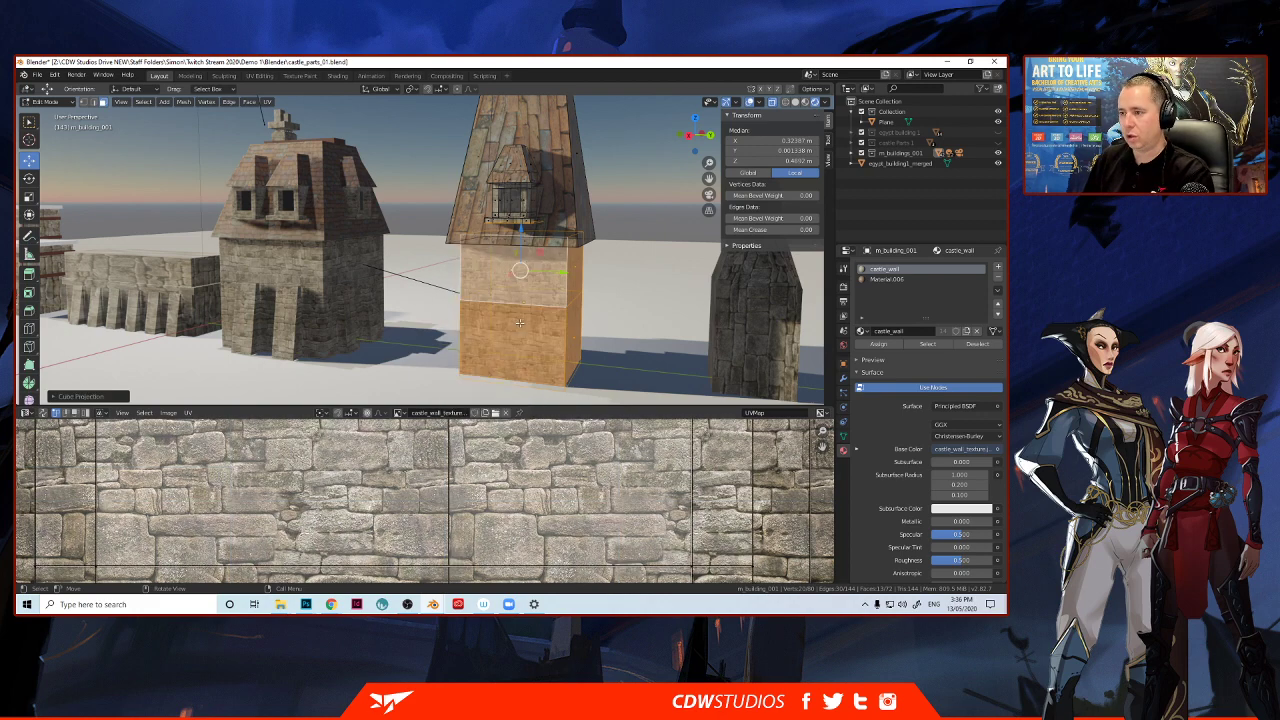
{"action": "left_click", "coordinate": [434, 341]}
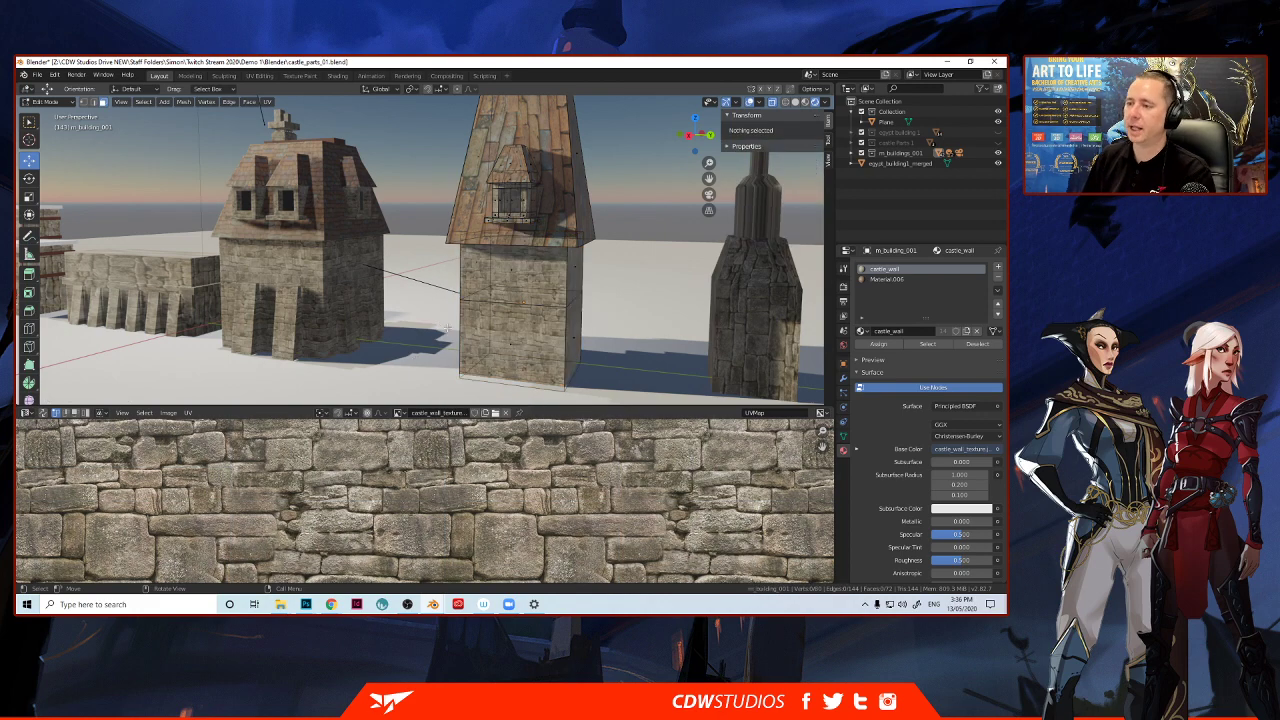
Select the full ring of upper wall faces directly below the tower's roof.
{"action": "middle_click_drag", "start_coordinate": [461, 320], "coordinate": [442, 308]}
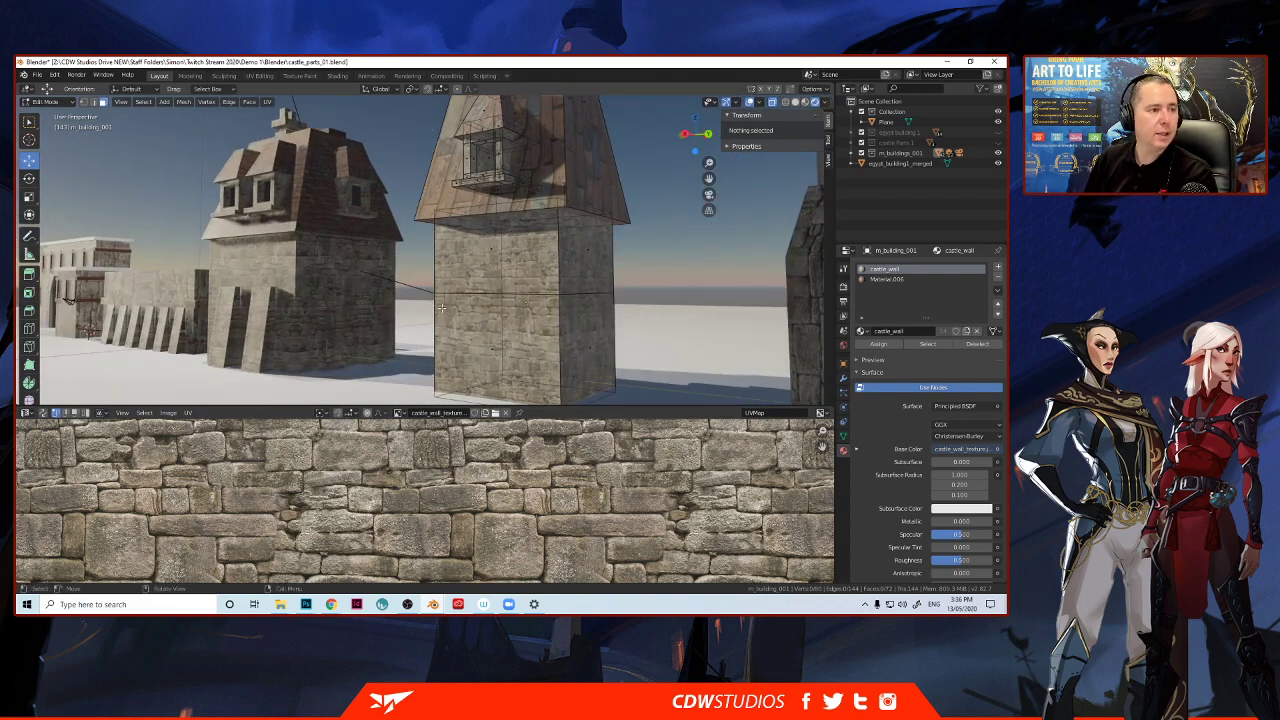
{"action": "middle_click_drag", "start_coordinate": [486, 312], "coordinate": [469, 317]}
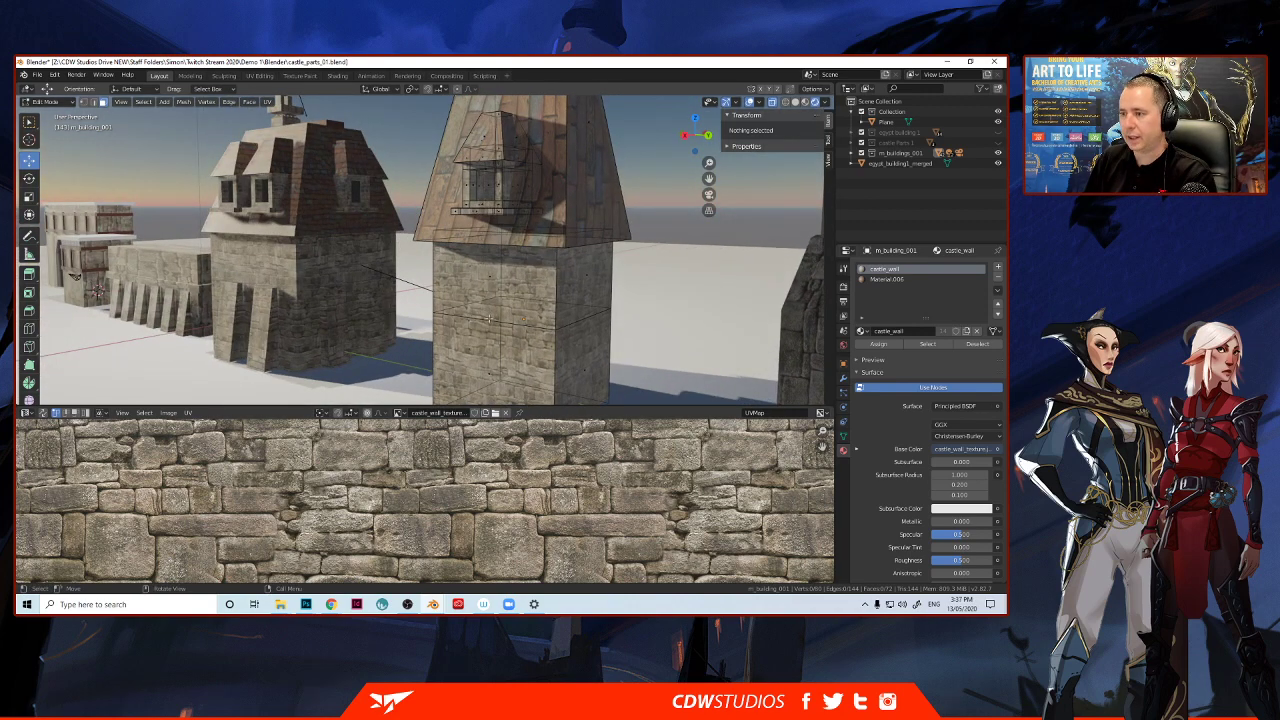
{"action": "left_click", "coordinate": [567, 294]}
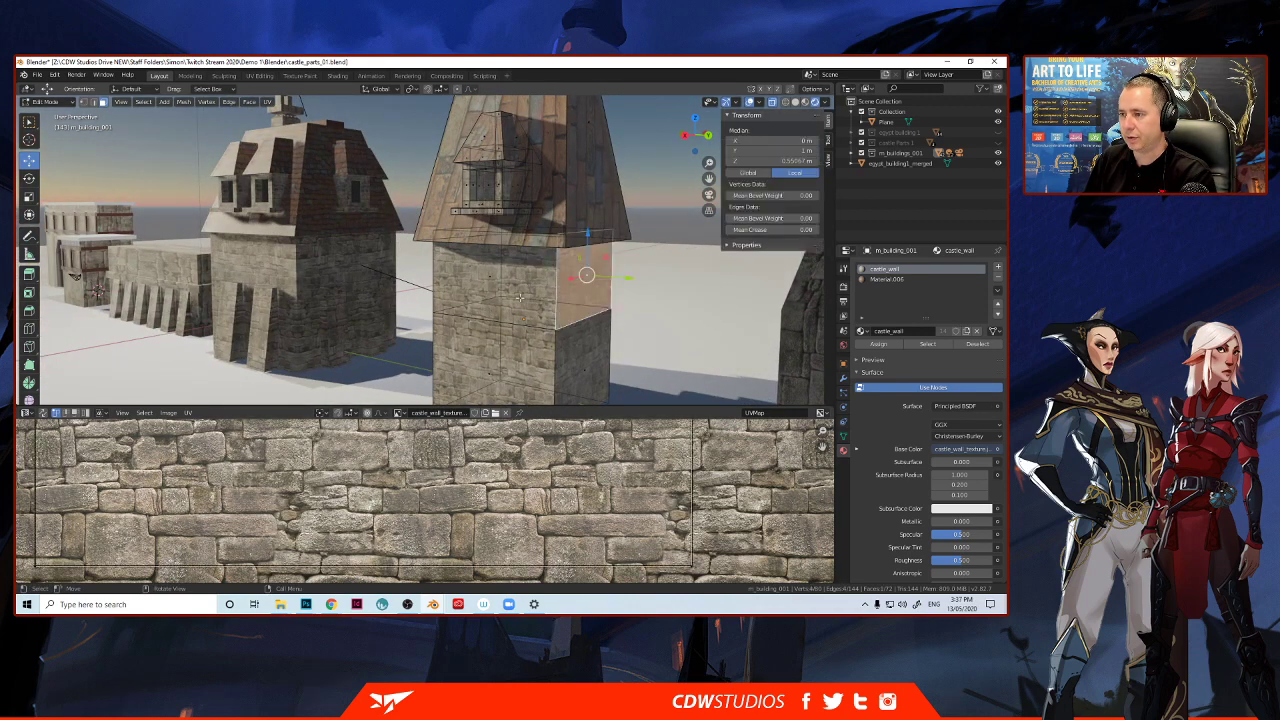
{"action": "key", "text": "alt+a"}
{"action": "left_click", "coordinate": [566, 306]}
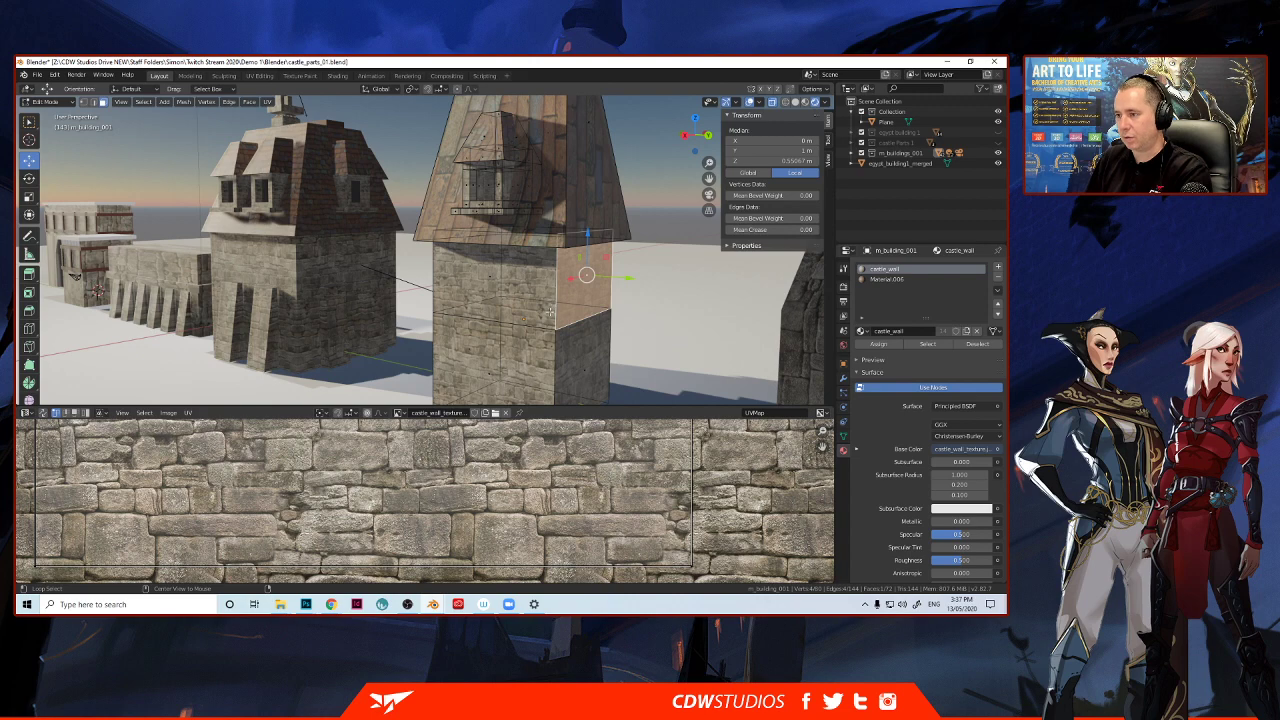
{"action": "left_click", "coordinate": [549, 312], "text": "alt"}
{"action": "mouse_move", "coordinate": [549, 312]}
{"action": "middle_mouse_down"}
{"action": "mouse_move", "coordinate": [481, 318]}
{"action": "mouse_move", "coordinate": [562, 313]}
{"action": "middle_mouse_up"}
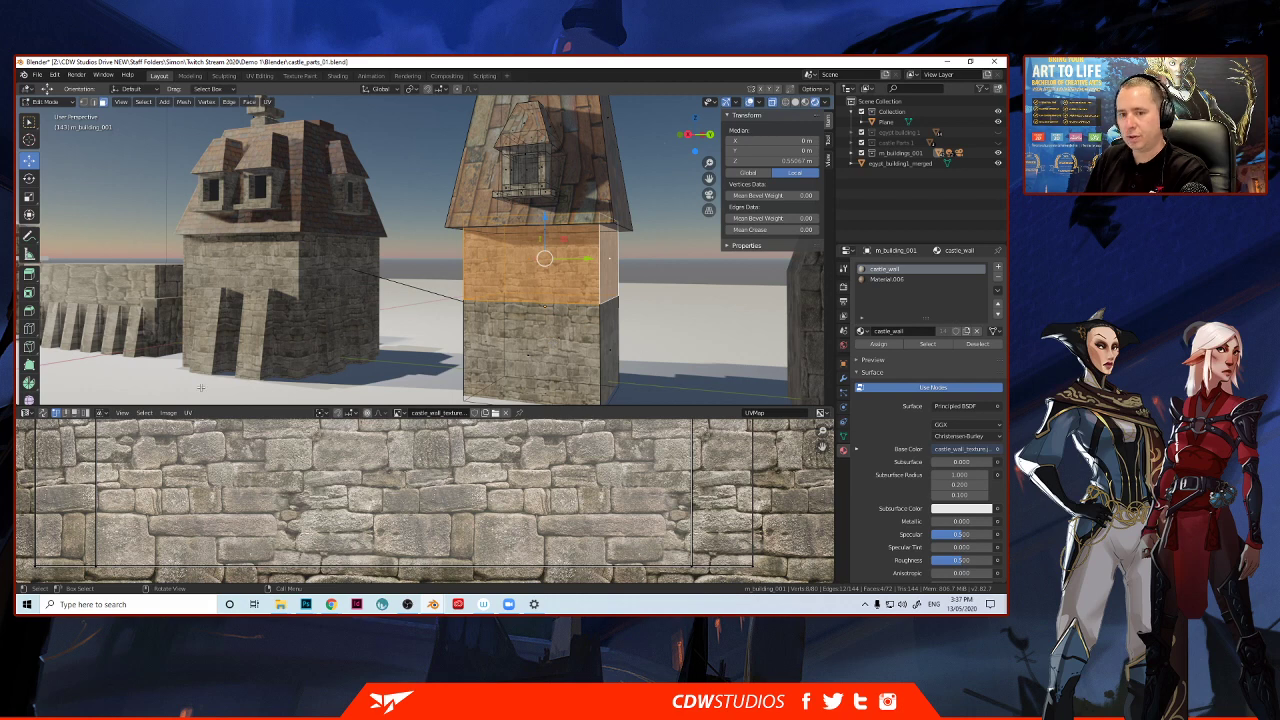
Change the UV Editor area to the Shader Editor and create a new material in a new slot on the tower.
{"action": "left_click", "coordinate": [26, 413]}
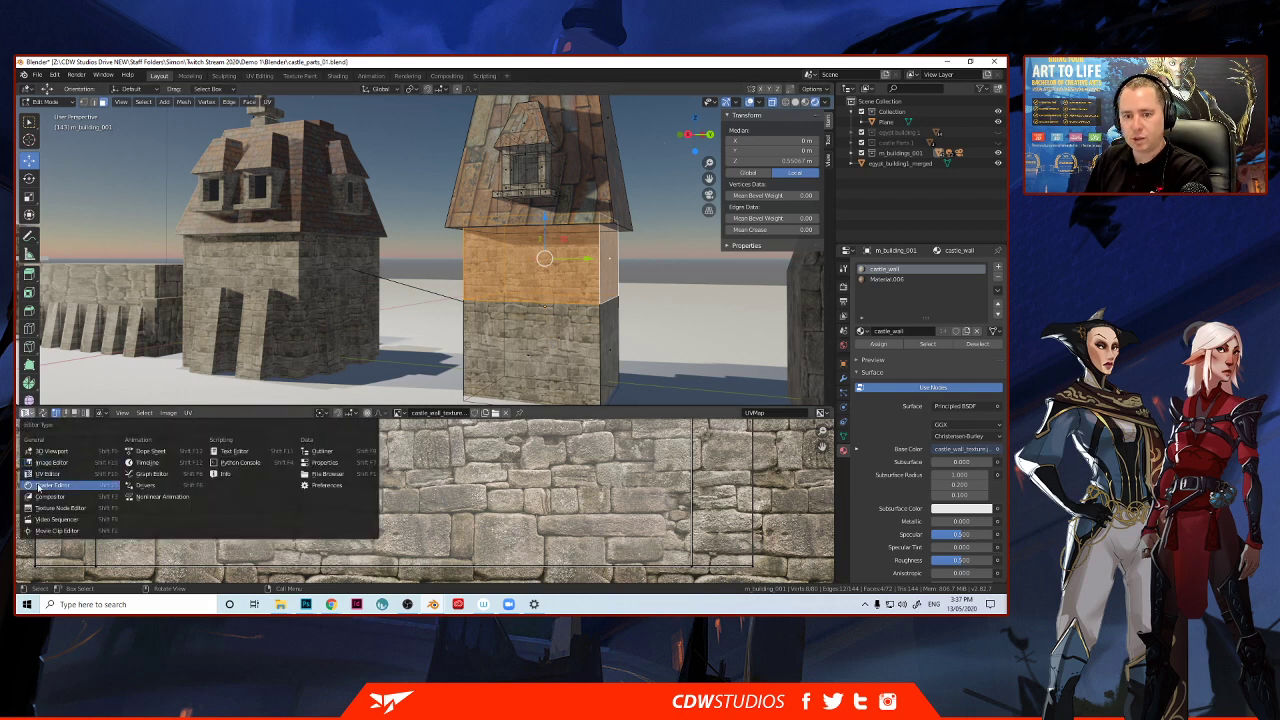
{"action": "left_click", "coordinate": [37, 486]}
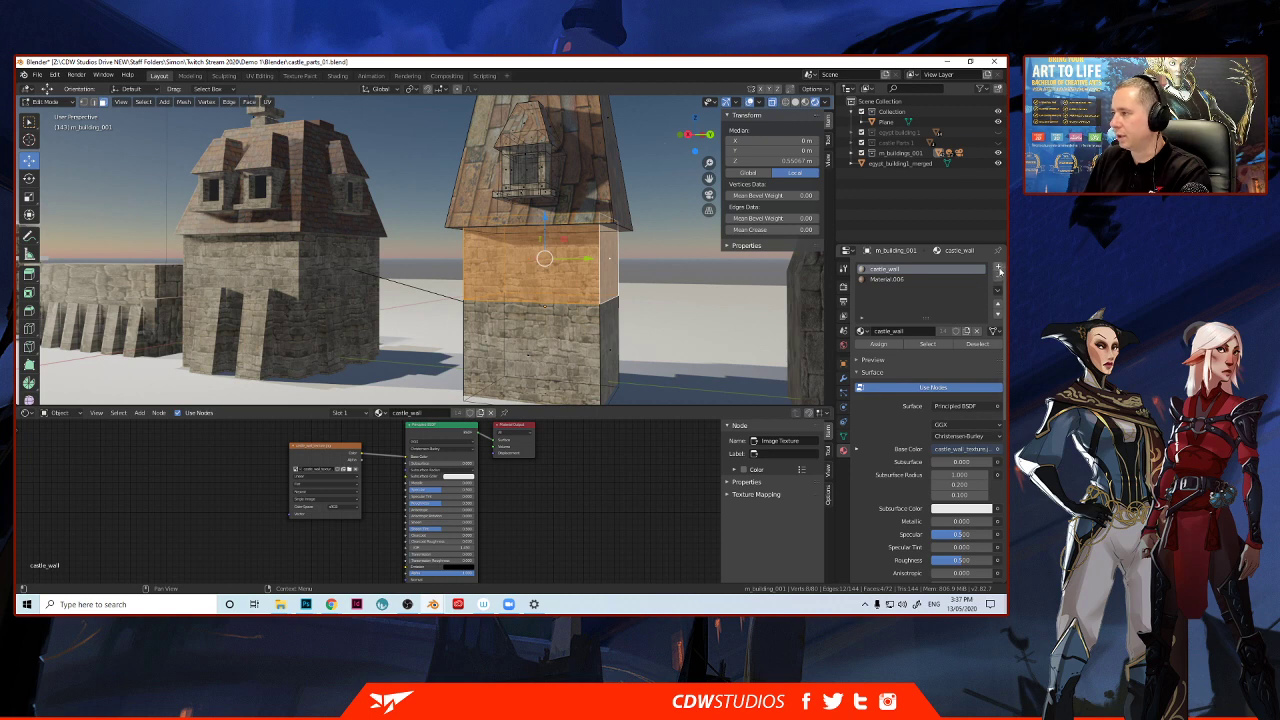
{"action": "left_click", "coordinate": [999, 270]}
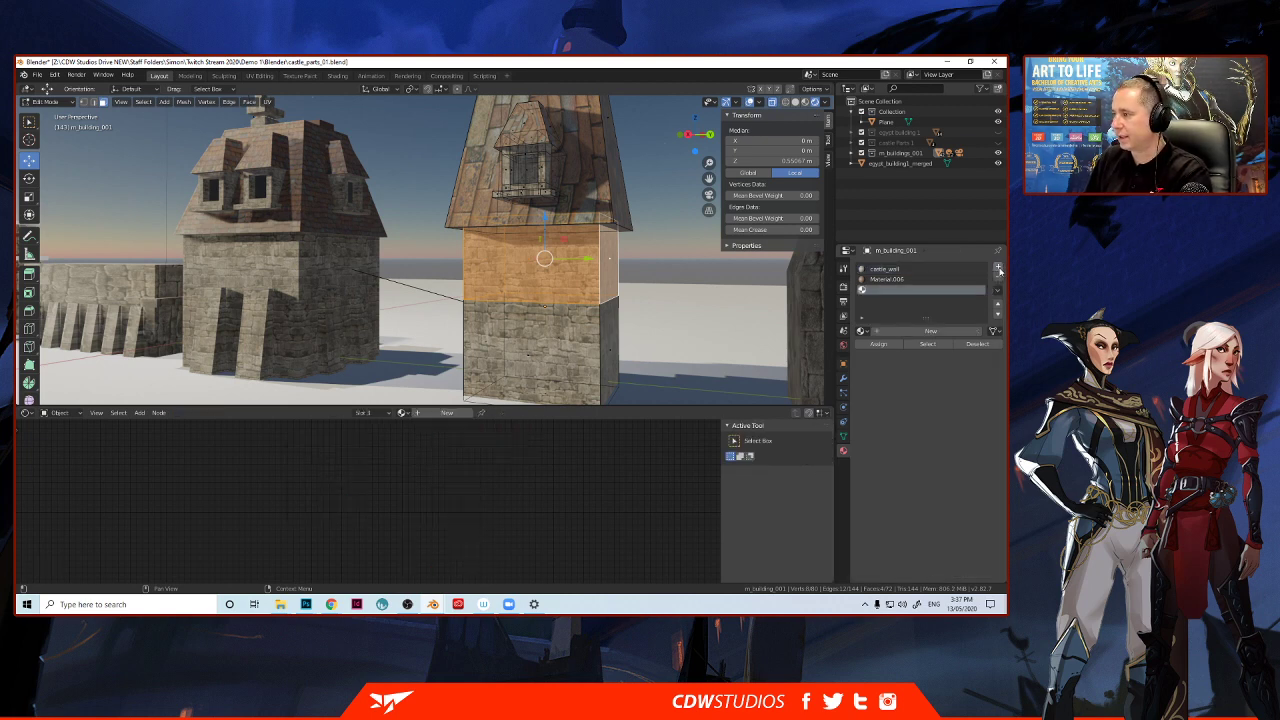
{"action": "left_click", "coordinate": [936, 332]}
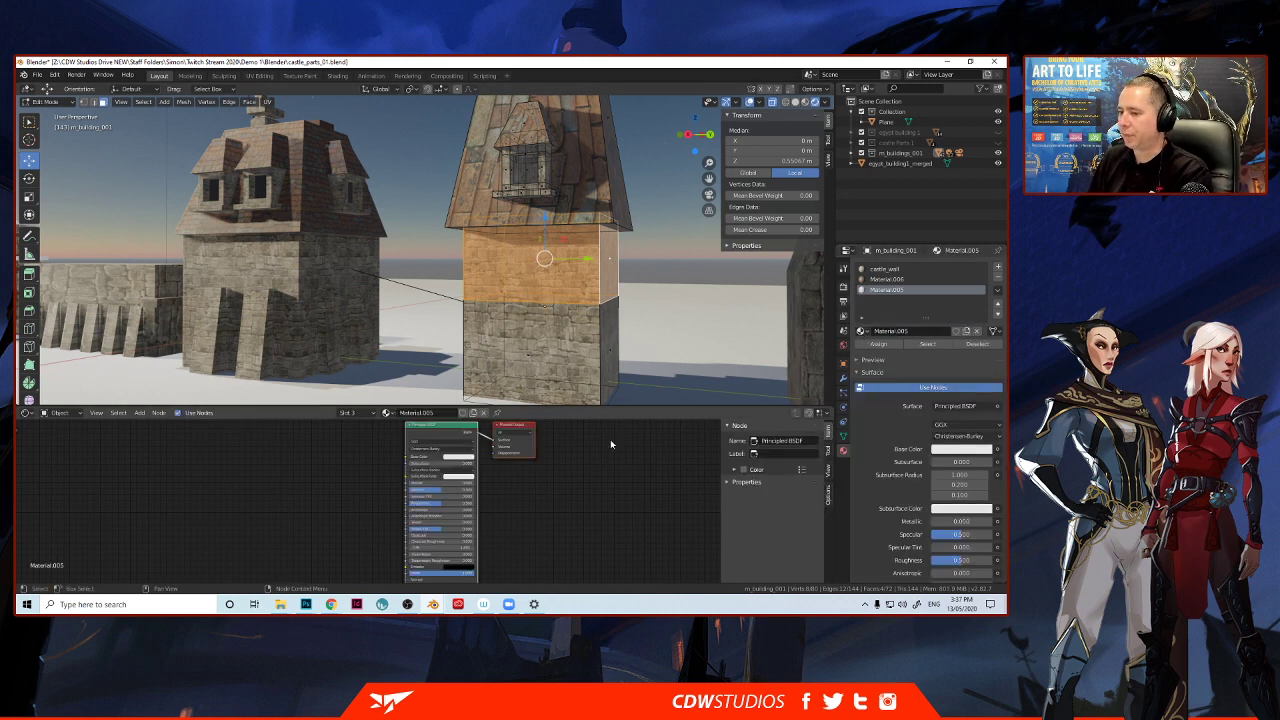
Bring wood_texture_001 from the textures folder into the new material's nodes and connect its colour to Base Color.
{"action": "key", "text": "alt+Tab"}
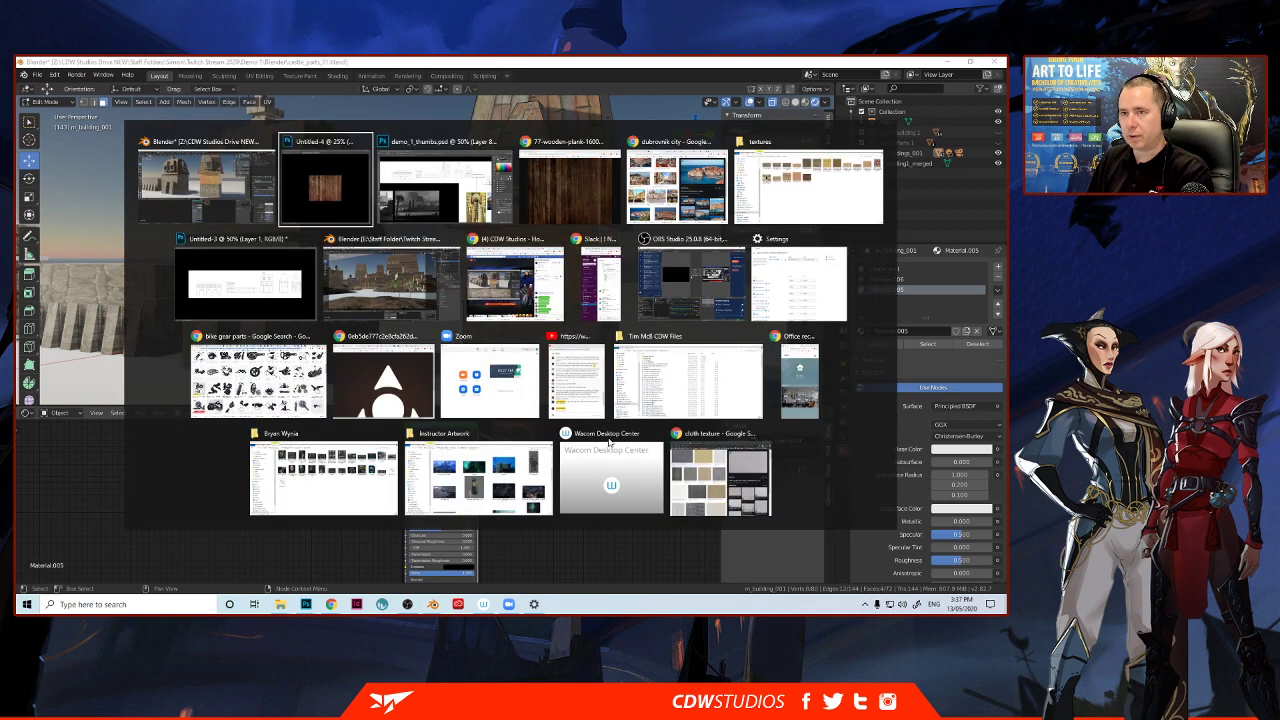
{"action": "key", "text": "alt+Tab"}
{"action": "key", "text": "alt+Tab"}
{"action": "key", "text": "alt+Tab"}
{"action": "key", "text": "alt+Tab"}
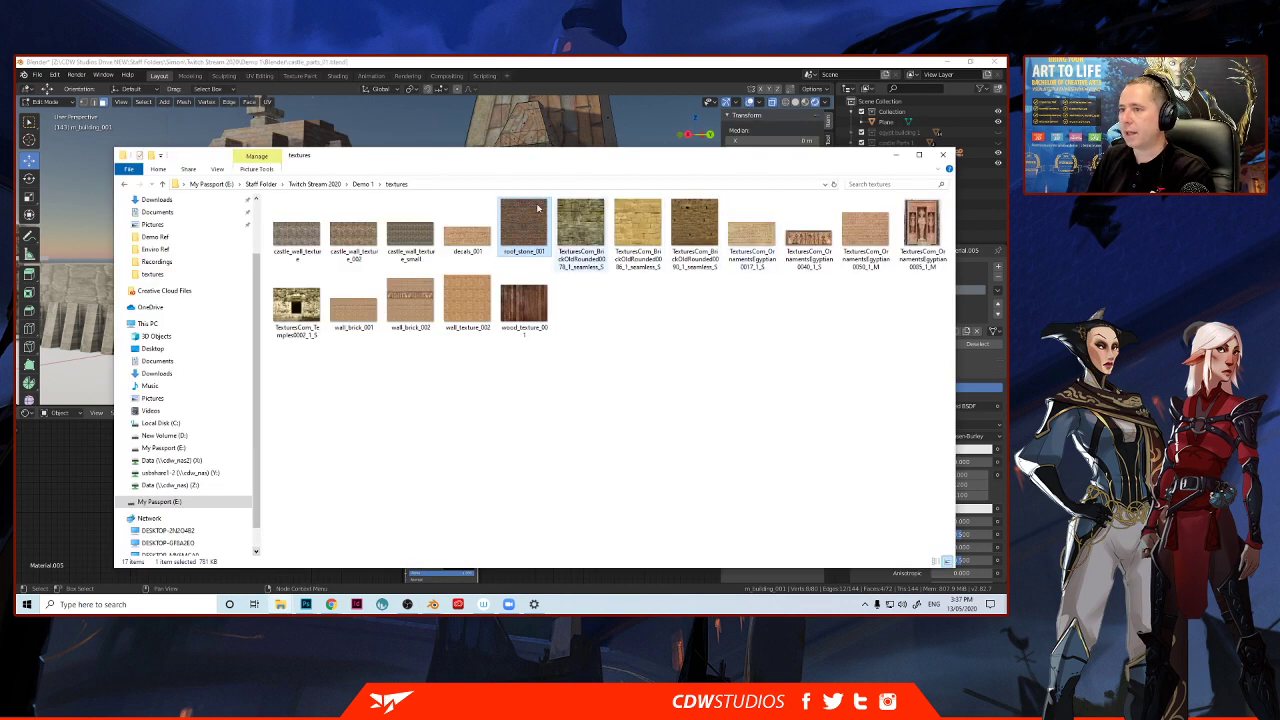
{"action": "left_click_drag", "start_coordinate": [514, 315], "coordinate": [405, 462]}
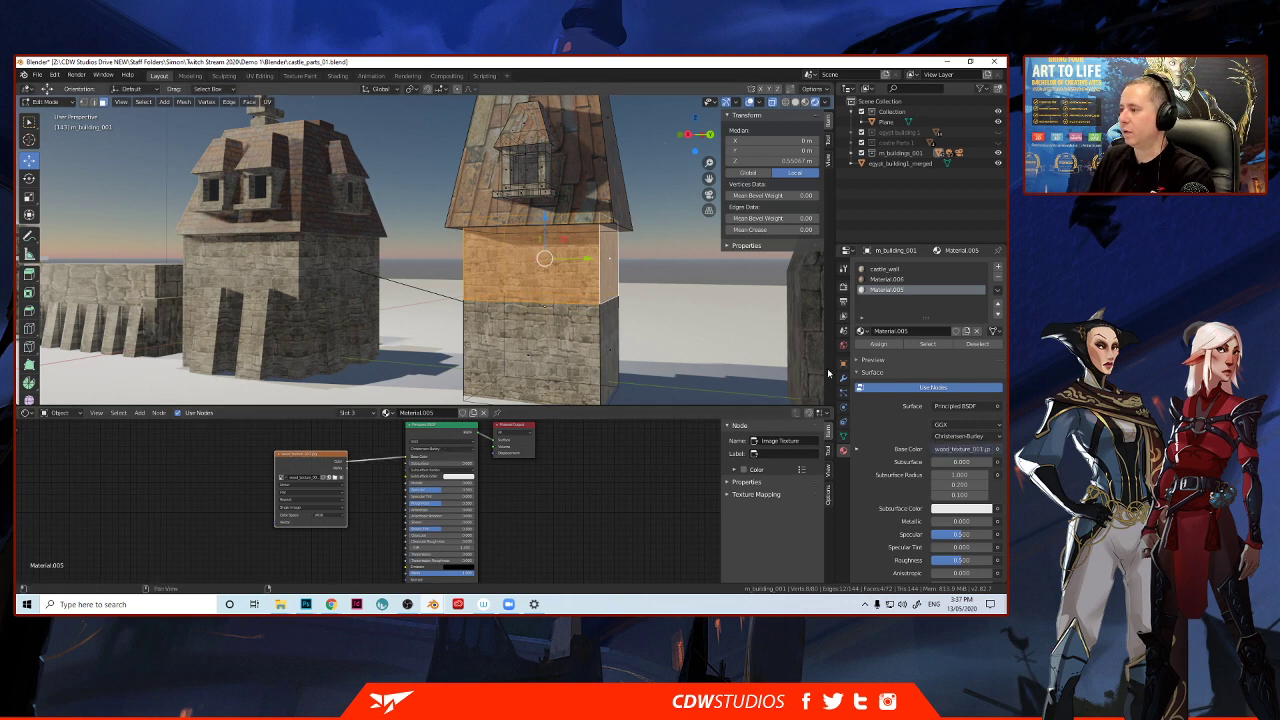
Assign the wood material to the tower's upper wall faces, cube-project their UVs and return to Object Mode.
{"action": "left_click", "coordinate": [876, 345]}
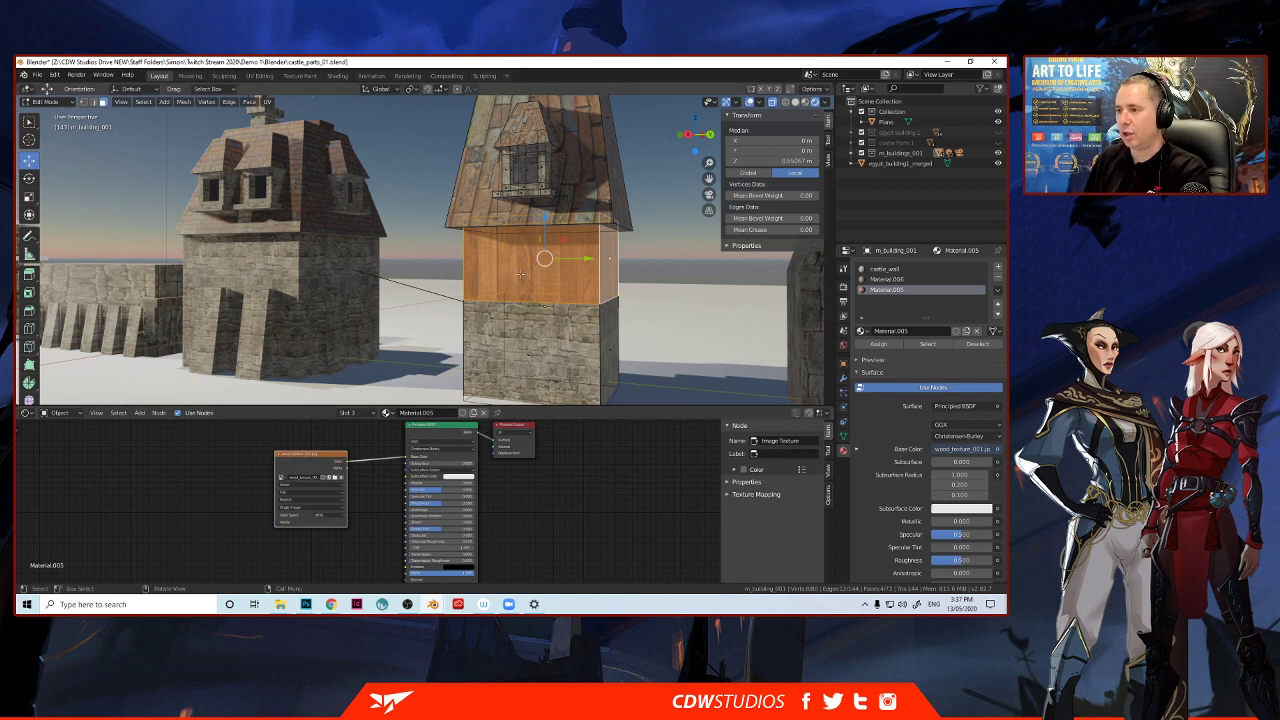
{"action": "key", "text": "u"}
{"action": "left_click", "coordinate": [524, 276]}
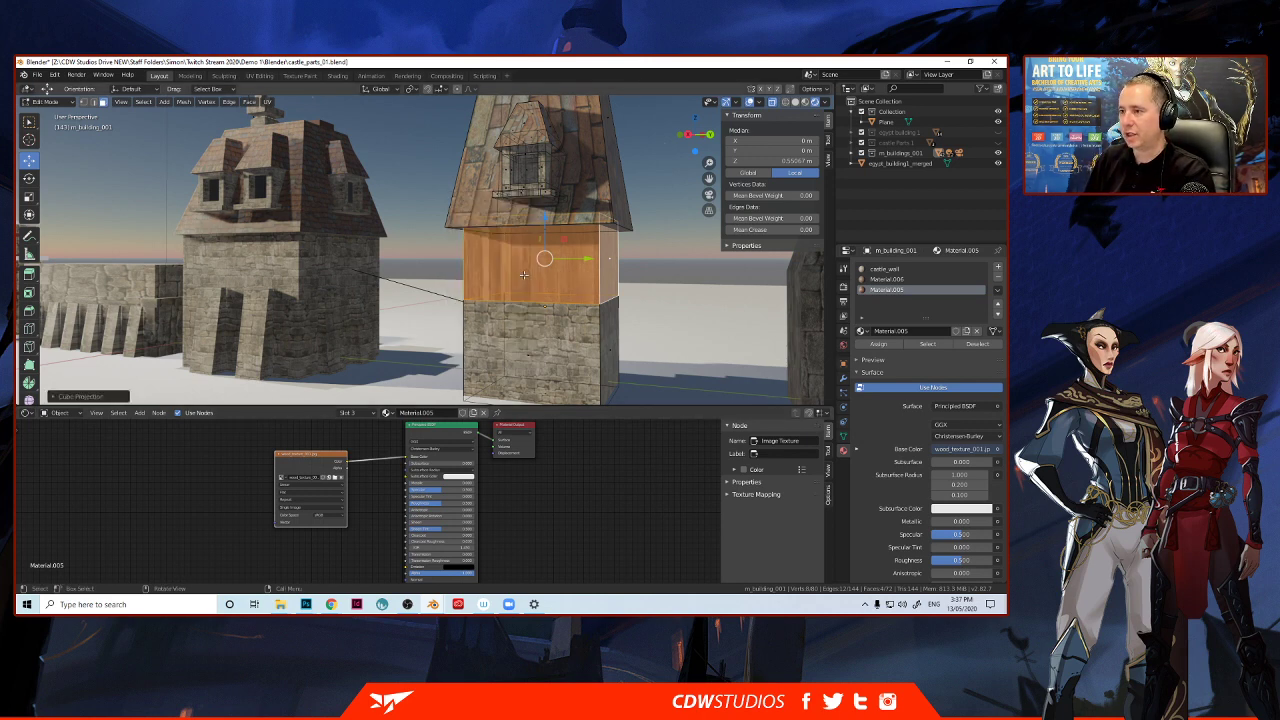
{"action": "left_click", "coordinate": [407, 277]}
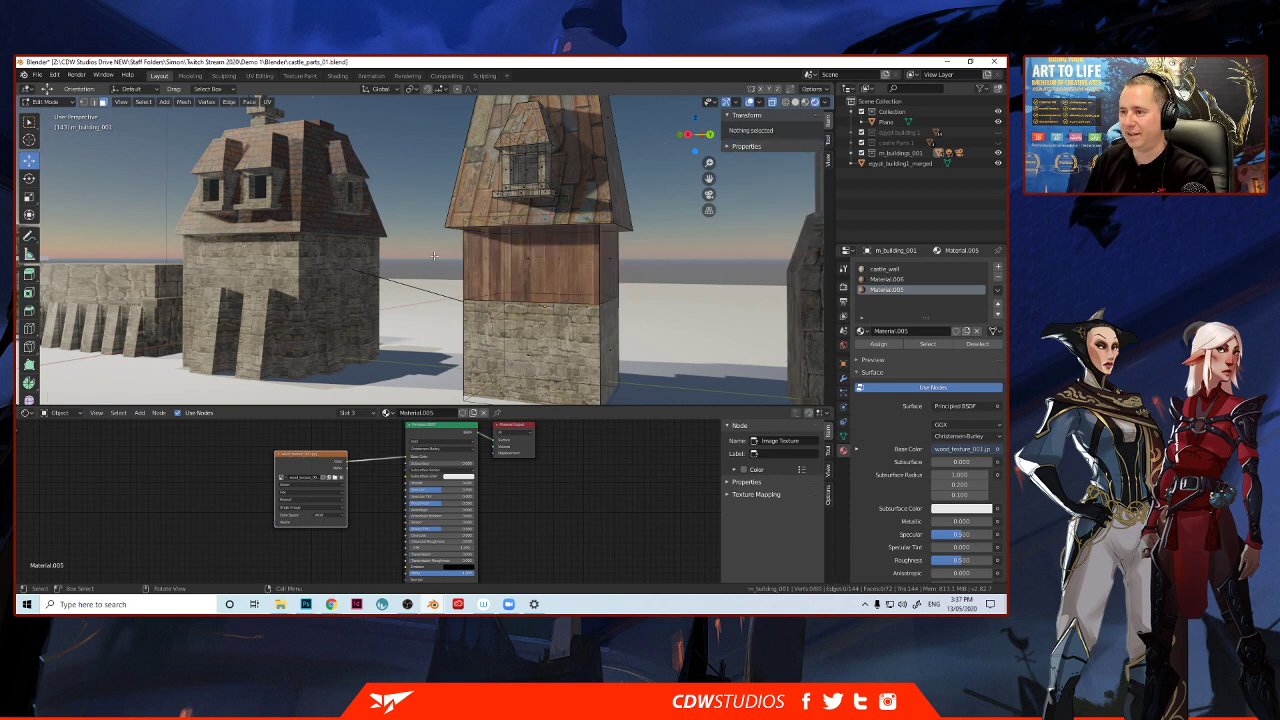
{"action": "key", "text": "Tab"}
Duplicate the flat reddish-brown trim slab on top of the distant gatehouse, leaving the copy in place.
{"action": "mouse_move", "coordinate": [419, 249]}
{"action": "middle_mouse_down"}
{"action": "mouse_move", "coordinate": [390, 258]}
{"action": "mouse_move", "coordinate": [411, 236]}
{"action": "mouse_move", "coordinate": [413, 249]}
{"action": "mouse_move", "coordinate": [449, 245]}
{"action": "mouse_move", "coordinate": [410, 252]}
{"action": "mouse_move", "coordinate": [424, 245]}
{"action": "mouse_move", "coordinate": [455, 265]}
{"action": "mouse_move", "coordinate": [405, 269]}
{"action": "middle_mouse_up"}
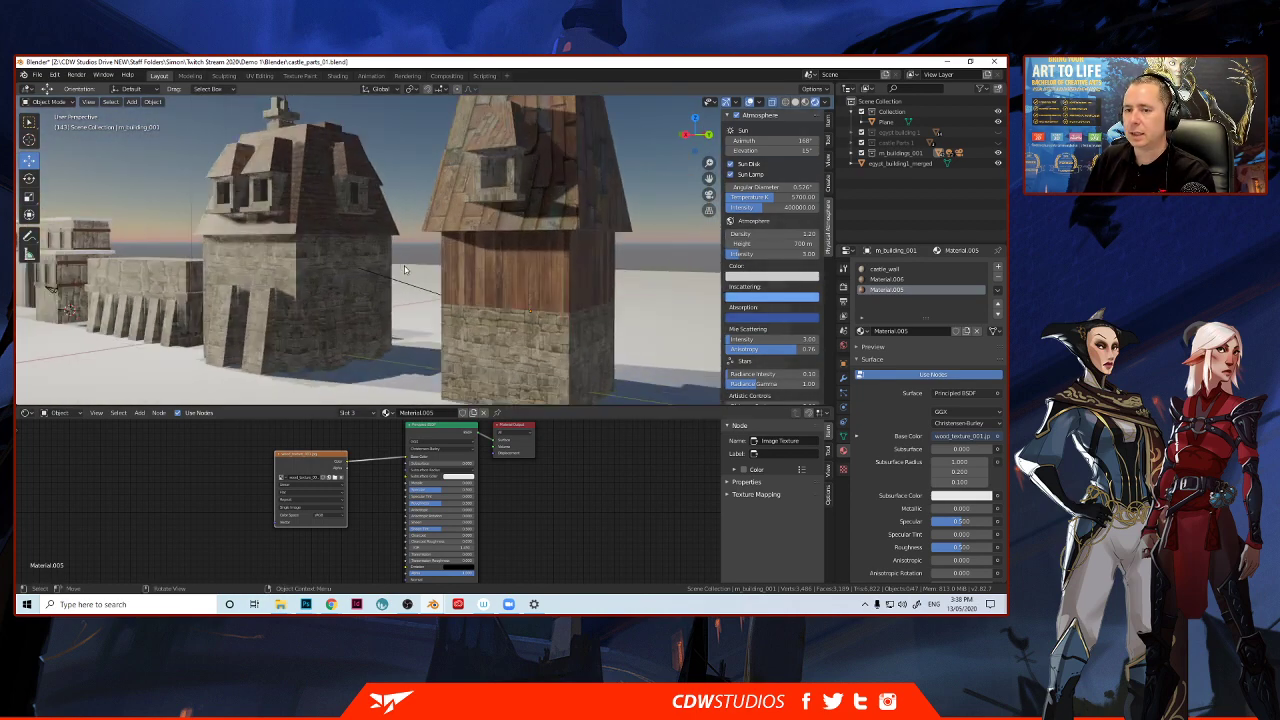
{"action": "scroll", "coordinate": [405, 269], "scroll_direction": "down", "scroll_amount": 2}
{"action": "scroll", "coordinate": [405, 269], "scroll_direction": "up", "scroll_amount": 2}
{"action": "middle_click_drag", "start_coordinate": [405, 269], "coordinate": [115, 242]}
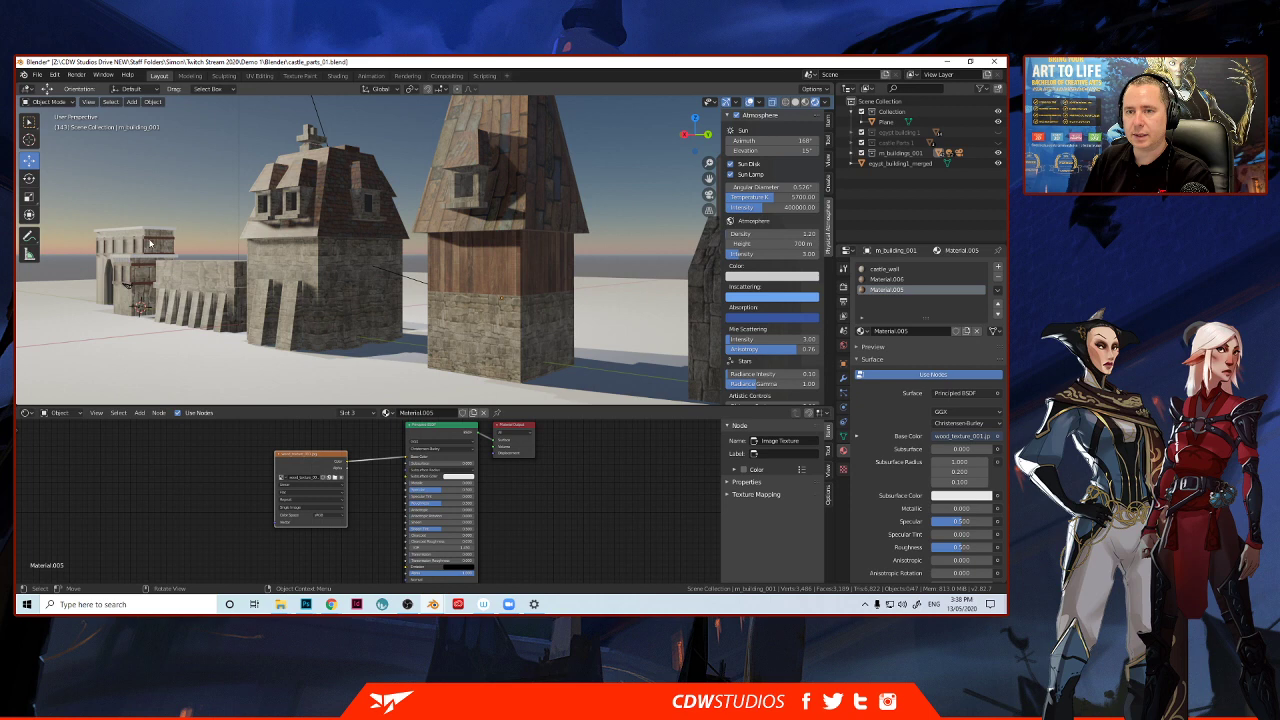
{"action": "left_click", "coordinate": [149, 240]}
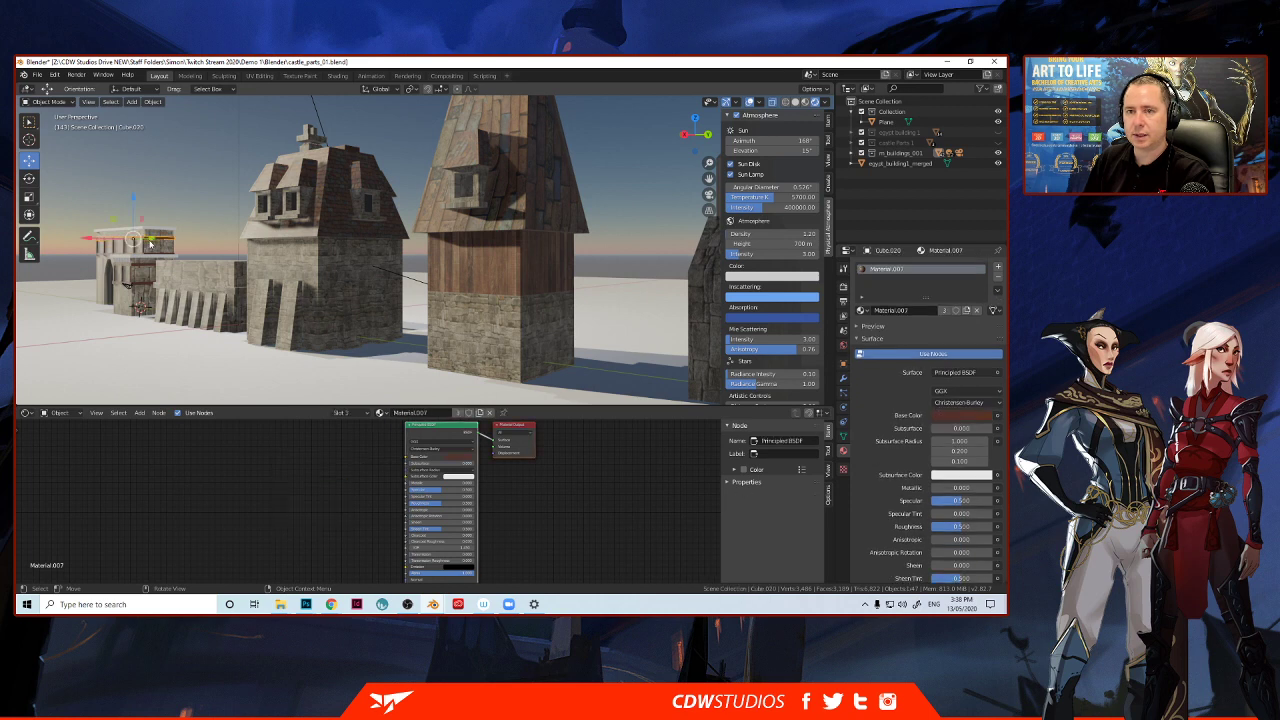
{"action": "key", "text": "shift+d"}
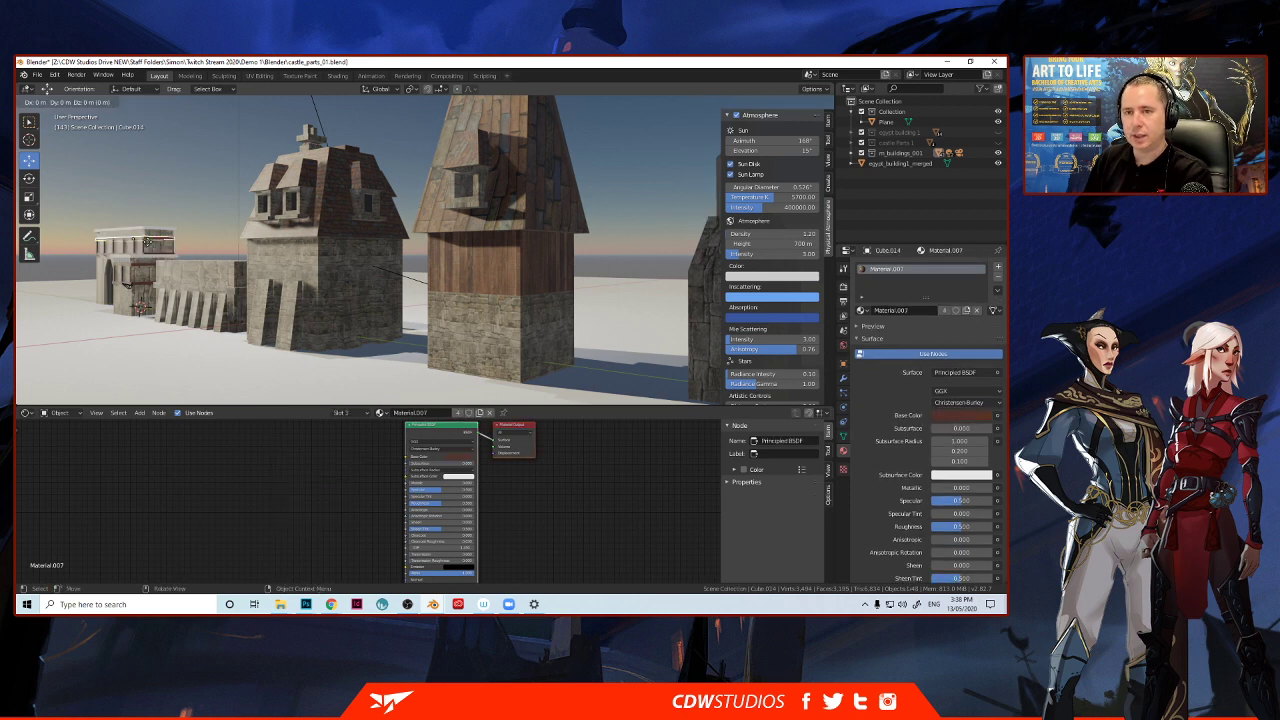
{"action": "left_click", "coordinate": [147, 241]}
Move the duplicated trim slab from the gatehouse over to the wood-clad tower, around roof height.
{"action": "middle_click_drag", "start_coordinate": [147, 243], "coordinate": [187, 267]}
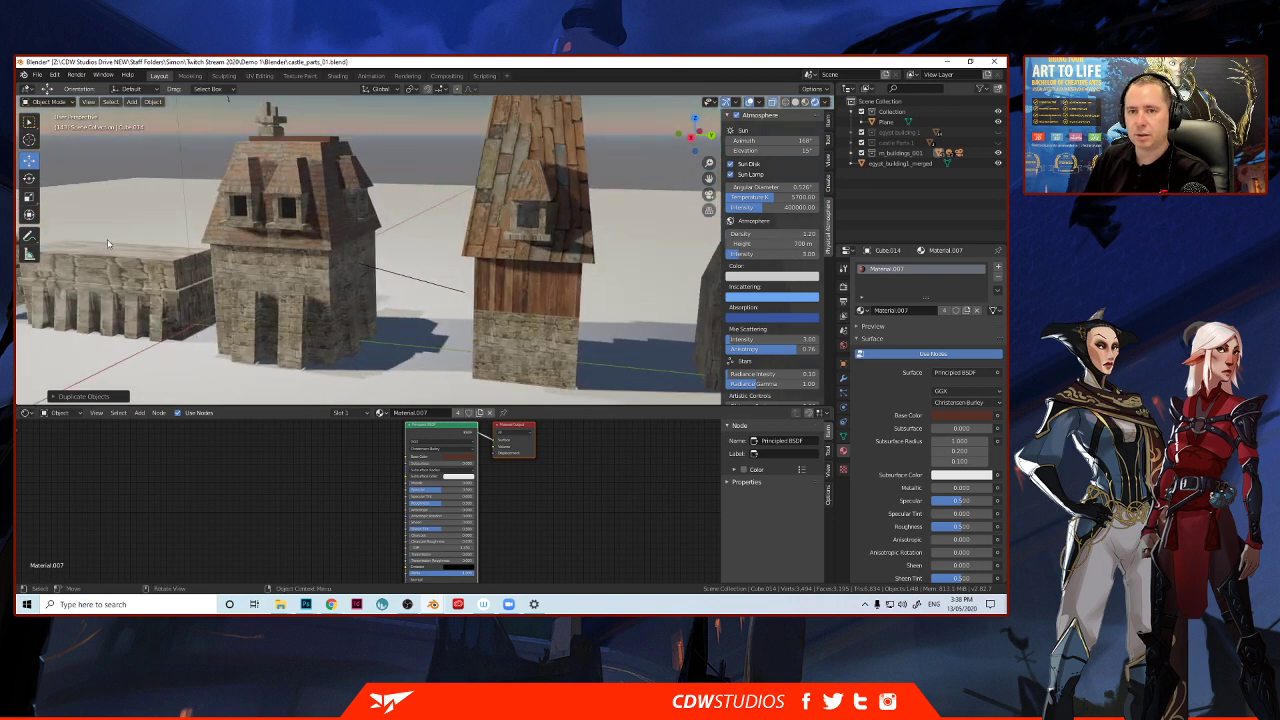
{"action": "scroll", "coordinate": [105, 241], "scroll_direction": "down", "scroll_amount": 1}
{"action": "scroll", "coordinate": [99, 240], "scroll_direction": "down", "scroll_amount": 3}
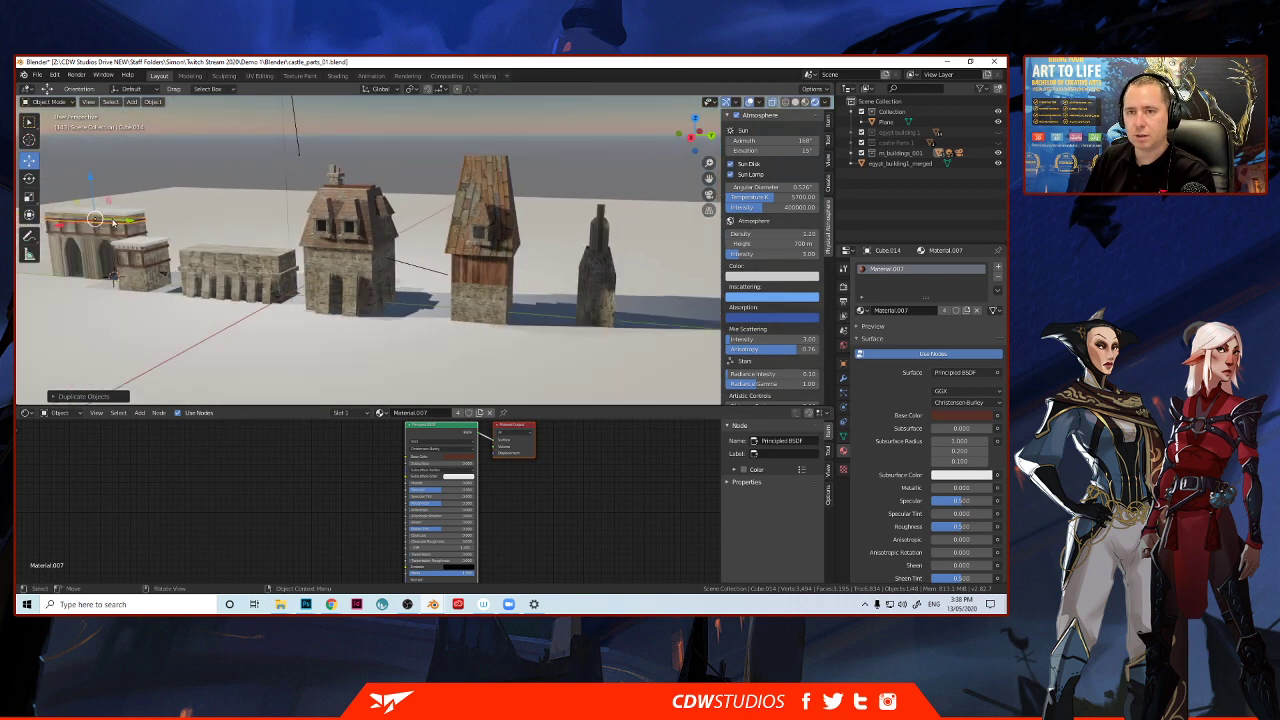
{"action": "key", "text": "g"}
{"action": "left_click", "coordinate": [498, 290]}
{"action": "scroll", "coordinate": [500, 293], "scroll_direction": "up", "scroll_amount": 3}
{"action": "scroll", "coordinate": [514, 288], "scroll_direction": "up", "scroll_amount": 3}
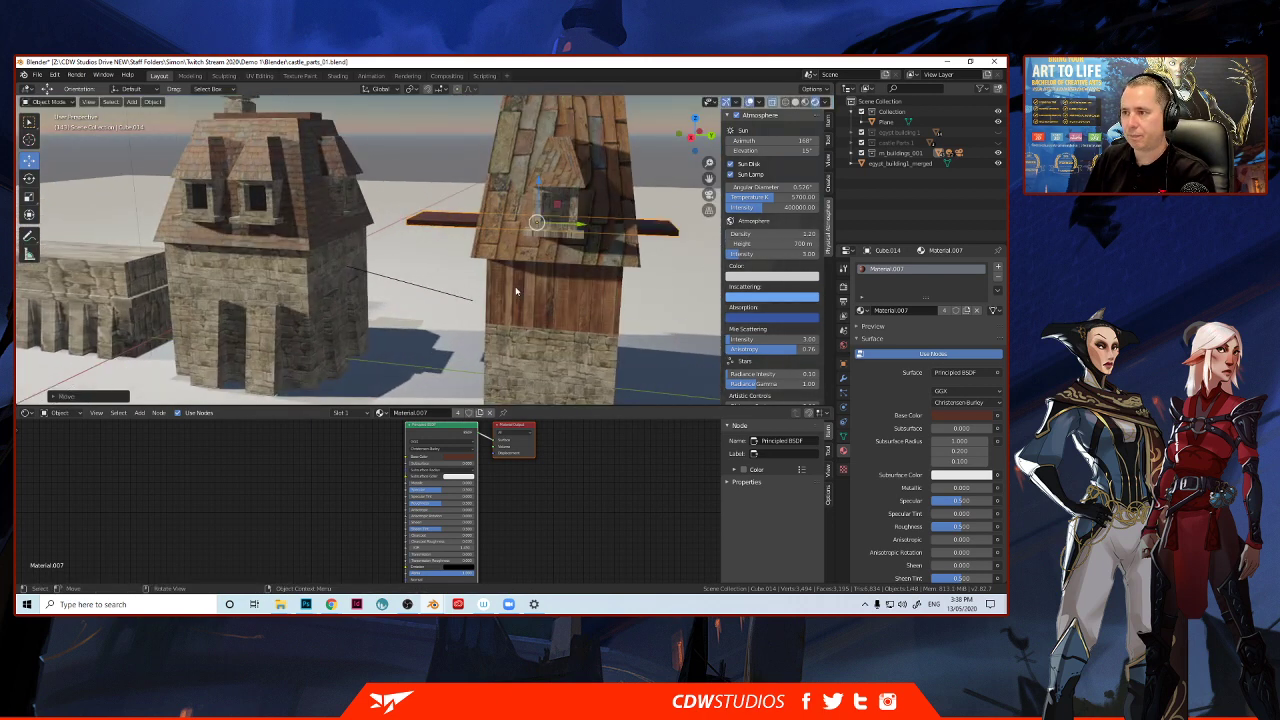
{"action": "middle_click_drag", "start_coordinate": [559, 290], "coordinate": [506, 292]}
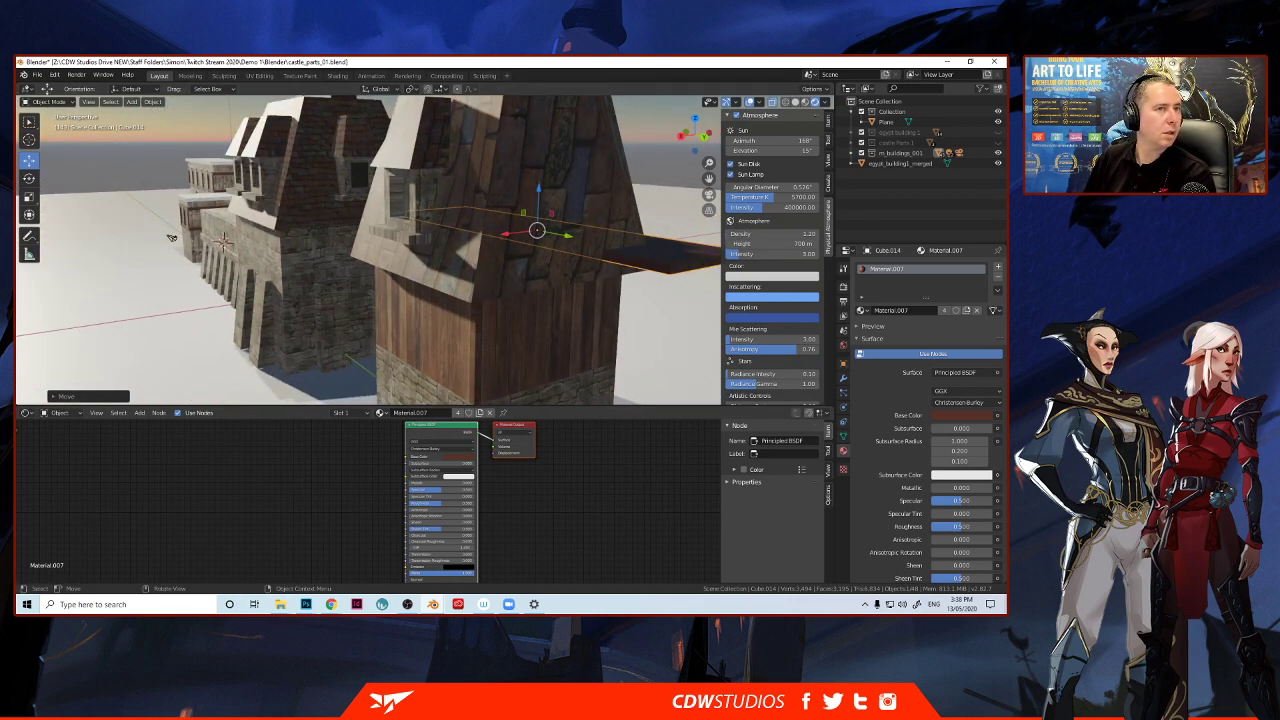
{"action": "key", "text": "alt+Tab"}
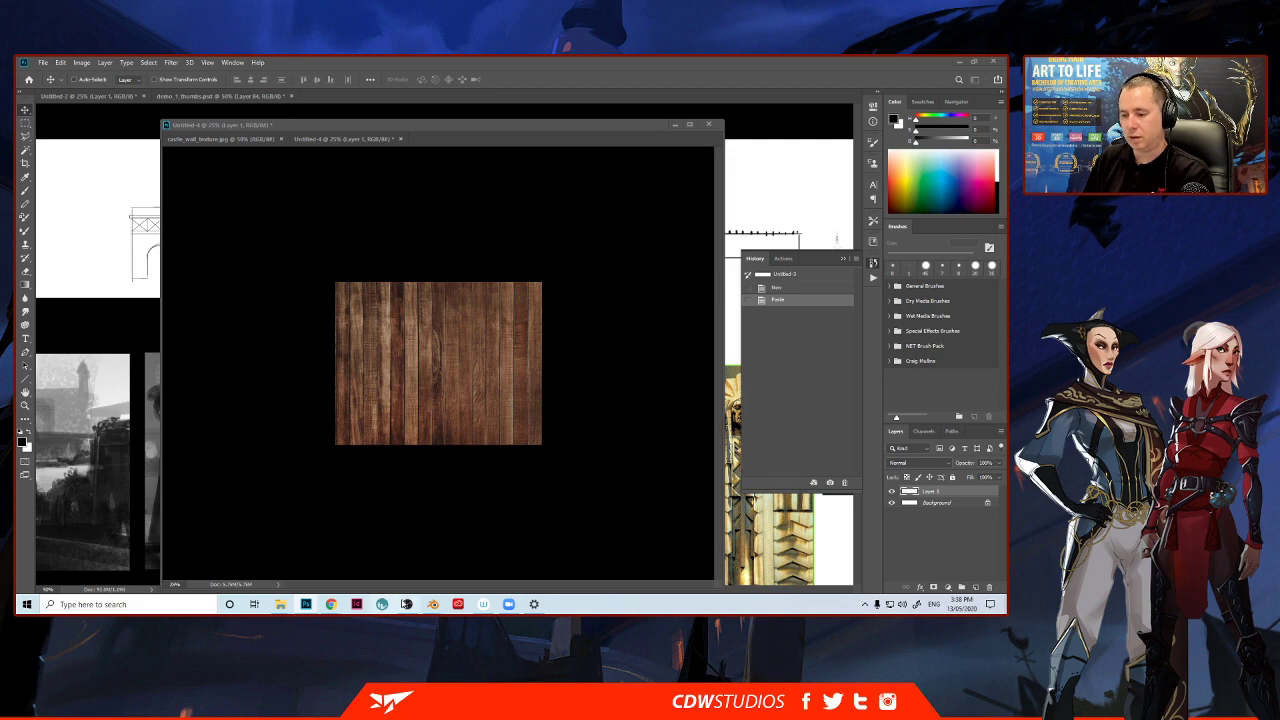
{"action": "mouse_move", "coordinate": [433, 604]}
{"action": "left_click", "coordinate": [438, 572]}
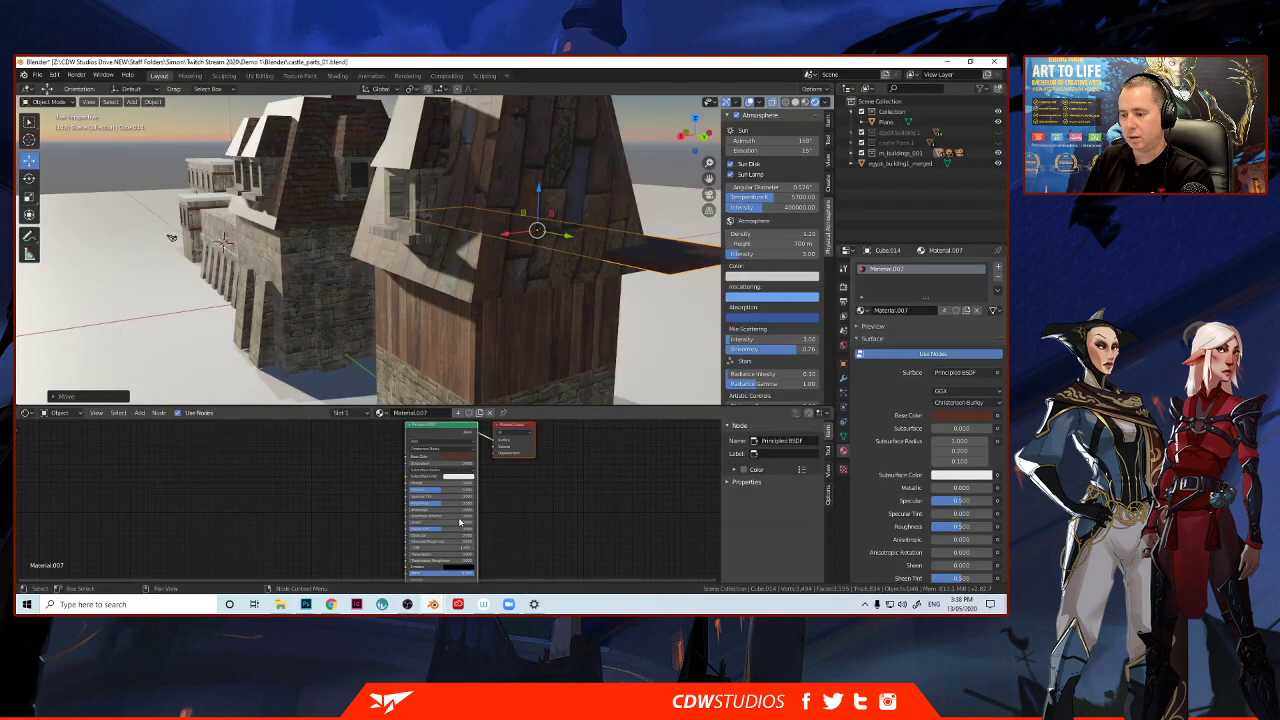
Reposition the slab around the tower's lower roof and shift it along X until it lines up with the tower.
{"action": "middle_click_drag", "start_coordinate": [540, 203], "coordinate": [523, 229]}
{"action": "scroll", "coordinate": [448, 239], "scroll_direction": "up", "scroll_amount": 4}
{"action": "scroll", "coordinate": [449, 239], "scroll_direction": "down", "scroll_amount": 4}
{"action": "scroll", "coordinate": [507, 203], "scroll_direction": "down", "scroll_amount": 4}
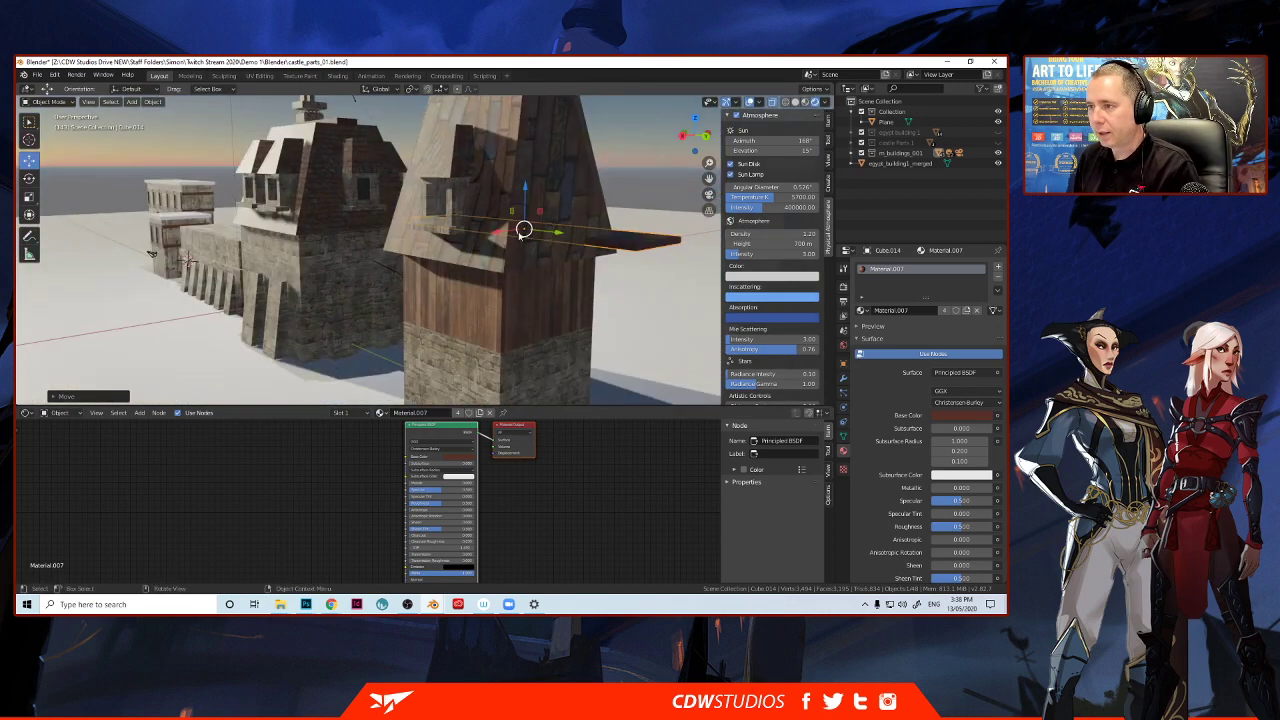
{"action": "key", "text": "g"}
{"action": "left_click", "coordinate": [425, 248]}
{"action": "middle_click_drag", "start_coordinate": [425, 248], "coordinate": [444, 251]}
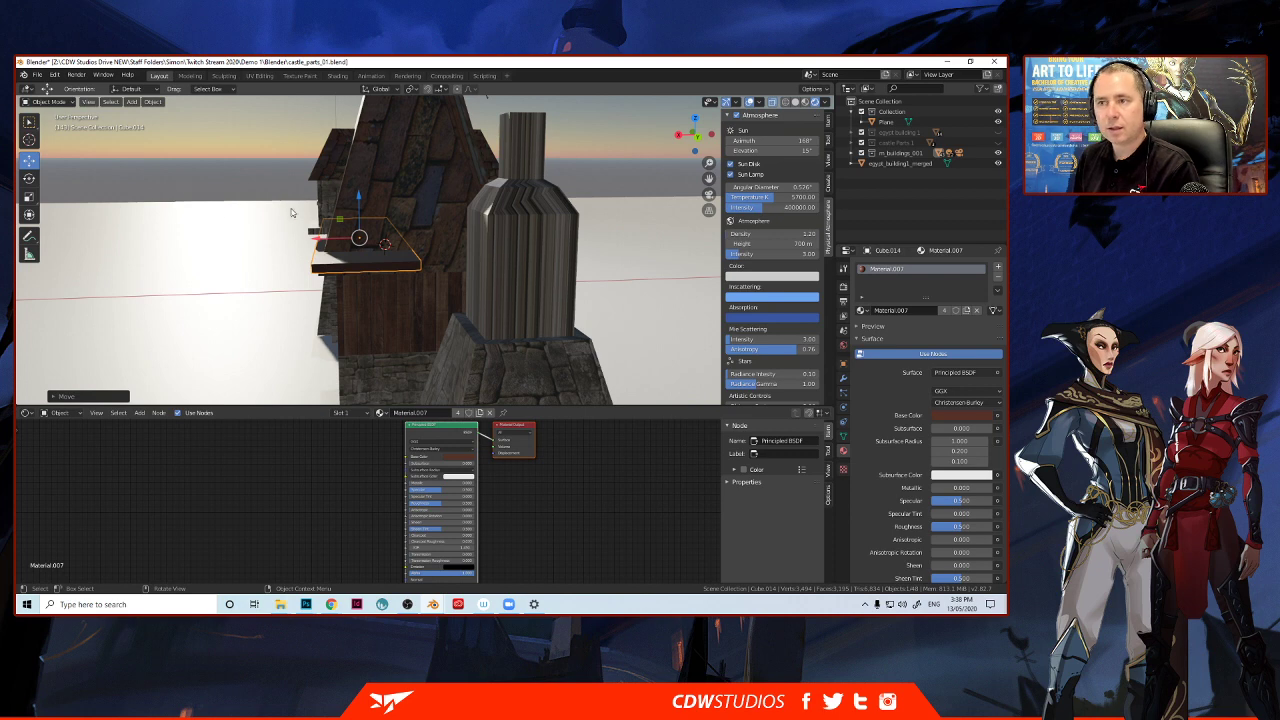
{"action": "left_click_drag", "start_coordinate": [317, 239], "coordinate": [366, 237]}
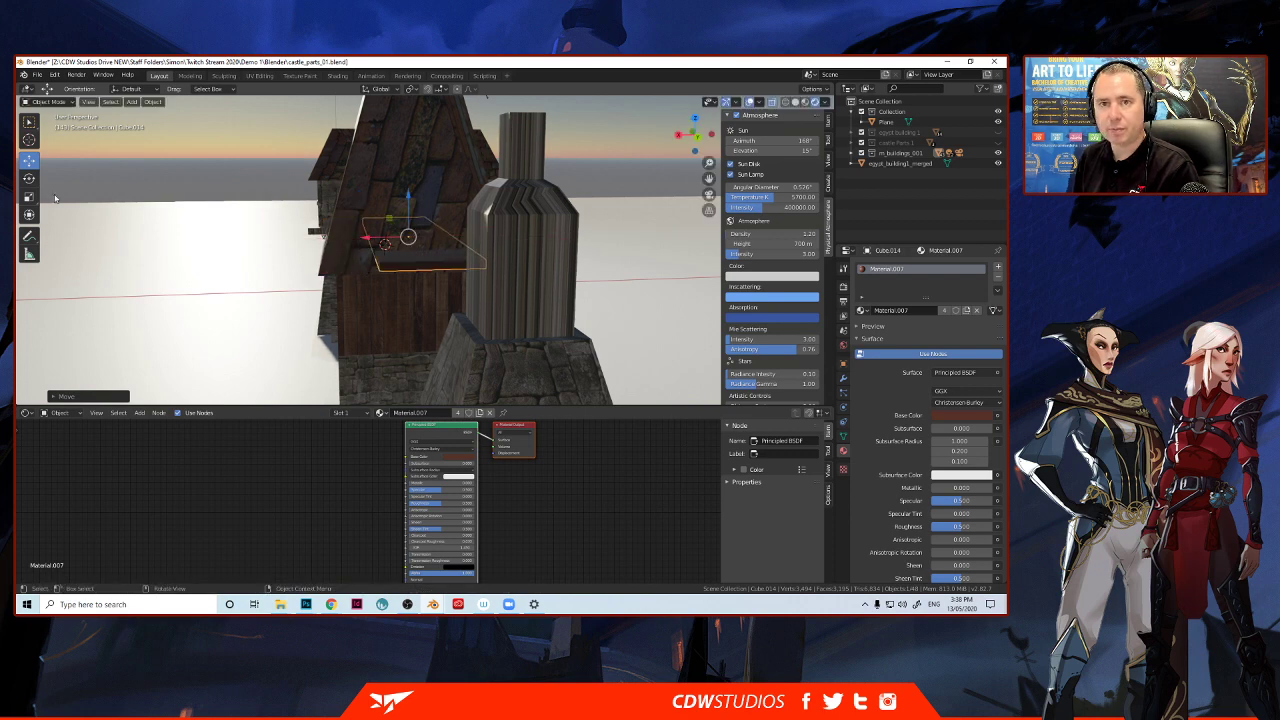
Stretch the slab along X, then scale it down uniformly to just over the tower's footprint.
{"action": "left_click", "coordinate": [29, 196]}
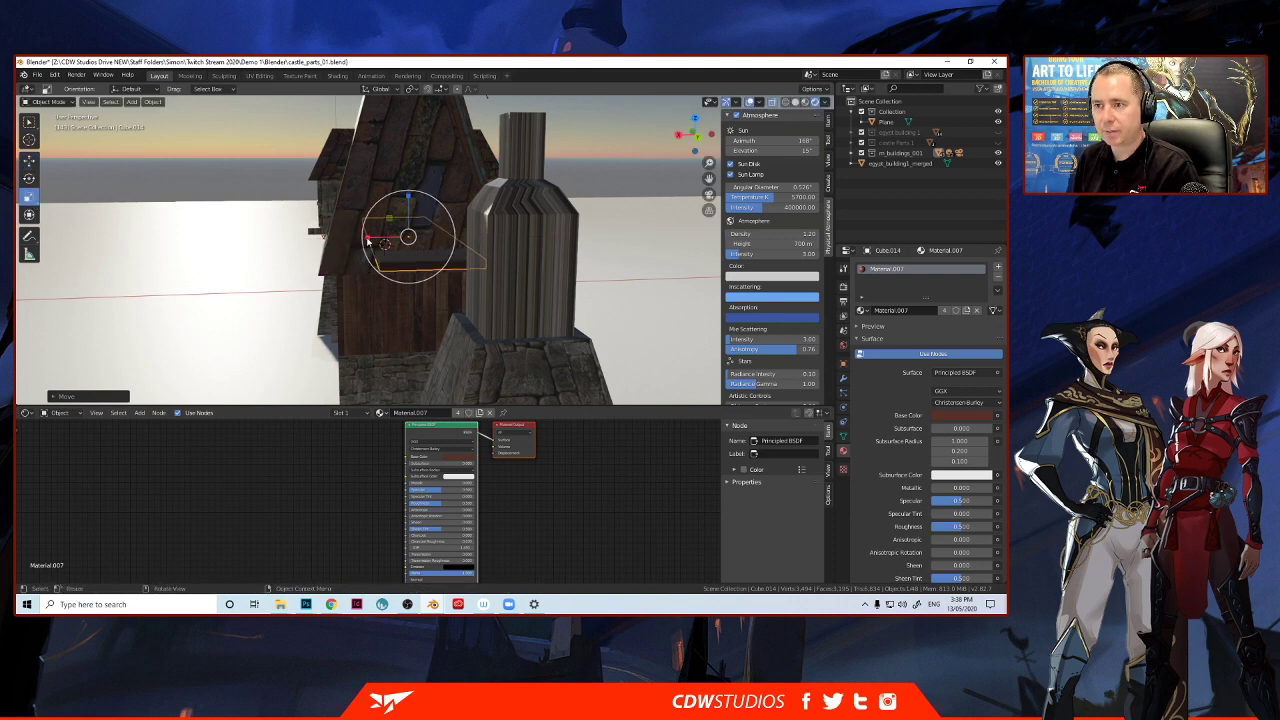
{"action": "left_click_drag", "start_coordinate": [369, 241], "coordinate": [325, 238]}
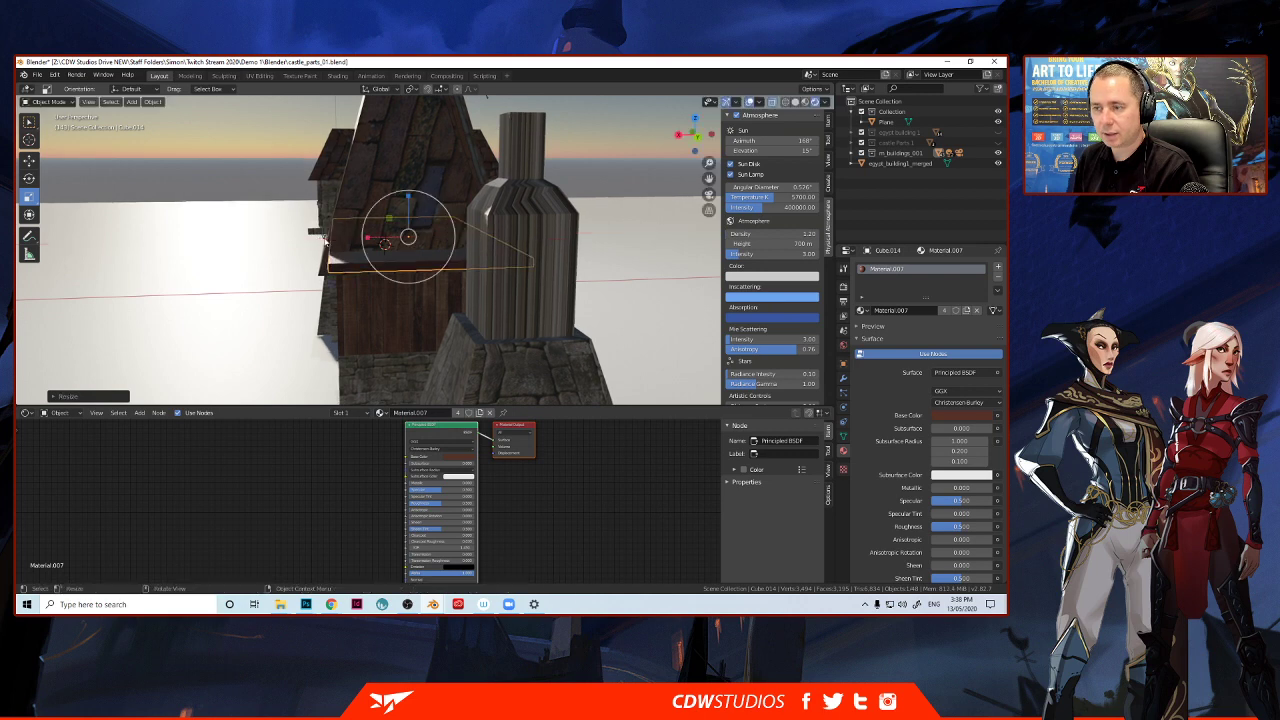
{"action": "middle_click_drag", "start_coordinate": [325, 238], "coordinate": [425, 248]}
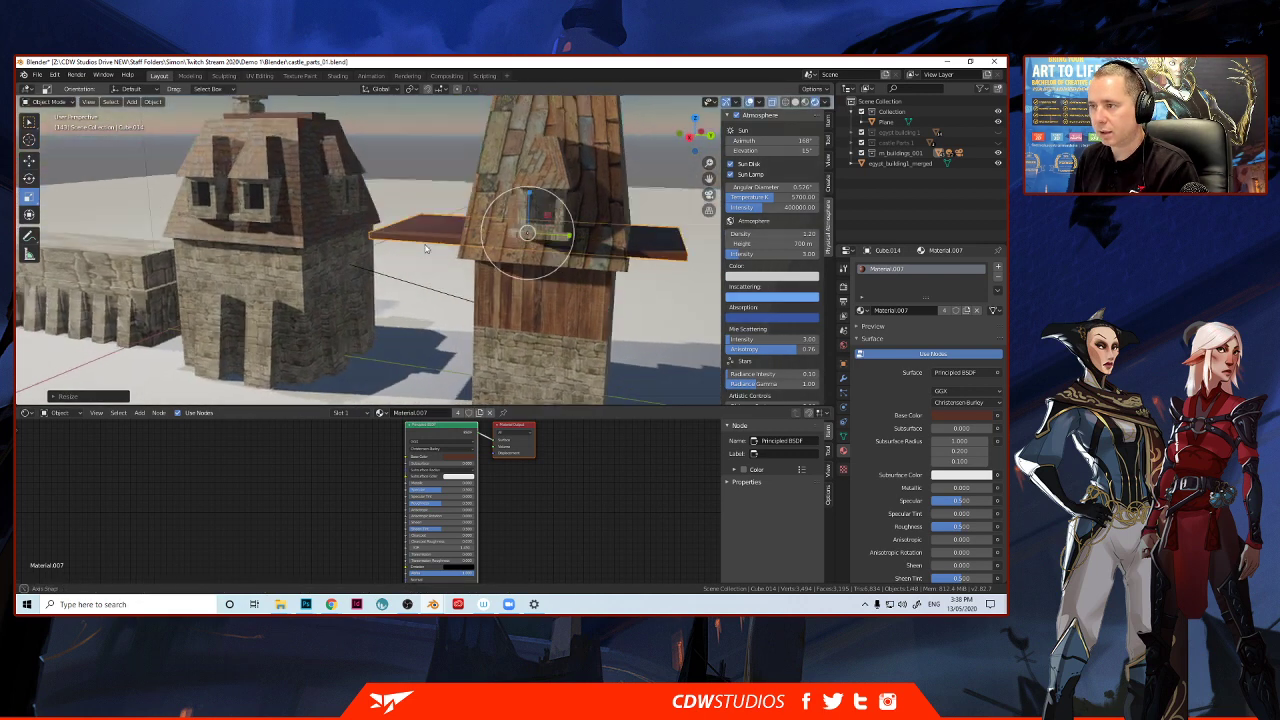
{"action": "key", "text": "s"}
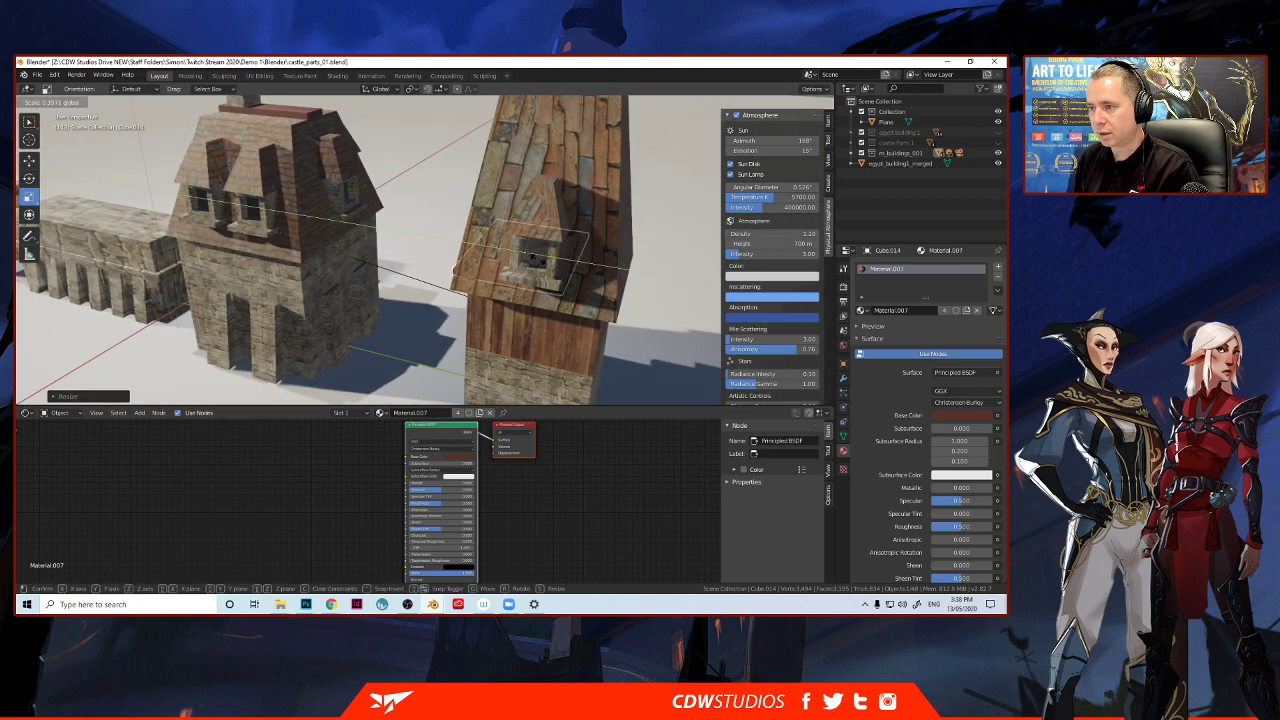
{"action": "left_click", "coordinate": [542, 262]}
Lower the slab to the joint between the tower's wood planks and stone base.
{"action": "left_click", "coordinate": [30, 162]}
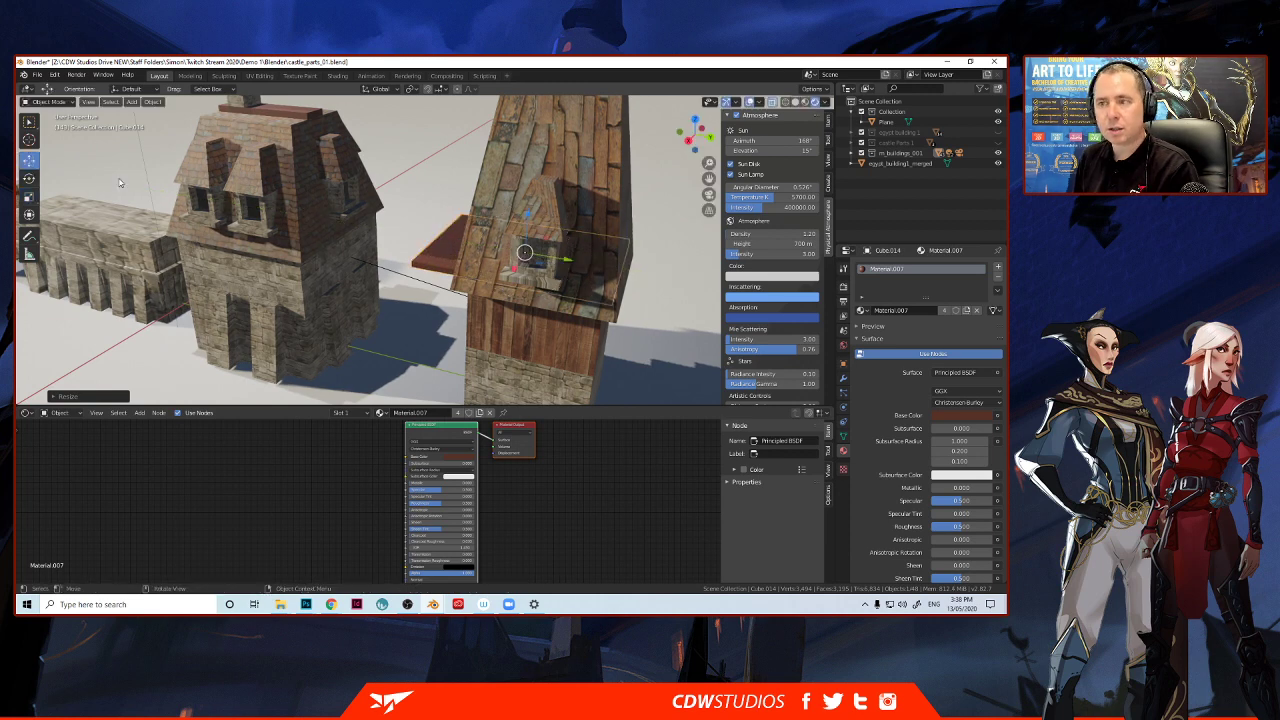
{"action": "left_click_drag", "start_coordinate": [524, 252], "coordinate": [539, 313]}
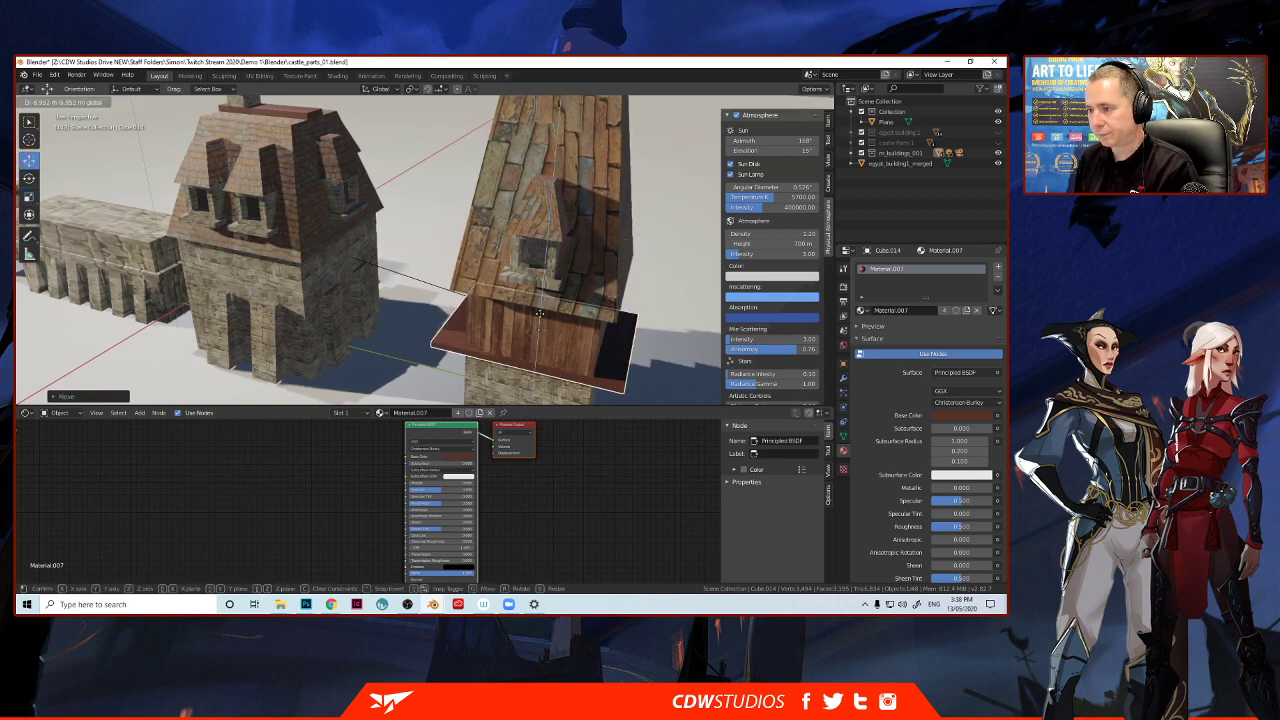
{"action": "left_click", "coordinate": [538, 314]}
{"action": "middle_click_drag", "start_coordinate": [538, 314], "coordinate": [458, 294]}
{"action": "scroll", "coordinate": [519, 318], "scroll_direction": "up", "scroll_amount": 1}
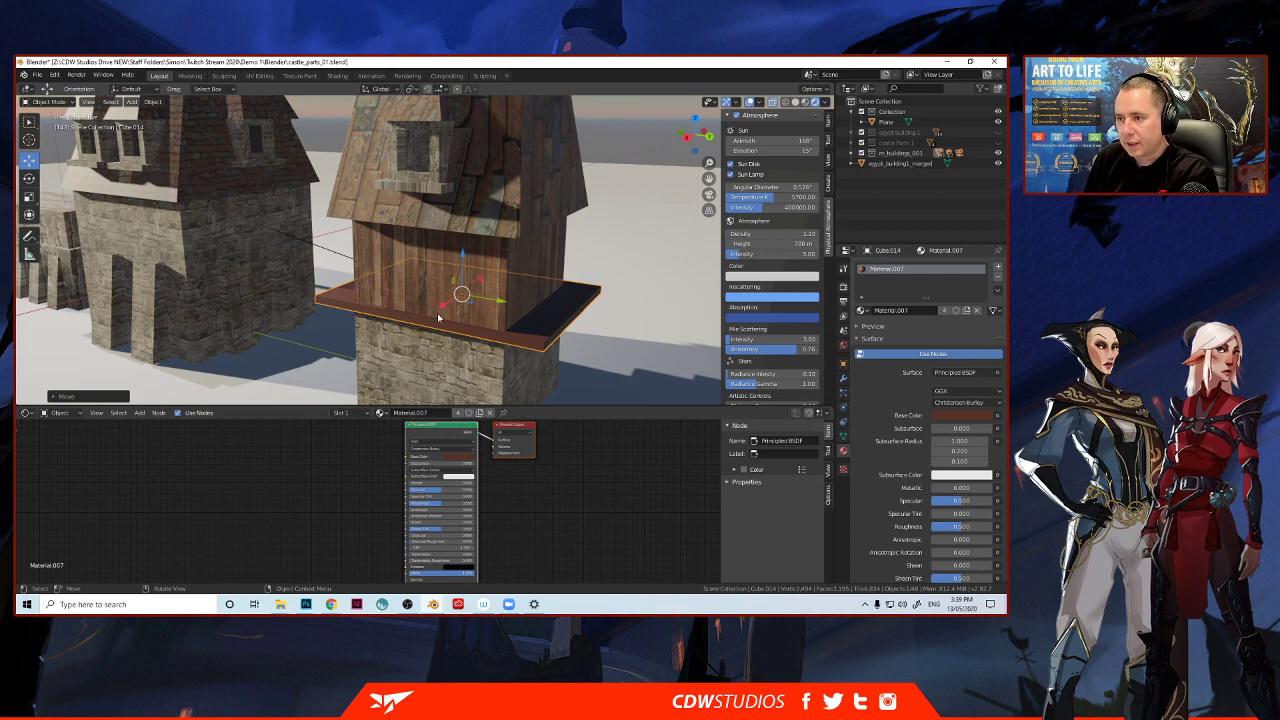
Shrink the slab along Y and X until only a narrow ledge projects past the tower walls.
{"action": "mouse_move", "coordinate": [441, 311]}
{"action": "middle_mouse_down"}
{"action": "mouse_move", "coordinate": [403, 338]}
{"action": "mouse_move", "coordinate": [372, 334]}
{"action": "mouse_move", "coordinate": [436, 334]}
{"action": "middle_mouse_up"}
{"action": "left_click", "coordinate": [29, 196]}
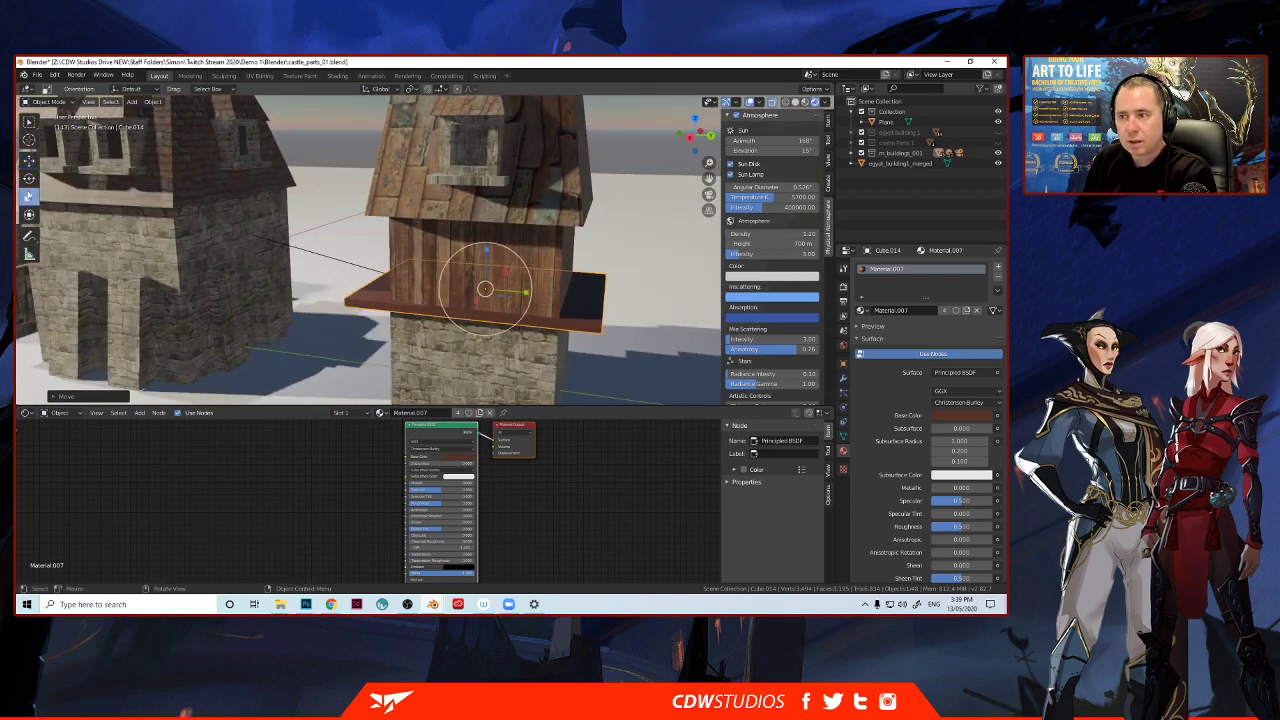
{"action": "left_click_drag", "start_coordinate": [528, 293], "coordinate": [515, 293]}
{"action": "middle_click_drag", "start_coordinate": [515, 293], "coordinate": [487, 336]}
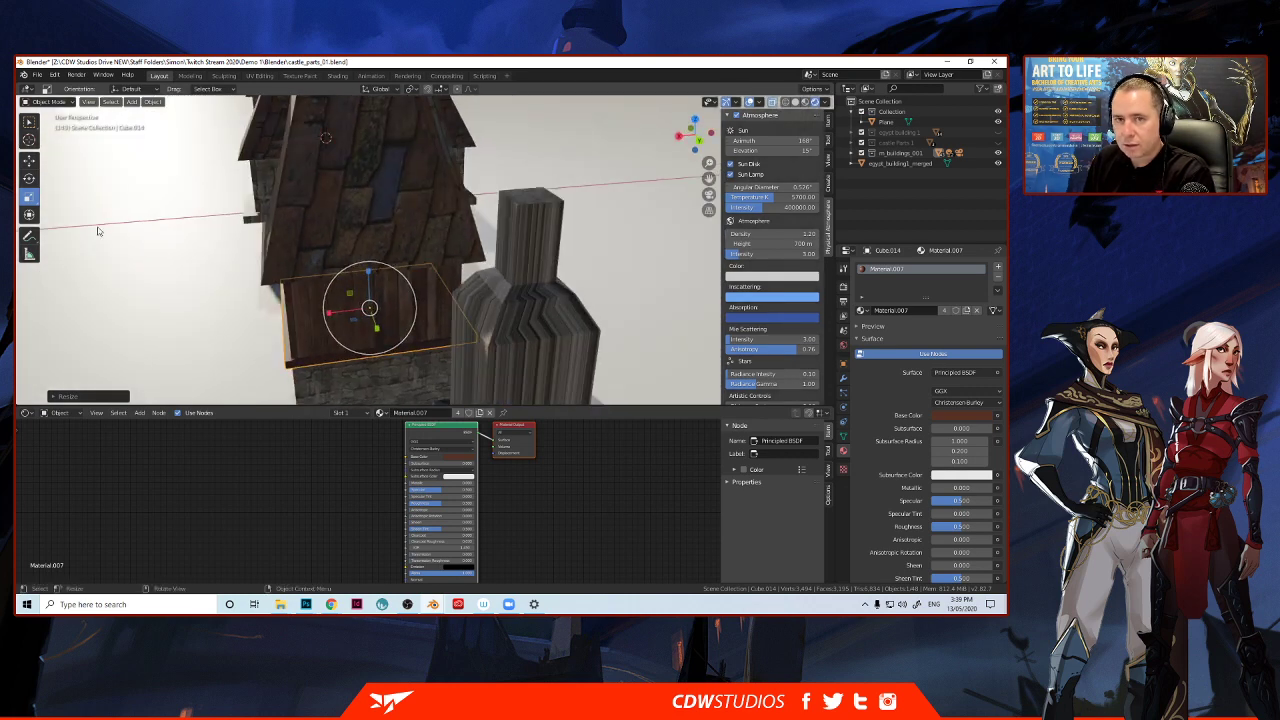
{"action": "left_click_drag", "start_coordinate": [330, 313], "coordinate": [335, 315]}
{"action": "middle_click_drag", "start_coordinate": [335, 315], "coordinate": [320, 340]}
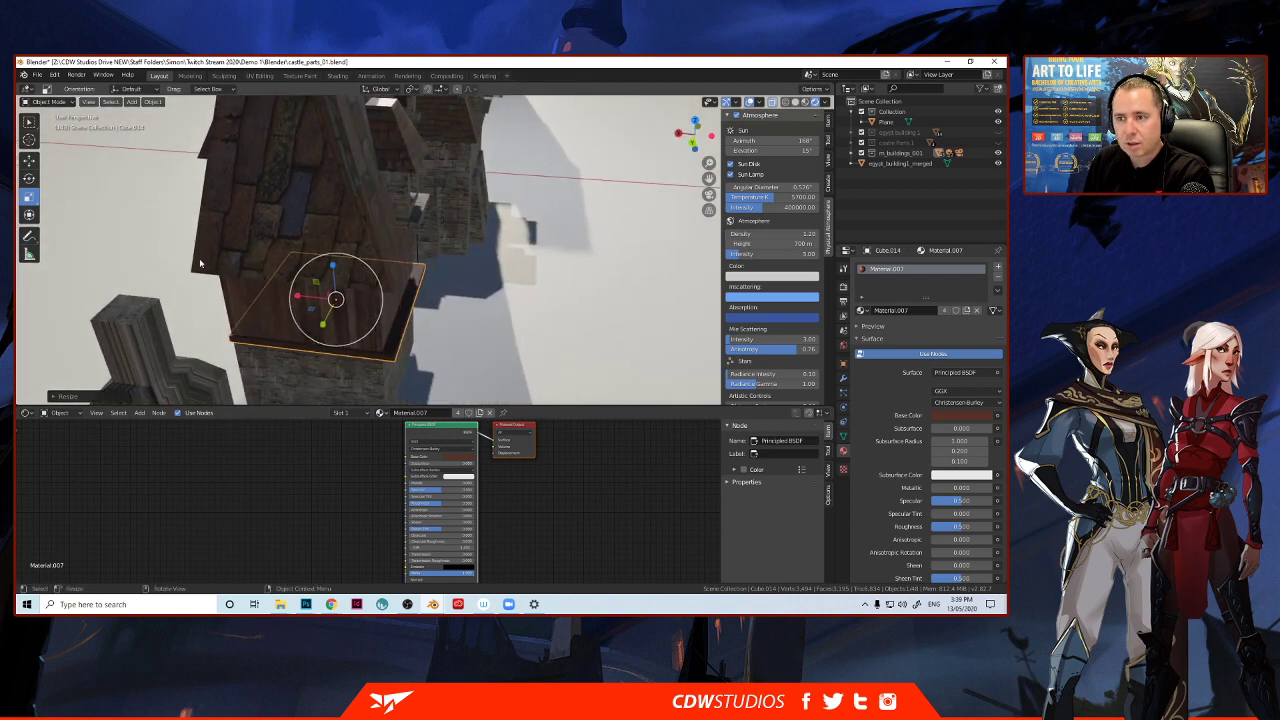
{"action": "left_click_drag", "start_coordinate": [298, 299], "coordinate": [306, 297]}
Recentre the slab on the tower so its ledge sits evenly where the planks meet the stone.
{"action": "left_click", "coordinate": [28, 165]}
{"action": "left_click", "coordinate": [28, 160]}
{"action": "middle_click_drag", "start_coordinate": [306, 297], "coordinate": [375, 312]}
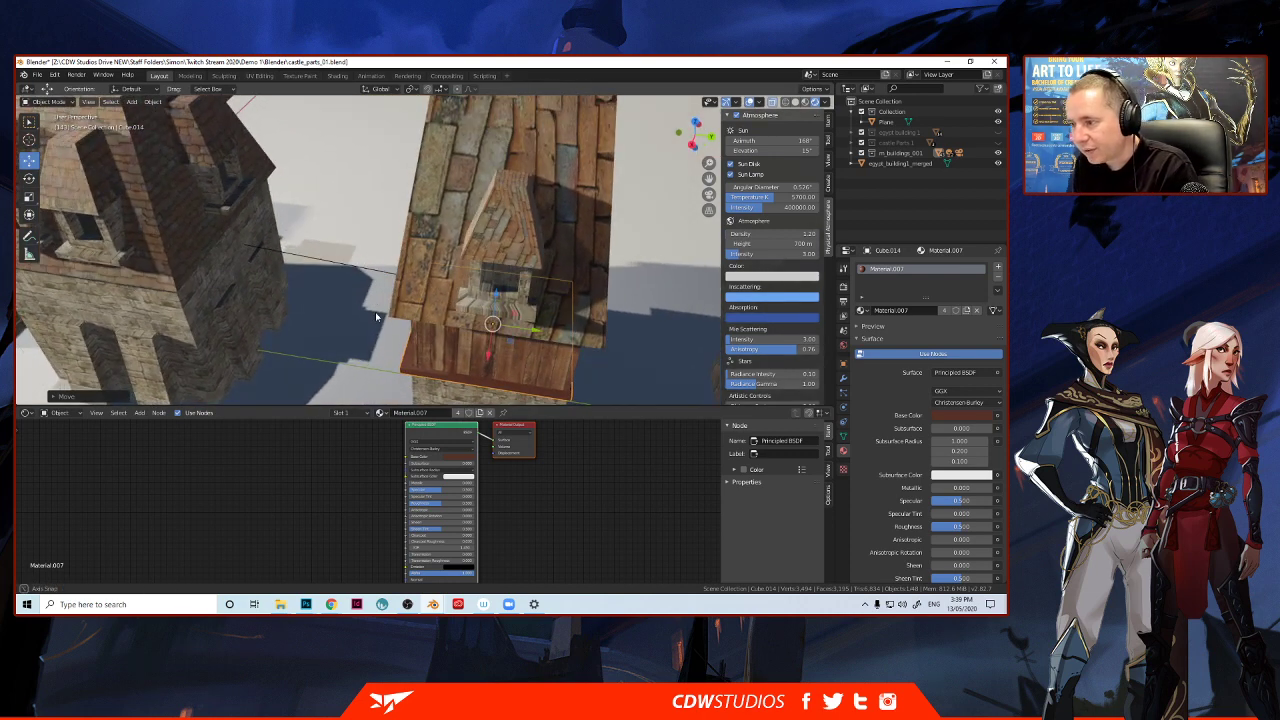
{"action": "left_click_drag", "start_coordinate": [493, 324], "coordinate": [531, 334]}
{"action": "middle_click_drag", "start_coordinate": [531, 334], "coordinate": [470, 285]}
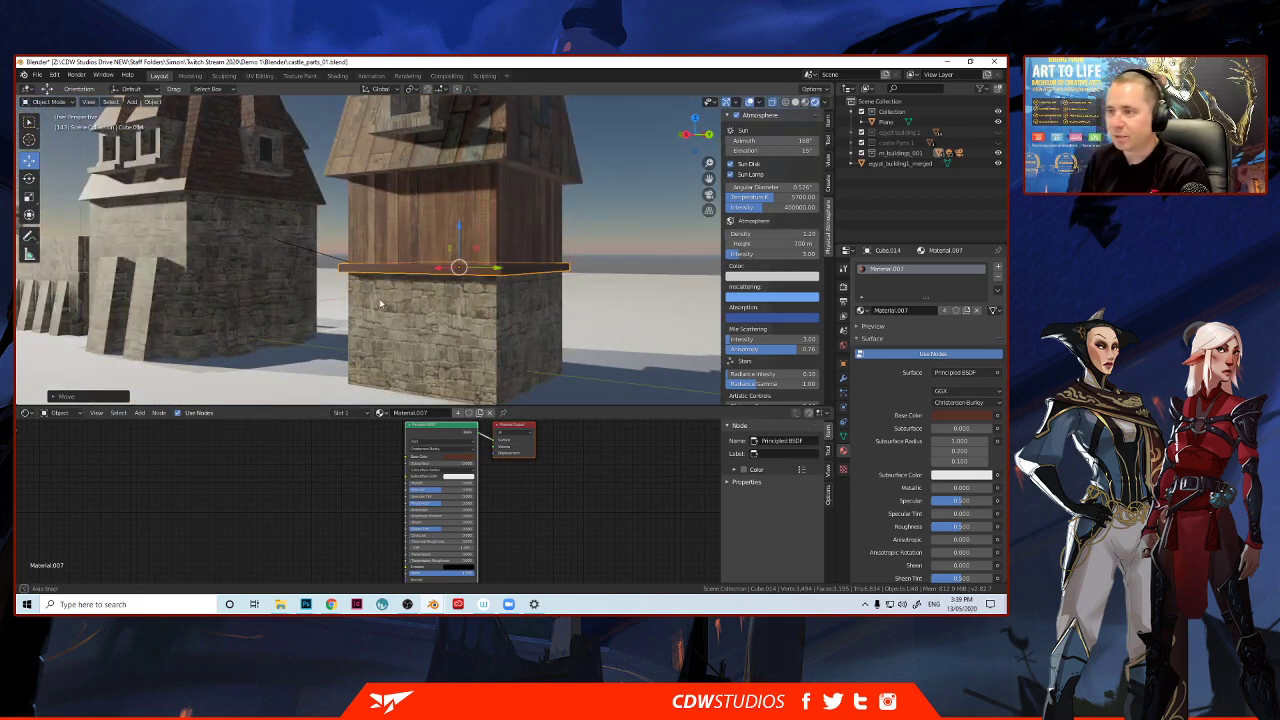
{"action": "middle_click_drag", "start_coordinate": [381, 303], "coordinate": [353, 338]}
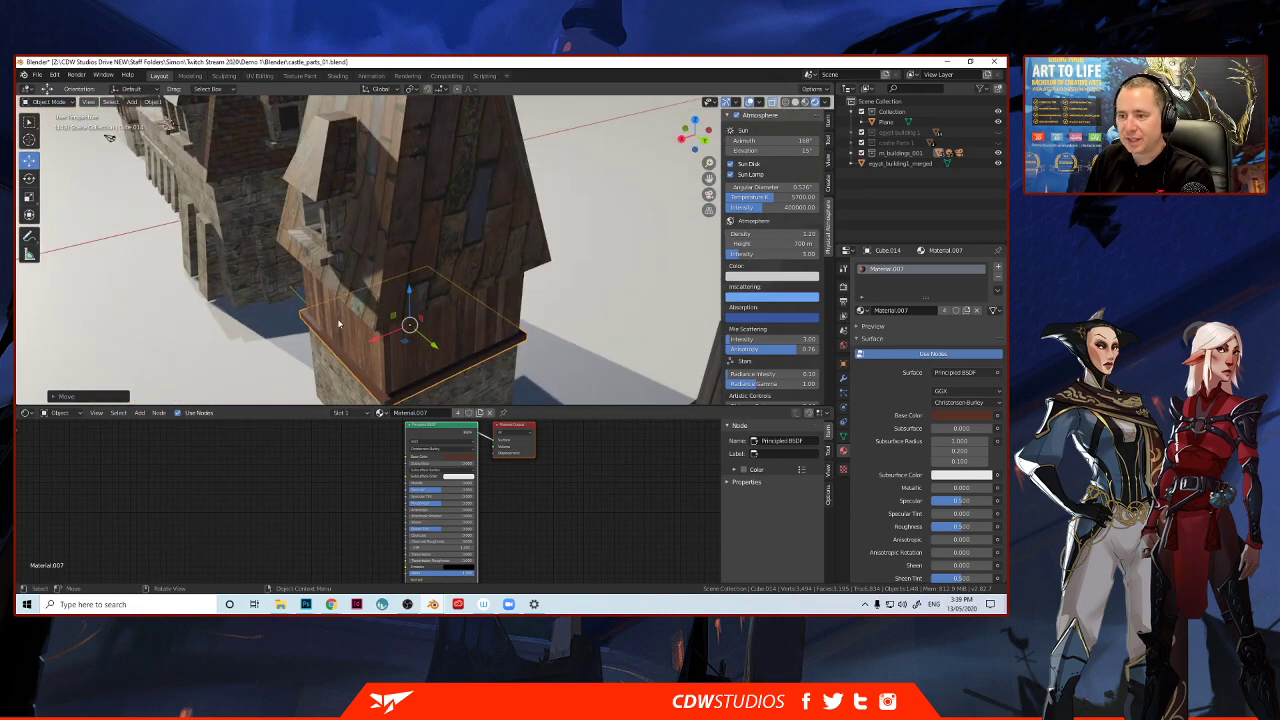
Trim the slab slightly along X to reduce its overhang past the tower walls.
{"action": "left_click", "coordinate": [29, 196]}
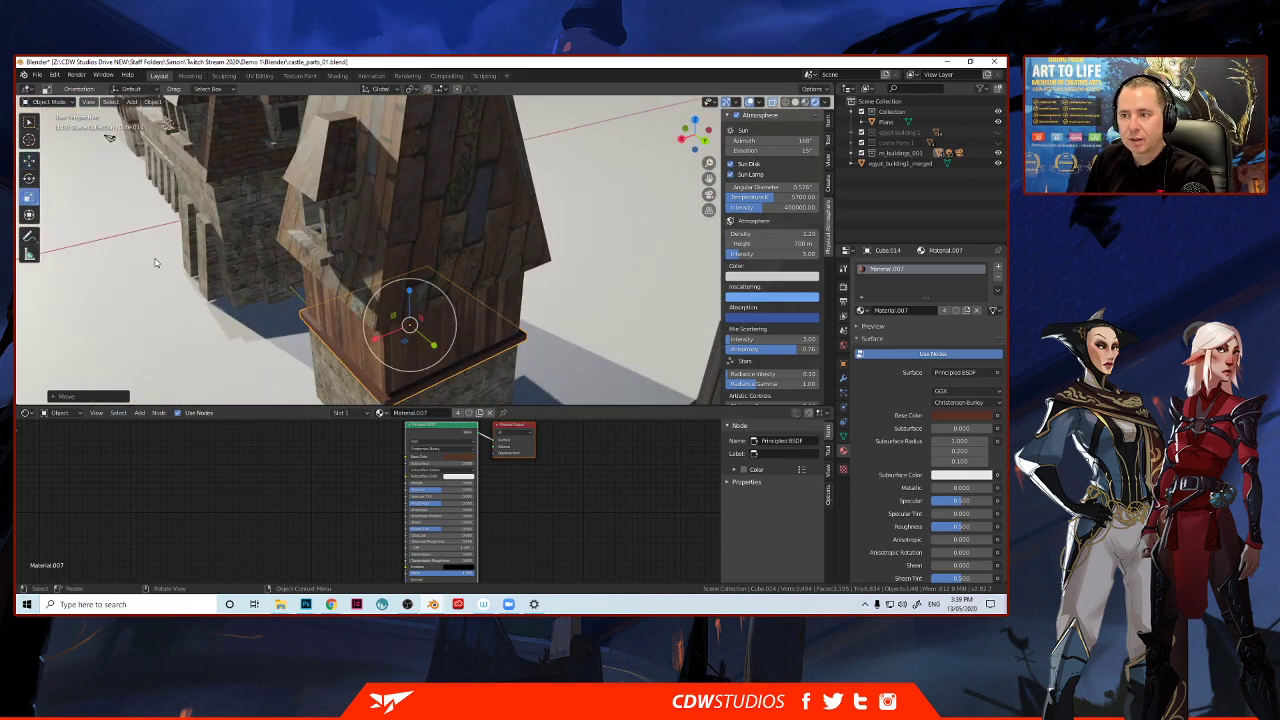
{"action": "left_click_drag", "start_coordinate": [357, 338], "coordinate": [378, 343]}
{"action": "middle_click_drag", "start_coordinate": [550, 345], "coordinate": [514, 338]}
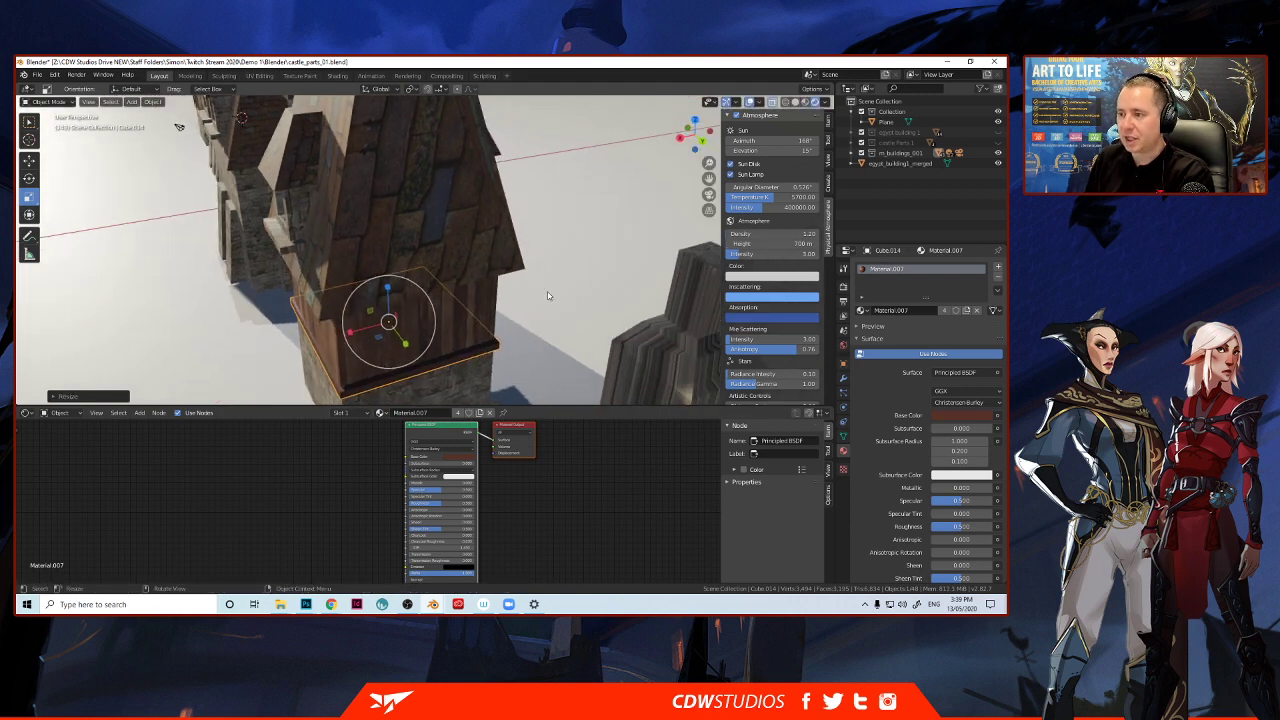
Give the tower's ledge slab its own single-user copy of the material and darken its Base Color.
{"action": "left_click", "coordinate": [548, 293]}
{"action": "middle_click_drag", "start_coordinate": [425, 316], "coordinate": [475, 298]}
{"action": "left_click", "coordinate": [482, 279]}
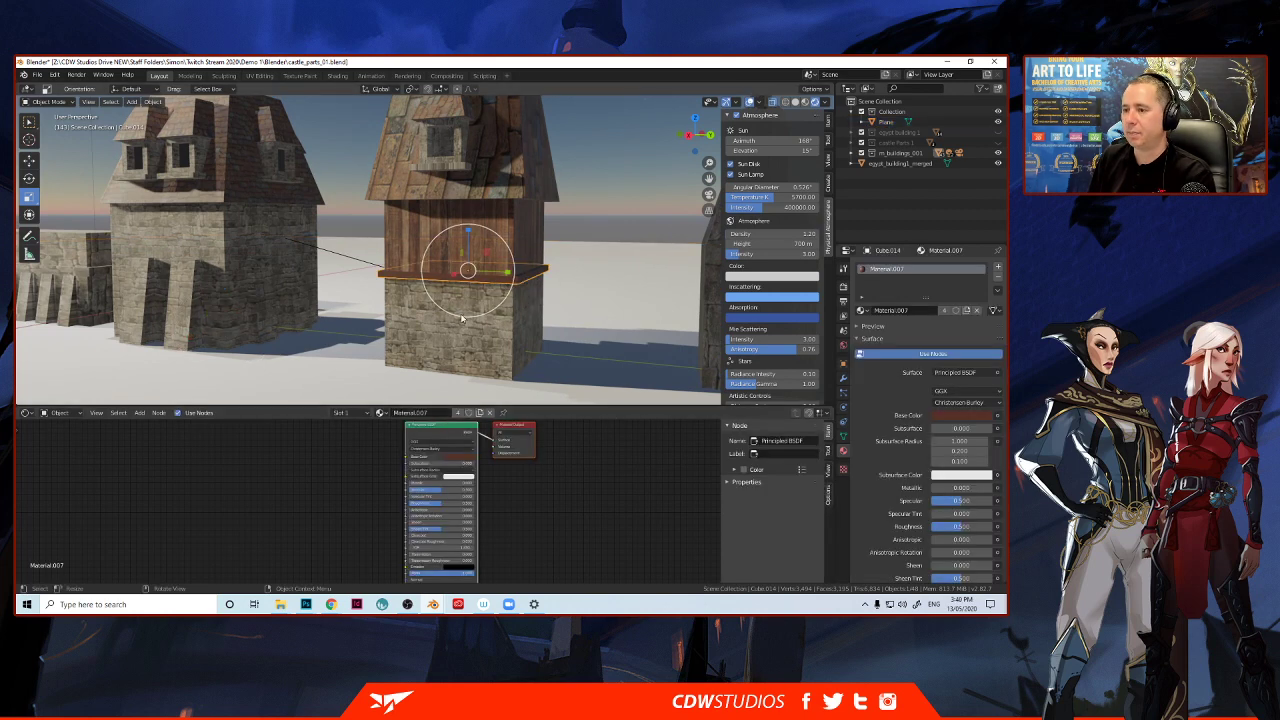
{"action": "left_click", "coordinate": [458, 413]}
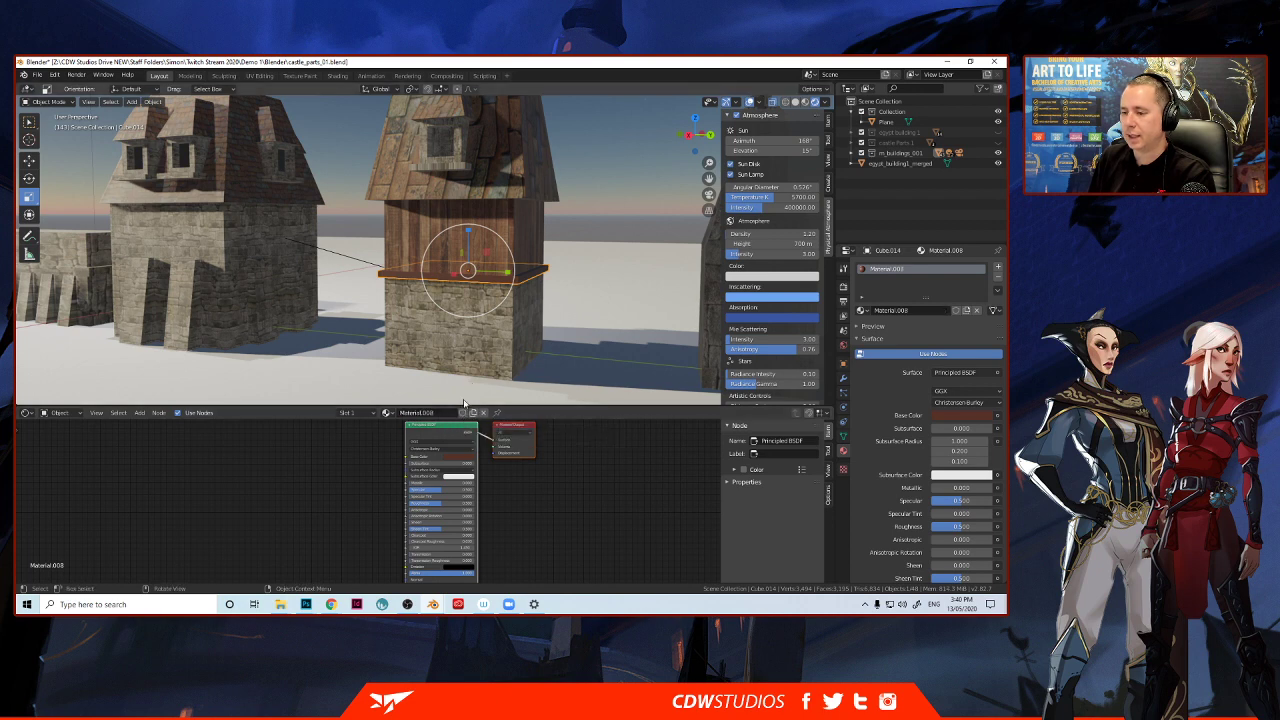
{"action": "left_click", "coordinate": [950, 415]}
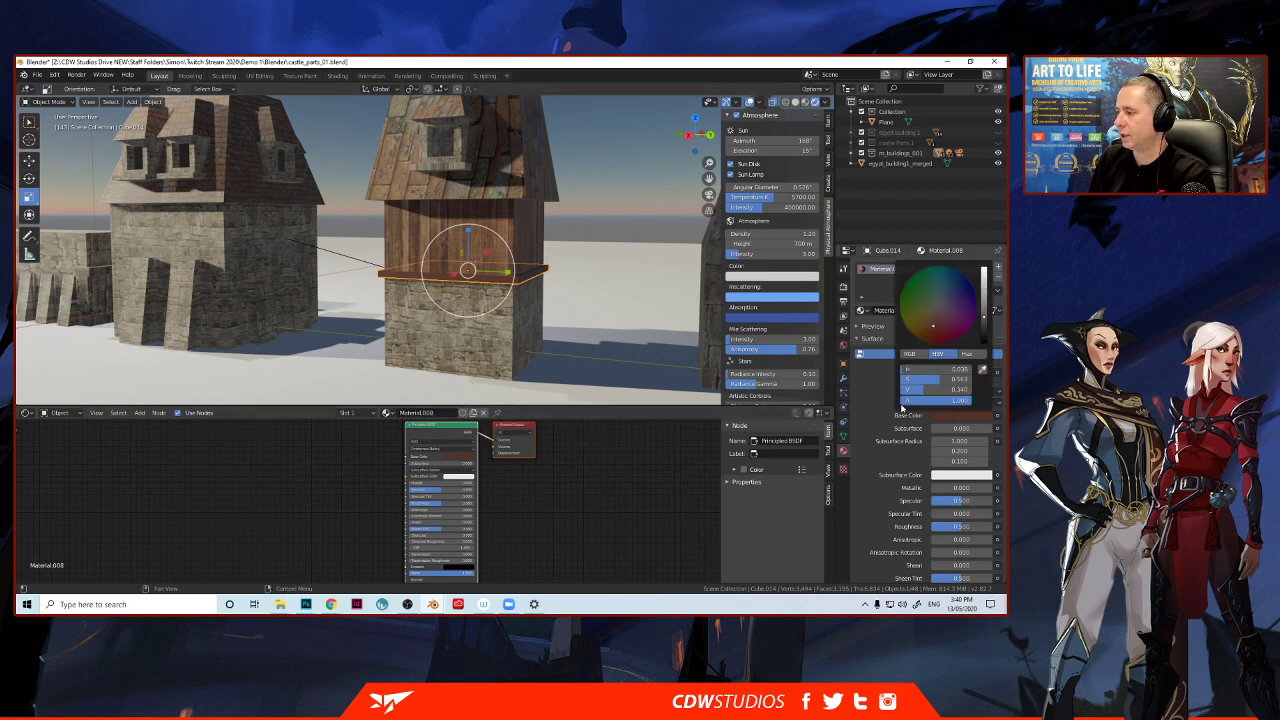
{"action": "mouse_move", "coordinate": [940, 332]}
{"action": "left_mouse_down"}
{"action": "mouse_move", "coordinate": [940, 312]}
{"action": "mouse_move", "coordinate": [986, 323]}
{"action": "left_mouse_up"}
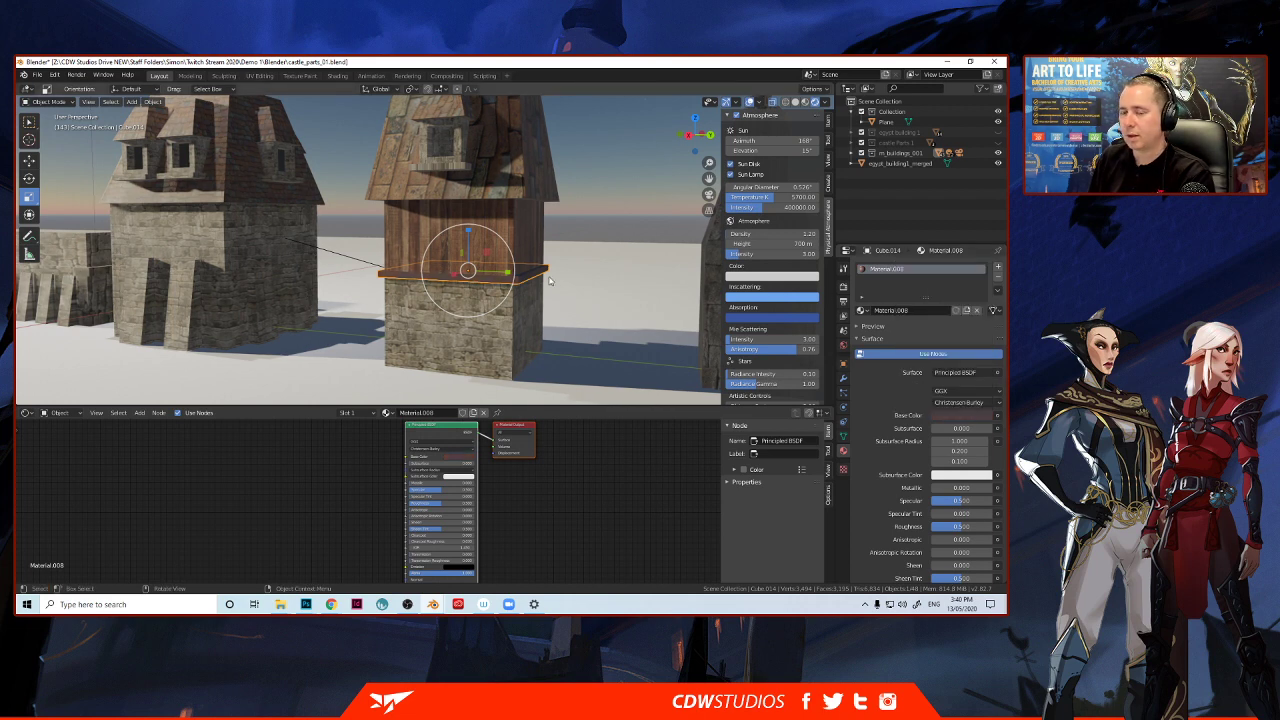
Separate the tower's roof mesh by loose parts so the main roof and dormer become individual objects.
{"action": "left_click", "coordinate": [308, 226]}
{"action": "mouse_move", "coordinate": [340, 247]}
{"action": "middle_mouse_down"}
{"action": "mouse_move", "coordinate": [276, 273]}
{"action": "mouse_move", "coordinate": [260, 266]}
{"action": "mouse_move", "coordinate": [328, 264]}
{"action": "middle_mouse_up"}
{"action": "scroll", "coordinate": [272, 268], "scroll_direction": "up", "scroll_amount": 1}
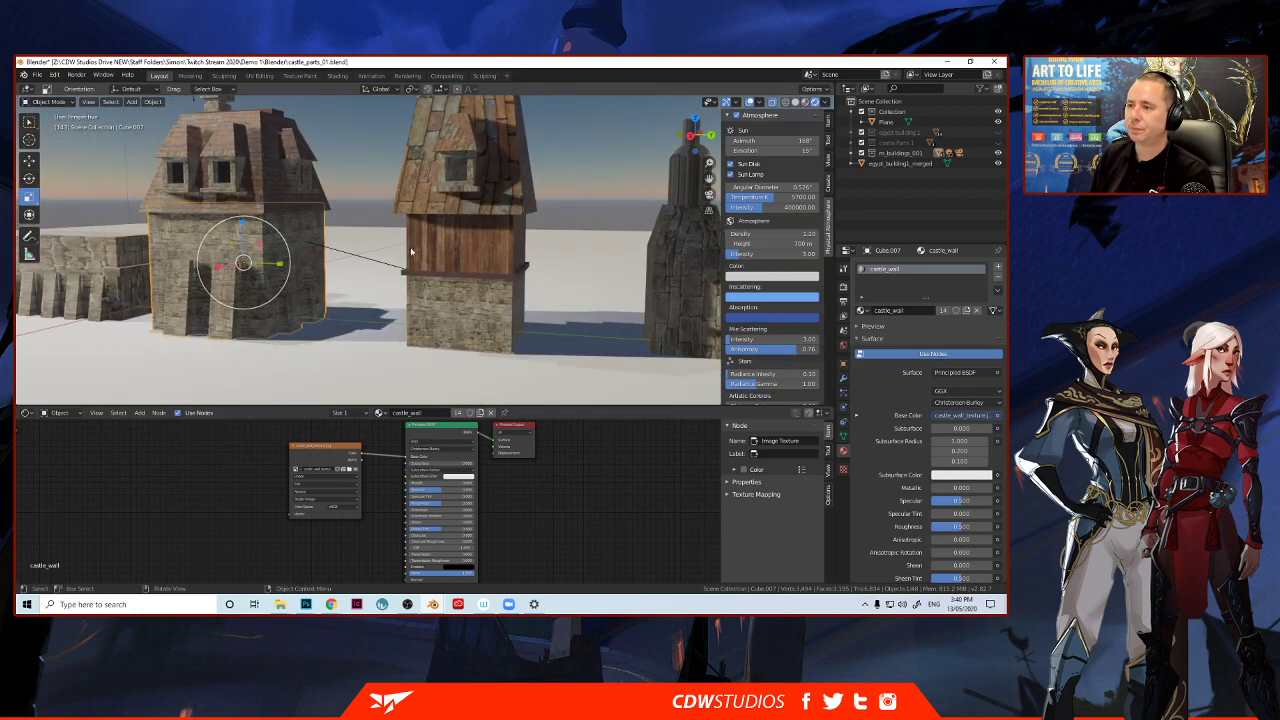
{"action": "scroll", "coordinate": [411, 252], "scroll_direction": "down", "scroll_amount": 1}
{"action": "scroll", "coordinate": [415, 250], "scroll_direction": "up", "scroll_amount": 2}
{"action": "middle_click_drag", "start_coordinate": [446, 243], "coordinate": [496, 298], "text": "shift"}
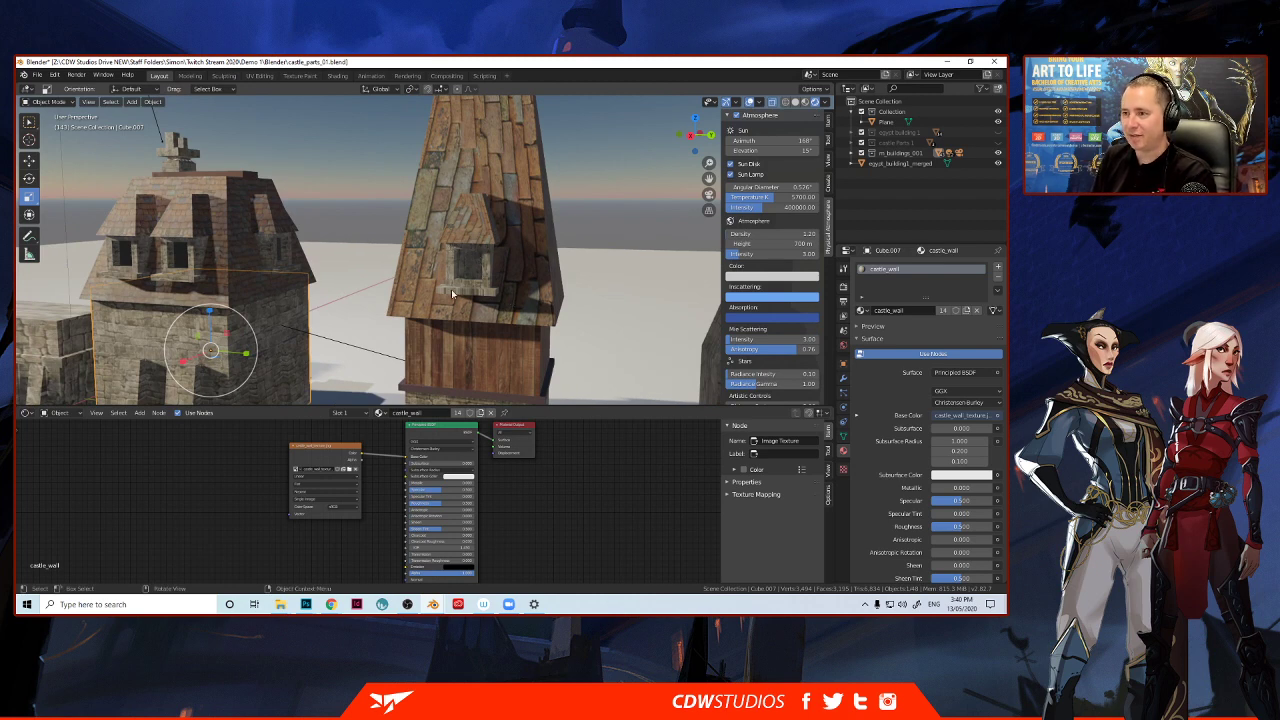
{"action": "left_click", "coordinate": [488, 323]}
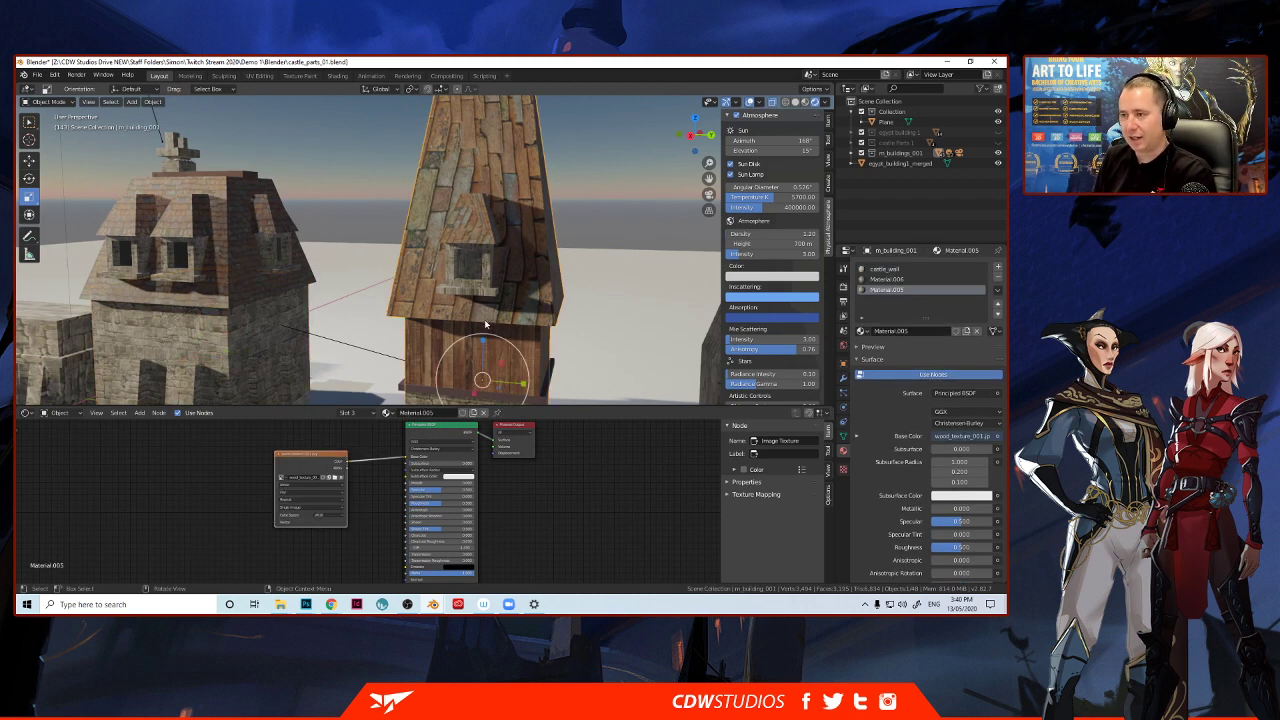
{"action": "key", "text": "Tab"}
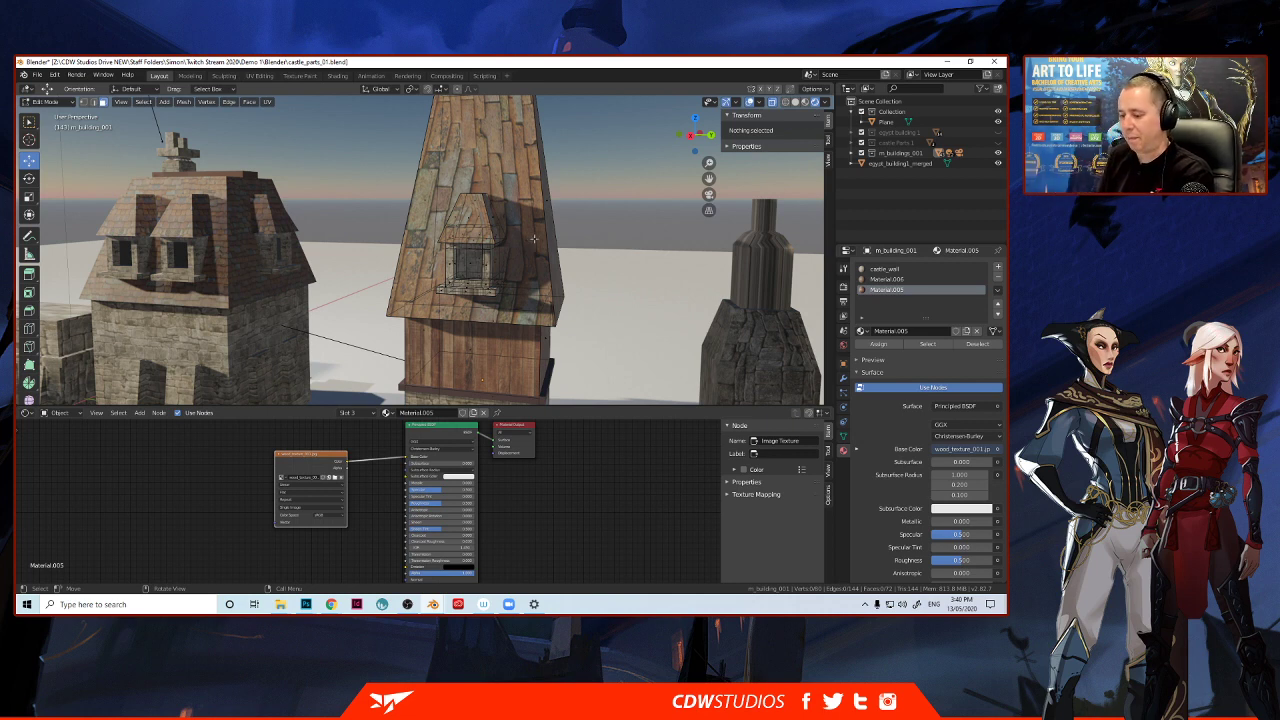
{"action": "key", "text": "p"}
{"action": "left_click", "coordinate": [534, 239]}
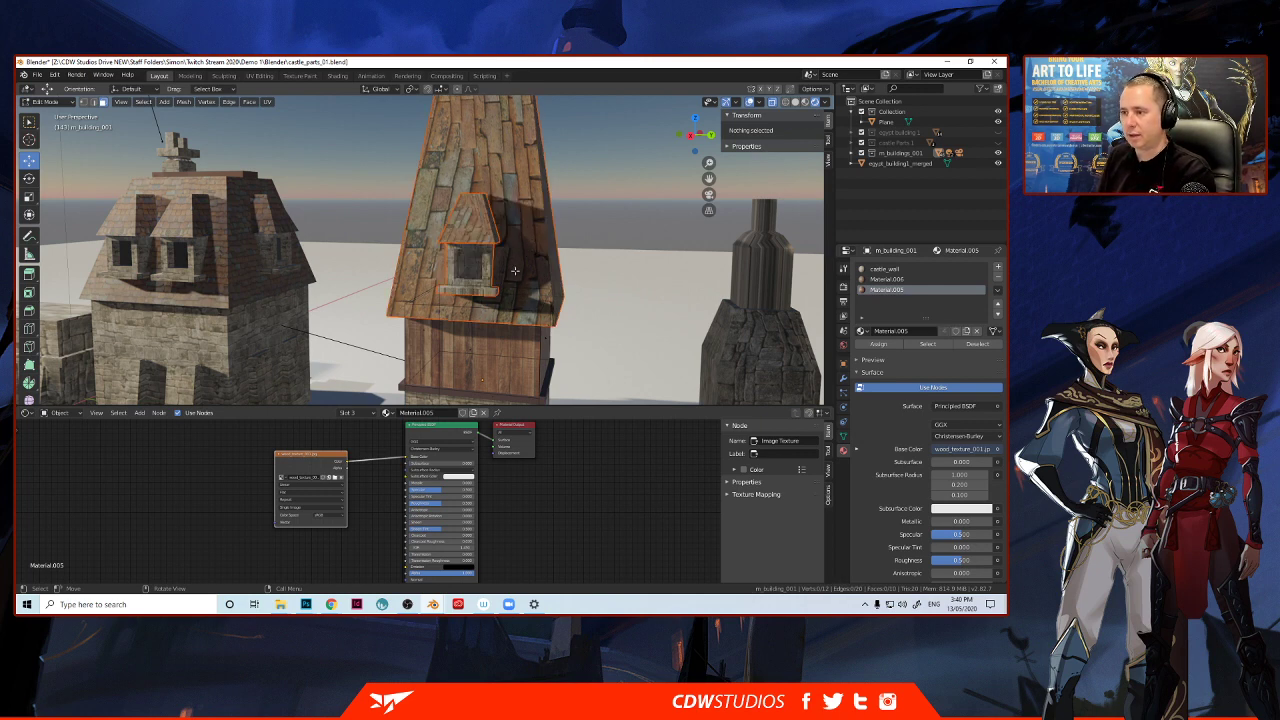
{"action": "key", "text": "Tab"}
{"action": "left_click", "coordinate": [526, 260]}
{"action": "left_click", "coordinate": [565, 224]}
{"action": "left_click", "coordinate": [534, 244]}
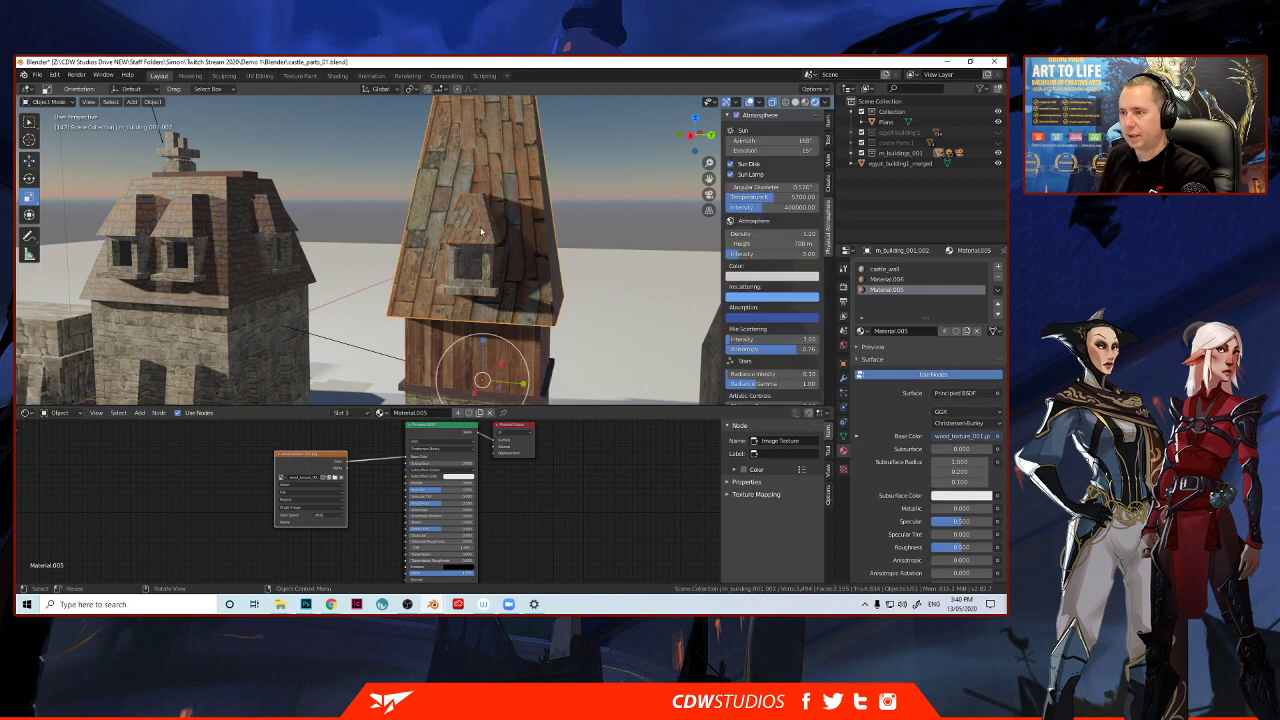
{"action": "left_click", "coordinate": [481, 231]}
{"action": "left_click", "coordinate": [520, 263]}
{"action": "left_click", "coordinate": [479, 233]}
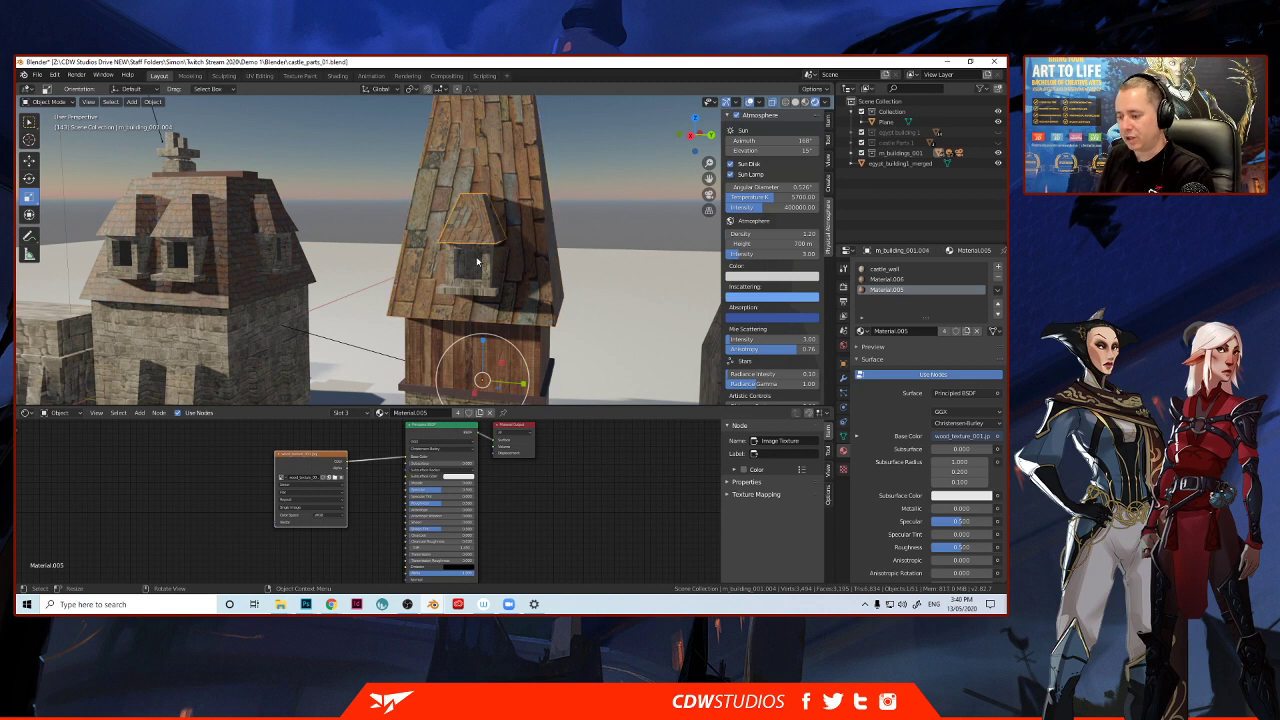
Cube-project the UVs of the whole main tower roof to give it smaller tiles.
{"action": "left_click", "coordinate": [532, 296]}
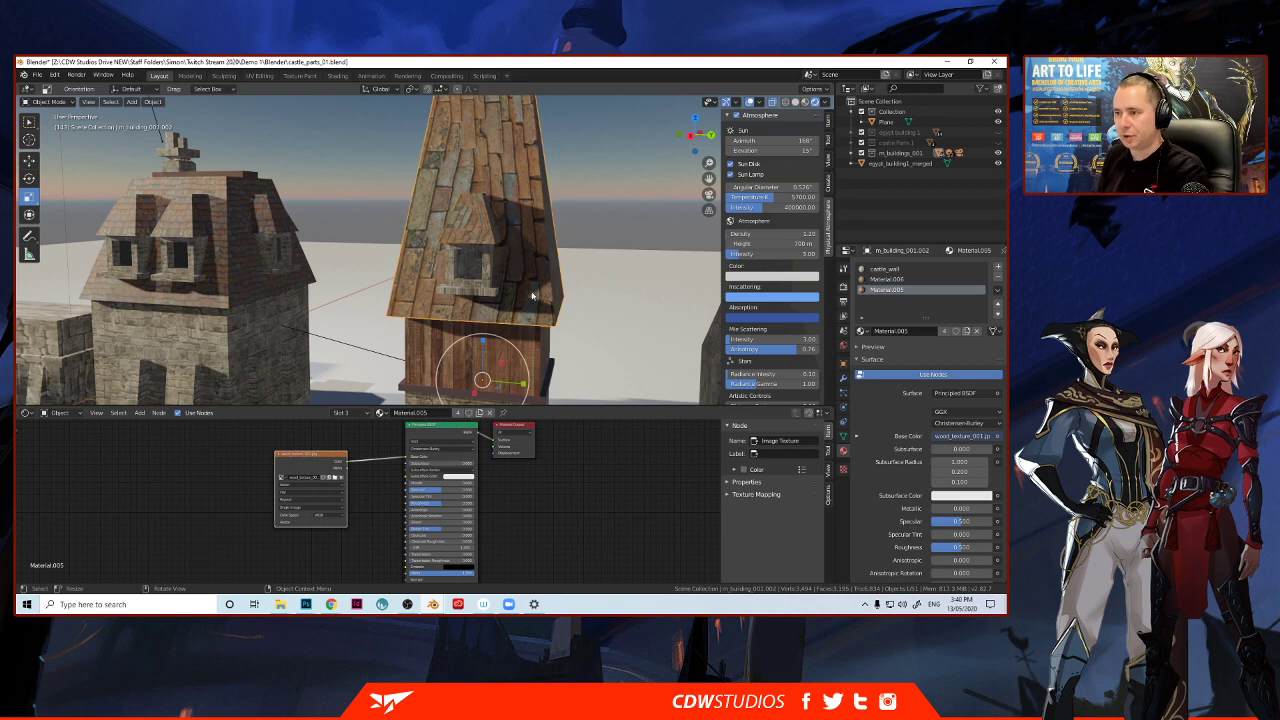
{"action": "key", "text": "Tab"}
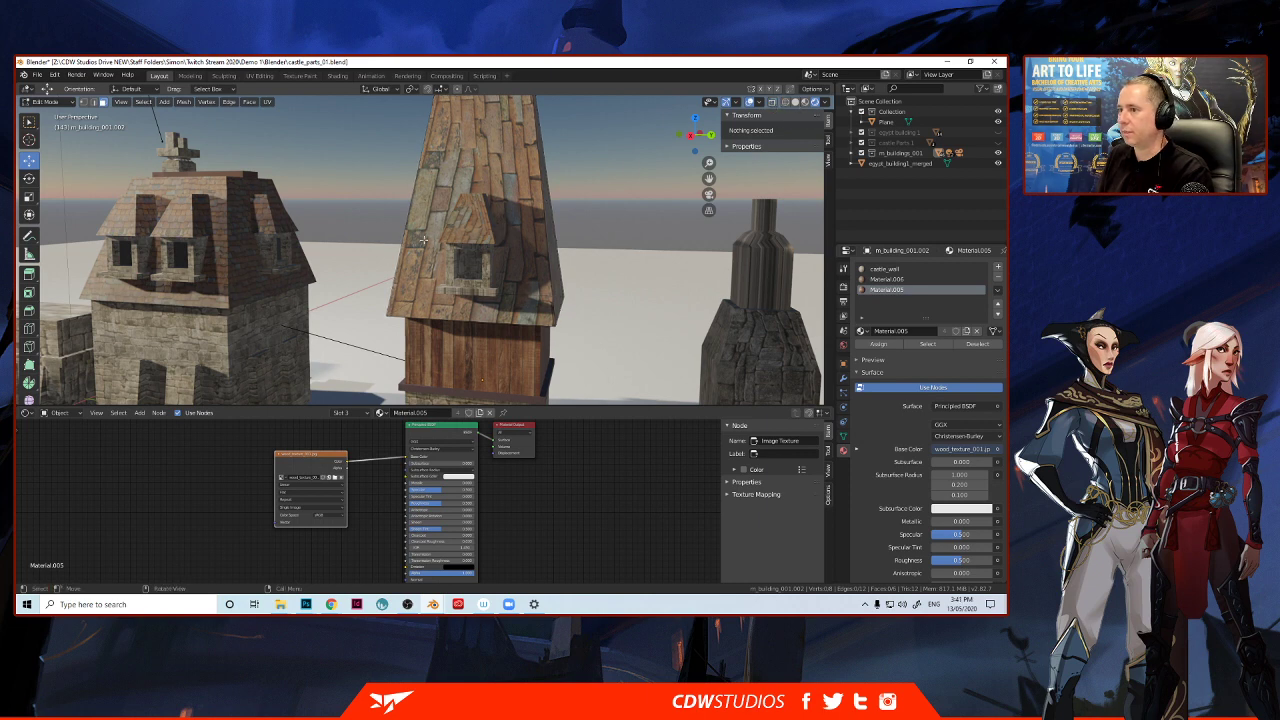
{"action": "left_click", "coordinate": [527, 264]}
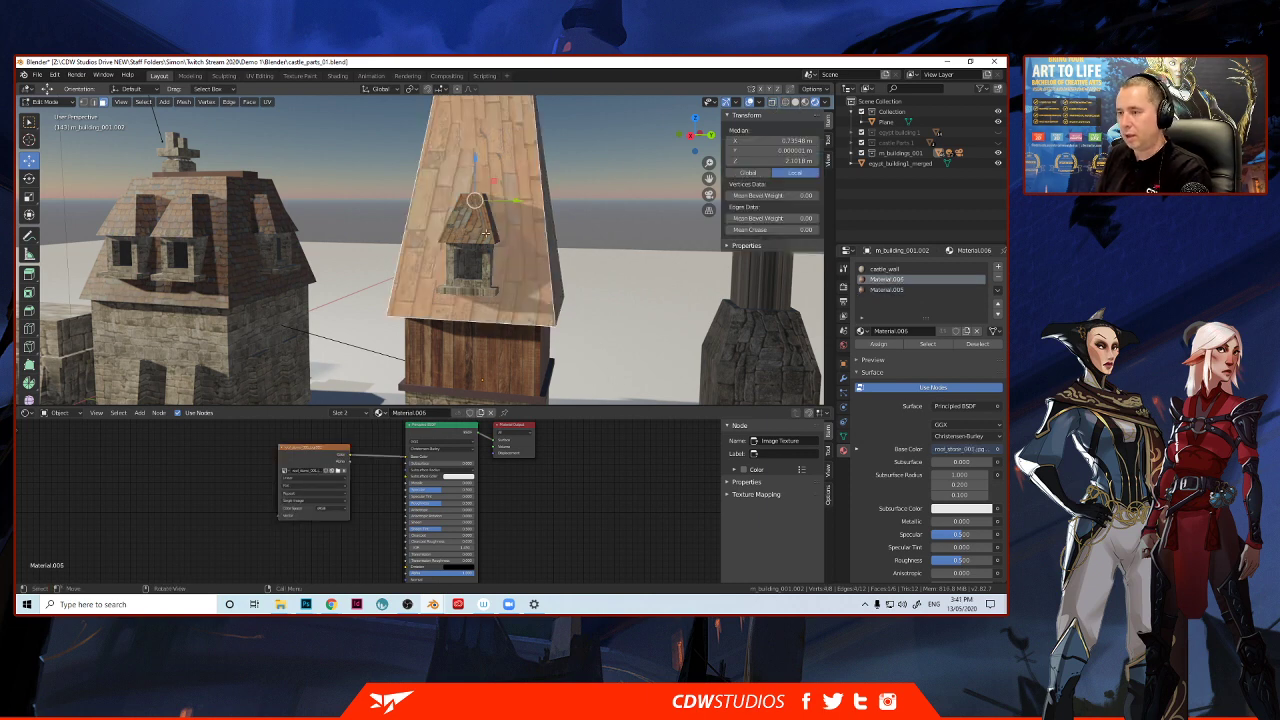
{"action": "key", "text": "ctrl+l"}
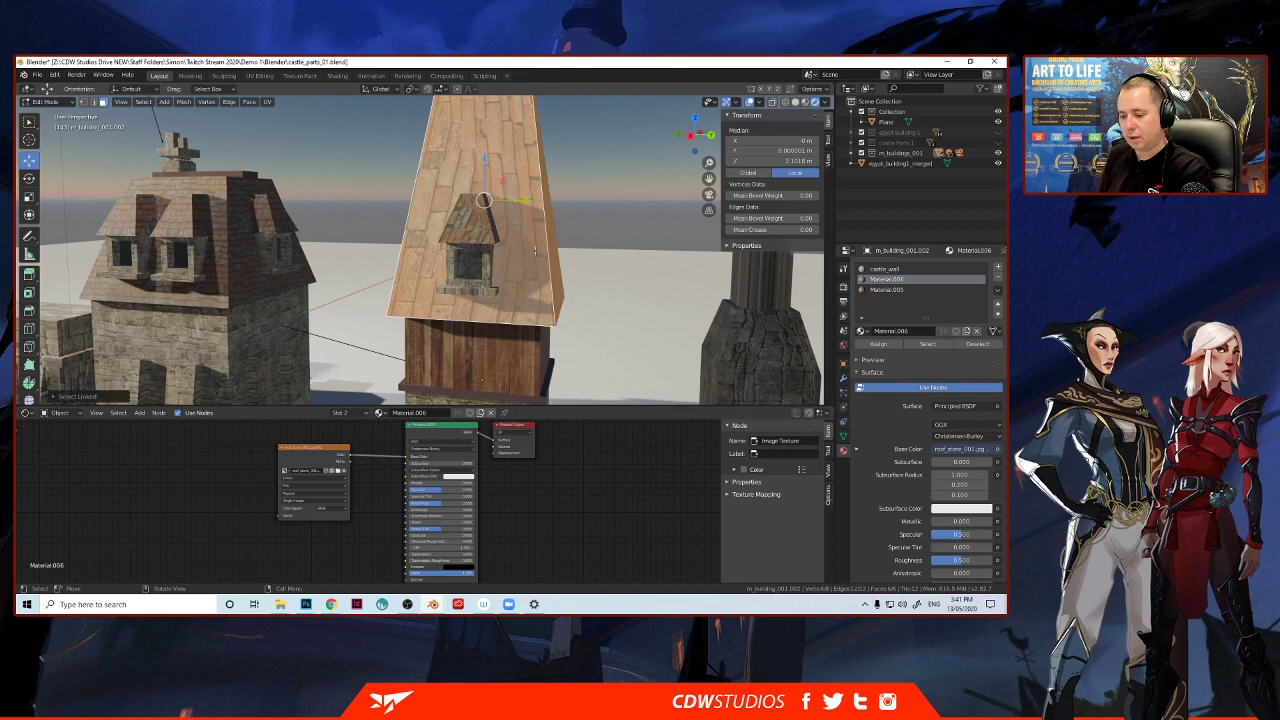
{"action": "key", "text": "u"}
{"action": "left_click", "coordinate": [535, 252]}
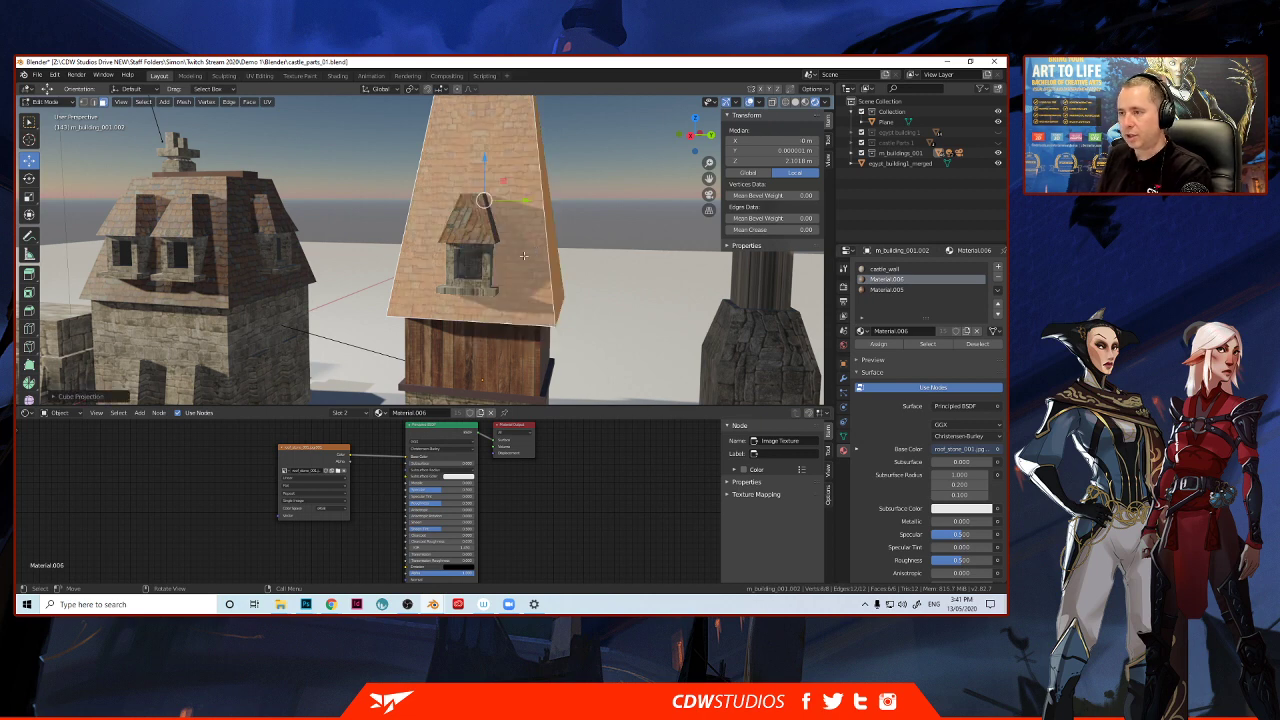
{"action": "left_click", "coordinate": [394, 208]}
{"action": "mouse_move", "coordinate": [418, 259]}
{"action": "middle_mouse_down"}
{"action": "mouse_move", "coordinate": [306, 262]}
{"action": "mouse_move", "coordinate": [402, 256]}
{"action": "middle_mouse_up"}
{"action": "scroll", "coordinate": [404, 262], "scroll_direction": "down", "scroll_amount": 3}
{"action": "scroll", "coordinate": [404, 264], "scroll_direction": "up", "scroll_amount": 1}
{"action": "scroll", "coordinate": [402, 256], "scroll_direction": "up", "scroll_amount": 3}
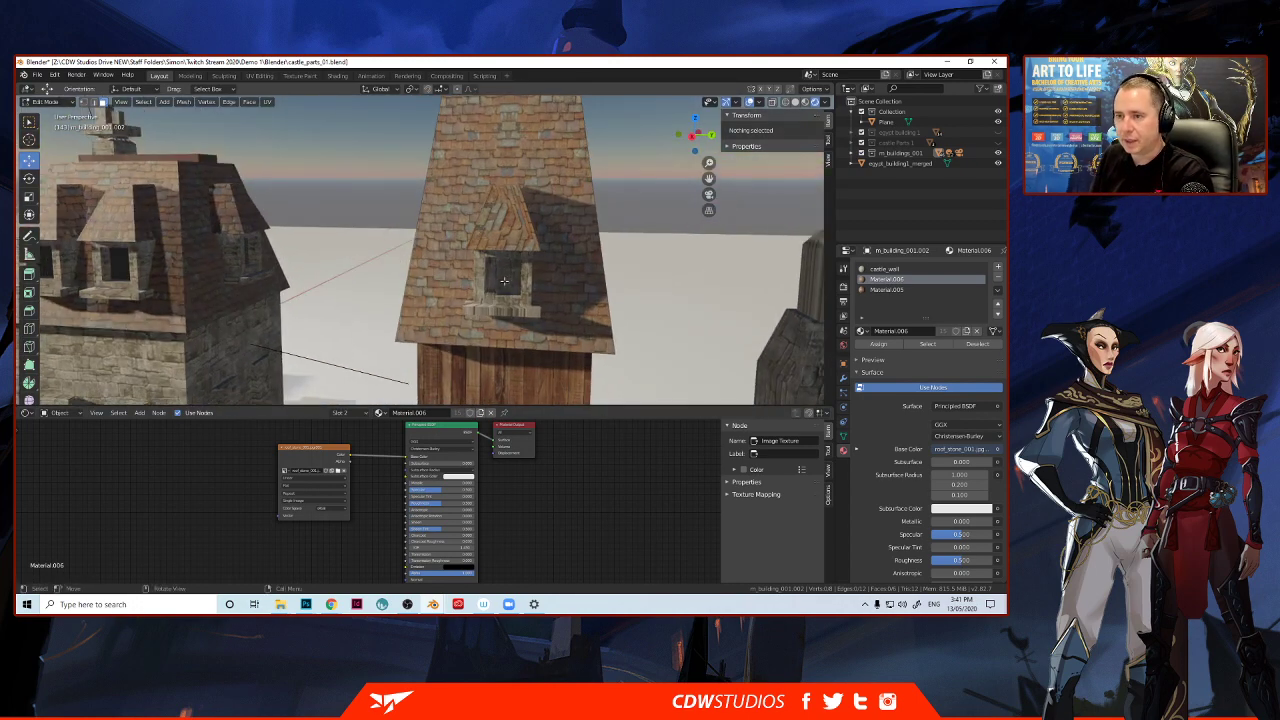
Delete the old dormer window from the tower's roof.
{"action": "left_click", "coordinate": [513, 247]}
{"action": "key", "text": "Tab"}
{"action": "left_click", "coordinate": [527, 238]}
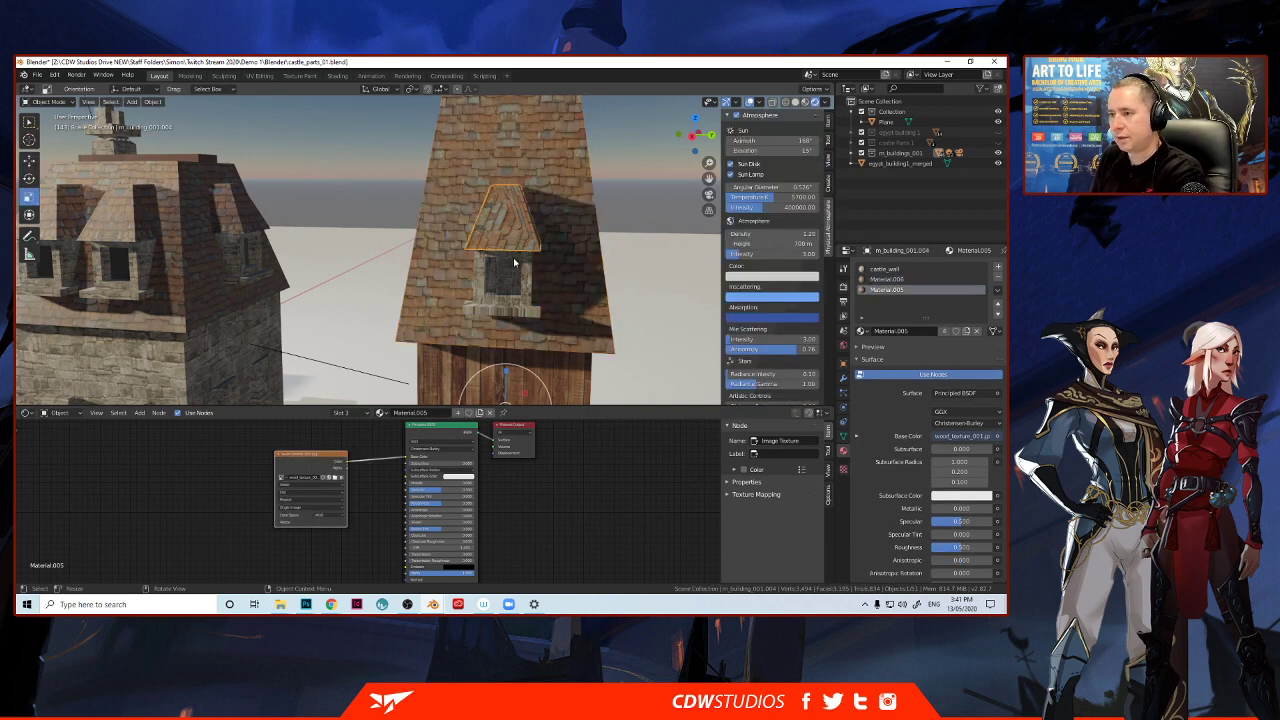
{"action": "key", "text": "Delete"}
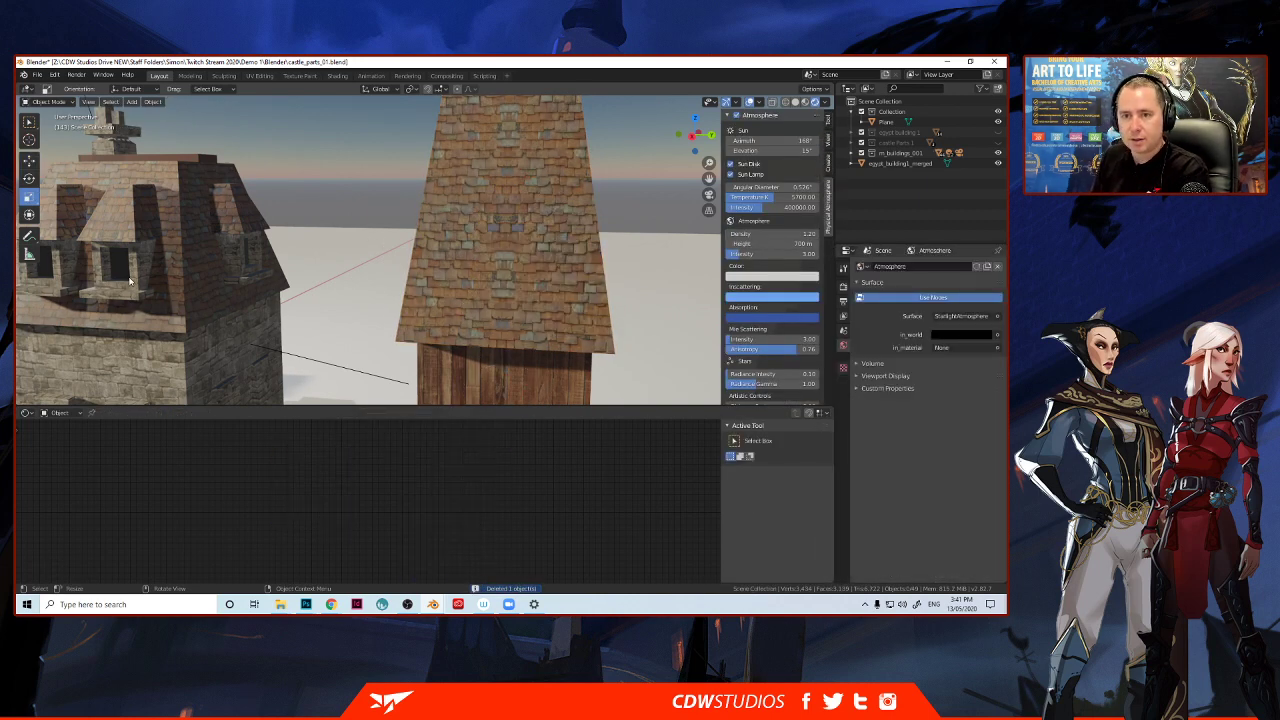
Make a linked duplicate of the neighbouring building's dormer and move it along Y onto the tower's roof.
{"action": "left_click", "coordinate": [129, 281]}
{"action": "key", "text": "g"}
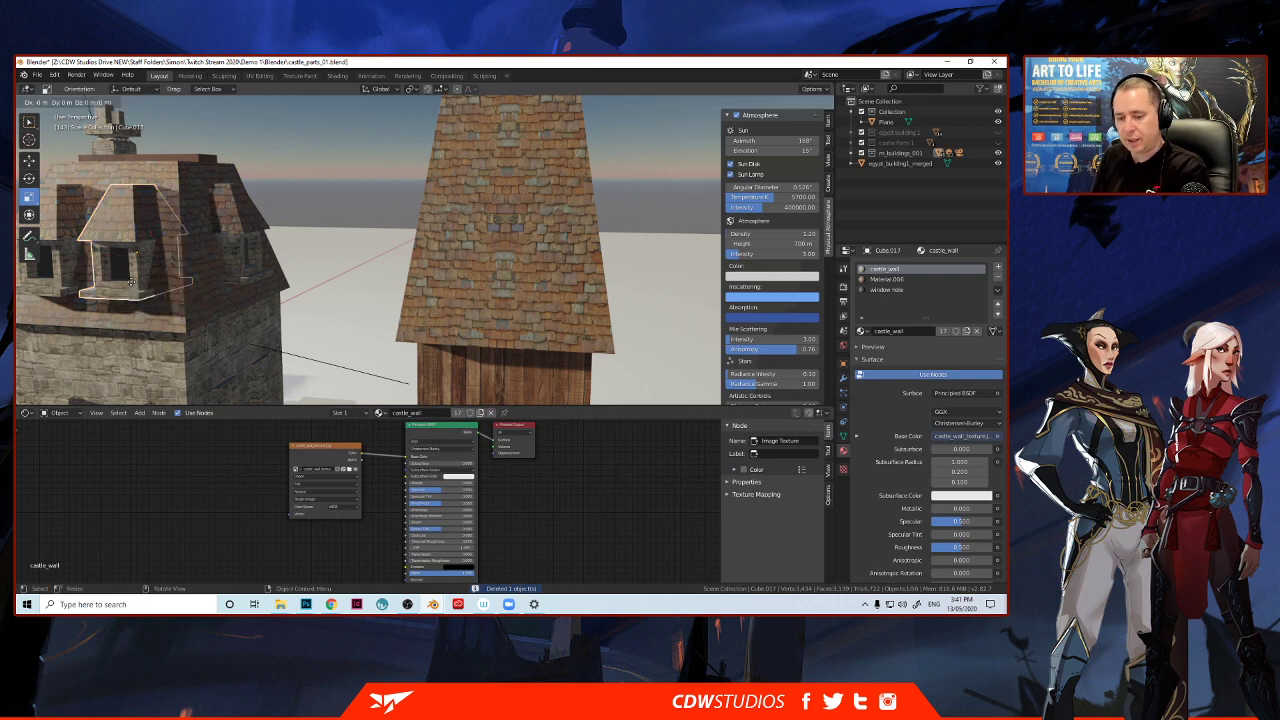
{"action": "right_click", "coordinate": [131, 281]}
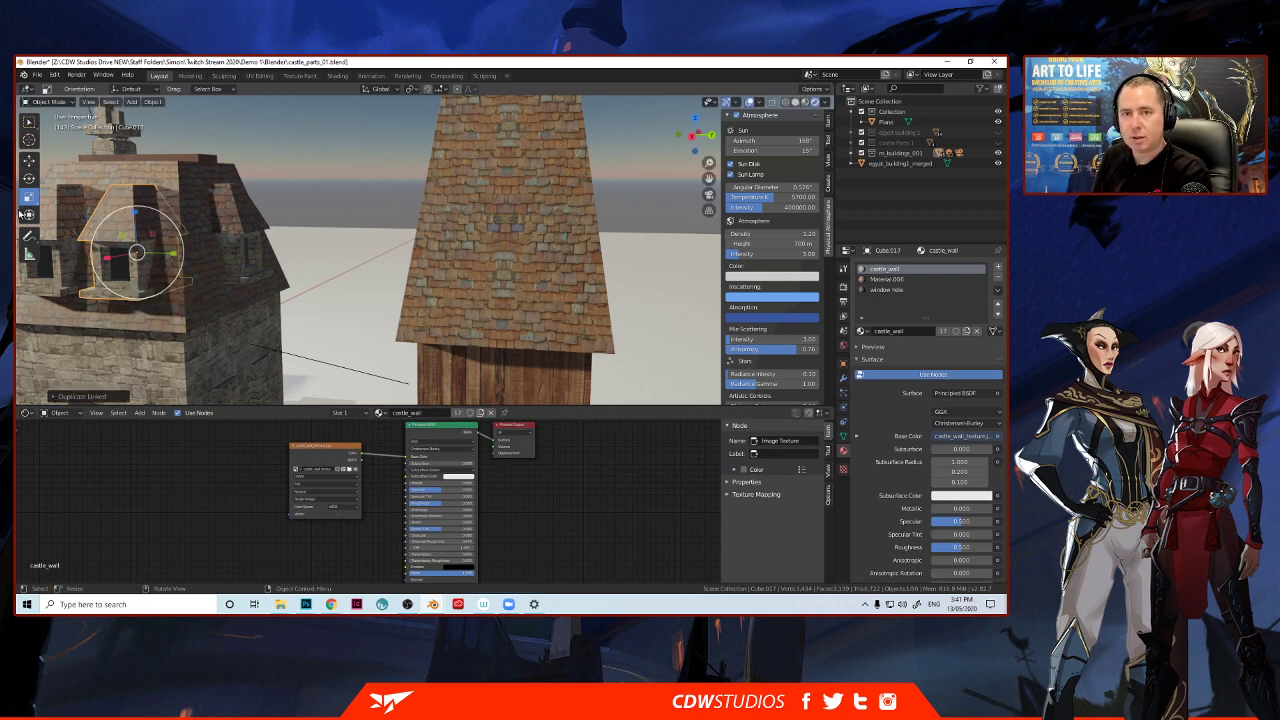
{"action": "left_click", "coordinate": [29, 161]}
{"action": "left_click_drag", "start_coordinate": [172, 255], "coordinate": [538, 265]}
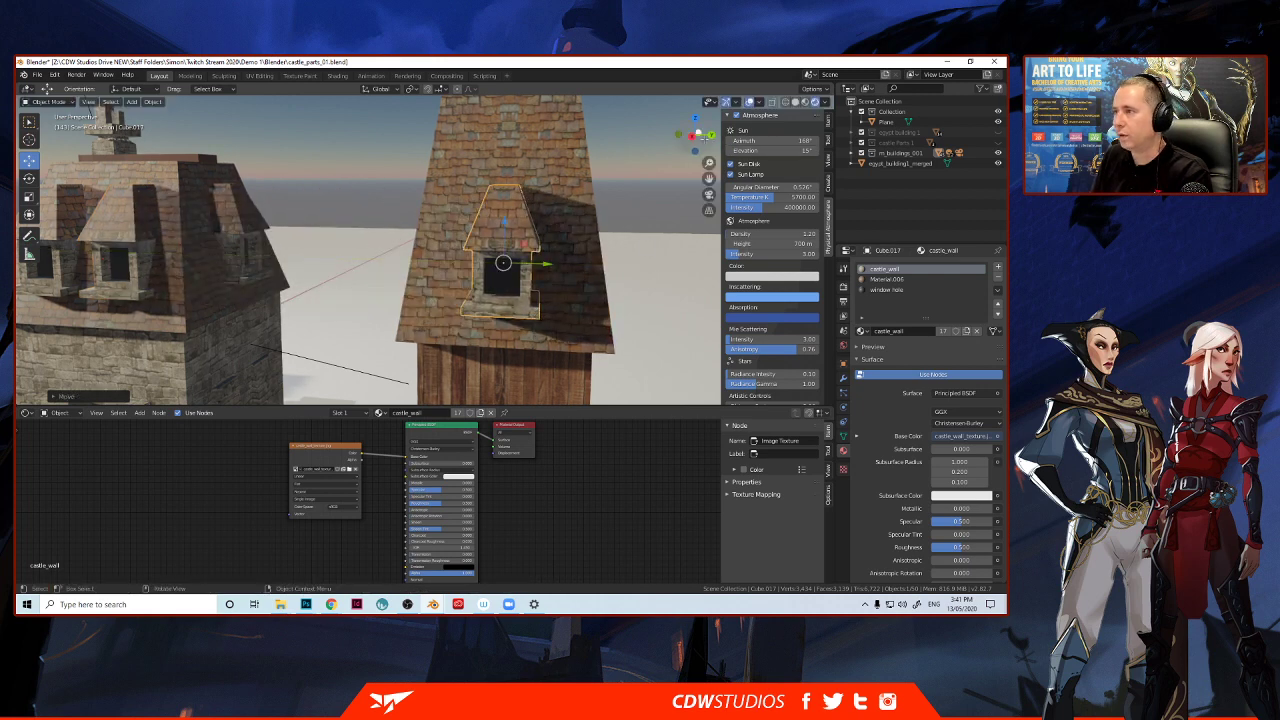
Adjust the dormer copy along X so it sits in the tower's front roof slope.
{"action": "key", "text": "KP_3"}
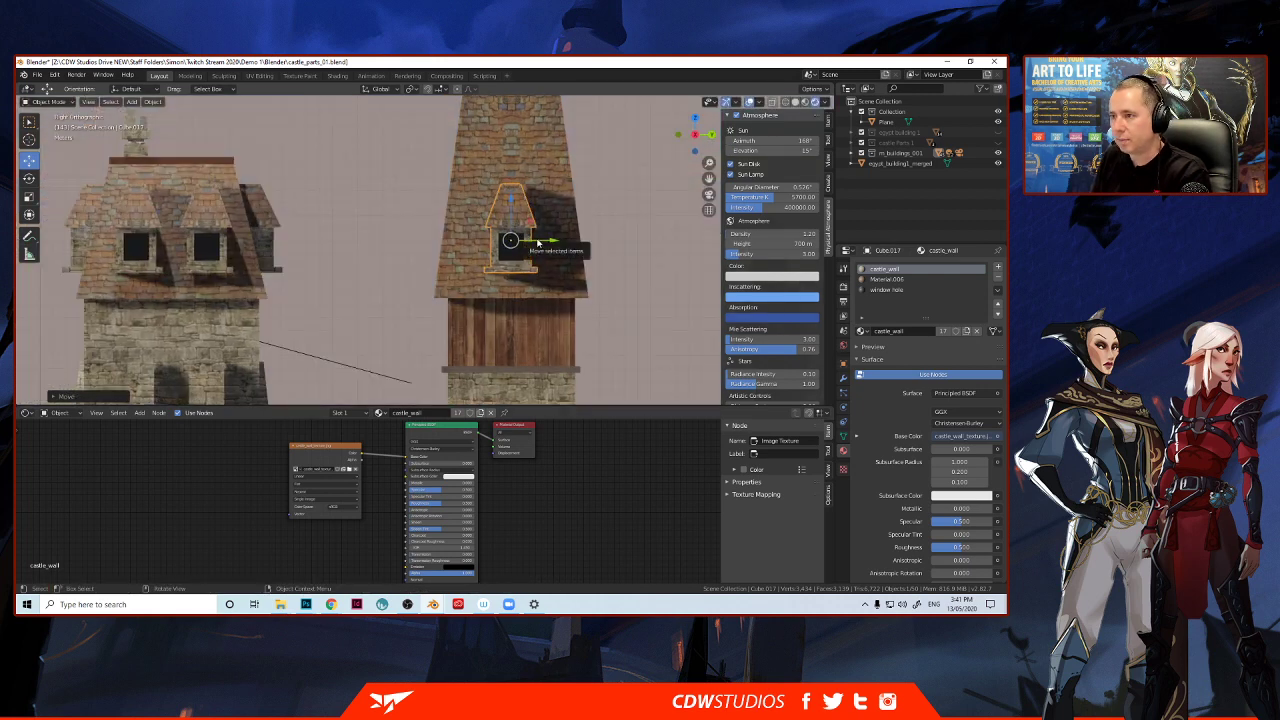
{"action": "middle_click_drag", "start_coordinate": [538, 240], "coordinate": [460, 289]}
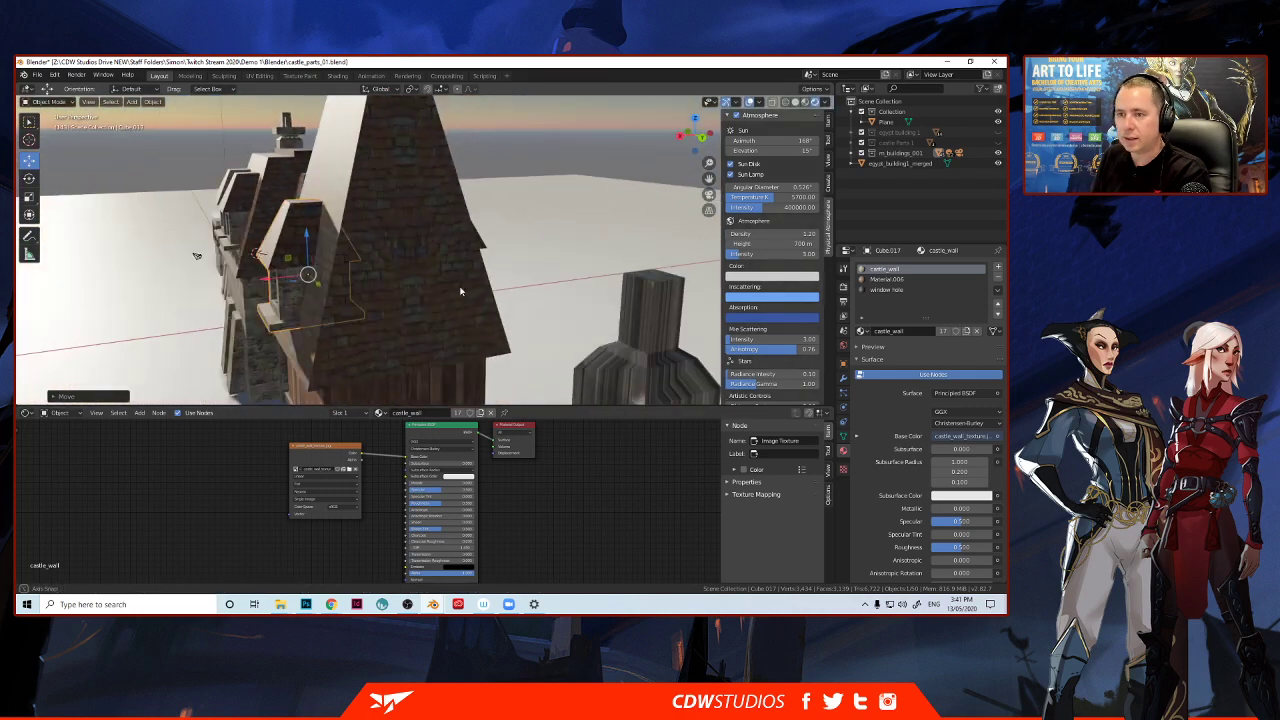
{"action": "middle_click_drag", "start_coordinate": [367, 284], "coordinate": [286, 311]}
{"action": "key", "text": "KP_Decimal"}
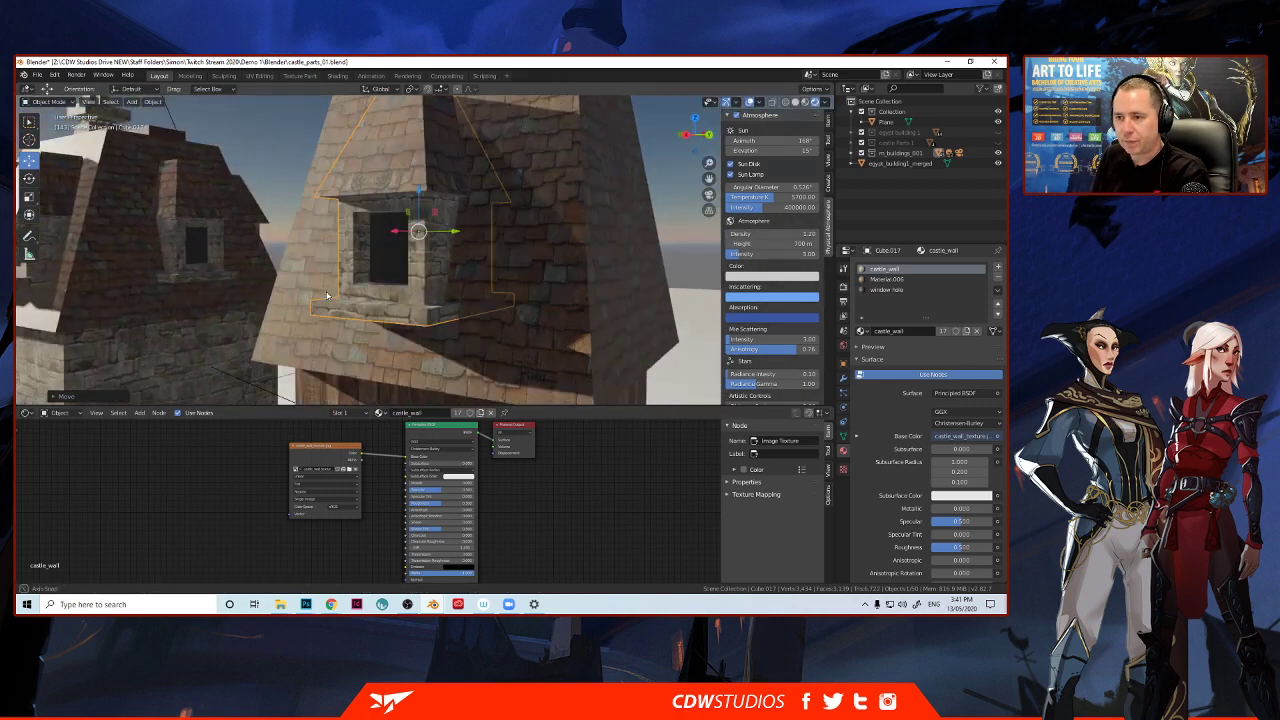
{"action": "key", "text": "g"}
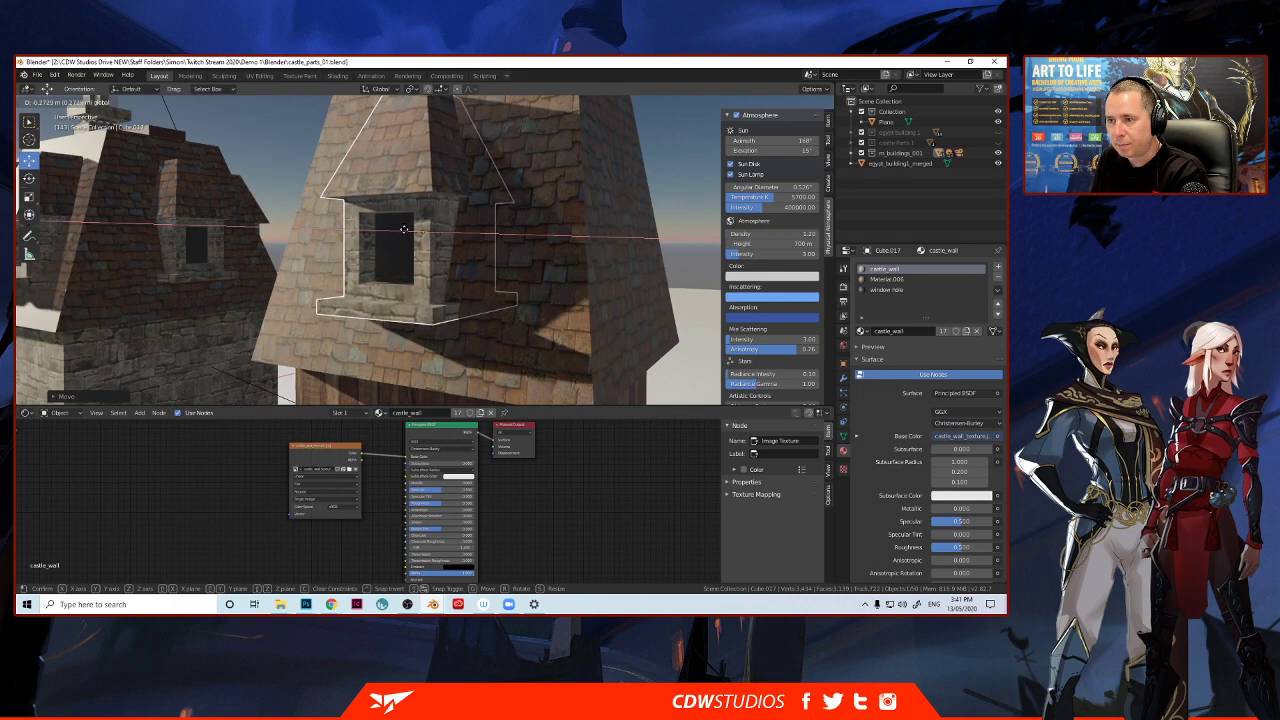
{"action": "left_click", "coordinate": [405, 231]}
{"action": "left_click", "coordinate": [681, 231]}
Delete the dormer on the opposite side of the tower's roof.
{"action": "middle_click_drag", "start_coordinate": [478, 268], "coordinate": [435, 288]}
{"action": "scroll", "coordinate": [487, 287], "scroll_direction": "down", "scroll_amount": 5}
{"action": "left_click", "coordinate": [432, 262]}
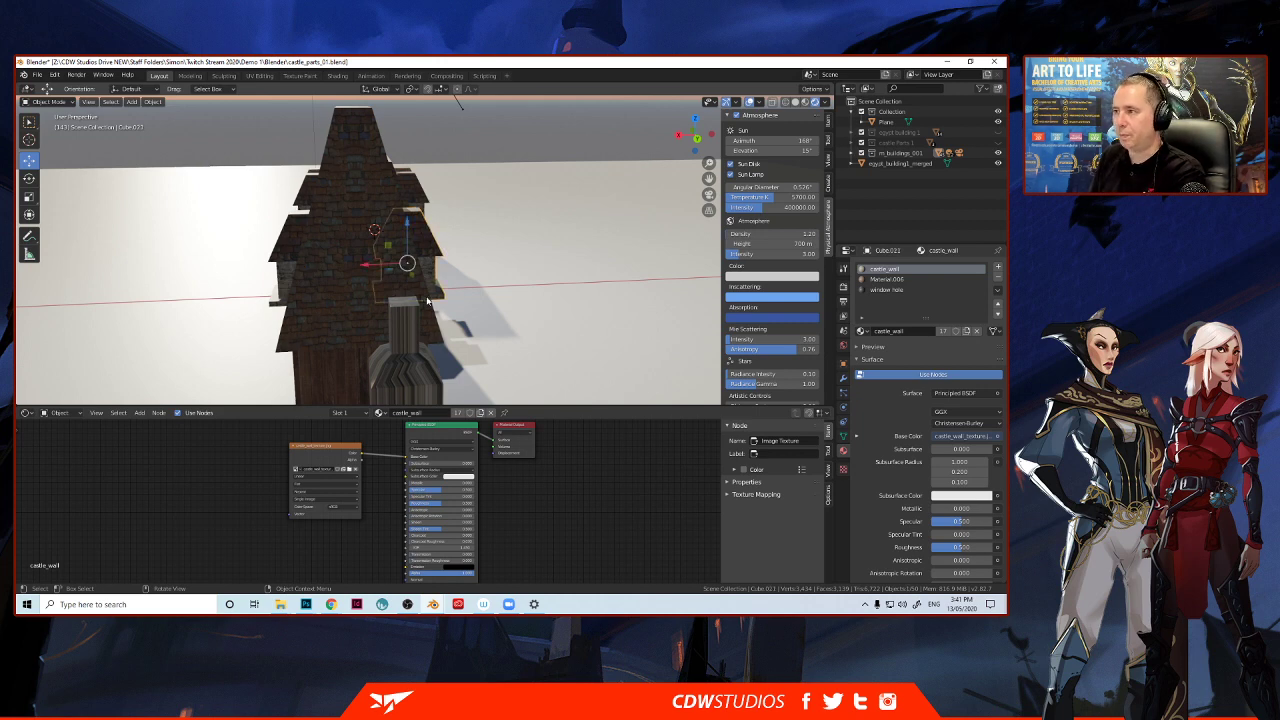
{"action": "key", "text": "Delete"}
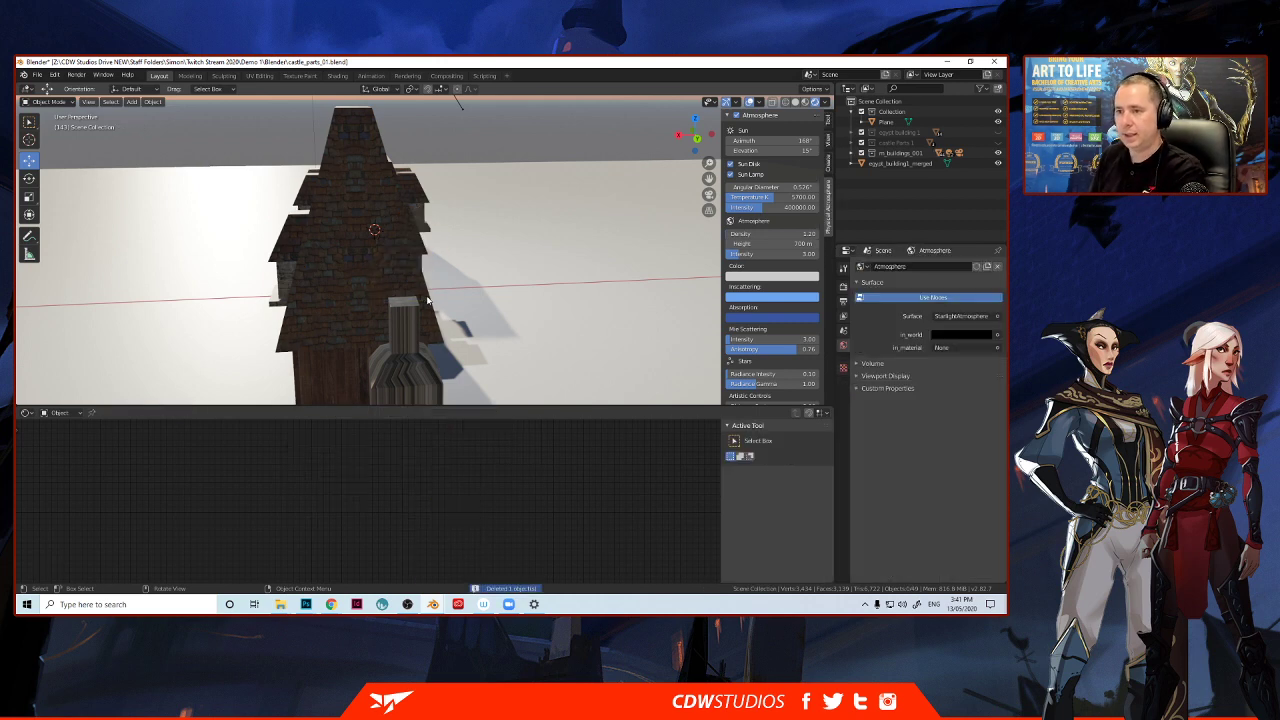
Make a linked duplicate of the tower's front dormer, mirror it along X and move it to the opposite roof side.
{"action": "left_click", "coordinate": [287, 268]}
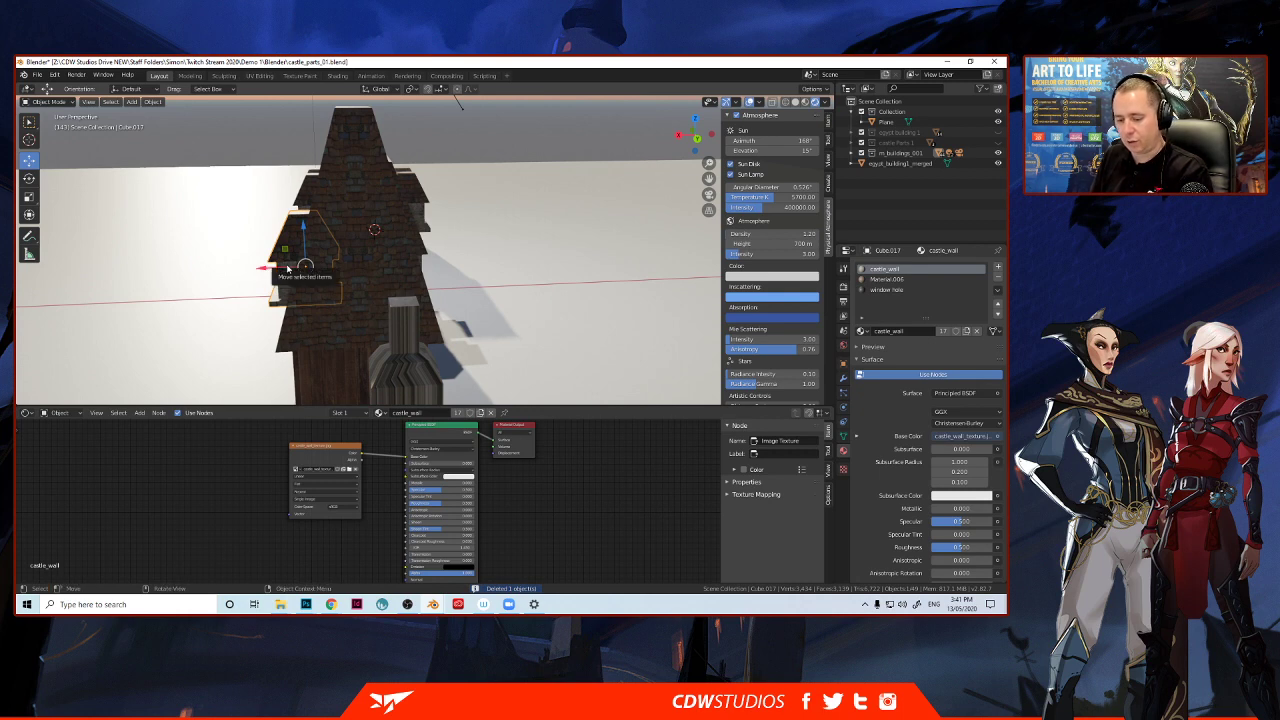
{"action": "key", "text": "shift+d"}
{"action": "left_click", "coordinate": [287, 266]}
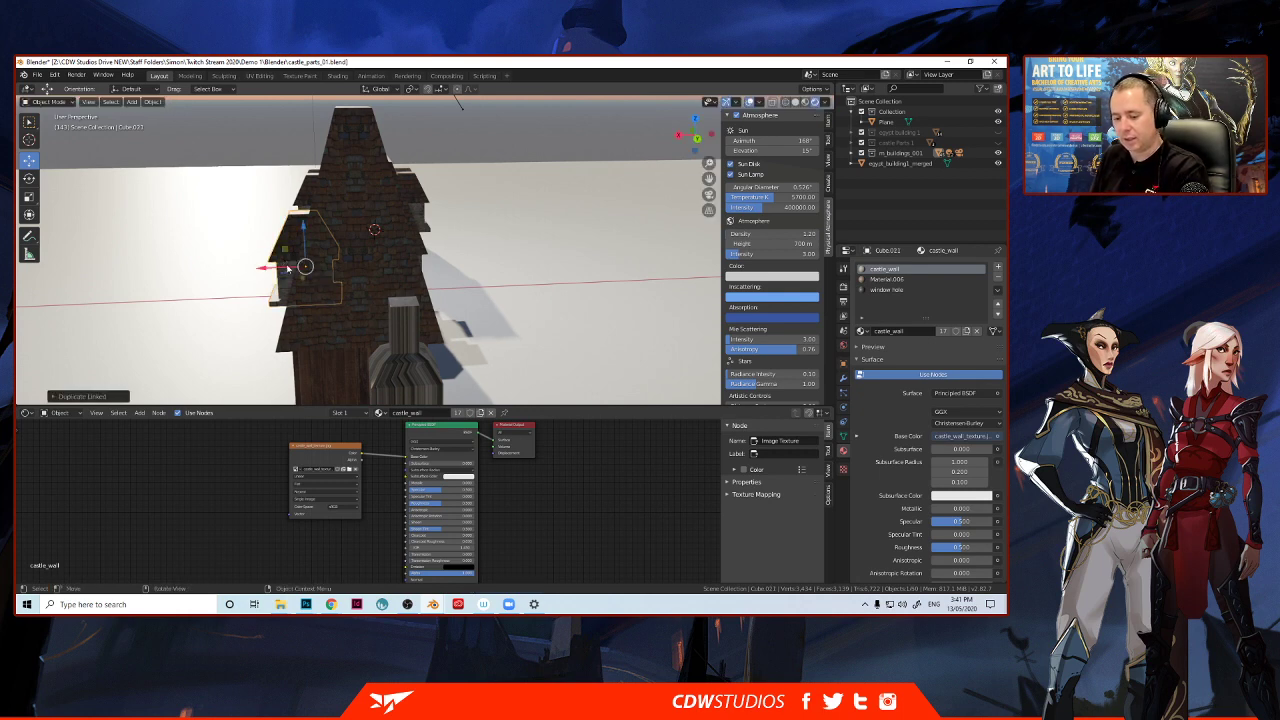
{"action": "key", "text": "ctrl+m"}
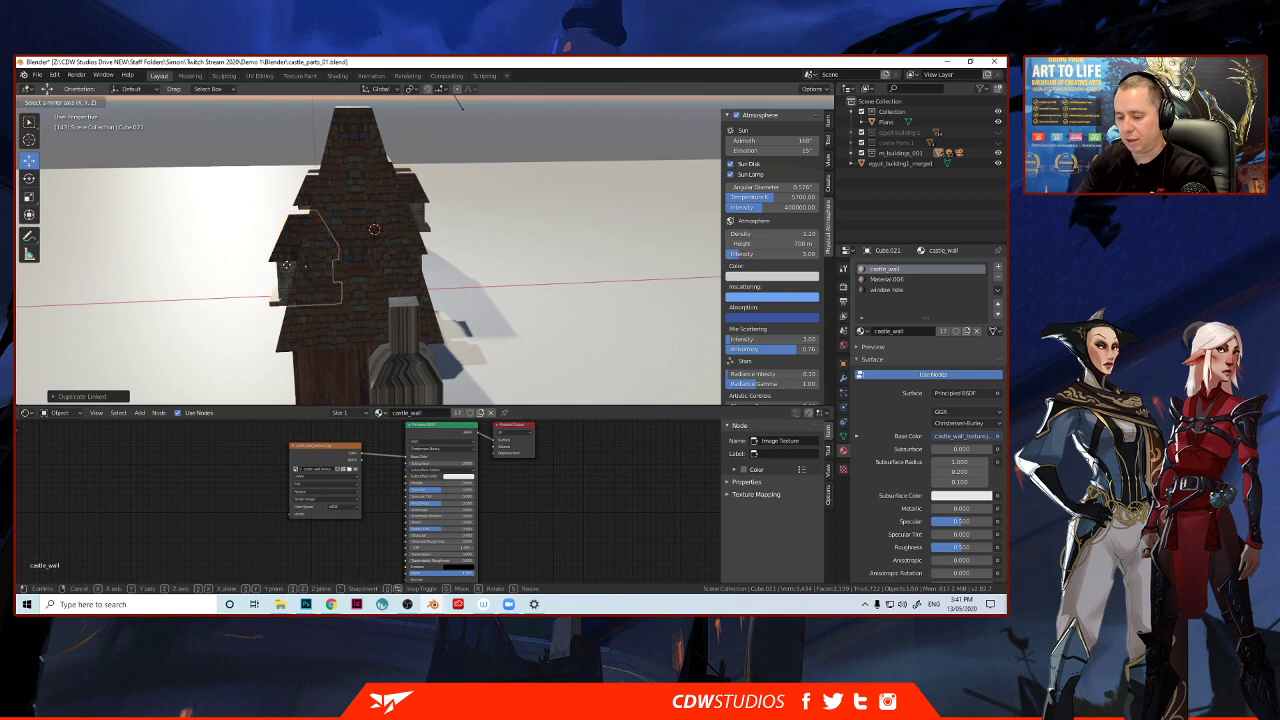
{"action": "key", "text": "x"}
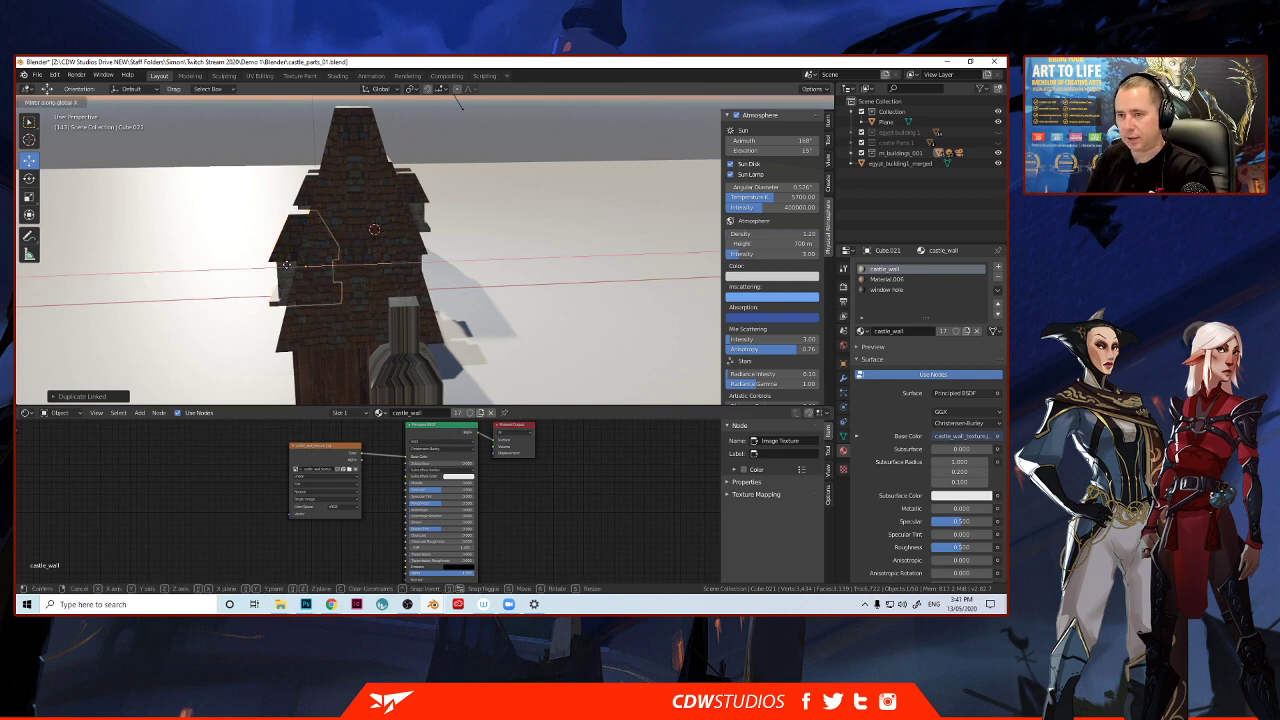
{"action": "left_click", "coordinate": [287, 265]}
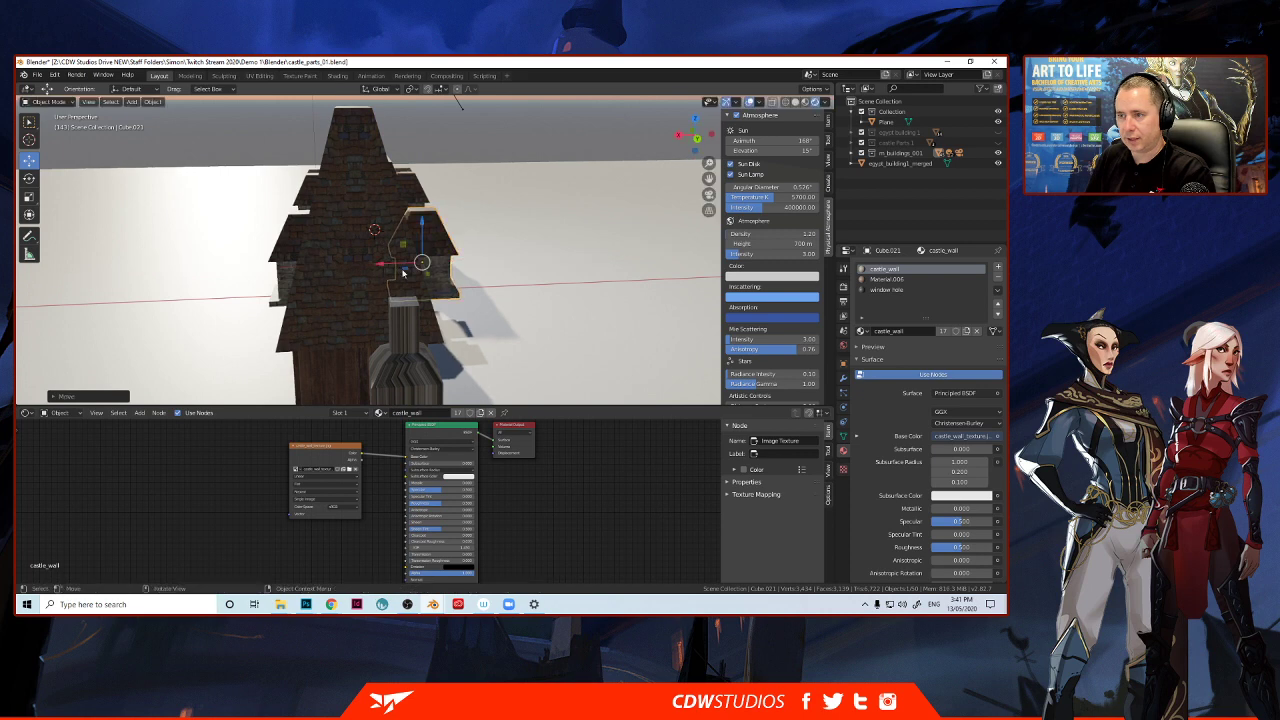
Move the mirrored dormer along X until it is seated in the tower's rear roof slope.
{"action": "middle_click_drag", "start_coordinate": [403, 273], "coordinate": [360, 283]}
{"action": "scroll", "coordinate": [320, 279], "scroll_direction": "up", "scroll_amount": 3}
{"action": "key", "text": "g"}
{"action": "key", "text": "x"}
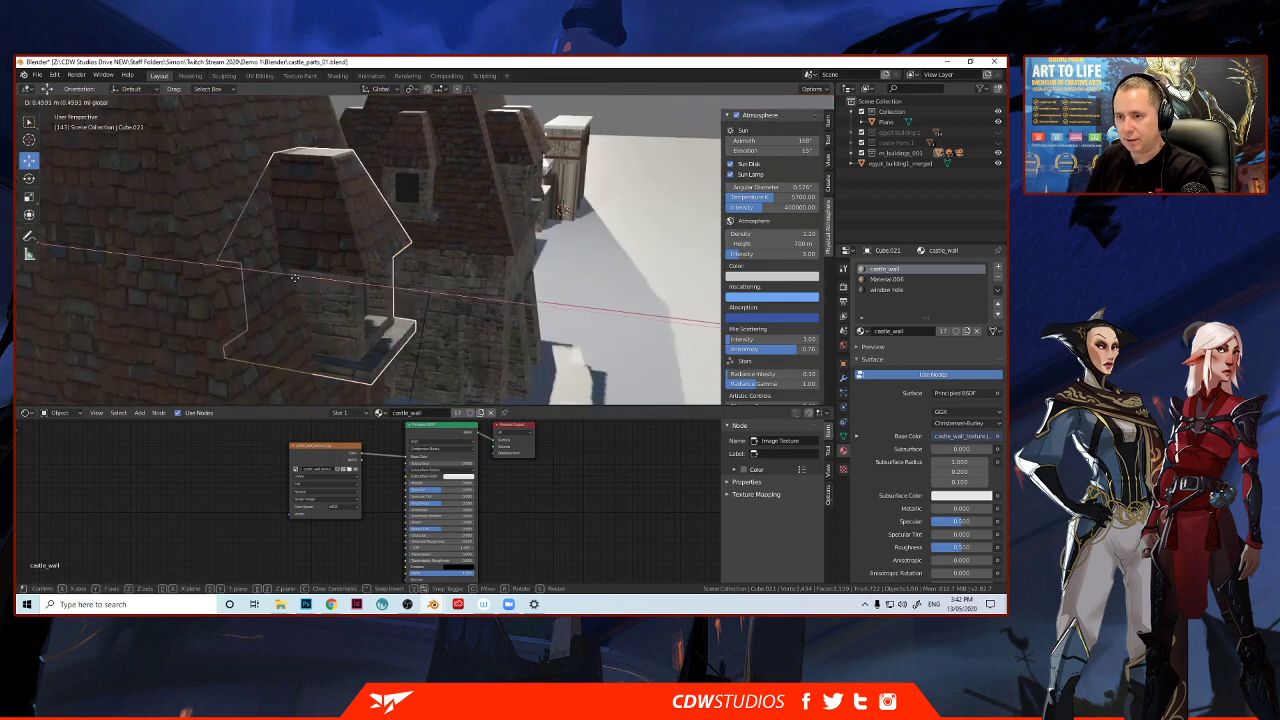
{"action": "left_click", "coordinate": [280, 277]}
{"action": "middle_click_drag", "start_coordinate": [274, 277], "coordinate": [266, 277]}
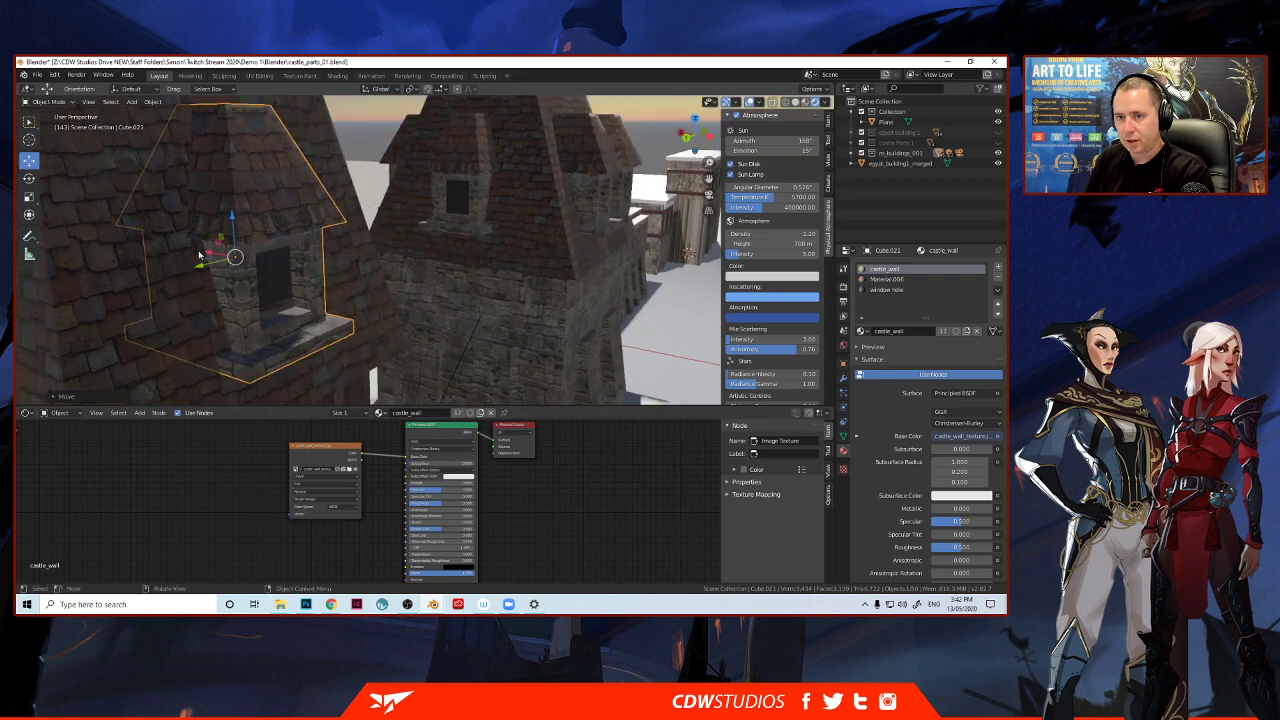
{"action": "key", "text": "g"}
{"action": "key", "text": "x"}
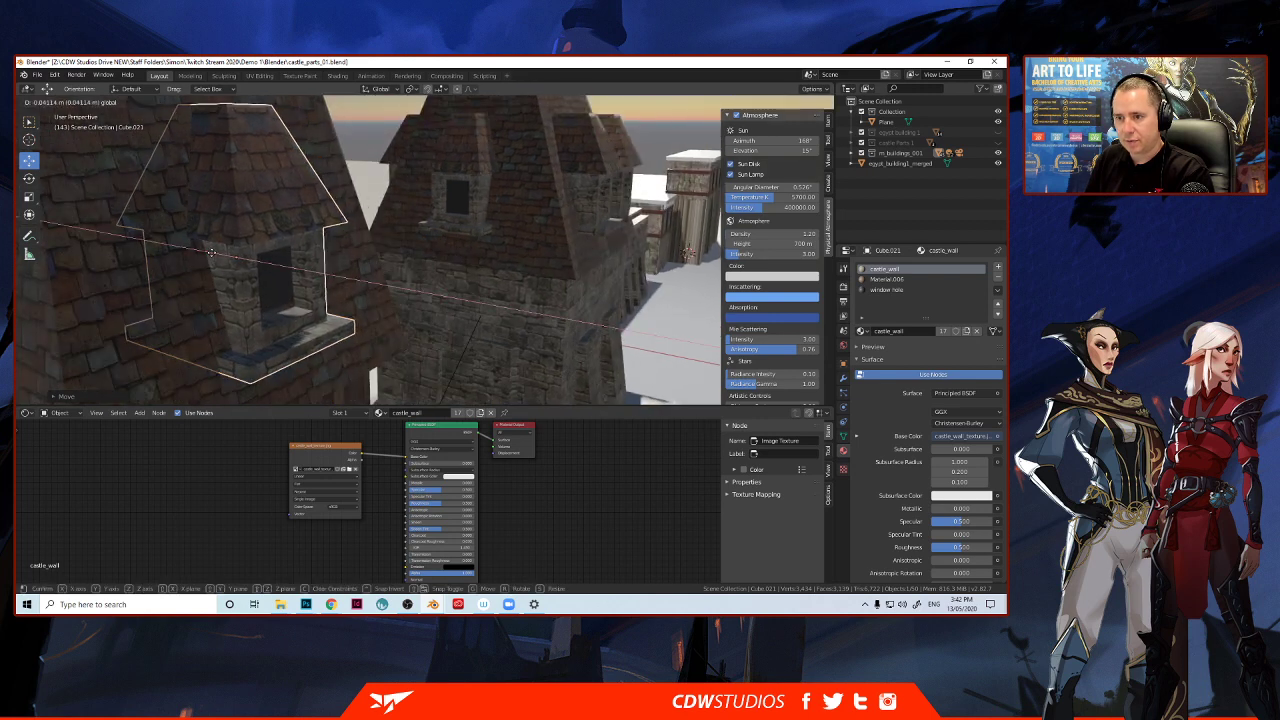
{"action": "left_click", "coordinate": [214, 257]}
{"action": "middle_click_drag", "start_coordinate": [214, 257], "coordinate": [285, 252]}
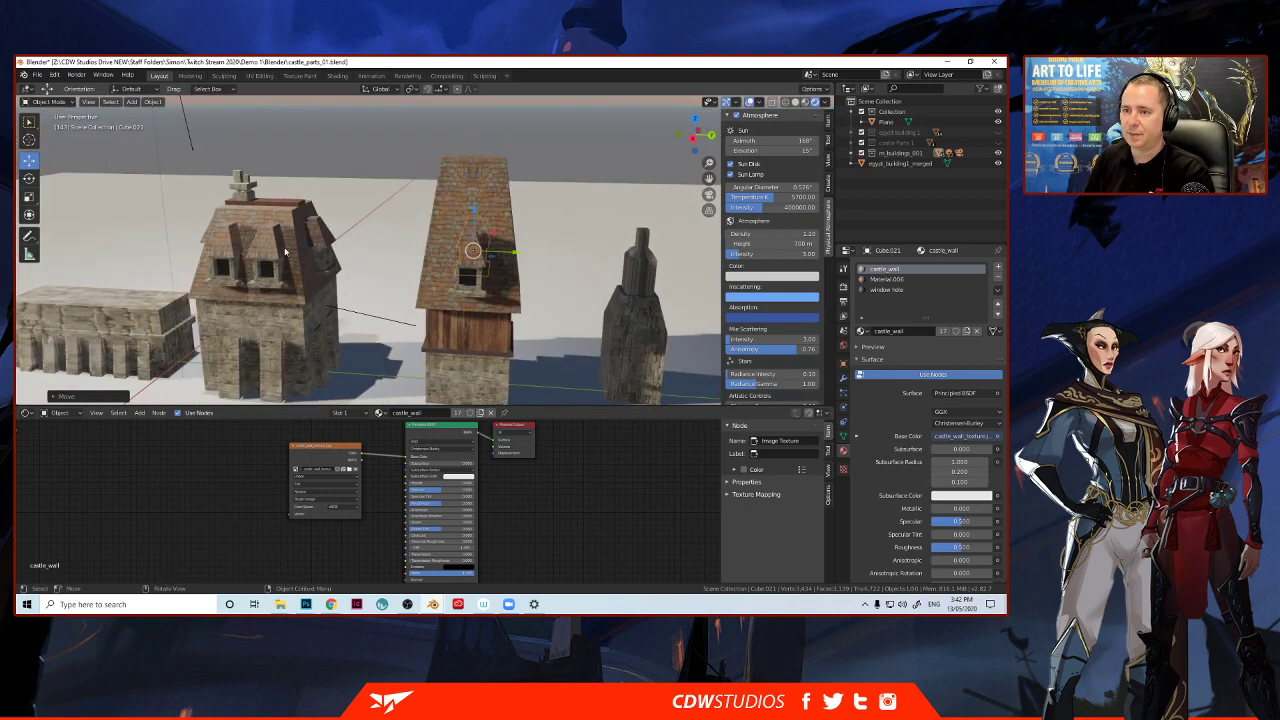
{"action": "left_click", "coordinate": [377, 249]}
{"action": "mouse_move", "coordinate": [368, 298]}
{"action": "middle_mouse_down"}
{"action": "mouse_move", "coordinate": [375, 281]}
{"action": "mouse_move", "coordinate": [286, 286]}
{"action": "mouse_move", "coordinate": [368, 278]}
{"action": "middle_mouse_up"}
{"action": "scroll", "coordinate": [375, 281], "scroll_direction": "down", "scroll_amount": 4}
{"action": "scroll", "coordinate": [328, 274], "scroll_direction": "up", "scroll_amount": 1}
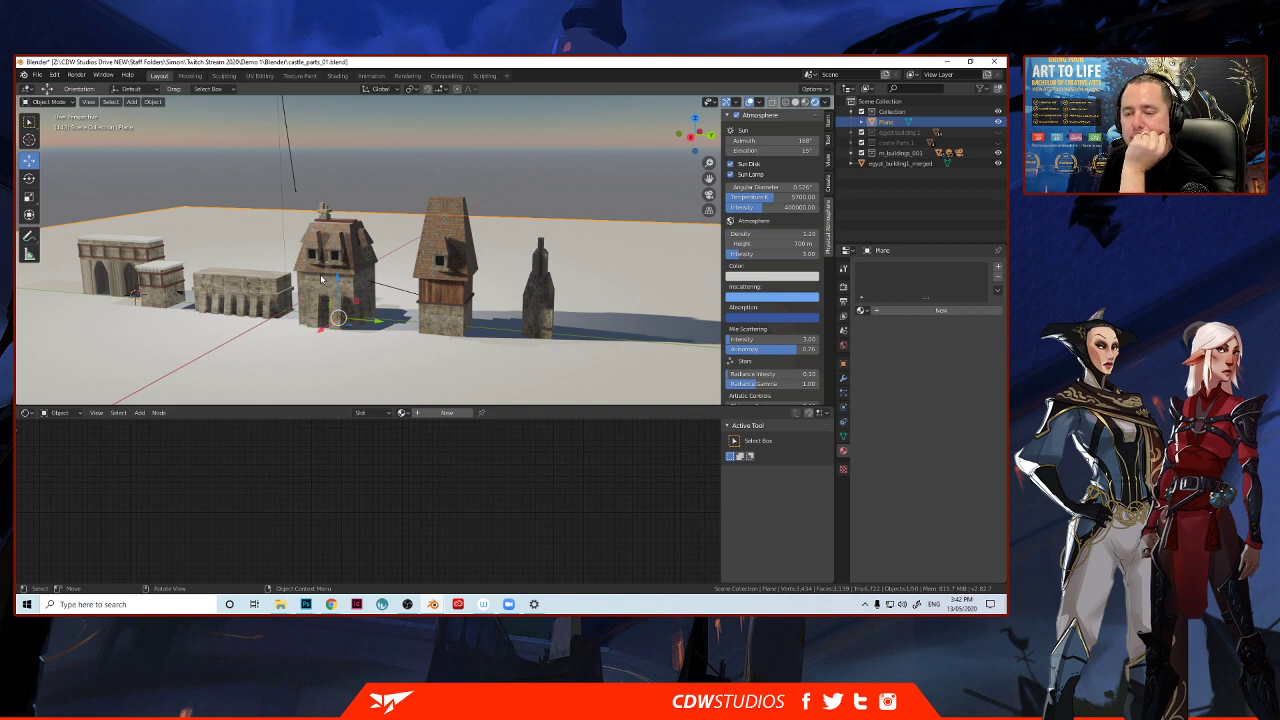
{"action": "scroll", "coordinate": [321, 279], "scroll_direction": "up", "scroll_amount": 2}
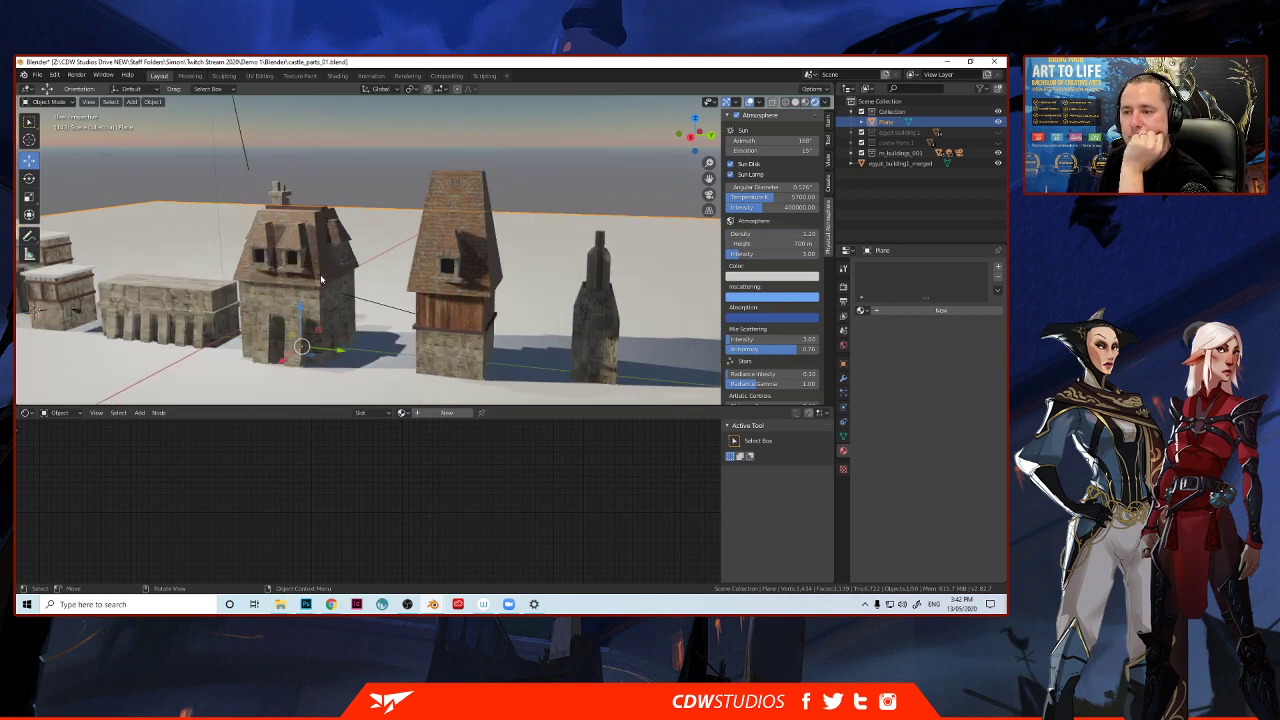
Edit the mesh of the castle house's stone base and select the outer faces of its two front buttresses.
{"action": "scroll", "coordinate": [321, 279], "scroll_direction": "up", "scroll_amount": 2}
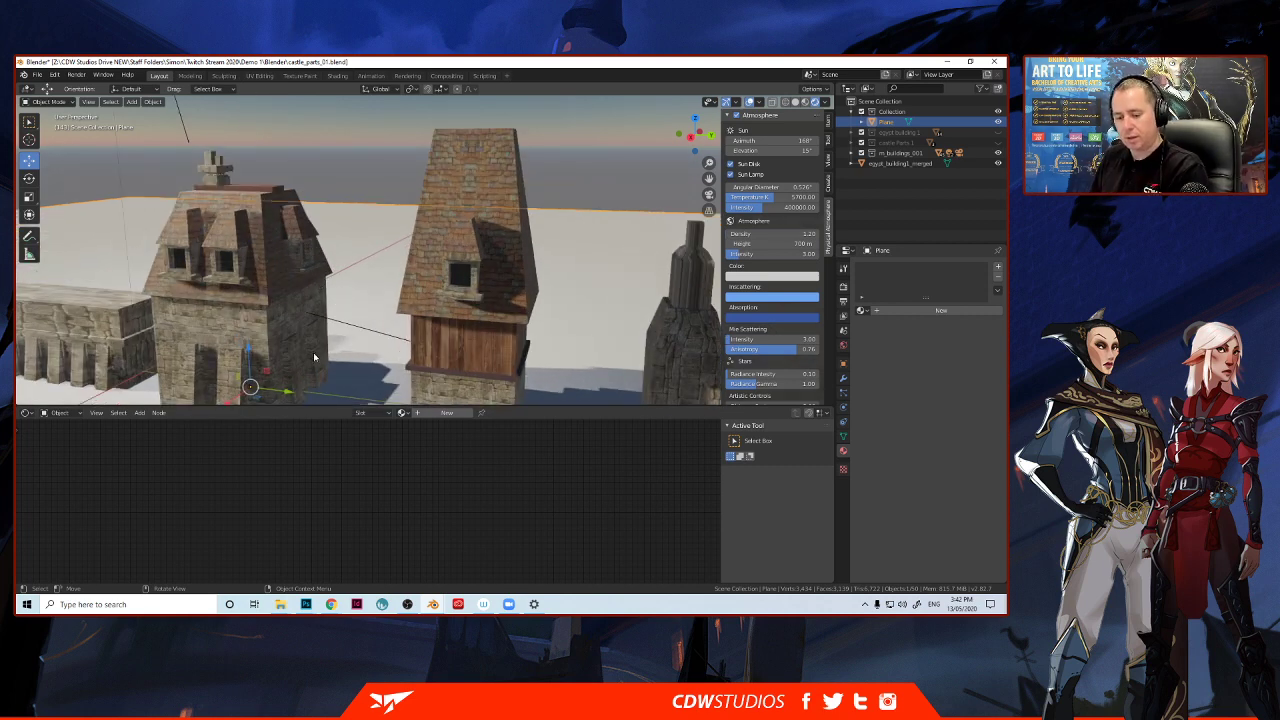
{"action": "scroll", "coordinate": [408, 317], "scroll_direction": "up", "scroll_amount": 2}
{"action": "scroll", "coordinate": [408, 317], "scroll_direction": "up", "scroll_amount": 3}
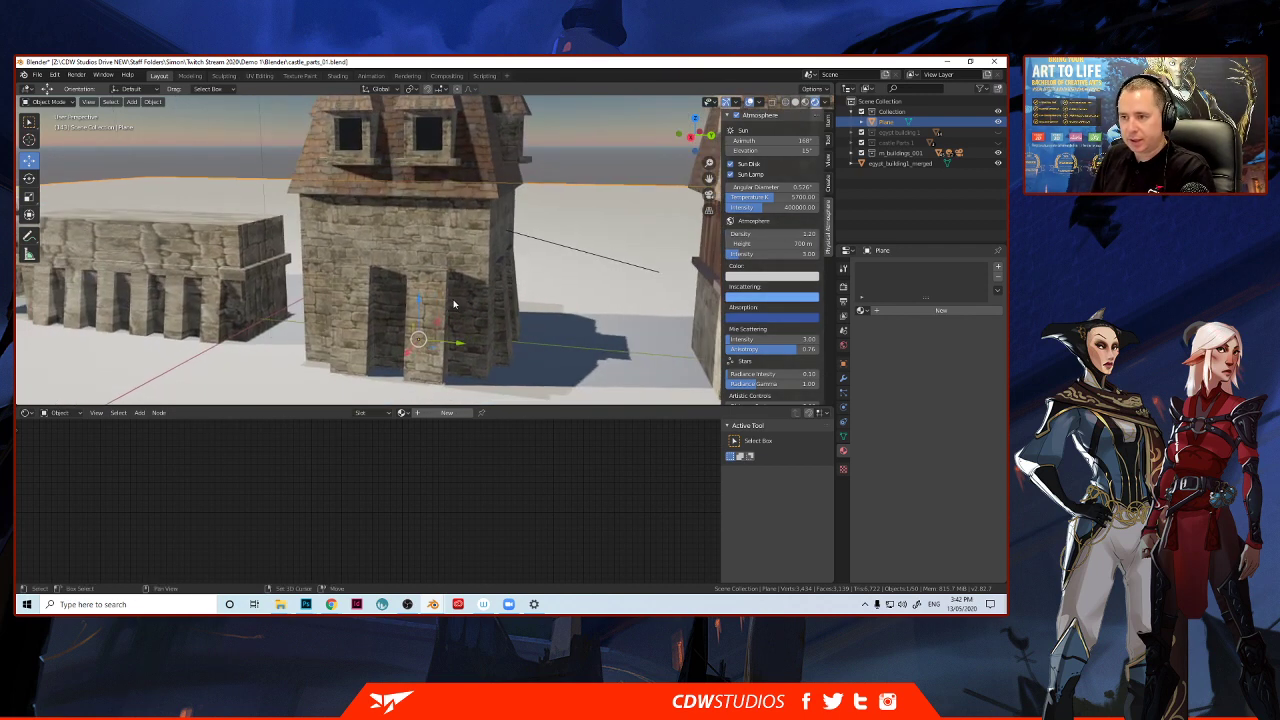
{"action": "left_click", "coordinate": [429, 299]}
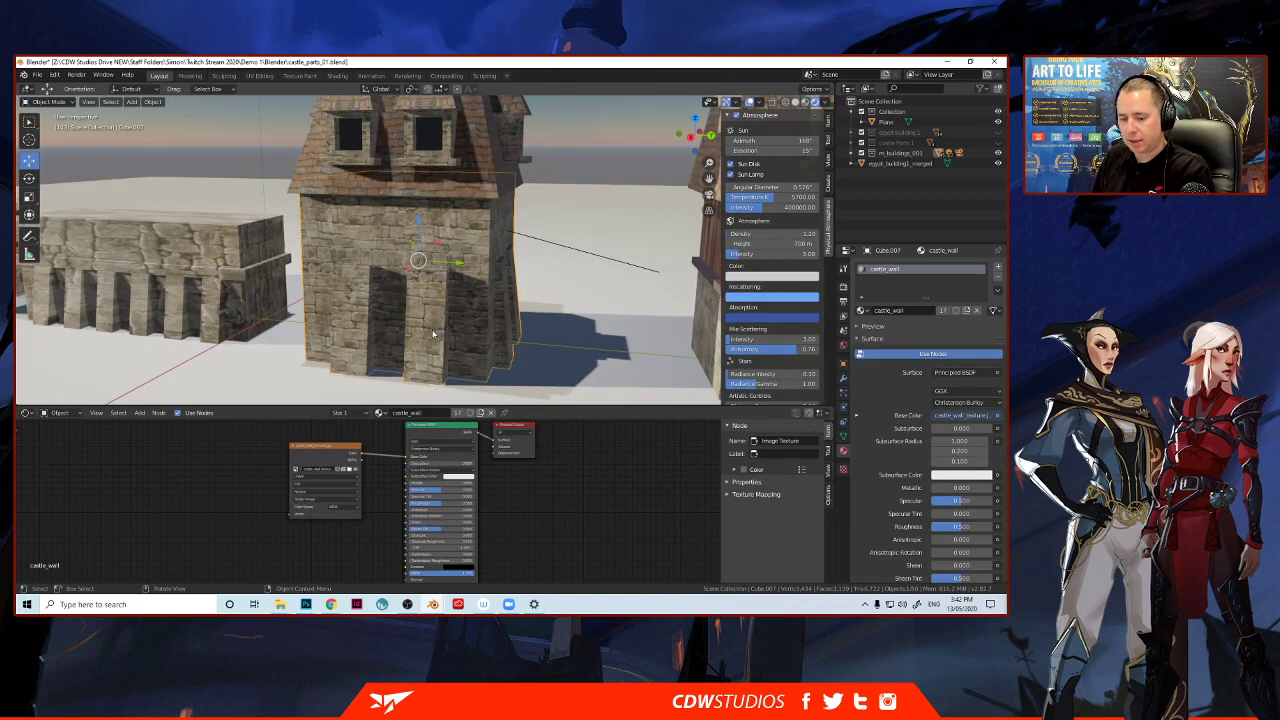
{"action": "key", "text": "Tab"}
{"action": "left_click", "coordinate": [425, 336]}
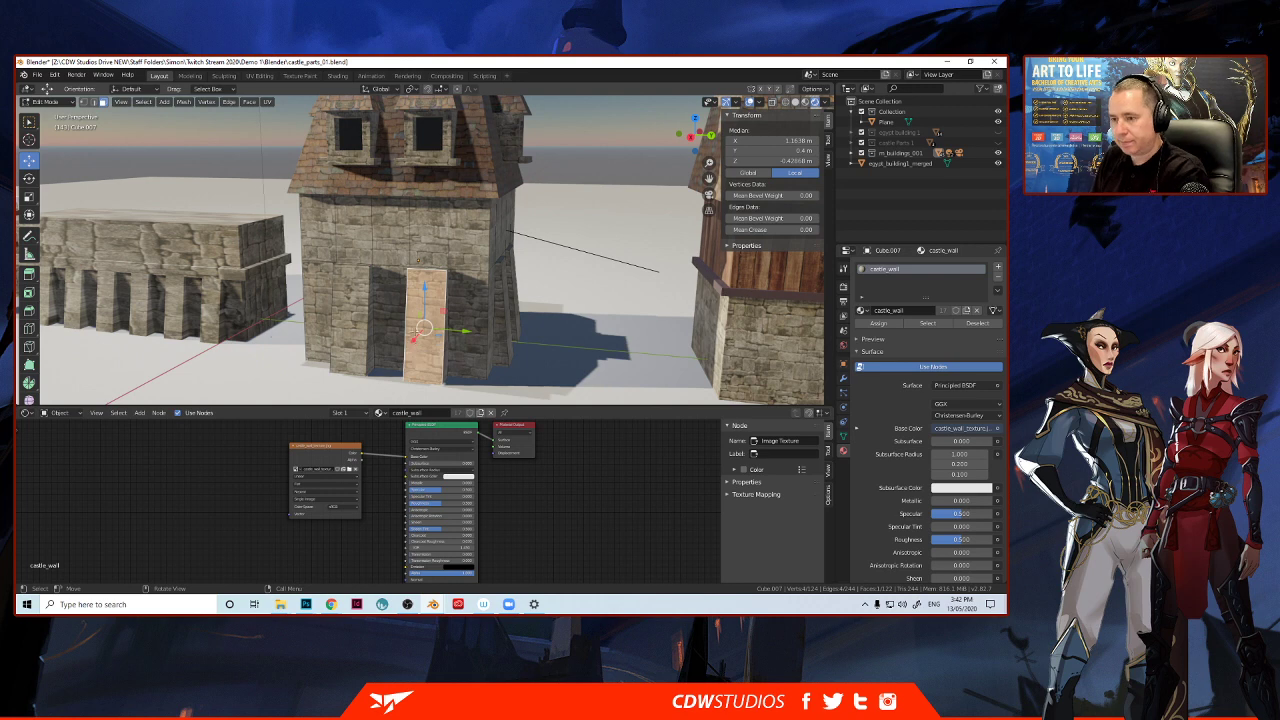
{"action": "left_click", "coordinate": [371, 327], "text": "shift"}
{"action": "left_click", "coordinate": [354, 328], "text": "shift"}
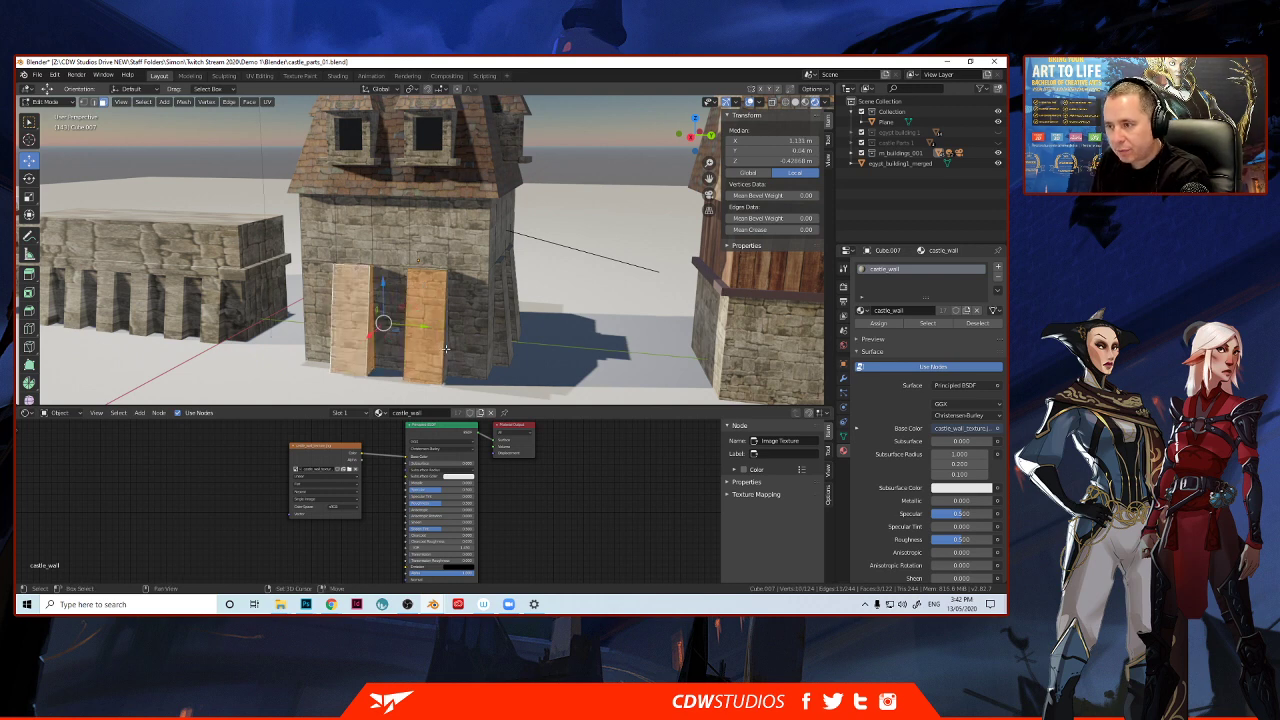
Add the side faces of the two front buttresses to the selection.
{"action": "left_click", "coordinate": [446, 348], "text": "shift"}
{"action": "mouse_move", "coordinate": [446, 348]}
{"action": "middle_mouse_down"}
{"action": "mouse_move", "coordinate": [500, 354]}
{"action": "mouse_move", "coordinate": [437, 346]}
{"action": "middle_mouse_up"}
{"action": "left_click", "coordinate": [477, 346], "text": "shift"}
{"action": "left_click", "coordinate": [408, 360], "text": "shift"}
{"action": "scroll", "coordinate": [437, 346], "scroll_direction": "up", "scroll_amount": 2}
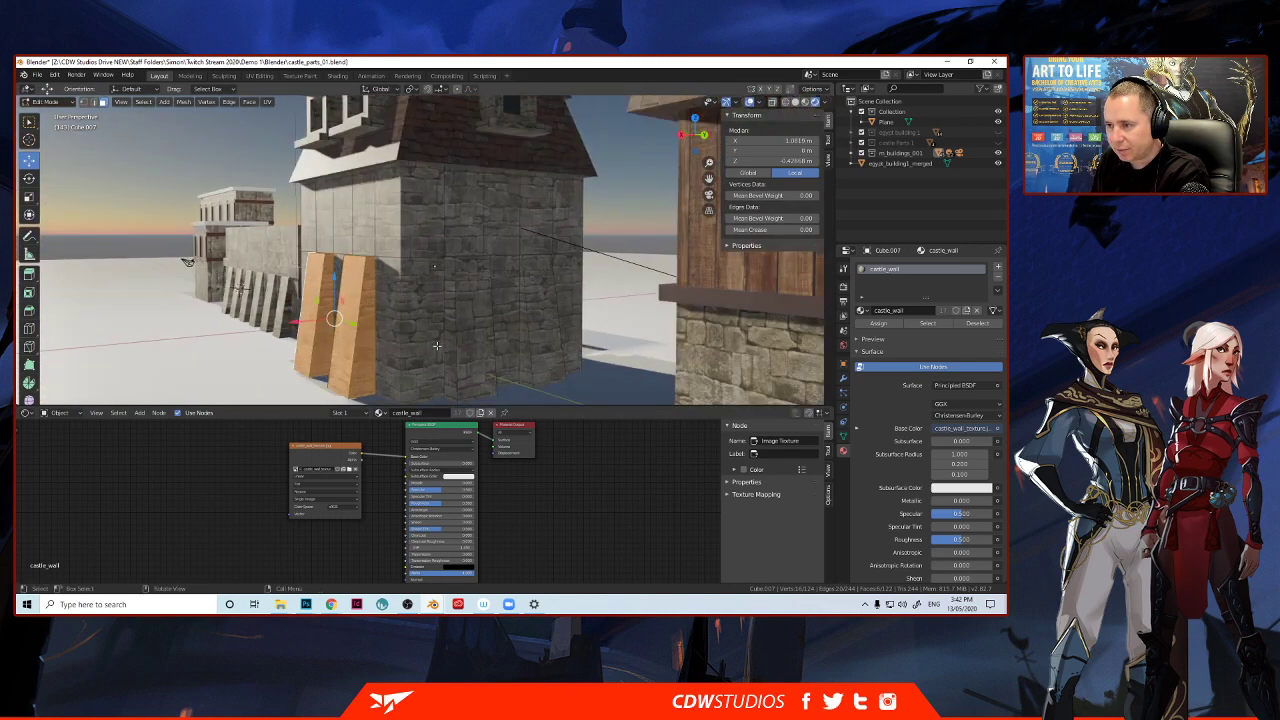
Extend the selection with the outer and side faces of both buttresses on the adjacent side wall.
{"action": "key", "text": "shift+d"}
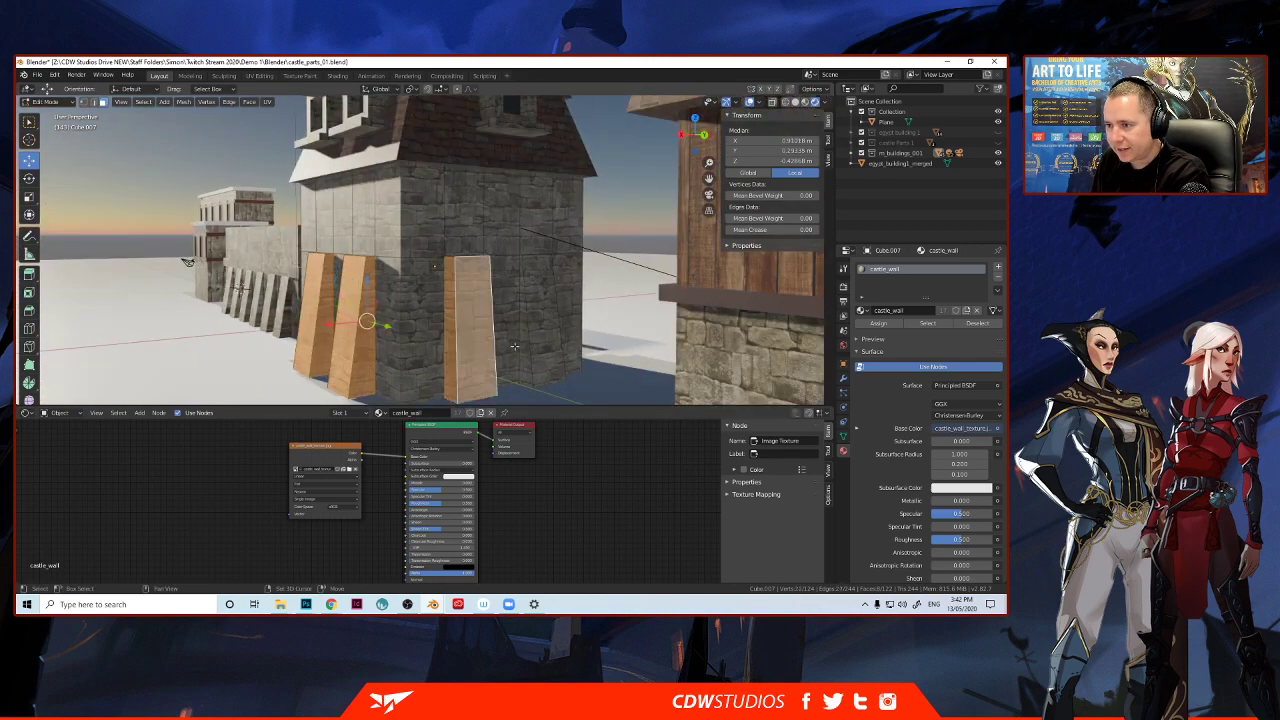
{"action": "left_click", "coordinate": [525, 343]}
{"action": "middle_click_drag", "start_coordinate": [525, 343], "coordinate": [435, 358]}
{"action": "left_click", "coordinate": [346, 348], "text": "shift"}
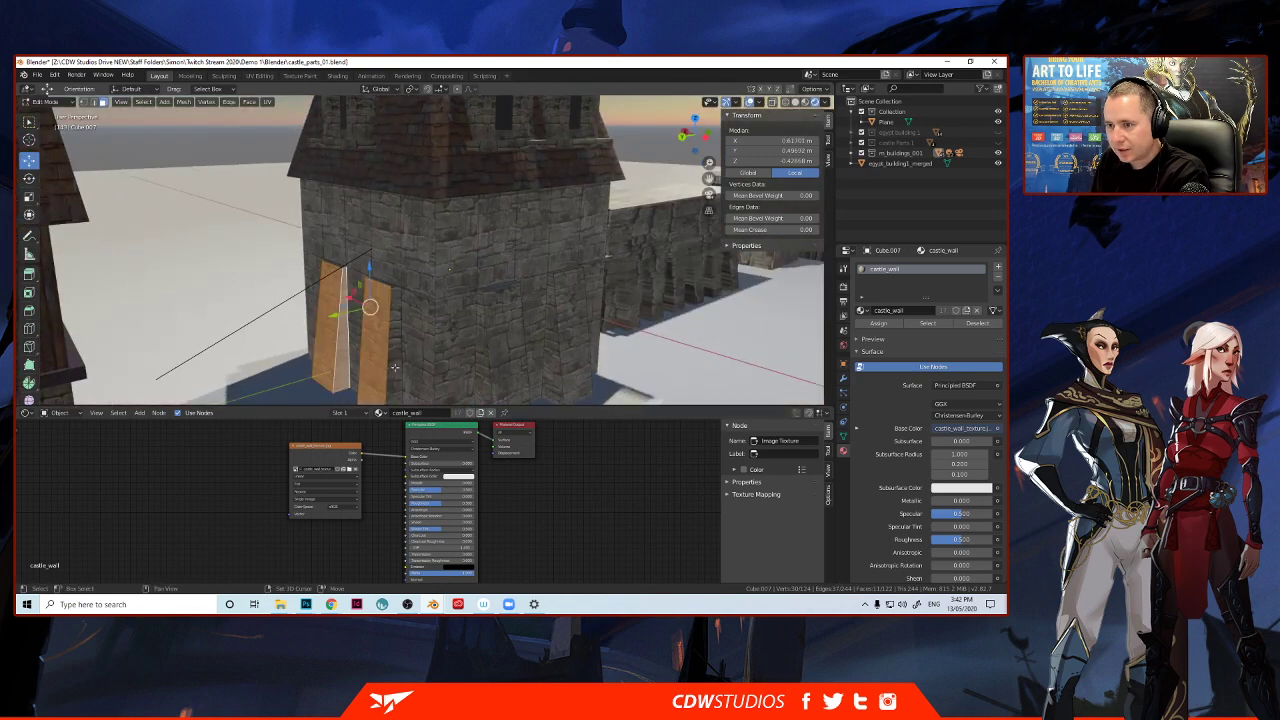
{"action": "left_click", "coordinate": [393, 367], "text": "shift"}
Add all outer and side faces of the two buttresses on the house's rear wall to the selection.
{"action": "left_click", "coordinate": [484, 373], "text": "shift"}
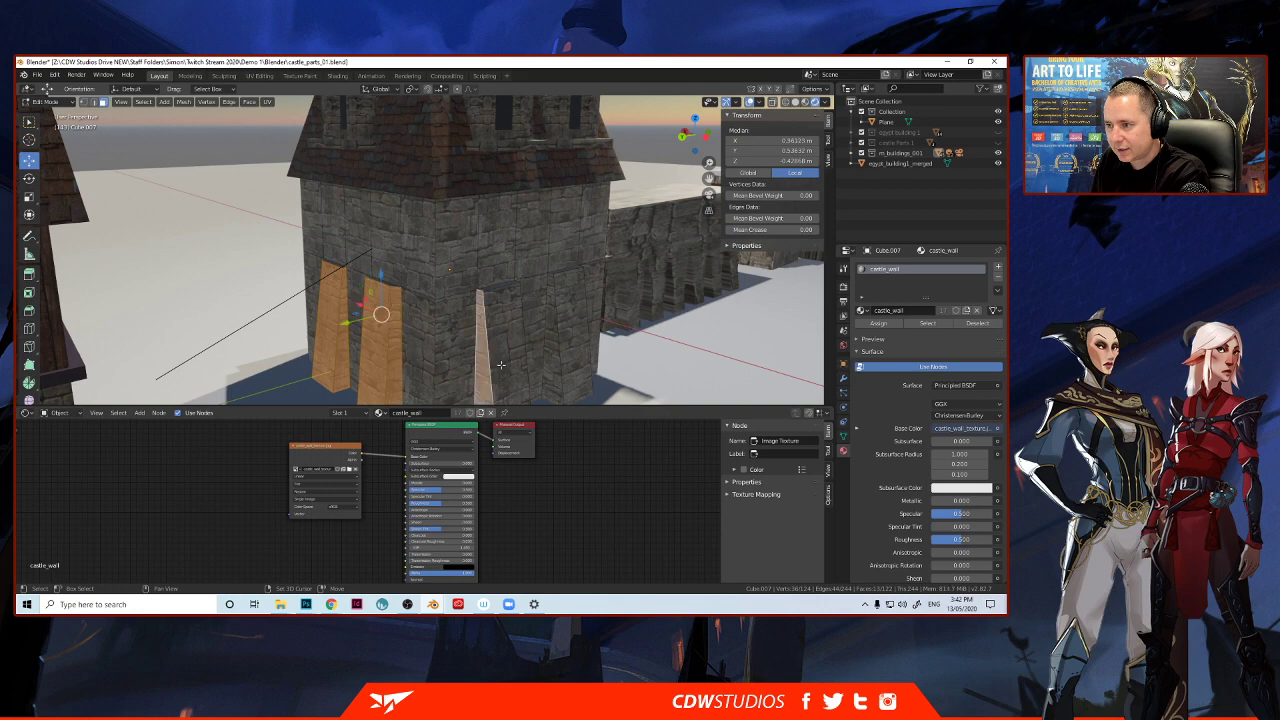
{"action": "left_click", "coordinate": [501, 367], "text": "shift"}
{"action": "left_click", "coordinate": [556, 361], "text": "shift"}
{"action": "left_click", "coordinate": [574, 361], "text": "shift"}
{"action": "middle_click_drag", "start_coordinate": [590, 360], "coordinate": [315, 352]}
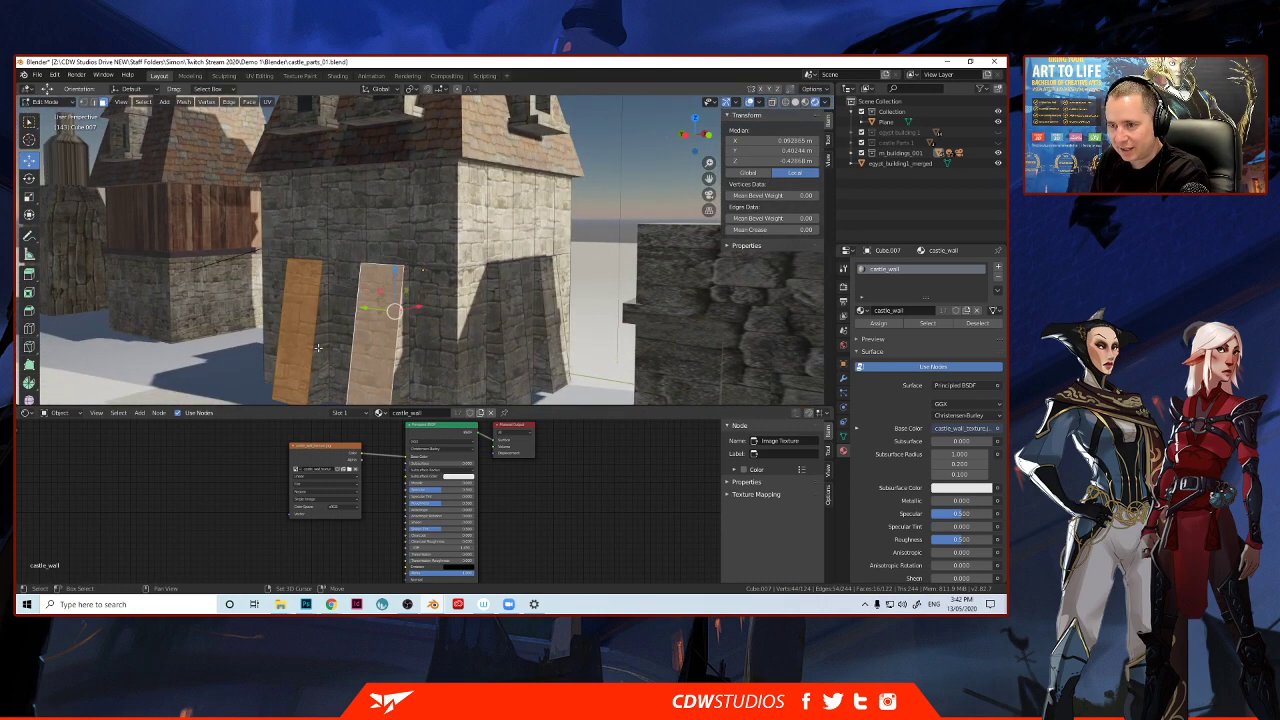
{"action": "left_click", "coordinate": [318, 348], "text": "shift"}
{"action": "left_click", "coordinate": [403, 378], "text": "shift"}
{"action": "middle_click_drag", "start_coordinate": [405, 377], "coordinate": [376, 375]}
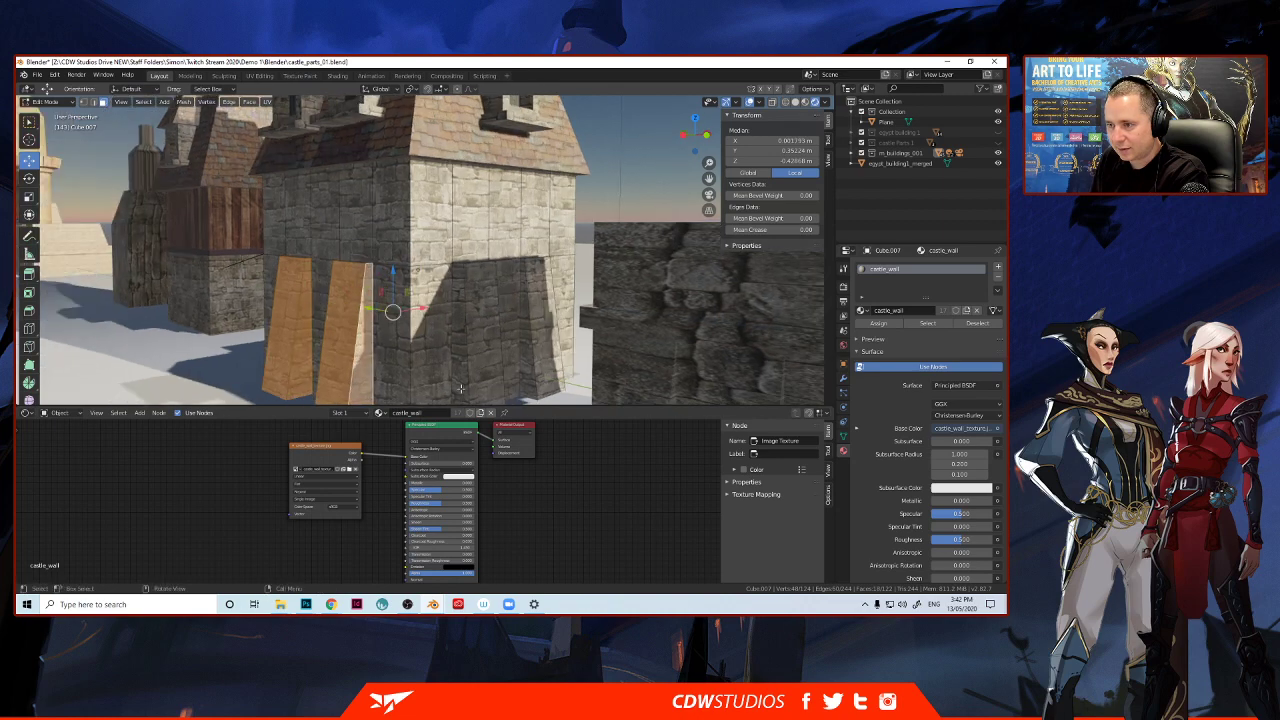
Add the faces of the two buttresses on the remaining side wall to the selection.
{"action": "left_click", "coordinate": [470, 368], "text": "shift"}
{"action": "left_click", "coordinate": [480, 366], "text": "shift"}
{"action": "left_click", "coordinate": [527, 365], "text": "shift"}
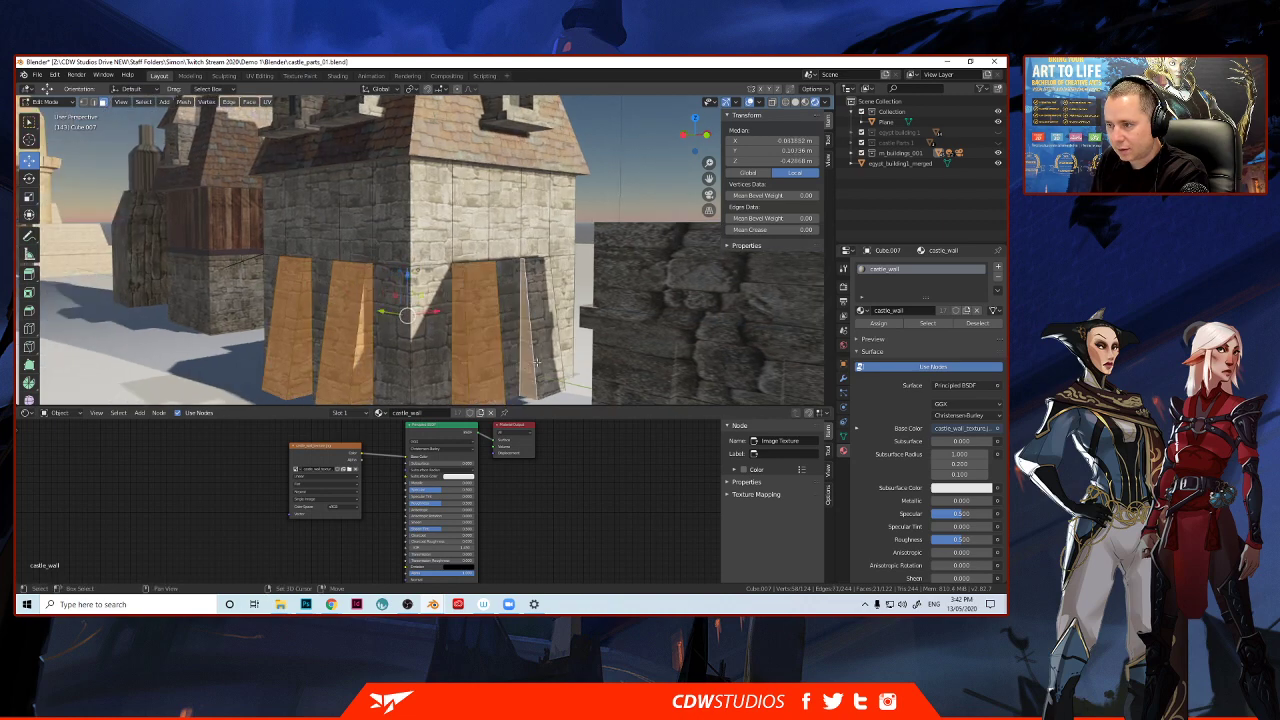
{"action": "left_click", "coordinate": [546, 362], "text": "shift"}
{"action": "middle_click_drag", "start_coordinate": [546, 362], "coordinate": [381, 334]}
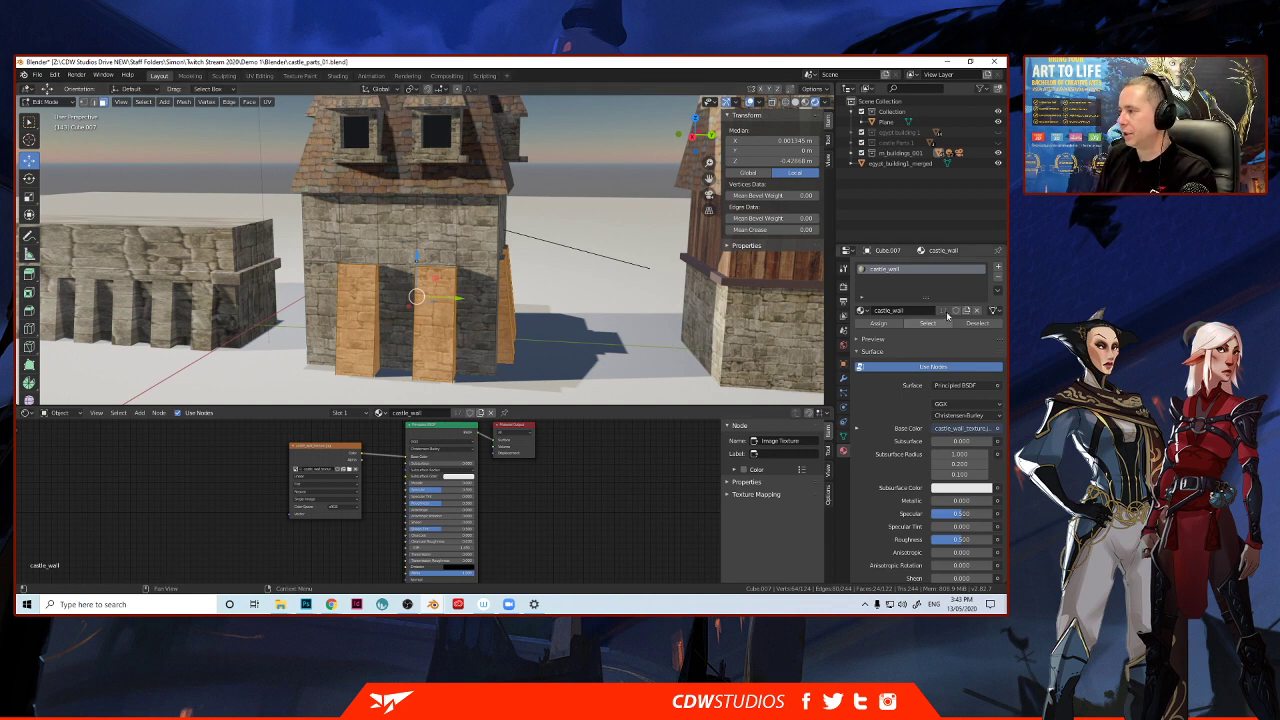
Add a second material slot with a new material and darken its base colour to dark grey.
{"action": "left_click", "coordinate": [997, 268]}
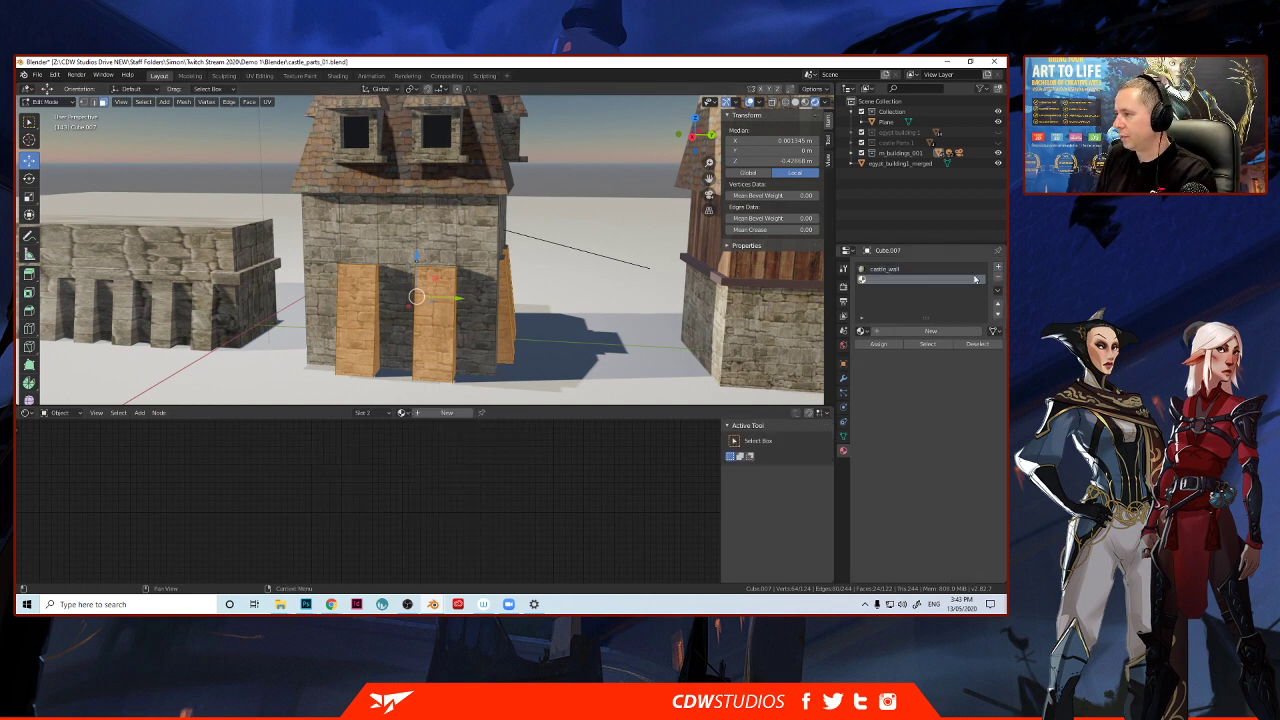
{"action": "left_click", "coordinate": [895, 333]}
{"action": "left_click", "coordinate": [963, 450]}
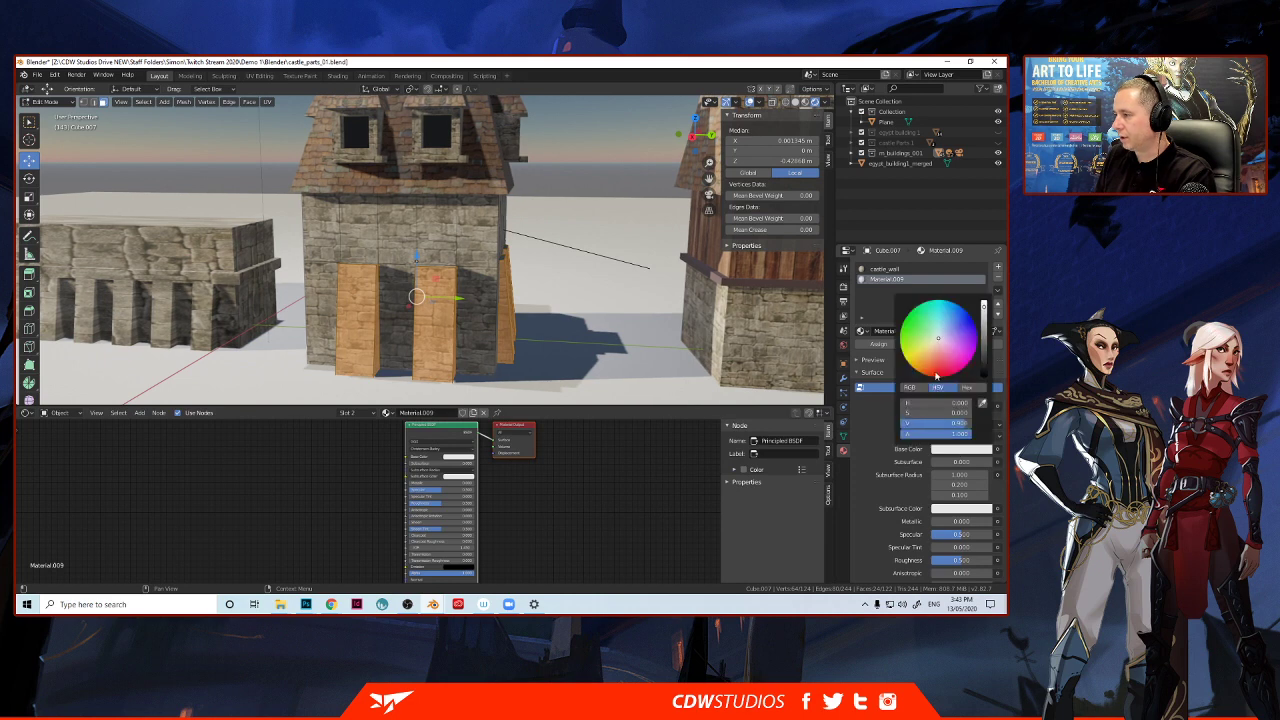
{"action": "left_click_drag", "start_coordinate": [984, 340], "coordinate": [984, 361]}
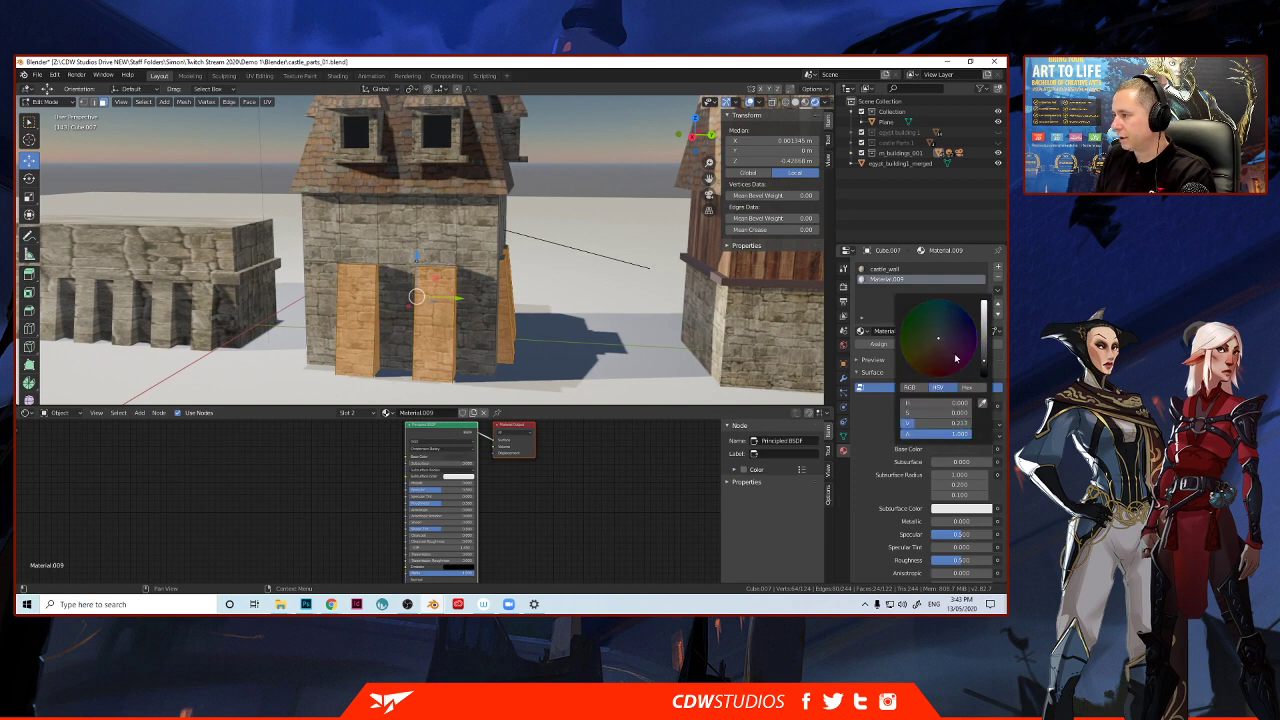
Assign the dark grey material to the selected buttress faces and finish editing the house base mesh.
{"action": "left_click", "coordinate": [878, 344]}
{"action": "left_click", "coordinate": [551, 286]}
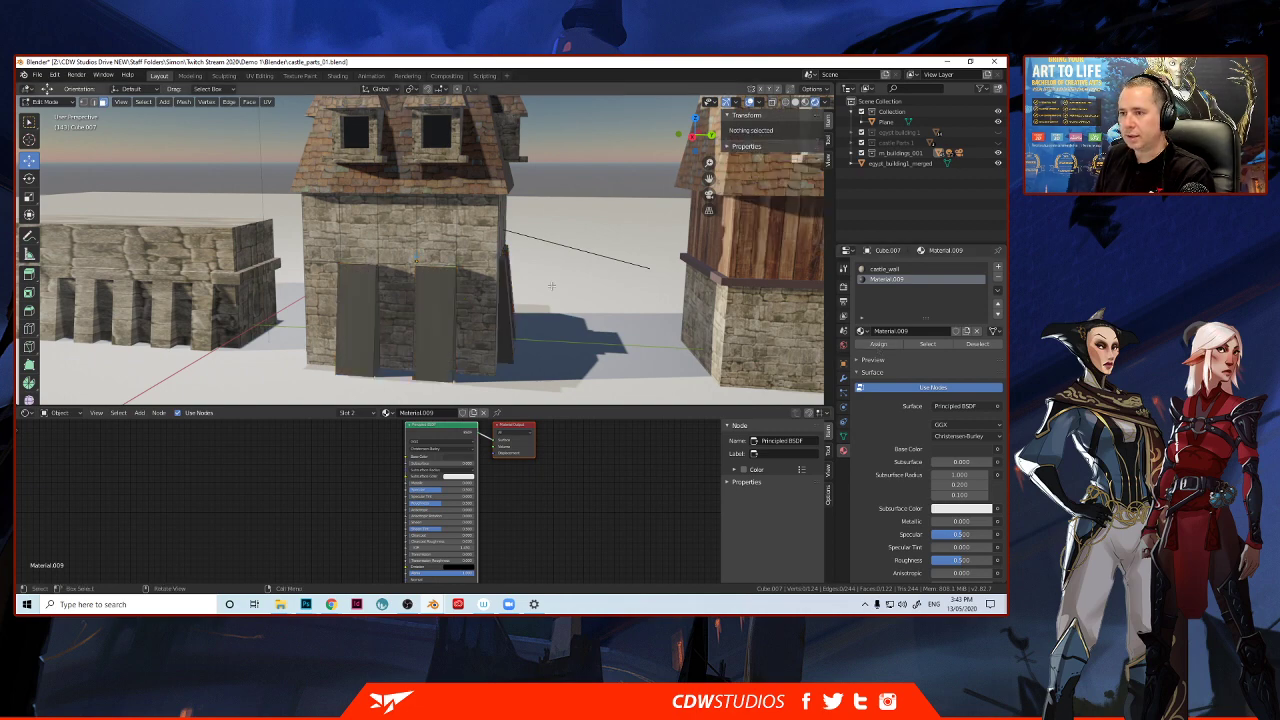
{"action": "key", "text": "Tab"}
{"action": "middle_click_drag", "start_coordinate": [551, 286], "coordinate": [378, 296]}
{"action": "scroll", "coordinate": [522, 294], "scroll_direction": "down", "scroll_amount": 2}
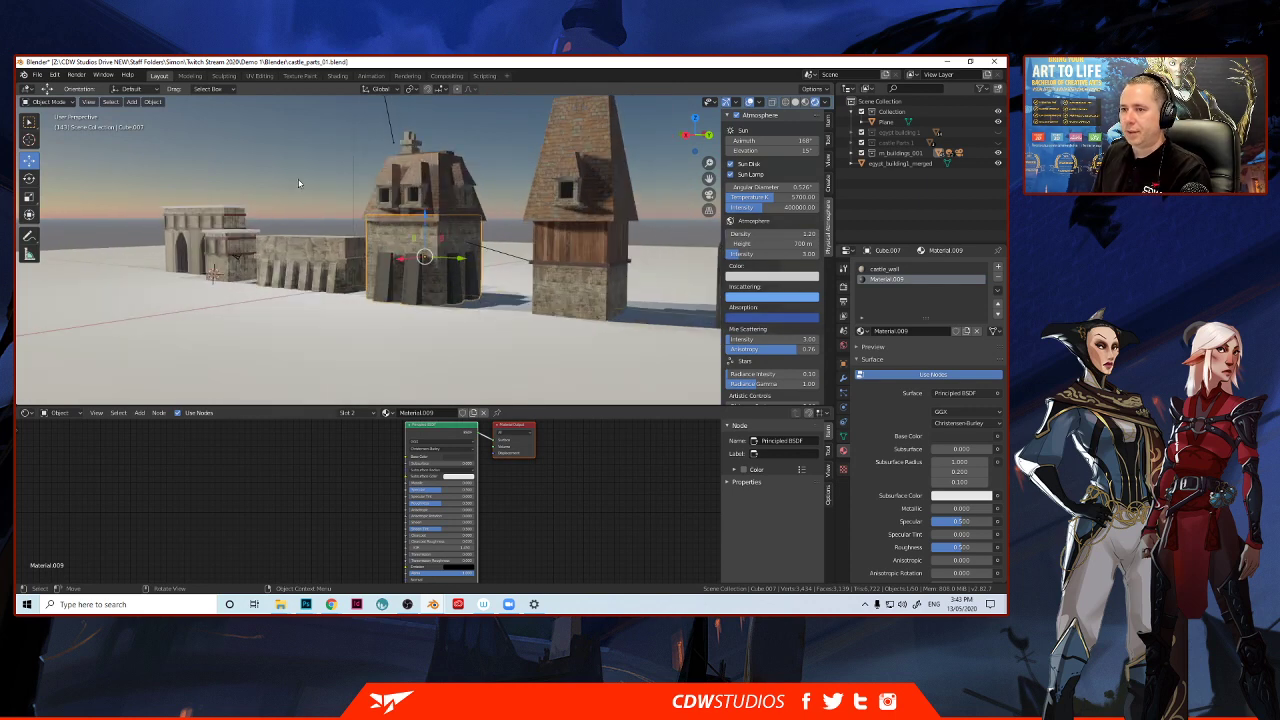
Unwrap the entire low buttressed castle wall with Cube Projection to correct its stone texture, and clear the selection.
{"action": "scroll", "coordinate": [262, 278], "scroll_direction": "up", "scroll_amount": 1}
{"action": "scroll", "coordinate": [260, 272], "scroll_direction": "up", "scroll_amount": 2}
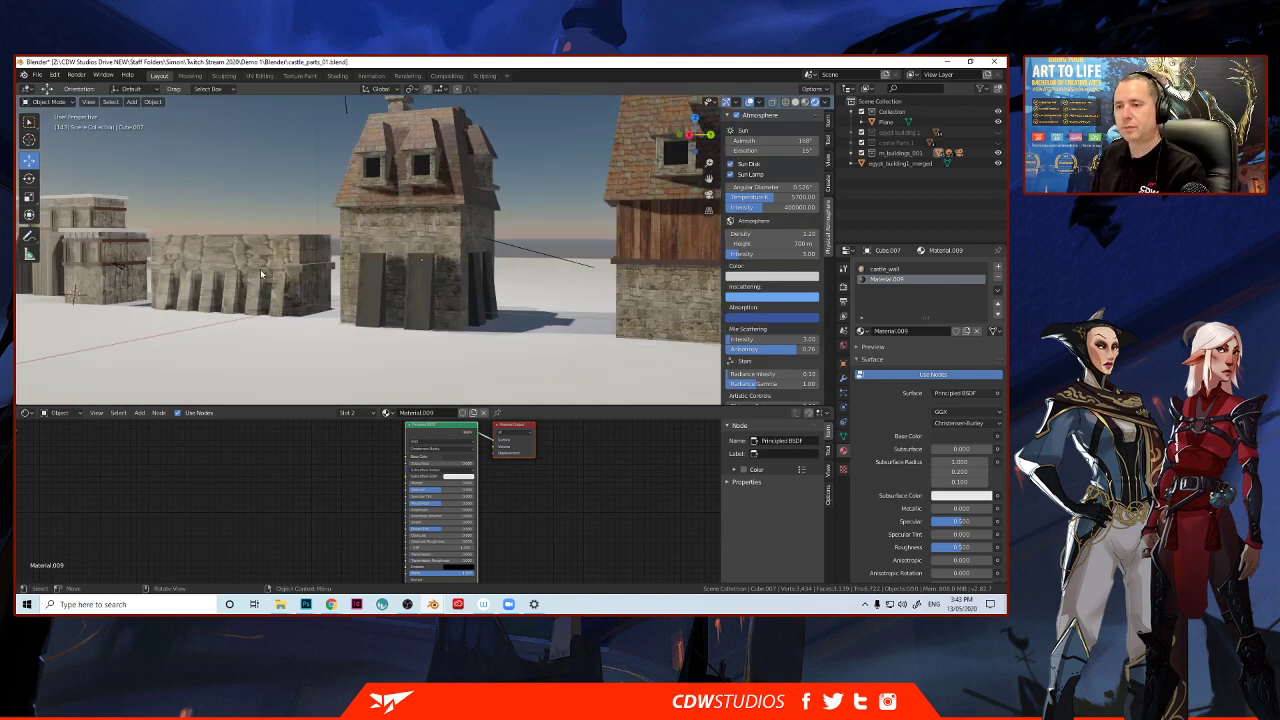
{"action": "scroll", "coordinate": [260, 273], "scroll_direction": "up", "scroll_amount": 2}
{"action": "middle_click_drag", "start_coordinate": [262, 278], "coordinate": [290, 284]}
{"action": "scroll", "coordinate": [281, 328], "scroll_direction": "up", "scroll_amount": 1}
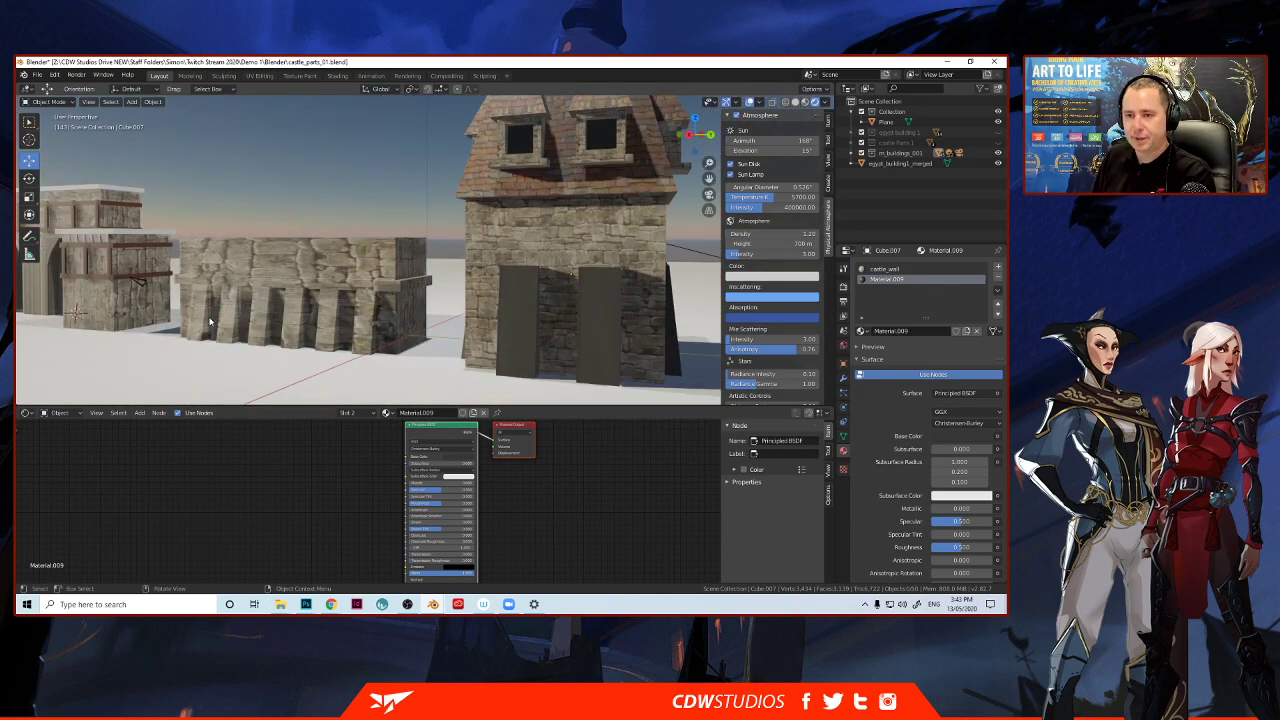
{"action": "left_click", "coordinate": [251, 289]}
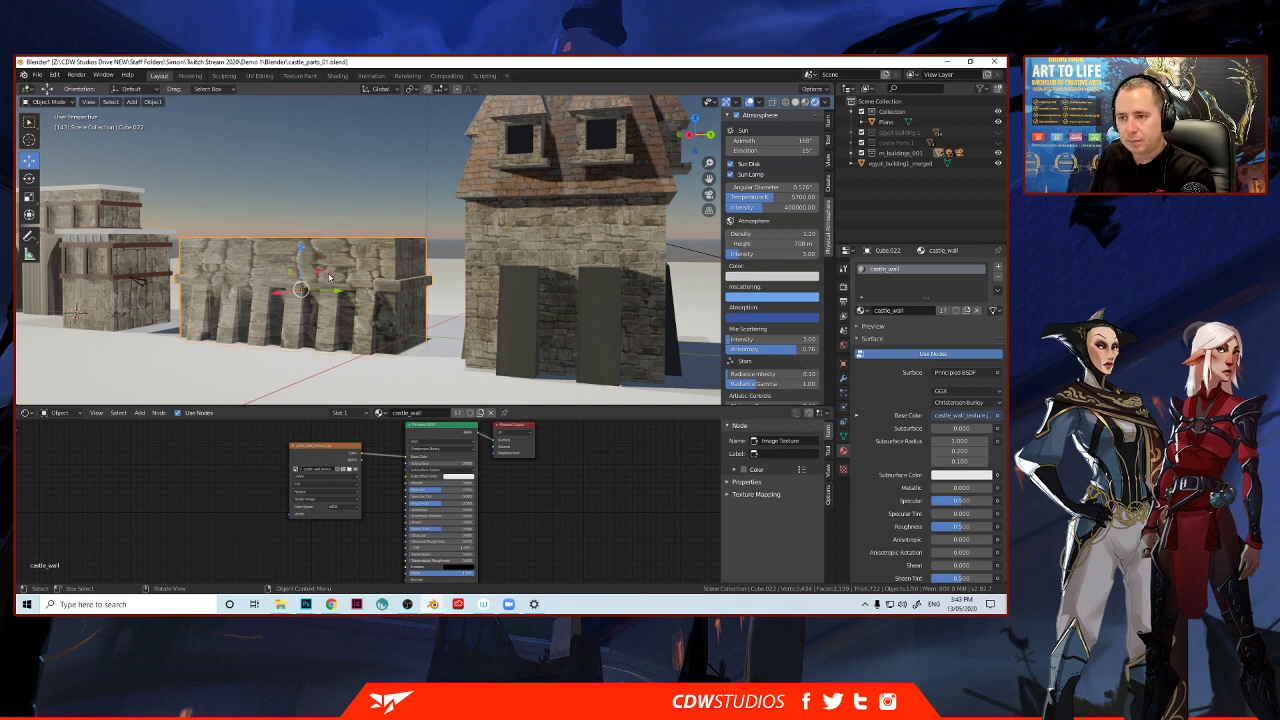
{"action": "key", "text": "Tab"}
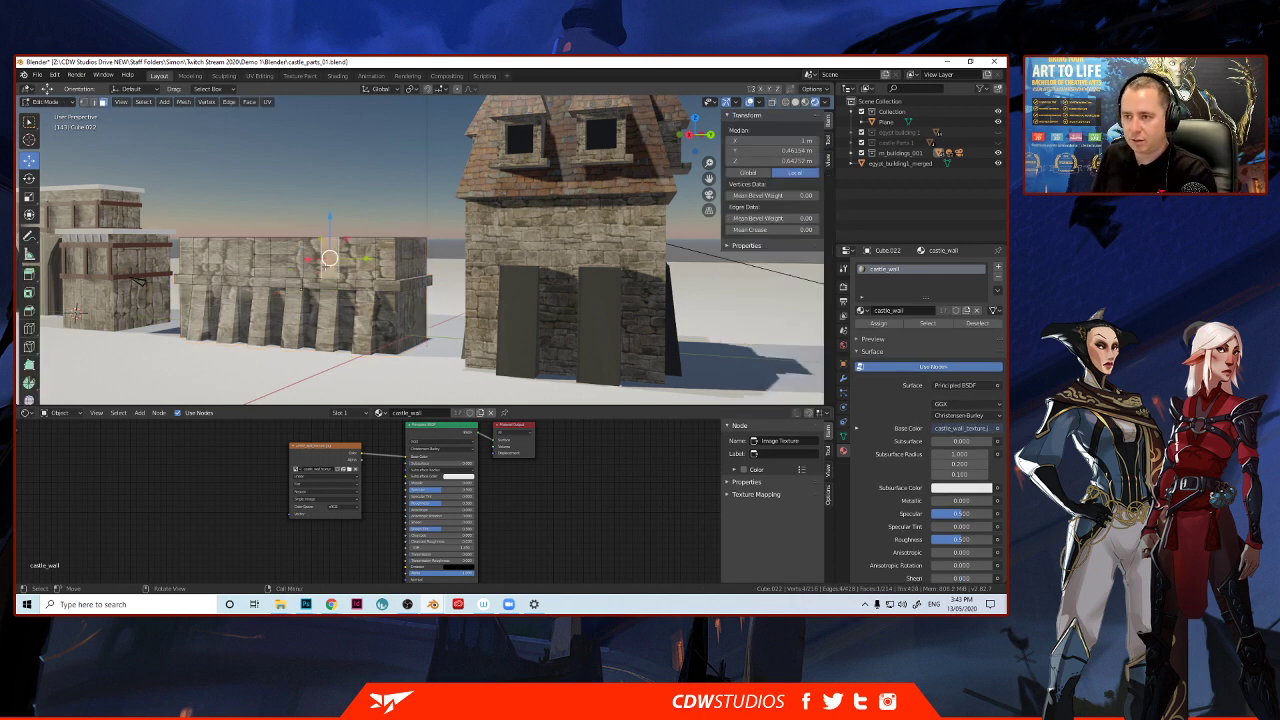
{"action": "key", "text": "ctrl+l"}
{"action": "key", "text": "u"}
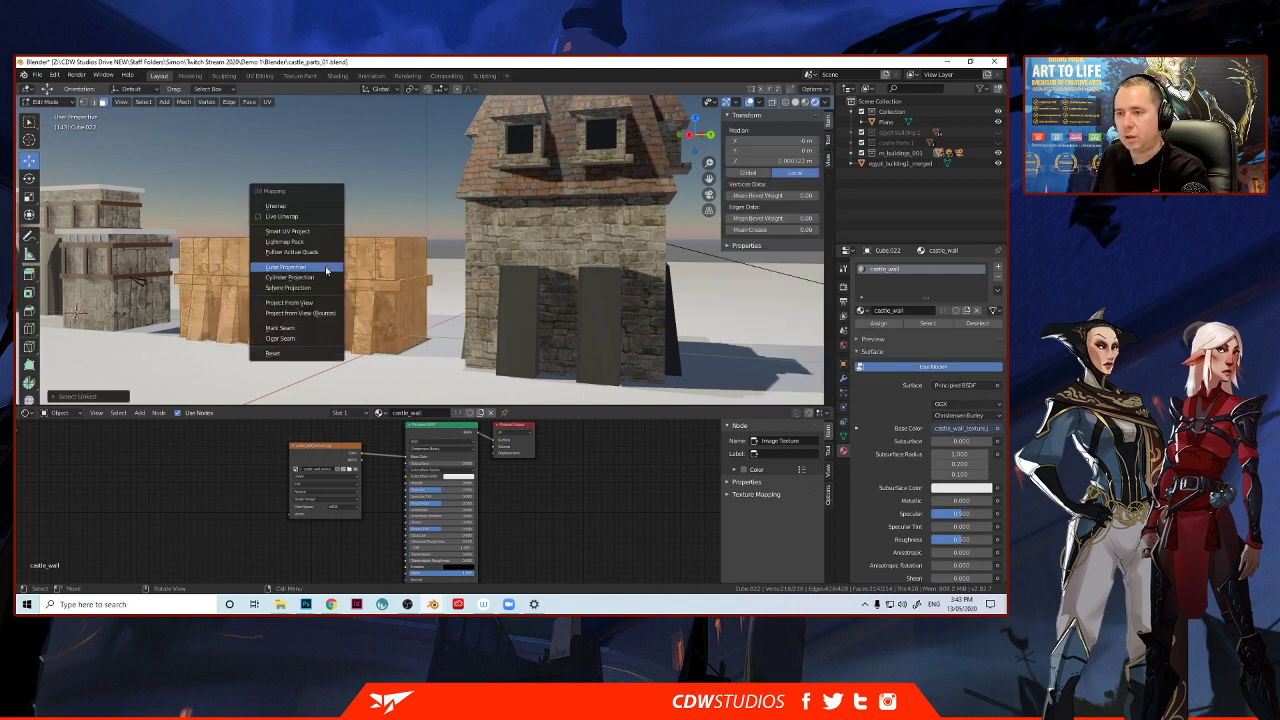
{"action": "left_click", "coordinate": [326, 270]}
{"action": "key", "text": "alt+a"}
Select all faces of the horizontal ledge running around the low wall, using a see-through side view.
{"action": "middle_click_drag", "start_coordinate": [326, 270], "coordinate": [412, 248]}
{"action": "scroll", "coordinate": [297, 276], "scroll_direction": "up", "scroll_amount": 2}
{"action": "middle_click_drag", "start_coordinate": [146, 268], "coordinate": [170, 266]}
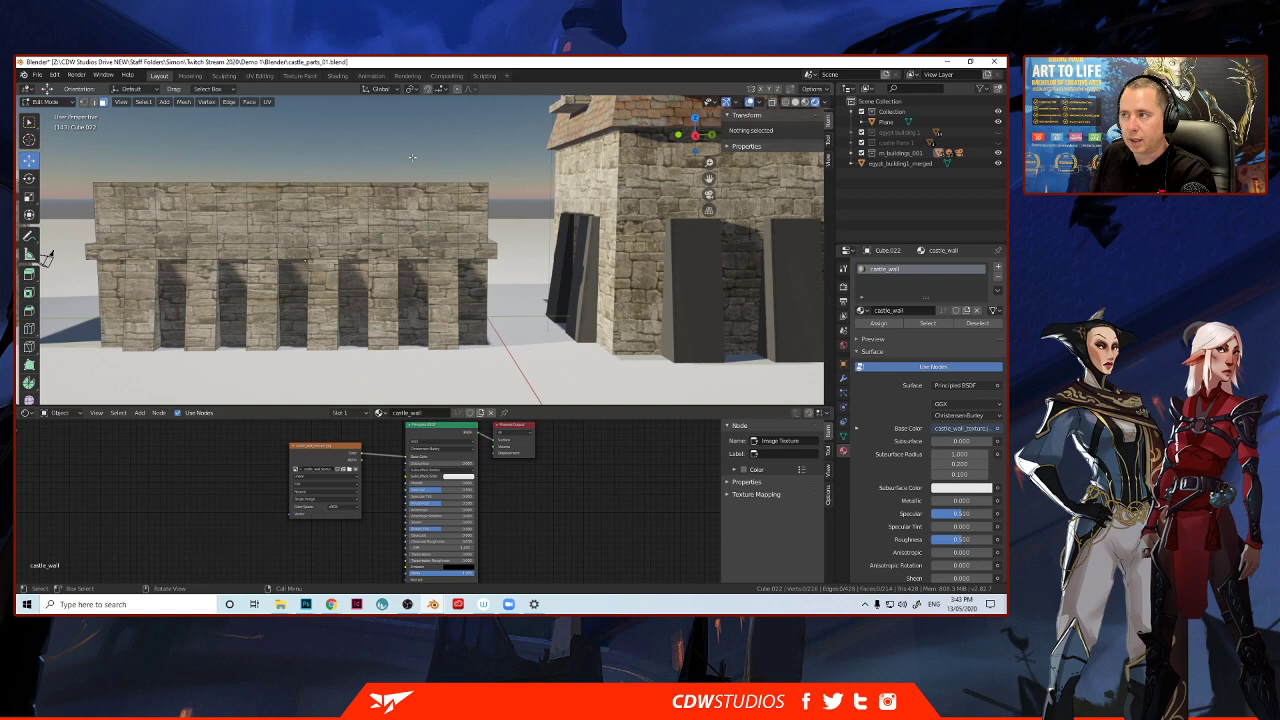
{"action": "left_click", "coordinate": [697, 136]}
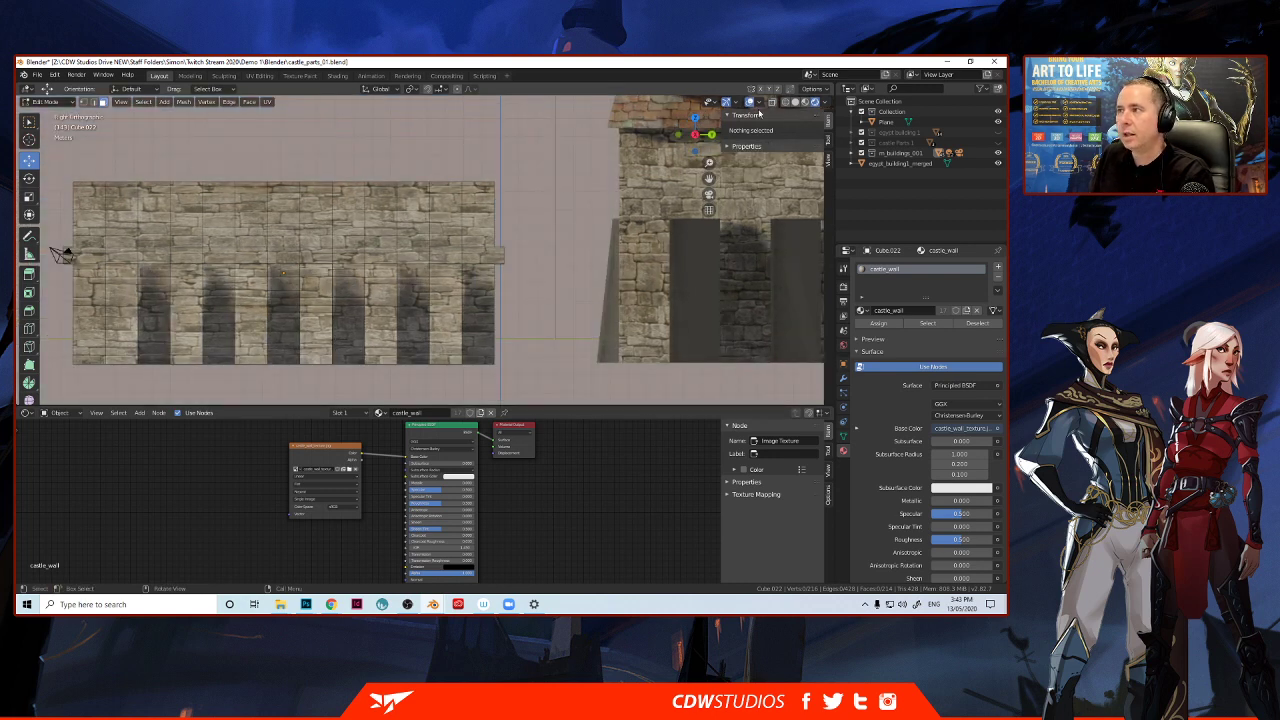
{"action": "left_click", "coordinate": [771, 102]}
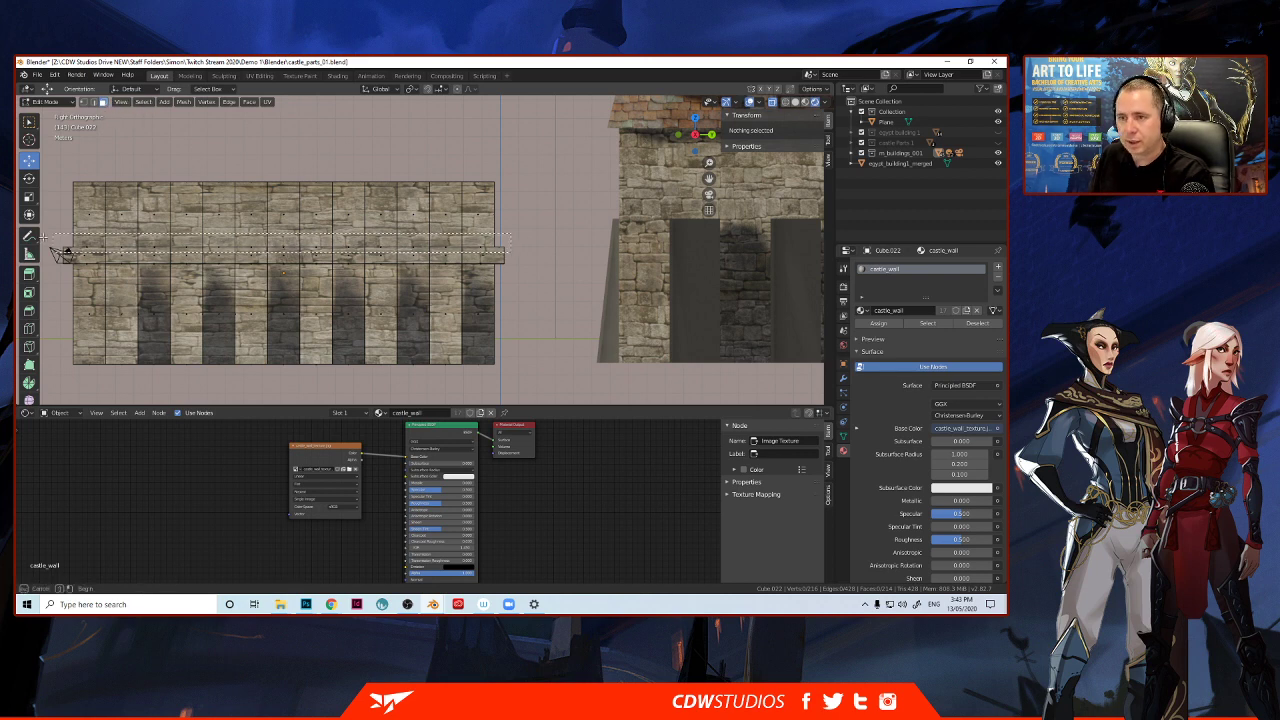
{"action": "left_click", "coordinate": [60, 252], "text": "alt"}
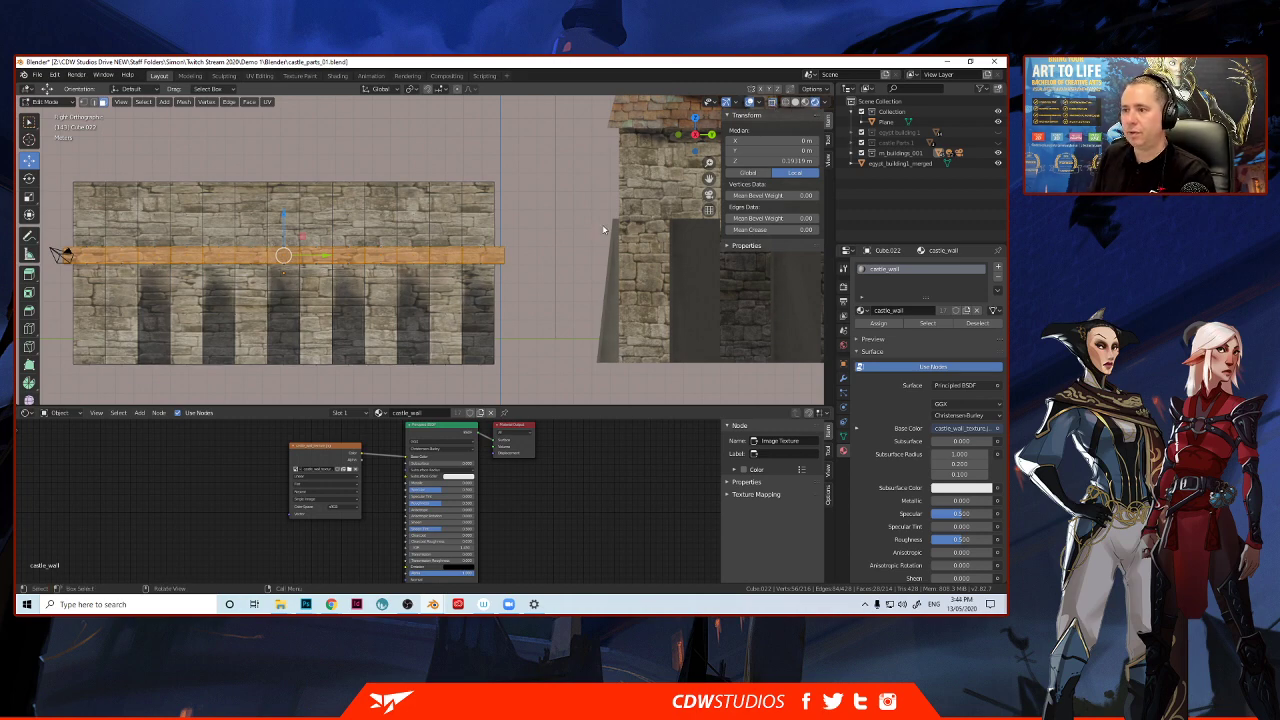
{"action": "middle_click_drag", "start_coordinate": [602, 224], "coordinate": [502, 253]}
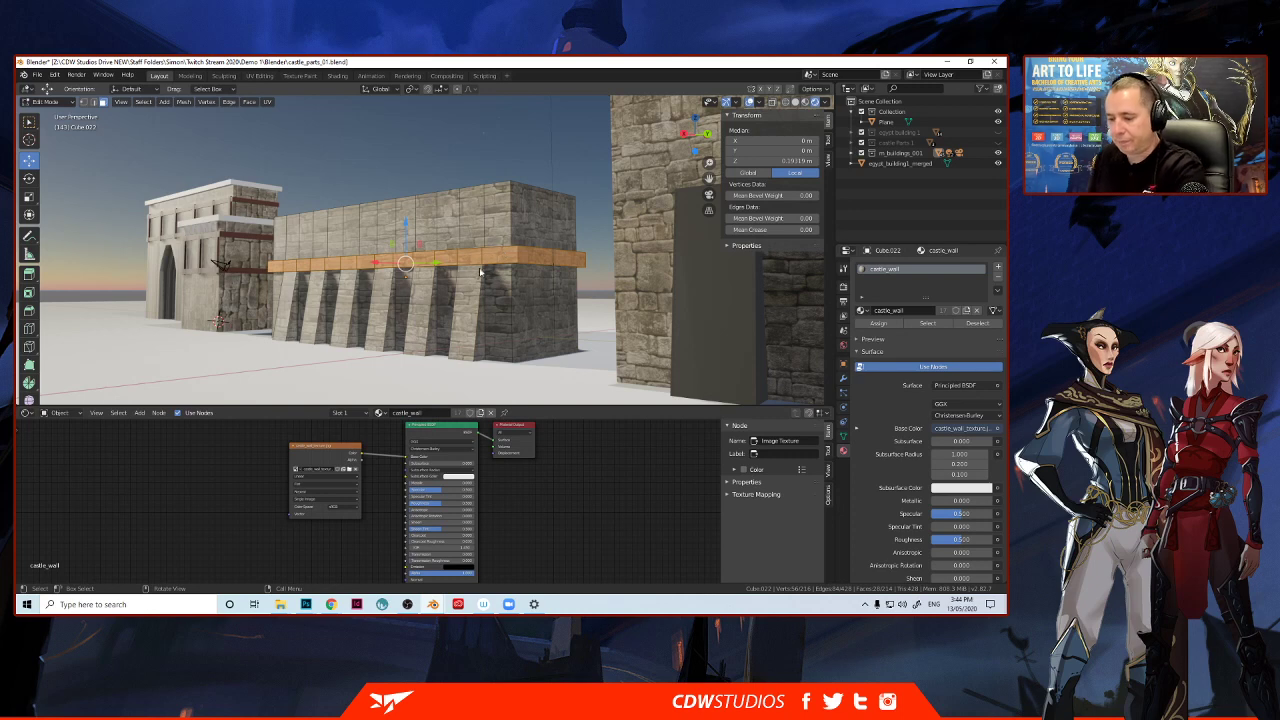
Add the outer faces and one set of side faces of all buttresses along the wall's long side to the selection.
{"action": "left_click", "coordinate": [290, 328], "text": "shift"}
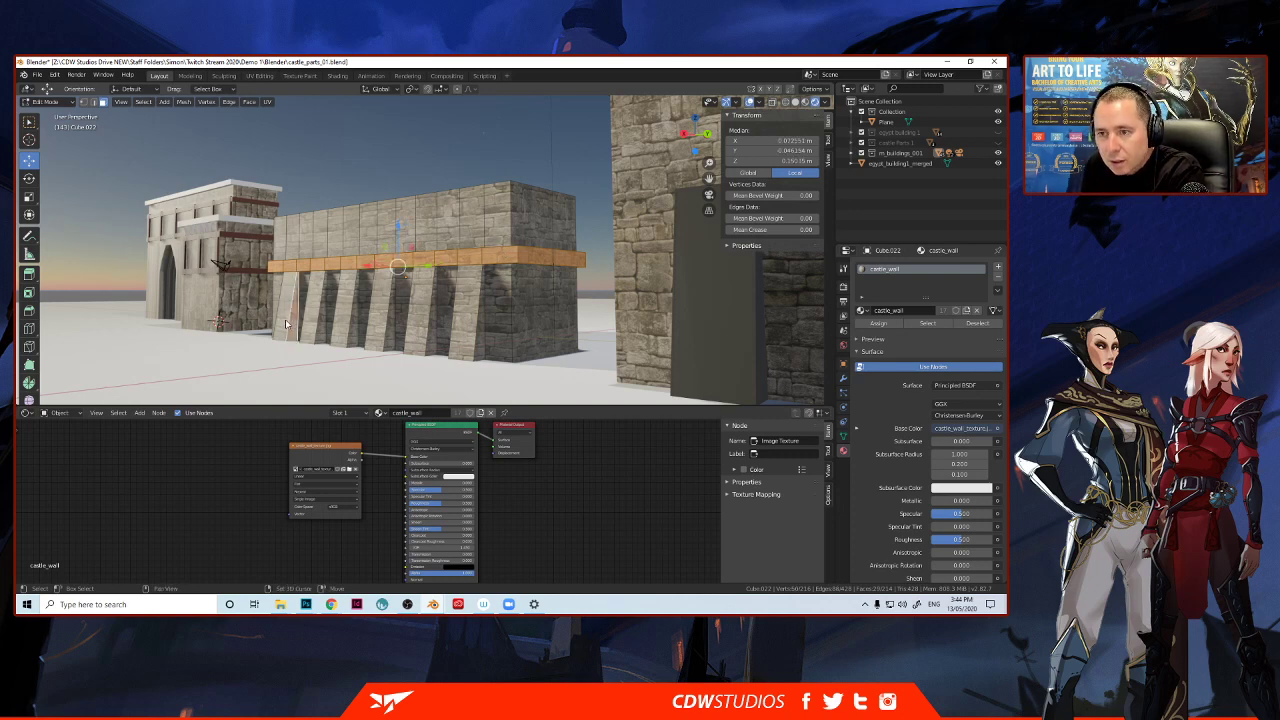
{"action": "left_click", "coordinate": [316, 321], "text": "shift"}
{"action": "left_click", "coordinate": [321, 322], "text": "shift"}
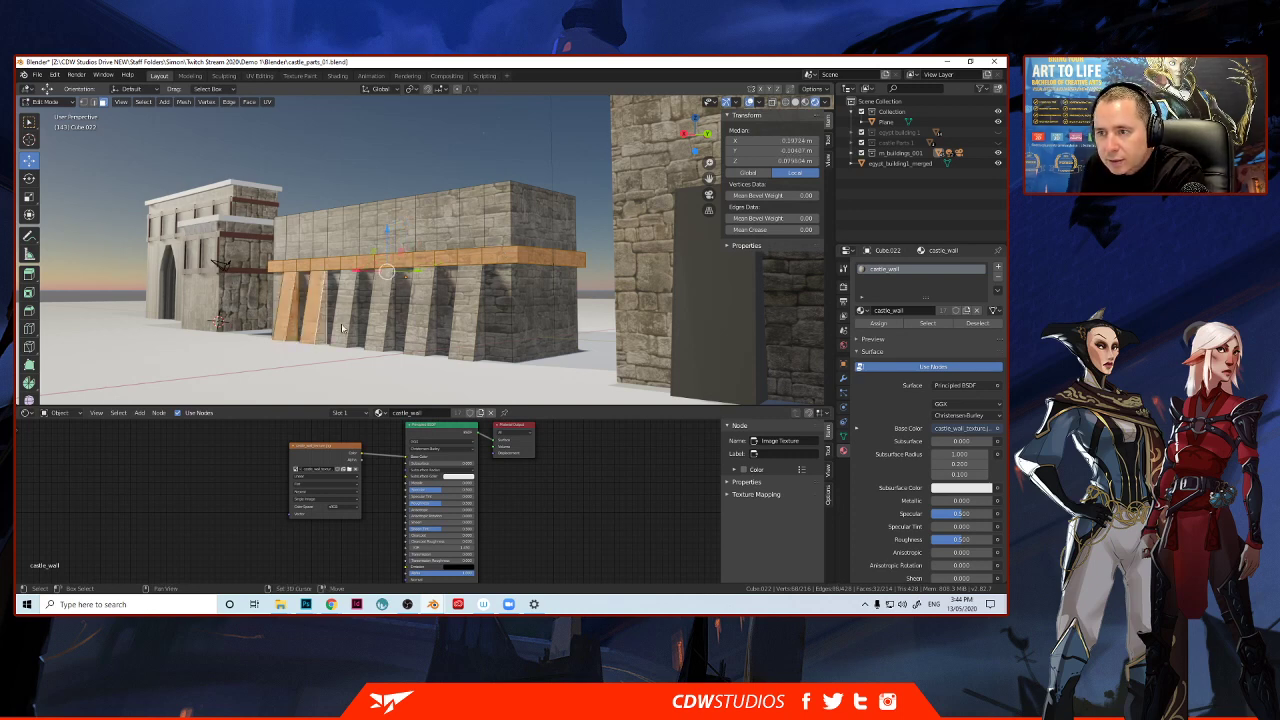
{"action": "left_click", "coordinate": [342, 327], "text": "shift"}
{"action": "left_click", "coordinate": [351, 328], "text": "shift"}
{"action": "left_click", "coordinate": [380, 330], "text": "shift"}
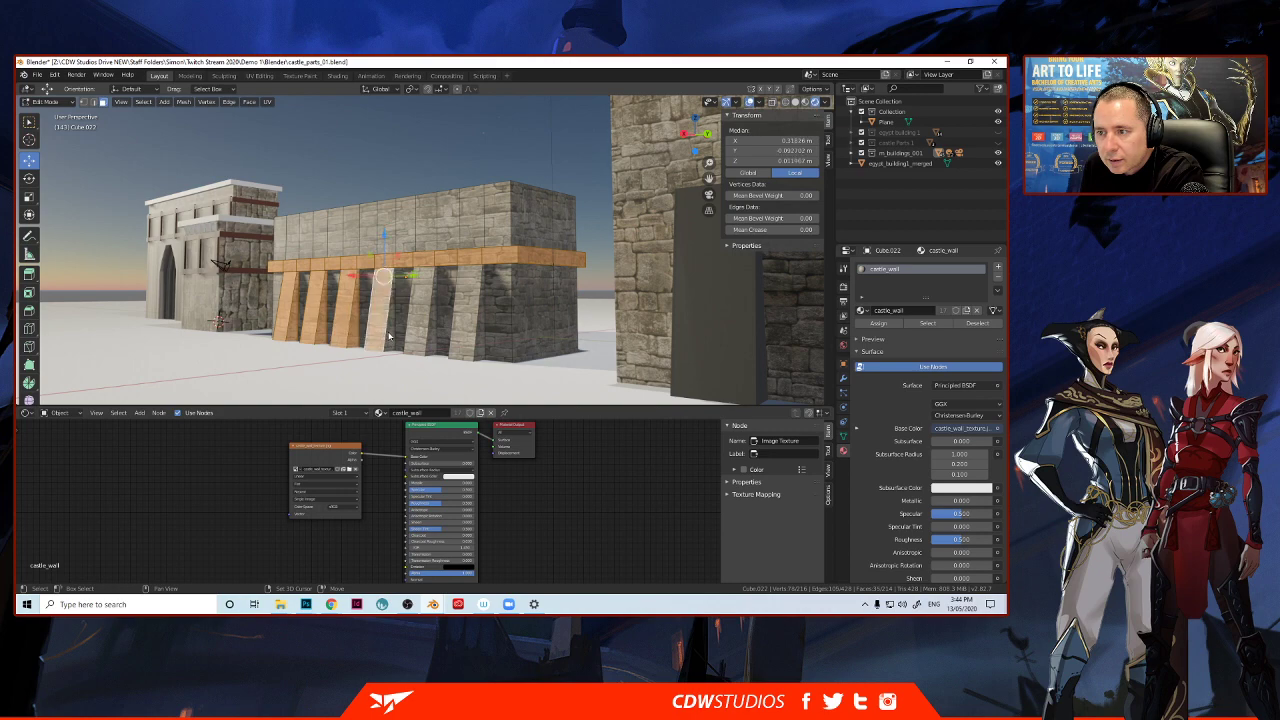
{"action": "left_click", "coordinate": [430, 340], "text": "shift"}
{"action": "left_click", "coordinate": [433, 339], "text": "shift"}
{"action": "left_click", "coordinate": [466, 337], "text": "shift"}
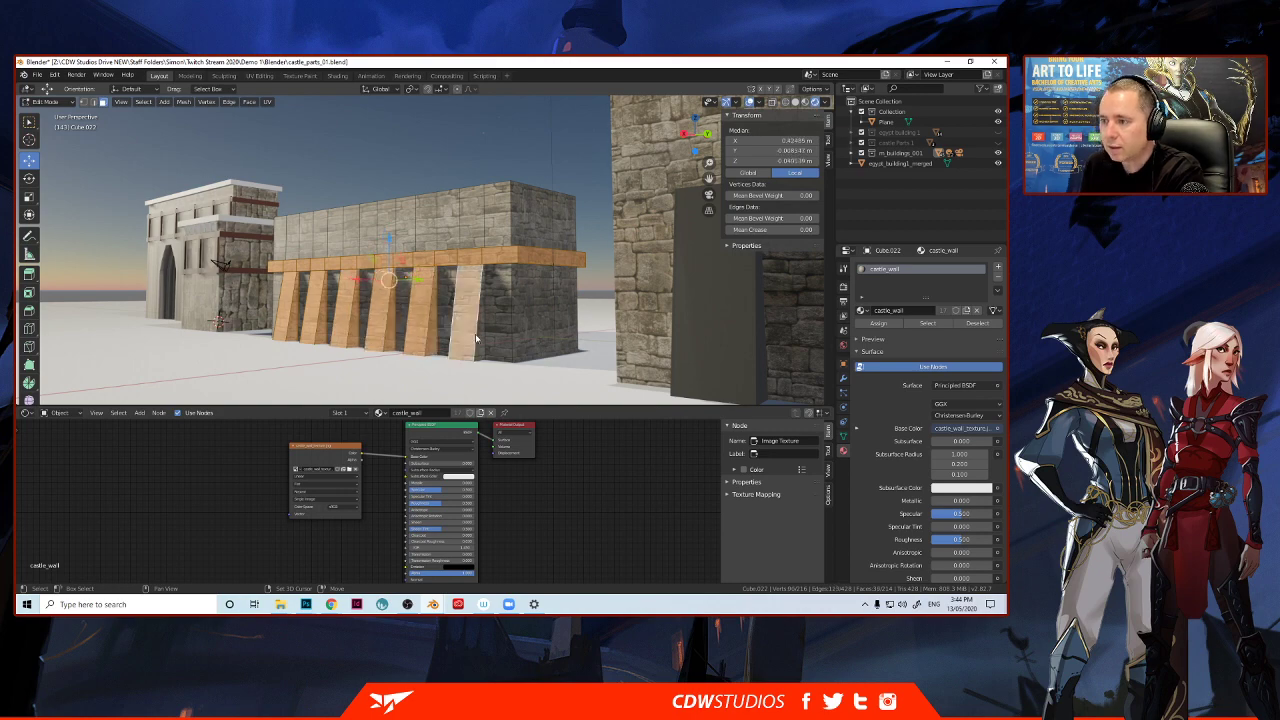
{"action": "left_click", "coordinate": [480, 337], "text": "shift"}
Add the opposite side faces of the same row of wall buttresses to the selection.
{"action": "middle_click_drag", "start_coordinate": [399, 318], "coordinate": [520, 320]}
{"action": "middle_click_drag", "start_coordinate": [376, 344], "coordinate": [392, 292], "text": "shift"}
{"action": "left_click", "coordinate": [405, 302], "text": "shift"}
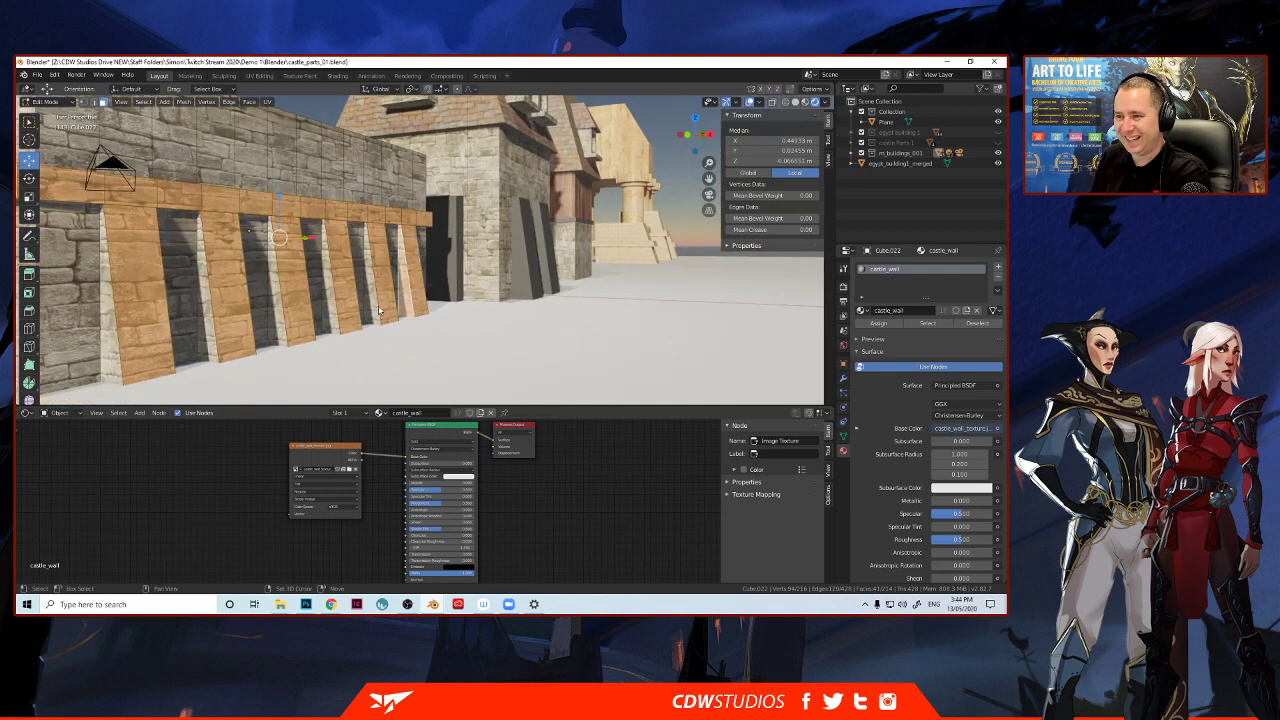
{"action": "left_click", "coordinate": [371, 316], "text": "shift"}
{"action": "left_click", "coordinate": [328, 324], "text": "shift"}
{"action": "left_click", "coordinate": [276, 324], "text": "shift"}
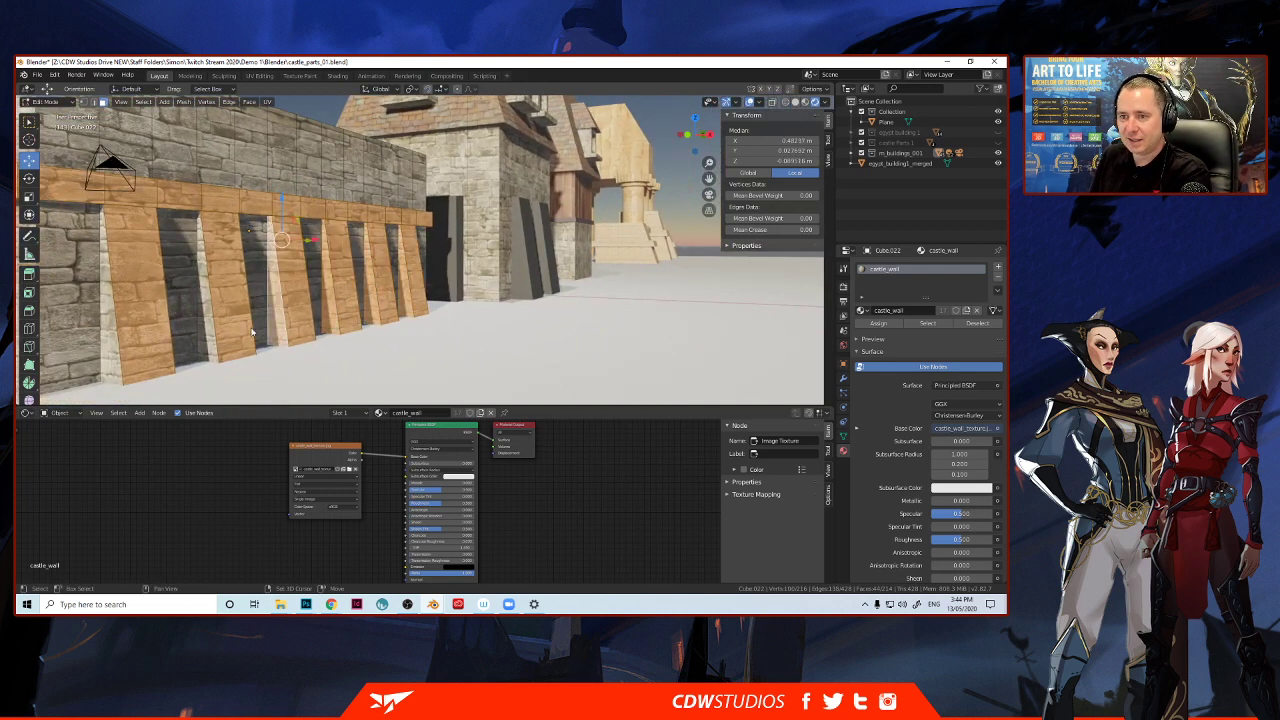
{"action": "left_click", "coordinate": [210, 343], "text": "shift"}
{"action": "left_click", "coordinate": [107, 353], "text": "shift"}
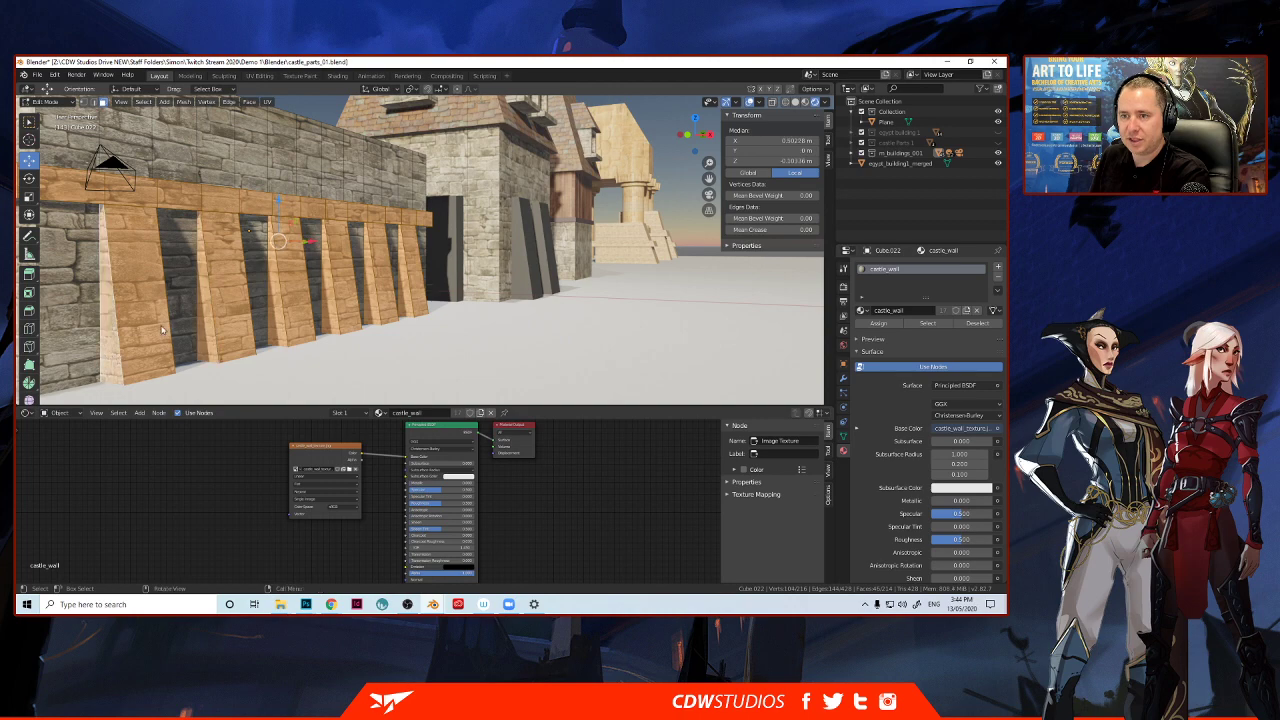
Add the outer faces and one set of side faces of the buttresses on the wall's other long side to the selection.
{"action": "middle_click_drag", "start_coordinate": [163, 329], "coordinate": [320, 288]}
{"action": "left_click", "coordinate": [312, 286], "text": "shift"}
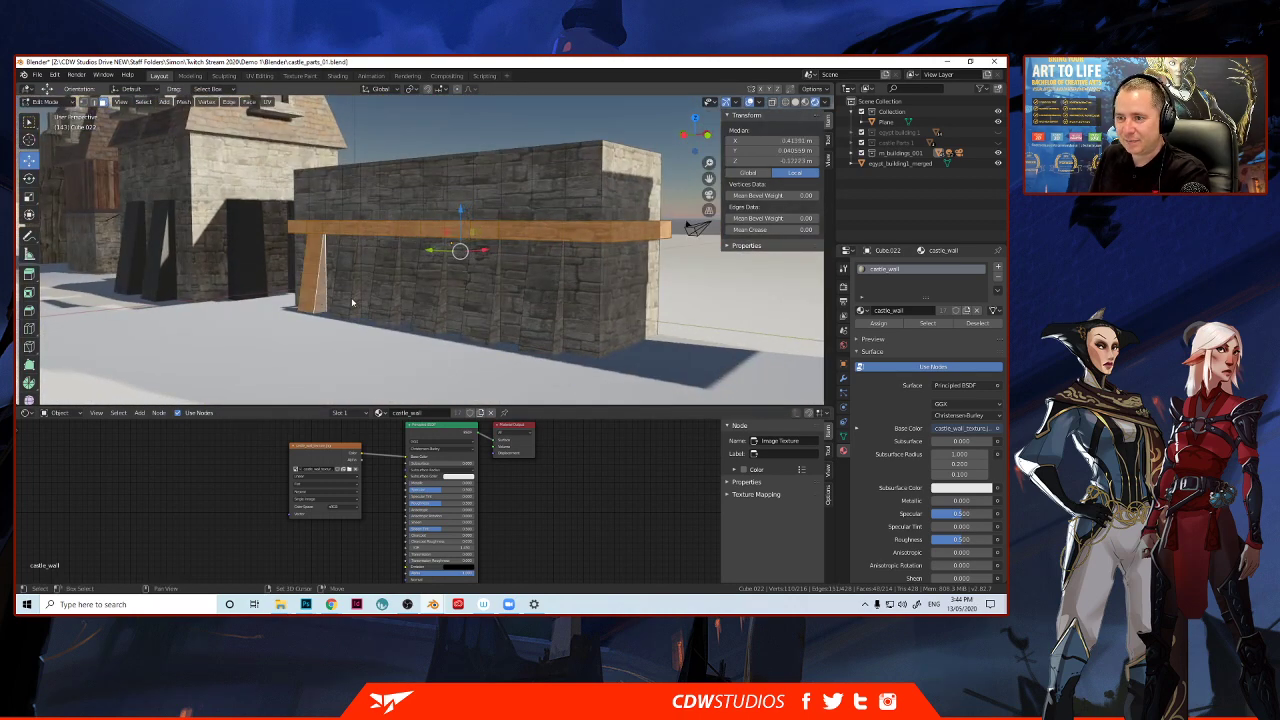
{"action": "left_click", "coordinate": [350, 297], "text": "shift"}
{"action": "left_click", "coordinate": [390, 308], "text": "shift"}
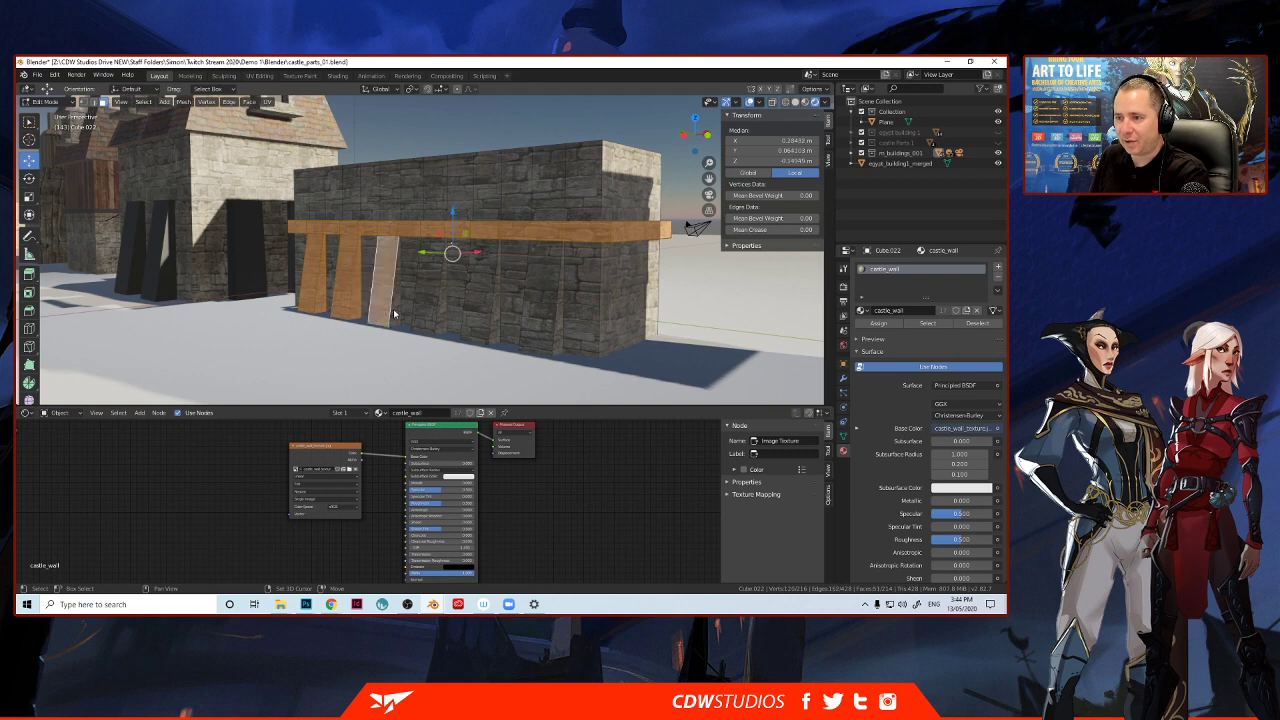
{"action": "left_click", "coordinate": [428, 314], "text": "shift"}
{"action": "left_click", "coordinate": [443, 316], "text": "shift"}
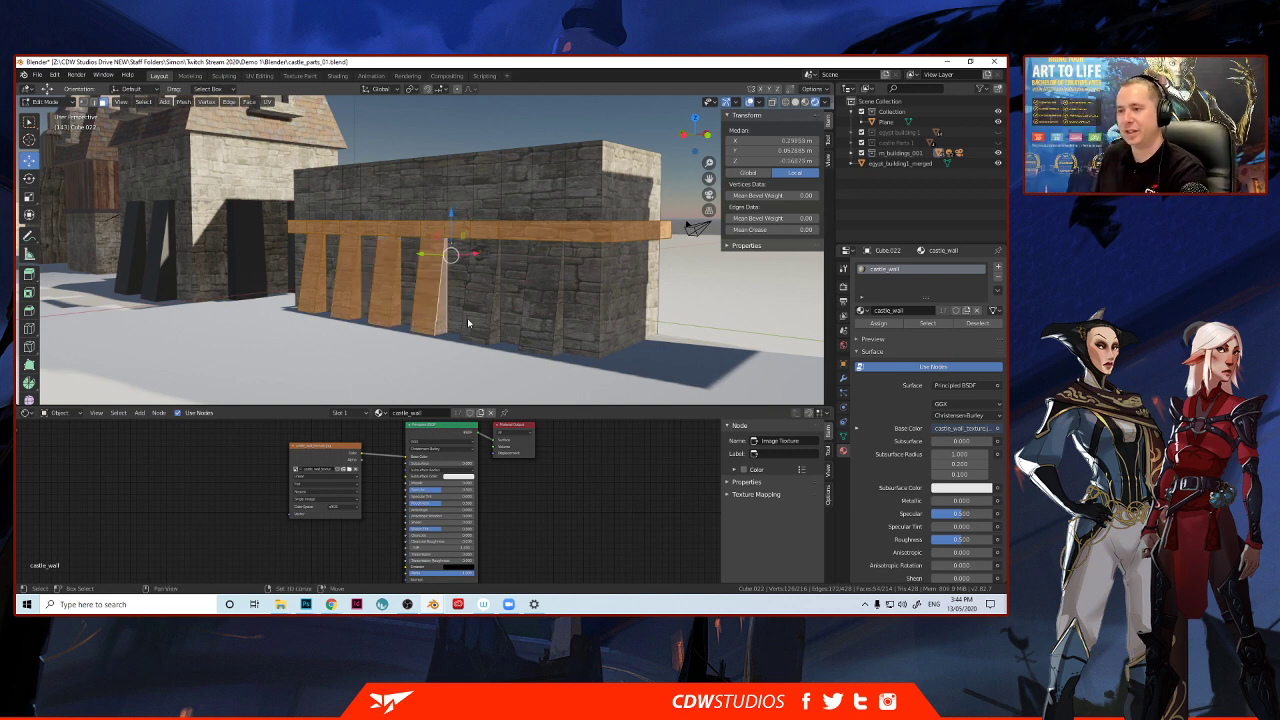
{"action": "left_click", "coordinate": [480, 310], "text": "shift"}
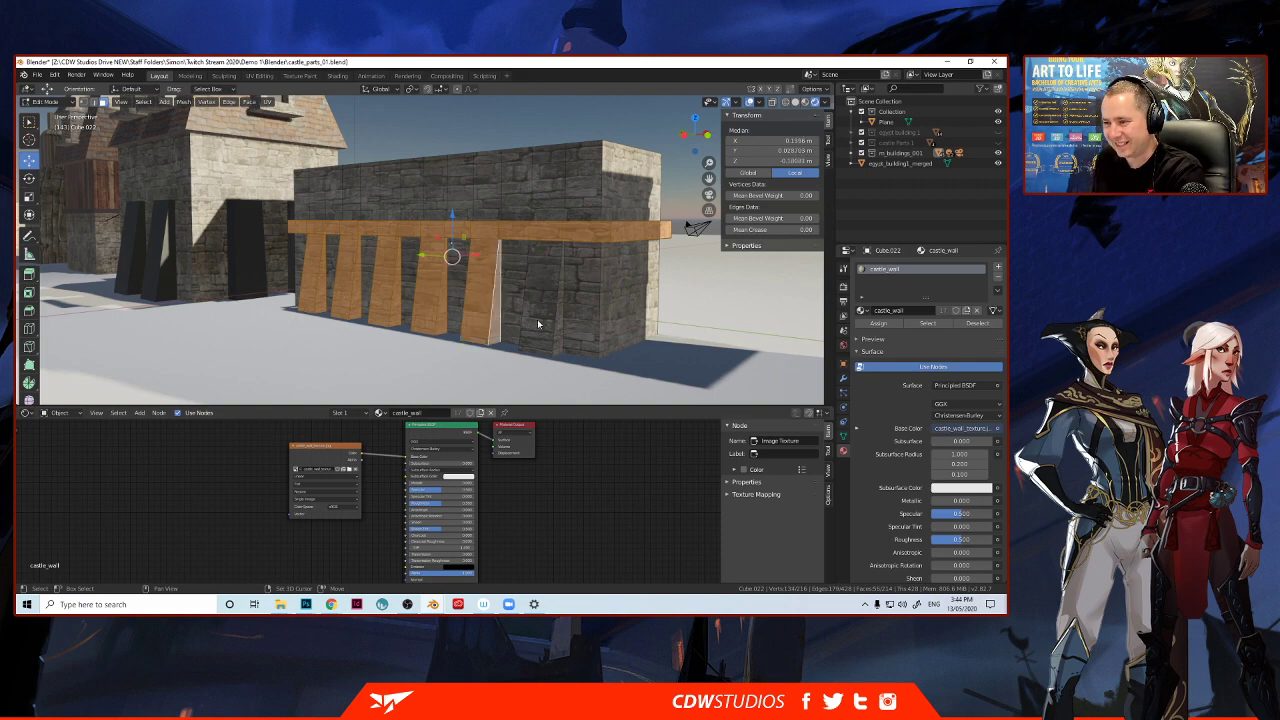
{"action": "left_click", "coordinate": [537, 319], "text": "shift"}
{"action": "left_click", "coordinate": [556, 331], "text": "shift"}
Add the remaining opposite side faces of the buttresses on this second long side to the selection.
{"action": "middle_click_drag", "start_coordinate": [543, 331], "coordinate": [634, 338]}
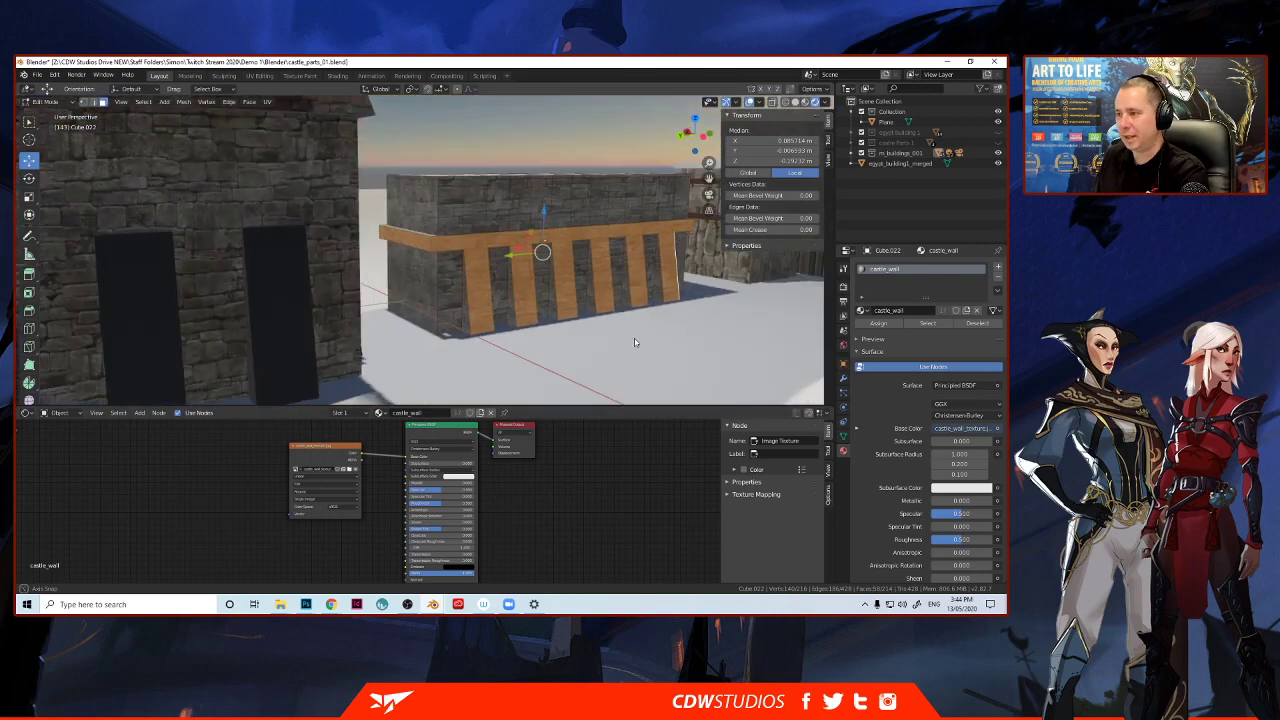
{"action": "left_click", "coordinate": [467, 315], "text": "shift"}
{"action": "left_click", "coordinate": [511, 316]}
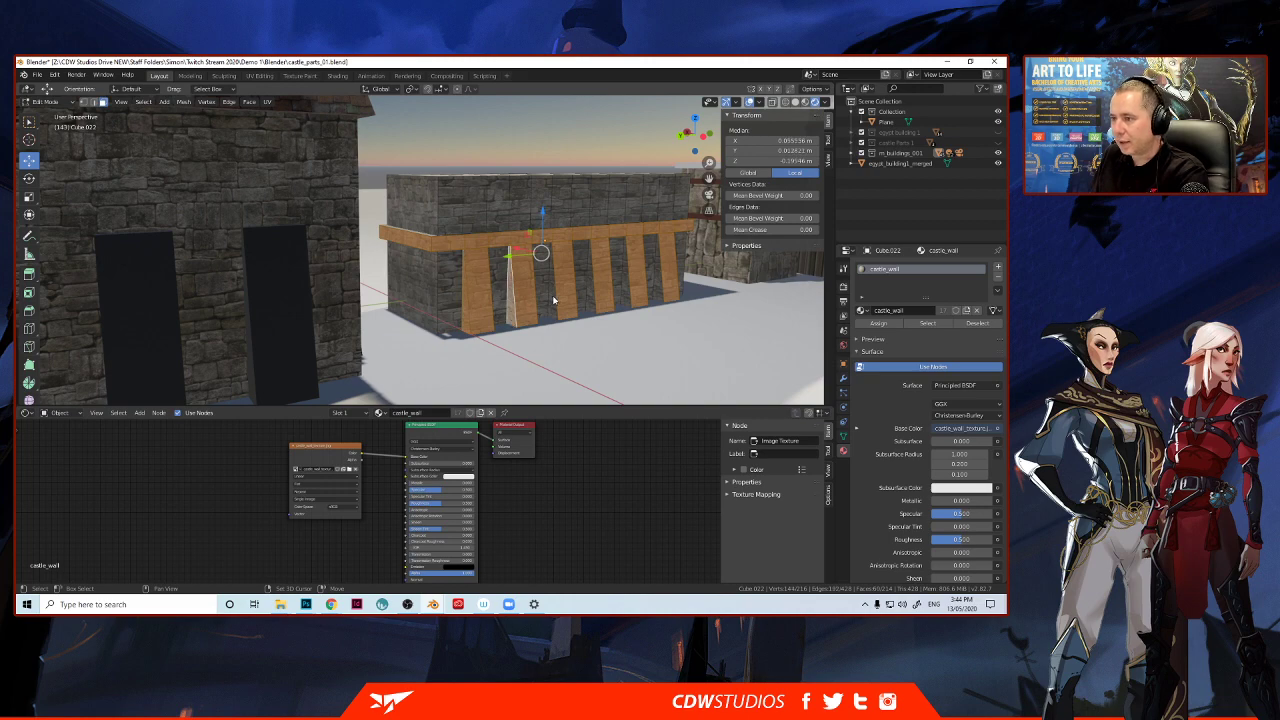
{"action": "left_click", "coordinate": [554, 295]}
{"action": "left_click", "coordinate": [592, 295]}
{"action": "left_click", "coordinate": [629, 296], "text": "shift"}
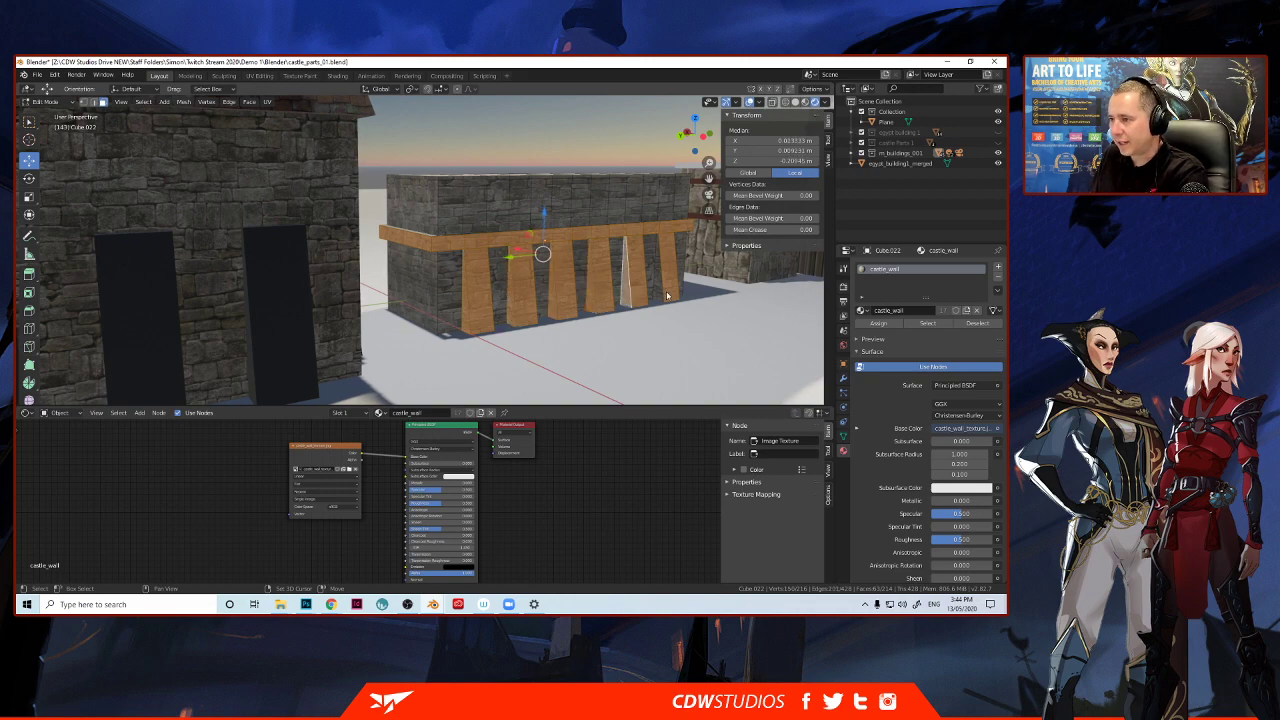
Add a second material slot to the low wall and give it the existing Material.009.
{"action": "middle_click_drag", "start_coordinate": [658, 293], "coordinate": [361, 256]}
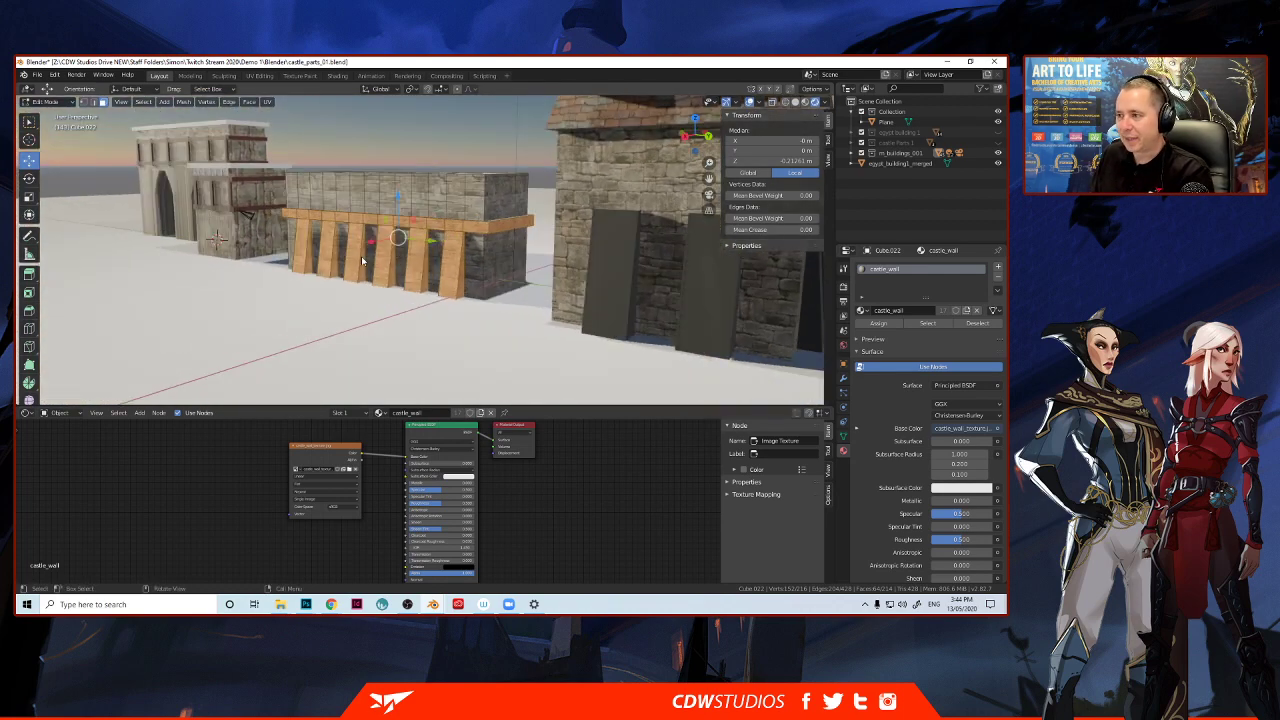
{"action": "left_click", "coordinate": [997, 270]}
{"action": "left_click", "coordinate": [862, 332]}
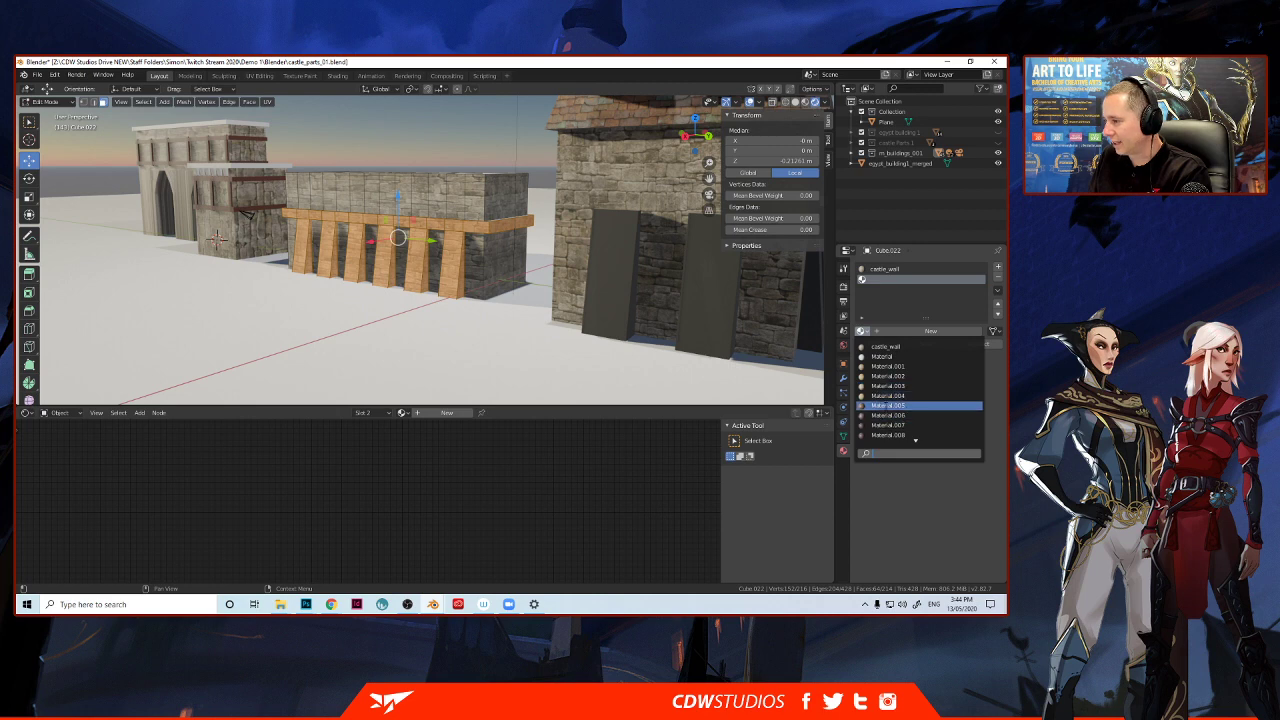
{"action": "left_click", "coordinate": [914, 436]}
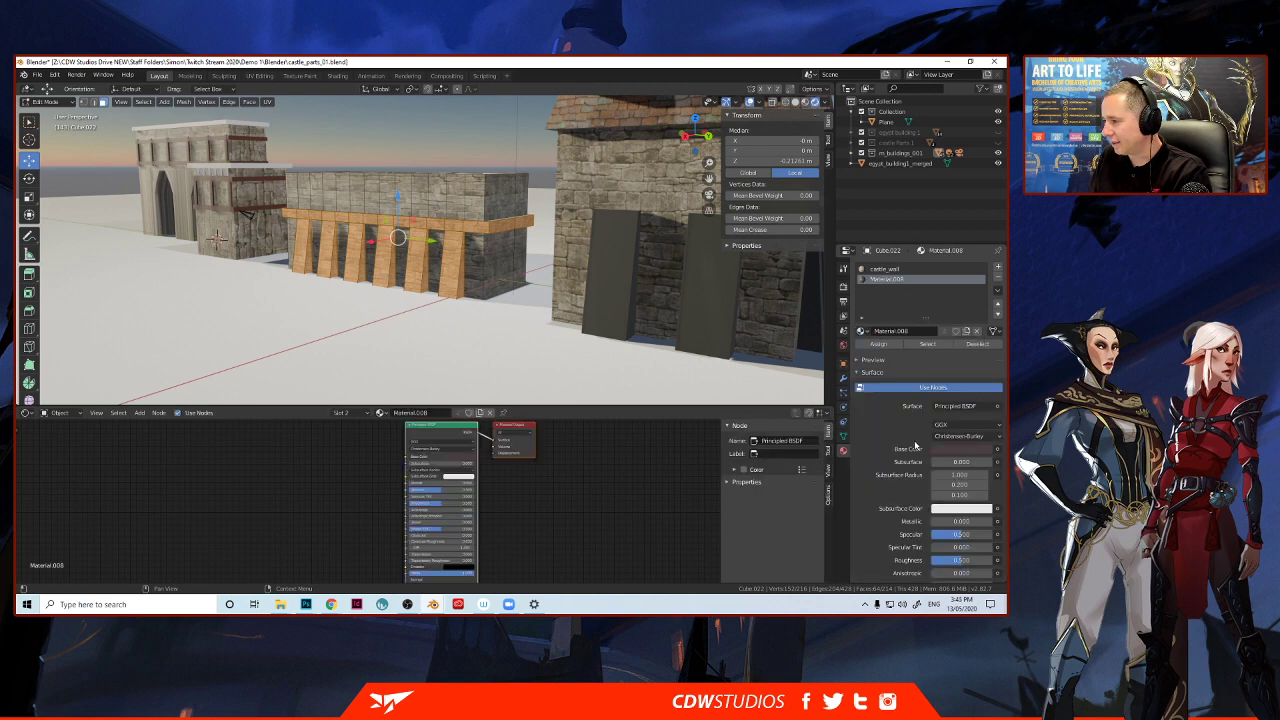
{"action": "left_click", "coordinate": [910, 331]}
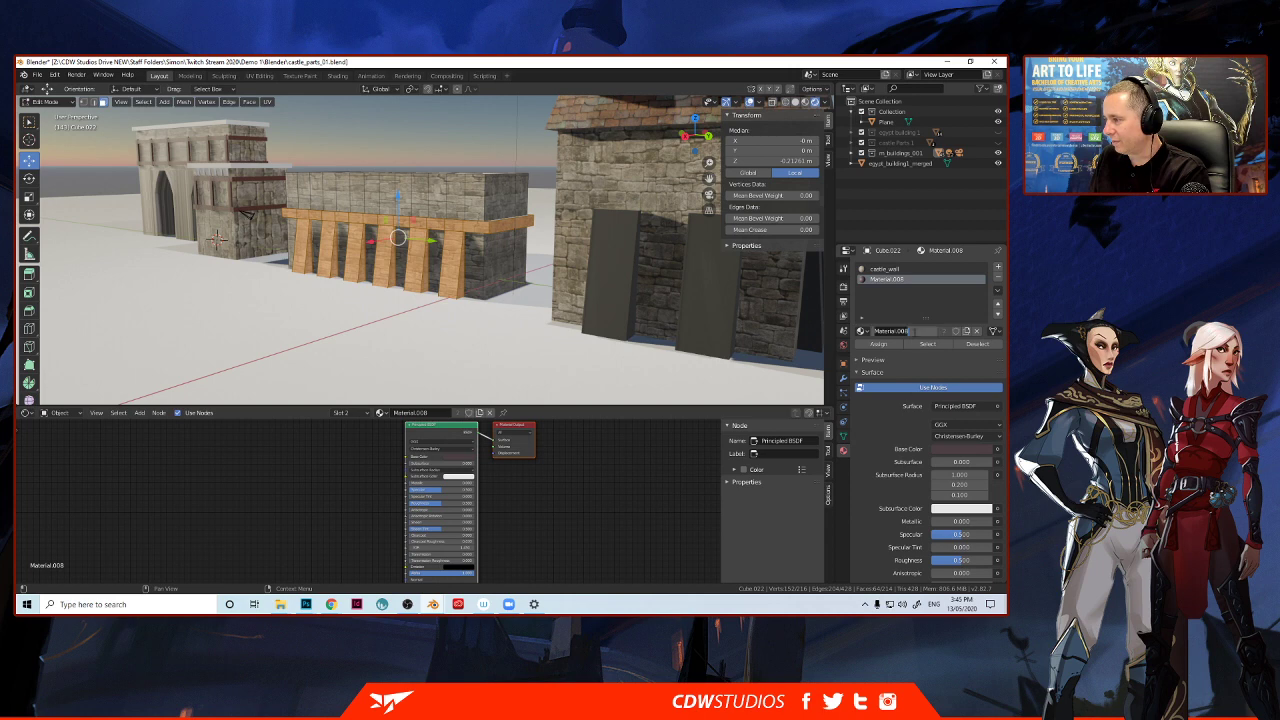
{"action": "left_click", "coordinate": [862, 332]}
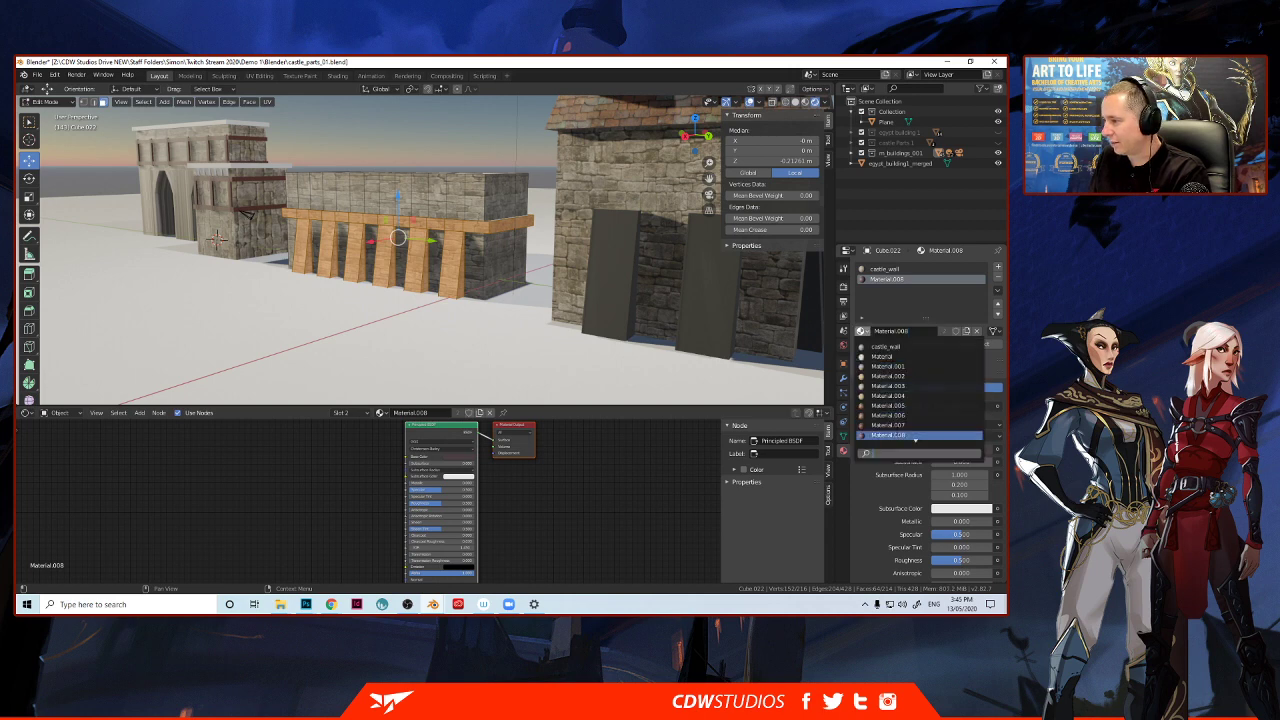
{"action": "scroll", "coordinate": [914, 440], "scroll_direction": "down", "scroll_amount": 2}
{"action": "left_click", "coordinate": [898, 426]}
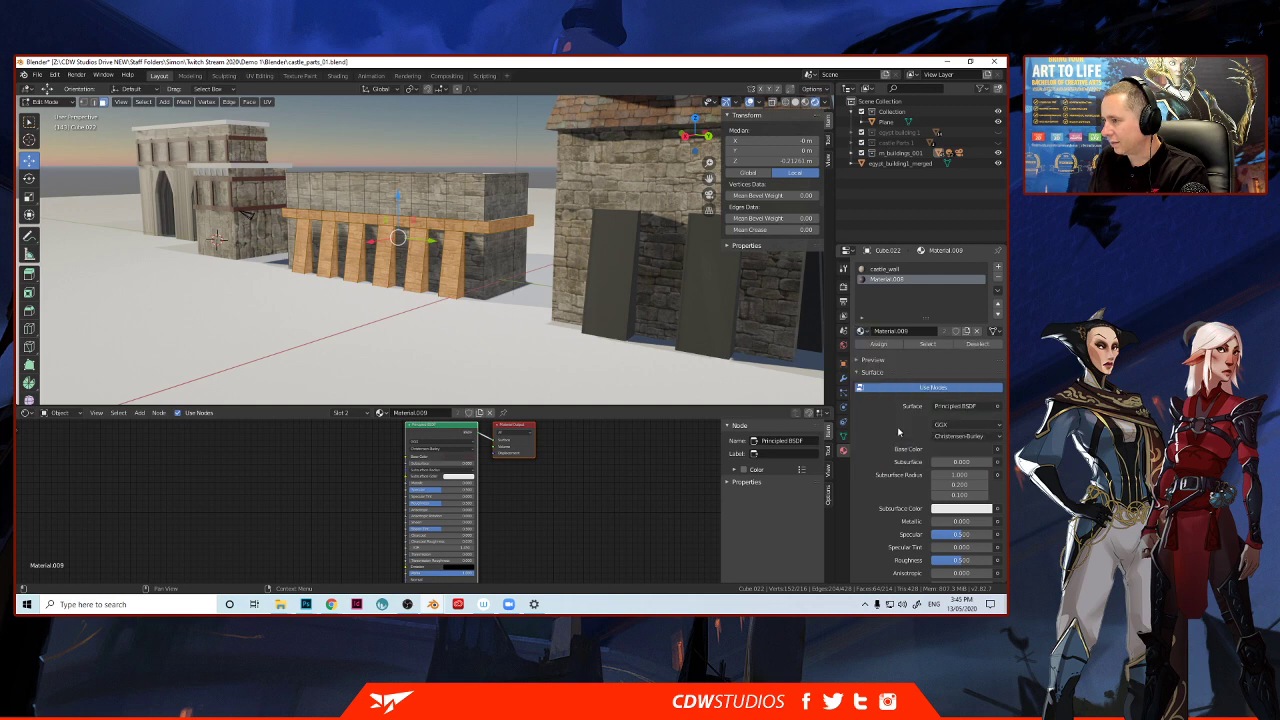
Assign Material.009 to the selected ledge and buttress faces, clear the selection and return to Object Mode.
{"action": "left_click", "coordinate": [878, 343]}
{"action": "key", "text": "alt+a"}
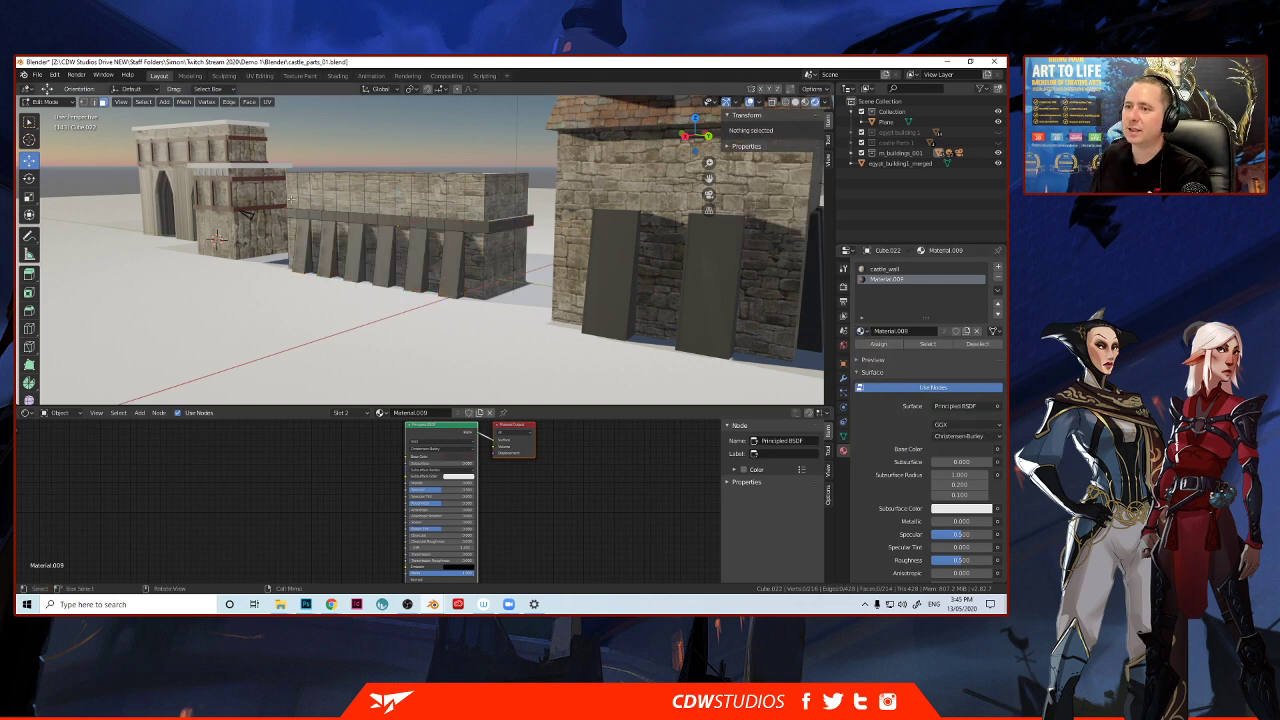
{"action": "scroll", "coordinate": [284, 218], "scroll_direction": "down", "scroll_amount": 3}
{"action": "mouse_move", "coordinate": [284, 218]}
{"action": "middle_mouse_down"}
{"action": "mouse_move", "coordinate": [313, 218]}
{"action": "mouse_move", "coordinate": [292, 209]}
{"action": "middle_mouse_up"}
{"action": "key", "text": "Tab"}
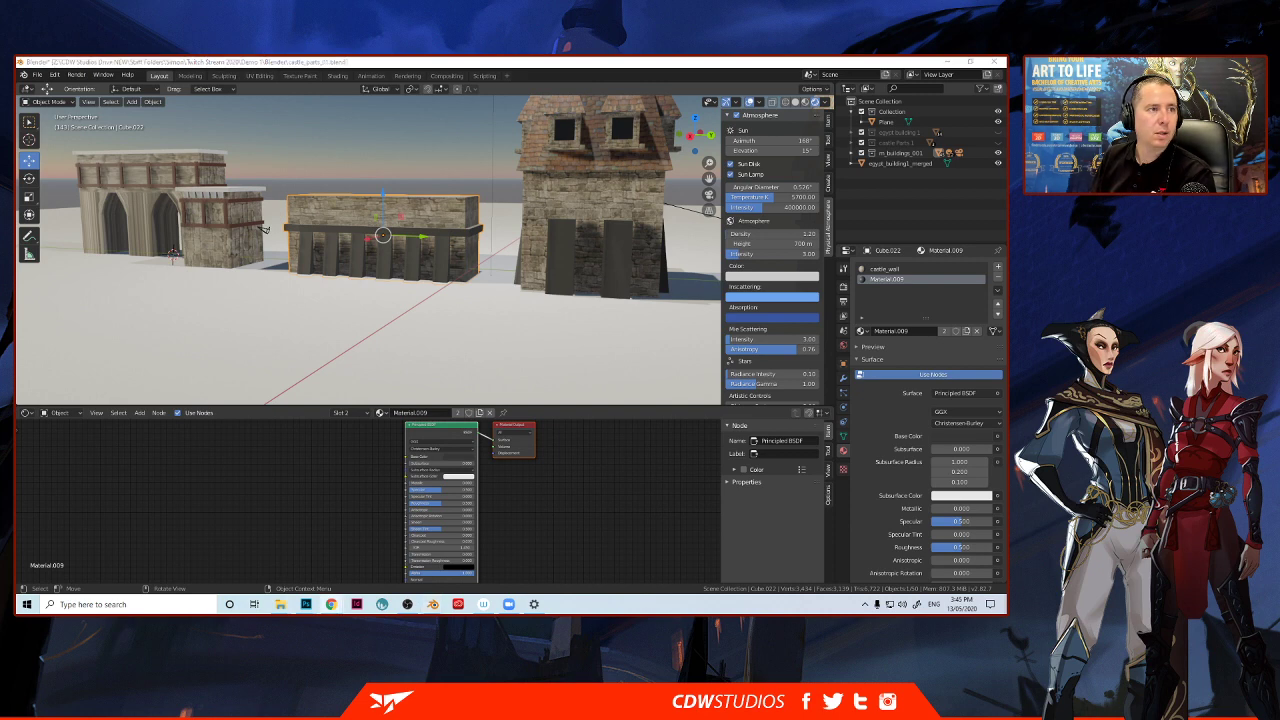
Apply the existing Material.009 to the flat slab on top of the small banded stone block.
{"action": "left_click", "coordinate": [285, 178]}
{"action": "middle_click_drag", "start_coordinate": [333, 208], "coordinate": [281, 215]}
{"action": "scroll", "coordinate": [281, 215], "scroll_direction": "up", "scroll_amount": 1}
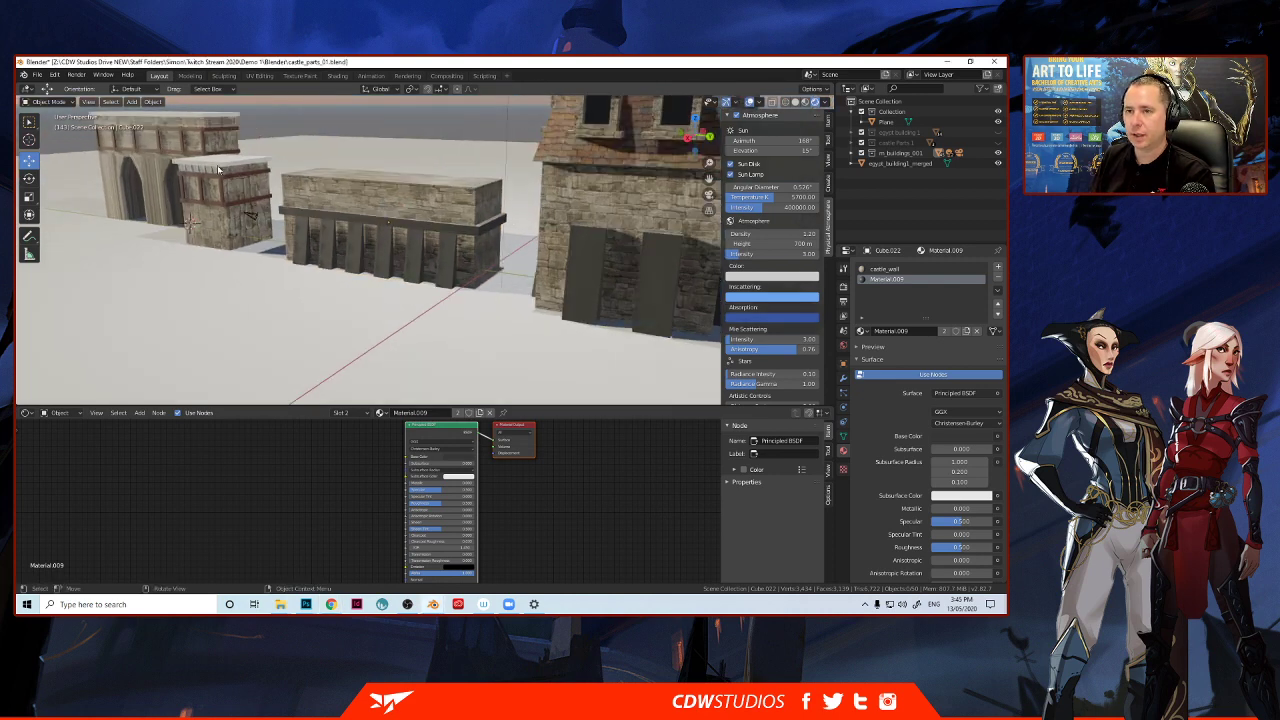
{"action": "left_click", "coordinate": [218, 170]}
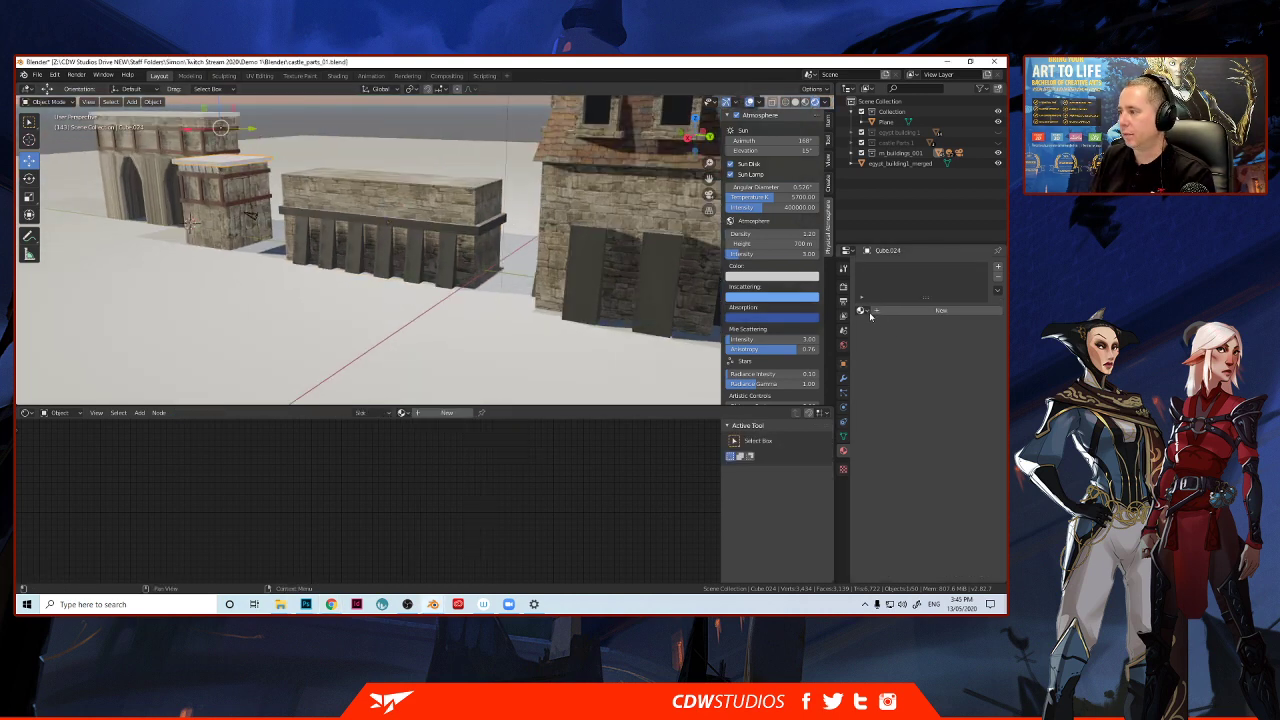
{"action": "left_click", "coordinate": [861, 310]}
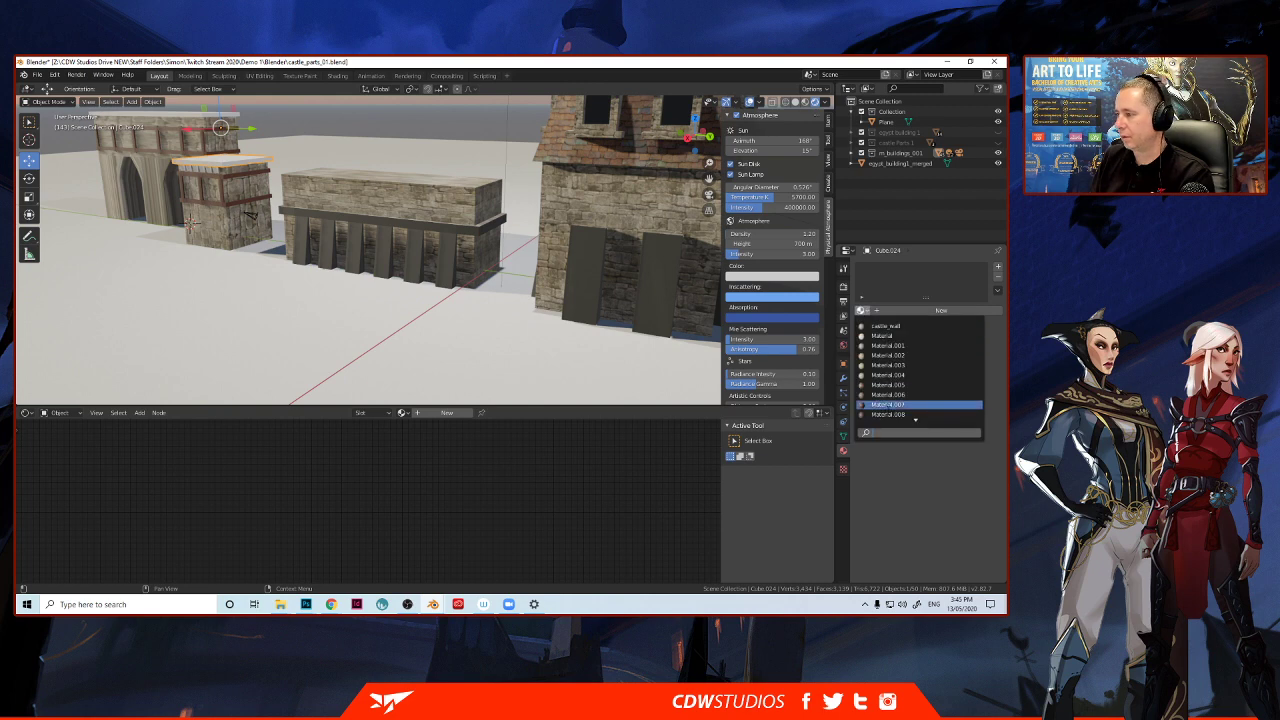
{"action": "scroll", "coordinate": [889, 414], "scroll_direction": "down", "scroll_amount": 1}
{"action": "left_click", "coordinate": [890, 415]}
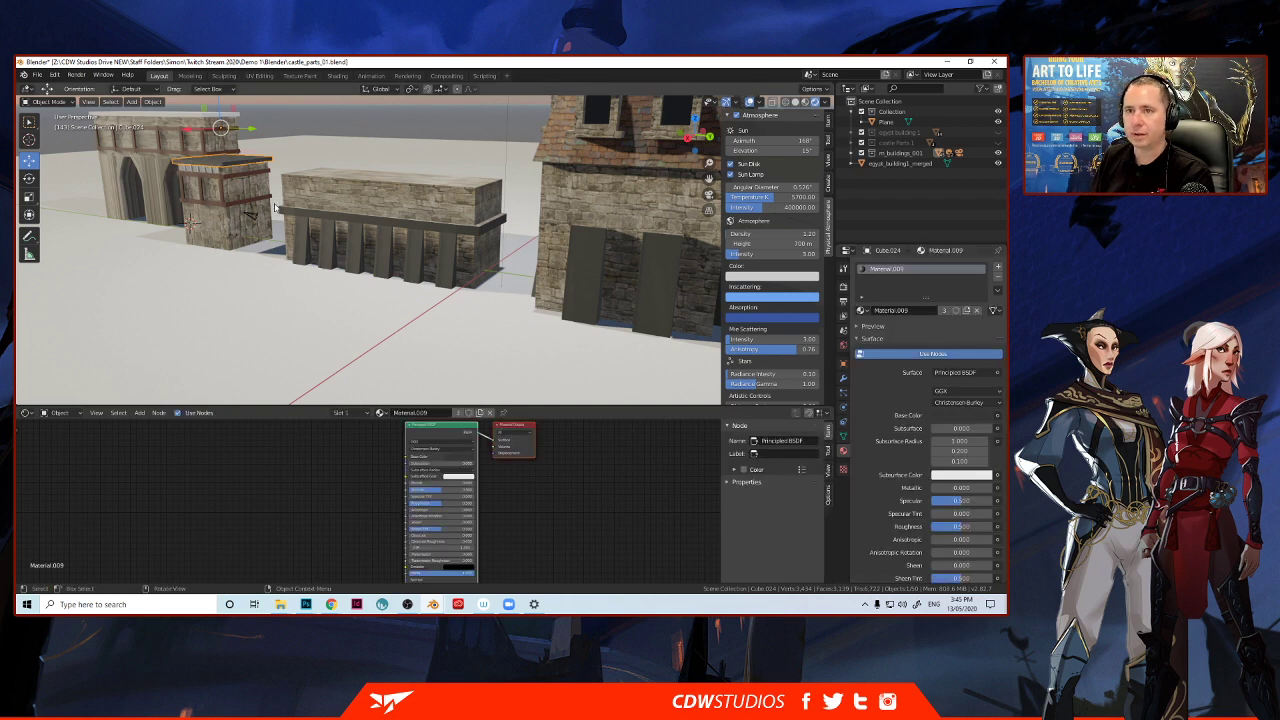
{"action": "left_click", "coordinate": [204, 224]}
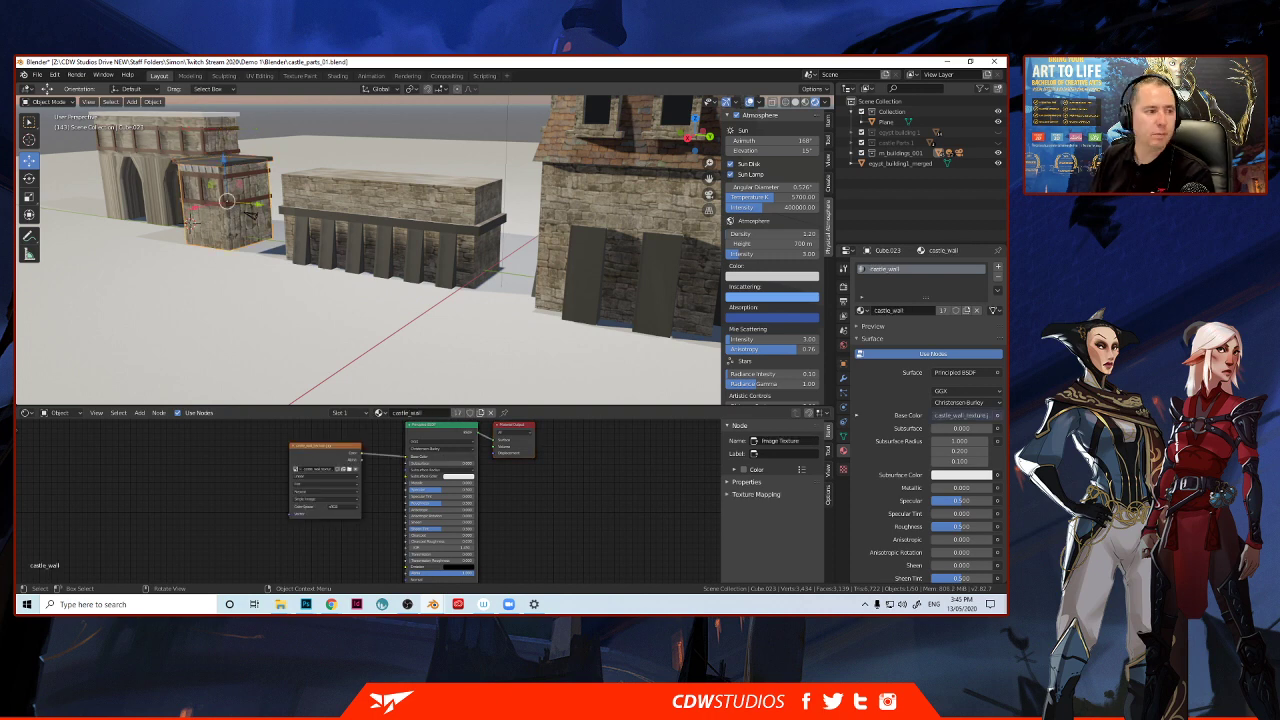
{"action": "key", "text": "alt+Tab"}
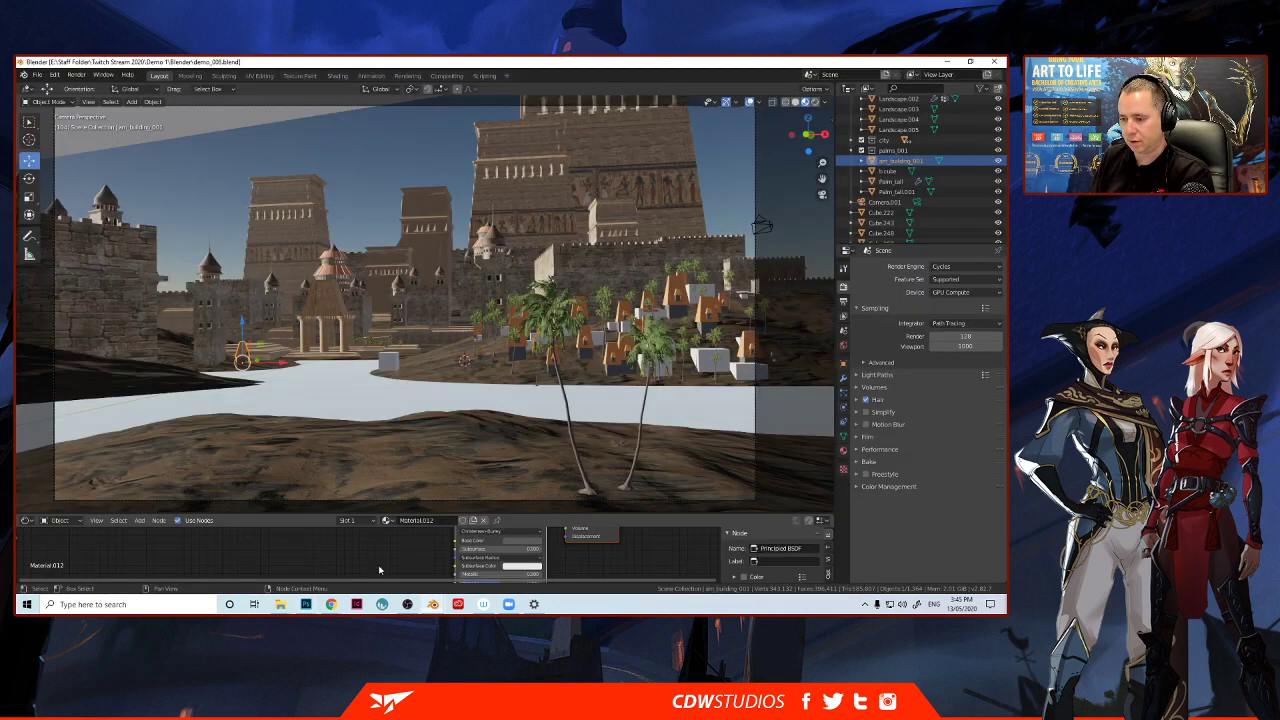
{"action": "left_click", "coordinate": [433, 604]}
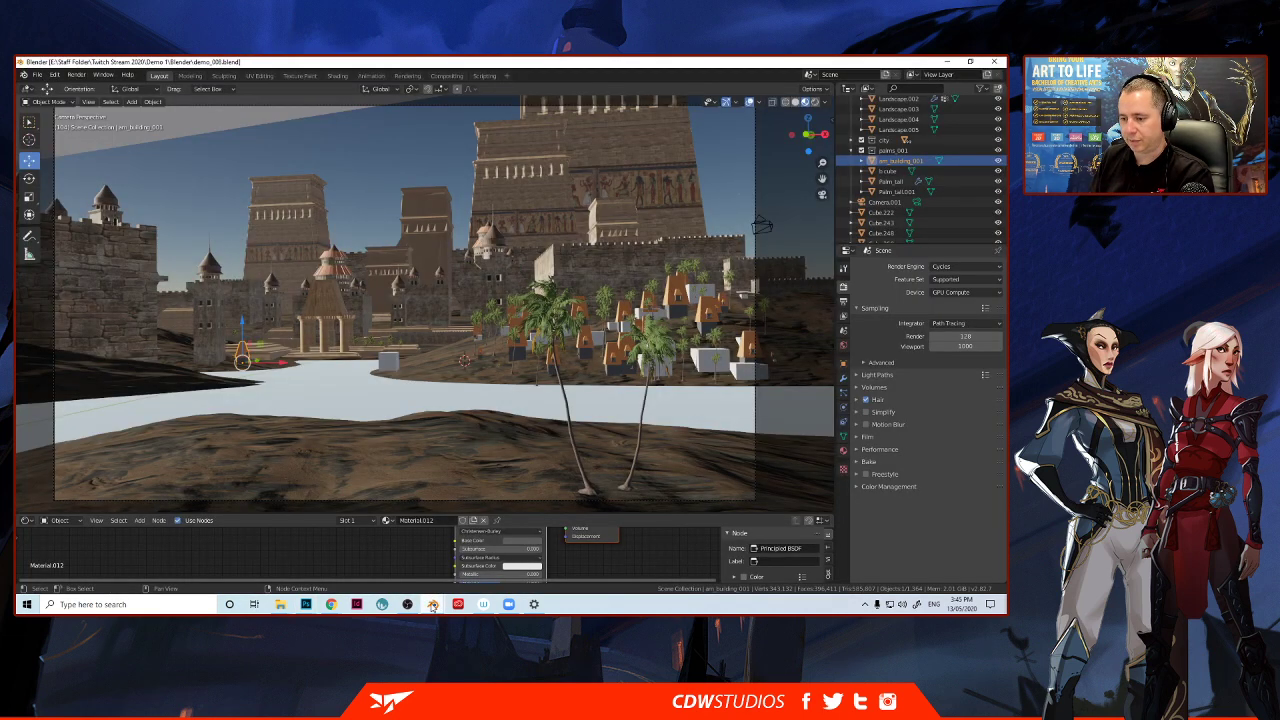
{"action": "mouse_move", "coordinate": [433, 604]}
{"action": "left_click", "coordinate": [494, 551]}
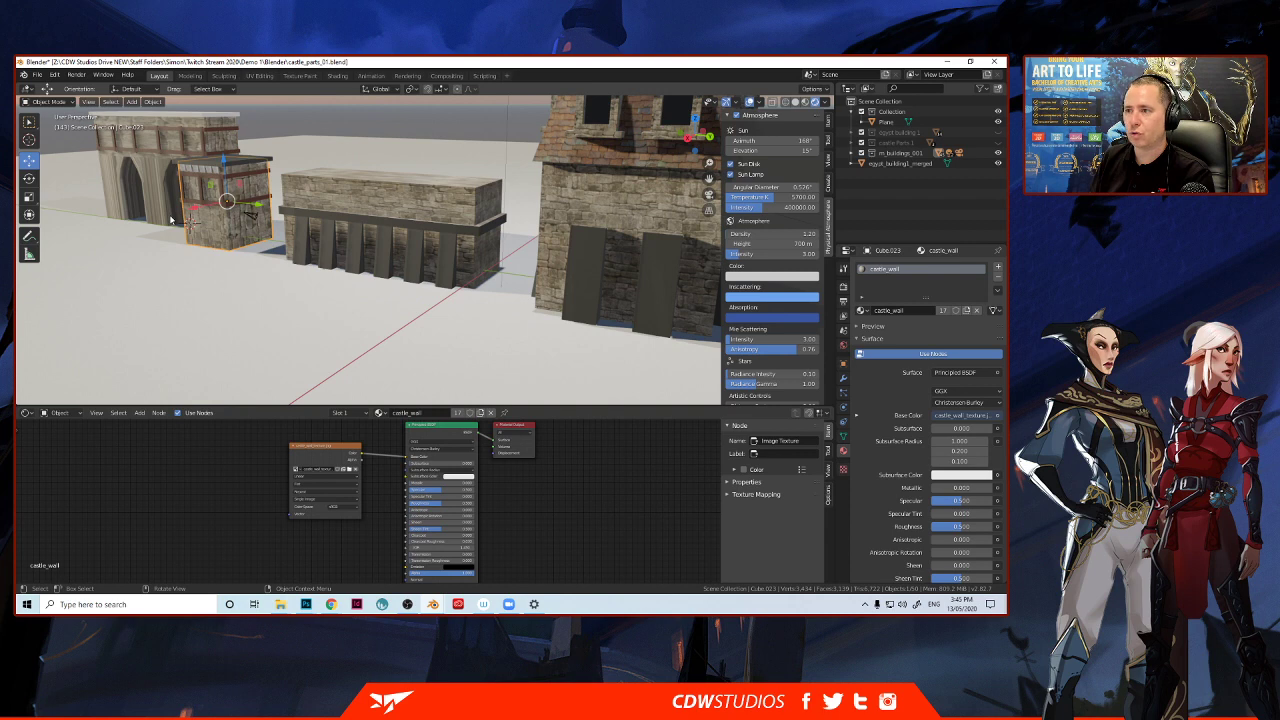
Make a linked duplicate of the small block's dark top slab and move it along Y onto the low buttressed wall.
{"action": "scroll", "coordinate": [170, 219], "scroll_direction": "down", "scroll_amount": 2}
{"action": "scroll", "coordinate": [170, 219], "scroll_direction": "up", "scroll_amount": 2}
{"action": "middle_click_drag", "start_coordinate": [170, 219], "coordinate": [201, 229]}
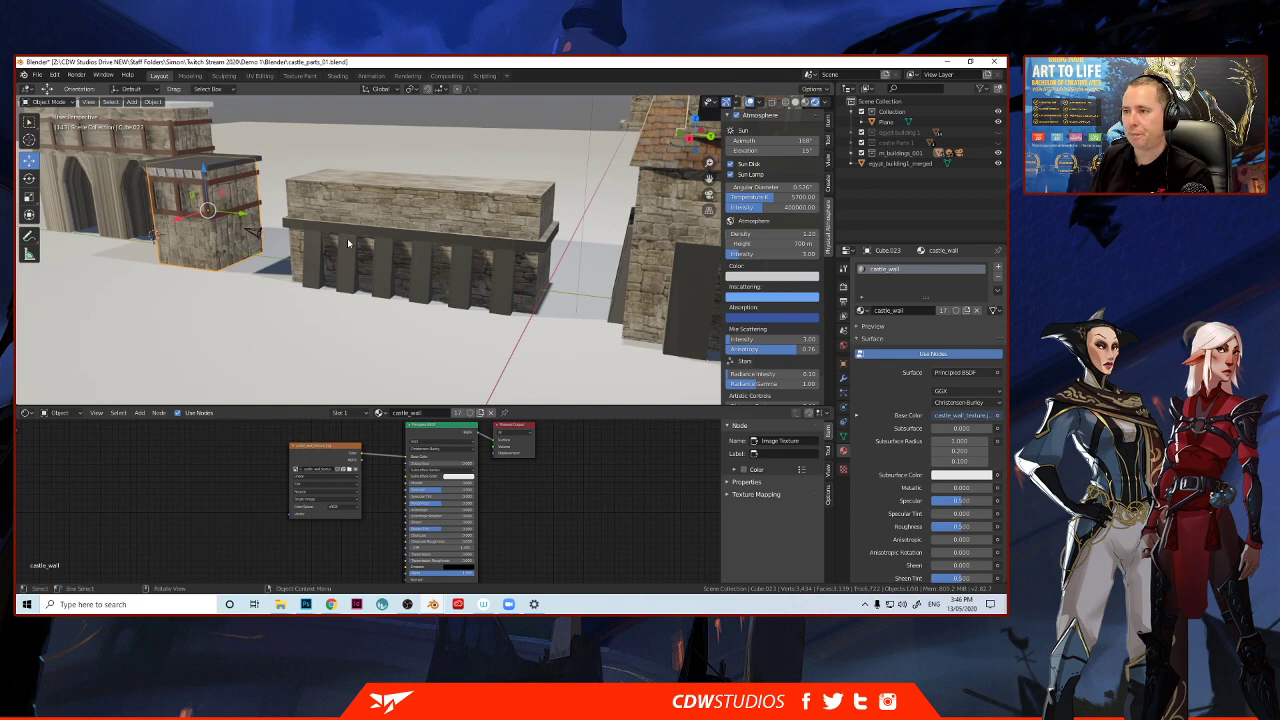
{"action": "middle_click_drag", "start_coordinate": [214, 222], "coordinate": [258, 222], "text": "shift"}
{"action": "scroll", "coordinate": [241, 232], "scroll_direction": "down", "scroll_amount": 3}
{"action": "scroll", "coordinate": [243, 232], "scroll_direction": "up", "scroll_amount": 2}
{"action": "left_click", "coordinate": [77, 181]}
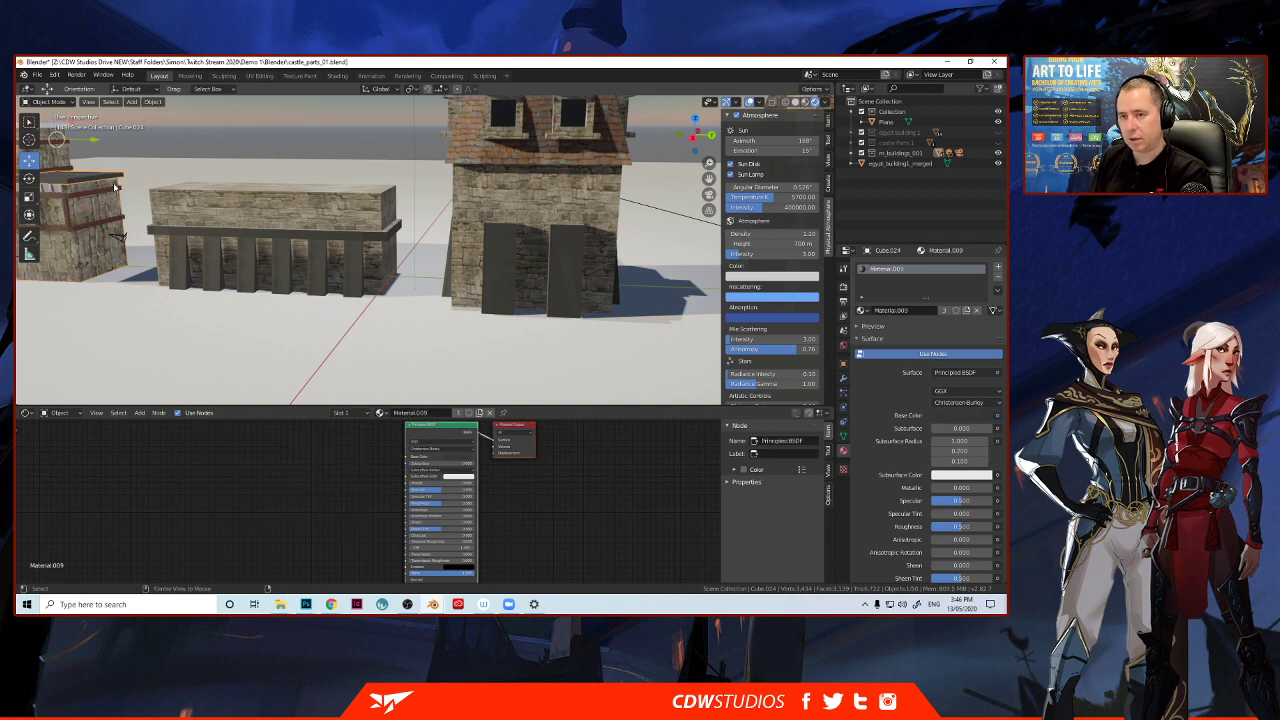
{"action": "key", "text": "alt+d"}
{"action": "right_click", "coordinate": [115, 187]}
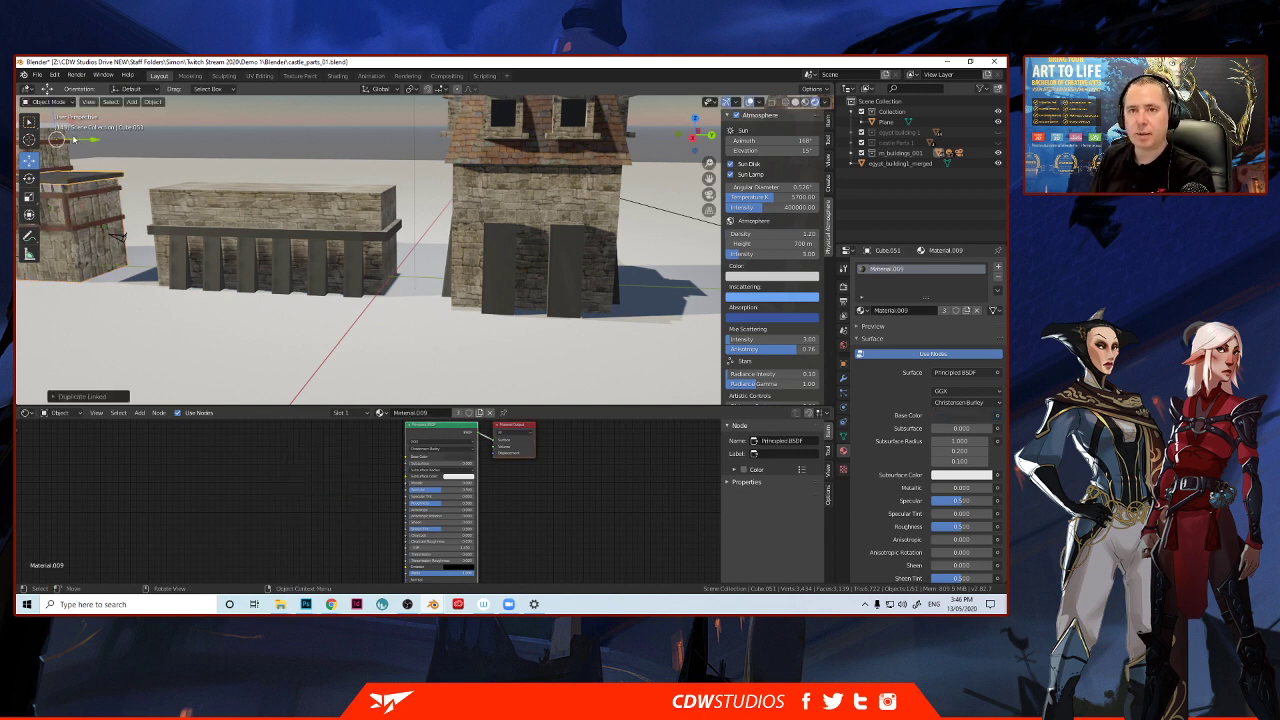
{"action": "left_click_drag", "start_coordinate": [85, 142], "coordinate": [288, 142]}
{"action": "middle_click_drag", "start_coordinate": [240, 155], "coordinate": [272, 211]}
{"action": "scroll", "coordinate": [222, 223], "scroll_direction": "down", "scroll_amount": 2}
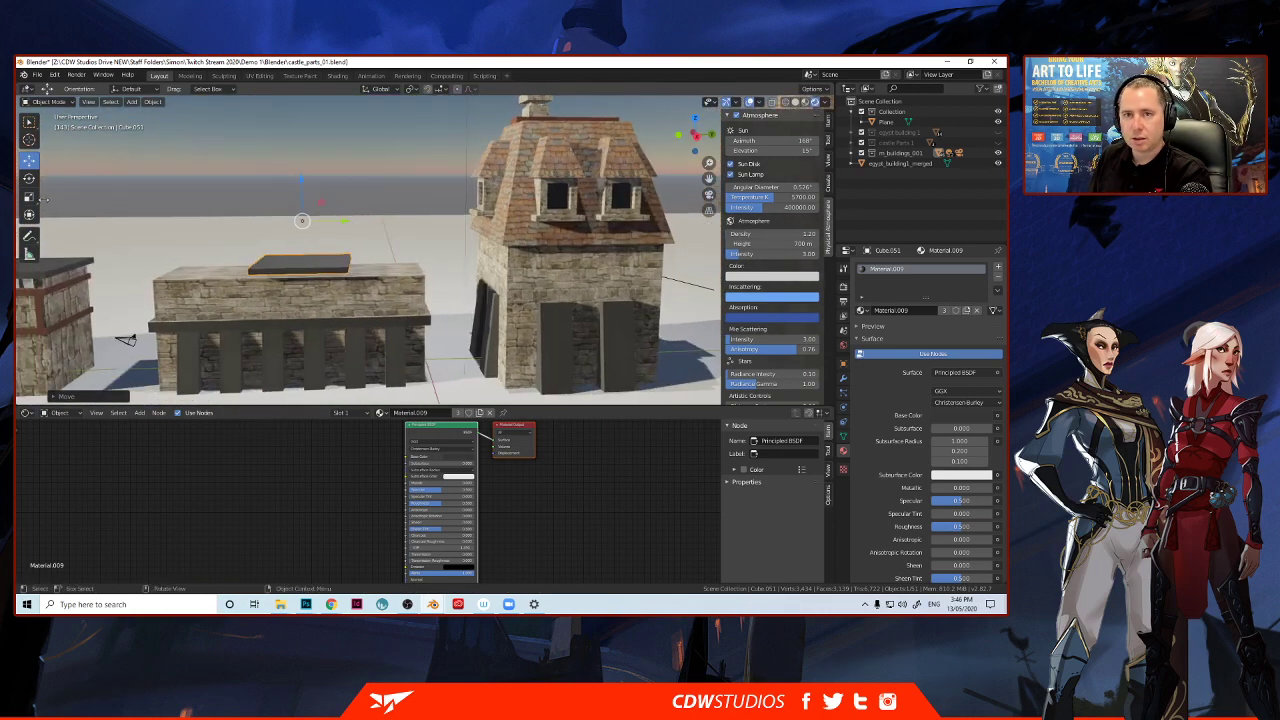
Set the duplicated slab's origin to its center of mass (volume) and stretch the slab to span the low wall's length.
{"action": "left_click", "coordinate": [30, 197]}
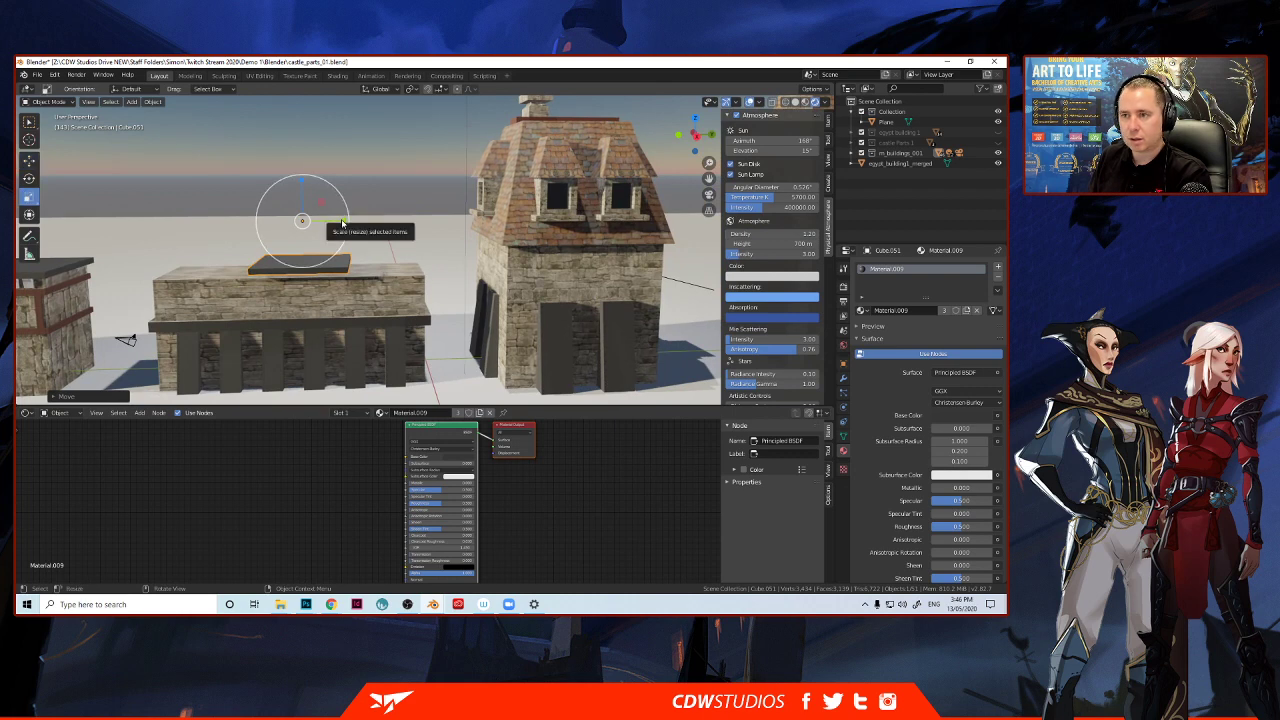
{"action": "right_click", "coordinate": [307, 264]}
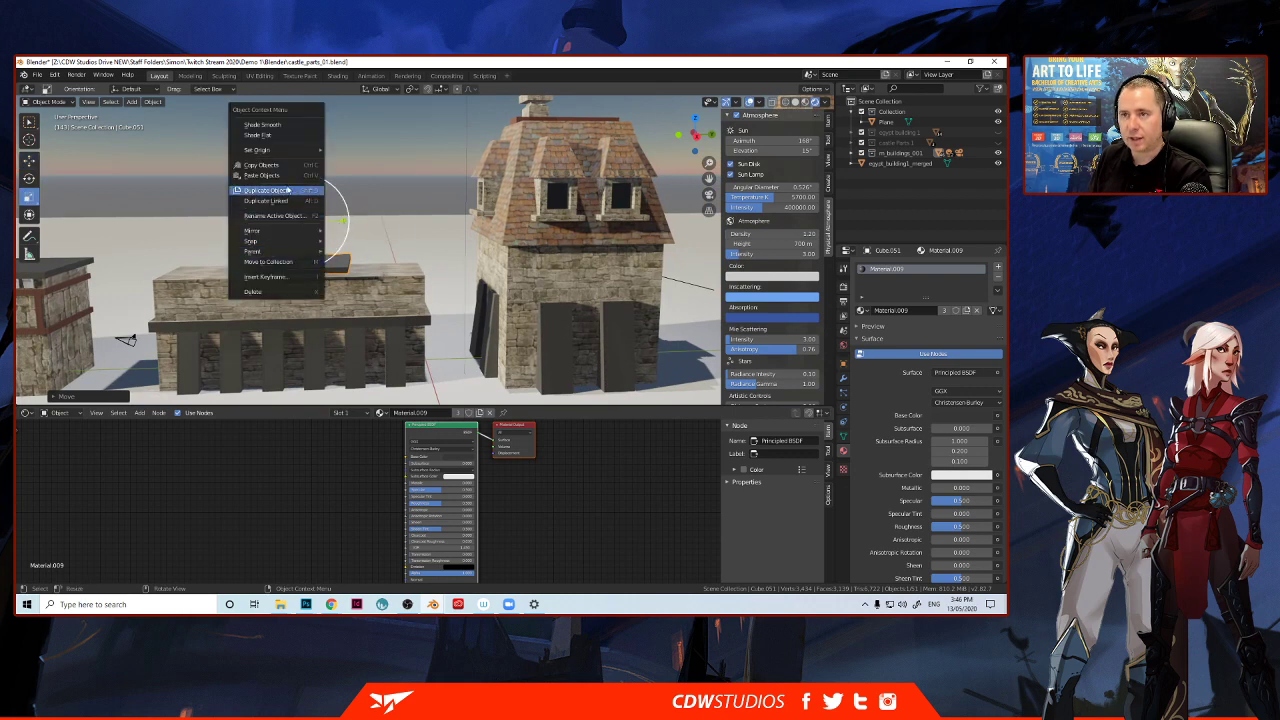
{"action": "mouse_move", "coordinate": [300, 150]}
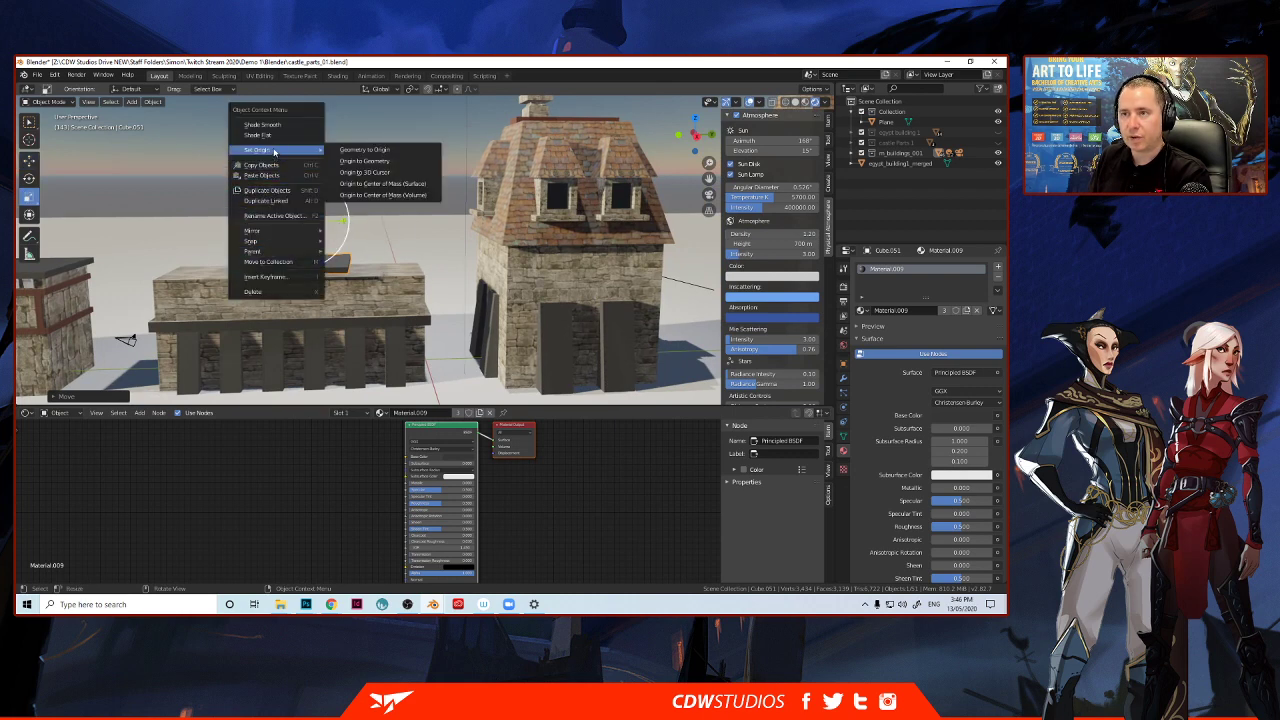
{"action": "left_click", "coordinate": [400, 193]}
{"action": "left_click_drag", "start_coordinate": [349, 267], "coordinate": [418, 265]}
{"action": "scroll", "coordinate": [416, 265], "scroll_direction": "up", "scroll_amount": 4}
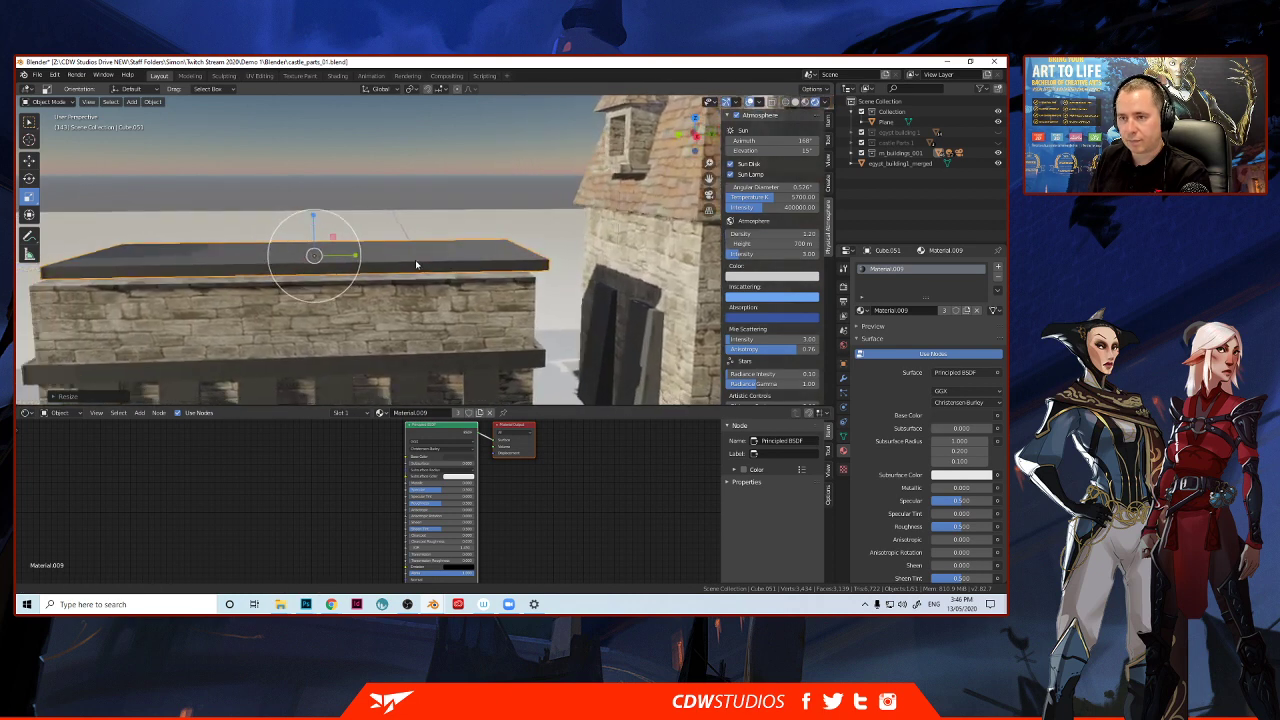
Lower the stretched slab onto the top of the low wall and adjust its position along Y to center it.
{"action": "middle_click_drag", "start_coordinate": [416, 265], "coordinate": [451, 256], "text": "shift"}
{"action": "left_click", "coordinate": [30, 160]}
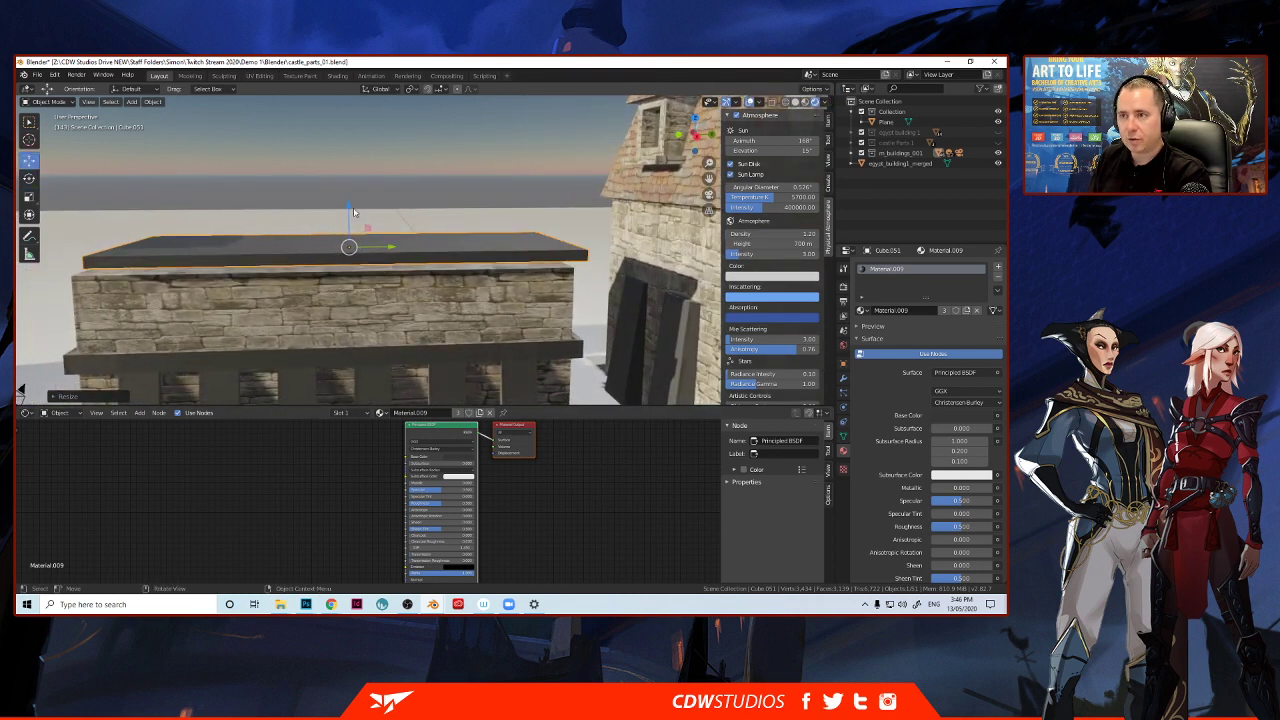
{"action": "left_click_drag", "start_coordinate": [353, 212], "coordinate": [327, 240]}
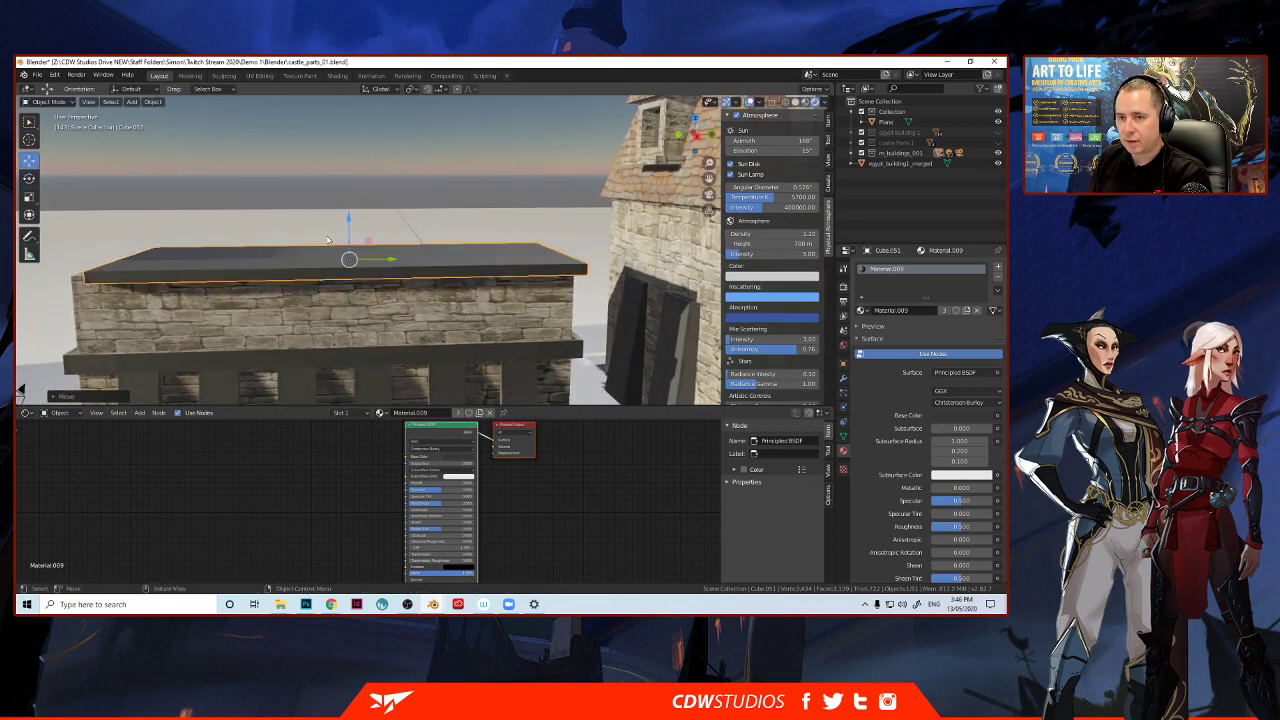
{"action": "mouse_move", "coordinate": [327, 240]}
{"action": "middle_mouse_down"}
{"action": "mouse_move", "coordinate": [419, 238]}
{"action": "mouse_move", "coordinate": [325, 248]}
{"action": "middle_mouse_up"}
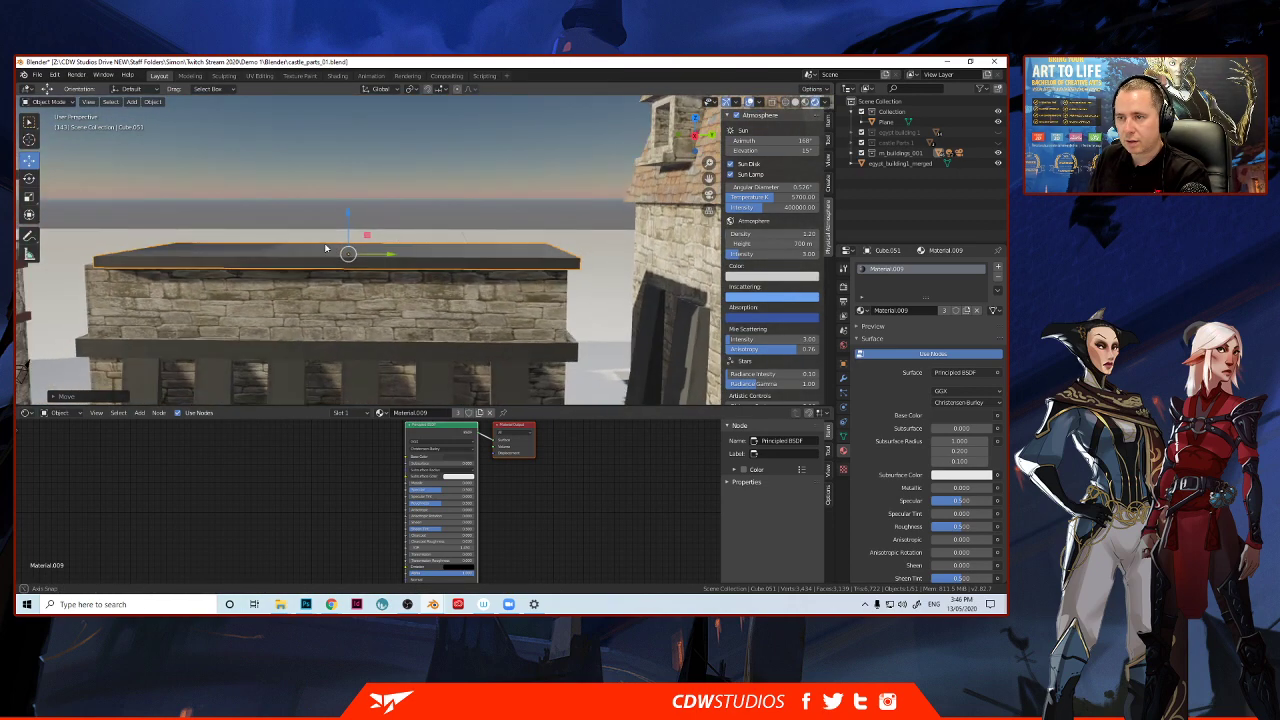
{"action": "key", "text": "g"}
{"action": "key", "text": "y"}
{"action": "left_click_drag", "start_coordinate": [368, 253], "coordinate": [367, 253]}
Resize the dark top slab along Y and nudge it along Y to align it with the low buttressed wall.
{"action": "middle_click_drag", "start_coordinate": [367, 253], "coordinate": [341, 277]}
{"action": "left_click", "coordinate": [29, 197]}
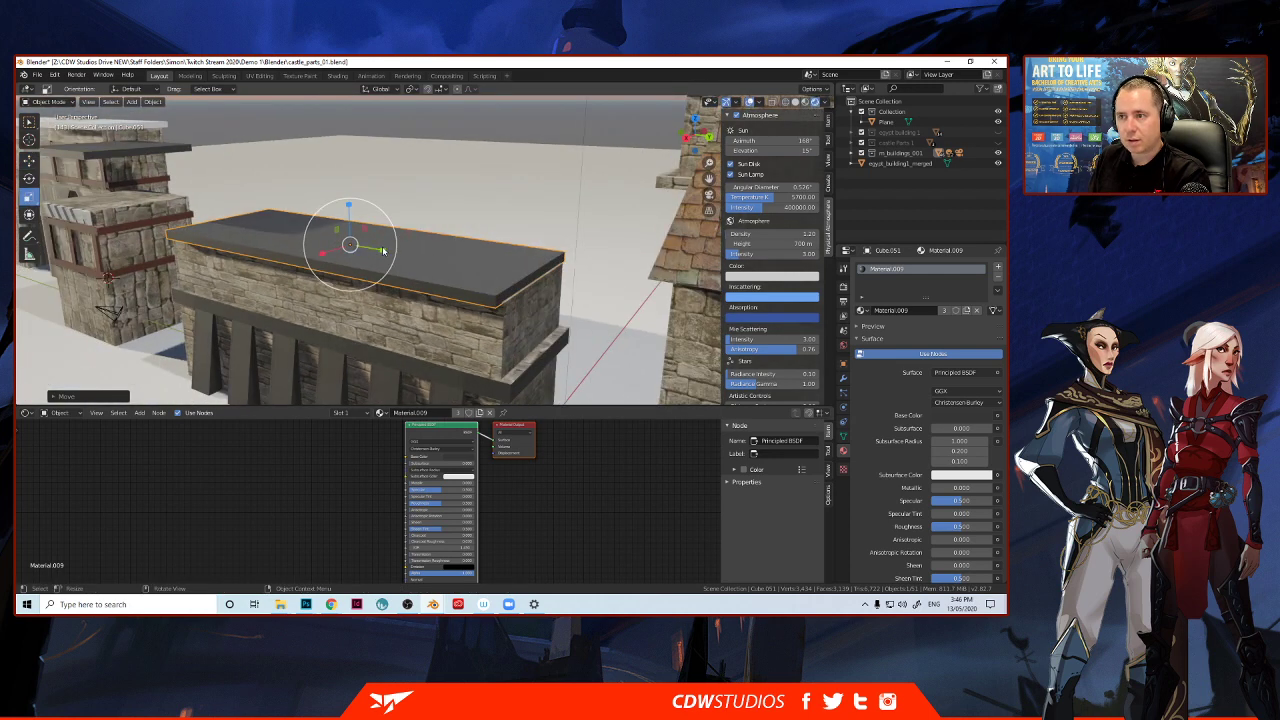
{"action": "left_click_drag", "start_coordinate": [383, 251], "coordinate": [388, 251]}
{"action": "mouse_move", "coordinate": [388, 251]}
{"action": "middle_mouse_down"}
{"action": "mouse_move", "coordinate": [368, 265]}
{"action": "mouse_move", "coordinate": [408, 254]}
{"action": "middle_mouse_up"}
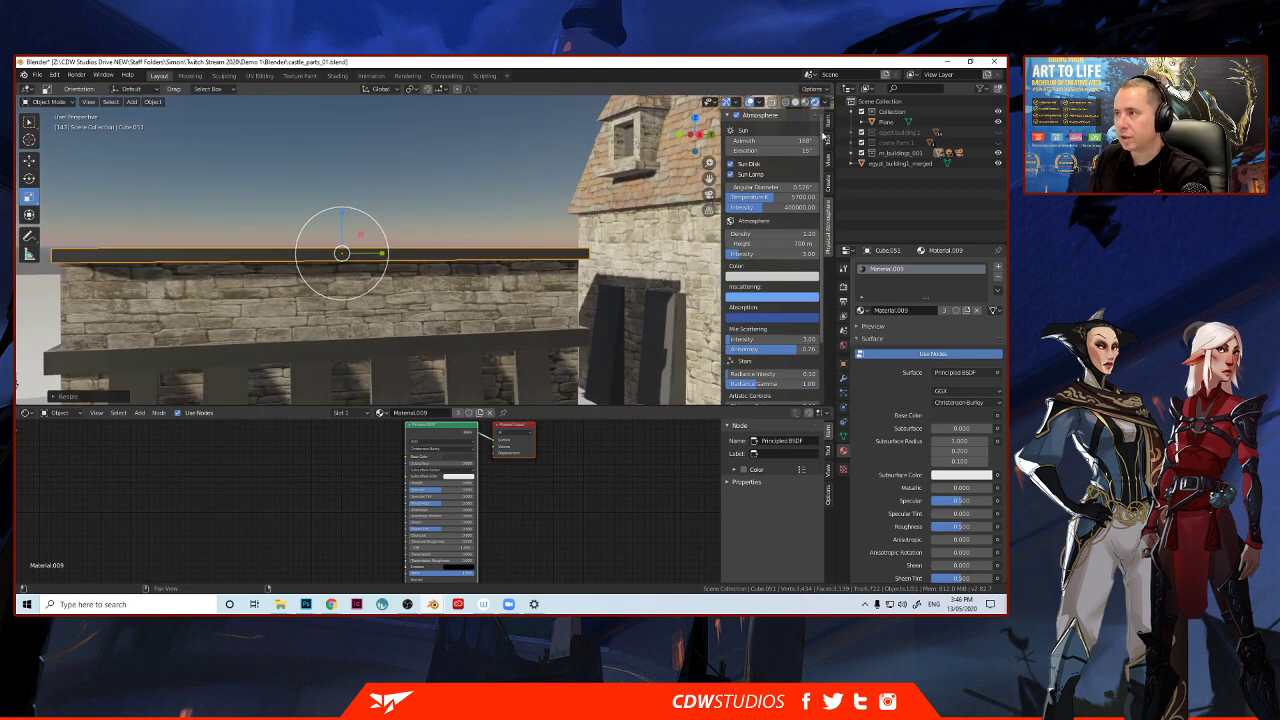
{"action": "left_click", "coordinate": [701, 142]}
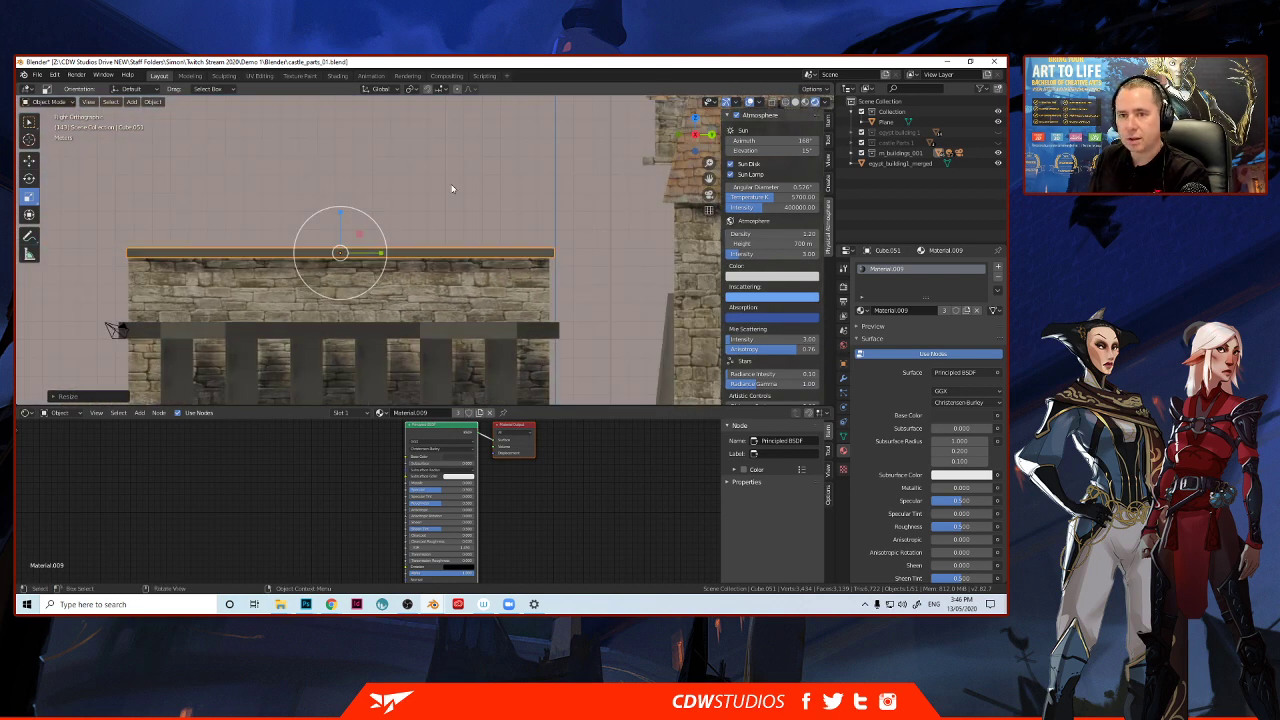
{"action": "left_click", "coordinate": [29, 160]}
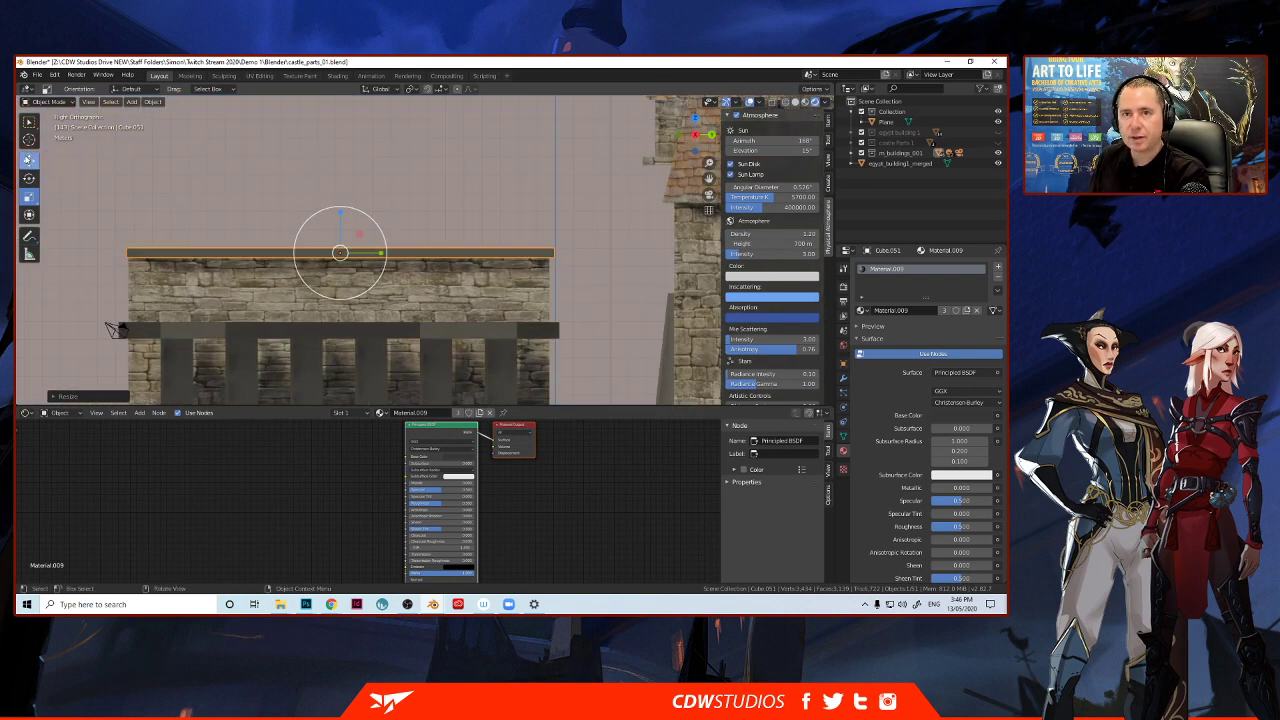
{"action": "left_click_drag", "start_coordinate": [382, 256], "coordinate": [378, 250]}
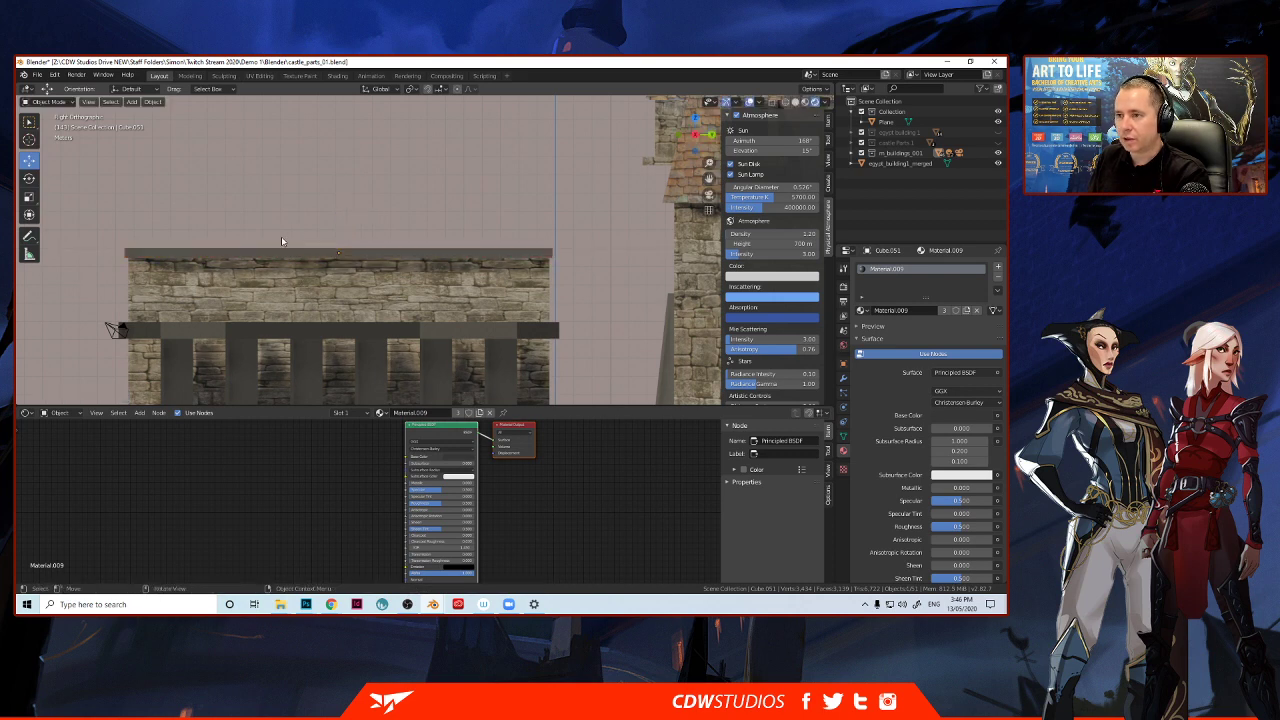
{"action": "middle_click_drag", "start_coordinate": [281, 236], "coordinate": [331, 210]}
{"action": "scroll", "coordinate": [401, 239], "scroll_direction": "up", "scroll_amount": 2}
{"action": "scroll", "coordinate": [295, 253], "scroll_direction": "down", "scroll_amount": 5}
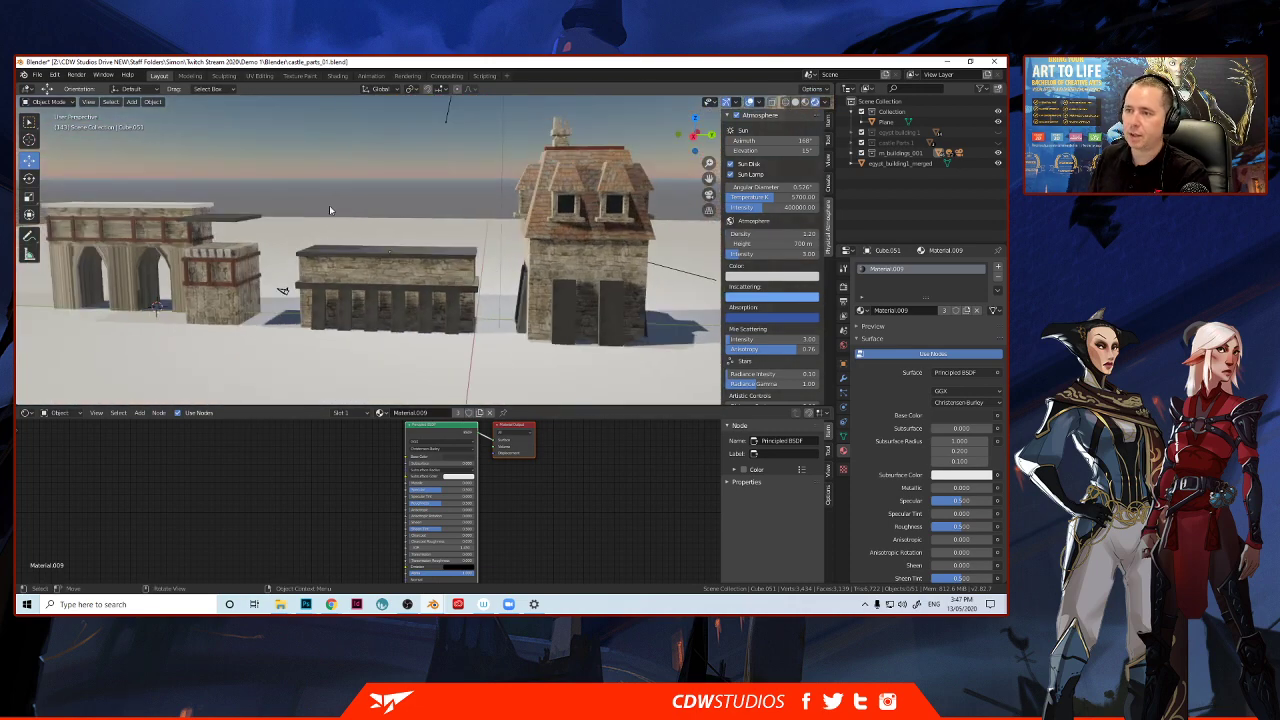
{"action": "middle_click_drag", "start_coordinate": [380, 280], "coordinate": [352, 279]}
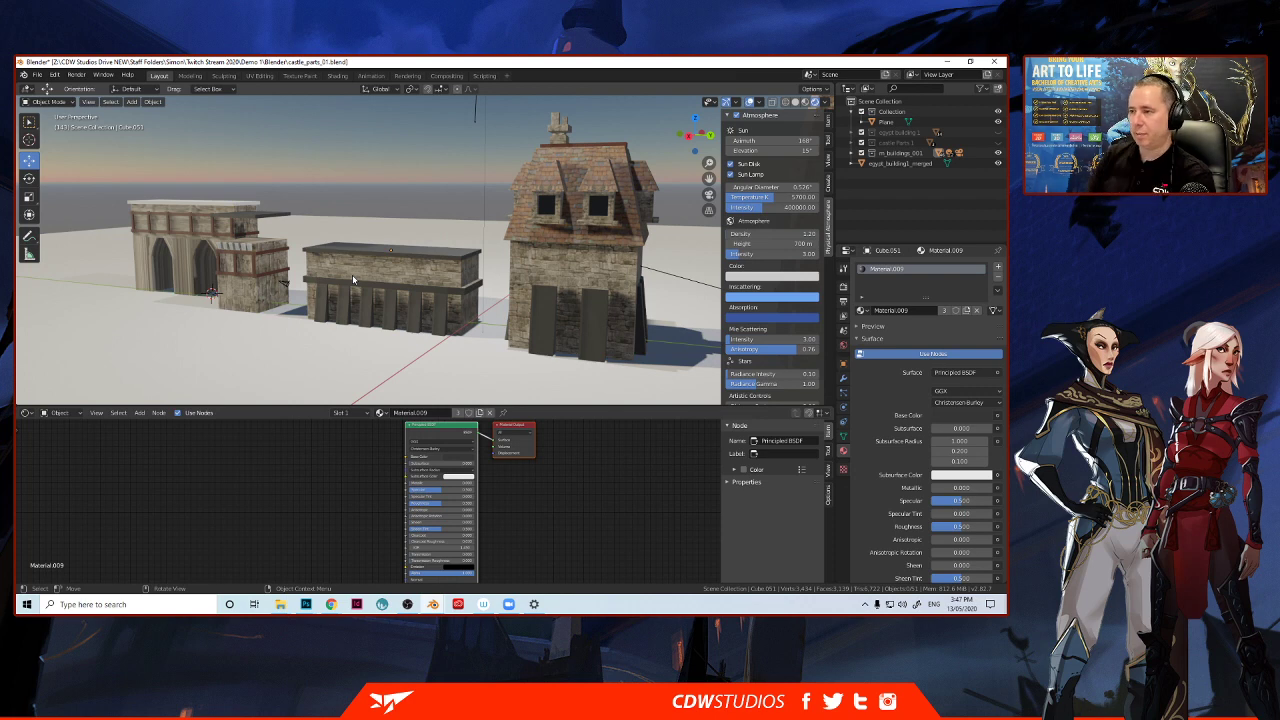
{"action": "scroll", "coordinate": [391, 284], "scroll_direction": "down", "scroll_amount": 2}
{"action": "mouse_move", "coordinate": [445, 286]}
{"action": "middle_mouse_down"}
{"action": "mouse_move", "coordinate": [402, 286]}
{"action": "mouse_move", "coordinate": [424, 284]}
{"action": "middle_mouse_up"}
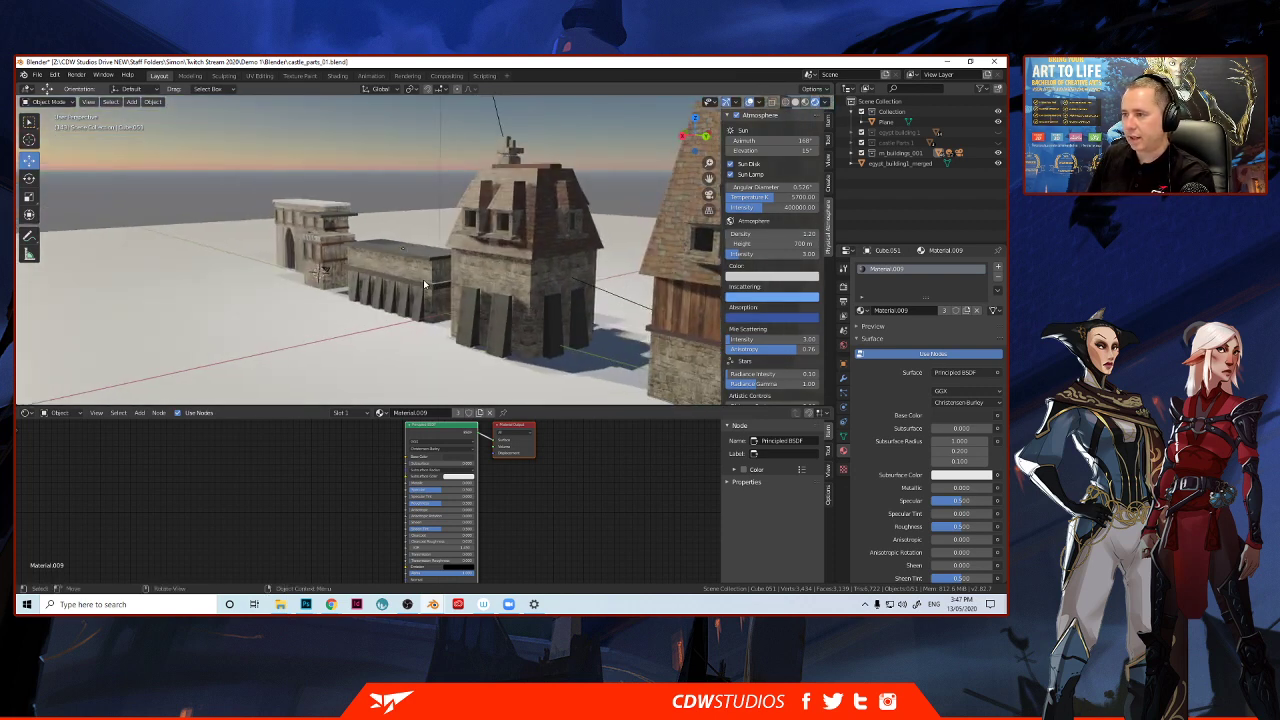
{"action": "left_click", "coordinate": [512, 275]}
{"action": "scroll", "coordinate": [490, 293], "scroll_direction": "up", "scroll_amount": 2}
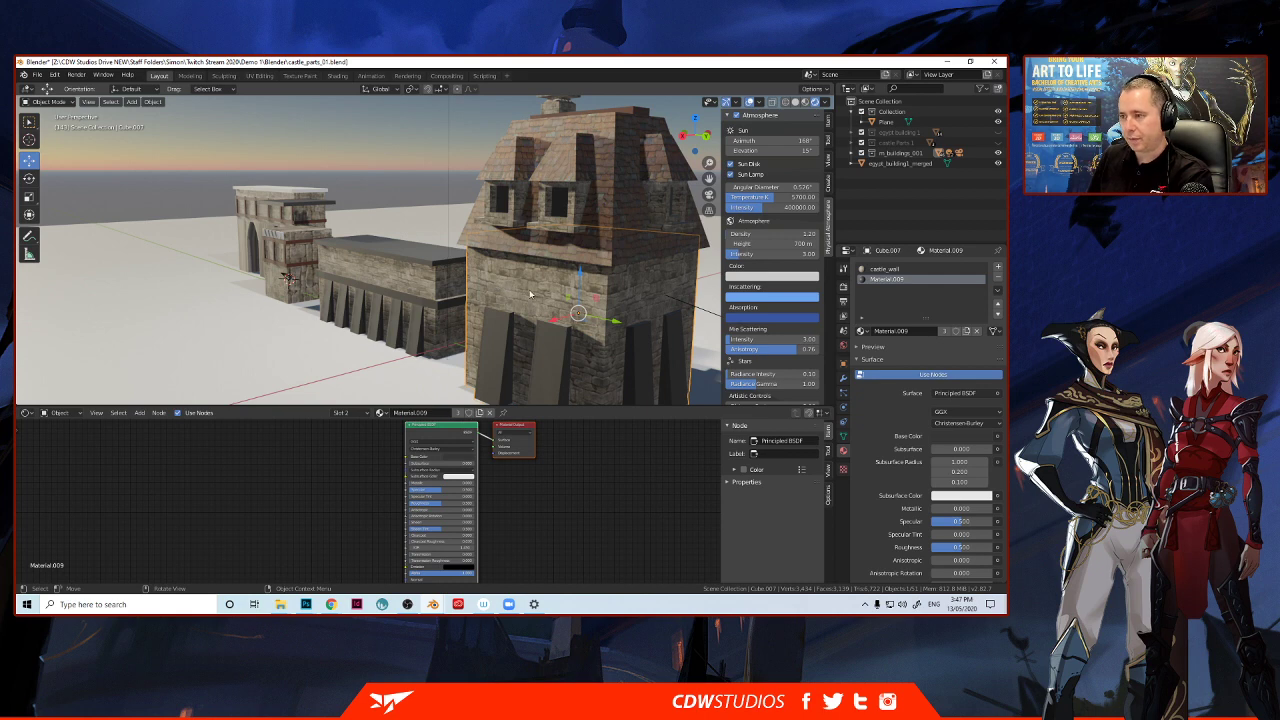
{"action": "key", "text": "Tab"}
{"action": "scroll", "coordinate": [528, 290], "scroll_direction": "down", "scroll_amount": 3}
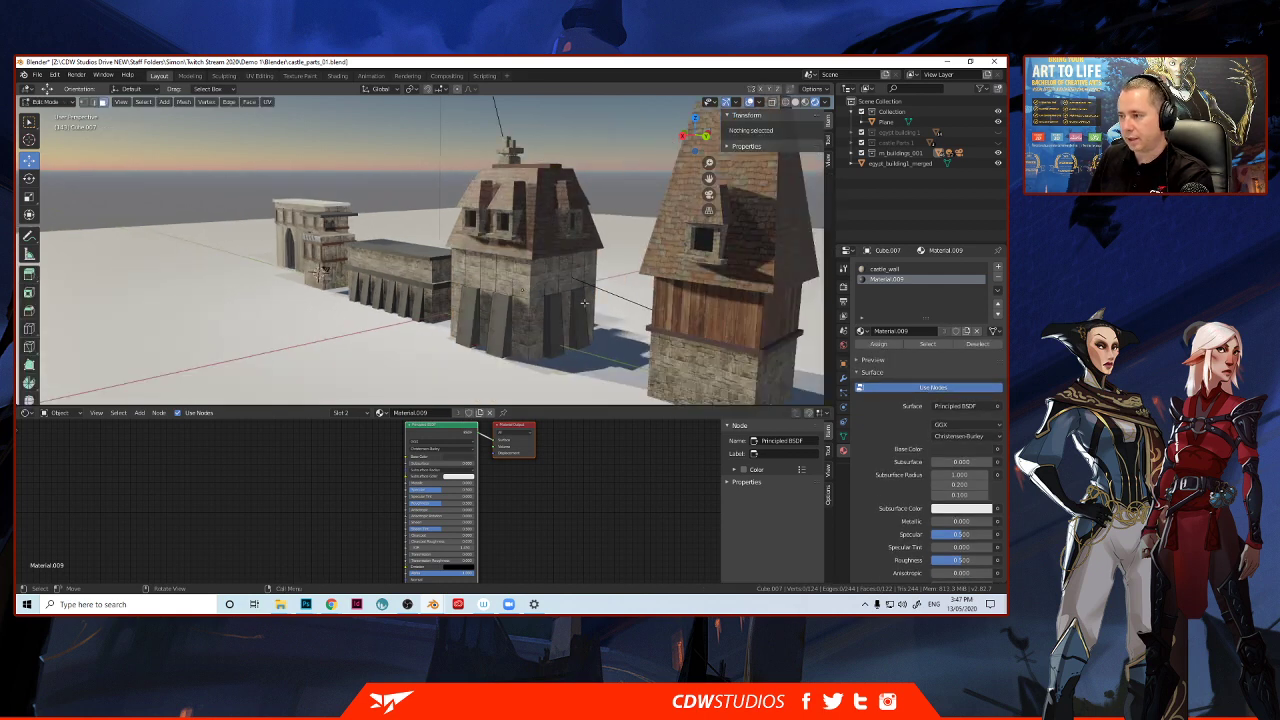
{"action": "key", "text": "Tab"}
Rename the wood texture material Material.005 on the tall tower without buttresses as wood panel.
{"action": "left_click", "coordinate": [697, 314]}
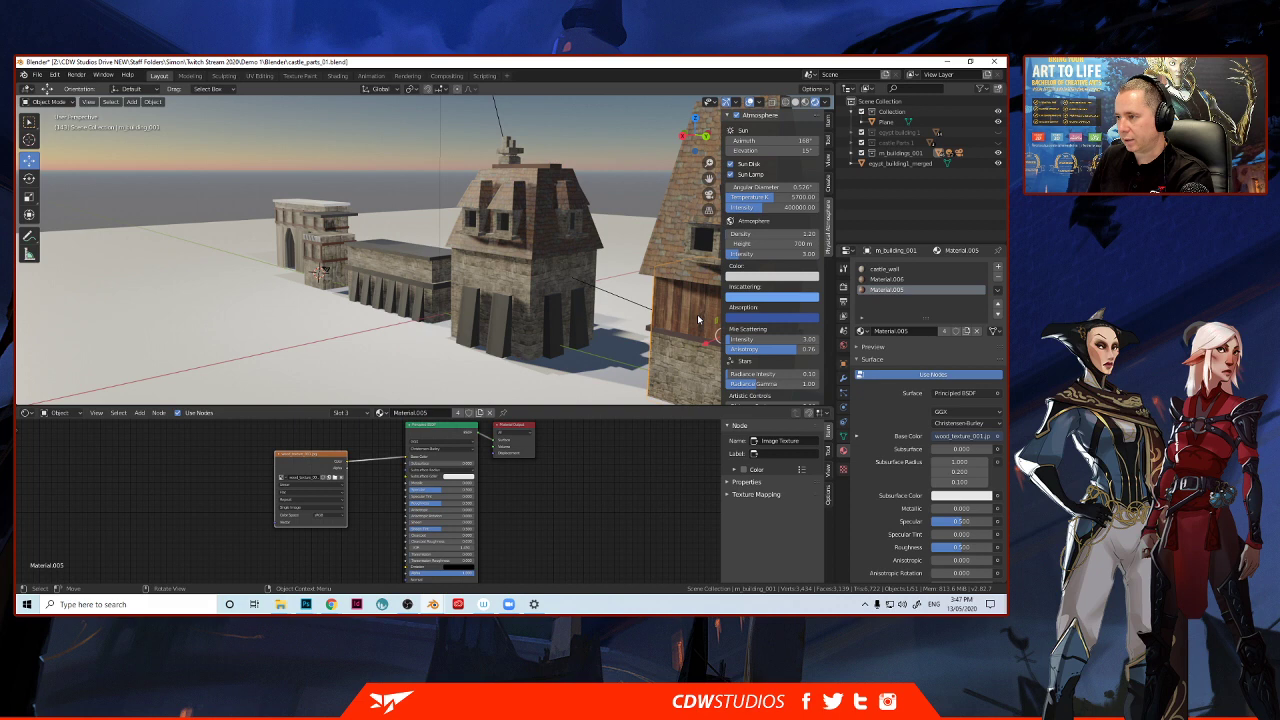
{"action": "key", "text": "Tab"}
{"action": "left_click", "coordinate": [697, 314]}
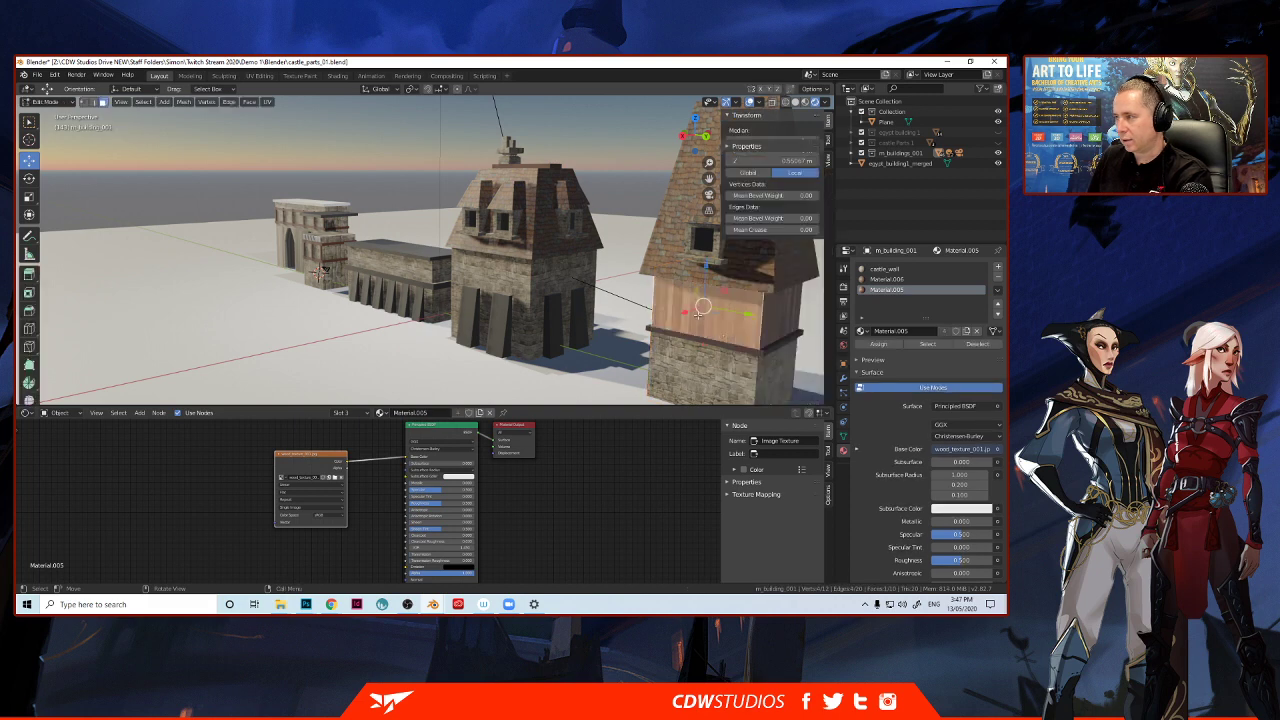
{"action": "double_click", "coordinate": [880, 291]}
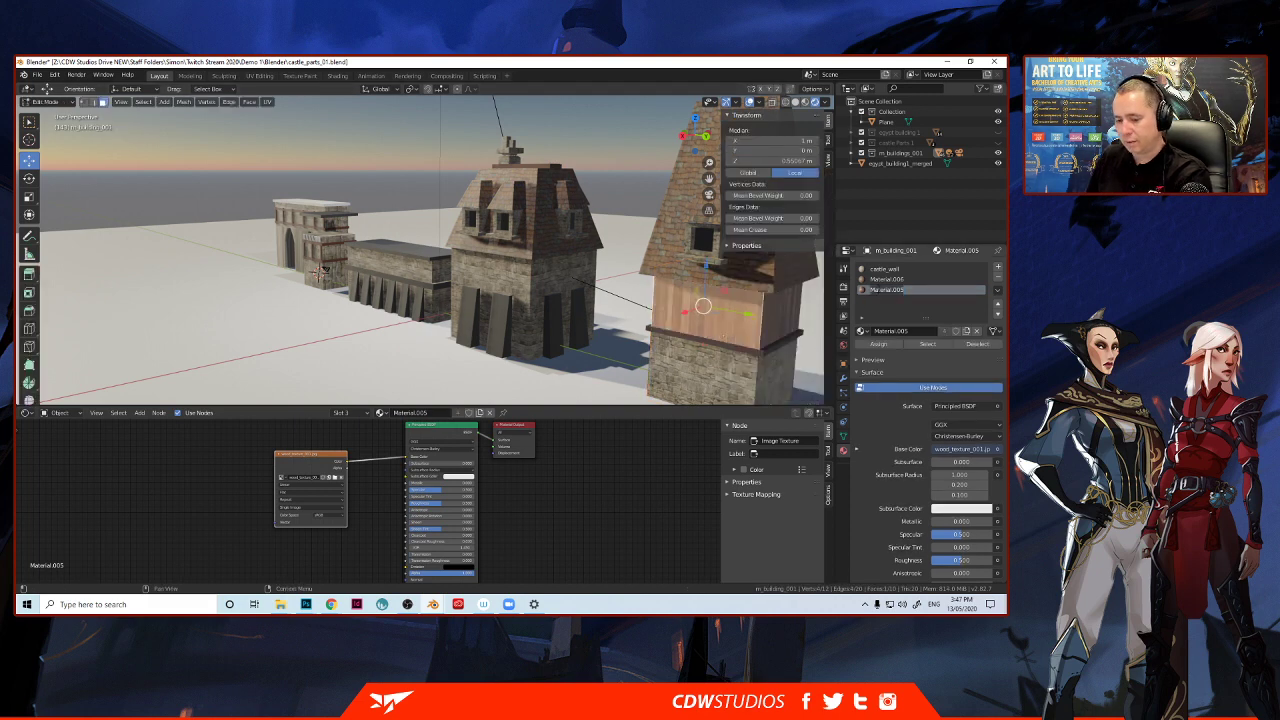
{"action": "type", "text": "wood panel"}
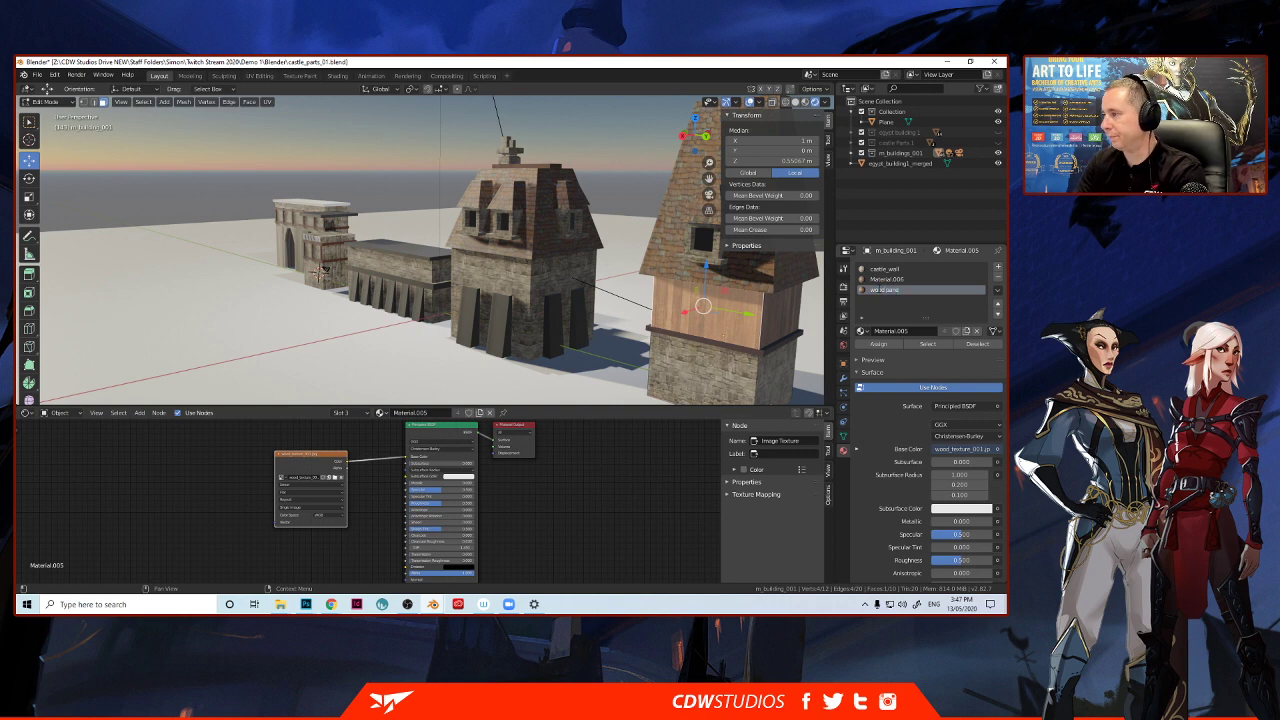
{"action": "left_click", "coordinate": [884, 281]}
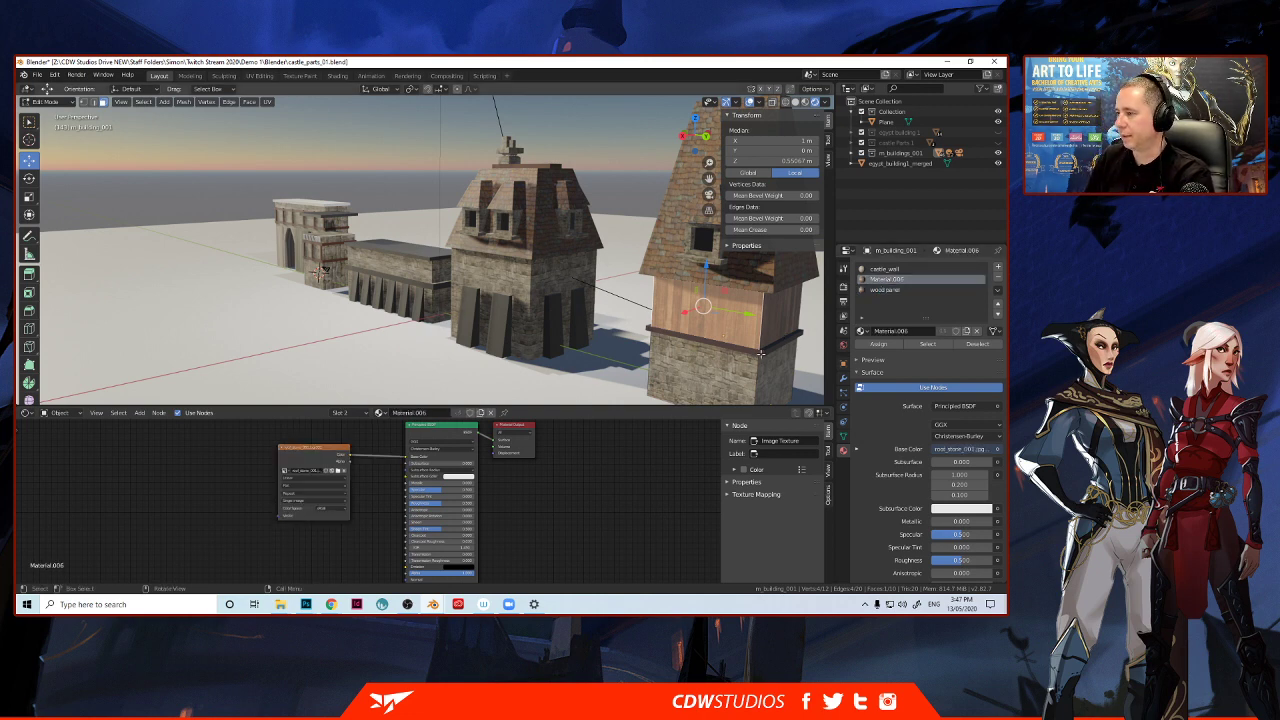
{"action": "left_click", "coordinate": [634, 202]}
{"action": "key", "text": "Tab"}
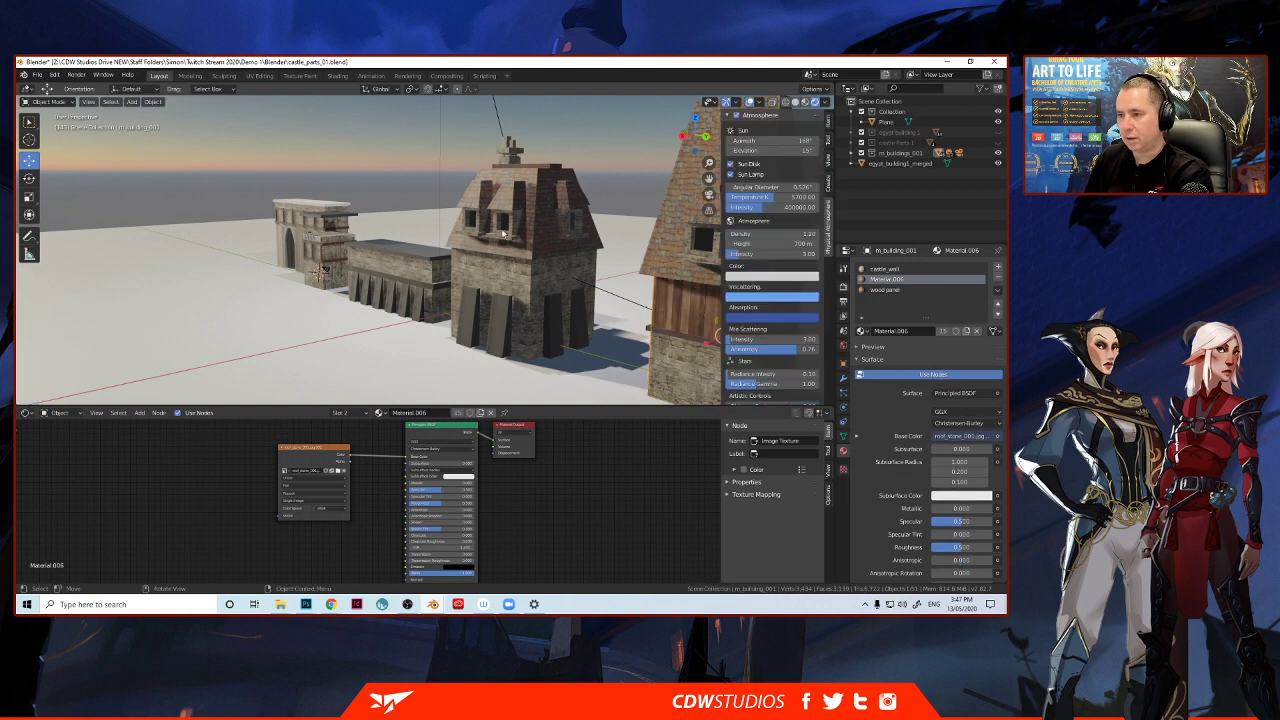
Add the wood panel material to the buttressed tower and assign it to the band of wall faces beneath the roof.
{"action": "left_click", "coordinate": [482, 278]}
{"action": "key", "text": "Tab"}
{"action": "middle_click_drag", "start_coordinate": [490, 272], "coordinate": [531, 282]}
{"action": "scroll", "coordinate": [531, 282], "scroll_direction": "up", "scroll_amount": 4}
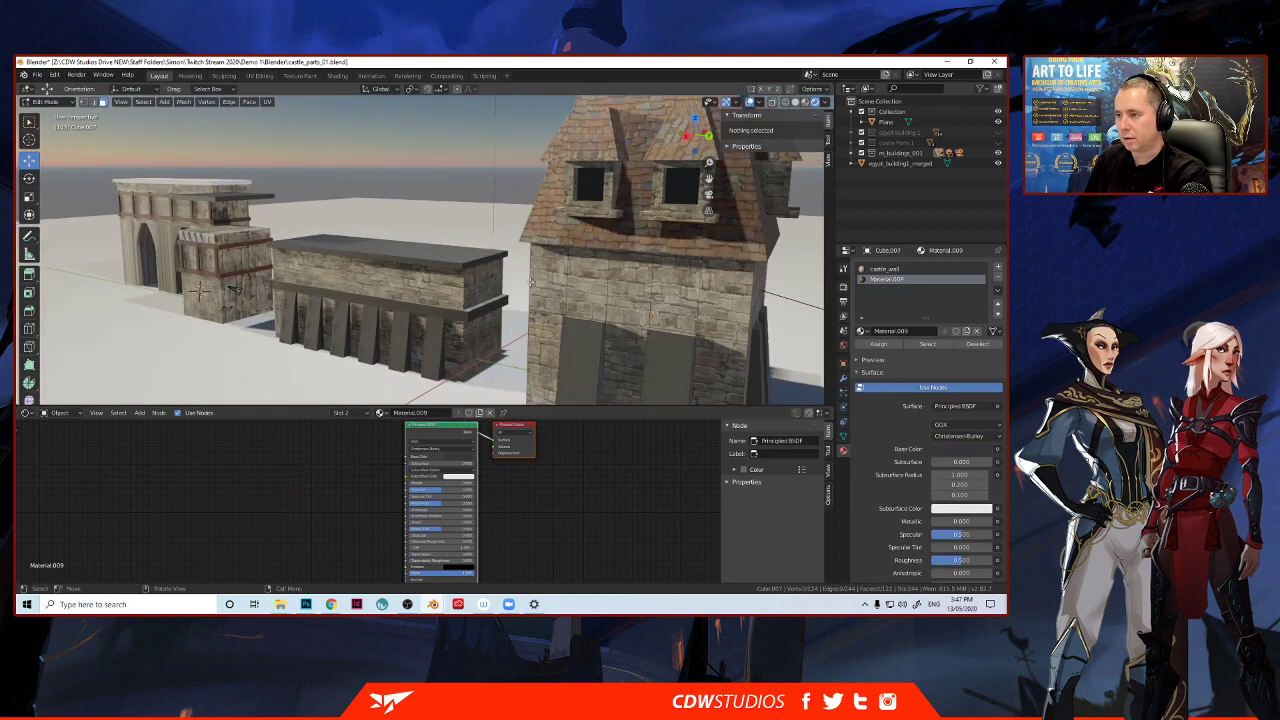
{"action": "left_click", "coordinate": [741, 316], "text": "alt"}
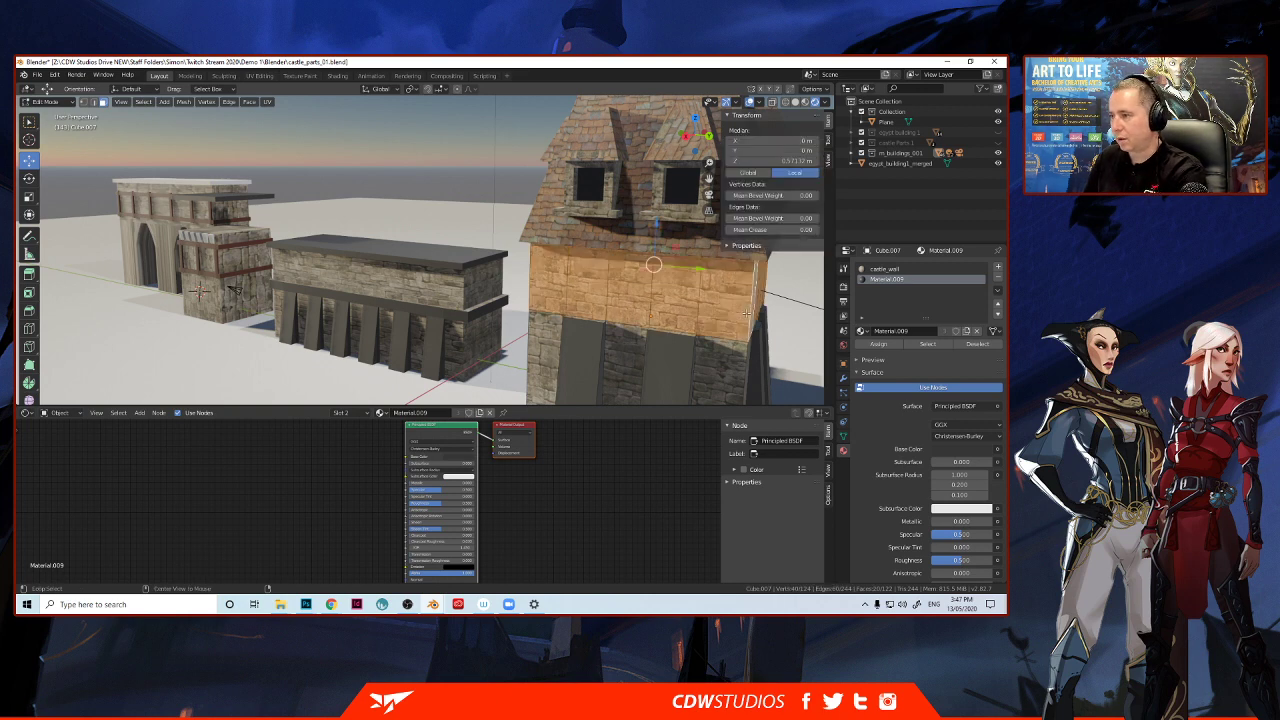
{"action": "mouse_move", "coordinate": [741, 316]}
{"action": "middle_mouse_down"}
{"action": "mouse_move", "coordinate": [697, 312]}
{"action": "mouse_move", "coordinate": [723, 312]}
{"action": "middle_mouse_up"}
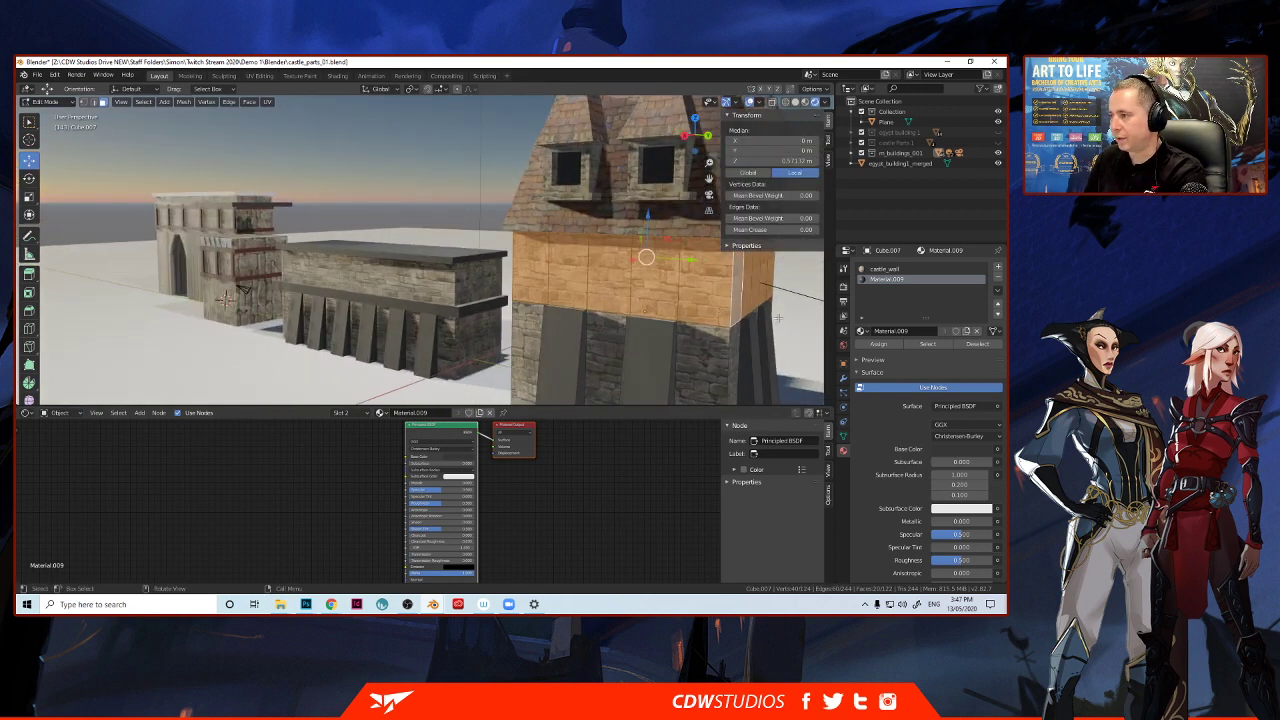
{"action": "left_click", "coordinate": [997, 267]}
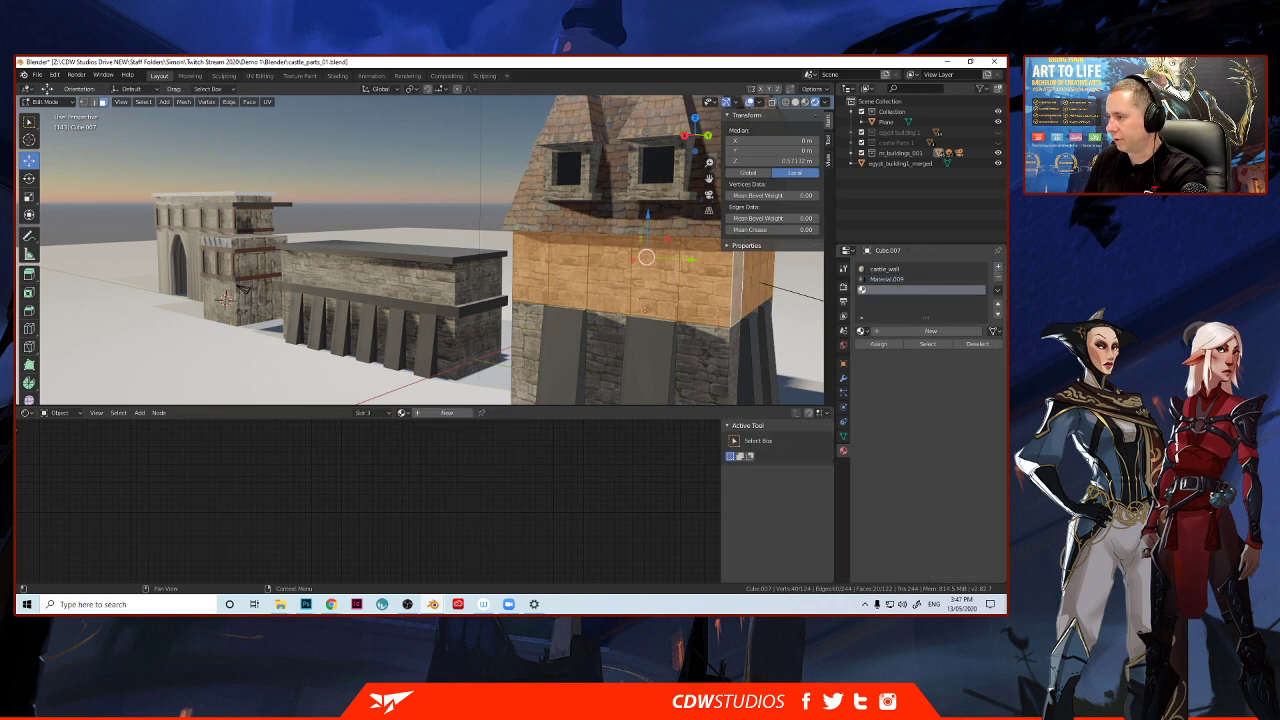
{"action": "left_click", "coordinate": [861, 331]}
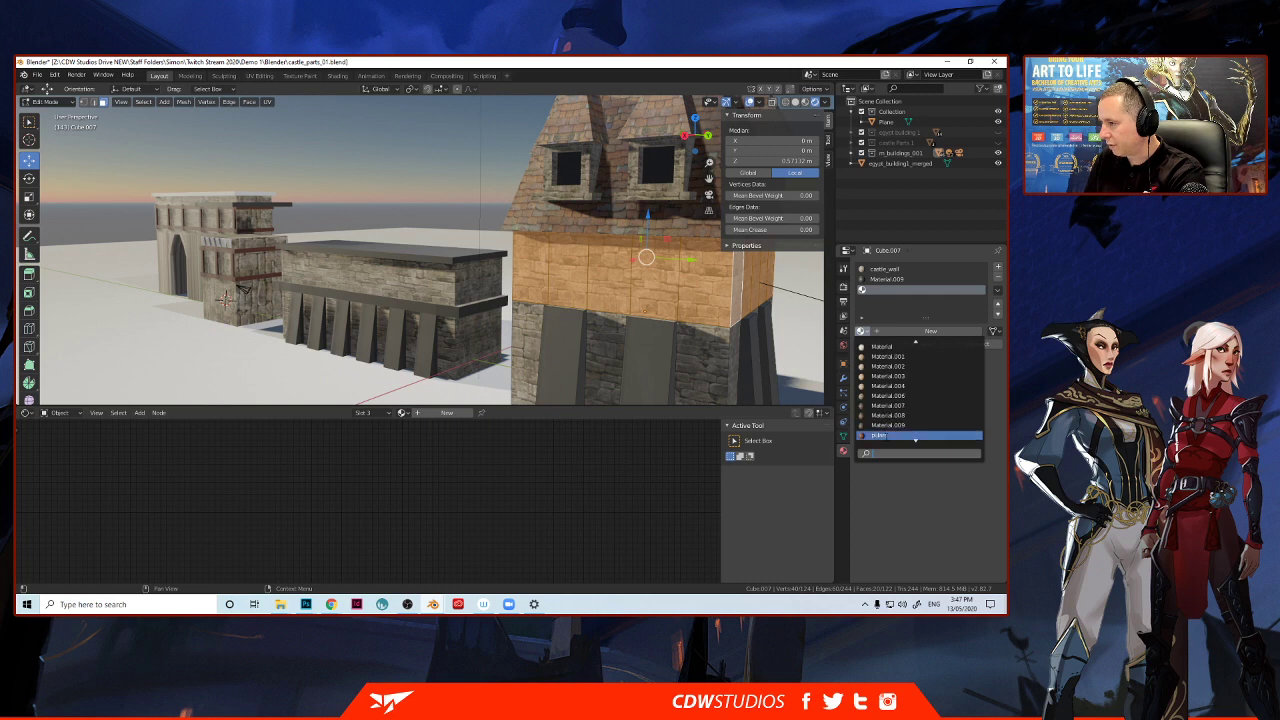
{"action": "scroll", "coordinate": [883, 436], "scroll_direction": "down", "scroll_amount": 3}
{"action": "scroll", "coordinate": [883, 436], "scroll_direction": "down", "scroll_amount": 1}
{"action": "left_click", "coordinate": [886, 436]}
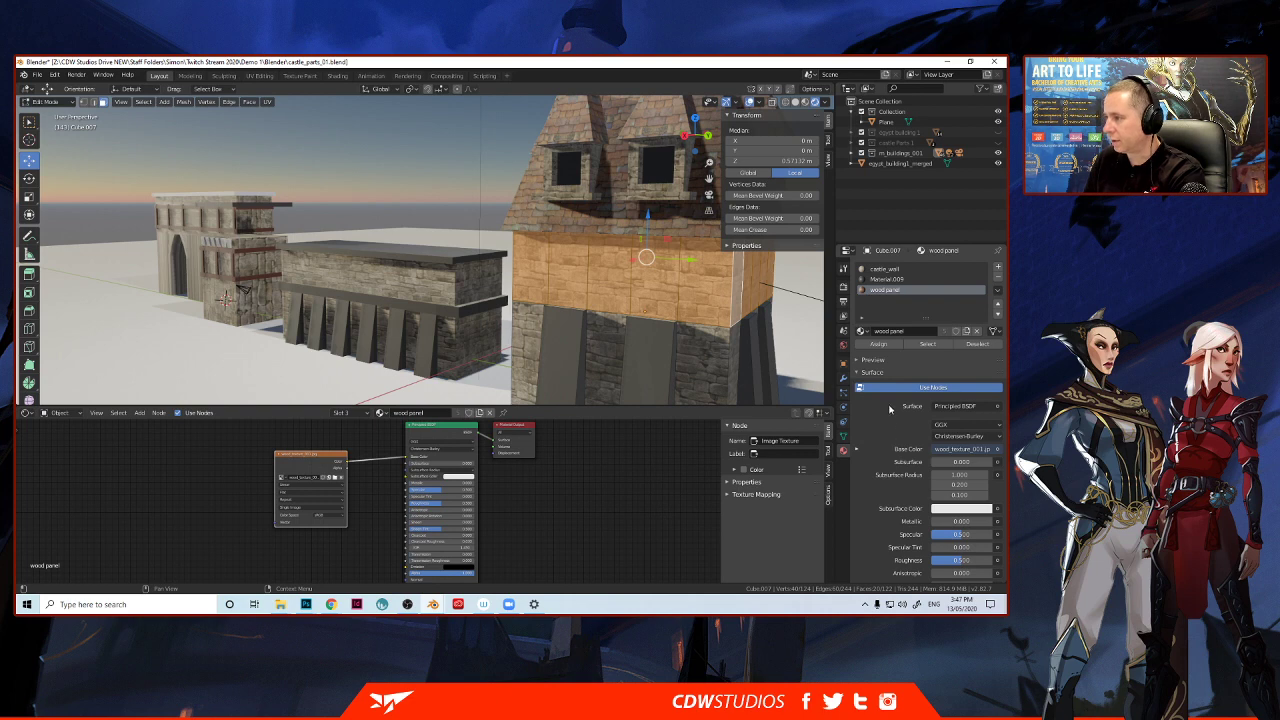
{"action": "left_click", "coordinate": [879, 343]}
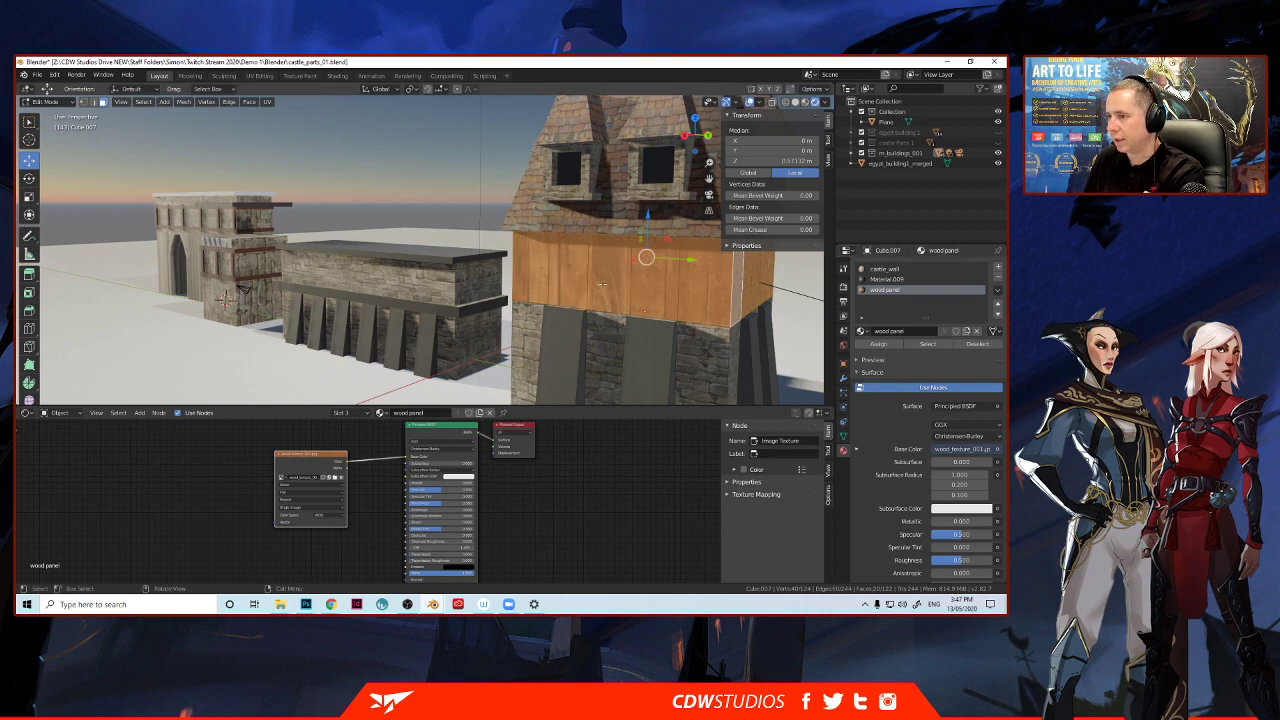
Unwrap the buttressed tower's wood-panelled faces with Cube Projection and return to Object Mode.
{"action": "key", "text": "u"}
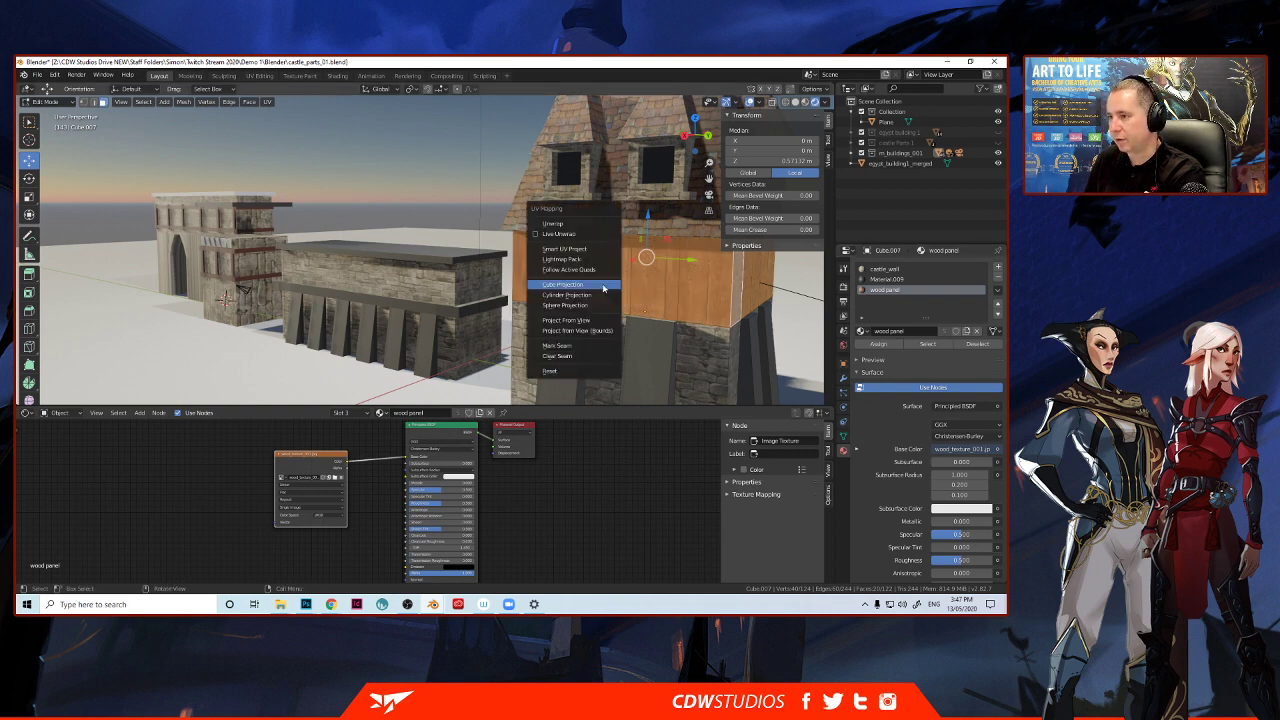
{"action": "left_click", "coordinate": [570, 284]}
{"action": "key", "text": "alt+a"}
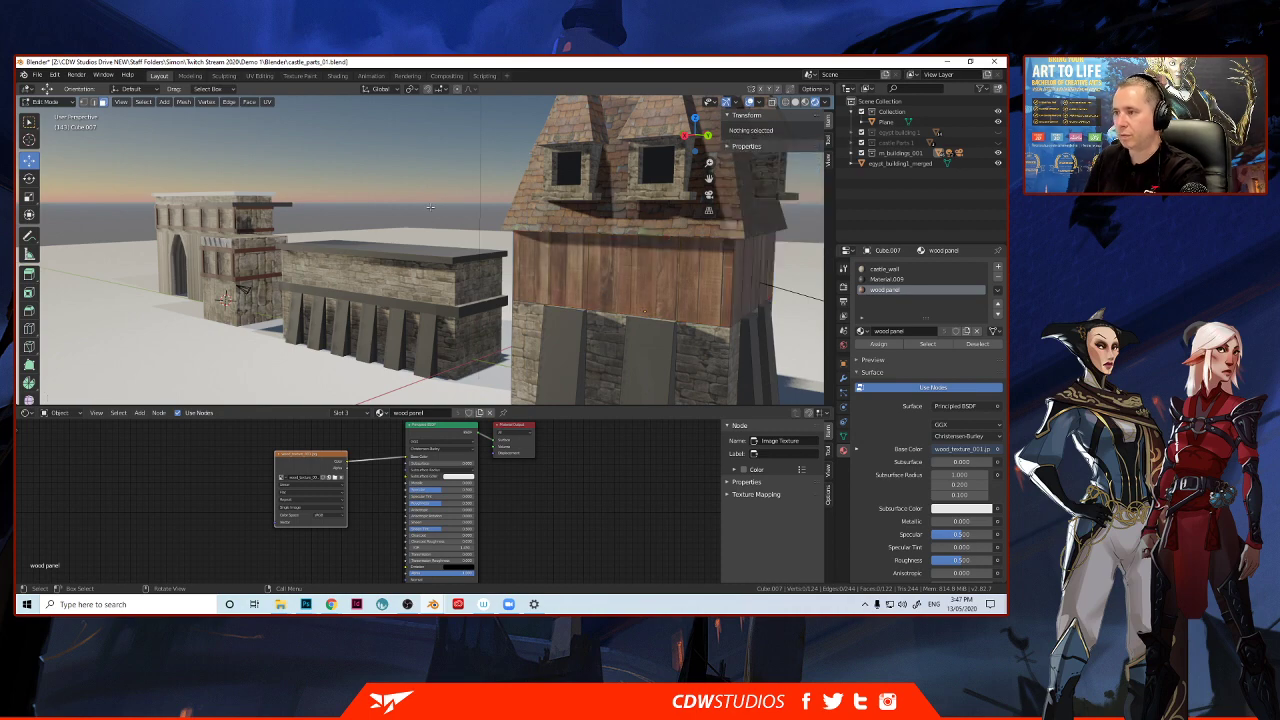
{"action": "key", "text": "Tab"}
{"action": "scroll", "coordinate": [404, 203], "scroll_direction": "down", "scroll_amount": 3}
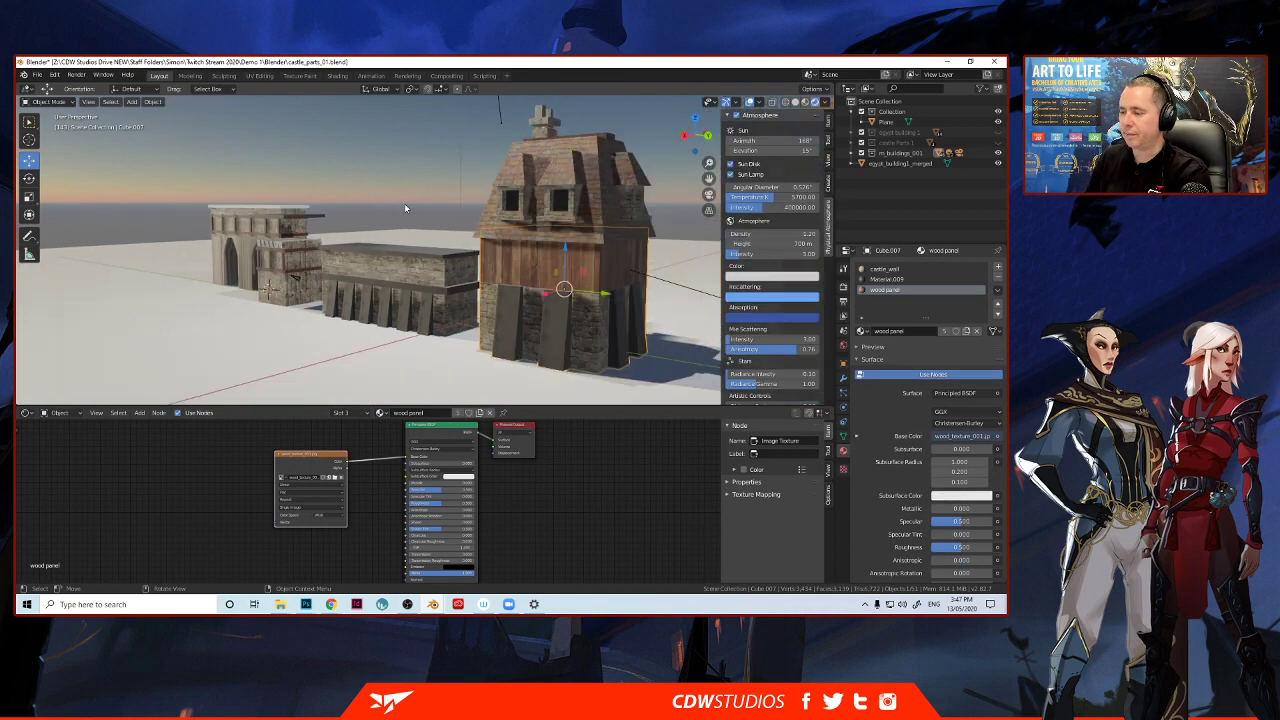
{"action": "scroll", "coordinate": [434, 209], "scroll_direction": "down", "scroll_amount": 2}
{"action": "middle_click_drag", "start_coordinate": [403, 210], "coordinate": [477, 279]}
{"action": "key", "text": "Tab"}
{"action": "key", "text": "Tab"}
{"action": "scroll", "coordinate": [477, 279], "scroll_direction": "up", "scroll_amount": 2}
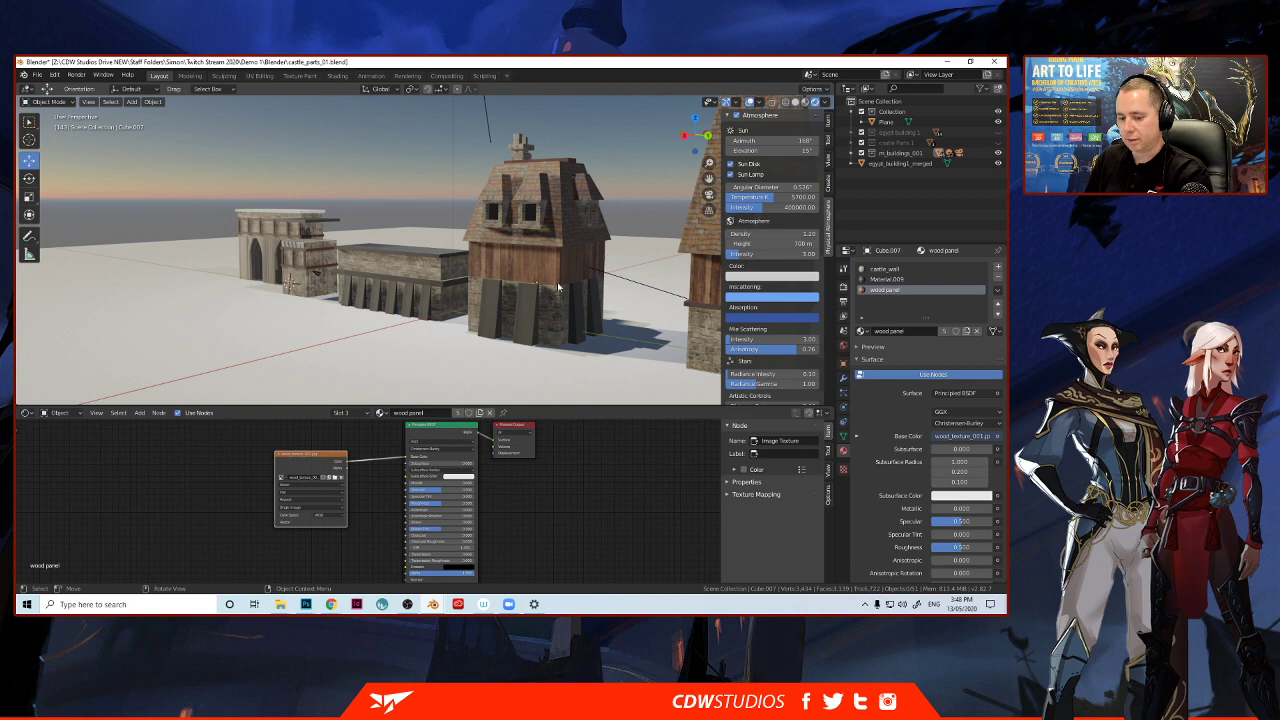
Duplicate the thin dark trim around the tall tower and move the copy along Y to the buttressed tower.
{"action": "middle_click_drag", "start_coordinate": [558, 288], "coordinate": [511, 284]}
{"action": "left_click", "coordinate": [511, 284]}
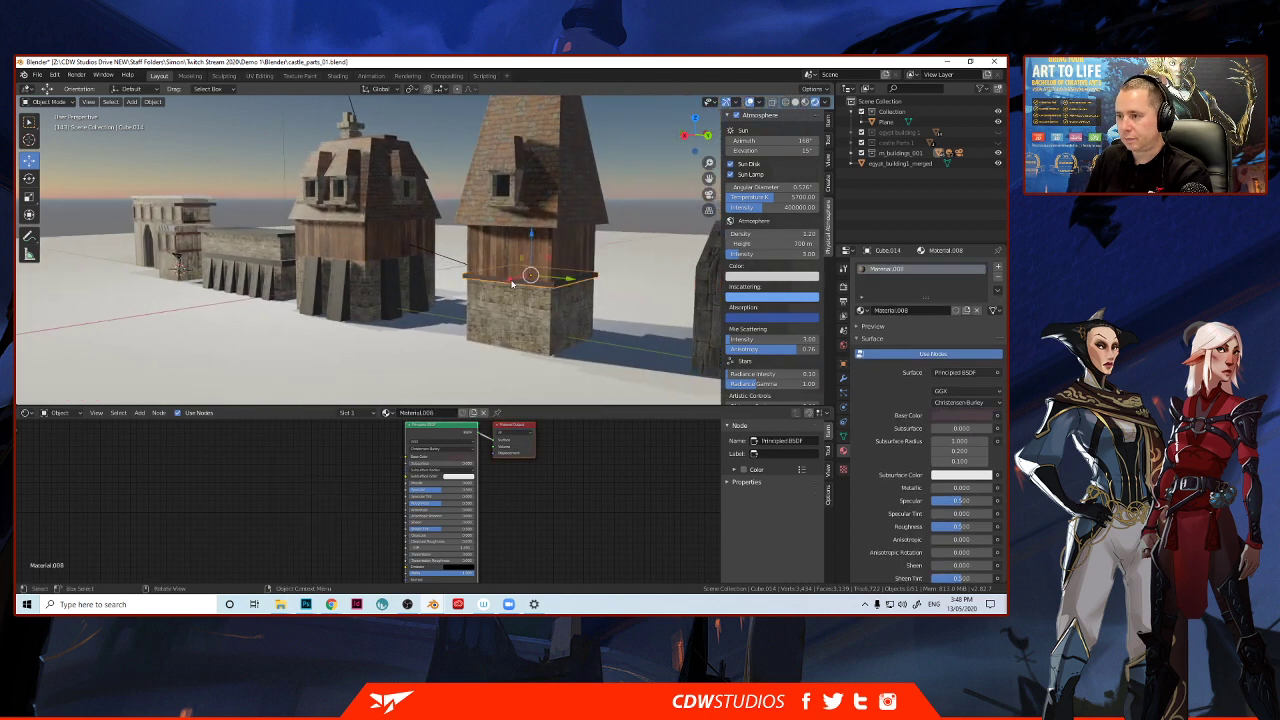
{"action": "key", "text": "shift+d"}
{"action": "right_click", "coordinate": [540, 283]}
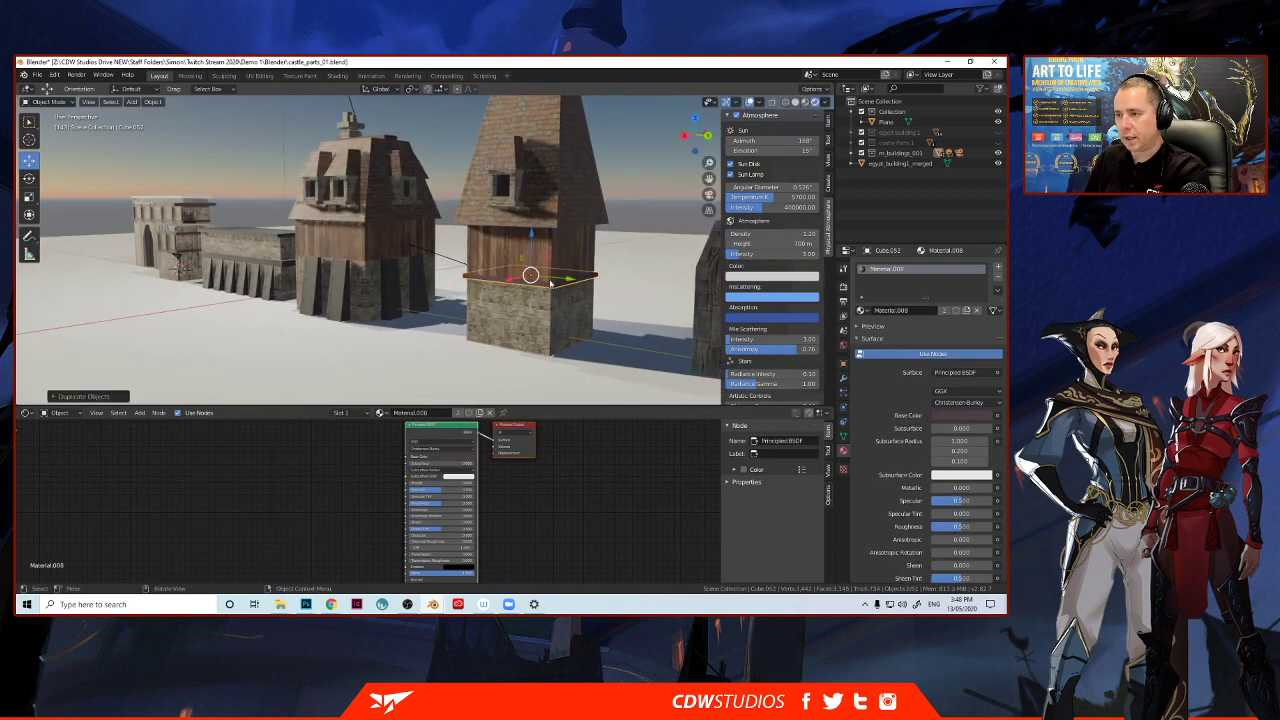
{"action": "key", "text": "g"}
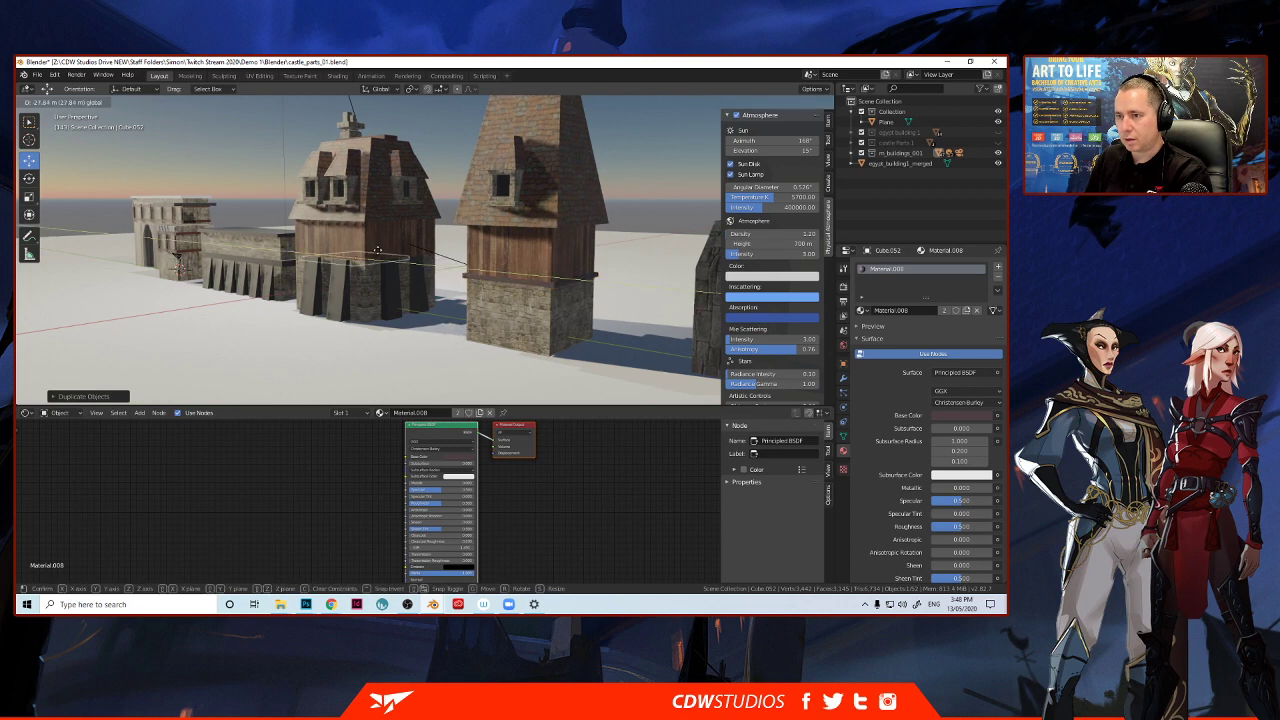
{"action": "left_click", "coordinate": [377, 256]}
Enlarge the duplicated trim, adjust its Y scale, and position it around the base of the buttressed tower's wood panelling.
{"action": "scroll", "coordinate": [377, 256], "scroll_direction": "up", "scroll_amount": 2}
{"action": "scroll", "coordinate": [377, 256], "scroll_direction": "up", "scroll_amount": 3}
{"action": "middle_click_drag", "start_coordinate": [289, 260], "coordinate": [309, 275]}
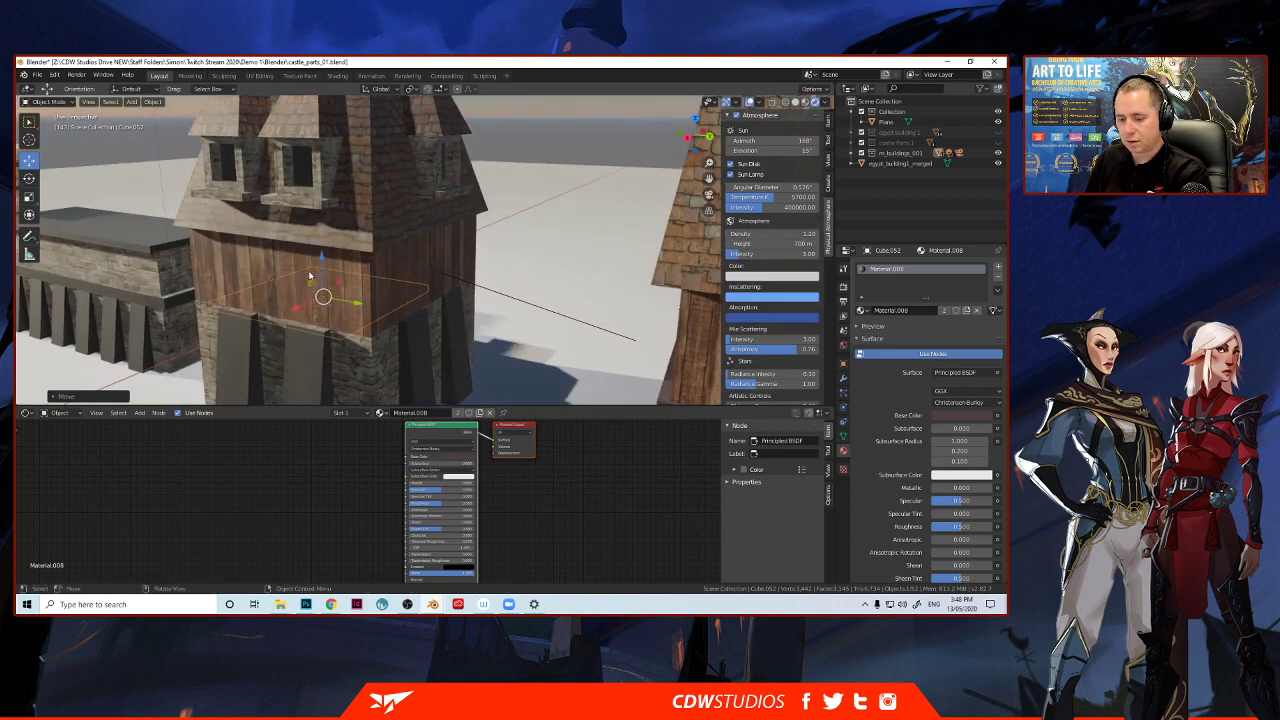
{"action": "key", "text": "s"}
{"action": "left_click", "coordinate": [311, 281]}
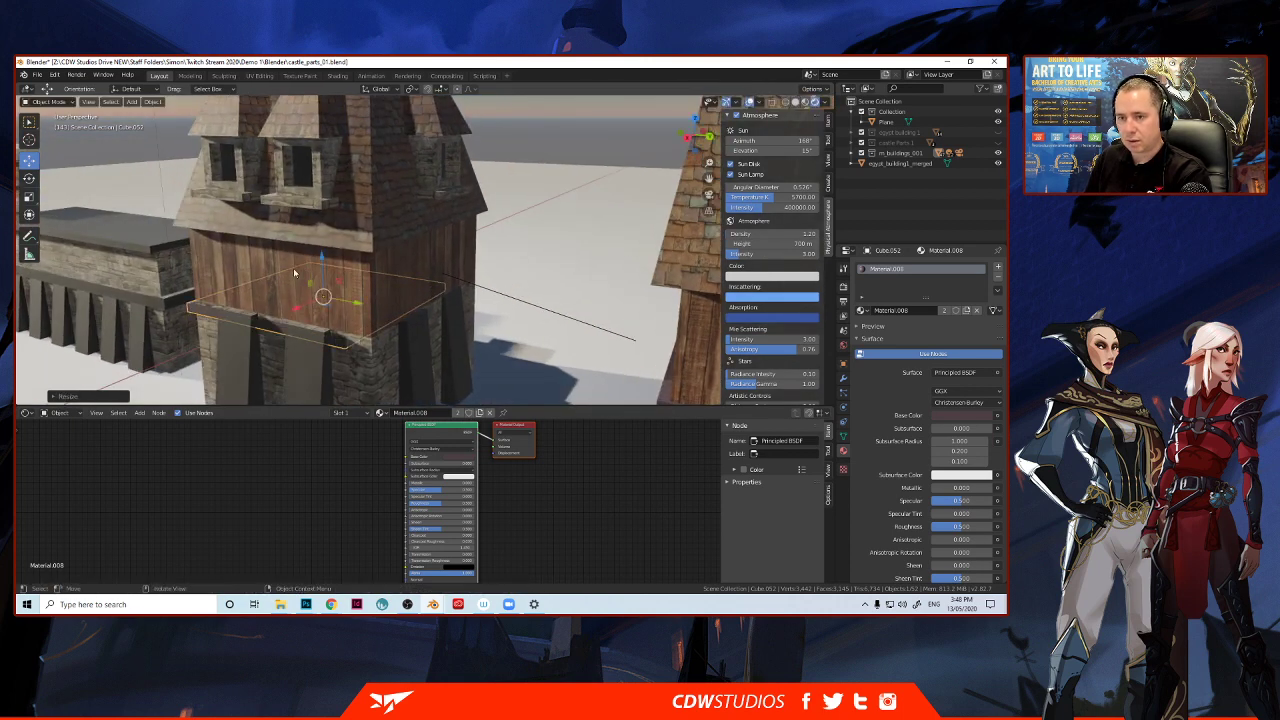
{"action": "middle_click_drag", "start_coordinate": [311, 281], "coordinate": [44, 215]}
{"action": "left_click", "coordinate": [28, 196]}
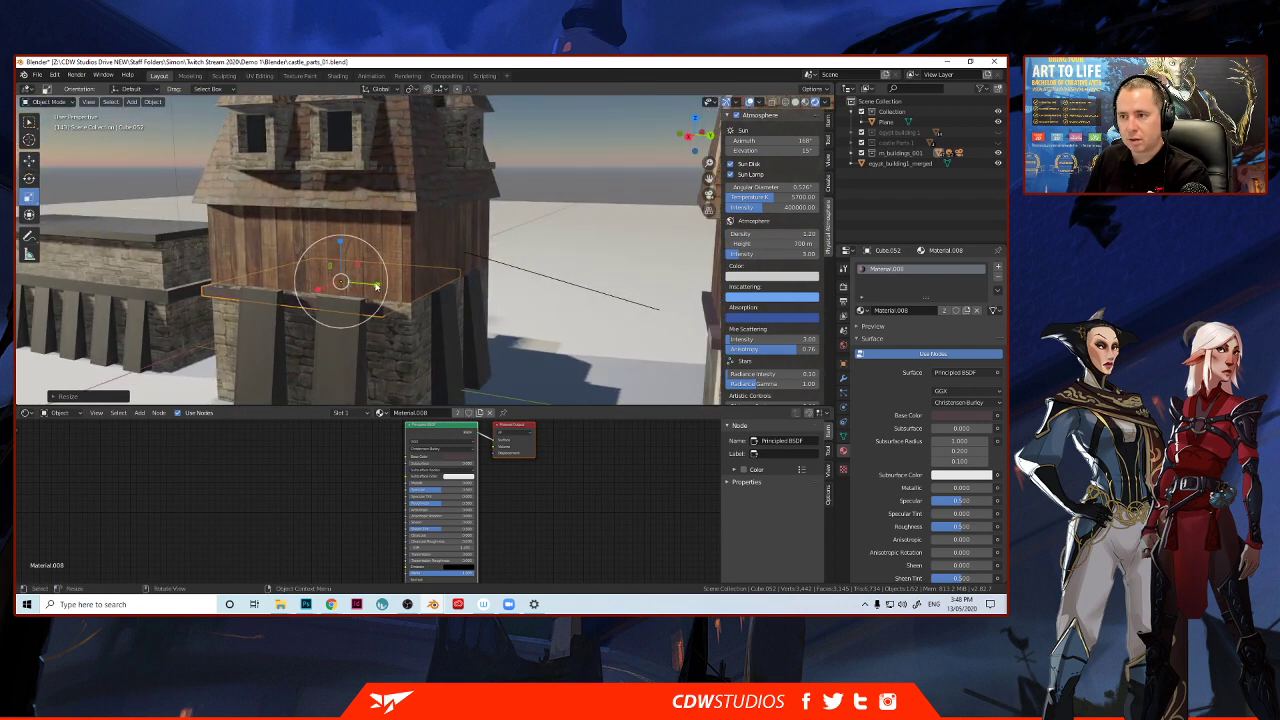
{"action": "left_click_drag", "start_coordinate": [376, 287], "coordinate": [353, 246]}
{"action": "left_click", "coordinate": [28, 160]}
{"action": "middle_click_drag", "start_coordinate": [432, 281], "coordinate": [397, 283]}
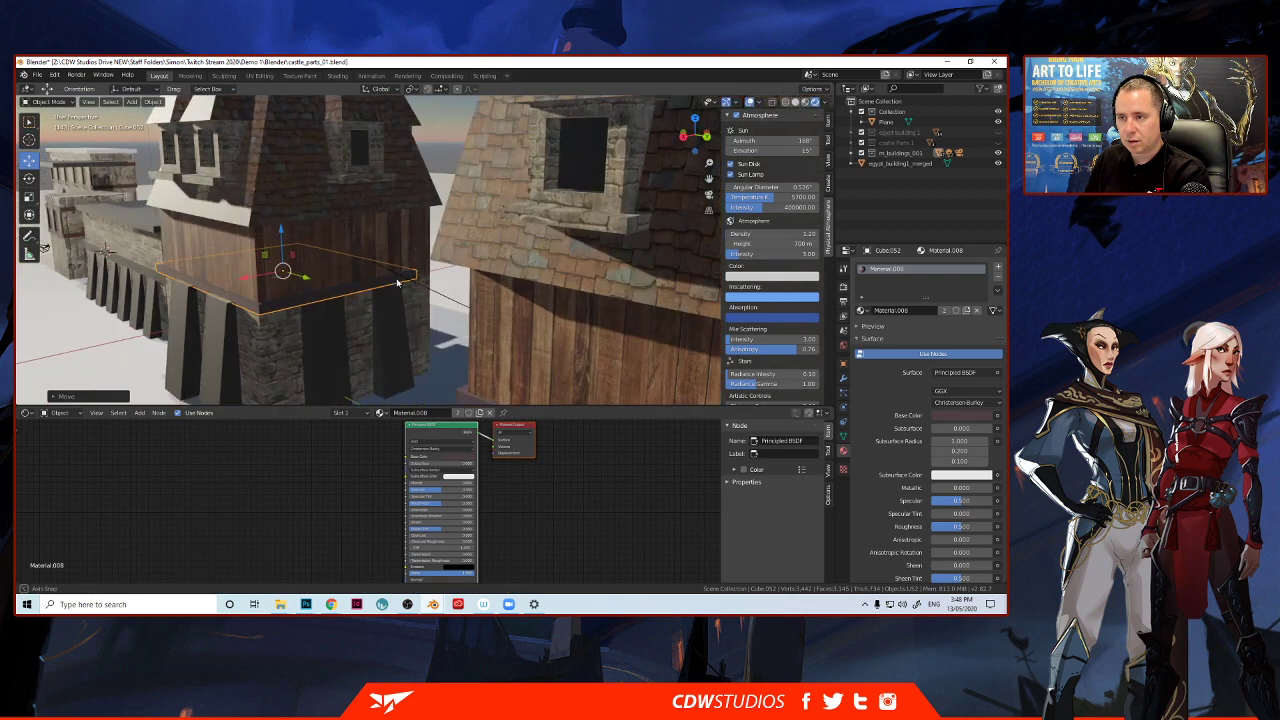
{"action": "left_click", "coordinate": [29, 196]}
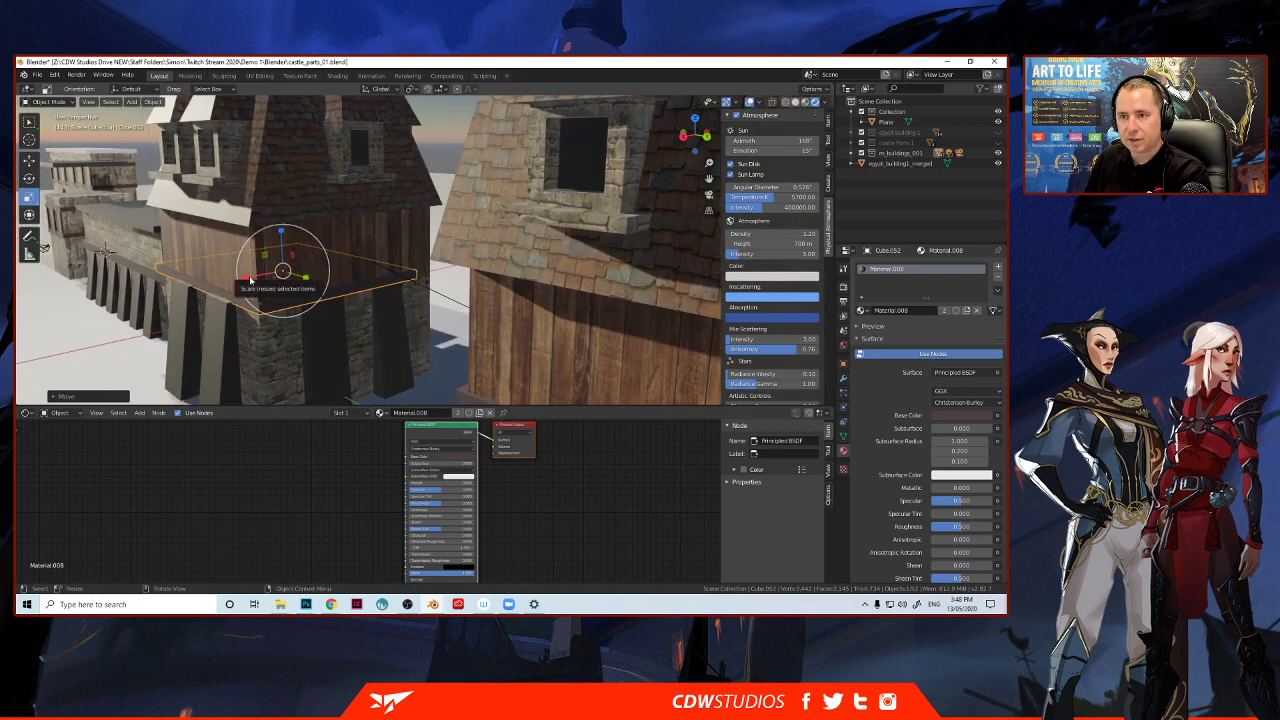
Scale down the dark ledge beneath the tower's wooden storey along the X axis so it overhangs the walls less.
{"action": "mouse_move", "coordinate": [249, 279]}
{"action": "left_mouse_down"}
{"action": "mouse_move", "coordinate": [238, 281]}
{"action": "mouse_move", "coordinate": [269, 280]}
{"action": "left_mouse_up"}
{"action": "left_click", "coordinate": [29, 159]}
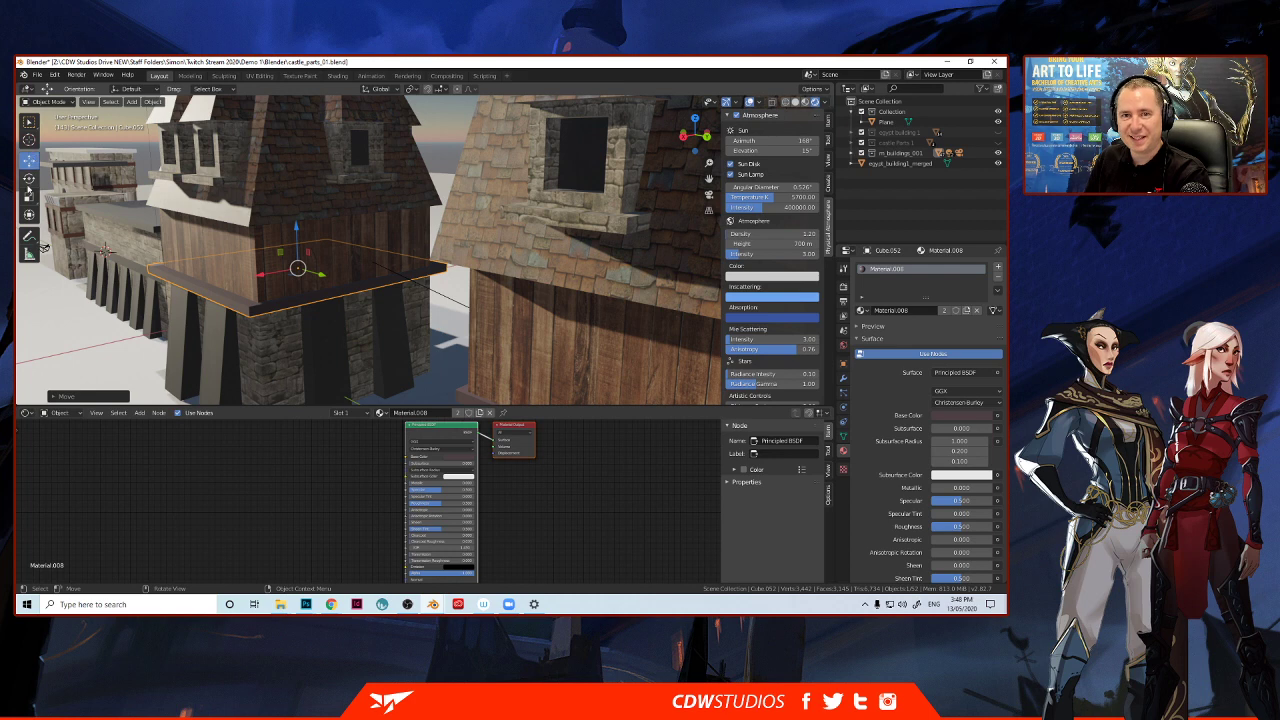
{"action": "left_click", "coordinate": [29, 196]}
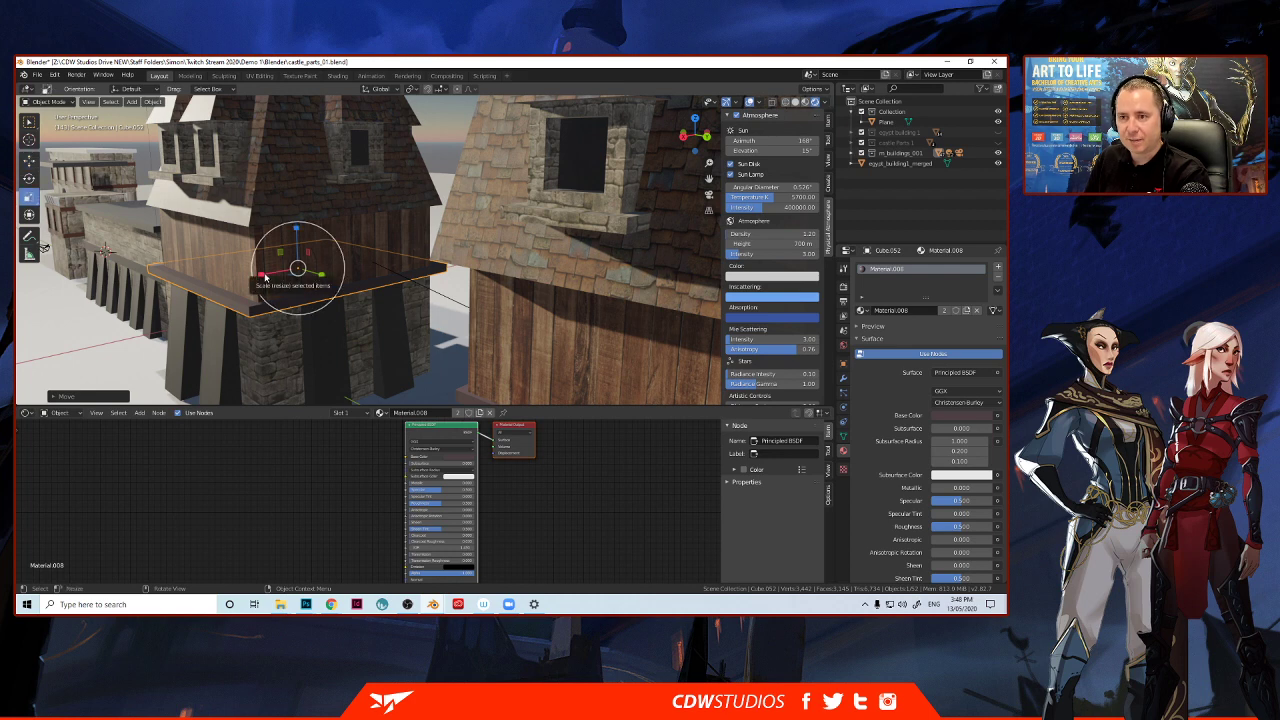
{"action": "left_click_drag", "start_coordinate": [265, 279], "coordinate": [270, 279]}
{"action": "middle_click_drag", "start_coordinate": [274, 274], "coordinate": [389, 225]}
{"action": "scroll", "coordinate": [286, 286], "scroll_direction": "up", "scroll_amount": 3}
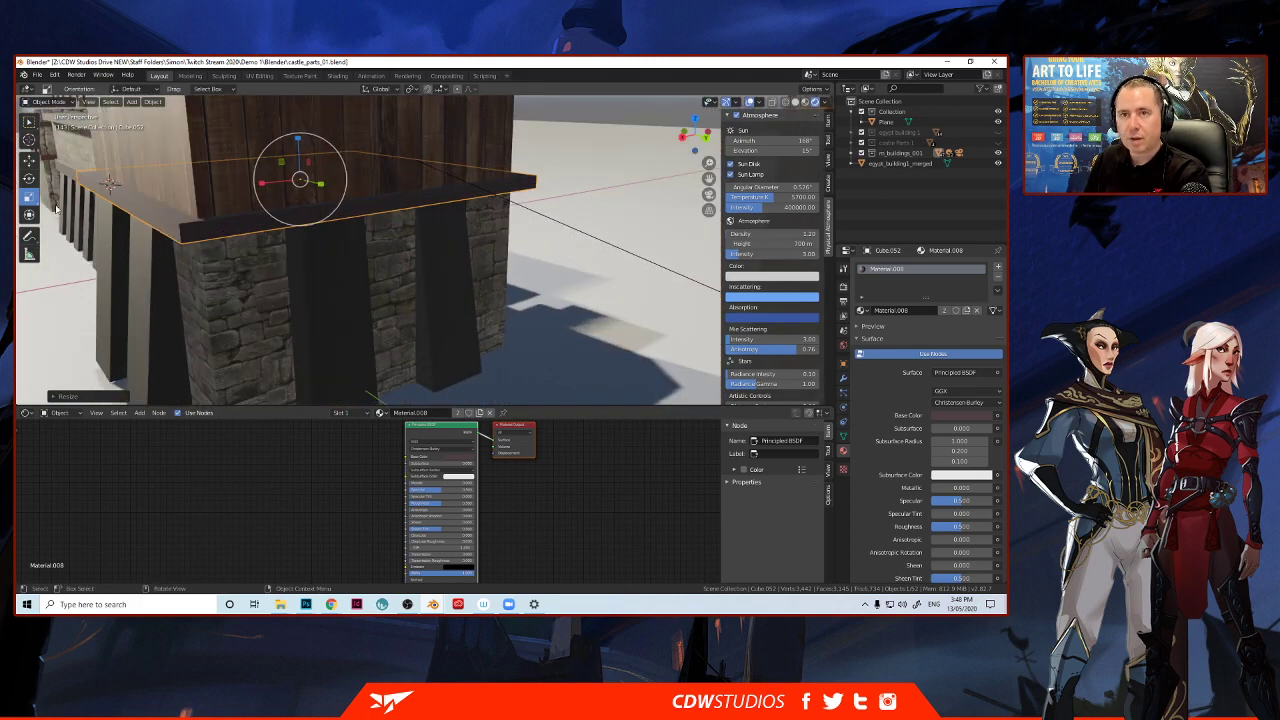
{"action": "left_click_drag", "start_coordinate": [263, 184], "coordinate": [267, 182]}
{"action": "scroll", "coordinate": [268, 183], "scroll_direction": "up", "scroll_amount": 4}
{"action": "mouse_move", "coordinate": [272, 184]}
{"action": "middle_mouse_down"}
{"action": "mouse_move", "coordinate": [314, 200]}
{"action": "mouse_move", "coordinate": [294, 194]}
{"action": "middle_mouse_up"}
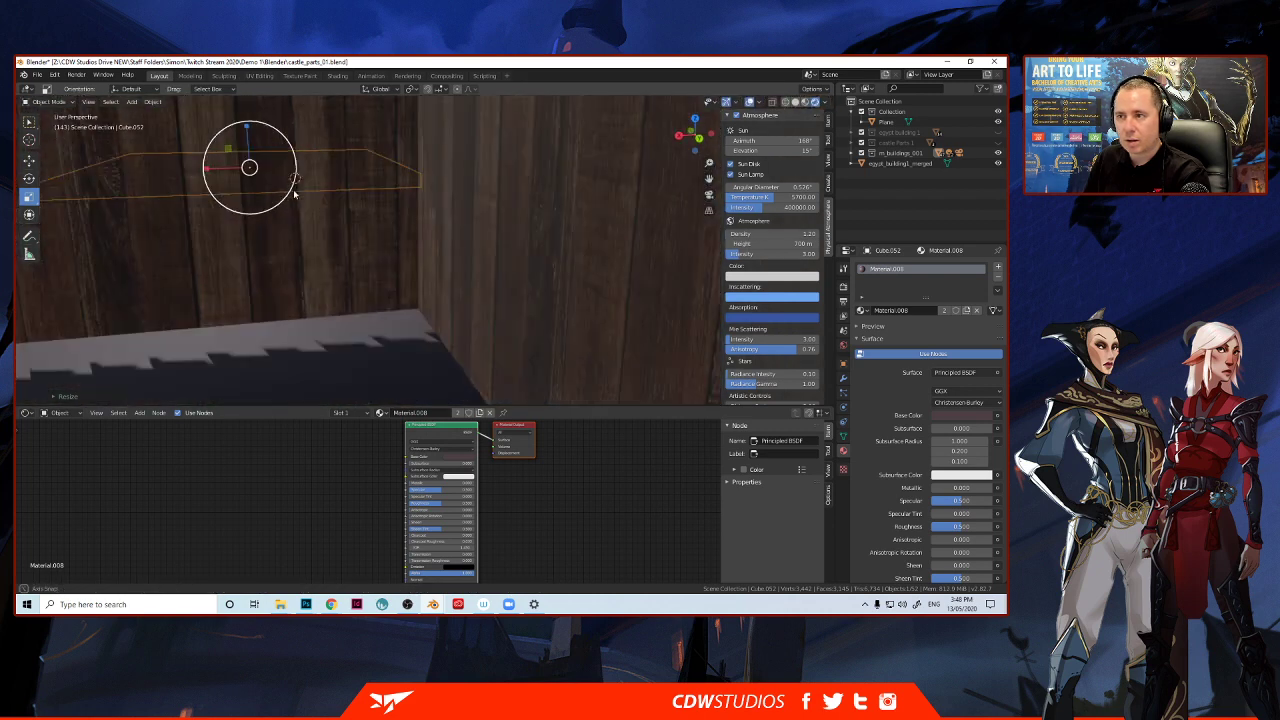
Shift the dark ledge slightly along the X axis to even out its overhang around the tower.
{"action": "scroll", "coordinate": [294, 193], "scroll_direction": "down", "scroll_amount": 5}
{"action": "left_click", "coordinate": [30, 158]}
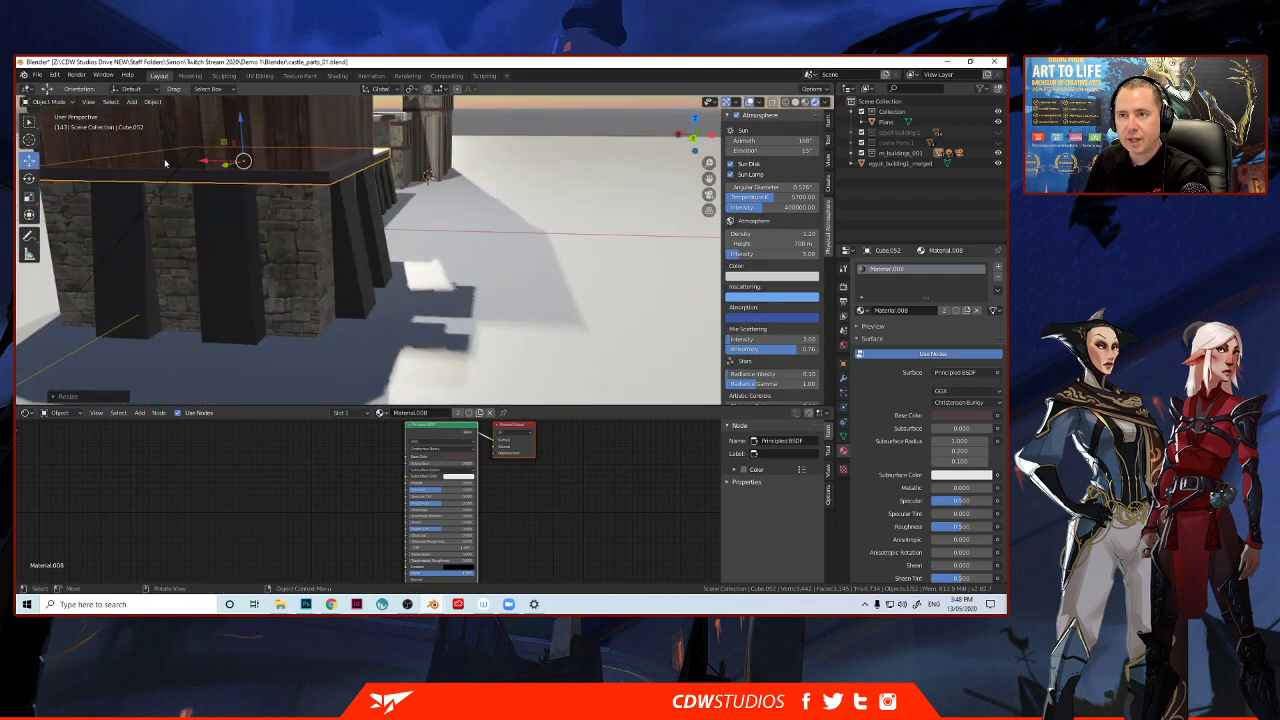
{"action": "left_click_drag", "start_coordinate": [205, 160], "coordinate": [202, 160]}
{"action": "middle_click_drag", "start_coordinate": [291, 192], "coordinate": [190, 196]}
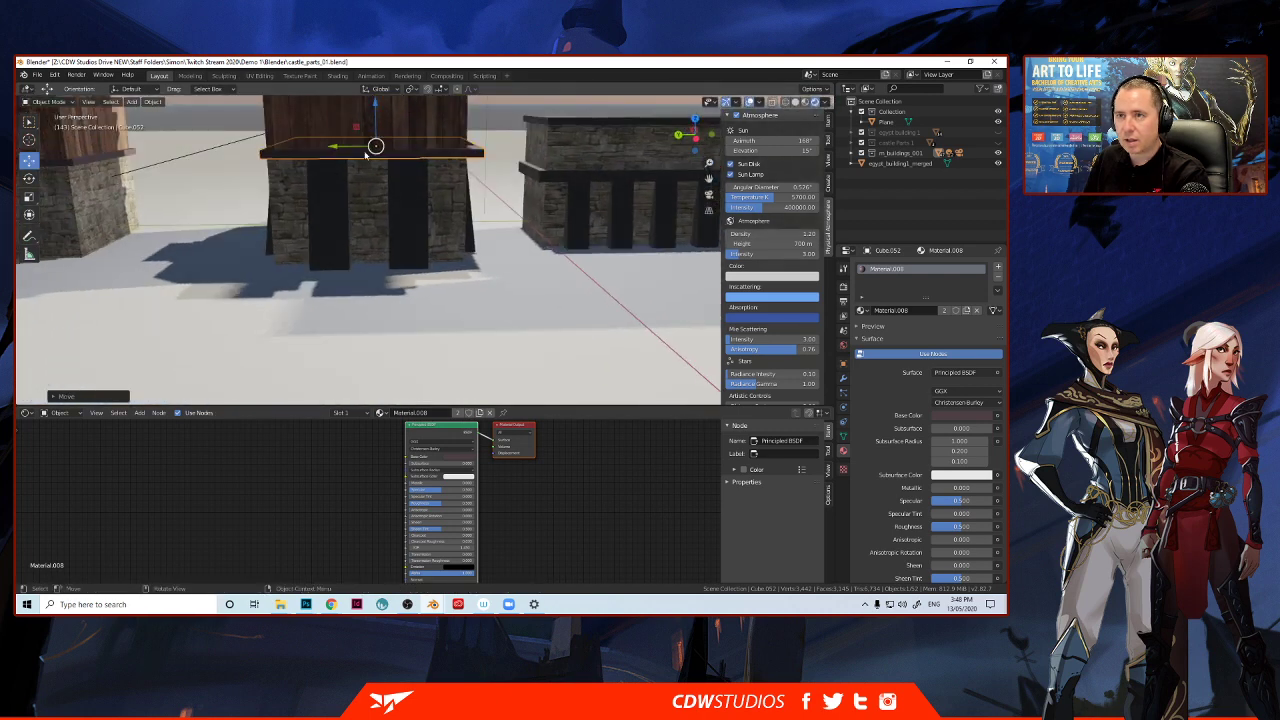
Scale down the dark ledge along the Y axis and shift it to sit evenly around the tower.
{"action": "scroll", "coordinate": [424, 222], "scroll_direction": "up", "scroll_amount": 3}
{"action": "scroll", "coordinate": [423, 153], "scroll_direction": "down", "scroll_amount": 4}
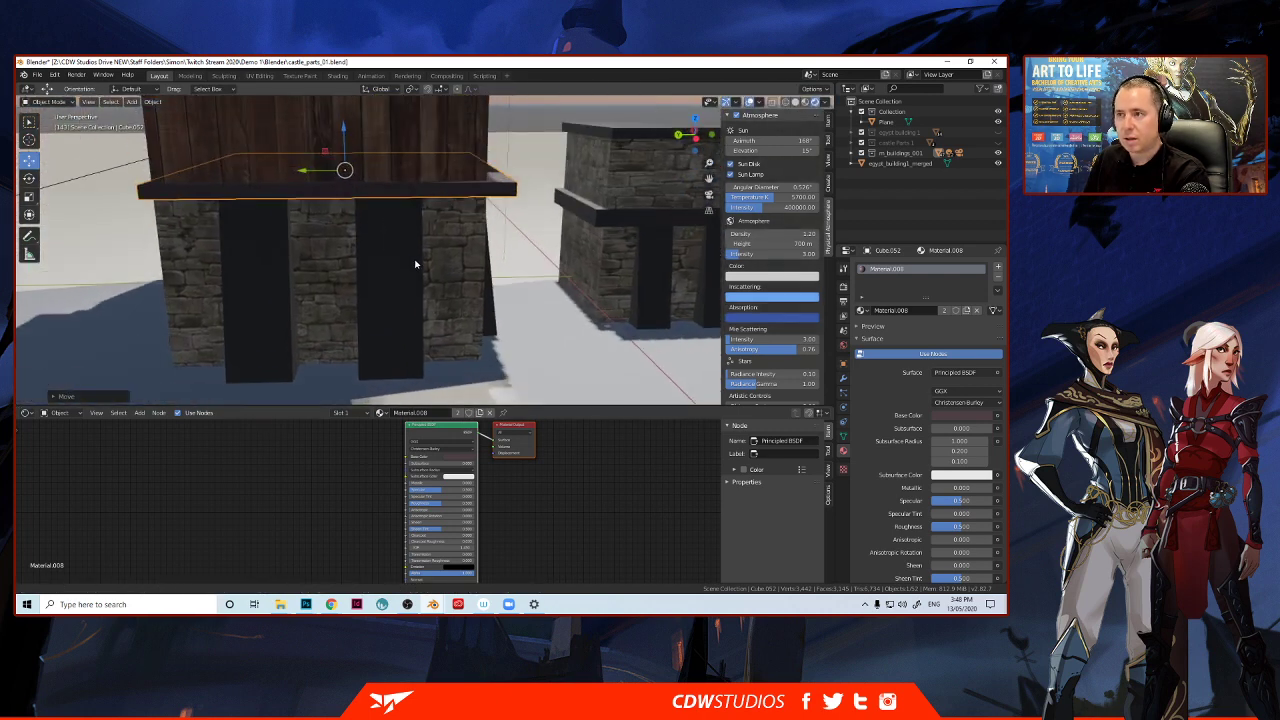
{"action": "left_click", "coordinate": [28, 197]}
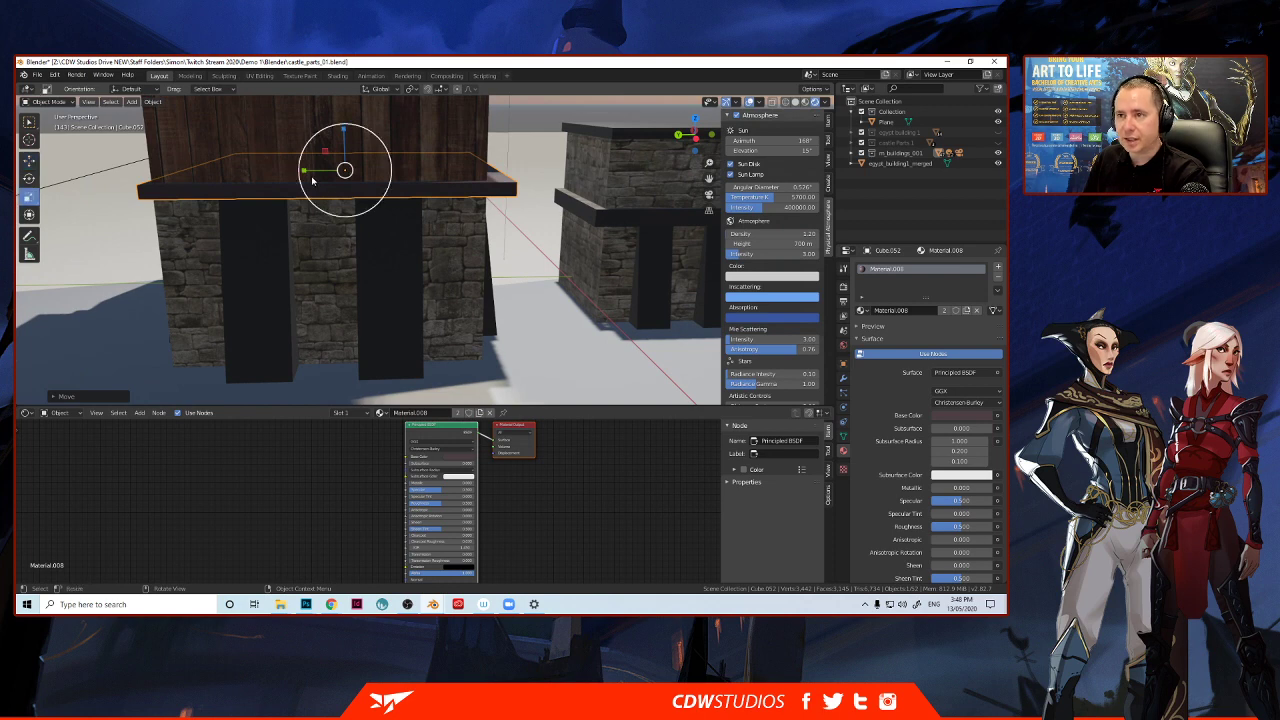
{"action": "key", "text": "s"}
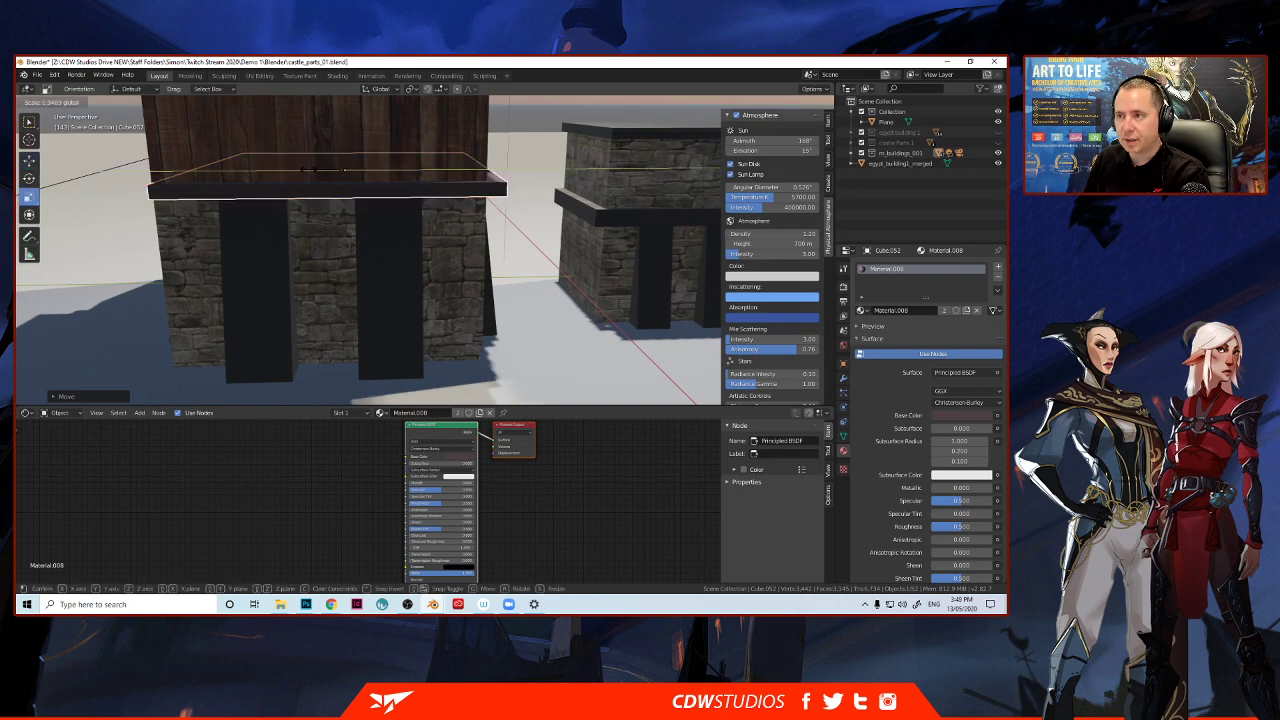
{"action": "left_click_drag", "start_coordinate": [310, 170], "coordinate": [294, 171]}
{"action": "left_click", "coordinate": [29, 160]}
{"action": "middle_click_drag", "start_coordinate": [293, 172], "coordinate": [229, 188]}
{"action": "mouse_move", "coordinate": [340, 184]}
{"action": "middle_mouse_down"}
{"action": "mouse_move", "coordinate": [271, 178]}
{"action": "mouse_move", "coordinate": [377, 207]}
{"action": "mouse_move", "coordinate": [323, 189]}
{"action": "middle_mouse_up"}
{"action": "scroll", "coordinate": [300, 186], "scroll_direction": "down", "scroll_amount": 5}
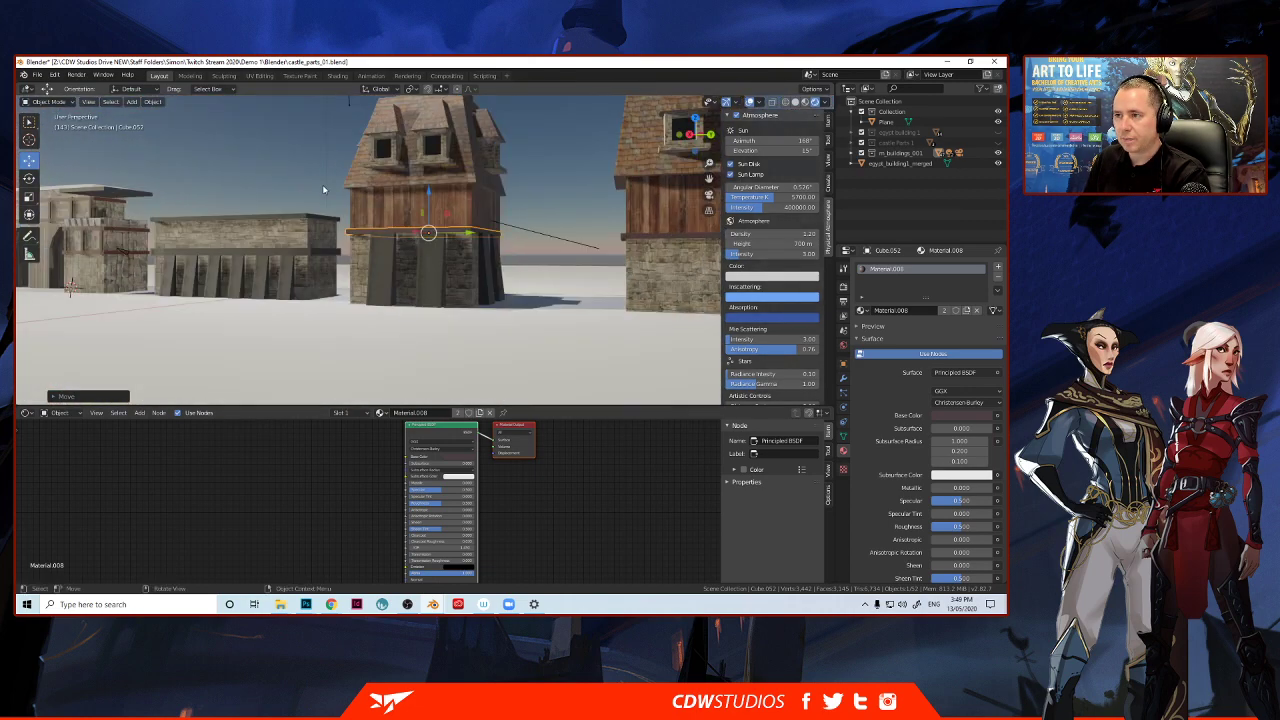
Lower the floating dark roof slab along Z until it rests on the small stone building beside the arched gate.
{"action": "left_click", "coordinate": [266, 189]}
{"action": "scroll", "coordinate": [265, 185], "scroll_direction": "down", "scroll_amount": 4}
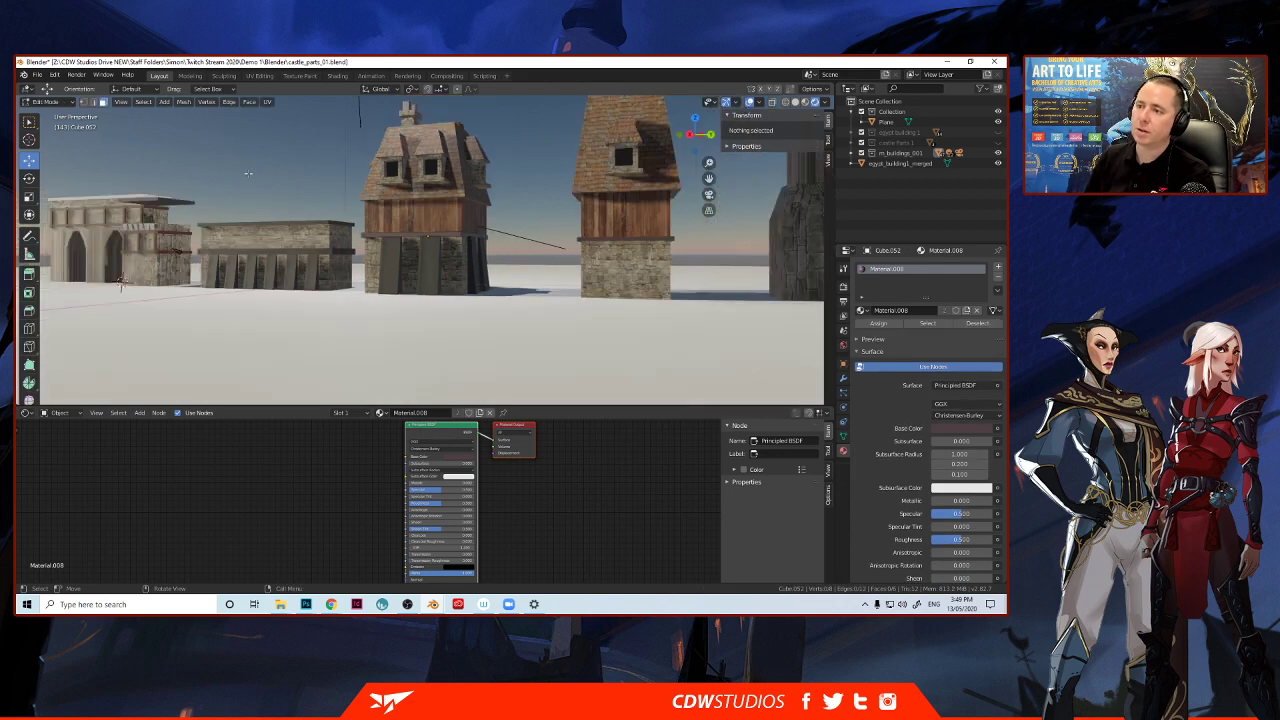
{"action": "middle_click_drag", "start_coordinate": [233, 183], "coordinate": [378, 246]}
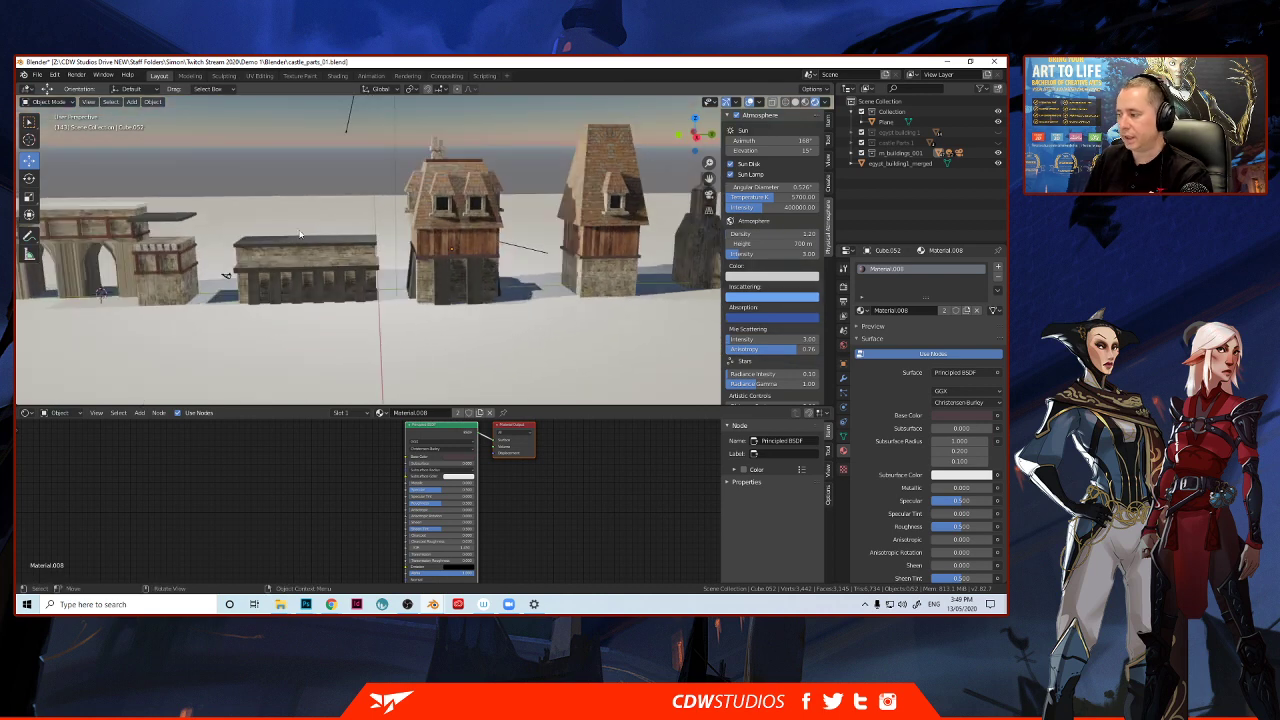
{"action": "middle_click_drag", "start_coordinate": [288, 261], "coordinate": [413, 286], "text": "shift"}
{"action": "scroll", "coordinate": [276, 265], "scroll_direction": "up", "scroll_amount": 3}
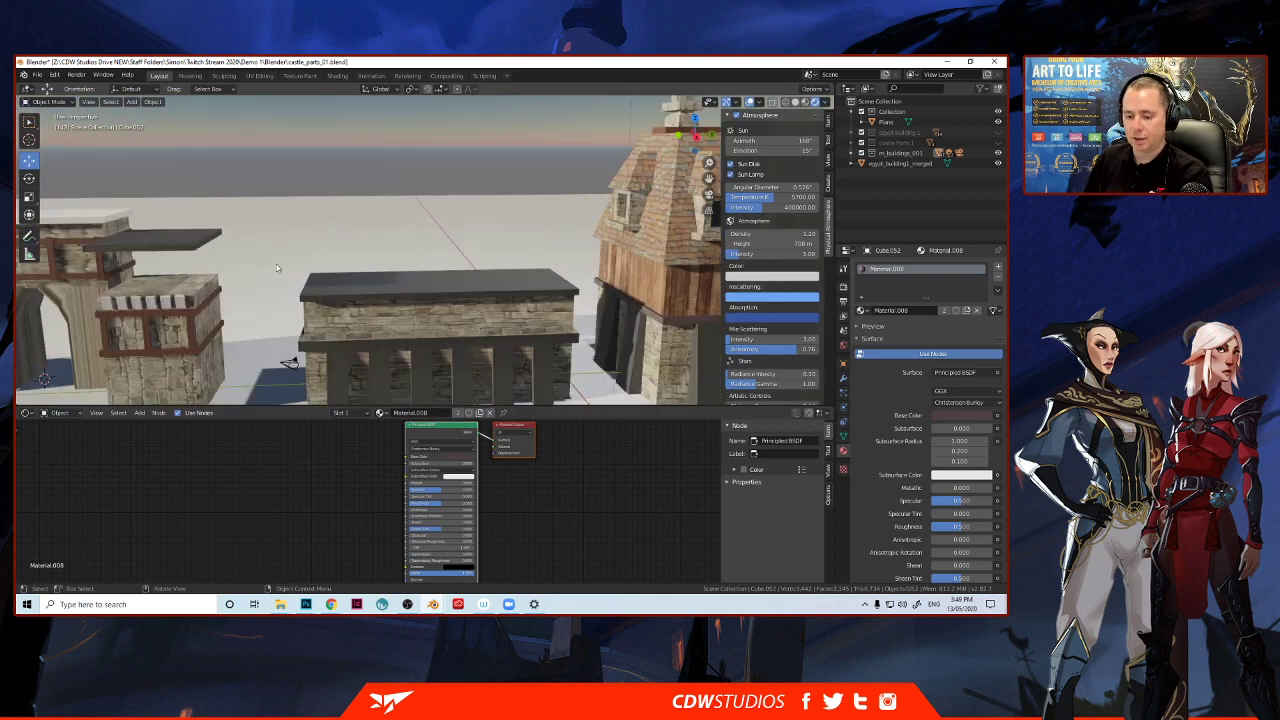
{"action": "middle_click_drag", "start_coordinate": [229, 263], "coordinate": [420, 218], "text": "shift"}
{"action": "middle_click_drag", "start_coordinate": [353, 257], "coordinate": [297, 230], "text": "shift"}
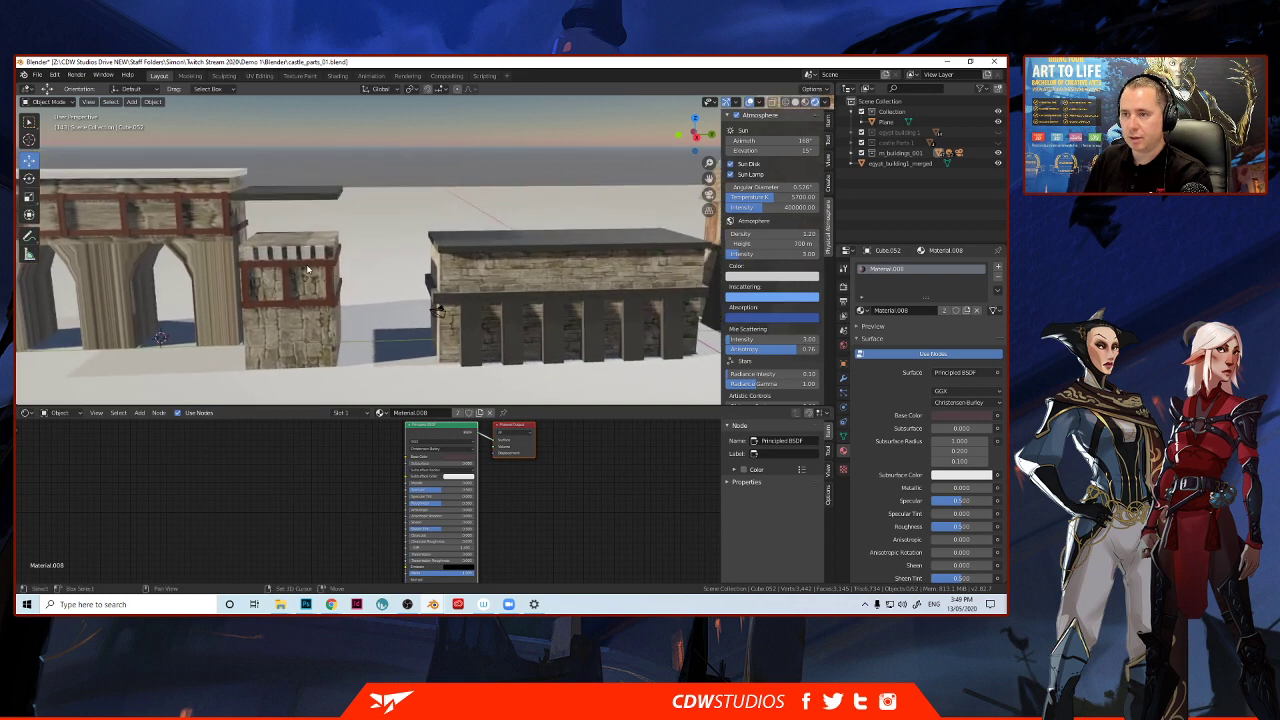
{"action": "left_click", "coordinate": [294, 199]}
{"action": "key", "text": "g"}
{"action": "key", "text": "z"}
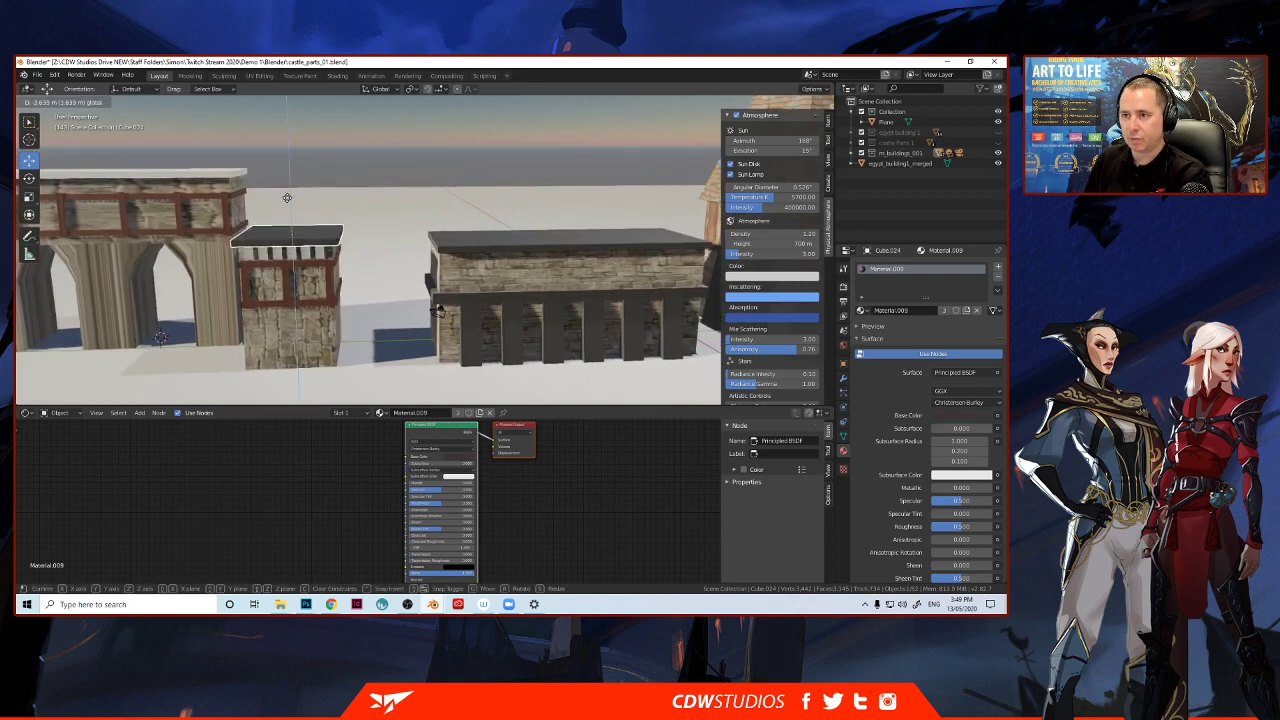
{"action": "left_click_drag", "start_coordinate": [287, 198], "coordinate": [287, 200]}
{"action": "scroll", "coordinate": [285, 216], "scroll_direction": "up", "scroll_amount": 4}
{"action": "middle_click_drag", "start_coordinate": [281, 259], "coordinate": [352, 241], "text": "shift"}
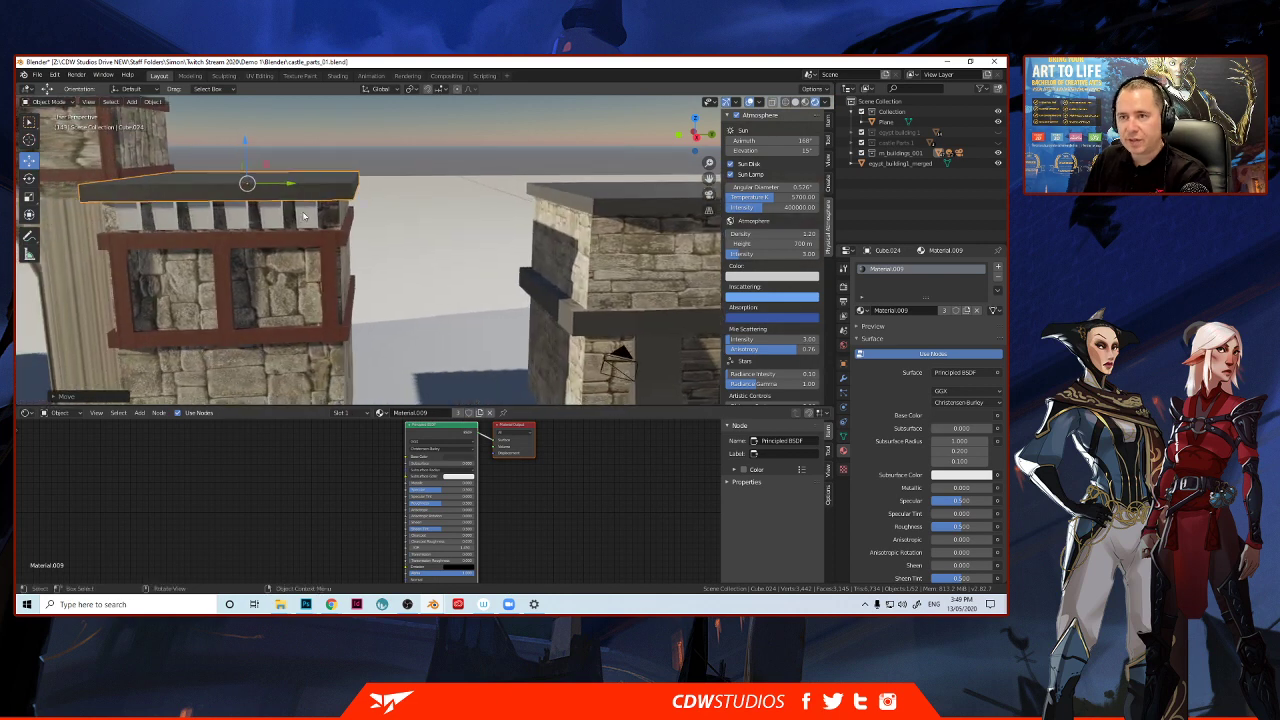
{"action": "left_click_drag", "start_coordinate": [246, 143], "coordinate": [249, 146]}
{"action": "middle_click_drag", "start_coordinate": [254, 177], "coordinate": [255, 183]}
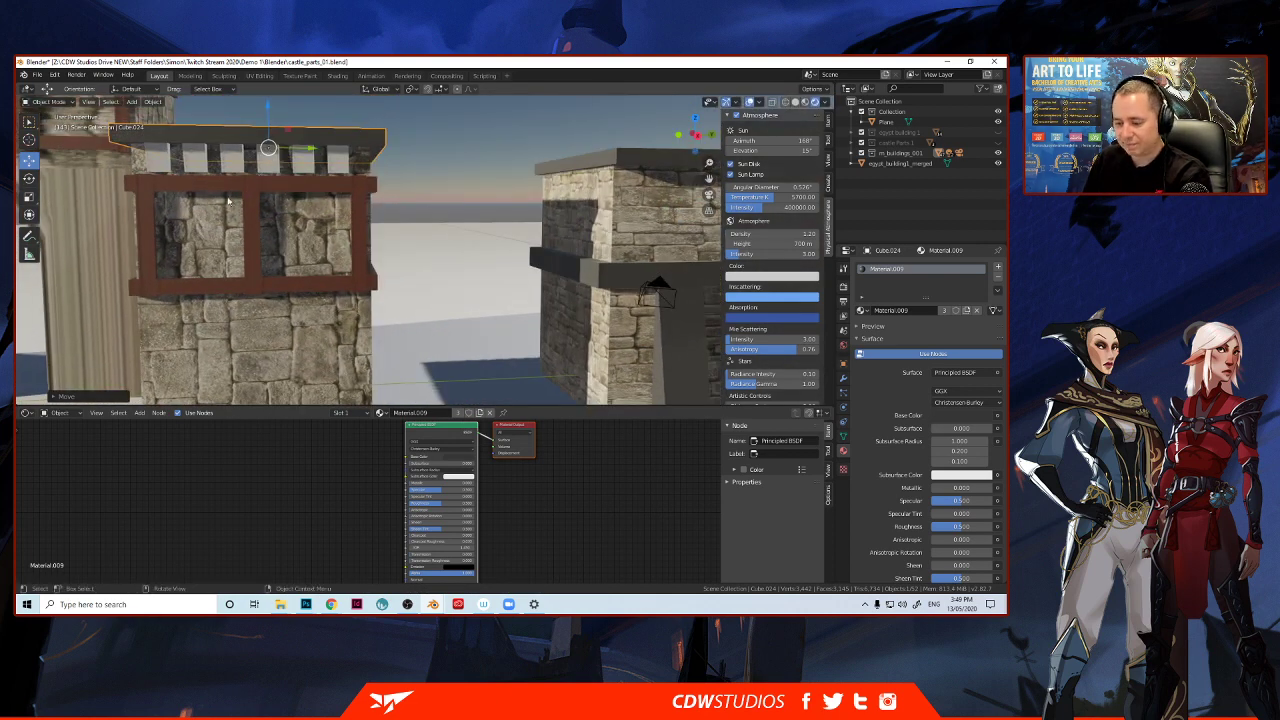
Link the roof slab's material, Material.009, to the small white blocks beneath it on both visible sides of the small stone building.
{"action": "left_click", "coordinate": [165, 168]}
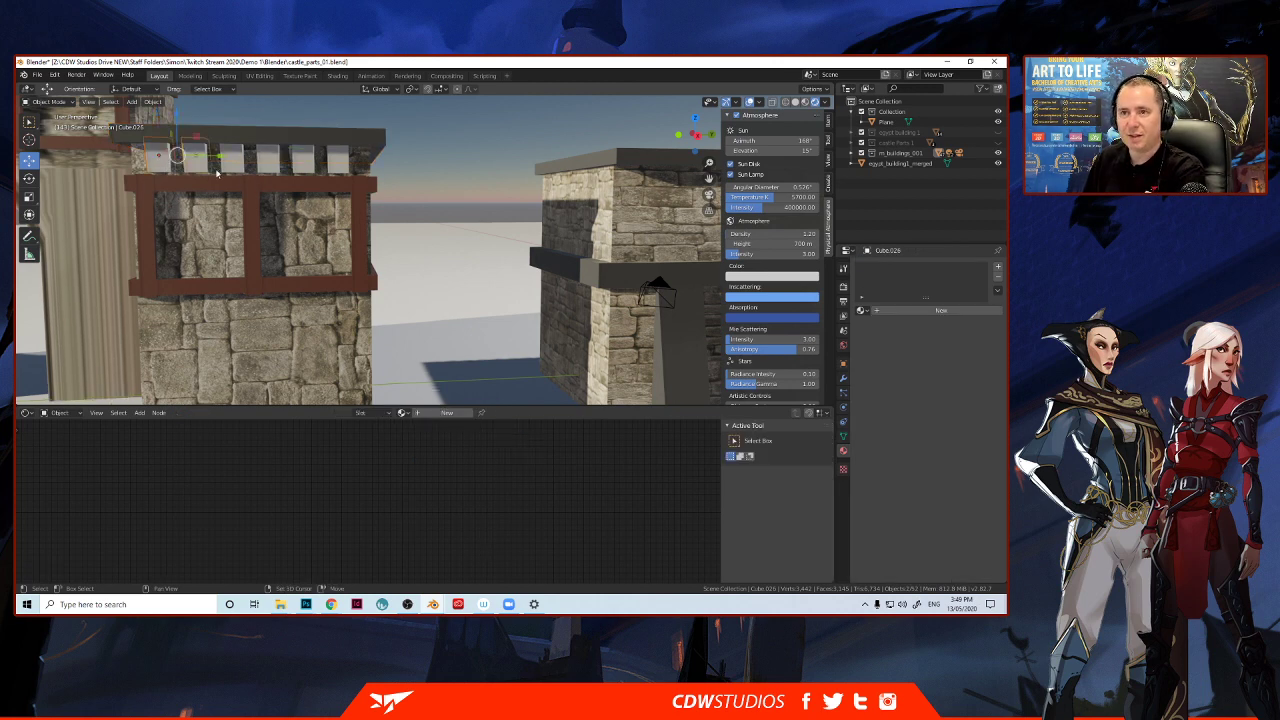
{"action": "left_click", "coordinate": [231, 162], "text": "shift"}
{"action": "left_click", "coordinate": [268, 162], "text": "shift"}
{"action": "left_click", "coordinate": [303, 162], "text": "shift"}
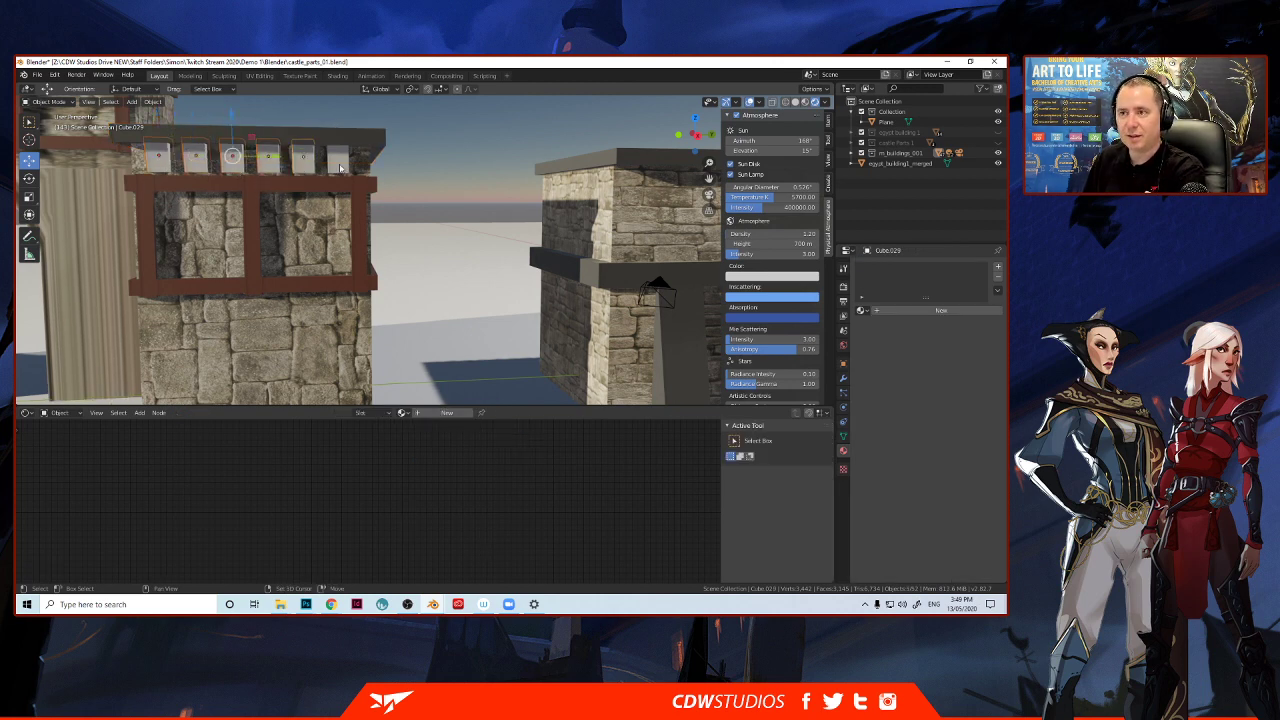
{"action": "left_click", "coordinate": [338, 162], "text": "shift"}
{"action": "middle_click_drag", "start_coordinate": [372, 187], "coordinate": [210, 225]}
{"action": "scroll", "coordinate": [377, 171], "scroll_direction": "up", "scroll_amount": 2}
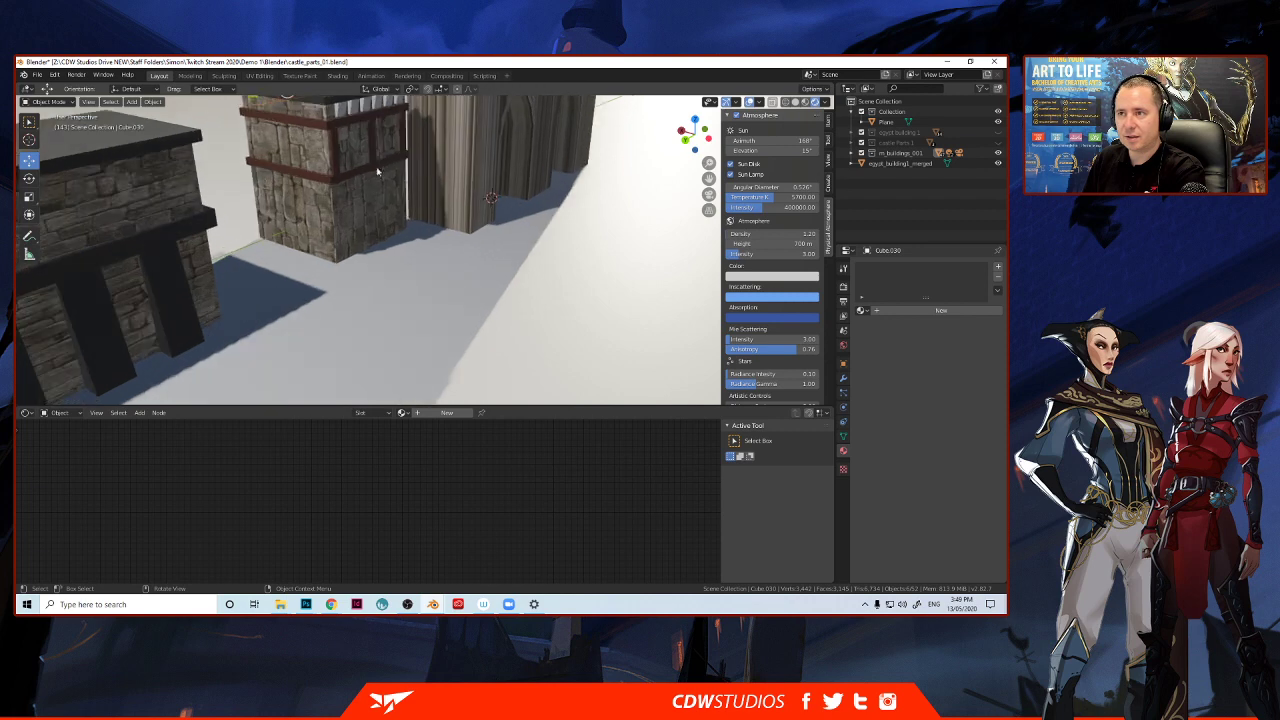
{"action": "middle_click_drag", "start_coordinate": [377, 171], "coordinate": [334, 238], "text": "shift"}
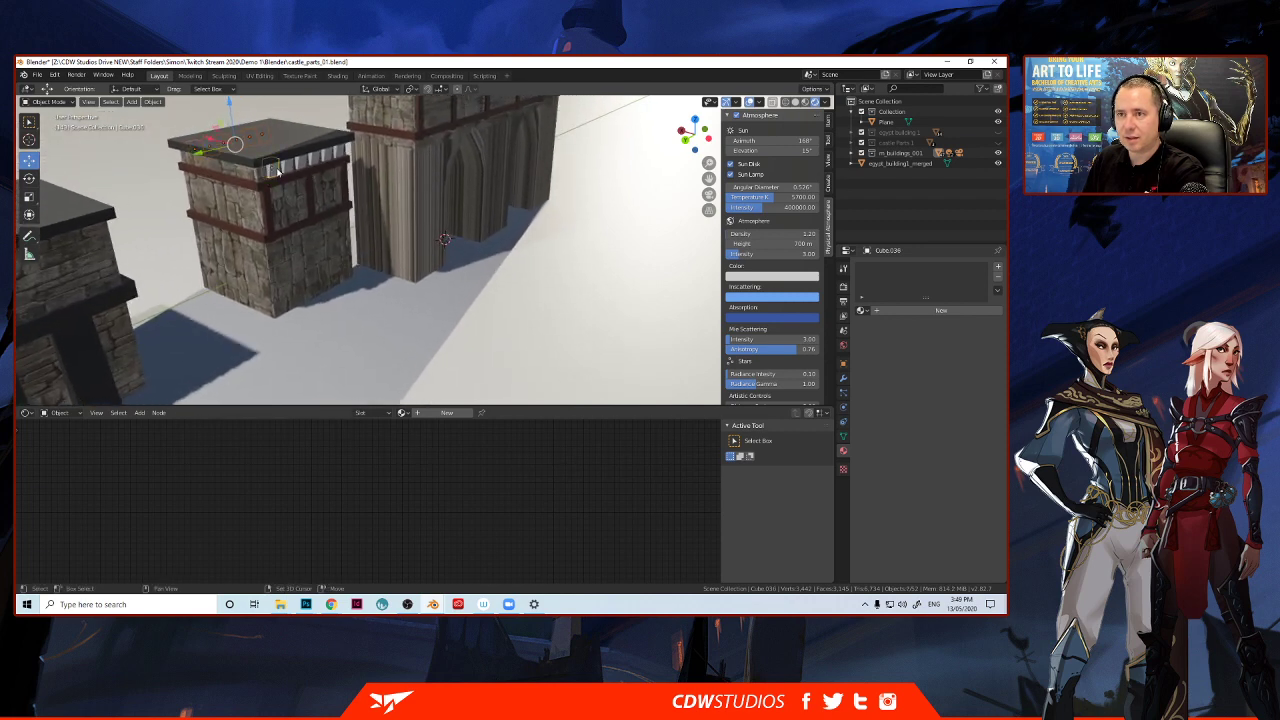
{"action": "left_click", "coordinate": [290, 166], "text": "shift"}
{"action": "left_click", "coordinate": [306, 163], "text": "shift"}
{"action": "left_click", "coordinate": [321, 160], "text": "shift"}
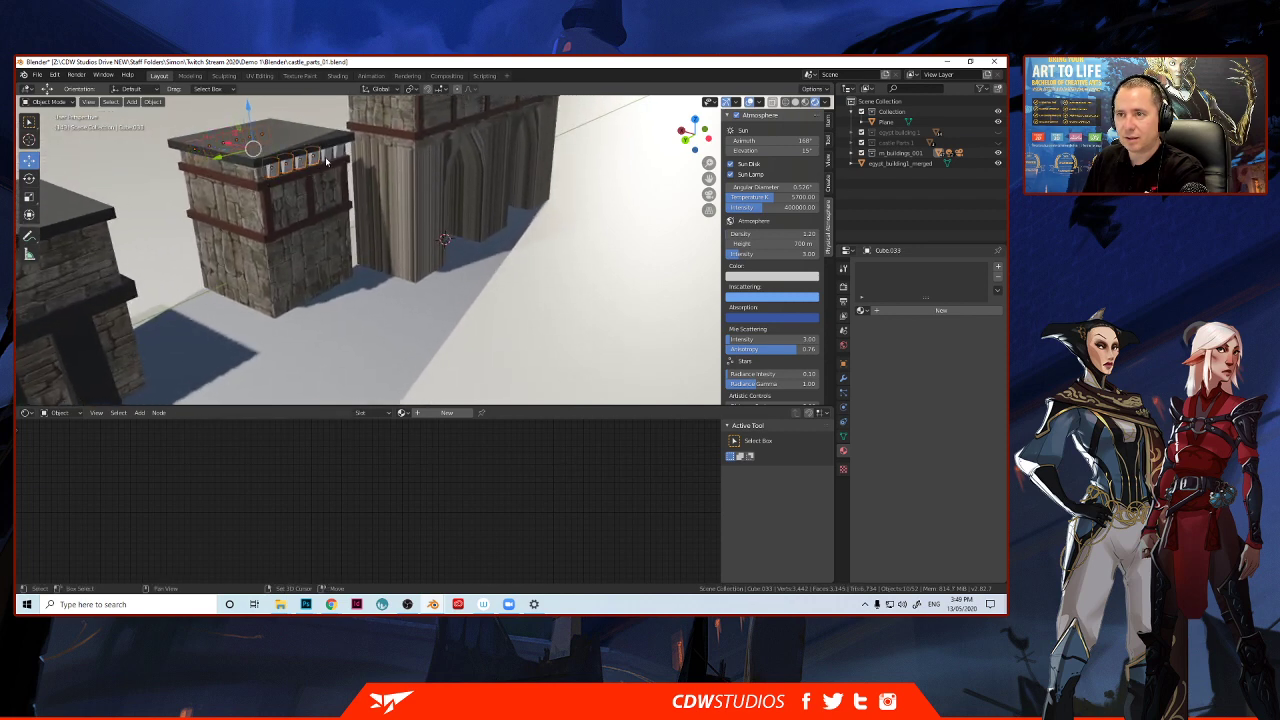
{"action": "left_click", "coordinate": [335, 158], "text": "shift"}
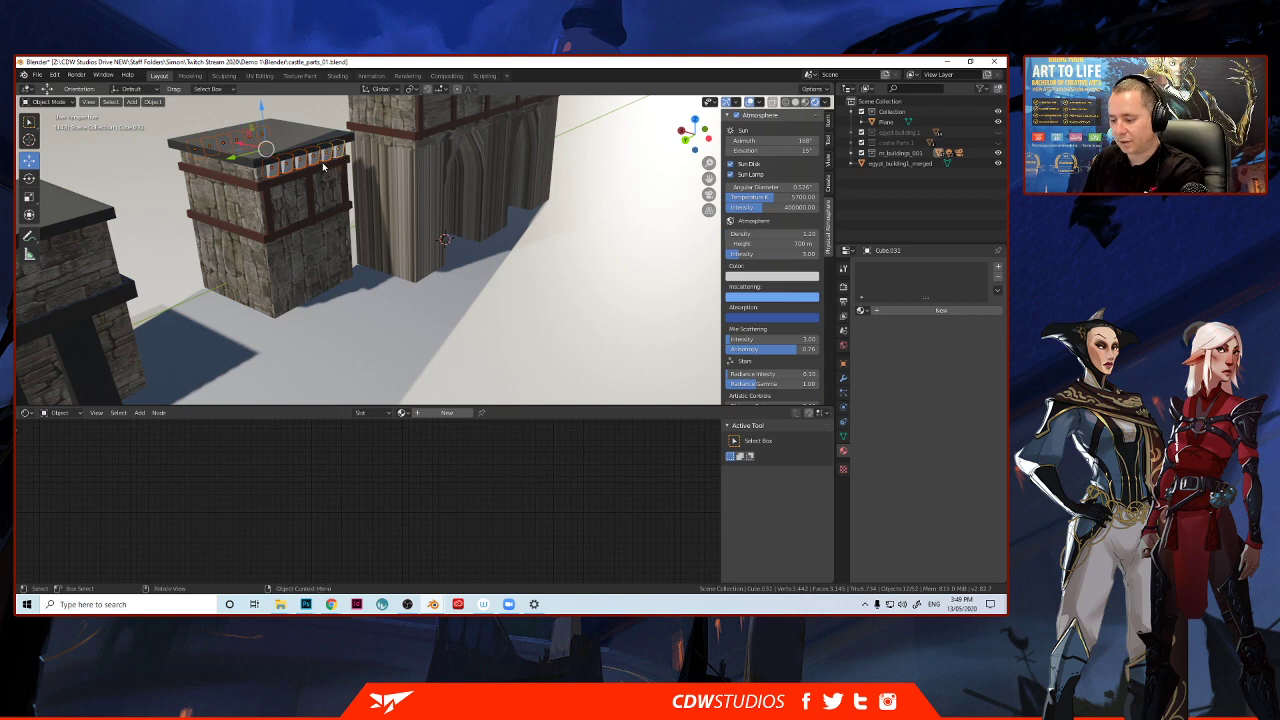
{"action": "left_click", "coordinate": [284, 136]}
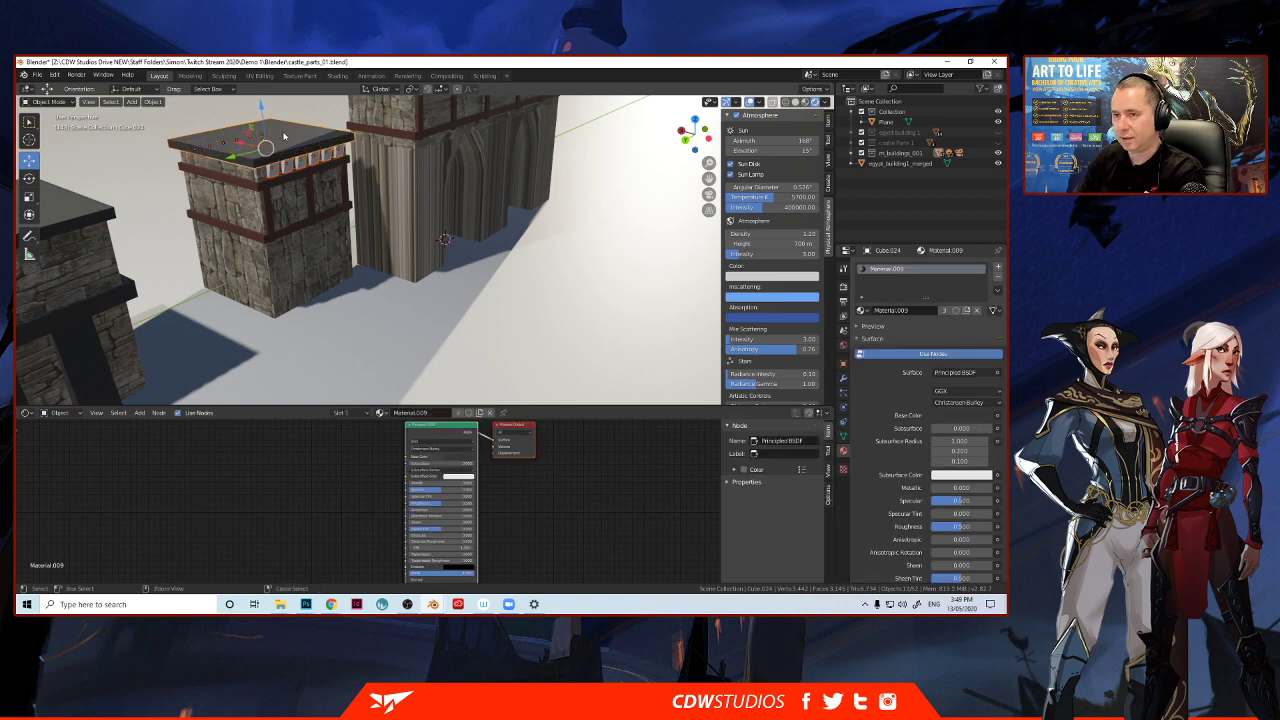
{"action": "key", "text": "ctrl+l"}
{"action": "left_click", "coordinate": [284, 136]}
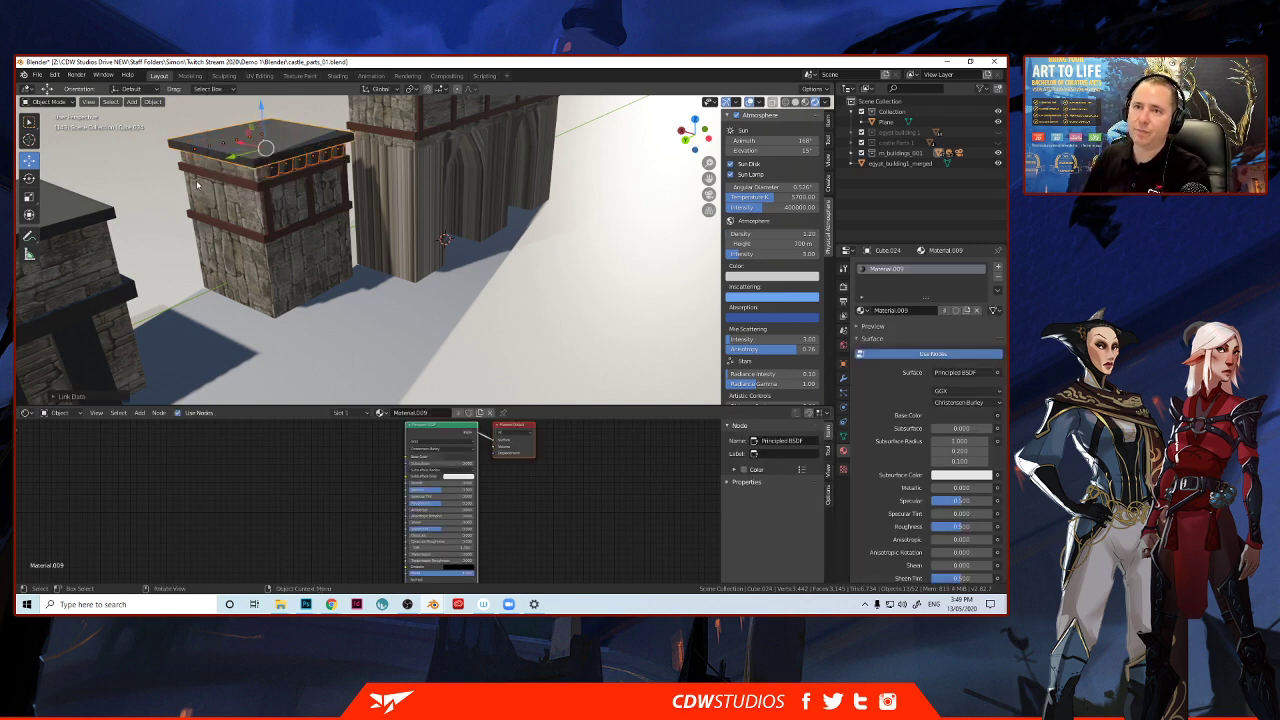
Apply a Cube Projection UV mapping to all faces of the small stone building's castle_wall body.
{"action": "left_click", "coordinate": [146, 167]}
{"action": "middle_click_drag", "start_coordinate": [150, 170], "coordinate": [60, 215], "text": "shift"}
{"action": "middle_click_drag", "start_coordinate": [95, 168], "coordinate": [208, 189]}
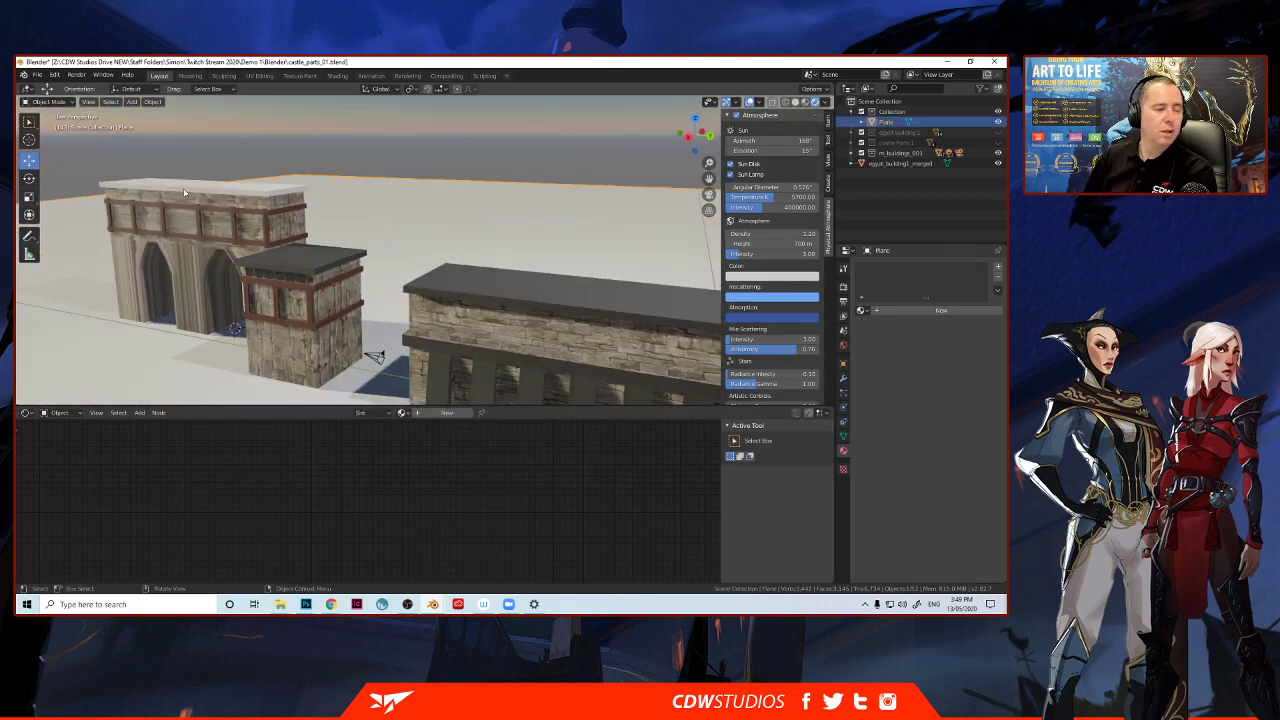
{"action": "middle_click_drag", "start_coordinate": [158, 270], "coordinate": [313, 280]}
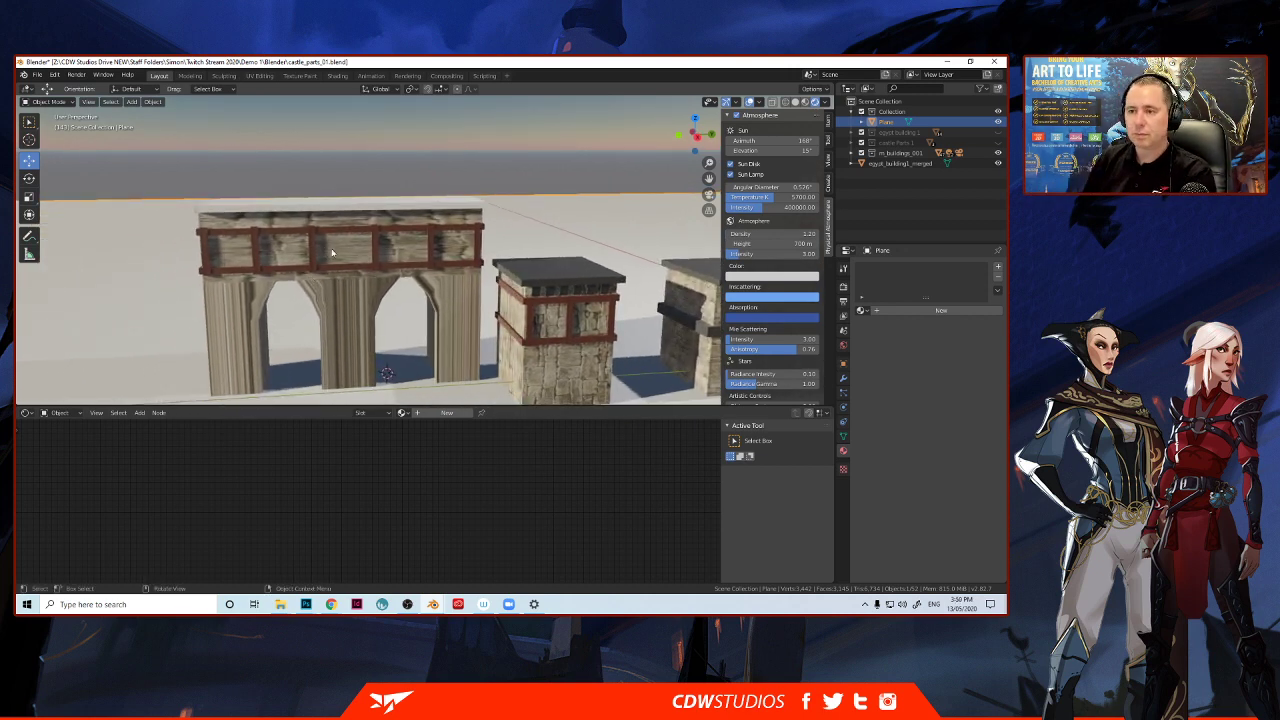
{"action": "left_click", "coordinate": [337, 300]}
{"action": "middle_click_drag", "start_coordinate": [370, 315], "coordinate": [447, 342]}
{"action": "left_click", "coordinate": [461, 345]}
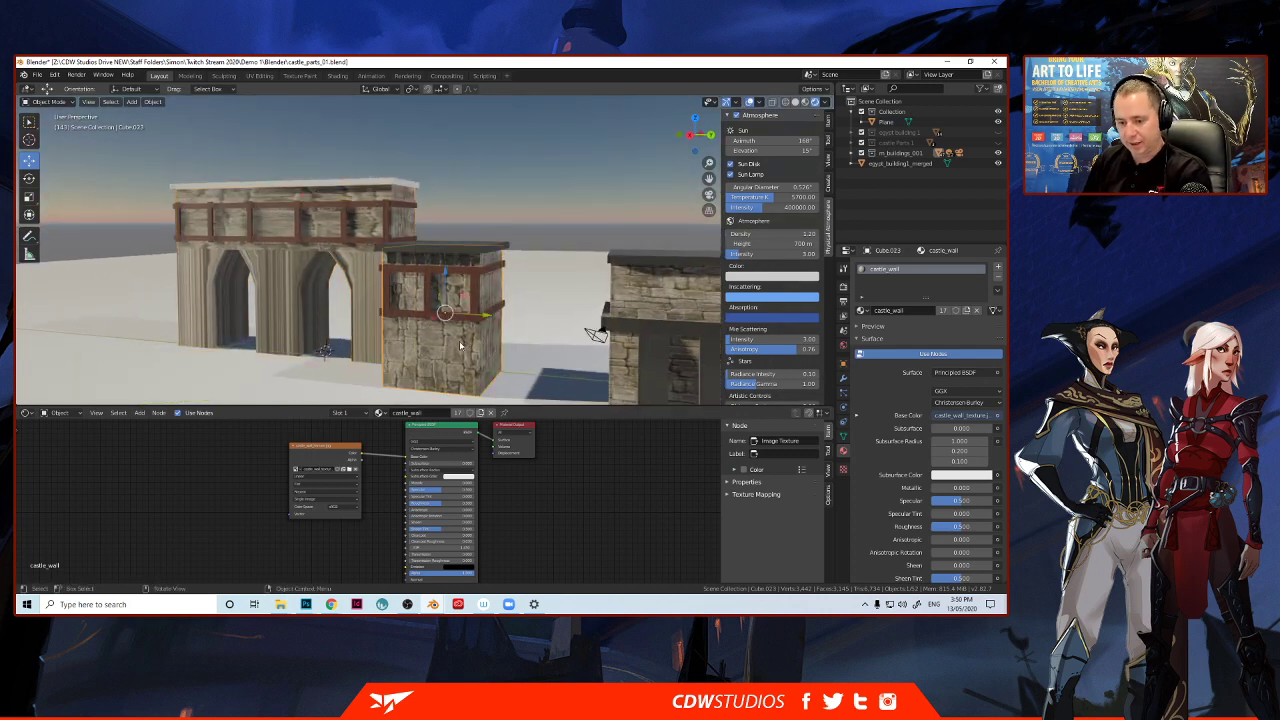
{"action": "key", "text": "Tab"}
{"action": "left_click", "coordinate": [459, 342]}
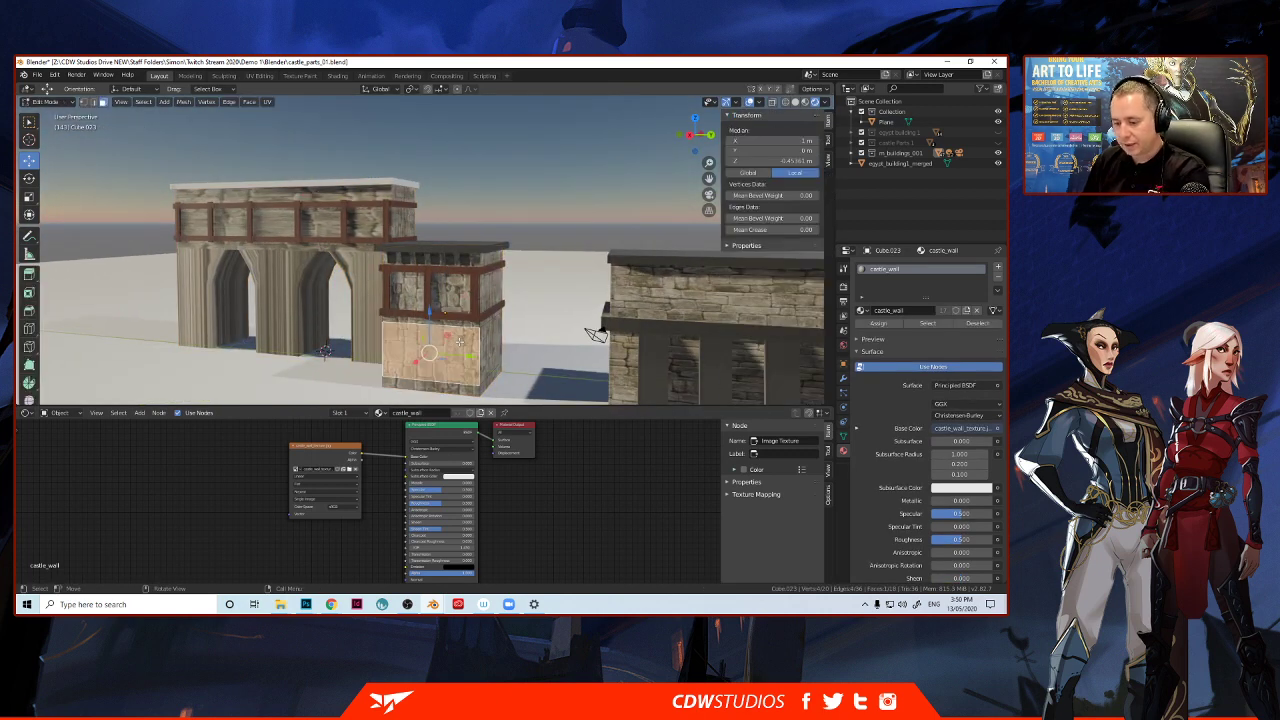
{"action": "key", "text": "ctrl+l"}
{"action": "key", "text": "u"}
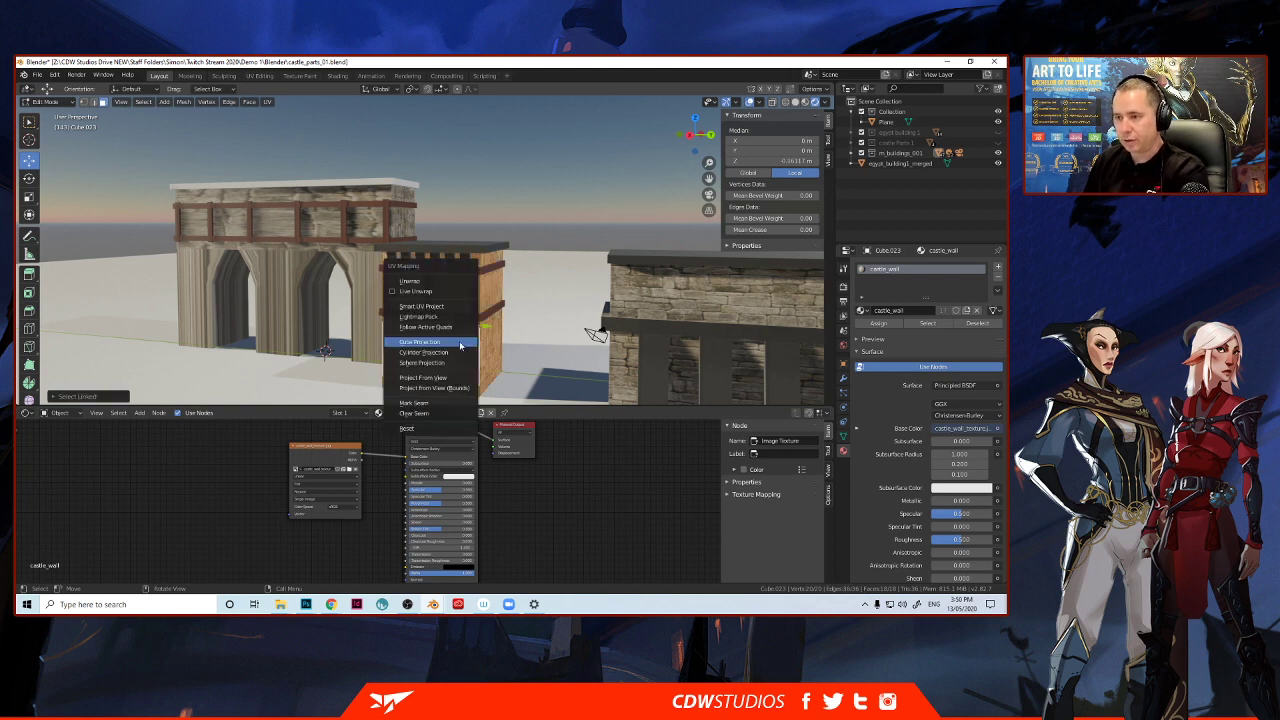
{"action": "left_click", "coordinate": [461, 345]}
{"action": "left_click", "coordinate": [346, 277]}
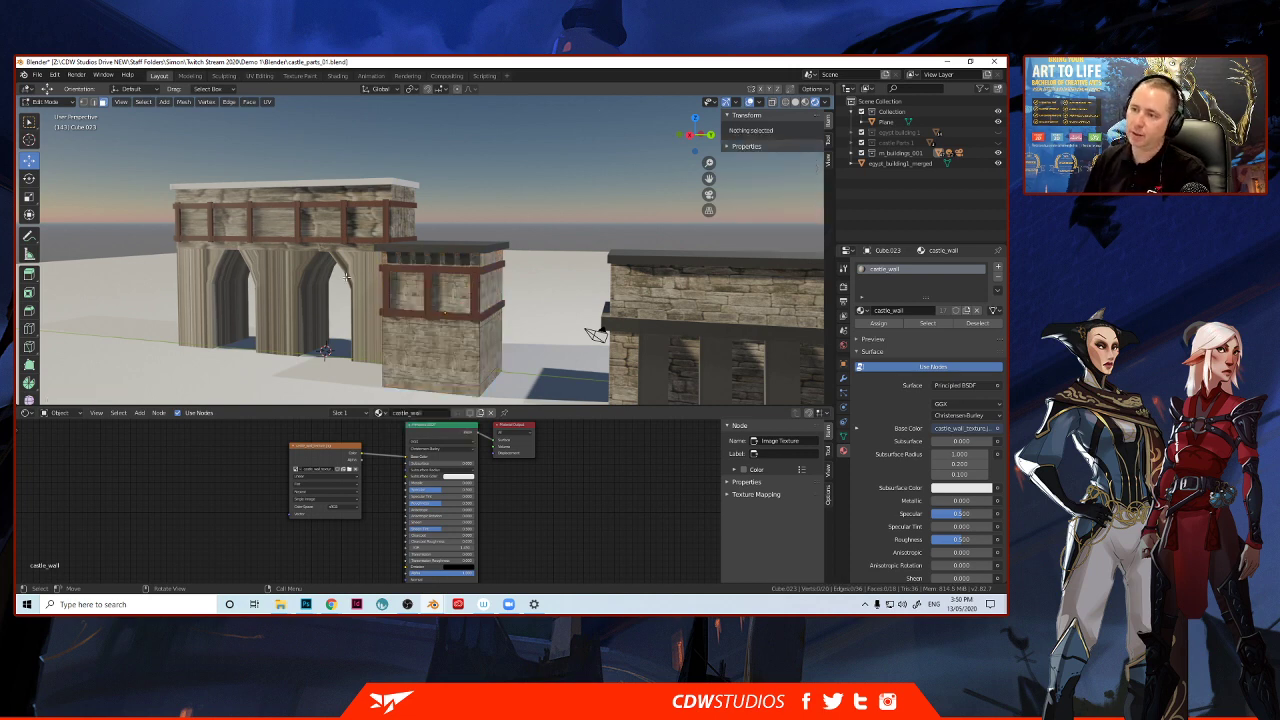
{"action": "key", "text": "Tab"}
Apply a Cube Projection UV mapping to all faces of the arched gate building's castle_wall mesh.
{"action": "left_click", "coordinate": [360, 279]}
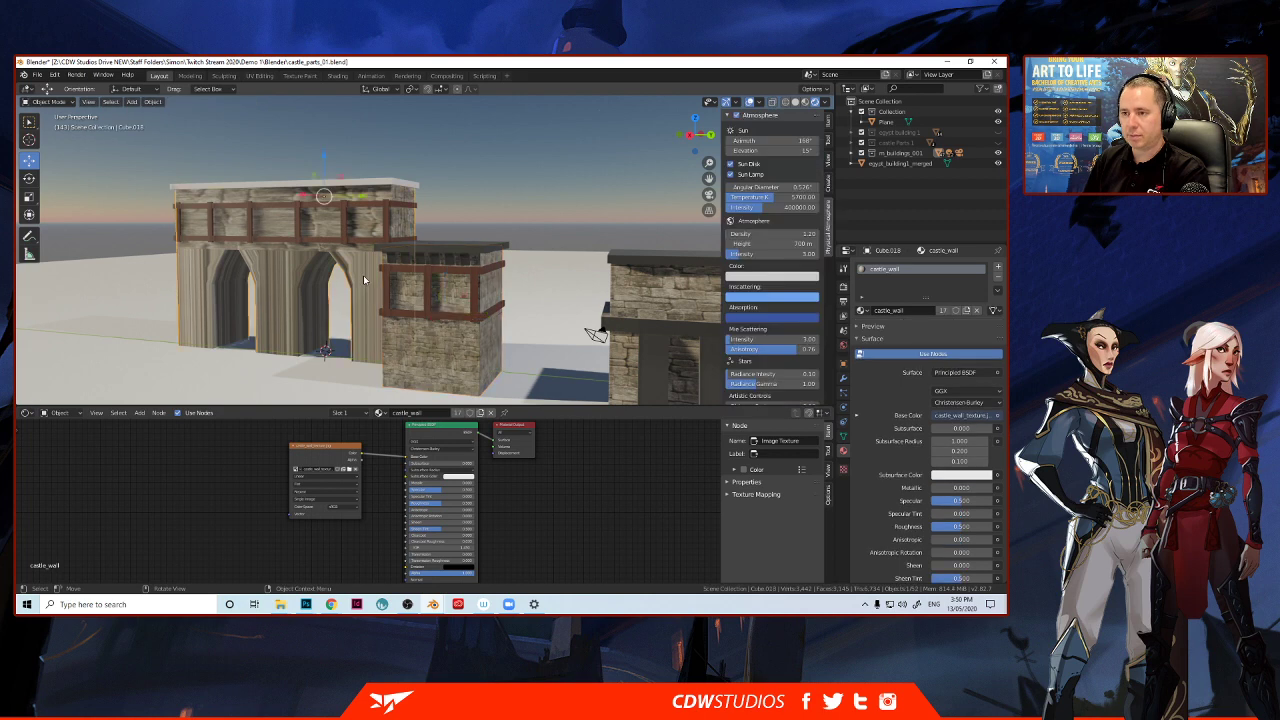
{"action": "key", "text": "Tab"}
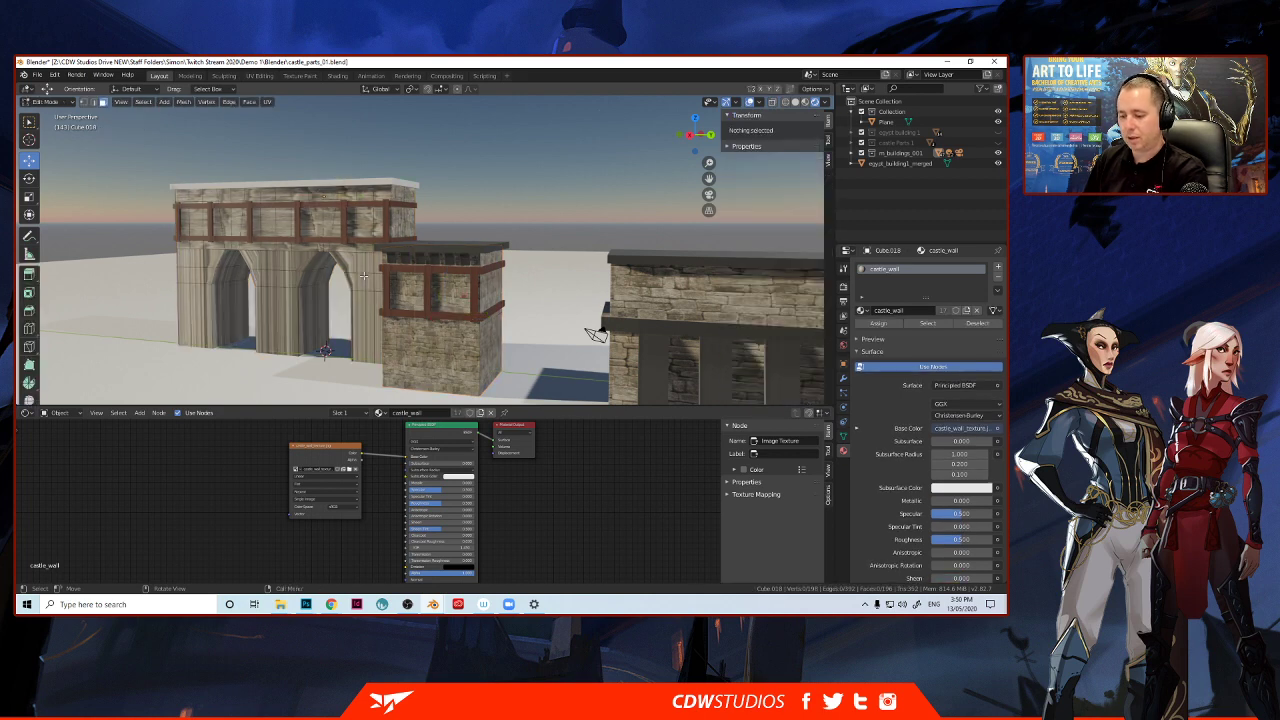
{"action": "key", "text": "a"}
{"action": "key", "text": "u"}
{"action": "left_click", "coordinate": [364, 278]}
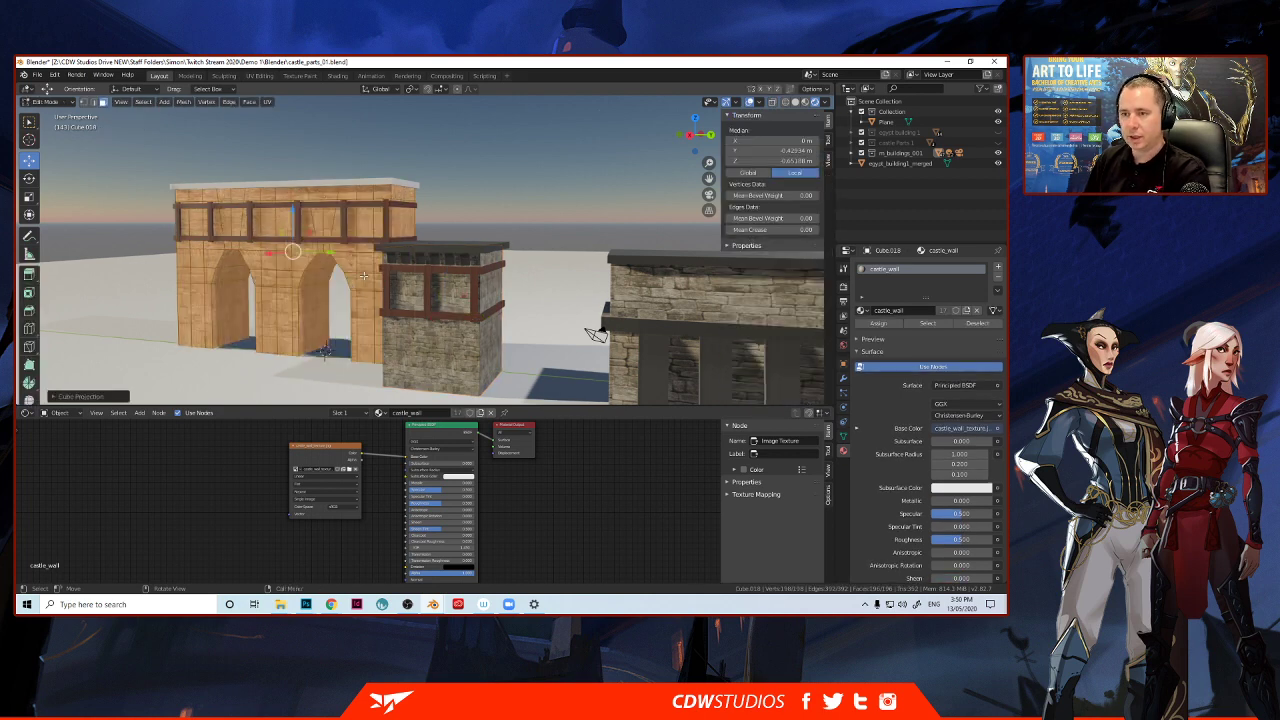
{"action": "key", "text": "Tab"}
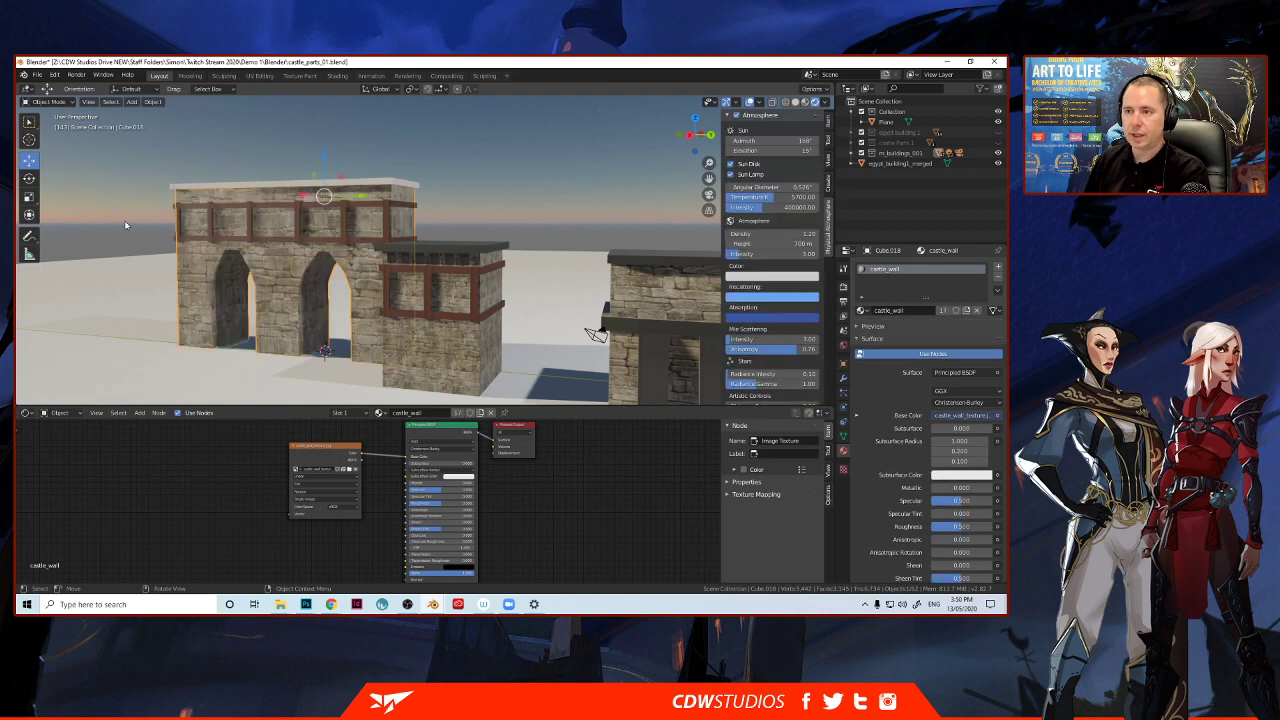
Link the small building roof's material, Material.009, to the white roof slab on top of the arched gate building.
{"action": "middle_click_drag", "start_coordinate": [240, 248], "coordinate": [348, 247]}
{"action": "scroll", "coordinate": [202, 300], "scroll_direction": "down", "scroll_amount": 1}
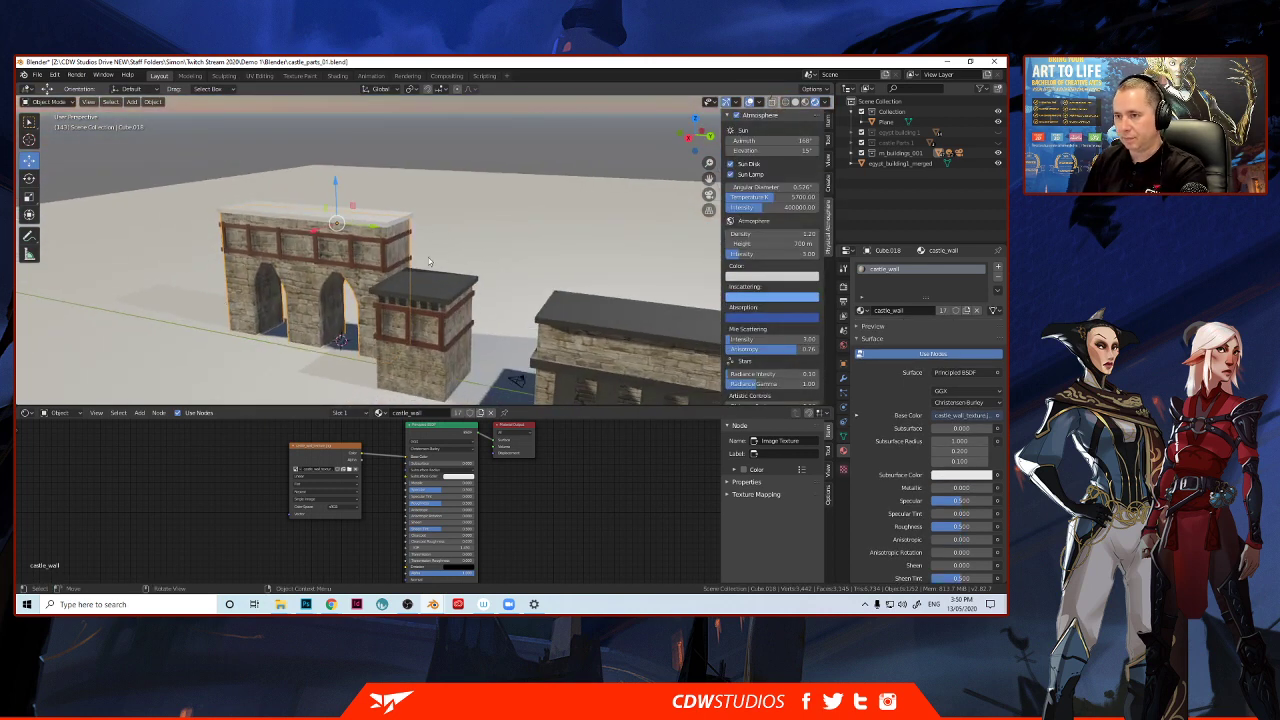
{"action": "left_click", "coordinate": [379, 219]}
{"action": "left_click", "coordinate": [437, 287], "text": "shift"}
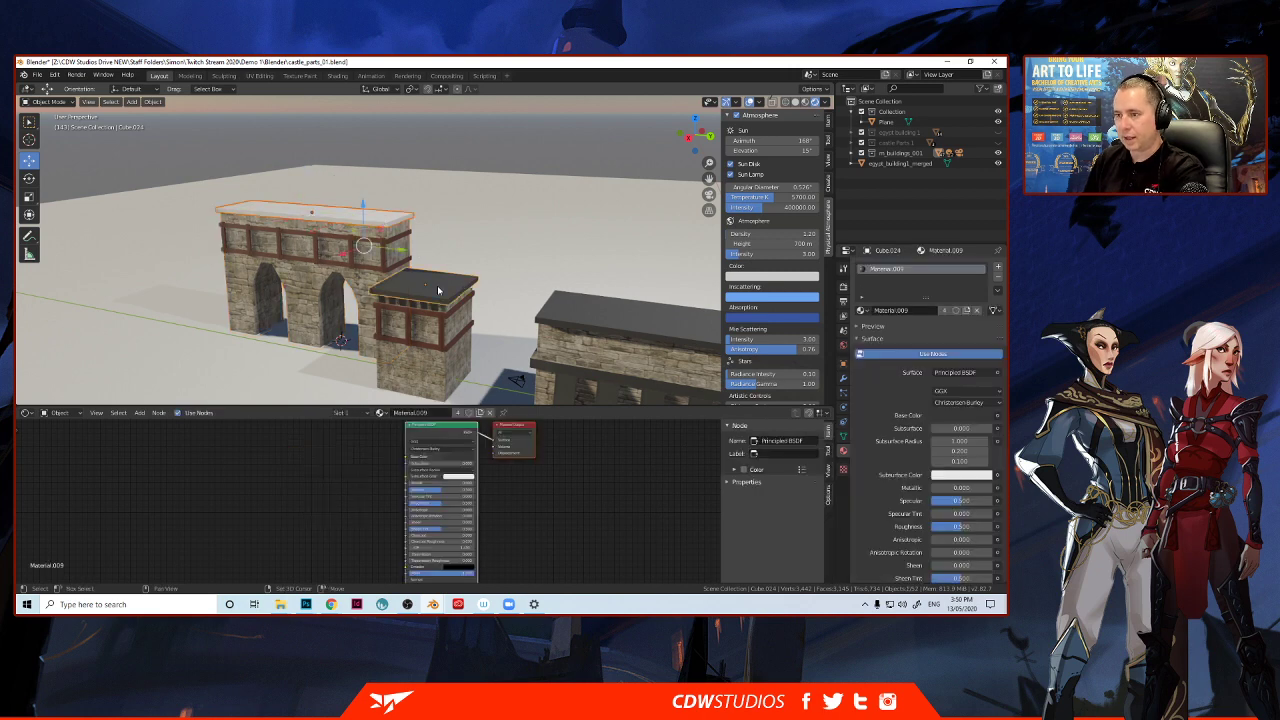
{"action": "key", "text": "ctrl+l"}
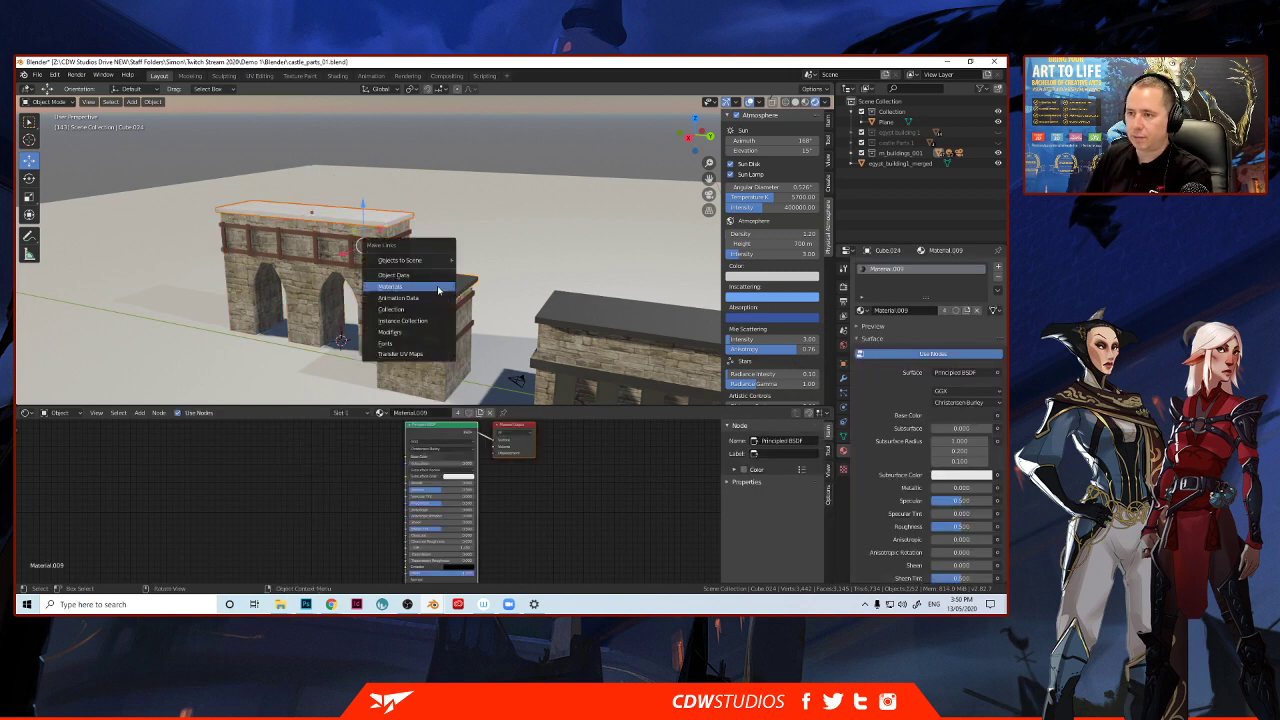
{"action": "left_click", "coordinate": [437, 287]}
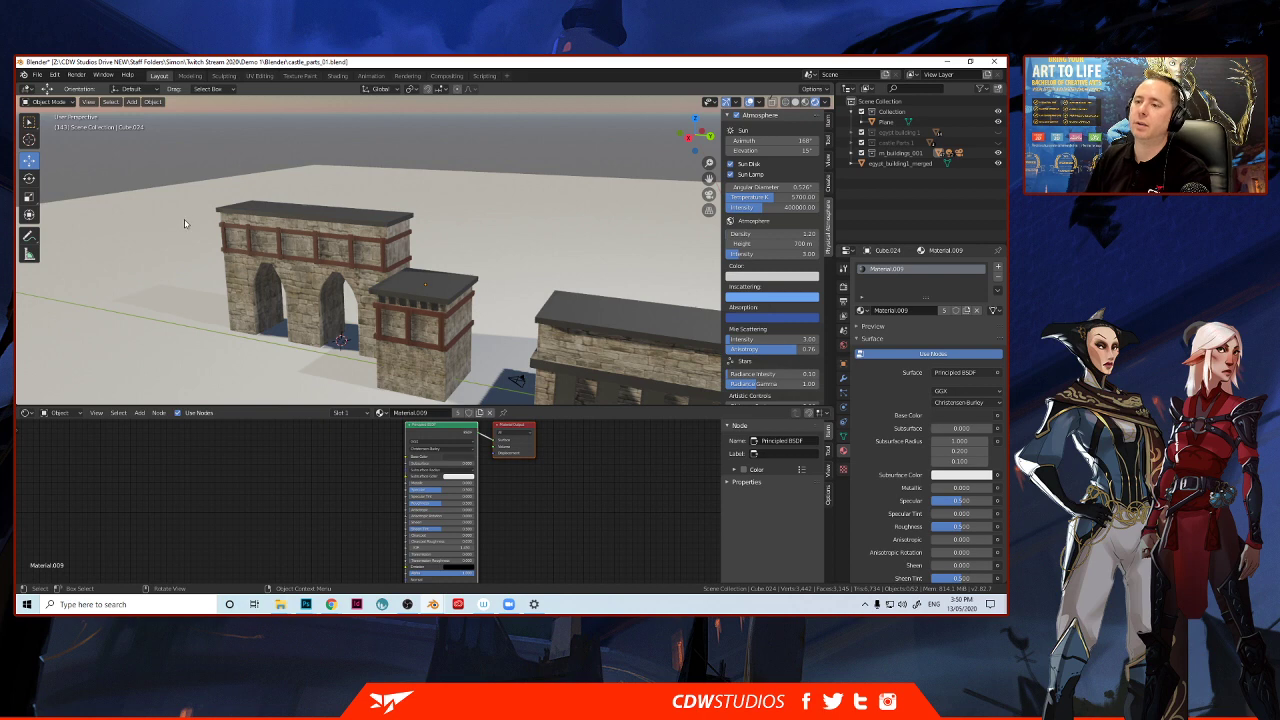
In the right orthographic view with X-ray on, select the arched gate's castle_wall faces in the framed band above the arches, front and back.
{"action": "middle_click_drag", "start_coordinate": [248, 243], "coordinate": [299, 232]}
{"action": "scroll", "coordinate": [270, 250], "scroll_direction": "up", "scroll_amount": 3}
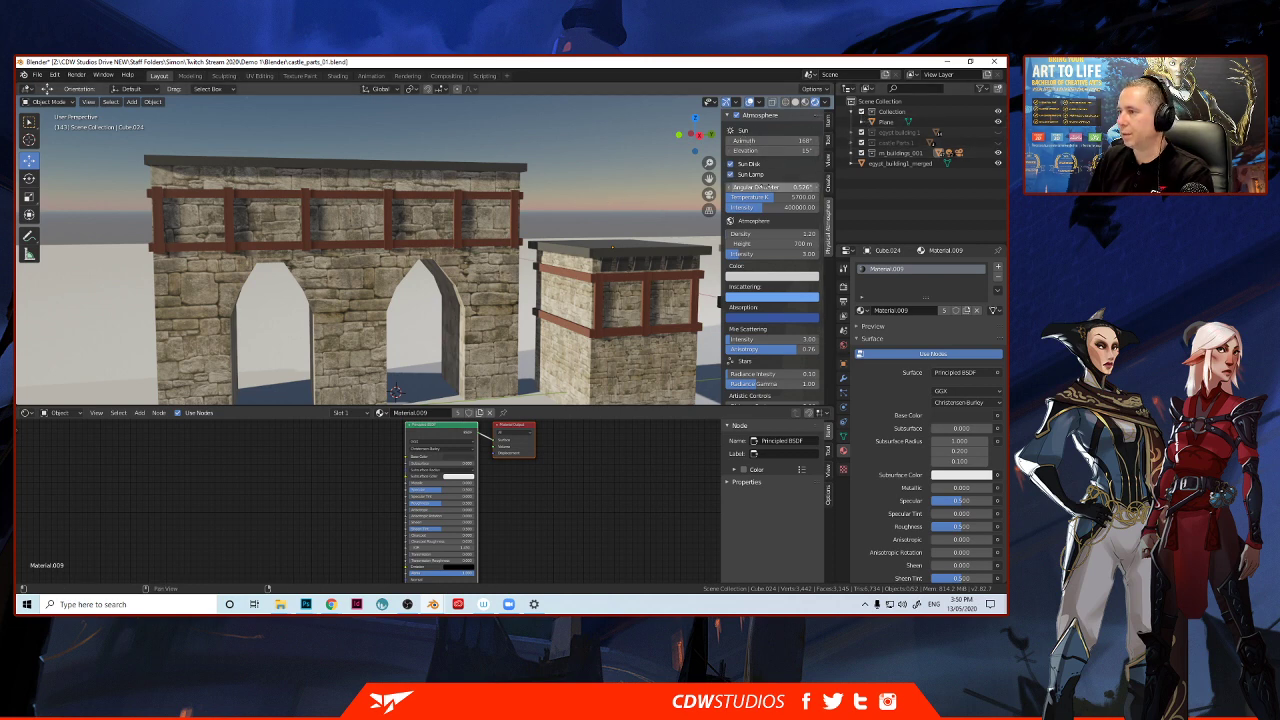
{"action": "left_click", "coordinate": [699, 135]}
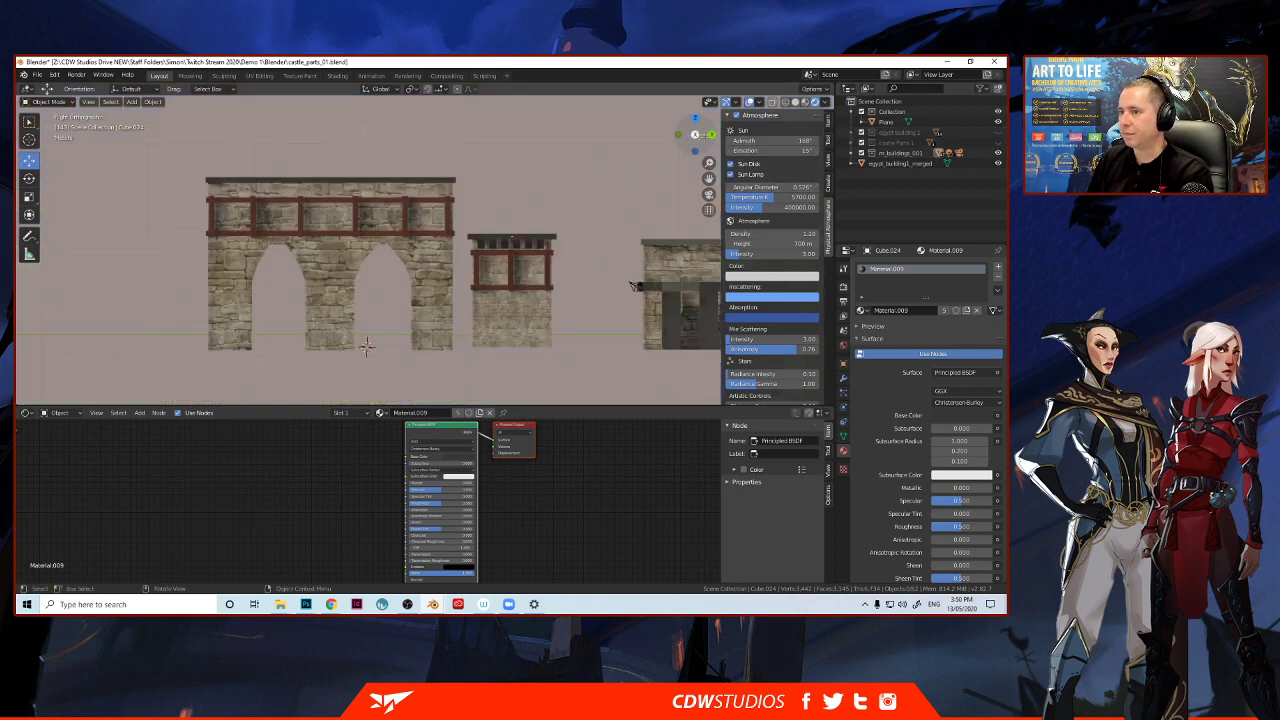
{"action": "key", "text": "Tab"}
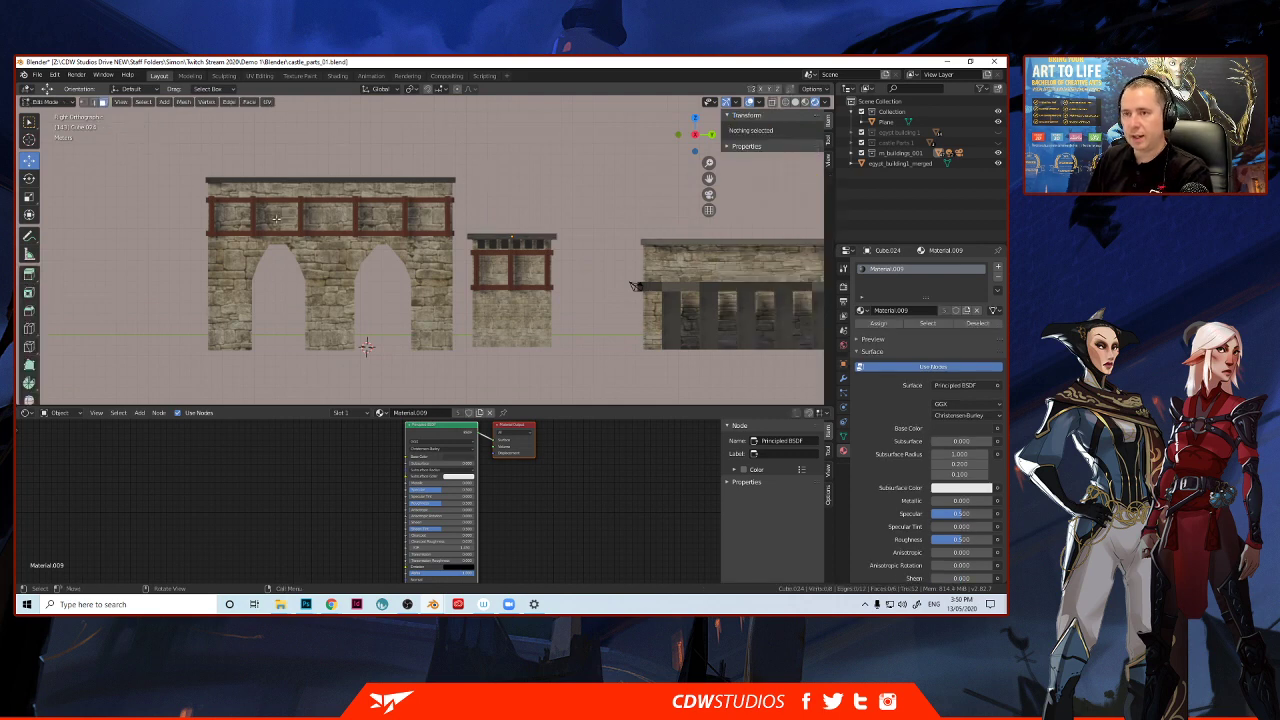
{"action": "left_click", "coordinate": [277, 219]}
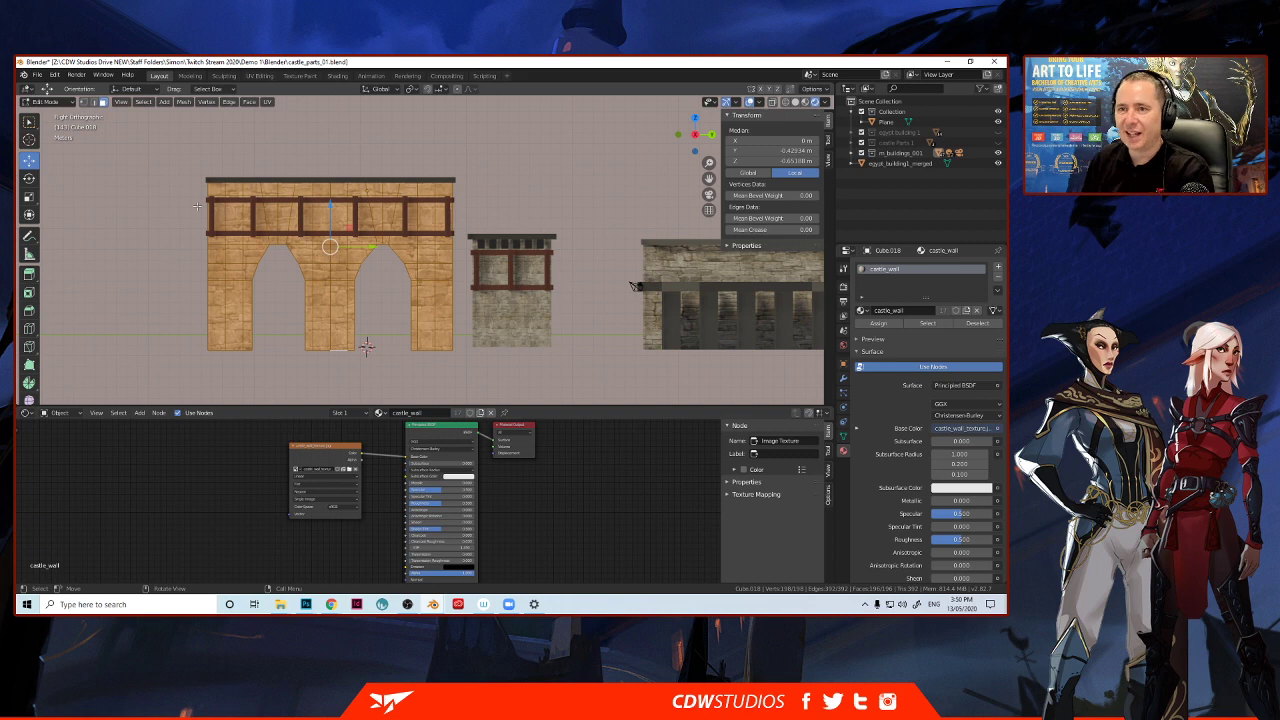
{"action": "left_click", "coordinate": [230, 215]}
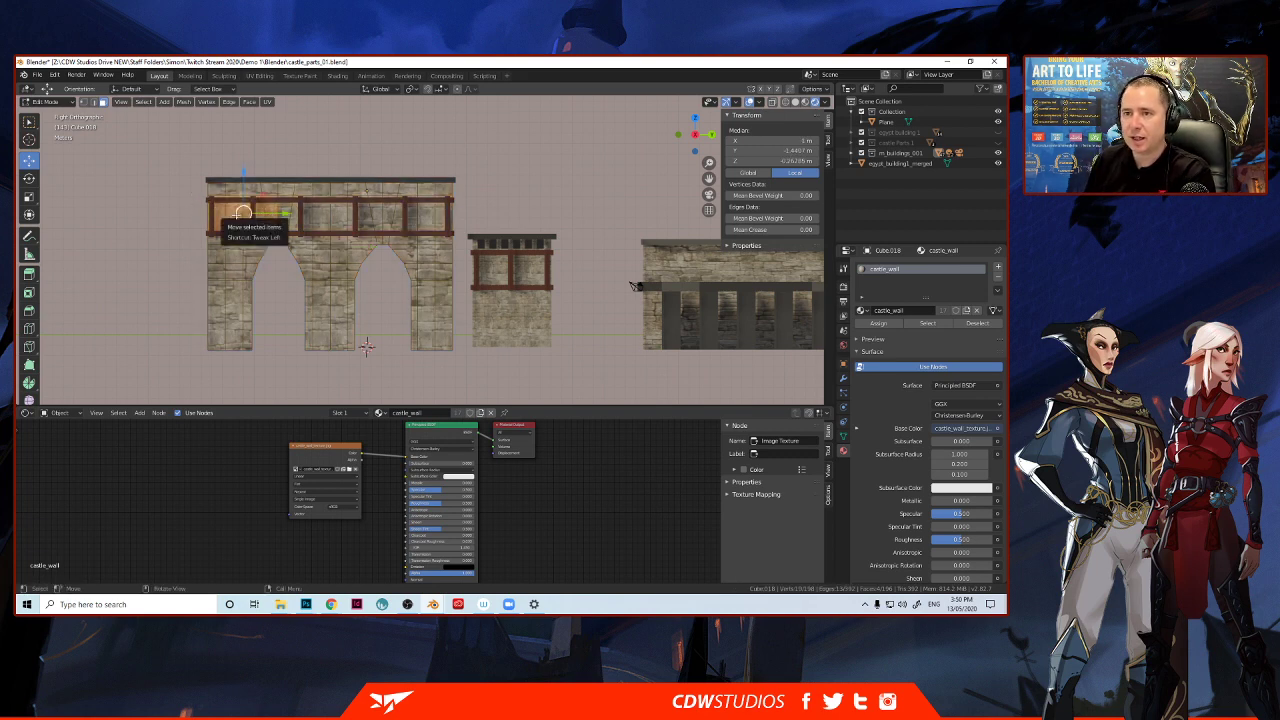
{"action": "left_click", "coordinate": [773, 103]}
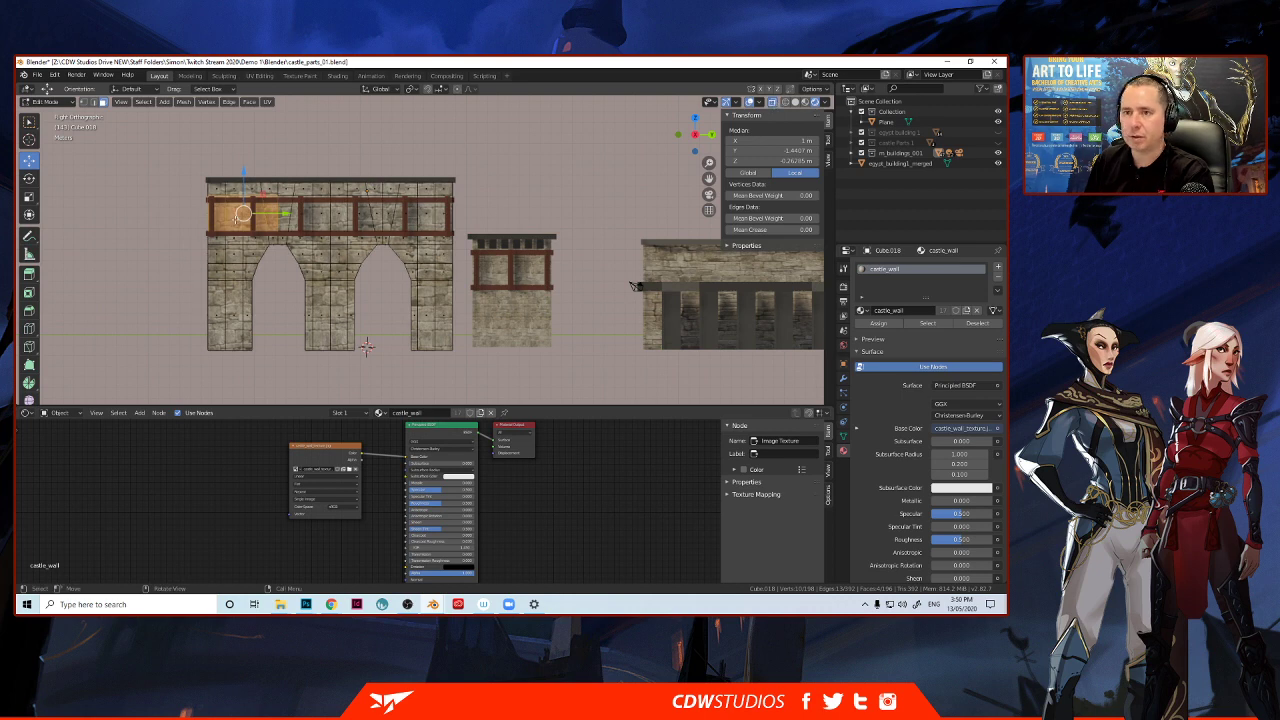
{"action": "left_click_drag", "start_coordinate": [207, 202], "coordinate": [474, 230]}
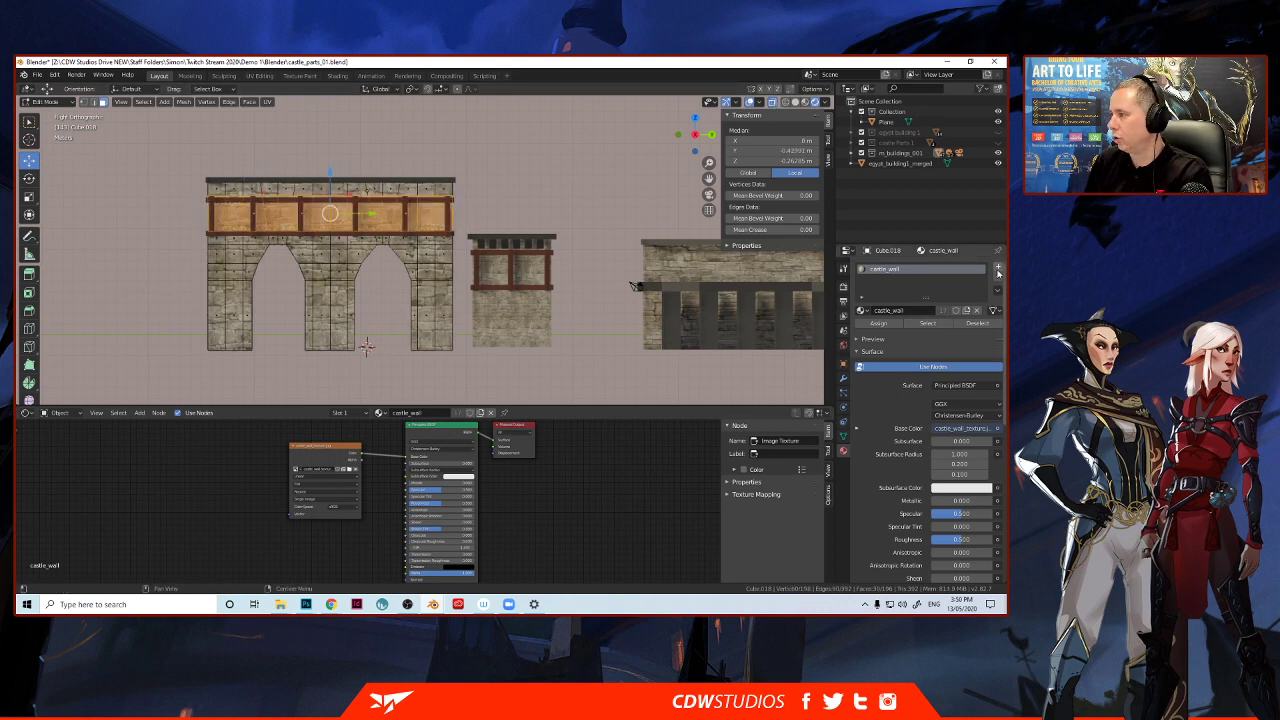
Add a second material slot to the arched gate mesh and assign the existing wood panel material to the selected band faces.
{"action": "left_click", "coordinate": [998, 268]}
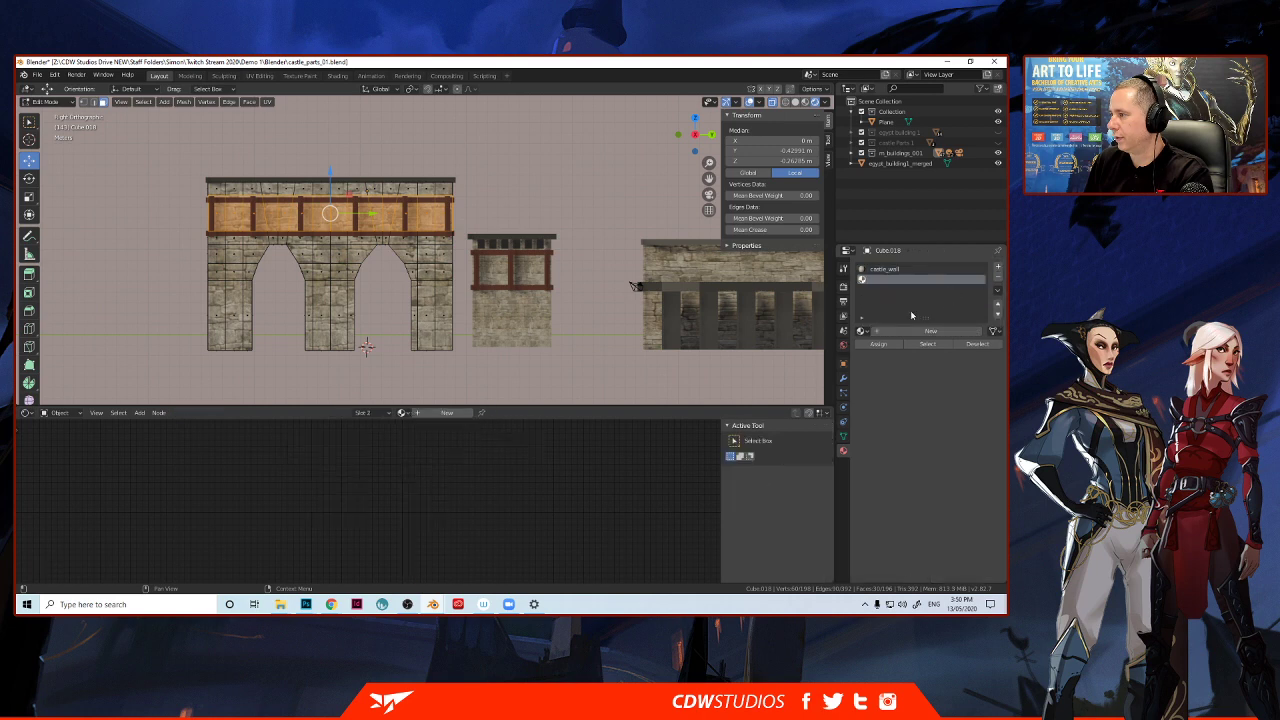
{"action": "left_click", "coordinate": [862, 333]}
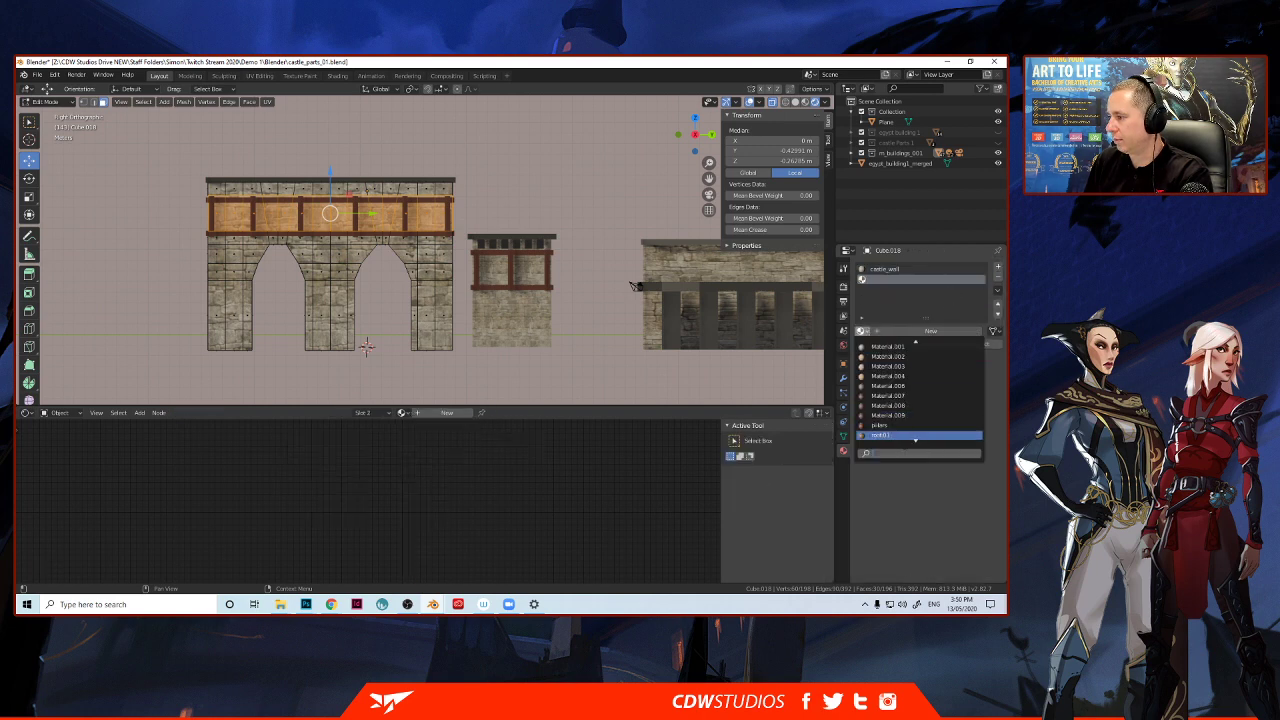
{"action": "key", "text": "Down"}
{"action": "key", "text": "Down"}
{"action": "key", "text": "Down"}
{"action": "key", "text": "Down"}
{"action": "key", "text": "Down"}
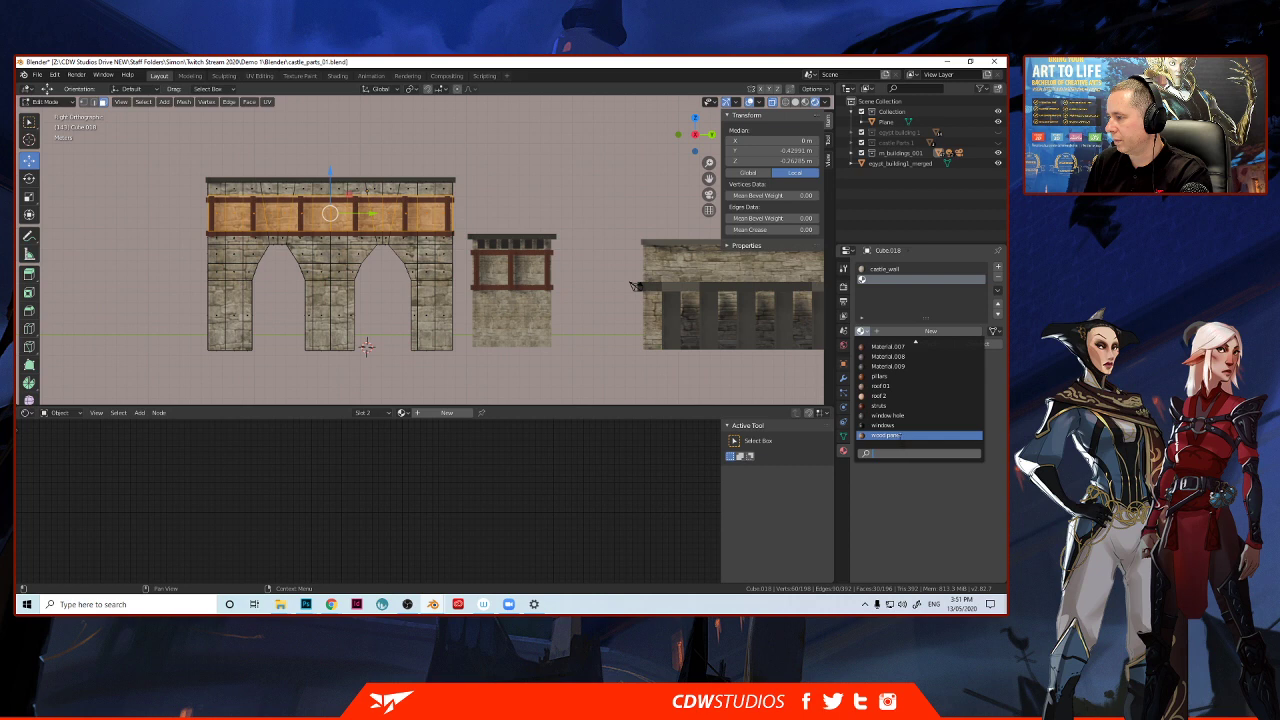
{"action": "left_click", "coordinate": [901, 436]}
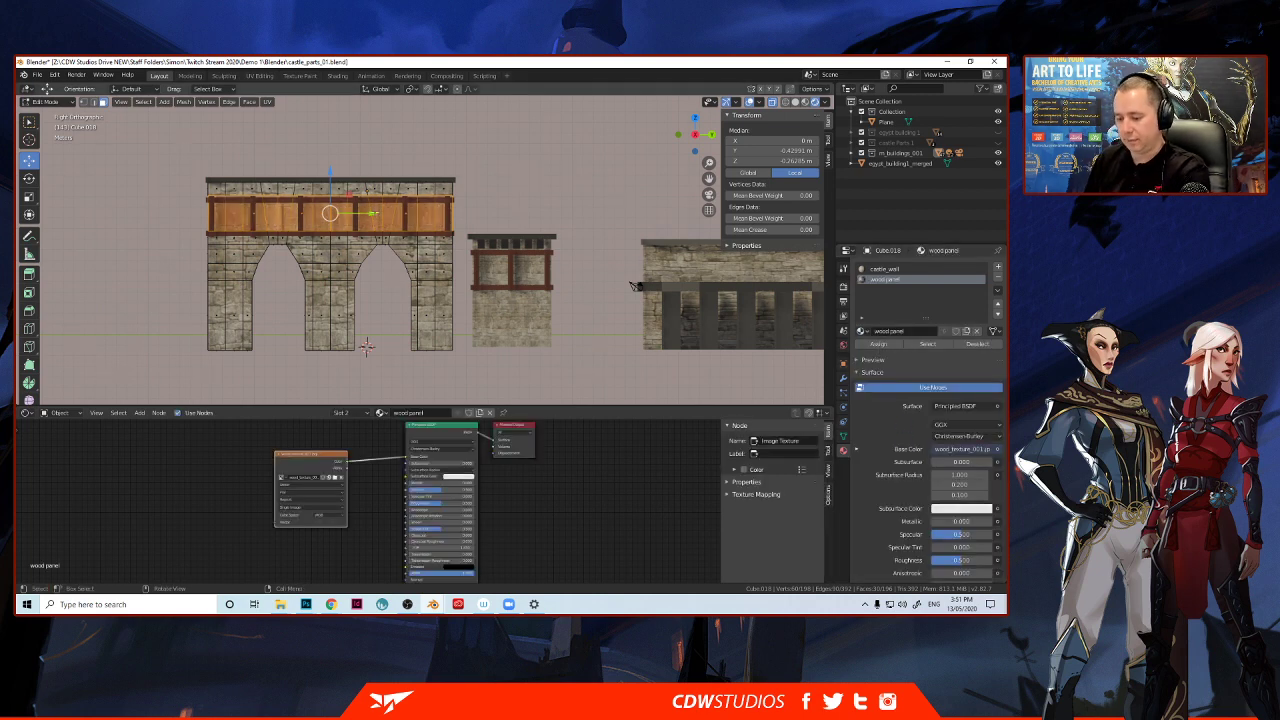
Apply a Cube Projection UV mapping to the wood panel faces of the arched gate's upper band.
{"action": "key", "text": "u"}
{"action": "left_click", "coordinate": [324, 217]}
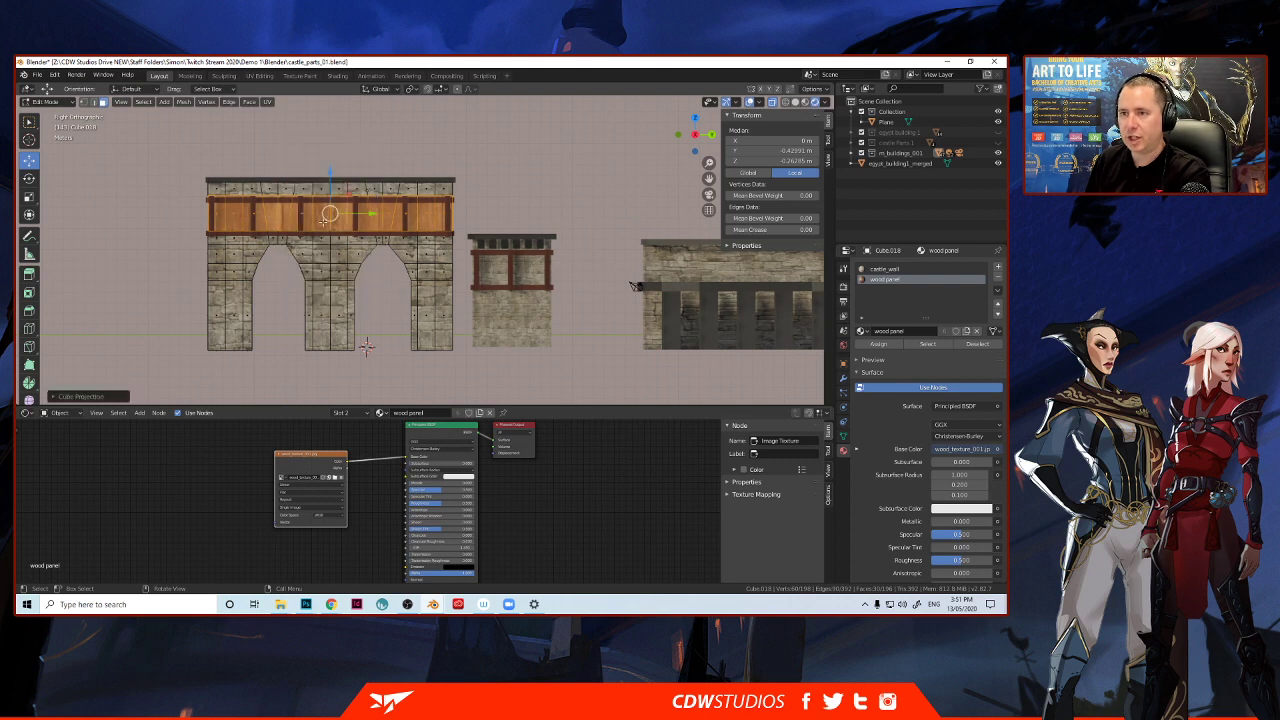
{"action": "left_click", "coordinate": [176, 224]}
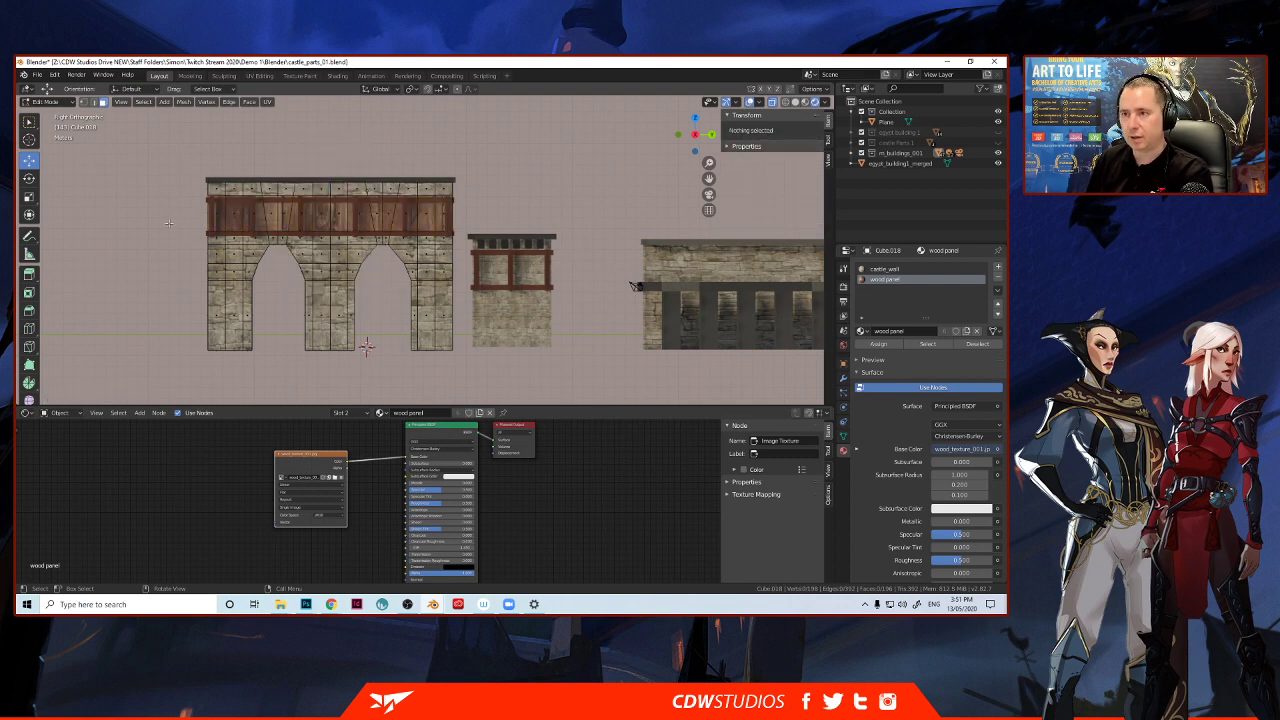
{"action": "key", "text": "l"}
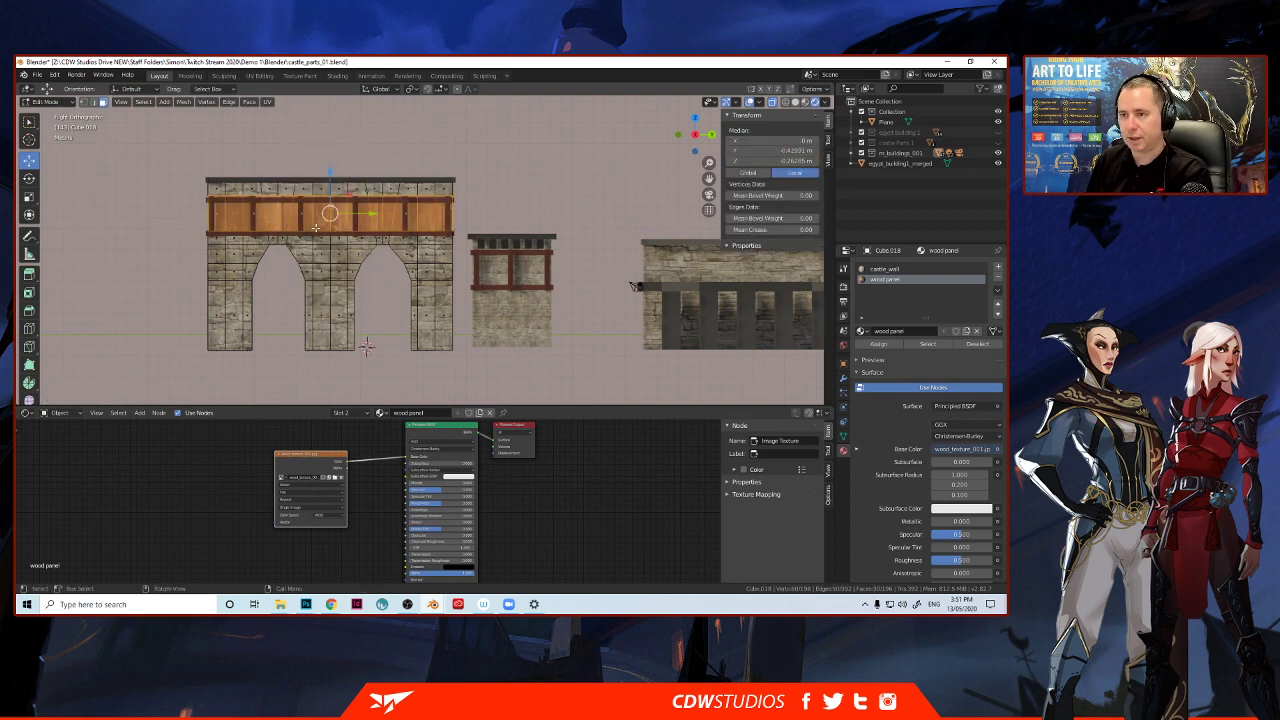
{"action": "key", "text": "u"}
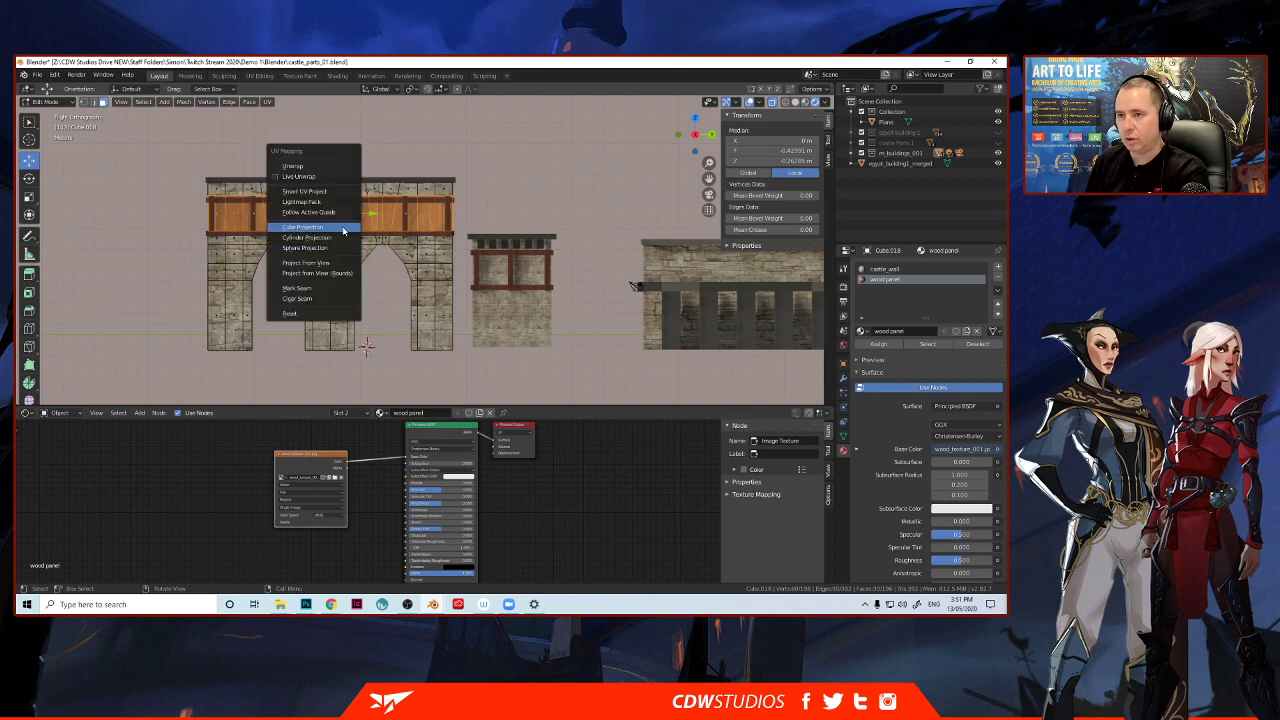
{"action": "left_click", "coordinate": [343, 229]}
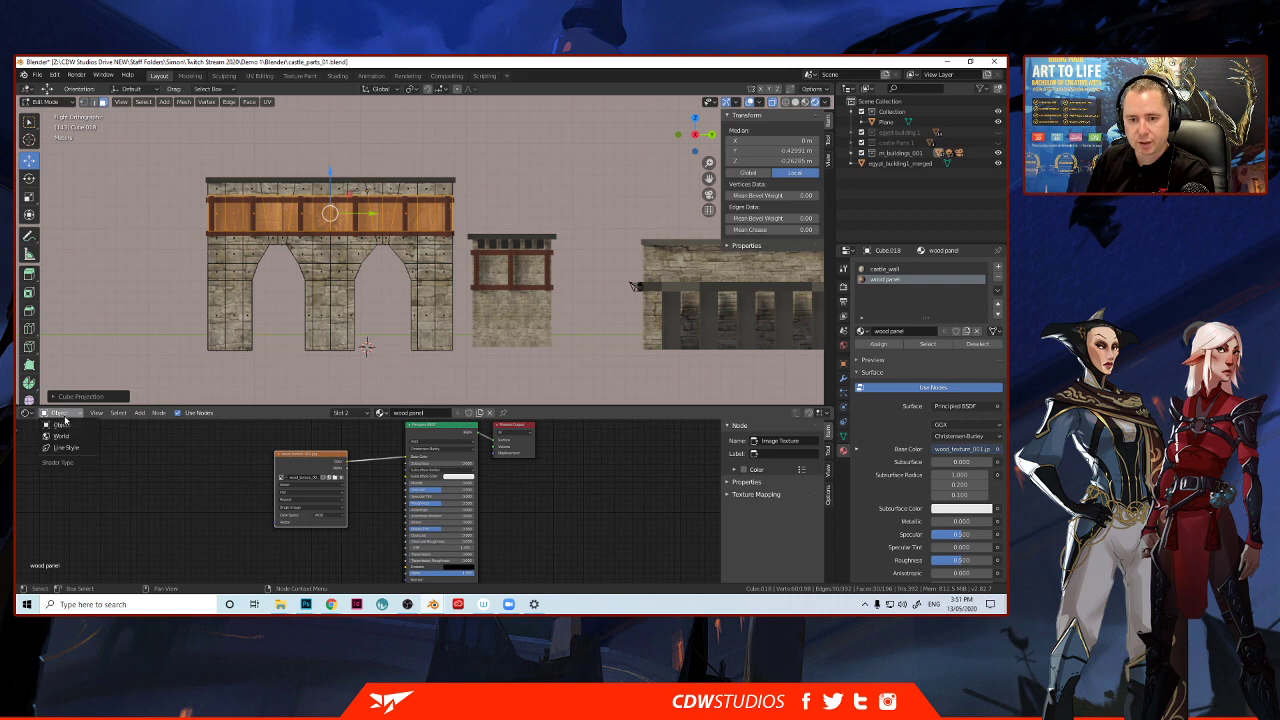
Switch the lower Shader Editor area to the UV Editor and display wood_texture_001.jpg behind the band's UVs.
{"action": "left_click", "coordinate": [28, 413]}
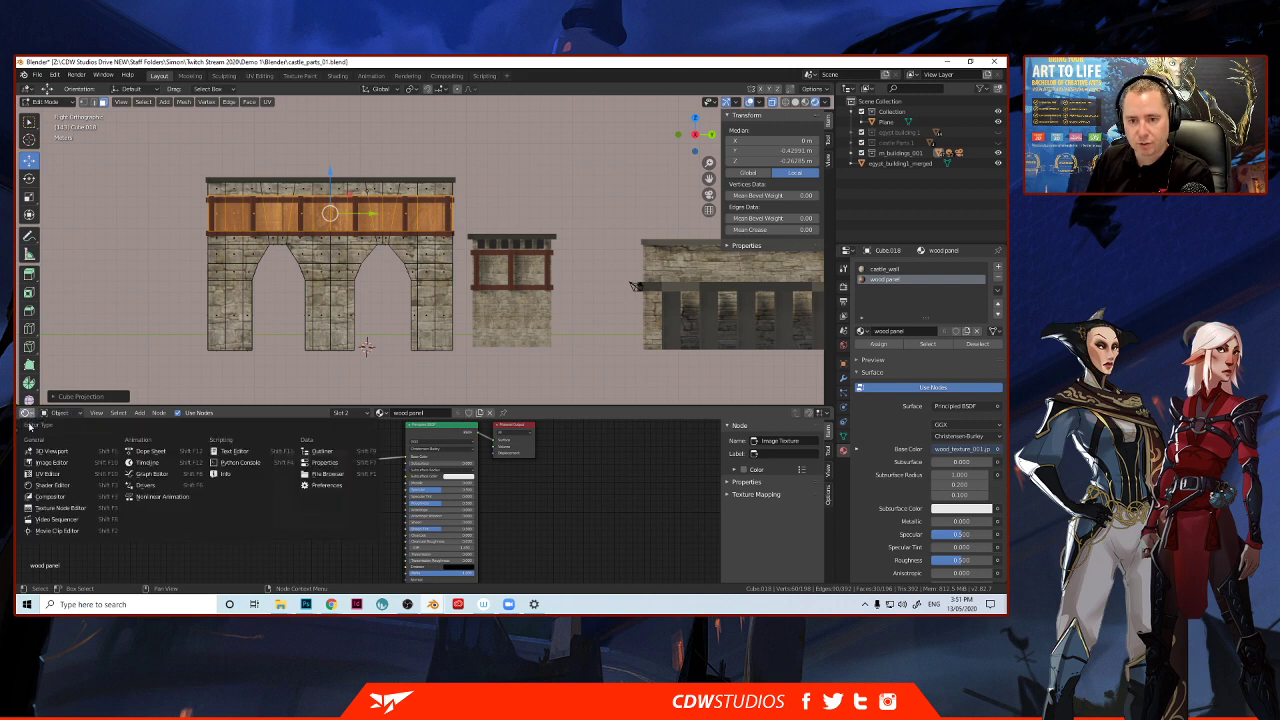
{"action": "left_click", "coordinate": [42, 471]}
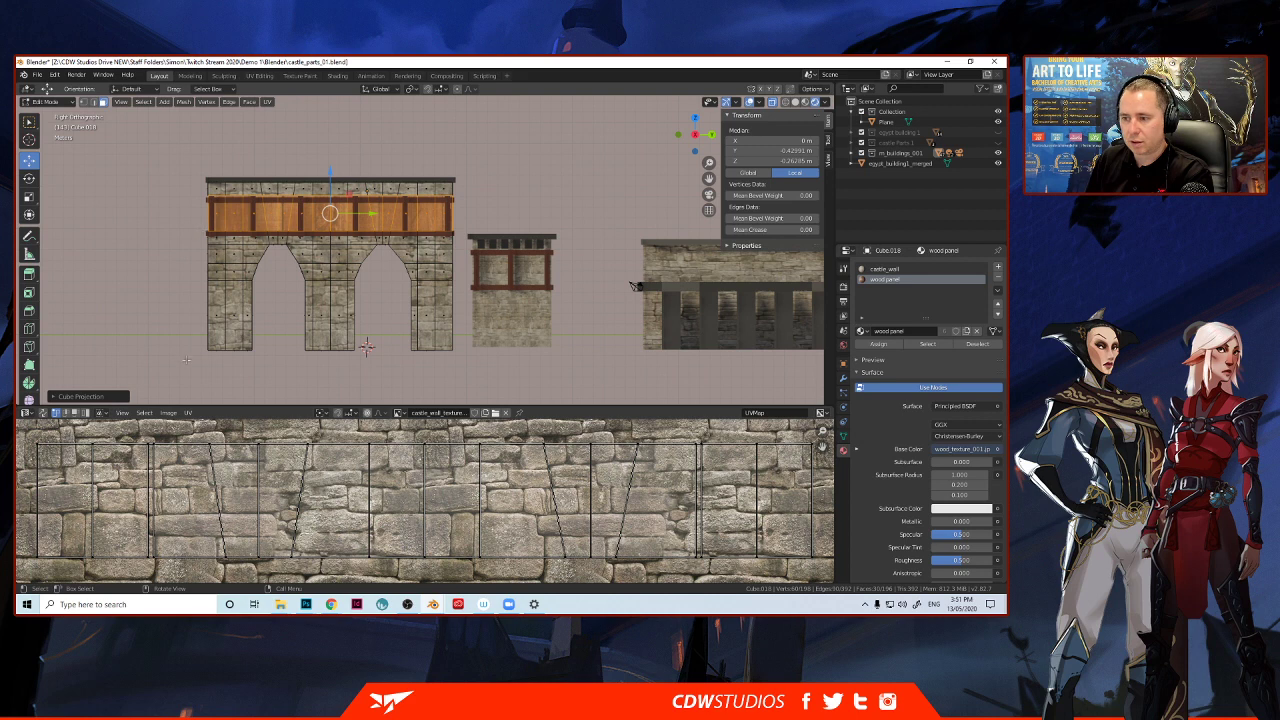
{"action": "left_click", "coordinate": [400, 413]}
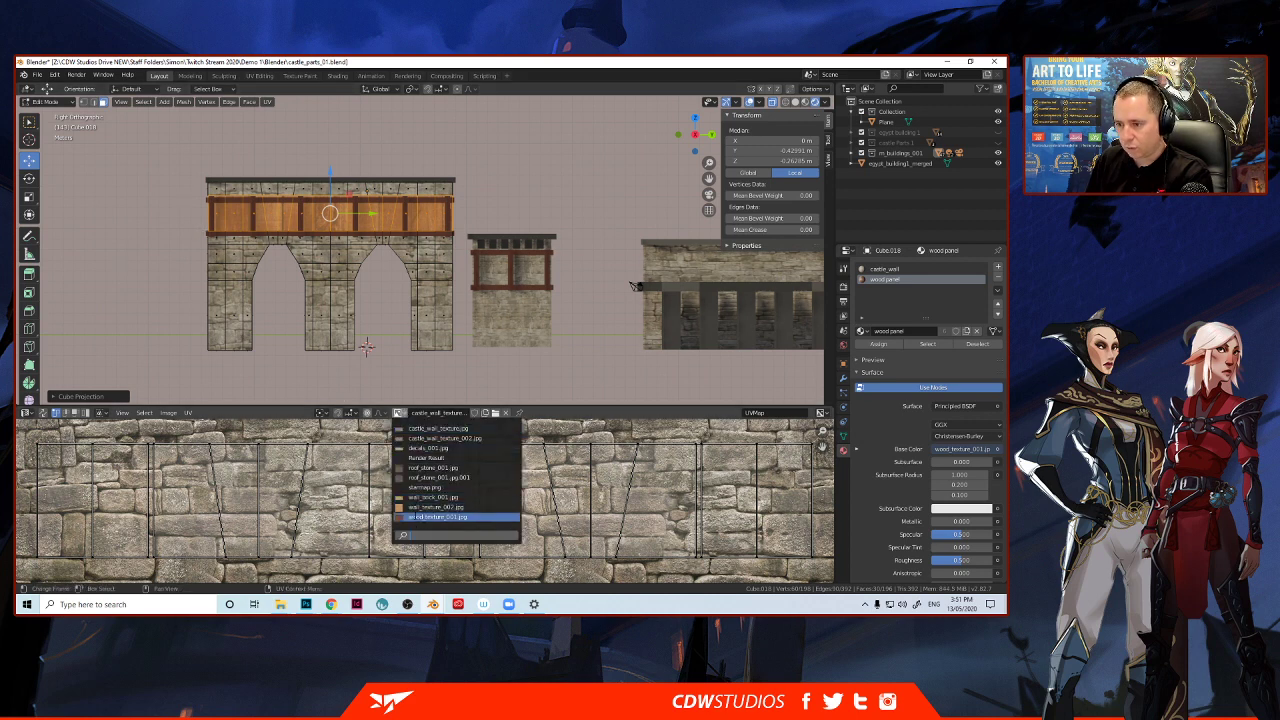
{"action": "left_click", "coordinate": [414, 517]}
{"action": "scroll", "coordinate": [402, 518], "scroll_direction": "down", "scroll_amount": 5}
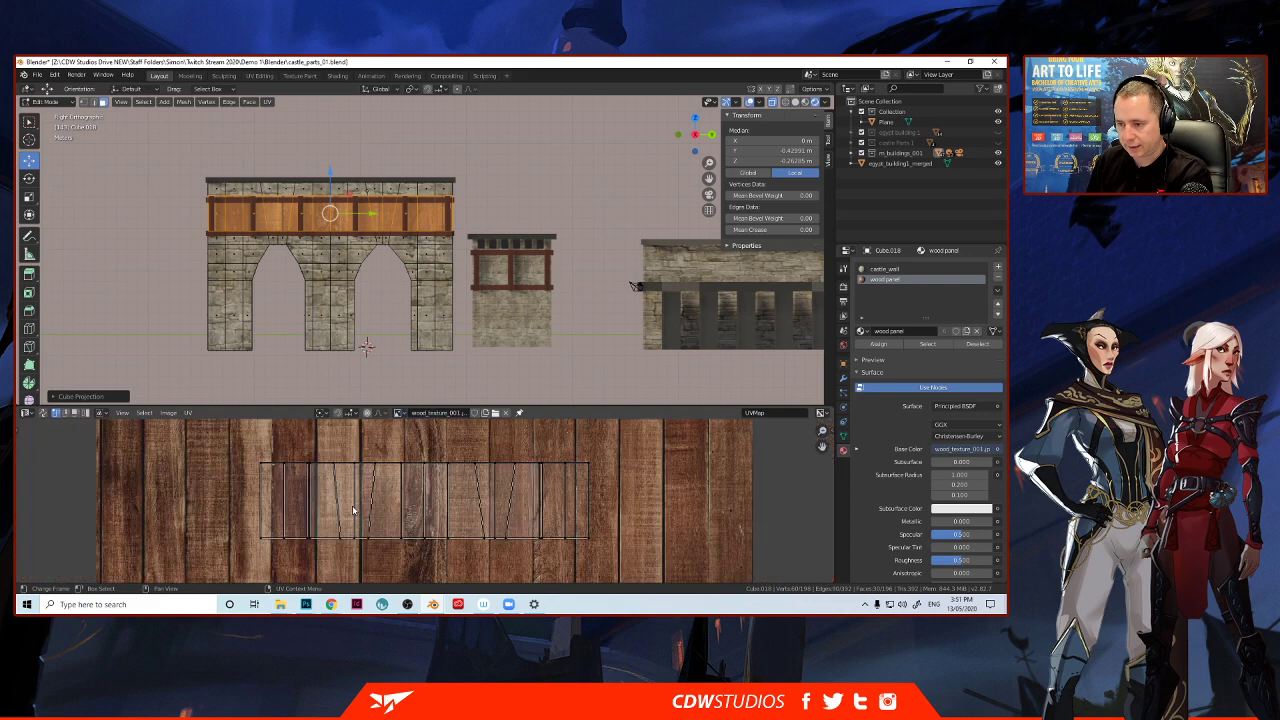
Scale all of the band's UVs uniformly to about twice their size so they nearly span the wood texture's width.
{"action": "key", "text": "a"}
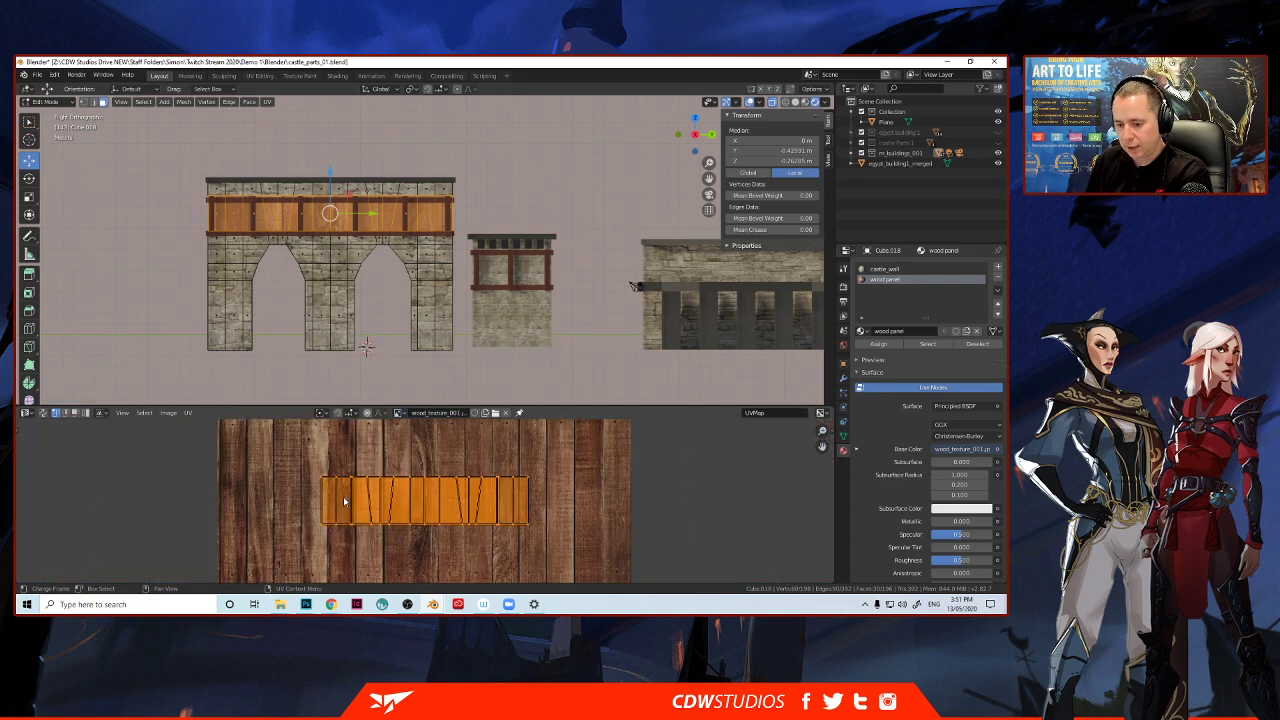
{"action": "key", "text": "s"}
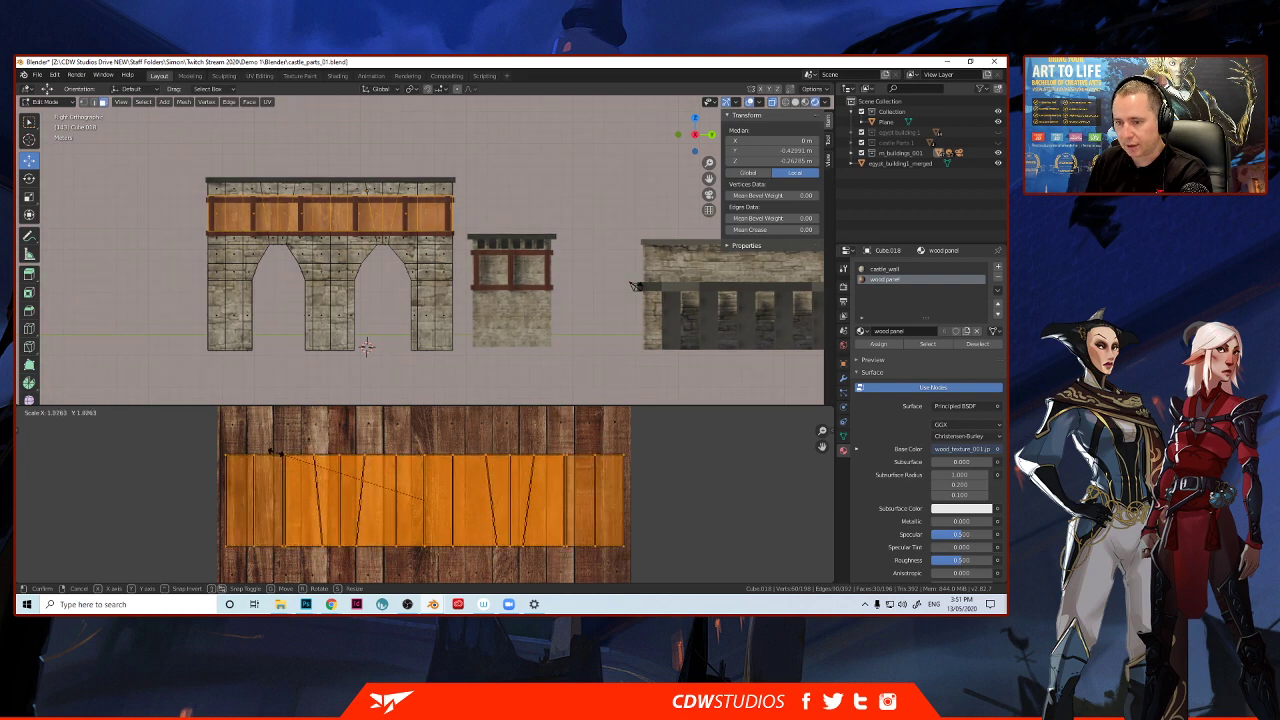
{"action": "left_click", "coordinate": [270, 451]}
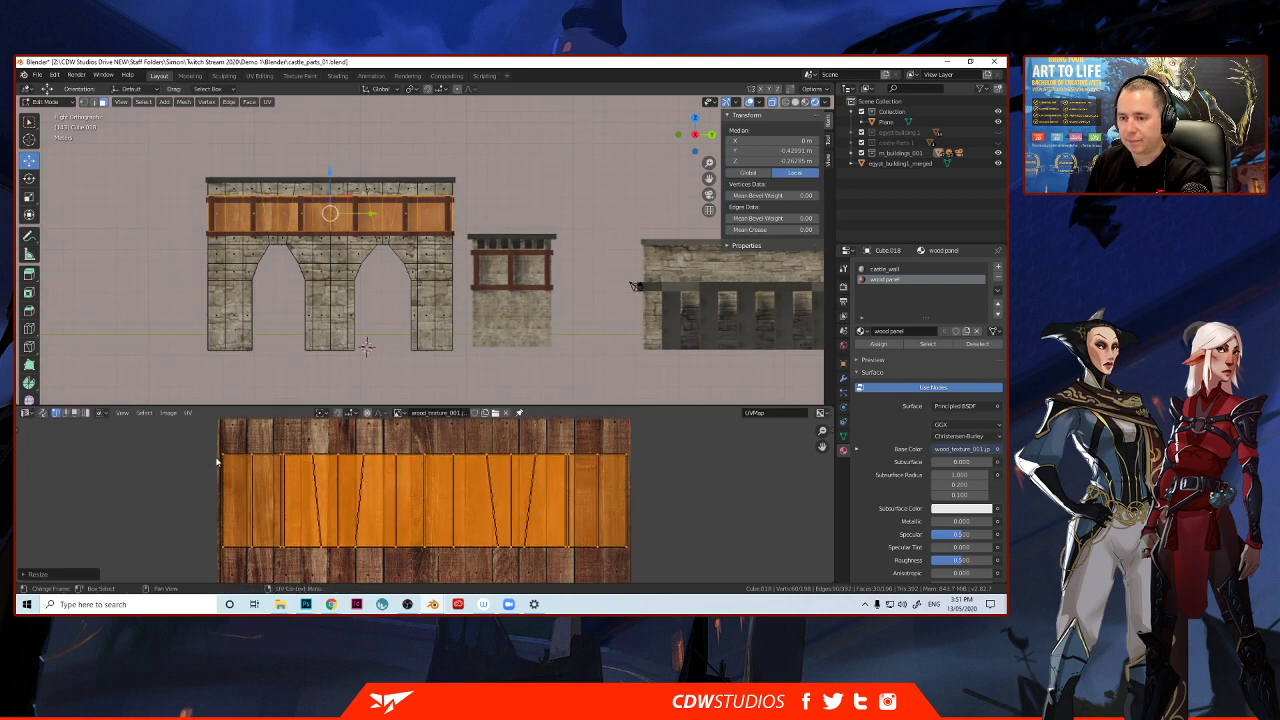
Stretch the band's UVs along Y only, to about 1.6 times their height.
{"action": "scroll", "coordinate": [200, 461], "scroll_direction": "down", "scroll_amount": 3}
{"action": "scroll", "coordinate": [200, 461], "scroll_direction": "up", "scroll_amount": 1}
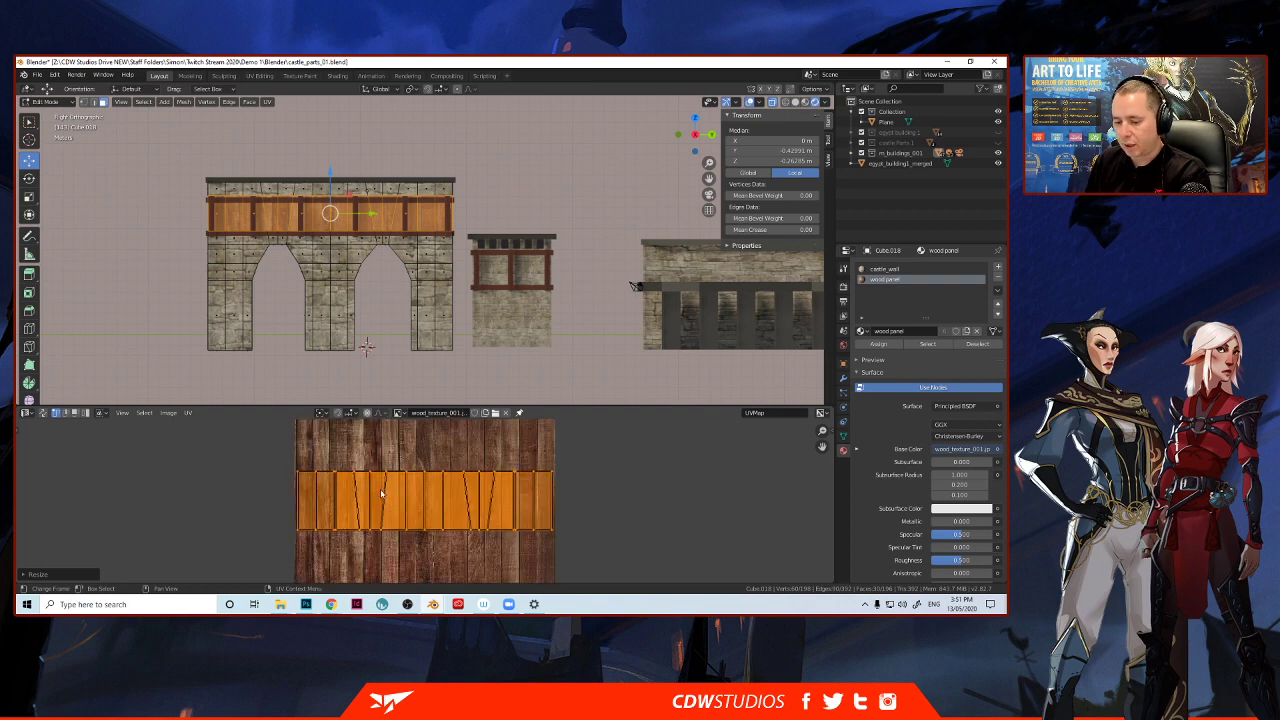
{"action": "key", "text": "s"}
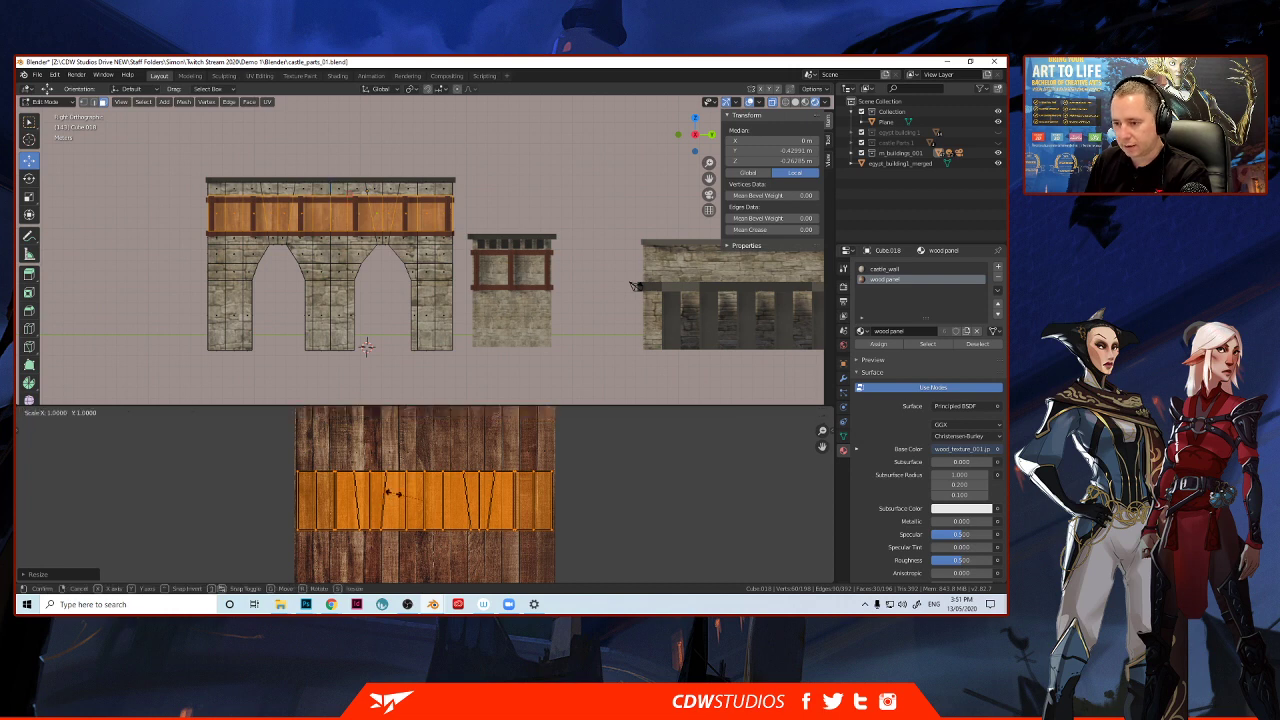
{"action": "key", "text": "y"}
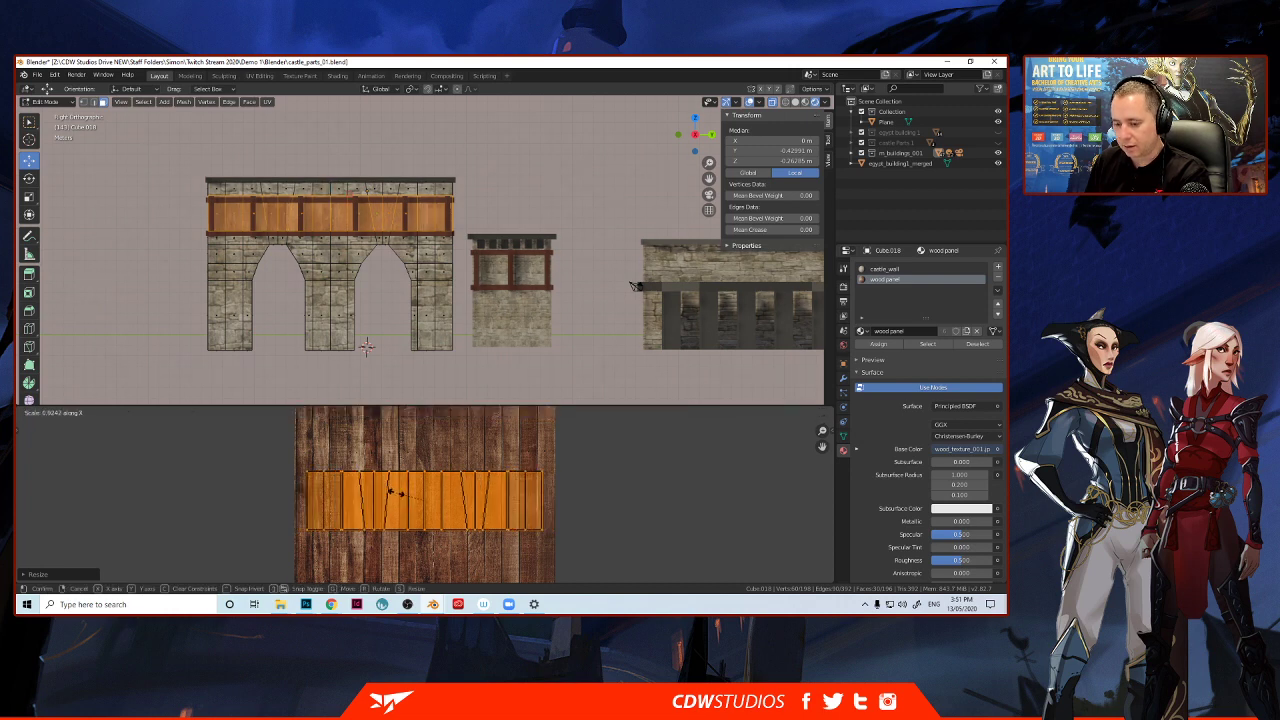
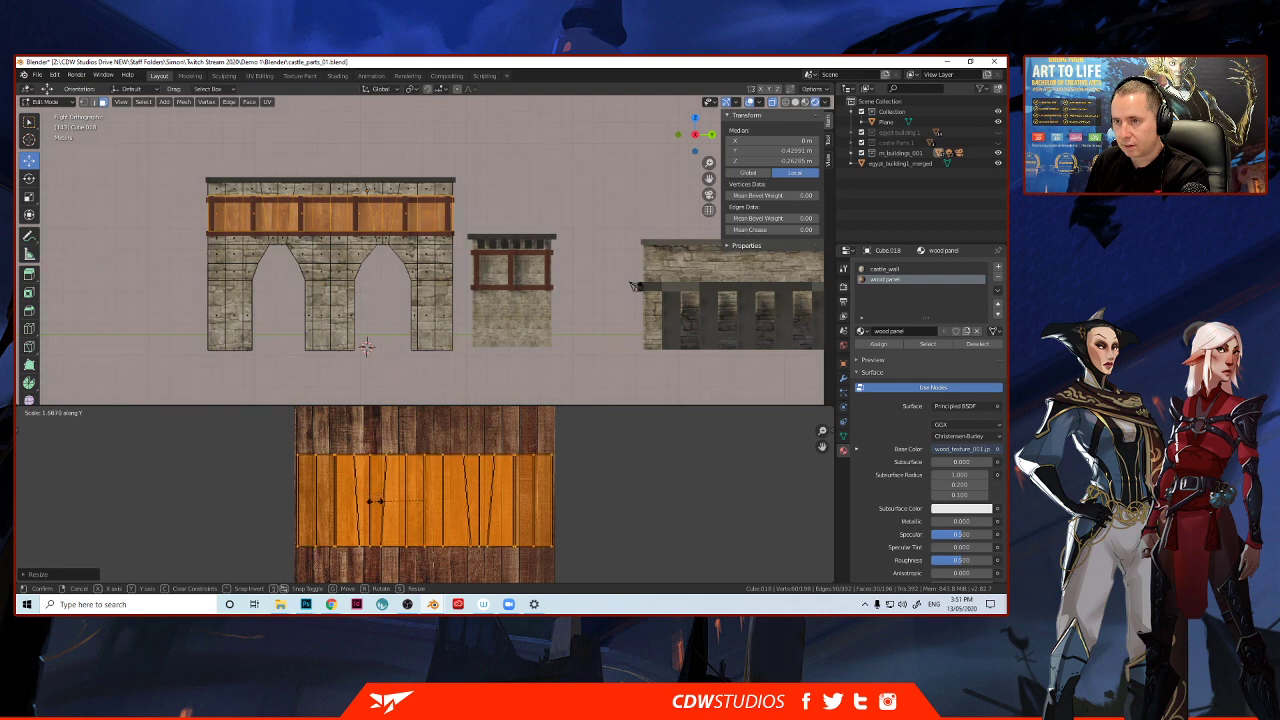
{"action": "left_click", "coordinate": [376, 505]}
Enlarge the band's UVs uniformly by about 1.5 times, extending them past the wood texture's sides, and return to Object Mode.
{"action": "key", "text": "s"}
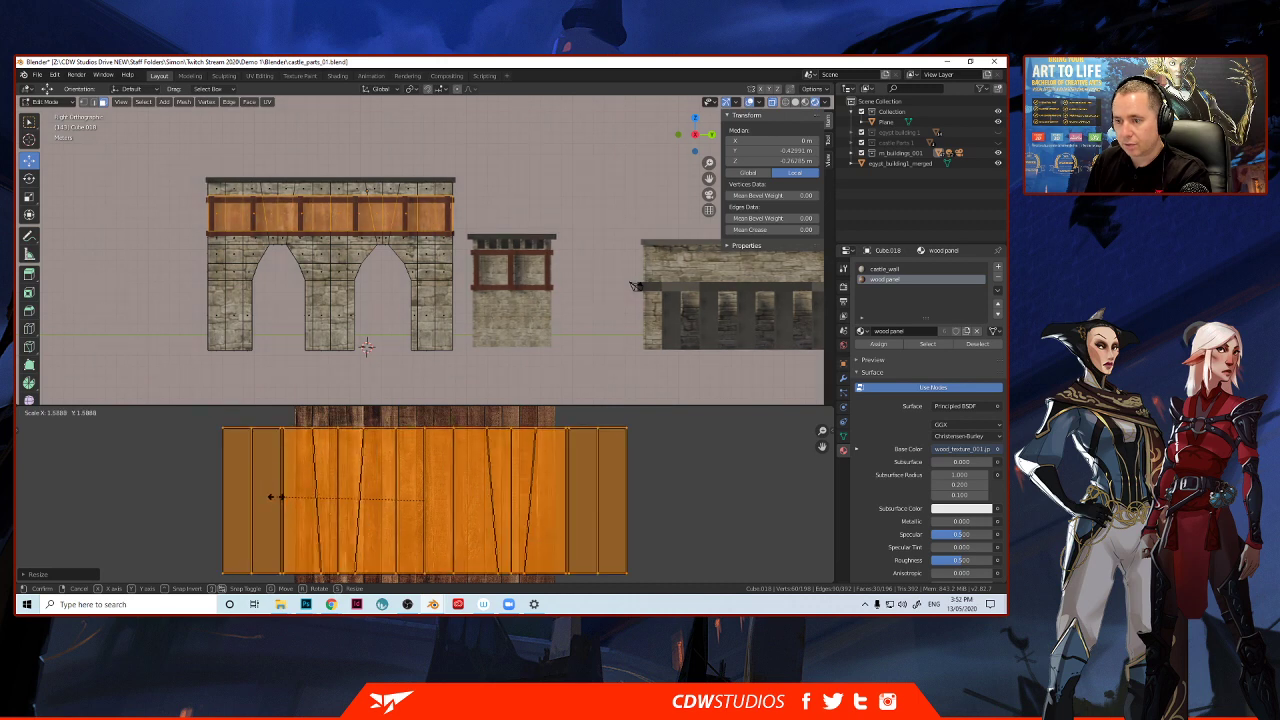
{"action": "left_click", "coordinate": [277, 497]}
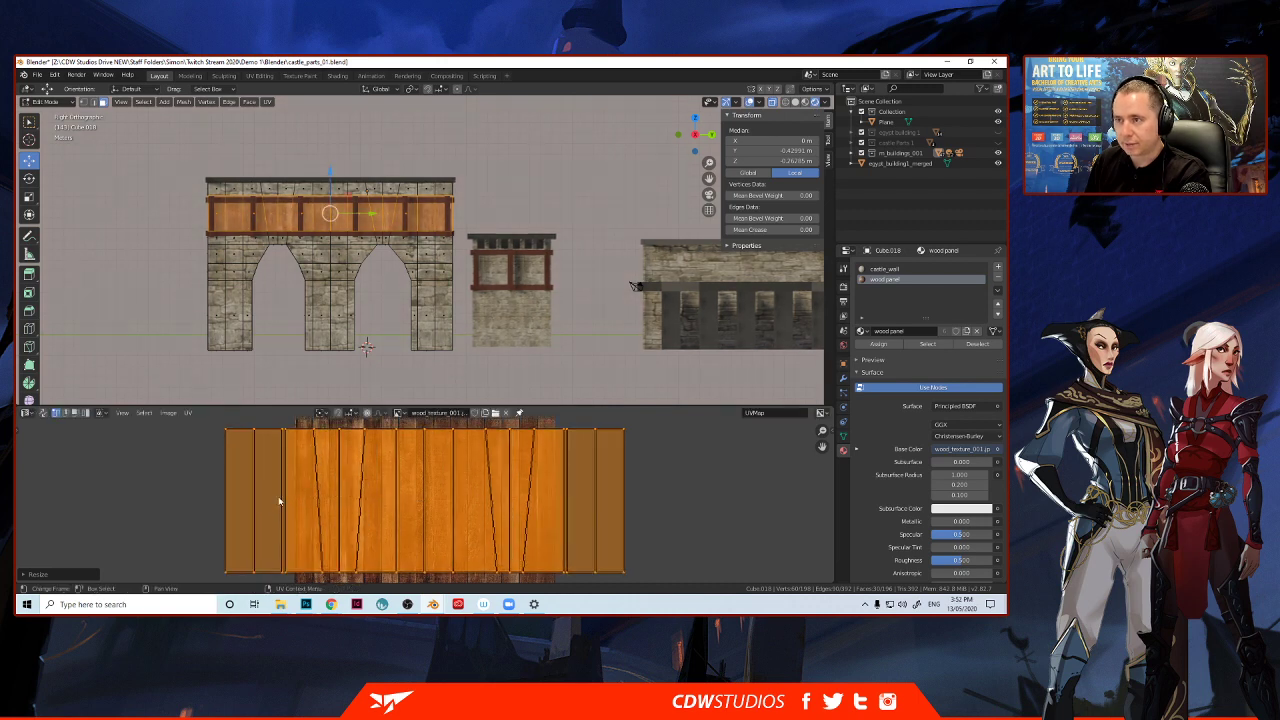
{"action": "left_click", "coordinate": [171, 480]}
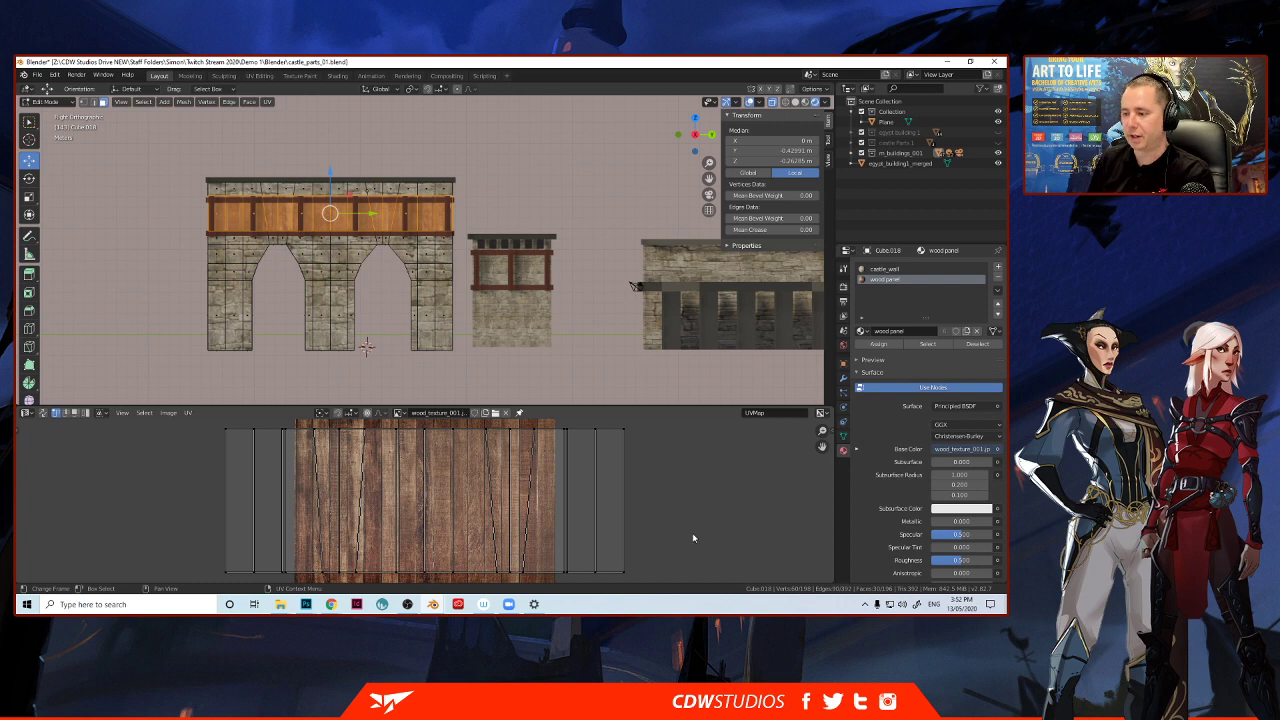
{"action": "key", "text": "Tab"}
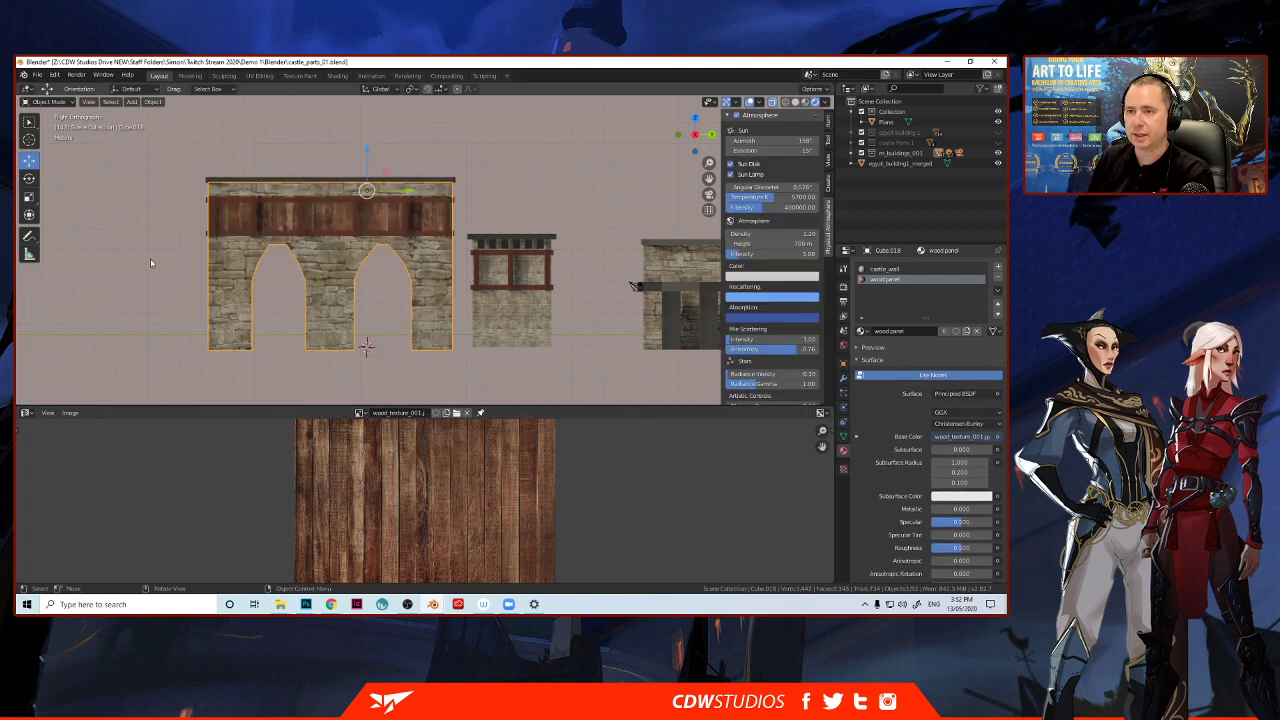
{"action": "mouse_move", "coordinate": [170, 279]}
{"action": "middle_mouse_down"}
{"action": "mouse_move", "coordinate": [104, 285]}
{"action": "mouse_move", "coordinate": [173, 292]}
{"action": "middle_mouse_up"}
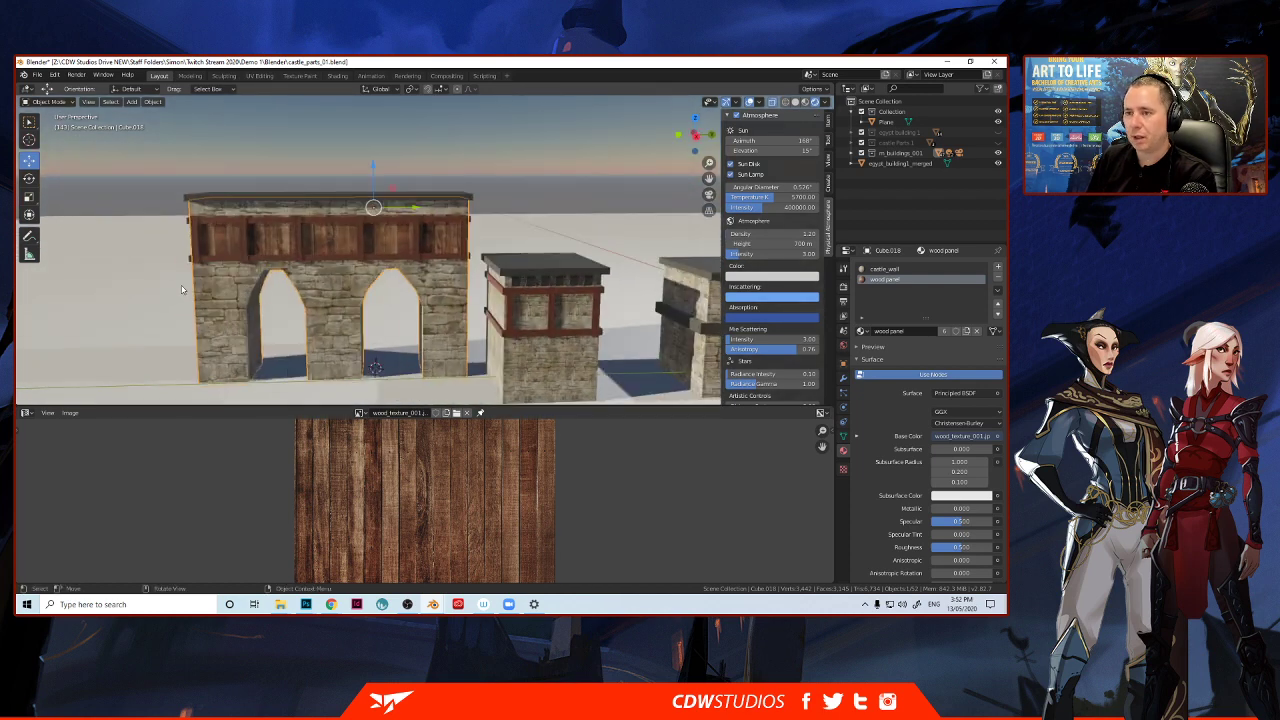
{"action": "scroll", "coordinate": [182, 289], "scroll_direction": "down", "scroll_amount": 2}
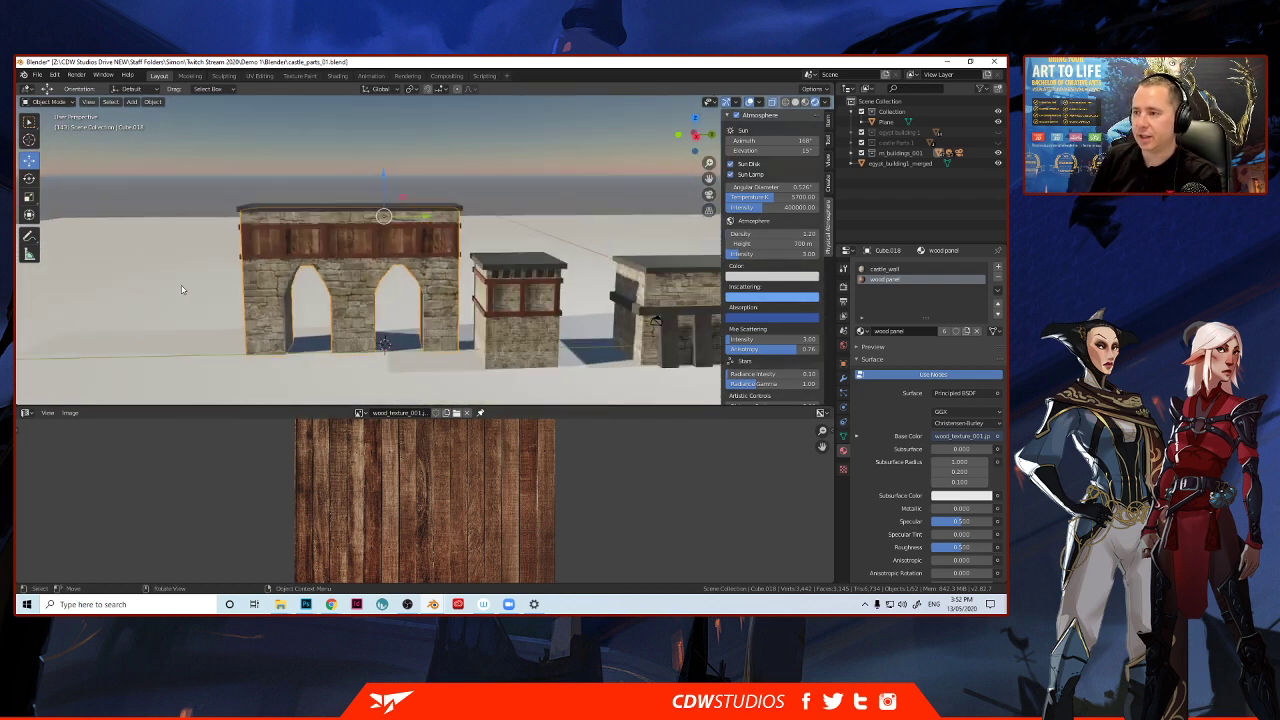
{"action": "scroll", "coordinate": [186, 286], "scroll_direction": "up", "scroll_amount": 1}
{"action": "mouse_move", "coordinate": [186, 287]}
{"action": "middle_mouse_down"}
{"action": "mouse_move", "coordinate": [165, 283]}
{"action": "mouse_move", "coordinate": [210, 281]}
{"action": "middle_mouse_up"}
{"action": "scroll", "coordinate": [203, 280], "scroll_direction": "down", "scroll_amount": 4}
{"action": "scroll", "coordinate": [209, 280], "scroll_direction": "up", "scroll_amount": 5}
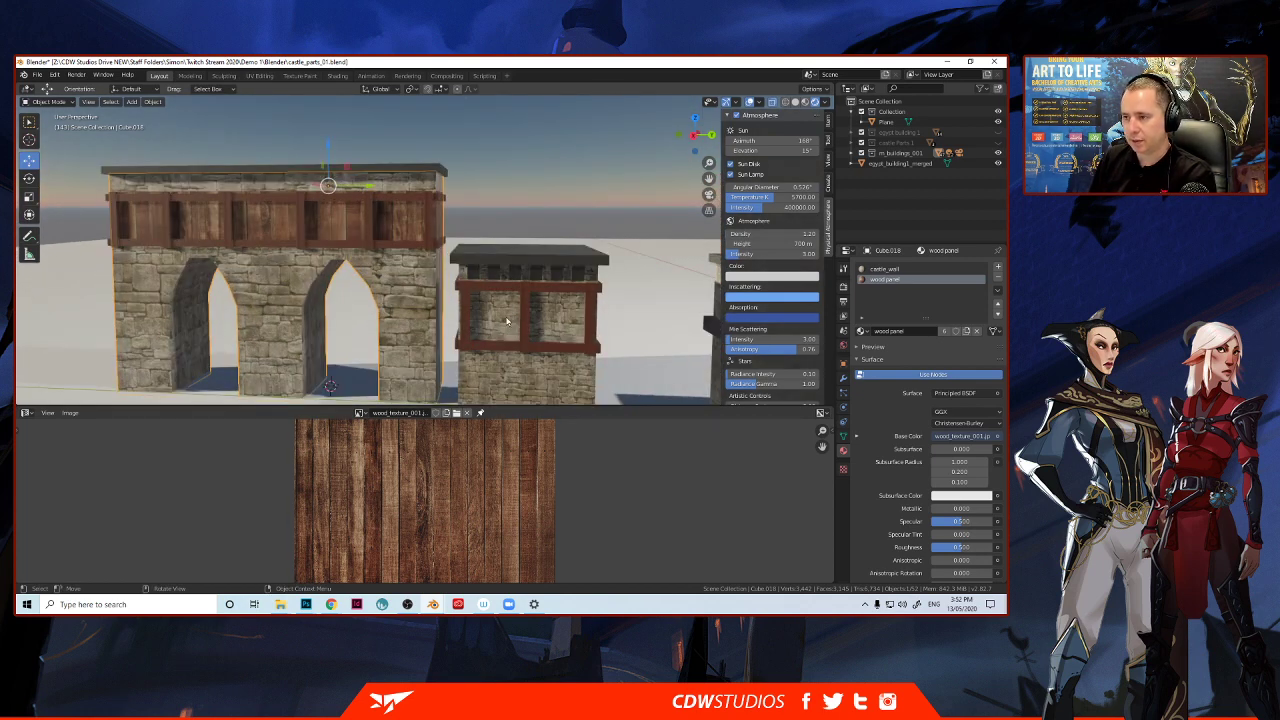
Add a horizontal loop cut around the small square building's upper wall section, slid up level with its upper trim.
{"action": "left_click", "coordinate": [507, 321]}
{"action": "key", "text": "Tab"}
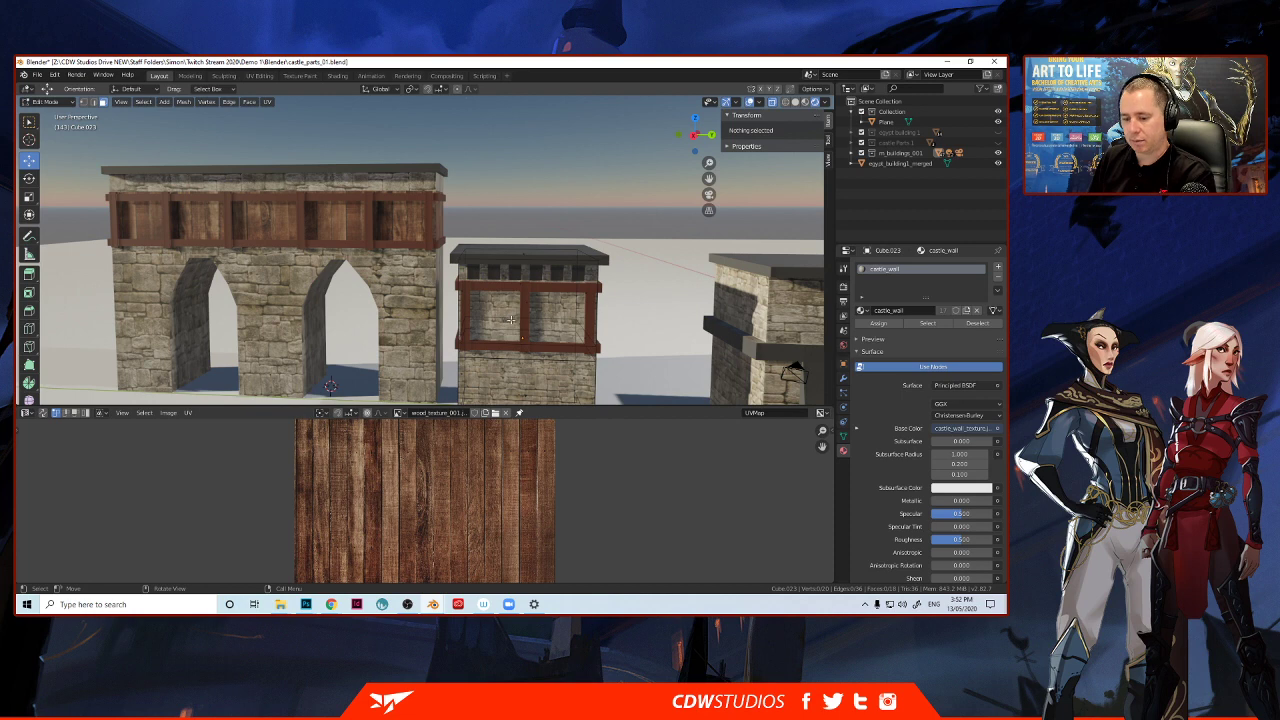
{"action": "middle_click_drag", "start_coordinate": [515, 322], "coordinate": [514, 308]}
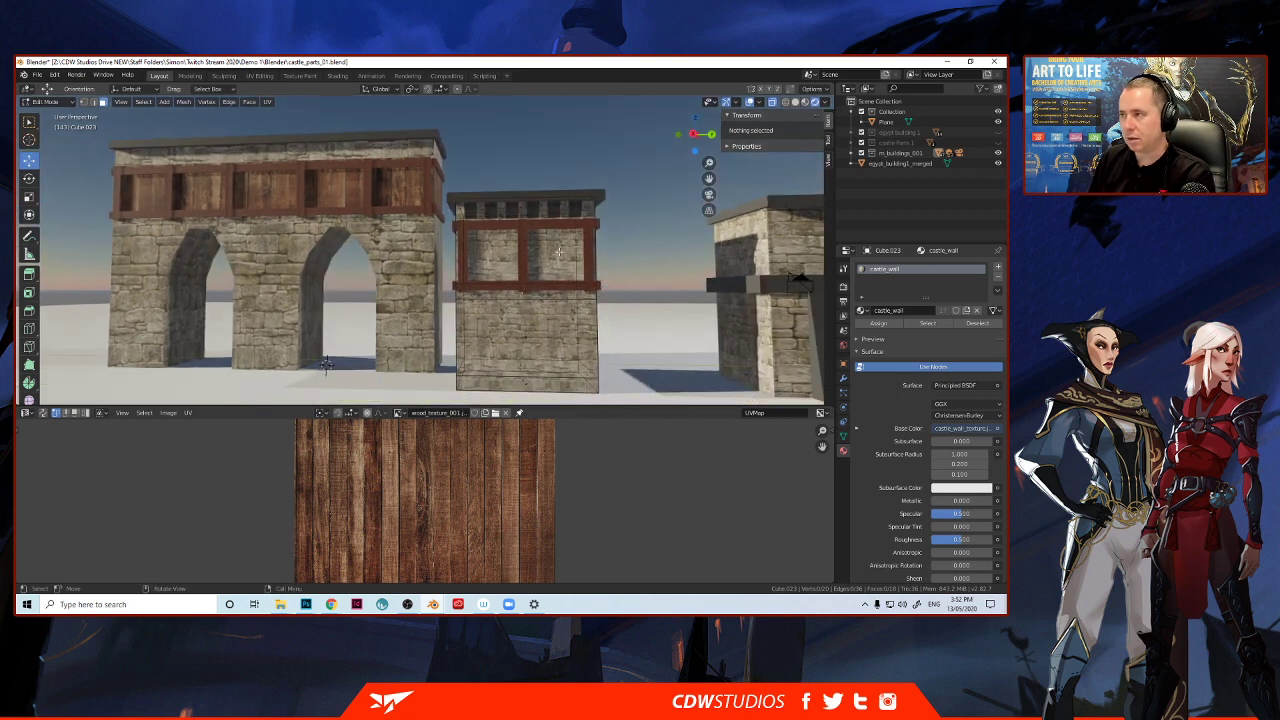
{"action": "left_click", "coordinate": [692, 134]}
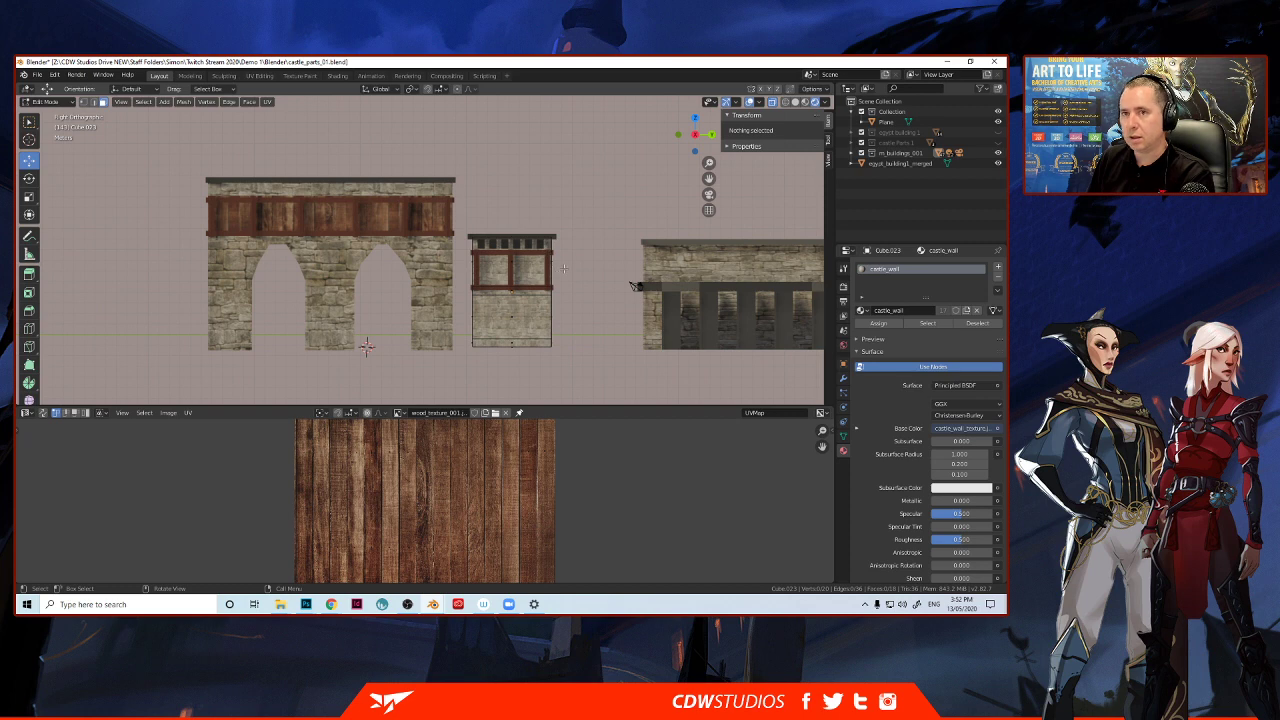
{"action": "left_click", "coordinate": [523, 293]}
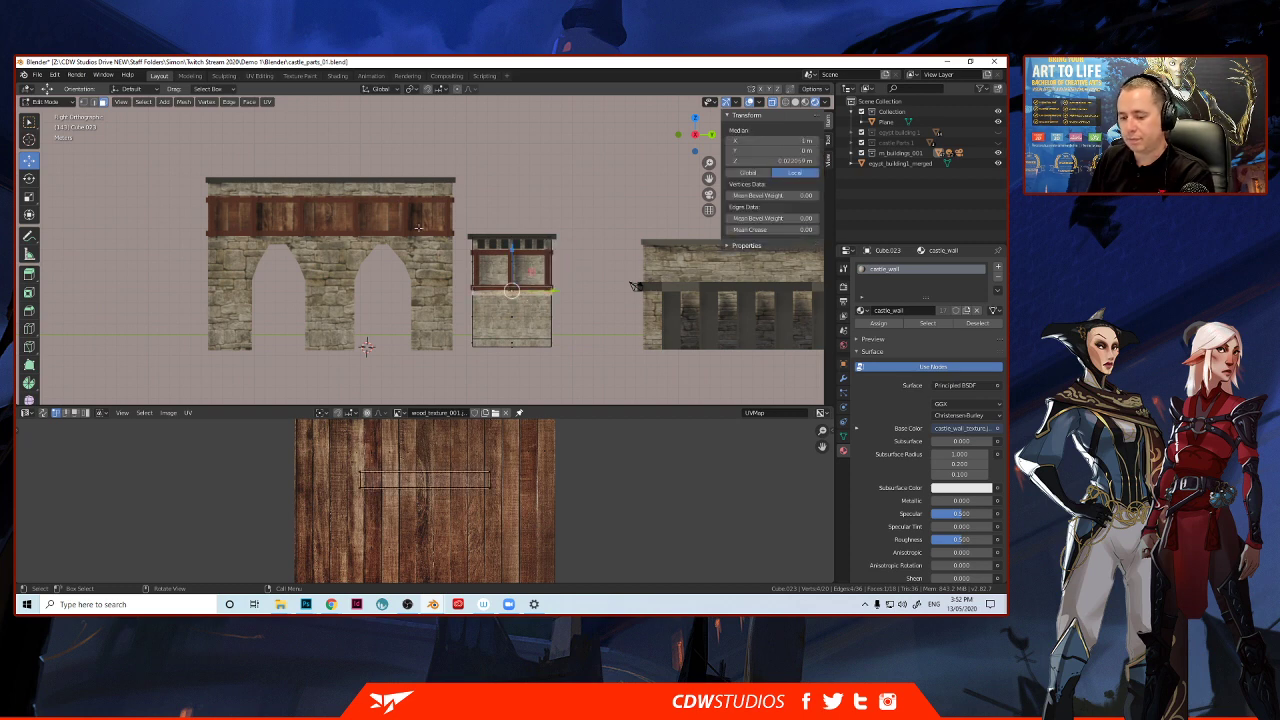
{"action": "left_click_drag", "start_coordinate": [467, 258], "coordinate": [565, 281]}
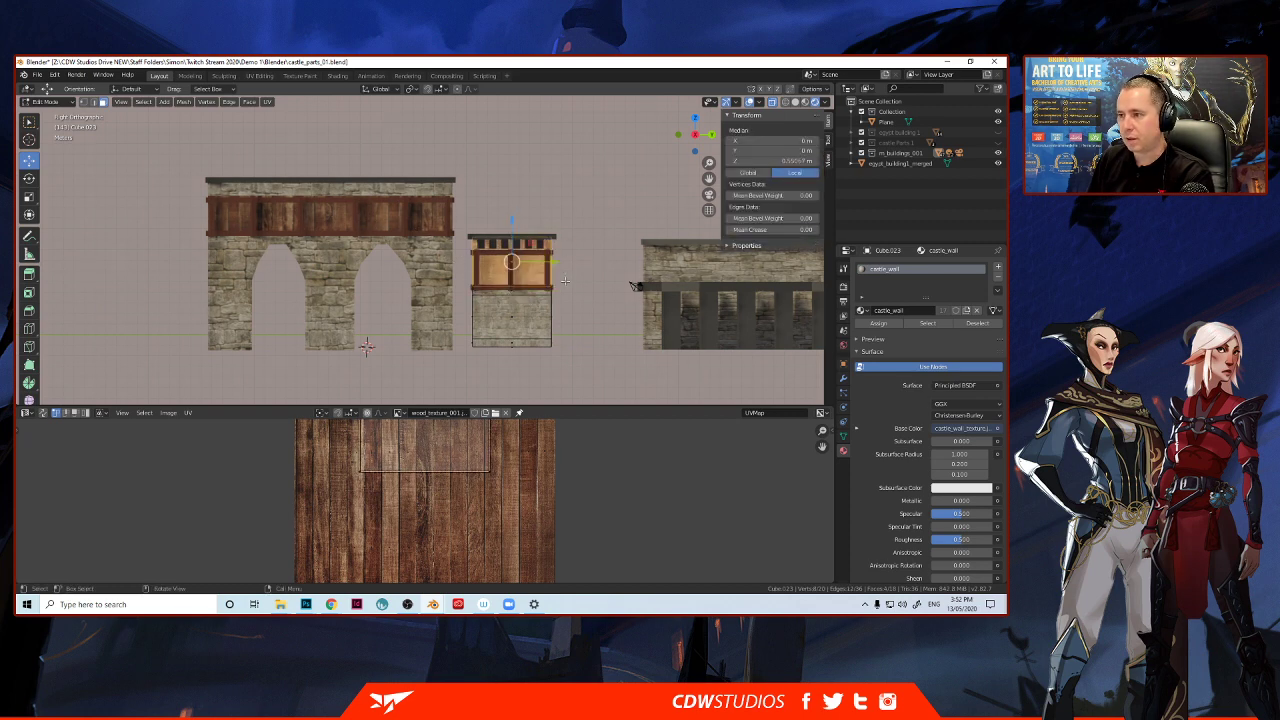
{"action": "scroll", "coordinate": [631, 286], "scroll_direction": "up", "scroll_amount": 4}
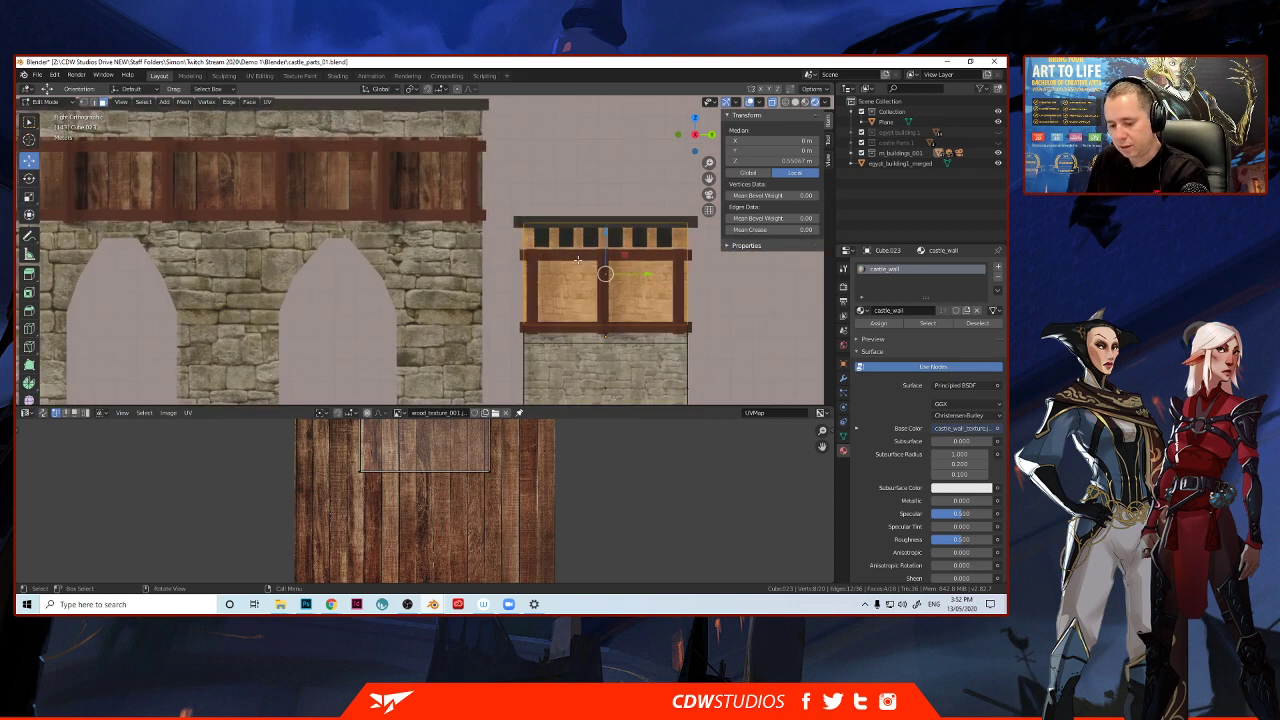
{"action": "key", "text": "ctrl+r"}
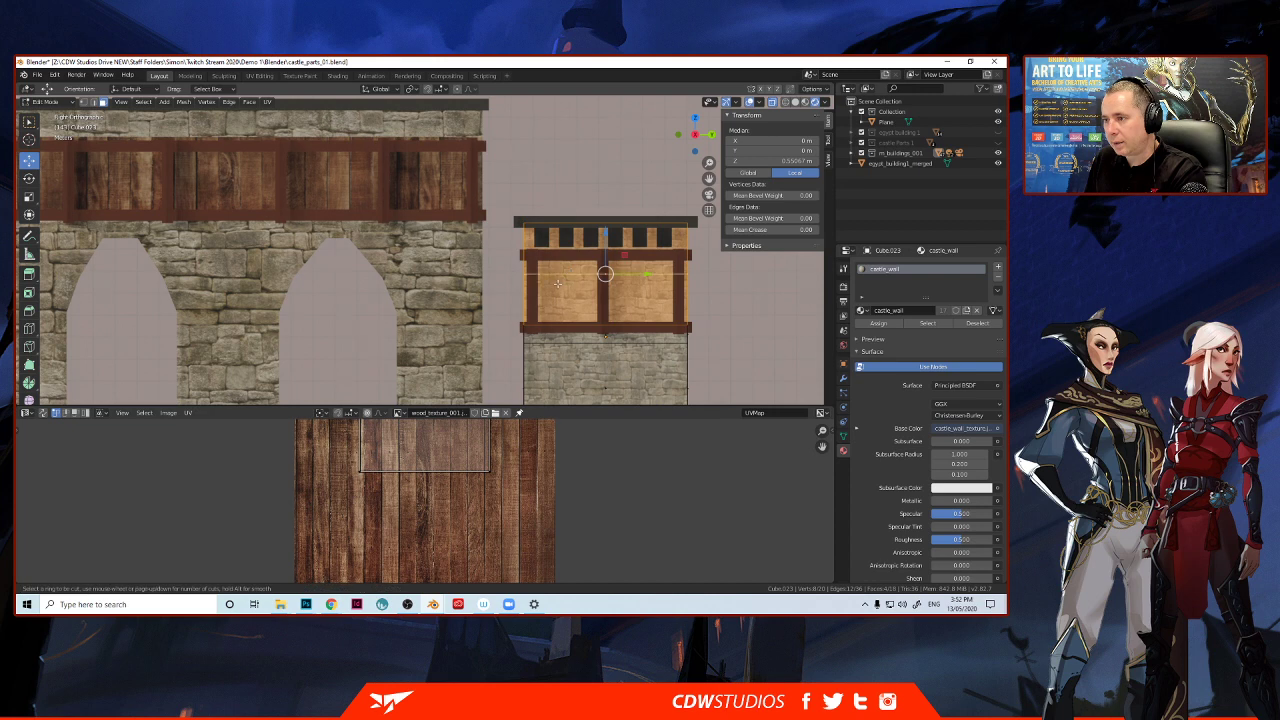
{"action": "left_click", "coordinate": [549, 272]}
{"action": "left_click", "coordinate": [546, 255]}
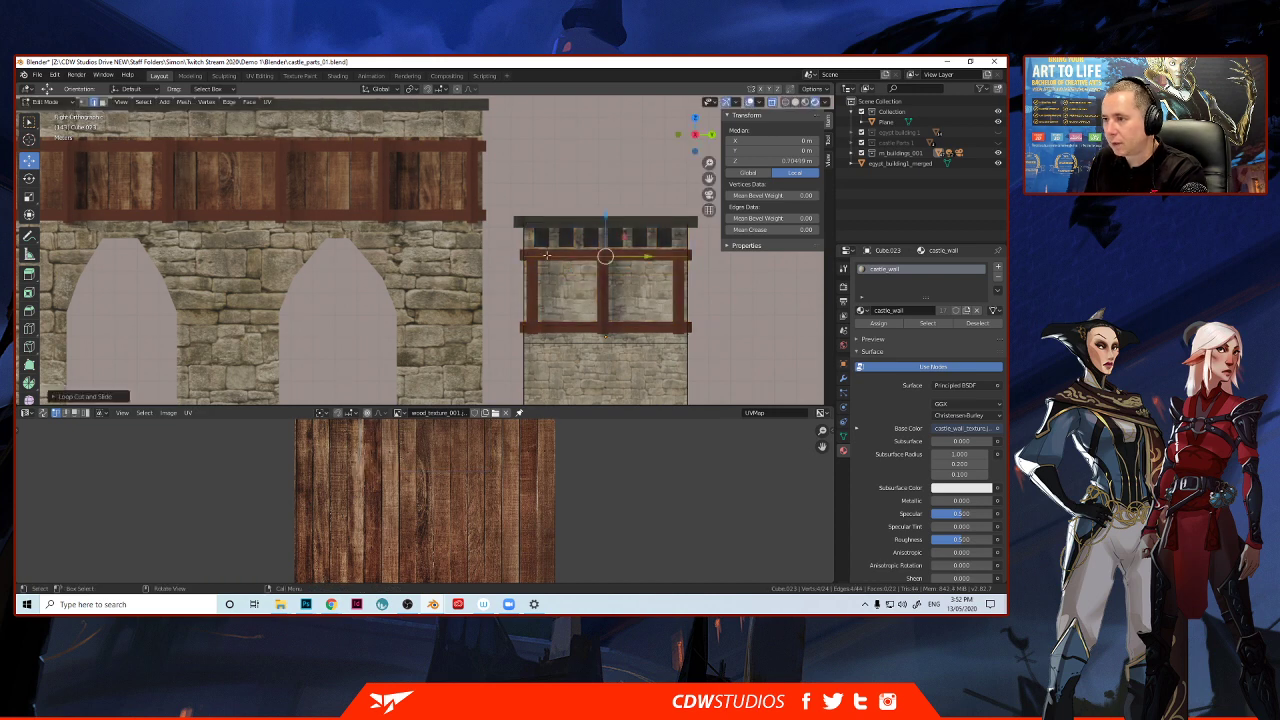
Select the wall faces between the small building's upper and lower trims and assign them the existing wood panel material in a new slot.
{"action": "key", "text": "g"}
{"action": "left_click", "coordinate": [690, 314]}
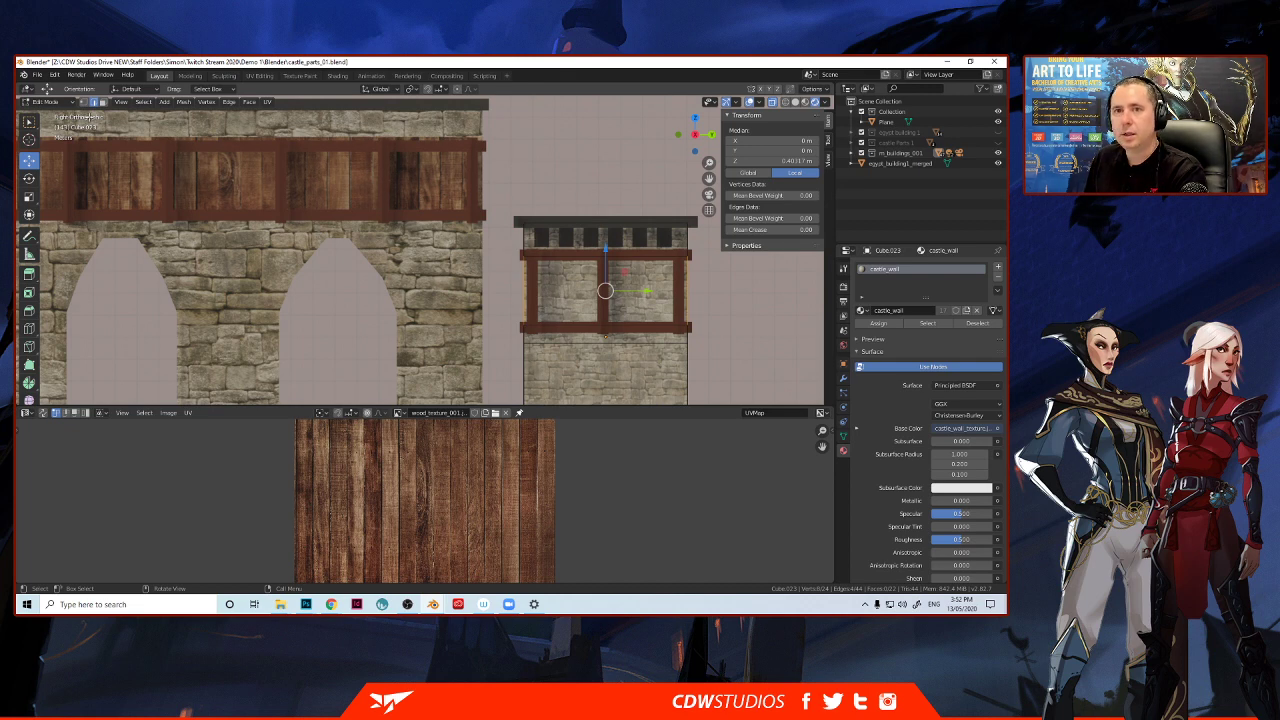
{"action": "key", "text": "alt+a"}
{"action": "left_click_drag", "start_coordinate": [506, 268], "coordinate": [698, 322]}
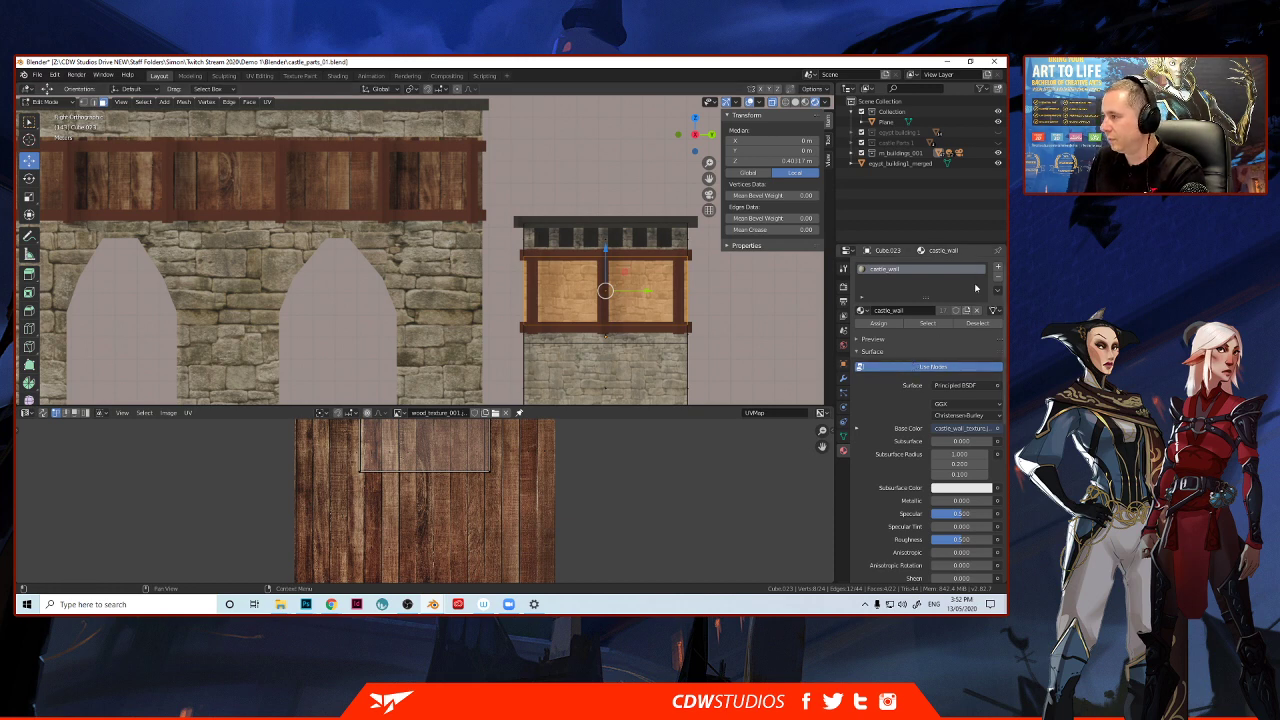
{"action": "left_click", "coordinate": [997, 267]}
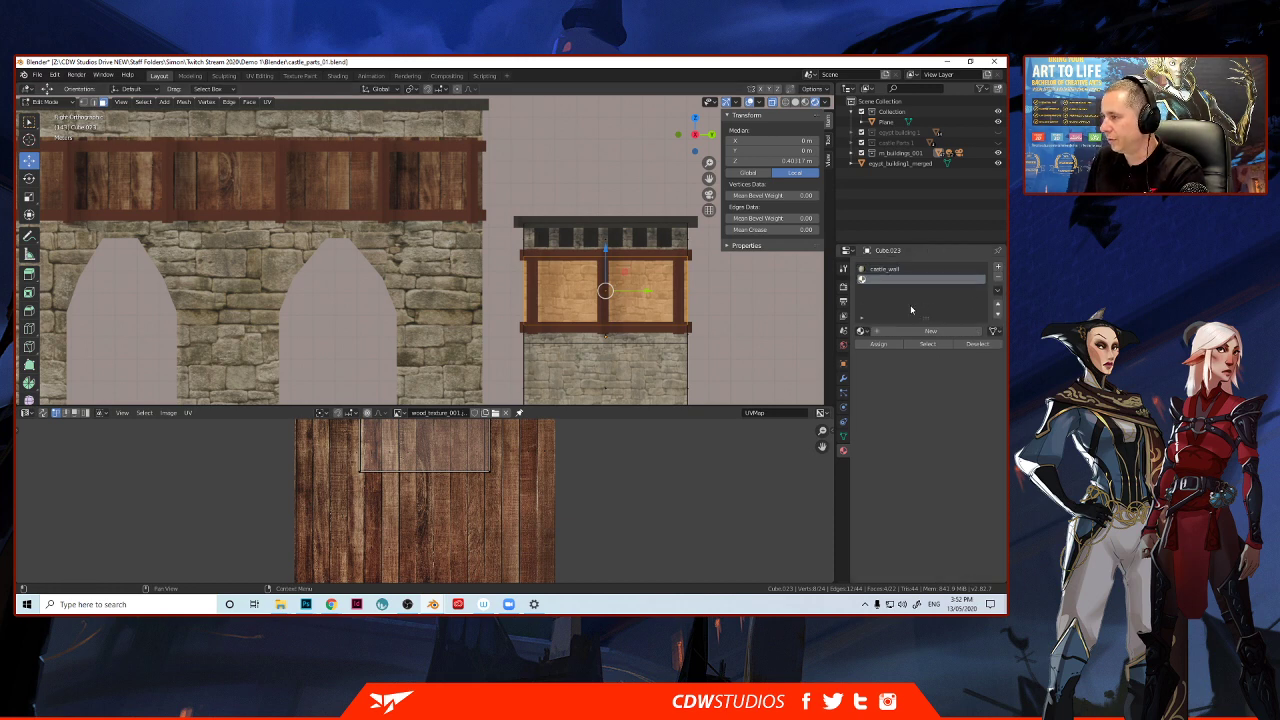
{"action": "left_click", "coordinate": [862, 331]}
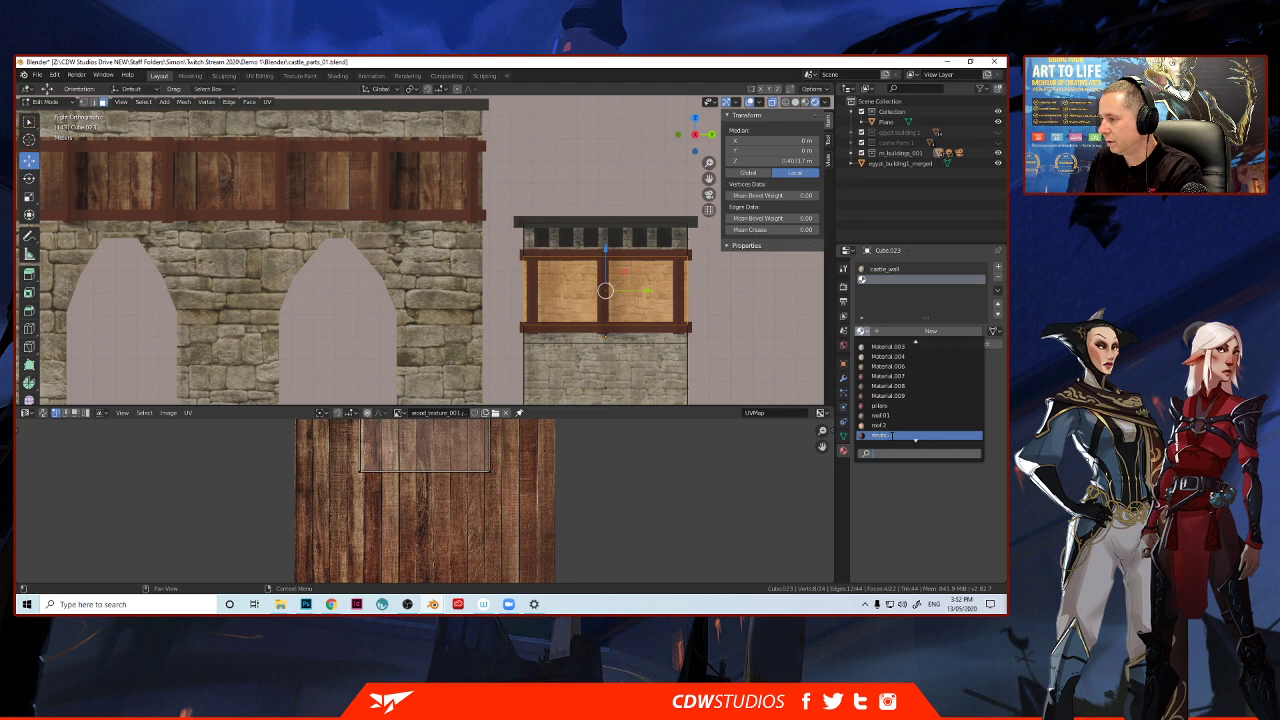
{"action": "scroll", "coordinate": [895, 436], "scroll_direction": "down", "scroll_amount": 3}
{"action": "left_click", "coordinate": [892, 436]}
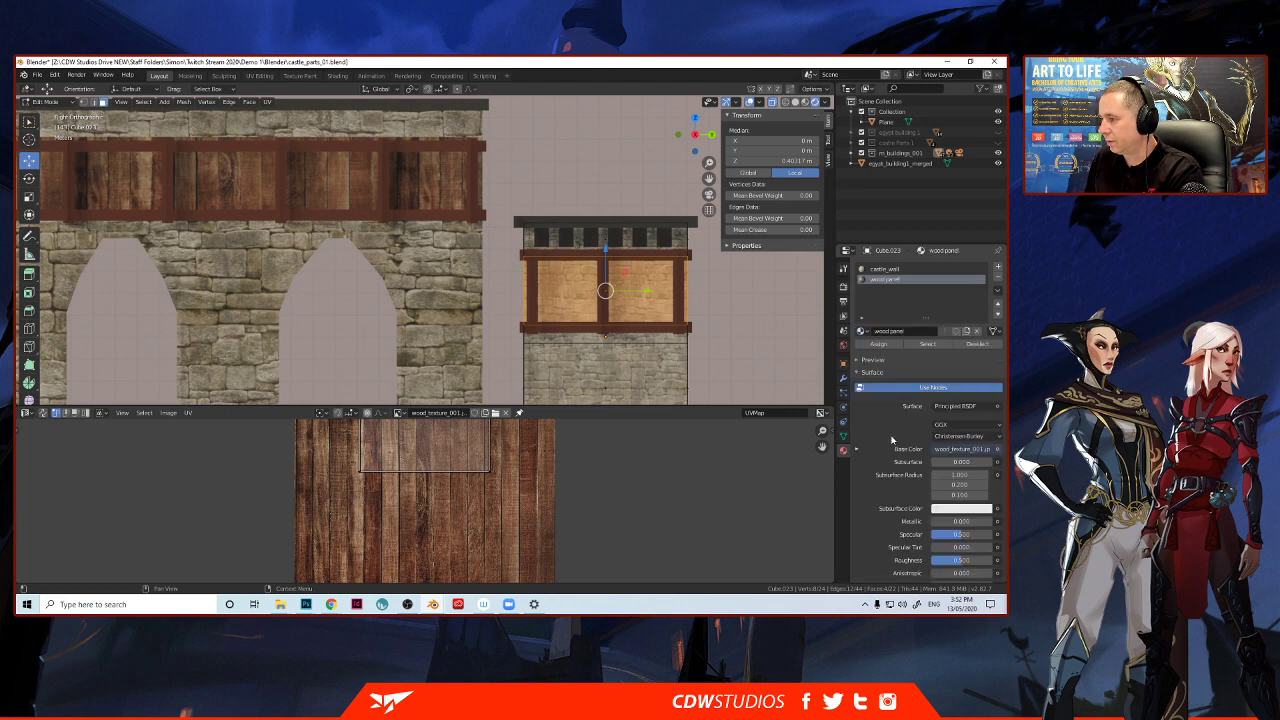
{"action": "left_click", "coordinate": [879, 344]}
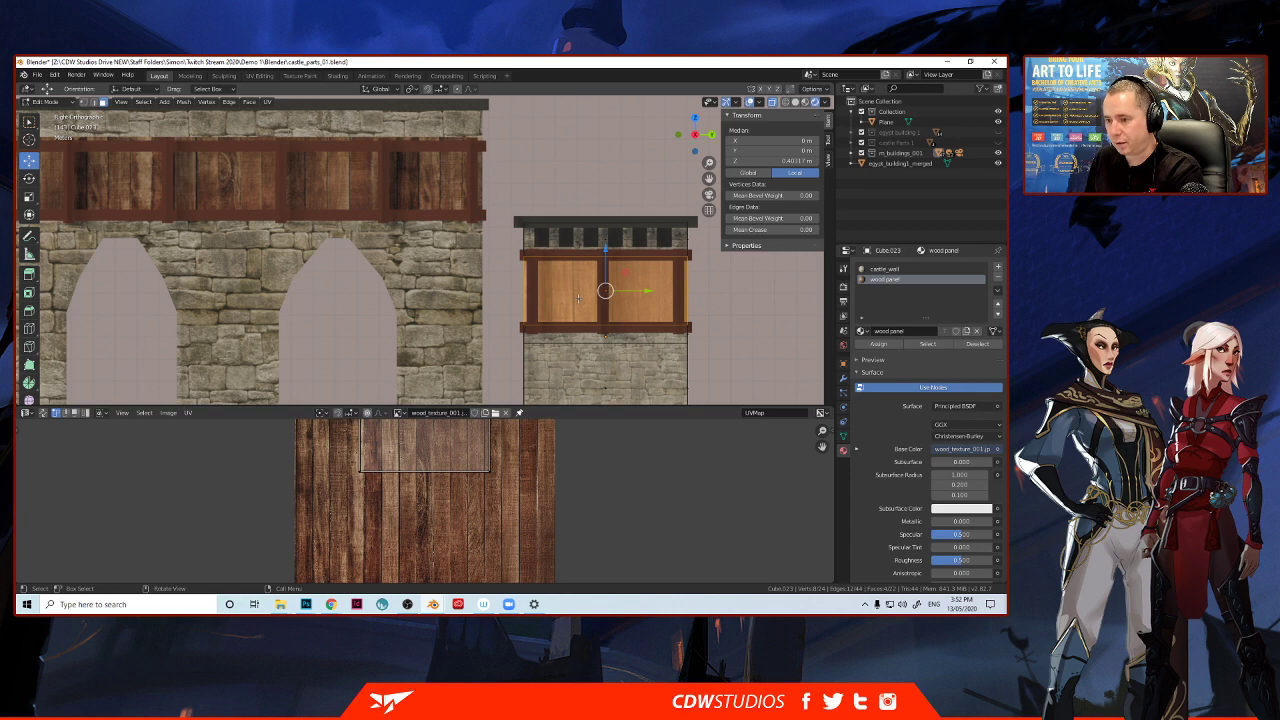
Unwrap the panel faces with Cube Projection, enlarge their UVs uniformly by about 1.8 times, and return to Object Mode.
{"action": "key", "text": "u"}
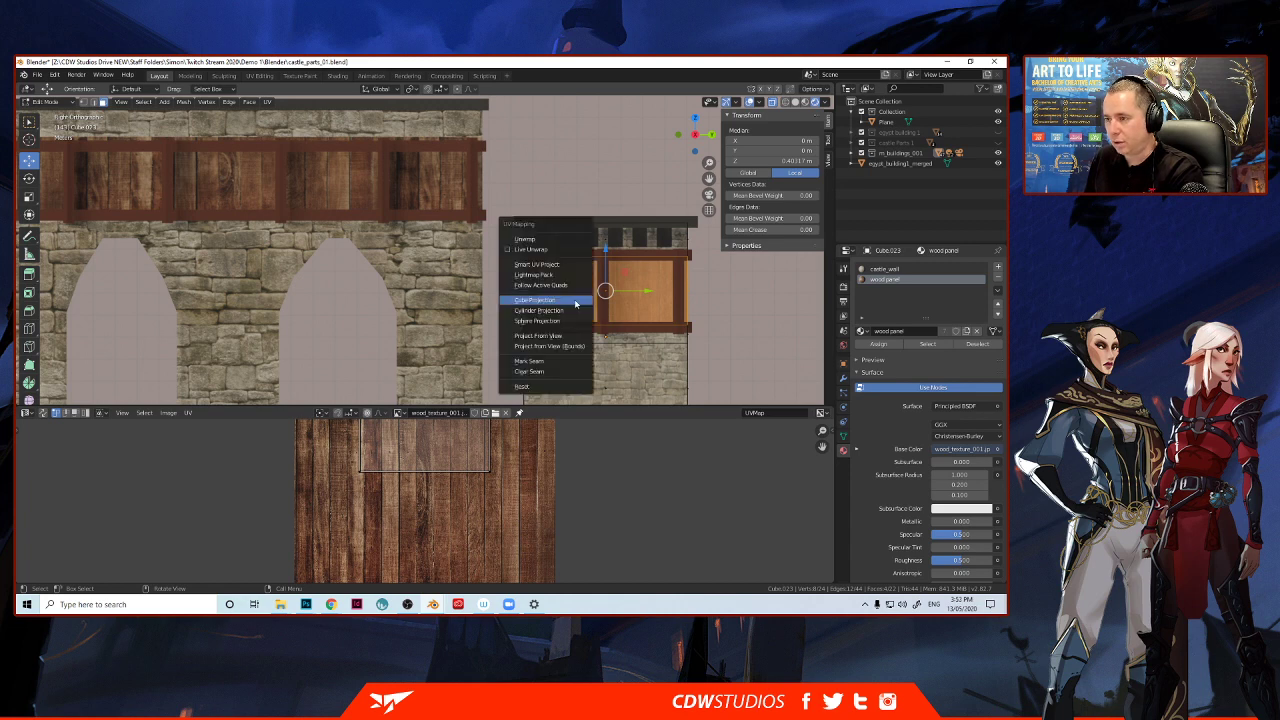
{"action": "left_click", "coordinate": [575, 301]}
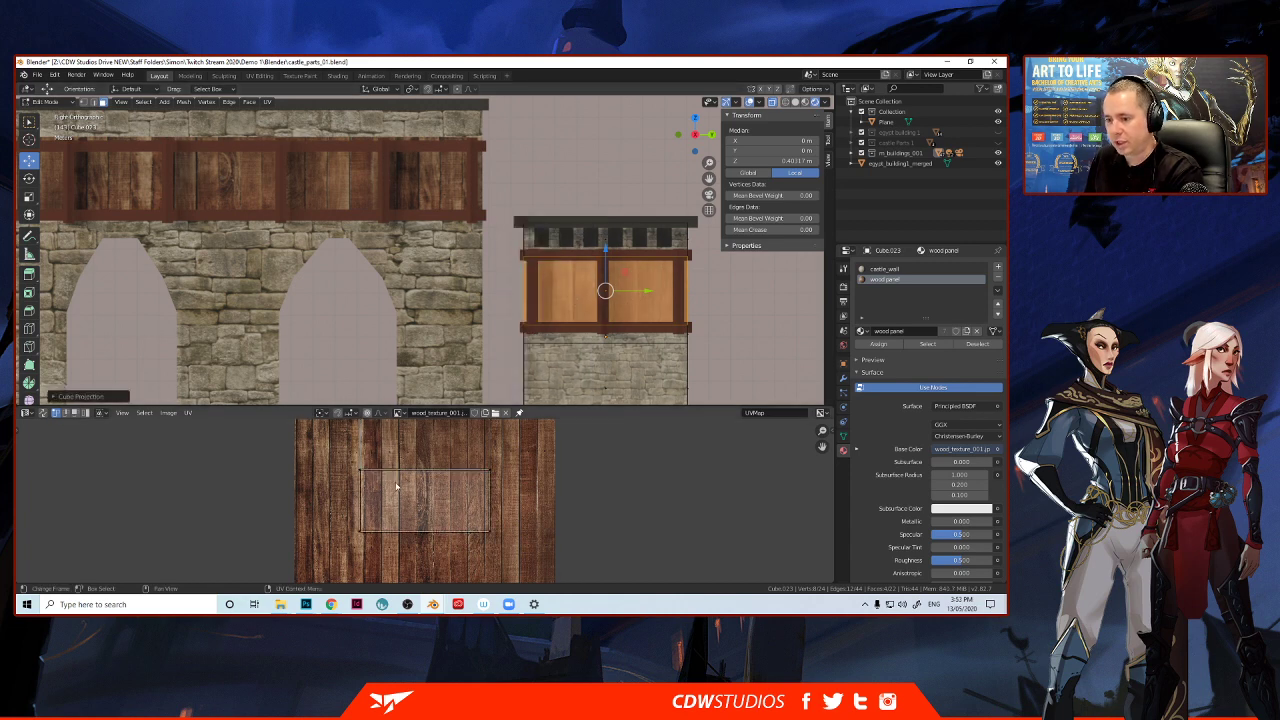
{"action": "key", "text": "a"}
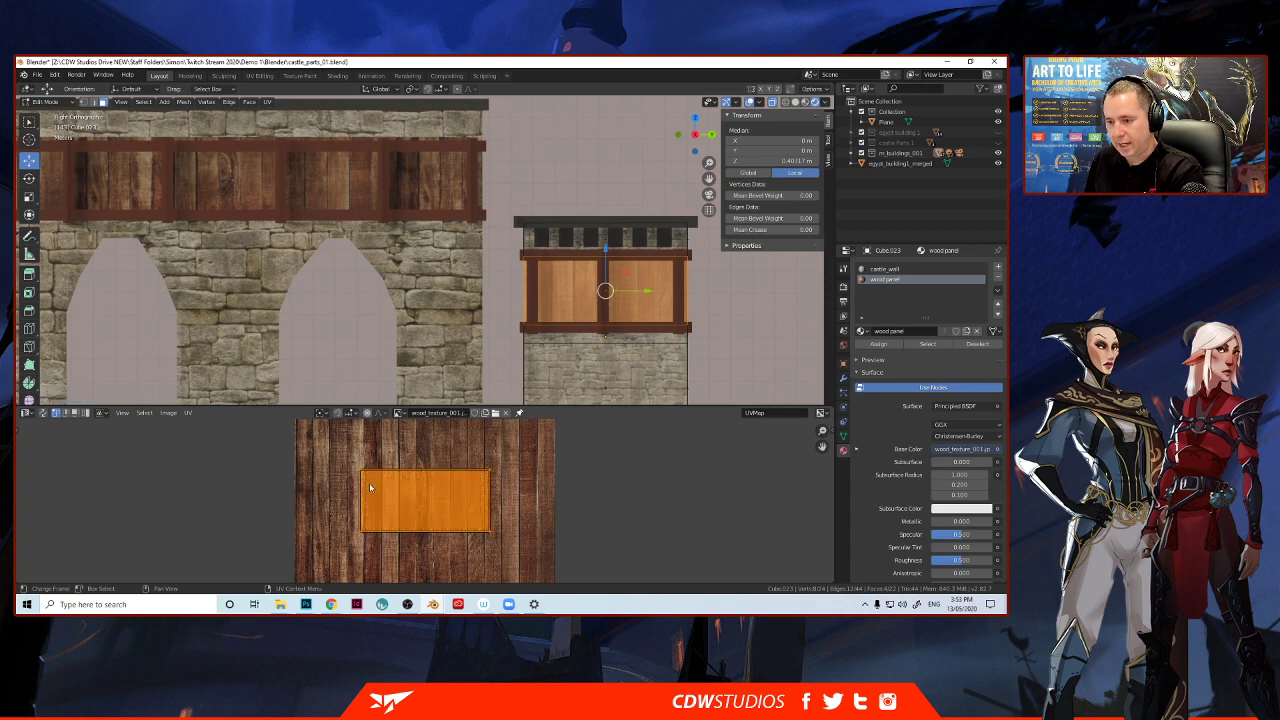
{"action": "key", "text": "s"}
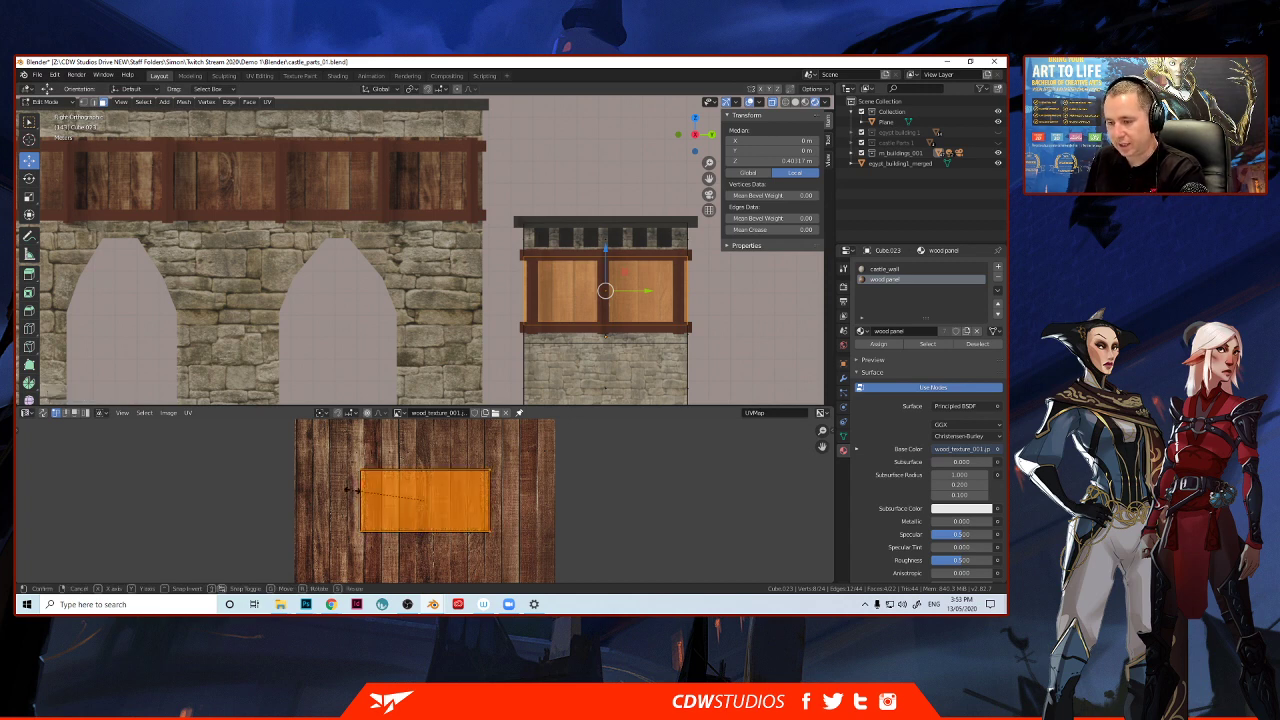
{"action": "left_click", "coordinate": [296, 467]}
{"action": "left_click", "coordinate": [223, 514]}
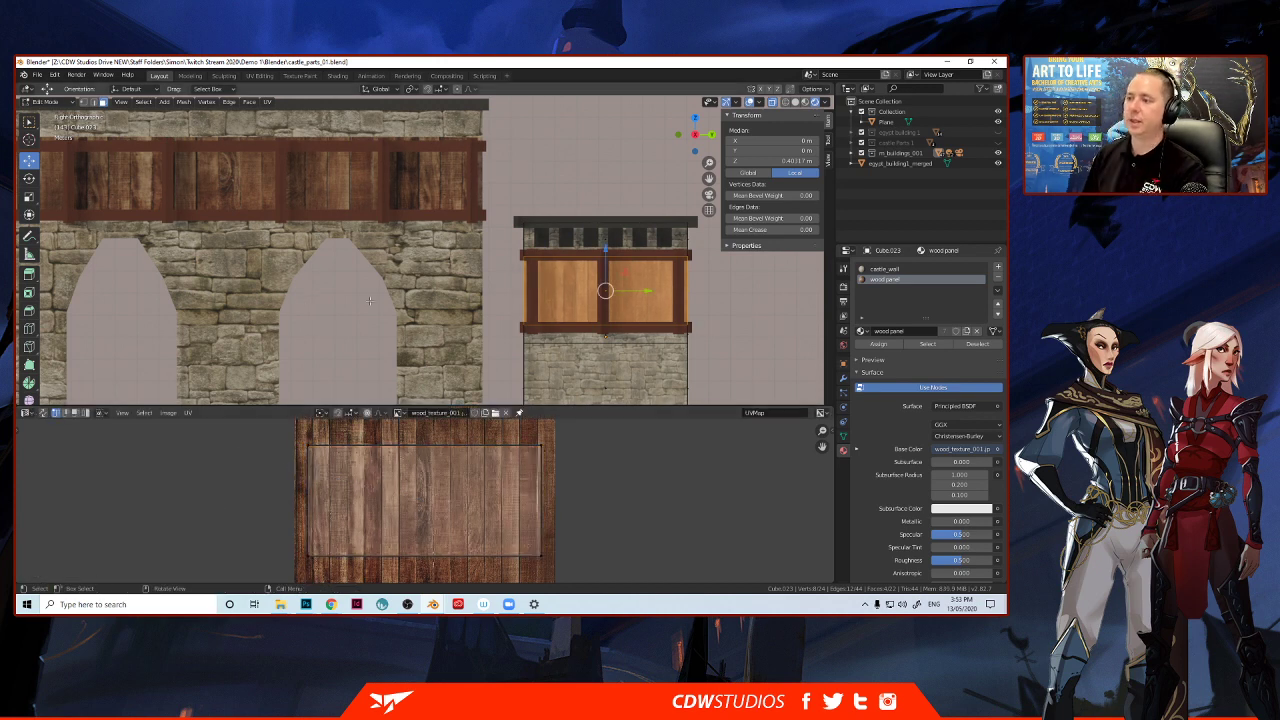
{"action": "key", "text": "Tab"}
{"action": "scroll", "coordinate": [495, 330], "scroll_direction": "down", "scroll_amount": 3}
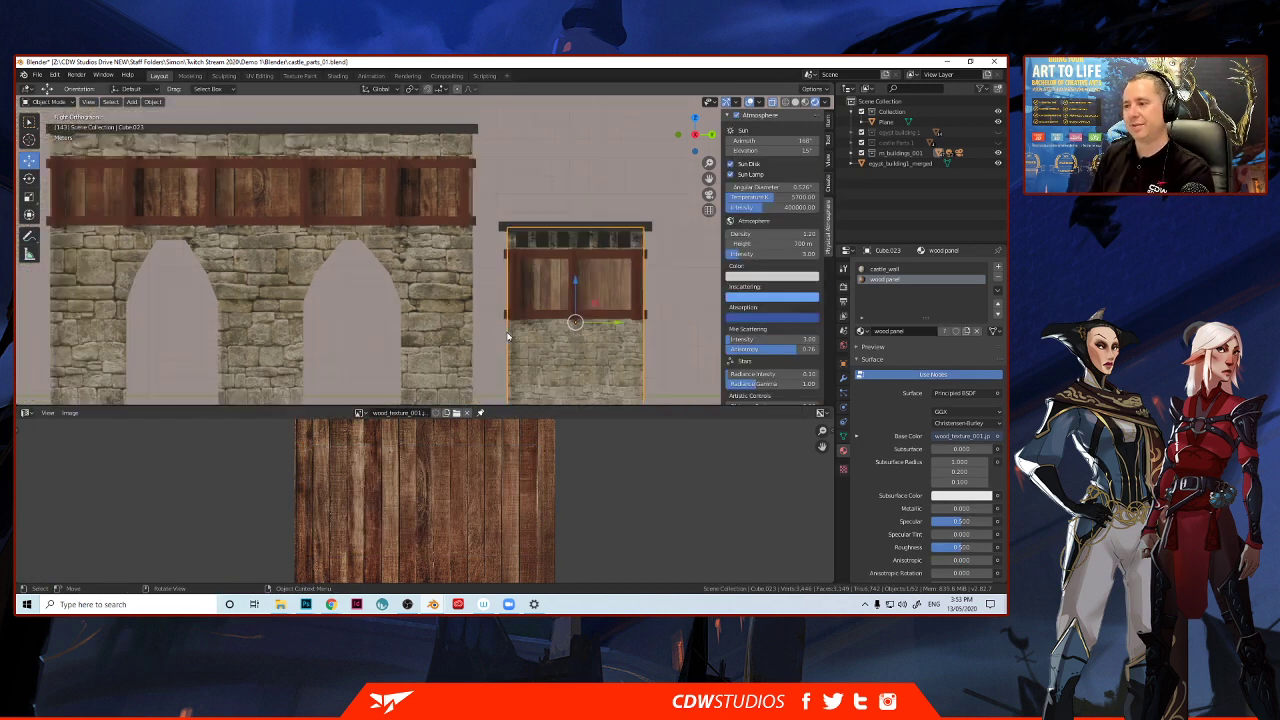
Make a linked duplicate of the small building's upper trim and move it along Y past the house with the dormer windows.
{"action": "key", "text": "alt+a"}
{"action": "middle_click_drag", "start_coordinate": [572, 245], "coordinate": [466, 287]}
{"action": "scroll", "coordinate": [450, 295], "scroll_direction": "down", "scroll_amount": 3}
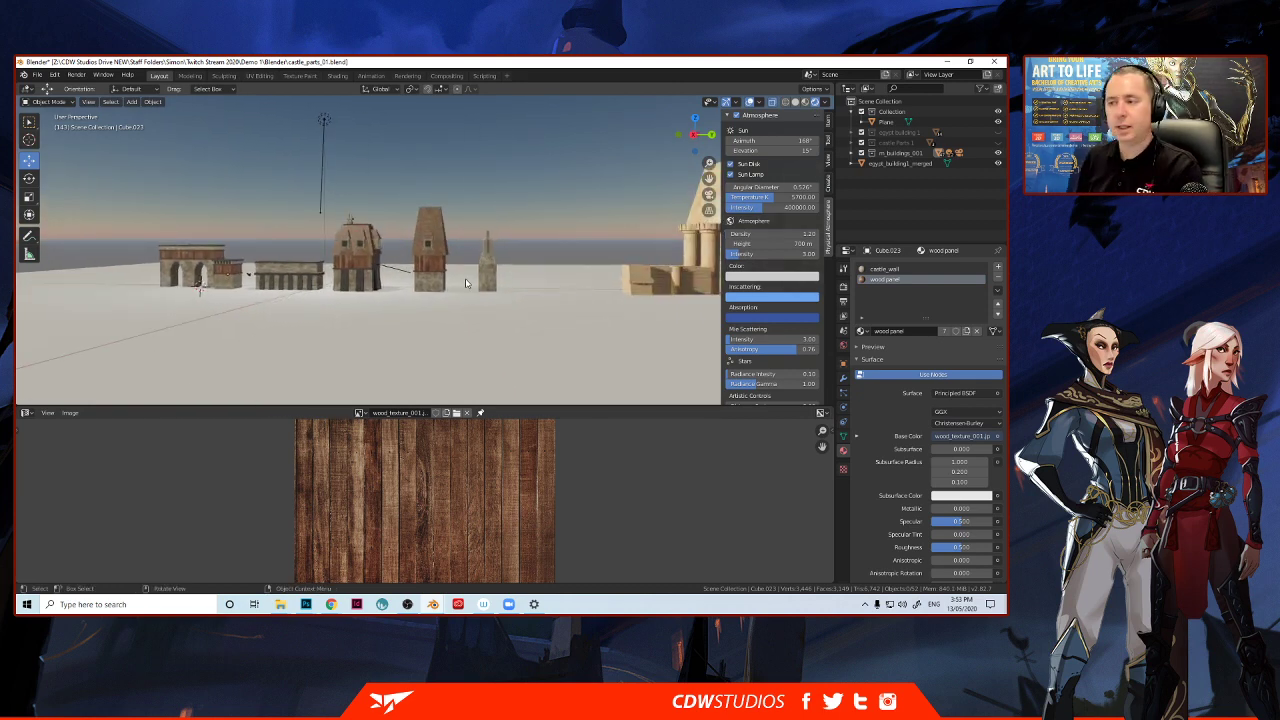
{"action": "scroll", "coordinate": [467, 297], "scroll_direction": "up", "scroll_amount": 5}
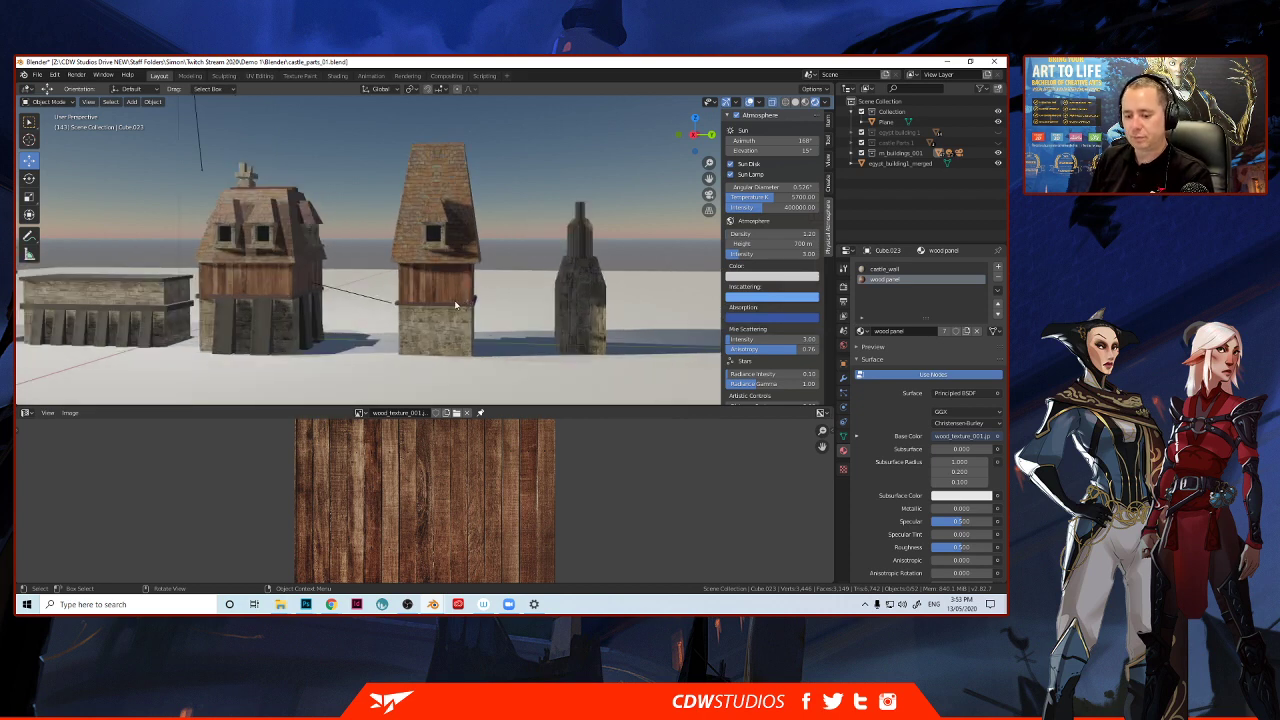
{"action": "middle_click_drag", "start_coordinate": [455, 305], "coordinate": [249, 309]}
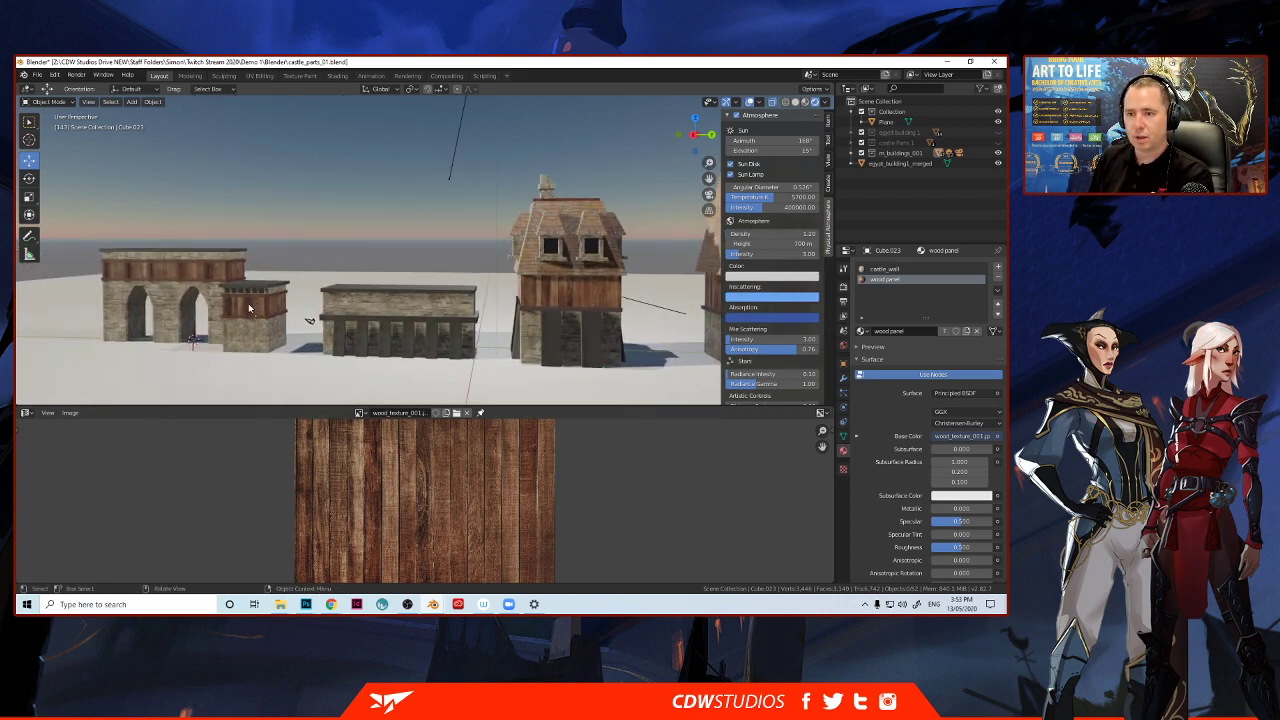
{"action": "left_click", "coordinate": [261, 302]}
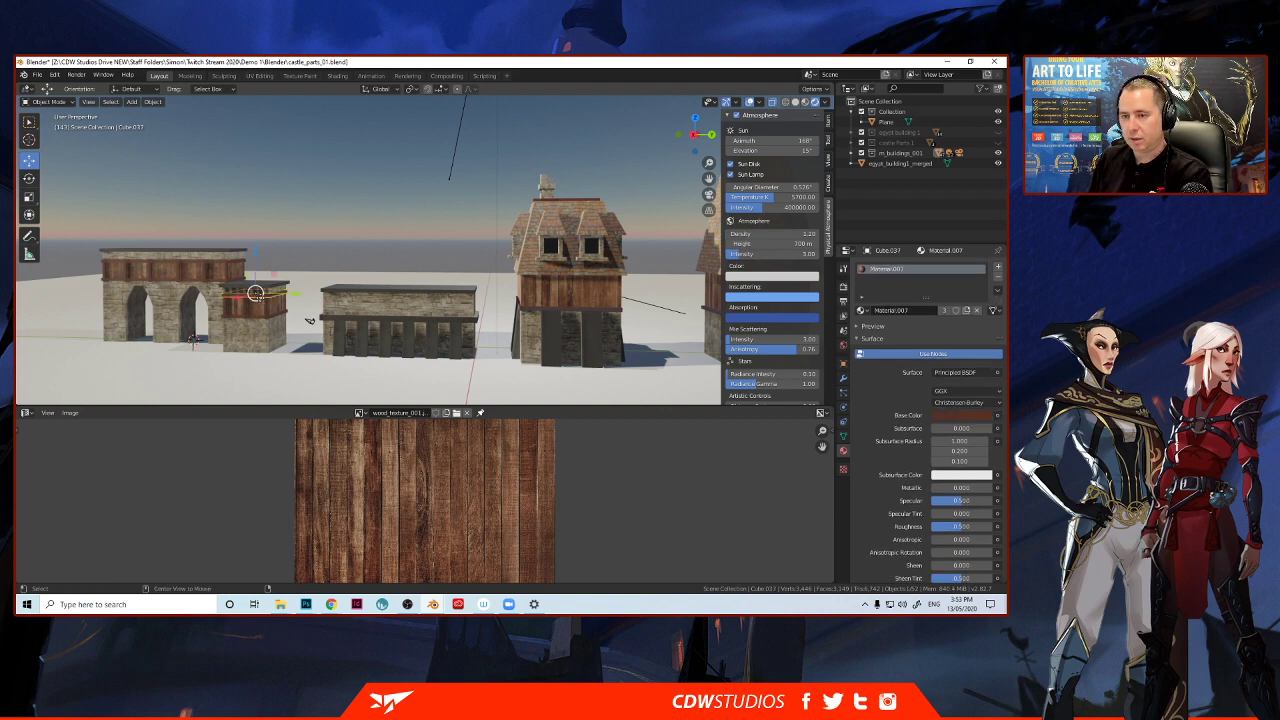
{"action": "key", "text": "alt+d"}
{"action": "right_click", "coordinate": [264, 302]}
{"action": "left_click_drag", "start_coordinate": [286, 297], "coordinate": [674, 339]}
{"action": "middle_click_drag", "start_coordinate": [652, 346], "coordinate": [396, 326], "text": "shift"}
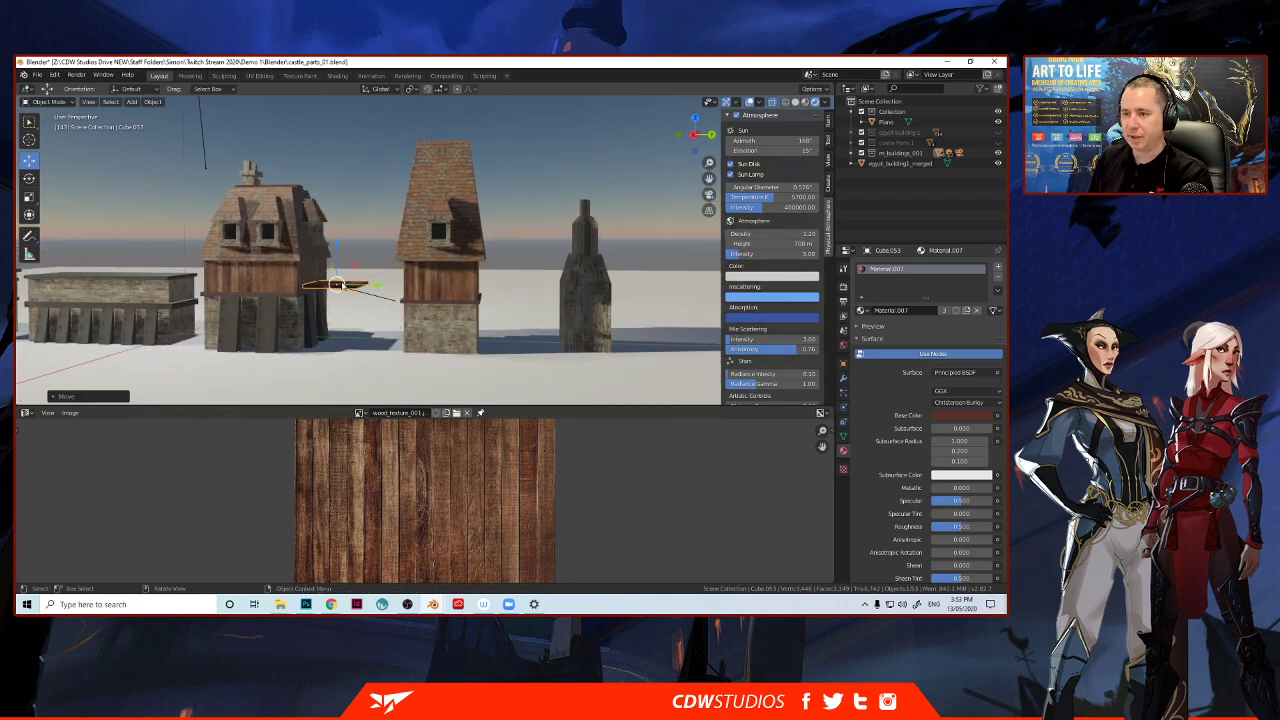
Move the trim copy to the narrow chimney-topped tower, at the height where its sloped section begins.
{"action": "key", "text": "g"}
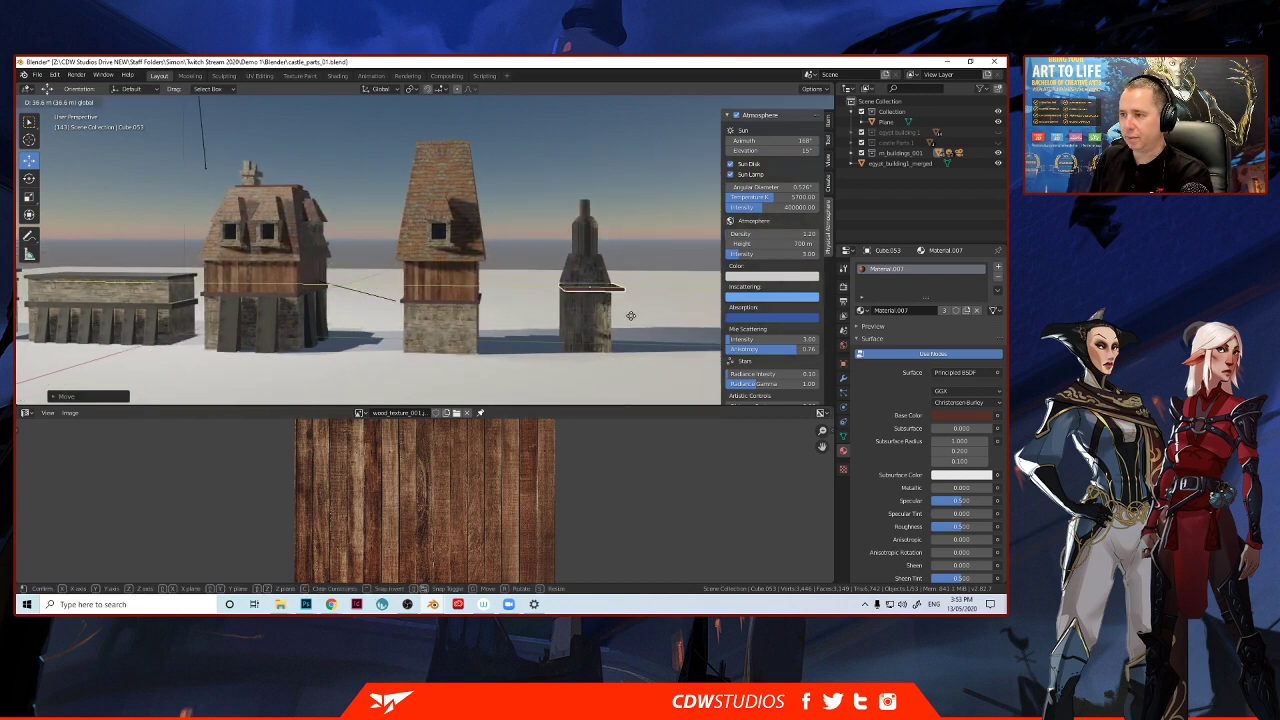
{"action": "left_click", "coordinate": [628, 318]}
{"action": "left_click", "coordinate": [631, 320]}
{"action": "left_click", "coordinate": [612, 297]}
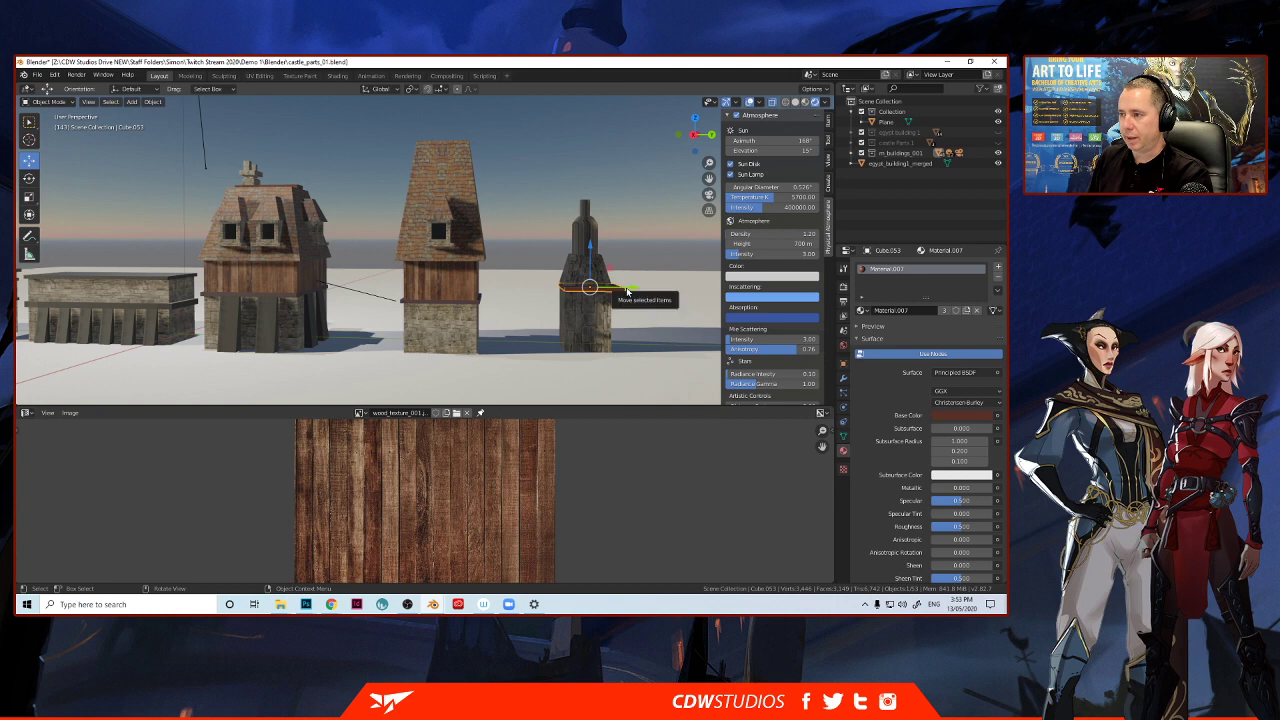
{"action": "key", "text": "g"}
{"action": "left_click", "coordinate": [582, 306]}
Shift the trim copy along X so it wraps around the narrow tower's stone body.
{"action": "scroll", "coordinate": [574, 306], "scroll_direction": "up", "scroll_amount": 2}
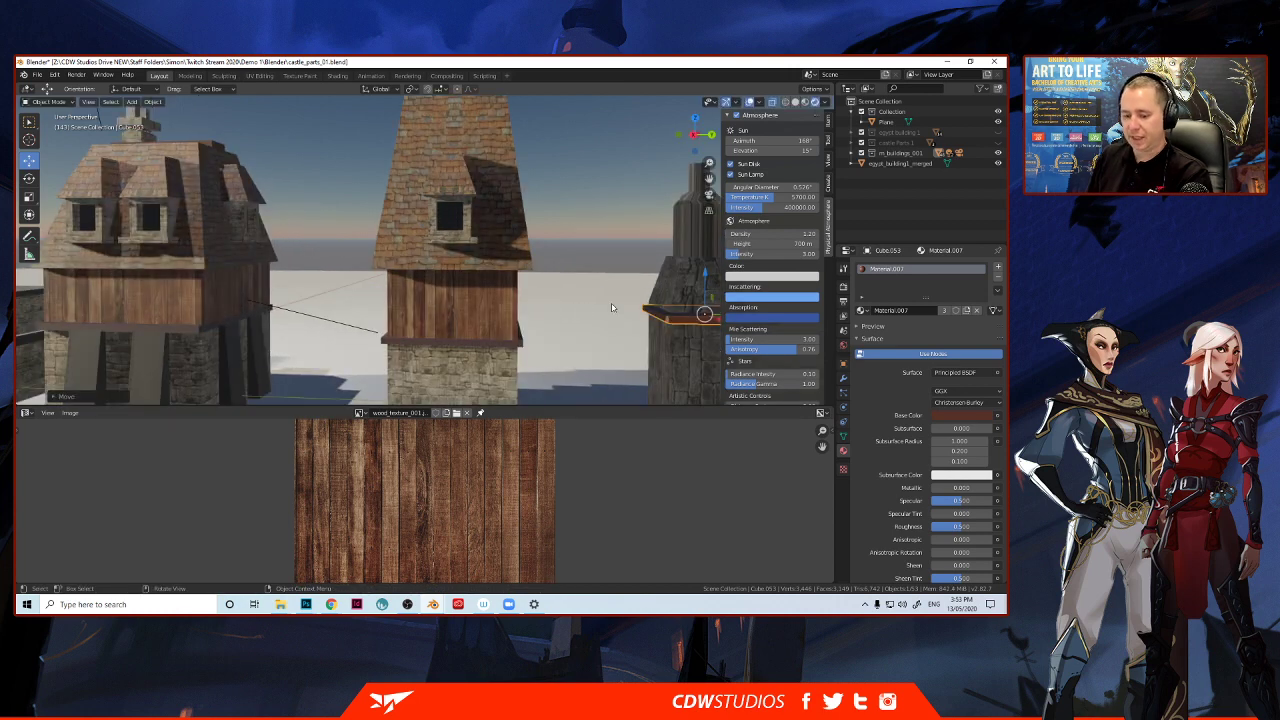
{"action": "middle_click_drag", "start_coordinate": [614, 308], "coordinate": [468, 310], "text": "shift"}
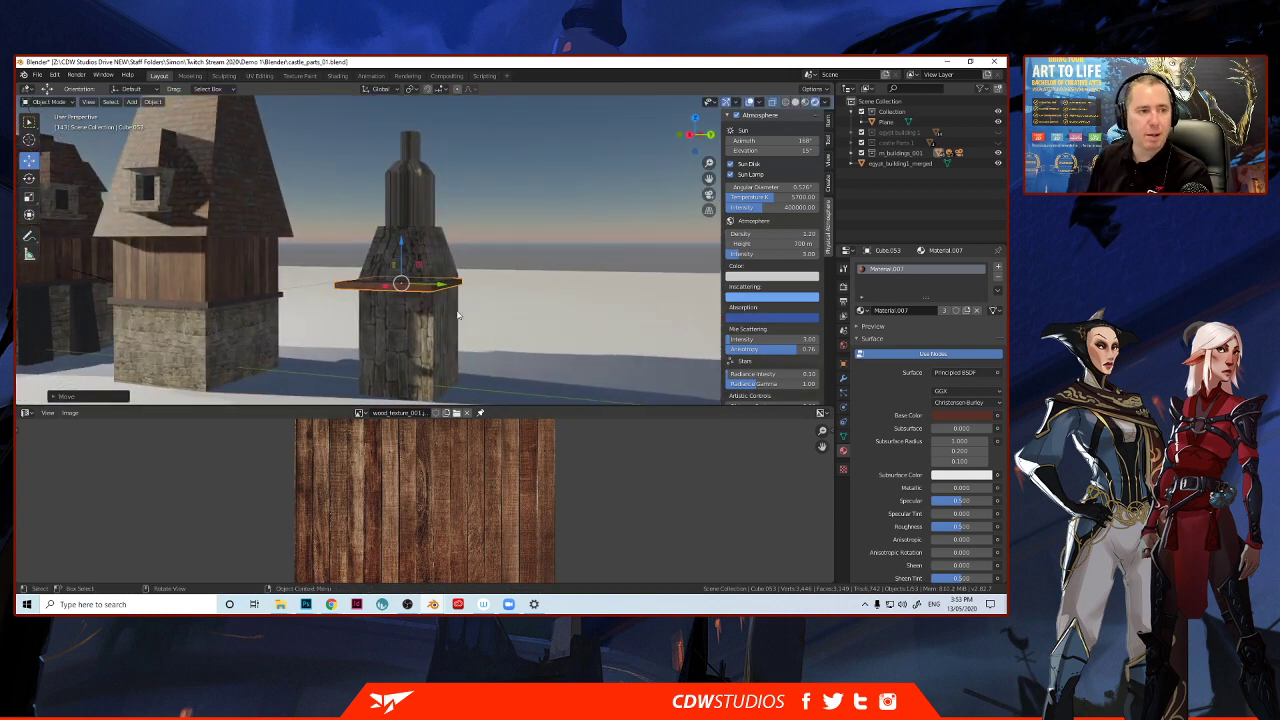
{"action": "scroll", "coordinate": [417, 320], "scroll_direction": "up", "scroll_amount": 2}
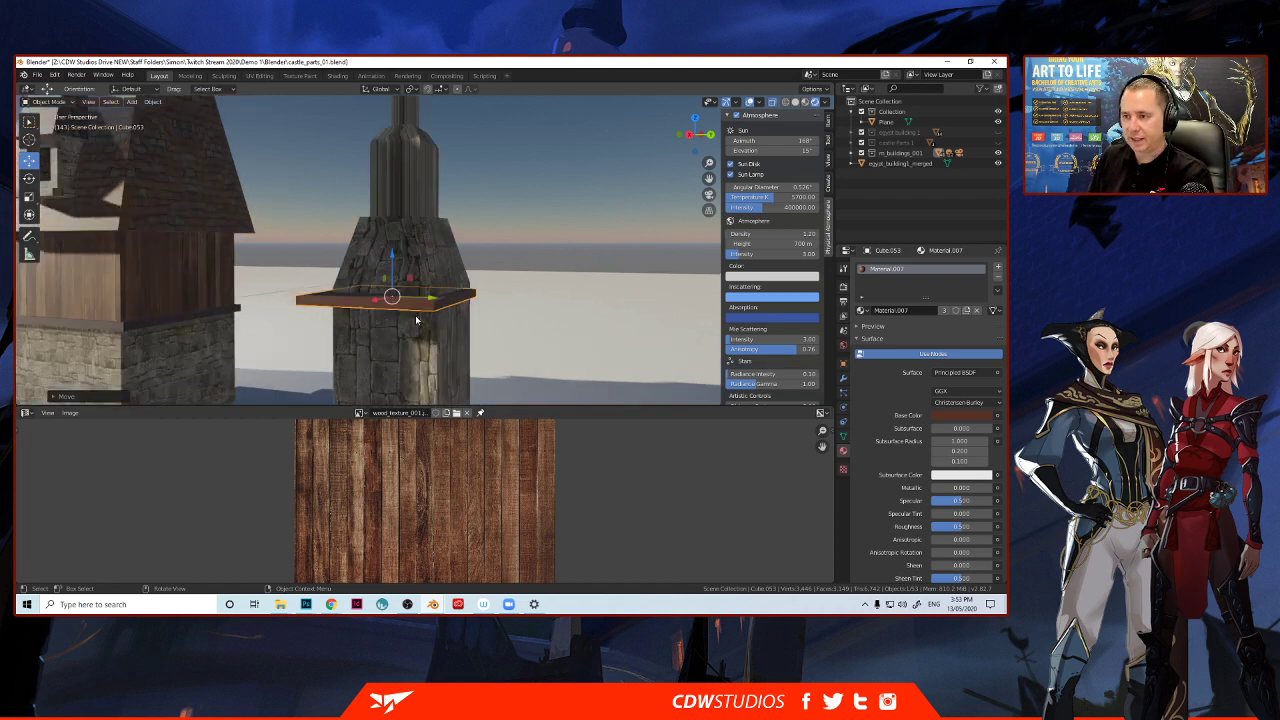
{"action": "scroll", "coordinate": [413, 312], "scroll_direction": "up", "scroll_amount": 2}
{"action": "middle_click_drag", "start_coordinate": [413, 312], "coordinate": [192, 308], "text": "shift"}
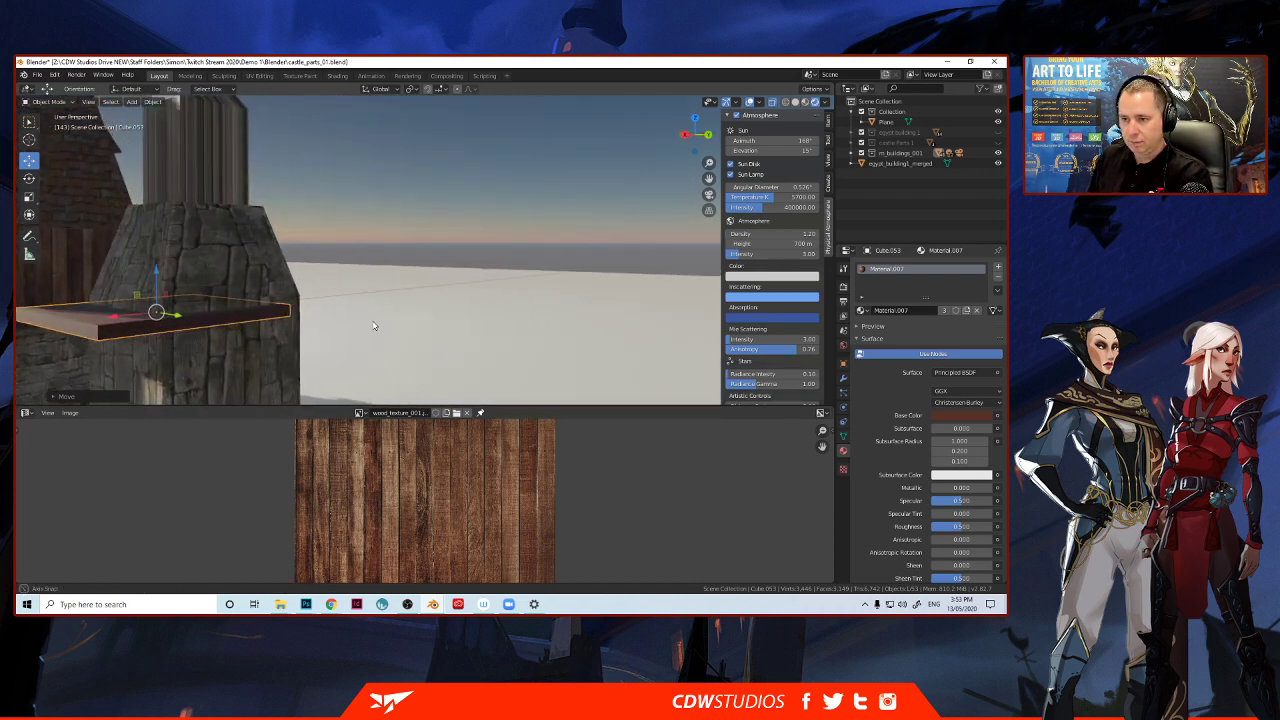
{"action": "left_click_drag", "start_coordinate": [109, 317], "coordinate": [168, 315]}
{"action": "middle_click_drag", "start_coordinate": [170, 316], "coordinate": [155, 329]}
{"action": "middle_click_drag", "start_coordinate": [68, 362], "coordinate": [256, 311], "text": "shift"}
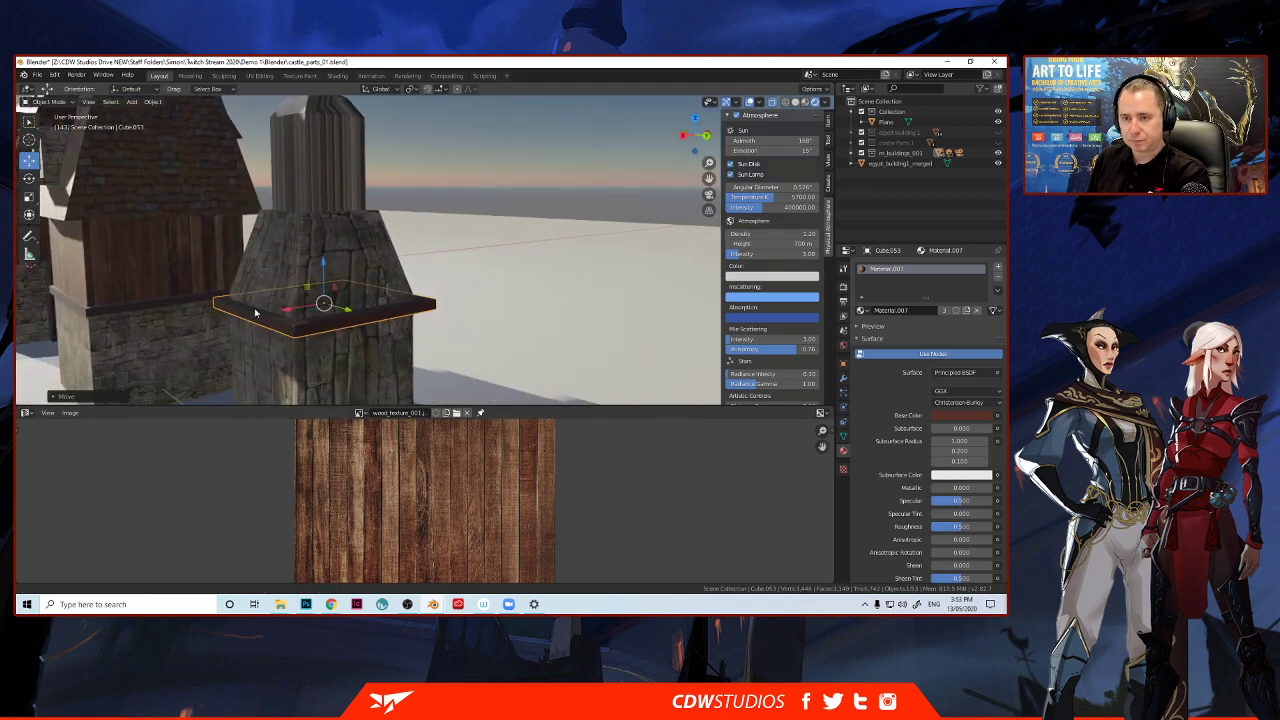
Scale the trim copy down slightly overall and narrow it along Y to fit the narrow tower's stone body.
{"action": "key", "text": "s"}
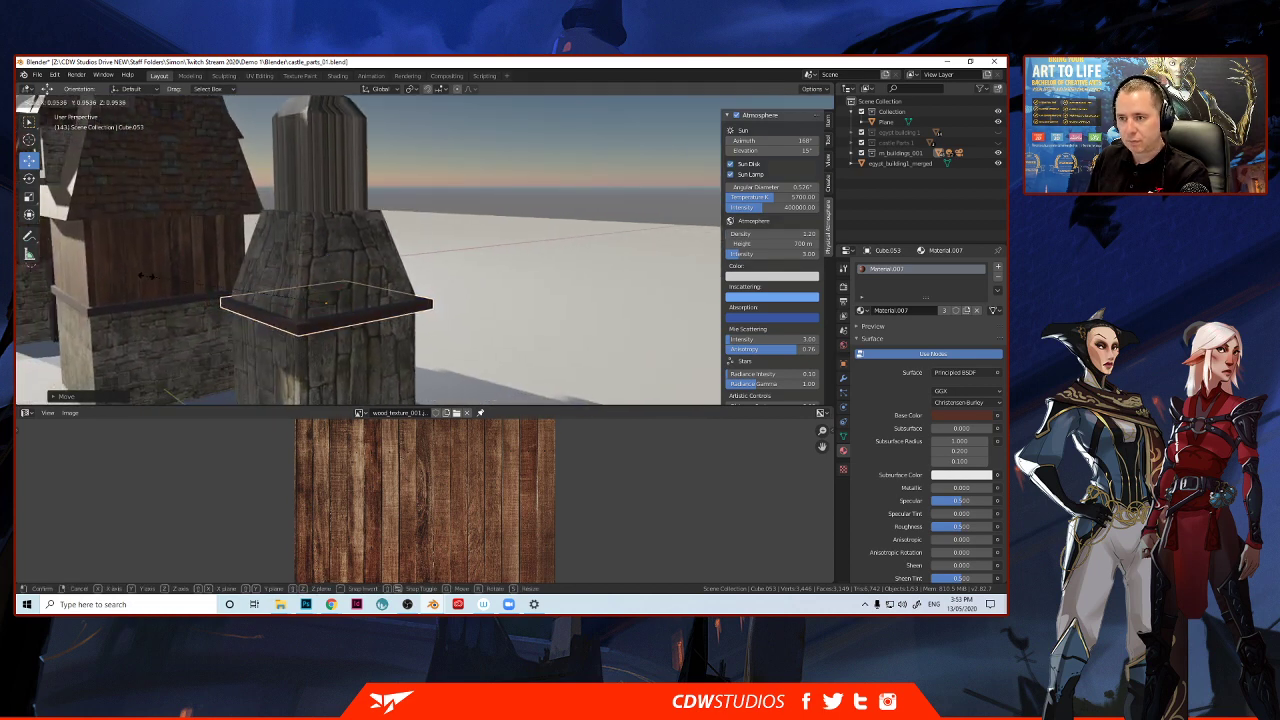
{"action": "left_click", "coordinate": [144, 277]}
{"action": "middle_click_drag", "start_coordinate": [181, 328], "coordinate": [259, 309]}
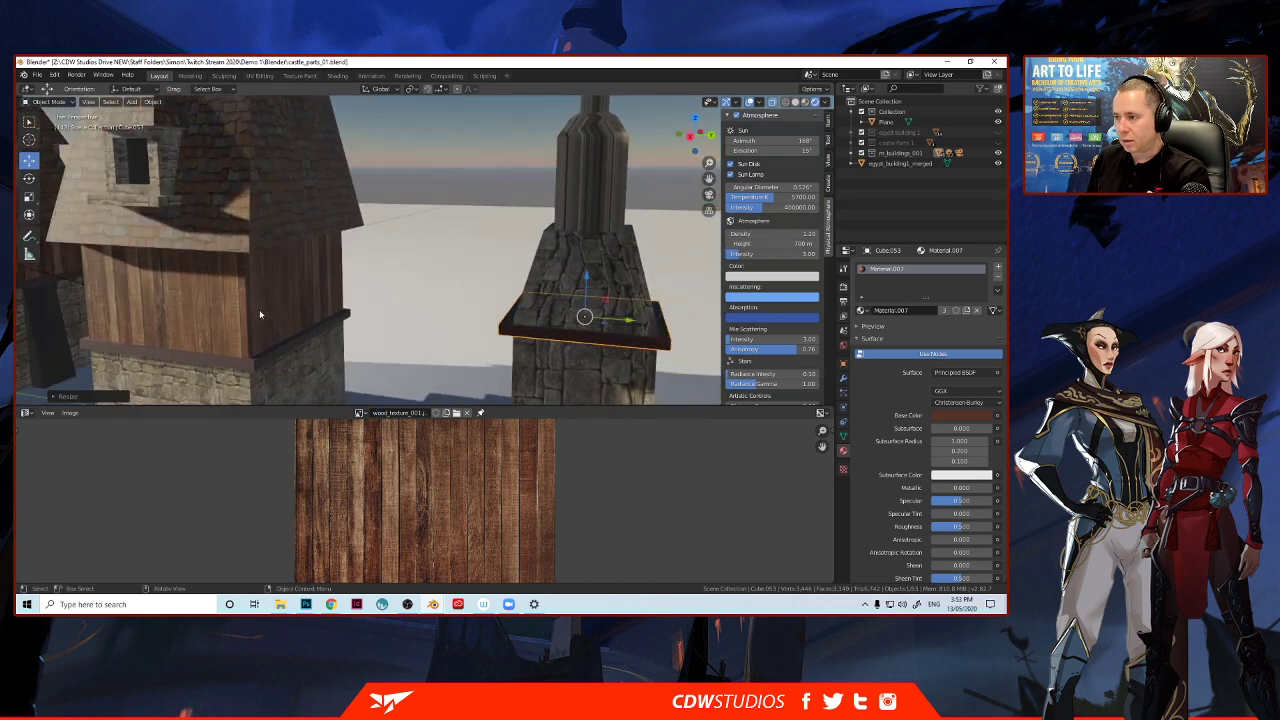
{"action": "left_click", "coordinate": [29, 196]}
{"action": "left_click_drag", "start_coordinate": [630, 320], "coordinate": [625, 320]}
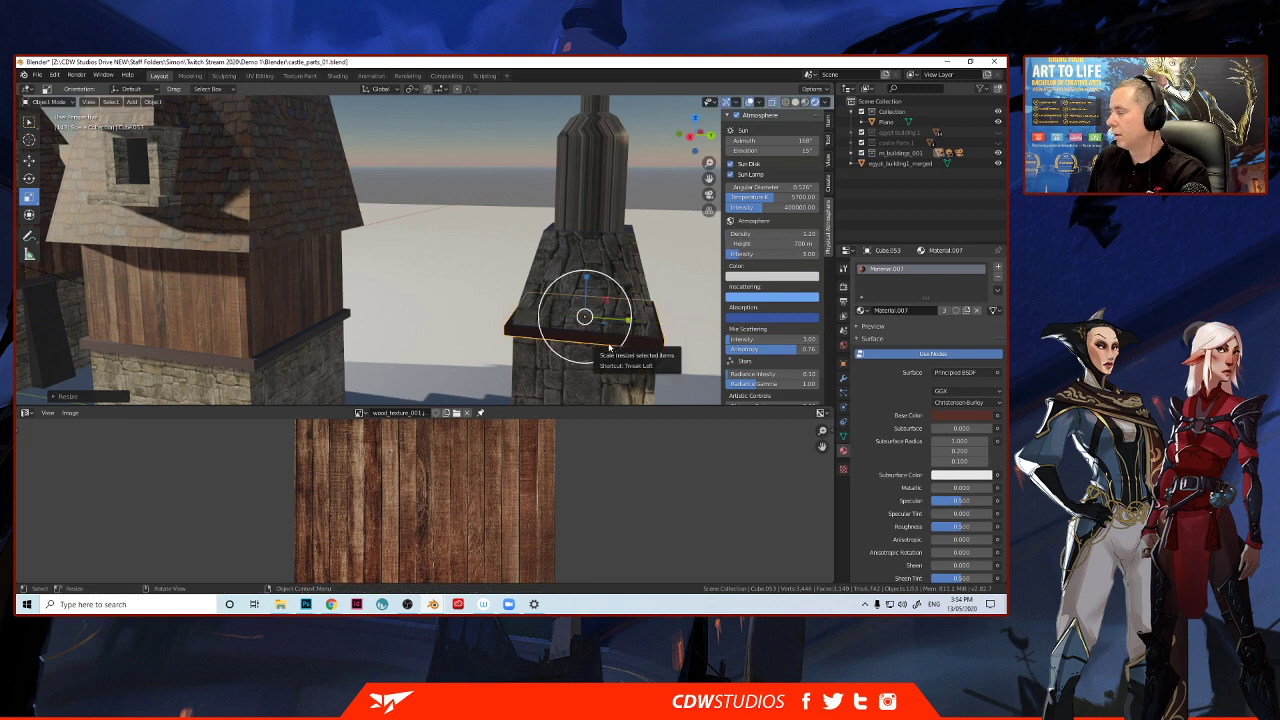
{"action": "middle_click_drag", "start_coordinate": [624, 321], "coordinate": [582, 337]}
Nudge the trim along Y and X to centre it around the narrow tower's body.
{"action": "left_click", "coordinate": [29, 160]}
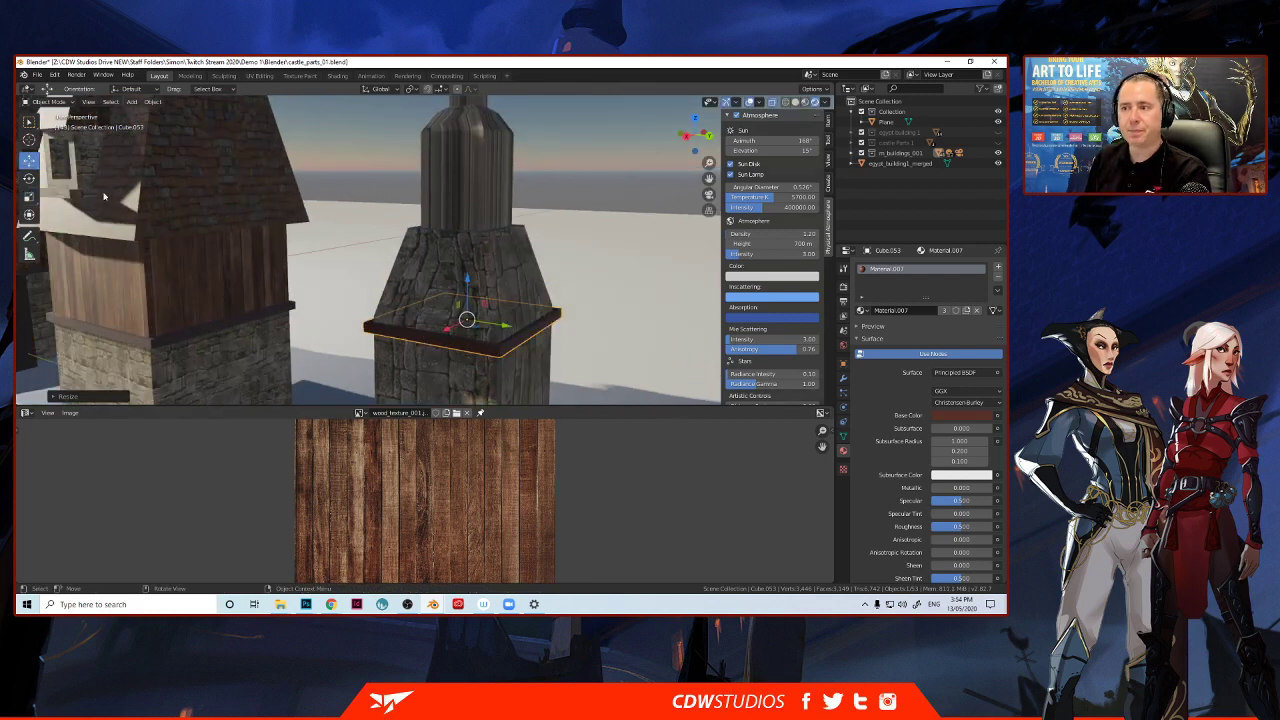
{"action": "left_click_drag", "start_coordinate": [505, 326], "coordinate": [507, 327]}
{"action": "middle_click_drag", "start_coordinate": [507, 327], "coordinate": [417, 343]}
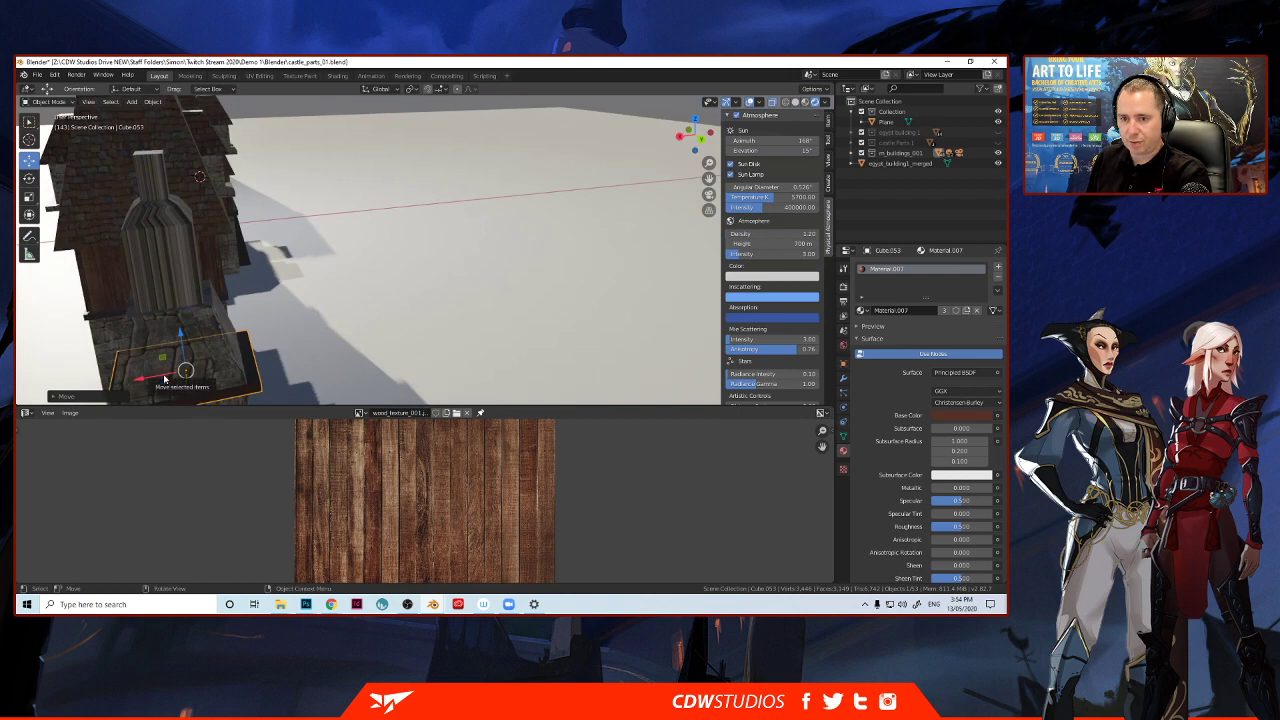
{"action": "mouse_move", "coordinate": [185, 370]}
{"action": "left_mouse_down"}
{"action": "mouse_move", "coordinate": [156, 373]}
{"action": "mouse_move", "coordinate": [177, 374]}
{"action": "left_mouse_up"}
{"action": "middle_click_drag", "start_coordinate": [177, 374], "coordinate": [203, 360]}
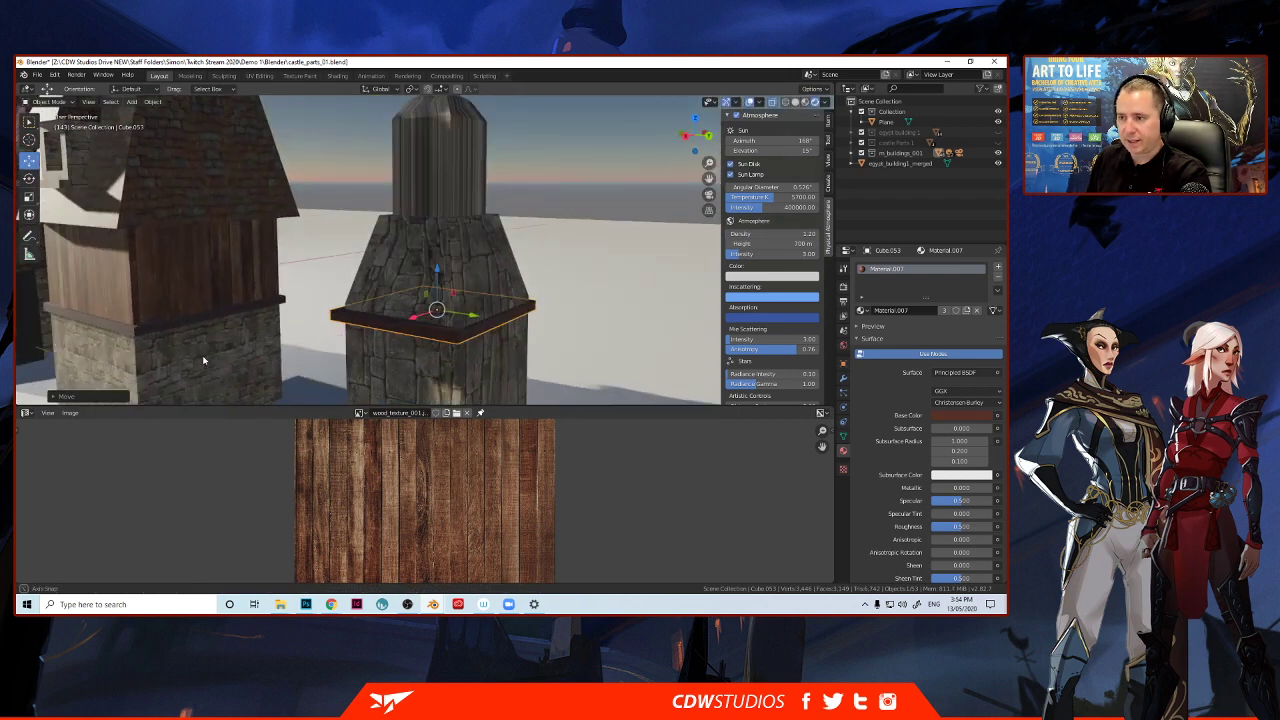
Narrow the trim along X so it overhangs the tower walls only slightly.
{"action": "middle_click_drag", "start_coordinate": [383, 320], "coordinate": [257, 335]}
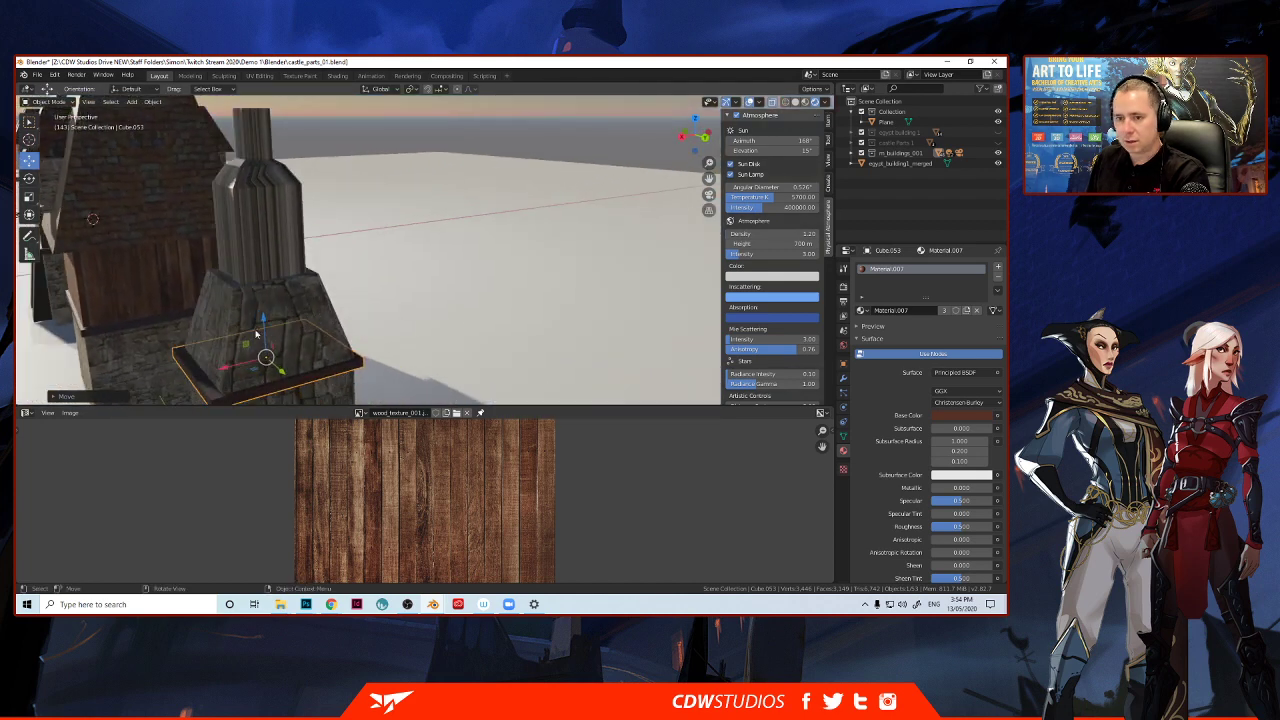
{"action": "left_click", "coordinate": [28, 196]}
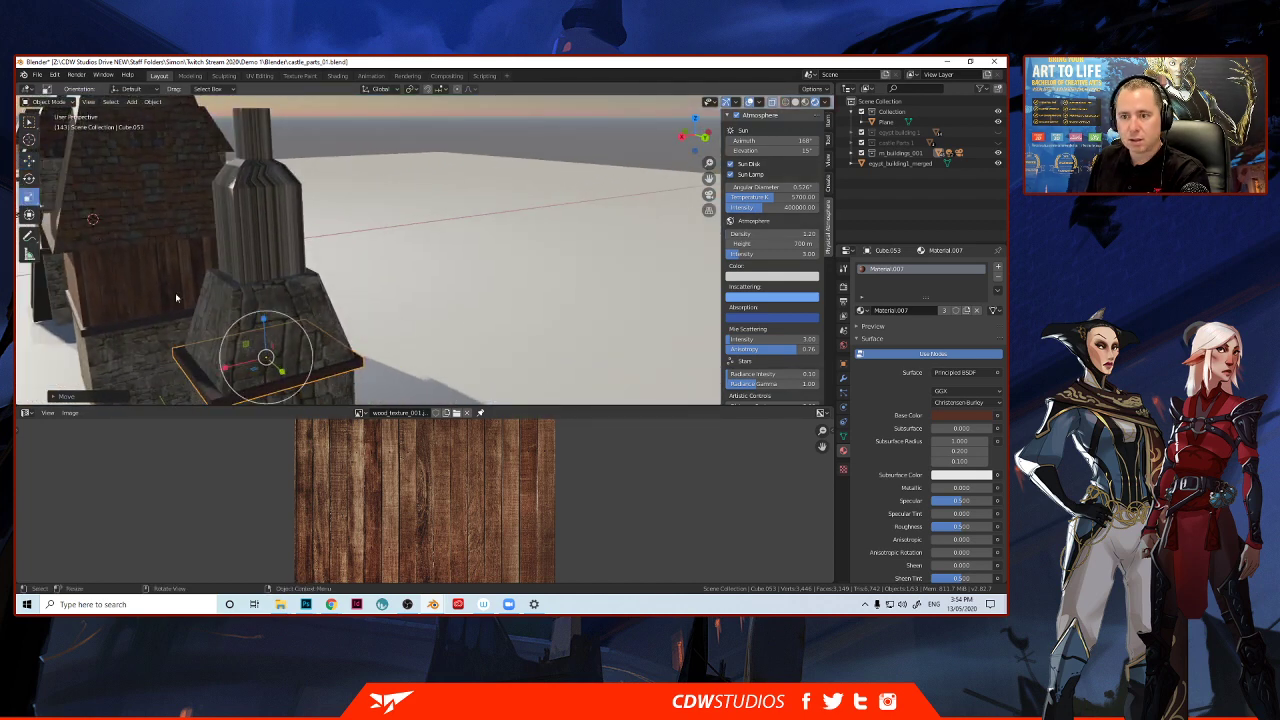
{"action": "left_click_drag", "start_coordinate": [227, 370], "coordinate": [234, 368]}
{"action": "scroll", "coordinate": [270, 354], "scroll_direction": "down", "scroll_amount": 2}
{"action": "middle_click_drag", "start_coordinate": [284, 352], "coordinate": [254, 342]}
{"action": "middle_click_drag", "start_coordinate": [128, 330], "coordinate": [483, 304], "text": "shift"}
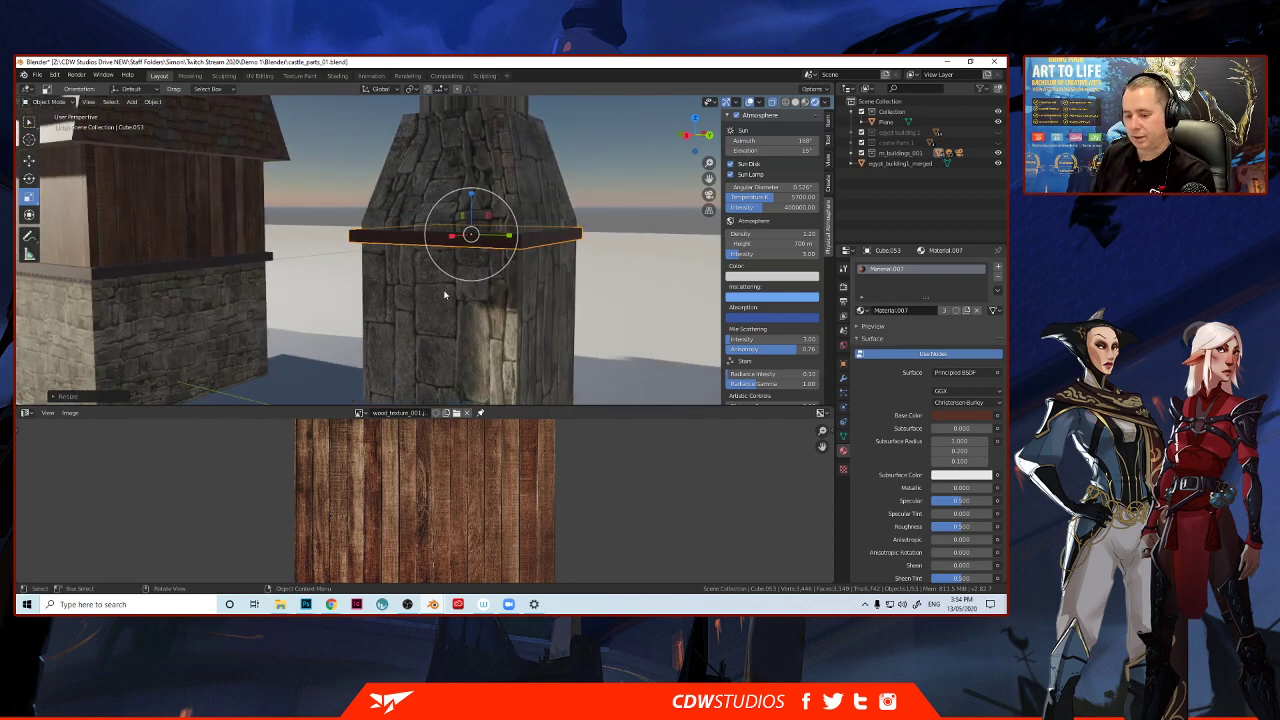
Make a linked duplicate of the tower's trim and lower it along Z to around the middle of the straight stone body.
{"action": "scroll", "coordinate": [443, 298], "scroll_direction": "down", "scroll_amount": 1}
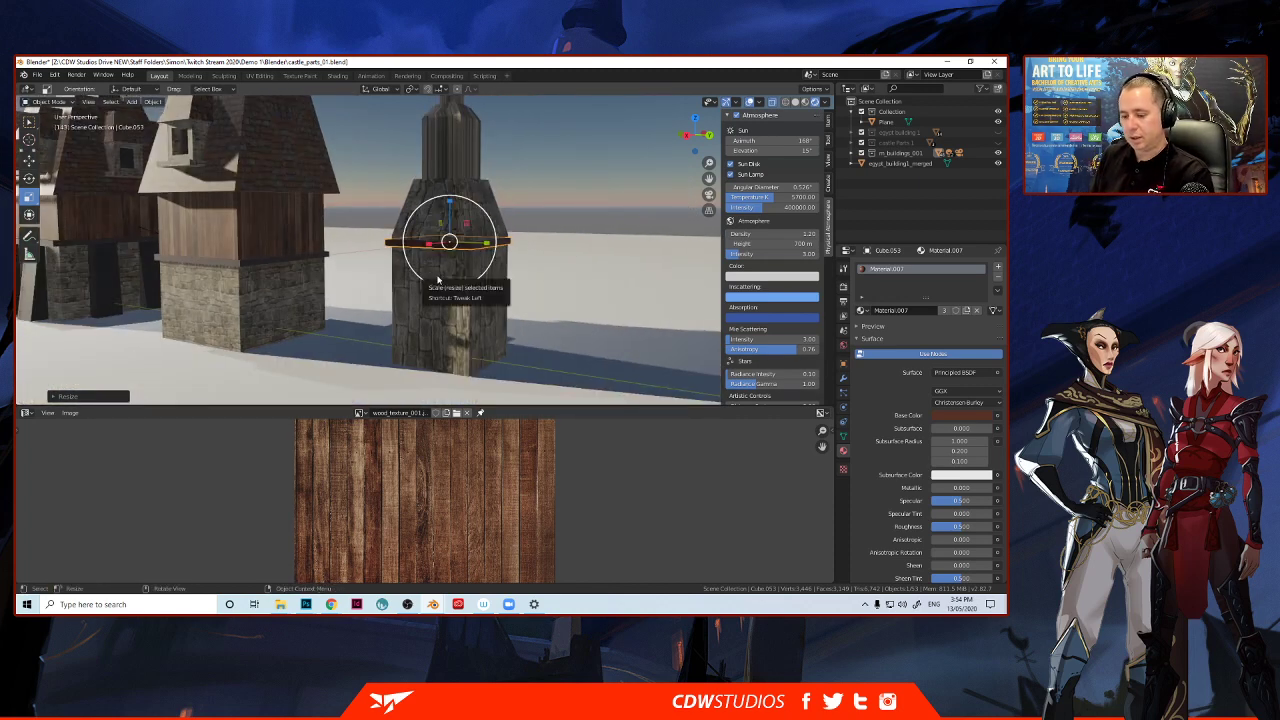
{"action": "key", "text": "alt+d"}
{"action": "key", "text": "Escape"}
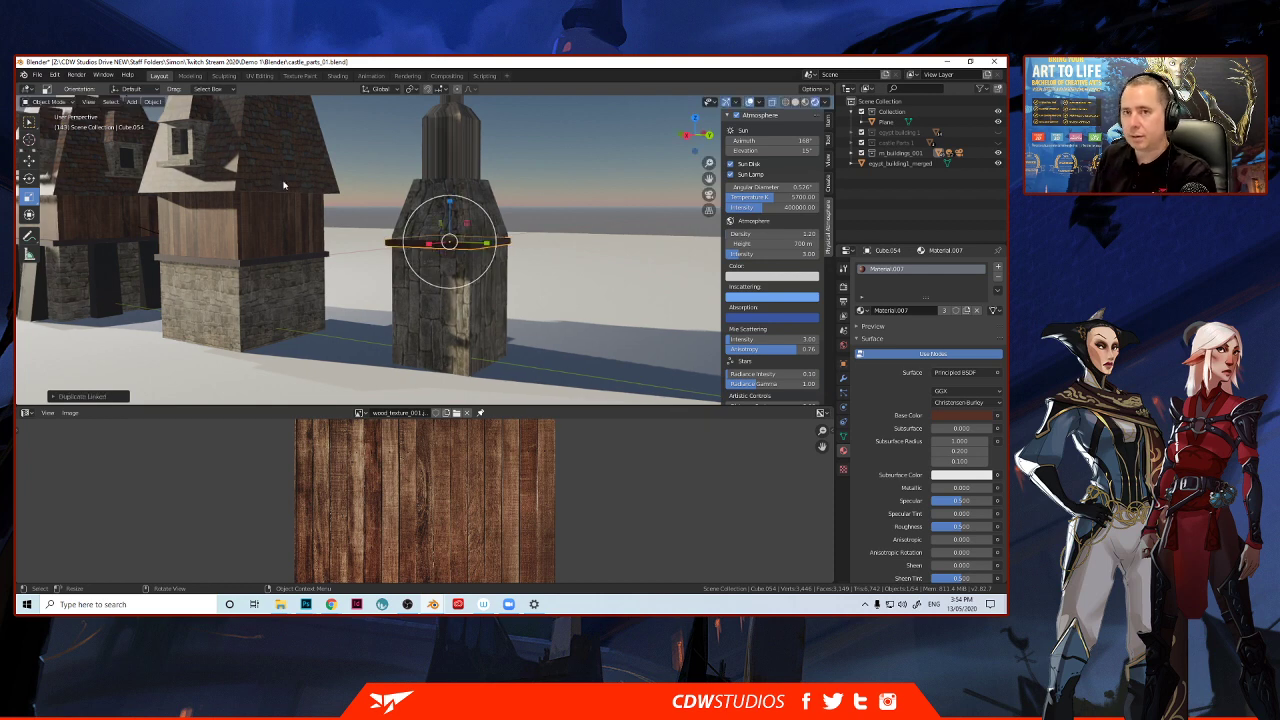
{"action": "left_click", "coordinate": [30, 160]}
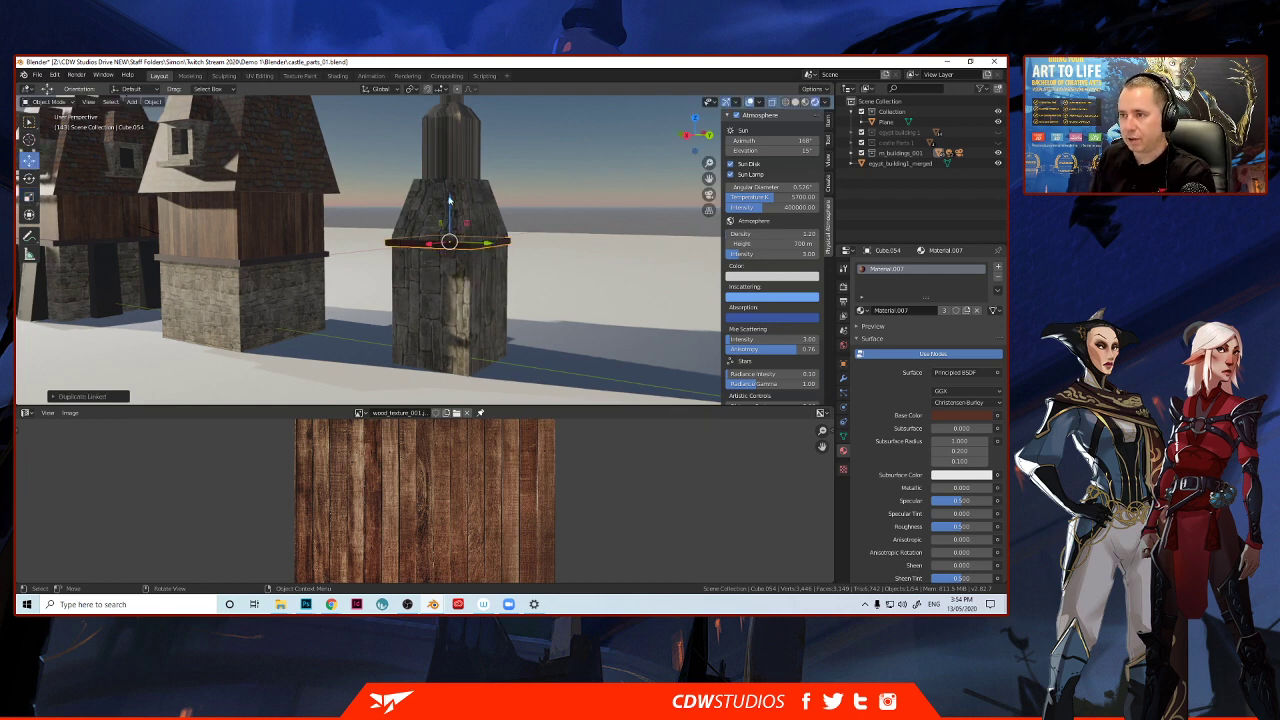
{"action": "left_click_drag", "start_coordinate": [449, 201], "coordinate": [443, 255]}
{"action": "middle_click_drag", "start_coordinate": [430, 305], "coordinate": [395, 312]}
{"action": "scroll", "coordinate": [390, 310], "scroll_direction": "down", "scroll_amount": 3}
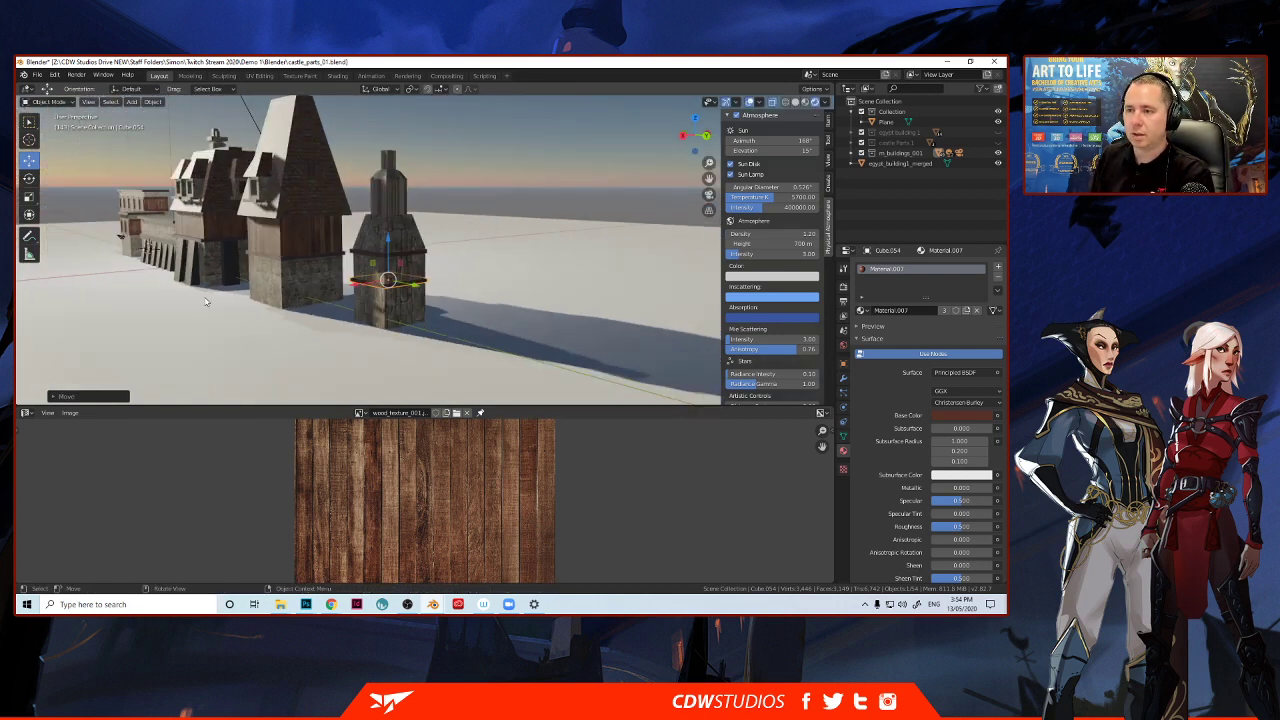
{"action": "middle_click_drag", "start_coordinate": [190, 299], "coordinate": [244, 310]}
{"action": "scroll", "coordinate": [337, 323], "scroll_direction": "up", "scroll_amount": 2}
{"action": "middle_click_drag", "start_coordinate": [500, 328], "coordinate": [481, 315]}
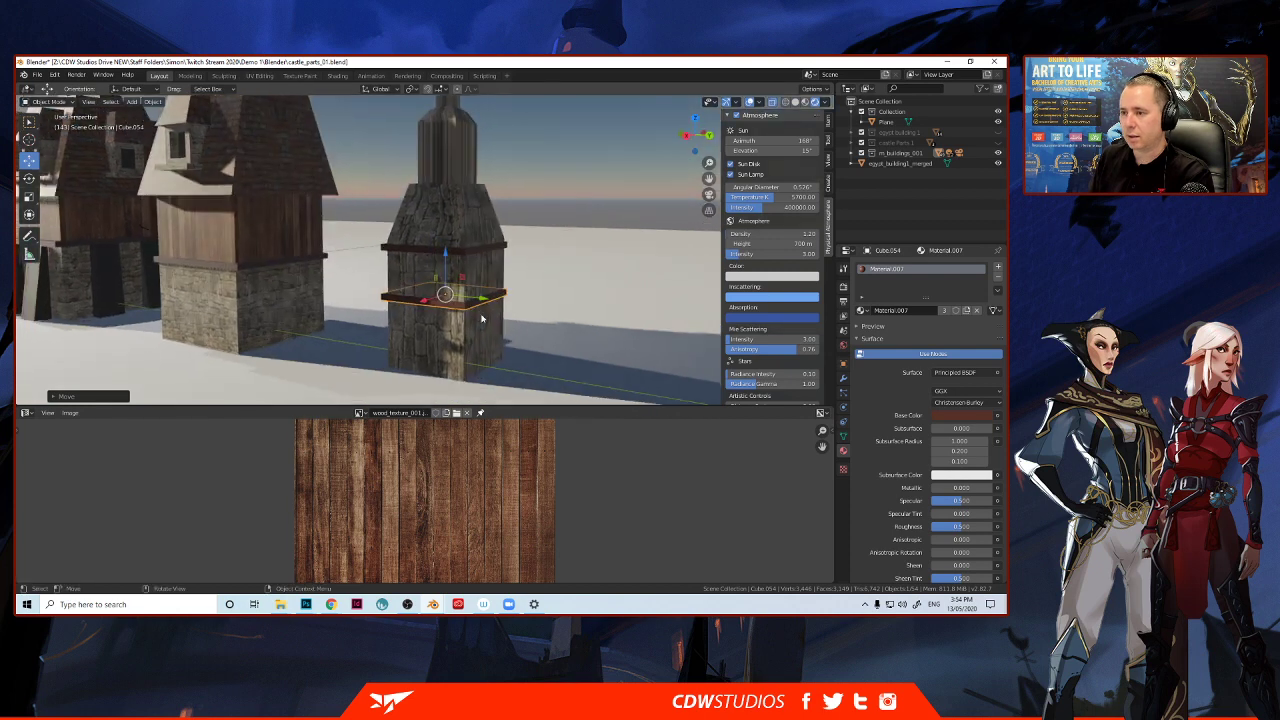
Unwrap the narrow tower's entire linked mesh in Edit Mode with Cube Projection, and clear the selection.
{"action": "left_click", "coordinate": [425, 282]}
{"action": "key", "text": "Tab"}
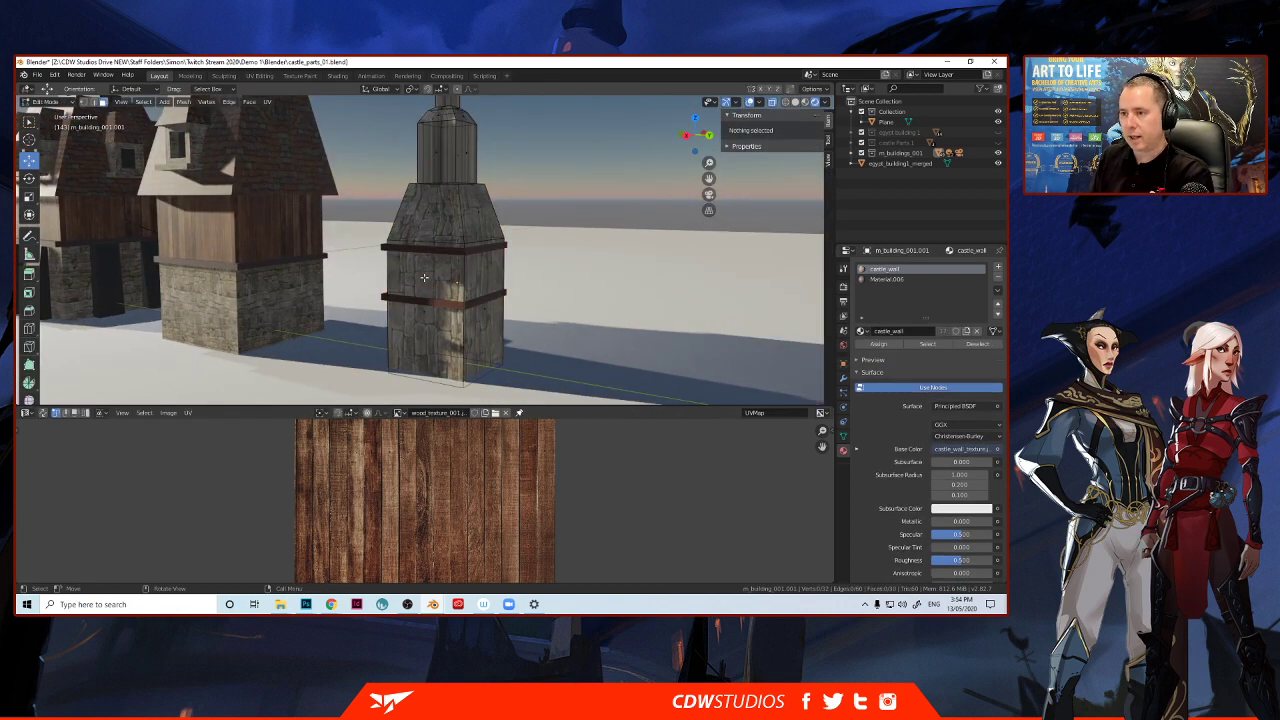
{"action": "key", "text": "ctrl+l"}
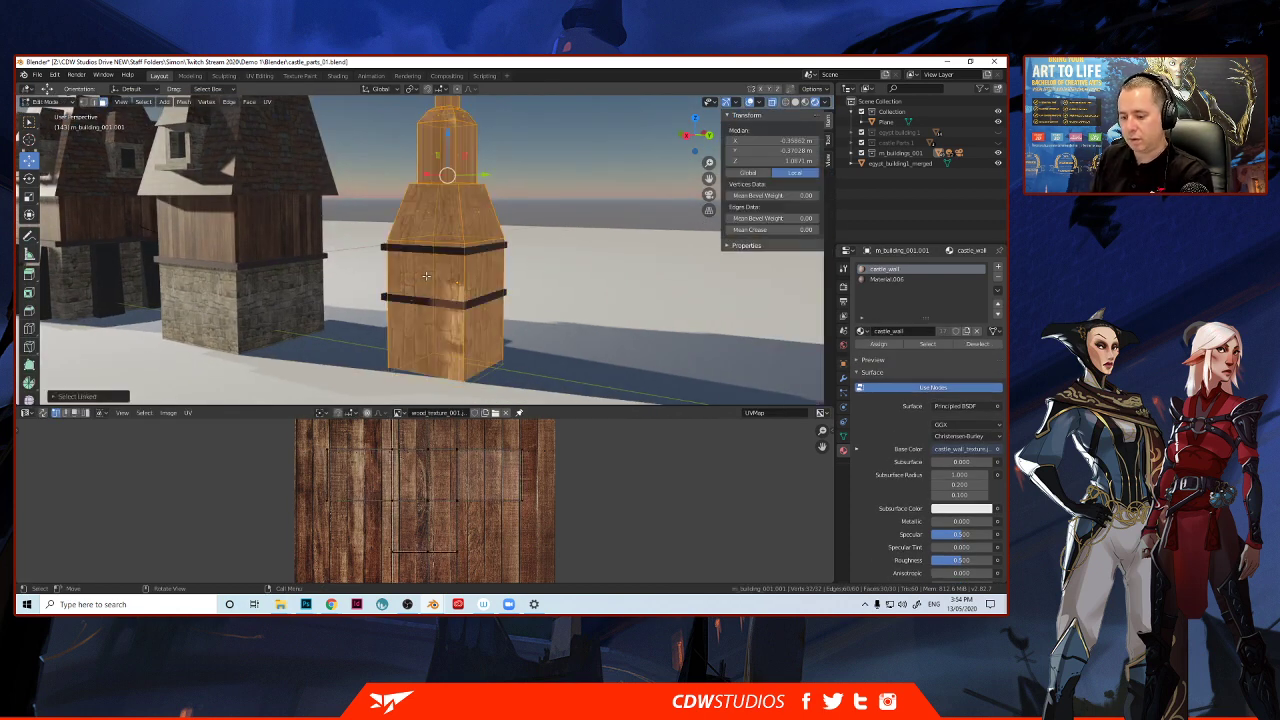
{"action": "key", "text": "u"}
{"action": "left_click", "coordinate": [432, 272]}
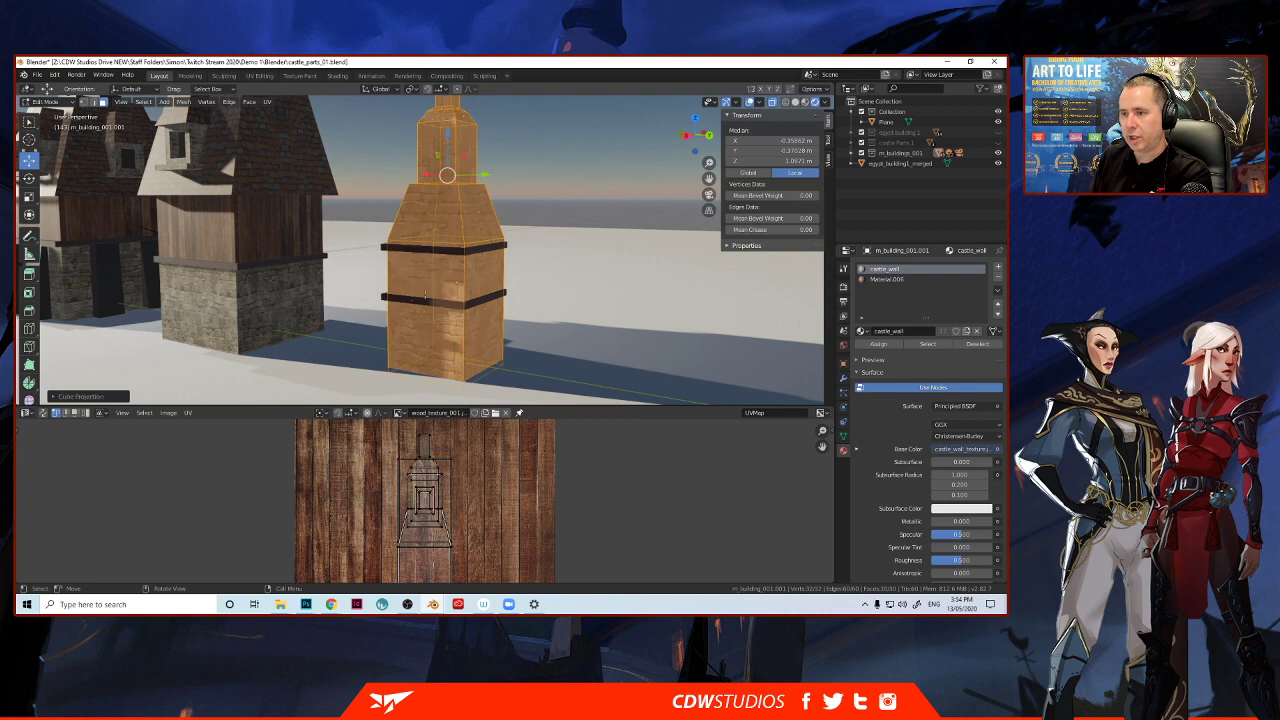
{"action": "key", "text": "alt+a"}
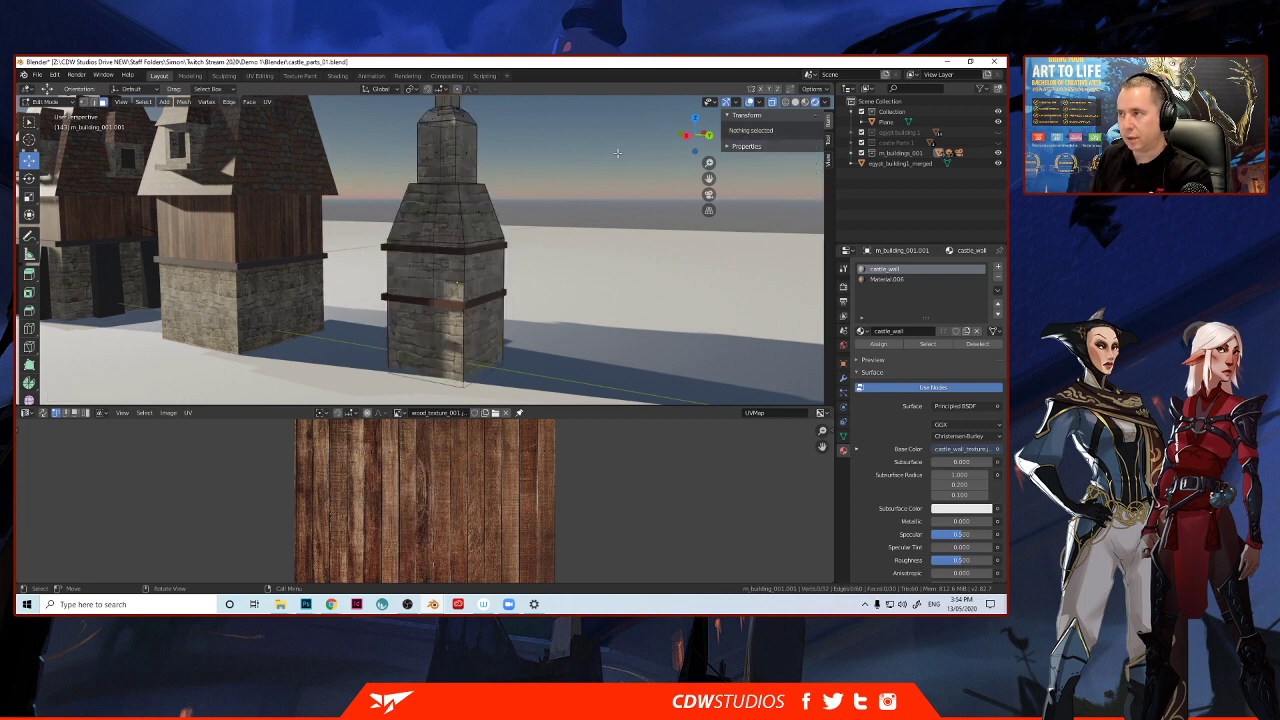
Add two loop cuts around the tower body, one behind the lower trim and one behind the upper trim.
{"action": "left_click", "coordinate": [410, 274]}
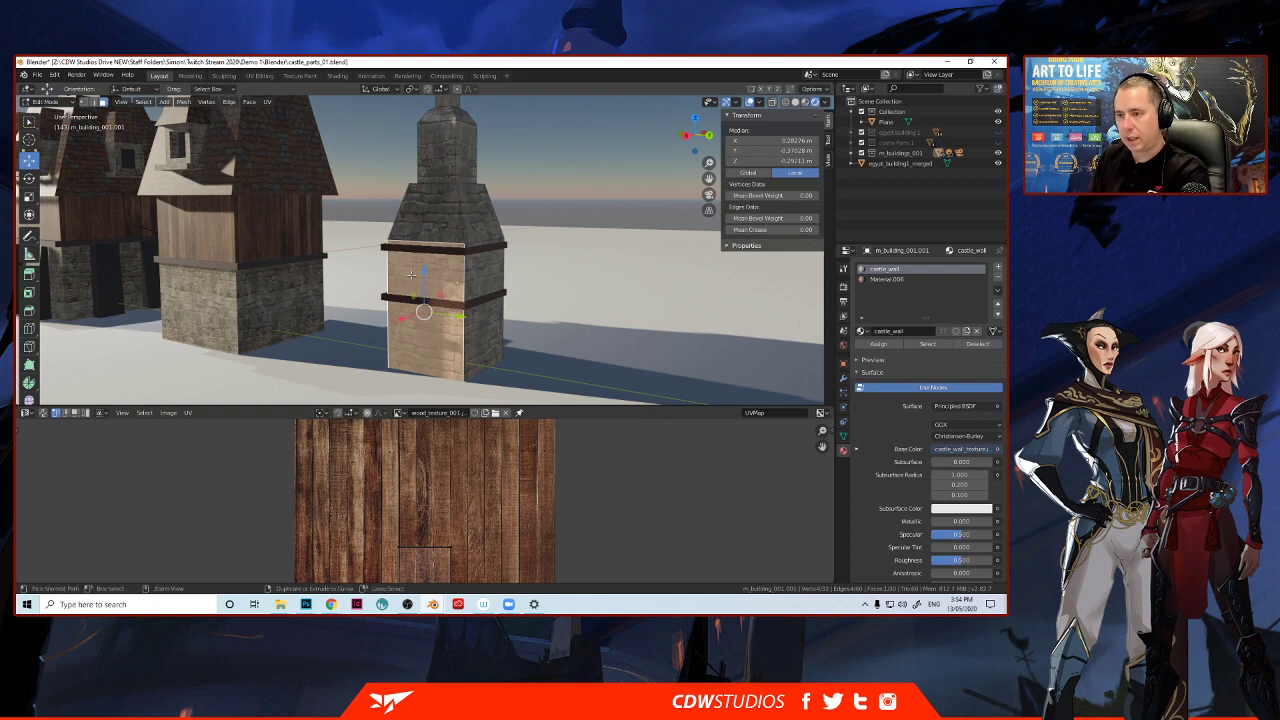
{"action": "key", "text": "ctrl+r"}
{"action": "left_click", "coordinate": [395, 318]}
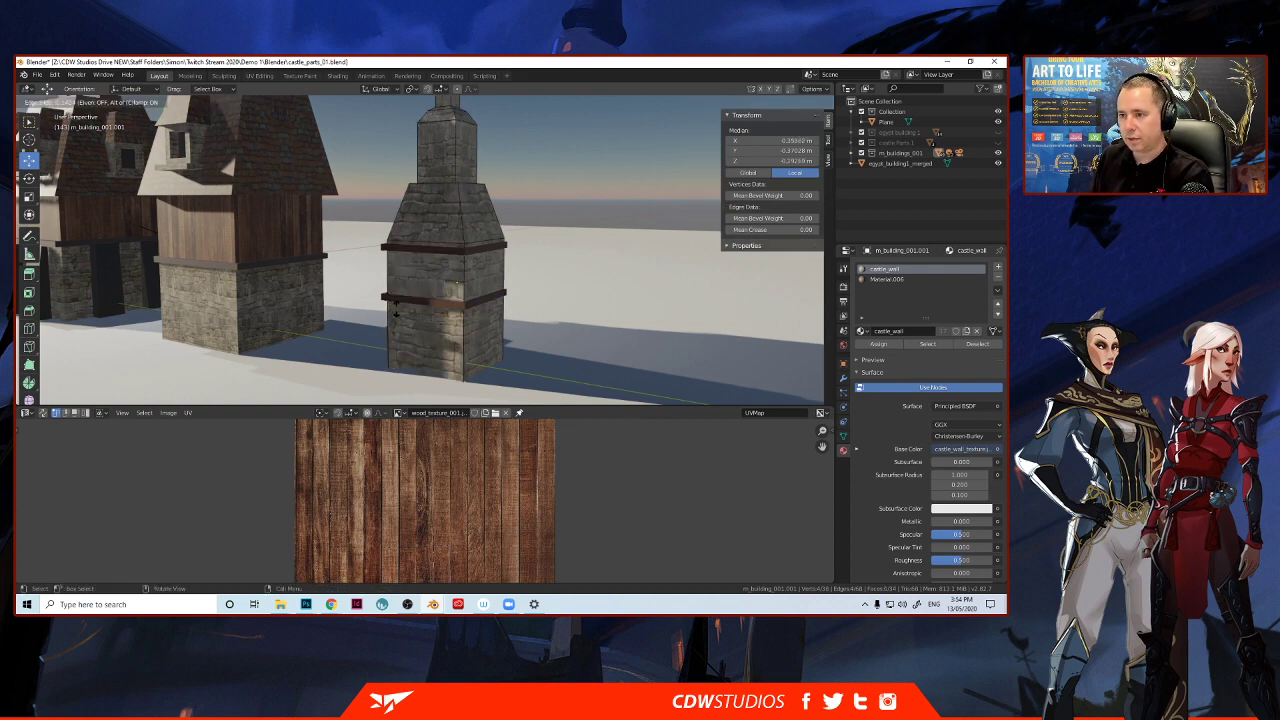
{"action": "left_click", "coordinate": [396, 310]}
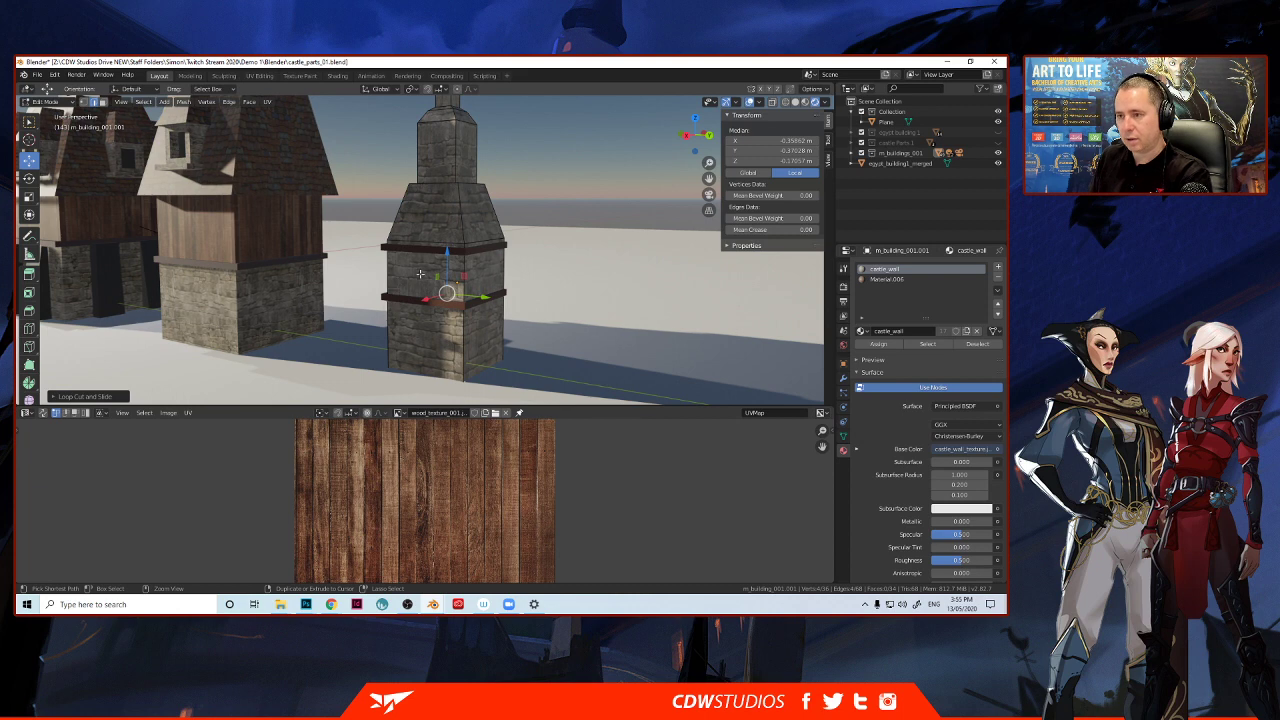
{"action": "key", "text": "ctrl+r"}
{"action": "left_click", "coordinate": [401, 286]}
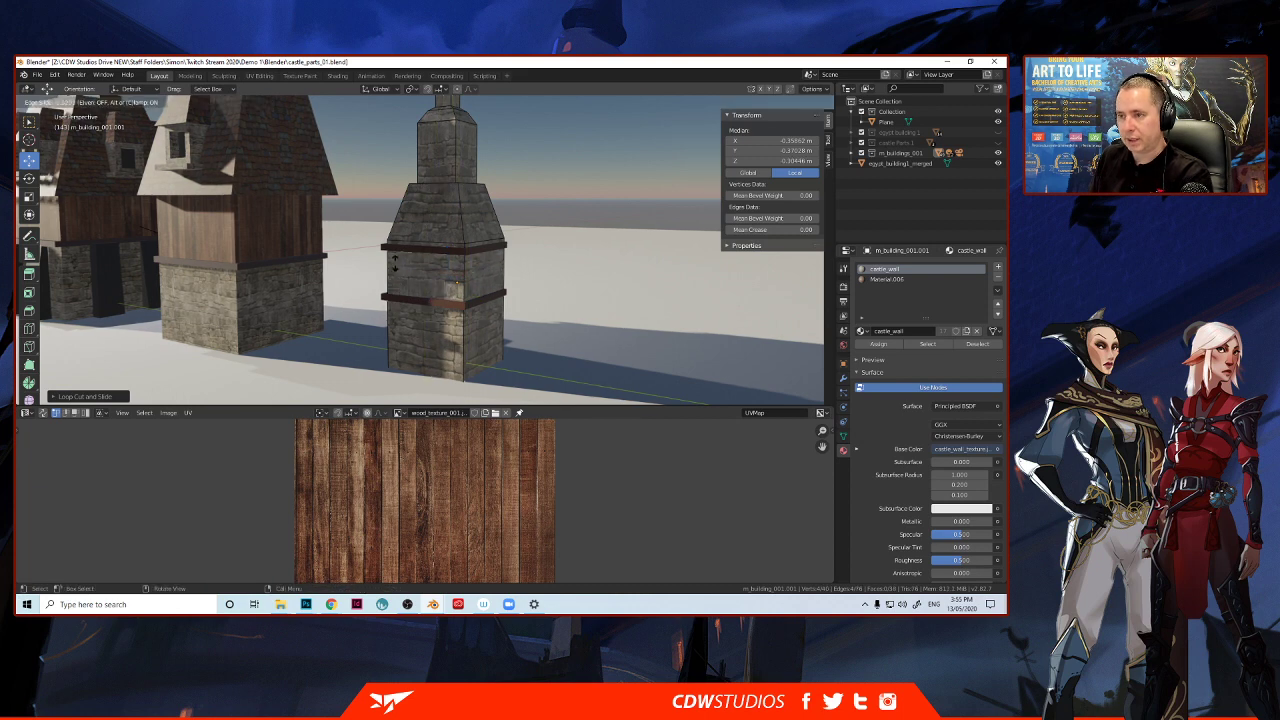
{"action": "left_click", "coordinate": [399, 268]}
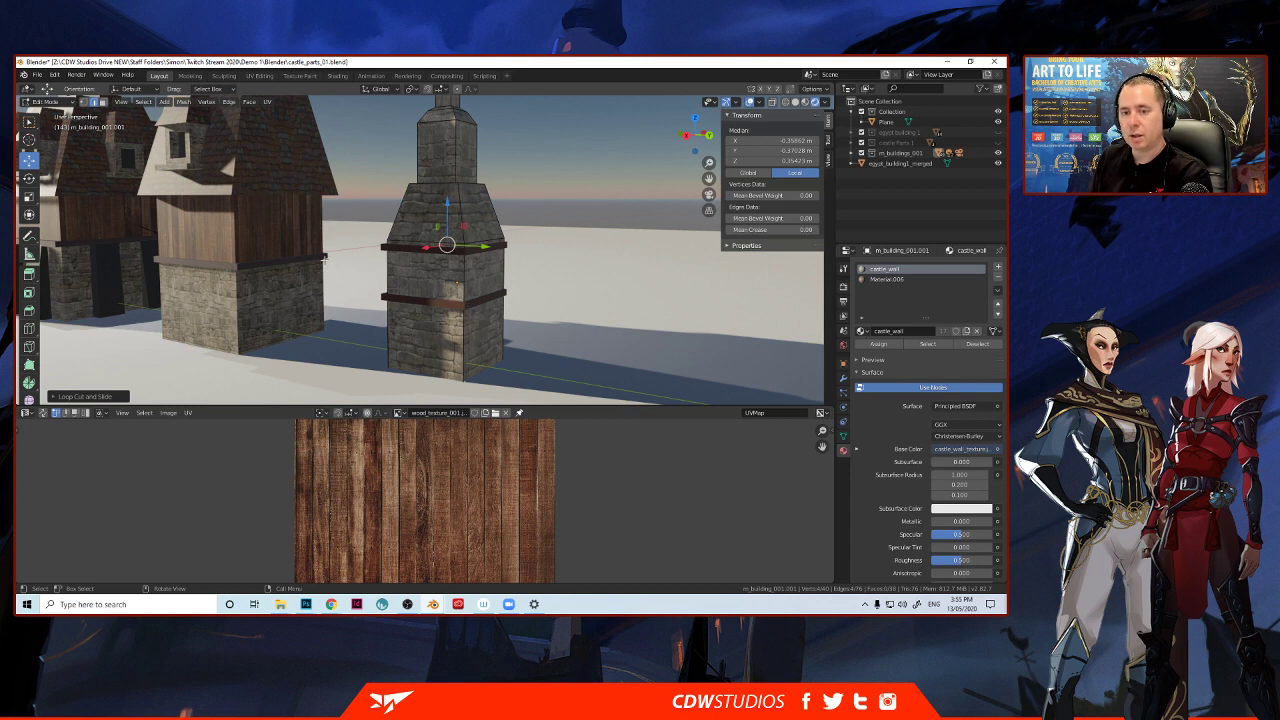
{"action": "key", "text": "alt+a"}
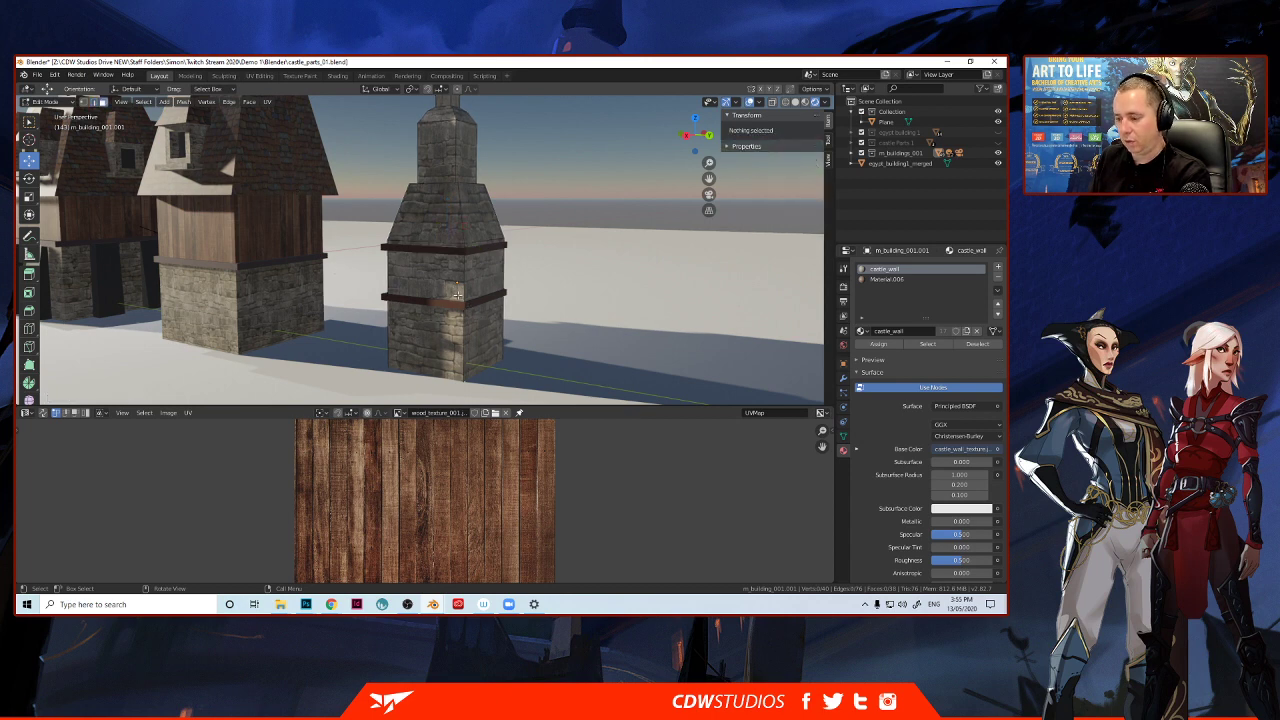
Select the ring of faces between the two trims and assign the wood panel material to them in a new slot.
{"action": "left_click", "coordinate": [457, 292]}
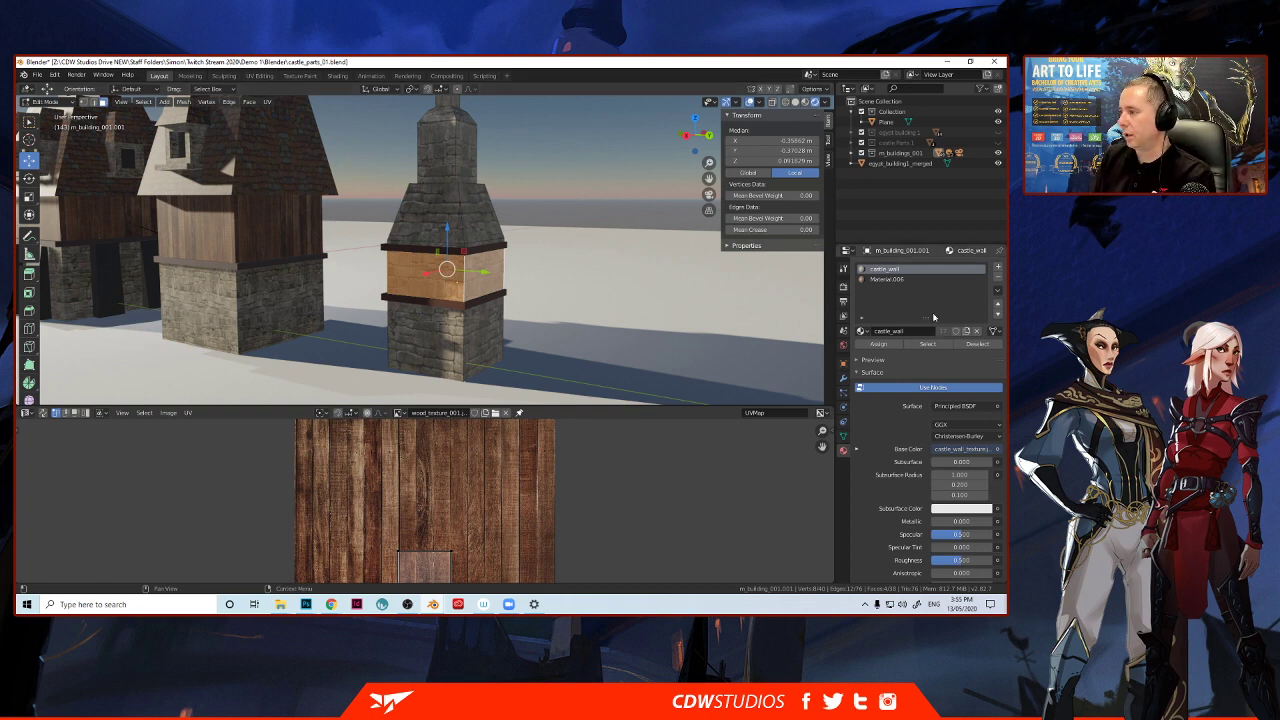
{"action": "left_click", "coordinate": [997, 266]}
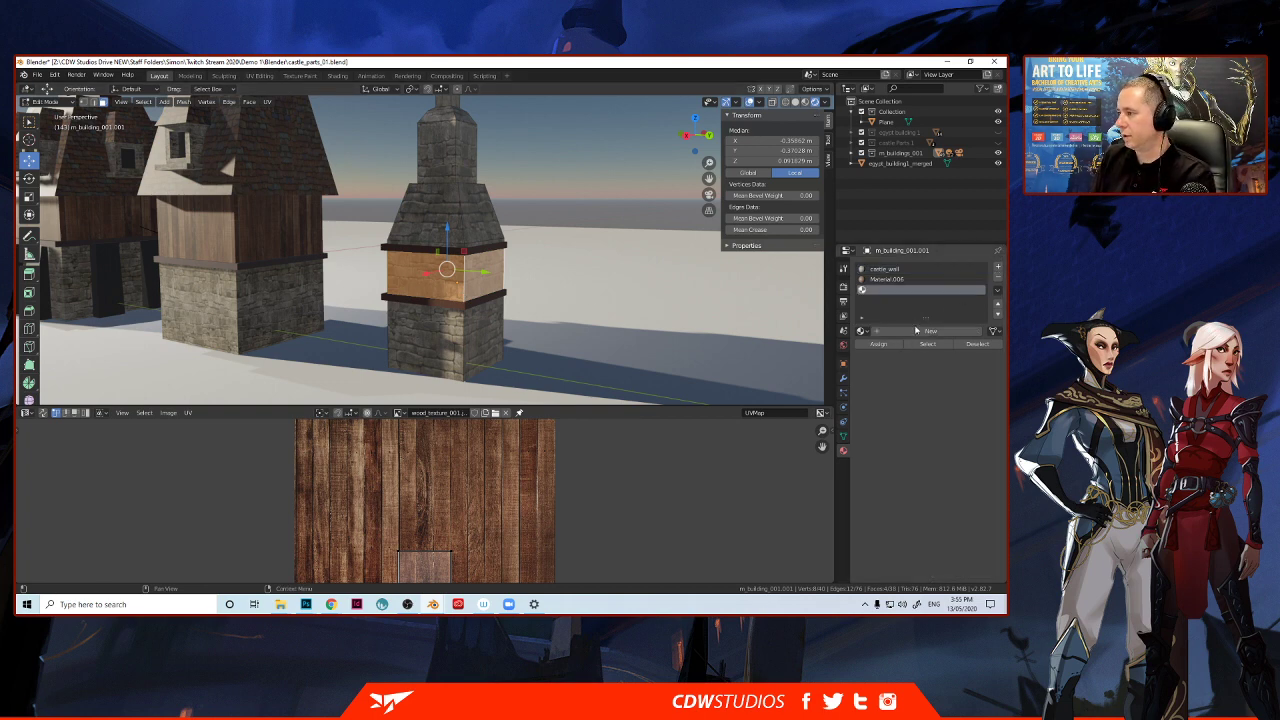
{"action": "left_click", "coordinate": [861, 331]}
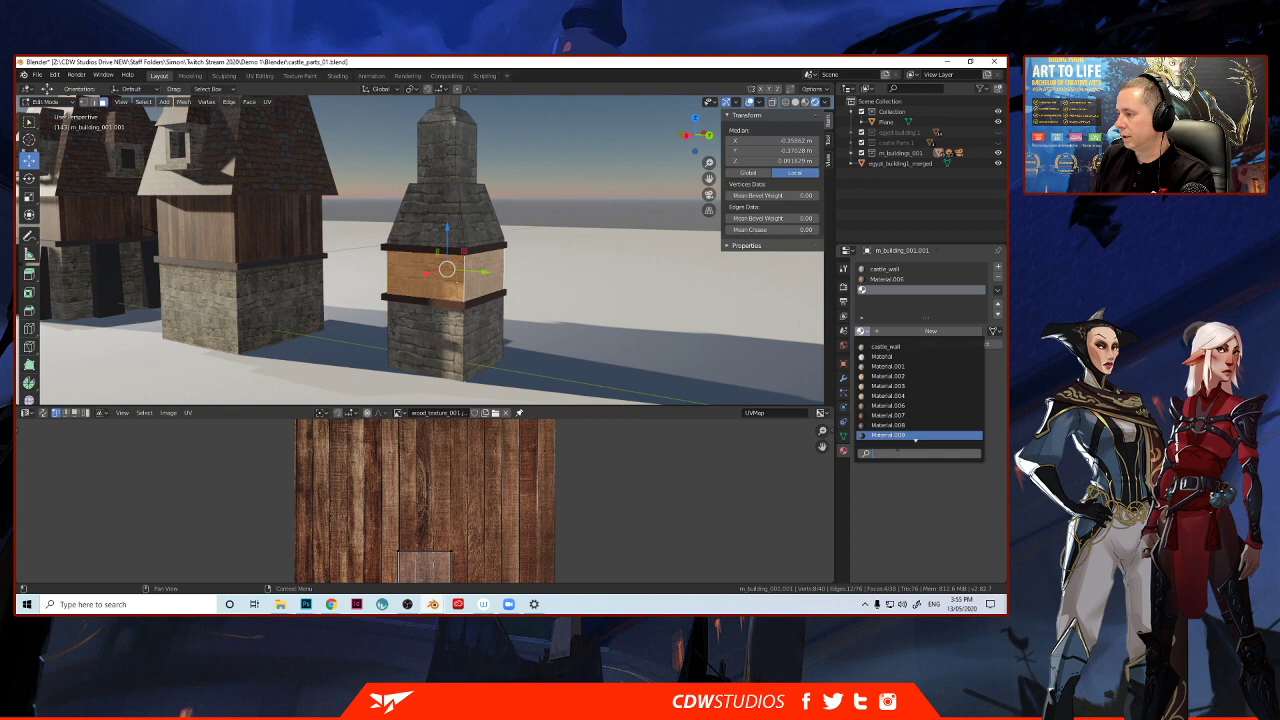
{"action": "scroll", "coordinate": [915, 440], "scroll_direction": "down", "scroll_amount": 9}
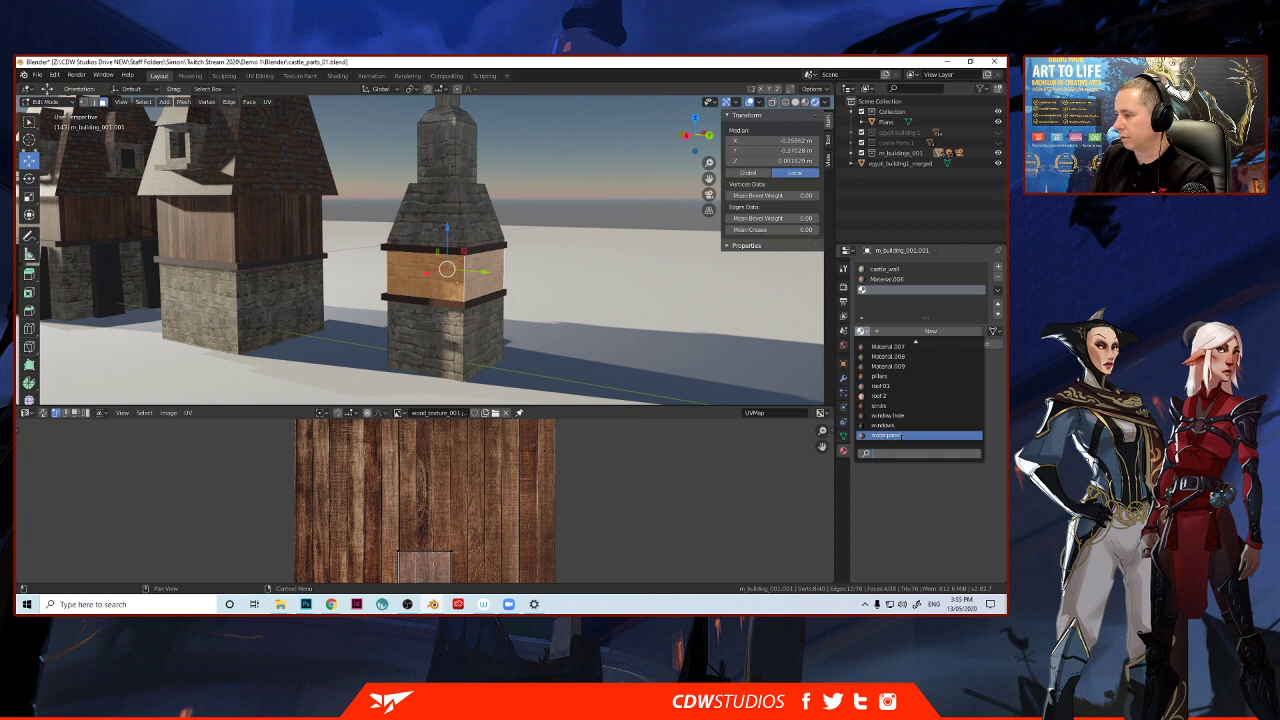
{"action": "left_click", "coordinate": [900, 437]}
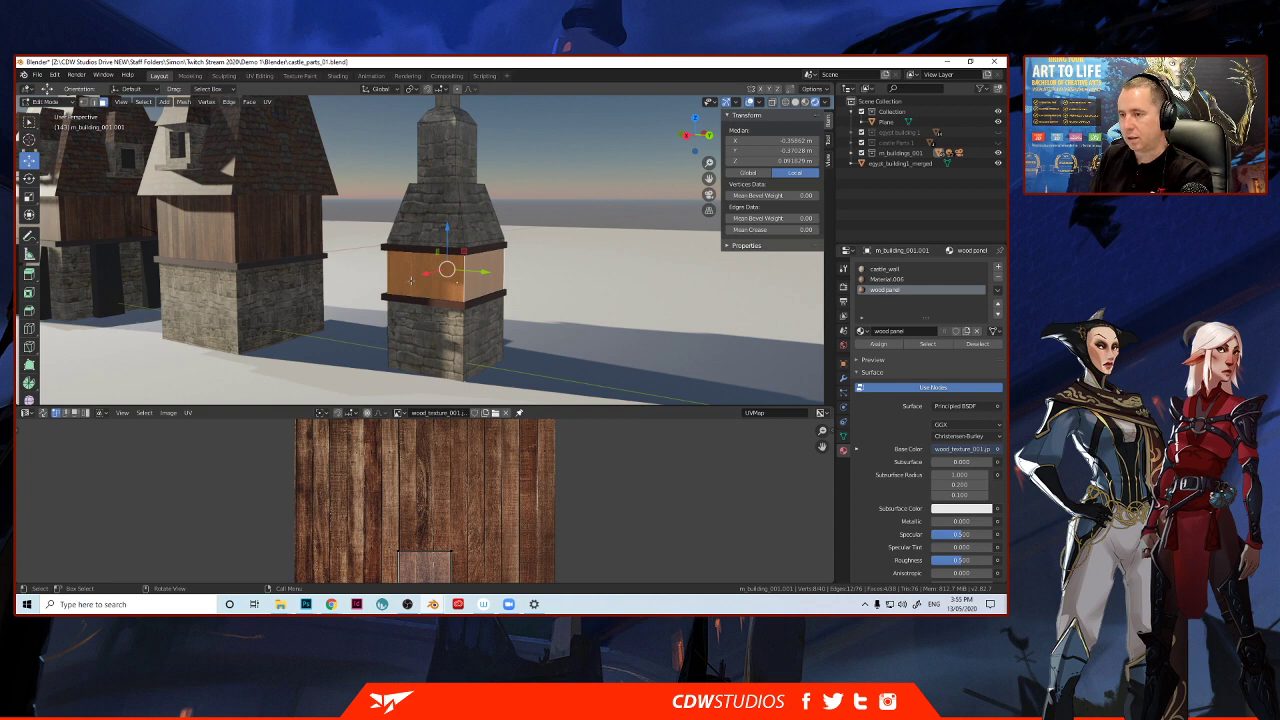
Unwrap the wood panel faces with Cube Projection and return to Object Mode.
{"action": "key", "text": "u"}
{"action": "left_click", "coordinate": [412, 285]}
{"action": "scroll", "coordinate": [414, 287], "scroll_direction": "up", "scroll_amount": 2}
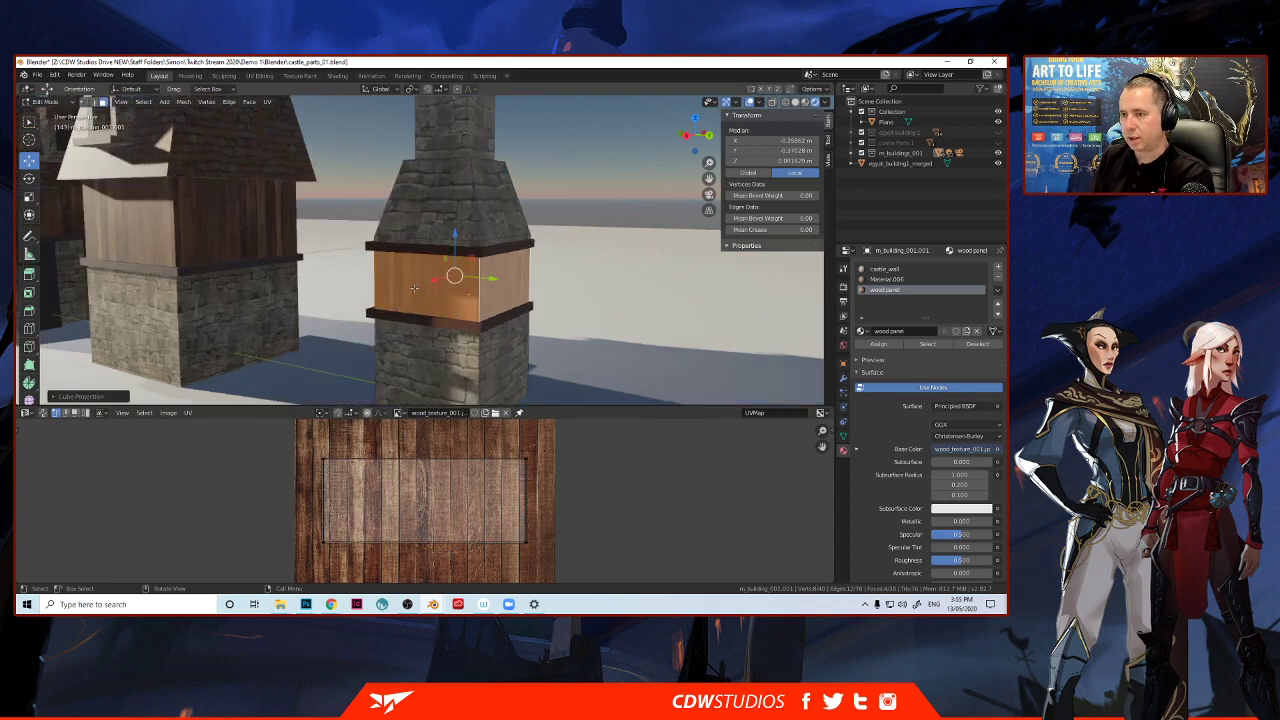
{"action": "middle_click_drag", "start_coordinate": [415, 288], "coordinate": [422, 300]}
{"action": "left_click", "coordinate": [422, 300]}
{"action": "key", "text": "Tab"}
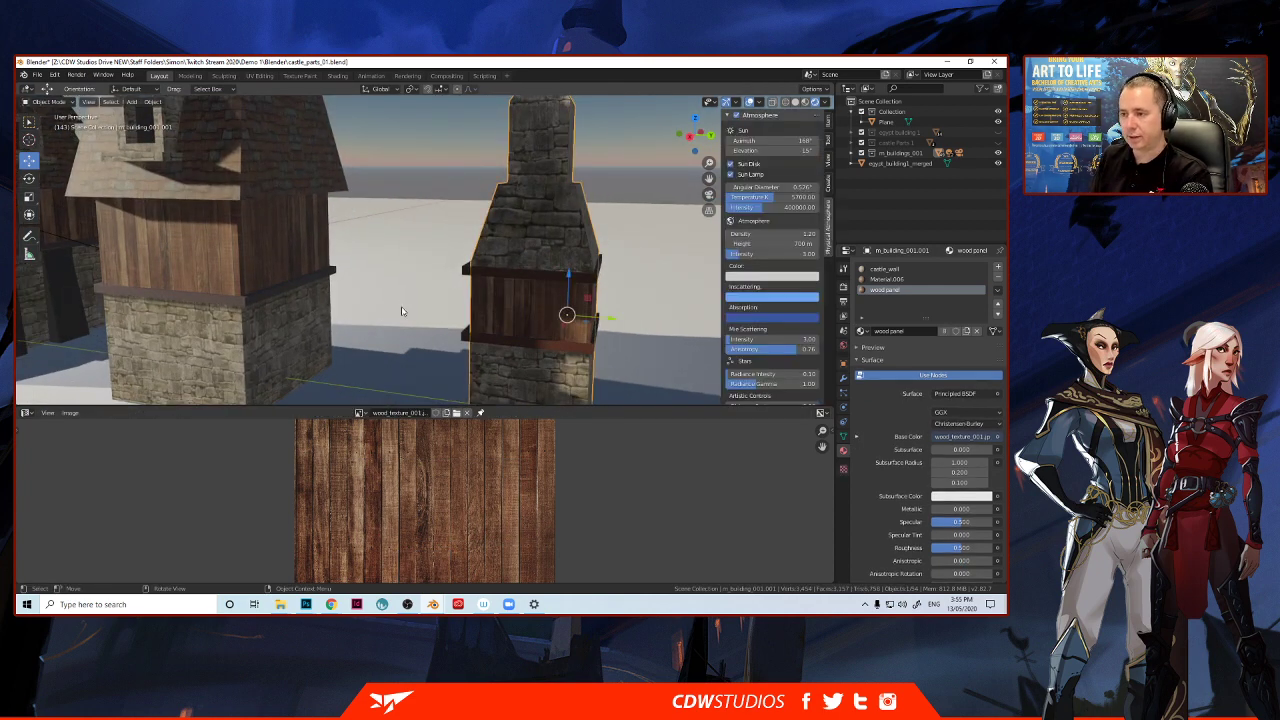
Duplicate the narrow tower's upper trim and move the copy straight up along Z to the base of the chimney top.
{"action": "scroll", "coordinate": [404, 288], "scroll_direction": "down", "scroll_amount": 3}
{"action": "mouse_move", "coordinate": [404, 288]}
{"action": "middle_mouse_down"}
{"action": "mouse_move", "coordinate": [390, 288]}
{"action": "mouse_move", "coordinate": [397, 276]}
{"action": "middle_mouse_up"}
{"action": "left_click", "coordinate": [390, 272]}
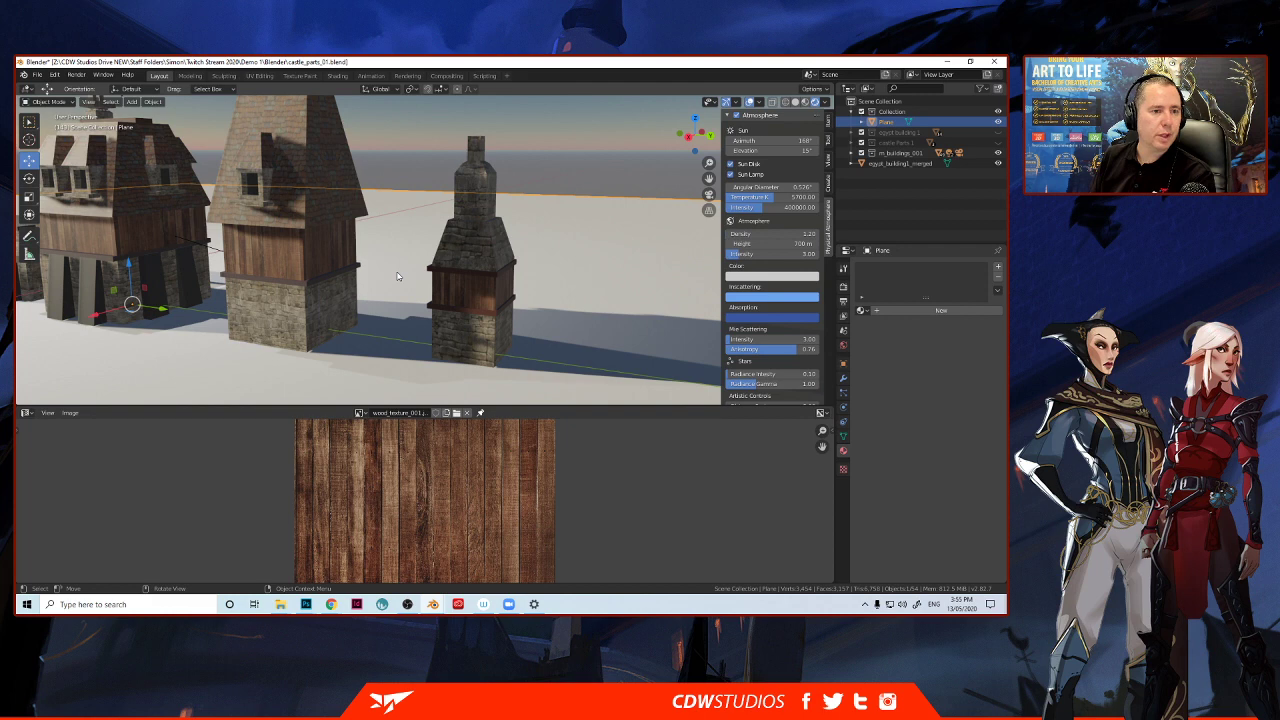
{"action": "middle_click_drag", "start_coordinate": [402, 277], "coordinate": [514, 318]}
{"action": "middle_click_drag", "start_coordinate": [548, 315], "coordinate": [521, 292]}
{"action": "scroll", "coordinate": [526, 298], "scroll_direction": "down", "scroll_amount": 3}
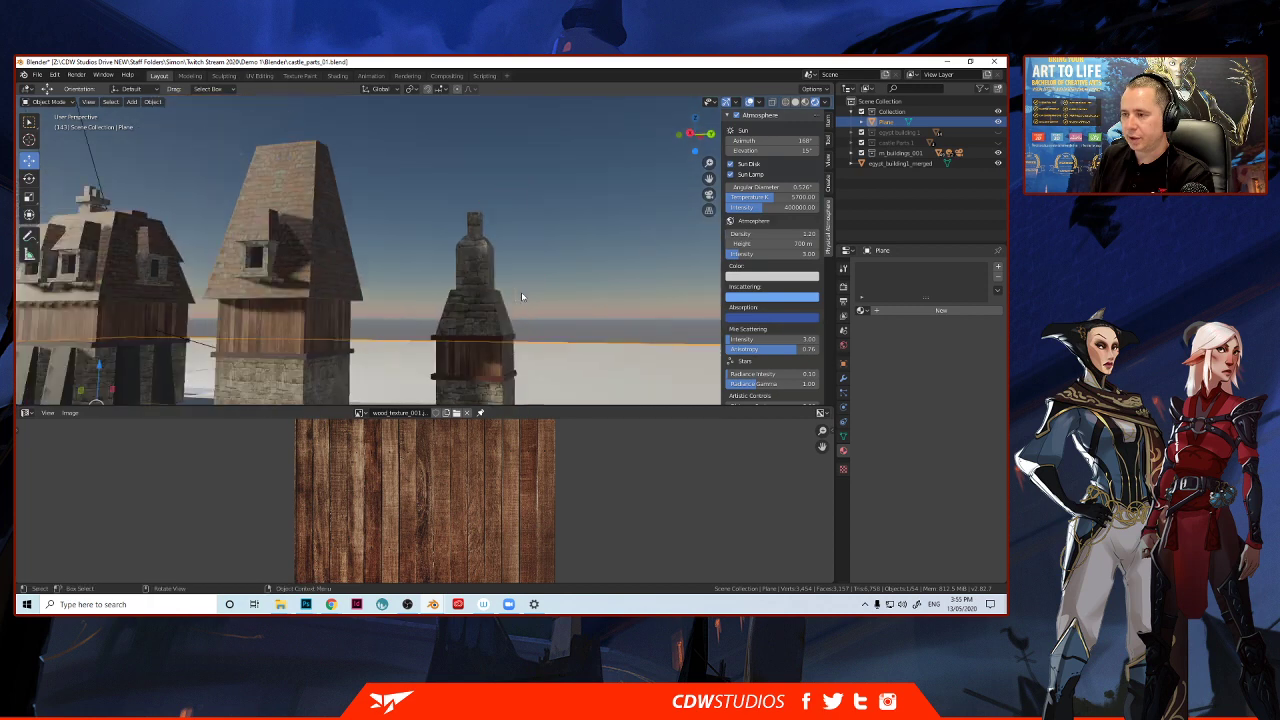
{"action": "left_click", "coordinate": [492, 341]}
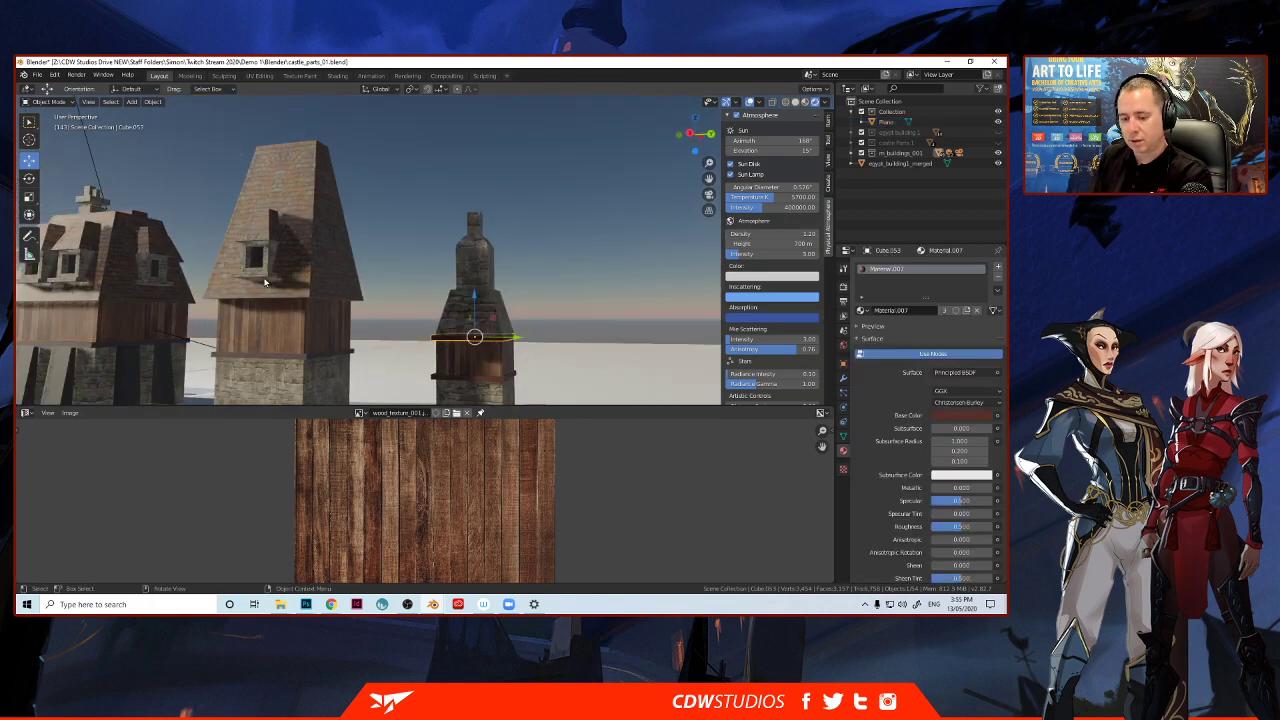
{"action": "key", "text": "shift+d"}
{"action": "right_click", "coordinate": [360, 288]}
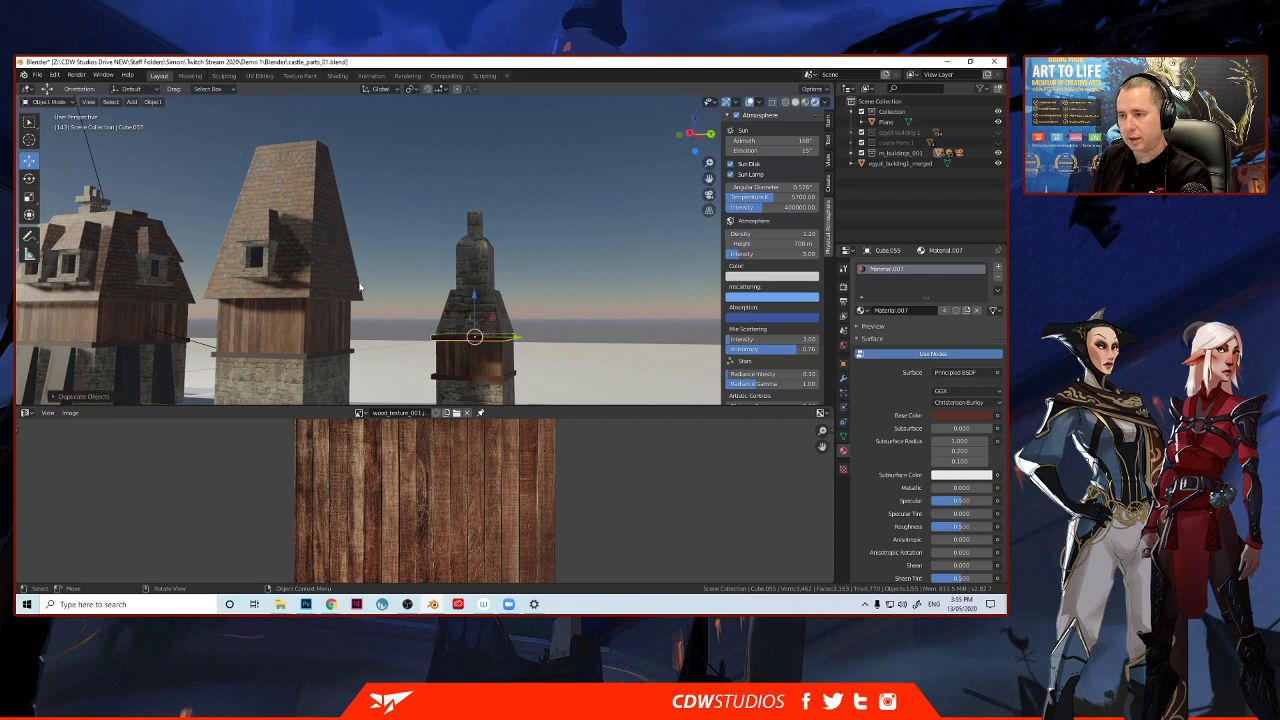
{"action": "key", "text": "g"}
{"action": "key", "text": "z"}
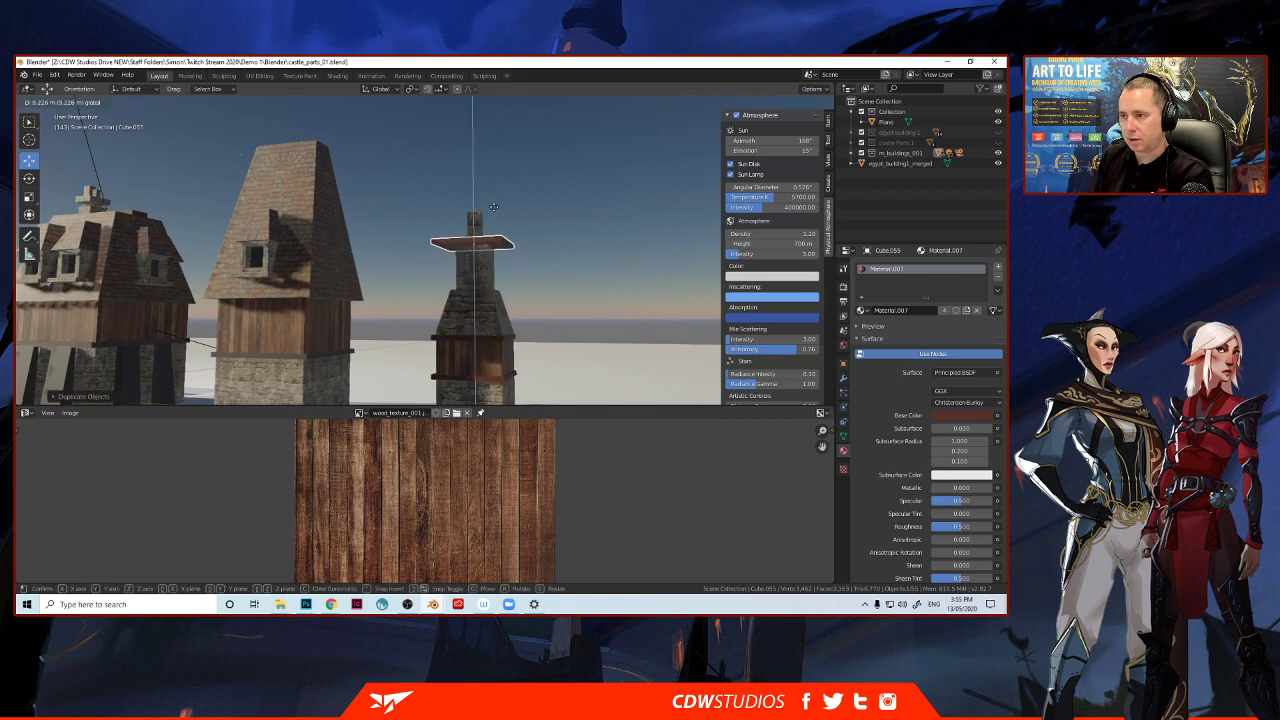
{"action": "left_click", "coordinate": [493, 215]}
{"action": "scroll", "coordinate": [493, 215], "scroll_direction": "up", "scroll_amount": 3}
{"action": "scroll", "coordinate": [557, 249], "scroll_direction": "down", "scroll_amount": 3}
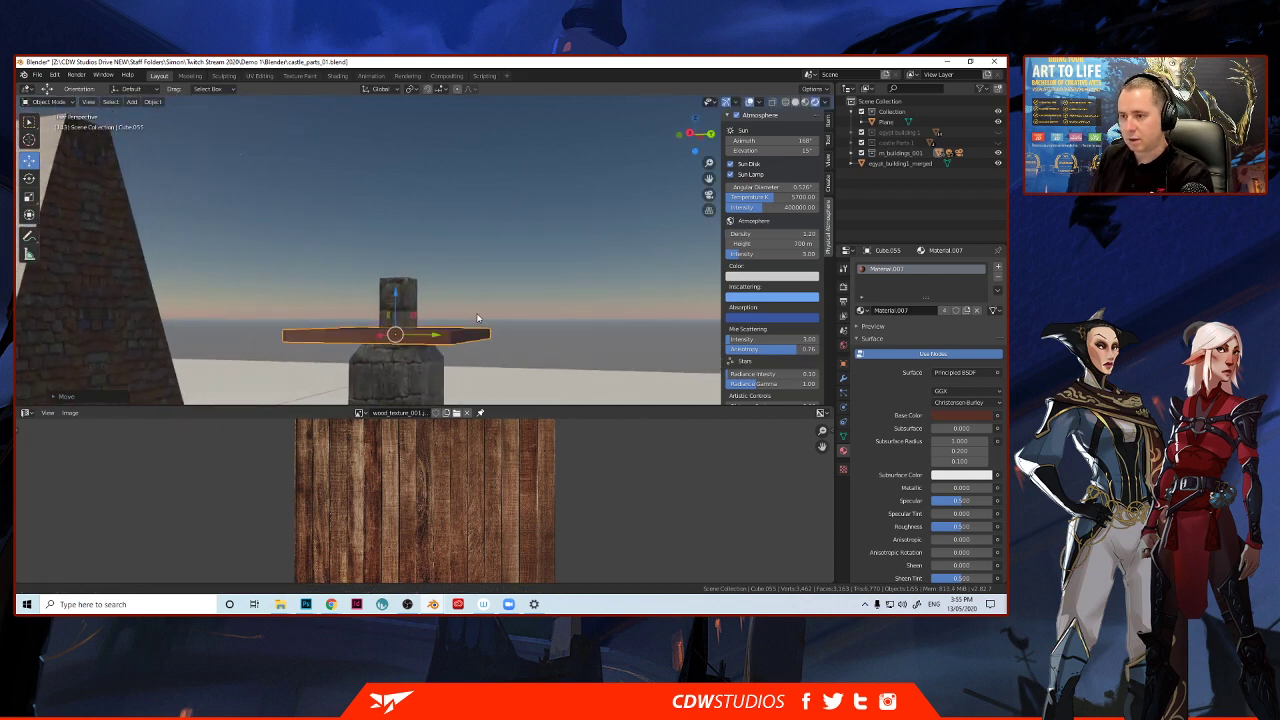
Scale the duplicated trim down along X and Y so it fits closely around the chimney top.
{"action": "middle_click_drag", "start_coordinate": [395, 335], "coordinate": [362, 287]}
{"action": "scroll", "coordinate": [371, 350], "scroll_direction": "up", "scroll_amount": 2}
{"action": "scroll", "coordinate": [392, 252], "scroll_direction": "up", "scroll_amount": 1}
{"action": "left_click", "coordinate": [29, 196]}
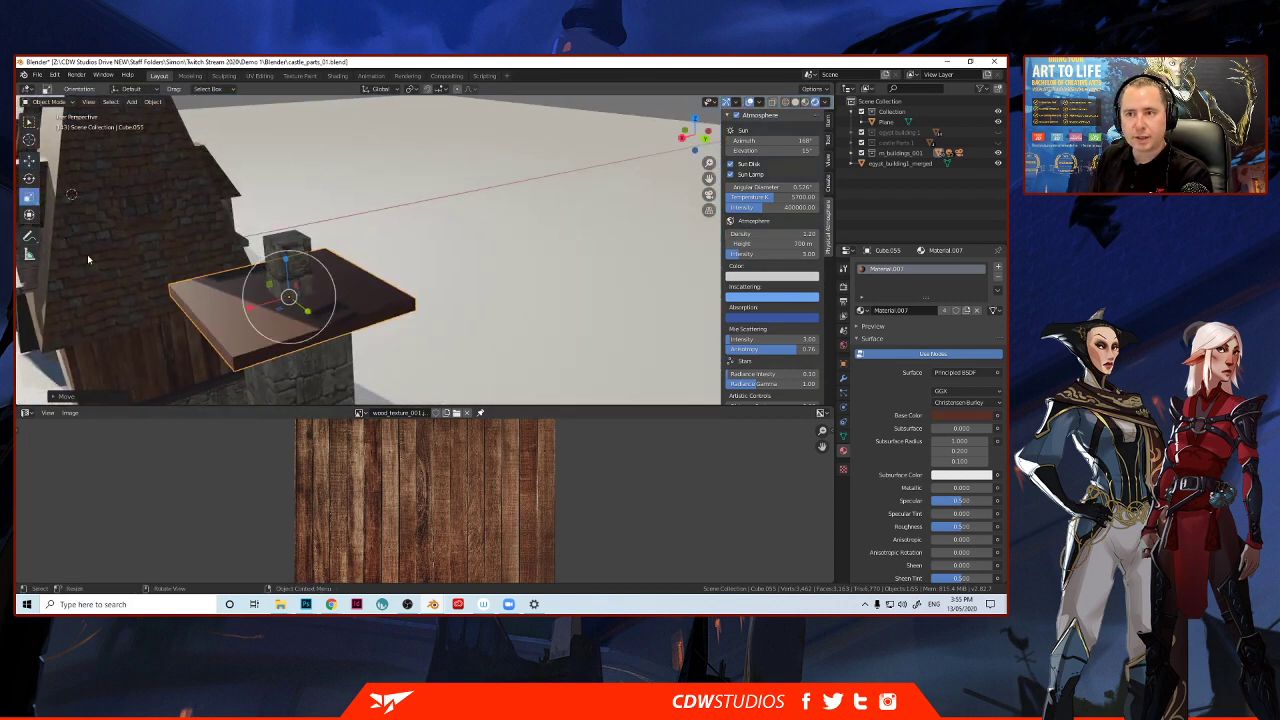
{"action": "left_click_drag", "start_coordinate": [254, 310], "coordinate": [300, 318]}
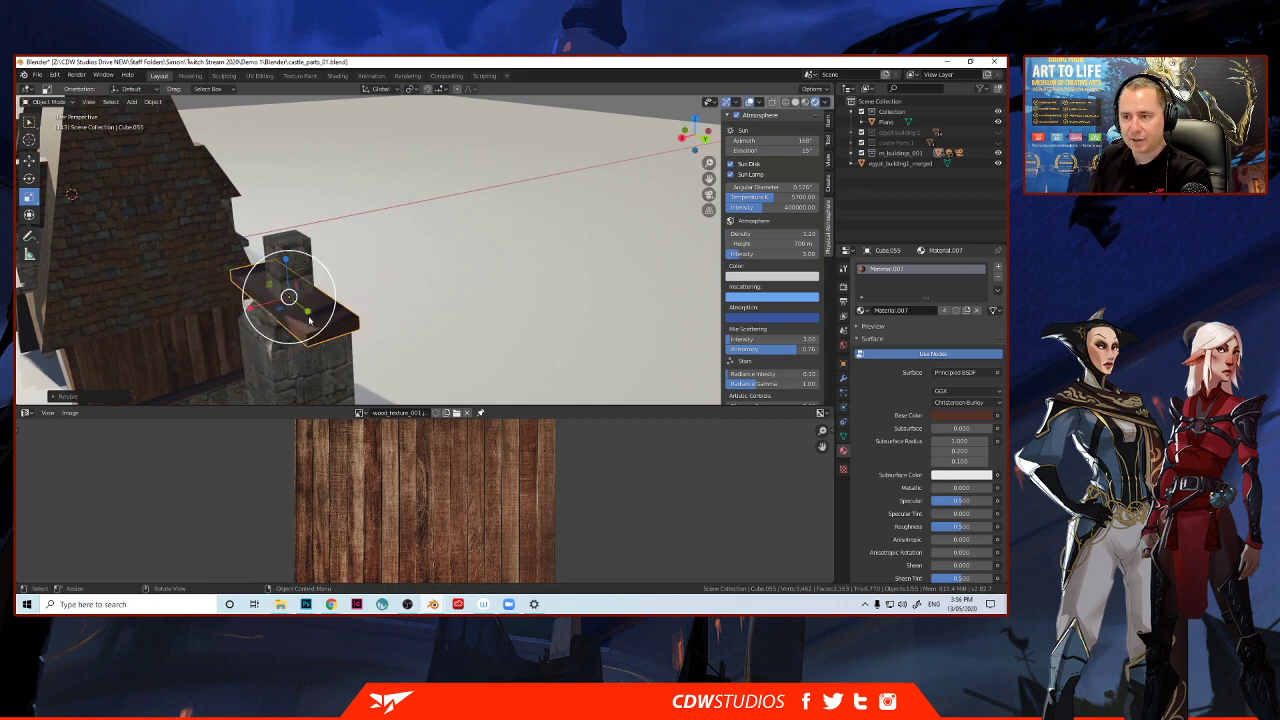
{"action": "key", "text": "s"}
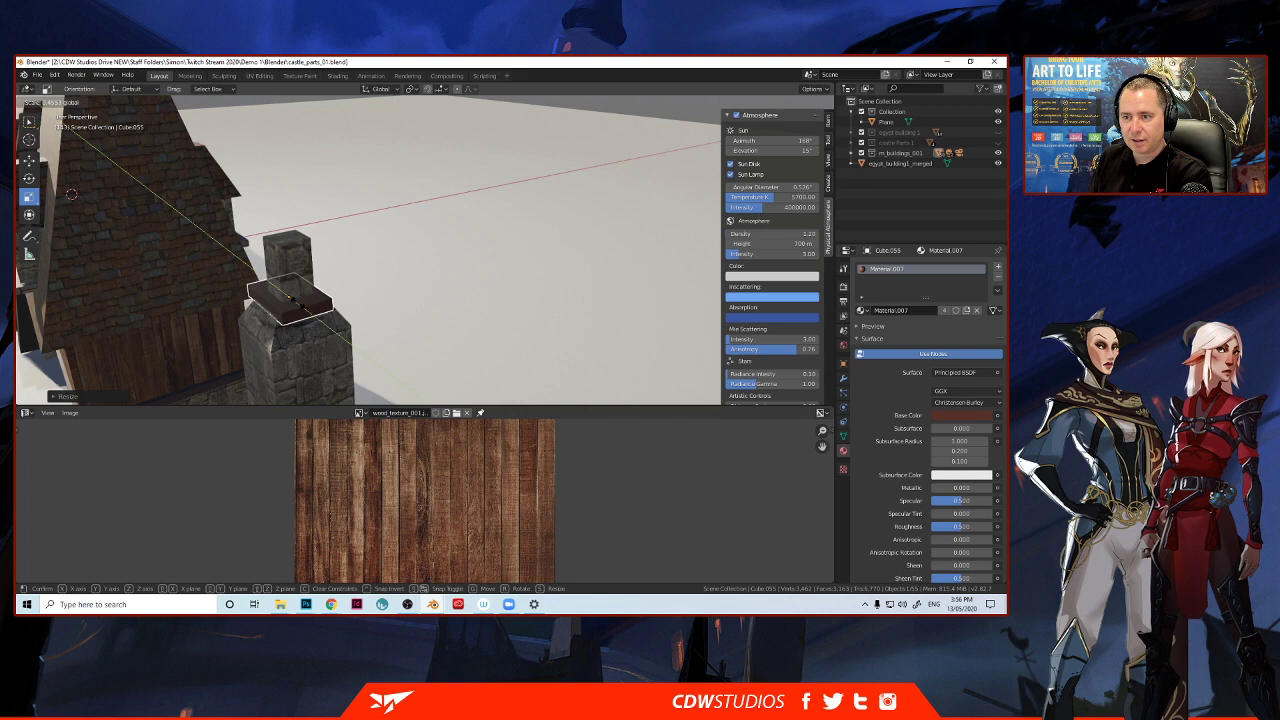
{"action": "left_click_drag", "start_coordinate": [298, 303], "coordinate": [301, 305]}
{"action": "middle_click_drag", "start_coordinate": [238, 362], "coordinate": [307, 313]}
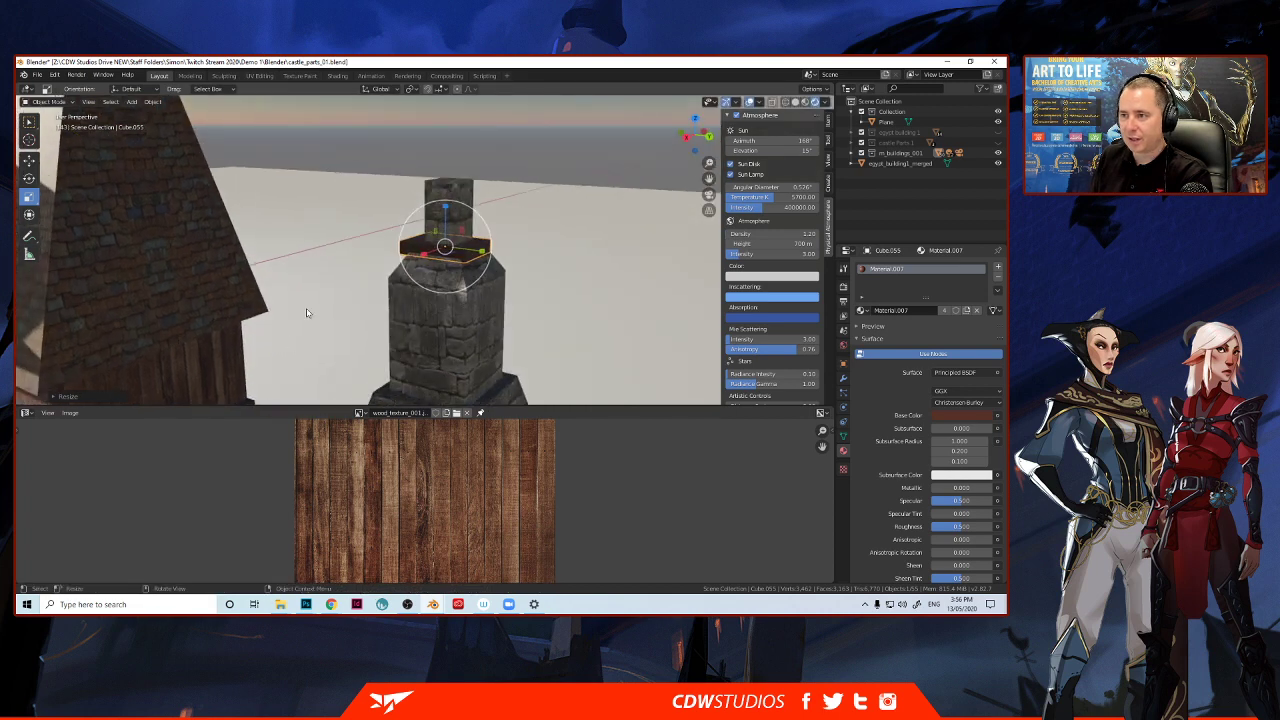
Lower the small trim onto the chimney's shoulder, centre it around the chimney top along Y, and deselect it.
{"action": "left_click", "coordinate": [29, 160]}
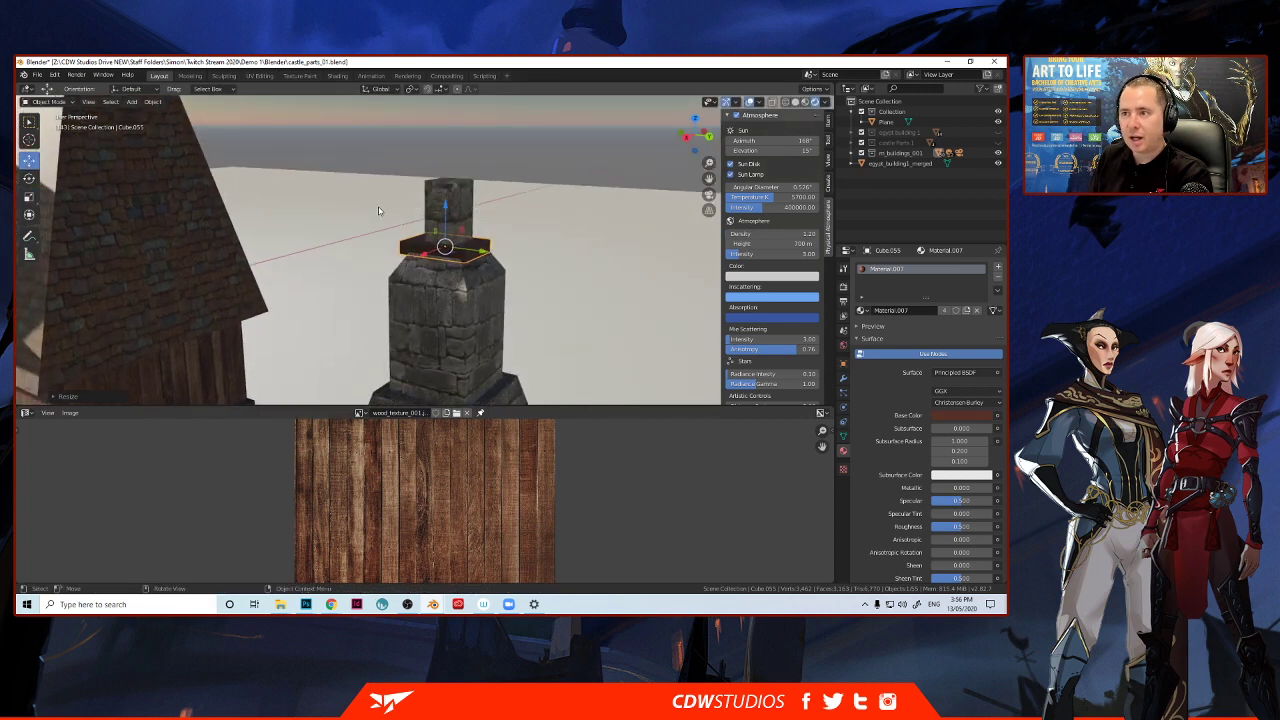
{"action": "left_click_drag", "start_coordinate": [445, 207], "coordinate": [457, 207]}
{"action": "middle_click_drag", "start_coordinate": [457, 208], "coordinate": [430, 195]}
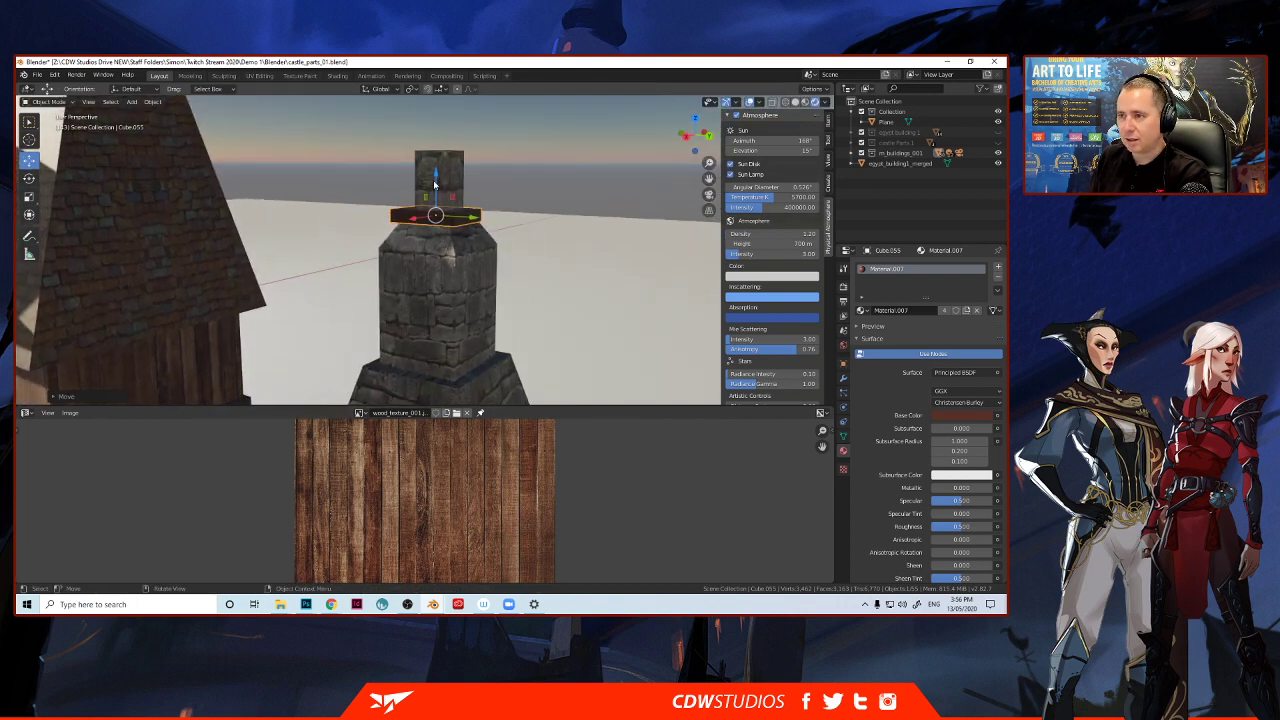
{"action": "left_click_drag", "start_coordinate": [435, 184], "coordinate": [437, 190]}
{"action": "middle_click_drag", "start_coordinate": [437, 190], "coordinate": [322, 262]}
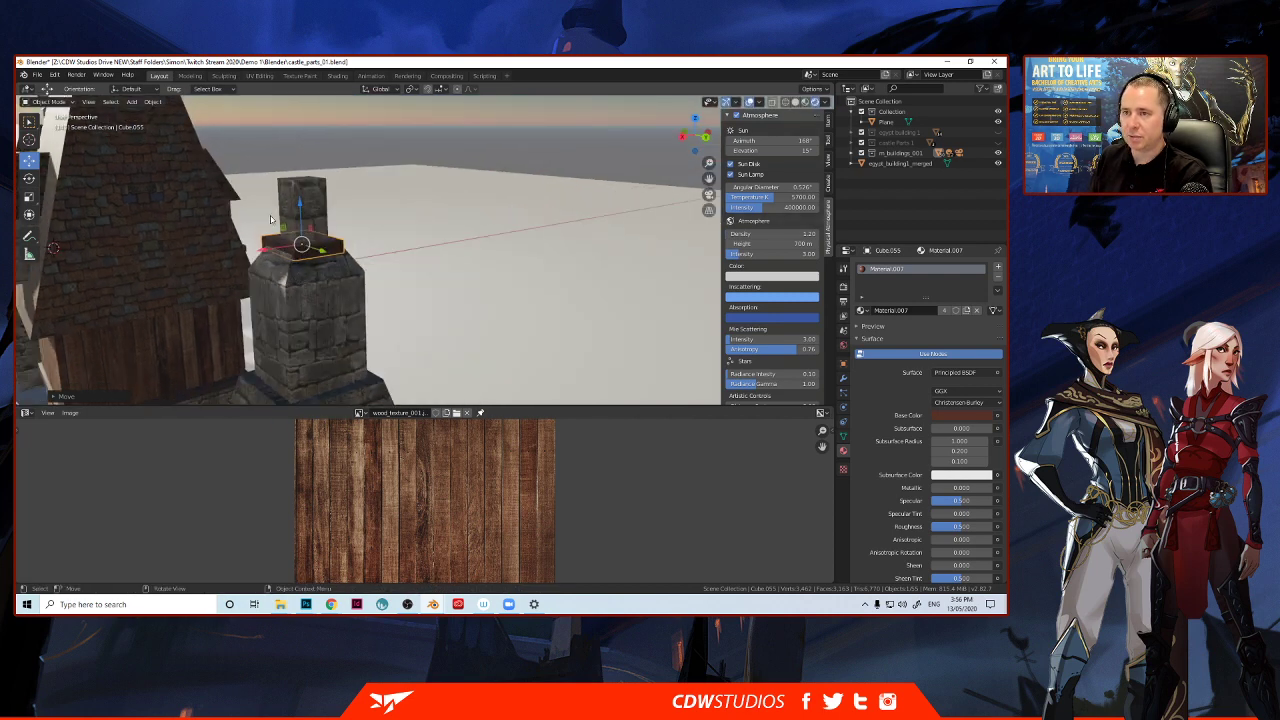
{"action": "middle_click_drag", "start_coordinate": [270, 219], "coordinate": [302, 280]}
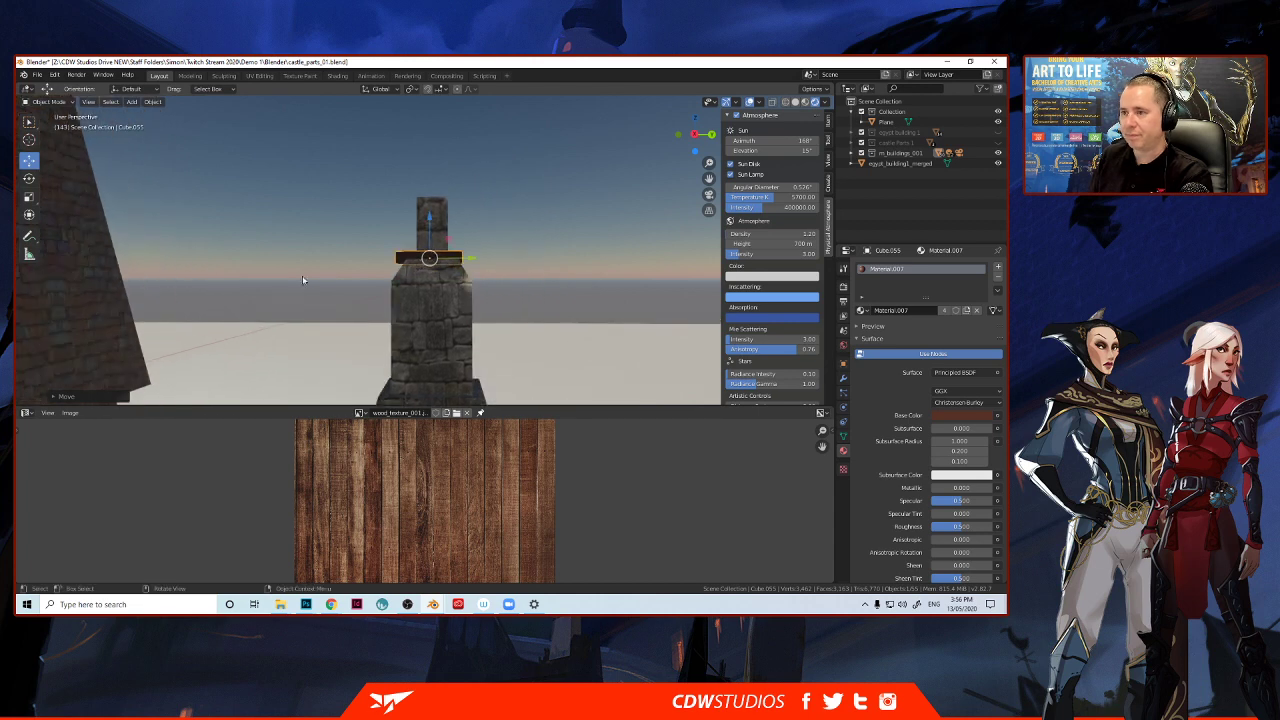
{"action": "left_click_drag", "start_coordinate": [467, 259], "coordinate": [471, 260]}
{"action": "left_click", "coordinate": [319, 256]}
In Edit Mode on the narrow tower, select all faces of the chimney top from the right orthographic view with X-ray on.
{"action": "scroll", "coordinate": [319, 256], "scroll_direction": "down", "scroll_amount": 9}
{"action": "middle_click_drag", "start_coordinate": [319, 257], "coordinate": [360, 316]}
{"action": "scroll", "coordinate": [336, 338], "scroll_direction": "up", "scroll_amount": 2}
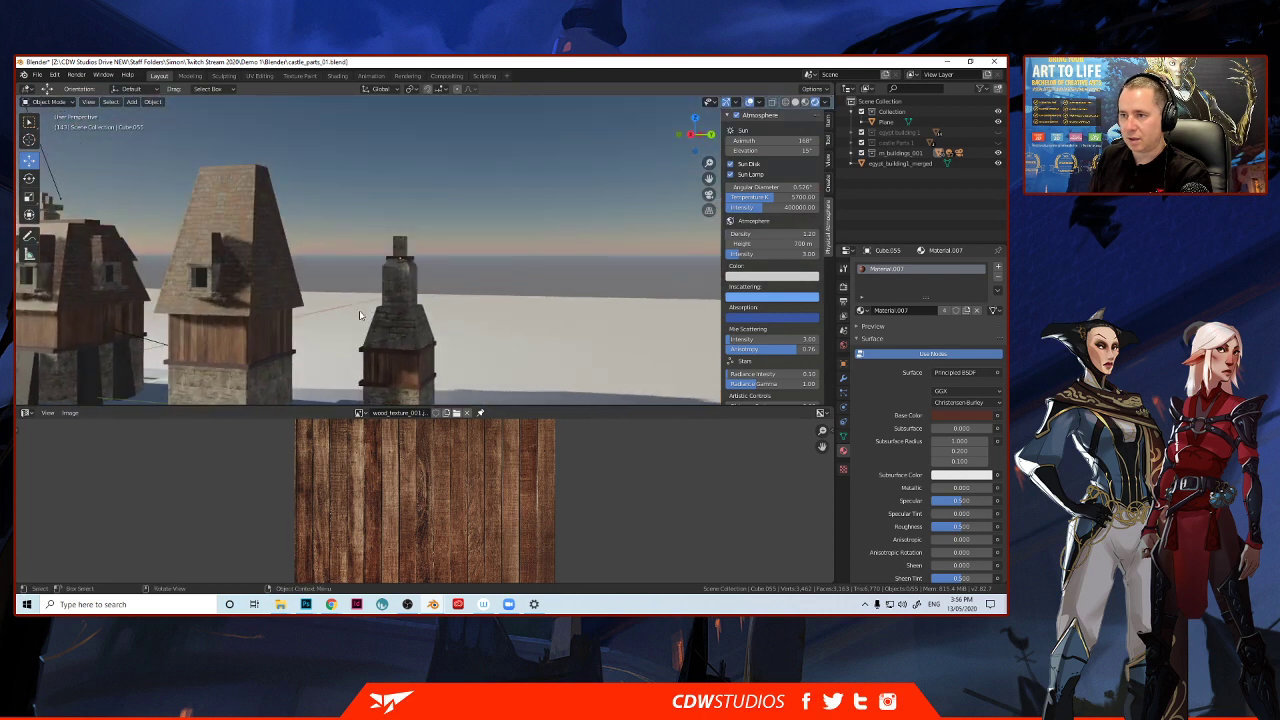
{"action": "scroll", "coordinate": [331, 309], "scroll_direction": "up", "scroll_amount": 5}
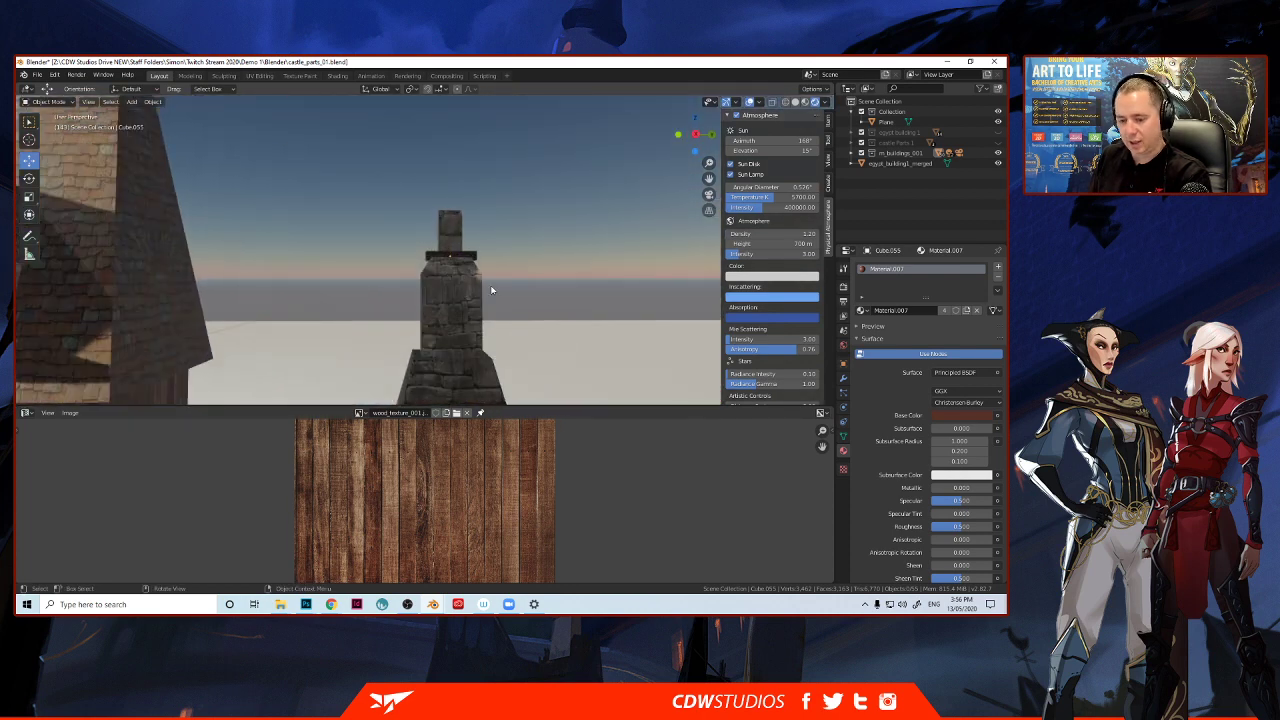
{"action": "left_click", "coordinate": [458, 238]}
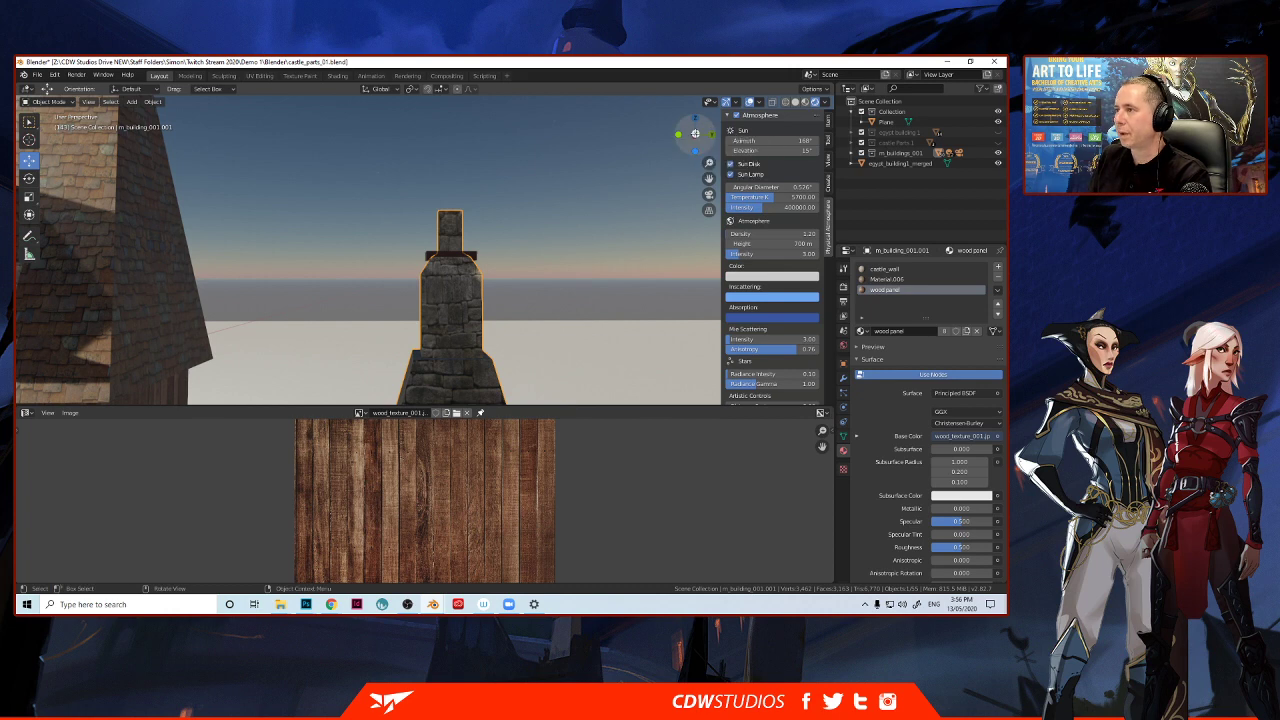
{"action": "left_click", "coordinate": [695, 134]}
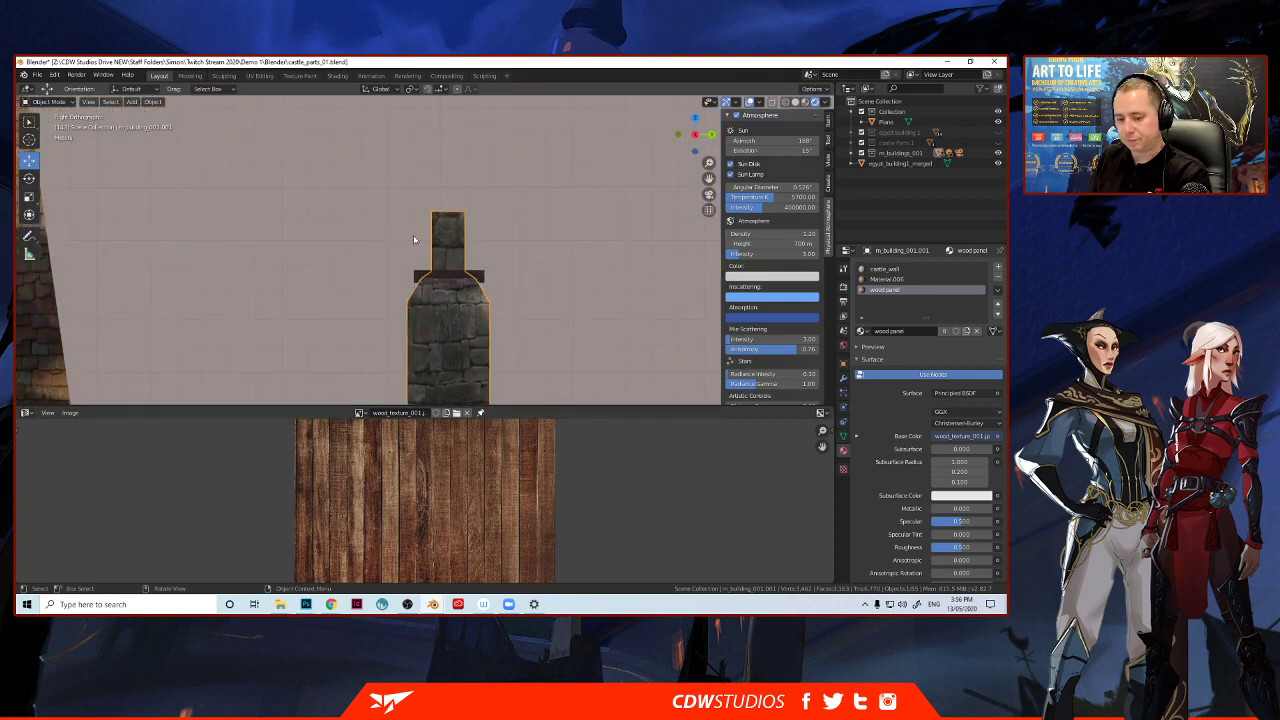
{"action": "key", "text": "Tab"}
{"action": "left_click", "coordinate": [447, 240]}
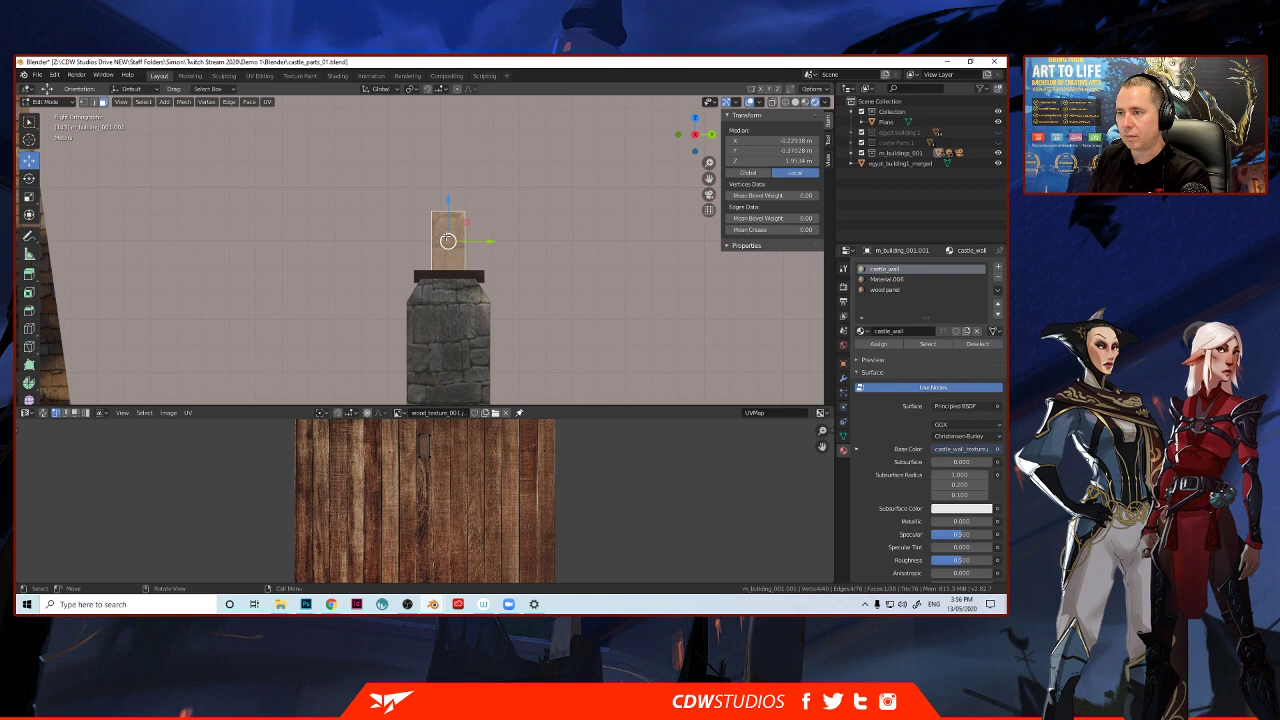
{"action": "left_click", "coordinate": [772, 102]}
{"action": "left_click_drag", "start_coordinate": [383, 202], "coordinate": [514, 258]}
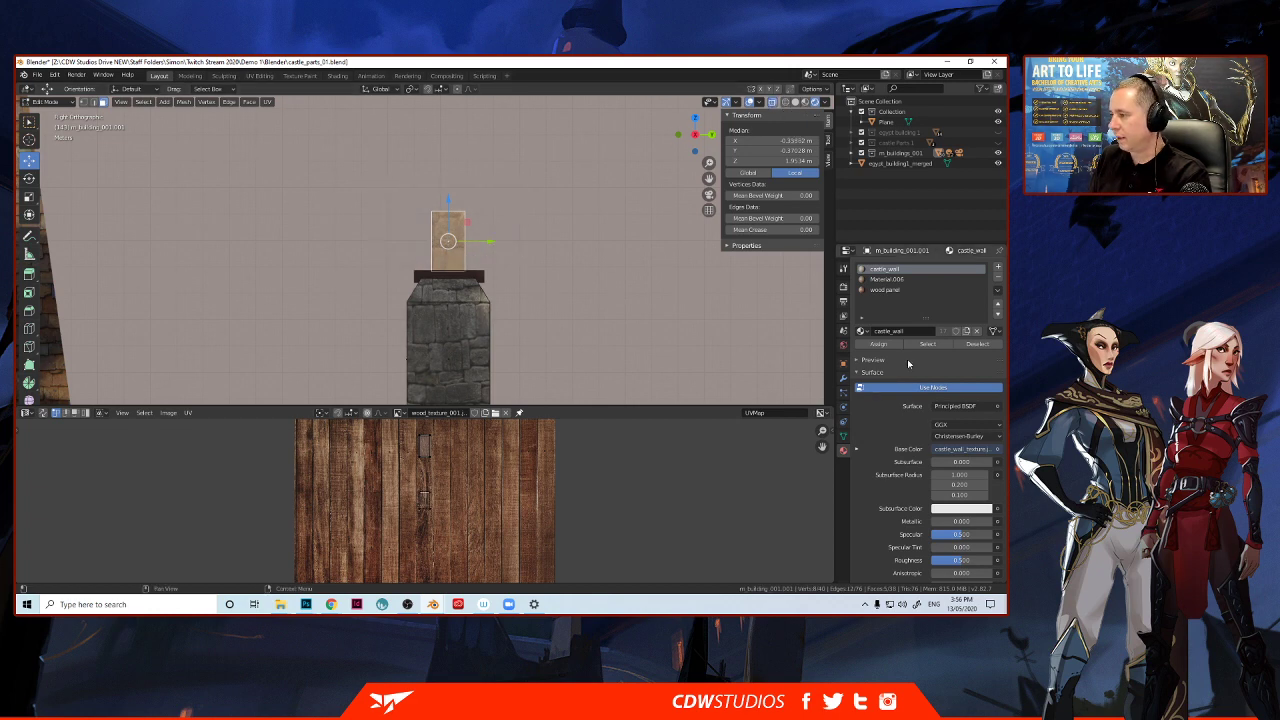
Assign a new dark brown material to the chimney top faces in a new slot and return to Object Mode.
{"action": "left_click", "coordinate": [997, 267]}
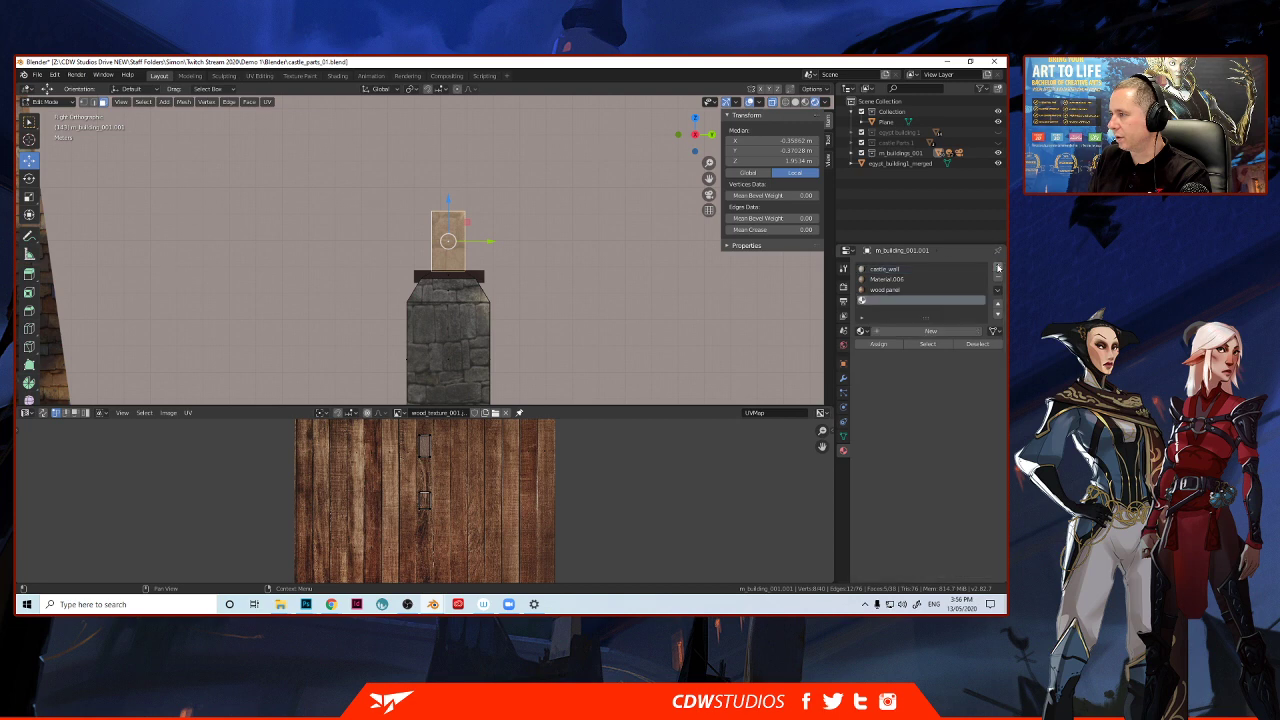
{"action": "left_click", "coordinate": [932, 331]}
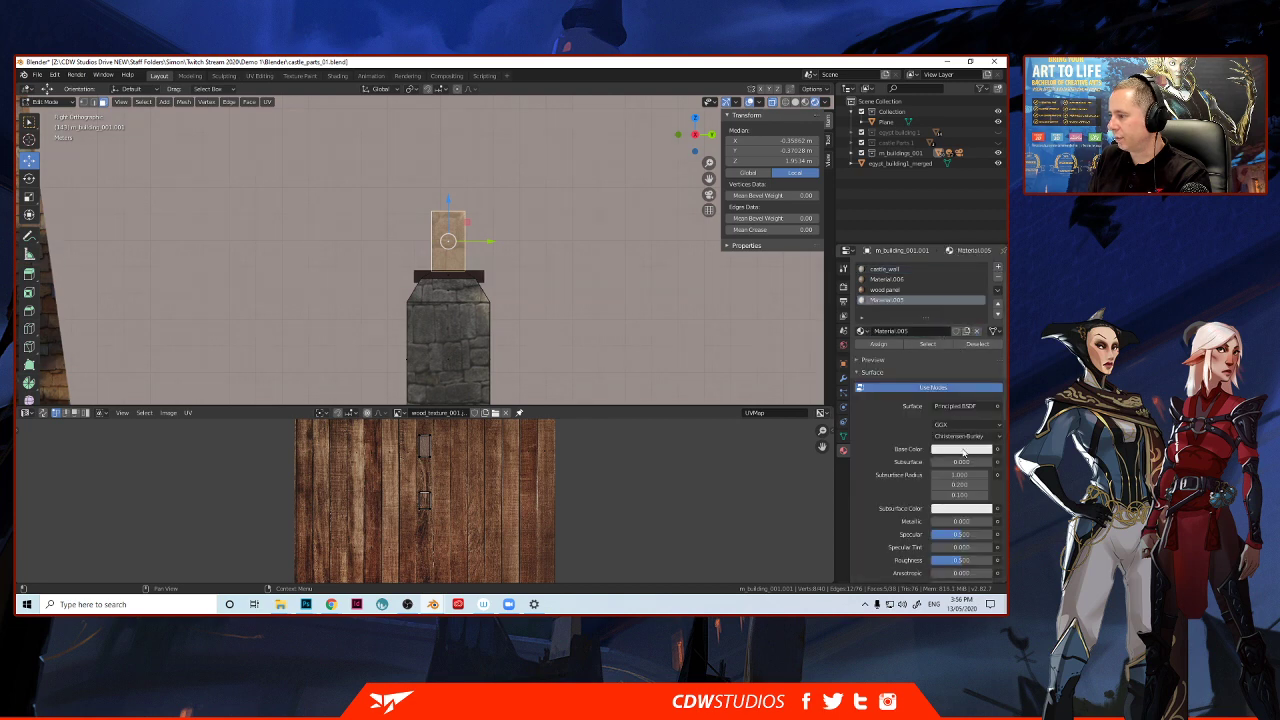
{"action": "left_click", "coordinate": [963, 452]}
{"action": "left_click_drag", "start_coordinate": [985, 321], "coordinate": [984, 352]}
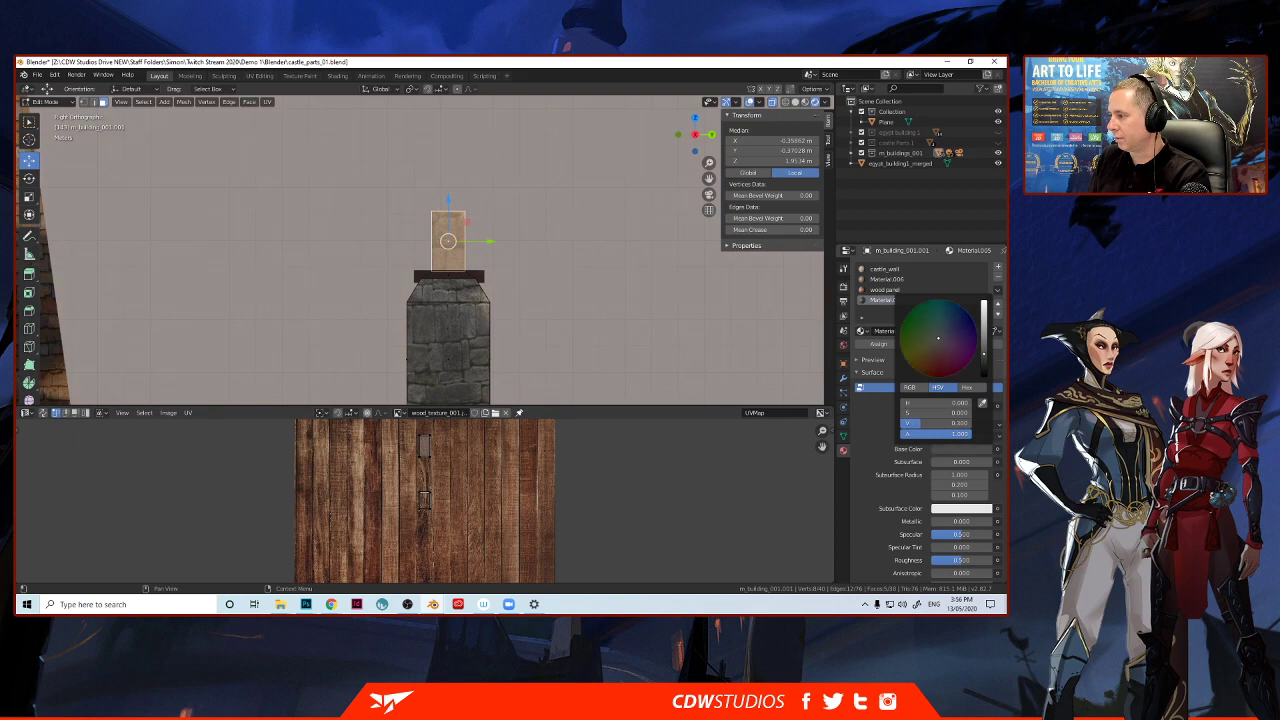
{"action": "left_click", "coordinate": [939, 346]}
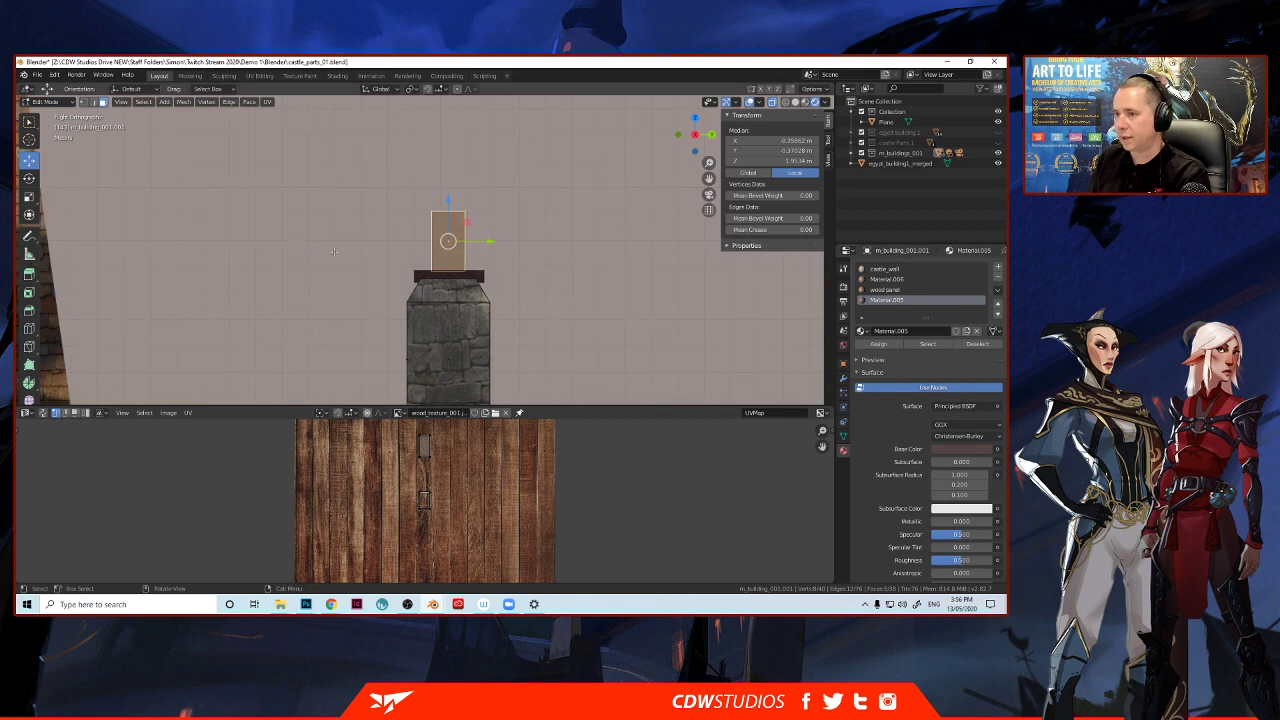
{"action": "left_click", "coordinate": [327, 304]}
{"action": "scroll", "coordinate": [328, 304], "scroll_direction": "down", "scroll_amount": 3}
{"action": "middle_click_drag", "start_coordinate": [328, 304], "coordinate": [380, 262]}
{"action": "scroll", "coordinate": [250, 280], "scroll_direction": "down", "scroll_amount": 2}
{"action": "key", "text": "Tab"}
{"action": "scroll", "coordinate": [250, 280], "scroll_direction": "down", "scroll_amount": 4}
{"action": "left_click", "coordinate": [350, 316]}
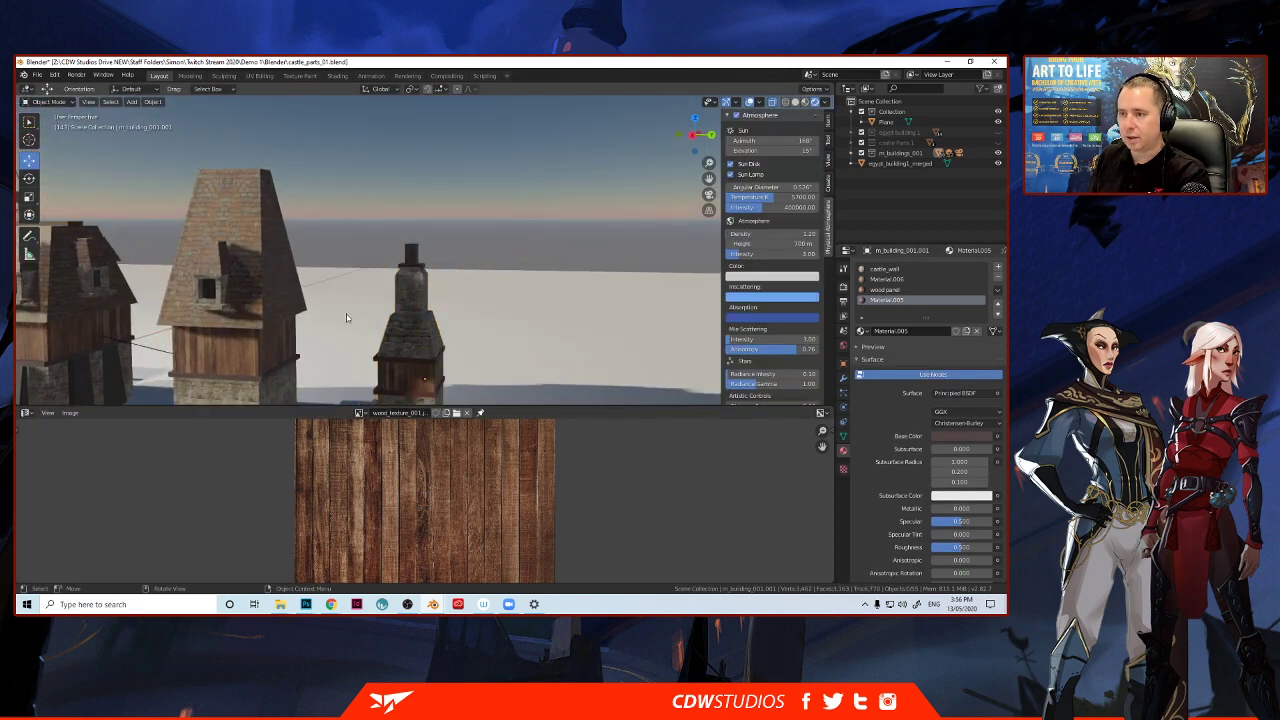
{"action": "middle_click_drag", "start_coordinate": [348, 317], "coordinate": [313, 311]}
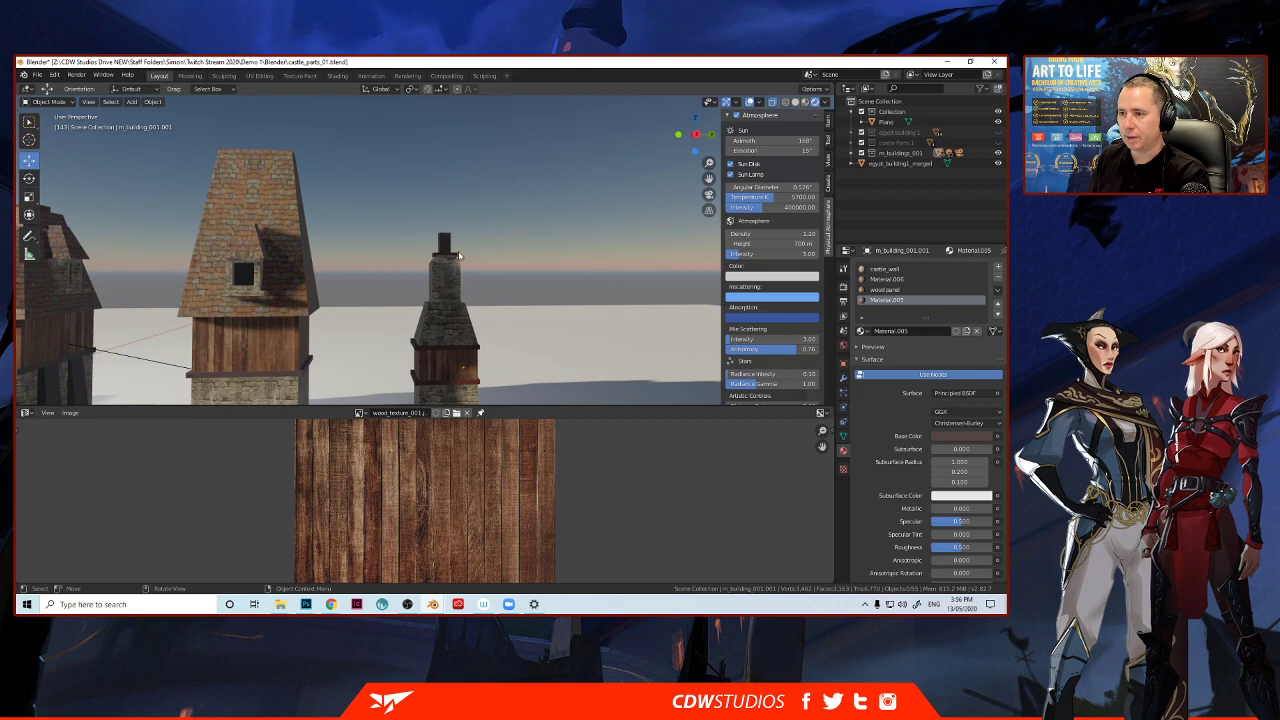
Scale the chimney trim up uniformly by about 1.3 and lower it around the upper edge of the chimney's wider stone section.
{"action": "left_click", "coordinate": [457, 263]}
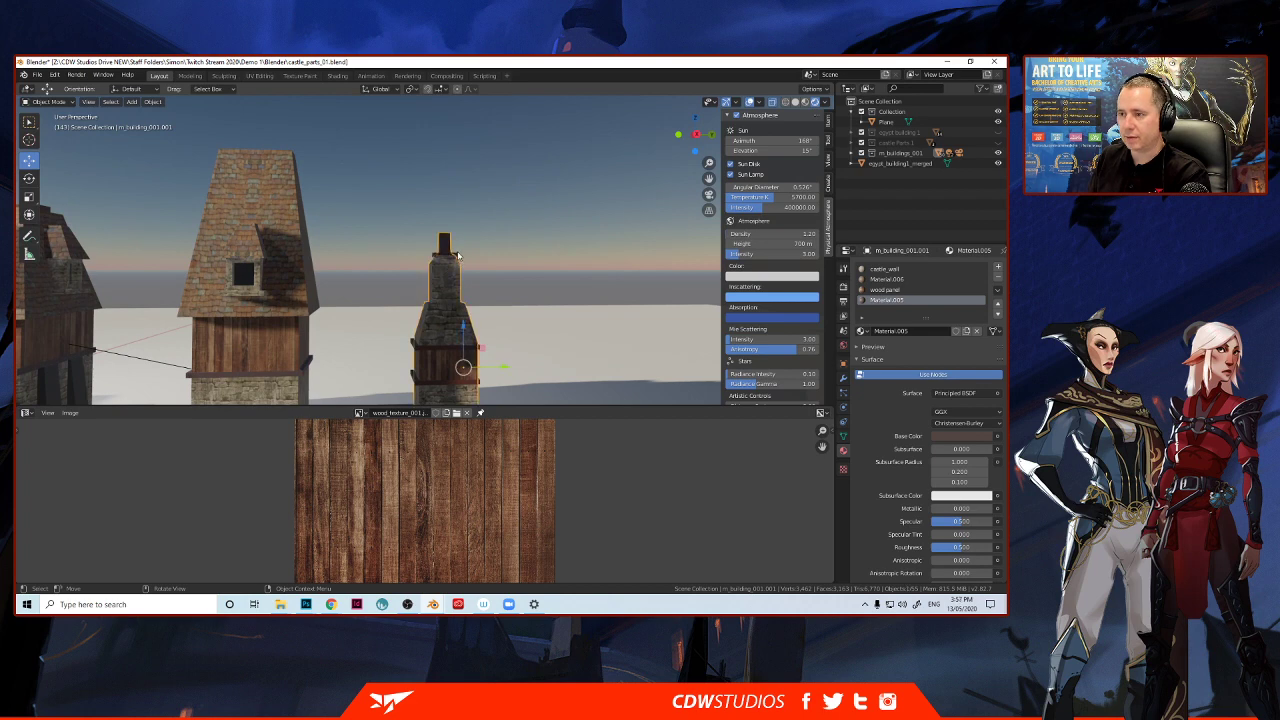
{"action": "scroll", "coordinate": [460, 256], "scroll_direction": "up", "scroll_amount": 4}
{"action": "middle_click_drag", "start_coordinate": [461, 258], "coordinate": [457, 287]}
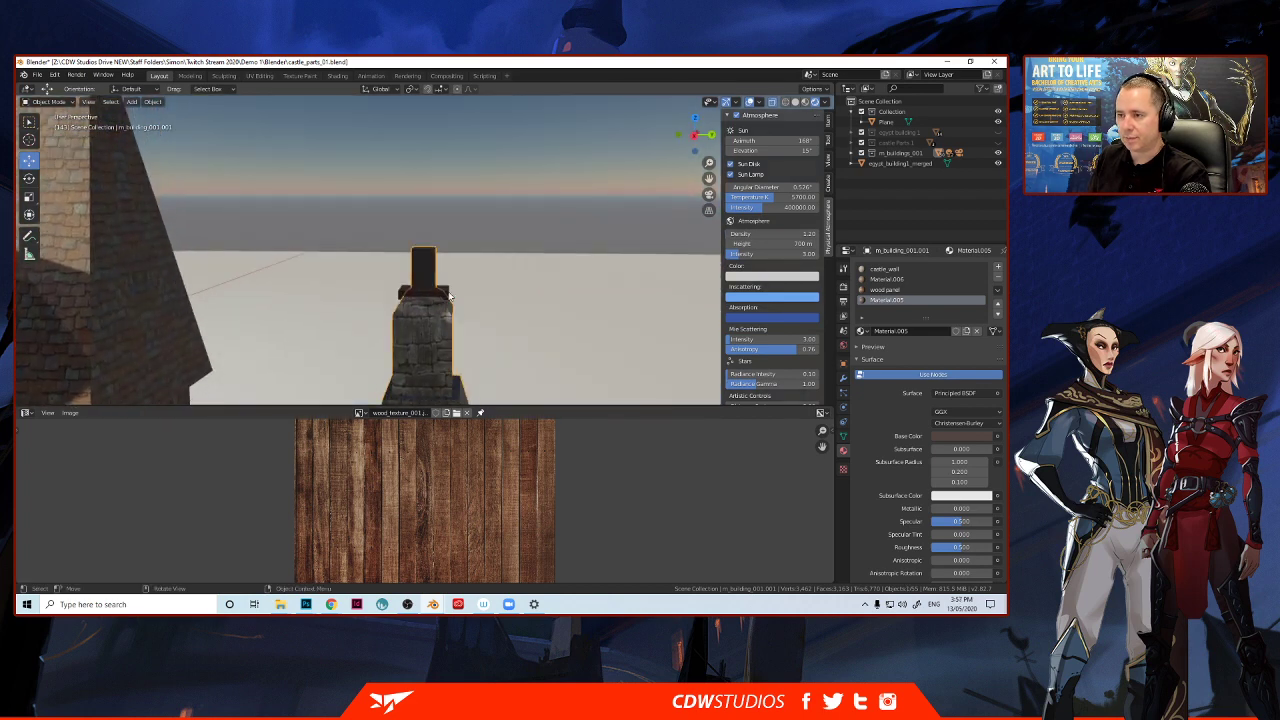
{"action": "left_click", "coordinate": [448, 296]}
{"action": "scroll", "coordinate": [422, 283], "scroll_direction": "up", "scroll_amount": 2}
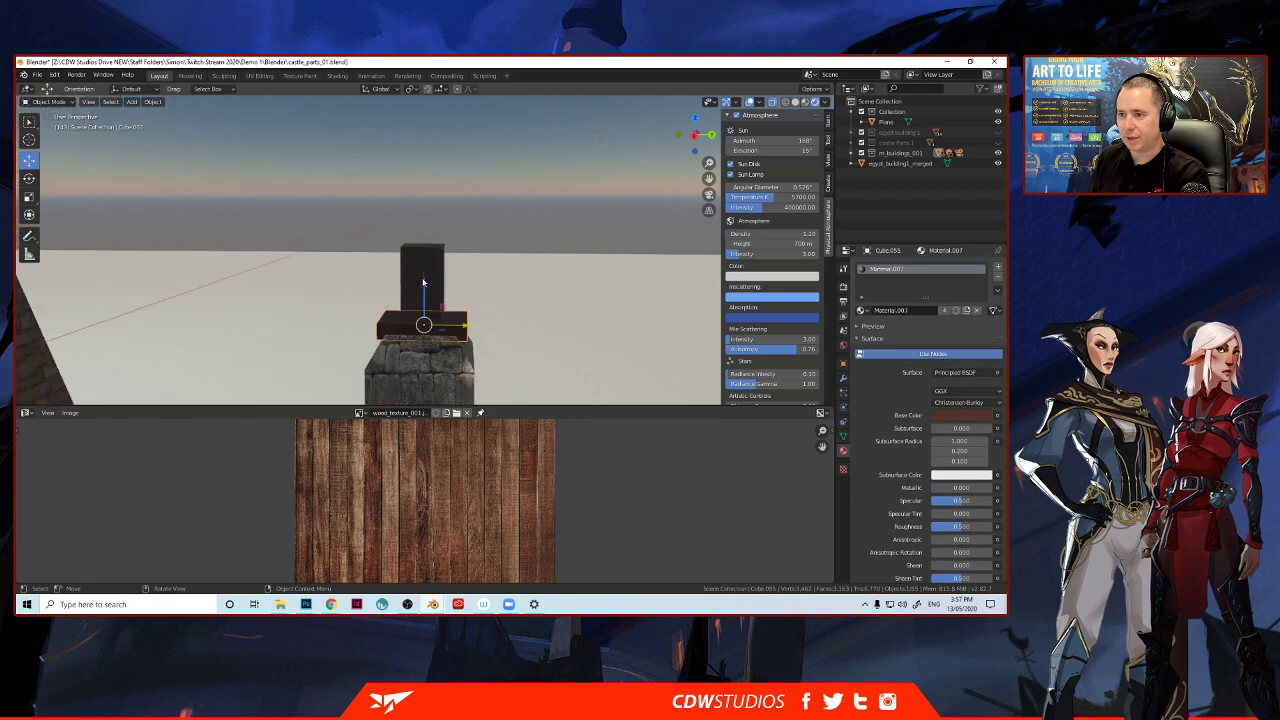
{"action": "left_click_drag", "start_coordinate": [422, 283], "coordinate": [417, 318]}
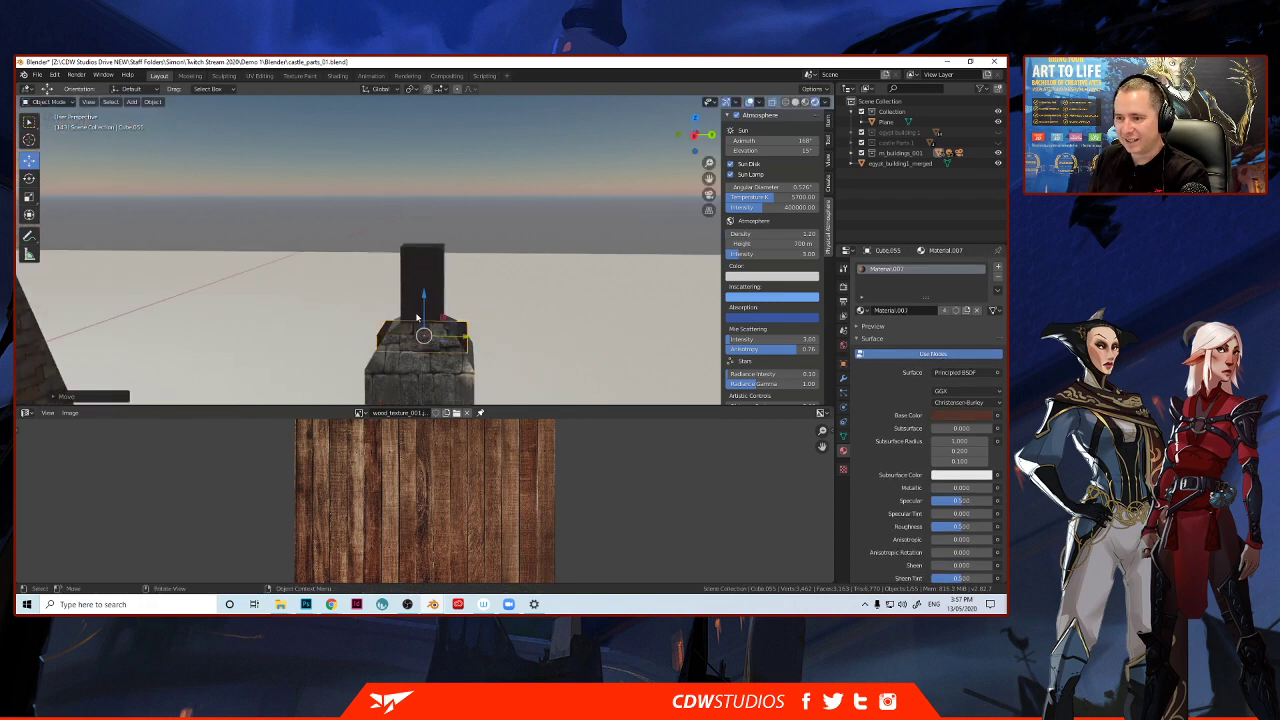
{"action": "key", "text": "s"}
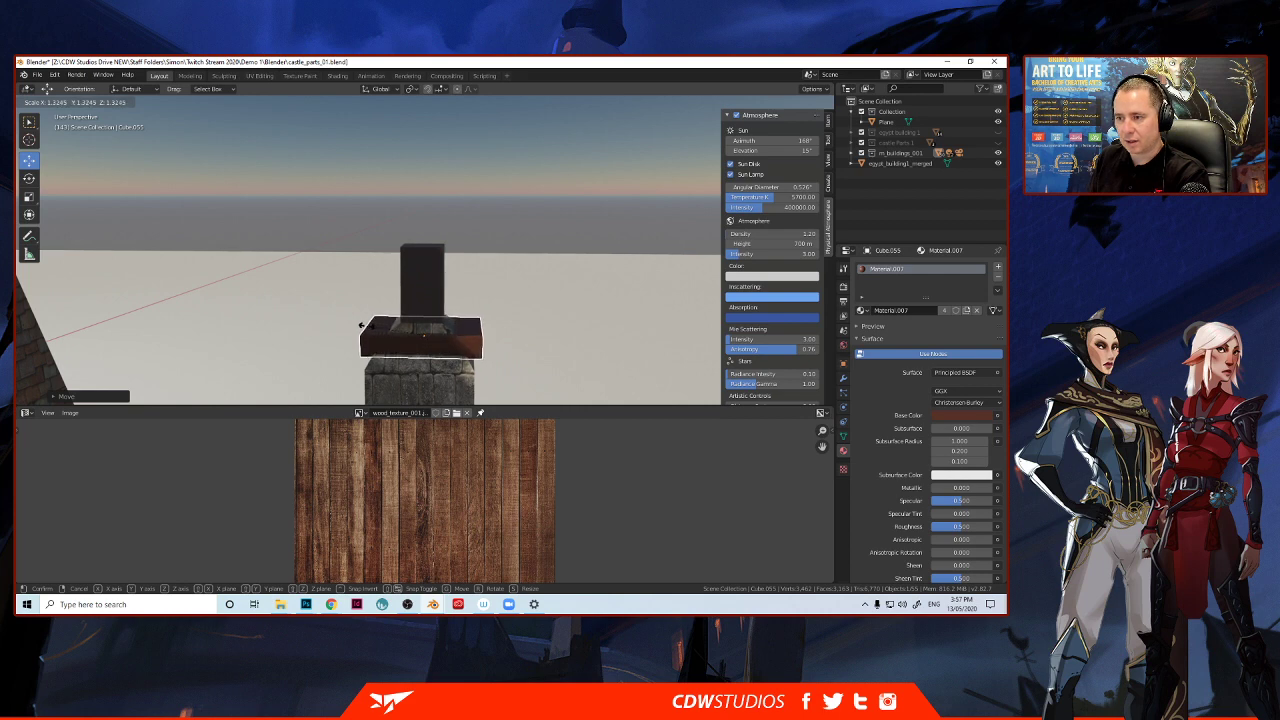
{"action": "left_click", "coordinate": [366, 331]}
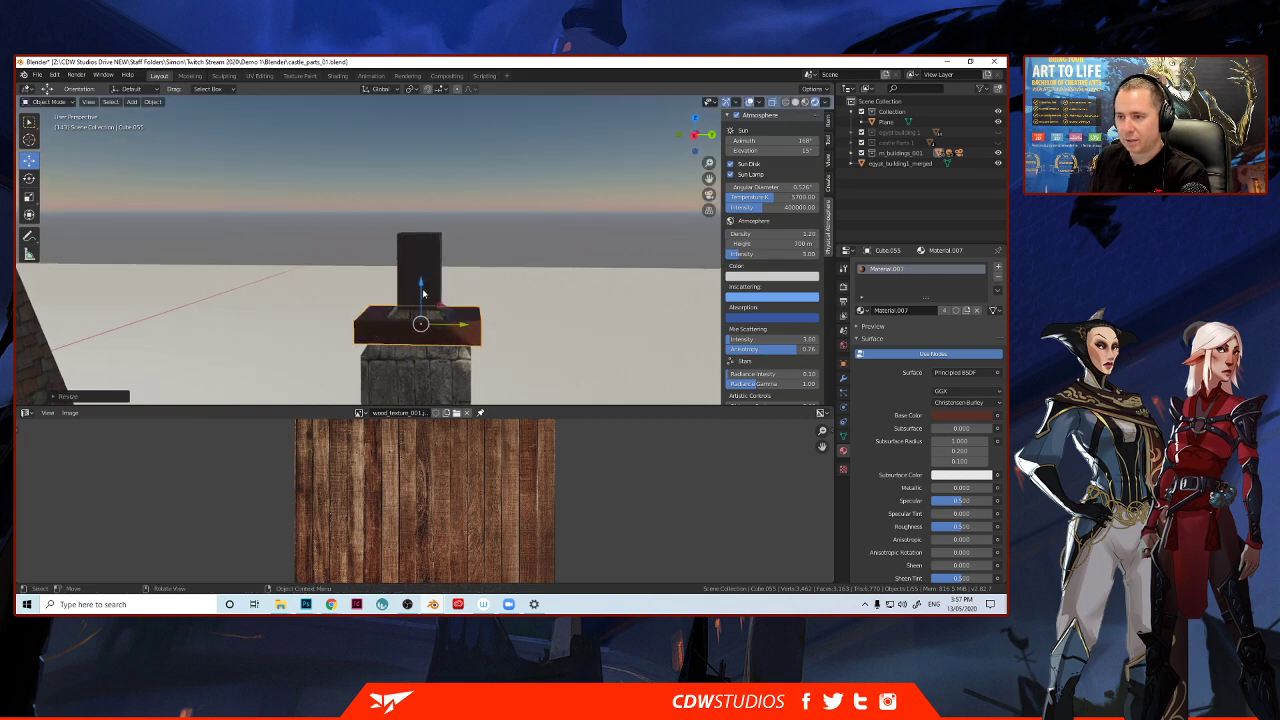
{"action": "left_click_drag", "start_coordinate": [423, 296], "coordinate": [421, 313]}
Stretch the chimney trim slightly along X to fit around the stonework, and deselect it.
{"action": "middle_click_drag", "start_coordinate": [421, 313], "coordinate": [165, 336]}
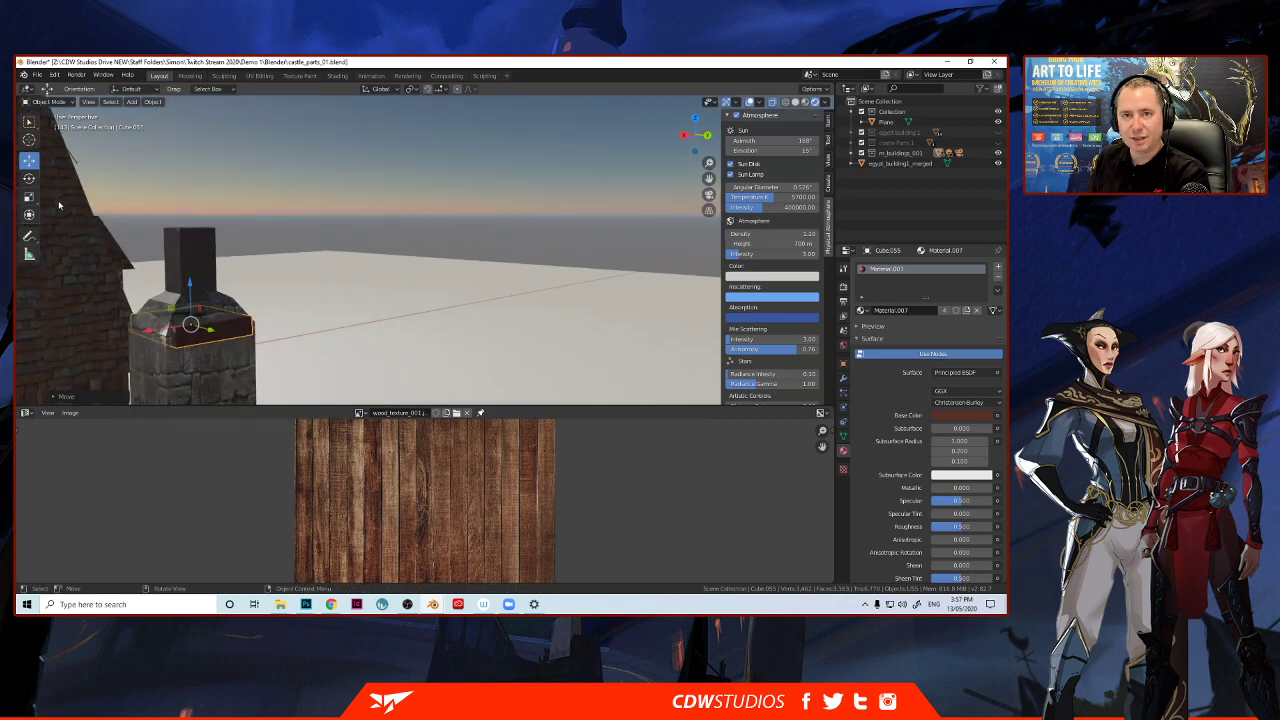
{"action": "left_click", "coordinate": [29, 196]}
{"action": "left_click_drag", "start_coordinate": [149, 331], "coordinate": [134, 334]}
{"action": "middle_click_drag", "start_coordinate": [151, 331], "coordinate": [334, 314]}
{"action": "left_click", "coordinate": [373, 318]}
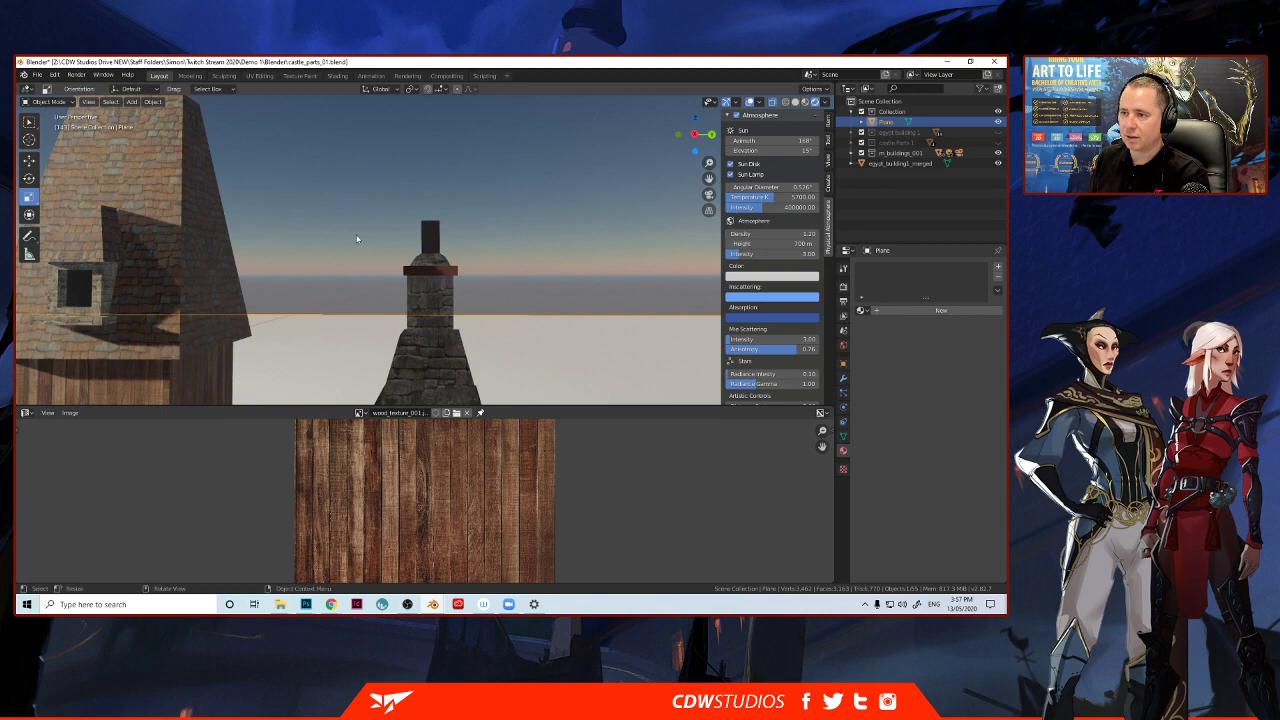
{"action": "left_click", "coordinate": [357, 245]}
{"action": "scroll", "coordinate": [357, 246], "scroll_direction": "down", "scroll_amount": 5}
{"action": "middle_click_drag", "start_coordinate": [355, 248], "coordinate": [299, 264]}
{"action": "scroll", "coordinate": [299, 264], "scroll_direction": "down", "scroll_amount": 8}
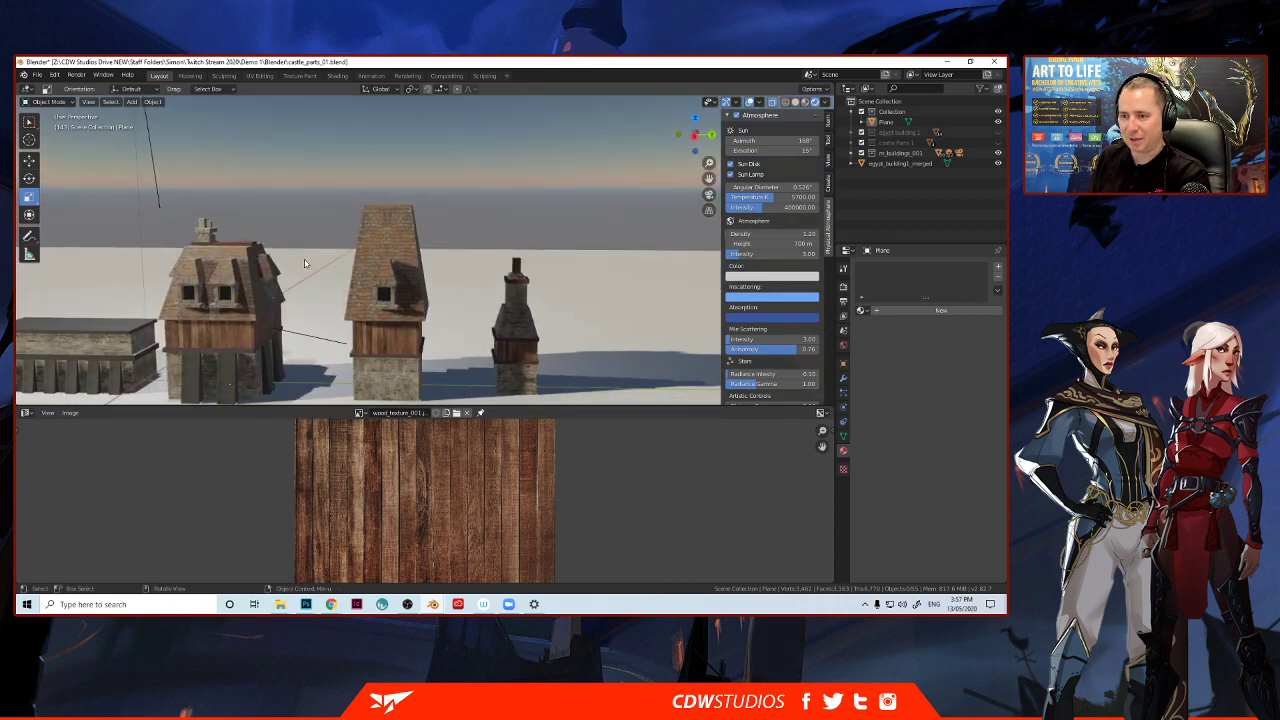
Save the file and hide the ground plane.
{"action": "scroll", "coordinate": [269, 262], "scroll_direction": "up", "scroll_amount": 2}
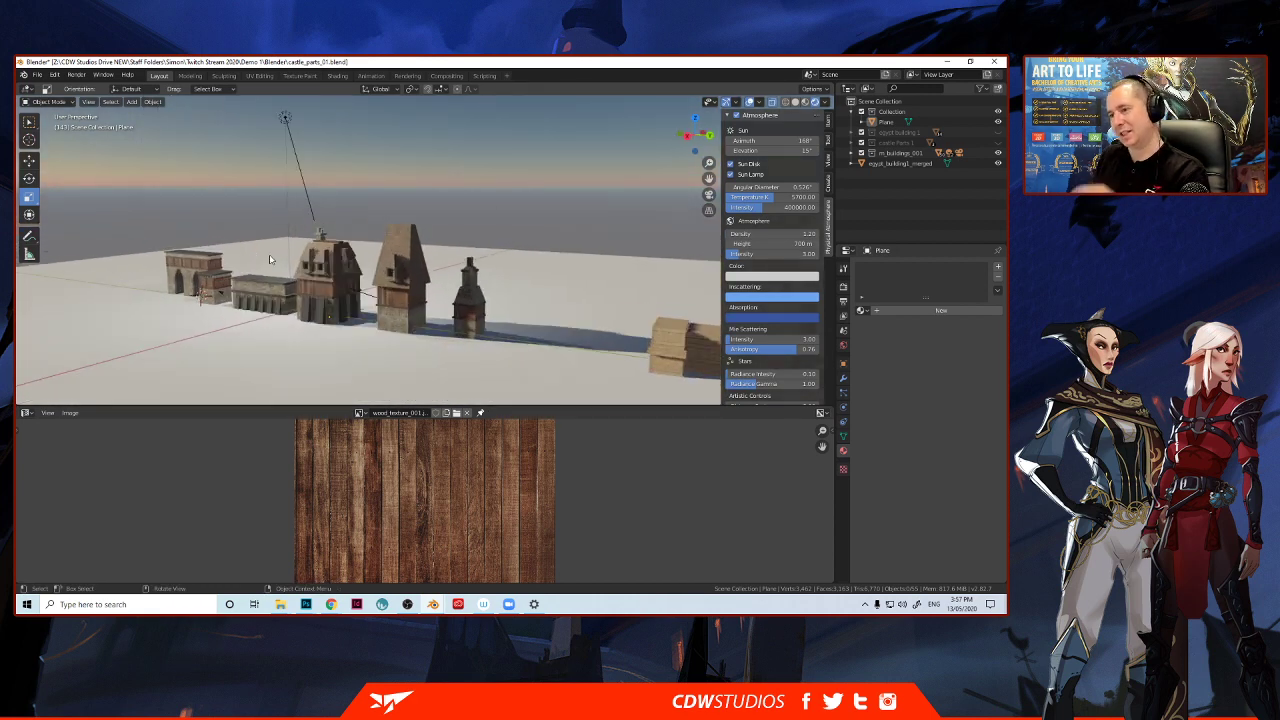
{"action": "key", "text": "ctrl+s"}
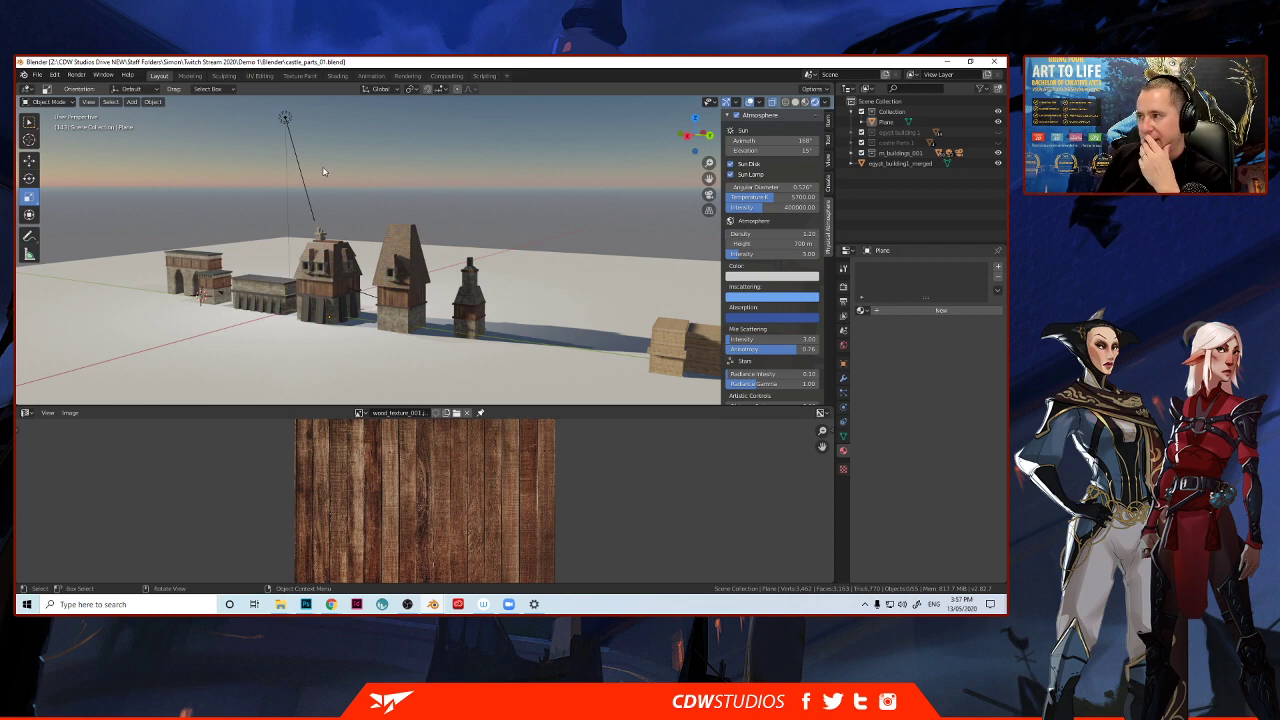
{"action": "left_click", "coordinate": [379, 302]}
{"action": "left_click", "coordinate": [327, 380]}
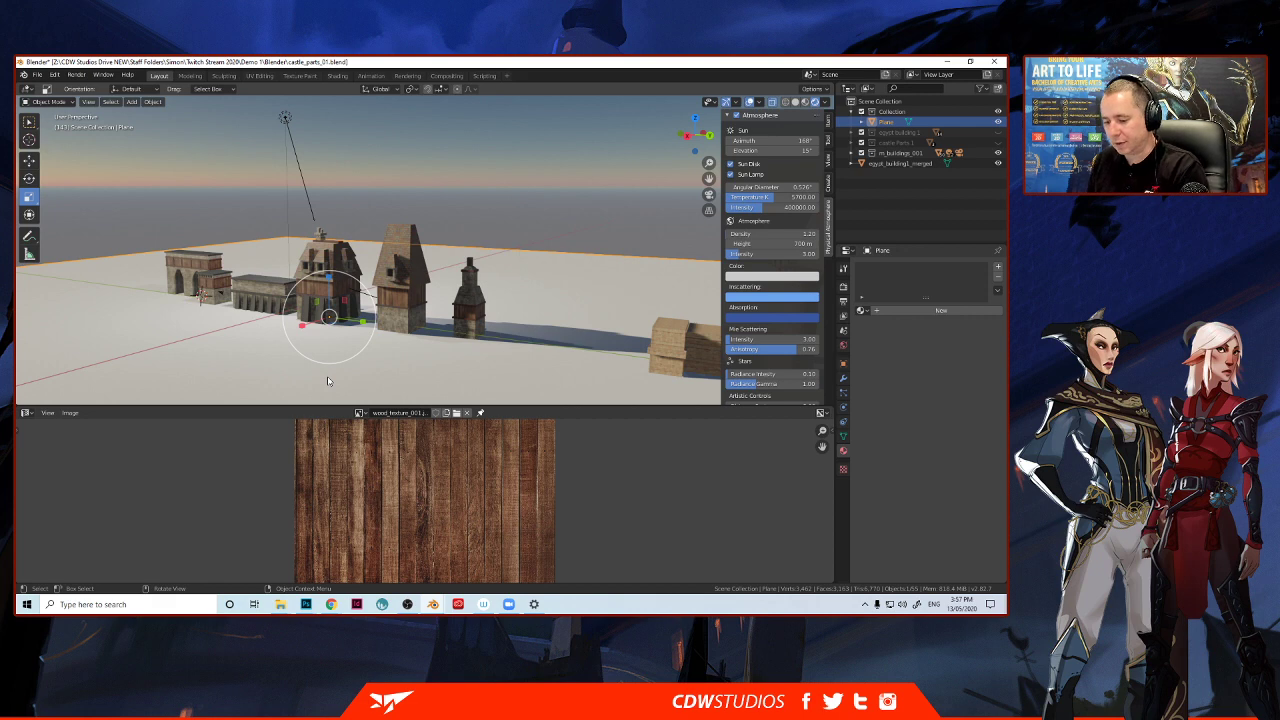
{"action": "key", "text": "h"}
{"action": "scroll", "coordinate": [463, 313], "scroll_direction": "up", "scroll_amount": 2}
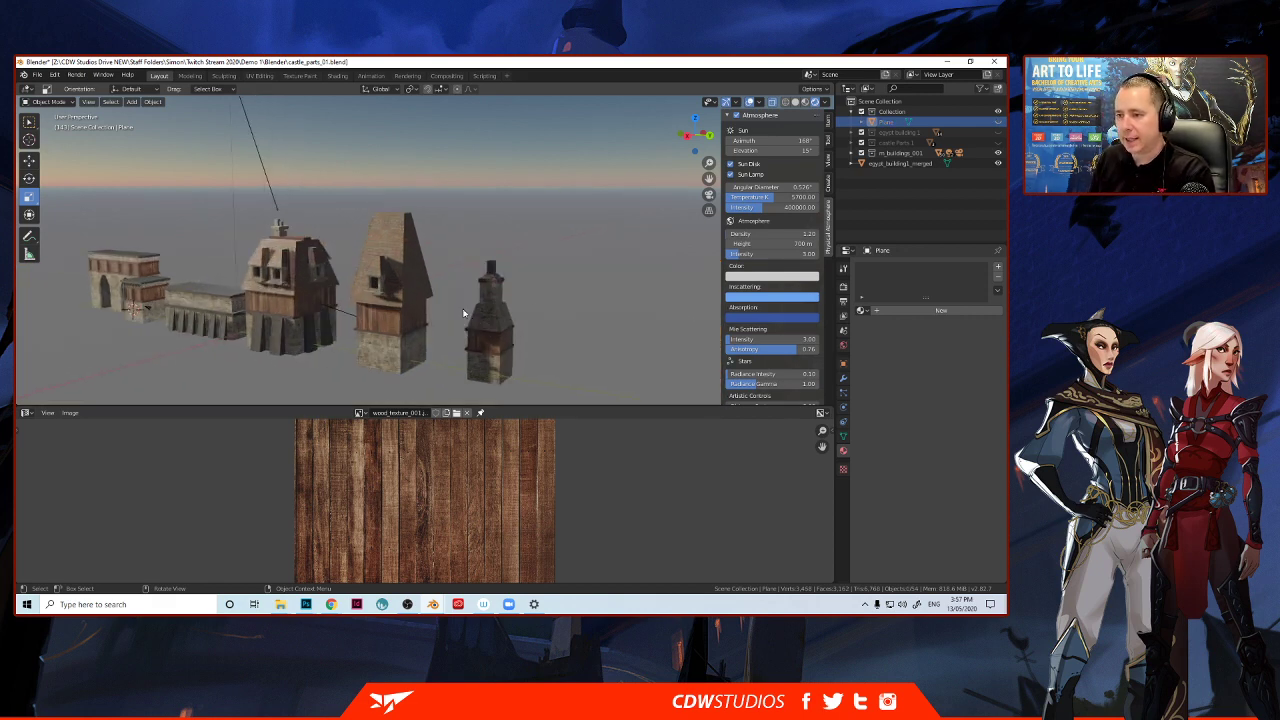
Try to join all parts of the narrow chimney tower into one object.
{"action": "middle_click_drag", "start_coordinate": [476, 321], "coordinate": [456, 300]}
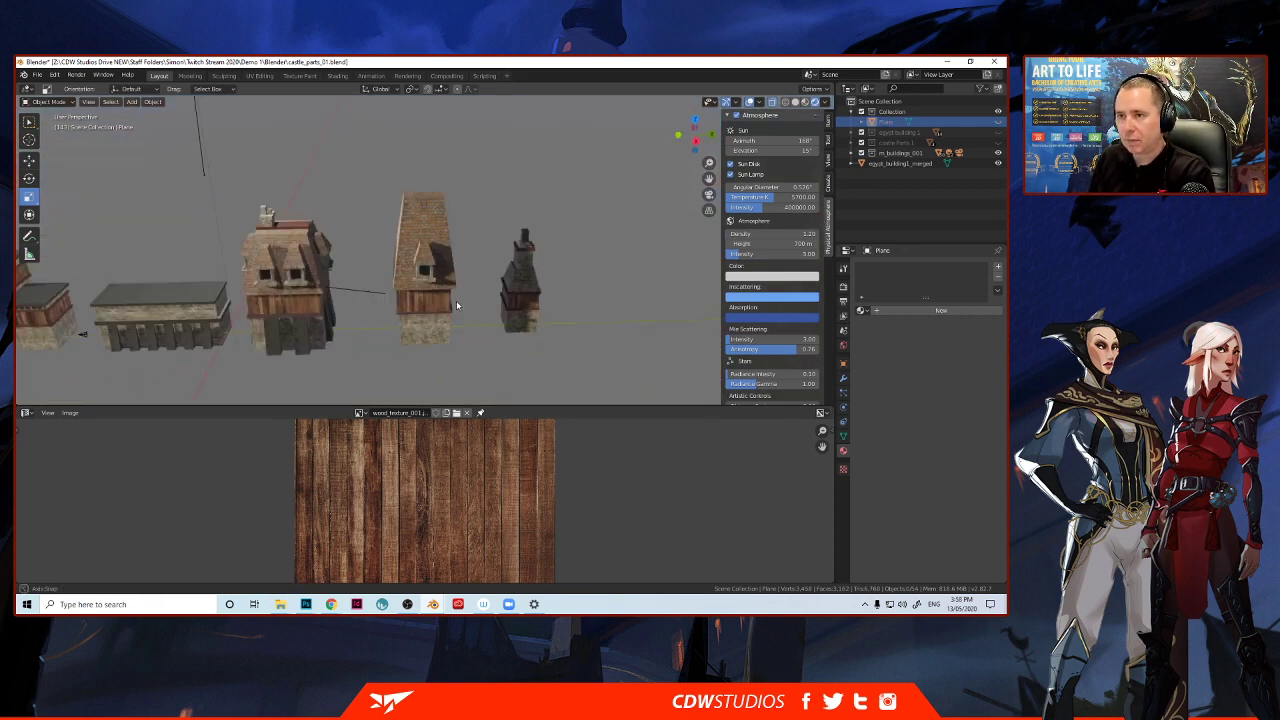
{"action": "left_click", "coordinate": [522, 278]}
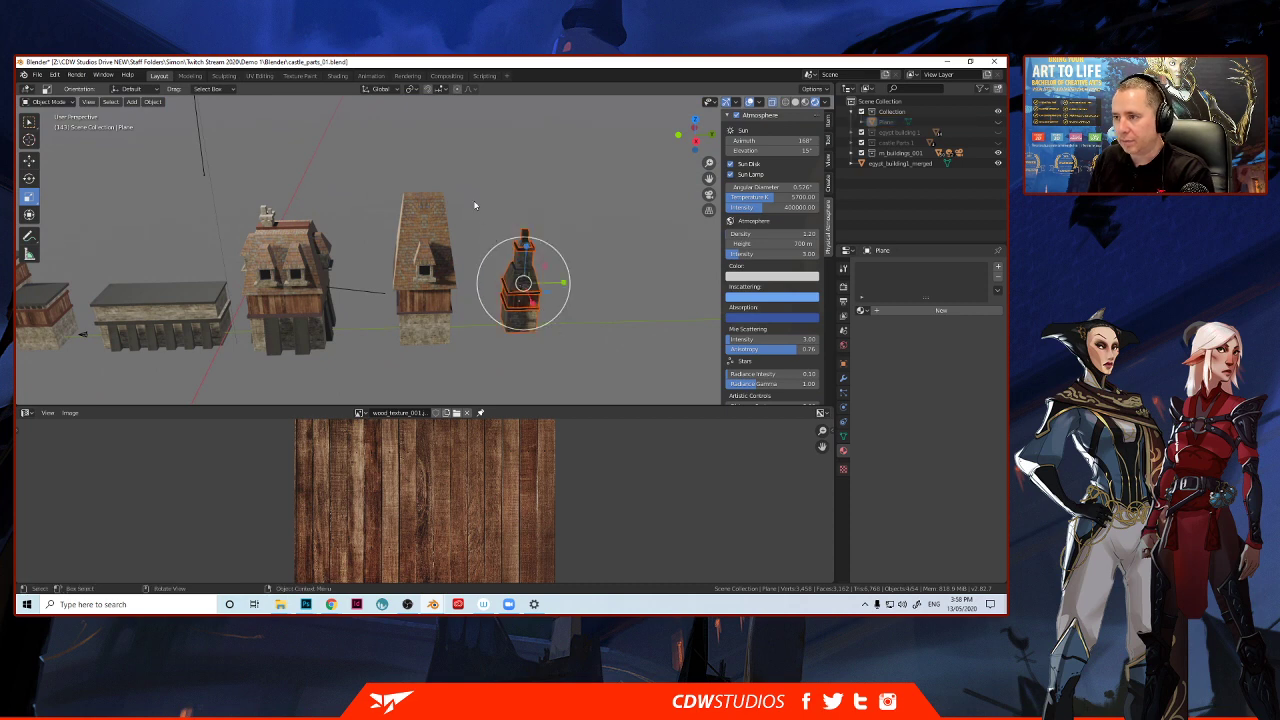
{"action": "left_click_drag", "start_coordinate": [474, 202], "coordinate": [579, 331]}
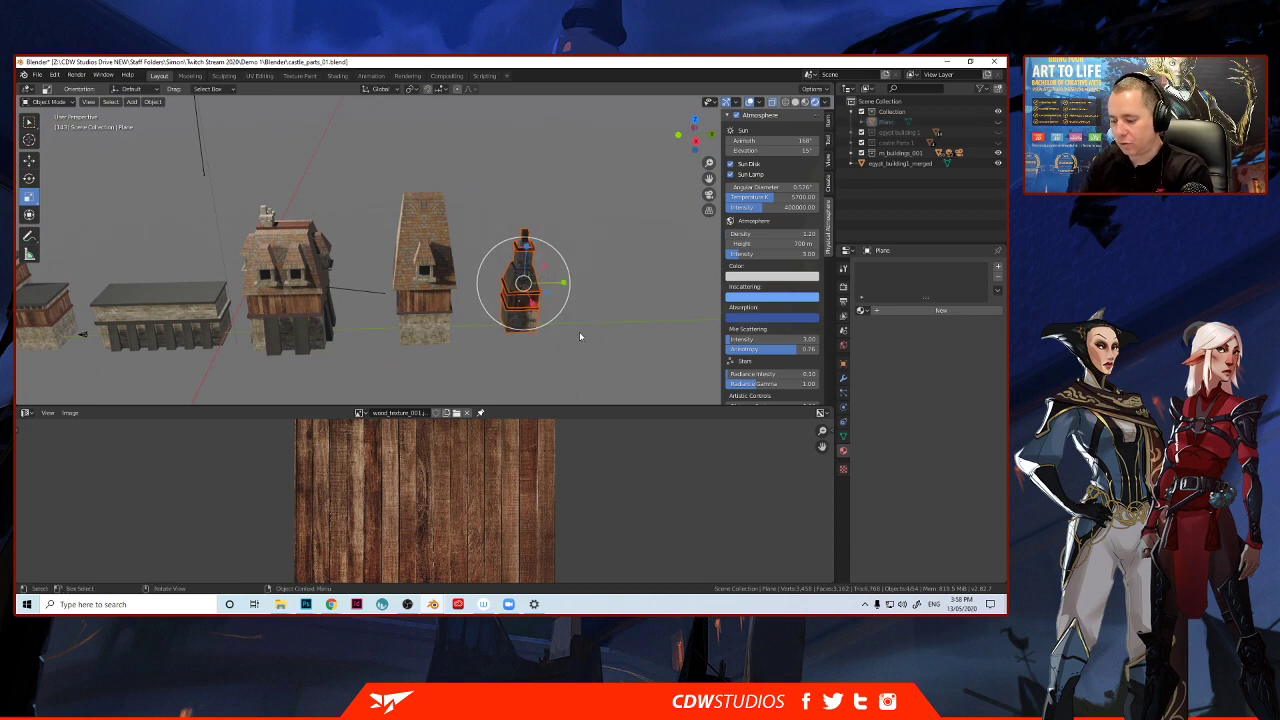
{"action": "key", "text": "ctrl"}
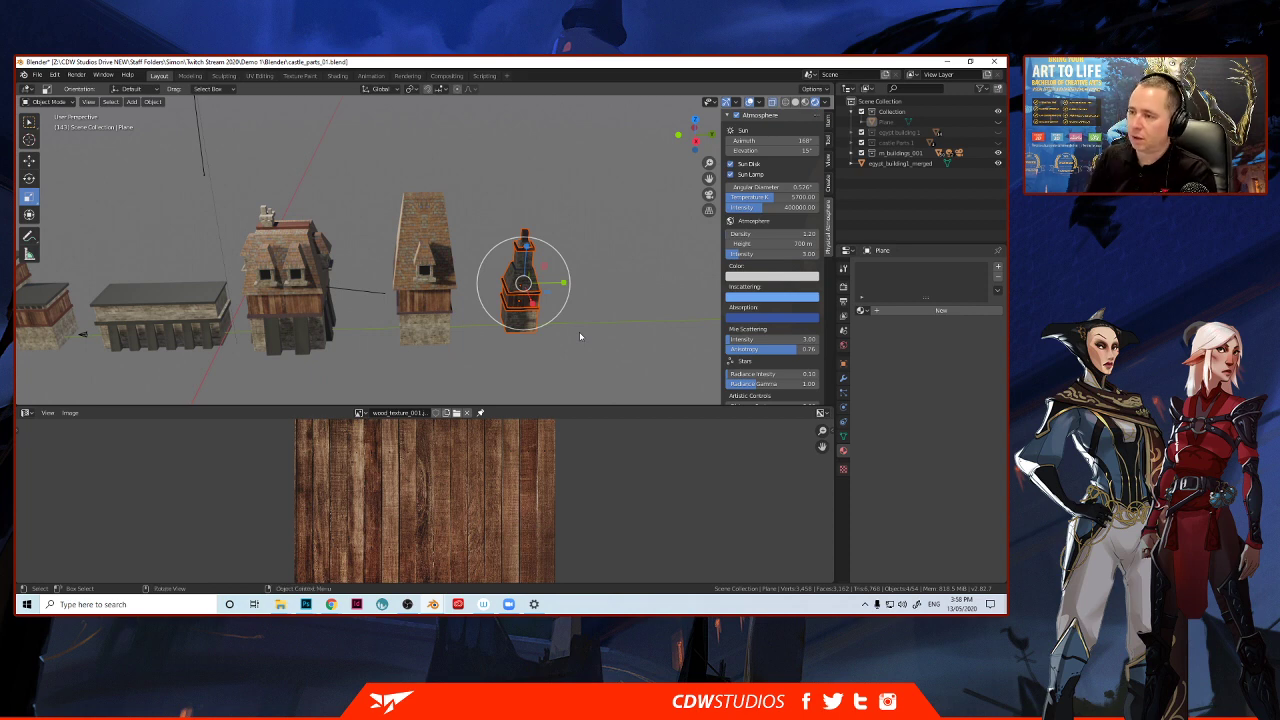
{"action": "left_click", "coordinate": [580, 286]}
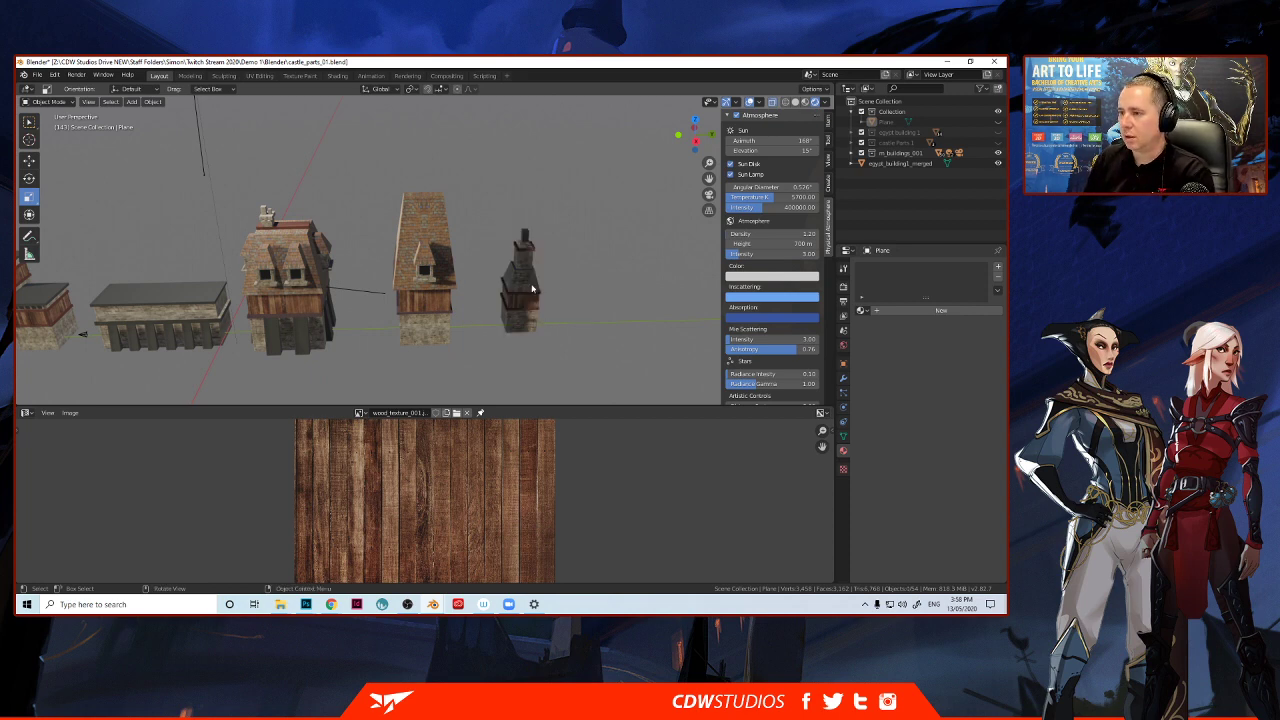
Make the narrow chimney tower's main body the active object and join all of the tower's parts to it.
{"action": "left_click", "coordinate": [532, 289]}
{"action": "left_click_drag", "start_coordinate": [566, 295], "coordinate": [628, 306]}
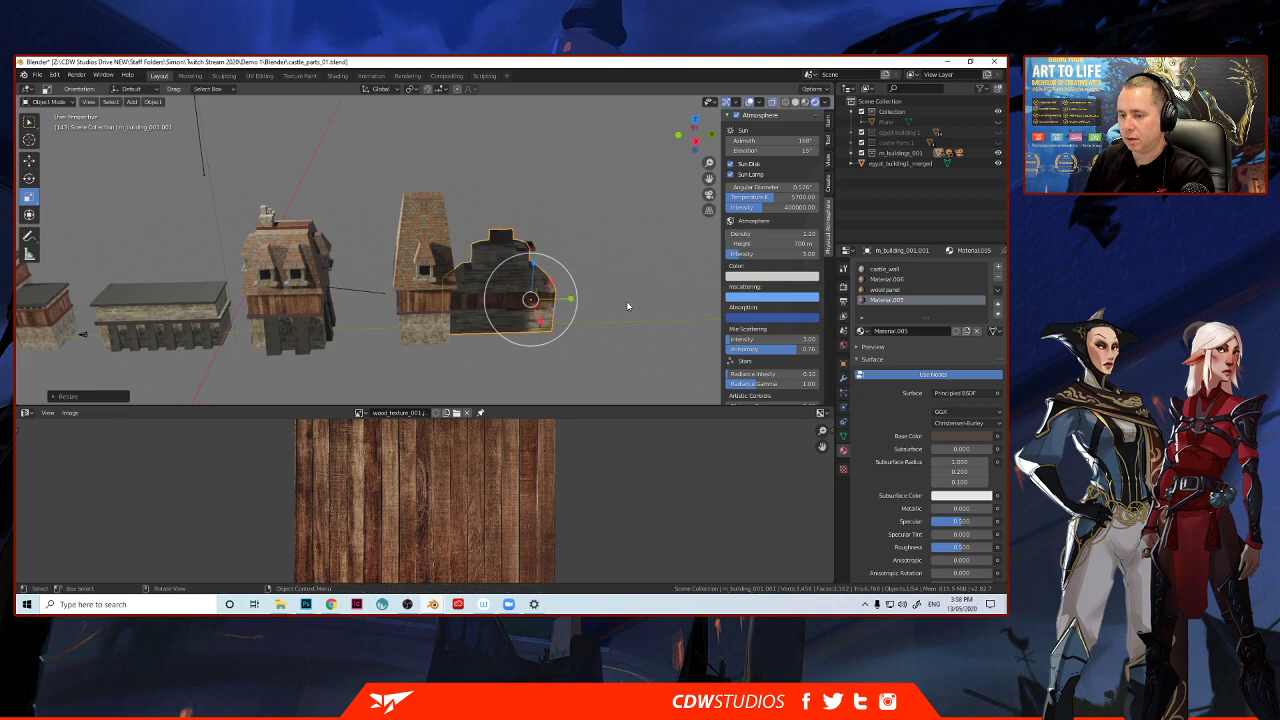
{"action": "key", "text": "ctrl+z"}
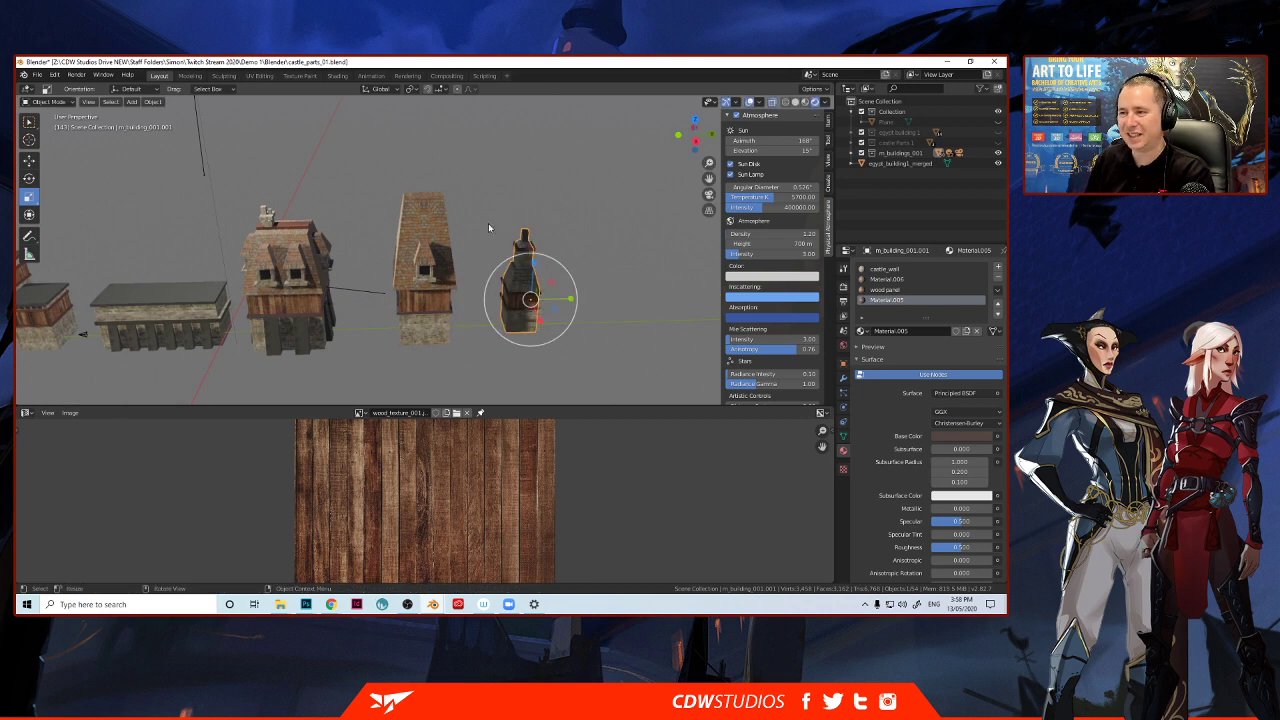
{"action": "left_click_drag", "start_coordinate": [484, 208], "coordinate": [556, 315]}
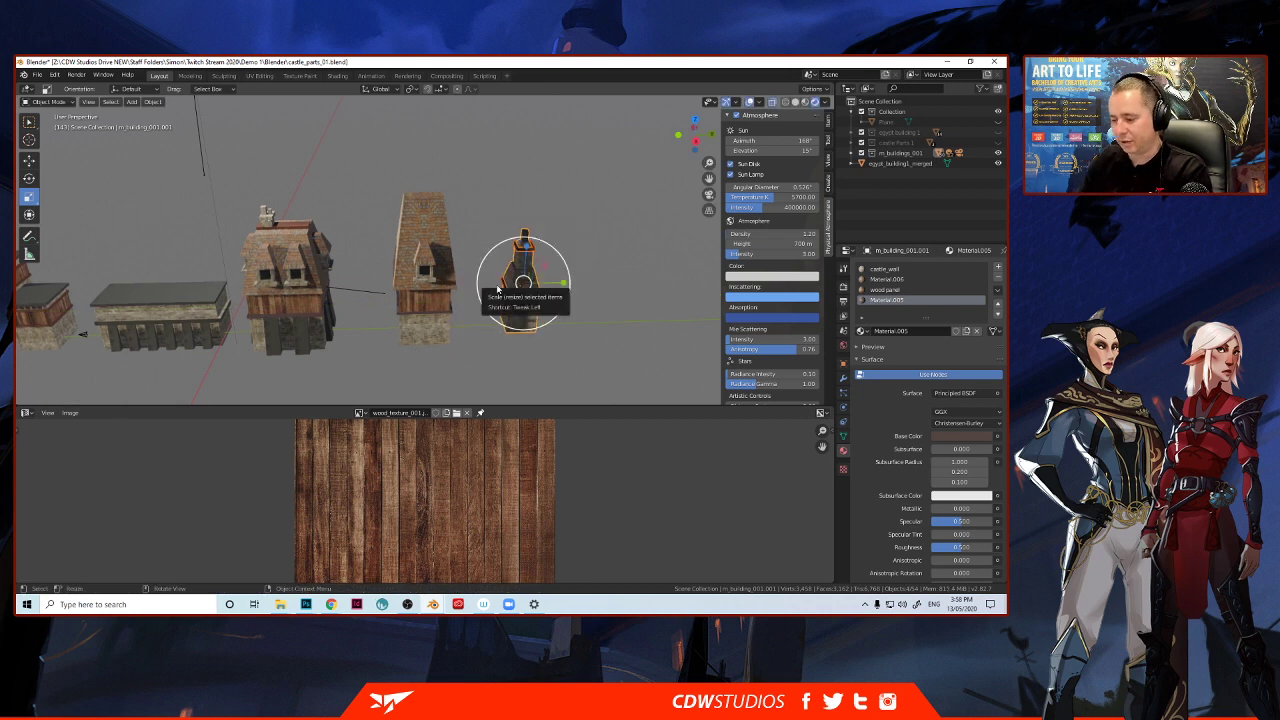
{"action": "key", "text": "ctrl+j"}
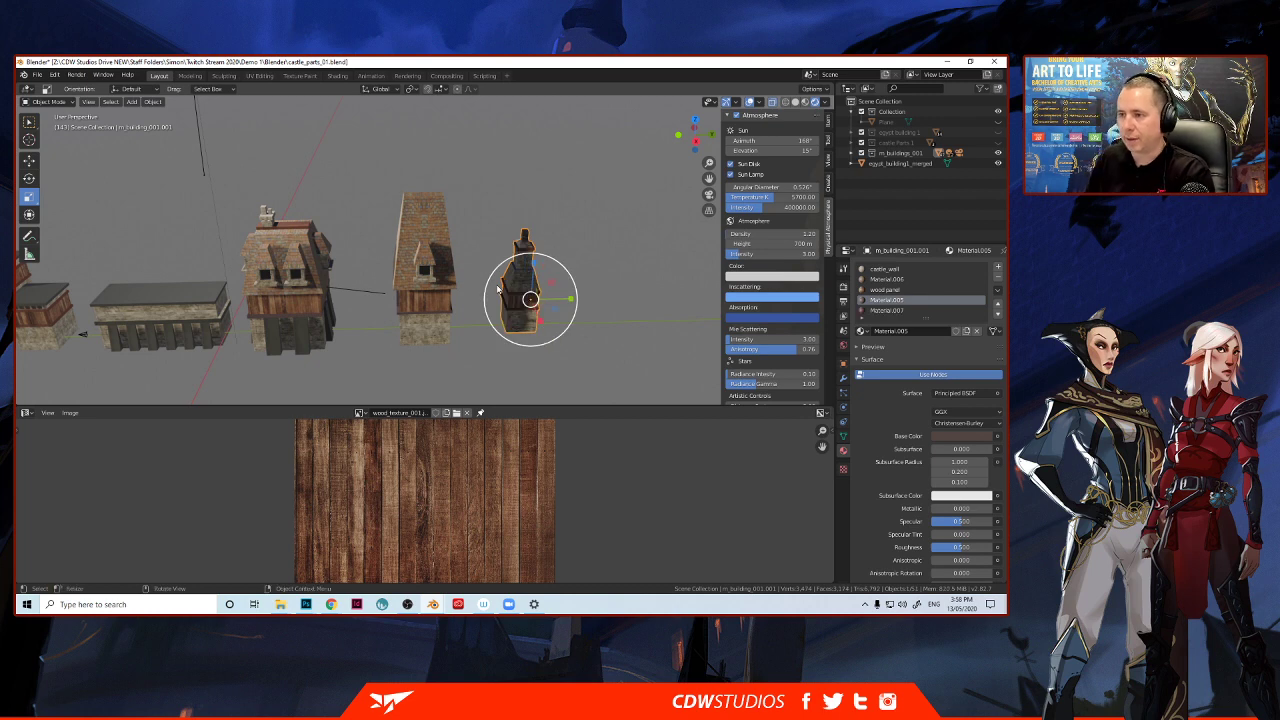
Move the sun light straight up from inside the large house to above its roof and deselect it.
{"action": "left_click_drag", "start_coordinate": [373, 184], "coordinate": [470, 352]}
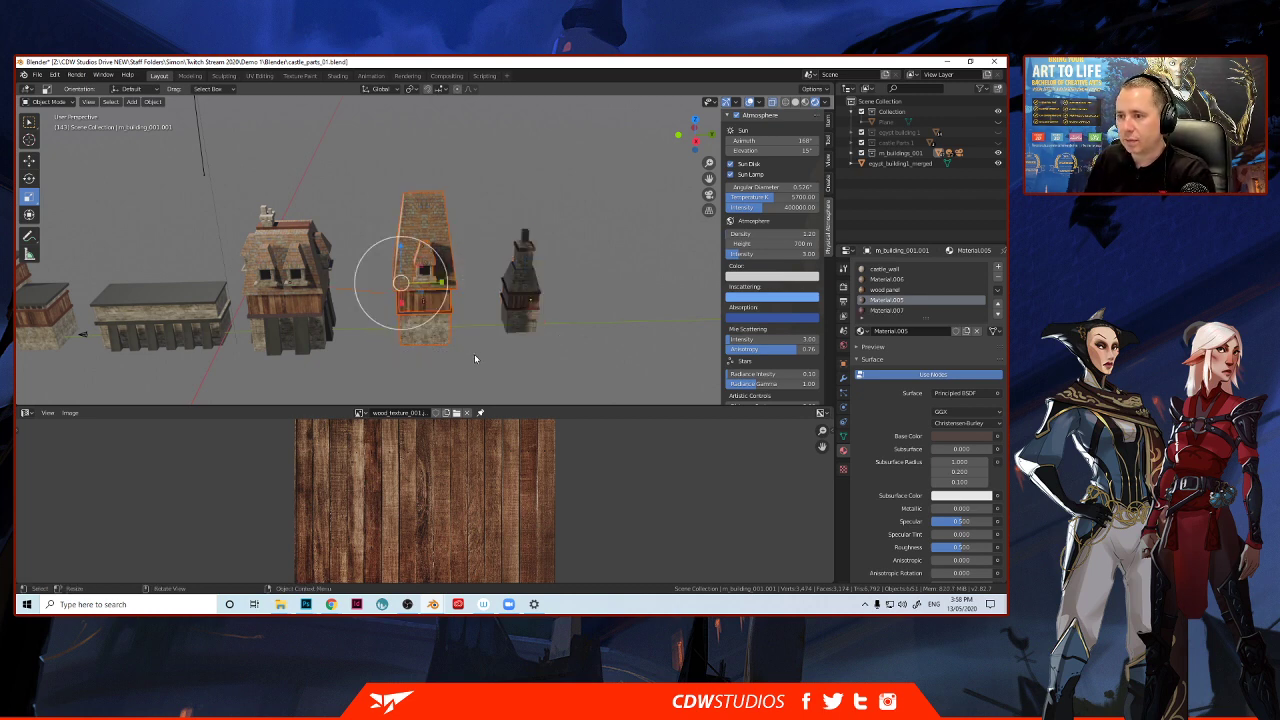
{"action": "left_click", "coordinate": [338, 286]}
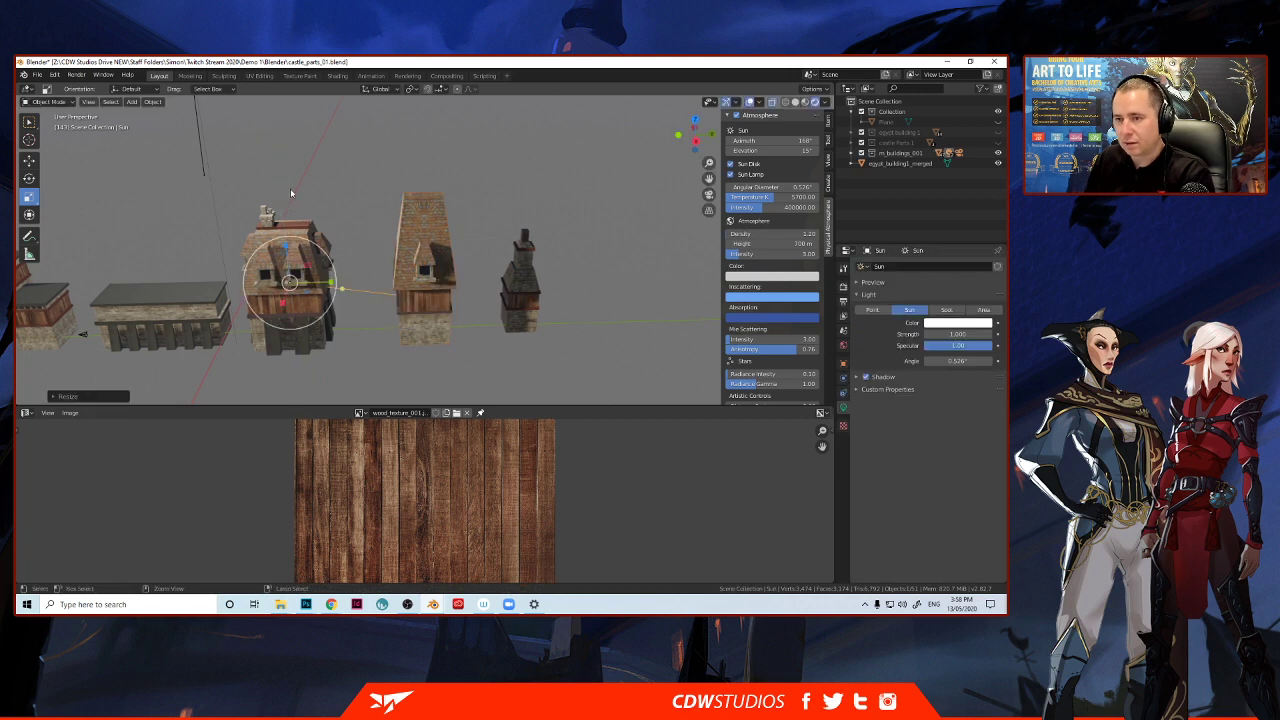
{"action": "left_click", "coordinate": [29, 161]}
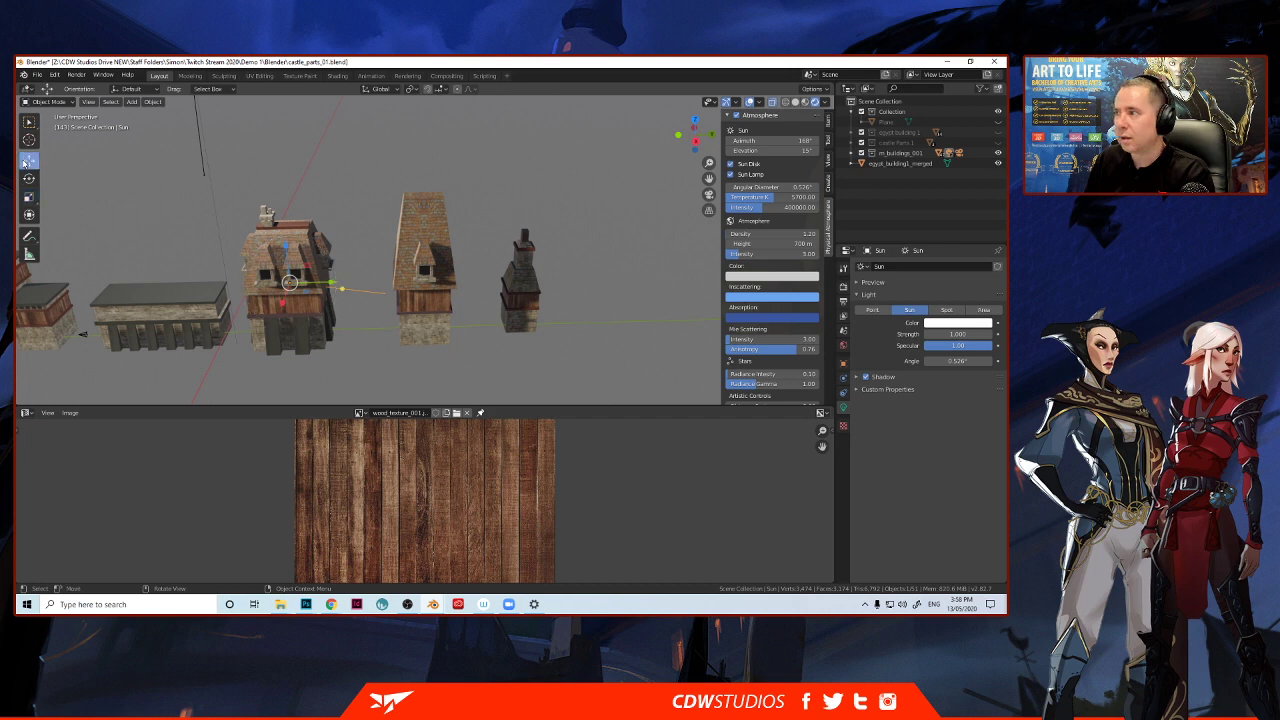
{"action": "left_click_drag", "start_coordinate": [282, 240], "coordinate": [271, 97]}
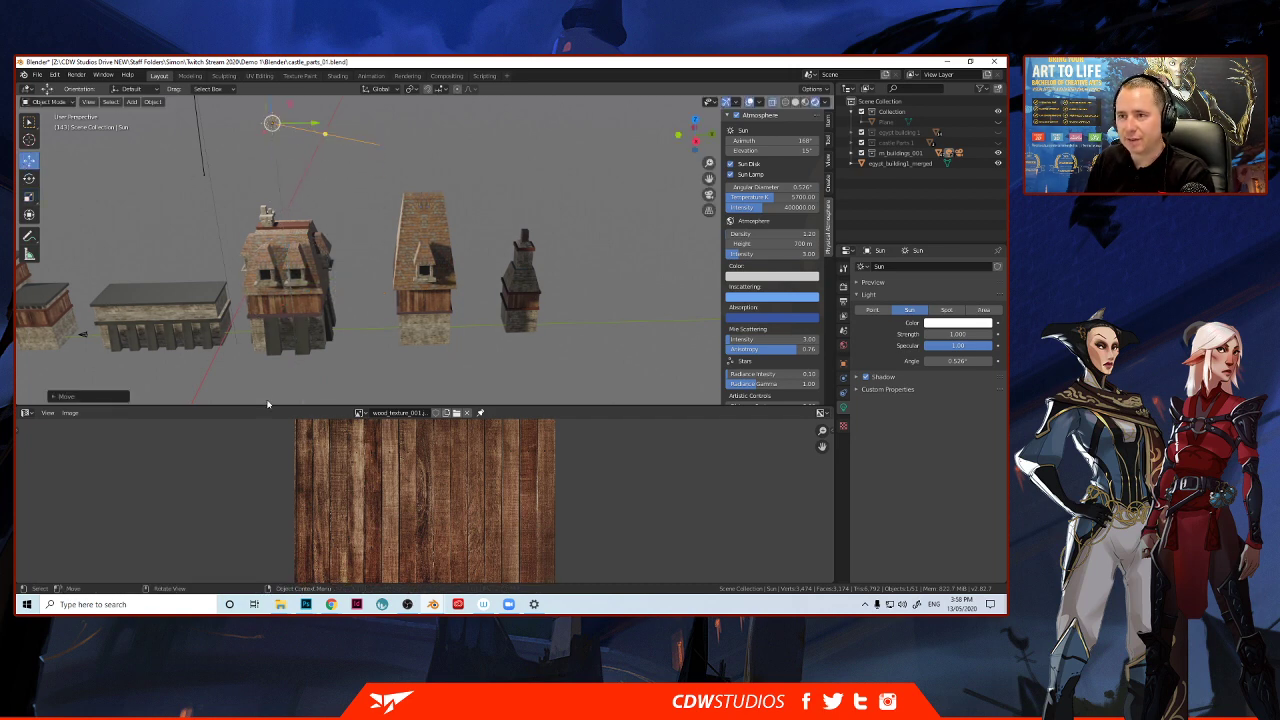
{"action": "left_click", "coordinate": [391, 211]}
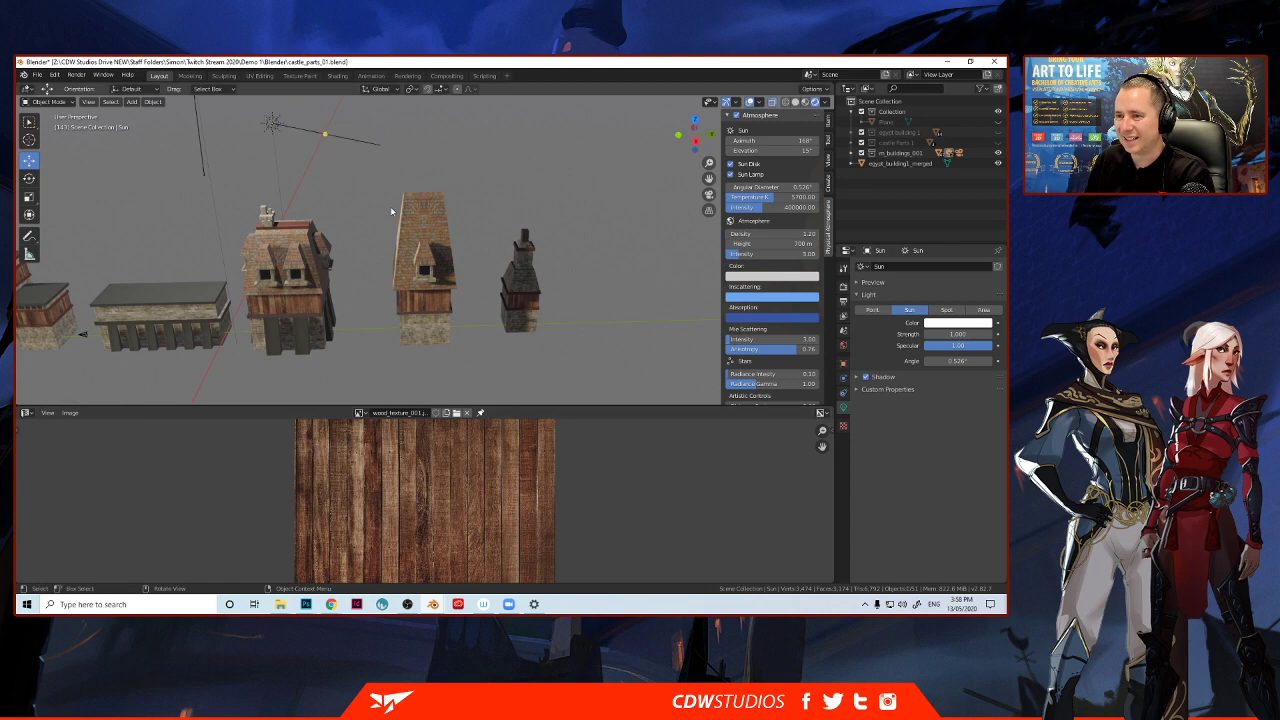
Make the dormer the active object on the tall tiled-roof tower and join all of that tower's parts into one object.
{"action": "left_click", "coordinate": [426, 246]}
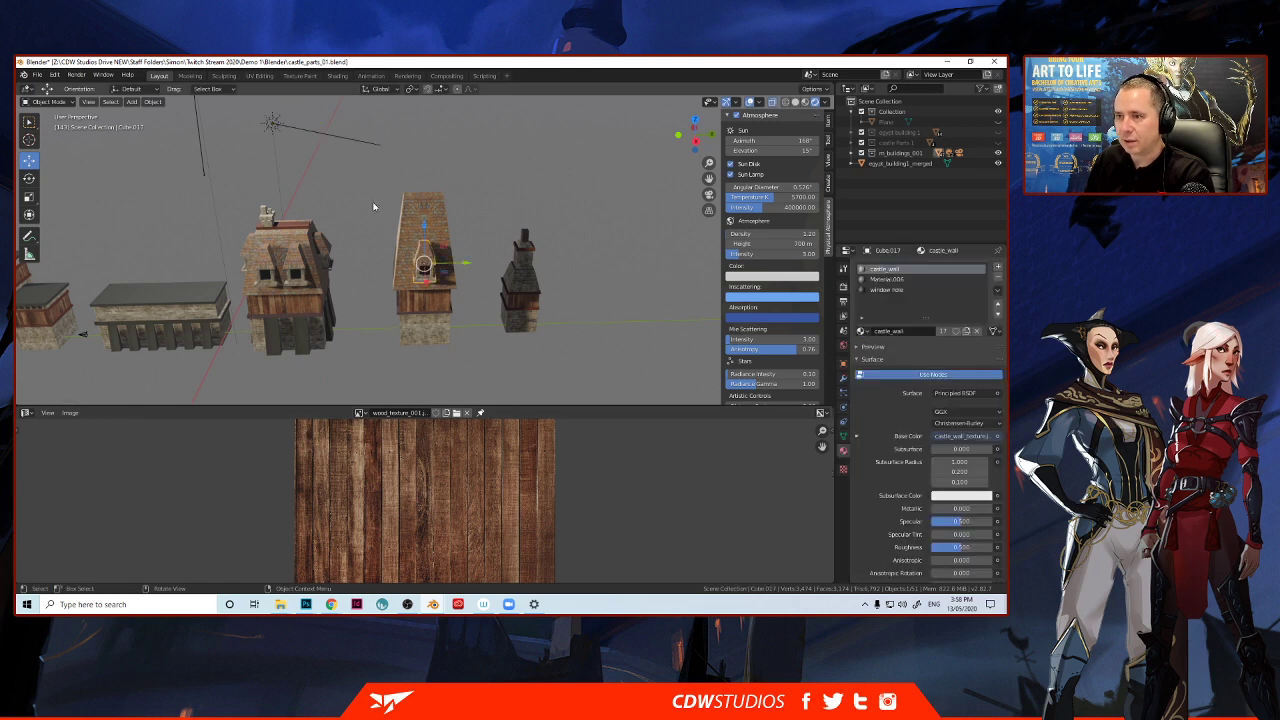
{"action": "left_click_drag", "start_coordinate": [372, 187], "coordinate": [478, 358]}
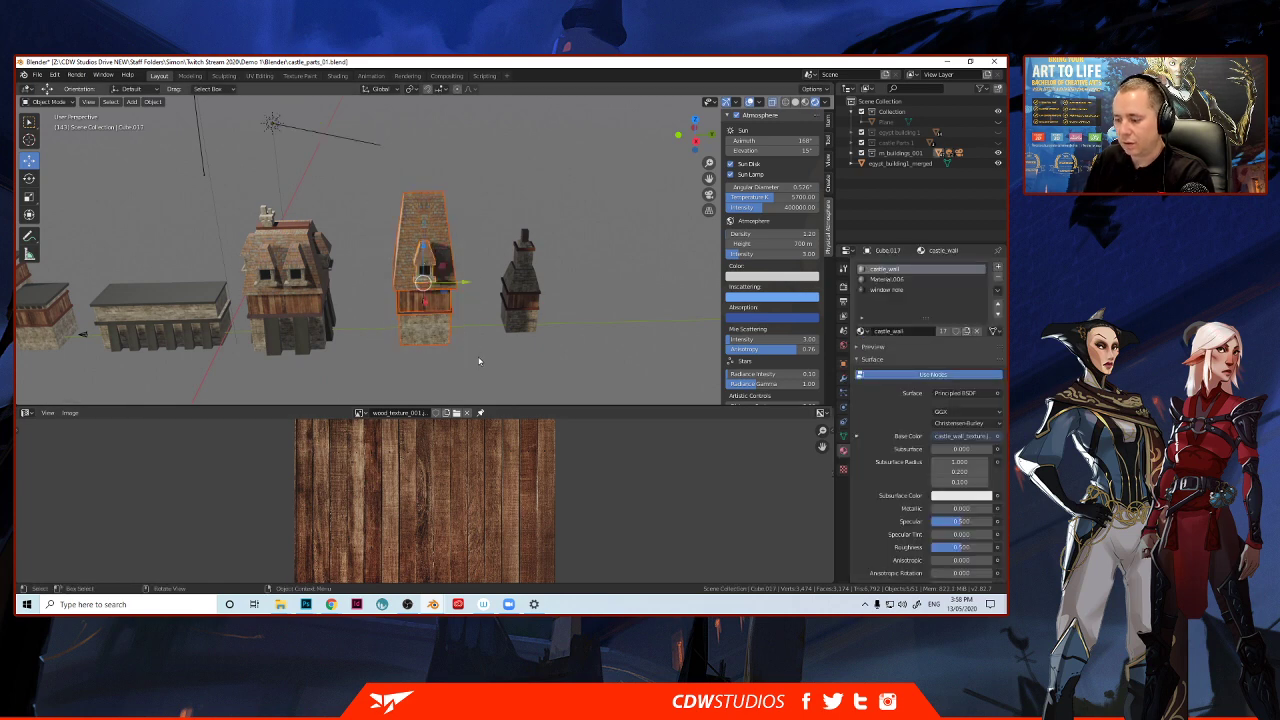
{"action": "key", "text": "ctrl+j"}
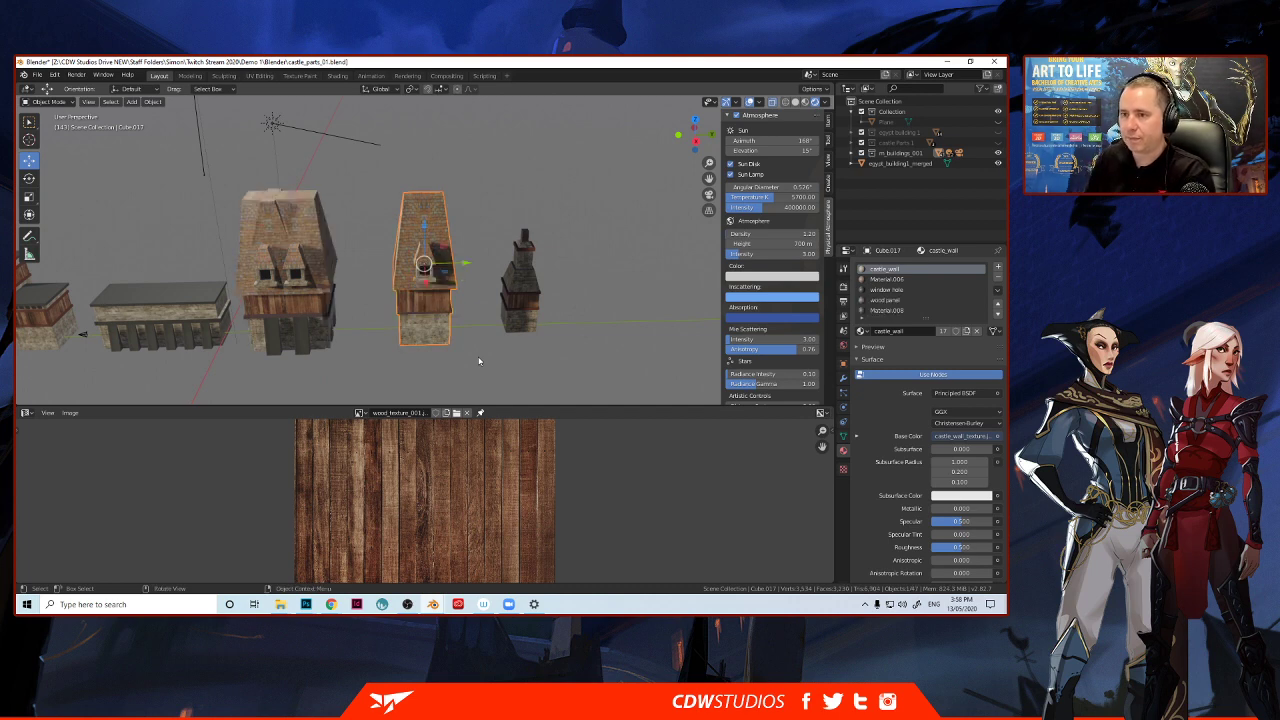
{"action": "left_click", "coordinate": [359, 252]}
{"action": "left_click", "coordinate": [424, 260]}
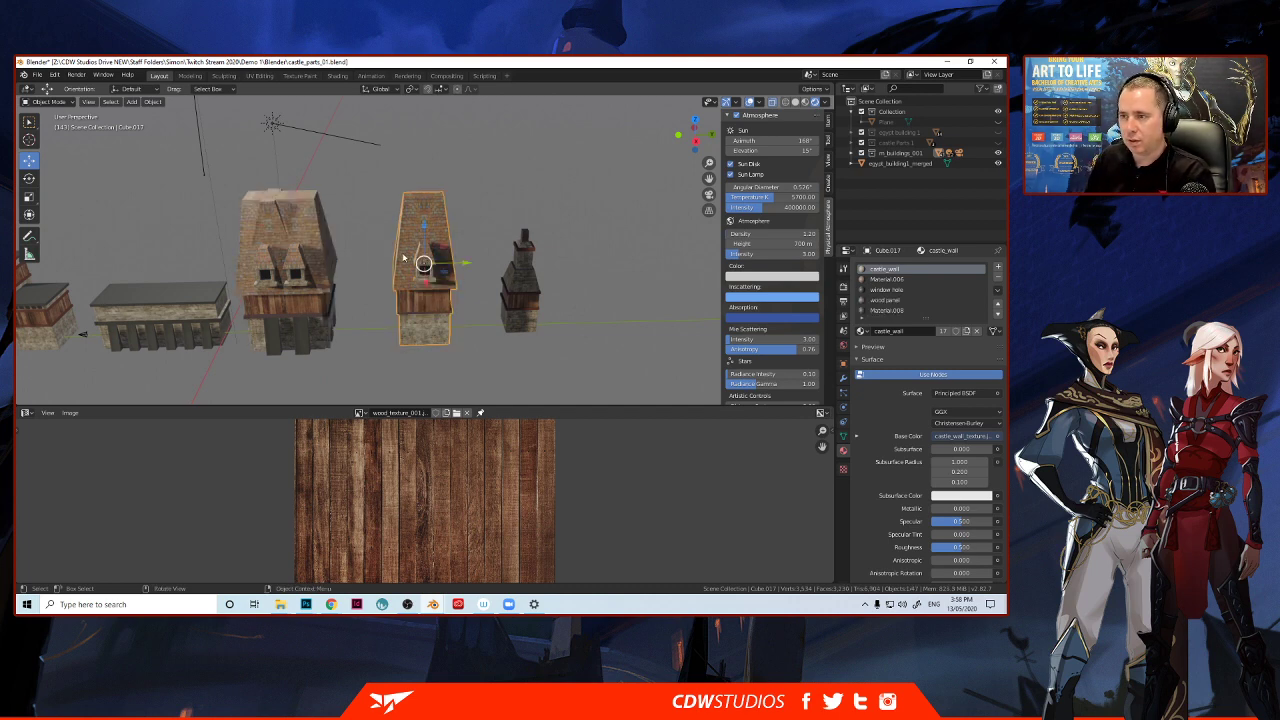
{"action": "left_click", "coordinate": [355, 254]}
Try to join all parts of the large two-dormer house from the right orthographic view.
{"action": "middle_click_drag", "start_coordinate": [341, 272], "coordinate": [398, 252], "text": "shift"}
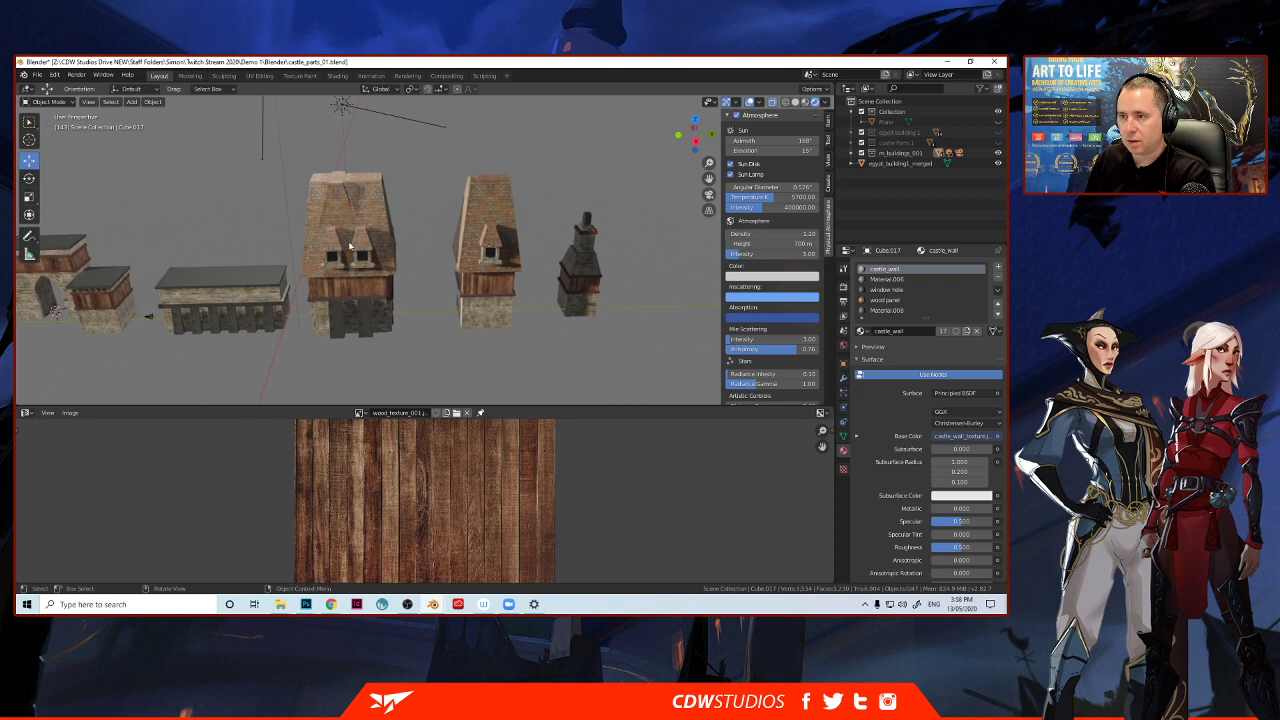
{"action": "middle_click_drag", "start_coordinate": [302, 175], "coordinate": [340, 232]}
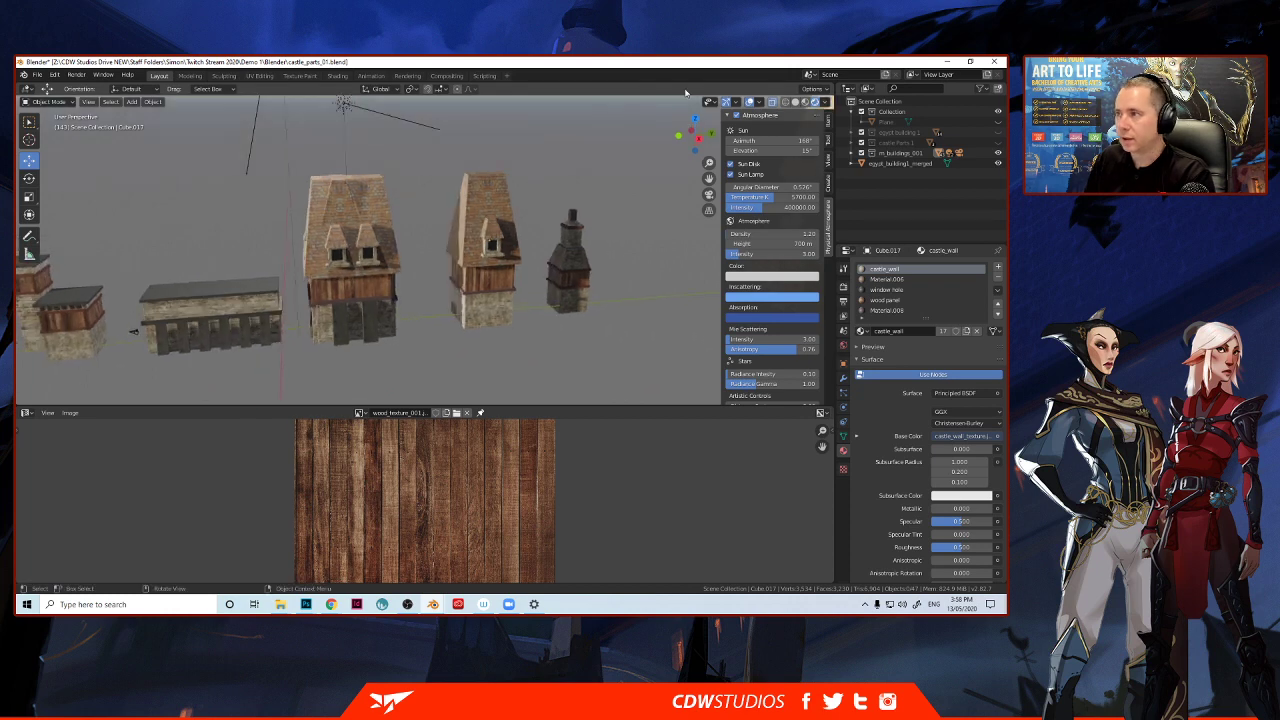
{"action": "left_click", "coordinate": [698, 138]}
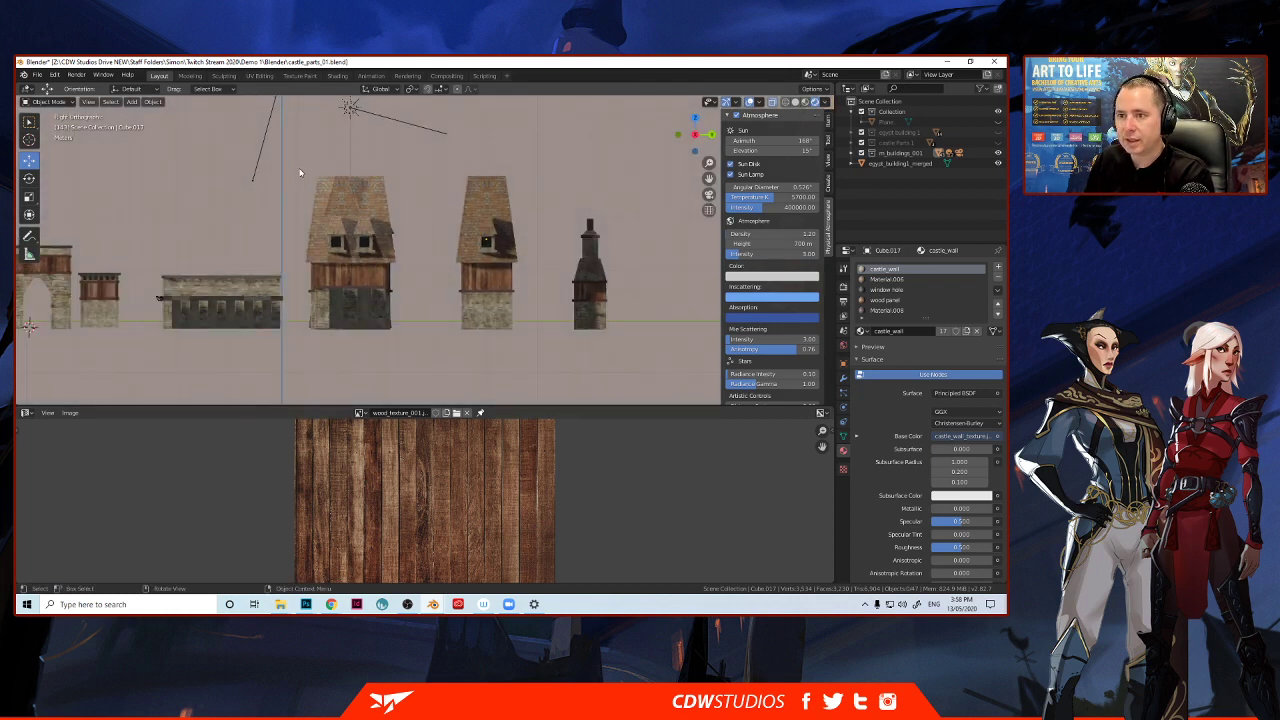
{"action": "left_click_drag", "start_coordinate": [300, 170], "coordinate": [416, 343]}
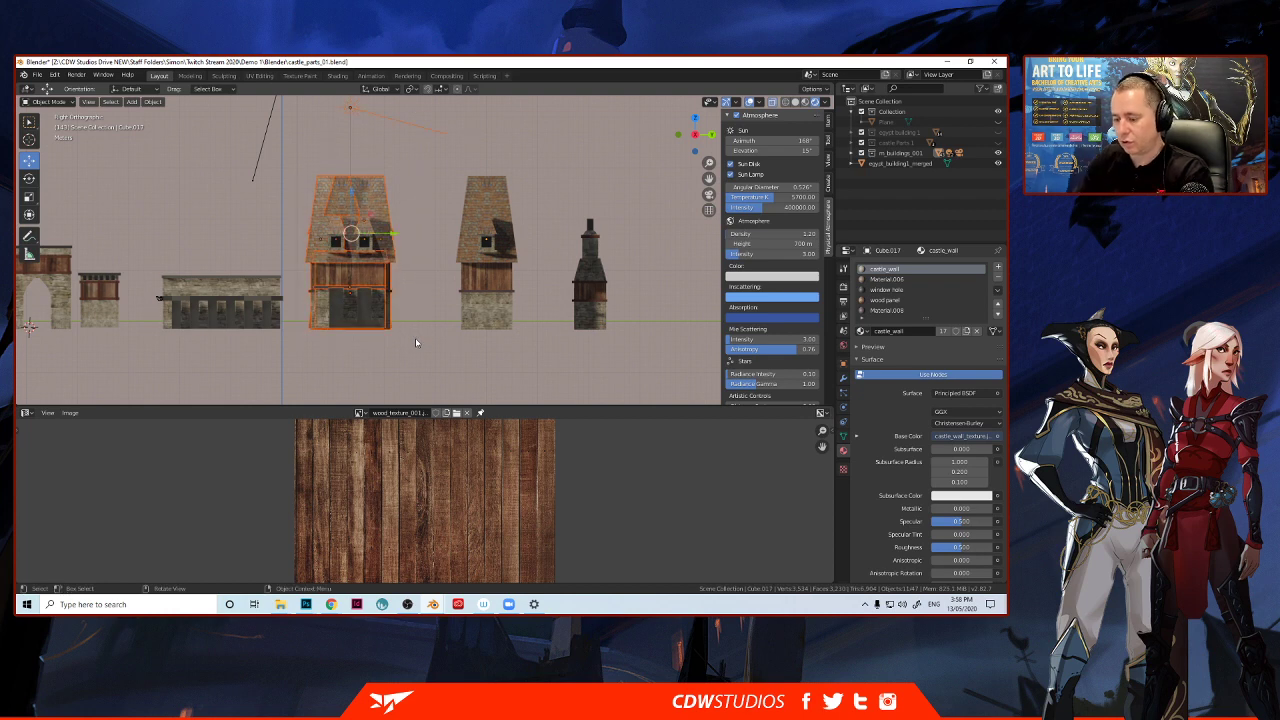
{"action": "key", "text": "ctrl+j"}
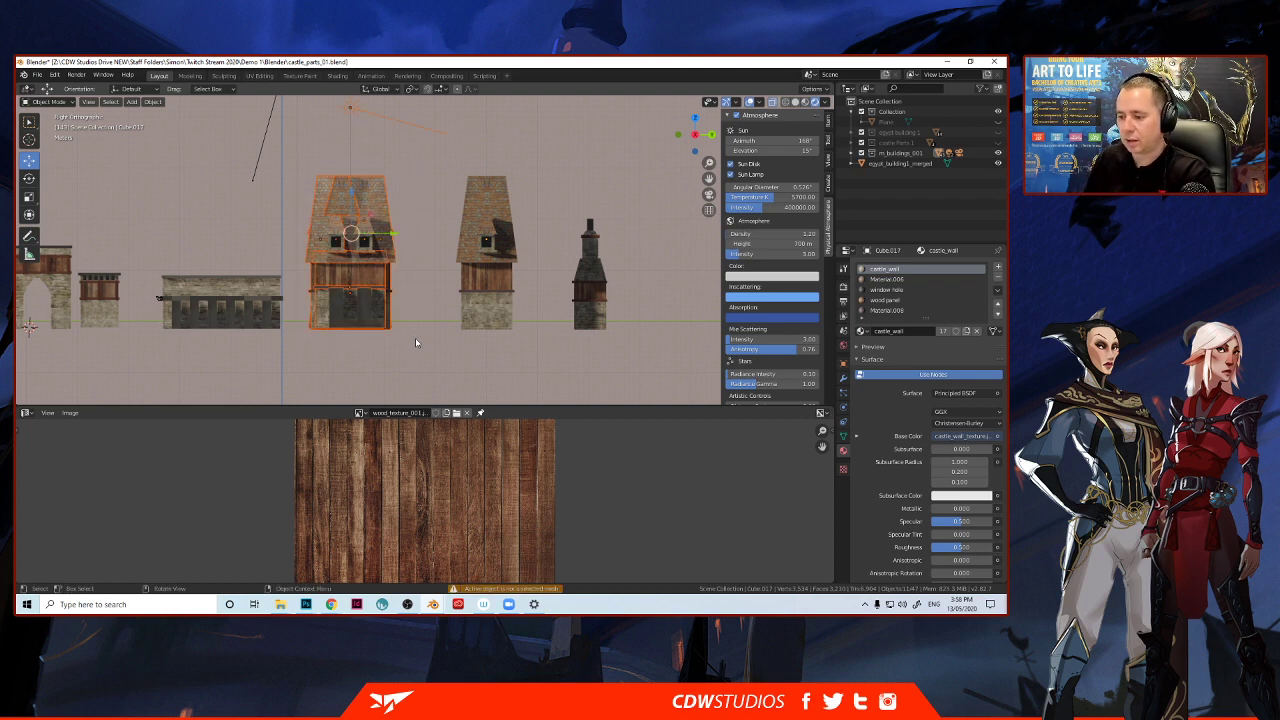
{"action": "left_click", "coordinate": [398, 289]}
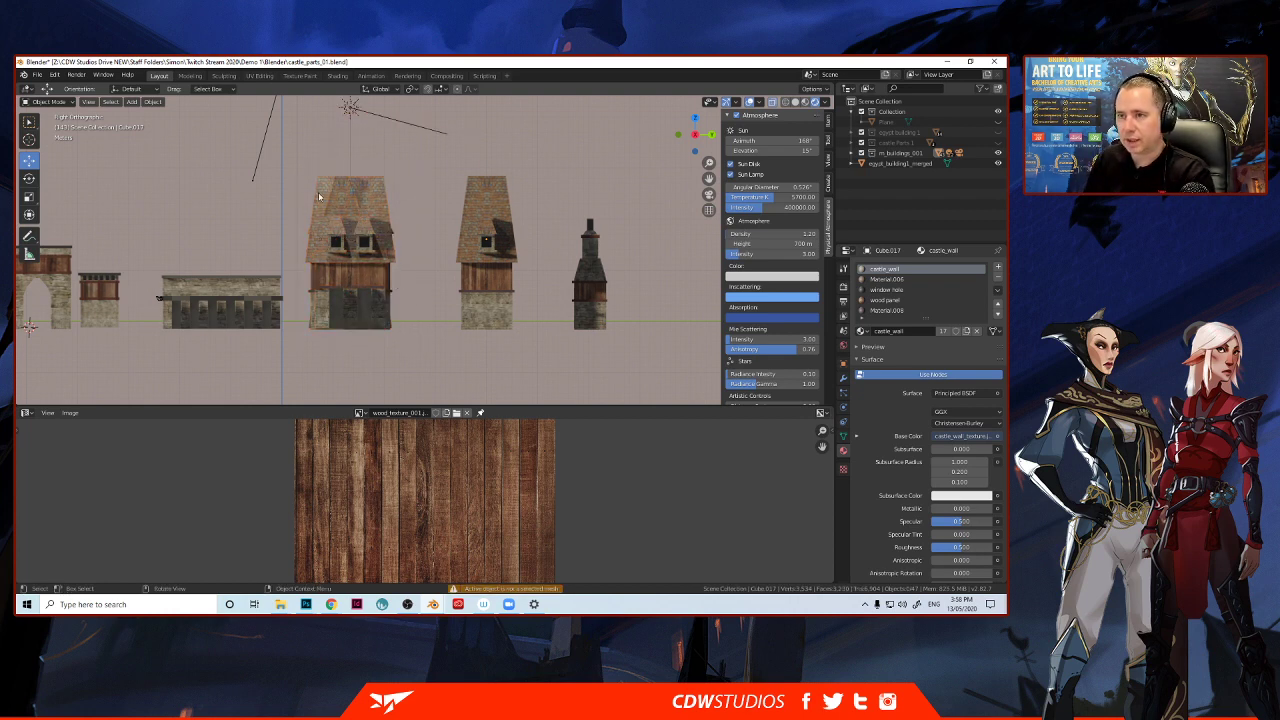
Raise the sun light and the area light along Z, well above the large two-dormer house.
{"action": "left_click_drag", "start_coordinate": [312, 206], "coordinate": [420, 347]}
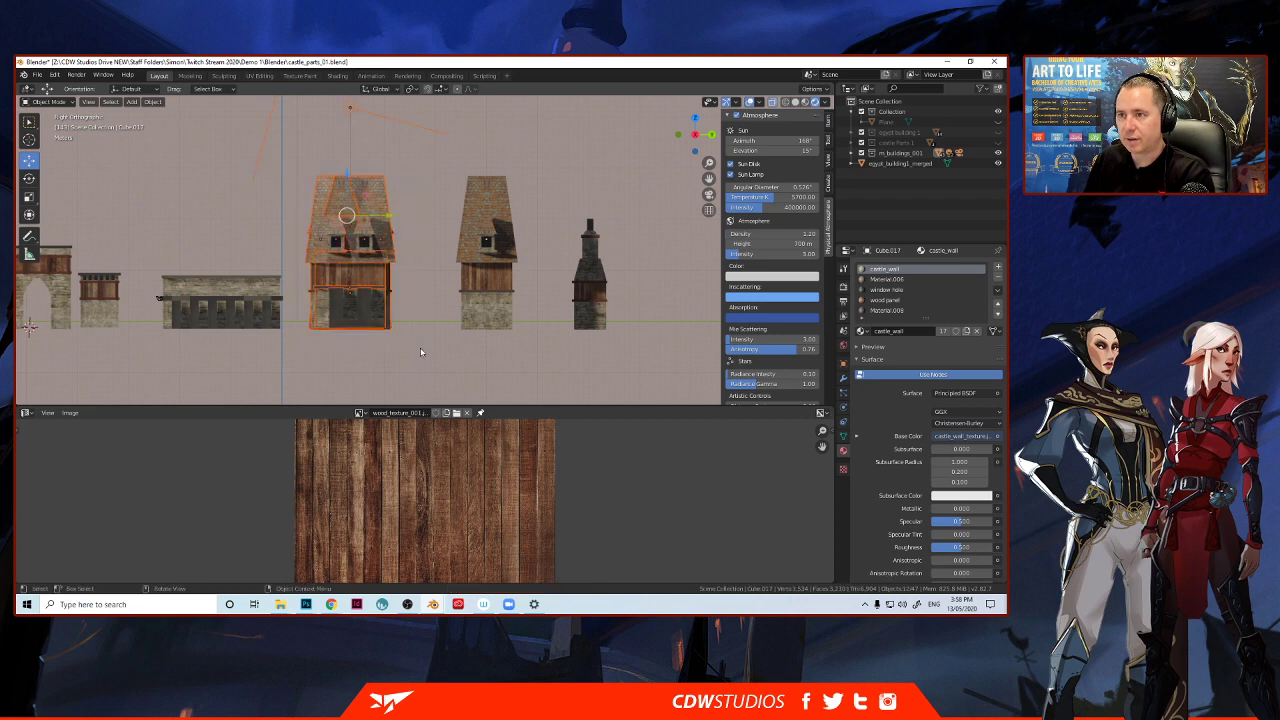
{"action": "left_click", "coordinate": [349, 160]}
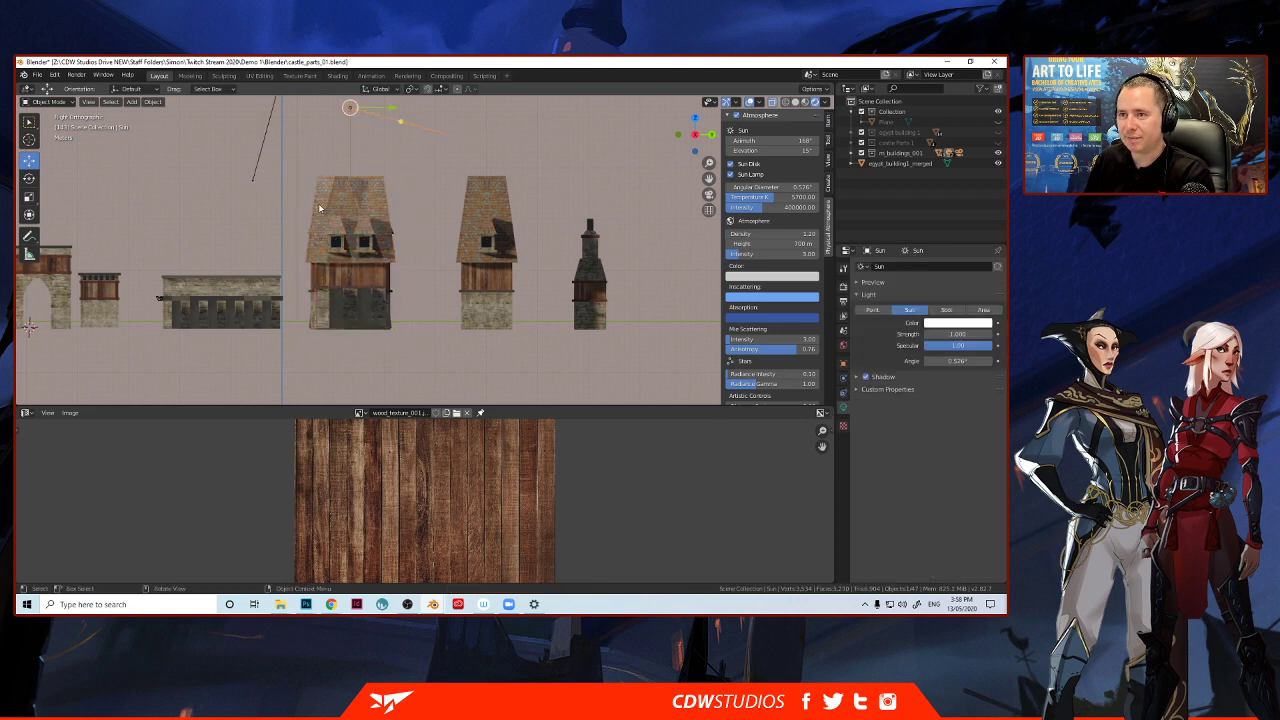
{"action": "scroll", "coordinate": [310, 186], "scroll_direction": "down", "scroll_amount": 2}
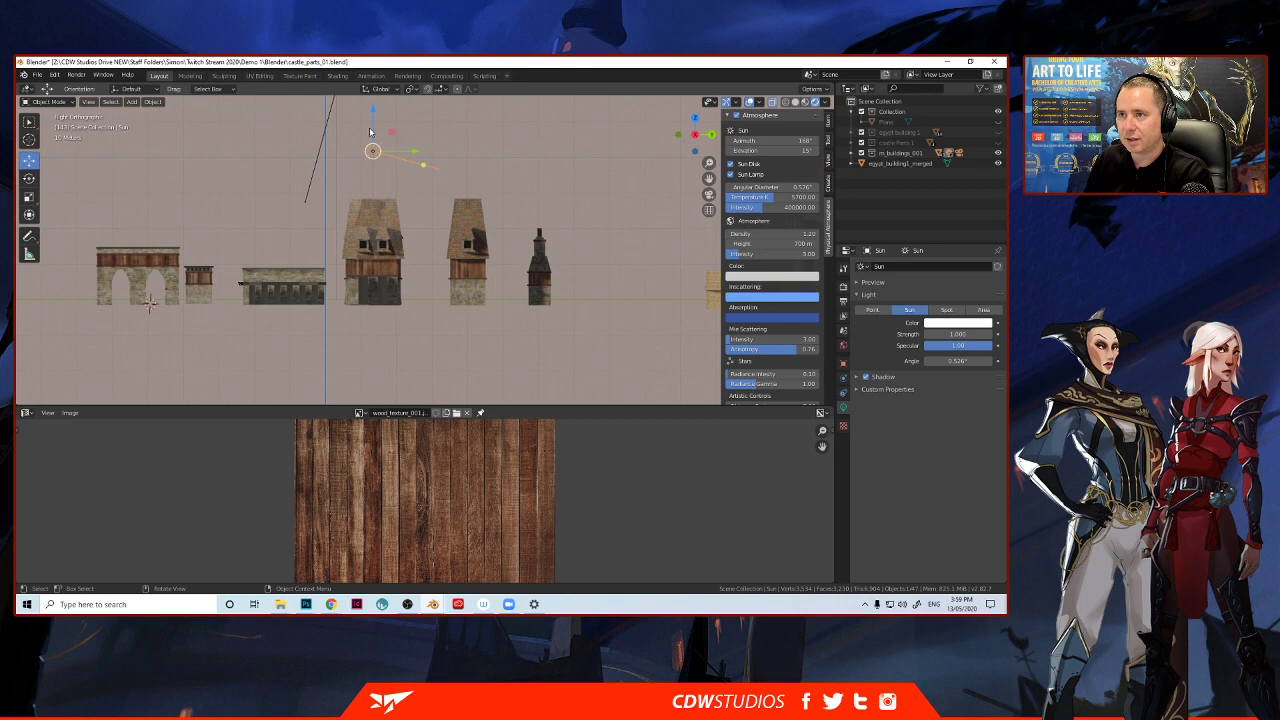
{"action": "left_click_drag", "start_coordinate": [370, 132], "coordinate": [370, 107]}
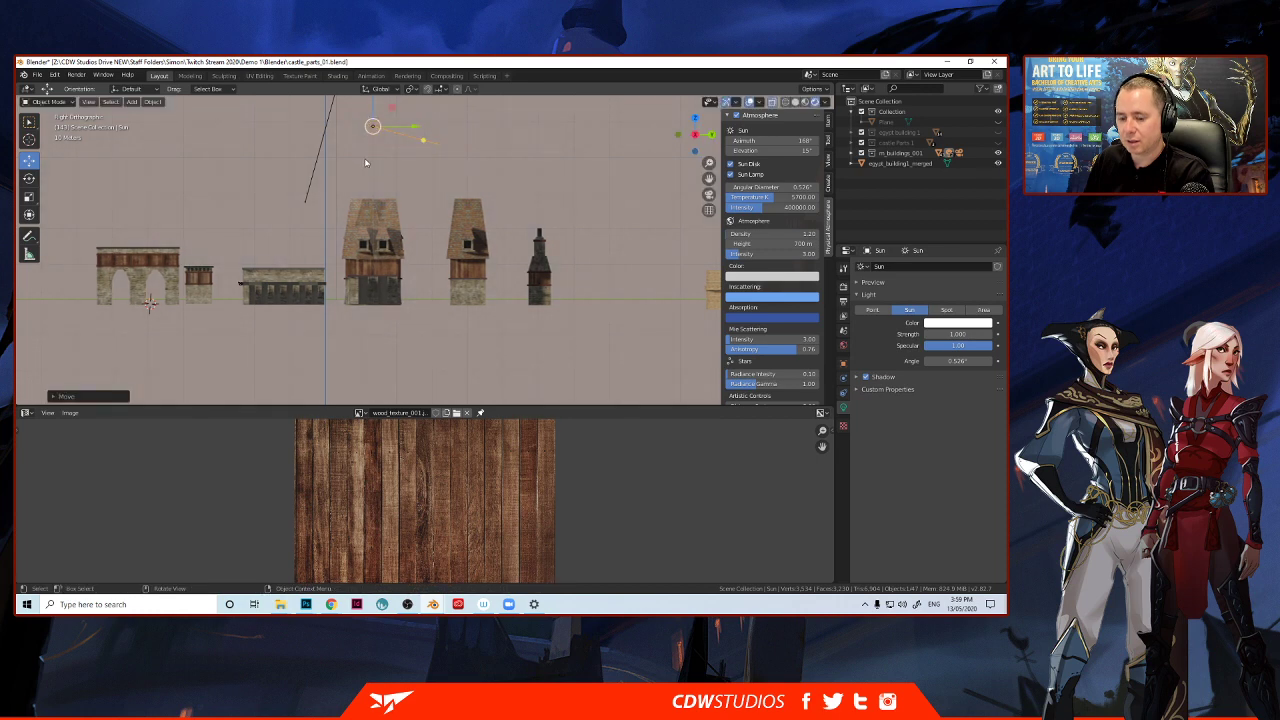
{"action": "middle_click_drag", "start_coordinate": [365, 162], "coordinate": [364, 260], "text": "shift"}
{"action": "left_click_drag", "start_coordinate": [376, 208], "coordinate": [338, 112]}
{"action": "left_click", "coordinate": [340, 195]}
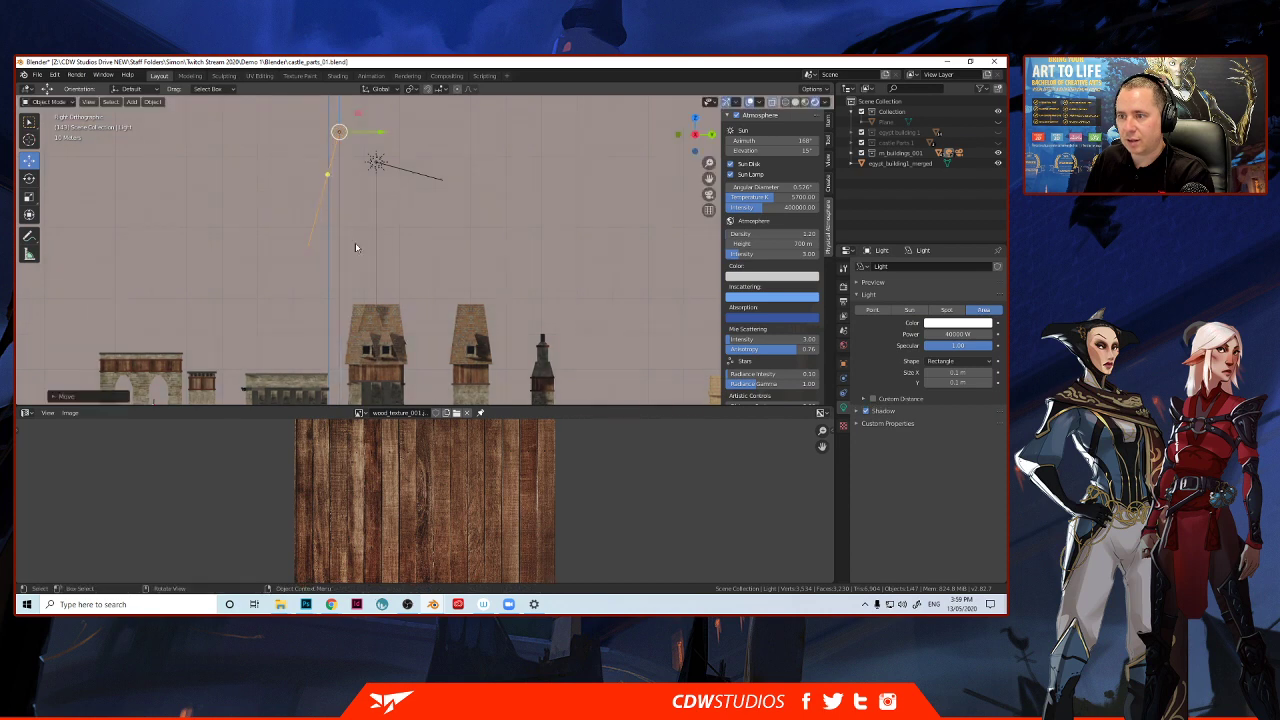
{"action": "left_click", "coordinate": [361, 291]}
{"action": "middle_click_drag", "start_coordinate": [362, 293], "coordinate": [336, 214], "text": "shift"}
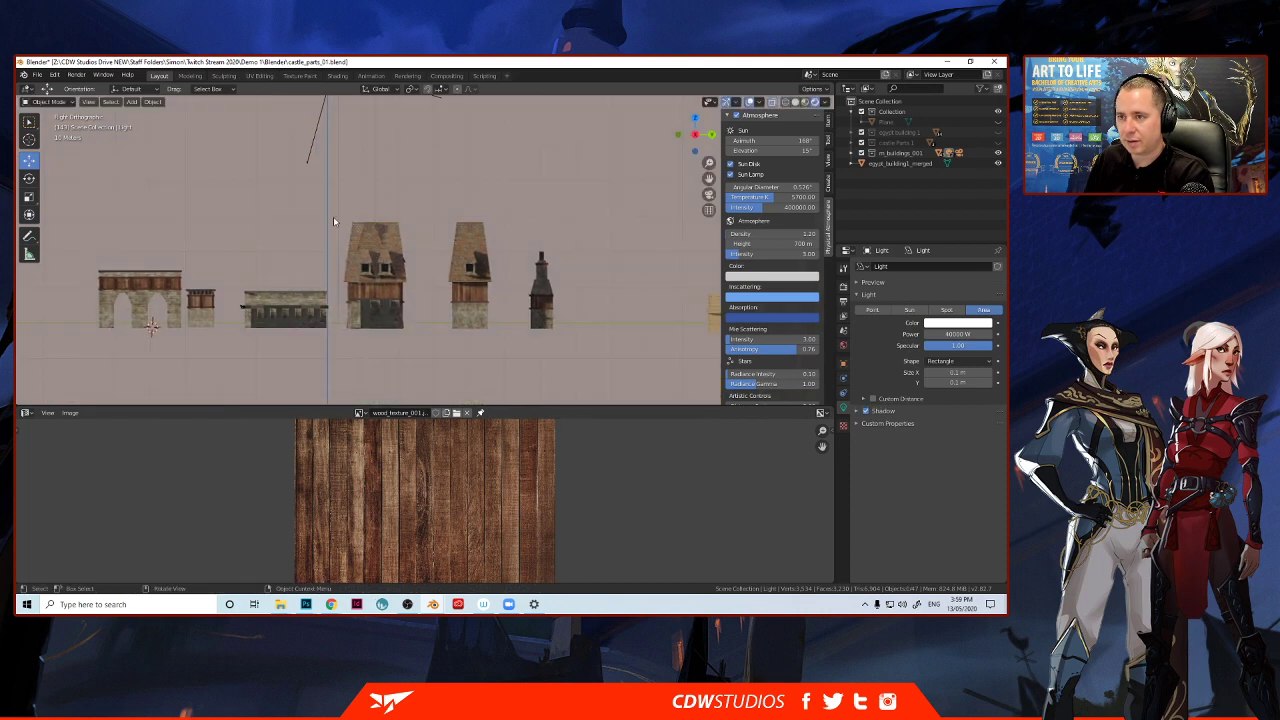
{"action": "left_click_drag", "start_coordinate": [334, 218], "coordinate": [390, 316]}
{"action": "left_click", "coordinate": [340, 220]}
{"action": "left_click_drag", "start_coordinate": [345, 223], "coordinate": [411, 350]}
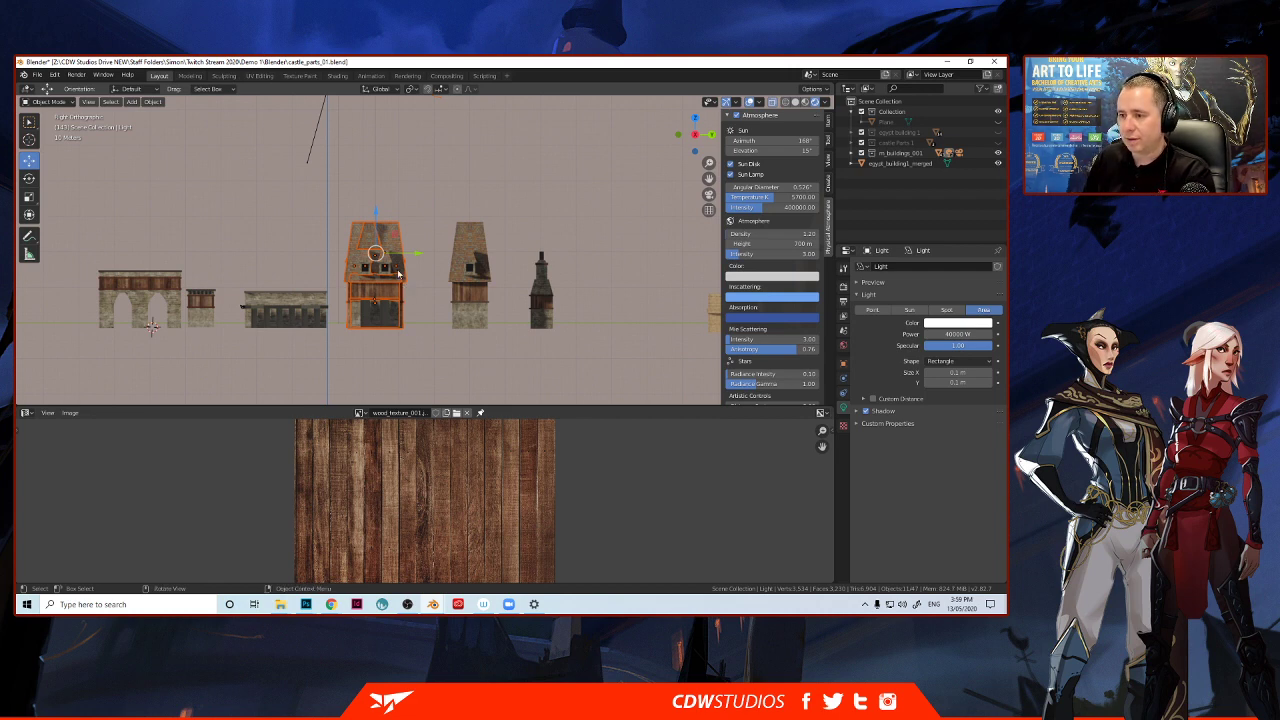
{"action": "middle_click_drag", "start_coordinate": [397, 269], "coordinate": [377, 300], "text": "ctrl"}
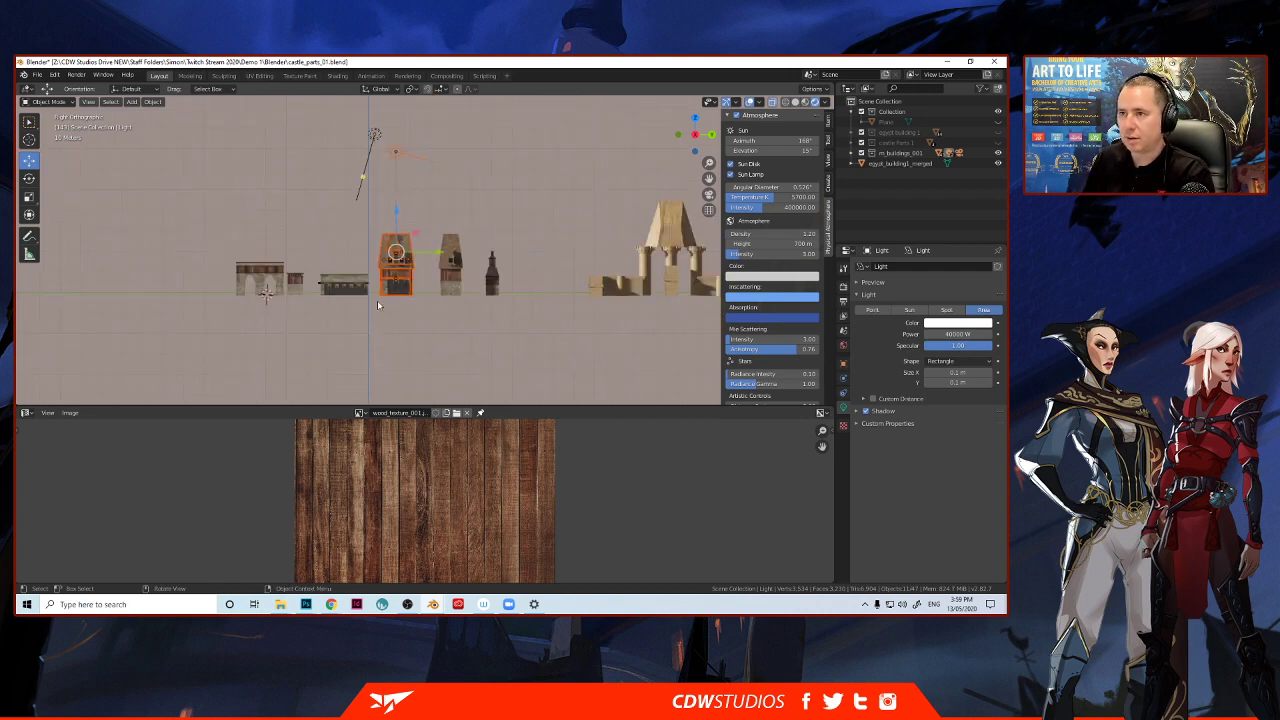
{"action": "left_click", "coordinate": [397, 153]}
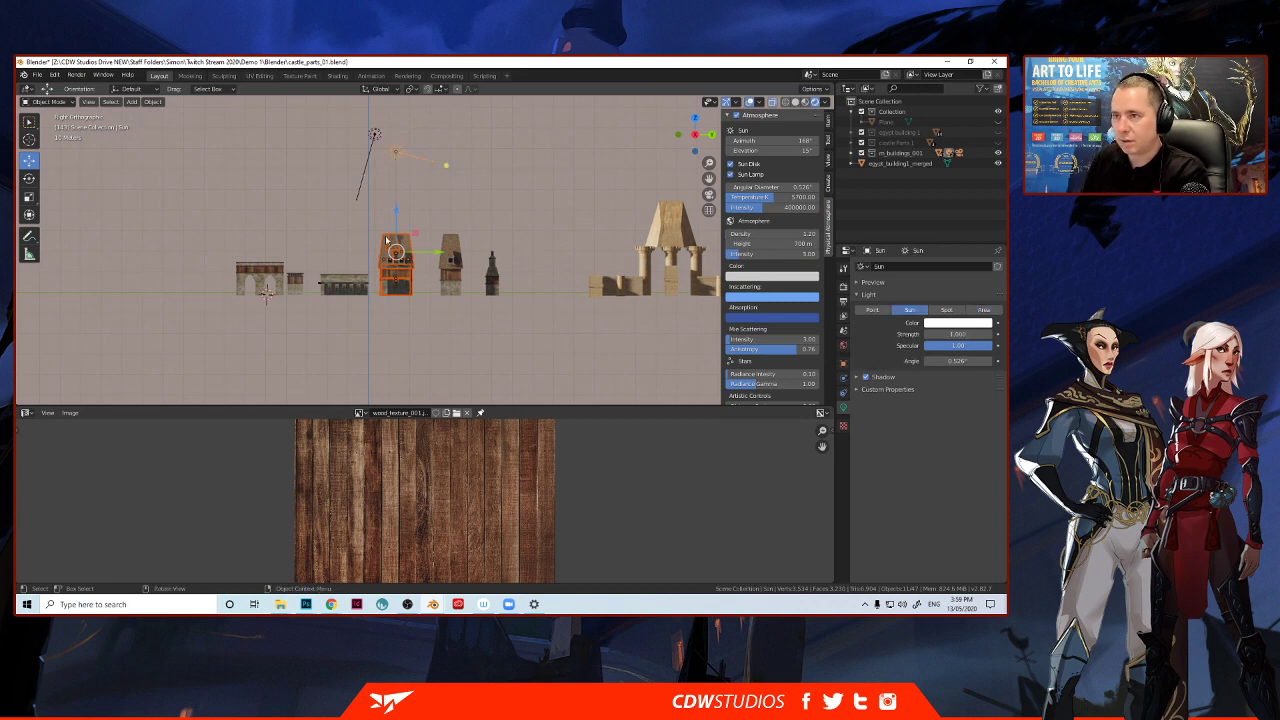
{"action": "left_click", "coordinate": [397, 153], "text": "shift"}
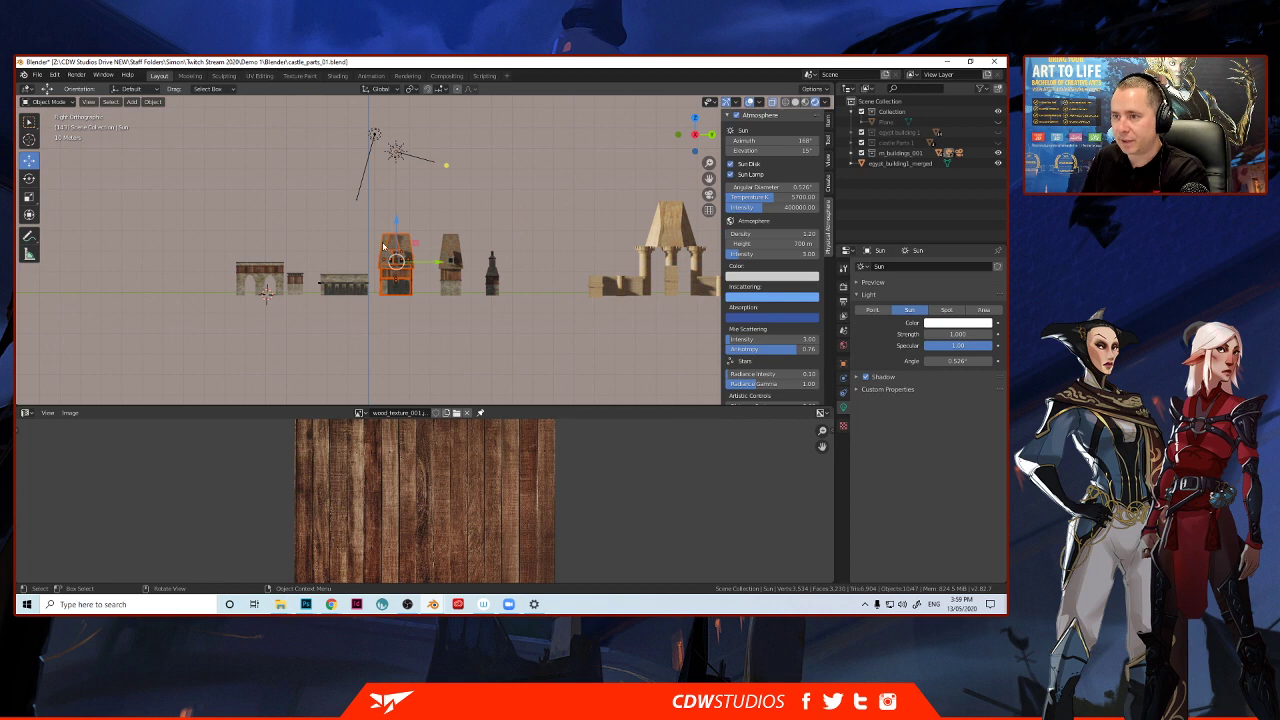
{"action": "key", "text": "KP_Decimal"}
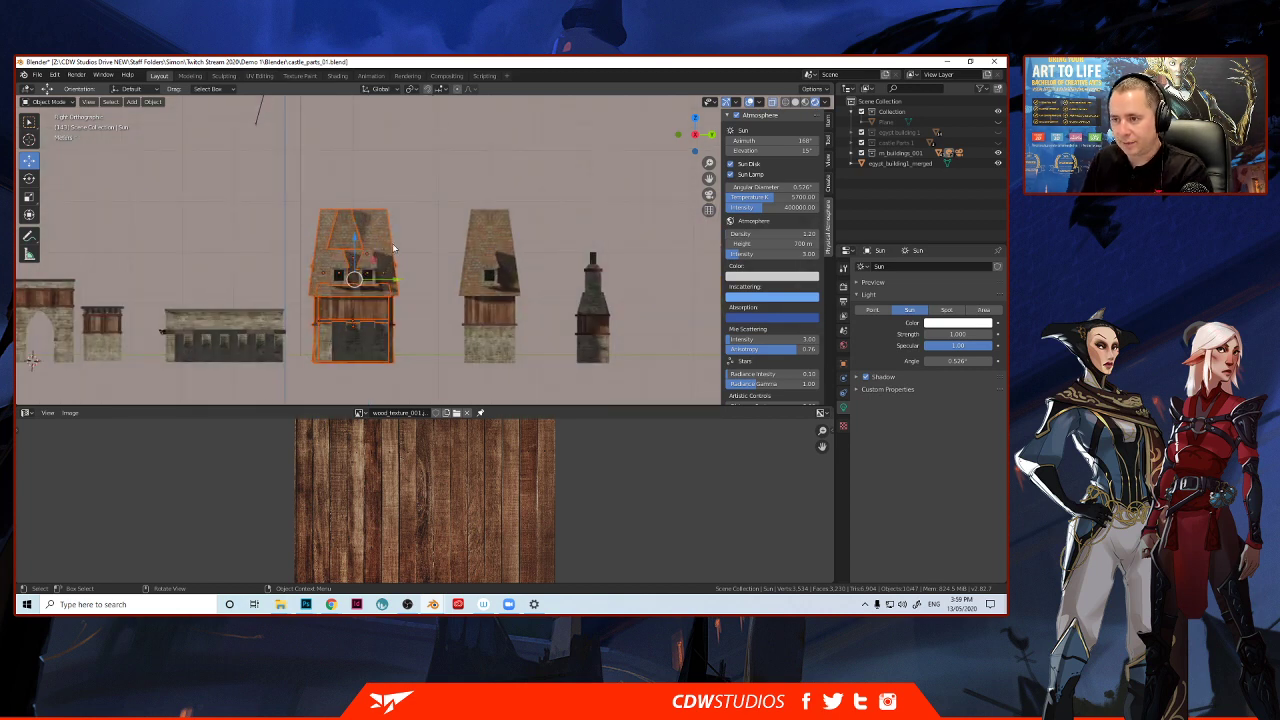
{"action": "scroll", "coordinate": [399, 245], "scroll_direction": "up", "scroll_amount": 1}
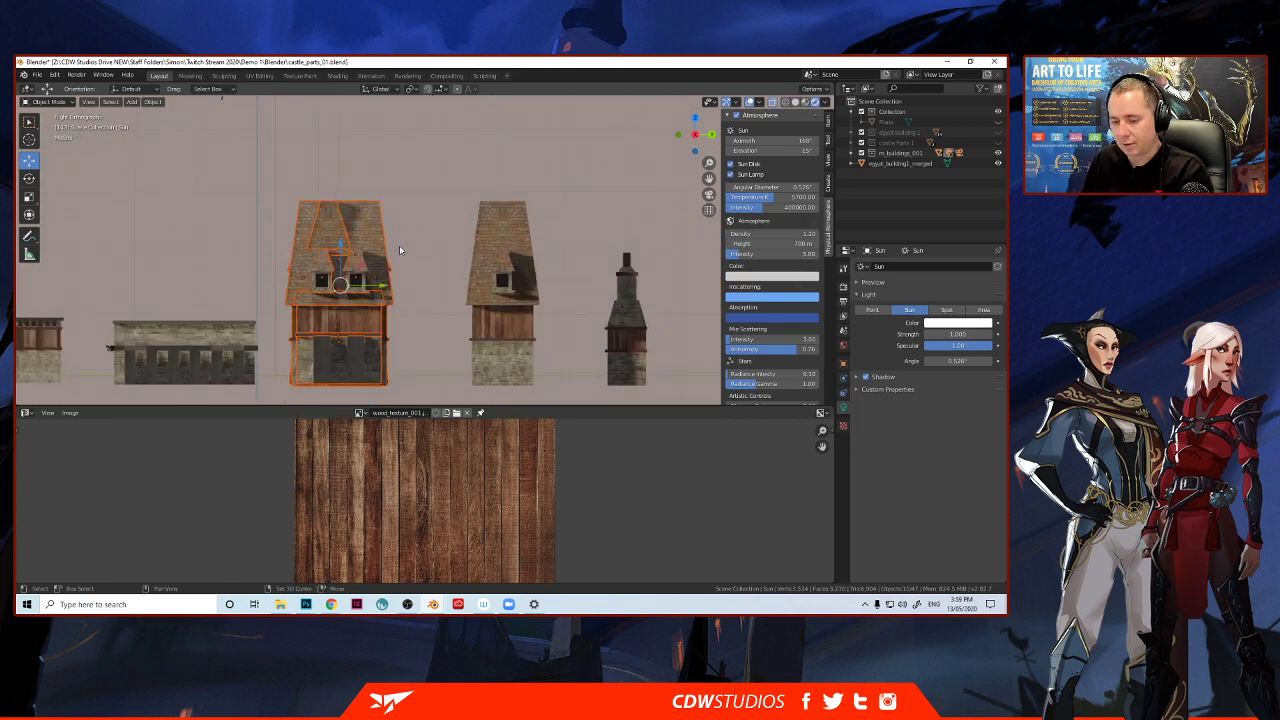
{"action": "middle_click_drag", "start_coordinate": [399, 245], "coordinate": [434, 234], "text": "shift"}
{"action": "left_click", "coordinate": [320, 202]}
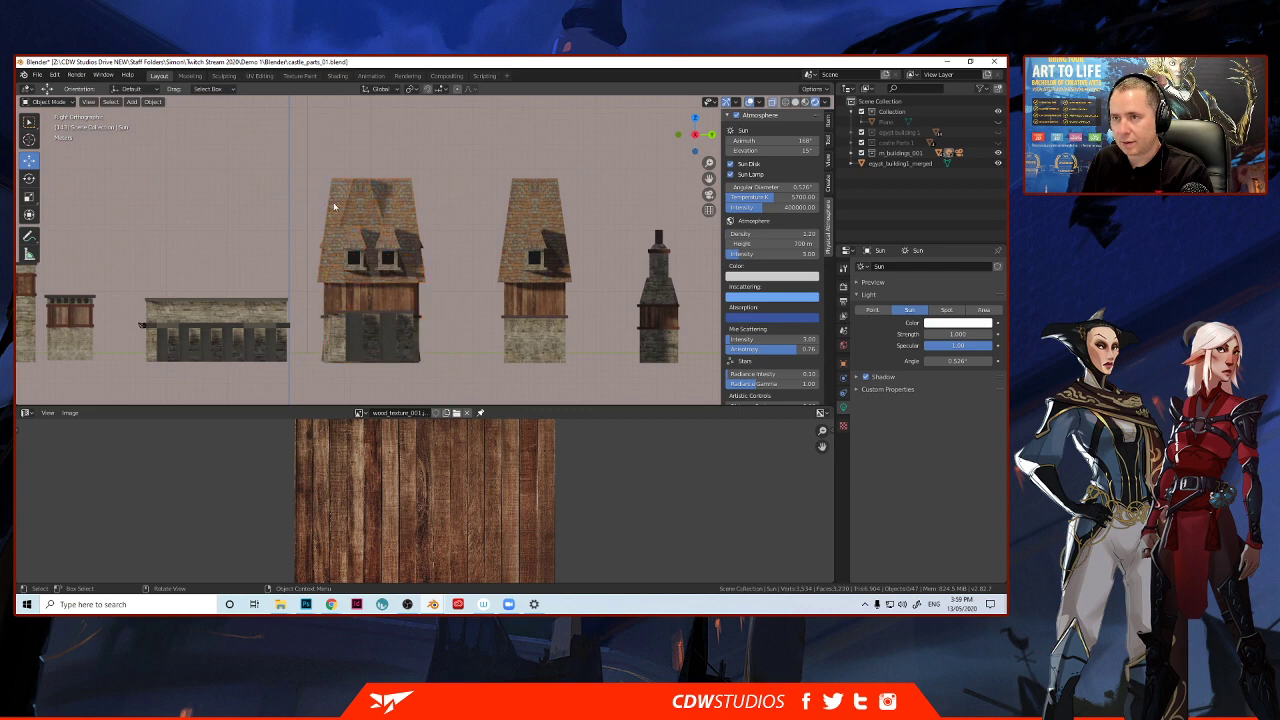
Move the stray tower copy embedded in the large two-dormer house out to its side and delete it.
{"action": "left_click", "coordinate": [334, 208]}
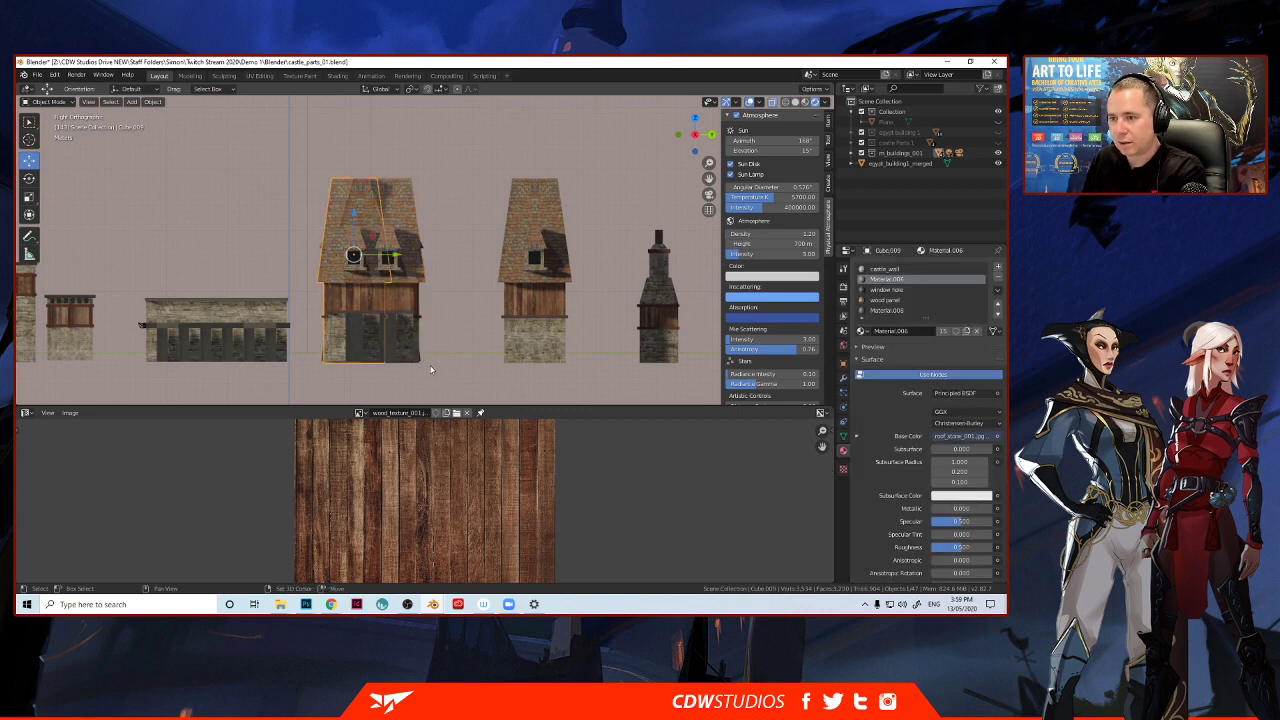
{"action": "mouse_move", "coordinate": [423, 356]}
{"action": "middle_mouse_down"}
{"action": "mouse_move", "coordinate": [414, 328]}
{"action": "mouse_move", "coordinate": [450, 333]}
{"action": "mouse_move", "coordinate": [420, 335]}
{"action": "middle_mouse_up"}
{"action": "key", "text": "g"}
{"action": "key", "text": "x"}
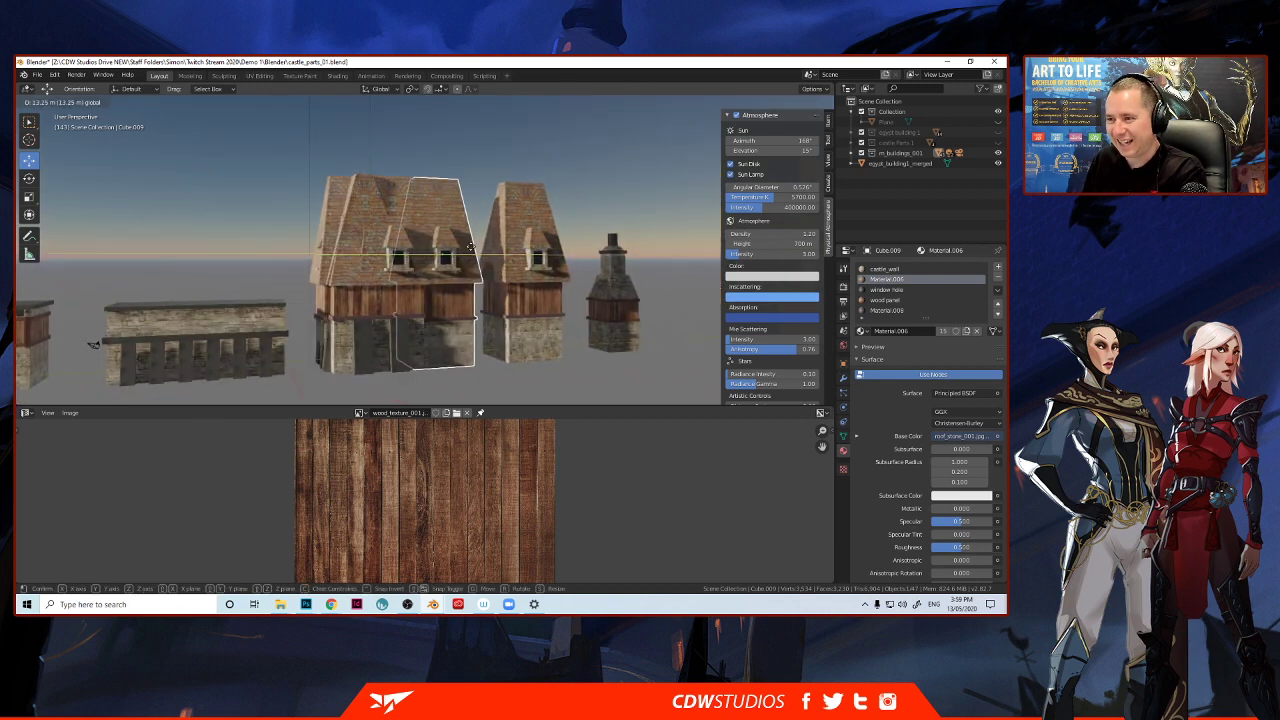
{"action": "left_click", "coordinate": [457, 258]}
{"action": "key", "text": "x"}
{"action": "left_click", "coordinate": [462, 266]}
{"action": "left_click", "coordinate": [511, 283]}
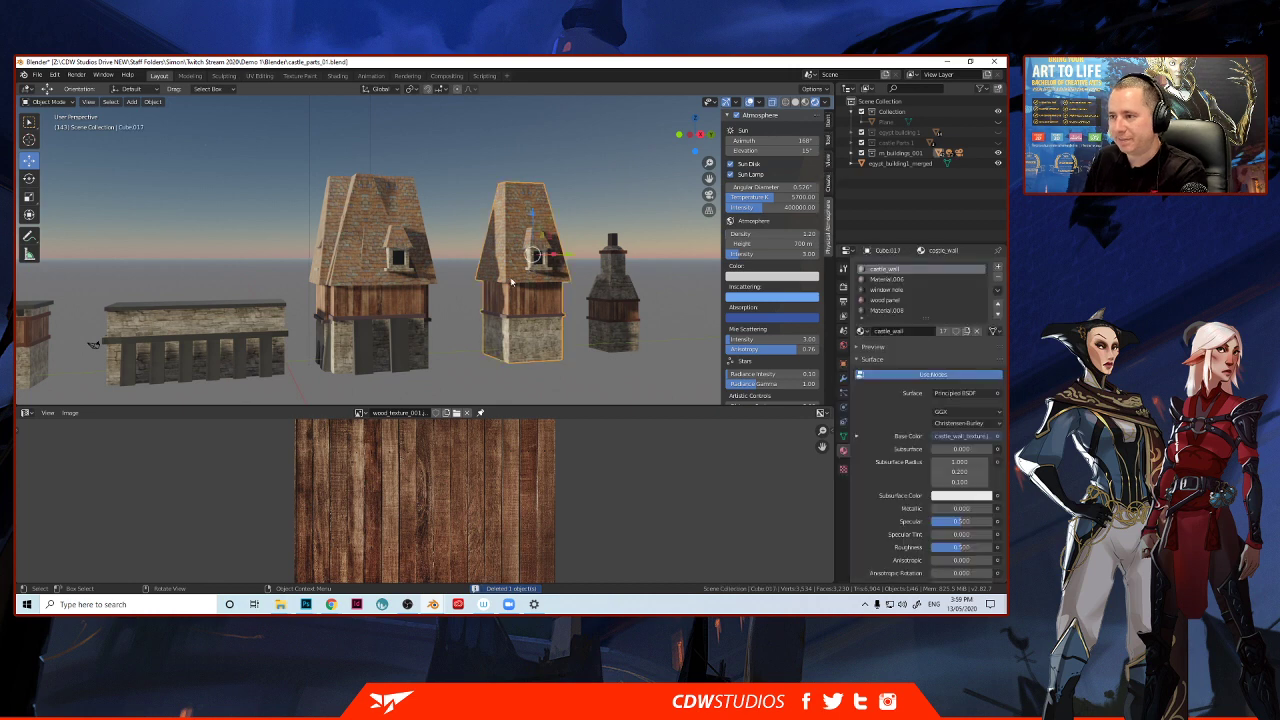
Pull the second tower copy out of the large house along Y and delete it.
{"action": "left_click", "coordinate": [361, 267]}
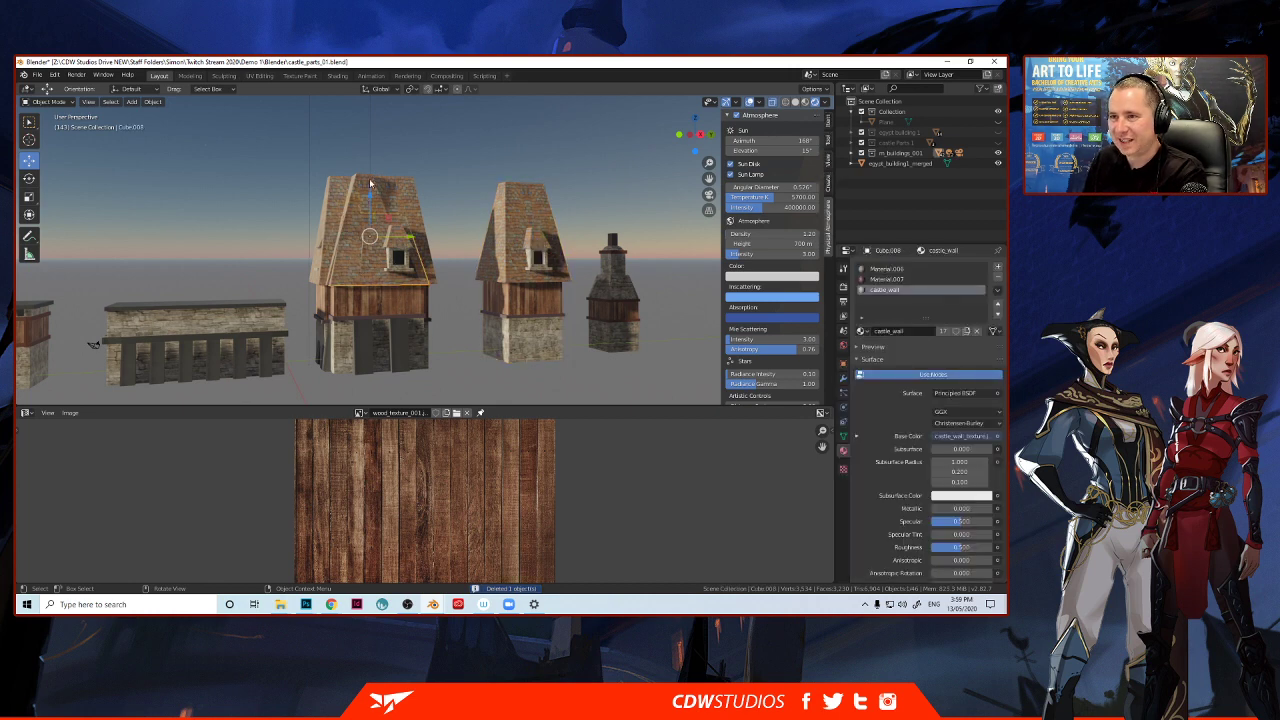
{"action": "left_click", "coordinate": [324, 213]}
{"action": "left_click_drag", "start_coordinate": [376, 262], "coordinate": [260, 262]}
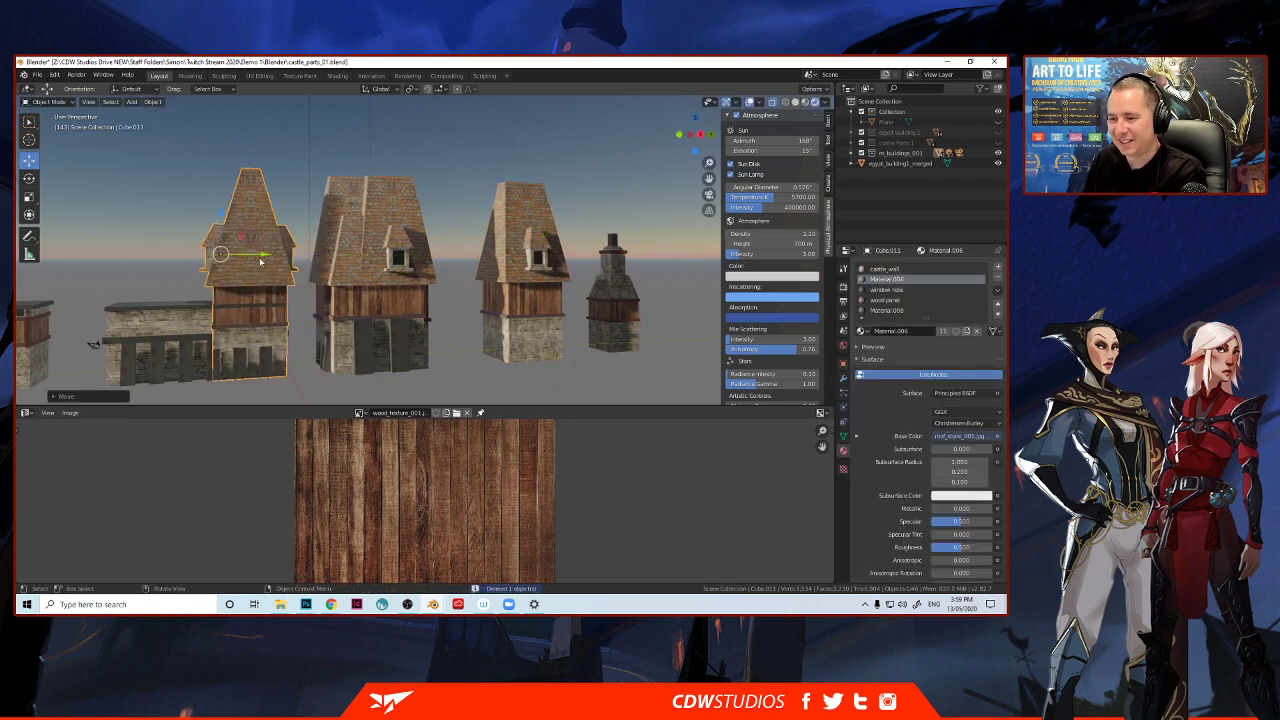
{"action": "key", "text": "Delete"}
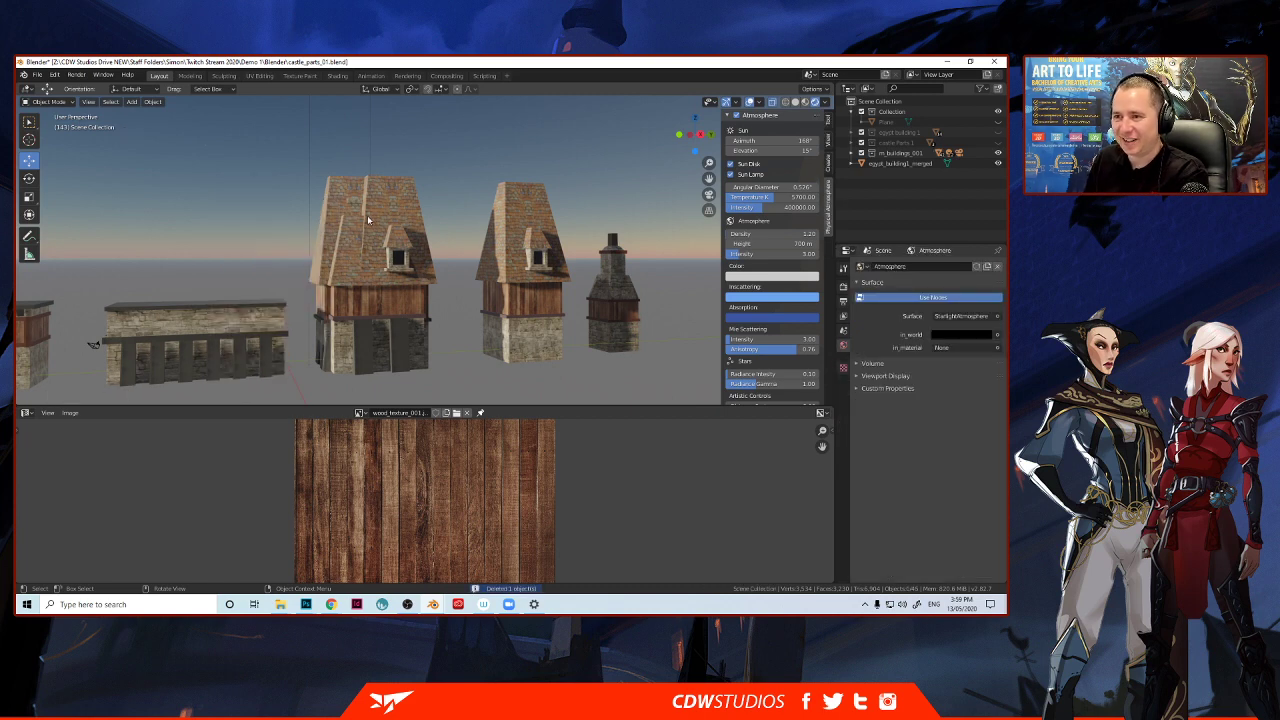
Delete the three remaining tower copies overlapping the large house one after another.
{"action": "left_click", "coordinate": [370, 208]}
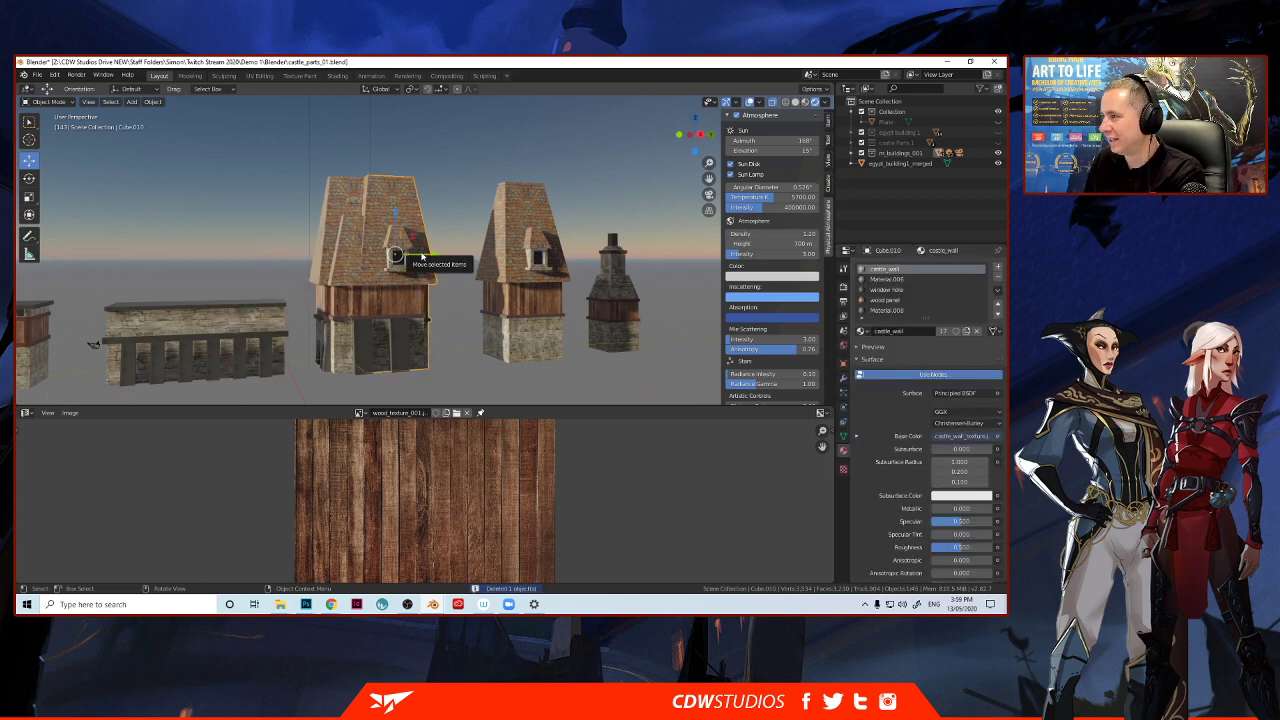
{"action": "left_click", "coordinate": [401, 213]}
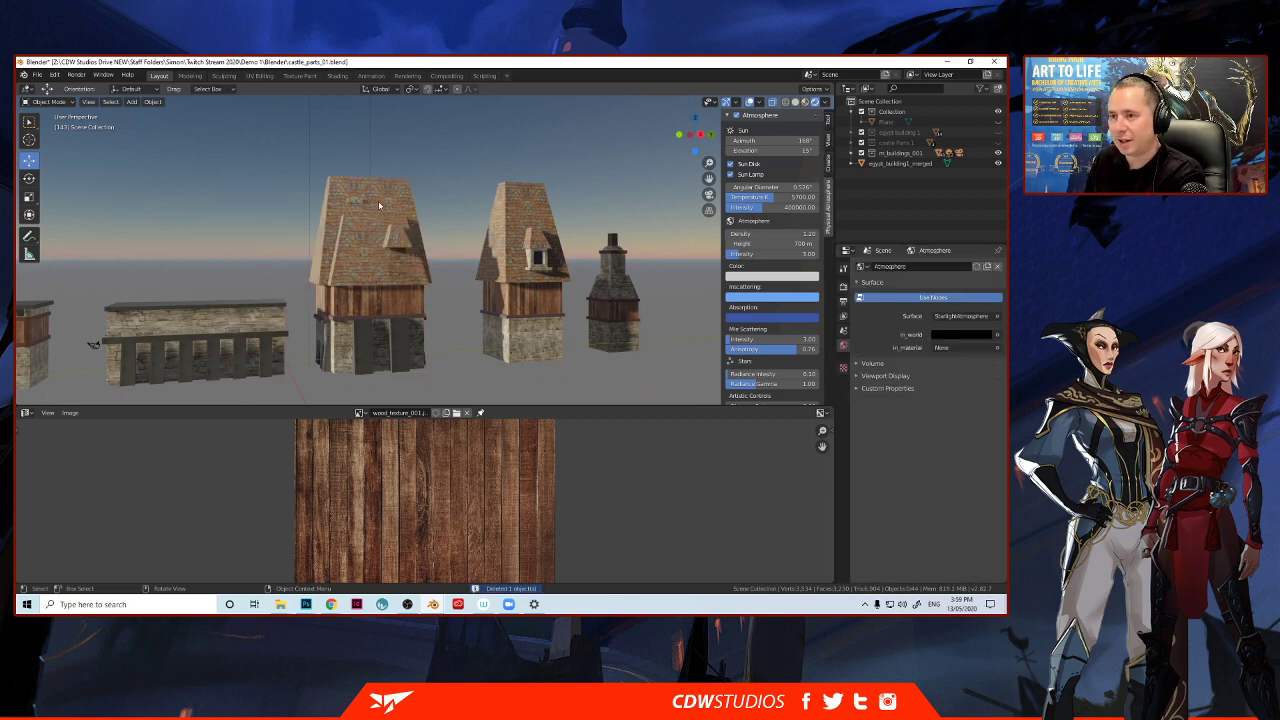
{"action": "left_click", "coordinate": [378, 201]}
{"action": "left_click", "coordinate": [387, 213]}
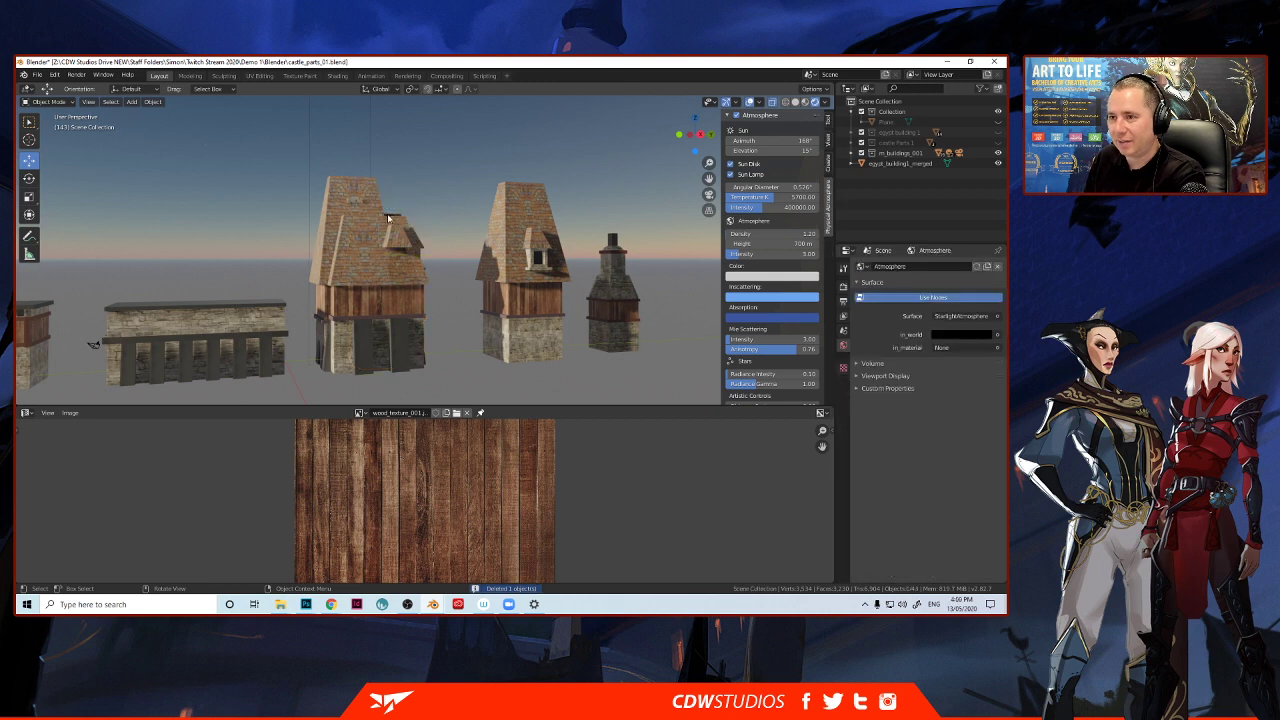
{"action": "left_click", "coordinate": [368, 193]}
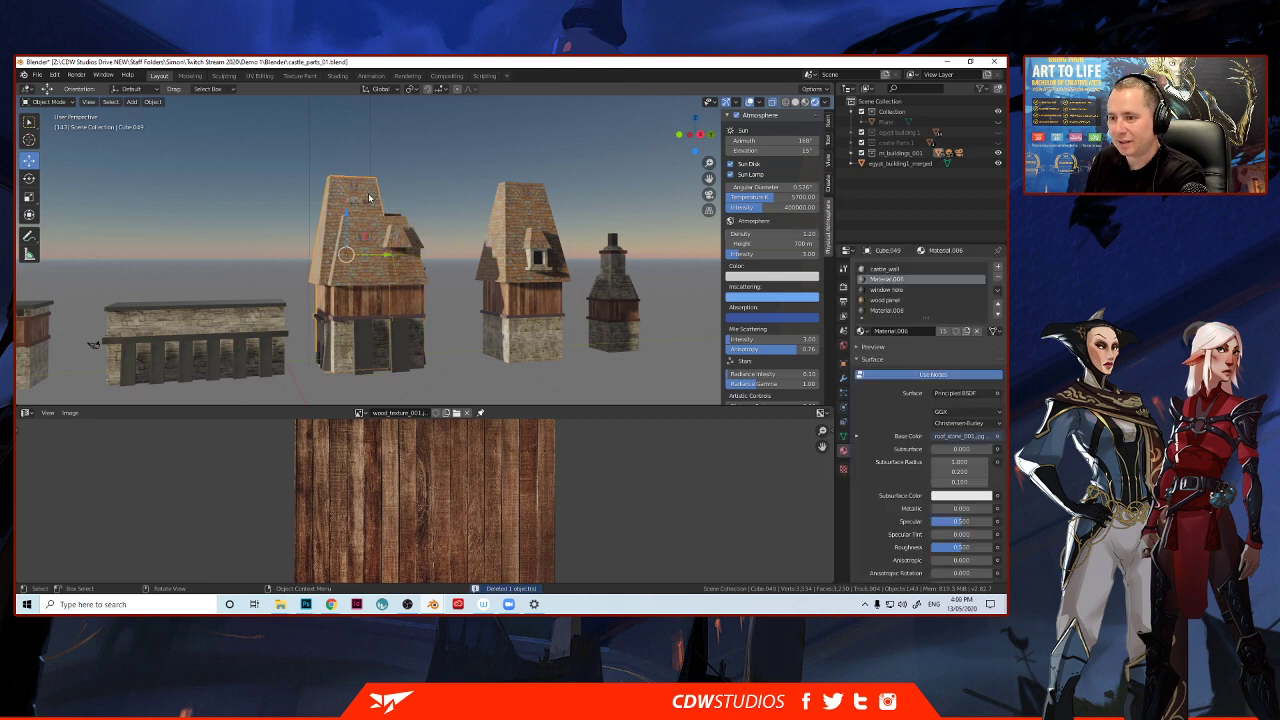
{"action": "key", "text": "Delete"}
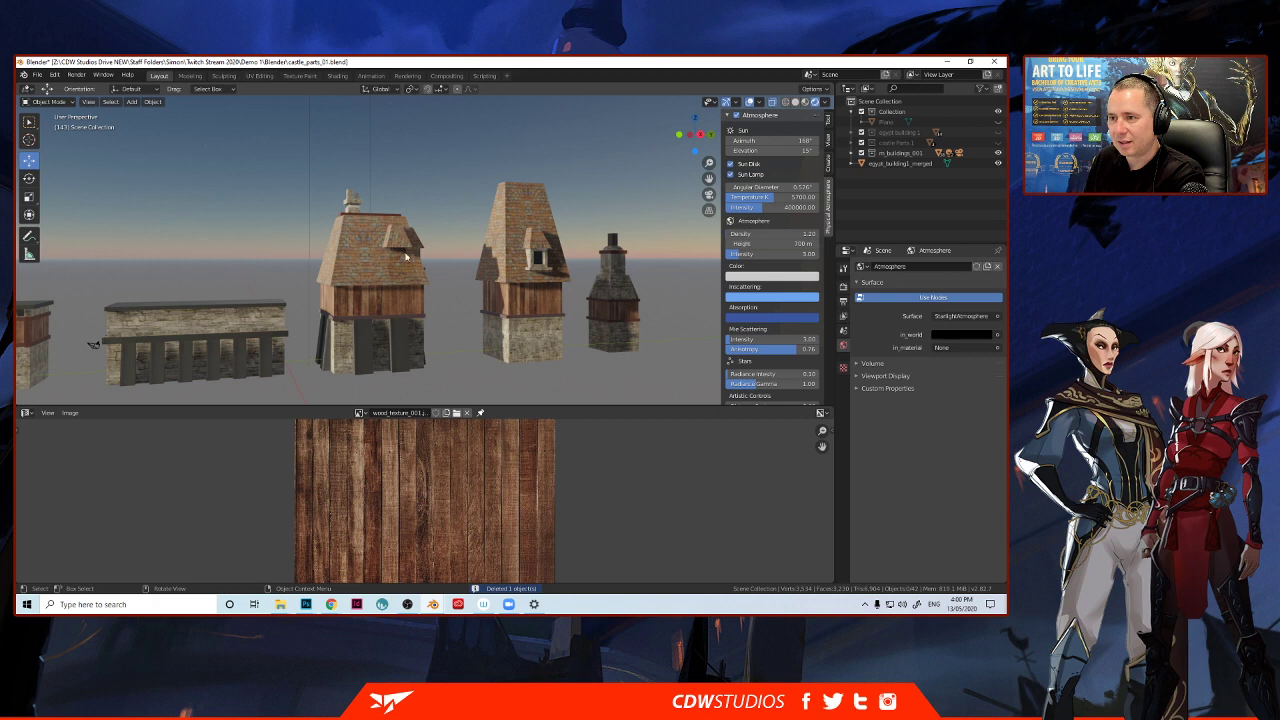
Delete the leftover dormer piece on the front roof slope of the large house.
{"action": "middle_click_drag", "start_coordinate": [406, 258], "coordinate": [371, 252]}
{"action": "left_click", "coordinate": [372, 252]}
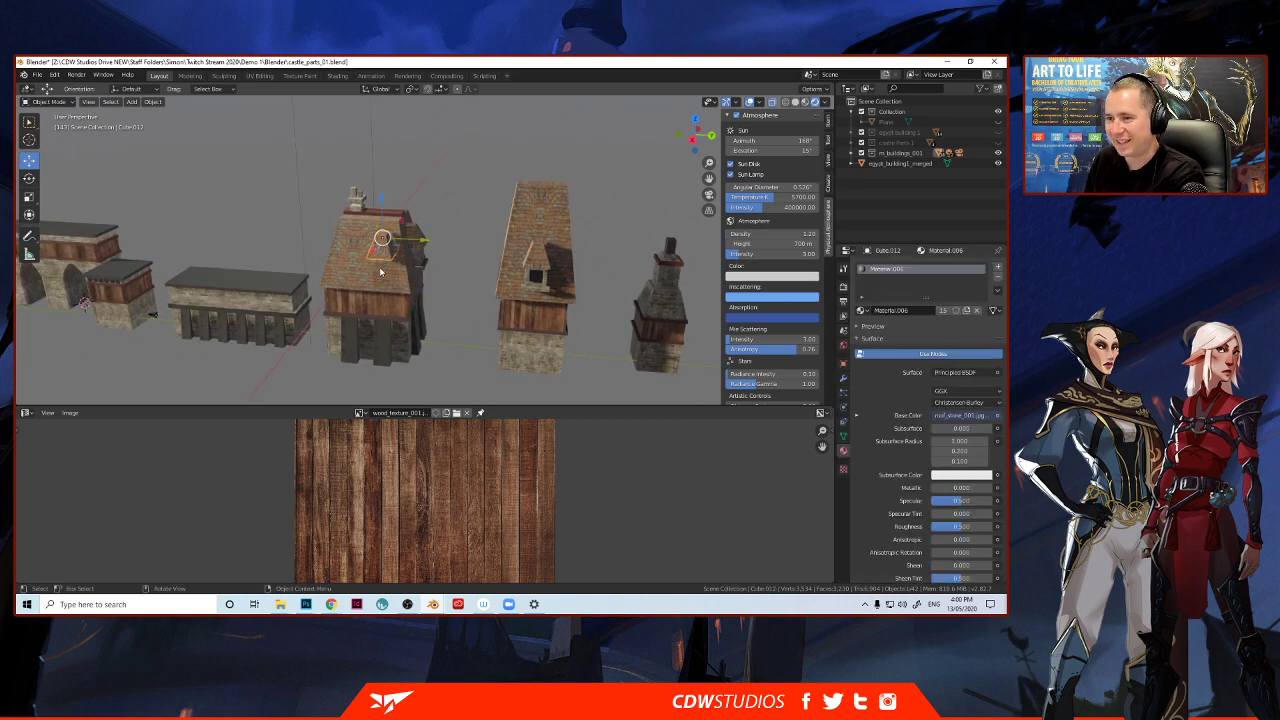
{"action": "key", "text": "alt+a"}
Make a linked duplicate of the large house's side dormer and place it on the opposite side of the roof.
{"action": "left_click", "coordinate": [416, 256]}
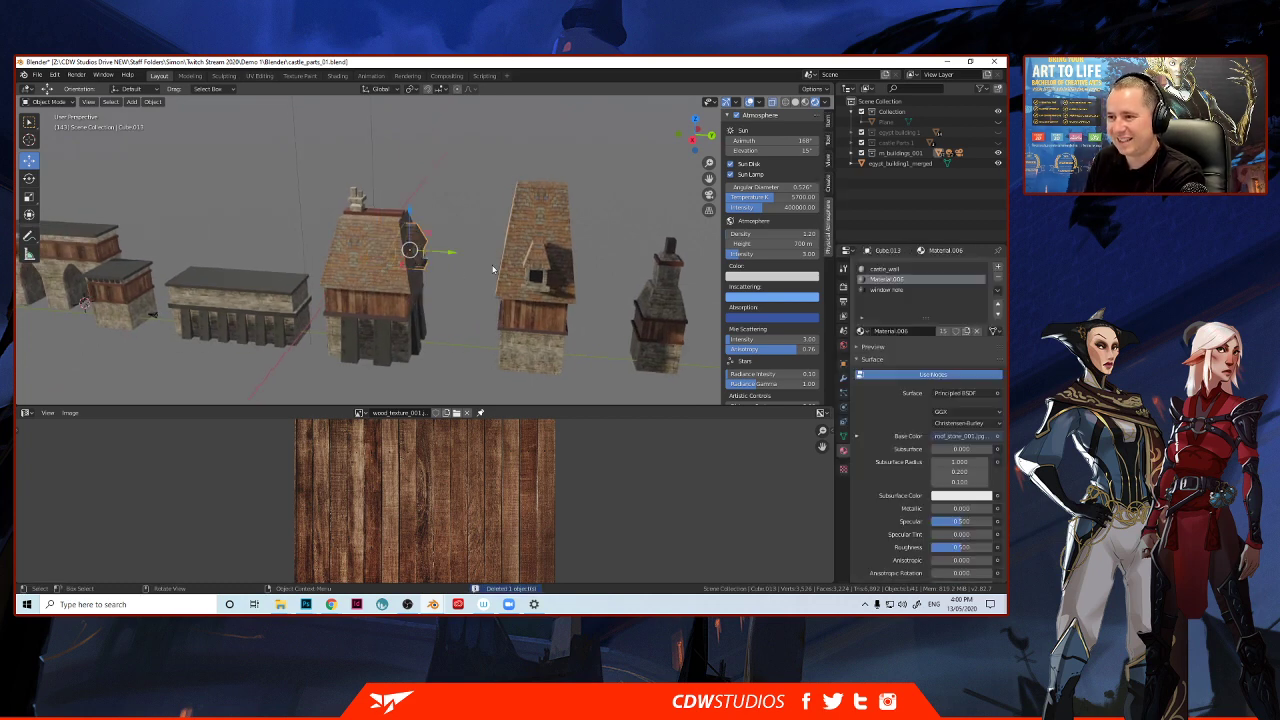
{"action": "left_click", "coordinate": [541, 268]}
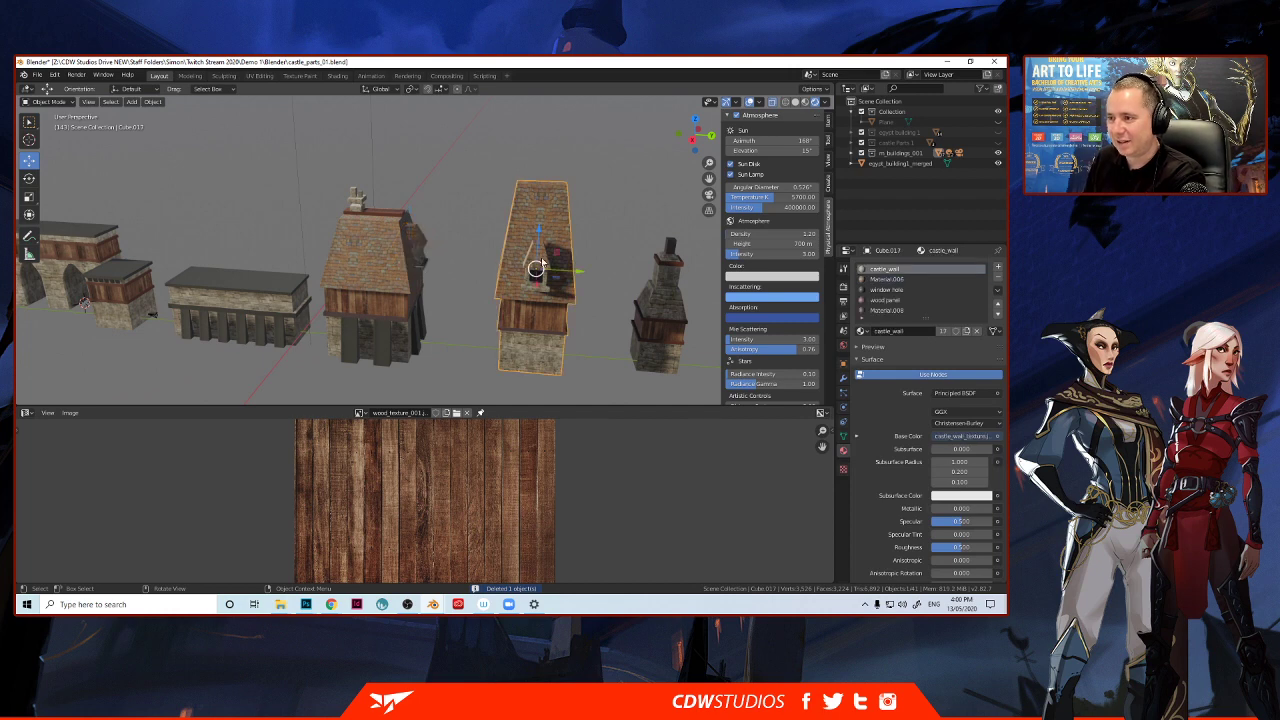
{"action": "left_click", "coordinate": [412, 262]}
{"action": "middle_click_drag", "start_coordinate": [390, 280], "coordinate": [349, 270]}
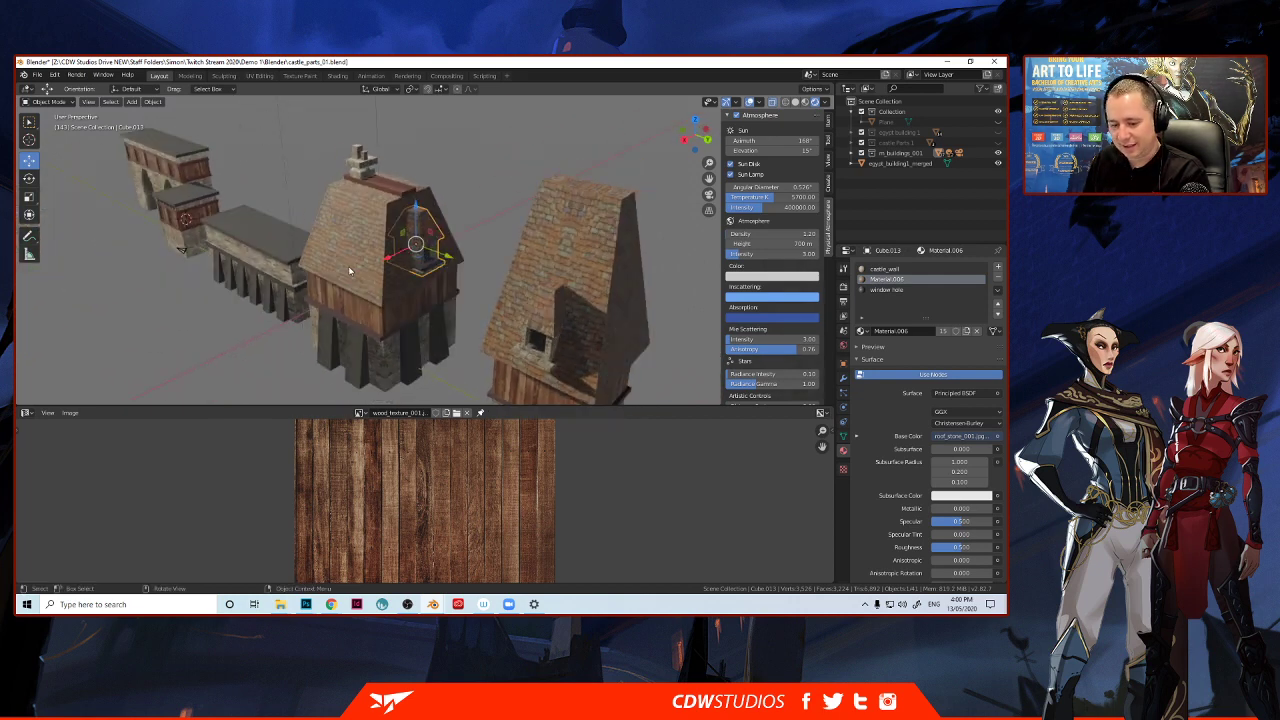
{"action": "key", "text": "alt+d"}
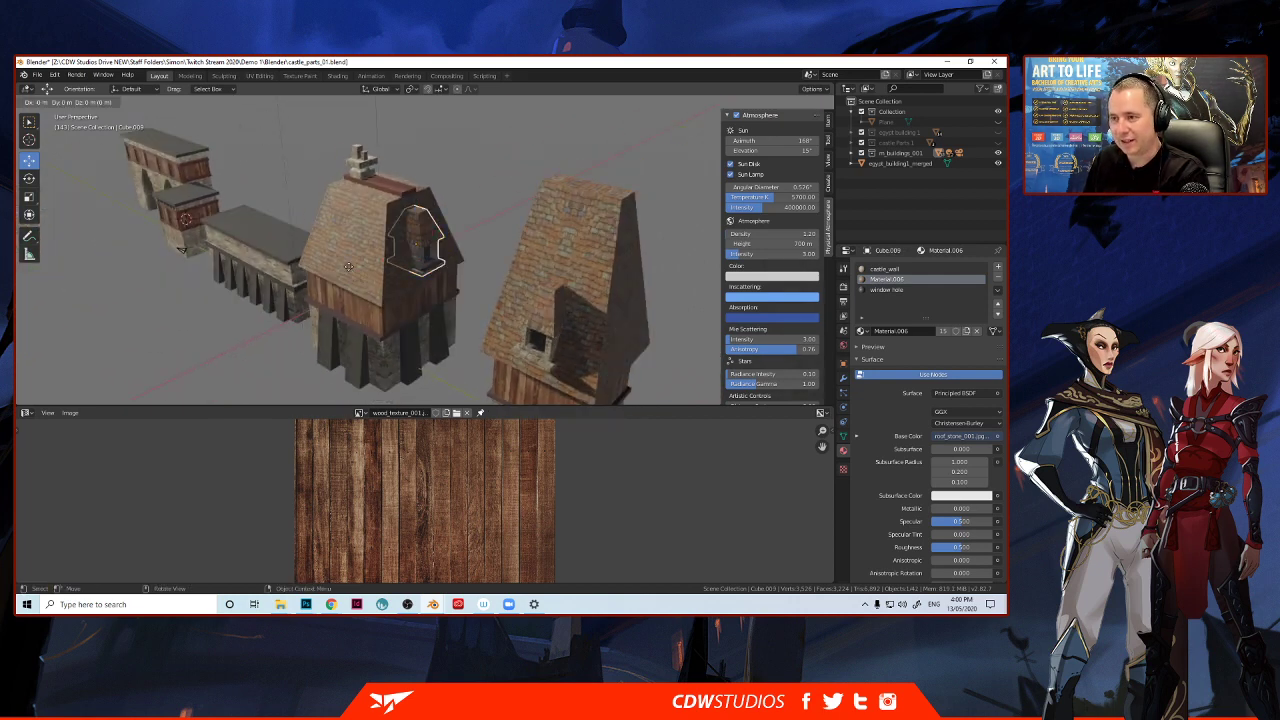
{"action": "right_click", "coordinate": [350, 270]}
{"action": "key", "text": "g"}
{"action": "left_click", "coordinate": [362, 224]}
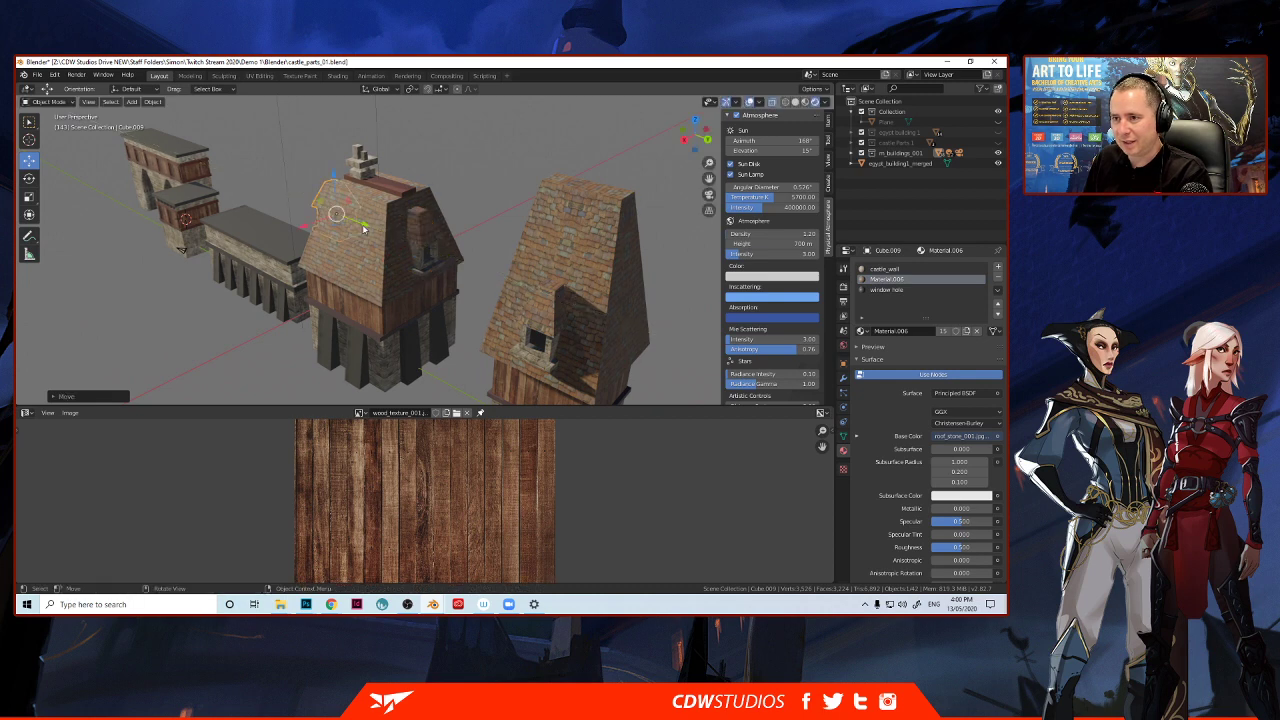
Mirror the duplicated dormer along the global Y axis.
{"action": "middle_click_drag", "start_coordinate": [362, 224], "coordinate": [424, 228]}
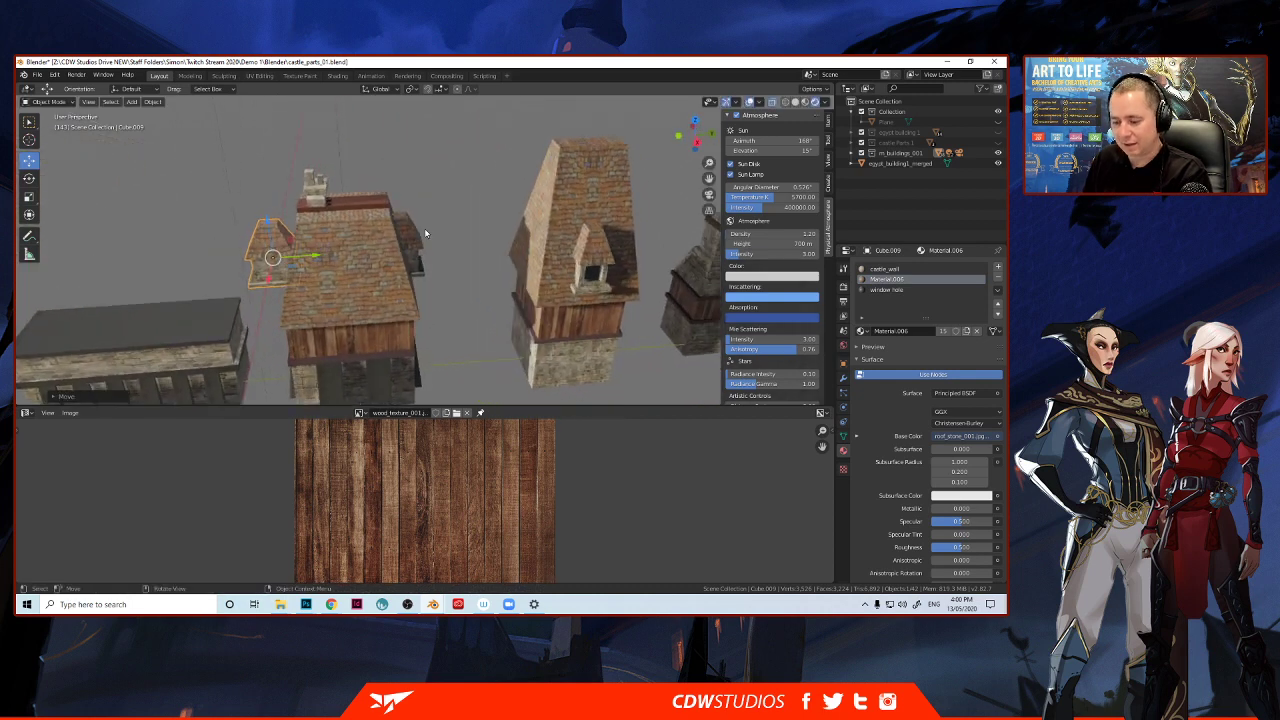
{"action": "key", "text": "ctrl+m"}
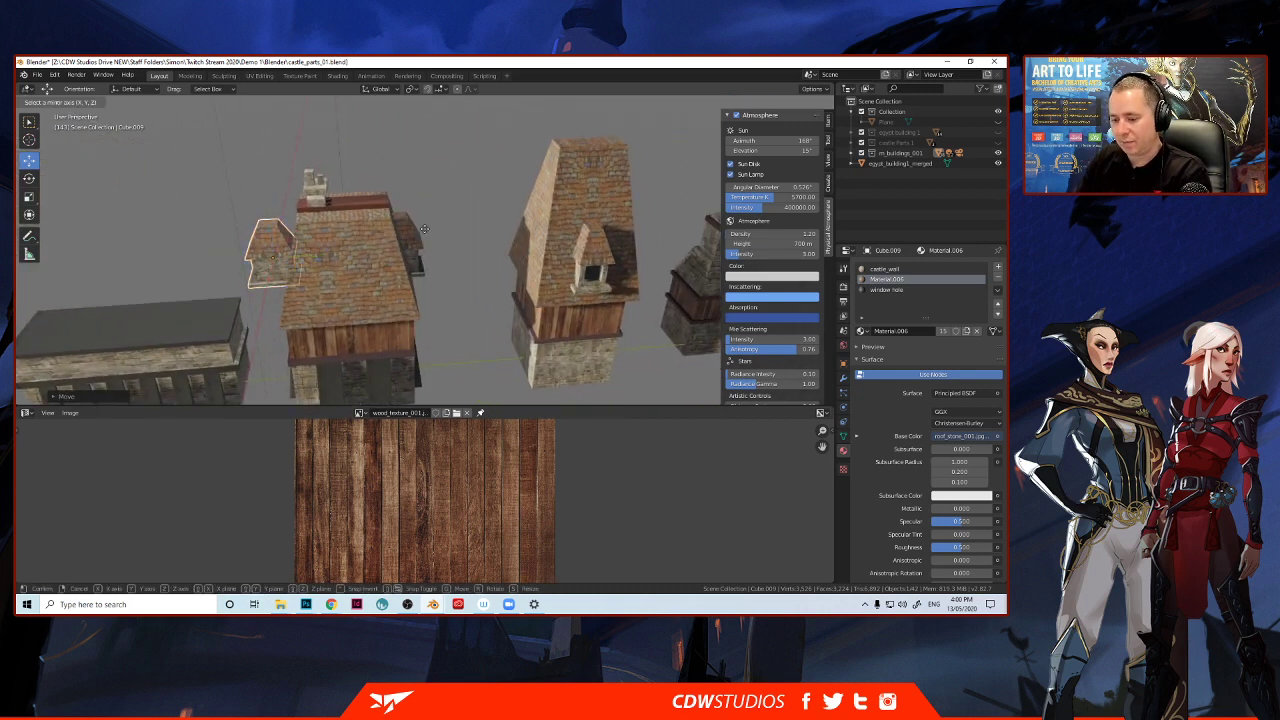
{"action": "key", "text": "y"}
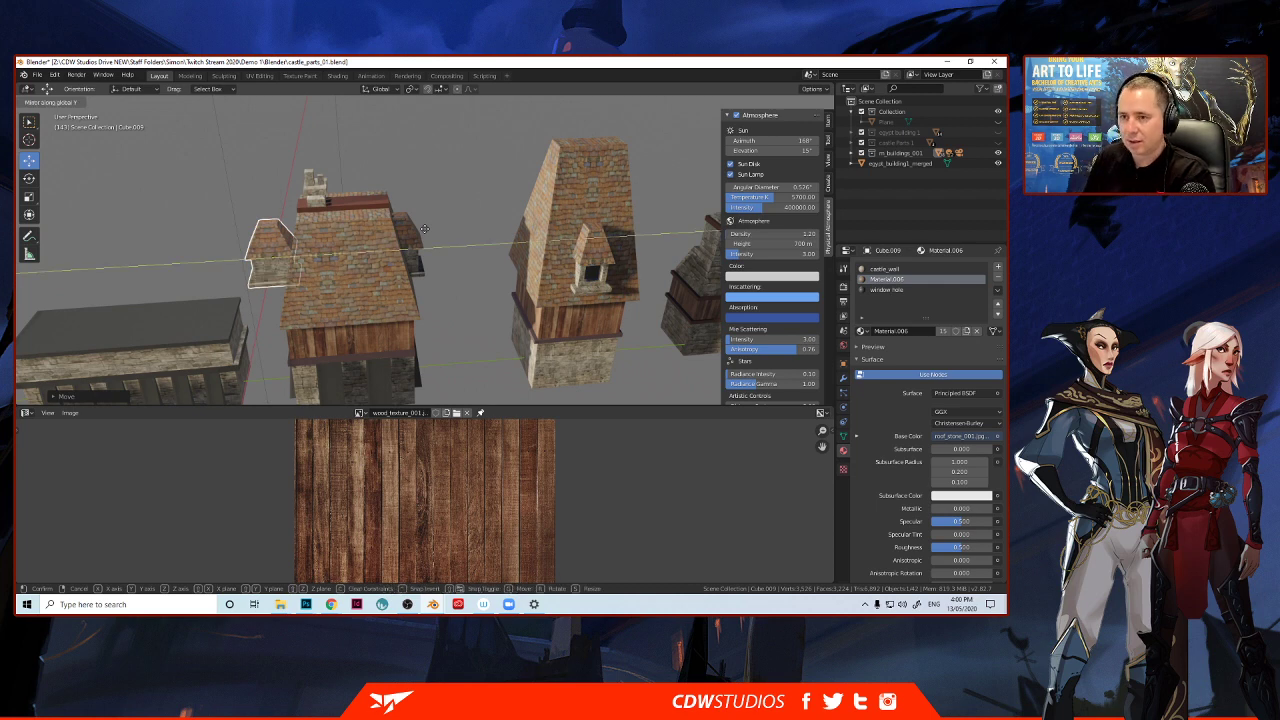
{"action": "key", "text": "Return"}
Slide the mirrored dormer along Y until it sits correctly in the large house's roof slope.
{"action": "middle_click_drag", "start_coordinate": [278, 250], "coordinate": [325, 270]}
{"action": "scroll", "coordinate": [316, 290], "scroll_direction": "up", "scroll_amount": 1}
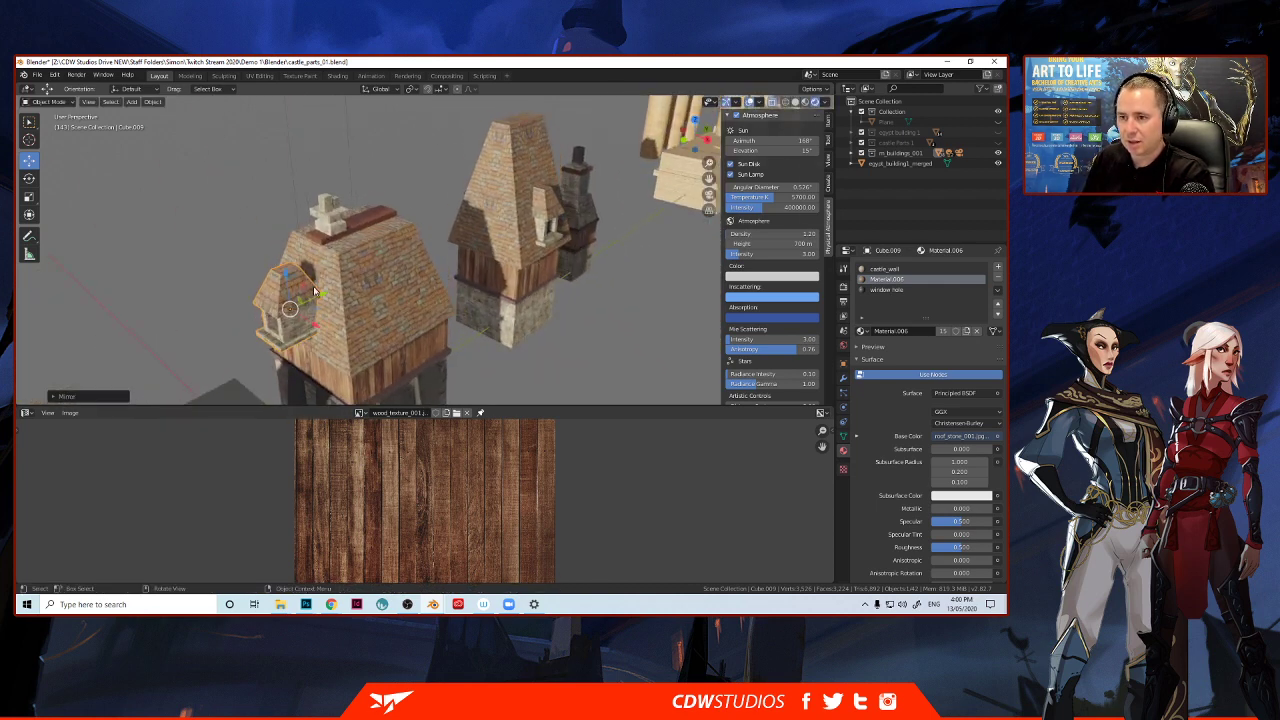
{"action": "left_click_drag", "start_coordinate": [314, 300], "coordinate": [307, 309]}
{"action": "scroll", "coordinate": [307, 309], "scroll_direction": "up", "scroll_amount": 4}
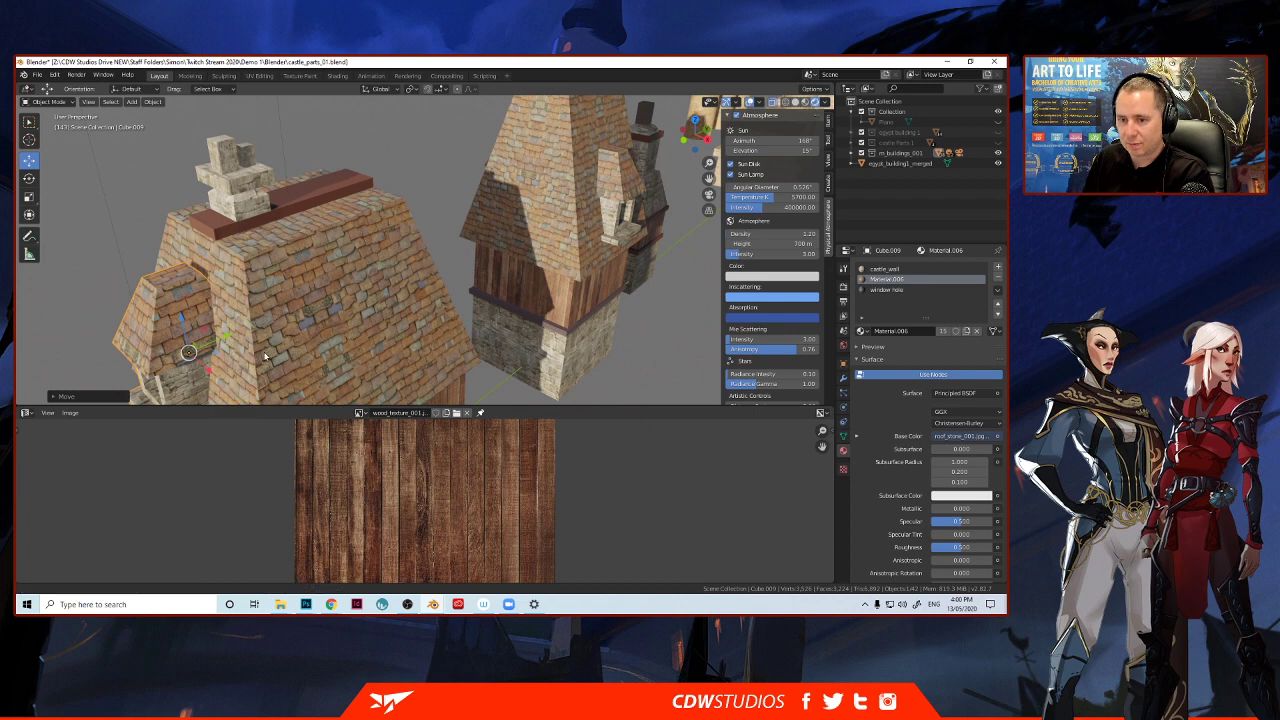
{"action": "middle_click_drag", "start_coordinate": [206, 368], "coordinate": [398, 240], "text": "shift"}
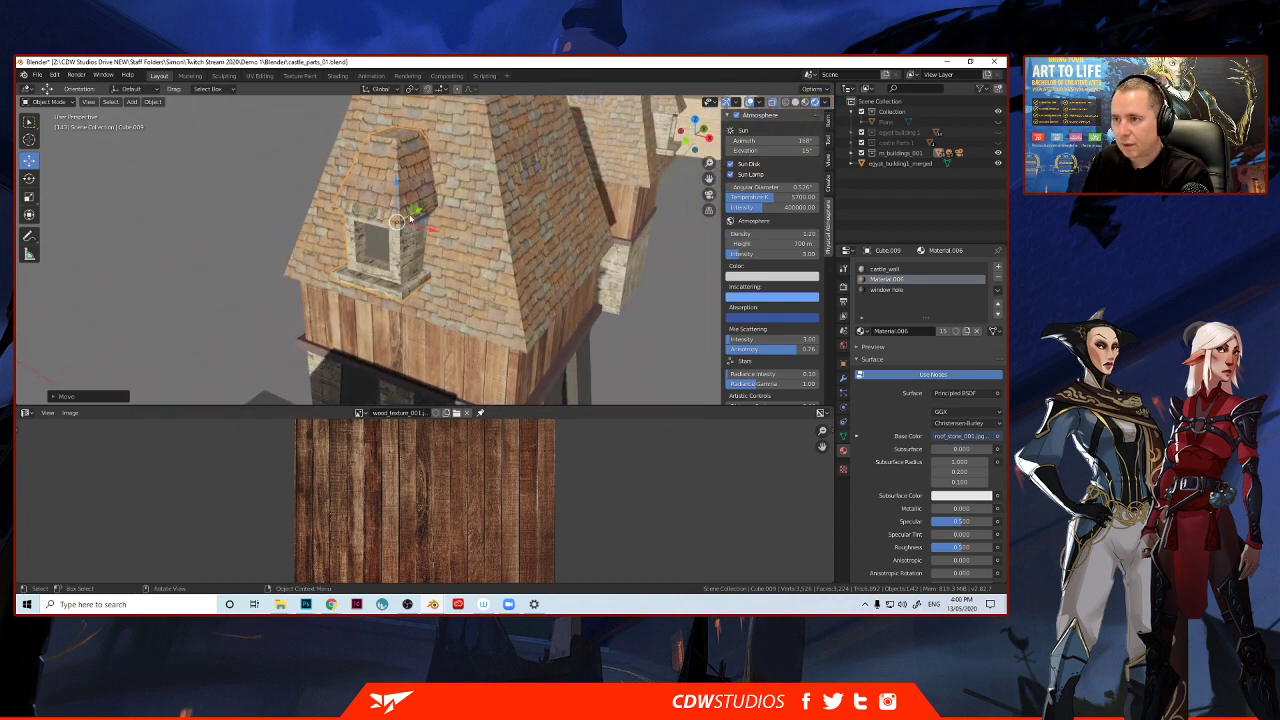
{"action": "key", "text": "g"}
{"action": "key", "text": "y"}
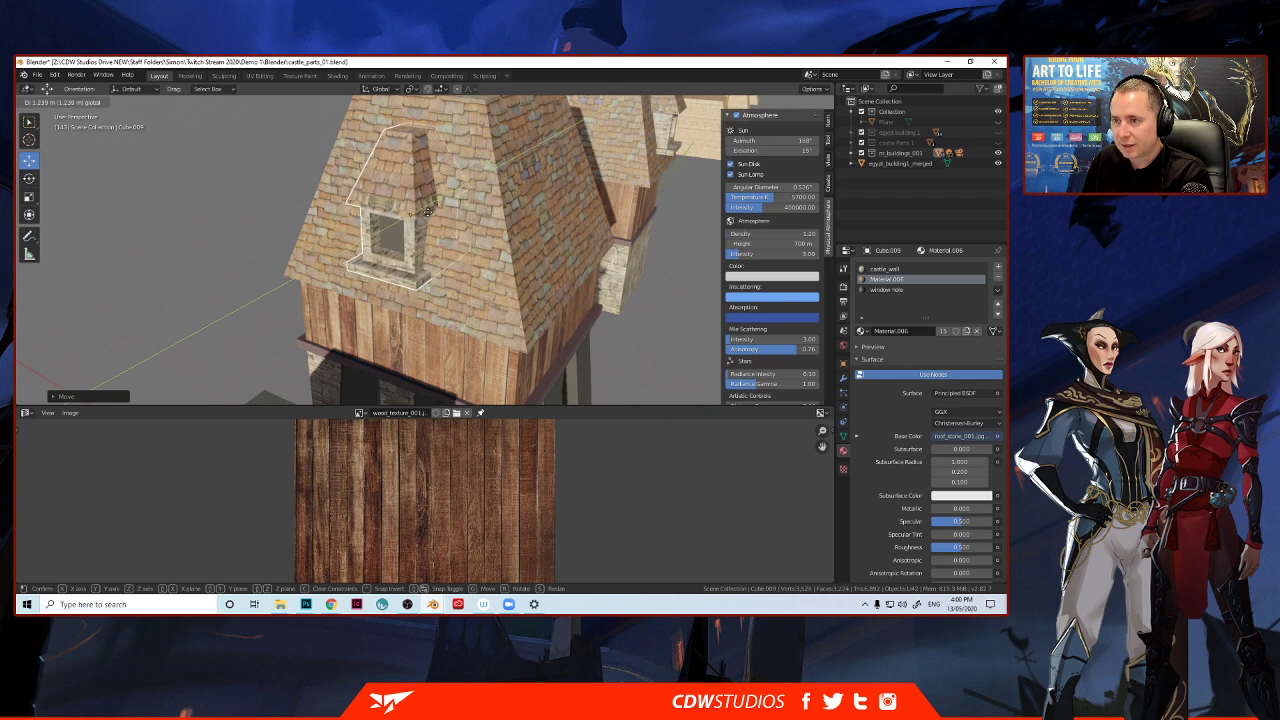
{"action": "left_click", "coordinate": [427, 213]}
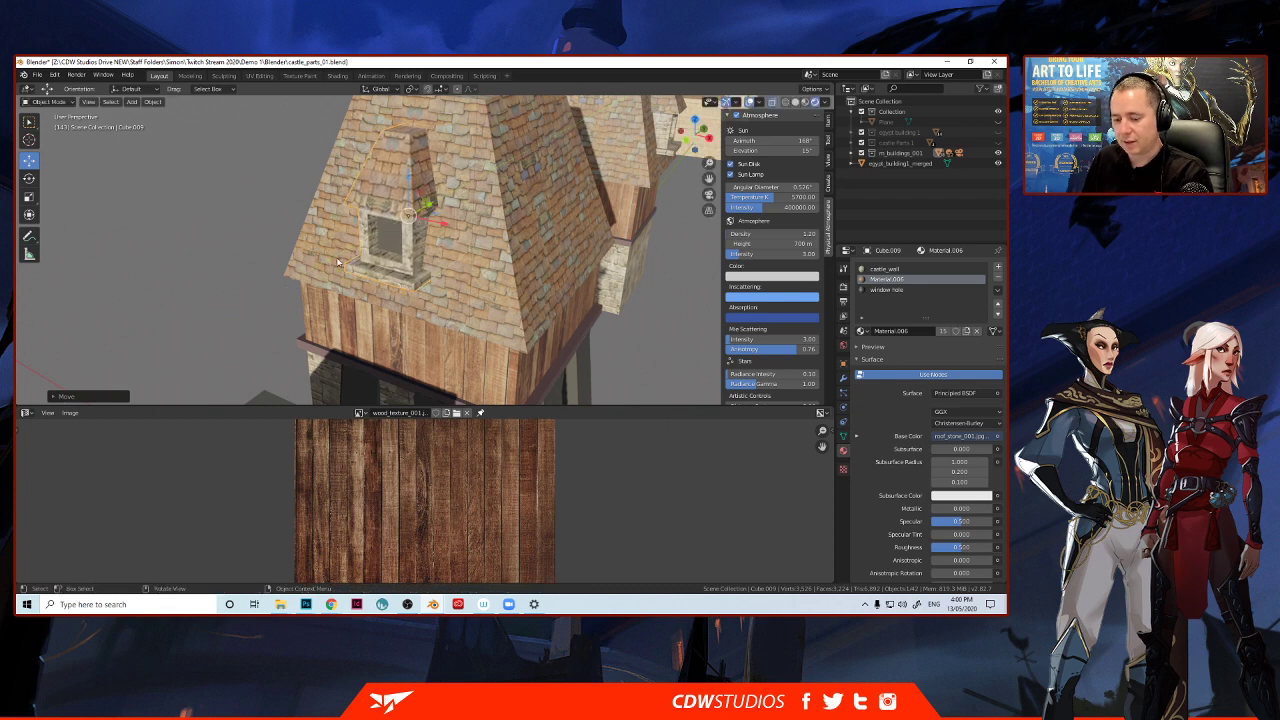
Make a linked duplicate of the mirrored dormer and rotate it a quarter turn in the top view.
{"action": "key", "text": "alt+d"}
{"action": "right_click", "coordinate": [343, 296]}
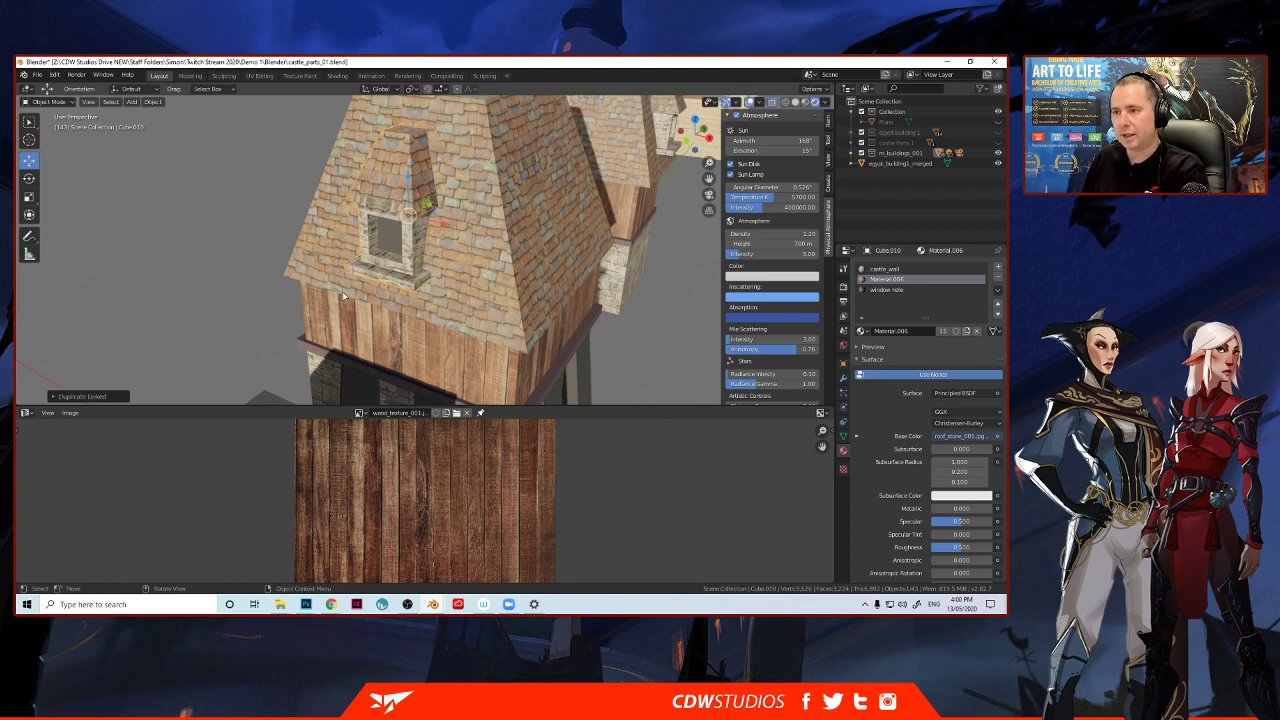
{"action": "middle_click_drag", "start_coordinate": [343, 296], "coordinate": [258, 328]}
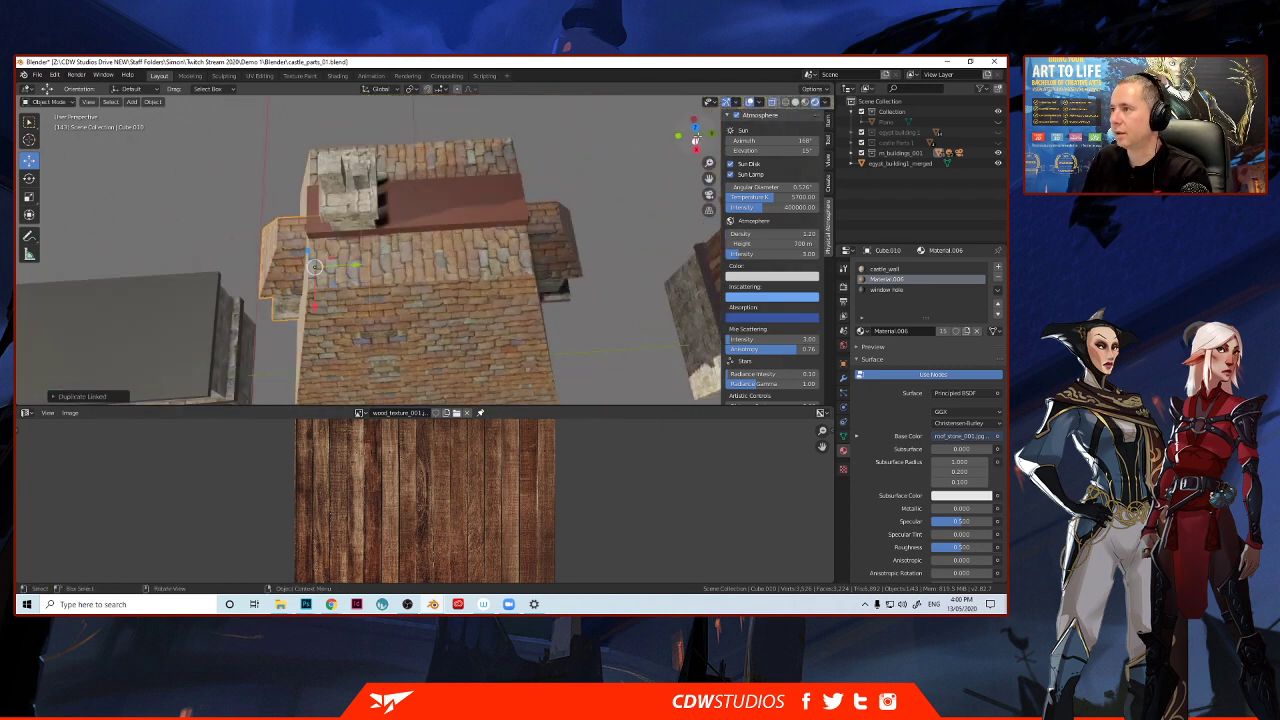
{"action": "key", "text": "KP_7"}
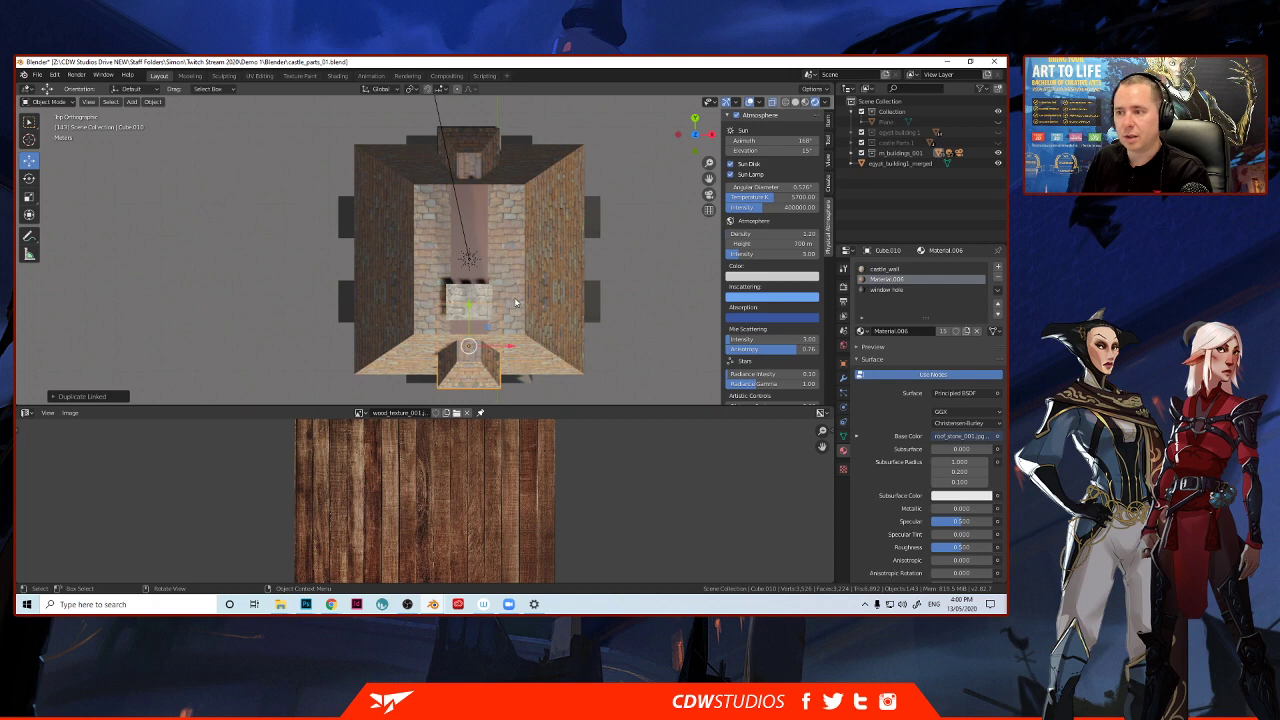
{"action": "left_click", "coordinate": [29, 179]}
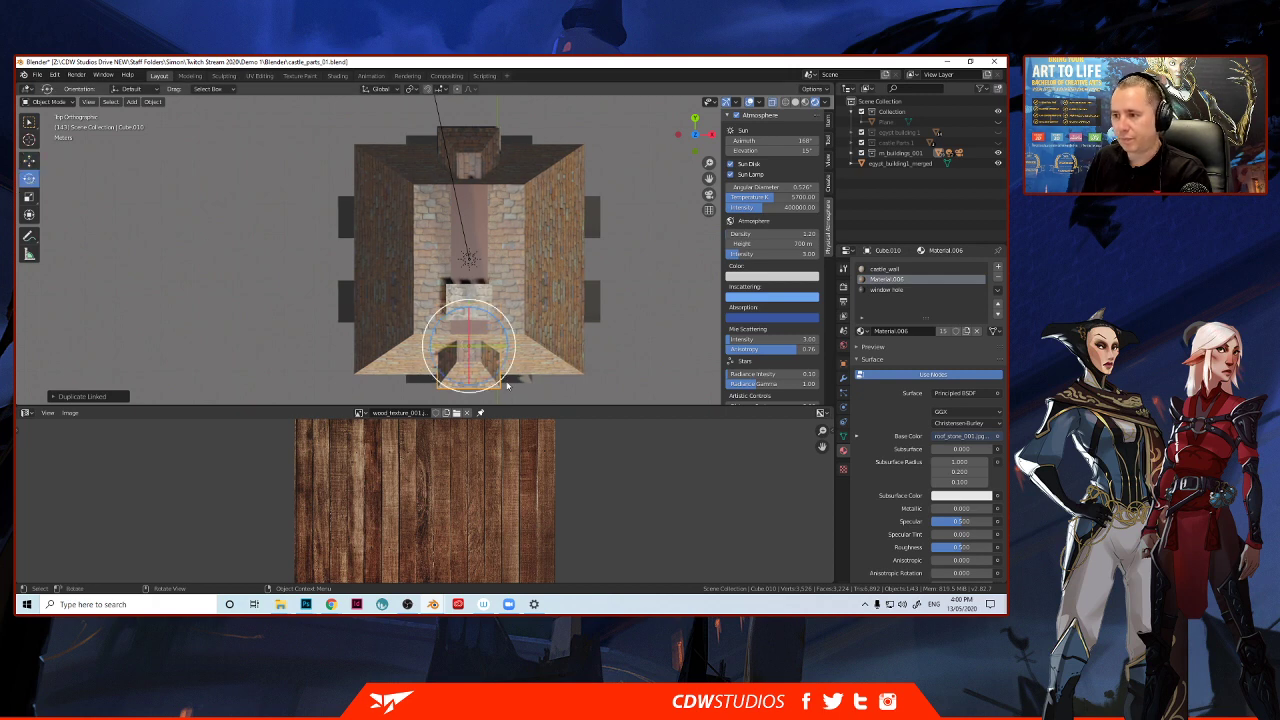
{"action": "left_click_drag", "start_coordinate": [500, 374], "coordinate": [452, 370]}
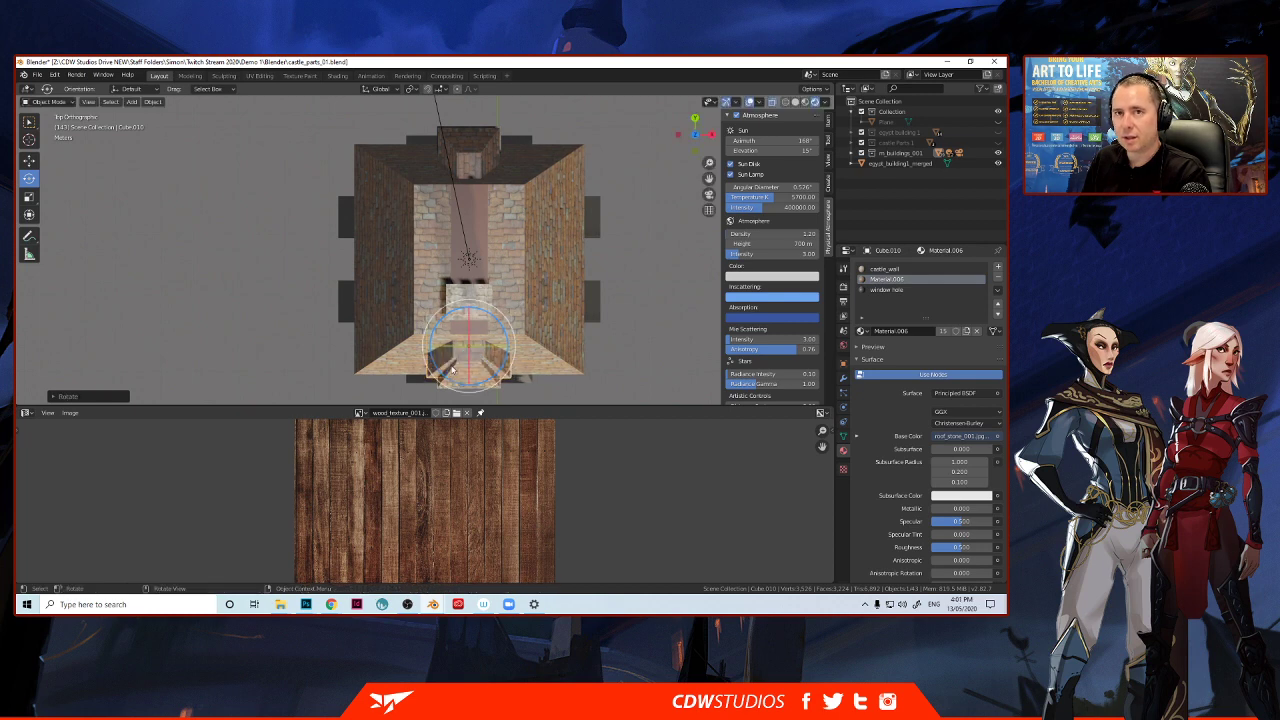
Move the rotated dormer onto the large house's adjacent roof slope and place a linked duplicate beside it along Y.
{"action": "left_click", "coordinate": [30, 160]}
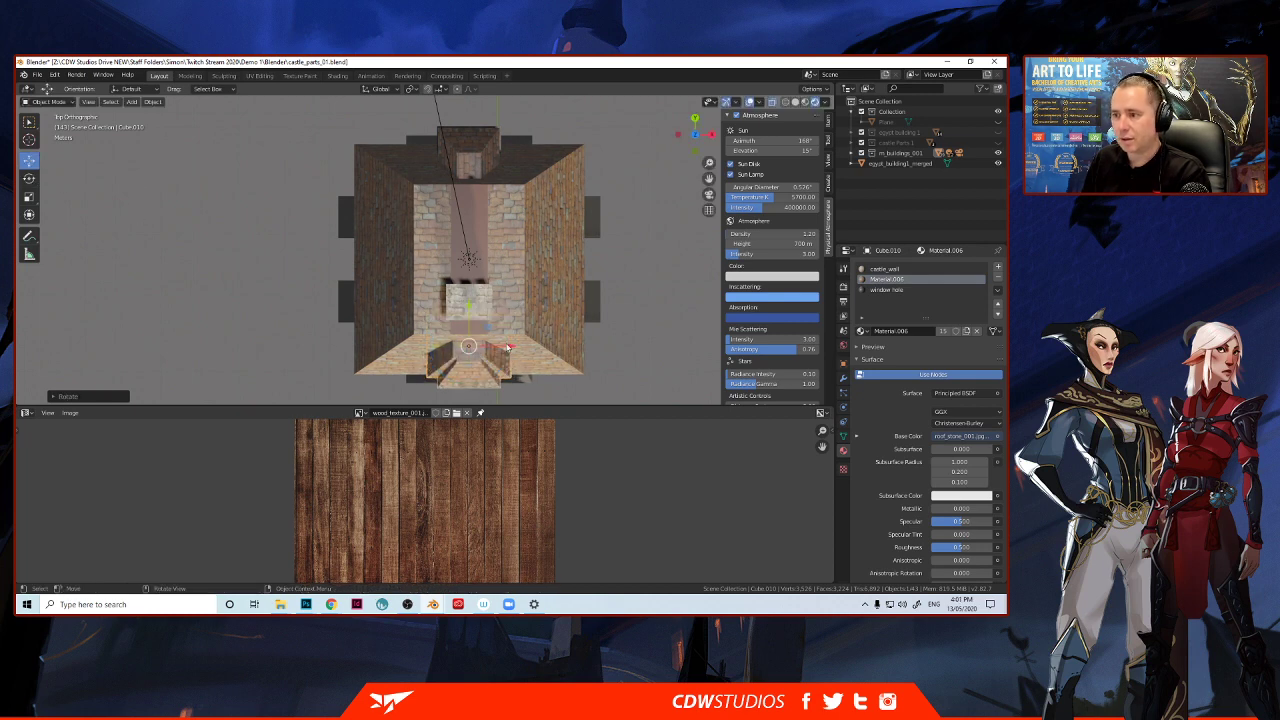
{"action": "left_click_drag", "start_coordinate": [468, 346], "coordinate": [384, 288]}
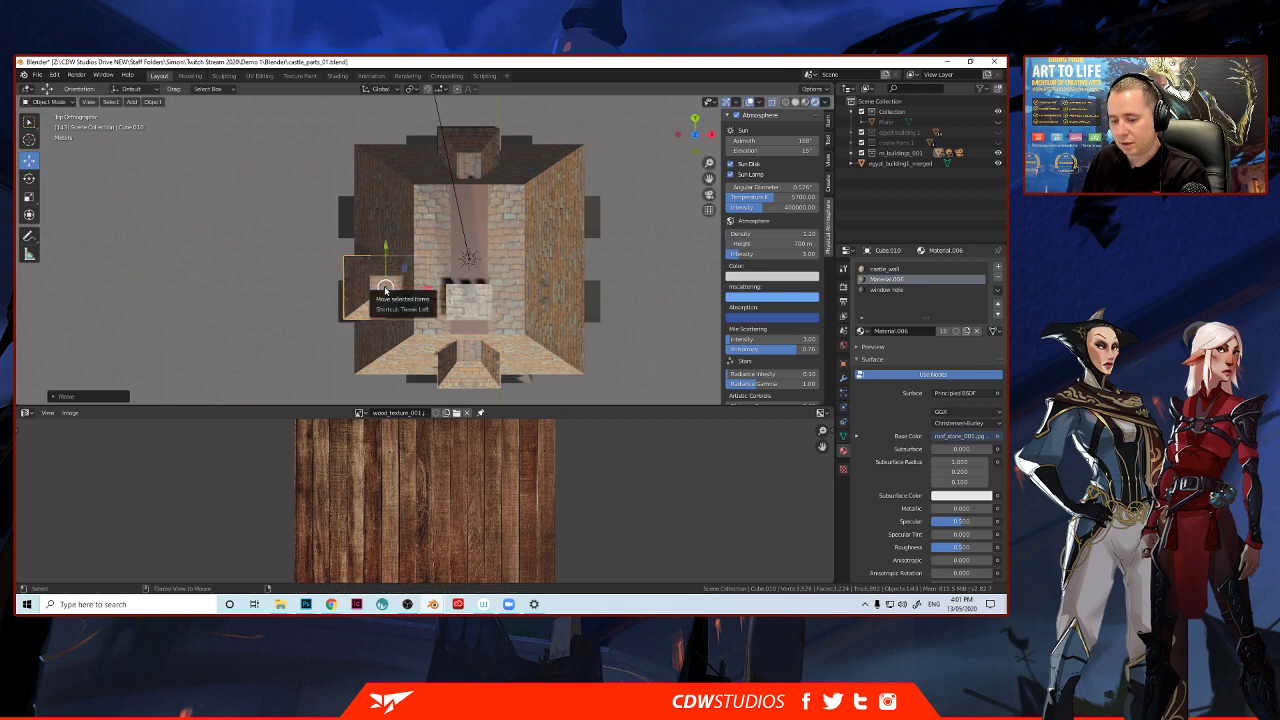
{"action": "key", "text": "alt+d"}
{"action": "right_click", "coordinate": [385, 287]}
{"action": "key", "text": "g"}
{"action": "key", "text": "y"}
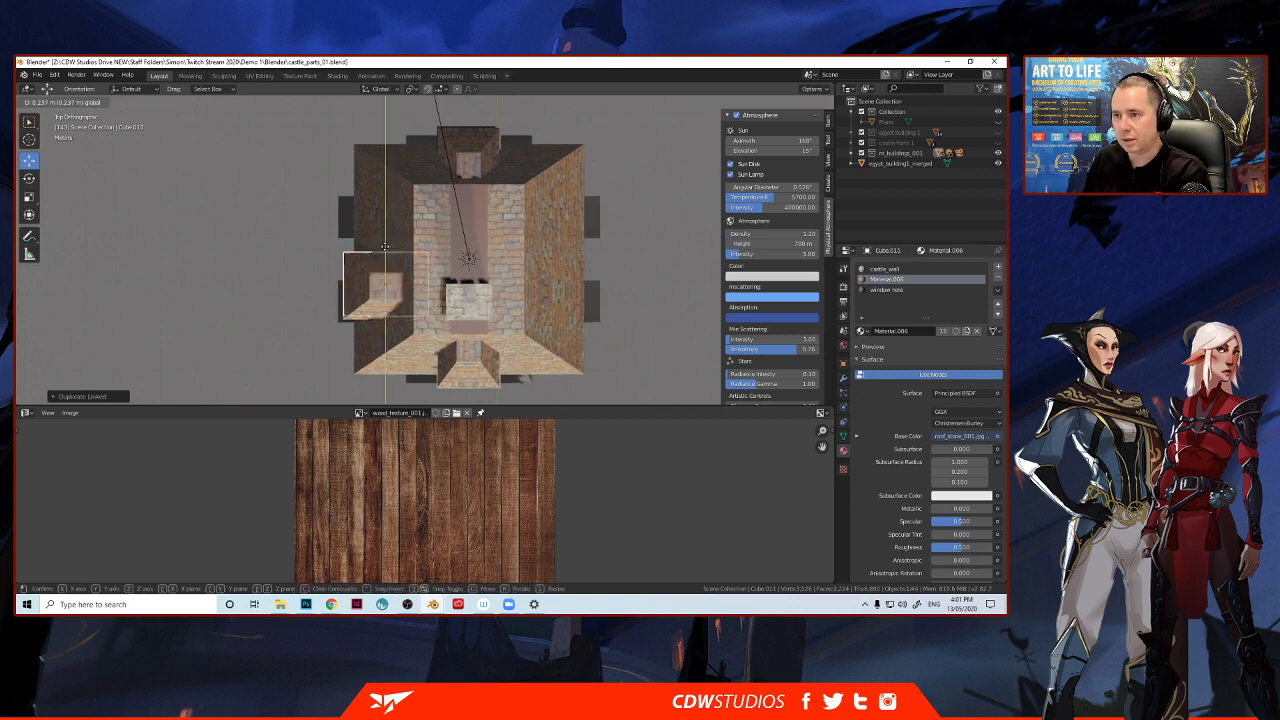
{"action": "left_click", "coordinate": [386, 192]}
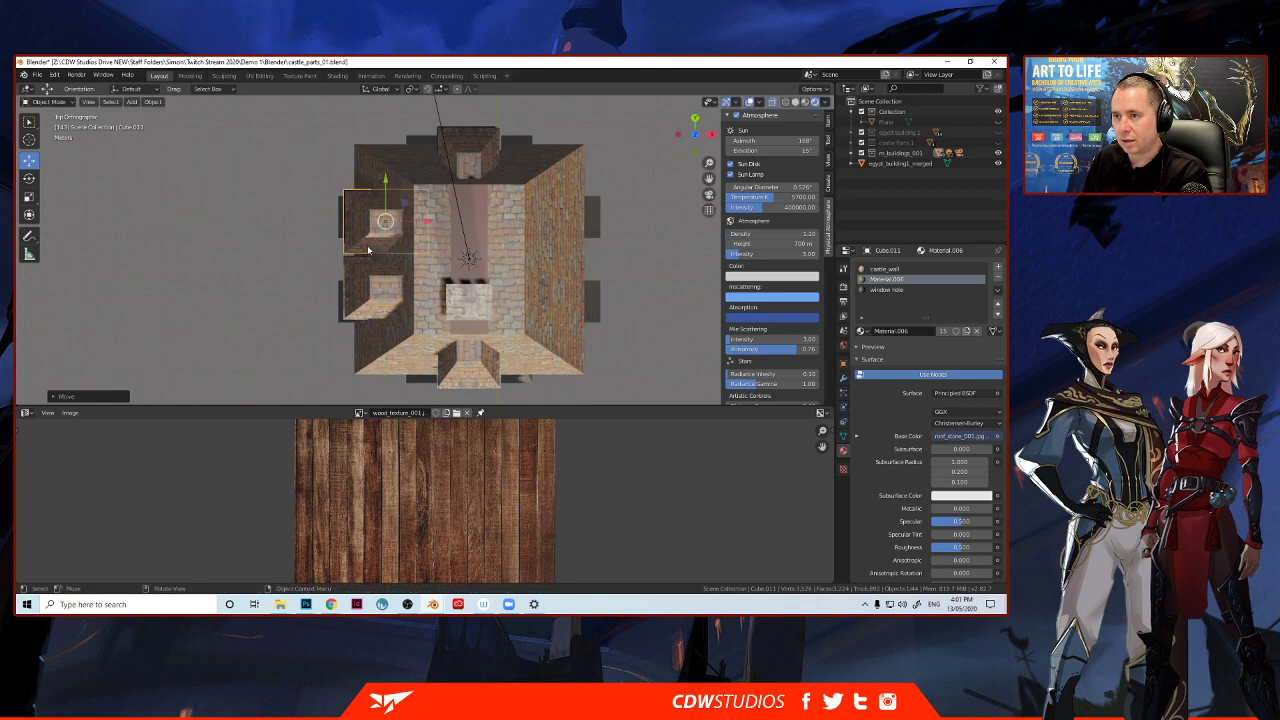
Adjust the positions of both dormers along Y to spread the pair across the roof slope.
{"action": "middle_click_drag", "start_coordinate": [362, 272], "coordinate": [464, 175]}
{"action": "left_click", "coordinate": [463, 180]}
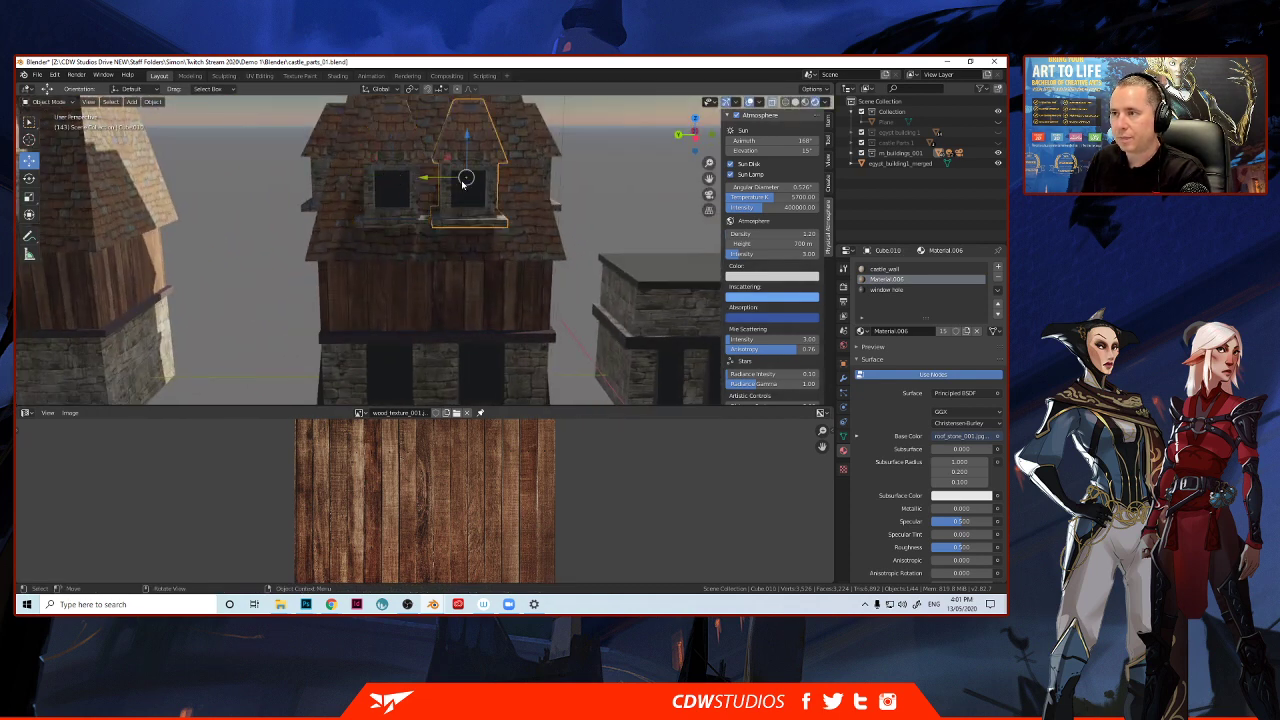
{"action": "left_click_drag", "start_coordinate": [440, 181], "coordinate": [462, 181]}
{"action": "left_click", "coordinate": [396, 190]}
{"action": "left_click_drag", "start_coordinate": [358, 179], "coordinate": [355, 179]}
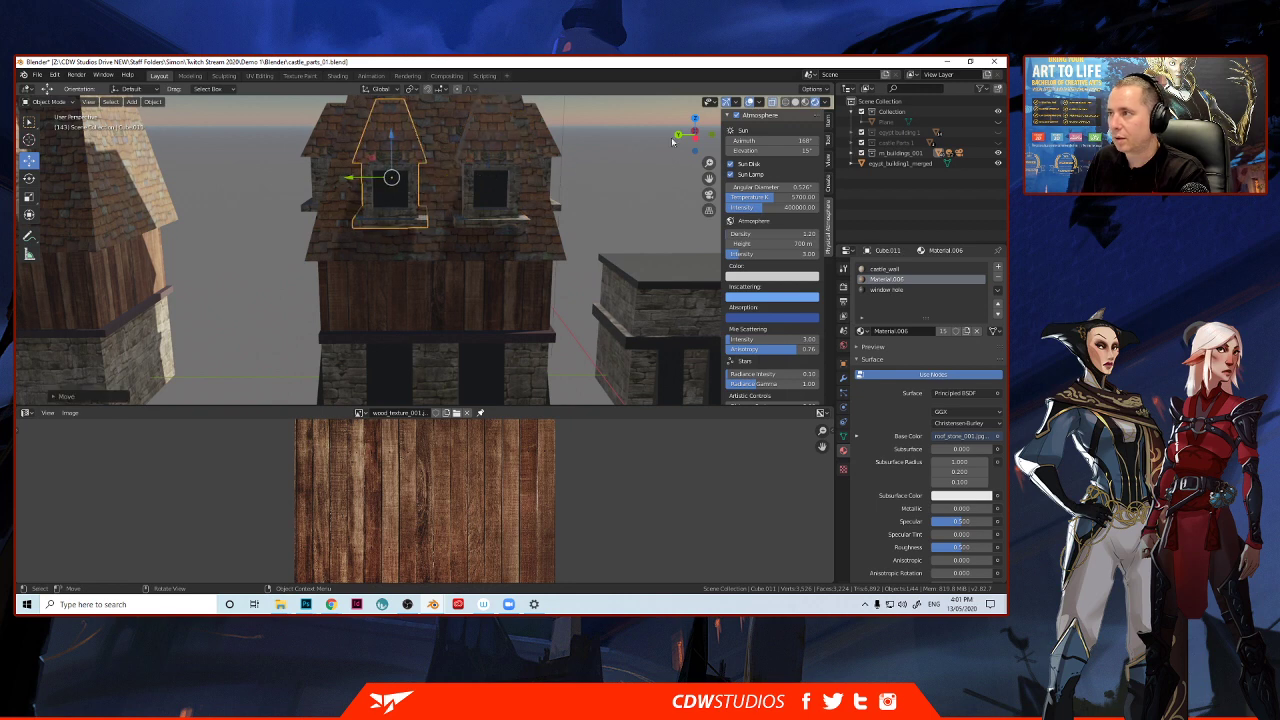
In the orthographic side view, nudge the second dormer along Y to even out the pair's placement on the slope.
{"action": "left_click", "coordinate": [692, 135]}
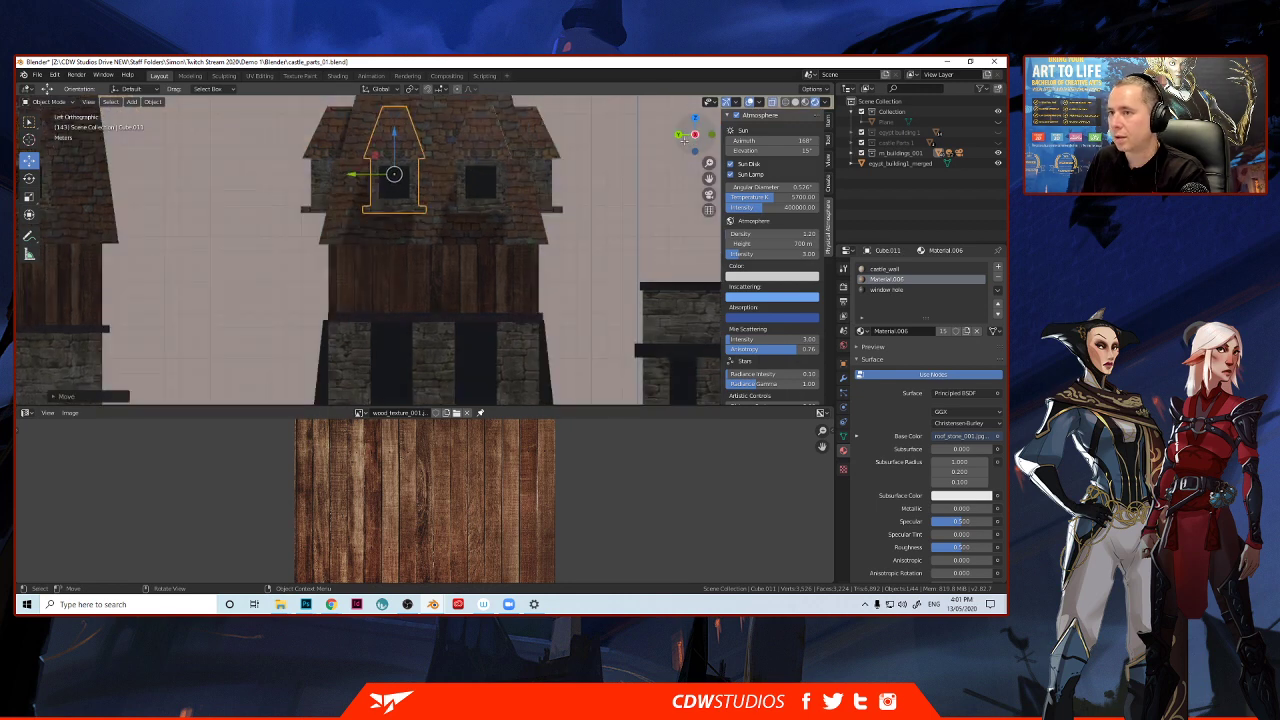
{"action": "left_click", "coordinate": [470, 160]}
{"action": "left_click", "coordinate": [396, 163]}
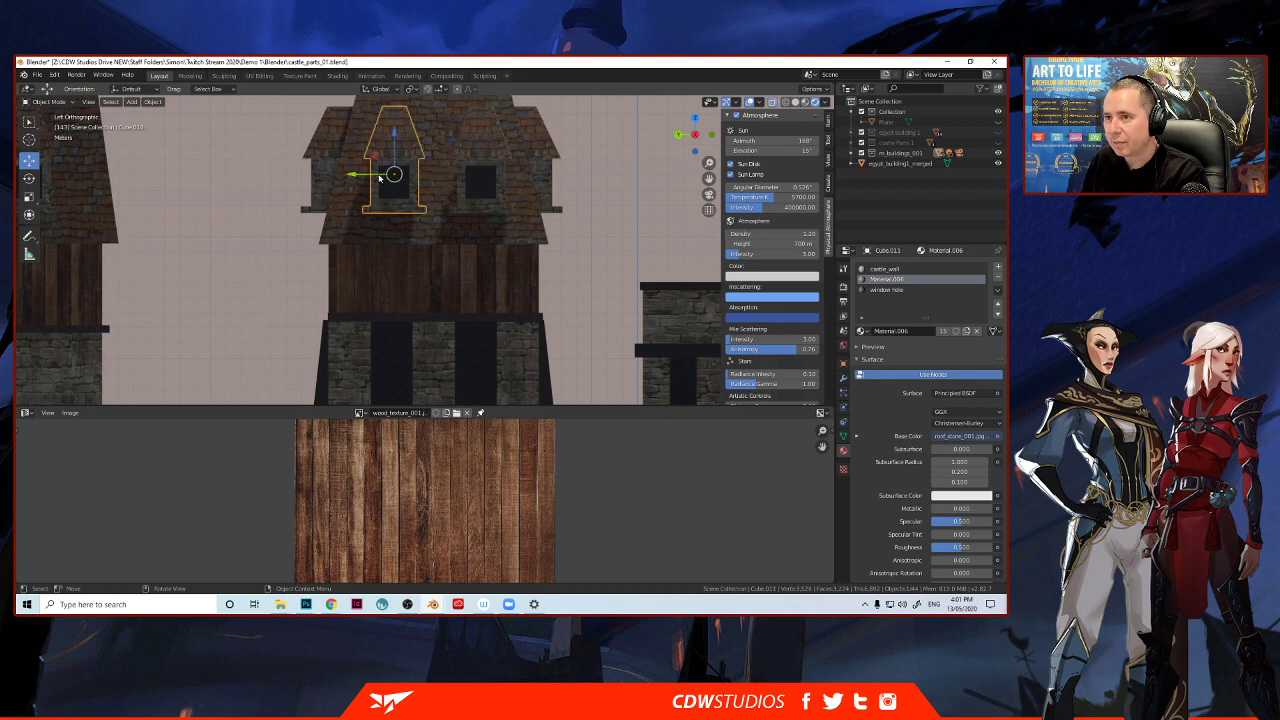
{"action": "key", "text": "g"}
{"action": "key", "text": "y"}
{"action": "left_click", "coordinate": [370, 174]}
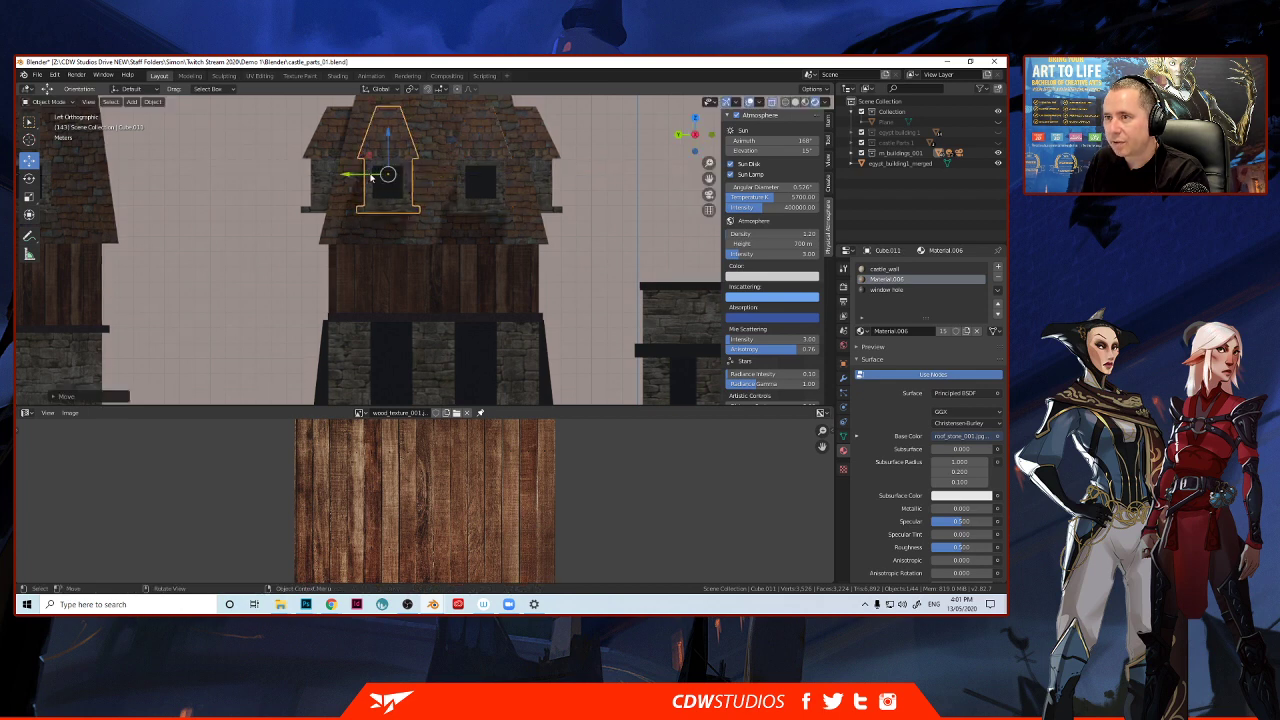
Make linked duplicates of both paired dormers together, leaving the copies in place.
{"action": "middle_click_drag", "start_coordinate": [371, 177], "coordinate": [346, 206]}
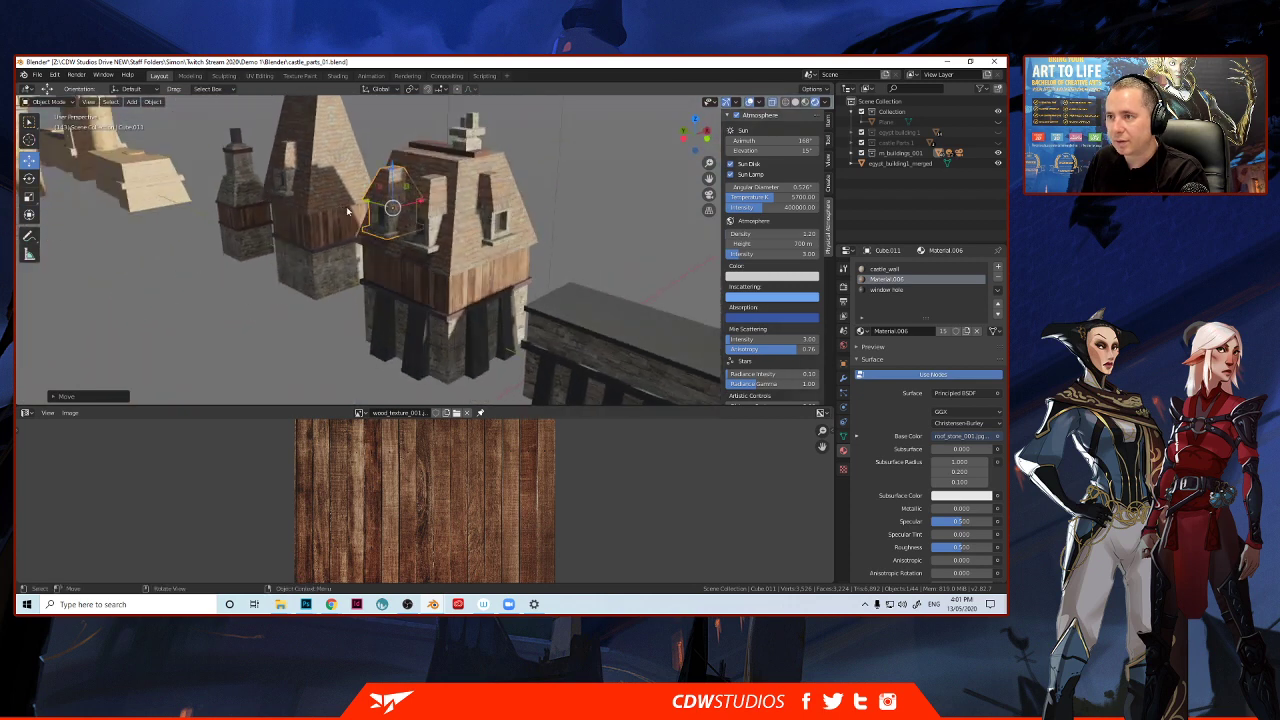
{"action": "scroll", "coordinate": [383, 220], "scroll_direction": "up", "scroll_amount": 3}
{"action": "left_click", "coordinate": [430, 190], "text": "shift"}
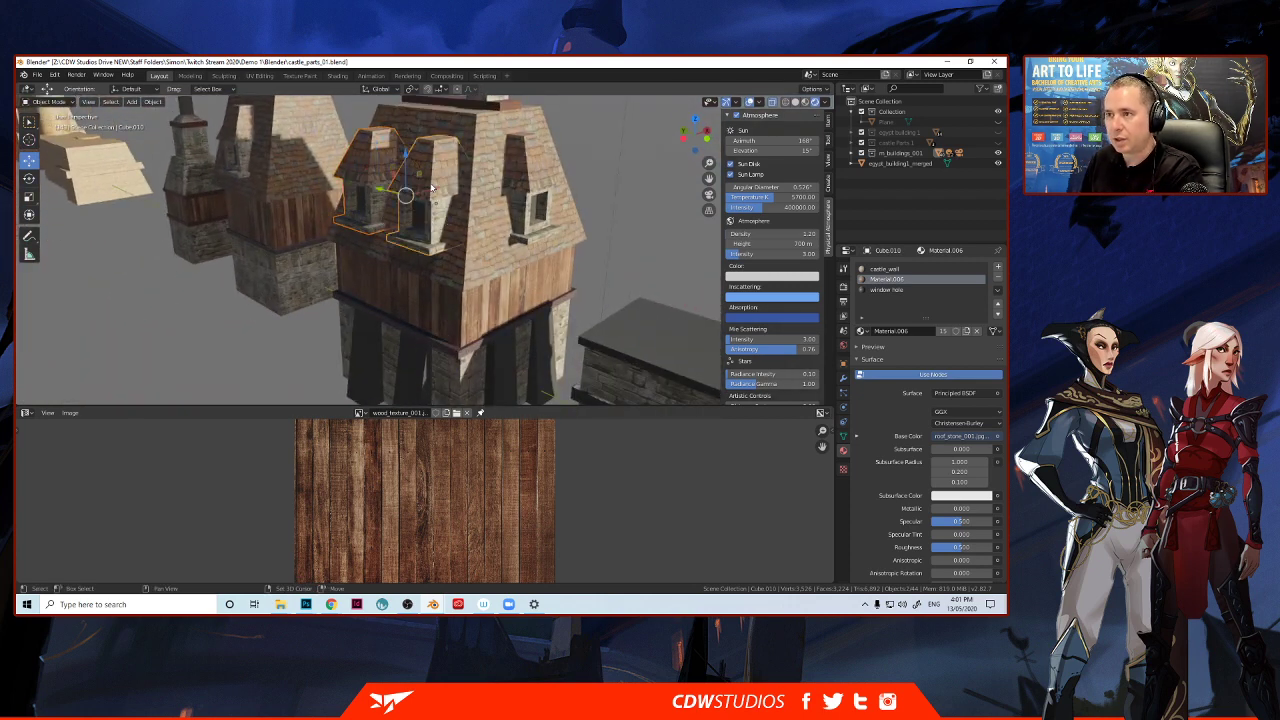
{"action": "key", "text": "alt+d"}
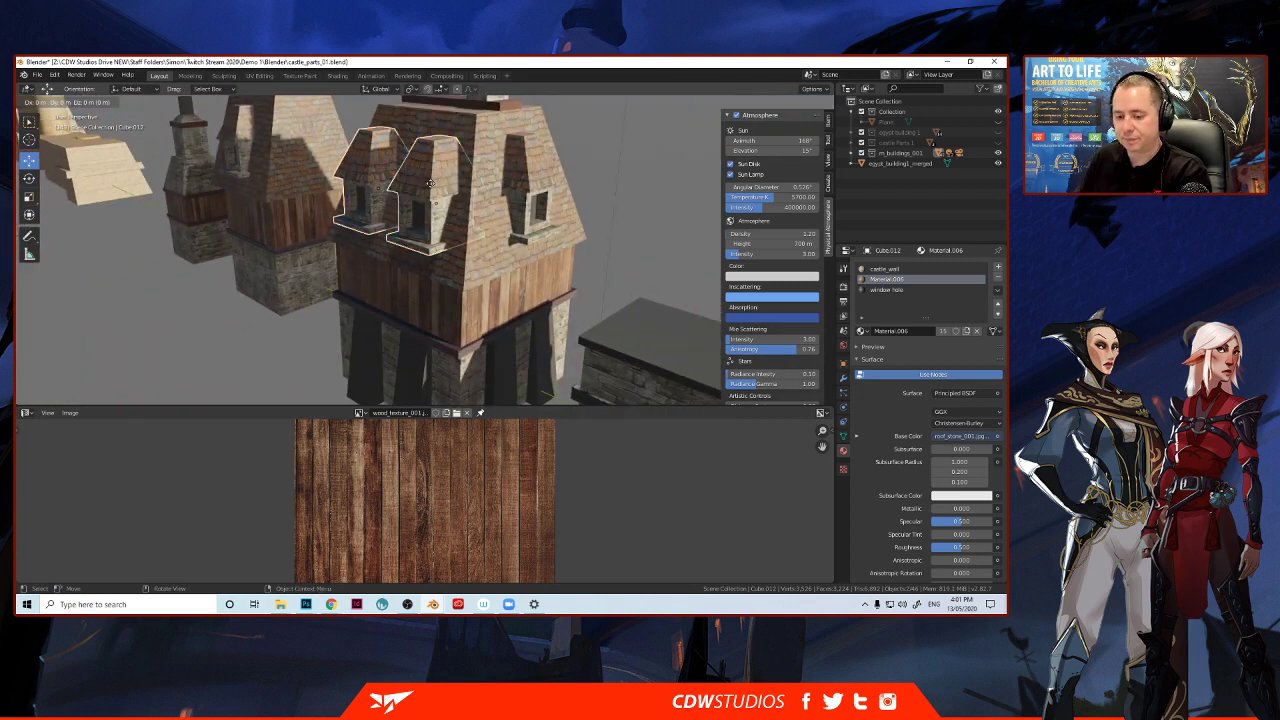
{"action": "right_click", "coordinate": [431, 188]}
Mirror the duplicated dormer pair along the global X axis and move it along X onto the opposite roof slope.
{"action": "scroll", "coordinate": [441, 194], "scroll_direction": "down", "scroll_amount": 2}
{"action": "mouse_move", "coordinate": [441, 195]}
{"action": "middle_mouse_down"}
{"action": "mouse_move", "coordinate": [383, 229]}
{"action": "mouse_move", "coordinate": [400, 214]}
{"action": "mouse_move", "coordinate": [451, 213]}
{"action": "middle_mouse_up"}
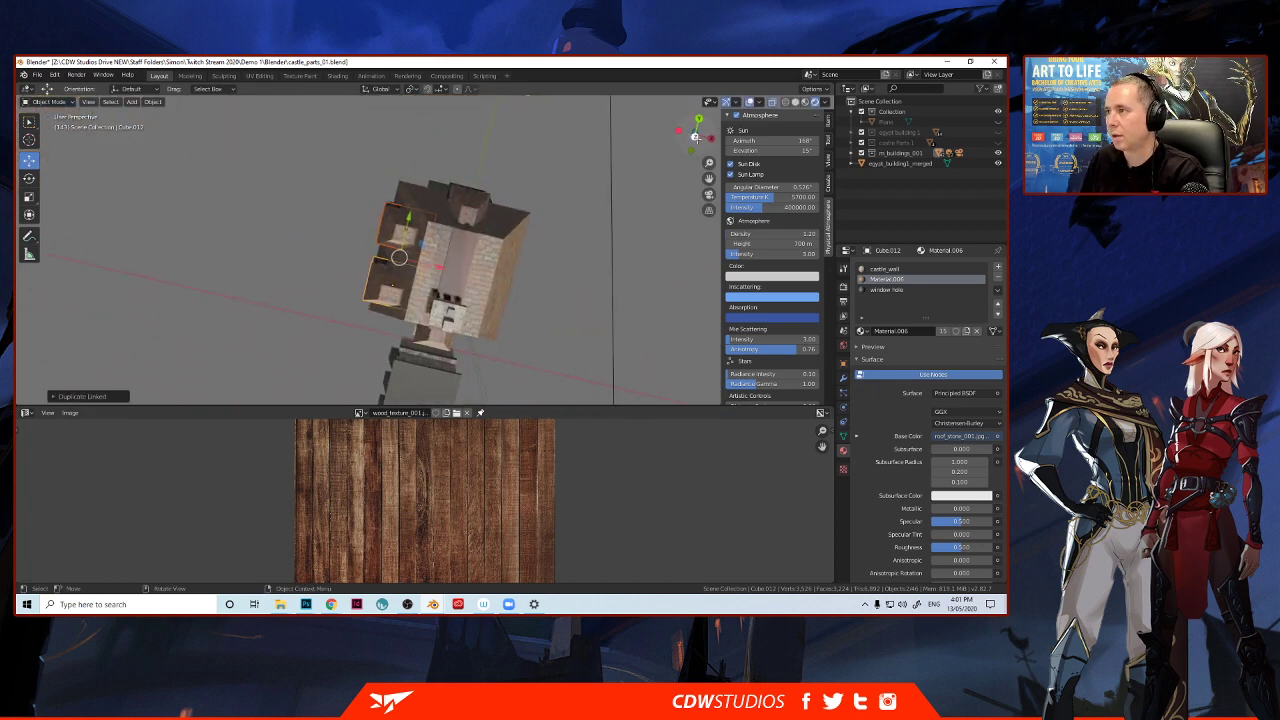
{"action": "left_click", "coordinate": [696, 137]}
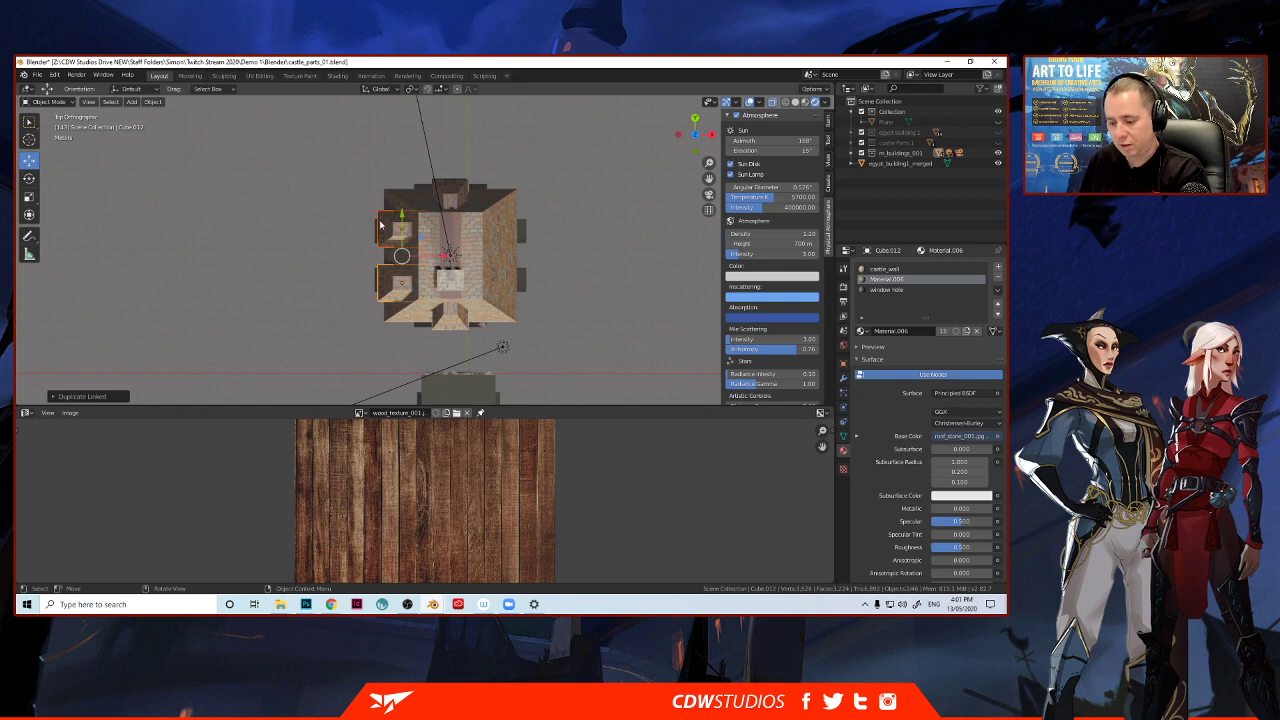
{"action": "key", "text": "ctrl+m"}
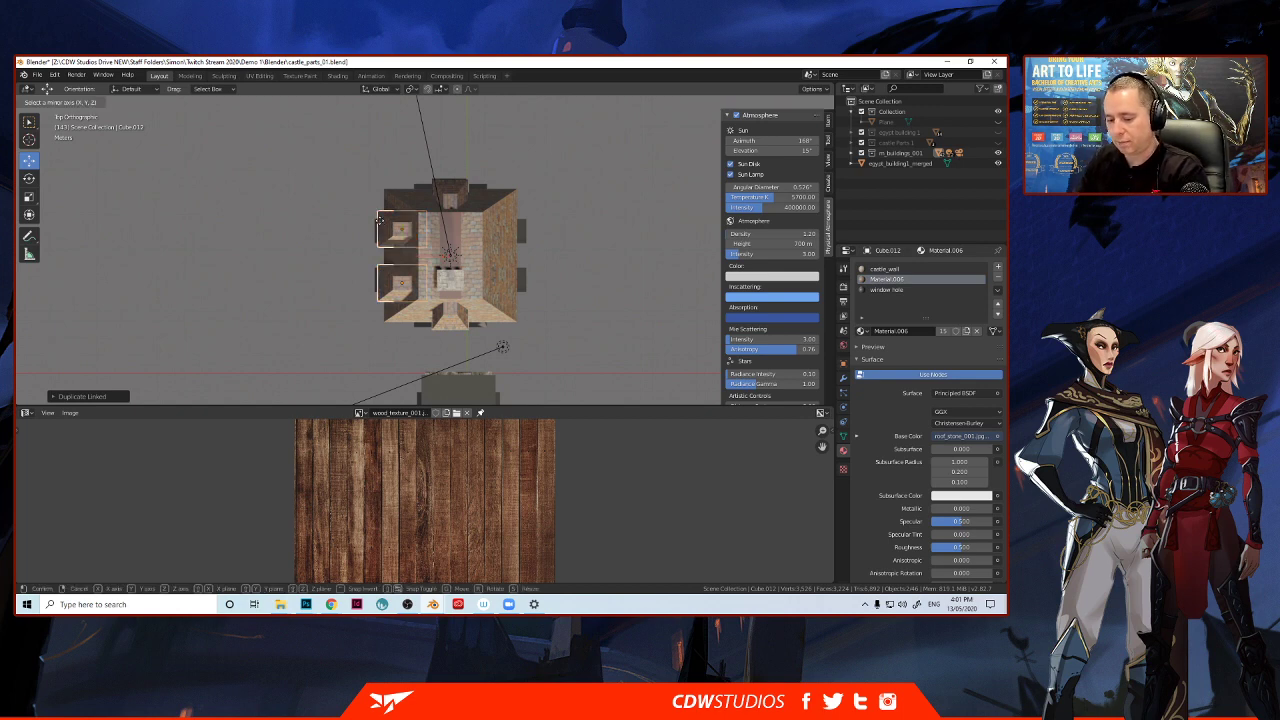
{"action": "key", "text": "x"}
{"action": "left_click", "coordinate": [380, 221]}
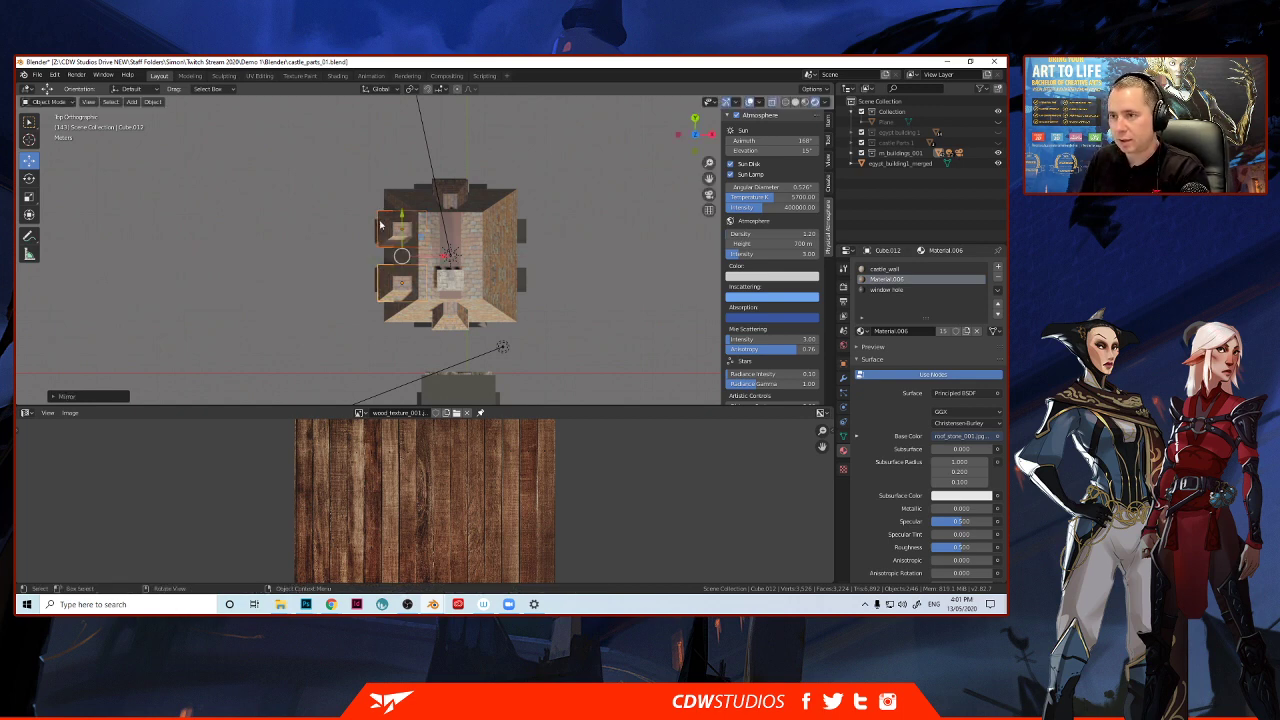
{"action": "key", "text": "g"}
{"action": "key", "text": "x"}
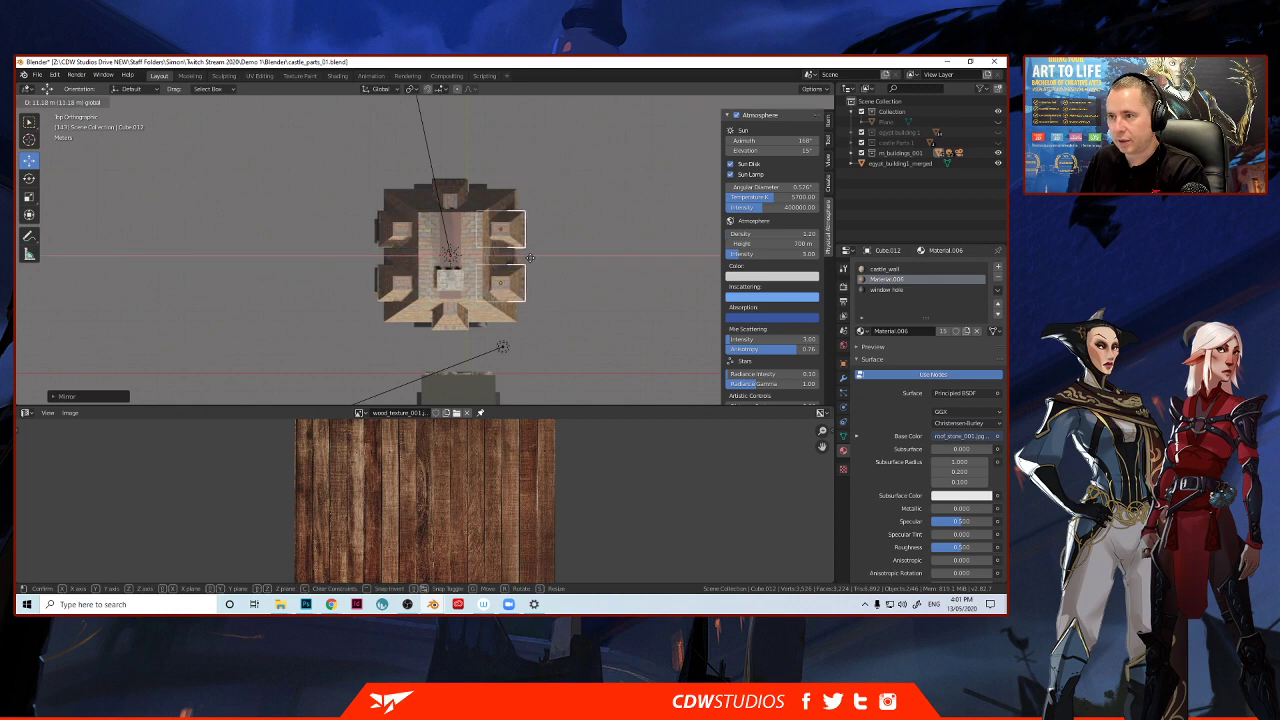
{"action": "left_click", "coordinate": [530, 258]}
Inspect the new dormers on the large house and check it within the row of modular buildings.
{"action": "scroll", "coordinate": [536, 260], "scroll_direction": "up", "scroll_amount": 4}
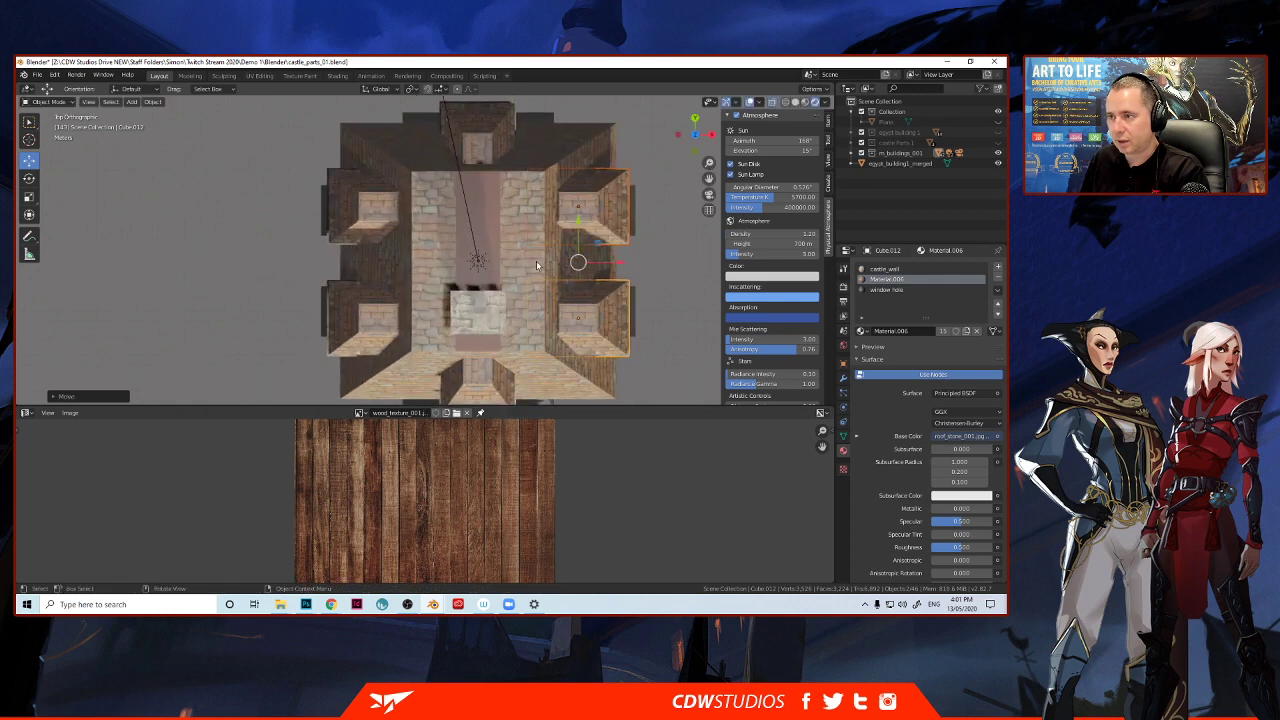
{"action": "middle_click_drag", "start_coordinate": [536, 260], "coordinate": [412, 191]}
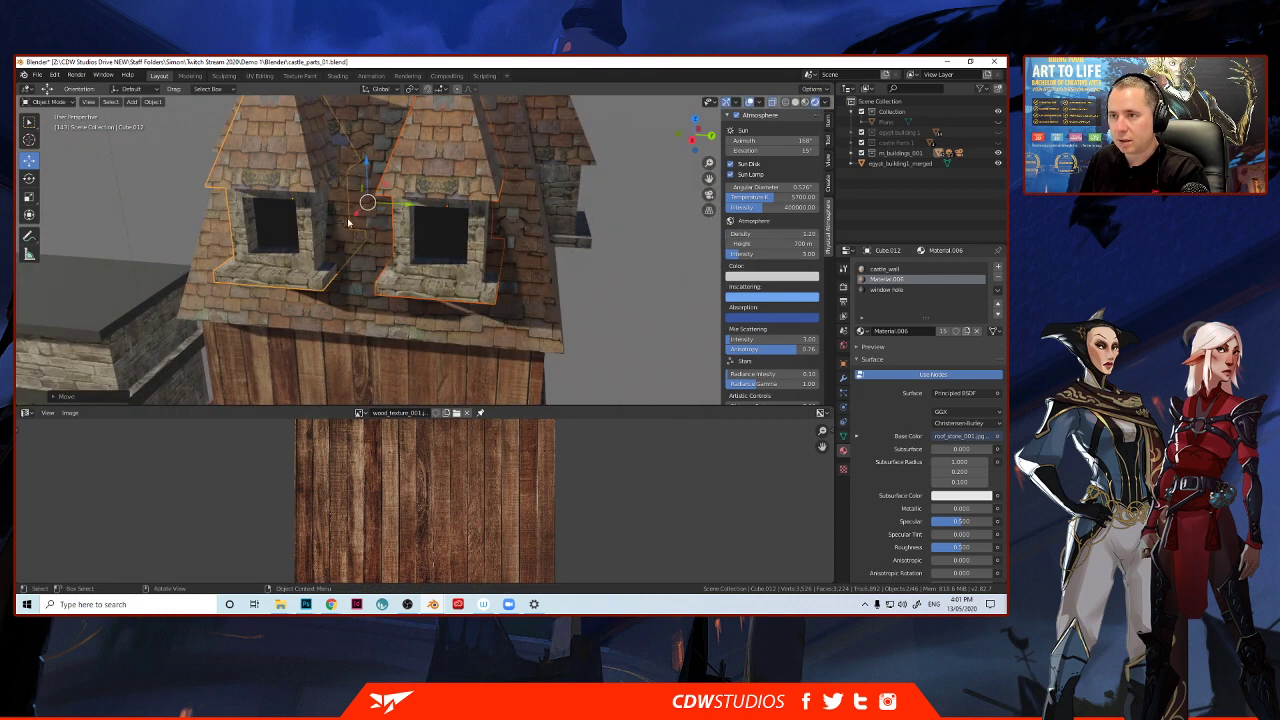
{"action": "left_click", "coordinate": [156, 203]}
{"action": "scroll", "coordinate": [223, 222], "scroll_direction": "down", "scroll_amount": 5}
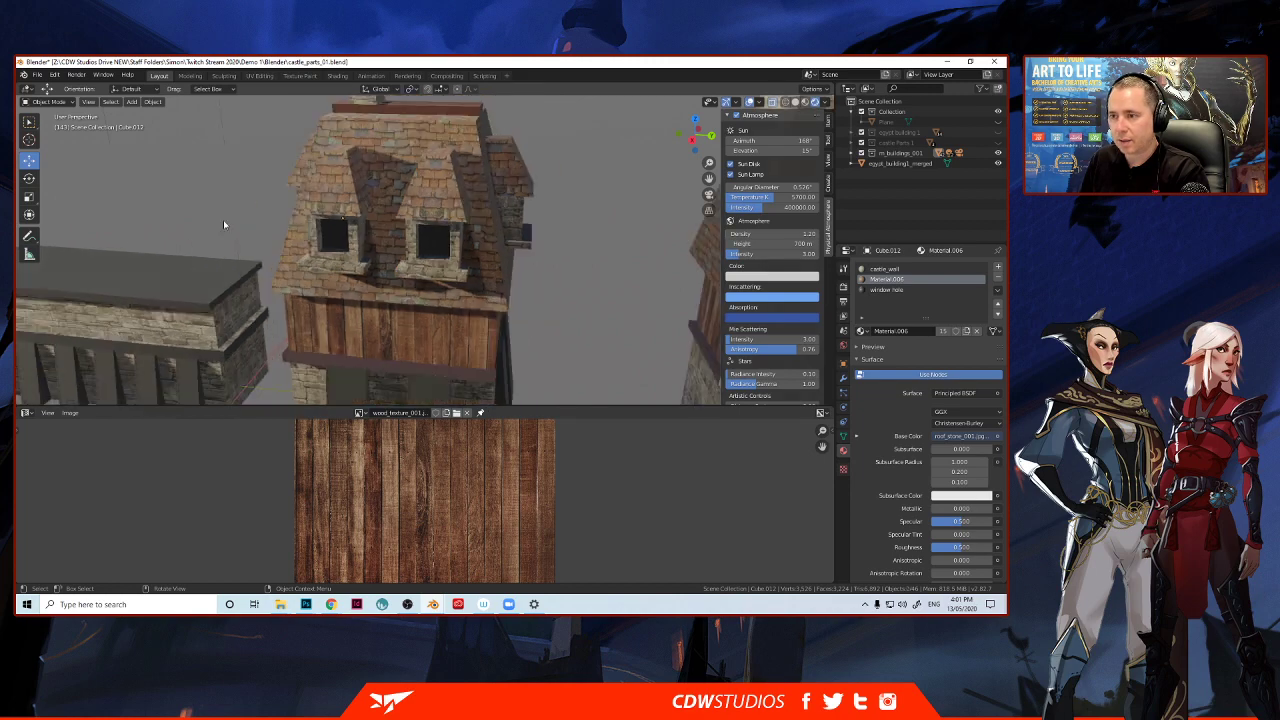
{"action": "middle_click_drag", "start_coordinate": [223, 220], "coordinate": [403, 205]}
{"action": "scroll", "coordinate": [403, 207], "scroll_direction": "down", "scroll_amount": 2}
{"action": "scroll", "coordinate": [403, 210], "scroll_direction": "up", "scroll_amount": 4}
{"action": "scroll", "coordinate": [403, 213], "scroll_direction": "down", "scroll_amount": 8}
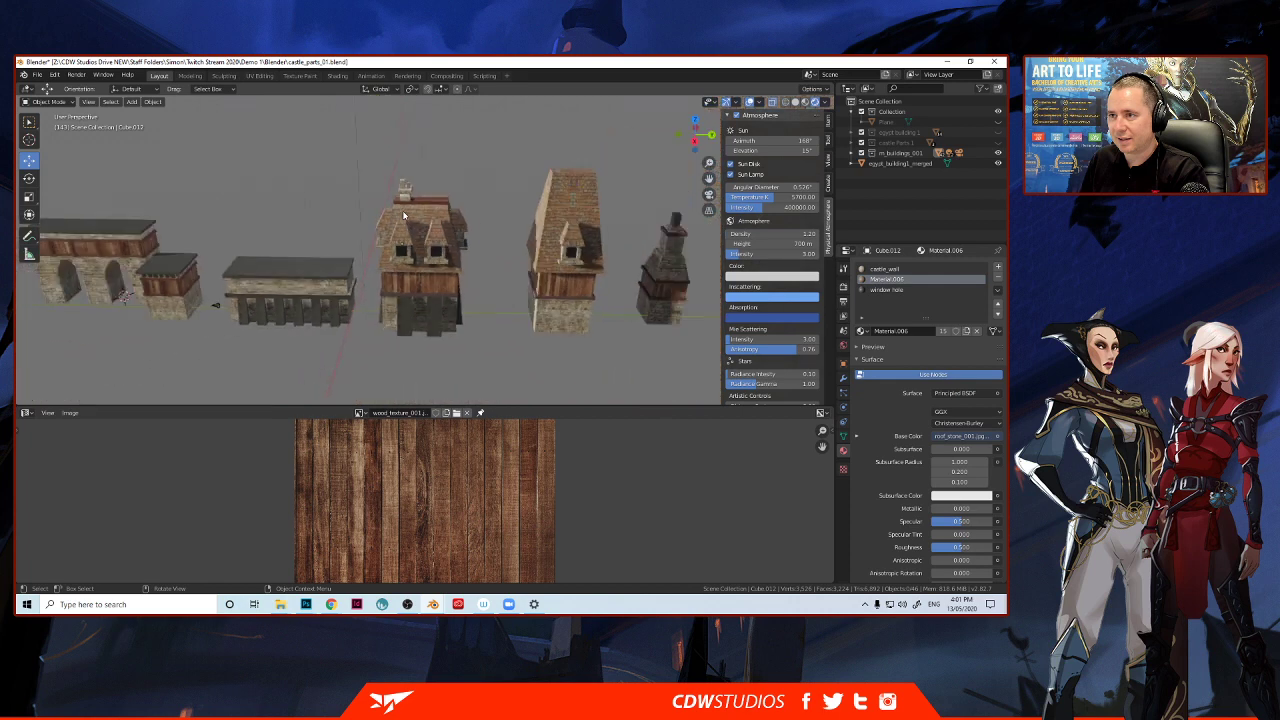
{"action": "scroll", "coordinate": [403, 215], "scroll_direction": "up", "scroll_amount": 3}
{"action": "left_click", "coordinate": [421, 185]}
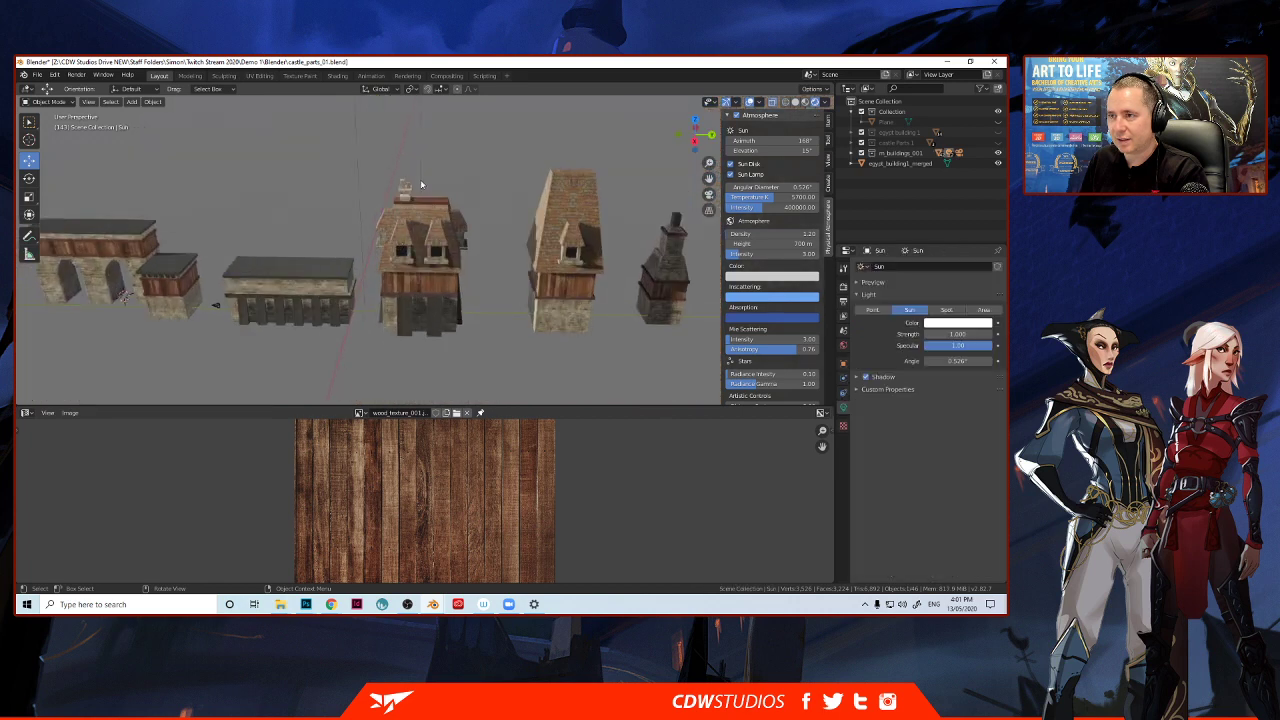
{"action": "middle_click_drag", "start_coordinate": [380, 213], "coordinate": [400, 210]}
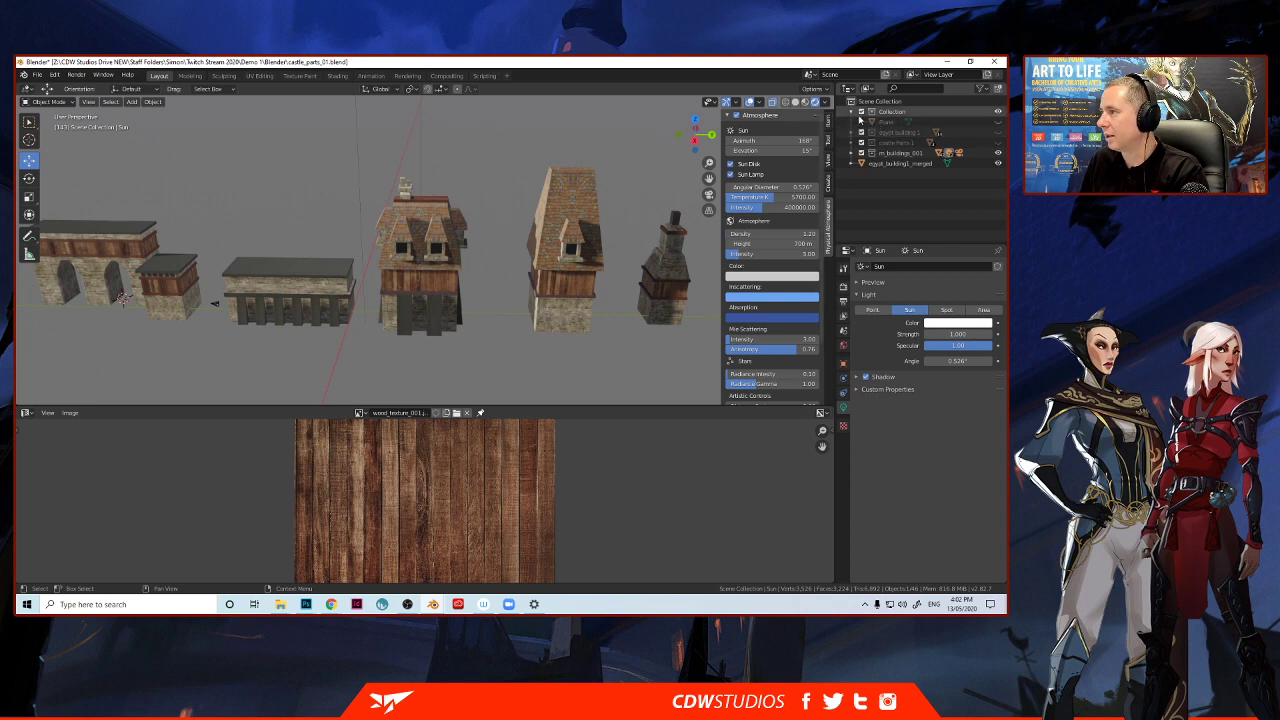
Expand the m_buildings_001 collection and move the Camera out of it.
{"action": "left_click", "coordinate": [861, 155]}
{"action": "left_click", "coordinate": [861, 155]}
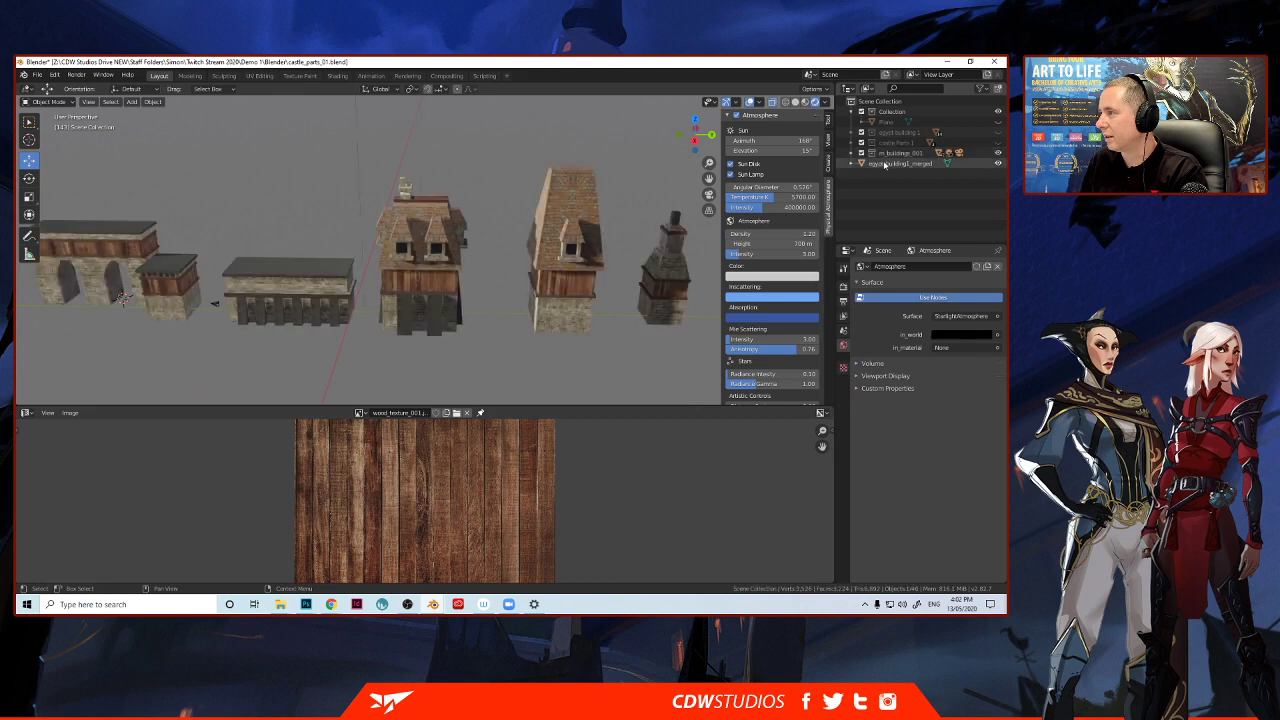
{"action": "left_click", "coordinate": [862, 153]}
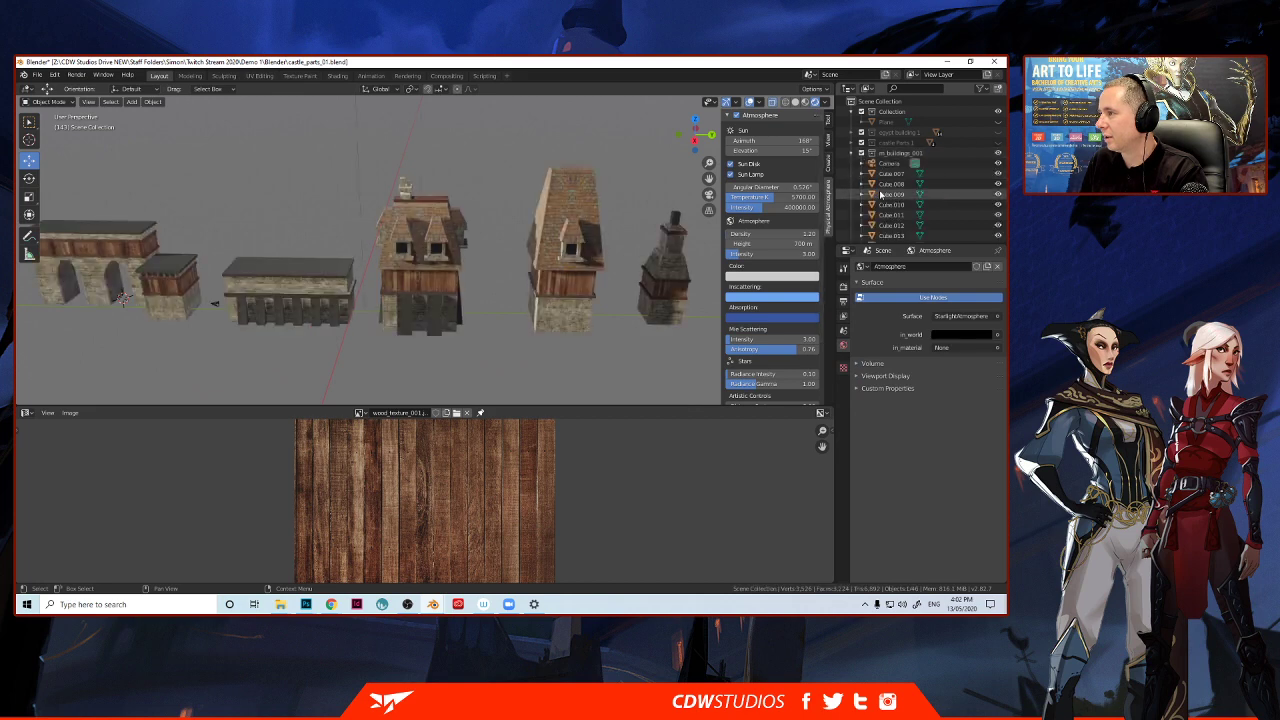
{"action": "left_click_drag", "start_coordinate": [893, 163], "coordinate": [895, 142]}
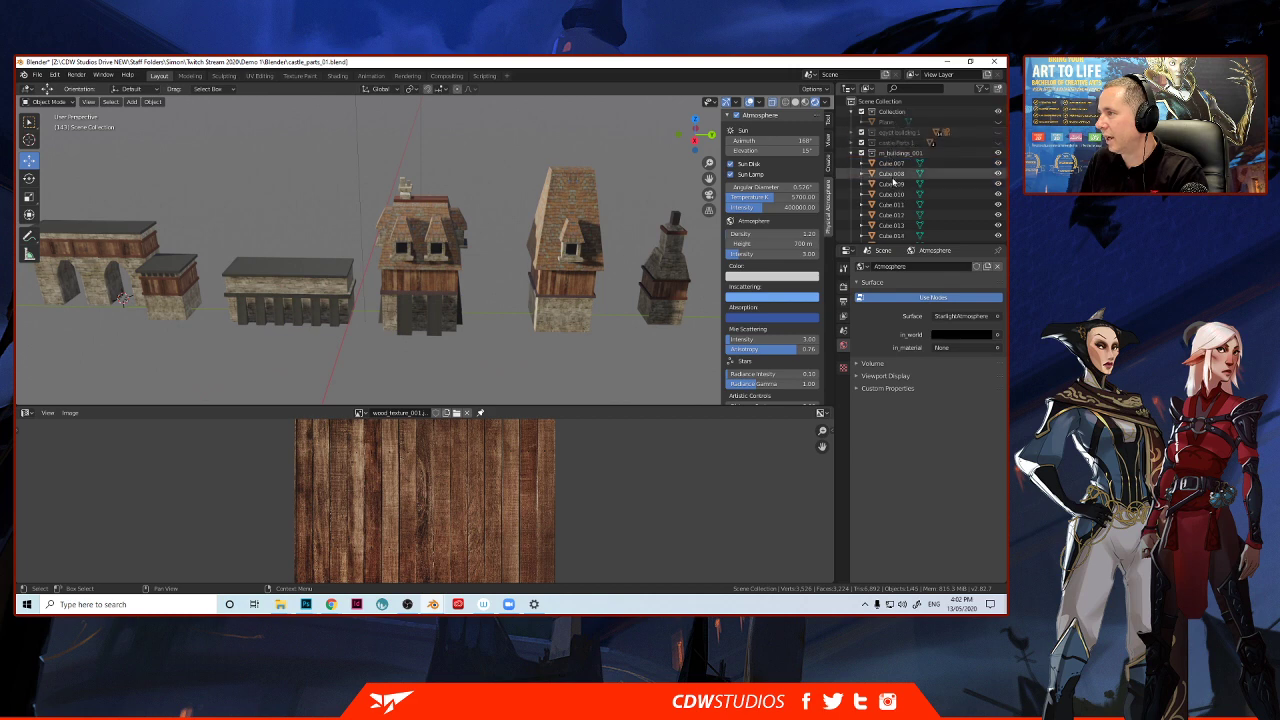
Move the Light and Sun objects out of the m_buildings_001 collection to the top-level Scene Collection.
{"action": "scroll", "coordinate": [892, 181], "scroll_direction": "down", "scroll_amount": 4}
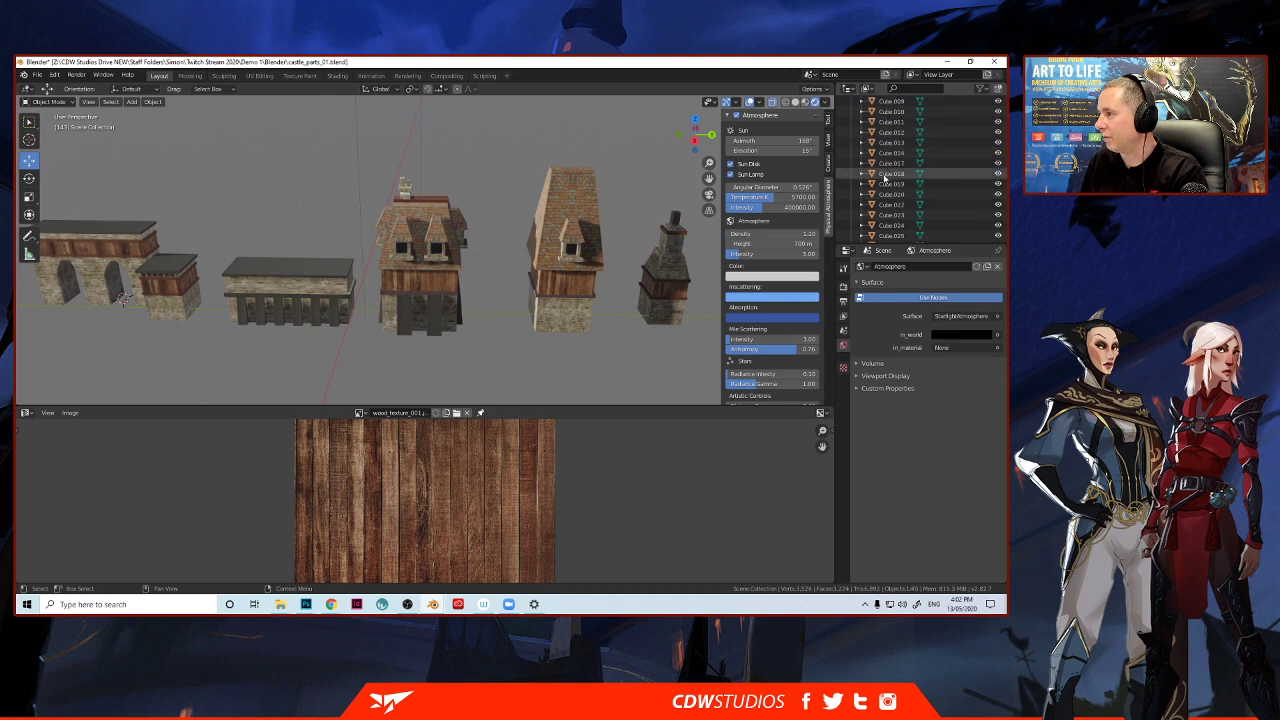
{"action": "scroll", "coordinate": [884, 177], "scroll_direction": "down", "scroll_amount": 5}
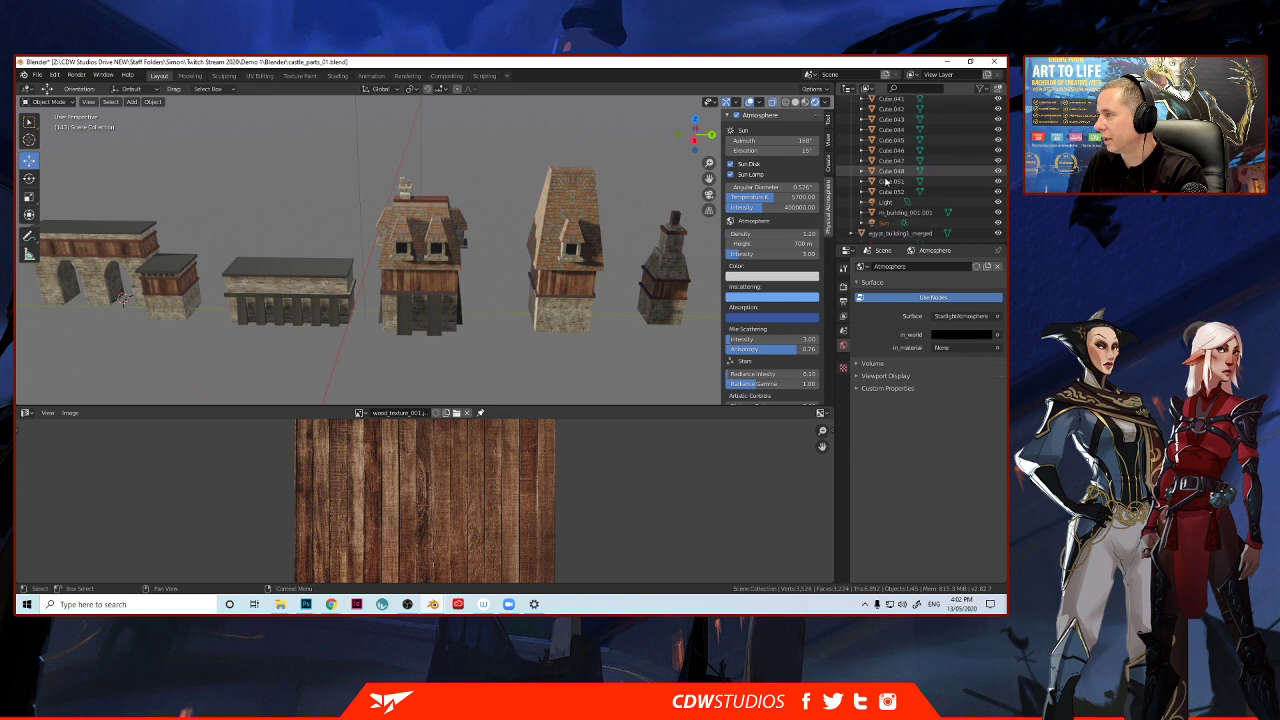
{"action": "left_click_drag", "start_coordinate": [905, 235], "coordinate": [885, 233]}
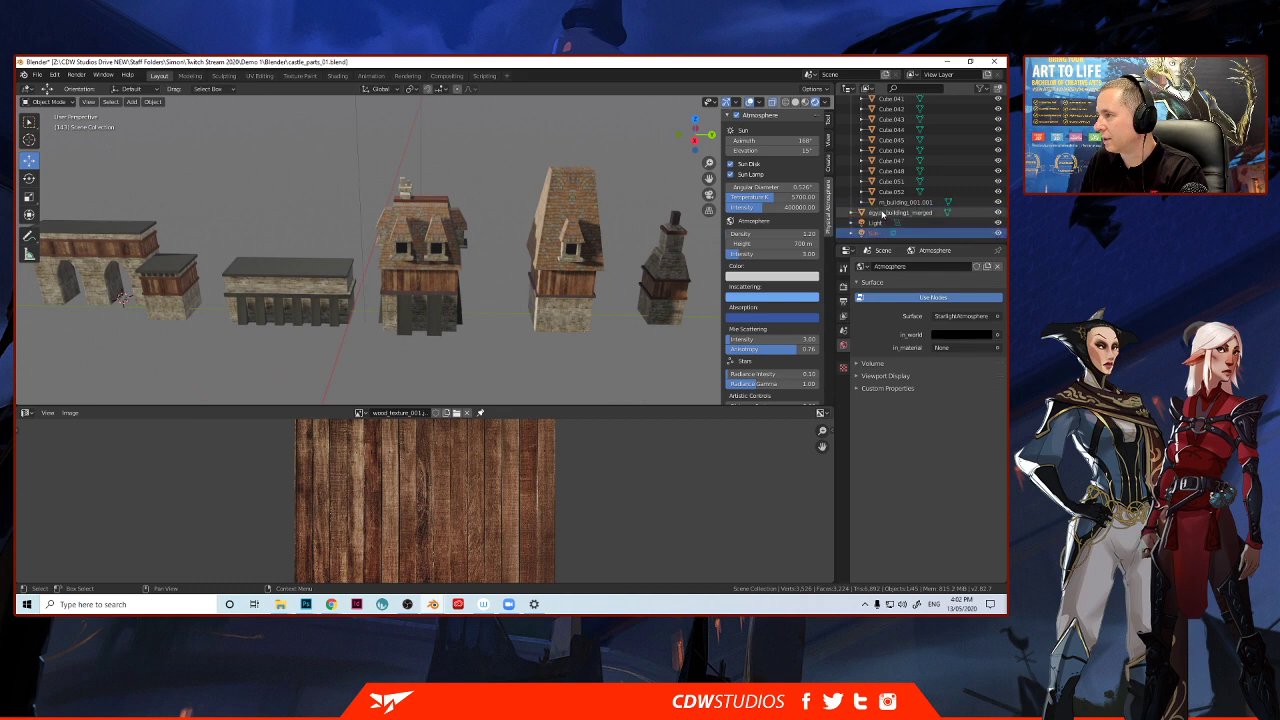
{"action": "scroll", "coordinate": [882, 212], "scroll_direction": "up", "scroll_amount": 10}
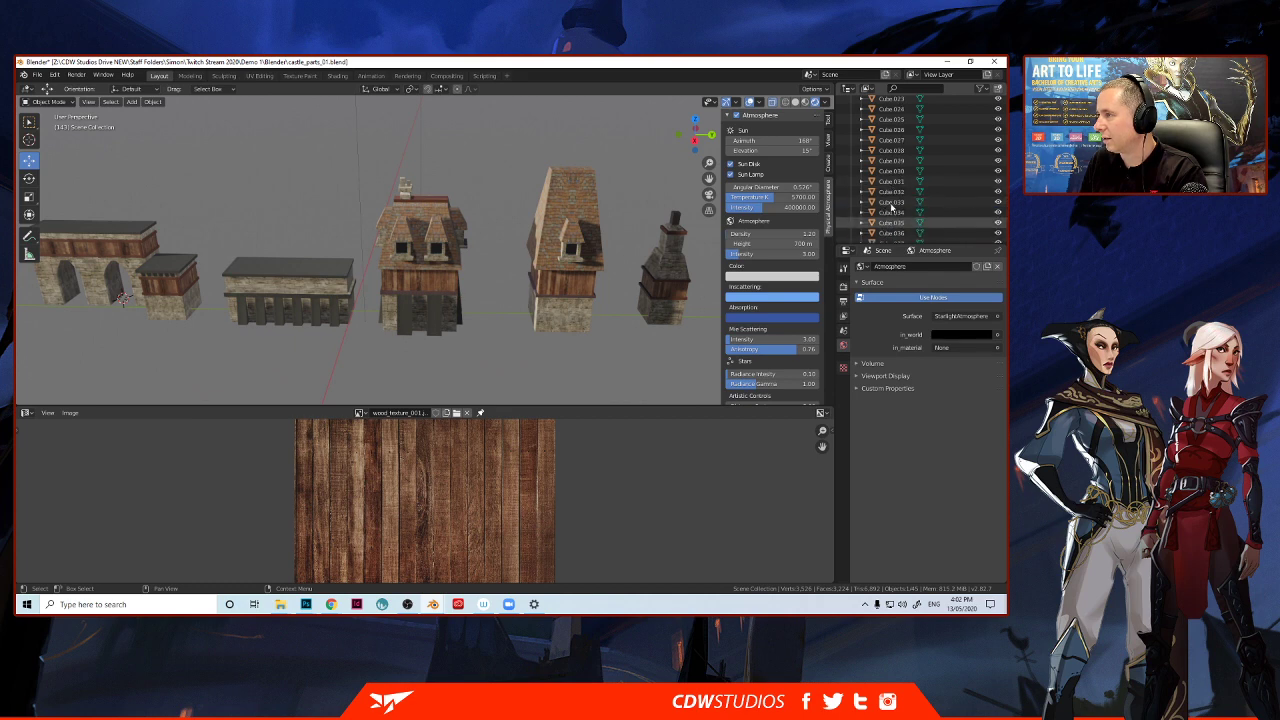
Collapse the m_buildings_001 collection and select all parts of the large castle house.
{"action": "scroll", "coordinate": [891, 208], "scroll_direction": "up", "scroll_amount": 3}
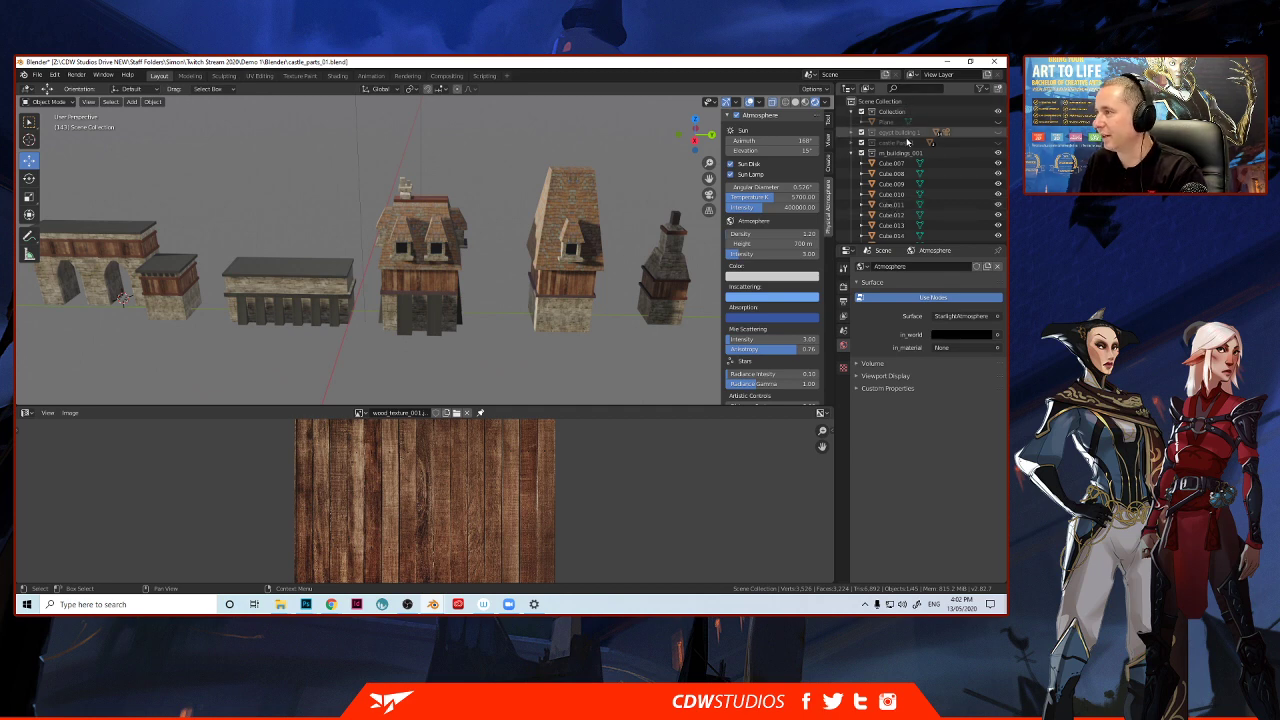
{"action": "left_click", "coordinate": [856, 154]}
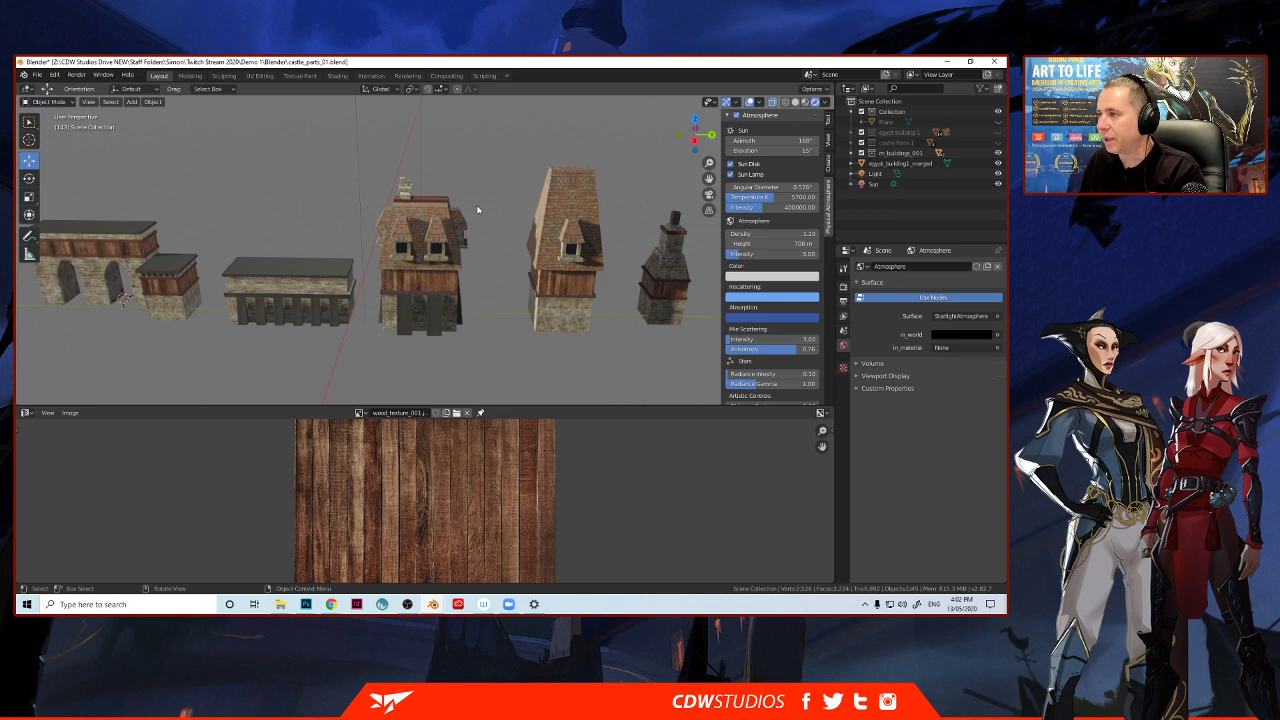
{"action": "left_click_drag", "start_coordinate": [369, 178], "coordinate": [484, 354]}
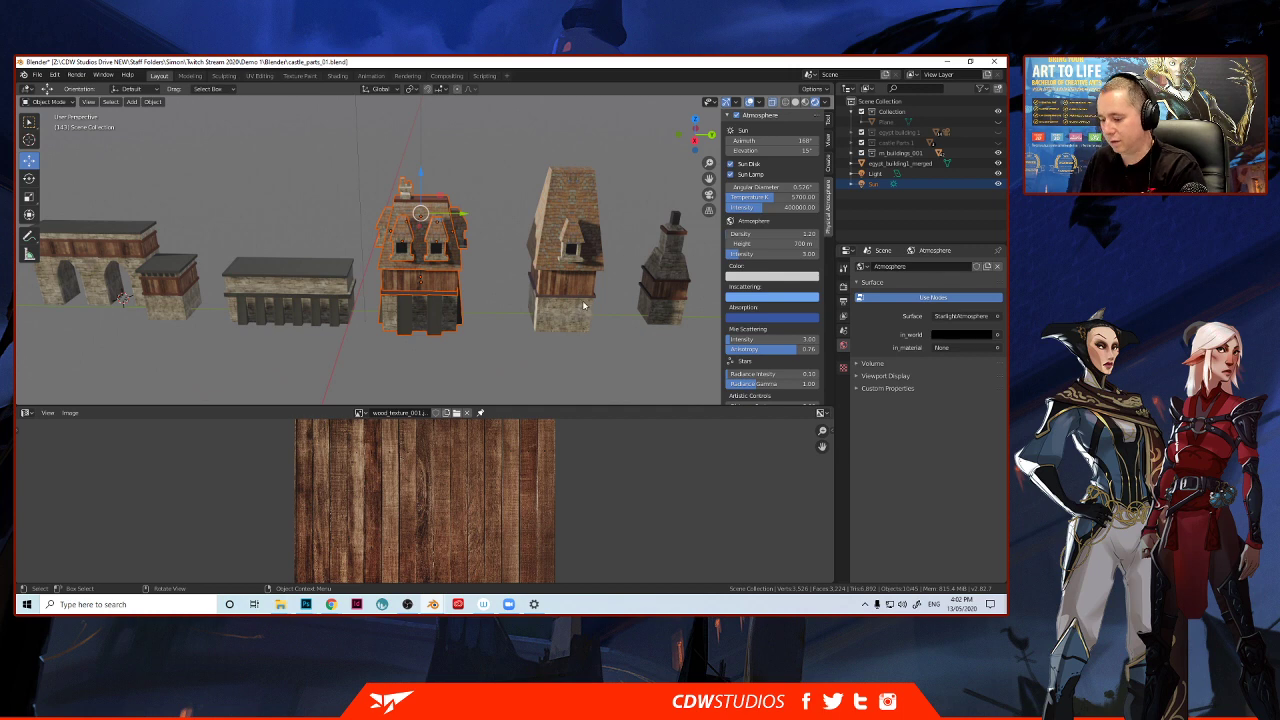
Try to take the Sun out of the selection while keeping the large house's parts selected.
{"action": "left_click", "coordinate": [893, 184]}
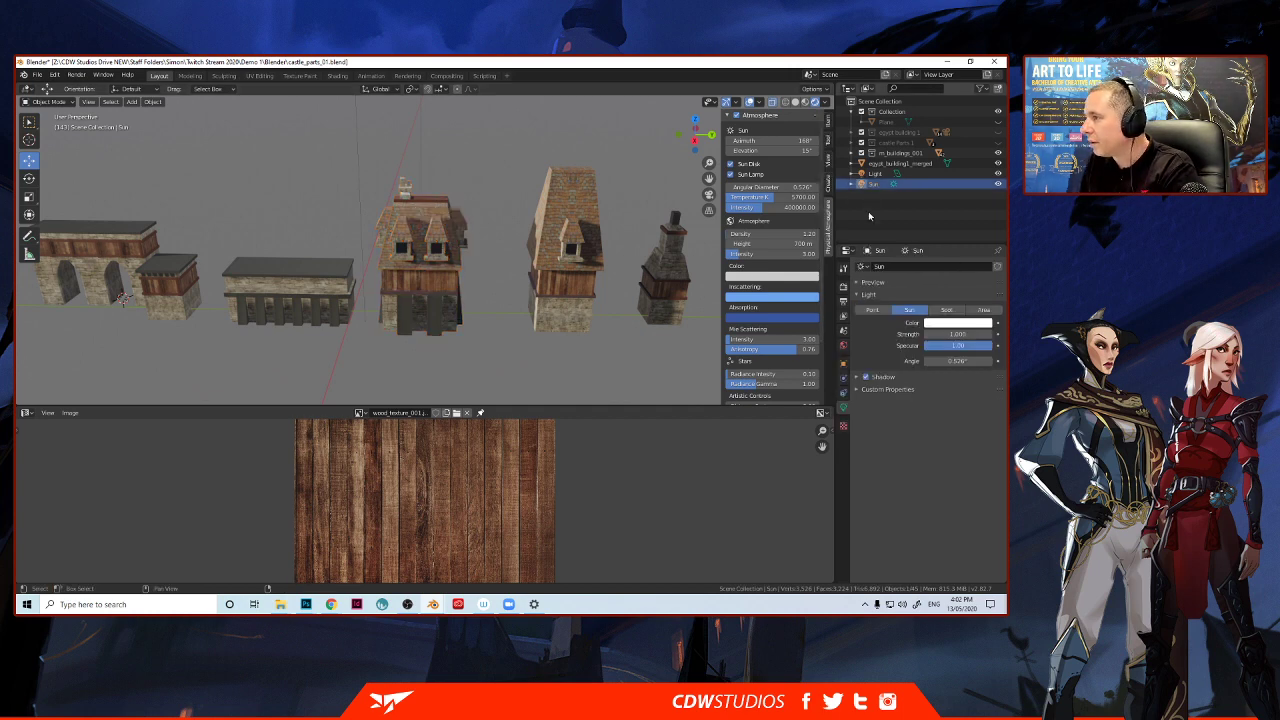
{"action": "double_click", "coordinate": [874, 185]}
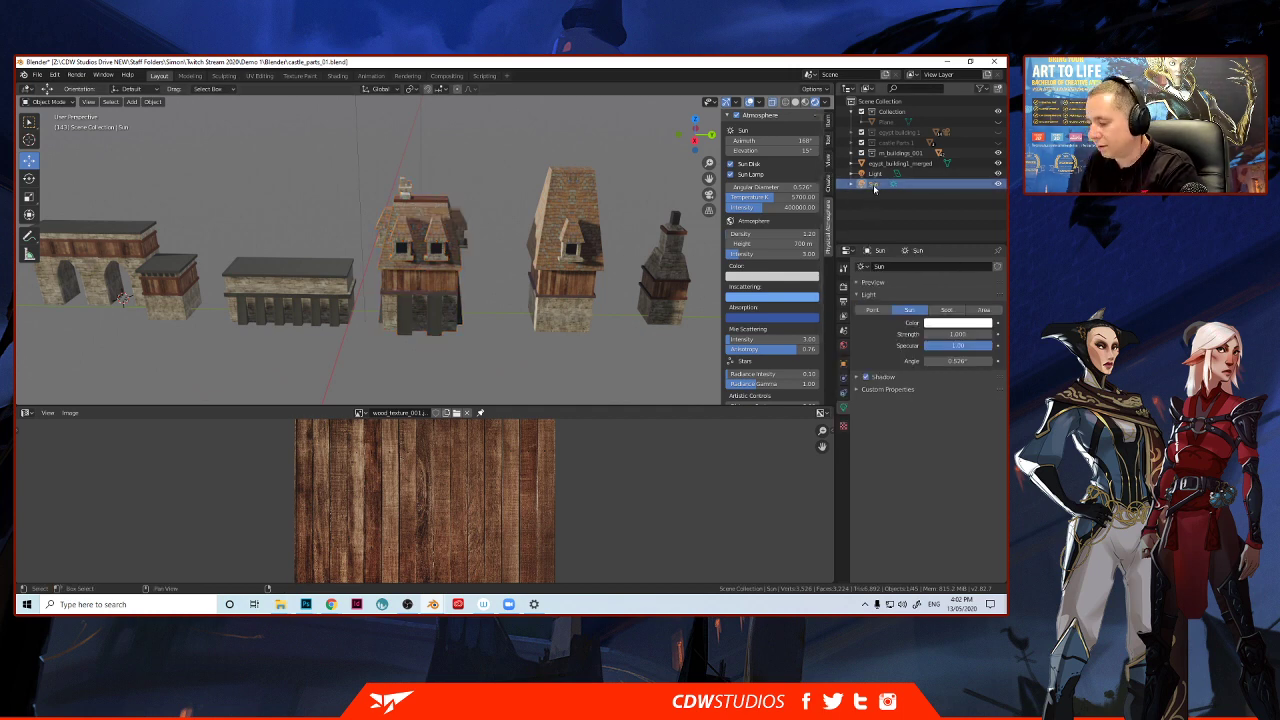
{"action": "key", "text": "Return"}
{"action": "left_click_drag", "start_coordinate": [486, 169], "coordinate": [403, 351]}
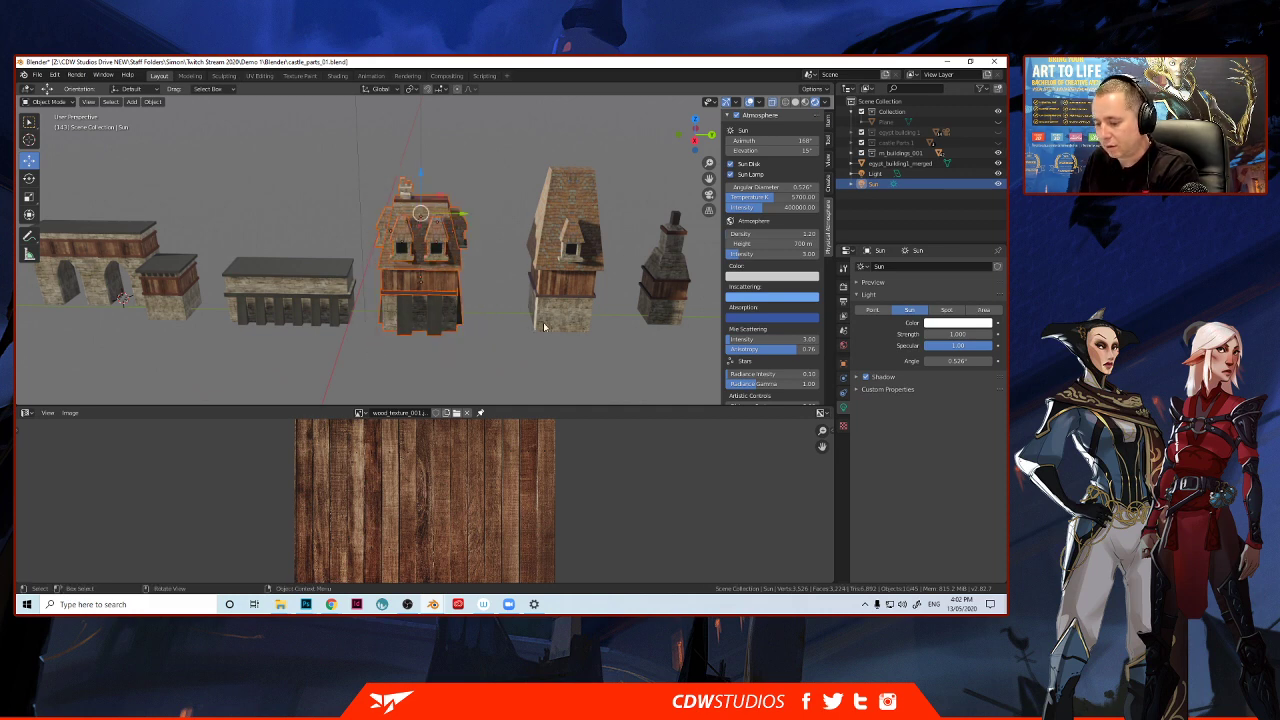
{"action": "left_click", "coordinate": [874, 187], "text": "ctrl"}
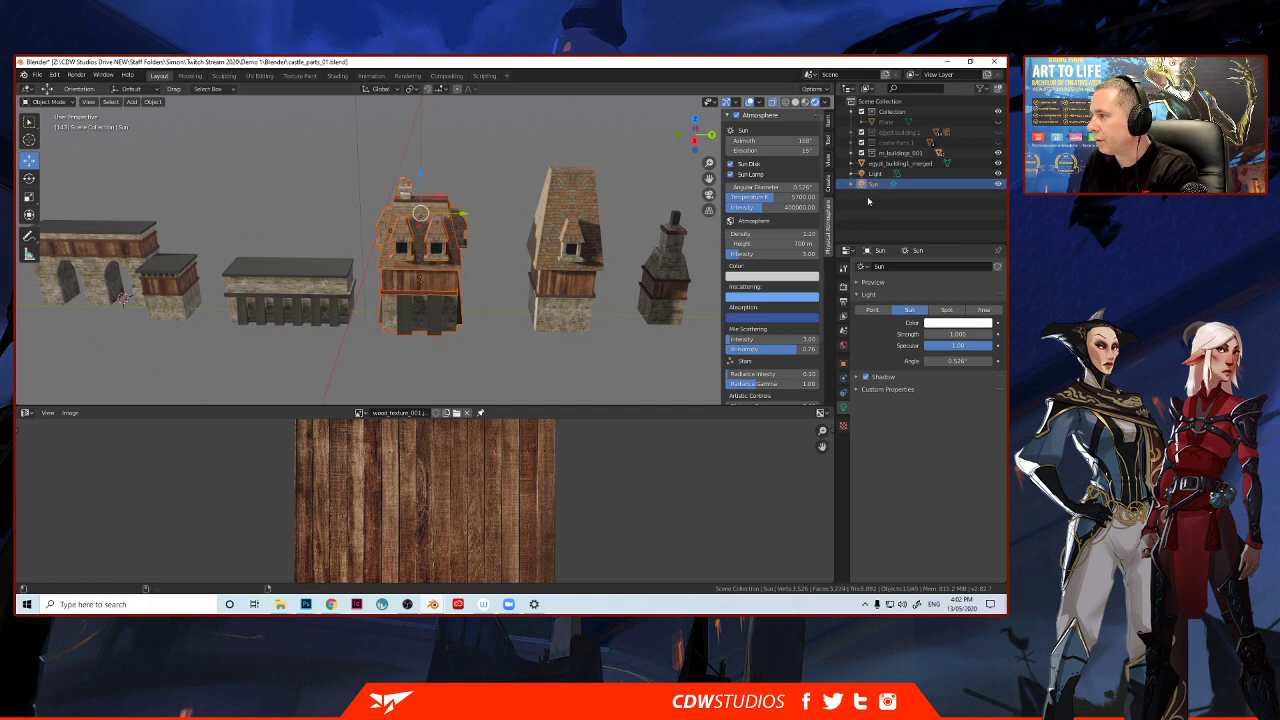
Hide the Sun object in the viewport and clear the selection.
{"action": "scroll", "coordinate": [409, 208], "scroll_direction": "down", "scroll_amount": 5}
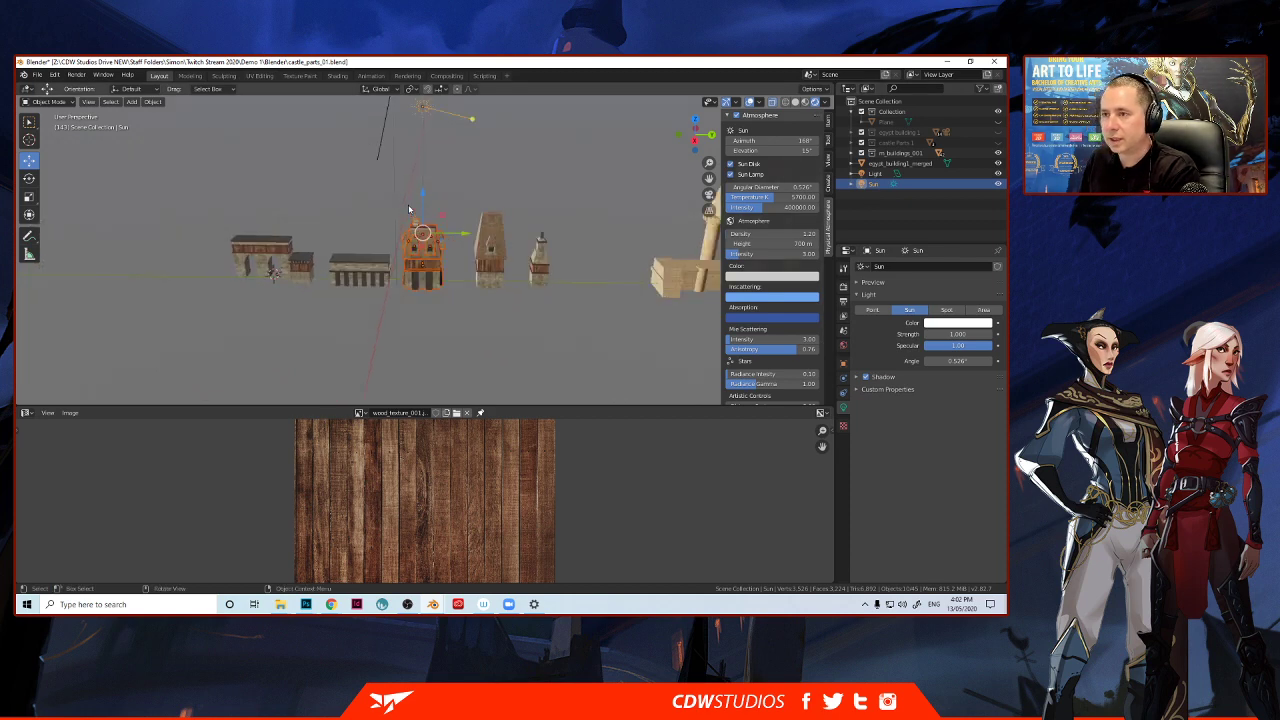
{"action": "scroll", "coordinate": [408, 208], "scroll_direction": "up", "scroll_amount": 3}
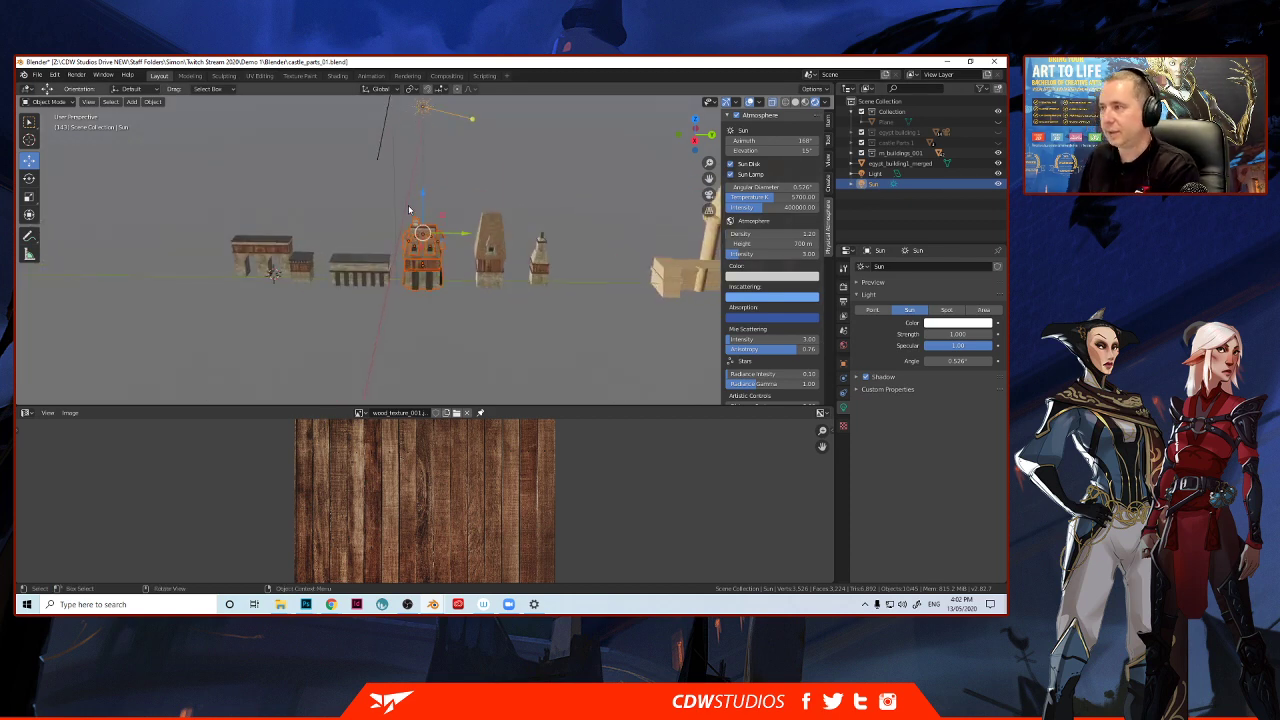
{"action": "left_click", "coordinate": [998, 185]}
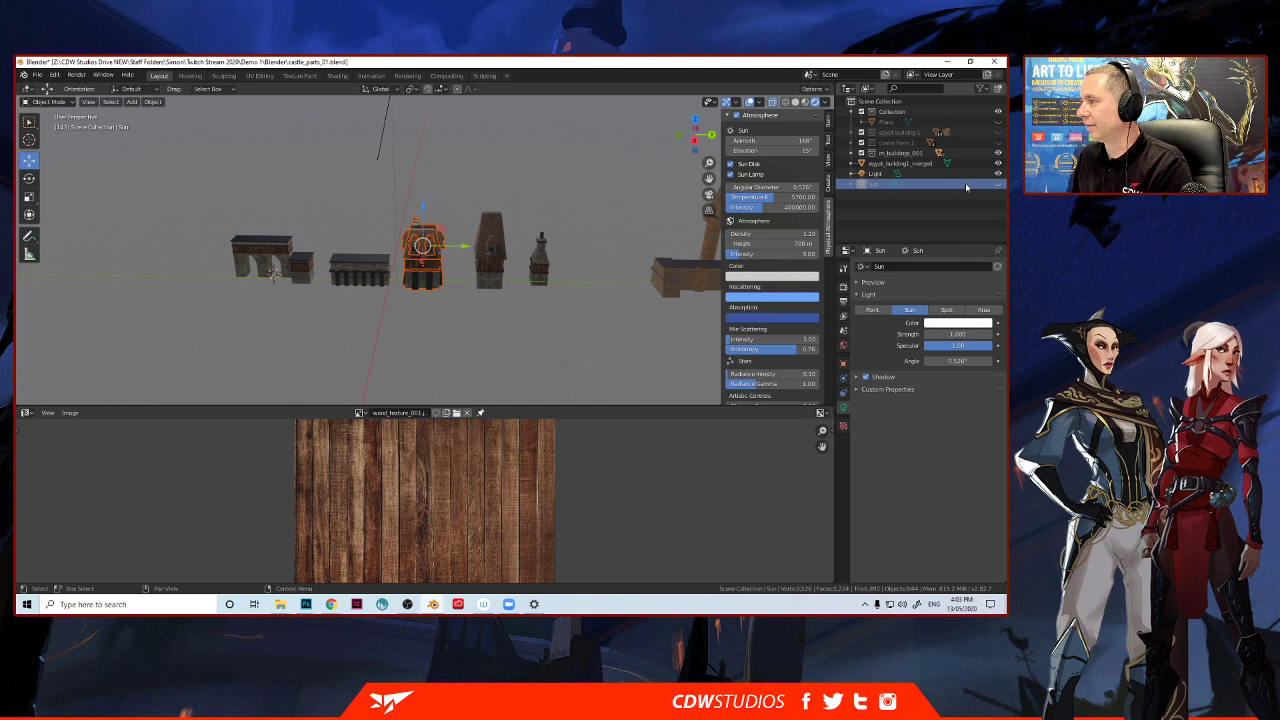
{"action": "left_click", "coordinate": [446, 205]}
{"action": "scroll", "coordinate": [463, 199], "scroll_direction": "up", "scroll_amount": 4}
{"action": "scroll", "coordinate": [467, 195], "scroll_direction": "up", "scroll_amount": 1}
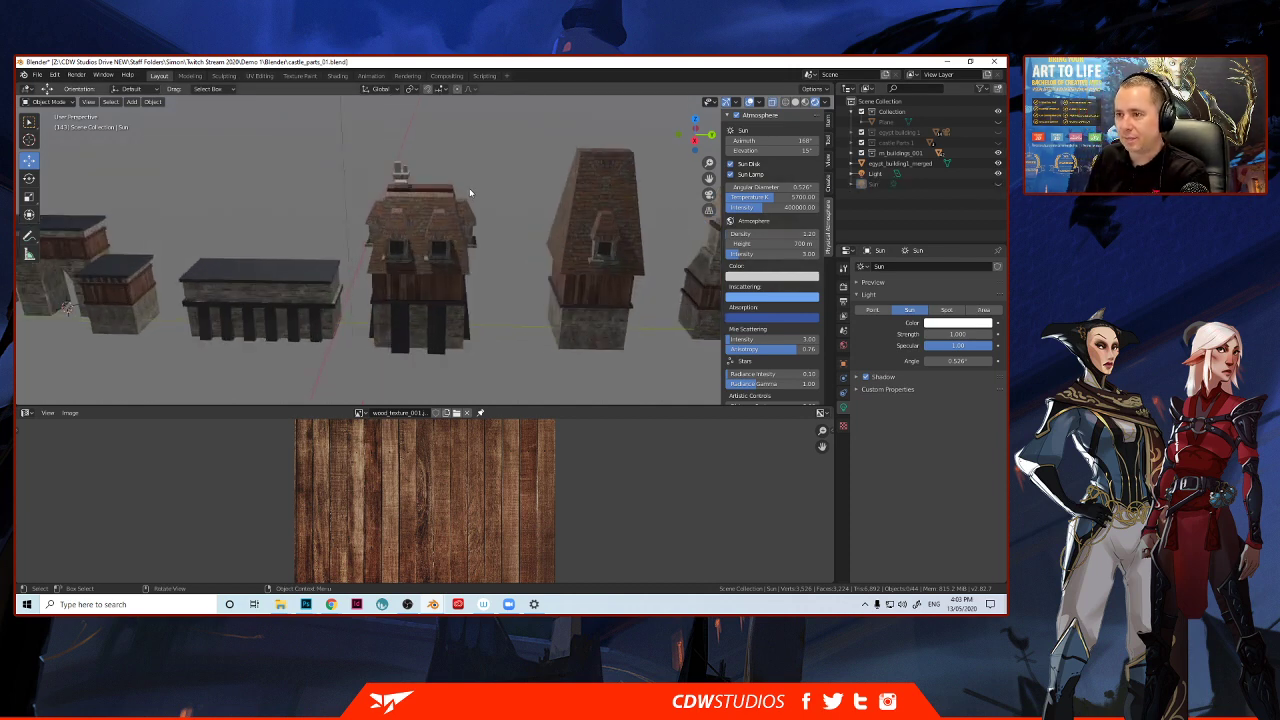
Try selecting all parts of the large house together from the orthographic right view.
{"action": "left_click", "coordinate": [695, 140]}
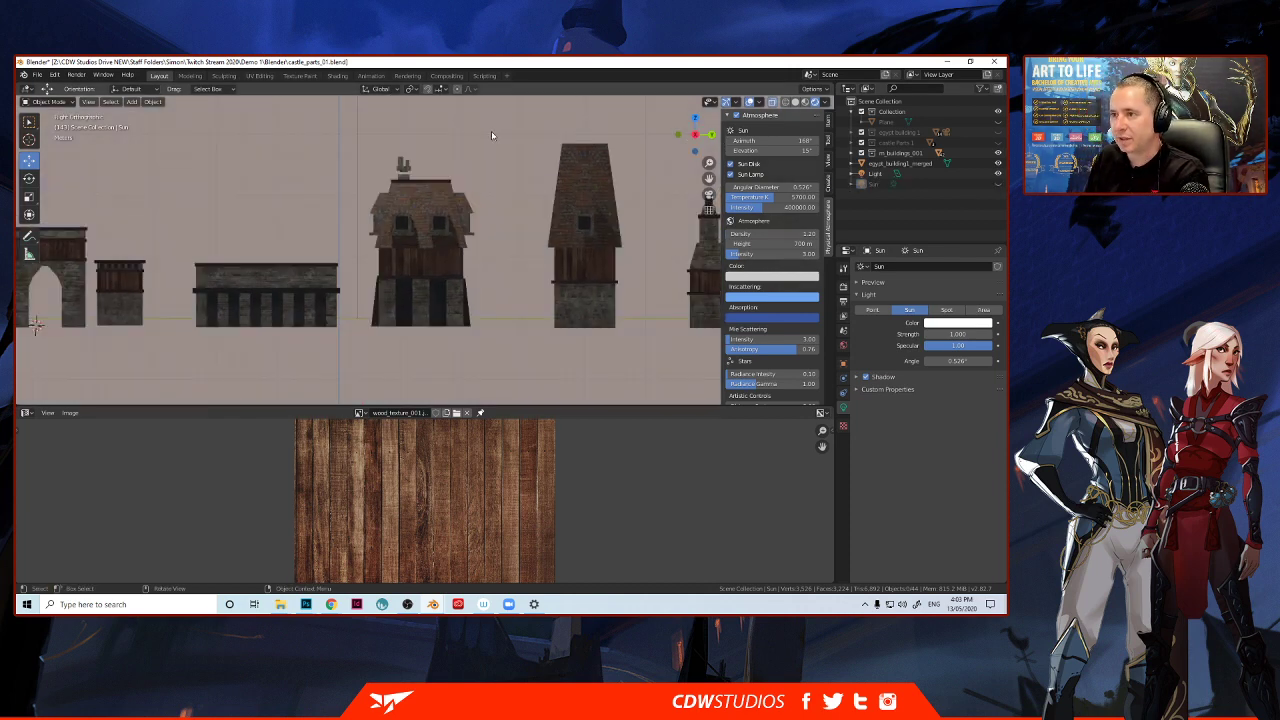
{"action": "left_click_drag", "start_coordinate": [497, 132], "coordinate": [359, 347]}
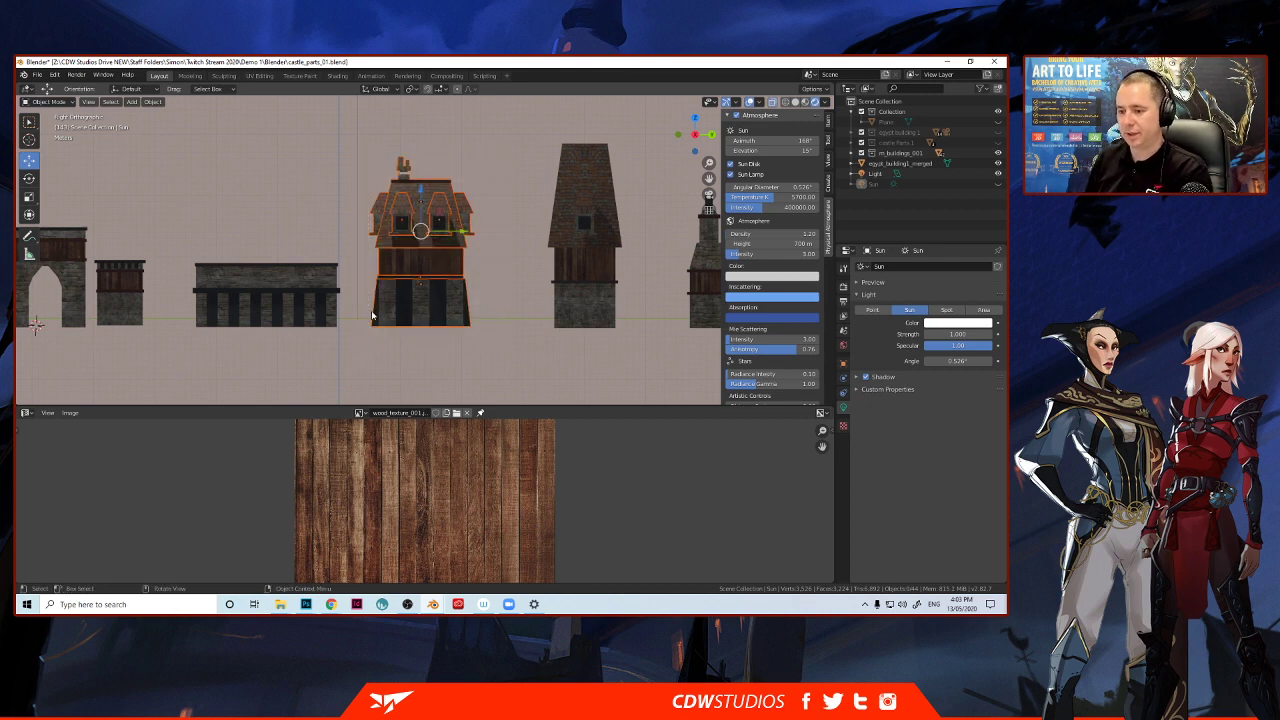
{"action": "middle_click_drag", "start_coordinate": [392, 309], "coordinate": [377, 315]}
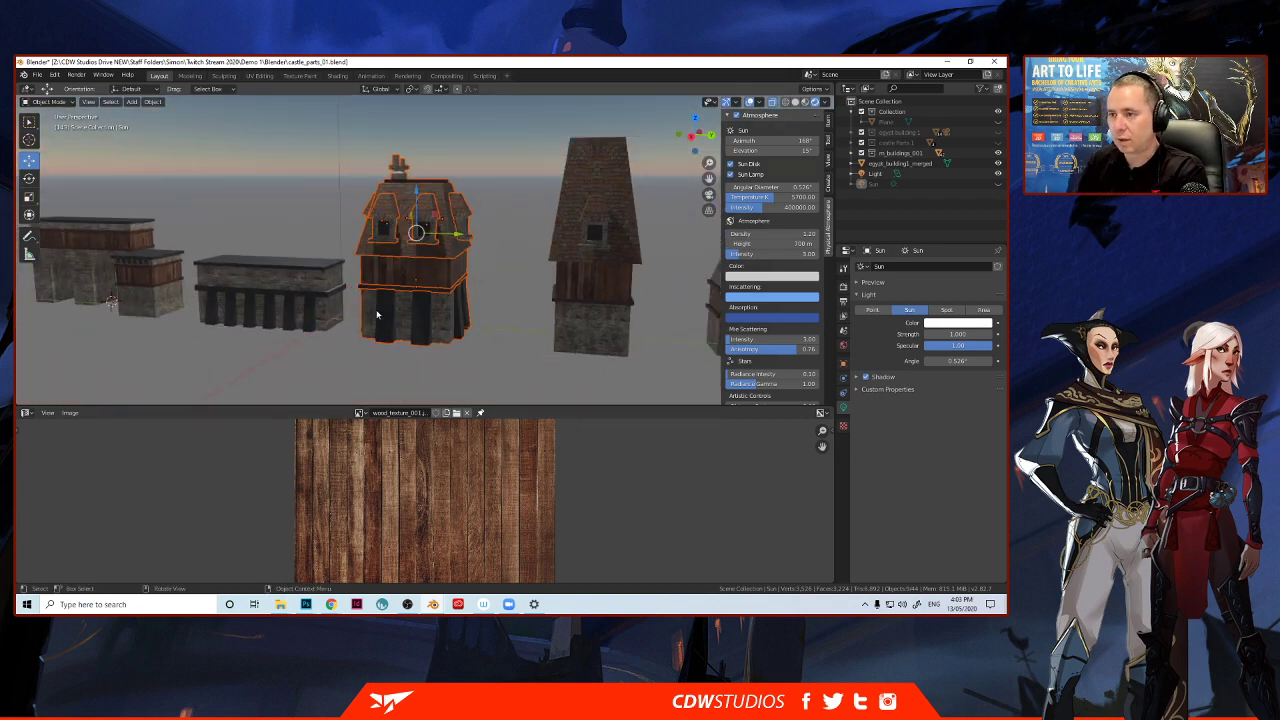
{"action": "middle_click_drag", "start_coordinate": [395, 278], "coordinate": [418, 277]}
{"action": "scroll", "coordinate": [417, 272], "scroll_direction": "down", "scroll_amount": 3}
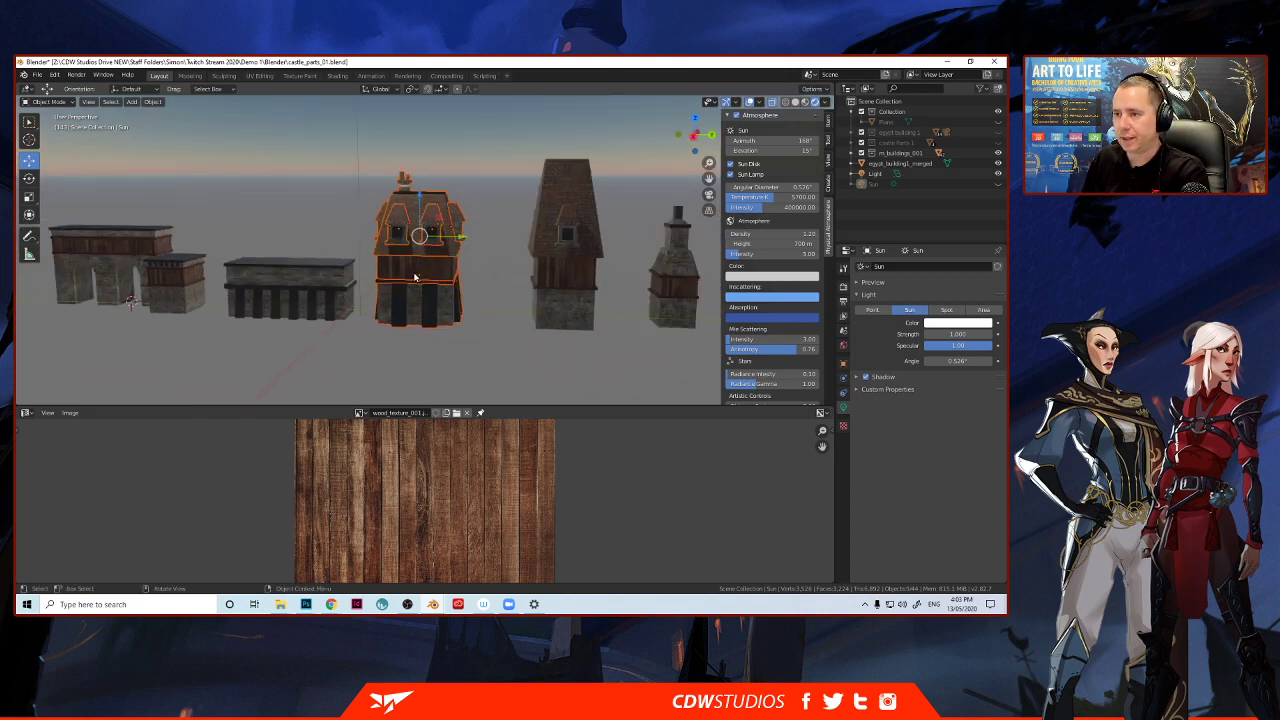
{"action": "scroll", "coordinate": [416, 276], "scroll_direction": "up", "scroll_amount": 4}
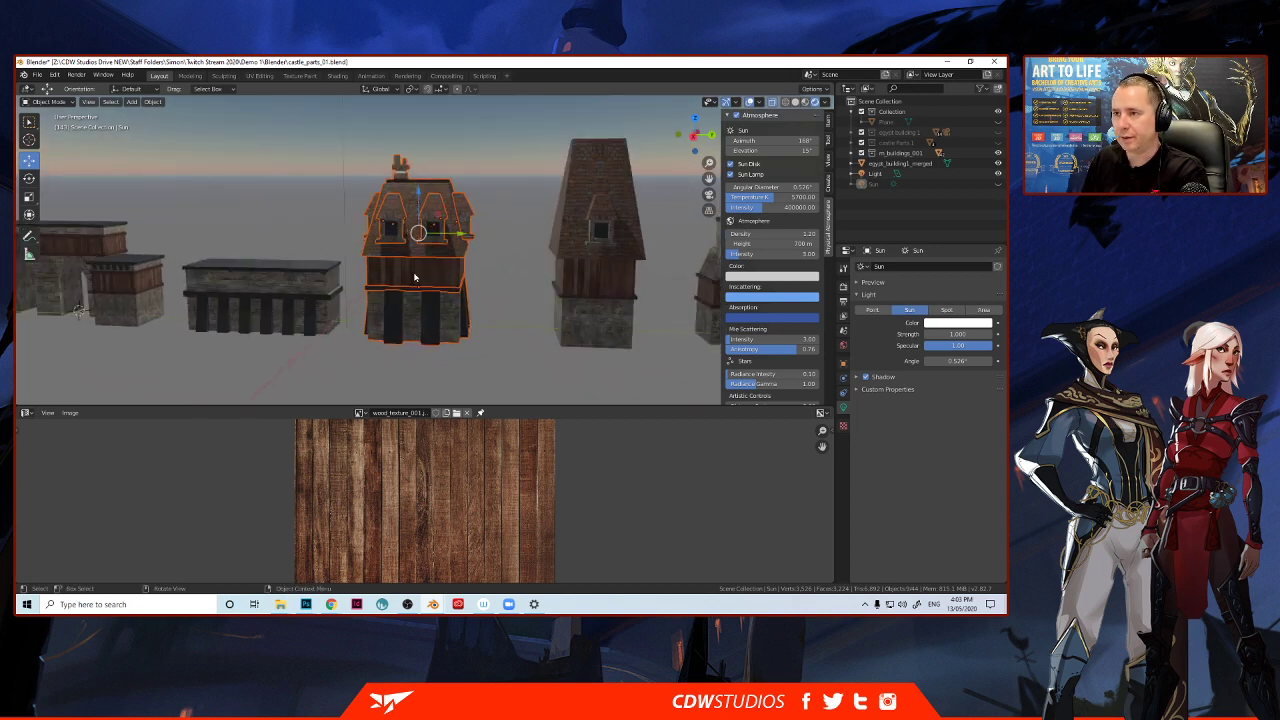
Join the large house's roof to its wall body, and join the dormers facing the view to the same object.
{"action": "left_click", "coordinate": [410, 222]}
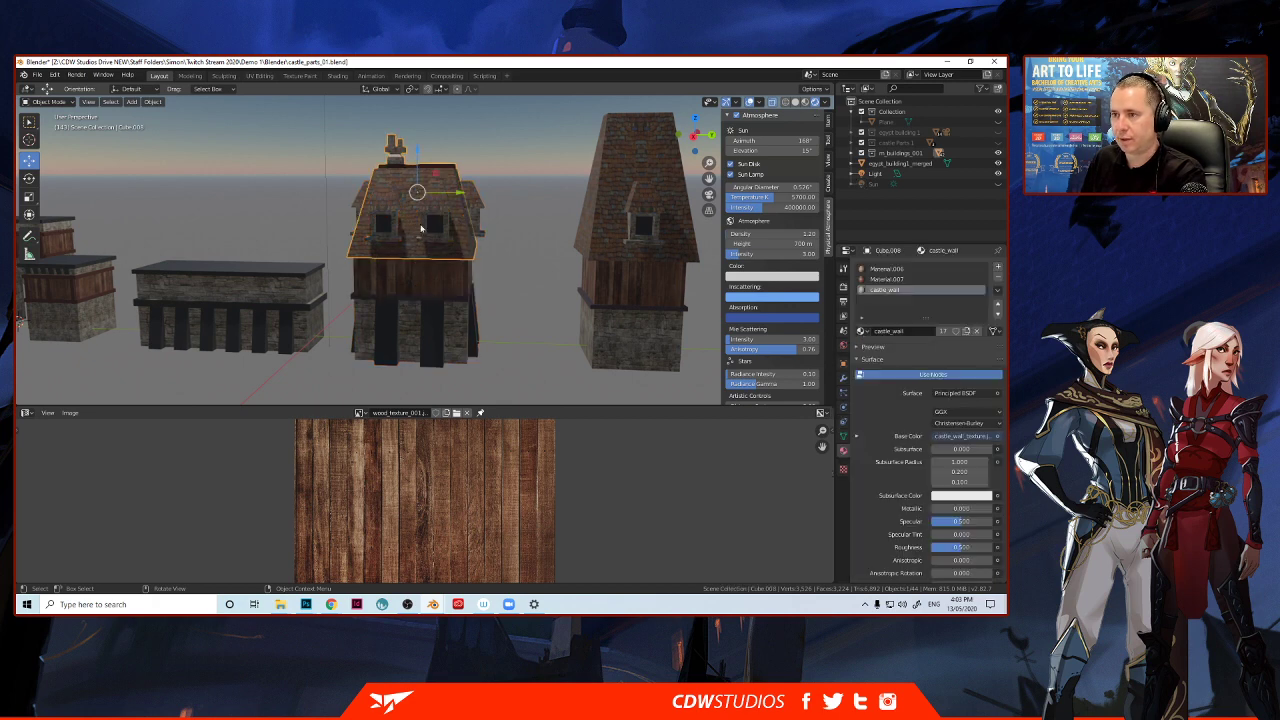
{"action": "left_click", "coordinate": [421, 286]}
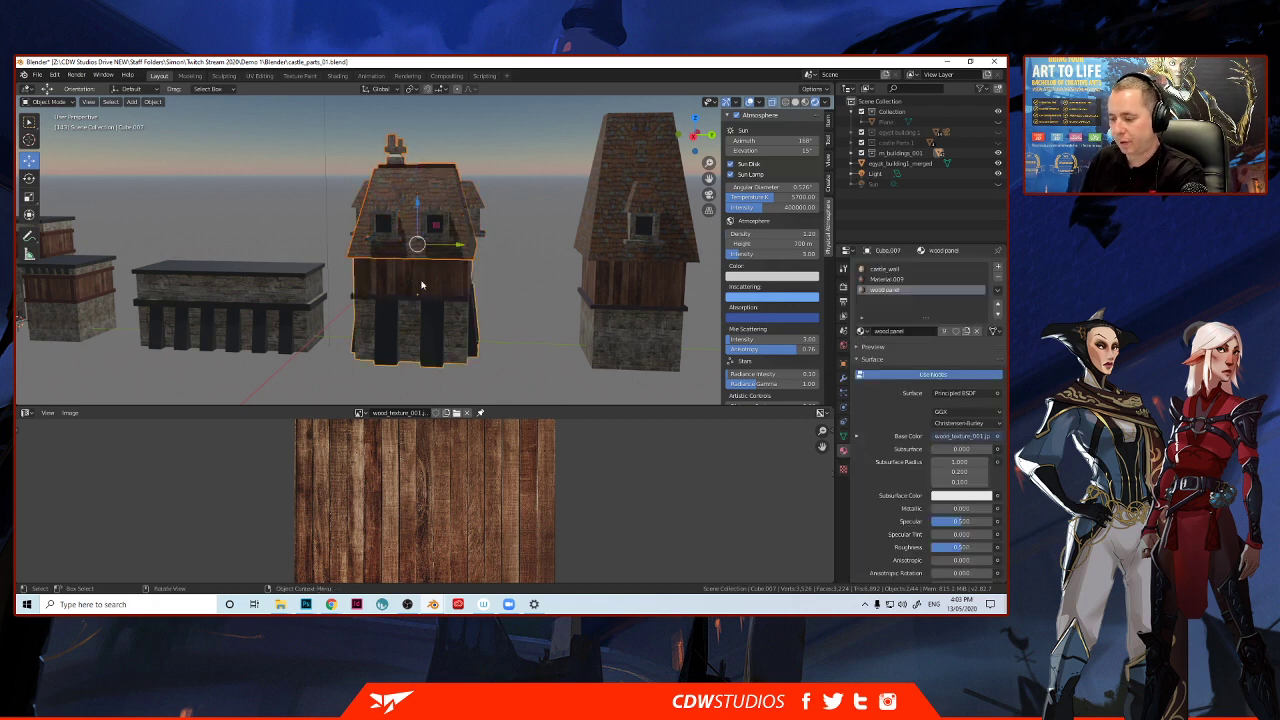
{"action": "key", "text": "ctrl+j"}
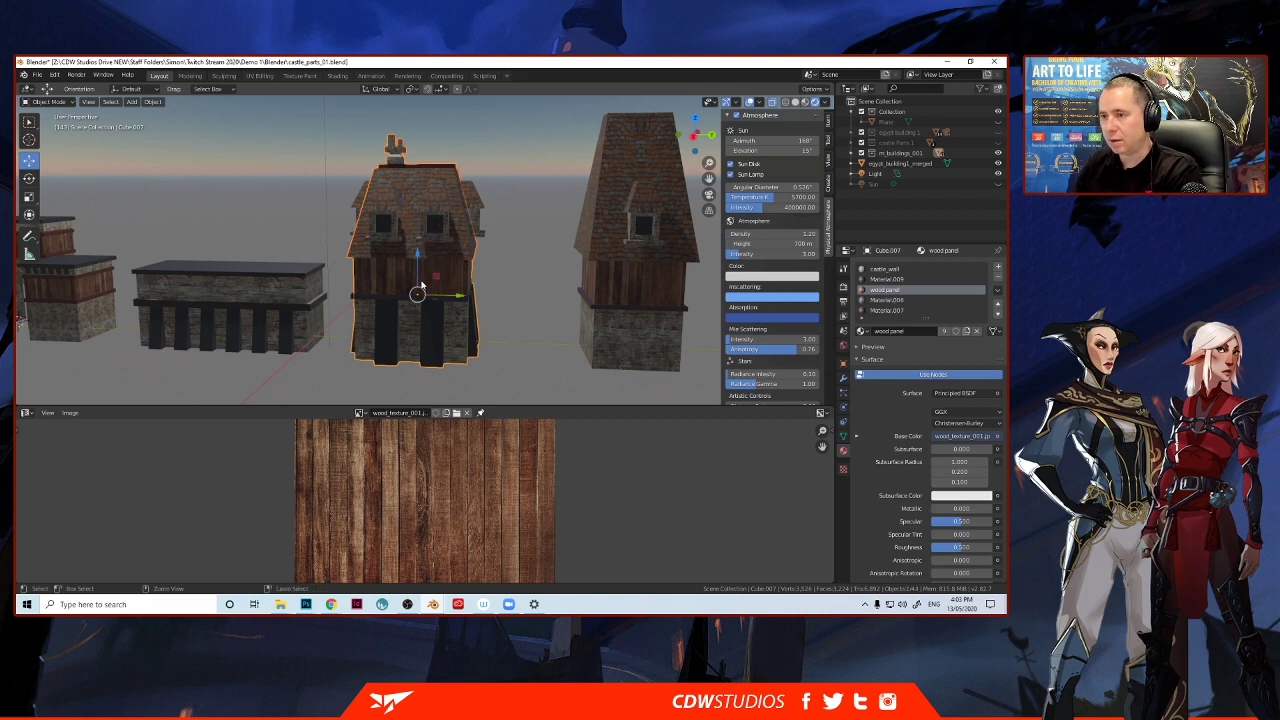
{"action": "left_click", "coordinate": [449, 228]}
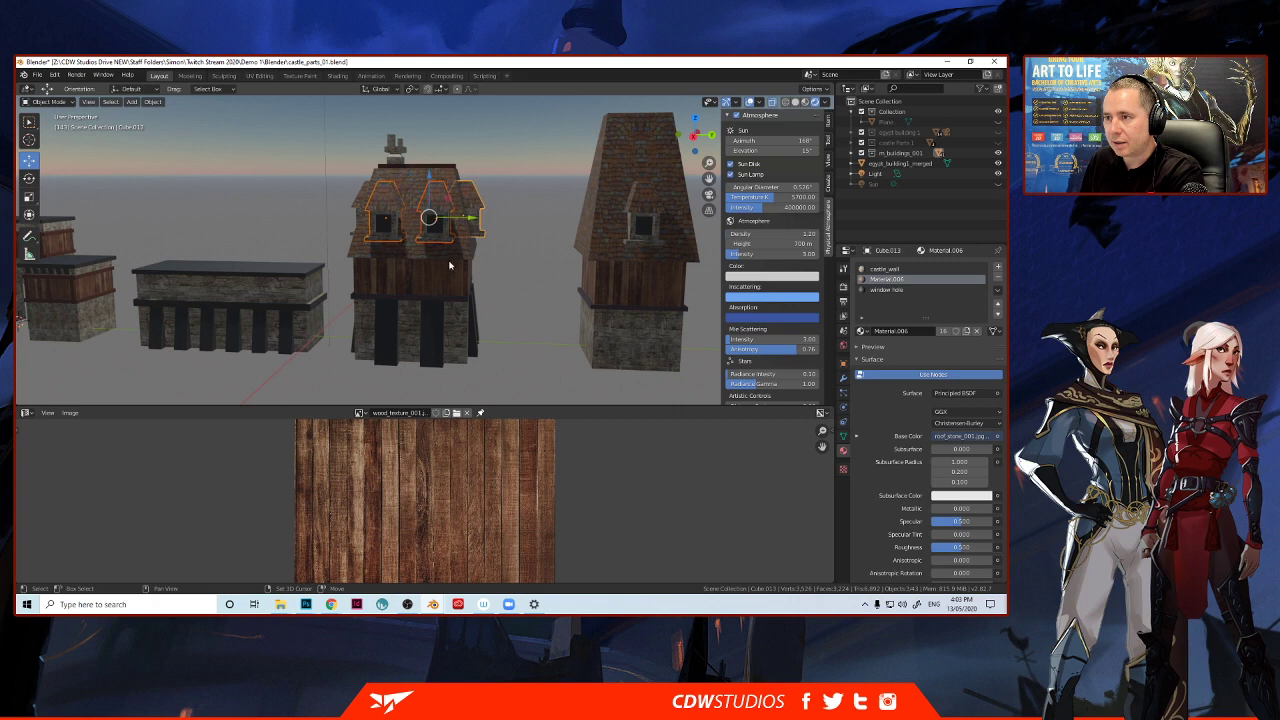
{"action": "left_click", "coordinate": [449, 264], "text": "shift"}
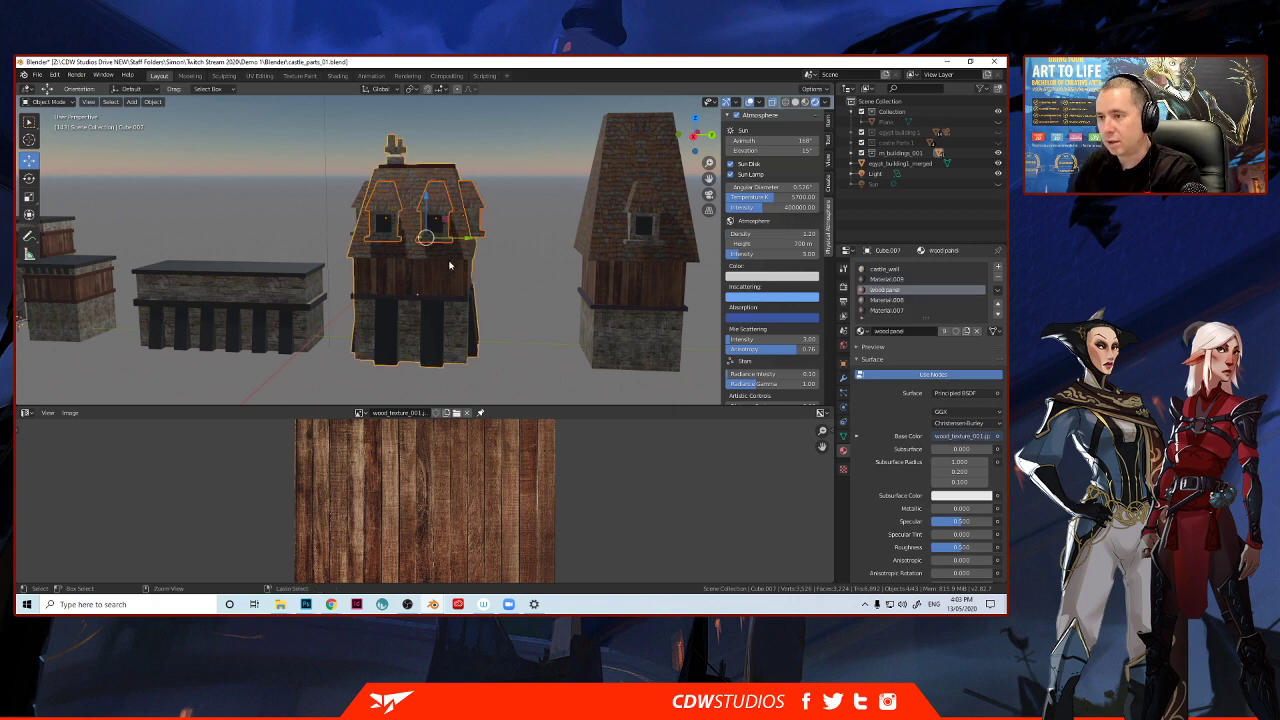
{"action": "key", "text": "ctrl+j"}
Join the side dormer and dark trim band to the large house, checking it with a vertical test move that is undone.
{"action": "middle_click_drag", "start_coordinate": [449, 264], "coordinate": [492, 238]}
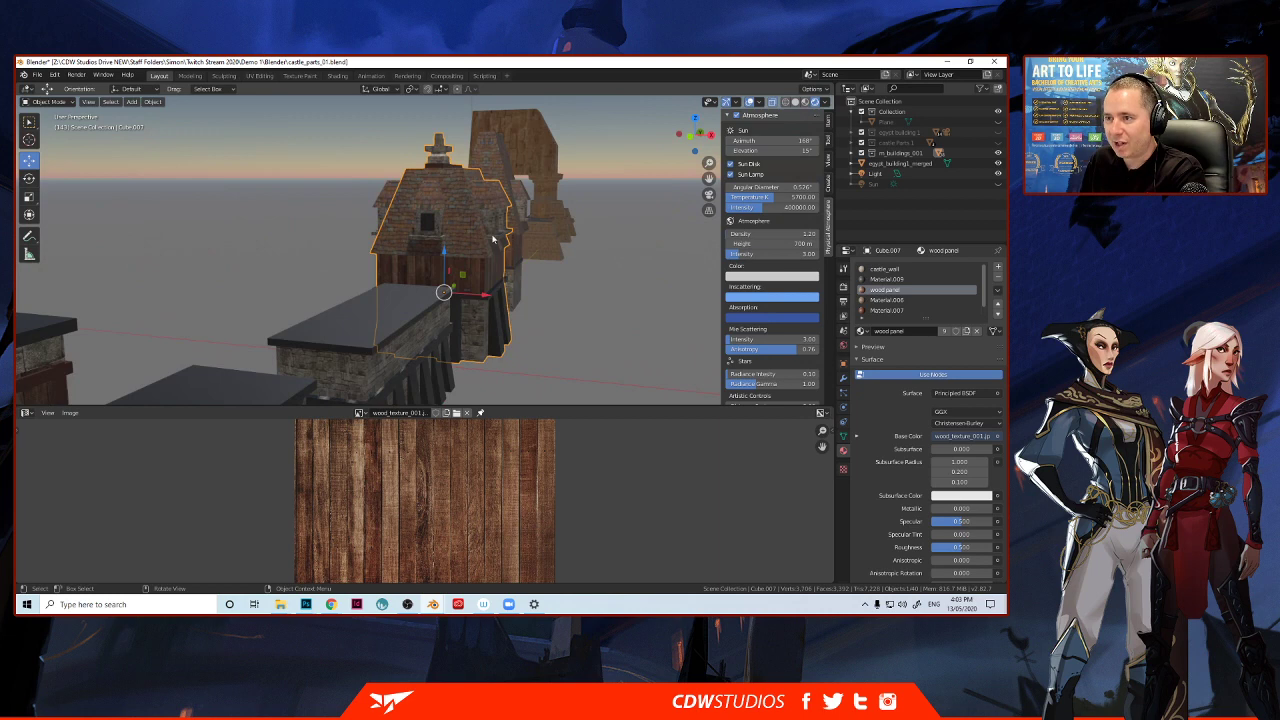
{"action": "left_click", "coordinate": [417, 222], "text": "shift"}
{"action": "left_click", "coordinate": [390, 200], "text": "shift"}
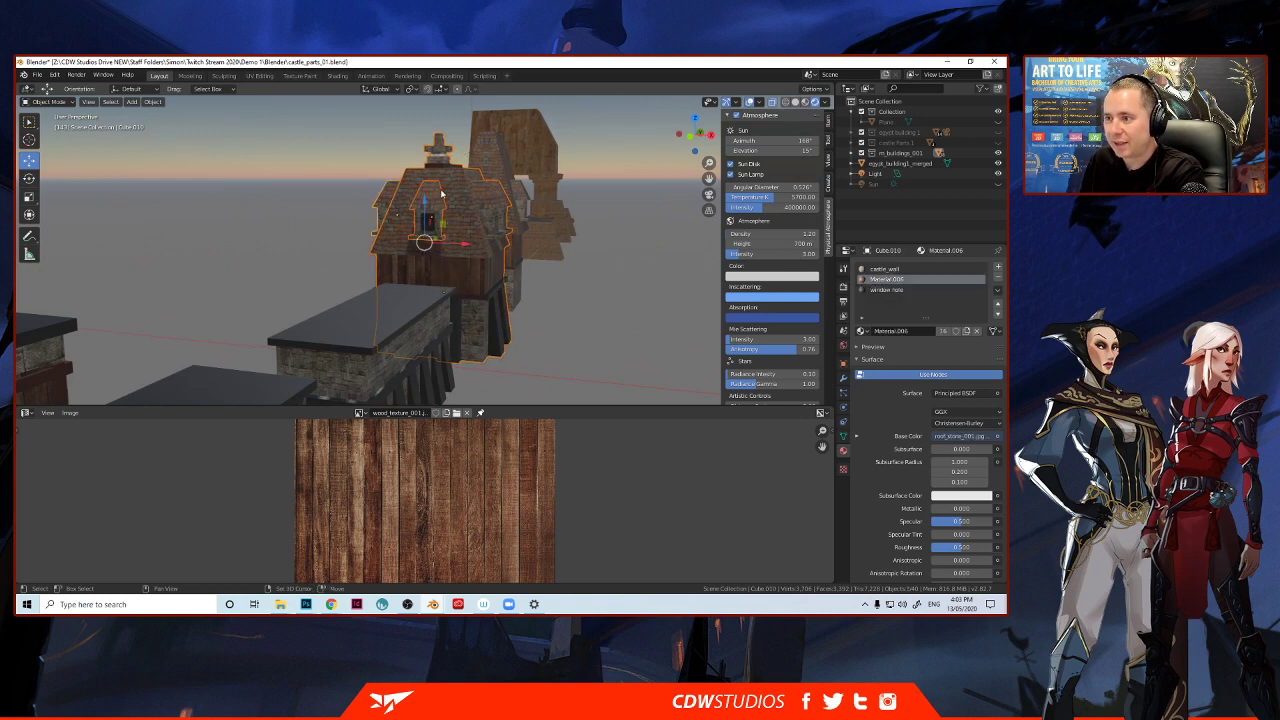
{"action": "left_click", "coordinate": [493, 293], "text": "shift"}
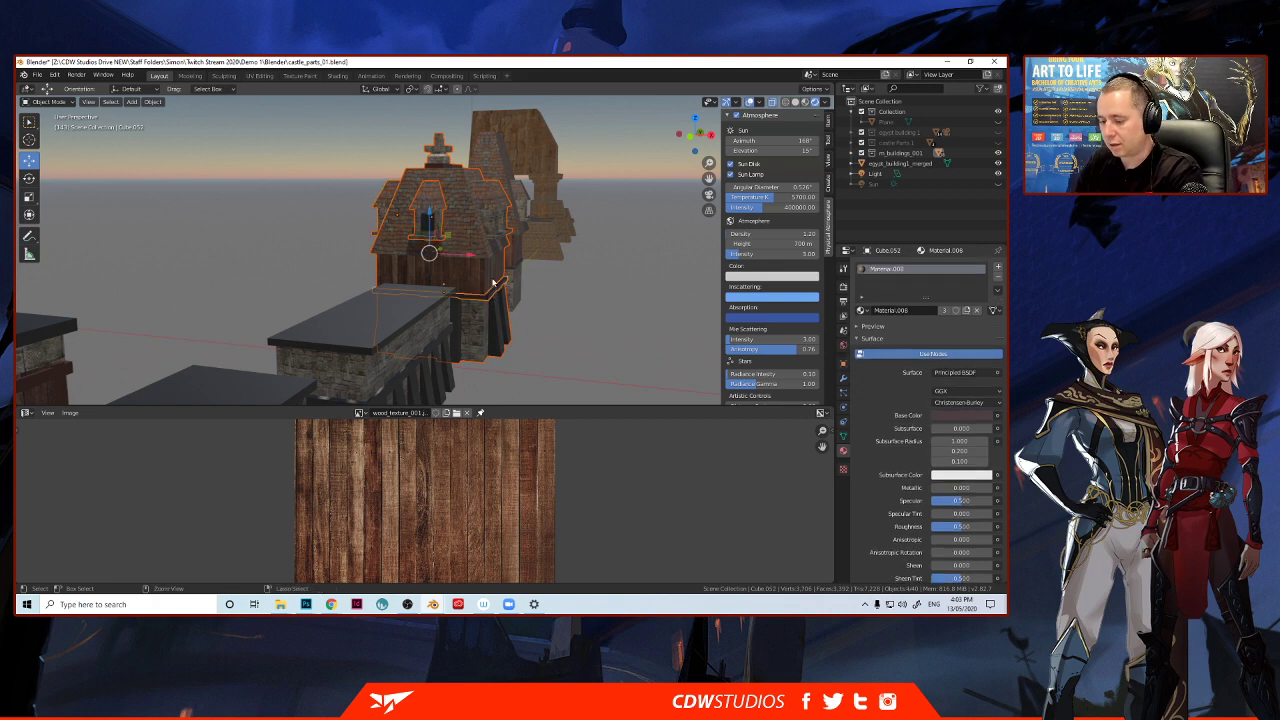
{"action": "key", "text": "ctrl+j"}
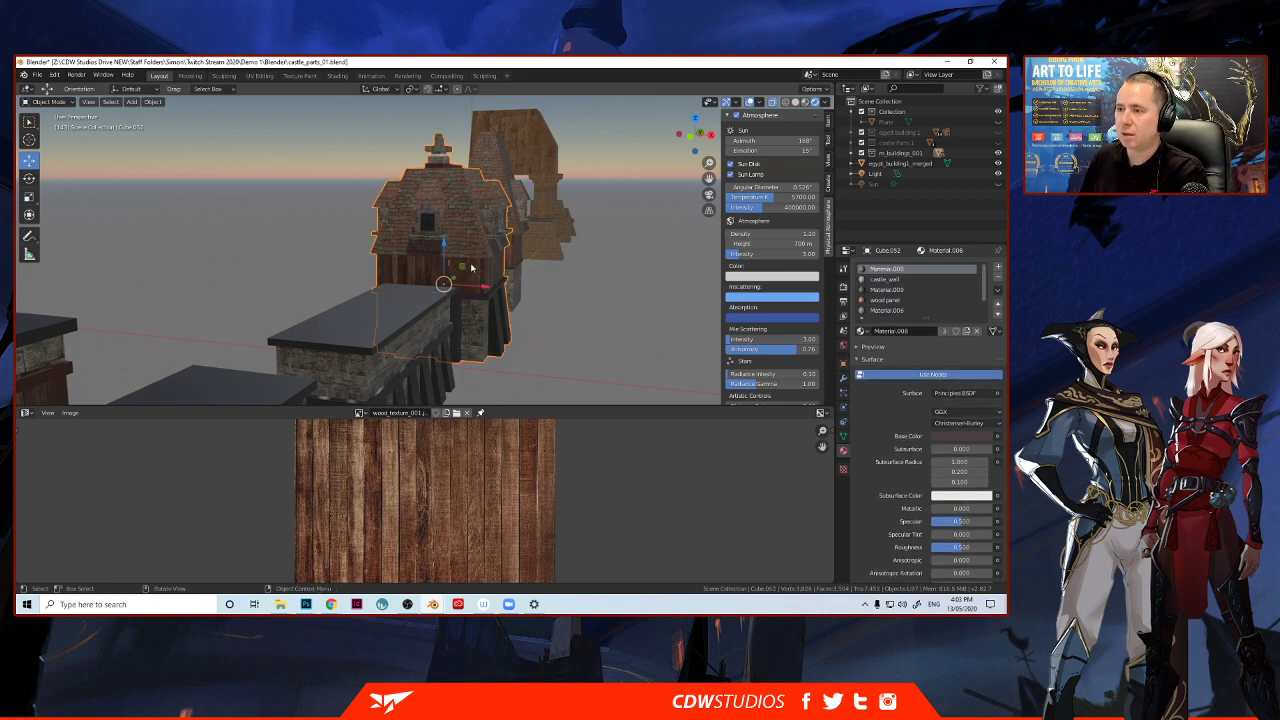
{"action": "left_click_drag", "start_coordinate": [446, 250], "coordinate": [440, 395]}
{"action": "key", "text": "ctrl+z"}
Join the dormers on the opposite roof slope to the large house, checking it with a test move that is undone.
{"action": "middle_click_drag", "start_coordinate": [318, 227], "coordinate": [381, 236]}
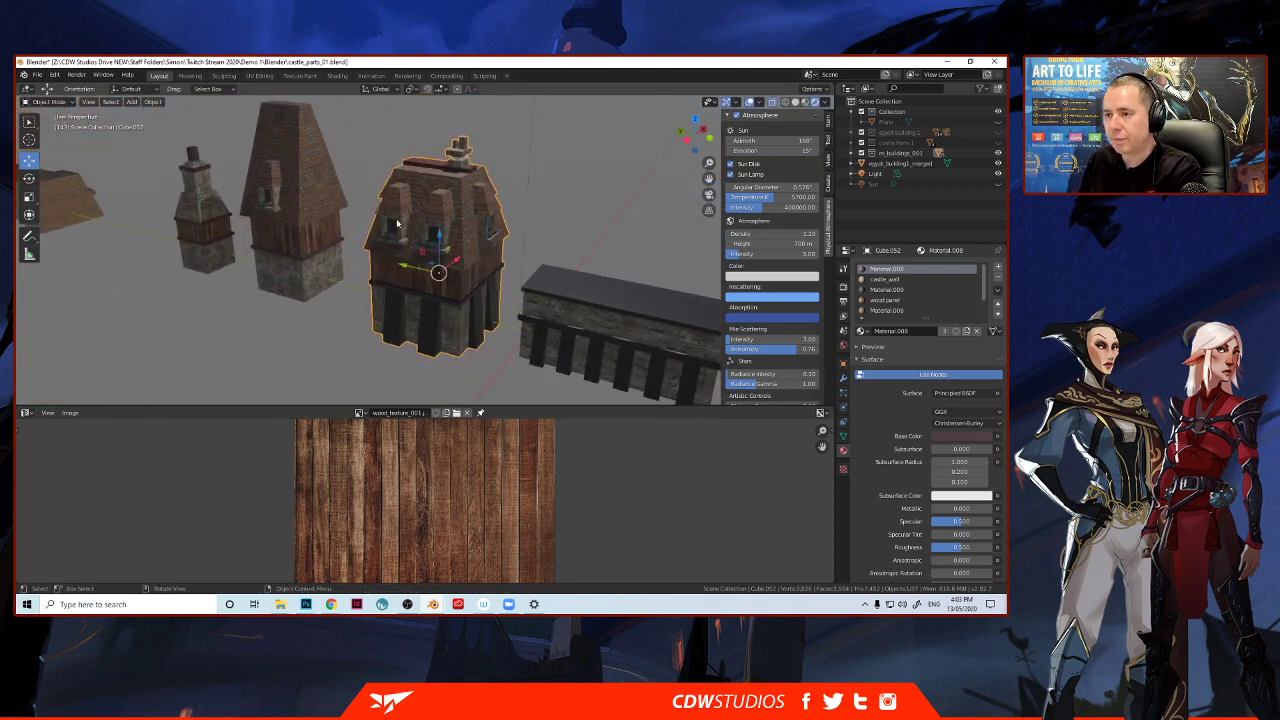
{"action": "left_click", "coordinate": [396, 215], "text": "shift"}
{"action": "left_click", "coordinate": [431, 213], "text": "shift"}
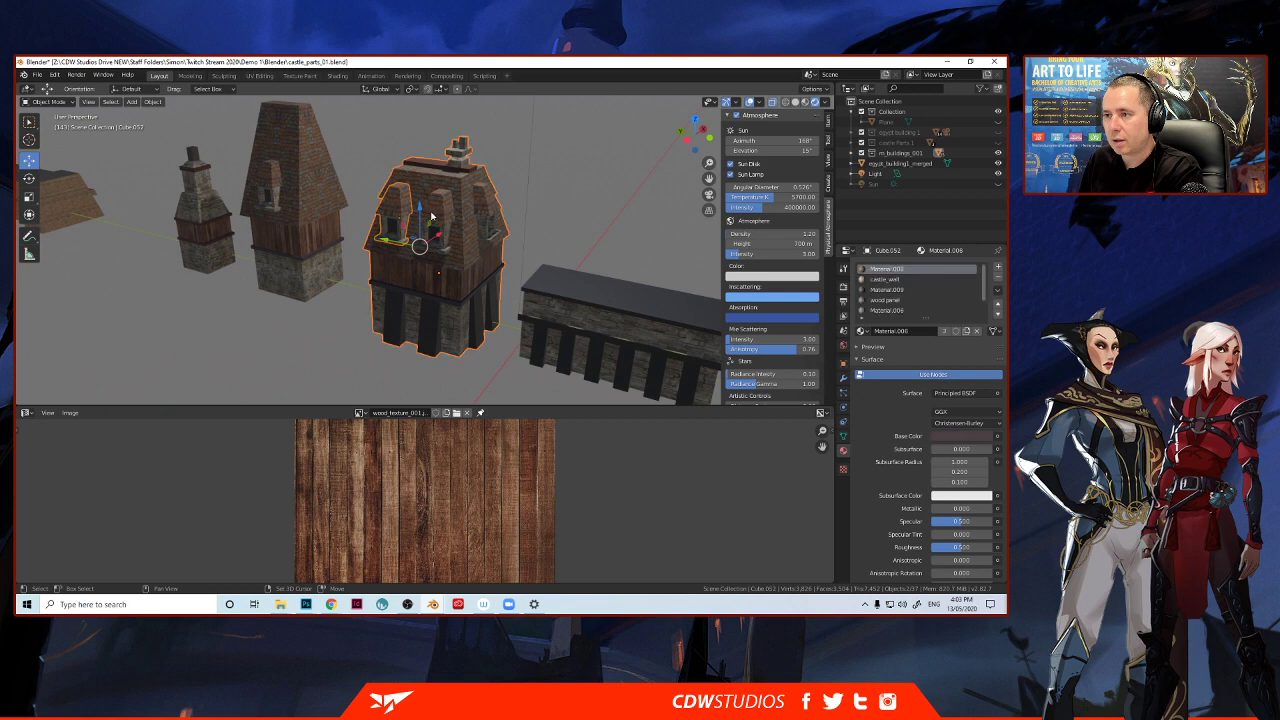
{"action": "left_click", "coordinate": [432, 215], "text": "shift"}
{"action": "middle_click_drag", "start_coordinate": [433, 217], "coordinate": [367, 209]}
{"action": "left_click", "coordinate": [381, 209], "text": "shift"}
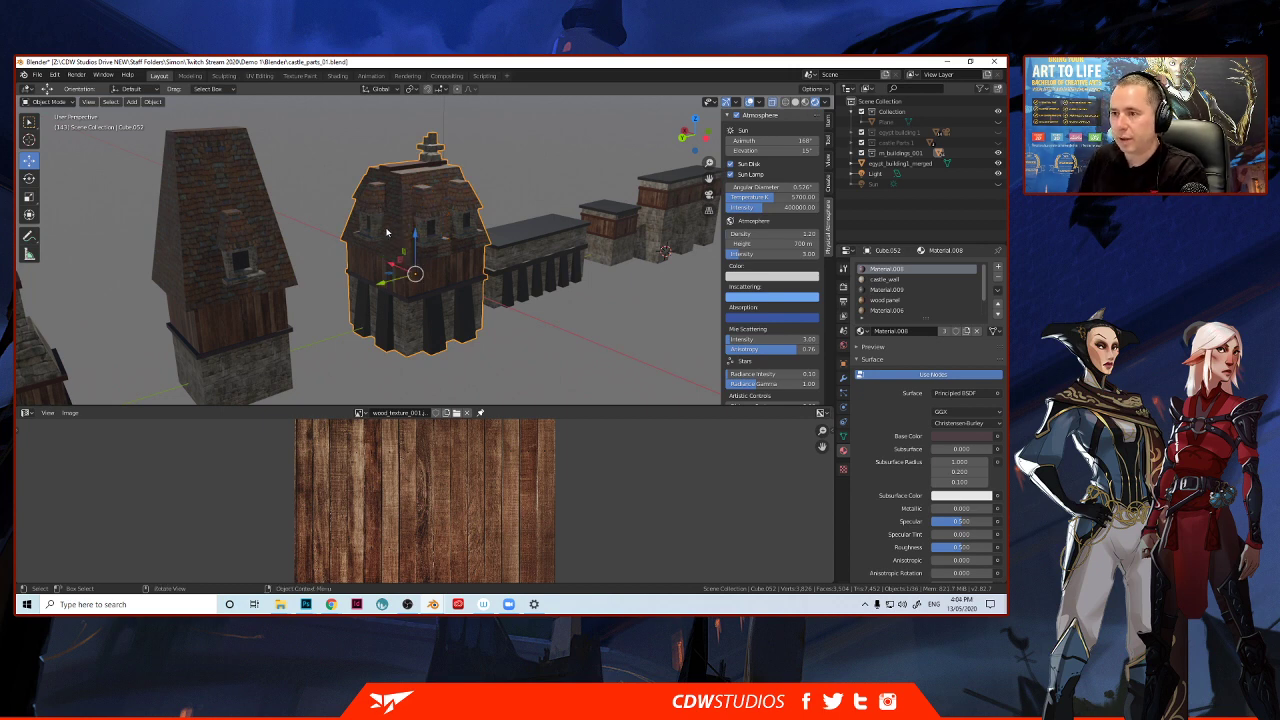
{"action": "key", "text": "g"}
{"action": "left_click", "coordinate": [412, 342]}
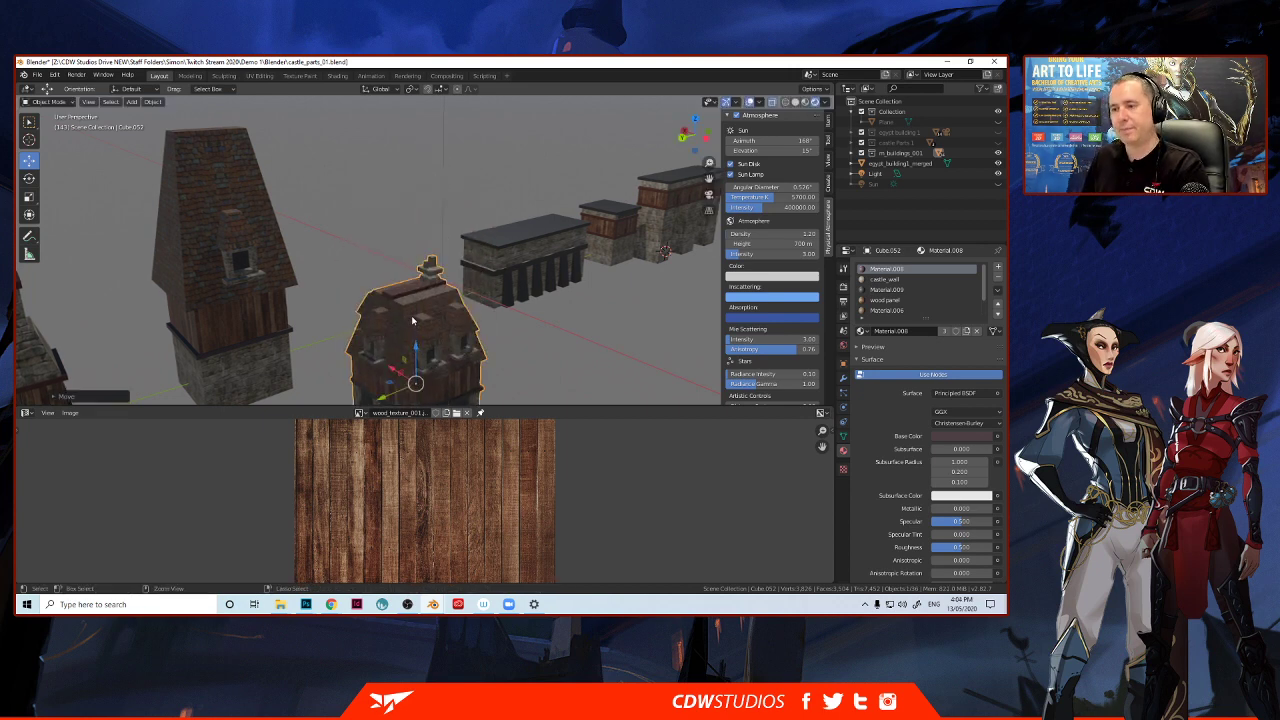
{"action": "middle_click_drag", "start_coordinate": [412, 342], "coordinate": [368, 231]}
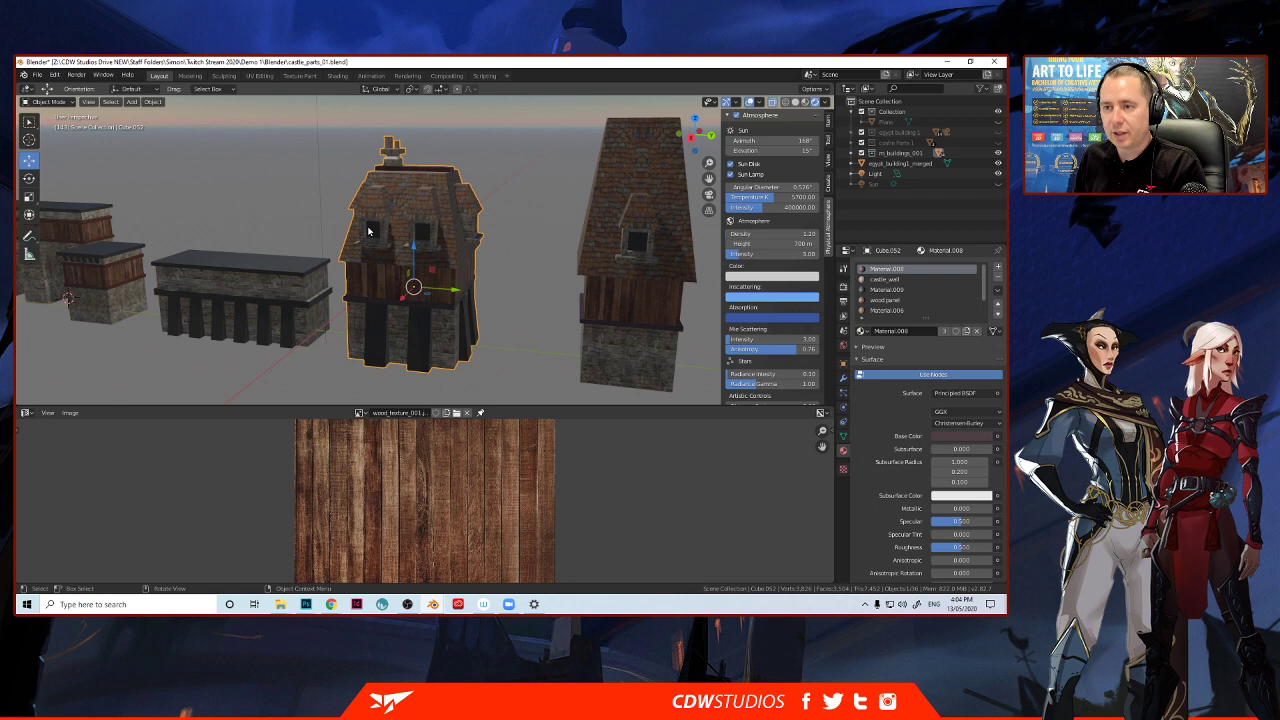
Join the long buttressed wall building with its dark roof slab, checking it with a vertical test move that is undone.
{"action": "left_click", "coordinate": [263, 300]}
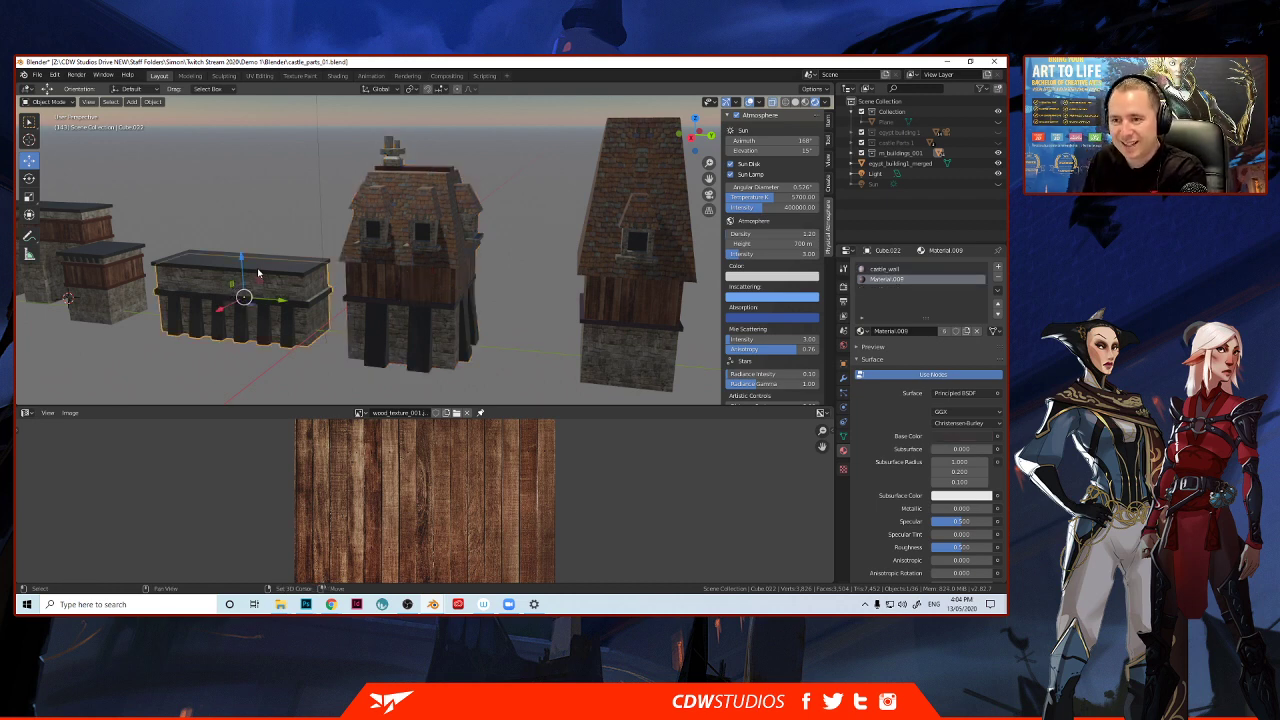
{"action": "left_click", "coordinate": [258, 272]}
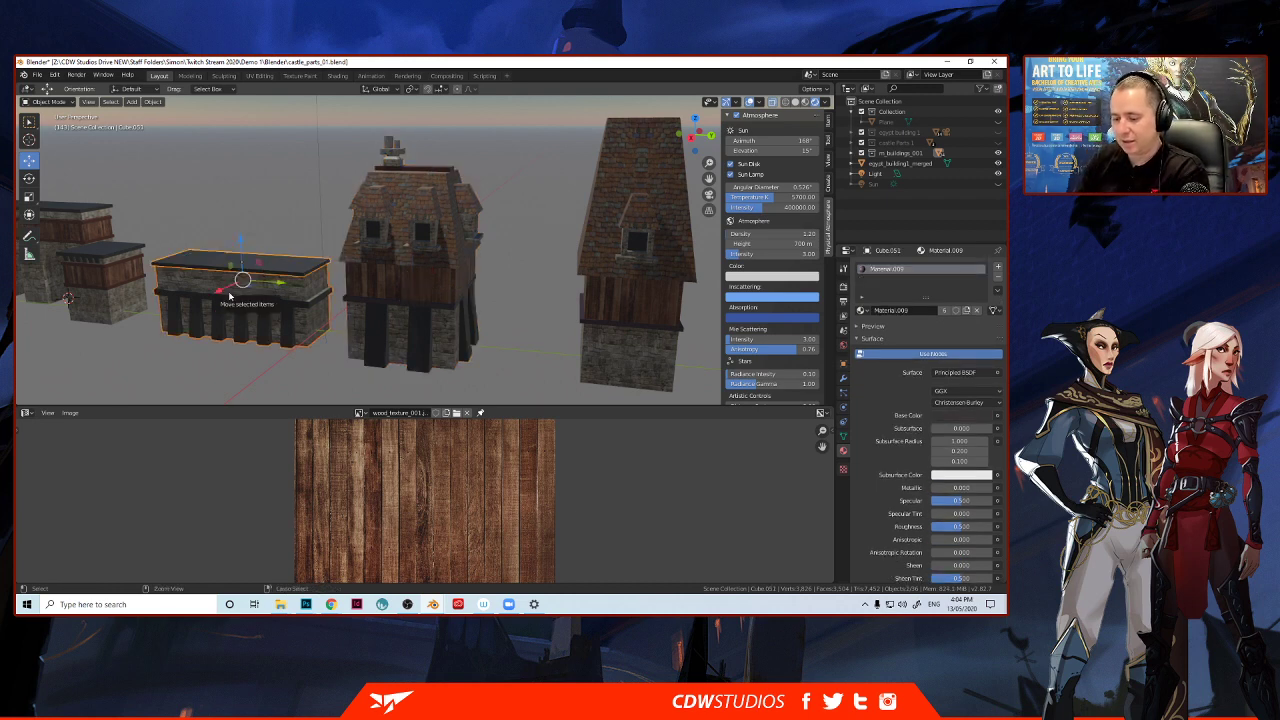
{"action": "key", "text": "ctrl+j"}
{"action": "left_click_drag", "start_coordinate": [242, 245], "coordinate": [253, 184]}
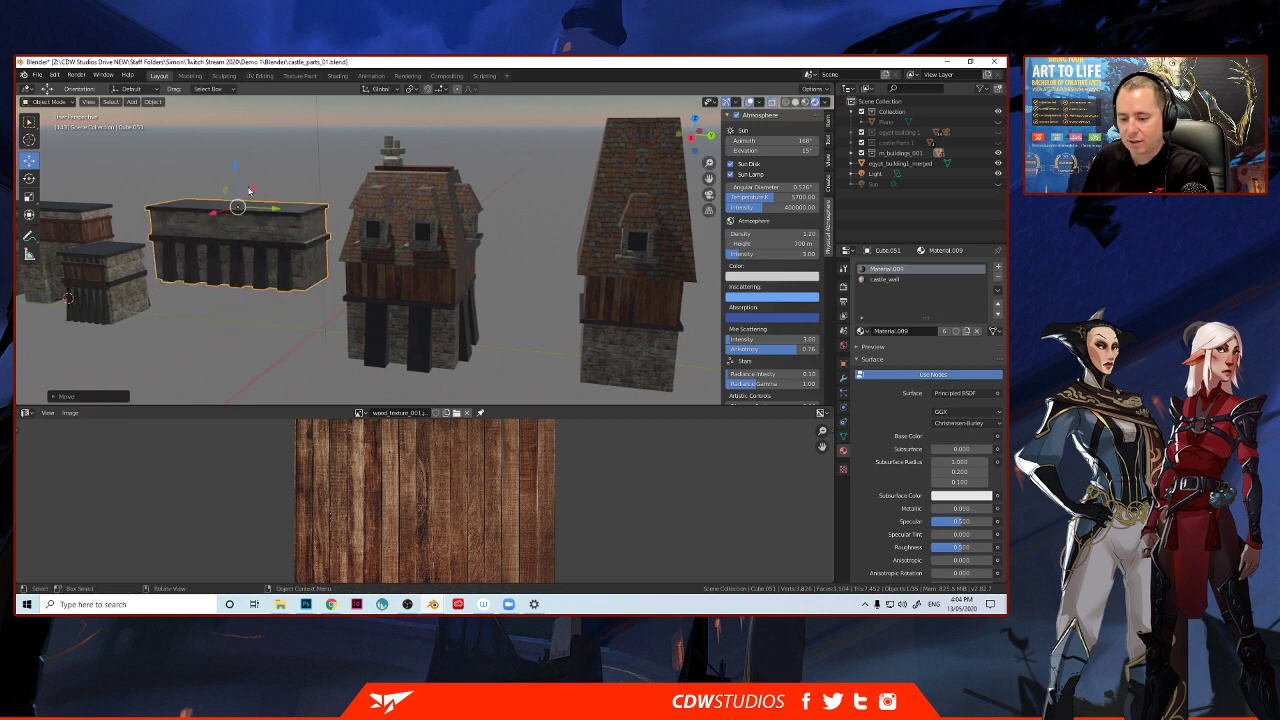
{"action": "key", "text": "ctrl+z"}
Show the Sun light to brighten the row of castle buildings.
{"action": "middle_click_drag", "start_coordinate": [194, 274], "coordinate": [250, 264]}
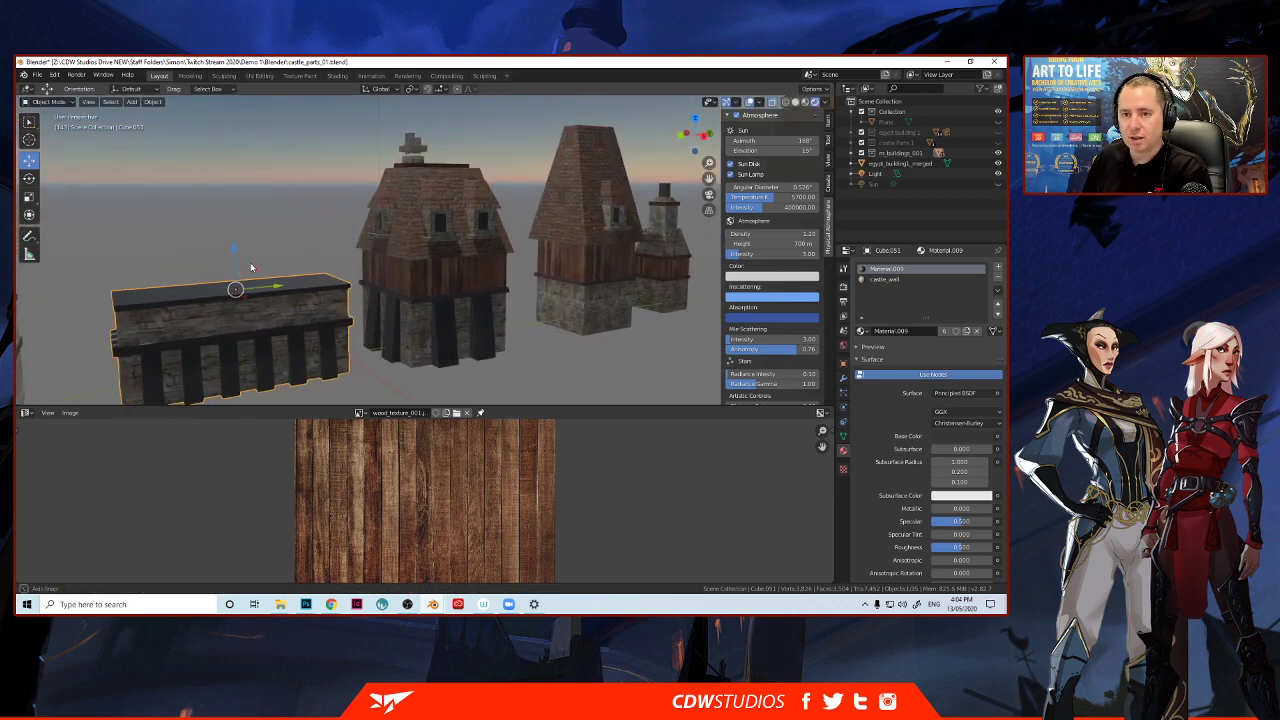
{"action": "middle_click_drag", "start_coordinate": [159, 285], "coordinate": [300, 300]}
{"action": "left_click", "coordinate": [872, 184]}
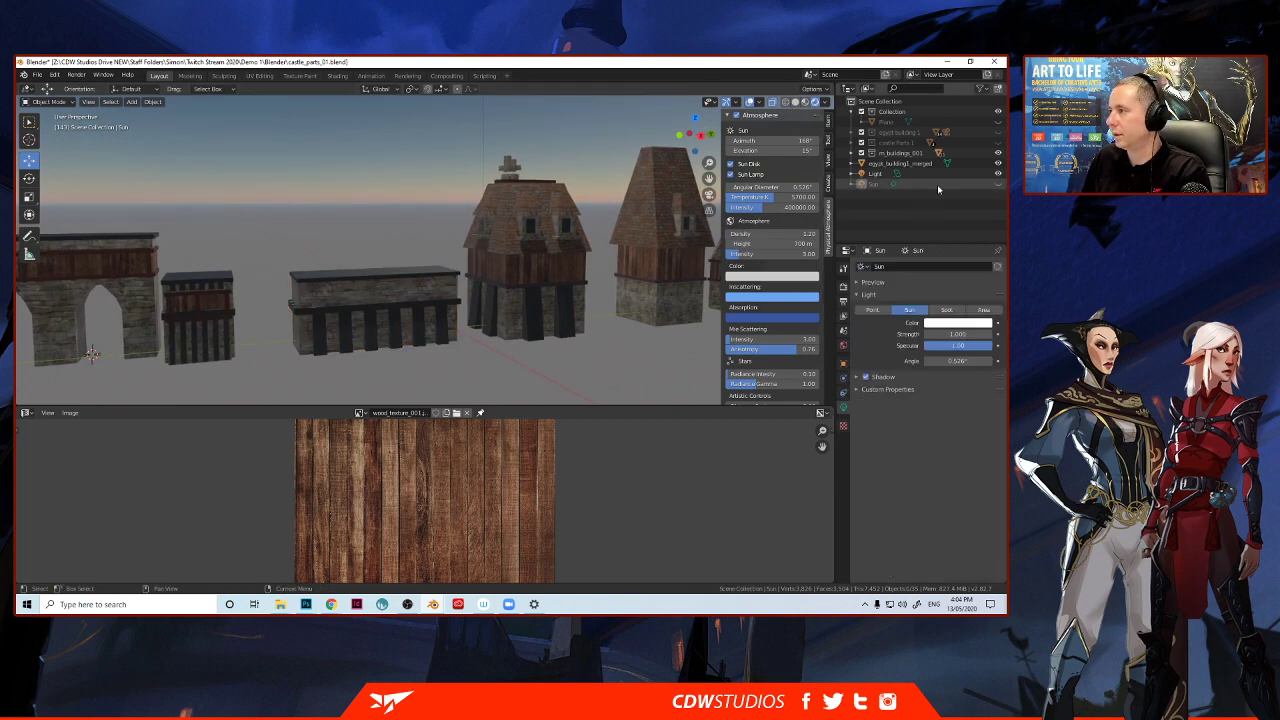
{"action": "left_click", "coordinate": [998, 184]}
{"action": "middle_click_drag", "start_coordinate": [424, 223], "coordinate": [383, 224]}
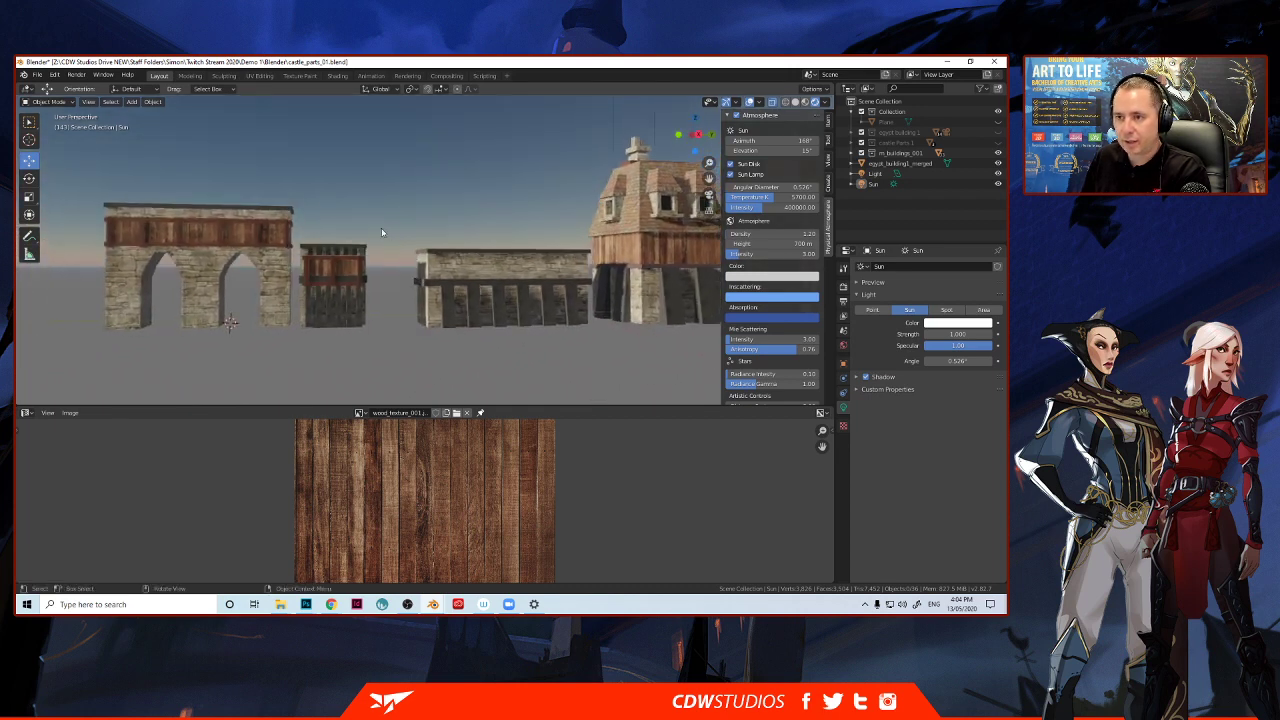
Try to join all parts of the small buttressed building beside the arched wall.
{"action": "key", "text": "ctrl+b"}
{"action": "left_click_drag", "start_coordinate": [378, 222], "coordinate": [295, 359]}
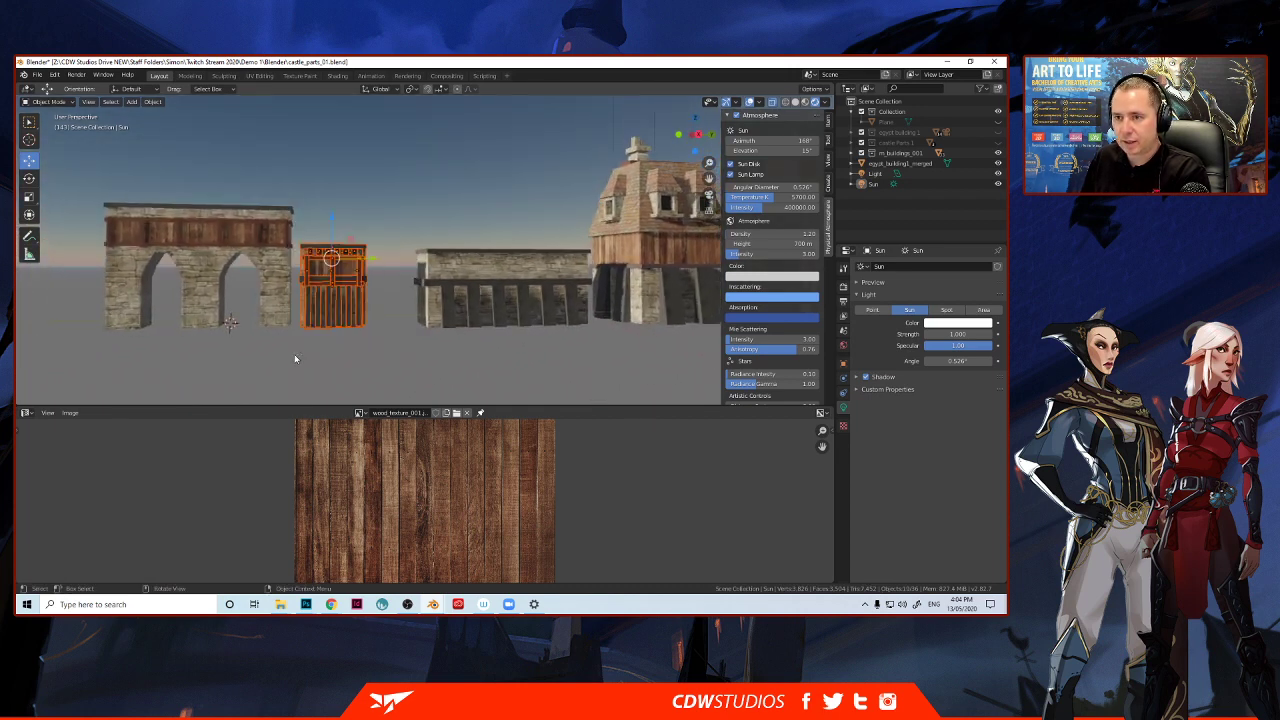
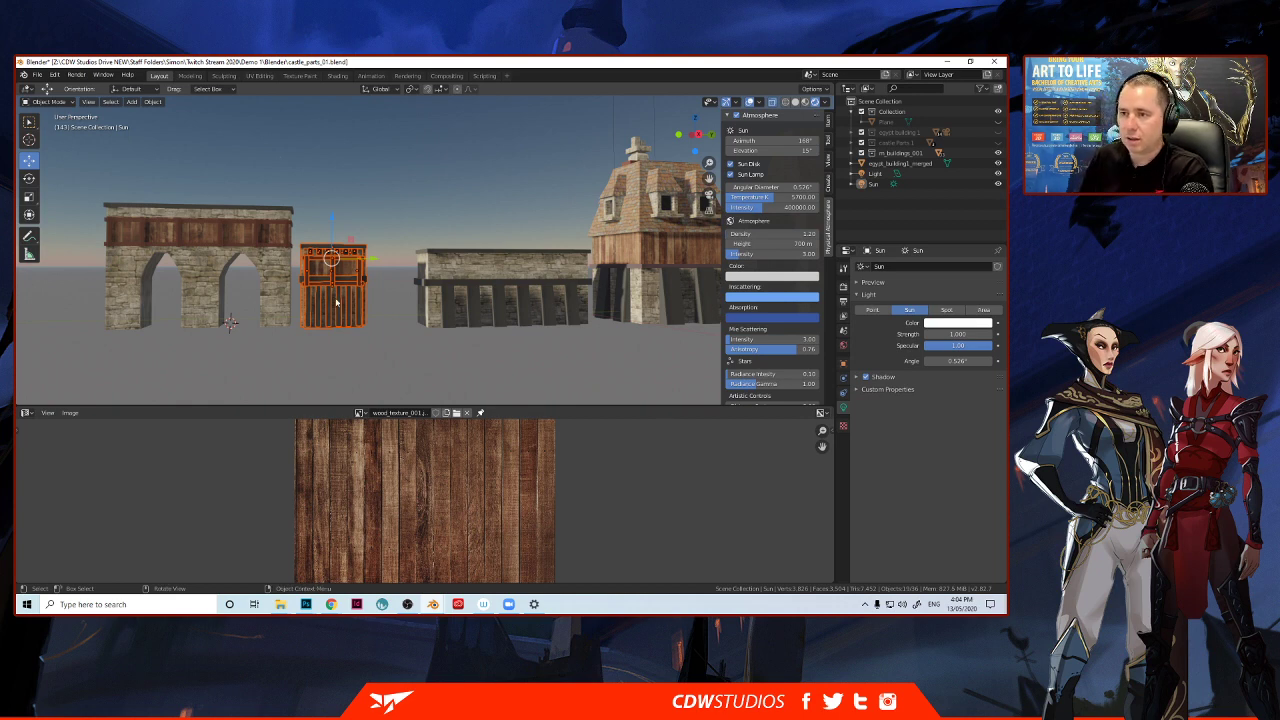
{"action": "left_click", "coordinate": [363, 221]}
{"action": "left_click", "coordinate": [358, 261]}
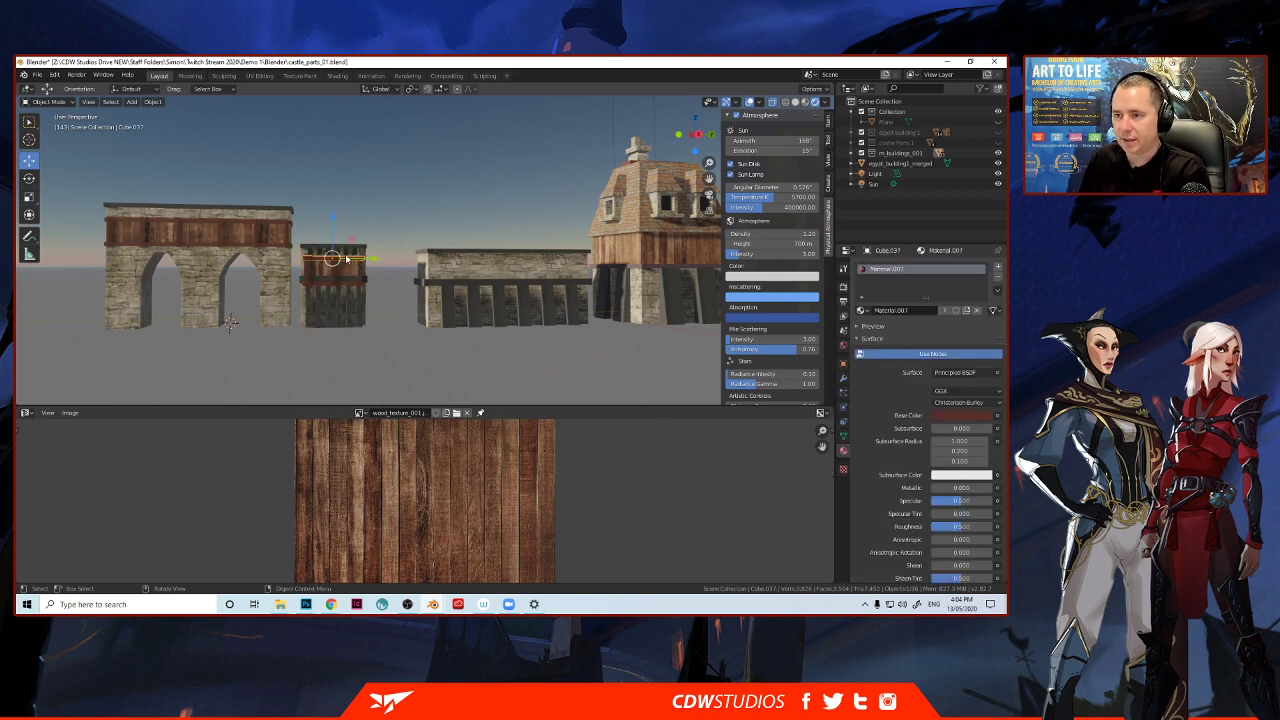
{"action": "scroll", "coordinate": [341, 258], "scroll_direction": "up", "scroll_amount": 2}
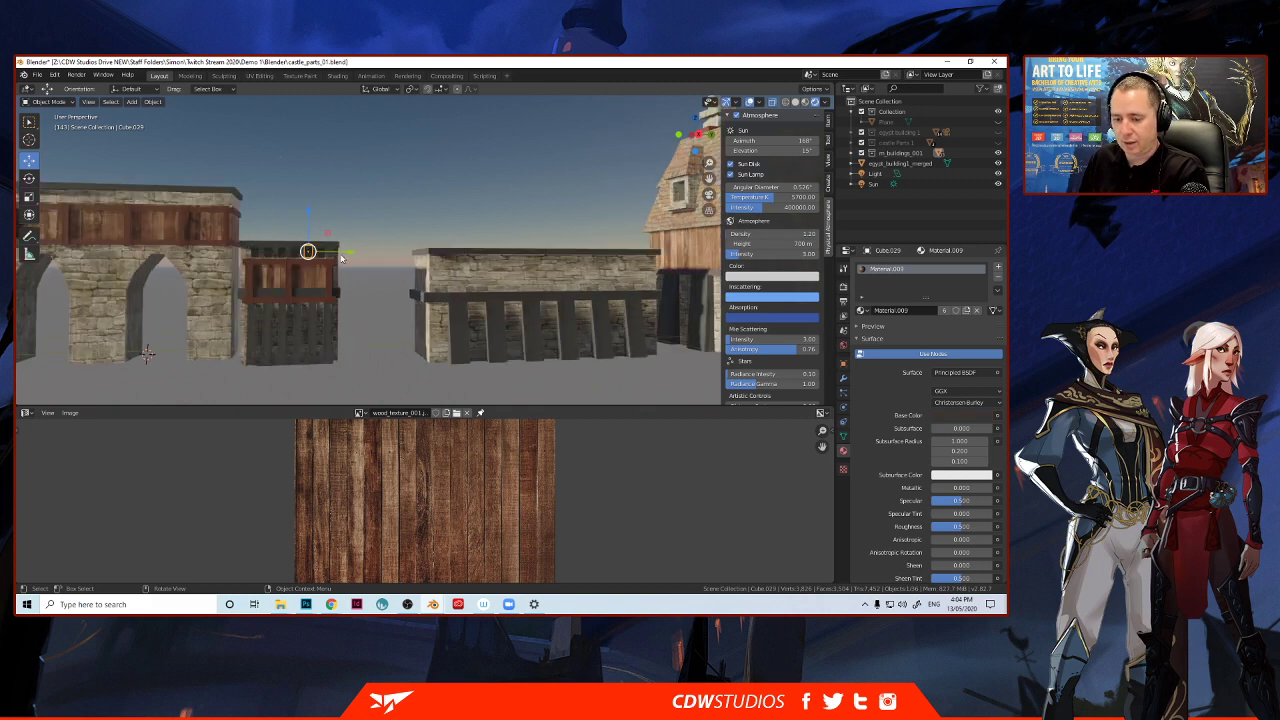
{"action": "middle_click_drag", "start_coordinate": [341, 258], "coordinate": [404, 264], "text": "shift"}
{"action": "left_click_drag", "start_coordinate": [300, 238], "coordinate": [352, 283]}
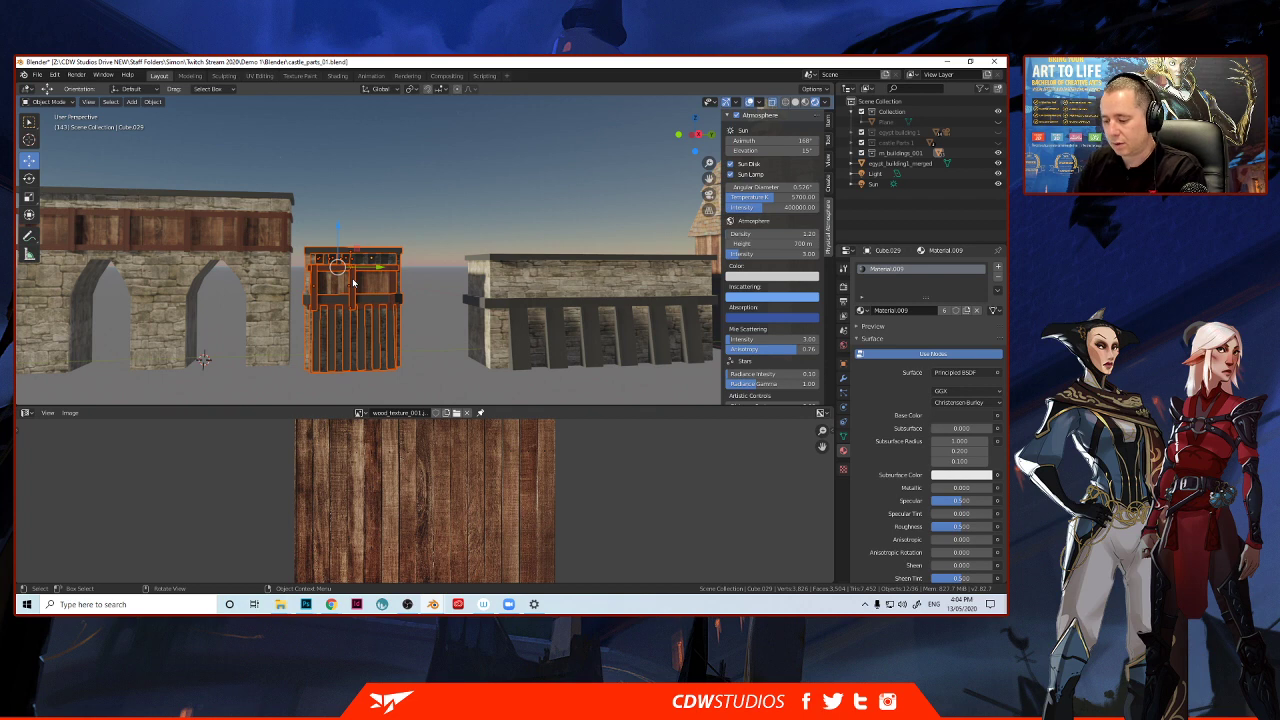
{"action": "key", "text": "ctrl+j"}
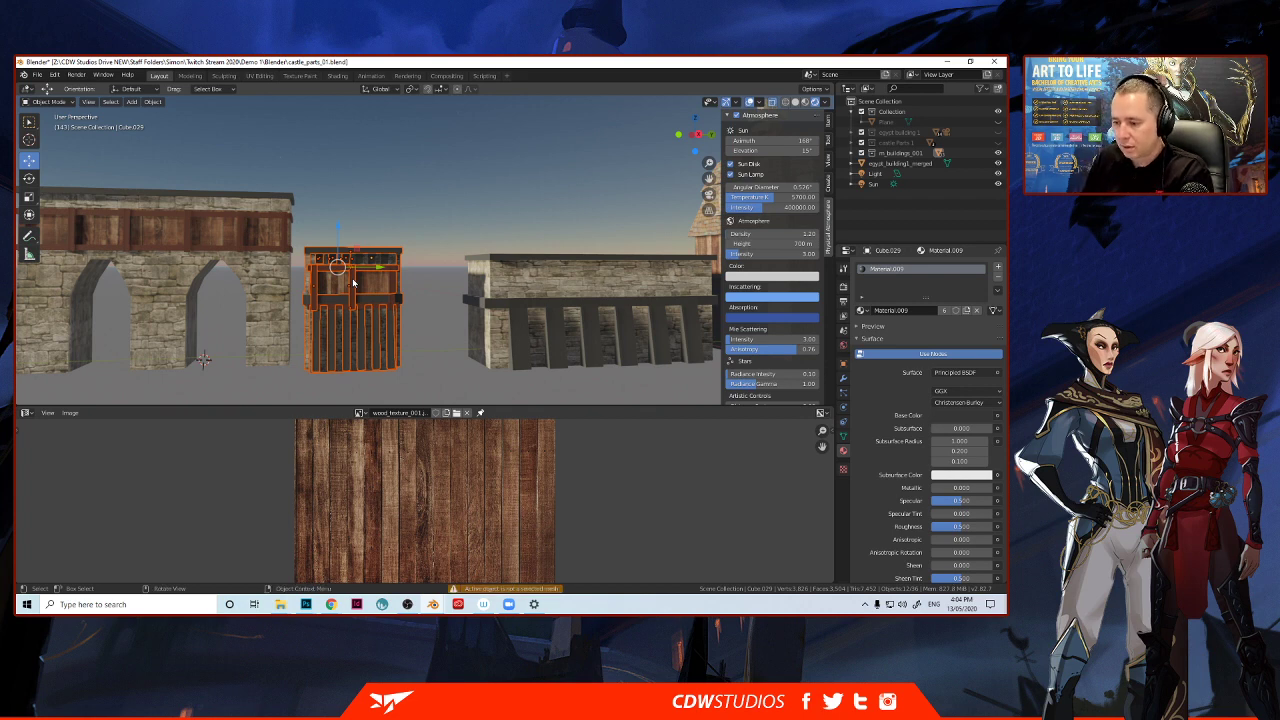
Hide the Sun and Light, and join the small buttressed building's trim band to its wall body.
{"action": "left_click", "coordinate": [874, 184]}
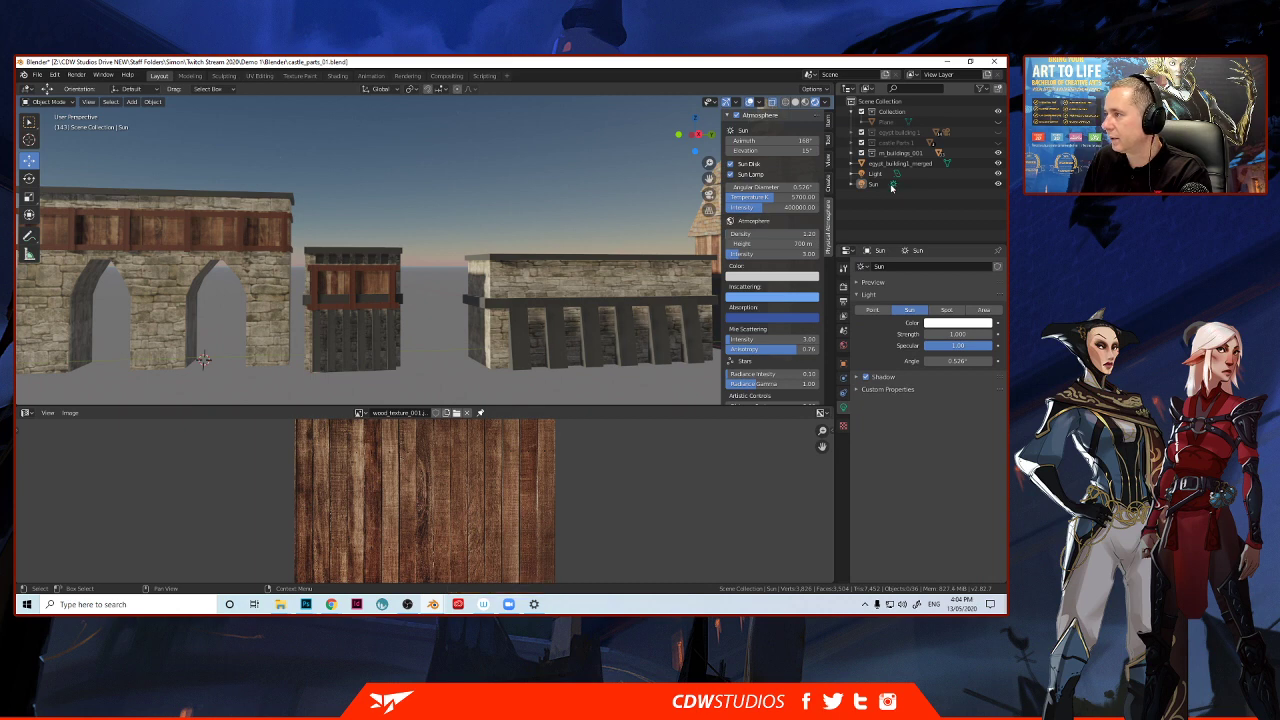
{"action": "left_click", "coordinate": [998, 185]}
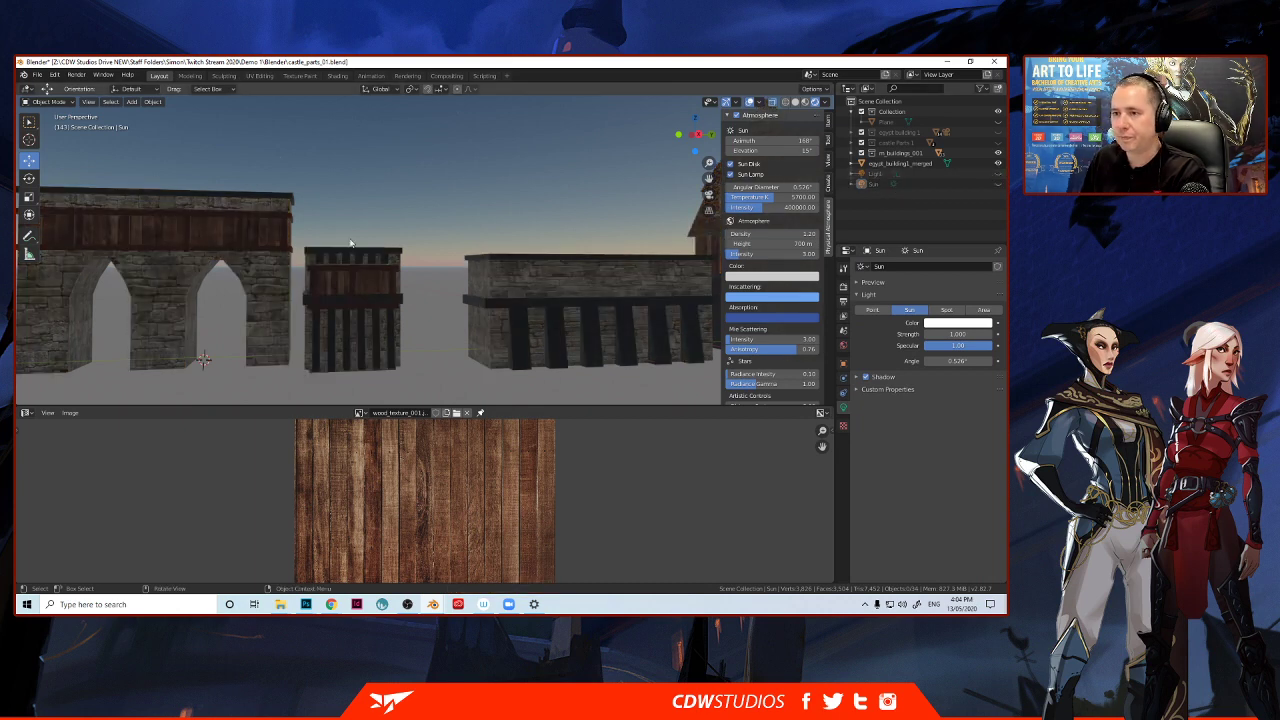
{"action": "left_click", "coordinate": [332, 317]}
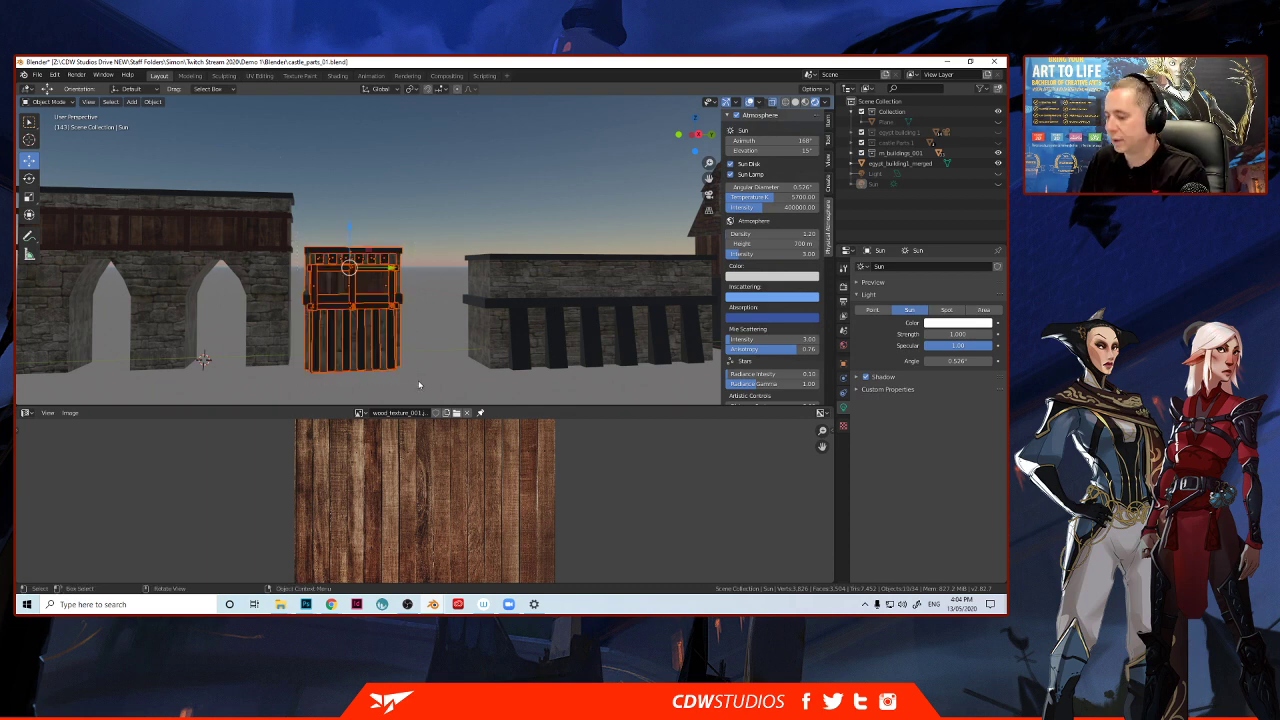
{"action": "left_click", "coordinate": [356, 328]}
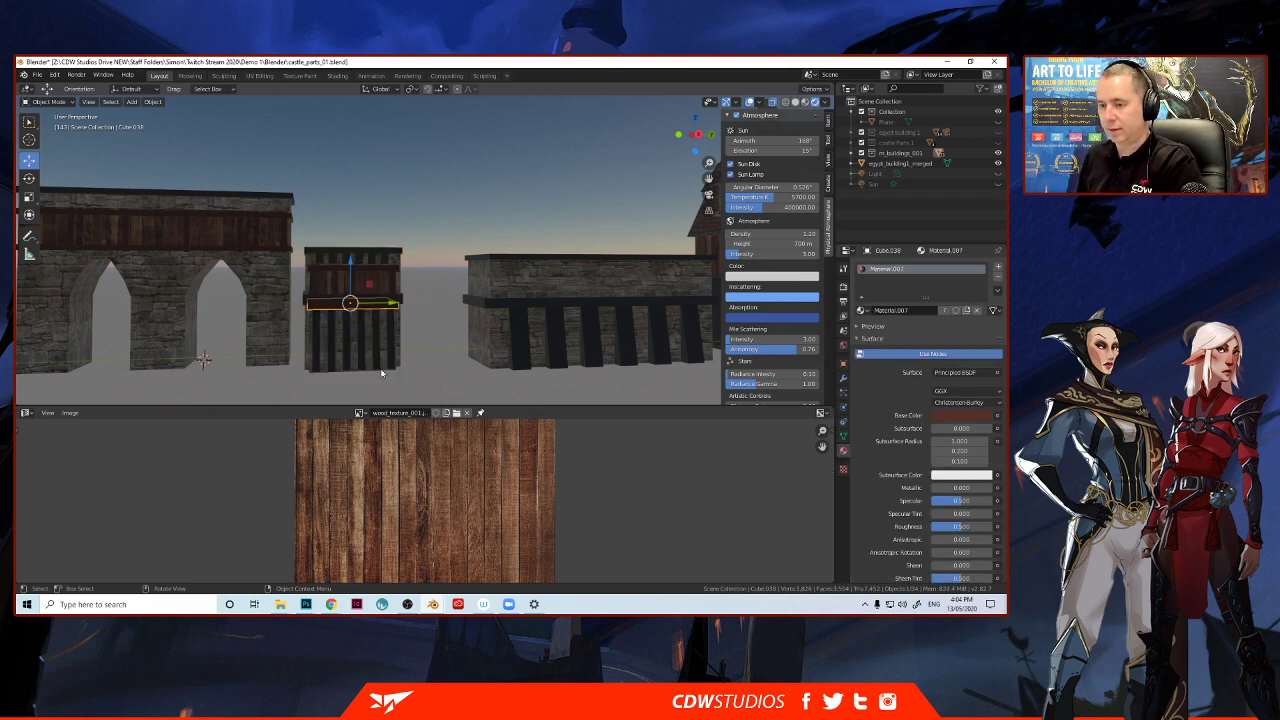
{"action": "left_click", "coordinate": [396, 348]}
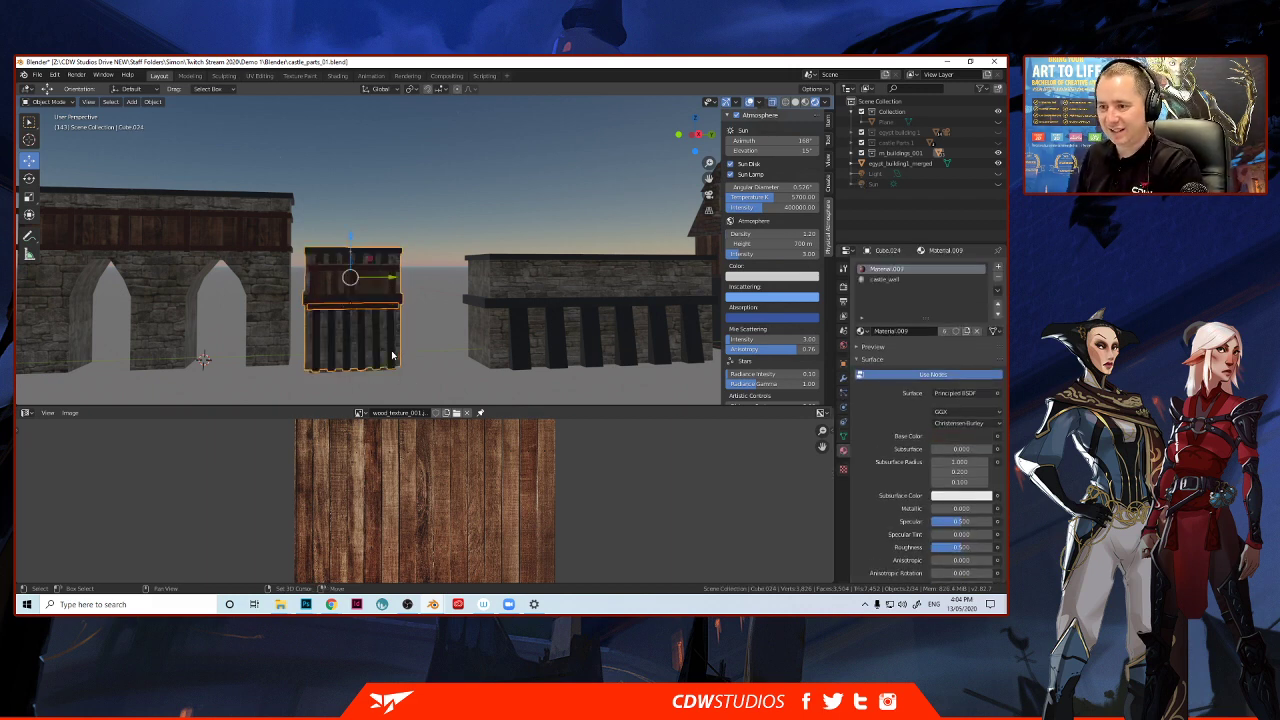
{"action": "key", "text": "ctrl+j"}
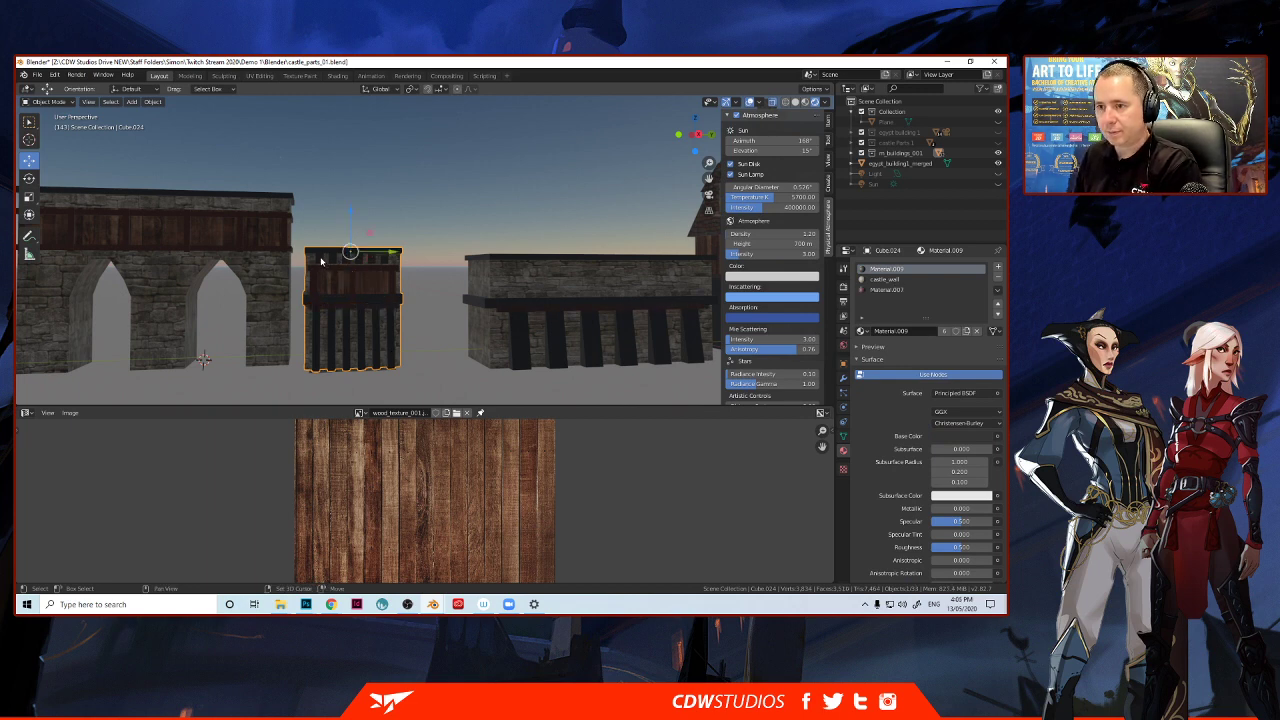
Join the small building's wood panel parts to its body, checking it with a vertical test move that is undone.
{"action": "key", "text": "Tab"}
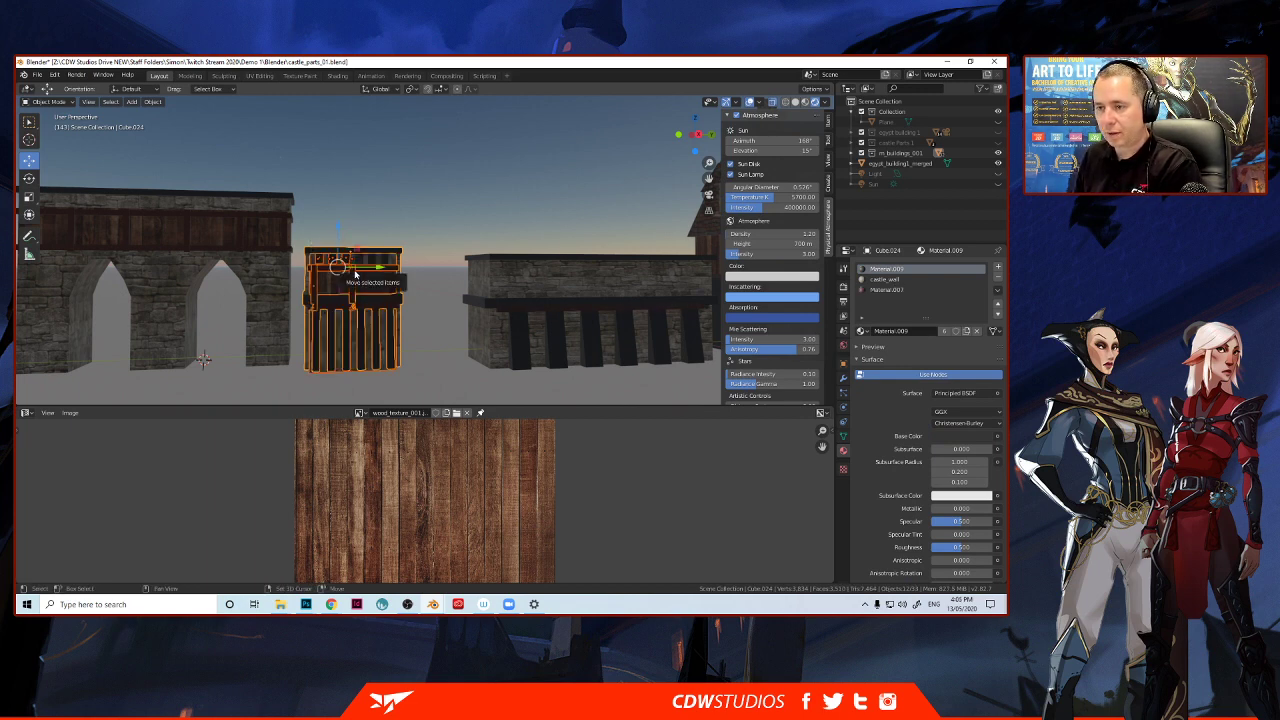
{"action": "key", "text": "Tab"}
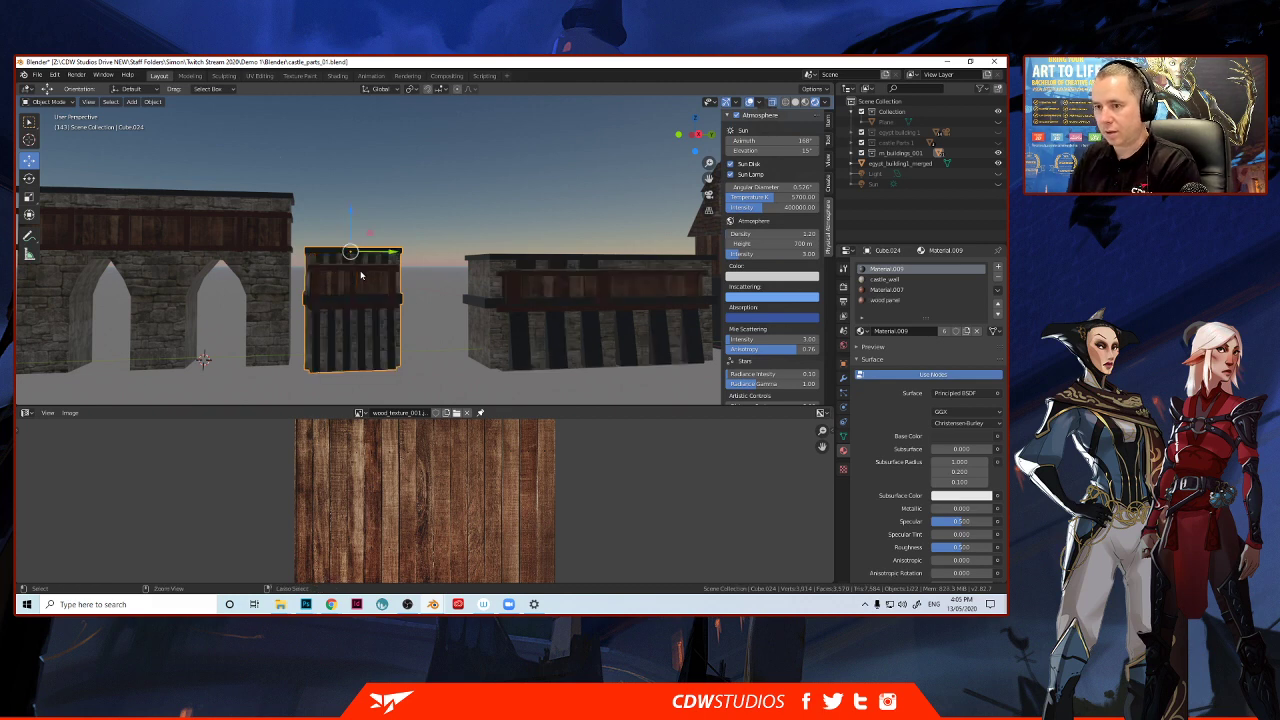
{"action": "left_click_drag", "start_coordinate": [349, 248], "coordinate": [340, 127]}
{"action": "key", "text": "ctrl+z"}
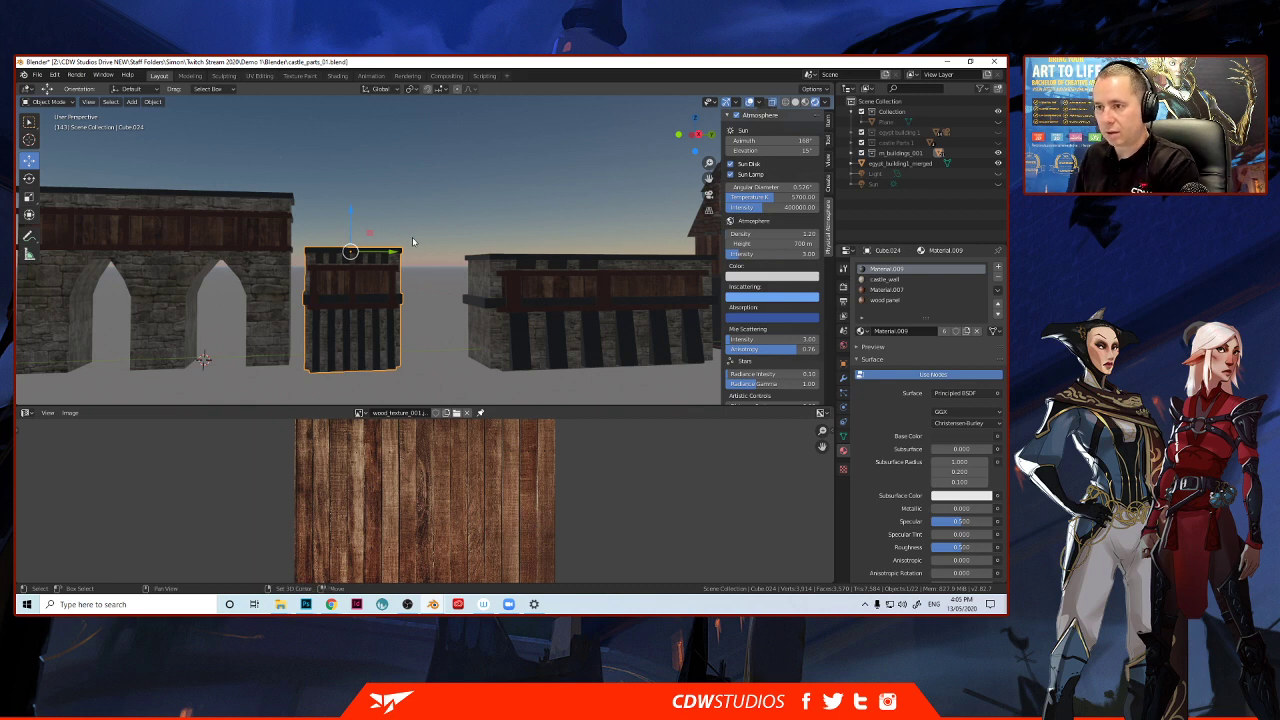
Join the remaining top blocks and end post to the small building, checking it with a test move that is undone.
{"action": "left_click_drag", "start_coordinate": [413, 241], "coordinate": [346, 282], "text": "shift"}
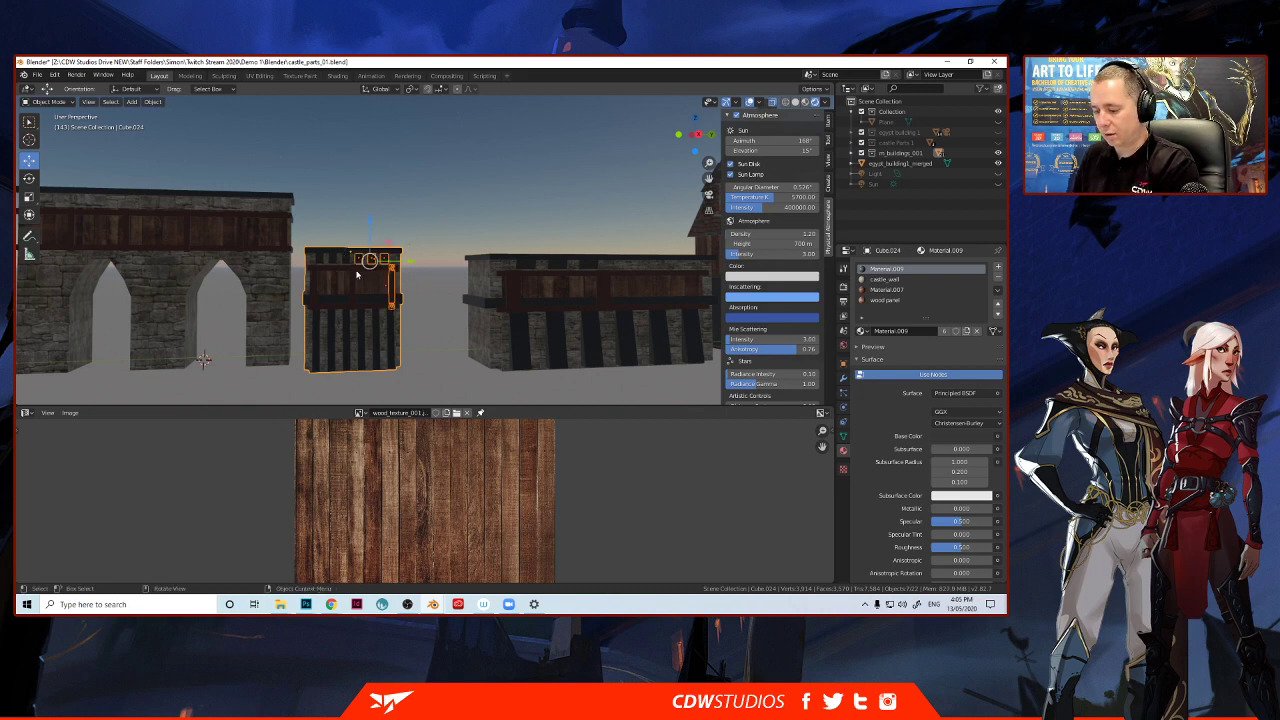
{"action": "key", "text": "ctrl+j"}
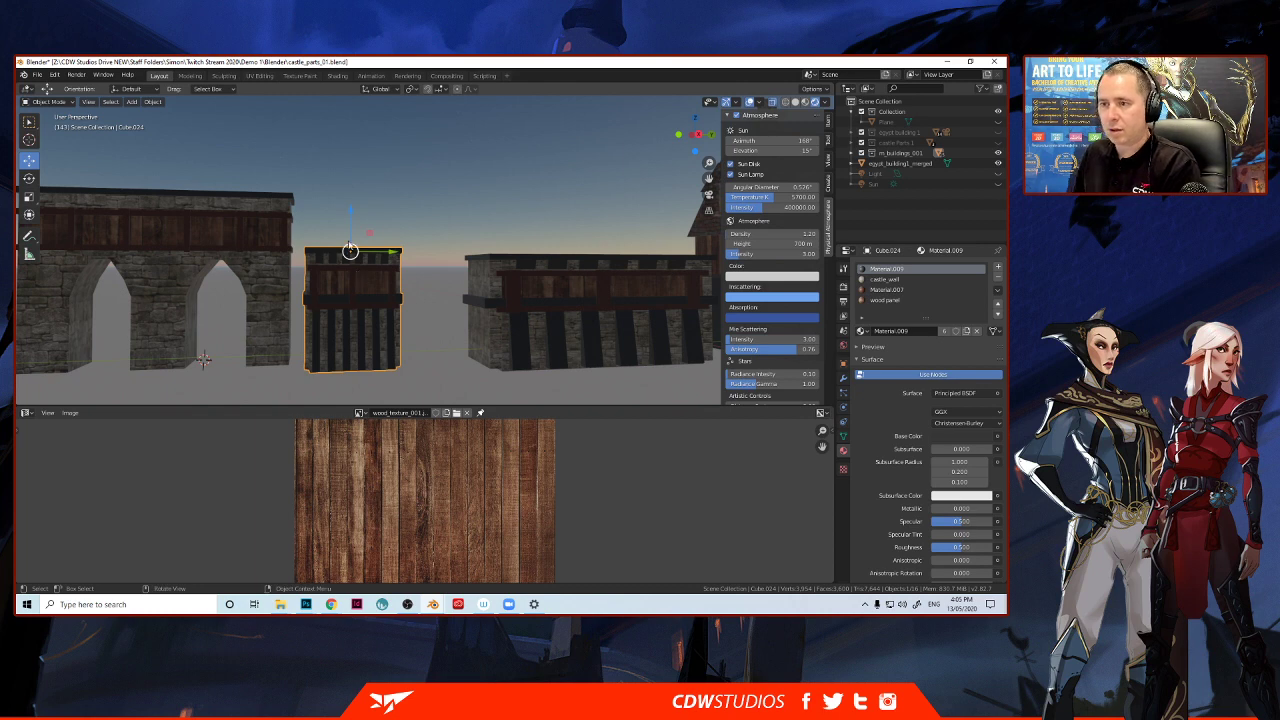
{"action": "mouse_move", "coordinate": [351, 250]}
{"action": "left_mouse_down"}
{"action": "mouse_move", "coordinate": [351, 145]}
{"action": "mouse_move", "coordinate": [350, 261]}
{"action": "left_mouse_up"}
{"action": "key", "text": "ctrl+z"}
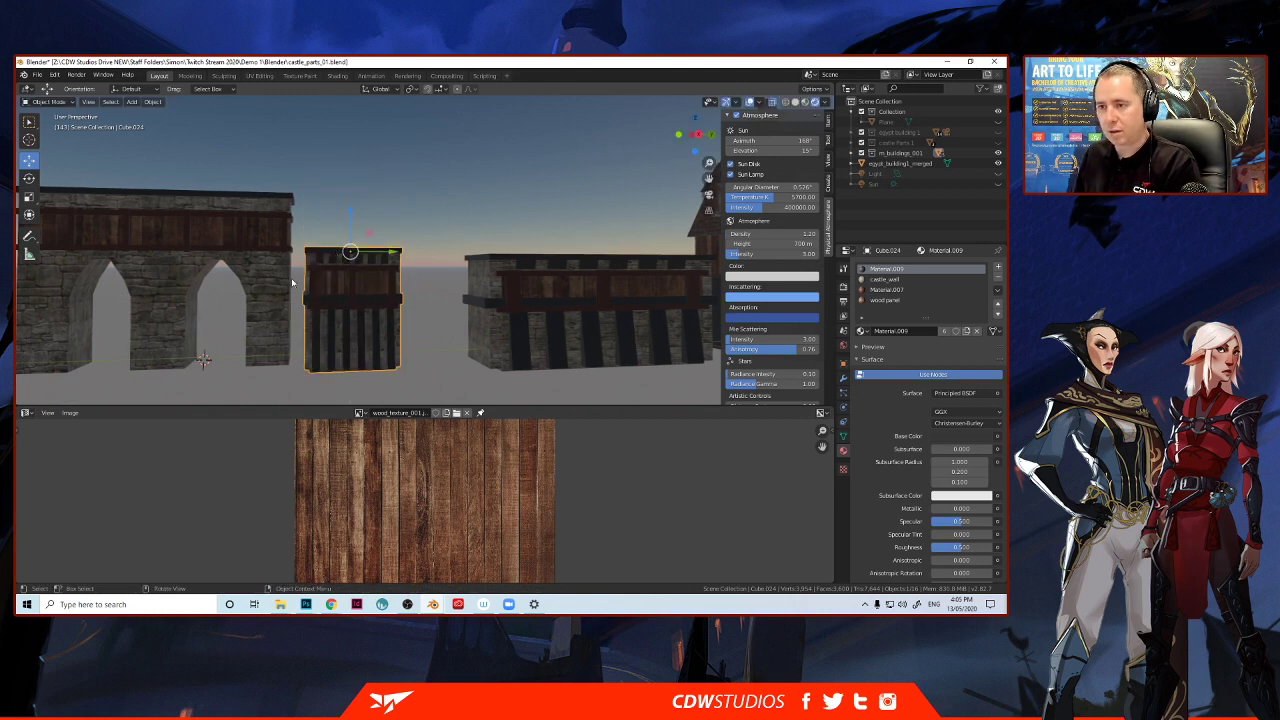
Join the arched wall building's roof slab and wooden band parts, using the stone arch body as the active object.
{"action": "left_click_drag", "start_coordinate": [216, 172], "coordinate": [298, 292]}
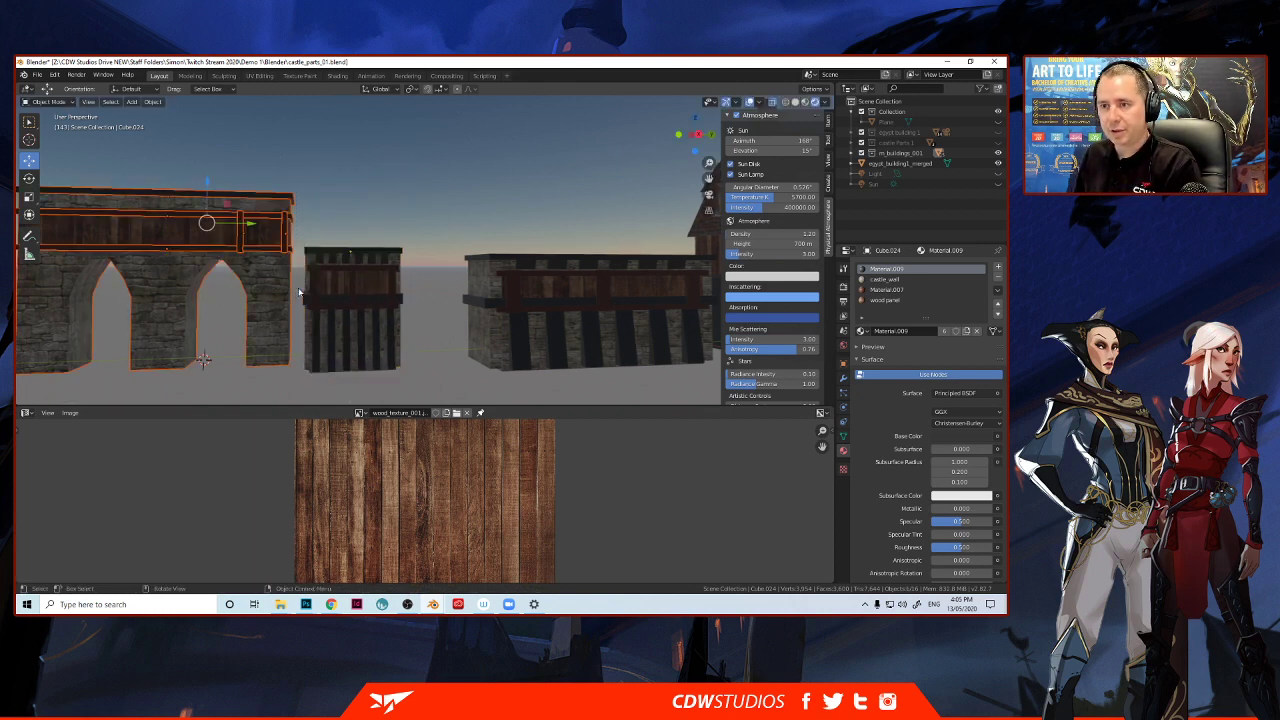
{"action": "key", "text": "ctrl+j"}
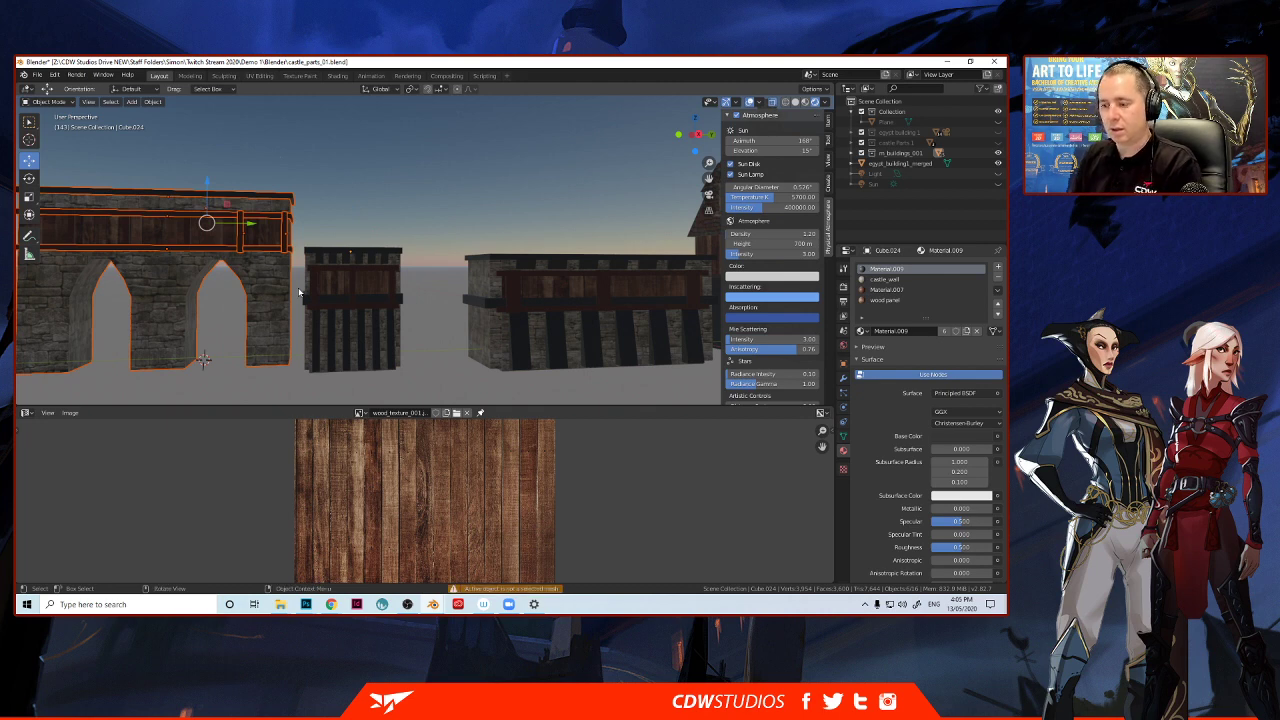
{"action": "left_click", "coordinate": [278, 291], "text": "shift"}
{"action": "key", "text": "ctrl+j"}
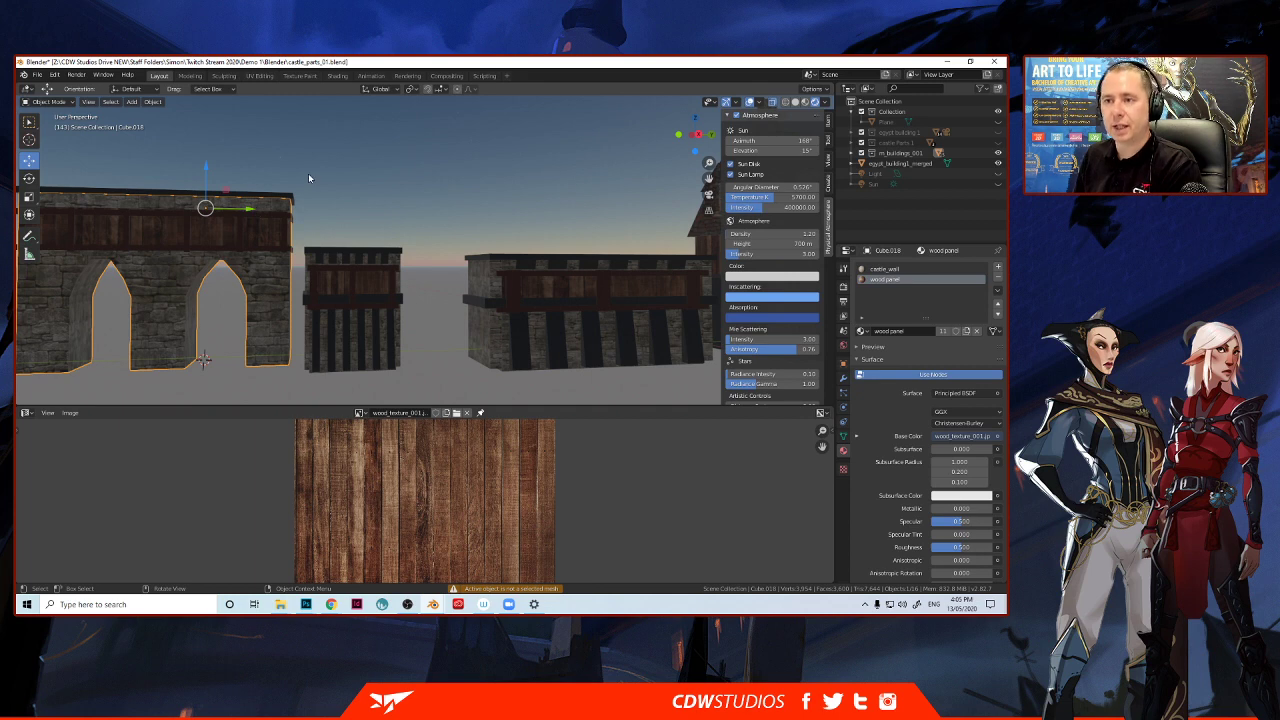
{"action": "left_click_drag", "start_coordinate": [308, 174], "coordinate": [242, 268]}
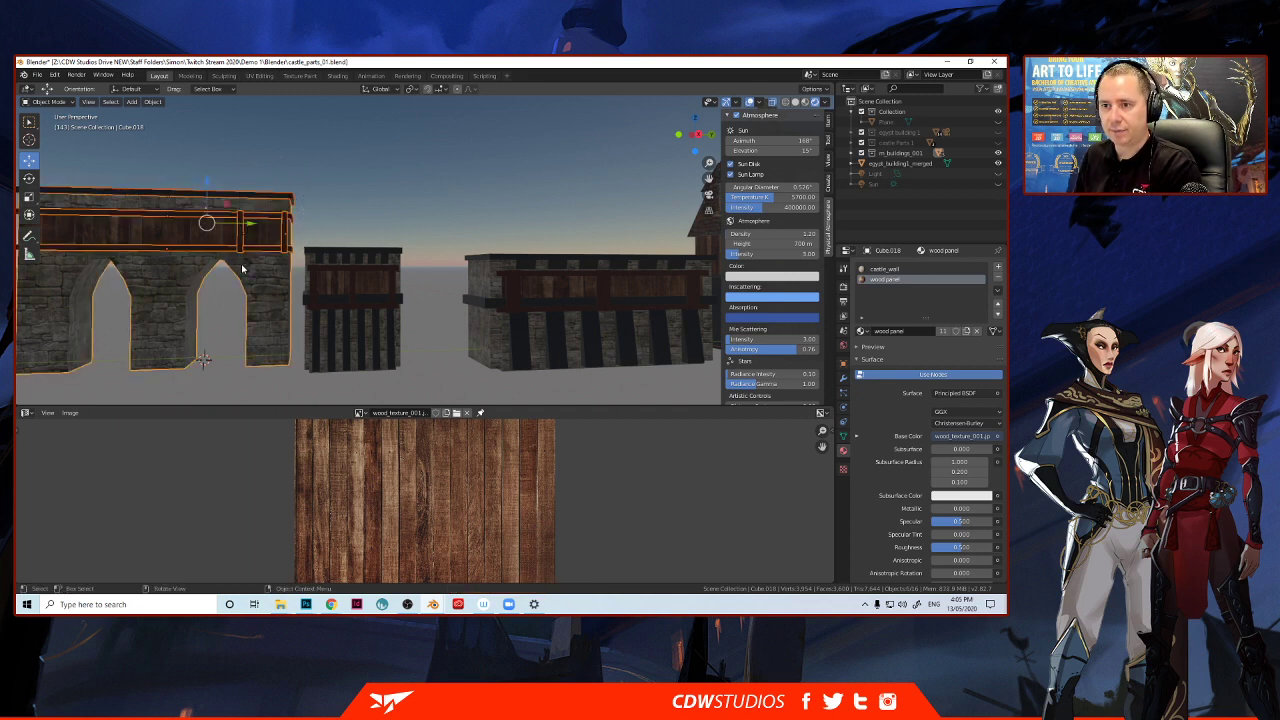
{"action": "key", "text": "ctrl+j"}
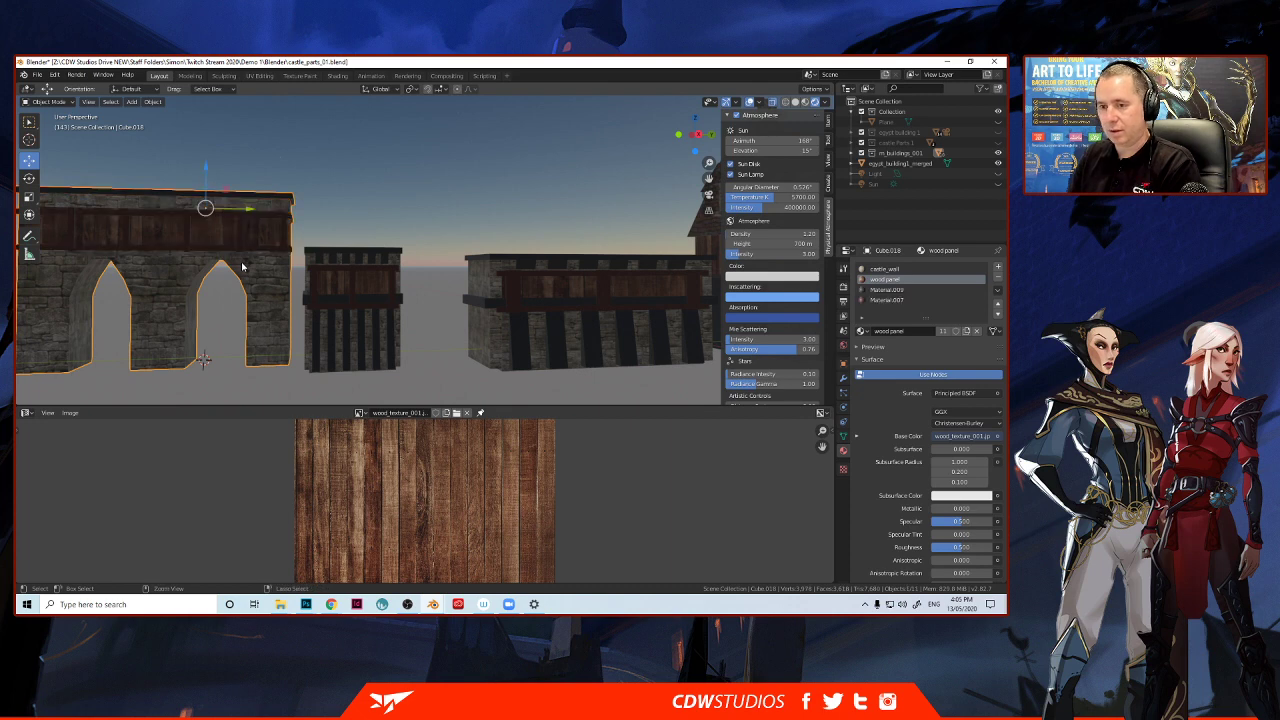
Join the leftover parts of the arched wall building to its body, checking it with test moves that are undone.
{"action": "scroll", "coordinate": [303, 186], "scroll_direction": "down", "scroll_amount": 1}
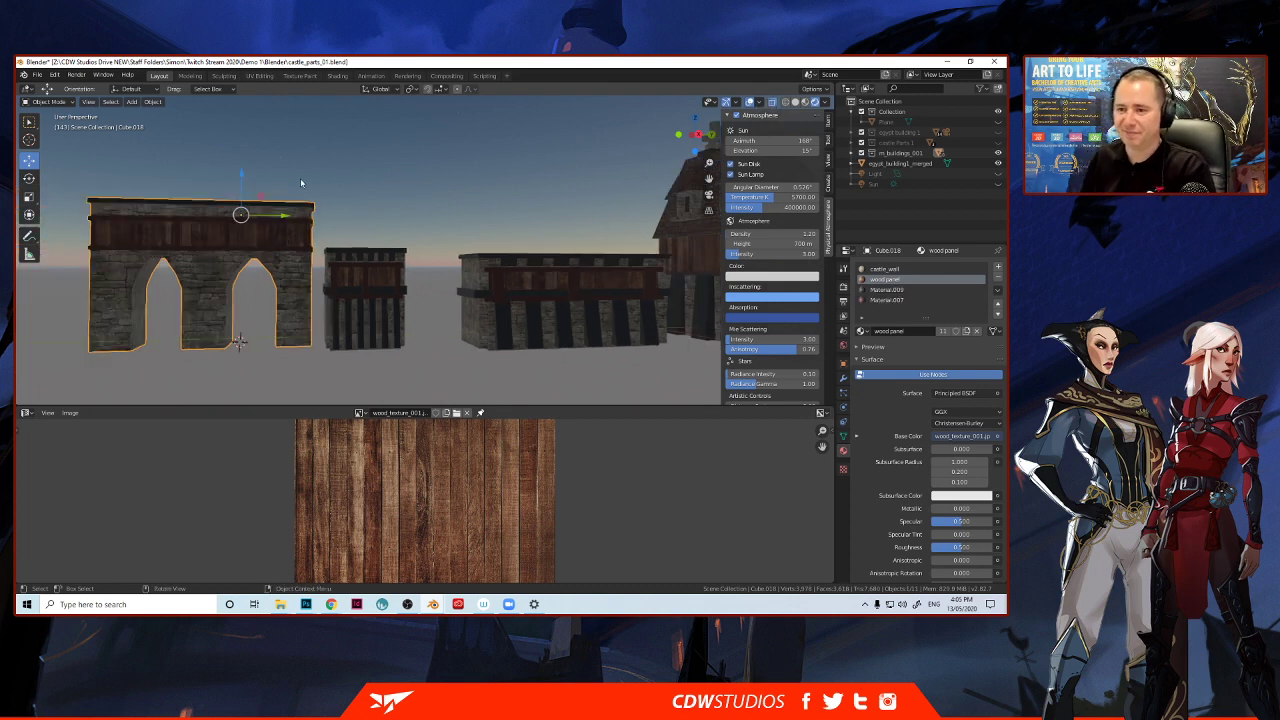
{"action": "mouse_move", "coordinate": [557, 278]}
{"action": "middle_mouse_down"}
{"action": "mouse_move", "coordinate": [554, 268]}
{"action": "mouse_move", "coordinate": [562, 278]}
{"action": "middle_mouse_up"}
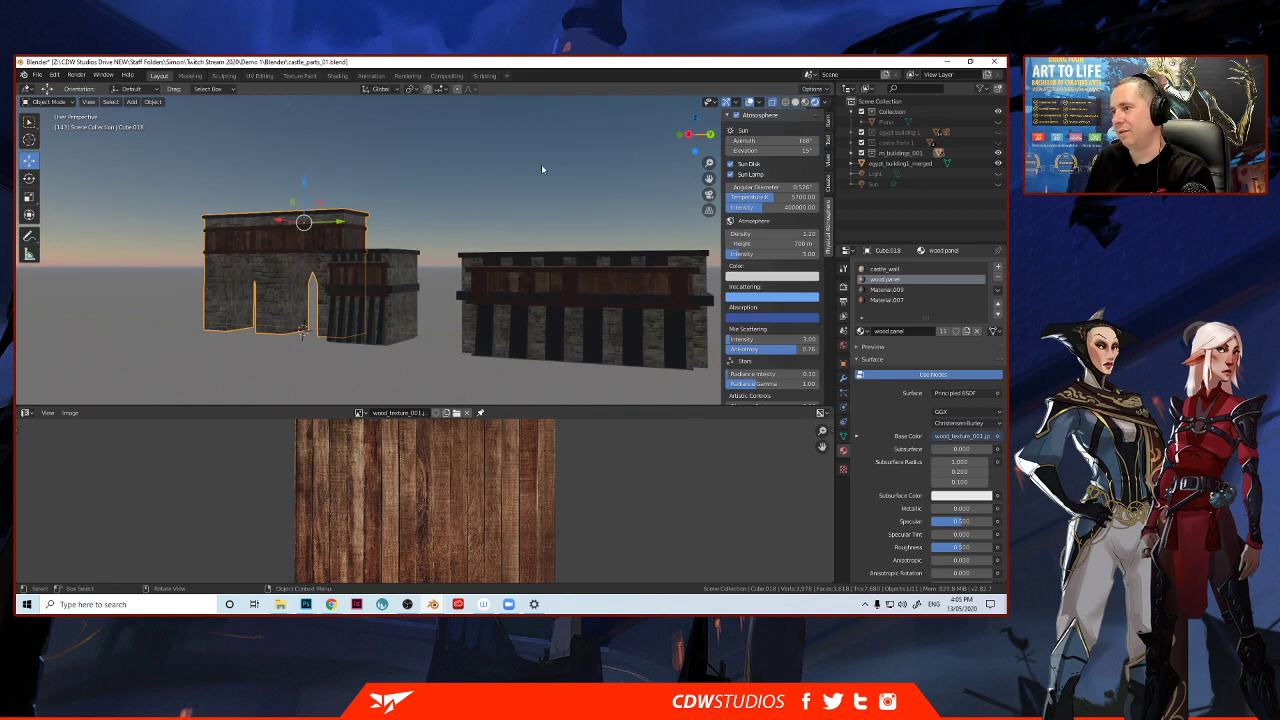
{"action": "middle_click_drag", "start_coordinate": [346, 287], "coordinate": [310, 277]}
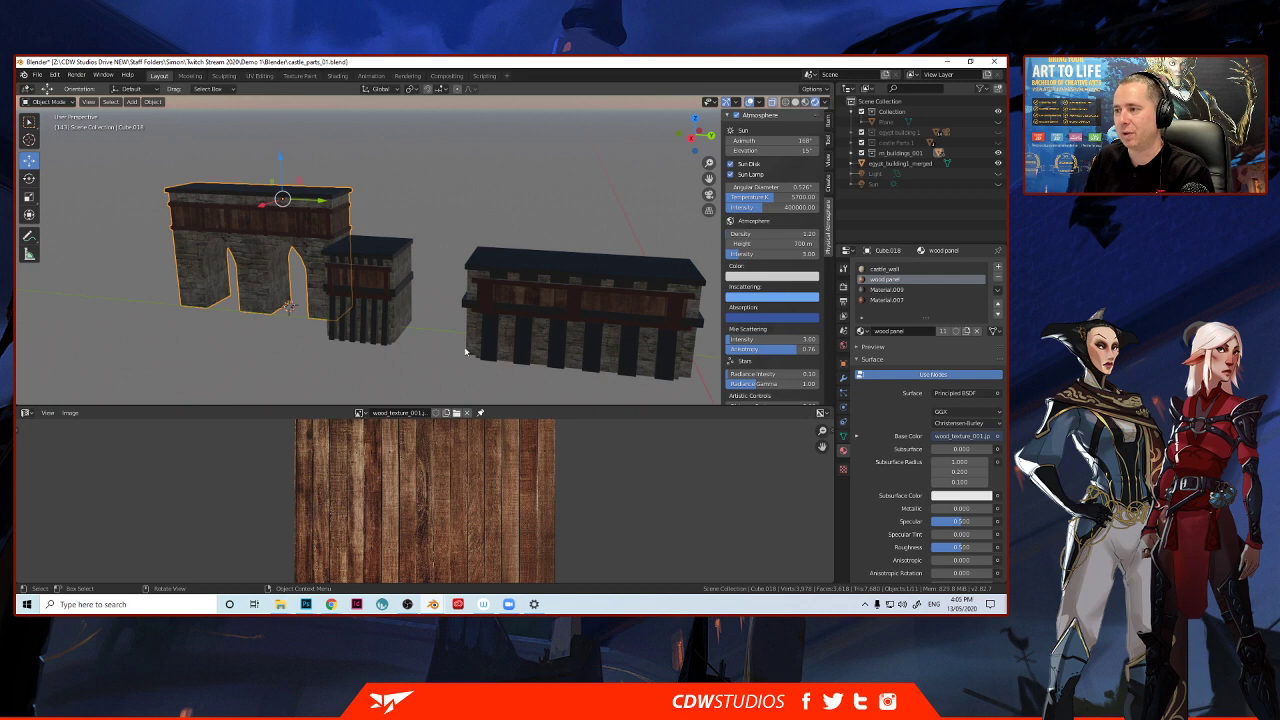
{"action": "left_click_drag", "start_coordinate": [260, 213], "coordinate": [207, 233]}
{"action": "key", "text": "ctrl+z"}
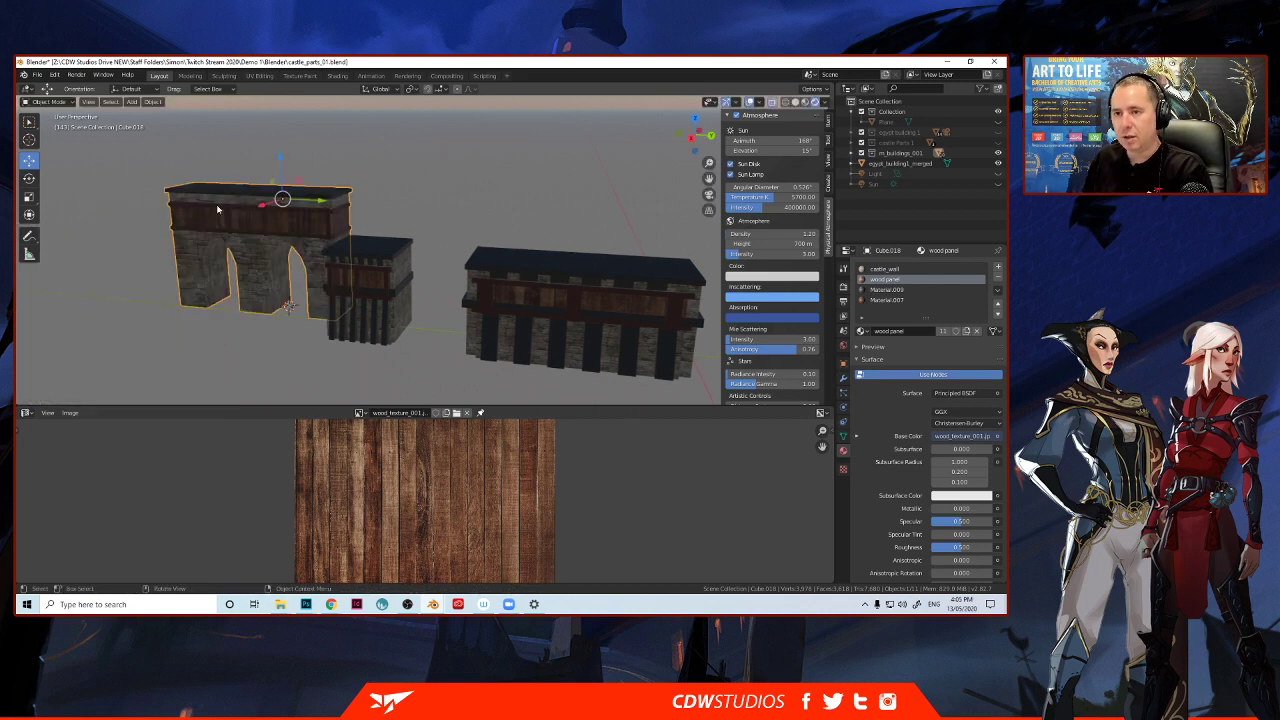
{"action": "left_click_drag", "start_coordinate": [195, 171], "coordinate": [306, 258]}
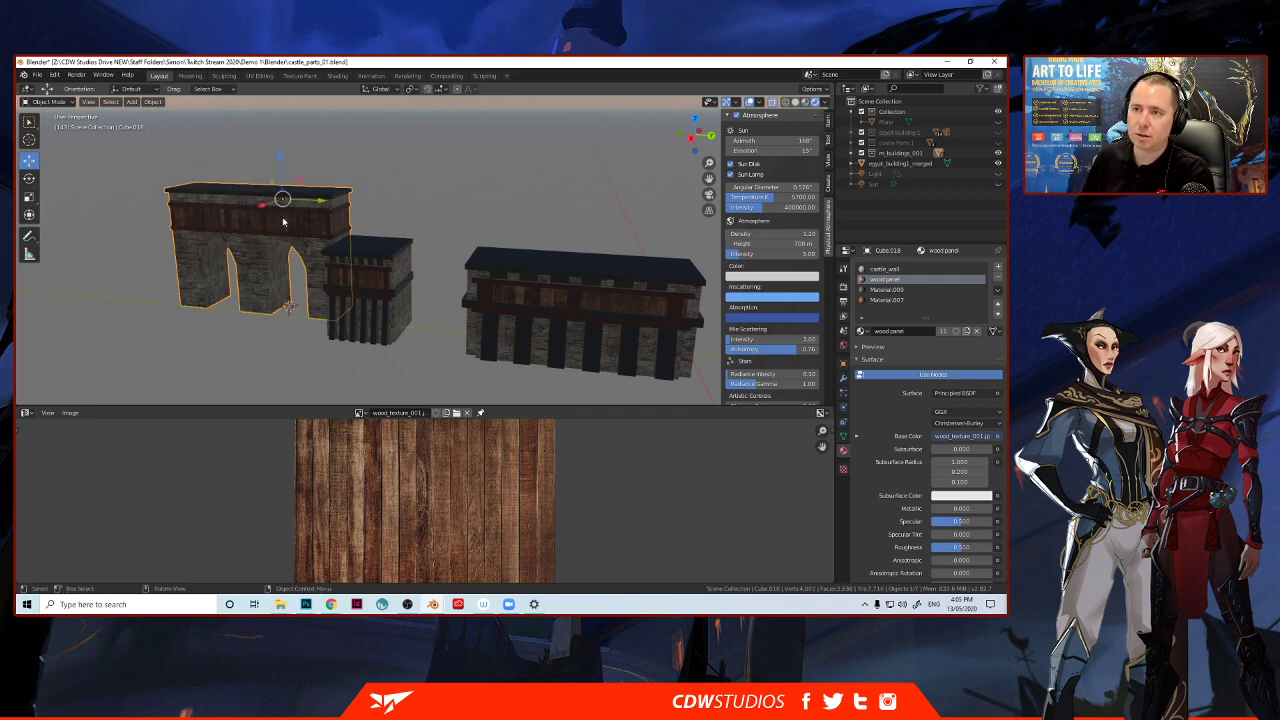
{"action": "left_click_drag", "start_coordinate": [286, 180], "coordinate": [236, 226]}
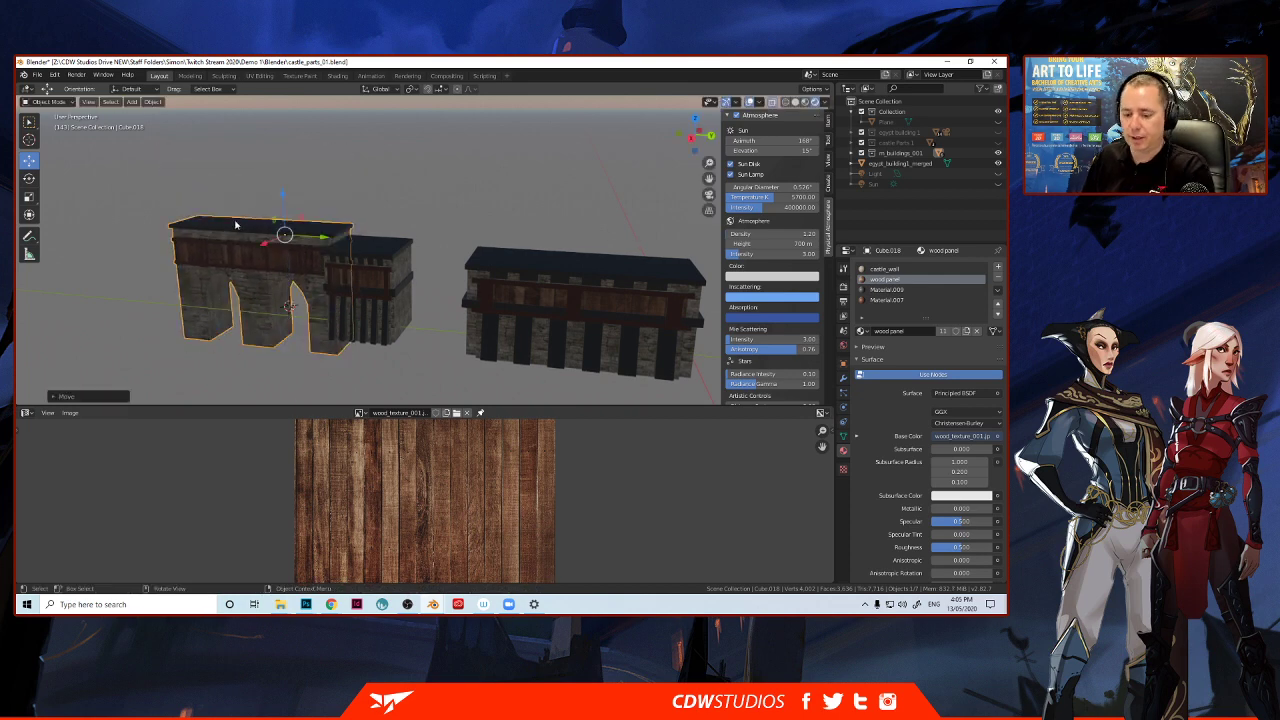
{"action": "key", "text": "ctrl+z"}
Show the Light and Sun again and deselect the arched wall building.
{"action": "scroll", "coordinate": [257, 275], "scroll_direction": "down", "scroll_amount": 3}
{"action": "middle_click_drag", "start_coordinate": [409, 263], "coordinate": [370, 270]}
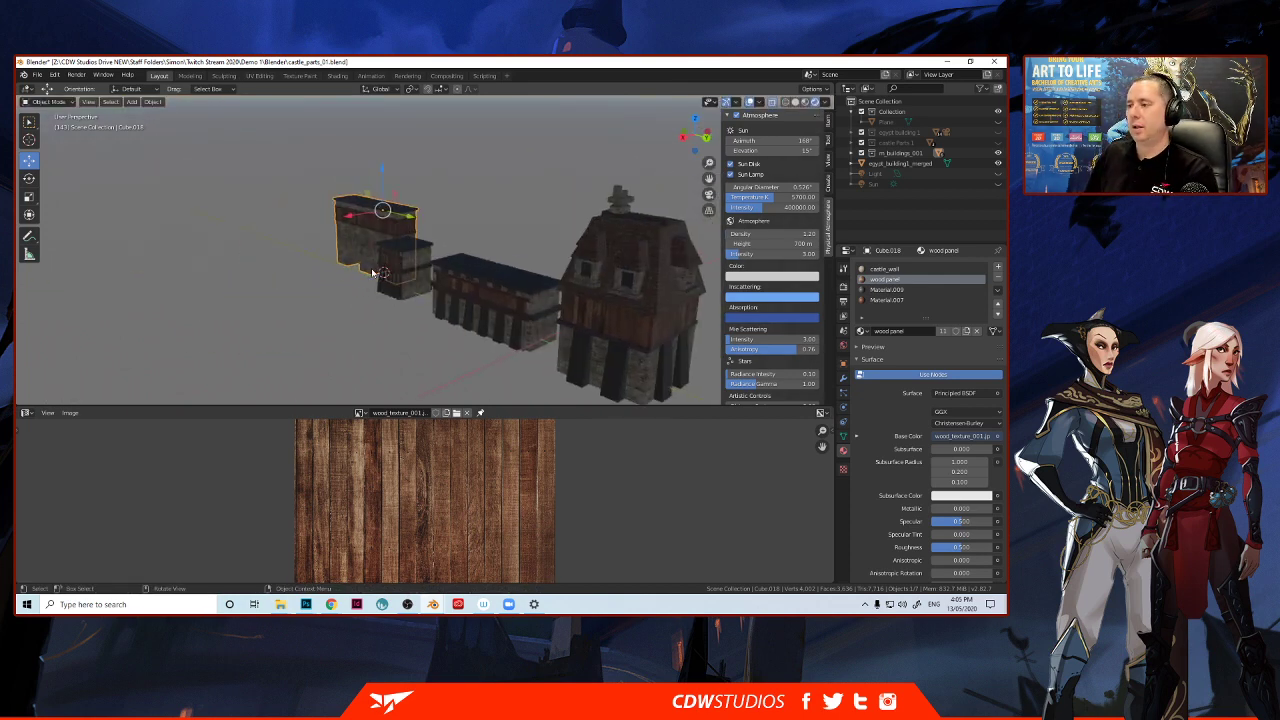
{"action": "left_click", "coordinate": [997, 173]}
{"action": "left_click", "coordinate": [997, 184]}
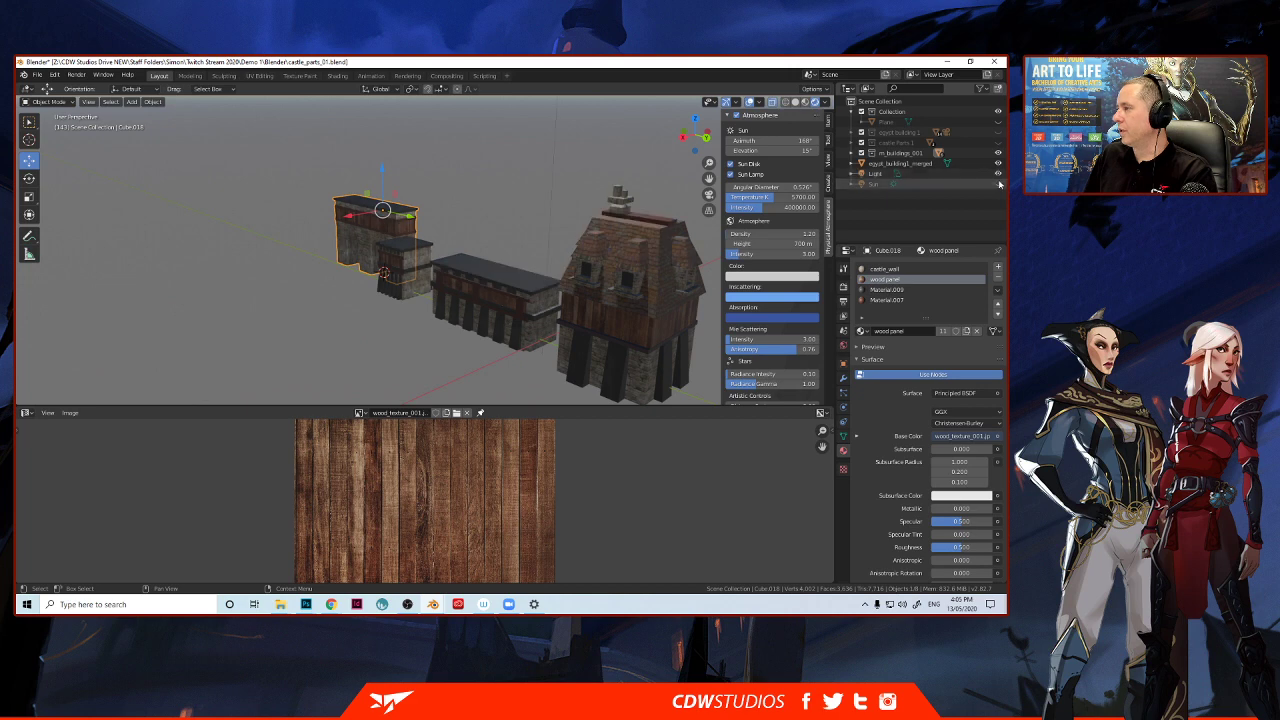
{"action": "left_click", "coordinate": [258, 253]}
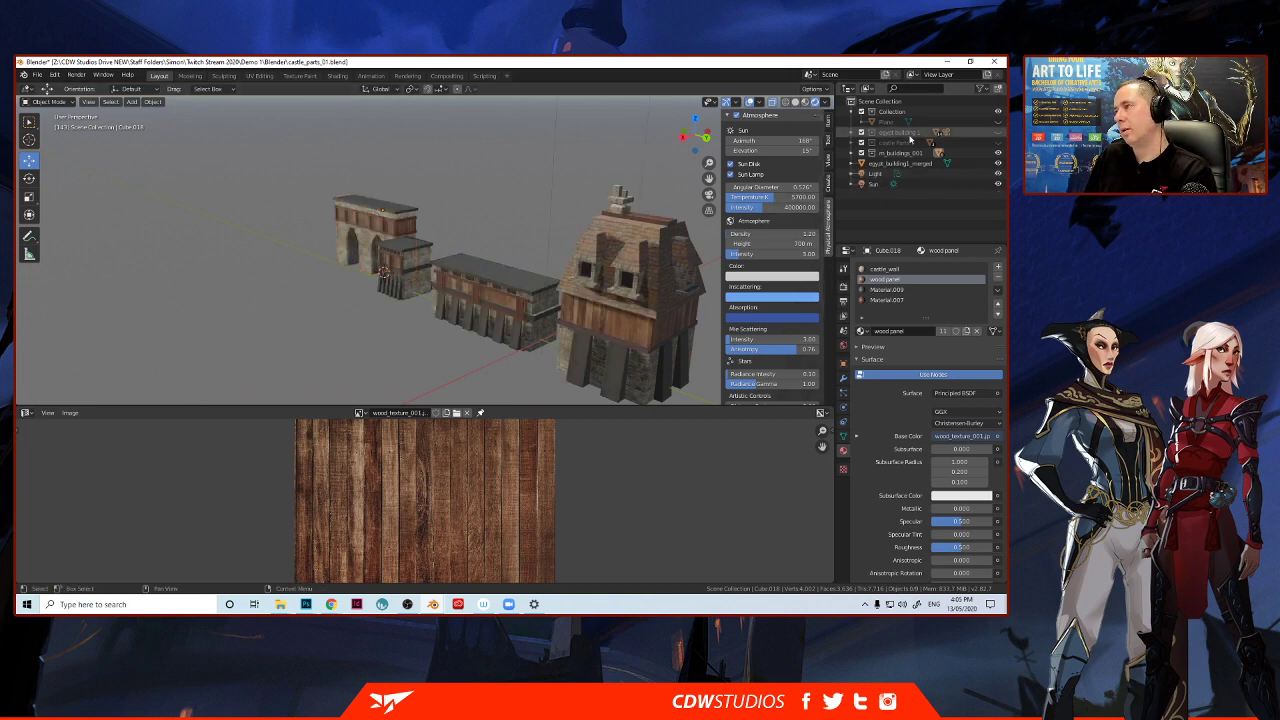
Show the ground plane again and view the full row of merged buildings on it.
{"action": "left_click", "coordinate": [997, 122]}
{"action": "middle_click_drag", "start_coordinate": [325, 287], "coordinate": [383, 306]}
{"action": "scroll", "coordinate": [378, 308], "scroll_direction": "down", "scroll_amount": 4}
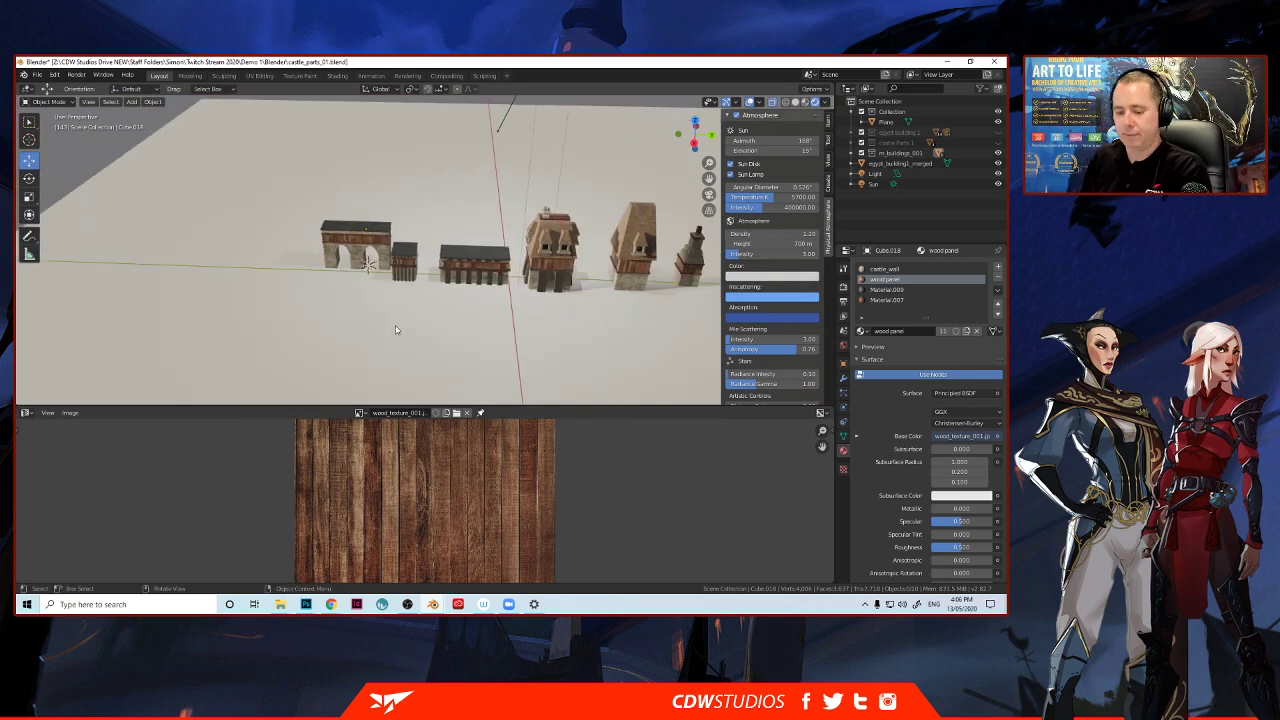
{"action": "middle_click_drag", "start_coordinate": [464, 320], "coordinate": [415, 303]}
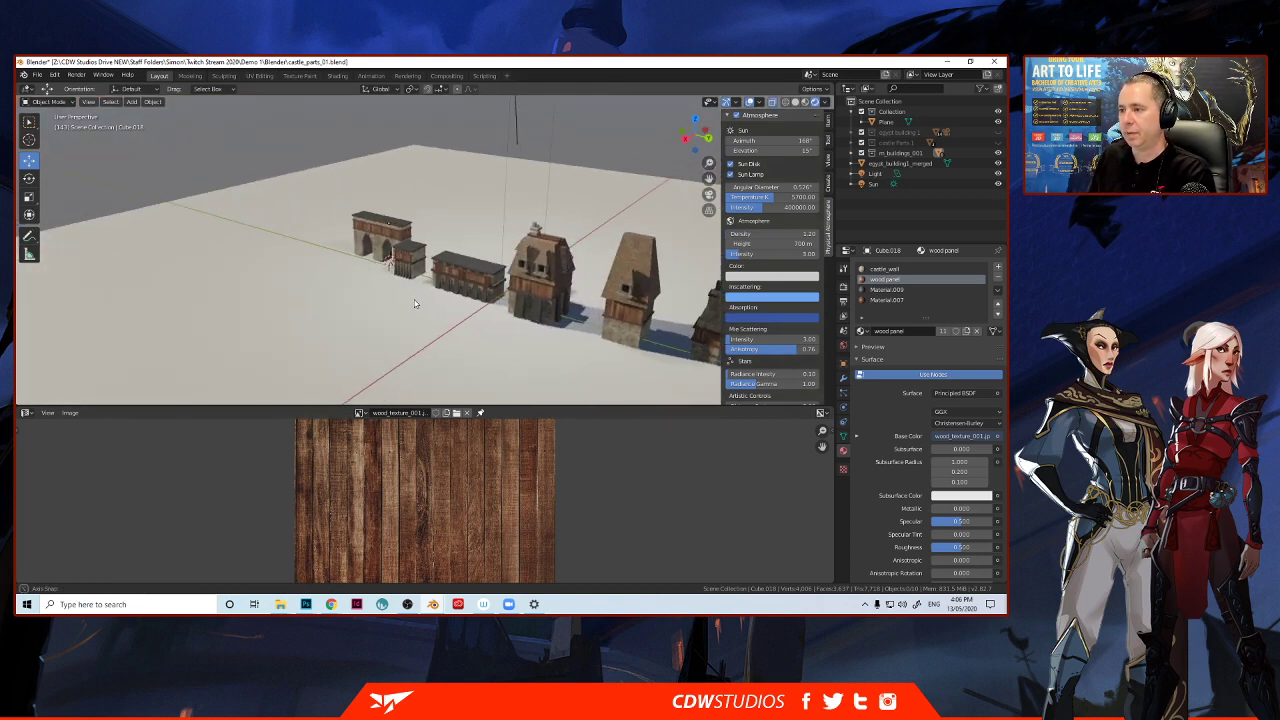
Copy the building with the dormer windows and chimney from castle_parts_01.blend and paste it into the demo_008.blend city scene.
{"action": "left_click", "coordinate": [540, 295]}
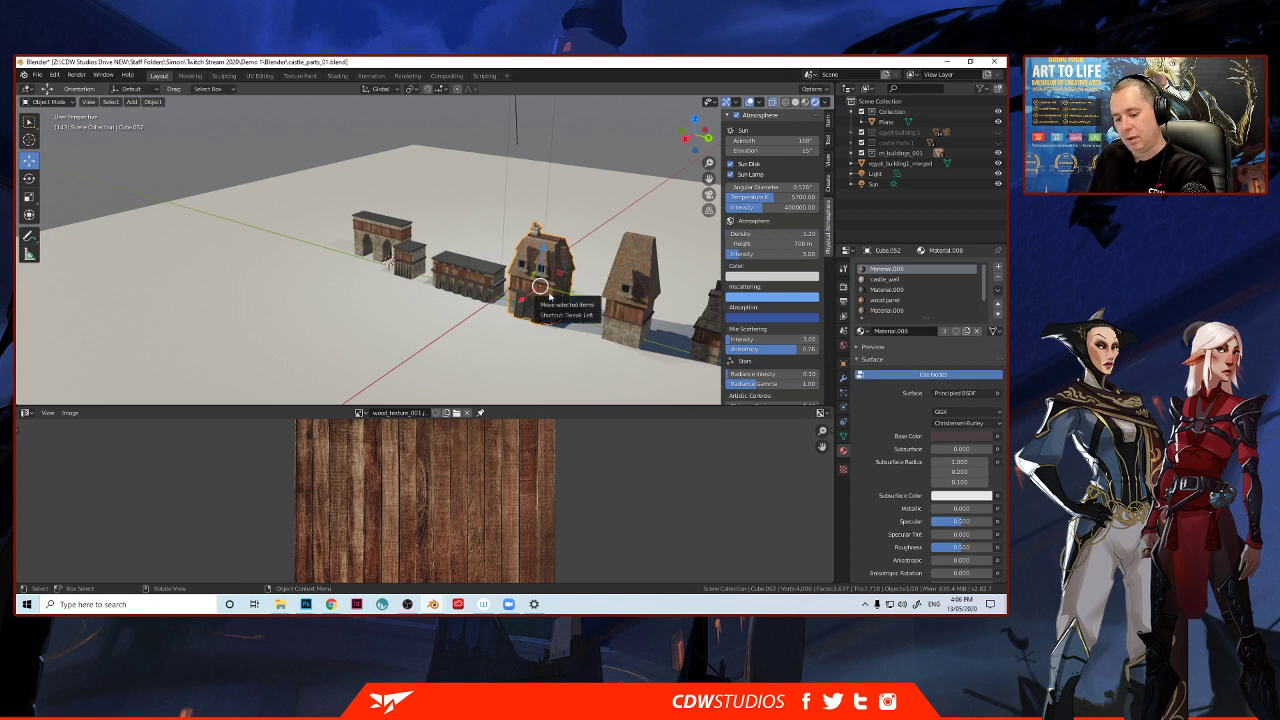
{"action": "key", "text": "ctrl+c"}
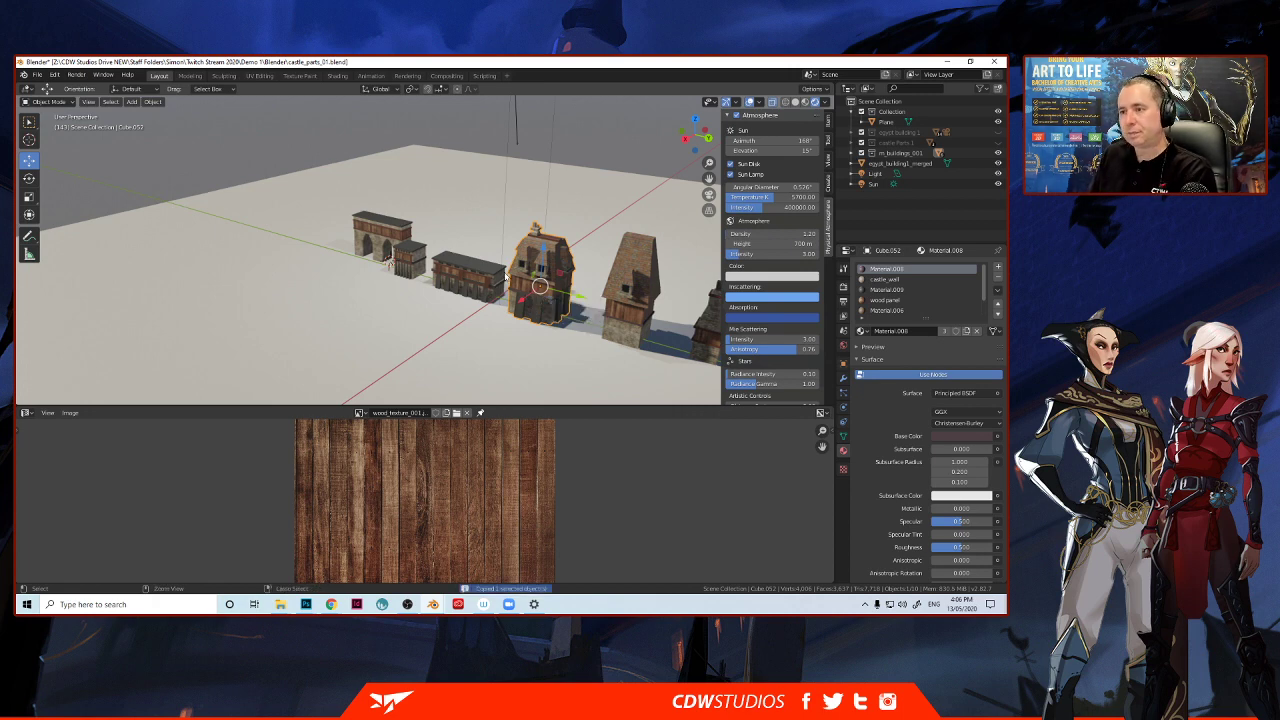
{"action": "mouse_move", "coordinate": [432, 605]}
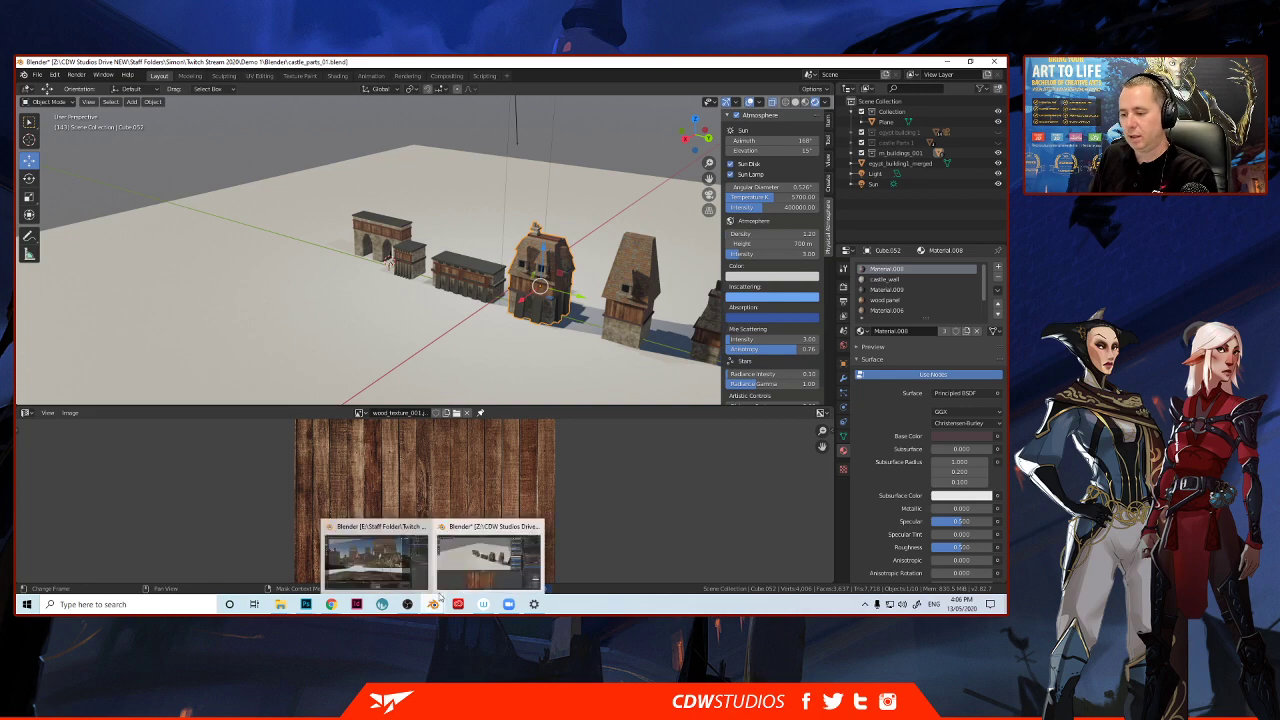
{"action": "left_click", "coordinate": [487, 555]}
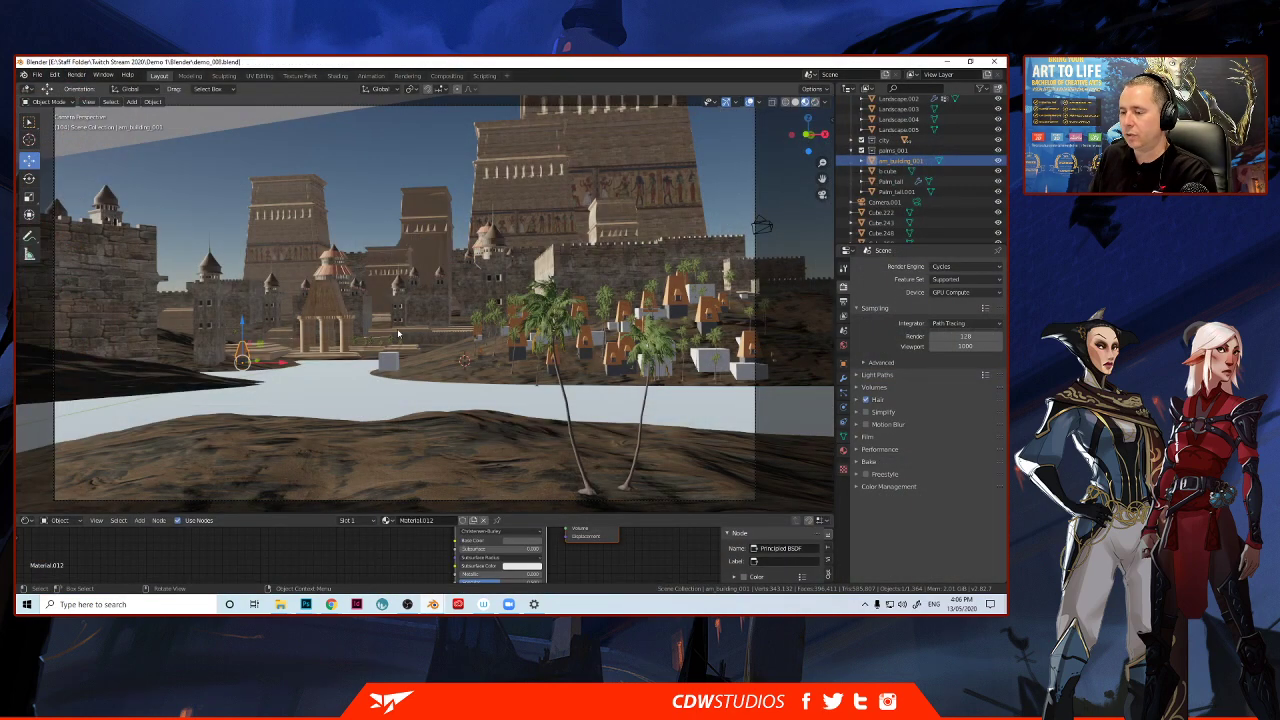
{"action": "middle_click_drag", "start_coordinate": [398, 334], "coordinate": [353, 353]}
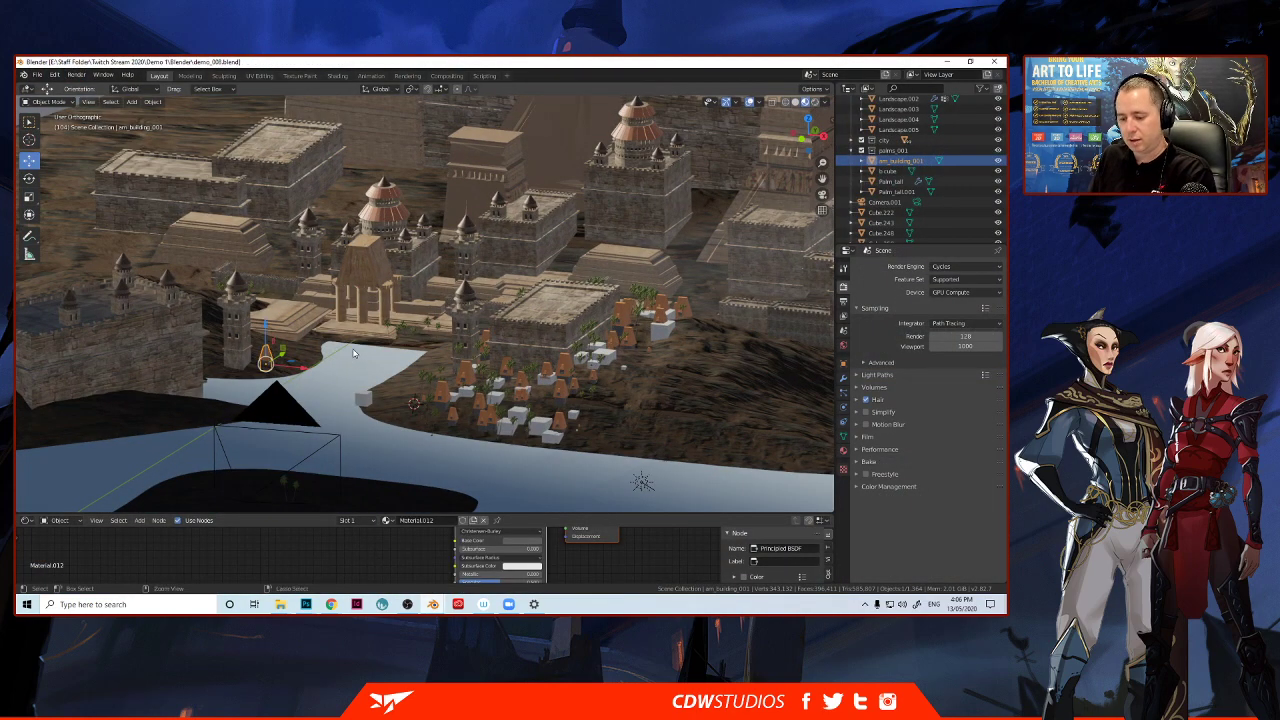
{"action": "key", "text": "ctrl+v"}
{"action": "left_click", "coordinate": [353, 352]}
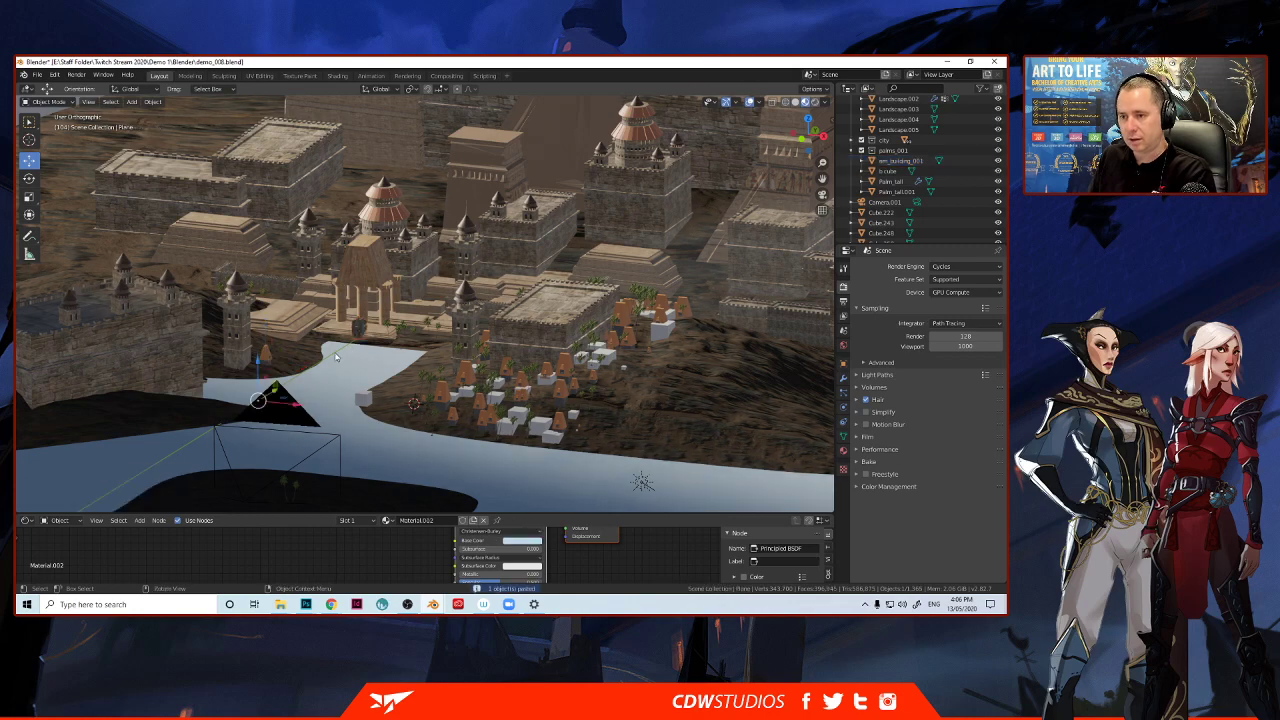
Move the pasted building onto the river bank, about 111 m along negative Y and about 27 m along negative X.
{"action": "scroll", "coordinate": [350, 352], "scroll_direction": "up", "scroll_amount": 3}
{"action": "left_click", "coordinate": [316, 350]}
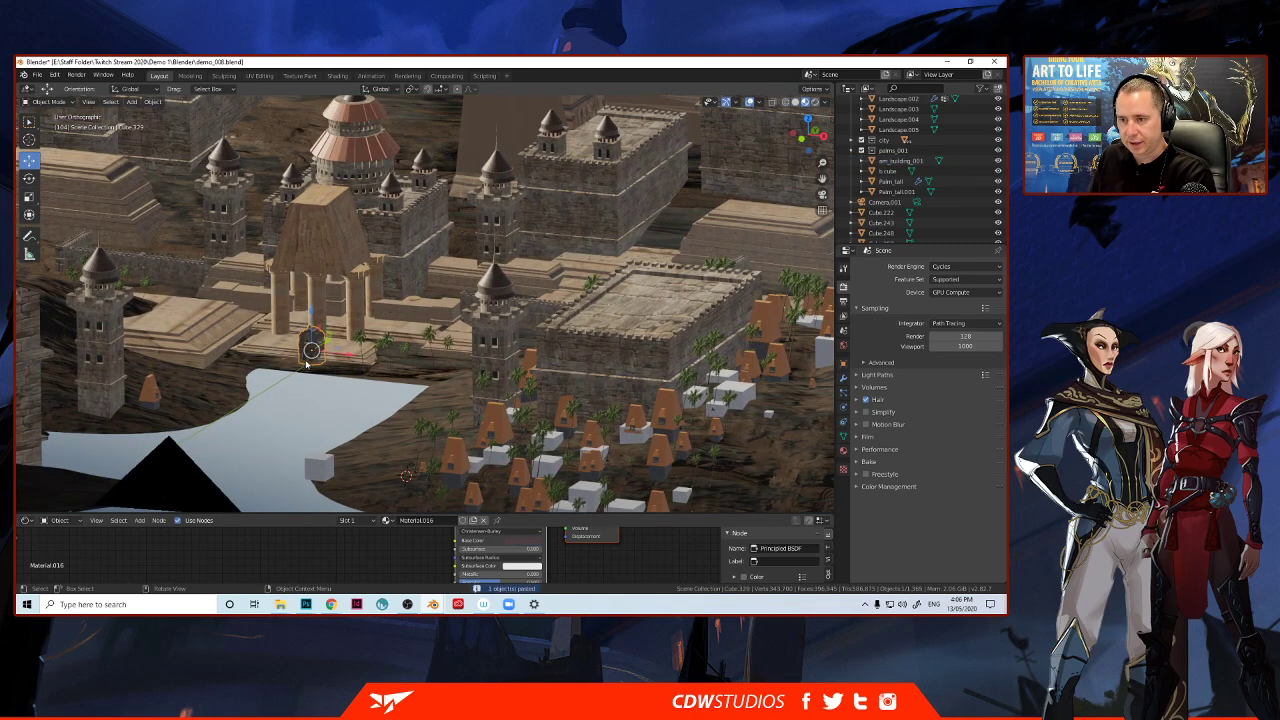
{"action": "scroll", "coordinate": [292, 369], "scroll_direction": "up", "scroll_amount": 2}
{"action": "middle_click_drag", "start_coordinate": [310, 372], "coordinate": [362, 342], "text": "shift"}
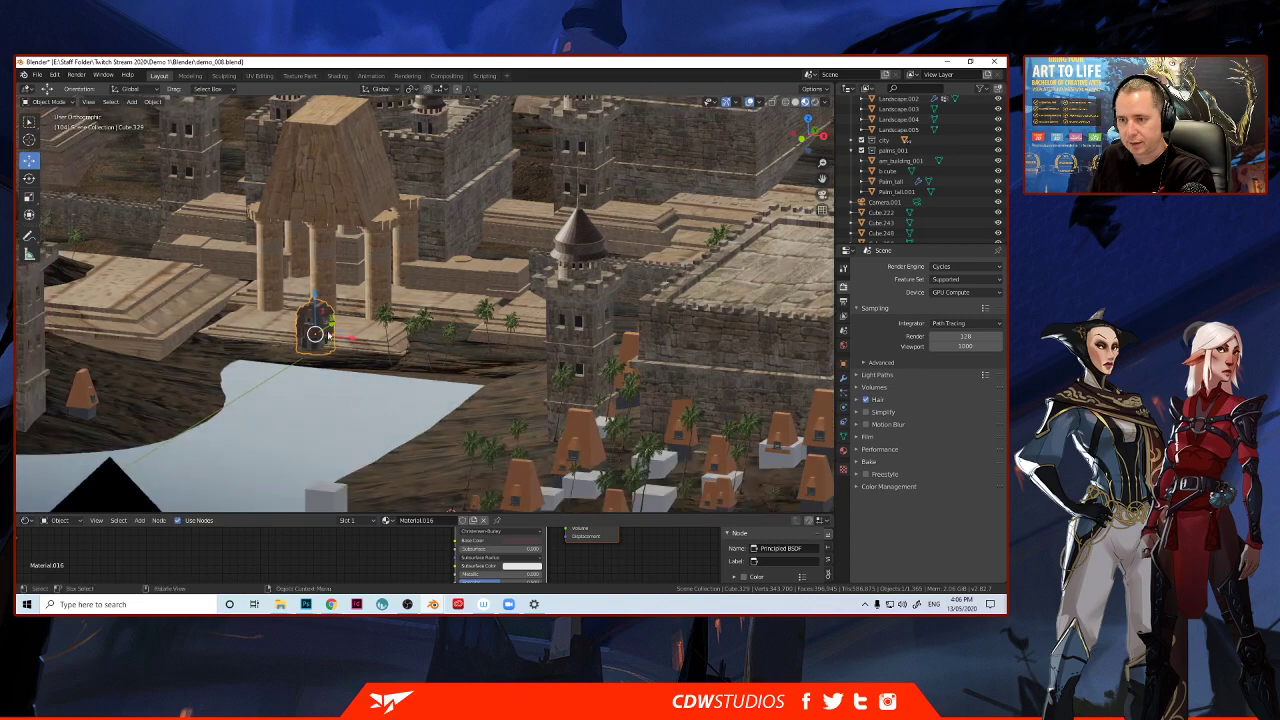
{"action": "left_click_drag", "start_coordinate": [331, 323], "coordinate": [238, 381]}
{"action": "scroll", "coordinate": [222, 375], "scroll_direction": "up", "scroll_amount": 1}
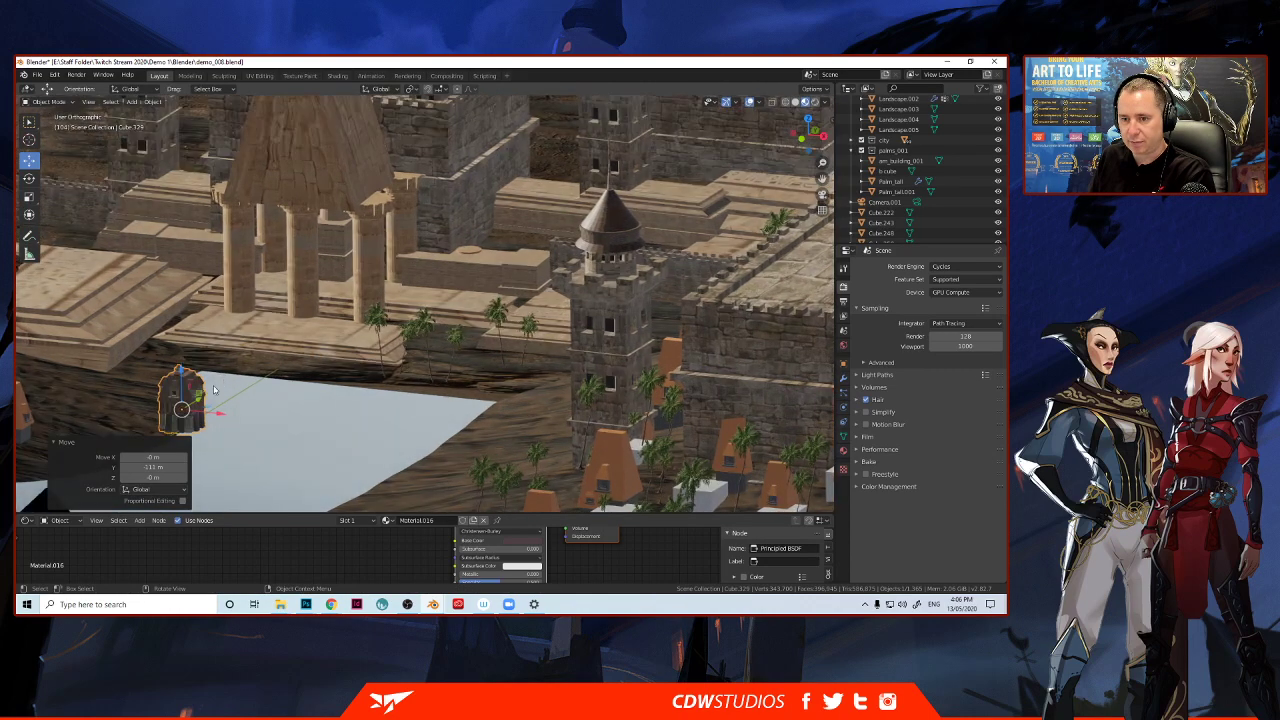
{"action": "middle_click_drag", "start_coordinate": [210, 391], "coordinate": [367, 331], "text": "shift"}
{"action": "scroll", "coordinate": [240, 349], "scroll_direction": "up", "scroll_amount": 1}
{"action": "scroll", "coordinate": [239, 347], "scroll_direction": "up", "scroll_amount": 1}
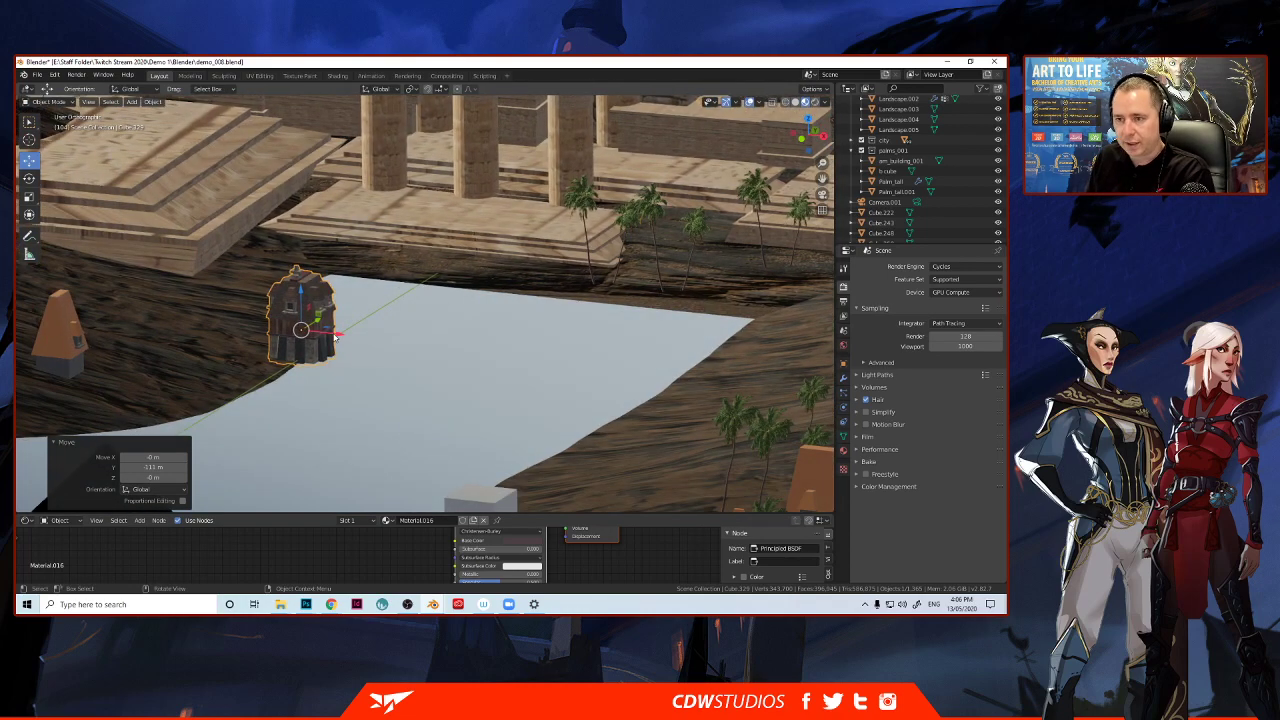
{"action": "left_click_drag", "start_coordinate": [338, 334], "coordinate": [249, 326]}
Scale the pasted building down uniformly to 0.716.
{"action": "key", "text": "r"}
{"action": "key", "text": "Return"}
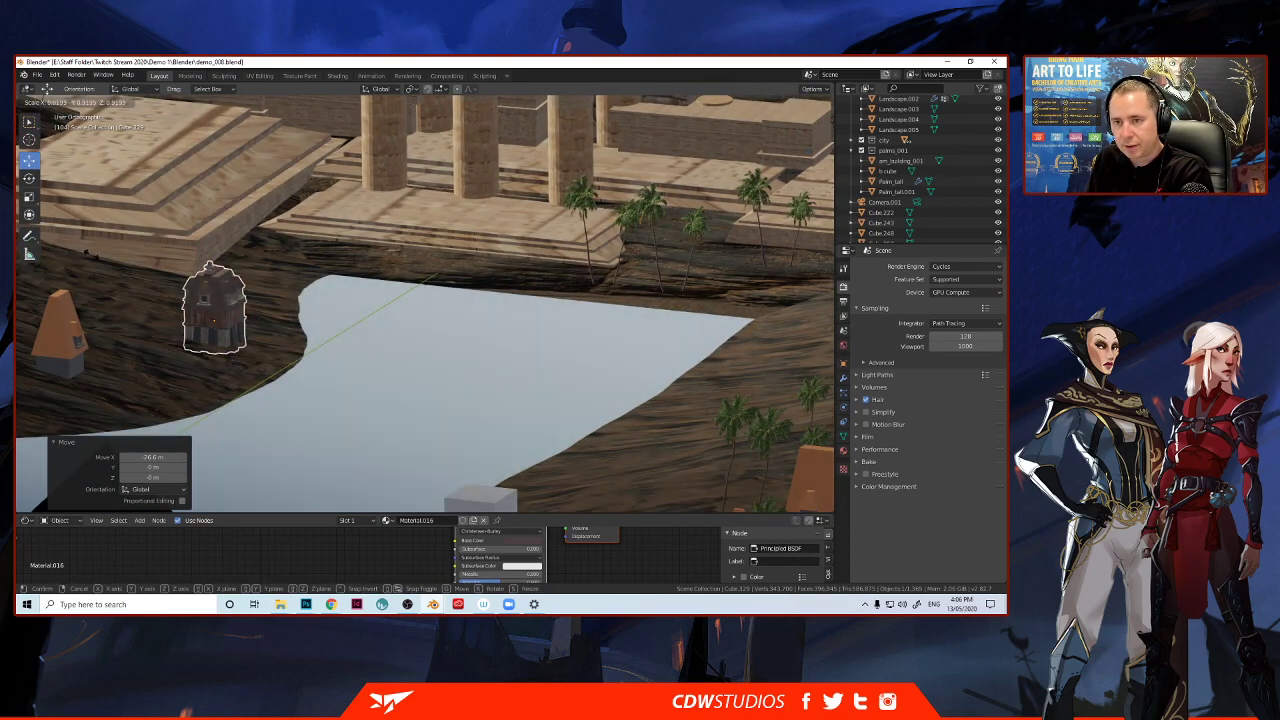
{"action": "key", "text": "s"}
{"action": "left_click", "coordinate": [197, 404]}
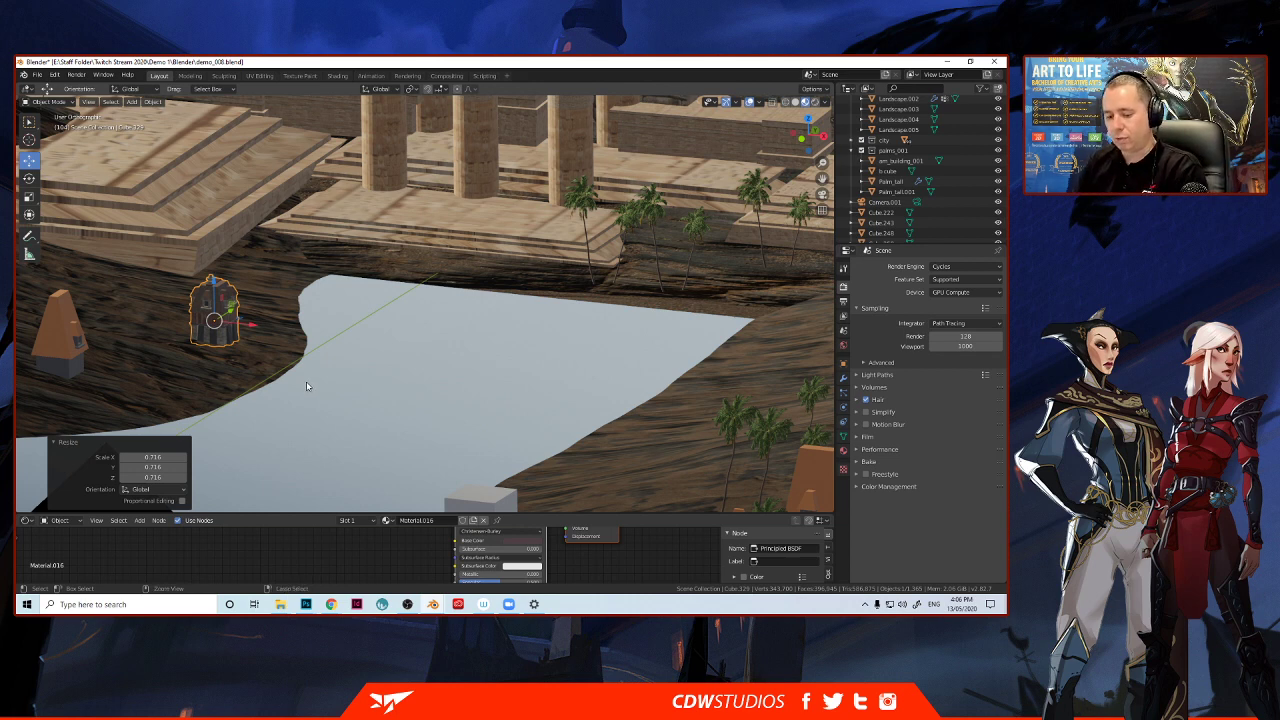
Try applying all transforms to the pasted building, then undo it.
{"action": "key", "text": "ctrl+a"}
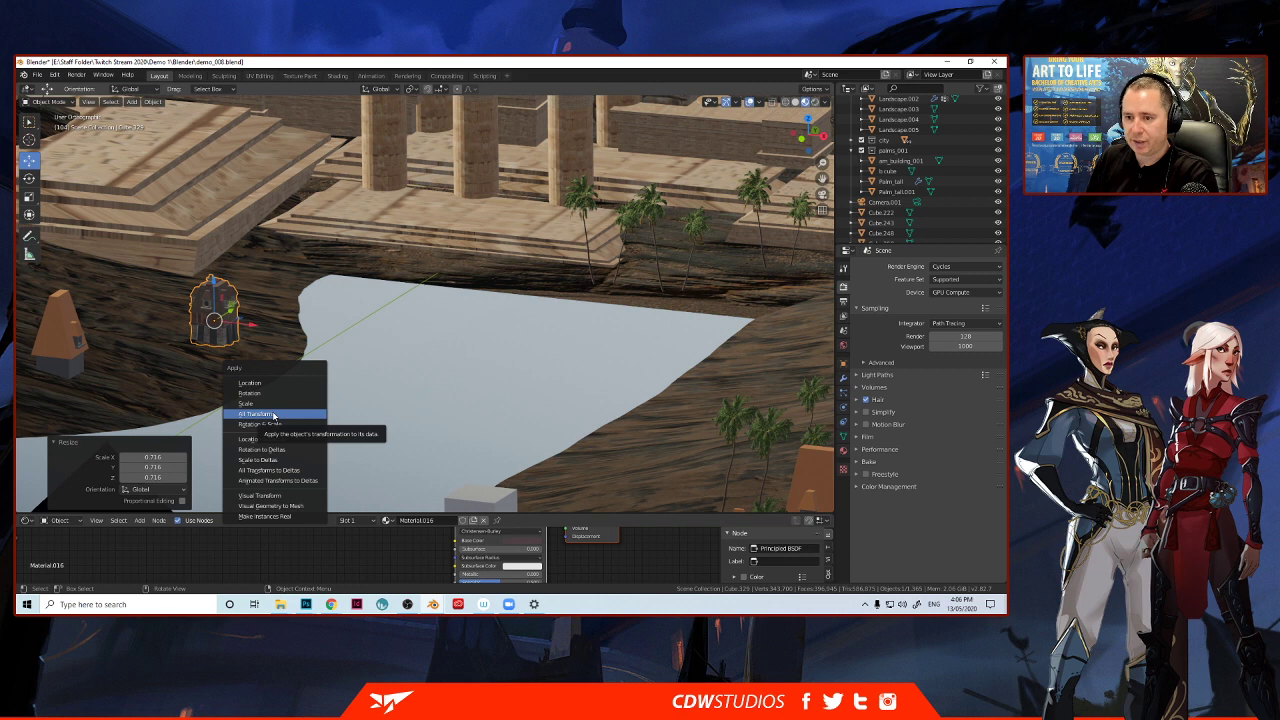
{"action": "left_click", "coordinate": [273, 414]}
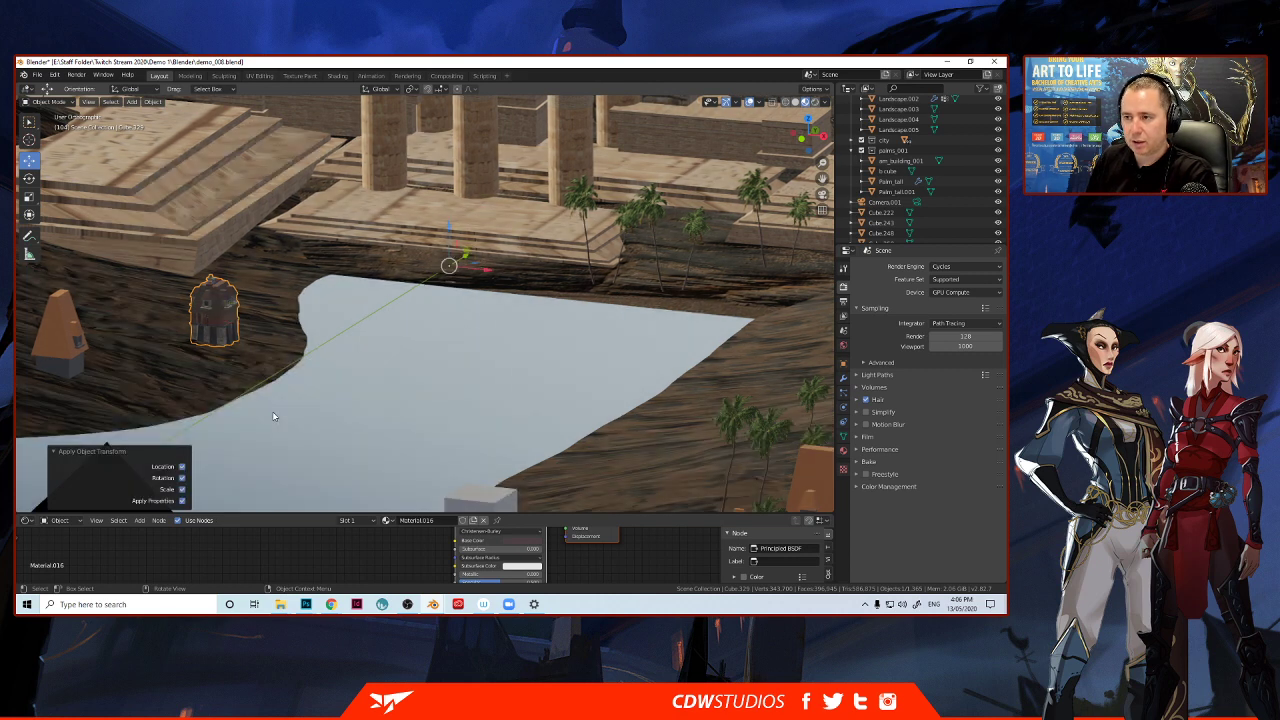
{"action": "key", "text": "ctrl"}
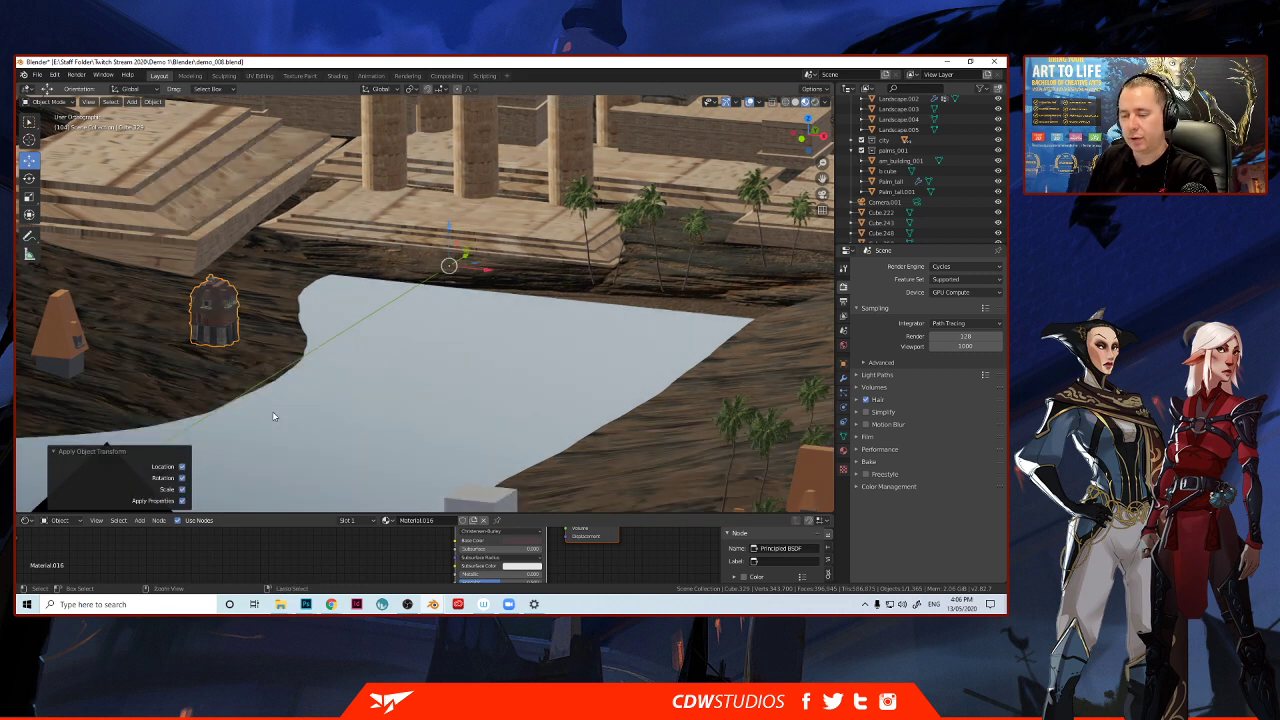
{"action": "key", "text": "ctrl+z"}
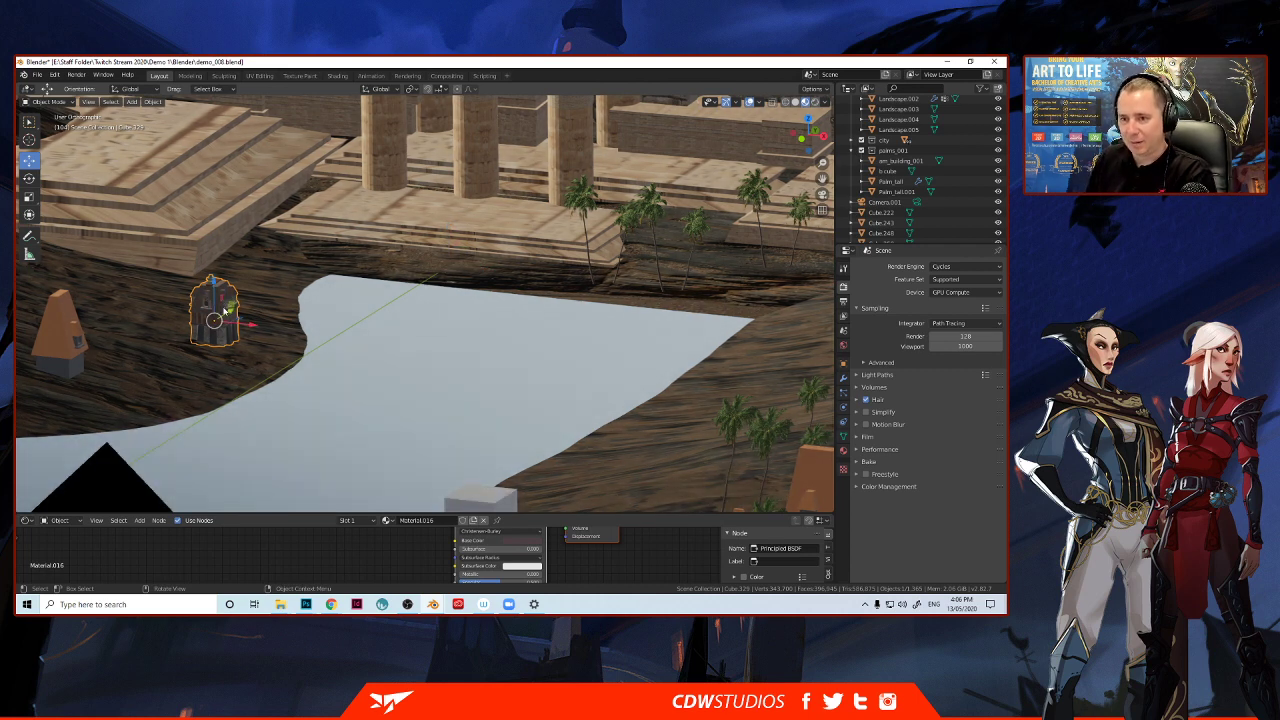
Apply only the scale of the pasted building and check its scale values in the object's transform properties.
{"action": "key", "text": "ctrl+a"}
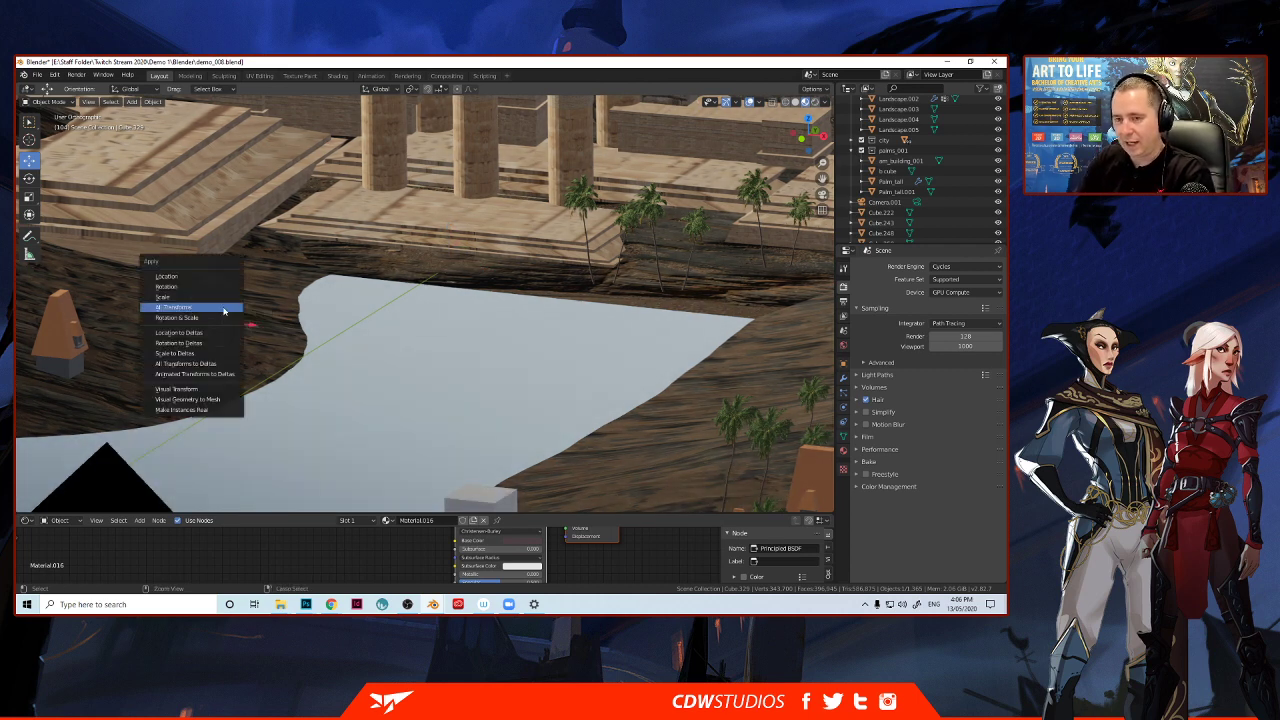
{"action": "left_click", "coordinate": [172, 297]}
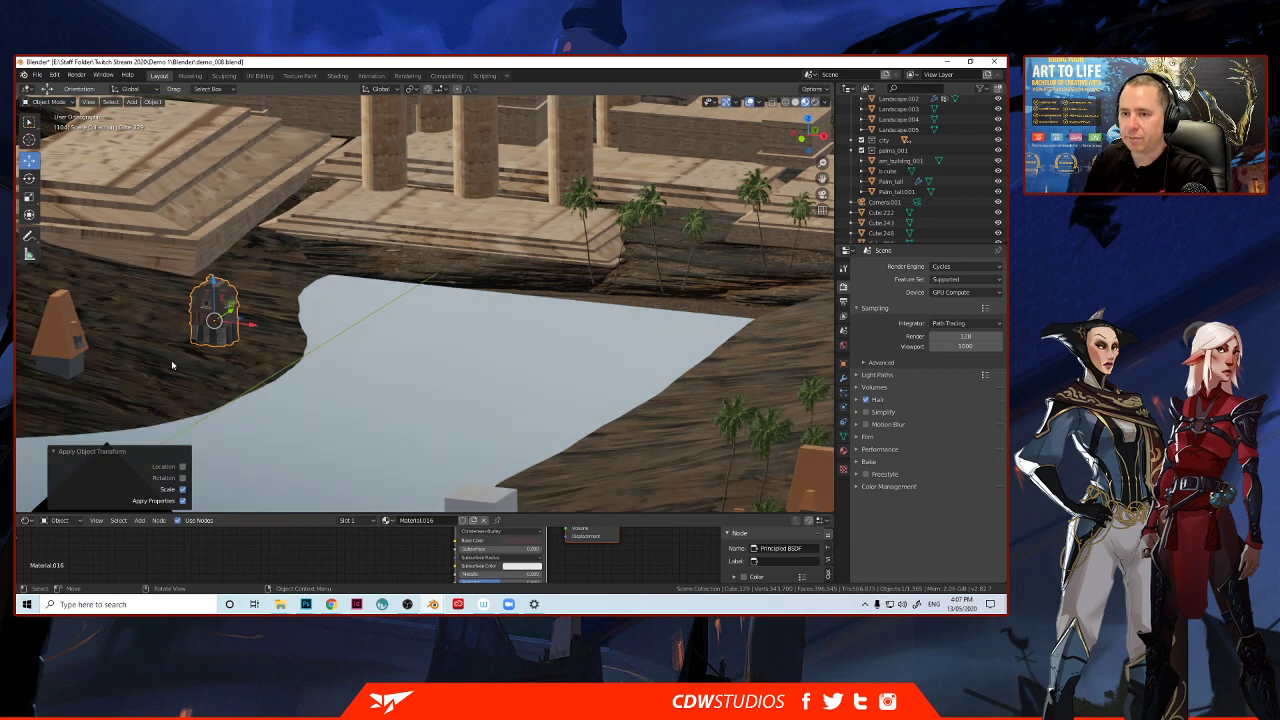
{"action": "scroll", "coordinate": [152, 343], "scroll_direction": "down", "scroll_amount": 2}
{"action": "scroll", "coordinate": [152, 343], "scroll_direction": "up", "scroll_amount": 2}
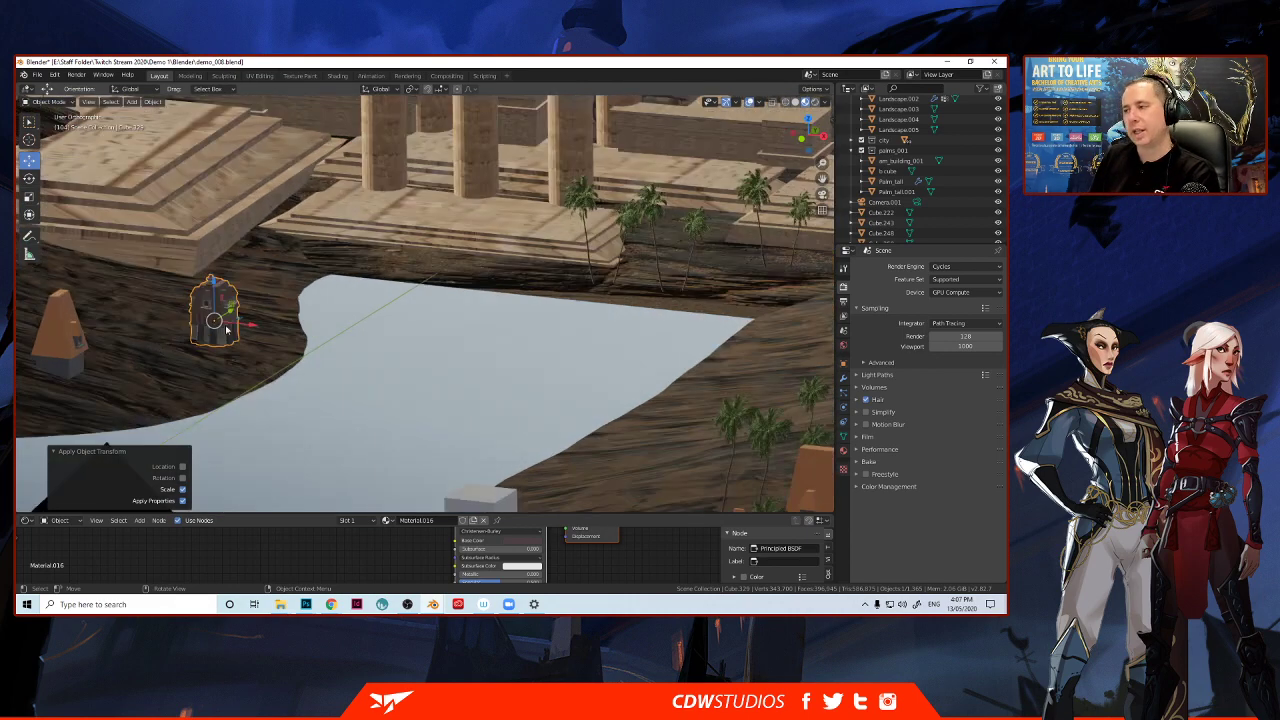
{"action": "key", "text": "n"}
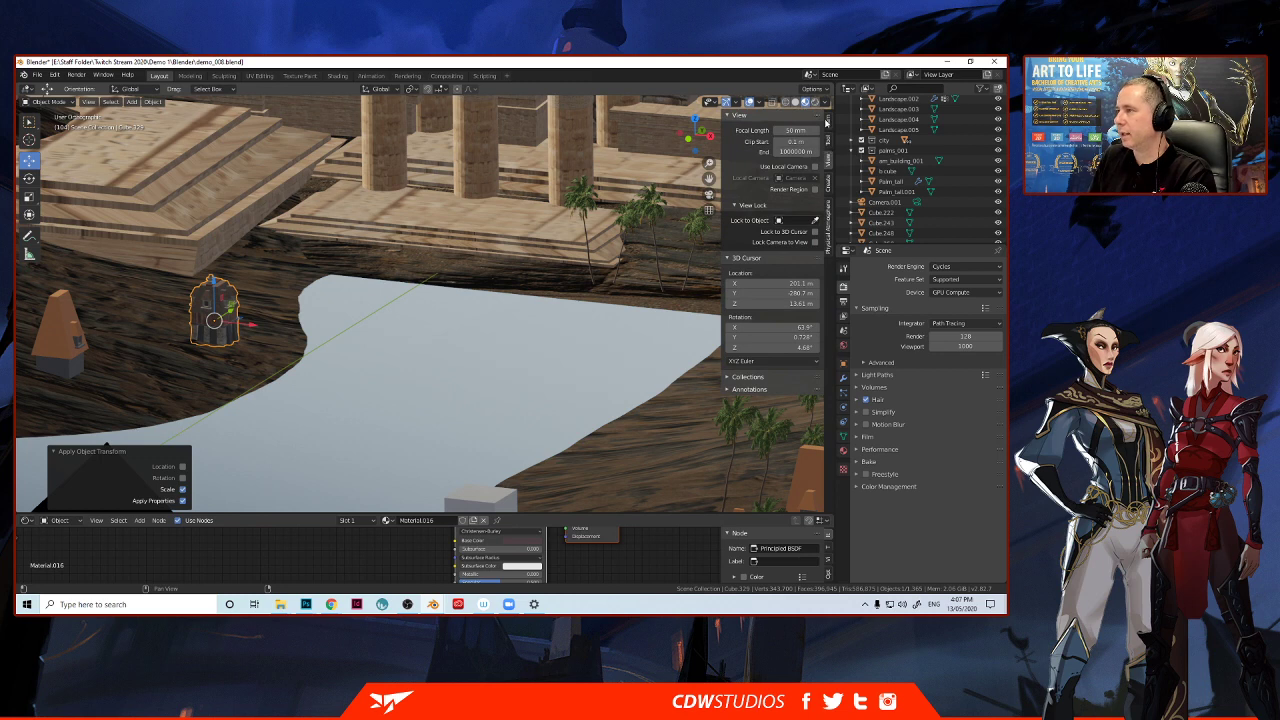
{"action": "left_click", "coordinate": [828, 122]}
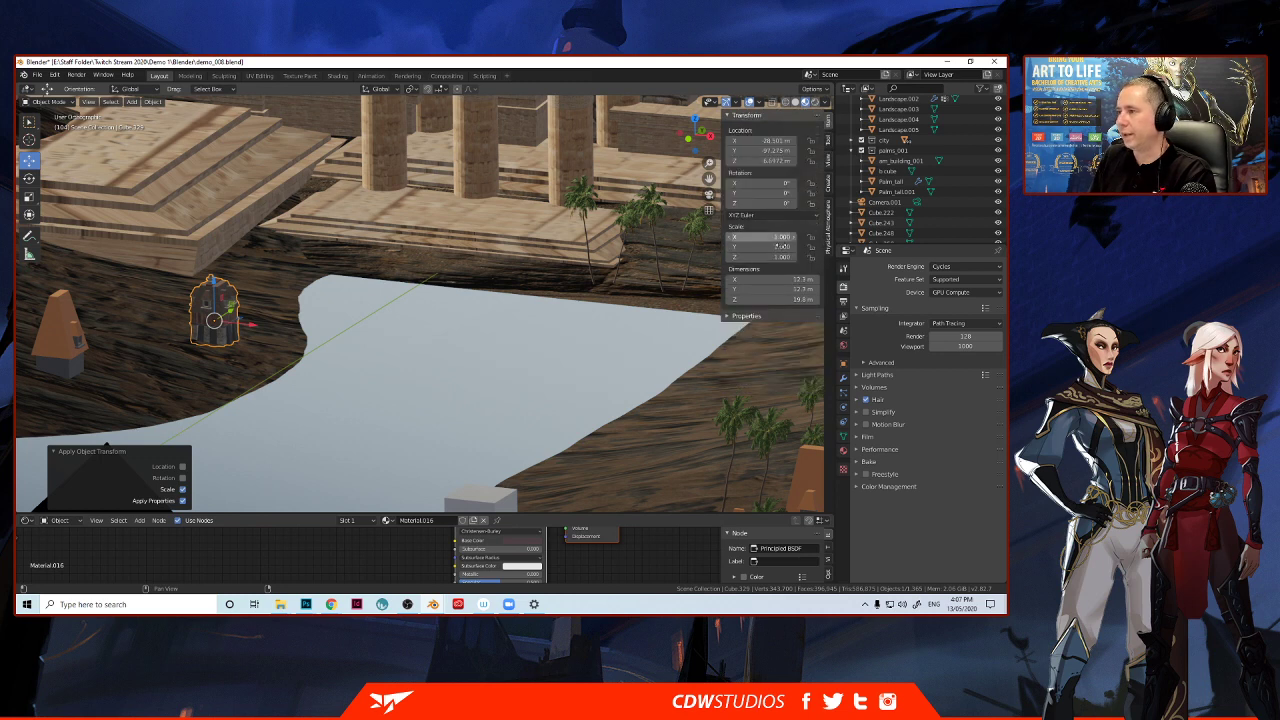
Delete the orange placeholder building beside the pasted building on the river bank.
{"action": "middle_click_drag", "start_coordinate": [380, 290], "coordinate": [297, 285]}
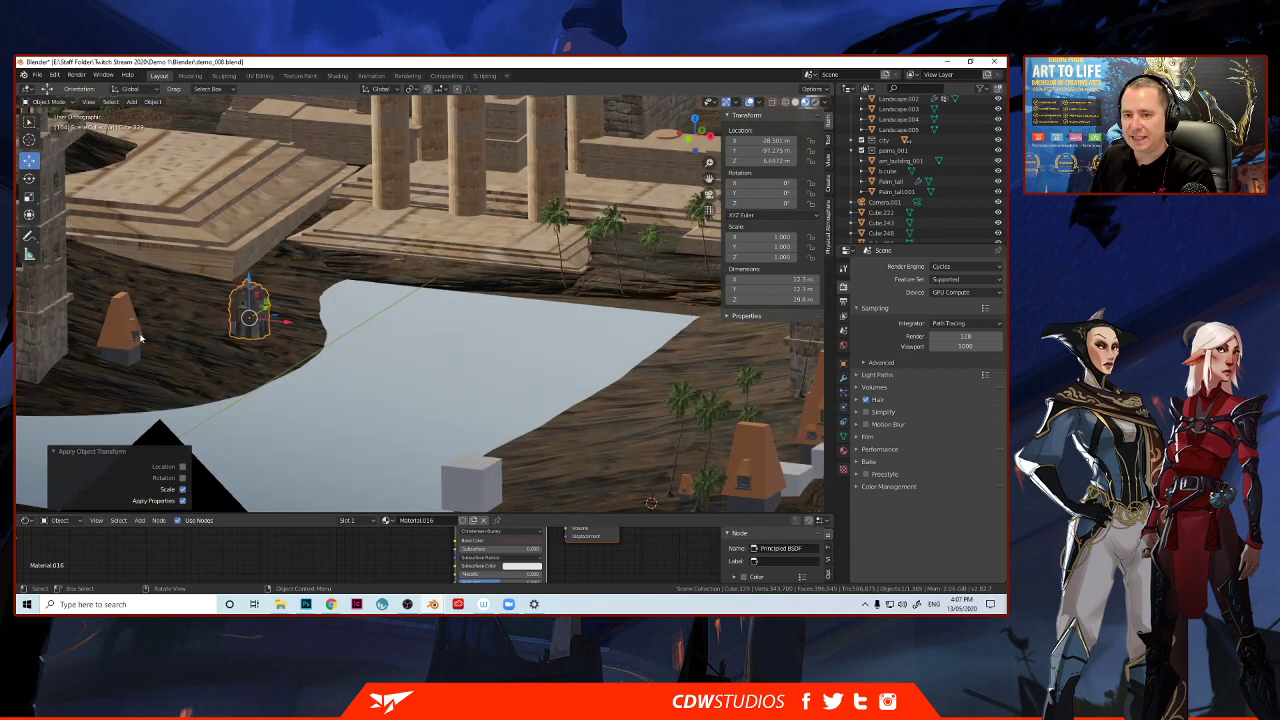
{"action": "left_click", "coordinate": [132, 343]}
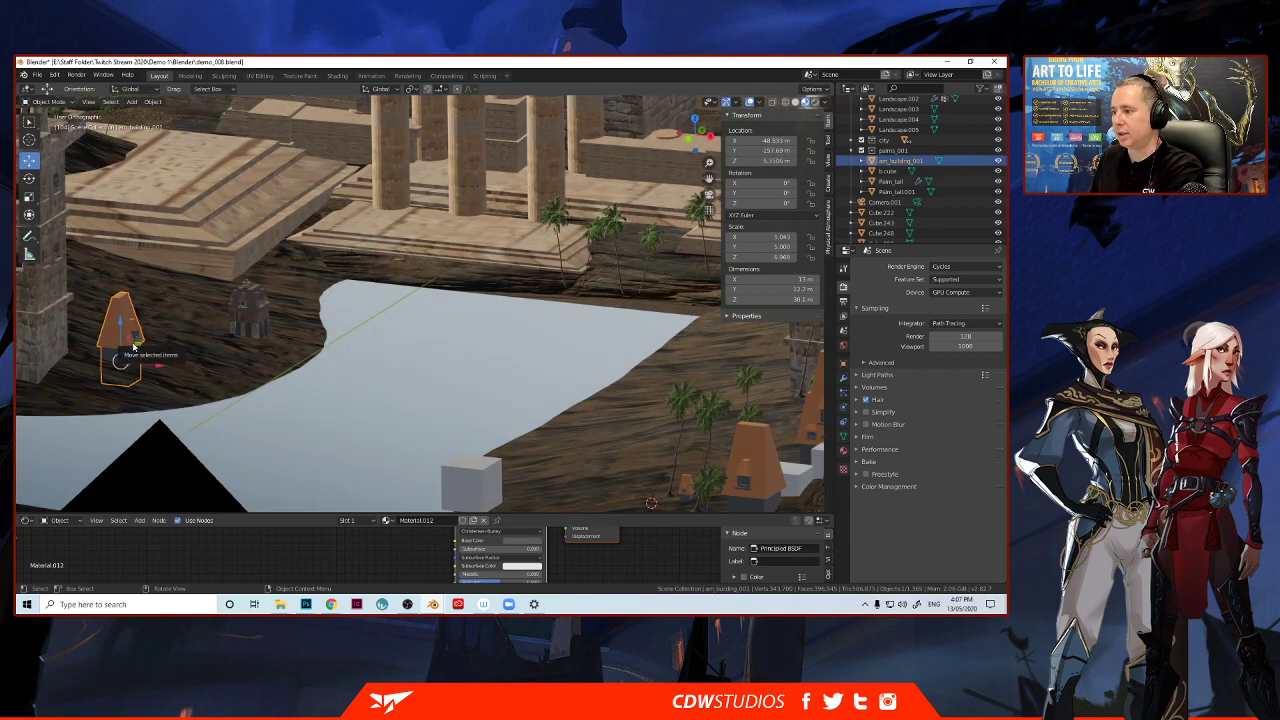
{"action": "key", "text": "Delete"}
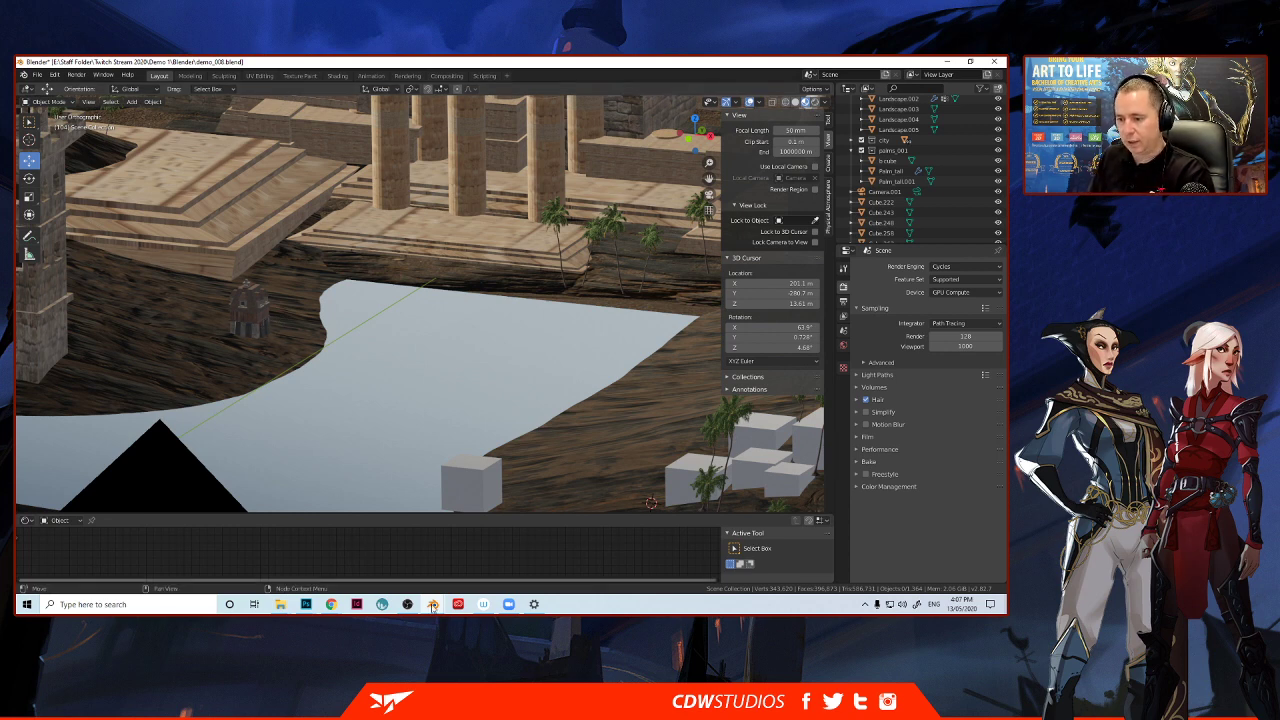
Copy the tall building with the steep pointed roof from castle_parts_01.blend and paste it into the city scene.
{"action": "mouse_move", "coordinate": [433, 607]}
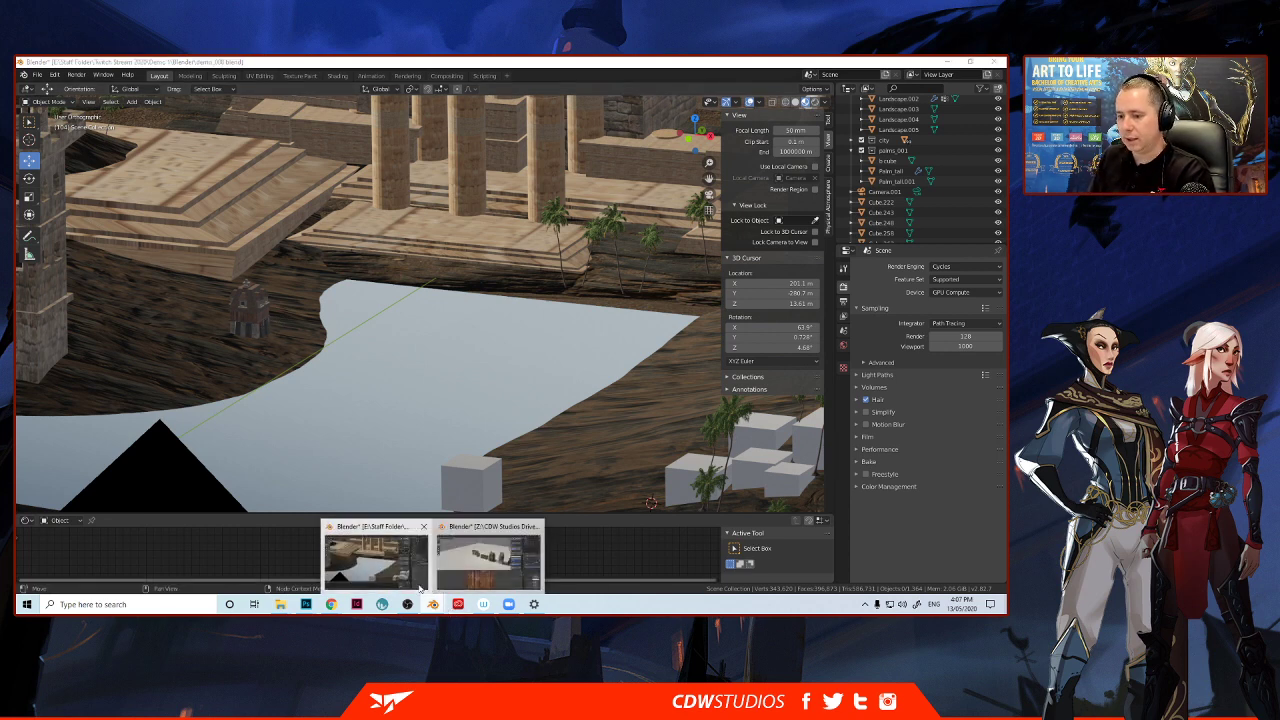
{"action": "left_click", "coordinate": [465, 555]}
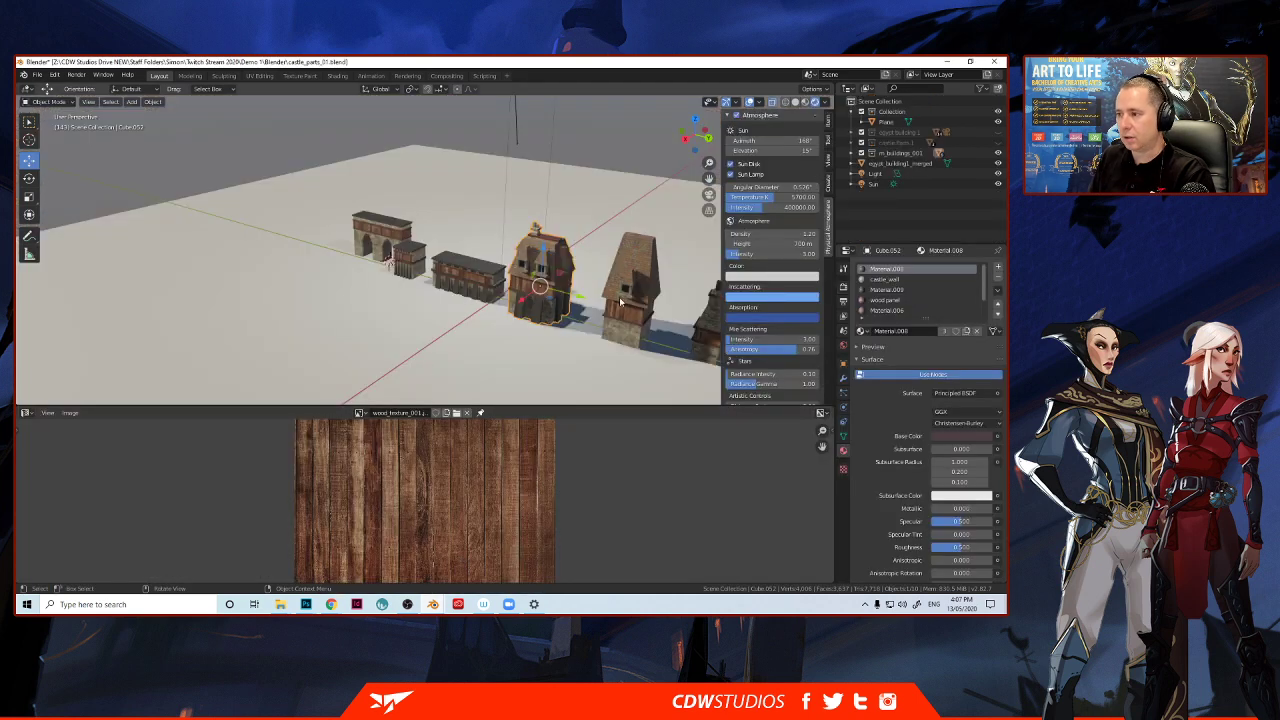
{"action": "key", "text": "ctrl+c"}
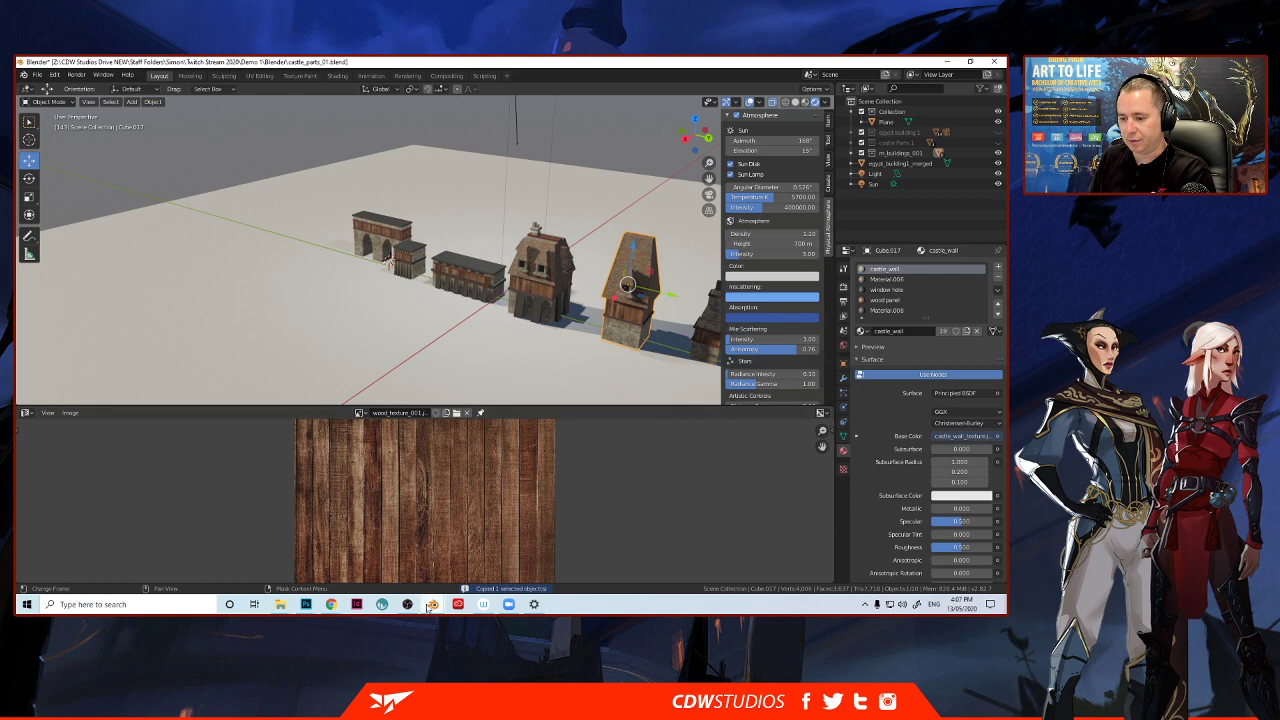
{"action": "mouse_move", "coordinate": [433, 604]}
{"action": "left_click", "coordinate": [371, 545]}
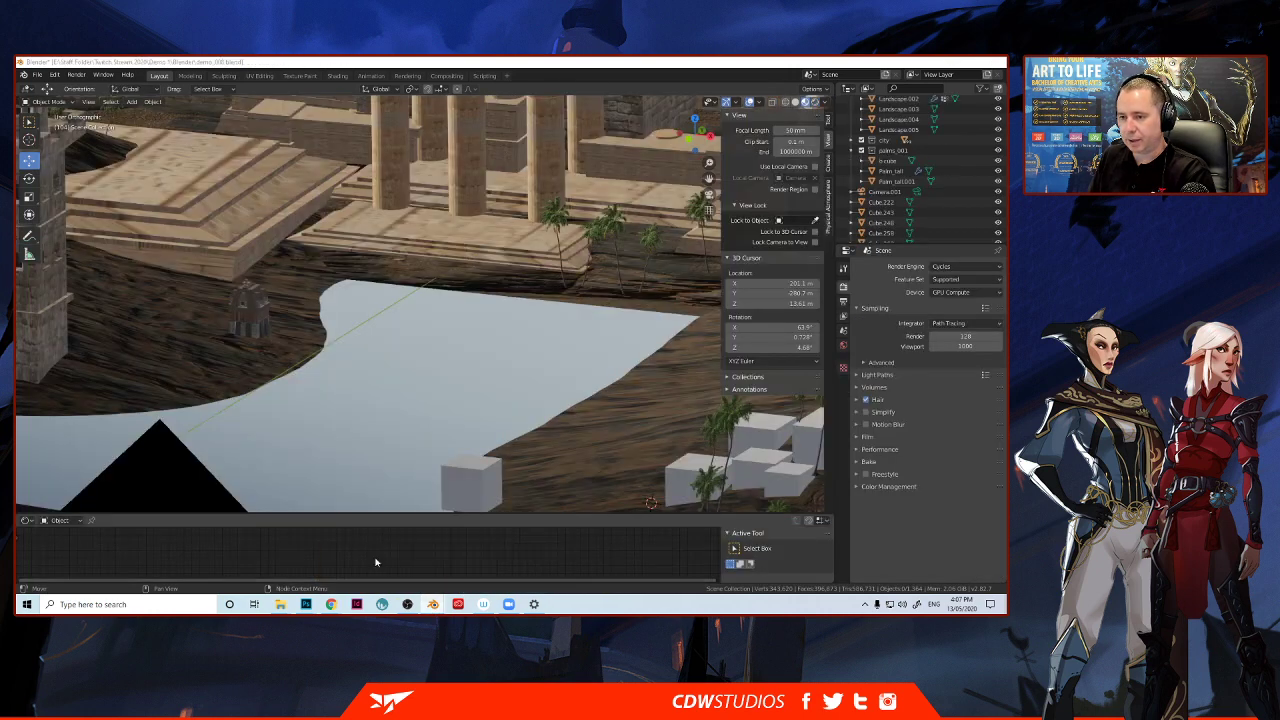
{"action": "key", "text": "ctrl+v"}
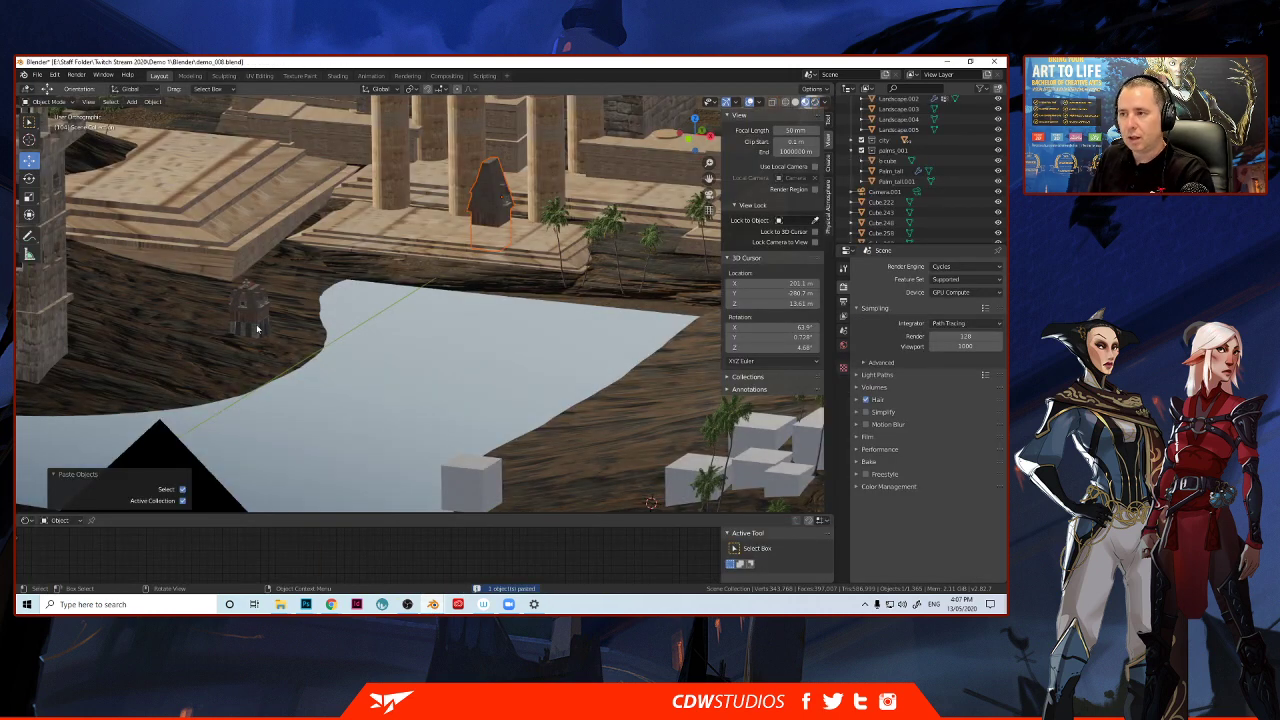
Move the pasted pointed-roof building along Y onto the hillside near the small house and scale it to about 0.63.
{"action": "left_click", "coordinate": [494, 209]}
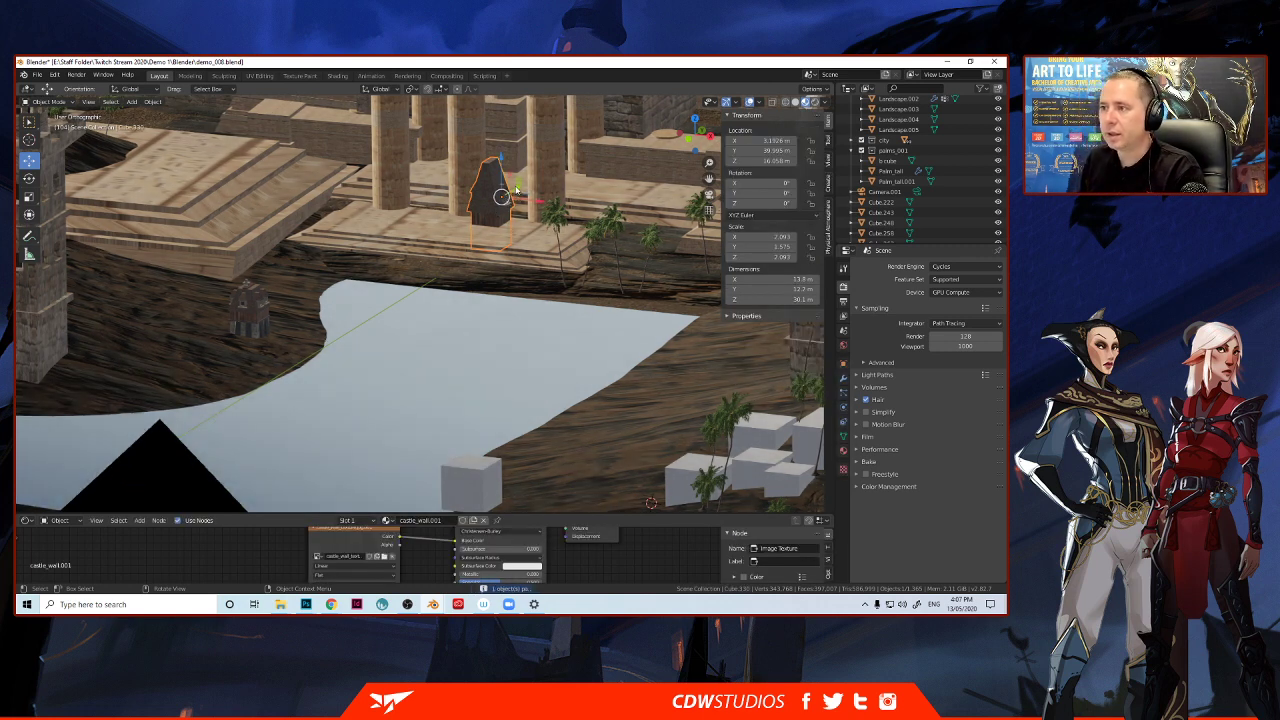
{"action": "left_click_drag", "start_coordinate": [516, 189], "coordinate": [209, 257]}
{"action": "scroll", "coordinate": [209, 270], "scroll_direction": "up", "scroll_amount": 2}
{"action": "middle_click_drag", "start_coordinate": [205, 329], "coordinate": [252, 231], "text": "shift"}
{"action": "key", "text": "s"}
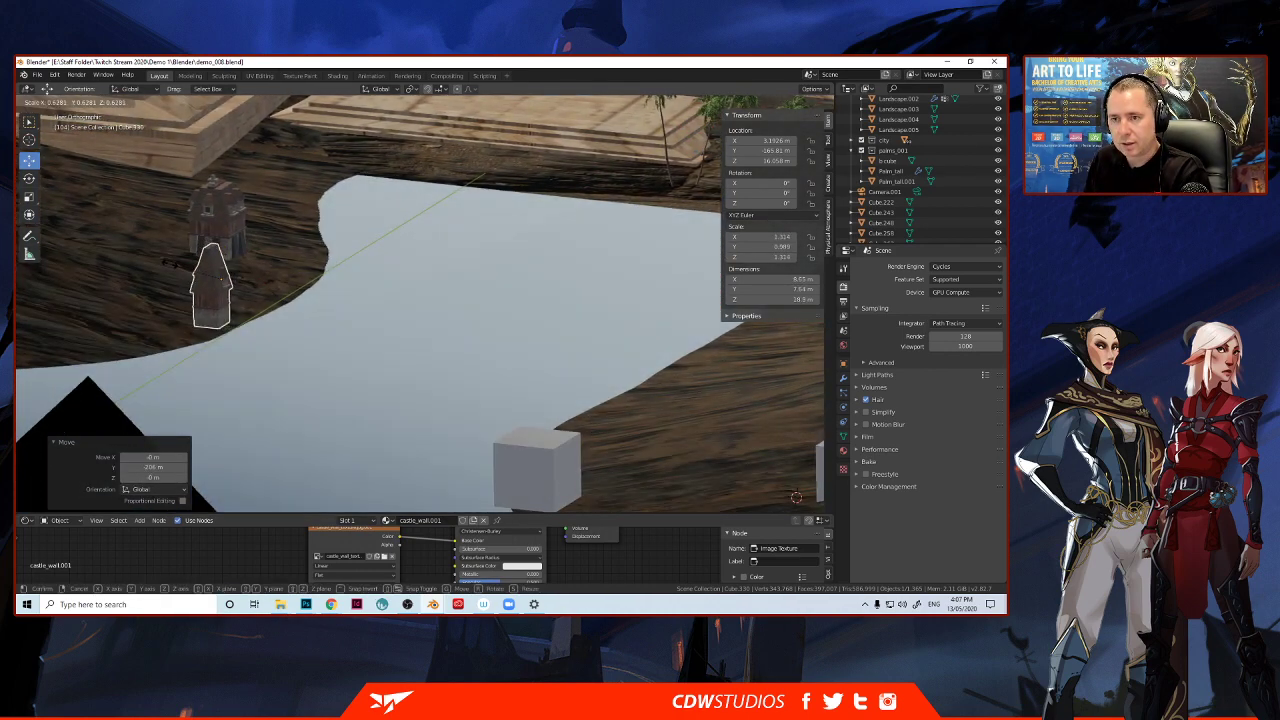
{"action": "left_click", "coordinate": [194, 308]}
{"action": "mouse_move", "coordinate": [194, 308]}
{"action": "middle_mouse_down"}
{"action": "mouse_move", "coordinate": [209, 311]}
{"action": "mouse_move", "coordinate": [175, 302]}
{"action": "middle_mouse_up"}
Slide the pointed-roof building across the slope toward the small house, including about -19.5 m along X.
{"action": "left_click_drag", "start_coordinate": [208, 232], "coordinate": [376, 197]}
{"action": "middle_click_drag", "start_coordinate": [350, 222], "coordinate": [384, 231]}
{"action": "left_click_drag", "start_coordinate": [339, 229], "coordinate": [272, 205]}
{"action": "scroll", "coordinate": [272, 204], "scroll_direction": "up", "scroll_amount": 2}
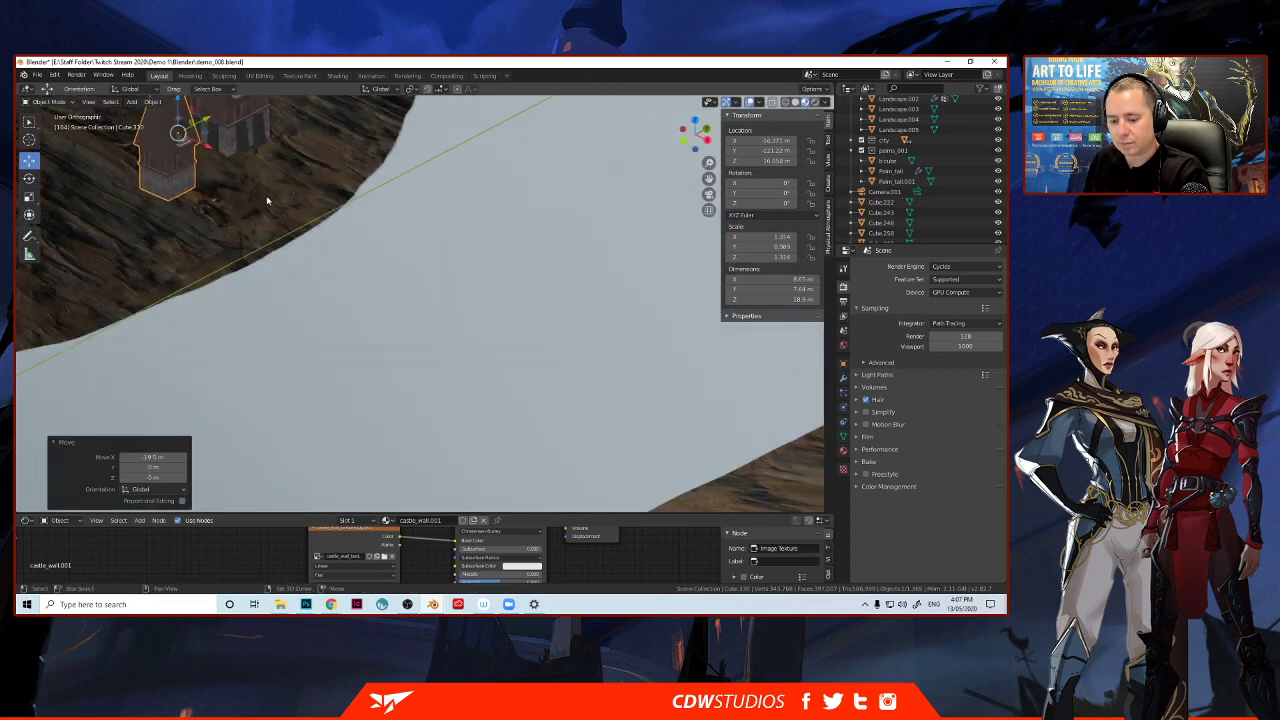
Fine-tune the pointed-roof building's position directly beside the small house and lower it onto the slope.
{"action": "middle_click_drag", "start_coordinate": [266, 195], "coordinate": [369, 291], "text": "shift"}
{"action": "mouse_move", "coordinate": [288, 196]}
{"action": "left_mouse_down"}
{"action": "mouse_move", "coordinate": [288, 232]}
{"action": "mouse_move", "coordinate": [304, 205]}
{"action": "left_mouse_up"}
{"action": "key", "text": "g"}
{"action": "key", "text": "x"}
{"action": "left_click", "coordinate": [257, 229]}
{"action": "key", "text": "g"}
{"action": "middle_click_drag", "start_coordinate": [302, 212], "coordinate": [330, 250]}
{"action": "scroll", "coordinate": [362, 264], "scroll_direction": "down", "scroll_amount": 1}
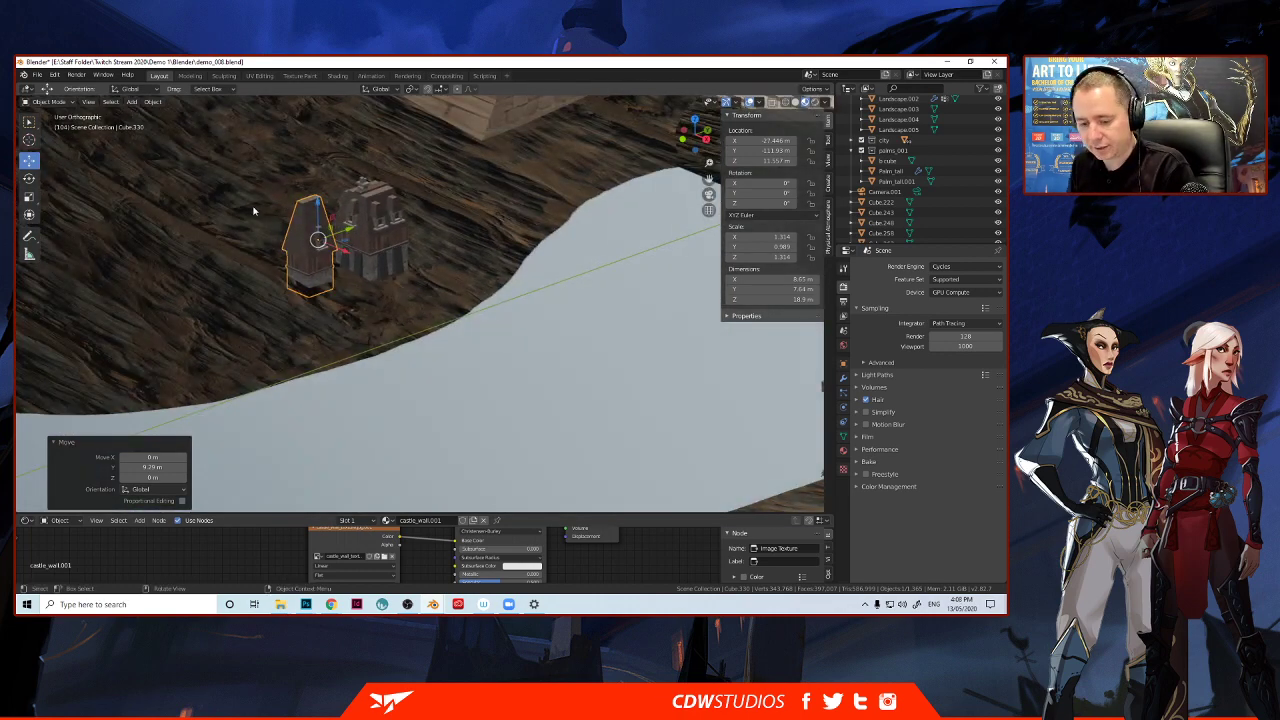
Scale the pointed-roof building down by 0.876 and again by 0.903, and lower it 1.22 m into the ground.
{"action": "key", "text": "s"}
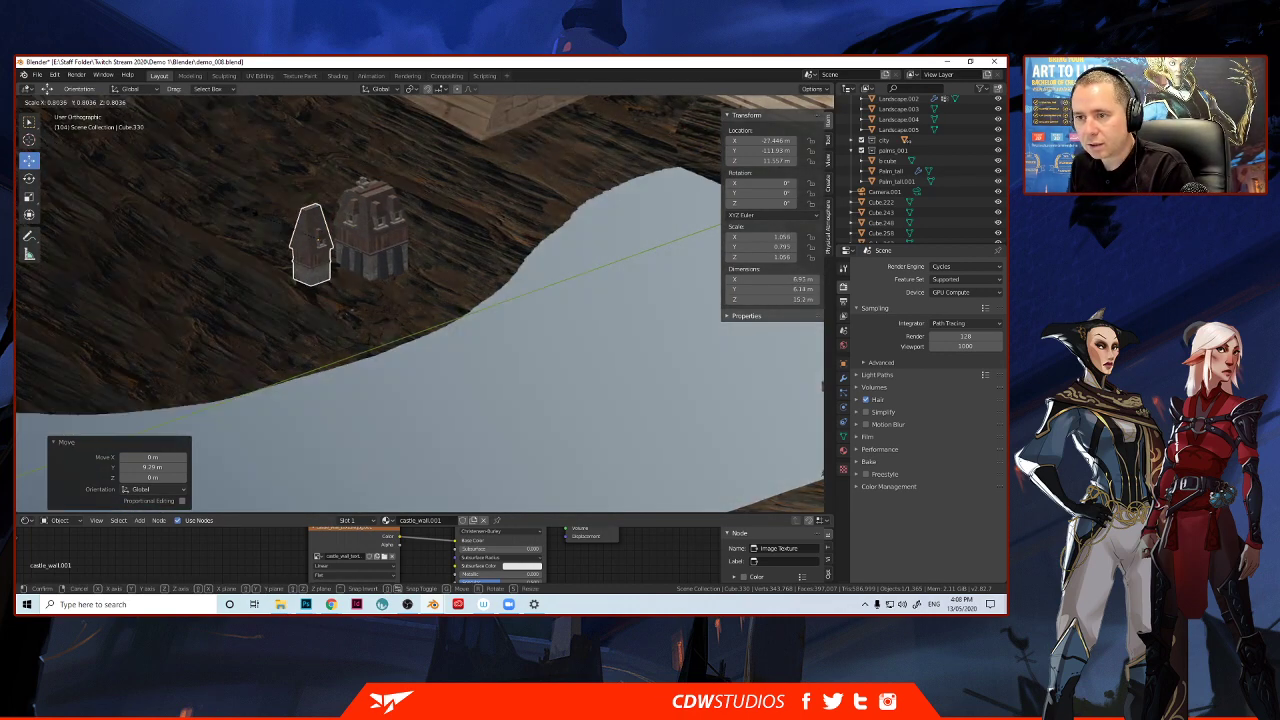
{"action": "left_click", "coordinate": [262, 266]}
{"action": "middle_click_drag", "start_coordinate": [277, 249], "coordinate": [244, 215]}
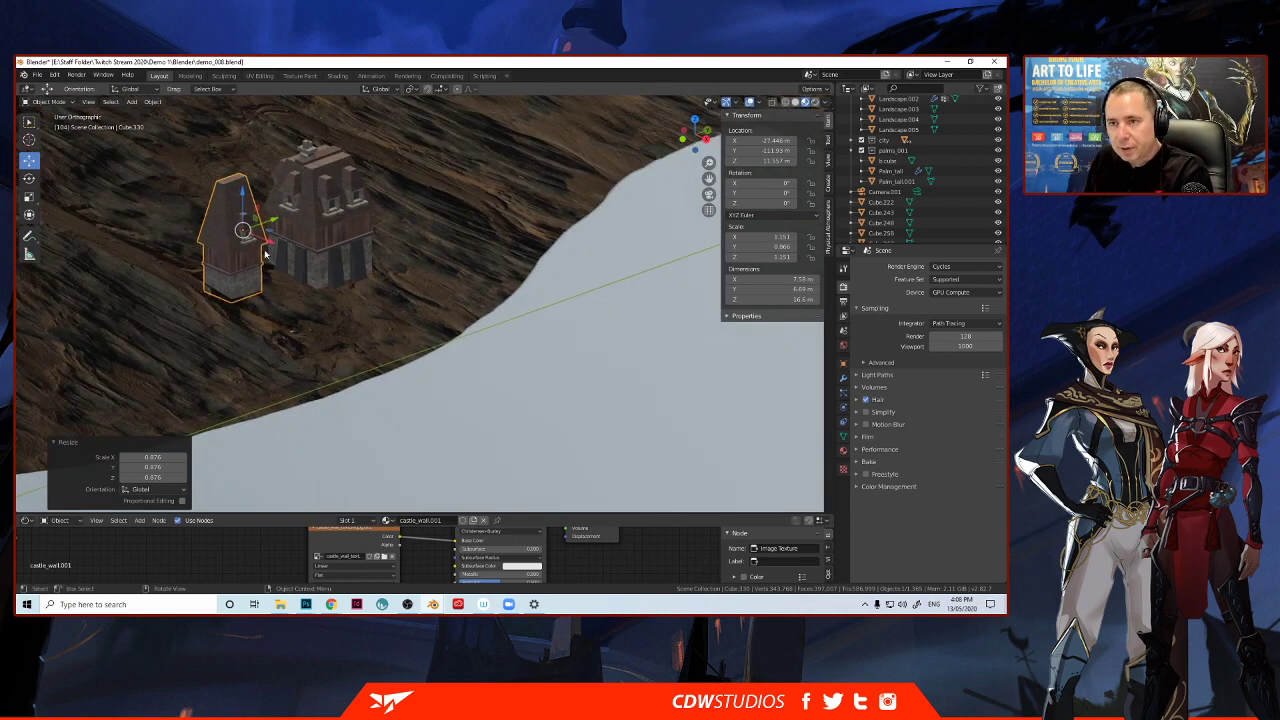
{"action": "key", "text": "s"}
{"action": "left_click", "coordinate": [193, 238]}
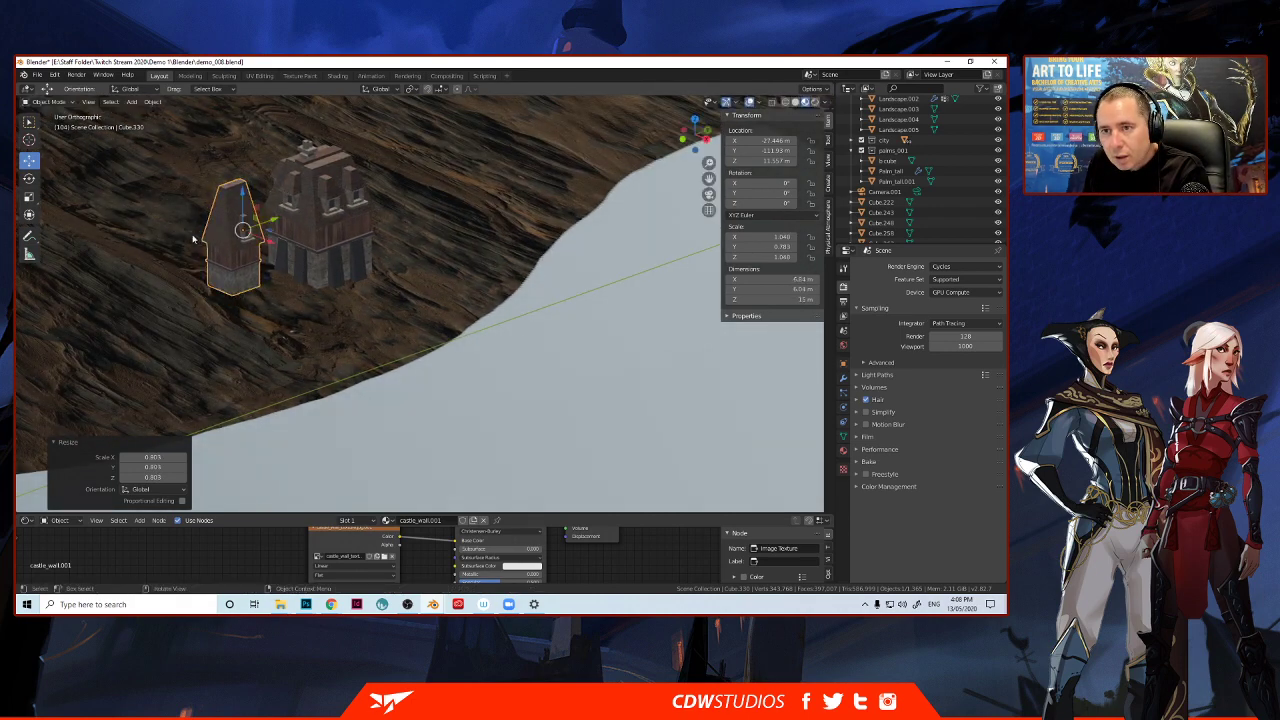
{"action": "left_click_drag", "start_coordinate": [244, 213], "coordinate": [246, 222]}
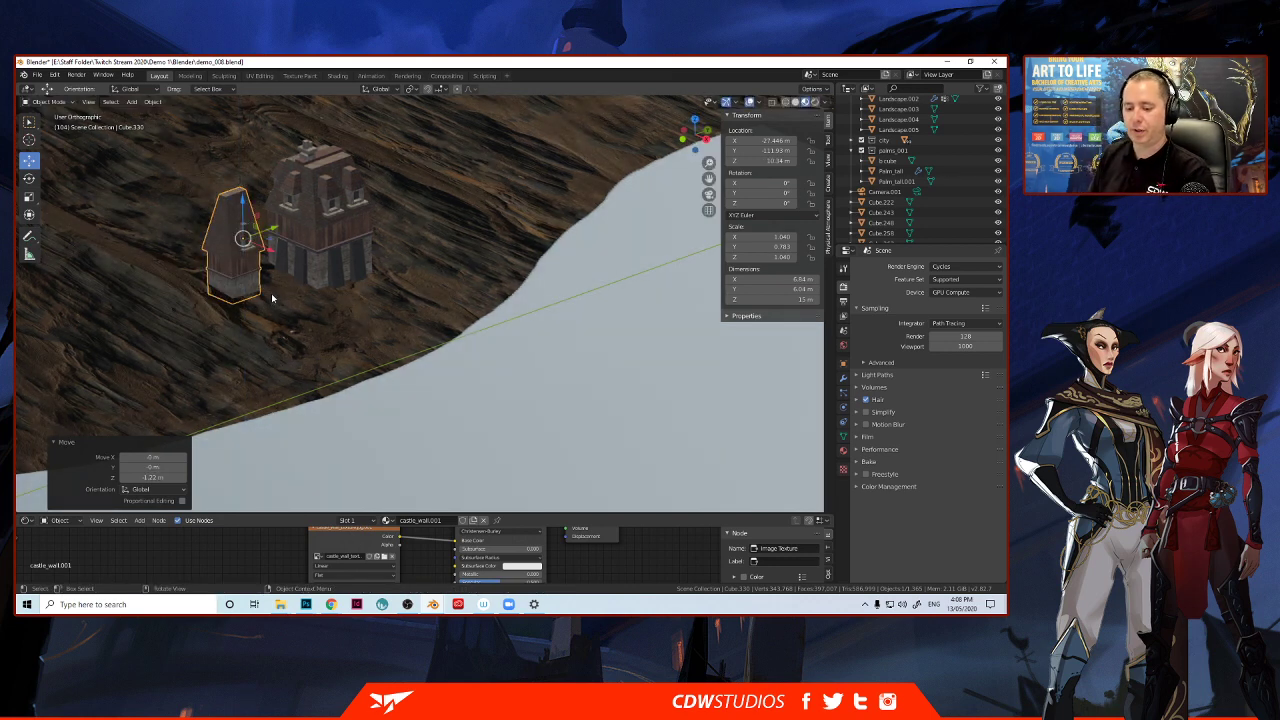
Apply the scale of the pointed-roof building.
{"action": "key", "text": "ctrl+a"}
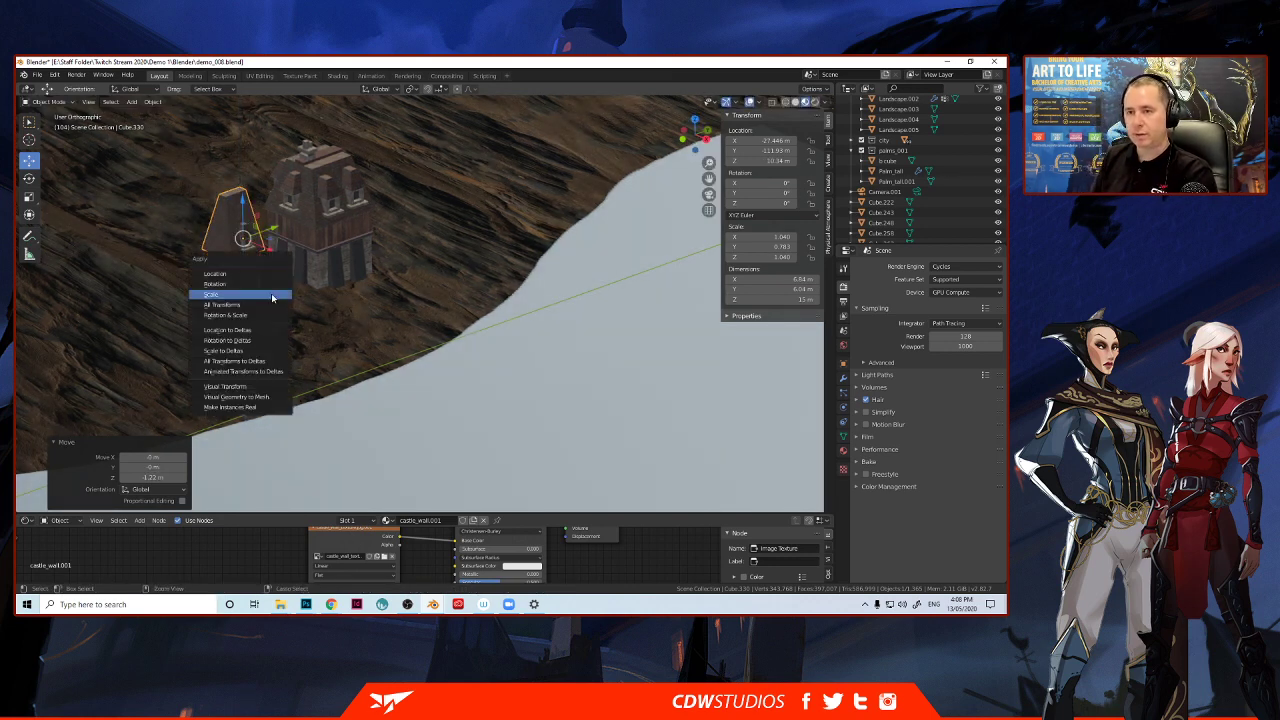
{"action": "left_click", "coordinate": [271, 293]}
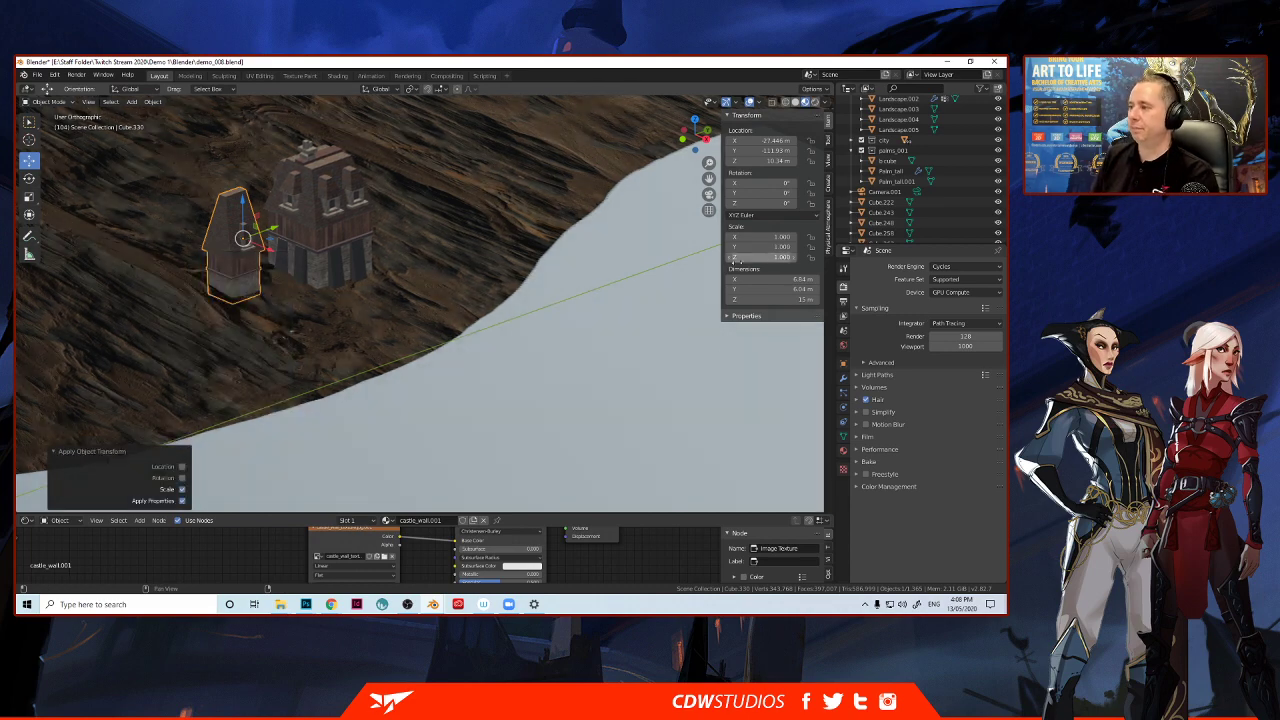
{"action": "scroll", "coordinate": [450, 340], "scroll_direction": "down", "scroll_amount": 5}
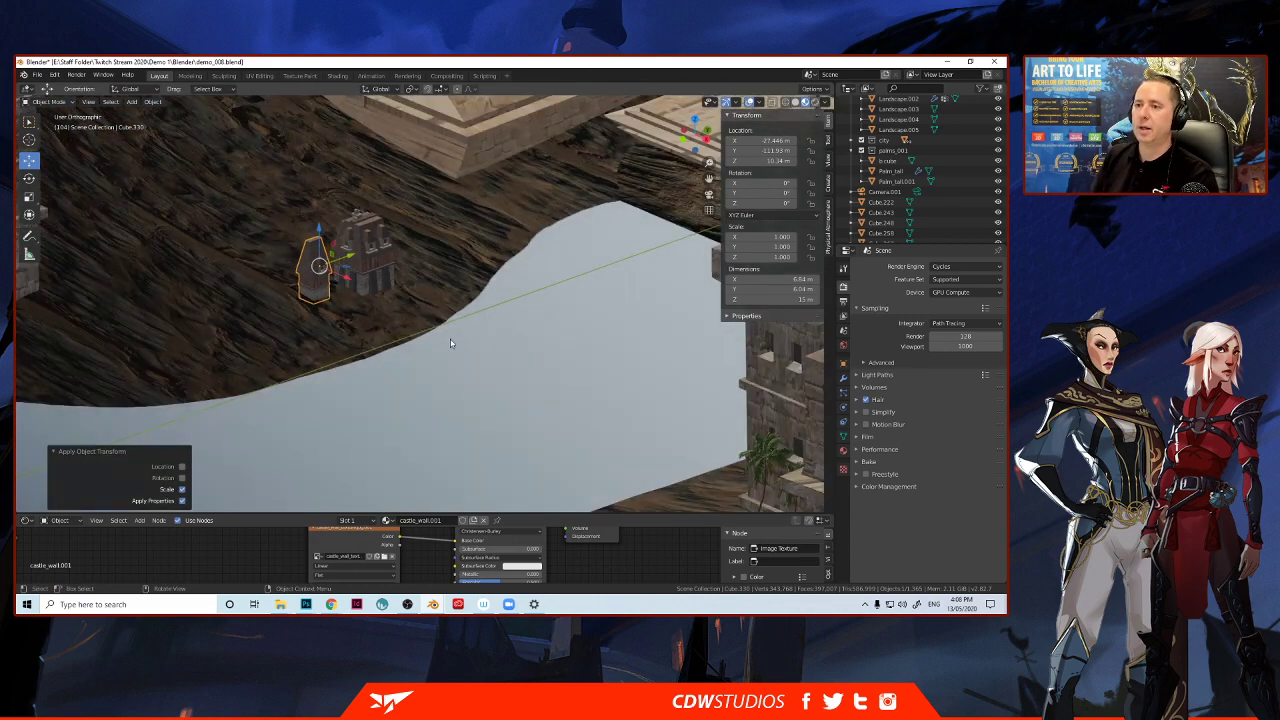
{"action": "middle_click_drag", "start_coordinate": [450, 340], "coordinate": [497, 337]}
{"action": "scroll", "coordinate": [525, 411], "scroll_direction": "down", "scroll_amount": 3}
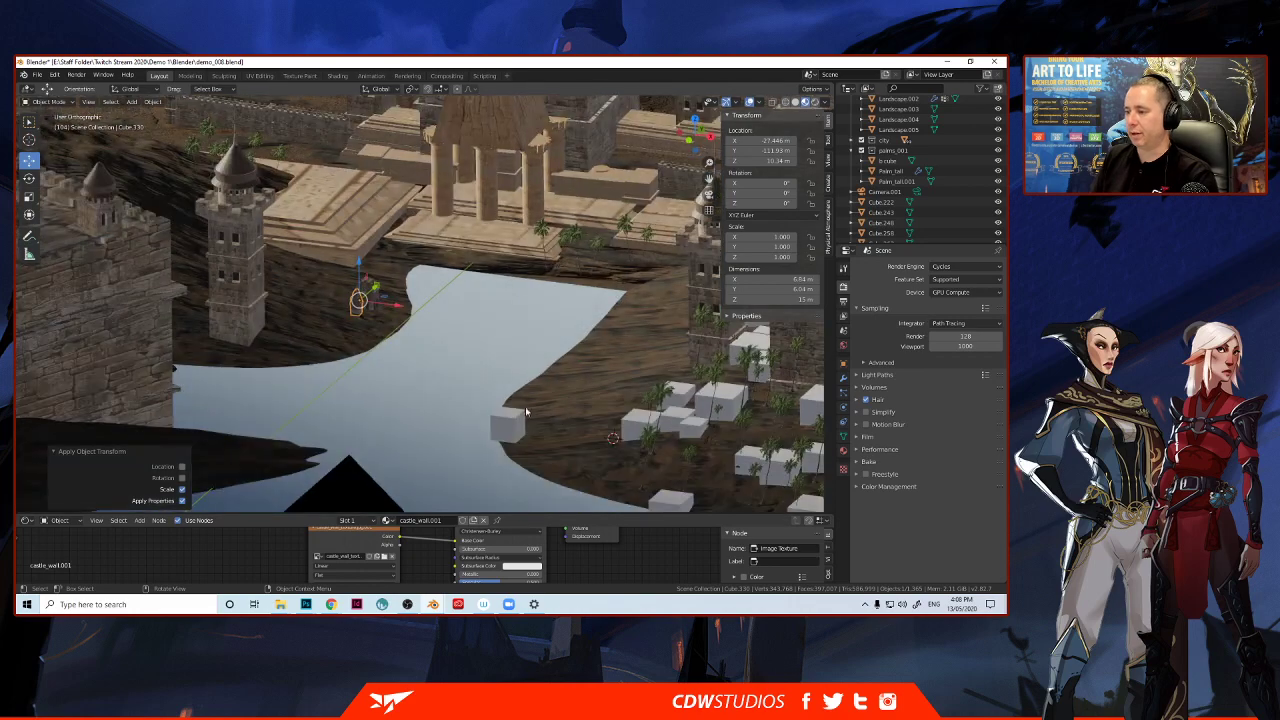
{"action": "scroll", "coordinate": [310, 344], "scroll_direction": "up", "scroll_amount": 3}
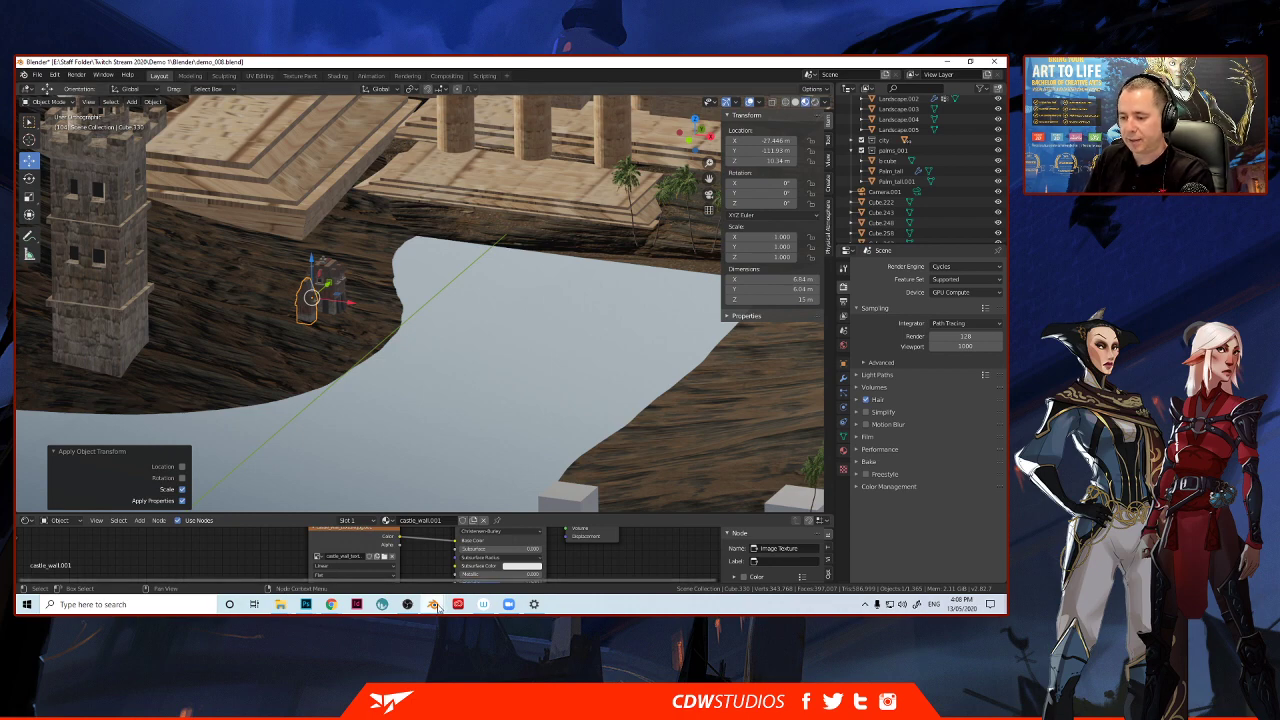
Try to bring the long low building from castle_parts_01.blend into demo_008.blend, and undo the paste in the scene.
{"action": "mouse_move", "coordinate": [436, 608]}
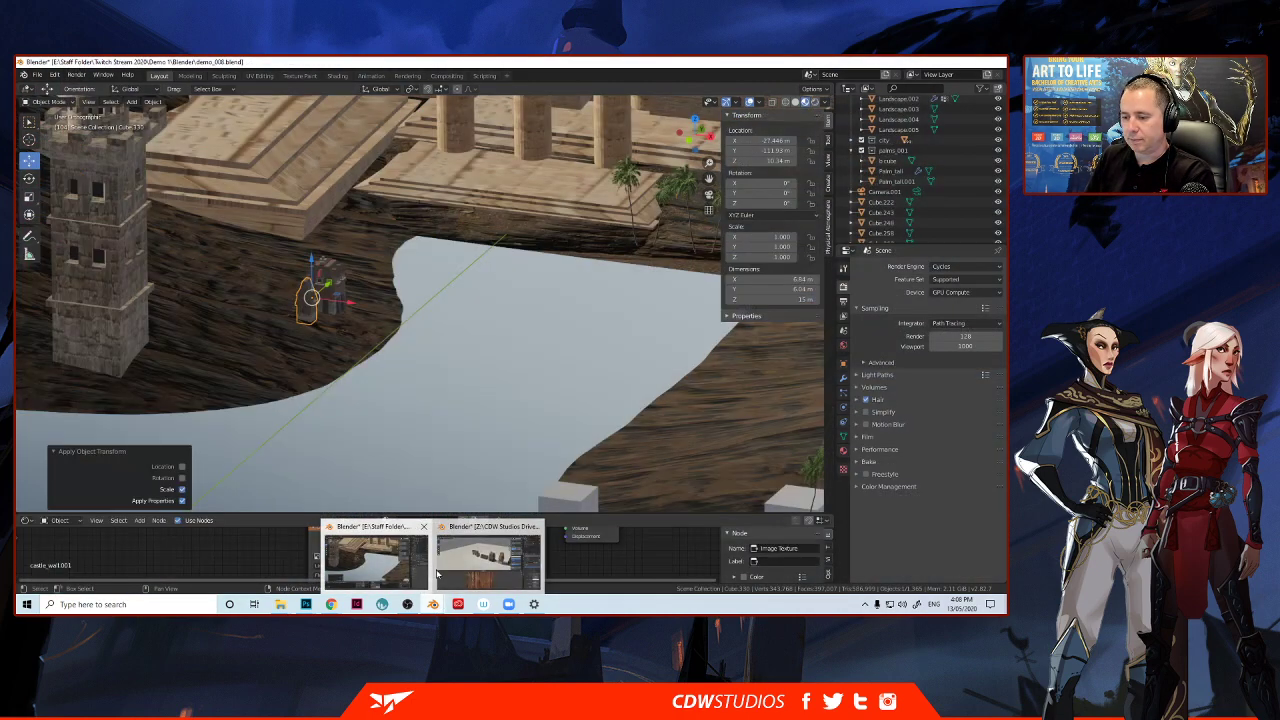
{"action": "left_click", "coordinate": [480, 568]}
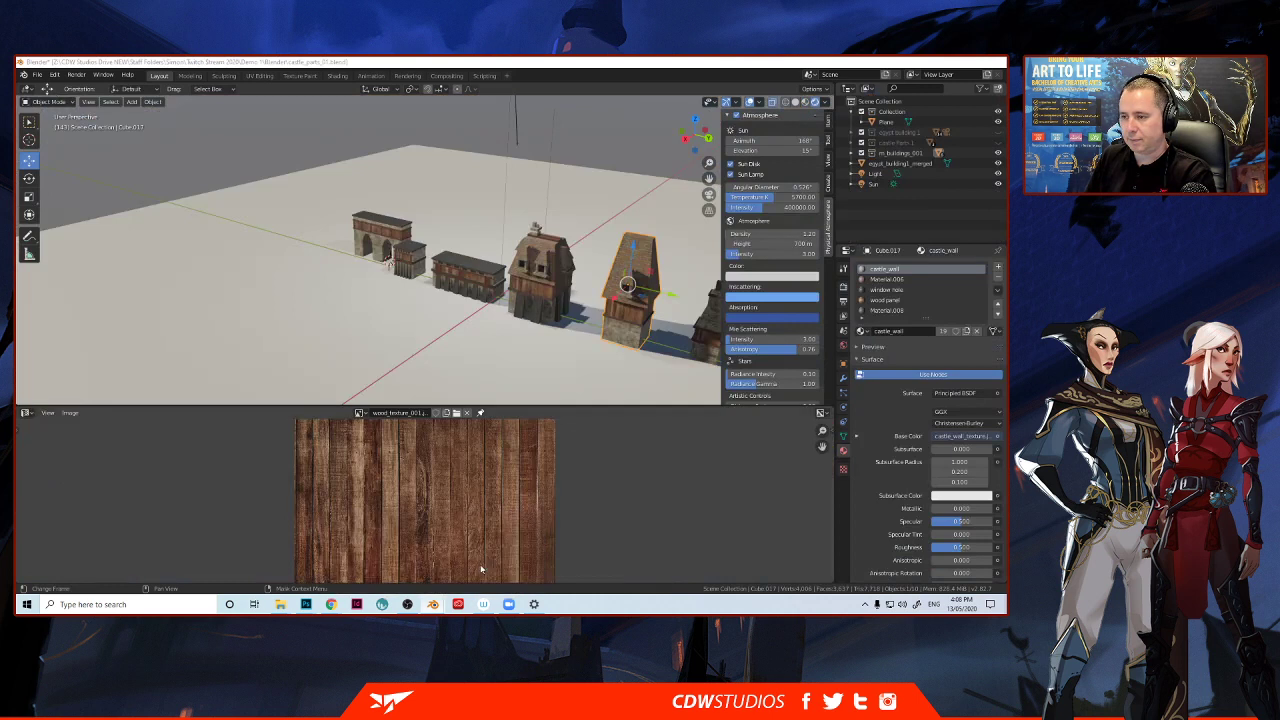
{"action": "left_click", "coordinate": [466, 276]}
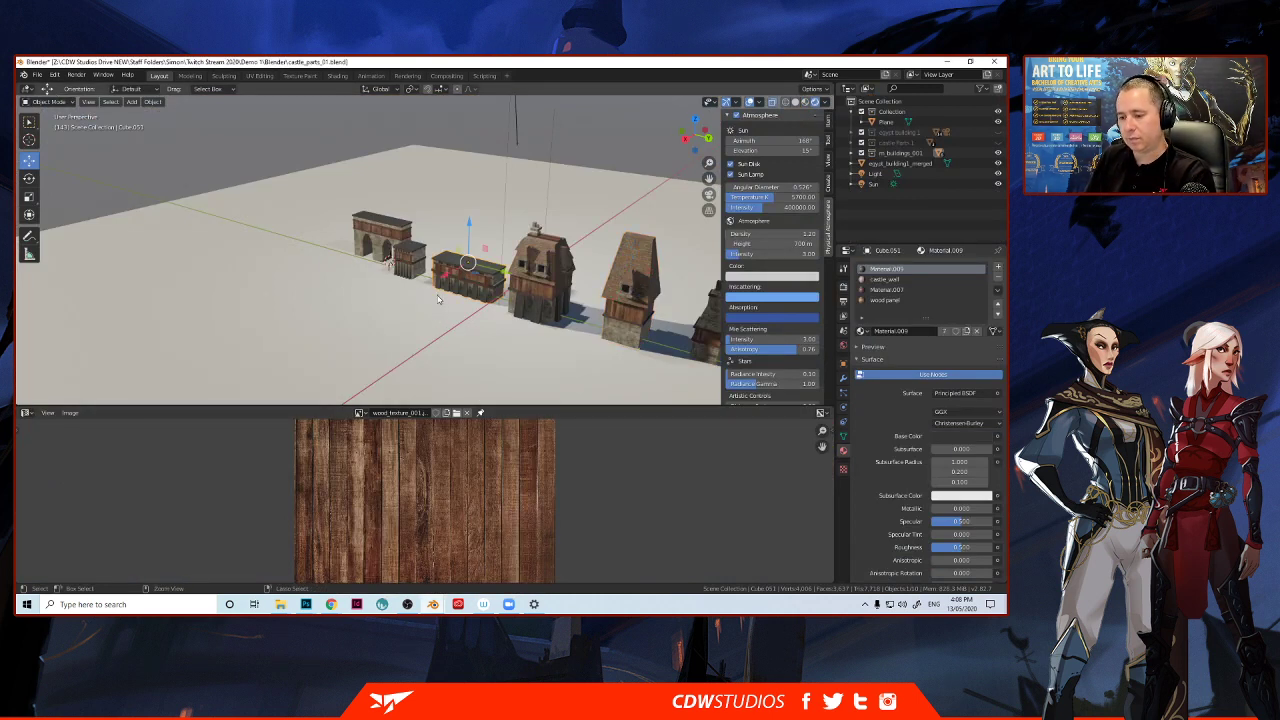
{"action": "key", "text": "ctrl+v"}
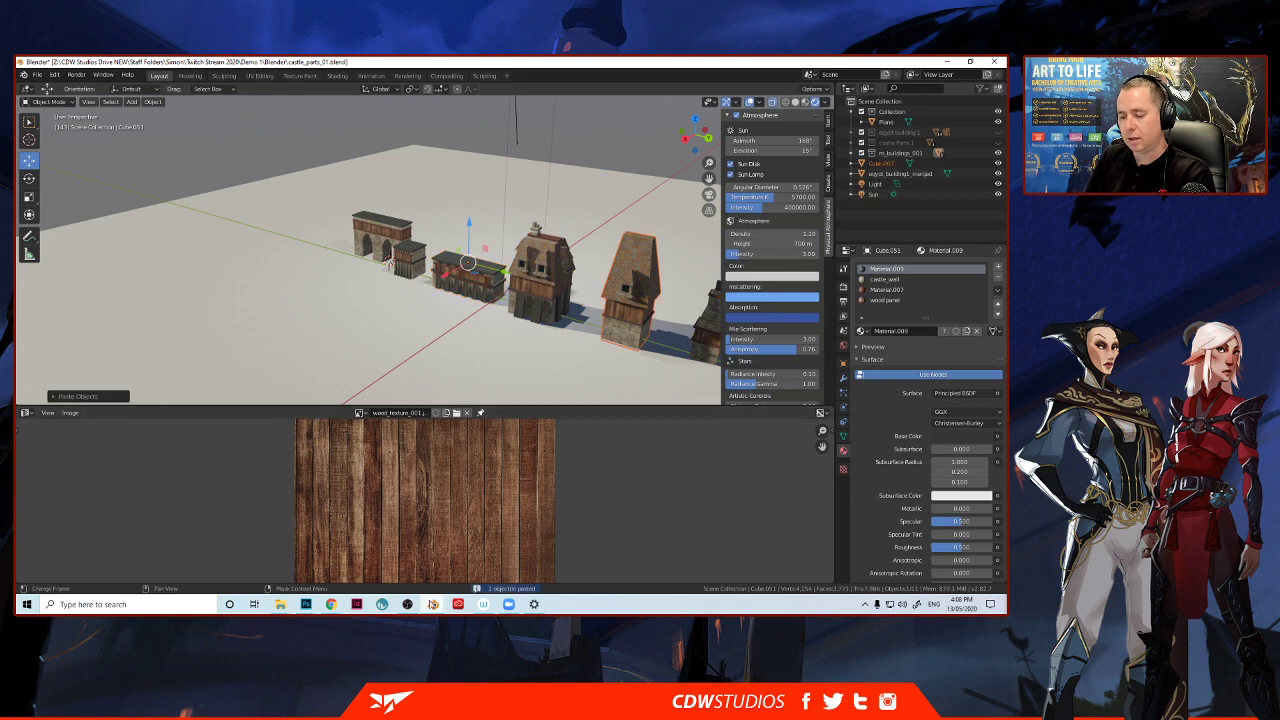
{"action": "mouse_move", "coordinate": [432, 604]}
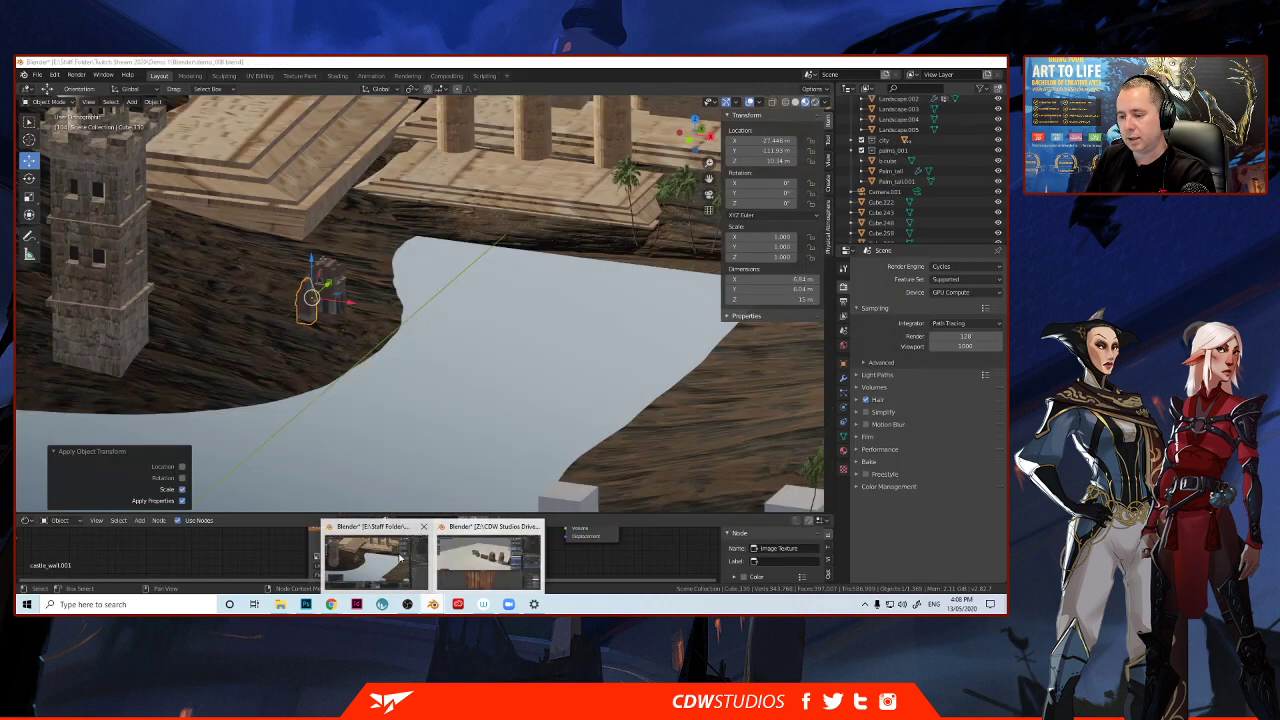
{"action": "left_click", "coordinate": [374, 557]}
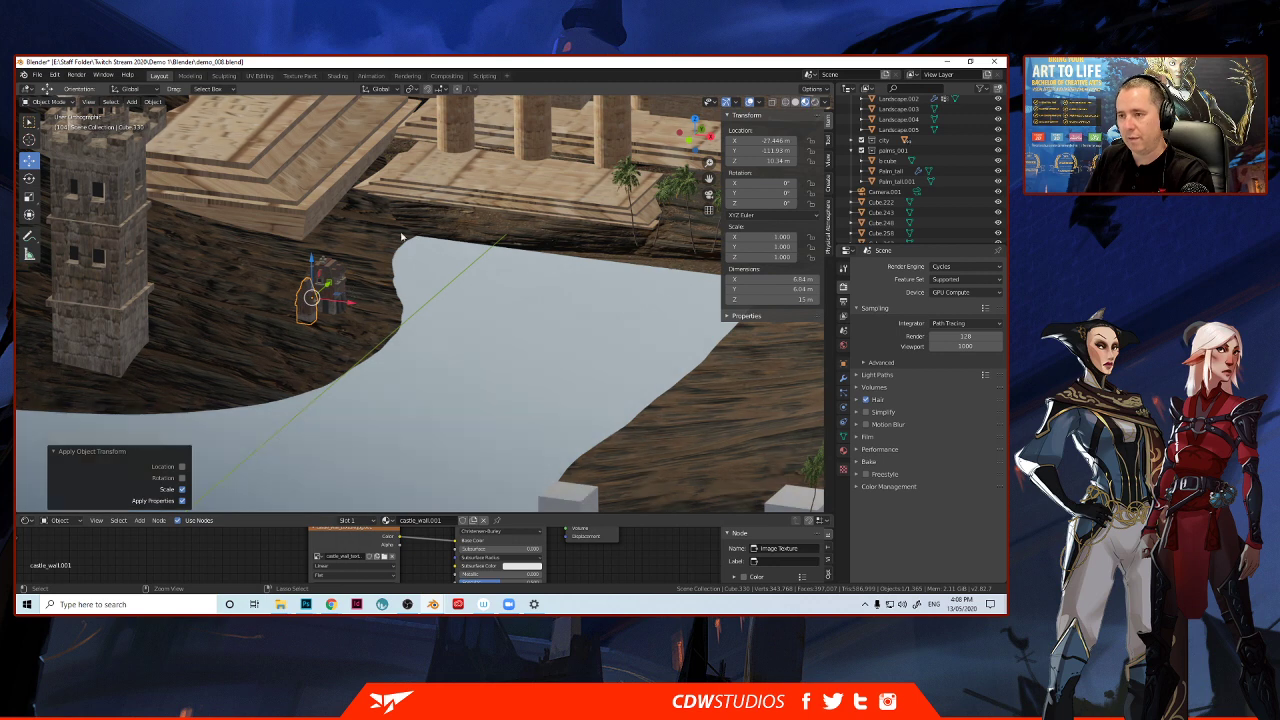
{"action": "key", "text": "ctrl+v"}
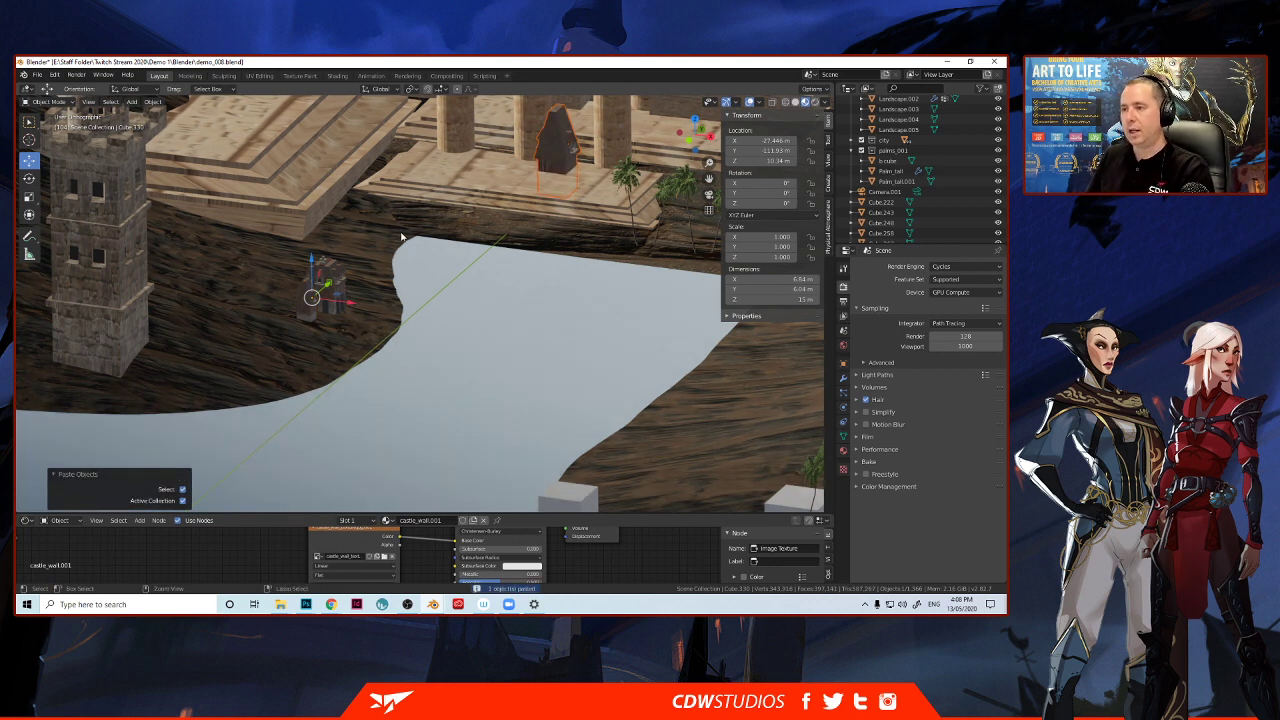
{"action": "key", "text": "ctrl+z"}
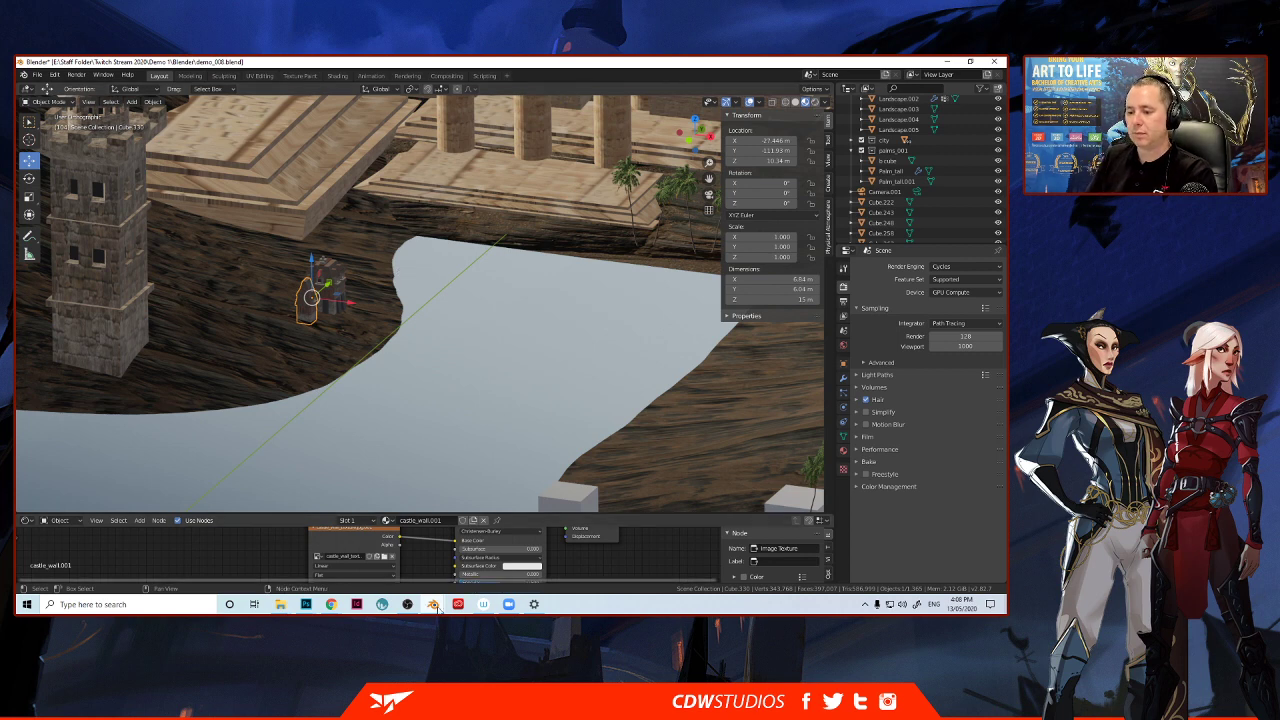
Copy the long low building from castle_parts_01.blend and paste it into demo_008.blend.
{"action": "mouse_move", "coordinate": [430, 602]}
{"action": "left_click", "coordinate": [484, 565]}
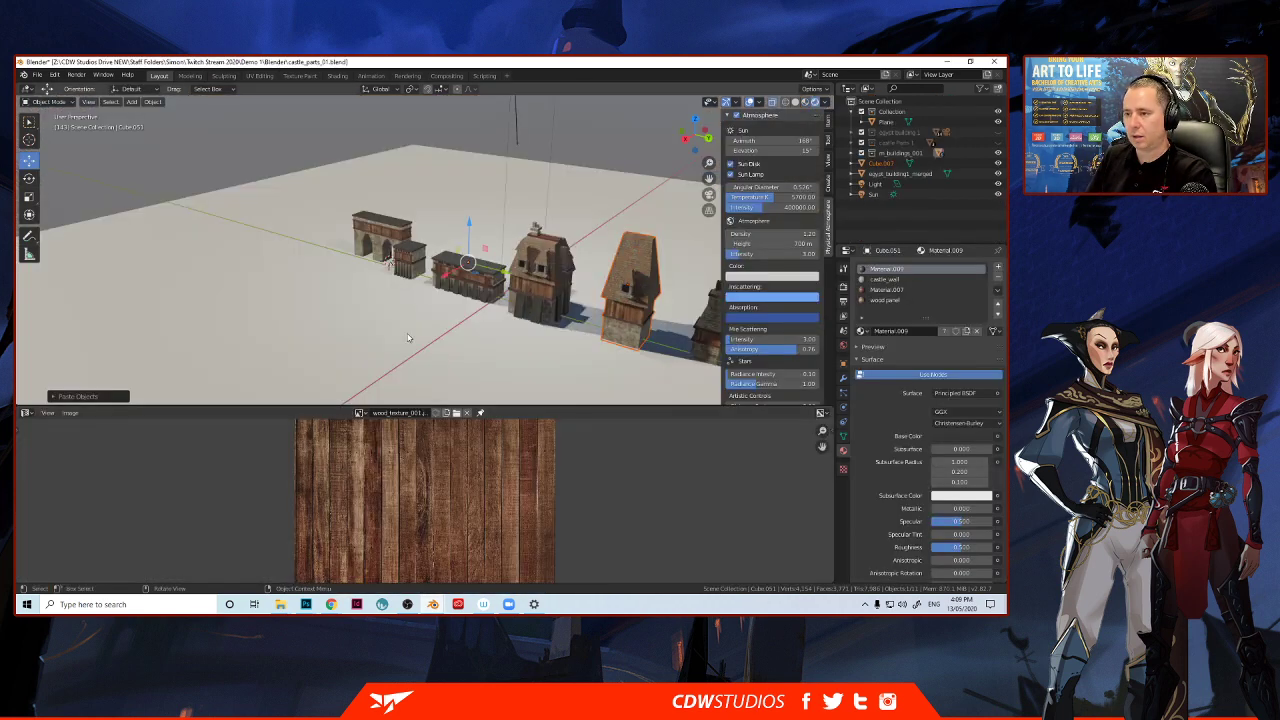
{"action": "left_click", "coordinate": [459, 283]}
{"action": "key", "text": "ctrl+c"}
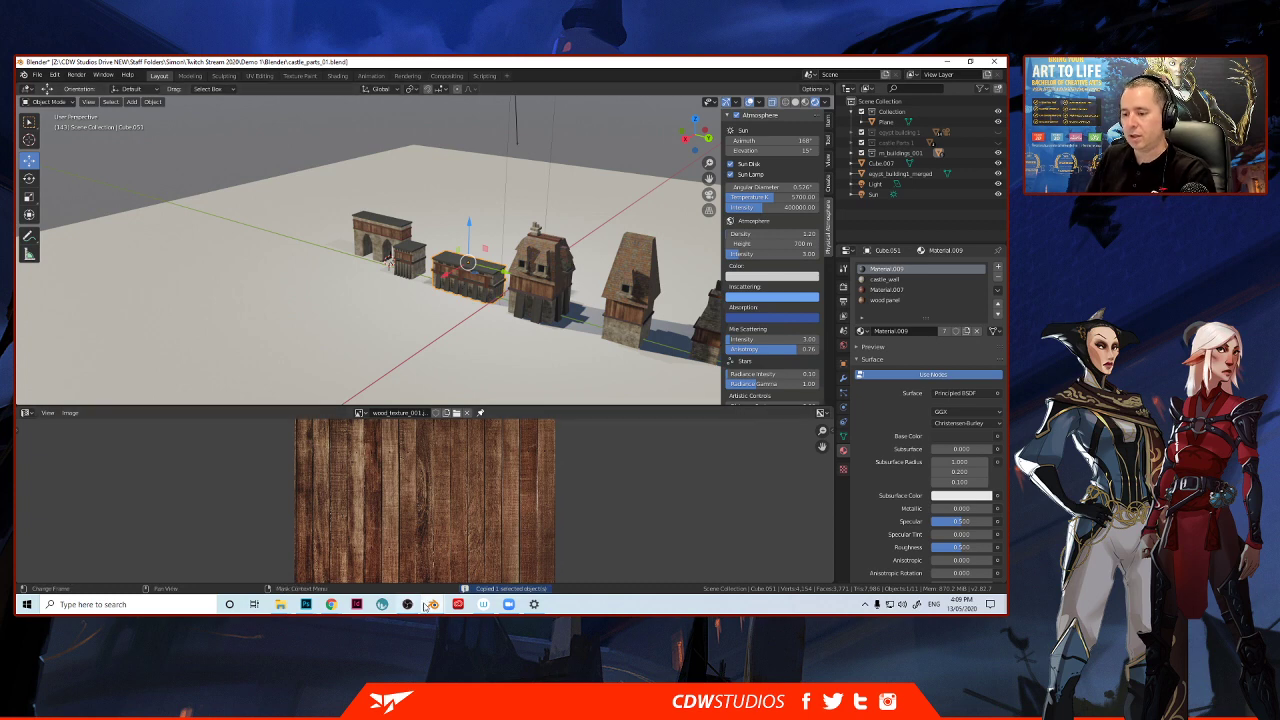
{"action": "mouse_move", "coordinate": [432, 605]}
{"action": "left_click", "coordinate": [375, 558]}
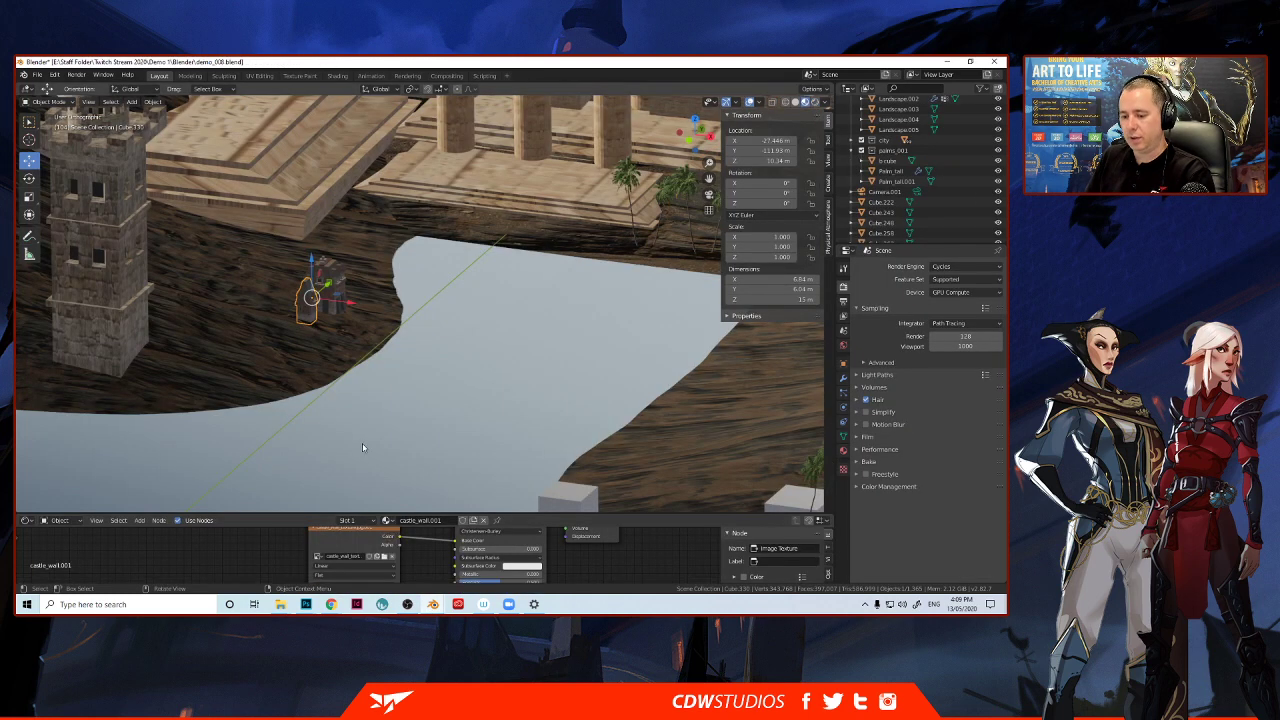
{"action": "key", "text": "ctrl+v"}
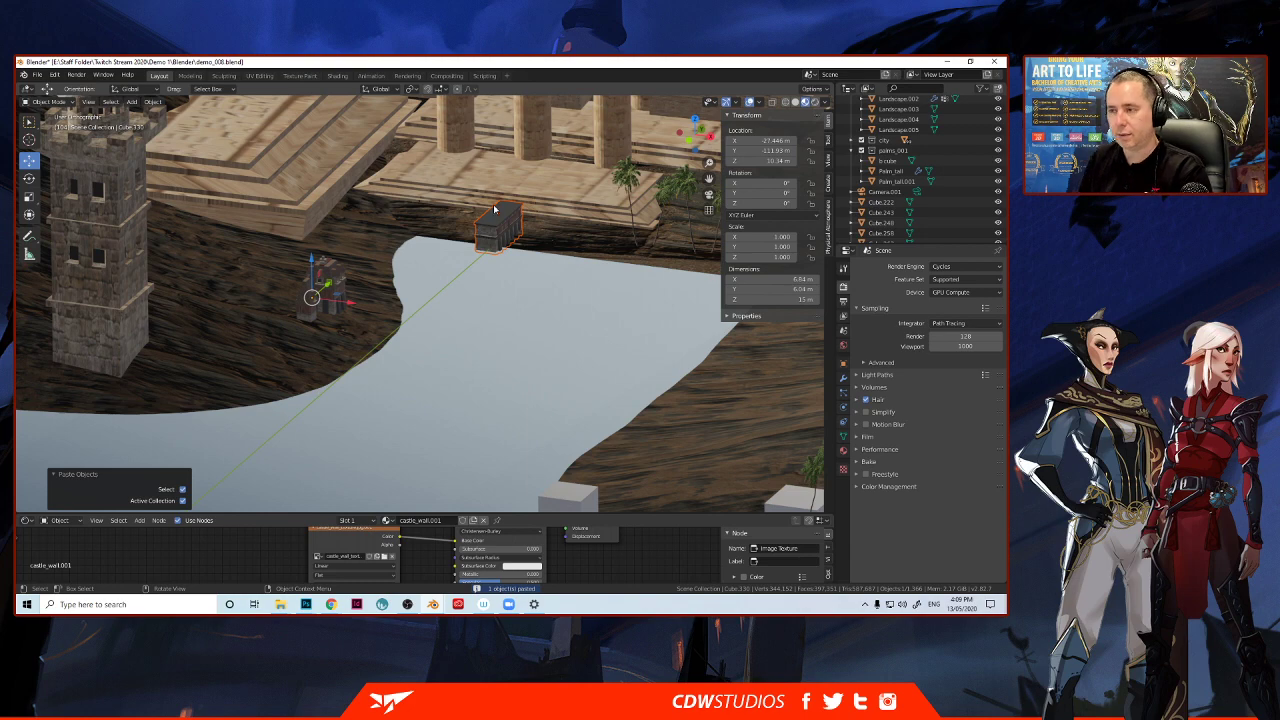
Move the pasted long building onto the hillside next to the two houses, using about -27.8 m along X and -6.45 m along Y.
{"action": "scroll", "coordinate": [351, 267], "scroll_direction": "up", "scroll_amount": 2}
{"action": "middle_click_drag", "start_coordinate": [555, 232], "coordinate": [437, 298], "text": "shift"}
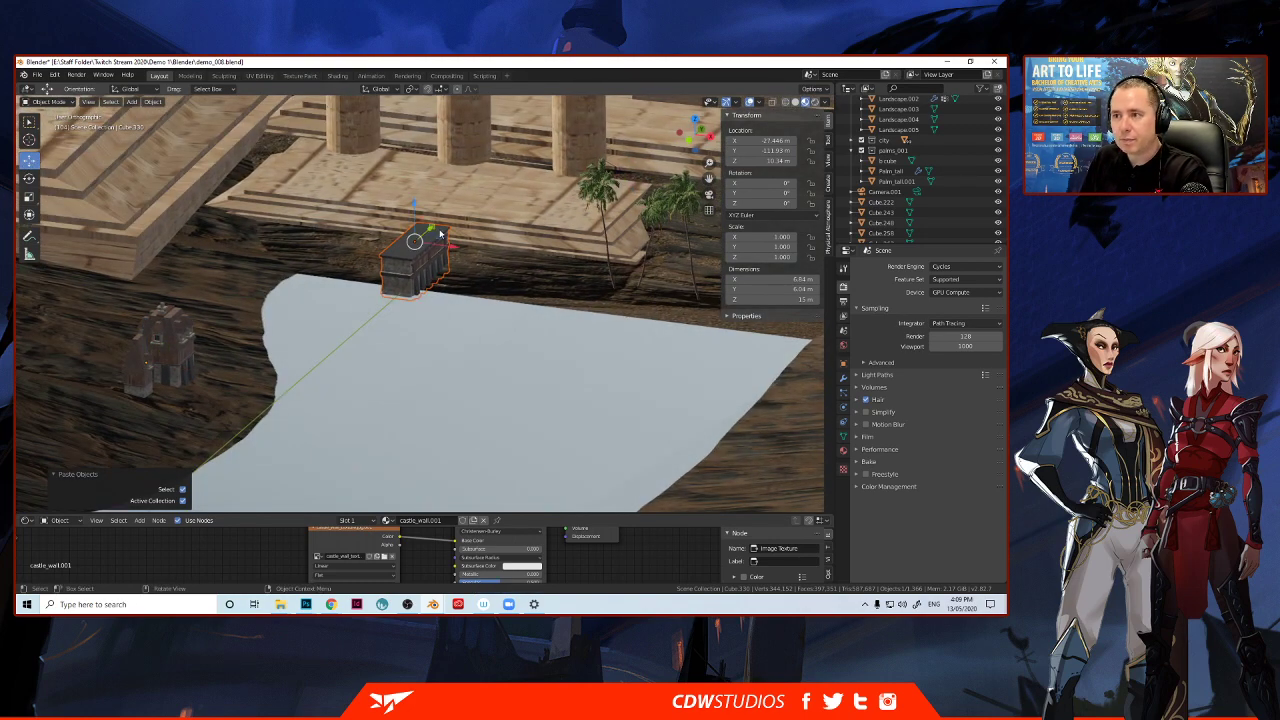
{"action": "left_click_drag", "start_coordinate": [411, 242], "coordinate": [335, 285]}
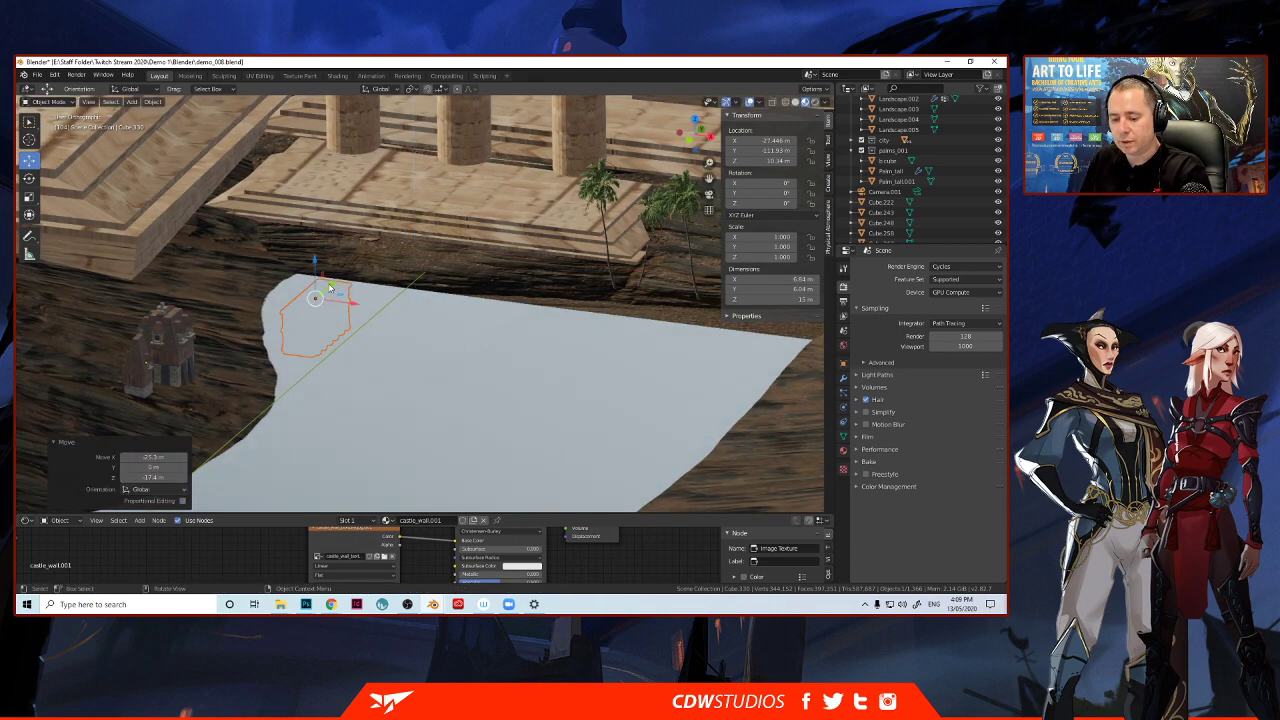
{"action": "key", "text": "ctrl+z"}
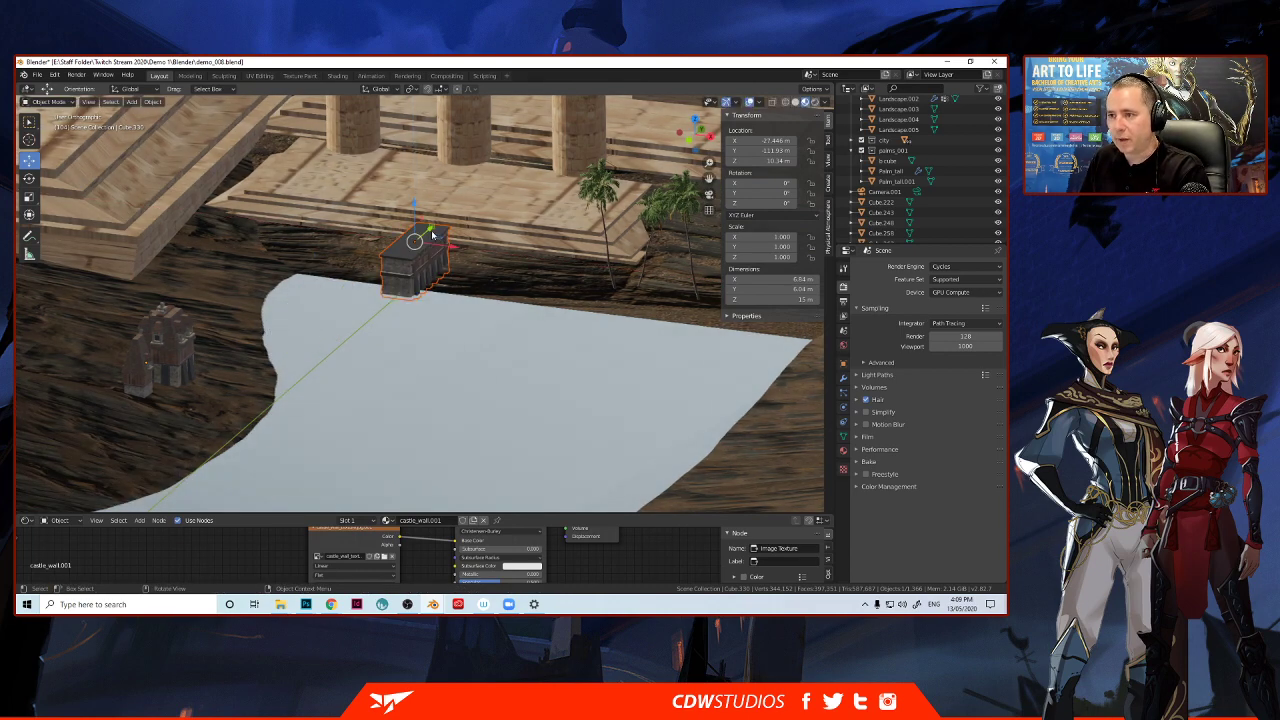
{"action": "left_click_drag", "start_coordinate": [411, 265], "coordinate": [255, 302]}
{"action": "middle_click_drag", "start_coordinate": [256, 302], "coordinate": [157, 314]}
{"action": "scroll", "coordinate": [240, 341], "scroll_direction": "up", "scroll_amount": 1}
{"action": "middle_click_drag", "start_coordinate": [241, 341], "coordinate": [351, 330]}
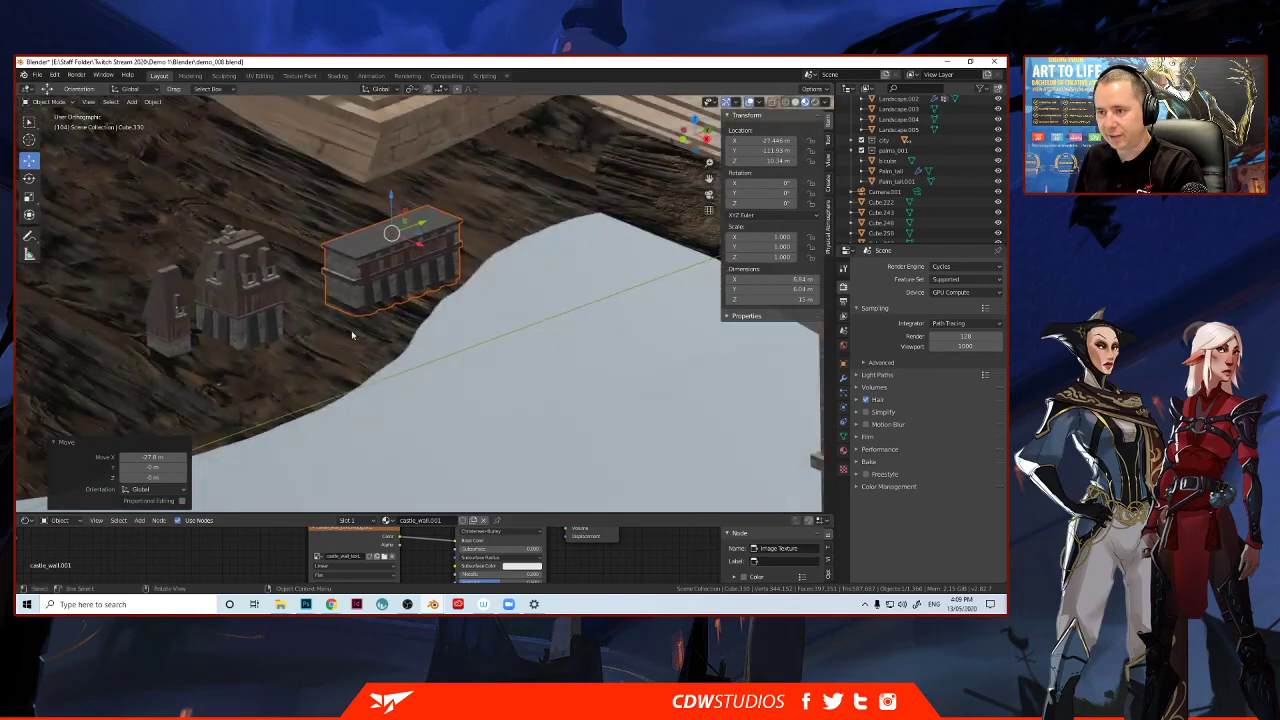
{"action": "left_click_drag", "start_coordinate": [423, 229], "coordinate": [385, 243]}
Scale the long building to about 0.82 and fit it against the middle house, moving it -5.17 m in Y and -1.38 m in Z.
{"action": "key", "text": "s"}
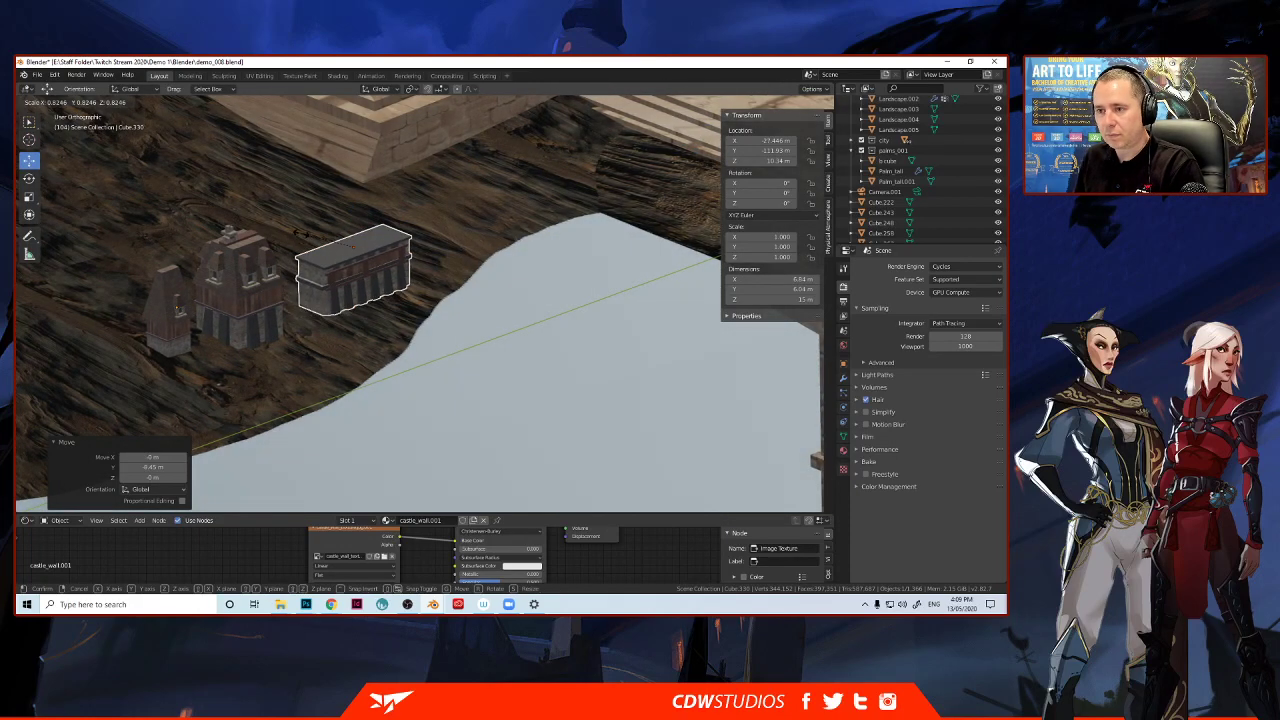
{"action": "left_click", "coordinate": [370, 245]}
{"action": "left_click_drag", "start_coordinate": [370, 245], "coordinate": [342, 246]}
{"action": "key", "text": "g"}
{"action": "key", "text": "z"}
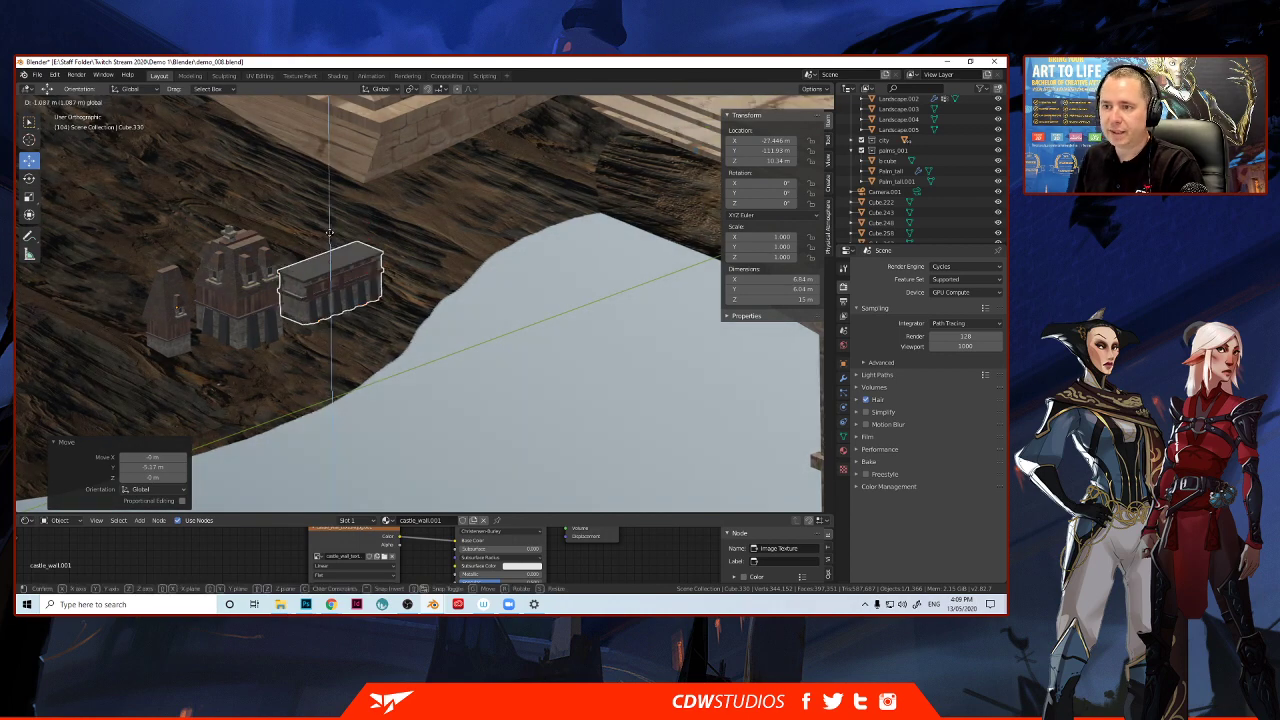
{"action": "left_click", "coordinate": [331, 229]}
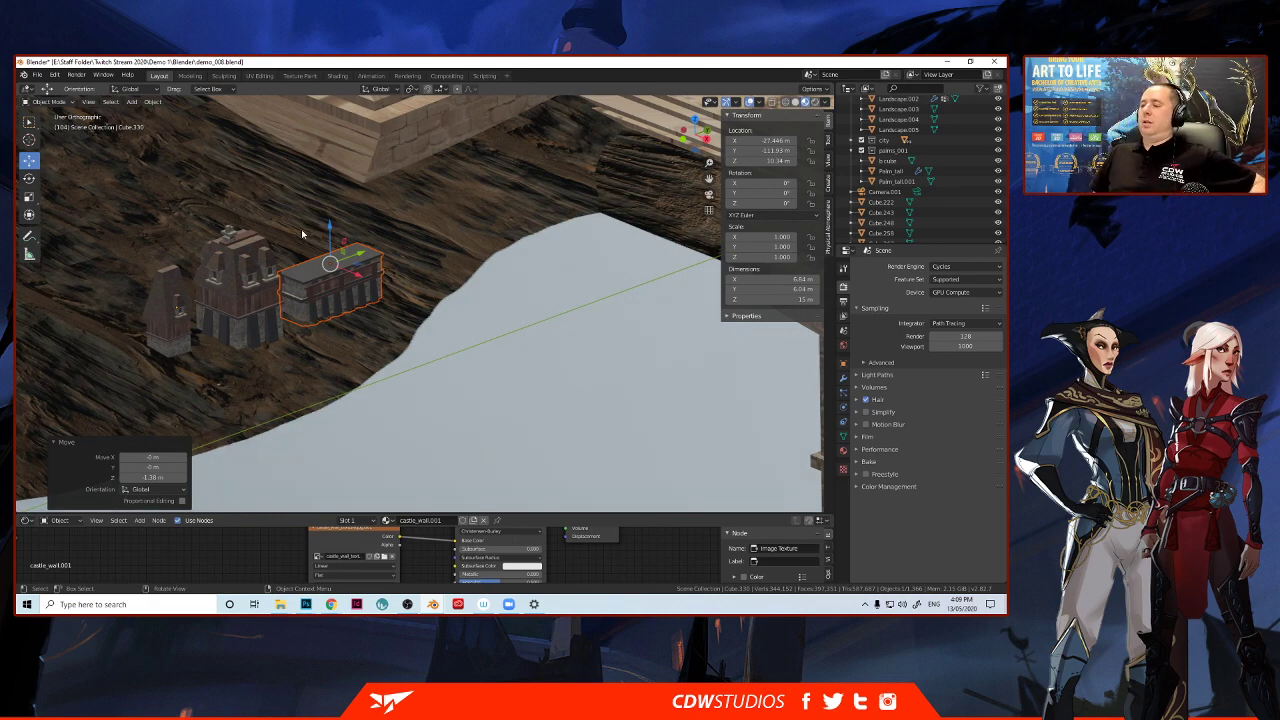
Copy the small square building from castle_parts_01.blend and paste it into demo_008.blend.
{"action": "scroll", "coordinate": [306, 229], "scroll_direction": "down", "scroll_amount": 2}
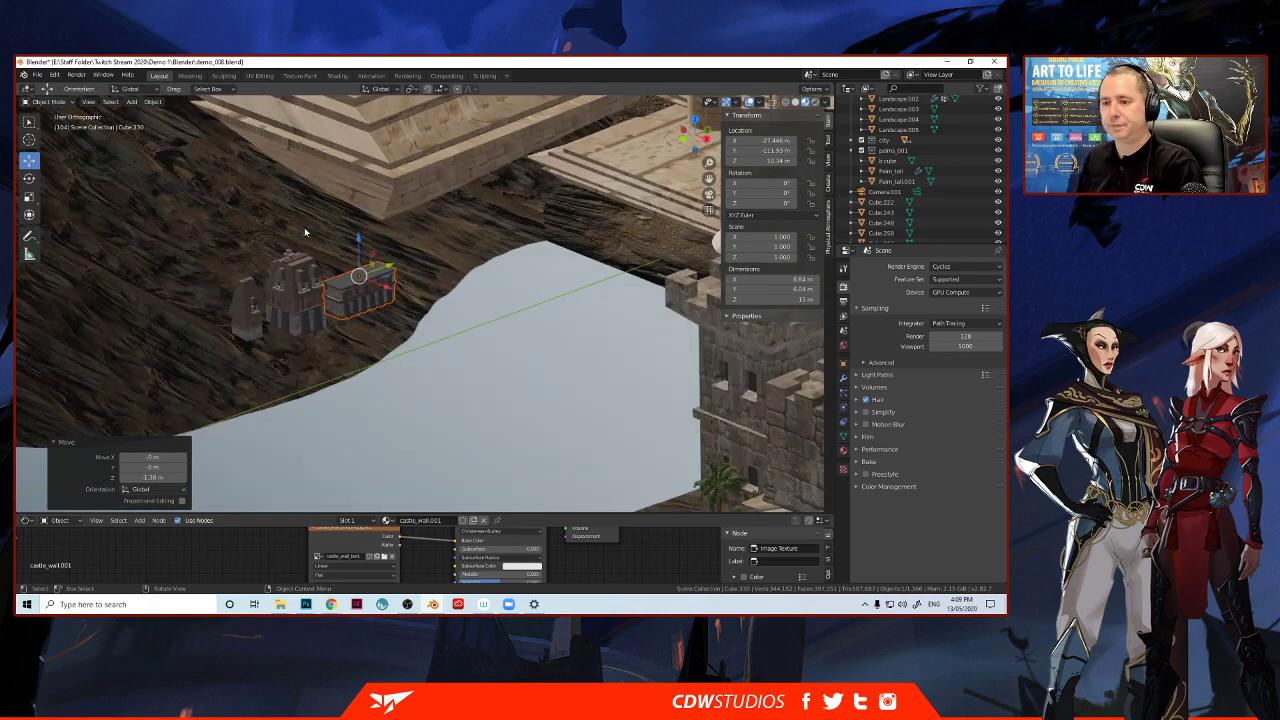
{"action": "mouse_move", "coordinate": [307, 230]}
{"action": "middle_mouse_down"}
{"action": "mouse_move", "coordinate": [340, 227]}
{"action": "mouse_move", "coordinate": [295, 245]}
{"action": "middle_mouse_up"}
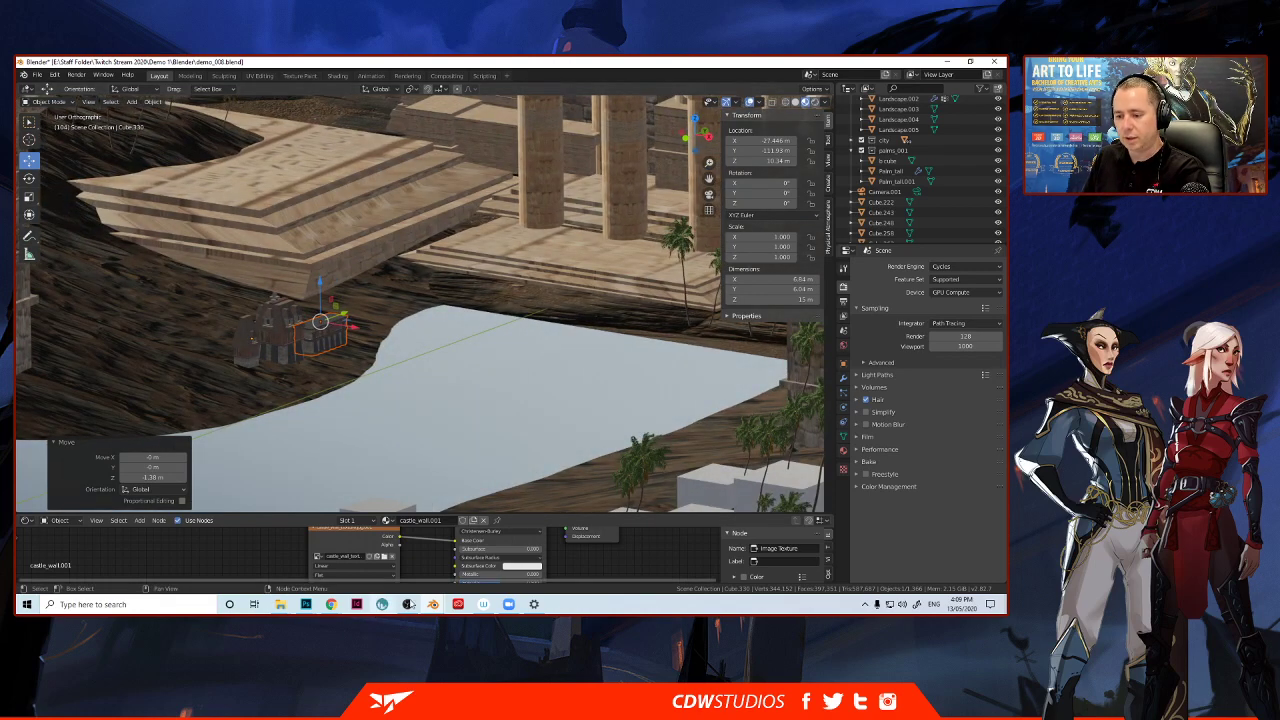
{"action": "mouse_move", "coordinate": [433, 604]}
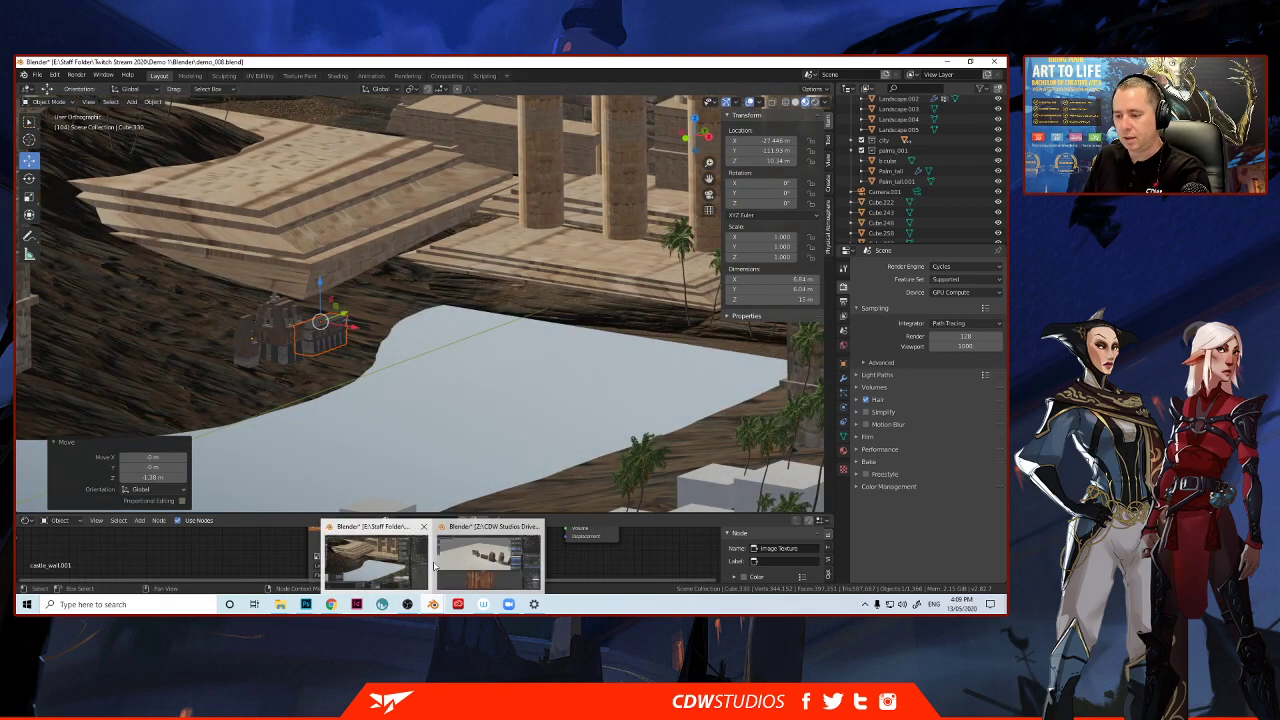
{"action": "left_click", "coordinate": [465, 563]}
{"action": "left_click", "coordinate": [412, 268]}
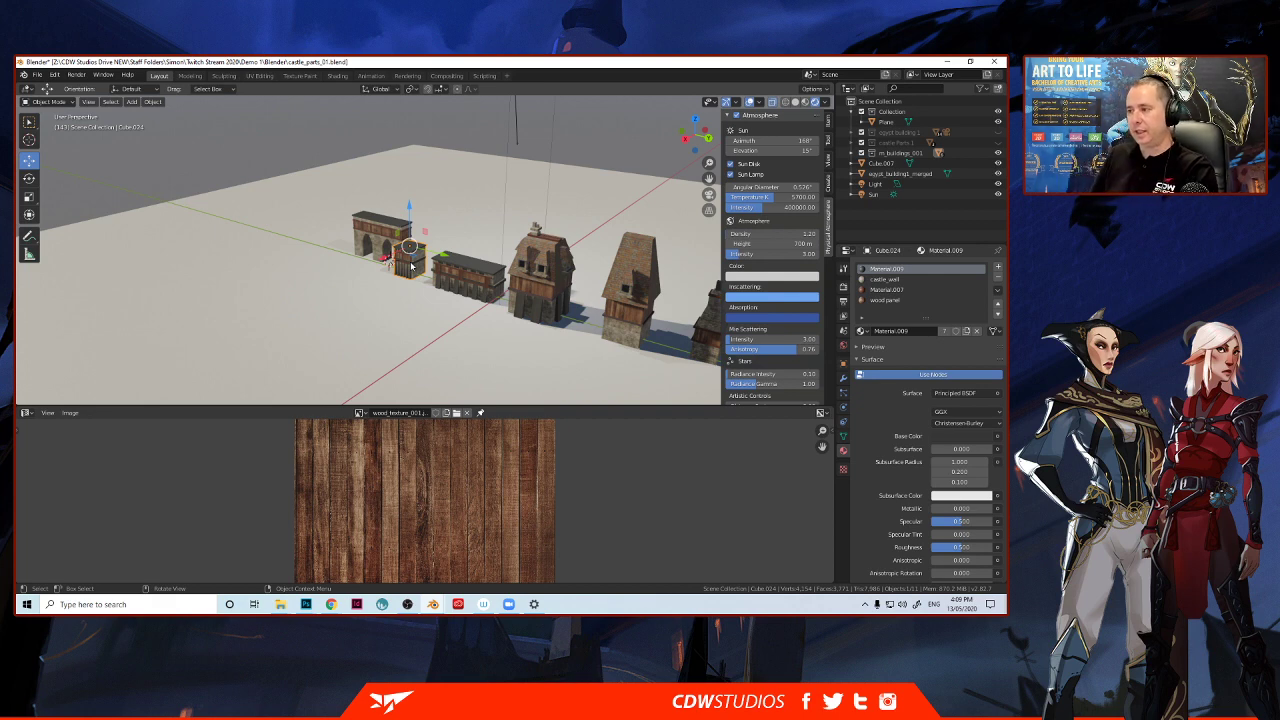
{"action": "key", "text": "ctrl+c"}
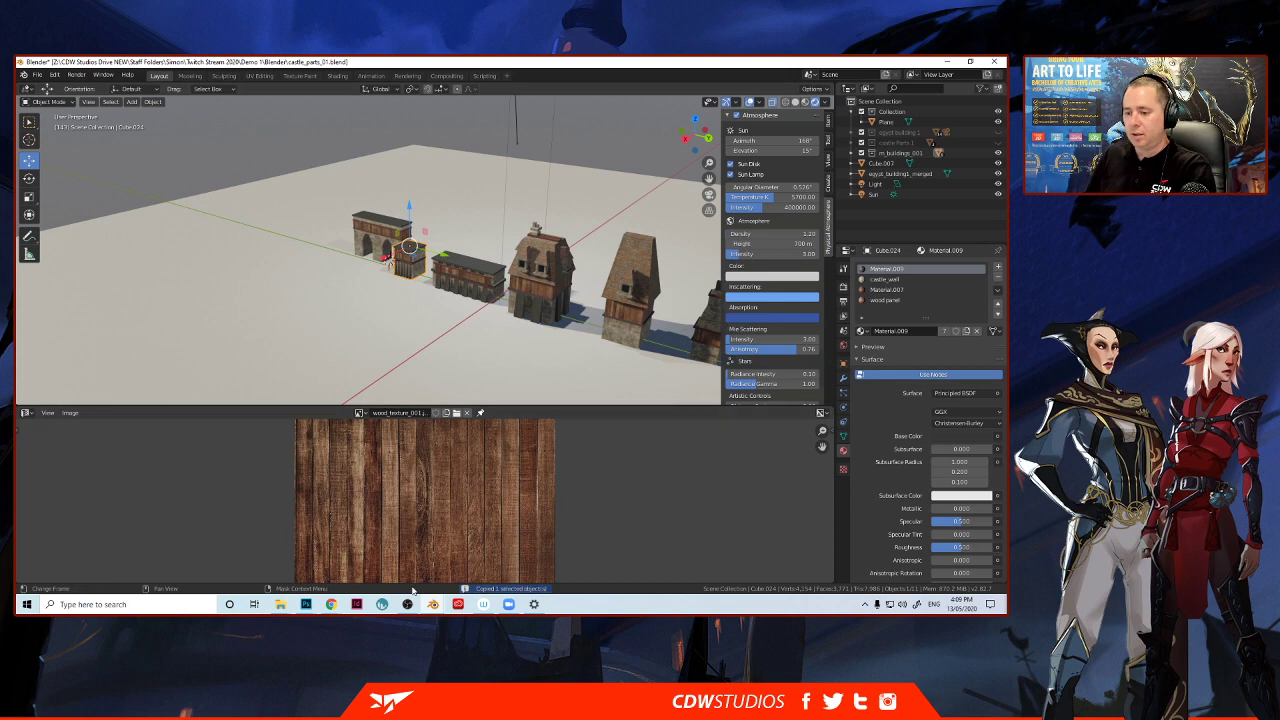
{"action": "mouse_move", "coordinate": [433, 604]}
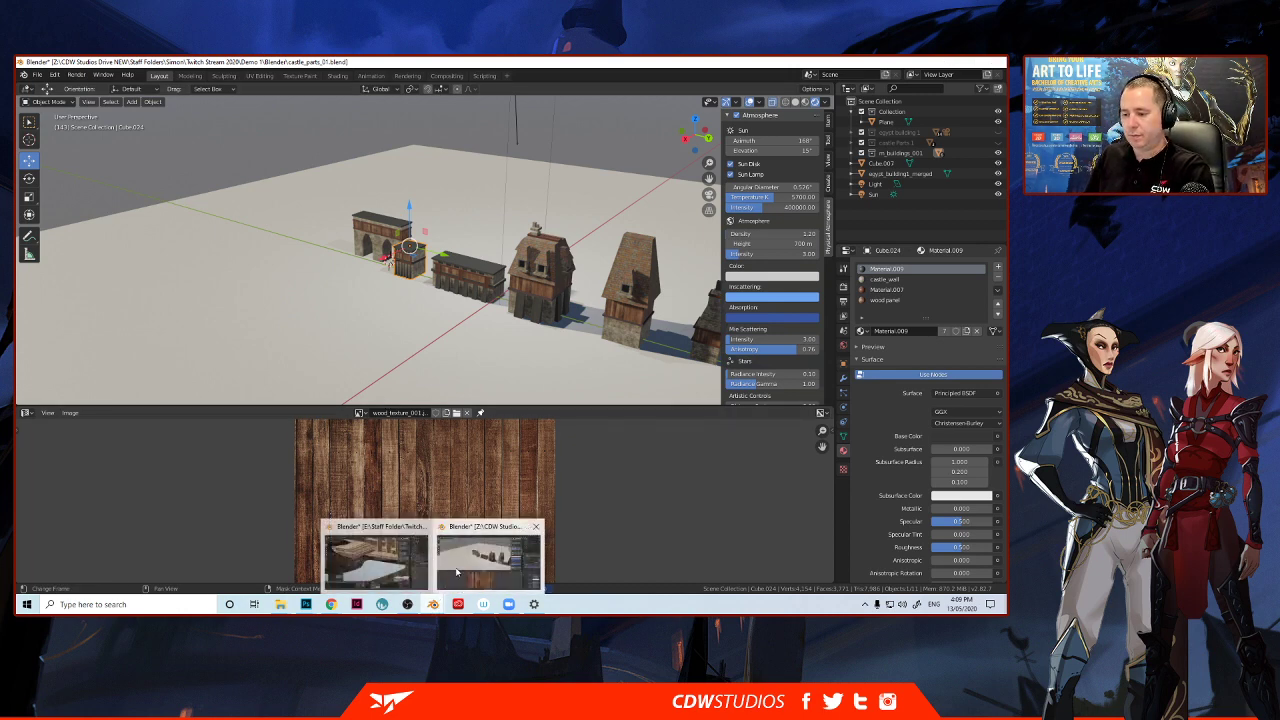
{"action": "left_click", "coordinate": [456, 570]}
{"action": "mouse_move", "coordinate": [433, 604]}
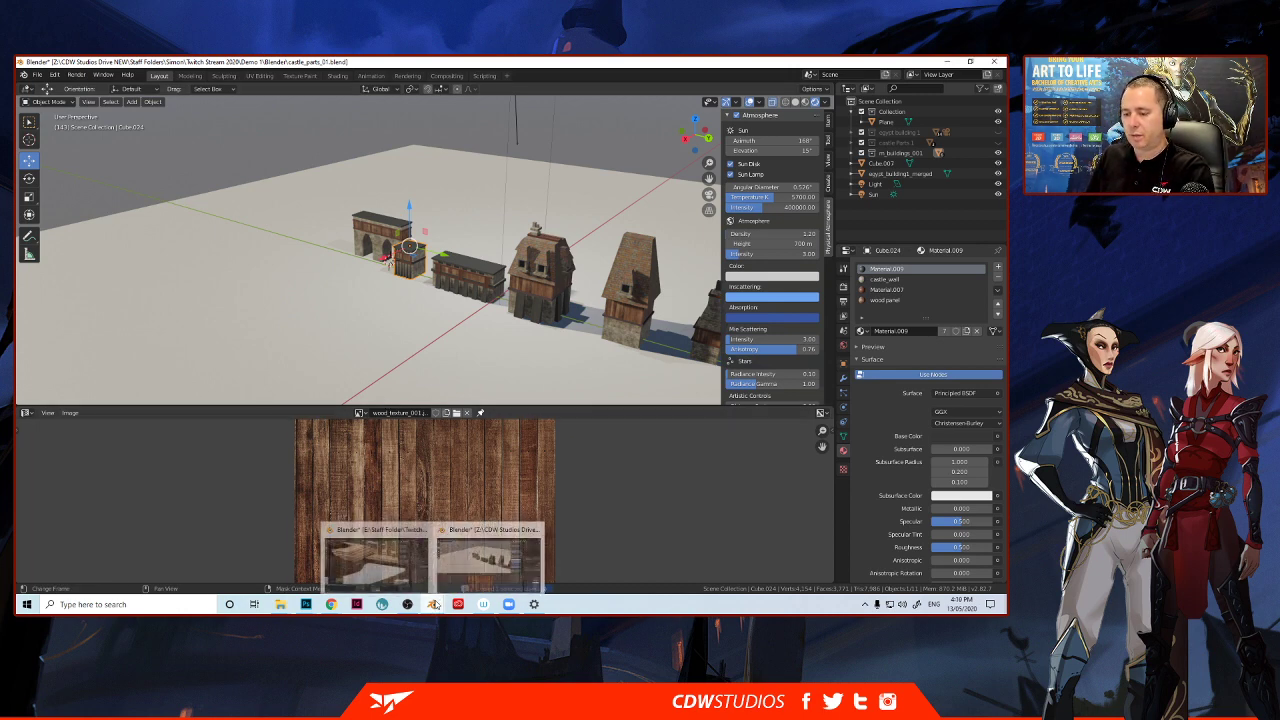
{"action": "left_click", "coordinate": [490, 555]}
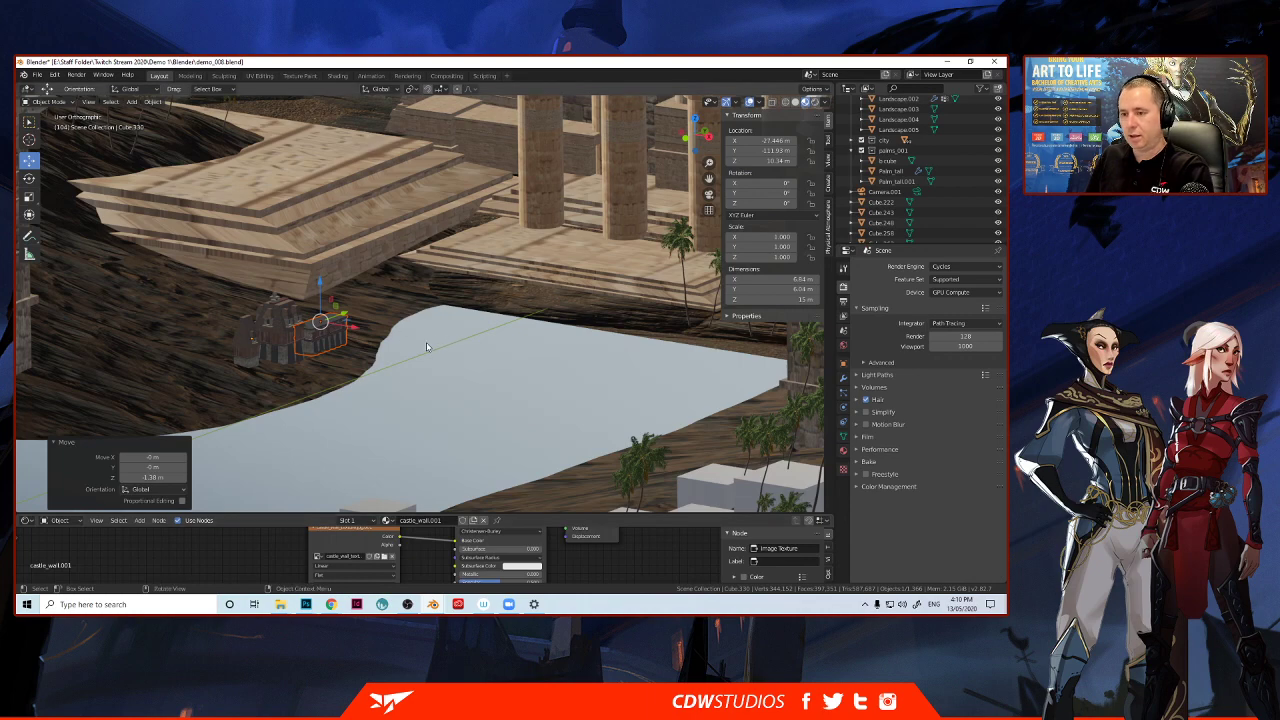
{"action": "key", "text": "ctrl+v"}
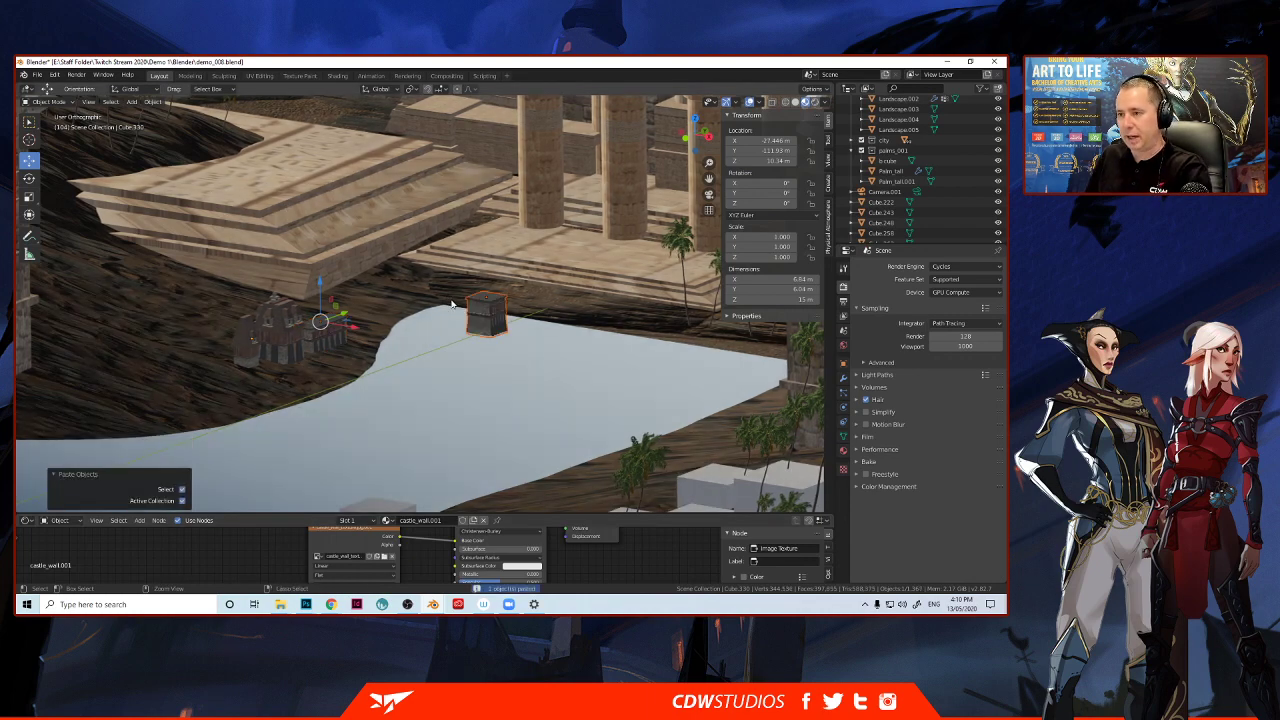
Apply the scale of the long low building on the hillside.
{"action": "left_click", "coordinate": [326, 343]}
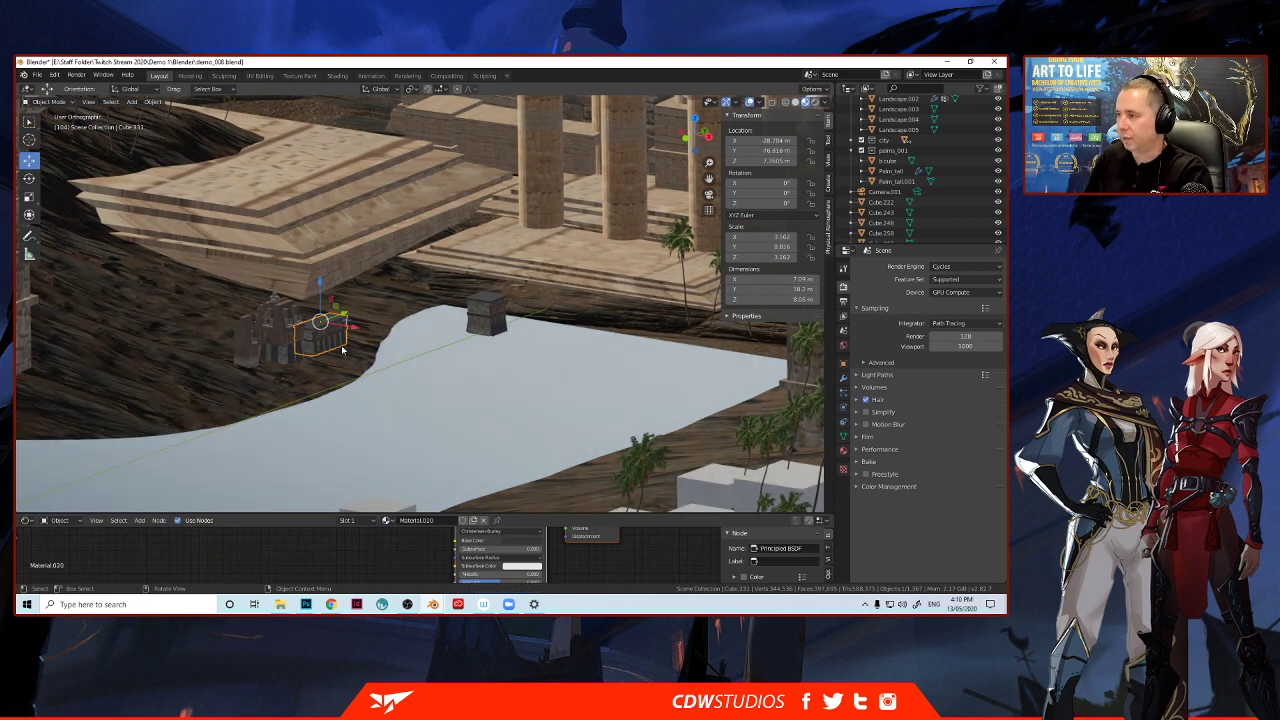
{"action": "key", "text": "ctrl+a"}
{"action": "left_click", "coordinate": [495, 247]}
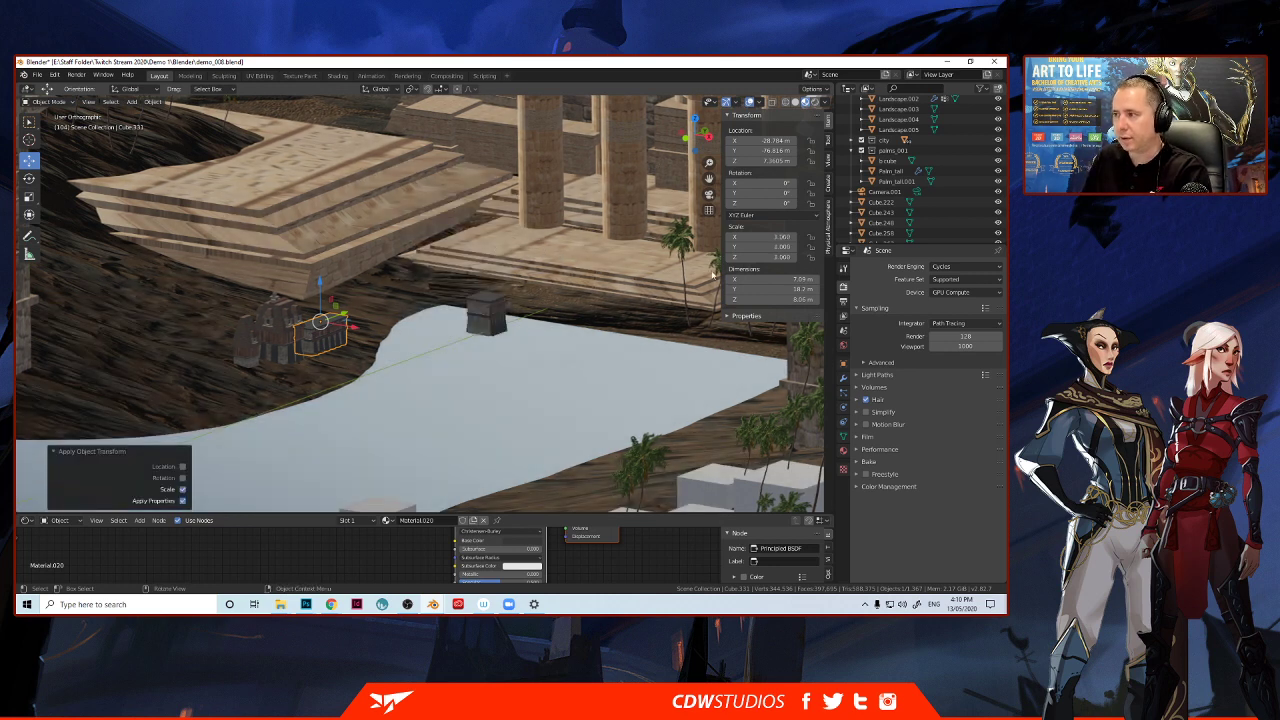
Move the pasted square building beside the long building, shifting it about -42.3 m along Y and placing it at about -26.8 m in X.
{"action": "left_click", "coordinate": [494, 320]}
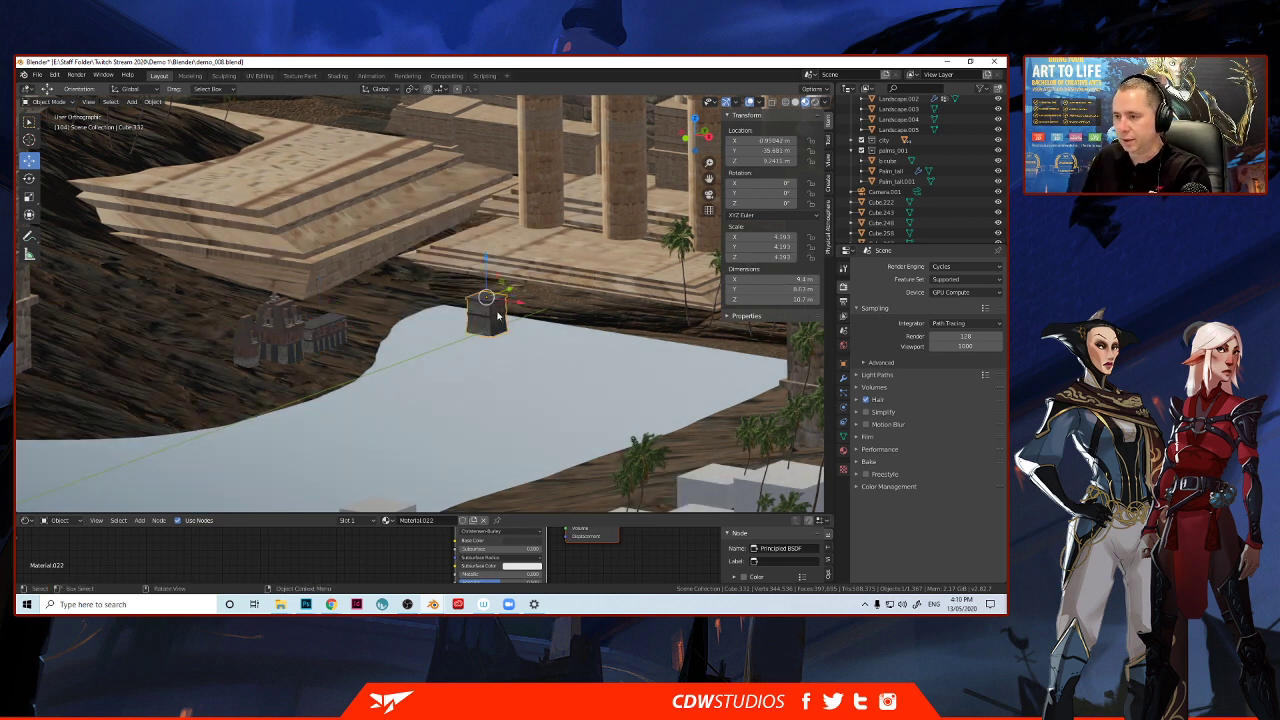
{"action": "key", "text": "g"}
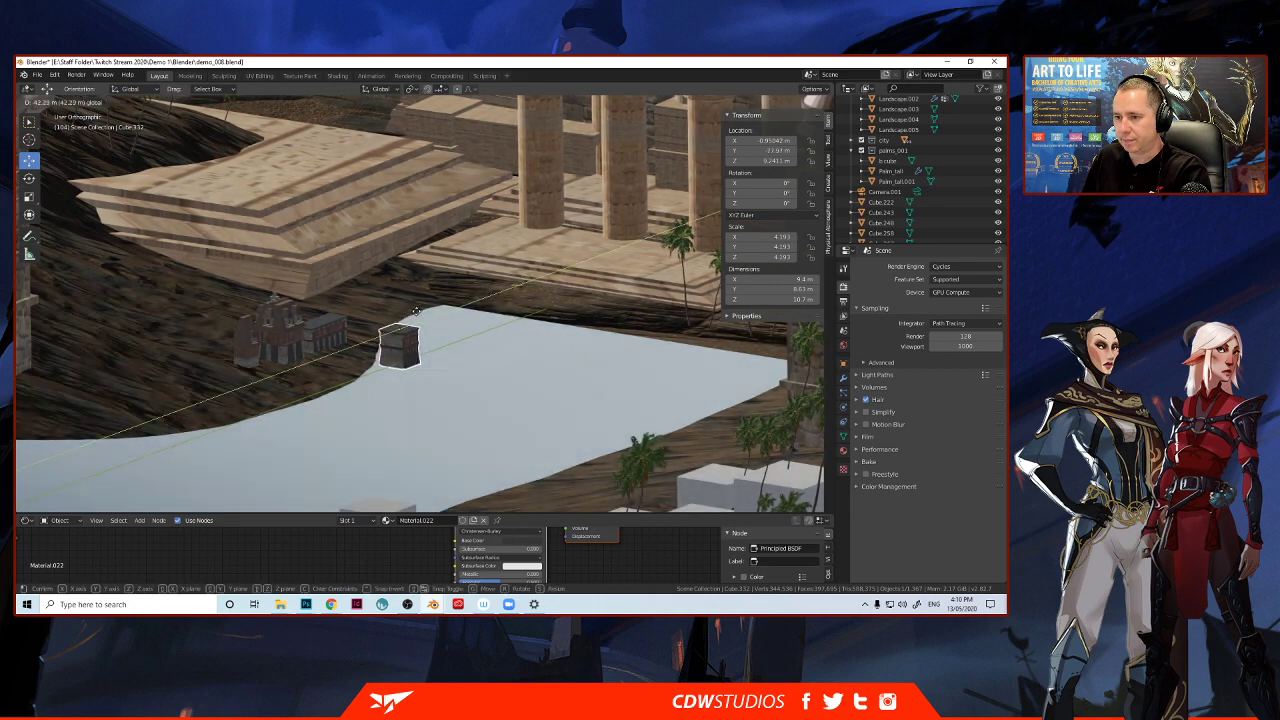
{"action": "left_click", "coordinate": [416, 311]}
{"action": "scroll", "coordinate": [410, 330], "scroll_direction": "up", "scroll_amount": 5}
{"action": "key", "text": "g"}
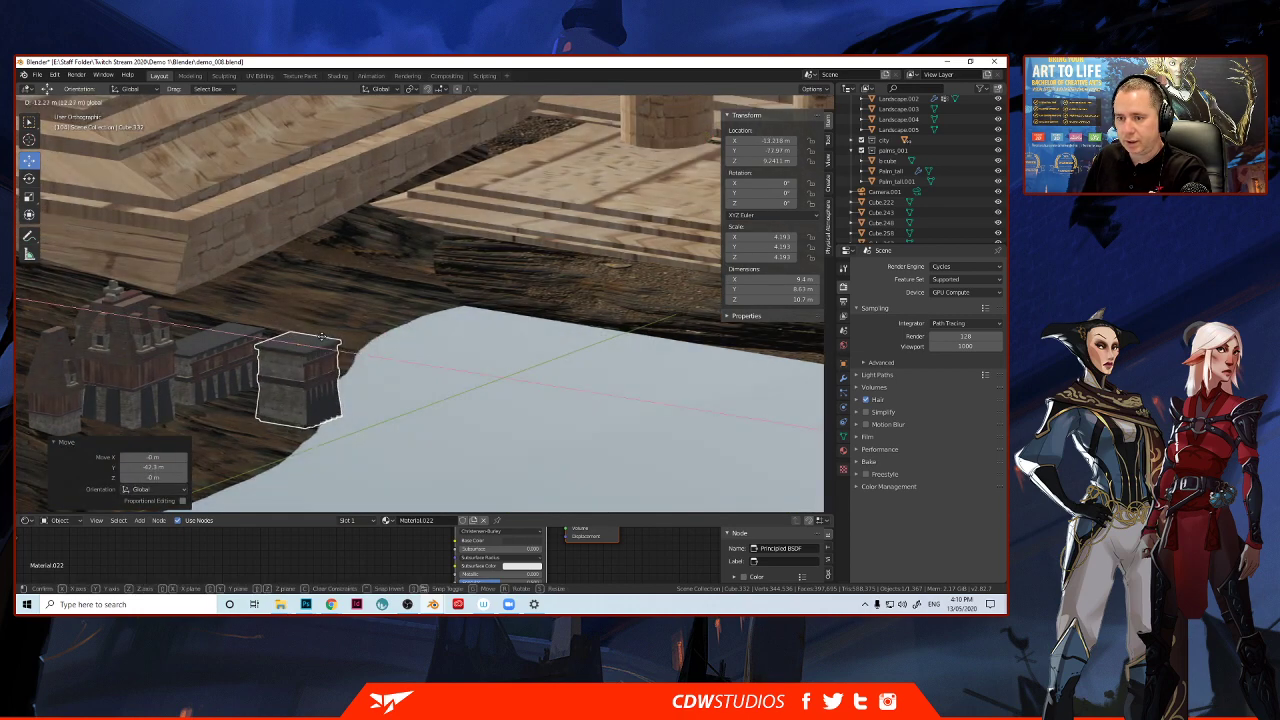
{"action": "mouse_move", "coordinate": [322, 337]}
{"action": "left_mouse_down"}
{"action": "mouse_move", "coordinate": [285, 330]}
{"action": "mouse_move", "coordinate": [339, 316]}
{"action": "mouse_move", "coordinate": [320, 322]}
{"action": "left_mouse_up"}
{"action": "left_click", "coordinate": [351, 330]}
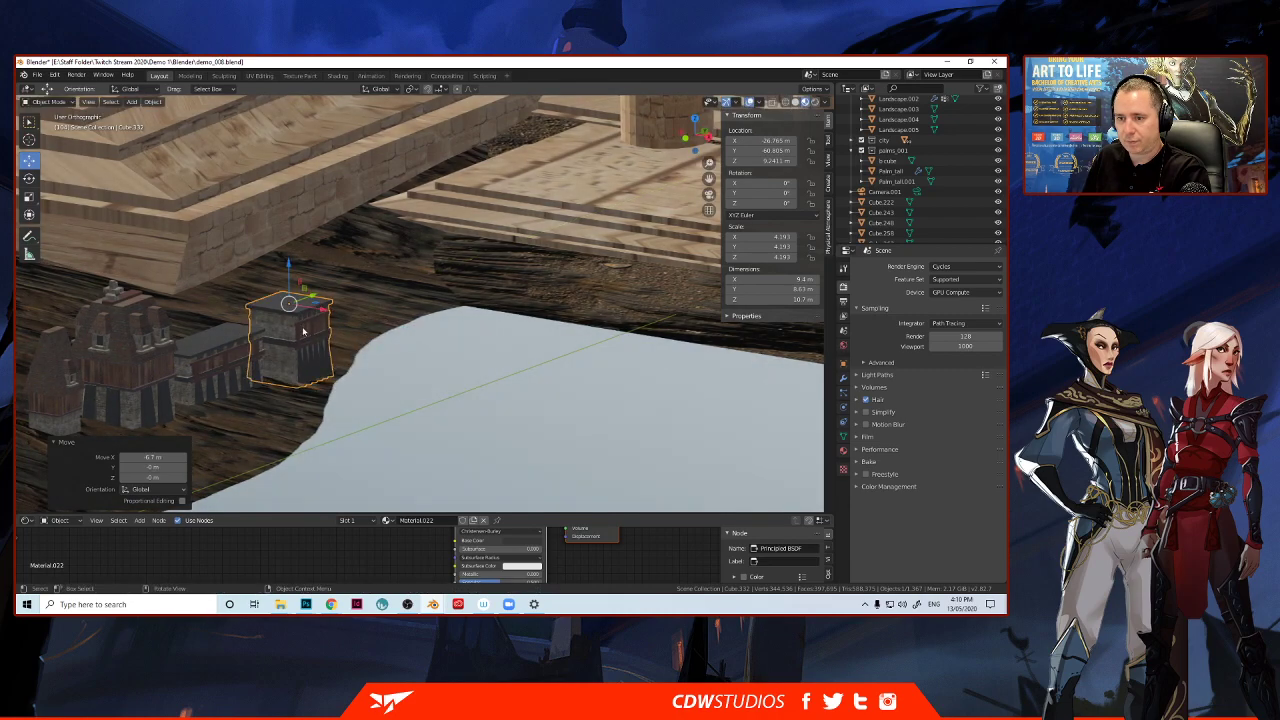
Scale the square building to about 0.648 and lower it onto the slope to a Z location of about 5.6 m.
{"action": "middle_click_drag", "start_coordinate": [303, 329], "coordinate": [398, 391]}
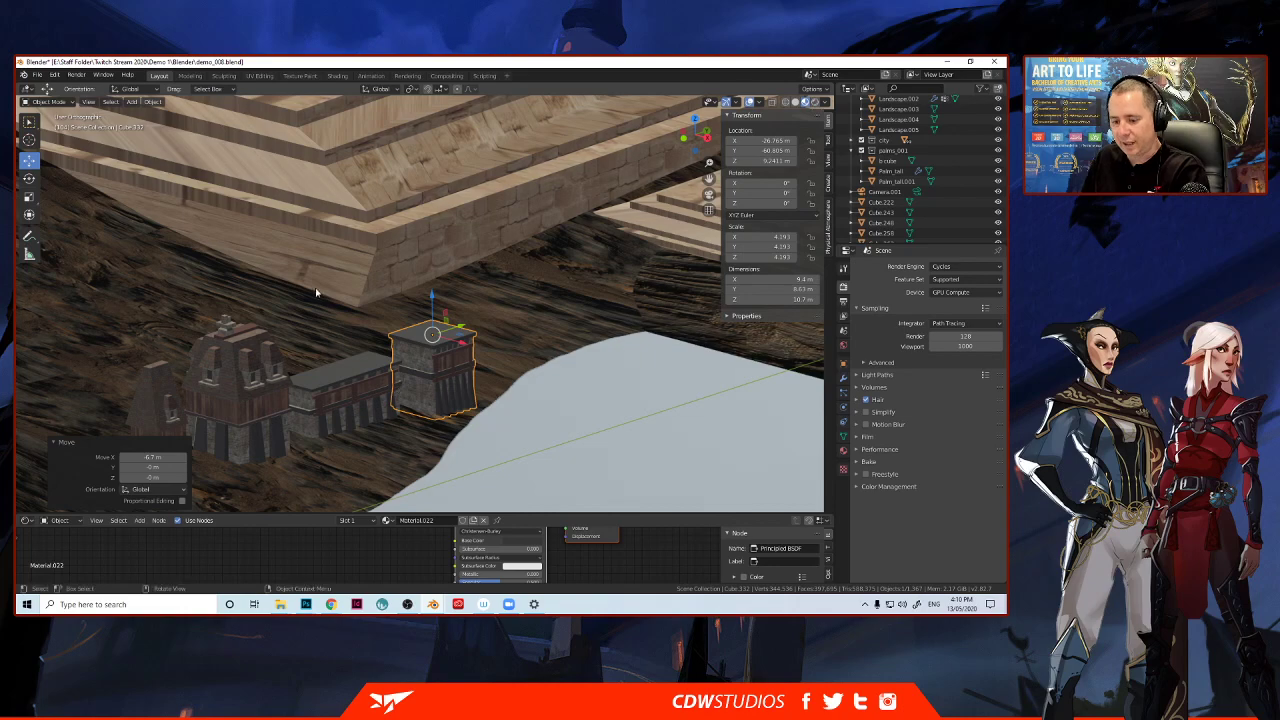
{"action": "key", "text": "s"}
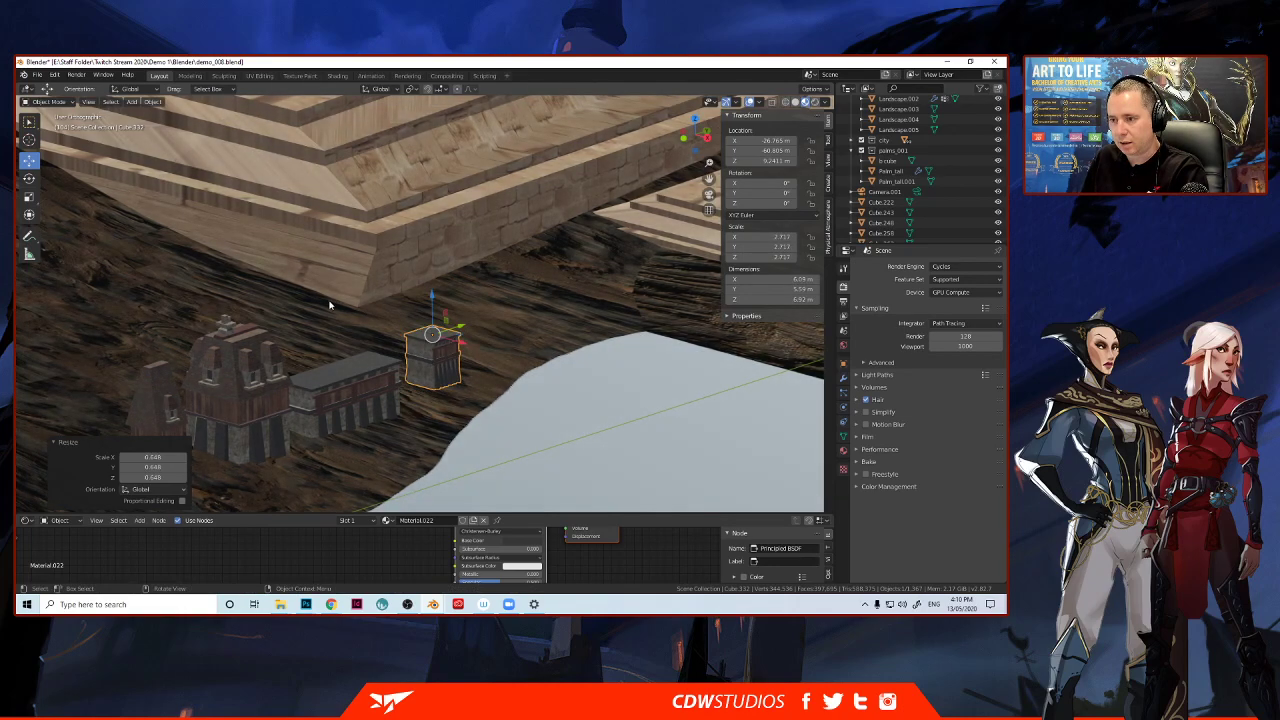
{"action": "left_click", "coordinate": [329, 300]}
{"action": "key", "text": "g"}
{"action": "key", "text": "z"}
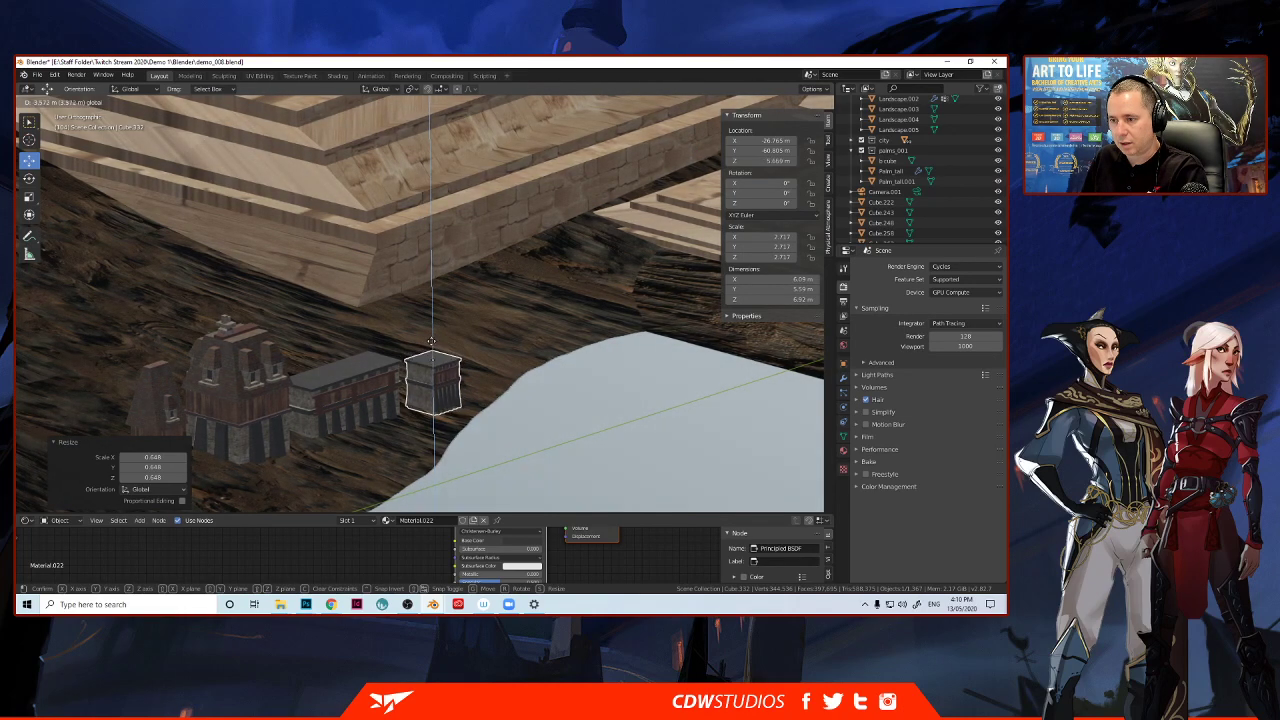
{"action": "left_click", "coordinate": [360, 390]}
{"action": "left_click", "coordinate": [360, 390]}
Shift the square building about -0.396 m along Y against the long building and apply its scale.
{"action": "mouse_move", "coordinate": [338, 340]}
{"action": "left_mouse_down"}
{"action": "mouse_move", "coordinate": [338, 351]}
{"action": "mouse_move", "coordinate": [338, 339]}
{"action": "left_mouse_up"}
{"action": "left_click", "coordinate": [438, 367]}
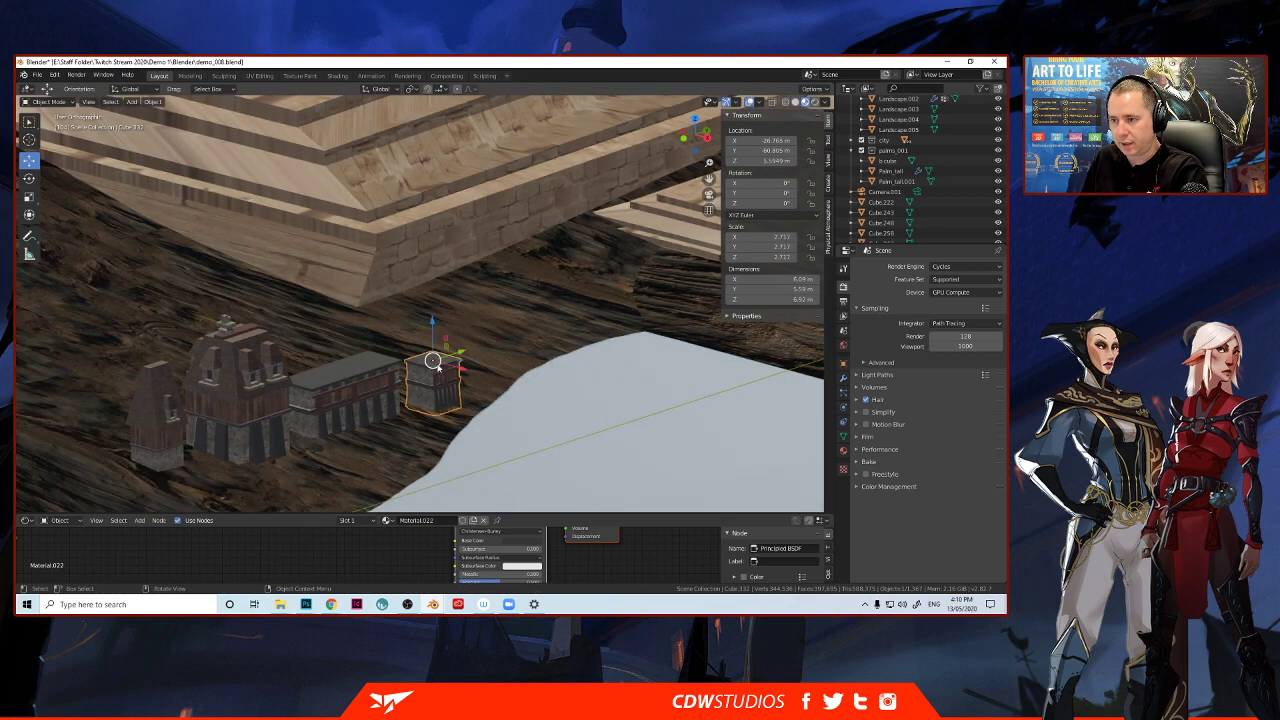
{"action": "left_click_drag", "start_coordinate": [446, 354], "coordinate": [452, 356]}
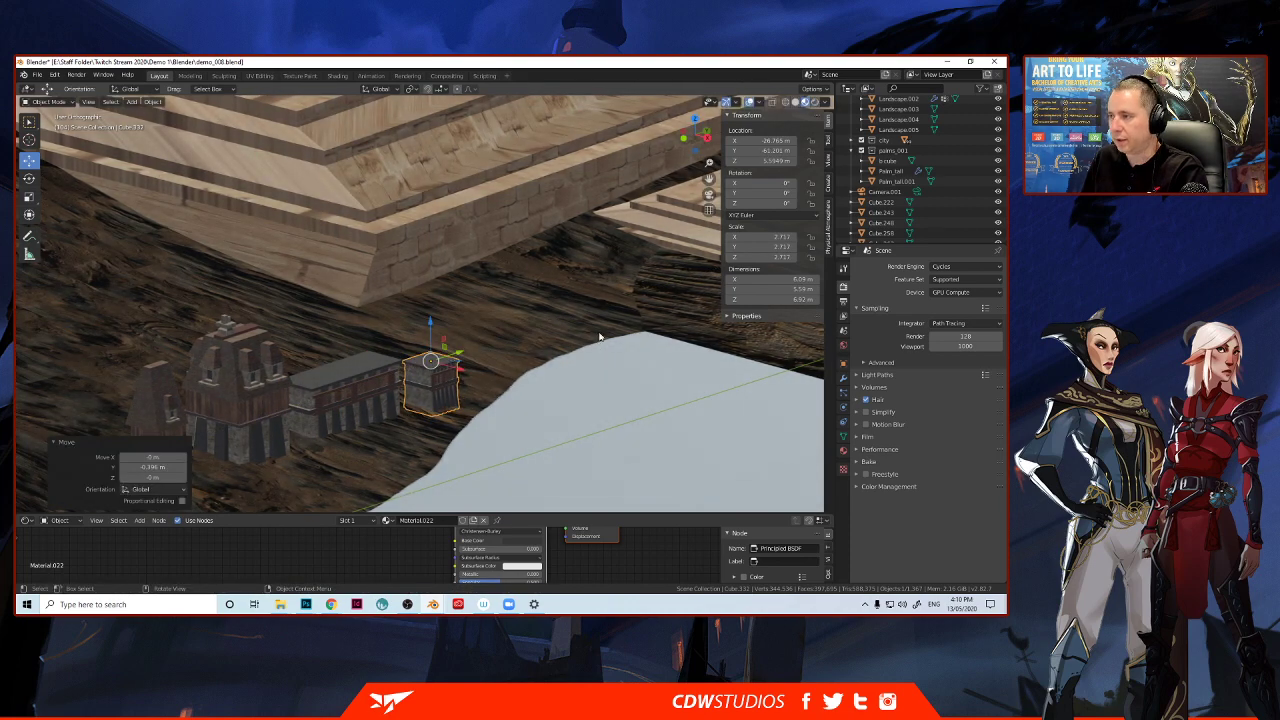
{"action": "key", "text": "ctrl+a"}
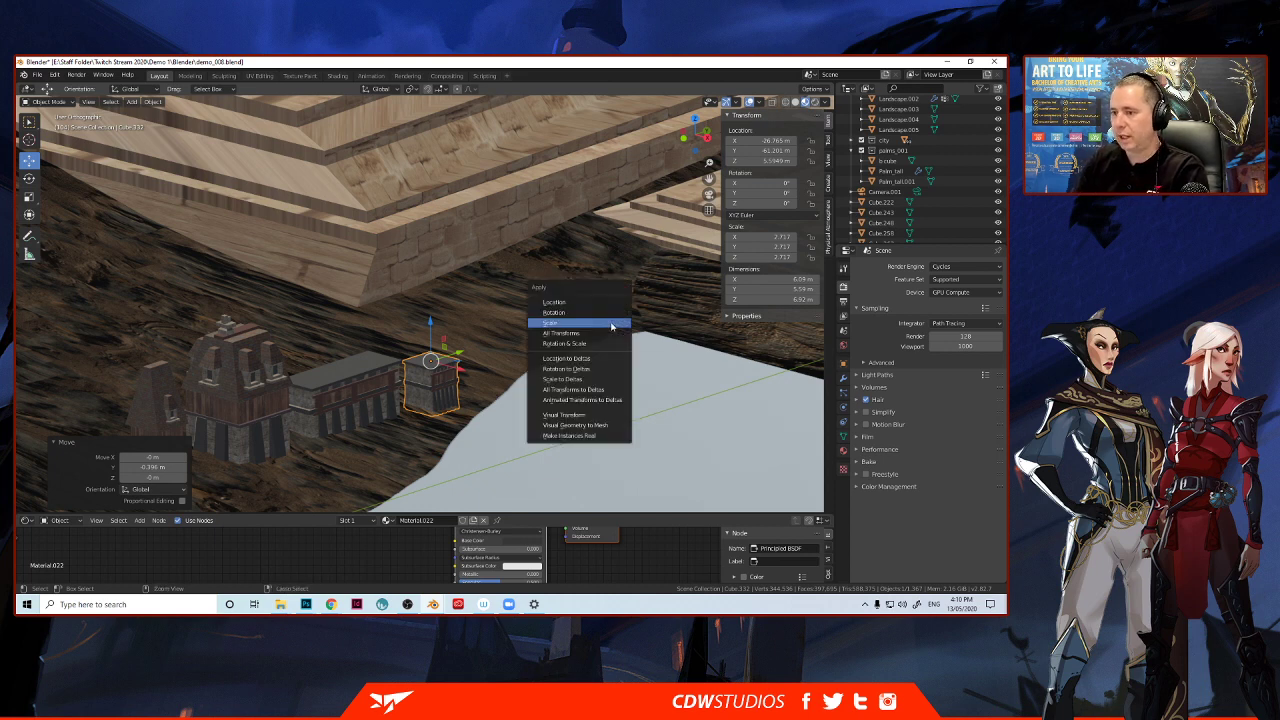
{"action": "left_click", "coordinate": [611, 325]}
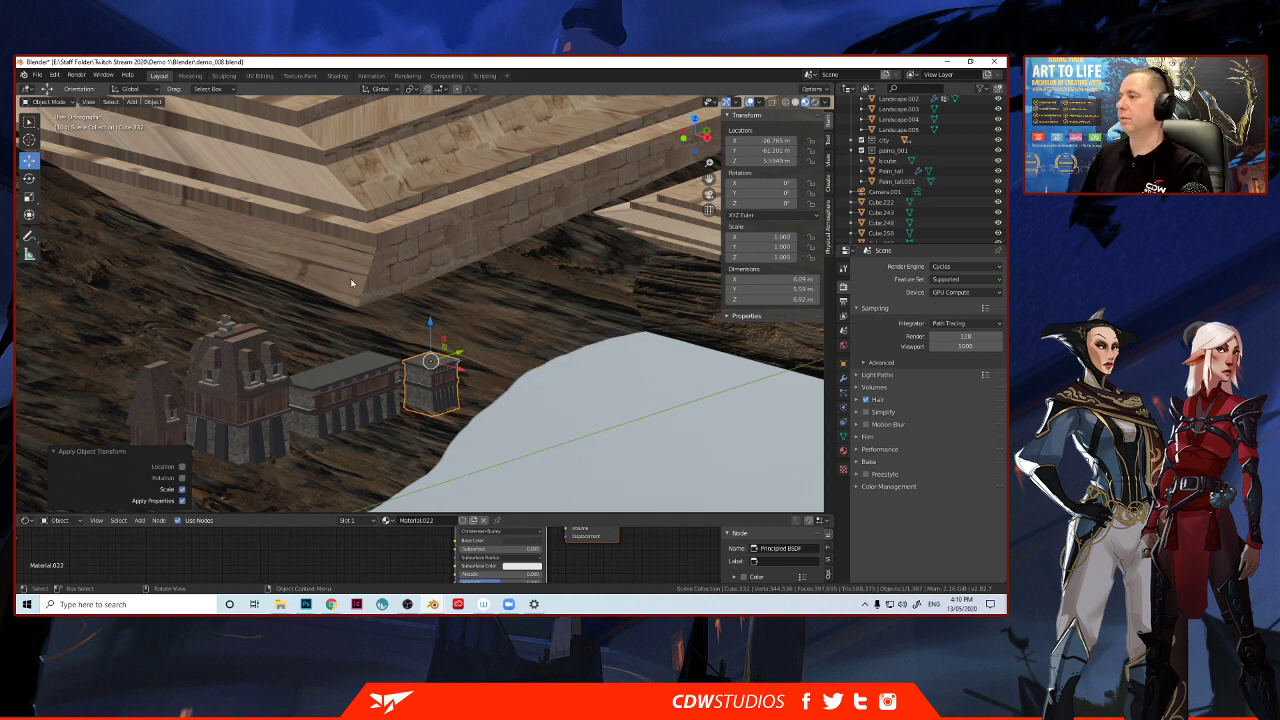
Rename the middle house with the roof dormers a_m_house_001 and copy that name for reuse.
{"action": "scroll", "coordinate": [922, 195], "scroll_direction": "down", "scroll_amount": 10}
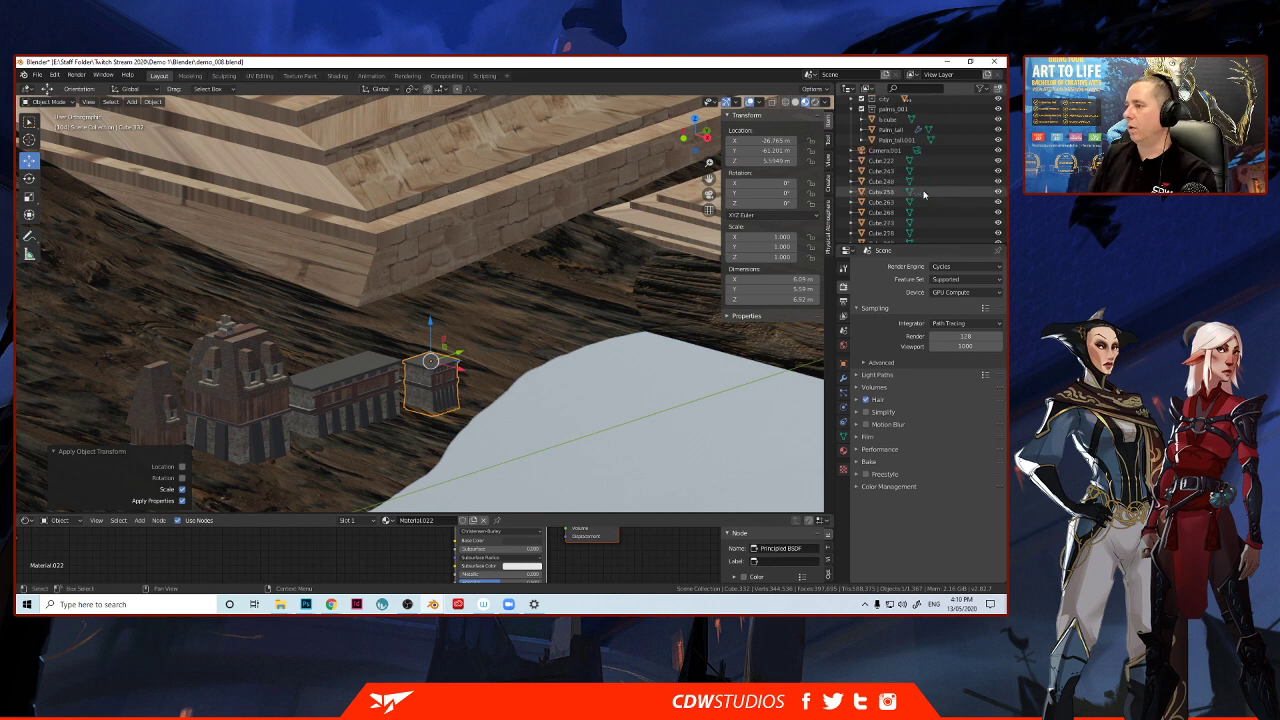
{"action": "scroll", "coordinate": [922, 197], "scroll_direction": "up", "scroll_amount": 2}
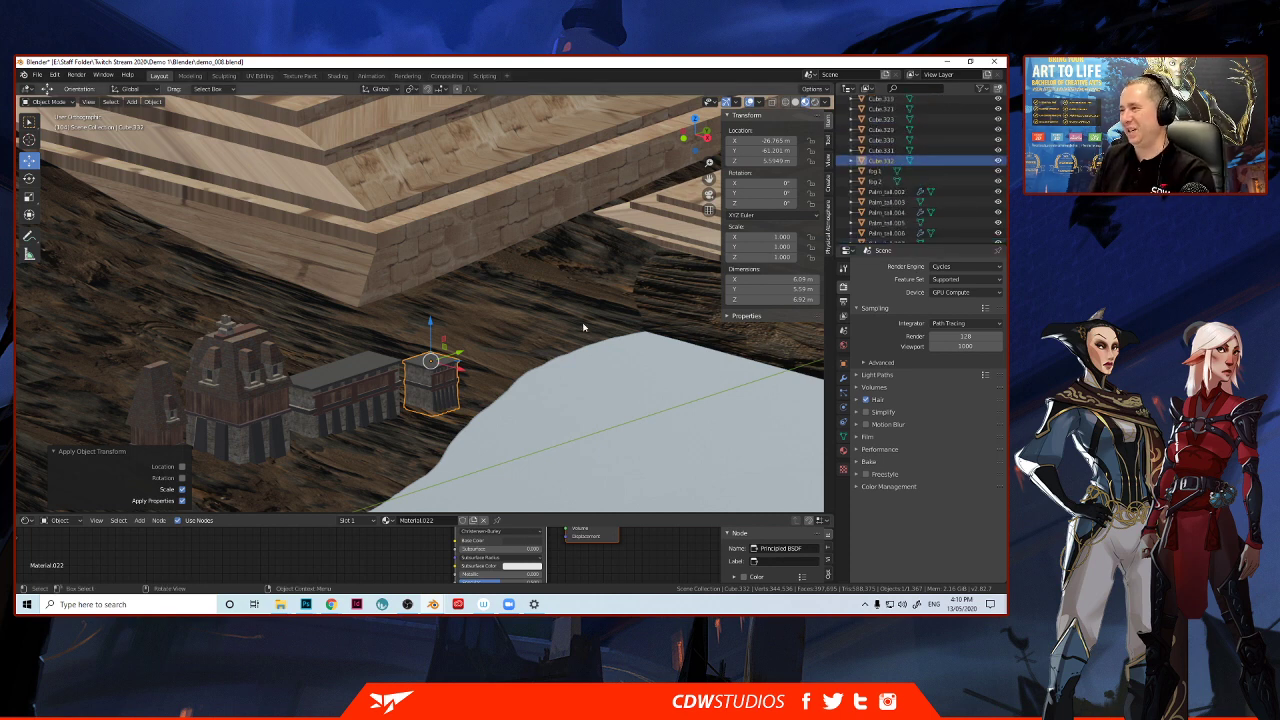
{"action": "left_click", "coordinate": [246, 405]}
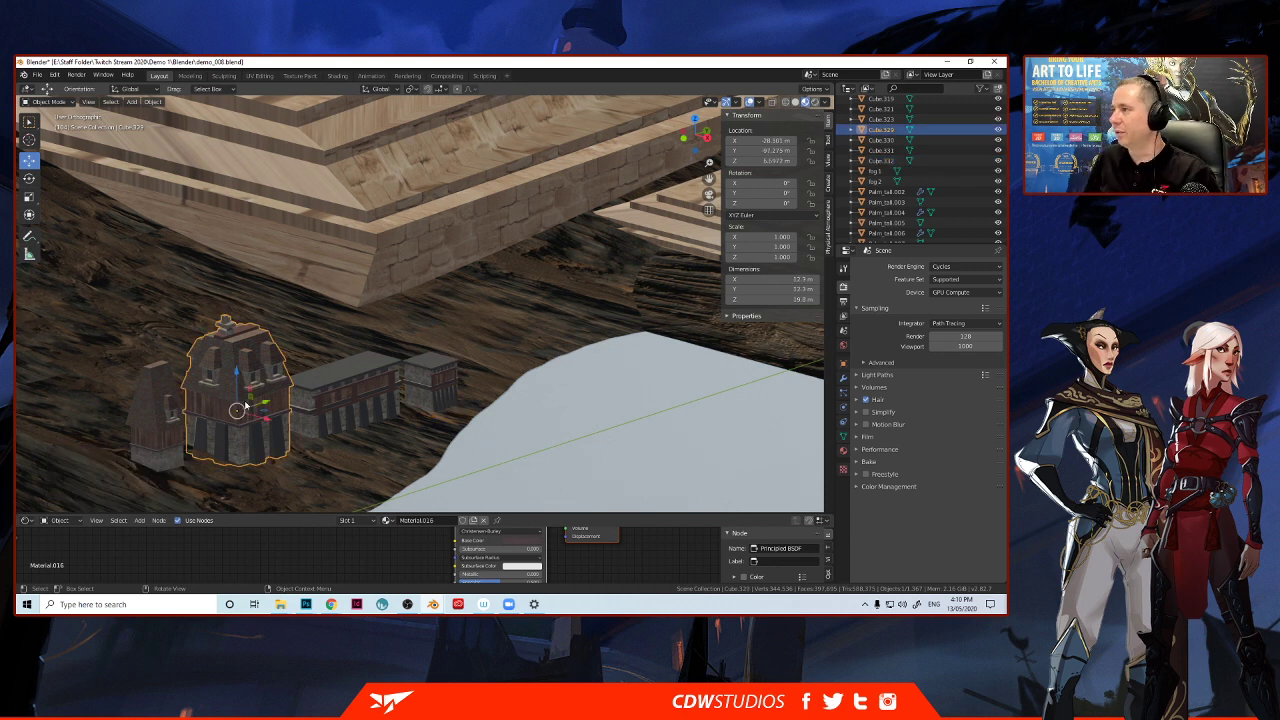
{"action": "scroll", "coordinate": [883, 182], "scroll_direction": "up", "scroll_amount": 6}
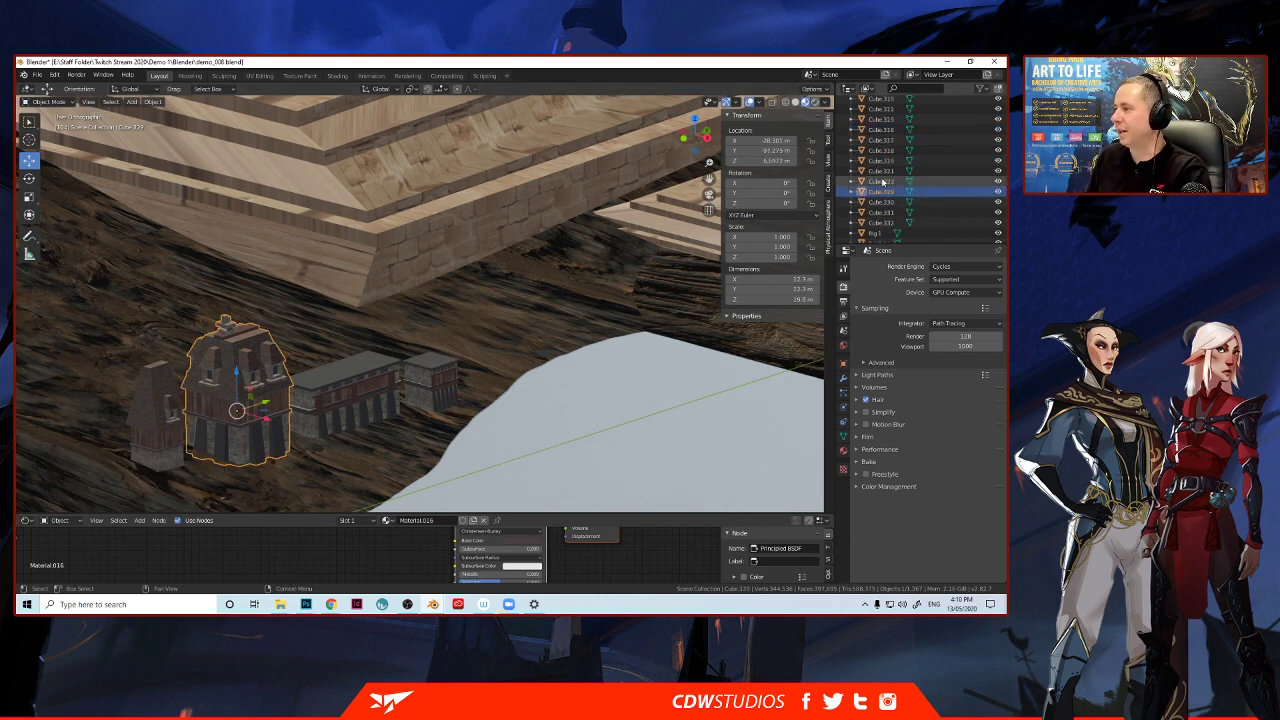
{"action": "scroll", "coordinate": [885, 190], "scroll_direction": "down", "scroll_amount": 2}
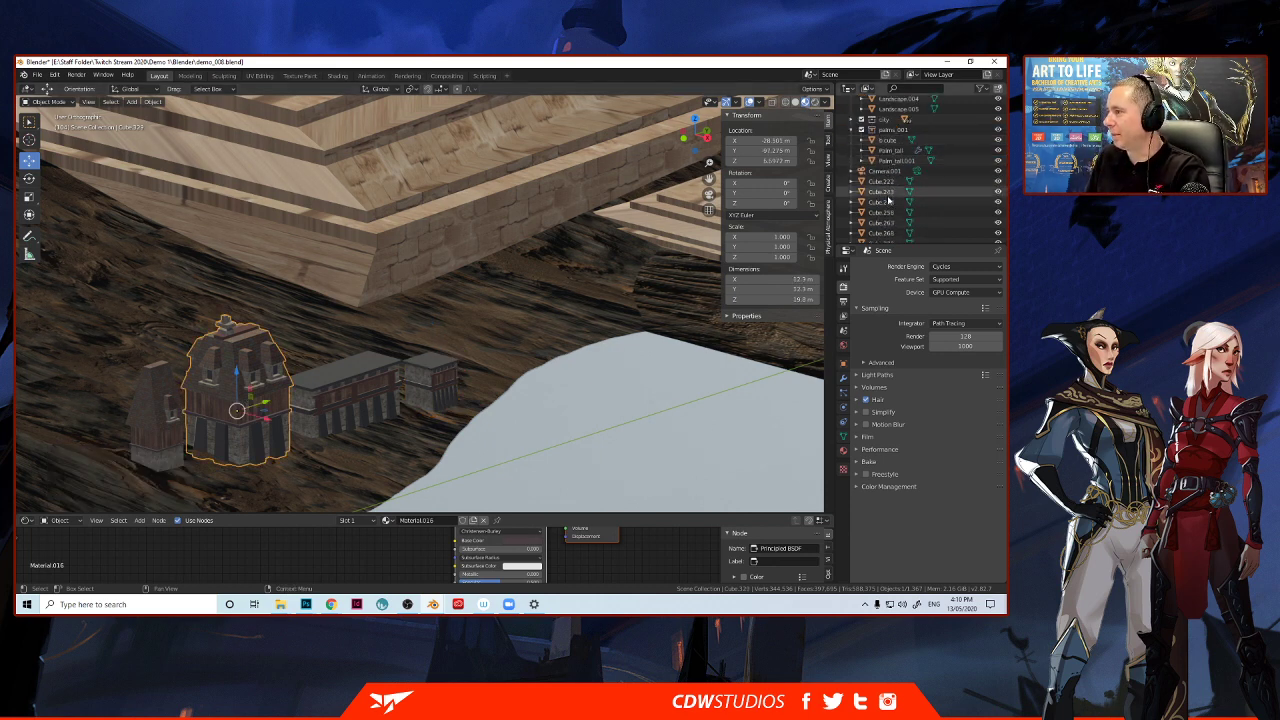
{"action": "scroll", "coordinate": [888, 202], "scroll_direction": "down", "scroll_amount": 5}
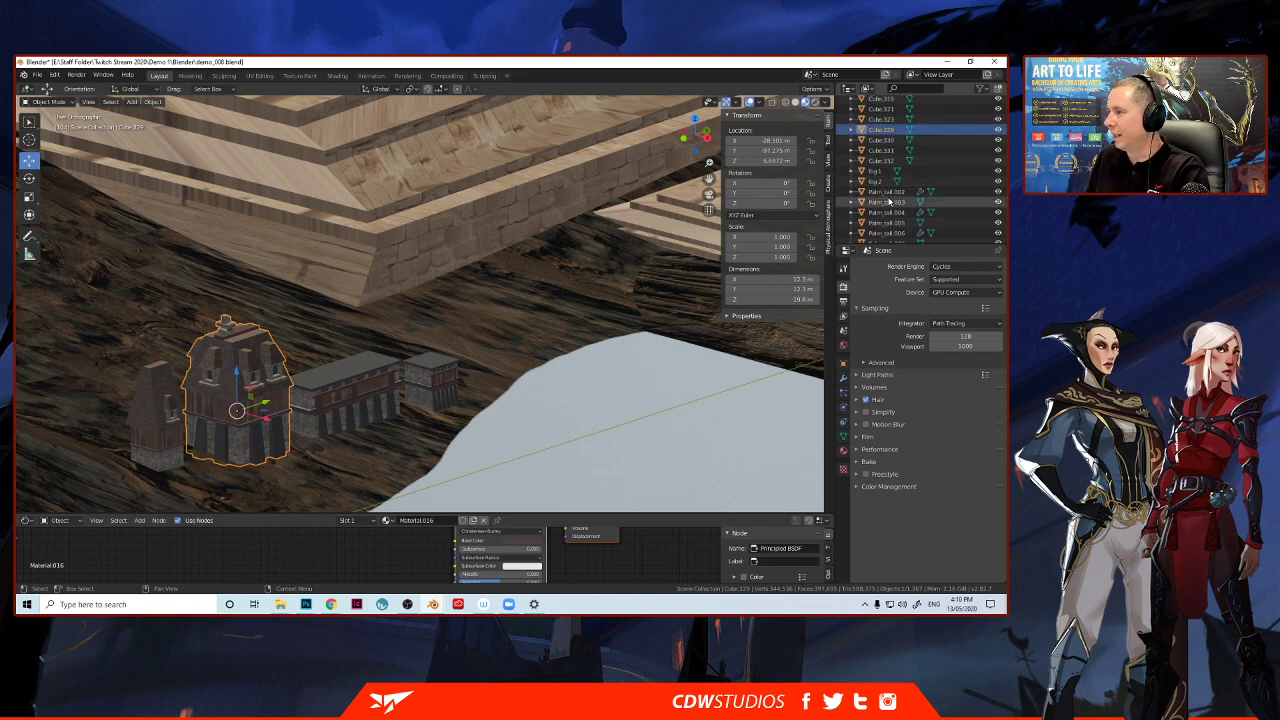
{"action": "scroll", "coordinate": [889, 200], "scroll_direction": "up", "scroll_amount": 2}
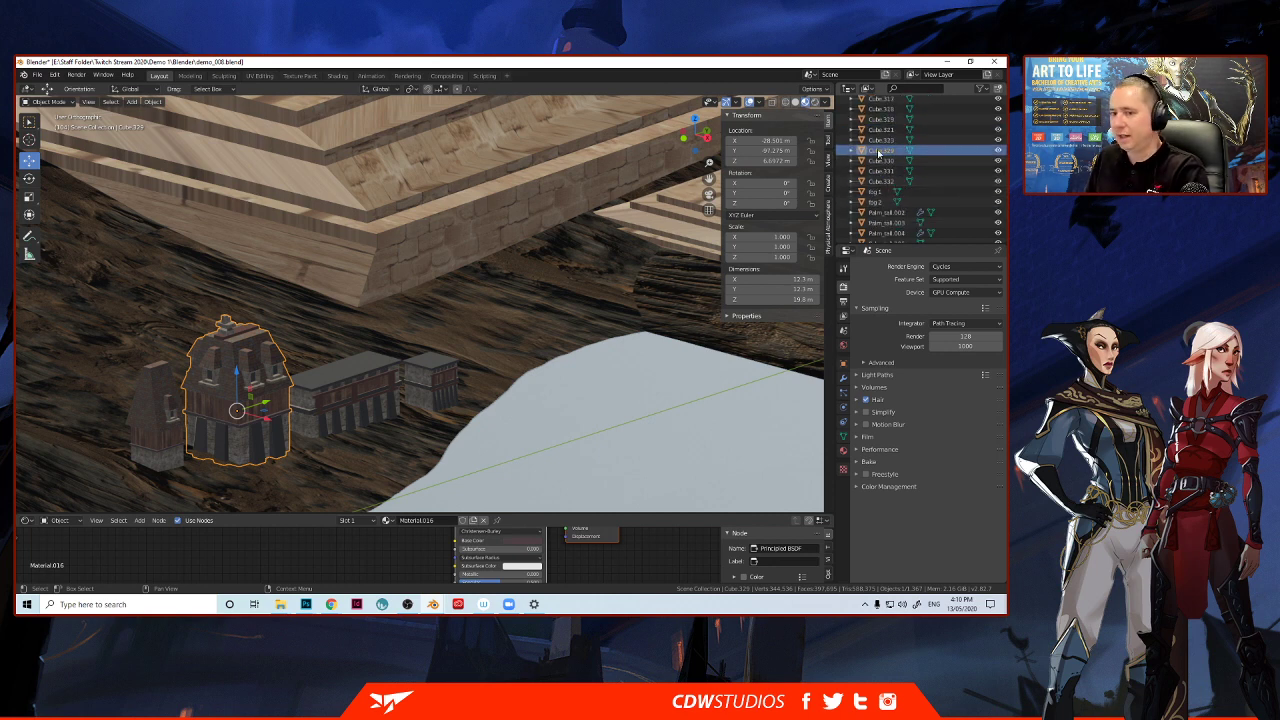
{"action": "double_click", "coordinate": [880, 150]}
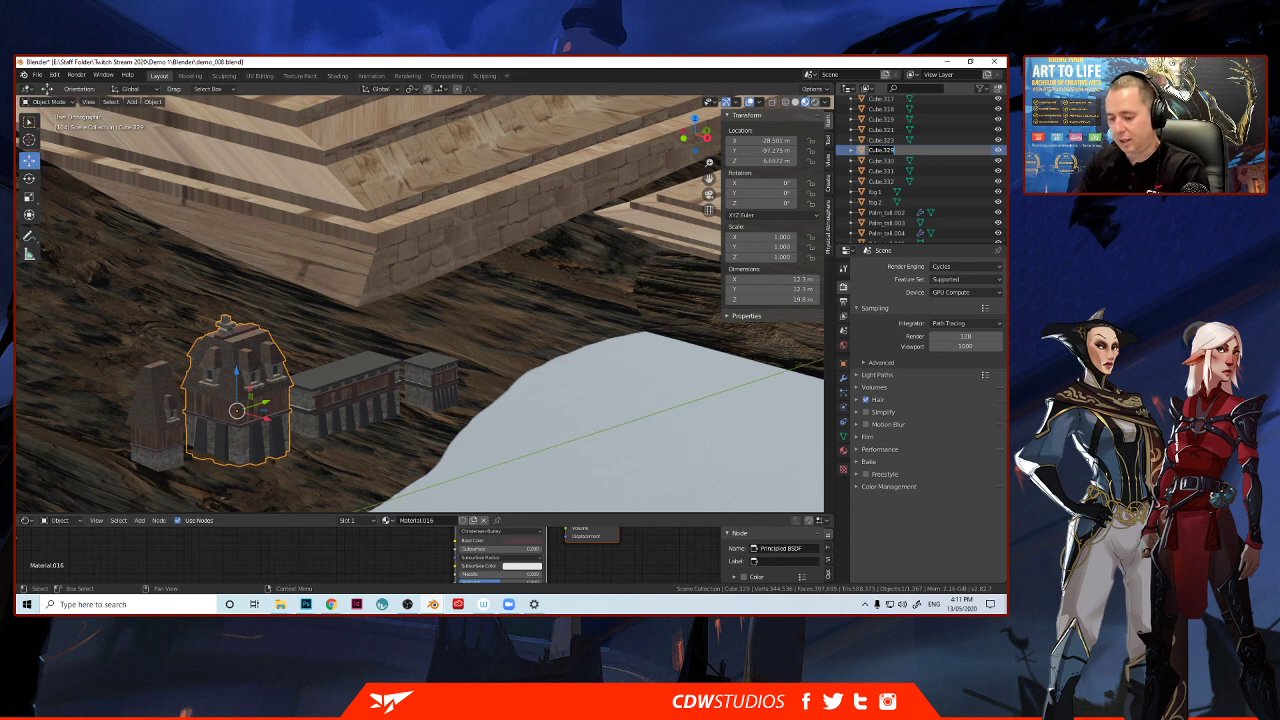
{"action": "type", "text": "ar_house_002"}
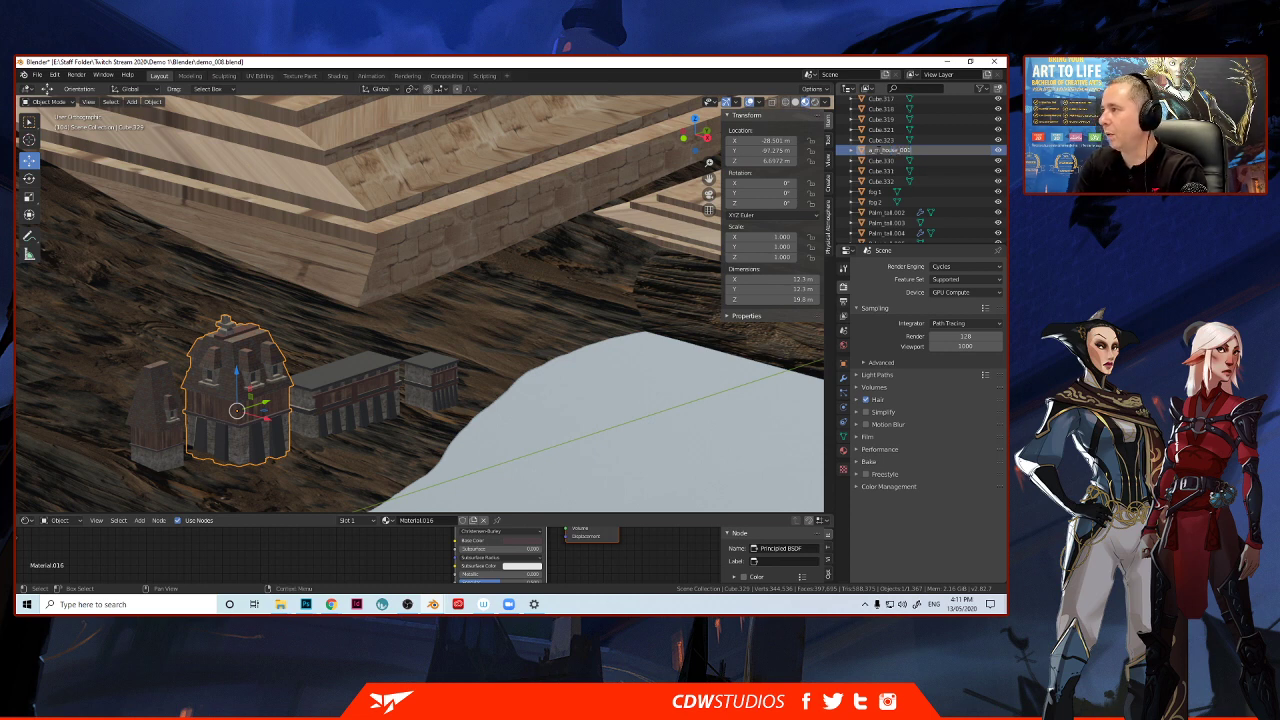
{"action": "key", "text": "ctrl+a"}
{"action": "key", "text": "ctrl+c"}
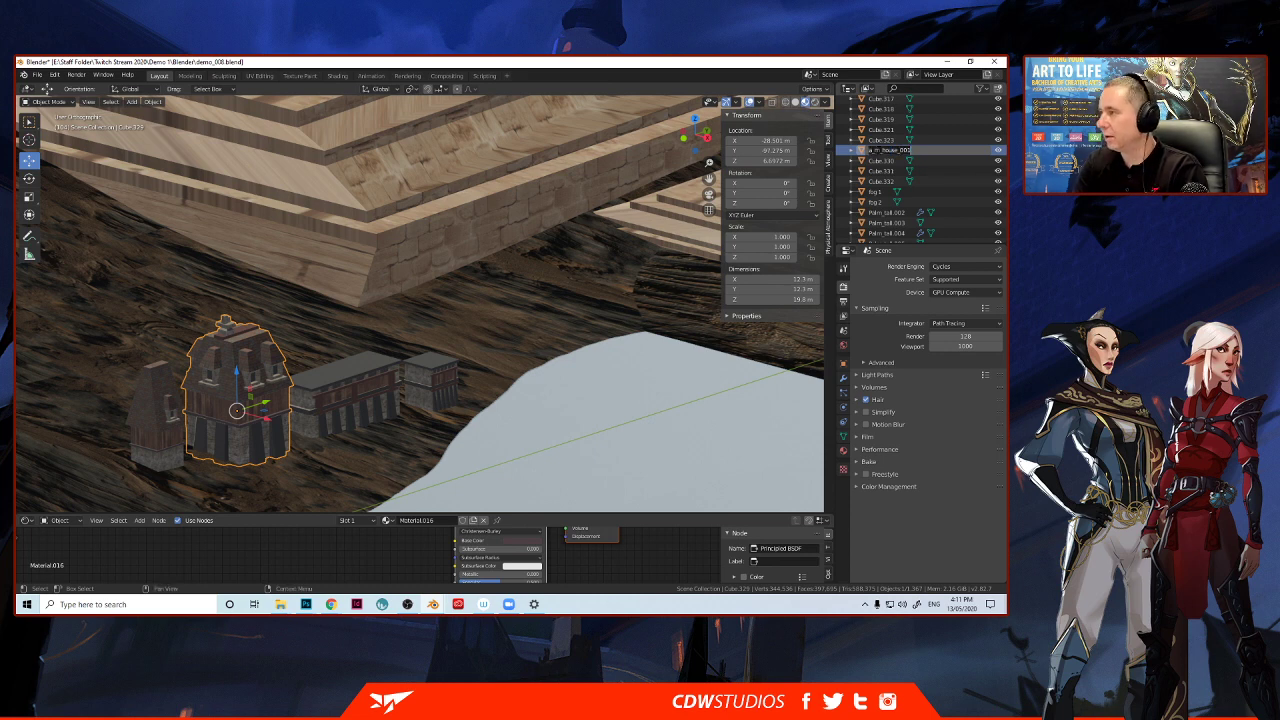
{"action": "key", "text": "Return"}
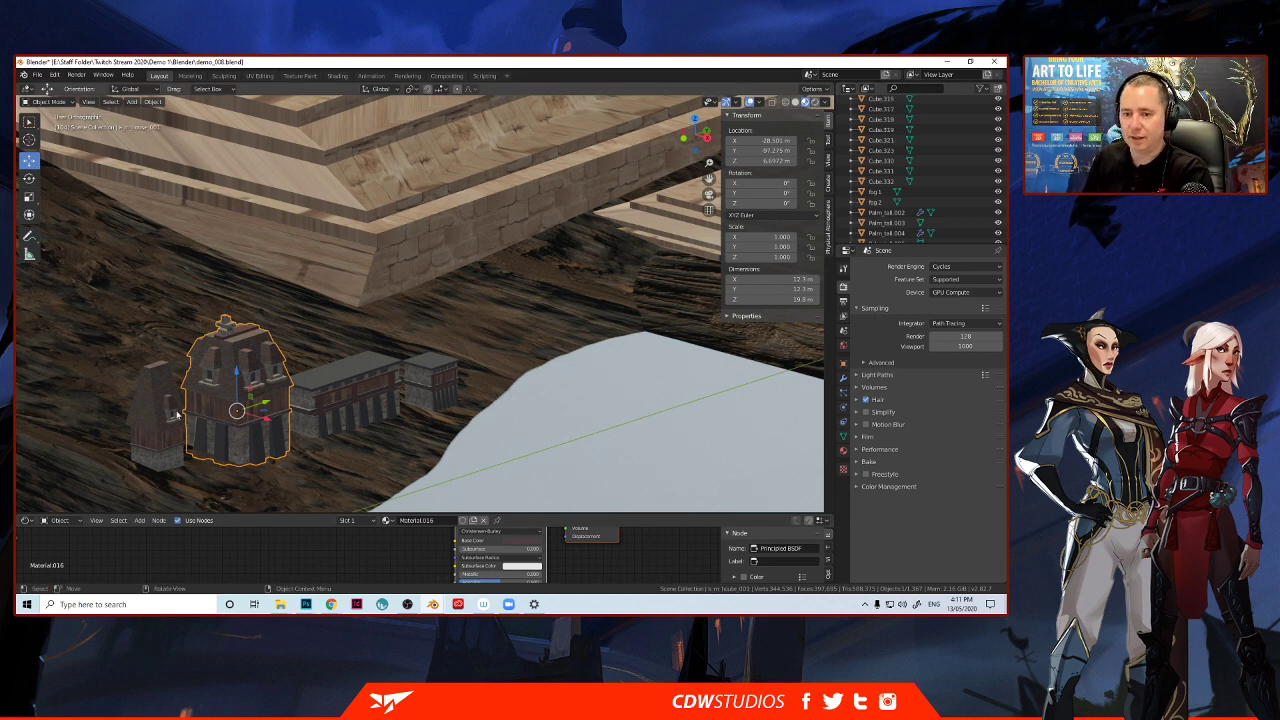
Rename the narrow tall-roofed house at the end of the row a_m_house_002.
{"action": "left_click", "coordinate": [166, 411]}
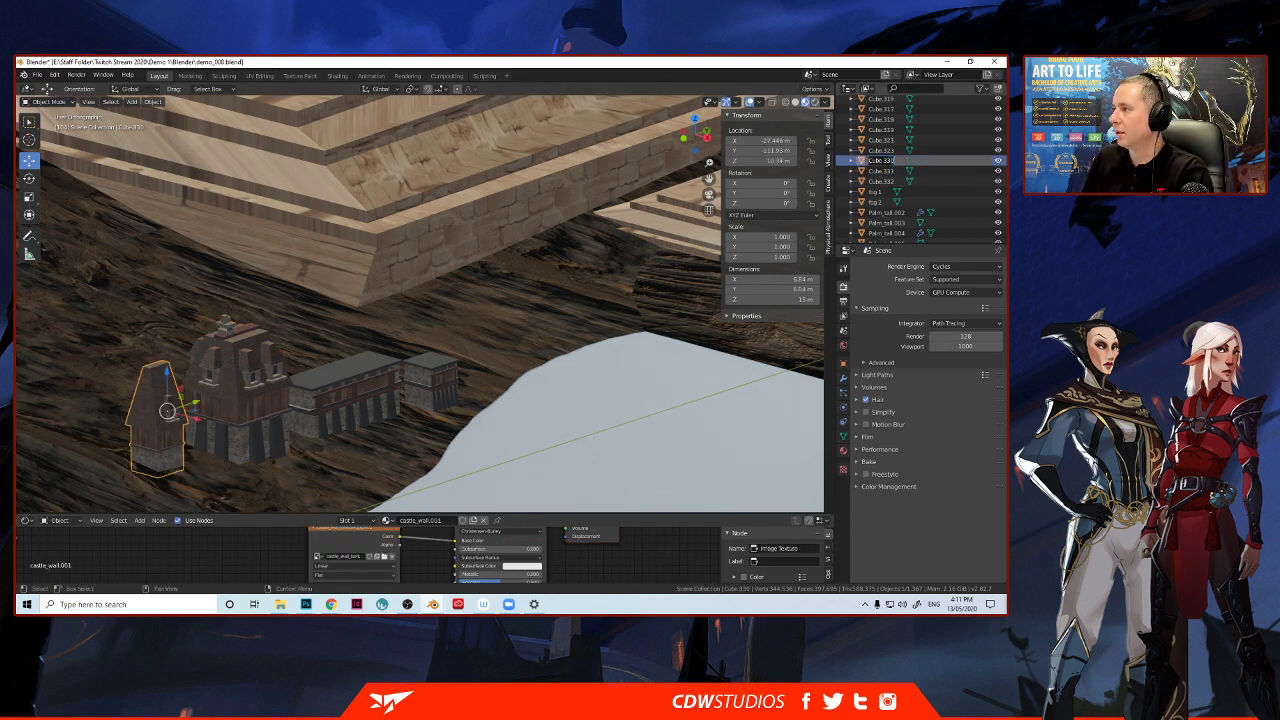
{"action": "key", "text": "F2"}
{"action": "type", "text": "a_m_house_002"}
{"action": "key", "text": "Return"}
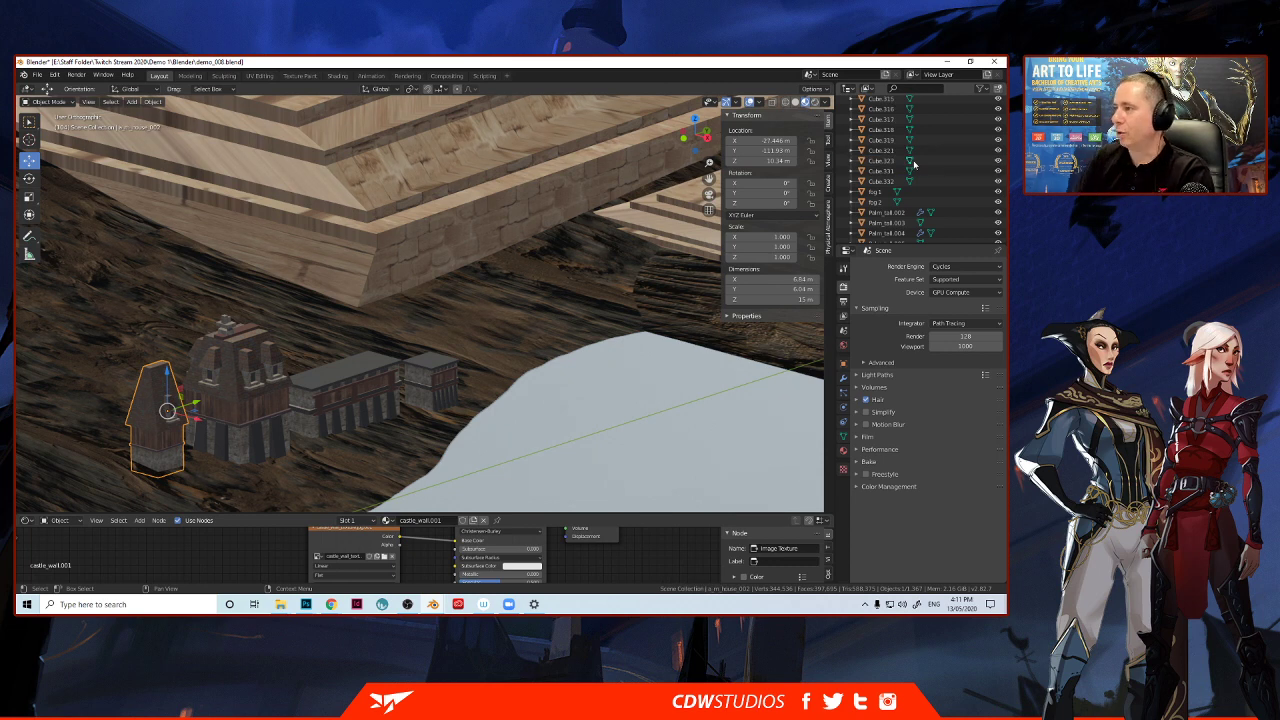
Rename the long low building beside the dormered house a_m_wall_001.
{"action": "left_click", "coordinate": [344, 403]}
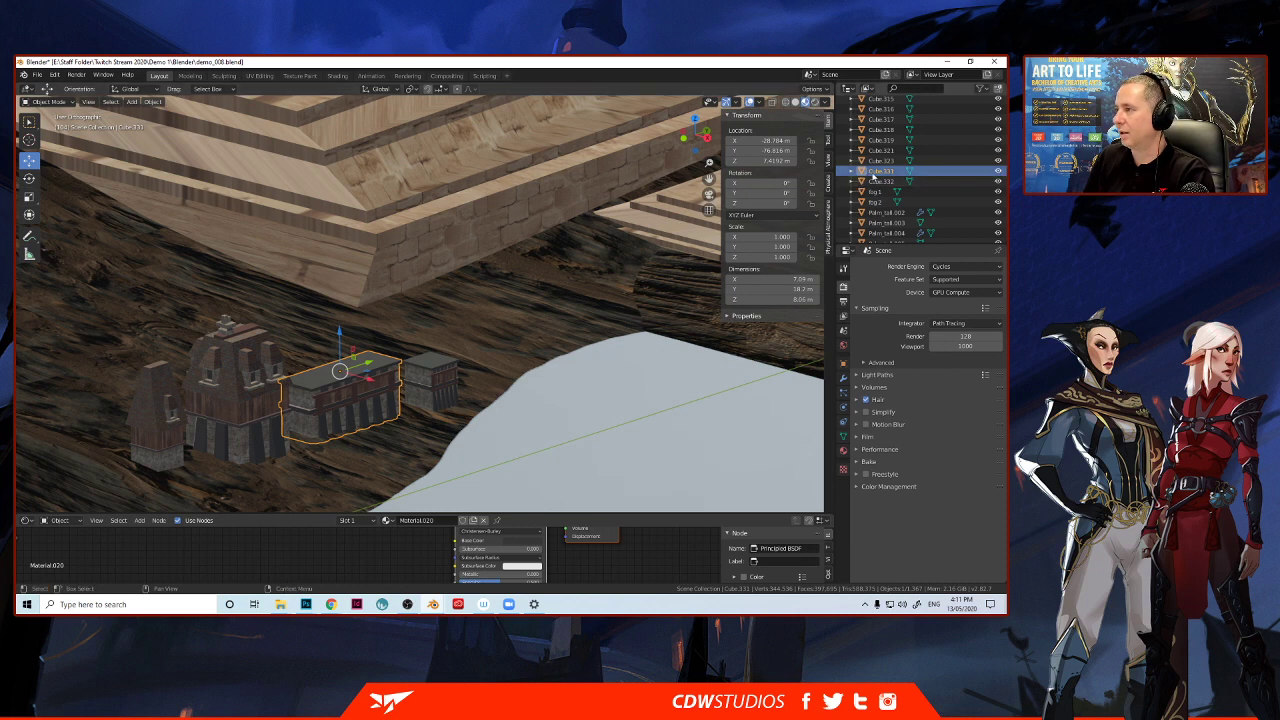
{"action": "double_click", "coordinate": [874, 171]}
{"action": "type", "text": "a_m_house_002"}
{"action": "key", "text": "Return"}
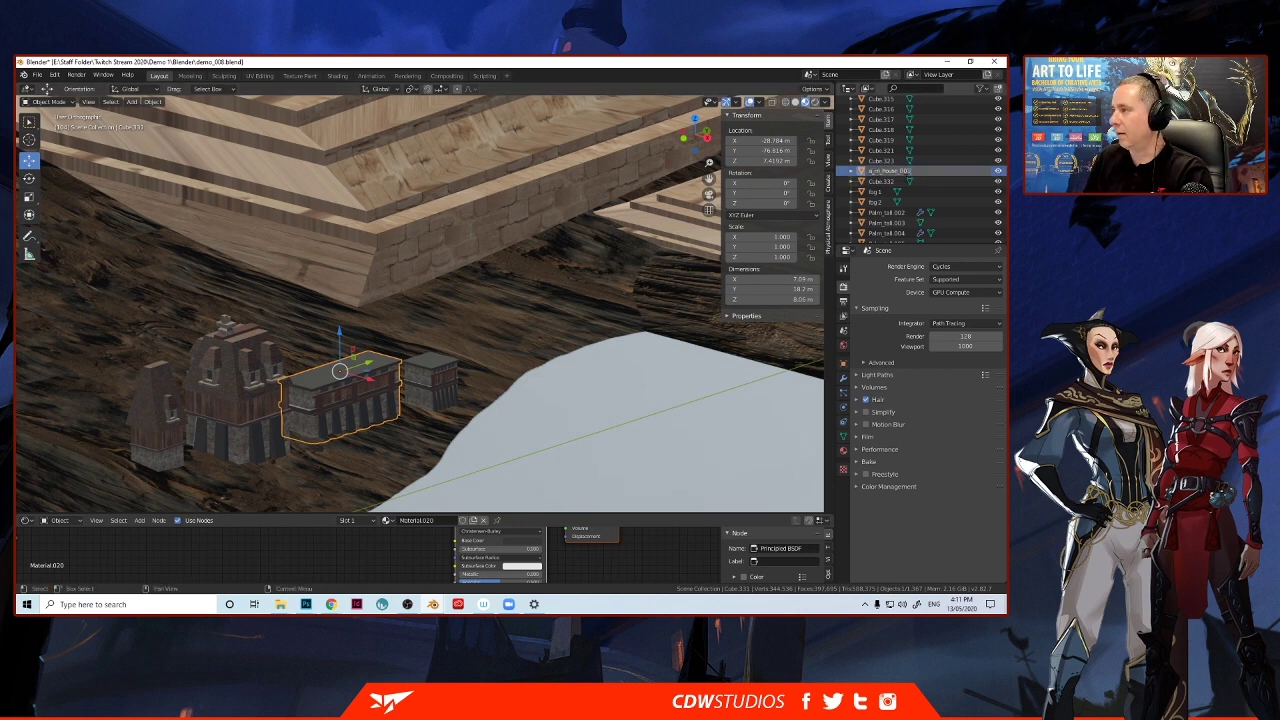
{"action": "key", "text": "BackSpace"}
{"action": "key", "text": "BackSpace"}
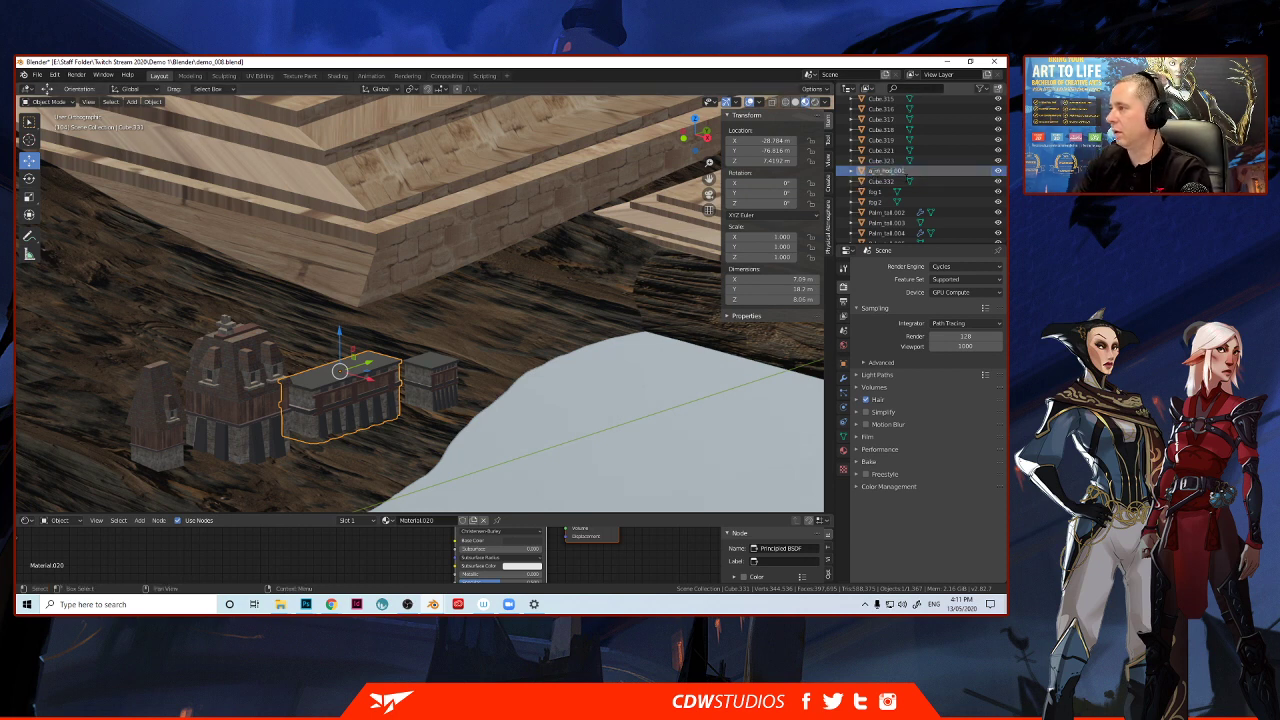
{"action": "type", "text": "w_"}
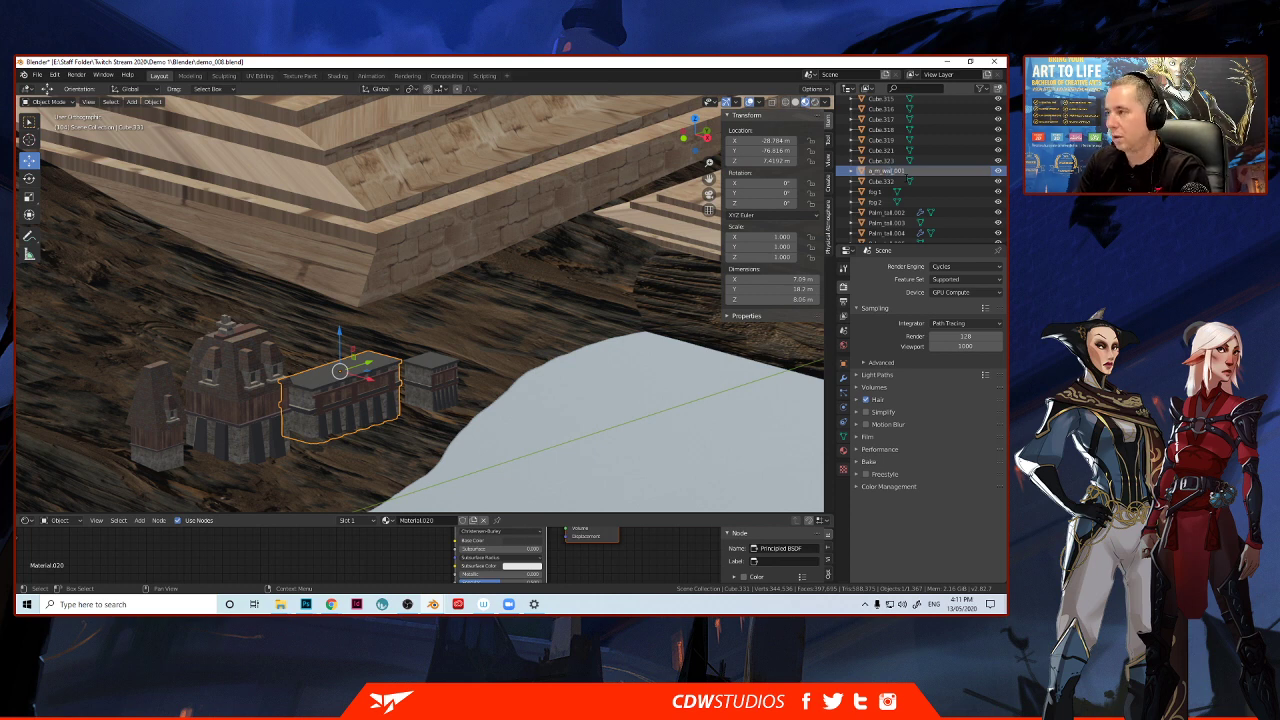
{"action": "key", "text": "Return"}
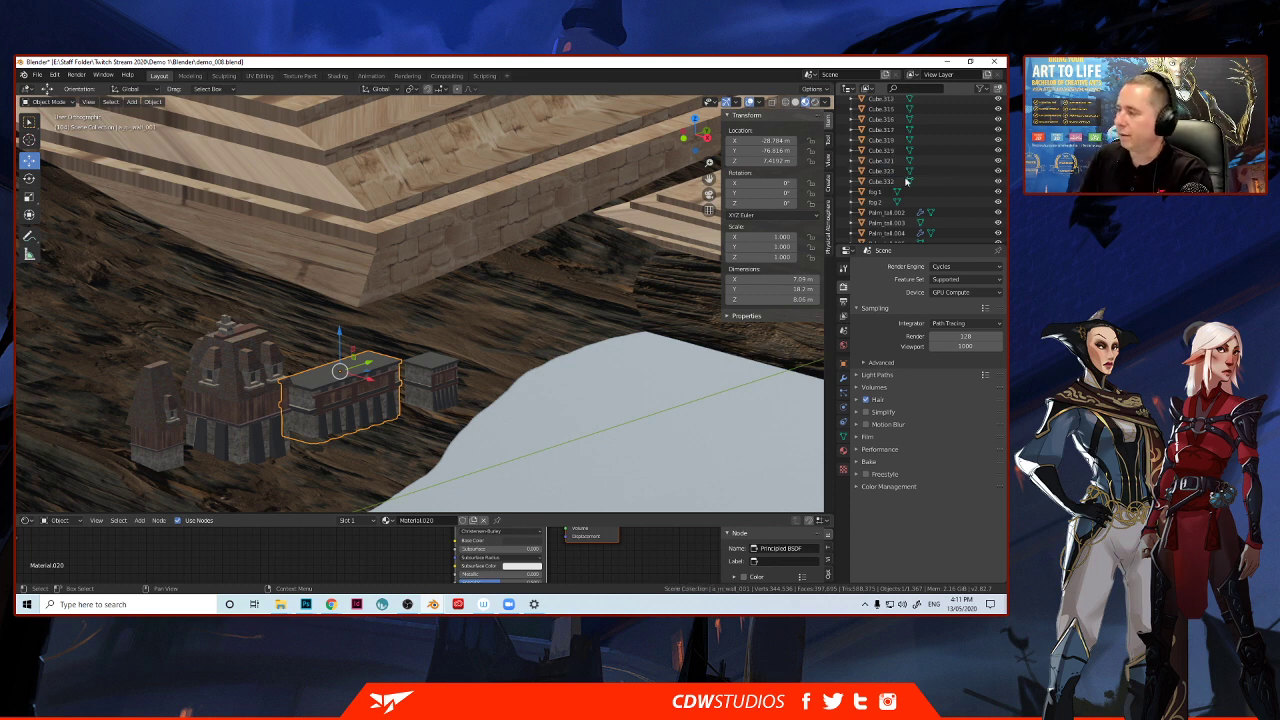
Rename the small square building next to the long one a_m_wall_002.
{"action": "left_click", "coordinate": [448, 389]}
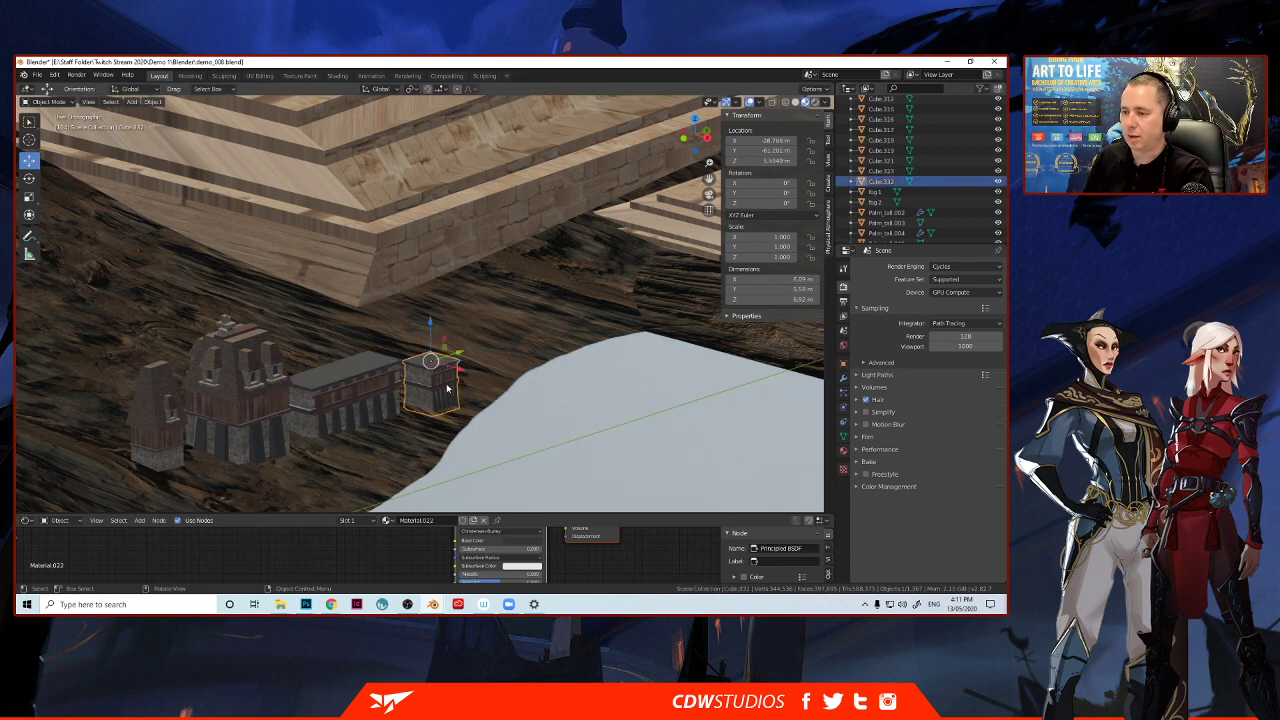
{"action": "double_click", "coordinate": [891, 182]}
{"action": "key", "text": "ctrl+v"}
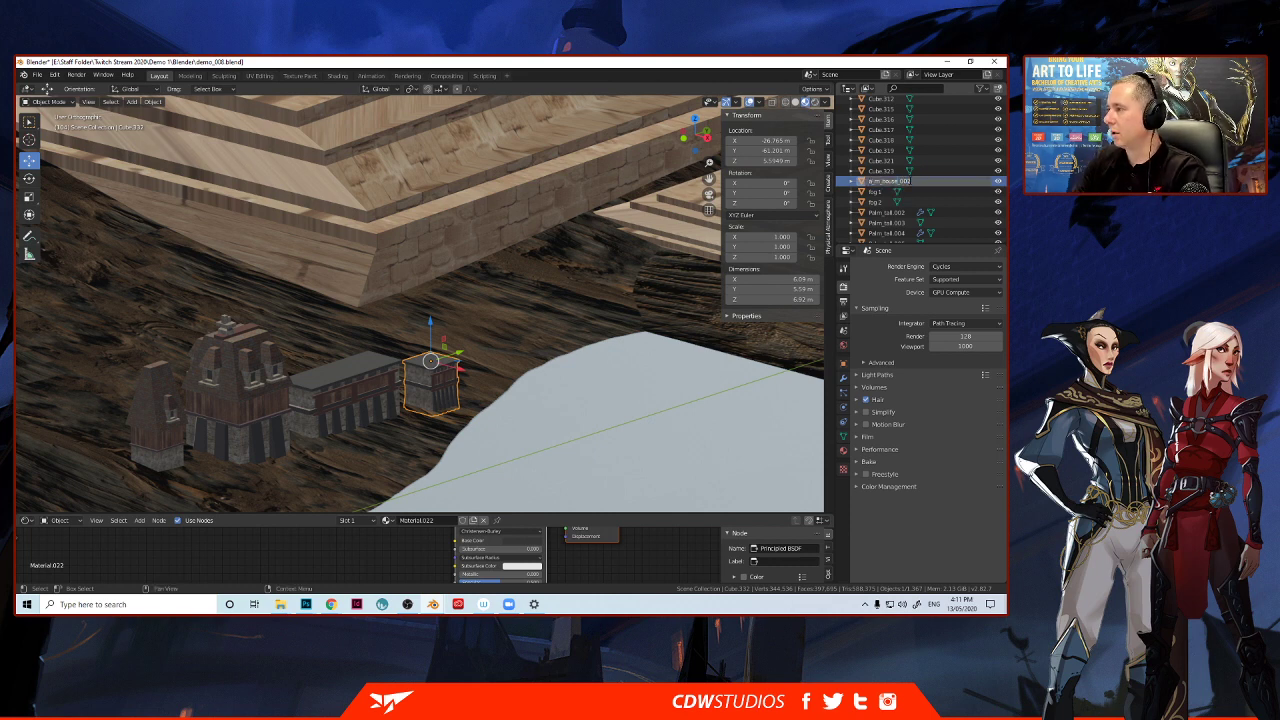
{"action": "key", "text": "BackSpace"}
{"action": "key", "text": "BackSpace"}
{"action": "key", "text": "BackSpace"}
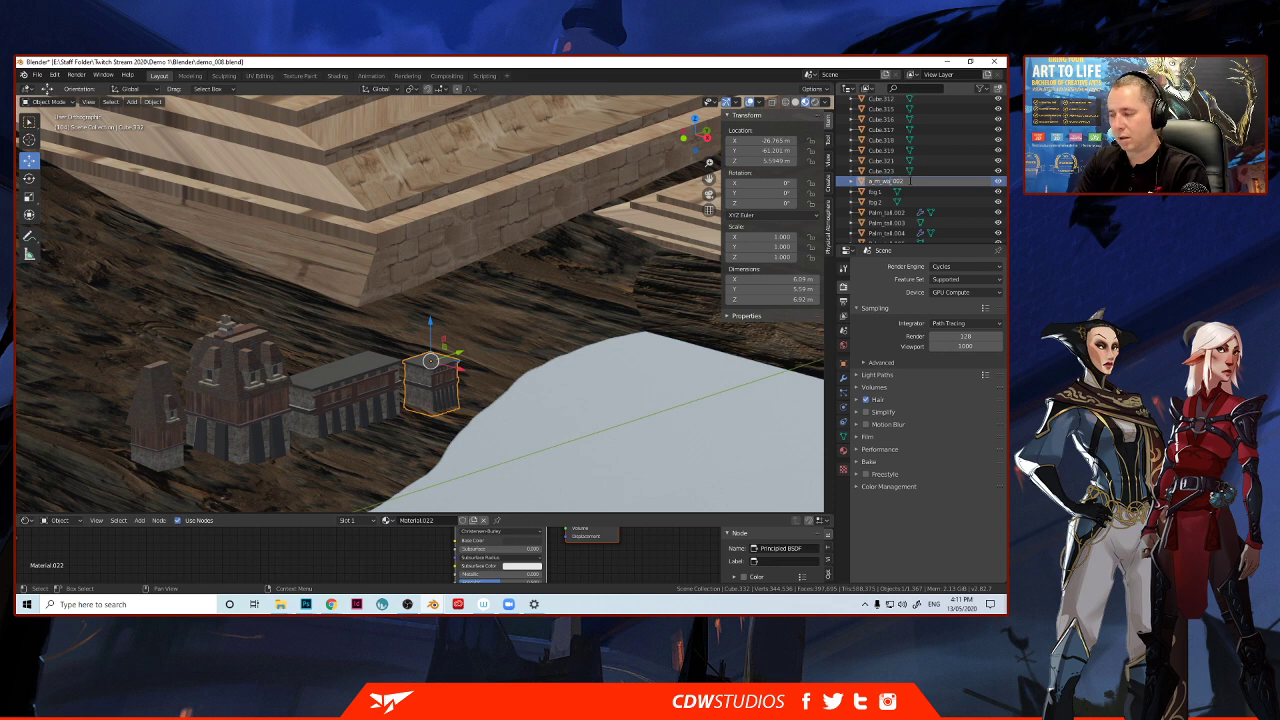
{"action": "key", "text": "Return"}
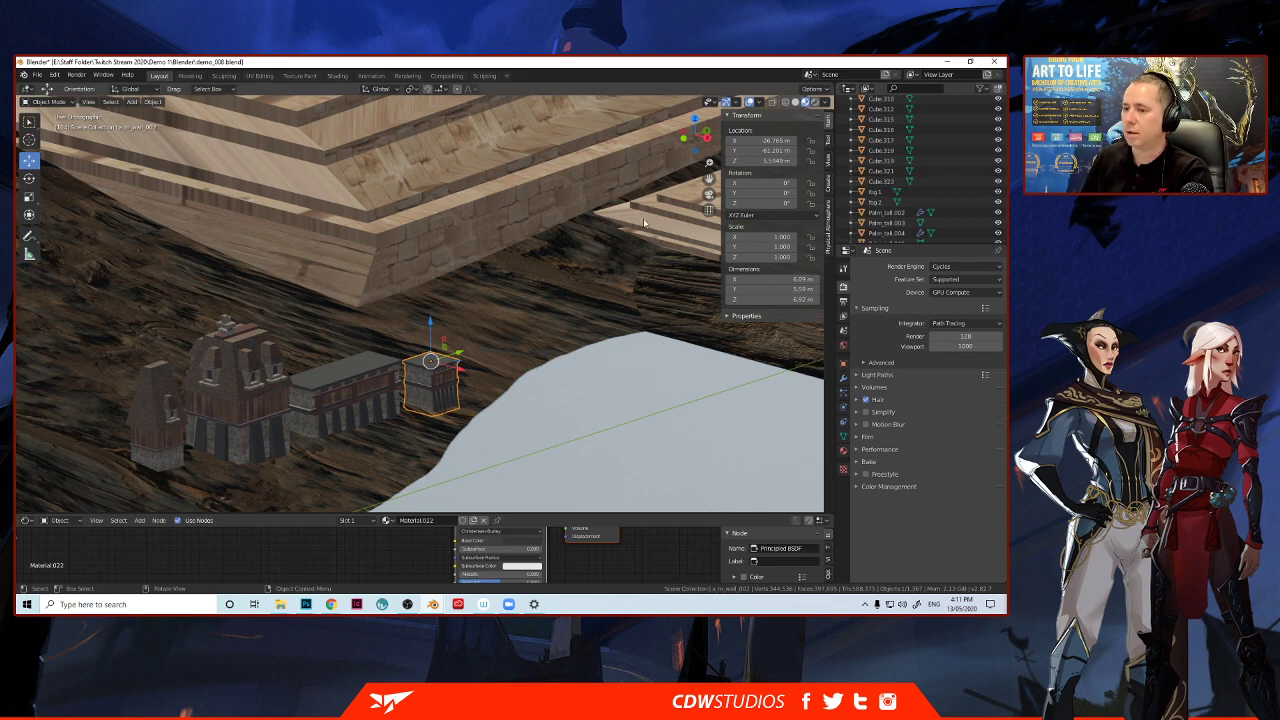
Move a_m_house_001, a_m_house_002, a_m_wall_001 and a_m_wall_002 together into a new collection named m_buildings_001.
{"action": "scroll", "coordinate": [893, 208], "scroll_direction": "up", "scroll_amount": 6}
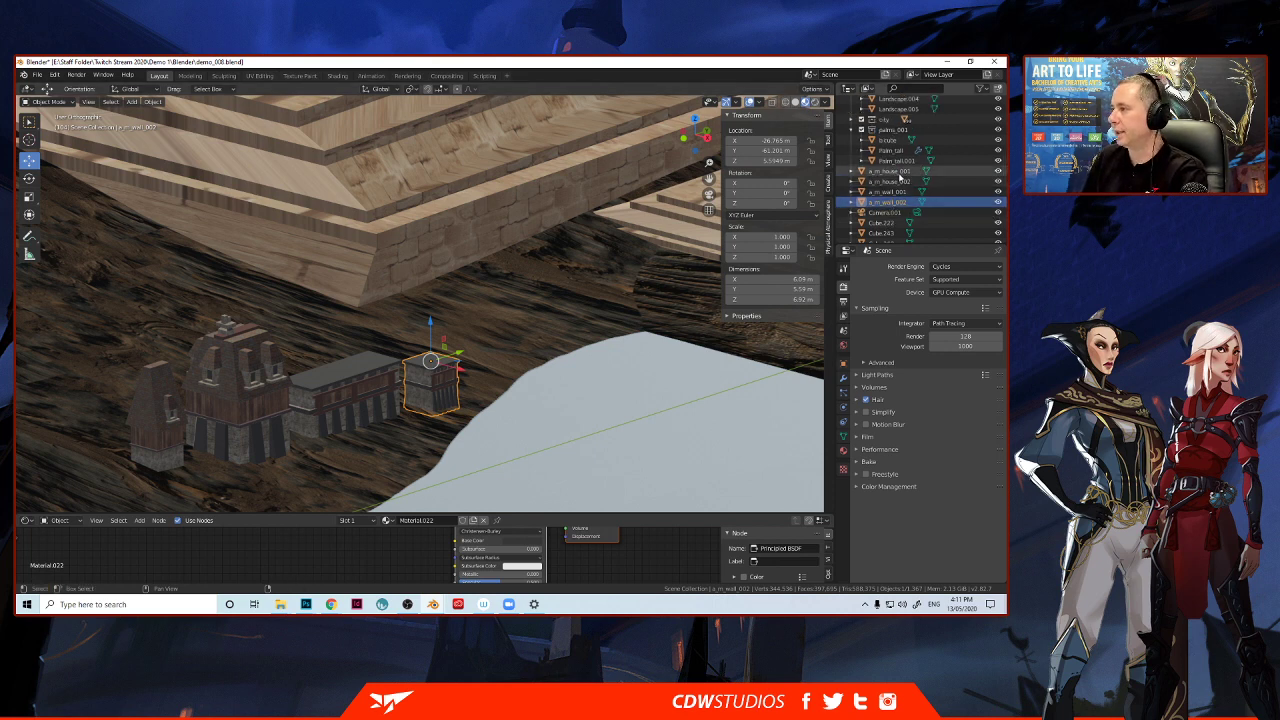
{"action": "left_click", "coordinate": [899, 174], "text": "shift"}
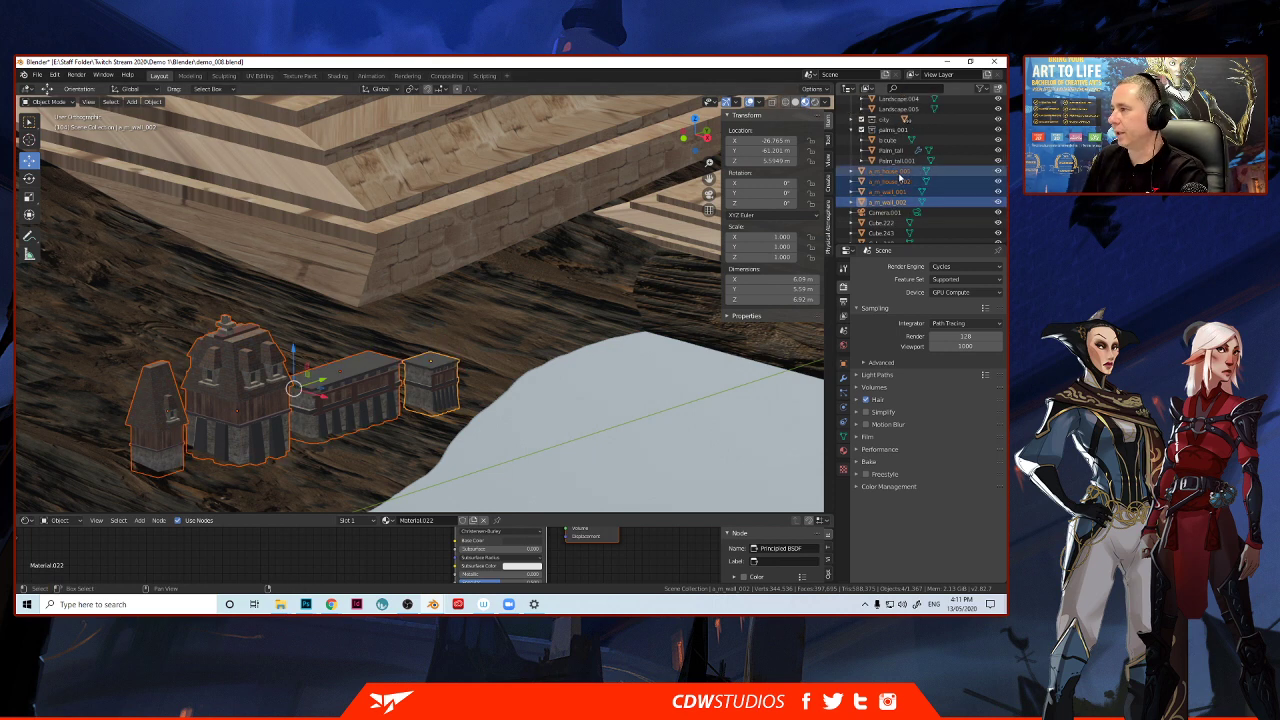
{"action": "right_click", "coordinate": [330, 401]}
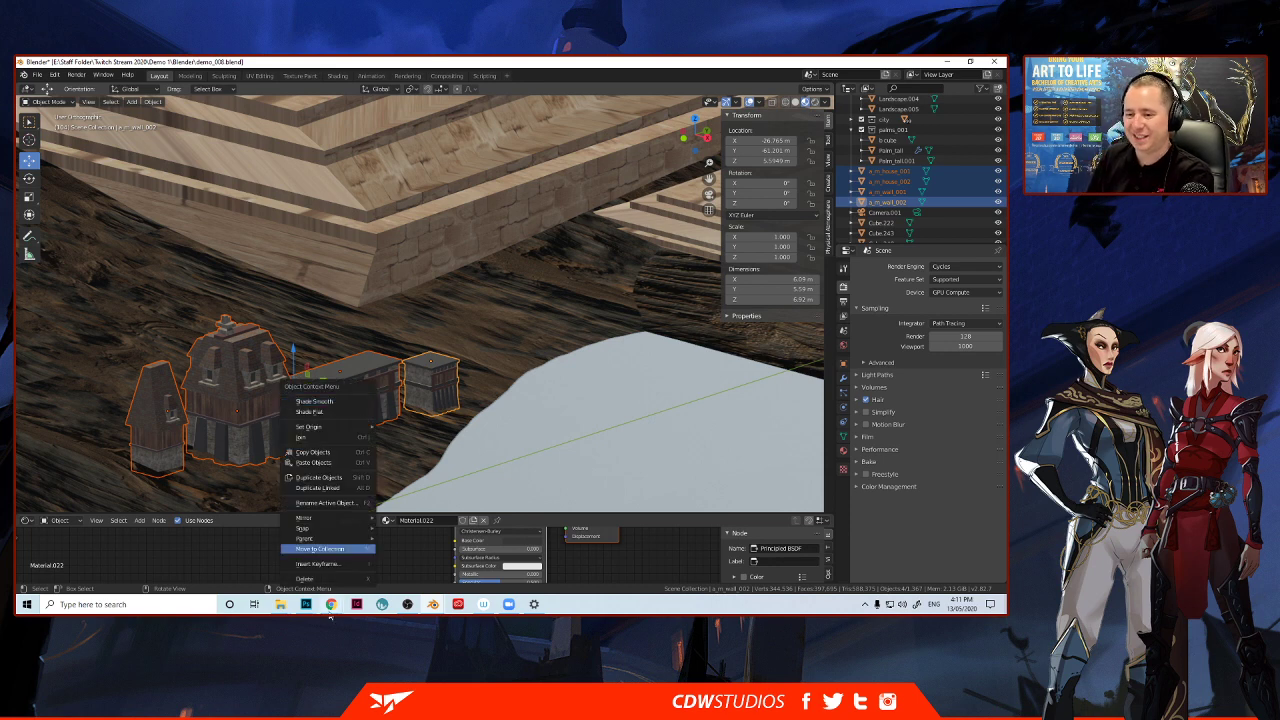
{"action": "key", "text": "Escape"}
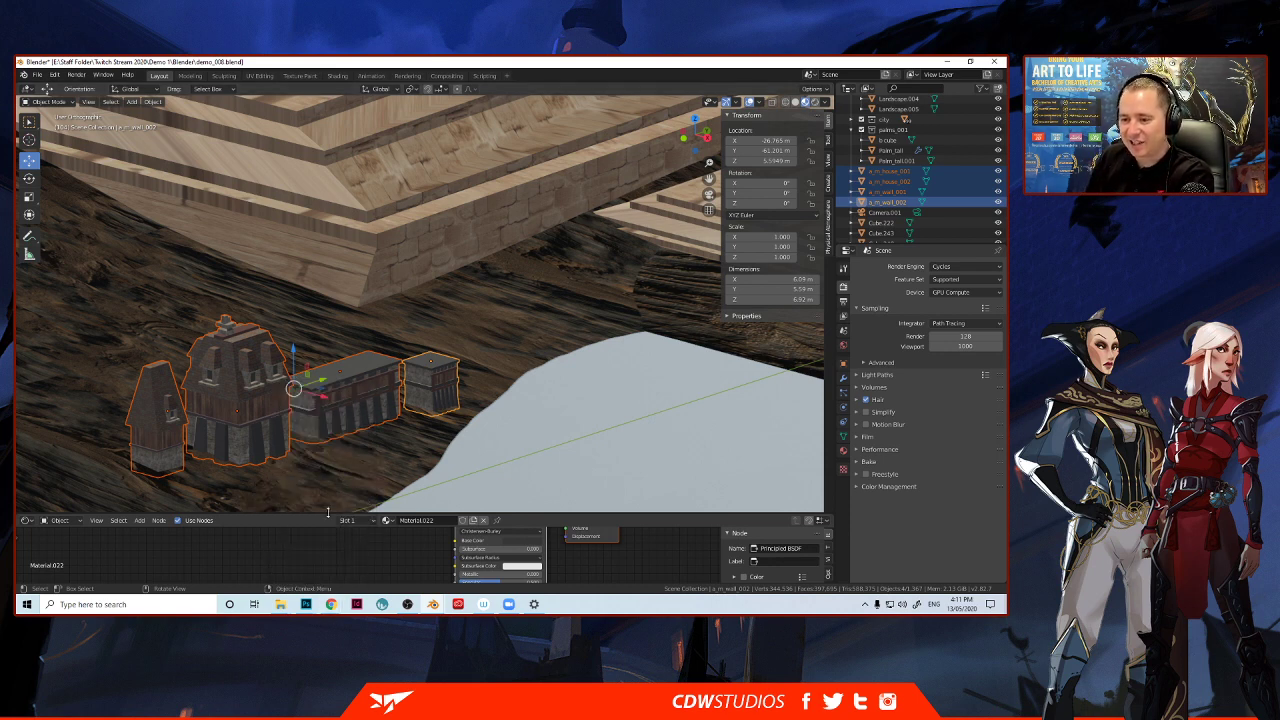
{"action": "right_click", "coordinate": [364, 418]}
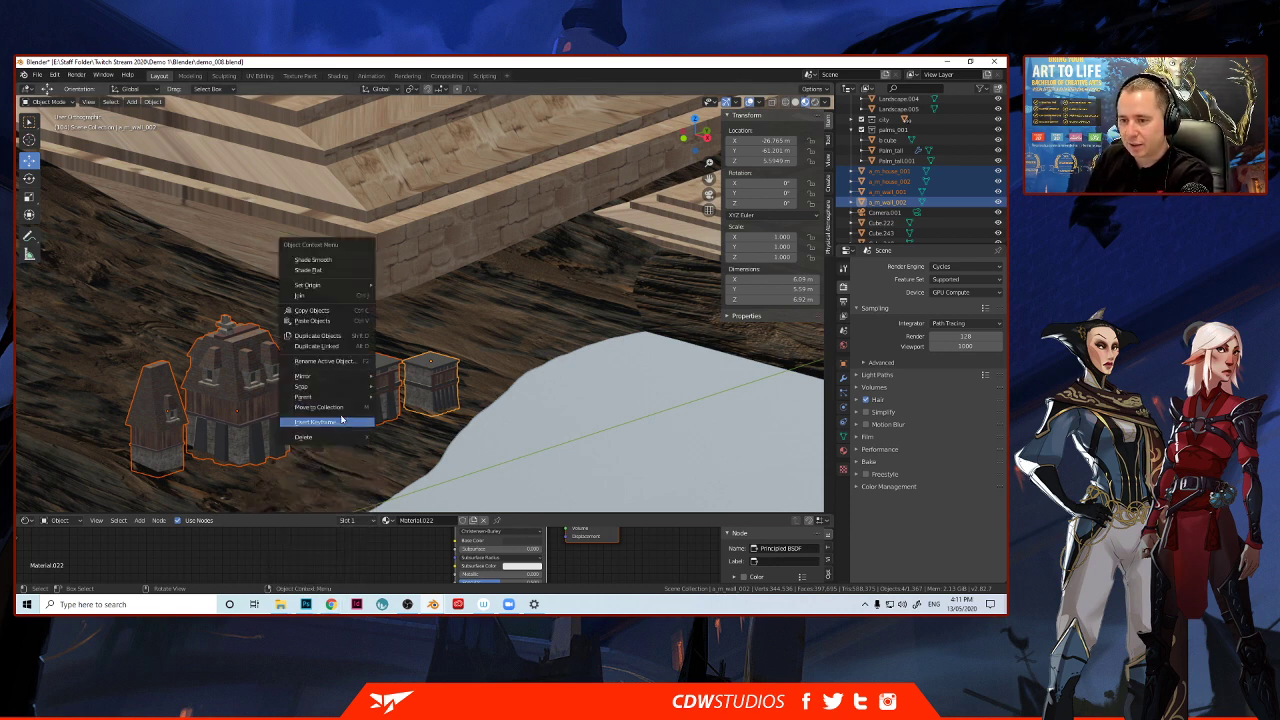
{"action": "left_click", "coordinate": [320, 407]}
{"action": "left_click", "coordinate": [302, 491]}
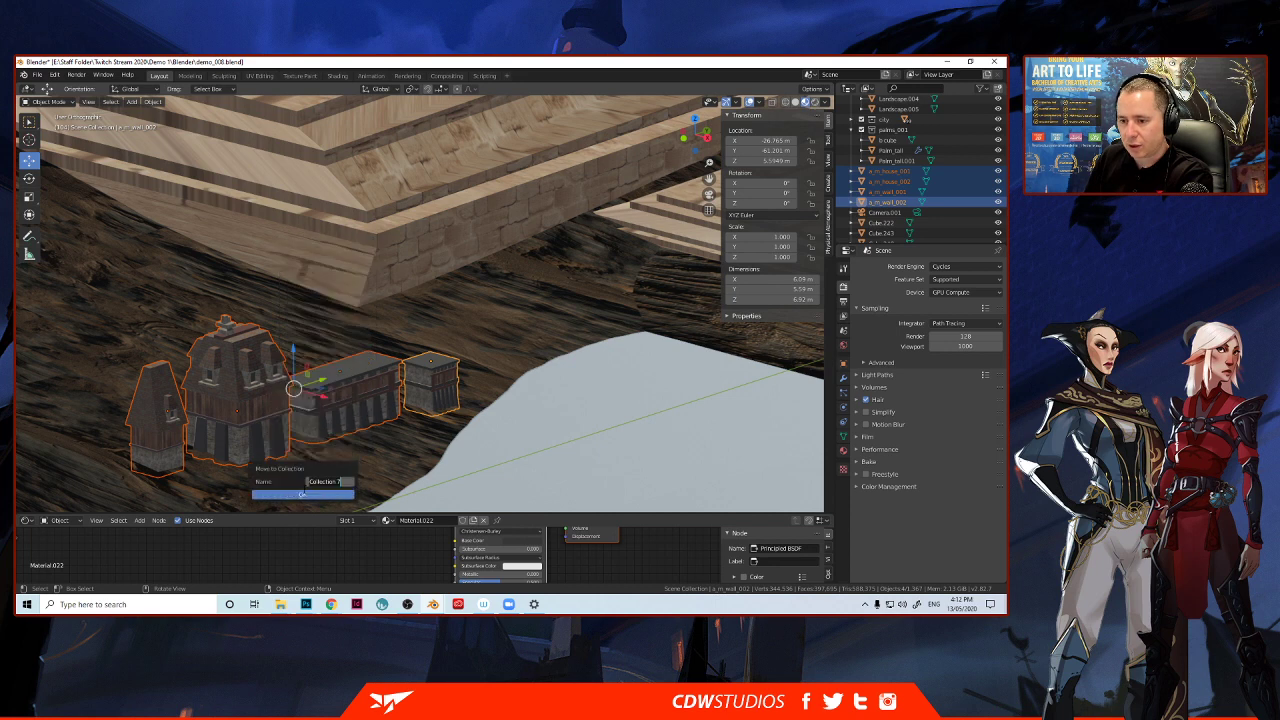
{"action": "type", "text": "h"}
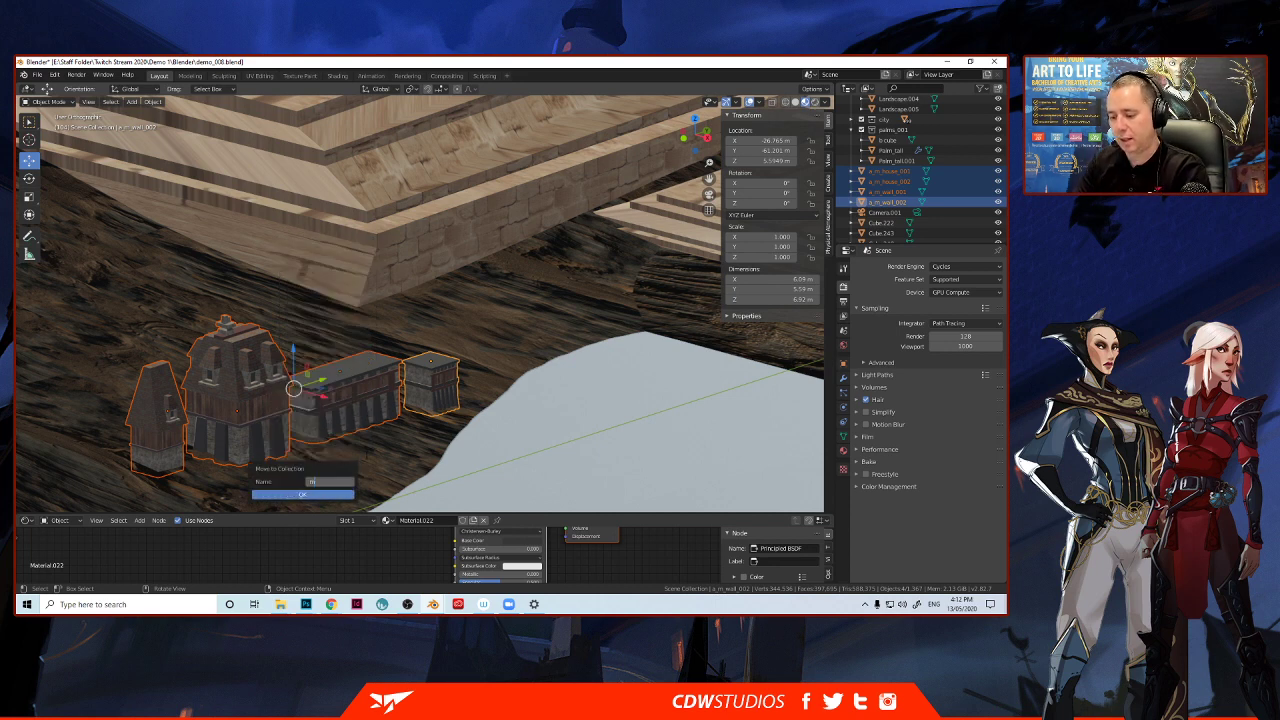
{"action": "type", "text": "_building"}
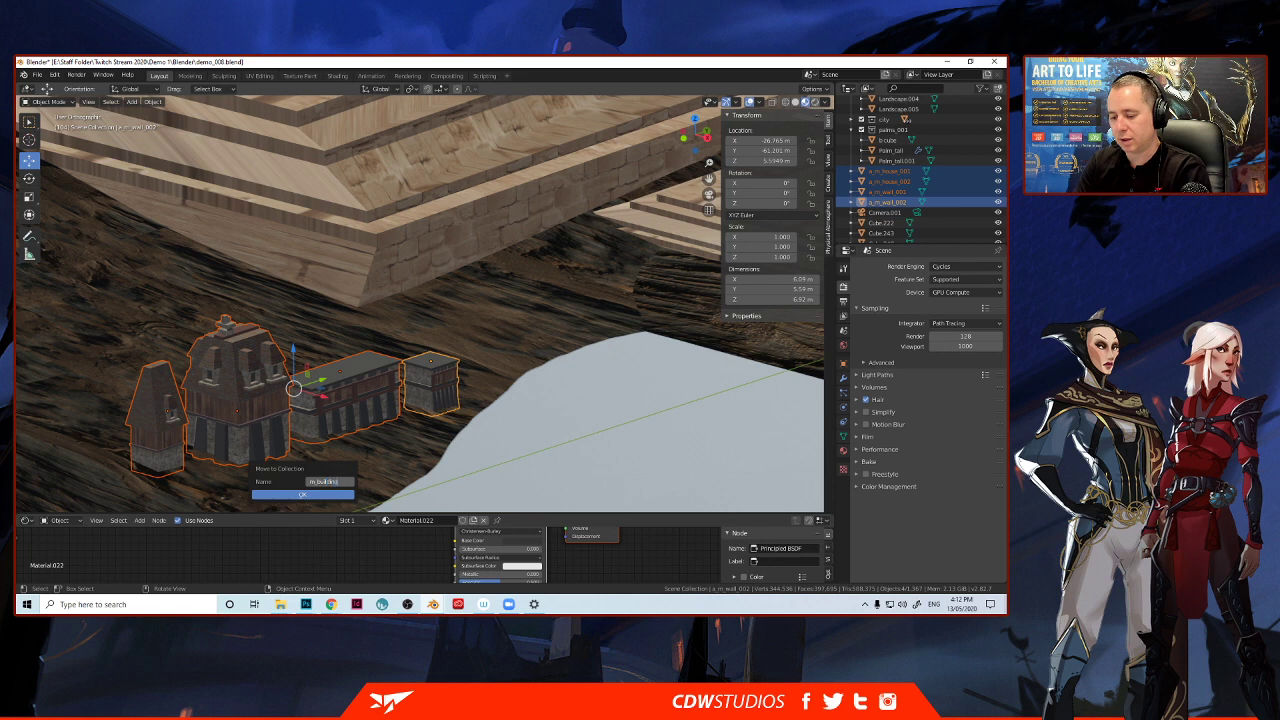
{"action": "type", "text": "s_001"}
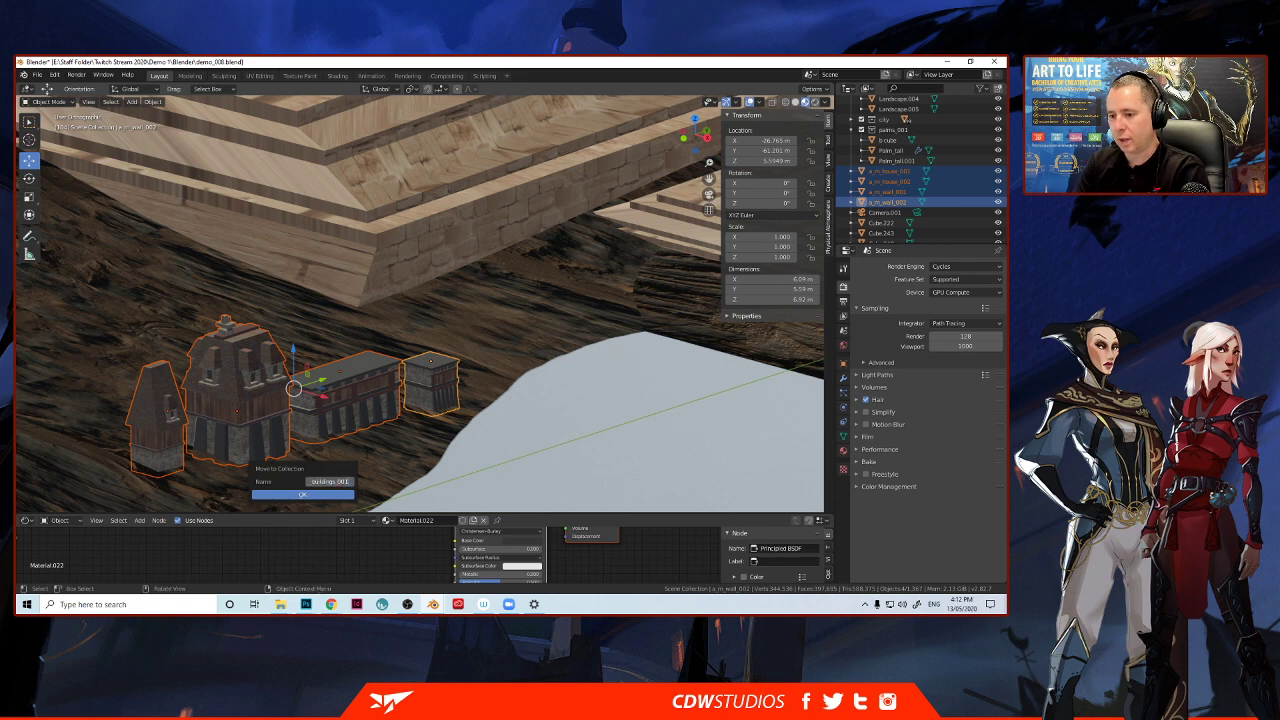
{"action": "key", "text": "Return"}
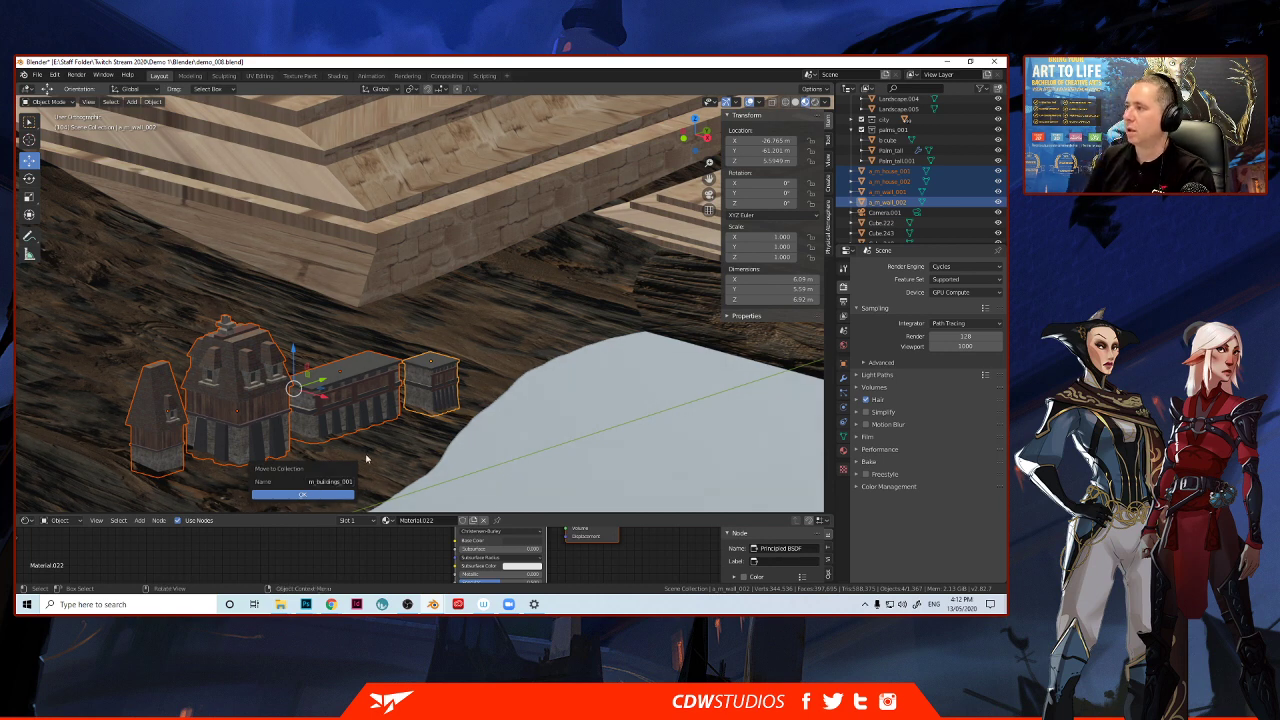
{"action": "left_click", "coordinate": [334, 491]}
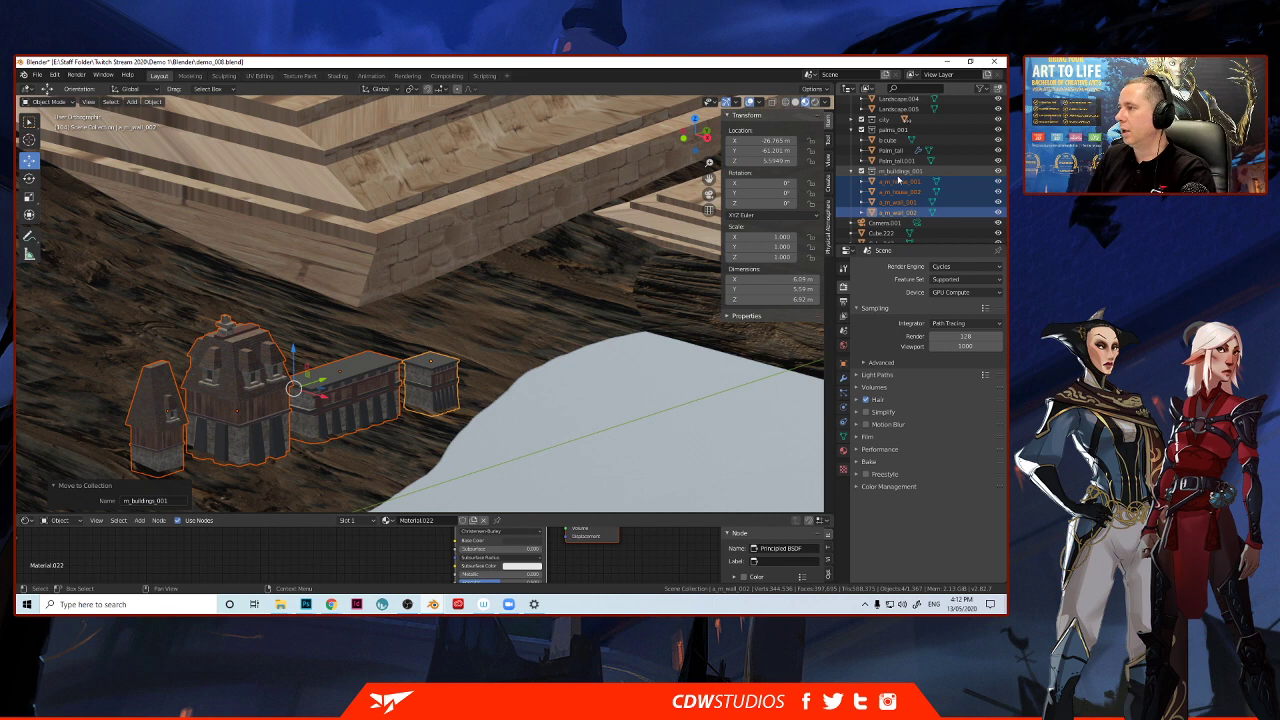
Duplicate the m_buildings_001 collection and collapse the duplicate's contents in the object list.
{"action": "right_click", "coordinate": [897, 176]}
{"action": "left_click", "coordinate": [890, 188]}
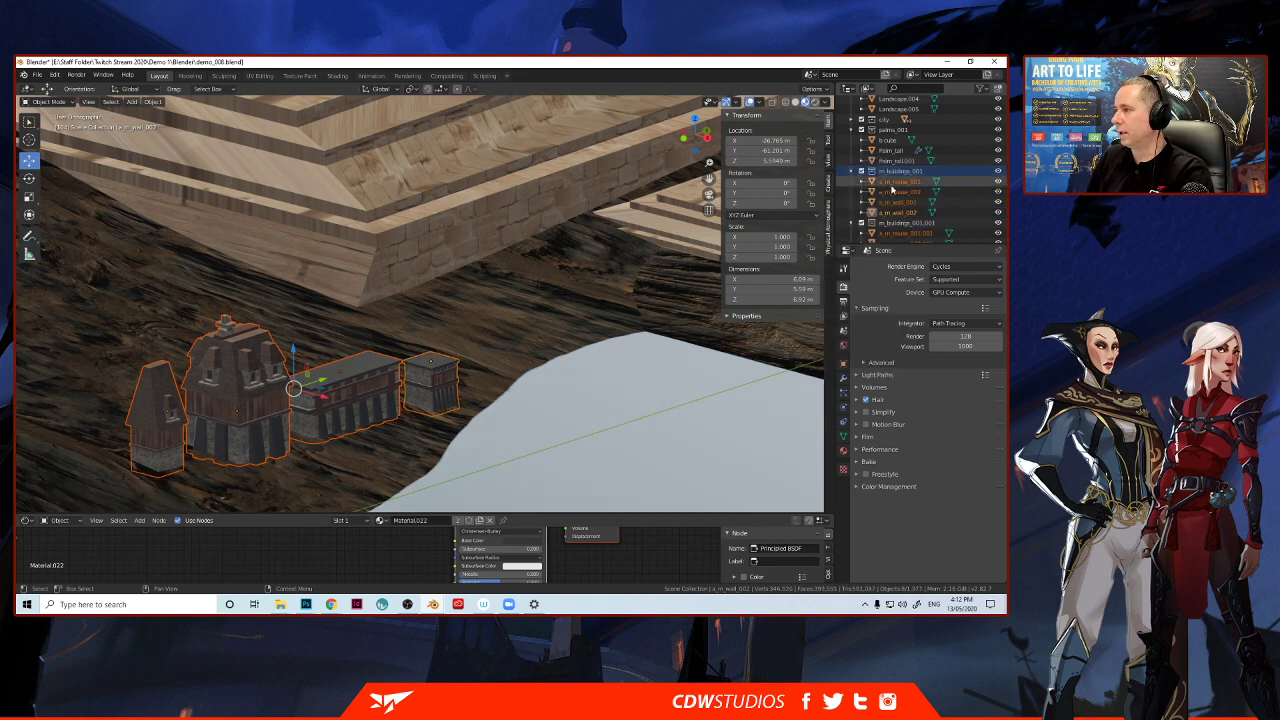
{"action": "left_click", "coordinate": [862, 222]}
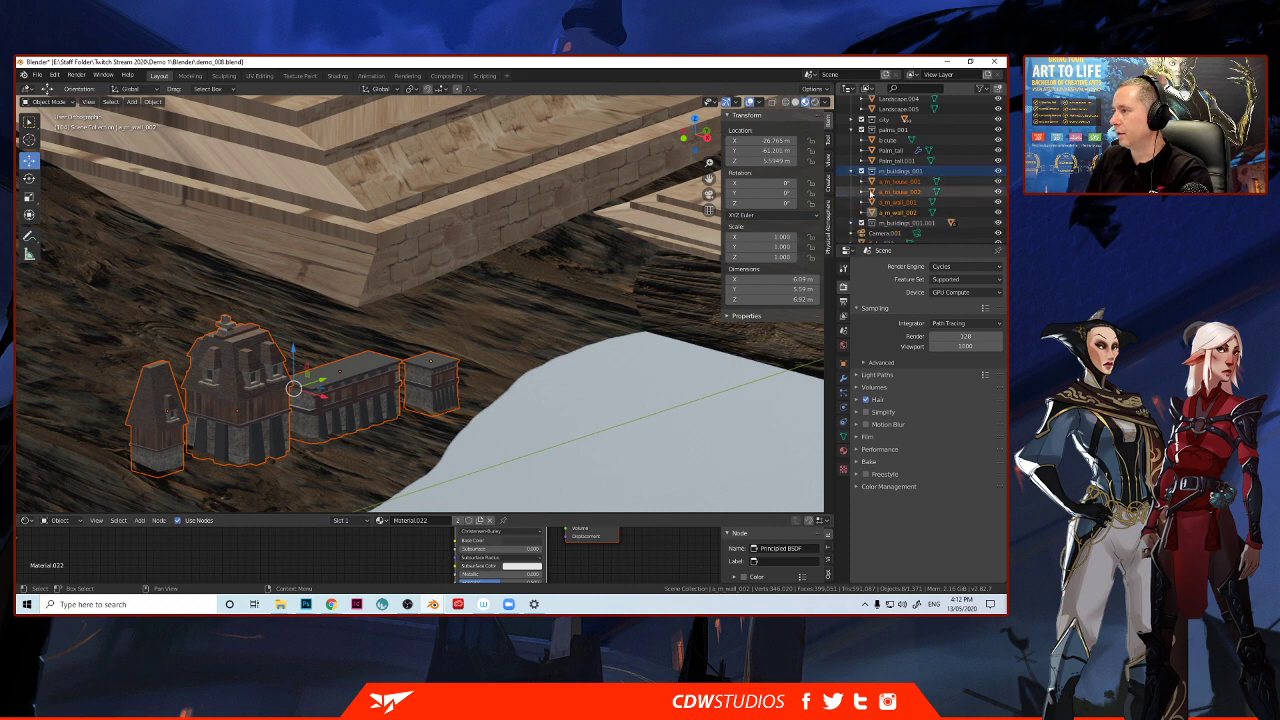
Move a_m_house_001 from m_buildings_001 into the palms_001 collection so it joins the objects scattered on the hillside.
{"action": "scroll", "coordinate": [471, 239], "scroll_direction": "down", "scroll_amount": 3}
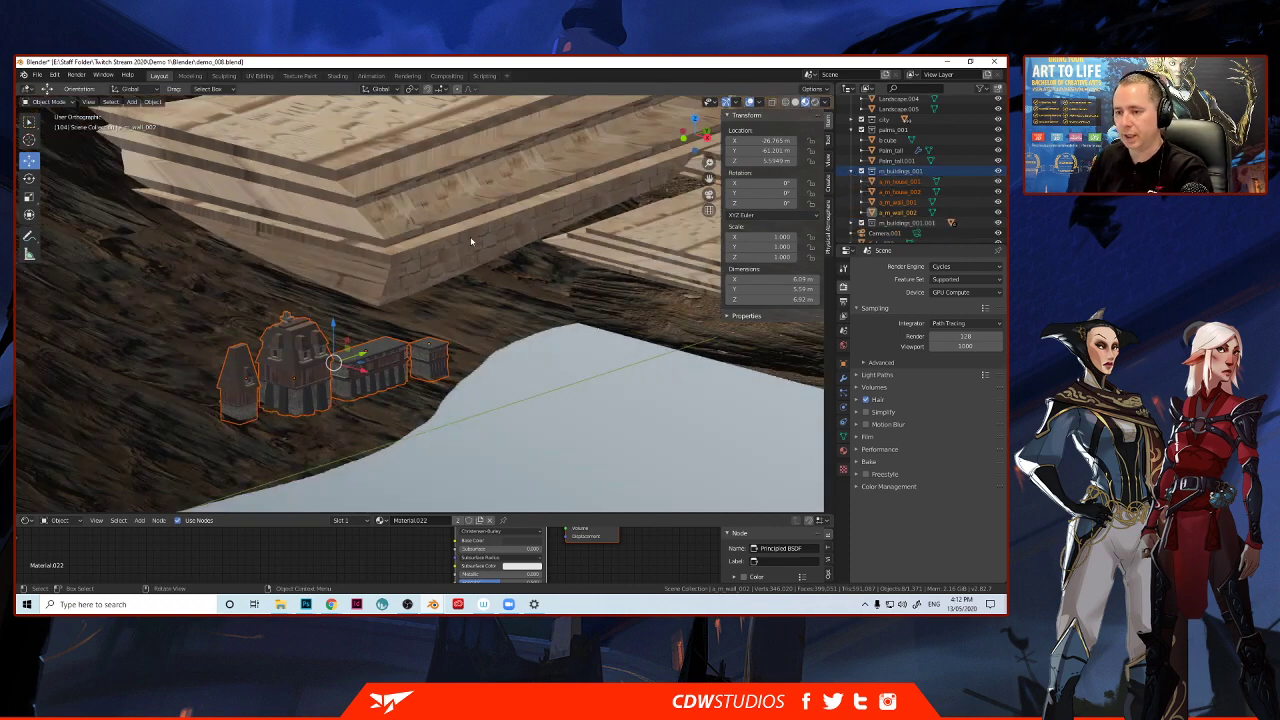
{"action": "scroll", "coordinate": [481, 259], "scroll_direction": "up", "scroll_amount": 1}
{"action": "left_click", "coordinate": [554, 287]}
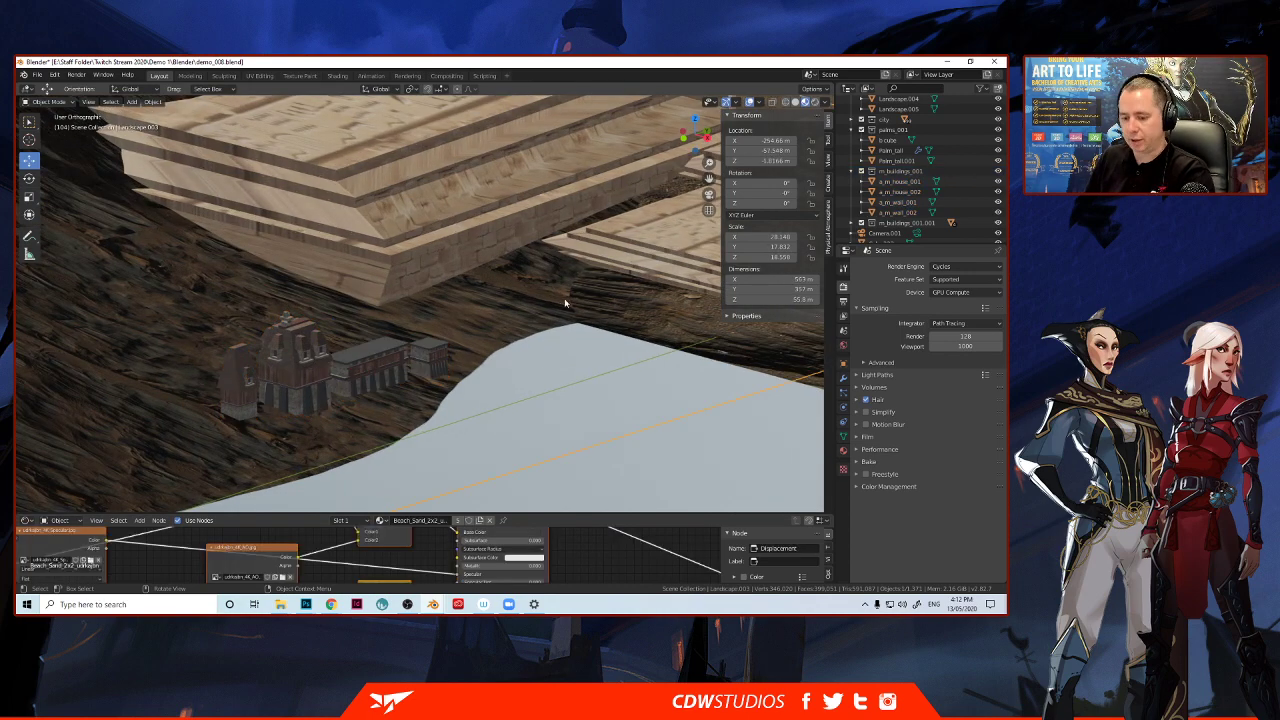
{"action": "scroll", "coordinate": [560, 298], "scroll_direction": "down", "scroll_amount": 1}
{"action": "middle_click_drag", "start_coordinate": [530, 298], "coordinate": [156, 251], "text": "shift"}
{"action": "scroll", "coordinate": [135, 246], "scroll_direction": "down", "scroll_amount": 5}
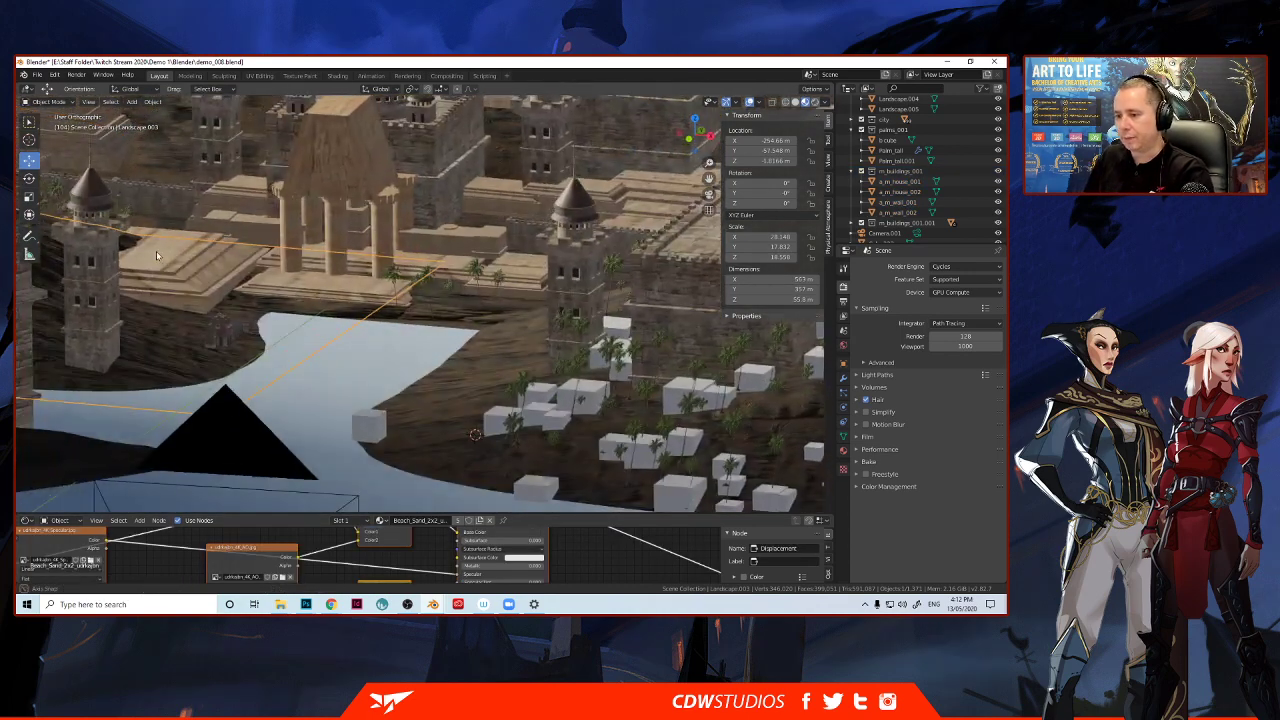
{"action": "middle_click_drag", "start_coordinate": [484, 285], "coordinate": [344, 268], "text": "shift"}
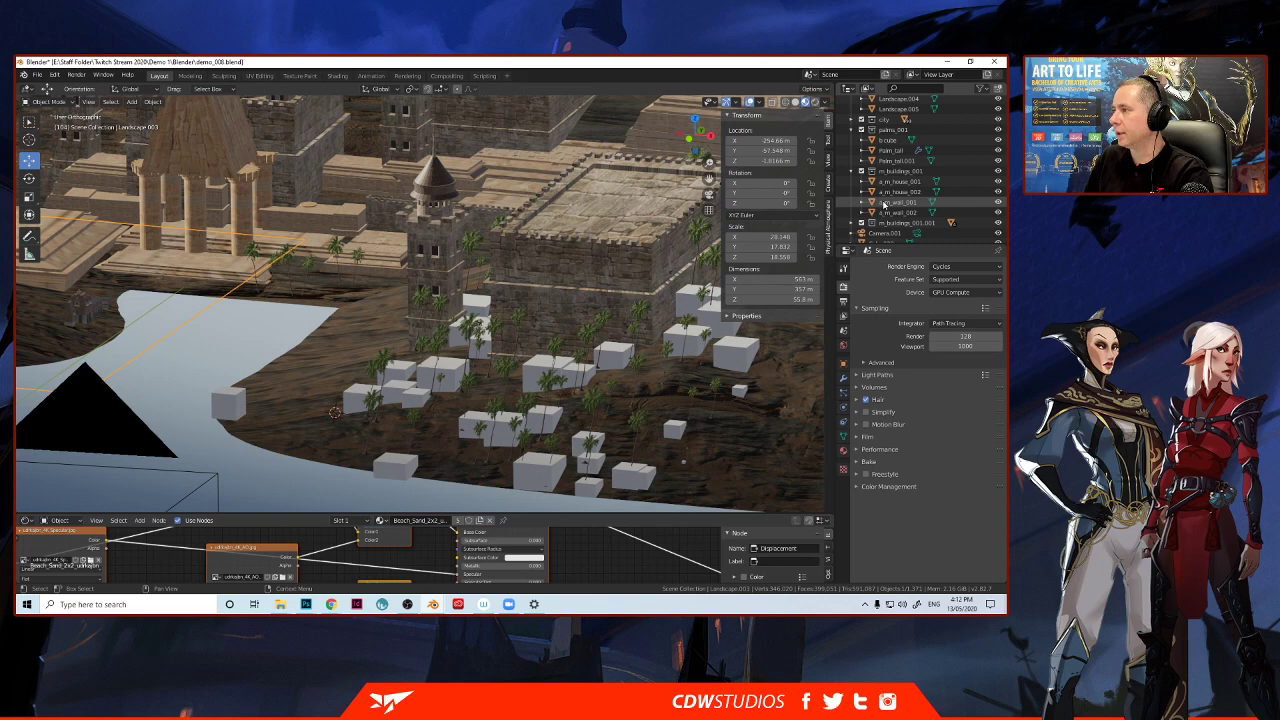
{"action": "left_click_drag", "start_coordinate": [897, 184], "coordinate": [888, 161]}
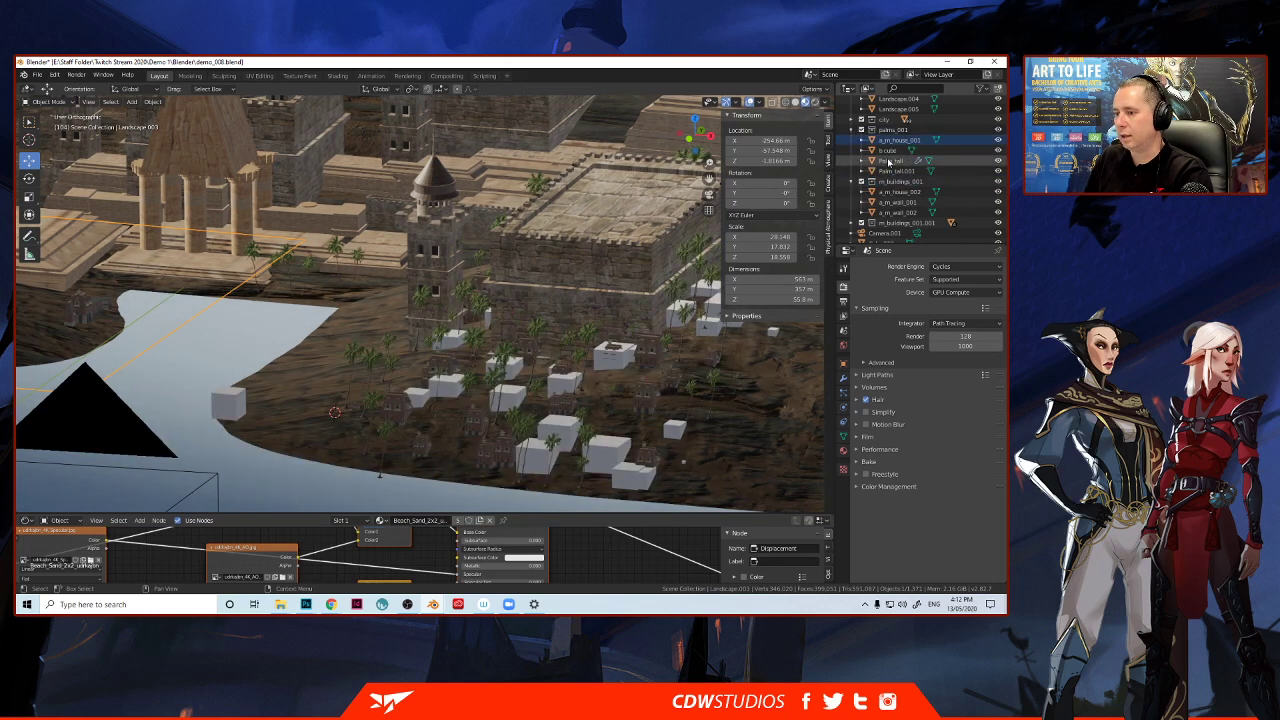
Delete the placeholder cube from palms_001 and move a_m_house_002, a_m_wall_001 and a_m_wall_002 into that collection.
{"action": "left_click", "coordinate": [885, 151]}
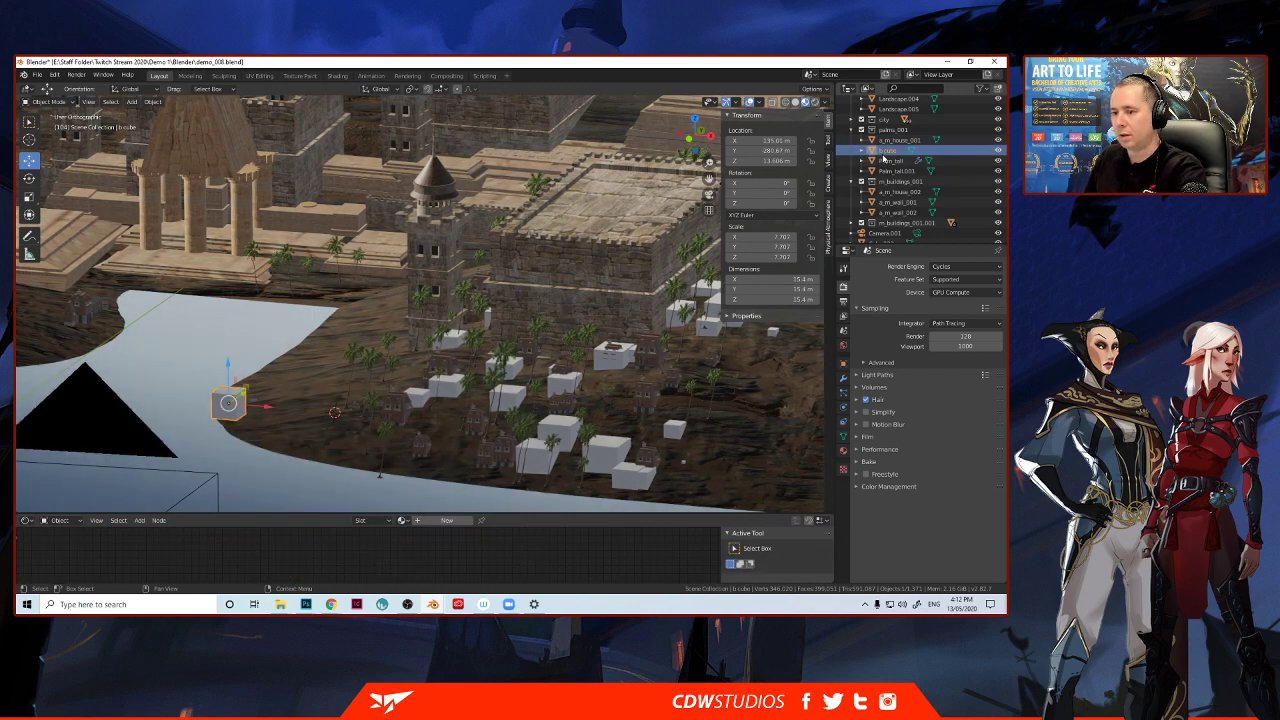
{"action": "right_click", "coordinate": [893, 150]}
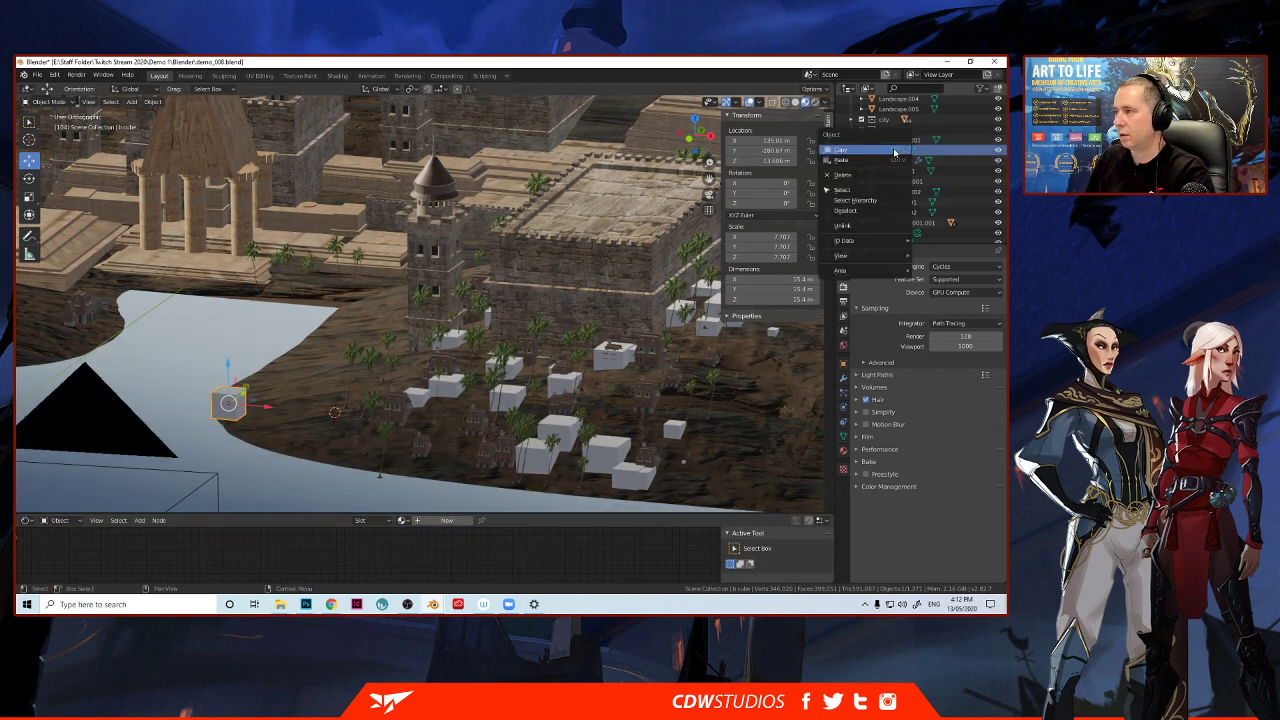
{"action": "left_click", "coordinate": [859, 178]}
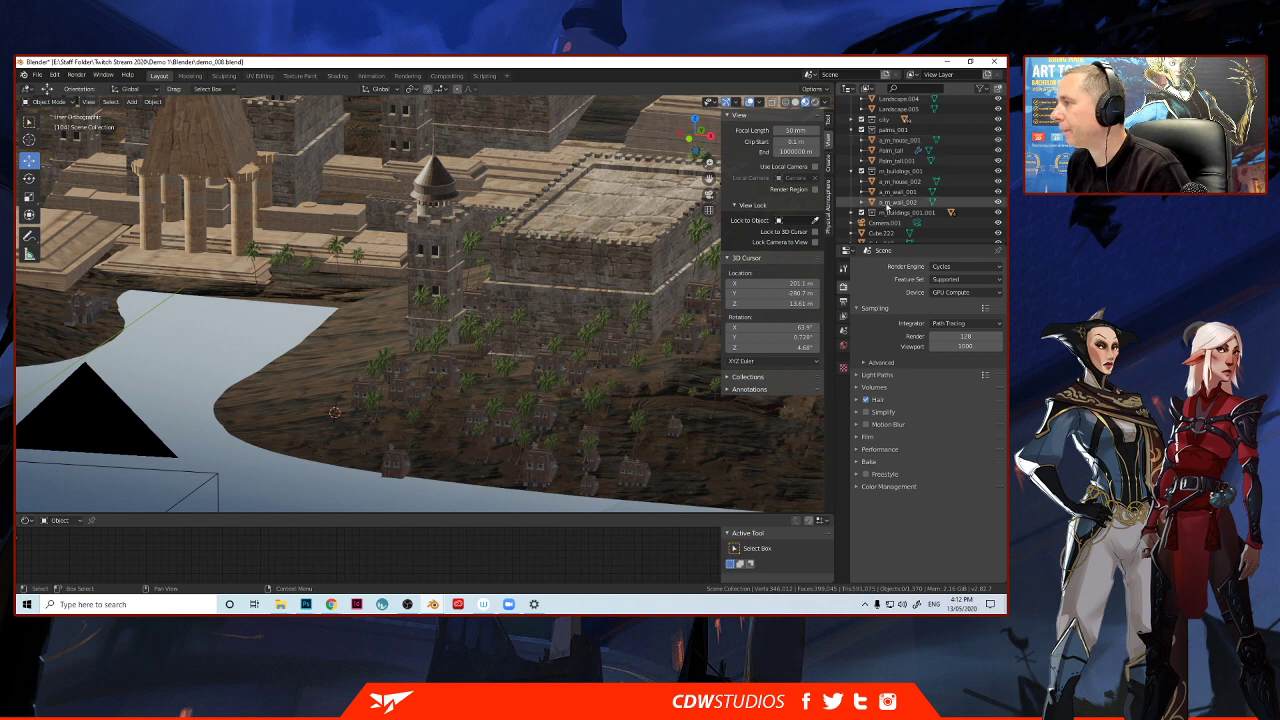
{"action": "left_click_drag", "start_coordinate": [890, 184], "coordinate": [892, 160]}
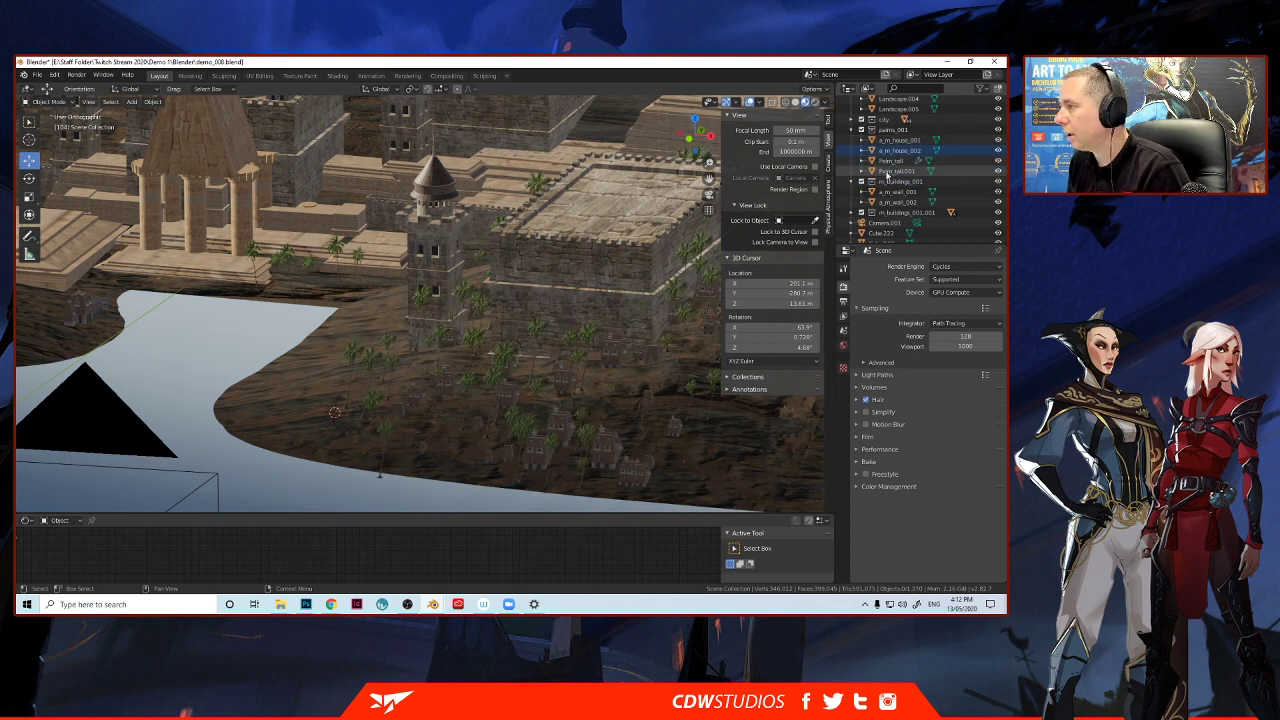
{"action": "mouse_move", "coordinate": [890, 191]}
{"action": "left_mouse_down"}
{"action": "mouse_move", "coordinate": [884, 165]}
{"action": "mouse_move", "coordinate": [880, 175]}
{"action": "left_mouse_up"}
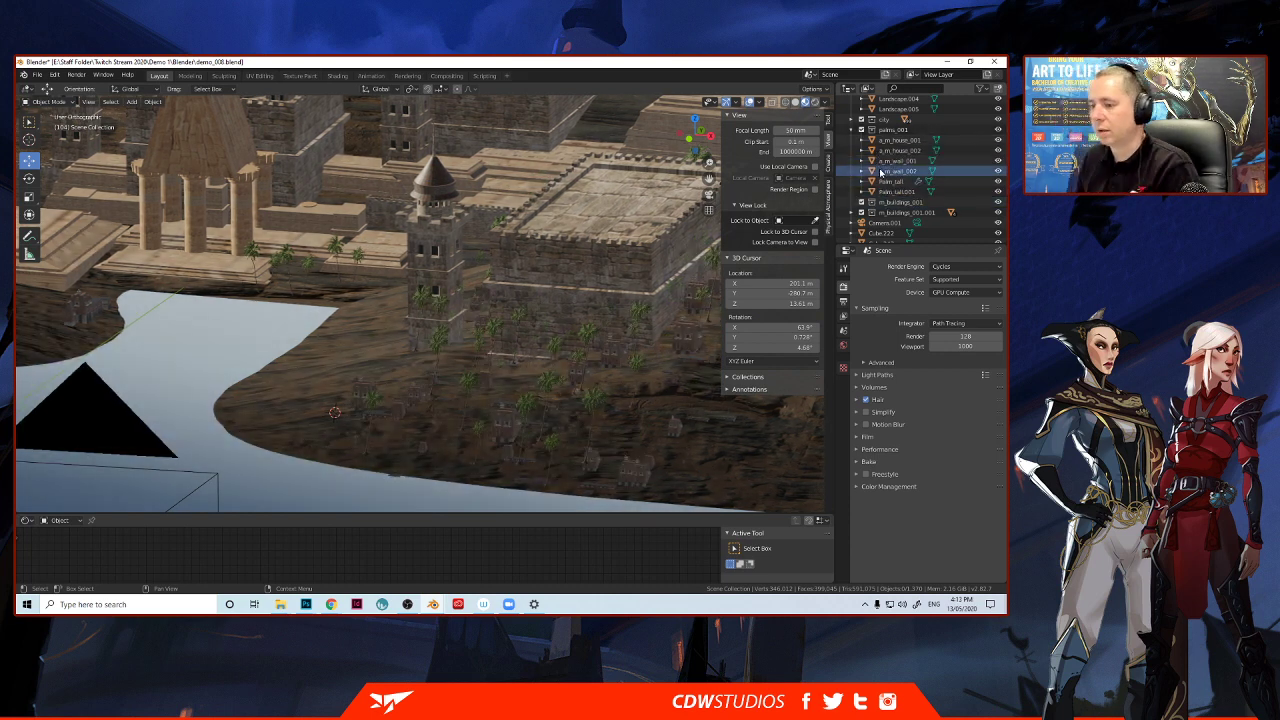
Set the emission number of the Palms_002 hair particle system on the hillside terrain Landscape.002 to 2000.
{"action": "middle_click_drag", "start_coordinate": [229, 243], "coordinate": [329, 258]}
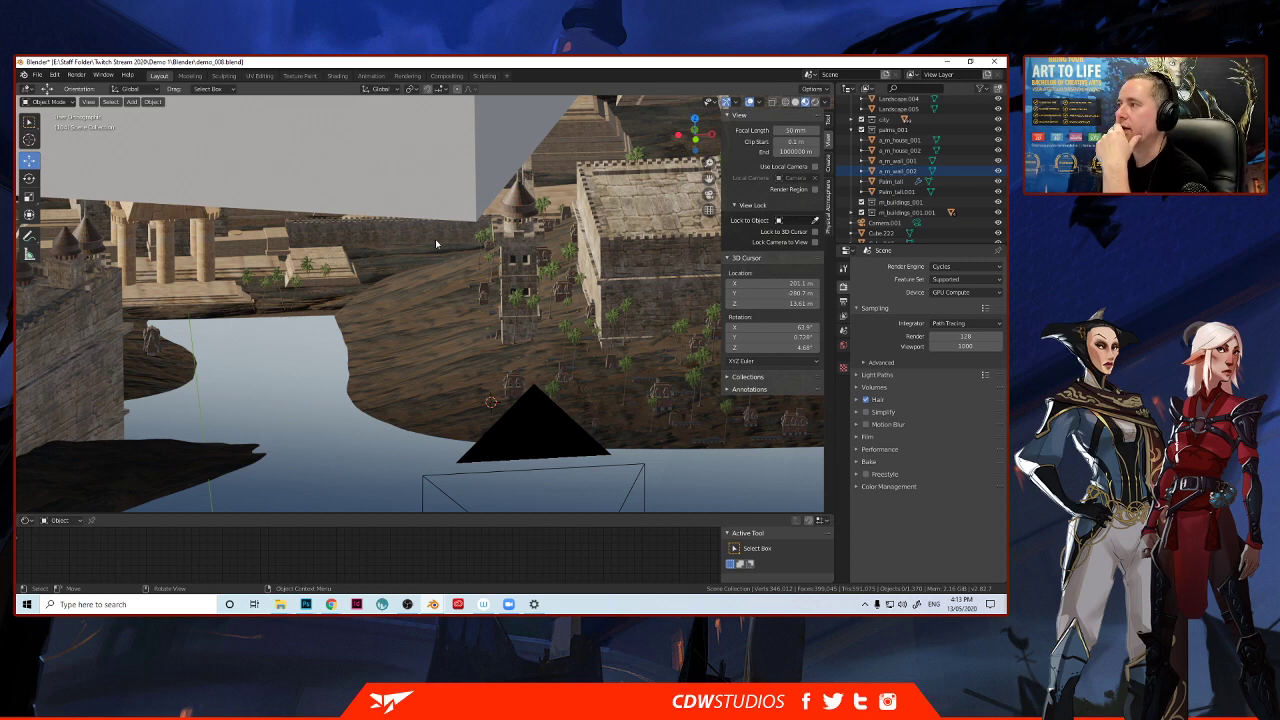
{"action": "scroll", "coordinate": [439, 244], "scroll_direction": "down", "scroll_amount": 3}
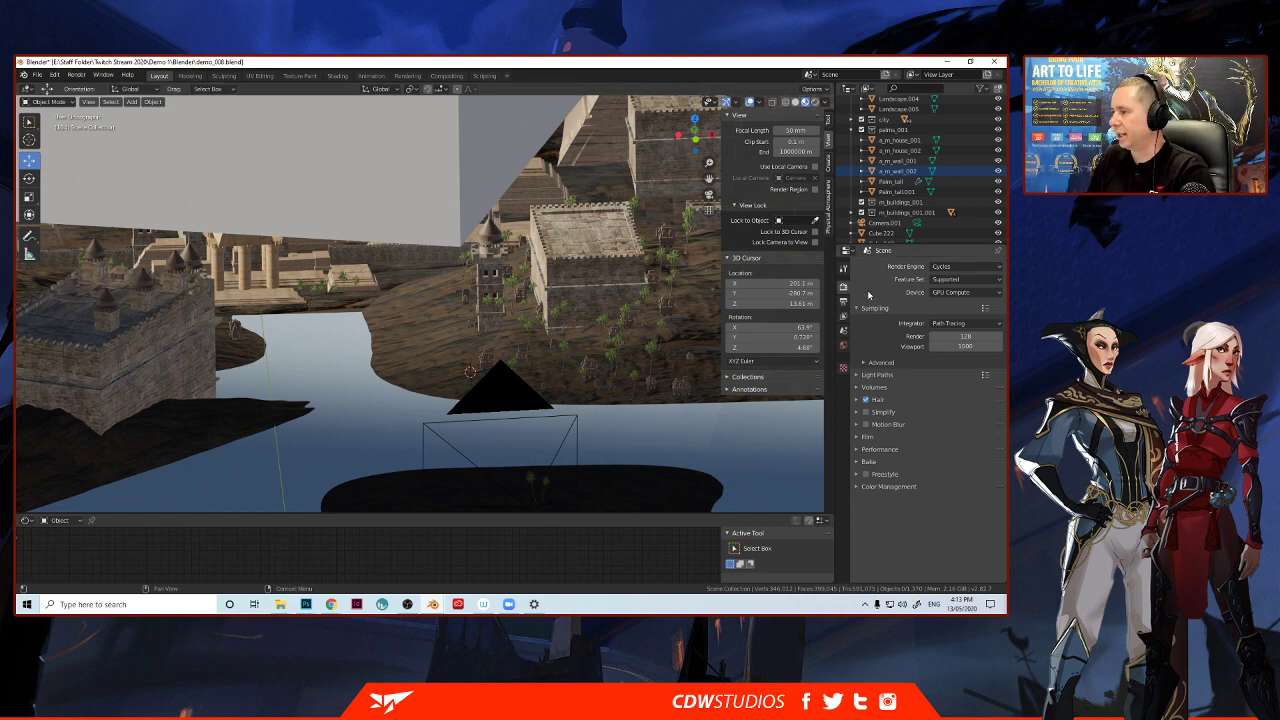
{"action": "left_click", "coordinate": [462, 355]}
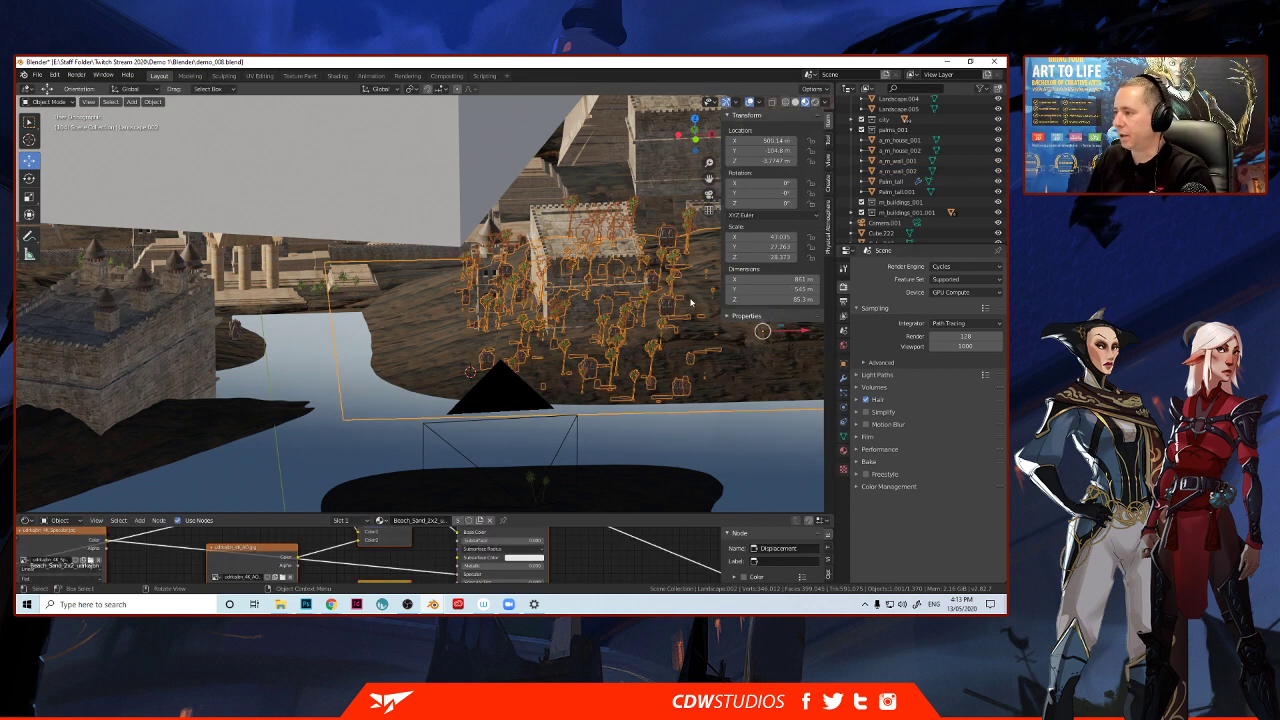
{"action": "left_click", "coordinate": [843, 397]}
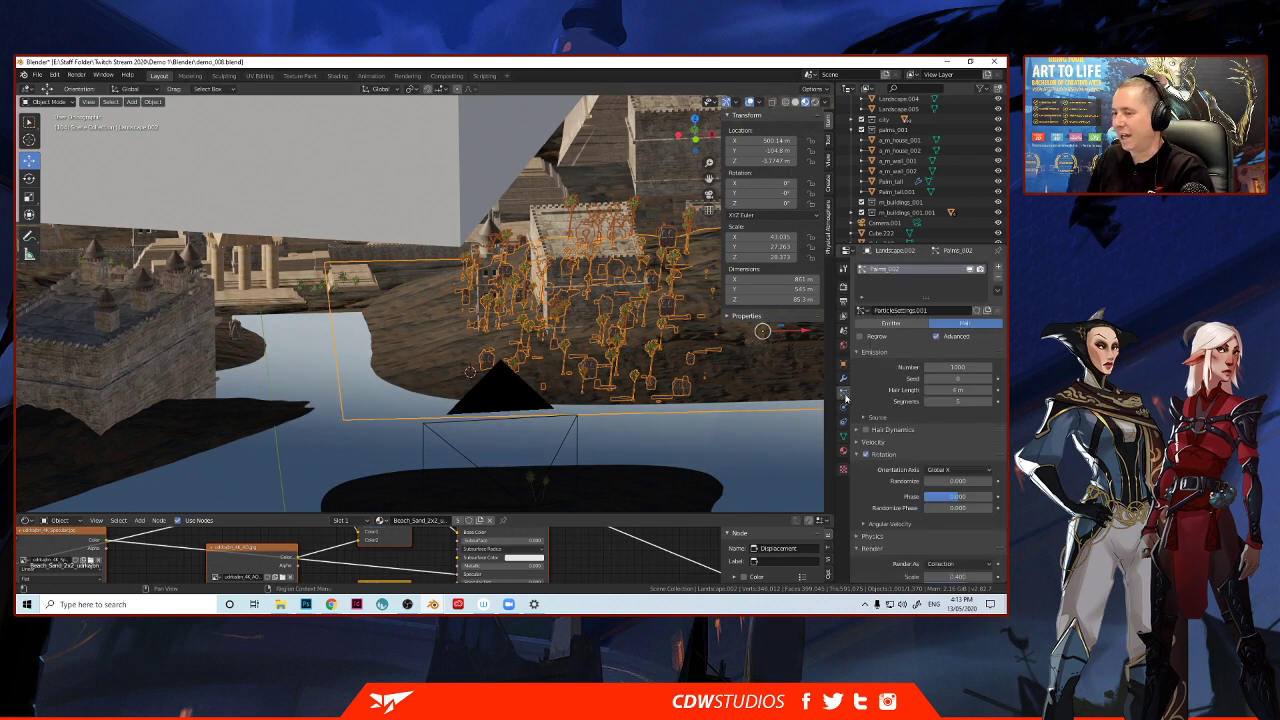
{"action": "left_click", "coordinate": [958, 367]}
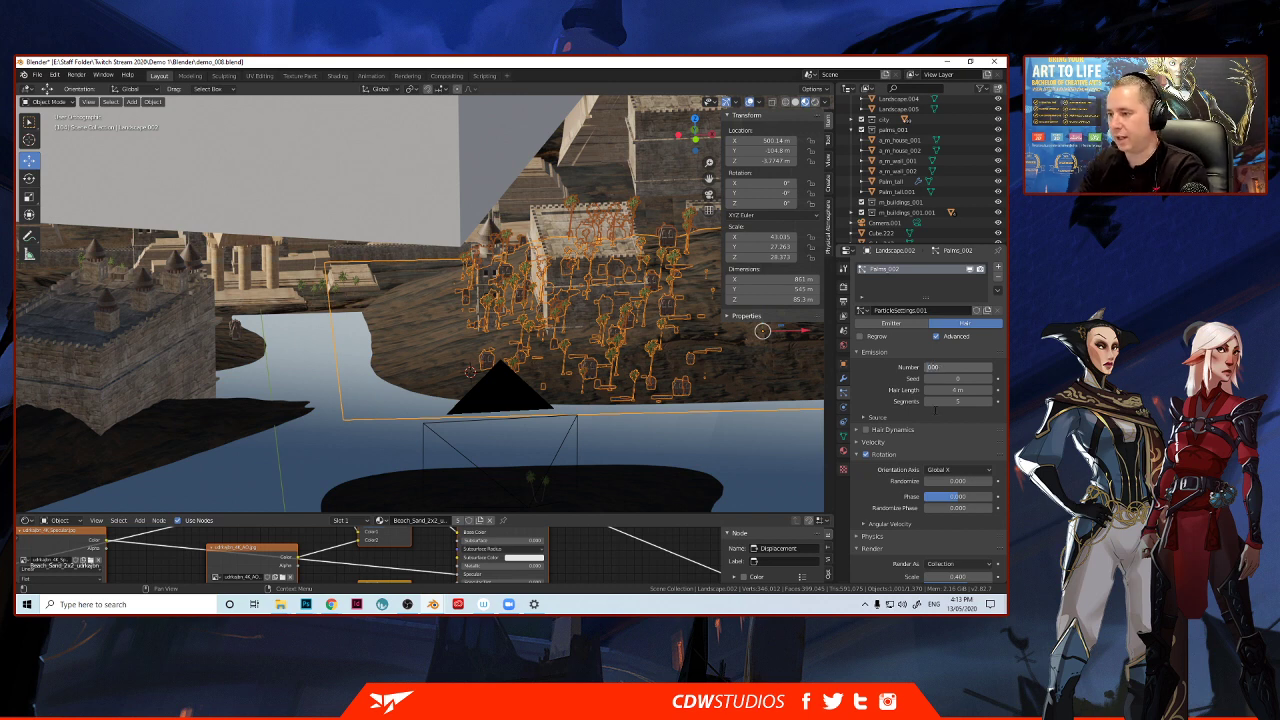
{"action": "key", "text": "Return"}
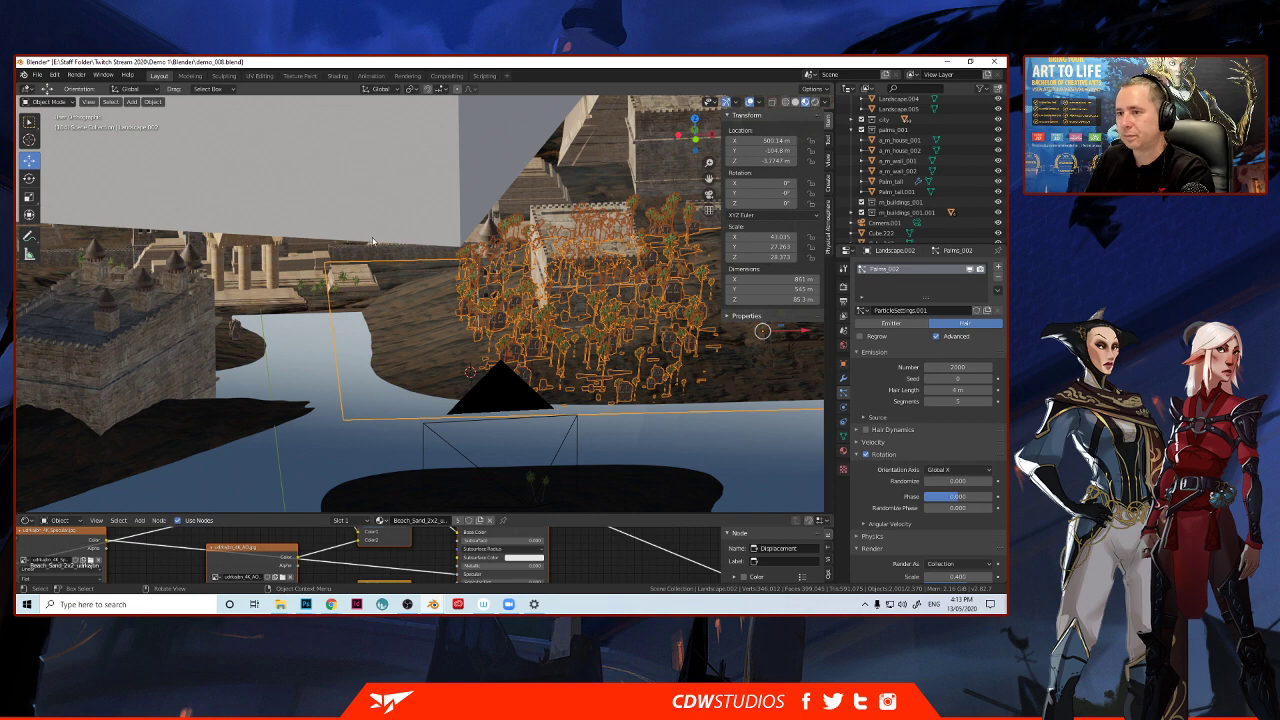
Set the Scale Randomness of the Palms_002 particles on Landscape.002 to 0.
{"action": "middle_click_drag", "start_coordinate": [343, 287], "coordinate": [251, 307]}
{"action": "scroll", "coordinate": [380, 288], "scroll_direction": "up", "scroll_amount": 2}
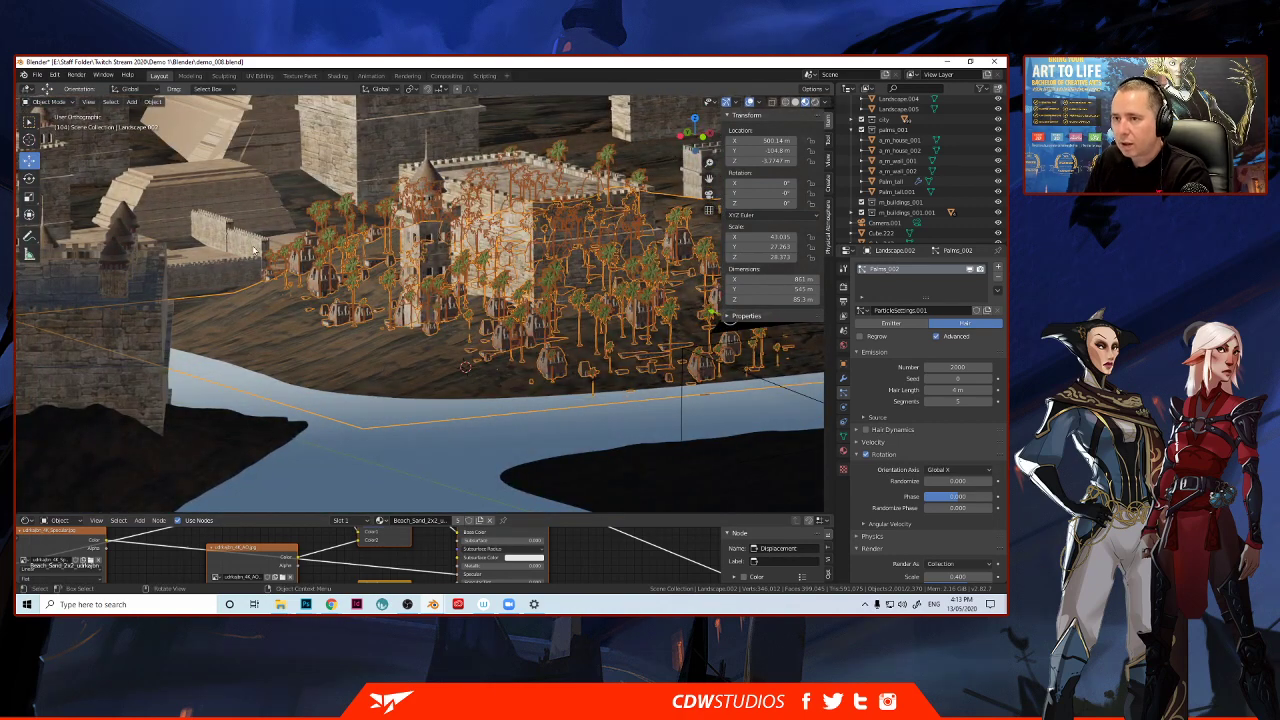
{"action": "left_click", "coordinate": [244, 202]}
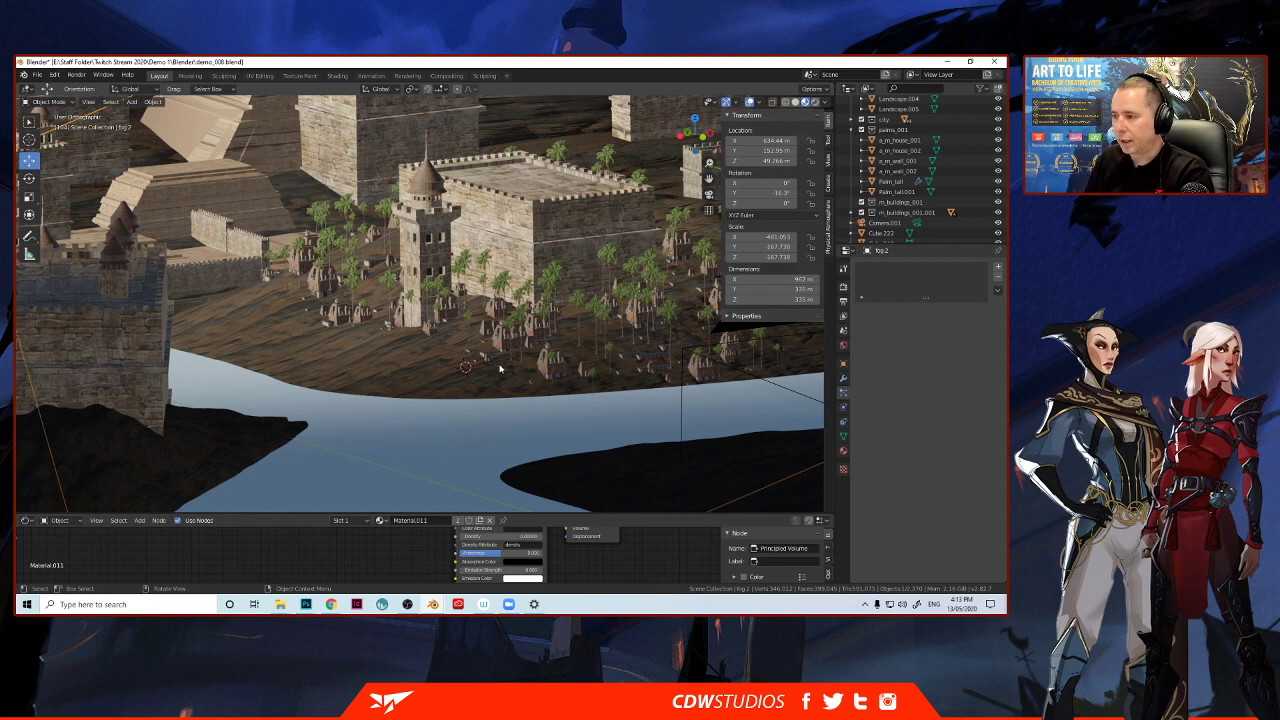
{"action": "left_click", "coordinate": [538, 371]}
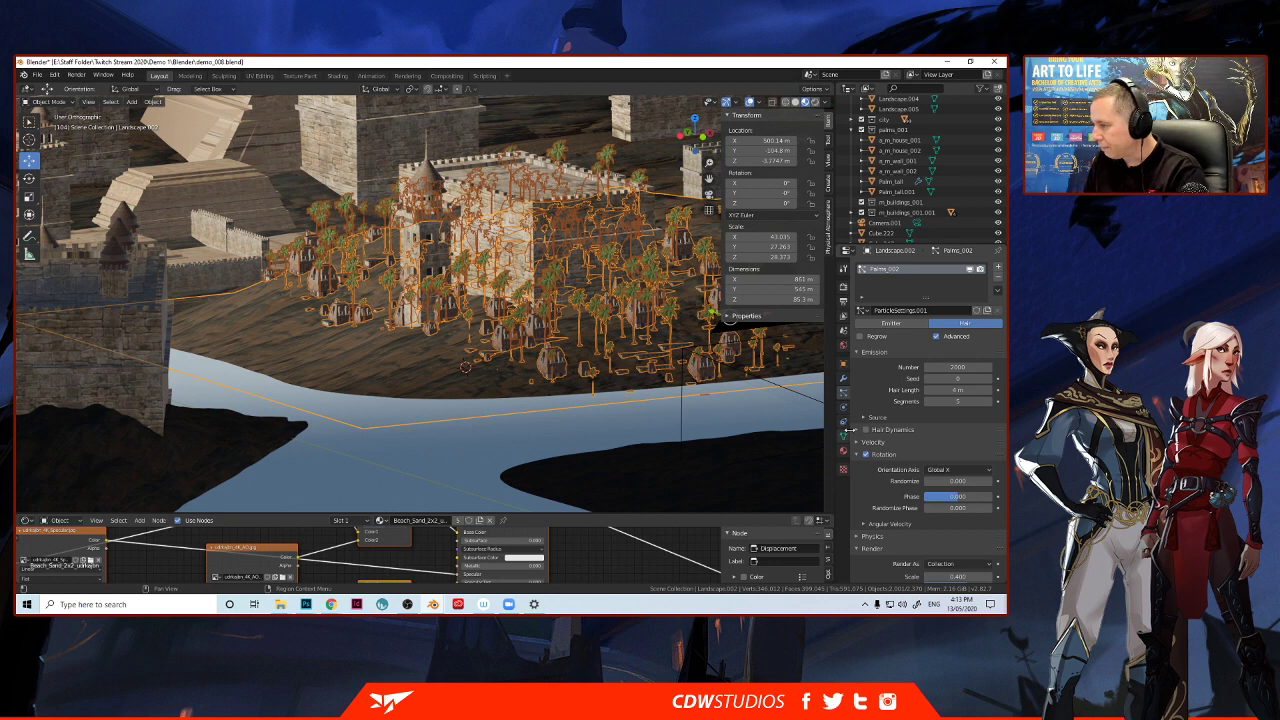
{"action": "scroll", "coordinate": [893, 447], "scroll_direction": "down", "scroll_amount": 5}
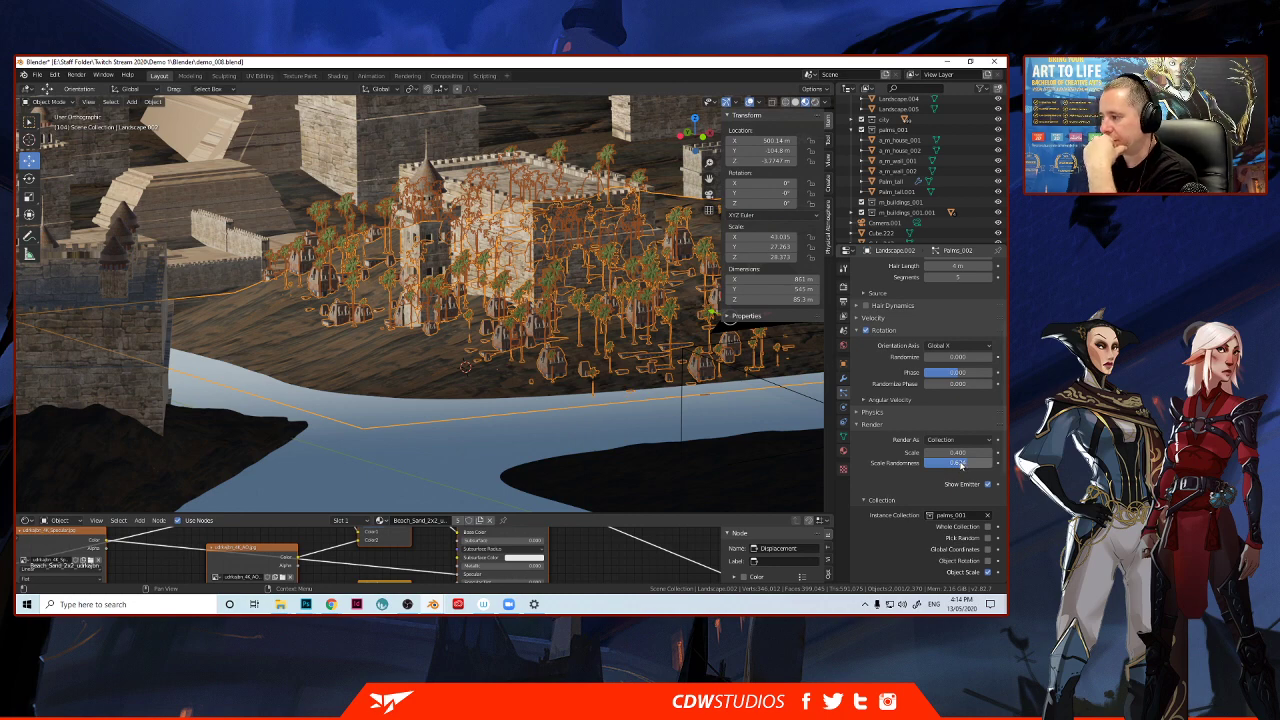
{"action": "left_click_drag", "start_coordinate": [967, 464], "coordinate": [926, 465]}
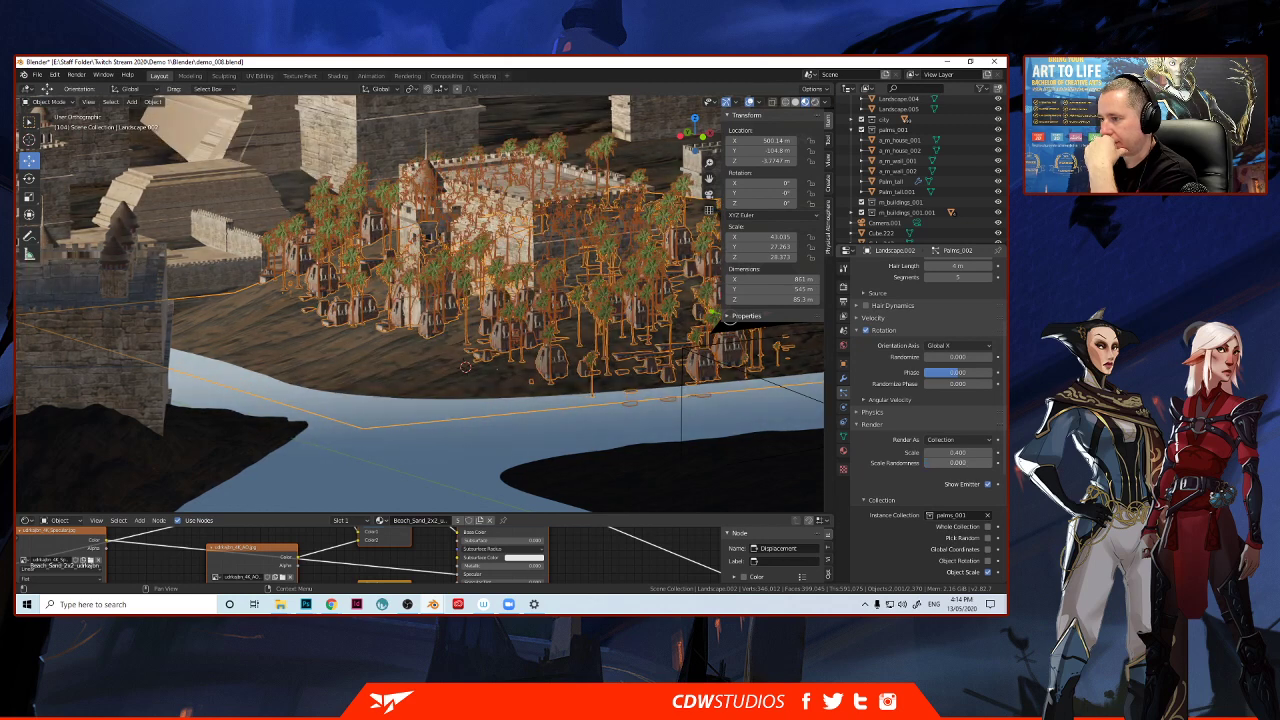
{"action": "left_click", "coordinate": [925, 463]}
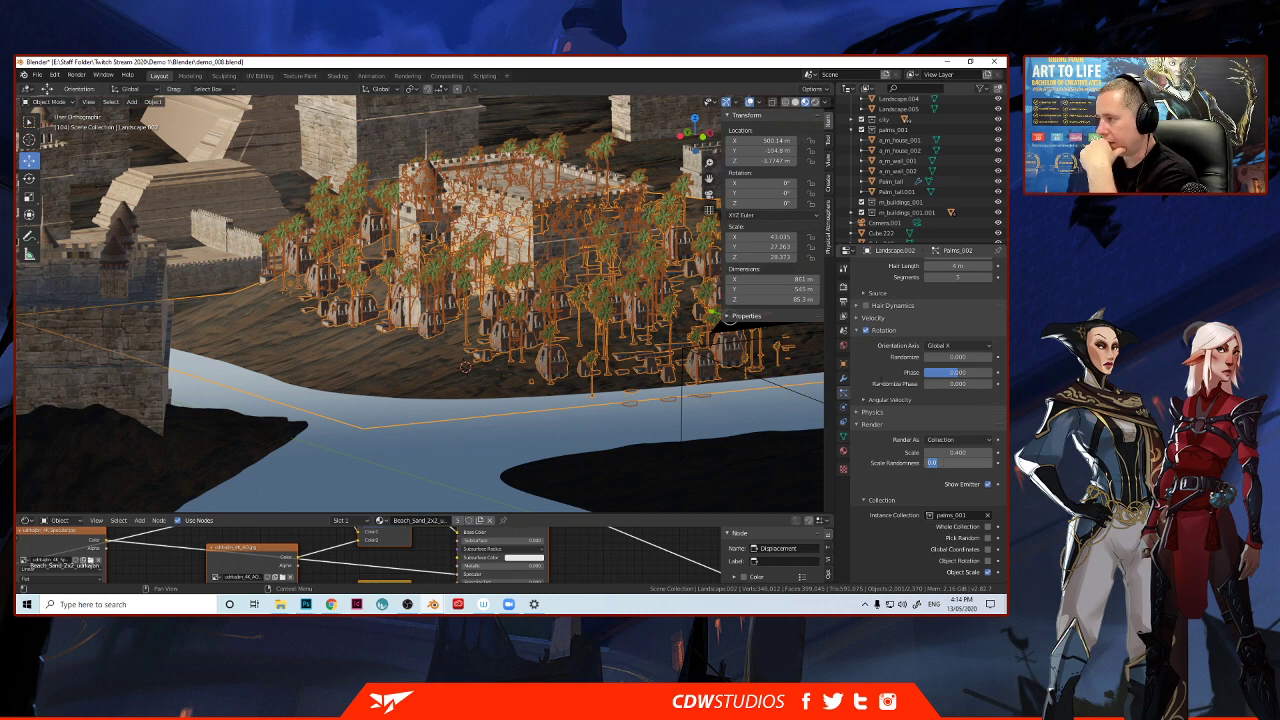
{"action": "key", "text": "Return"}
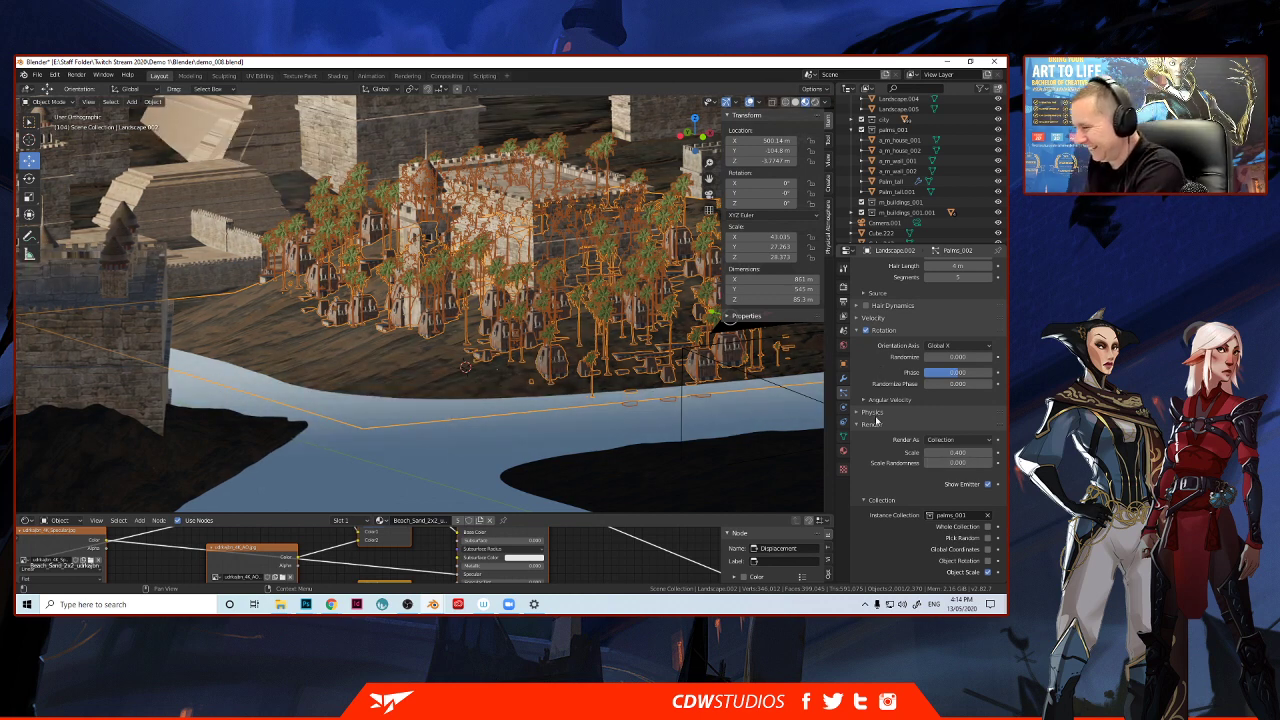
Try a render scale of 1 for the Palms_002 particles and undo that scale change.
{"action": "left_click", "coordinate": [957, 452]}
{"action": "left_click", "coordinate": [957, 452]}
{"action": "type", "text": "1"}
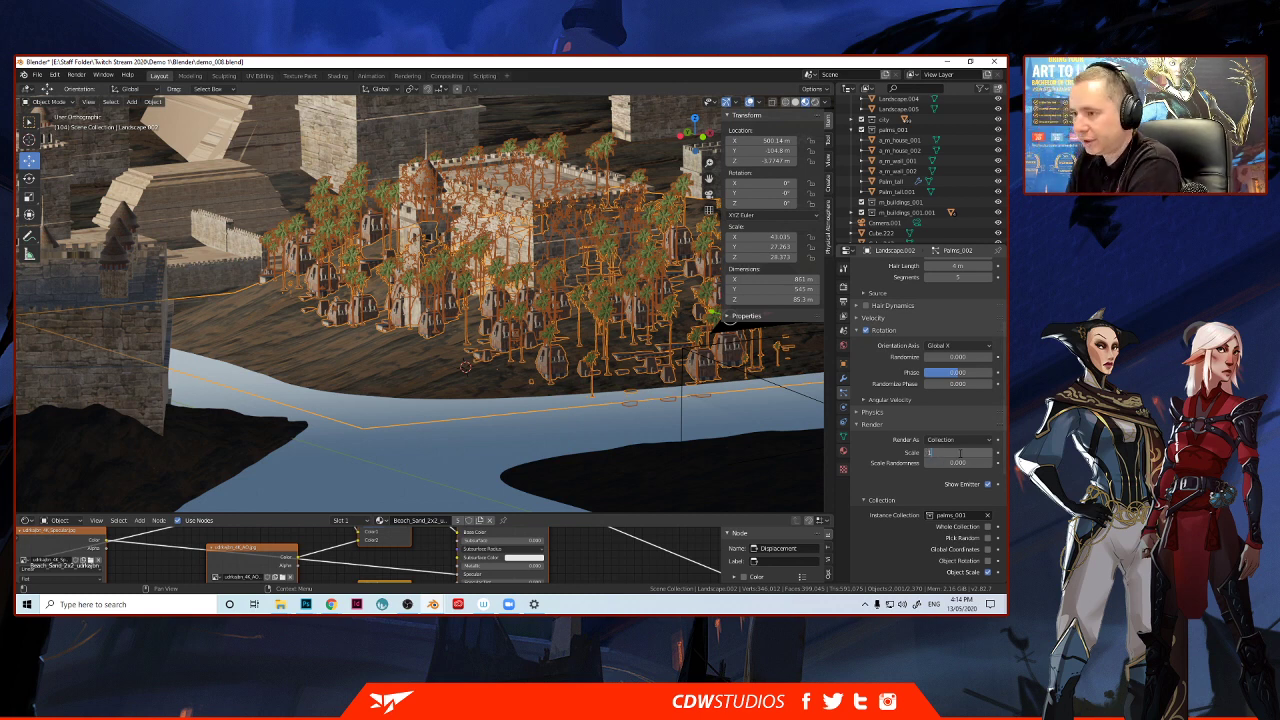
{"action": "key", "text": "Return"}
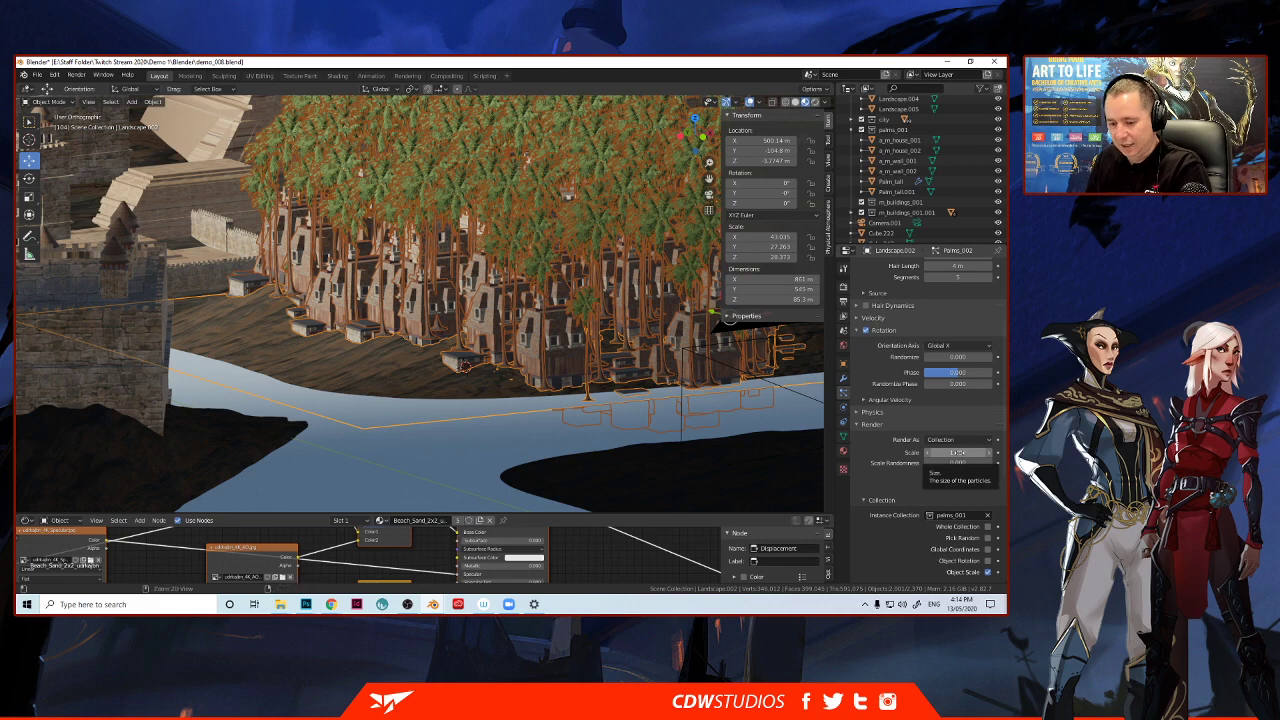
{"action": "key", "text": "ctrl+z"}
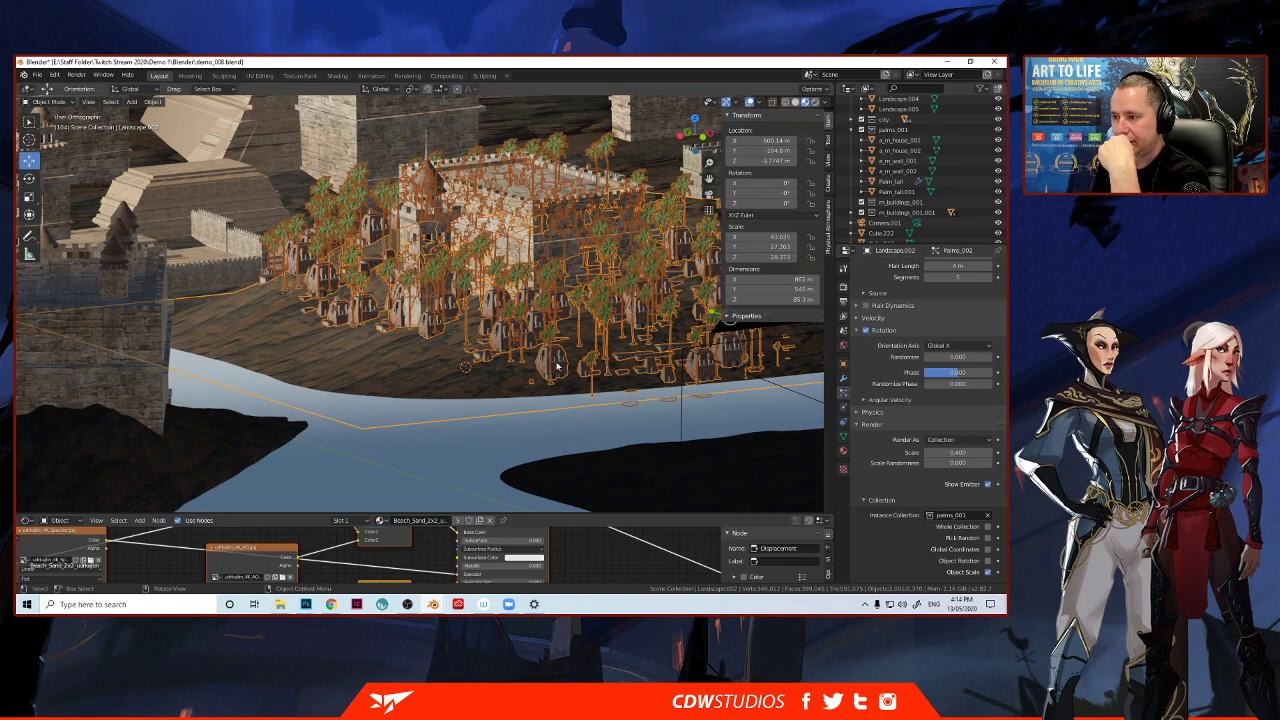
{"action": "middle_click_drag", "start_coordinate": [557, 366], "coordinate": [288, 360]}
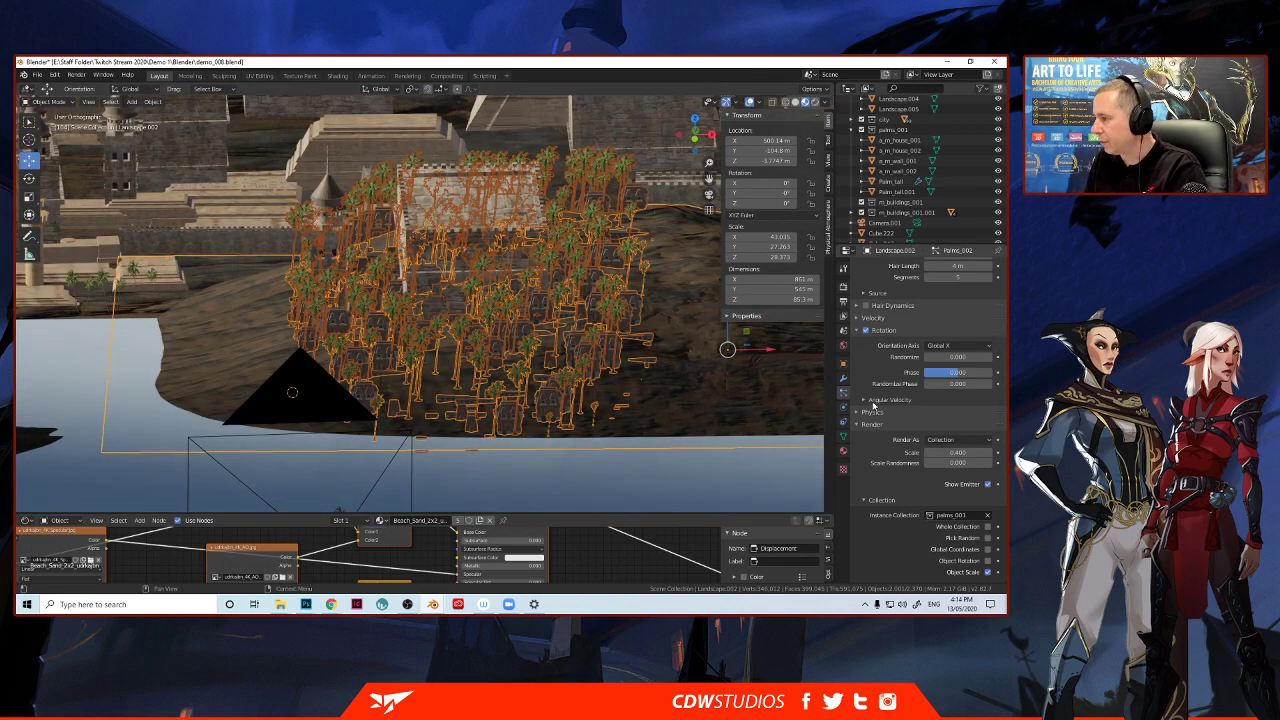
{"action": "scroll", "coordinate": [875, 405], "scroll_direction": "up", "scroll_amount": 3}
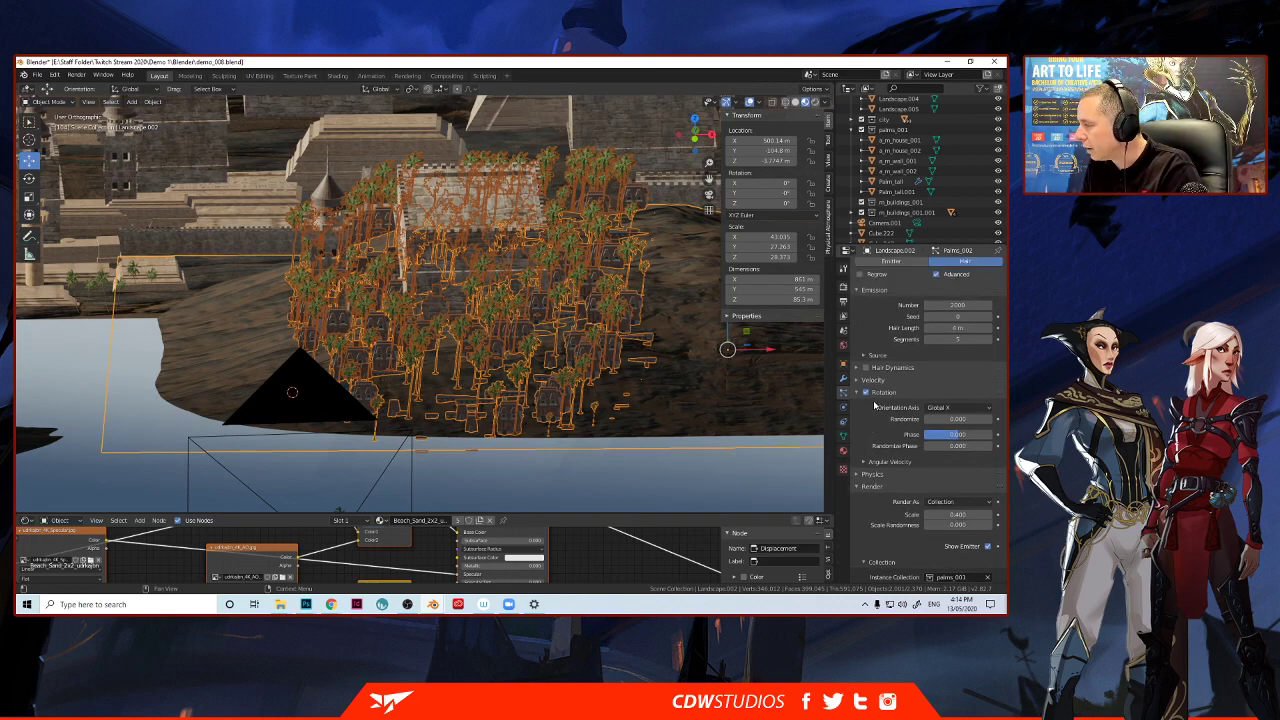
{"action": "left_click", "coordinate": [842, 381]}
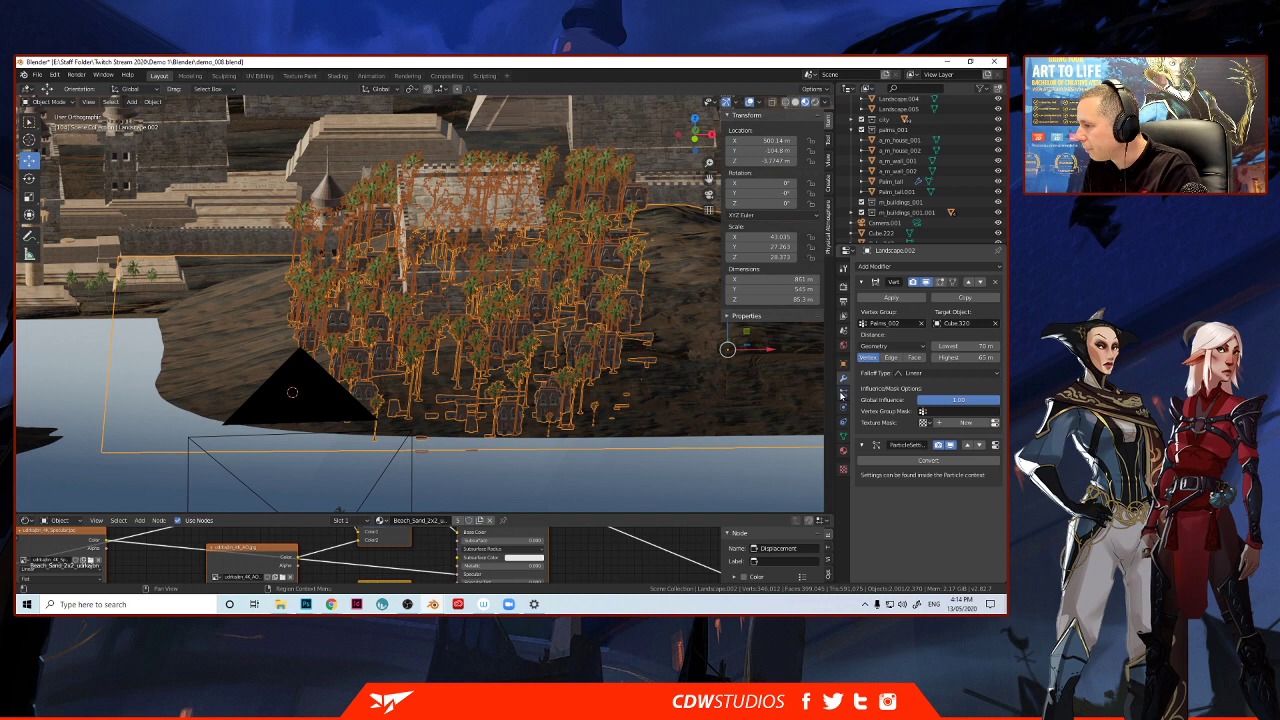
{"action": "left_click", "coordinate": [842, 395]}
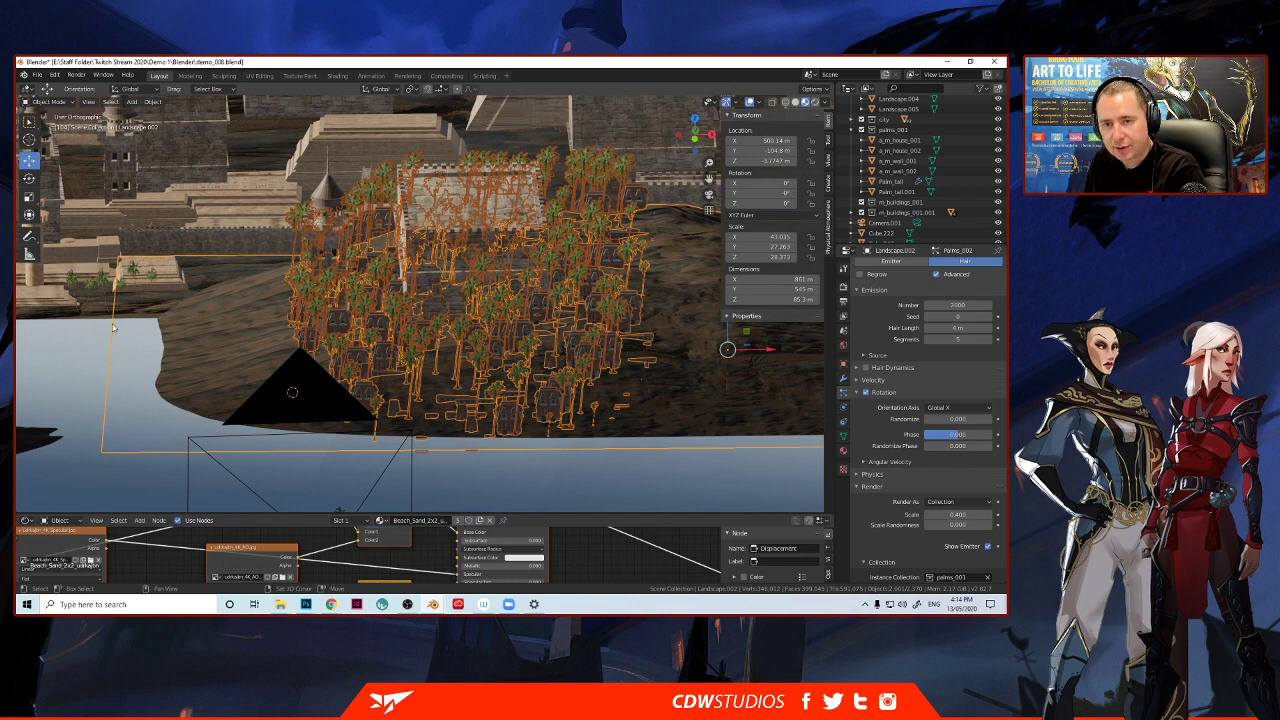
Raise the source building a_m_house_002 vertically to about Z 14 m, undoing the overshooting move.
{"action": "middle_click_drag", "start_coordinate": [113, 328], "coordinate": [223, 343], "text": "shift"}
{"action": "left_click", "coordinate": [88, 350]}
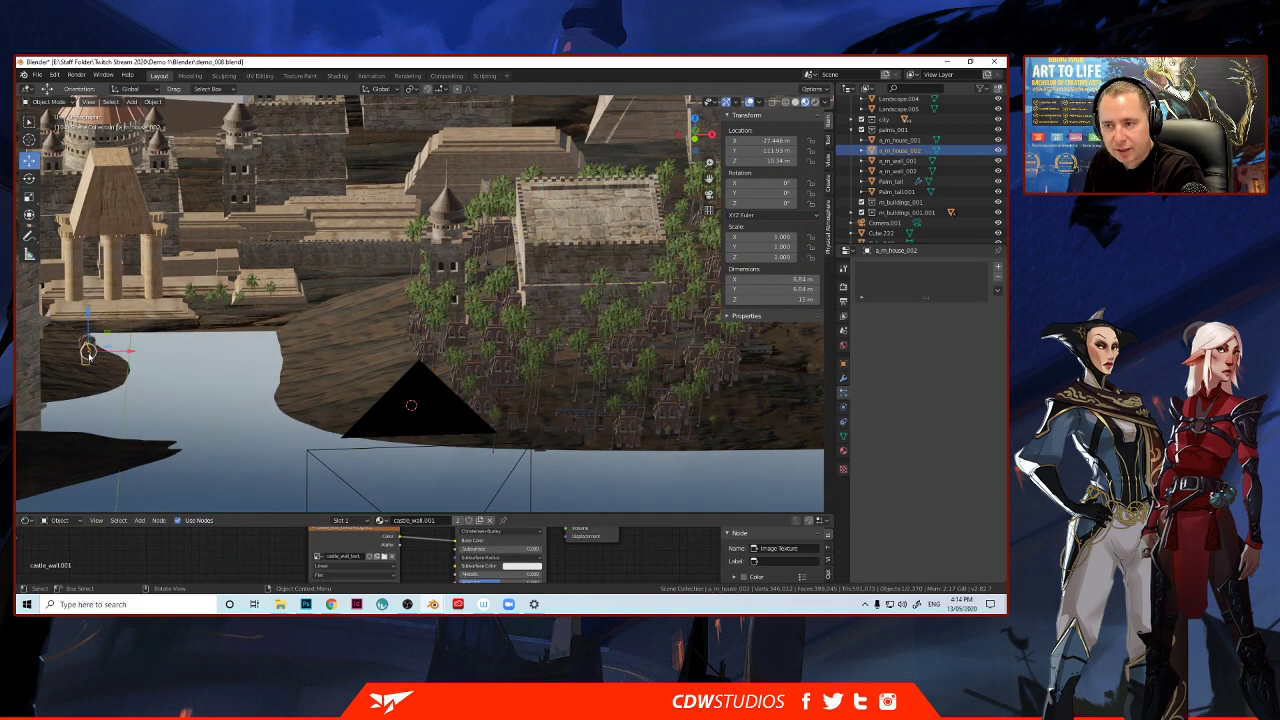
{"action": "left_click_drag", "start_coordinate": [88, 335], "coordinate": [88, 316]}
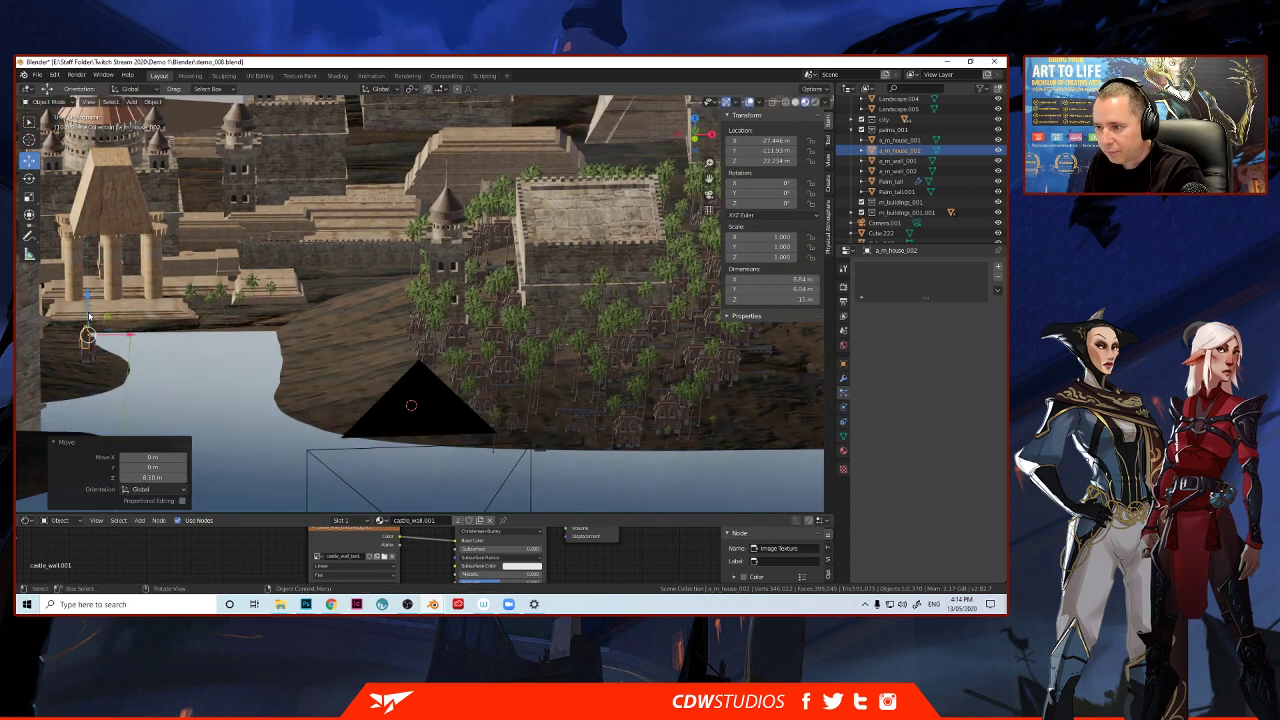
{"action": "key", "text": "ctrl+z"}
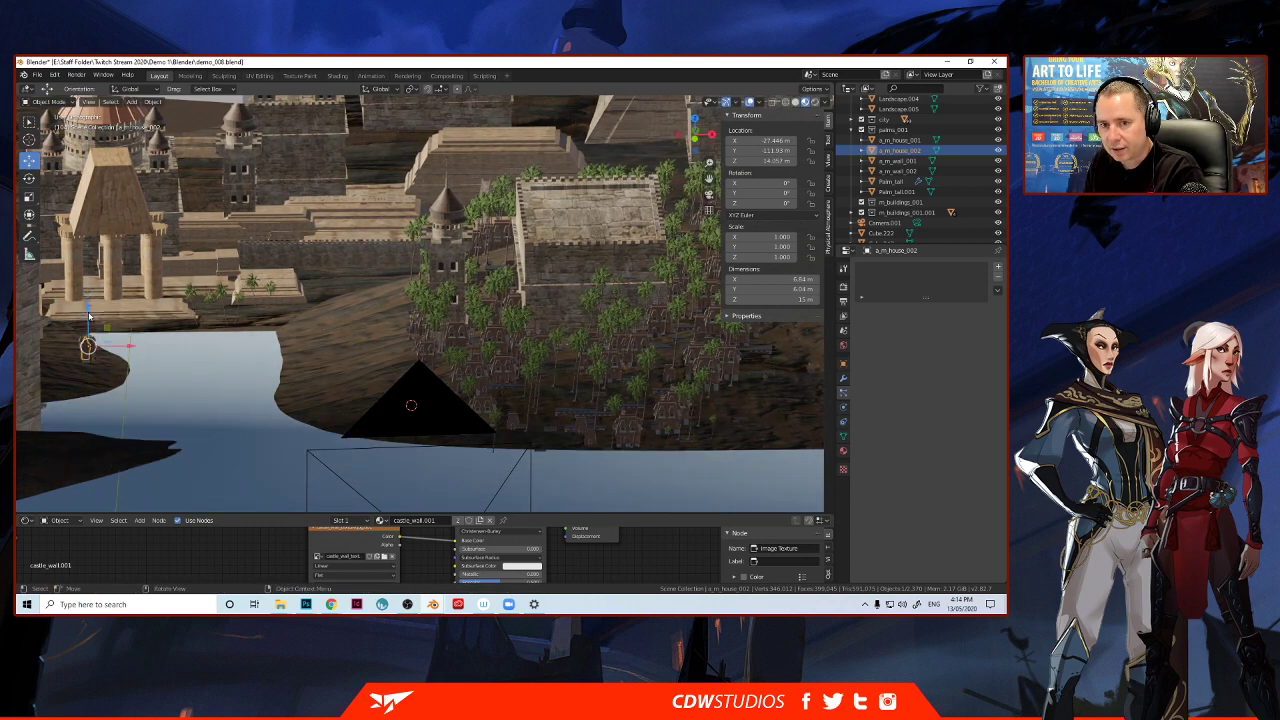
Examine the Palms_002 particle settings on Landscape.002, from emission and rotation through the instanced collection to the vertex groups.
{"action": "left_click", "coordinate": [622, 432]}
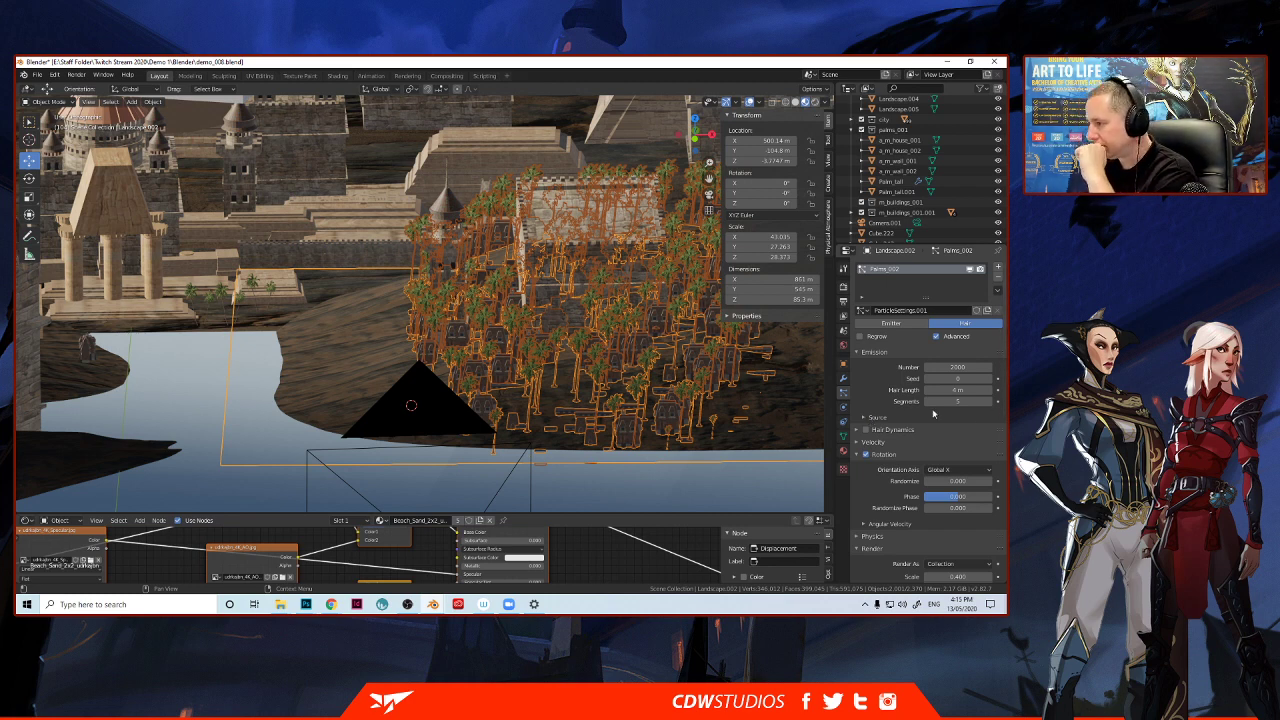
{"action": "scroll", "coordinate": [933, 413], "scroll_direction": "down", "scroll_amount": 2}
{"action": "scroll", "coordinate": [933, 413], "scroll_direction": "down", "scroll_amount": 1}
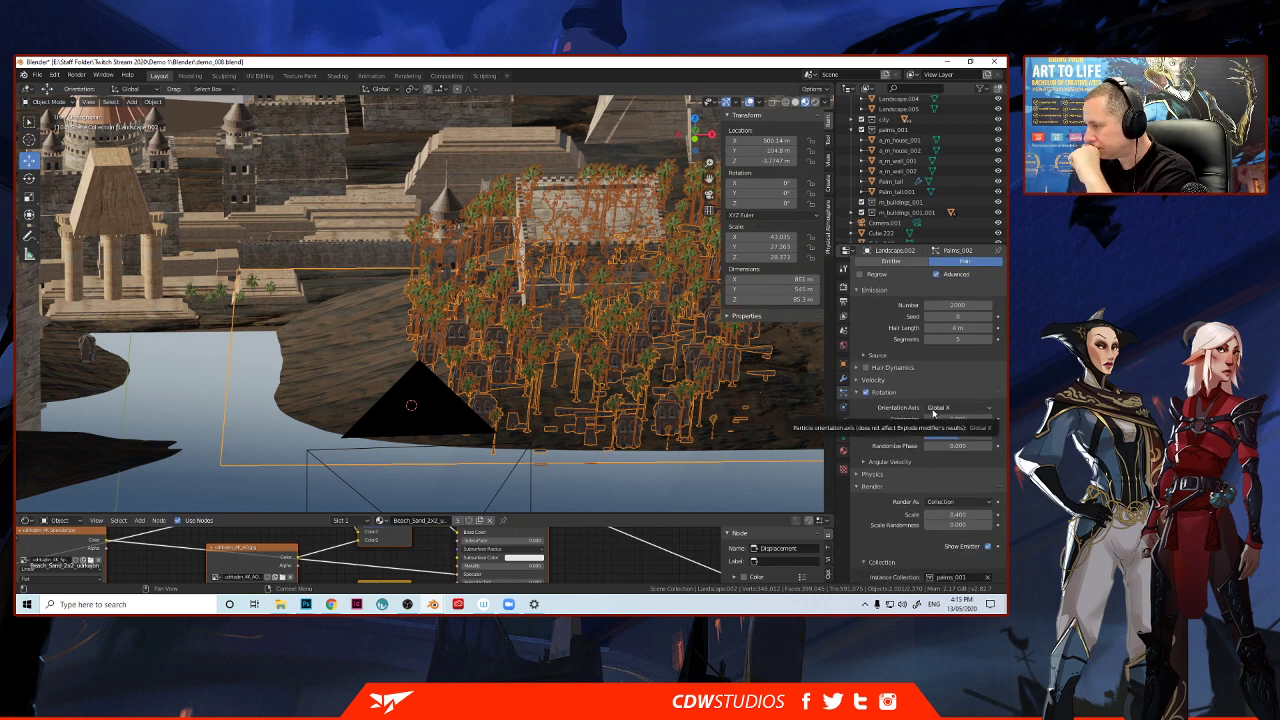
{"action": "left_click", "coordinate": [927, 436]}
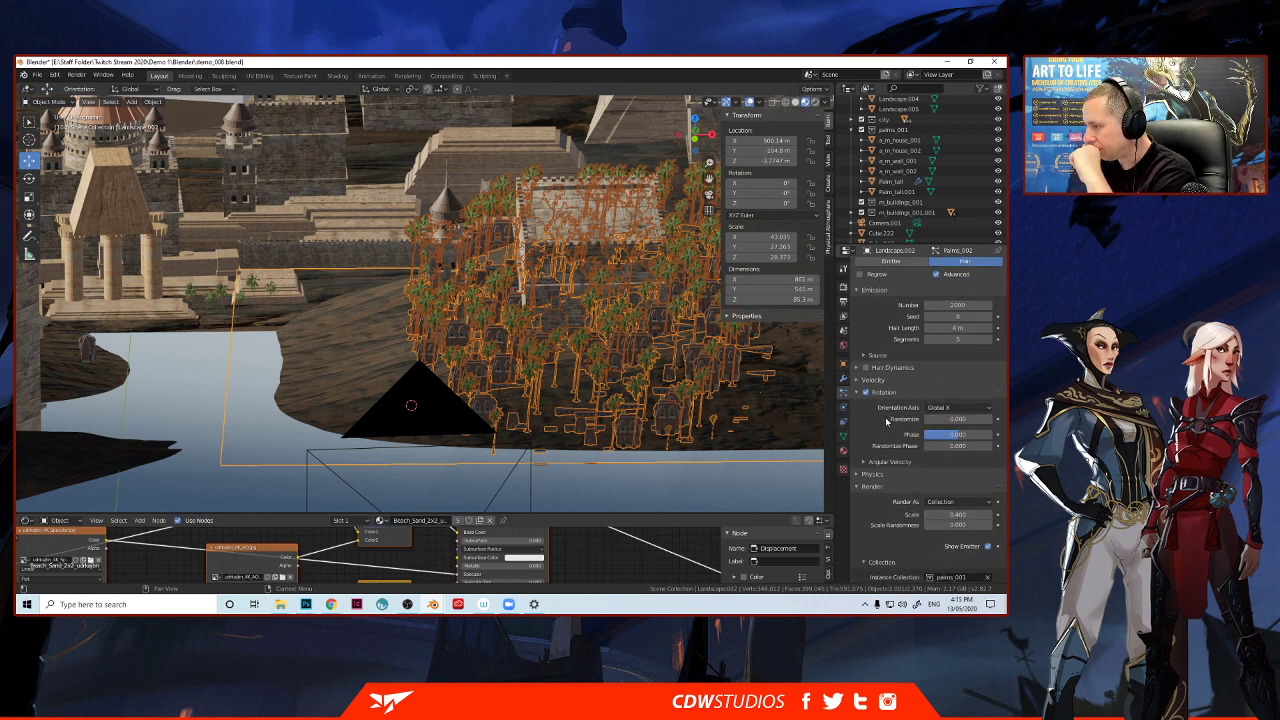
{"action": "scroll", "coordinate": [885, 420], "scroll_direction": "down", "scroll_amount": 3}
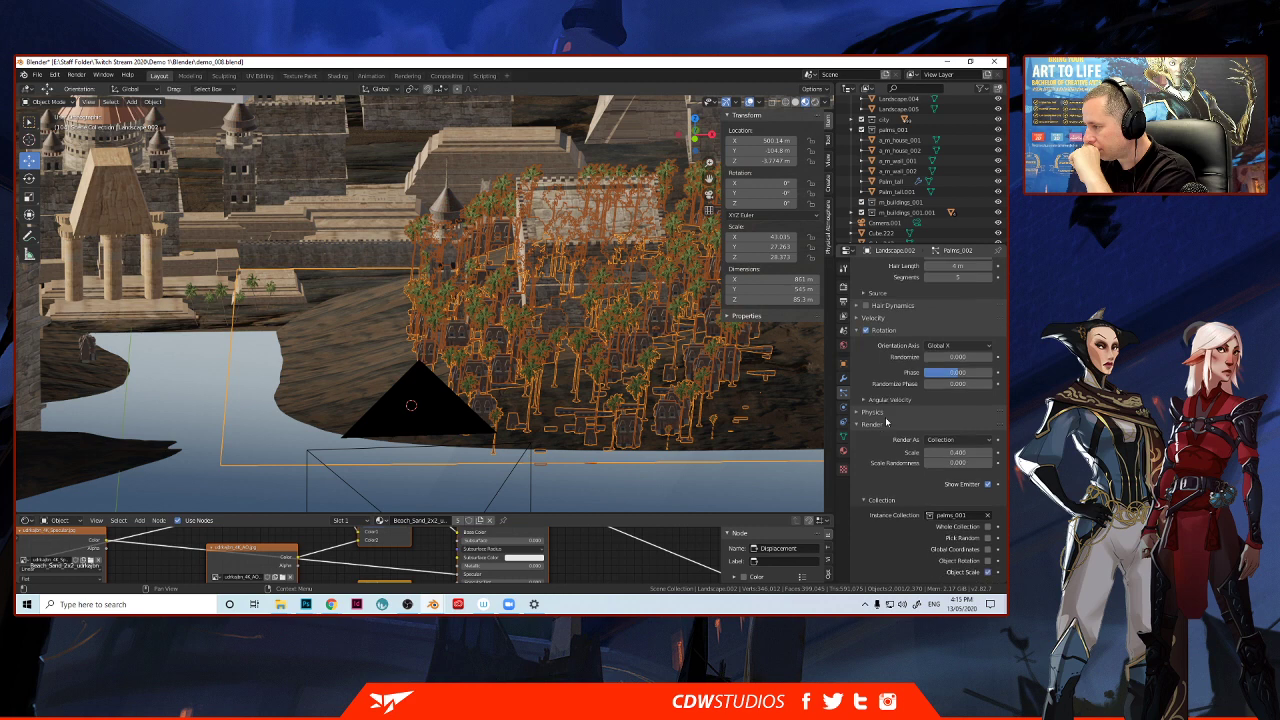
{"action": "scroll", "coordinate": [885, 422], "scroll_direction": "down", "scroll_amount": 1}
{"action": "scroll", "coordinate": [885, 421], "scroll_direction": "down", "scroll_amount": 5}
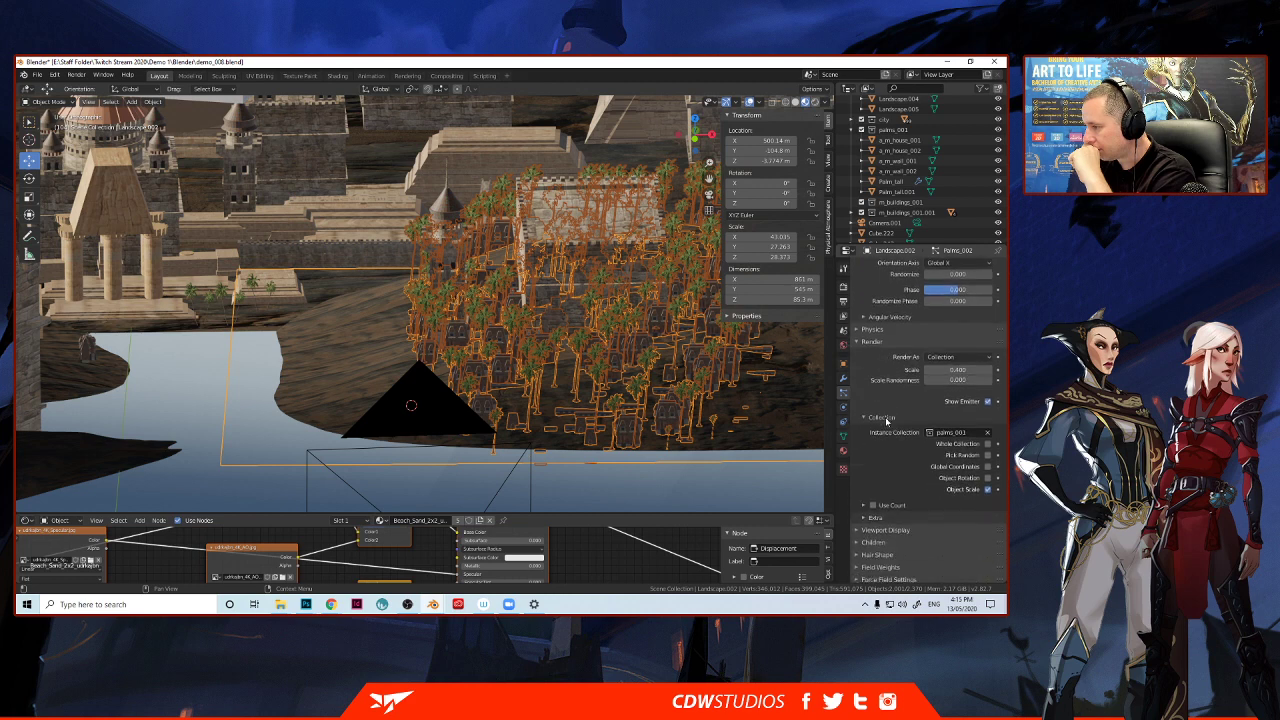
{"action": "scroll", "coordinate": [885, 420], "scroll_direction": "down", "scroll_amount": 1}
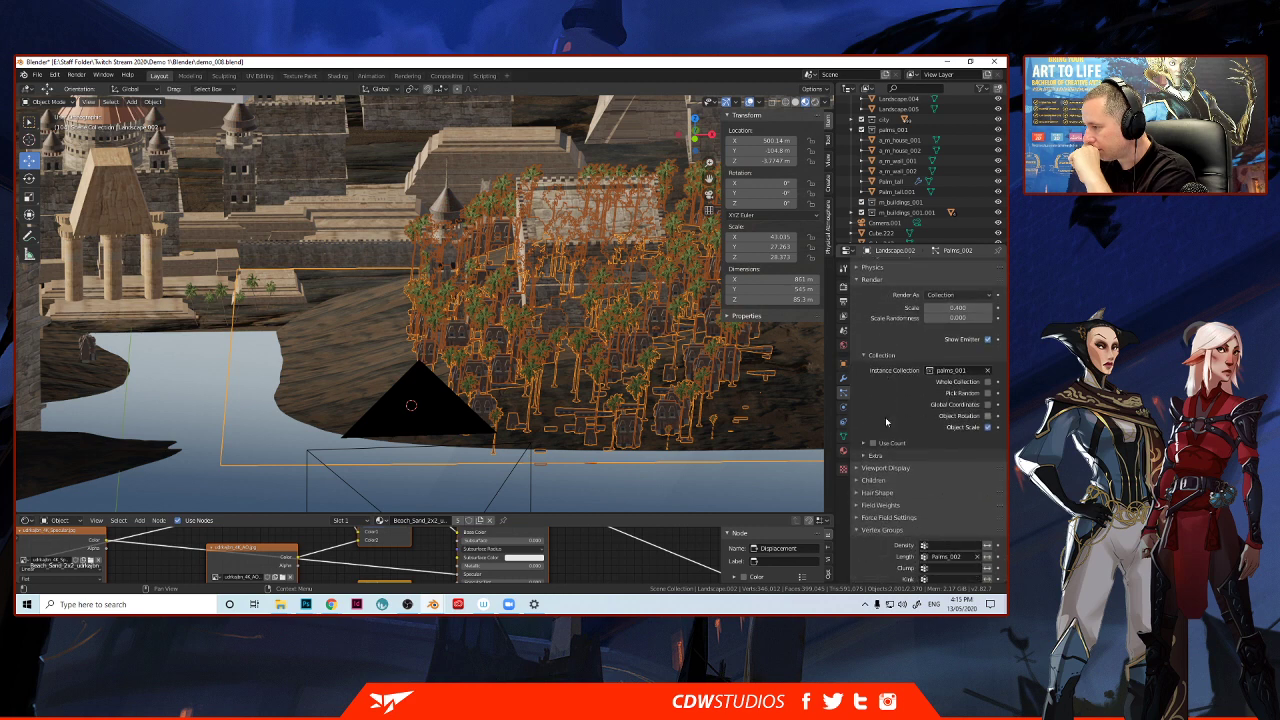
{"action": "scroll", "coordinate": [885, 422], "scroll_direction": "down", "scroll_amount": 2}
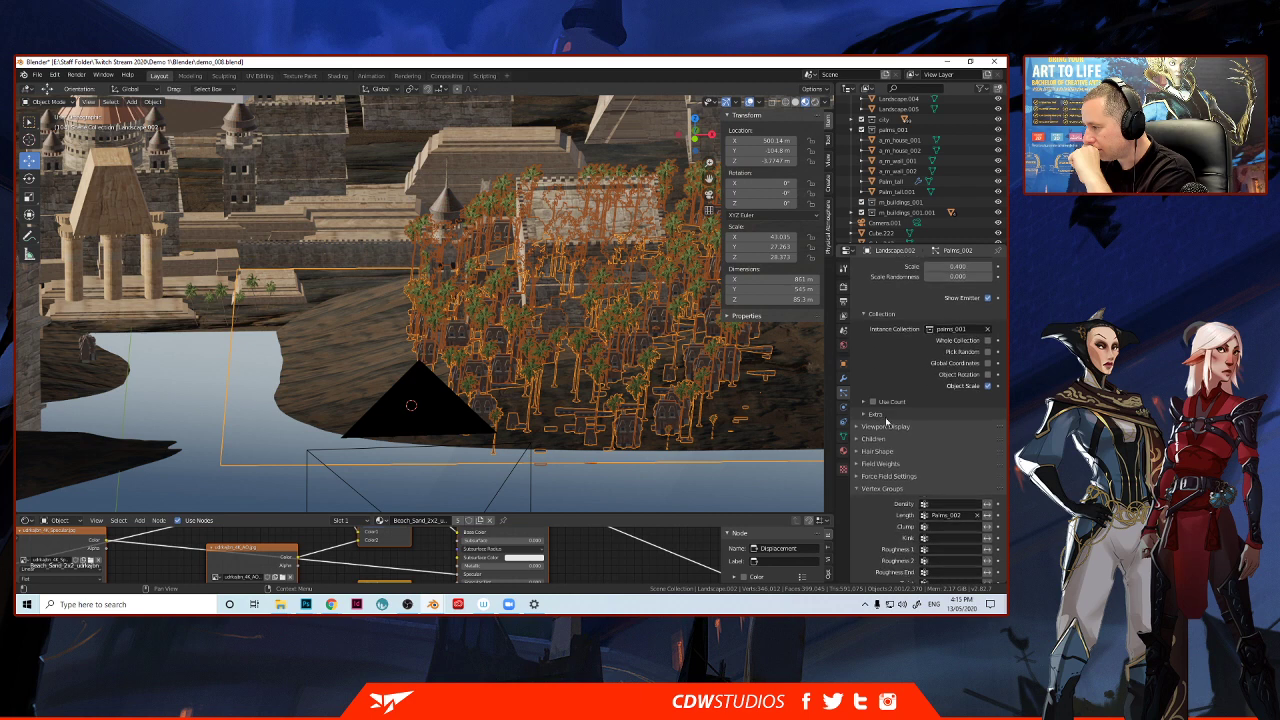
{"action": "scroll", "coordinate": [885, 421], "scroll_direction": "down", "scroll_amount": 1}
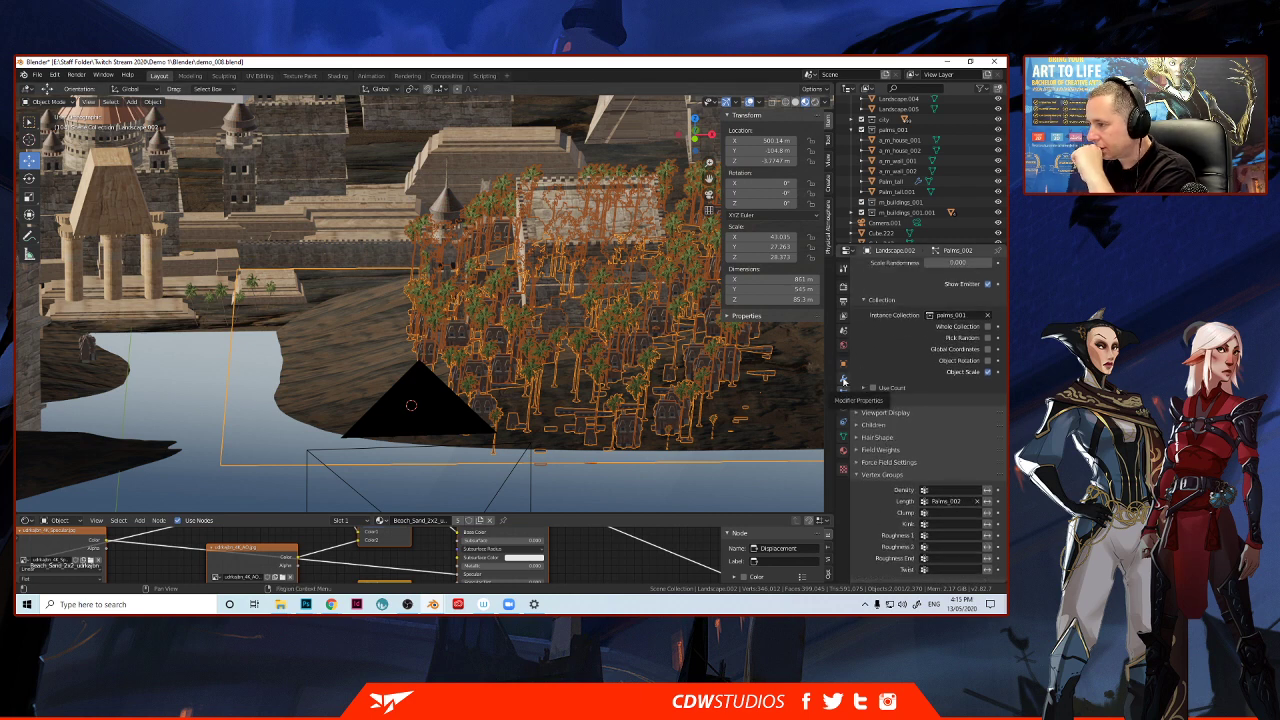
Lower the Global Influence of the vertex weight modifier that drives the Palms_002 group on Landscape.002.
{"action": "left_click", "coordinate": [843, 381]}
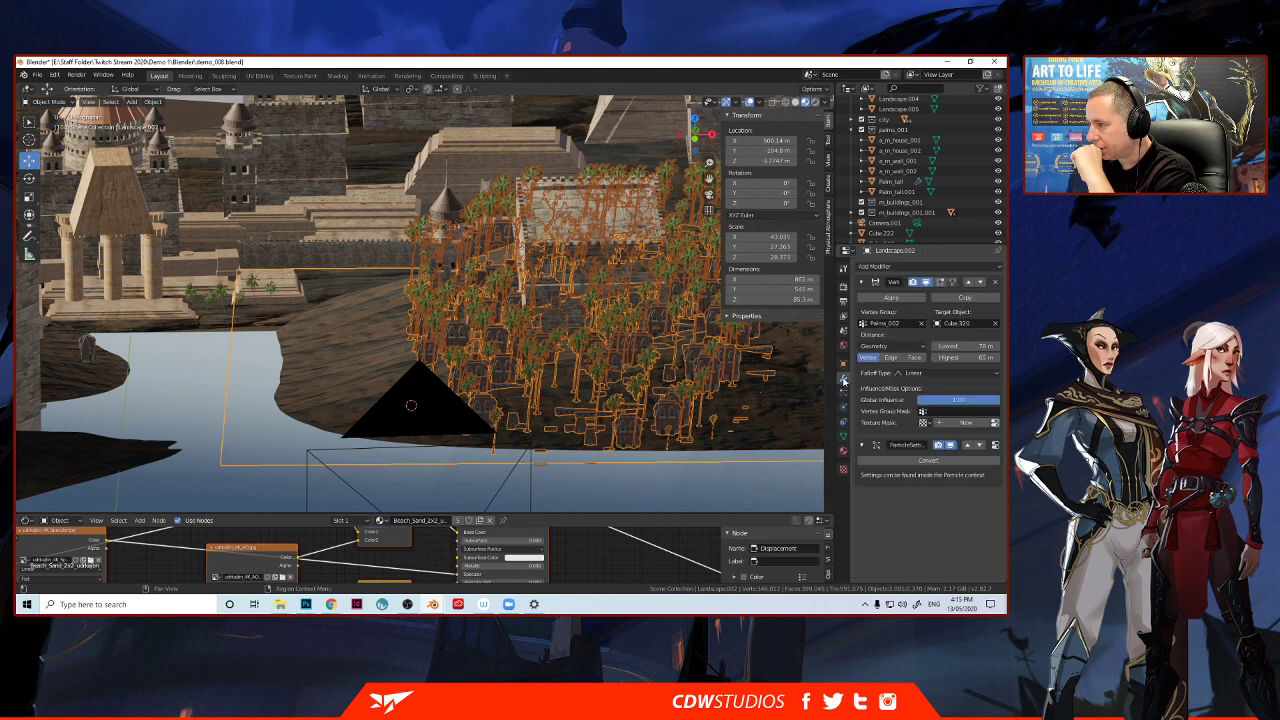
{"action": "left_click", "coordinate": [955, 400]}
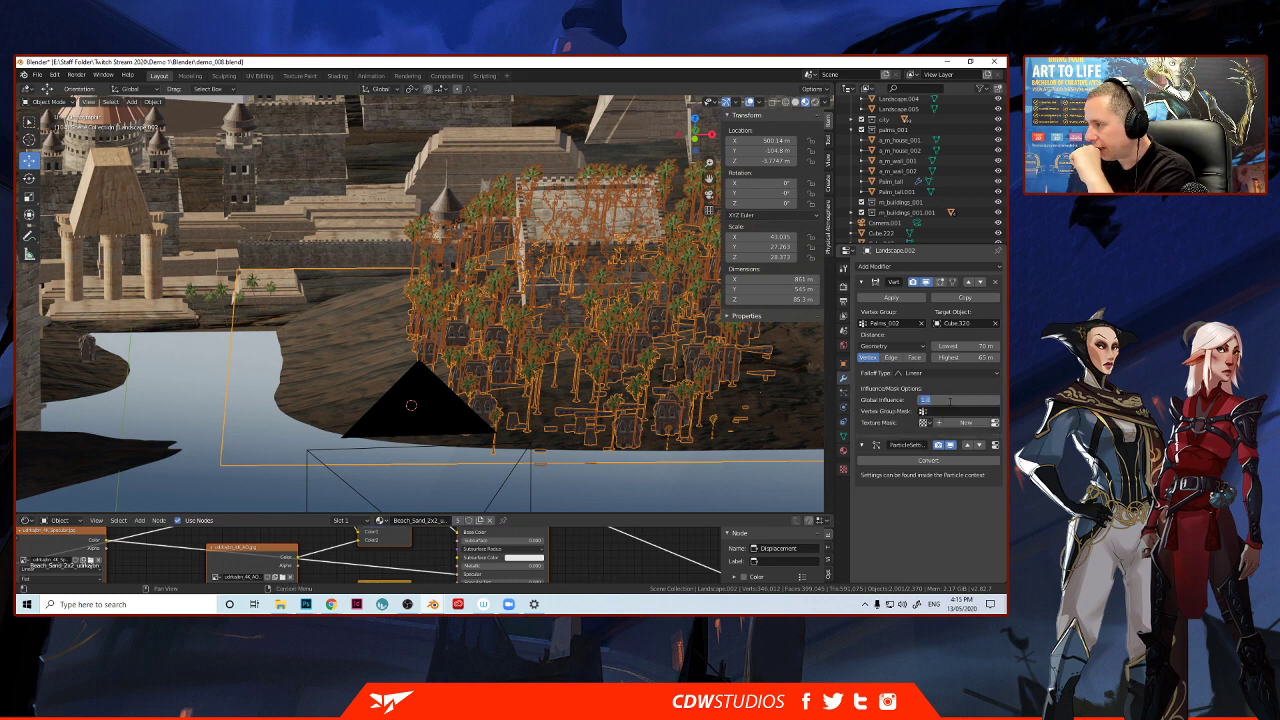
{"action": "type", "text": "1"}
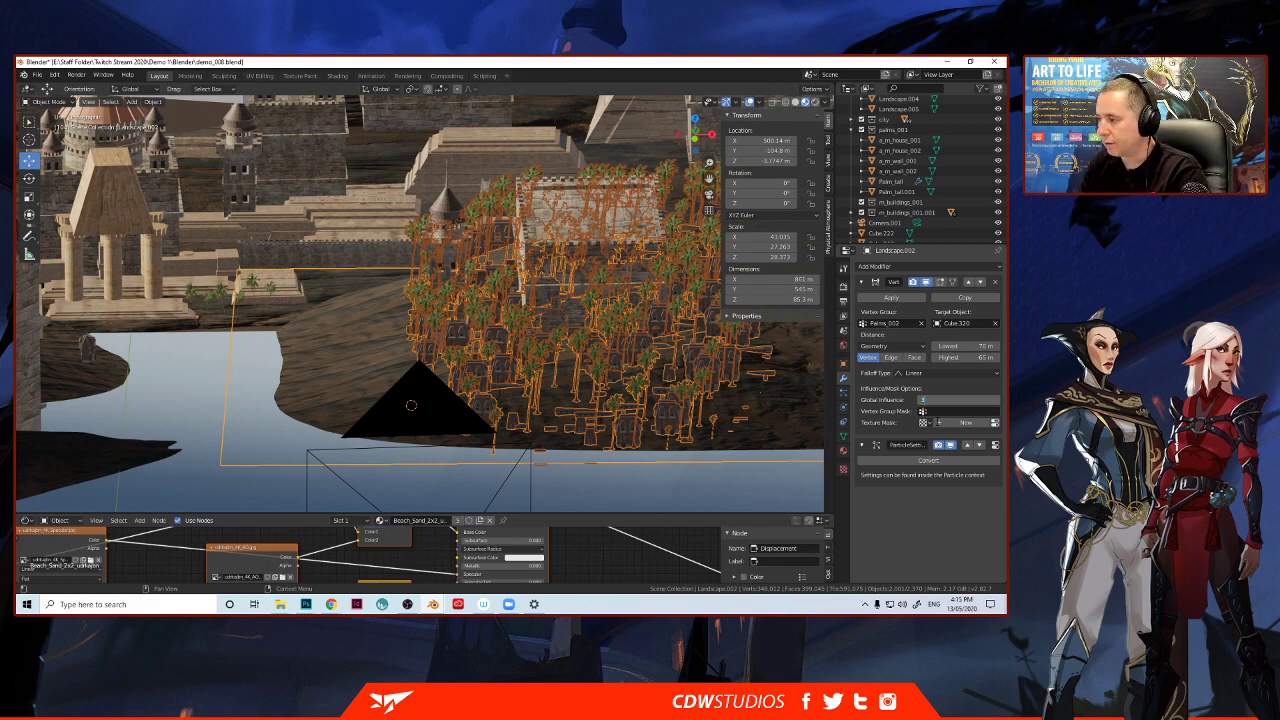
{"action": "key", "text": "Return"}
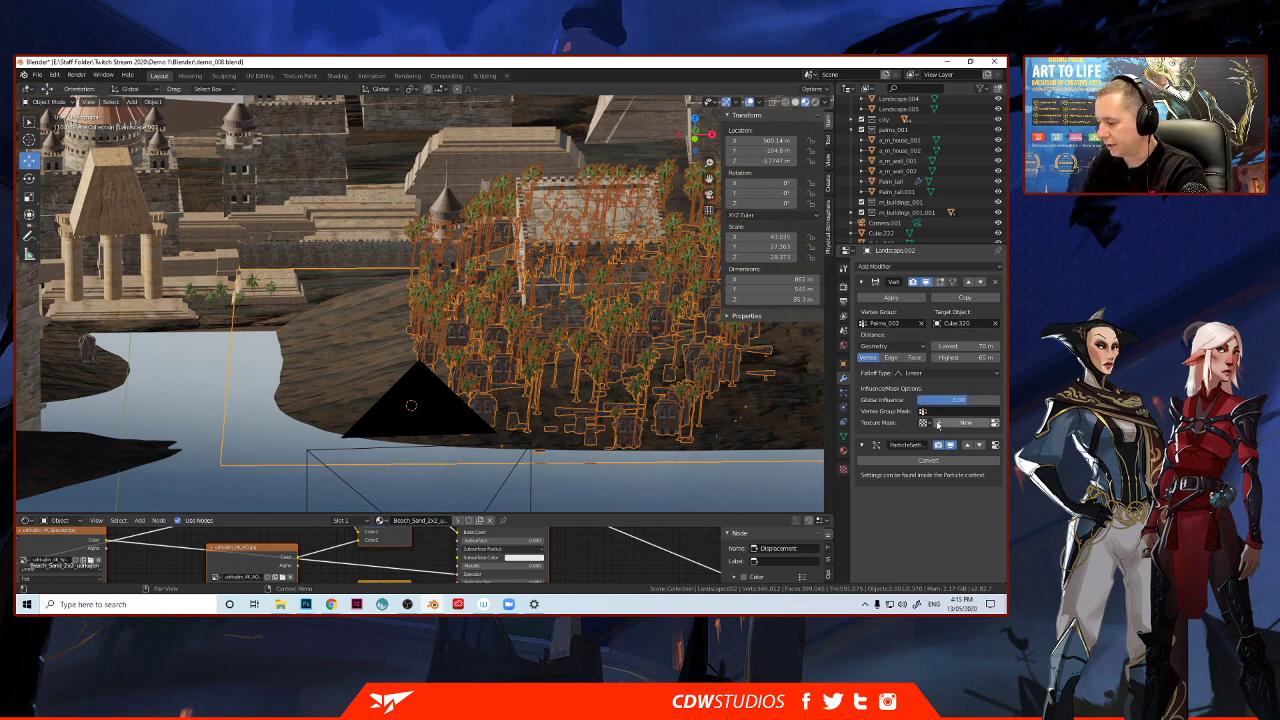
Try a new texture mask on the Palms_002 vertex weight modifier with Global Influence values of 2 and 1.
{"action": "left_click", "coordinate": [937, 423]}
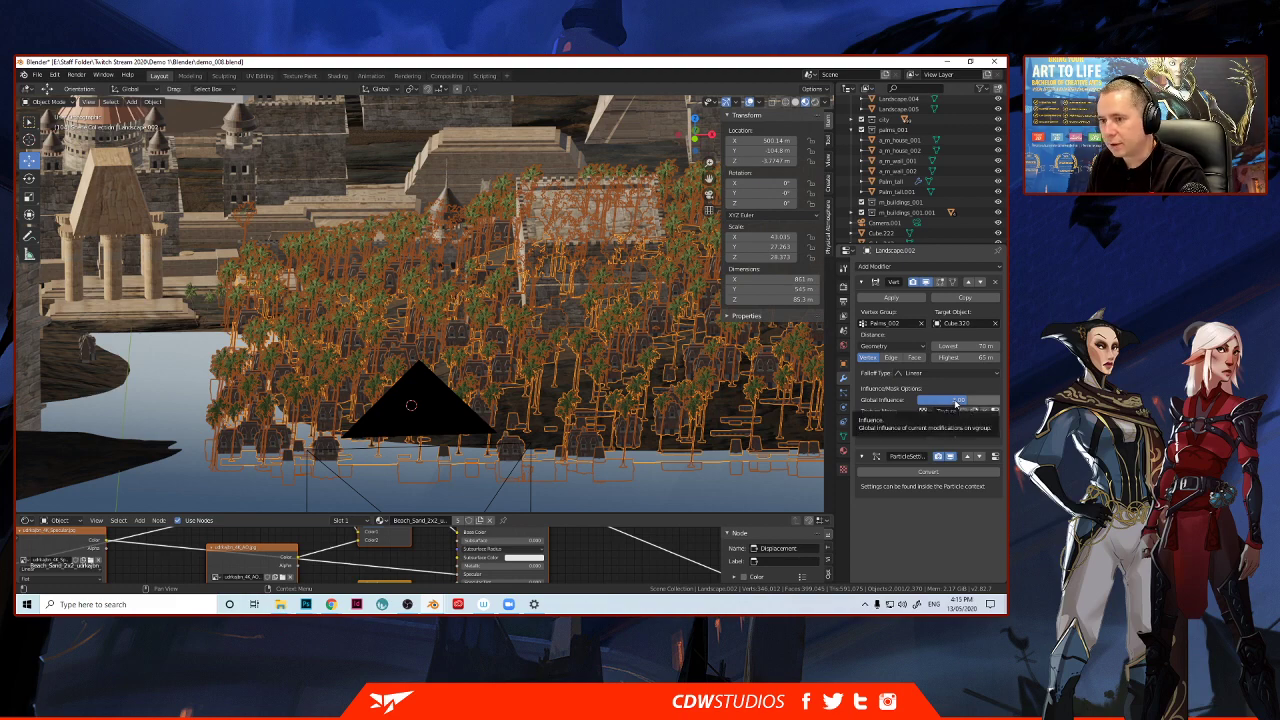
{"action": "left_click", "coordinate": [957, 401]}
{"action": "type", "text": "2"}
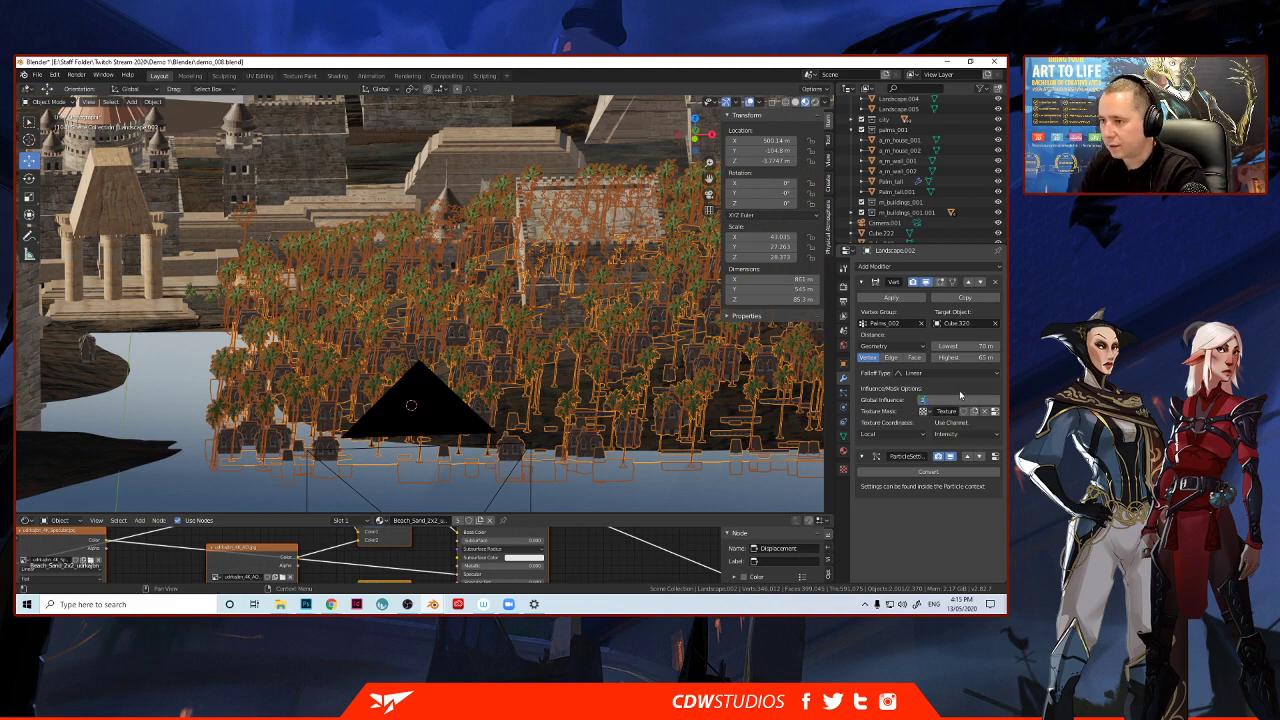
{"action": "key", "text": "Return"}
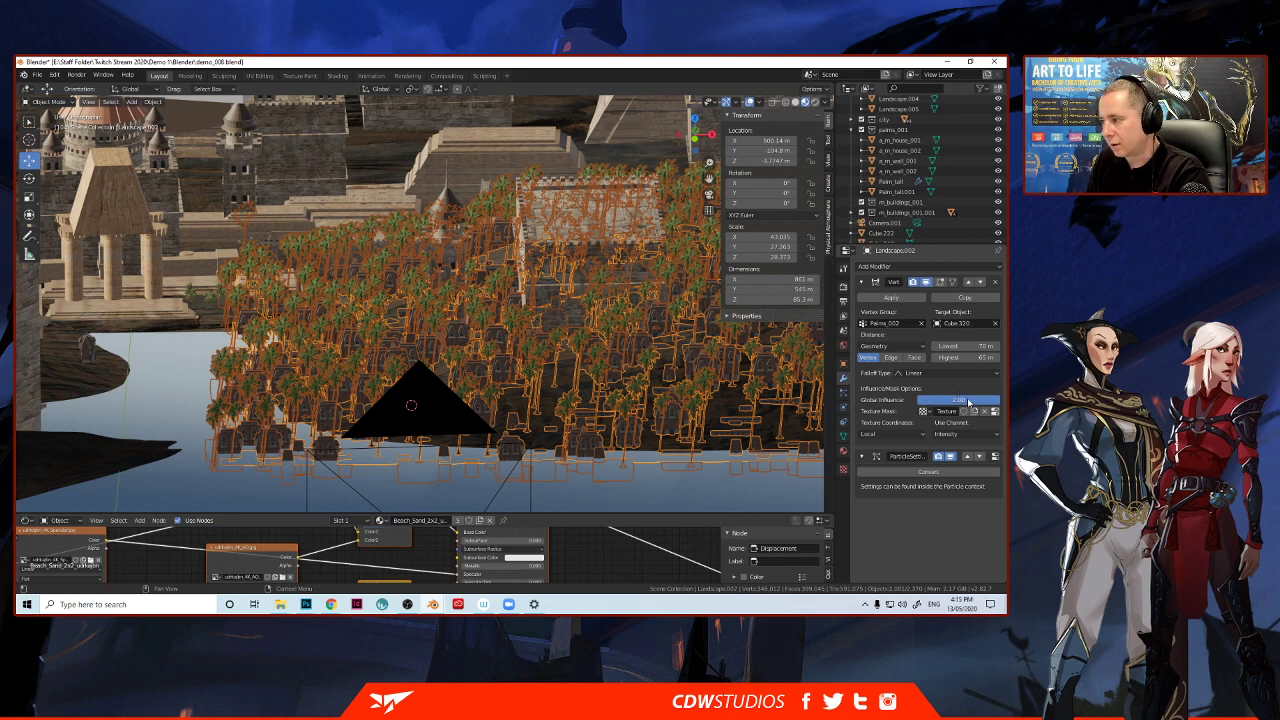
{"action": "left_click", "coordinate": [960, 400]}
{"action": "type", "text": "1"}
{"action": "key", "text": "Return"}
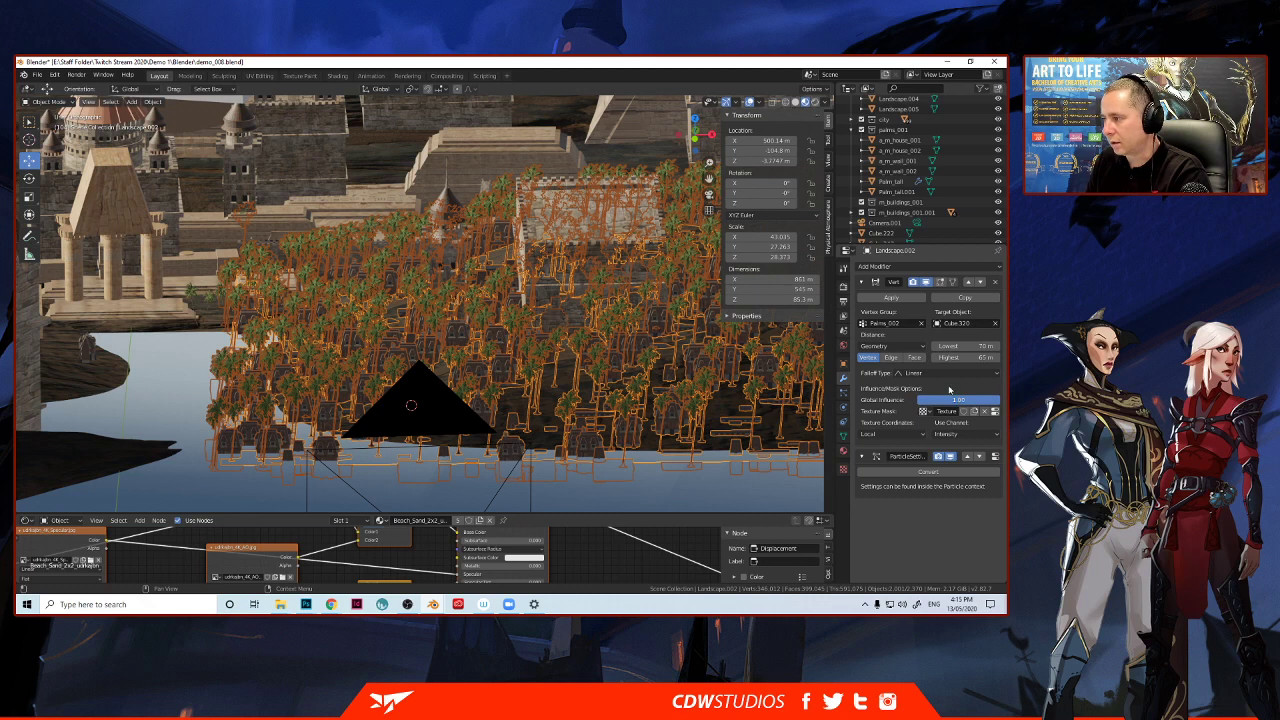
{"action": "left_click", "coordinate": [844, 393]}
{"action": "left_click", "coordinate": [843, 379]}
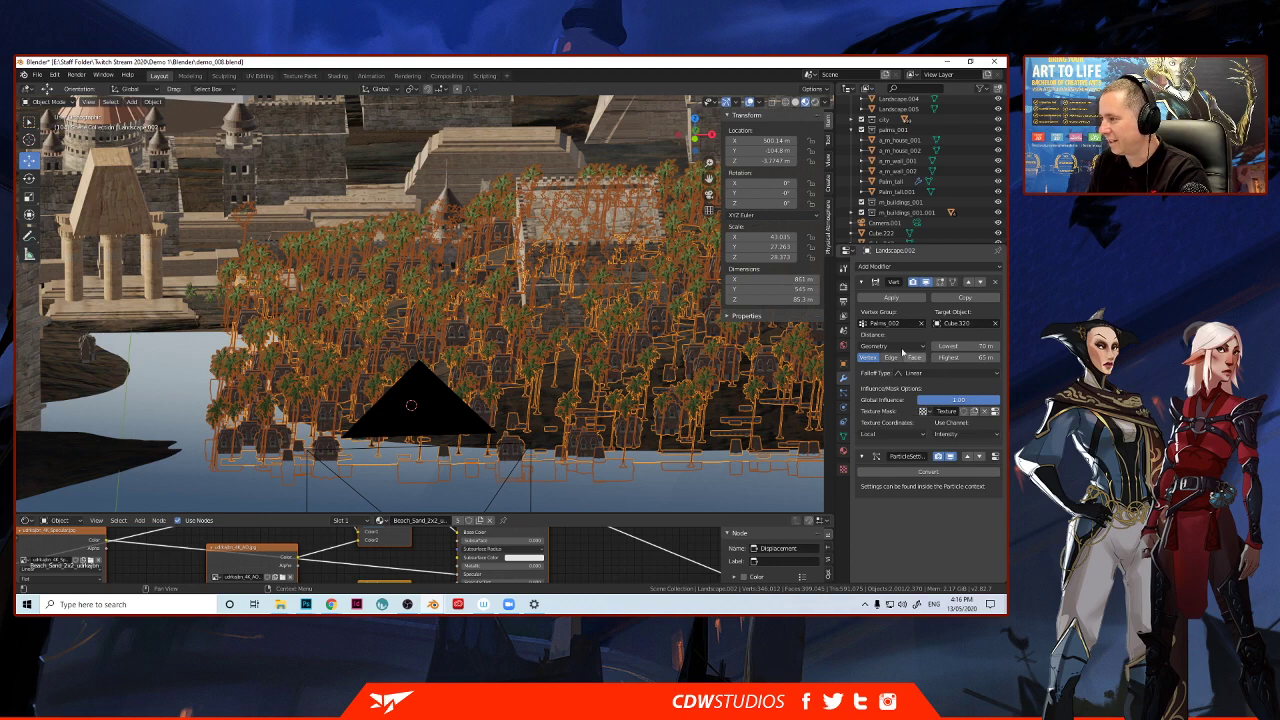
Undo the Global Influence changes and the added texture mask on Landscape.002's vertex weight modifier.
{"action": "left_click", "coordinate": [54, 76]}
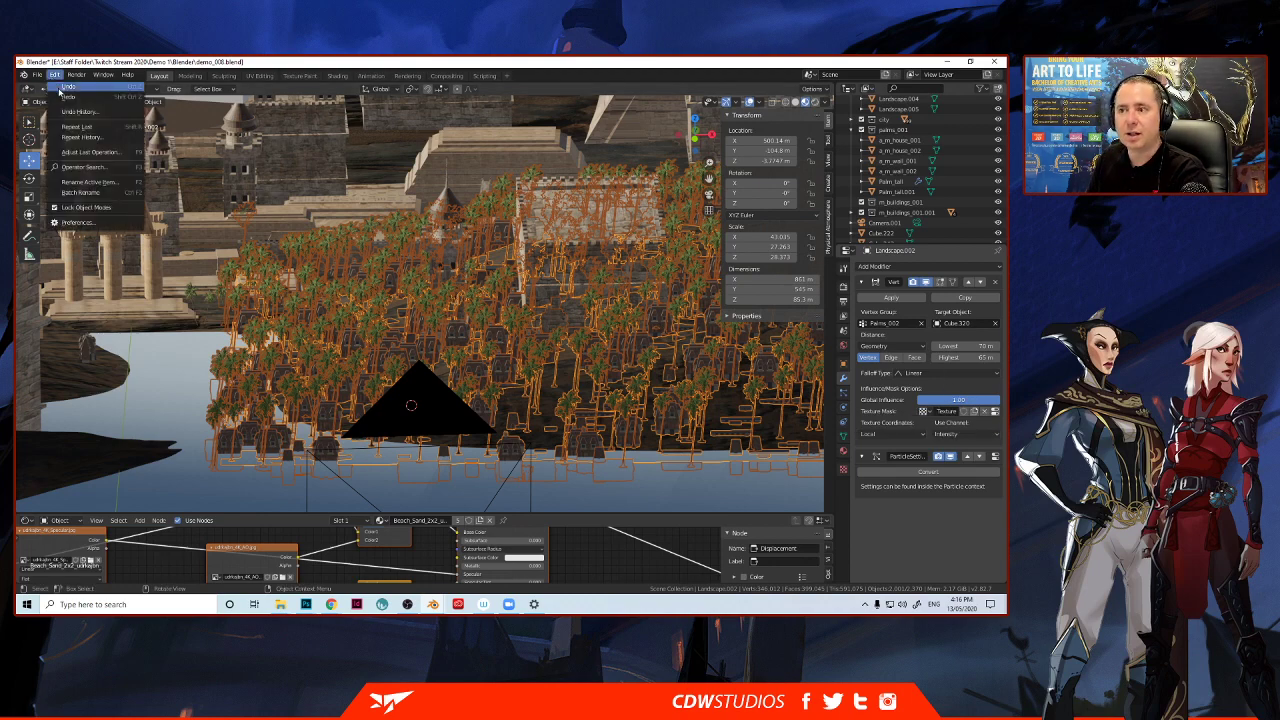
{"action": "left_click", "coordinate": [64, 88]}
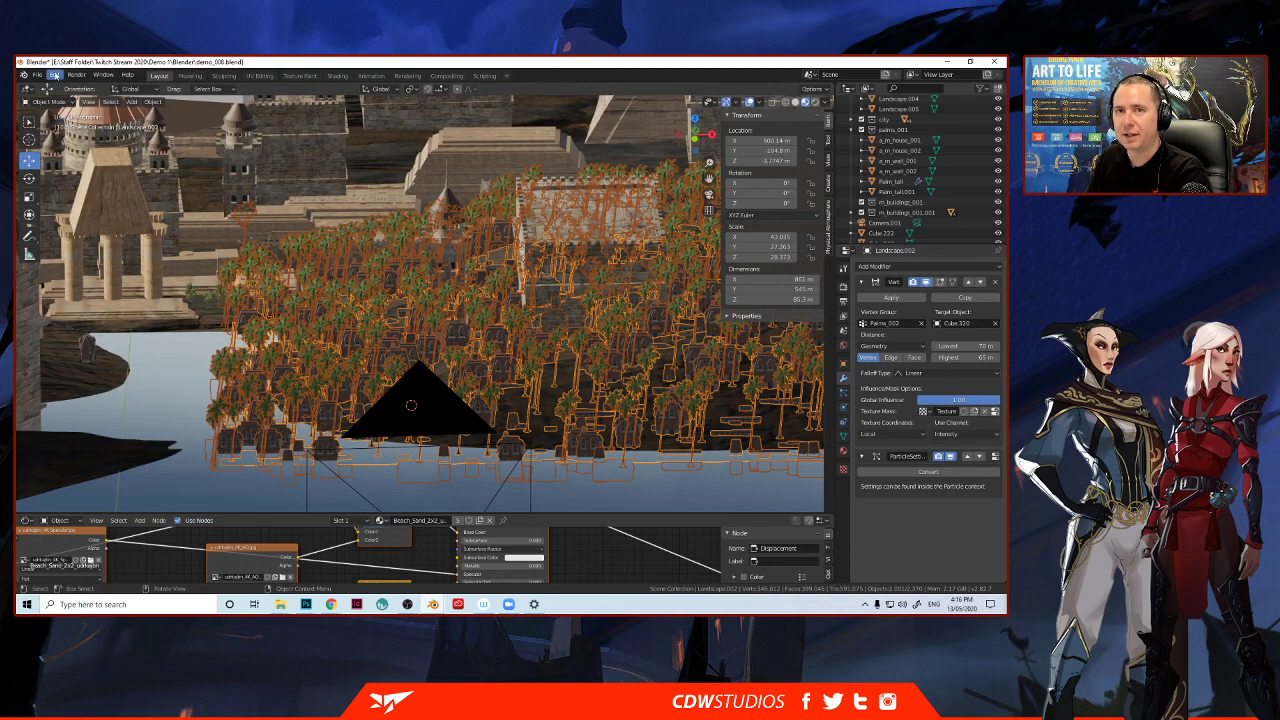
{"action": "left_click", "coordinate": [54, 76]}
{"action": "left_click", "coordinate": [63, 89]}
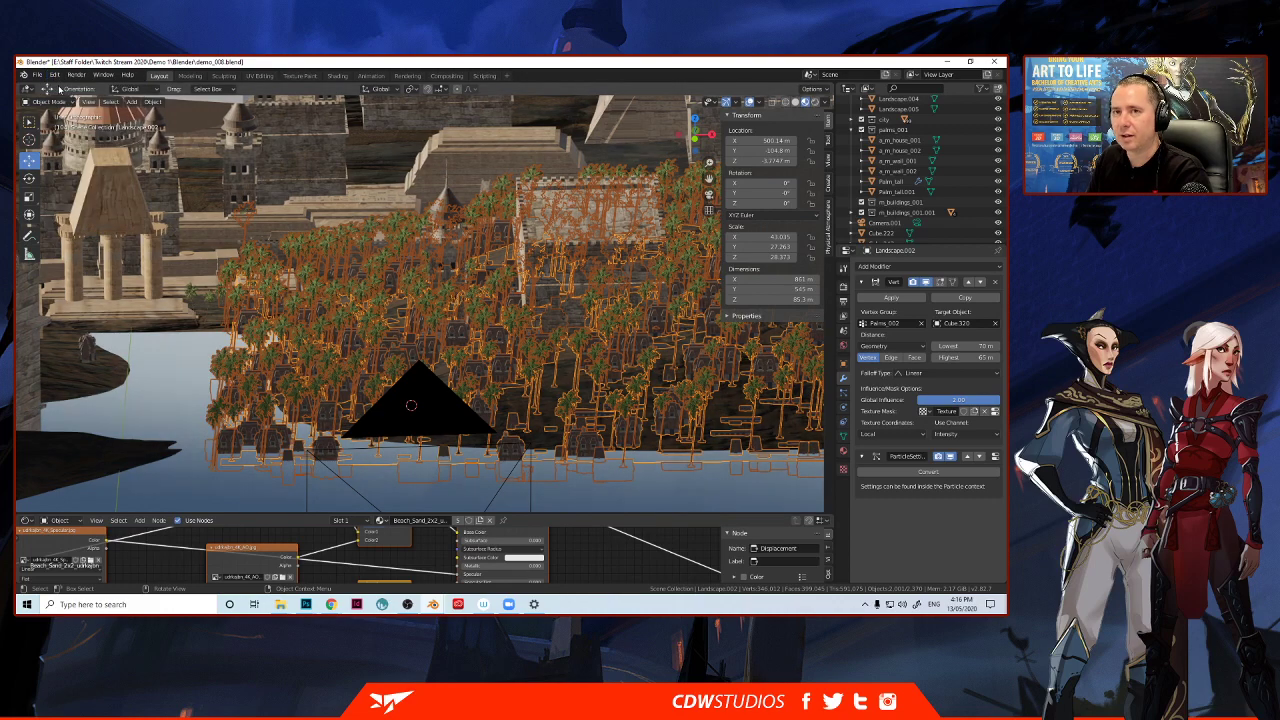
{"action": "left_click", "coordinate": [54, 76]}
{"action": "left_click", "coordinate": [57, 88]}
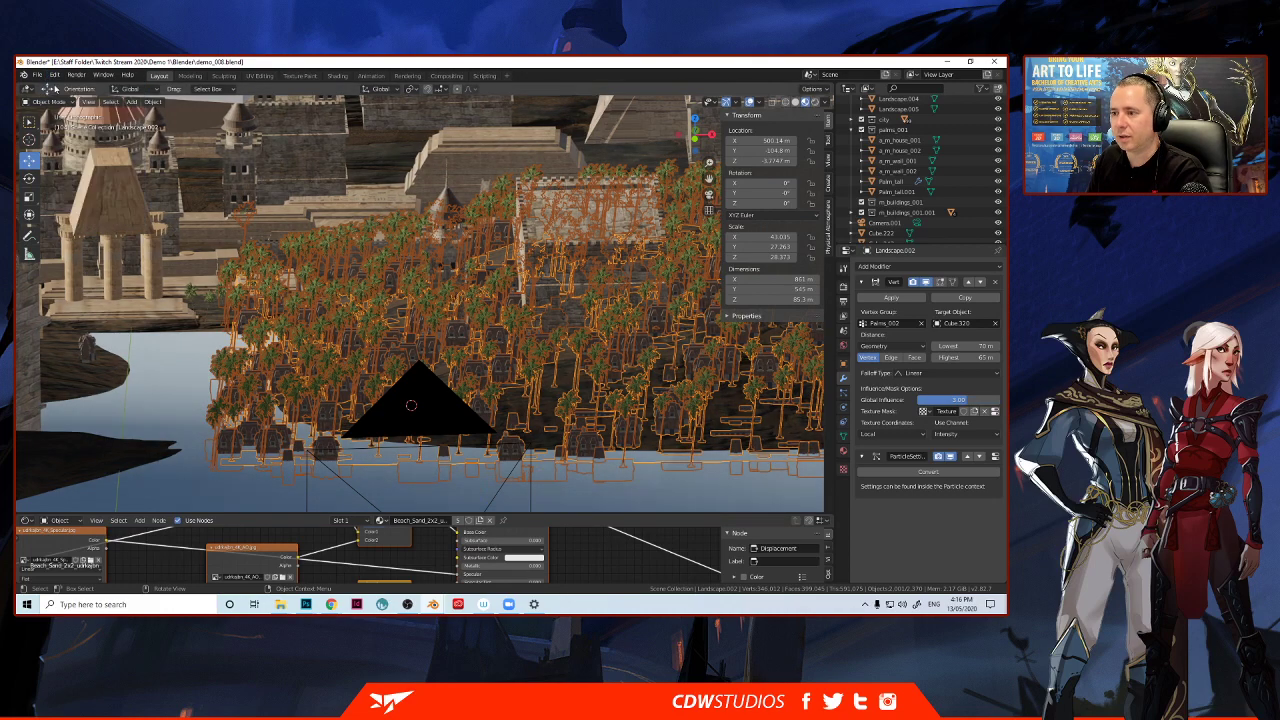
{"action": "left_click", "coordinate": [54, 76]}
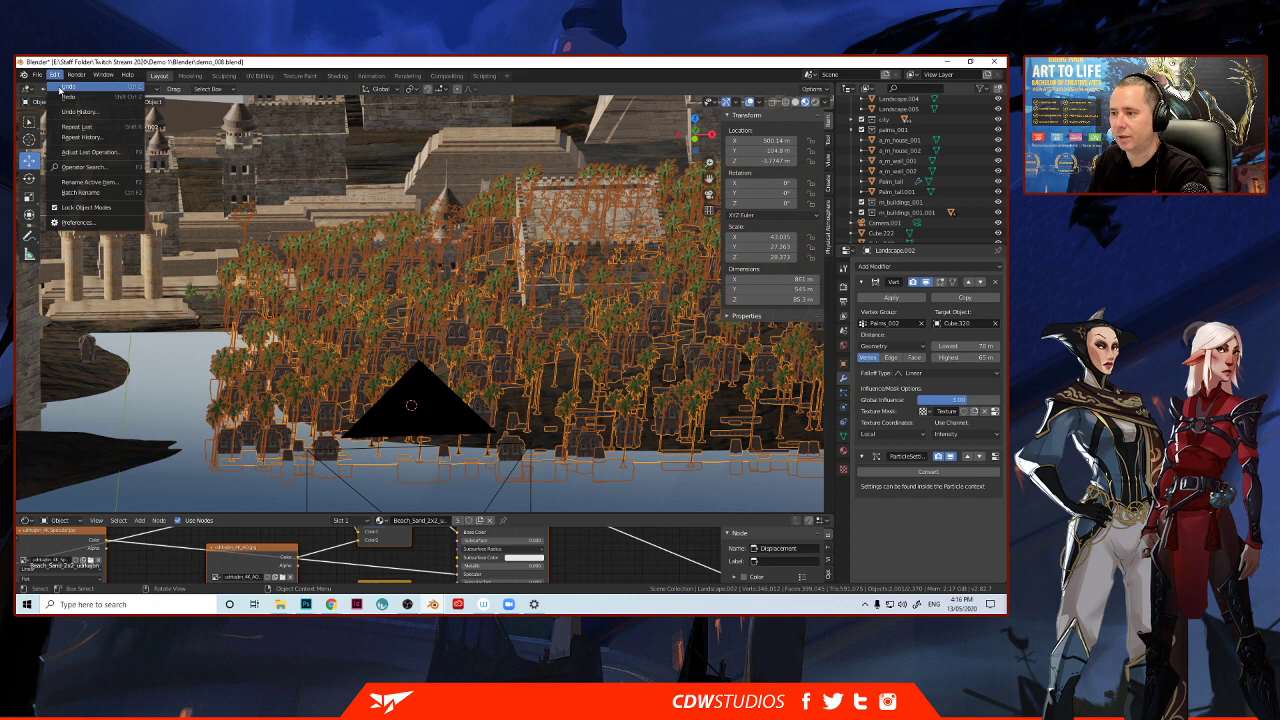
{"action": "left_click", "coordinate": [62, 89]}
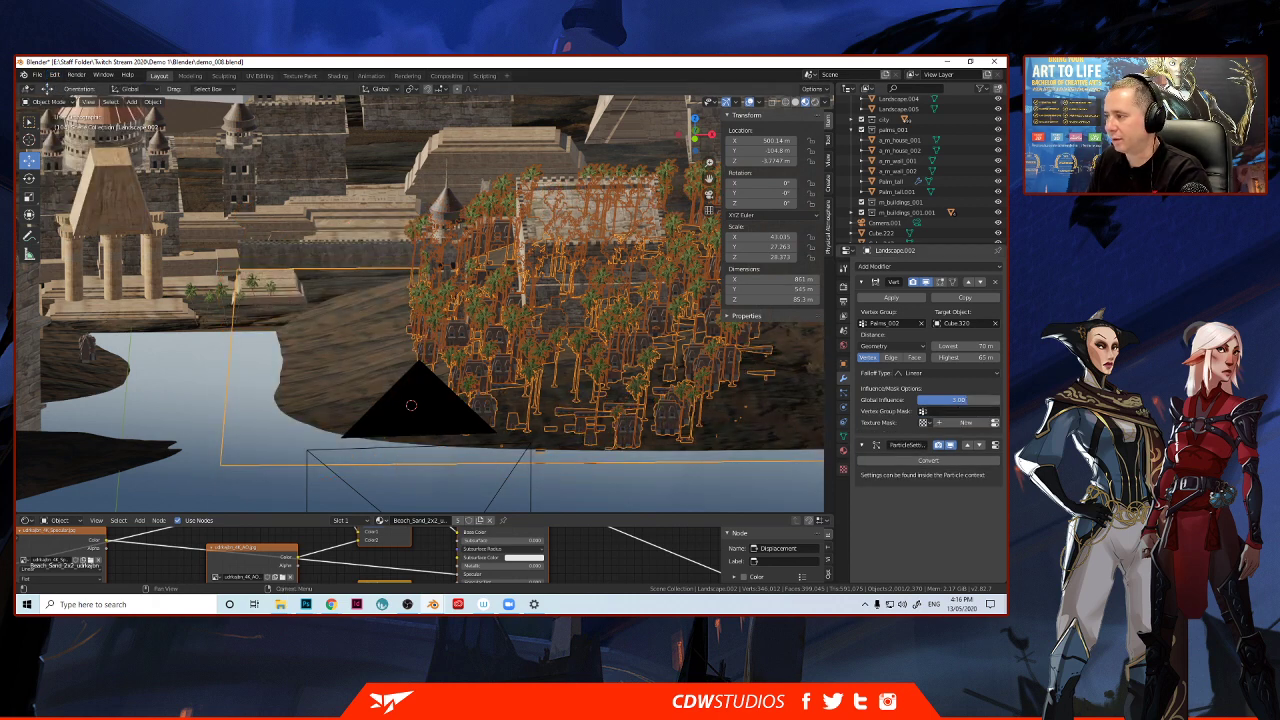
Set the vertex weight modifier's Global Influence on Landscape.002 to 1 and inspect the hillside palms and buildings up close.
{"action": "double_click", "coordinate": [968, 399]}
{"action": "key", "text": "Return"}
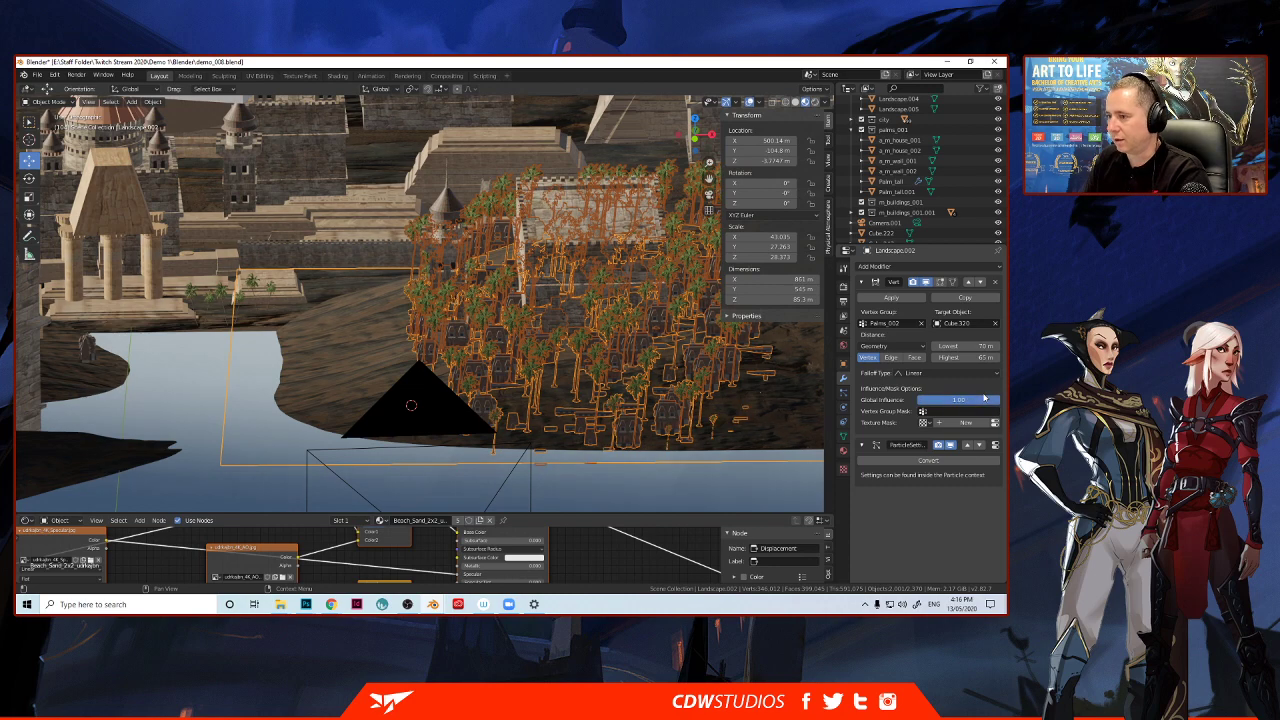
{"action": "left_click", "coordinate": [345, 305]}
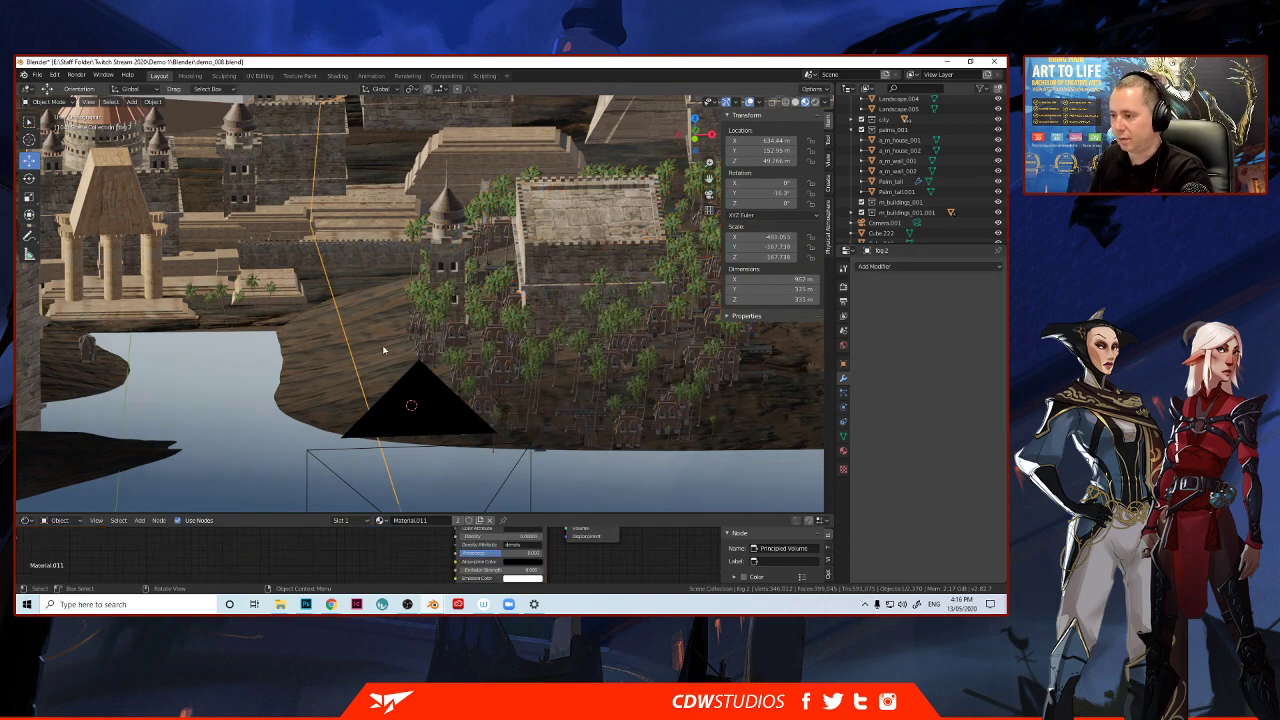
{"action": "middle_click_drag", "start_coordinate": [393, 334], "coordinate": [557, 364]}
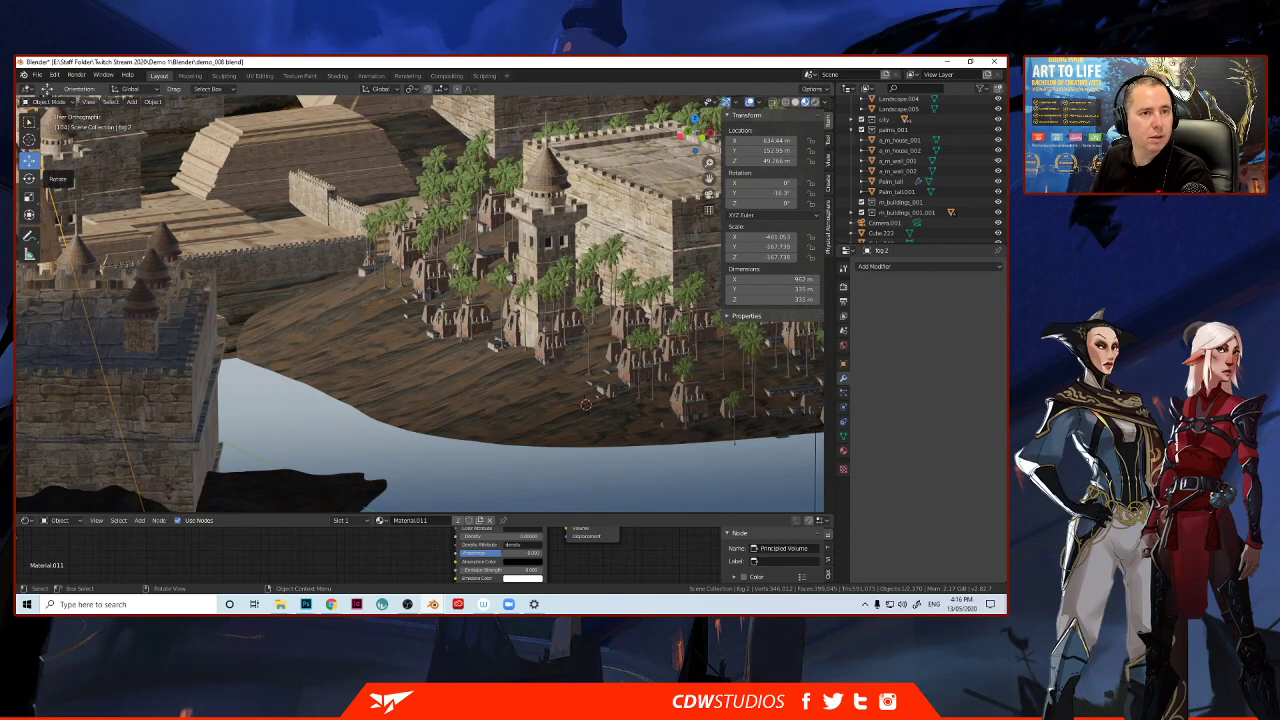
{"action": "key", "text": "alt+Tab"}
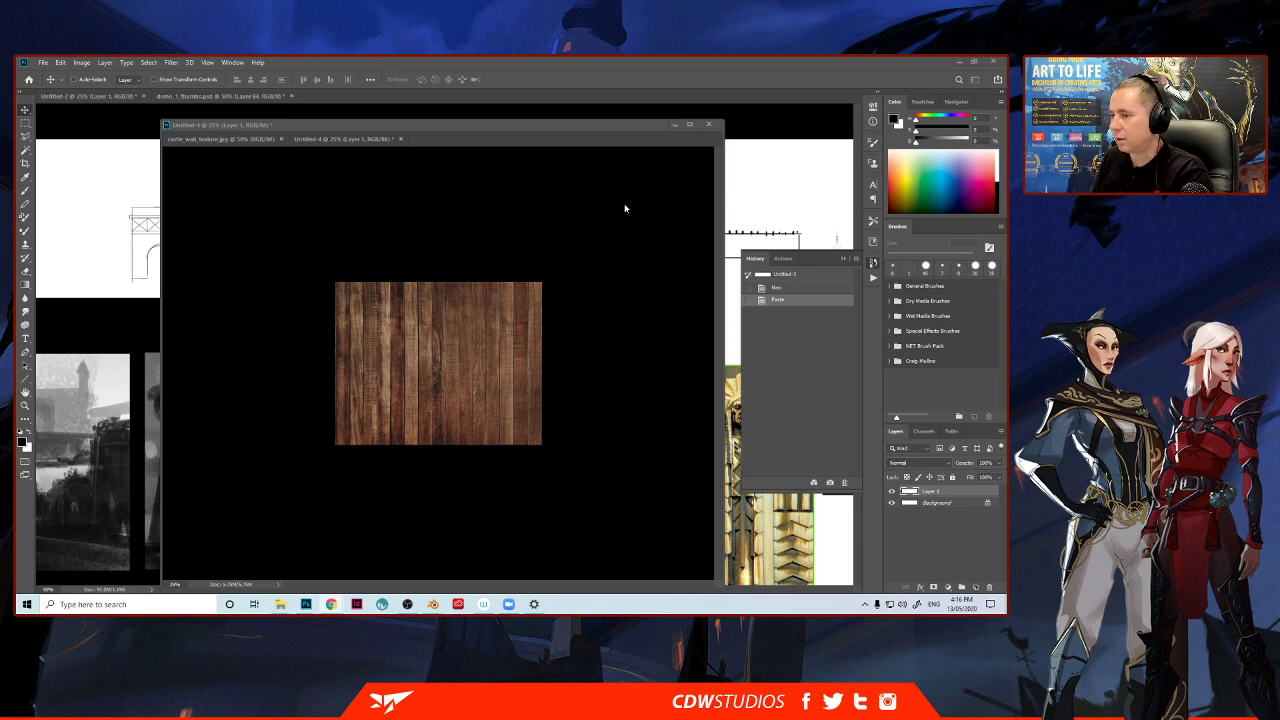
{"action": "mouse_move", "coordinate": [433, 604]}
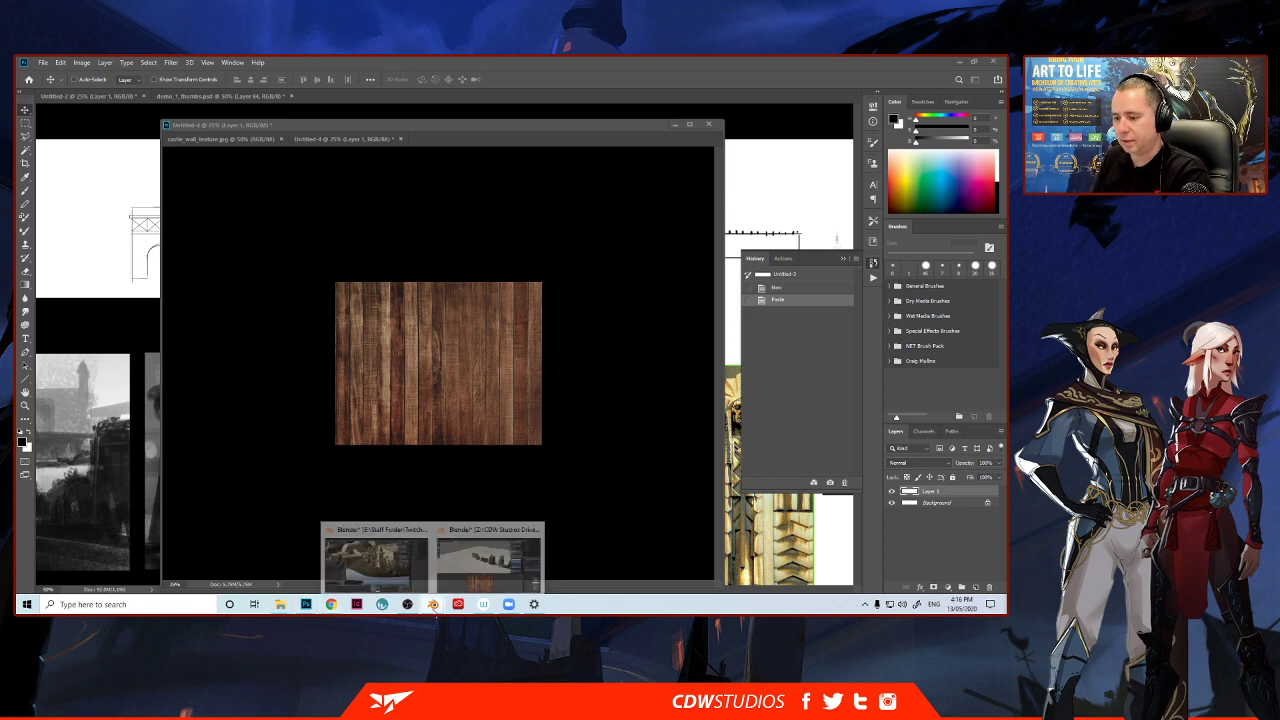
{"action": "left_click", "coordinate": [375, 558]}
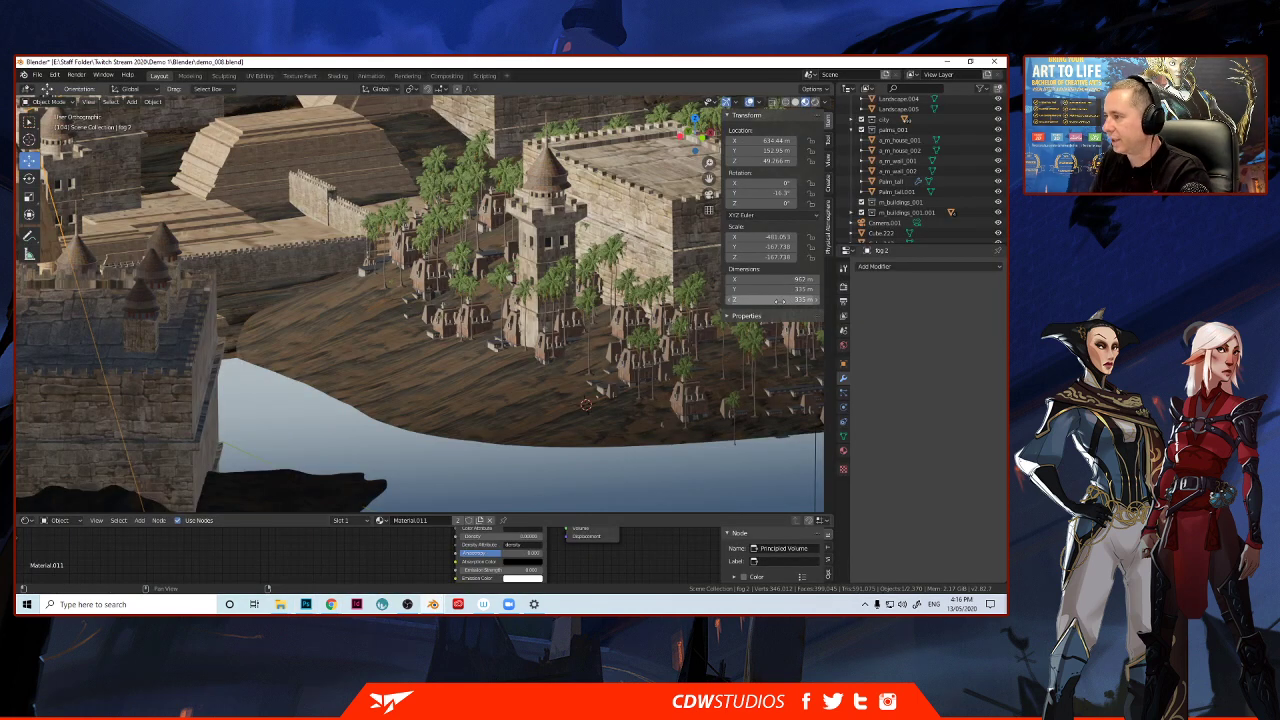
Try Global Coordinates for the palms_001 instances in Landscape.002's Palms_002 particle settings and check their placement on the hillside.
{"action": "left_click", "coordinate": [844, 398]}
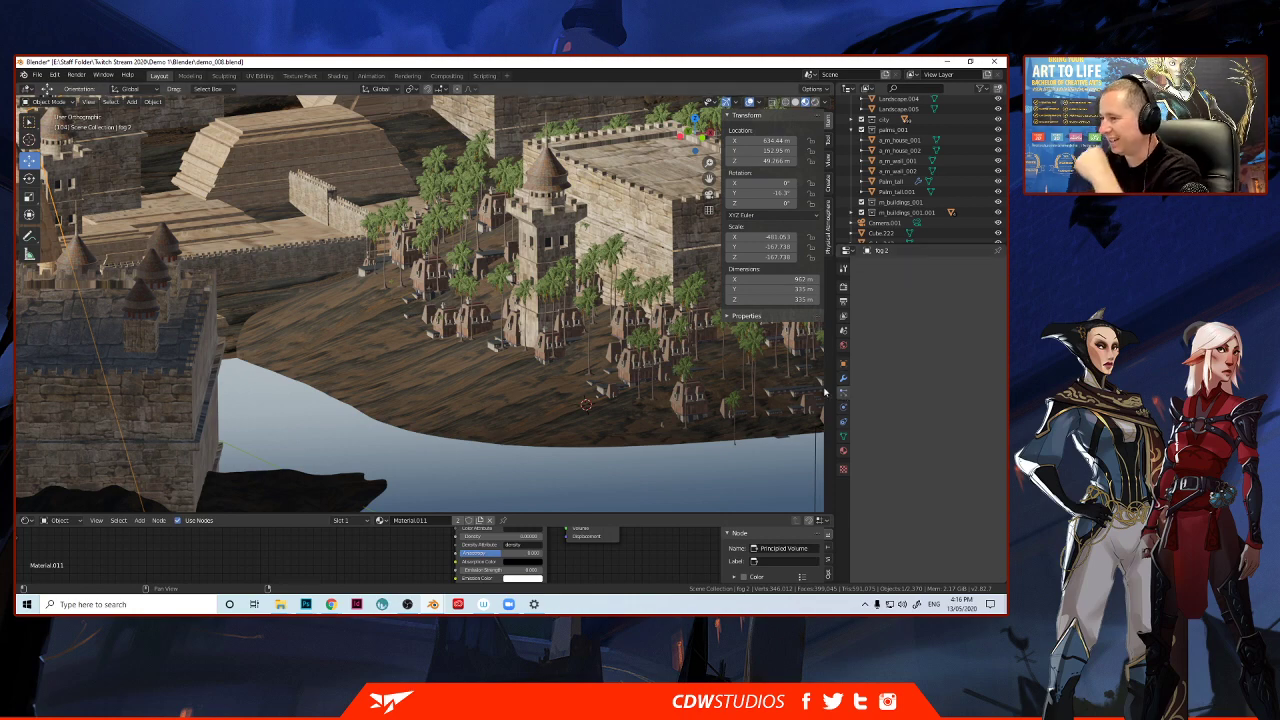
{"action": "left_click", "coordinate": [564, 392]}
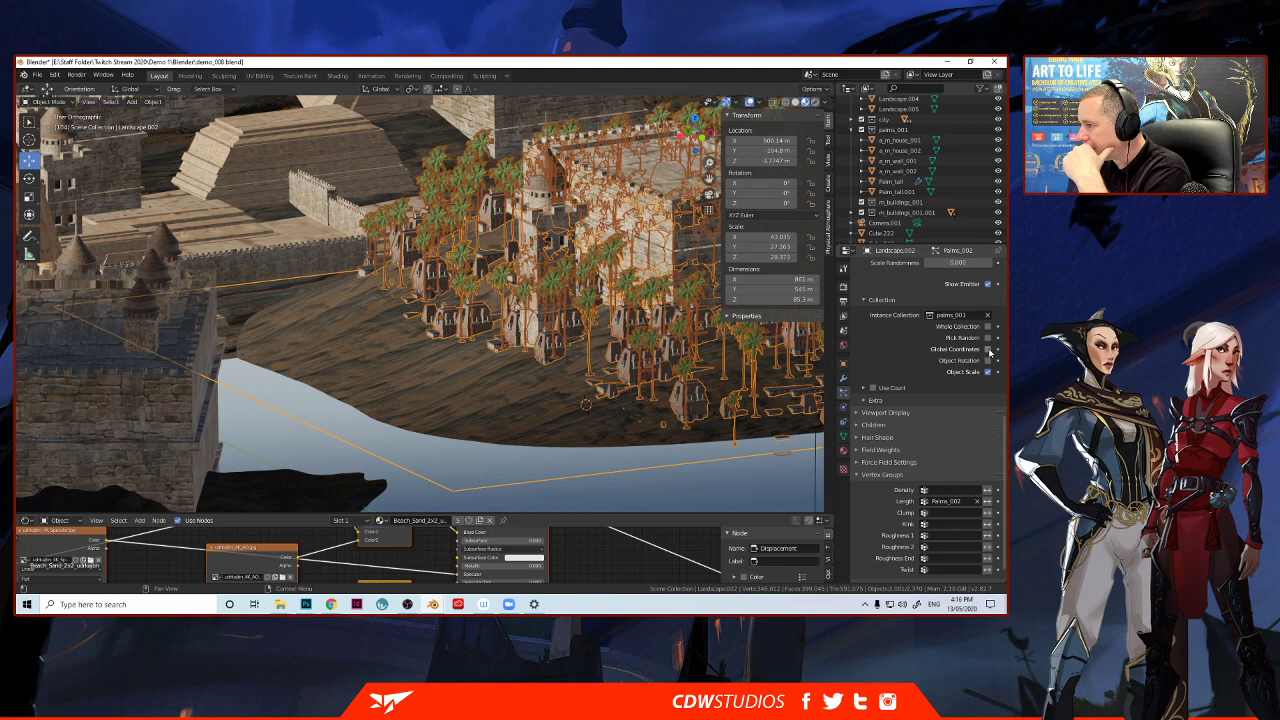
{"action": "left_click", "coordinate": [988, 351]}
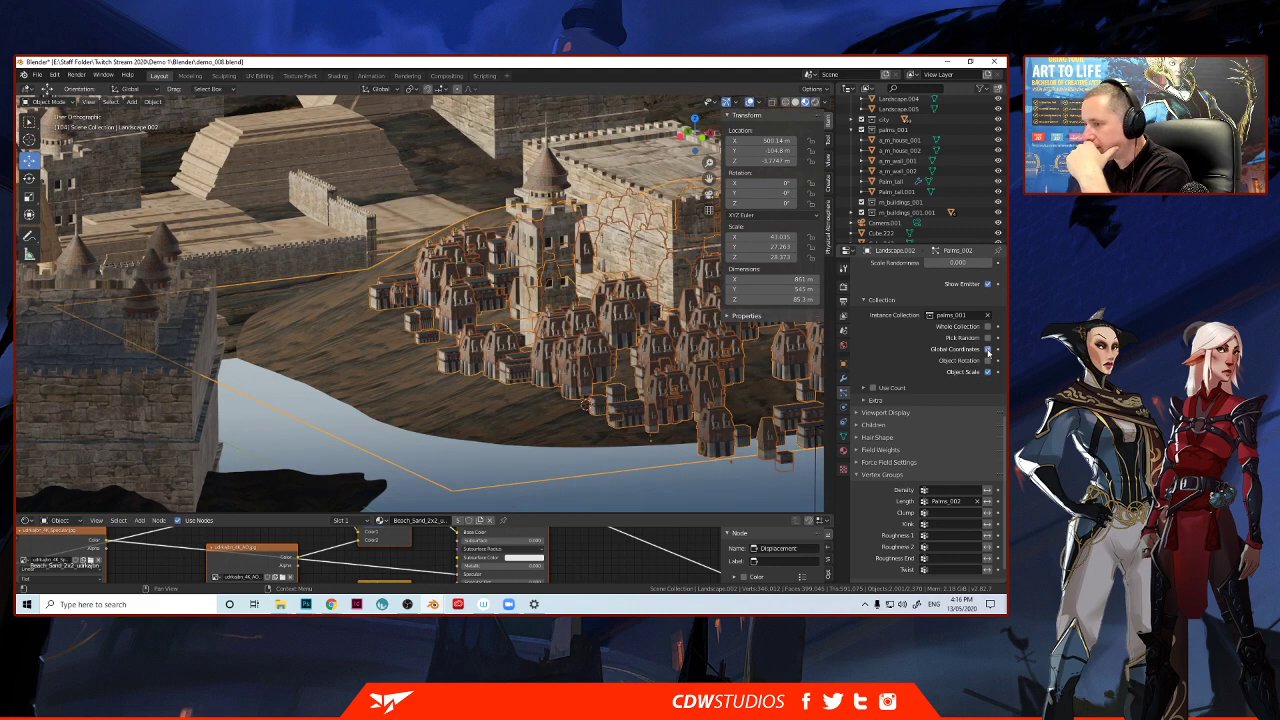
{"action": "left_click", "coordinate": [988, 351]}
{"action": "left_click", "coordinate": [988, 350]}
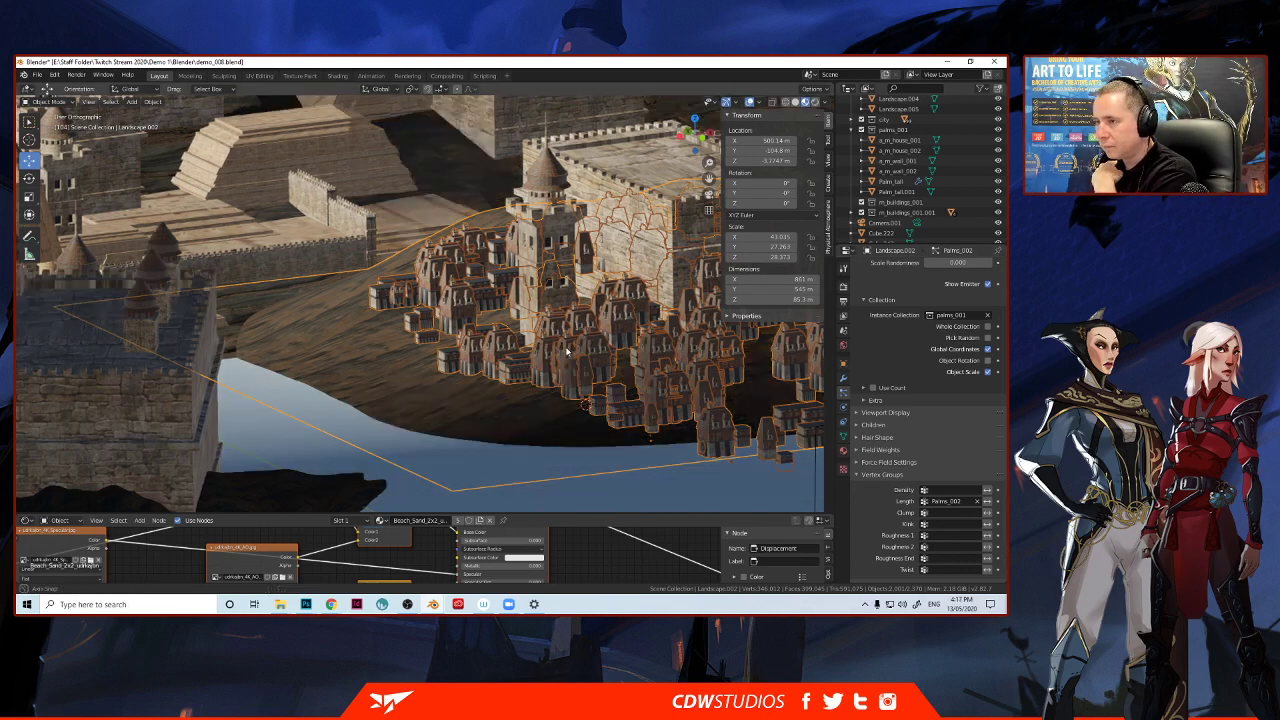
{"action": "middle_click_drag", "start_coordinate": [580, 345], "coordinate": [546, 350]}
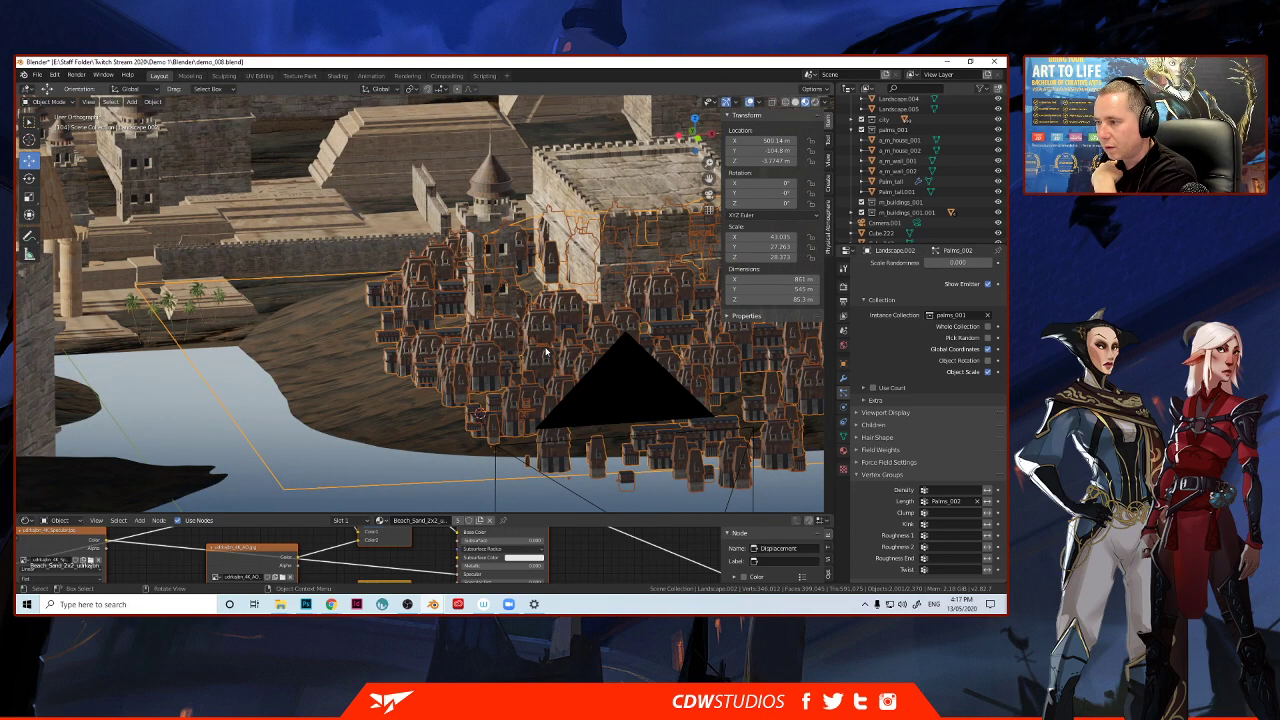
{"action": "scroll", "coordinate": [546, 351], "scroll_direction": "down", "scroll_amount": 5}
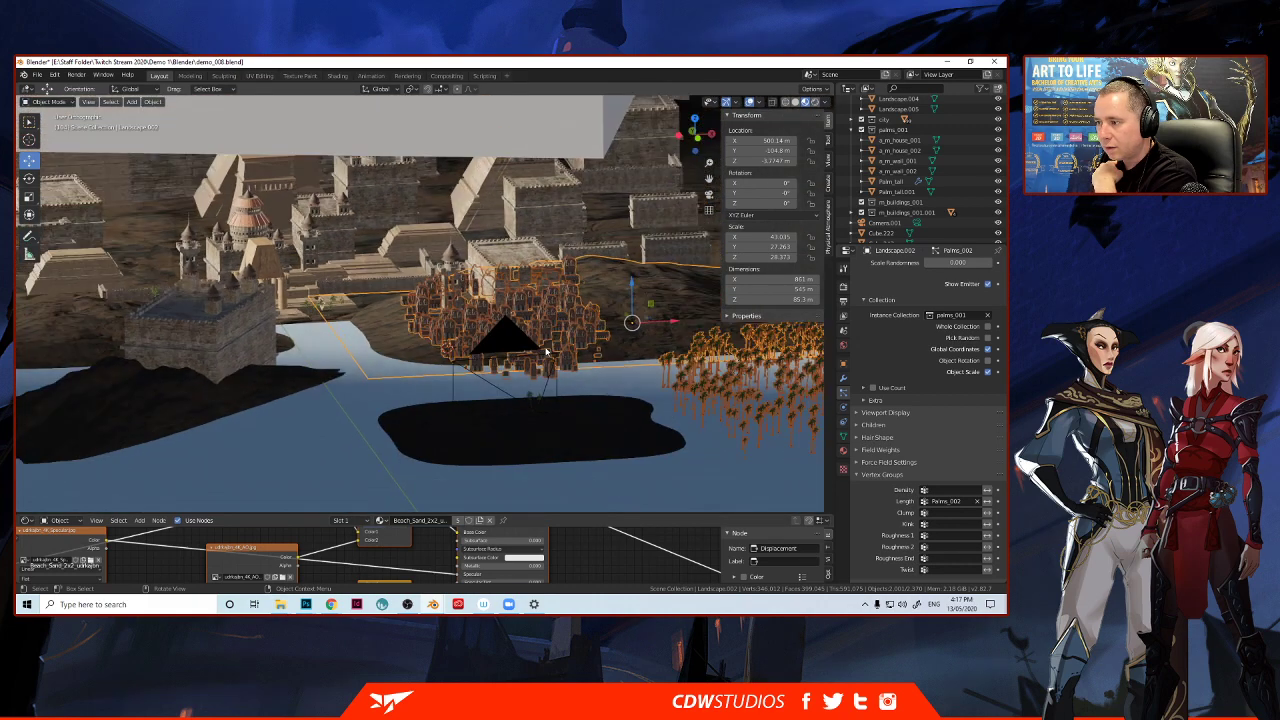
{"action": "scroll", "coordinate": [546, 351], "scroll_direction": "down", "scroll_amount": 1}
{"action": "scroll", "coordinate": [546, 351], "scroll_direction": "up", "scroll_amount": 2}
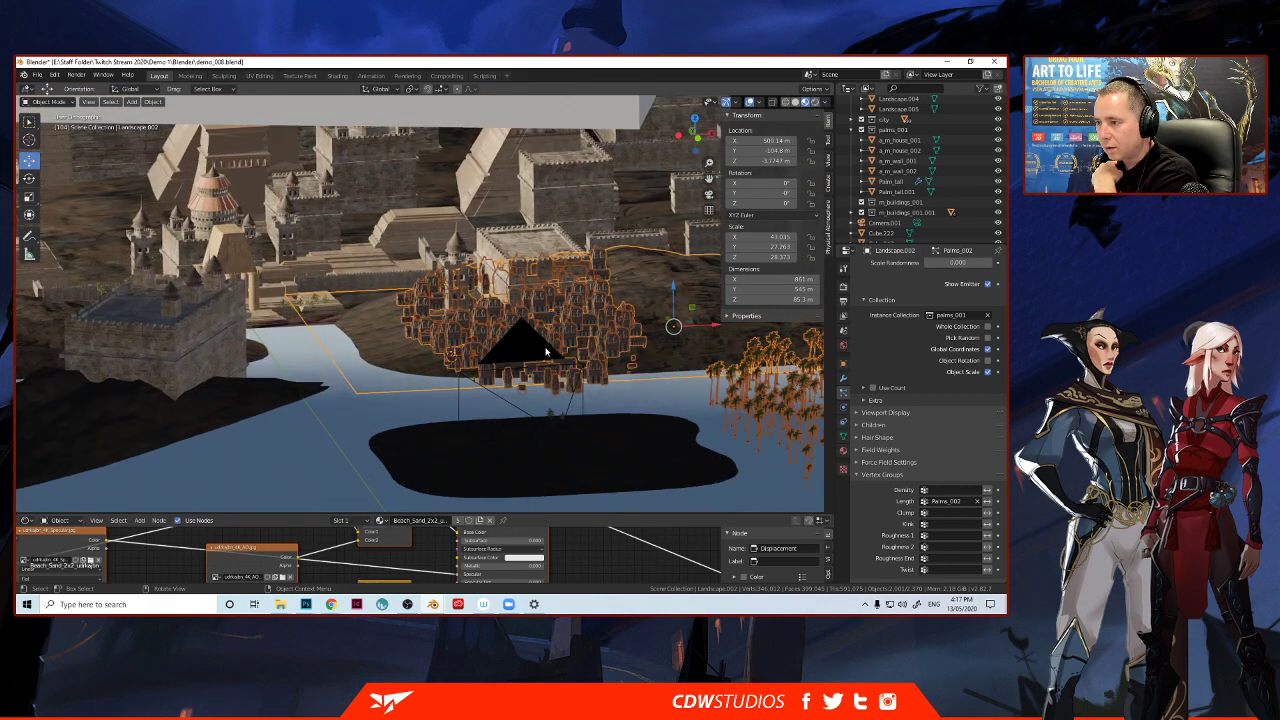
{"action": "mouse_move", "coordinate": [546, 350]}
{"action": "middle_mouse_down"}
{"action": "mouse_move", "coordinate": [556, 342]}
{"action": "mouse_move", "coordinate": [555, 375]}
{"action": "mouse_move", "coordinate": [617, 366]}
{"action": "mouse_move", "coordinate": [565, 350]}
{"action": "mouse_move", "coordinate": [555, 361]}
{"action": "middle_mouse_up"}
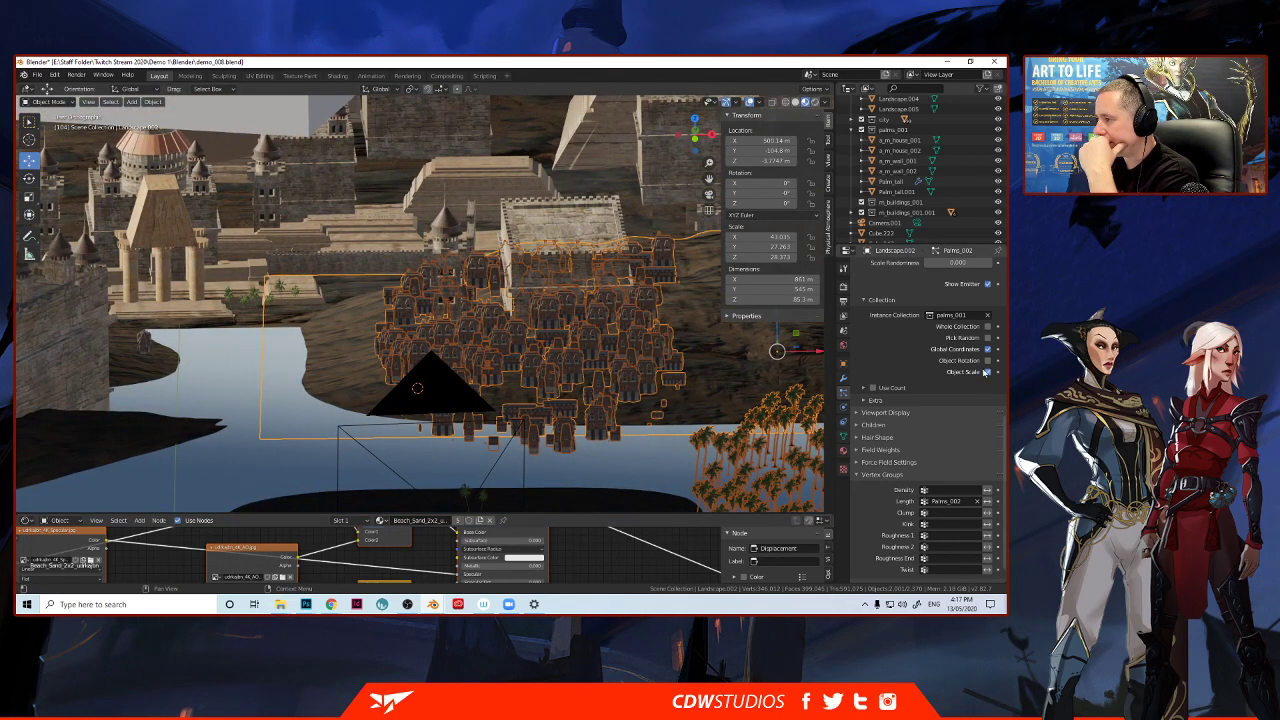
Try the Object Scale and Whole Collection options for the instanced palms_001 collection, restoring each one.
{"action": "left_click", "coordinate": [987, 372]}
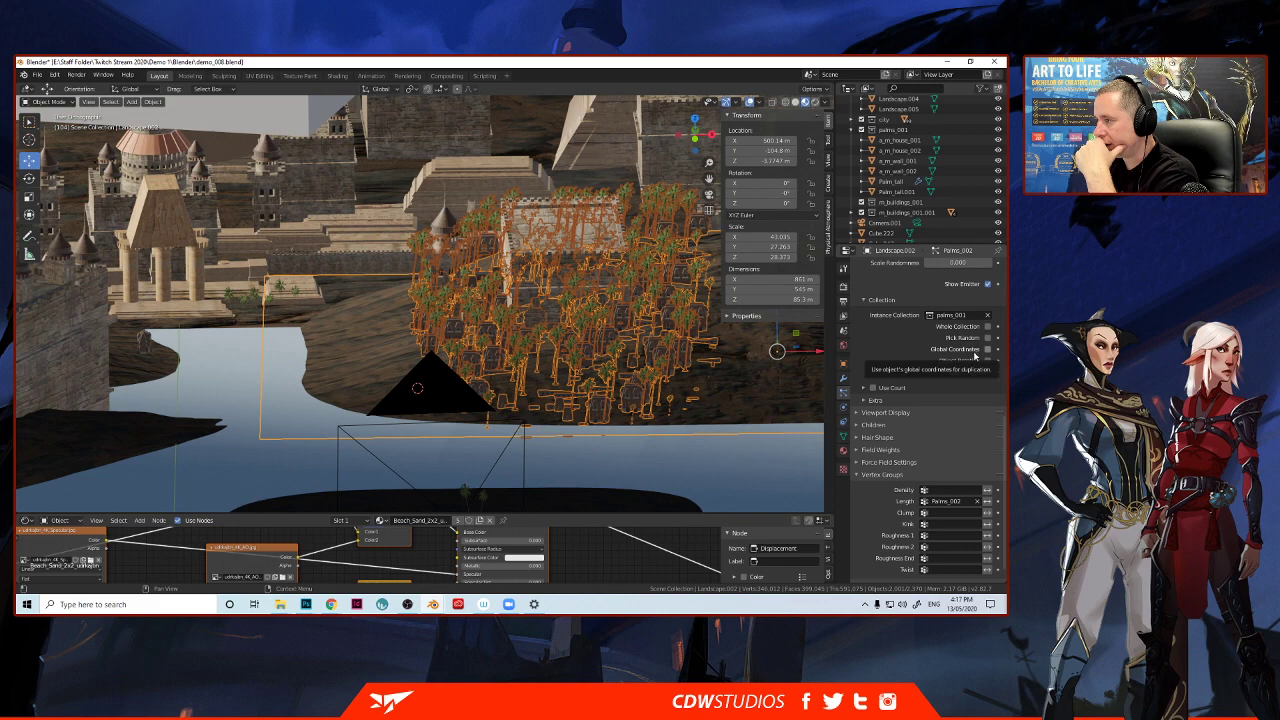
{"action": "left_click", "coordinate": [987, 327]}
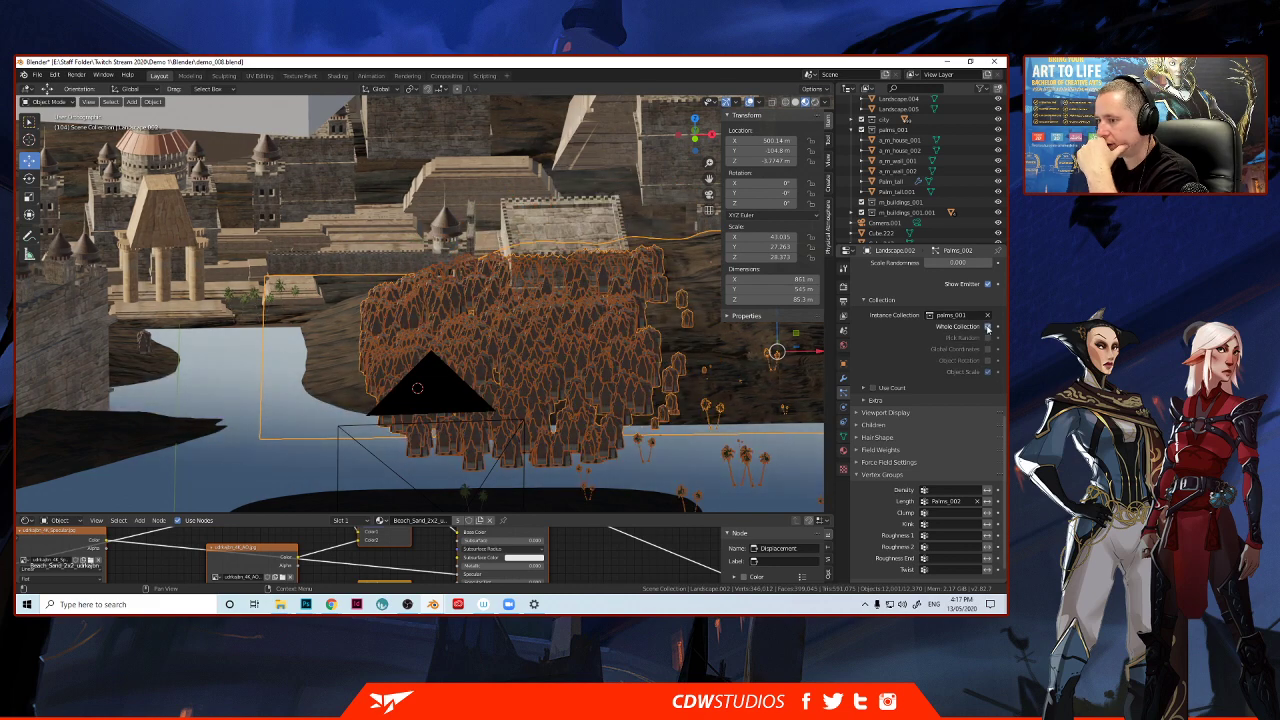
{"action": "left_click", "coordinate": [987, 327]}
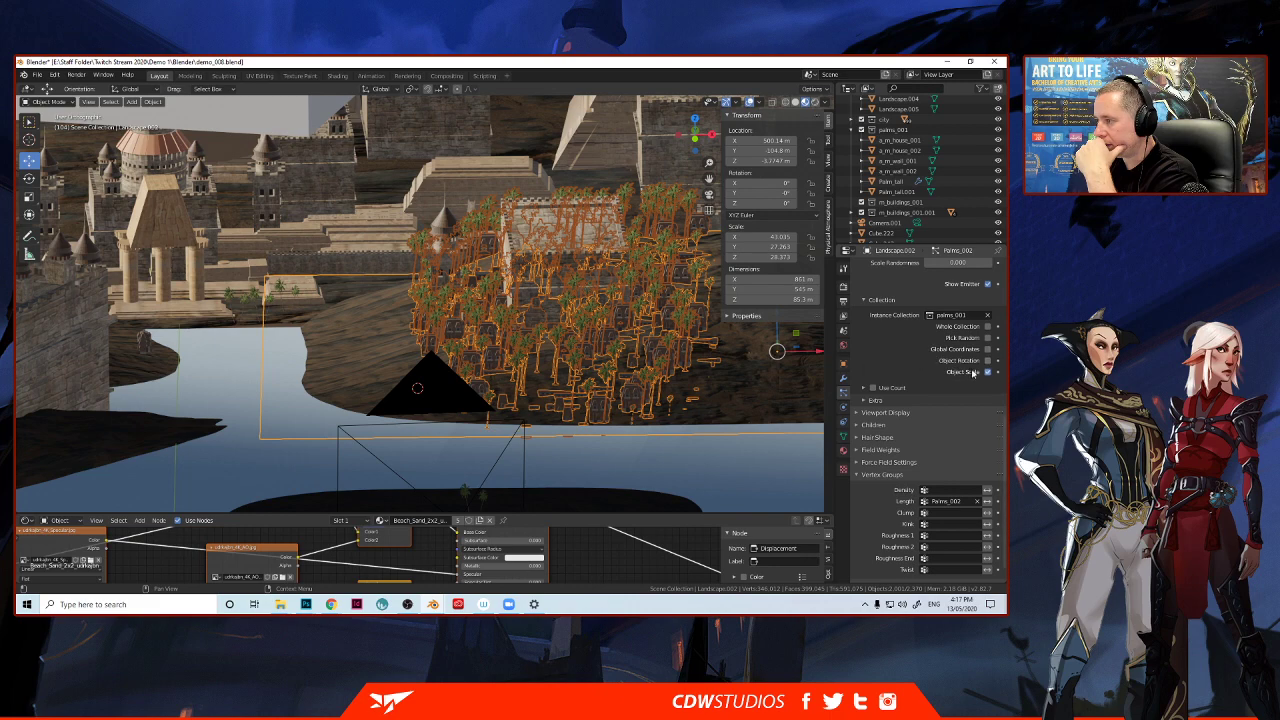
{"action": "left_click", "coordinate": [987, 372]}
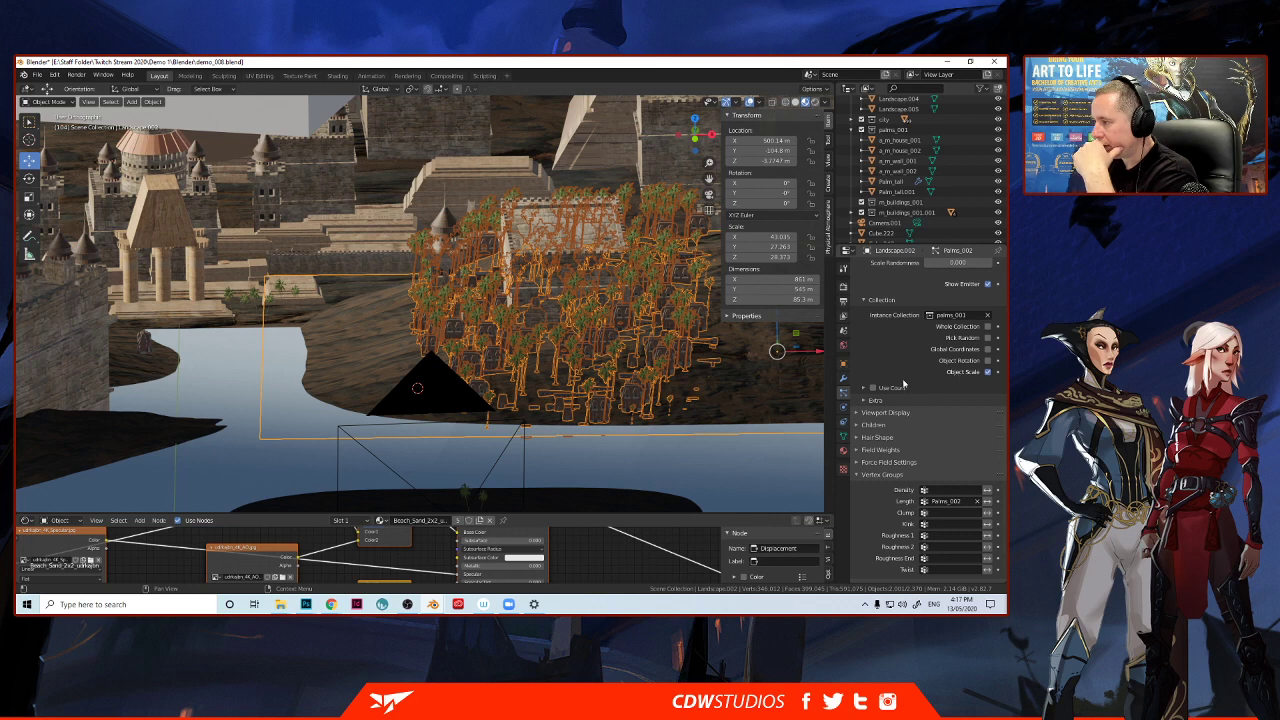
Try a different rotation phase for the Palms_002 particles, return it to 0 and keep the Global X orientation axis.
{"action": "scroll", "coordinate": [872, 392], "scroll_direction": "up", "scroll_amount": 5}
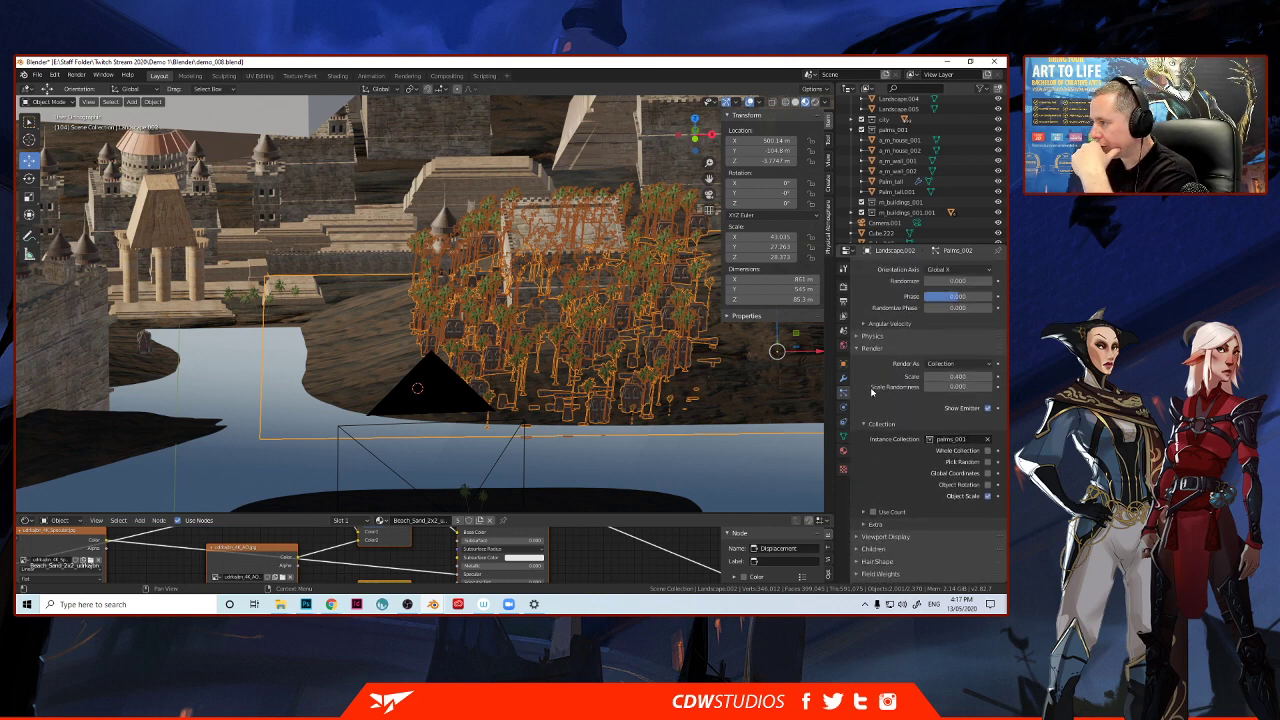
{"action": "scroll", "coordinate": [872, 392], "scroll_direction": "up", "scroll_amount": 3}
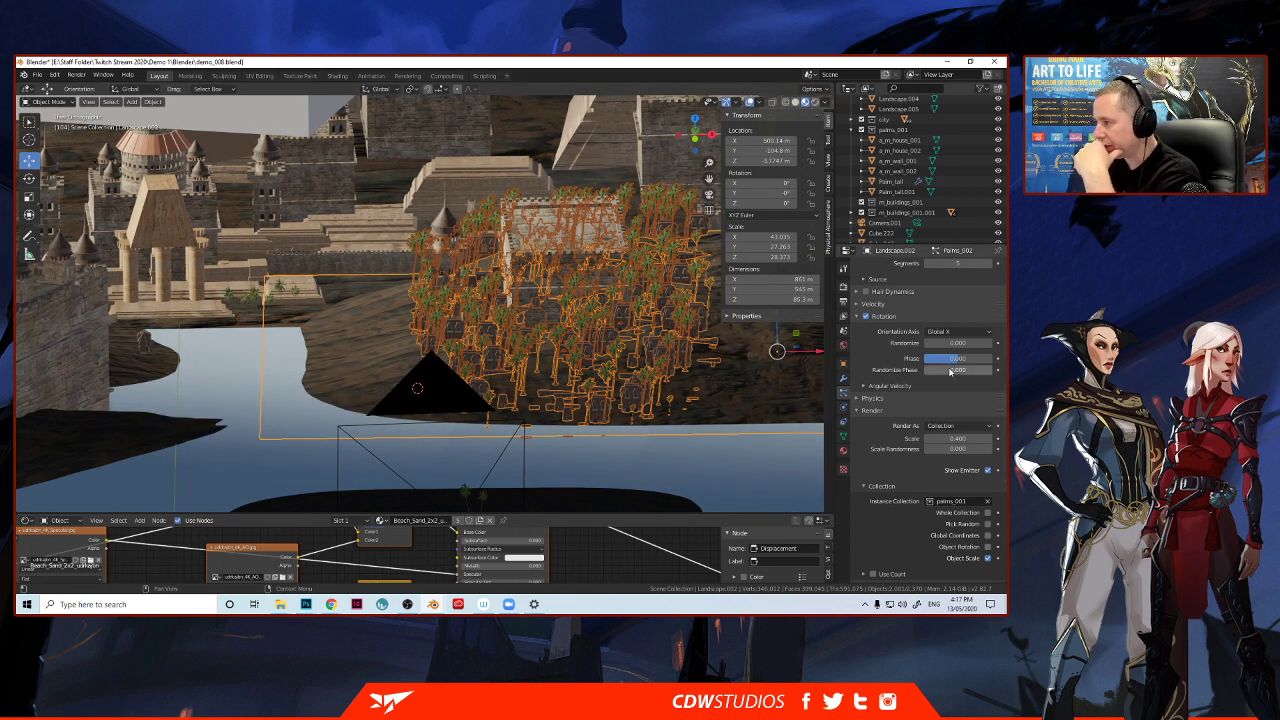
{"action": "mouse_move", "coordinate": [956, 363]}
{"action": "left_mouse_down"}
{"action": "mouse_move", "coordinate": [971, 363]}
{"action": "mouse_move", "coordinate": [940, 358]}
{"action": "mouse_move", "coordinate": [958, 360]}
{"action": "left_mouse_up"}
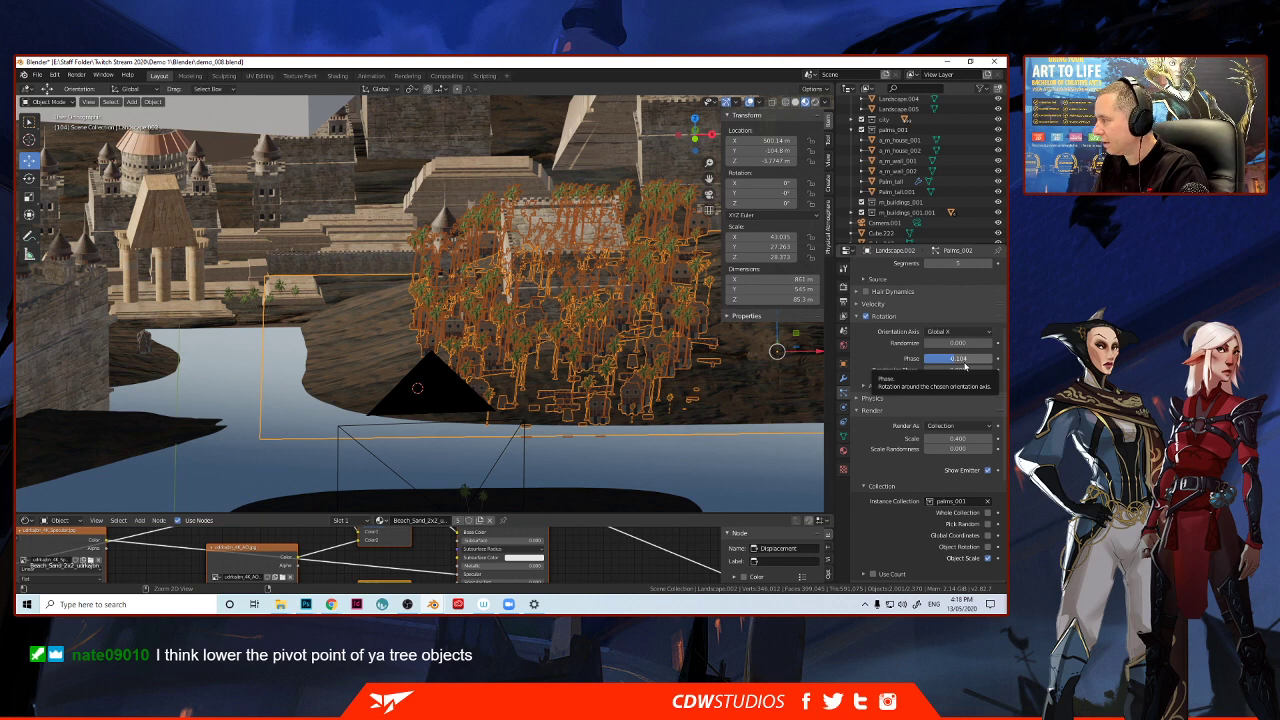
{"action": "left_click_drag", "start_coordinate": [963, 362], "coordinate": [997, 366]}
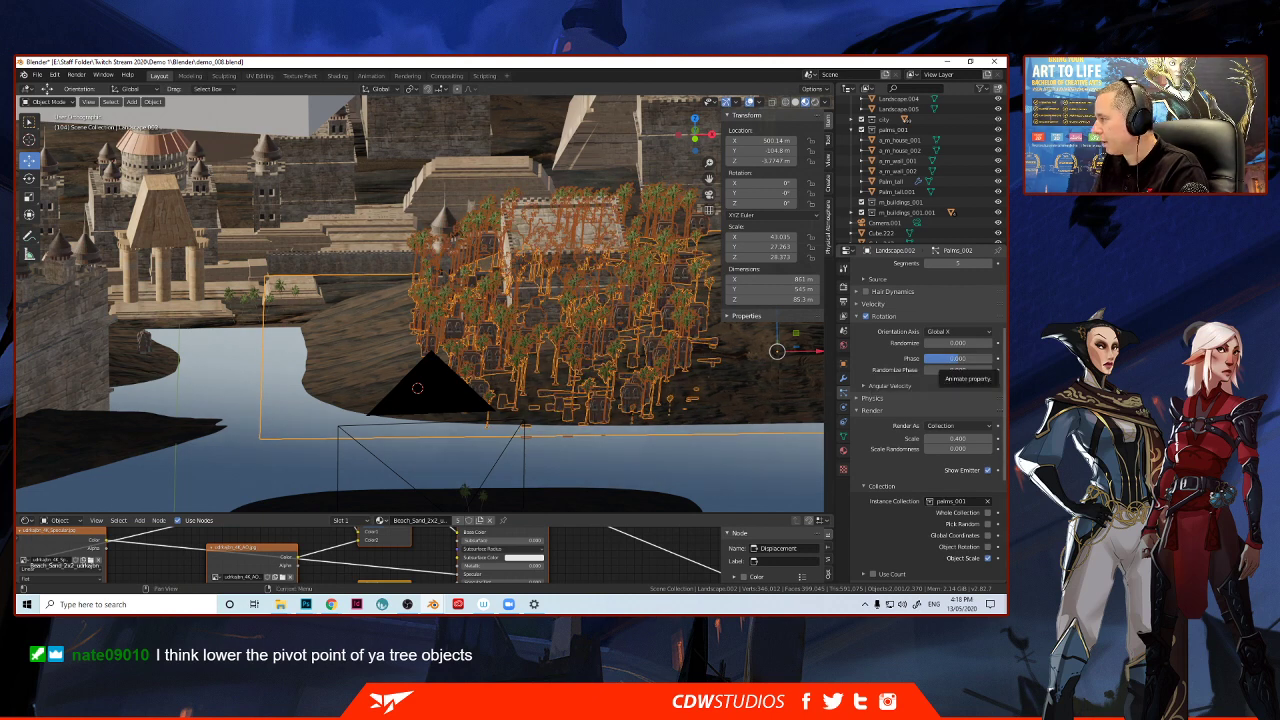
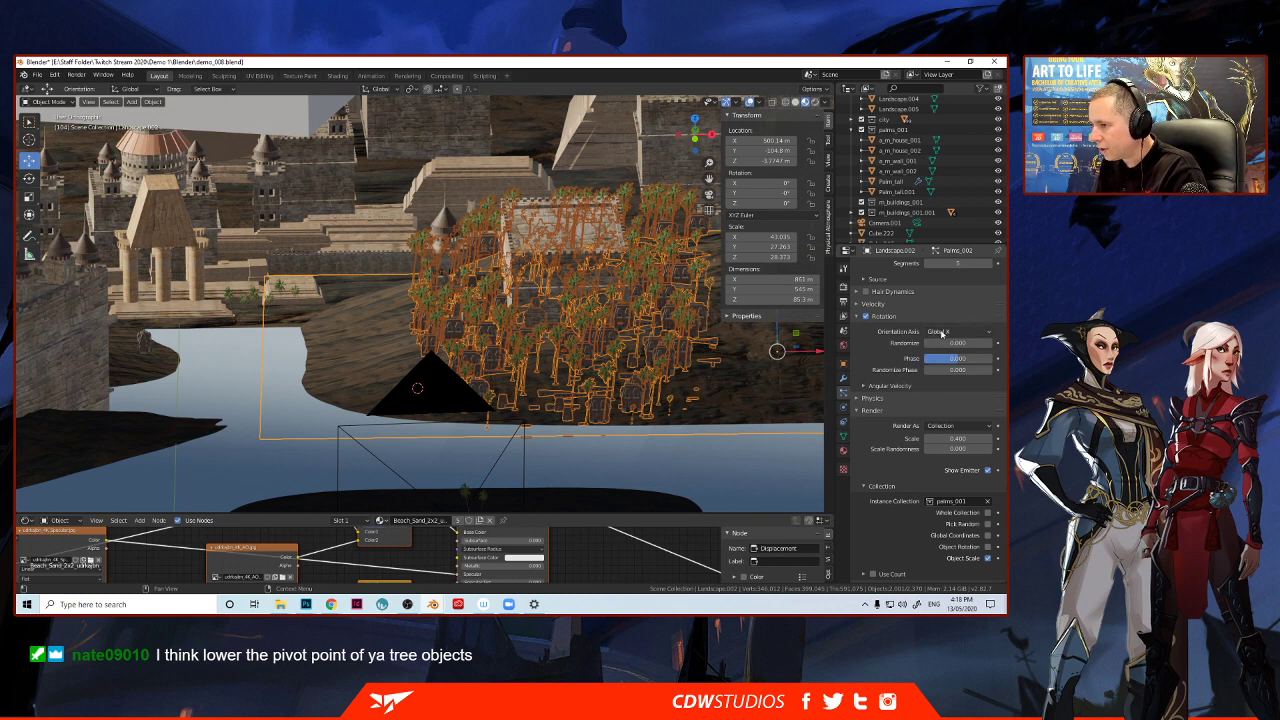
{"action": "left_click", "coordinate": [930, 332]}
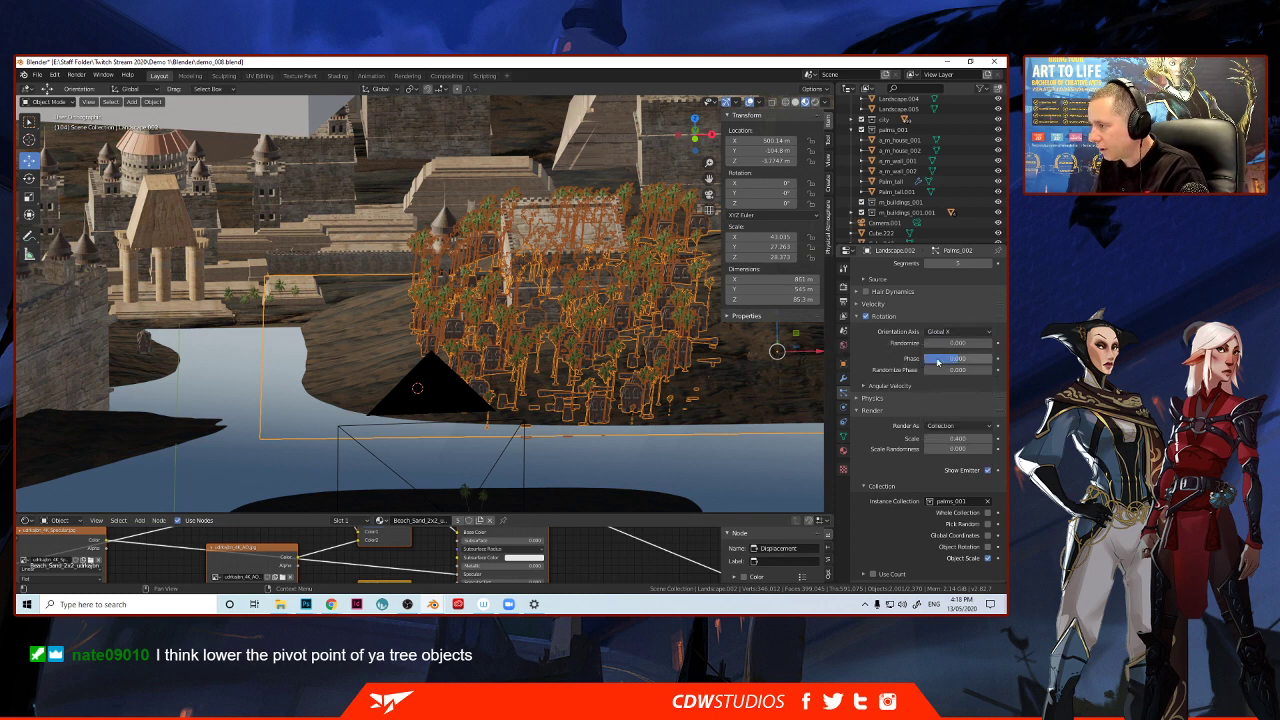
Try a randomized phase, then the Global Y orientation axis with a shifted phase for the Palms_002 particles.
{"action": "left_click_drag", "start_coordinate": [940, 370], "coordinate": [960, 370]}
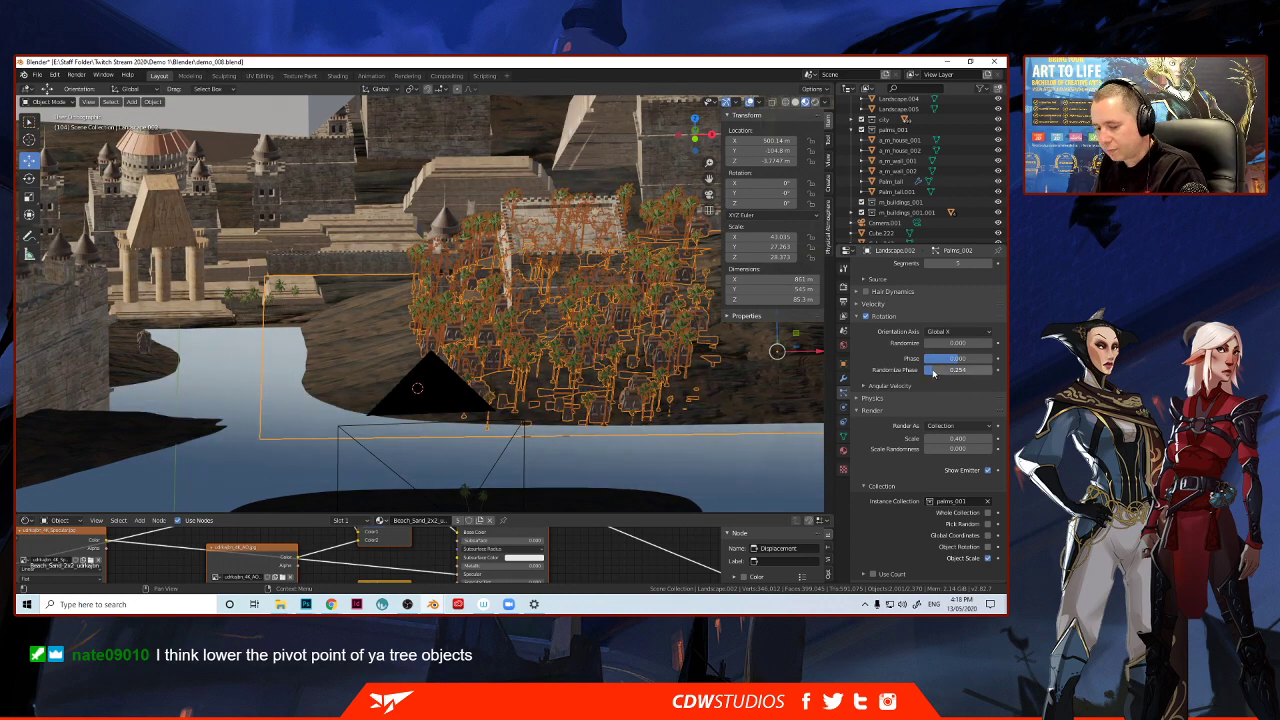
{"action": "left_click", "coordinate": [940, 332]}
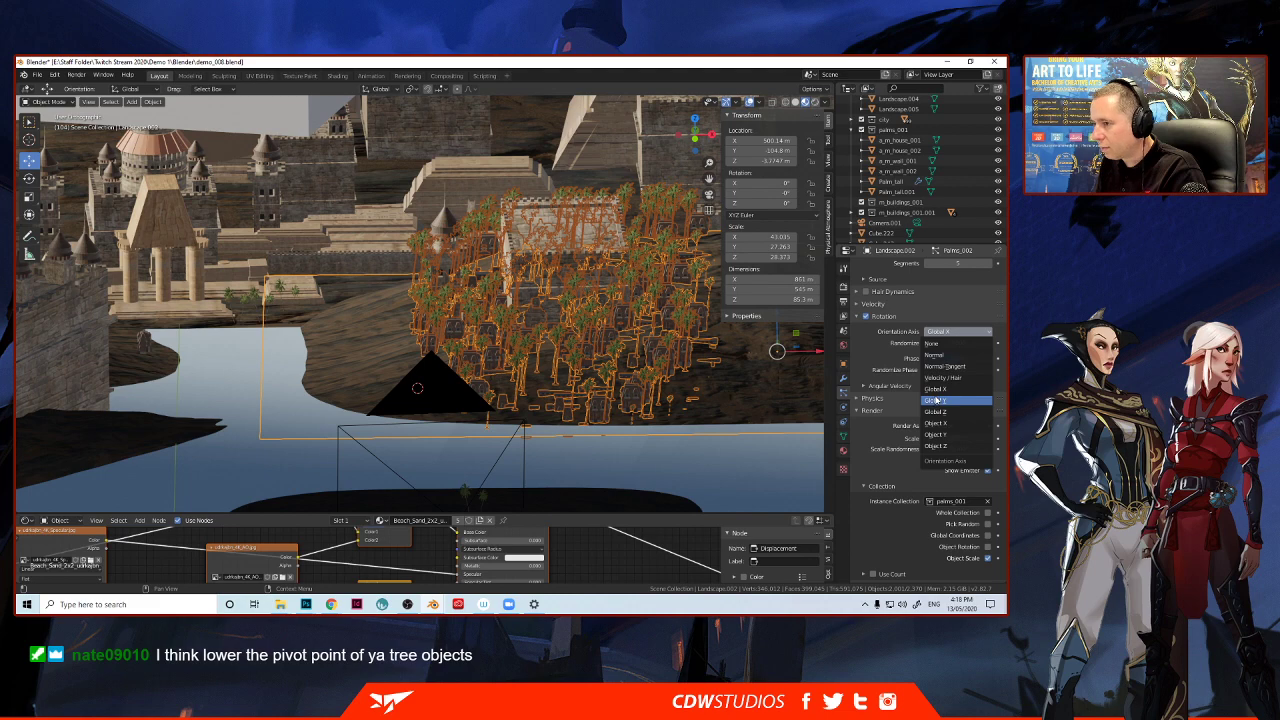
{"action": "left_click", "coordinate": [937, 400]}
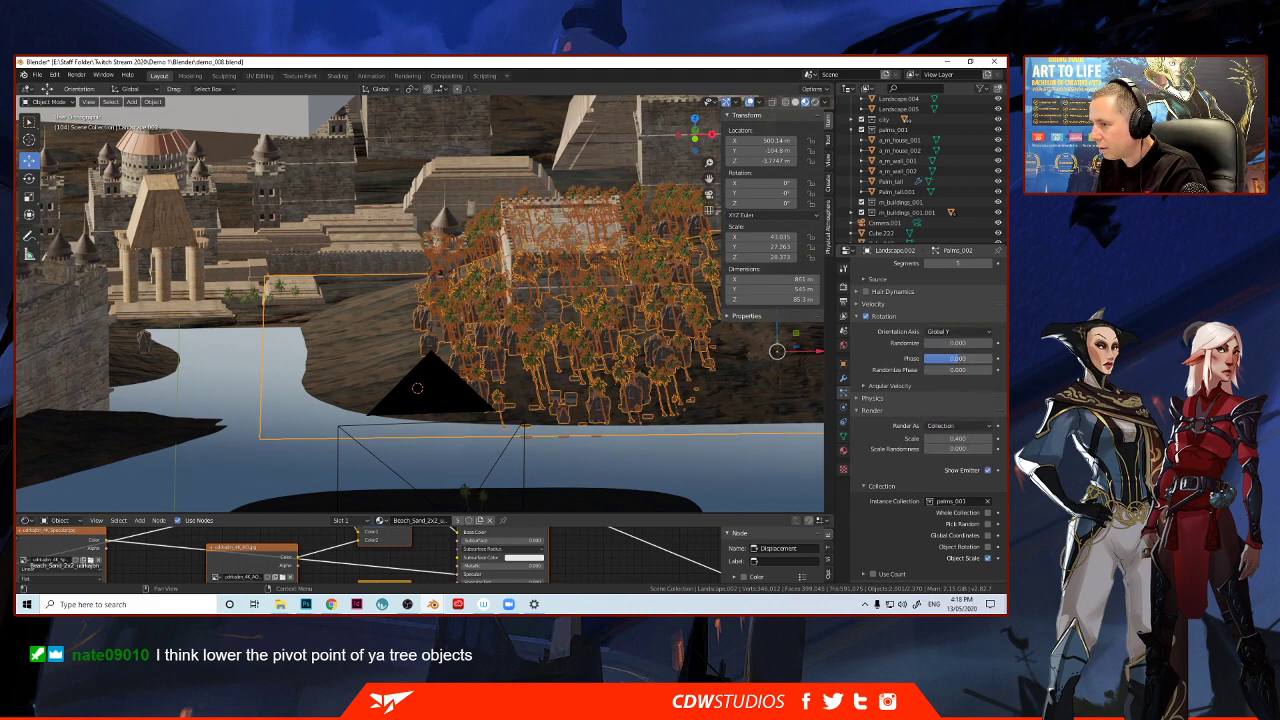
{"action": "left_click_drag", "start_coordinate": [957, 358], "coordinate": [968, 362]}
Try the Global Z, Object X and Object Y orientation axes for the Palms_002 particles.
{"action": "left_click", "coordinate": [946, 332]}
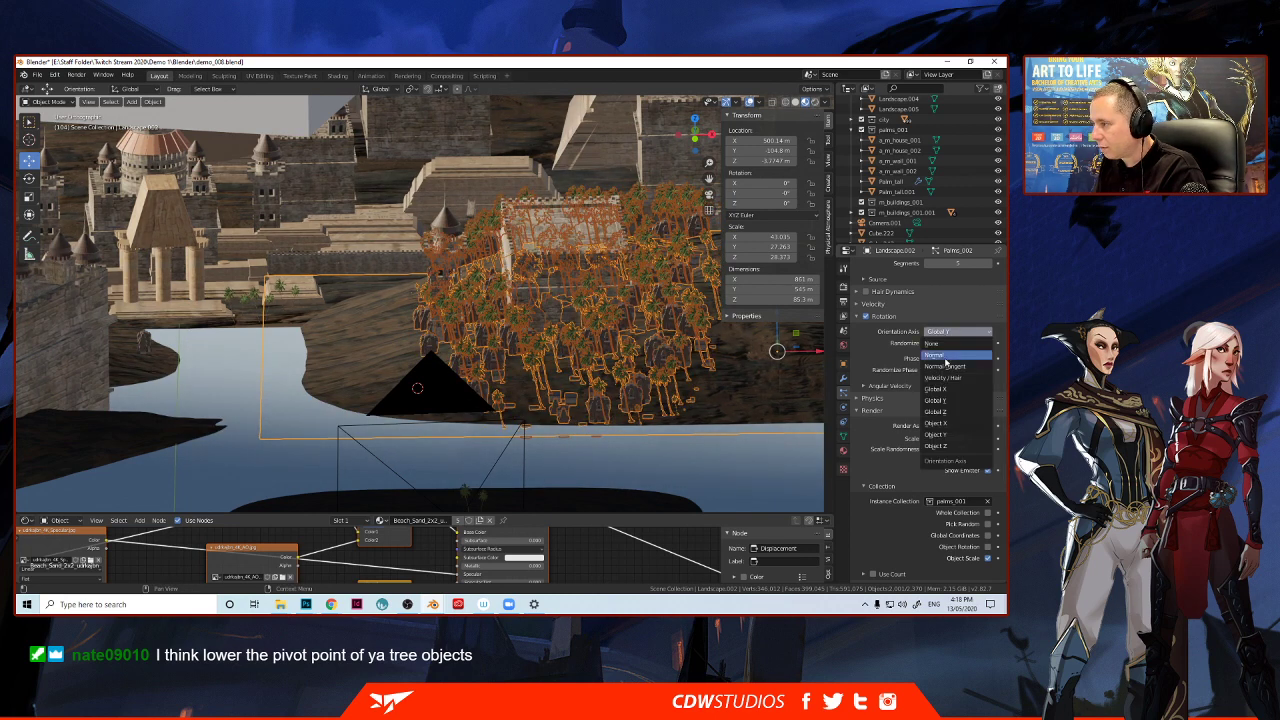
{"action": "left_click", "coordinate": [941, 412]}
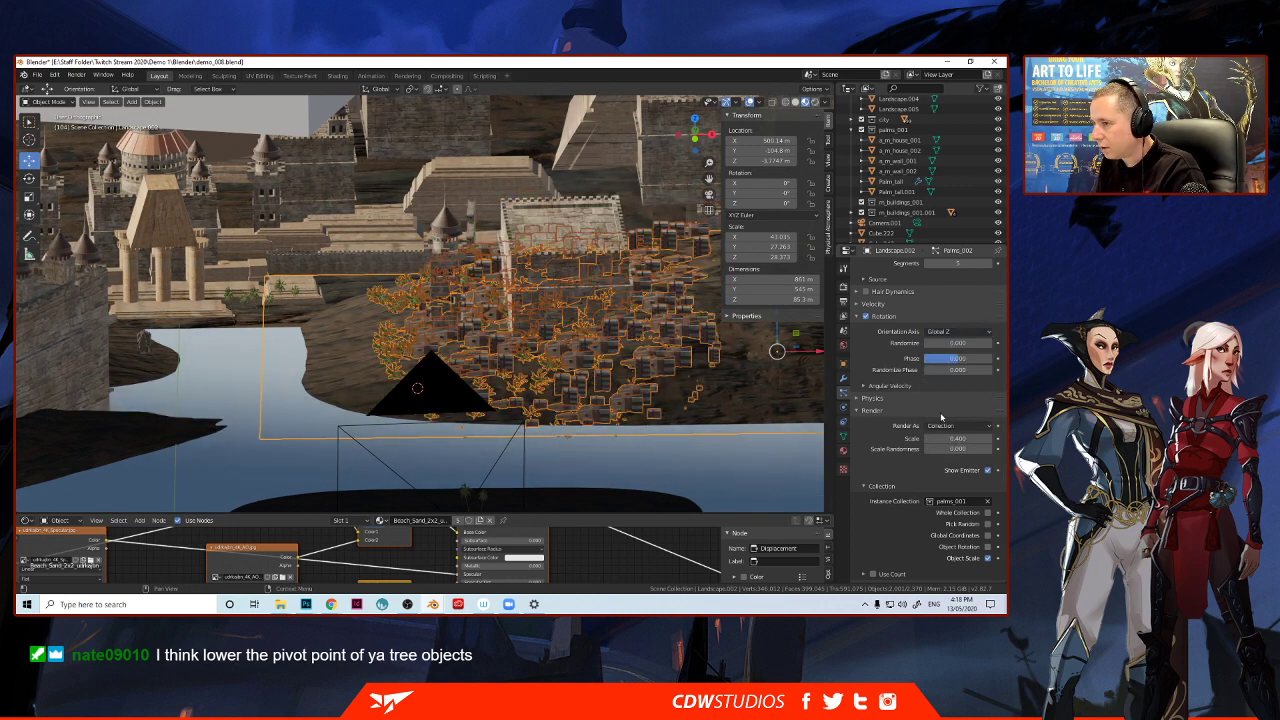
{"action": "left_click", "coordinate": [950, 332]}
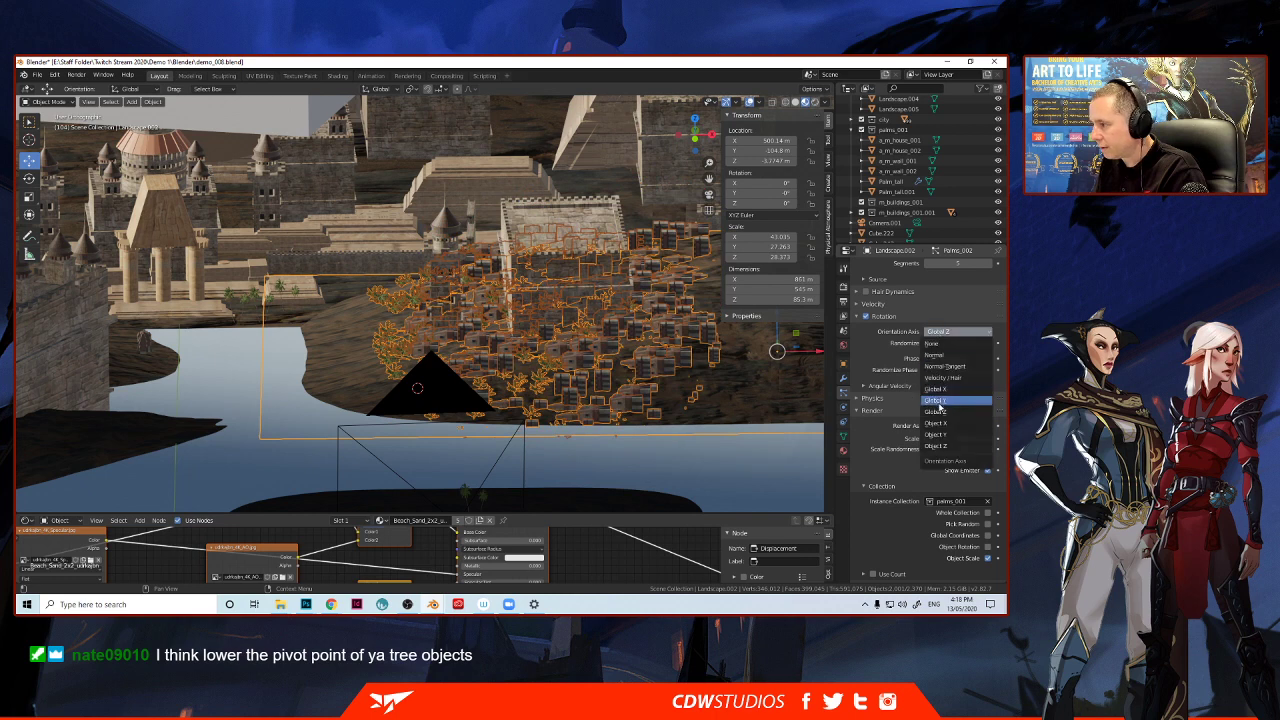
{"action": "left_click", "coordinate": [934, 424]}
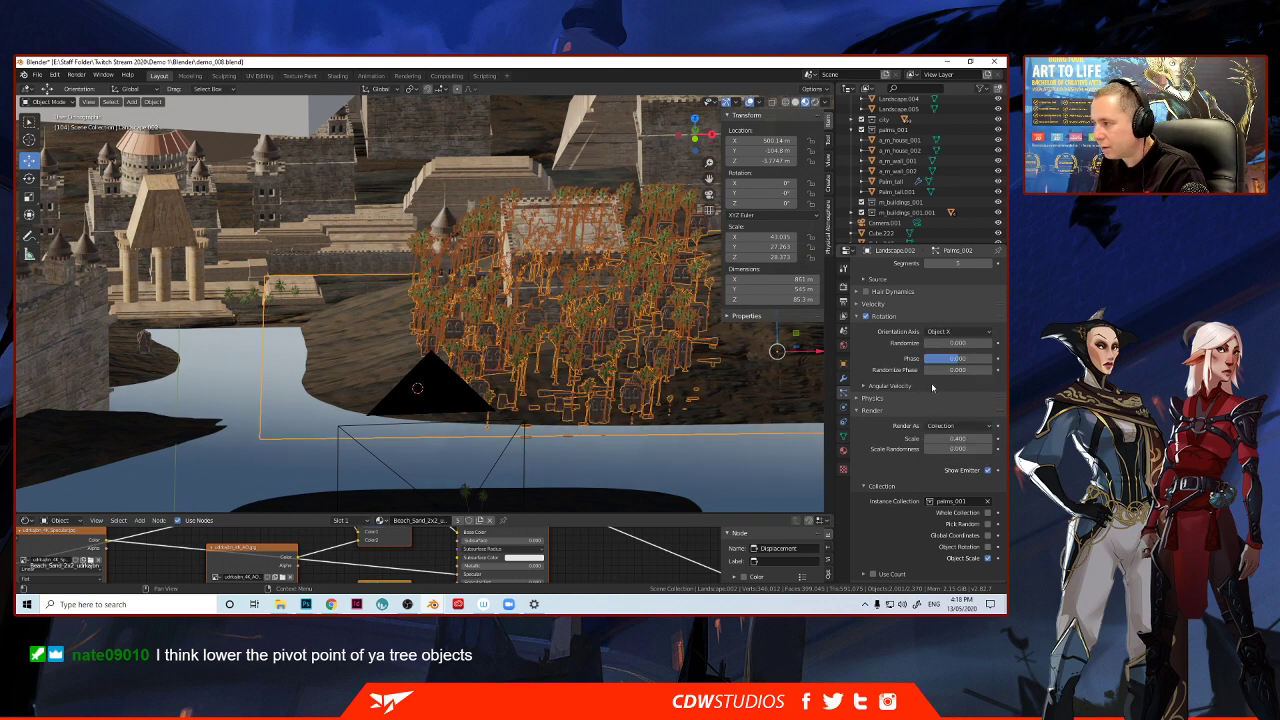
{"action": "left_click", "coordinate": [938, 332]}
{"action": "left_click", "coordinate": [934, 436]}
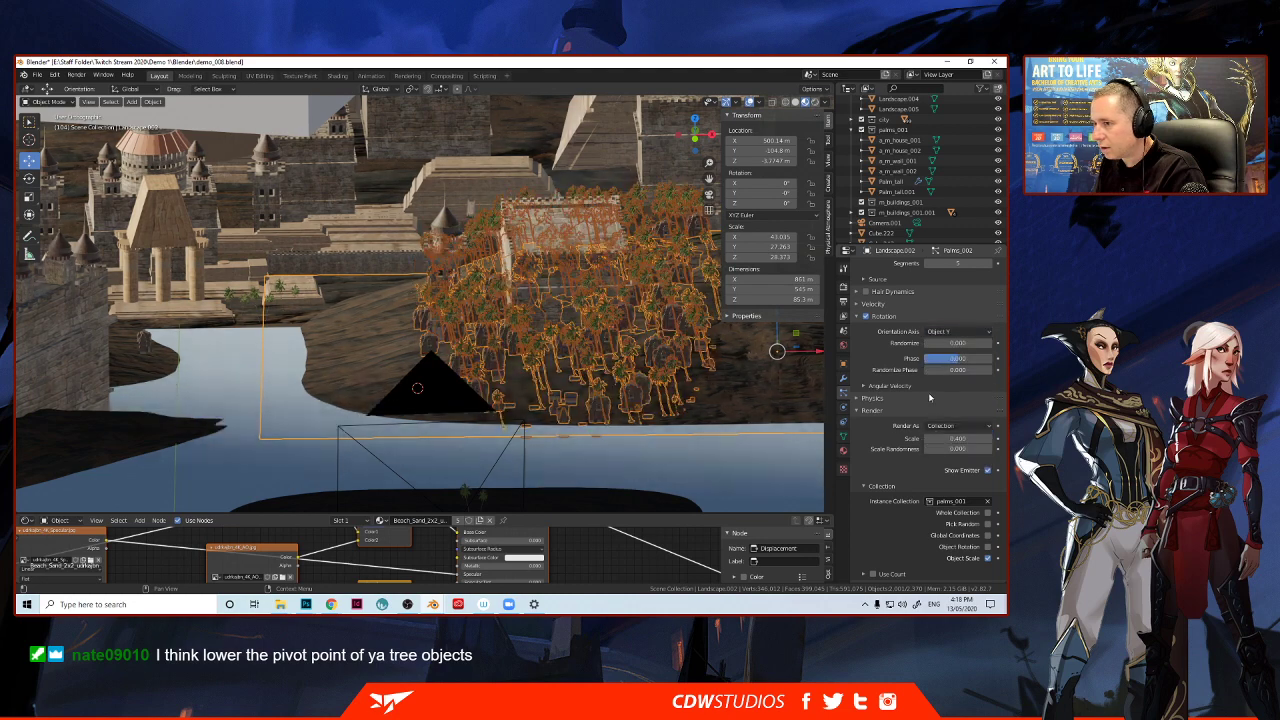
Compare the Object Z orientation axis of the Palms_002 particles with Object X, ending on Object X.
{"action": "left_click", "coordinate": [945, 332]}
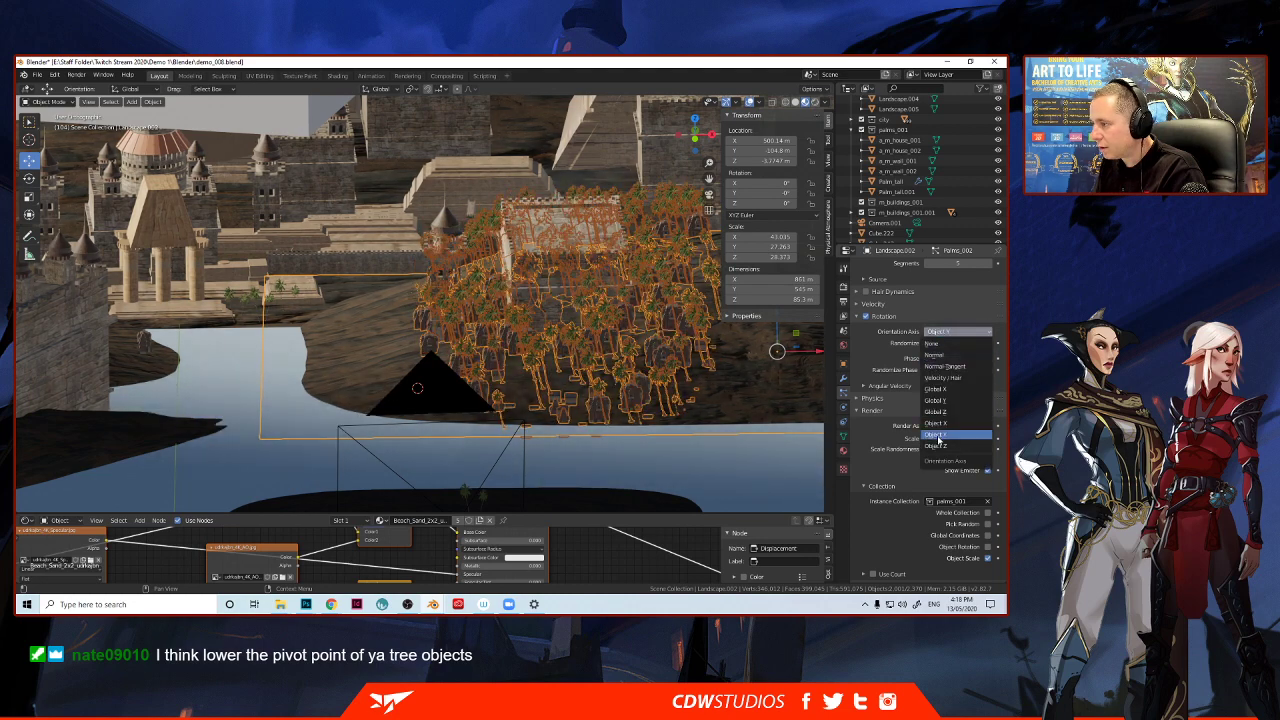
{"action": "left_click", "coordinate": [940, 447]}
{"action": "left_click", "coordinate": [945, 332]}
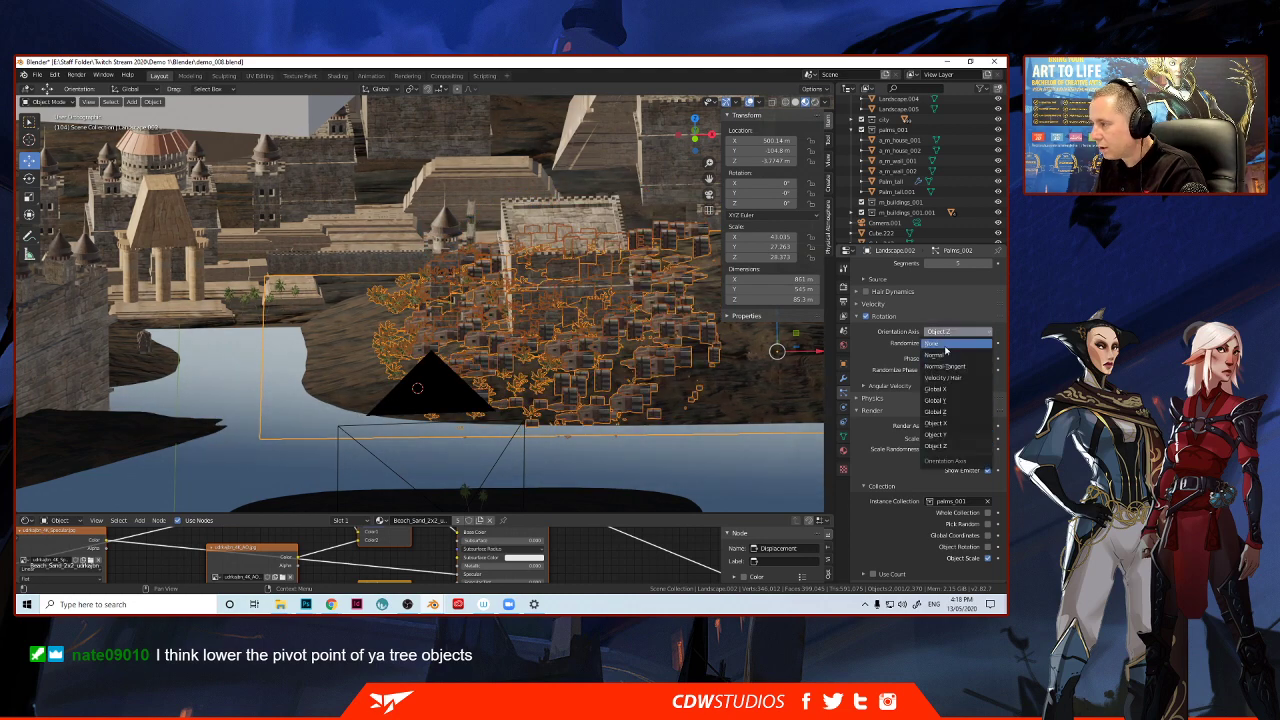
{"action": "left_click", "coordinate": [936, 423]}
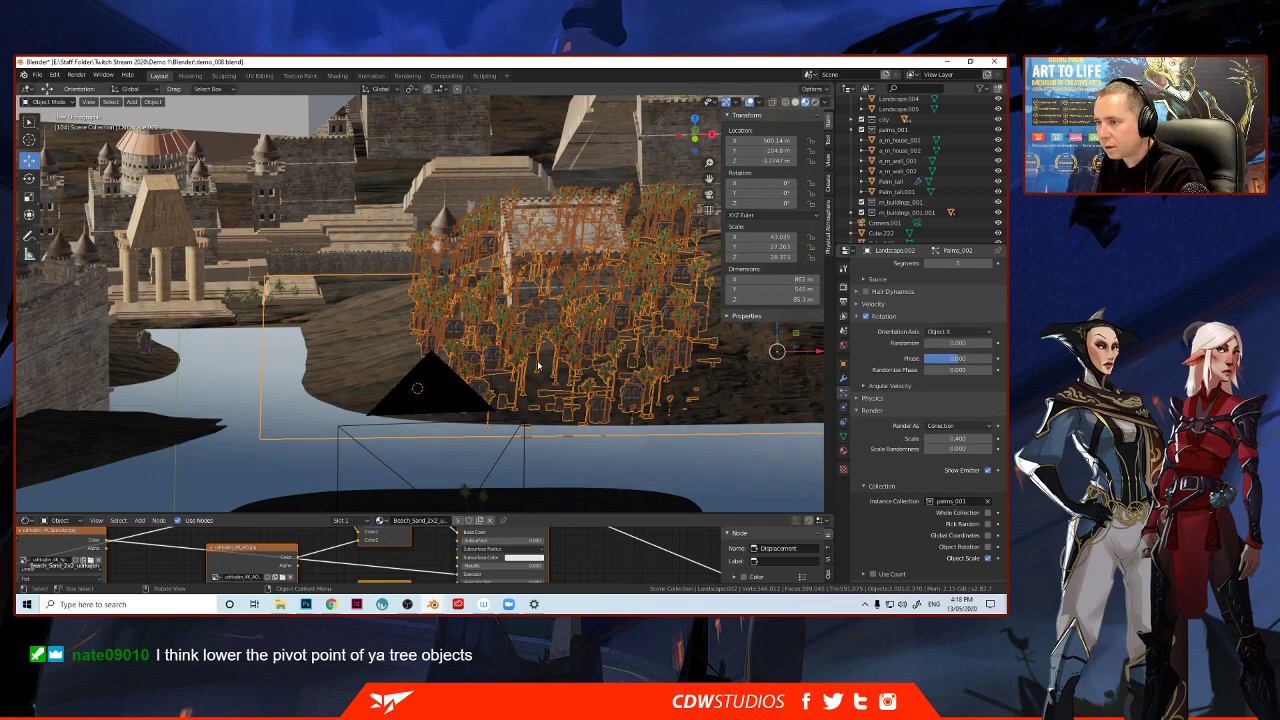
Try a different phase and some rotation randomization on the Object X axis, undoing each change.
{"action": "middle_click_drag", "start_coordinate": [545, 368], "coordinate": [594, 356]}
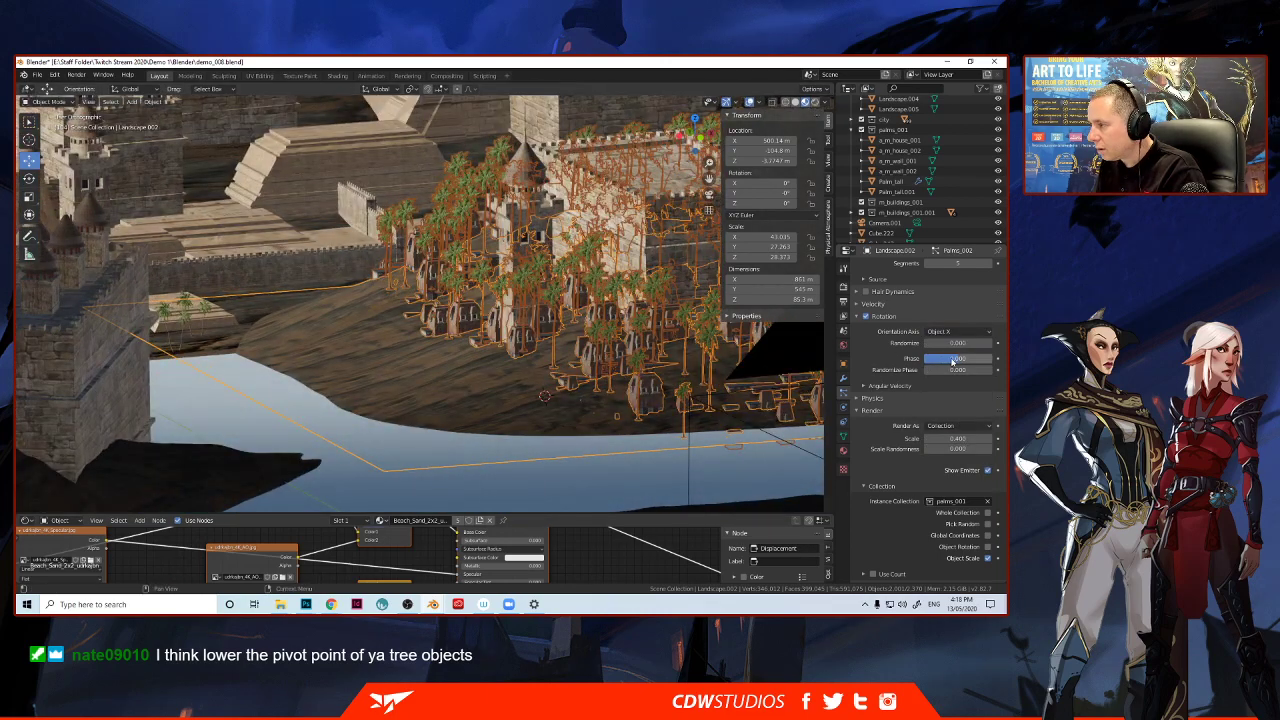
{"action": "mouse_move", "coordinate": [958, 358]}
{"action": "left_mouse_down"}
{"action": "mouse_move", "coordinate": [978, 358]}
{"action": "mouse_move", "coordinate": [963, 362]}
{"action": "left_mouse_up"}
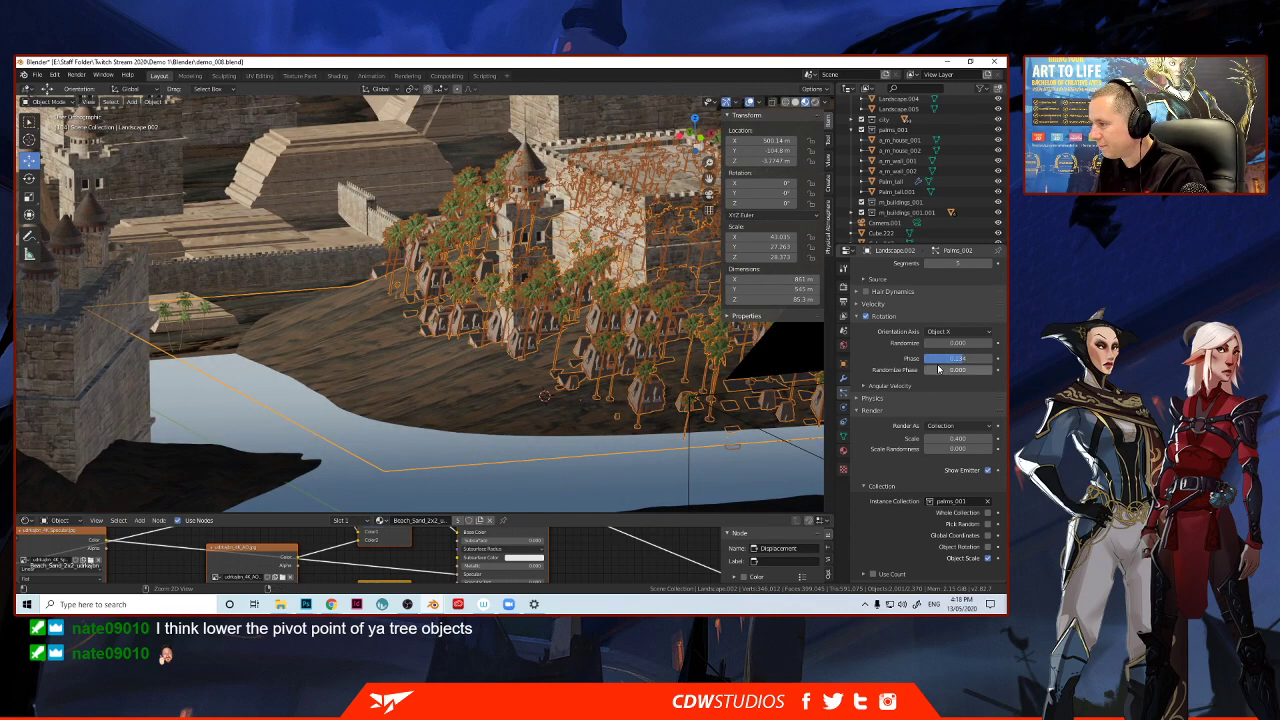
{"action": "key", "text": "ctrl+z"}
{"action": "left_click_drag", "start_coordinate": [926, 344], "coordinate": [933, 345]}
{"action": "key", "text": "ctrl+z"}
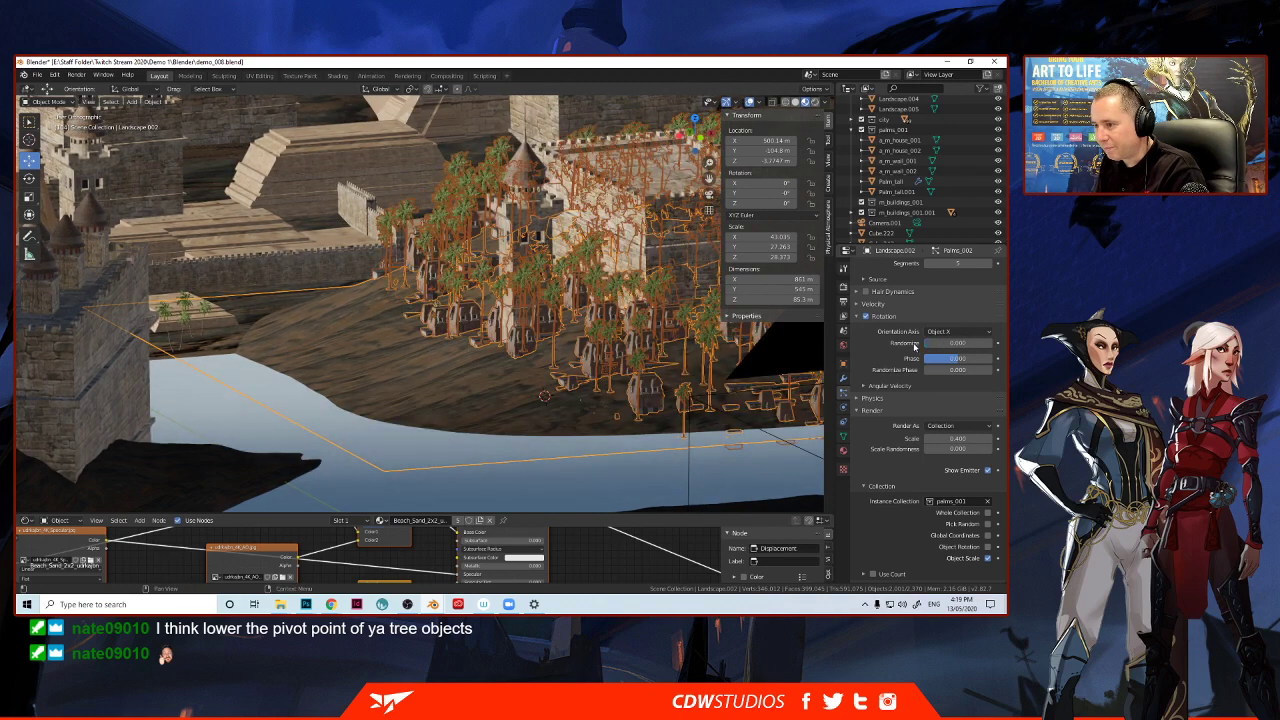
Try the Normal and None orientation axes, testing a different phase with None.
{"action": "left_click", "coordinate": [944, 334]}
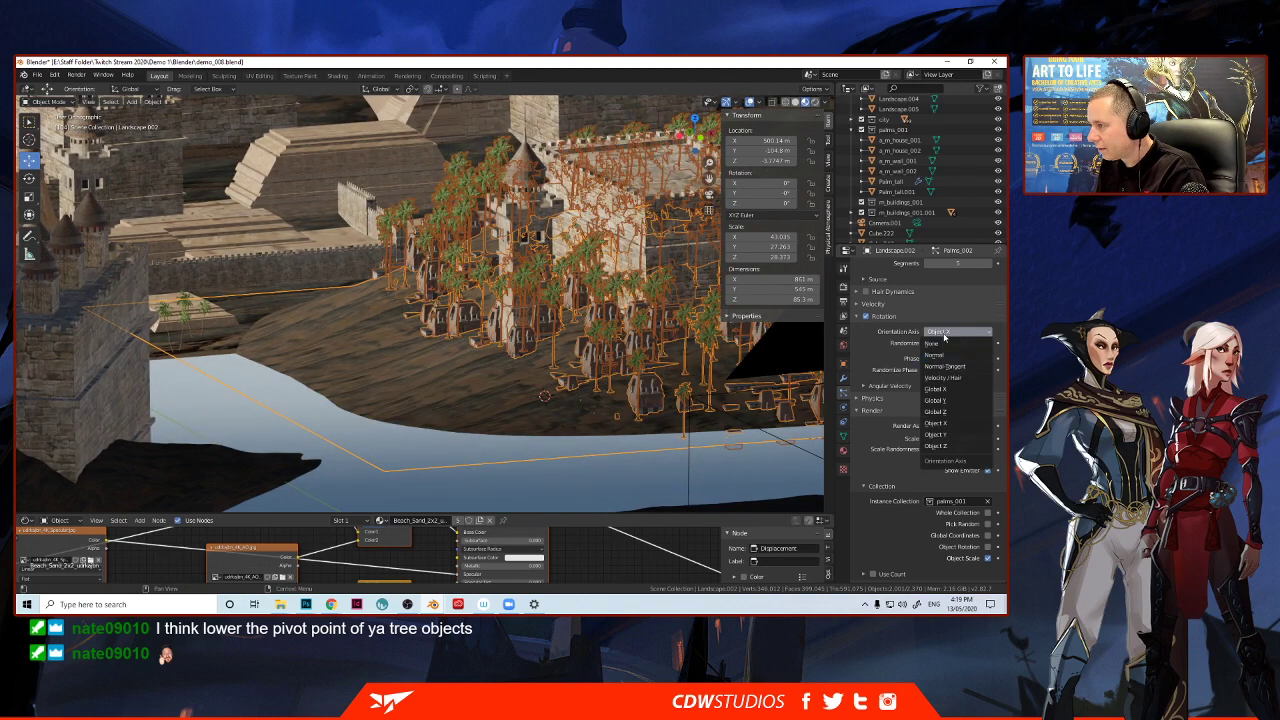
{"action": "left_click", "coordinate": [934, 355]}
{"action": "left_click", "coordinate": [942, 332]}
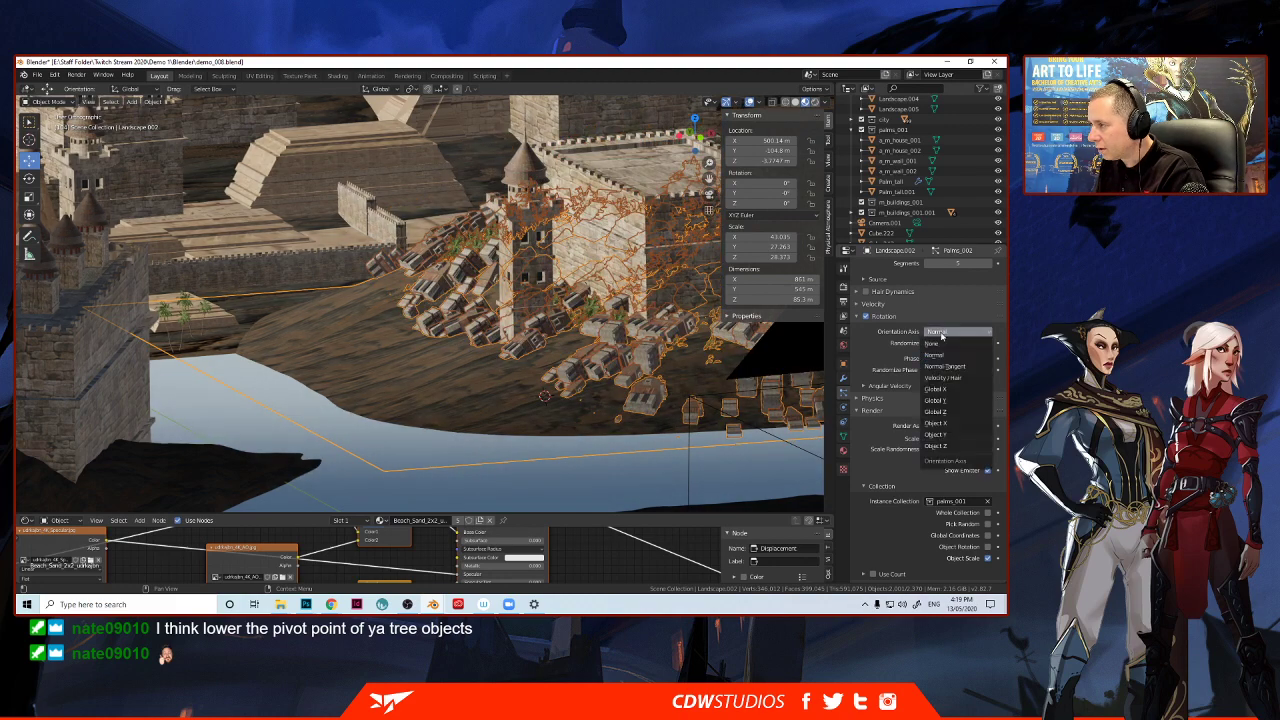
{"action": "left_click", "coordinate": [936, 345]}
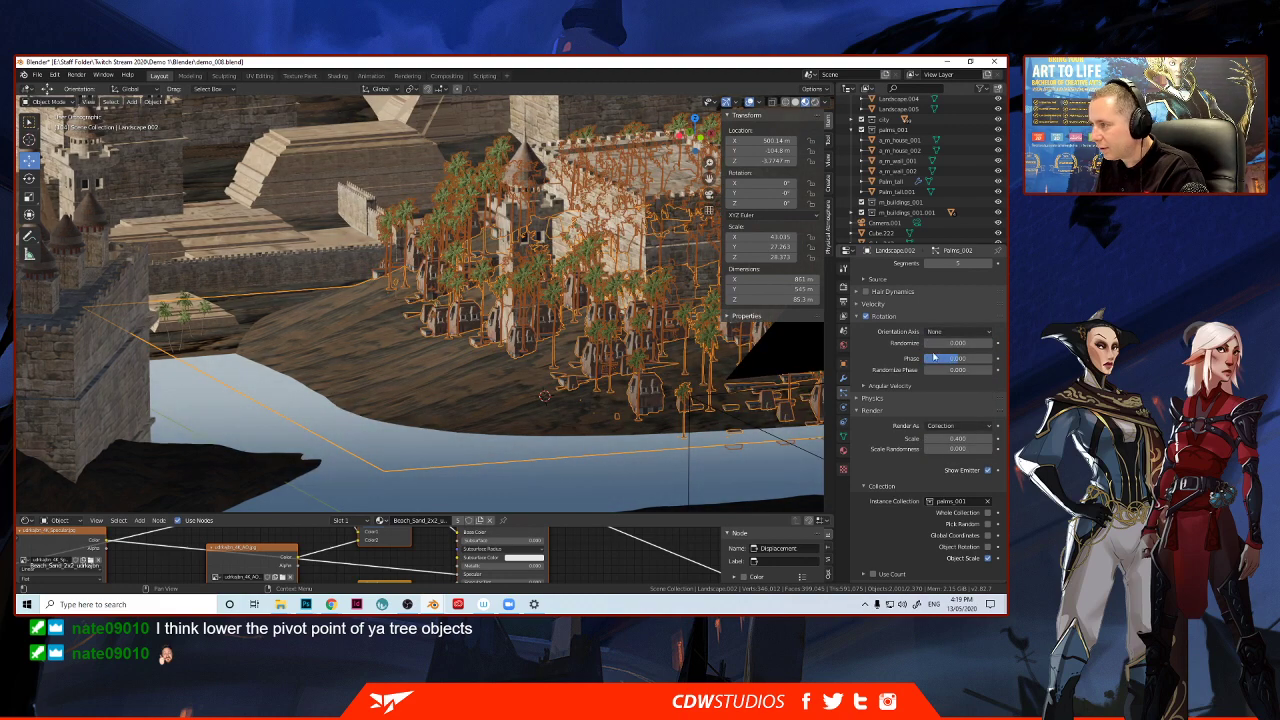
{"action": "left_click_drag", "start_coordinate": [958, 358], "coordinate": [976, 362]}
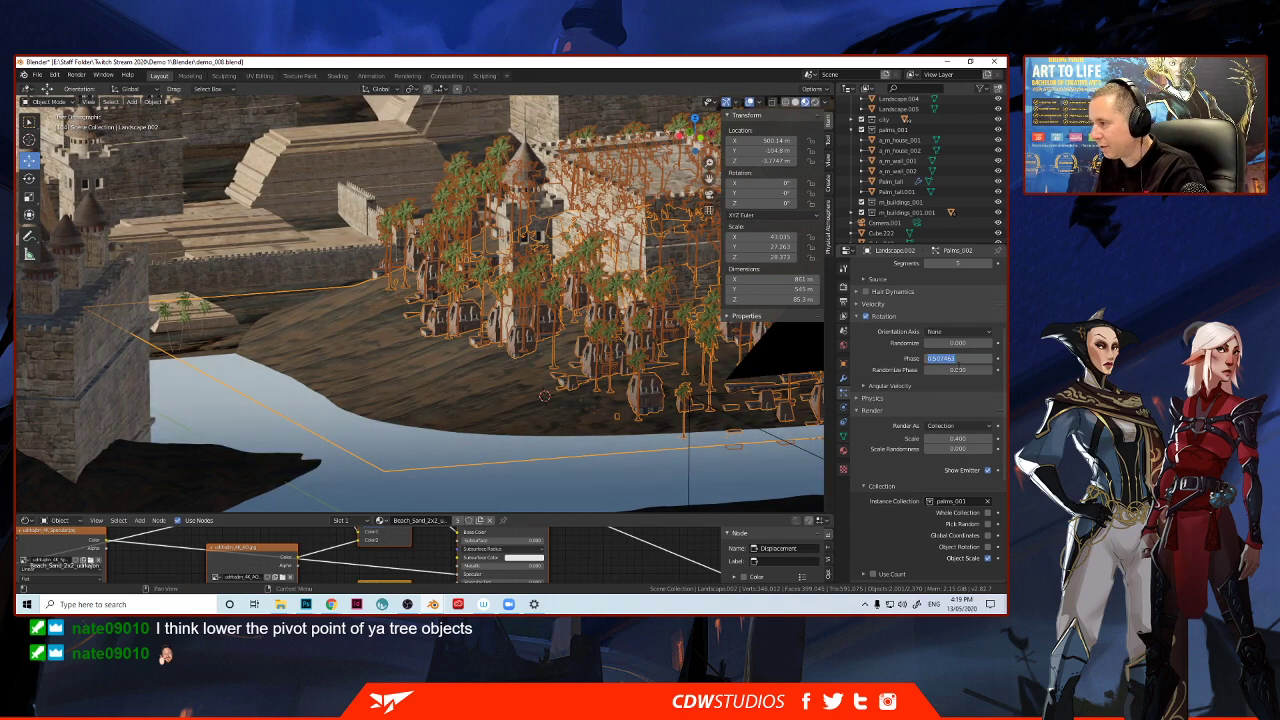
{"action": "left_click", "coordinate": [886, 367]}
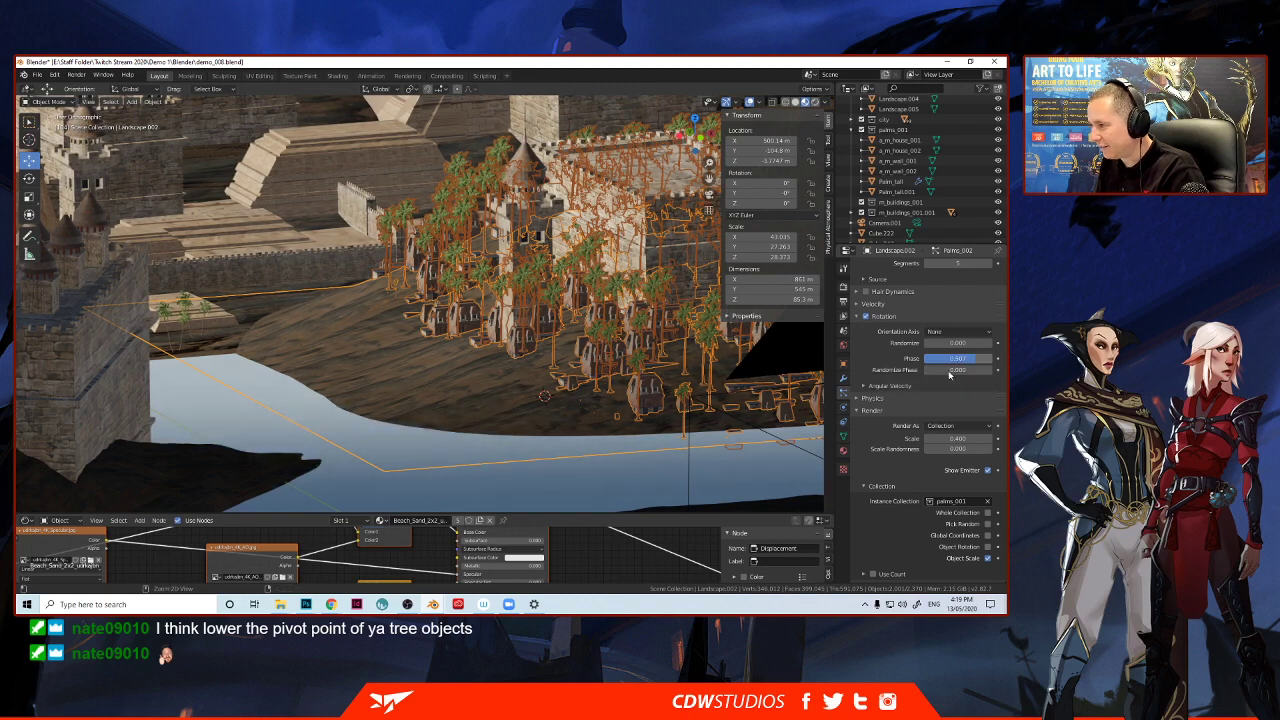
Try the Velocity / Hair orientation axis, then Global X with a randomized phase.
{"action": "left_click", "coordinate": [940, 332]}
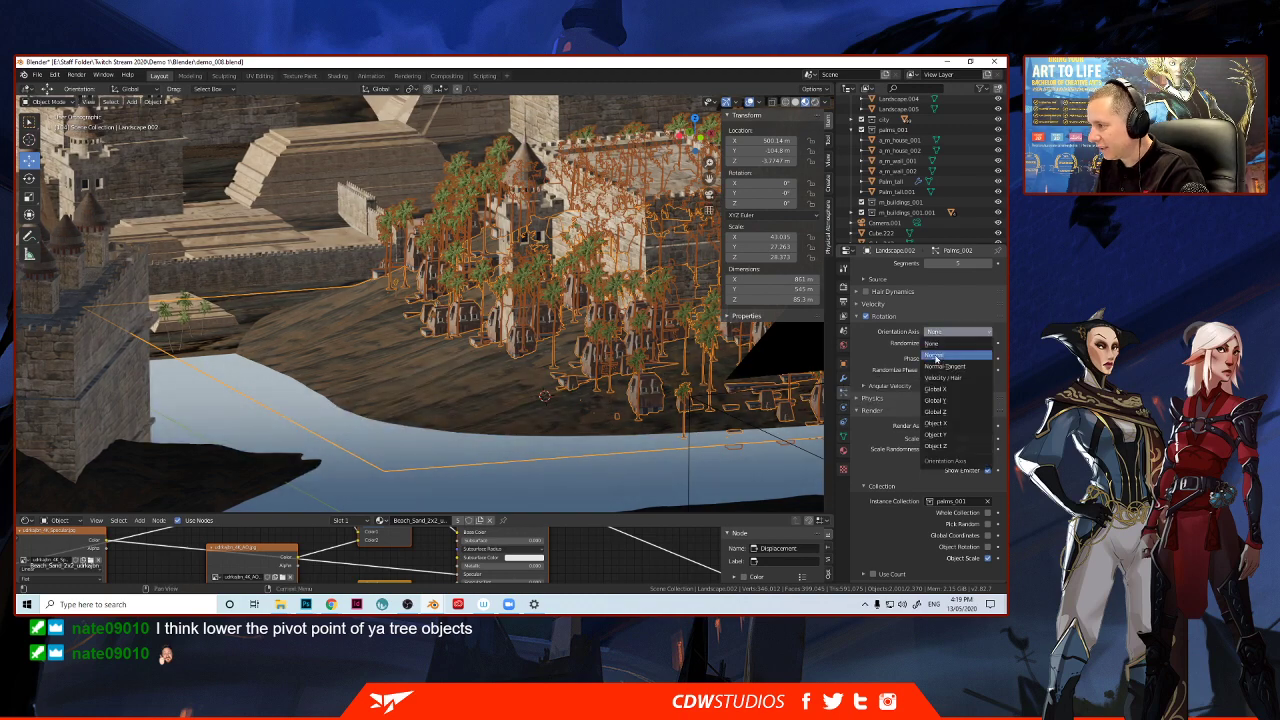
{"action": "left_click", "coordinate": [940, 378]}
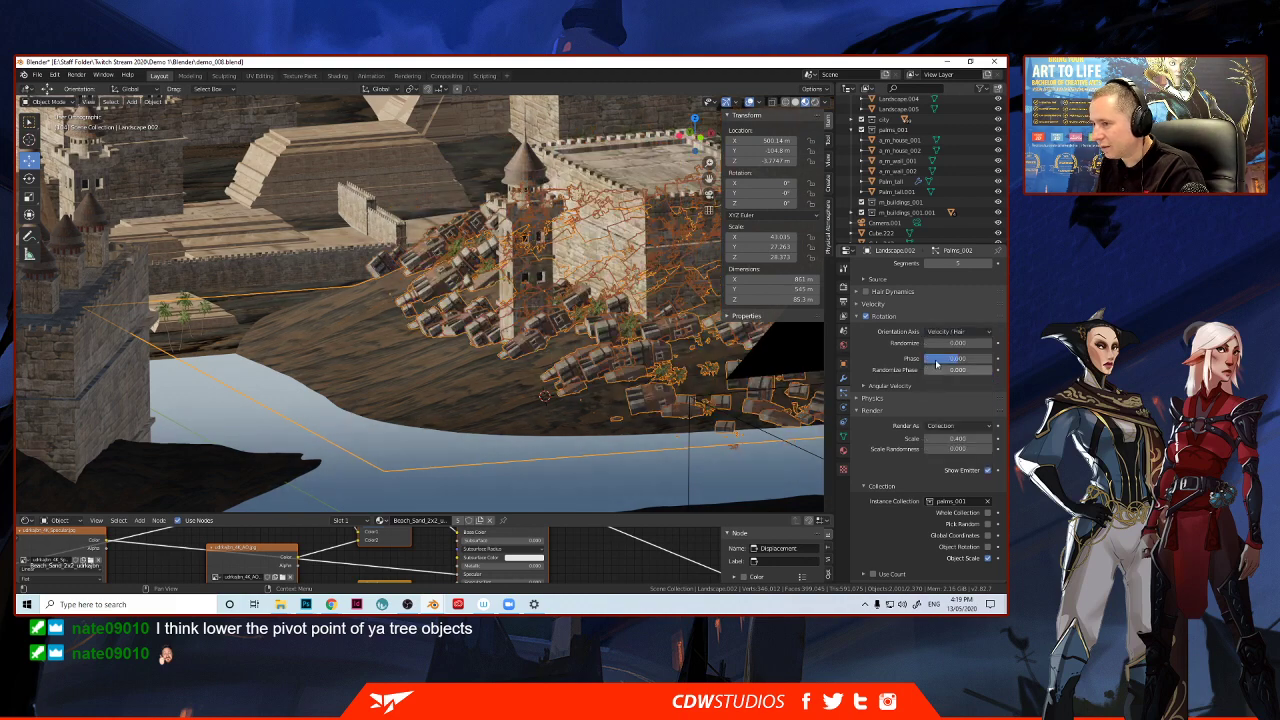
{"action": "left_click", "coordinate": [945, 331]}
{"action": "left_click", "coordinate": [930, 389]}
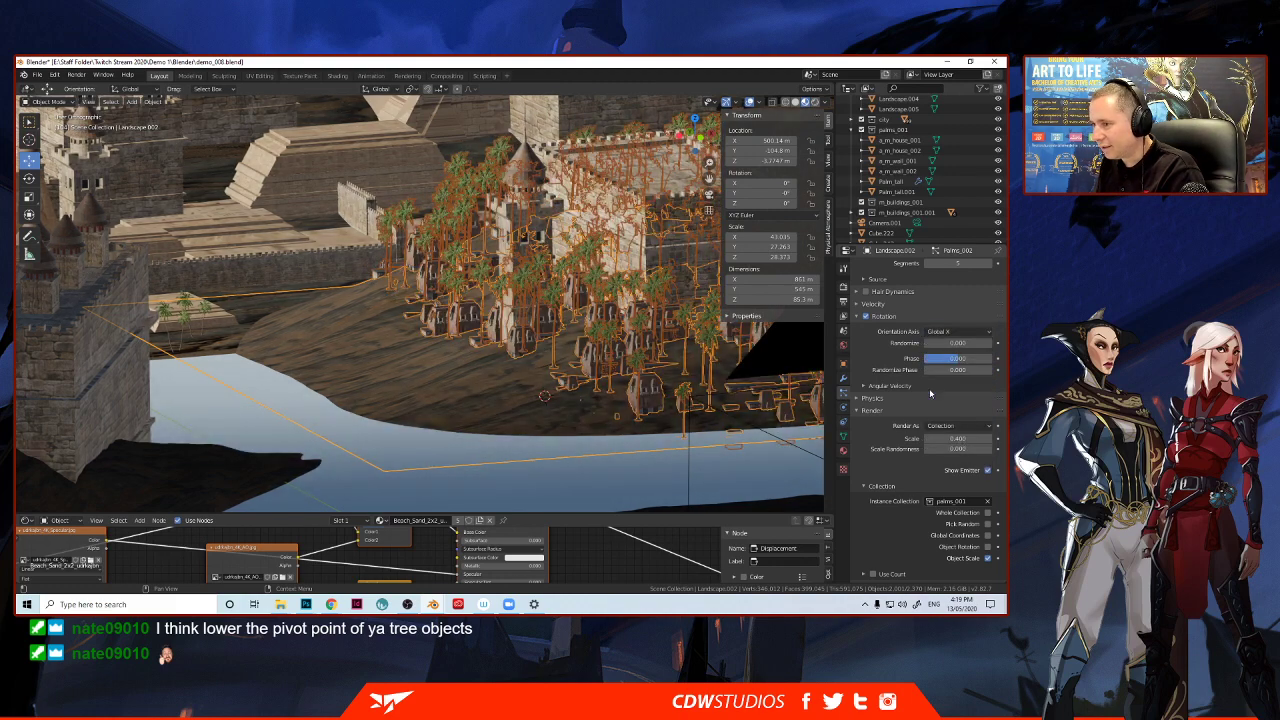
{"action": "left_click_drag", "start_coordinate": [926, 370], "coordinate": [937, 373]}
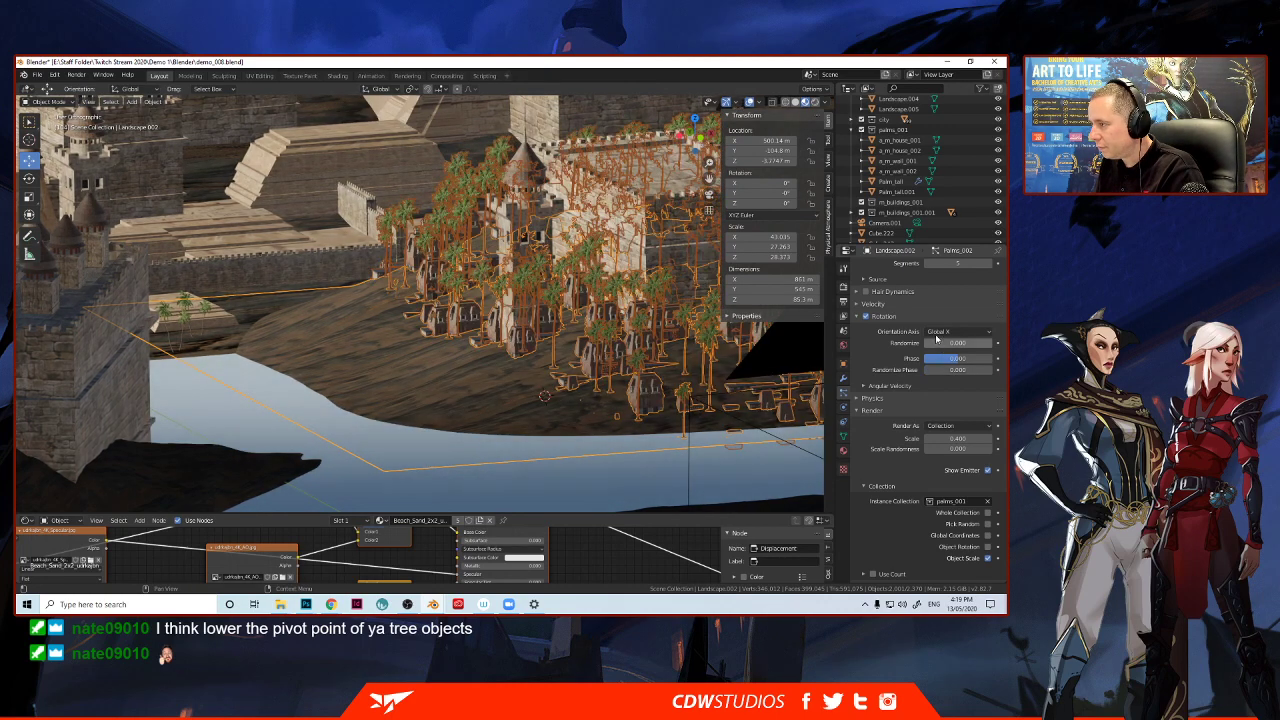
Test the Global Y orientation axis together with a randomized phase on the Palms_002 particles.
{"action": "left_click", "coordinate": [945, 331]}
{"action": "left_click", "coordinate": [935, 400]}
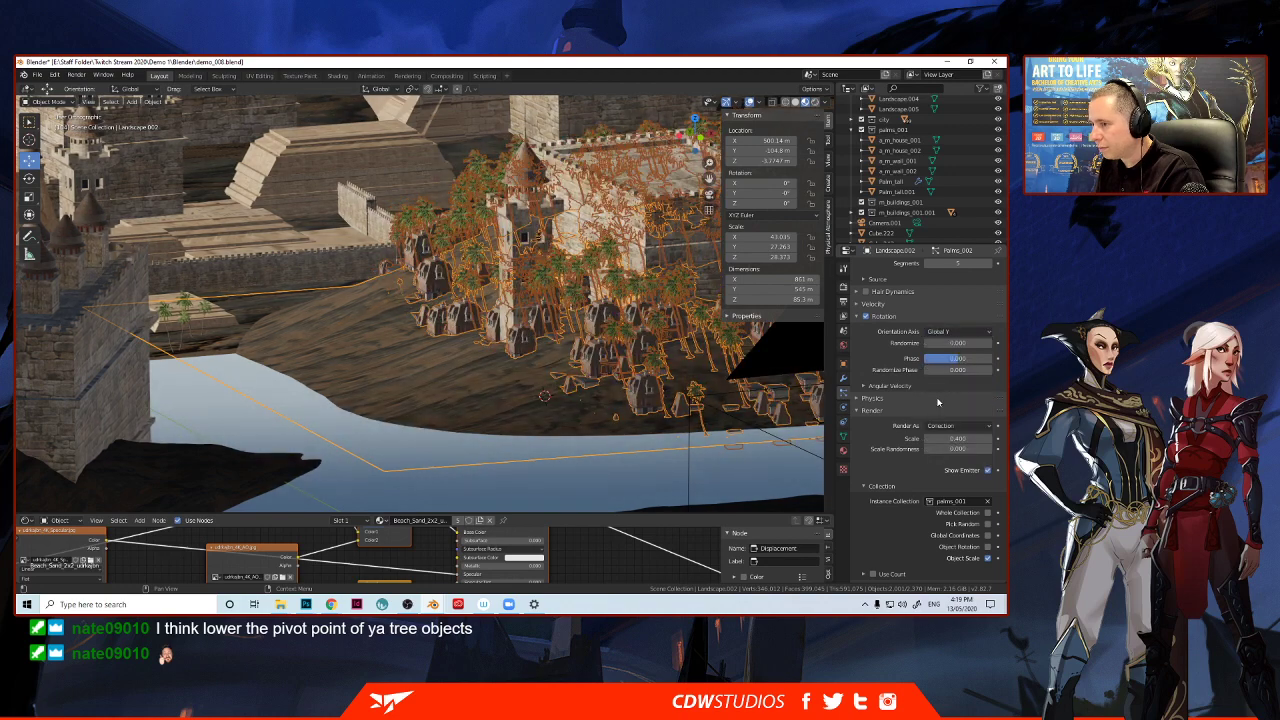
{"action": "left_click_drag", "start_coordinate": [925, 372], "coordinate": [931, 373]}
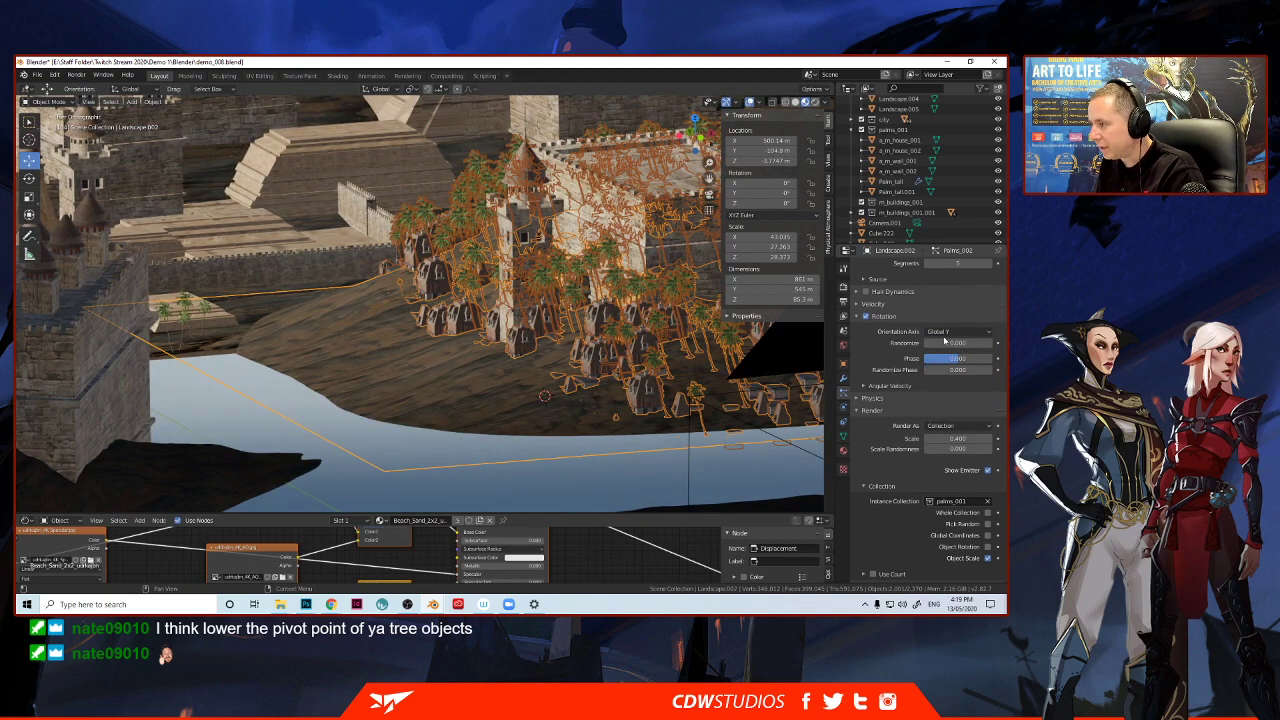
Set the Palms_002 orientation axis to Global Z and Randomize Phase to 0.582.
{"action": "left_click", "coordinate": [945, 331]}
{"action": "left_click", "coordinate": [935, 411]}
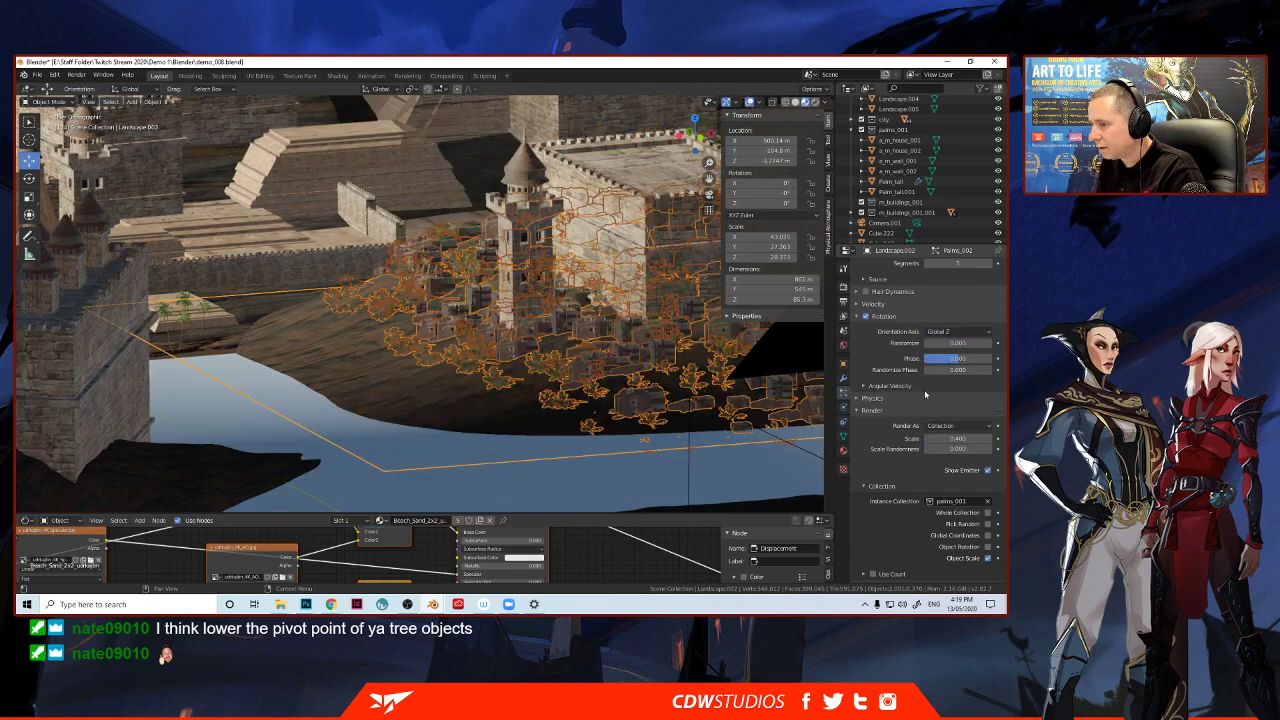
{"action": "left_click_drag", "start_coordinate": [933, 372], "coordinate": [1010, 372]}
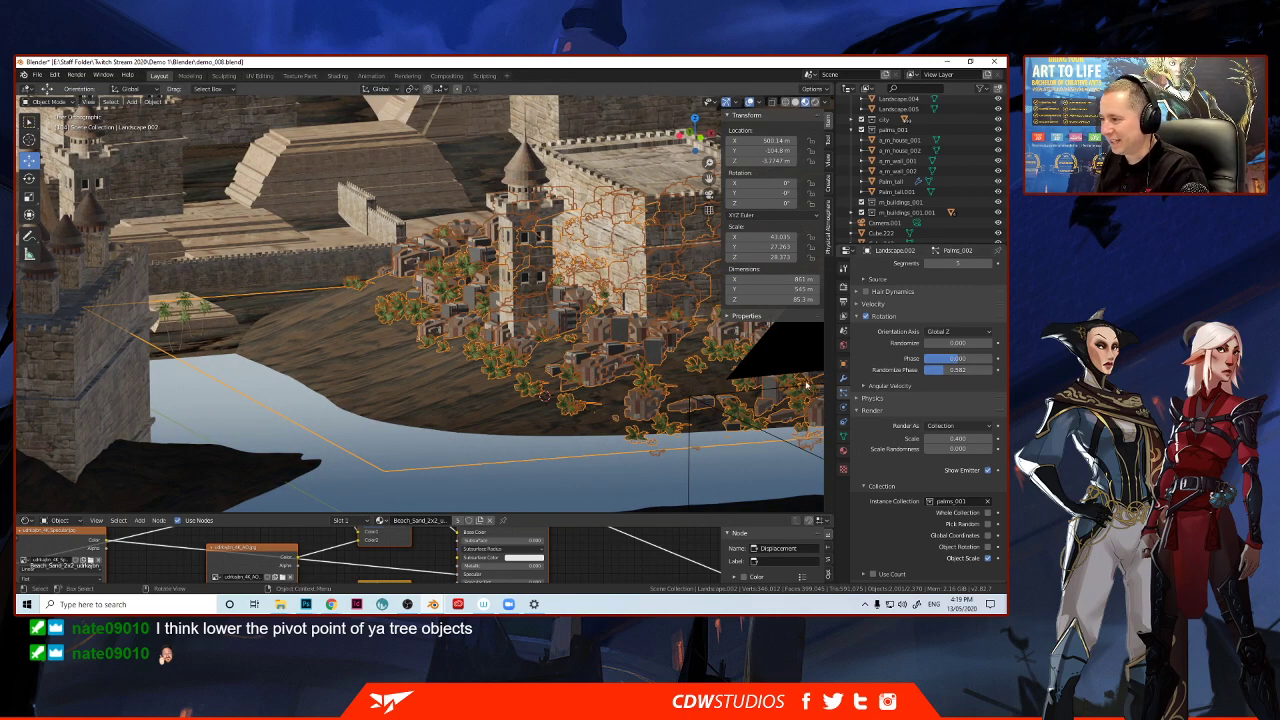
Shift a_m_house_002 in the source buildings by the water about 6 m along Y, and delete the stray piece beside it.
{"action": "scroll", "coordinate": [152, 363], "scroll_direction": "up", "scroll_amount": 2}
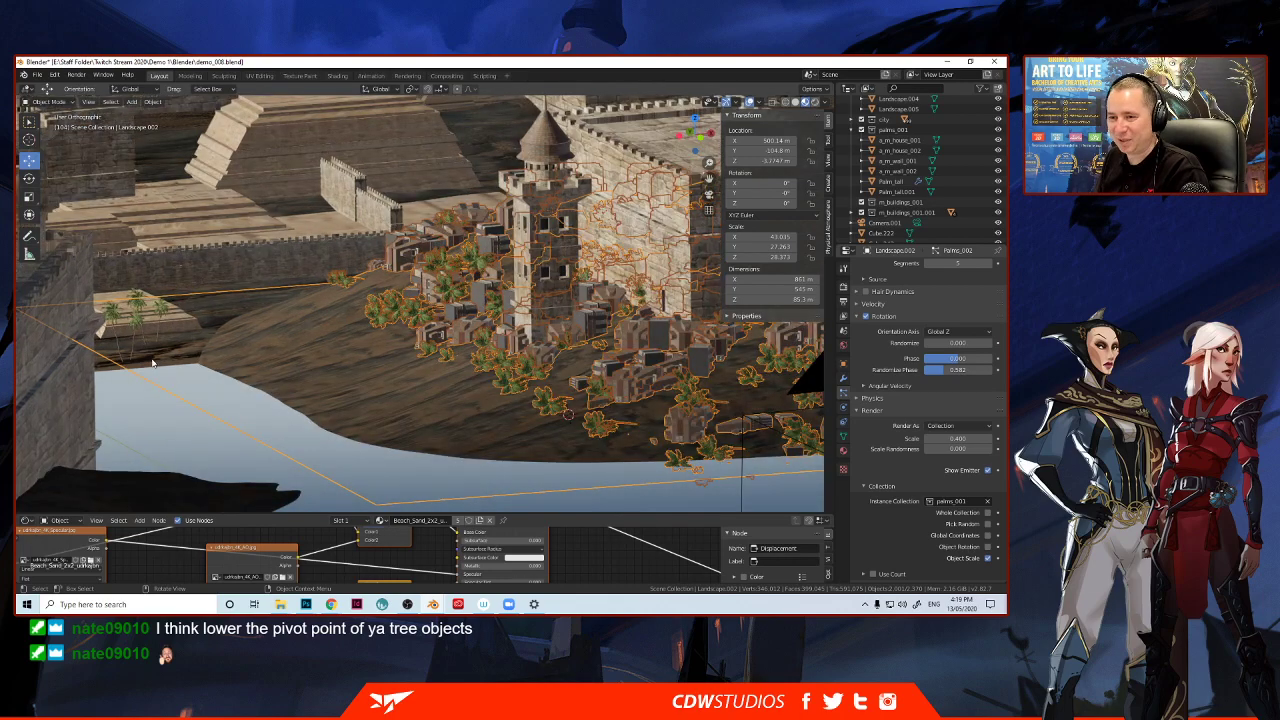
{"action": "middle_click_drag", "start_coordinate": [221, 338], "coordinate": [322, 348]}
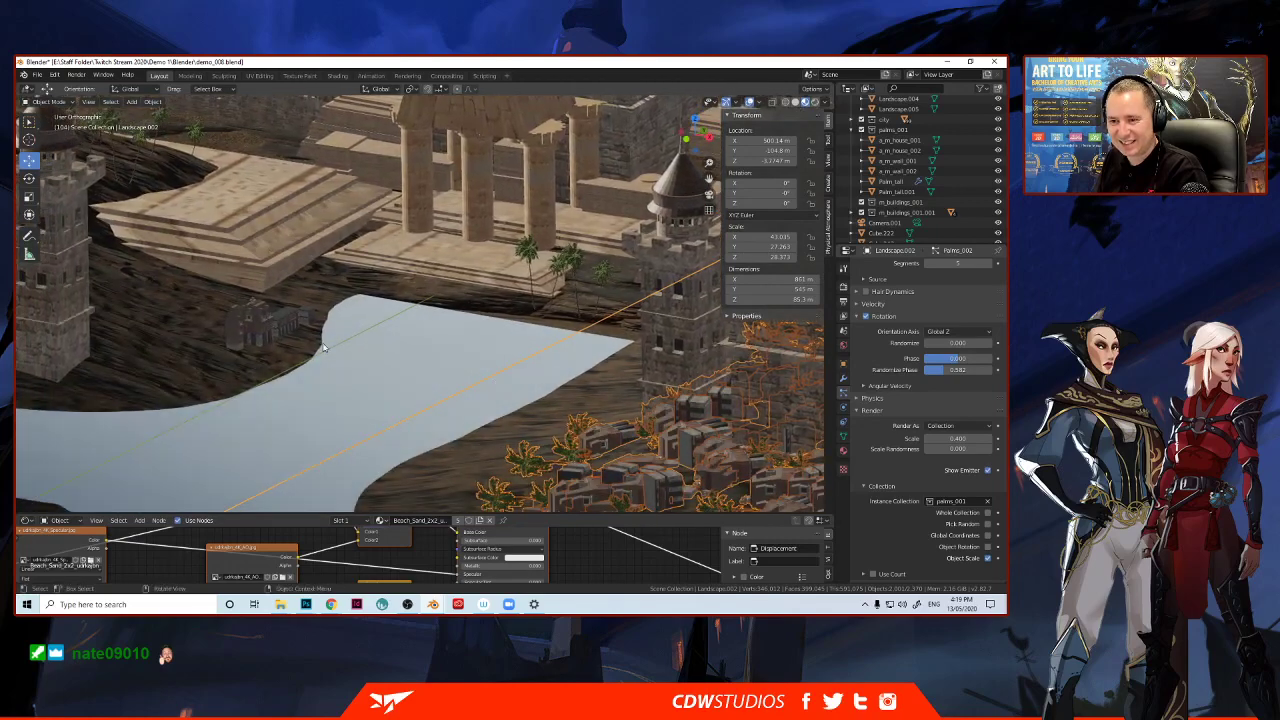
{"action": "left_click", "coordinate": [243, 331]}
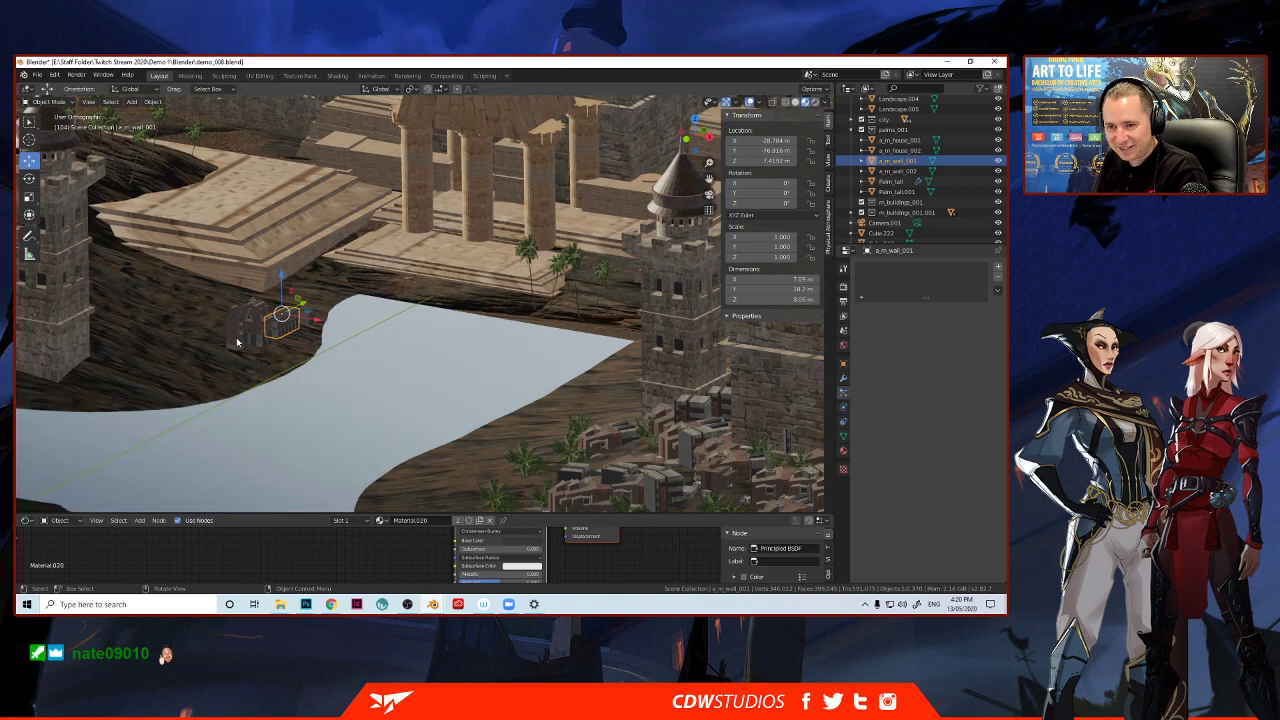
{"action": "left_click_drag", "start_coordinate": [253, 324], "coordinate": [216, 341]}
{"action": "left_click", "coordinate": [240, 324]}
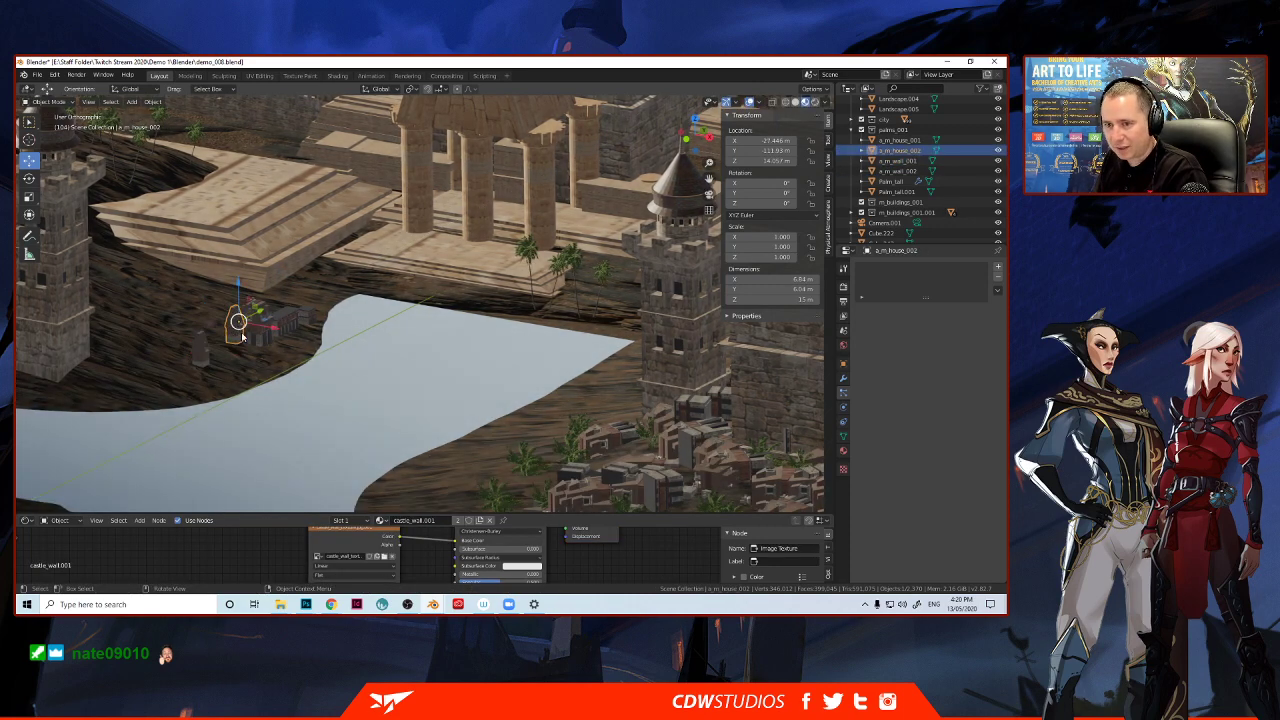
{"action": "key", "text": "g"}
{"action": "left_click", "coordinate": [222, 342]}
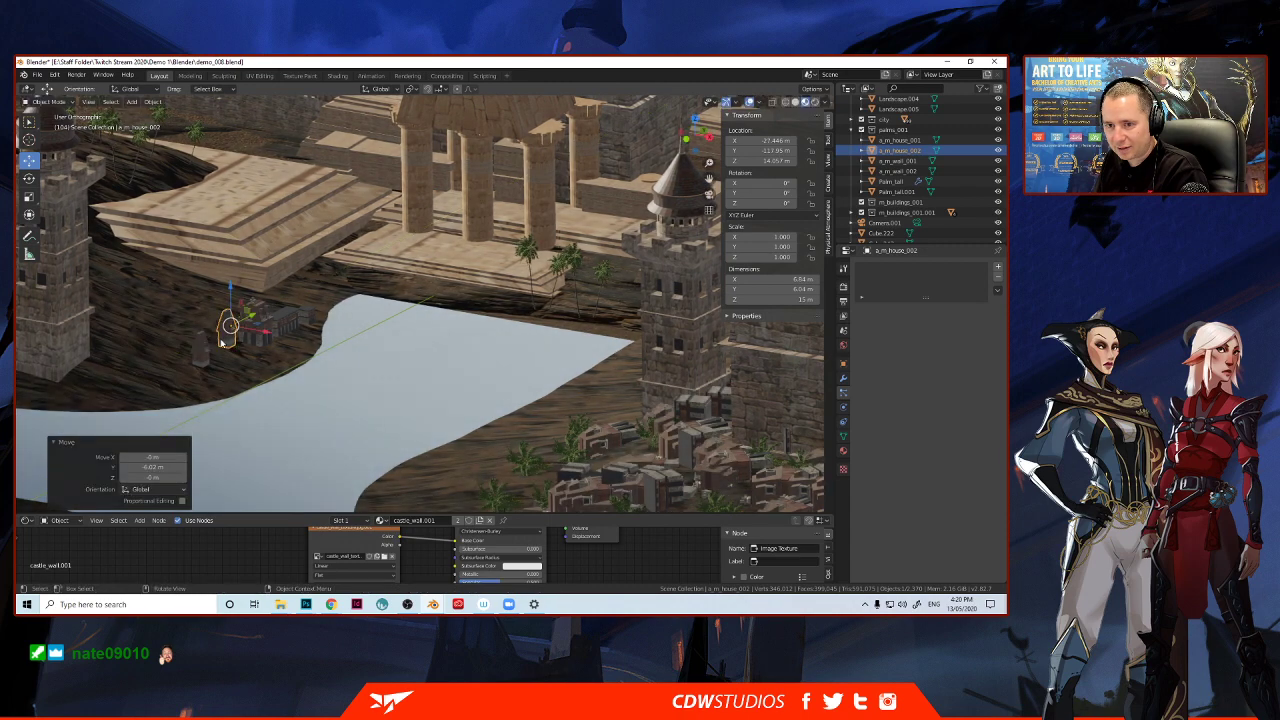
{"action": "left_click", "coordinate": [199, 352]}
{"action": "key", "text": "Delete"}
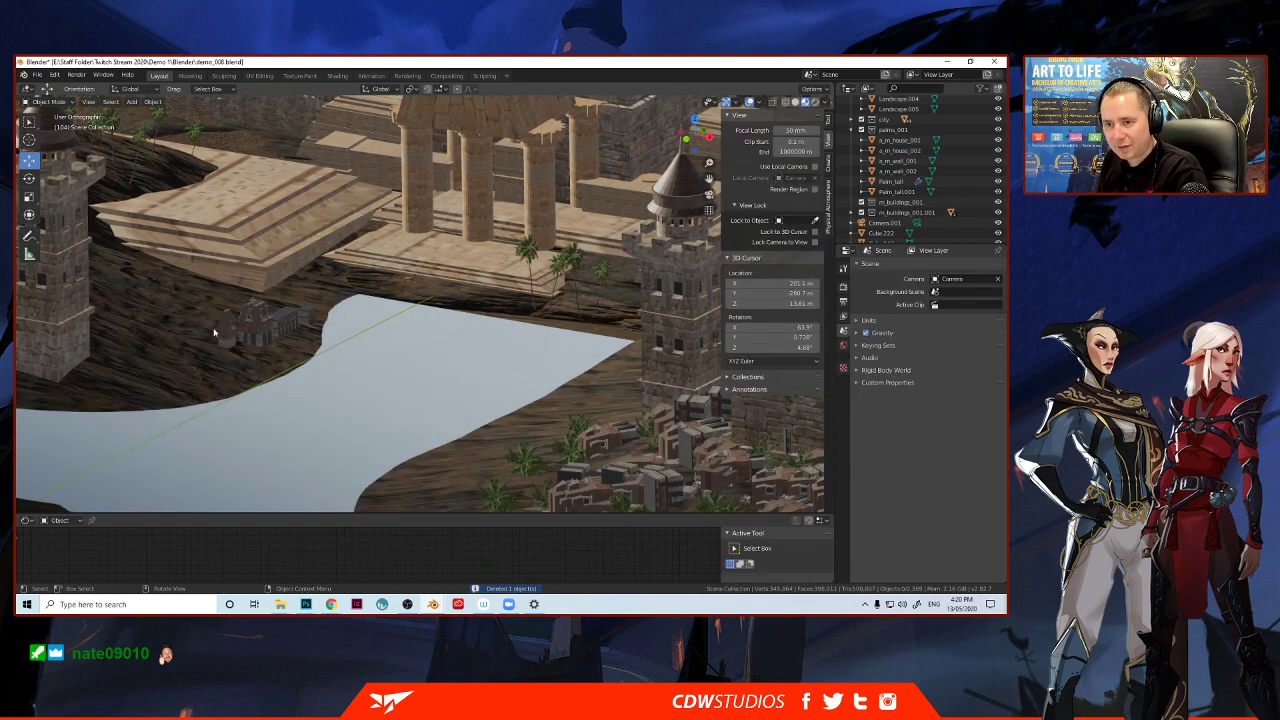
Rotate a_m_house_002 about 92° around the X axis with the Rotate tool.
{"action": "left_click", "coordinate": [224, 326]}
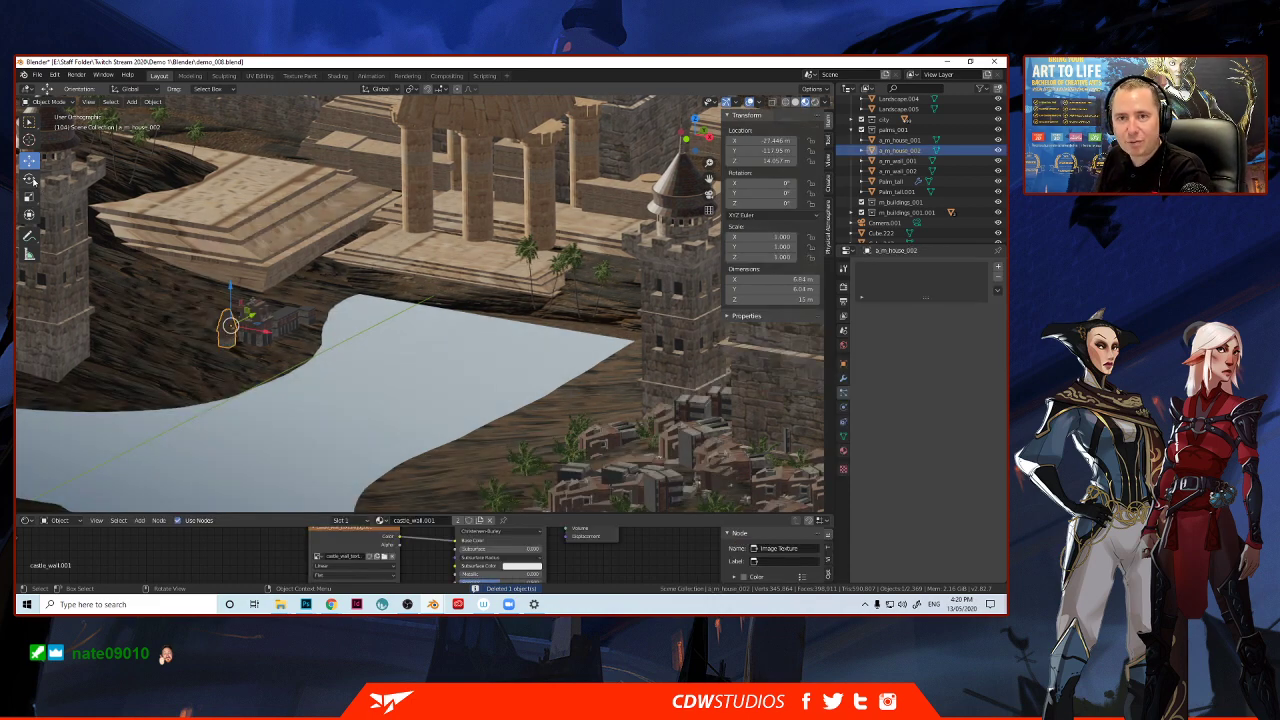
{"action": "left_click", "coordinate": [29, 178]}
{"action": "left_click_drag", "start_coordinate": [222, 297], "coordinate": [217, 330]}
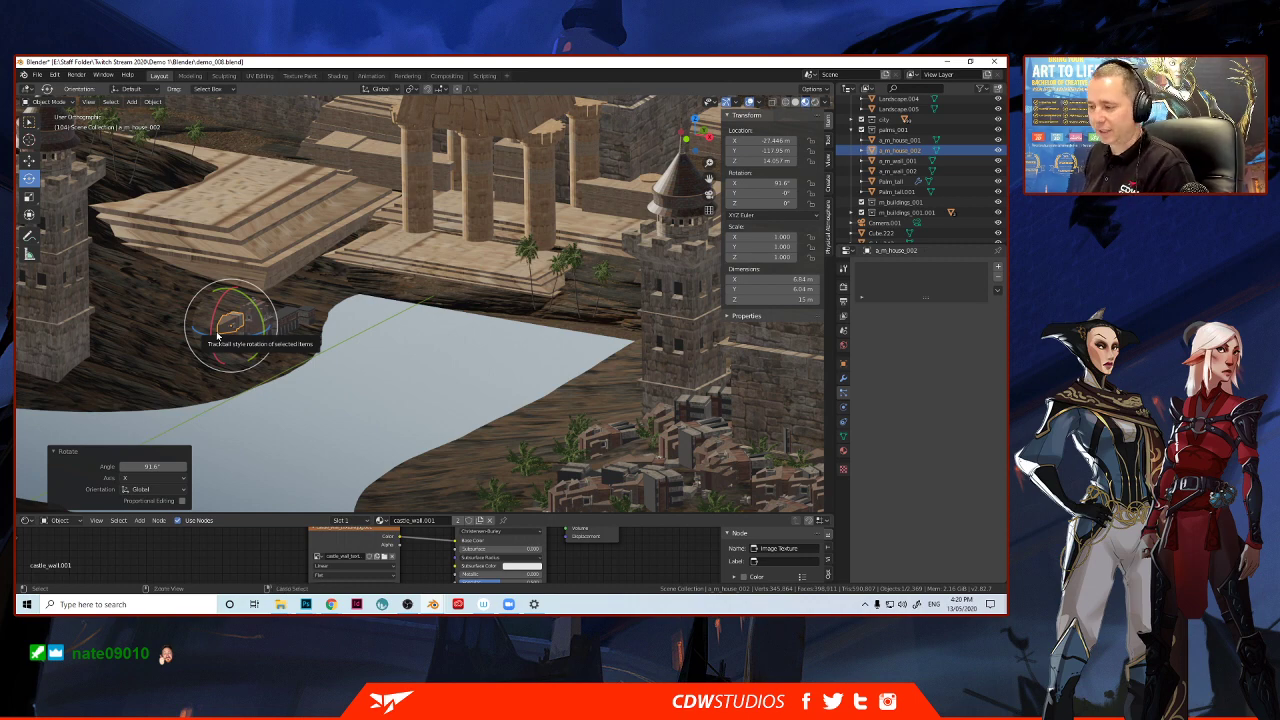
Undo the a_m_house_002 rotation and move, and step back through the Palms_002 particle changes to the Global Y orientation axis.
{"action": "key", "text": "ctrl+z"}
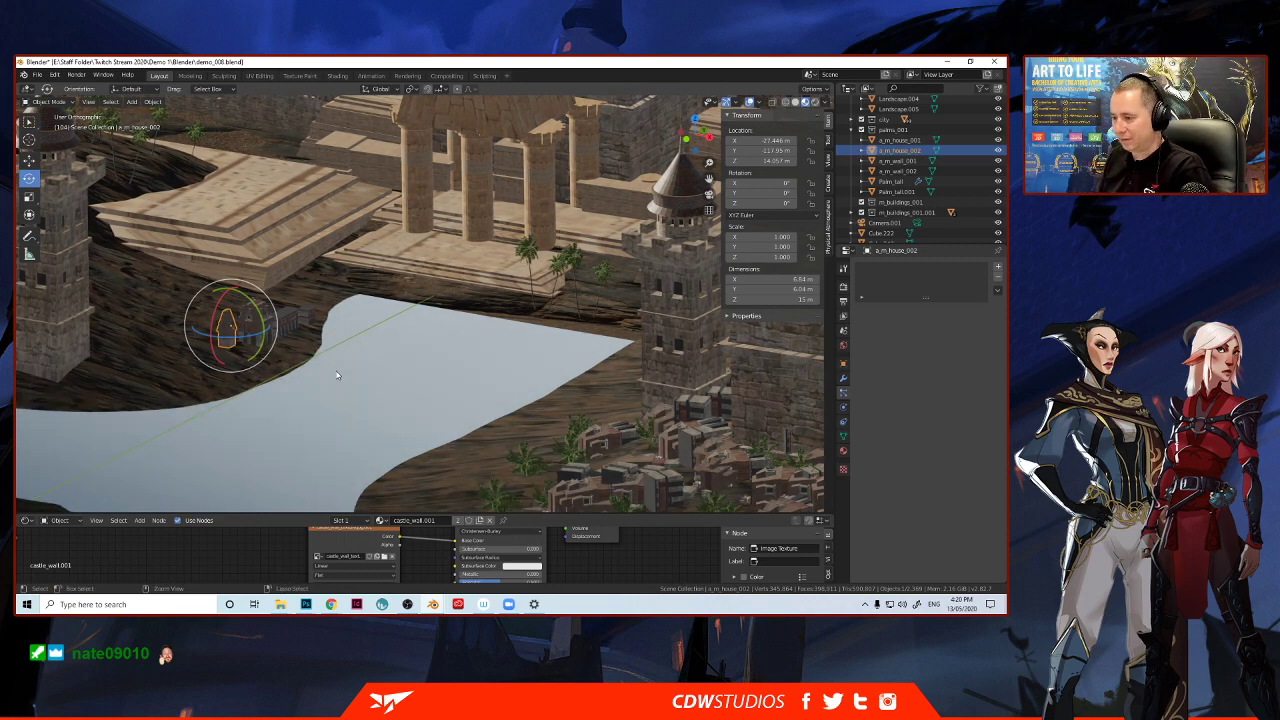
{"action": "key", "text": "ctrl+z"}
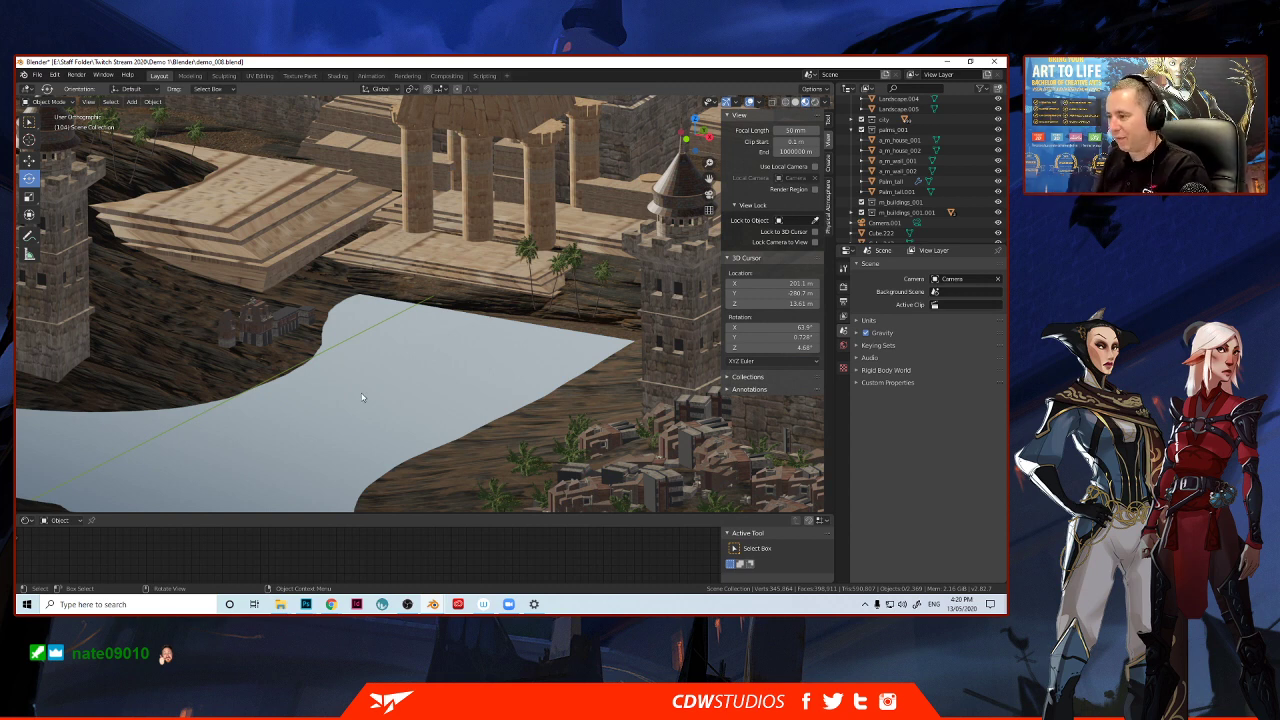
{"action": "key", "text": "ctrl+shift+z"}
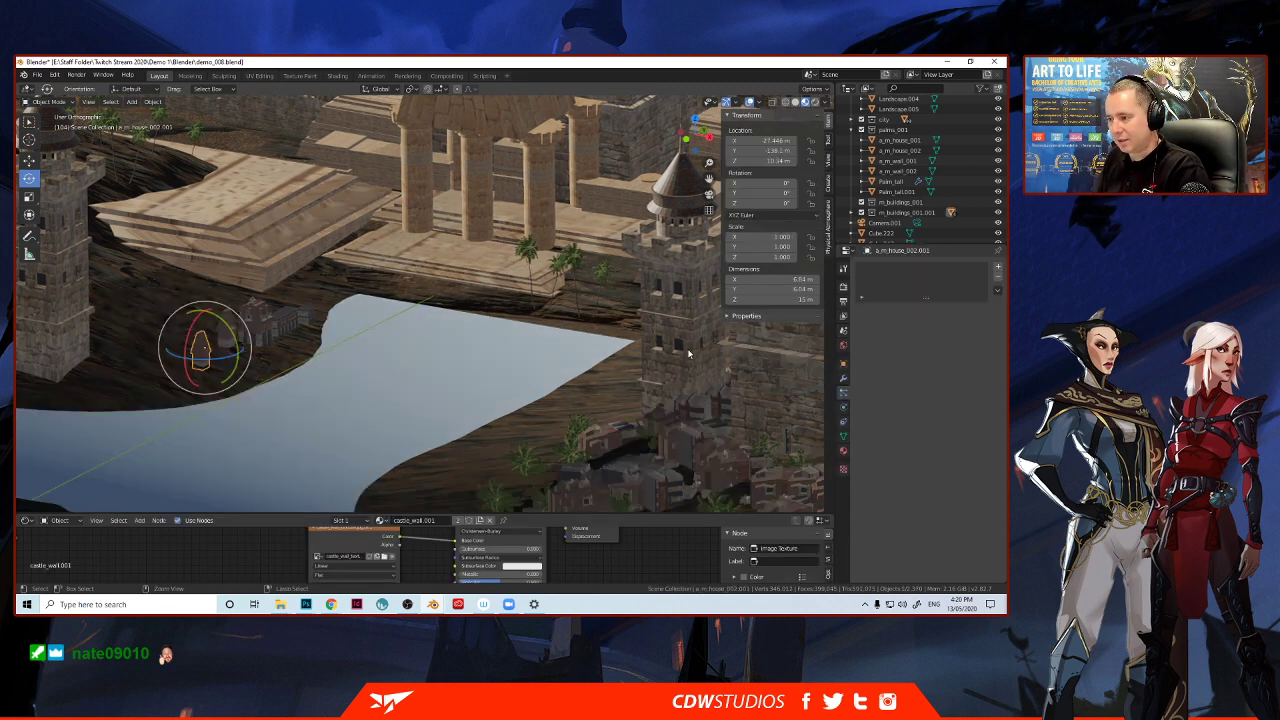
{"action": "key", "text": "ctrl+shift+z"}
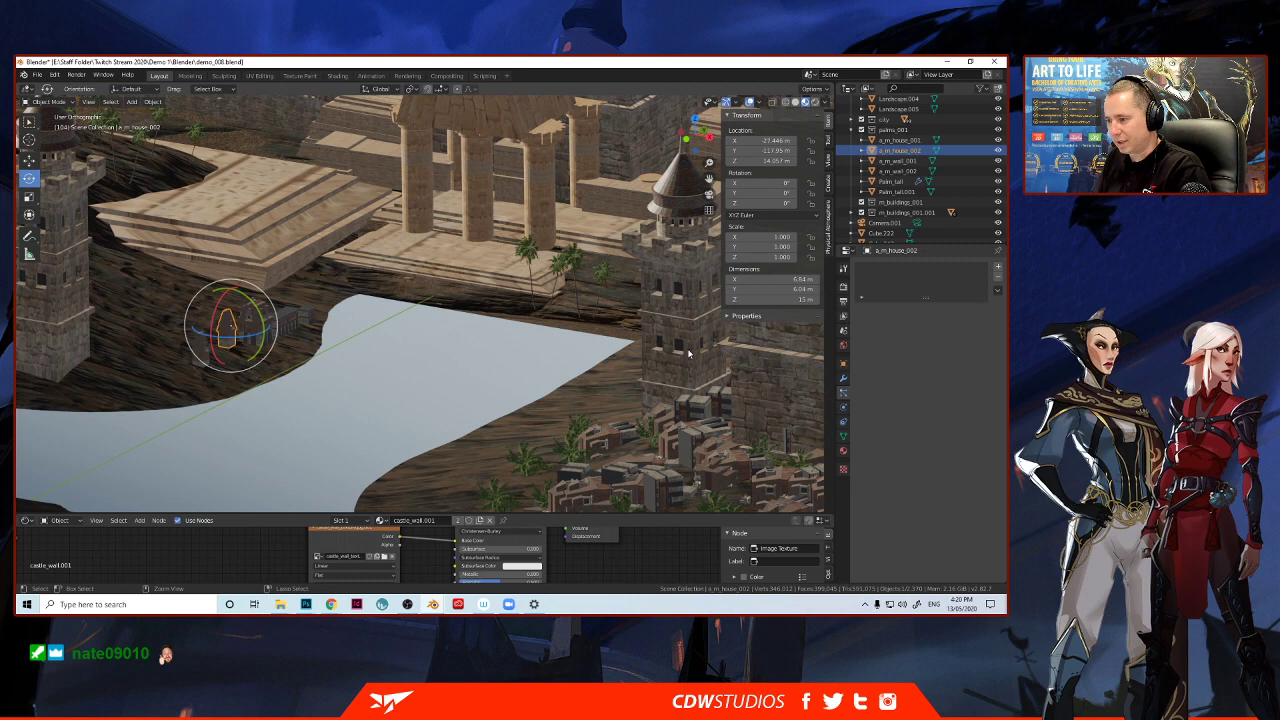
{"action": "key", "text": "ctrl+shift+z"}
{"action": "key", "text": "ctrl+shift+z"}
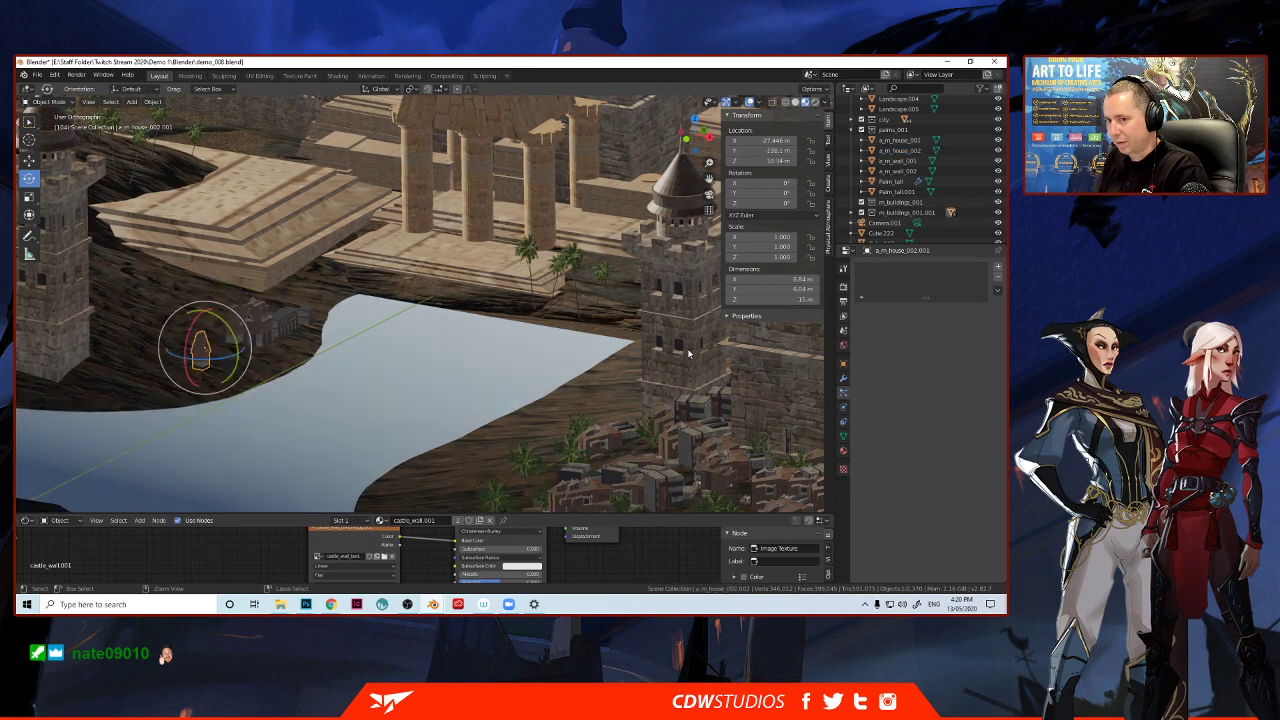
{"action": "key", "text": "ctrl+shift+z"}
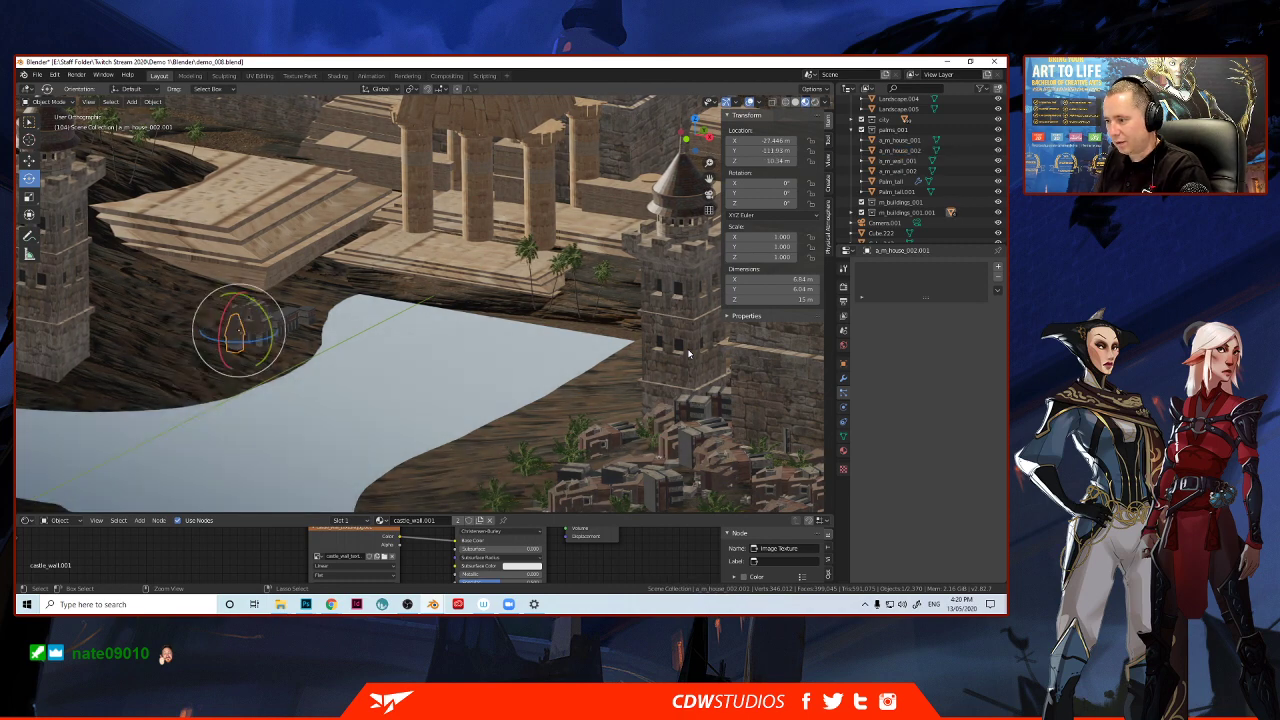
{"action": "key", "text": "ctrl+shift+z"}
{"action": "key", "text": "ctrl+shift+z"}
{"action": "key", "text": "ctrl+shift+z"}
{"action": "key", "text": "ctrl+shift+z"}
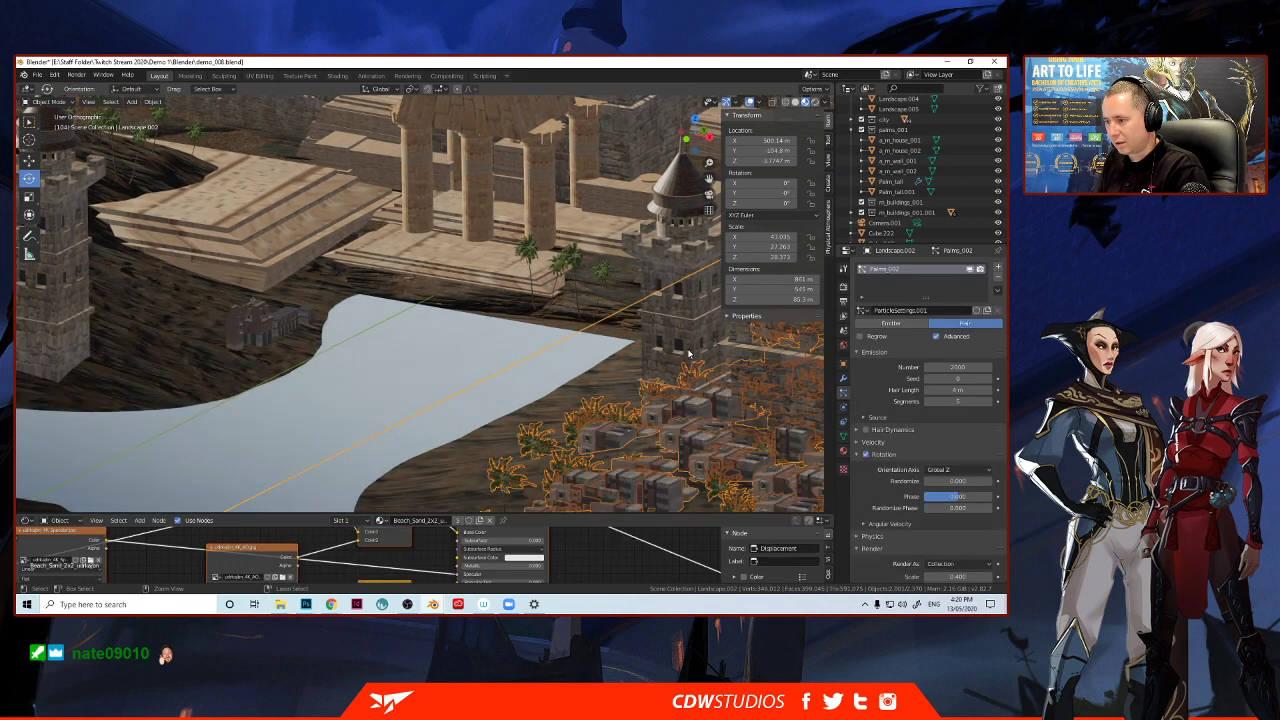
{"action": "key", "text": "ctrl+shift+z"}
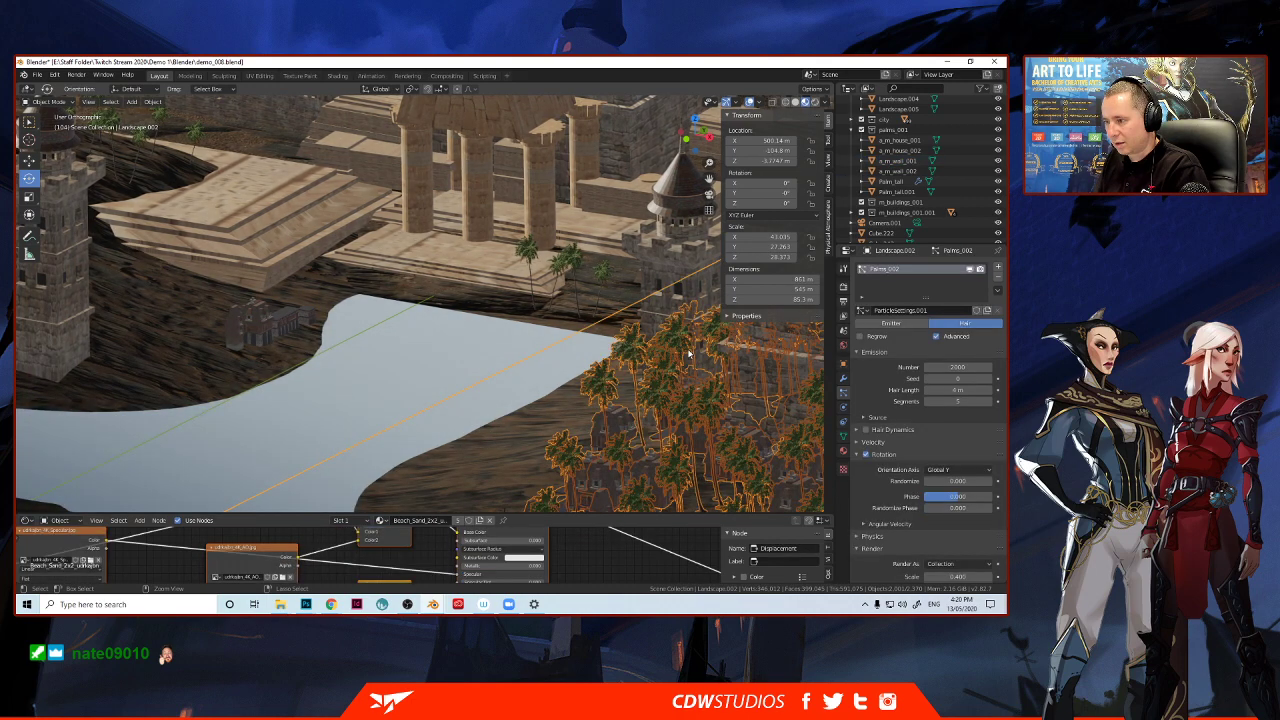
Set the Palms_002 particle orientation axis to Global X.
{"action": "middle_click_drag", "start_coordinate": [520, 380], "coordinate": [280, 353]}
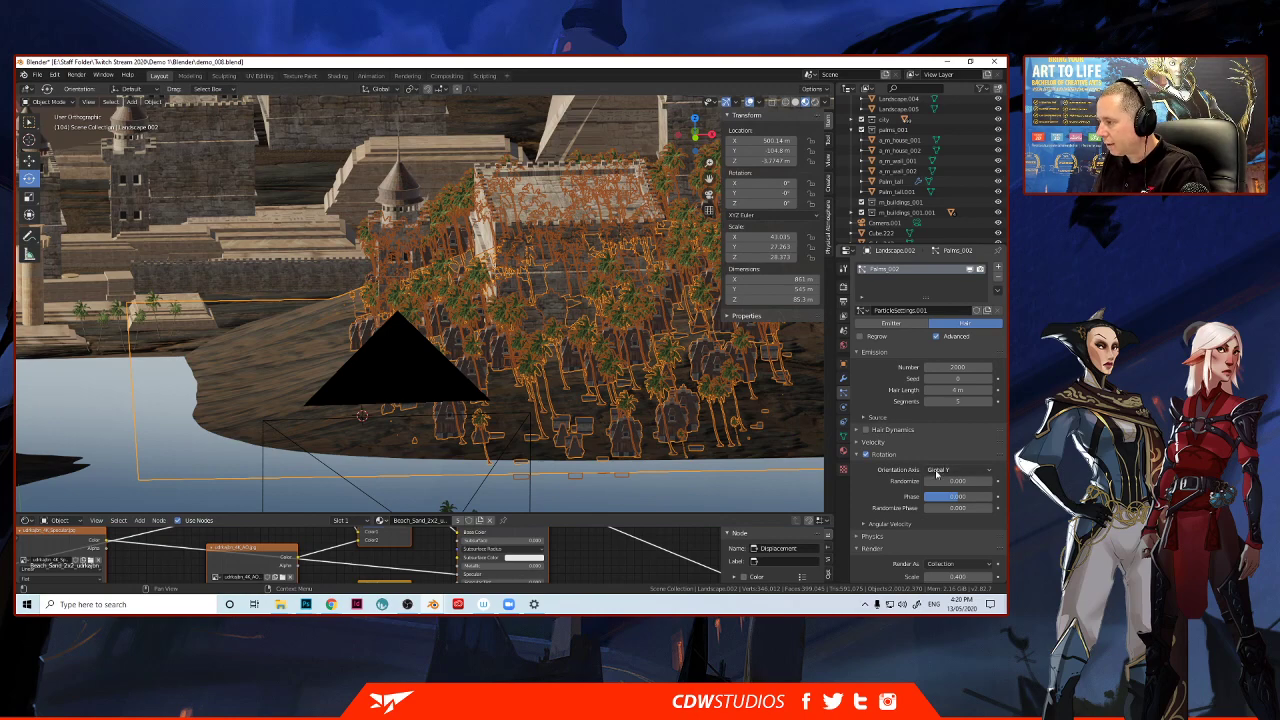
{"action": "left_click", "coordinate": [937, 470]}
{"action": "left_click", "coordinate": [938, 414]}
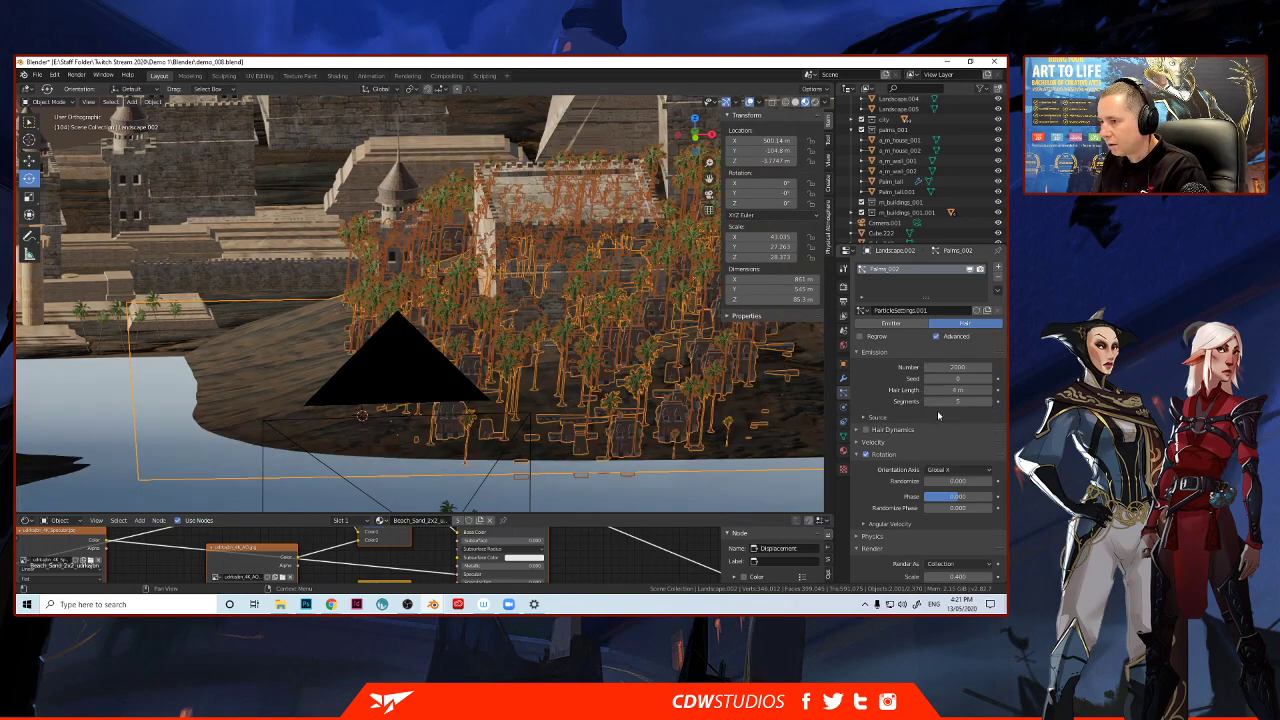
{"action": "middle_click_drag", "start_coordinate": [470, 370], "coordinate": [446, 373]}
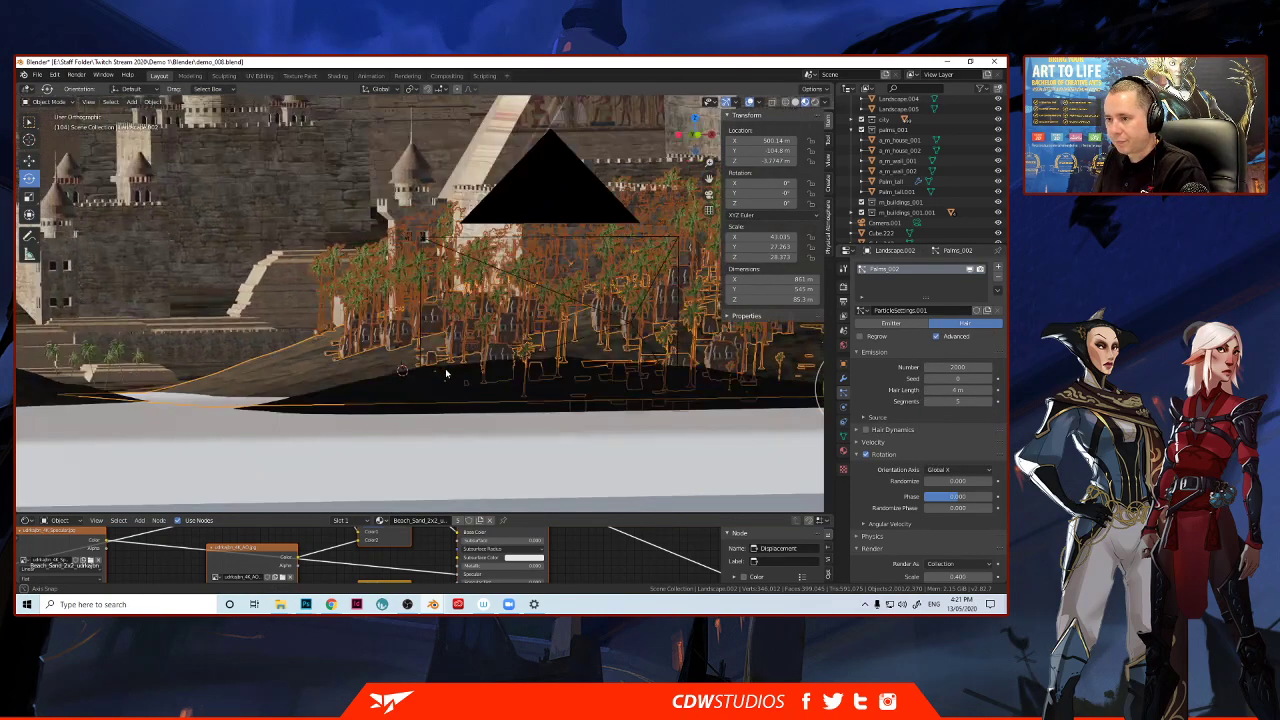
Place the 3D cursor at the base of a_m_house_001 and set the house's origin to it.
{"action": "left_click", "coordinate": [316, 420]}
{"action": "middle_click_drag", "start_coordinate": [316, 420], "coordinate": [485, 396]}
{"action": "middle_click_drag", "start_coordinate": [329, 383], "coordinate": [231, 377]}
{"action": "middle_click_drag", "start_coordinate": [103, 355], "coordinate": [298, 382]}
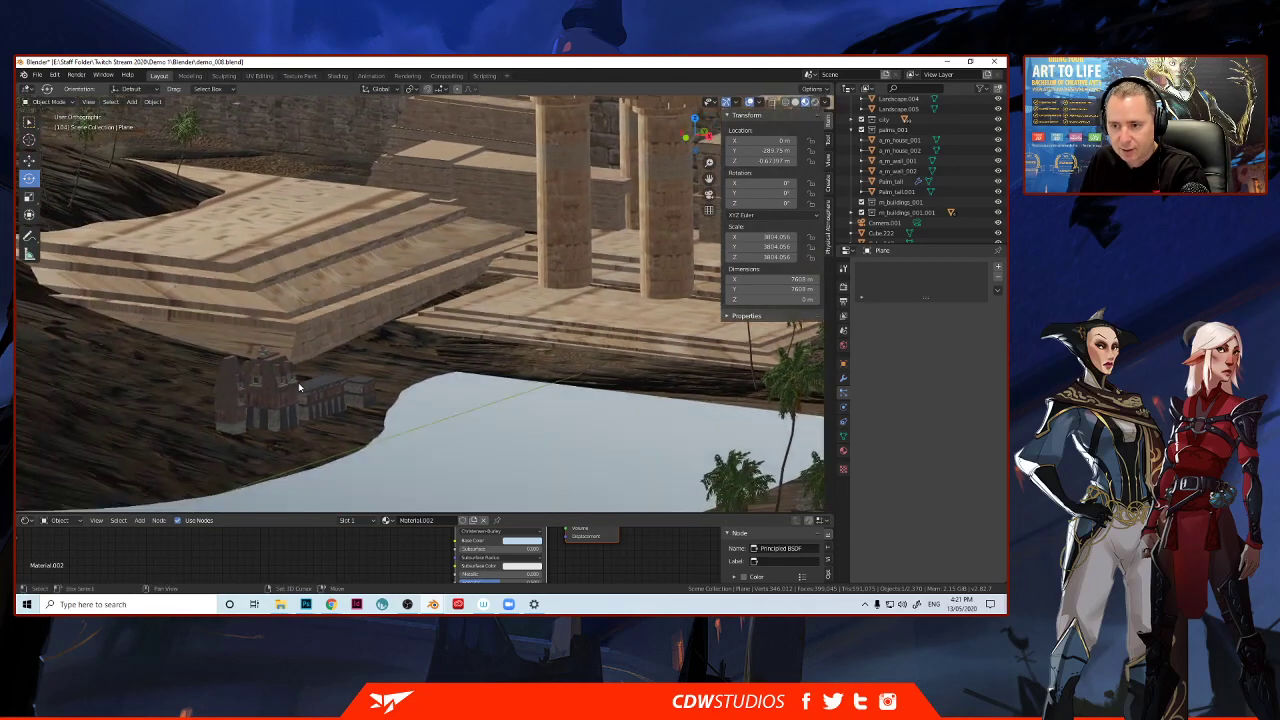
{"action": "left_click", "coordinate": [269, 403]}
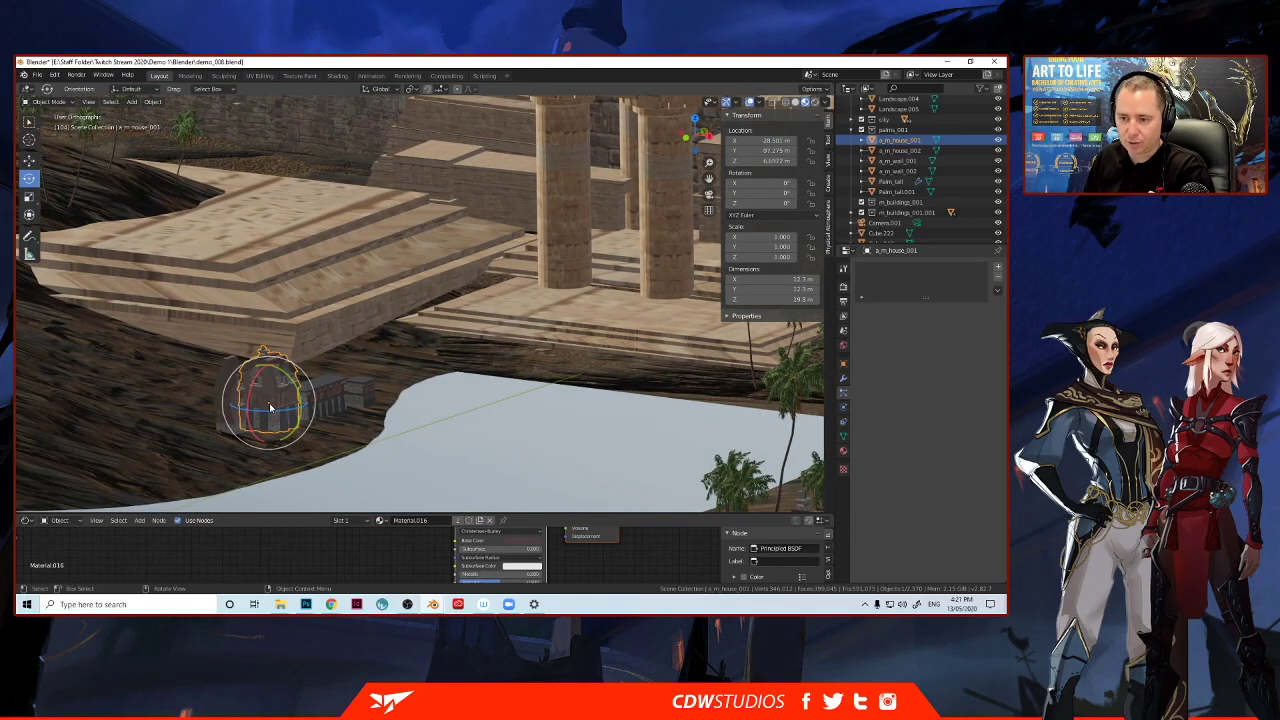
{"action": "scroll", "coordinate": [269, 403], "scroll_direction": "up", "scroll_amount": 3}
{"action": "middle_click_drag", "start_coordinate": [269, 403], "coordinate": [352, 353], "text": "shift"}
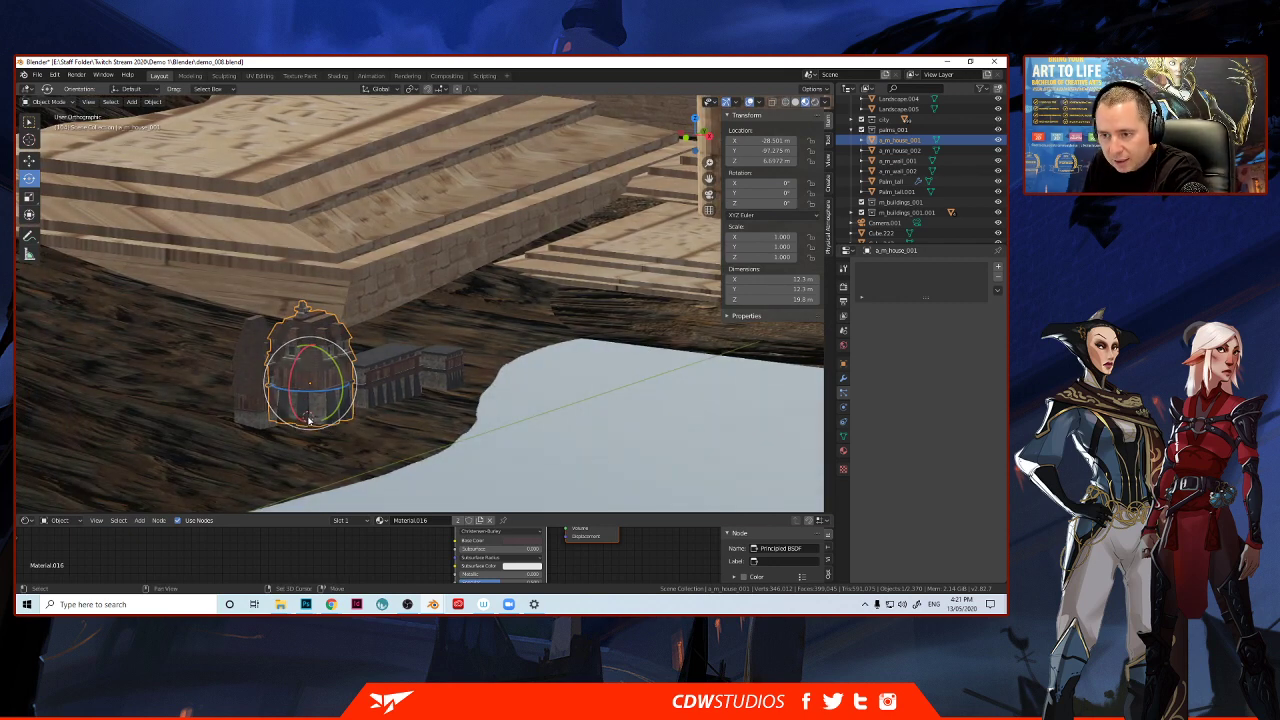
{"action": "right_click", "coordinate": [313, 401]}
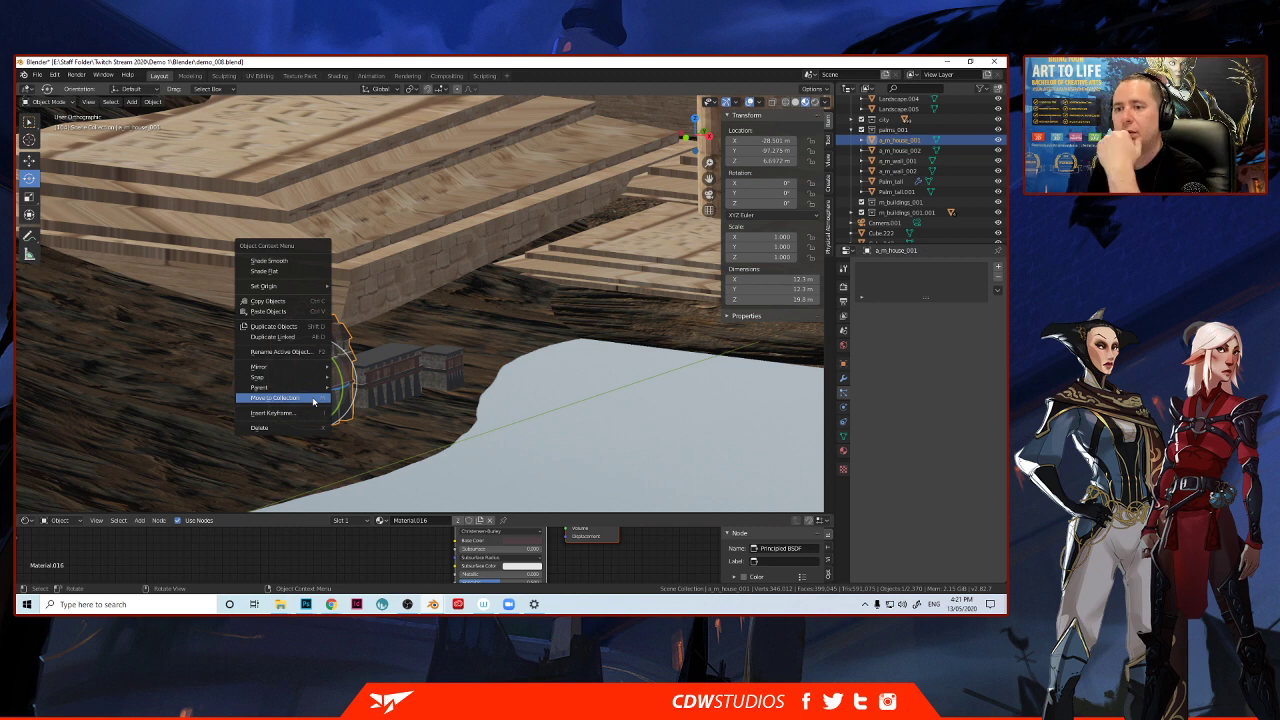
{"action": "mouse_move", "coordinate": [301, 290]}
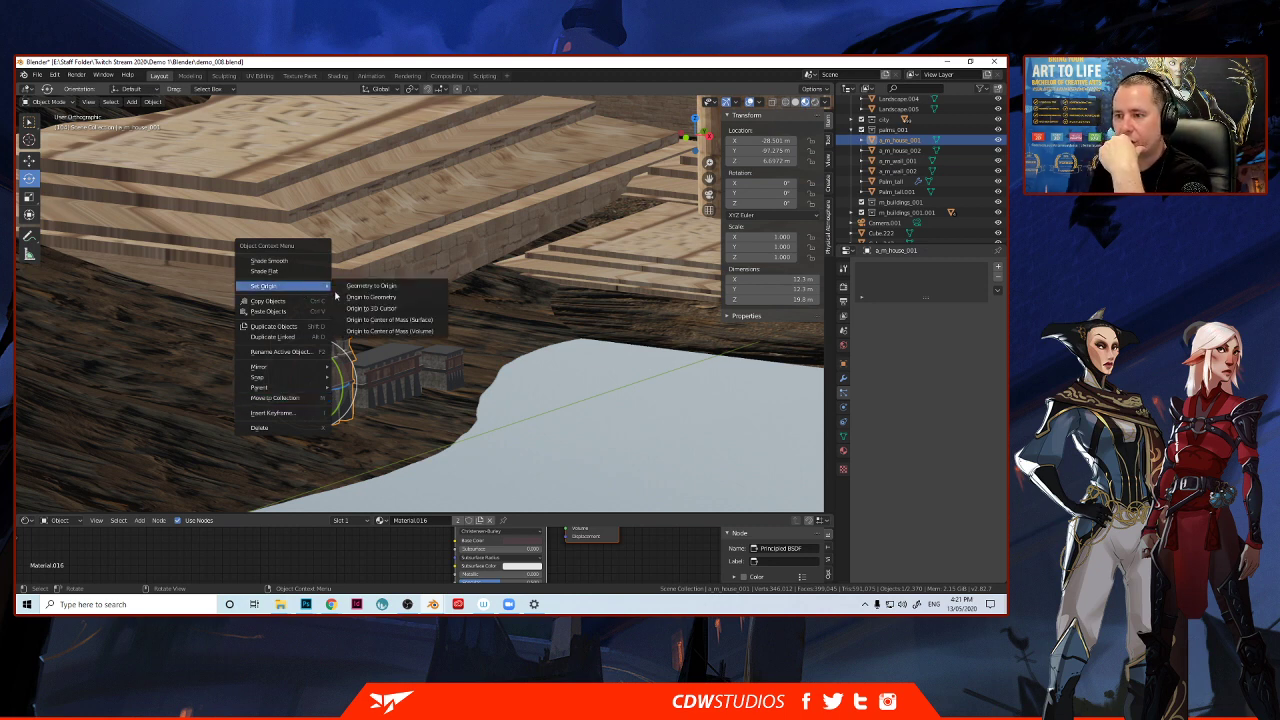
{"action": "left_click", "coordinate": [366, 308]}
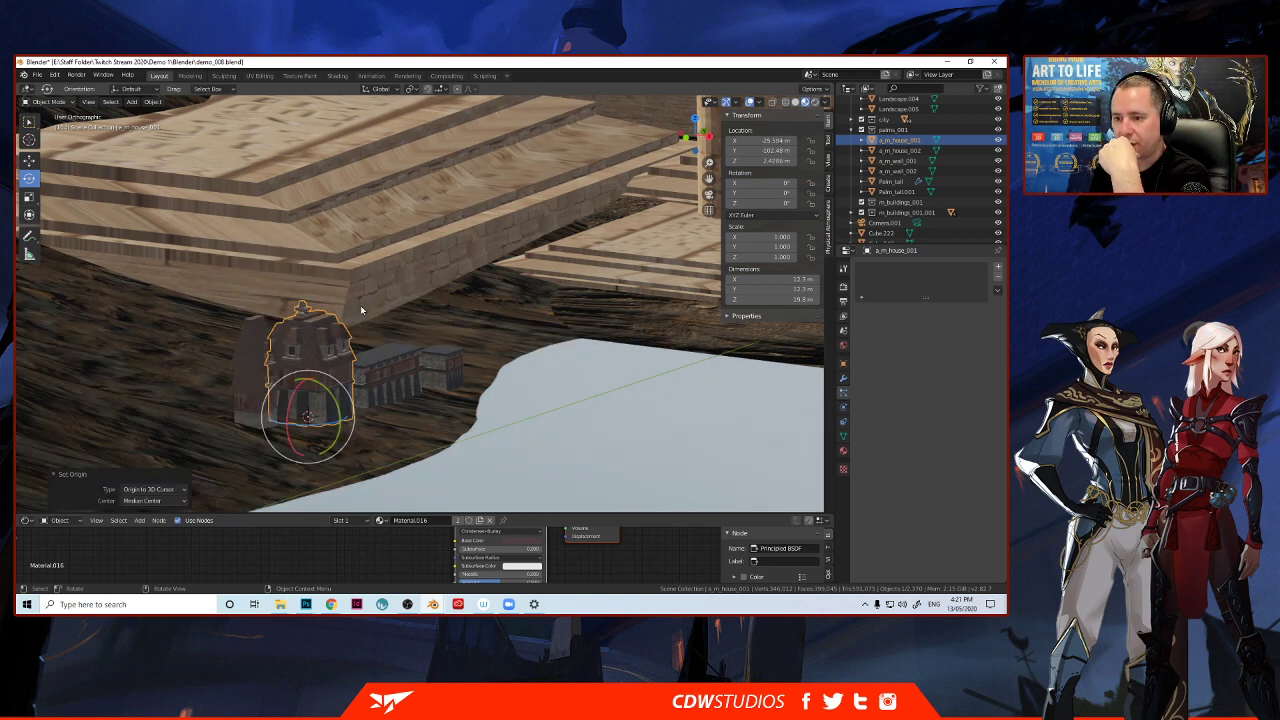
Move a_m_house_002 about 12 m along Y, away from the overlapping a_m_house_002.001.
{"action": "scroll", "coordinate": [391, 352], "scroll_direction": "down", "scroll_amount": 3}
{"action": "middle_click_drag", "start_coordinate": [569, 383], "coordinate": [341, 351]}
{"action": "key", "text": "KP_Decimal"}
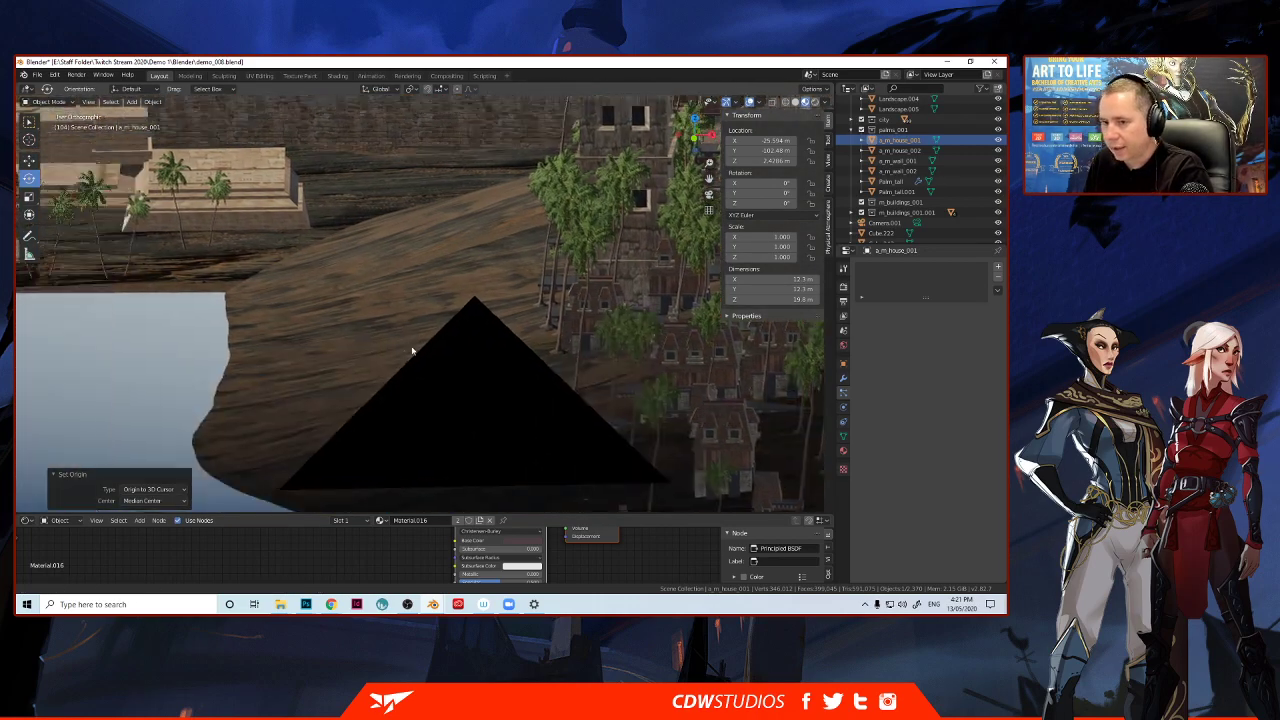
{"action": "middle_click_drag", "start_coordinate": [376, 333], "coordinate": [511, 312]}
{"action": "left_click", "coordinate": [509, 314]}
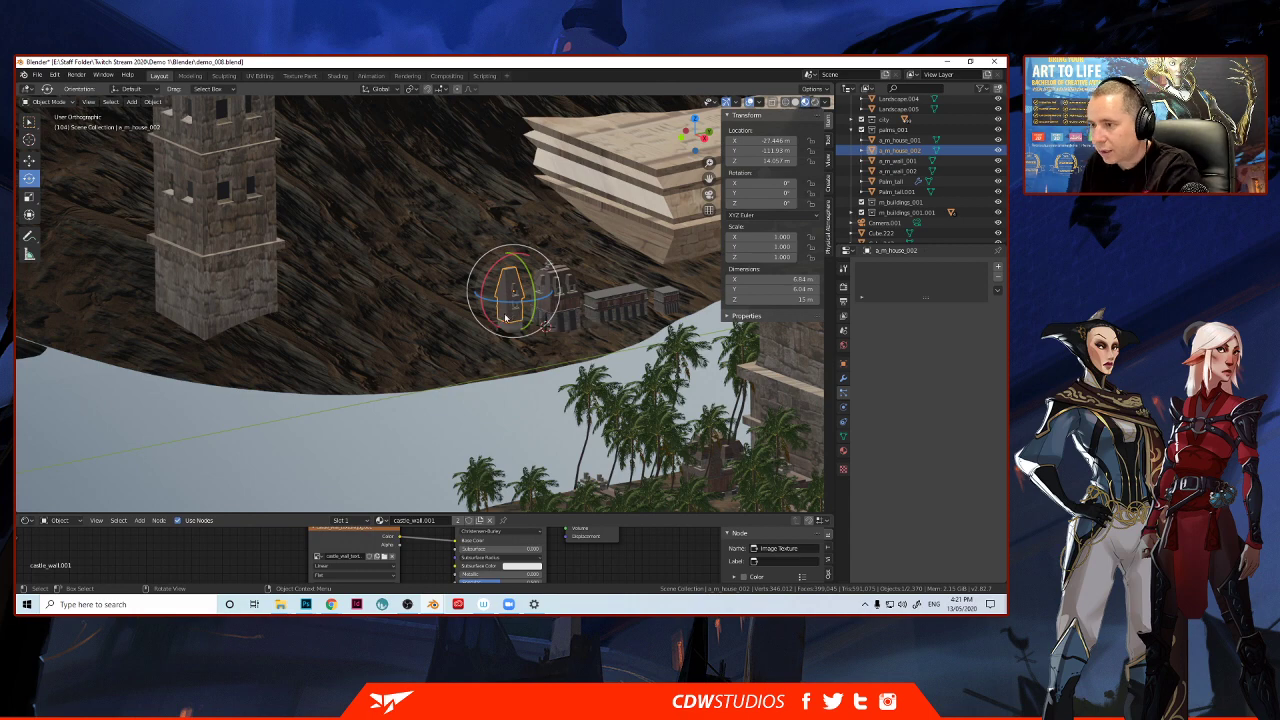
{"action": "left_click", "coordinate": [29, 160]}
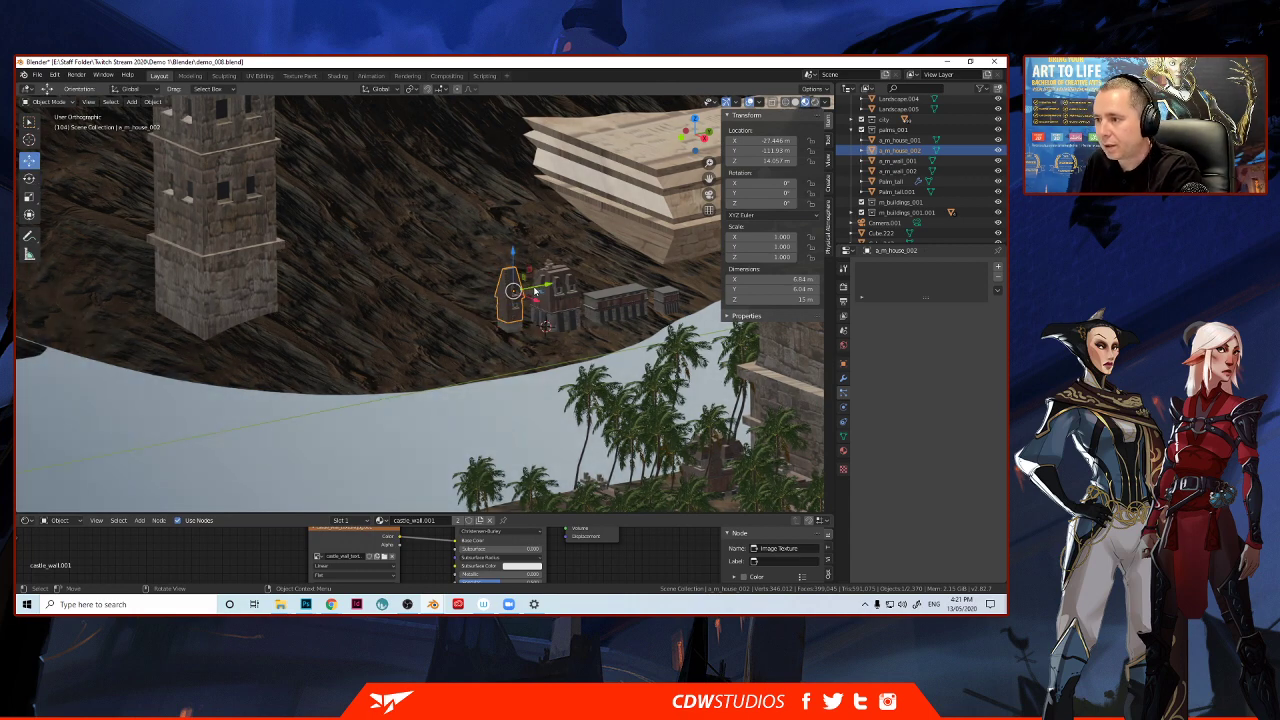
{"action": "key", "text": "shift+d"}
{"action": "left_click", "coordinate": [522, 317]}
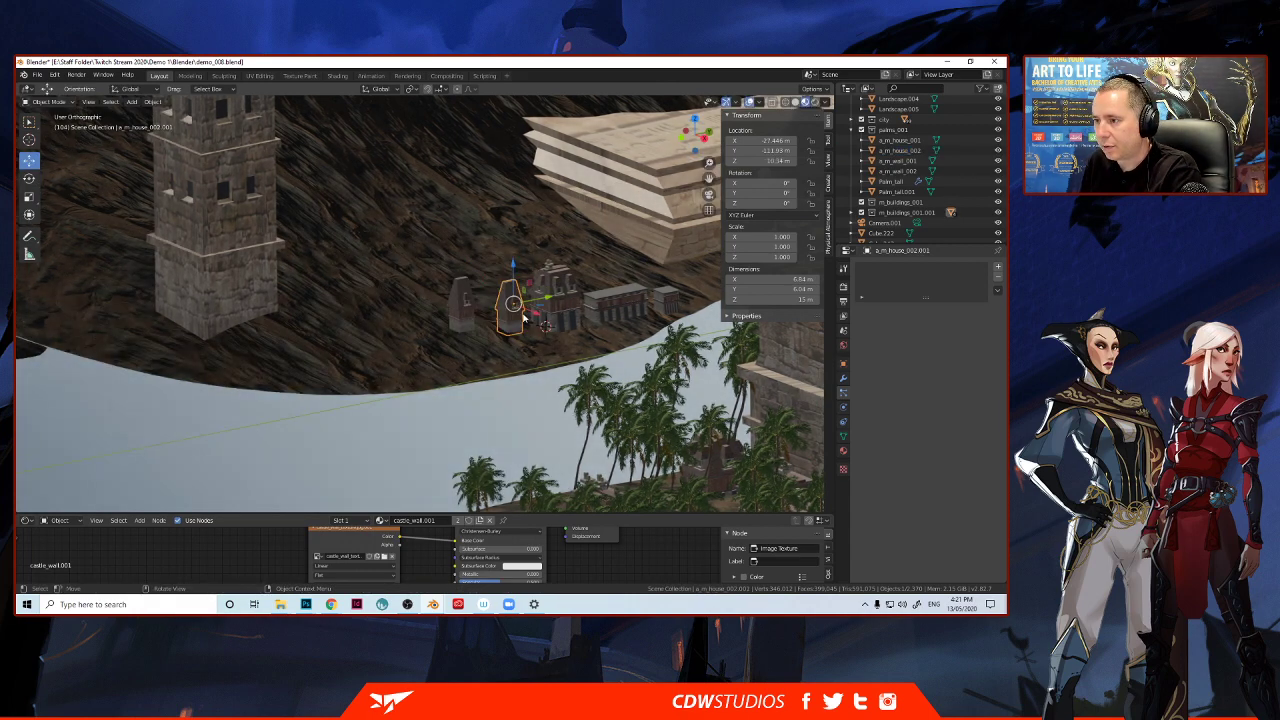
Check which piece beside a_m_house_002 is a_m_house_002.001 and look for it in the scene's object list.
{"action": "left_click", "coordinate": [464, 322]}
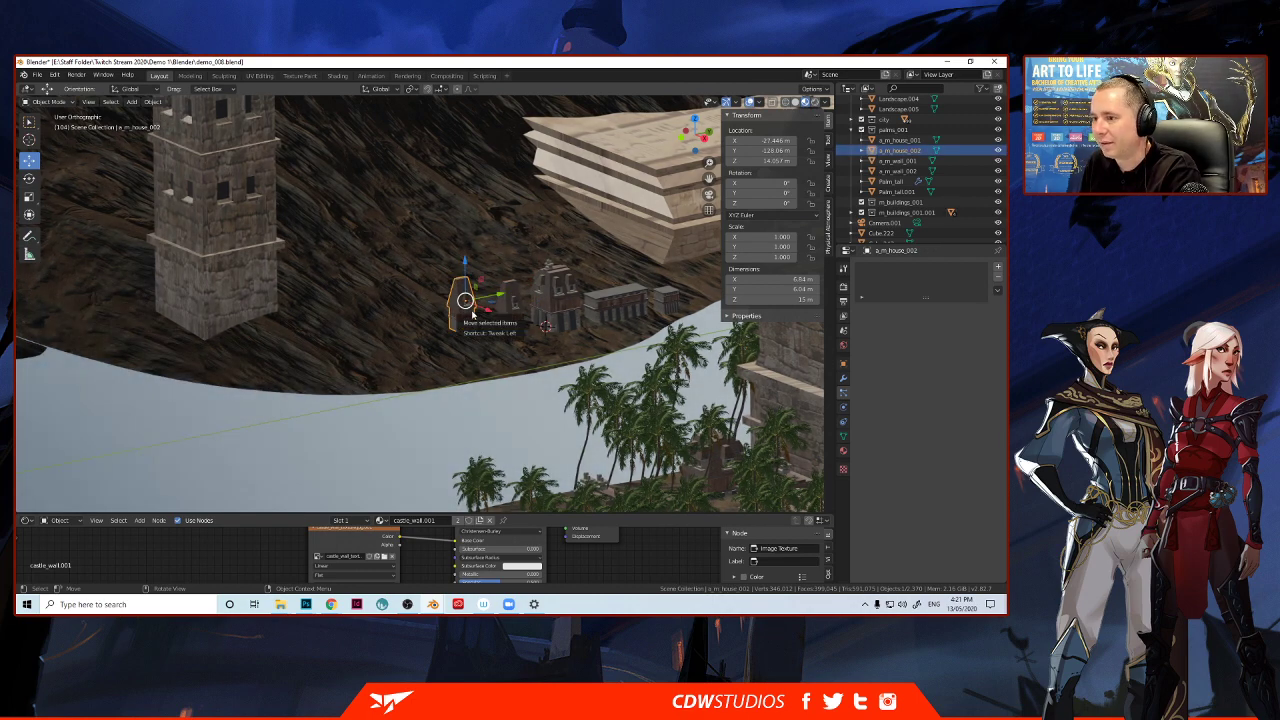
{"action": "left_click", "coordinate": [506, 310]}
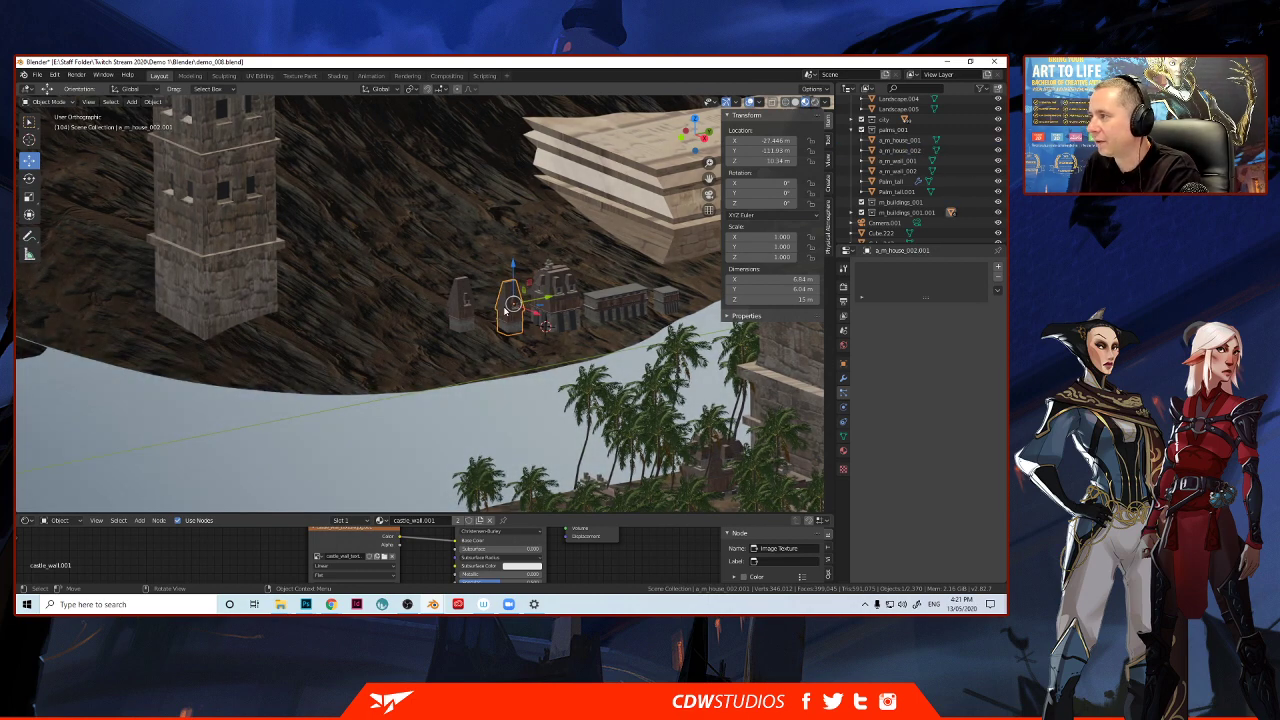
{"action": "scroll", "coordinate": [880, 170], "scroll_direction": "down", "scroll_amount": 5}
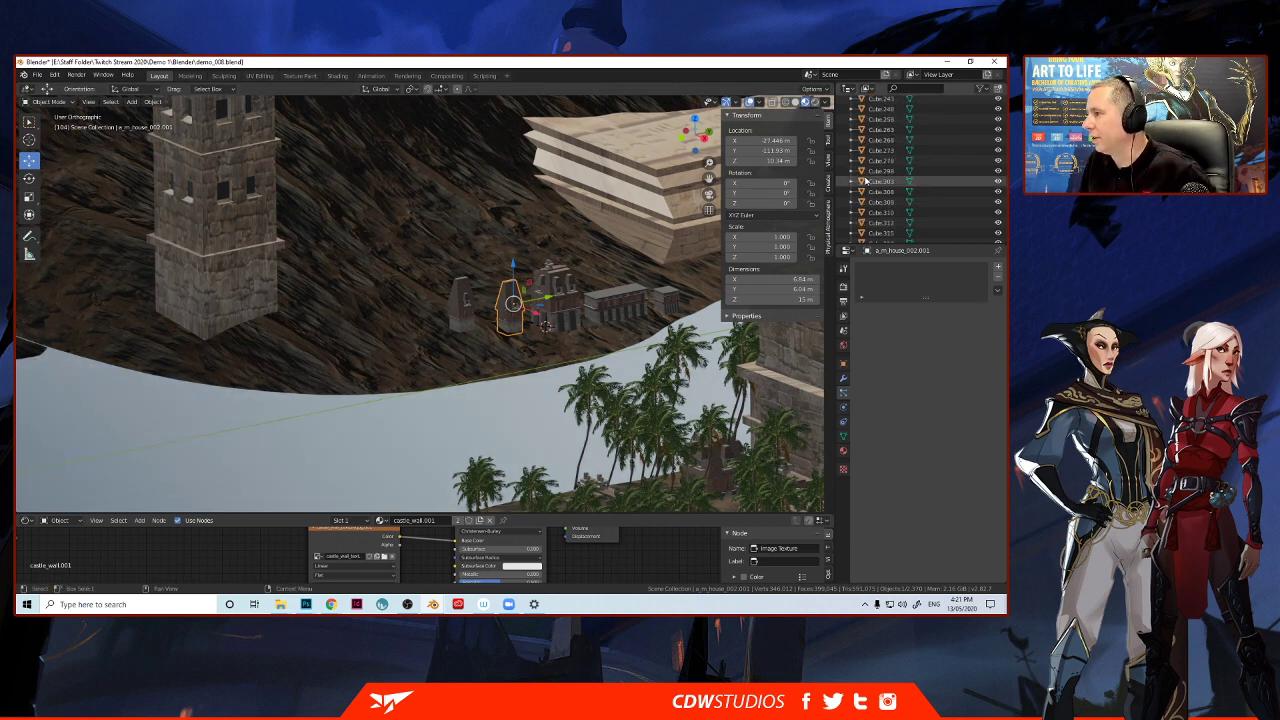
{"action": "scroll", "coordinate": [866, 181], "scroll_direction": "down", "scroll_amount": 3}
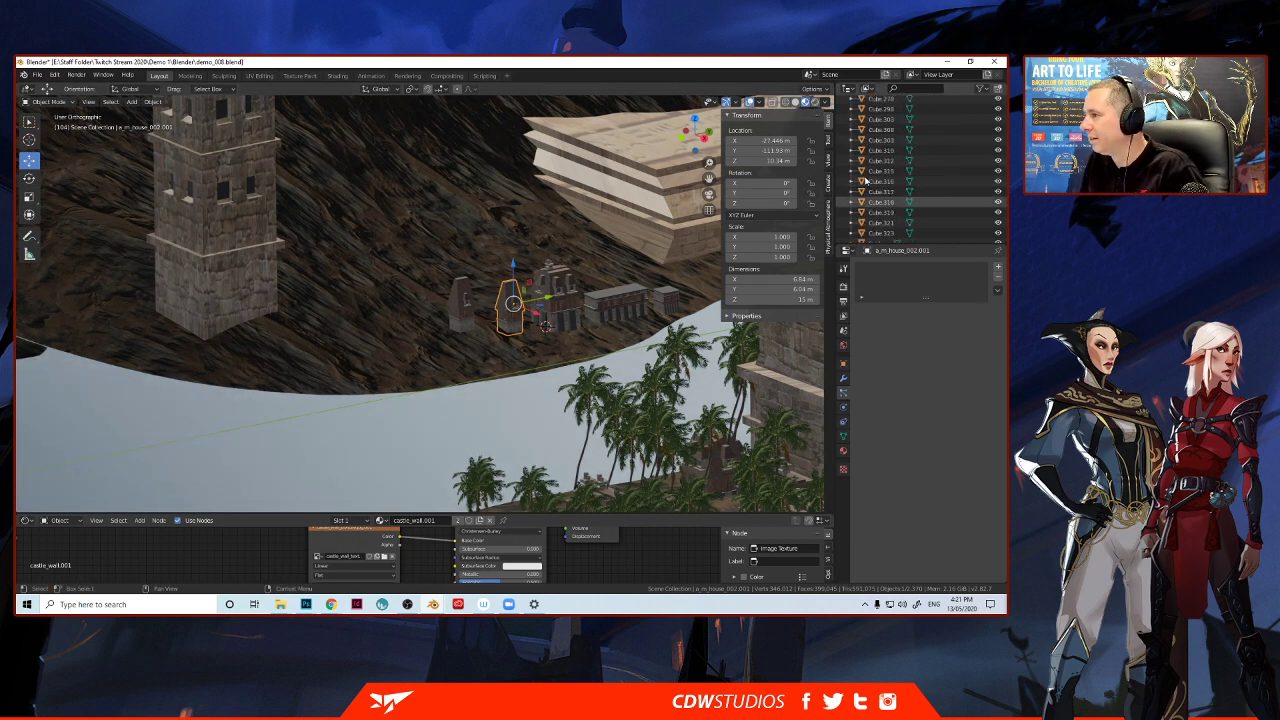
{"action": "scroll", "coordinate": [866, 181], "scroll_direction": "up", "scroll_amount": 8}
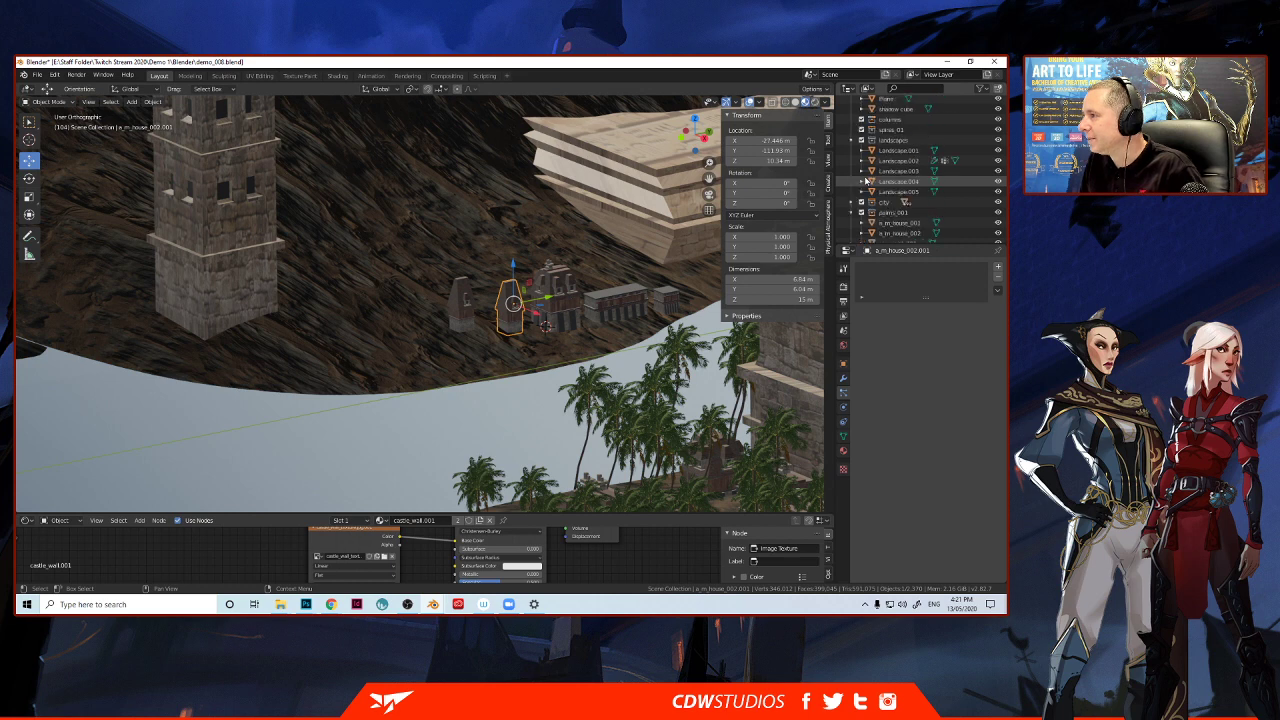
{"action": "scroll", "coordinate": [866, 181], "scroll_direction": "down", "scroll_amount": 3}
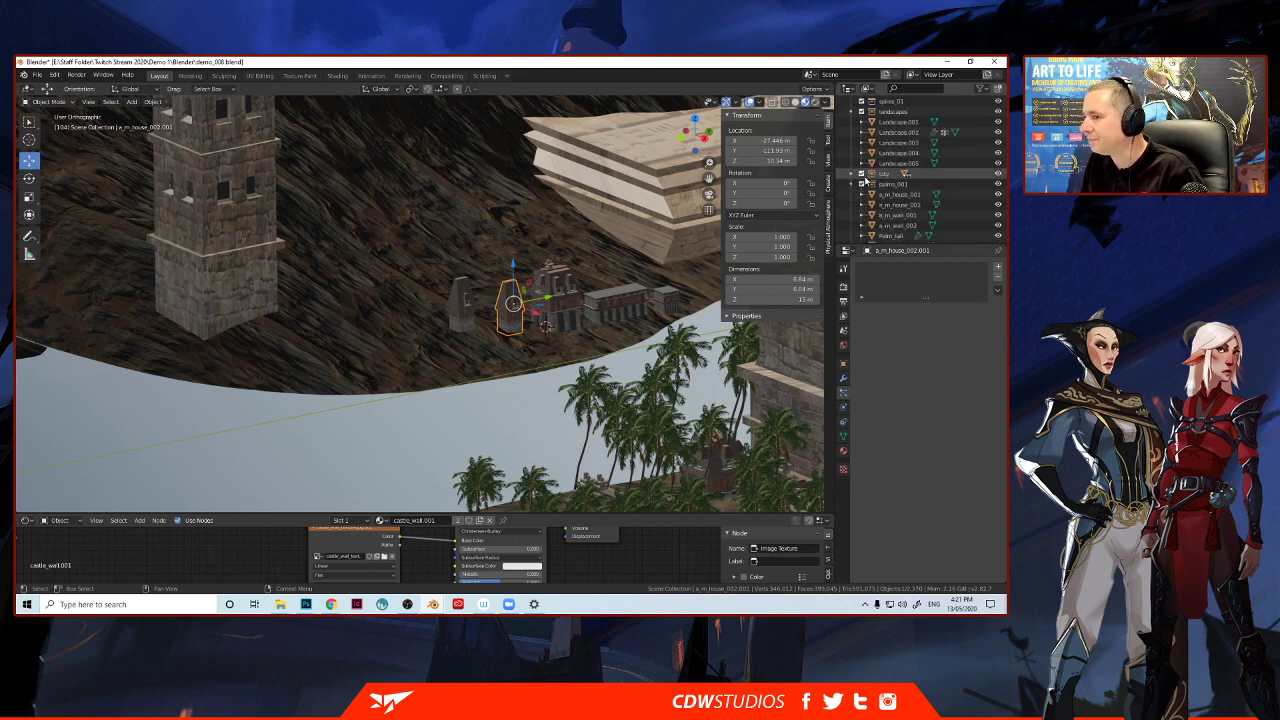
{"action": "scroll", "coordinate": [853, 172], "scroll_direction": "down", "scroll_amount": 5}
Place the 3D cursor at the base of a_m_house_002 and set the house's origin to it.
{"action": "left_click", "coordinate": [464, 302]}
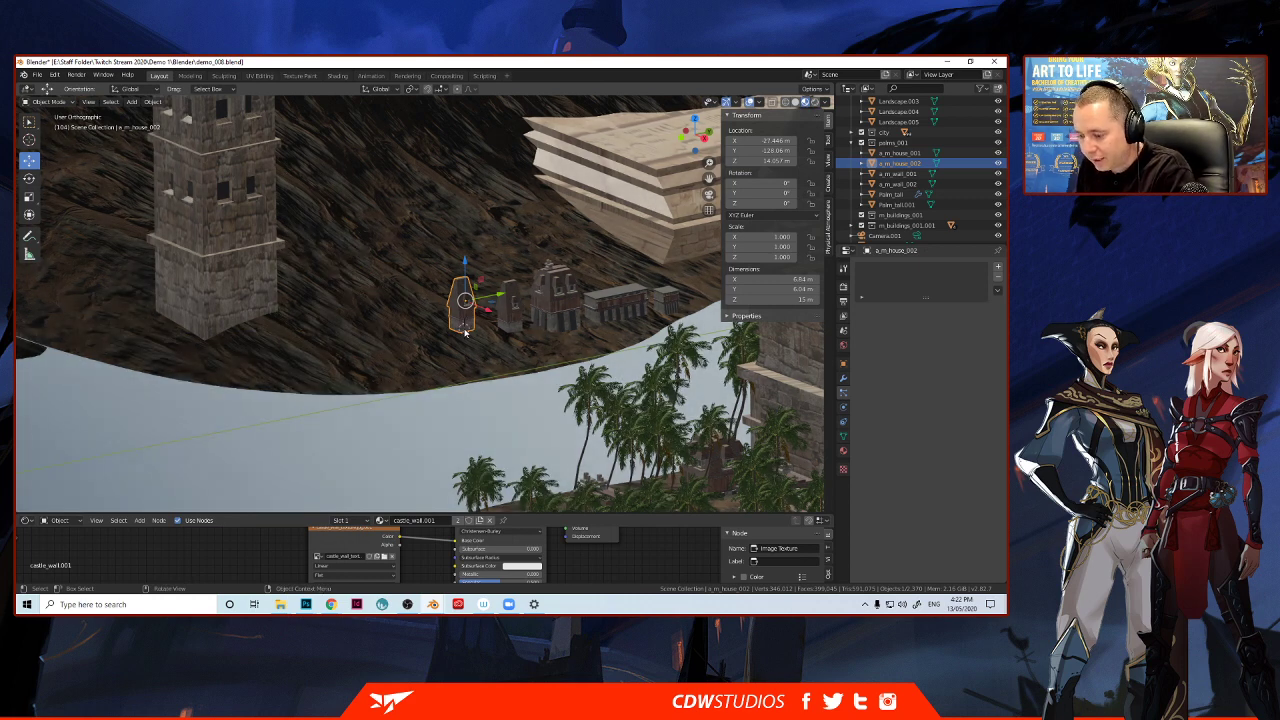
{"action": "right_click", "coordinate": [464, 333]}
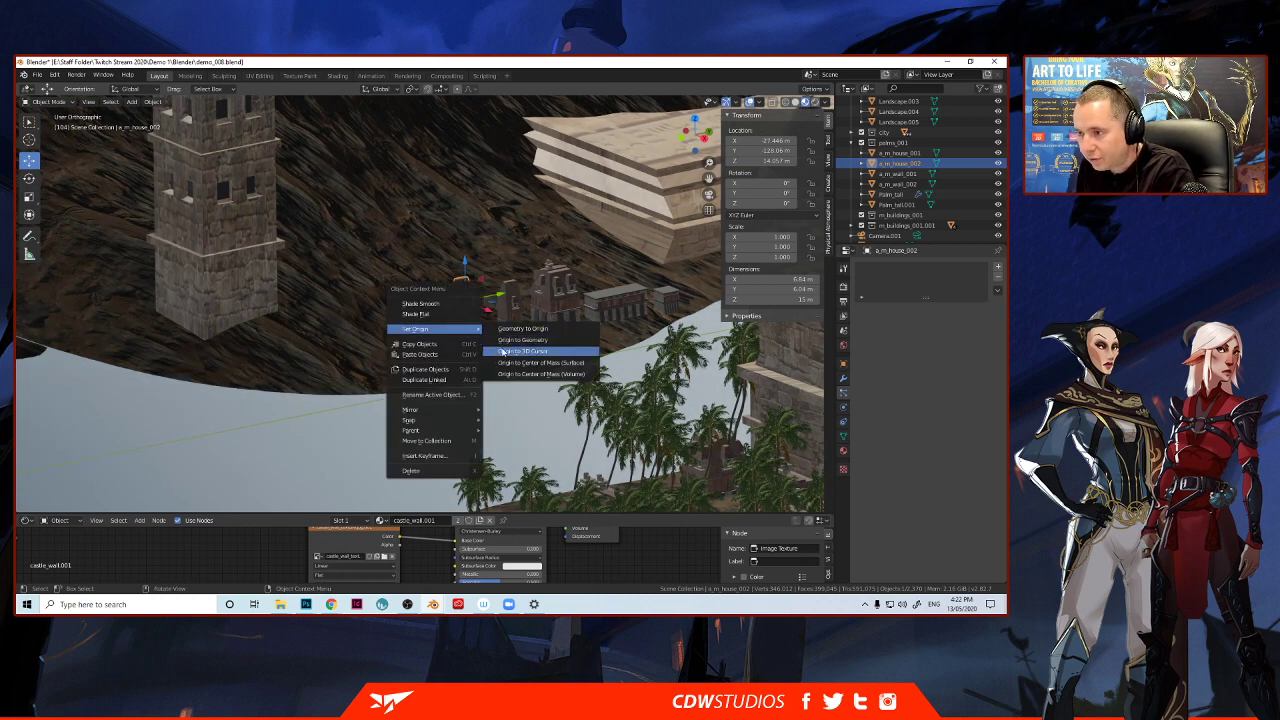
{"action": "left_click", "coordinate": [500, 351]}
Examine how the scattered buildings and palms stand on the hillside, and inspect the source houses by the water.
{"action": "scroll", "coordinate": [591, 336], "scroll_direction": "up", "scroll_amount": 6}
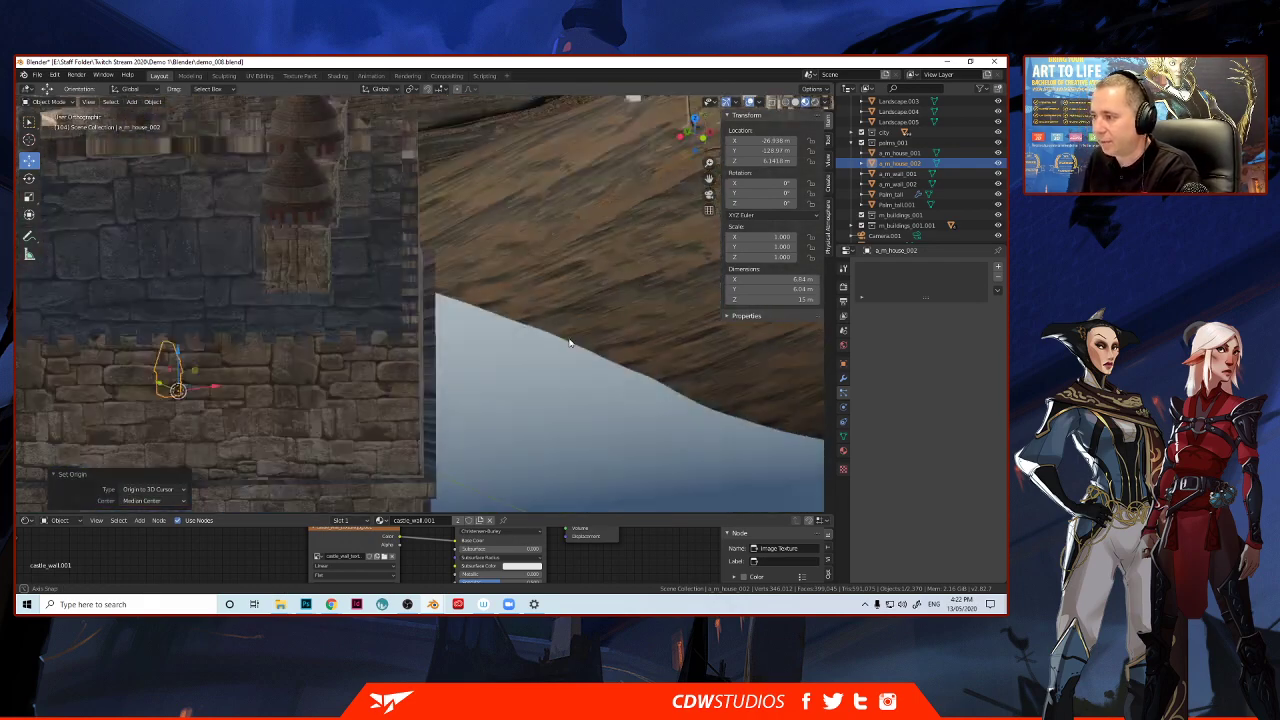
{"action": "middle_click_drag", "start_coordinate": [593, 329], "coordinate": [406, 284]}
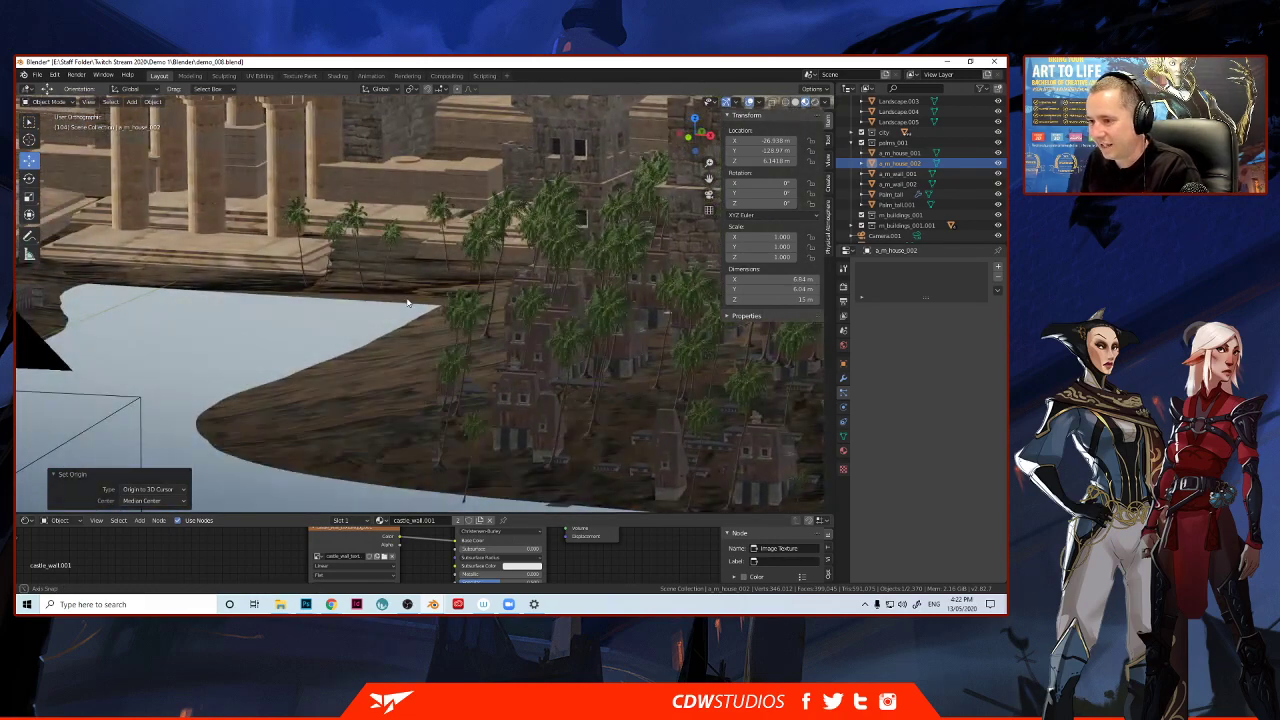
{"action": "middle_click_drag", "start_coordinate": [391, 397], "coordinate": [278, 354]}
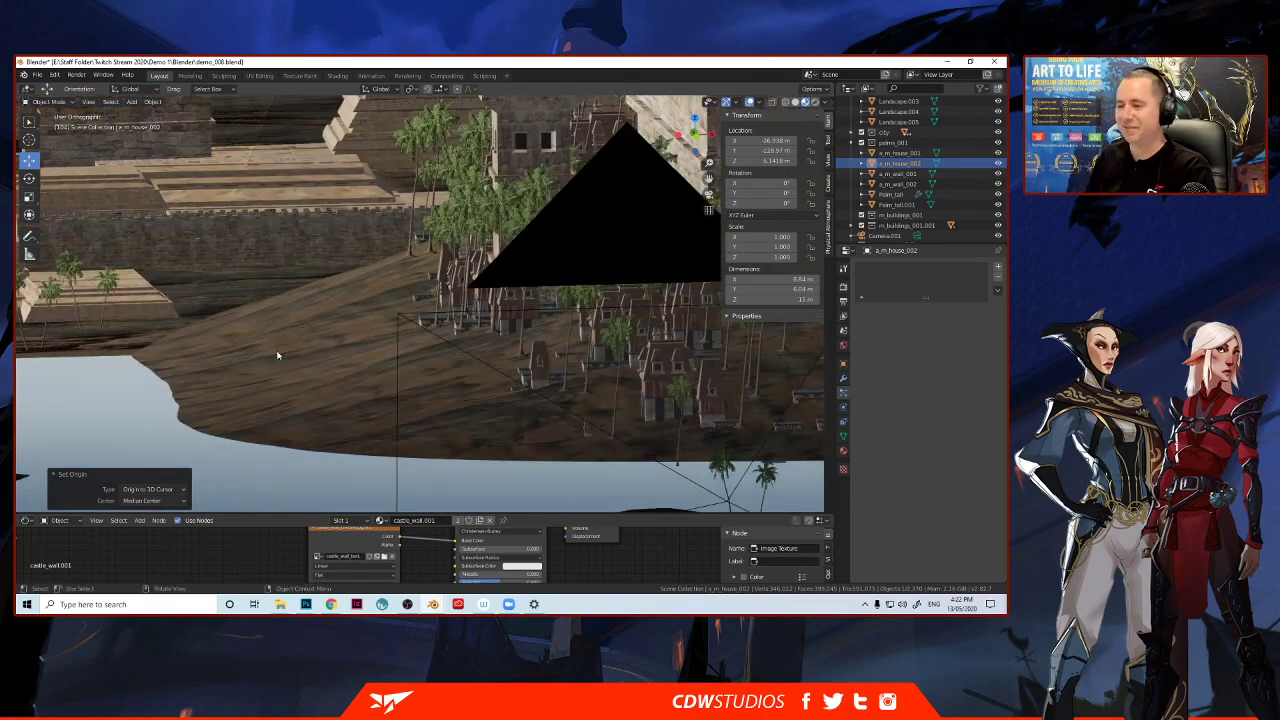
{"action": "middle_click_drag", "start_coordinate": [195, 323], "coordinate": [338, 344], "text": "shift"}
{"action": "scroll", "coordinate": [338, 344], "scroll_direction": "down", "scroll_amount": 2}
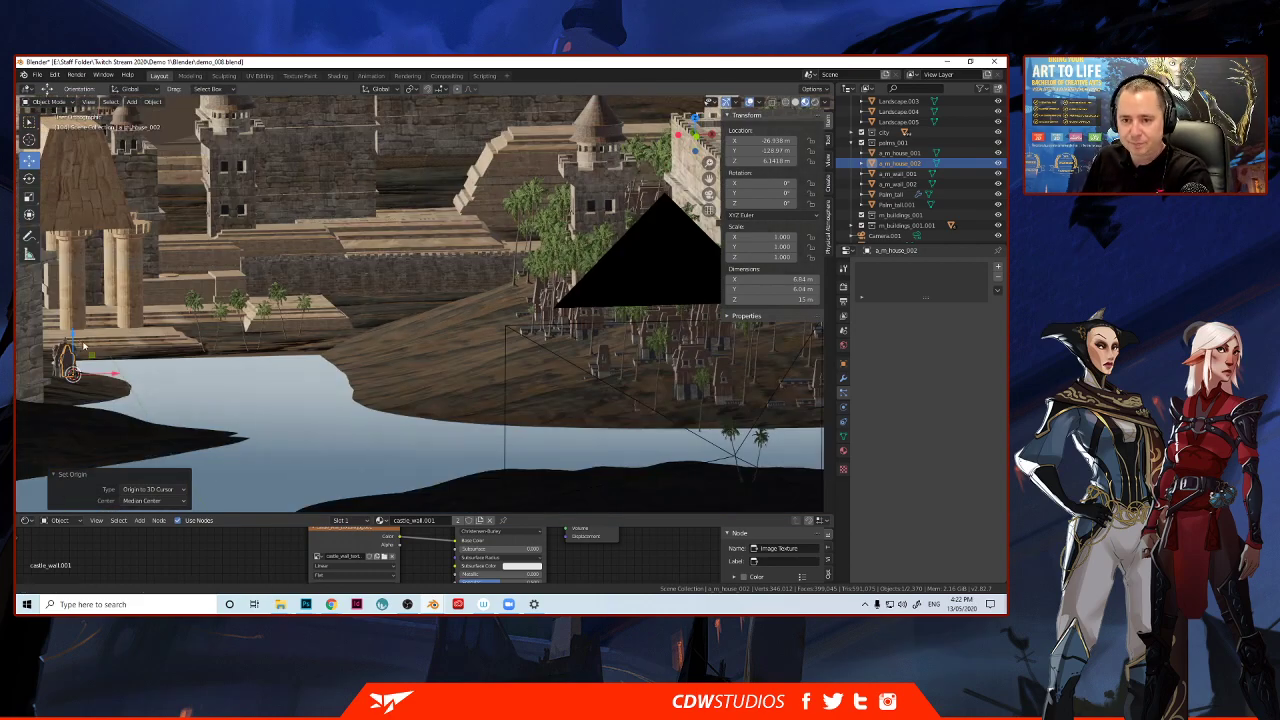
{"action": "middle_click_drag", "start_coordinate": [110, 362], "coordinate": [210, 377], "text": "shift"}
{"action": "scroll", "coordinate": [210, 377], "scroll_direction": "up", "scroll_amount": 3}
{"action": "middle_click_drag", "start_coordinate": [149, 396], "coordinate": [183, 386]}
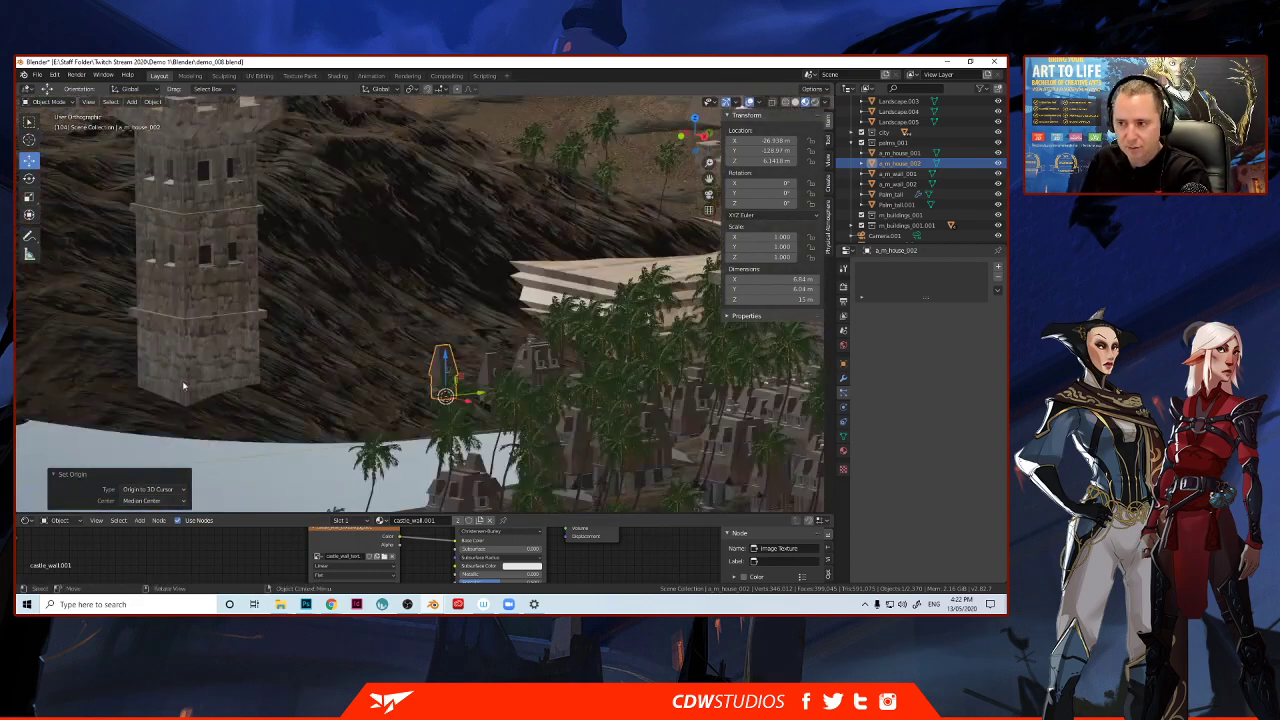
{"action": "middle_click_drag", "start_coordinate": [446, 392], "coordinate": [363, 394], "text": "shift"}
{"action": "scroll", "coordinate": [376, 396], "scroll_direction": "up", "scroll_amount": 2}
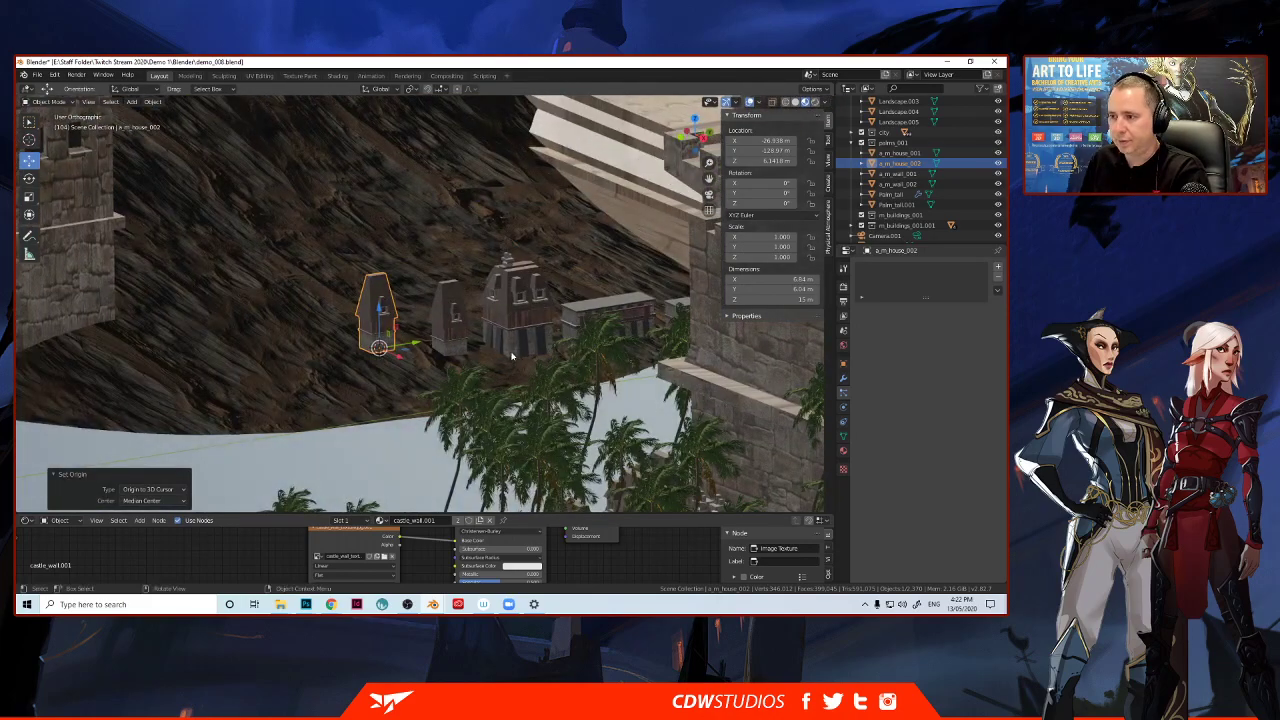
Place the 3D cursor at the base of a_m_wall_001 and set the wall's origin to it.
{"action": "middle_click_drag", "start_coordinate": [530, 337], "coordinate": [443, 391]}
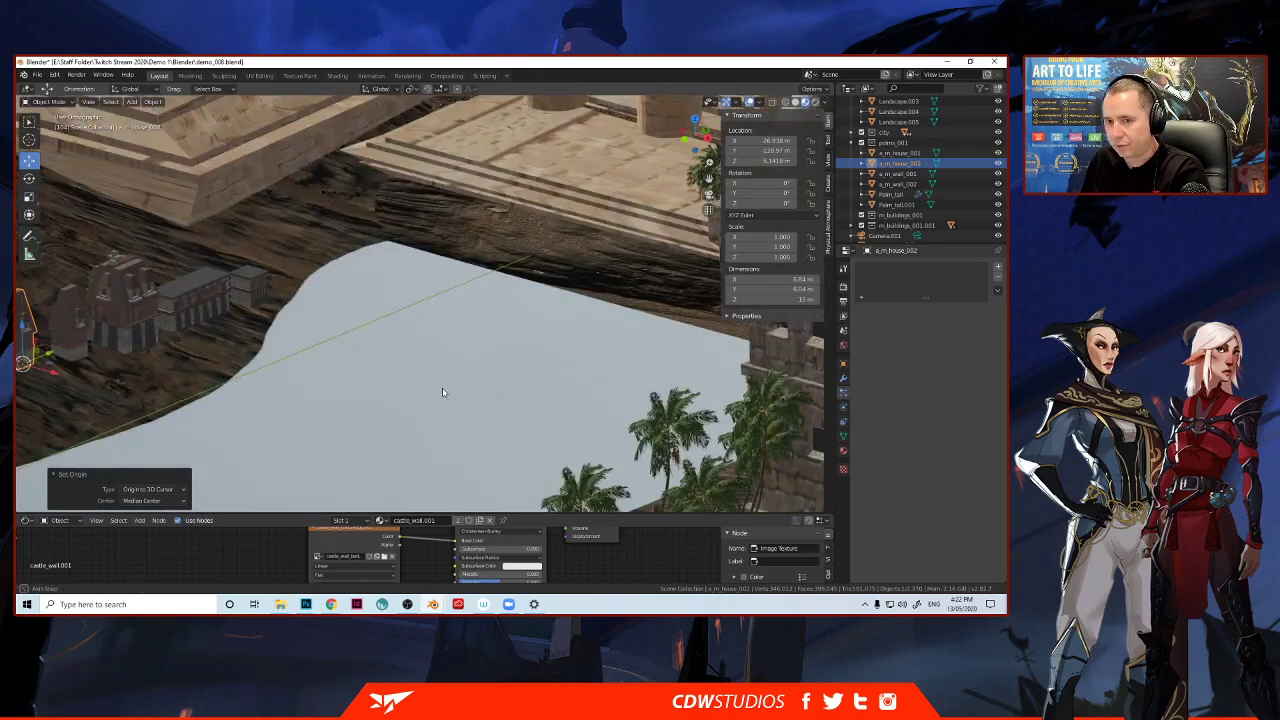
{"action": "left_click", "coordinate": [203, 318]}
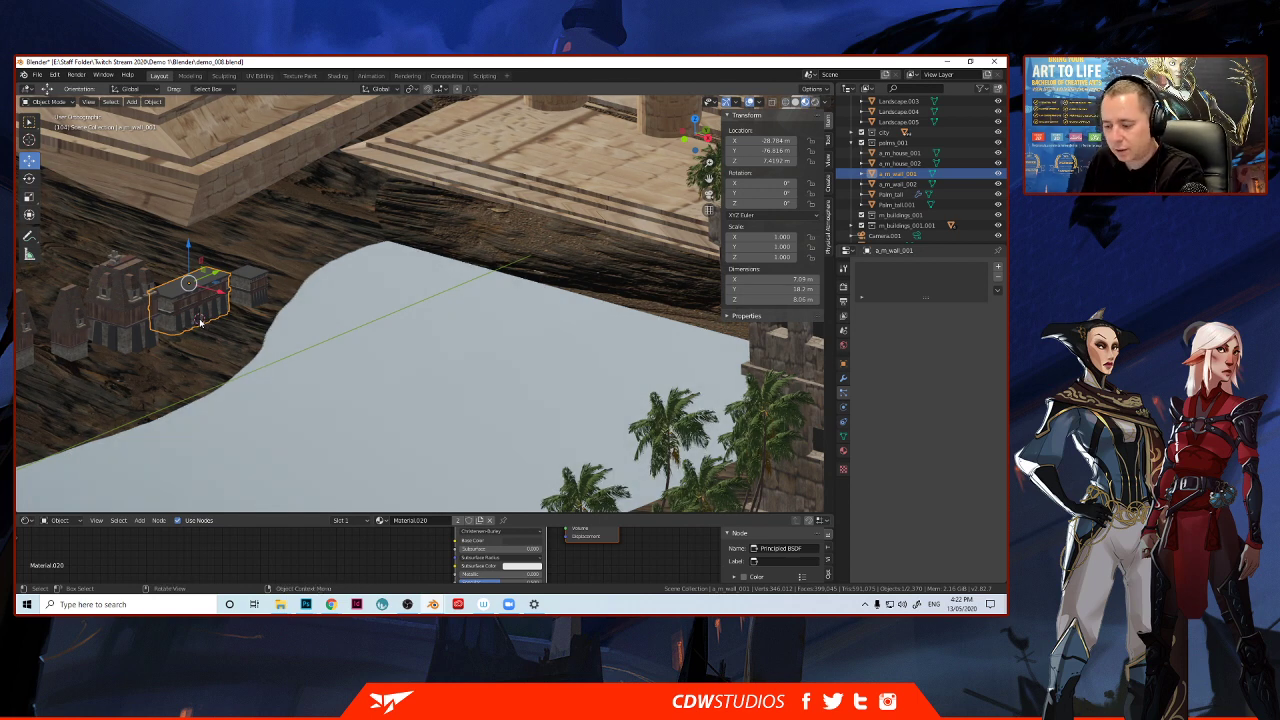
{"action": "right_click", "coordinate": [200, 321]}
{"action": "mouse_move", "coordinate": [203, 320]}
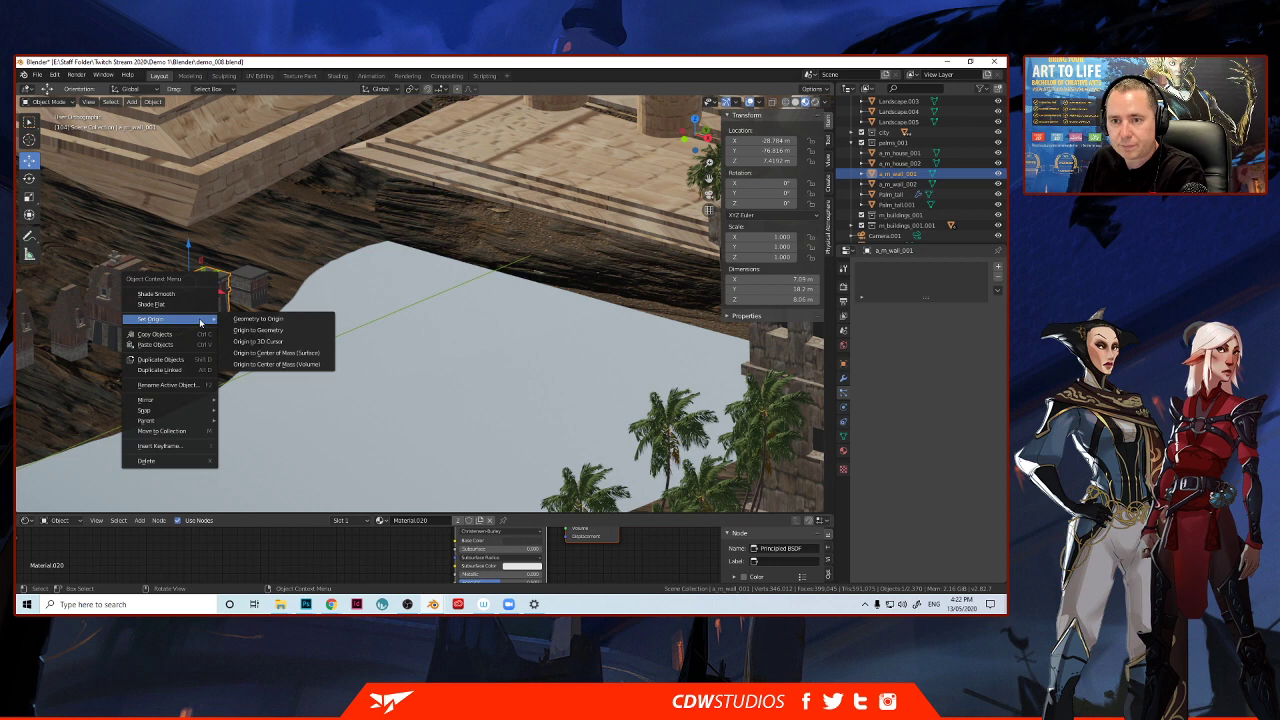
{"action": "left_click", "coordinate": [256, 342]}
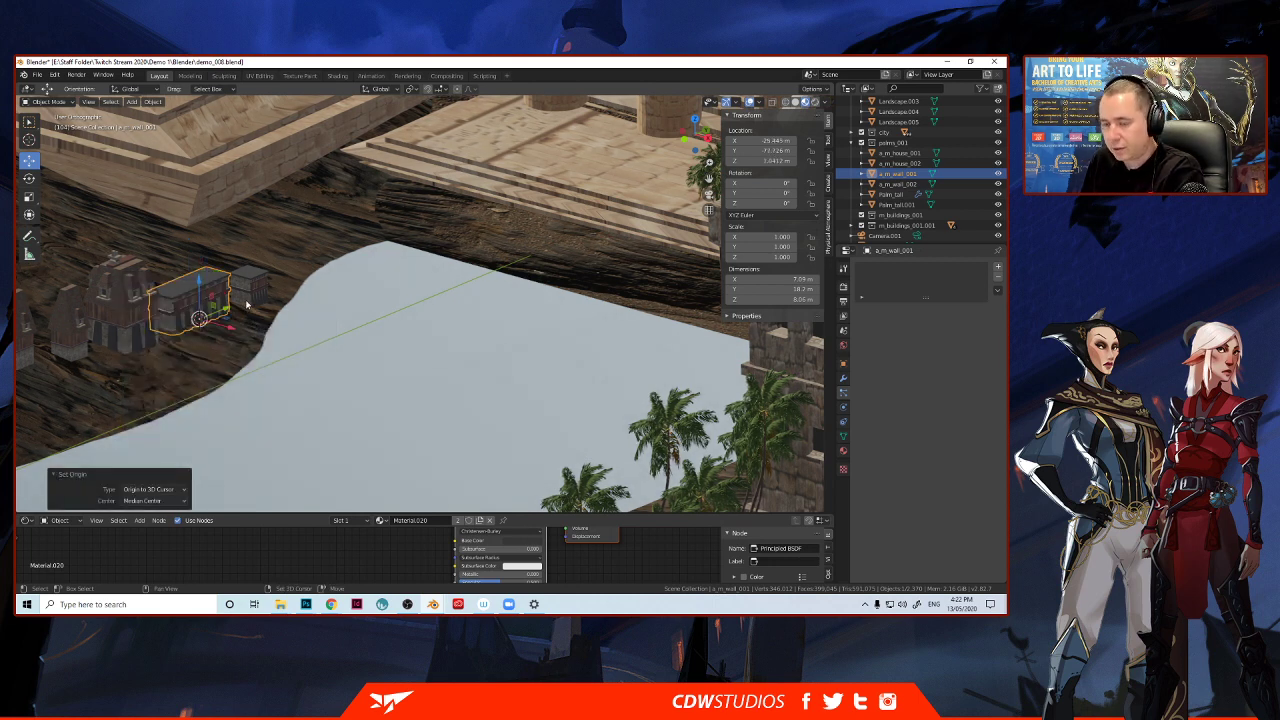
Try to put the small end wall's origin at its base with the 3D cursor while a_m_wall_001 is still selected.
{"action": "right_click", "coordinate": [247, 302]}
{"action": "mouse_move", "coordinate": [250, 300]}
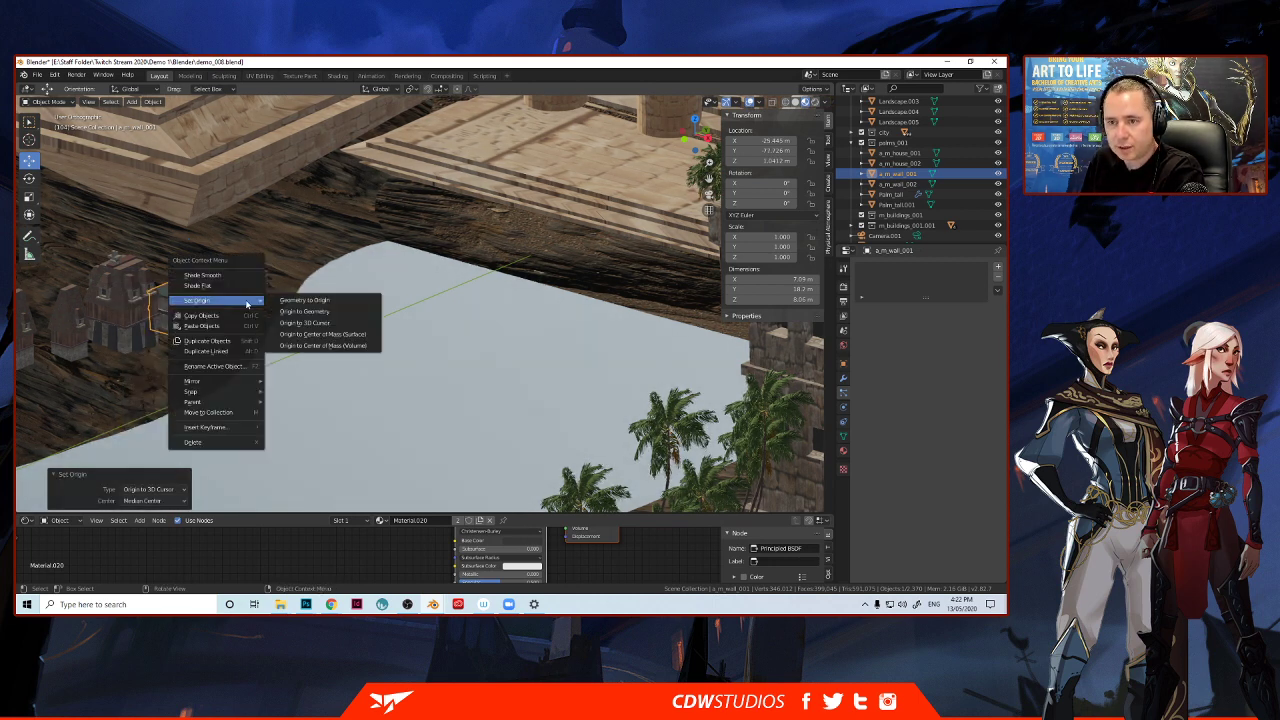
{"action": "left_click", "coordinate": [300, 322]}
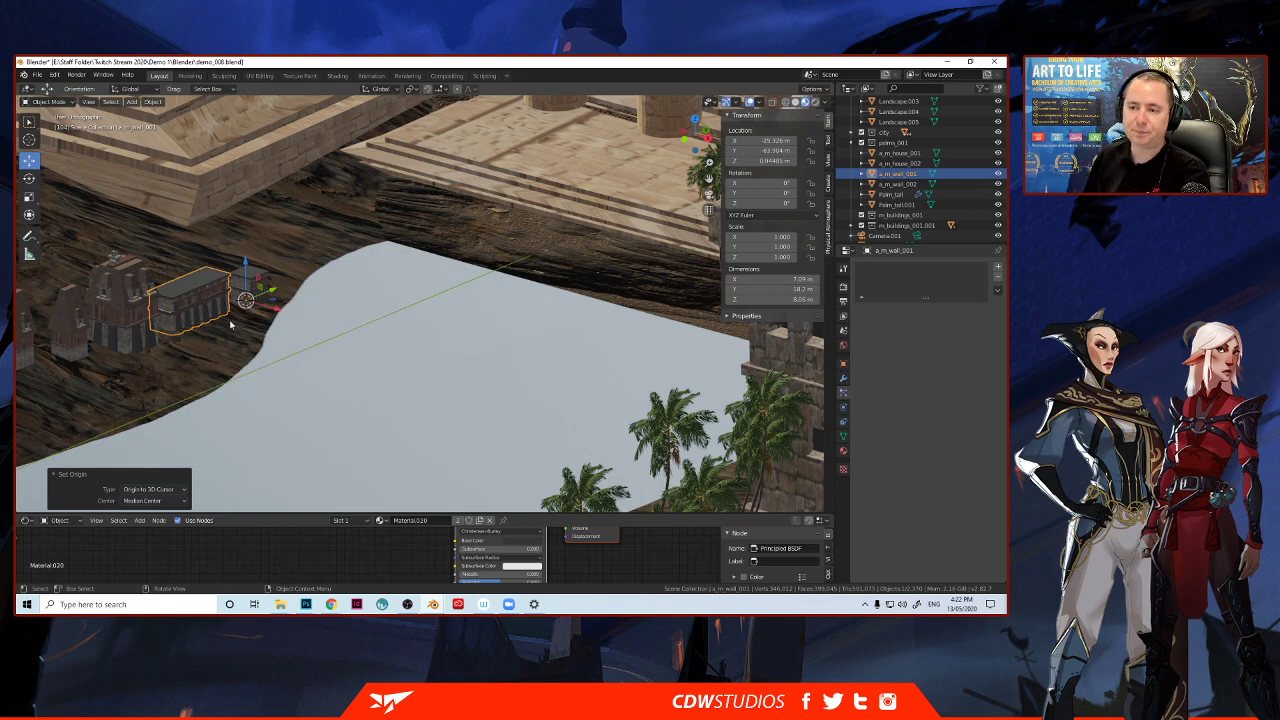
{"action": "middle_click_drag", "start_coordinate": [230, 325], "coordinate": [193, 334]}
{"action": "middle_click_drag", "start_coordinate": [280, 319], "coordinate": [347, 288], "text": "shift"}
{"action": "middle_click_drag", "start_coordinate": [560, 262], "coordinate": [600, 238]}
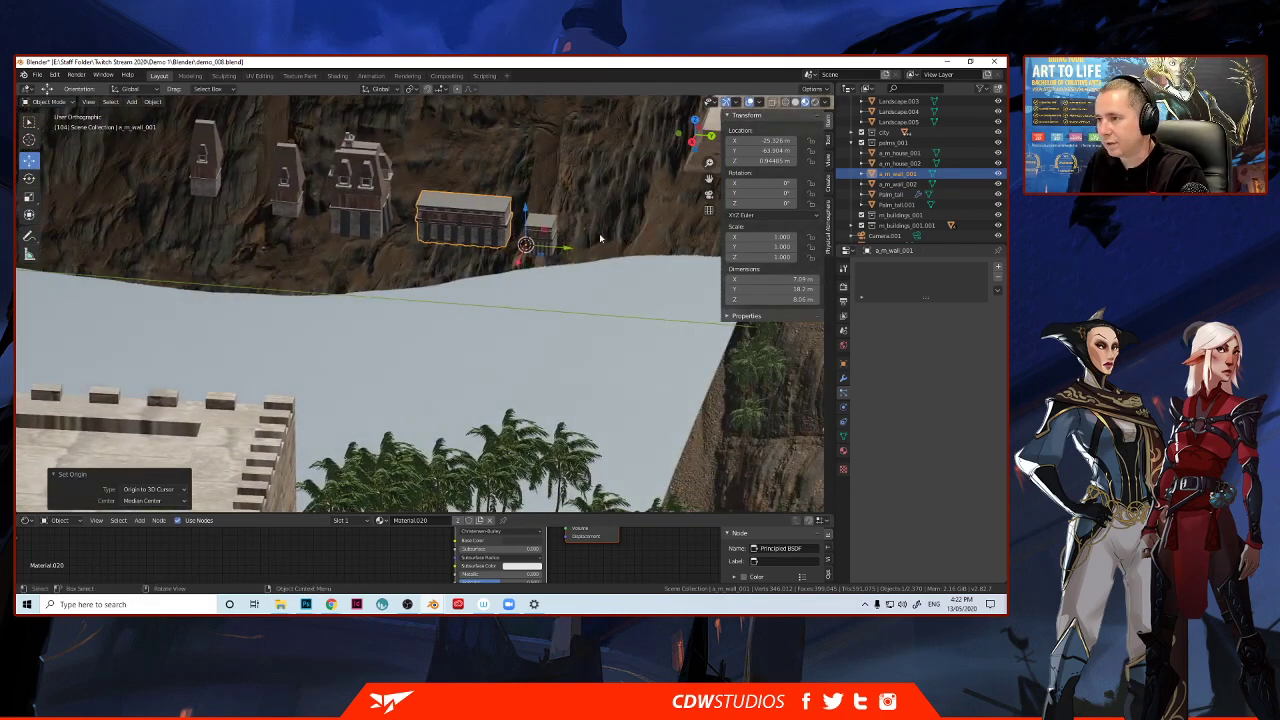
{"action": "right_click", "coordinate": [540, 252]}
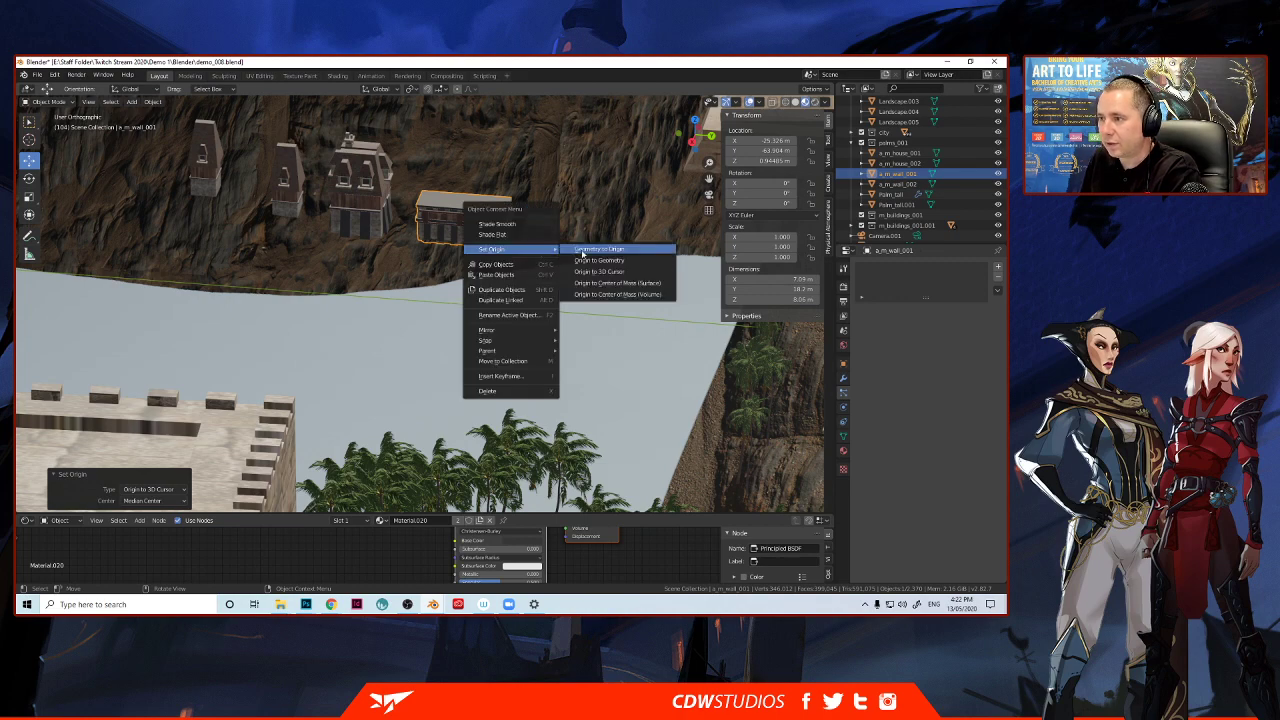
{"action": "left_click", "coordinate": [578, 273]}
Reselect a_m_wall_001, place the 3D cursor at the middle of its base and set its origin there again.
{"action": "left_click", "coordinate": [464, 242]}
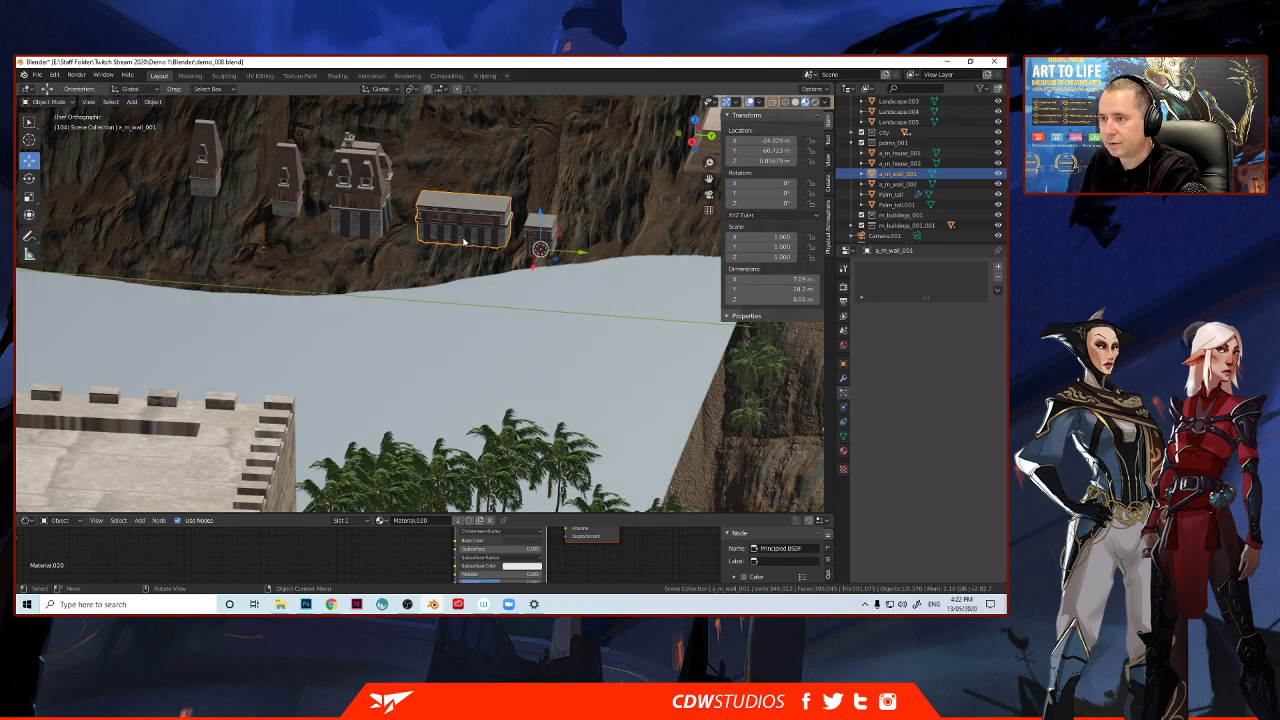
{"action": "left_click", "coordinate": [541, 234]}
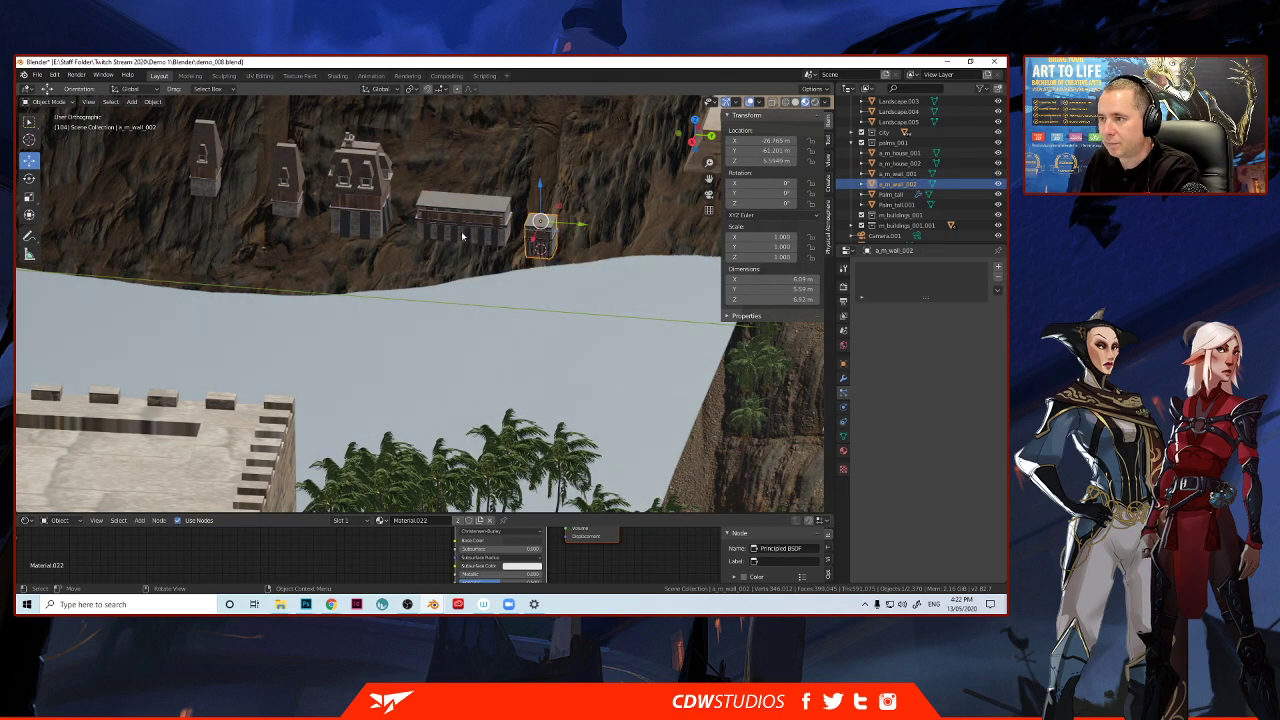
{"action": "left_click", "coordinate": [462, 234]}
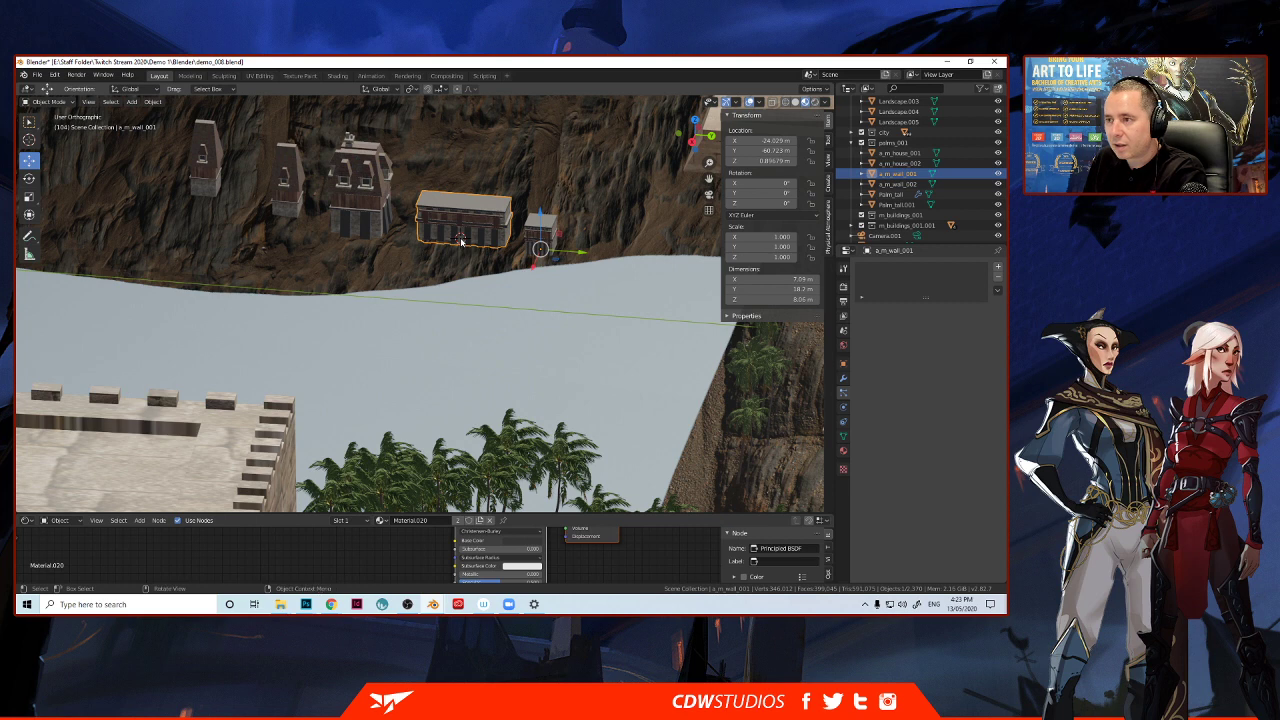
{"action": "right_click", "coordinate": [461, 241]}
{"action": "mouse_move", "coordinate": [461, 241]}
{"action": "left_click", "coordinate": [532, 256]}
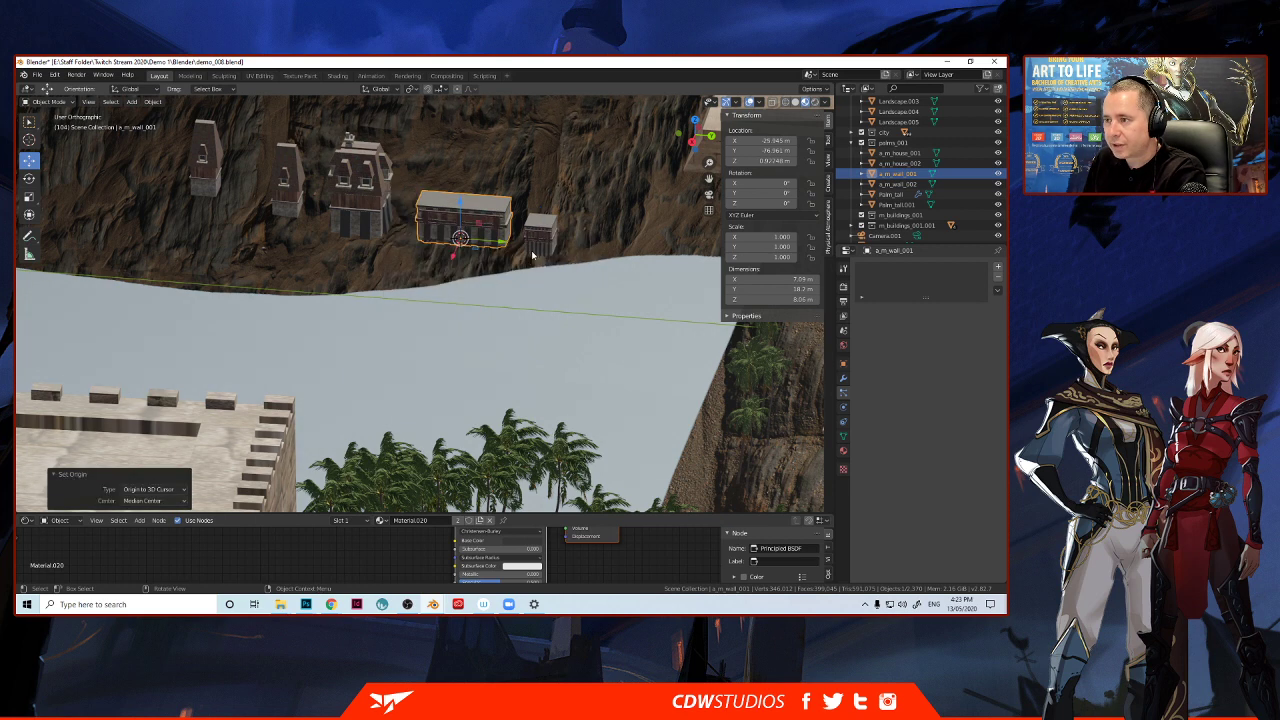
Select a_m_wall_002 and set its origin to the 3D cursor placed at its base.
{"action": "left_click", "coordinate": [534, 253]}
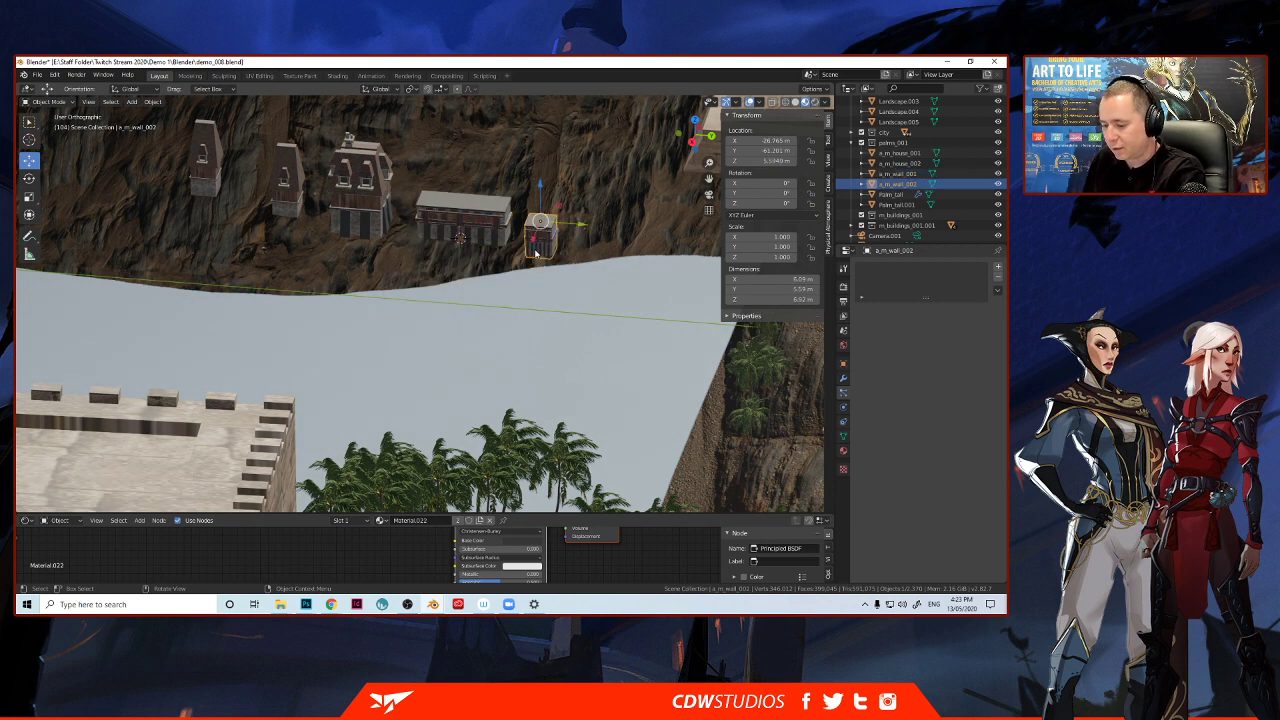
{"action": "right_click", "coordinate": [543, 254]}
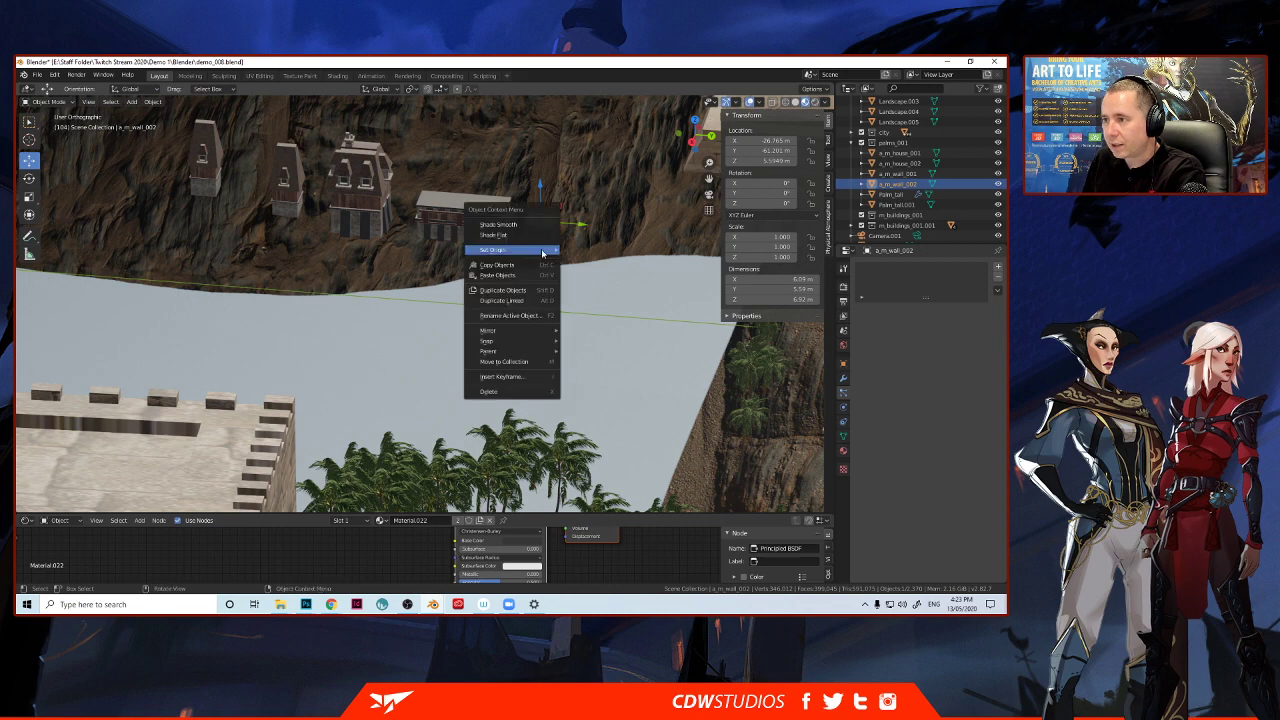
{"action": "mouse_move", "coordinate": [540, 250]}
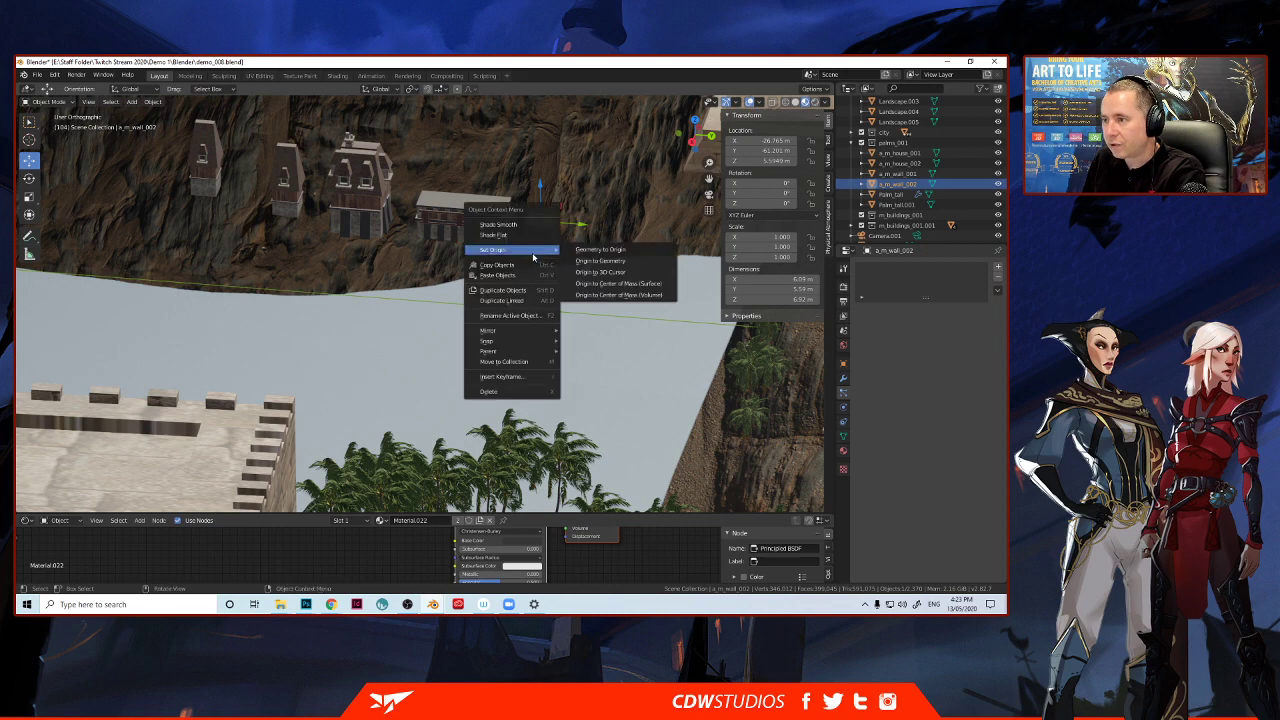
{"action": "left_click", "coordinate": [600, 272]}
Test render scales of 1 and 0.27 for the Palms_002 particles on Landscape.002, and restore the scale to 0.4.
{"action": "left_click", "coordinate": [331, 281]}
{"action": "scroll", "coordinate": [339, 290], "scroll_direction": "down", "scroll_amount": 2}
{"action": "middle_click_drag", "start_coordinate": [339, 290], "coordinate": [243, 283]}
{"action": "middle_click_drag", "start_coordinate": [437, 311], "coordinate": [404, 312]}
{"action": "middle_click_drag", "start_coordinate": [377, 361], "coordinate": [387, 362]}
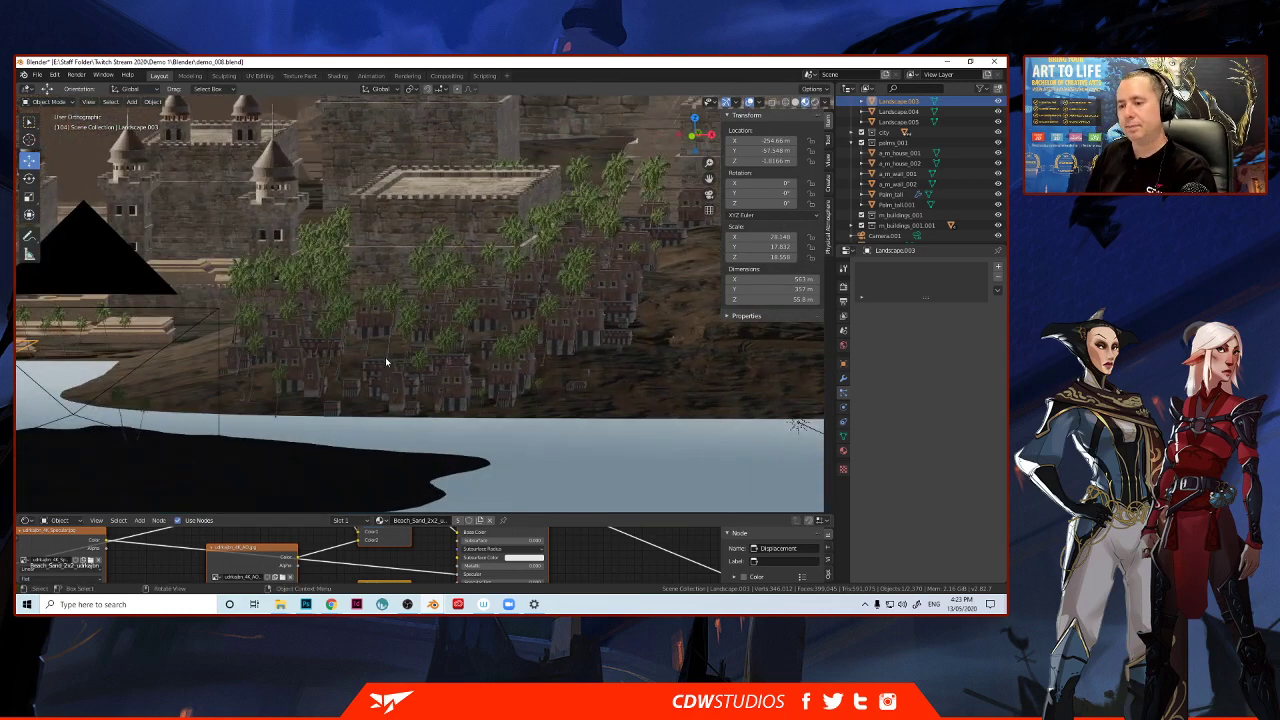
{"action": "left_click", "coordinate": [407, 390]}
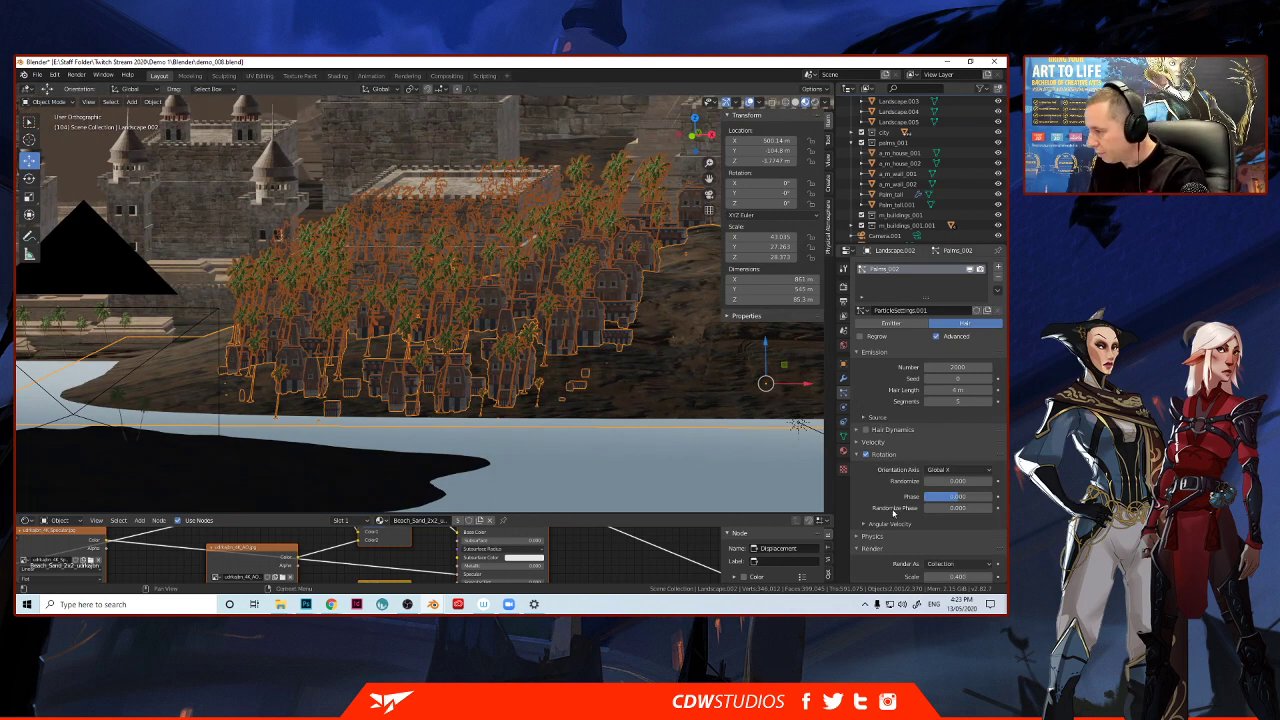
{"action": "scroll", "coordinate": [910, 460], "scroll_direction": "down", "scroll_amount": 4}
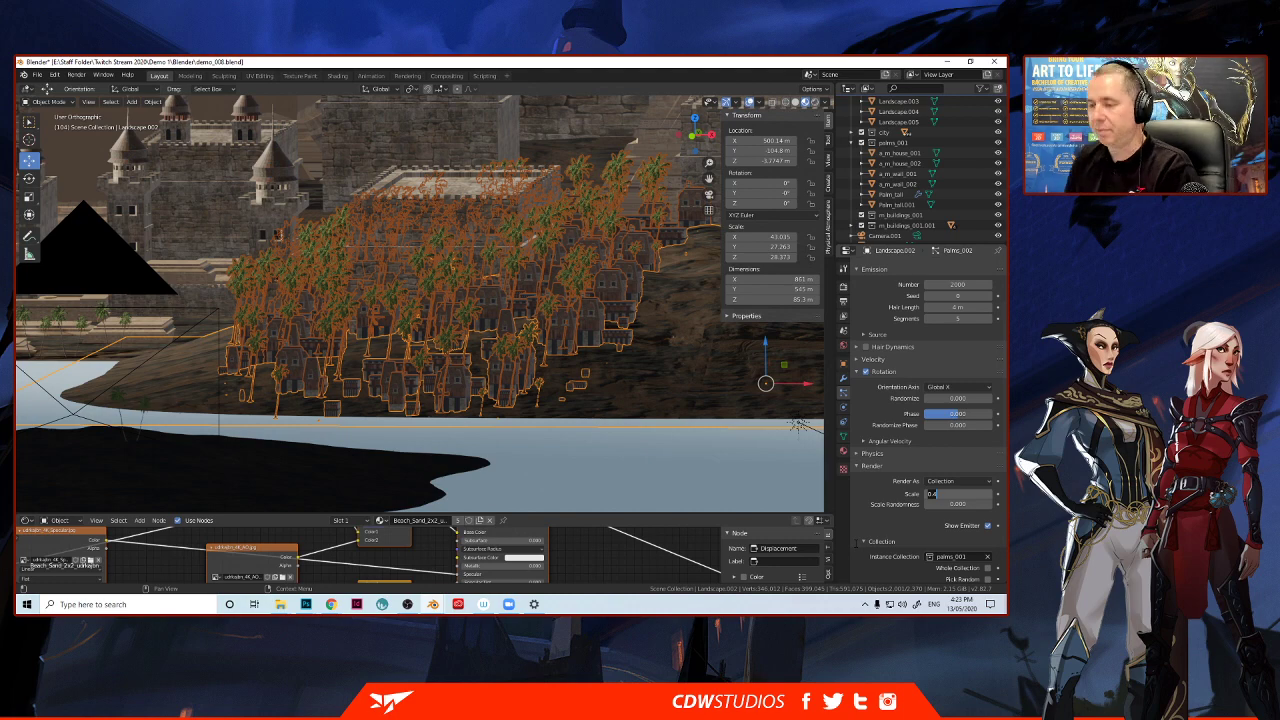
{"action": "type", "text": "1"}
{"action": "key", "text": "Return"}
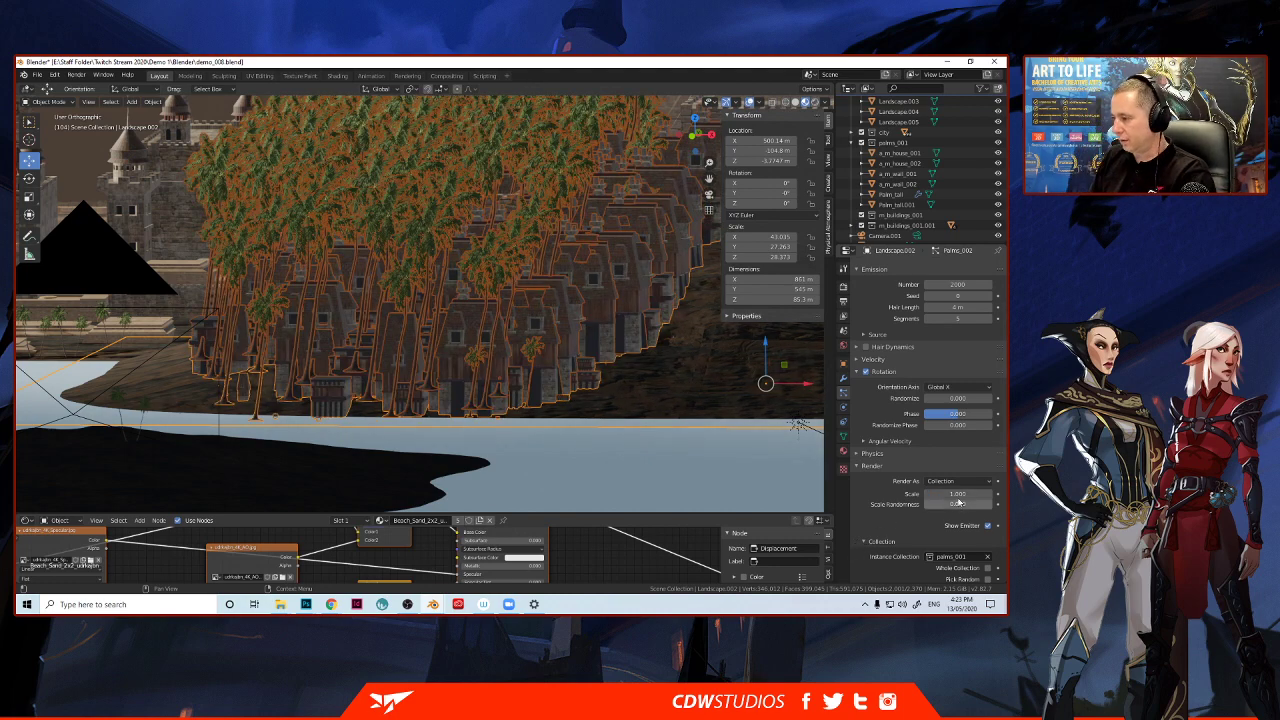
{"action": "left_click_drag", "start_coordinate": [958, 494], "coordinate": [914, 494]}
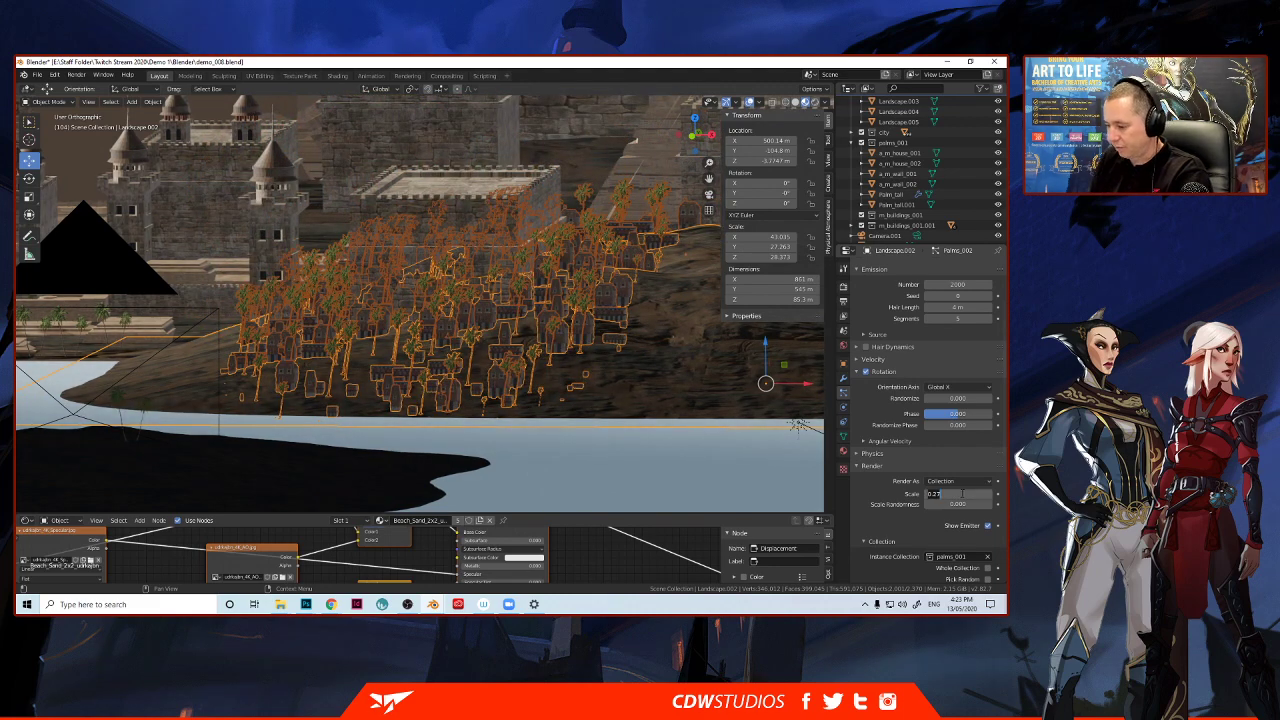
{"action": "key", "text": "Return"}
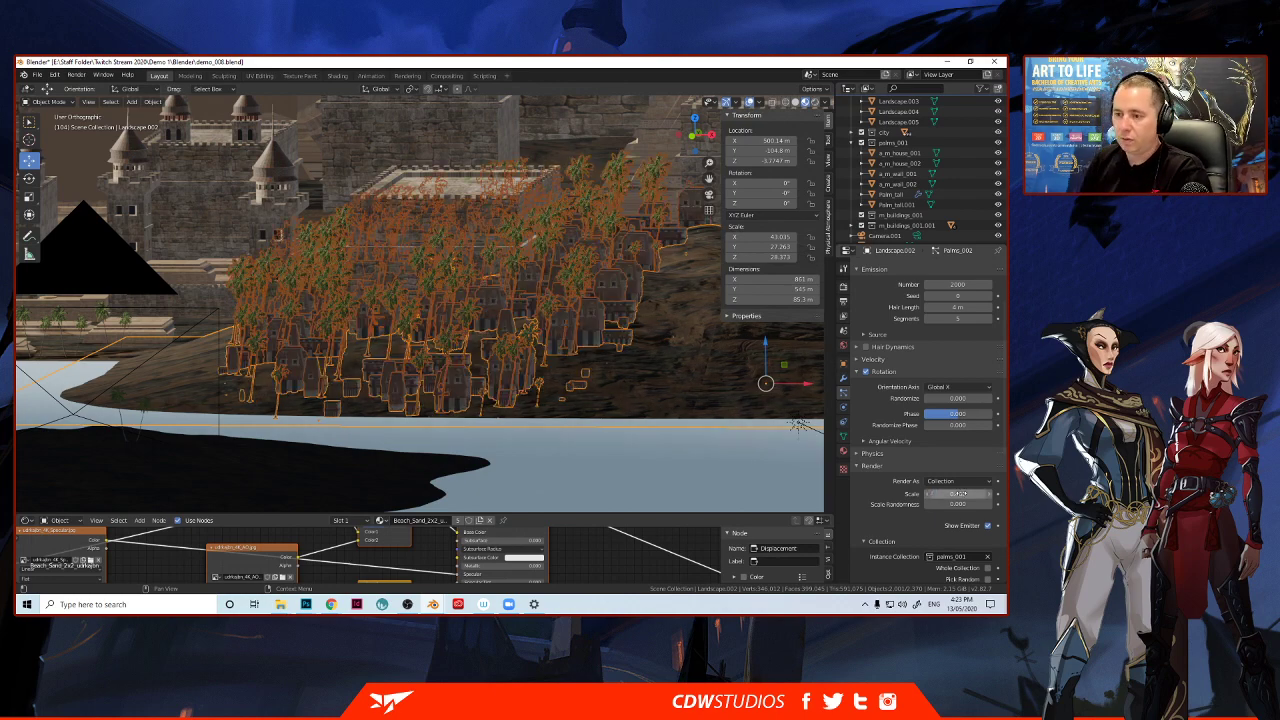
Deselect the hillside and examine how the scattered houses and palms sit around the castle tower and walls, near and from afar.
{"action": "left_click", "coordinate": [542, 455]}
{"action": "mouse_move", "coordinate": [271, 382]}
{"action": "middle_mouse_down"}
{"action": "mouse_move", "coordinate": [297, 385]}
{"action": "mouse_move", "coordinate": [276, 378]}
{"action": "middle_mouse_up"}
{"action": "scroll", "coordinate": [287, 384], "scroll_direction": "up", "scroll_amount": 1}
{"action": "scroll", "coordinate": [297, 384], "scroll_direction": "down", "scroll_amount": 1}
{"action": "scroll", "coordinate": [276, 378], "scroll_direction": "down", "scroll_amount": 2}
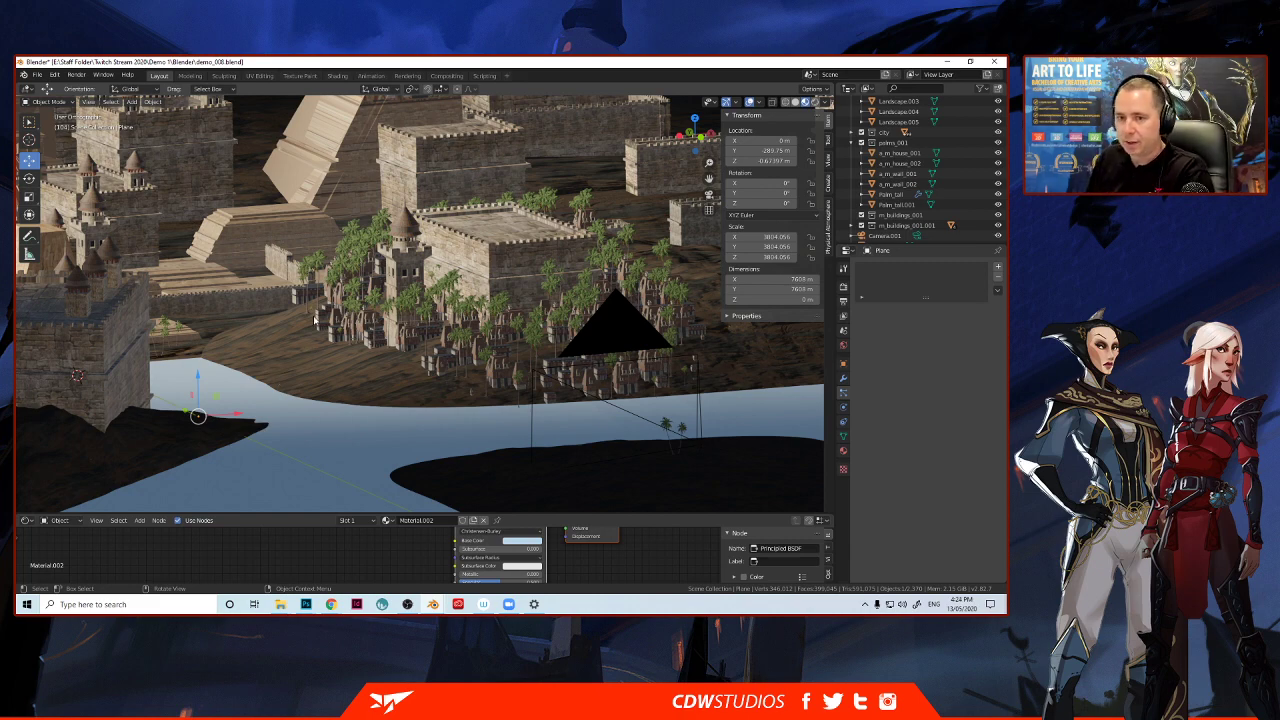
{"action": "scroll", "coordinate": [208, 350], "scroll_direction": "up", "scroll_amount": 3}
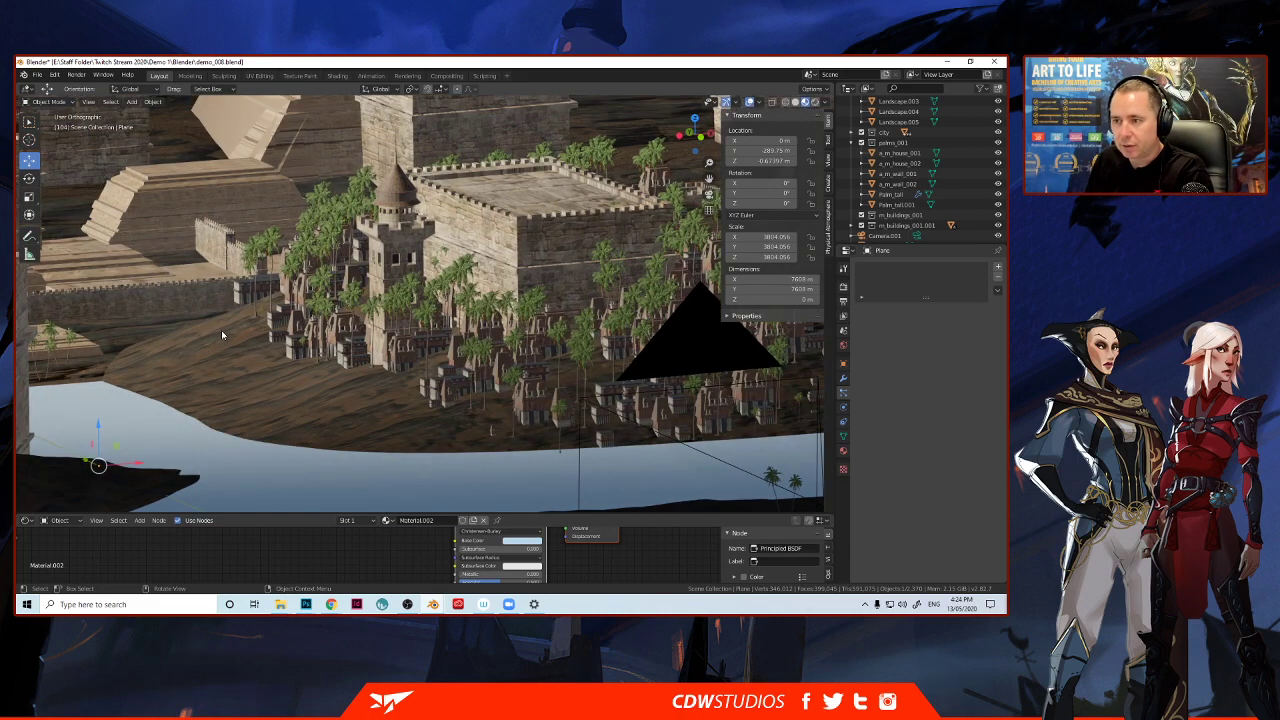
{"action": "middle_click_drag", "start_coordinate": [222, 331], "coordinate": [348, 328]}
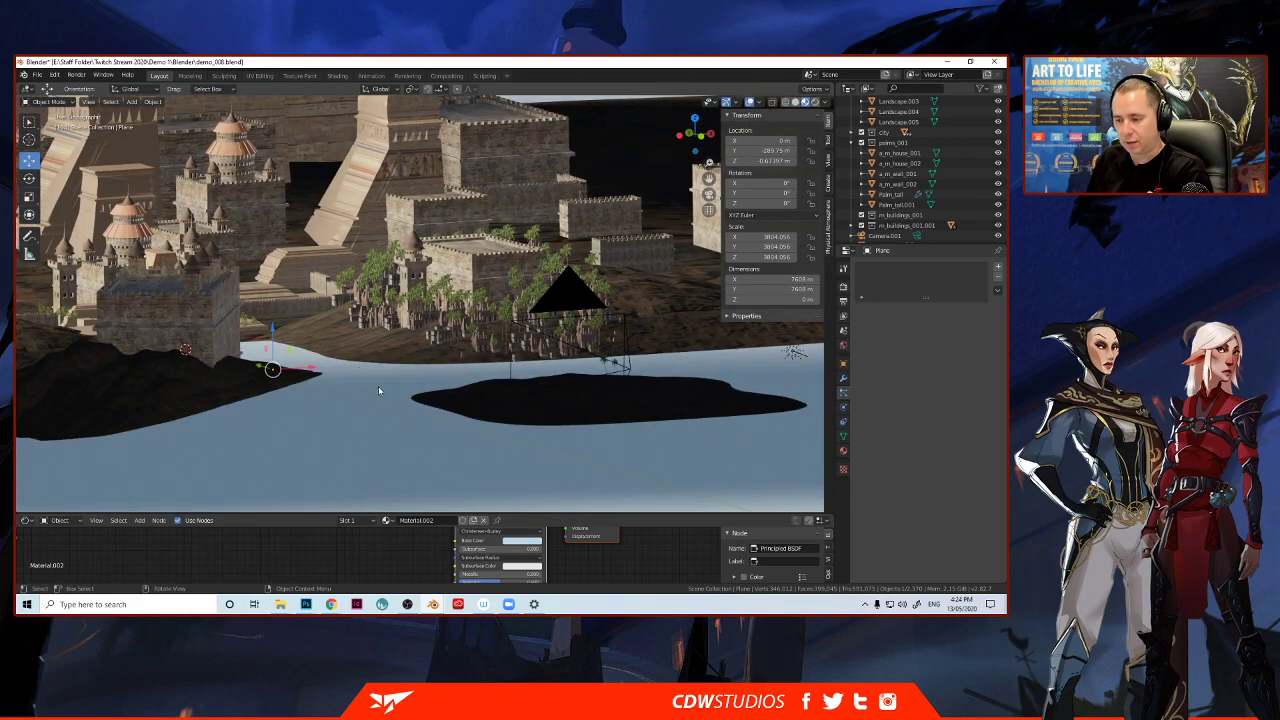
Copy the arched wood-panelled building Cube.018 from castle_parts_01.blend and paste it into demo_008.blend.
{"action": "mouse_move", "coordinate": [432, 604]}
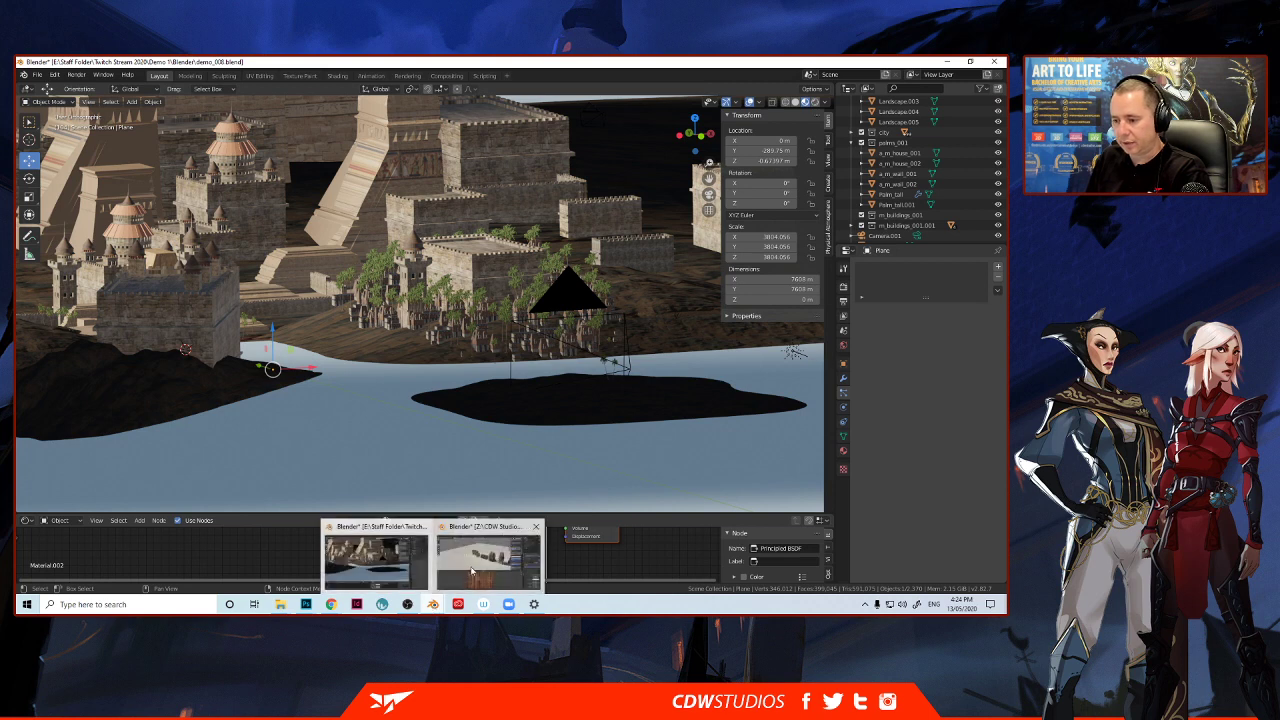
{"action": "left_click", "coordinate": [475, 566]}
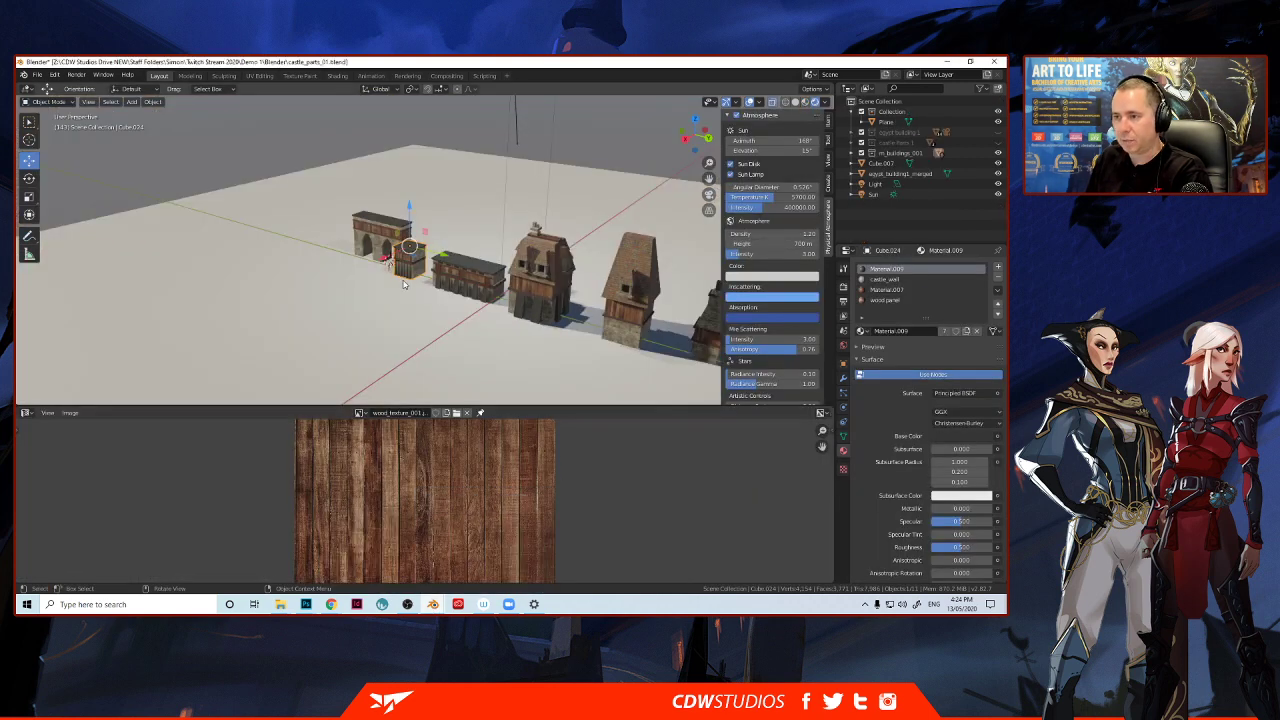
{"action": "left_click", "coordinate": [384, 229]}
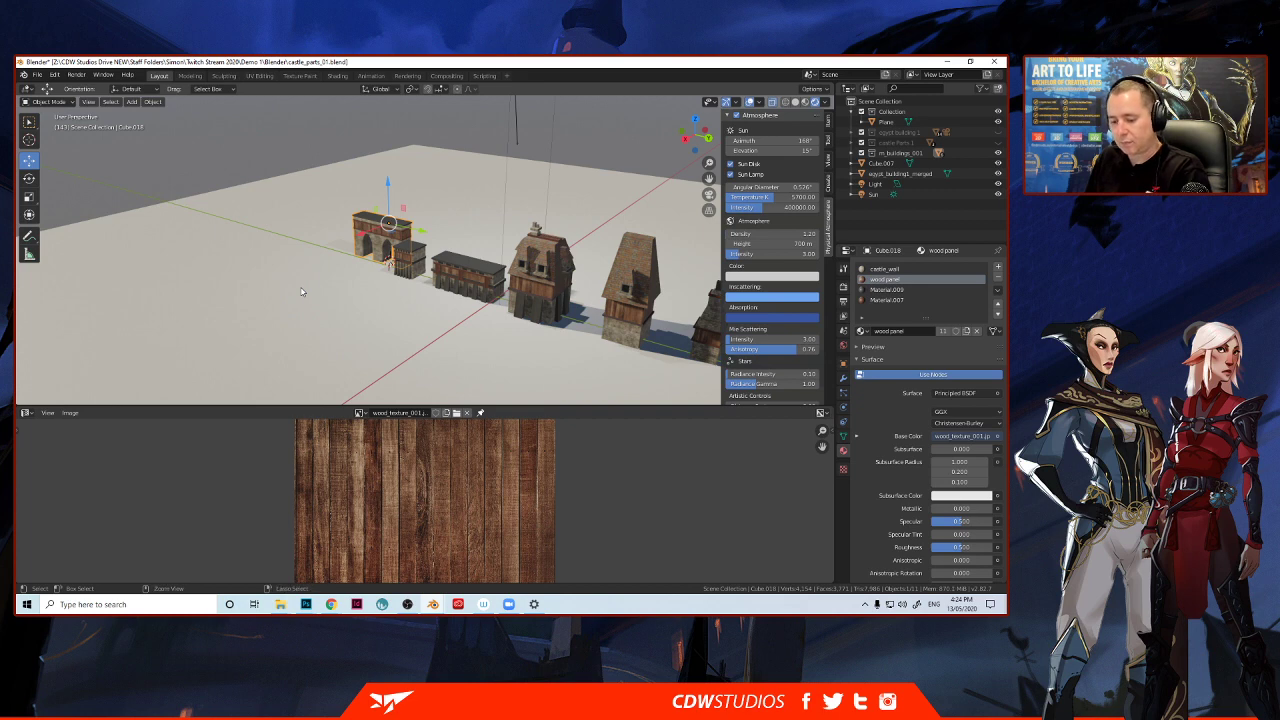
{"action": "key", "text": "ctrl+c"}
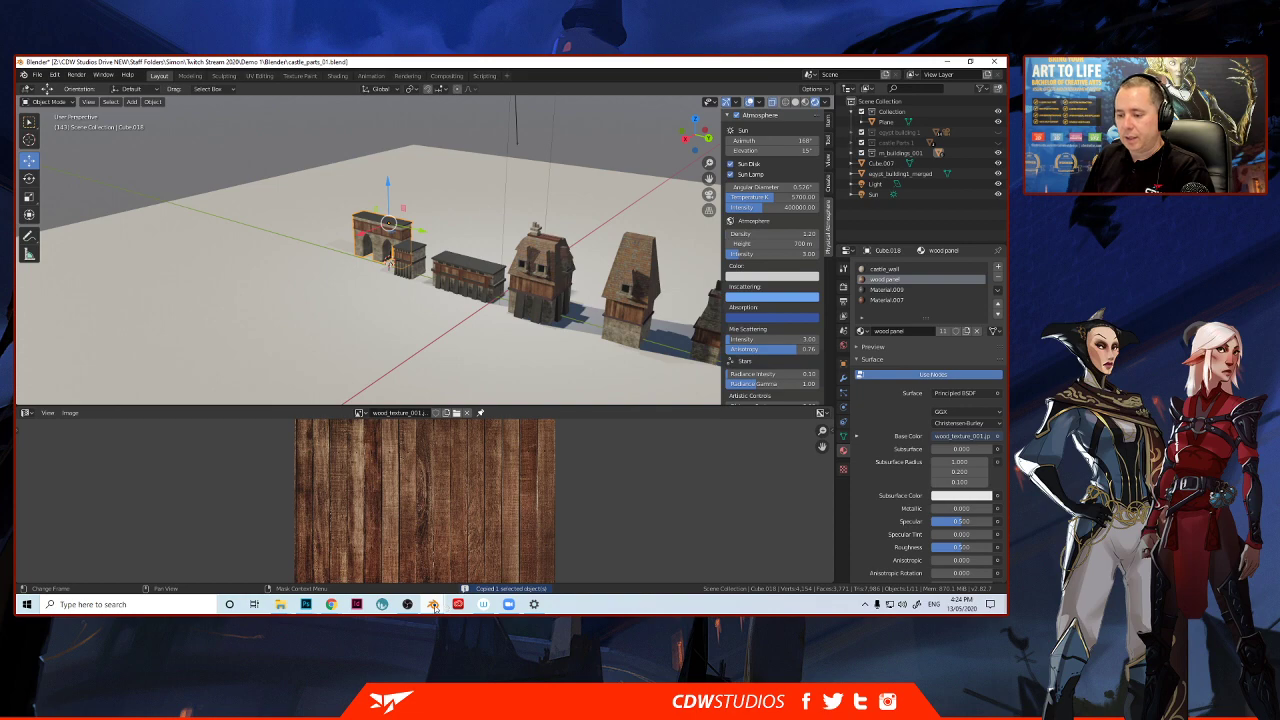
{"action": "mouse_move", "coordinate": [434, 606]}
{"action": "left_click", "coordinate": [375, 556]}
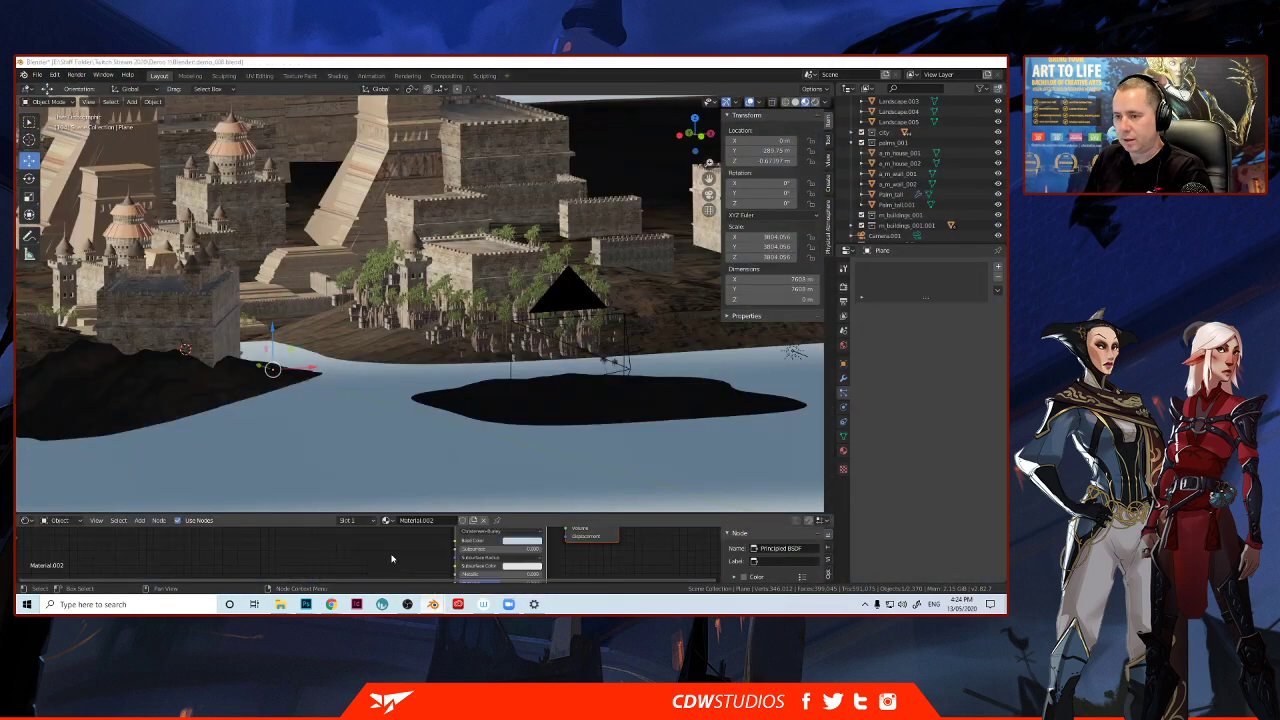
{"action": "scroll", "coordinate": [318, 376], "scroll_direction": "up", "scroll_amount": 5}
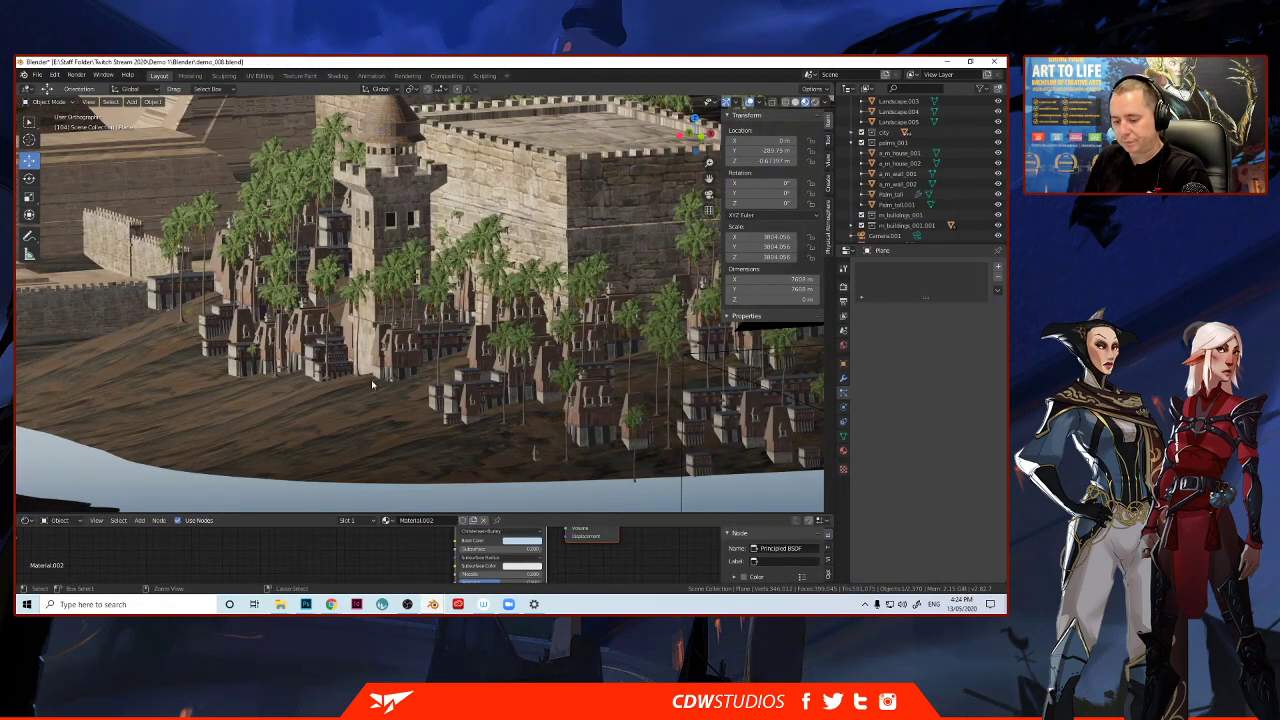
{"action": "key", "text": "ctrl+v"}
Move the pasted building along X and set its origin to its centre of mass (volume).
{"action": "scroll", "coordinate": [307, 379], "scroll_direction": "down", "scroll_amount": 4}
{"action": "middle_click_drag", "start_coordinate": [307, 379], "coordinate": [235, 398]}
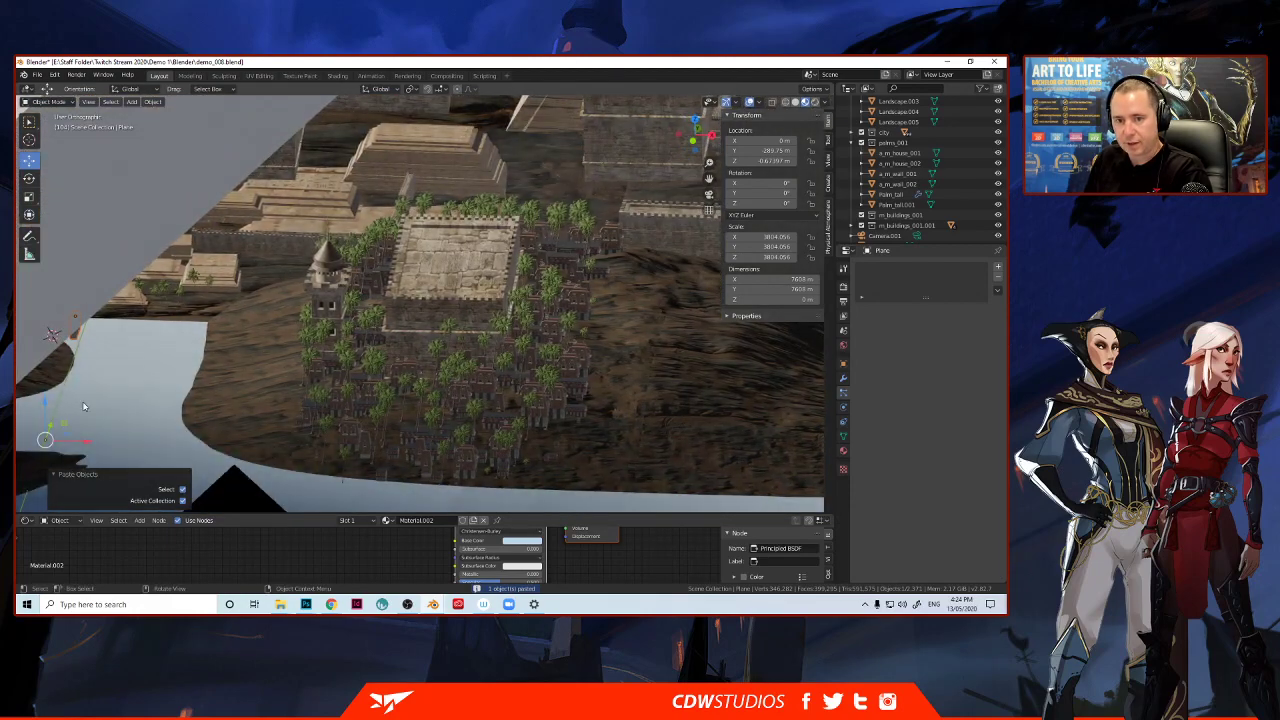
{"action": "left_click_drag", "start_coordinate": [69, 442], "coordinate": [153, 443]}
{"action": "right_click", "coordinate": [157, 335]}
{"action": "mouse_move", "coordinate": [160, 334]}
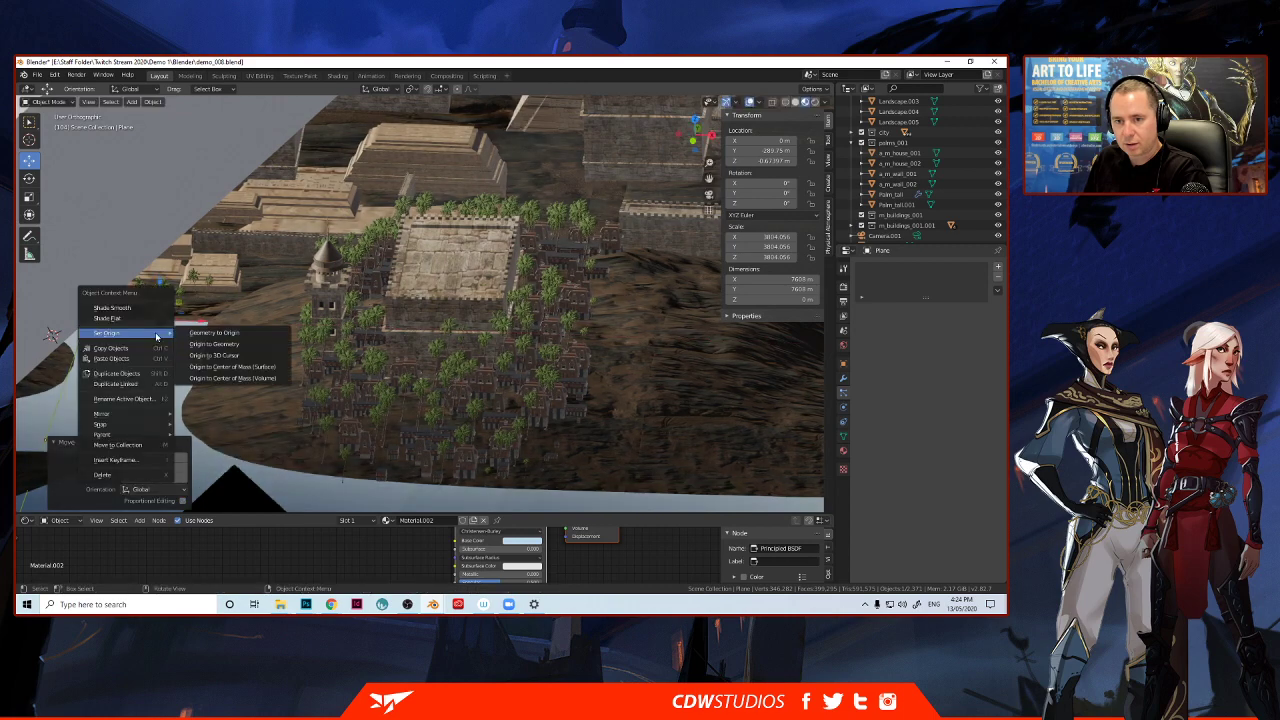
{"action": "left_click", "coordinate": [232, 378]}
Move the pasted building across the water along X onto the hillside, among the scattered houses and palms.
{"action": "scroll", "coordinate": [157, 350], "scroll_direction": "up", "scroll_amount": 2}
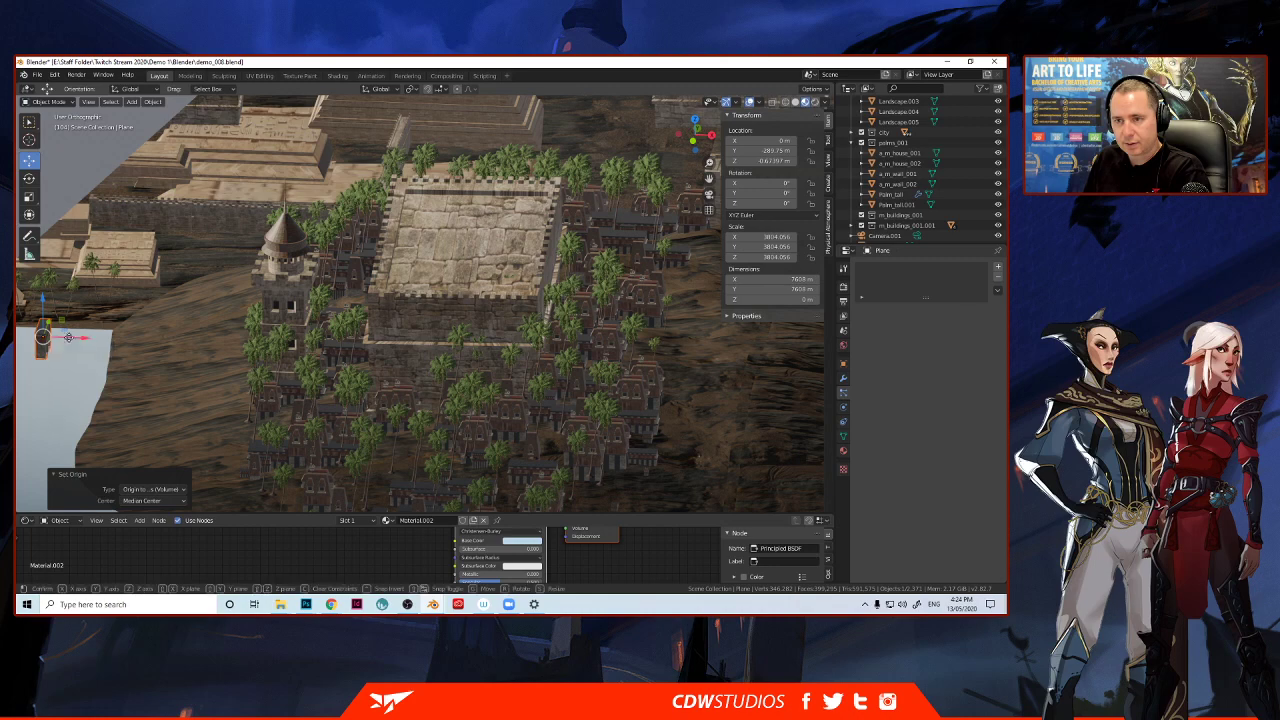
{"action": "left_click_drag", "start_coordinate": [81, 338], "coordinate": [271, 345]}
{"action": "middle_click_drag", "start_coordinate": [208, 373], "coordinate": [369, 383]}
{"action": "left_click_drag", "start_coordinate": [246, 398], "coordinate": [494, 385]}
{"action": "scroll", "coordinate": [486, 413], "scroll_direction": "up", "scroll_amount": 3}
{"action": "middle_click_drag", "start_coordinate": [486, 413], "coordinate": [362, 393]}
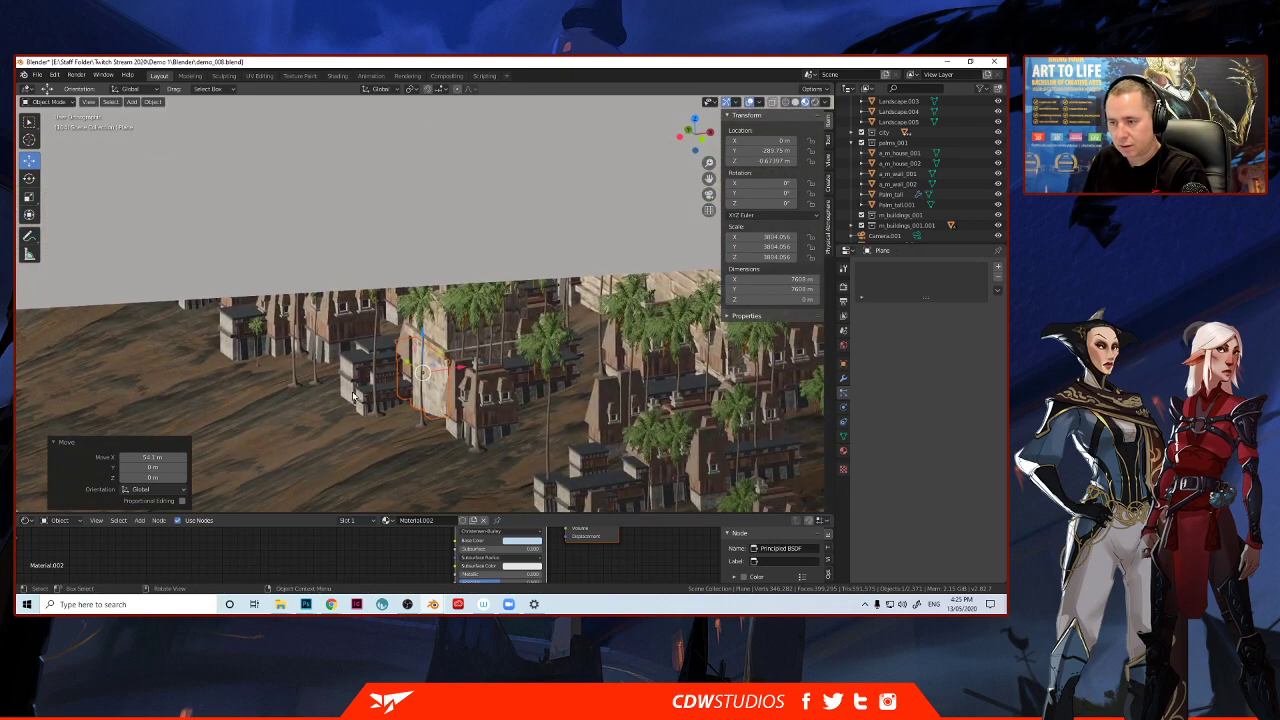
Rotate the arched building about 104° around Z and shift it about -15.4 m along X towards the neighbouring house.
{"action": "left_click", "coordinate": [29, 179]}
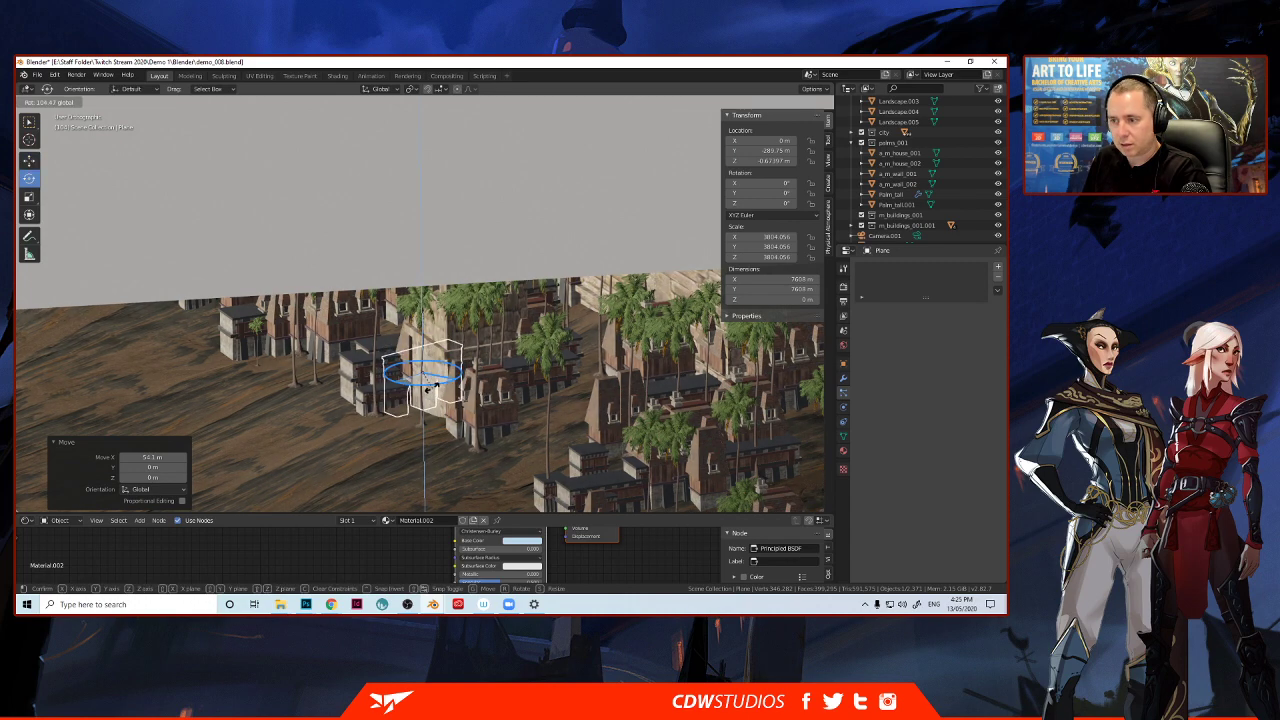
{"action": "left_click_drag", "start_coordinate": [395, 383], "coordinate": [208, 305]}
{"action": "left_click", "coordinate": [31, 162]}
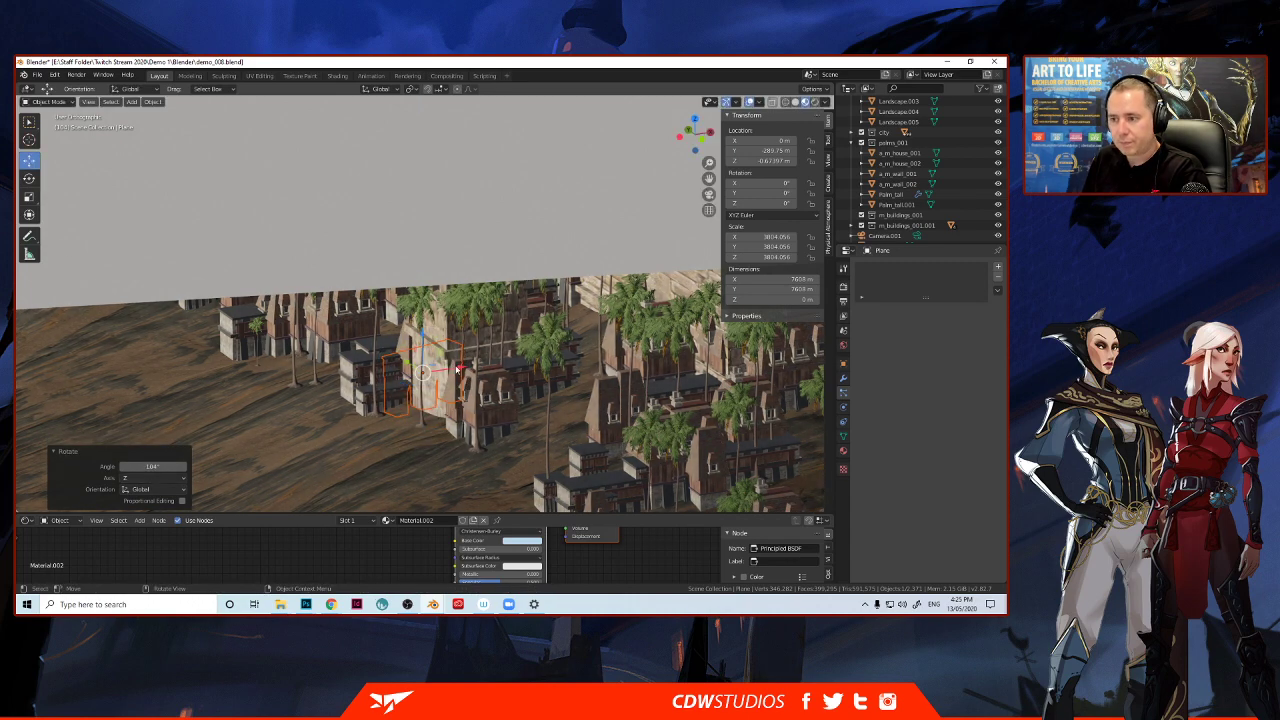
{"action": "left_click_drag", "start_coordinate": [457, 370], "coordinate": [405, 383]}
{"action": "middle_click_drag", "start_coordinate": [402, 386], "coordinate": [519, 352]}
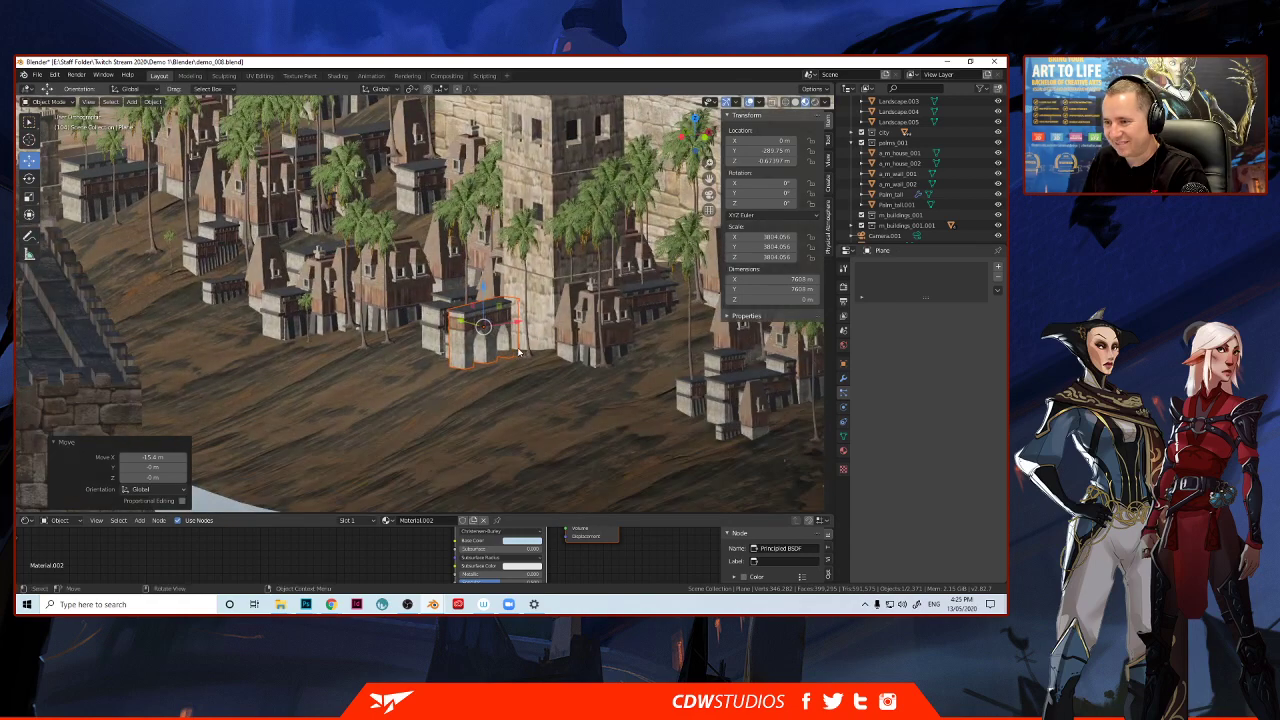
Adjust the arched building's position along Y and X so it stands beside the wood-panelled house near the tower.
{"action": "left_click_drag", "start_coordinate": [467, 324], "coordinate": [486, 330]}
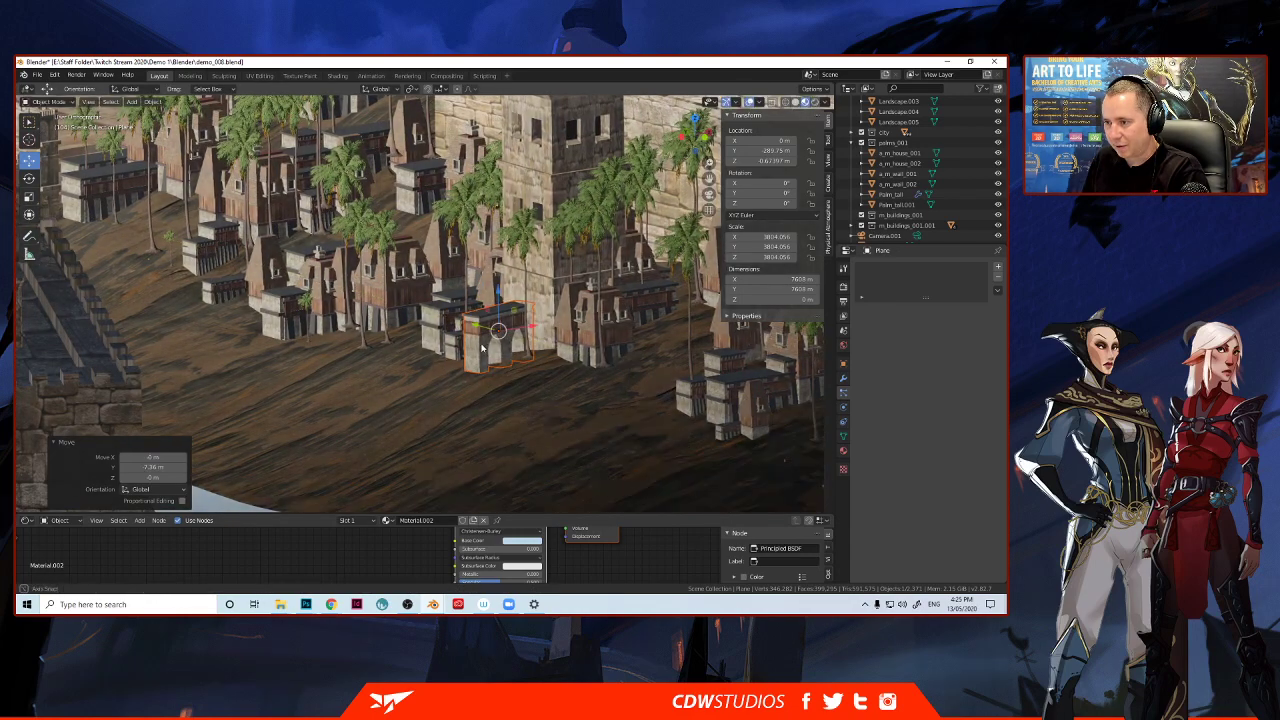
{"action": "middle_click_drag", "start_coordinate": [489, 341], "coordinate": [467, 346]}
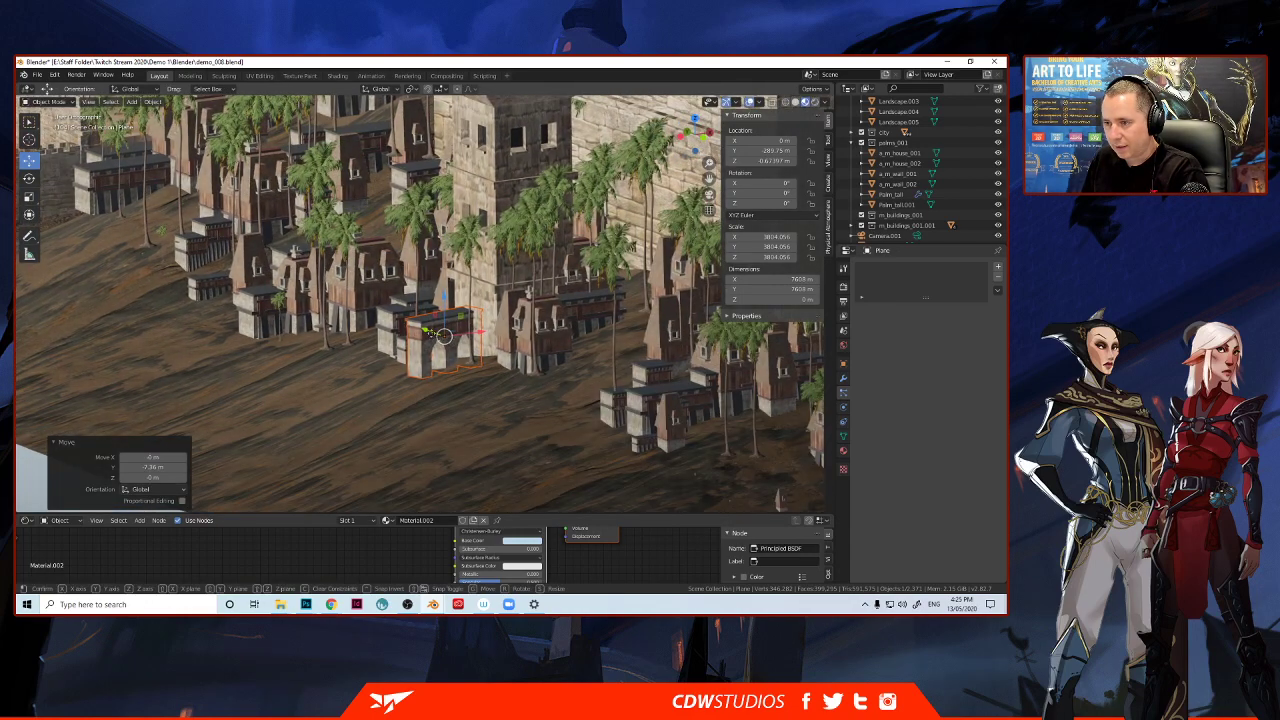
{"action": "left_click_drag", "start_coordinate": [434, 334], "coordinate": [427, 331]}
{"action": "key", "text": "x"}
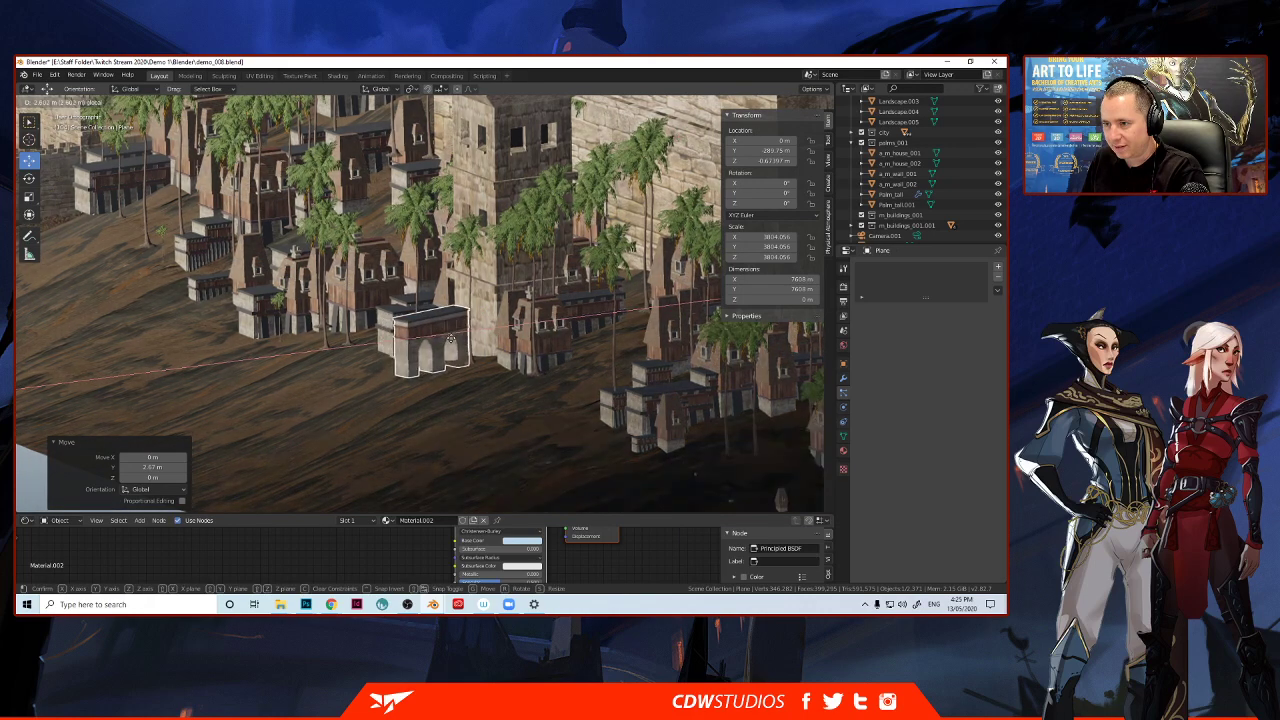
{"action": "left_click", "coordinate": [455, 340]}
{"action": "middle_click_drag", "start_coordinate": [455, 342], "coordinate": [403, 370]}
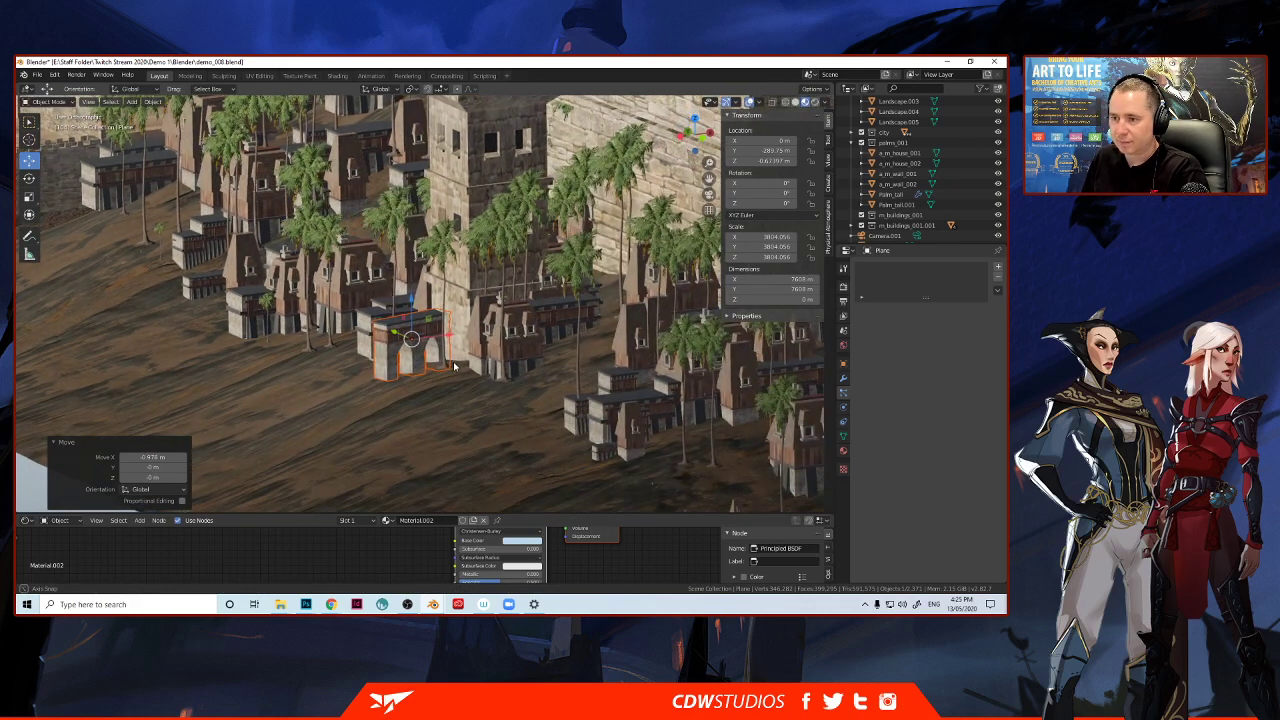
Lower the arched building about 3.1 m along Z into the hillside.
{"action": "left_click", "coordinate": [395, 372]}
{"action": "key", "text": "g"}
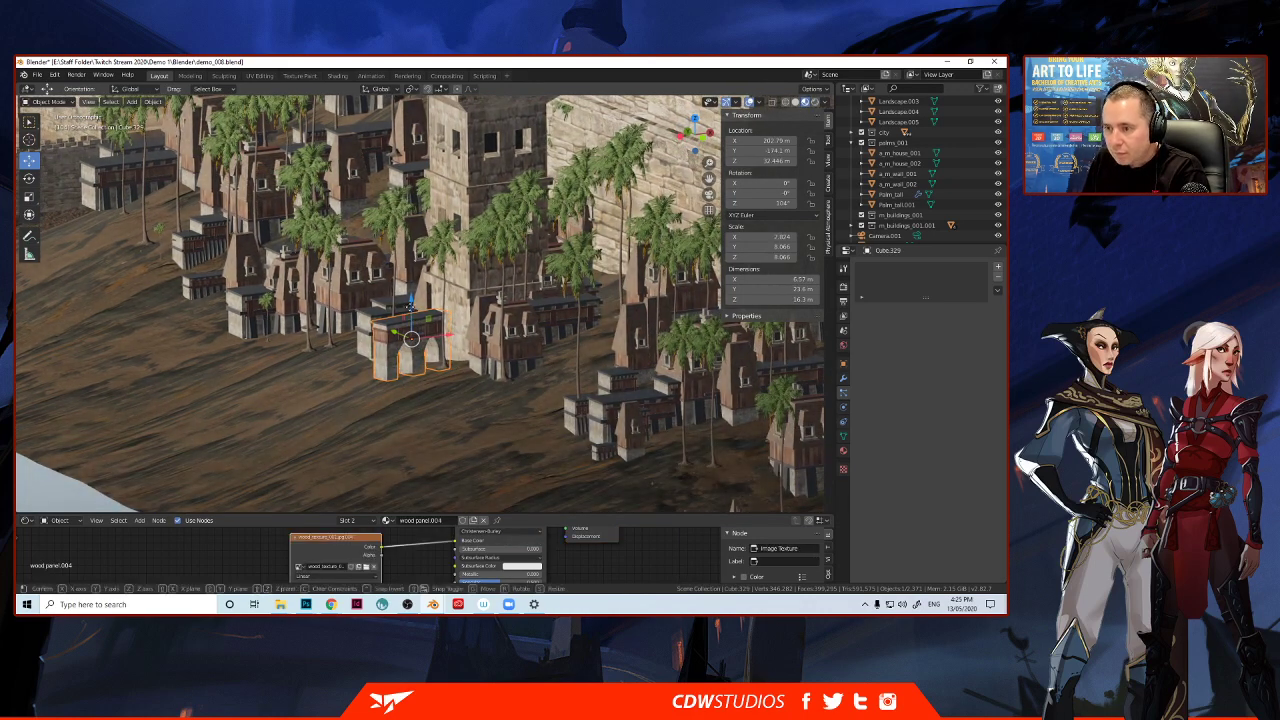
{"action": "key", "text": "z"}
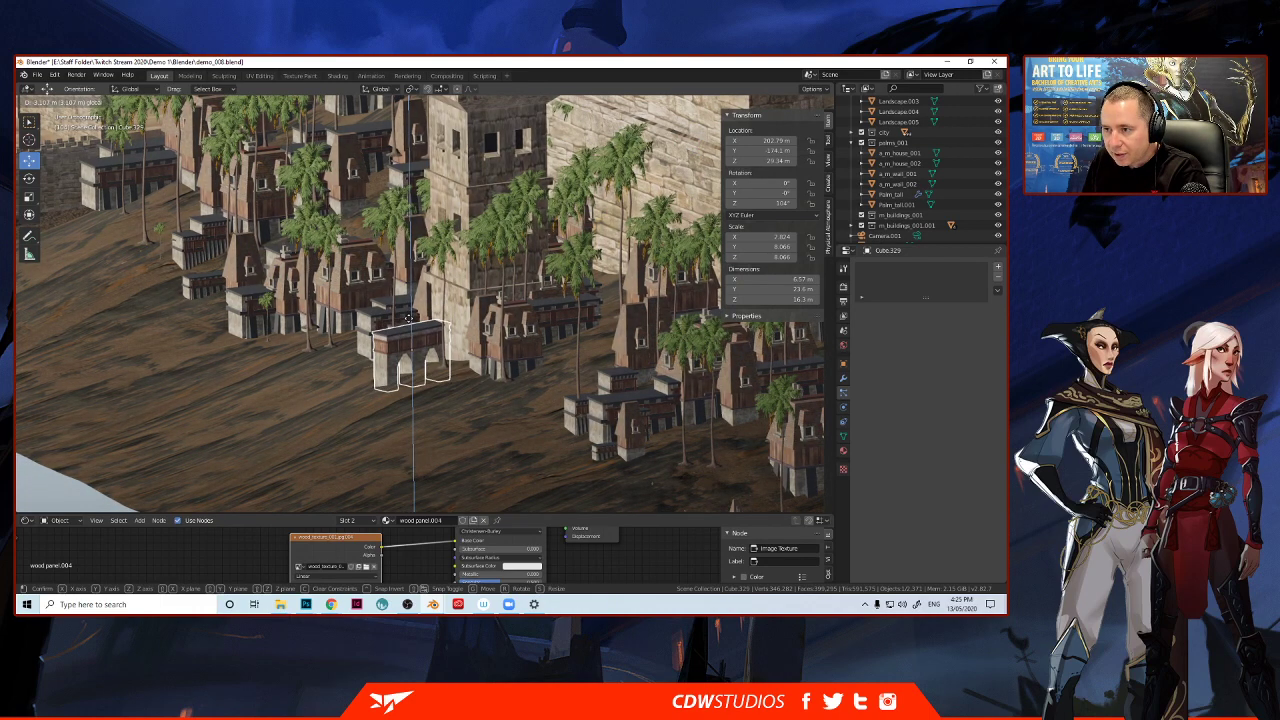
{"action": "left_click", "coordinate": [410, 318]}
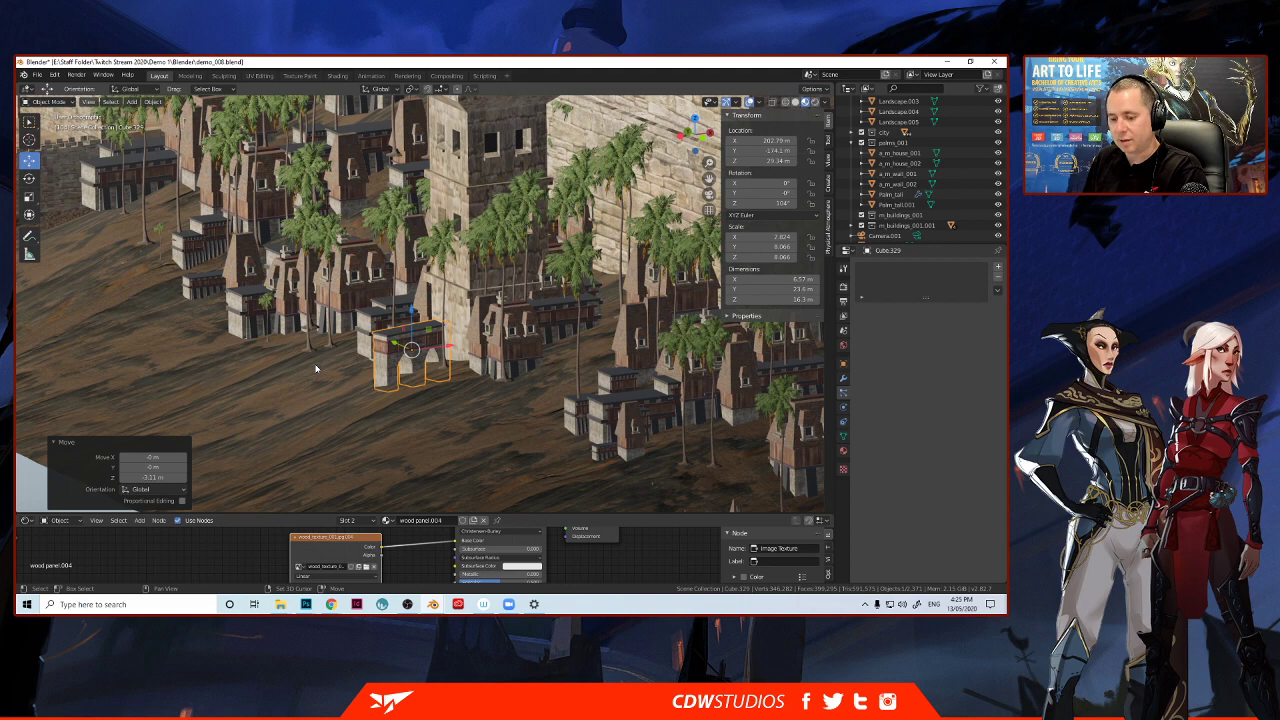
Make a linked duplicate of the arched building and, with Local orientation, move it about 22.5 m along Y to extend the arcade.
{"action": "key", "text": "shift+d"}
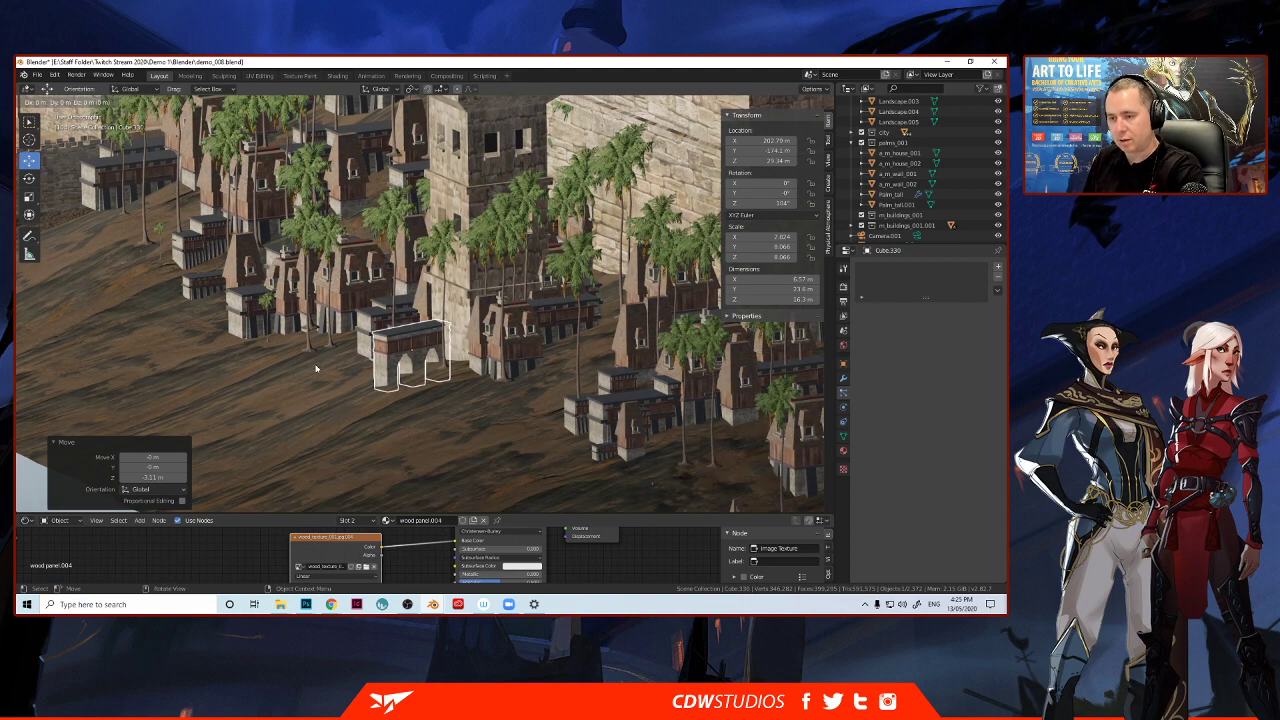
{"action": "key", "text": "Escape"}
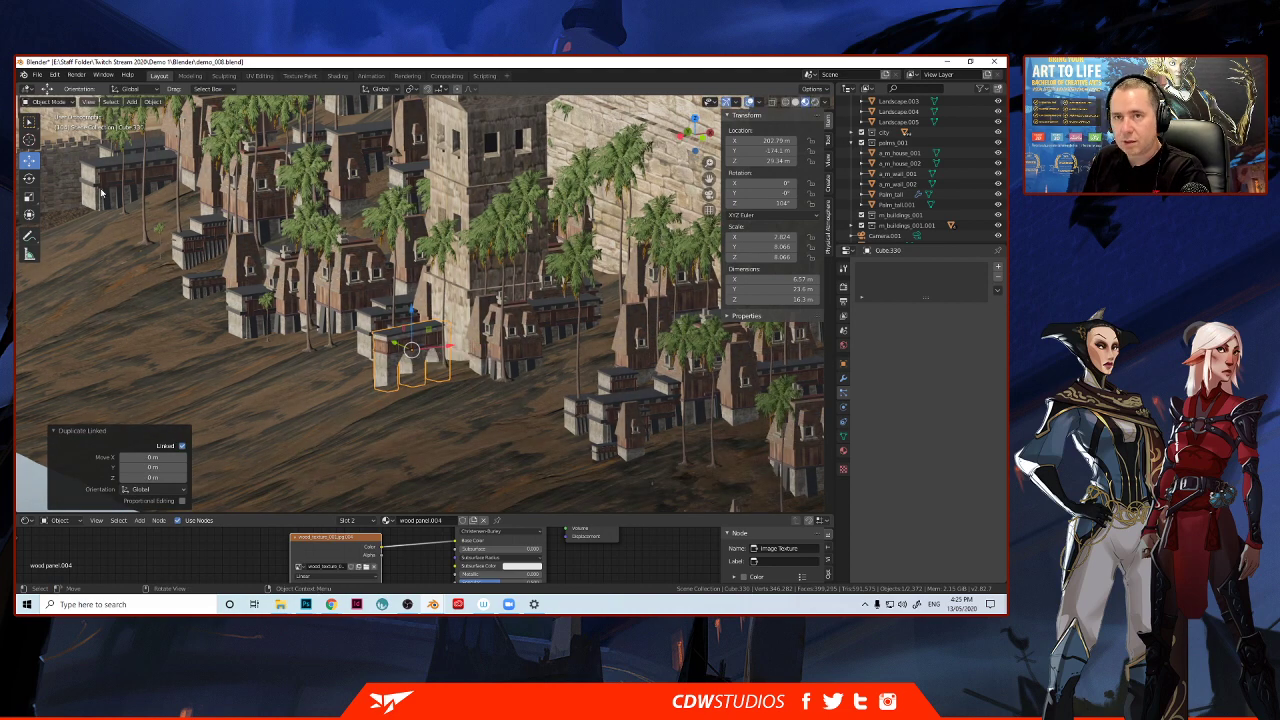
{"action": "left_click", "coordinate": [126, 89]}
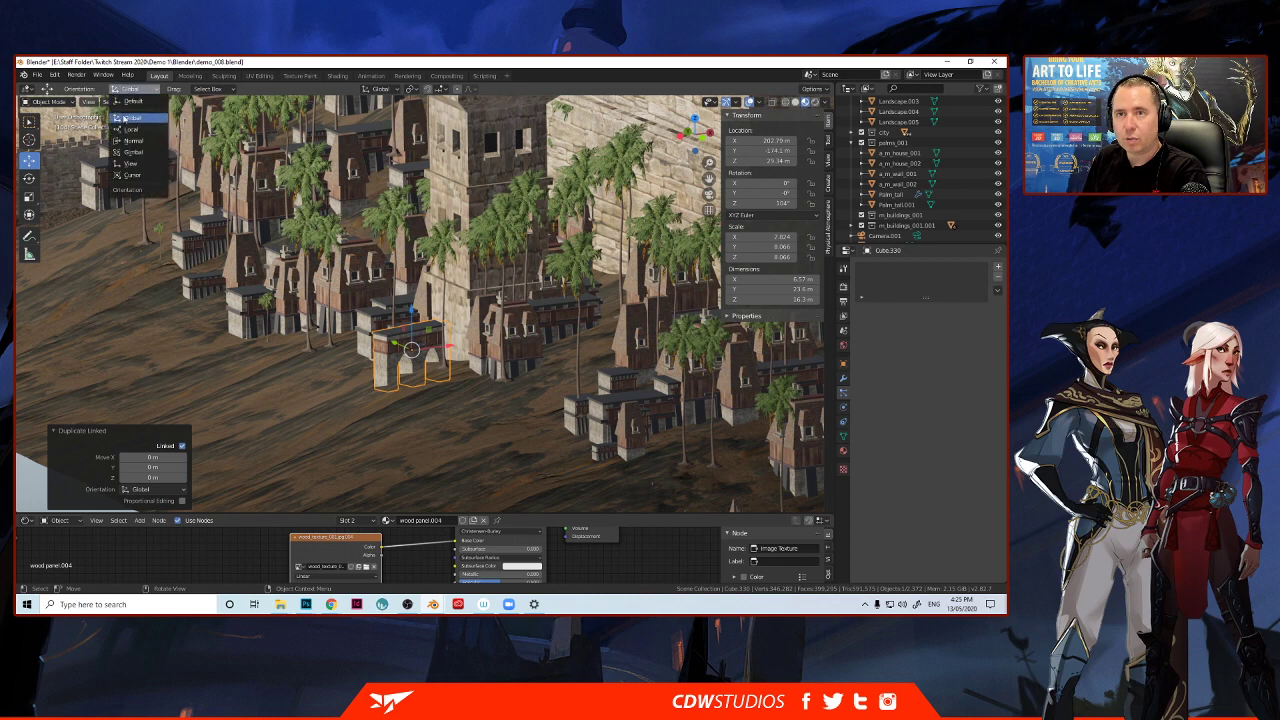
{"action": "left_click", "coordinate": [130, 129]}
{"action": "key", "text": "g"}
{"action": "key", "text": "y"}
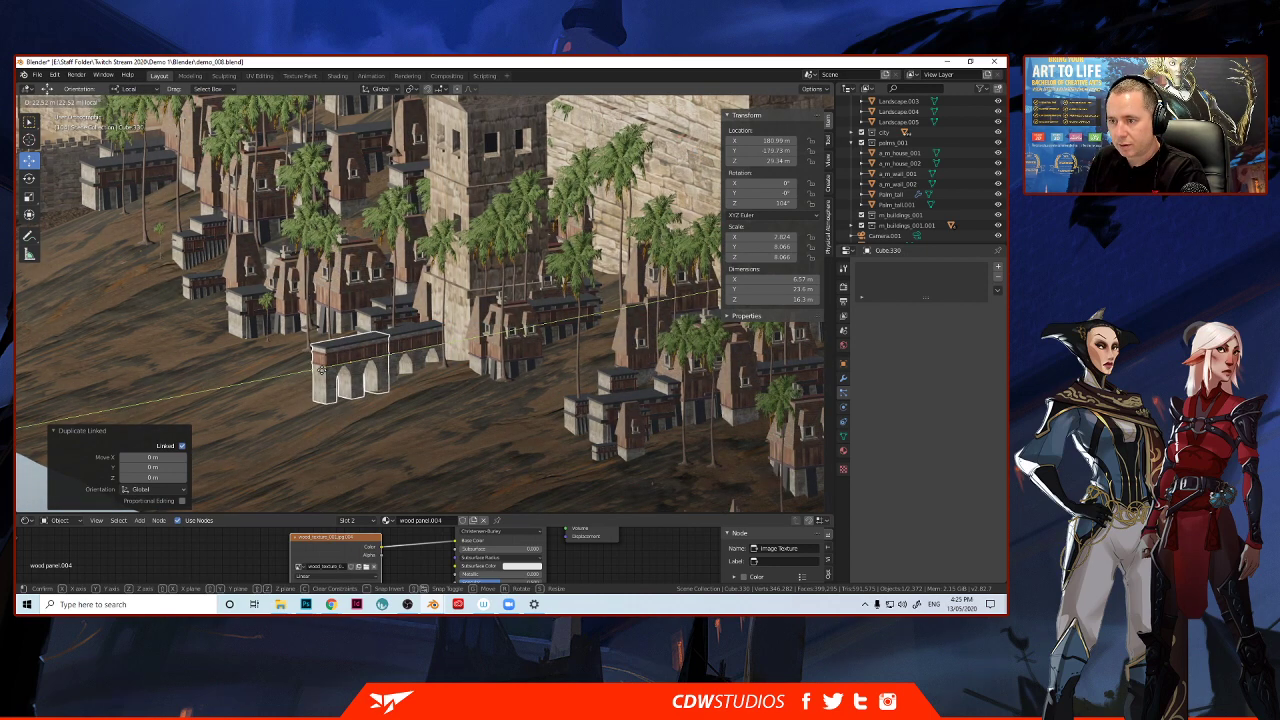
{"action": "left_click", "coordinate": [321, 369]}
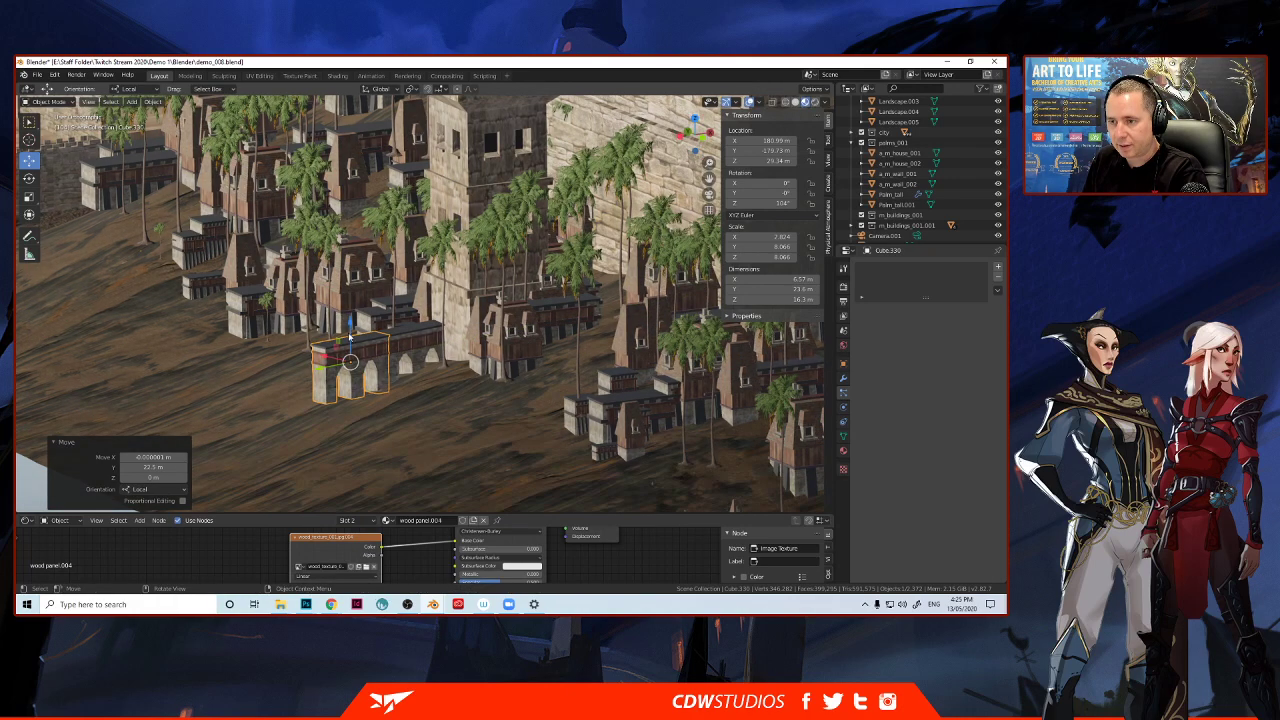
Lower the duplicated arched building about 5.8 m down the slope and nudge it along its local Y axis.
{"action": "key", "text": "g"}
{"action": "key", "text": "z"}
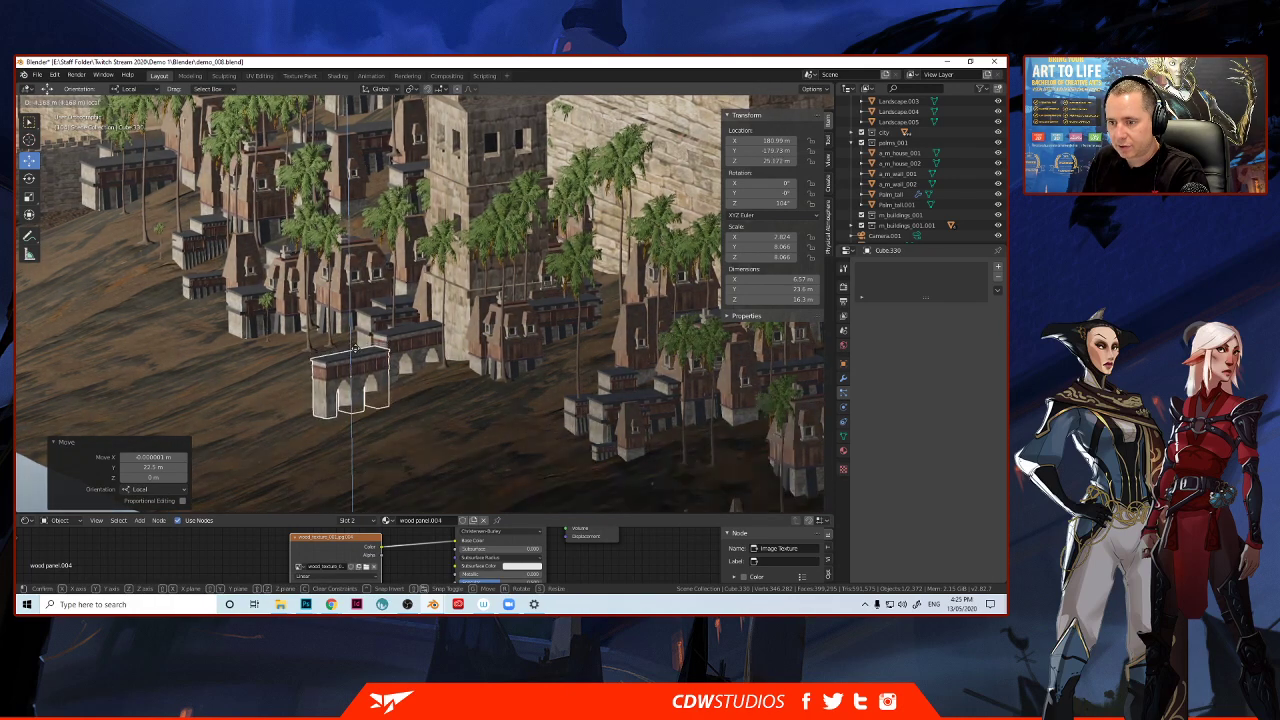
{"action": "left_click", "coordinate": [347, 367]}
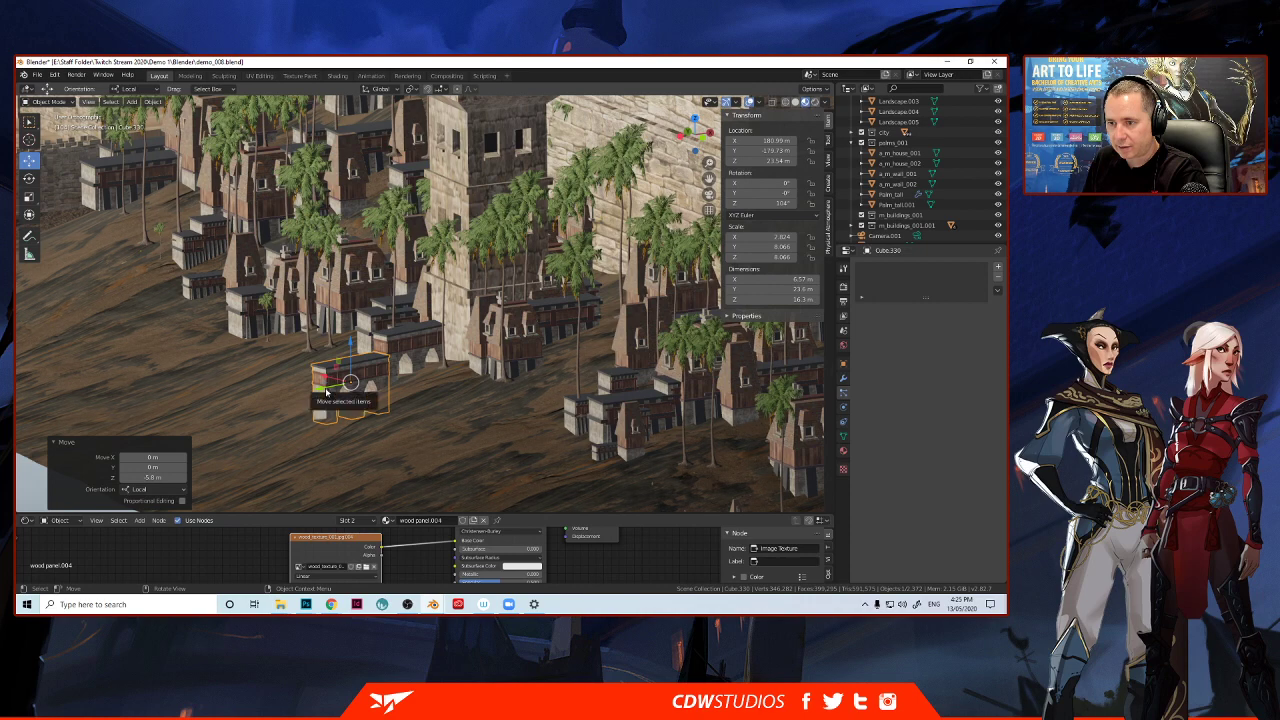
{"action": "left_click_drag", "start_coordinate": [325, 388], "coordinate": [327, 384]}
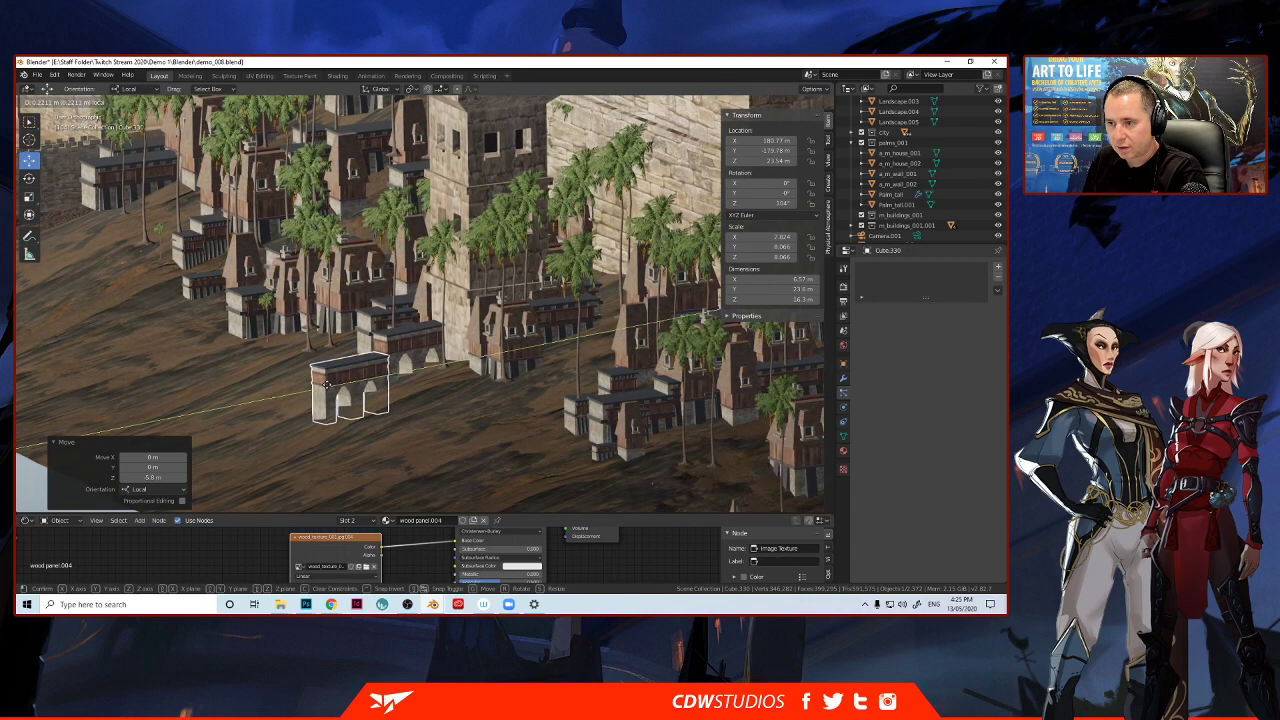
{"action": "left_click", "coordinate": [327, 383]}
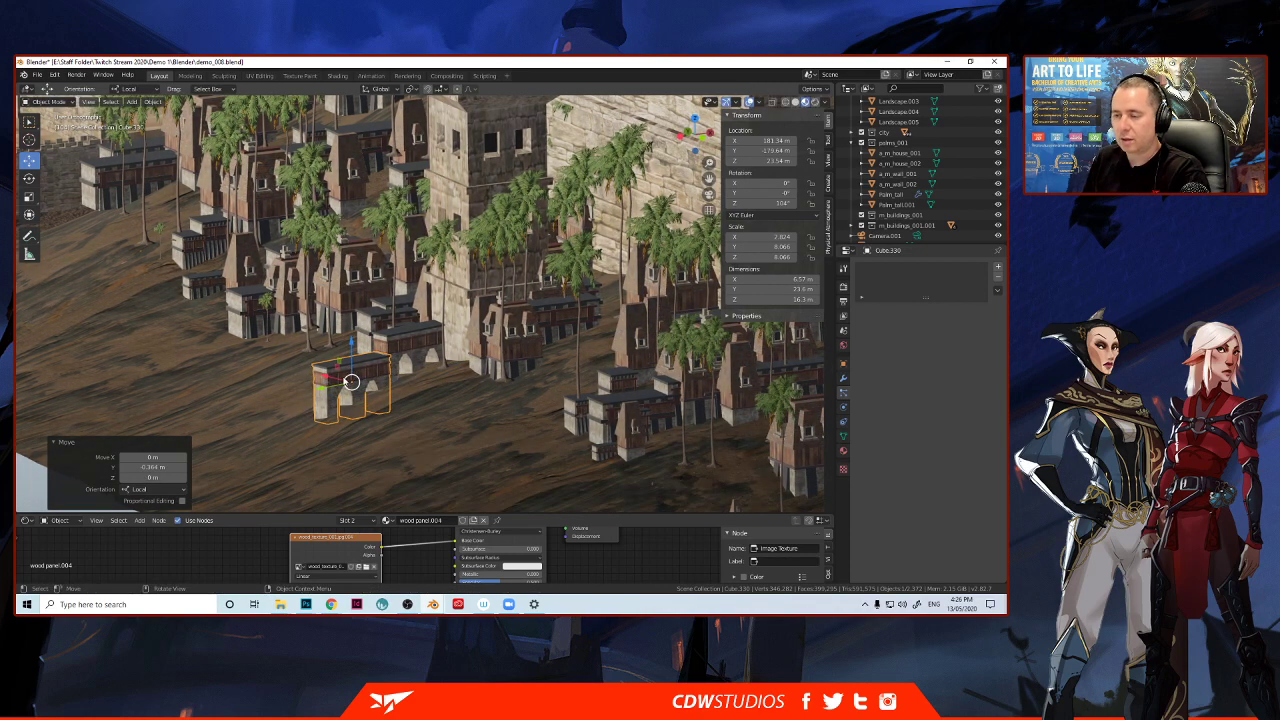
Try a full, unlinked duplicate of a_m_house_001 moved about 30 m along X, and delete that copy.
{"action": "mouse_move", "coordinate": [255, 357]}
{"action": "middle_mouse_down"}
{"action": "mouse_move", "coordinate": [243, 371]}
{"action": "mouse_move", "coordinate": [311, 360]}
{"action": "mouse_move", "coordinate": [293, 359]}
{"action": "mouse_move", "coordinate": [502, 406]}
{"action": "mouse_move", "coordinate": [234, 365]}
{"action": "middle_mouse_up"}
{"action": "left_click", "coordinate": [137, 402]}
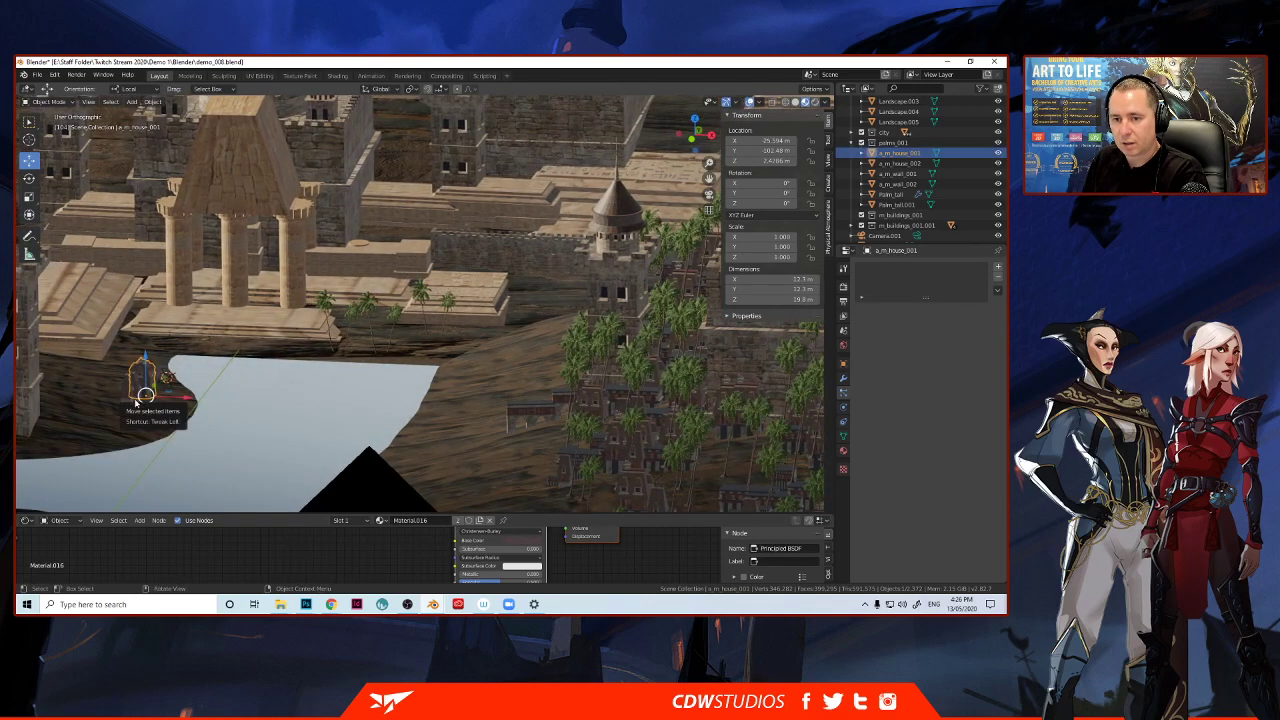
{"action": "key", "text": "shift+d"}
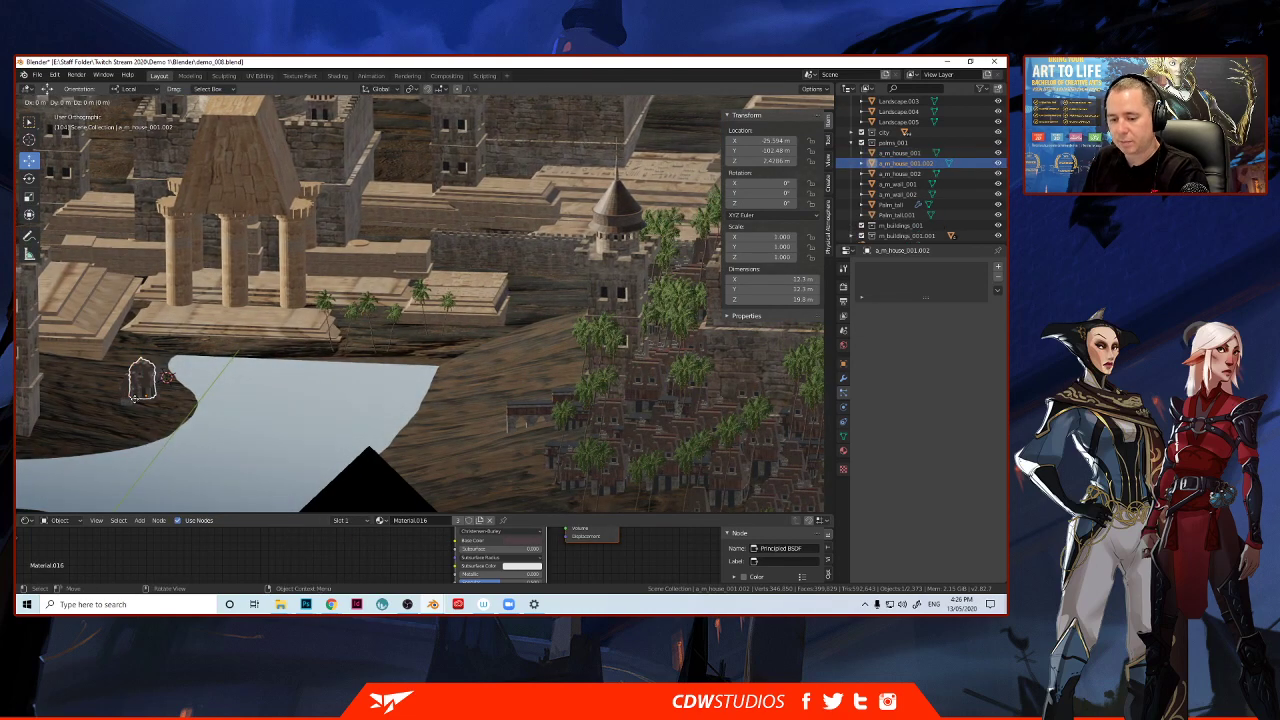
{"action": "right_click", "coordinate": [135, 400]}
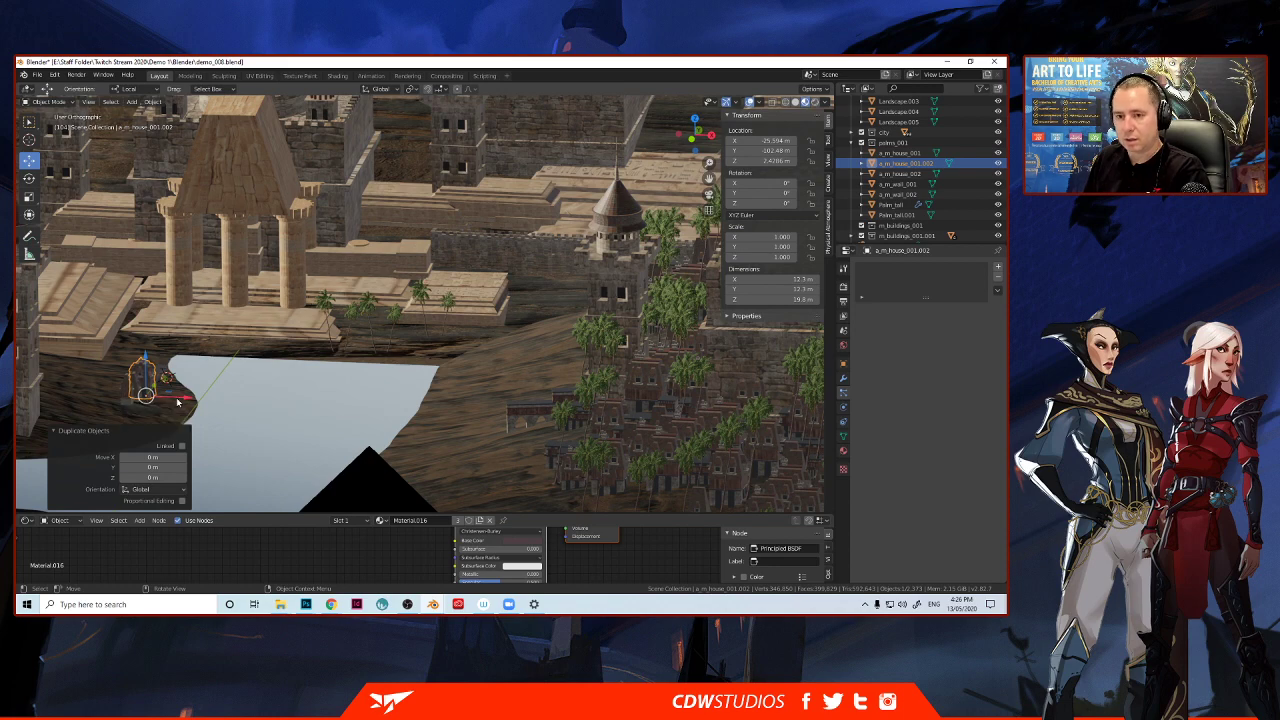
{"action": "left_click_drag", "start_coordinate": [178, 402], "coordinate": [241, 418]}
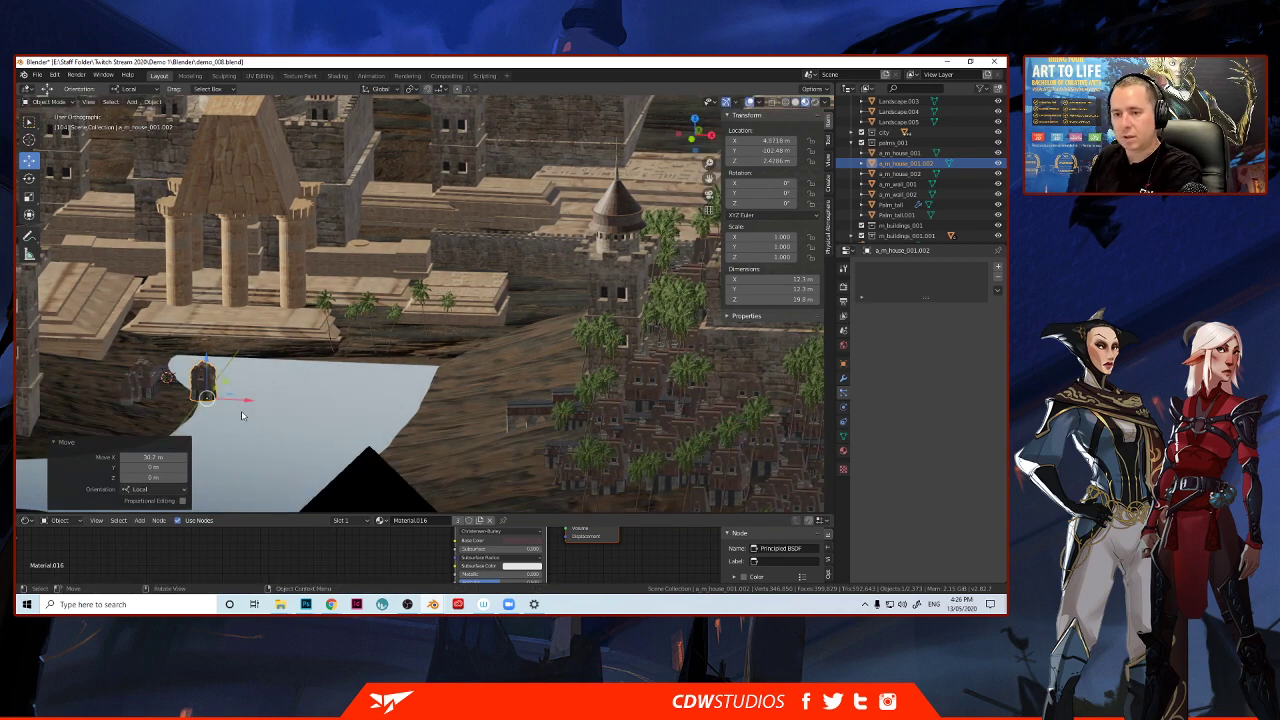
{"action": "key", "text": "Delete"}
Try a linked duplicate of a_m_house_001 moved about 105 m along X over the water, and delete it.
{"action": "left_click", "coordinate": [147, 375]}
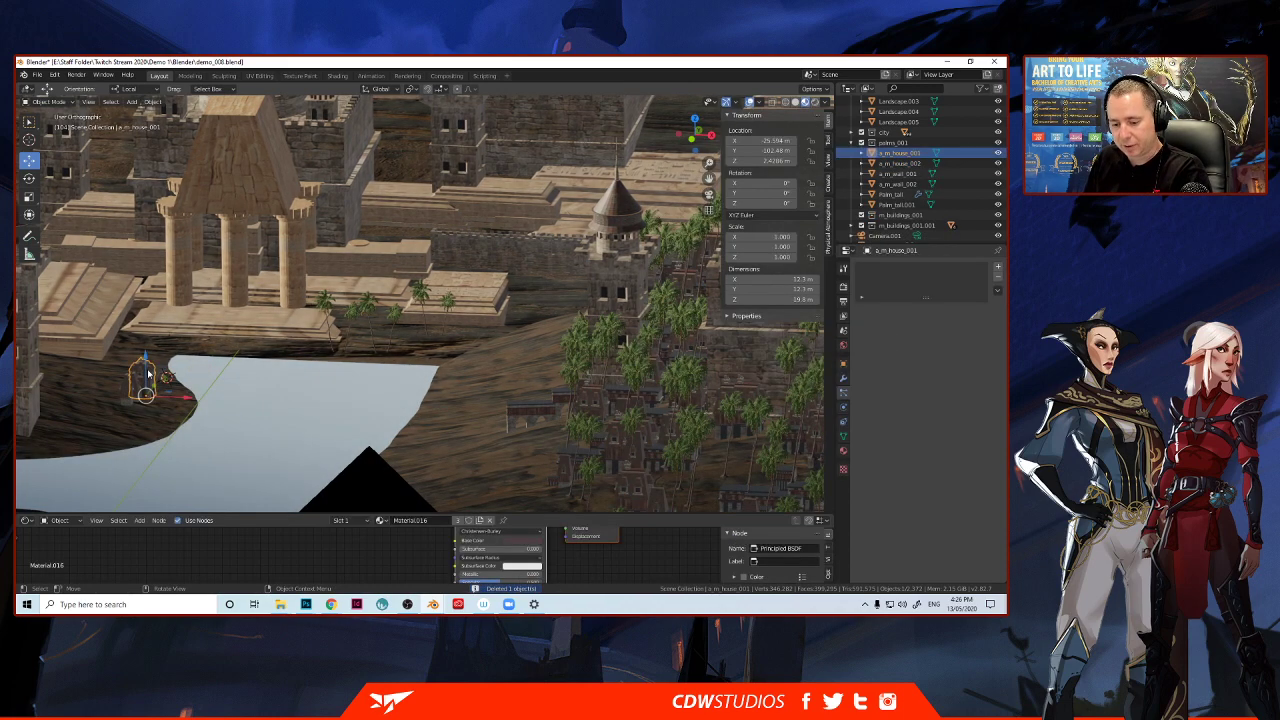
{"action": "key", "text": "shift+d"}
{"action": "right_click", "coordinate": [150, 374]}
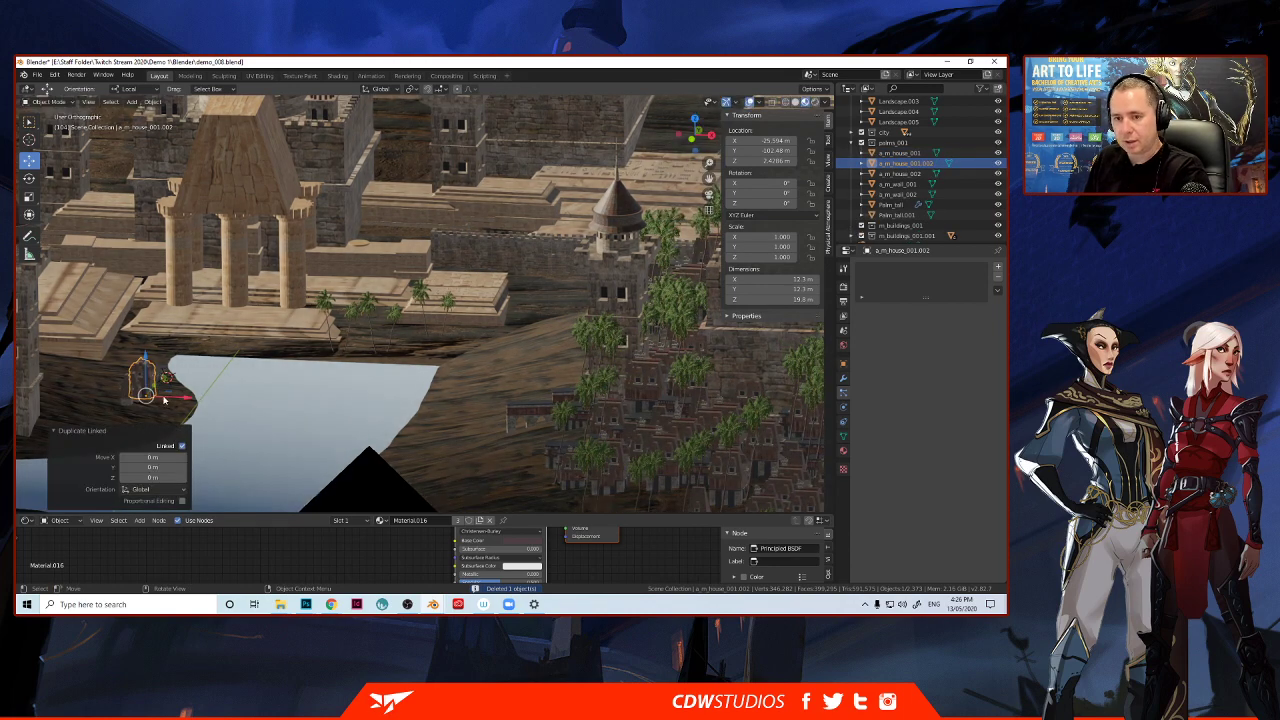
{"action": "left_click_drag", "start_coordinate": [167, 401], "coordinate": [230, 408]}
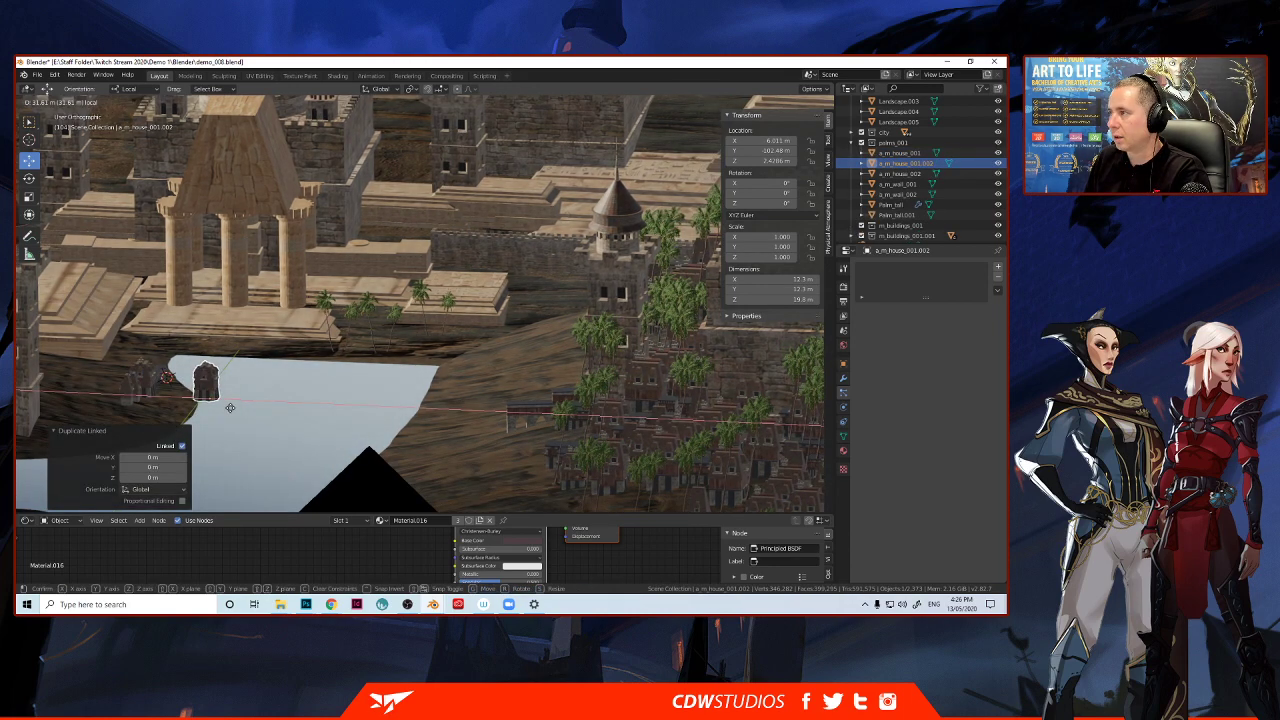
{"action": "left_click", "coordinate": [378, 420]}
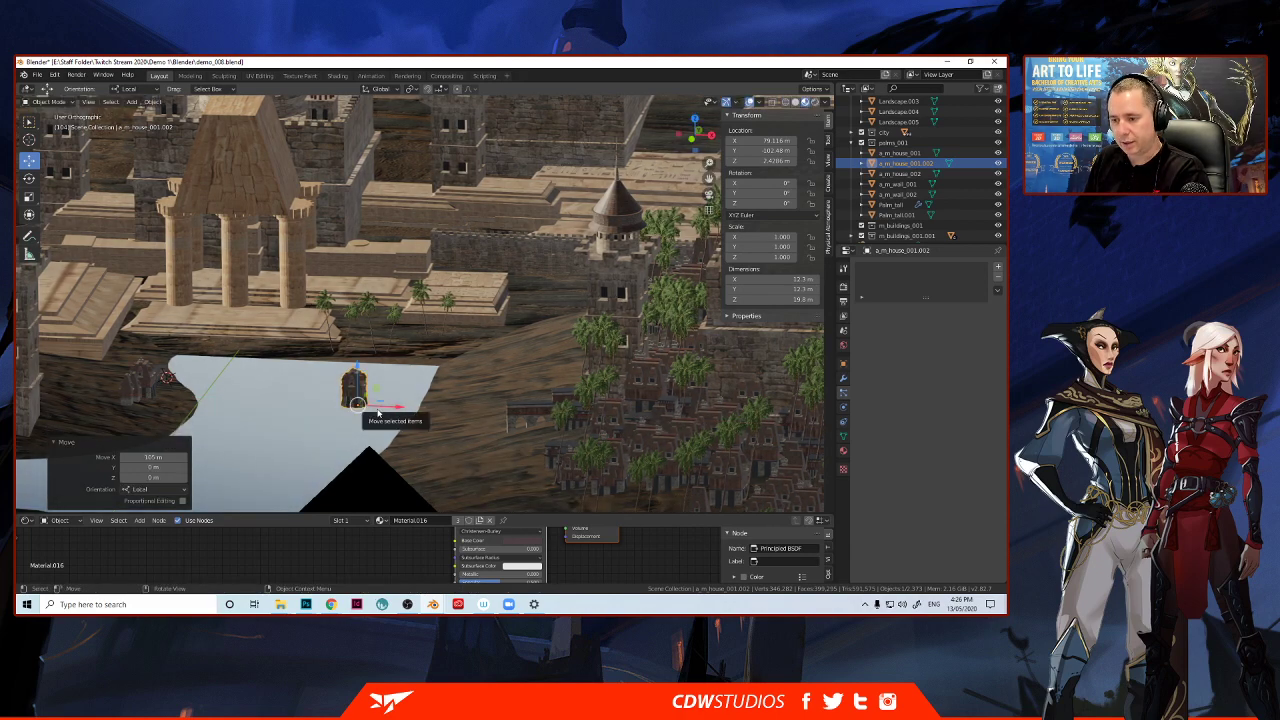
{"action": "key", "text": "Delete"}
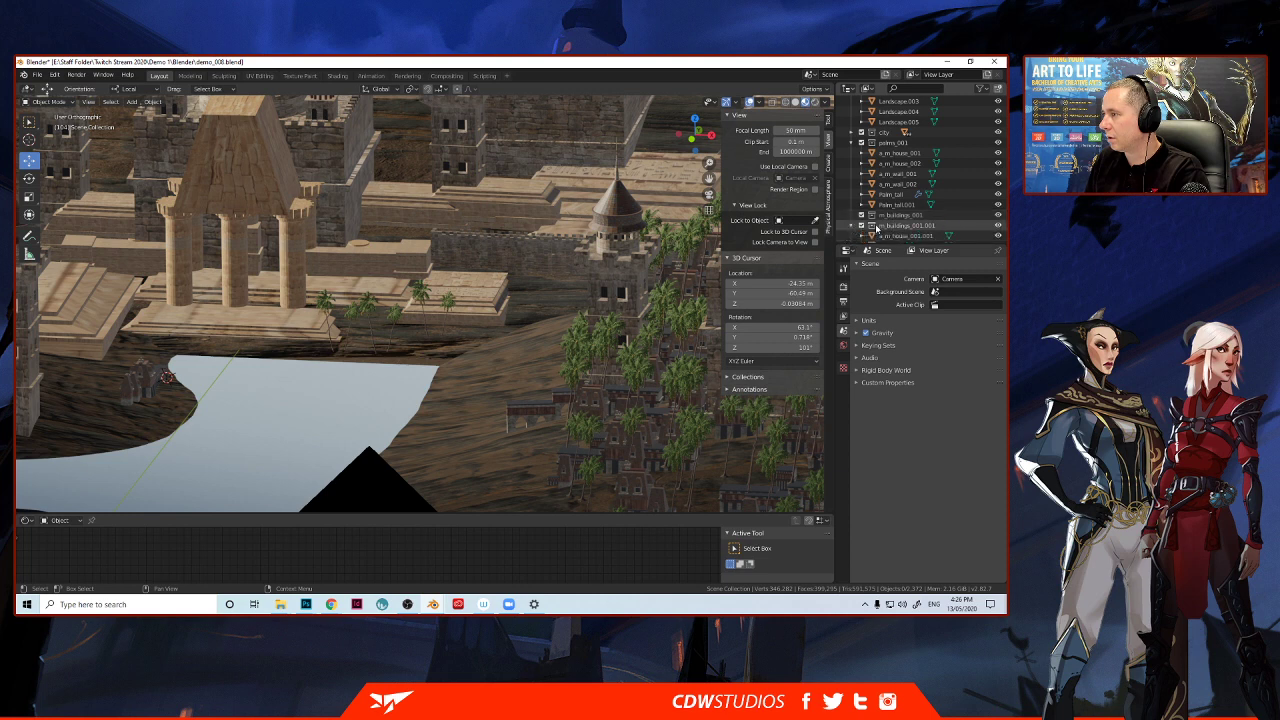
Nest the m_buildings_001 collection inside m_buildings_001.001, and move it back out to sit directly below that collection.
{"action": "left_click", "coordinate": [891, 216]}
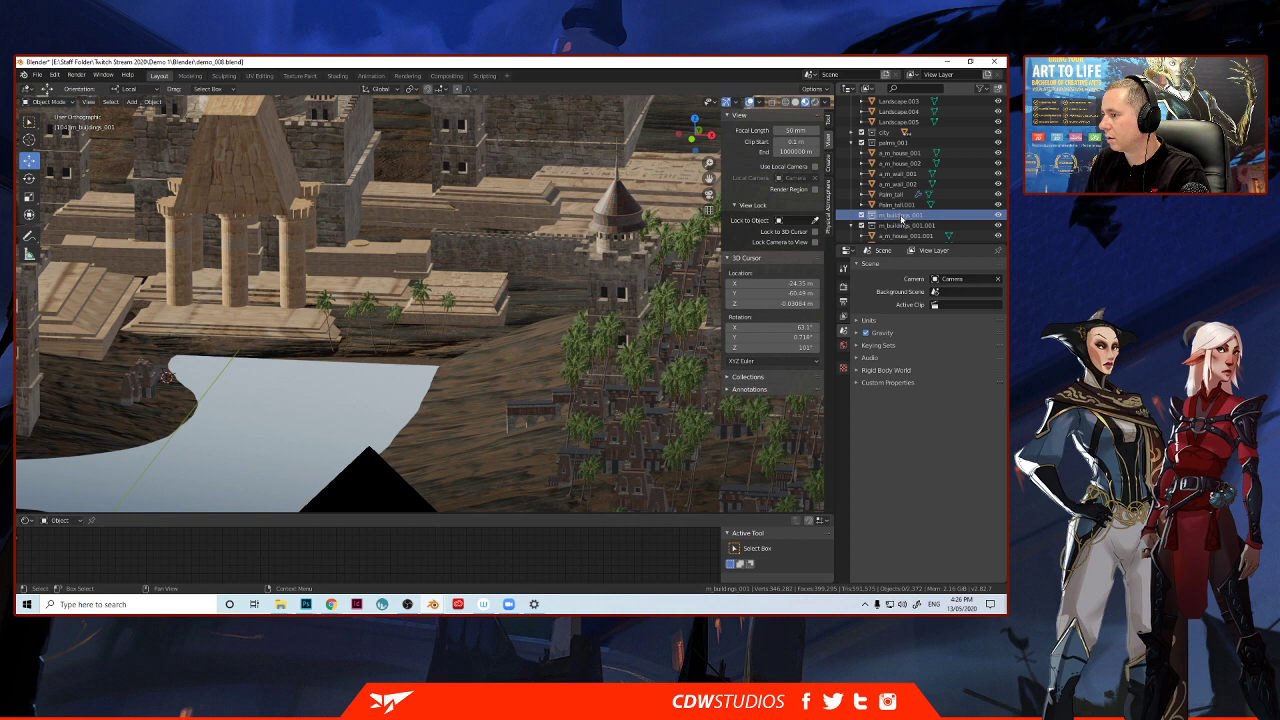
{"action": "left_click_drag", "start_coordinate": [901, 218], "coordinate": [906, 228]}
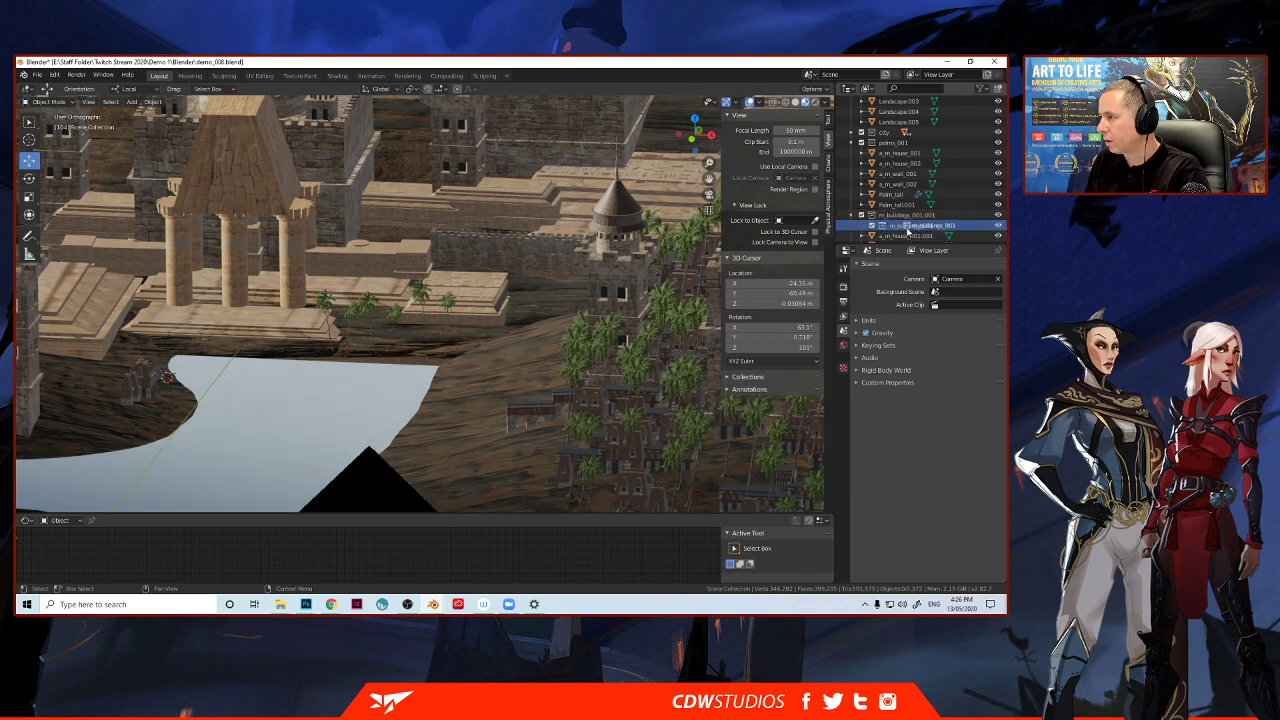
{"action": "scroll", "coordinate": [905, 228], "scroll_direction": "down", "scroll_amount": 5}
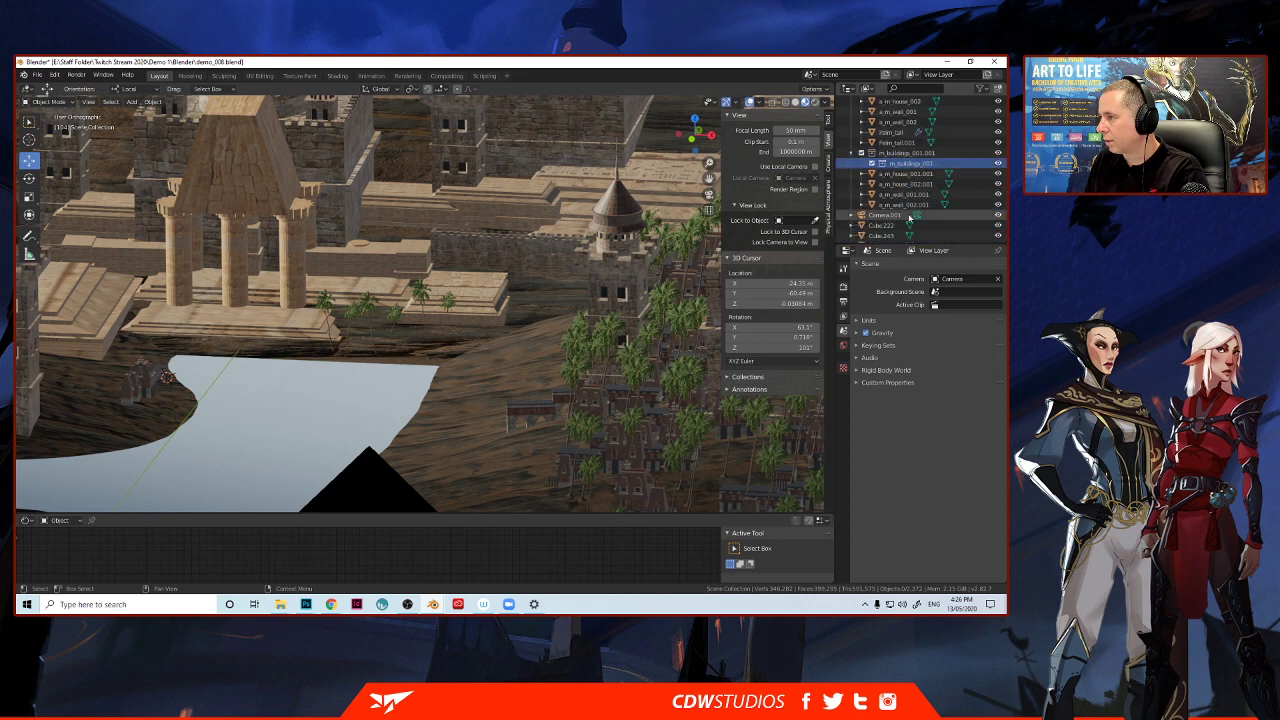
{"action": "left_click_drag", "start_coordinate": [905, 165], "coordinate": [887, 222]}
{"action": "scroll", "coordinate": [877, 212], "scroll_direction": "up", "scroll_amount": 1}
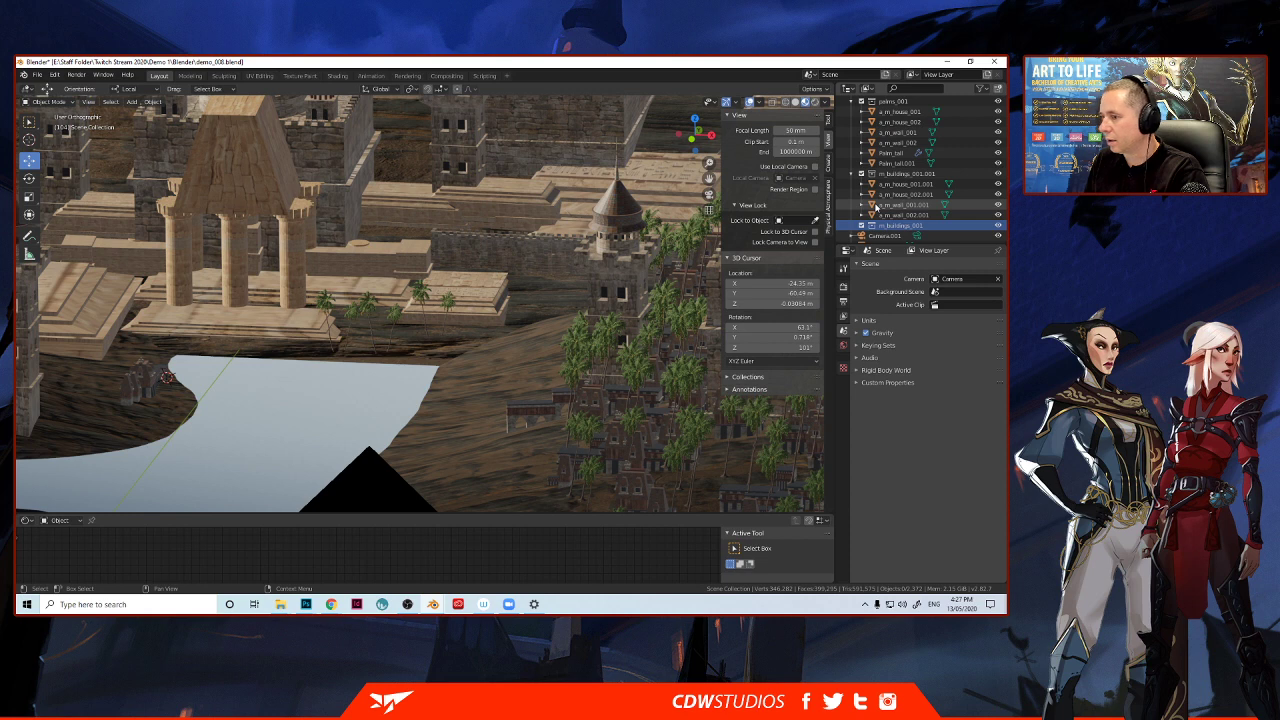
{"action": "scroll", "coordinate": [857, 195], "scroll_direction": "up", "scroll_amount": 1}
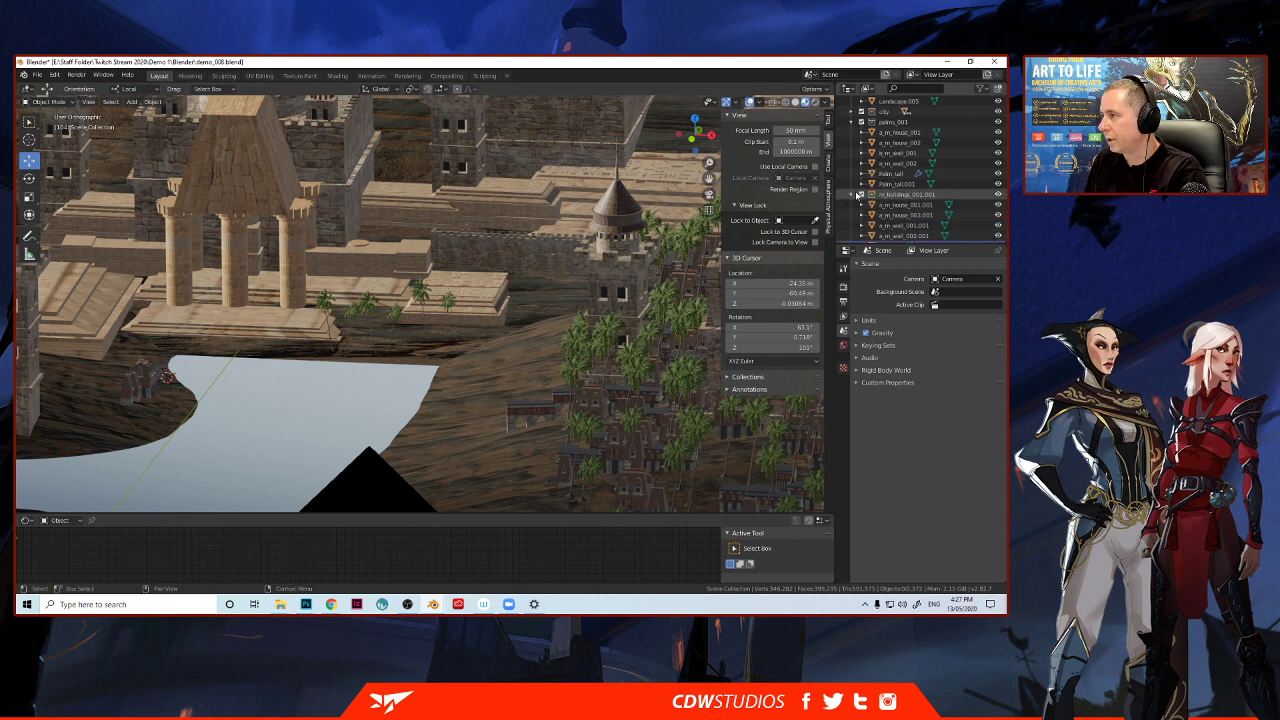
{"action": "scroll", "coordinate": [857, 195], "scroll_direction": "down", "scroll_amount": 1}
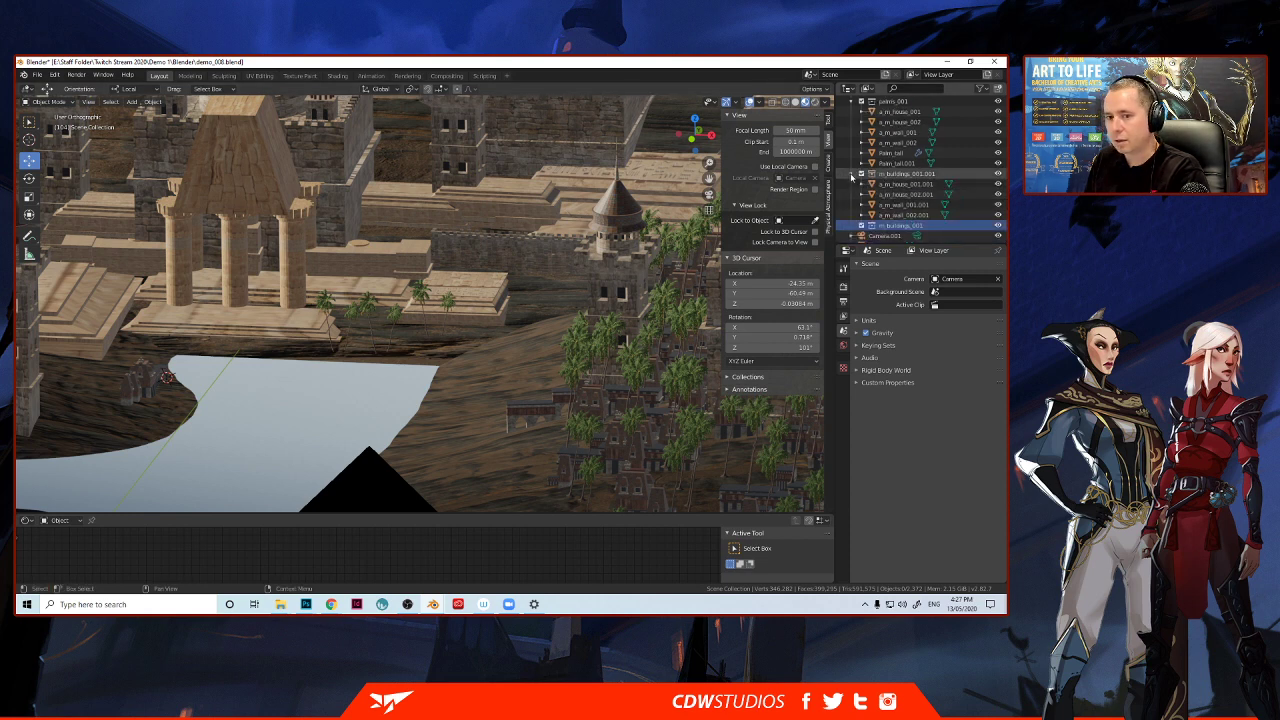
{"action": "scroll", "coordinate": [851, 175], "scroll_direction": "up", "scroll_amount": 1}
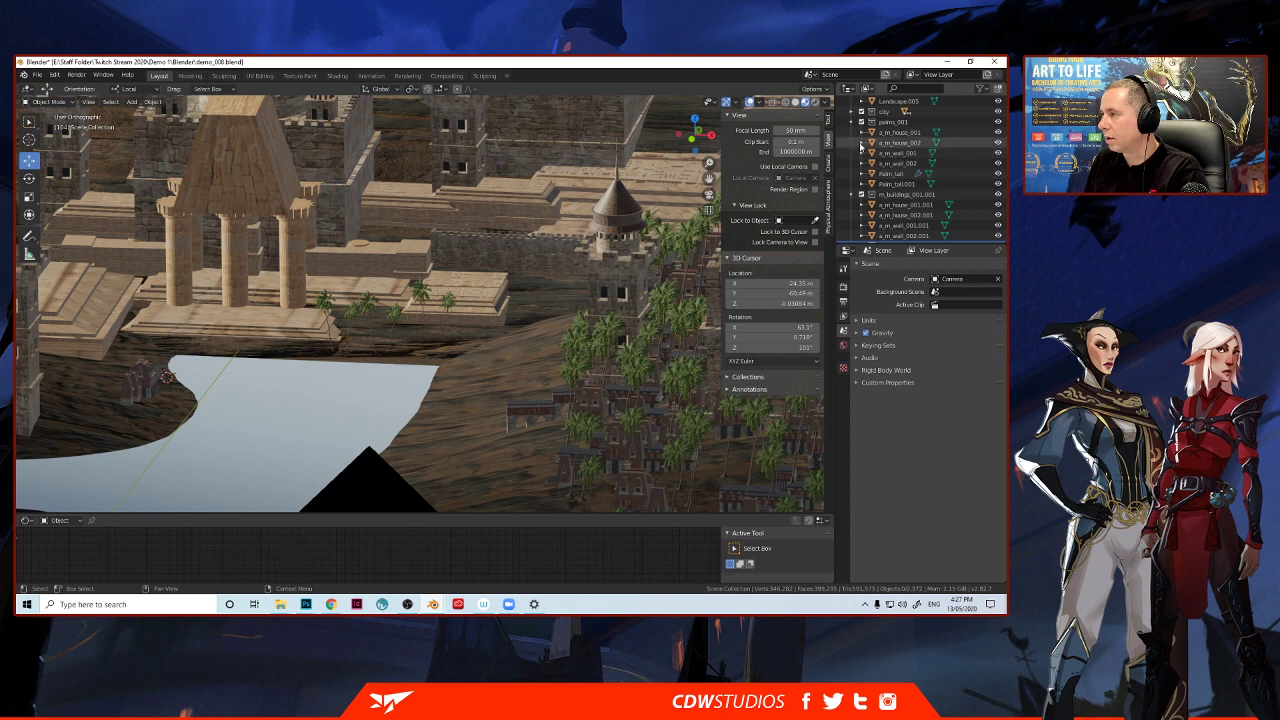
Move the four house and wall objects in the m_buildings_001.001 collection together about 105 m along X over the water.
{"action": "left_click", "coordinate": [875, 144]}
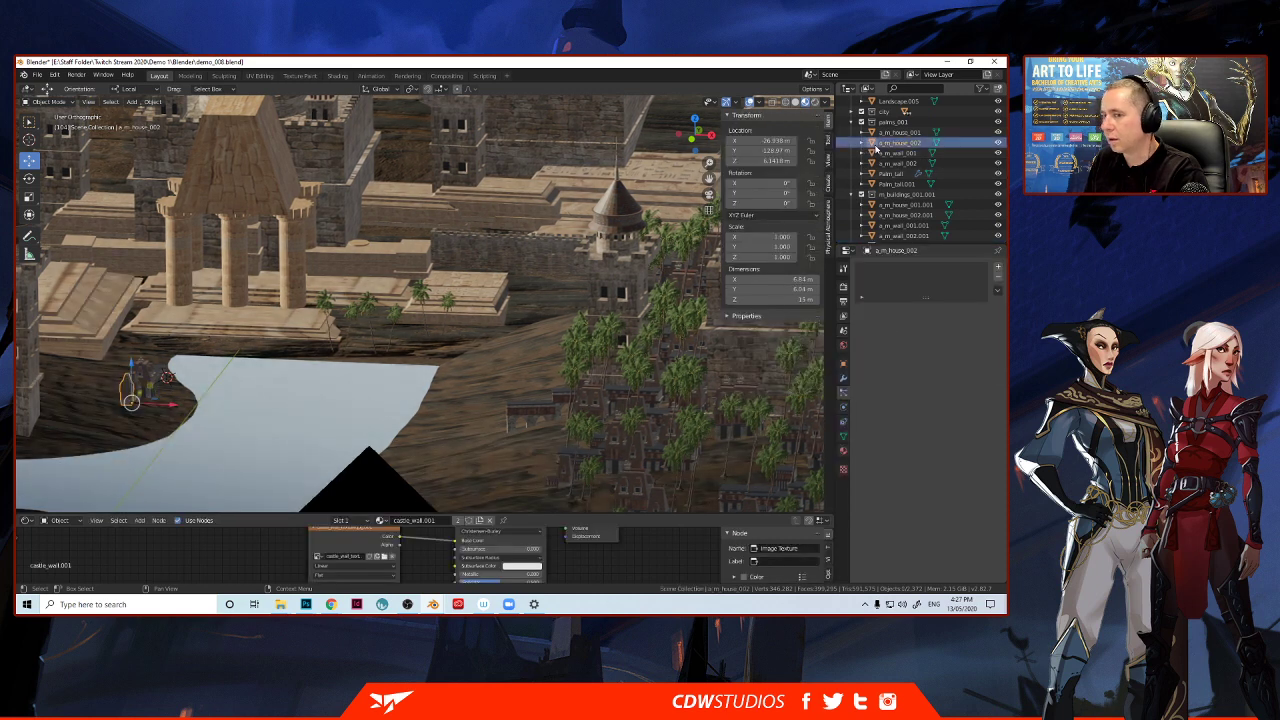
{"action": "left_click", "coordinate": [880, 133]}
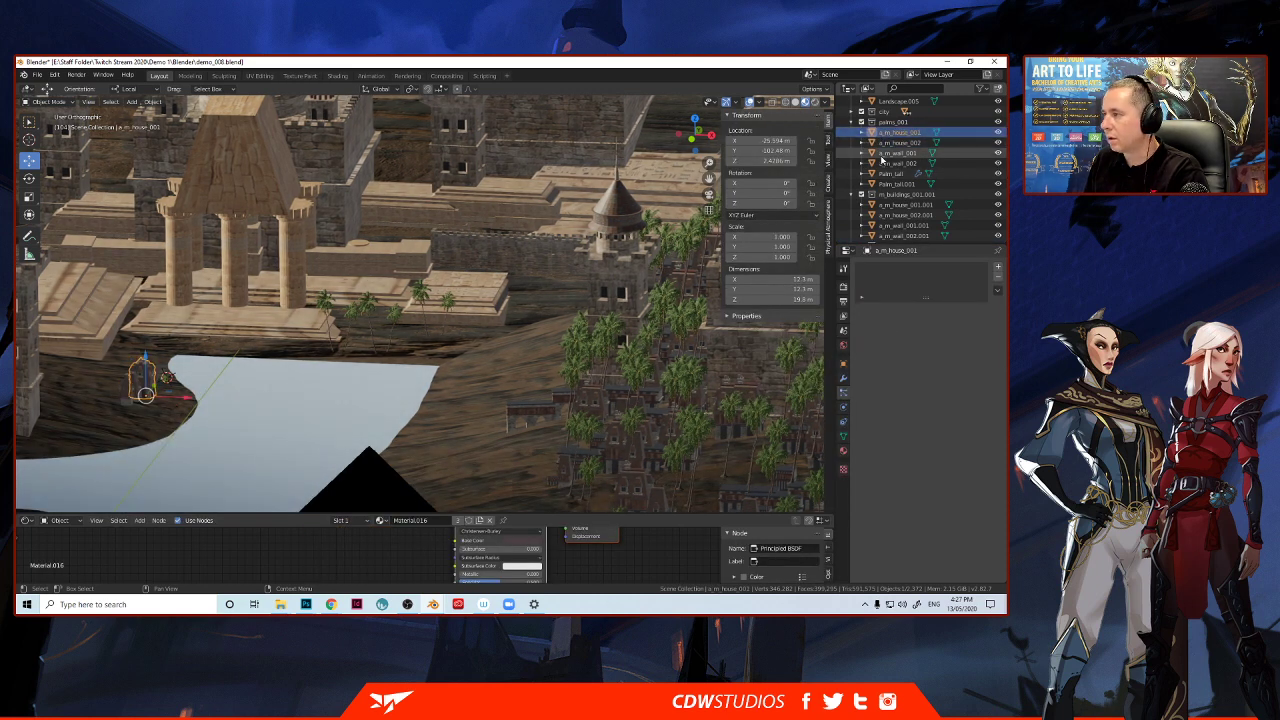
{"action": "left_click", "coordinate": [885, 206]}
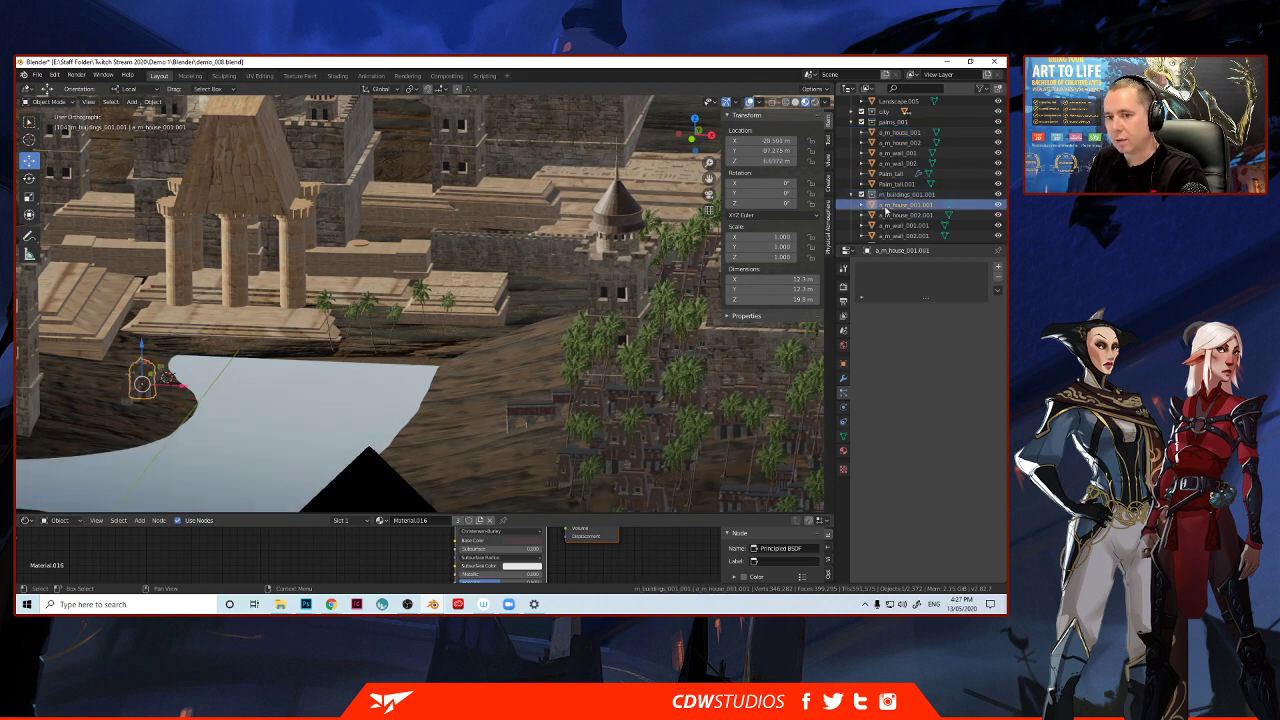
{"action": "scroll", "coordinate": [886, 215], "scroll_direction": "down", "scroll_amount": 2}
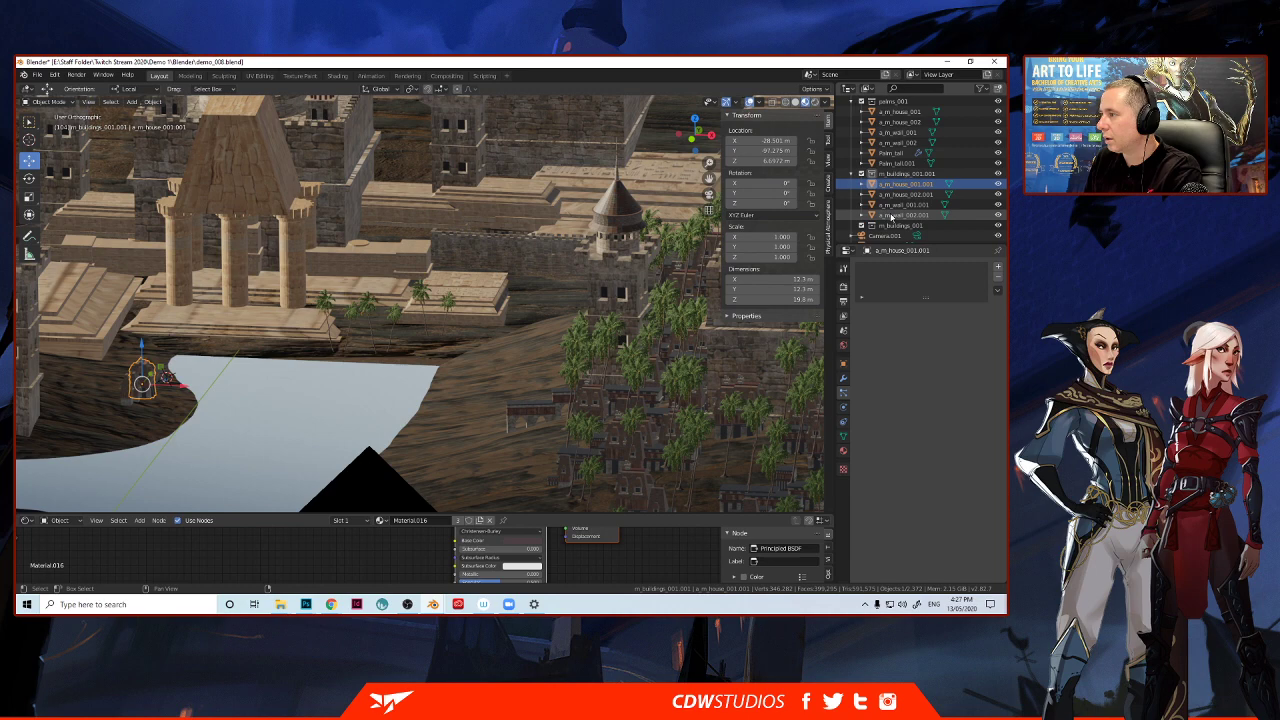
{"action": "left_click", "coordinate": [890, 215], "text": "shift"}
{"action": "key", "text": "g"}
{"action": "key", "text": "x"}
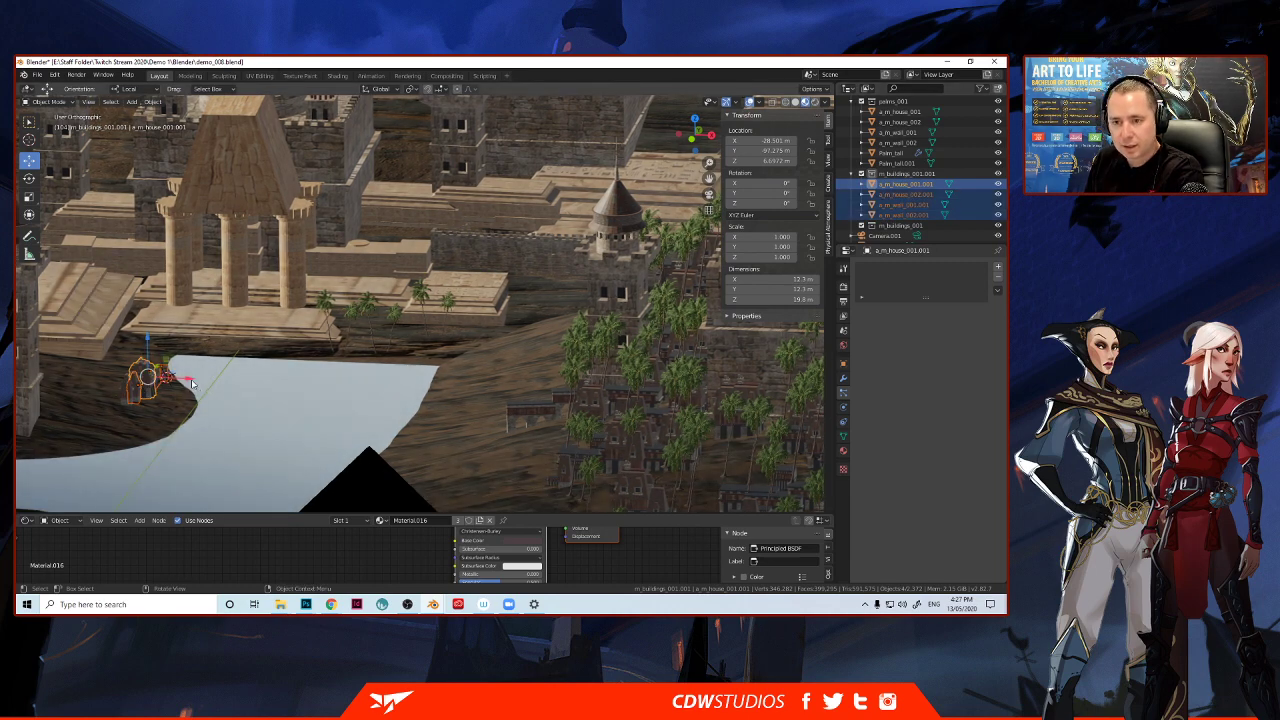
{"action": "left_click_drag", "start_coordinate": [258, 382], "coordinate": [405, 391]}
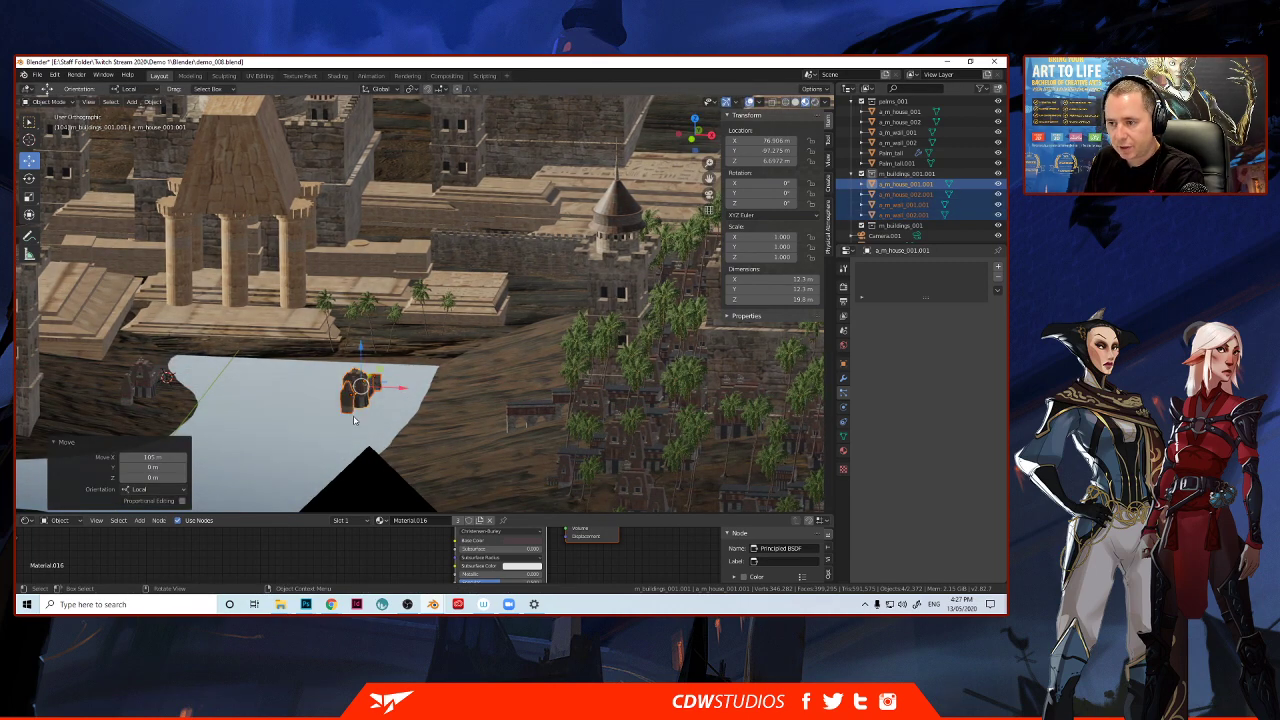
Make a linked duplicate of a_m_house_001.001 and move it along X and about -43.9 m along Y onto the hillside.
{"action": "left_click", "coordinate": [351, 412]}
{"action": "left_click", "coordinate": [362, 398]}
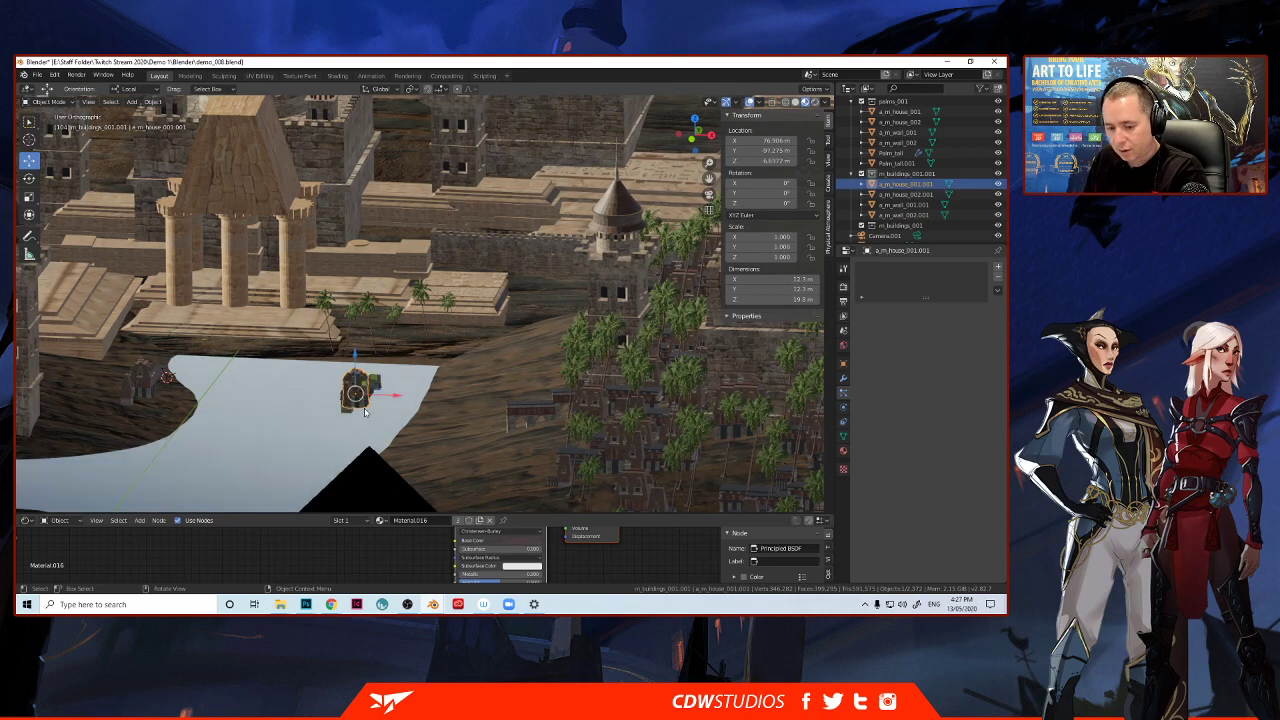
{"action": "key", "text": "shift+d"}
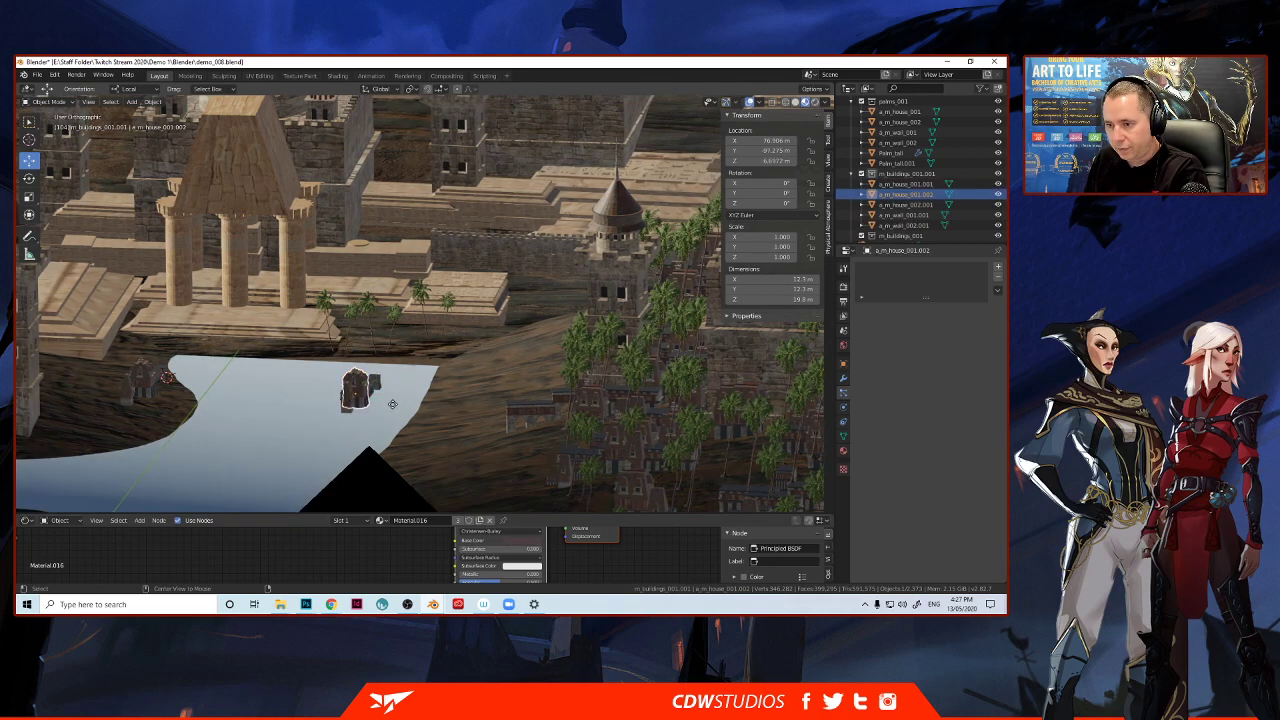
{"action": "left_click", "coordinate": [393, 404]}
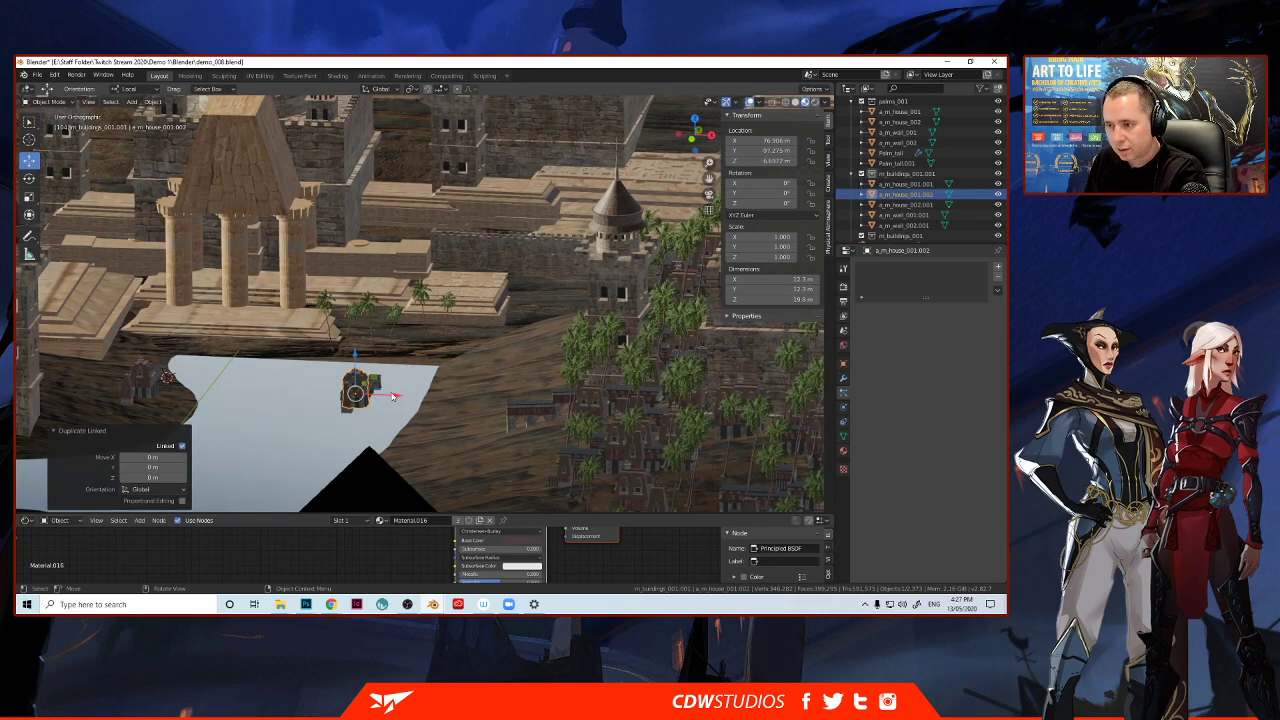
{"action": "left_click_drag", "start_coordinate": [394, 399], "coordinate": [534, 415]}
{"action": "middle_click_drag", "start_coordinate": [534, 415], "coordinate": [584, 330]}
{"action": "left_click_drag", "start_coordinate": [597, 294], "coordinate": [678, 307]}
{"action": "middle_click_drag", "start_coordinate": [678, 307], "coordinate": [617, 348]}
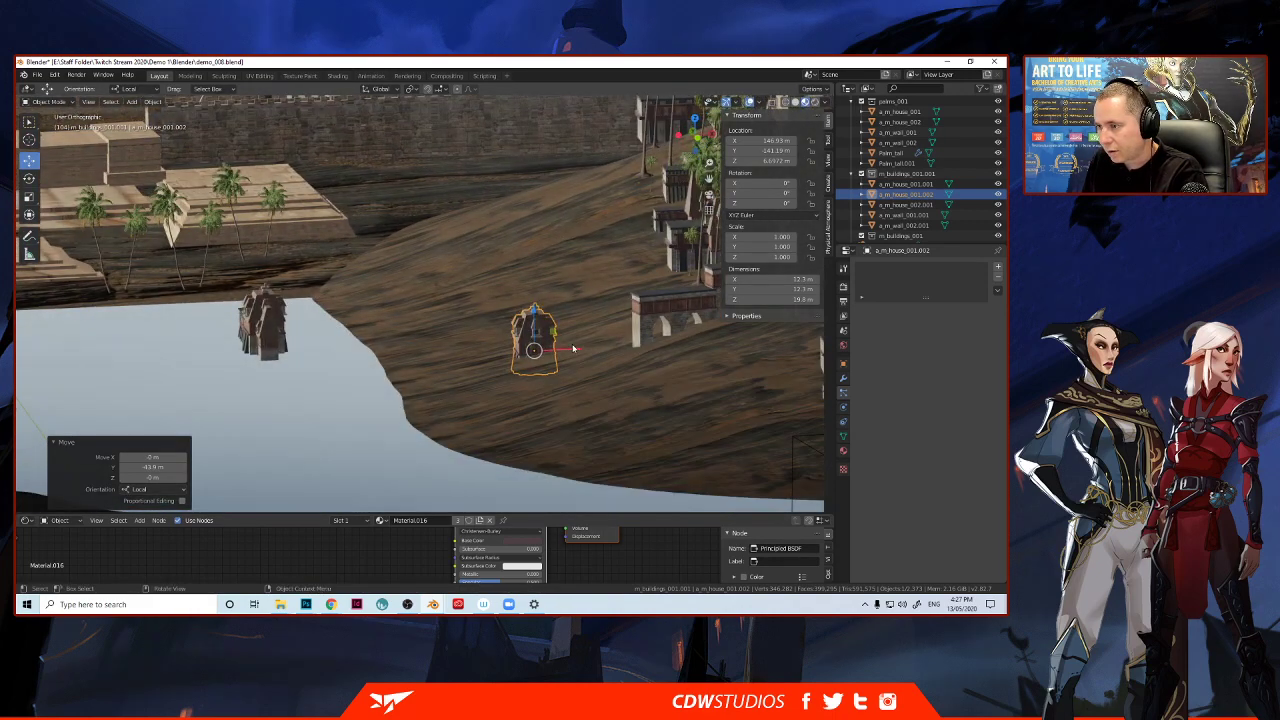
Move the duplicated house about 23.1 m along X, raise it about 12.2 m, and shift it about -35.5 m along Y.
{"action": "left_click_drag", "start_coordinate": [574, 349], "coordinate": [620, 277]}
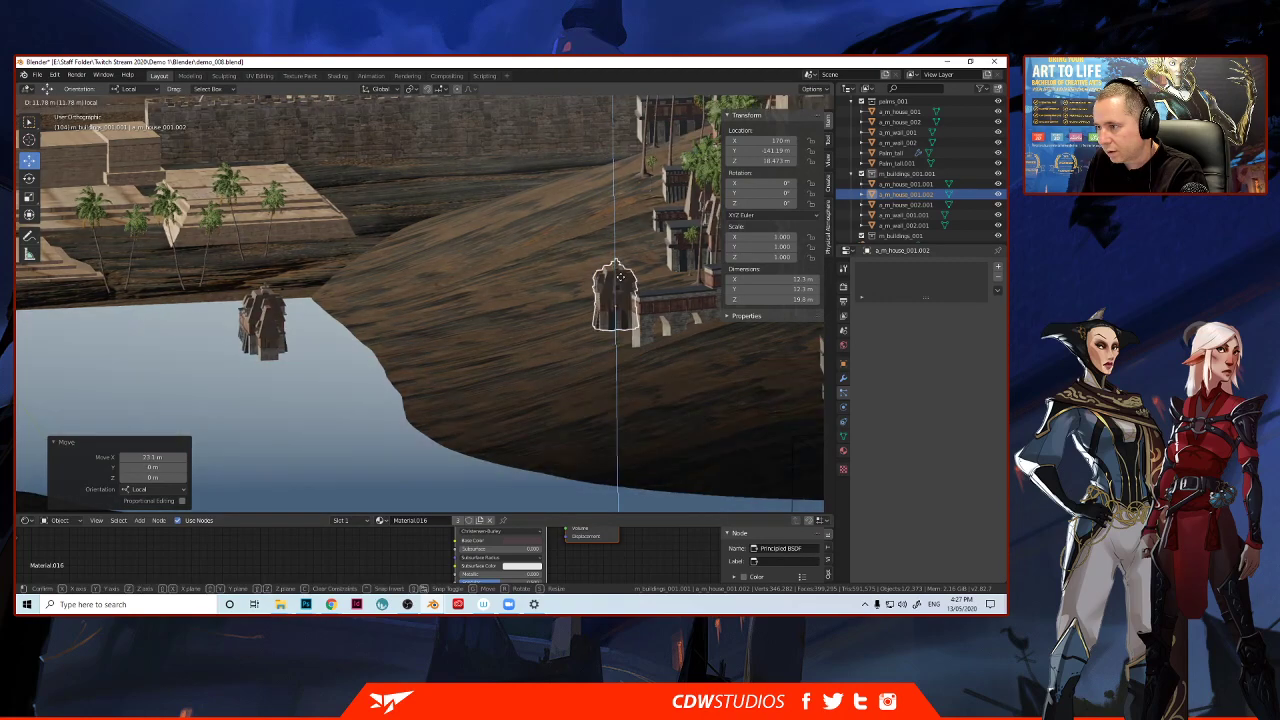
{"action": "left_click", "coordinate": [620, 277]}
{"action": "middle_click_drag", "start_coordinate": [620, 277], "coordinate": [523, 300]}
{"action": "key", "text": "g"}
{"action": "key", "text": "y"}
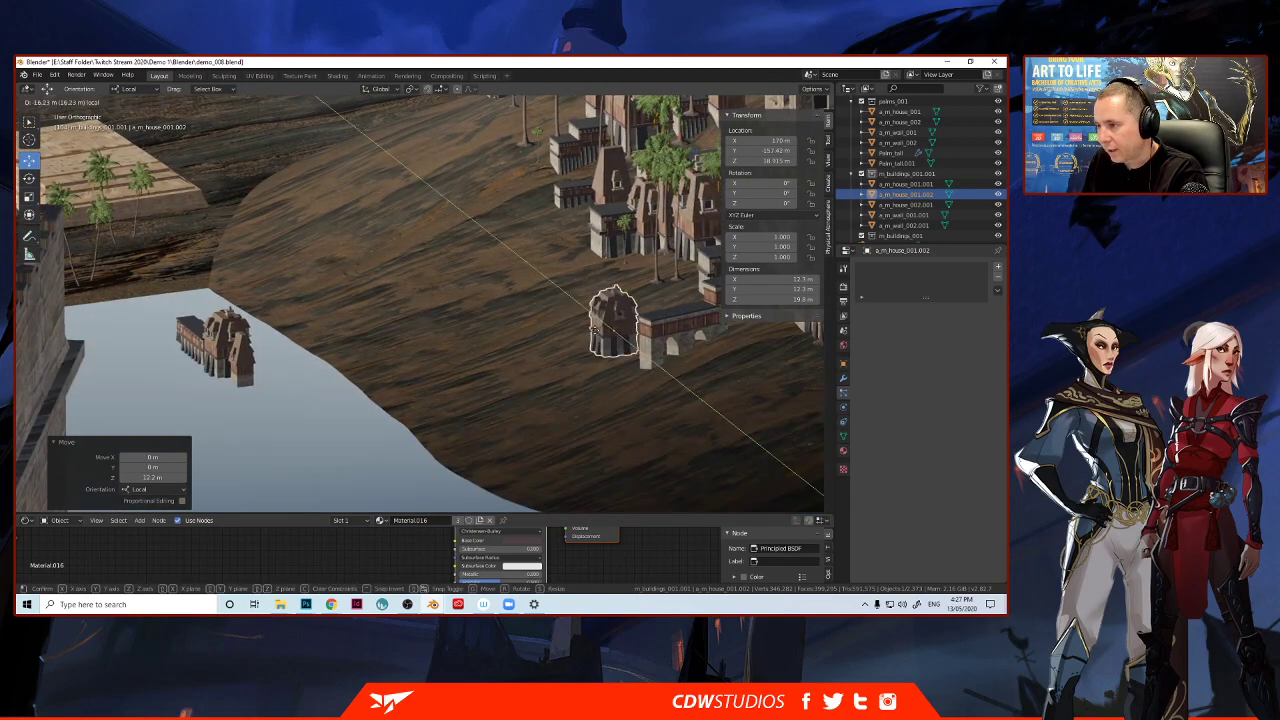
{"action": "left_click_drag", "start_coordinate": [594, 330], "coordinate": [613, 346]}
{"action": "middle_click_drag", "start_coordinate": [613, 346], "coordinate": [574, 354]}
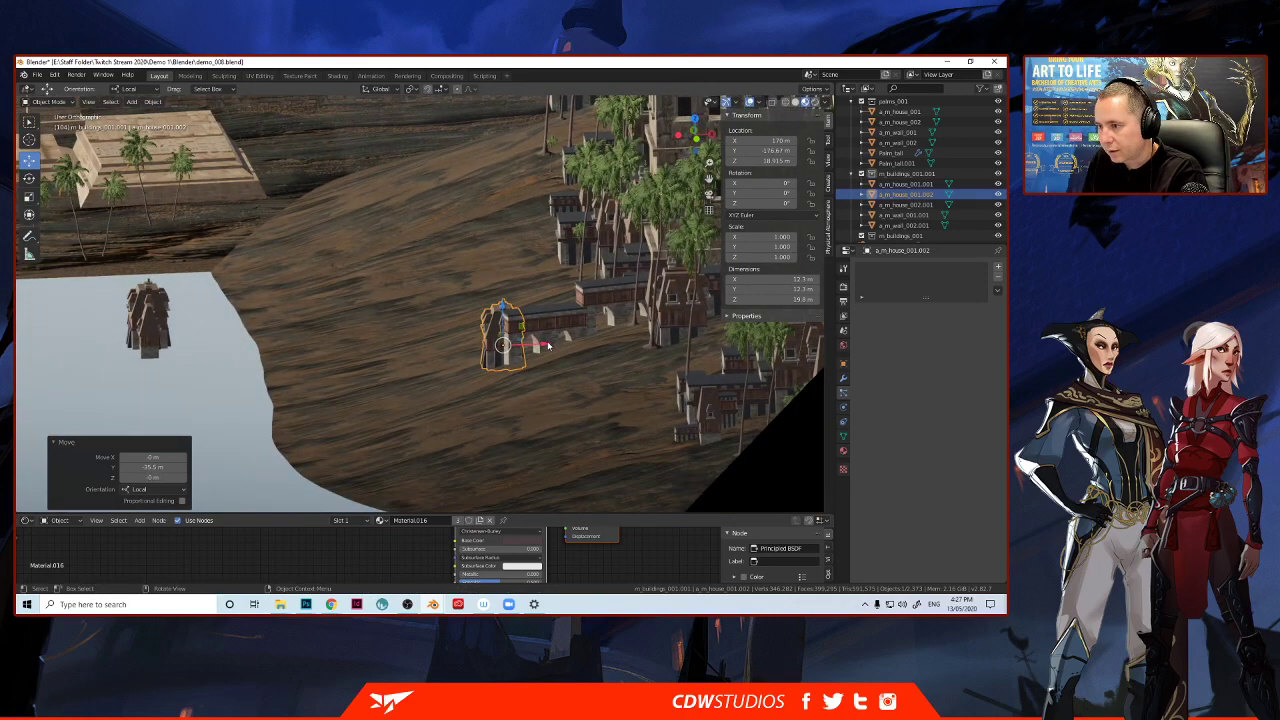
Nudge the duplicated house about -5.7 m along X and about -8.2 m along Y at the end of the arched building.
{"action": "left_click_drag", "start_coordinate": [548, 346], "coordinate": [527, 346]}
{"action": "middle_click_drag", "start_coordinate": [530, 382], "coordinate": [526, 349]}
{"action": "key", "text": "g"}
{"action": "key", "text": "y"}
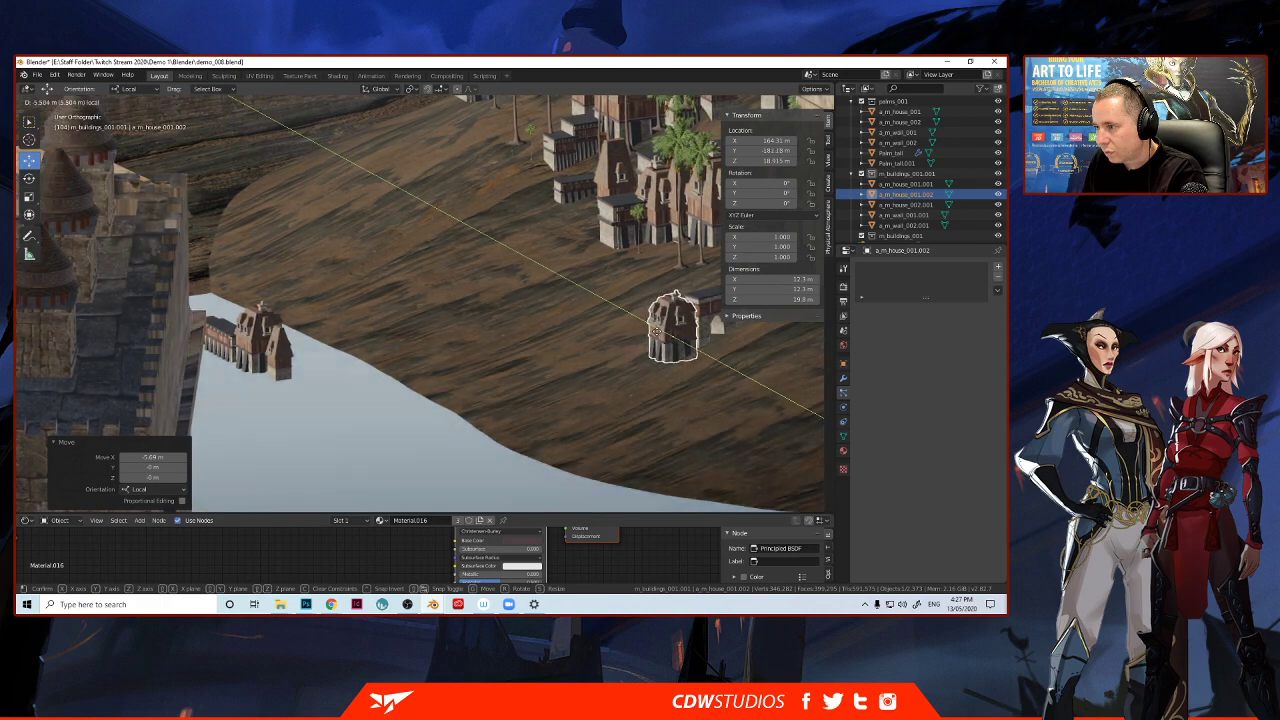
{"action": "left_click_drag", "start_coordinate": [656, 331], "coordinate": [665, 336]}
{"action": "middle_click_drag", "start_coordinate": [559, 355], "coordinate": [541, 364]}
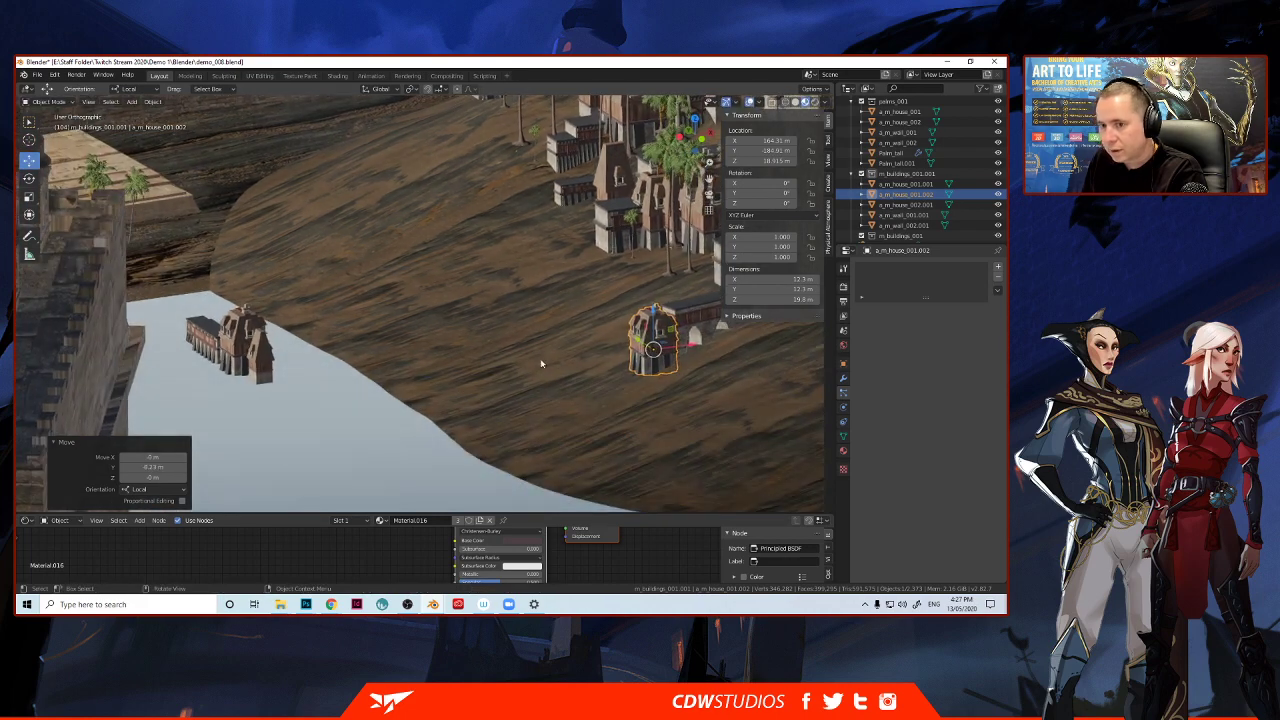
Move a_m_wall_002.001 from the water about 66.7 m along X, shift it along Y, and raise it about 15.6 m onto the hillside.
{"action": "left_click", "coordinate": [192, 326]}
{"action": "left_click", "coordinate": [193, 327]}
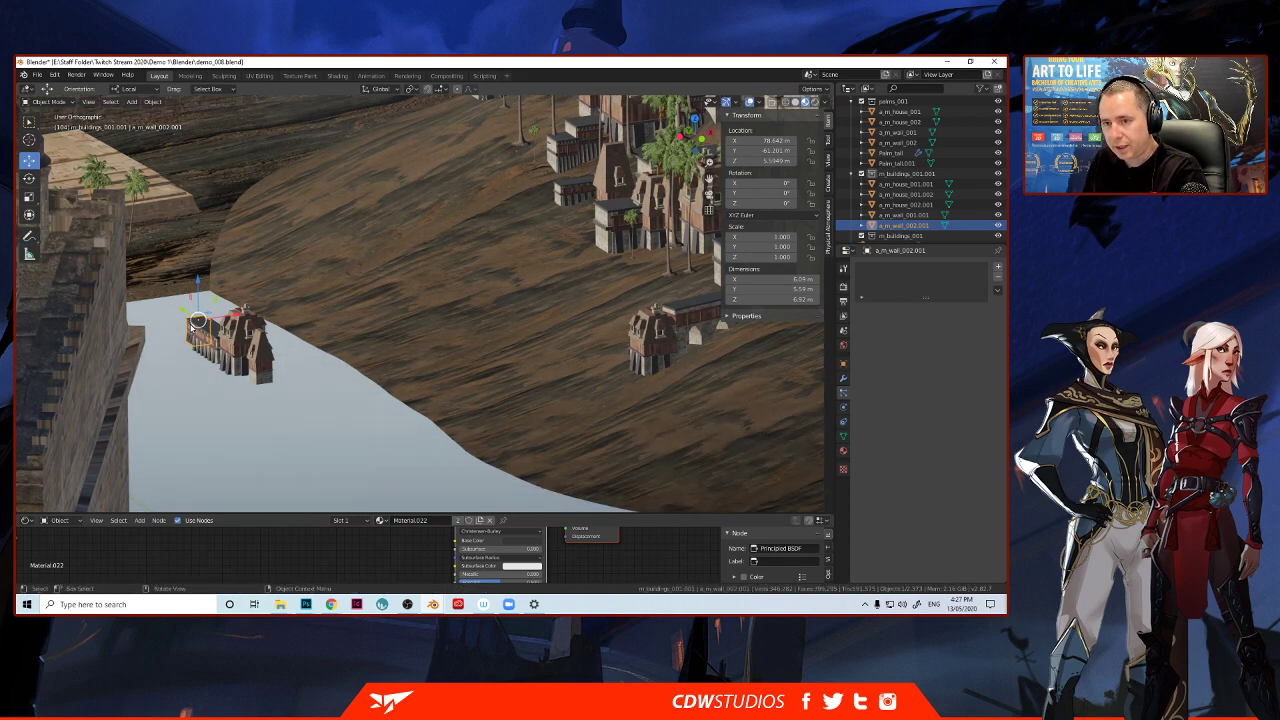
{"action": "key", "text": "g"}
{"action": "key", "text": "x"}
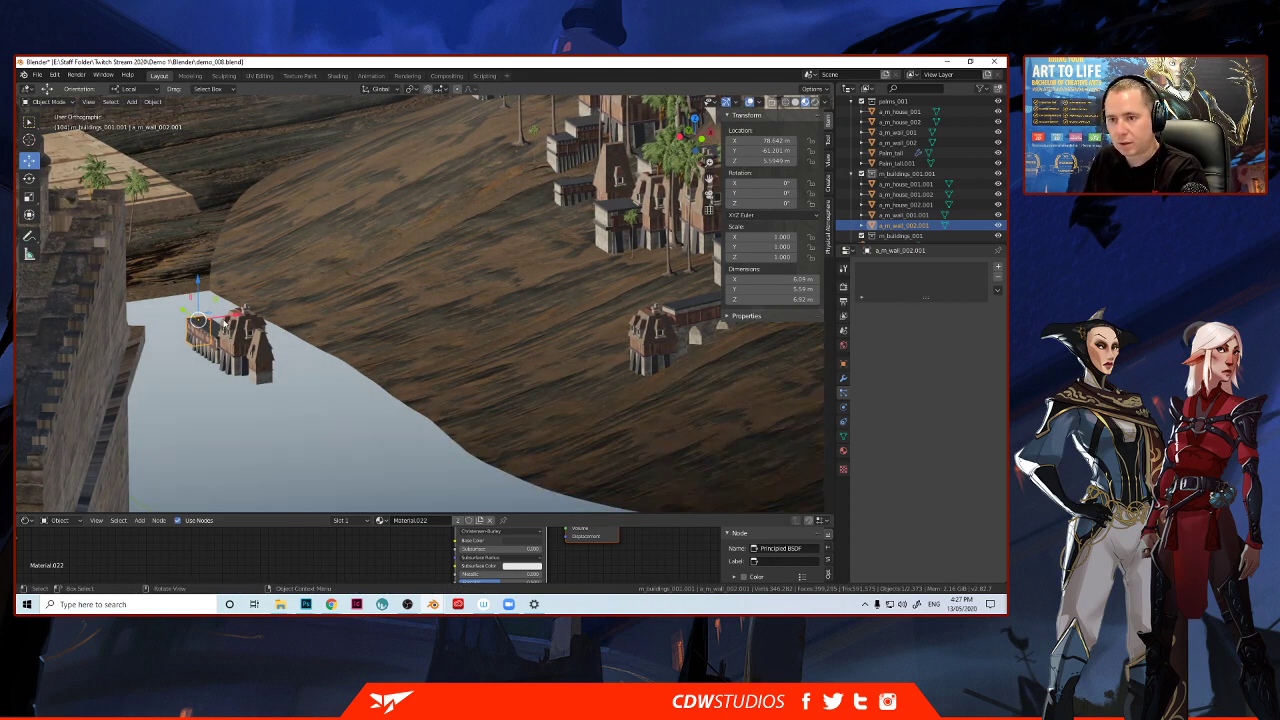
{"action": "left_click", "coordinate": [435, 313]}
{"action": "key", "text": "g"}
{"action": "key", "text": "x"}
{"action": "key", "text": "x"}
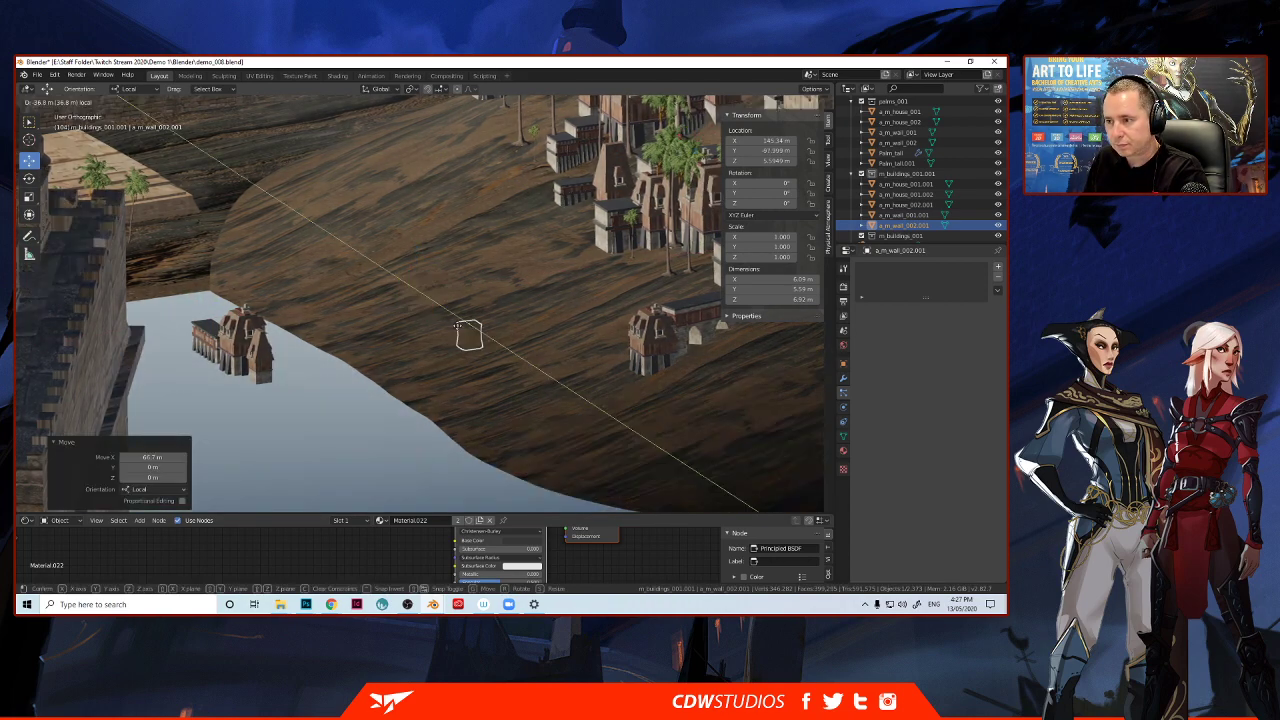
{"action": "left_click_drag", "start_coordinate": [558, 393], "coordinate": [600, 335]}
{"action": "middle_click_drag", "start_coordinate": [635, 397], "coordinate": [495, 392]}
Scale a_m_wall_002.001 to about 1.98 and move it about 22 m along X and 13.7 m along Y beneath the duplicated house.
{"action": "key", "text": "s"}
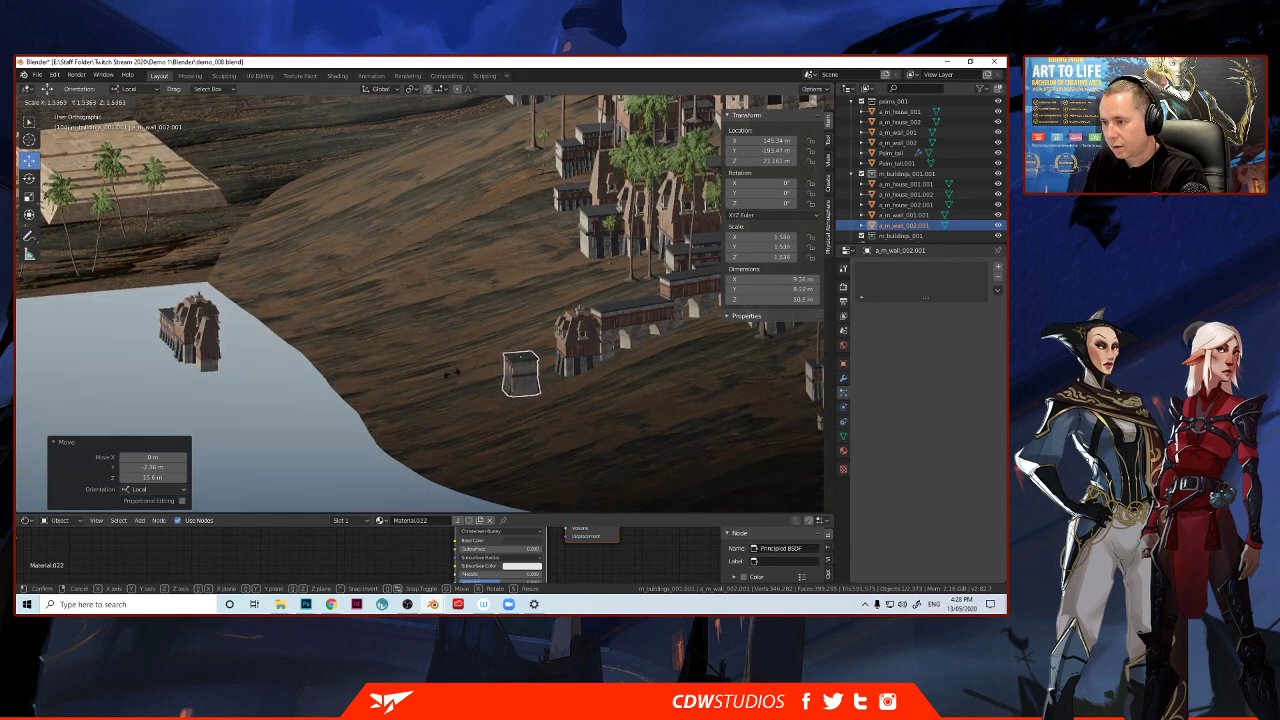
{"action": "left_click", "coordinate": [431, 370]}
{"action": "left_click_drag", "start_coordinate": [553, 355], "coordinate": [620, 347]}
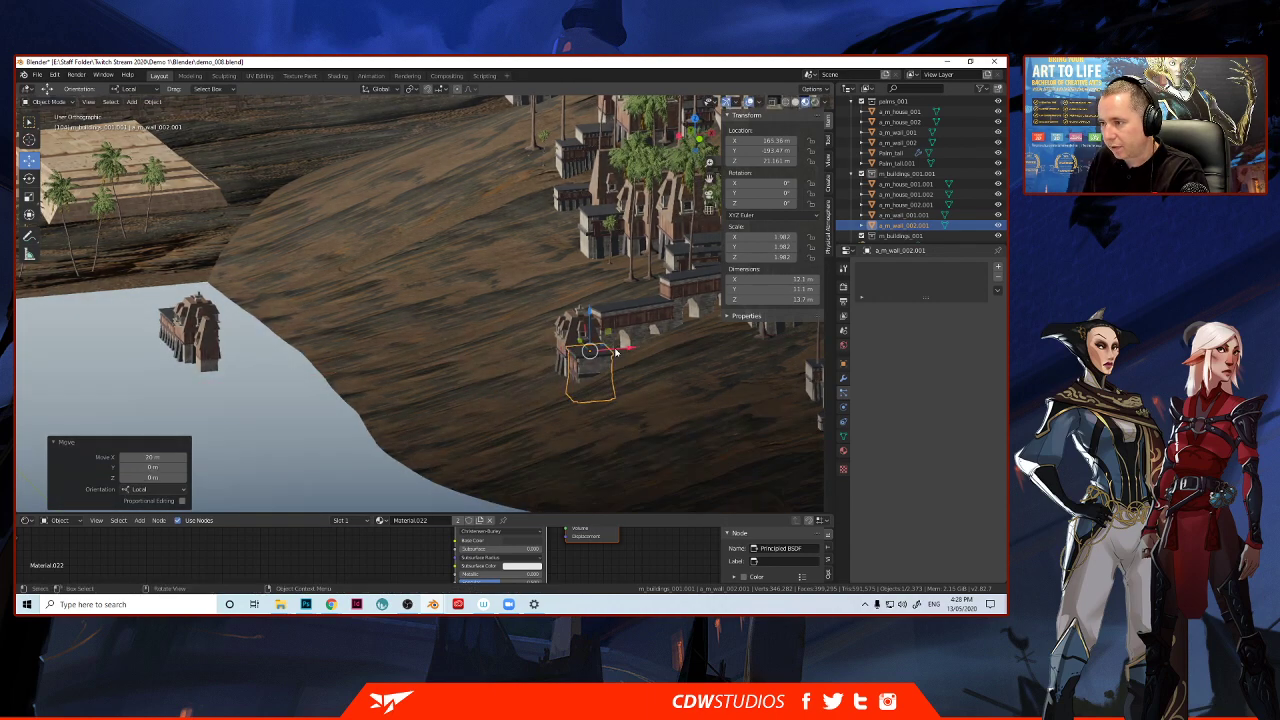
{"action": "mouse_move", "coordinate": [612, 362]}
{"action": "middle_mouse_down"}
{"action": "mouse_move", "coordinate": [589, 384]}
{"action": "mouse_move", "coordinate": [597, 370]}
{"action": "middle_mouse_up"}
{"action": "left_click_drag", "start_coordinate": [643, 340], "coordinate": [617, 321]}
{"action": "middle_click_drag", "start_coordinate": [594, 379], "coordinate": [587, 381]}
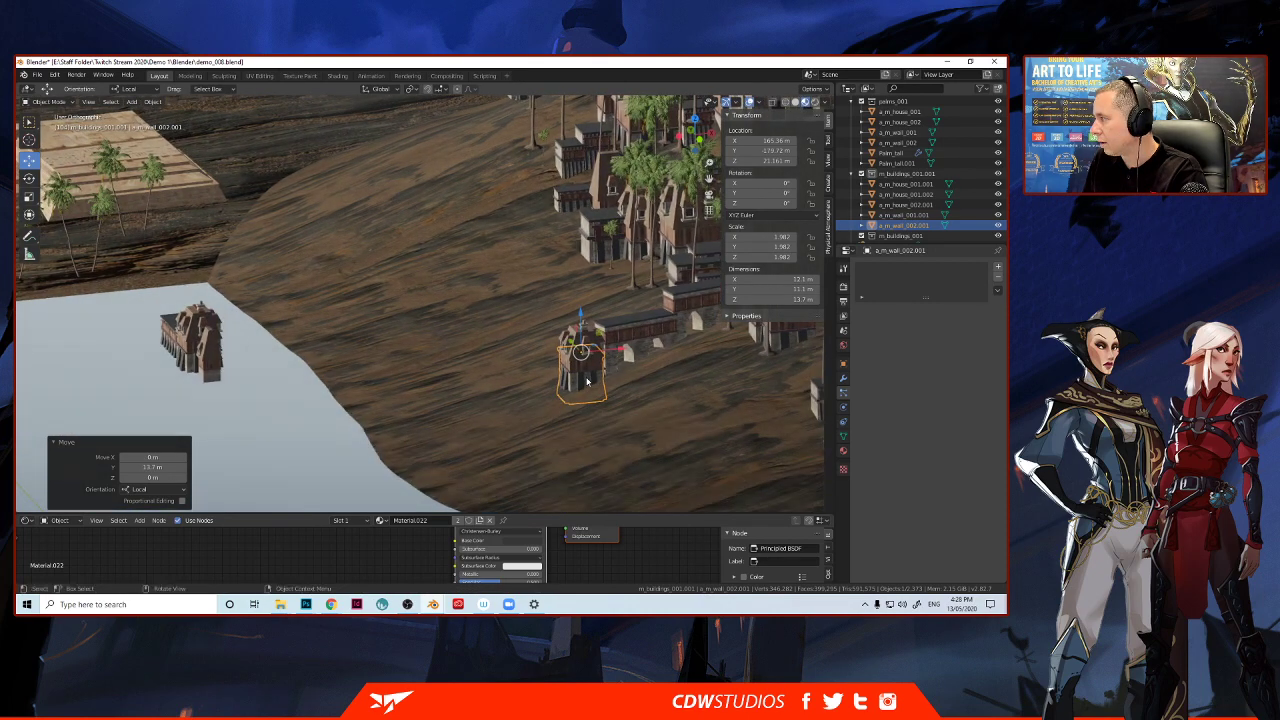
{"action": "left_click_drag", "start_coordinate": [615, 352], "coordinate": [623, 353]}
Raise the duplicated house about 21 m, clear of the enlarged wall block.
{"action": "middle_click_drag", "start_coordinate": [623, 356], "coordinate": [630, 416]}
{"action": "middle_click_drag", "start_coordinate": [575, 372], "coordinate": [524, 340]}
{"action": "left_click", "coordinate": [548, 344]}
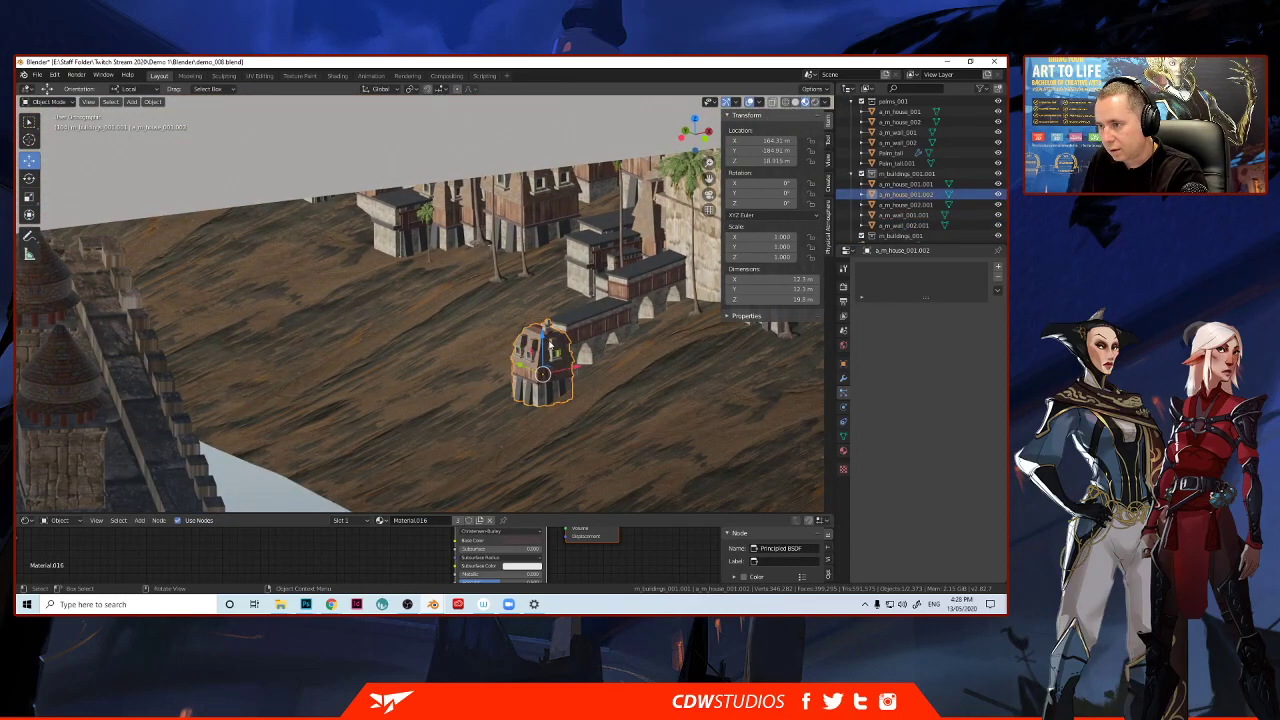
{"action": "left_click_drag", "start_coordinate": [541, 342], "coordinate": [541, 264]}
Shift the wall block about -2.85 m along Y, enlarge it slightly, and adjust its position below the house.
{"action": "left_click", "coordinate": [540, 357]}
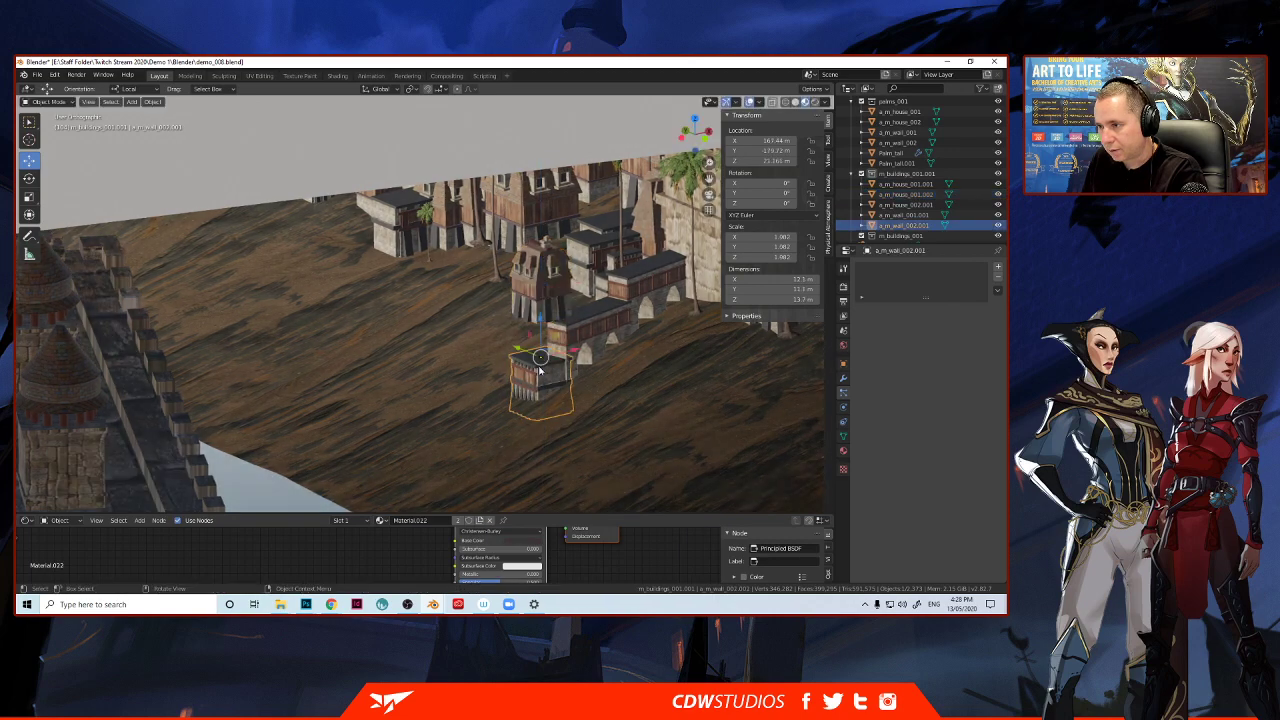
{"action": "left_click_drag", "start_coordinate": [522, 352], "coordinate": [529, 356]}
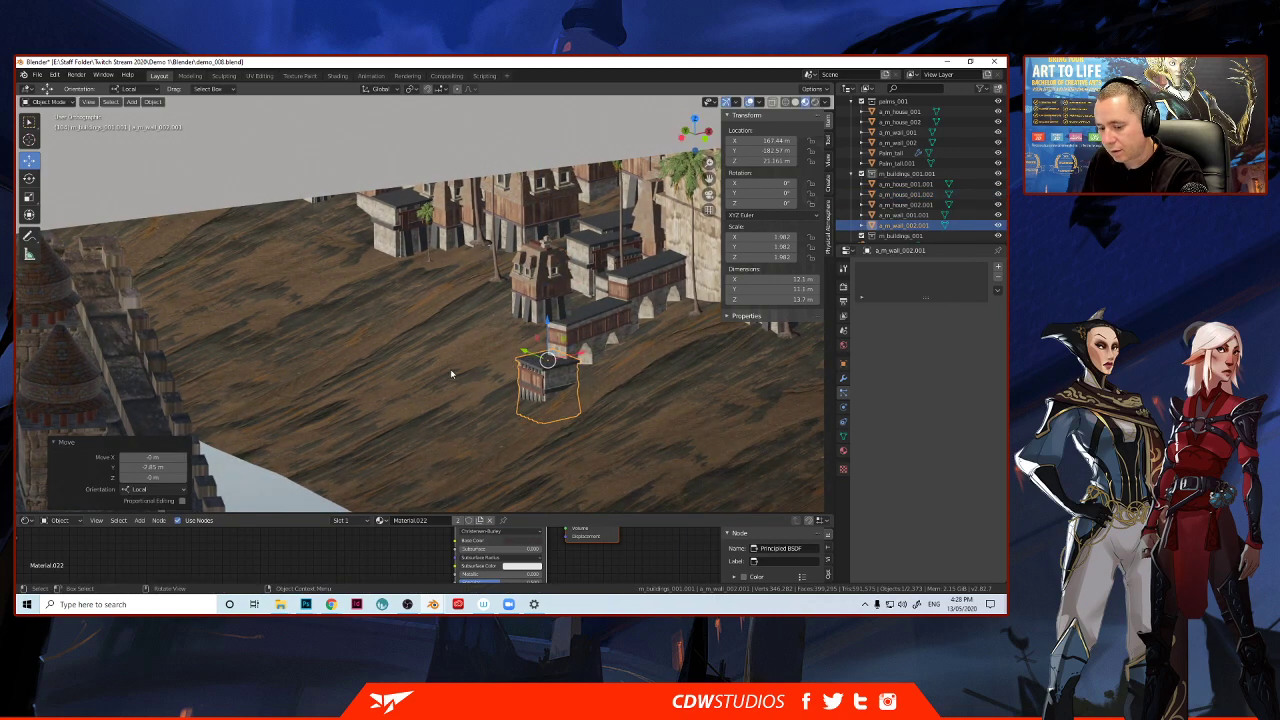
{"action": "key", "text": "s"}
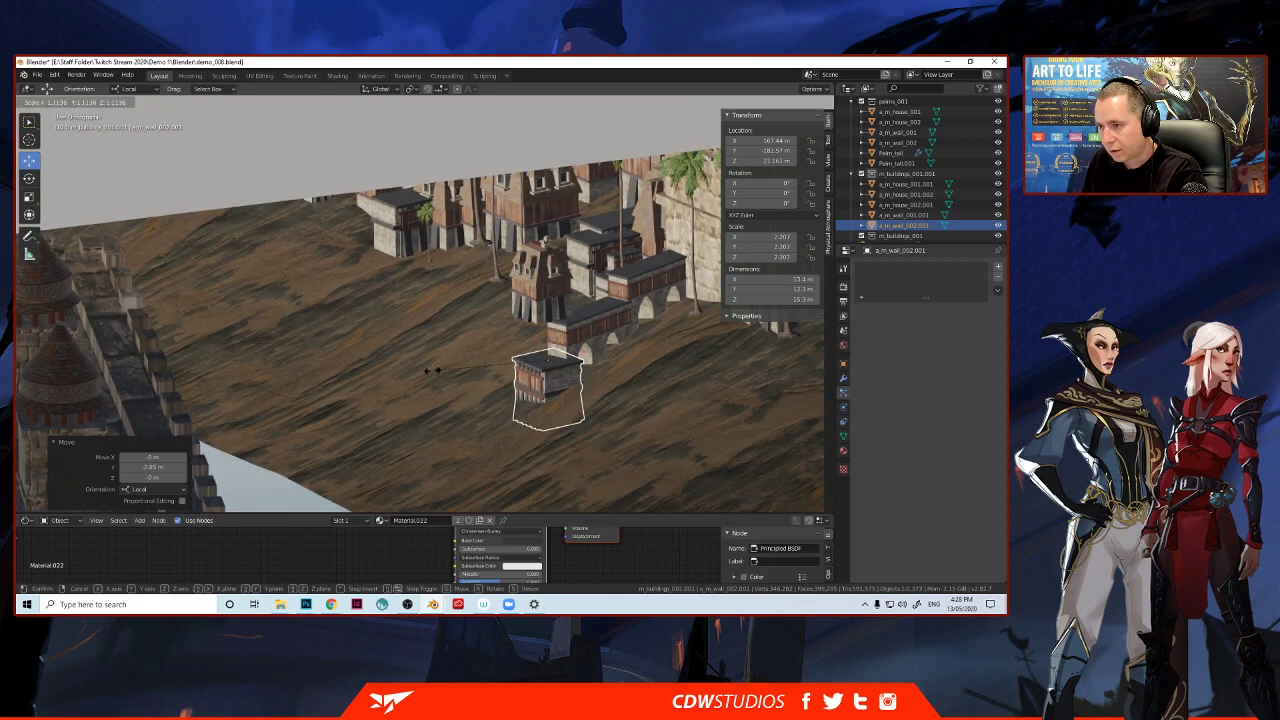
{"action": "left_click", "coordinate": [477, 374]}
{"action": "left_click_drag", "start_coordinate": [566, 363], "coordinate": [547, 295]}
Lower the duplicated house about 12 m along its local Z axis onto the wall block.
{"action": "left_click", "coordinate": [547, 295]}
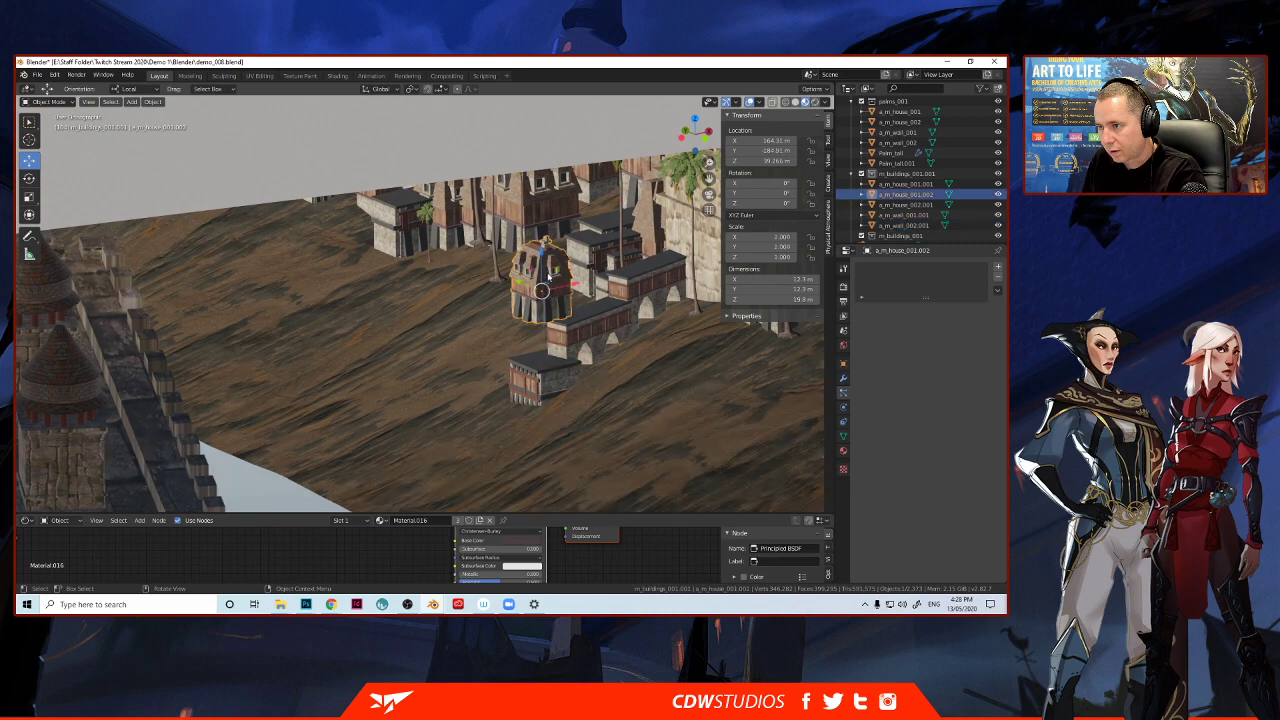
{"action": "key", "text": "g"}
{"action": "key", "text": "z"}
{"action": "key", "text": "z"}
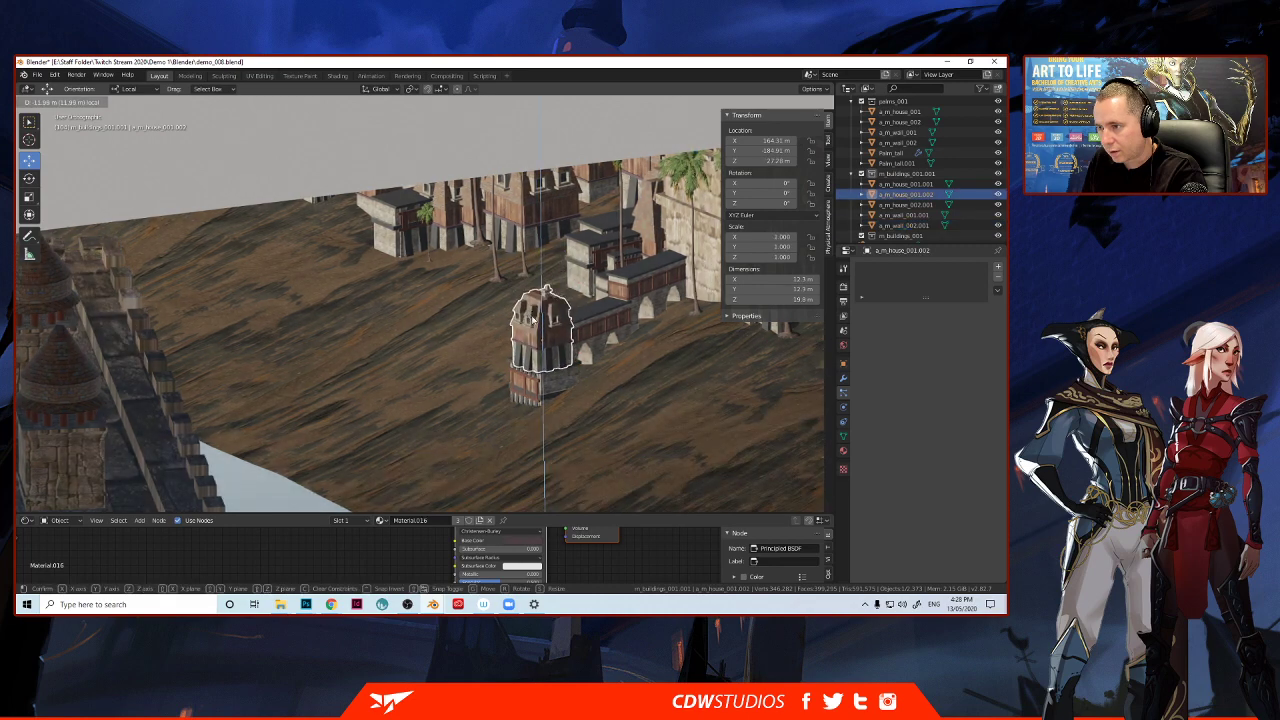
{"action": "left_click", "coordinate": [531, 317]}
Align the house over the wall block by moving it about 1.87 m along X and 2.51 m along Y.
{"action": "middle_click_drag", "start_coordinate": [531, 317], "coordinate": [533, 332]}
{"action": "middle_click_drag", "start_coordinate": [584, 376], "coordinate": [488, 337]}
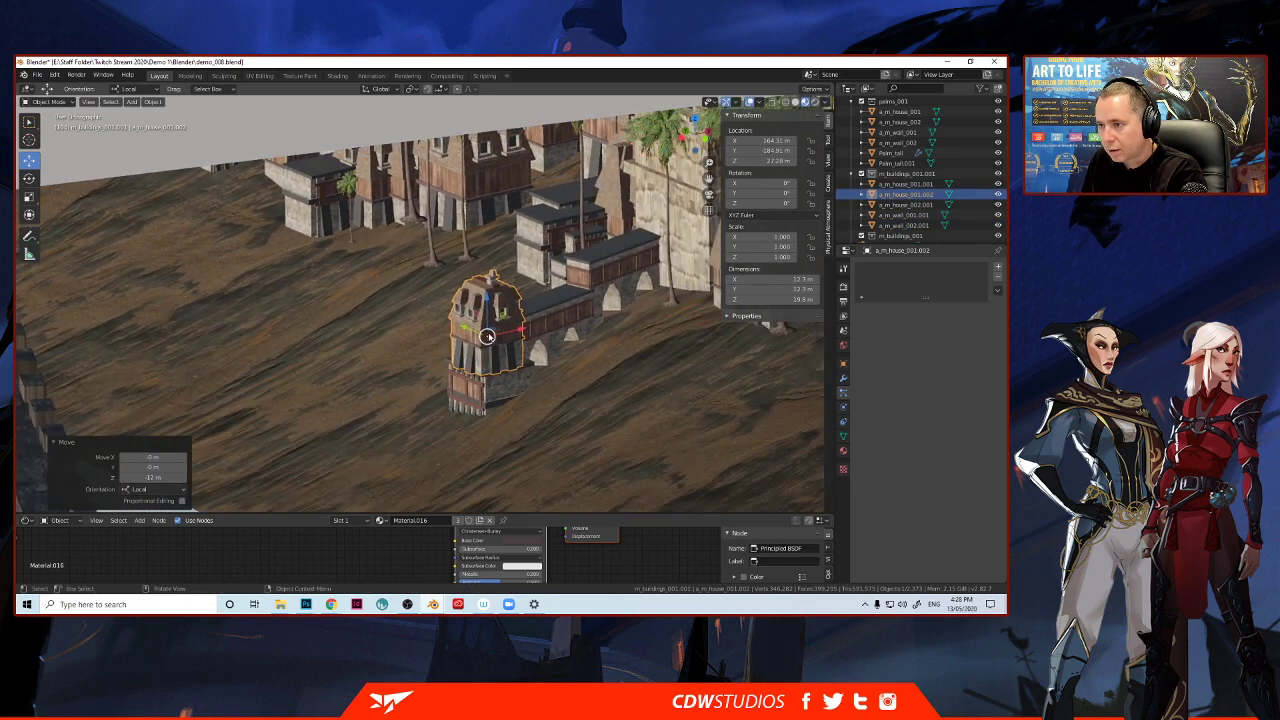
{"action": "left_click_drag", "start_coordinate": [489, 311], "coordinate": [527, 335]}
{"action": "key", "text": "g"}
{"action": "key", "text": "y"}
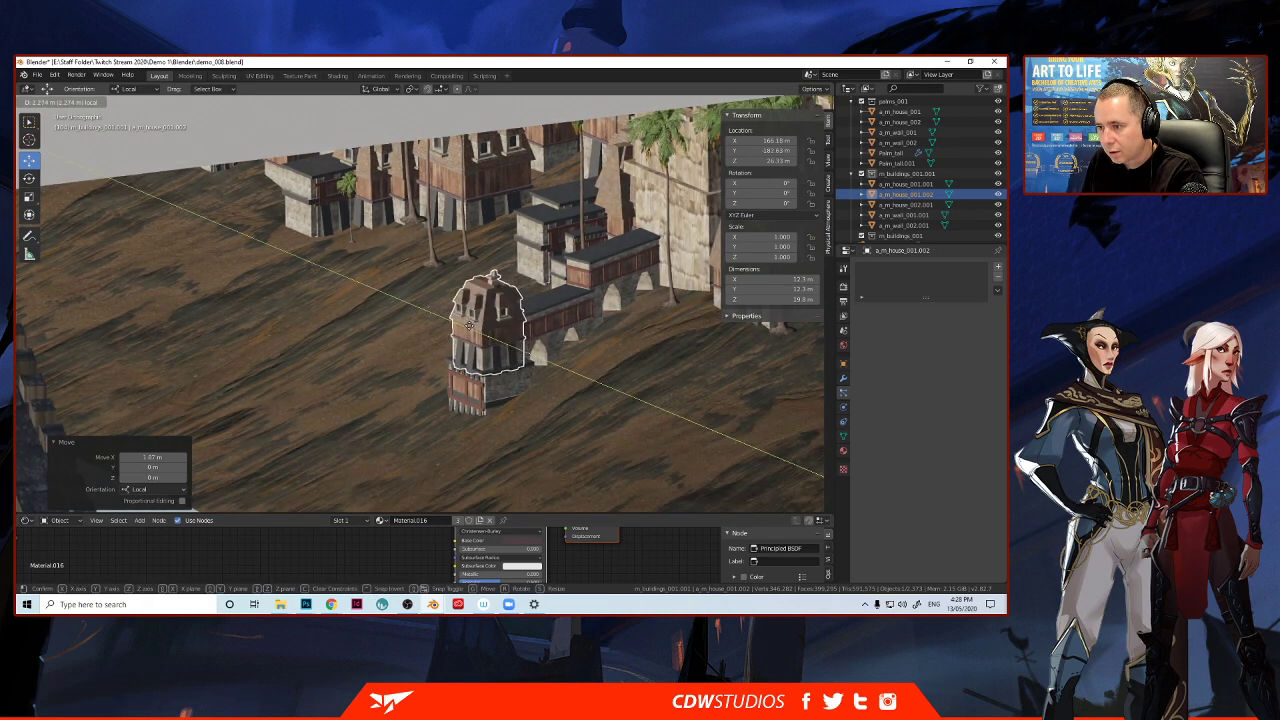
{"action": "left_click", "coordinate": [470, 330]}
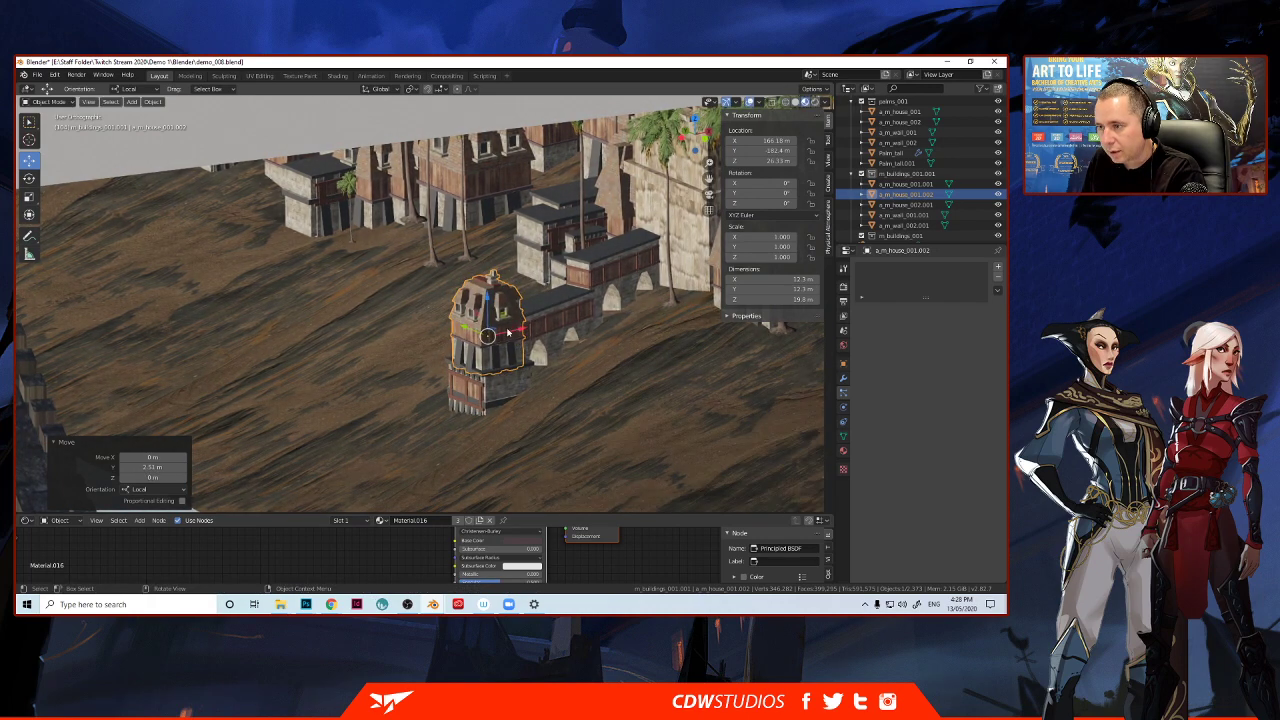
Examine how the stacked house and wall block sit against the palm-covered hillside town from further away.
{"action": "left_click", "coordinate": [465, 387]}
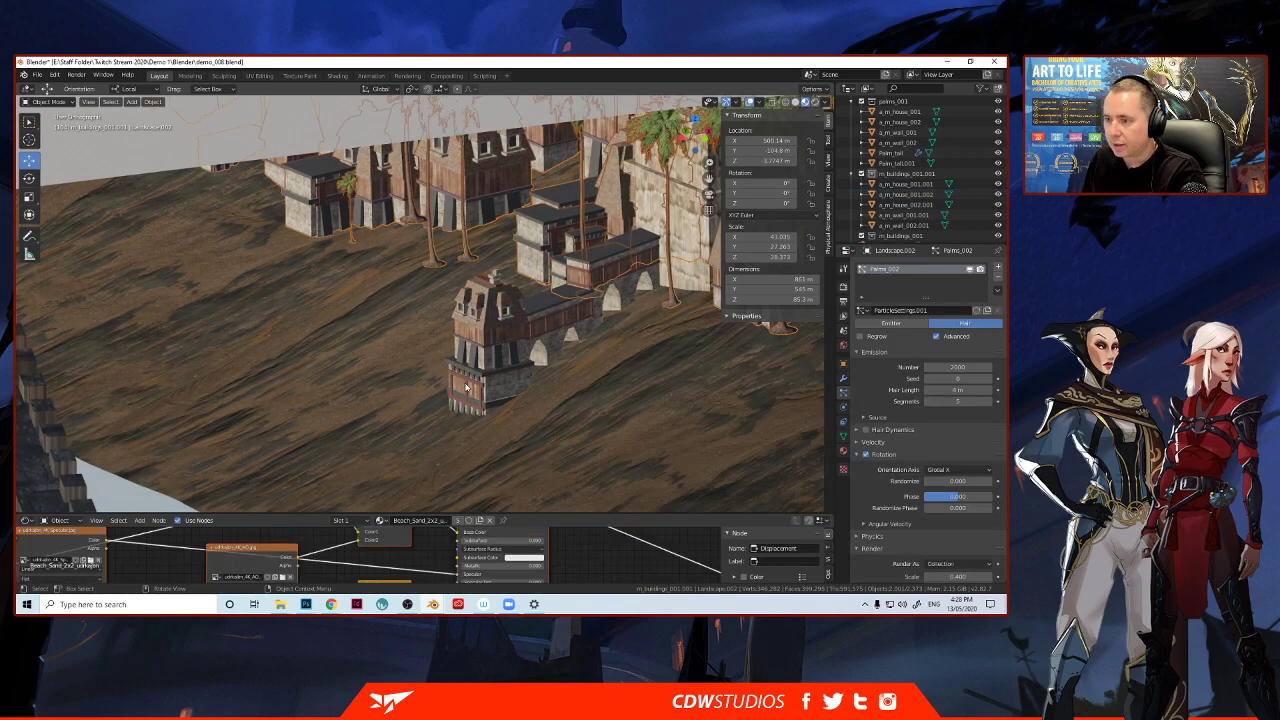
{"action": "scroll", "coordinate": [466, 388], "scroll_direction": "down", "scroll_amount": 4}
{"action": "middle_click_drag", "start_coordinate": [457, 371], "coordinate": [378, 351]}
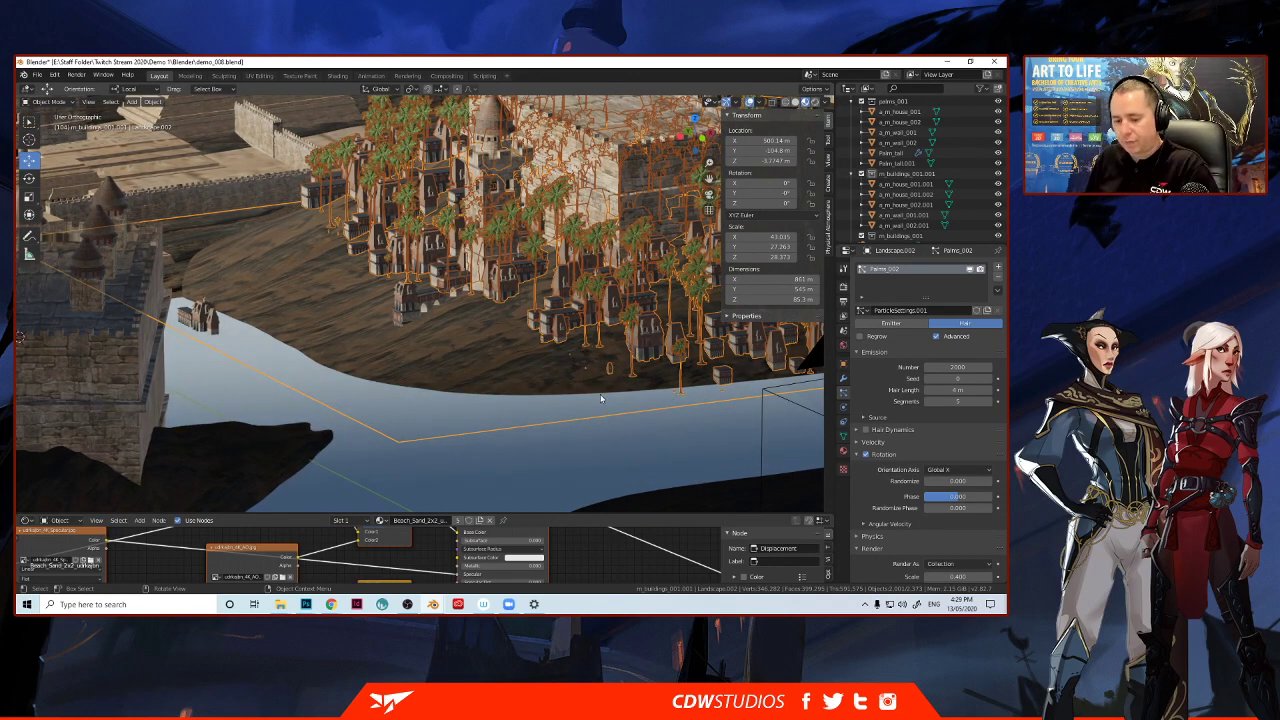
{"action": "middle_click_drag", "start_coordinate": [661, 397], "coordinate": [604, 362]}
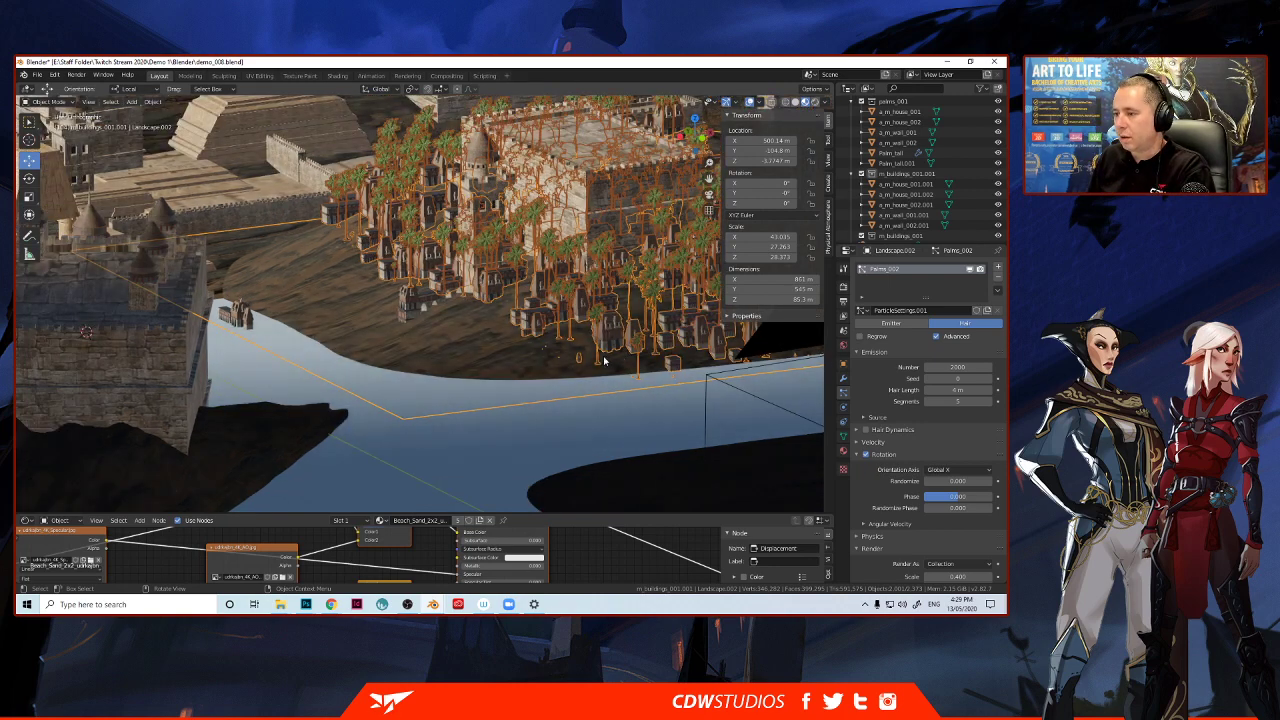
{"action": "left_click", "coordinate": [238, 312]}
{"action": "scroll", "coordinate": [520, 356], "scroll_direction": "down", "scroll_amount": 2}
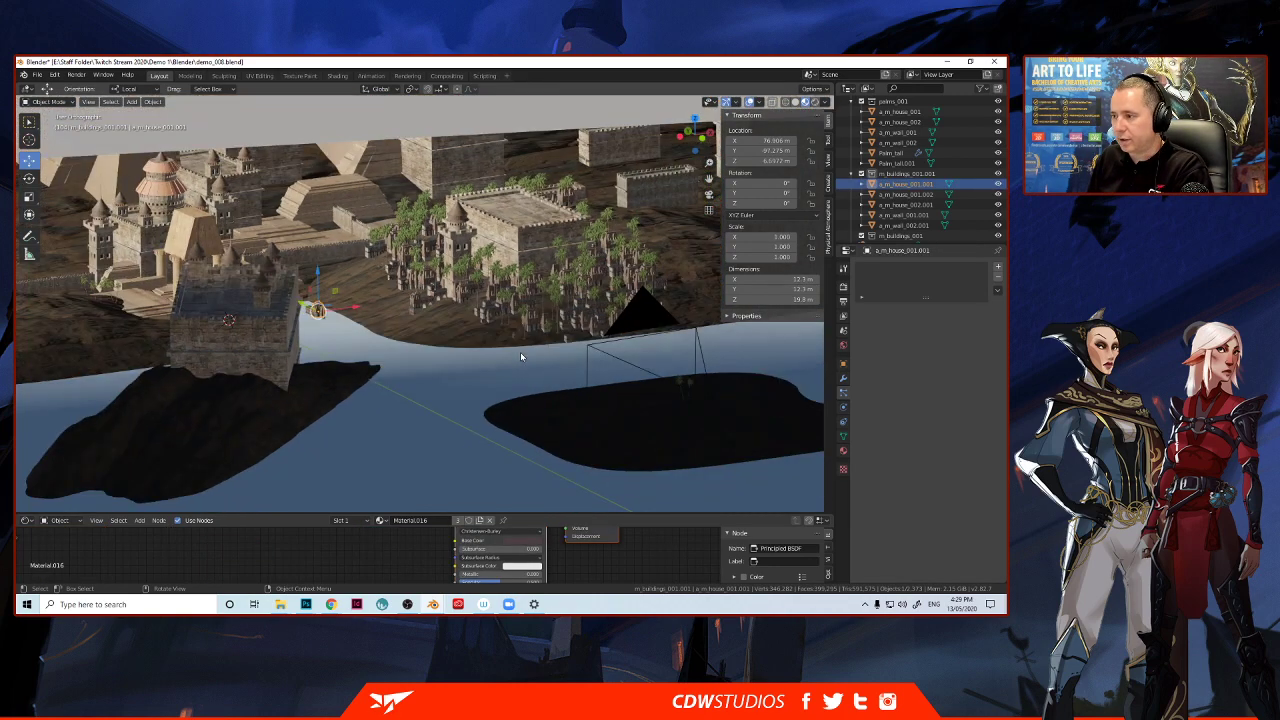
{"action": "left_click", "coordinate": [541, 288]}
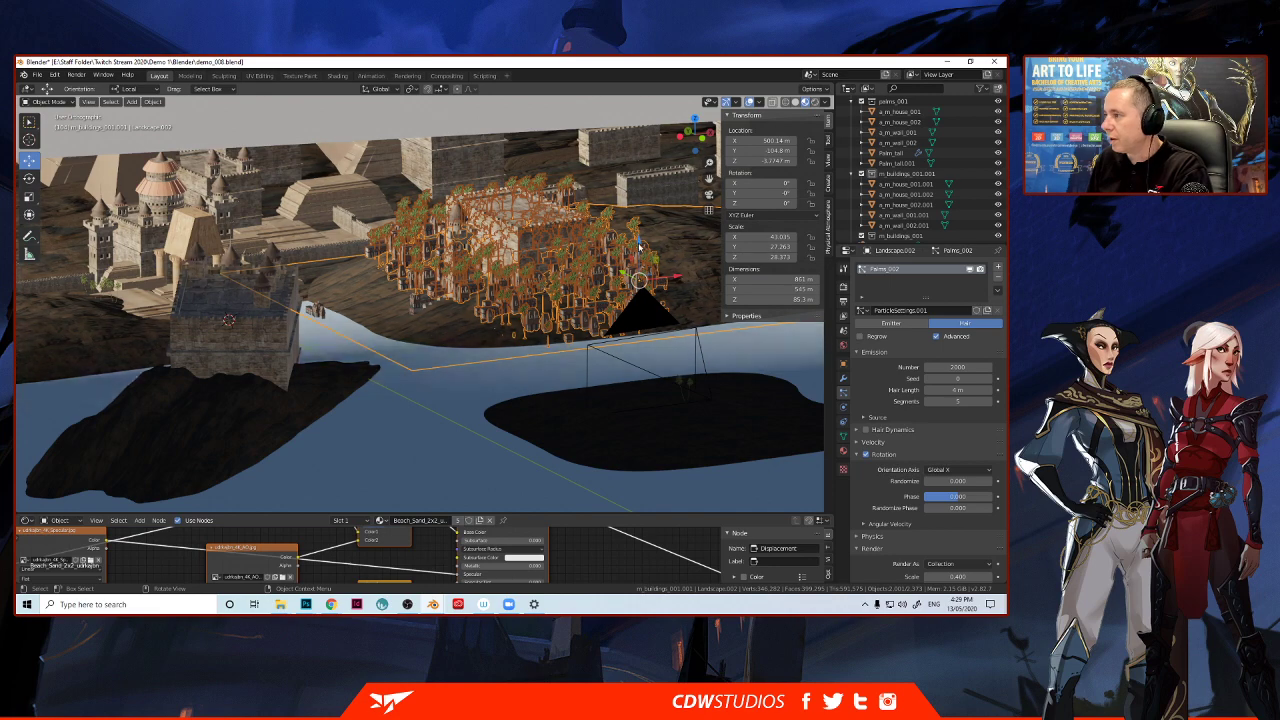
Set the origin of Palm_tall.001 to the 3D cursor placed at the base of its trunk.
{"action": "left_click", "coordinate": [900, 163]}
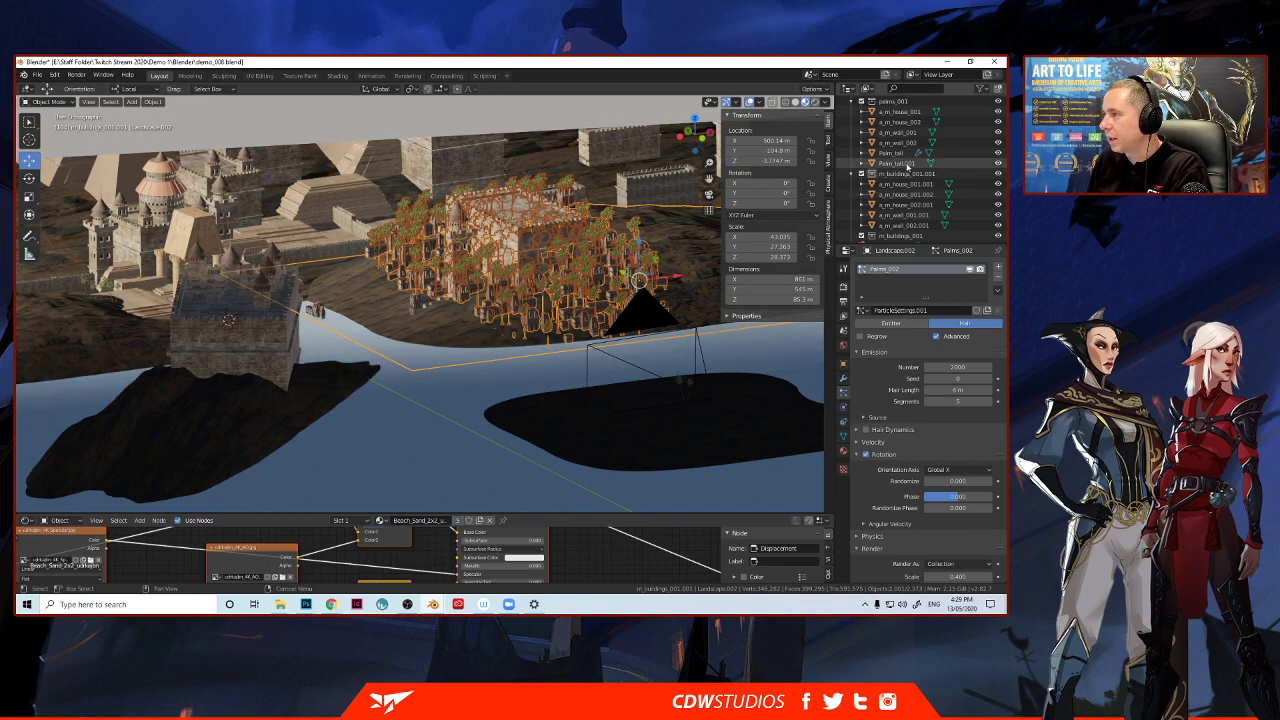
{"action": "scroll", "coordinate": [737, 400], "scroll_direction": "up", "scroll_amount": 6}
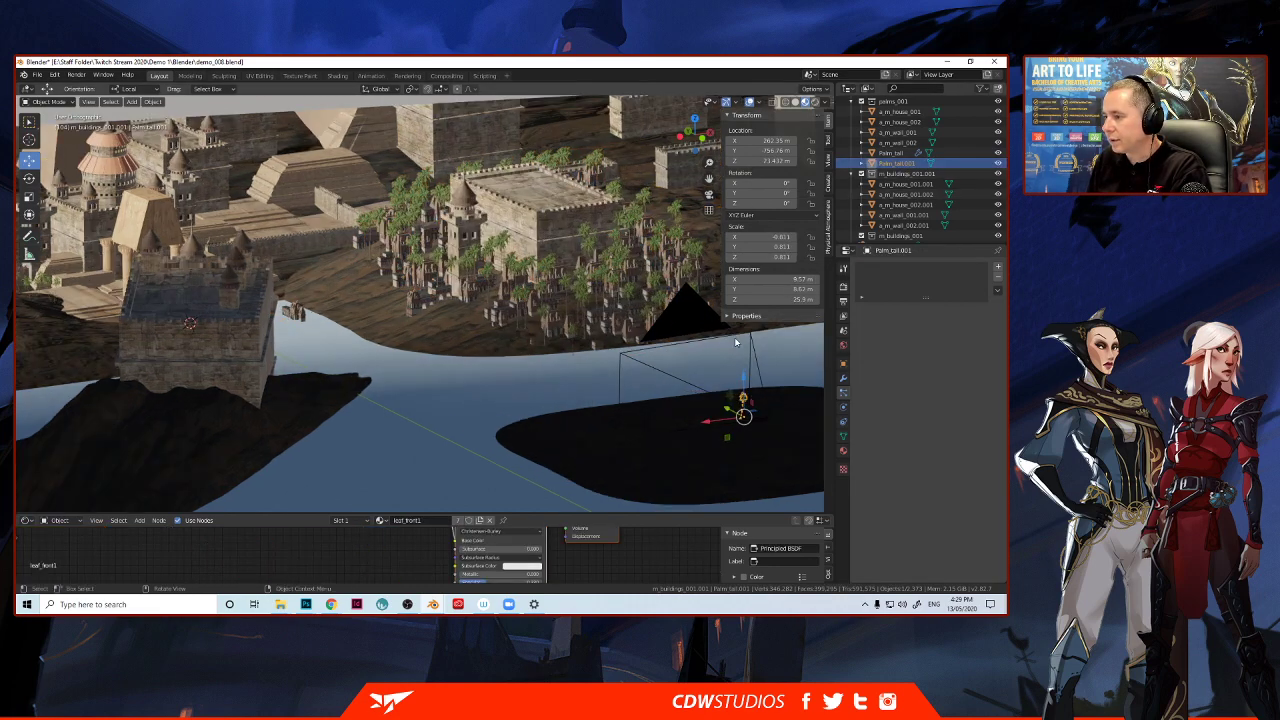
{"action": "middle_click_drag", "start_coordinate": [704, 408], "coordinate": [388, 295], "text": "shift"}
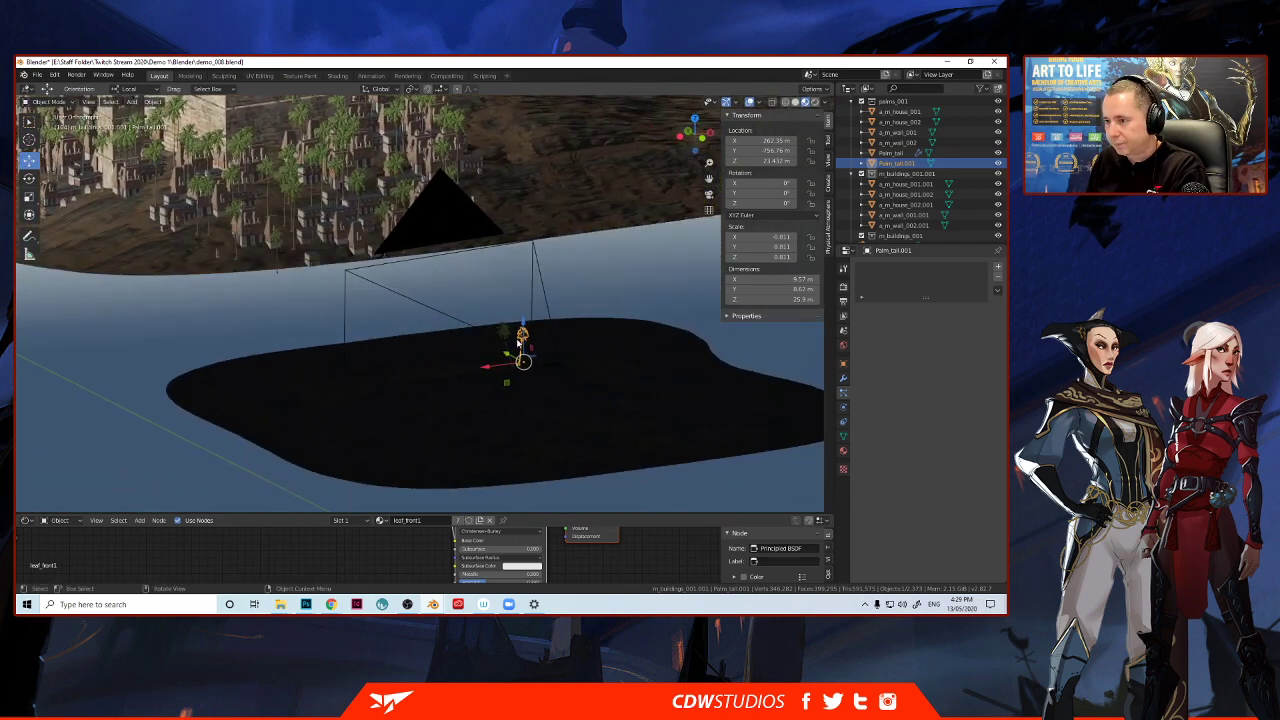
{"action": "scroll", "coordinate": [525, 346], "scroll_direction": "up", "scroll_amount": 4}
{"action": "middle_click_drag", "start_coordinate": [582, 366], "coordinate": [497, 335], "text": "shift"}
{"action": "scroll", "coordinate": [500, 337], "scroll_direction": "up", "scroll_amount": 3}
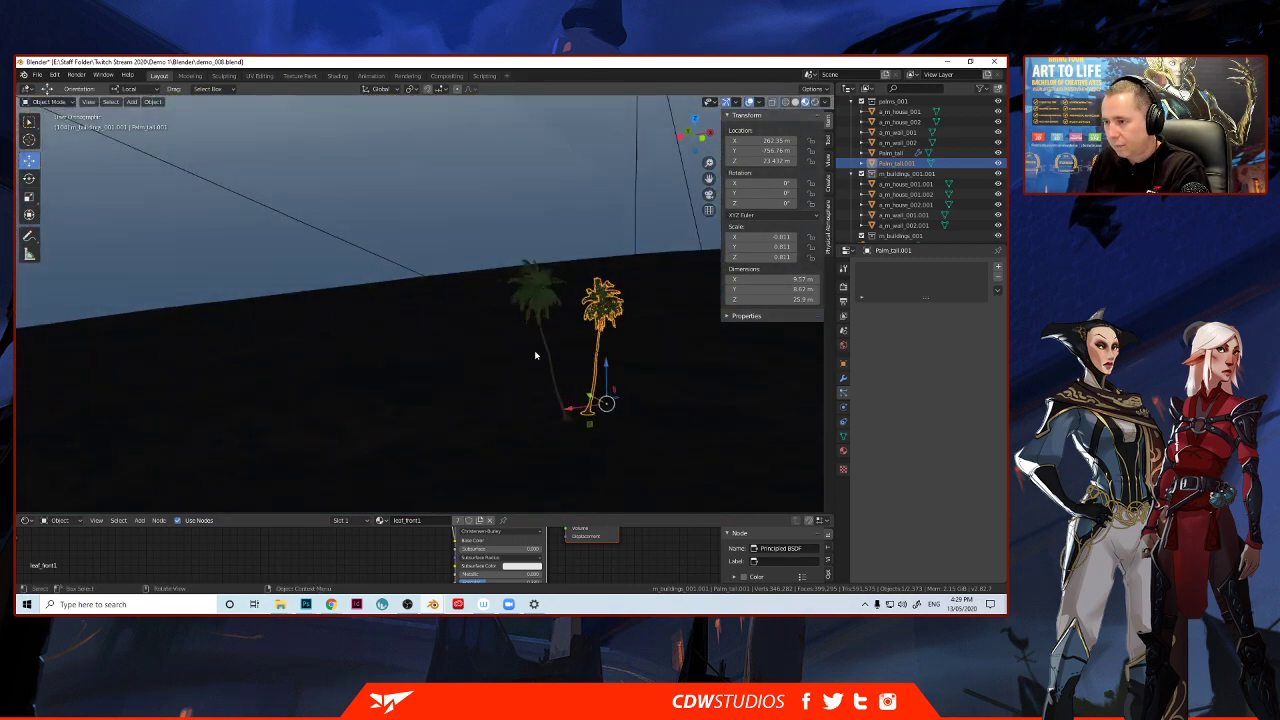
{"action": "middle_click_drag", "start_coordinate": [578, 370], "coordinate": [445, 297], "text": "shift"}
{"action": "scroll", "coordinate": [525, 338], "scroll_direction": "up", "scroll_amount": 2}
{"action": "scroll", "coordinate": [504, 329], "scroll_direction": "up", "scroll_amount": 2}
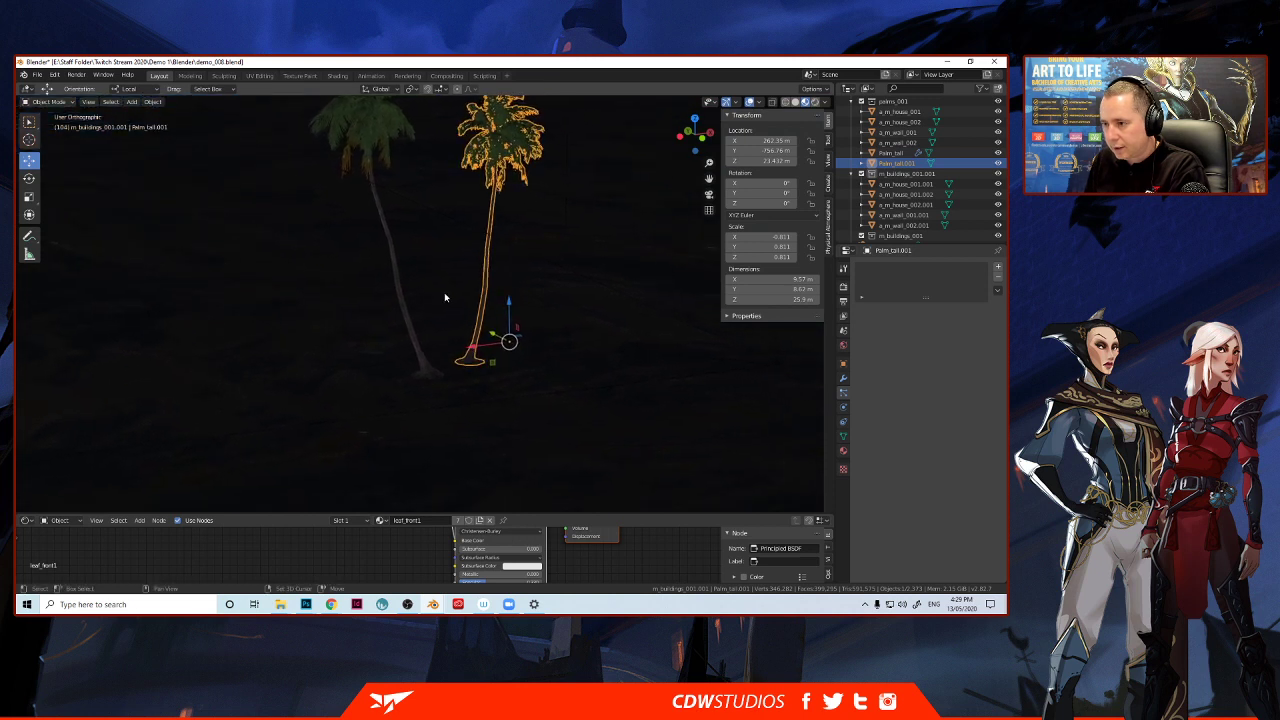
{"action": "right_click", "coordinate": [470, 357]}
{"action": "mouse_move", "coordinate": [470, 356]}
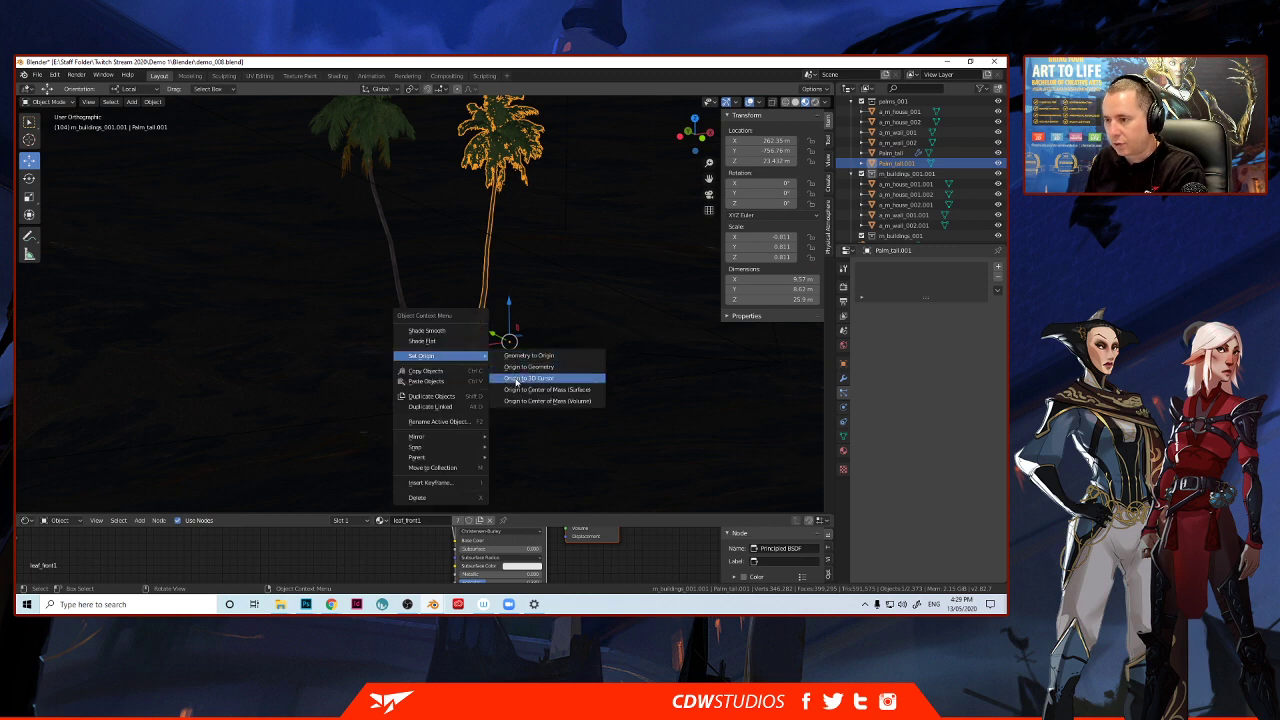
{"action": "left_click", "coordinate": [516, 379]}
Set the origin of the taller palm, Palm_tall, to the 3D cursor placed at its trunk base.
{"action": "left_click", "coordinate": [424, 364]}
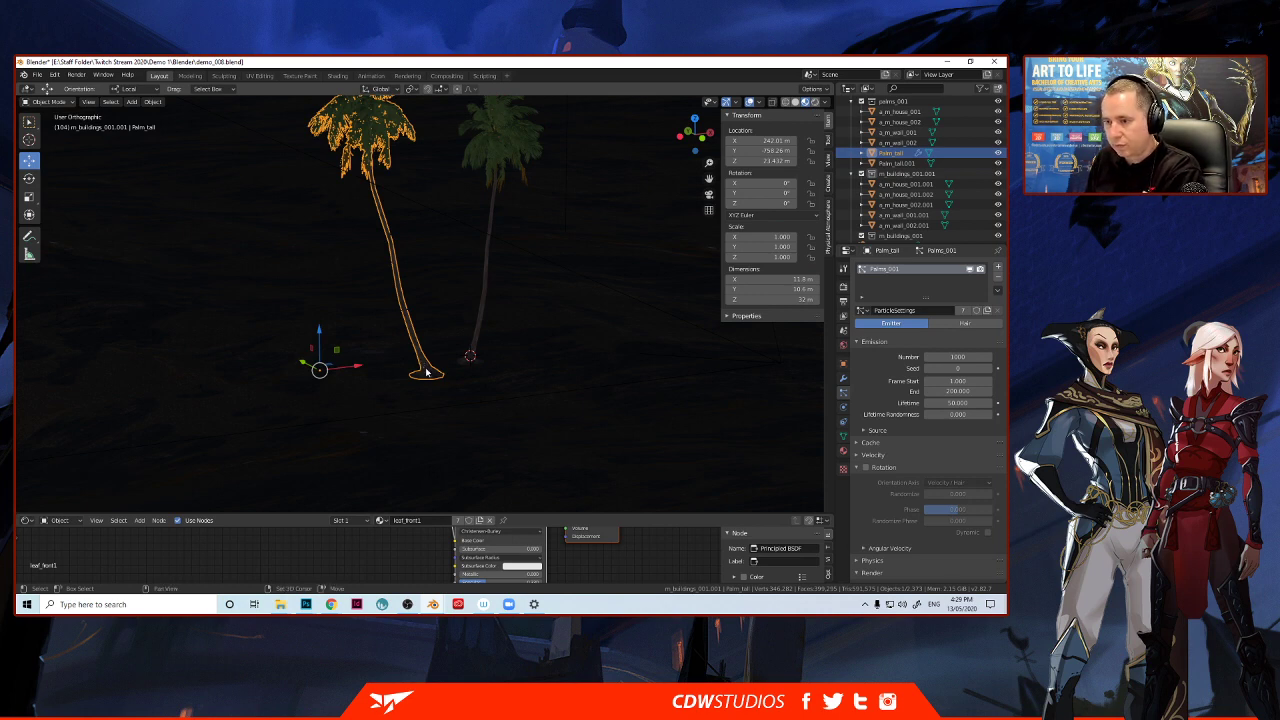
{"action": "right_click", "coordinate": [426, 372]}
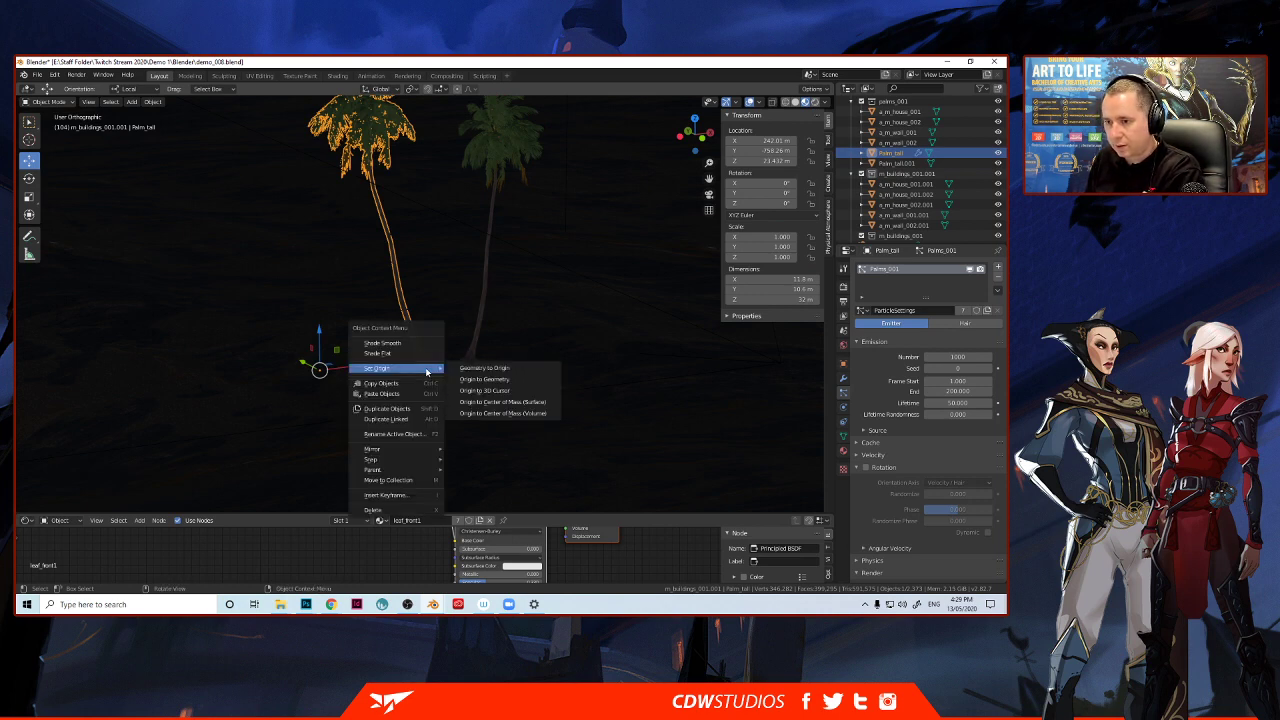
{"action": "left_click", "coordinate": [484, 390]}
{"action": "scroll", "coordinate": [444, 367], "scroll_direction": "down", "scroll_amount": 6}
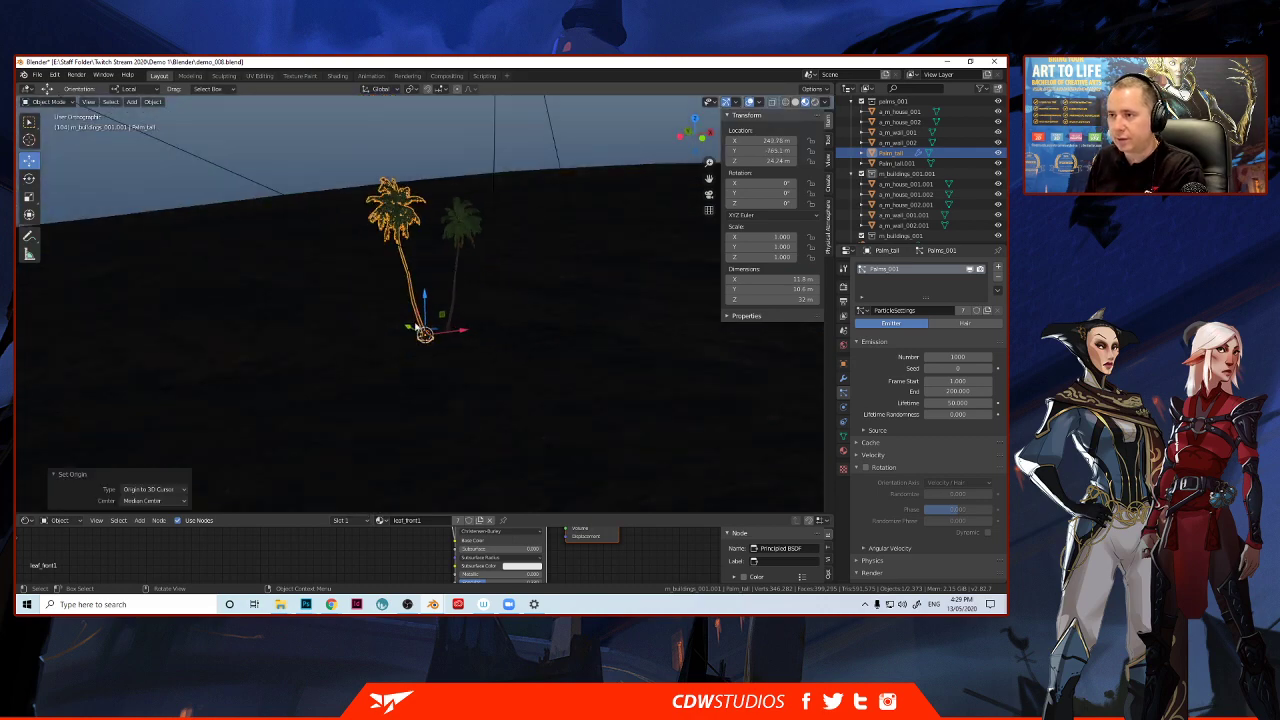
Try rotating the source house a_m_house_002 to test its effect on the scattered town, and undo the rotation.
{"action": "middle_click_drag", "start_coordinate": [363, 237], "coordinate": [489, 422], "text": "shift"}
{"action": "middle_click_drag", "start_coordinate": [340, 203], "coordinate": [332, 289]}
{"action": "scroll", "coordinate": [268, 271], "scroll_direction": "down", "scroll_amount": 2}
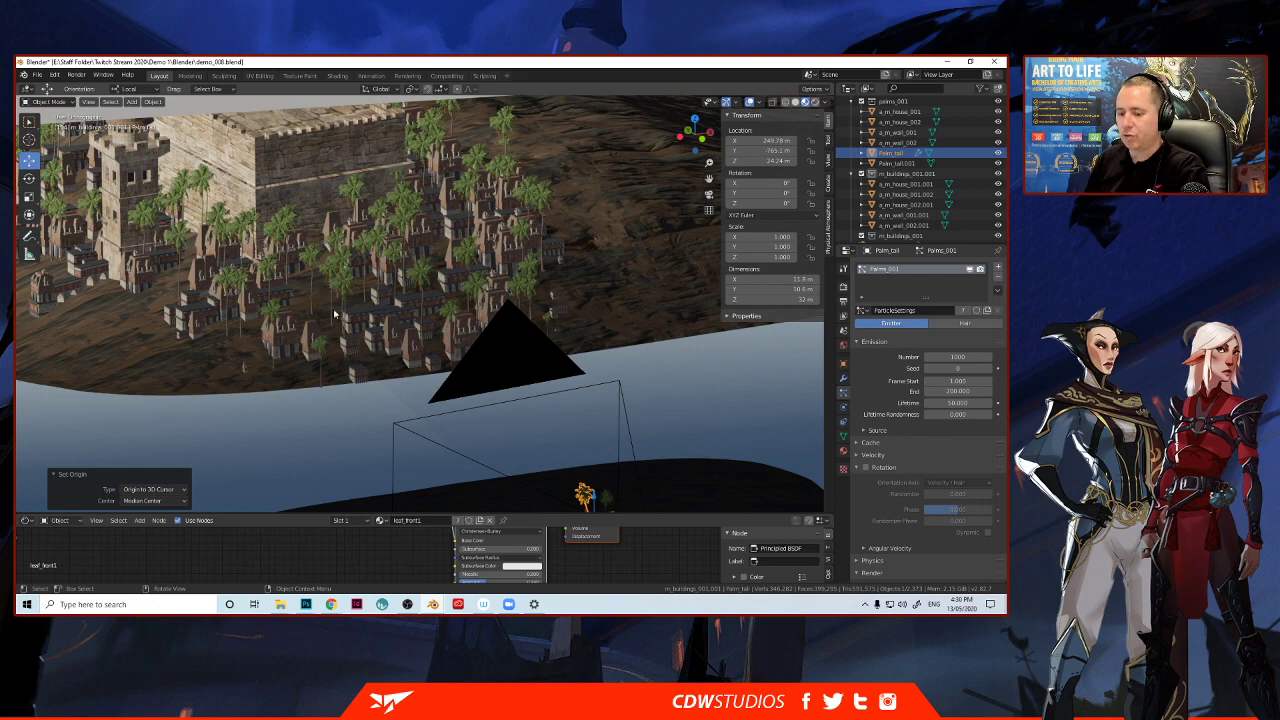
{"action": "middle_click_drag", "start_coordinate": [321, 323], "coordinate": [343, 357]}
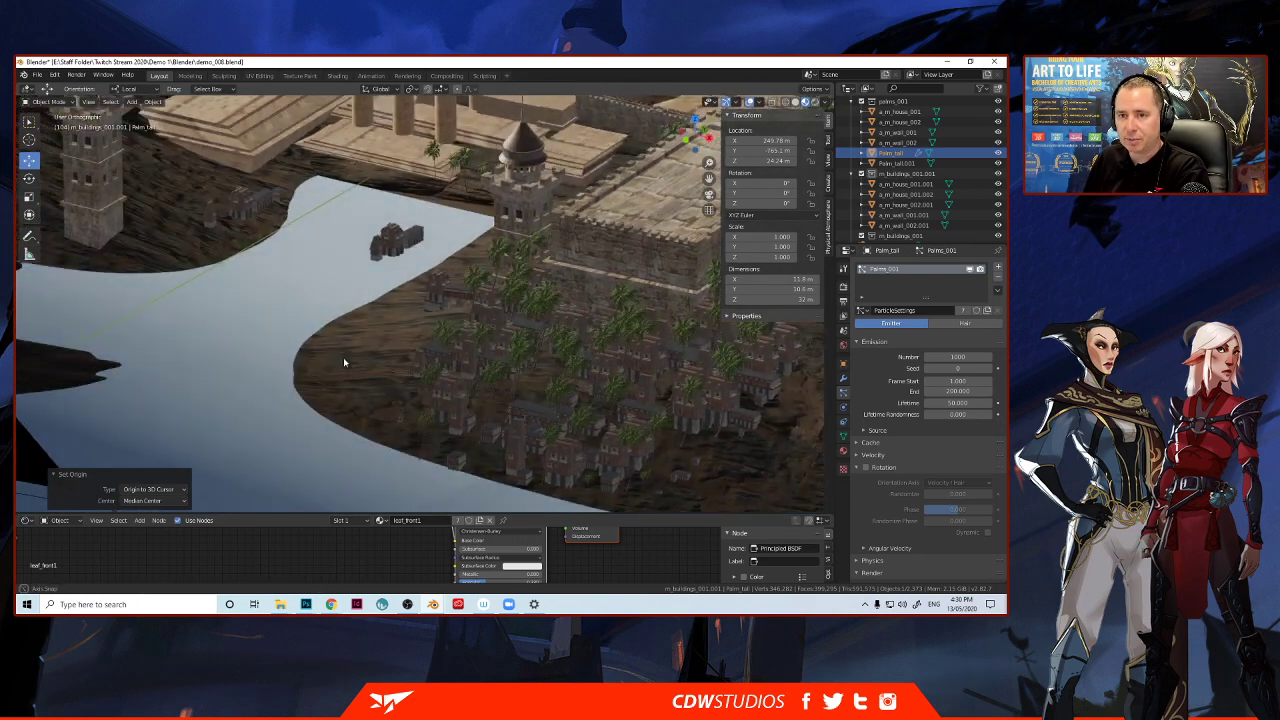
{"action": "left_click", "coordinate": [219, 230]}
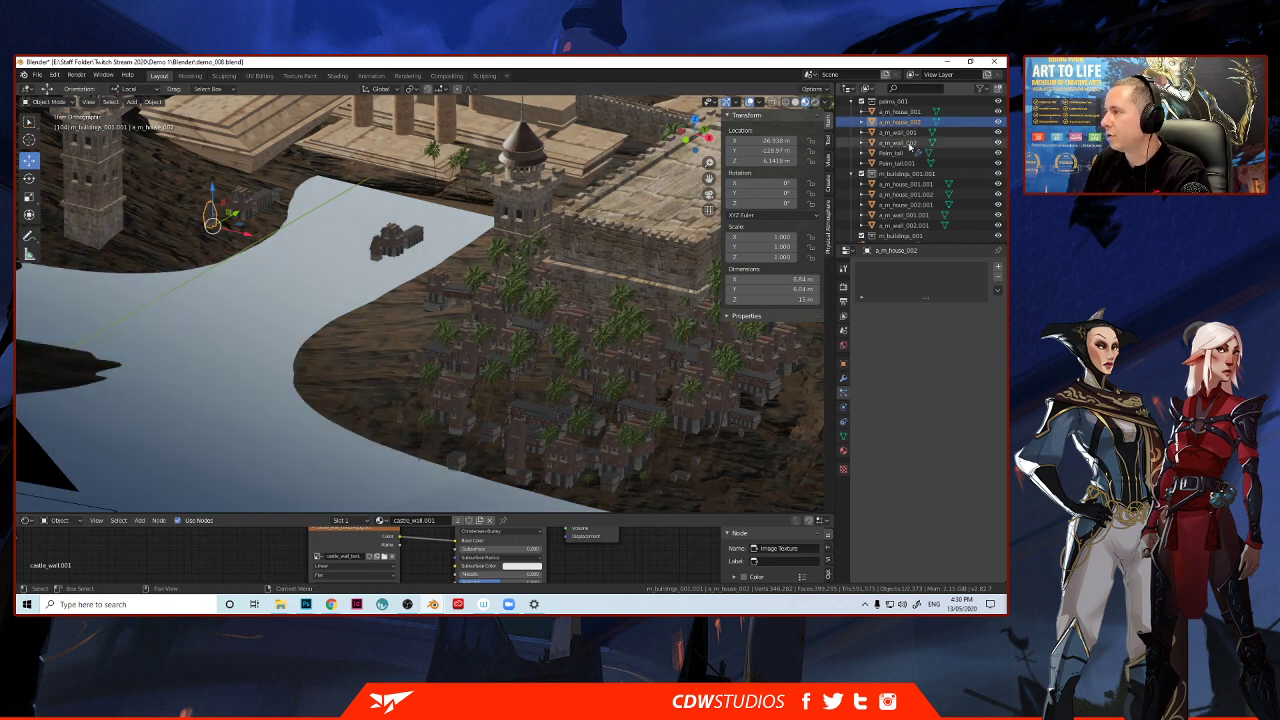
{"action": "scroll", "coordinate": [910, 153], "scroll_direction": "up", "scroll_amount": 2}
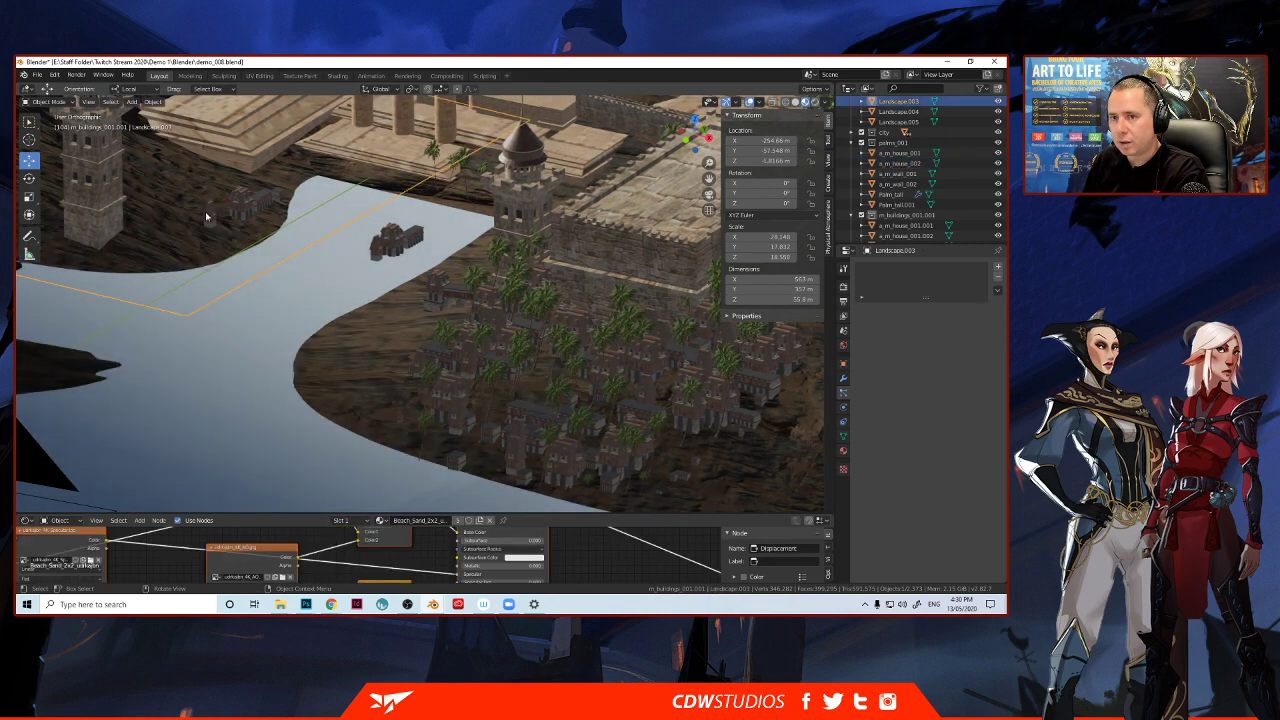
{"action": "key", "text": "r"}
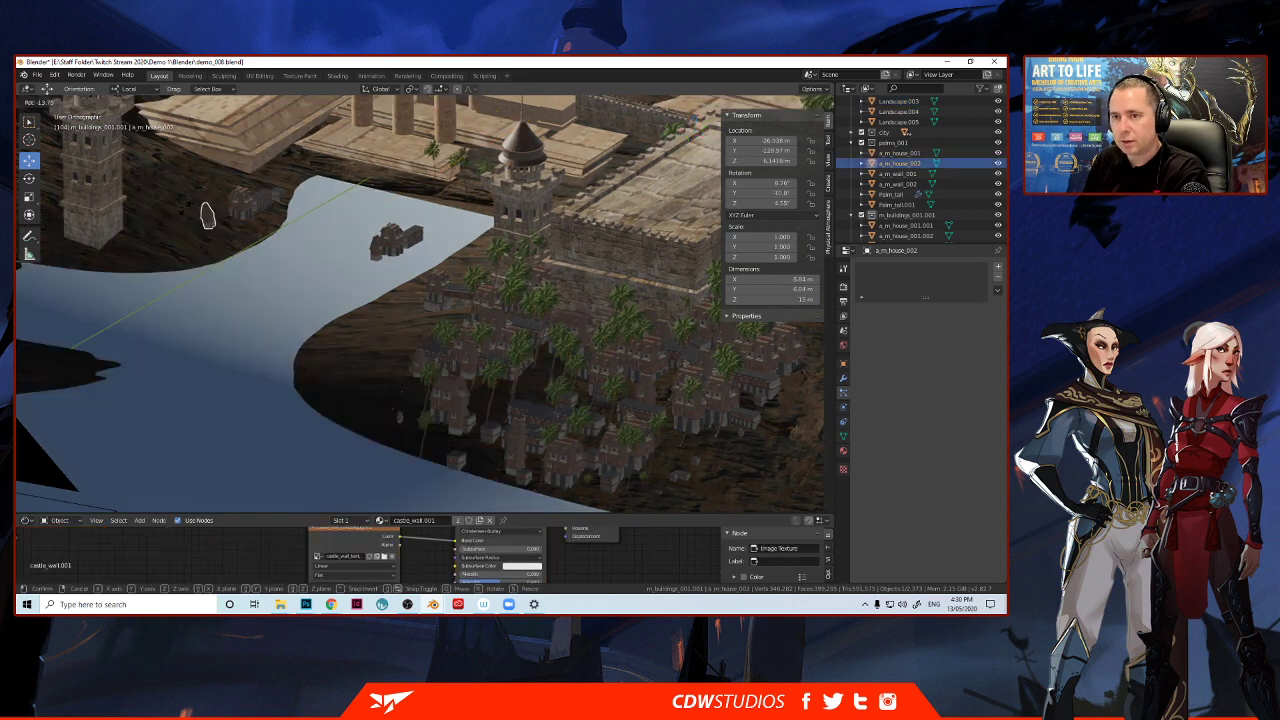
{"action": "left_click", "coordinate": [178, 288]}
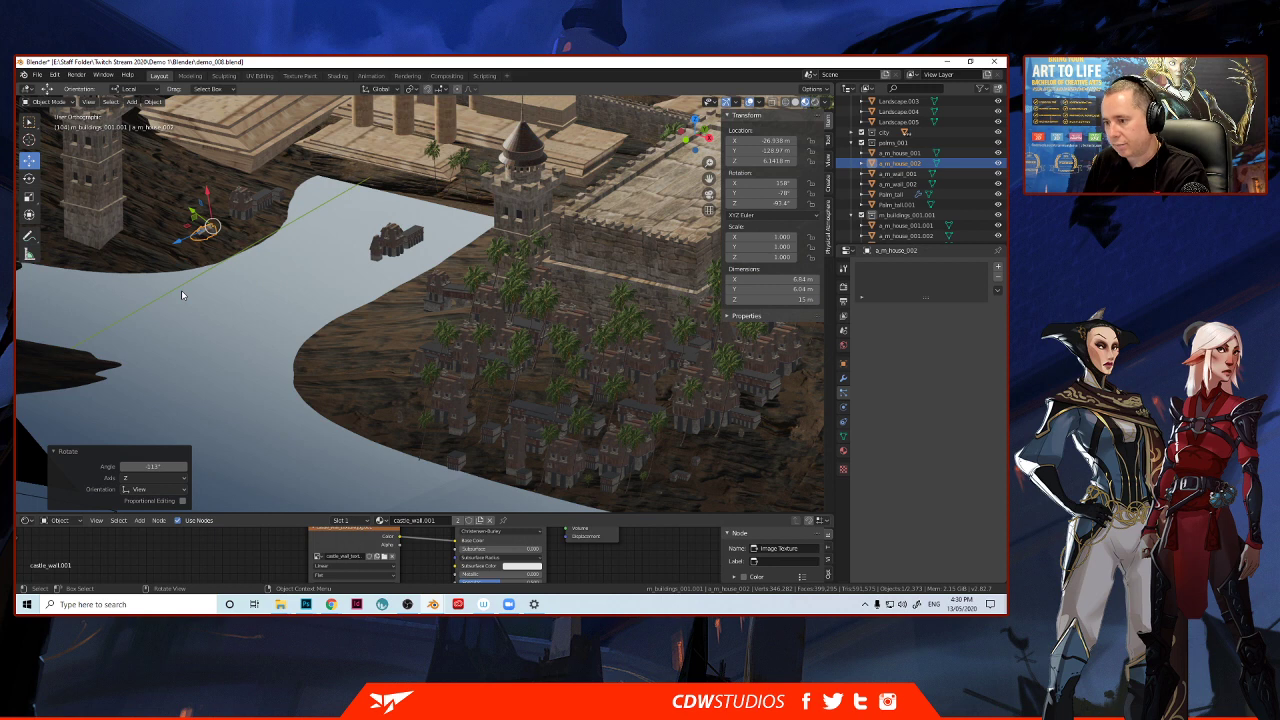
{"action": "key", "text": "ctrl"}
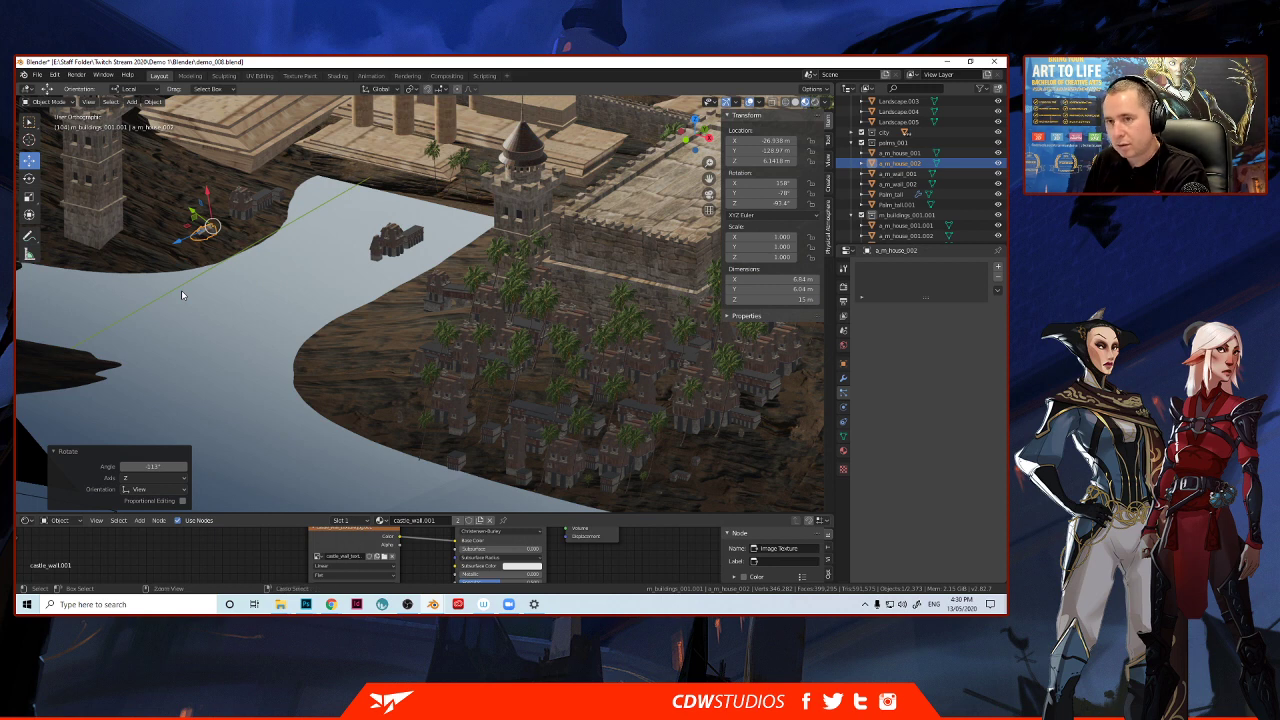
{"action": "left_click", "coordinate": [181, 292]}
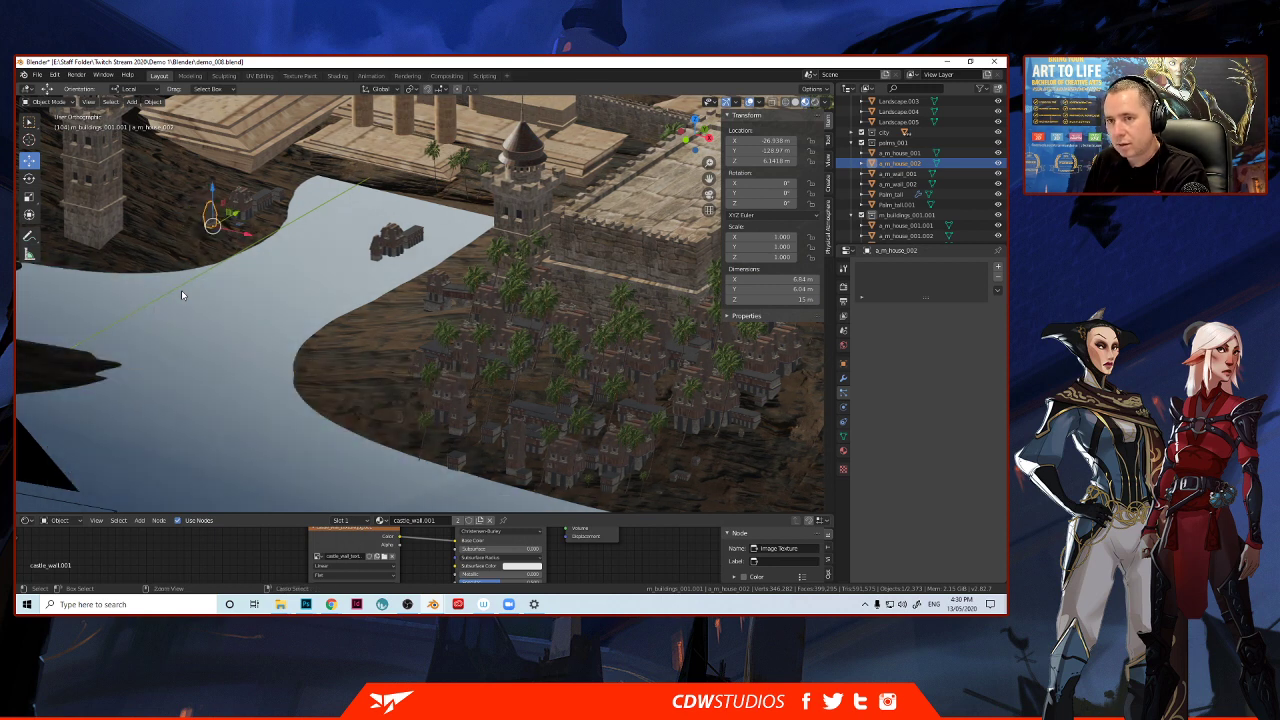
Try rotating the source wall a_m_wall_001 in the view plane and undo the rotation.
{"action": "left_click", "coordinate": [262, 204]}
{"action": "key", "text": "r"}
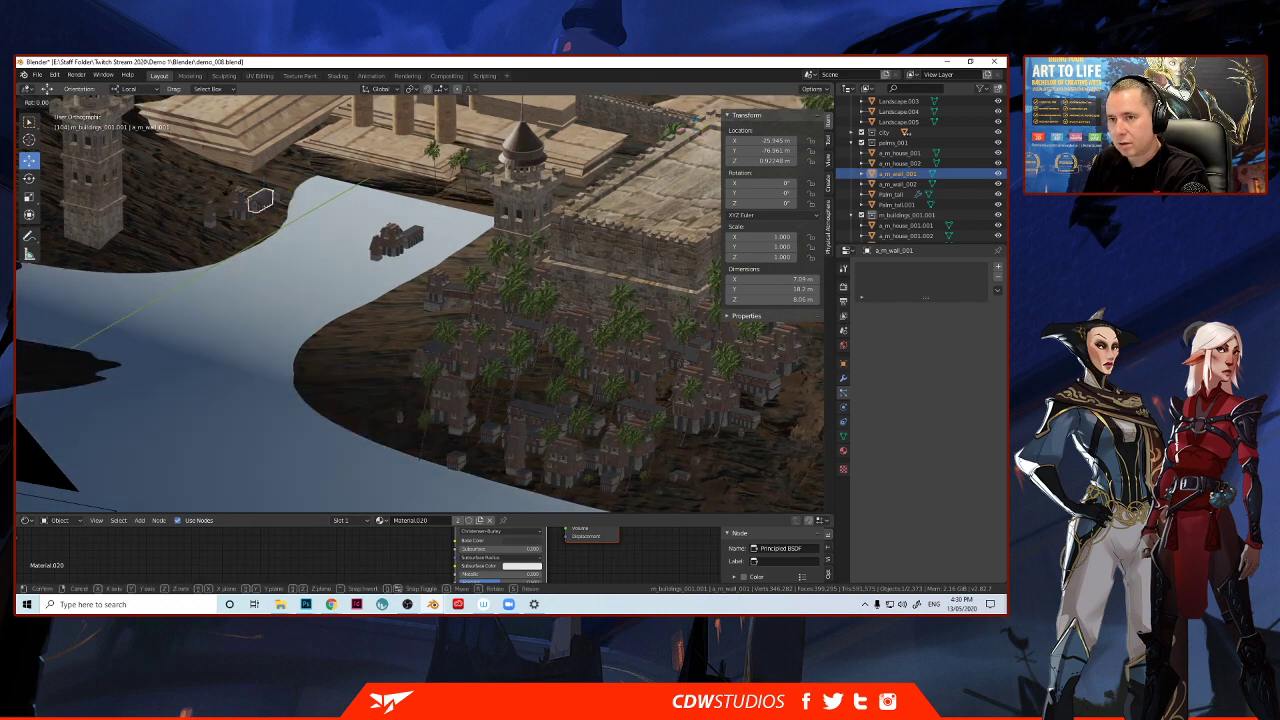
{"action": "left_click", "coordinate": [208, 257]}
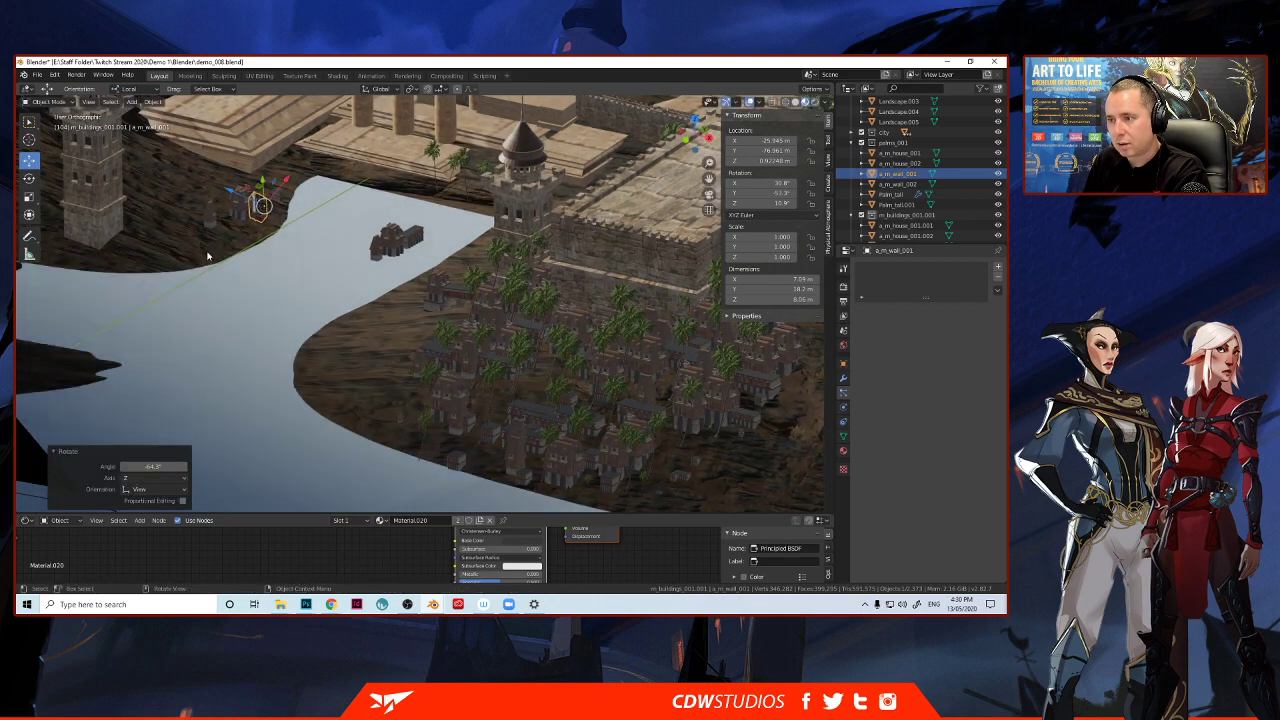
{"action": "key", "text": "ctrl+z"}
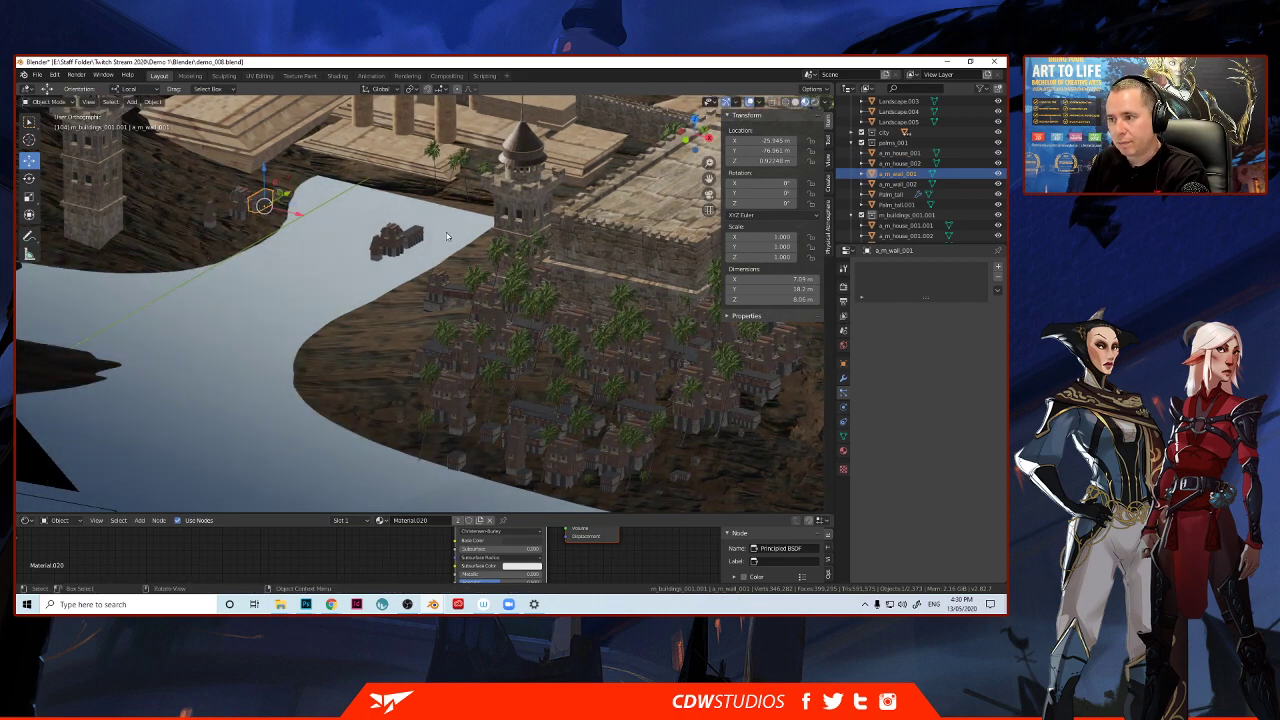
Preview the scene through the camera in rendered shading with the sidebar hidden.
{"action": "mouse_move", "coordinate": [391, 278]}
{"action": "middle_mouse_down"}
{"action": "mouse_move", "coordinate": [401, 291]}
{"action": "mouse_move", "coordinate": [423, 275]}
{"action": "mouse_move", "coordinate": [410, 258]}
{"action": "mouse_move", "coordinate": [411, 278]}
{"action": "mouse_move", "coordinate": [370, 278]}
{"action": "mouse_move", "coordinate": [382, 272]}
{"action": "middle_mouse_up"}
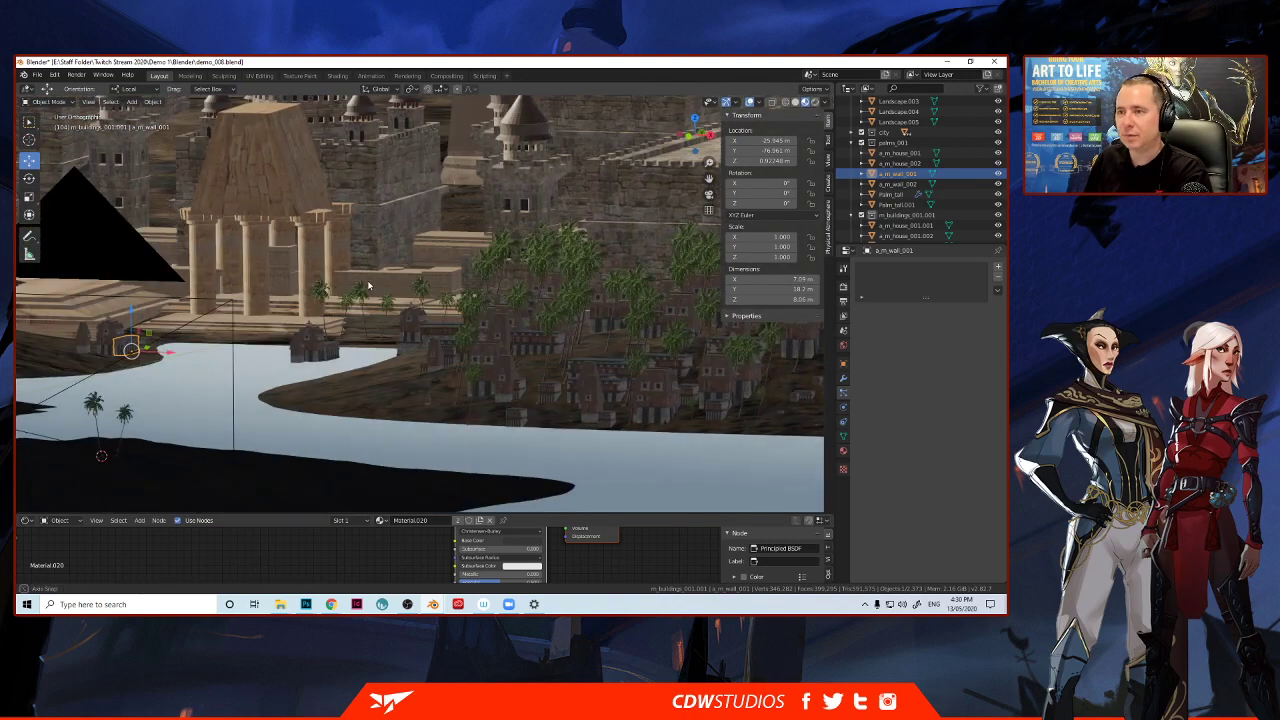
{"action": "left_click", "coordinate": [709, 194]}
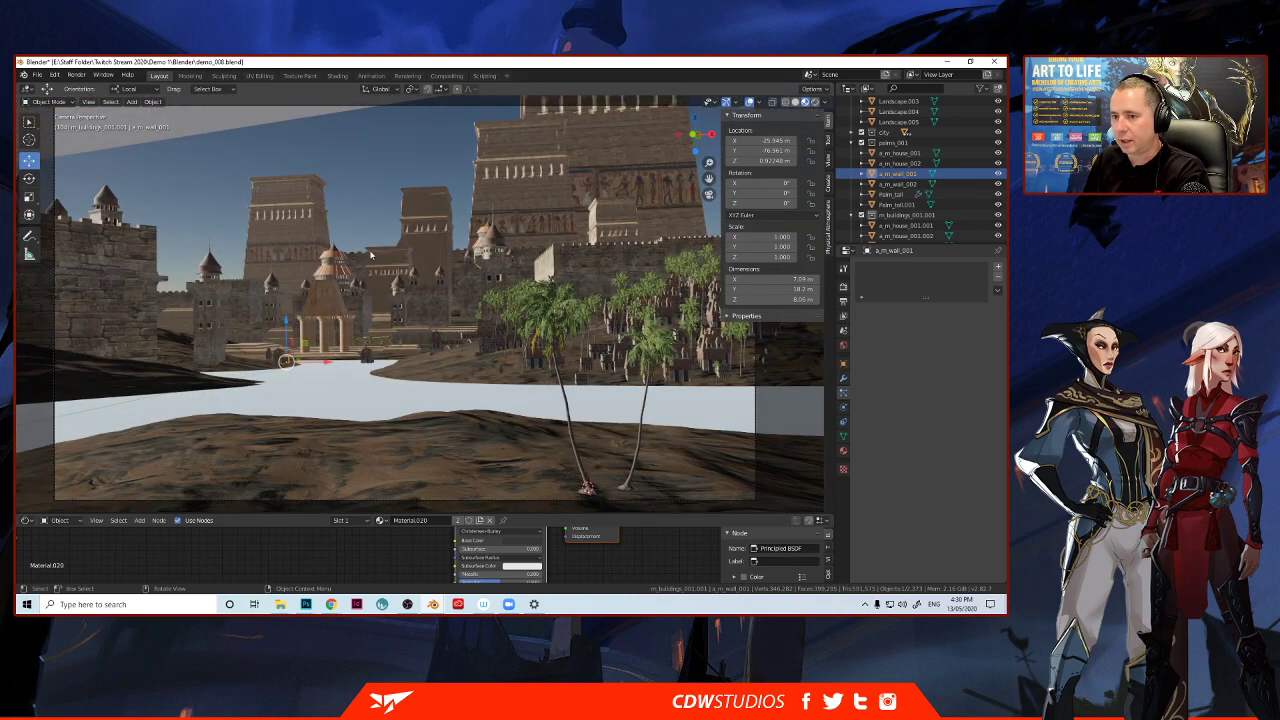
{"action": "left_click", "coordinate": [370, 362]}
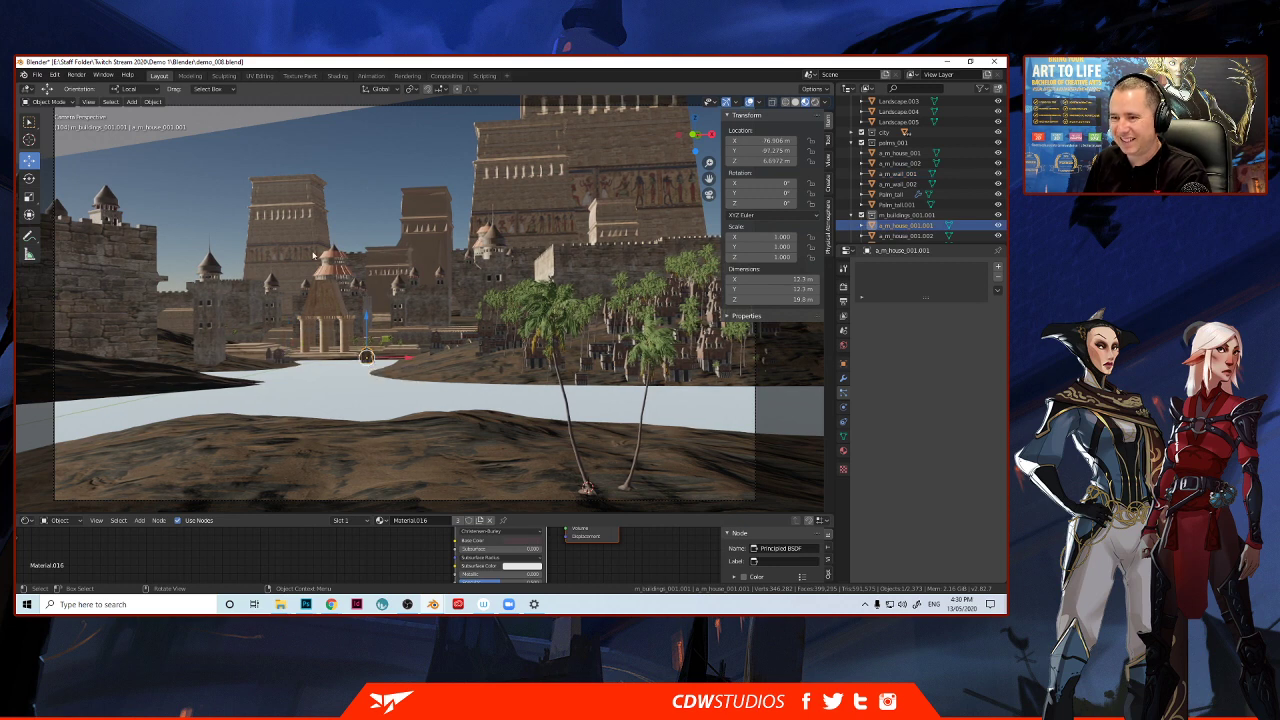
{"action": "left_click", "coordinate": [249, 241]}
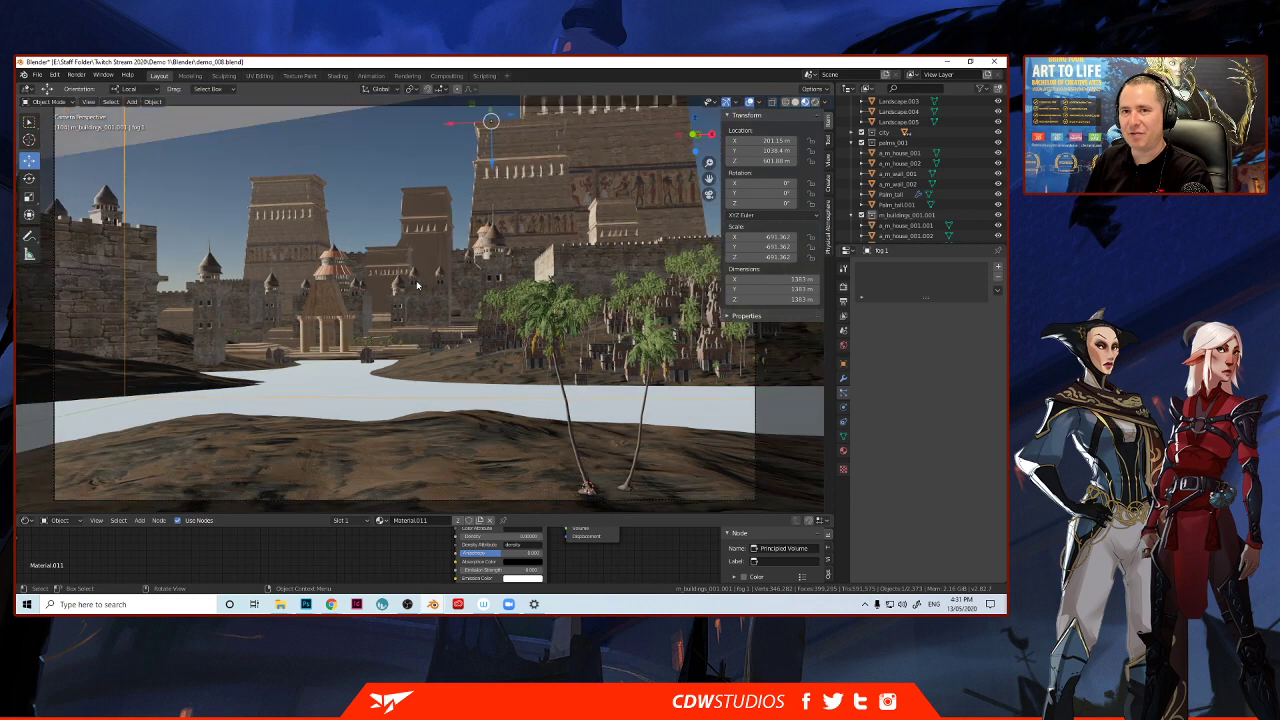
{"action": "left_click", "coordinate": [86, 162]}
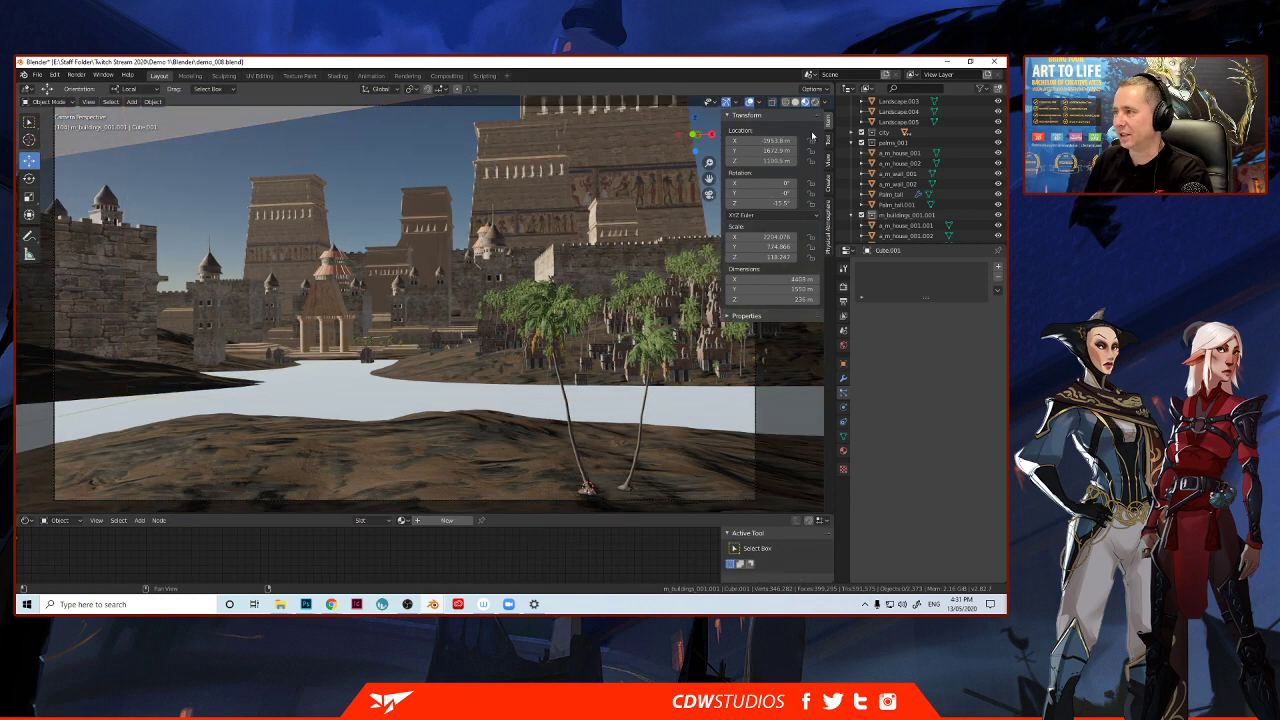
{"action": "key", "text": "n"}
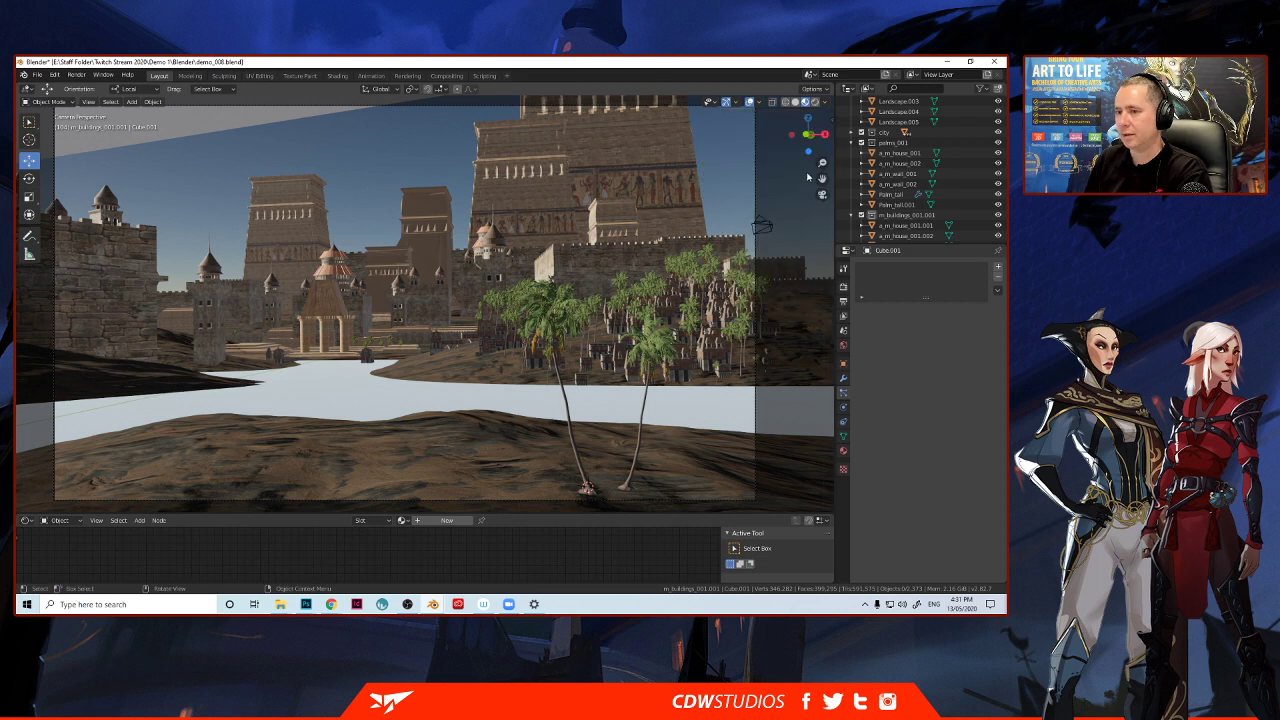
{"action": "left_click", "coordinate": [816, 102]}
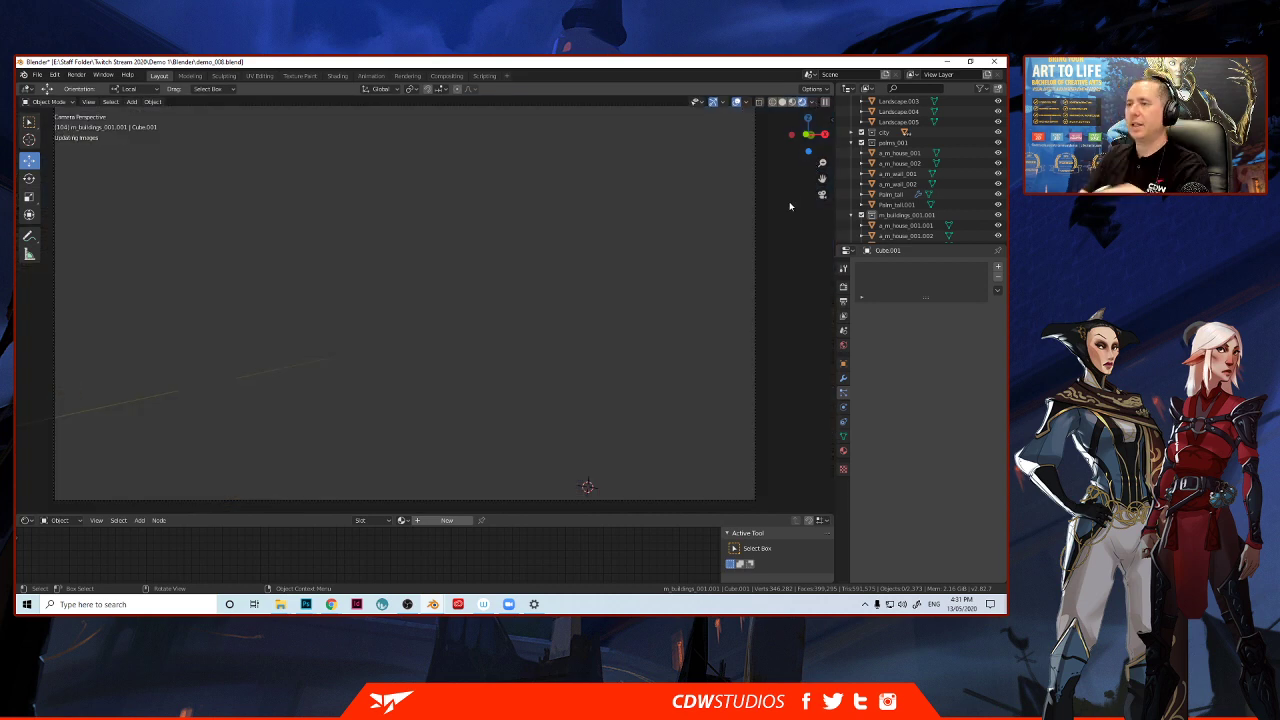